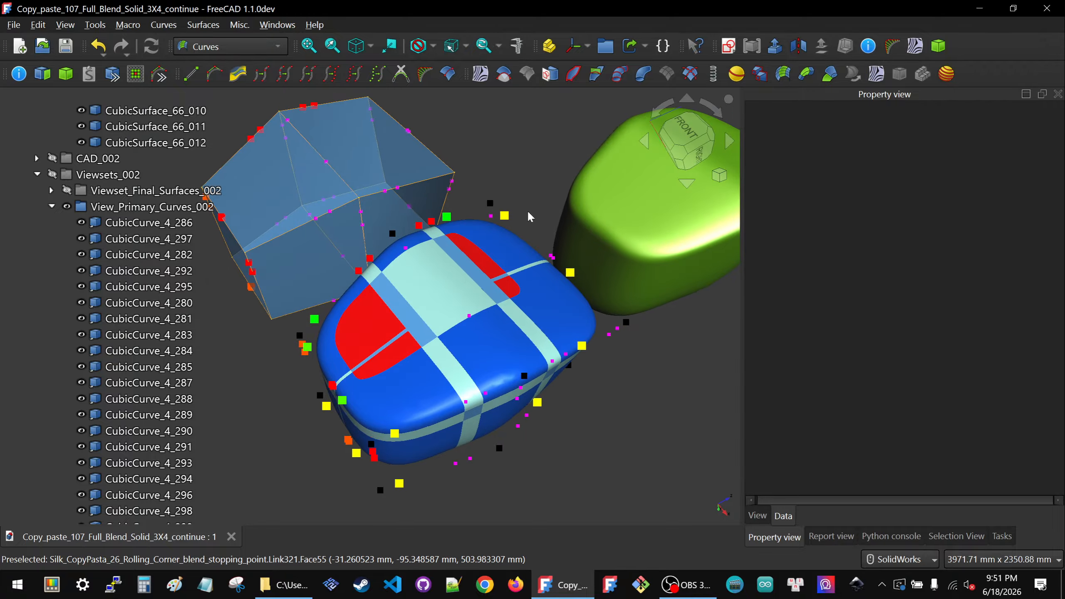
- Examine the faceted block, the patch-coloured blended body and the green finished body side by side from several angles
{"action": "scroll", "coordinate": [529, 214], "scroll_direction": "down", "scroll_amount": 4}
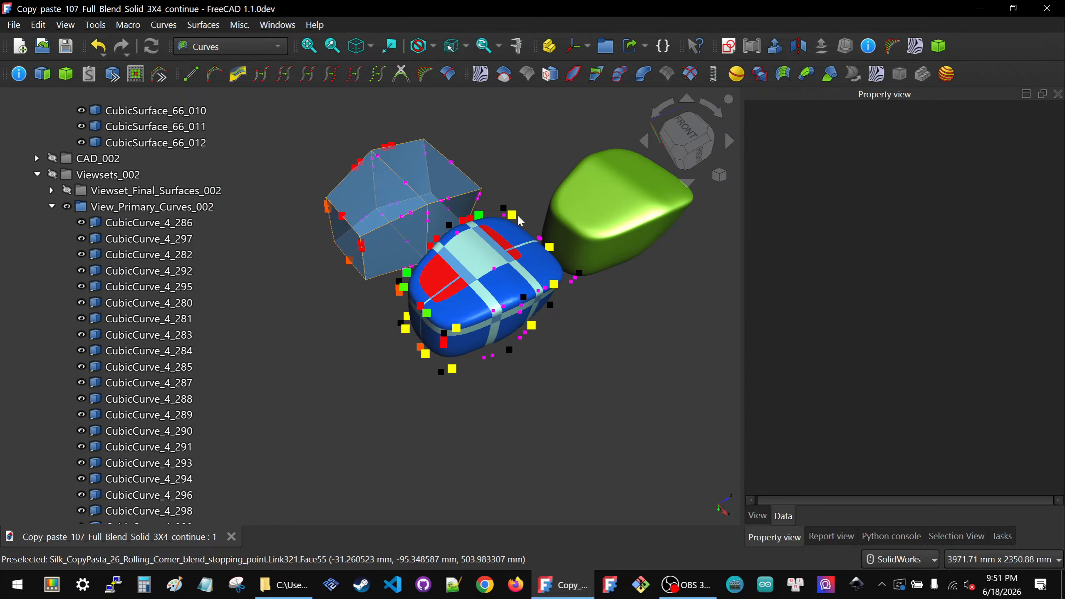
{"action": "scroll", "coordinate": [638, 178], "scroll_direction": "up", "scroll_amount": 4}
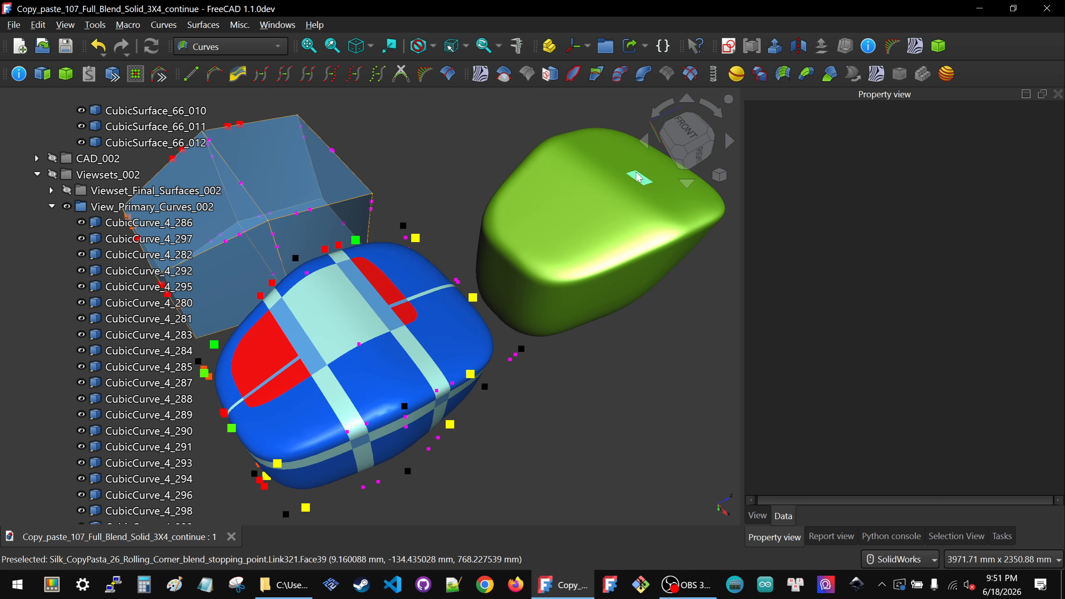
{"action": "middle_click_drag", "start_coordinate": [638, 178], "coordinate": [637, 187]}
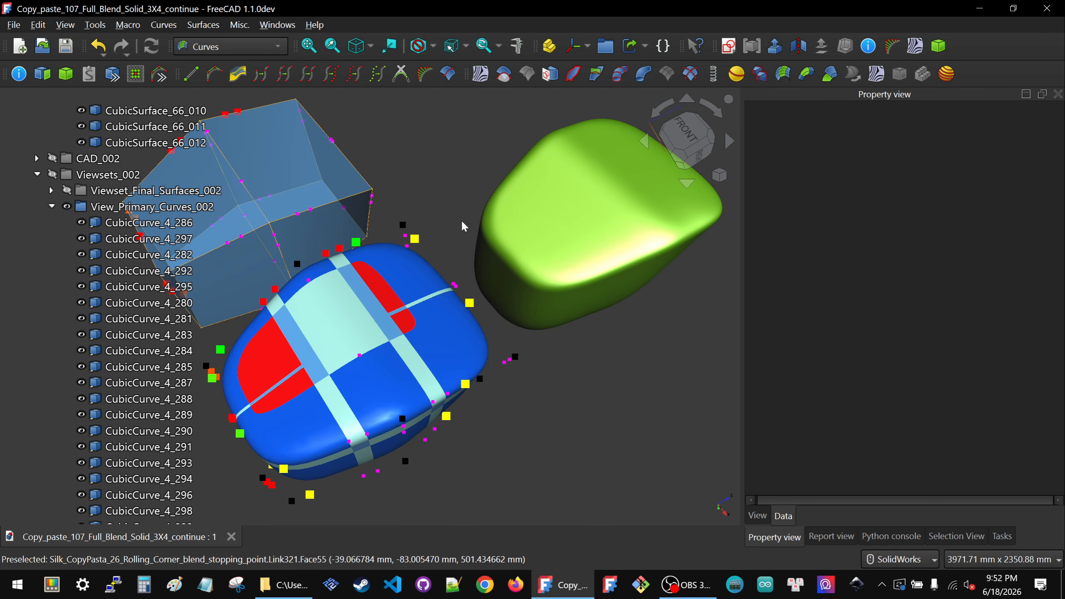
{"action": "middle_click_drag", "start_coordinate": [554, 236], "coordinate": [550, 214]}
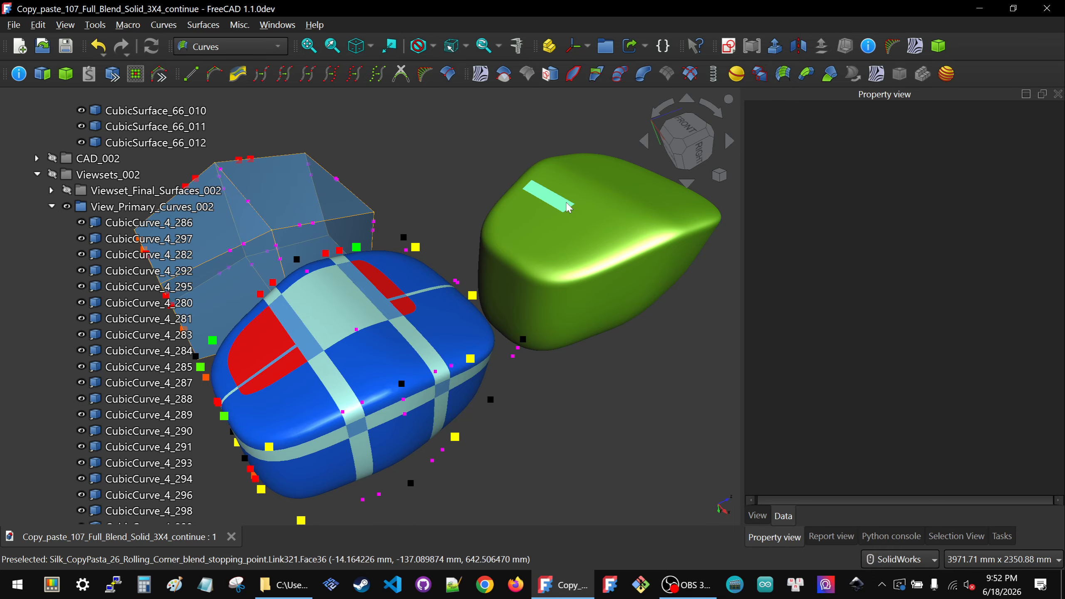
{"action": "scroll", "coordinate": [576, 218], "scroll_direction": "down", "scroll_amount": 2}
{"action": "scroll", "coordinate": [577, 218], "scroll_direction": "up", "scroll_amount": 2}
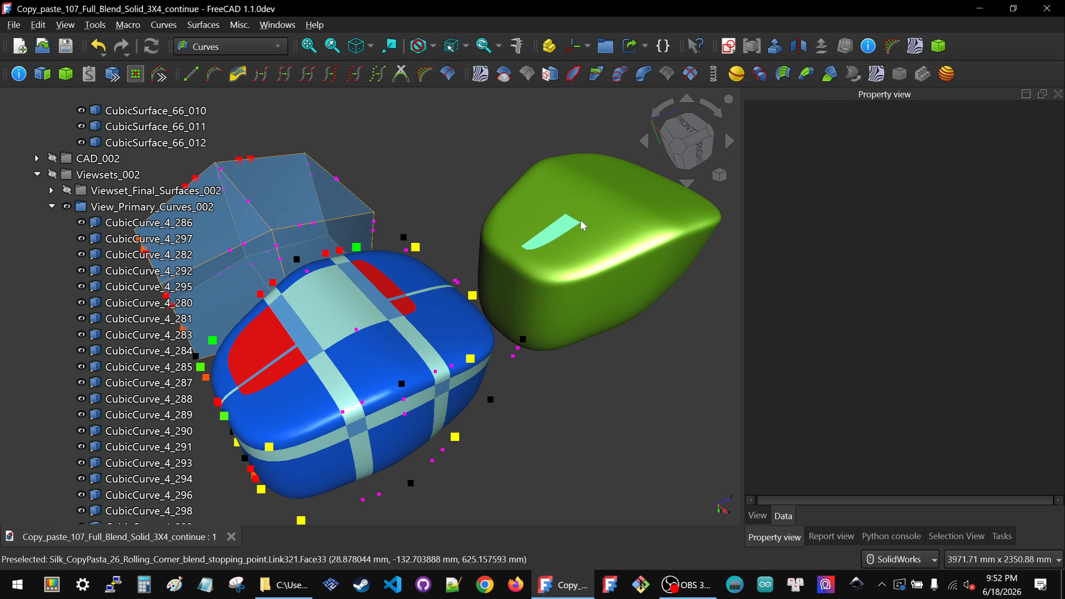
{"action": "middle_click_drag", "start_coordinate": [576, 214], "coordinate": [577, 200]}
{"action": "scroll", "coordinate": [577, 200], "scroll_direction": "down", "scroll_amount": 2}
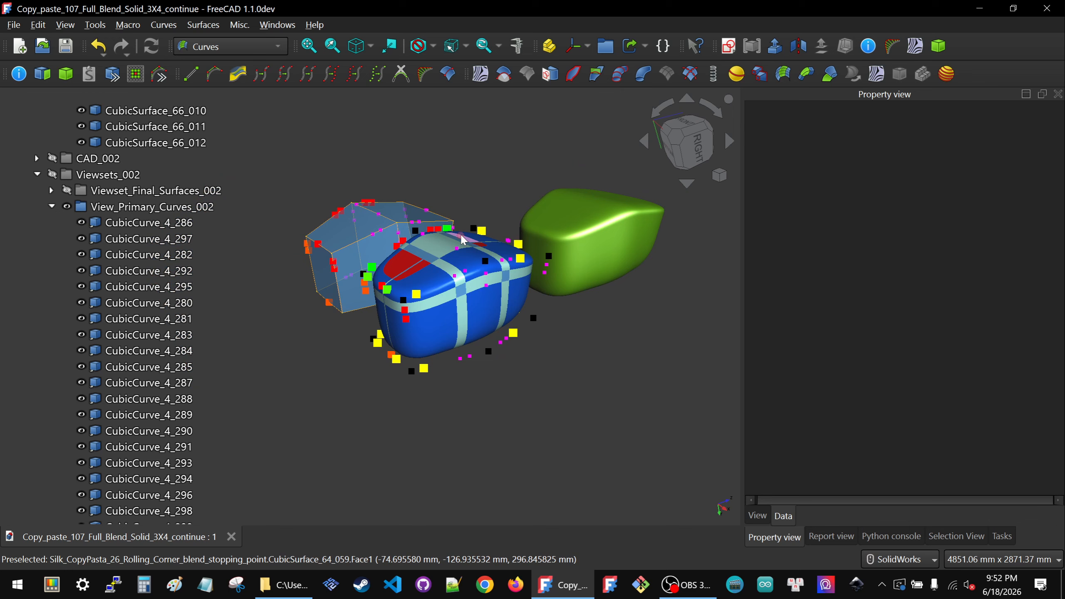
{"action": "scroll", "coordinate": [446, 249], "scroll_direction": "down", "scroll_amount": 4}
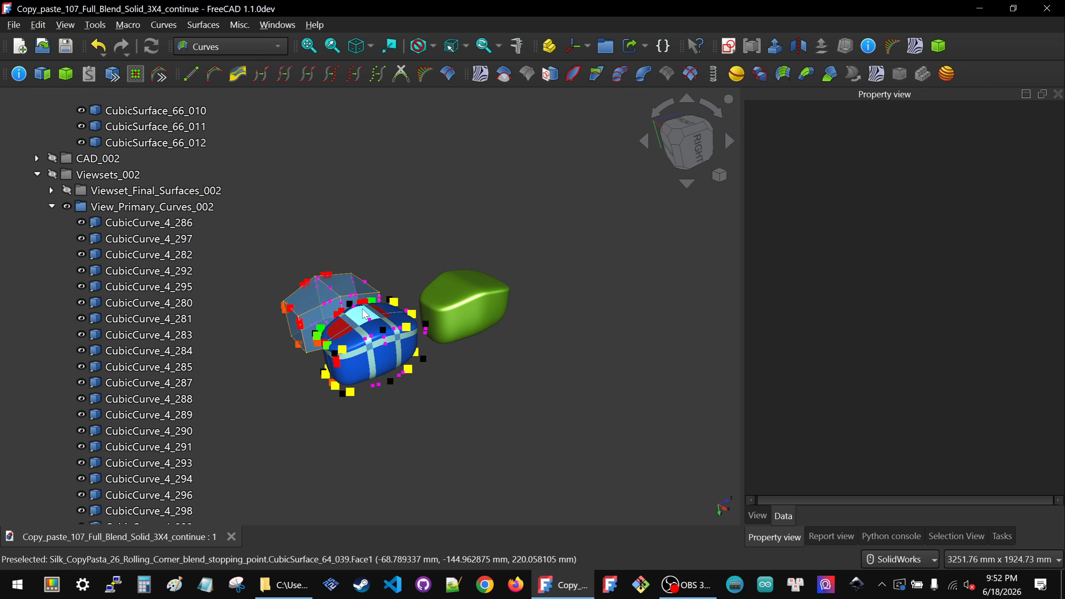
- Show the 3D view full screen and examine the green body's smooth surfaces and rounded corners from several sides
{"action": "key", "text": "F11"}
{"action": "scroll", "coordinate": [559, 363], "scroll_direction": "up", "scroll_amount": 5}
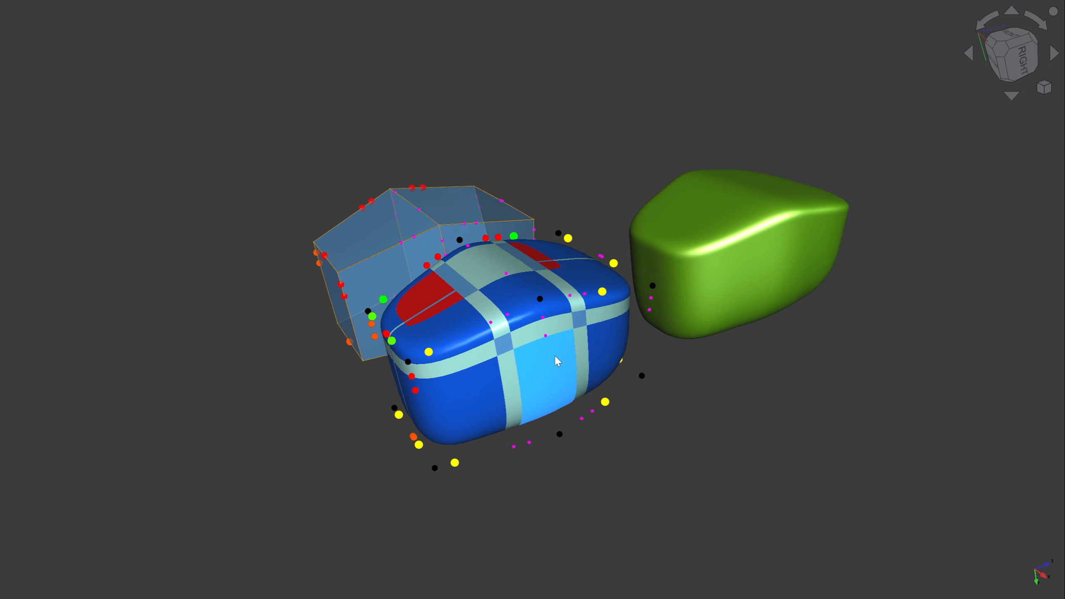
{"action": "middle_click_drag", "start_coordinate": [562, 361], "coordinate": [584, 412]}
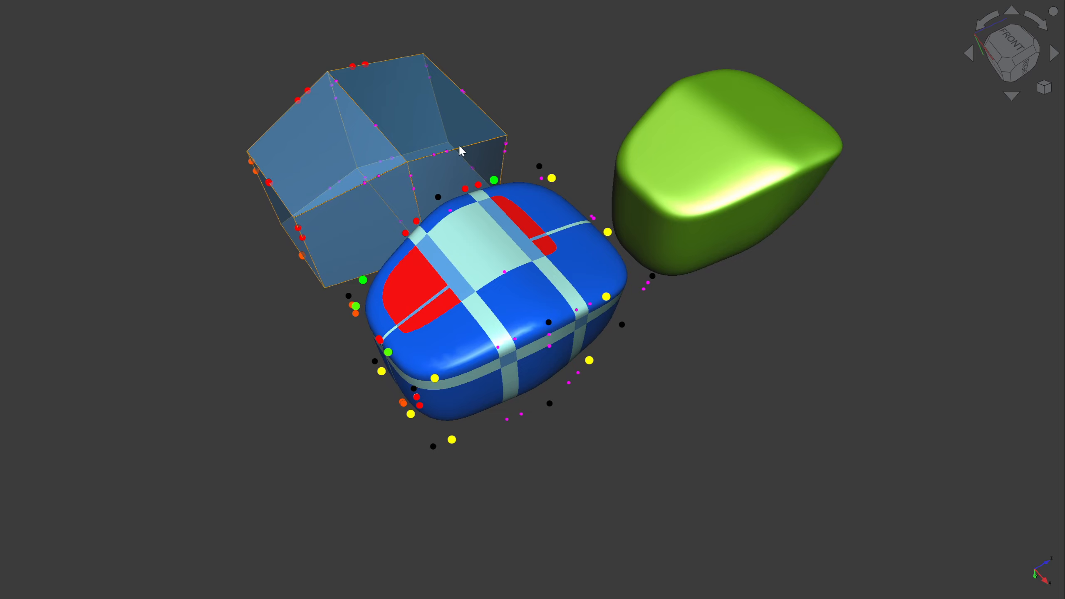
{"action": "scroll", "coordinate": [484, 238], "scroll_direction": "down", "scroll_amount": 1}
{"action": "scroll", "coordinate": [734, 174], "scroll_direction": "up", "scroll_amount": 2}
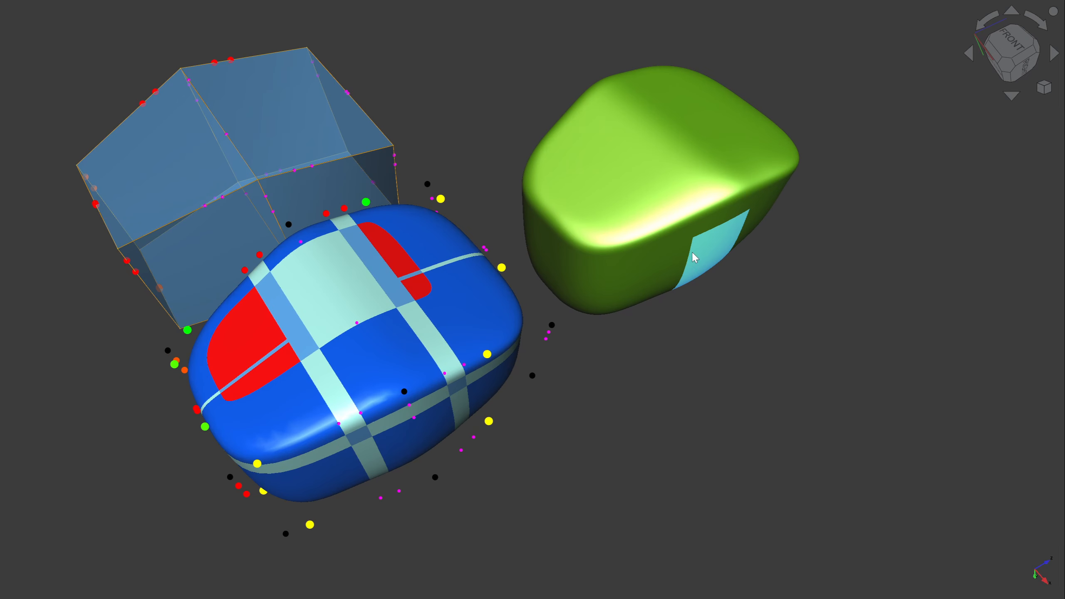
{"action": "middle_click_drag", "start_coordinate": [676, 241], "coordinate": [469, 267]}
{"action": "scroll", "coordinate": [830, 105], "scroll_direction": "down", "scroll_amount": 1}
{"action": "scroll", "coordinate": [828, 103], "scroll_direction": "up", "scroll_amount": 4}
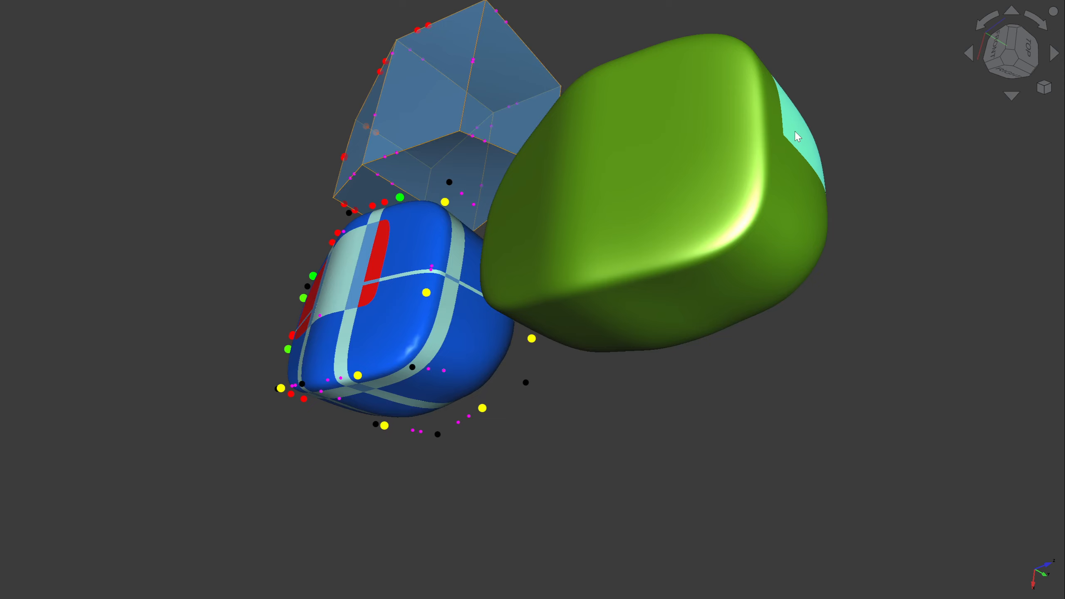
{"action": "scroll", "coordinate": [817, 168], "scroll_direction": "down", "scroll_amount": 3}
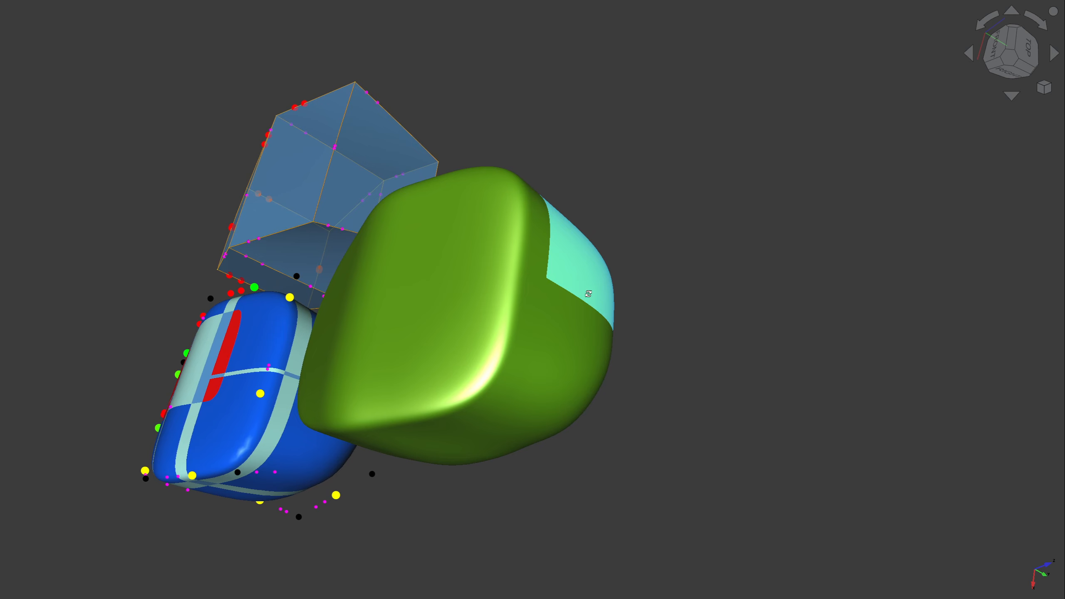
{"action": "middle_click_drag", "start_coordinate": [608, 317], "coordinate": [757, 284]}
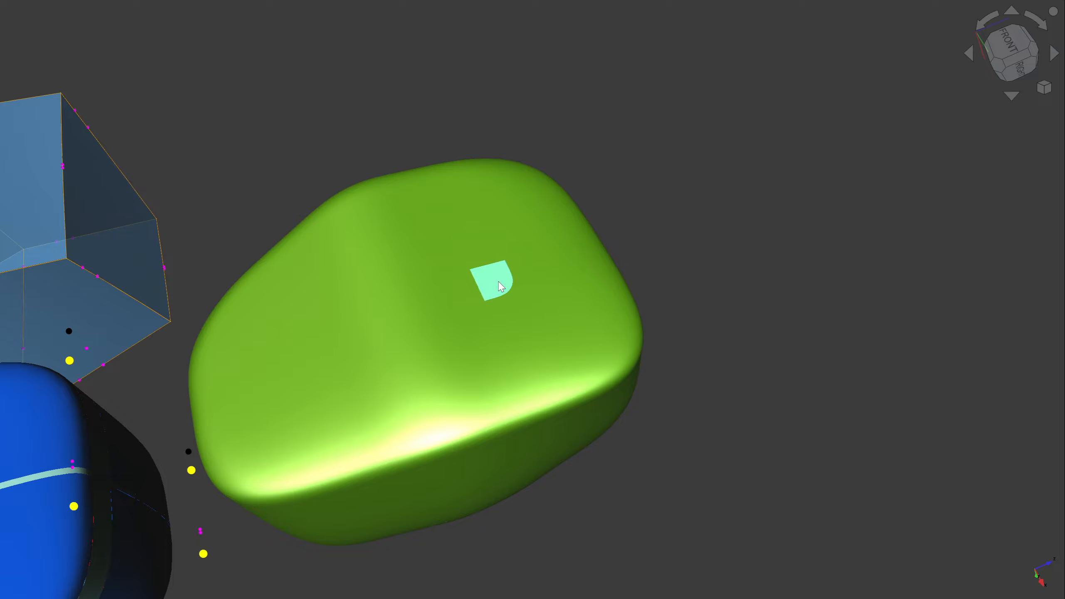
{"action": "middle_click_drag", "start_coordinate": [550, 294], "coordinate": [656, 235]}
{"action": "scroll", "coordinate": [656, 235], "scroll_direction": "down", "scroll_amount": 5}
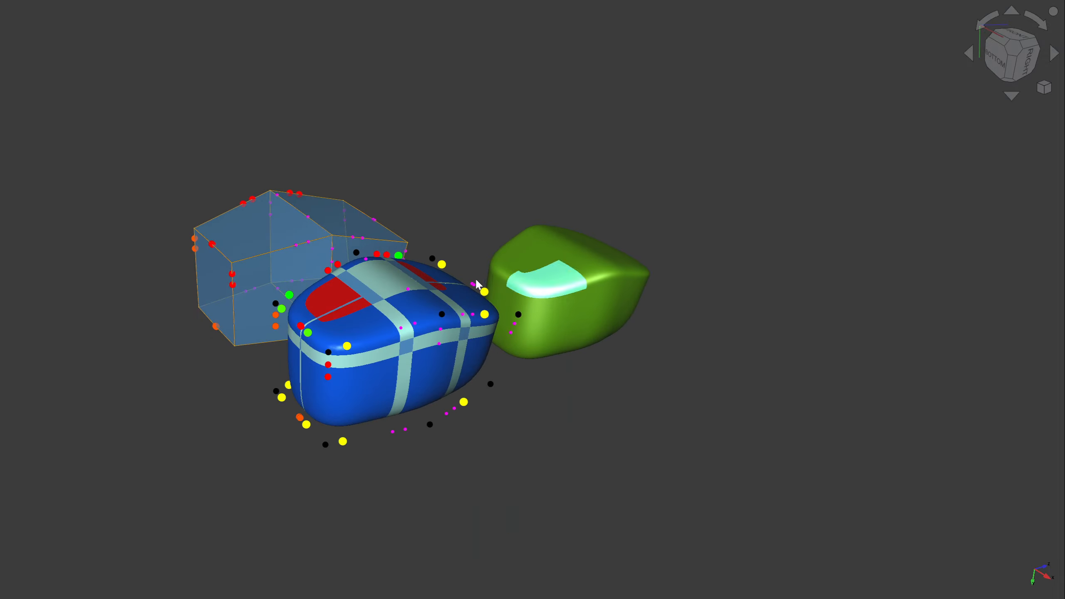
- Compare the blue body's blend patches and red corner areas with the green body's continuous surfaces
{"action": "scroll", "coordinate": [375, 303], "scroll_direction": "up", "scroll_amount": 3}
{"action": "middle_click_drag", "start_coordinate": [397, 288], "coordinate": [368, 310]}
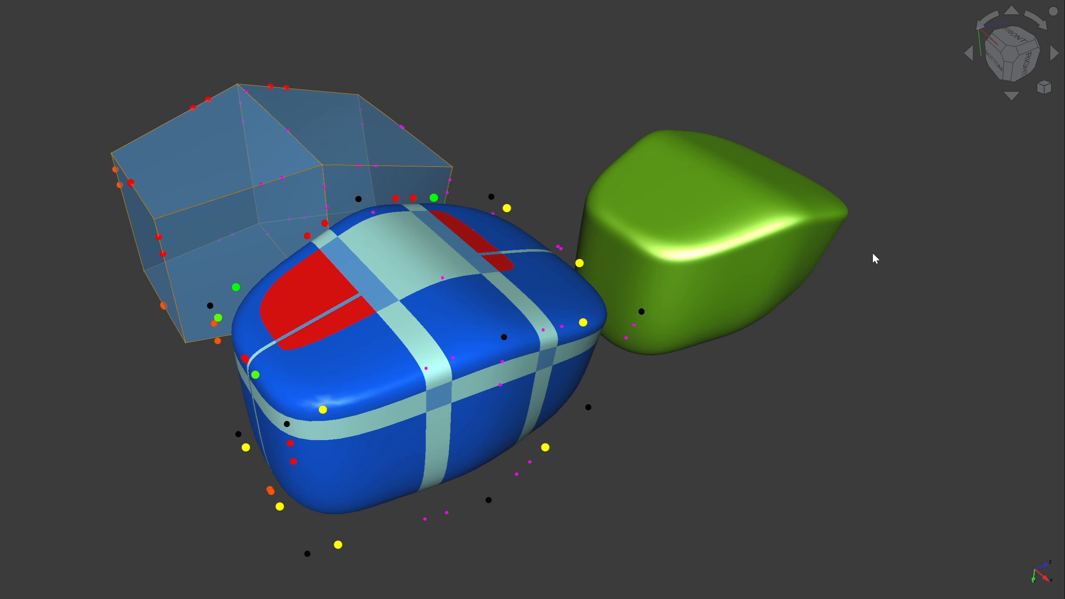
{"action": "middle_click_drag", "start_coordinate": [724, 193], "coordinate": [669, 155]}
{"action": "scroll", "coordinate": [724, 195], "scroll_direction": "up", "scroll_amount": 2}
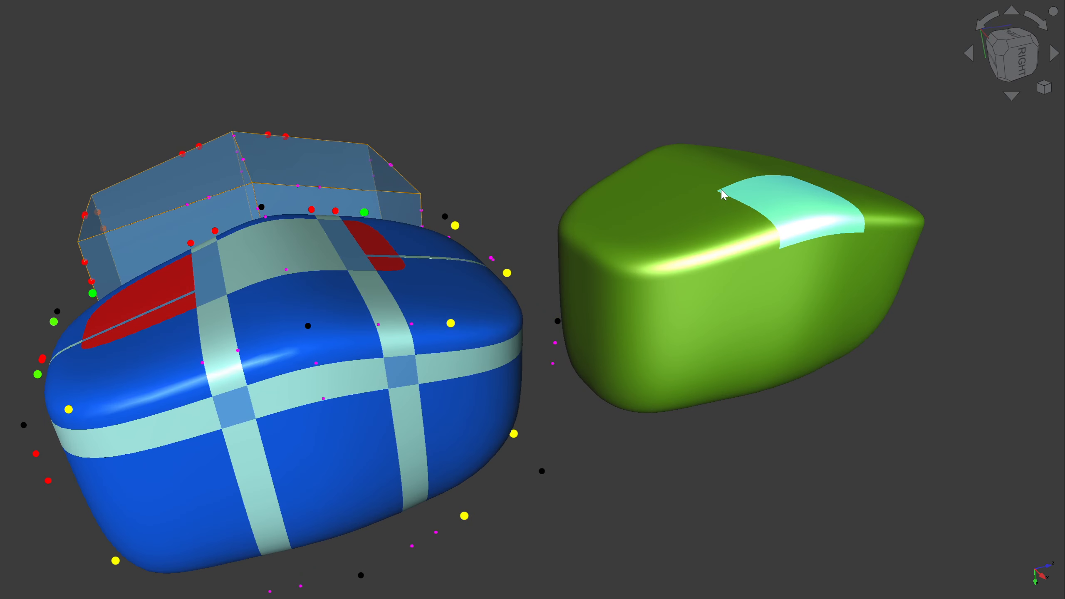
{"action": "middle_click_drag", "start_coordinate": [726, 191], "coordinate": [754, 188]}
{"action": "scroll", "coordinate": [754, 188], "scroll_direction": "down", "scroll_amount": 2}
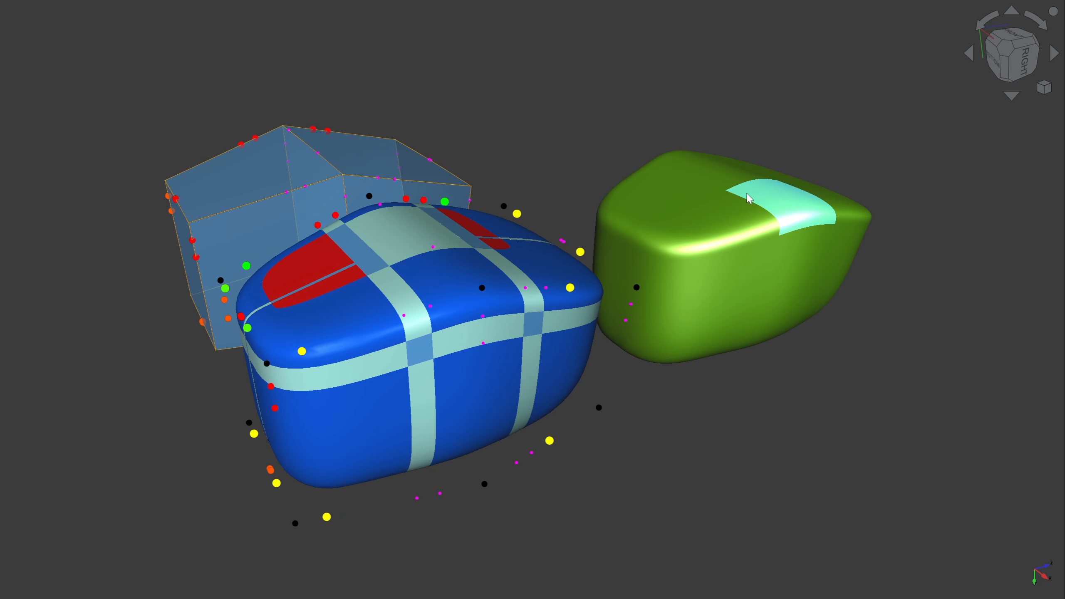
{"action": "middle_click_drag", "start_coordinate": [488, 389], "coordinate": [525, 392]}
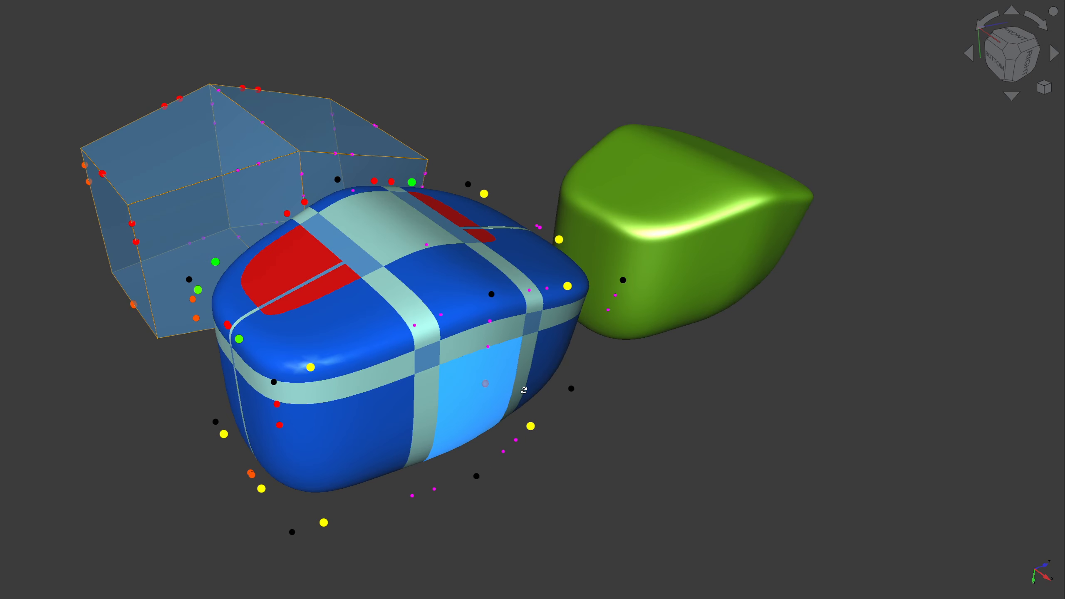
{"action": "scroll", "coordinate": [488, 371], "scroll_direction": "down", "scroll_amount": 1}
{"action": "middle_click_drag", "start_coordinate": [484, 369], "coordinate": [501, 389]}
{"action": "scroll", "coordinate": [500, 389], "scroll_direction": "up", "scroll_amount": 2}
{"action": "scroll", "coordinate": [502, 393], "scroll_direction": "down", "scroll_amount": 3}
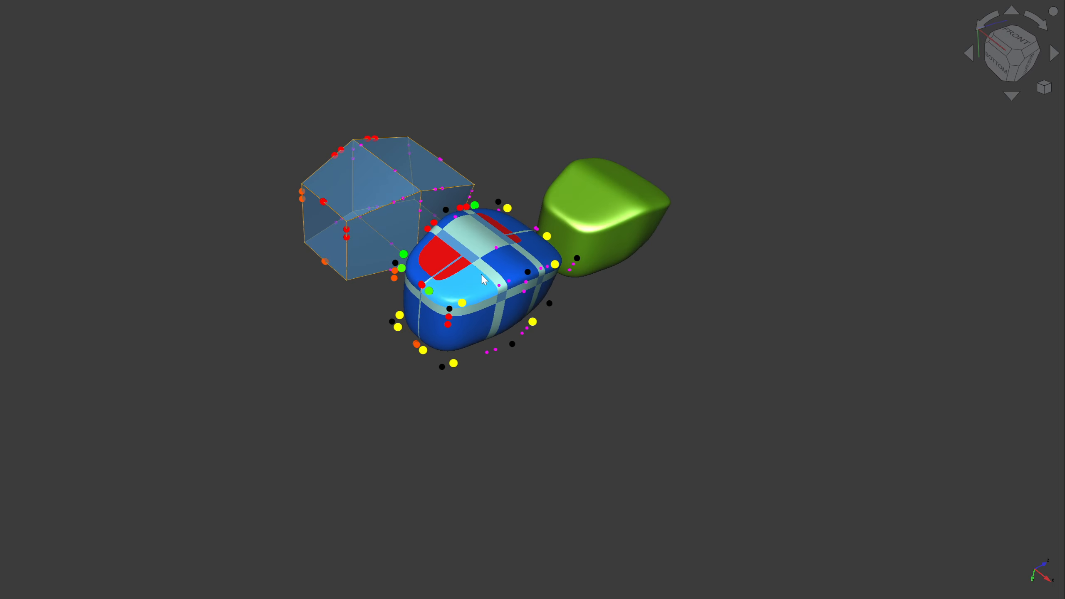
{"action": "scroll", "coordinate": [516, 193], "scroll_direction": "up", "scroll_amount": 3}
{"action": "scroll", "coordinate": [525, 170], "scroll_direction": "up", "scroll_amount": 2}
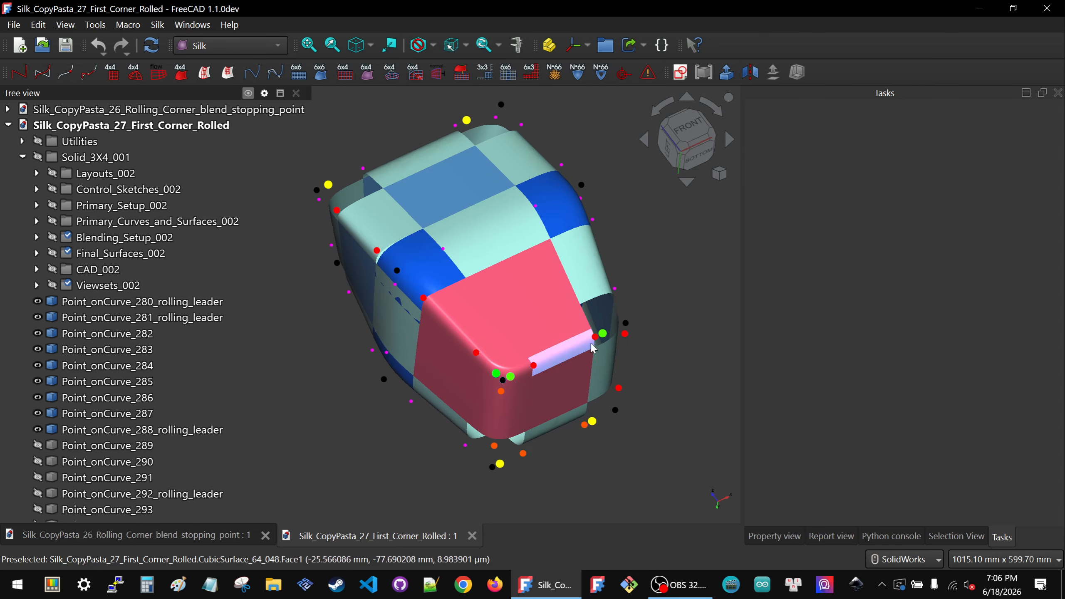
- Inspect the Silk_CopyPasta_26_Rolling_Corner_blend_stopping_point model from the front and below, and close the Silk_CopyPasta_27_First_Corner_Rolled document
{"action": "left_click", "coordinate": [191, 365]}
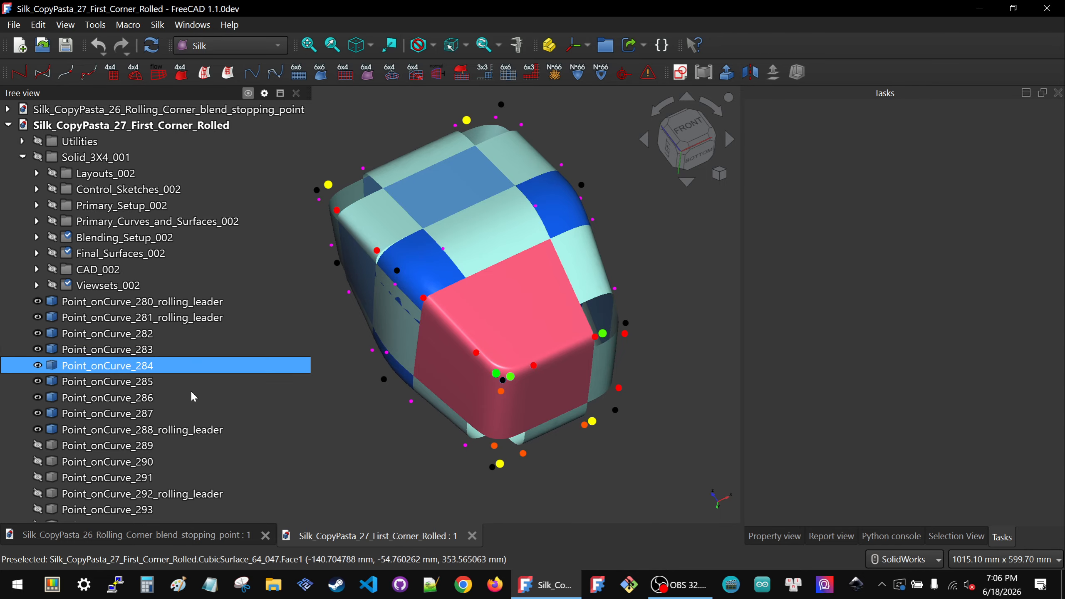
{"action": "left_click", "coordinate": [216, 535]}
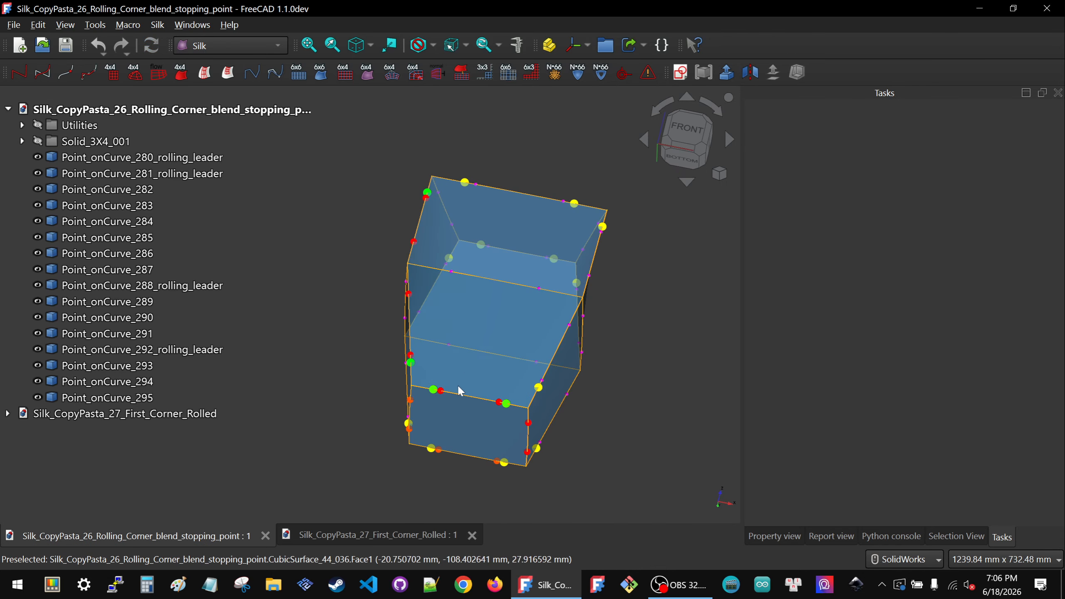
{"action": "mouse_move", "coordinate": [463, 415]}
{"action": "middle_mouse_down"}
{"action": "mouse_move", "coordinate": [486, 411]}
{"action": "mouse_move", "coordinate": [453, 419]}
{"action": "mouse_move", "coordinate": [470, 413]}
{"action": "mouse_move", "coordinate": [468, 434]}
{"action": "middle_mouse_up"}
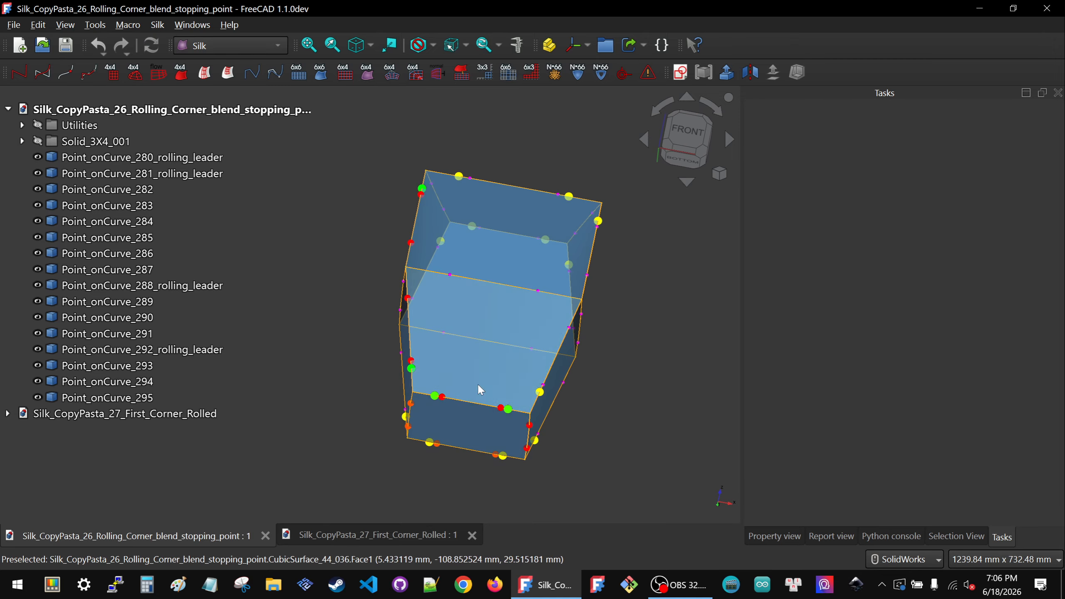
{"action": "left_click", "coordinate": [686, 133]}
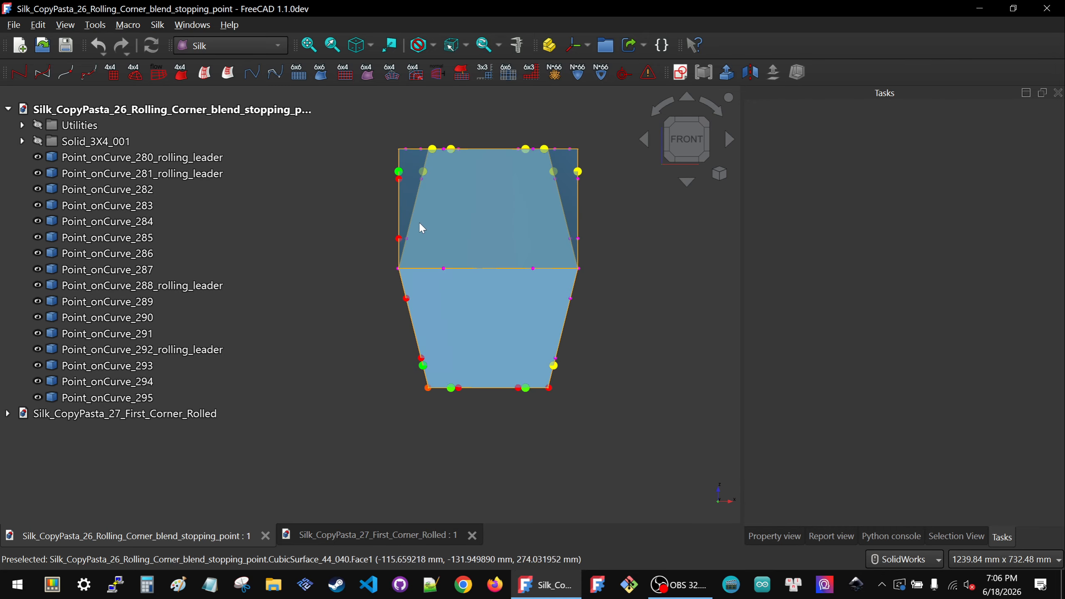
{"action": "middle_click_drag", "start_coordinate": [541, 366], "coordinate": [532, 293]}
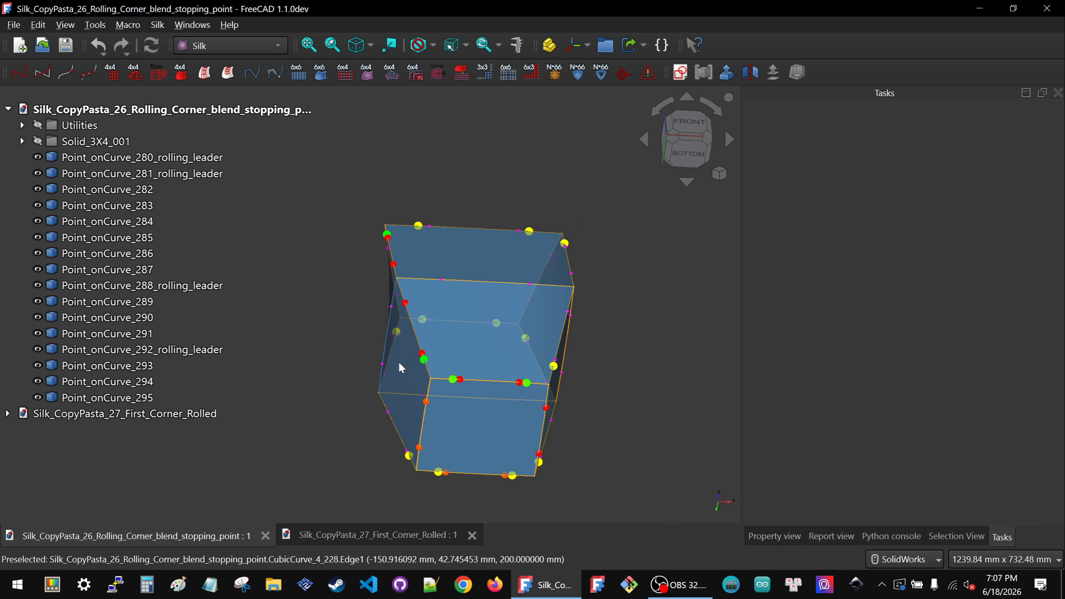
{"action": "left_click", "coordinate": [343, 536]}
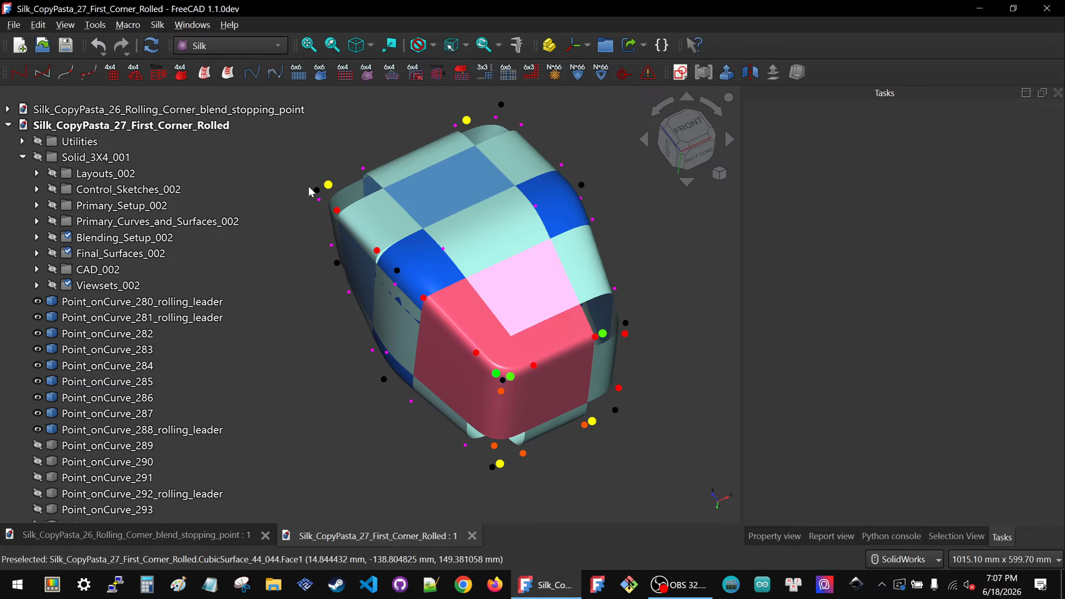
{"action": "left_click", "coordinate": [472, 536]}
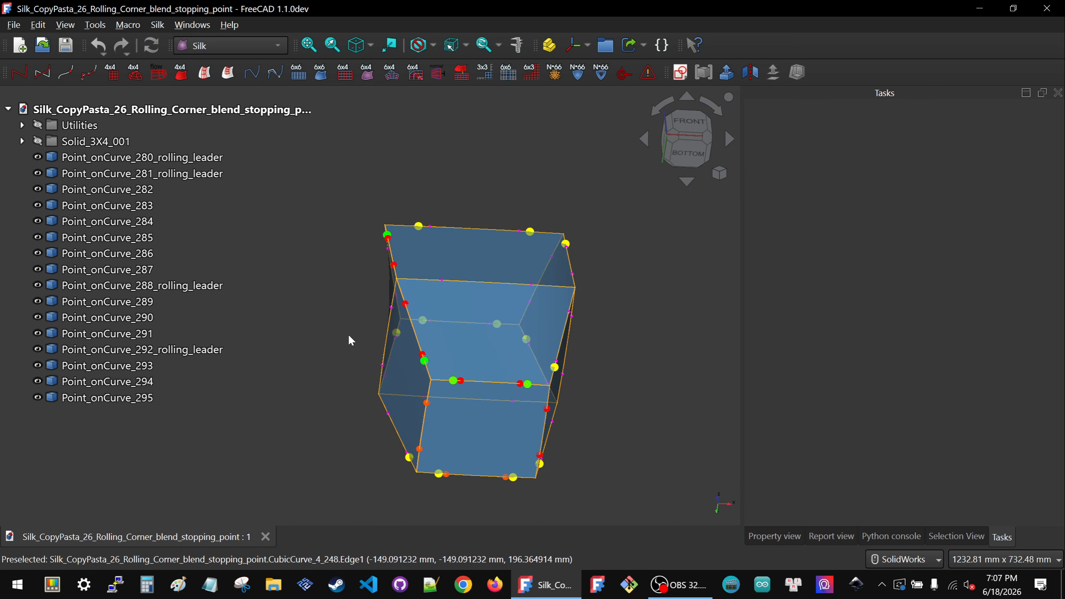
- Start saving the document under a new name in the Silk_Data > Test_Files > Copy_Paste folder
{"action": "key", "text": "ctrl+shift+s"}
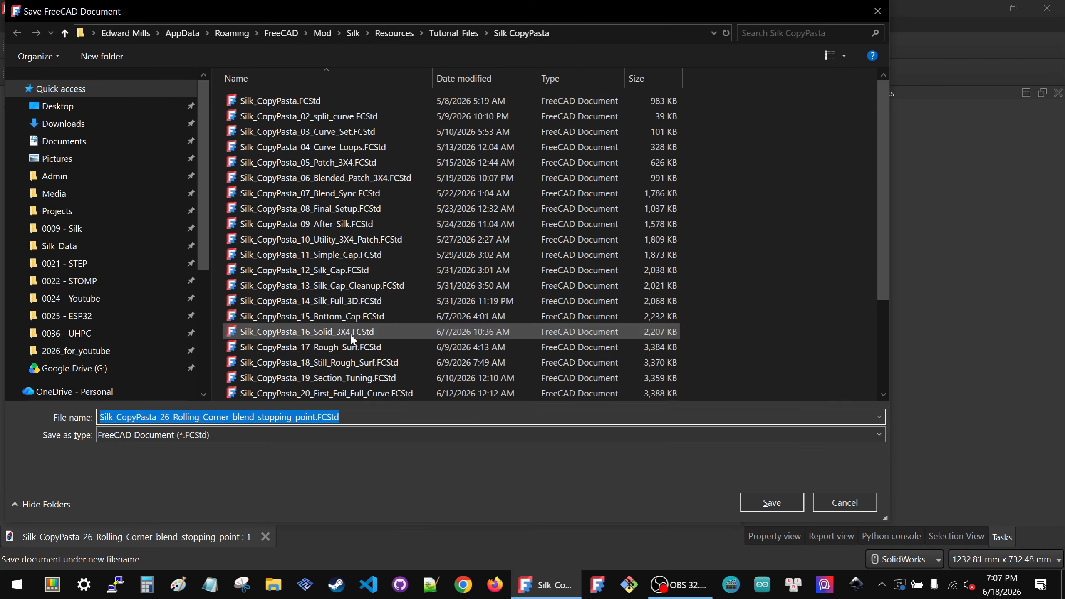
{"action": "scroll", "coordinate": [290, 313], "scroll_direction": "down", "scroll_amount": 3}
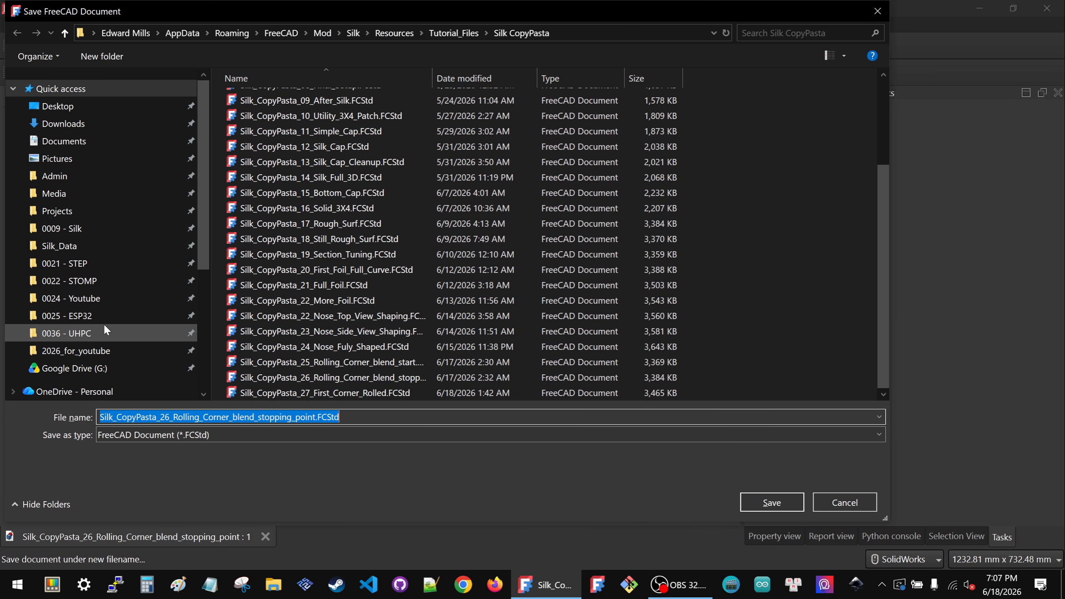
{"action": "left_click", "coordinate": [61, 251]}
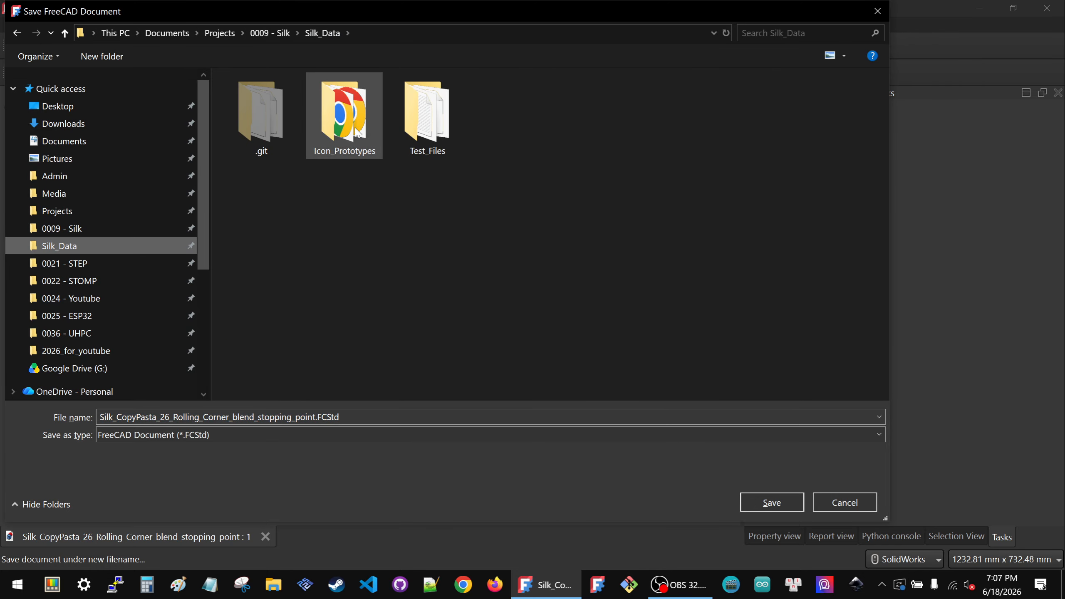
{"action": "double_click", "coordinate": [428, 122]}
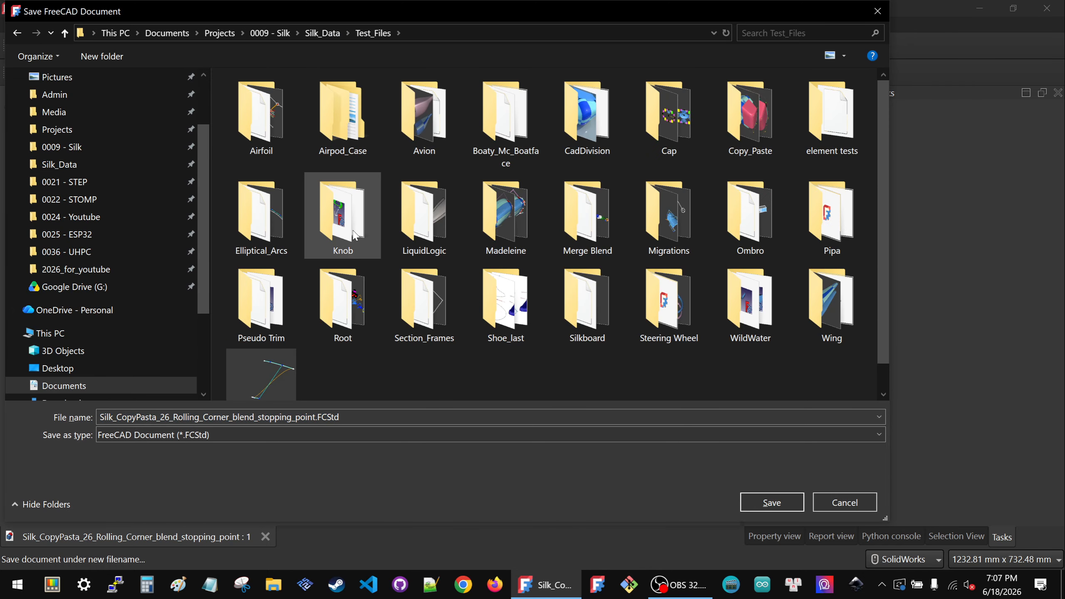
{"action": "double_click", "coordinate": [734, 134]}
{"action": "scroll", "coordinate": [390, 307], "scroll_direction": "down", "scroll_amount": 20}
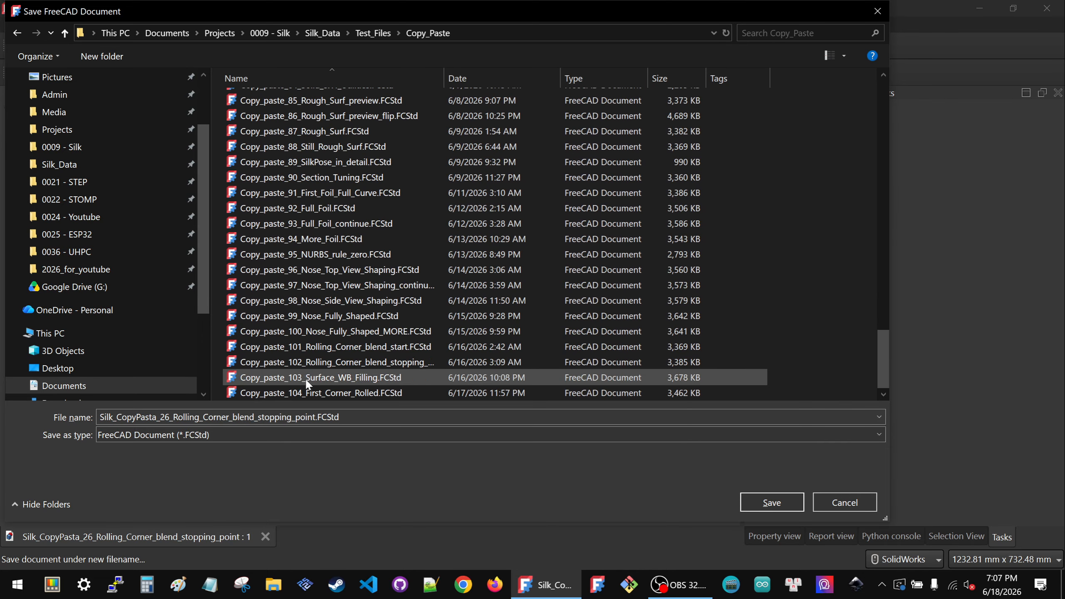
- Save the document in the Copy_Paste folder as Copy_paste_105_Full_Blend_Solid_3X4.FCStd
{"action": "left_click", "coordinate": [303, 392]}
{"action": "left_click", "coordinate": [157, 417]}
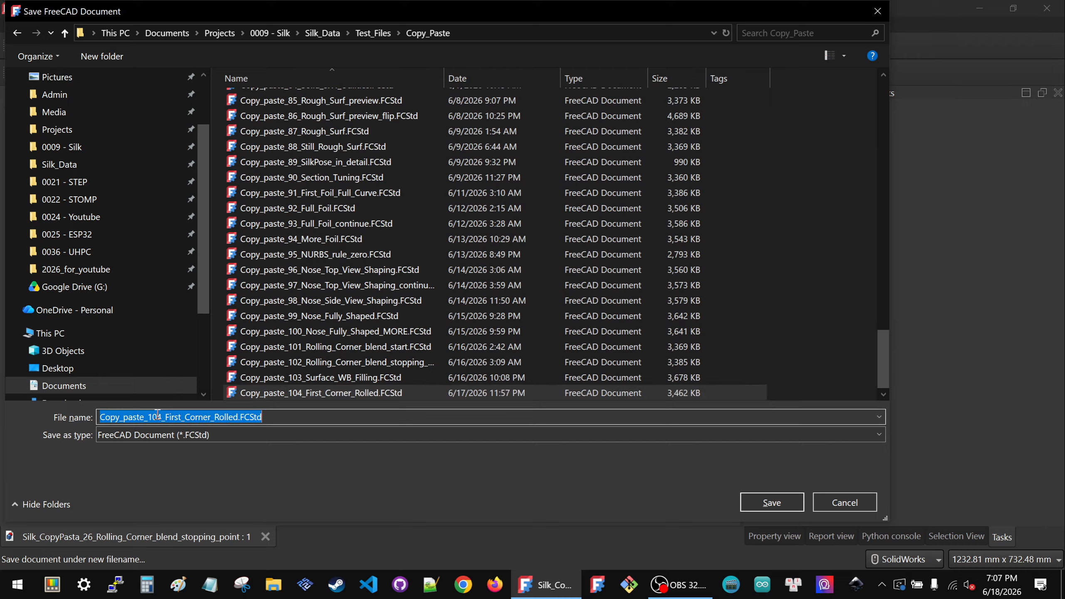
{"action": "left_click_drag", "start_coordinate": [158, 417], "coordinate": [161, 417]}
{"action": "type", "text": "5"}
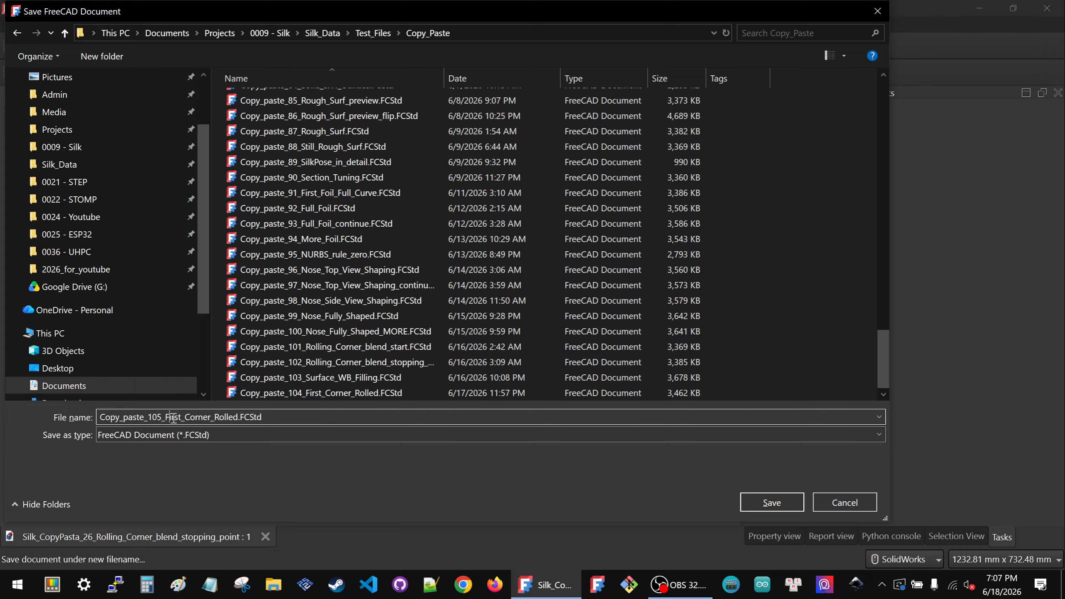
{"action": "left_click_drag", "start_coordinate": [172, 417], "coordinate": [238, 417]}
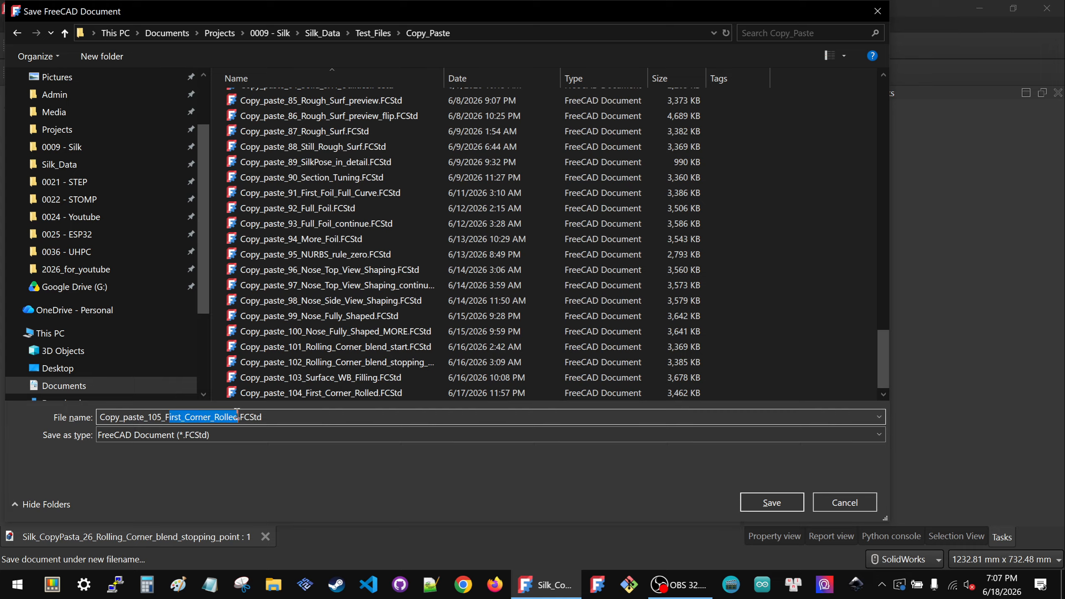
{"action": "type", "text": "ull"}
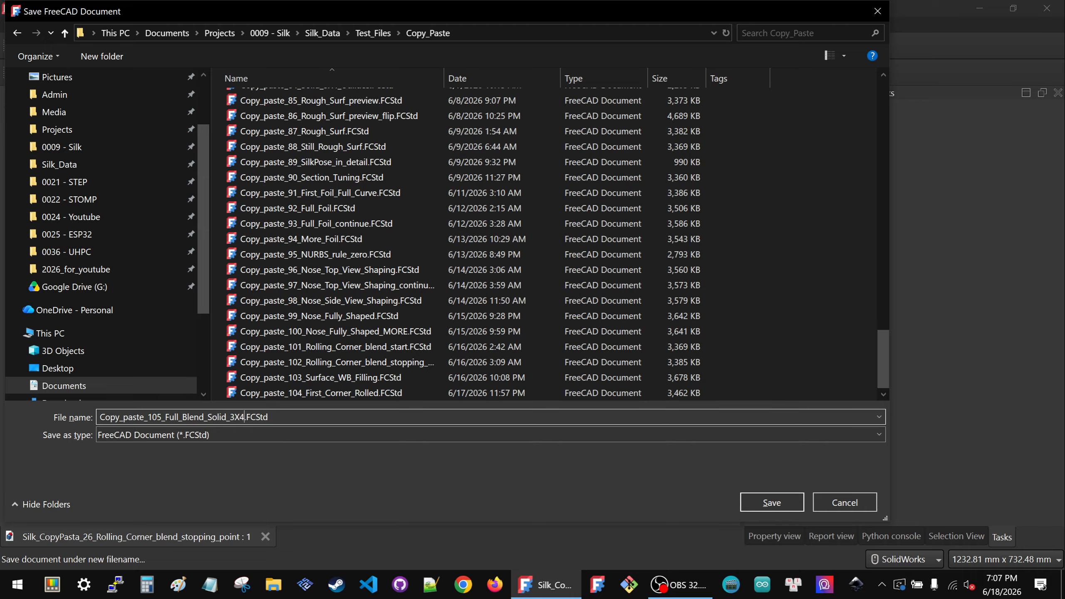
{"action": "left_click", "coordinate": [771, 503]}
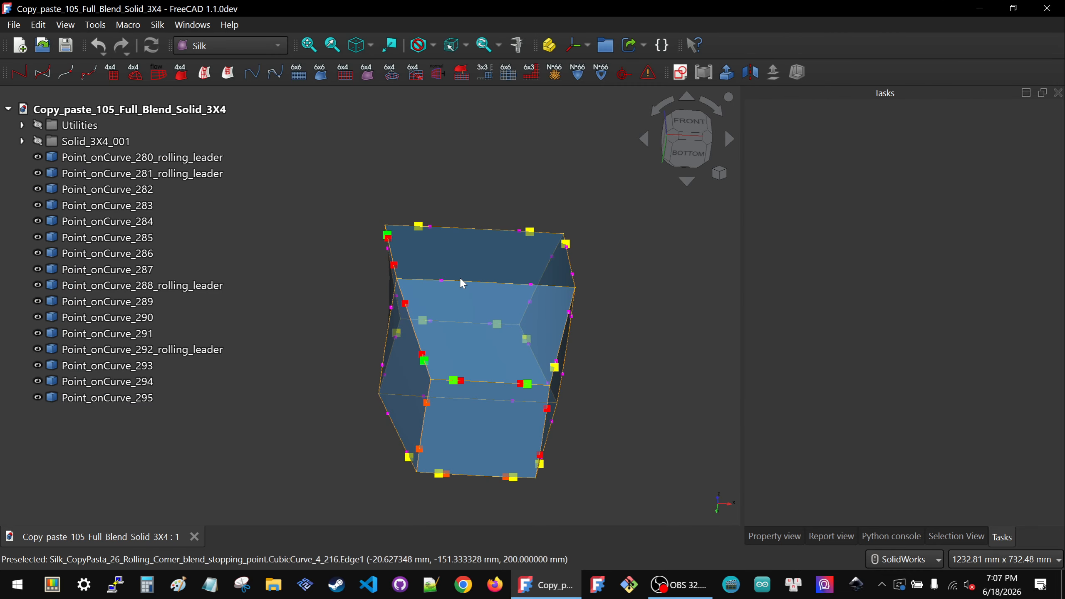
- Examine the solid from the front and below, comparing its corner points with the Point_onCurve entries in the model tree
{"action": "middle_click_drag", "start_coordinate": [460, 285], "coordinate": [449, 330]}
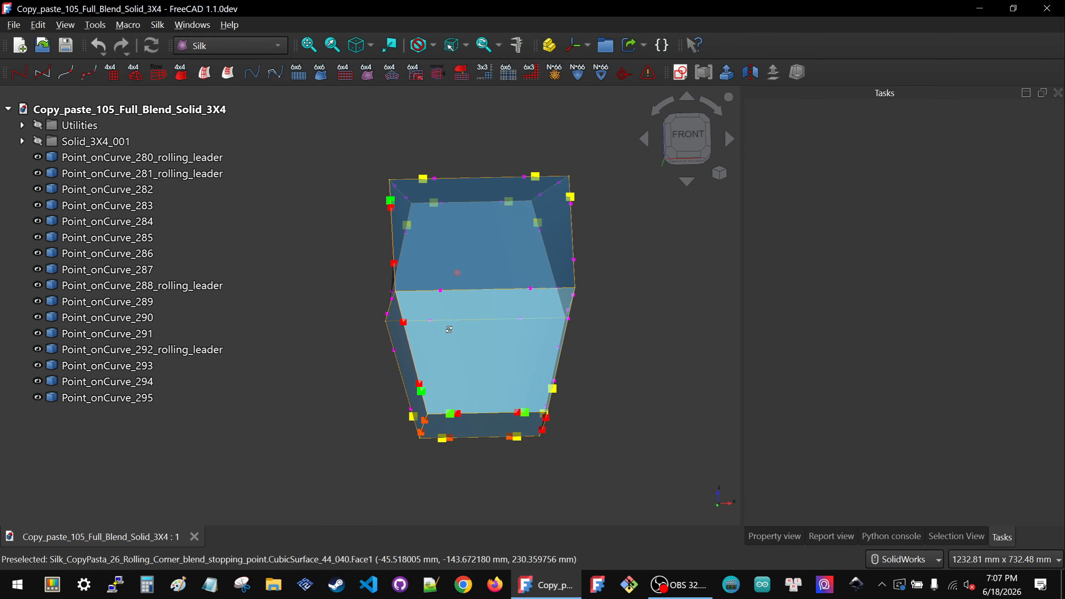
{"action": "middle_click_drag", "start_coordinate": [482, 291], "coordinate": [462, 302]}
{"action": "left_click", "coordinate": [127, 284]}
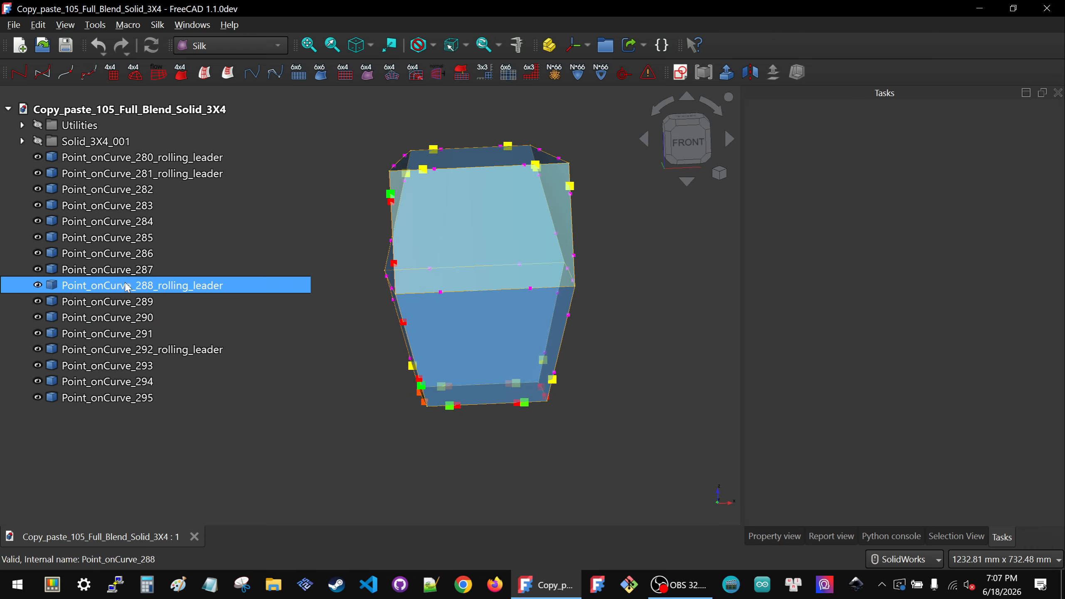
{"action": "left_click", "coordinate": [97, 222]}
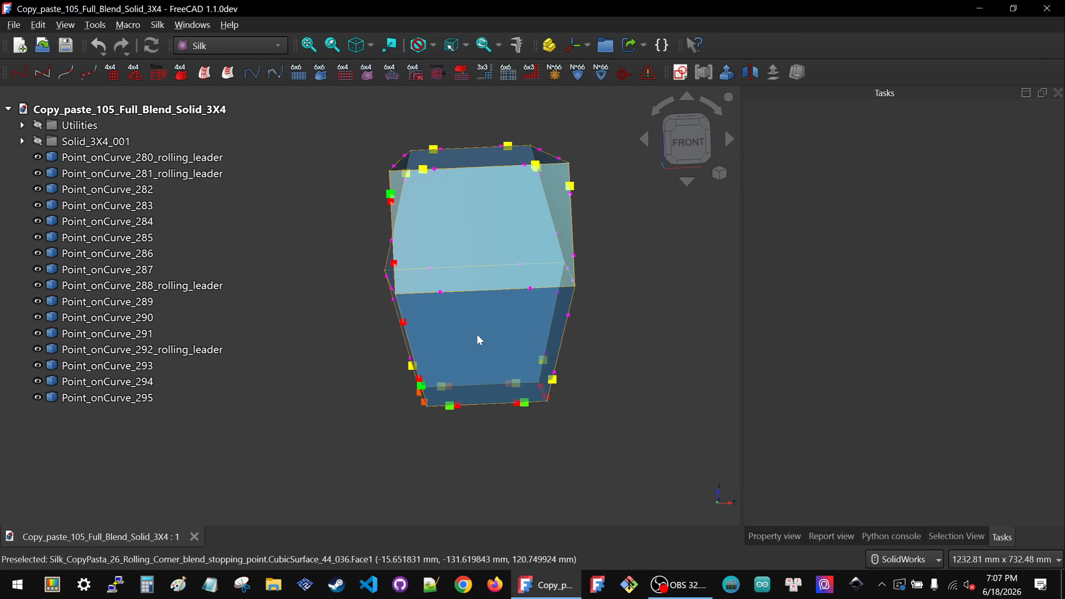
{"action": "middle_click_drag", "start_coordinate": [487, 336], "coordinate": [492, 302]}
{"action": "left_click", "coordinate": [493, 302]}
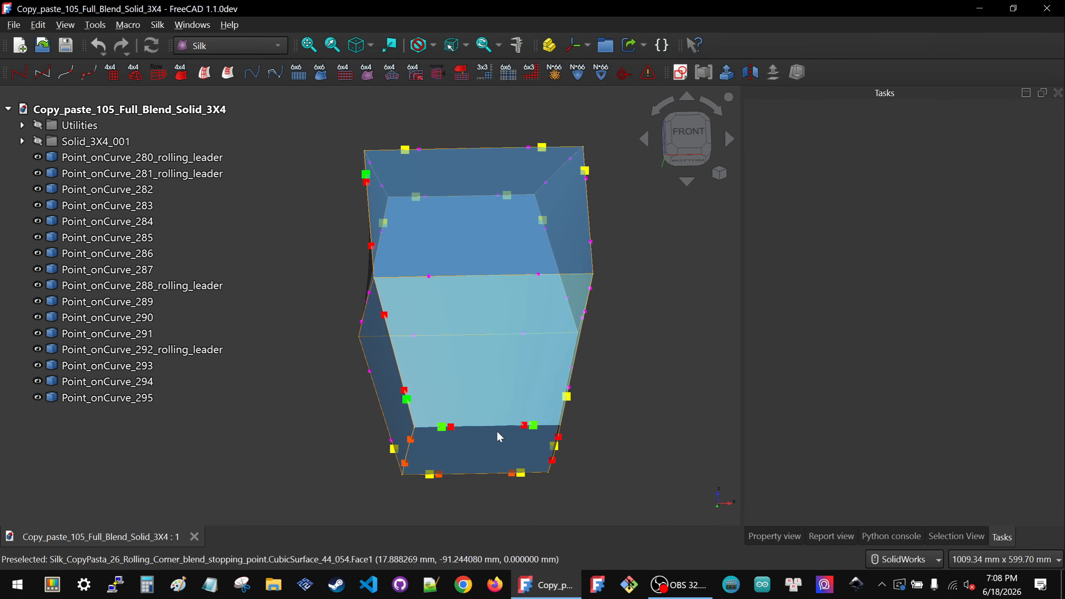
{"action": "left_click", "coordinate": [416, 417]}
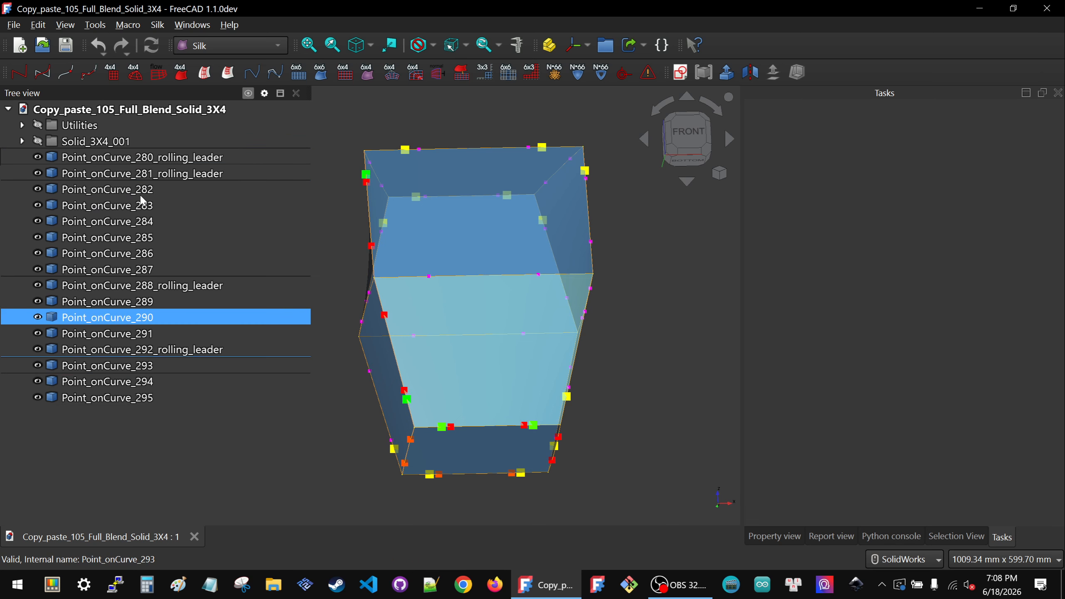
{"action": "scroll", "coordinate": [375, 400], "scroll_direction": "down", "scroll_amount": 2}
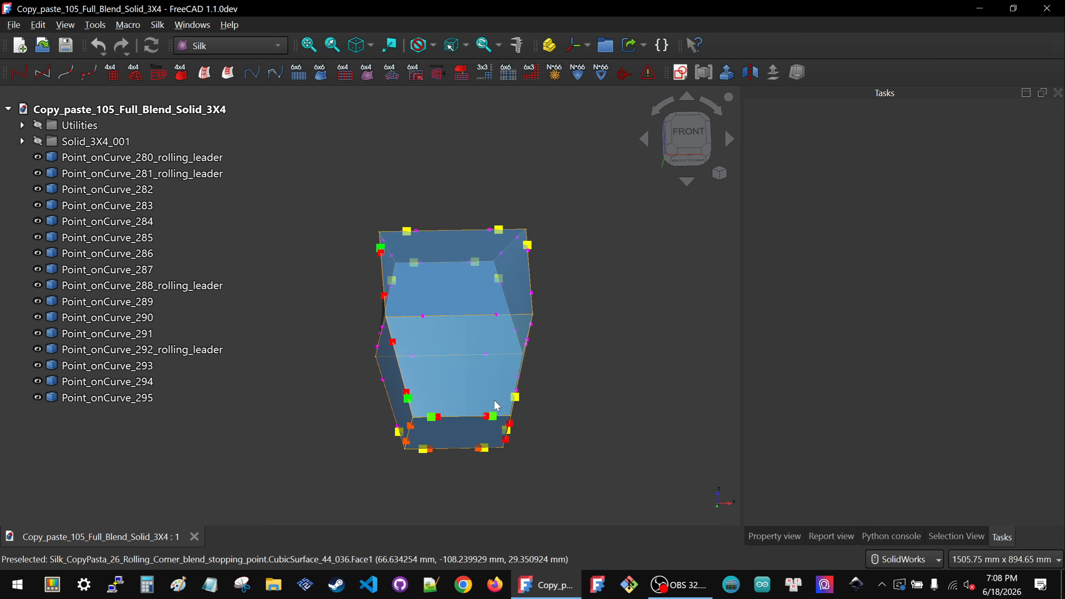
{"action": "middle_click_drag", "start_coordinate": [496, 406], "coordinate": [489, 369]}
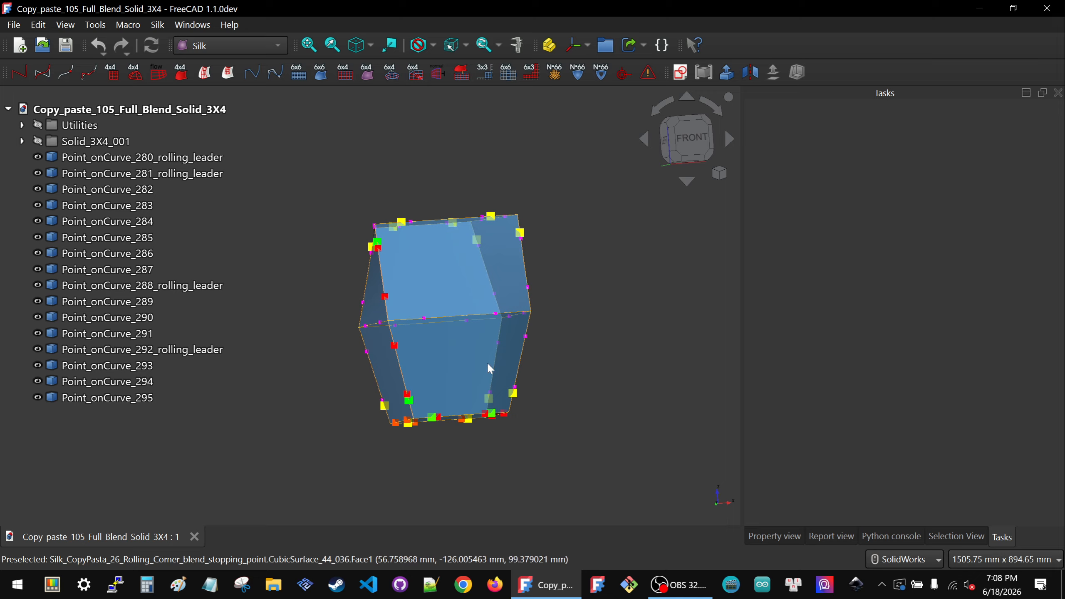
{"action": "scroll", "coordinate": [432, 365], "scroll_direction": "up", "scroll_amount": 2}
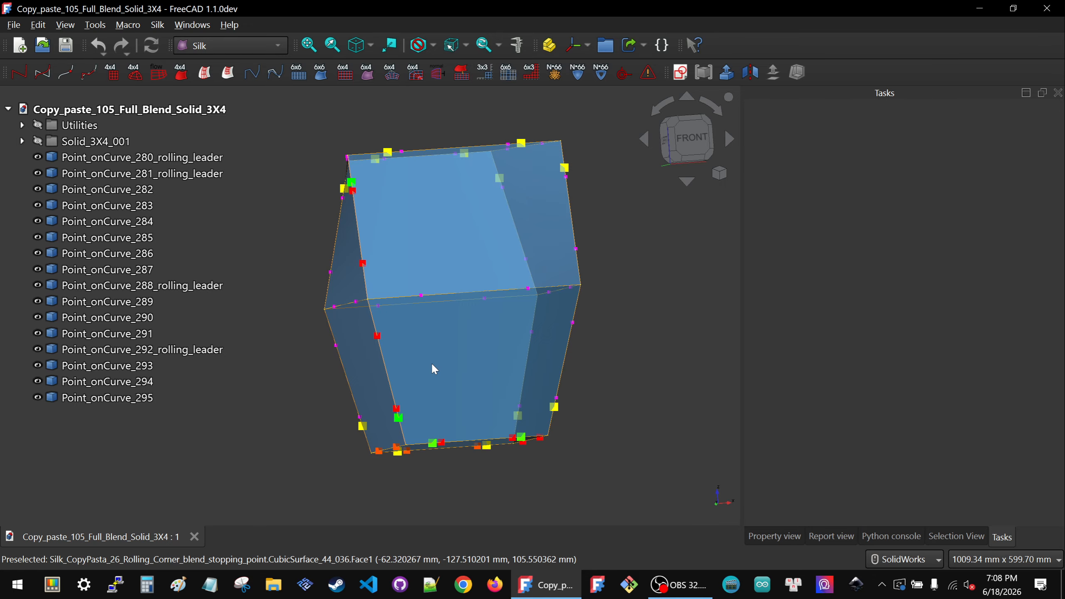
{"action": "scroll", "coordinate": [431, 362], "scroll_direction": "down", "scroll_amount": 1}
{"action": "middle_click_drag", "start_coordinate": [432, 361], "coordinate": [451, 363]}
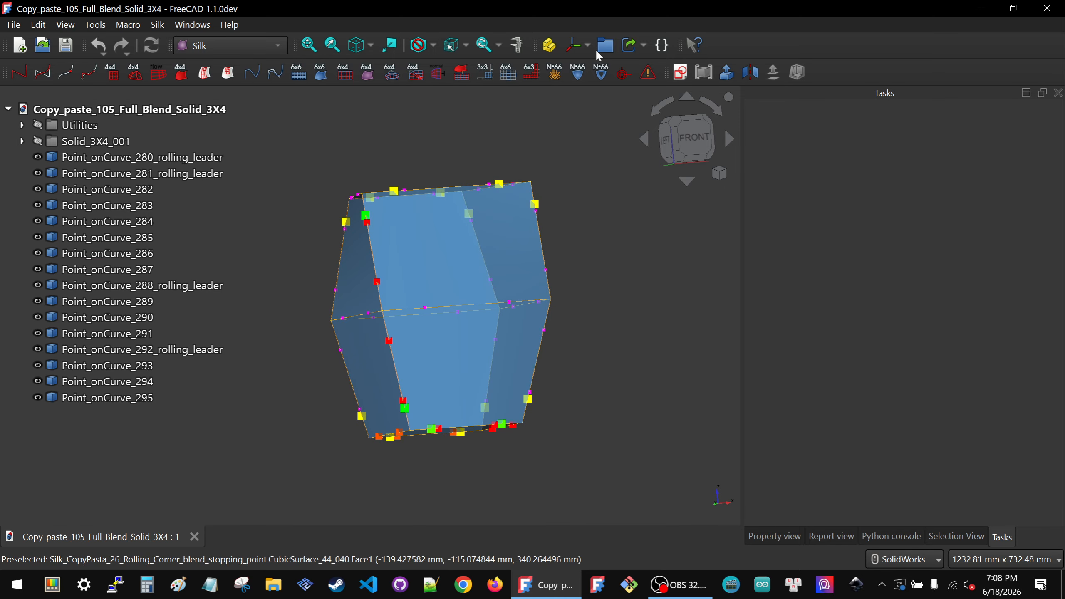
- Add four new groups to the document and name the first one Roll_Cuts_Left
{"action": "left_click", "coordinate": [609, 46]}
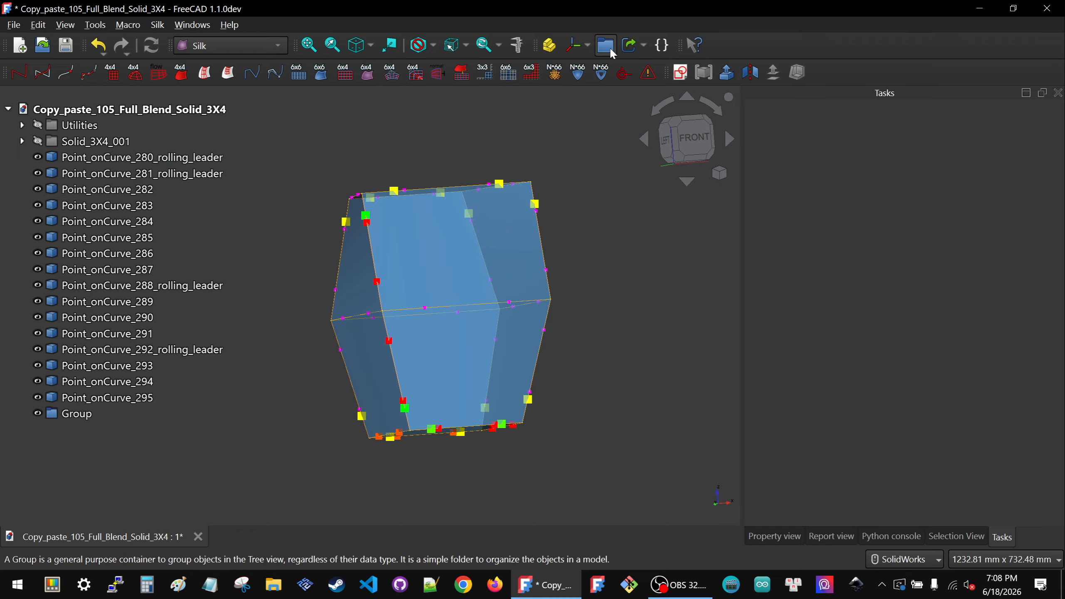
{"action": "left_click", "coordinate": [610, 47]}
{"action": "left_click", "coordinate": [609, 47]}
{"action": "left_click", "coordinate": [609, 47]}
{"action": "left_click", "coordinate": [84, 445]}
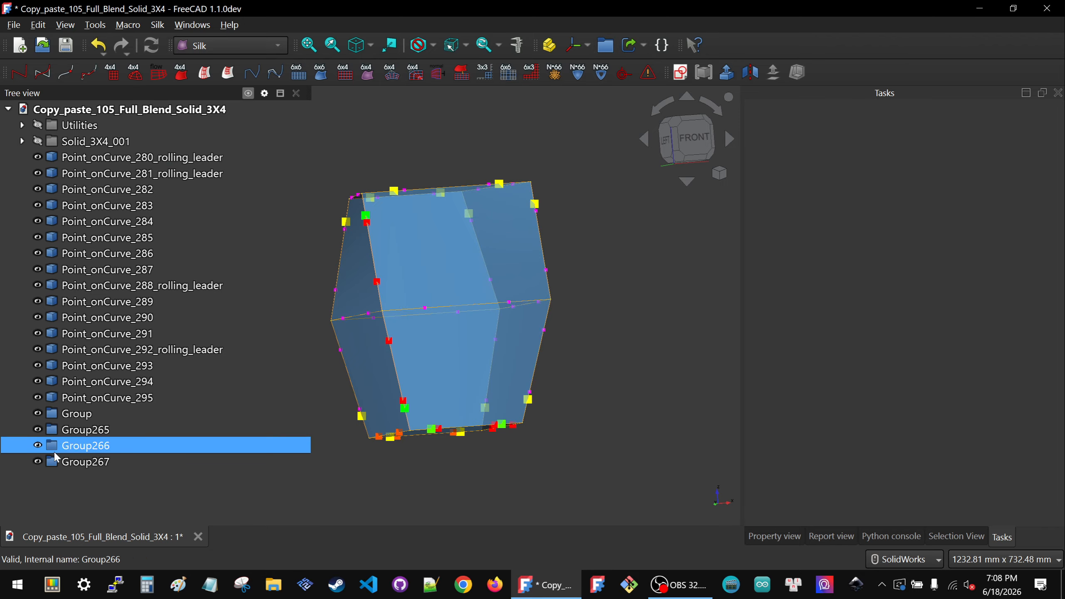
{"action": "left_click", "coordinate": [73, 413]}
{"action": "left_click", "coordinate": [71, 413]}
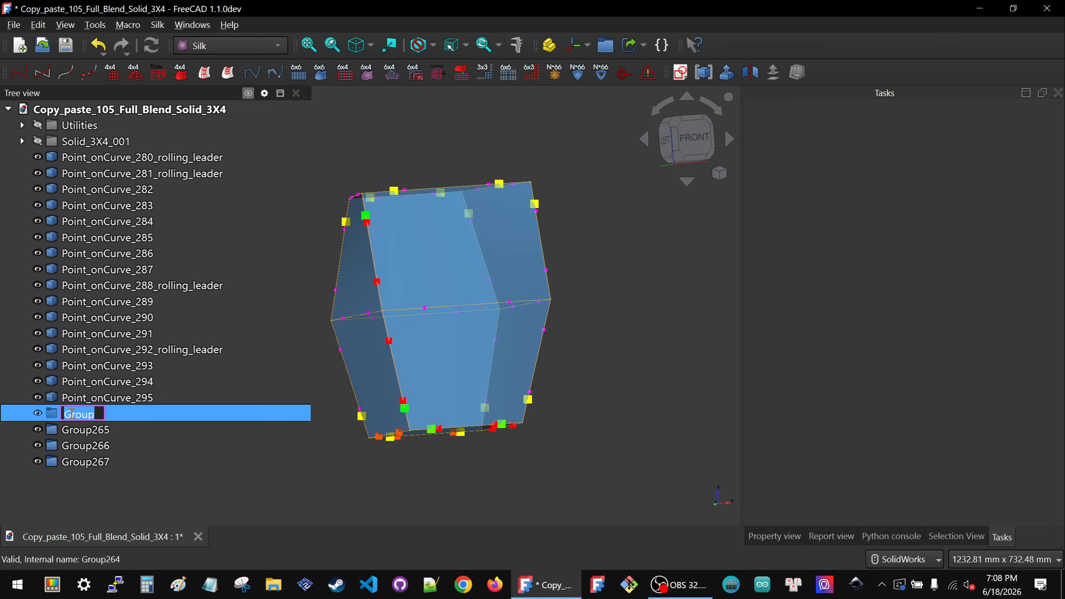
{"action": "type", "text": "Roll_Cuts_Left"}
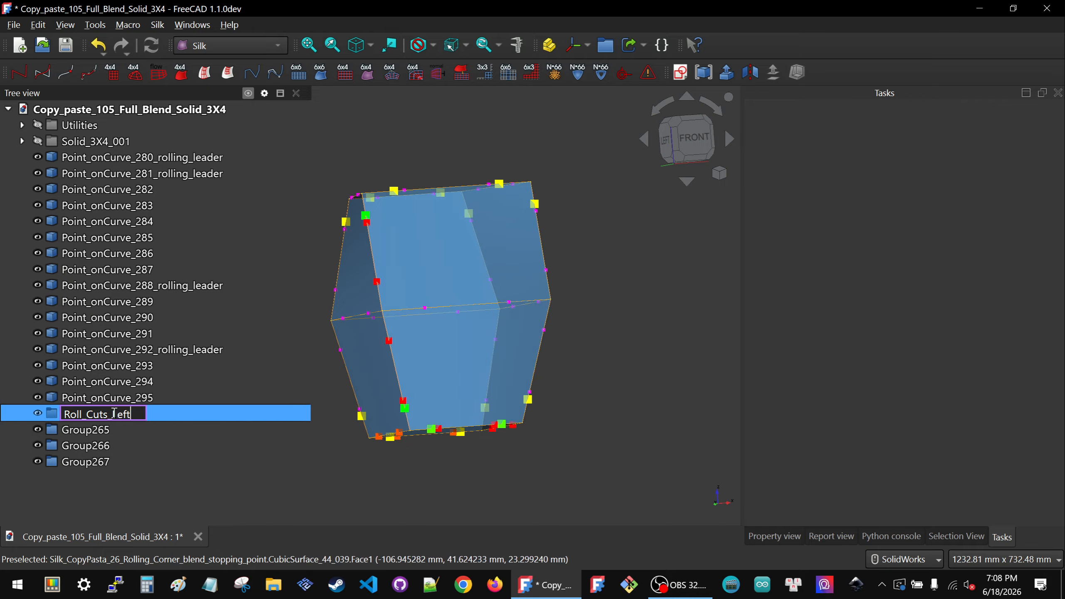
- Copy the Roll_Cuts_ prefix from the first new group and use it to rename the second group Roll_Cuts_Right
{"action": "left_click_drag", "start_coordinate": [112, 414], "coordinate": [43, 418]}
{"action": "key", "text": "ctrl+c"}
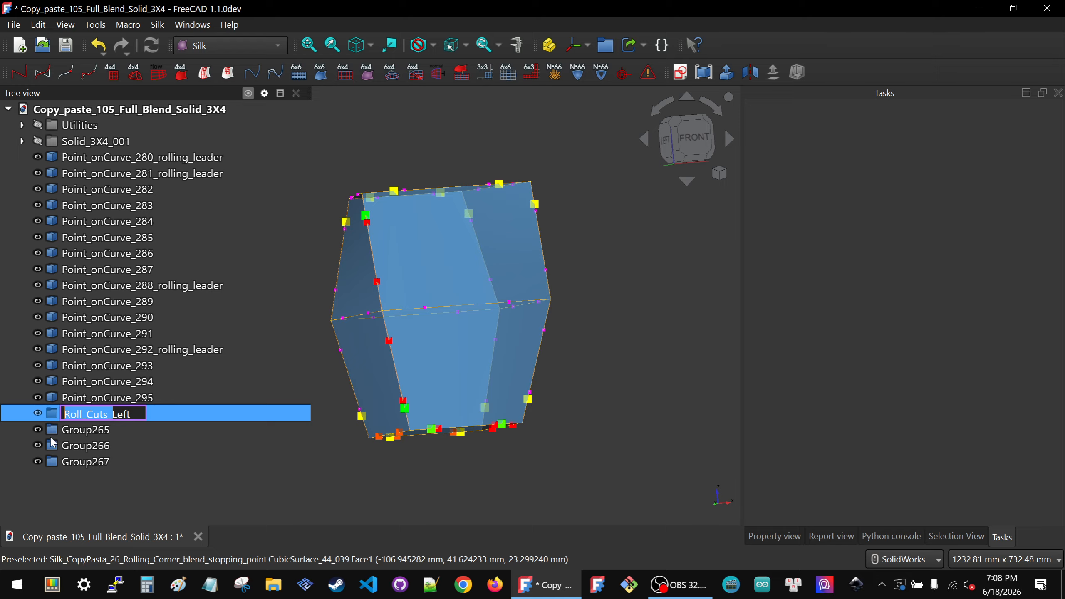
{"action": "left_click", "coordinate": [71, 429]}
{"action": "key", "text": "F2"}
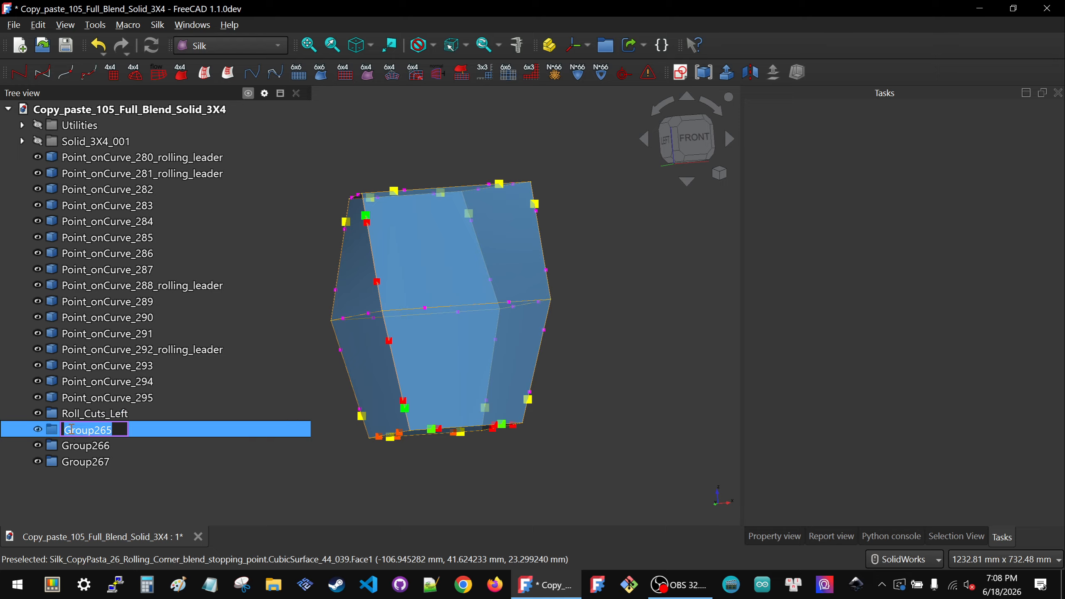
{"action": "key", "text": "ctrl+v"}
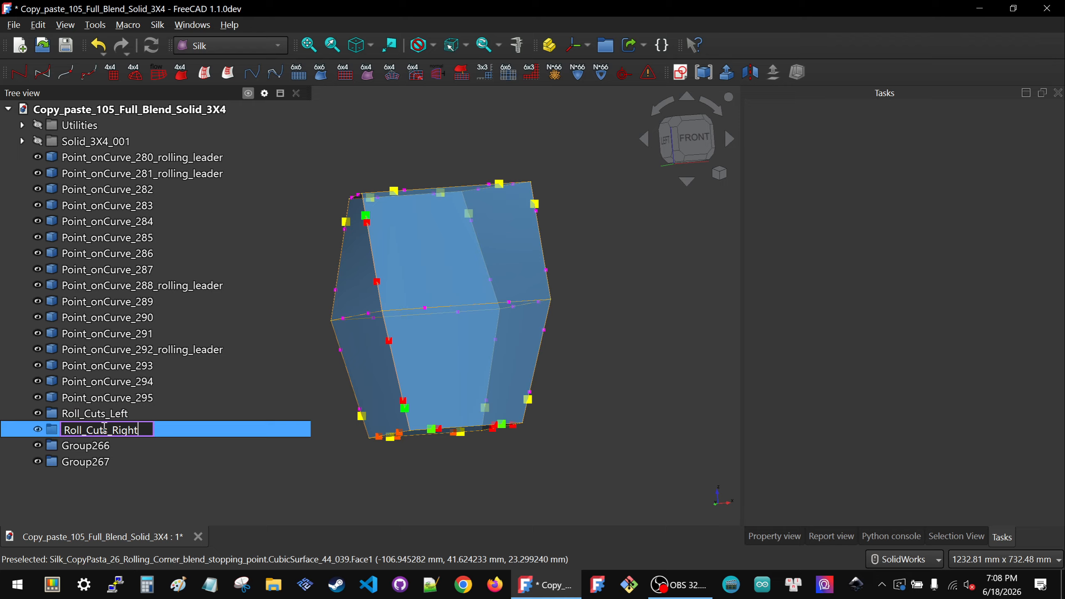
{"action": "key", "text": "Return"}
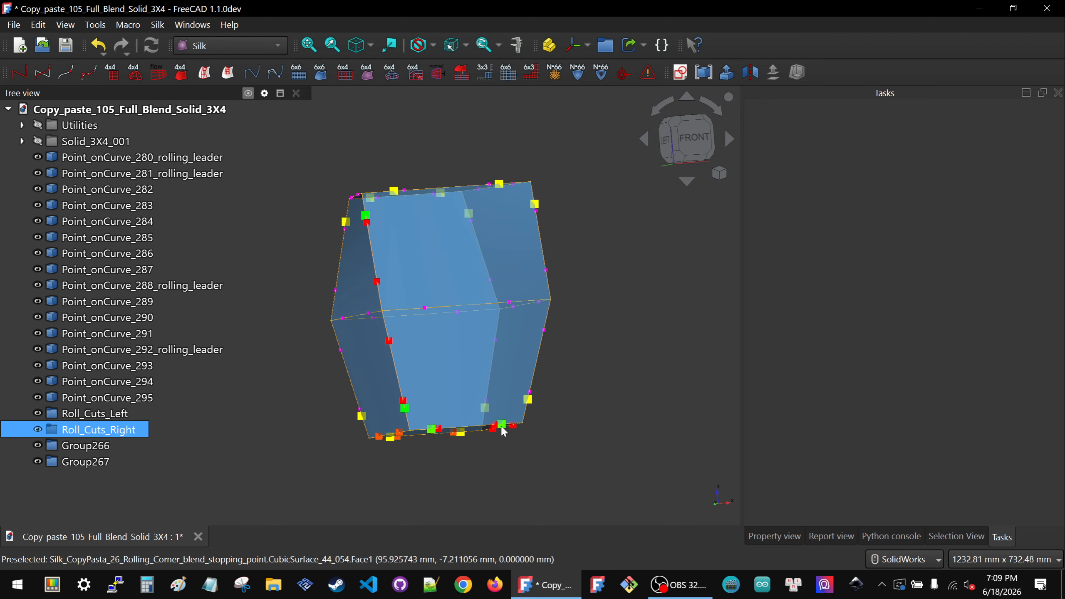
- Rename the third new group Roll_Cuts_Bottom
{"action": "left_click", "coordinate": [84, 446]}
{"action": "key", "text": "F2"}
{"action": "type", "text": "Ro"}
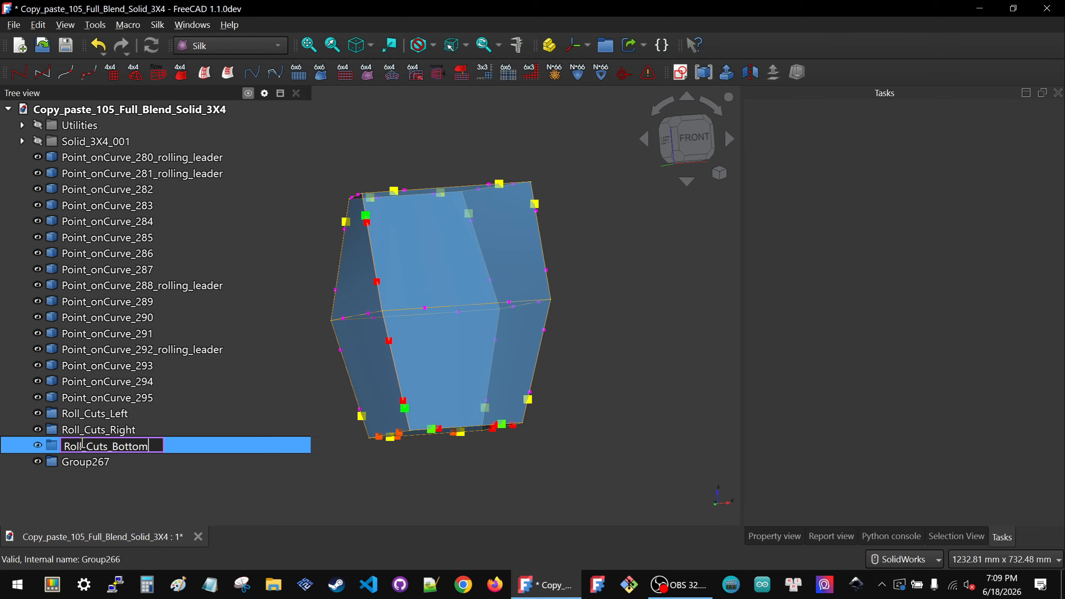
{"action": "type", "text": "ll_Cuts_Bottom"}
{"action": "key", "text": "Return"}
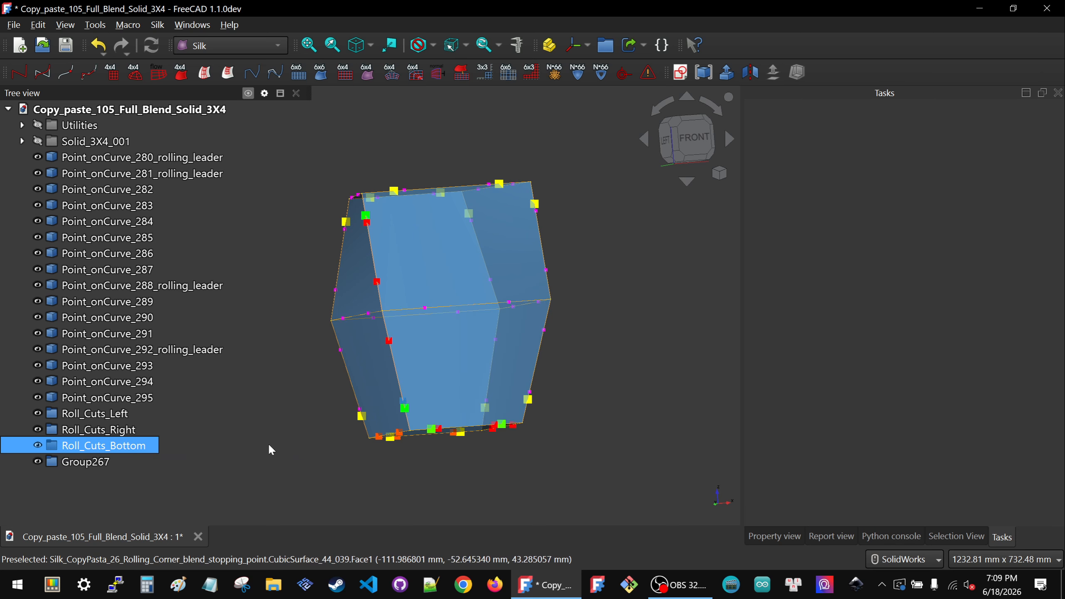
- Rename the fourth new group Roll_Cuts_Top and clear the selection
{"action": "left_click", "coordinate": [95, 462]}
{"action": "key", "text": "F2"}
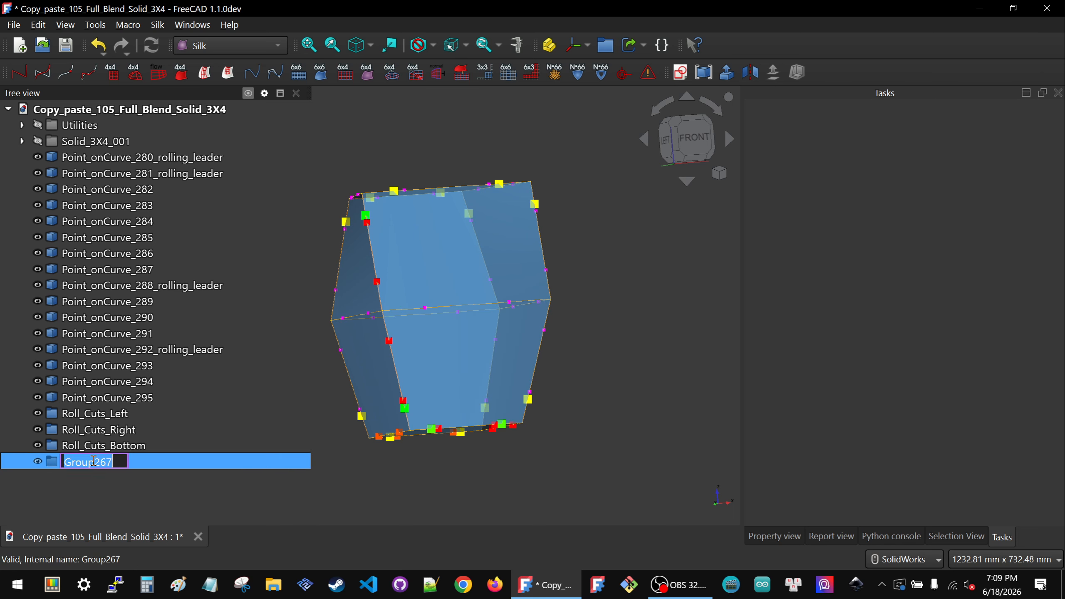
{"action": "key", "text": "ctrl+v"}
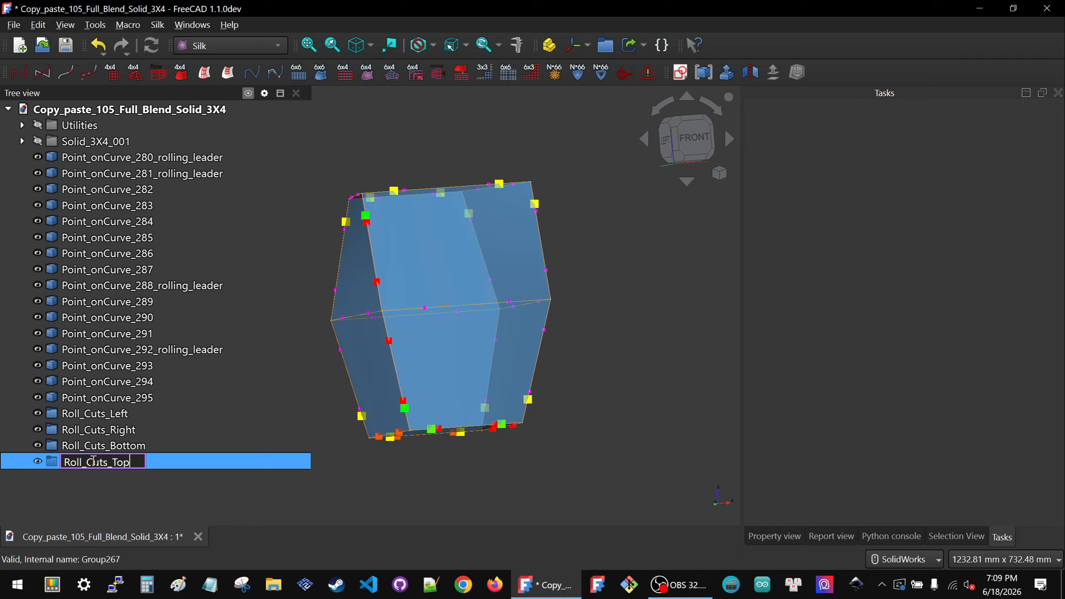
{"action": "key", "text": "Return"}
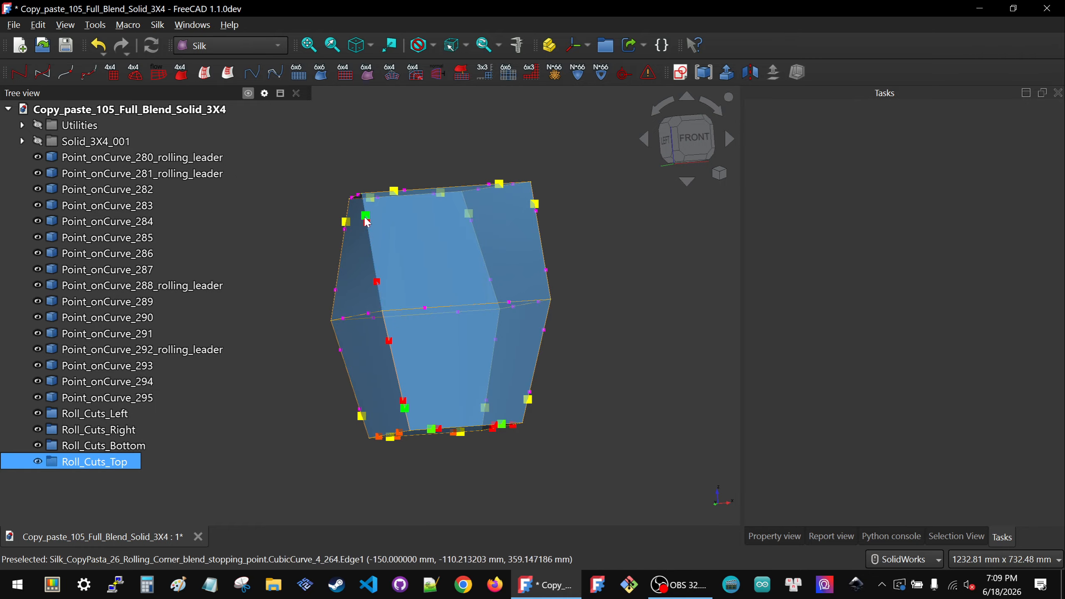
{"action": "left_click", "coordinate": [592, 287]}
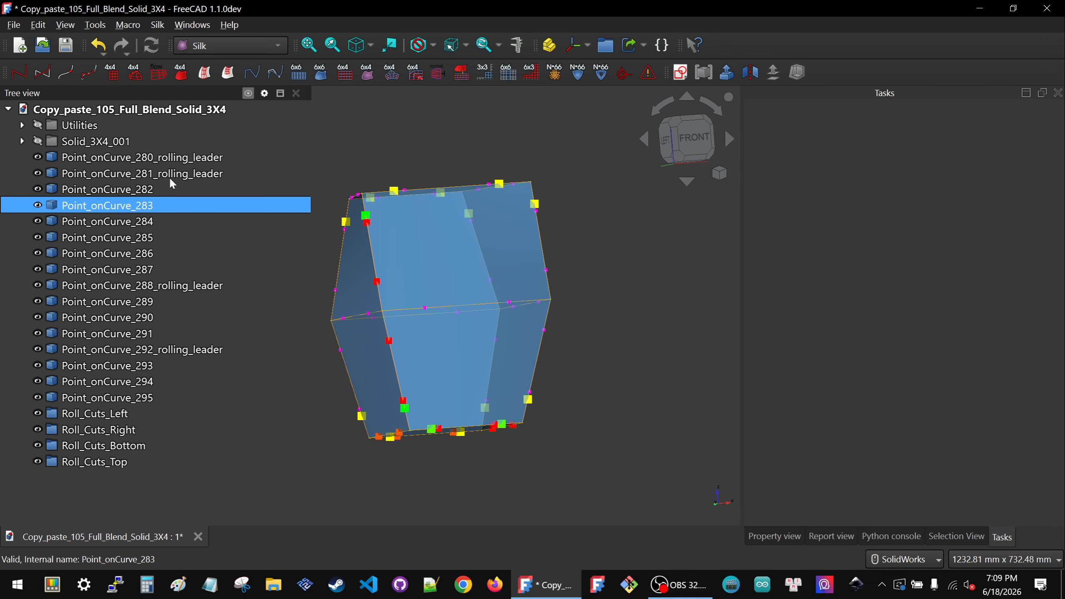
- Move Point_onCurve_280_rolling_leader and Point_onCurve_283 into Roll_Cuts_Left, and Point_onCurve_281_rolling_leader and Point_onCurve_282 into Roll_Cuts_Right
{"action": "middle_click_drag", "start_coordinate": [444, 316], "coordinate": [446, 368]}
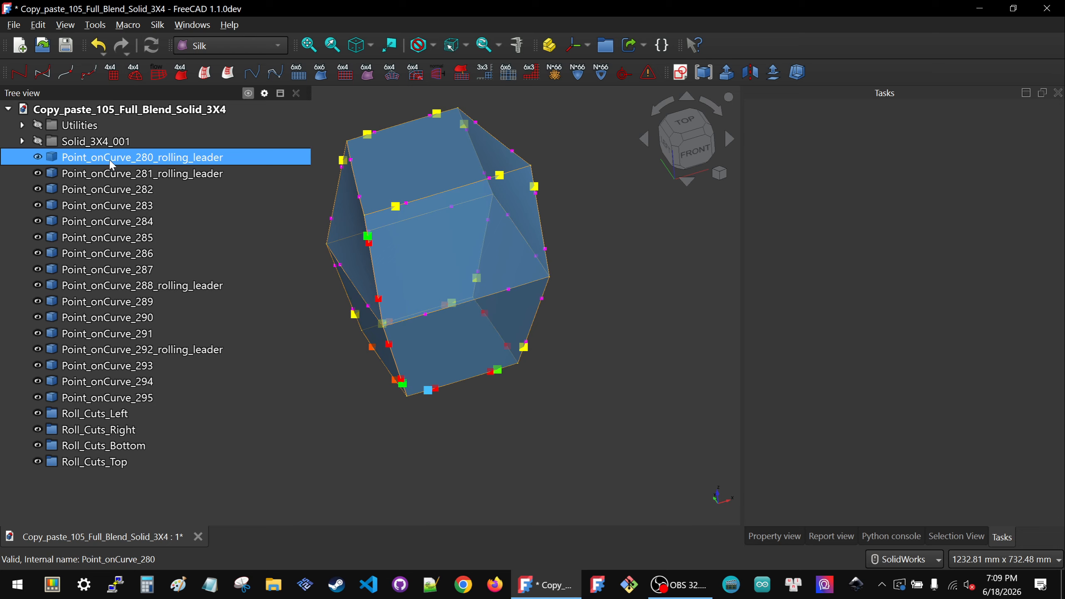
{"action": "left_click_drag", "start_coordinate": [113, 161], "coordinate": [117, 414]}
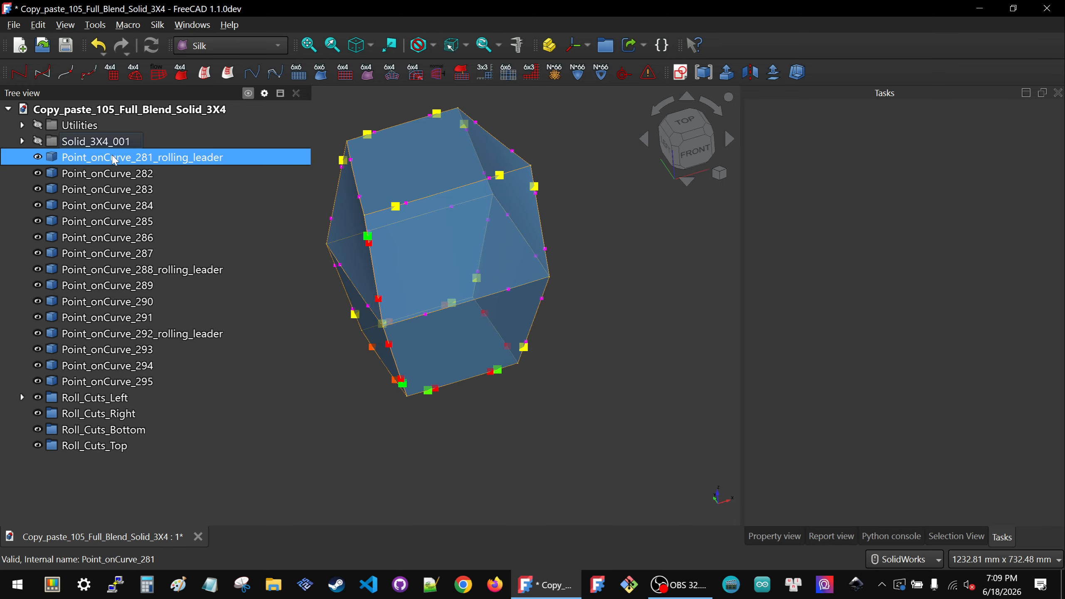
{"action": "left_click_drag", "start_coordinate": [115, 161], "coordinate": [130, 413]}
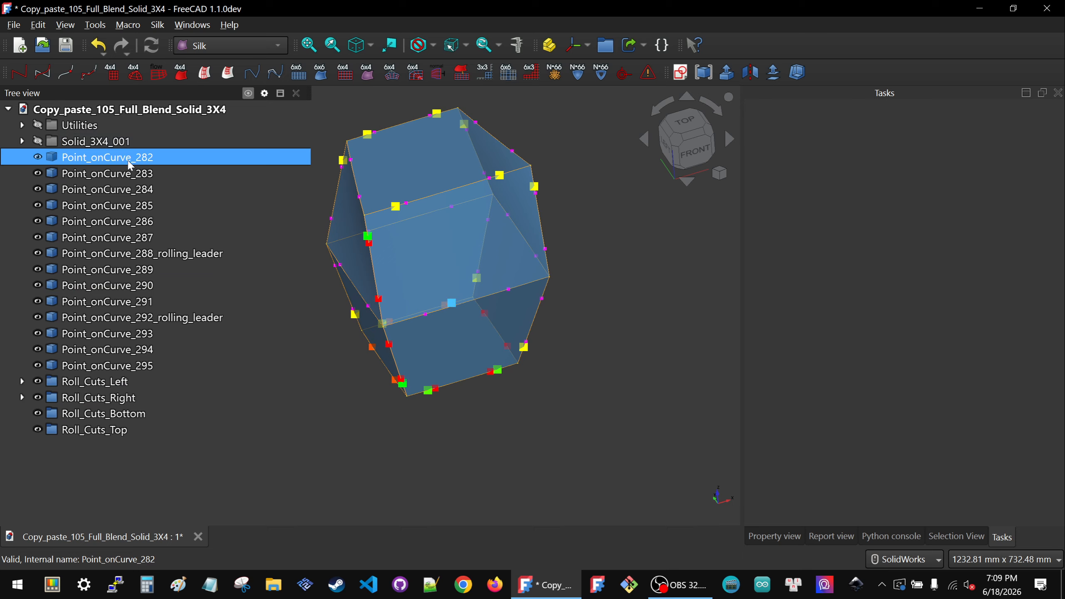
{"action": "left_click_drag", "start_coordinate": [132, 183], "coordinate": [131, 404]}
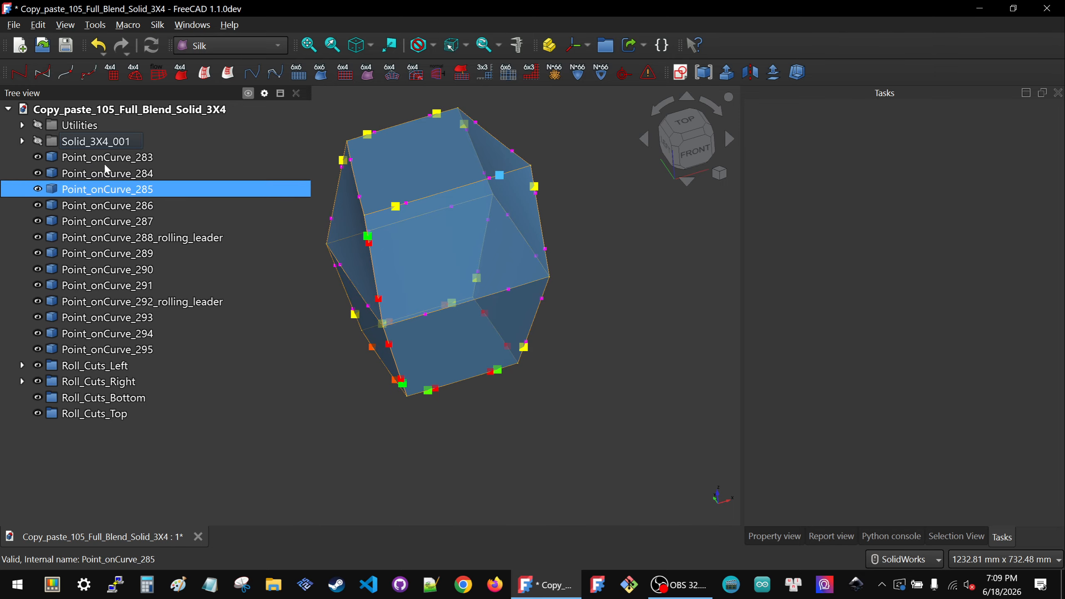
{"action": "left_click_drag", "start_coordinate": [107, 159], "coordinate": [107, 367]}
- Move Point_onCurve_283 and Point_onCurve_284 into the Roll_Cuts_Left group, and Point_onCurve_285 into Roll_Cuts_Right
{"action": "left_click", "coordinate": [108, 159]}
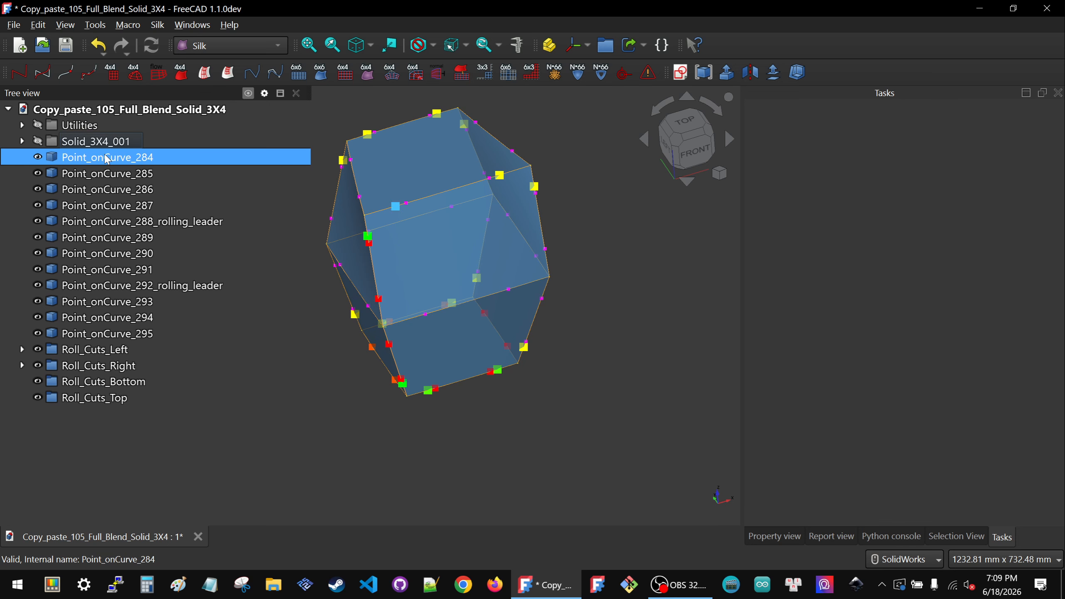
{"action": "left_click_drag", "start_coordinate": [107, 159], "coordinate": [116, 353]}
{"action": "left_click", "coordinate": [119, 161]}
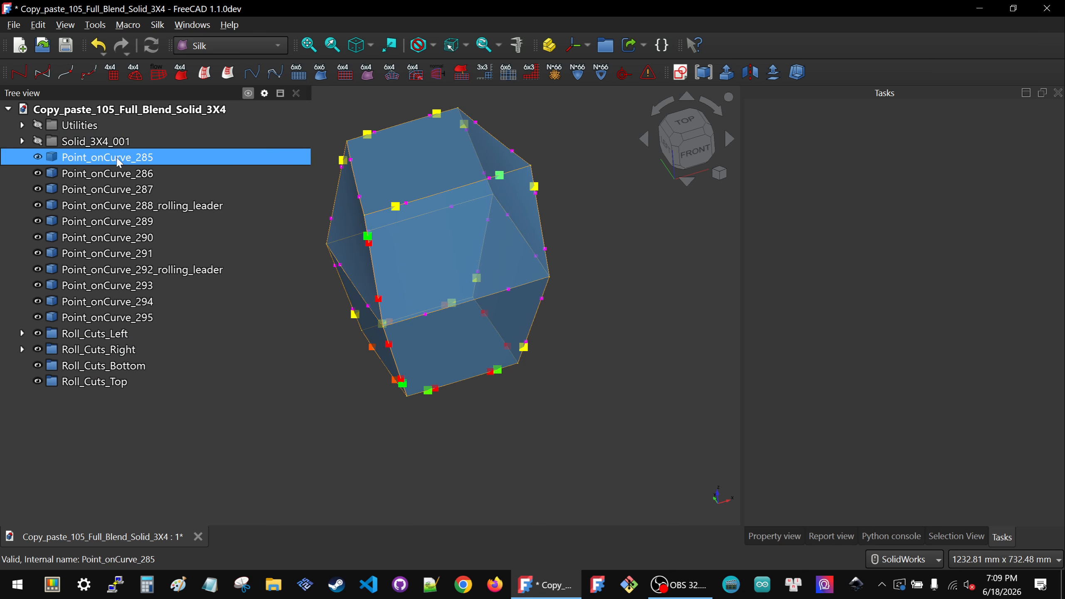
{"action": "left_click_drag", "start_coordinate": [119, 164], "coordinate": [117, 350]}
- Identify the two back top points, moving Point_onCurve_287 into the Roll_Cuts_Right group and Point_onCurve_286 into Roll_Cuts_Left
{"action": "left_click", "coordinate": [108, 164]}
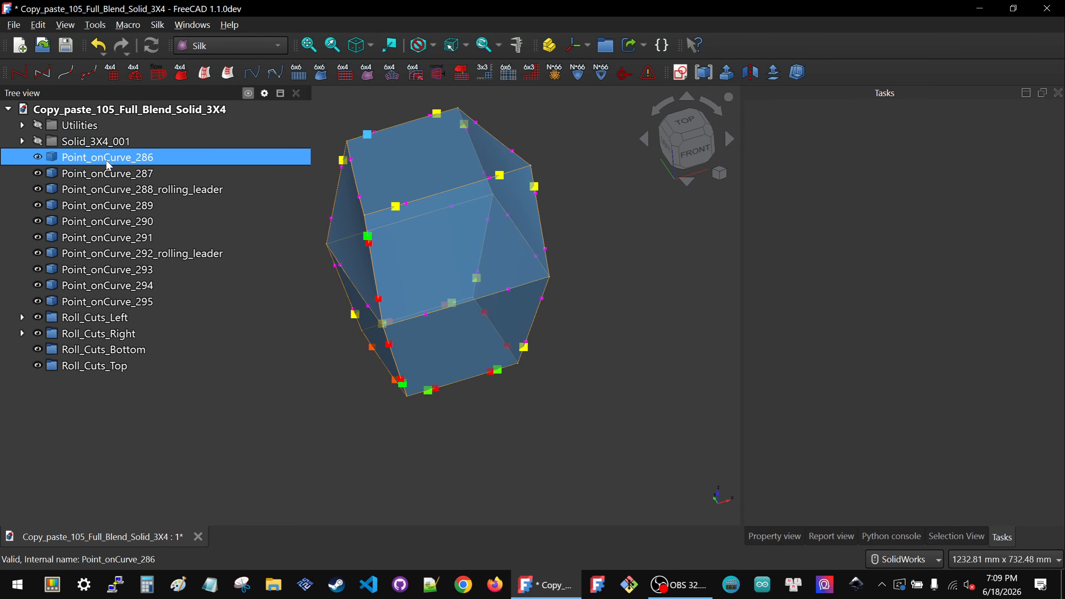
{"action": "middle_click_drag", "start_coordinate": [422, 404], "coordinate": [424, 357]}
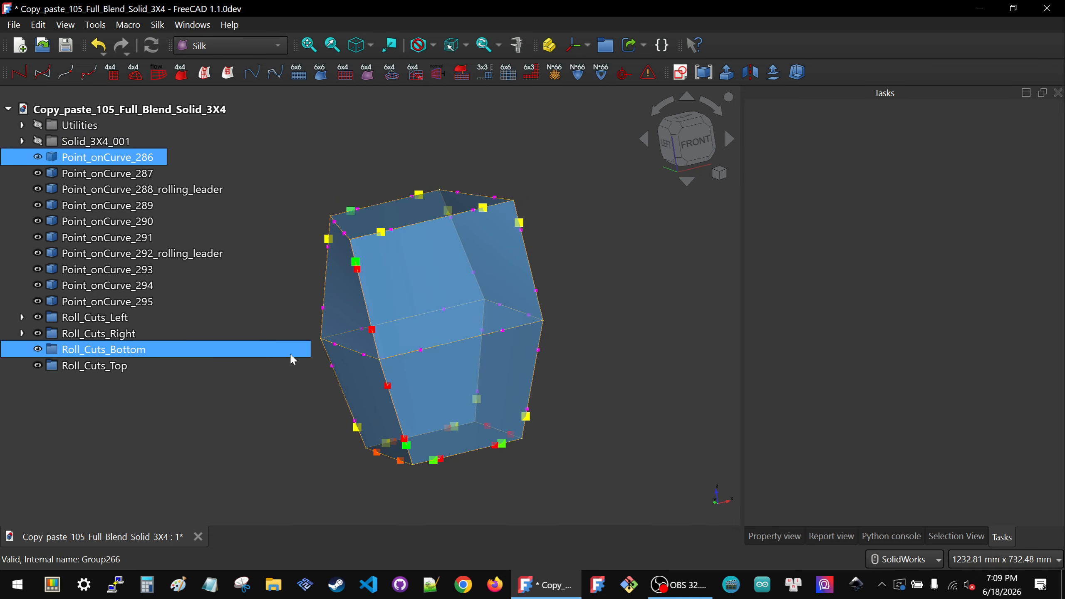
{"action": "left_click", "coordinate": [291, 354]}
{"action": "left_click", "coordinate": [90, 170]}
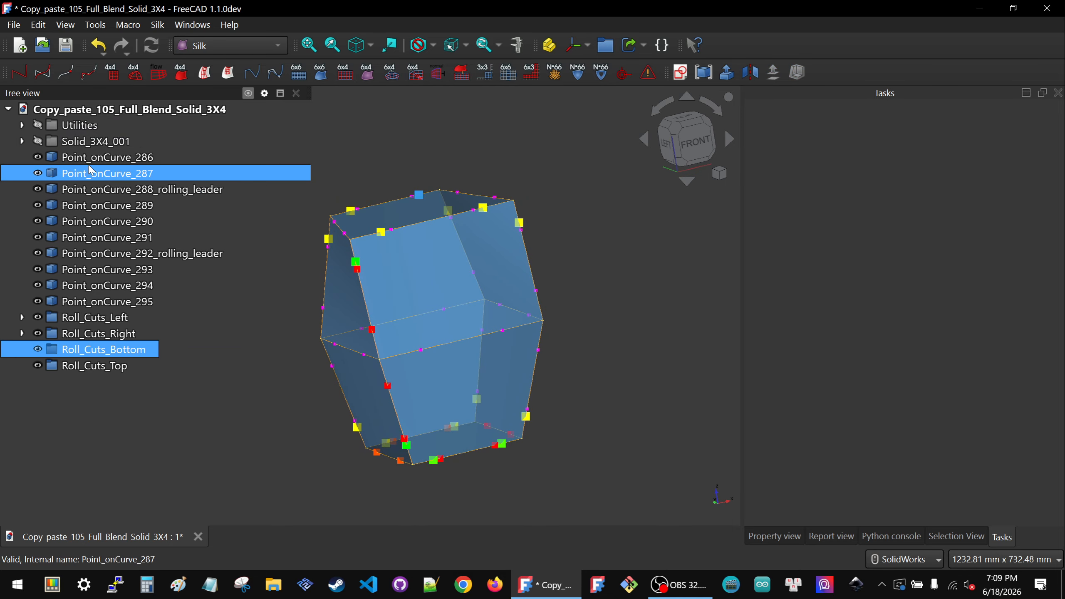
{"action": "left_click", "coordinate": [89, 166]}
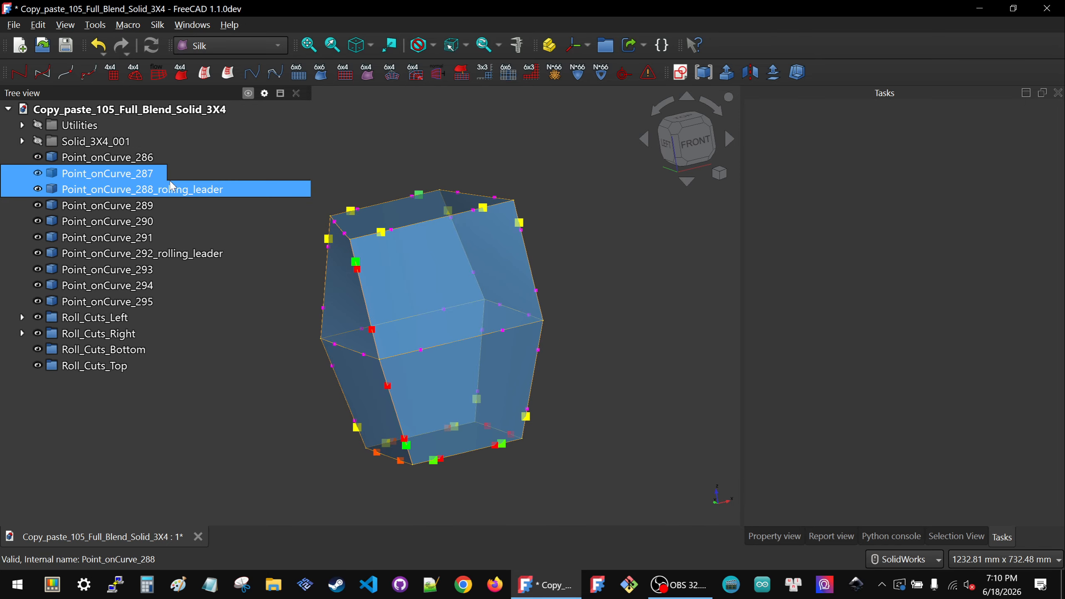
{"action": "left_click_drag", "start_coordinate": [142, 172], "coordinate": [137, 341]}
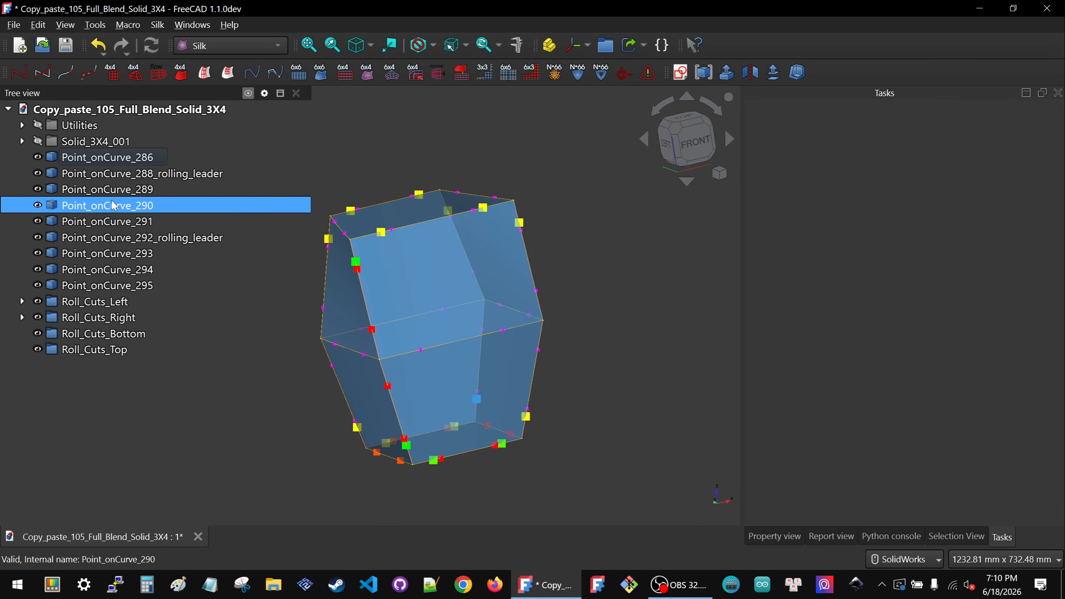
{"action": "left_click_drag", "start_coordinate": [105, 163], "coordinate": [119, 302]}
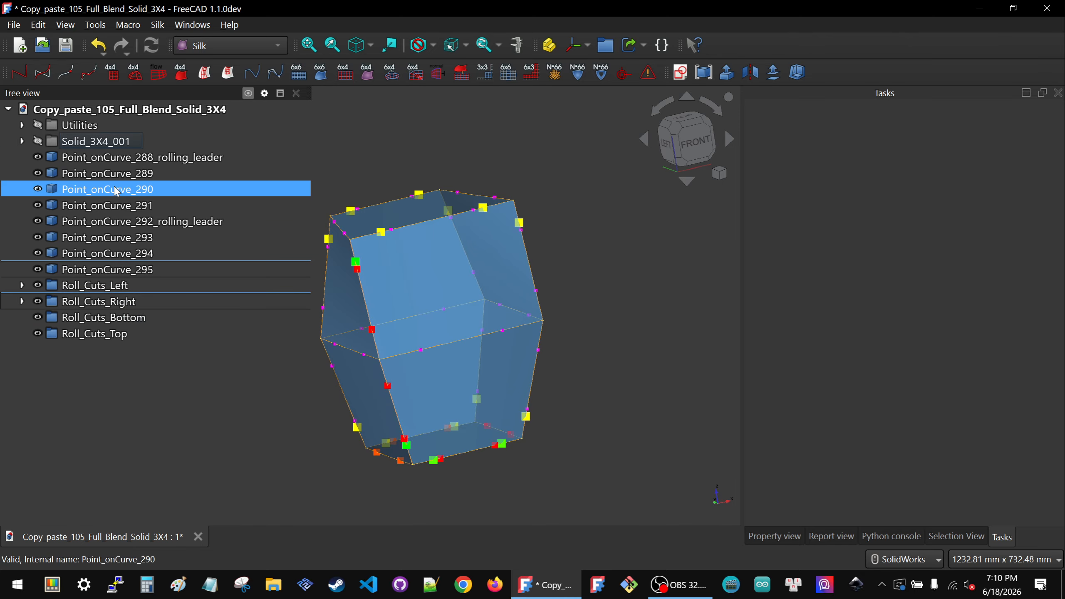
- Move Point_onCurve_288_rolling_leader and Point_onCurve_289 through Point_onCurve_291 into the Roll_Cuts_Bottom group
{"action": "left_click_drag", "start_coordinate": [115, 164], "coordinate": [117, 315]}
{"action": "left_click", "coordinate": [117, 158]}
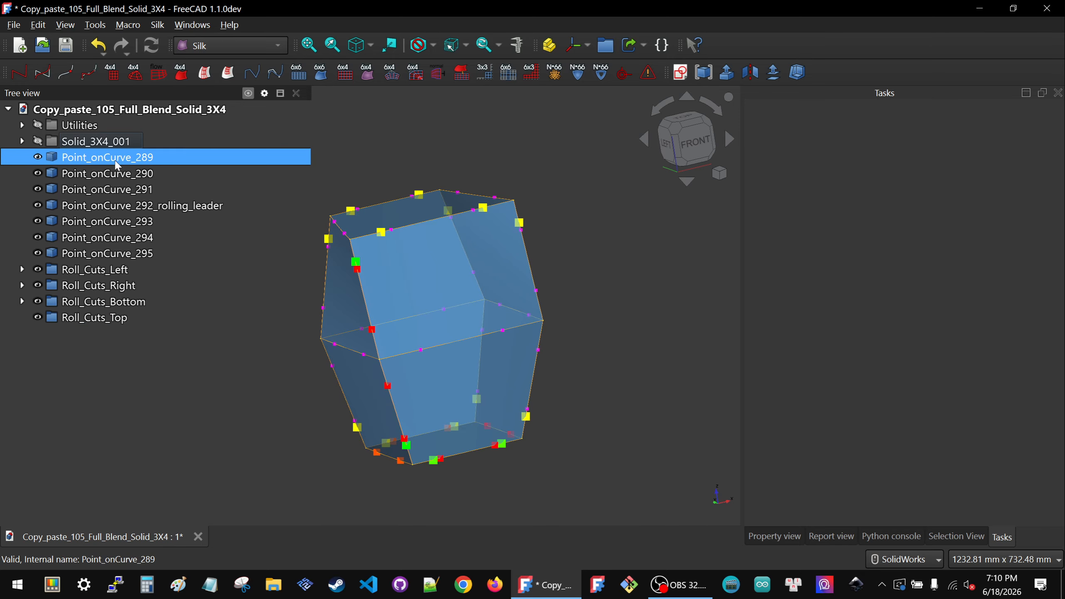
{"action": "left_click", "coordinate": [121, 193], "text": "shift"}
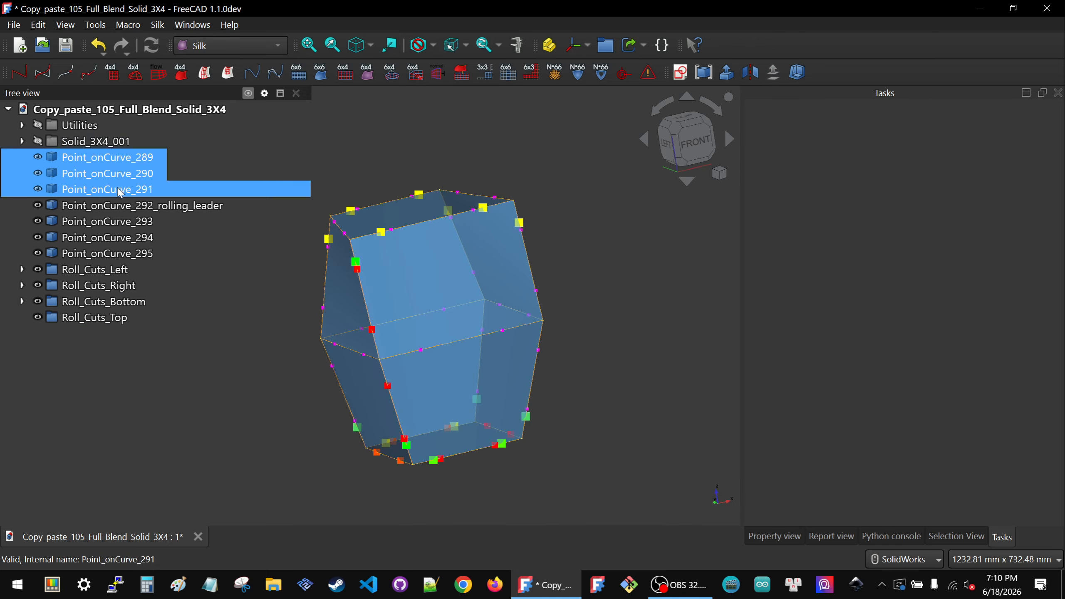
{"action": "left_click_drag", "start_coordinate": [121, 193], "coordinate": [138, 302]}
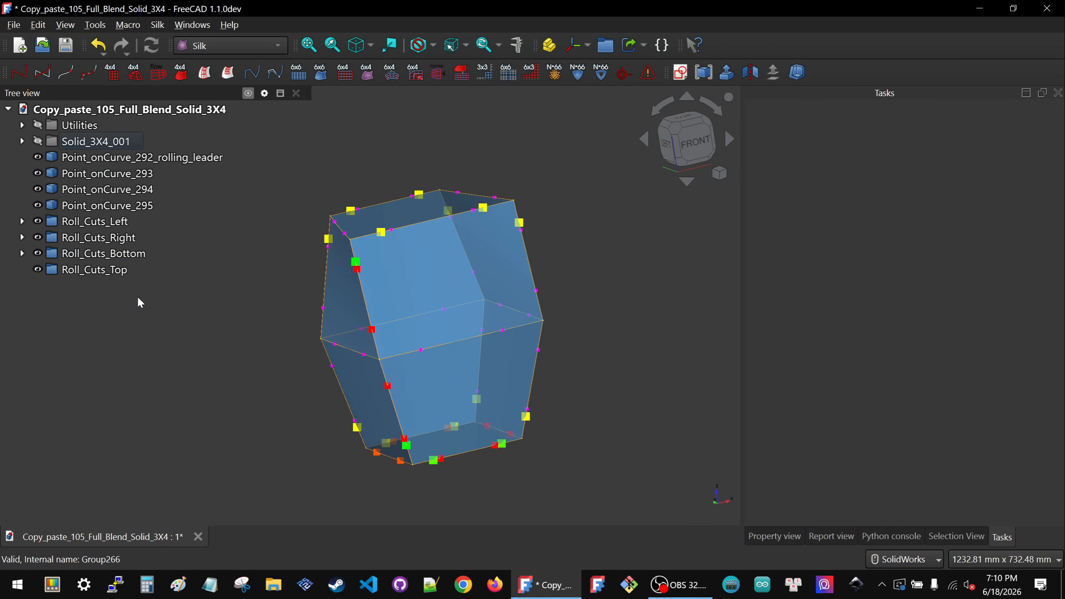
- Move Point_onCurve_292_rolling_leader and Point_onCurve_293 through Point_onCurve_295 into the Roll_Cuts_Top group
{"action": "left_click", "coordinate": [114, 158]}
{"action": "left_click", "coordinate": [109, 209], "text": "shift"}
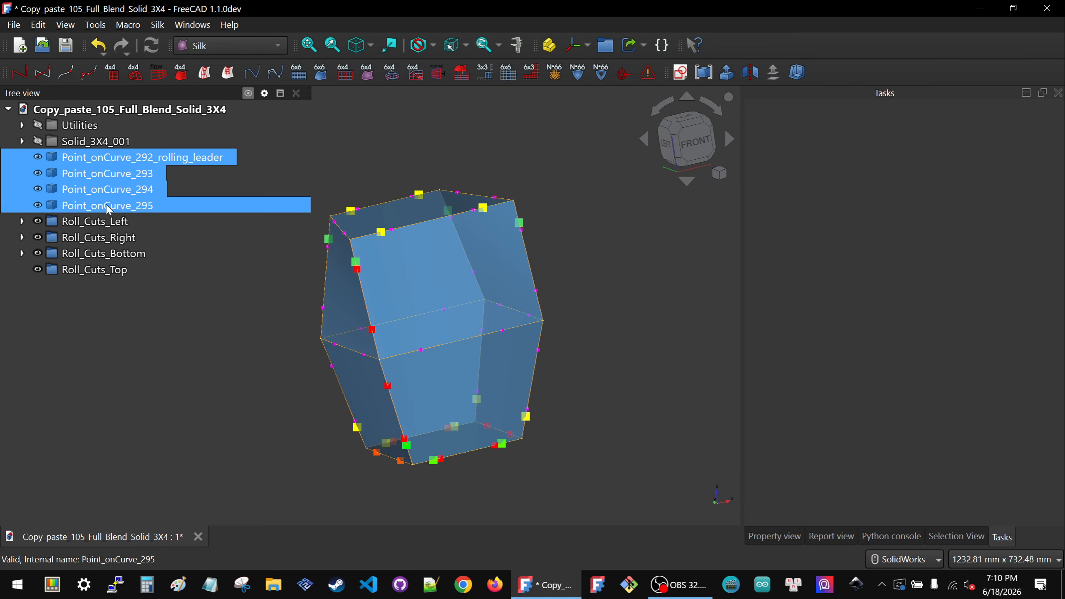
{"action": "left_click_drag", "start_coordinate": [108, 209], "coordinate": [114, 269]}
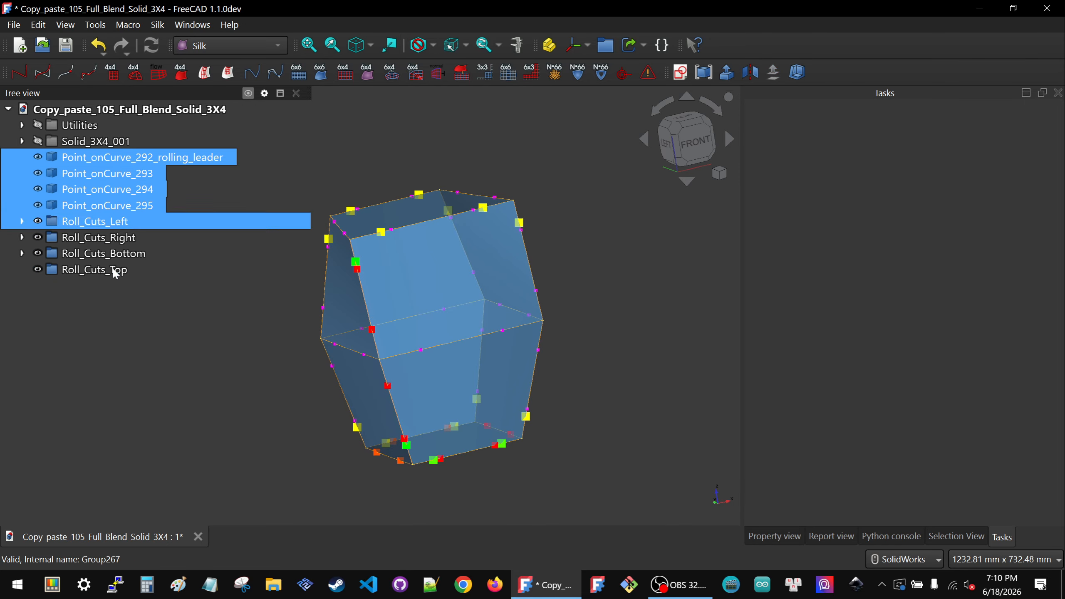
- Examine the cut points around the lower front corner of the solid and along its edges
{"action": "middle_click_drag", "start_coordinate": [453, 382], "coordinate": [400, 378]}
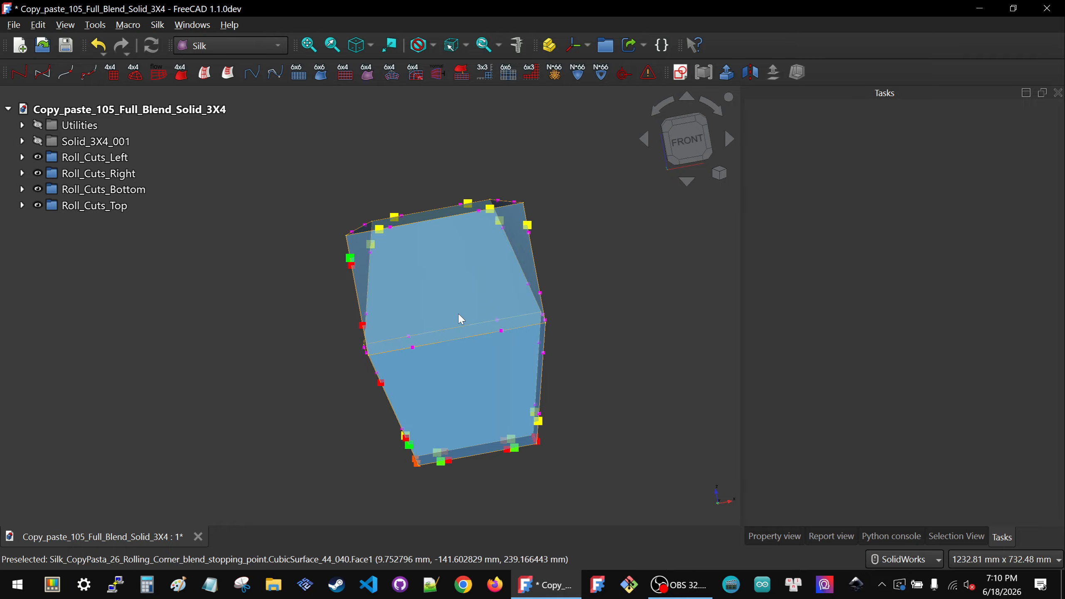
{"action": "middle_click_drag", "start_coordinate": [424, 280], "coordinate": [431, 388]}
{"action": "scroll", "coordinate": [431, 440], "scroll_direction": "up", "scroll_amount": 5}
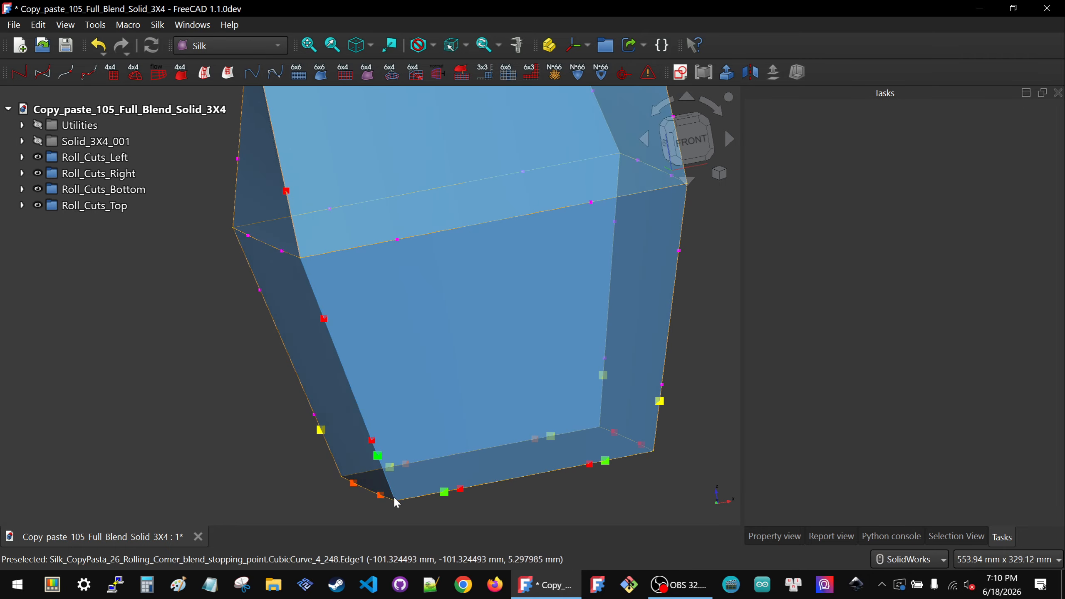
{"action": "scroll", "coordinate": [423, 381], "scroll_direction": "down", "scroll_amount": 3}
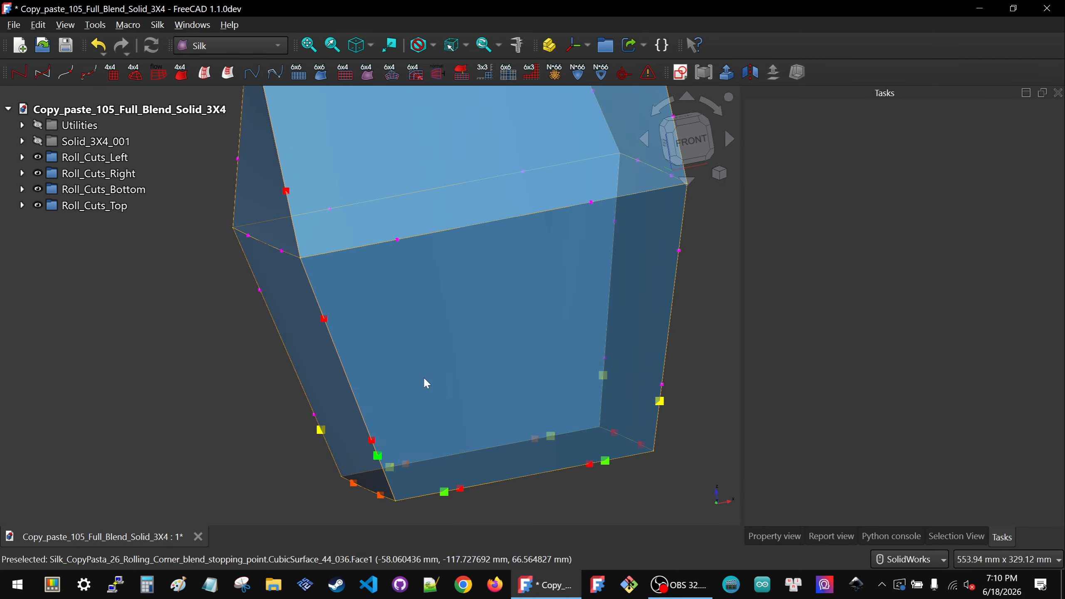
{"action": "middle_click_drag", "start_coordinate": [423, 381], "coordinate": [467, 399]}
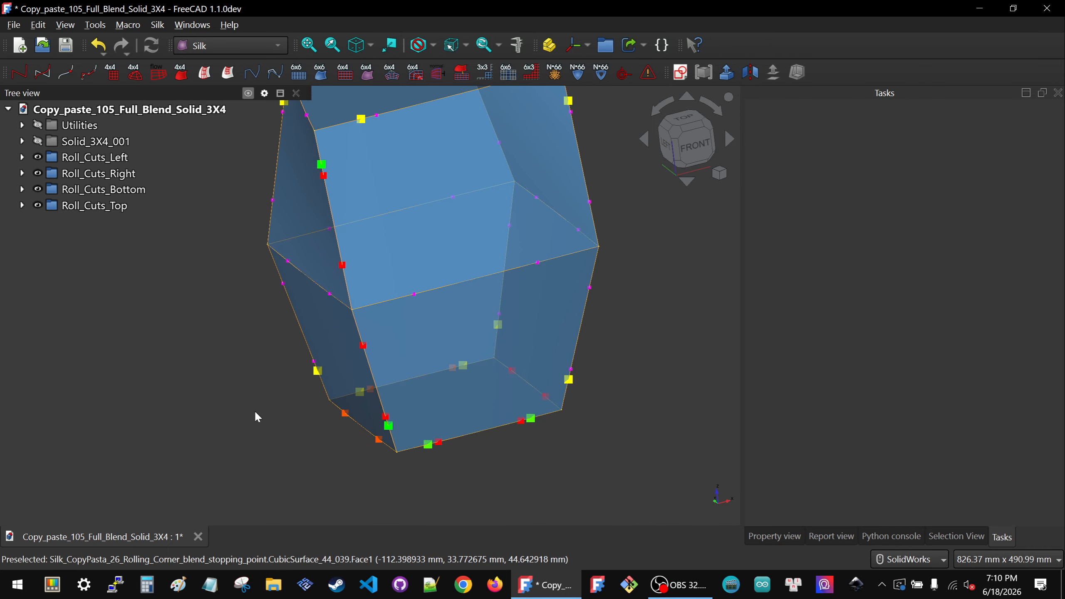
{"action": "scroll", "coordinate": [459, 394], "scroll_direction": "down", "scroll_amount": 2}
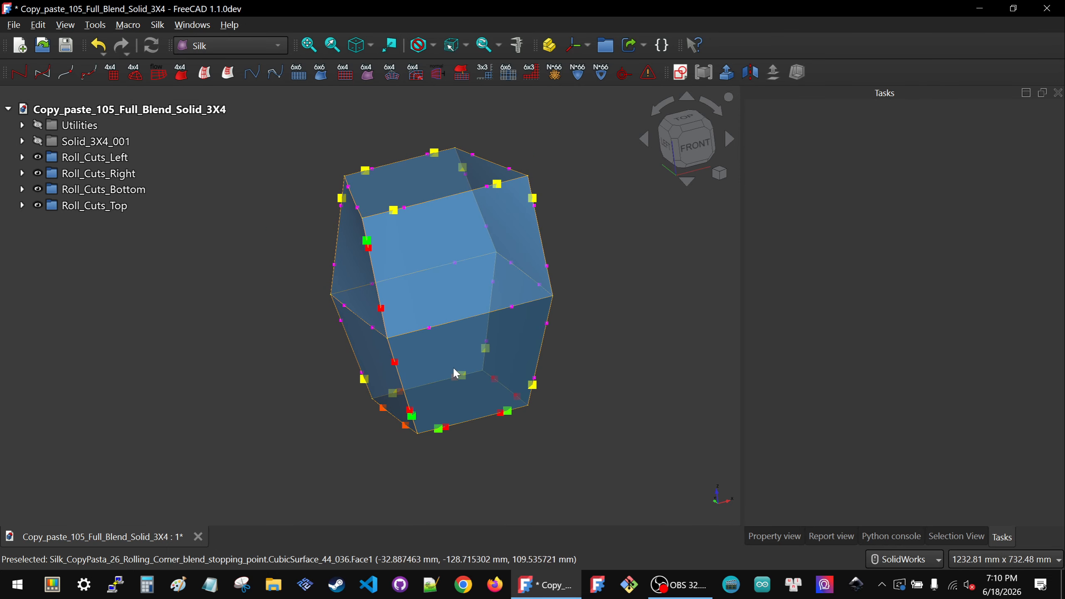
{"action": "middle_click_drag", "start_coordinate": [454, 368], "coordinate": [463, 380]}
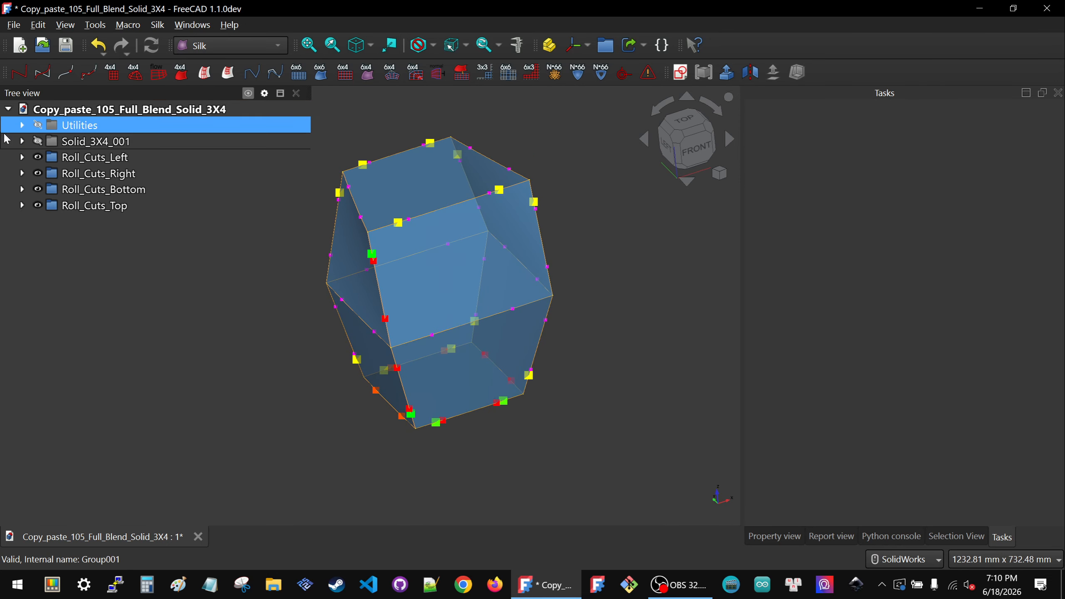
- Expand Solid_3X4_001 and its Blending_Setup_002 group, collapsing the Final_Surfaces_002 and Point_onCurve_Cuts_014 groups
{"action": "left_click", "coordinate": [21, 141]}
{"action": "left_click", "coordinate": [23, 141]}
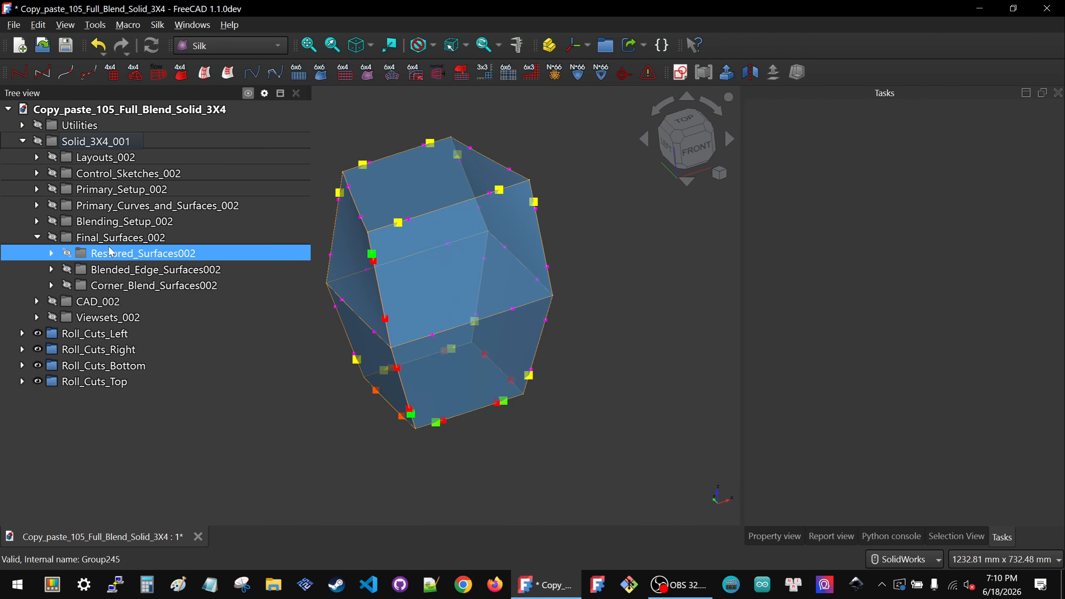
{"action": "left_click", "coordinate": [39, 238]}
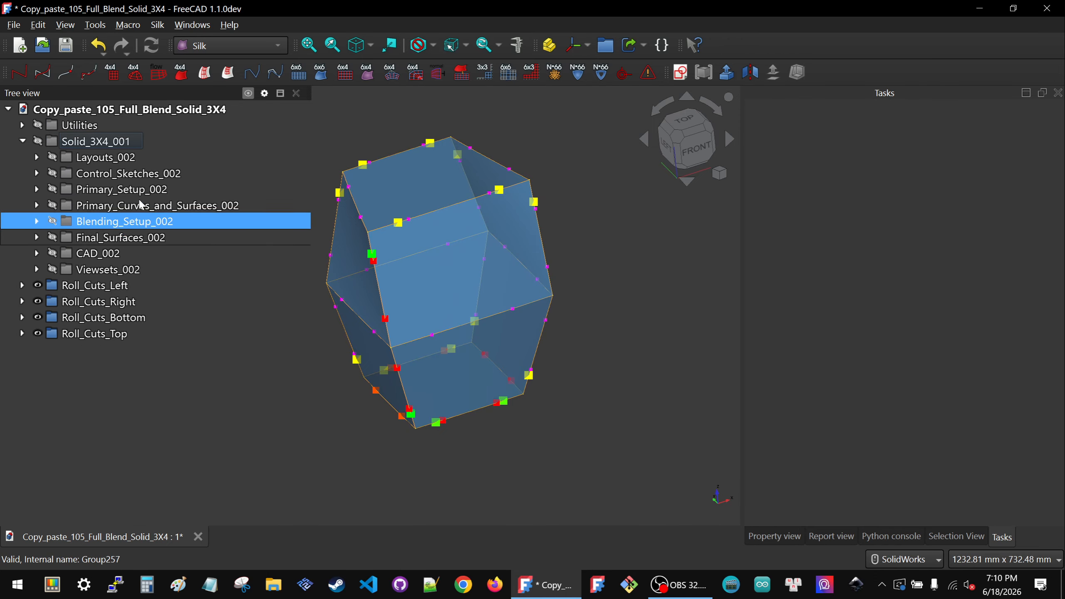
{"action": "left_click", "coordinate": [37, 221]}
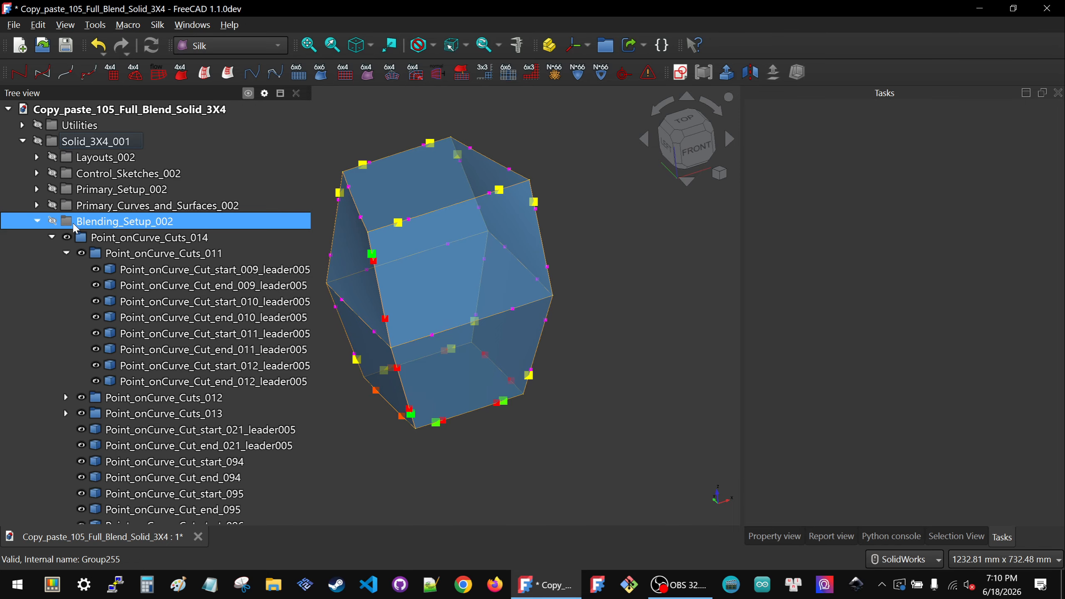
{"action": "left_click", "coordinate": [52, 237]}
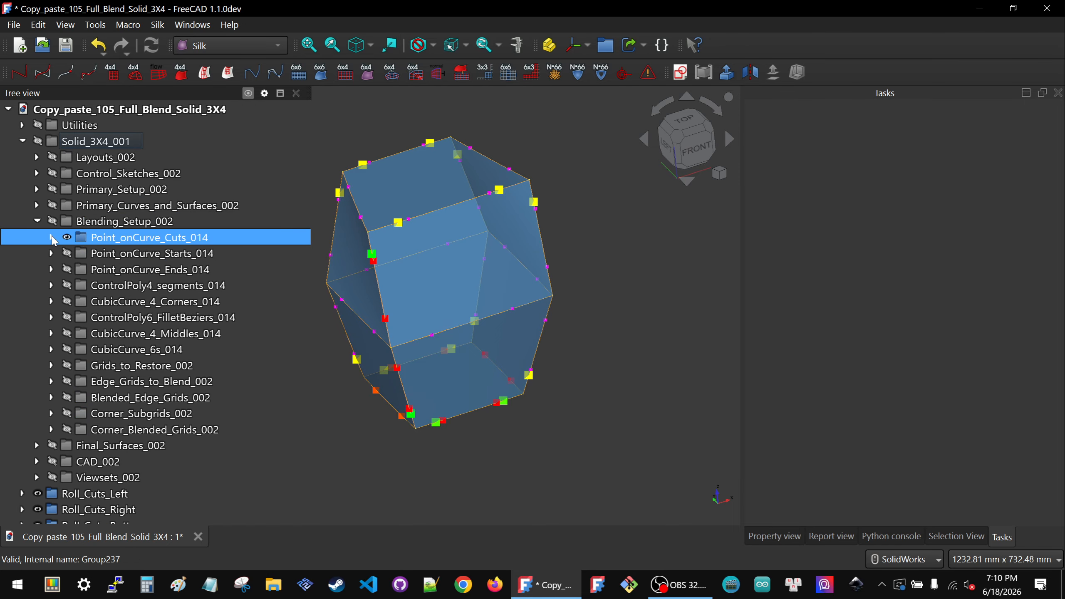
- Briefly show the Point_onCurve_Starts_014 points, hide them again, and select only the Point_onCurve_Ends_014 group
{"action": "left_click", "coordinate": [109, 259]}
{"action": "key", "text": "space"}
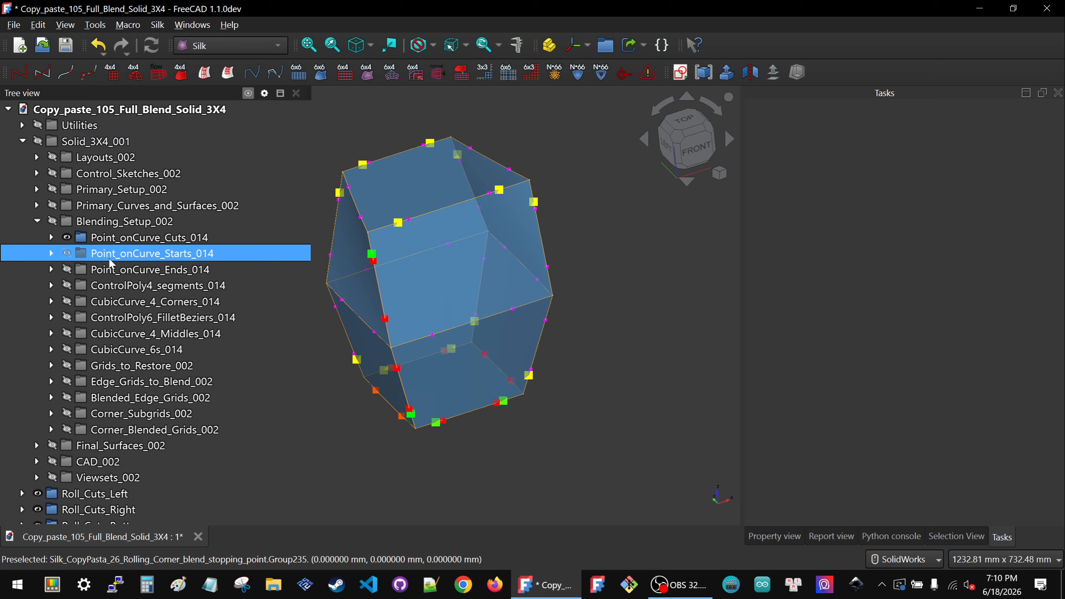
{"action": "key", "text": "space"}
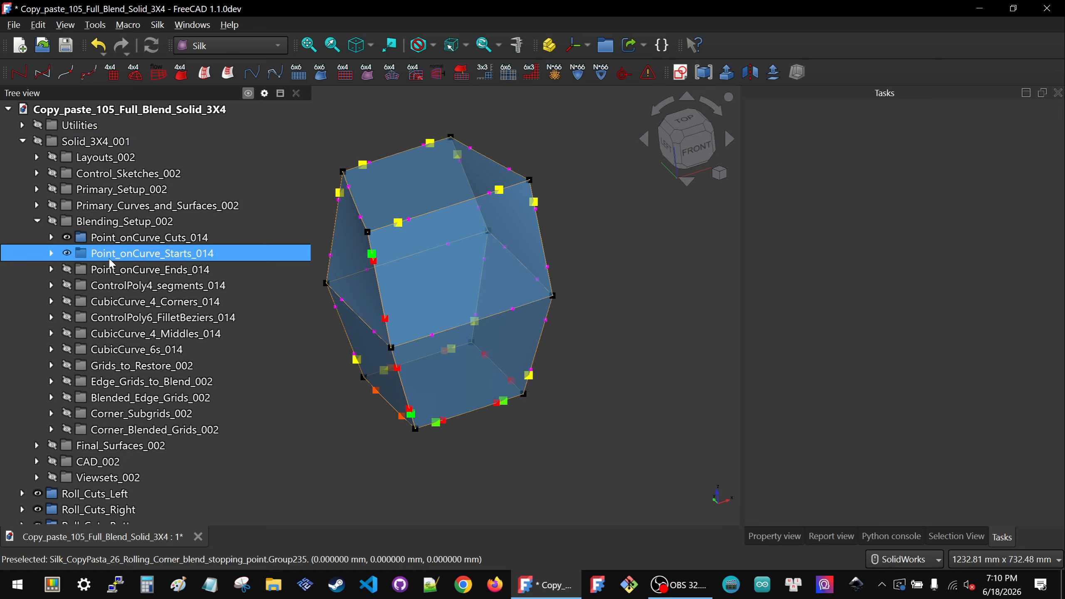
{"action": "left_click", "coordinate": [115, 274]}
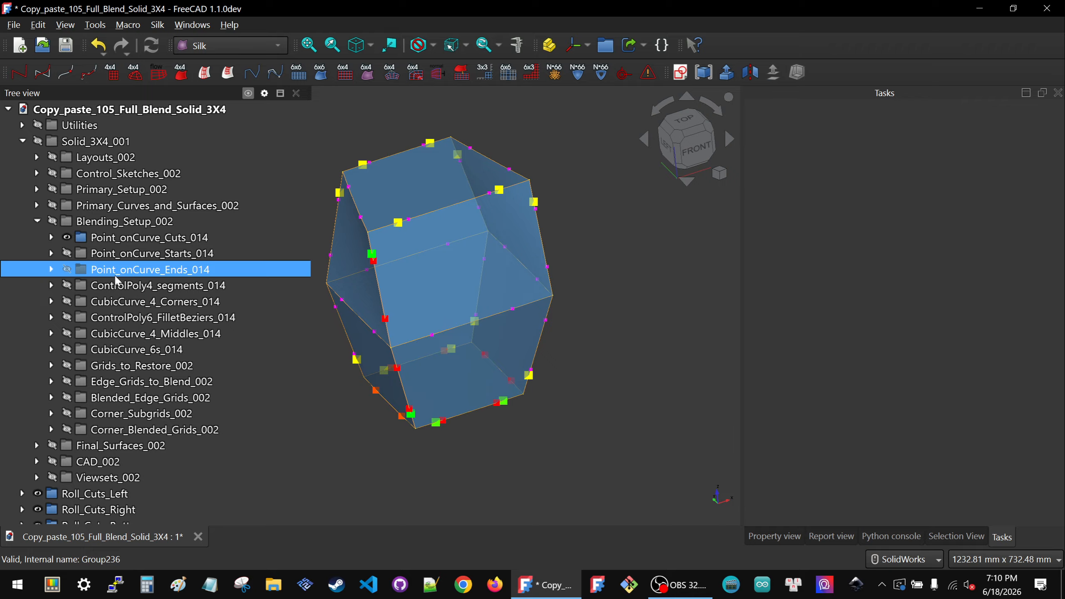
{"action": "left_click", "coordinate": [111, 253], "text": "ctrl"}
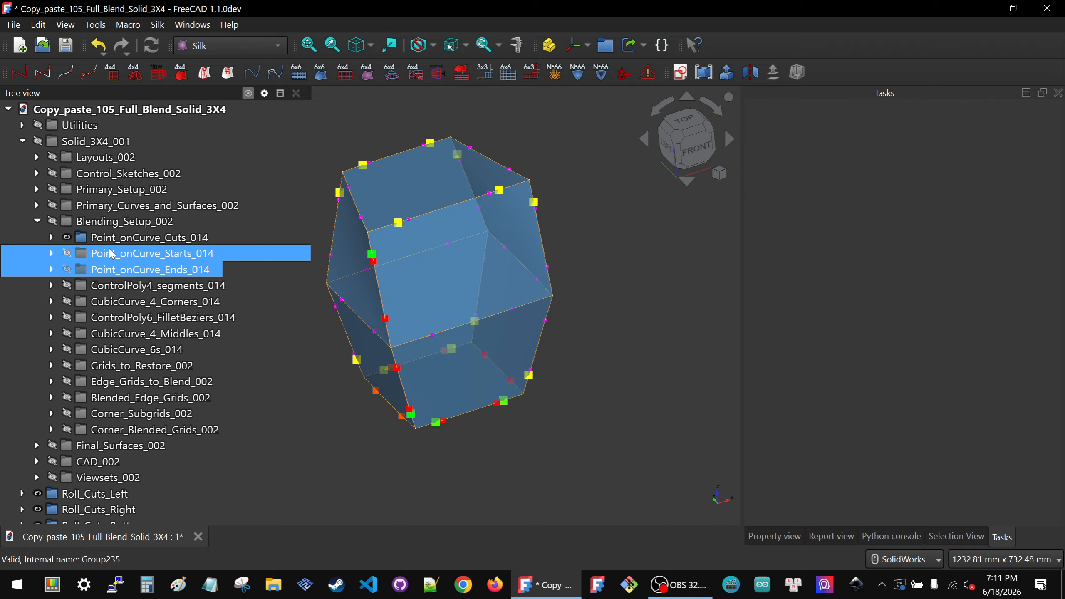
{"action": "left_click", "coordinate": [111, 253], "text": "ctrl"}
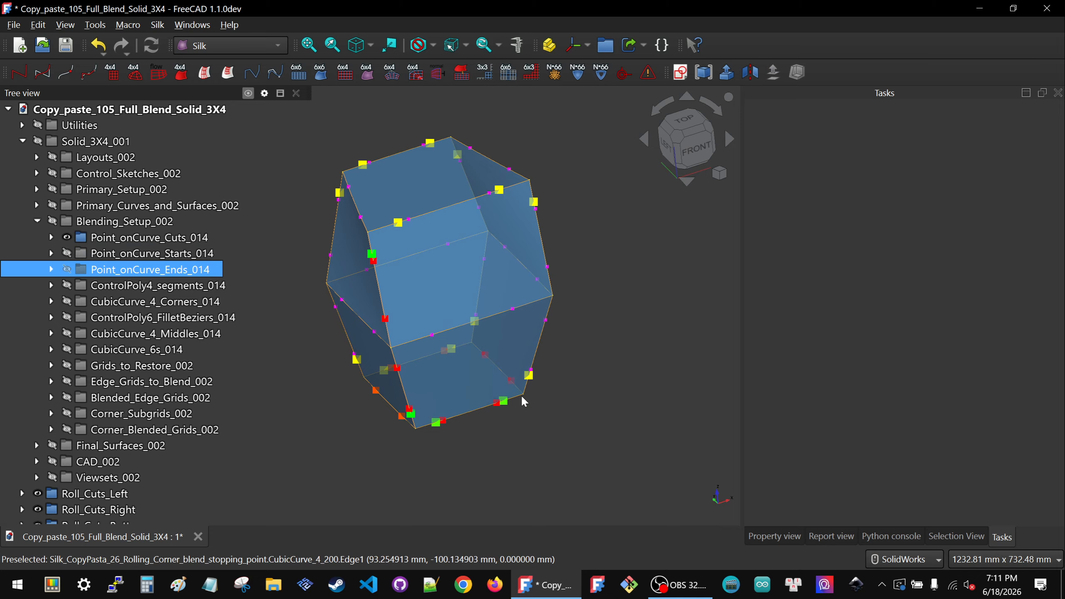
- Expand the Point_onCurve_Starts_014 group and briefly show its Point_onCurve_Starts_011 points before hiding them again
{"action": "scroll", "coordinate": [428, 430], "scroll_direction": "up", "scroll_amount": 1}
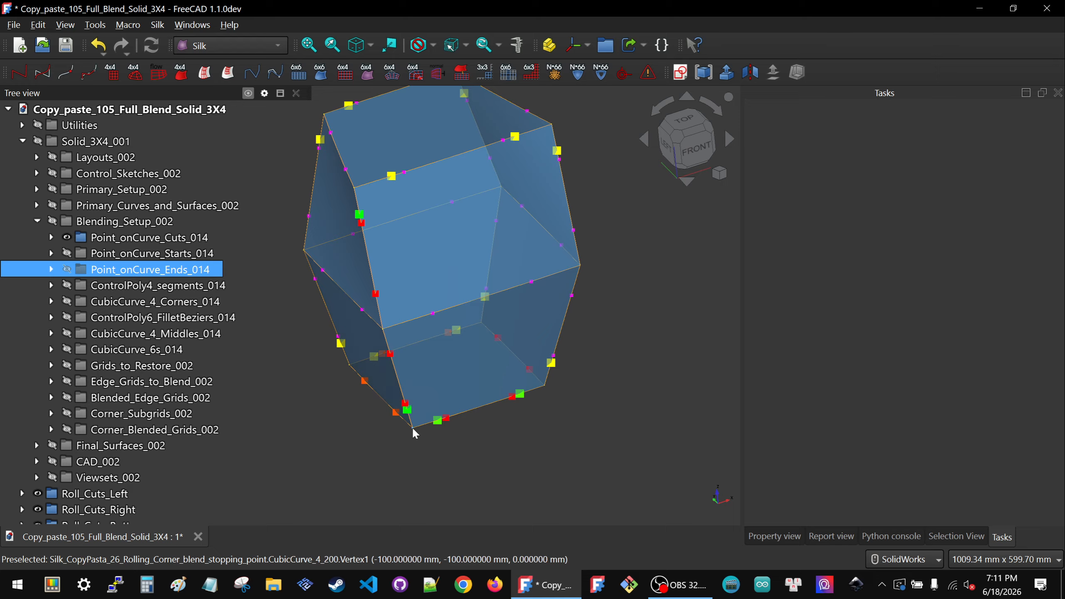
{"action": "left_click", "coordinate": [65, 257]}
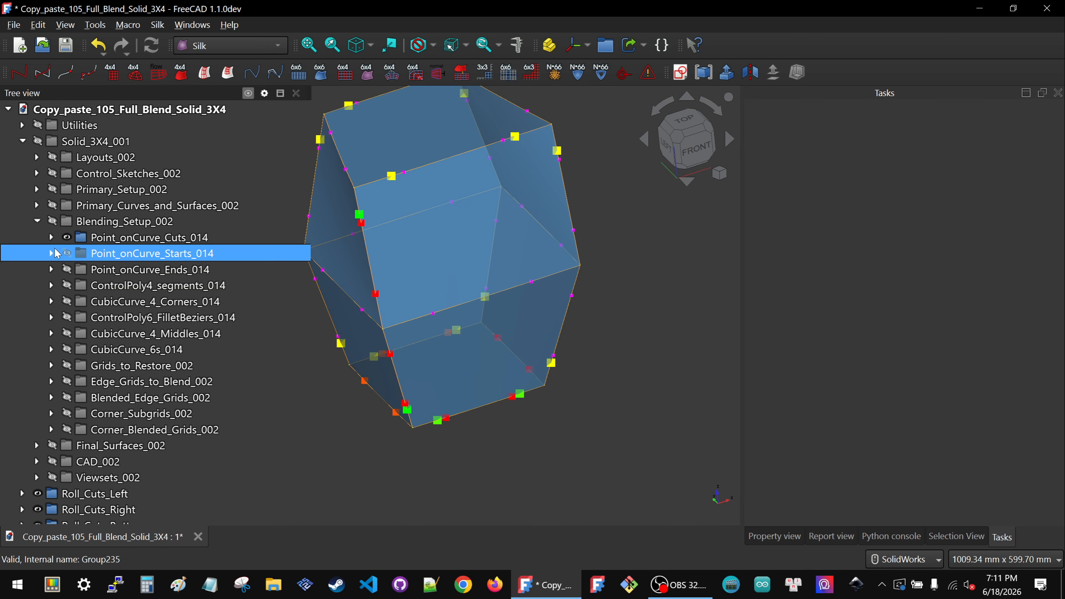
{"action": "left_click", "coordinate": [51, 253]}
{"action": "left_click", "coordinate": [135, 269]}
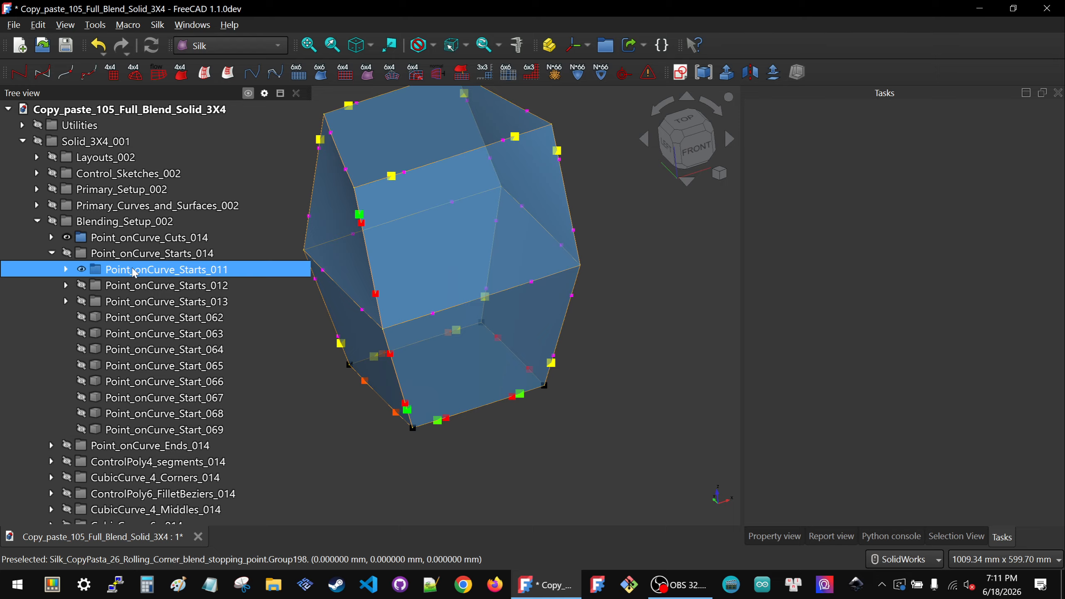
{"action": "key", "text": "space"}
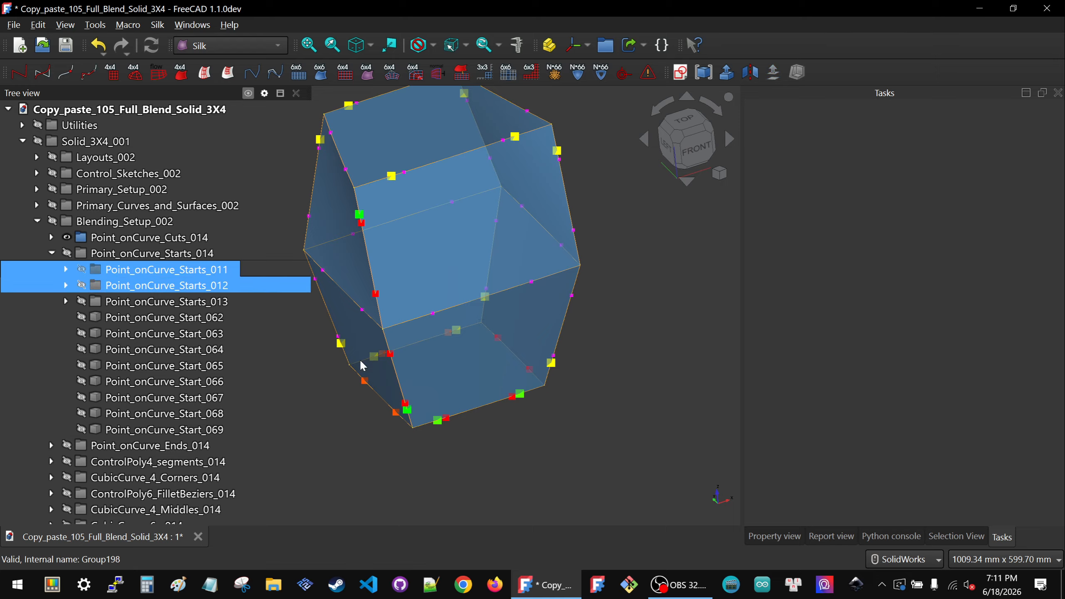
- Show the Point_onCurve_Starts_012 and Point_onCurve_Starts_013 point groups on the solid
{"action": "left_click", "coordinate": [107, 287]}
{"action": "key", "text": "space"}
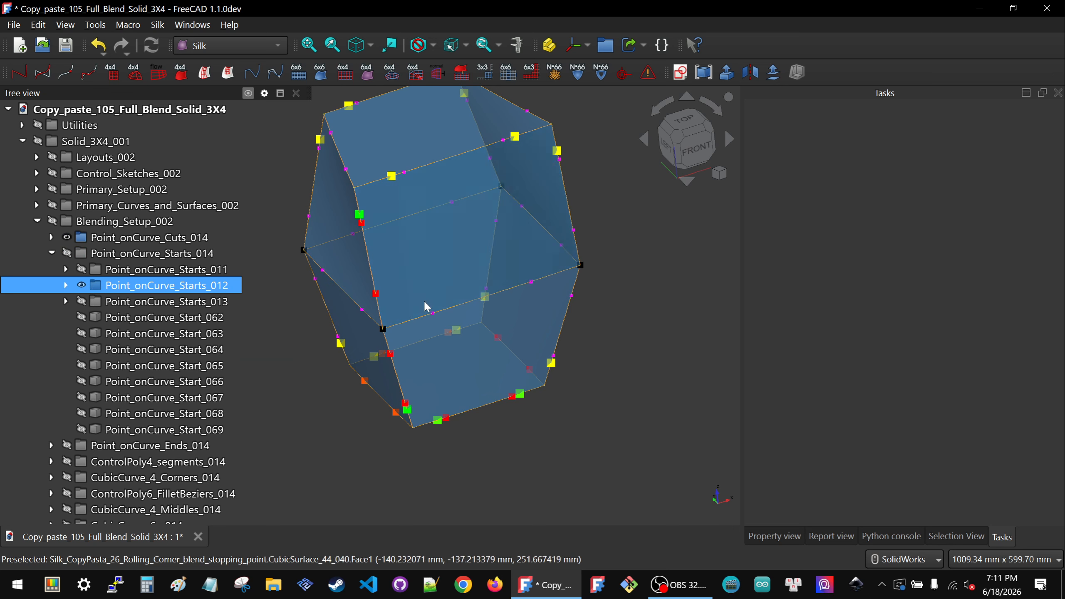
{"action": "scroll", "coordinate": [451, 281], "scroll_direction": "down", "scroll_amount": 1}
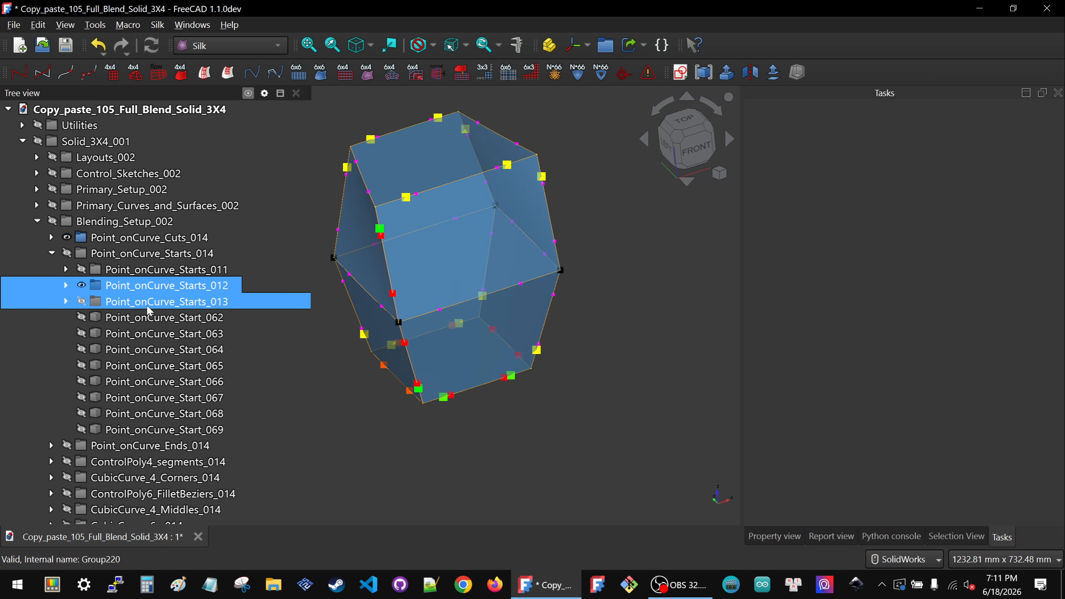
{"action": "left_click", "coordinate": [114, 305]}
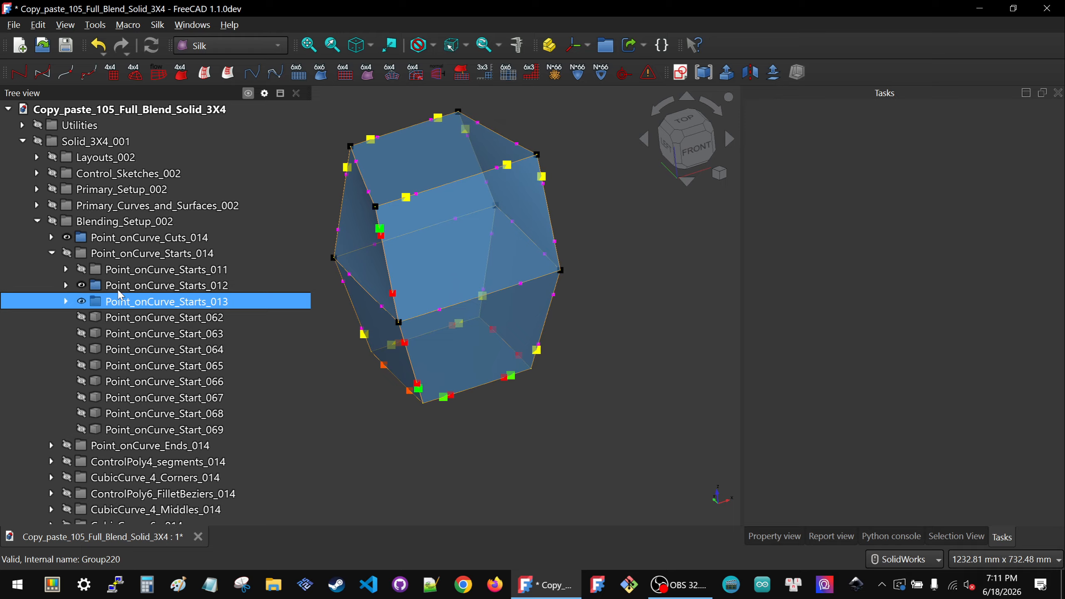
- Hide the Point_onCurve_Starts_012 and Point_onCurve_Starts_013 groups
{"action": "left_click", "coordinate": [119, 291]}
{"action": "key", "text": "space"}
{"action": "left_click", "coordinate": [120, 305]}
{"action": "key", "text": "space"}
- Briefly show the eight loose points Point_onCurve_Start_062 through Point_onCurve_Start_069, and hide them again
{"action": "left_click", "coordinate": [123, 322]}
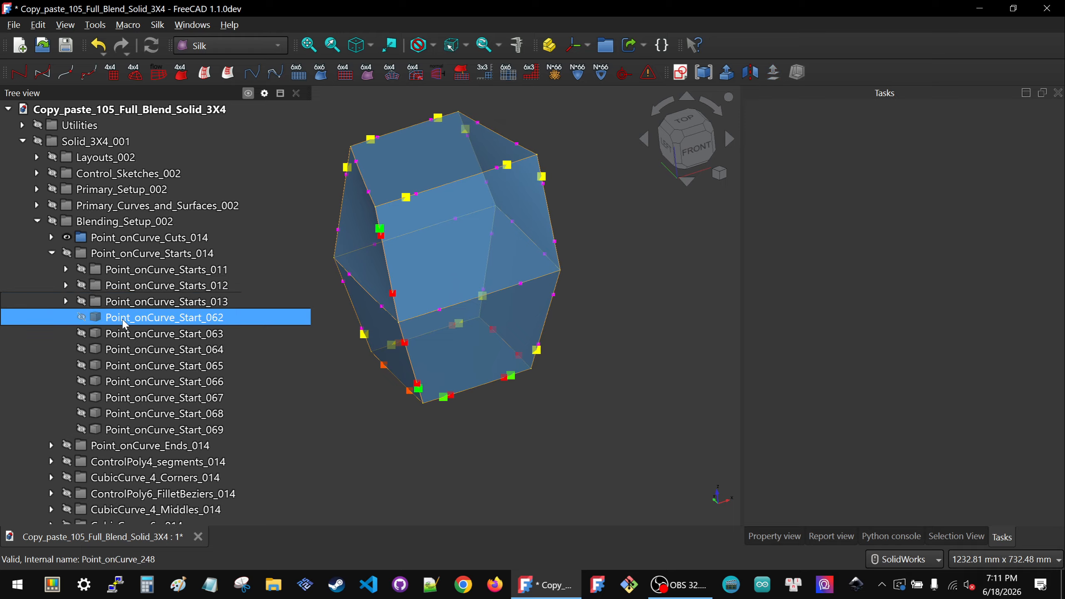
{"action": "left_click", "coordinate": [163, 434], "text": "shift"}
{"action": "key", "text": "space"}
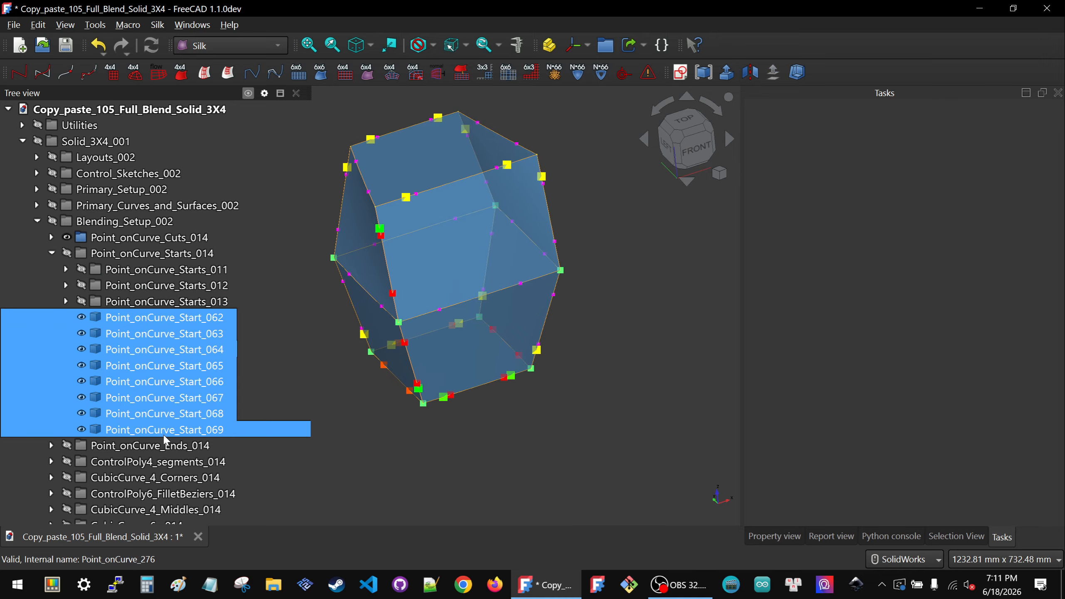
{"action": "key", "text": "space"}
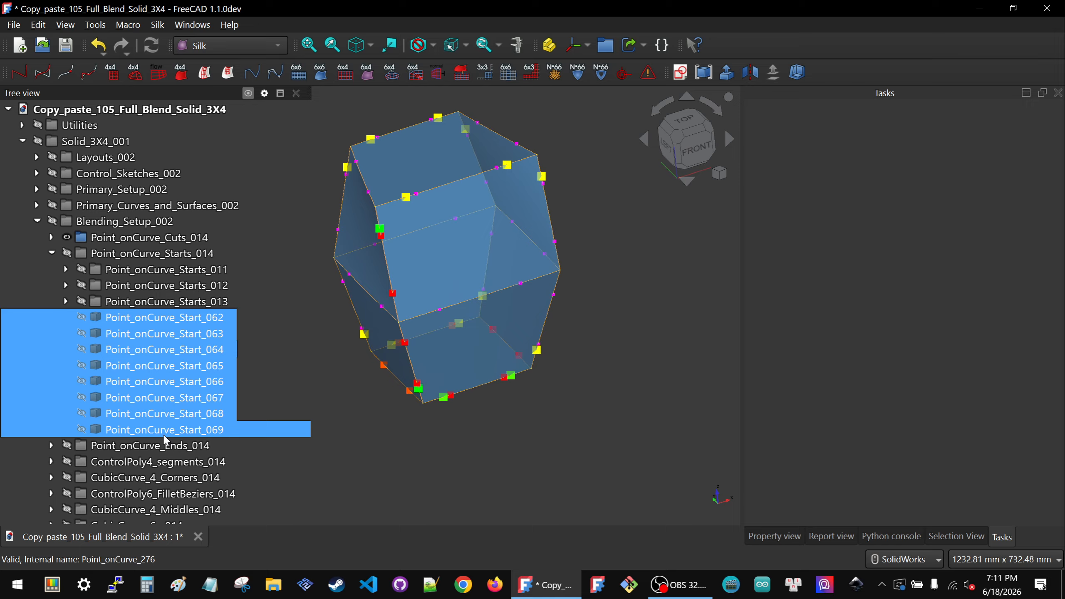
- Create a new group and move it into the Blending_Setup_002 group
{"action": "left_click", "coordinate": [606, 45]}
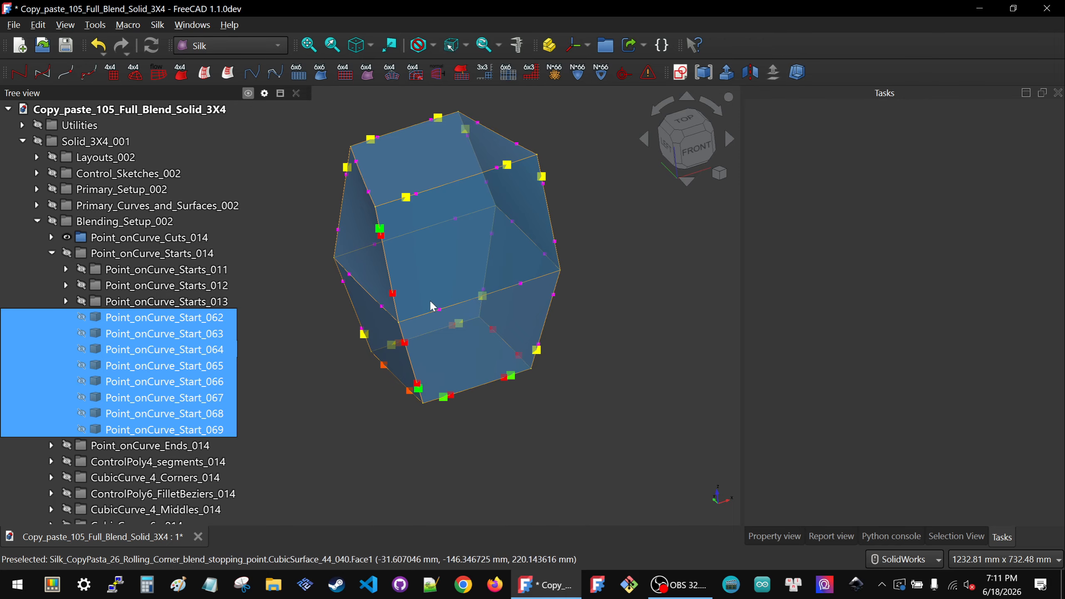
{"action": "scroll", "coordinate": [147, 319], "scroll_direction": "down", "scroll_amount": 5}
{"action": "left_click", "coordinate": [93, 509]}
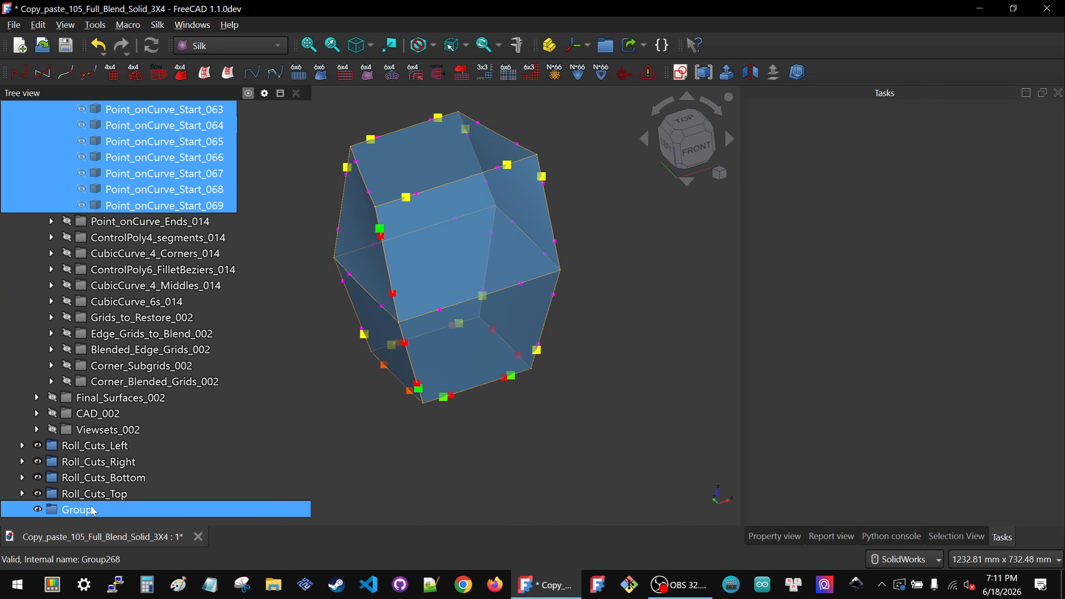
{"action": "left_click", "coordinate": [93, 511]}
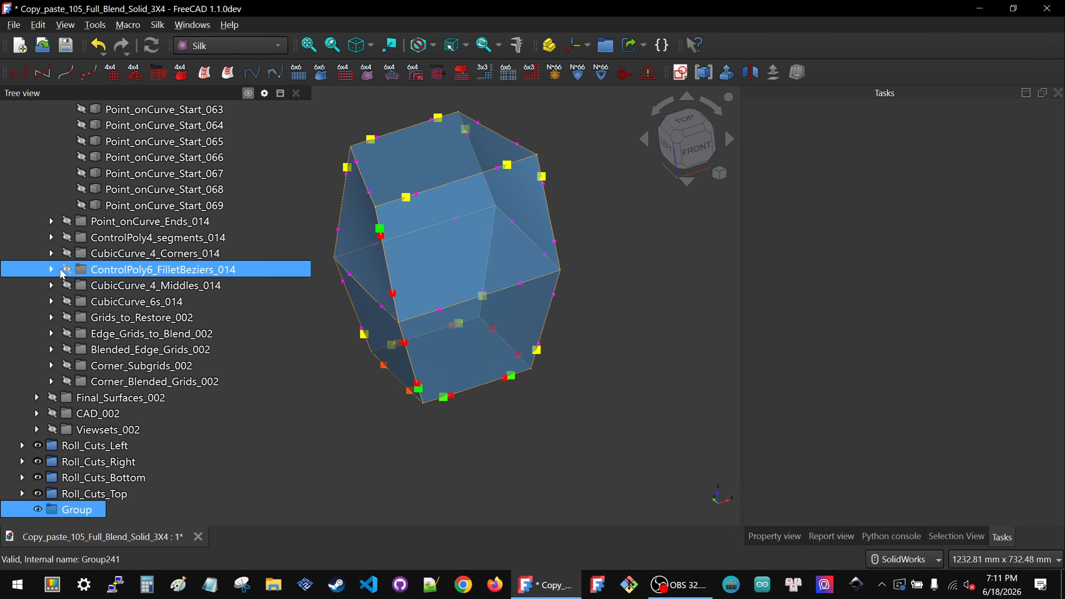
{"action": "scroll", "coordinate": [62, 273], "scroll_direction": "up", "scroll_amount": 5}
{"action": "left_click", "coordinate": [37, 221]}
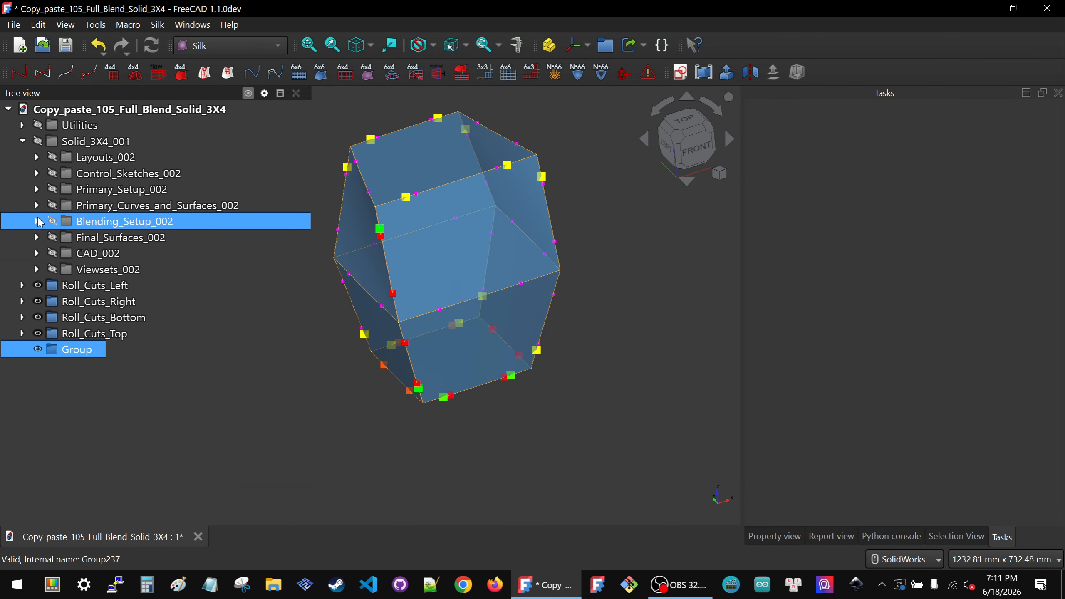
{"action": "left_click_drag", "start_coordinate": [88, 351], "coordinate": [59, 228]}
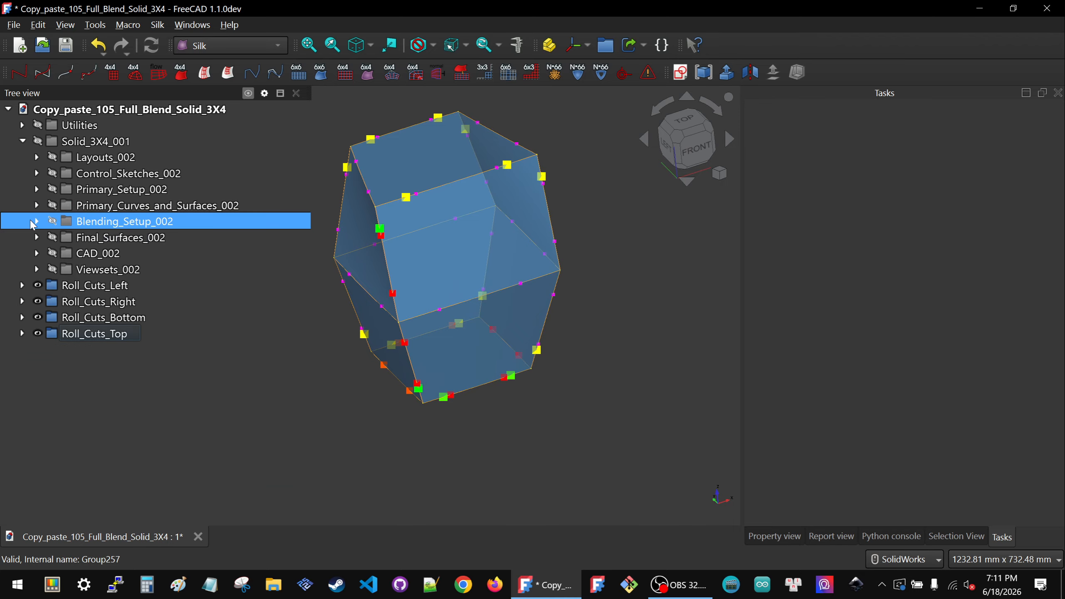
- Move the new group from Blending_Setup_002 into its Point_onCurve_Starts_014 subgroup
{"action": "left_click", "coordinate": [36, 221]}
{"action": "left_click", "coordinate": [65, 253]}
{"action": "left_click", "coordinate": [52, 254]}
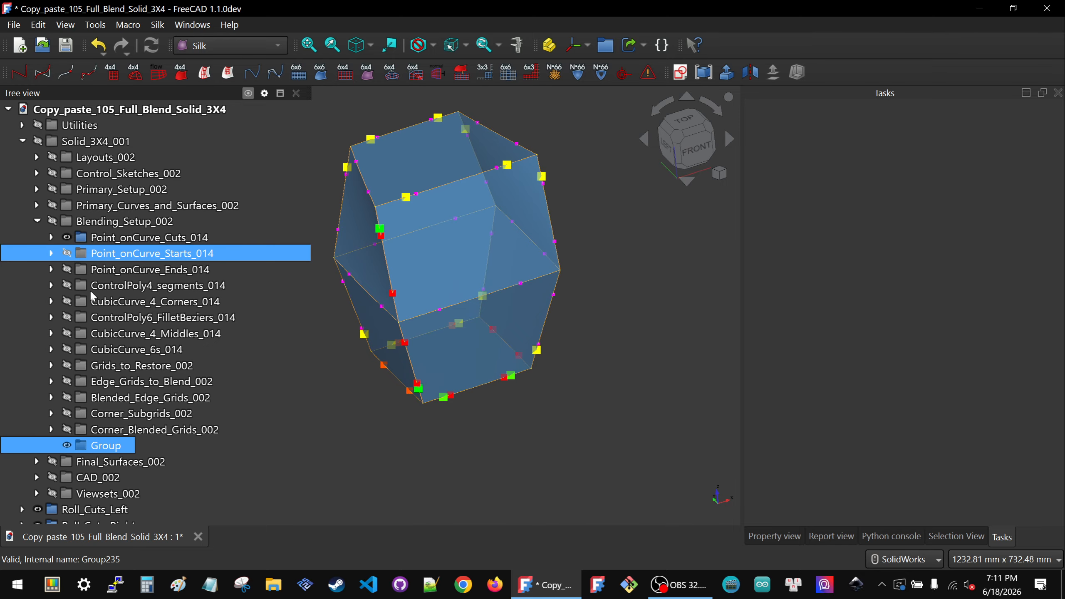
{"action": "left_click_drag", "start_coordinate": [106, 446], "coordinate": [126, 260]}
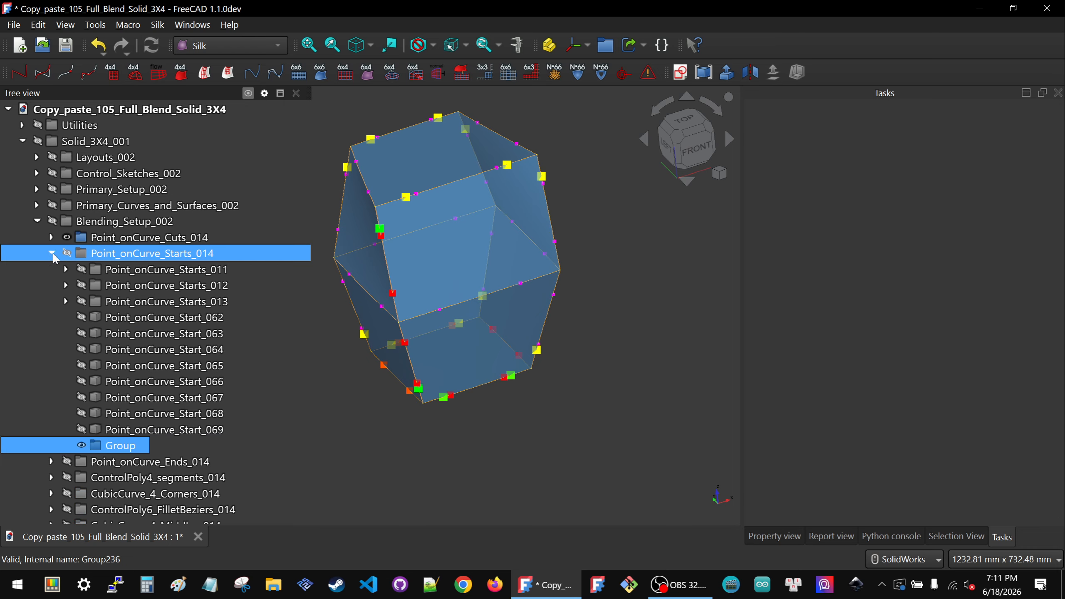
- Rename the new group with the label copied from Point_onCurve_Starts_013
{"action": "left_click", "coordinate": [136, 301]}
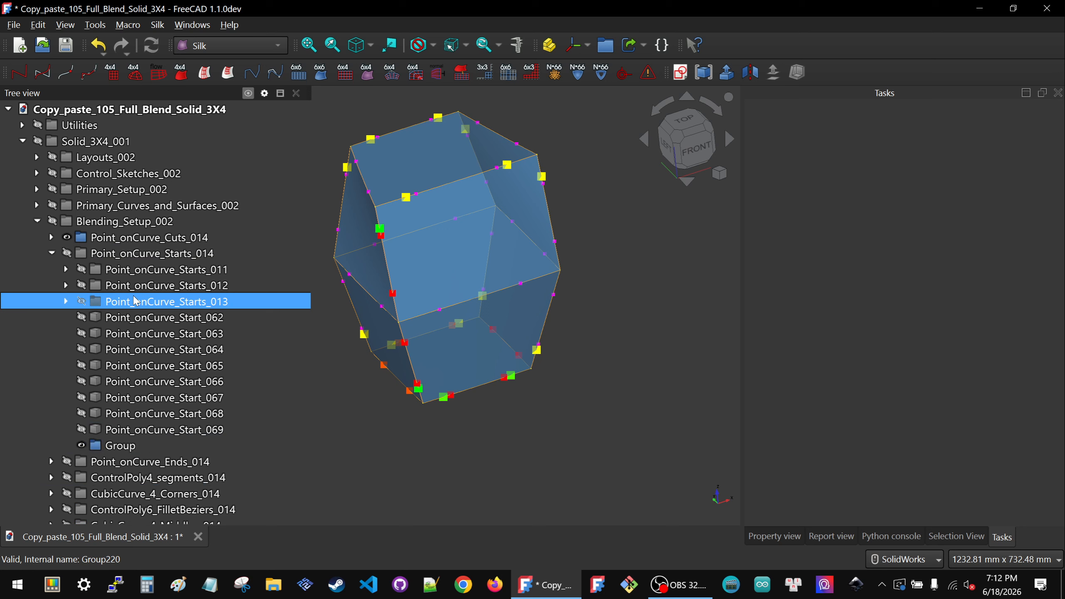
{"action": "left_click", "coordinate": [135, 298]}
{"action": "key", "text": "ctrl+c"}
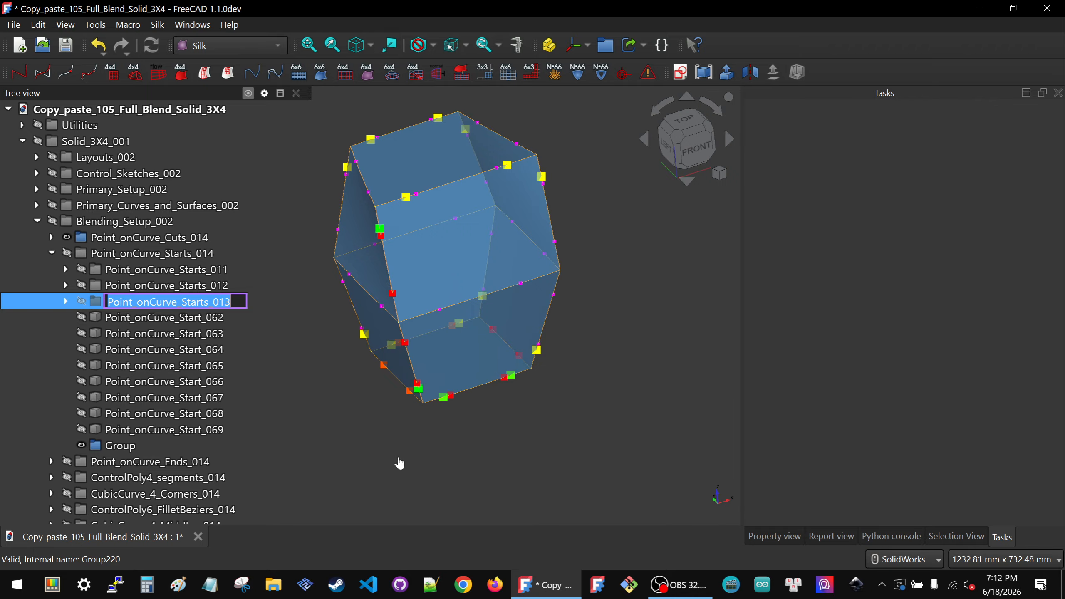
{"action": "left_click", "coordinate": [109, 445]}
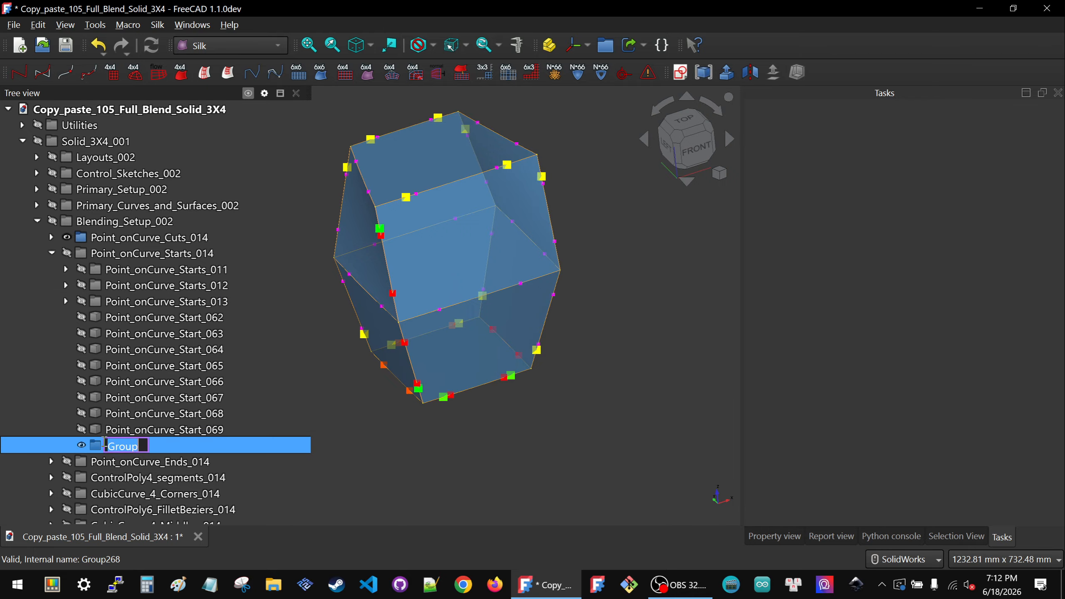
{"action": "key", "text": "ctrl+v"}
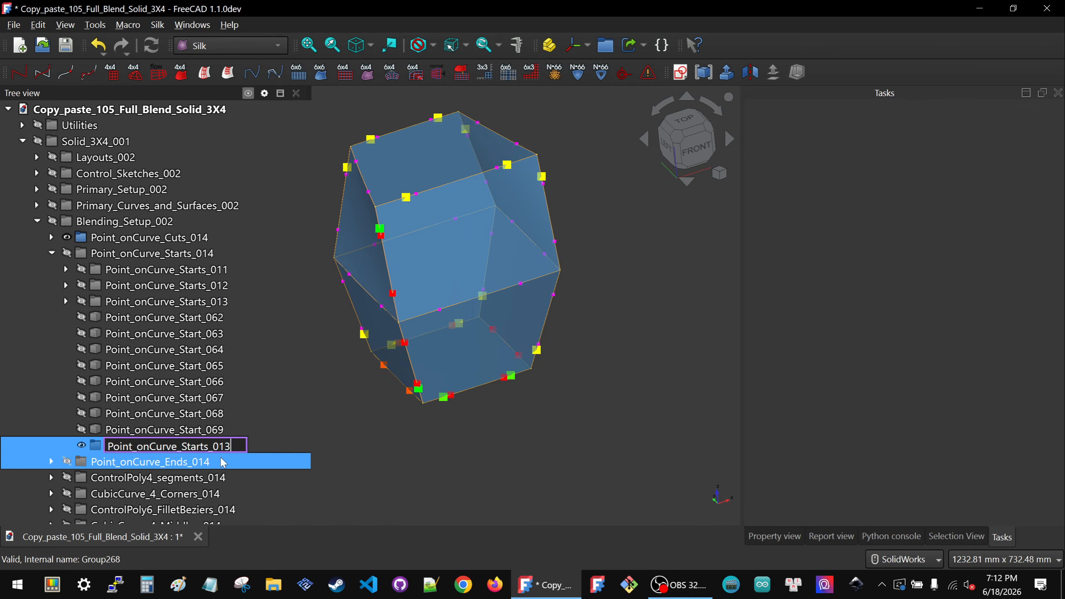
{"action": "key", "text": "Return"}
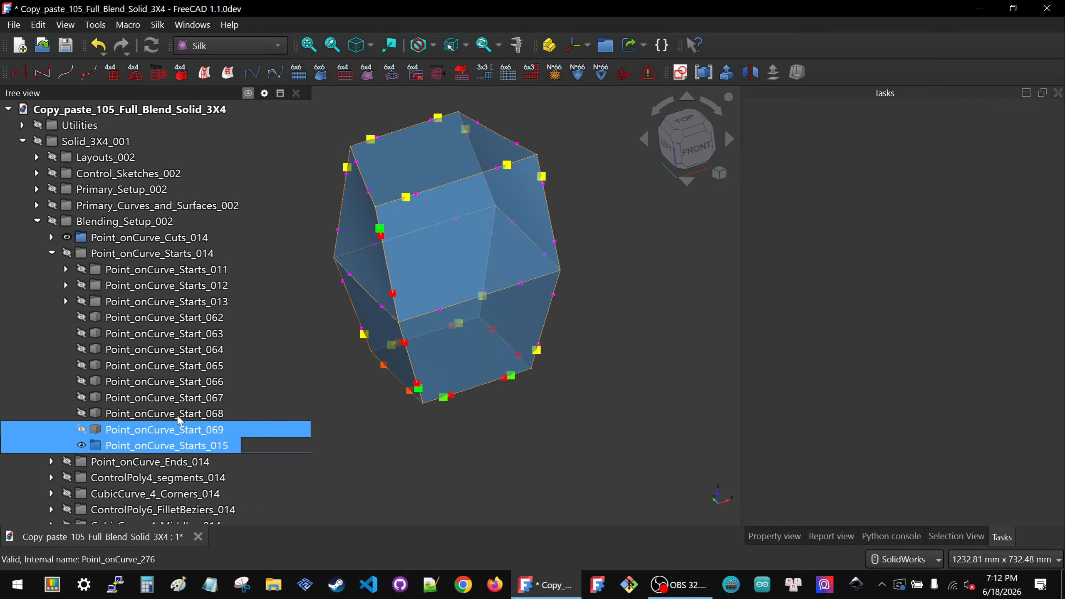
- Move the points Point_onCurve_Start_062 through Point_onCurve_Start_069 into the newly renamed group
{"action": "left_click", "coordinate": [122, 319]}
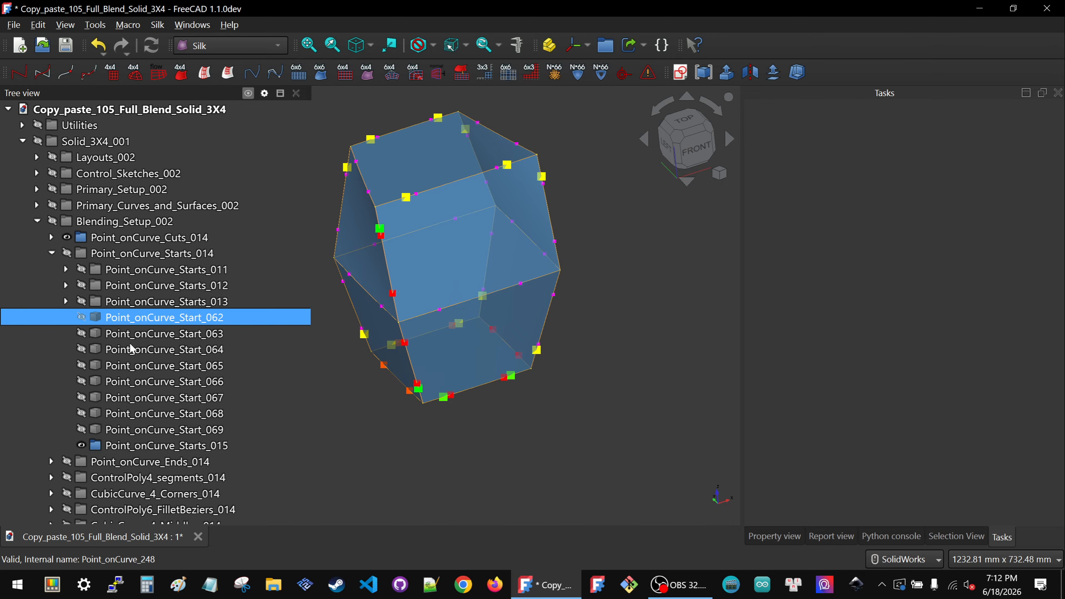
{"action": "left_click", "coordinate": [138, 430], "text": "shift"}
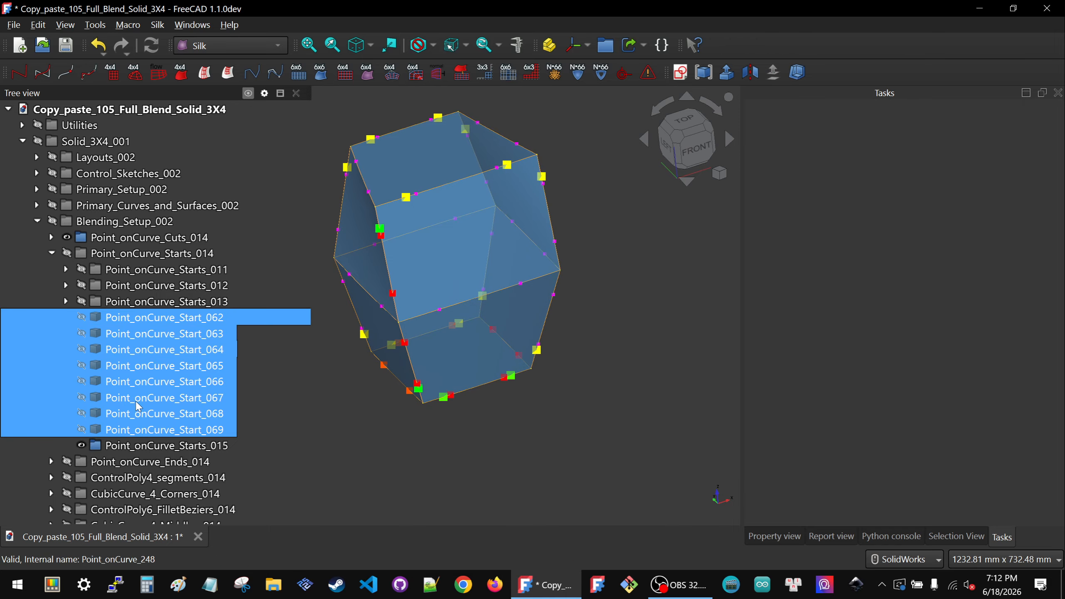
{"action": "left_click_drag", "start_coordinate": [115, 431], "coordinate": [114, 444]}
{"action": "left_click", "coordinate": [161, 285]}
{"action": "left_click", "coordinate": [157, 268]}
{"action": "left_click", "coordinate": [162, 286]}
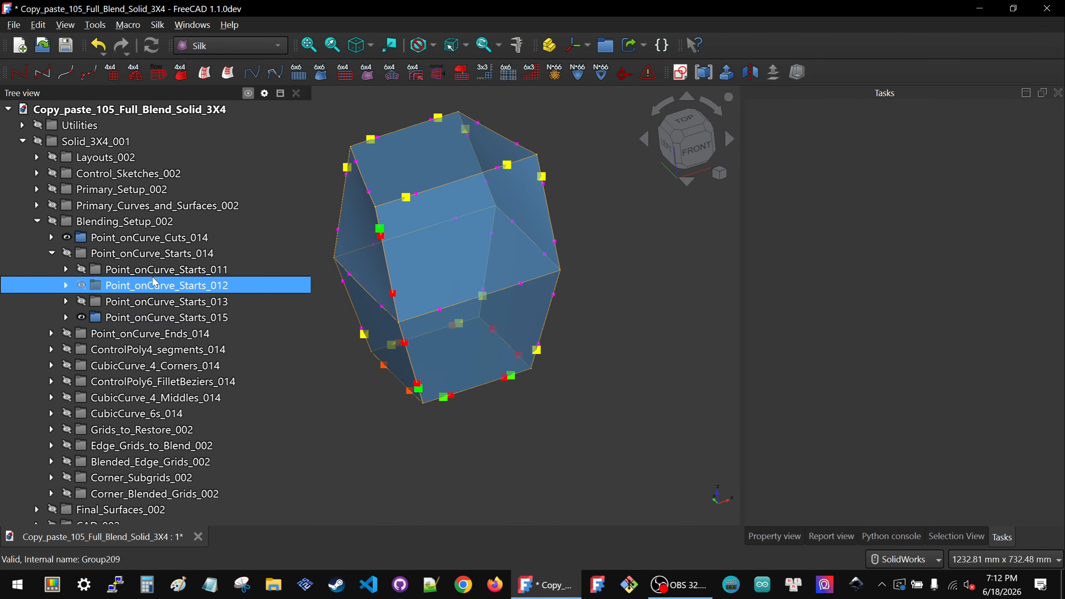
- Hide the Point_onCurve_Starts_015 group and show the Point_onCurve_Starts_011 points at the solid's bottom corners
{"action": "left_click", "coordinate": [146, 317]}
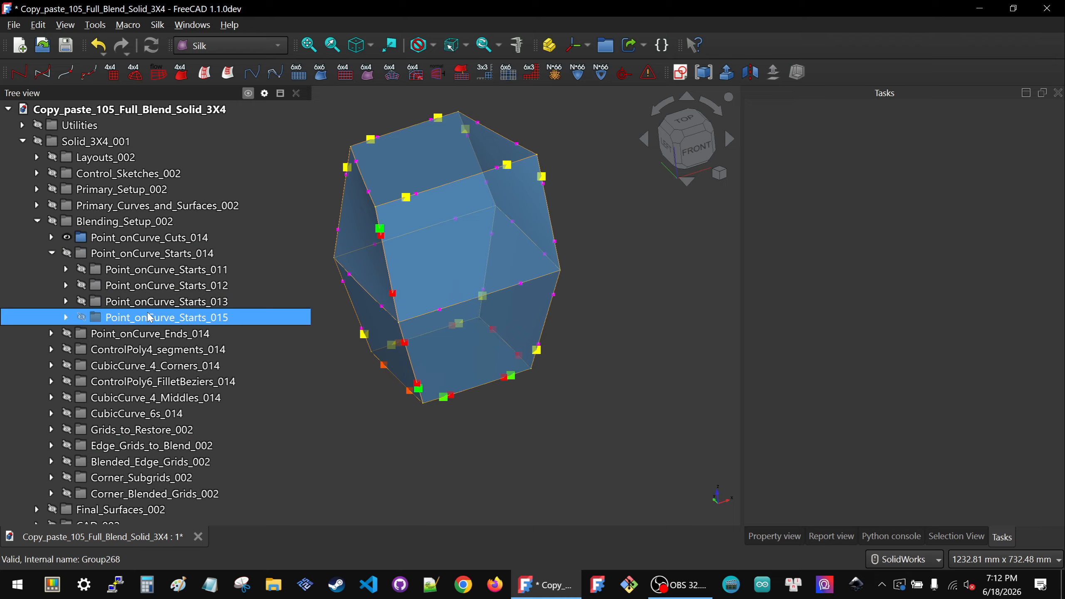
{"action": "key", "text": "space"}
{"action": "left_click", "coordinate": [160, 271]}
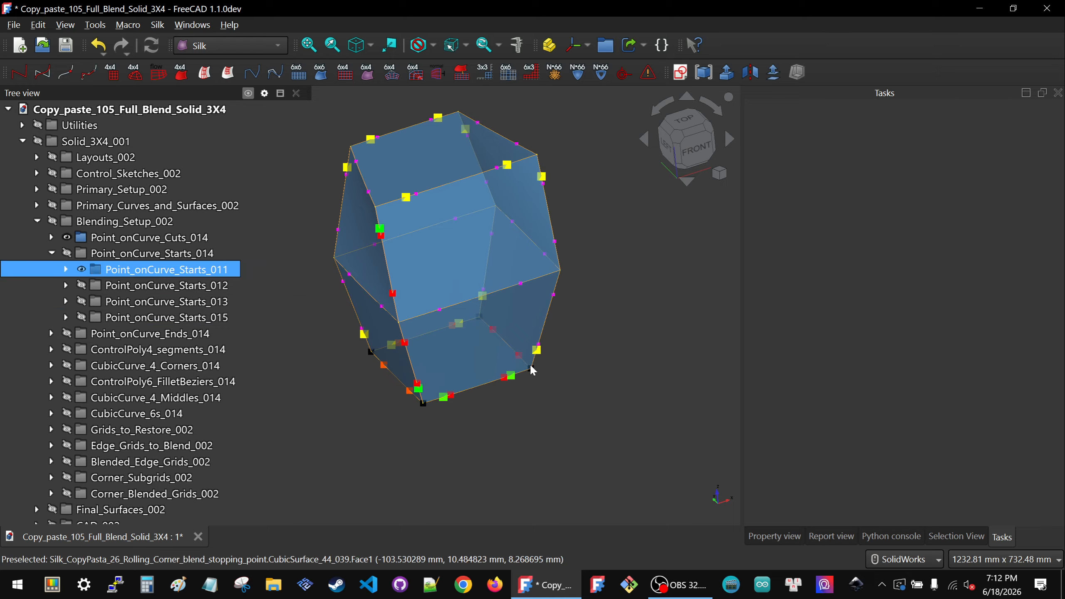
{"action": "key", "text": "space"}
{"action": "left_click", "coordinate": [35, 240], "text": "ctrl"}
{"action": "left_click", "coordinate": [58, 253]}
{"action": "left_click", "coordinate": [52, 253]}
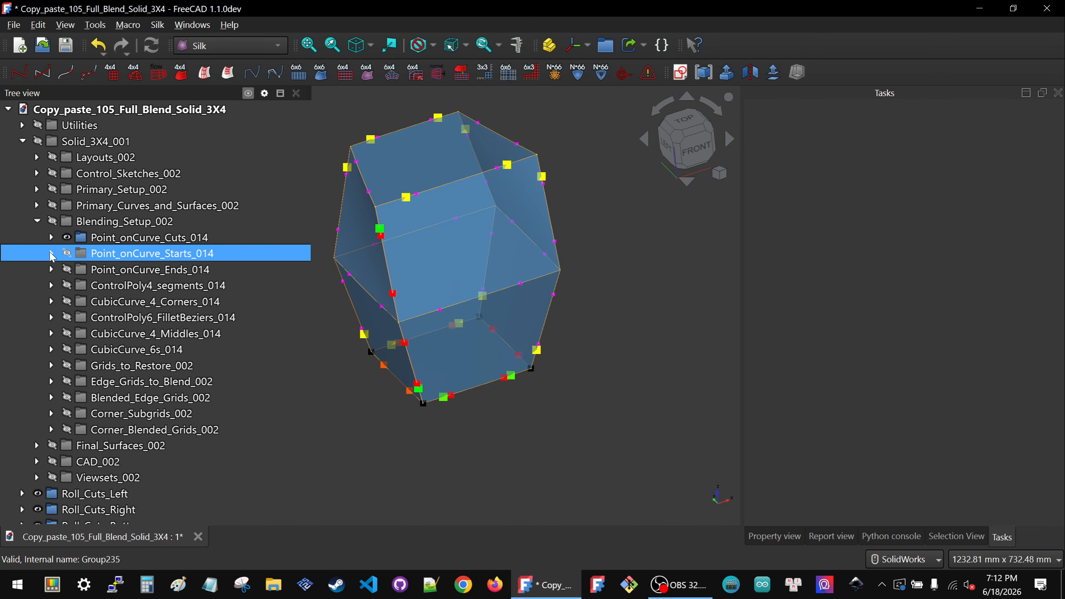
{"action": "left_click", "coordinate": [53, 254]}
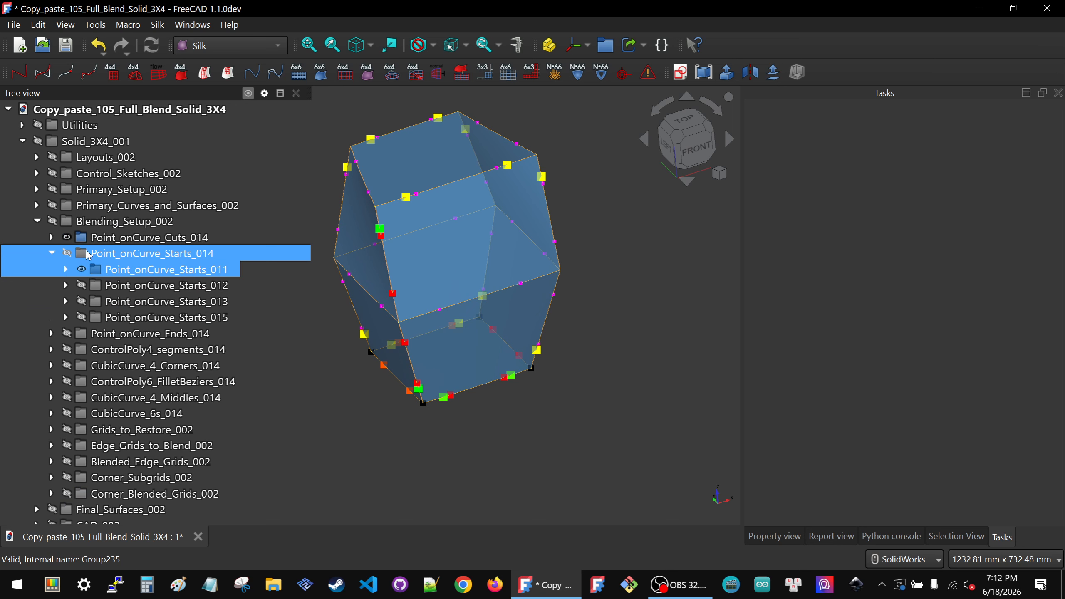
{"action": "left_click", "coordinate": [165, 270]}
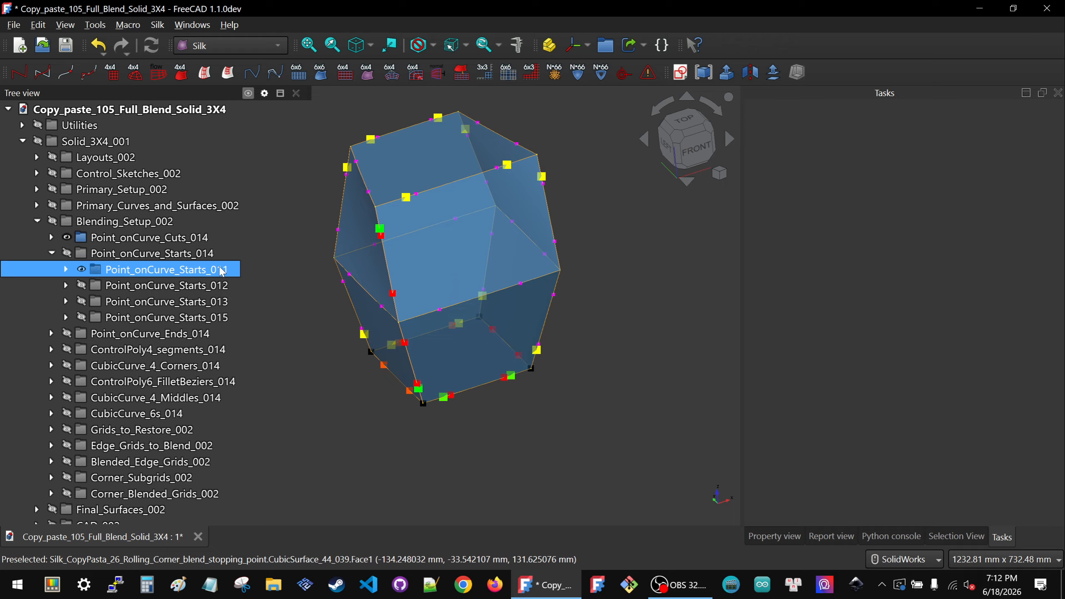
- Hide the edge curves CubicCurve_4_248, CubicCurve_4_212 and CubicCurve_4_200 that meet at the solid's lower front corner
{"action": "scroll", "coordinate": [448, 360], "scroll_direction": "up", "scroll_amount": 4}
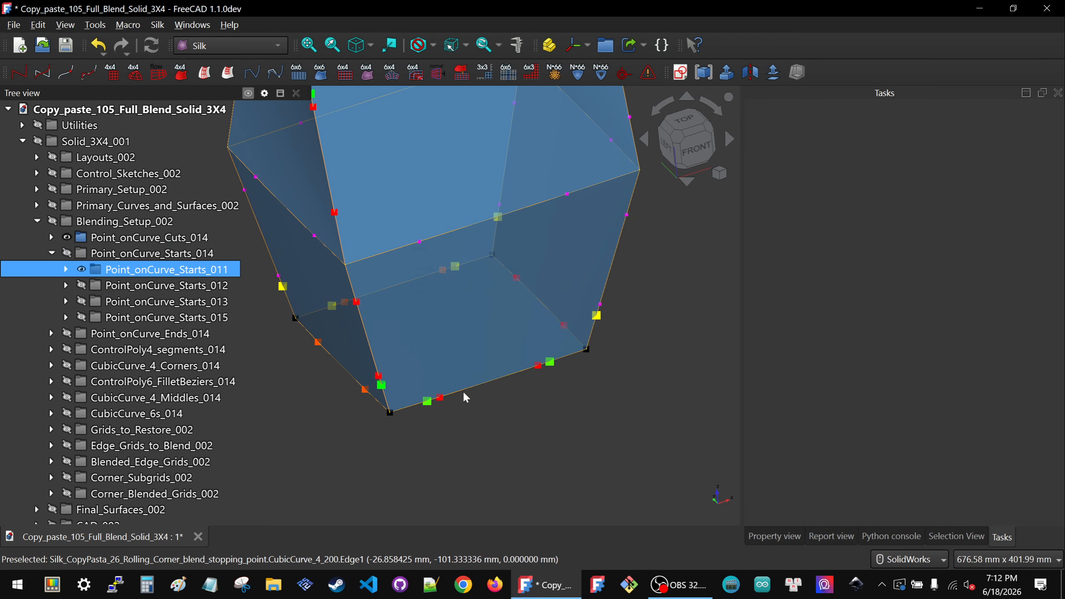
{"action": "left_click", "coordinate": [380, 411]}
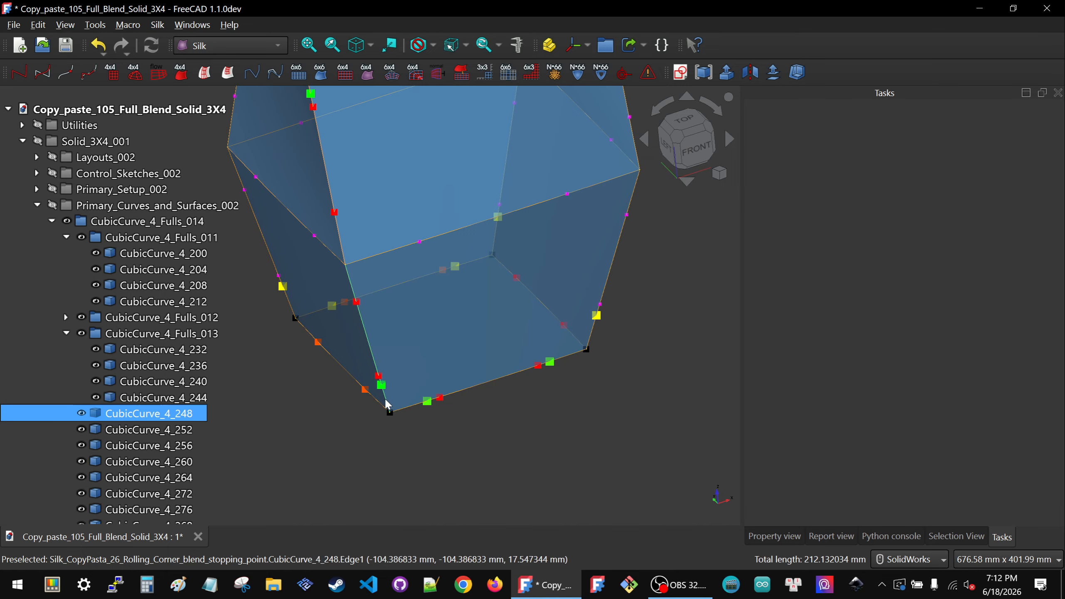
{"action": "left_click", "coordinate": [381, 409]}
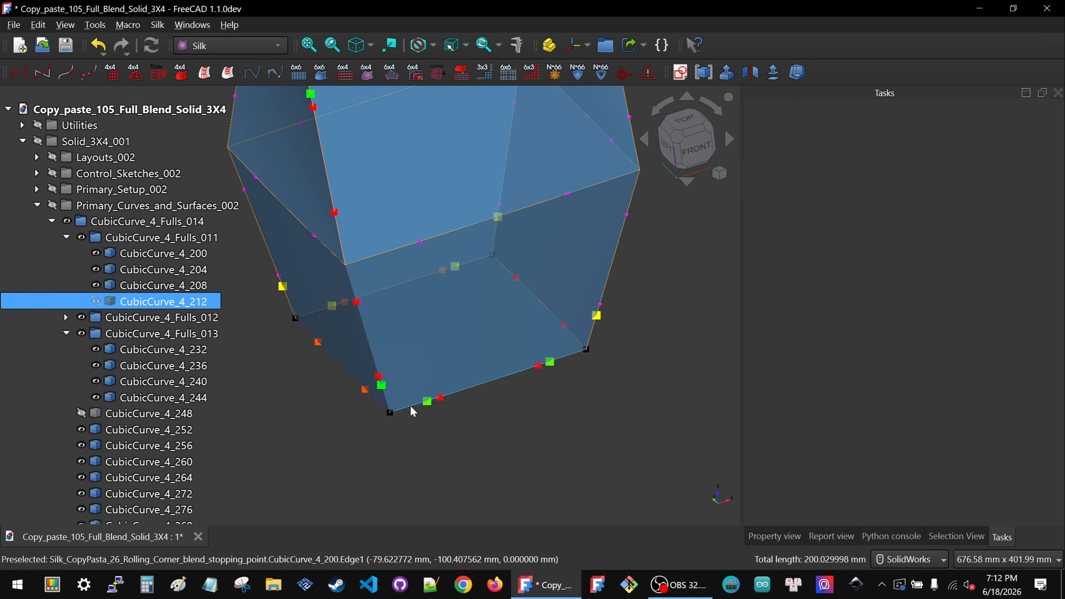
{"action": "left_click", "coordinate": [412, 408]}
{"action": "key", "text": "space"}
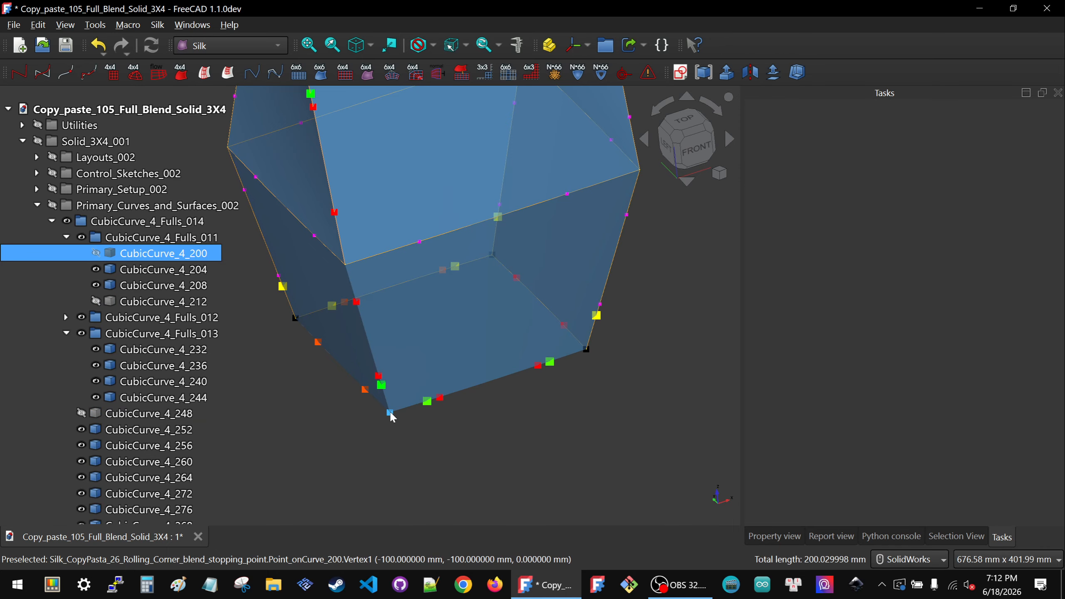
- Create a ControlPoly4 segment from Point_onCurve_Start_050 to Point_onCurve_280_rolling_leader, and hide the segment
{"action": "left_click", "coordinate": [391, 412]}
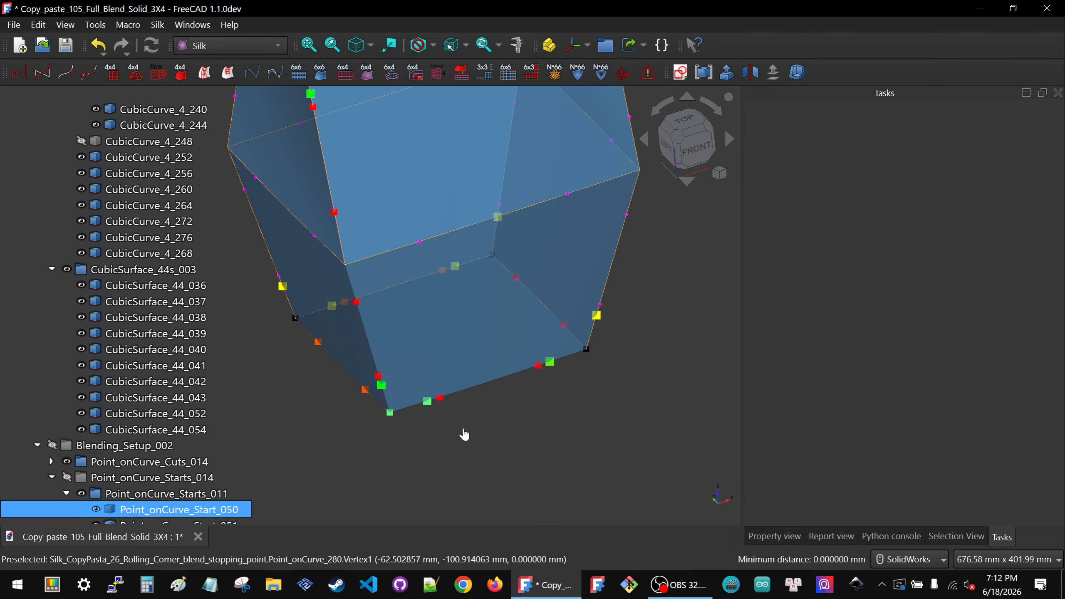
{"action": "left_click", "coordinate": [435, 413], "text": "ctrl"}
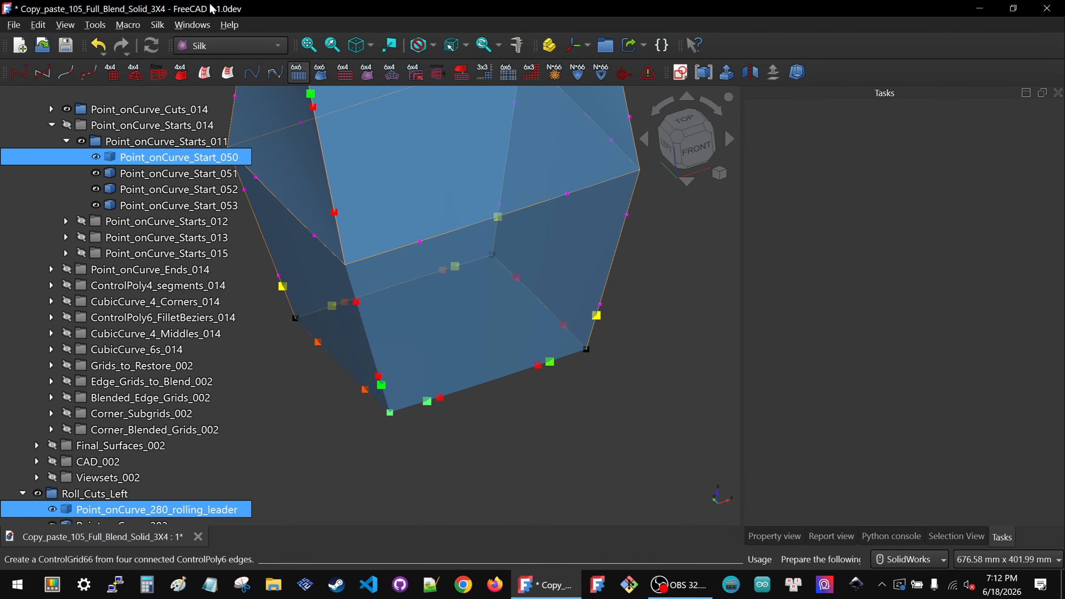
{"action": "left_click", "coordinate": [90, 72]}
{"action": "scroll", "coordinate": [419, 413], "scroll_direction": "up", "scroll_amount": 5}
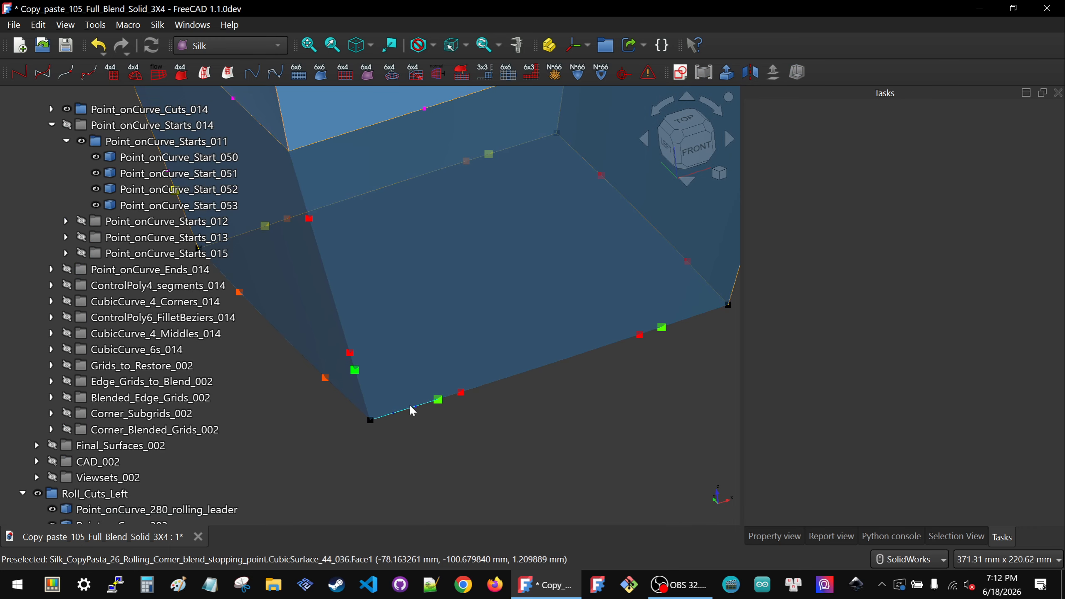
{"action": "left_click", "coordinate": [407, 408]}
{"action": "scroll", "coordinate": [381, 396], "scroll_direction": "down", "scroll_amount": 3}
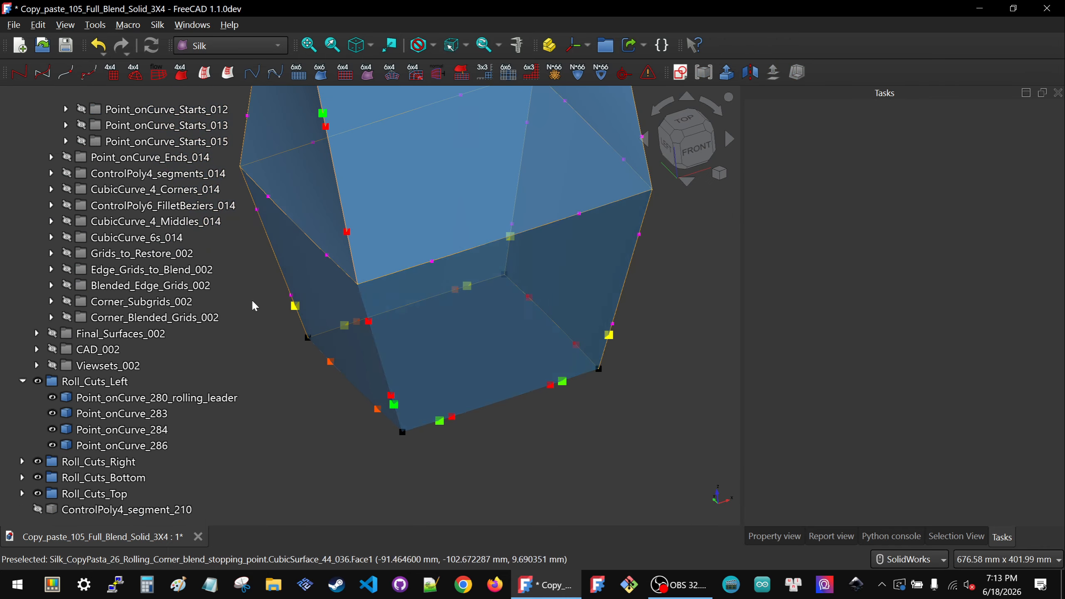
- Show the hidden edge curves CubicCurve_4_200, CubicCurve_4_212 and CubicCurve_4_248 again
{"action": "scroll", "coordinate": [125, 253], "scroll_direction": "up", "scroll_amount": 9}
{"action": "scroll", "coordinate": [125, 252], "scroll_direction": "down", "scroll_amount": 3}
{"action": "scroll", "coordinate": [99, 218], "scroll_direction": "up", "scroll_amount": 10}
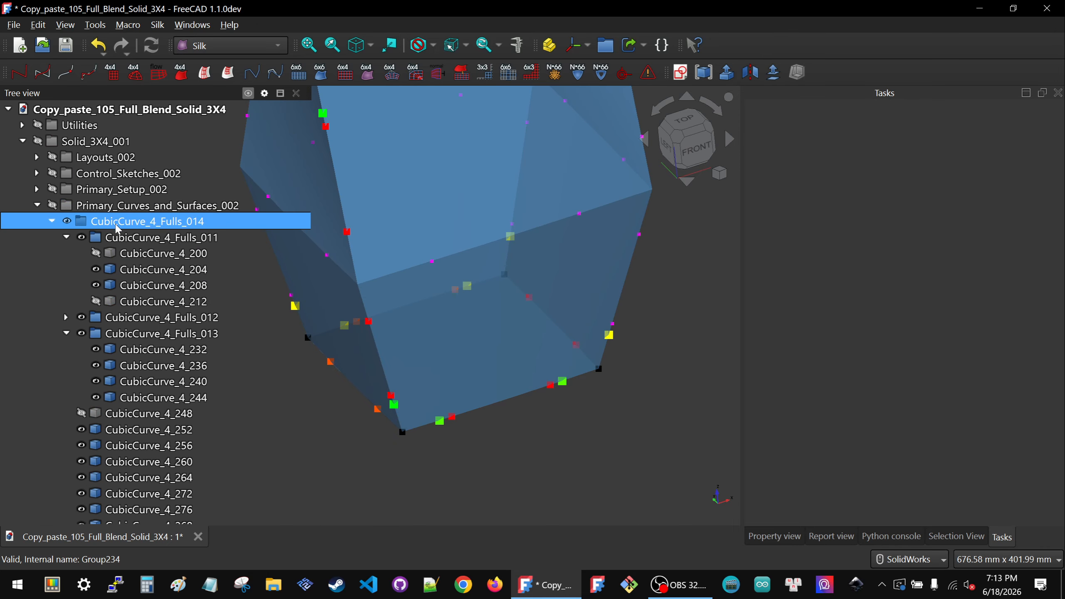
{"action": "scroll", "coordinate": [459, 432], "scroll_direction": "up", "scroll_amount": 5}
{"action": "scroll", "coordinate": [462, 438], "scroll_direction": "up", "scroll_amount": 1}
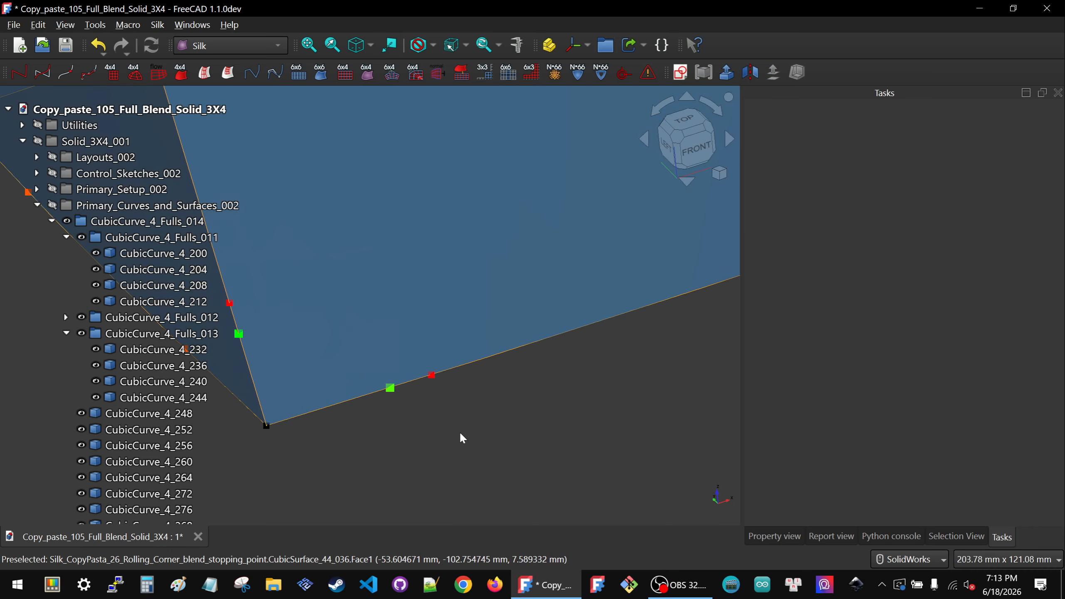
- Create a ControlPoly4 segment on CubicCurve_4_200 from Point_onCurve_280_rolling_leader to Point_onCurve_Cut_start_009_leader005
{"action": "left_click", "coordinate": [449, 370]}
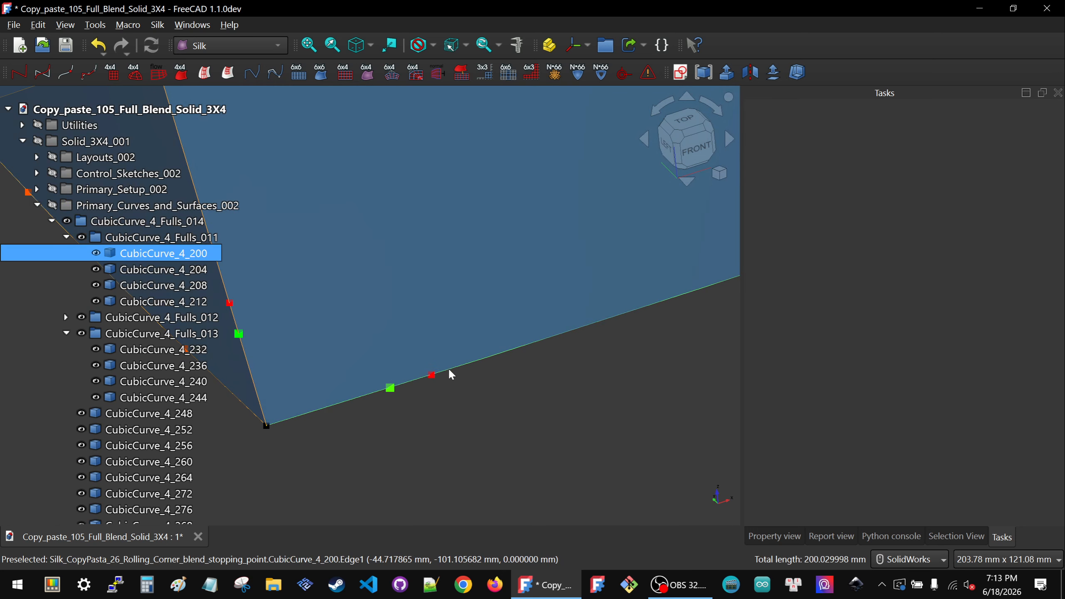
{"action": "left_click", "coordinate": [390, 387], "text": "ctrl"}
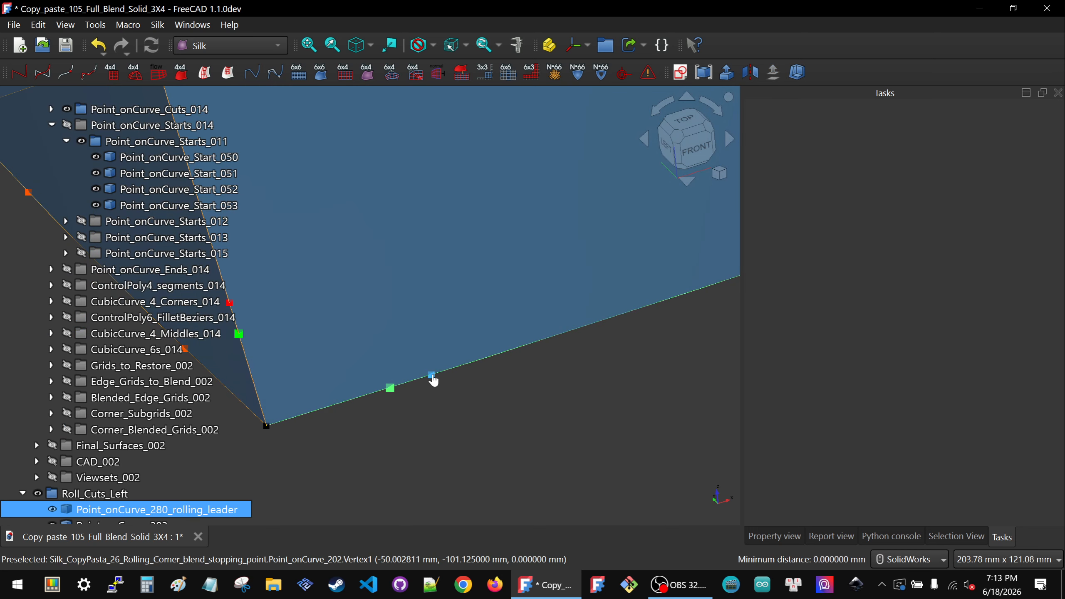
{"action": "left_click", "coordinate": [437, 380], "text": "ctrl"}
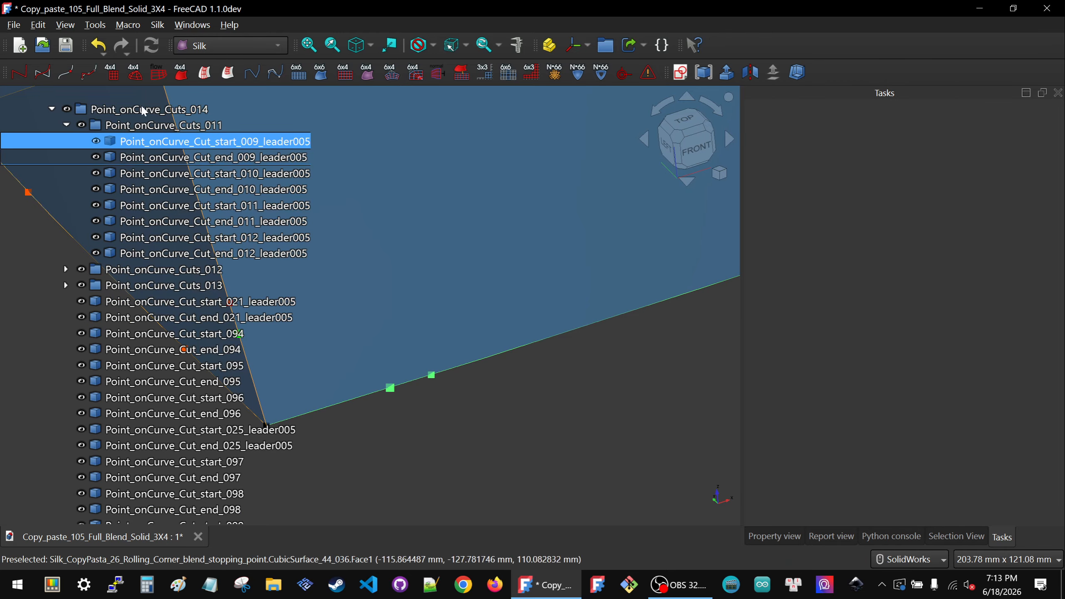
{"action": "left_click", "coordinate": [89, 72]}
{"action": "scroll", "coordinate": [460, 401], "scroll_direction": "down", "scroll_amount": 5}
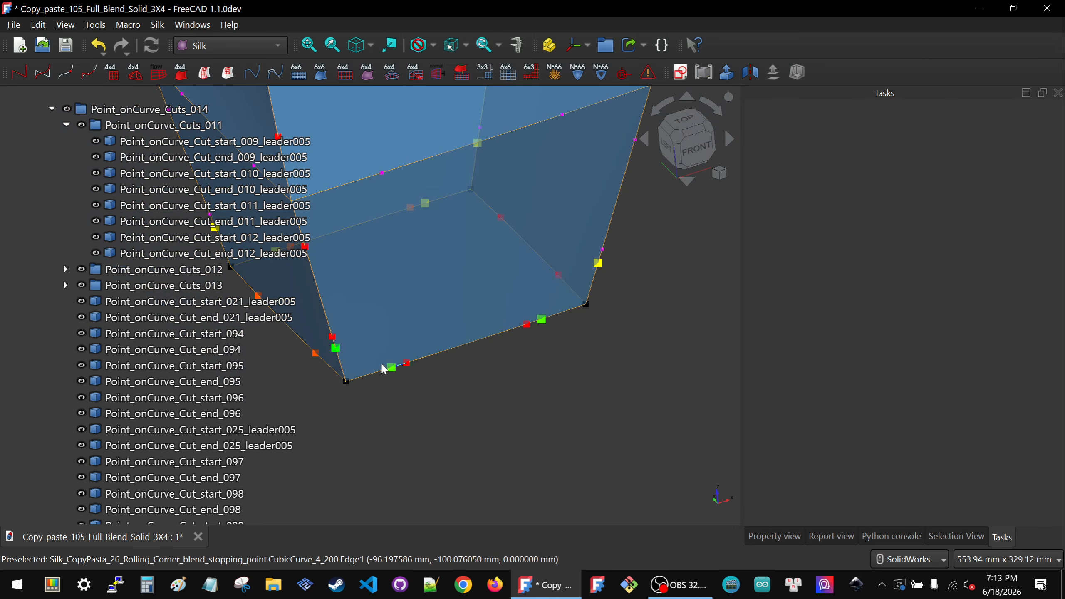
{"action": "scroll", "coordinate": [573, 307], "scroll_direction": "up", "scroll_amount": 3}
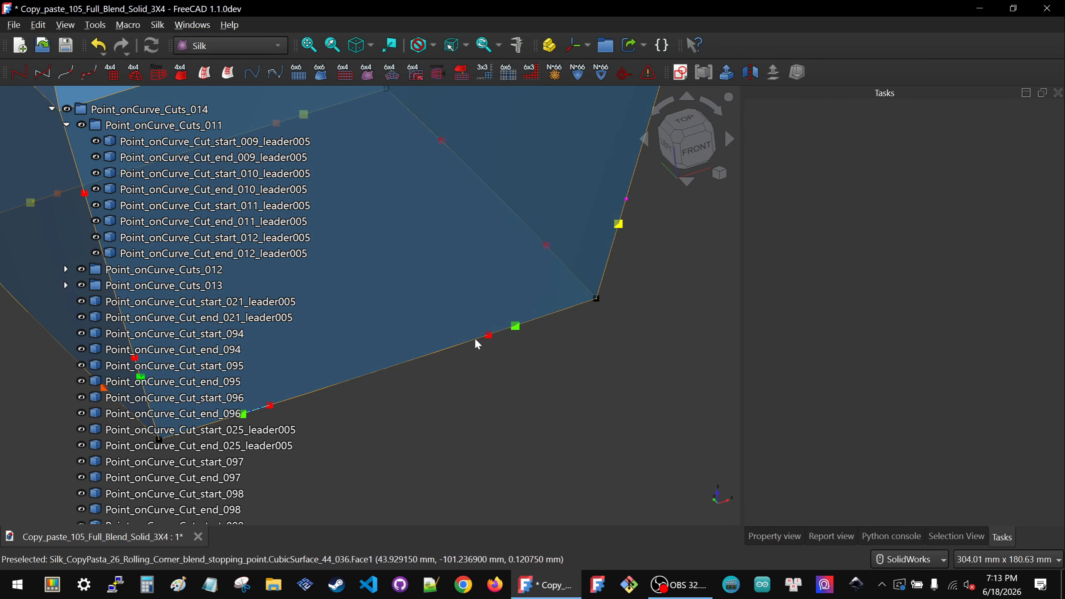
{"action": "left_click", "coordinate": [476, 340]}
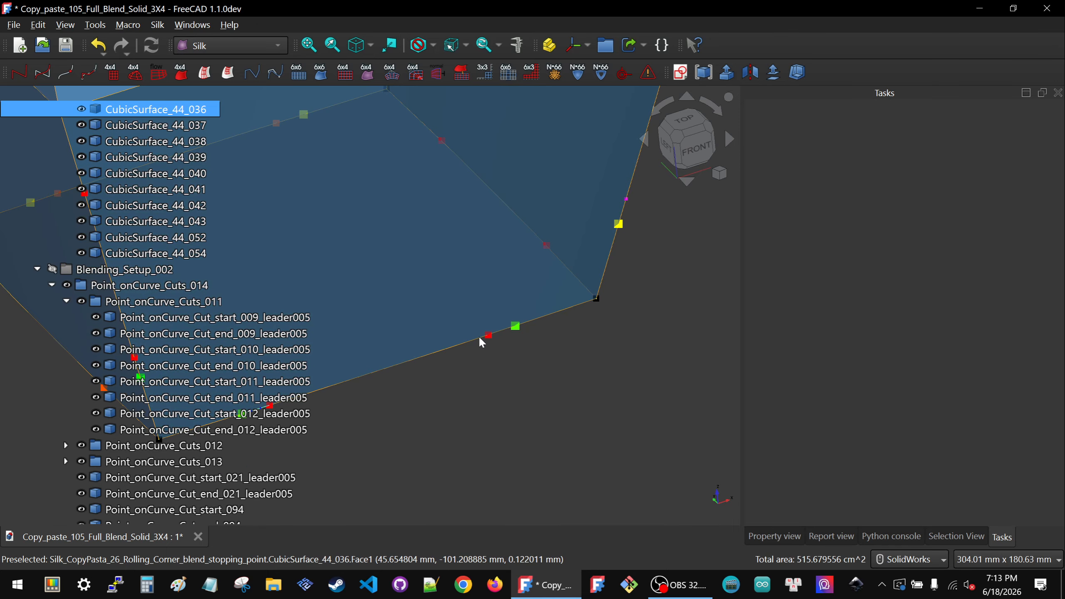
{"action": "left_click", "coordinate": [479, 337]}
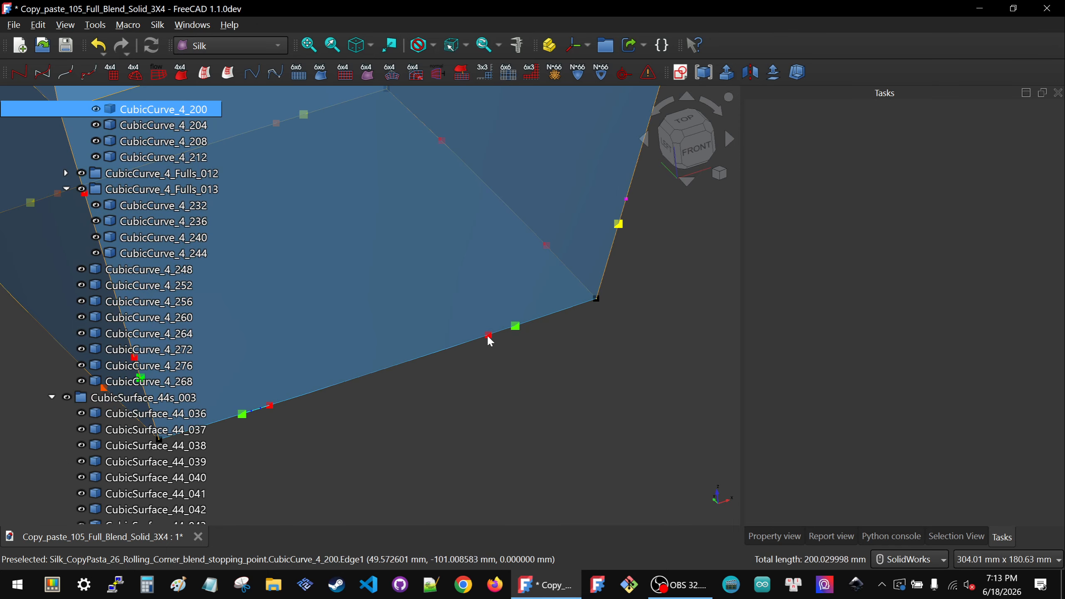
{"action": "left_click", "coordinate": [488, 335], "text": "ctrl"}
{"action": "left_click", "coordinate": [518, 327], "text": "ctrl"}
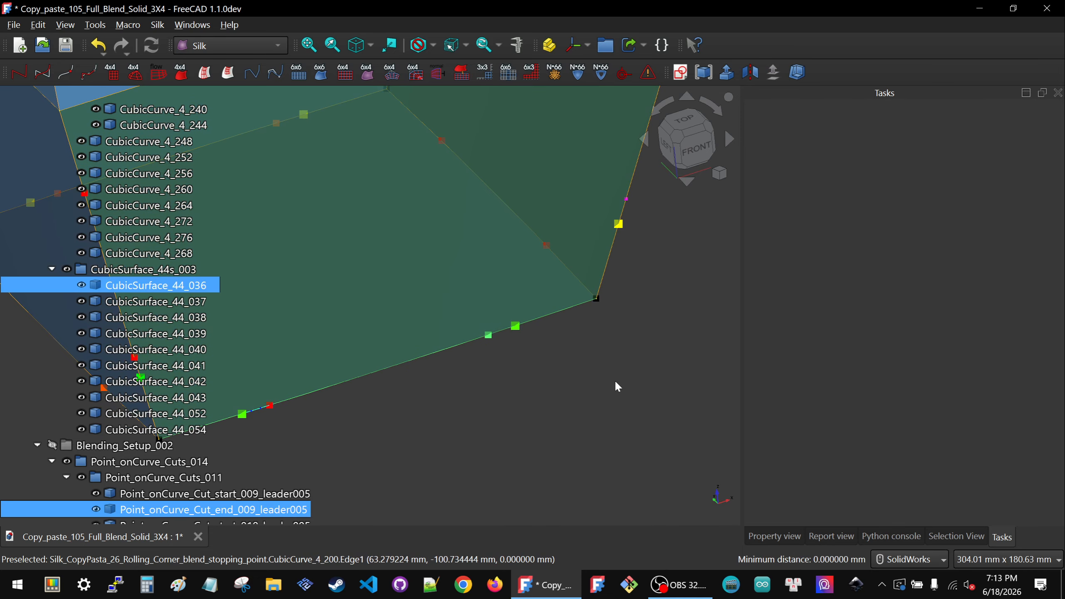
{"action": "left_click", "coordinate": [89, 73]}
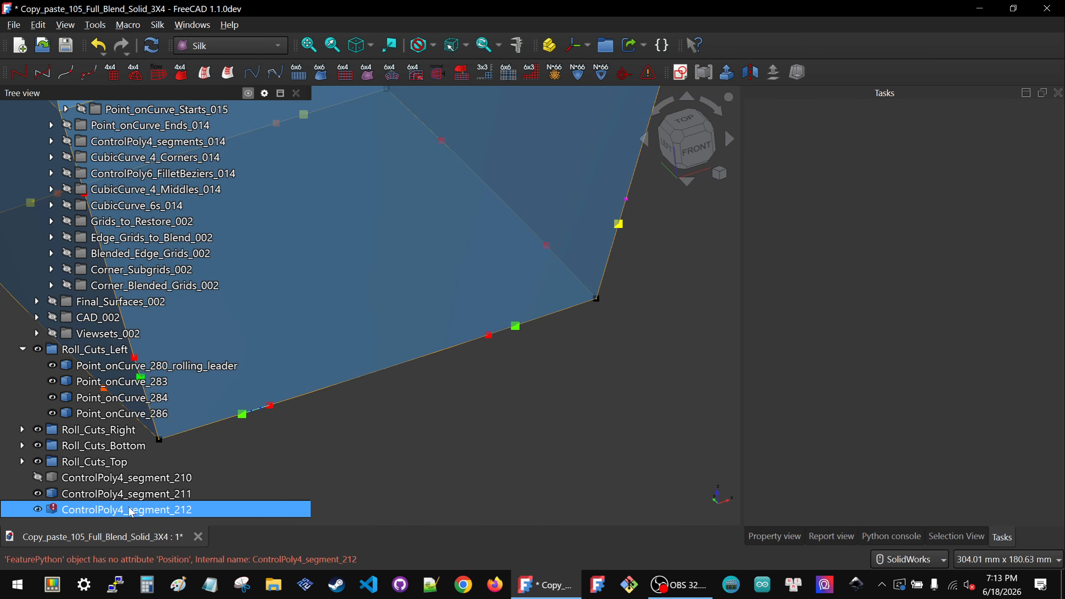
{"action": "scroll", "coordinate": [130, 511], "scroll_direction": "up", "scroll_amount": 1}
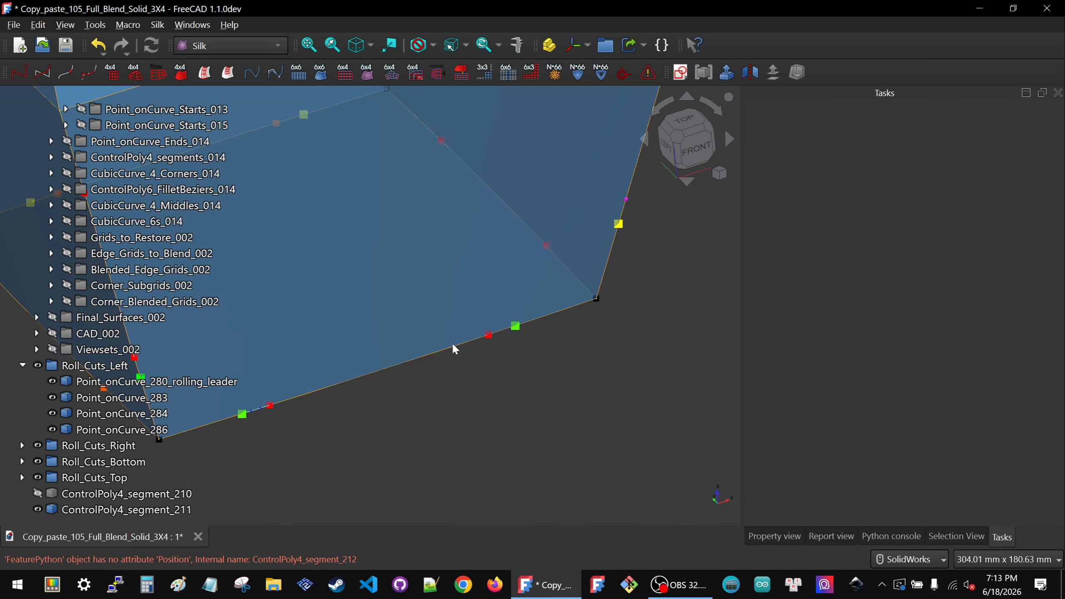
{"action": "left_click", "coordinate": [481, 338]}
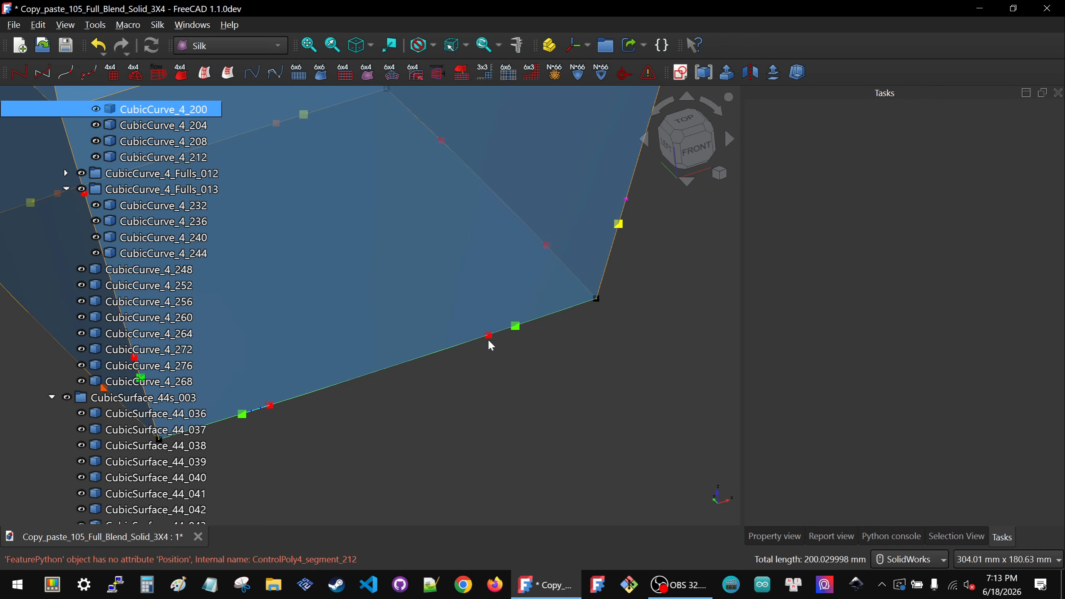
{"action": "left_click", "coordinate": [515, 327]}
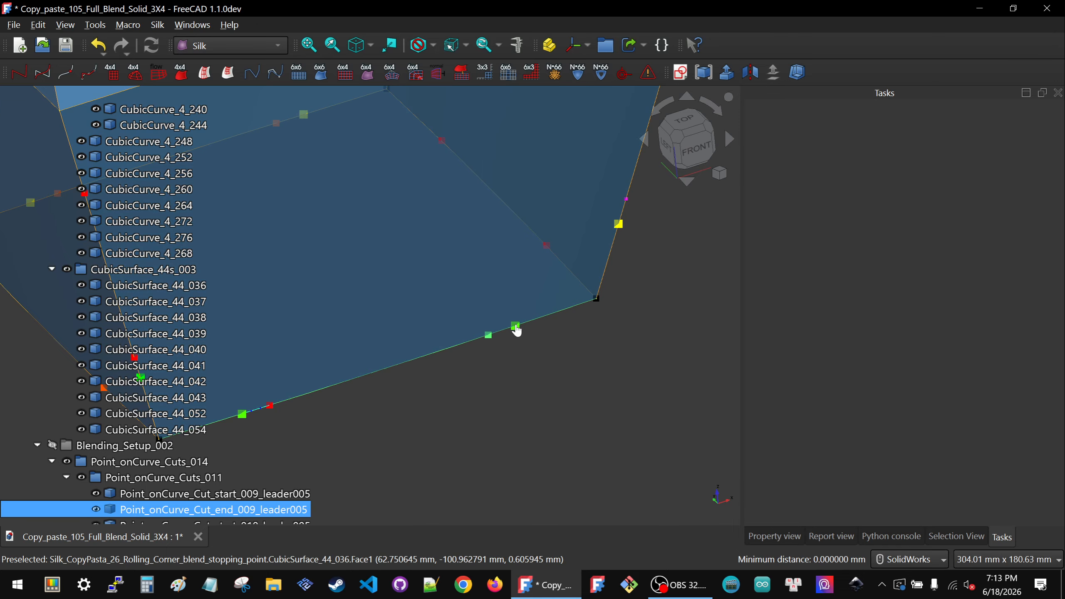
{"action": "left_click", "coordinate": [355, 117], "text": "ctrl"}
{"action": "left_click", "coordinate": [91, 74]}
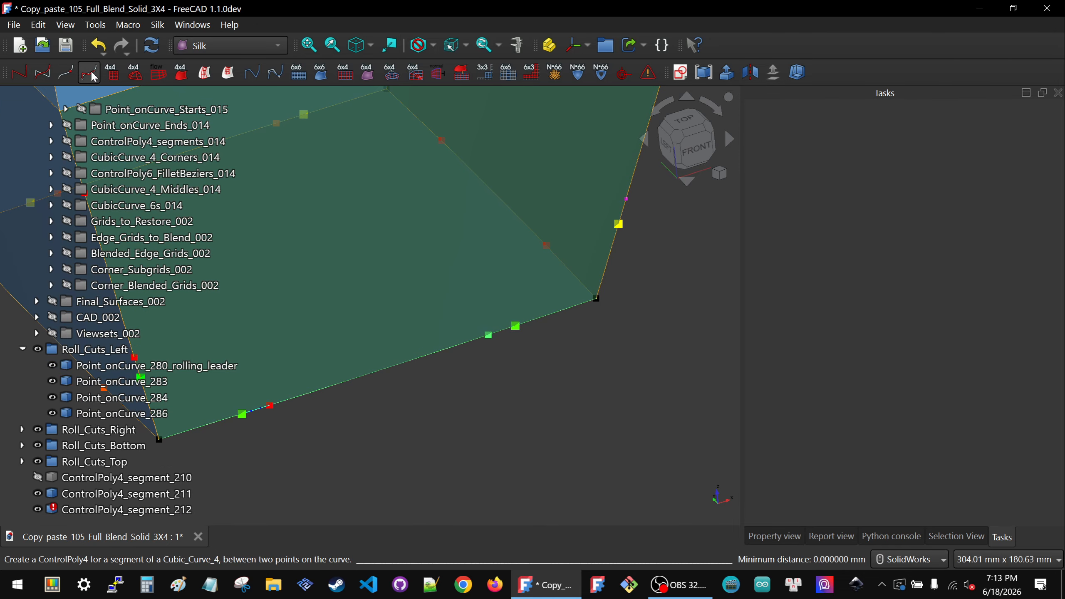
{"action": "left_click", "coordinate": [108, 509]}
{"action": "key", "text": "Delete"}
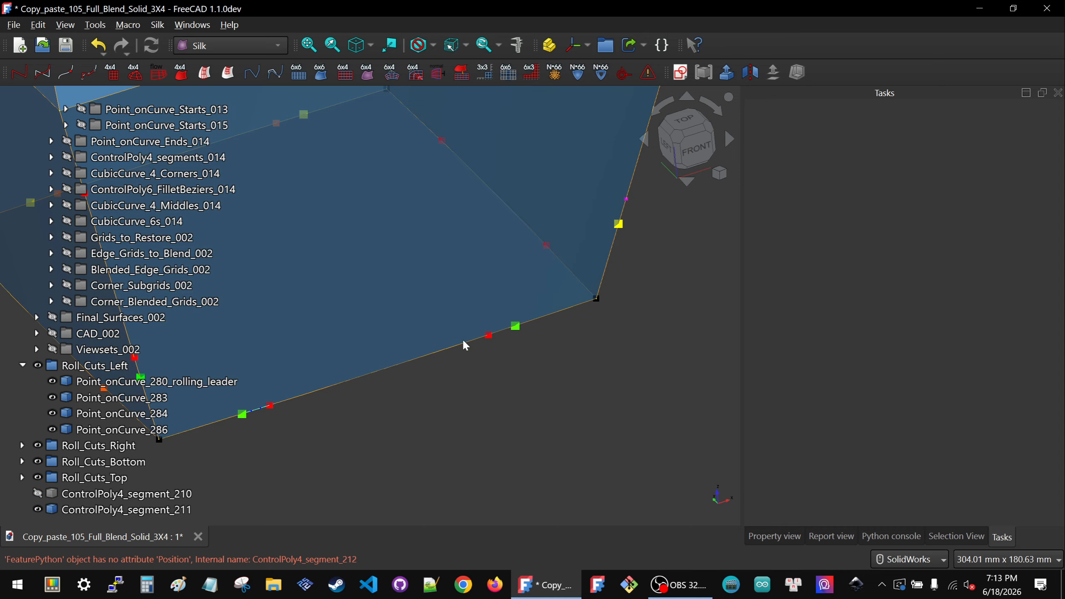
- Create a ControlPoly4 segment on CubicCurve_4_200 from Point_onCurve_Cut_end_009_leader005 to Point_onCurve_281_rolling_leader, and hide the segment
{"action": "left_click", "coordinate": [464, 342]}
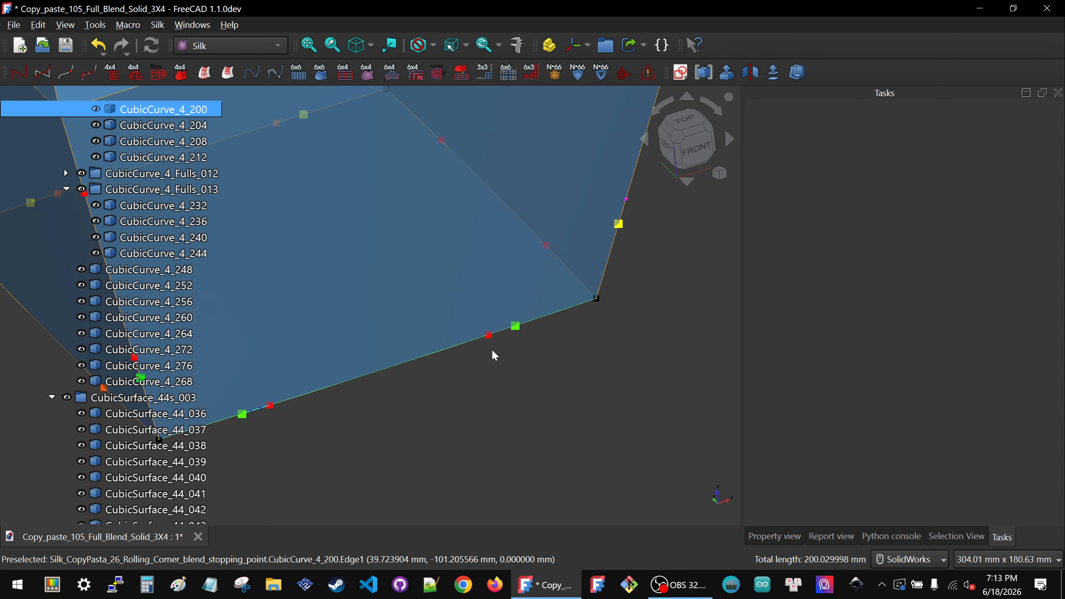
{"action": "left_click", "coordinate": [515, 327], "text": "ctrl"}
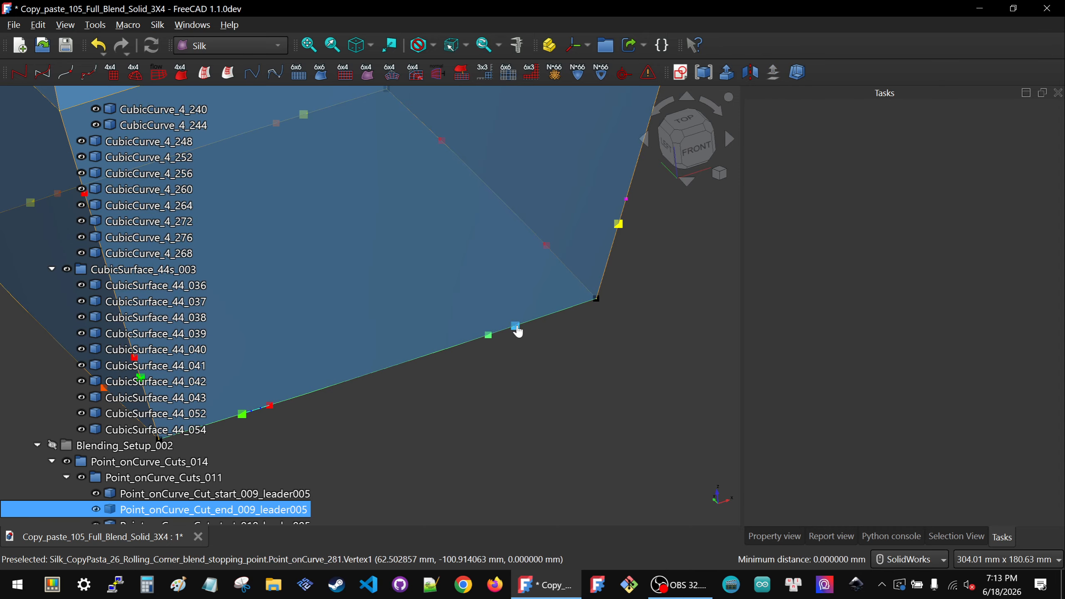
{"action": "left_click", "coordinate": [515, 326], "text": "ctrl"}
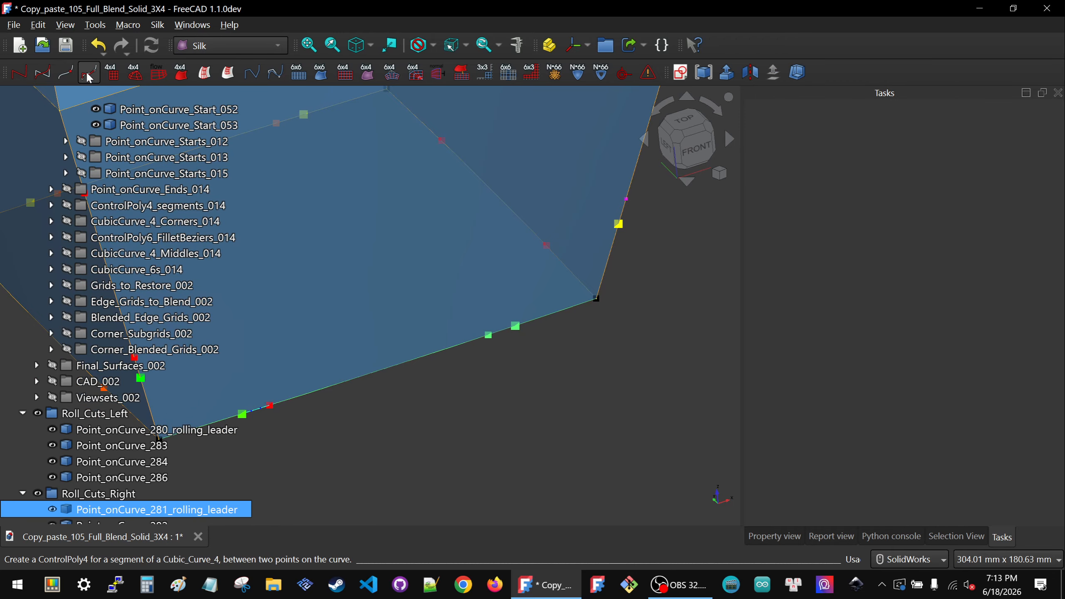
{"action": "left_click", "coordinate": [481, 361]}
{"action": "scroll", "coordinate": [481, 362], "scroll_direction": "down", "scroll_amount": 2}
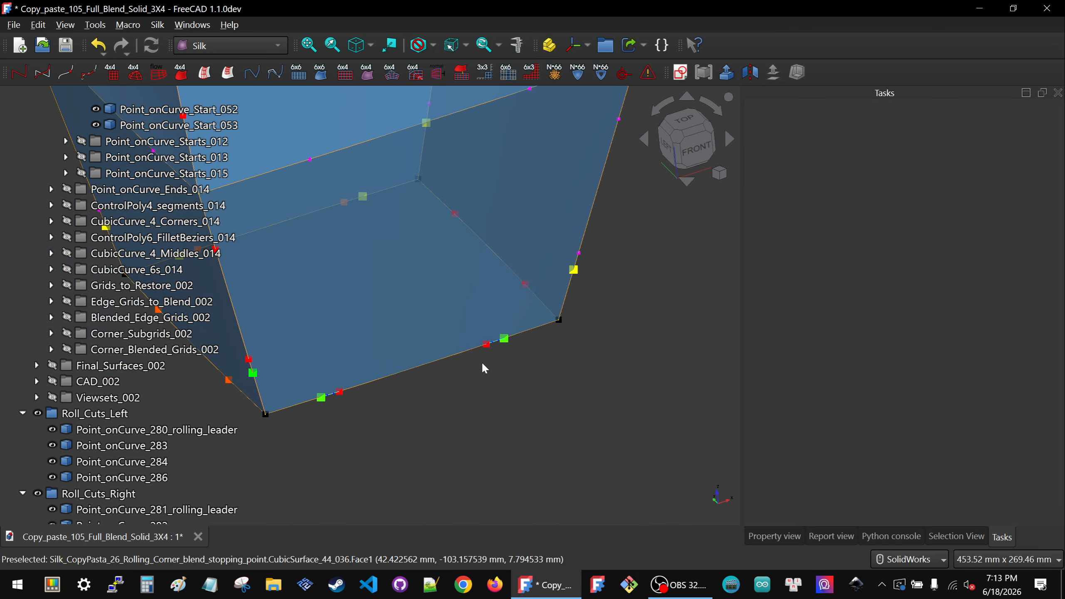
{"action": "scroll", "coordinate": [162, 397], "scroll_direction": "down", "scroll_amount": 3}
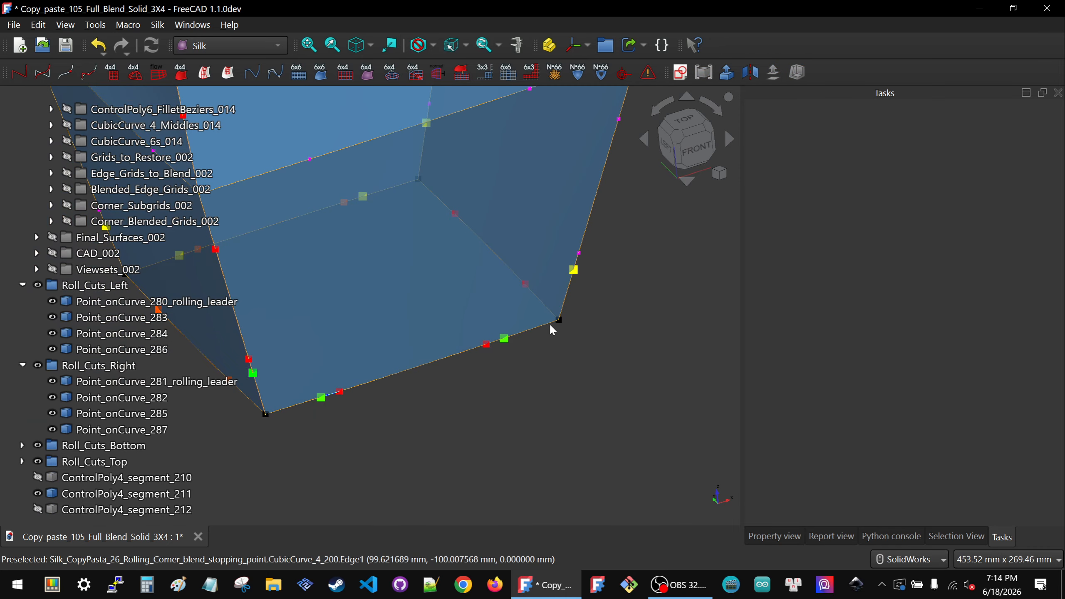
- Hide the Point_onCurve_Starts_011 group and show the Point_onCurve_Ends_011 group inside Point_onCurve_Ends_014
{"action": "scroll", "coordinate": [565, 378], "scroll_direction": "down", "scroll_amount": 2}
{"action": "scroll", "coordinate": [165, 321], "scroll_direction": "up", "scroll_amount": 5}
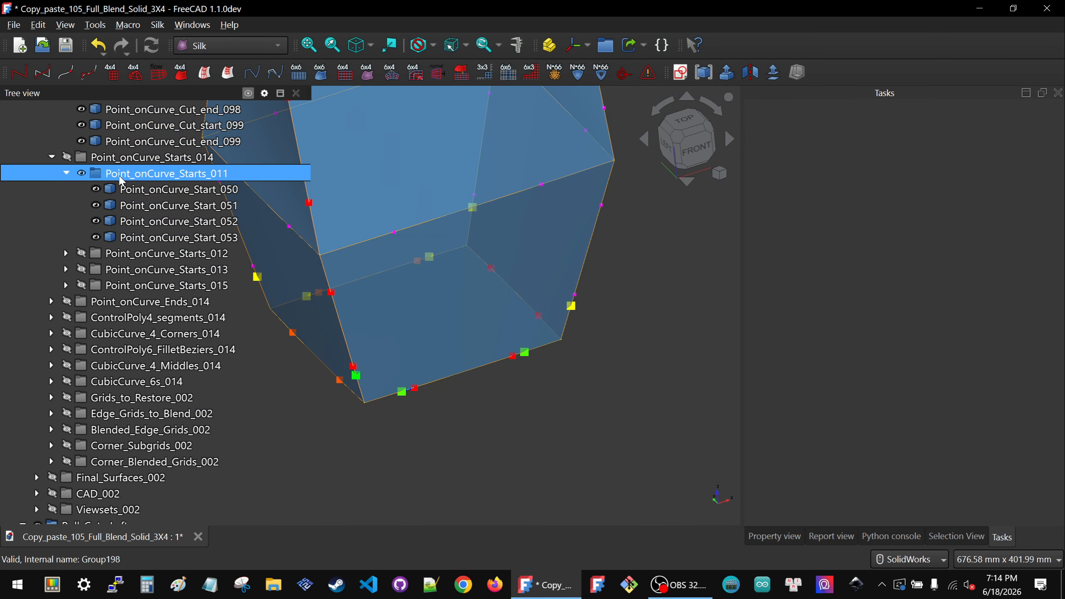
{"action": "left_click", "coordinate": [67, 173]}
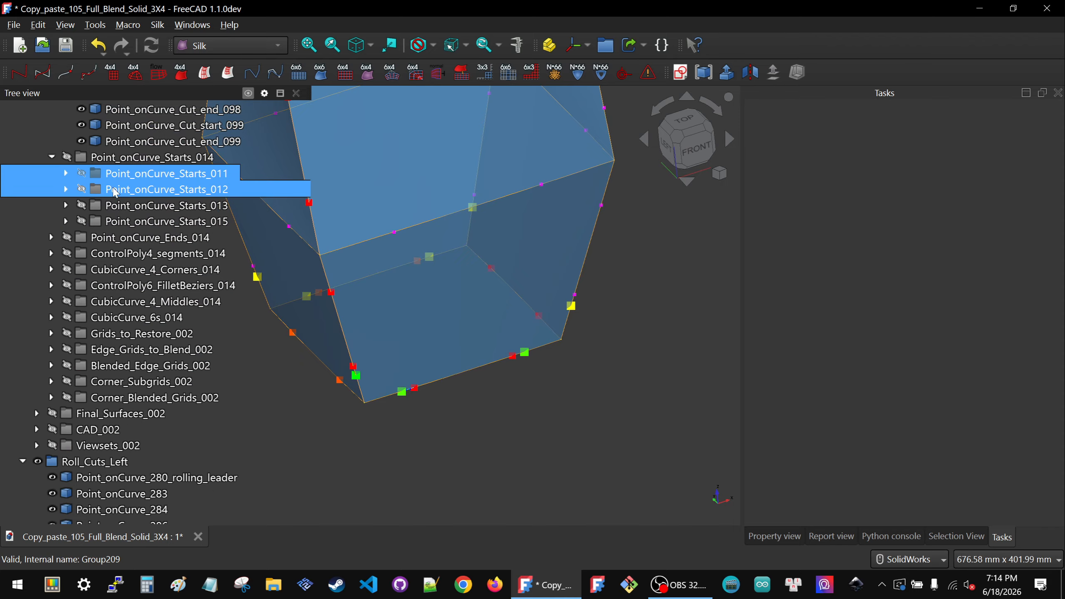
{"action": "left_click", "coordinate": [51, 237]}
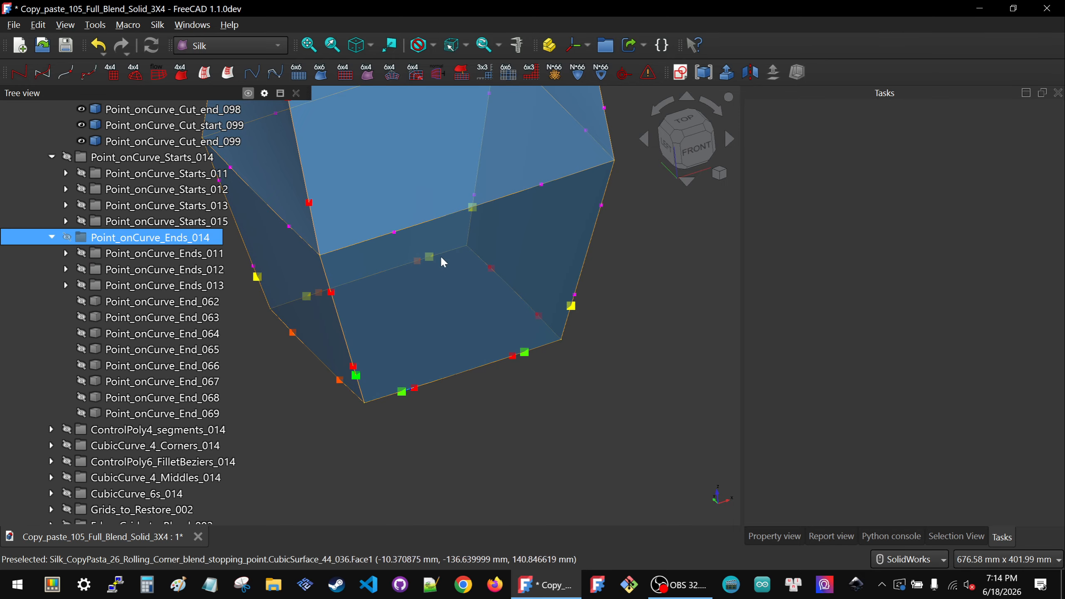
{"action": "left_click", "coordinate": [159, 254]}
{"action": "key", "text": "space"}
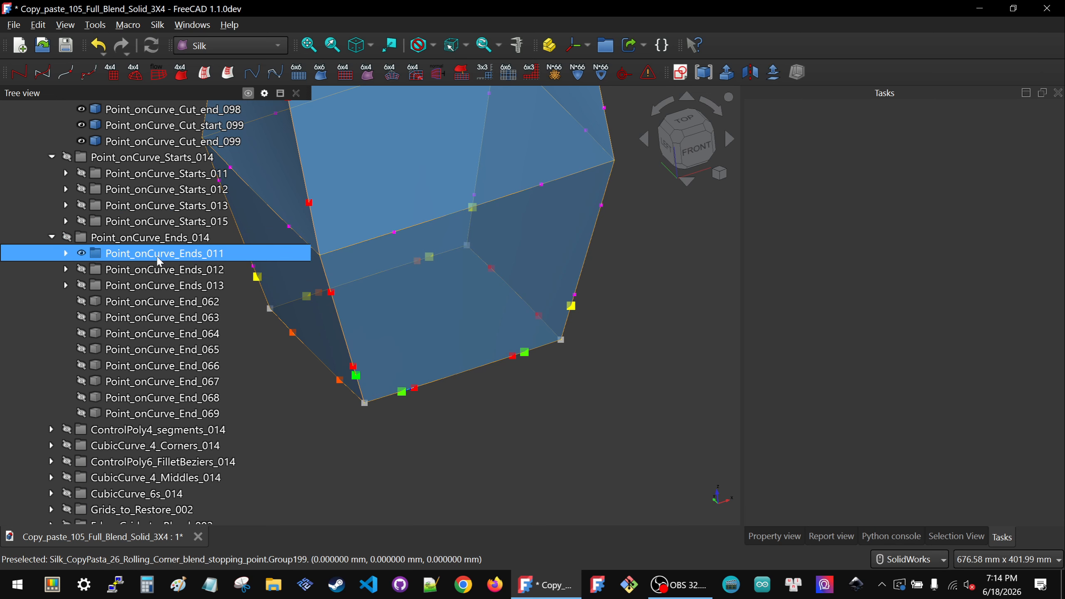
- Hide the edge curves CubicCurve_4_252 and CubicCurve_4_204 that meet at the solid's lower right front corner
{"action": "left_click", "coordinate": [579, 356]}
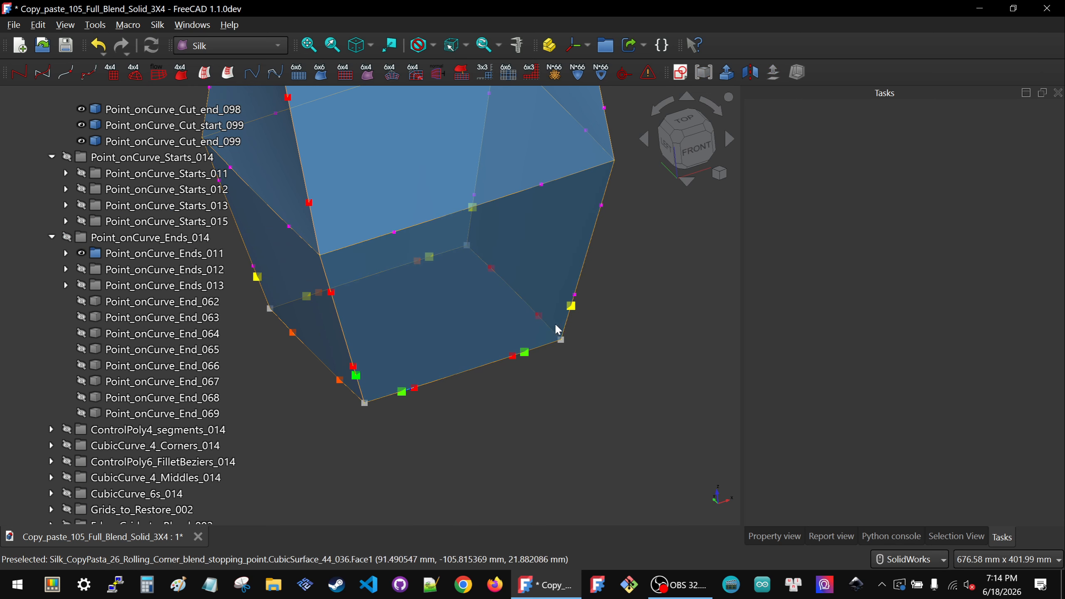
{"action": "left_click", "coordinate": [567, 327]}
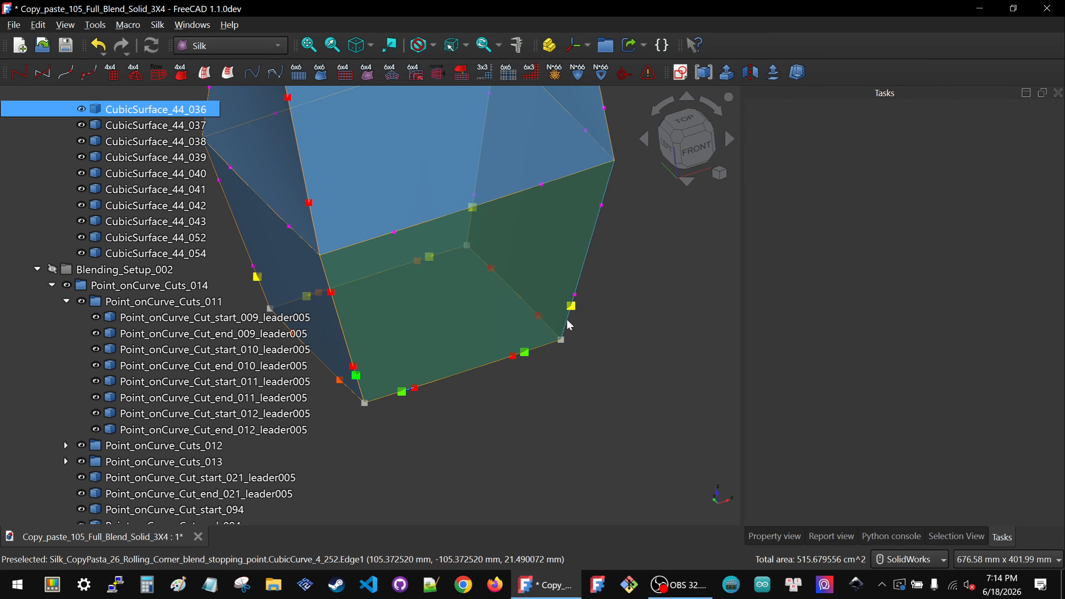
{"action": "left_click", "coordinate": [567, 329]}
{"action": "key", "text": "space"}
{"action": "middle_click_drag", "start_coordinate": [576, 361], "coordinate": [474, 395]}
{"action": "scroll", "coordinate": [474, 393], "scroll_direction": "down", "scroll_amount": 2}
{"action": "scroll", "coordinate": [614, 360], "scroll_direction": "up", "scroll_amount": 6}
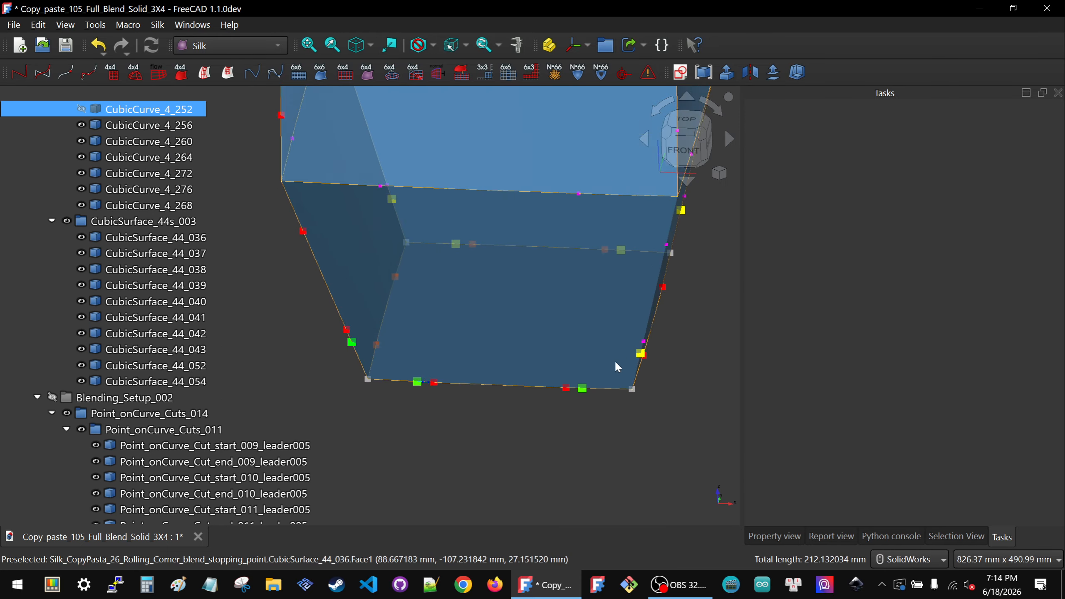
{"action": "middle_click_drag", "start_coordinate": [638, 387], "coordinate": [582, 382]}
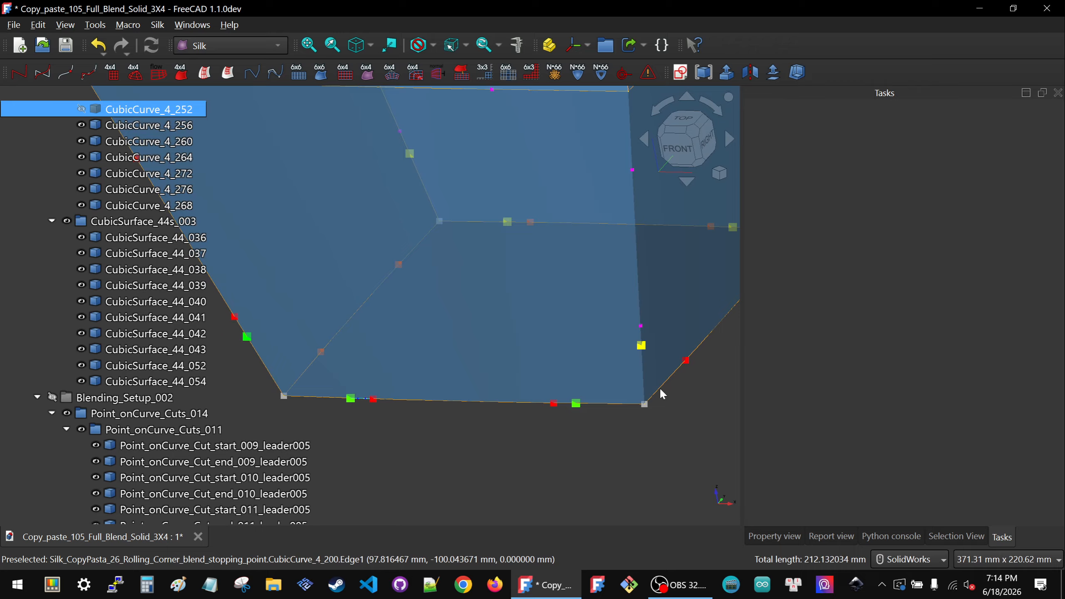
{"action": "left_click", "coordinate": [646, 397]}
{"action": "key", "text": "space"}
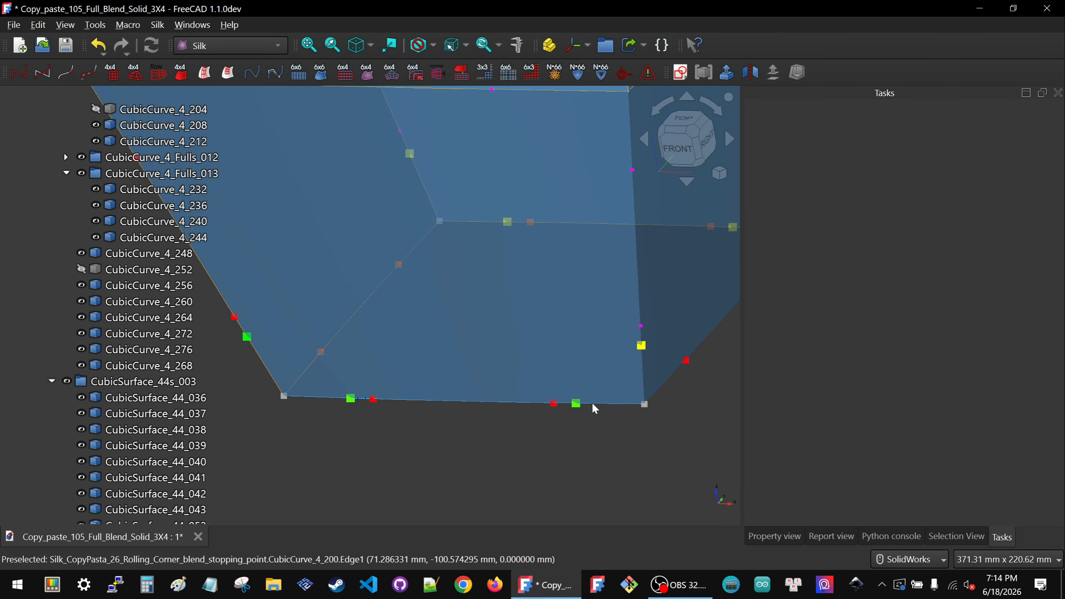
- Create a ControlPoly4 segment on CubicCurve_4_200 from Point_onCurve_281_rolling_leader to the end point at the lower right front corner, and hide CubicCurve_4_200
{"action": "left_click", "coordinate": [593, 406]}
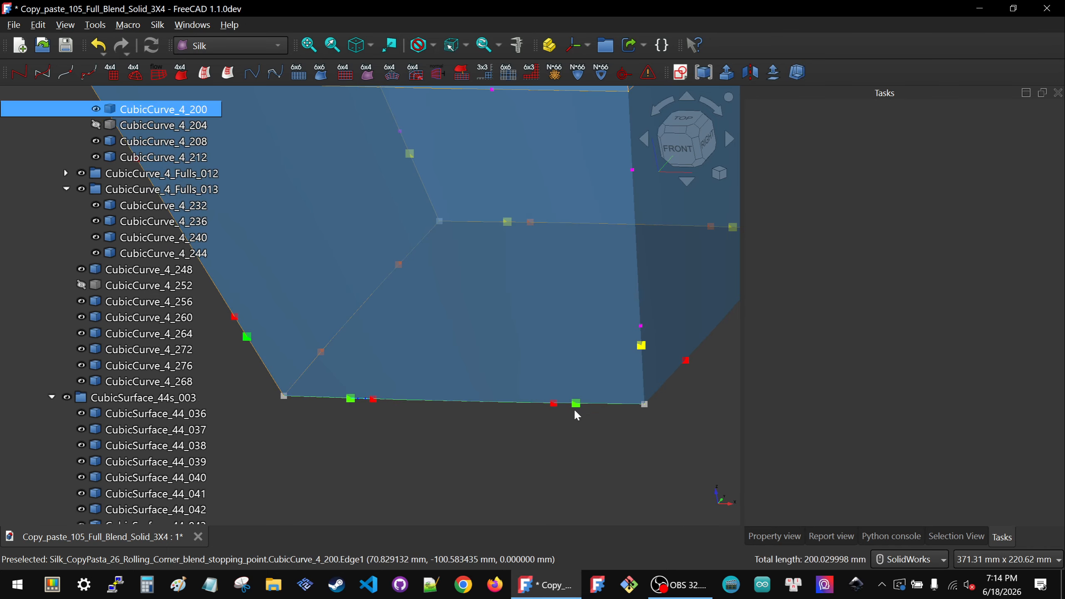
{"action": "left_click", "coordinate": [645, 405], "text": "ctrl"}
{"action": "left_click", "coordinate": [605, 419]}
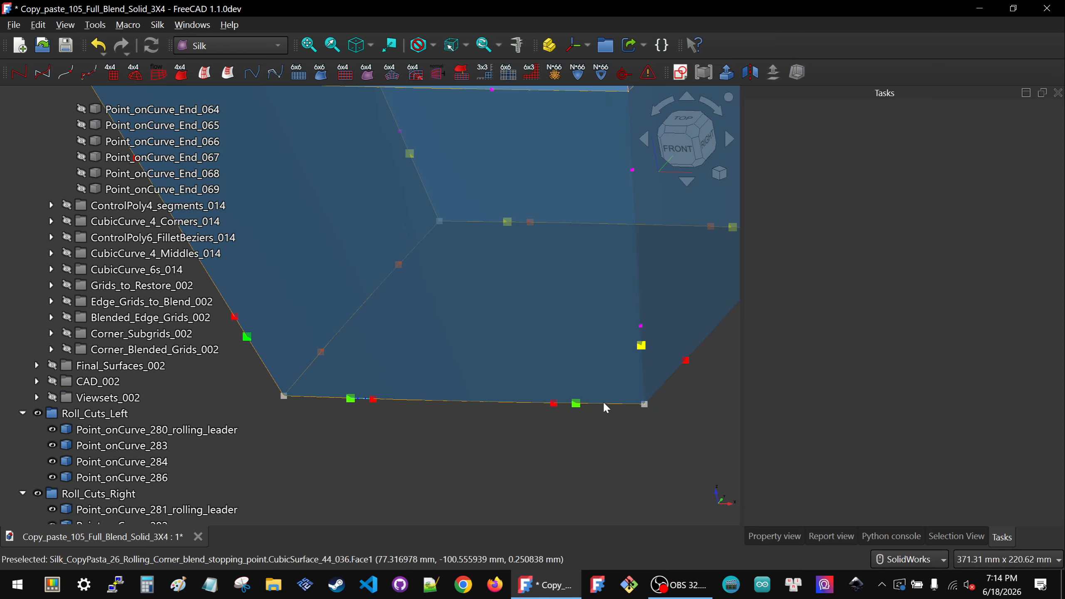
{"action": "left_click", "coordinate": [606, 406]}
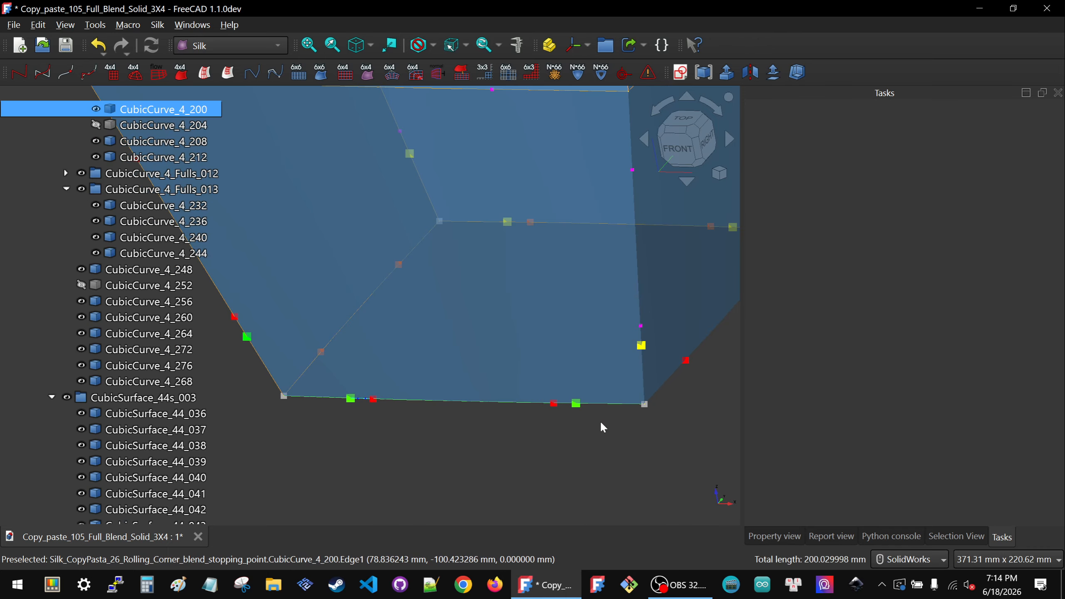
{"action": "left_click", "coordinate": [577, 403], "text": "ctrl"}
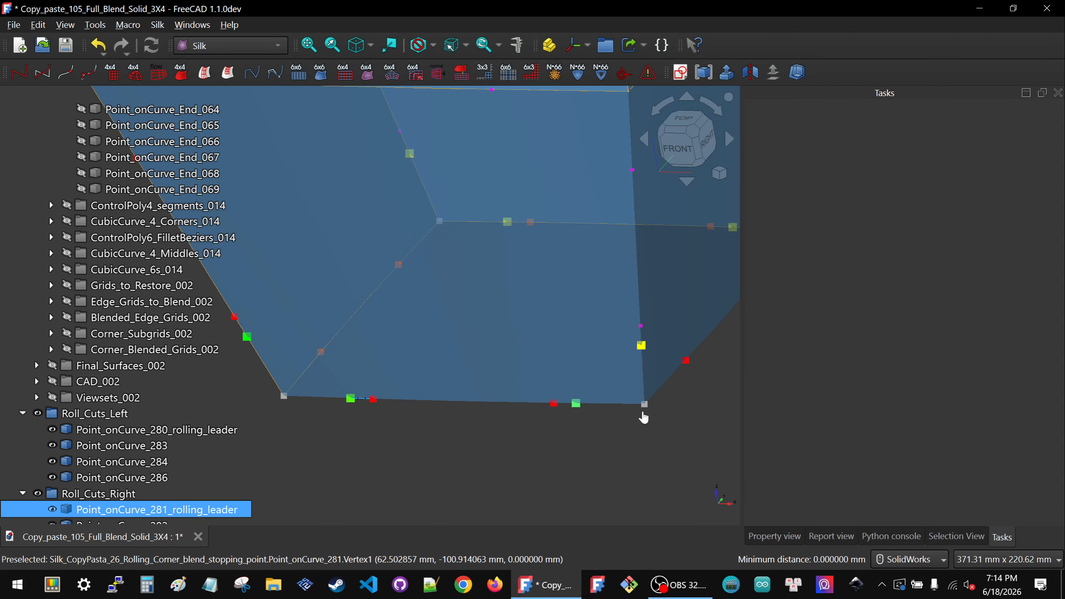
{"action": "left_click", "coordinate": [645, 406]}
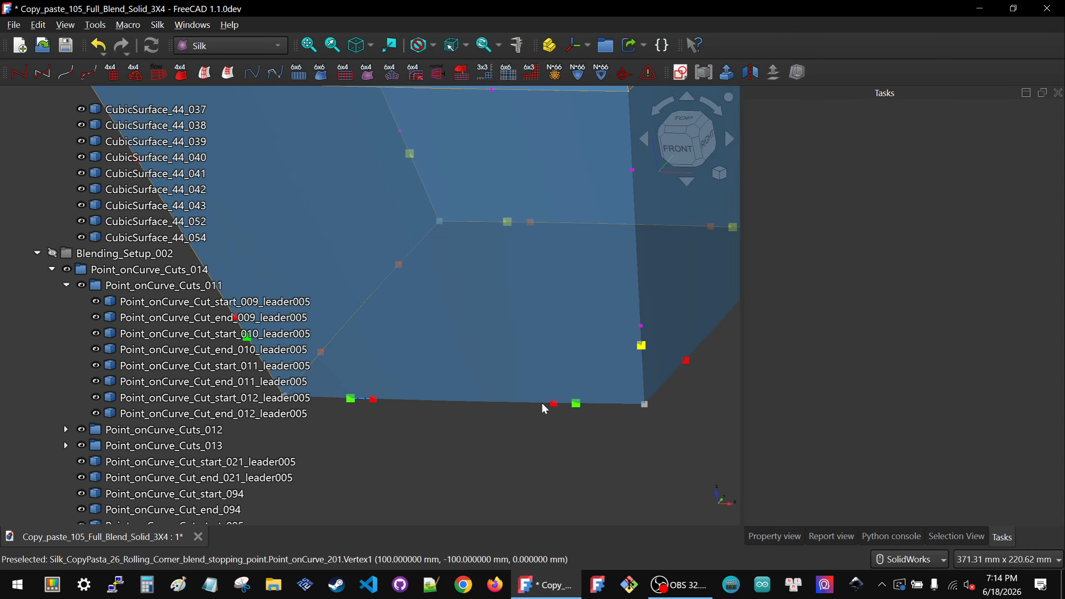
- Make CubicCurve_4_200 in the CubicCurve_4_Fulls_011 group visible again
{"action": "left_click", "coordinate": [126, 287]}
{"action": "scroll", "coordinate": [125, 289], "scroll_direction": "up", "scroll_amount": 7}
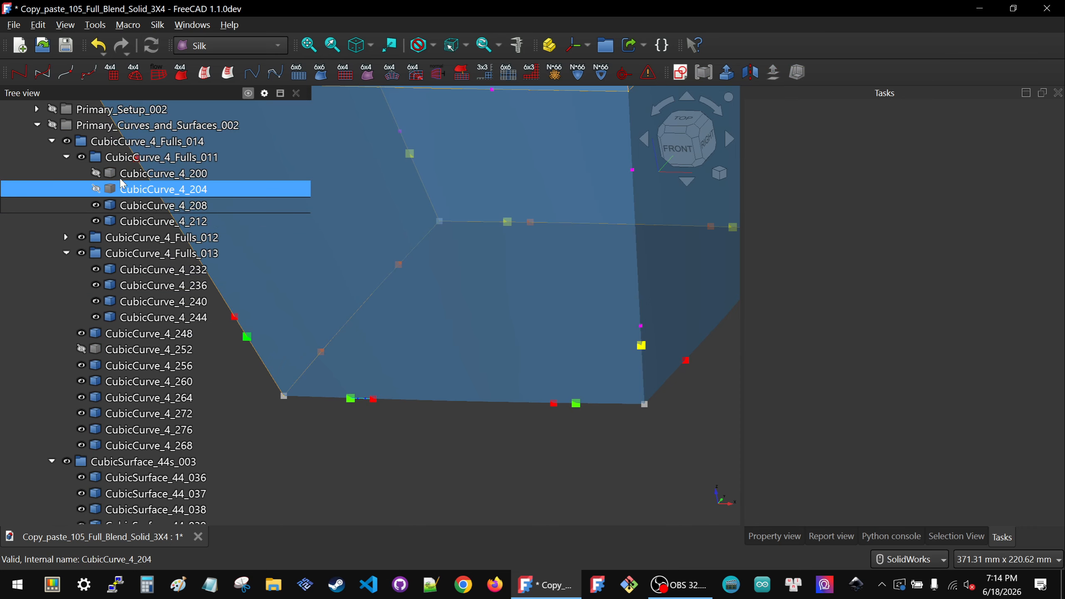
{"action": "key", "text": "space"}
{"action": "key", "text": "space"}
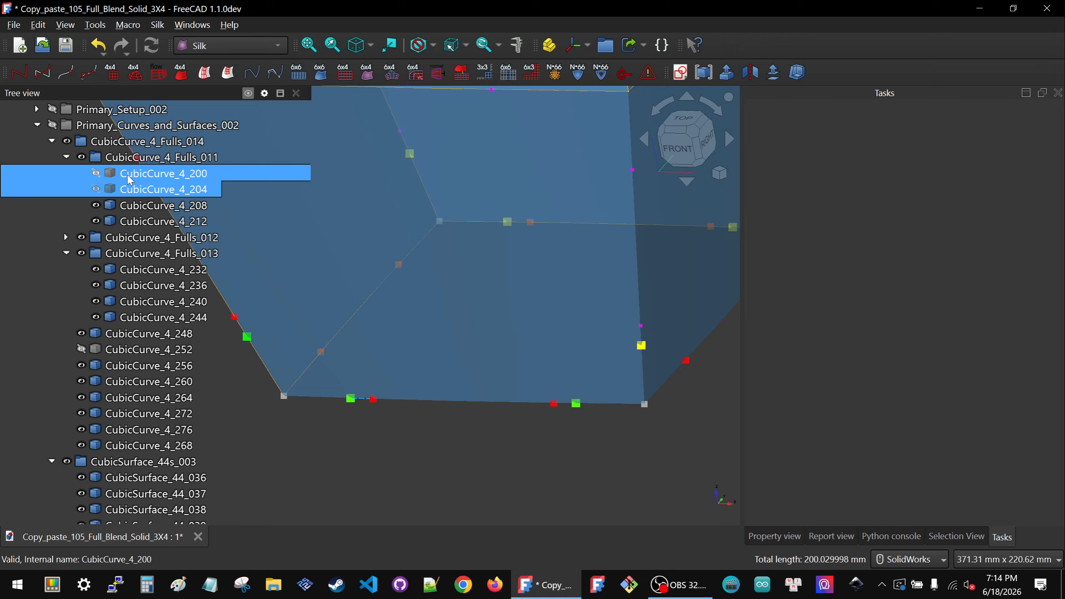
{"action": "left_click", "coordinate": [125, 174]}
{"action": "key", "text": "space"}
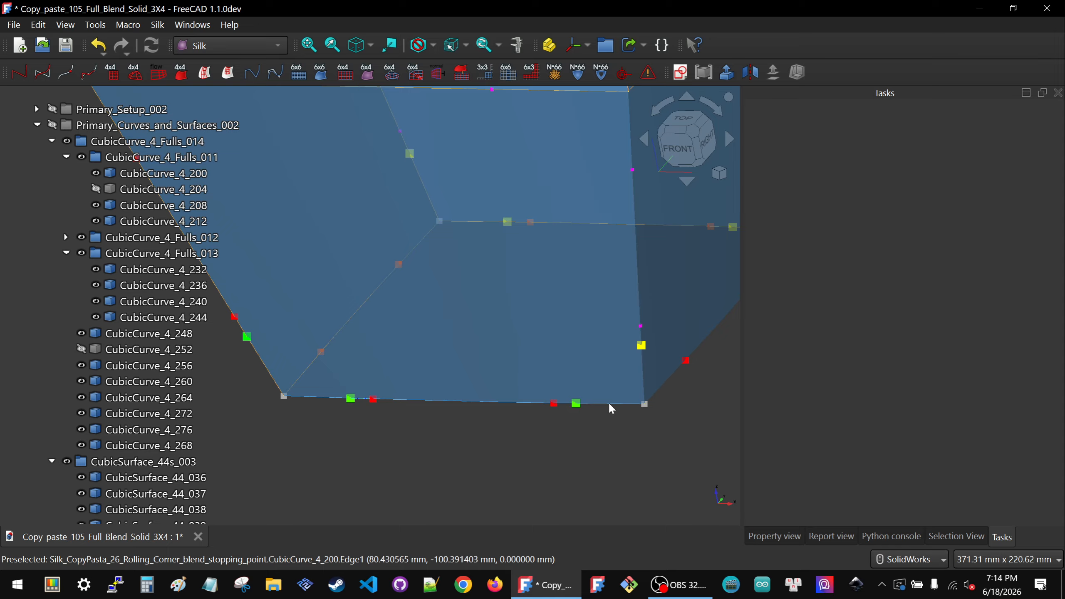
- Hide the CubicSurface_44s_003 group so only the edge curves and points can be picked
{"action": "left_click", "coordinate": [609, 402]}
{"action": "left_click", "coordinate": [609, 403]}
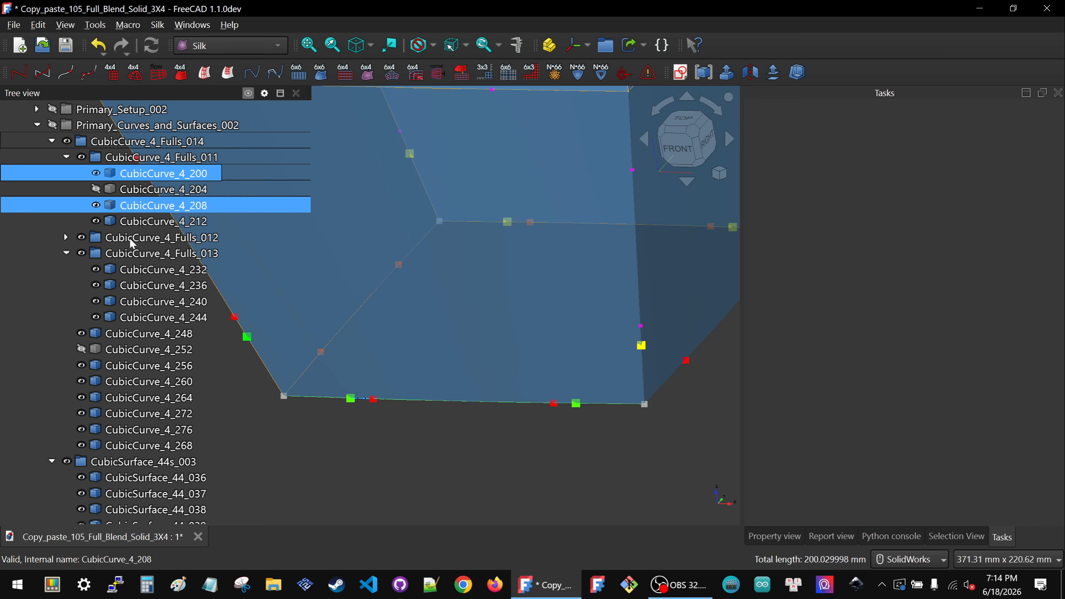
{"action": "left_click", "coordinate": [106, 465]}
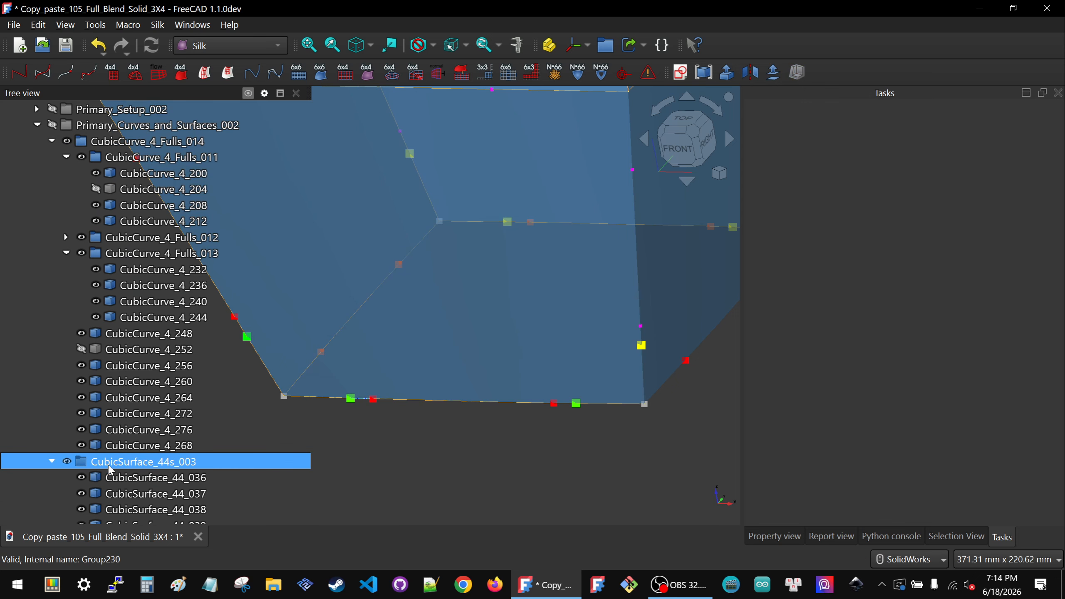
{"action": "key", "text": "space"}
- Create a ControlPoly4 segment on CubicCurve_4_200 from Point_onCurve_281_rolling_leader to Point_onCurve_End_050, hiding the curve to reach the points
{"action": "left_click", "coordinate": [598, 403]}
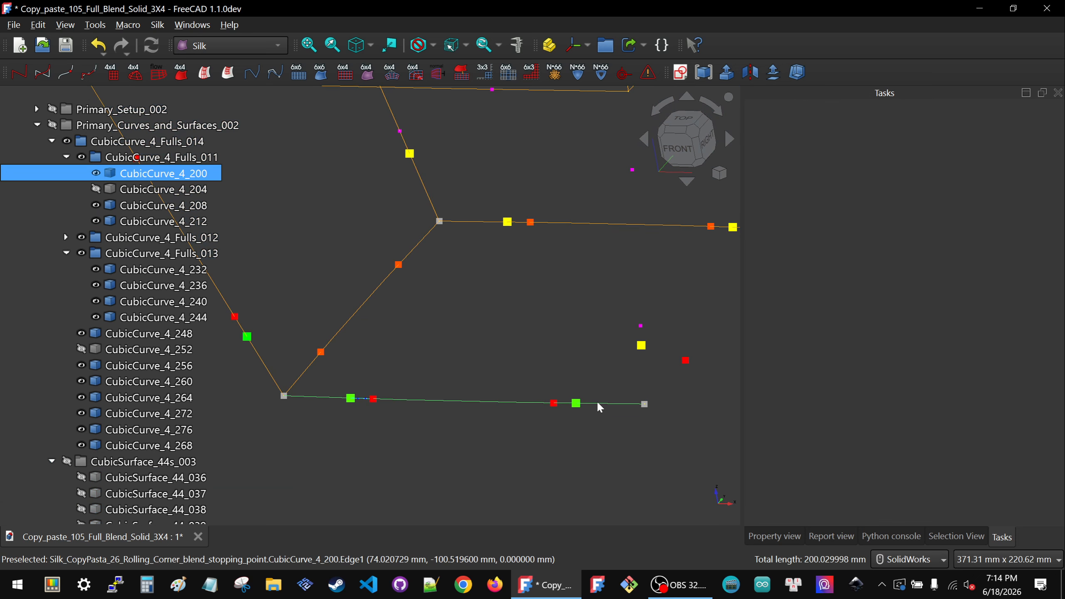
{"action": "left_click", "coordinate": [597, 433]}
{"action": "left_click", "coordinate": [594, 402]}
{"action": "left_click", "coordinate": [579, 411]}
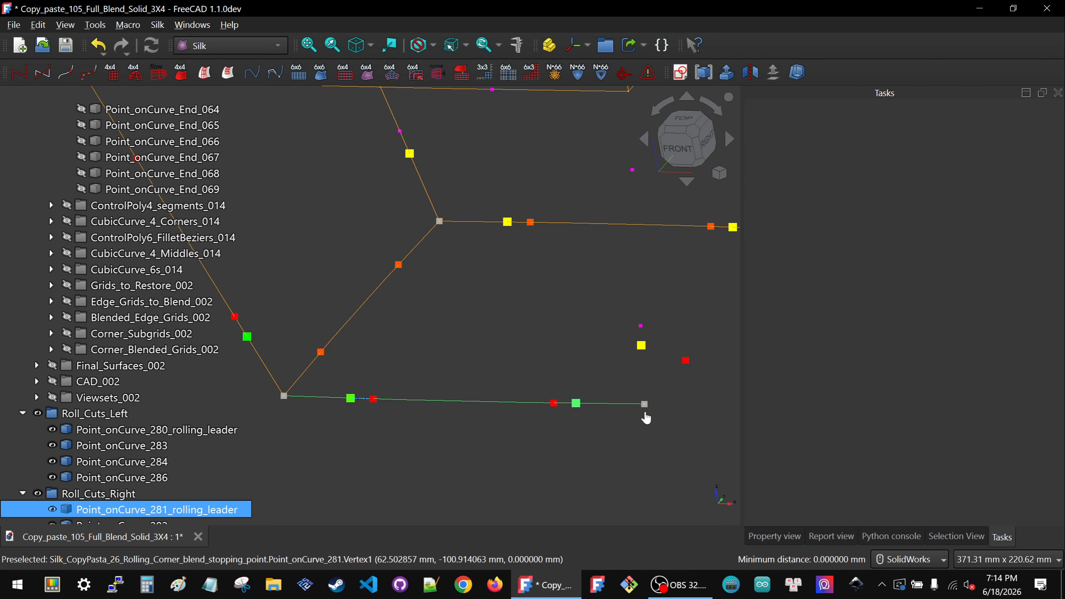
{"action": "left_click", "coordinate": [615, 403]}
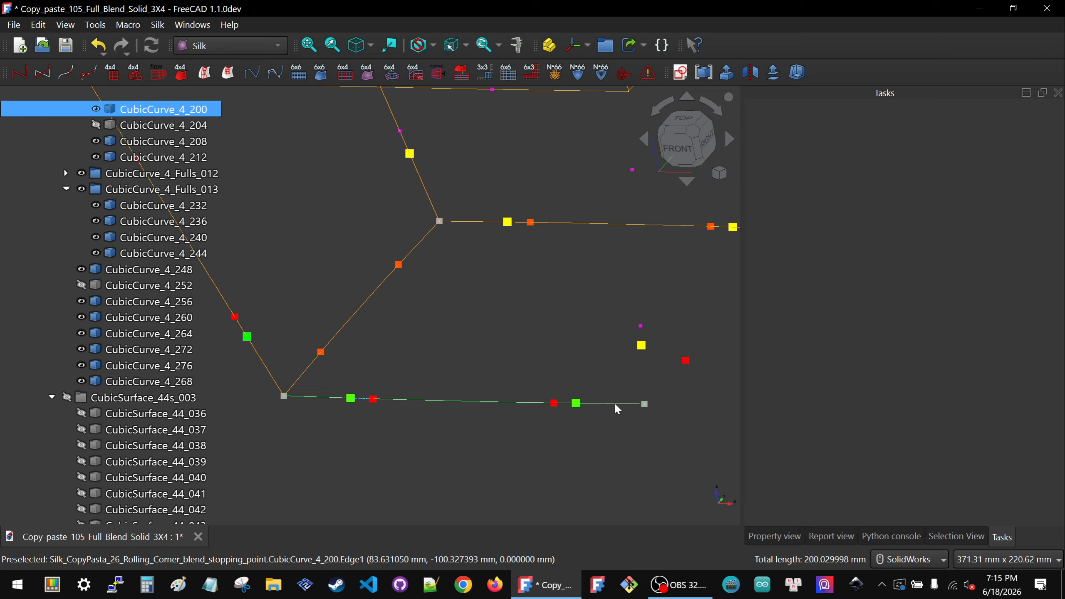
{"action": "key", "text": "space"}
{"action": "left_click", "coordinate": [577, 403]}
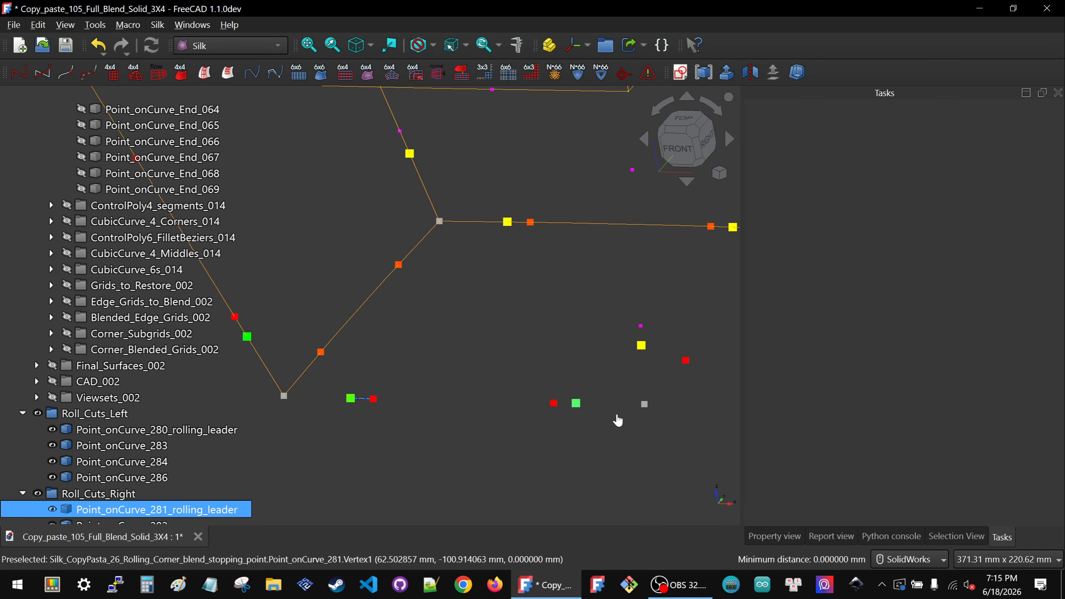
{"action": "left_click", "coordinate": [644, 405], "text": "ctrl"}
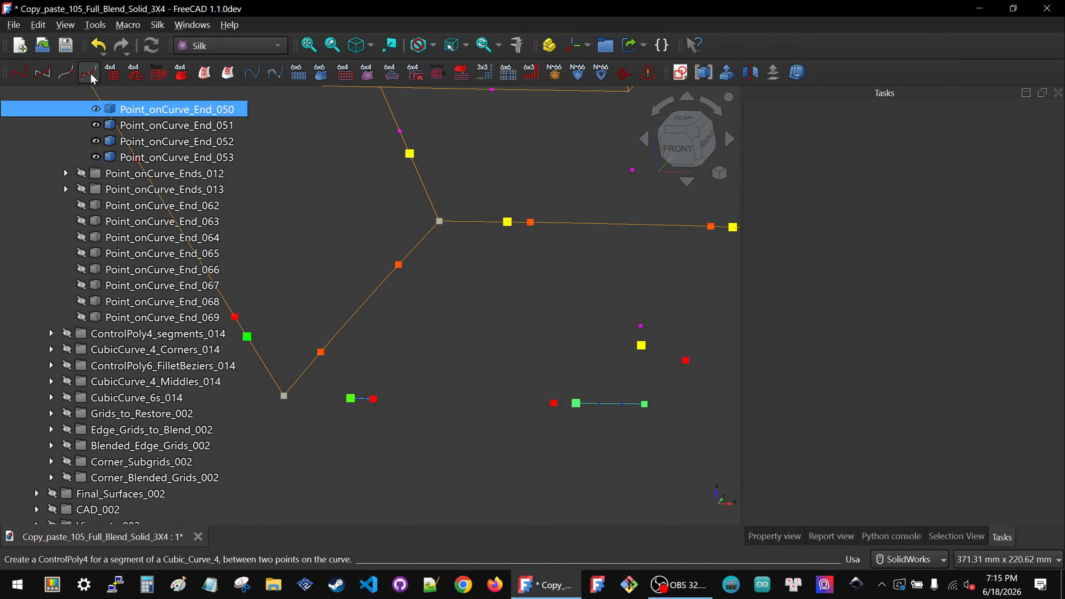
{"action": "left_click", "coordinate": [551, 446]}
- Hide the Point_onCurve_Ends_011 group and show the Point_onCurve_Starts_011 group inside Point_onCurve_Starts_014
{"action": "scroll", "coordinate": [537, 419], "scroll_direction": "down", "scroll_amount": 5}
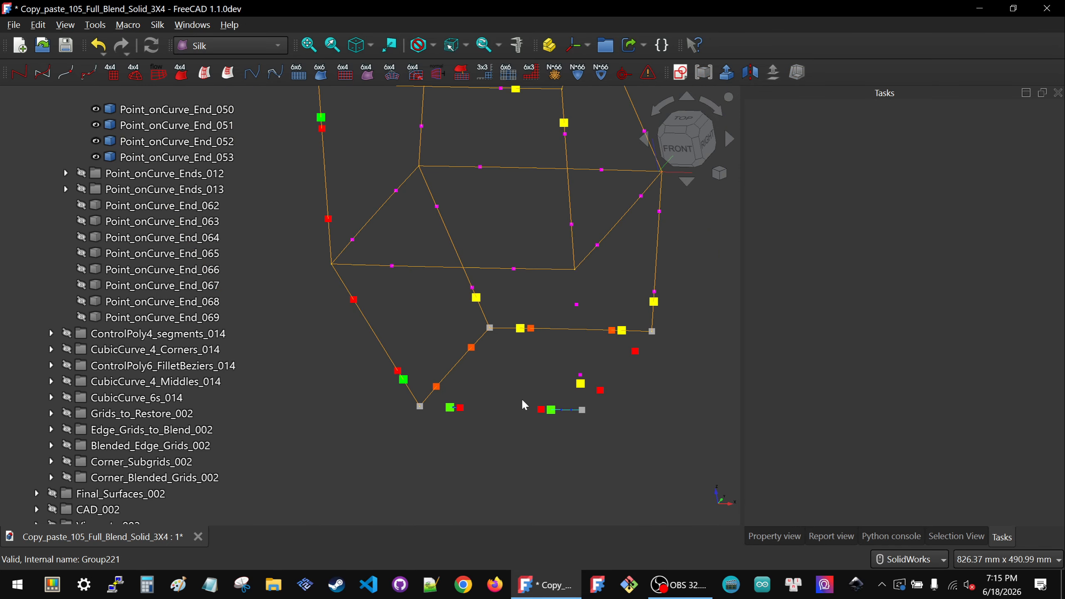
{"action": "middle_click_drag", "start_coordinate": [587, 329], "coordinate": [416, 369]}
{"action": "scroll", "coordinate": [416, 368], "scroll_direction": "down", "scroll_amount": 4}
{"action": "scroll", "coordinate": [693, 464], "scroll_direction": "up", "scroll_amount": 2}
{"action": "scroll", "coordinate": [611, 385], "scroll_direction": "up", "scroll_amount": 4}
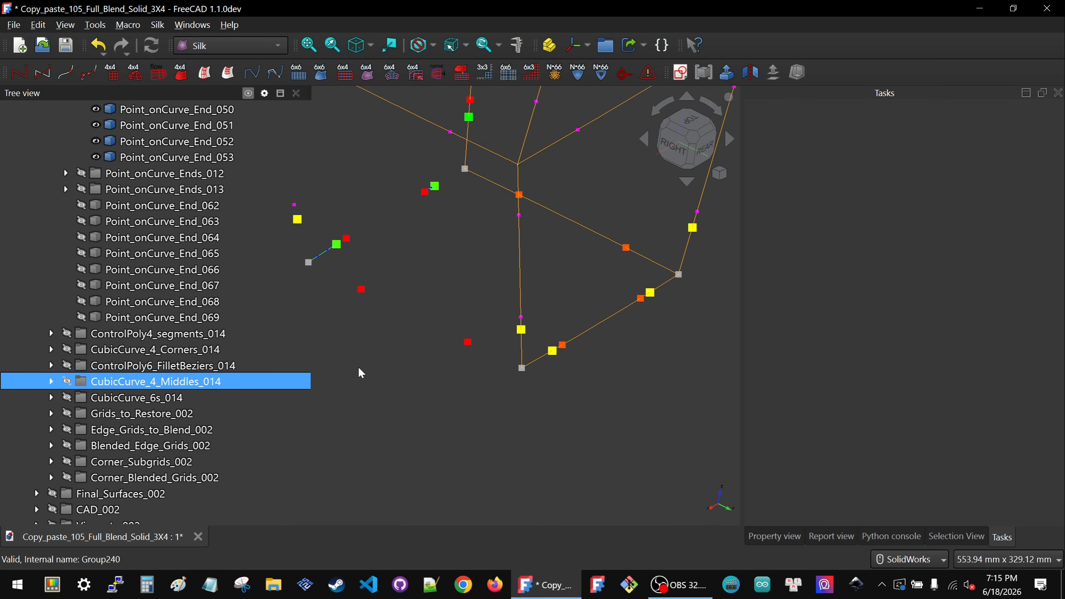
{"action": "scroll", "coordinate": [48, 360], "scroll_direction": "up", "scroll_amount": 10}
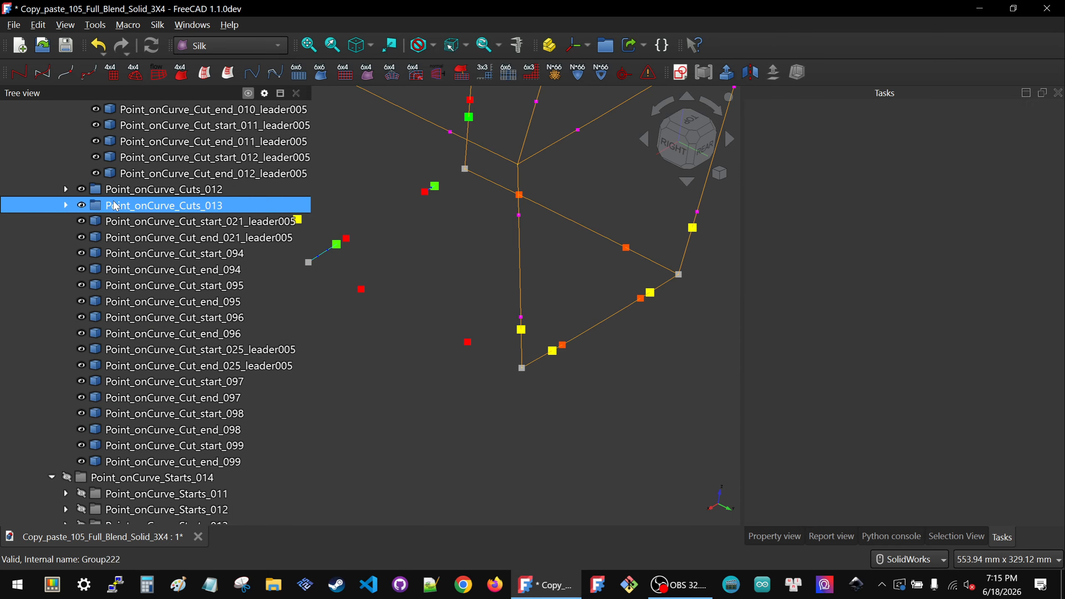
{"action": "scroll", "coordinate": [121, 479], "scroll_direction": "down", "scroll_amount": 7}
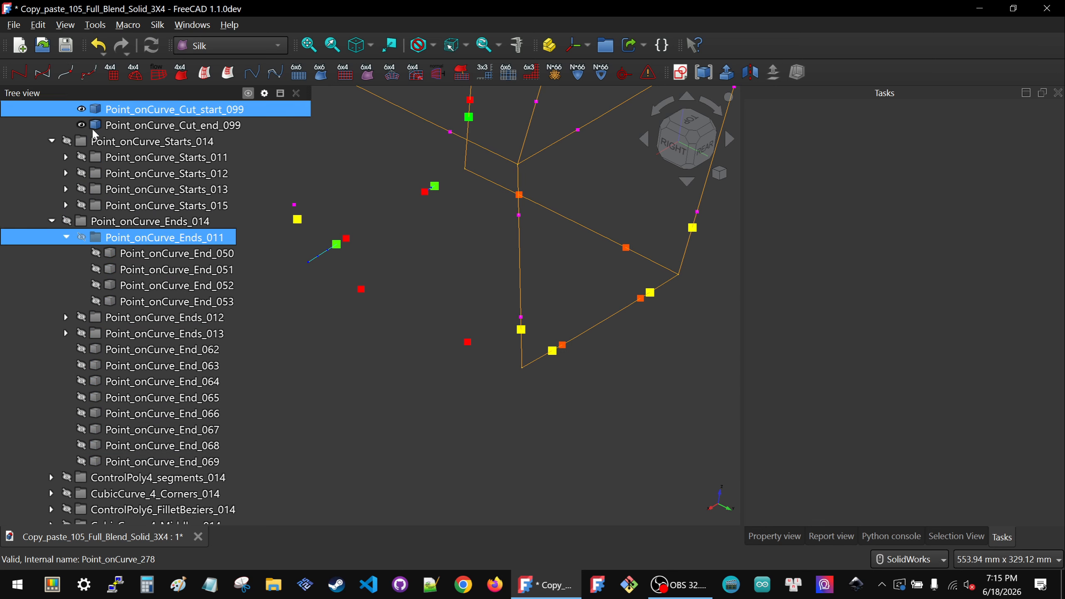
{"action": "scroll", "coordinate": [142, 235], "scroll_direction": "up", "scroll_amount": 8}
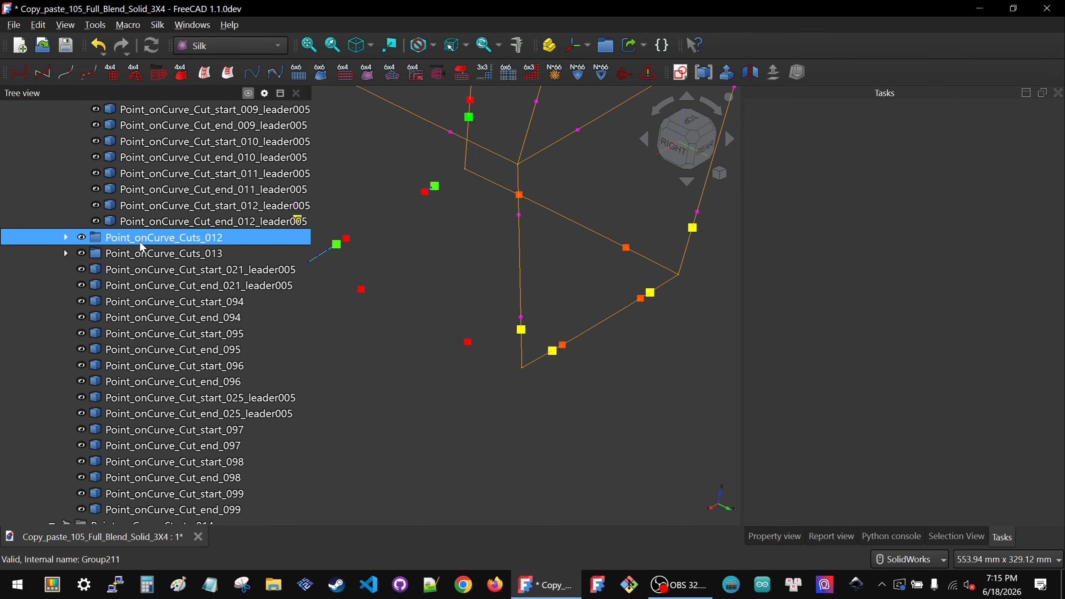
{"action": "scroll", "coordinate": [146, 235], "scroll_direction": "up", "scroll_amount": 3}
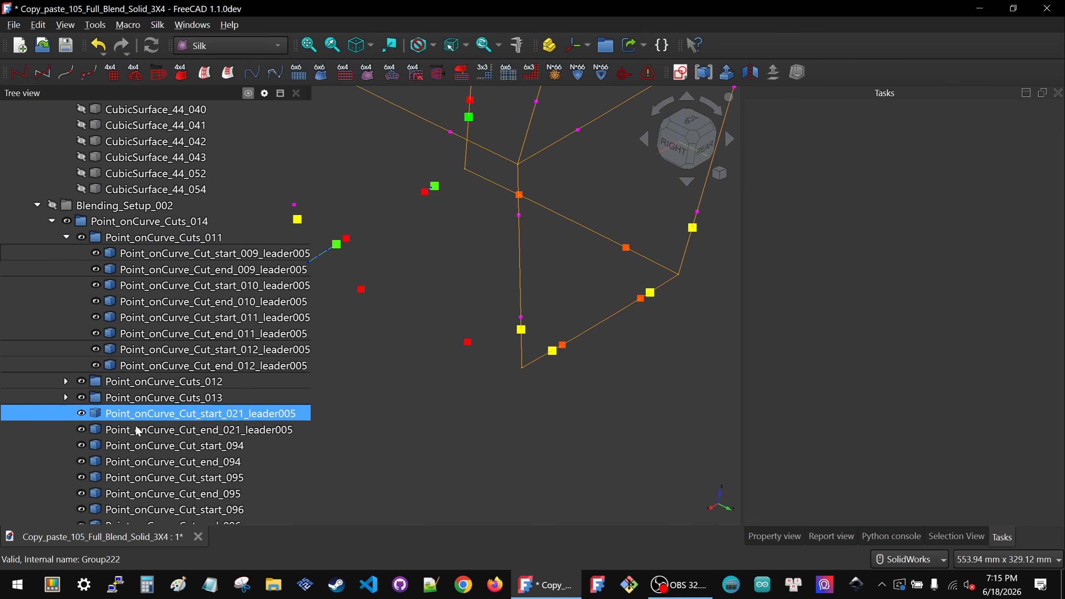
{"action": "scroll", "coordinate": [136, 395], "scroll_direction": "down", "scroll_amount": 6}
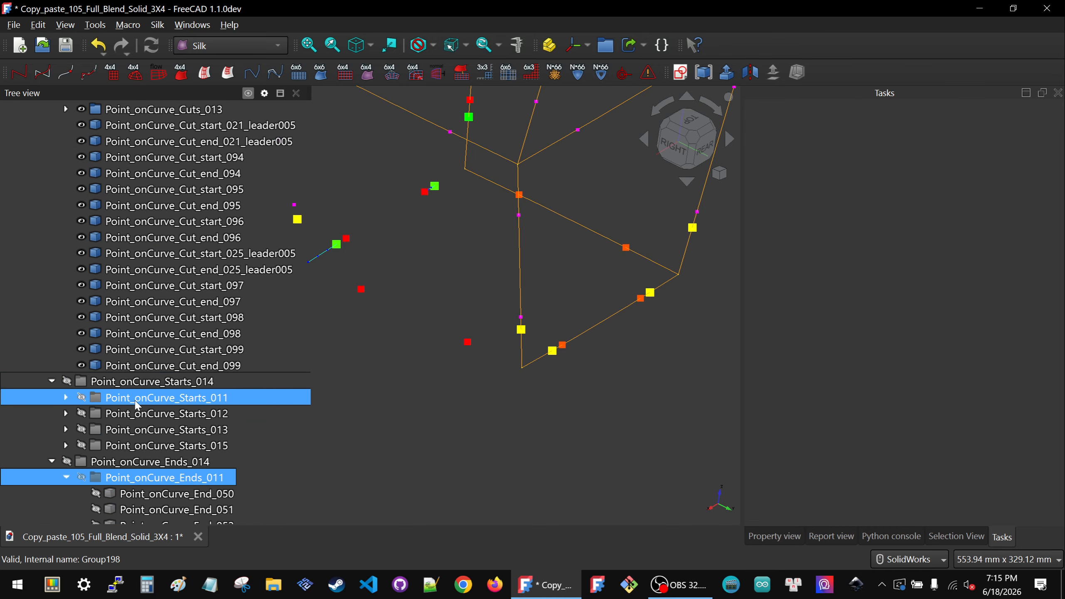
{"action": "left_click", "coordinate": [137, 401]}
{"action": "key", "text": "space"}
{"action": "left_click", "coordinate": [557, 410]}
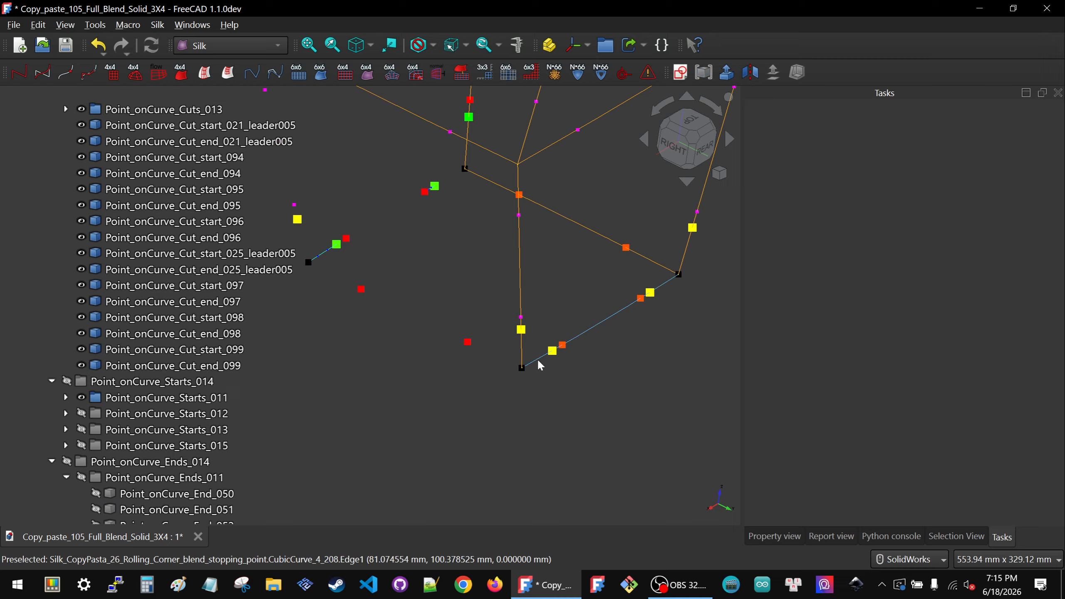
- Hide the edge curve CubicCurve_4_256 that rises from the bottom corner at the start of CubicCurve_4_208
{"action": "left_click", "coordinate": [539, 360]}
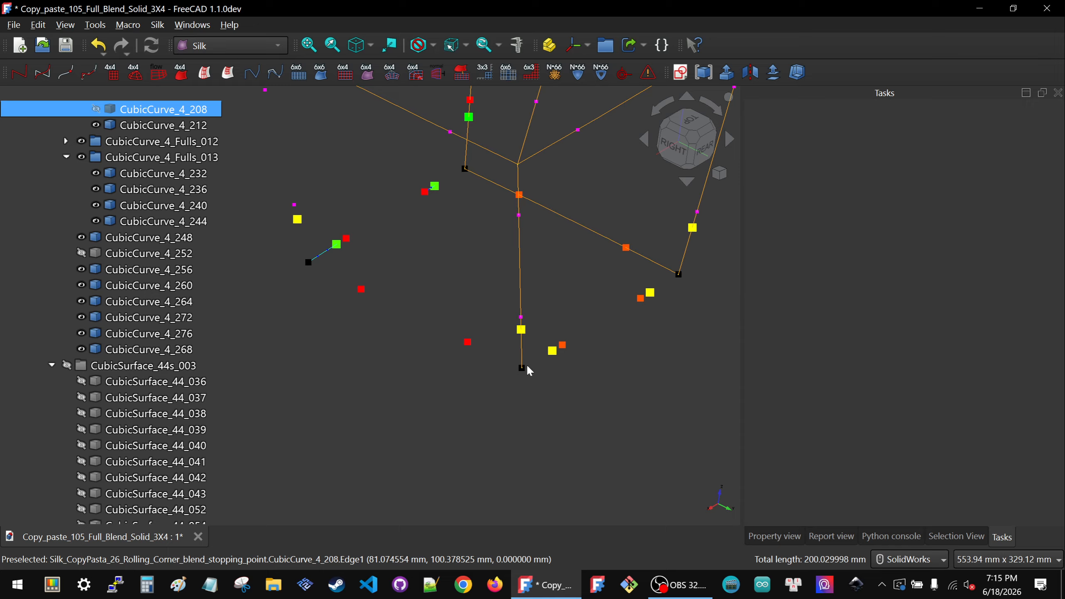
{"action": "left_click", "coordinate": [531, 354]}
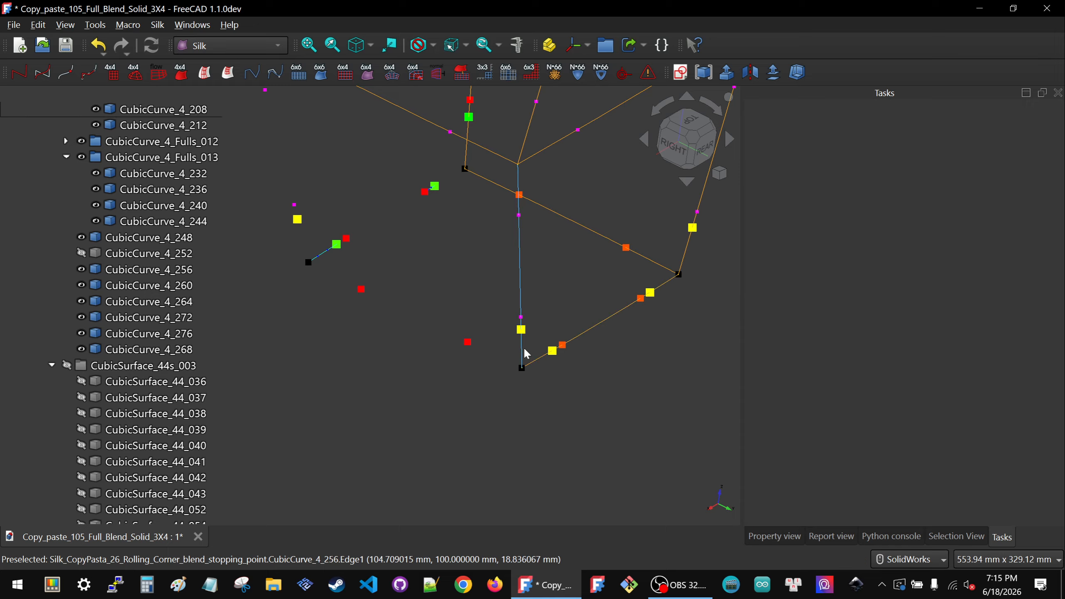
{"action": "left_click", "coordinate": [527, 353]}
{"action": "key", "text": "space"}
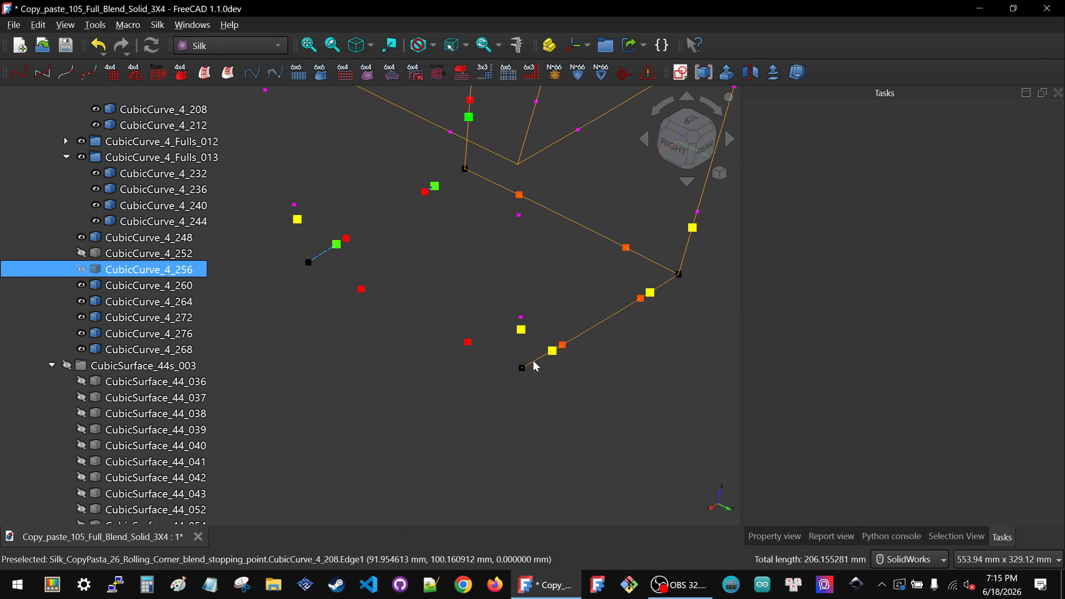
- Create a ControlPoly4 segment on CubicCurve_4_208 from its start point at the bottom corner to Point_onCurve_282, and hide the curve
{"action": "left_click", "coordinate": [534, 362]}
{"action": "left_click", "coordinate": [534, 362]}
{"action": "key", "text": "space"}
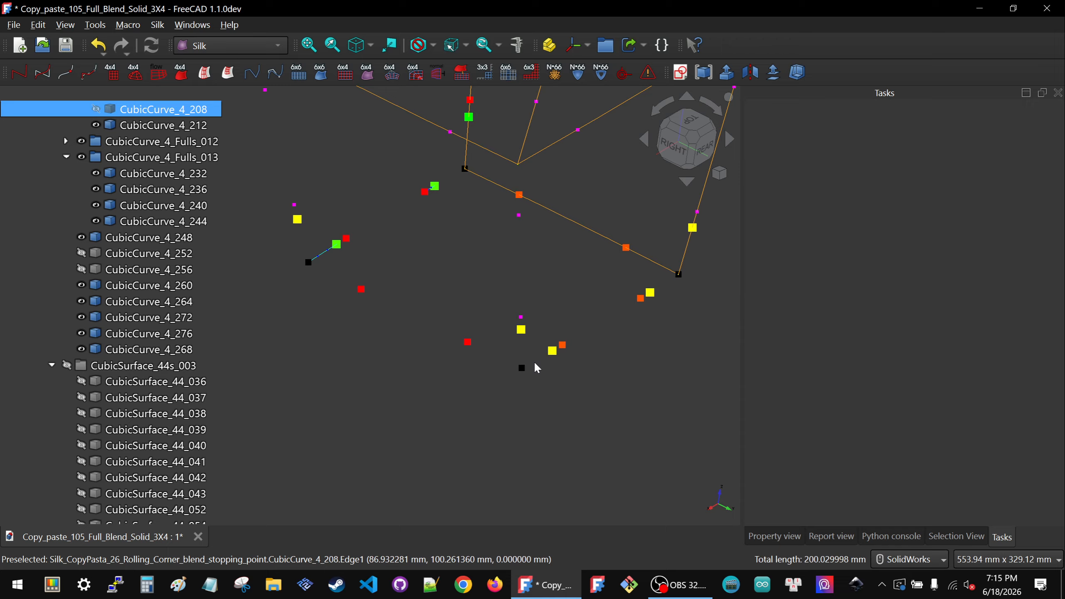
{"action": "left_click", "coordinate": [522, 368]}
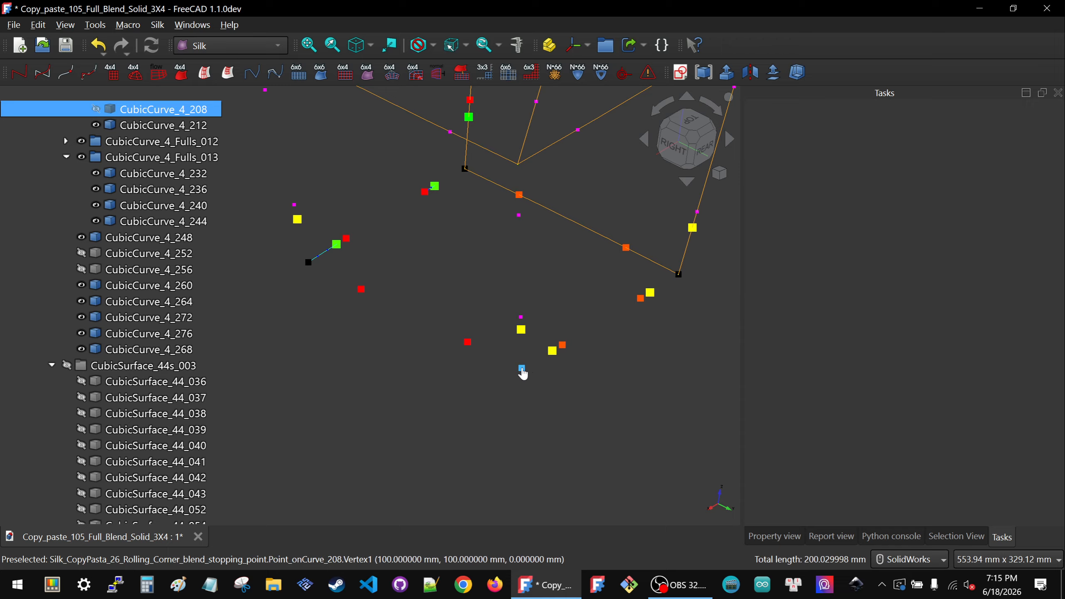
{"action": "left_click", "coordinate": [565, 356]}
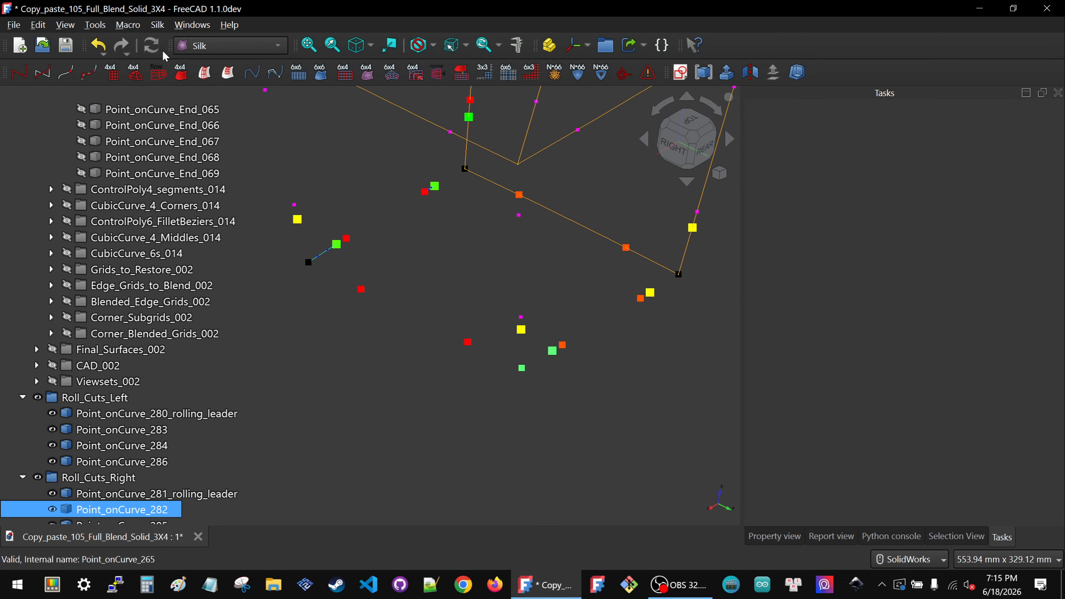
{"action": "left_click", "coordinate": [463, 375]}
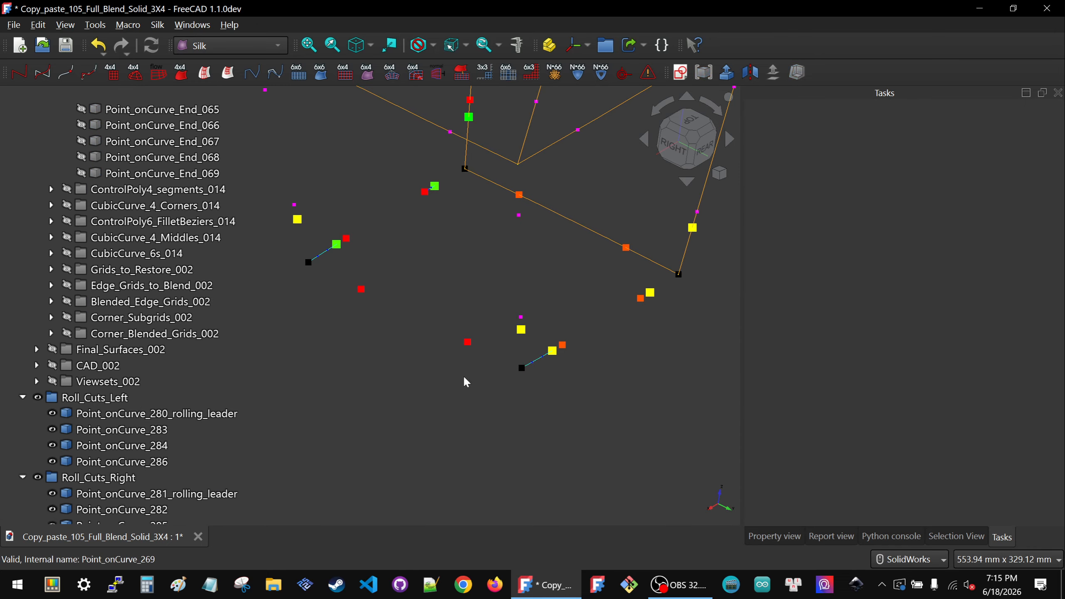
- Expand the Point_onCurve_Starts_011 group and collapse the Point_onCurve_Cuts_014 group in the model tree
{"action": "scroll", "coordinate": [128, 308], "scroll_direction": "up", "scroll_amount": 5}
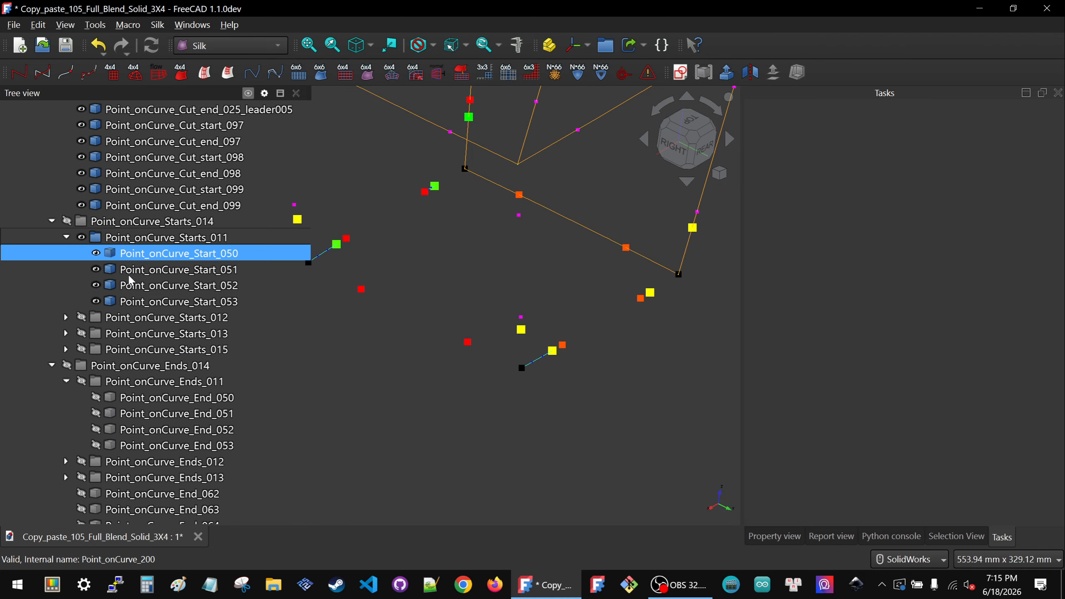
{"action": "scroll", "coordinate": [114, 252], "scroll_direction": "up", "scroll_amount": 5}
{"action": "scroll", "coordinate": [116, 235], "scroll_direction": "down", "scroll_amount": 13}
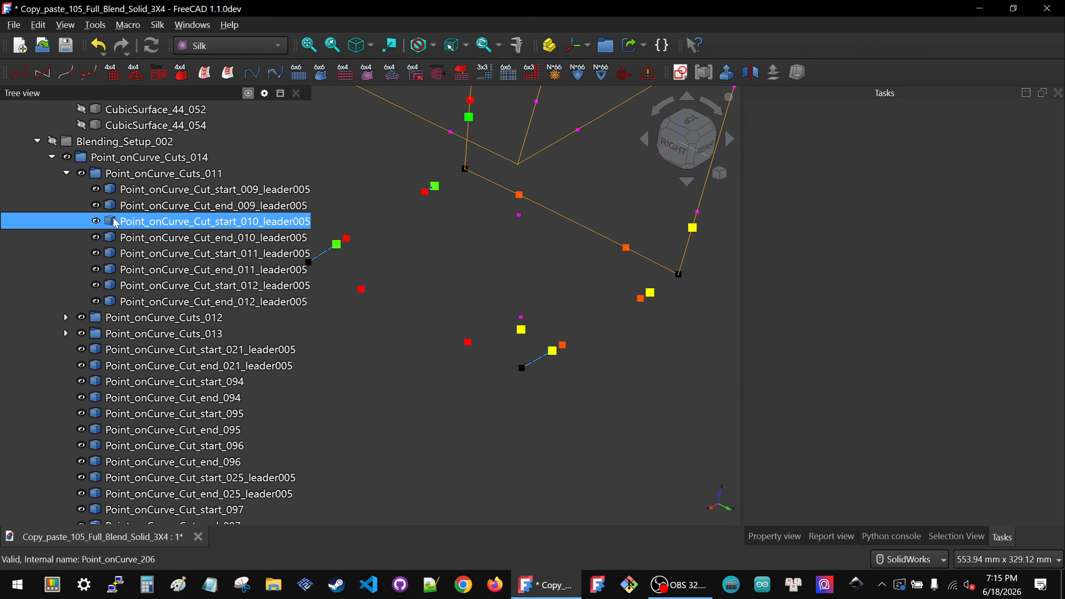
{"action": "scroll", "coordinate": [117, 218], "scroll_direction": "down", "scroll_amount": 8}
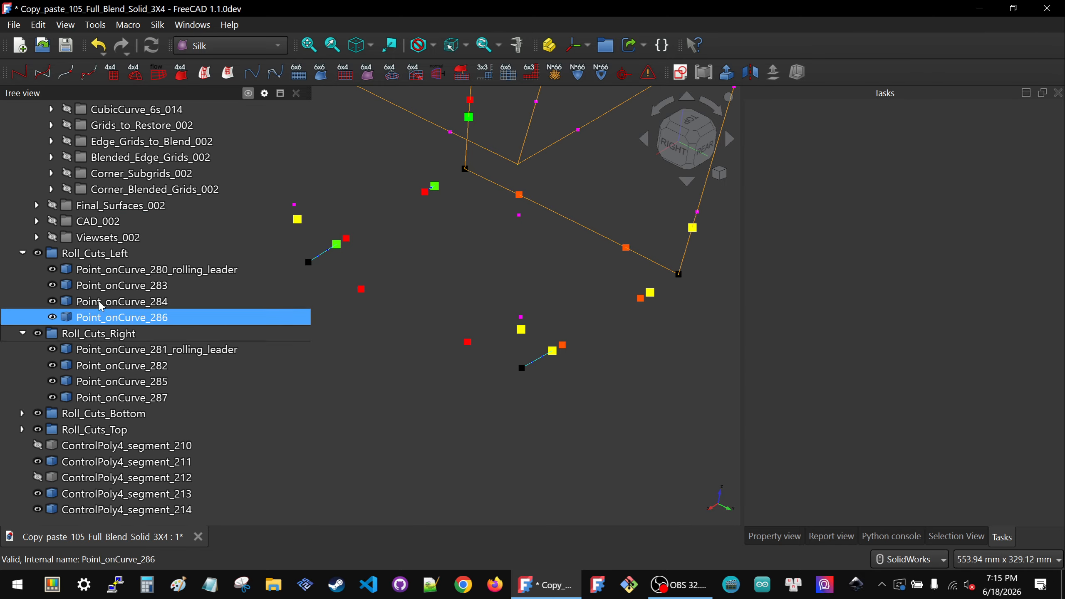
{"action": "scroll", "coordinate": [86, 256], "scroll_direction": "up", "scroll_amount": 2}
{"action": "scroll", "coordinate": [86, 249], "scroll_direction": "up", "scroll_amount": 15}
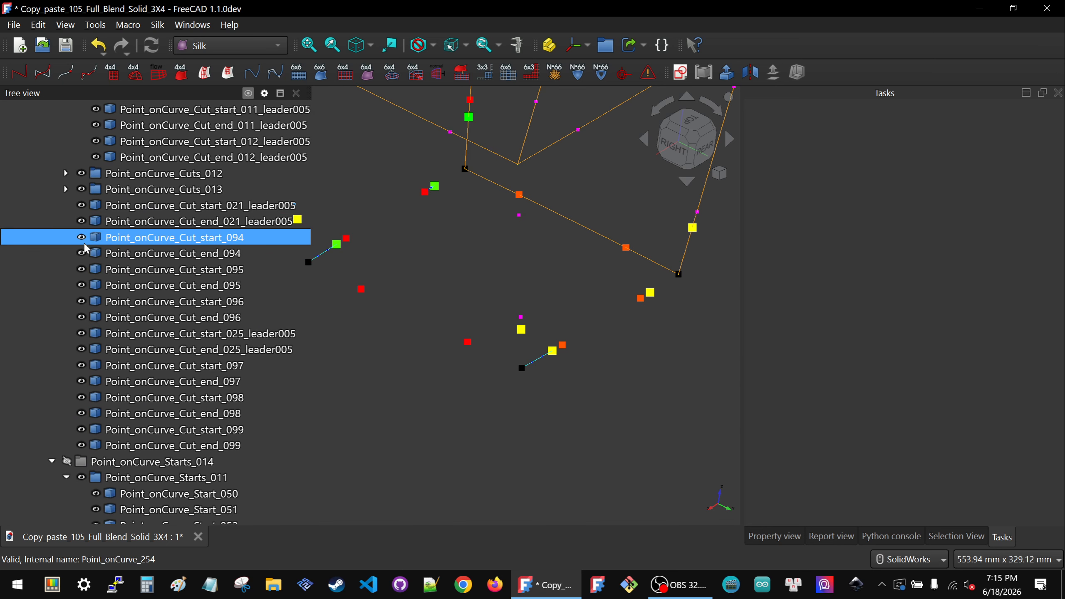
{"action": "scroll", "coordinate": [105, 289], "scroll_direction": "down", "scroll_amount": 4}
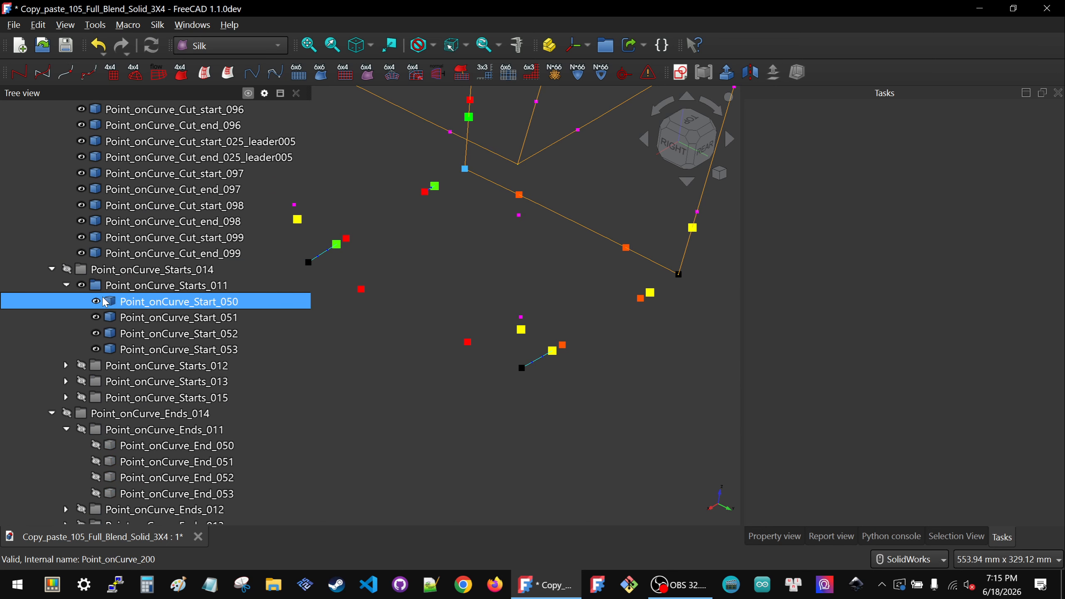
{"action": "scroll", "coordinate": [105, 319], "scroll_direction": "down", "scroll_amount": 2}
{"action": "scroll", "coordinate": [96, 294], "scroll_direction": "up", "scroll_amount": 9}
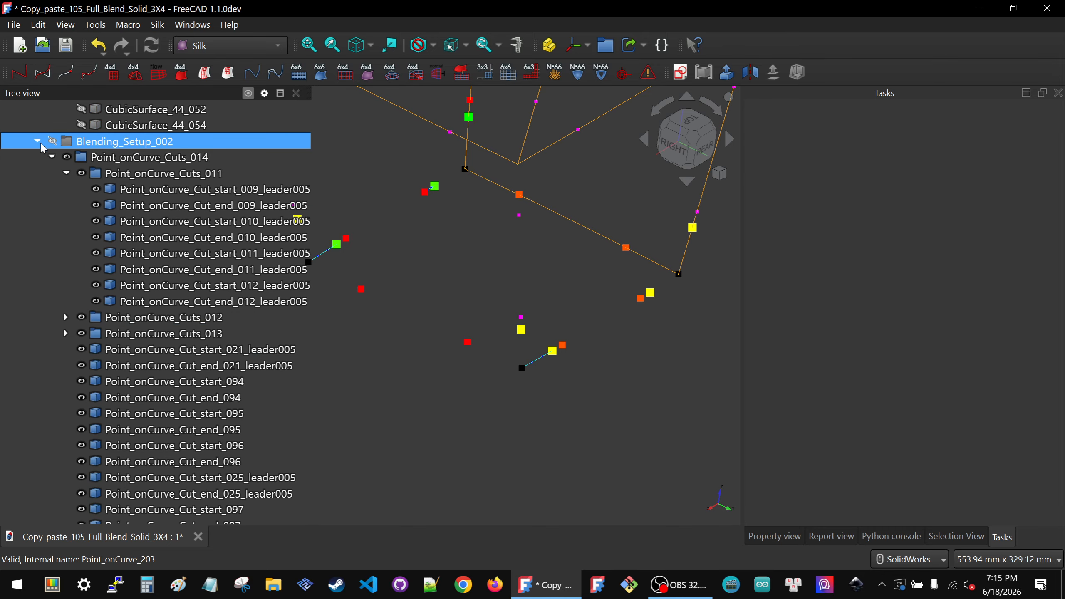
{"action": "left_click", "coordinate": [51, 157]}
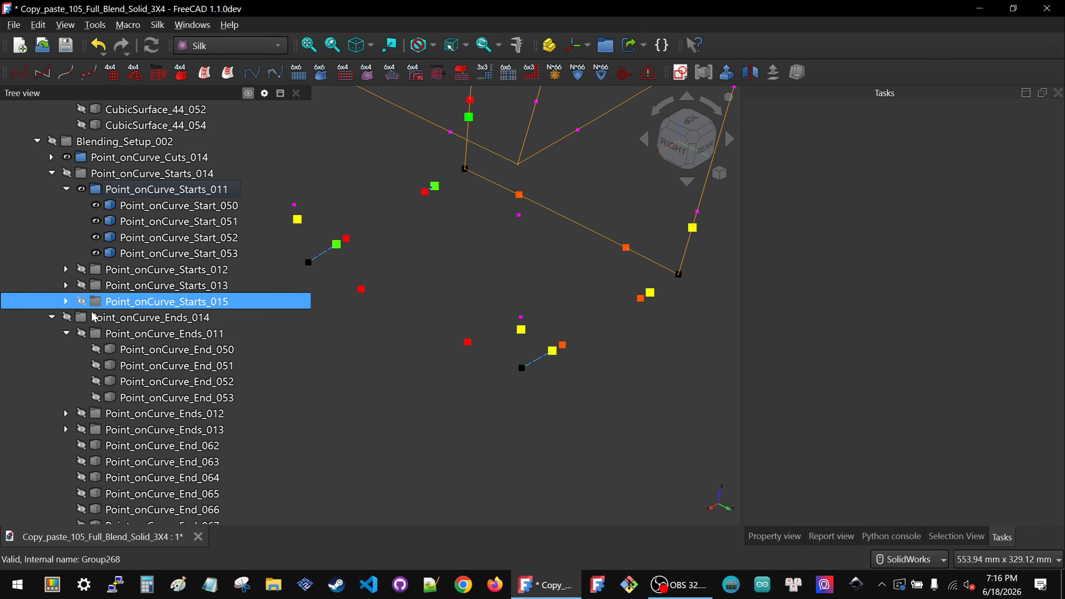
- Show all the curves of the CubicCurve_4_Fulls_011 group again
{"action": "scroll", "coordinate": [129, 294], "scroll_direction": "up", "scroll_amount": 7}
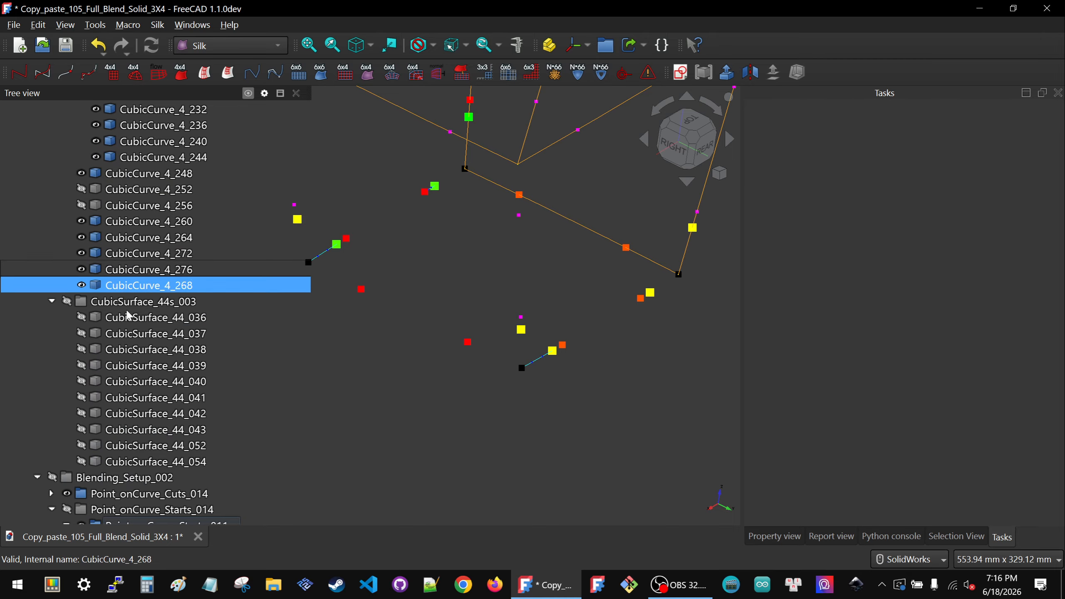
{"action": "scroll", "coordinate": [126, 271], "scroll_direction": "up", "scroll_amount": 2}
{"action": "left_click", "coordinate": [127, 306]}
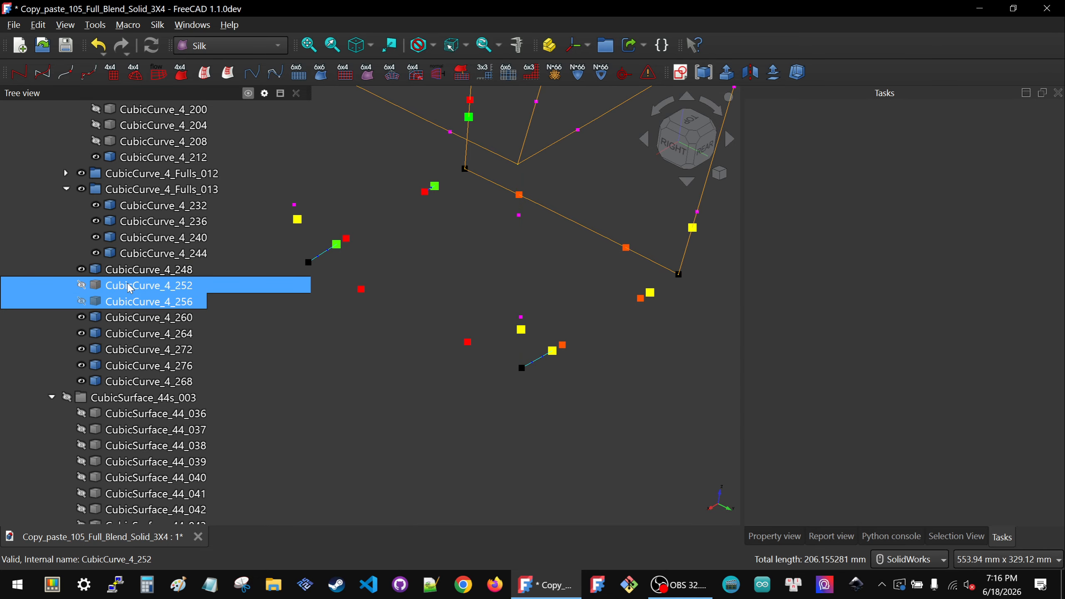
{"action": "scroll", "coordinate": [126, 260], "scroll_direction": "up", "scroll_amount": 3}
{"action": "left_click", "coordinate": [135, 238]}
{"action": "key", "text": "space"}
{"action": "scroll", "coordinate": [473, 377], "scroll_direction": "down", "scroll_amount": 3}
{"action": "scroll", "coordinate": [589, 353], "scroll_direction": "up", "scroll_amount": 4}
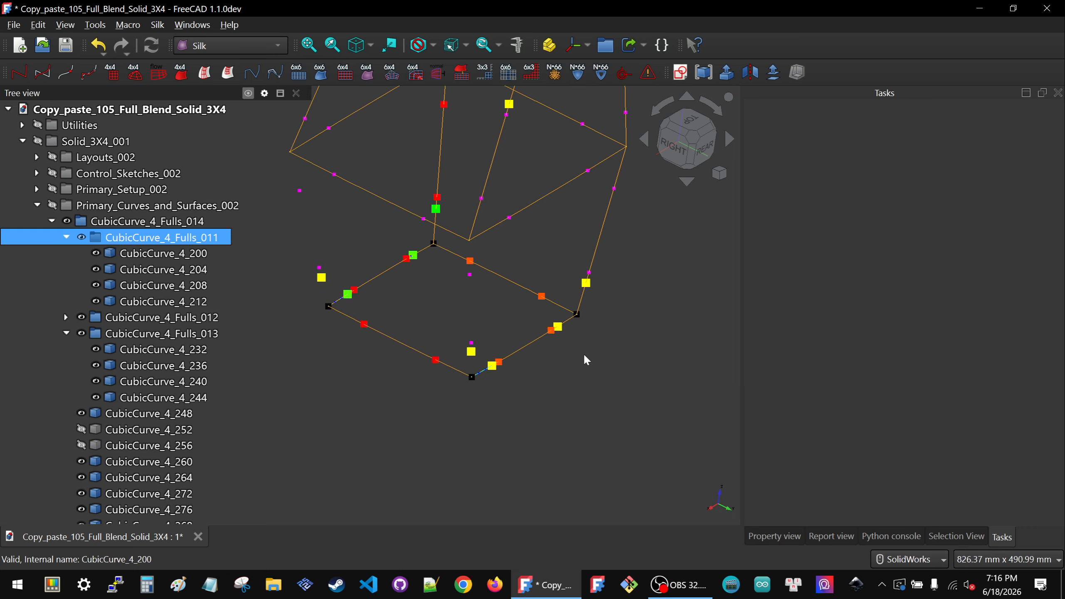
- Hide ControlPoly4_segment_214 and create a ControlPoly4 segment on CubicCurve_4_208 between Point_onCurve_282 and Point_onCurve_Cut_start_011_leader005
{"action": "scroll", "coordinate": [126, 386], "scroll_direction": "down", "scroll_amount": 8}
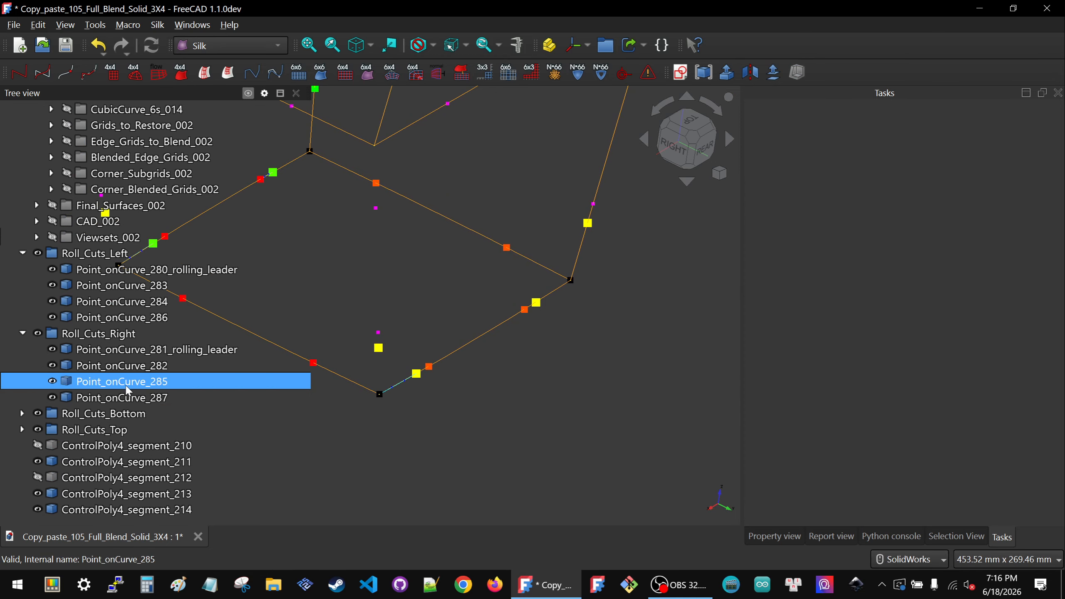
{"action": "left_click", "coordinate": [98, 510]}
{"action": "key", "text": "space"}
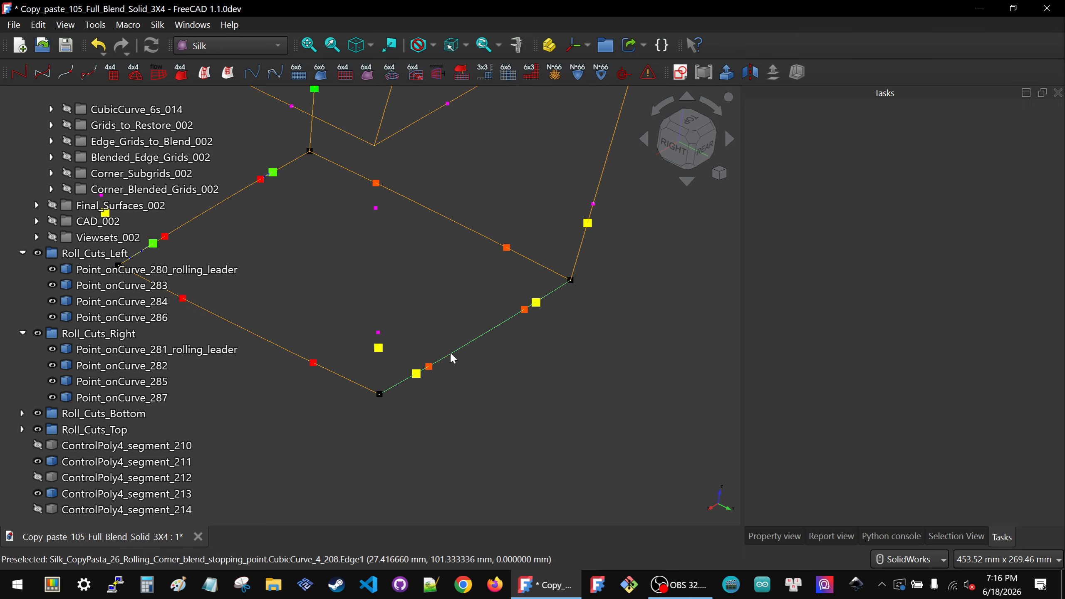
{"action": "left_click", "coordinate": [450, 352]}
{"action": "left_click", "coordinate": [416, 373], "text": "ctrl"}
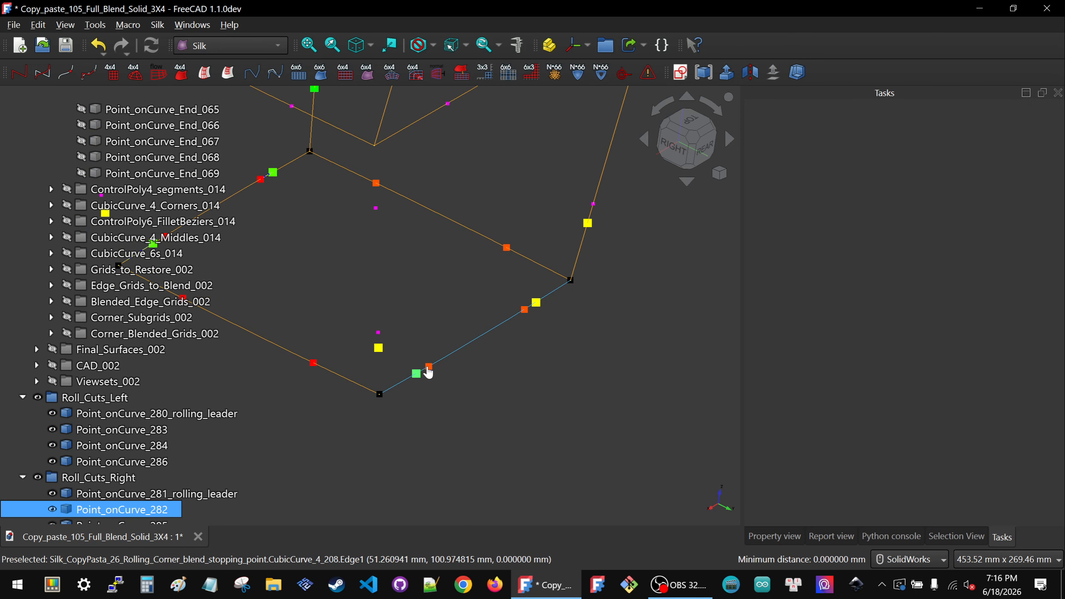
{"action": "left_click", "coordinate": [430, 367], "text": "ctrl"}
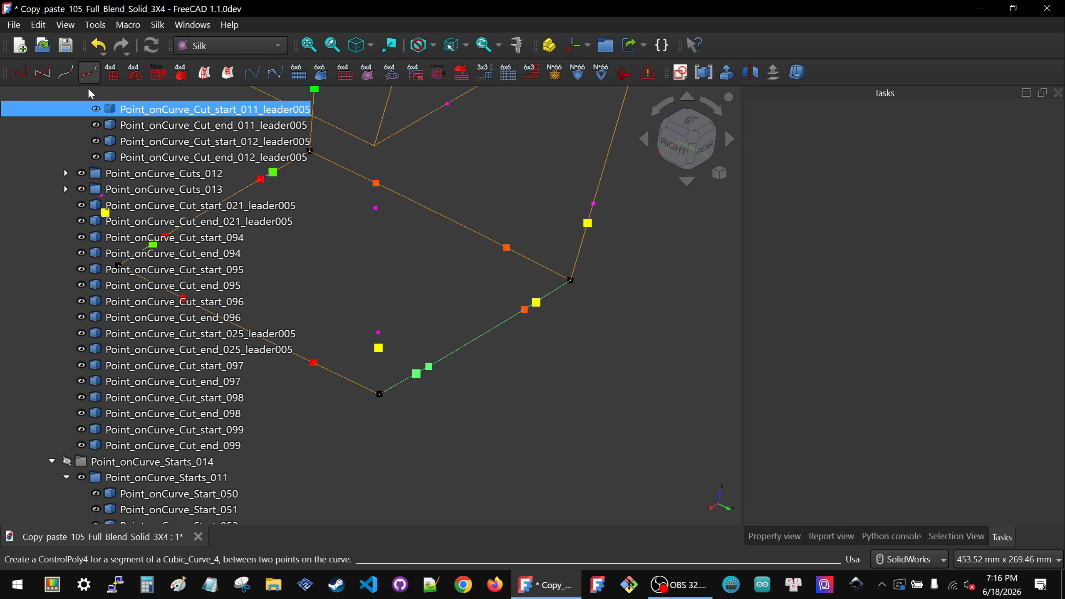
{"action": "left_click", "coordinate": [90, 73]}
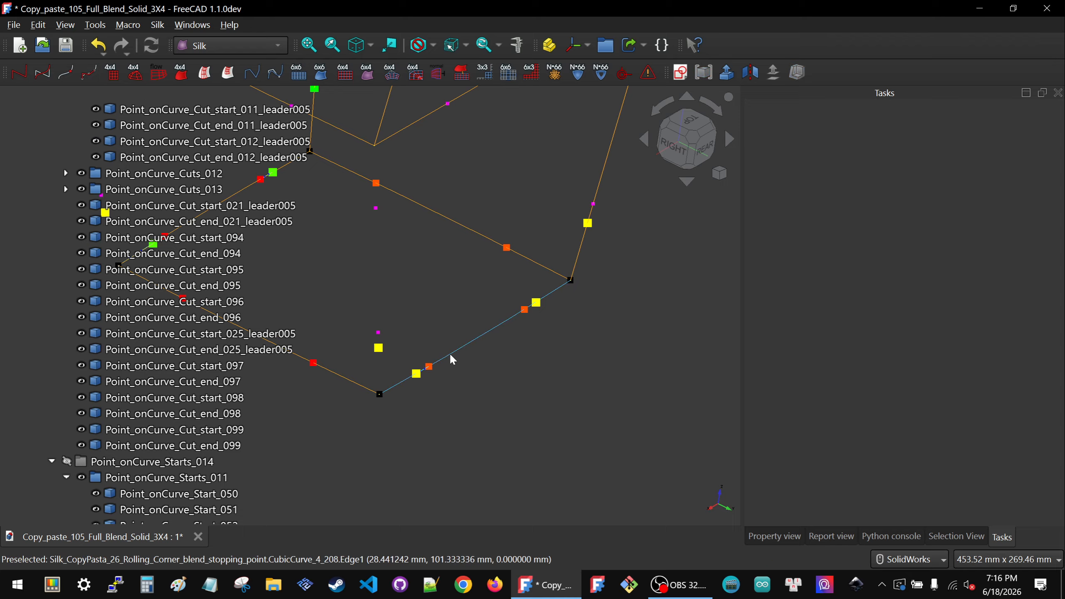
- Create a ControlPoly4 segment on CubicCurve_4_208 between the orange cut point near its far end and Point_onCurve_283
{"action": "scroll", "coordinate": [488, 345], "scroll_direction": "down", "scroll_amount": 3}
{"action": "scroll", "coordinate": [548, 291], "scroll_direction": "up", "scroll_amount": 6}
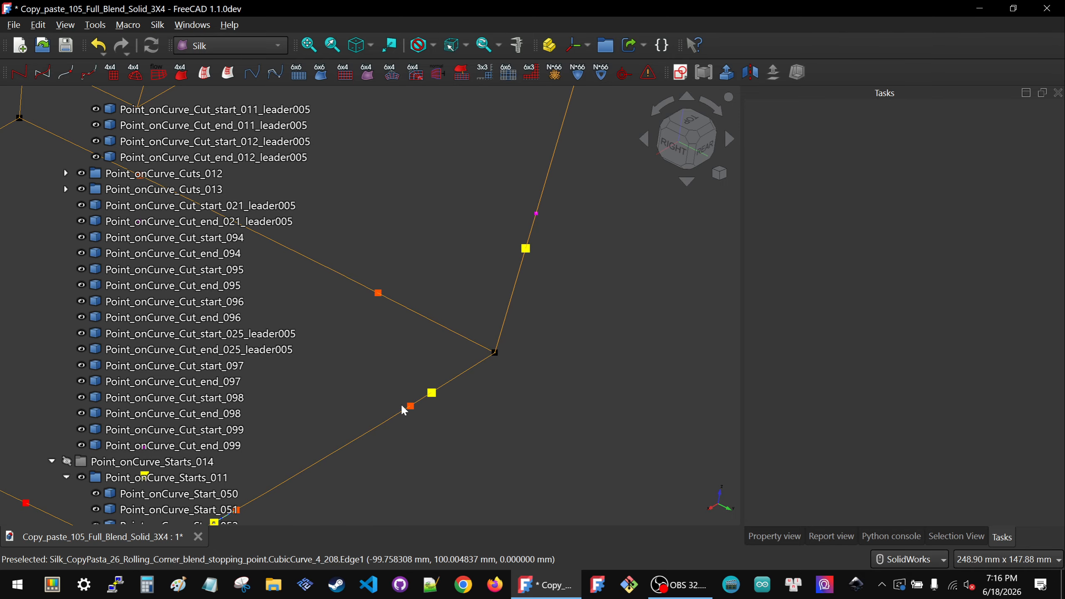
{"action": "left_click", "coordinate": [402, 409]}
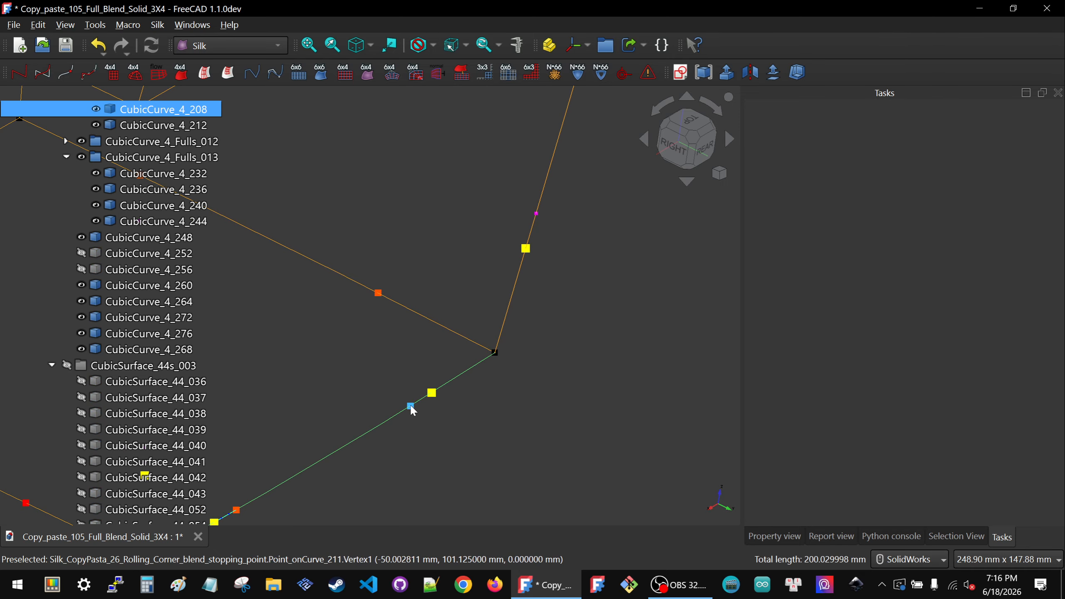
{"action": "left_click", "coordinate": [411, 406], "text": "ctrl"}
{"action": "left_click", "coordinate": [431, 393], "text": "ctrl"}
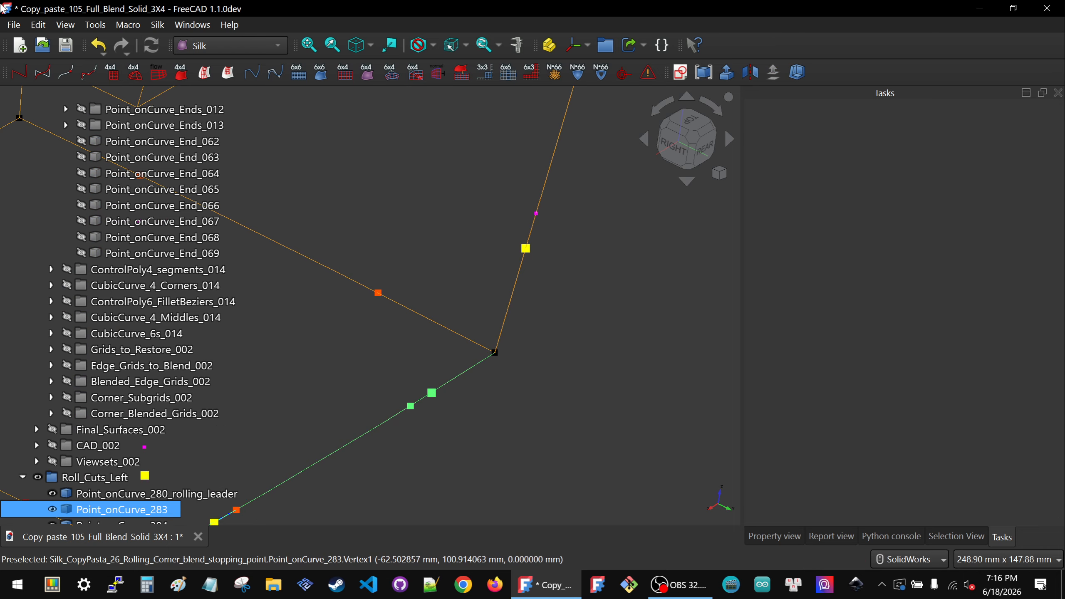
{"action": "left_click", "coordinate": [84, 76]}
{"action": "left_click", "coordinate": [534, 418]}
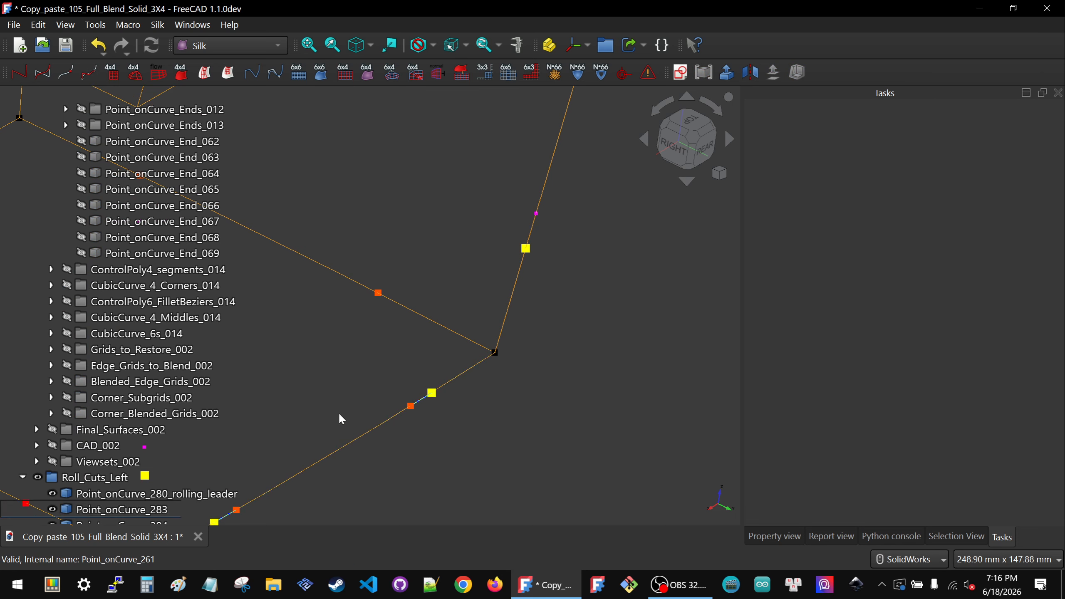
- Collapse the Point_onCurve_Cuts_014 and Point_onCurve_Starts_014 groups in the model tree
{"action": "scroll", "coordinate": [311, 439], "scroll_direction": "down", "scroll_amount": 3}
{"action": "scroll", "coordinate": [405, 360], "scroll_direction": "up", "scroll_amount": 2}
{"action": "middle_click_drag", "start_coordinate": [374, 424], "coordinate": [345, 434]}
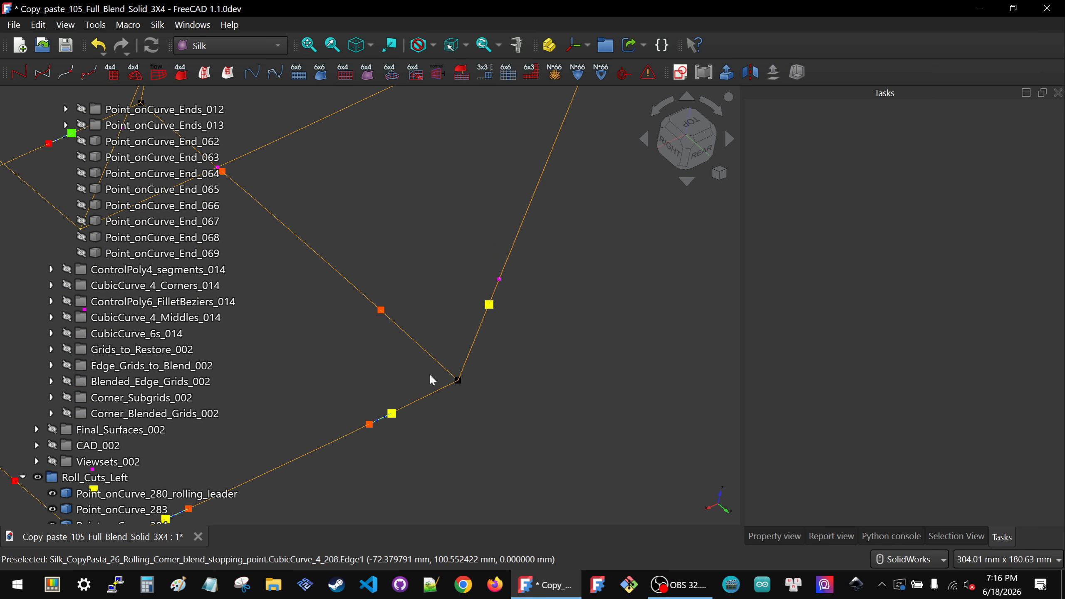
{"action": "scroll", "coordinate": [438, 369], "scroll_direction": "down", "scroll_amount": 3}
{"action": "scroll", "coordinate": [39, 399], "scroll_direction": "down", "scroll_amount": 5}
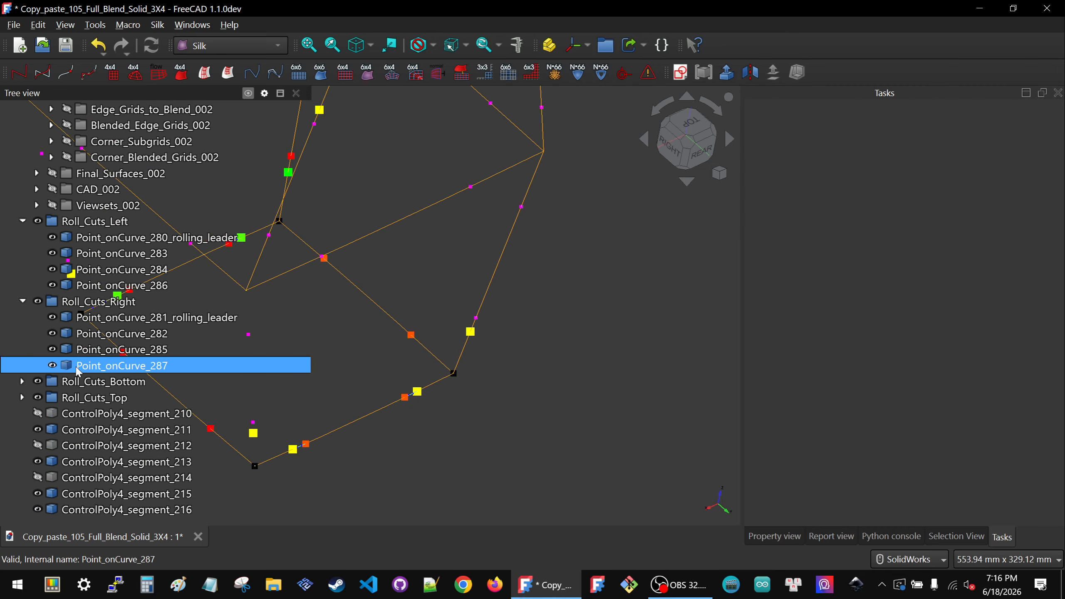
{"action": "scroll", "coordinate": [57, 235], "scroll_direction": "up", "scroll_amount": 8}
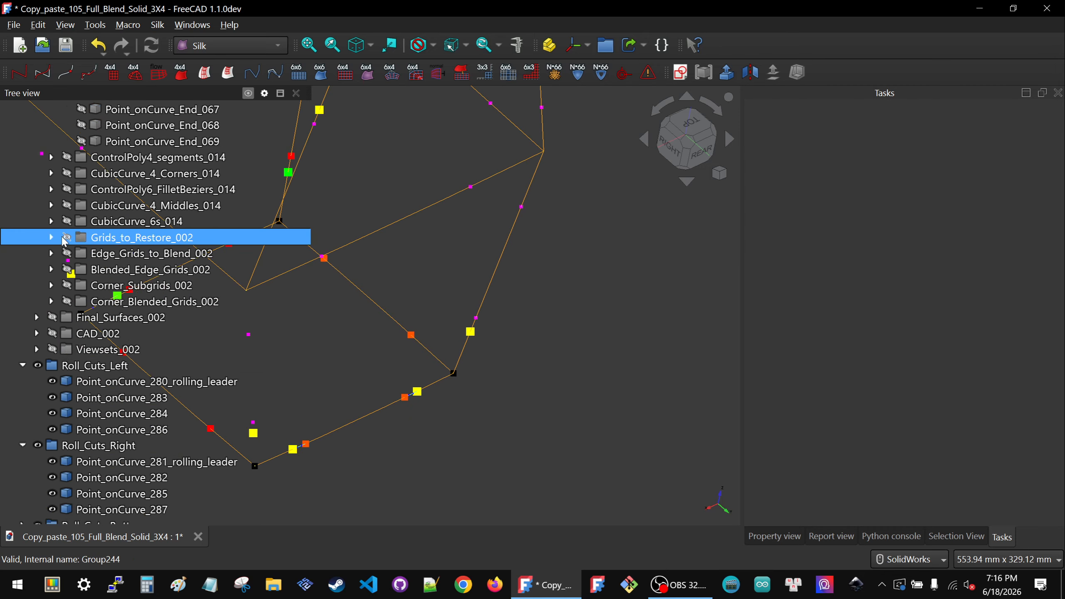
{"action": "scroll", "coordinate": [50, 110], "scroll_direction": "up", "scroll_amount": 1}
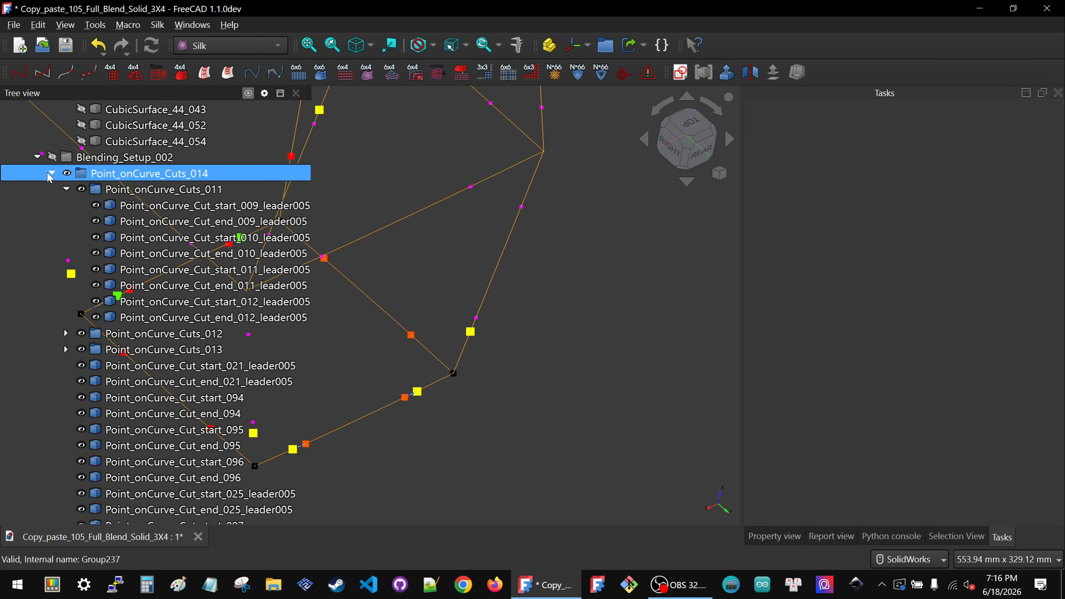
{"action": "left_click", "coordinate": [52, 173]}
{"action": "left_click", "coordinate": [51, 189]}
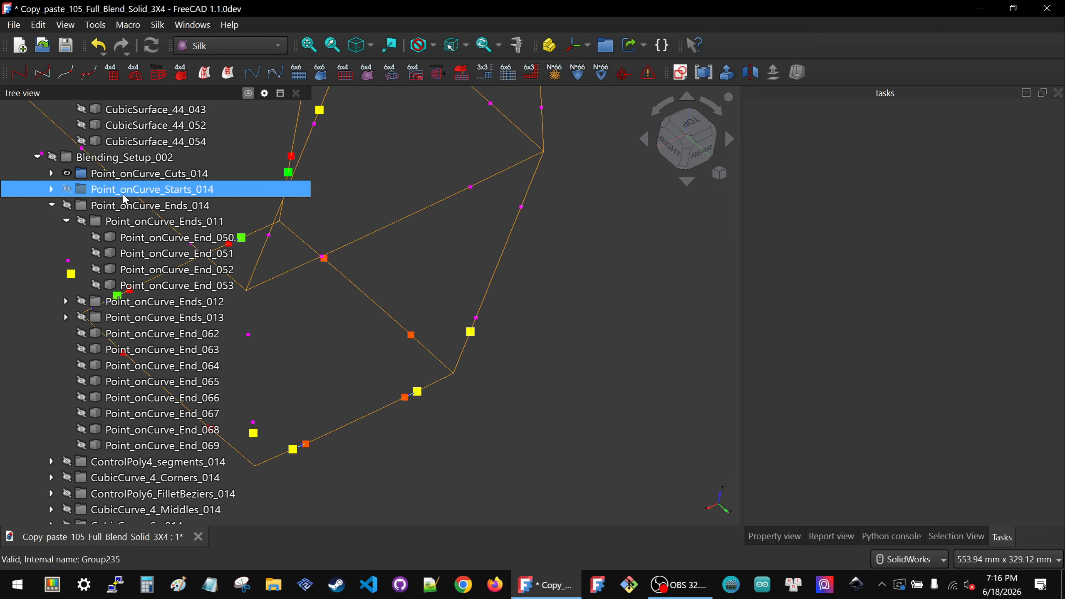
- Hide the Point_onCurve_Starts_014 group and show the end points of the Point_onCurve_Ends_011 group
{"action": "left_click", "coordinate": [124, 194]}
{"action": "left_click", "coordinate": [128, 228]}
{"action": "key", "text": "space"}
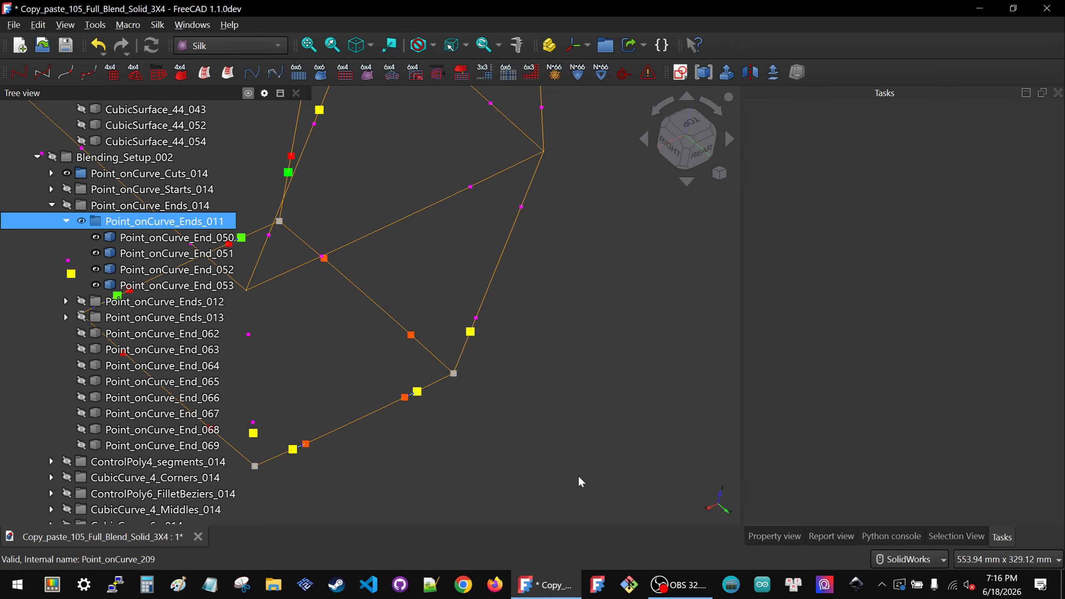
{"action": "left_click", "coordinate": [578, 475]}
- Hide ControlPoly4_segment_216 and the edge curves CubicCurve_4_212 and CubicCurve_4_260 that meet at the end of CubicCurve_4_208
{"action": "scroll", "coordinate": [438, 388], "scroll_direction": "up", "scroll_amount": 4}
{"action": "scroll", "coordinate": [126, 445], "scroll_direction": "down", "scroll_amount": 8}
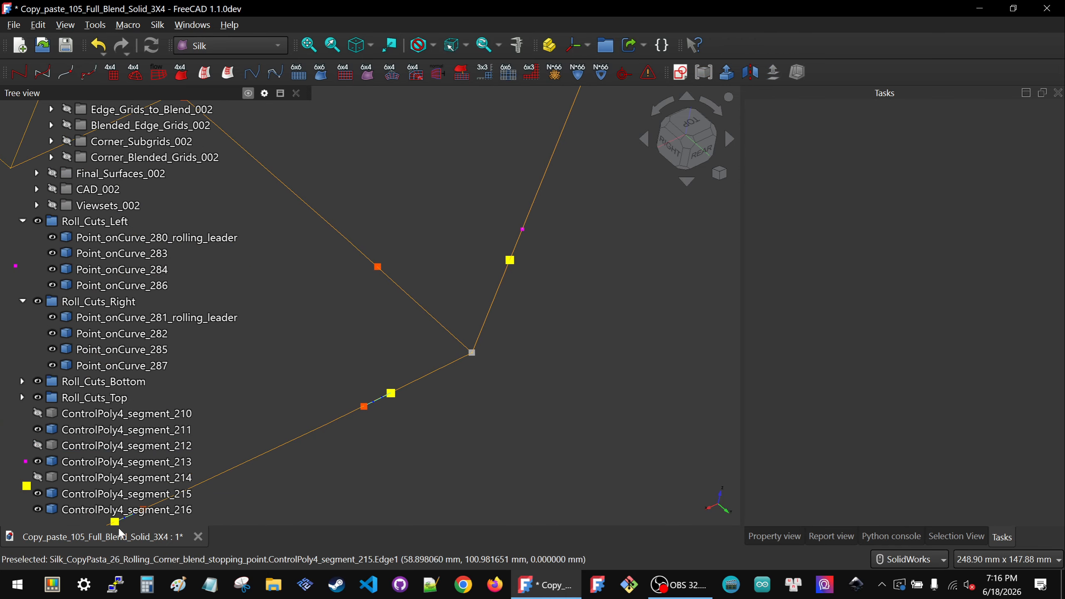
{"action": "left_click", "coordinate": [126, 509]}
{"action": "left_click", "coordinate": [410, 463]}
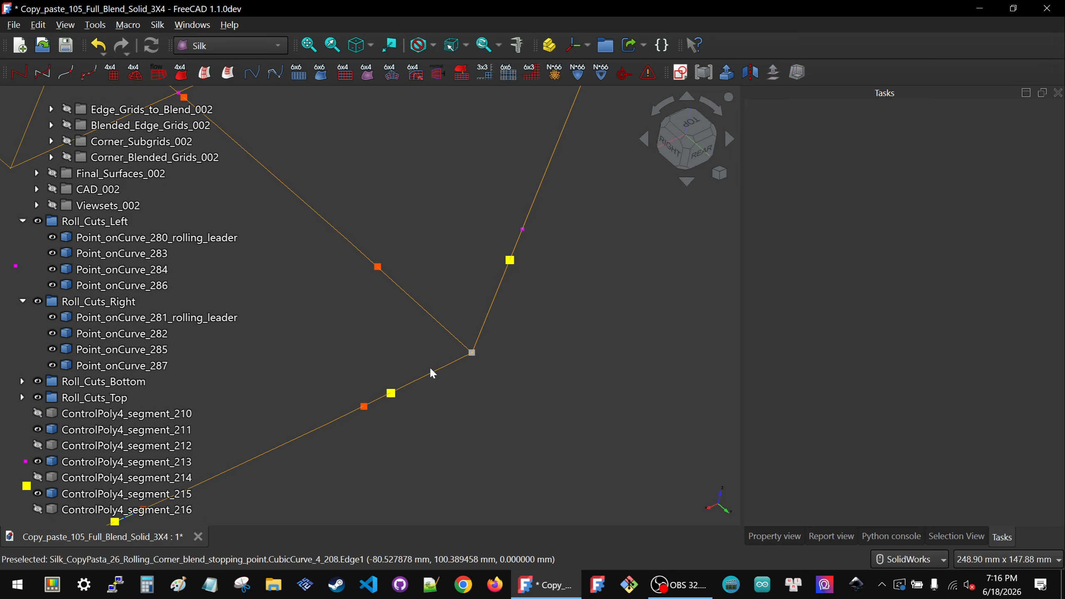
{"action": "left_click", "coordinate": [446, 329]}
{"action": "key", "text": "space"}
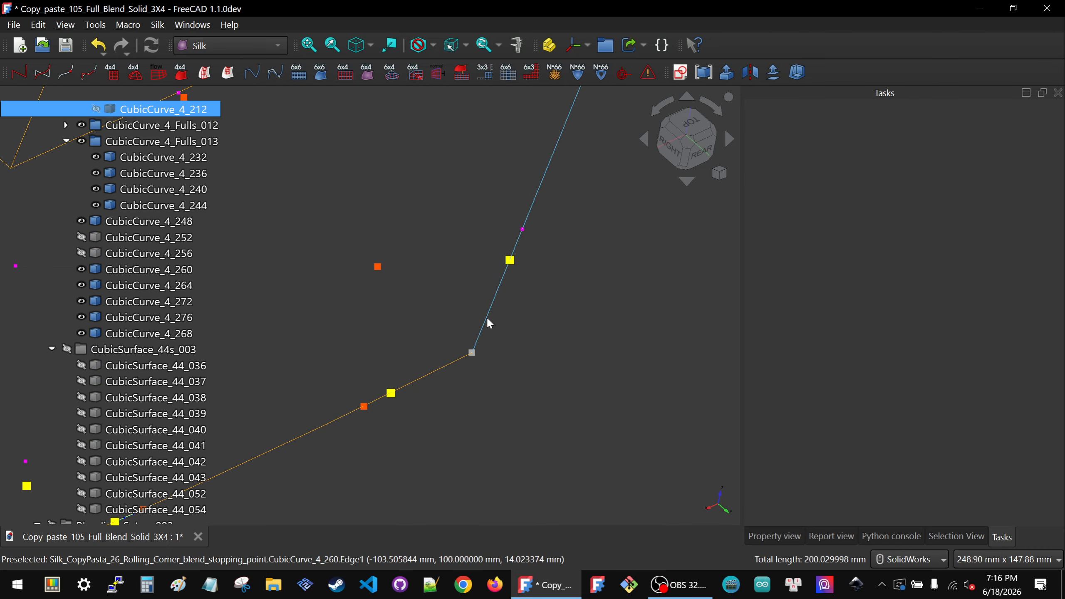
{"action": "left_click", "coordinate": [486, 320]}
{"action": "key", "text": "space"}
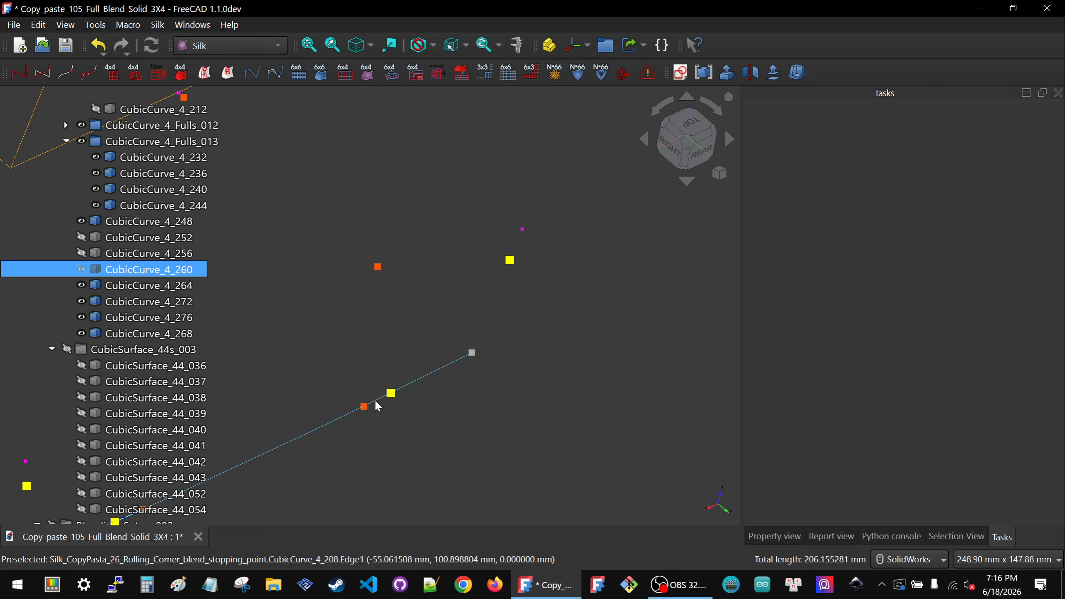
- Create a ControlPoly4 segment on CubicCurve_4_208 from Point_onCurve_283 to Point_onCurve_End_052, and hide the curve
{"action": "left_click", "coordinate": [403, 392]}
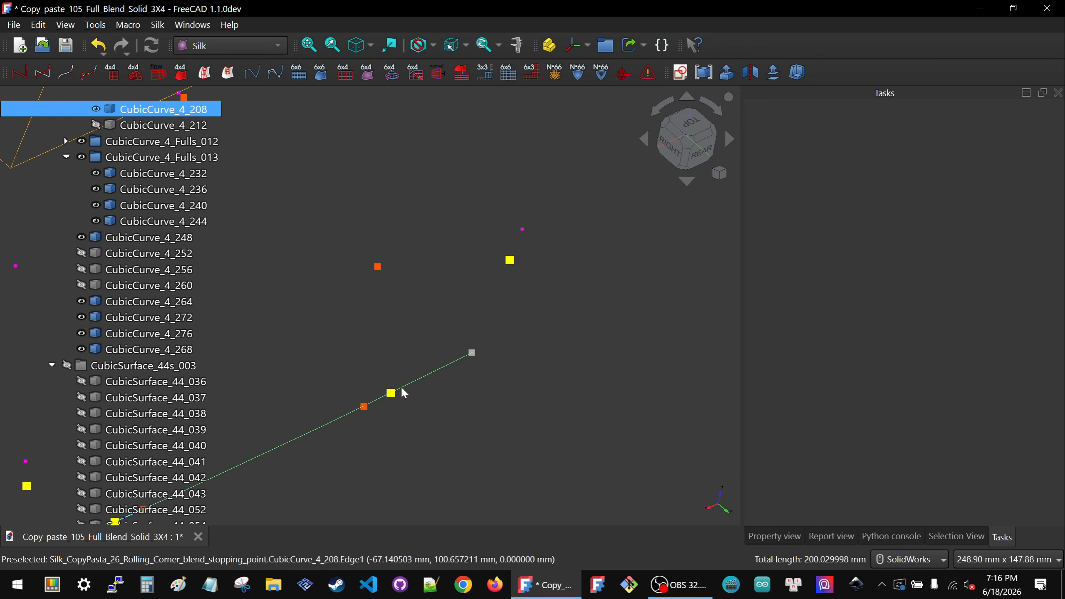
{"action": "key", "text": "space"}
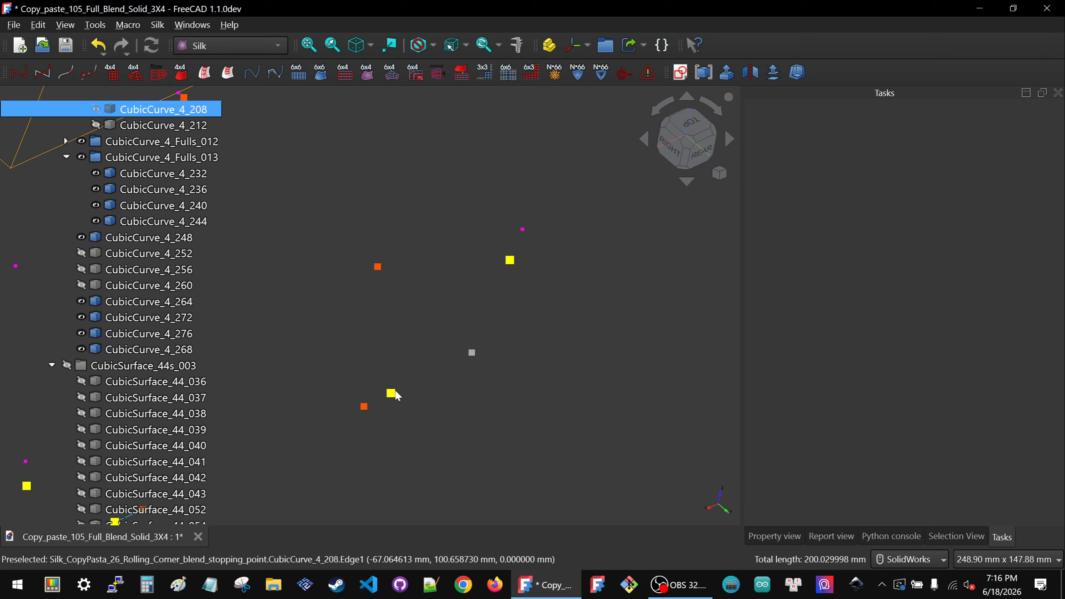
{"action": "left_click", "coordinate": [480, 375]}
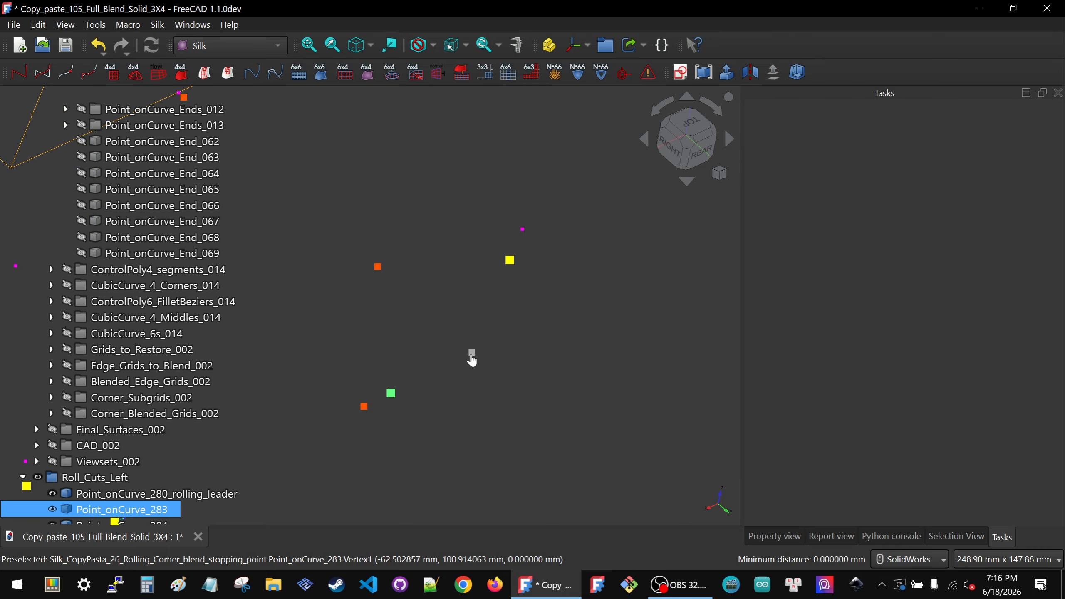
{"action": "left_click", "coordinate": [472, 356]}
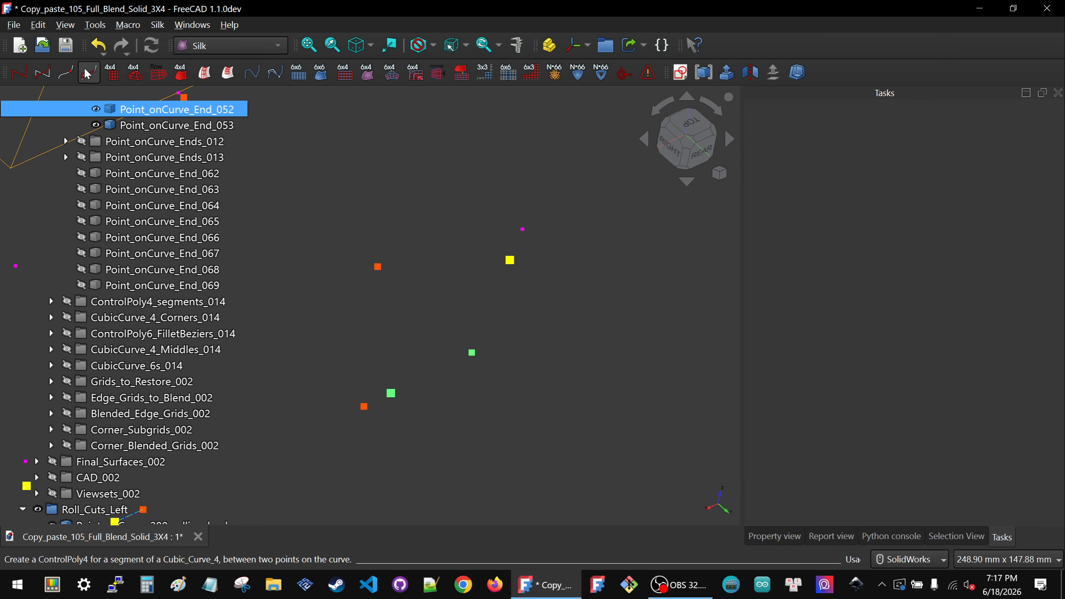
{"action": "left_click", "coordinate": [489, 356]}
{"action": "scroll", "coordinate": [487, 354], "scroll_direction": "down", "scroll_amount": 6}
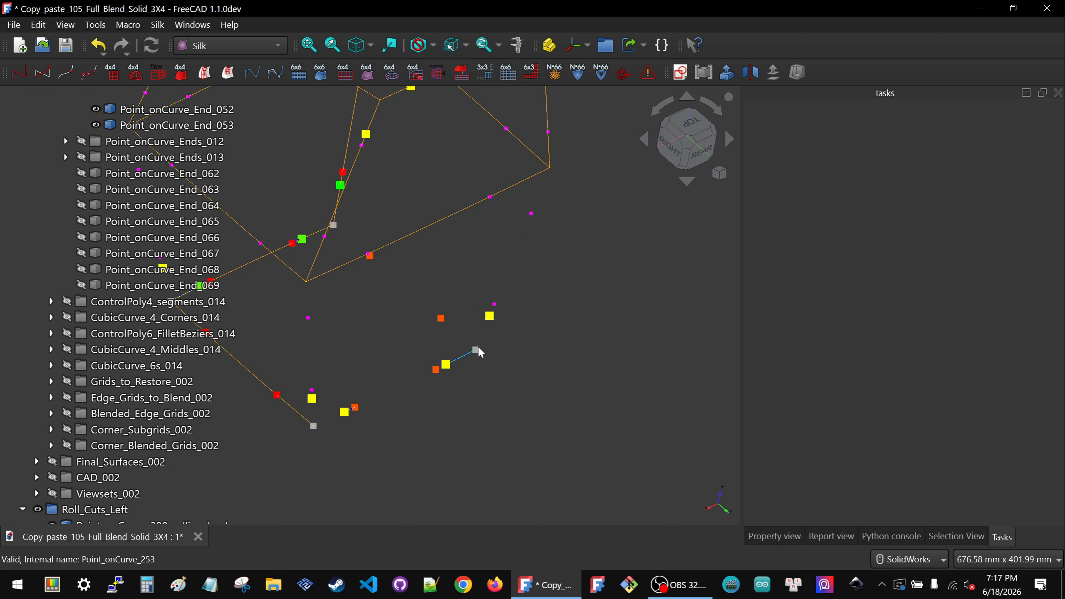
- Show the hidden ControlPoly4 segments 216, 214, 212 and 210 again
{"action": "scroll", "coordinate": [138, 339], "scroll_direction": "down", "scroll_amount": 6}
{"action": "left_click", "coordinate": [85, 493]}
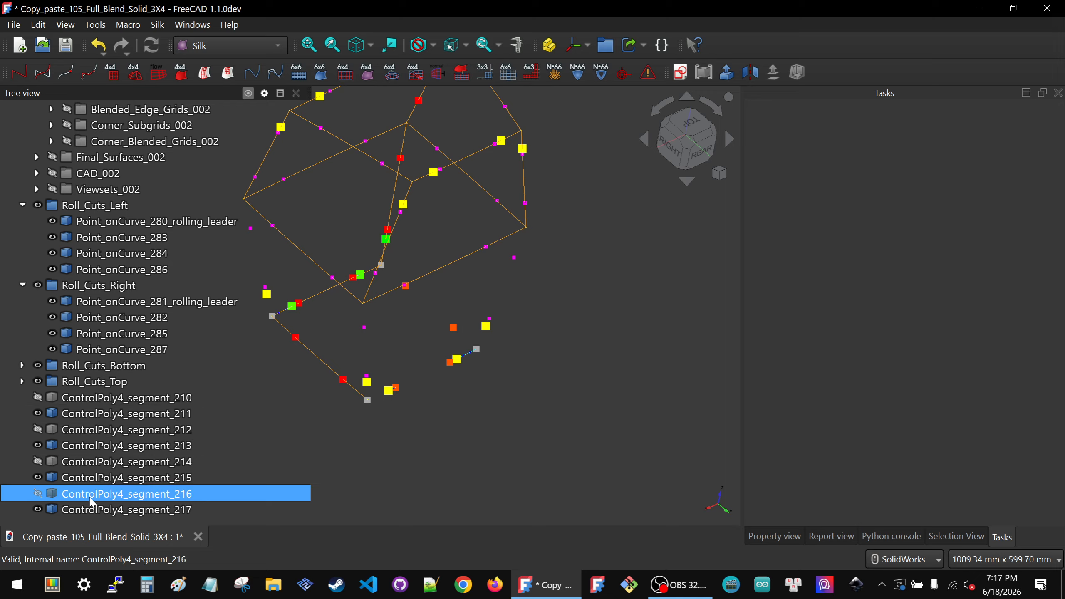
{"action": "left_click", "coordinate": [84, 461]}
{"action": "key", "text": "space"}
{"action": "left_click", "coordinate": [89, 430]}
{"action": "key", "text": "space"}
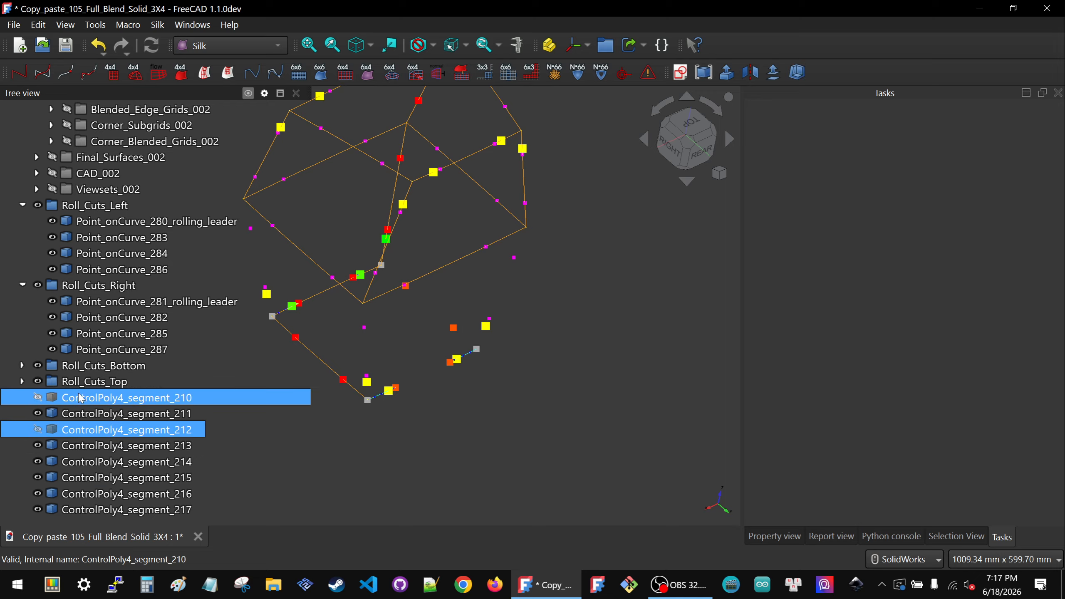
{"action": "left_click", "coordinate": [89, 398]}
{"action": "key", "text": "space"}
{"action": "left_click", "coordinate": [468, 402]}
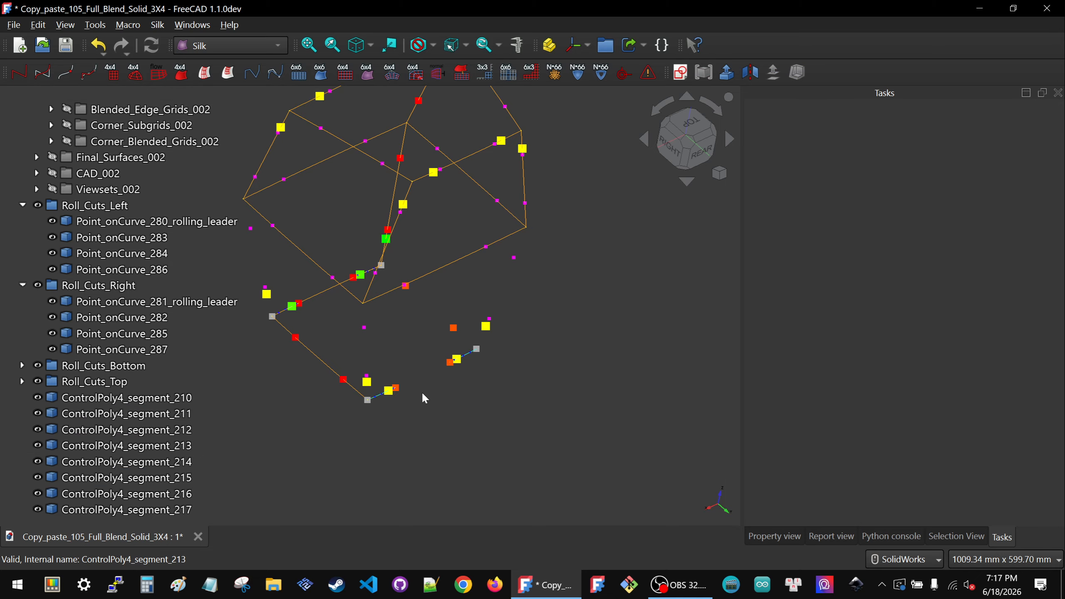
- Hide the whole CubicCurve_4_Fulls_014 group and examine the ControlPoly4 segments among the remaining points from several sides
{"action": "middle_click_drag", "start_coordinate": [422, 393], "coordinate": [361, 357]}
{"action": "scroll", "coordinate": [87, 213], "scroll_direction": "up", "scroll_amount": 10}
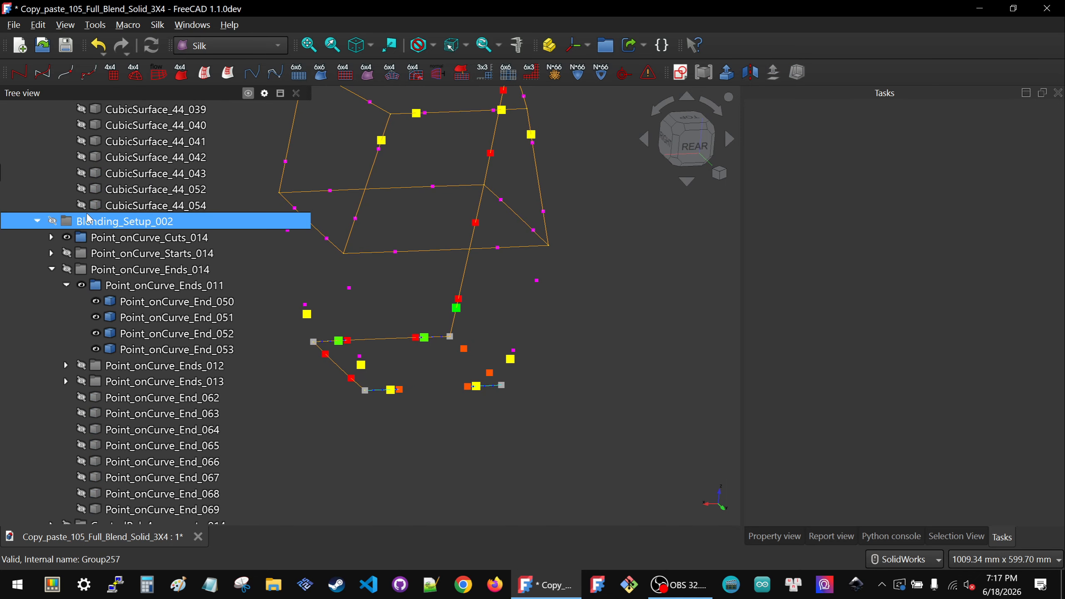
{"action": "scroll", "coordinate": [89, 216], "scroll_direction": "up", "scroll_amount": 10}
{"action": "left_click", "coordinate": [149, 225]}
{"action": "key", "text": "space"}
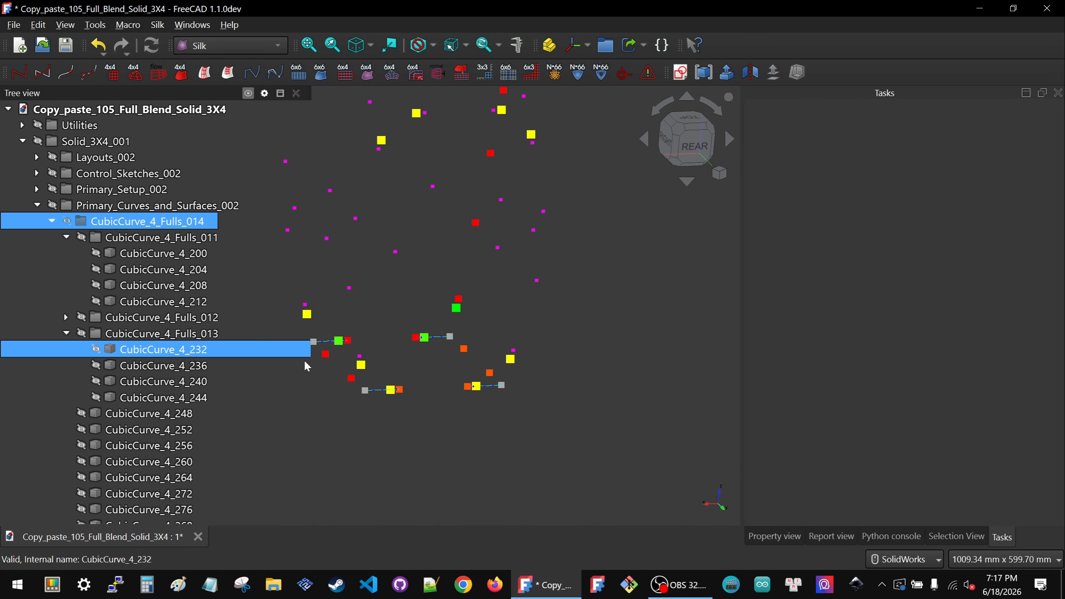
{"action": "scroll", "coordinate": [472, 392], "scroll_direction": "down", "scroll_amount": 2}
{"action": "middle_click_drag", "start_coordinate": [410, 396], "coordinate": [647, 392]}
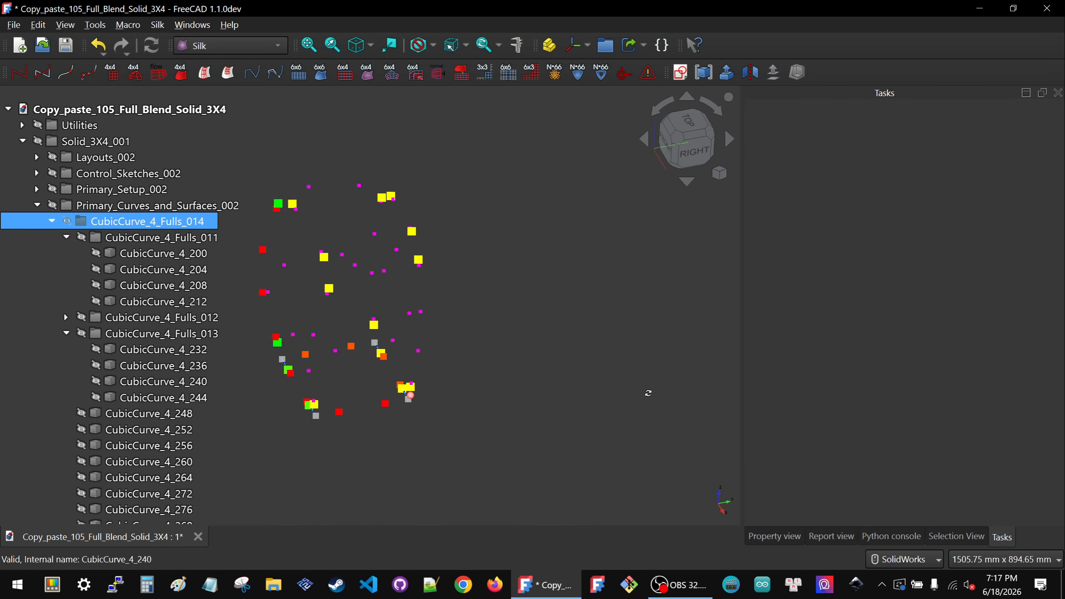
{"action": "scroll", "coordinate": [537, 393], "scroll_direction": "down", "scroll_amount": 3}
{"action": "scroll", "coordinate": [403, 392], "scroll_direction": "up", "scroll_amount": 4}
{"action": "middle_click_drag", "start_coordinate": [449, 410], "coordinate": [524, 407]}
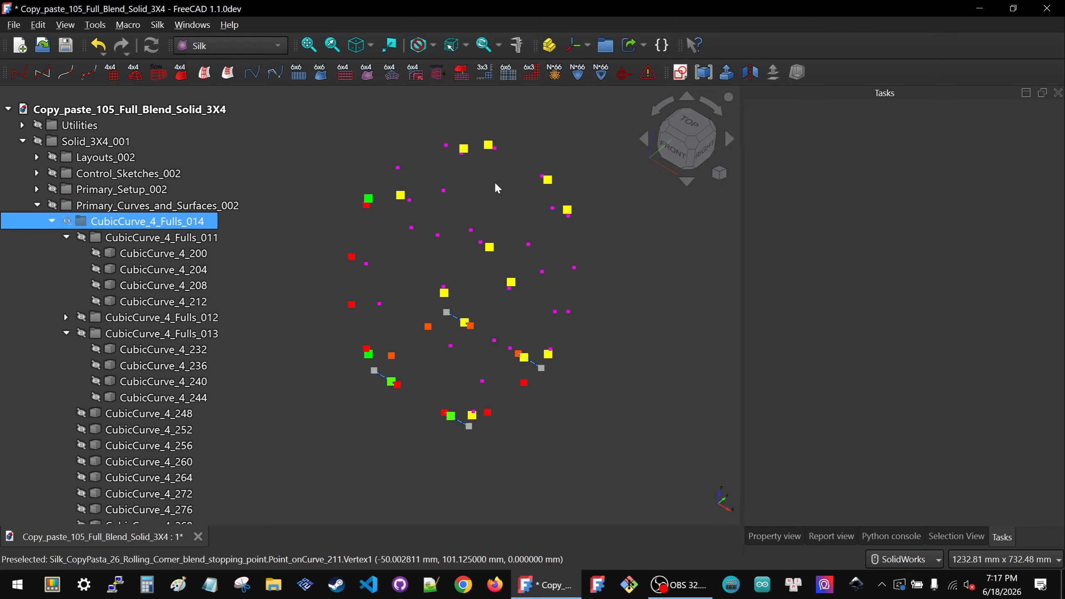
- Show all curves of the CubicCurve_4_Fulls_014 group again, and collapse that group and CubicSurface_44s_003 in the model tree
{"action": "key", "text": "space"}
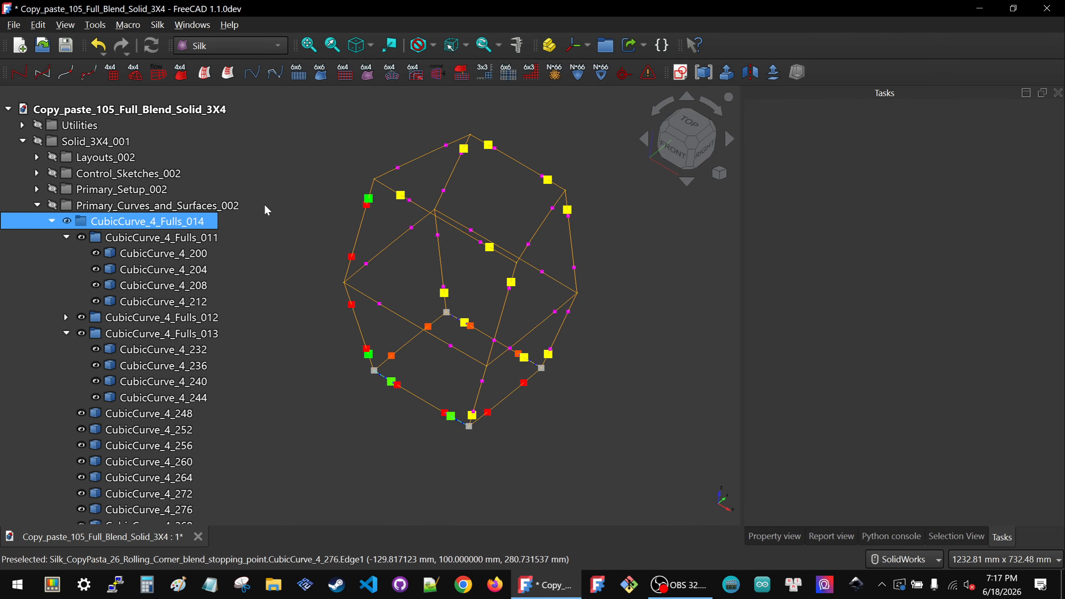
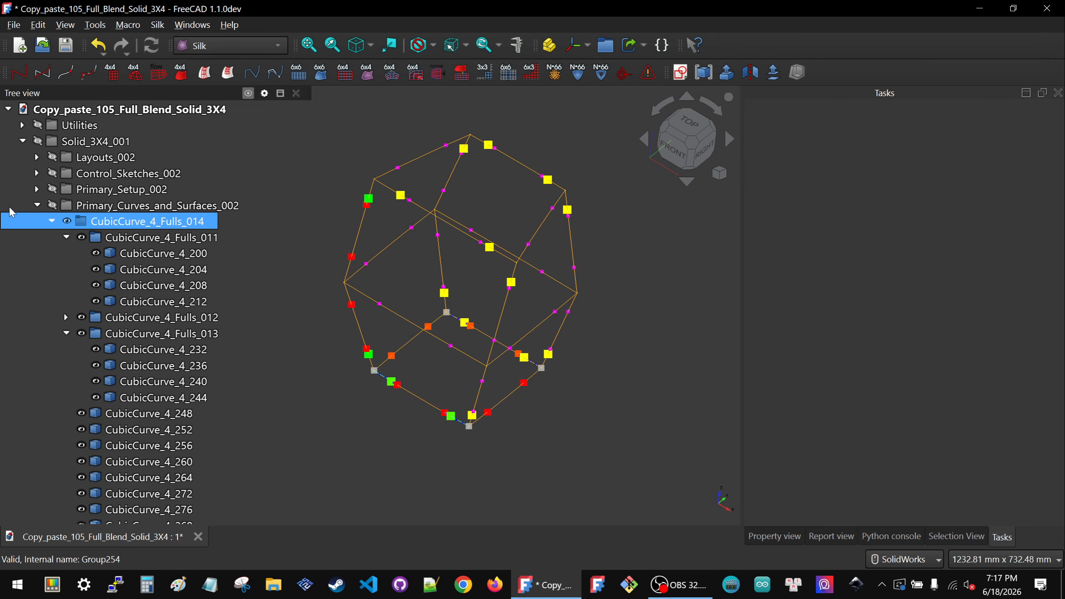
{"action": "left_click", "coordinate": [66, 237]}
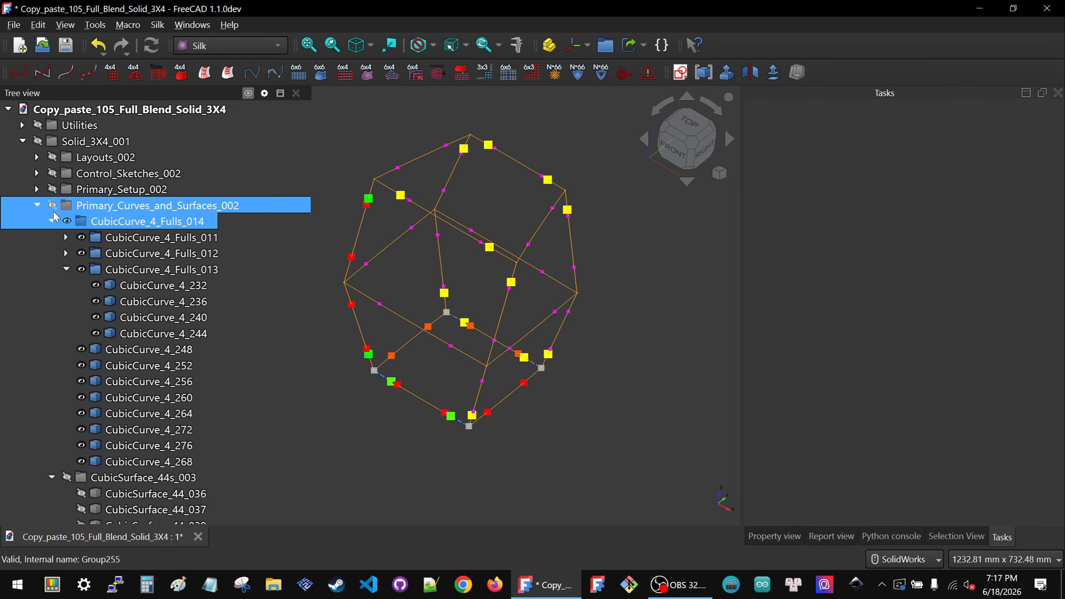
{"action": "left_click", "coordinate": [52, 221]}
{"action": "left_click", "coordinate": [51, 238]}
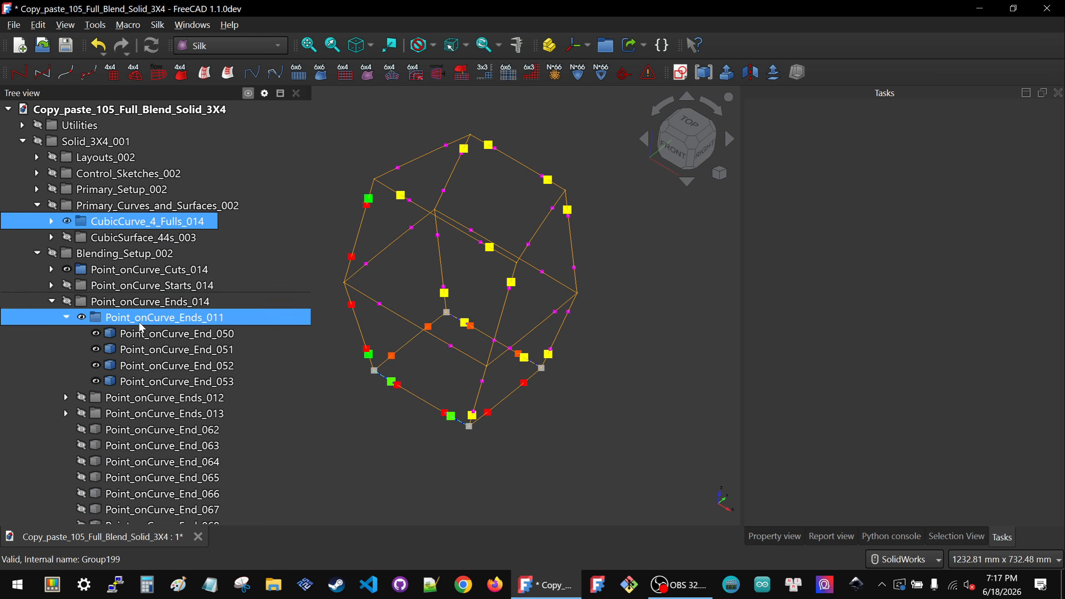
- Hide the CubicCurve_4_Fulls_014 group except its CubicCurve_4_Fulls_013 subgroup, and collapse Point_onCurve_Ends_014 in the model tree
{"action": "middle_click_drag", "start_coordinate": [515, 334], "coordinate": [597, 367]}
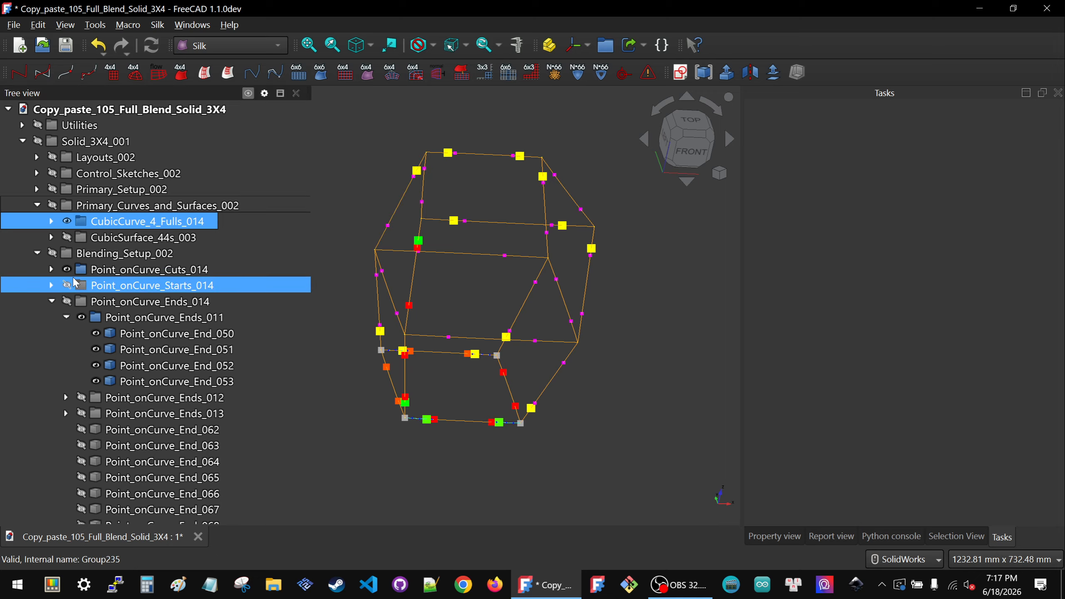
{"action": "left_click", "coordinate": [52, 301]}
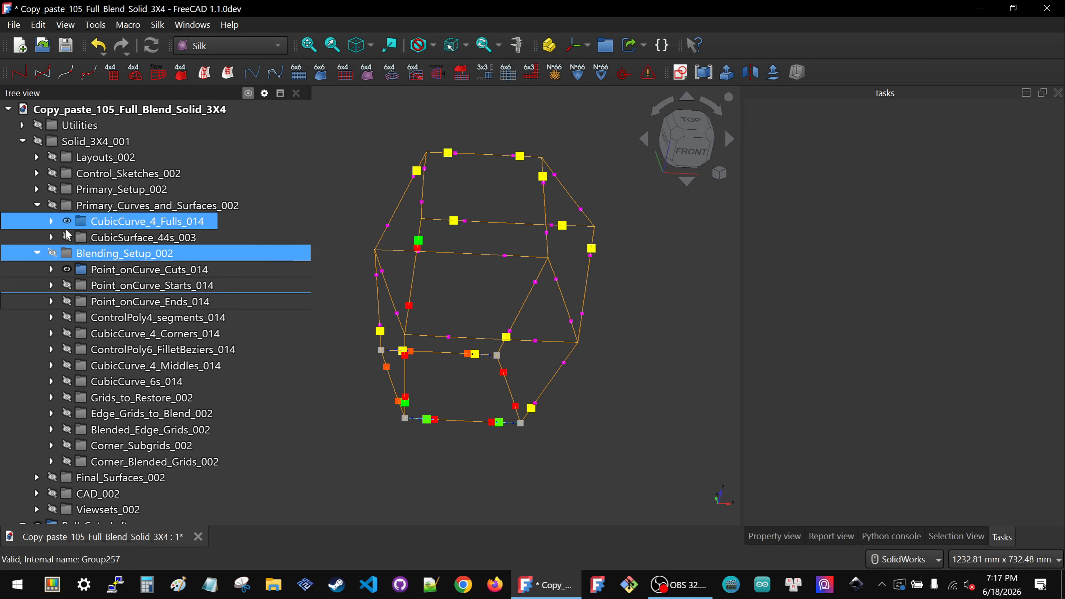
{"action": "left_click", "coordinate": [51, 221]}
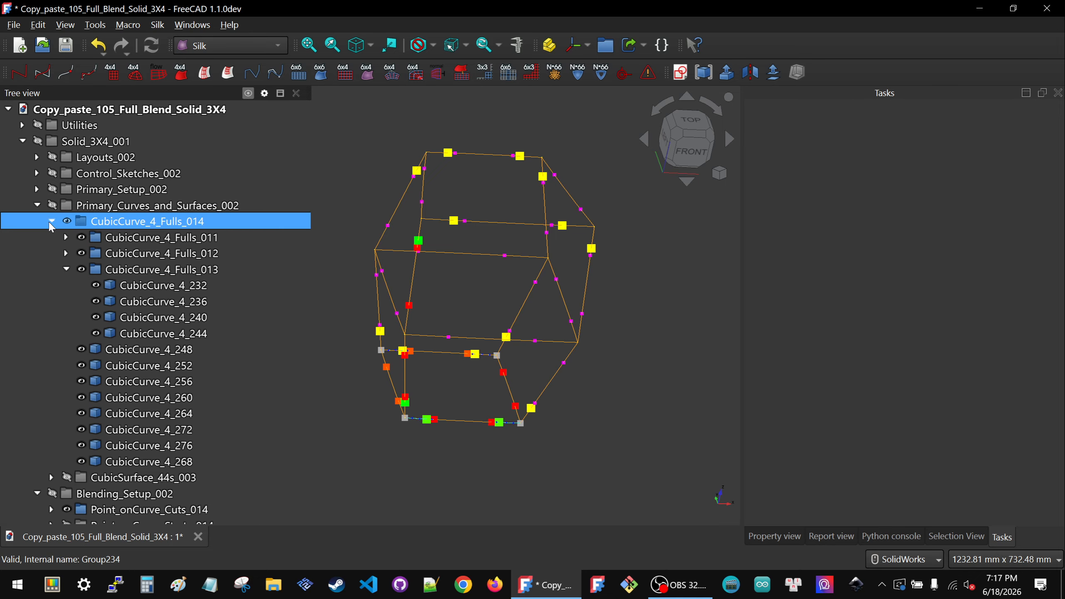
{"action": "left_click", "coordinate": [66, 269]}
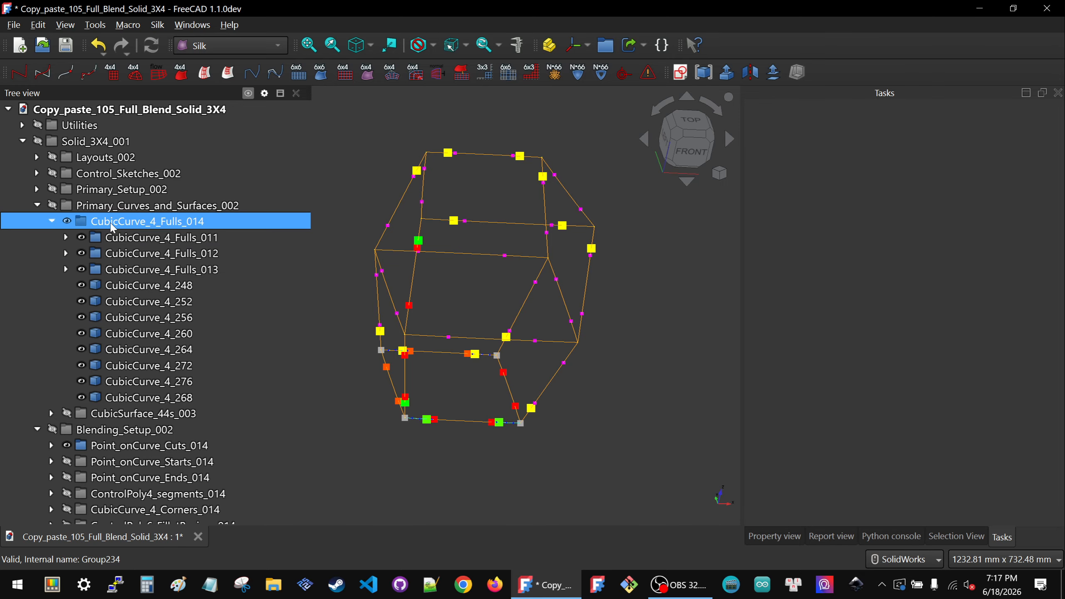
{"action": "key", "text": "space"}
{"action": "left_click", "coordinate": [135, 255]}
{"action": "left_click", "coordinate": [138, 265]}
{"action": "key", "text": "space"}
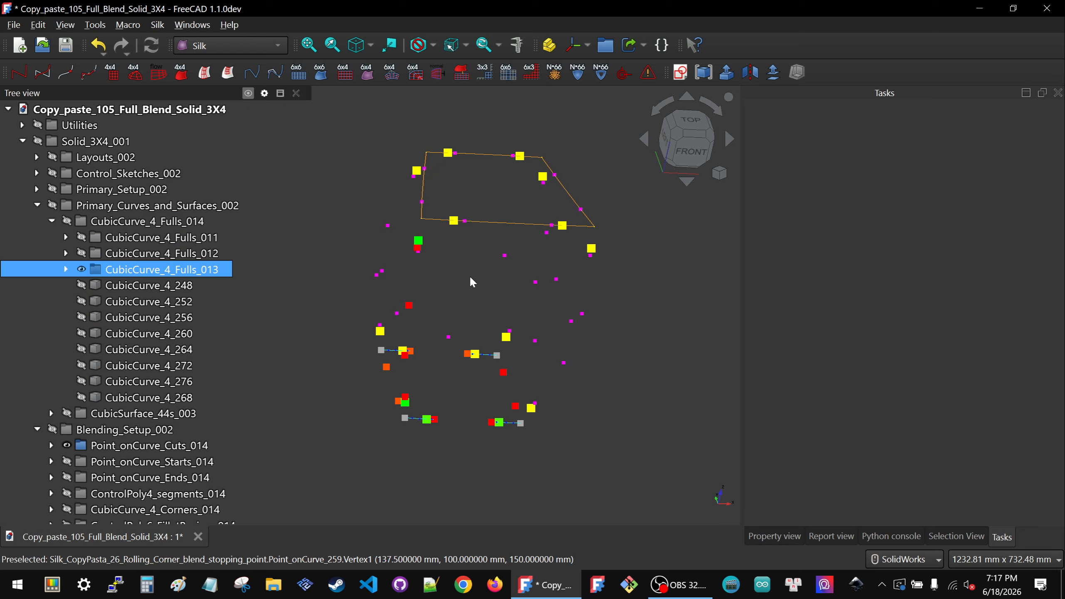
- Expand Point_onCurve_Starts_014 and show its Point_onCurve_Starts_013 subgroup
{"action": "scroll", "coordinate": [130, 371], "scroll_direction": "down", "scroll_amount": 2}
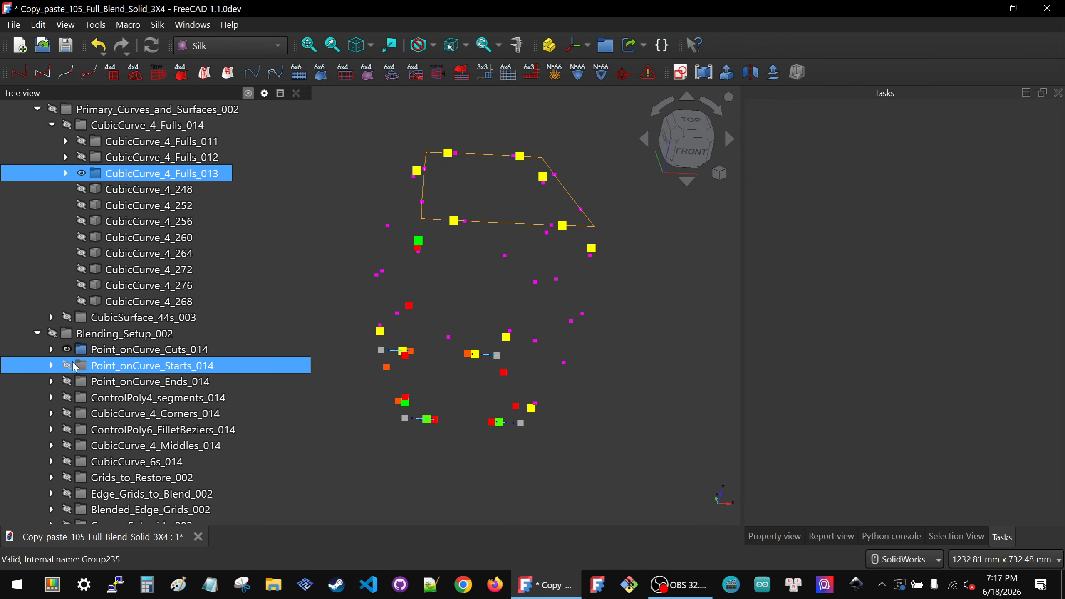
{"action": "left_click", "coordinate": [128, 372]}
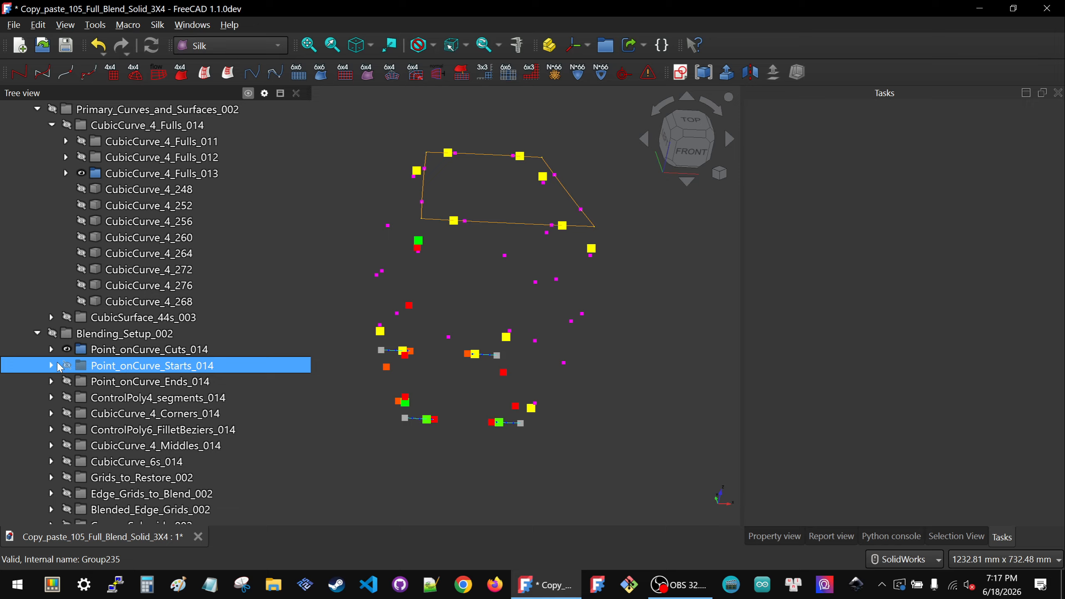
{"action": "left_click", "coordinate": [57, 365]}
{"action": "left_click", "coordinate": [66, 383]}
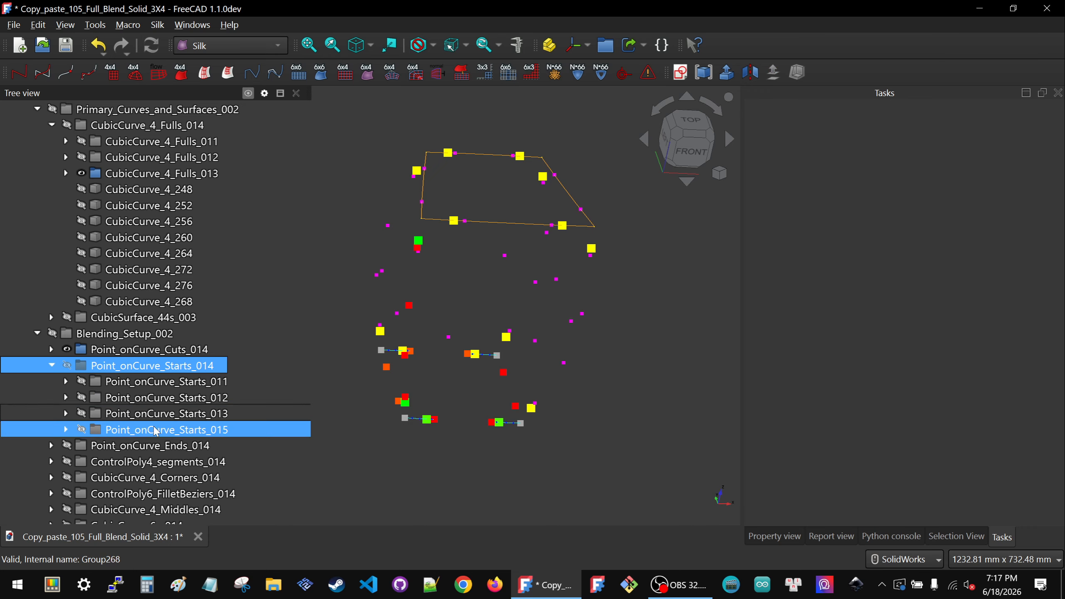
{"action": "left_click", "coordinate": [81, 413]}
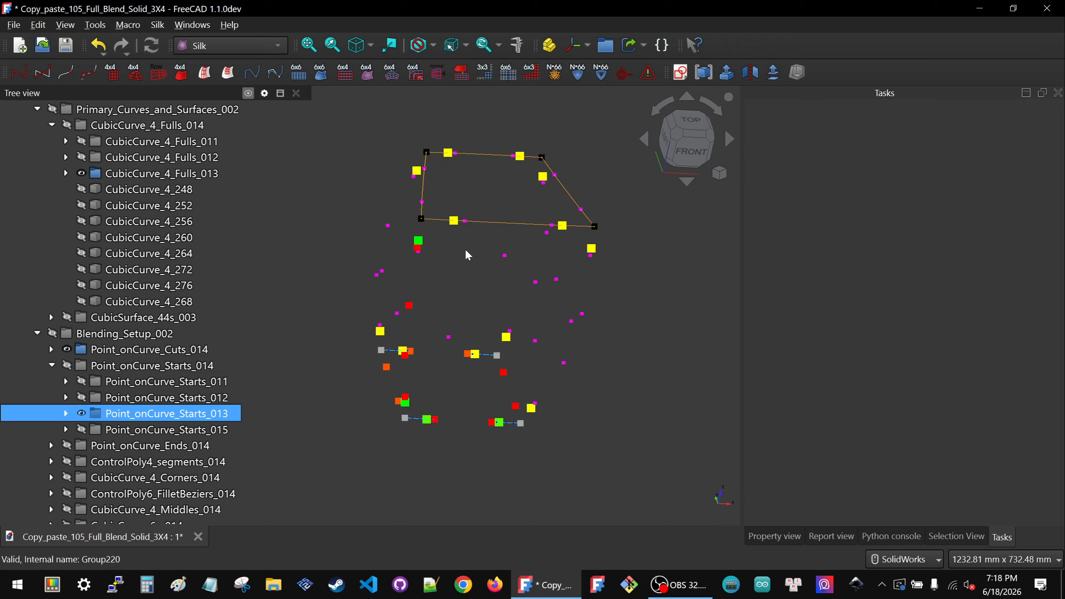
- Hide CubicCurve_4_244 and CubicCurve_4_232, which meet at the front corner of the solid's upper face
{"action": "middle_click_drag", "start_coordinate": [453, 251], "coordinate": [473, 253]}
{"action": "middle_click_drag", "start_coordinate": [449, 237], "coordinate": [478, 215]}
{"action": "scroll", "coordinate": [476, 212], "scroll_direction": "up", "scroll_amount": 5}
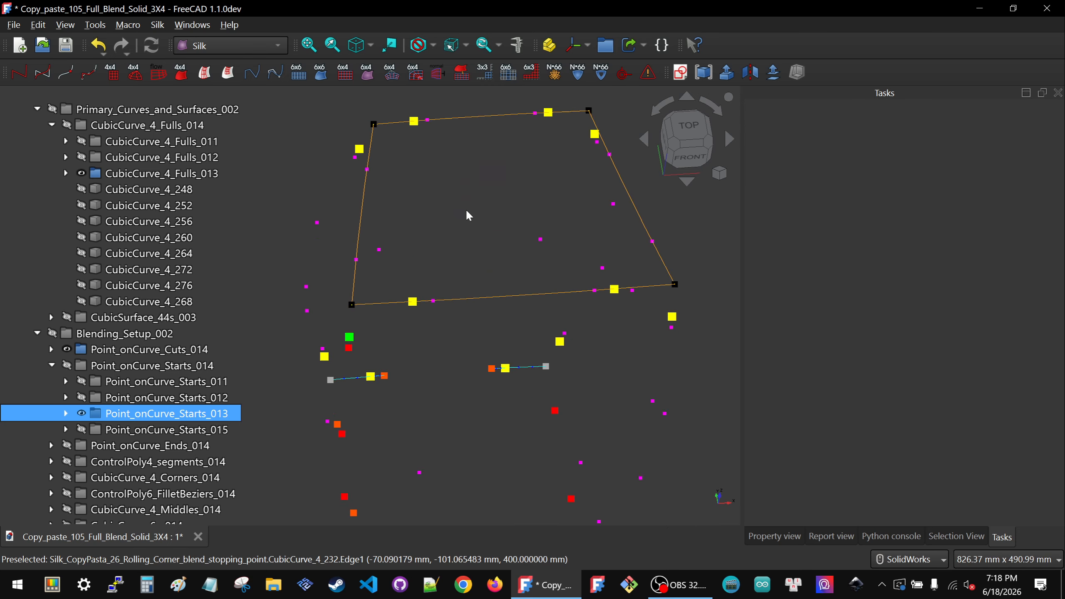
{"action": "left_click", "coordinate": [328, 304]}
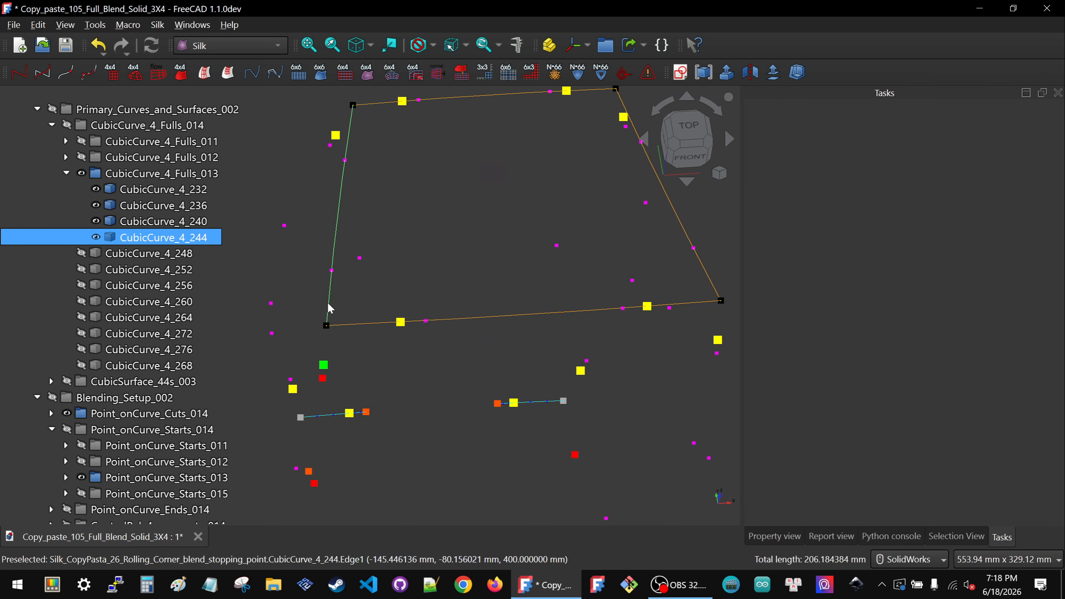
{"action": "key", "text": "space"}
{"action": "left_click", "coordinate": [375, 295]}
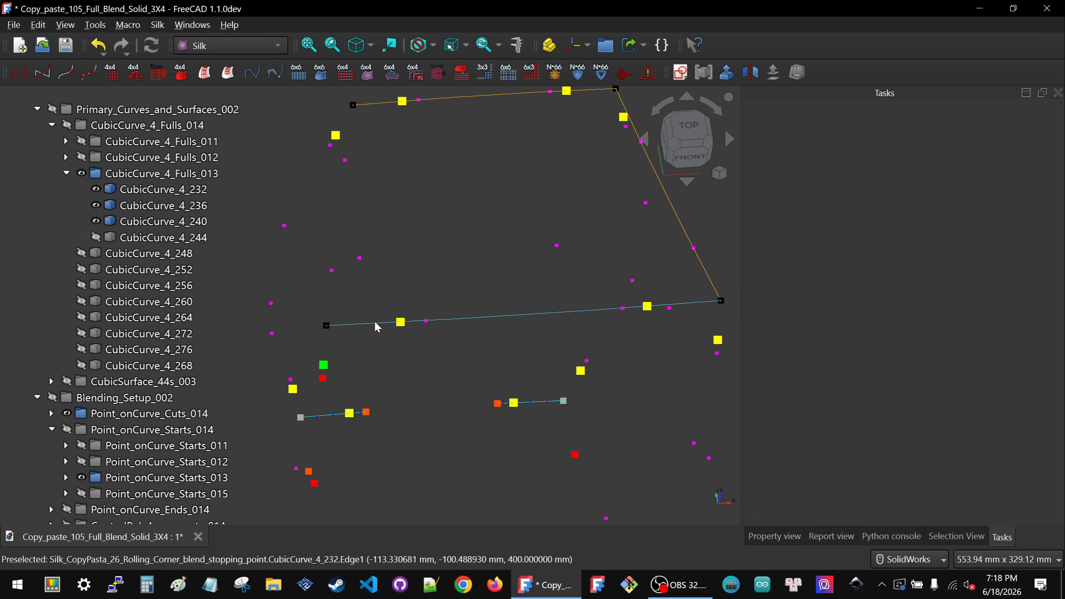
{"action": "left_click", "coordinate": [376, 323]}
{"action": "key", "text": "space"}
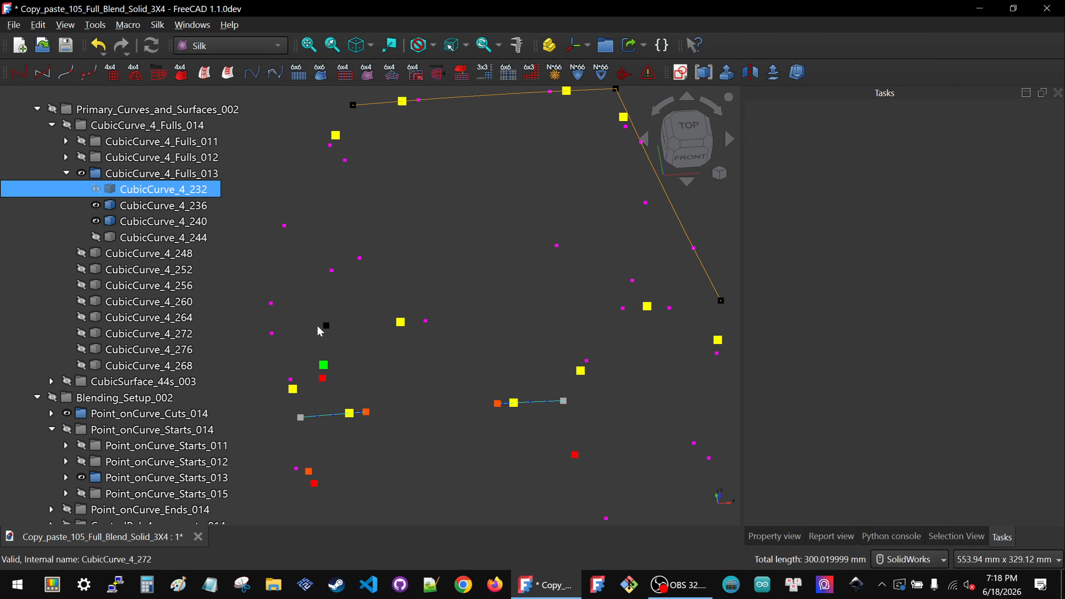
- Create a ControlPoly4 segment from Point_onCurve_Start_058 to Point_onCurve_284, and hide the new segment
{"action": "left_click", "coordinate": [326, 326]}
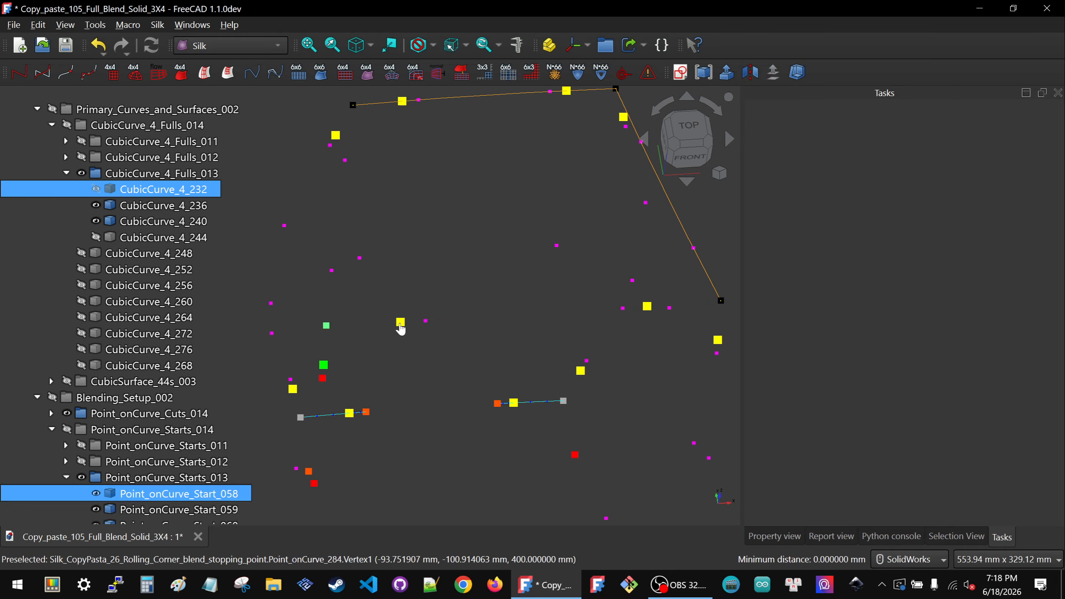
{"action": "left_click", "coordinate": [401, 326], "text": "ctrl"}
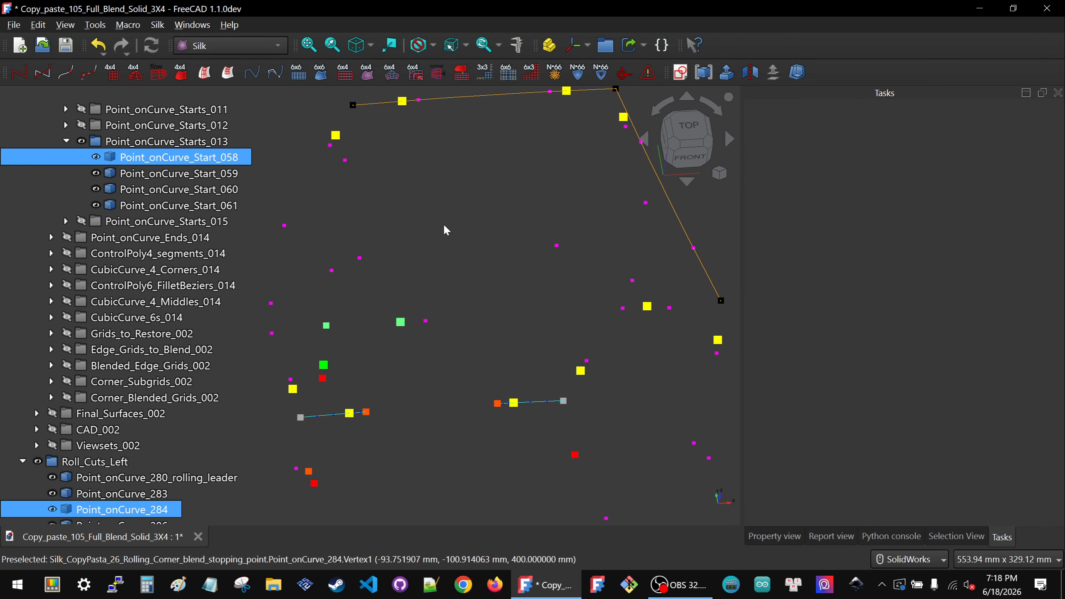
{"action": "left_click", "coordinate": [88, 74]}
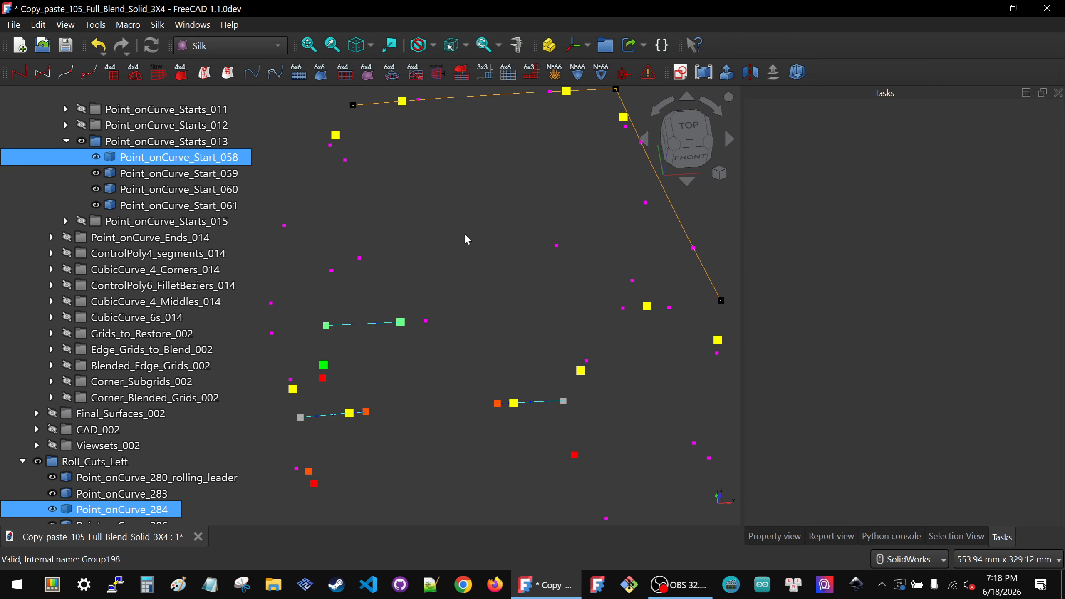
{"action": "scroll", "coordinate": [176, 197], "scroll_direction": "up", "scroll_amount": 4}
{"action": "scroll", "coordinate": [176, 218], "scroll_direction": "up", "scroll_amount": 1}
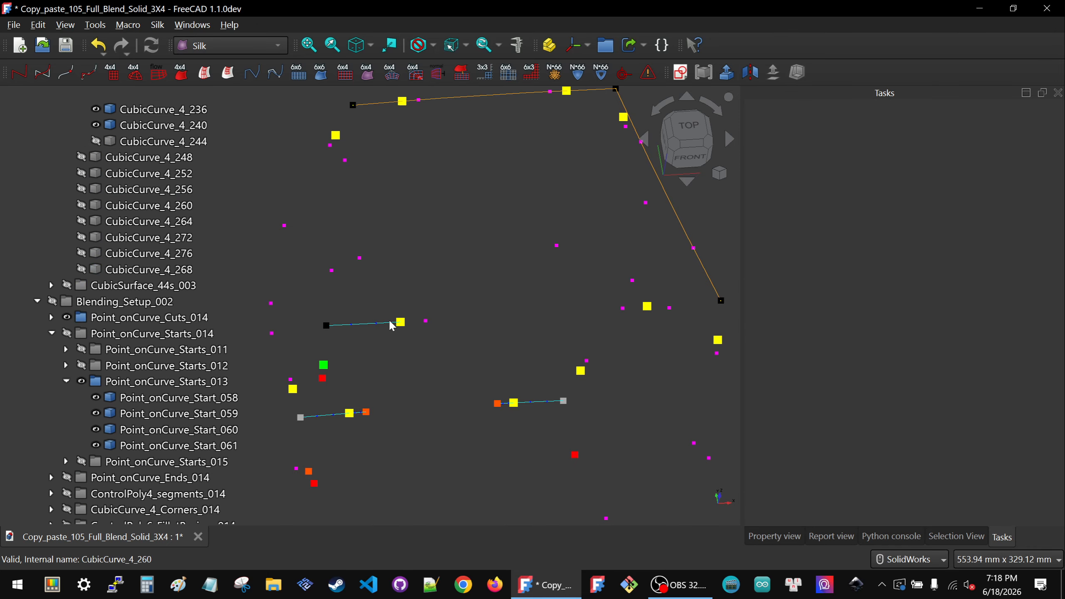
{"action": "left_click", "coordinate": [359, 323]}
{"action": "key", "text": "space"}
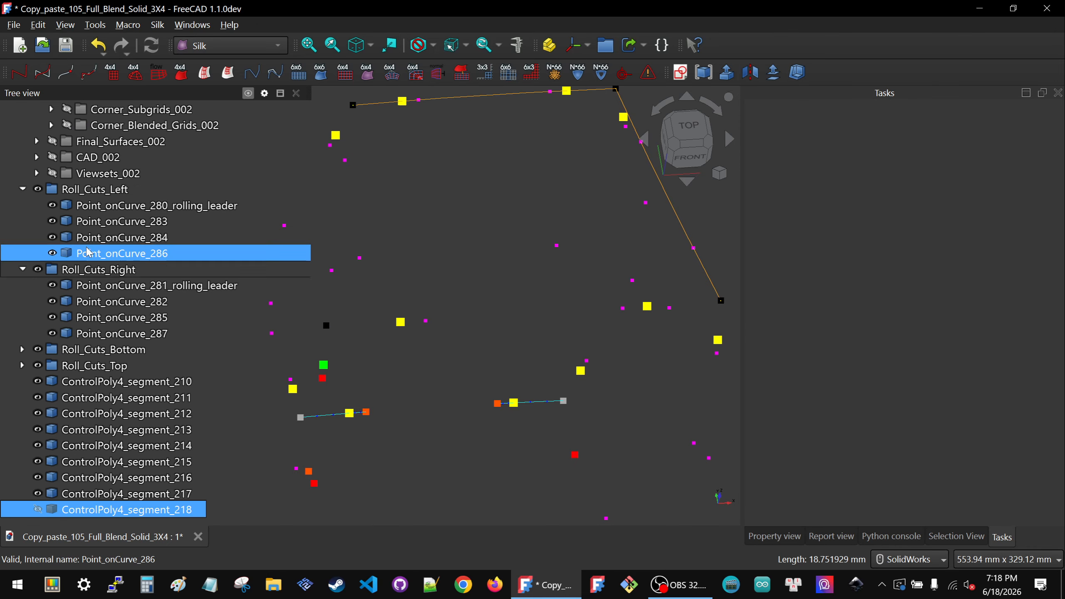
- Show CubicCurve_4_232 in the CubicCurve_4_Fulls_013 group again
{"action": "scroll", "coordinate": [82, 212], "scroll_direction": "up", "scroll_amount": 10}
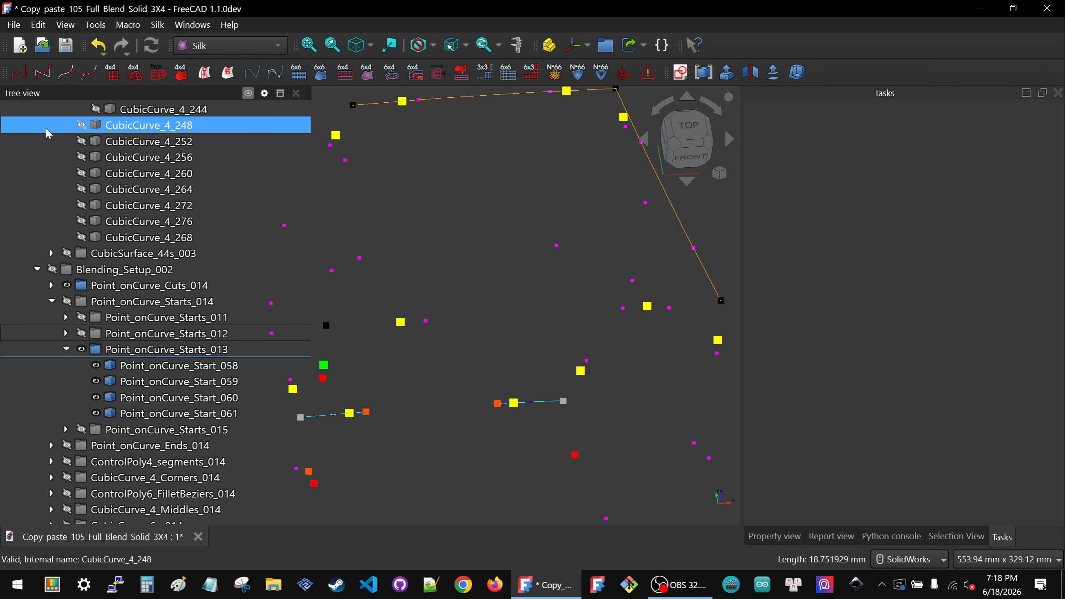
{"action": "scroll", "coordinate": [126, 189], "scroll_direction": "up", "scroll_amount": 5}
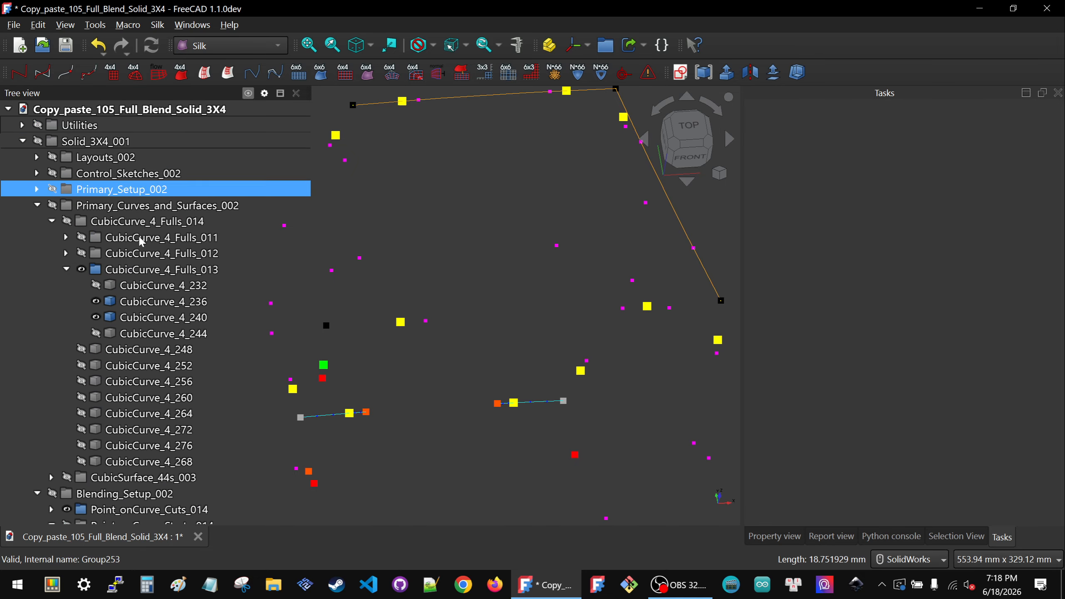
{"action": "left_click", "coordinate": [134, 287]}
{"action": "key", "text": "space"}
{"action": "left_click", "coordinate": [536, 227]}
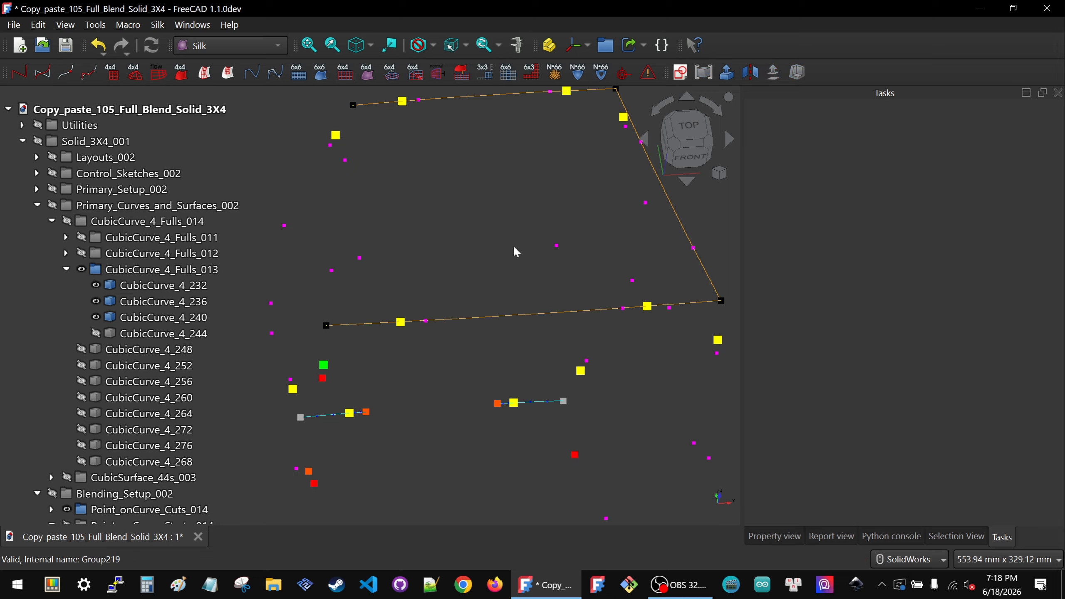
- Create a ControlPoly4 segment on CubicCurve_4_232 from Point_onCurve_284 to the adjacent cut start point
{"action": "left_click", "coordinate": [413, 324]}
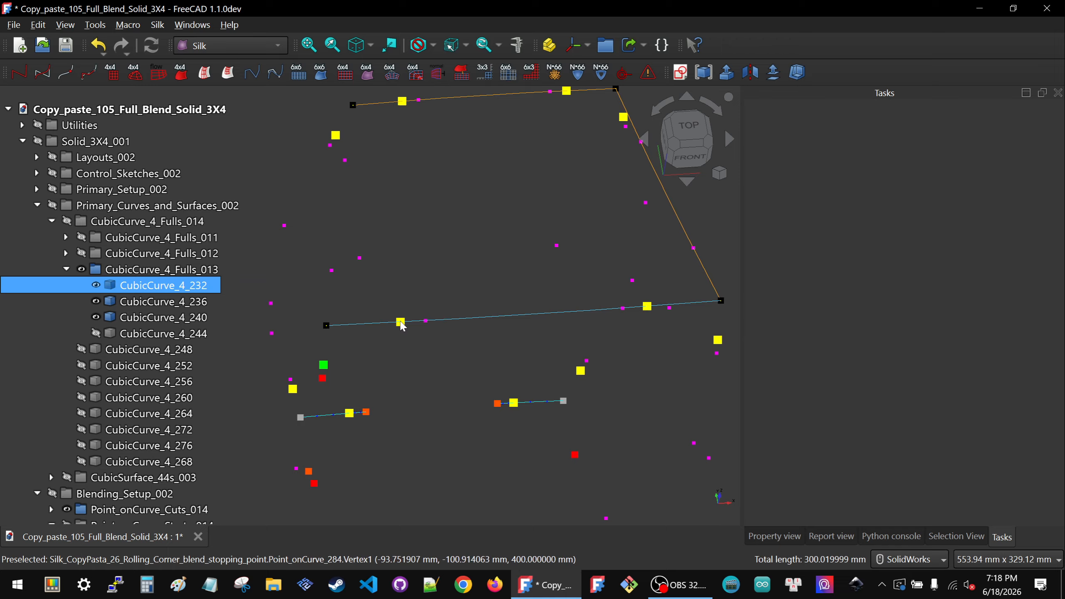
{"action": "left_click", "coordinate": [401, 323]}
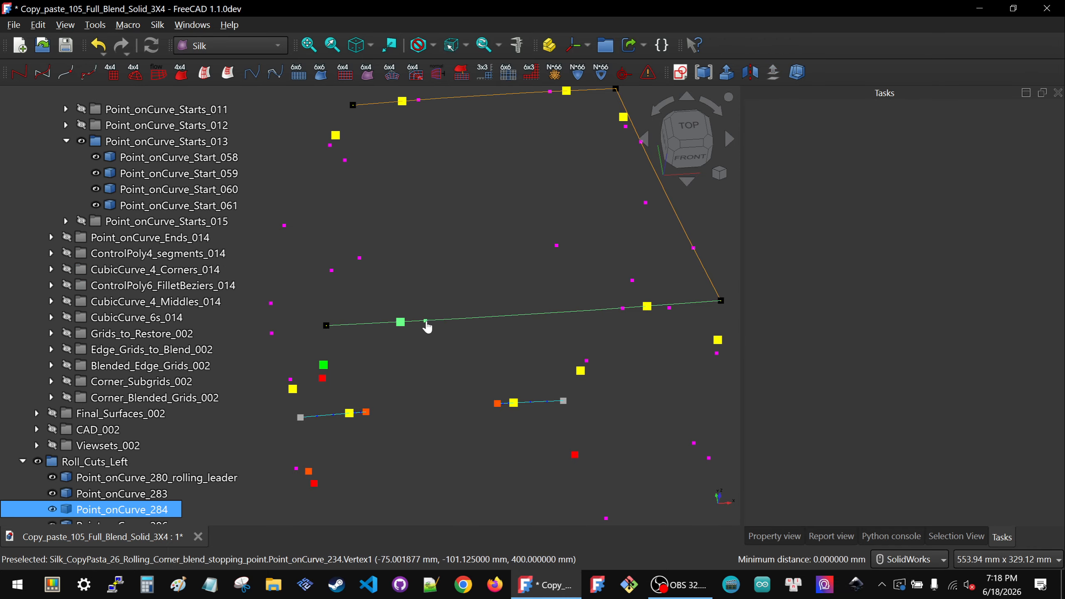
{"action": "left_click", "coordinate": [425, 322], "text": "ctrl"}
{"action": "left_click", "coordinate": [89, 76]}
{"action": "left_click", "coordinate": [513, 240]}
- Create a ControlPoly4 segment on CubicCurve_4_232 from the cut point near its other end to Point_onCurve_285
{"action": "scroll", "coordinate": [610, 286], "scroll_direction": "down", "scroll_amount": 2}
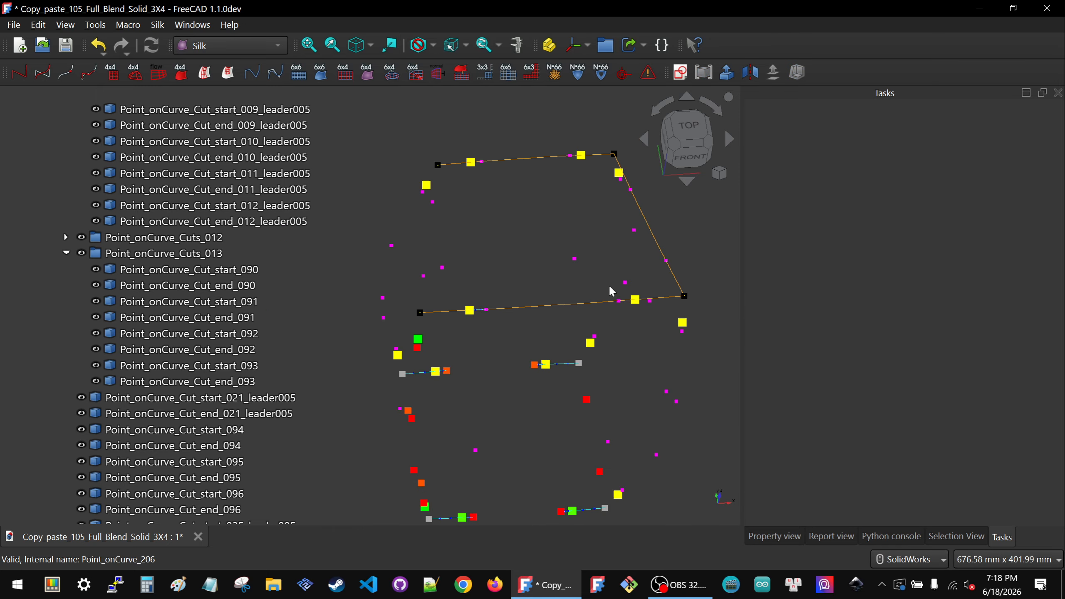
{"action": "scroll", "coordinate": [611, 291], "scroll_direction": "up", "scroll_amount": 3}
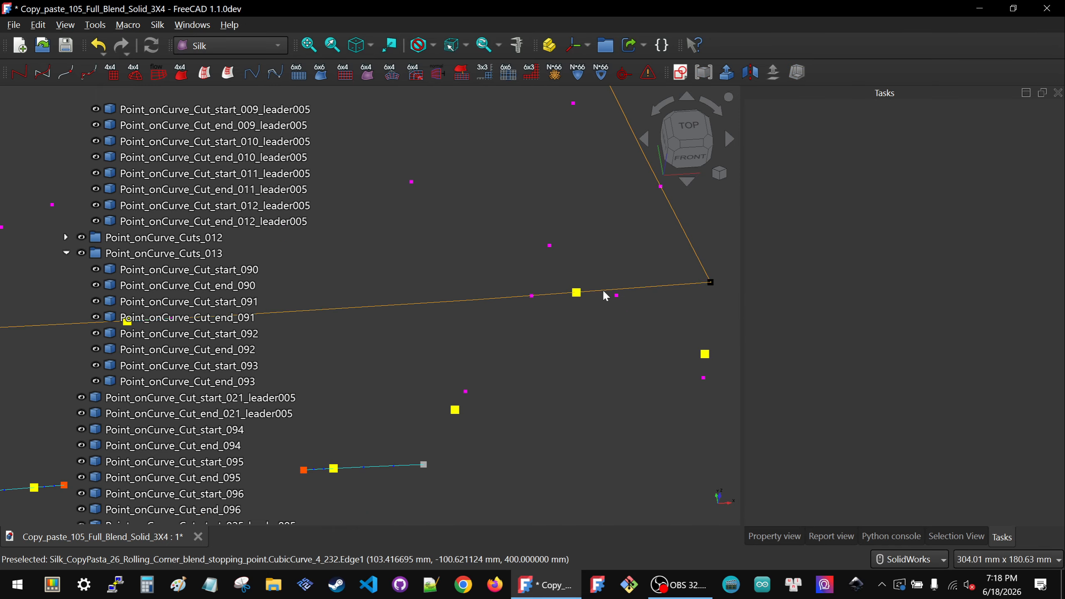
{"action": "left_click", "coordinate": [552, 298]}
{"action": "left_click", "coordinate": [531, 295], "text": "ctrl"}
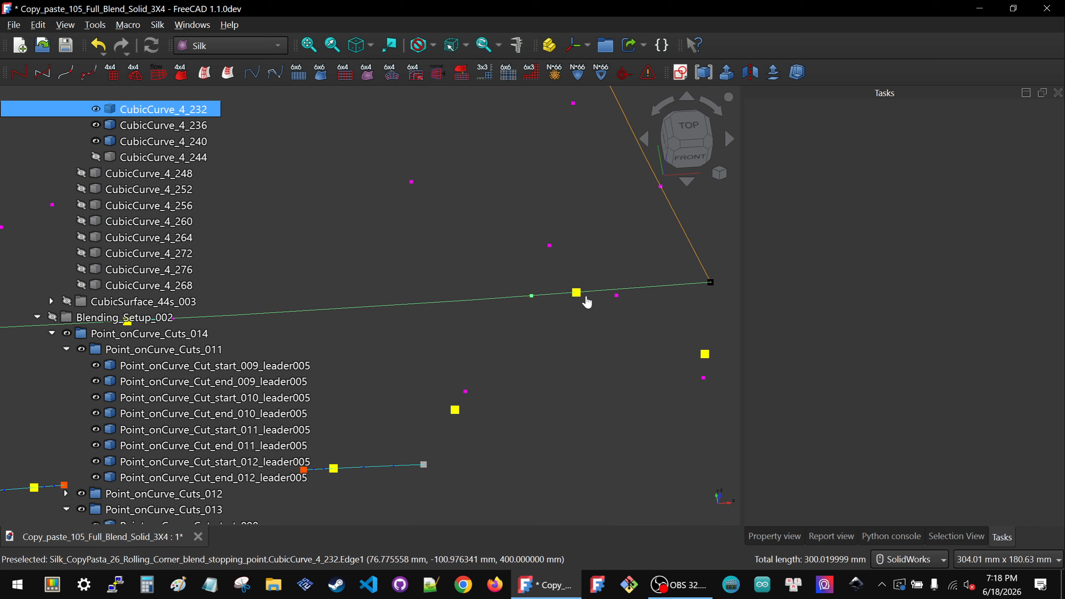
{"action": "left_click", "coordinate": [577, 293], "text": "ctrl"}
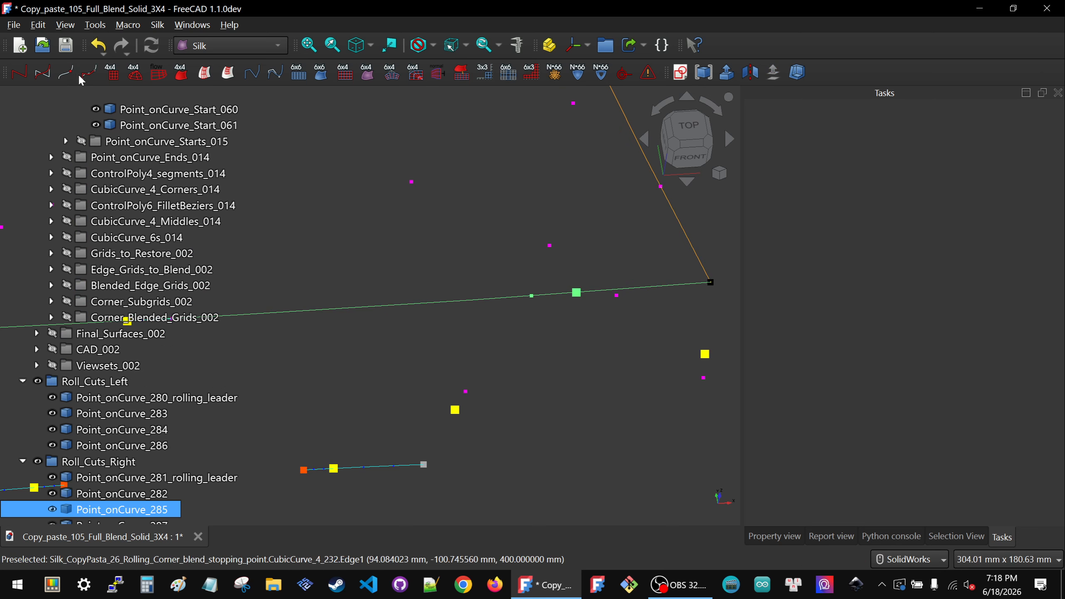
{"action": "left_click", "coordinate": [549, 313]}
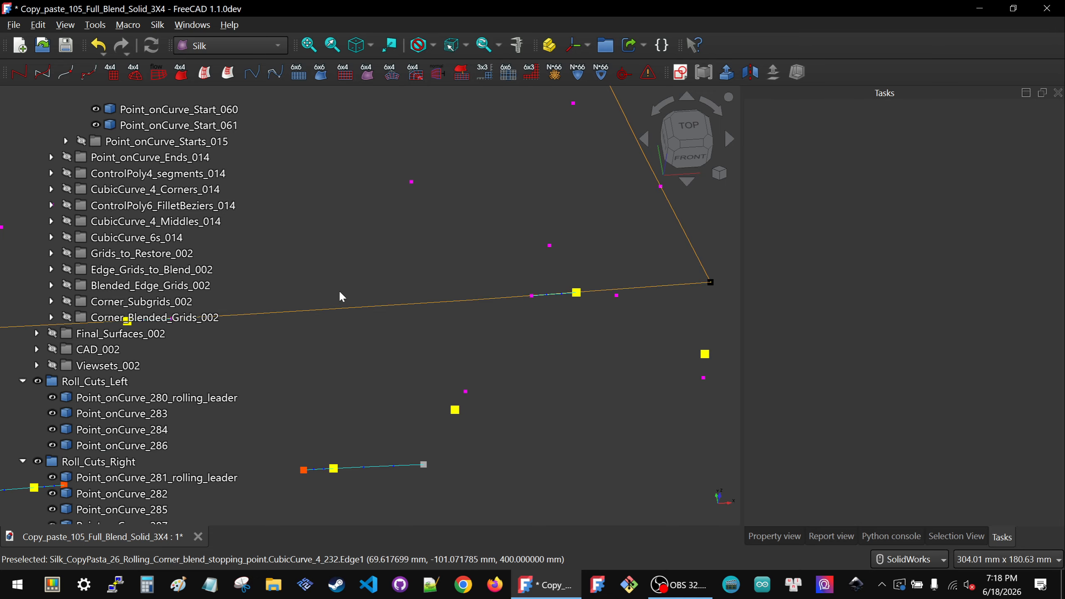
- Hide the two ControlPoly4 segments just created on CubicCurve_4_232
{"action": "scroll", "coordinate": [339, 296], "scroll_direction": "down", "scroll_amount": 4}
{"action": "scroll", "coordinate": [104, 419], "scroll_direction": "down", "scroll_amount": 5}
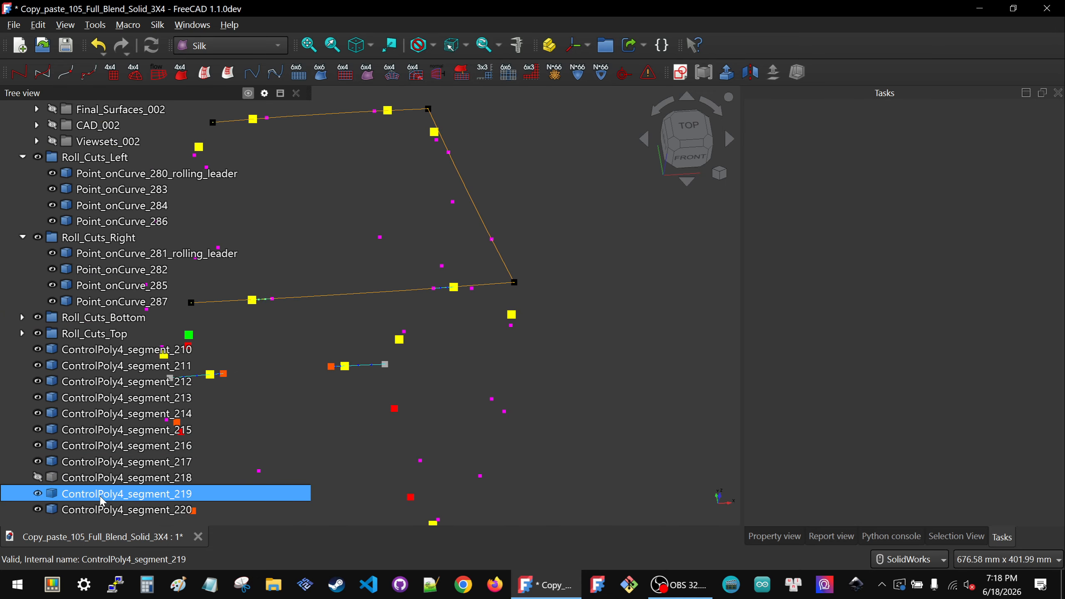
{"action": "key", "text": "space"}
{"action": "left_click", "coordinate": [100, 510]}
{"action": "key", "text": "space"}
{"action": "left_click", "coordinate": [460, 367]}
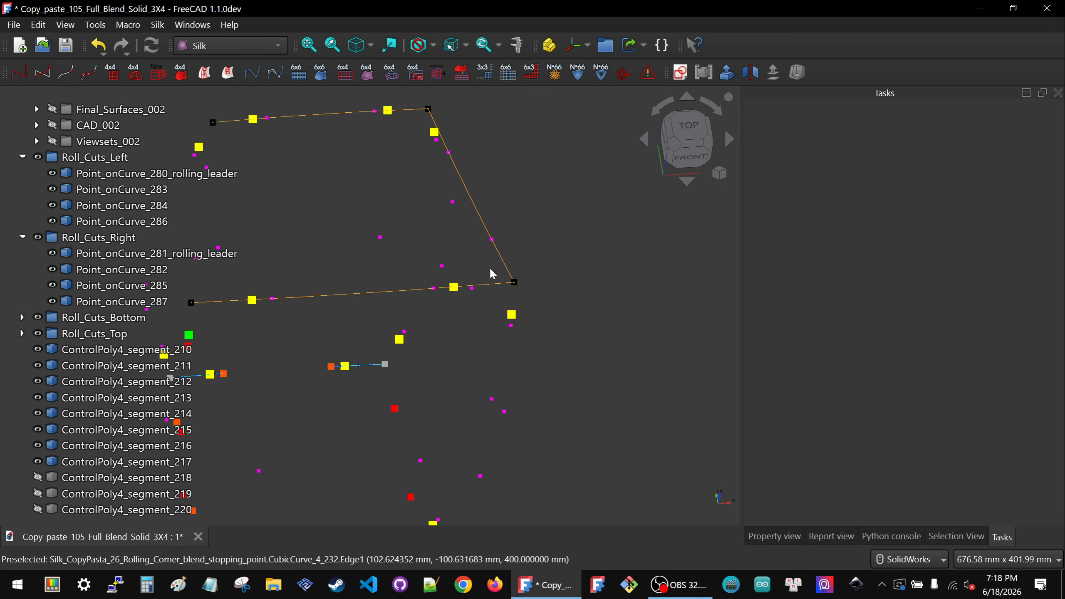
- Hide CubicCurve_4_236 and CubicCurve_4_232, which meet at the corner beside Point_onCurve_285
{"action": "scroll", "coordinate": [489, 301], "scroll_direction": "up", "scroll_amount": 5}
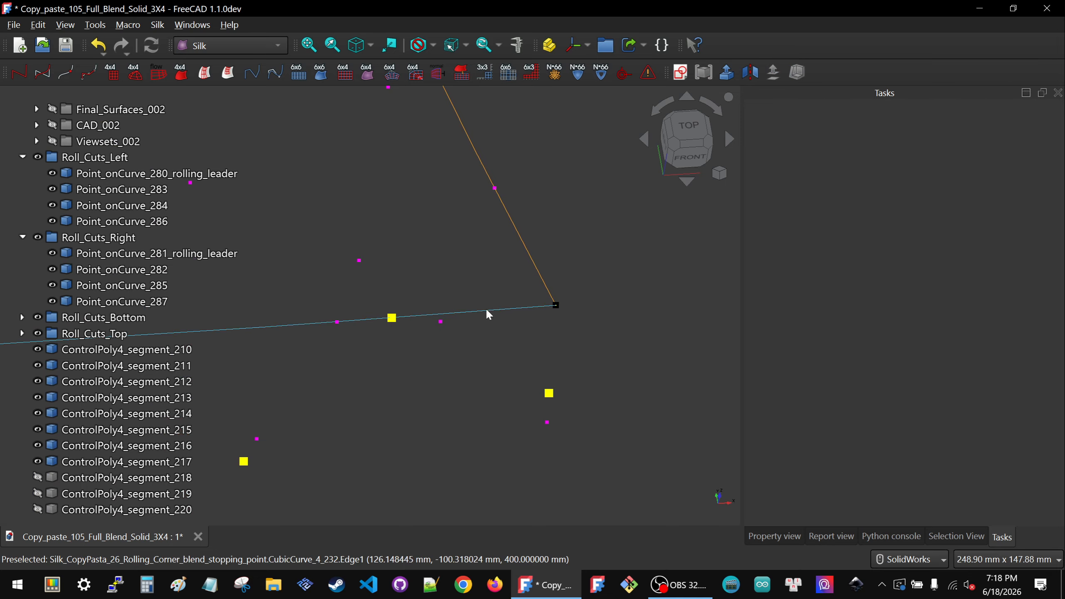
{"action": "left_click", "coordinate": [540, 273]}
{"action": "key", "text": "space"}
{"action": "left_click", "coordinate": [527, 280]}
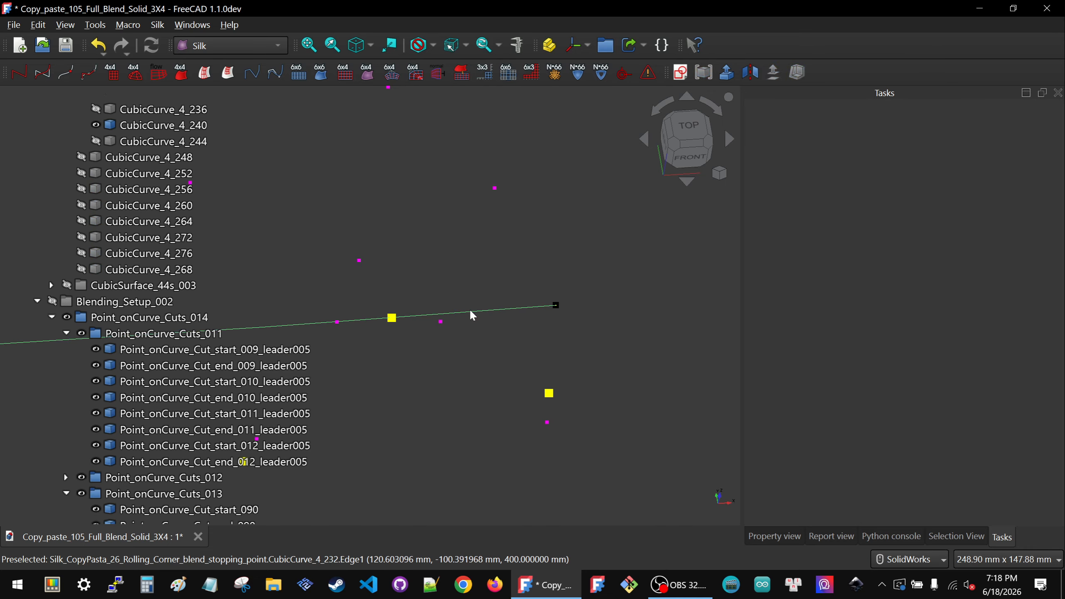
{"action": "left_click", "coordinate": [471, 312]}
{"action": "key", "text": "space"}
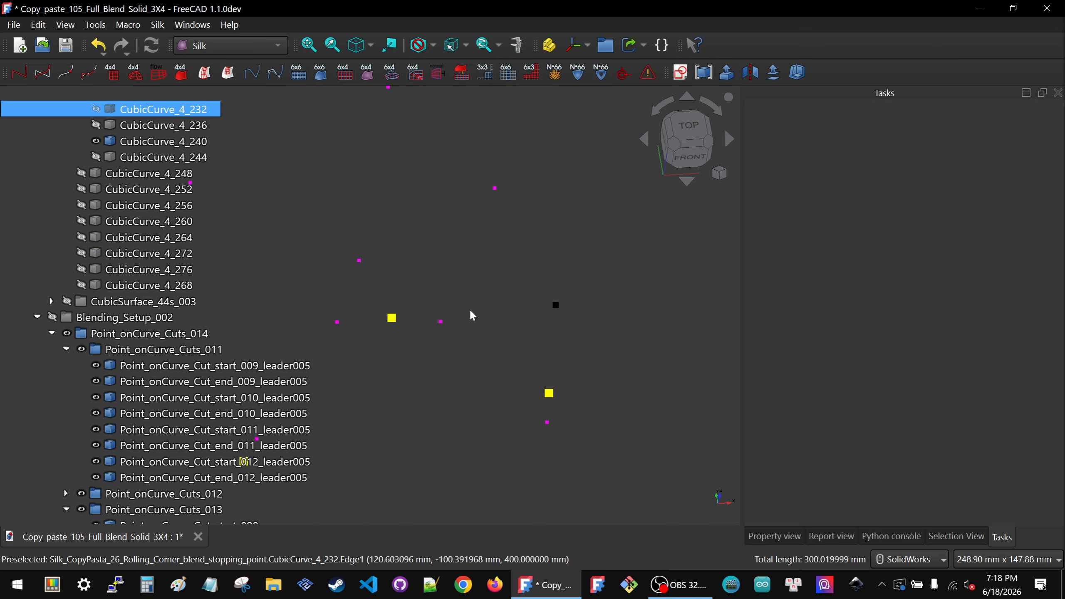
- Try a ControlPoly4 segment on CubicCurve_4_232 from Point_onCurve_285 to the corner point Point_onCurve_Start_059
{"action": "left_click", "coordinate": [392, 317]}
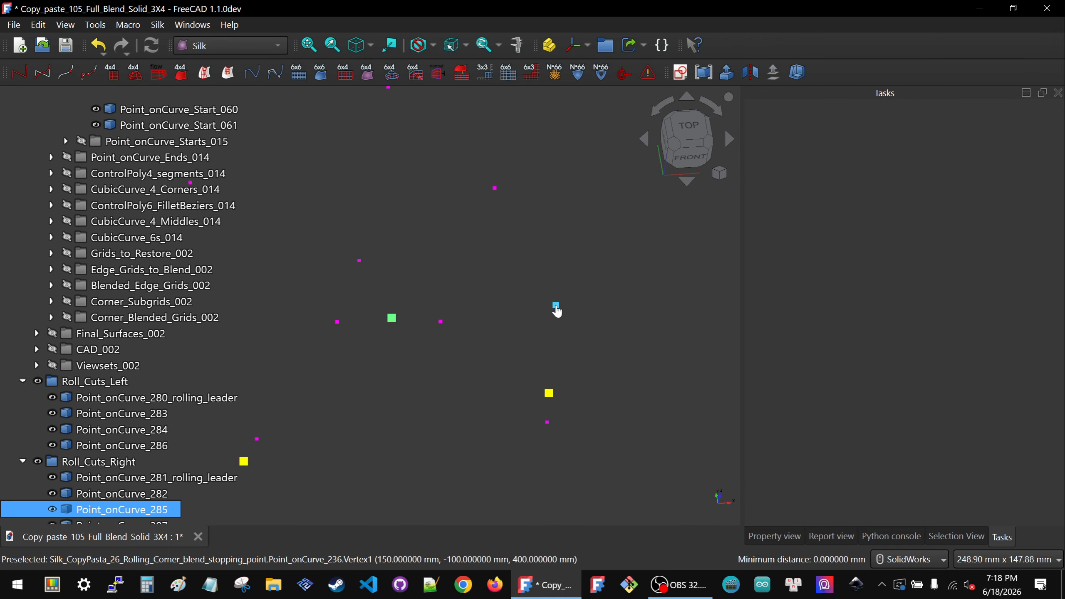
{"action": "left_click", "coordinate": [555, 306], "text": "ctrl"}
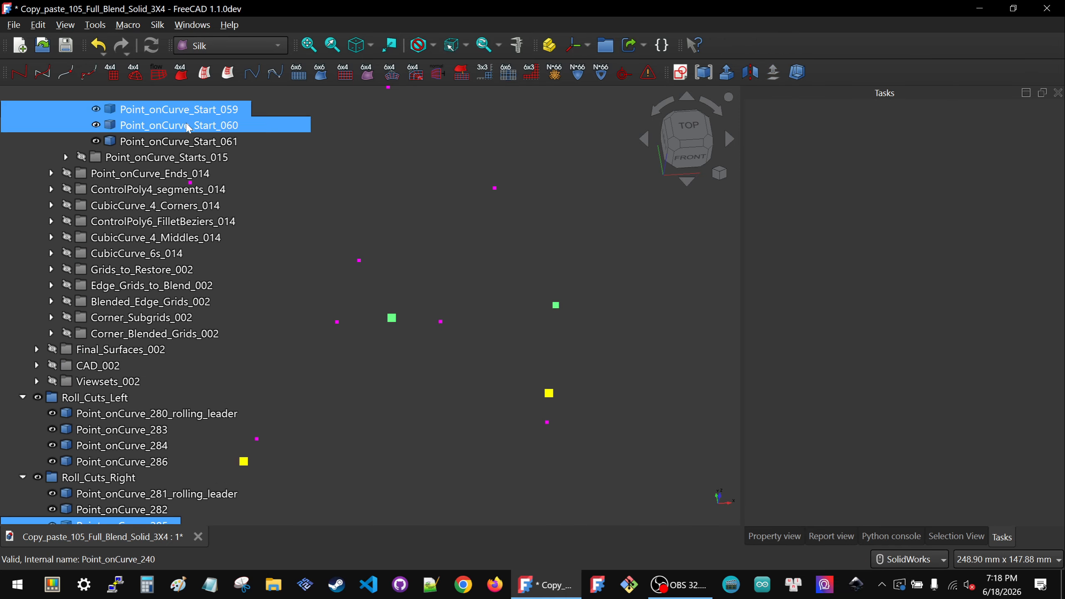
{"action": "left_click", "coordinate": [497, 289]}
- Show the hidden ControlPoly4_segment_218, ControlPoly4_segment_219 and ControlPoly4_segment_220
{"action": "scroll", "coordinate": [545, 332], "scroll_direction": "down", "scroll_amount": 10}
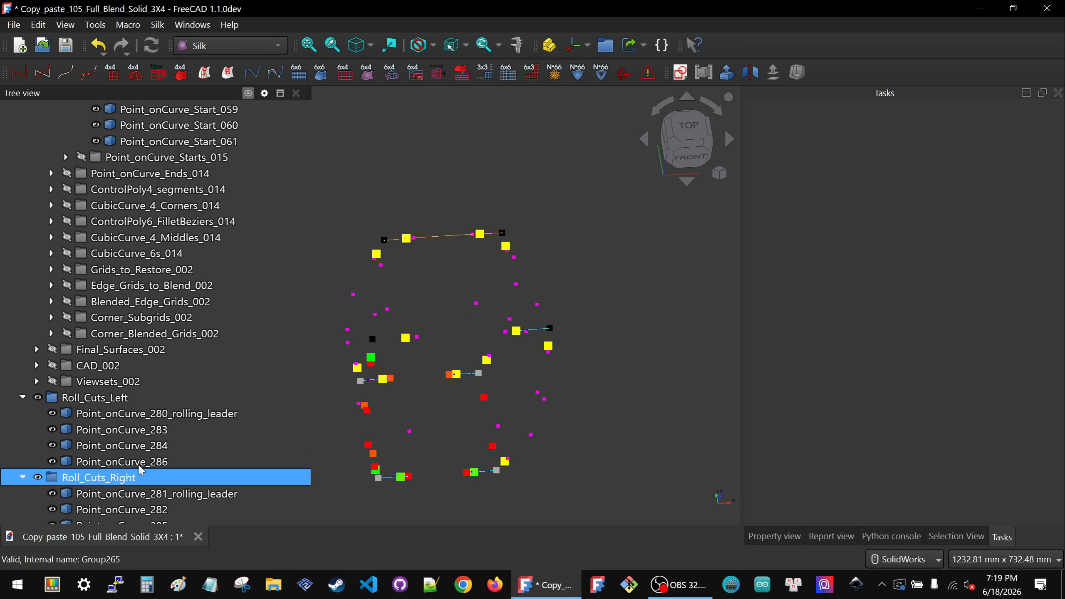
{"action": "scroll", "coordinate": [88, 474], "scroll_direction": "down", "scroll_amount": 5}
{"action": "left_click", "coordinate": [86, 493]}
{"action": "left_click", "coordinate": [84, 482]}
{"action": "key", "text": "space"}
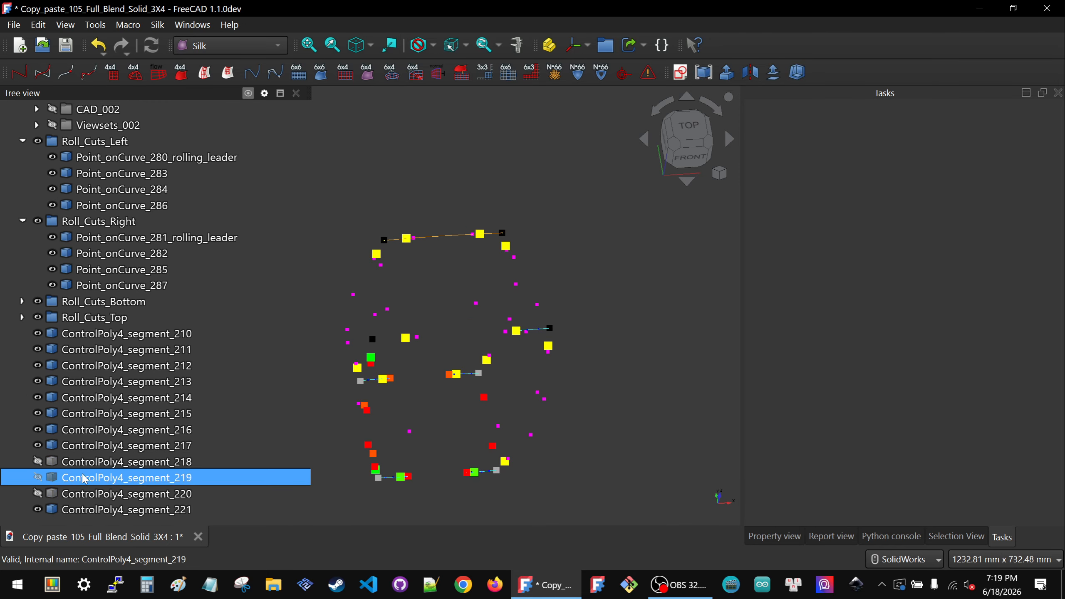
{"action": "left_click", "coordinate": [85, 463]}
{"action": "key", "text": "space"}
{"action": "left_click", "coordinate": [85, 495]}
{"action": "key", "text": "space"}
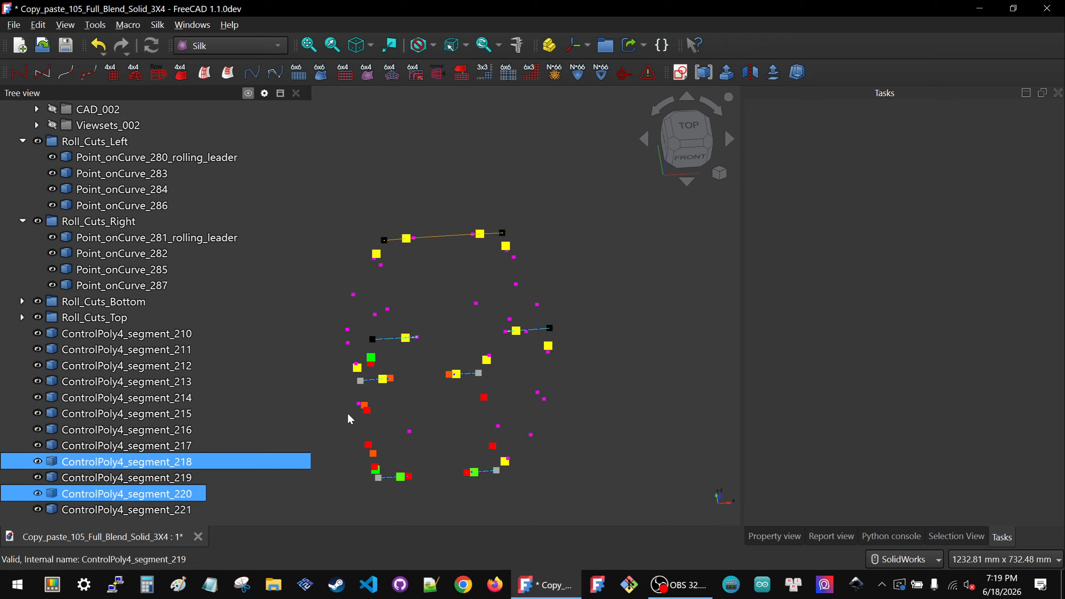
- Delete ControlPoly4_segment_221, which runs from Point_onCurve_285 to the corner start point on CubicCurve_4_232
{"action": "scroll", "coordinate": [502, 235], "scroll_direction": "up", "scroll_amount": 5}
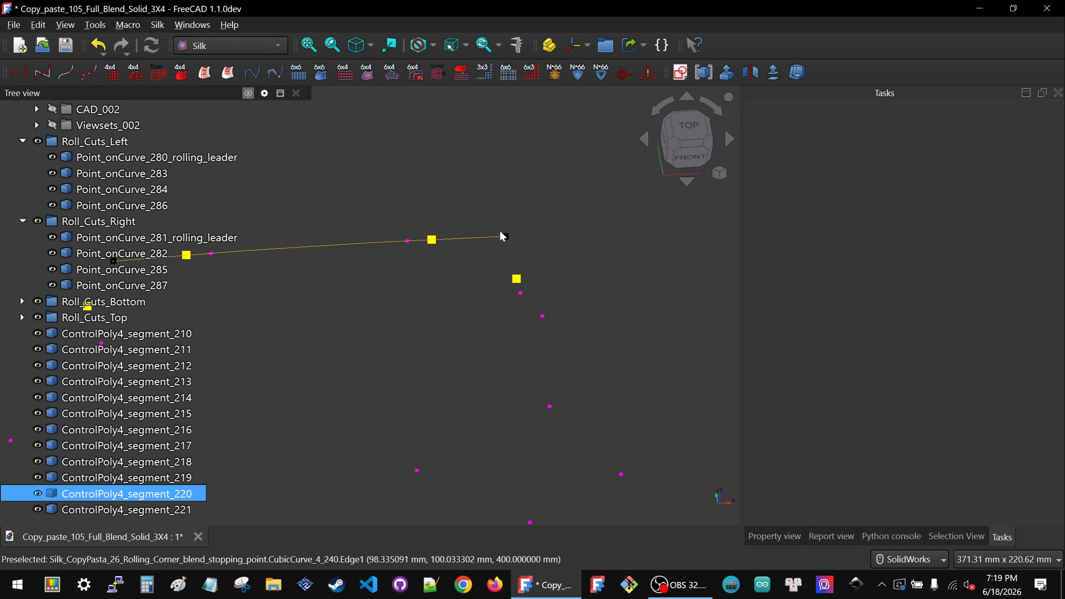
{"action": "left_click", "coordinate": [482, 238]}
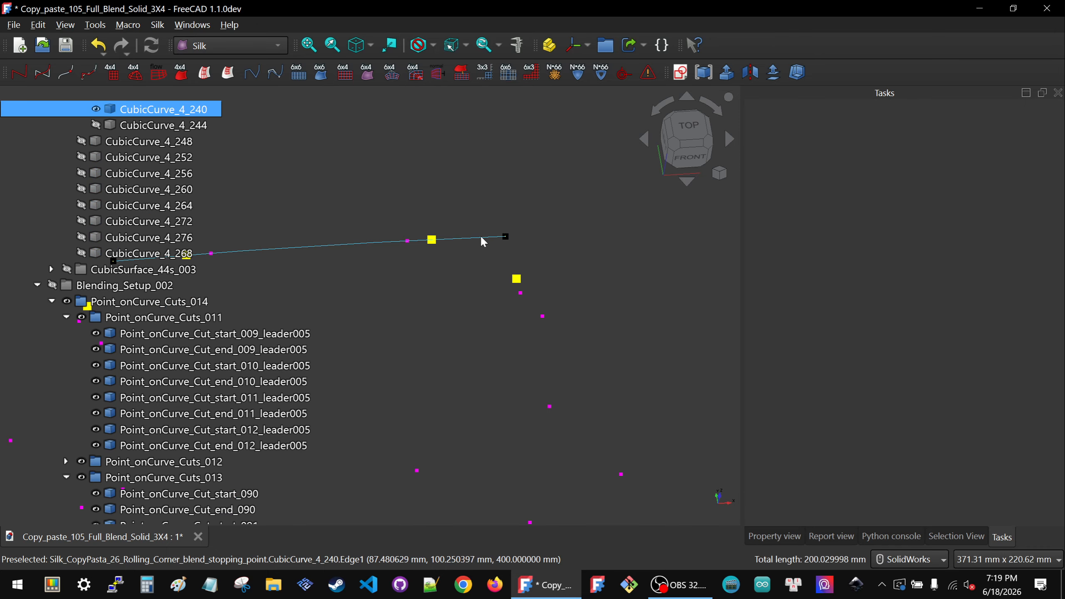
{"action": "scroll", "coordinate": [484, 241], "scroll_direction": "down", "scroll_amount": 2}
{"action": "scroll", "coordinate": [557, 336], "scroll_direction": "up", "scroll_amount": 2}
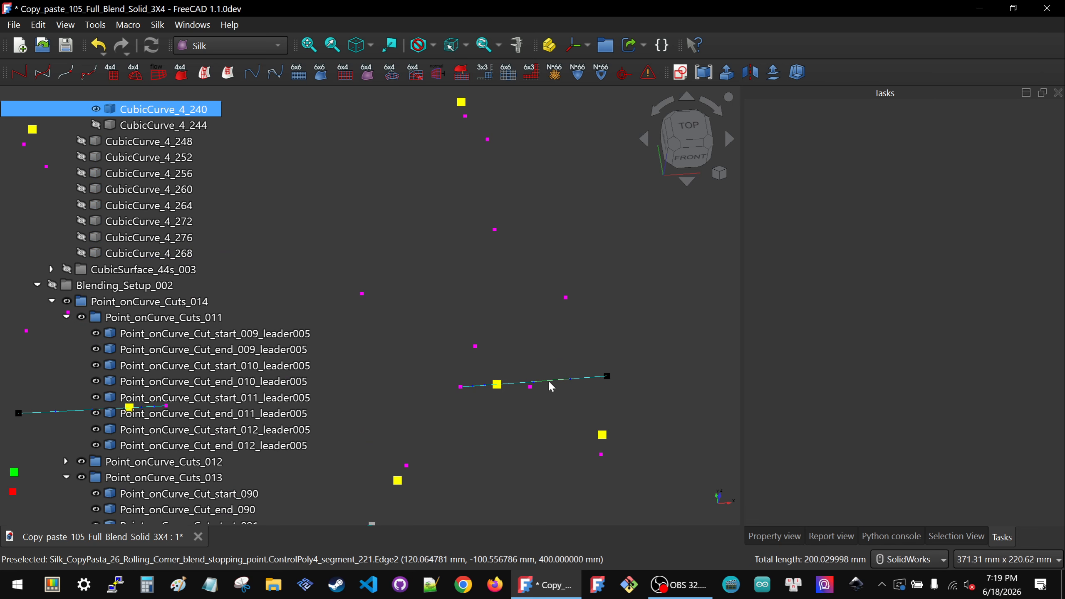
{"action": "left_click", "coordinate": [550, 384]}
{"action": "key", "text": "Delete"}
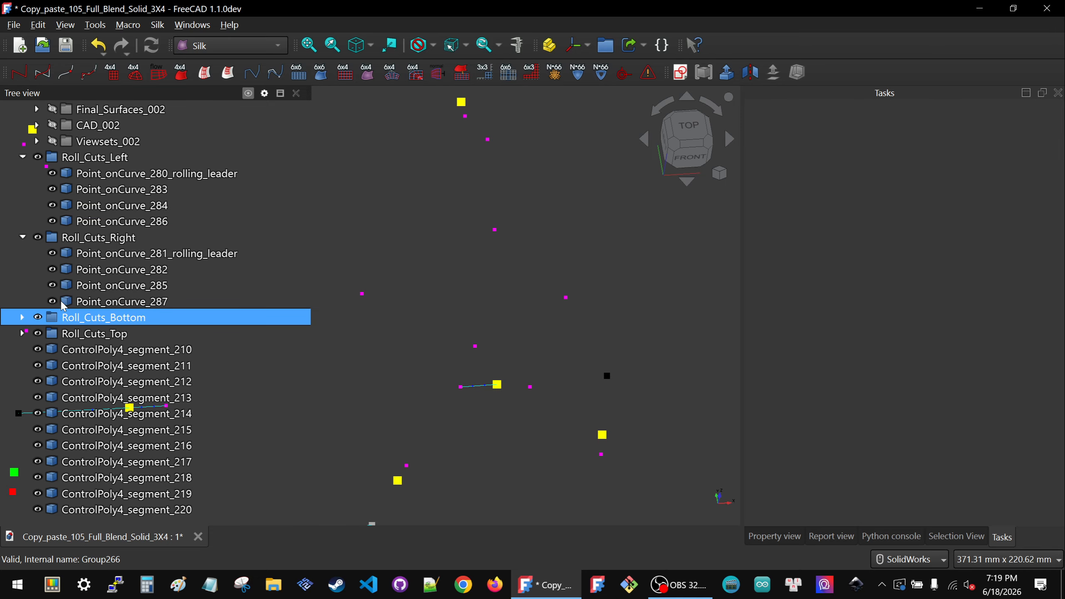
- Hide the Point_onCurve_Starts_013 group and collapse it along with the Point_onCurve_Cuts_014 group
{"action": "scroll", "coordinate": [47, 242], "scroll_direction": "up", "scroll_amount": 10}
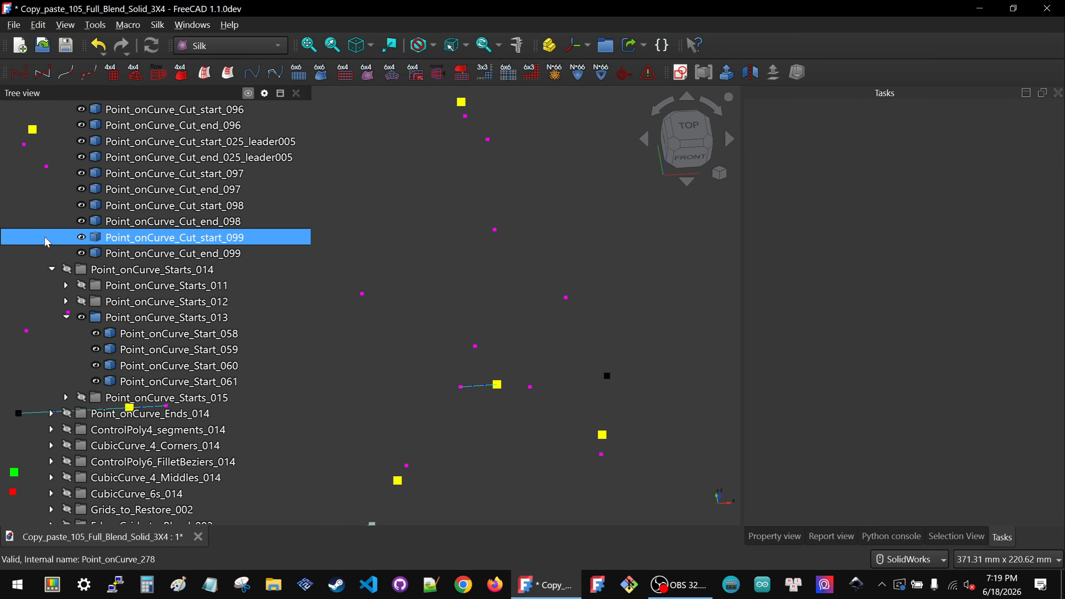
{"action": "scroll", "coordinate": [47, 242], "scroll_direction": "up", "scroll_amount": 10}
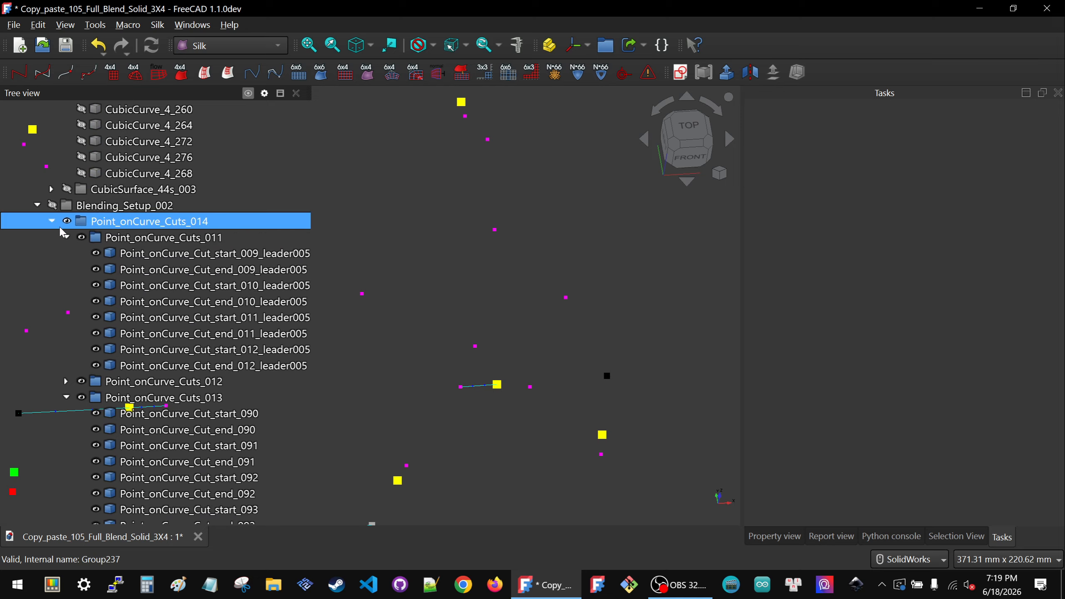
{"action": "left_click", "coordinate": [53, 221]}
{"action": "left_click", "coordinate": [130, 302]}
{"action": "left_click", "coordinate": [133, 286]}
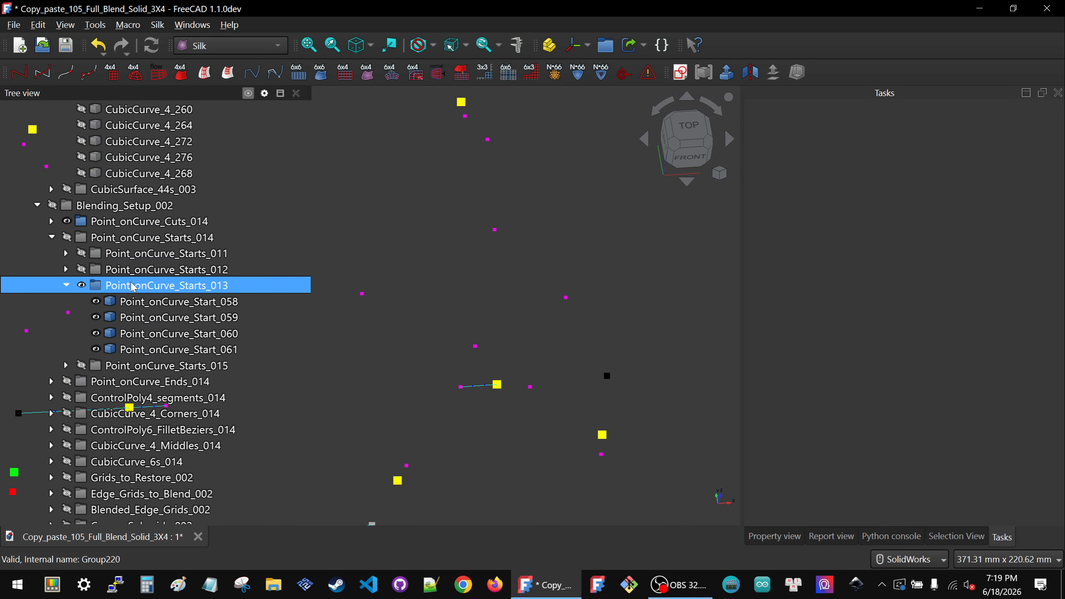
{"action": "key", "text": "space"}
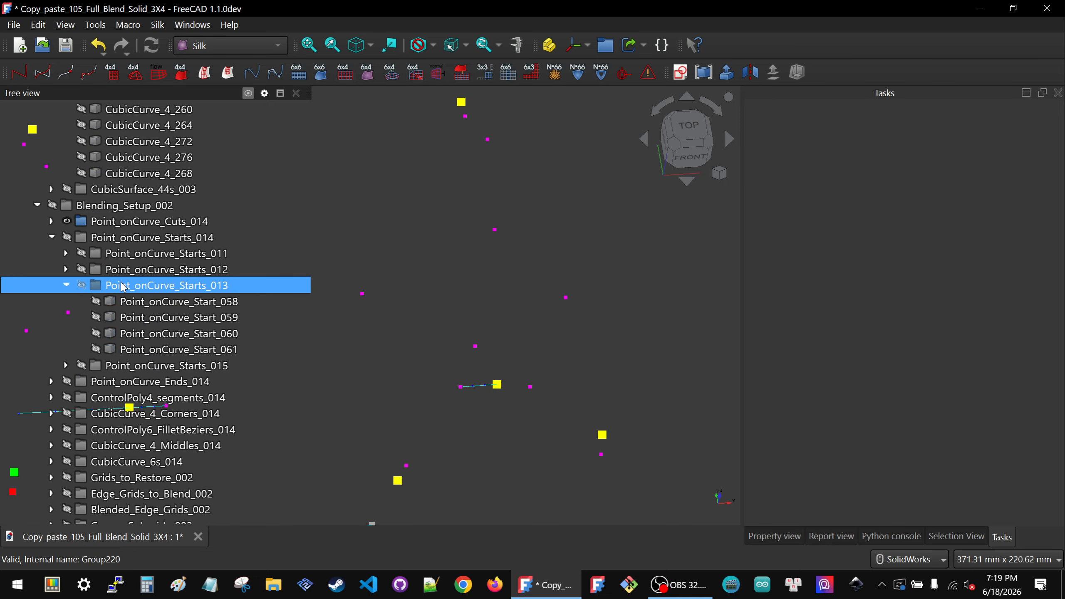
{"action": "left_click", "coordinate": [67, 286]}
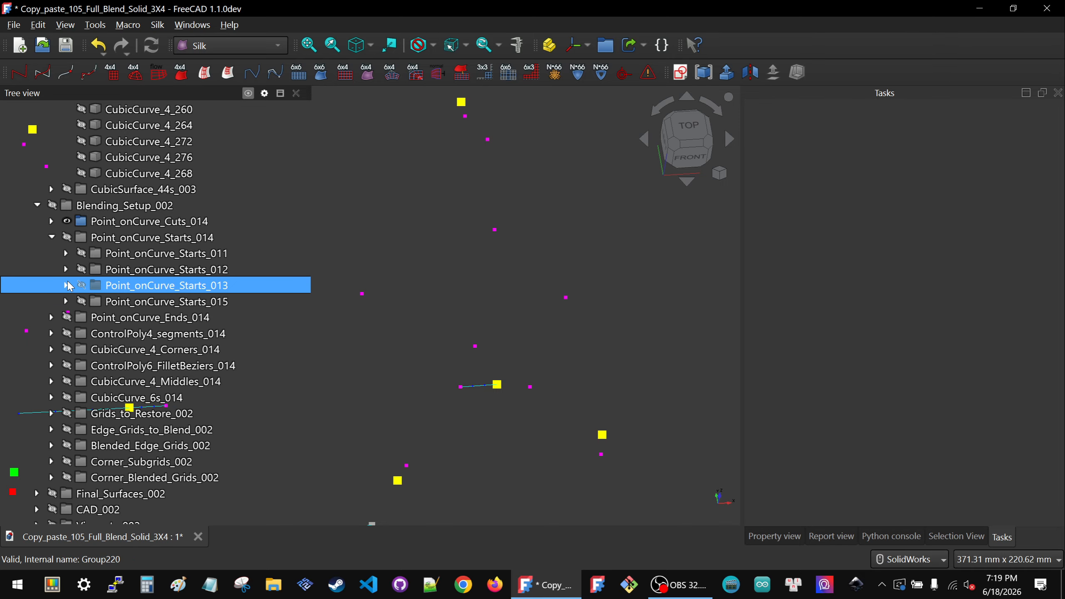
- Show the Point_onCurve_Ends_014 group of end points
{"action": "left_click", "coordinate": [106, 321]}
{"action": "key", "text": "space"}
{"action": "scroll", "coordinate": [478, 302], "scroll_direction": "down", "scroll_amount": 3}
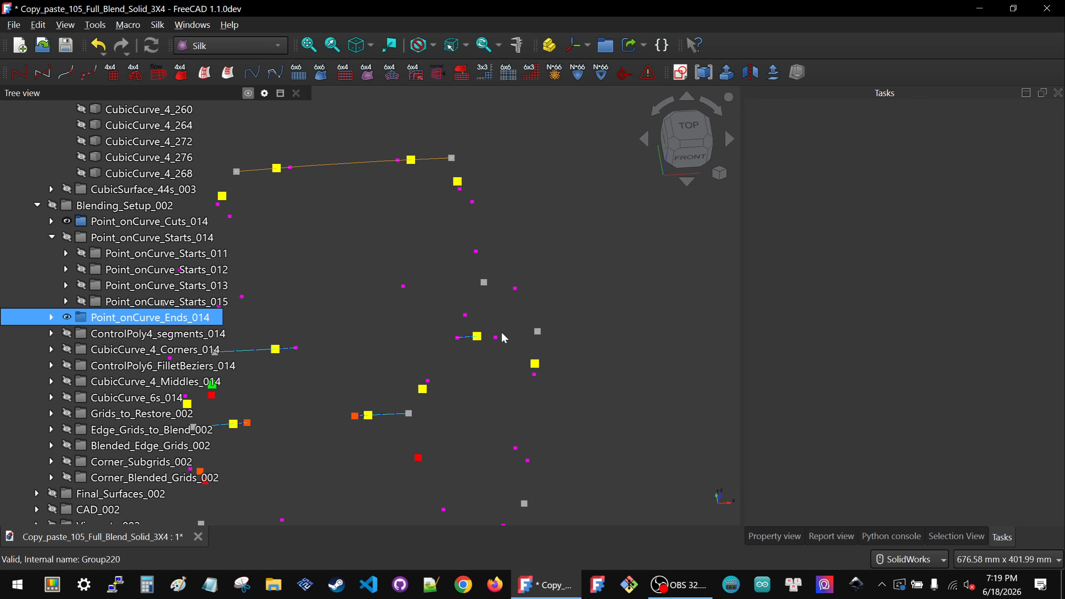
- Show CubicCurve_4_244, CubicCurve_4_236 and CubicCurve_4_232 in the CubicCurve_4_Fulls_013 group
{"action": "left_click", "coordinate": [91, 162]}
{"action": "scroll", "coordinate": [92, 166], "scroll_direction": "up", "scroll_amount": 6}
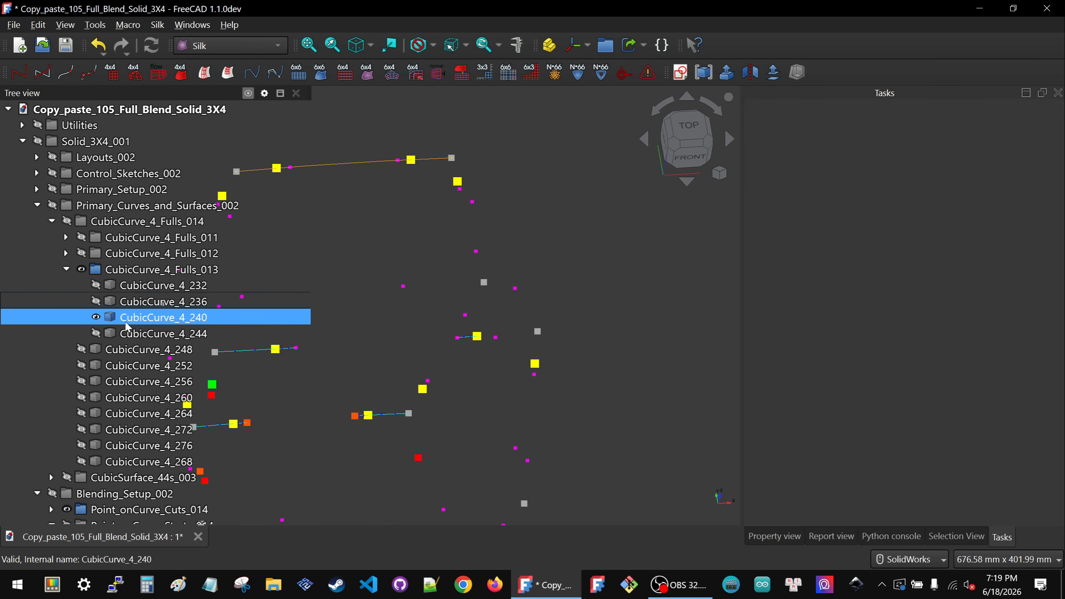
{"action": "key", "text": "space"}
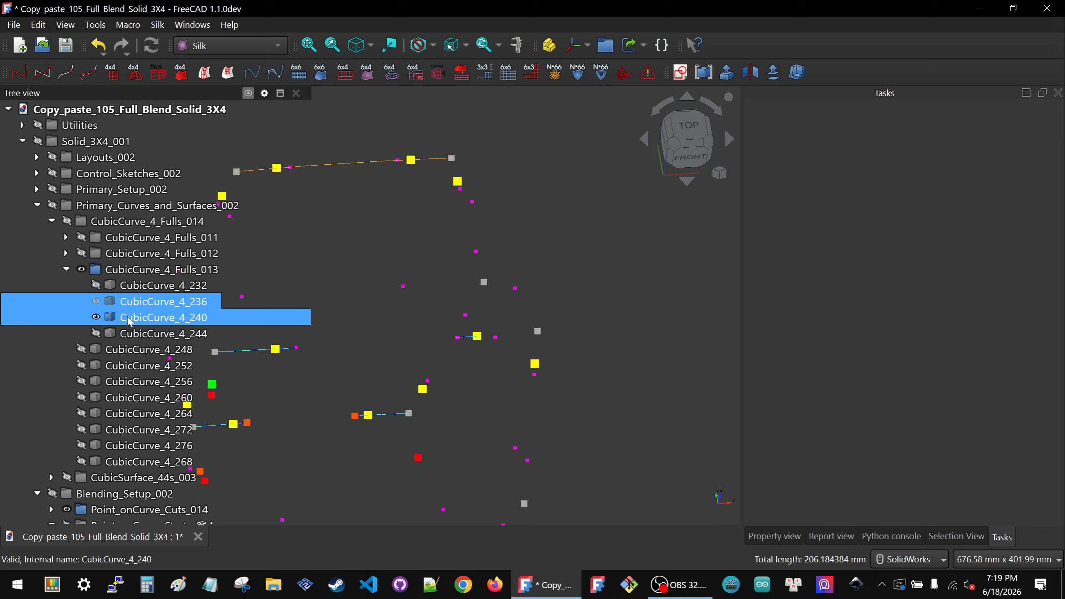
{"action": "left_click", "coordinate": [95, 333]}
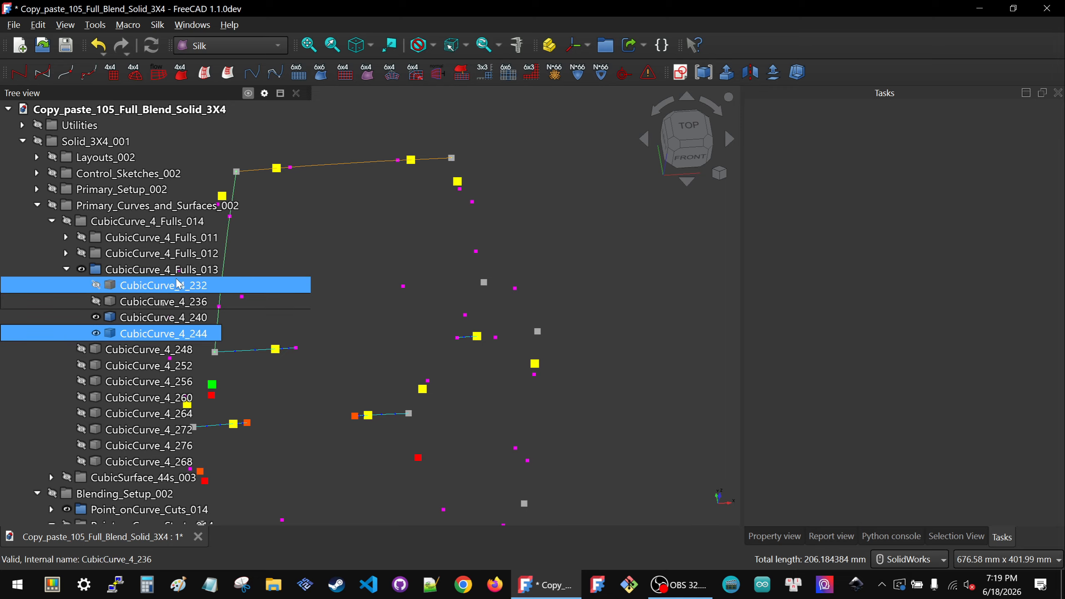
{"action": "left_click", "coordinate": [163, 298]}
{"action": "key", "text": "space"}
{"action": "left_click", "coordinate": [164, 292]}
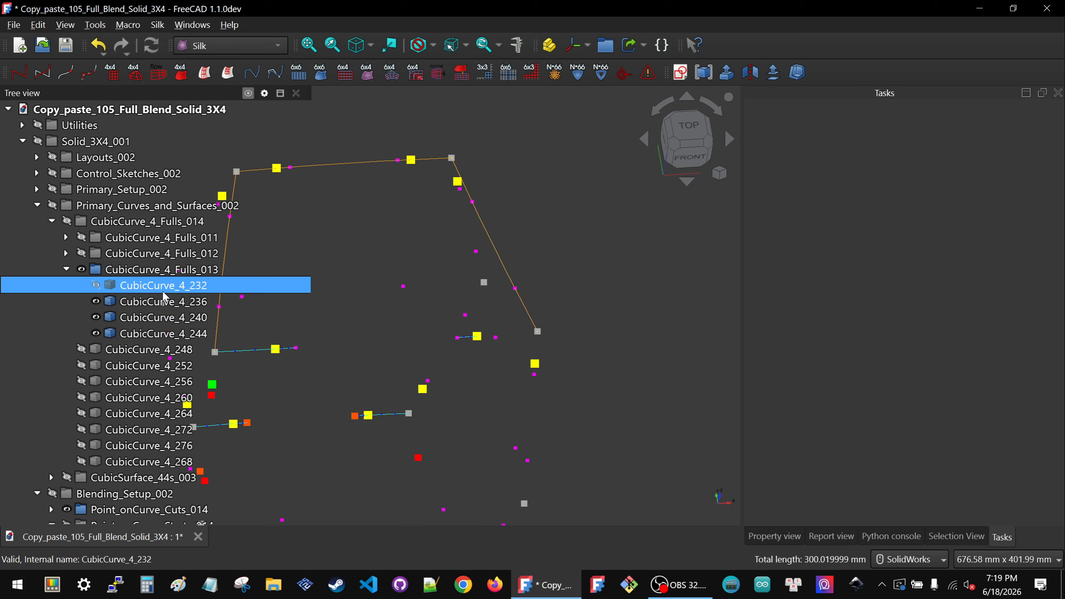
{"action": "key", "text": "space"}
{"action": "left_click", "coordinate": [456, 291]}
- Hide CubicCurve_4_236, CubicCurve_4_232 and ControlPoly4_segment_220 around the corner beside Point_onCurve_285
{"action": "scroll", "coordinate": [516, 323], "scroll_direction": "up", "scroll_amount": 4}
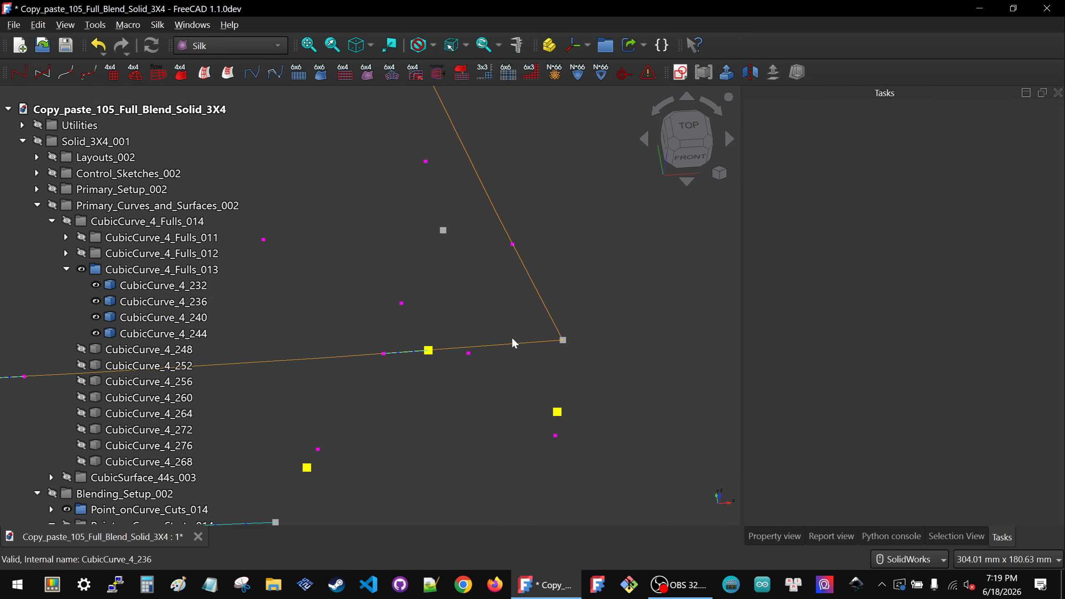
{"action": "left_click", "coordinate": [544, 304]}
{"action": "key", "text": "space"}
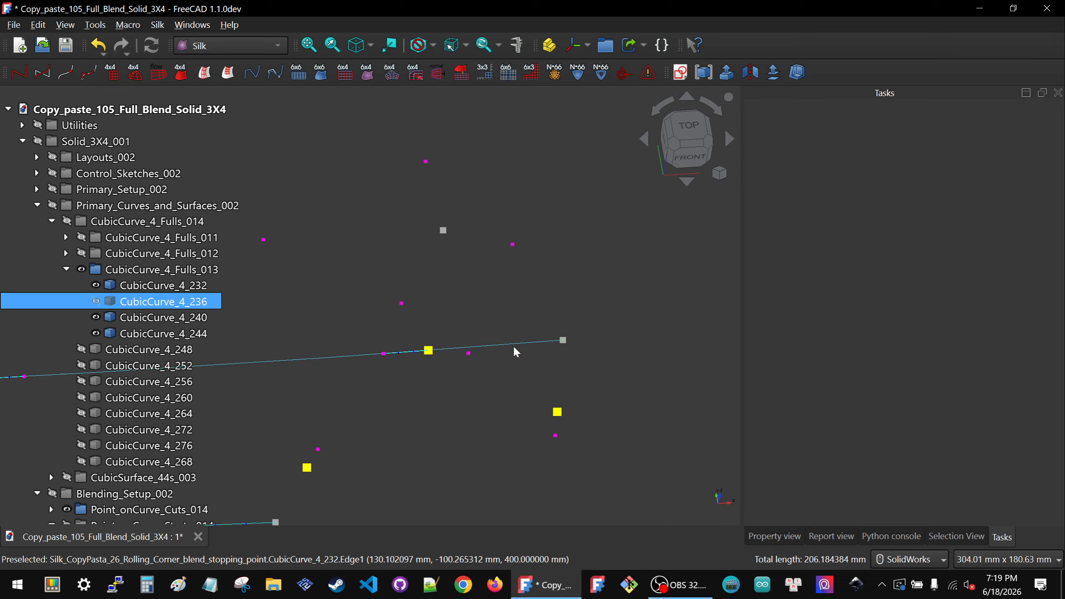
{"action": "left_click", "coordinate": [512, 343]}
{"action": "key", "text": "space"}
{"action": "left_click", "coordinate": [407, 351]}
{"action": "key", "text": "space"}
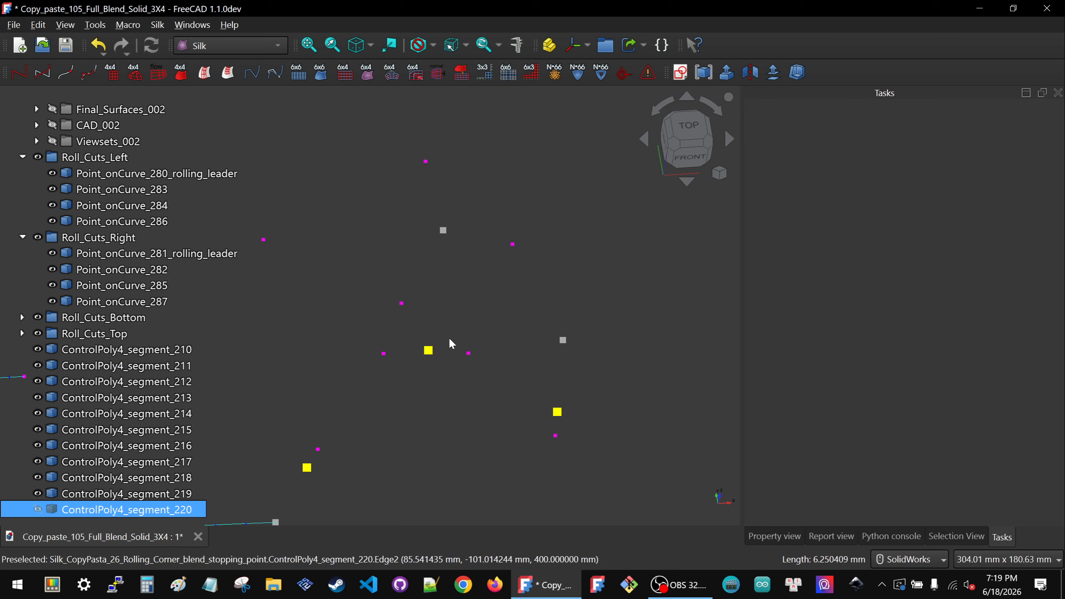
- Redisplay CubicCurve_4_232 and create a ControlPoly4 segment on it from Point_onCurve_285 to Point_onCurve_End_058
{"action": "scroll", "coordinate": [31, 225], "scroll_direction": "up", "scroll_amount": 15}
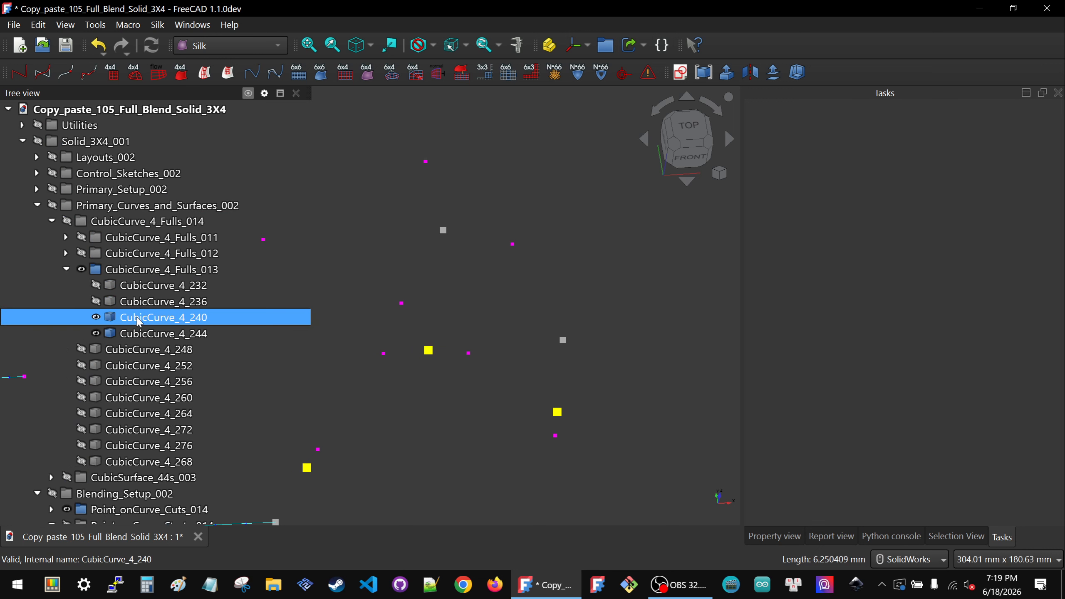
{"action": "left_click", "coordinate": [145, 290]}
{"action": "key", "text": "space"}
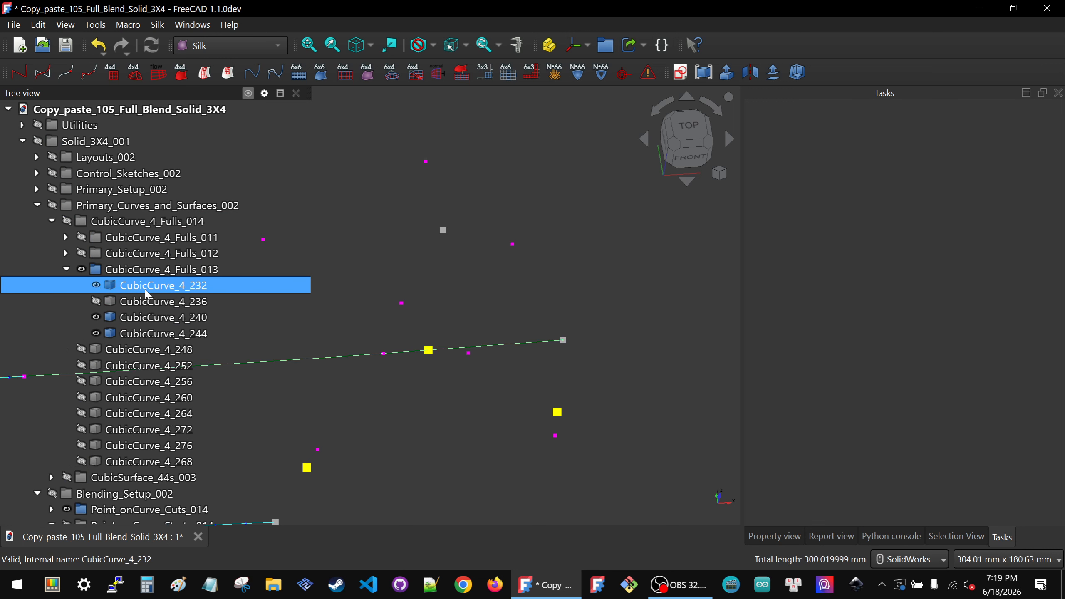
{"action": "scroll", "coordinate": [547, 265], "scroll_direction": "down", "scroll_amount": 3}
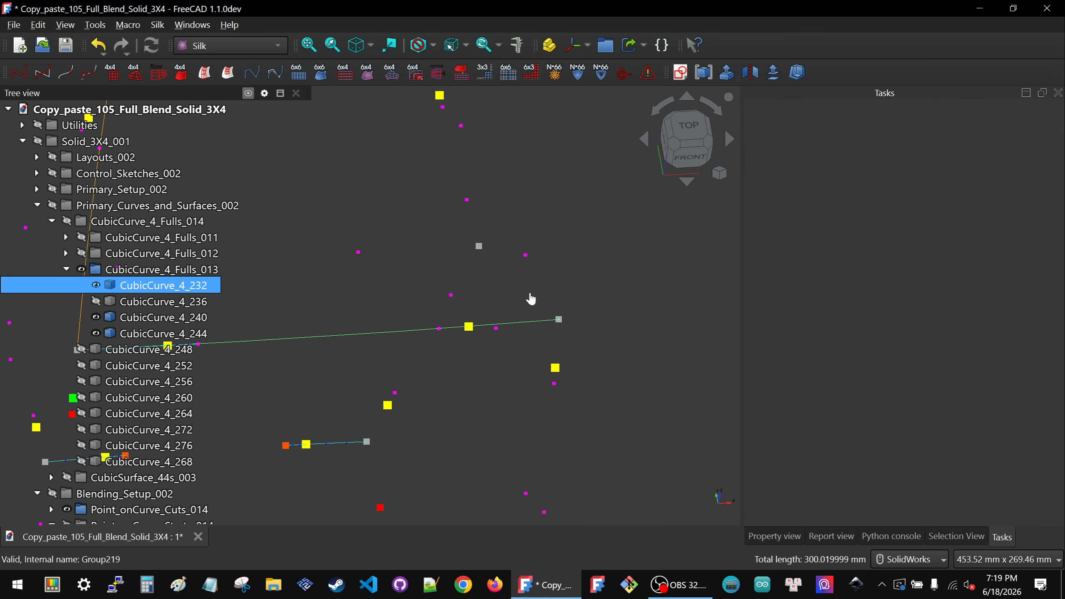
{"action": "left_click", "coordinate": [515, 323]}
{"action": "left_click", "coordinate": [516, 322]}
{"action": "key", "text": "space"}
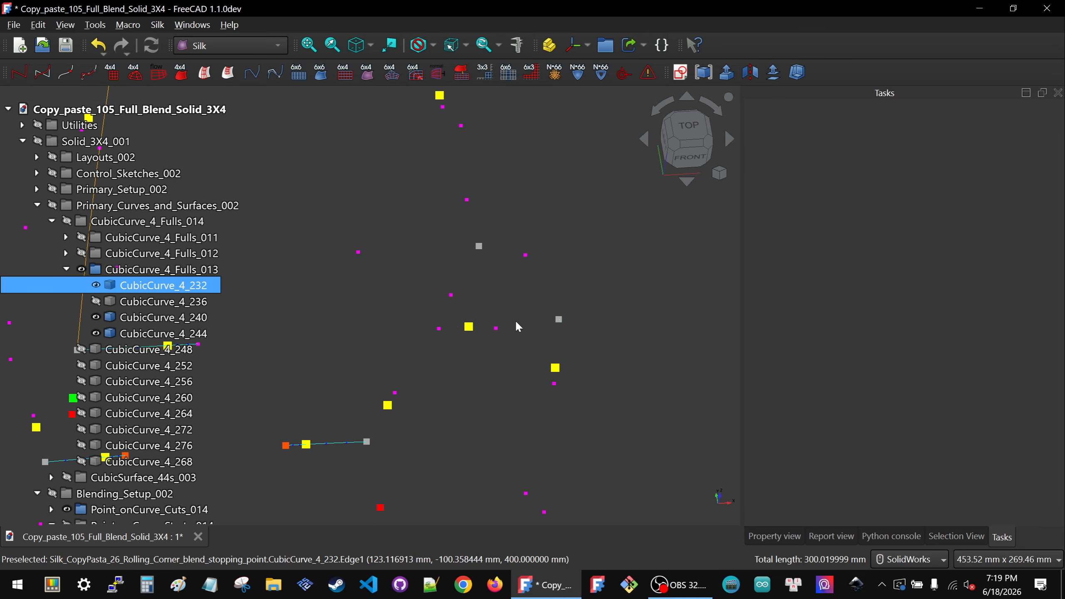
{"action": "left_click", "coordinate": [469, 327], "text": "ctrl"}
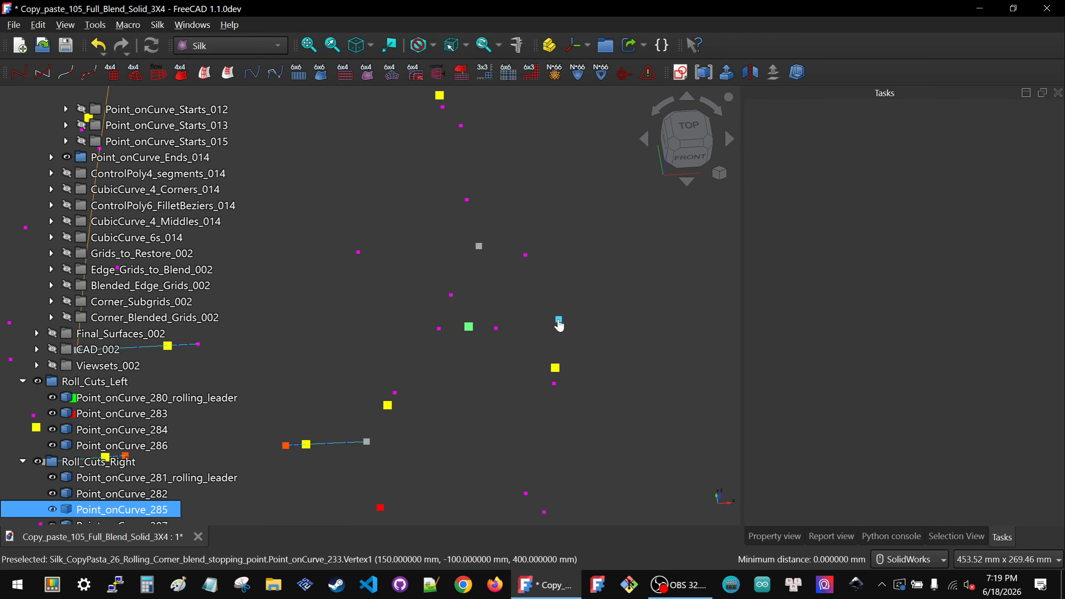
{"action": "left_click", "coordinate": [558, 320], "text": "ctrl"}
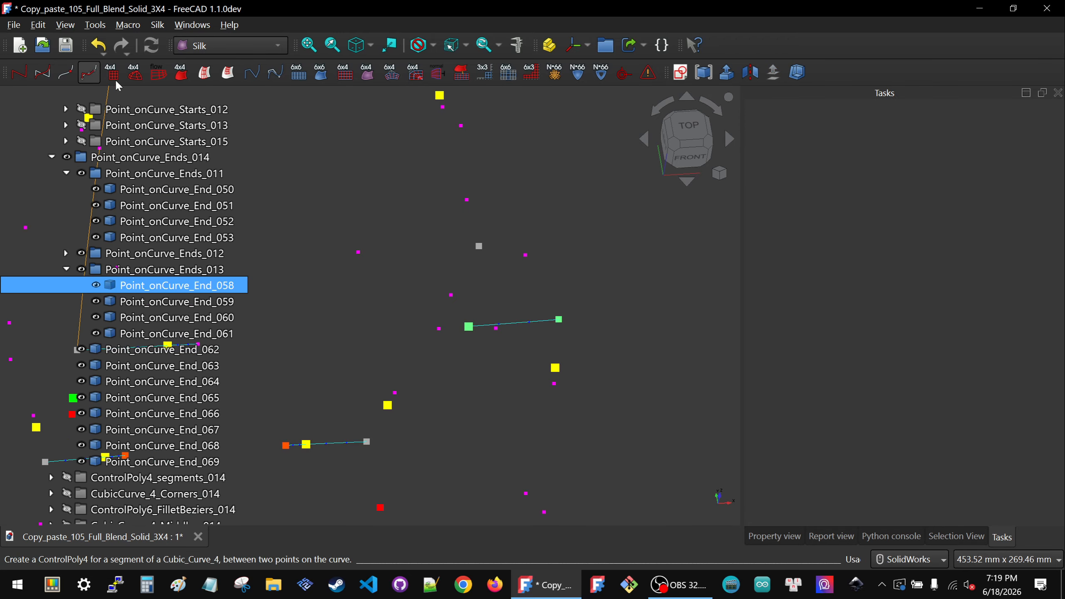
- Show ControlPoly4_segment_220 beside the segment just created
{"action": "left_click", "coordinate": [156, 255]}
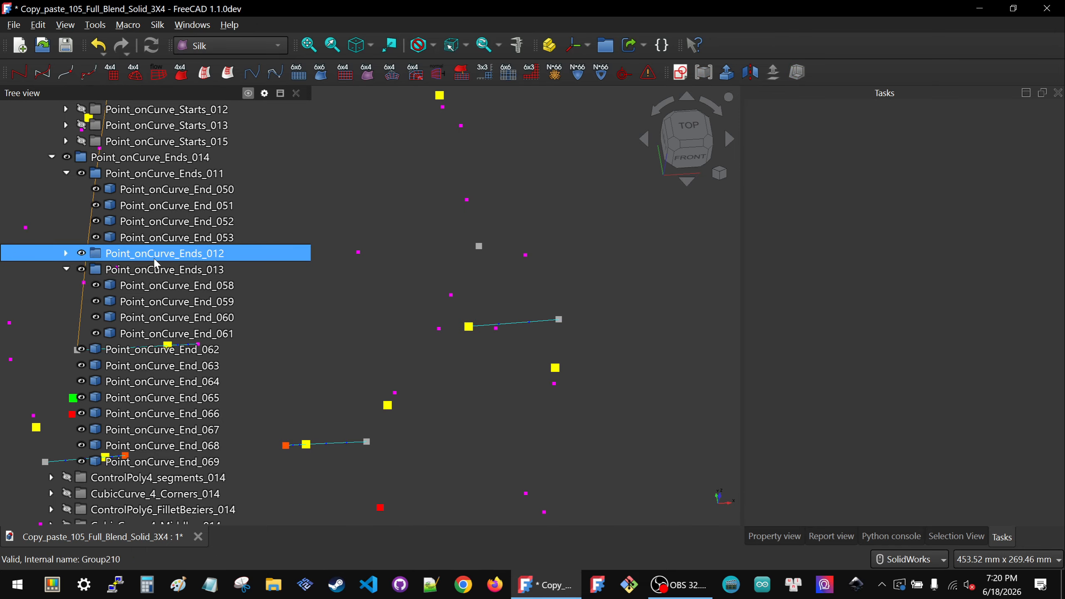
{"action": "scroll", "coordinate": [154, 259], "scroll_direction": "down", "scroll_amount": 10}
{"action": "left_click", "coordinate": [89, 499]}
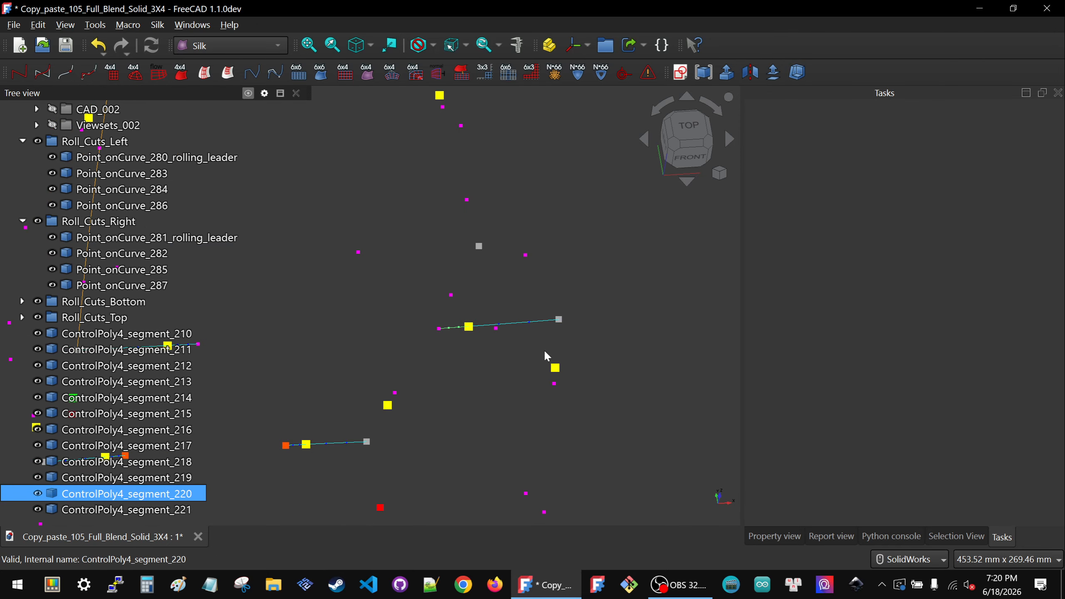
- Hide the Point_onCurve_Ends_014 group and show the Point_onCurve_Starts_013 group
{"action": "scroll", "coordinate": [545, 352], "scroll_direction": "down", "scroll_amount": 4}
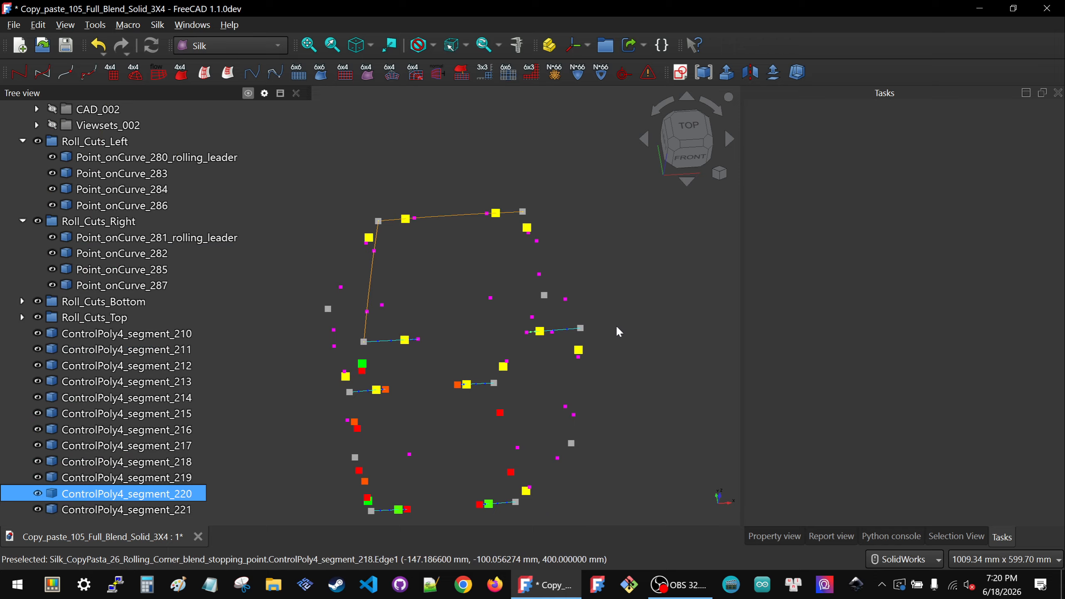
{"action": "scroll", "coordinate": [433, 179], "scroll_direction": "up", "scroll_amount": 4}
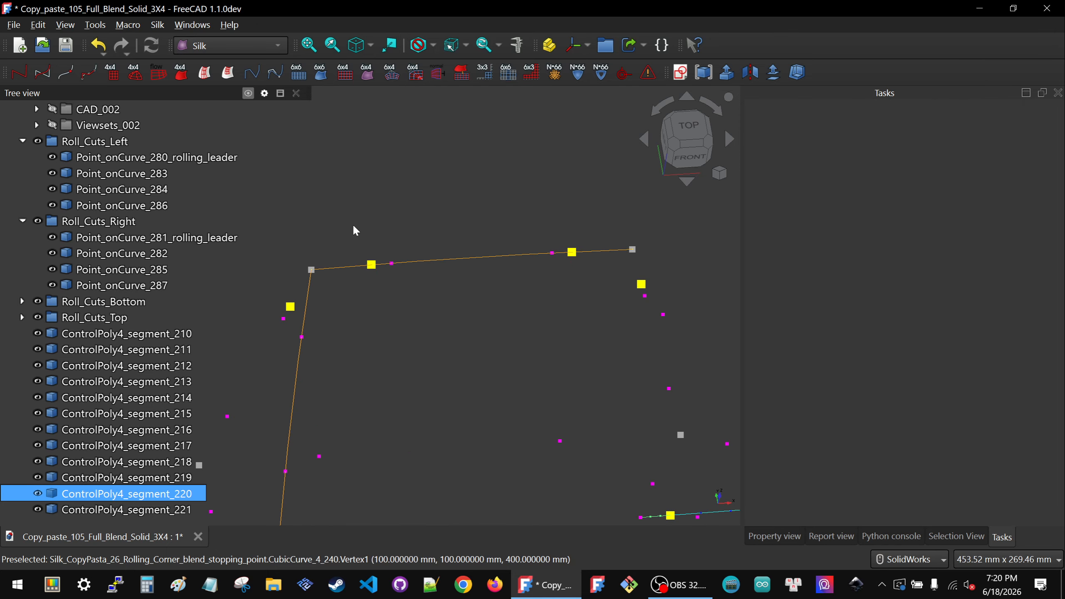
{"action": "scroll", "coordinate": [84, 269], "scroll_direction": "up", "scroll_amount": 15}
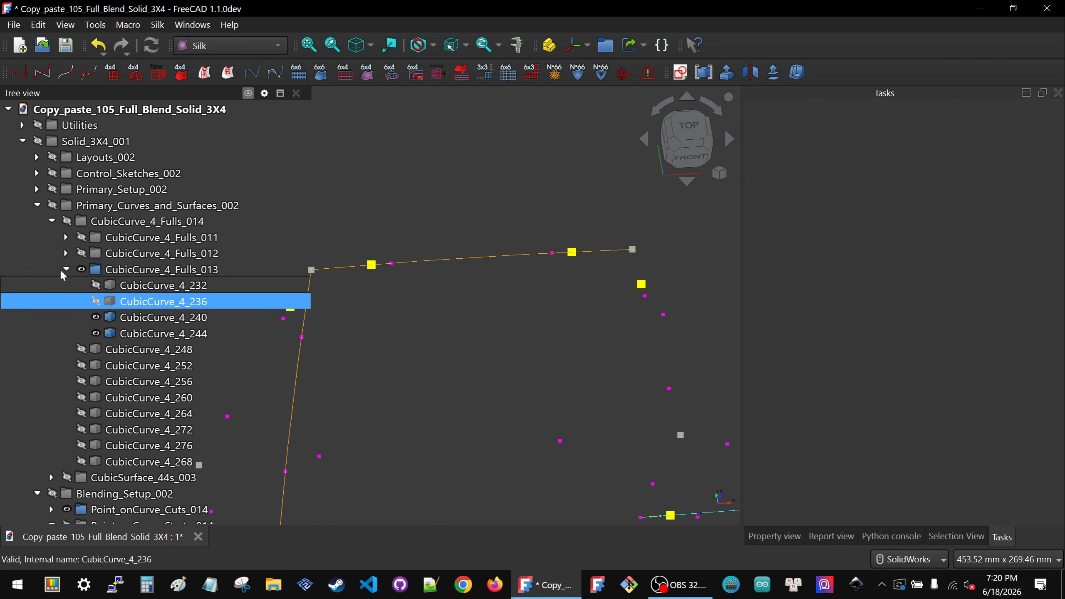
{"action": "left_click", "coordinate": [67, 268]}
{"action": "scroll", "coordinate": [111, 434], "scroll_direction": "down", "scroll_amount": 6}
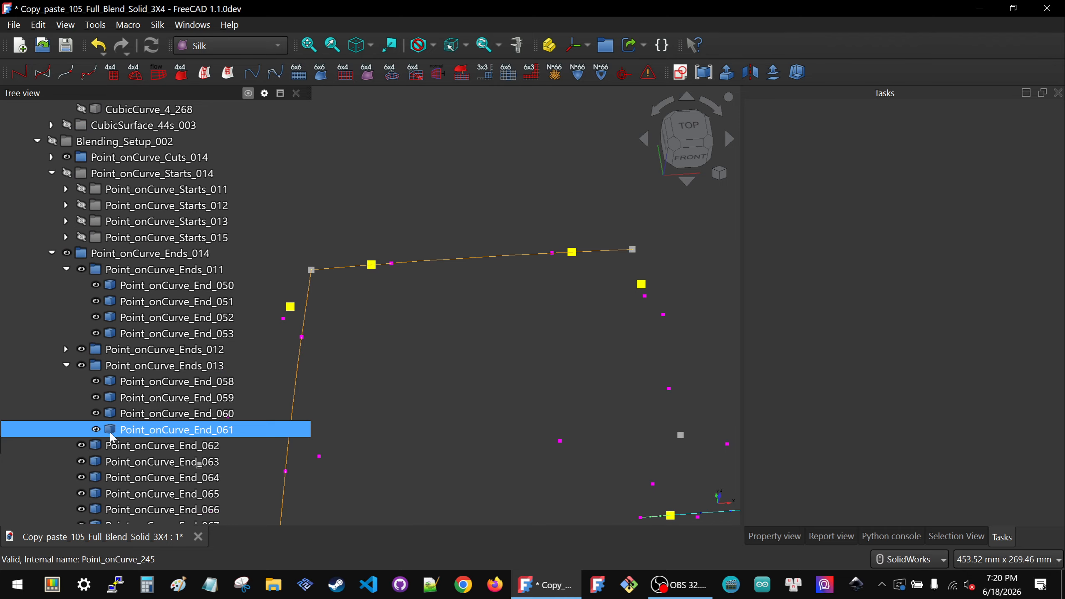
{"action": "left_click", "coordinate": [127, 254]}
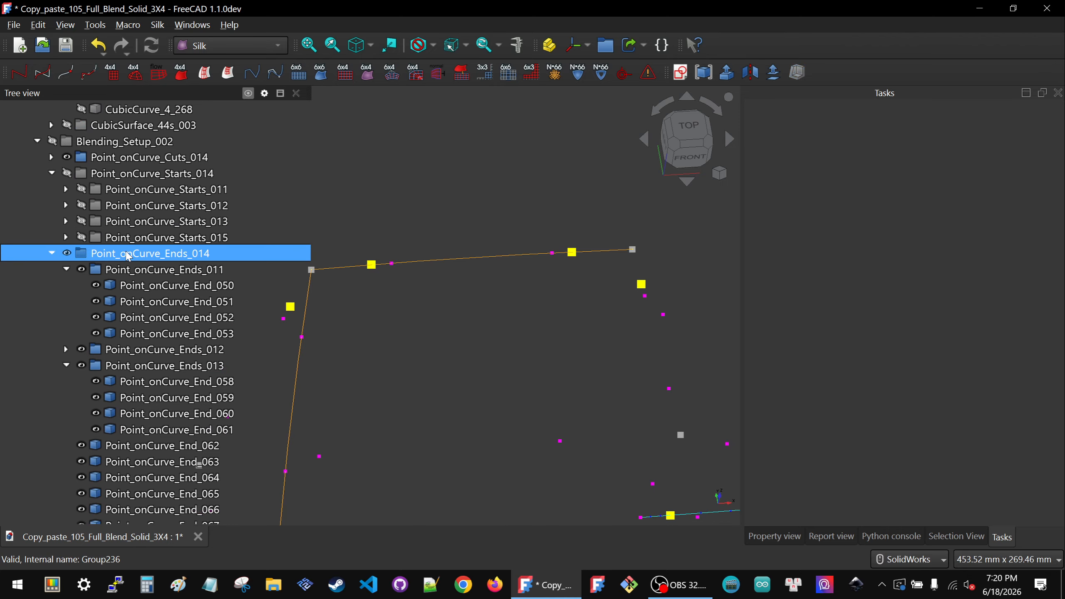
{"action": "key", "text": "space"}
{"action": "left_click", "coordinate": [52, 254]}
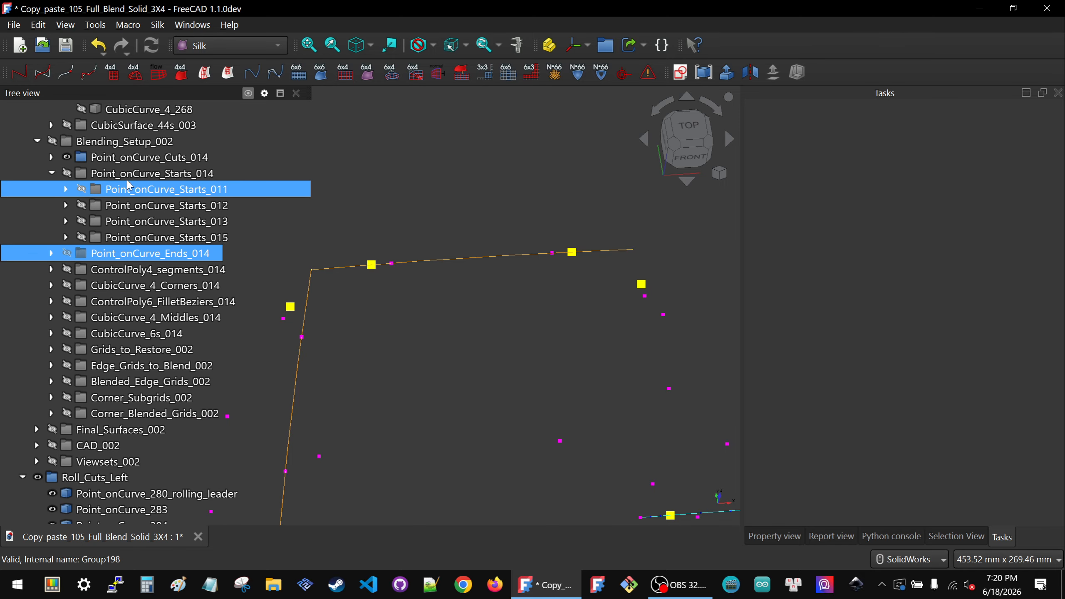
{"action": "left_click", "coordinate": [125, 222]}
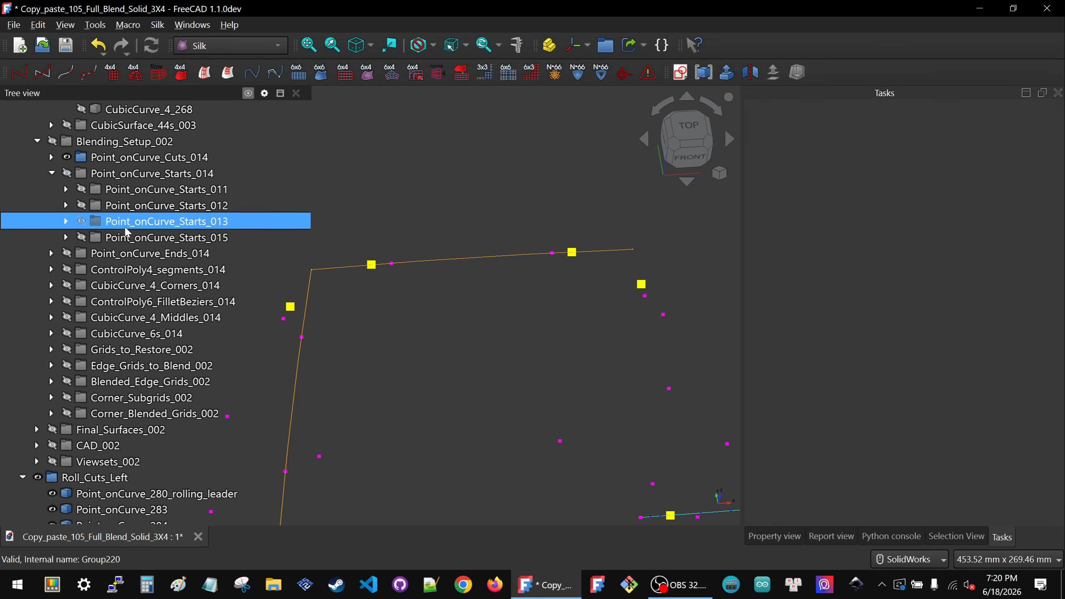
{"action": "left_click", "coordinate": [603, 359]}
- Create a ControlPoly4 segment on CubicCurve_4_240 from Point_onCurve_Start_060 to Point_onCurve_287, hiding the curve to reach its start point
{"action": "left_click", "coordinate": [598, 256]}
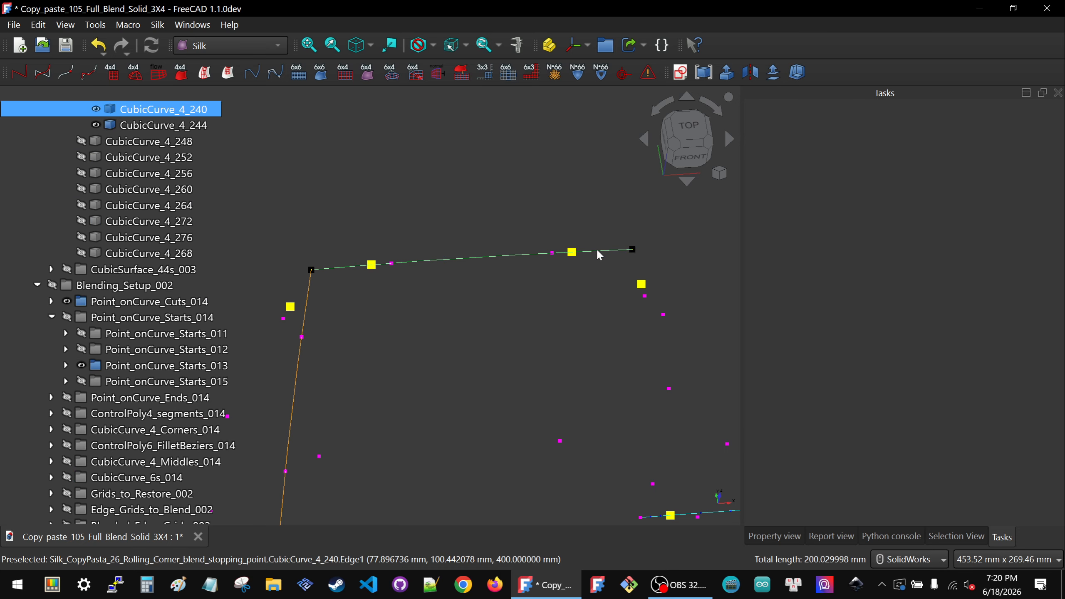
{"action": "left_click", "coordinate": [631, 250], "text": "ctrl"}
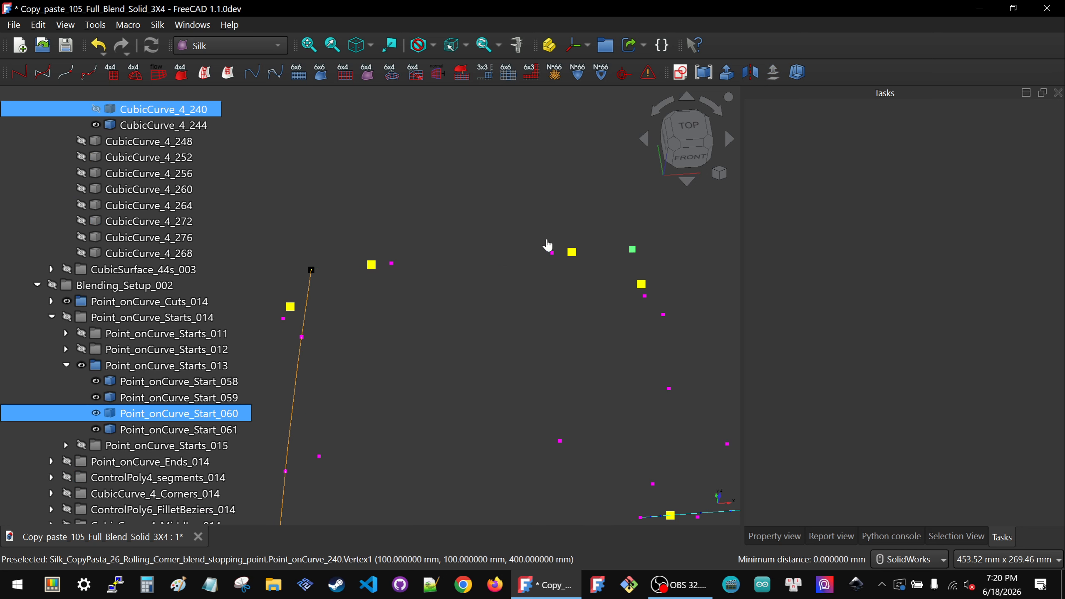
{"action": "left_click", "coordinate": [572, 254], "text": "ctrl"}
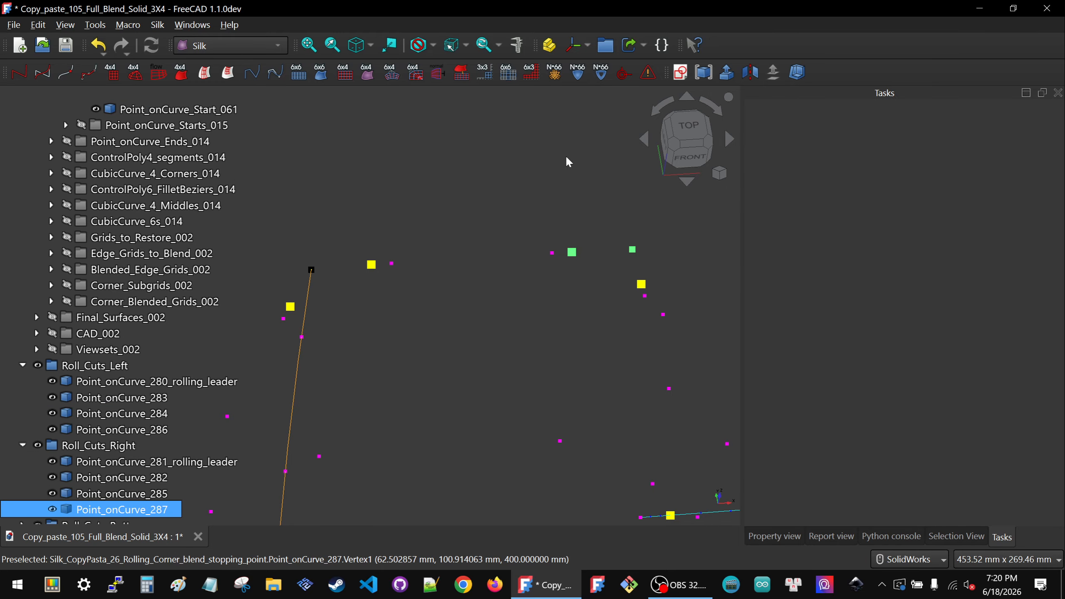
{"action": "left_click", "coordinate": [89, 72]}
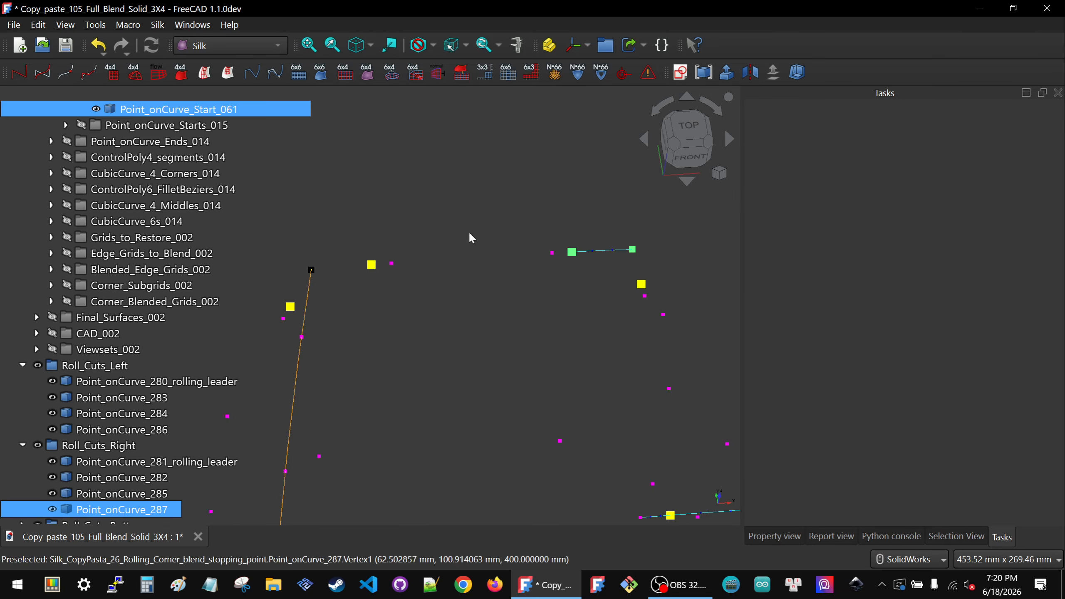
- Hide ControlPoly4_segment_222 at the corner and redisplay all curves of the CubicCurve_4_Fulls_013 group
{"action": "left_click", "coordinate": [600, 251]}
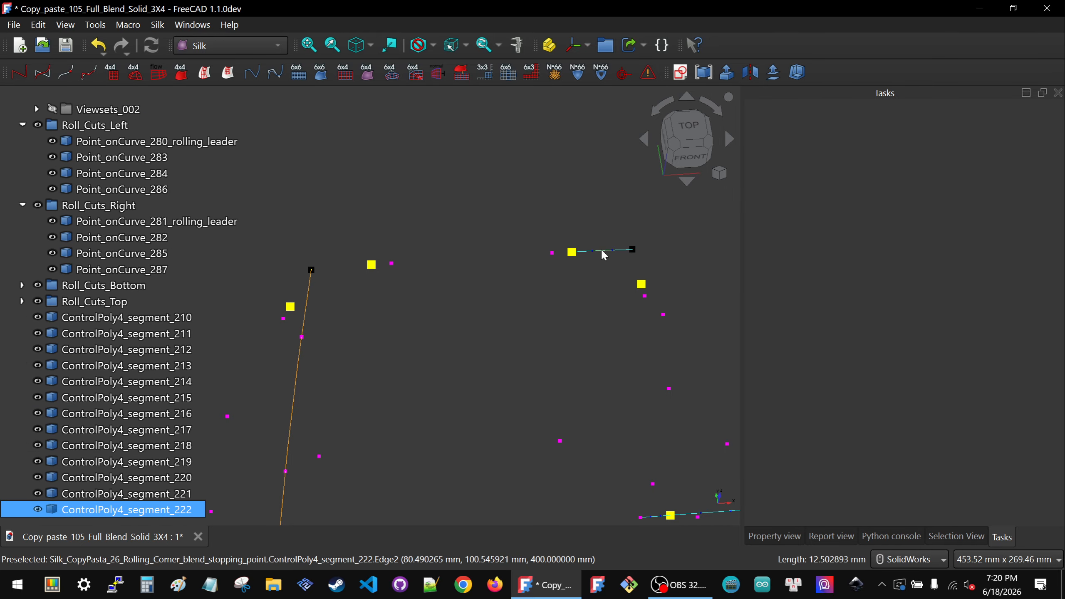
{"action": "key", "text": "space"}
{"action": "scroll", "coordinate": [92, 226], "scroll_direction": "up", "scroll_amount": 20}
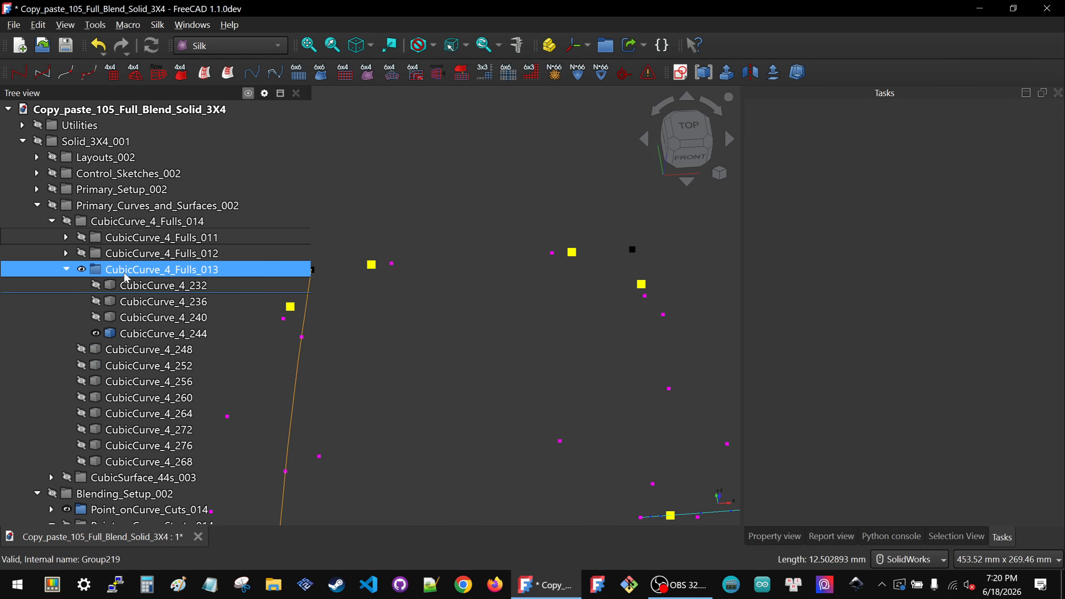
{"action": "left_click", "coordinate": [120, 269]}
{"action": "key", "text": "space"}
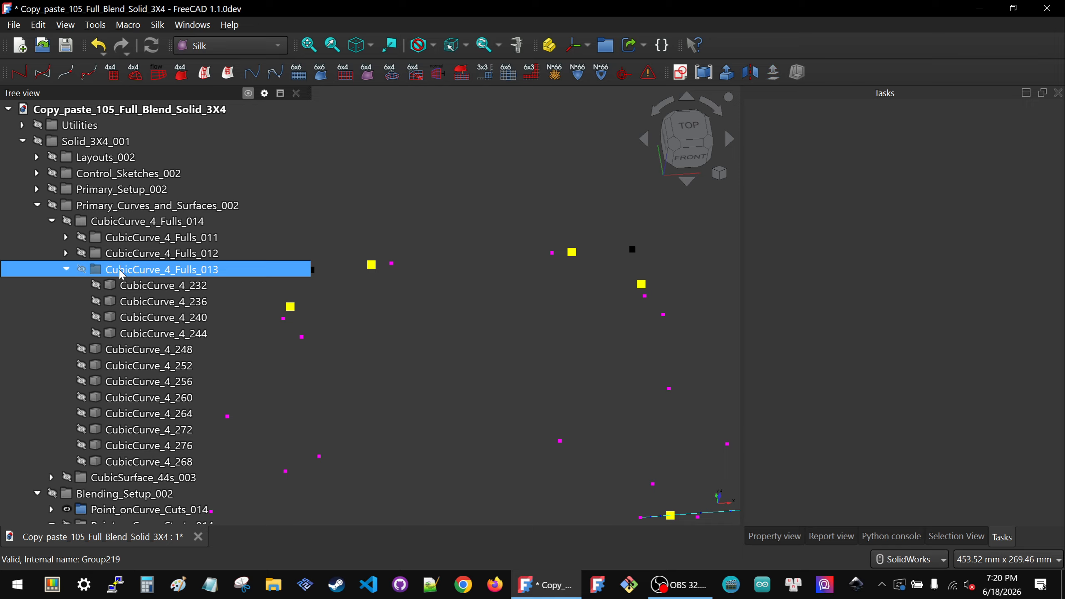
{"action": "key", "text": "space"}
{"action": "left_click", "coordinate": [584, 259]}
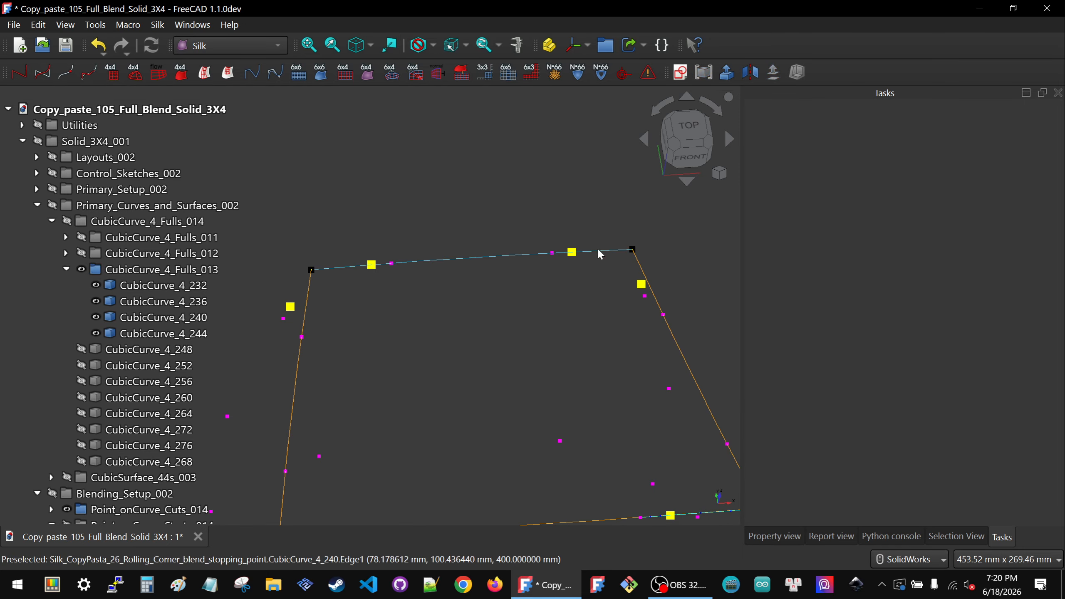
- Create a ControlPoly4 segment on CubicCurve_4_240 from Point_onCurve_287 to Point_onCurve_Cut_start_092
{"action": "left_click", "coordinate": [595, 252]}
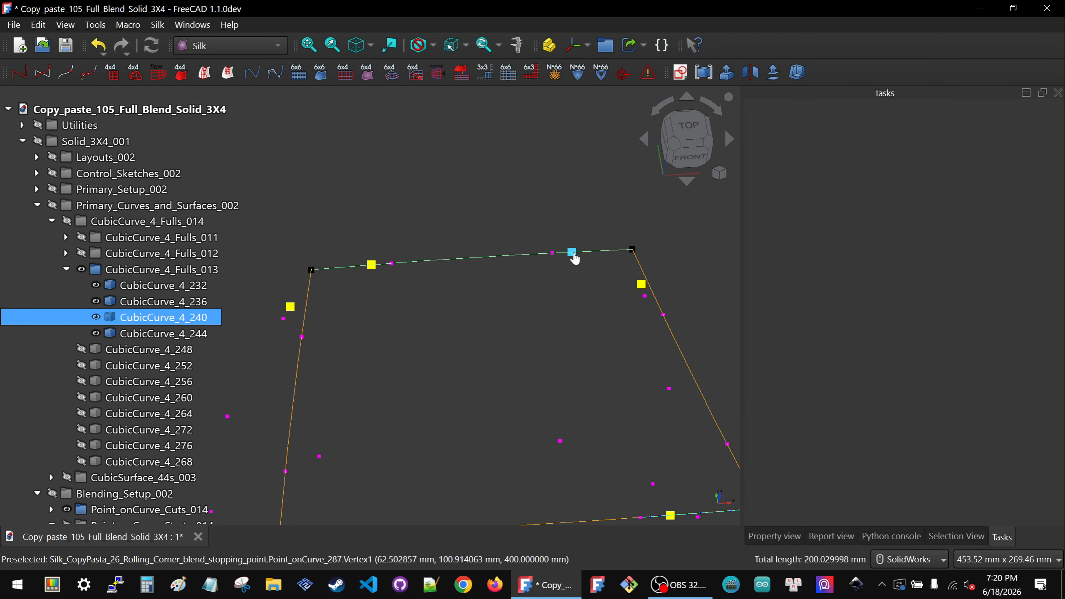
{"action": "left_click", "coordinate": [572, 252], "text": "ctrl"}
{"action": "left_click", "coordinate": [555, 260], "text": "ctrl"}
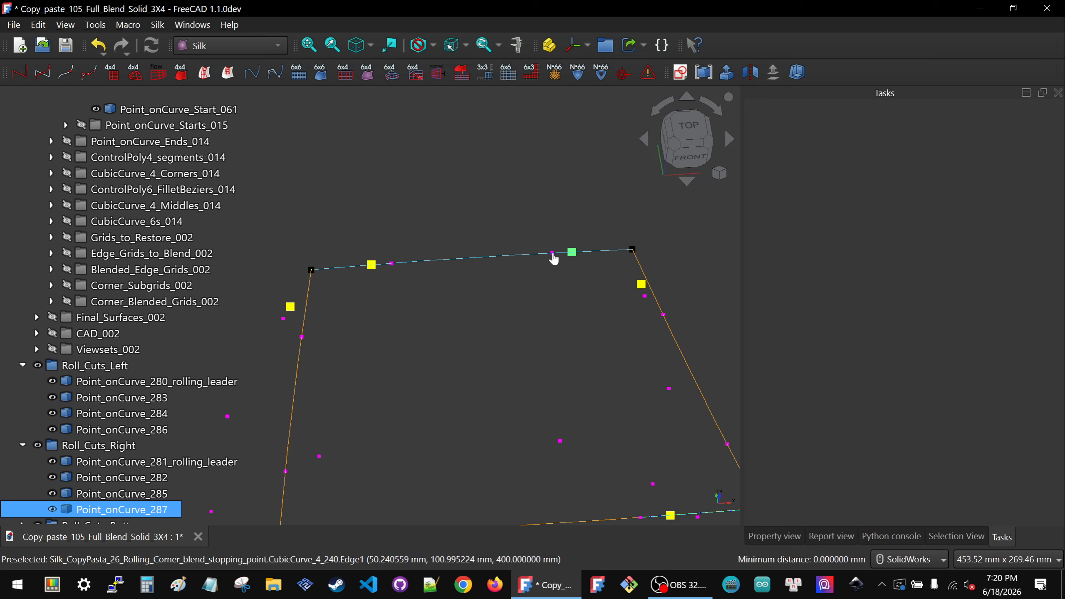
{"action": "left_click", "coordinate": [552, 254]}
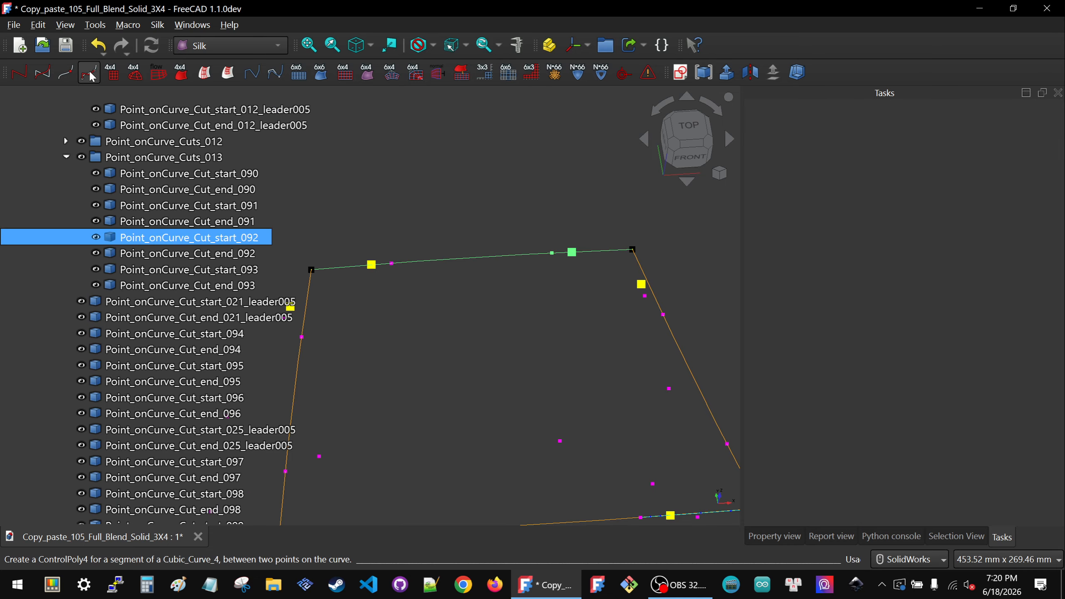
{"action": "left_click", "coordinate": [535, 277]}
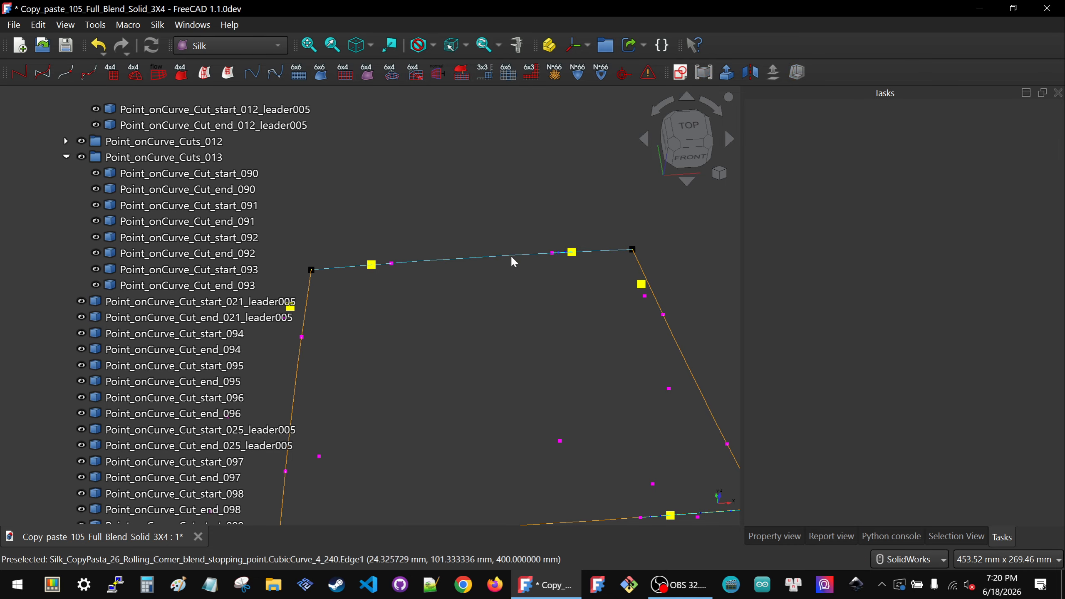
- Create a ControlPoly4 segment on CubicCurve_4_240 from Point_onCurve_Cut_end_092 to Point_onCurve_286
{"action": "scroll", "coordinate": [483, 269], "scroll_direction": "down", "scroll_amount": 1}
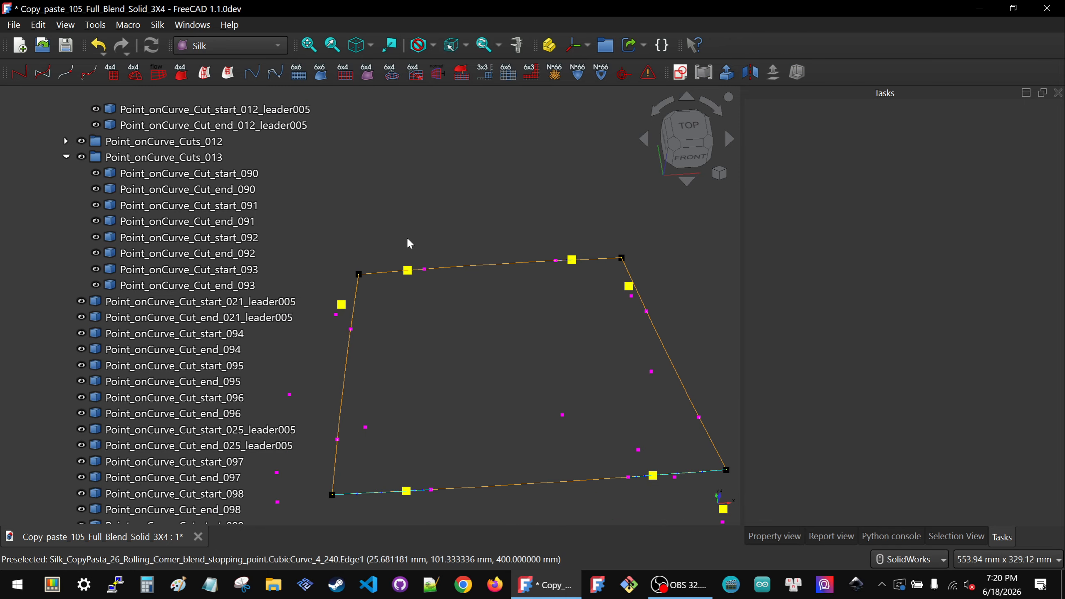
{"action": "scroll", "coordinate": [407, 240], "scroll_direction": "up", "scroll_amount": 4}
{"action": "left_click", "coordinate": [454, 322]}
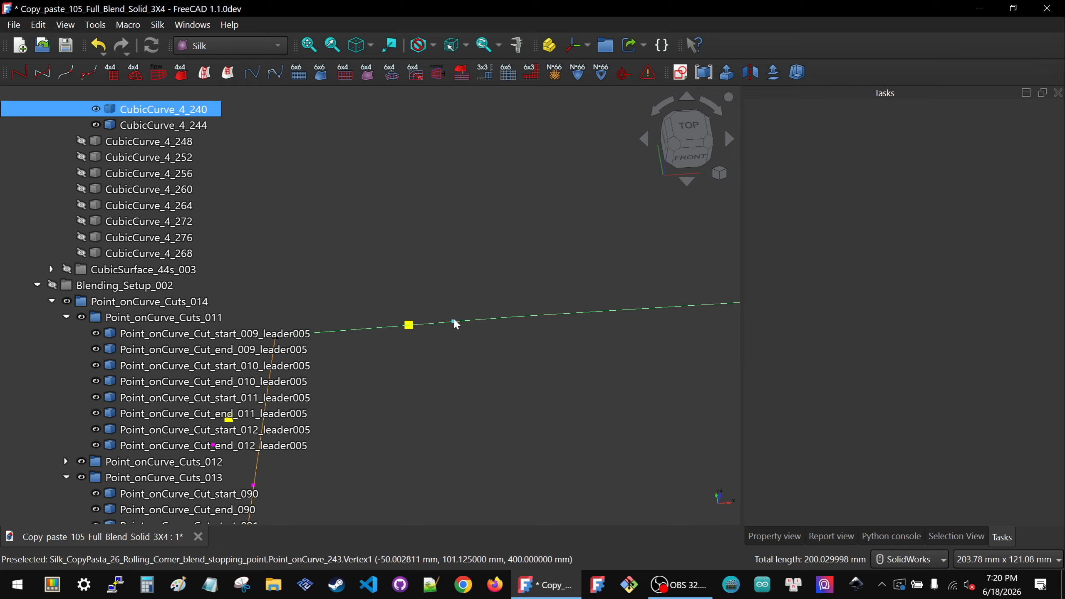
{"action": "left_click", "coordinate": [454, 321], "text": "ctrl"}
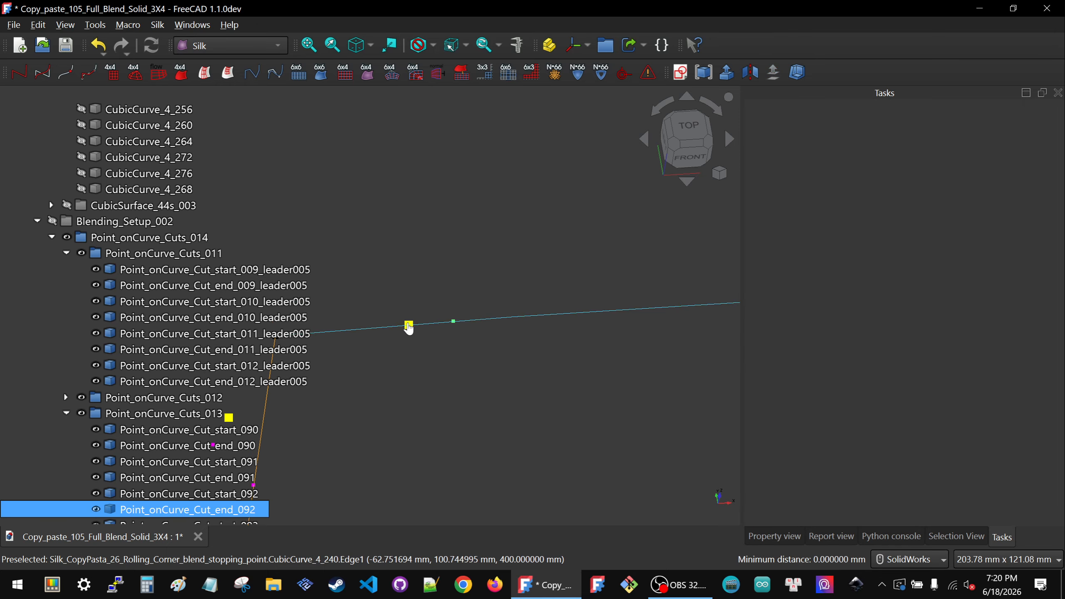
{"action": "scroll", "coordinate": [433, 320], "scroll_direction": "up", "scroll_amount": 2}
{"action": "scroll", "coordinate": [487, 315], "scroll_direction": "up", "scroll_amount": 1}
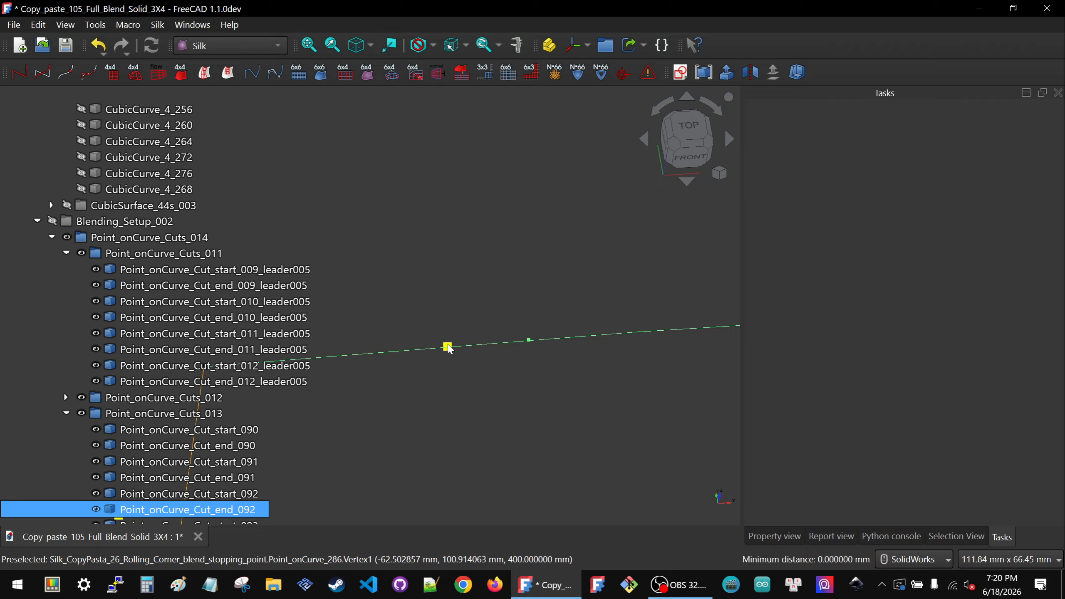
{"action": "left_click", "coordinate": [447, 347]}
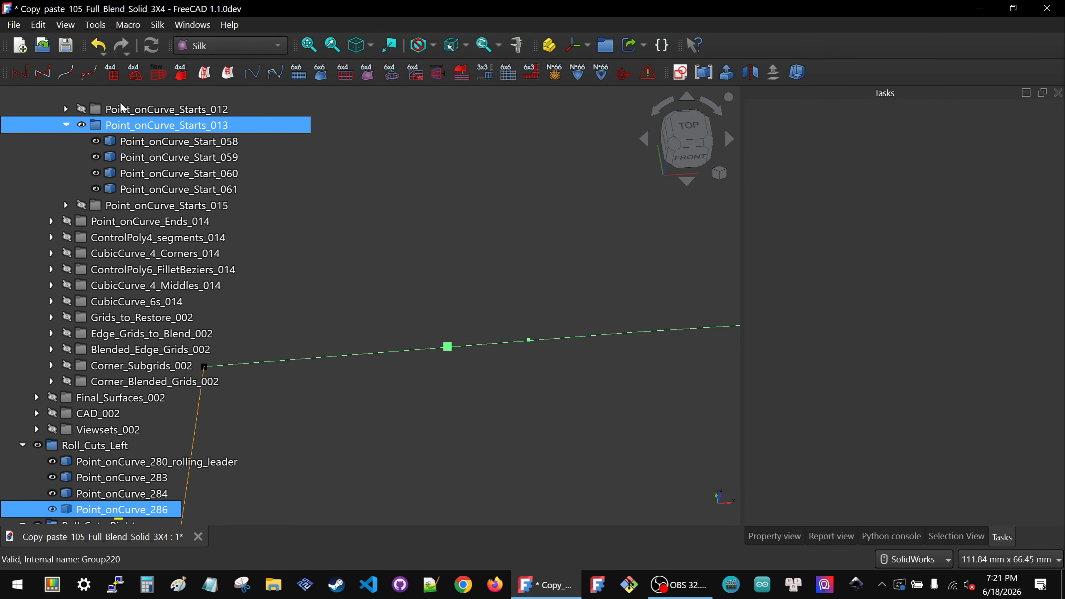
{"action": "left_click", "coordinate": [539, 268]}
- Hide ControlPoly4_segment_224 beside Point_onCurve_286
{"action": "scroll", "coordinate": [538, 267], "scroll_direction": "down", "scroll_amount": 4}
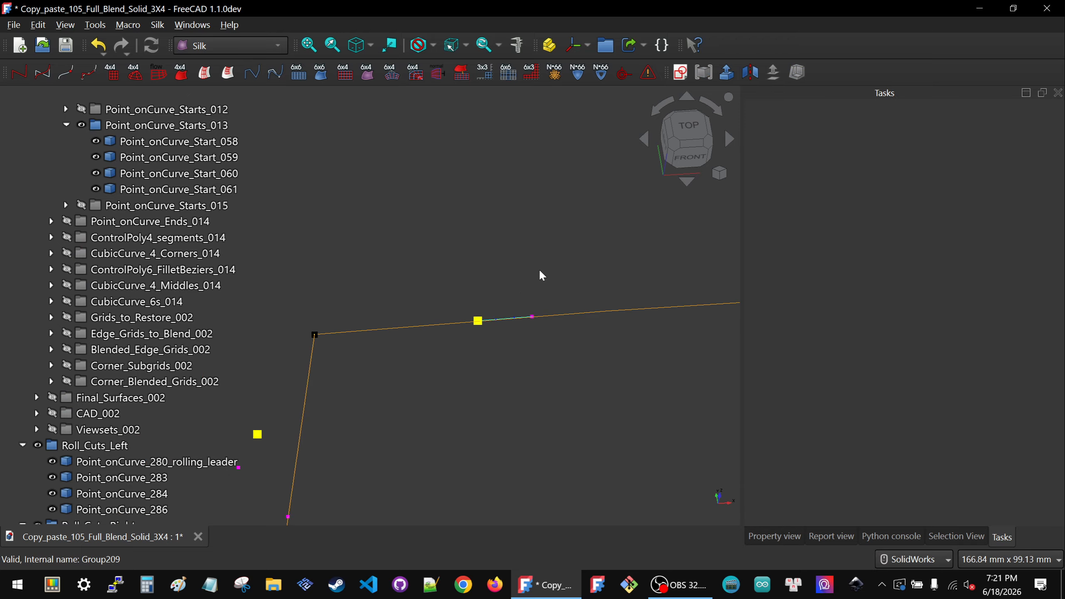
{"action": "scroll", "coordinate": [134, 392], "scroll_direction": "down", "scroll_amount": 8}
{"action": "left_click", "coordinate": [135, 509]}
{"action": "key", "text": "space"}
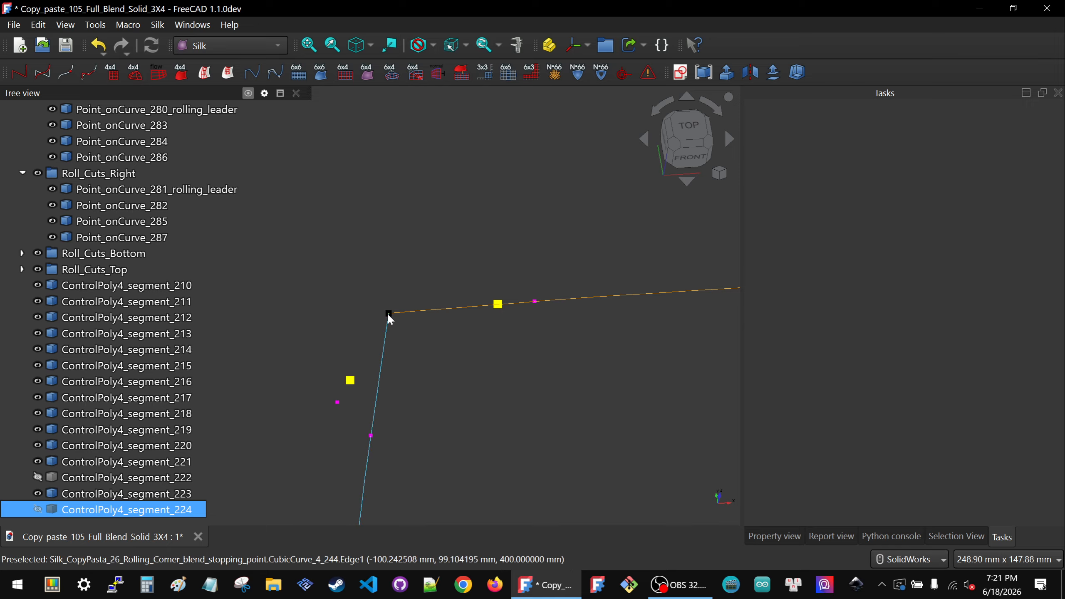
- Replace the visible Point_onCurve_Starts_013 group with Point_onCurve_Ends_014, and hide CubicCurve_4_244
{"action": "scroll", "coordinate": [128, 290], "scroll_direction": "up", "scroll_amount": 10}
{"action": "left_click", "coordinate": [128, 286]}
{"action": "left_click", "coordinate": [143, 302]}
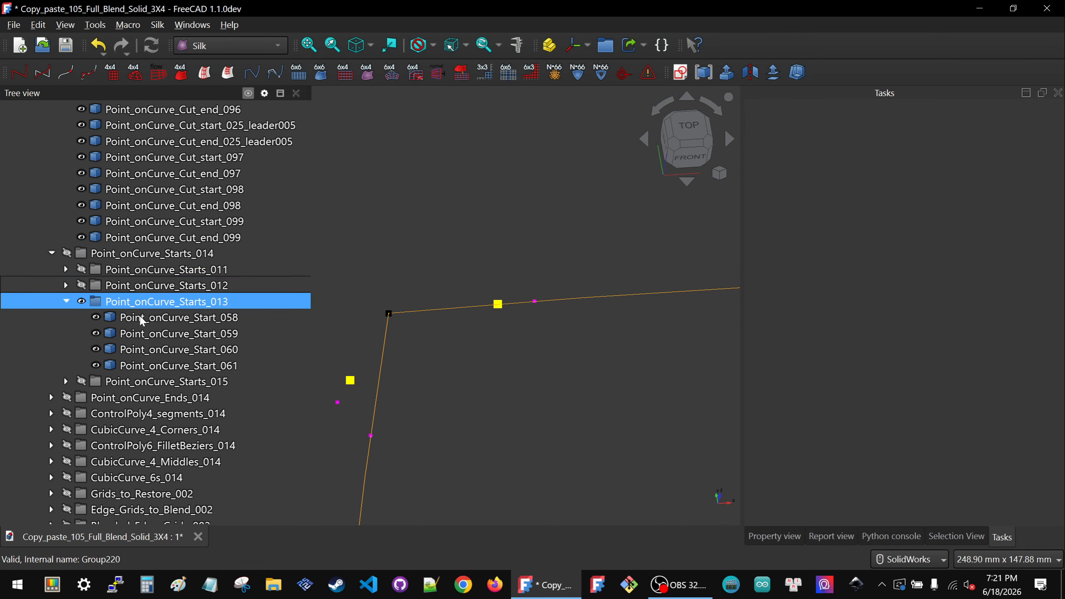
{"action": "key", "text": "space"}
{"action": "left_click", "coordinate": [166, 382]}
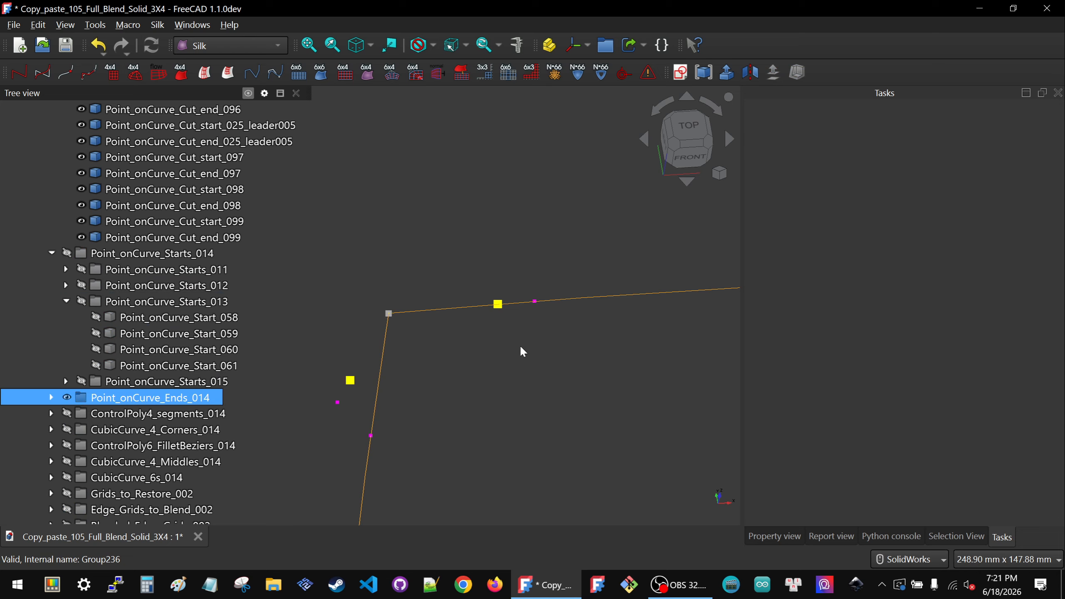
{"action": "left_click", "coordinate": [382, 345]}
{"action": "key", "text": "space"}
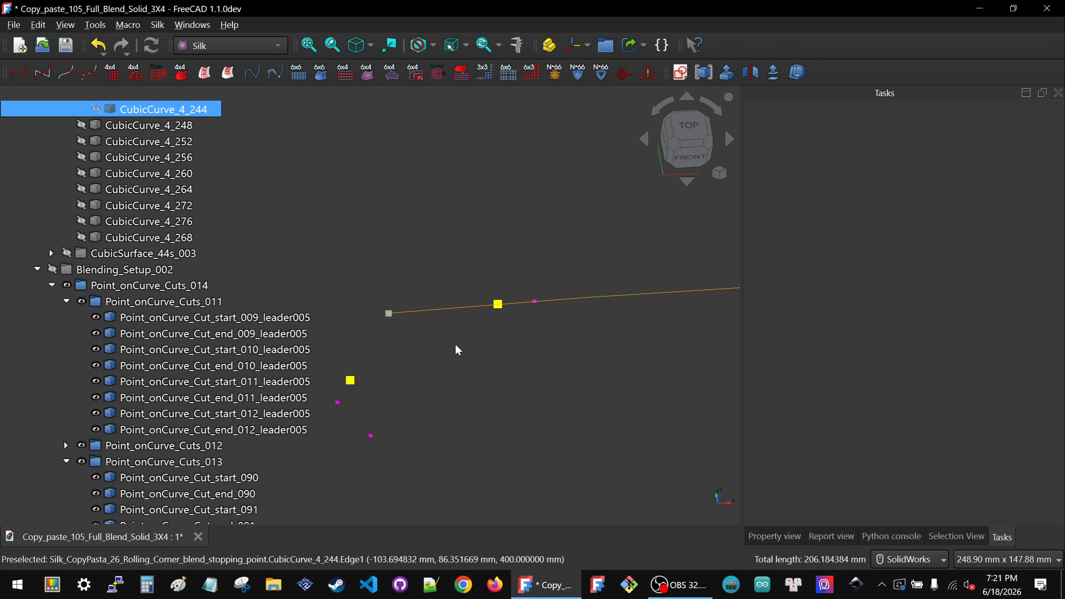
- Create a ControlPoly4 segment on CubicCurve_4_240 from Point_onCurve_286 to Point_onCurve_End_060, hiding the curve to reach its end point
{"action": "left_click", "coordinate": [455, 308]}
{"action": "key", "text": "space"}
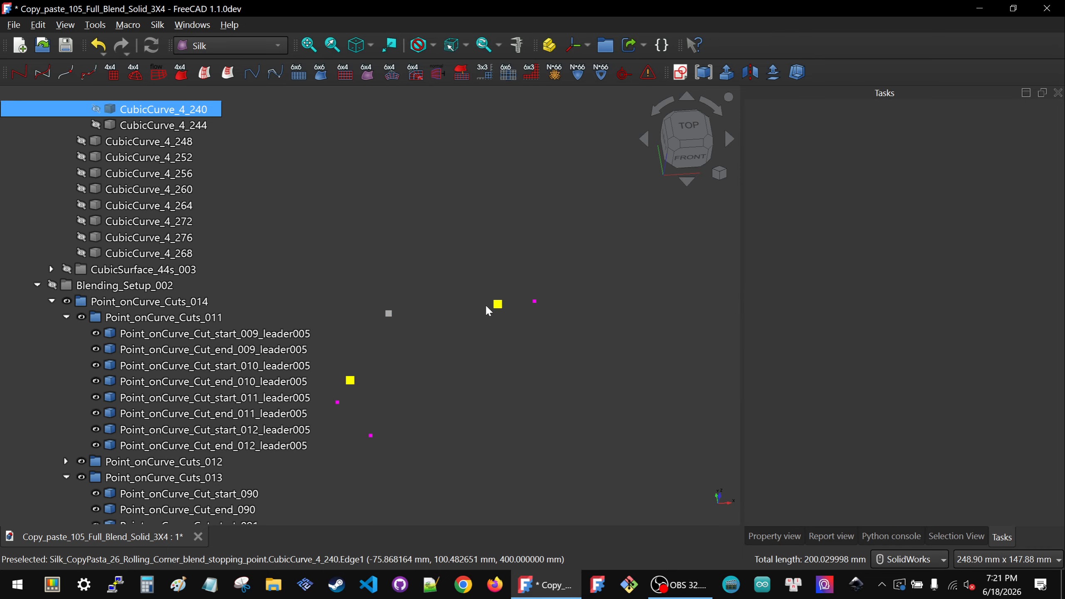
{"action": "left_click", "coordinate": [498, 304]}
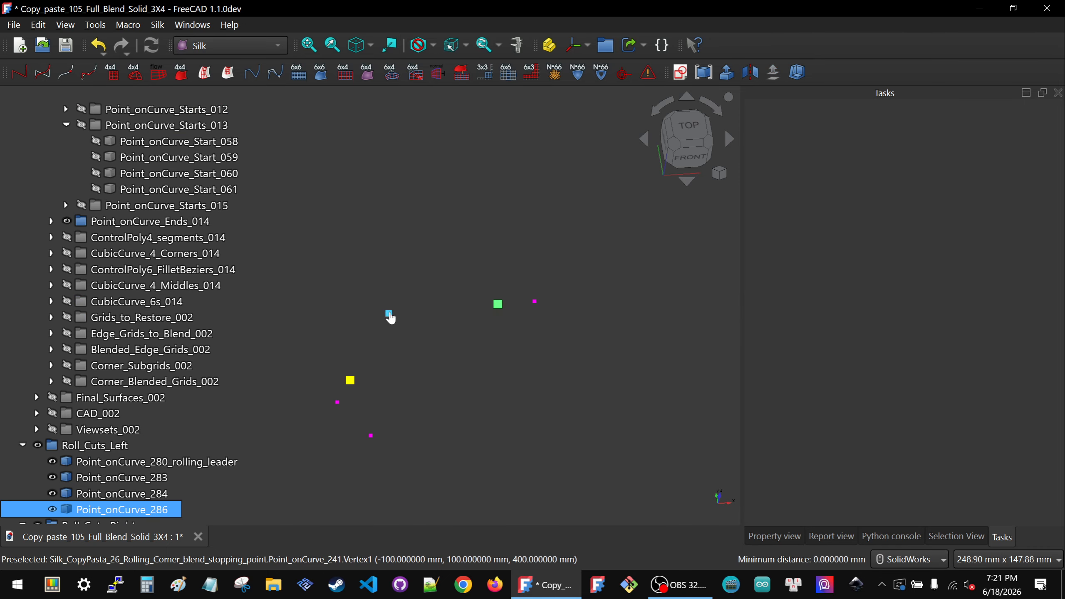
{"action": "left_click", "coordinate": [388, 314], "text": "ctrl"}
{"action": "left_click", "coordinate": [90, 72]}
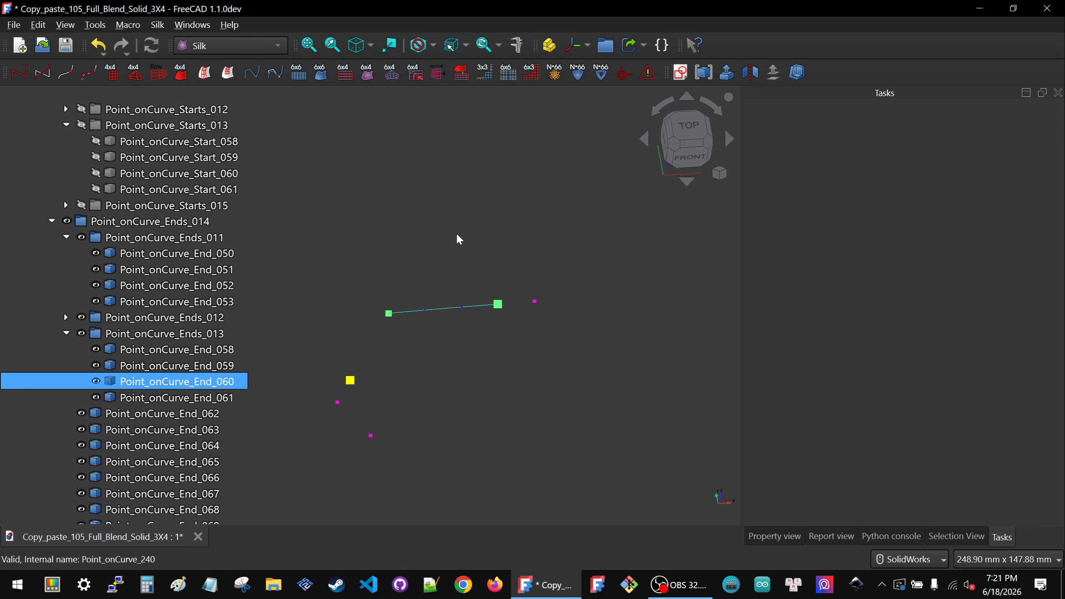
- Show ControlPoly4_segment_224 and ControlPoly4_segment_222 again
{"action": "scroll", "coordinate": [453, 232], "scroll_direction": "down", "scroll_amount": 7}
{"action": "scroll", "coordinate": [176, 335], "scroll_direction": "down", "scroll_amount": 15}
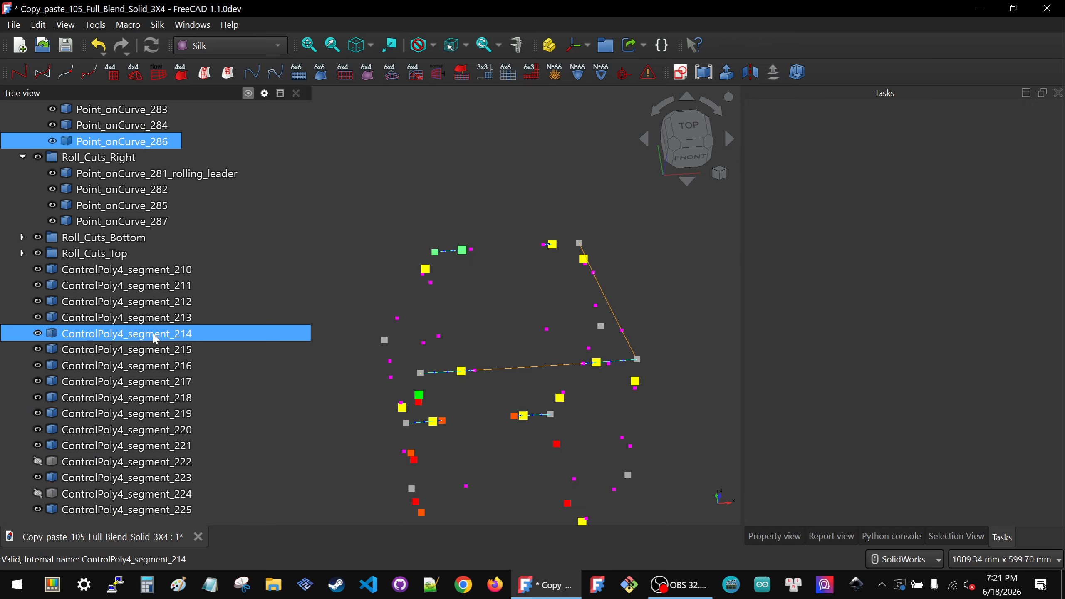
{"action": "left_click", "coordinate": [119, 495]}
{"action": "left_click", "coordinate": [107, 461]}
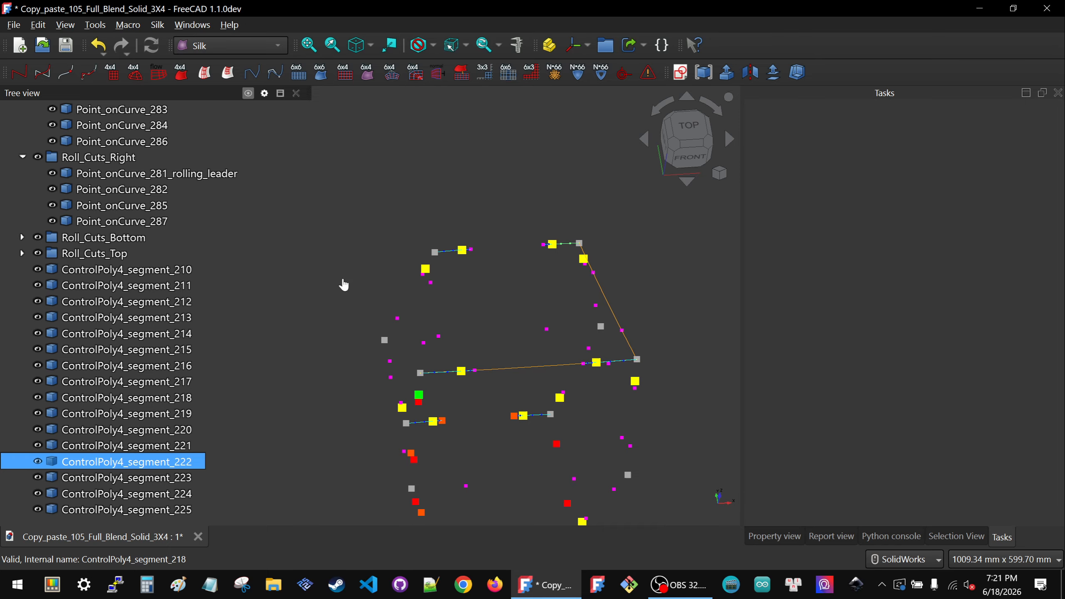
- Hide the CubicCurve_4_Fulls_013 group
{"action": "scroll", "coordinate": [109, 335], "scroll_direction": "up", "scroll_amount": 15}
{"action": "scroll", "coordinate": [110, 294], "scroll_direction": "up", "scroll_amount": 1}
{"action": "left_click", "coordinate": [139, 269]}
{"action": "key", "text": "space"}
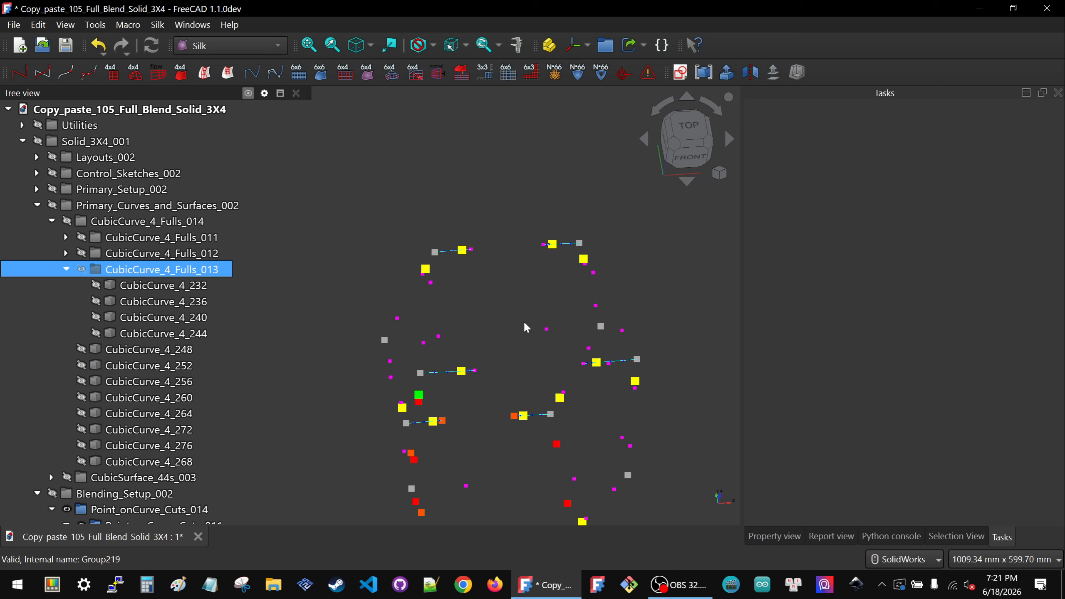
- Examine the ControlPoly4 segments and points built so far around the solid's edges
{"action": "left_click", "coordinate": [523, 323]}
{"action": "scroll", "coordinate": [511, 310], "scroll_direction": "down", "scroll_amount": 5}
{"action": "middle_click_drag", "start_coordinate": [507, 307], "coordinate": [508, 255]}
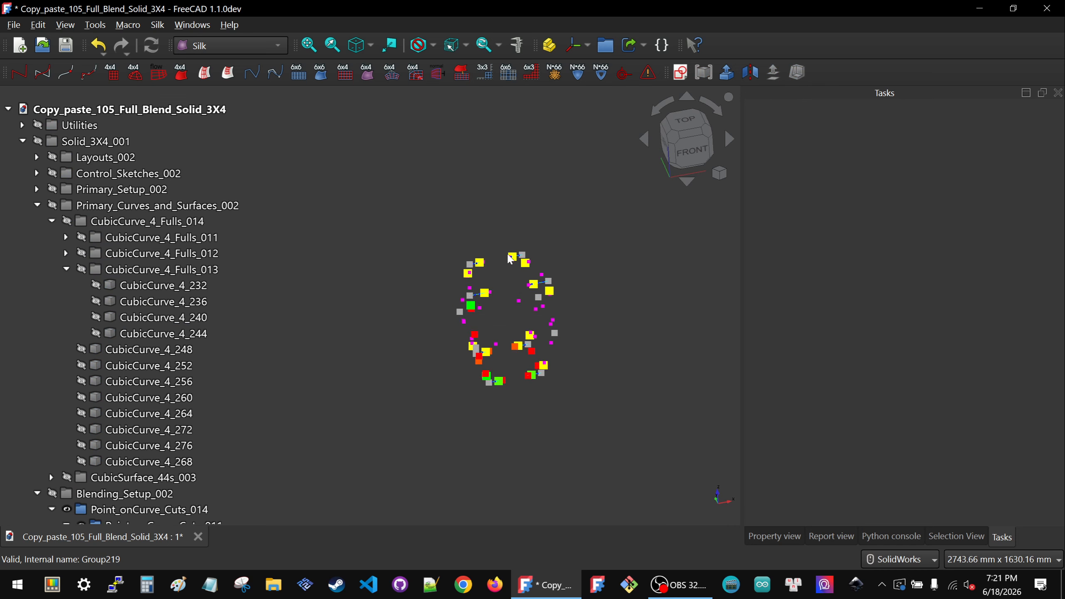
{"action": "scroll", "coordinate": [495, 277], "scroll_direction": "up", "scroll_amount": 5}
{"action": "scroll", "coordinate": [448, 306], "scroll_direction": "down", "scroll_amount": 4}
{"action": "scroll", "coordinate": [415, 322], "scroll_direction": "up", "scroll_amount": 5}
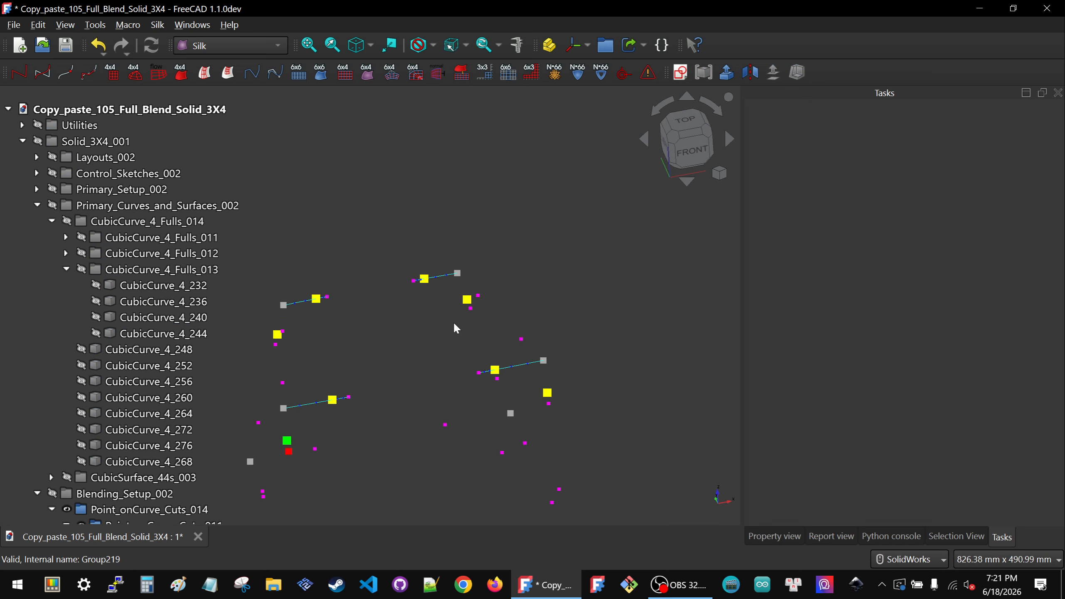
{"action": "scroll", "coordinate": [495, 264], "scroll_direction": "down", "scroll_amount": 2}
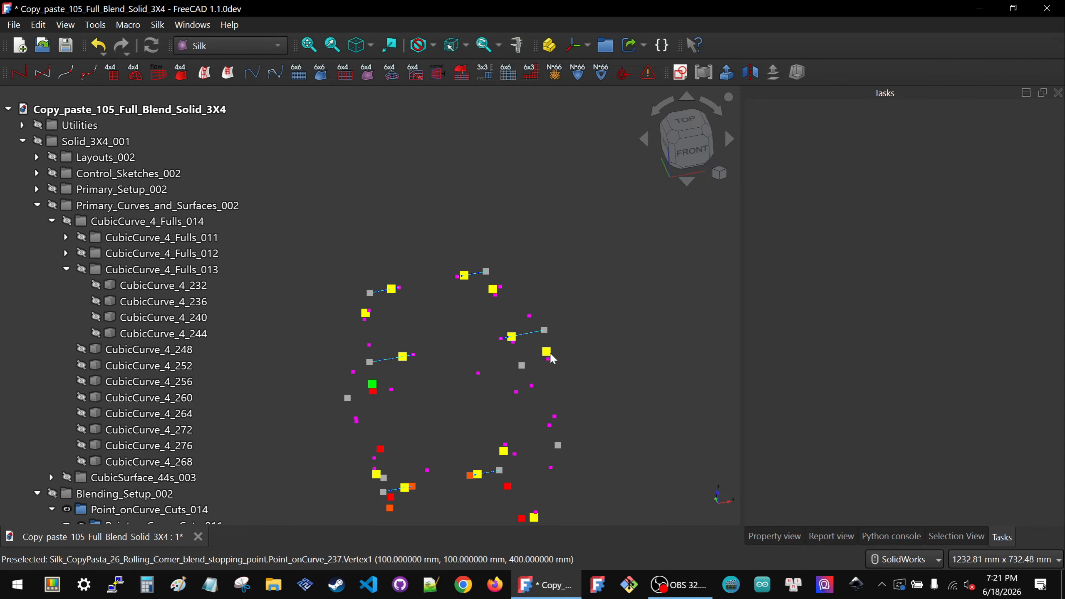
{"action": "scroll", "coordinate": [539, 236], "scroll_direction": "down", "scroll_amount": 2}
- Collapse Primary_Curves_and_Surfaces_002 and the Point_onCurve_Cuts_014, Point_onCurve_Starts_014 and Point_onCurve_Ends_014 groups in the model tree
{"action": "left_click", "coordinate": [96, 205]}
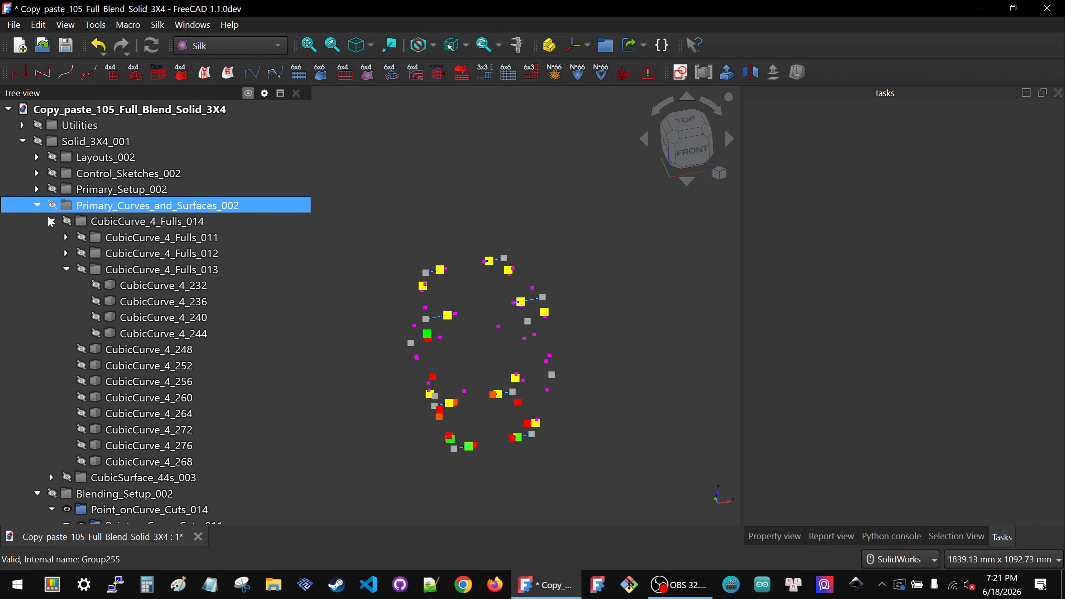
{"action": "scroll", "coordinate": [82, 217], "scroll_direction": "down", "scroll_amount": 12}
{"action": "scroll", "coordinate": [374, 319], "scroll_direction": "down", "scroll_amount": 7}
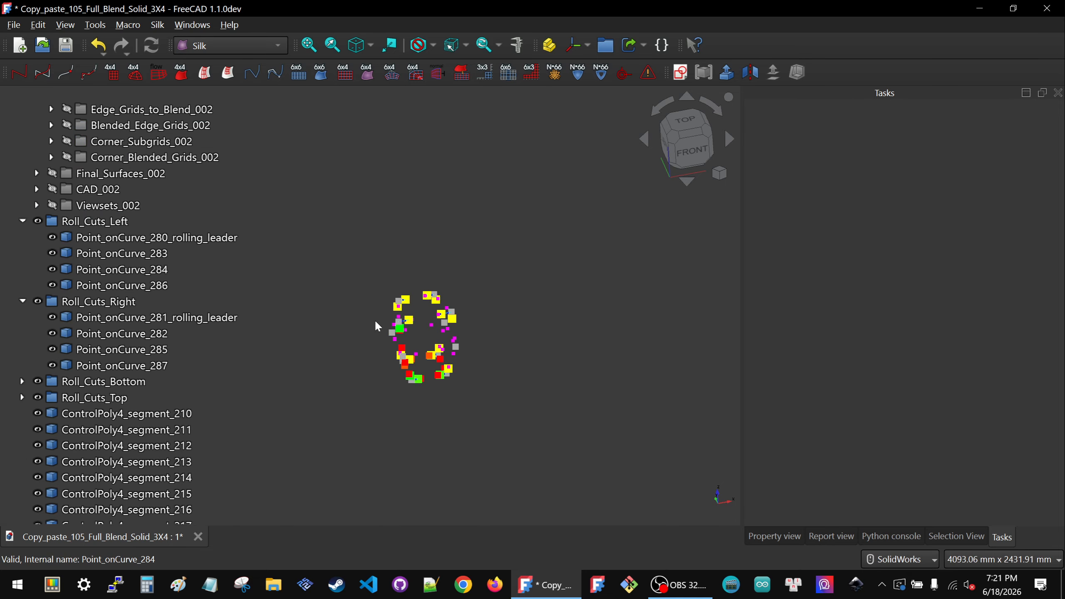
{"action": "scroll", "coordinate": [69, 209], "scroll_direction": "up", "scroll_amount": 3}
{"action": "left_click", "coordinate": [69, 206]}
{"action": "scroll", "coordinate": [69, 208], "scroll_direction": "up", "scroll_amount": 15}
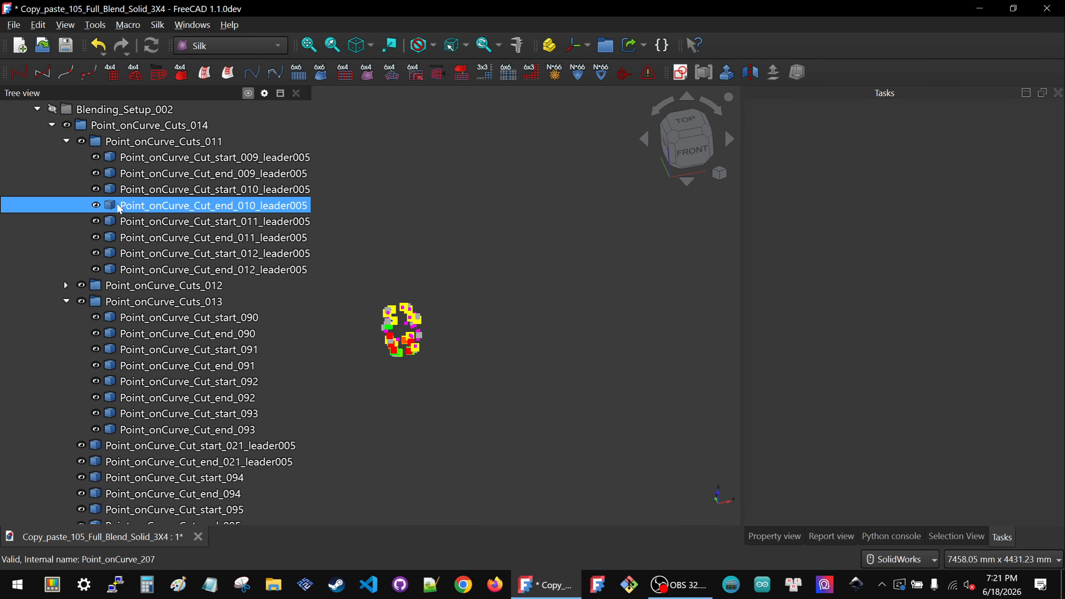
{"action": "left_click", "coordinate": [37, 206]}
{"action": "left_click", "coordinate": [36, 227]}
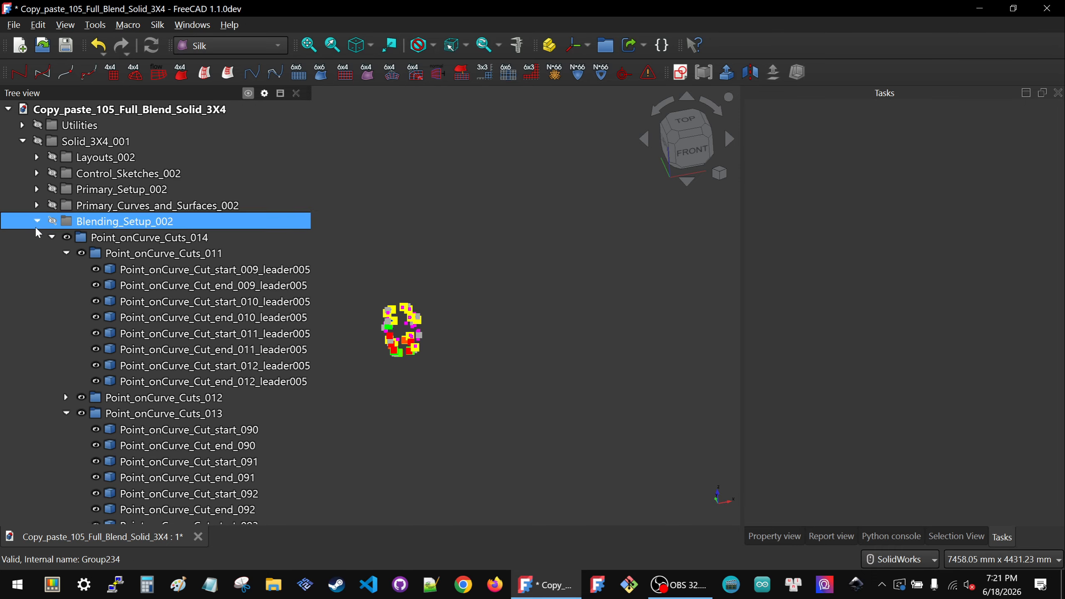
{"action": "left_click", "coordinate": [52, 238]}
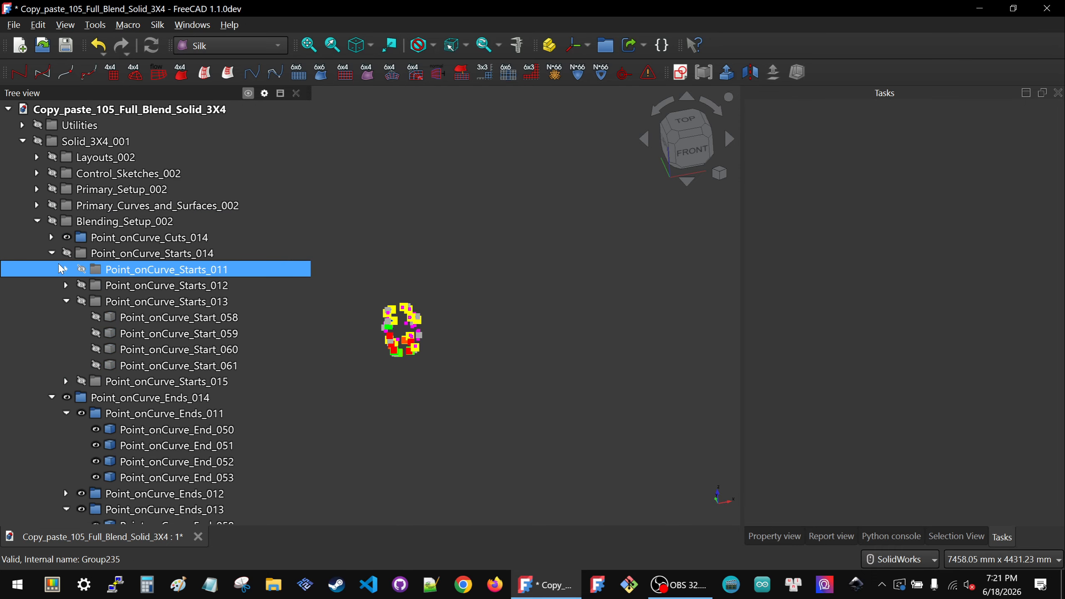
{"action": "left_click", "coordinate": [51, 255]}
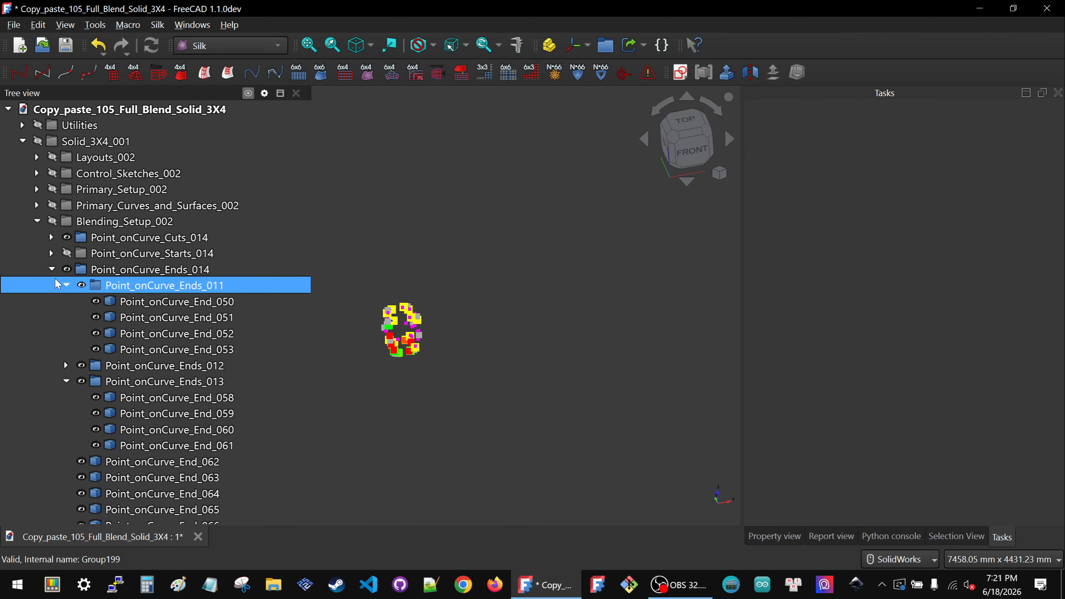
{"action": "left_click", "coordinate": [52, 269]}
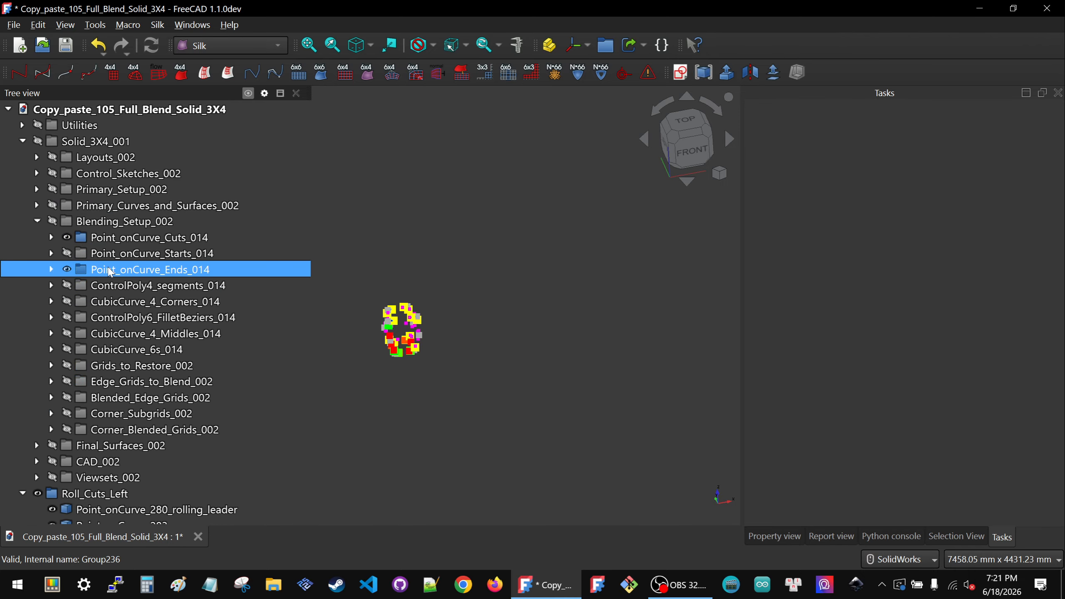
- Hide the Point_onCurve_Ends_014 group
{"action": "left_click", "coordinate": [67, 268]}
{"action": "scroll", "coordinate": [374, 330], "scroll_direction": "up", "scroll_amount": 8}
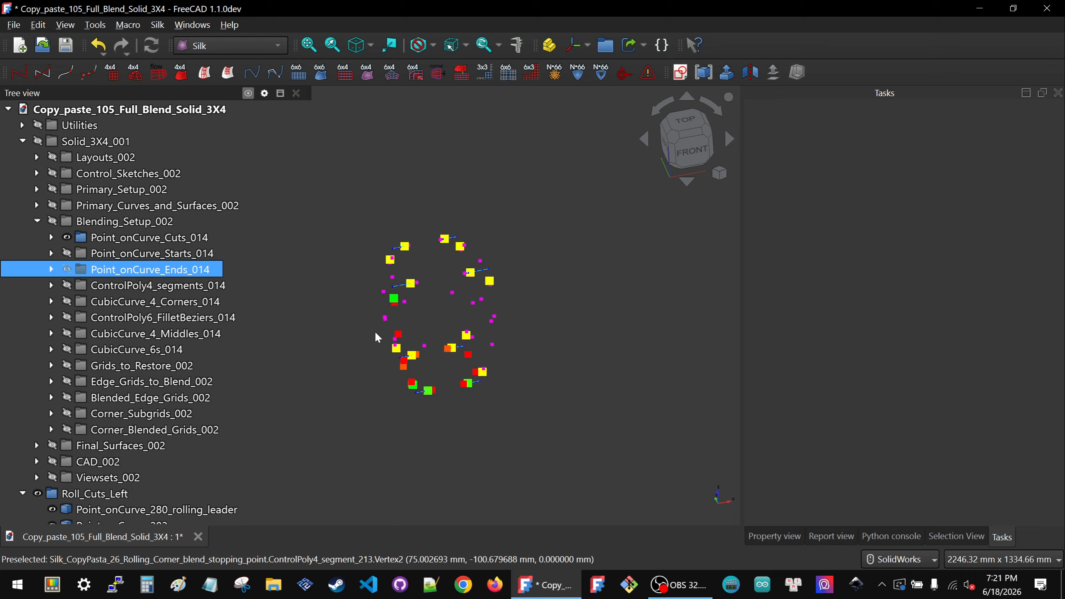
{"action": "scroll", "coordinate": [445, 402], "scroll_direction": "up", "scroll_amount": 1}
{"action": "scroll", "coordinate": [514, 372], "scroll_direction": "down", "scroll_amount": 1}
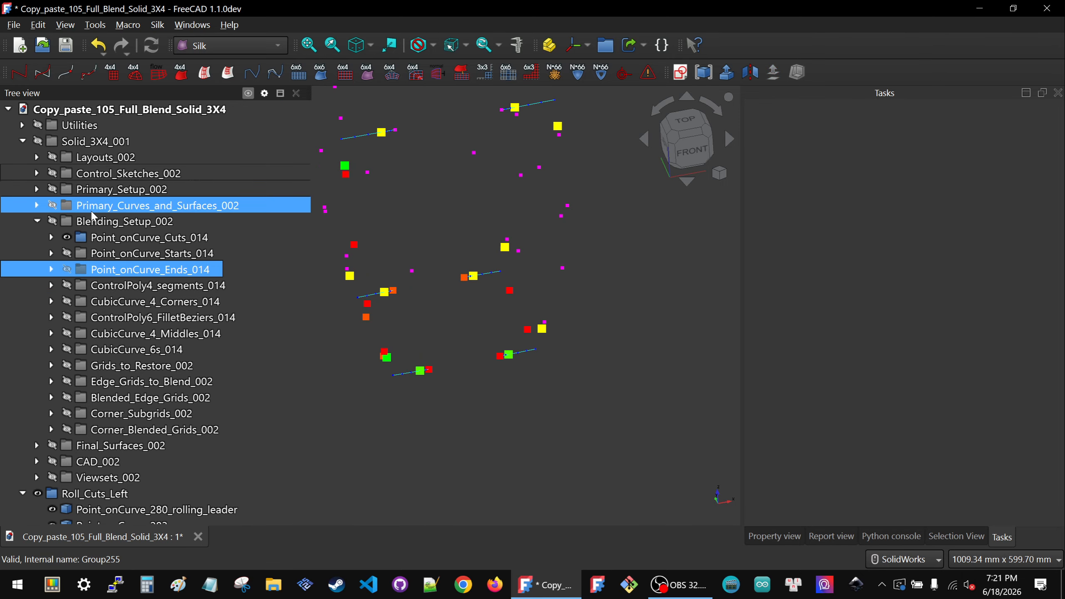
- Collapse CubicCurve_4_Fulls_013 and show the eight ungrouped curves from CubicCurve_4_248 through CubicCurve_4_268 in CubicCurve_4_Fulls_014
{"action": "left_click", "coordinate": [35, 206]}
{"action": "left_click", "coordinate": [70, 271]}
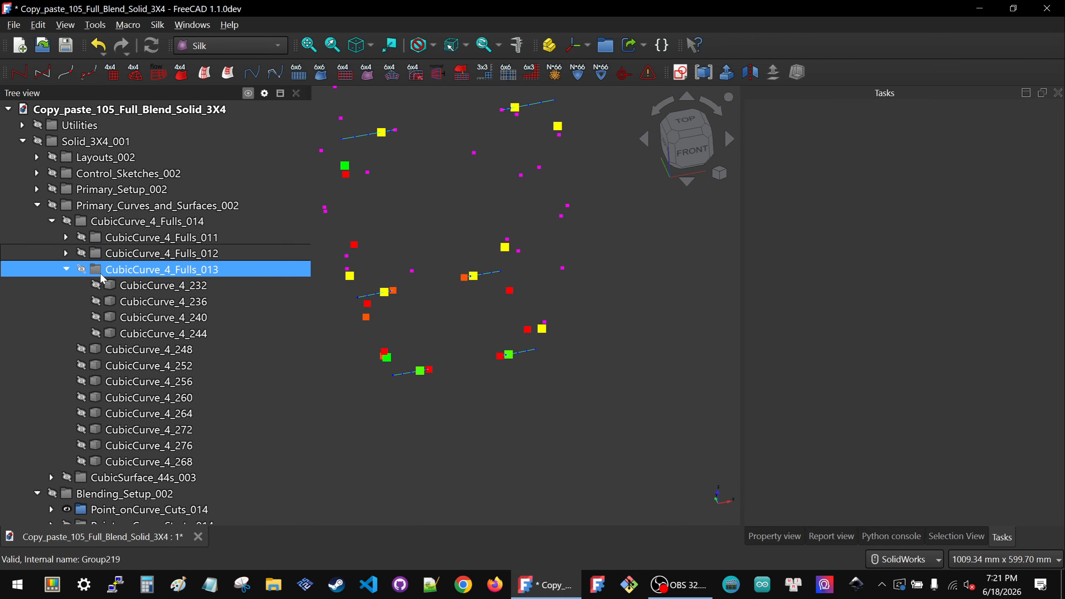
{"action": "left_click", "coordinate": [68, 269]}
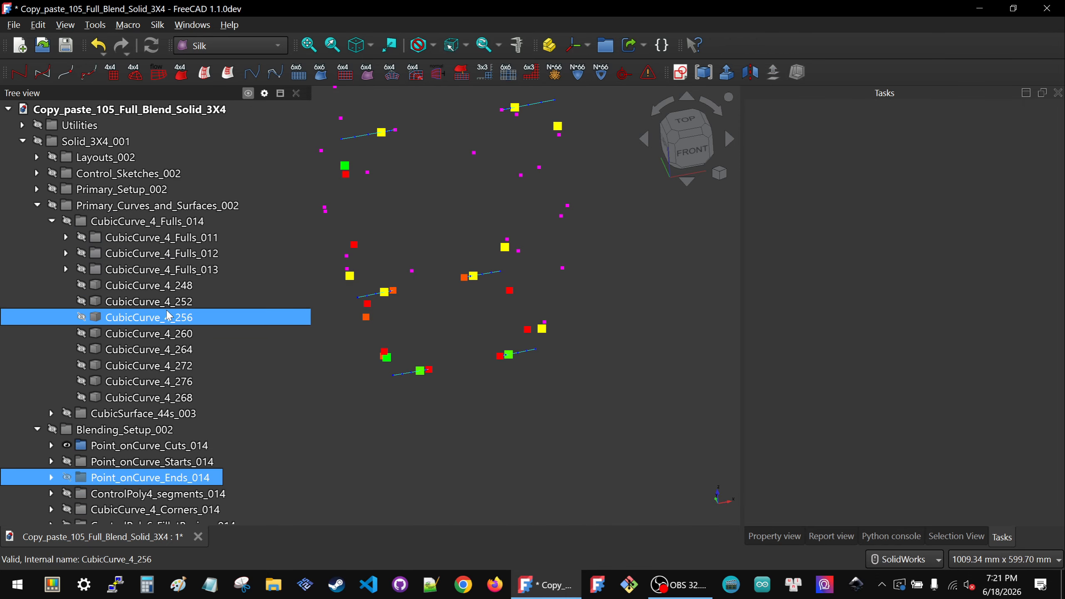
{"action": "left_click", "coordinate": [145, 286]}
{"action": "left_click", "coordinate": [173, 396], "text": "shift"}
{"action": "key", "text": "space"}
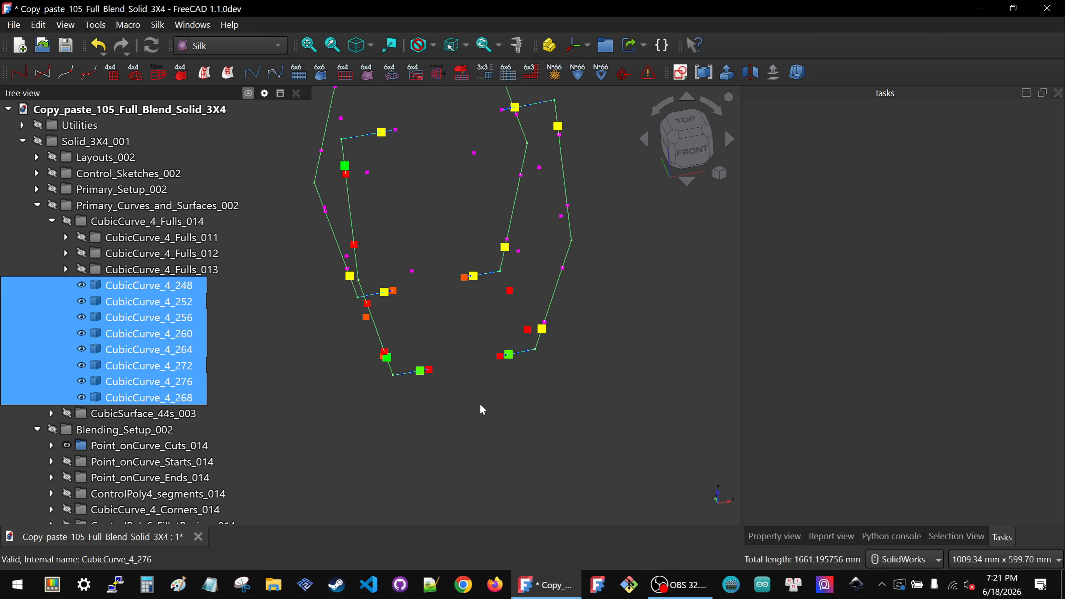
{"action": "left_click", "coordinate": [479, 403]}
- Show the Point_onCurve_Starts_015 group inside Point_onCurve_Starts_014 and collapse the Point_onCurve_Starts_013 group
{"action": "scroll", "coordinate": [117, 287], "scroll_direction": "down", "scroll_amount": 1}
{"action": "scroll", "coordinate": [84, 294], "scroll_direction": "down", "scroll_amount": 12}
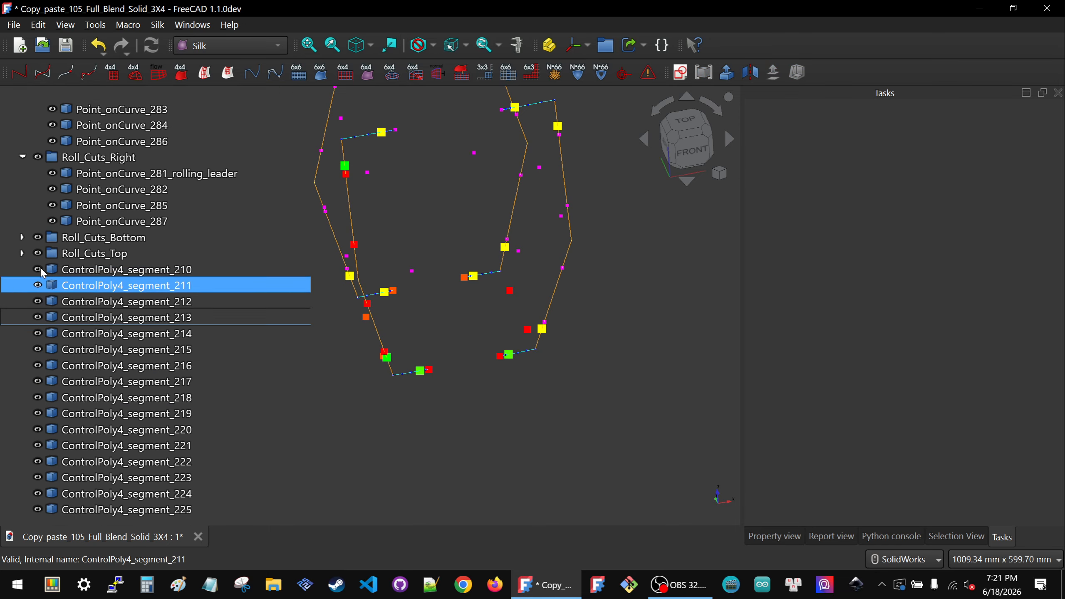
{"action": "scroll", "coordinate": [57, 247], "scroll_direction": "up", "scroll_amount": 6}
{"action": "scroll", "coordinate": [58, 248], "scroll_direction": "up", "scroll_amount": 2}
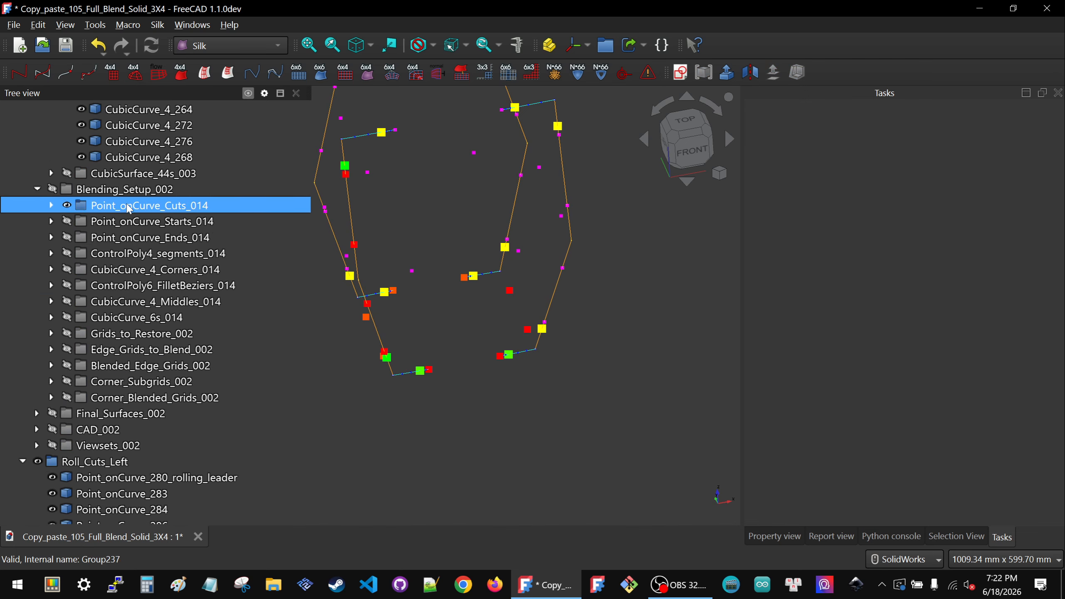
{"action": "left_click", "coordinate": [51, 221]}
{"action": "left_click", "coordinate": [65, 268]}
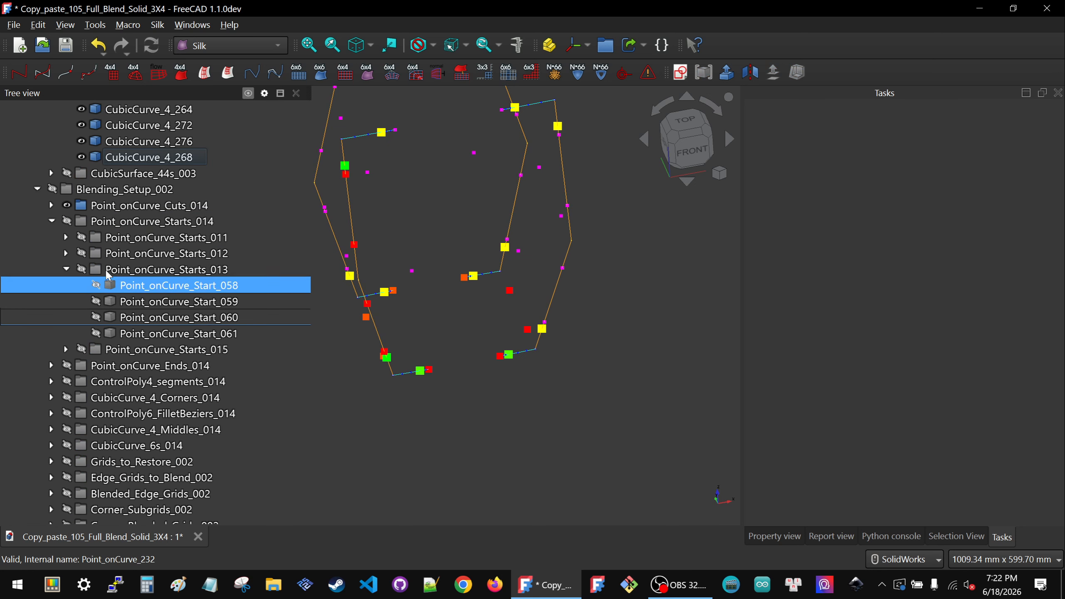
{"action": "left_click", "coordinate": [63, 269]}
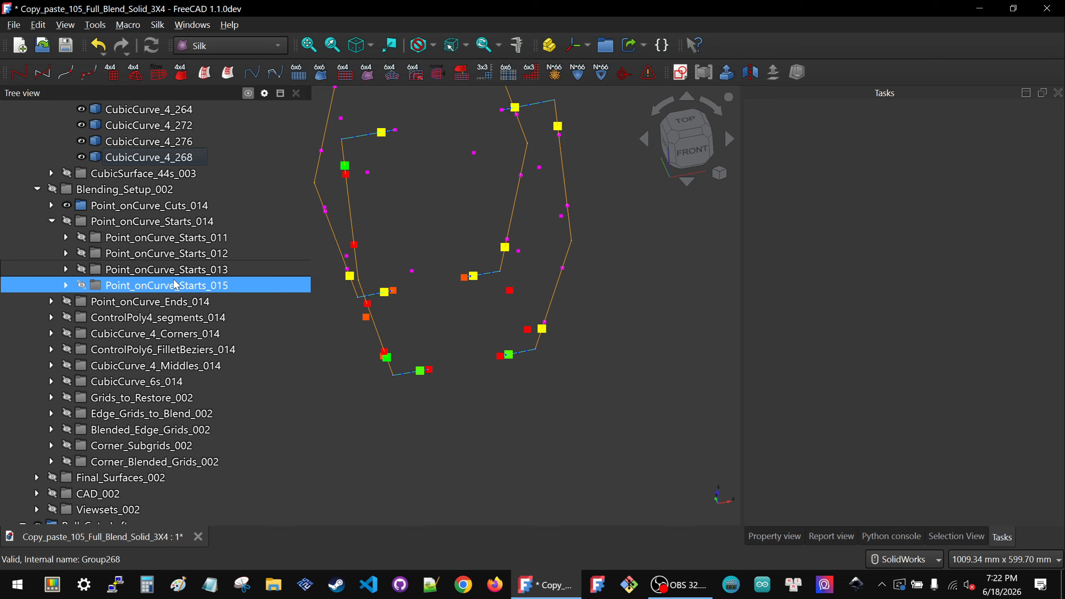
{"action": "left_click", "coordinate": [142, 290]}
{"action": "key", "text": "space"}
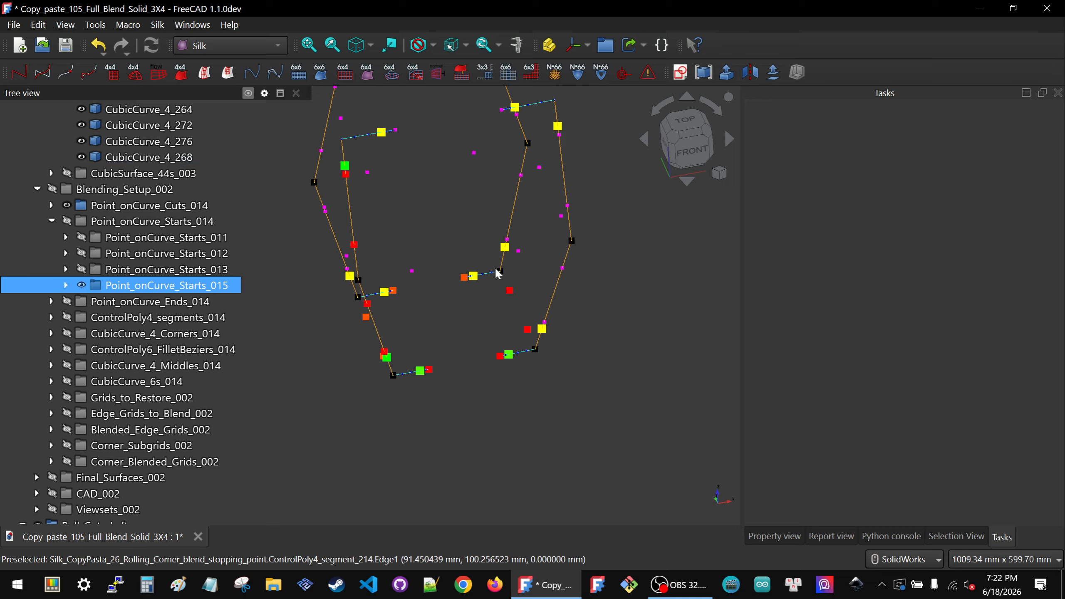
- Hide all segments from ControlPoly4_segment_210 through ControlPoly4_segment_225
{"action": "scroll", "coordinate": [142, 354], "scroll_direction": "down", "scroll_amount": 10}
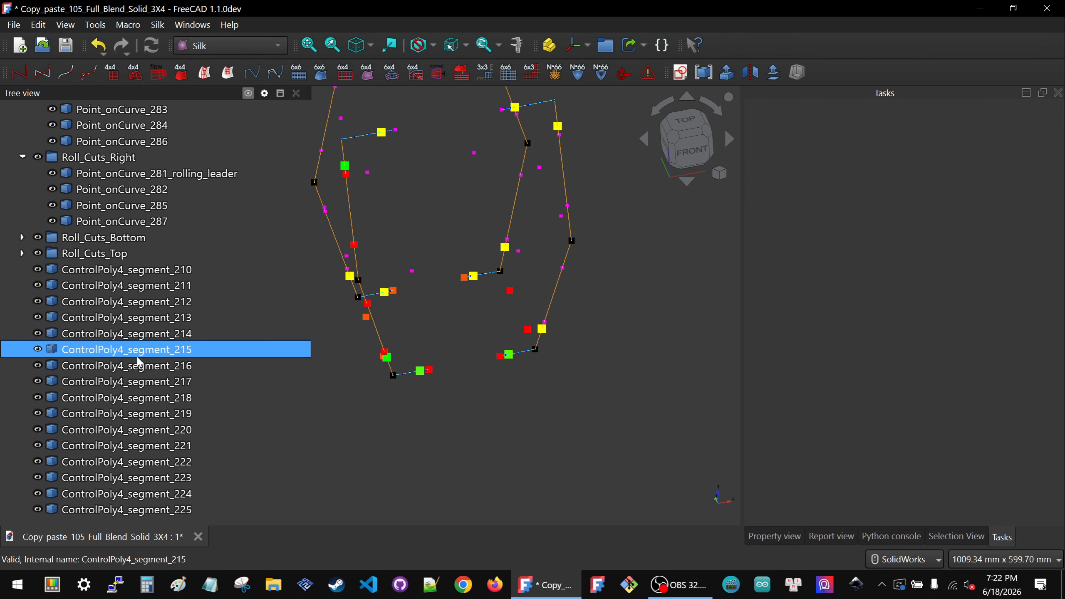
{"action": "left_click", "coordinate": [98, 271]}
{"action": "left_click", "coordinate": [151, 508], "text": "shift"}
{"action": "key", "text": "space"}
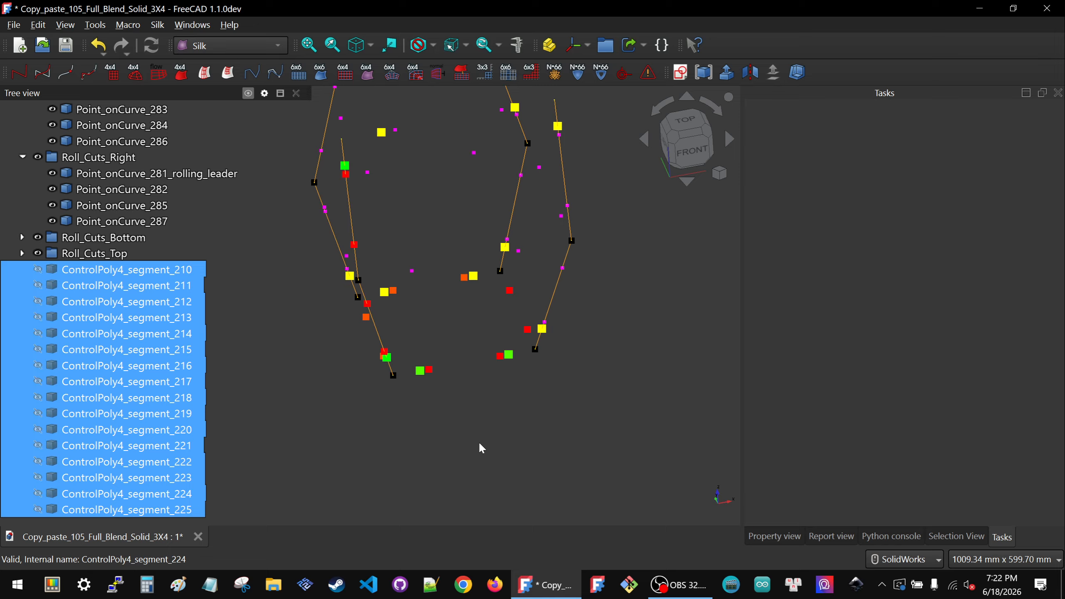
- Create a ControlPoly4 segment on CubicCurve_4_248 from Point_onCurve_Start_062 to Point_onCurve_288_rolling_leader, hiding the curve to reach its start point
{"action": "scroll", "coordinate": [521, 408], "scroll_direction": "down", "scroll_amount": 2}
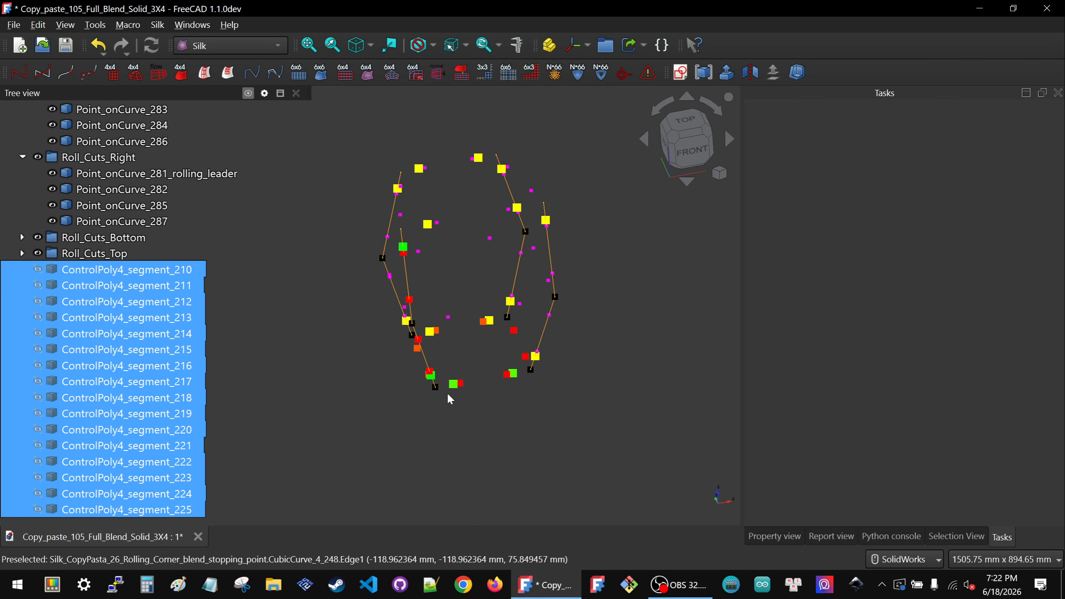
{"action": "scroll", "coordinate": [447, 394], "scroll_direction": "up", "scroll_amount": 4}
{"action": "middle_click_drag", "start_coordinate": [425, 362], "coordinate": [423, 321]}
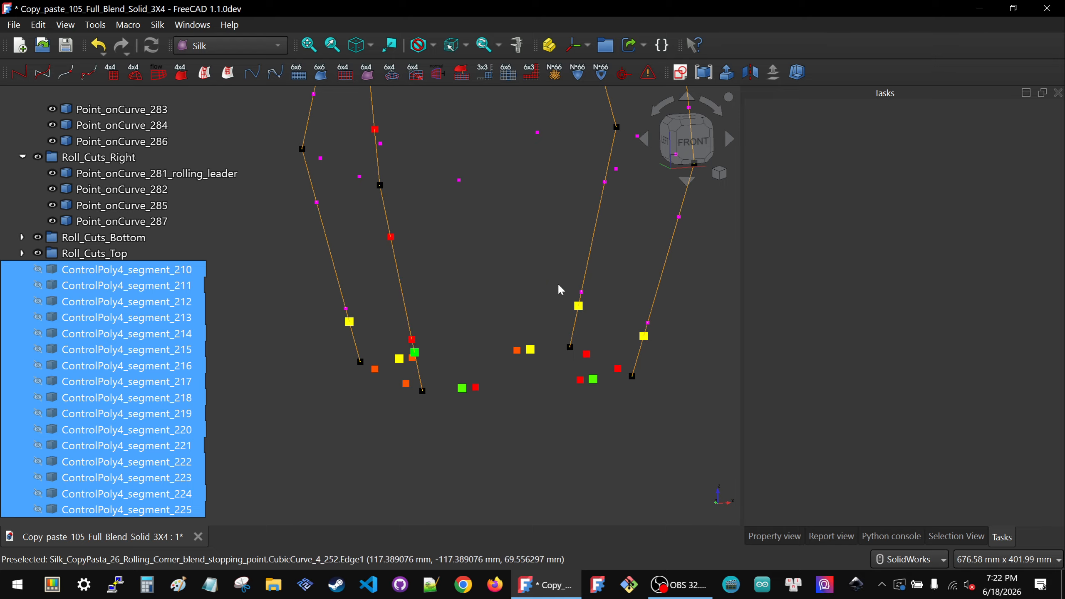
{"action": "scroll", "coordinate": [449, 351], "scroll_direction": "up", "scroll_amount": 4}
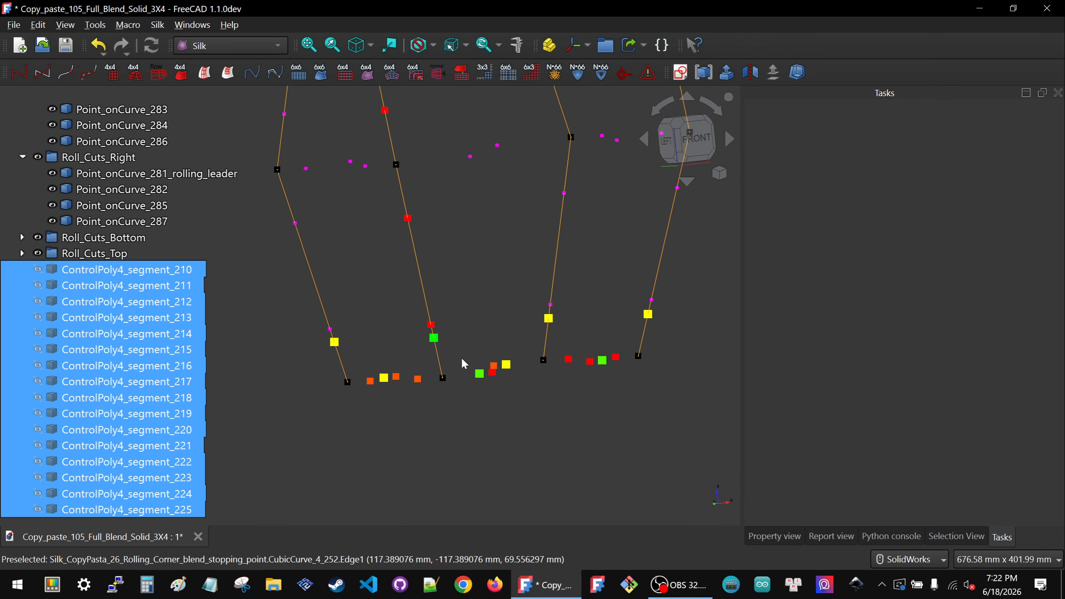
{"action": "left_click", "coordinate": [436, 352]}
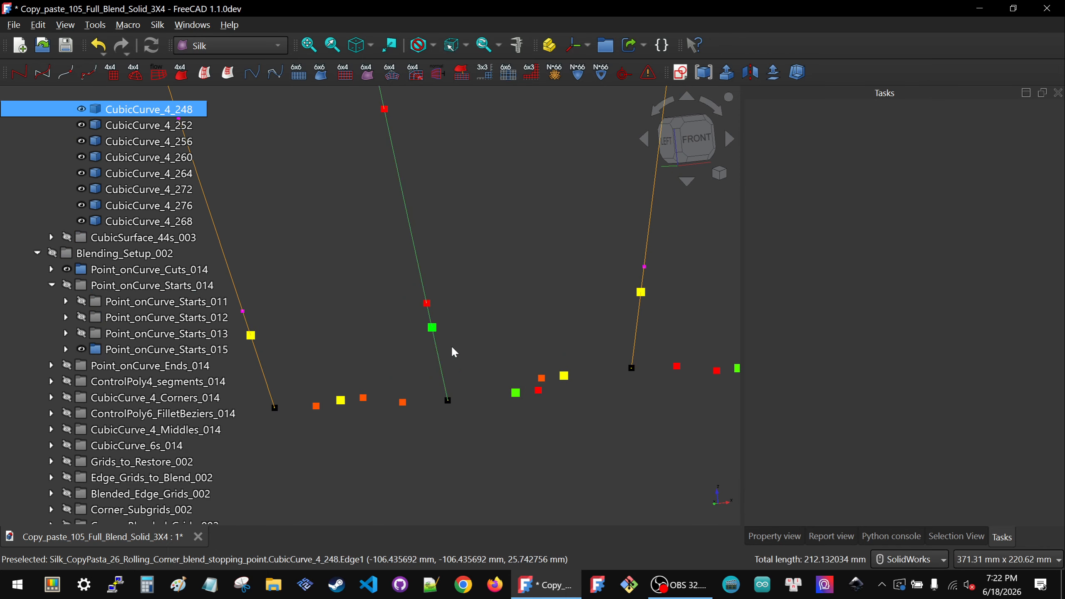
{"action": "key", "text": "space"}
{"action": "left_click", "coordinate": [449, 401]}
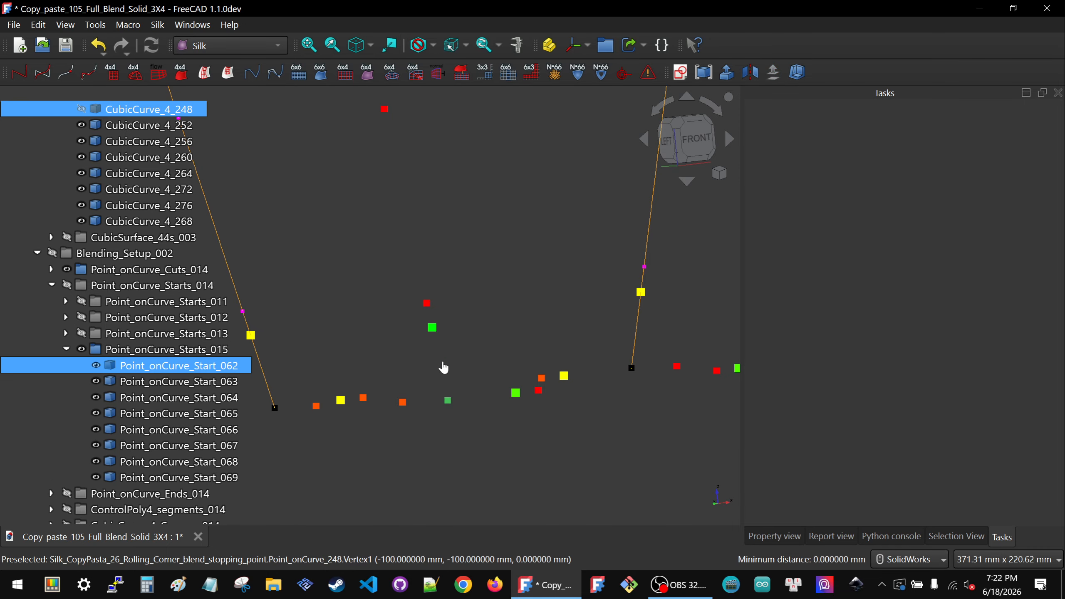
{"action": "left_click", "coordinate": [432, 328], "text": "ctrl"}
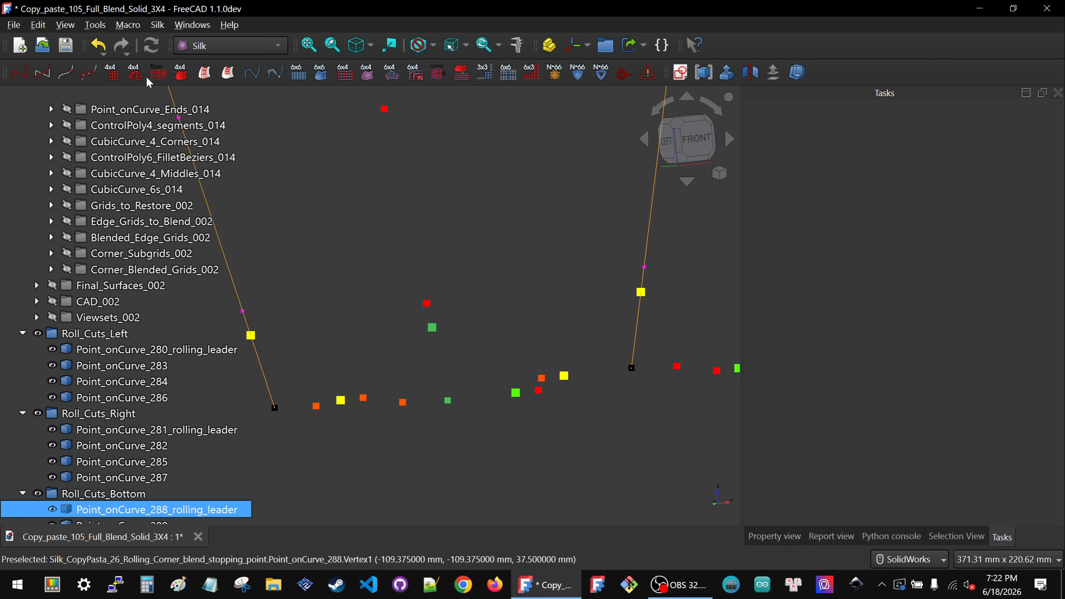
{"action": "left_click", "coordinate": [89, 73]}
{"action": "left_click", "coordinate": [212, 302]}
- Hide ControlPoly4_segment_226 and show CubicCurve_4_248 again
{"action": "scroll", "coordinate": [212, 302], "scroll_direction": "up", "scroll_amount": 10}
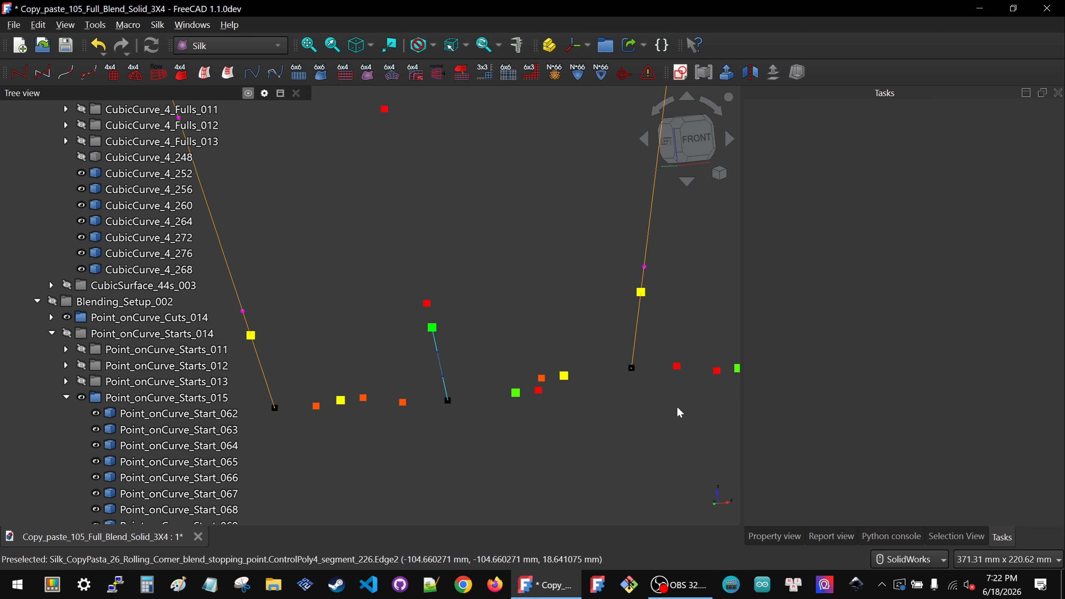
{"action": "left_click", "coordinate": [440, 367]}
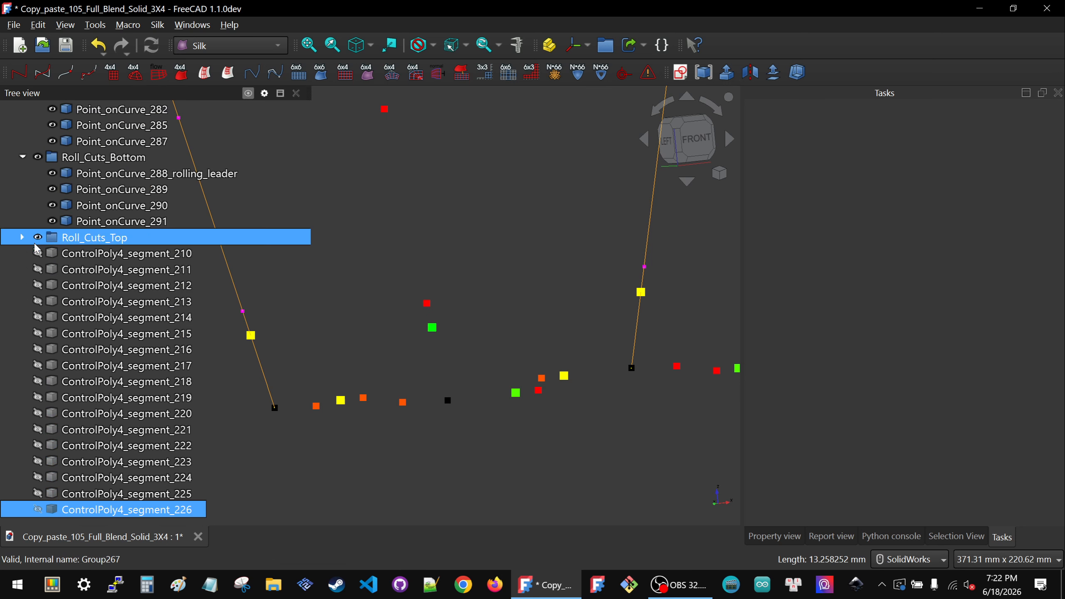
{"action": "scroll", "coordinate": [42, 247], "scroll_direction": "up", "scroll_amount": 15}
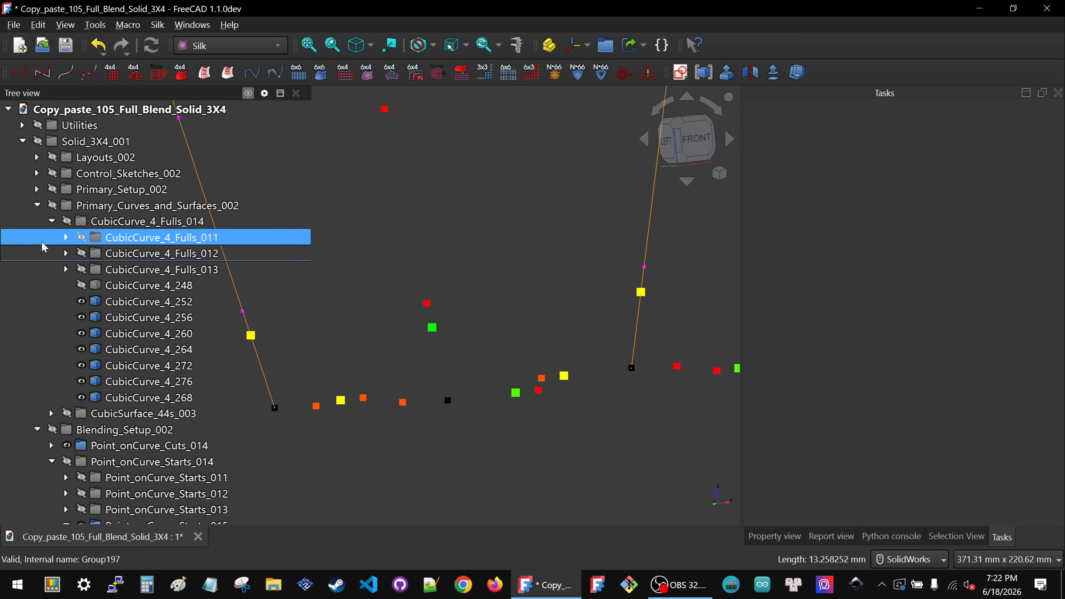
{"action": "left_click", "coordinate": [113, 289]}
{"action": "key", "text": "space"}
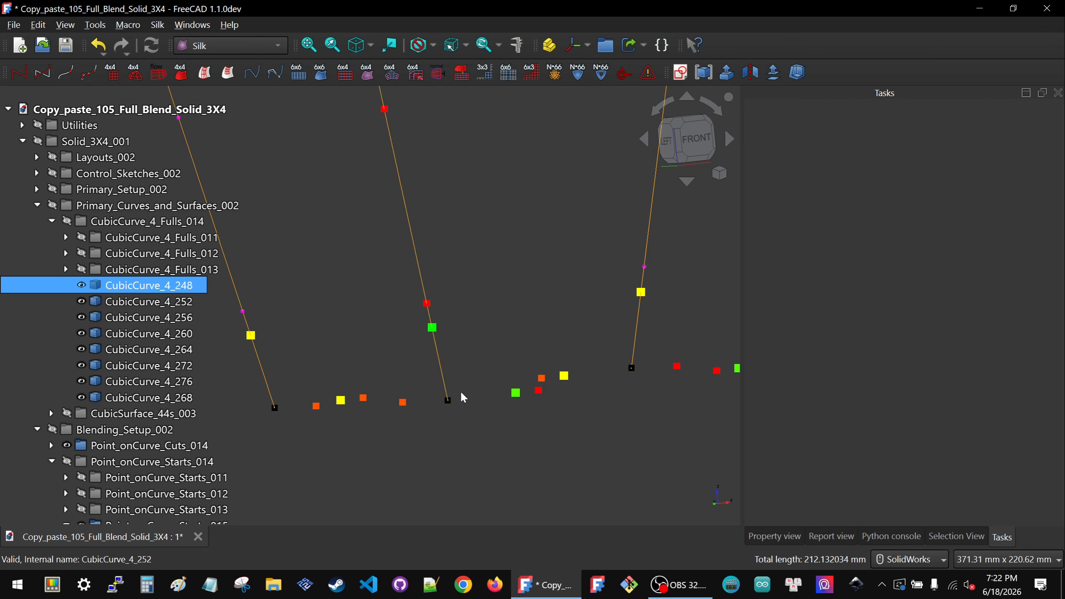
- Create a ControlPoly4 segment on CubicCurve_4_248 from Point_onCurve_288_rolling_leader to Point_onCurve_Cut_start_021_leader005, and show ControlPoly4_segment_226 again
{"action": "left_click", "coordinate": [433, 329]}
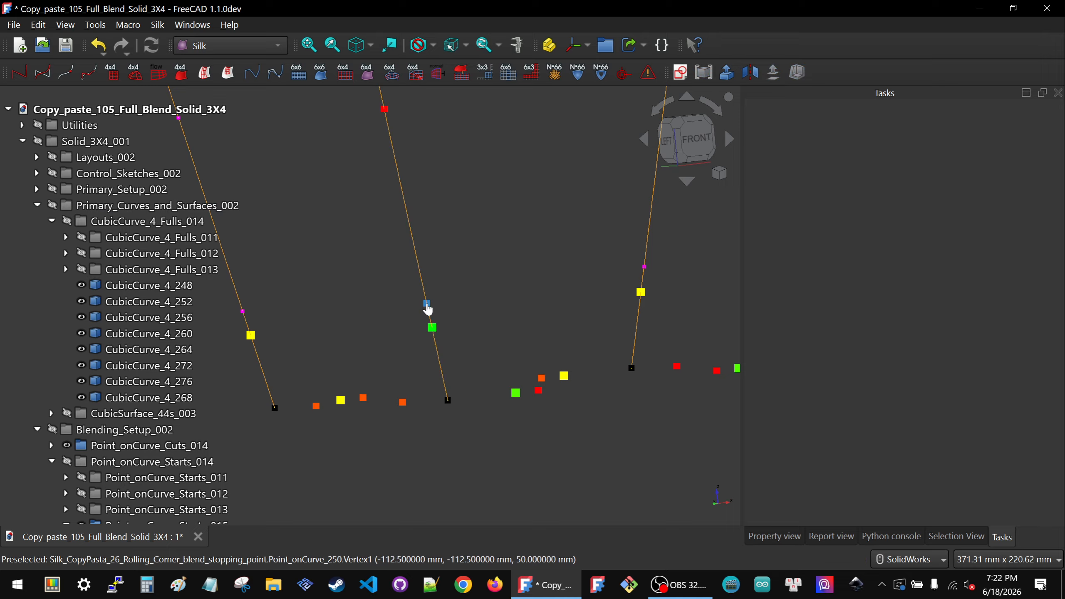
{"action": "left_click", "coordinate": [427, 305]}
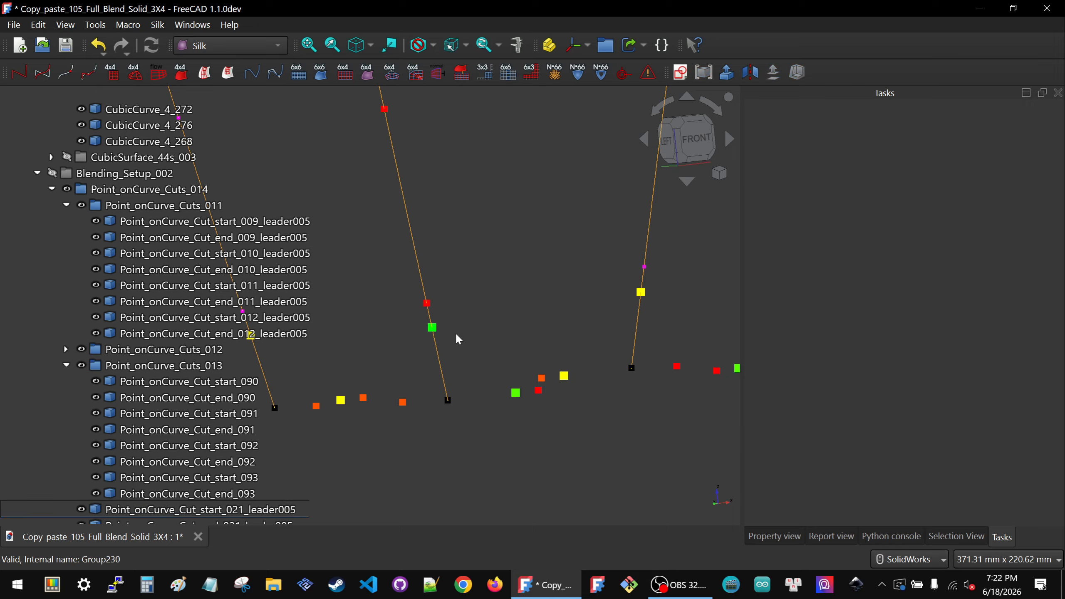
{"action": "left_click", "coordinate": [436, 349]}
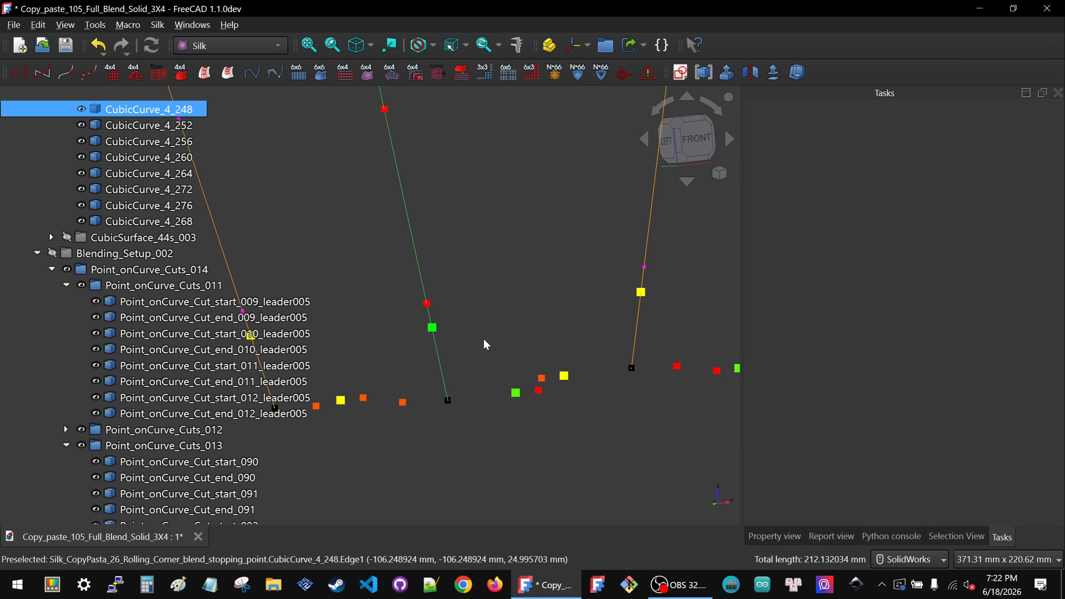
{"action": "left_click", "coordinate": [432, 331], "text": "ctrl"}
{"action": "left_click", "coordinate": [427, 306]}
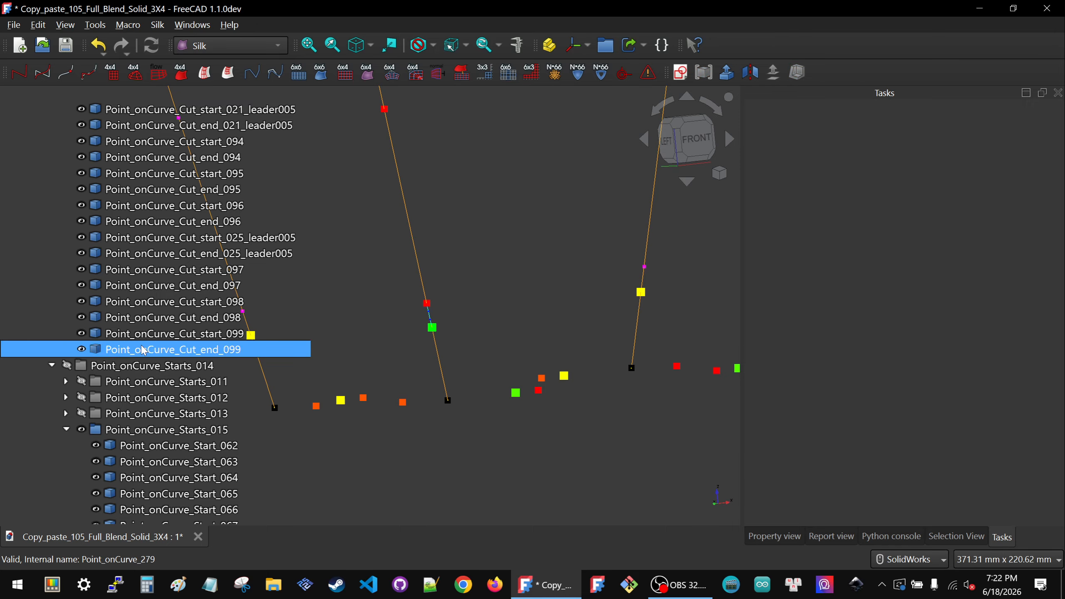
{"action": "scroll", "coordinate": [164, 349], "scroll_direction": "down", "scroll_amount": 15}
{"action": "key", "text": "space"}
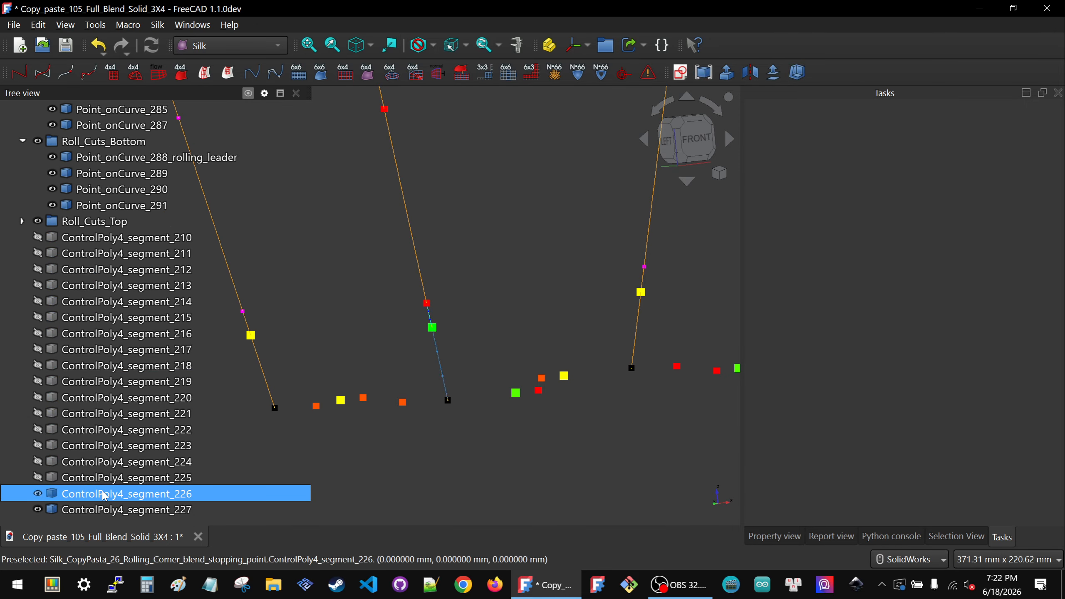
- Hide CubicCurve_4_252 and create a ControlPoly4 segment on it from its lower start point, Point_onCurve_Start_063, to Point_onCurve_289
{"action": "scroll", "coordinate": [453, 352], "scroll_direction": "down", "scroll_amount": 5}
{"action": "middle_click_drag", "start_coordinate": [455, 351], "coordinate": [436, 369]}
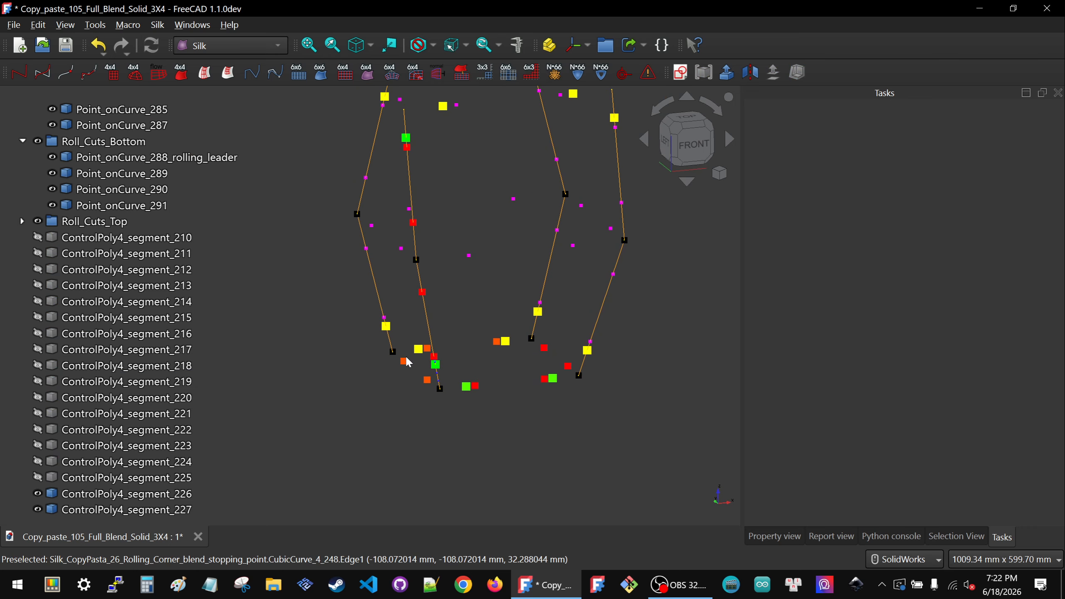
{"action": "scroll", "coordinate": [590, 359], "scroll_direction": "up", "scroll_amount": 6}
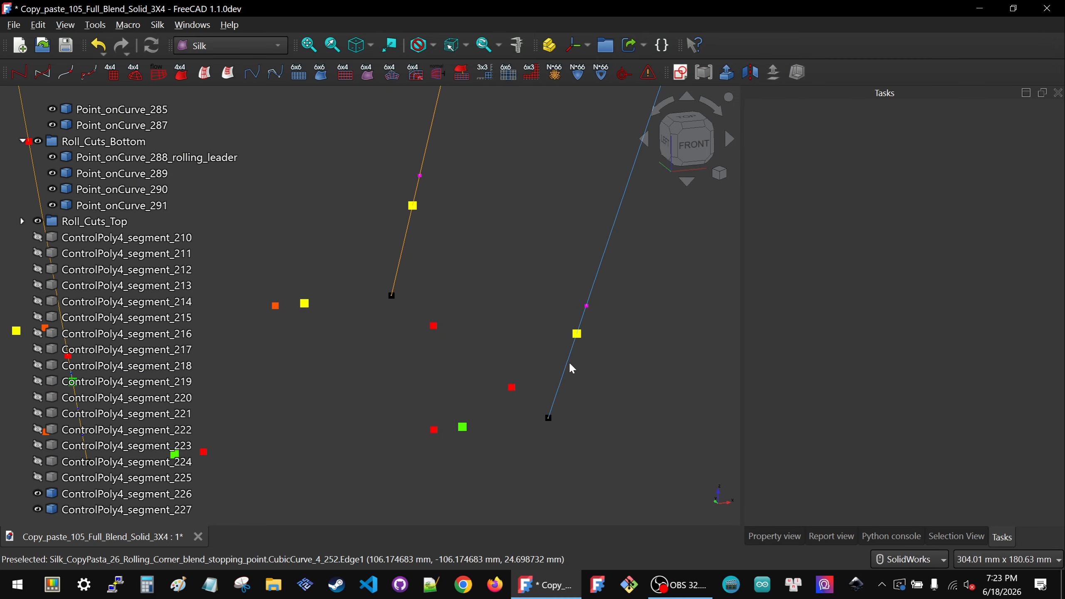
{"action": "left_click", "coordinate": [570, 368]}
{"action": "key", "text": "space"}
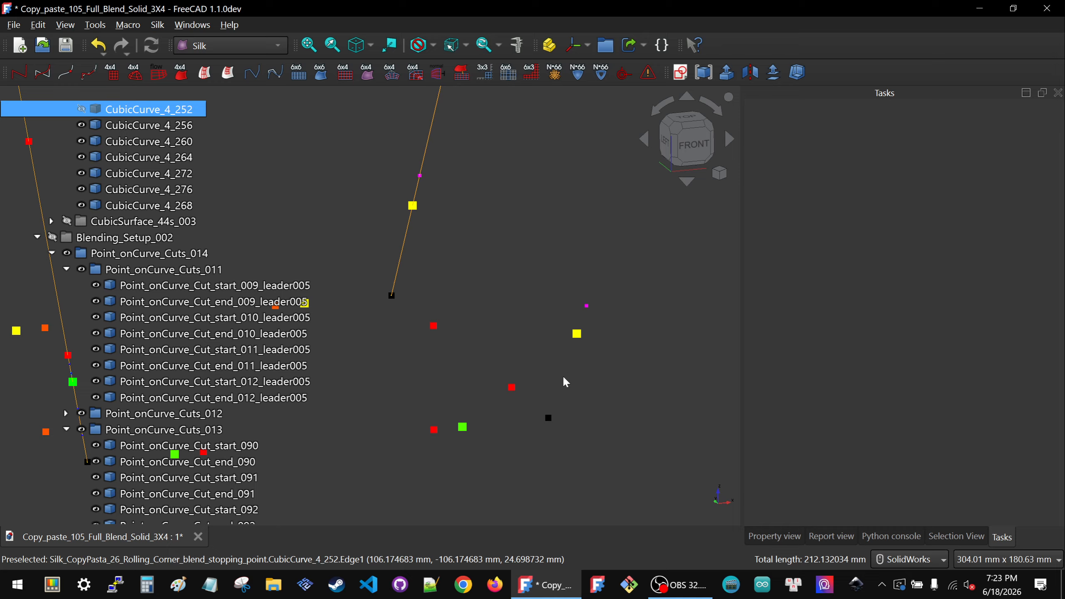
{"action": "left_click", "coordinate": [549, 417], "text": "ctrl"}
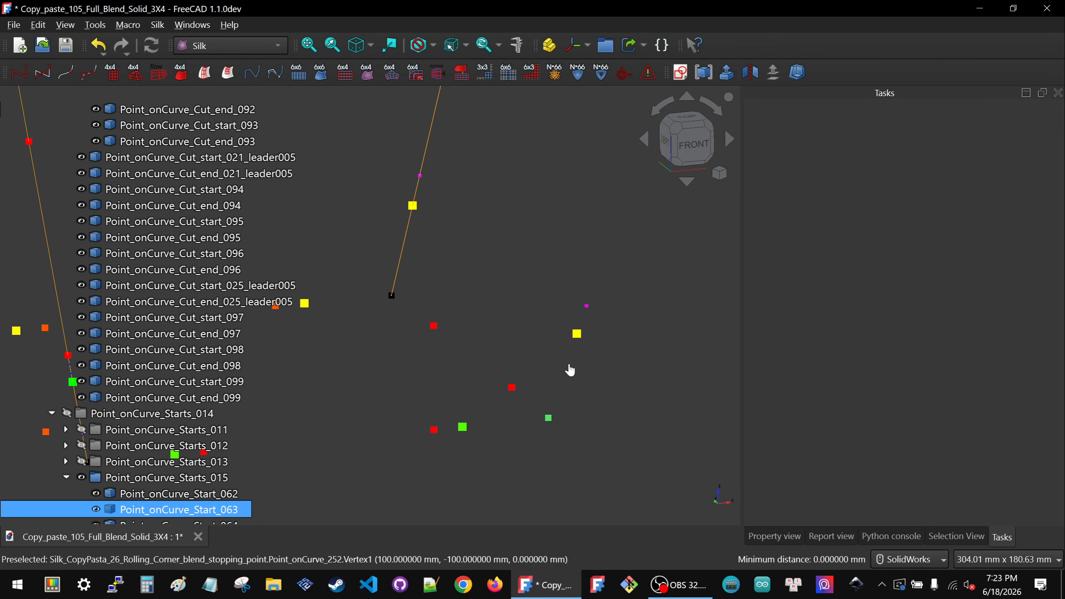
{"action": "left_click", "coordinate": [577, 335], "text": "ctrl"}
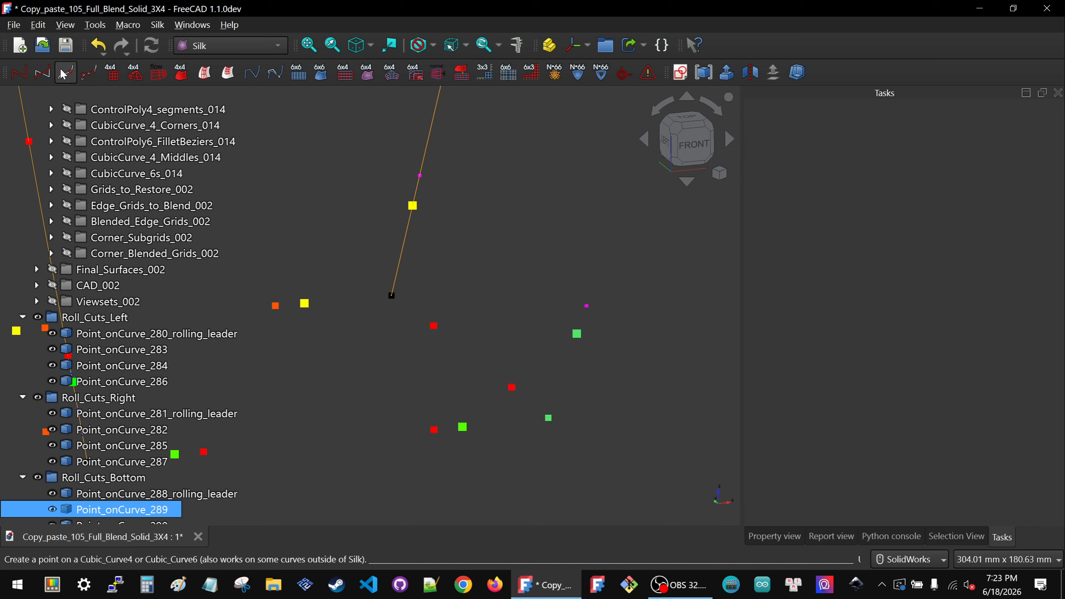
{"action": "left_click", "coordinate": [88, 73]}
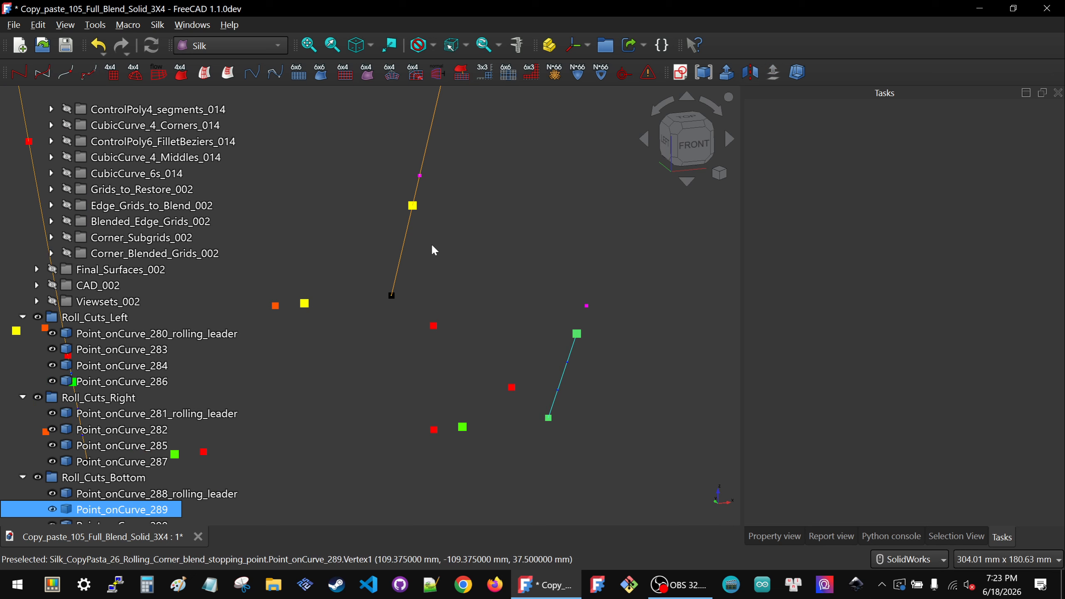
- Hide the new control poly segment and show CubicCurve_4_252 again
{"action": "left_click", "coordinate": [563, 376]}
{"action": "key", "text": "space"}
{"action": "scroll", "coordinate": [172, 269], "scroll_direction": "up", "scroll_amount": 15}
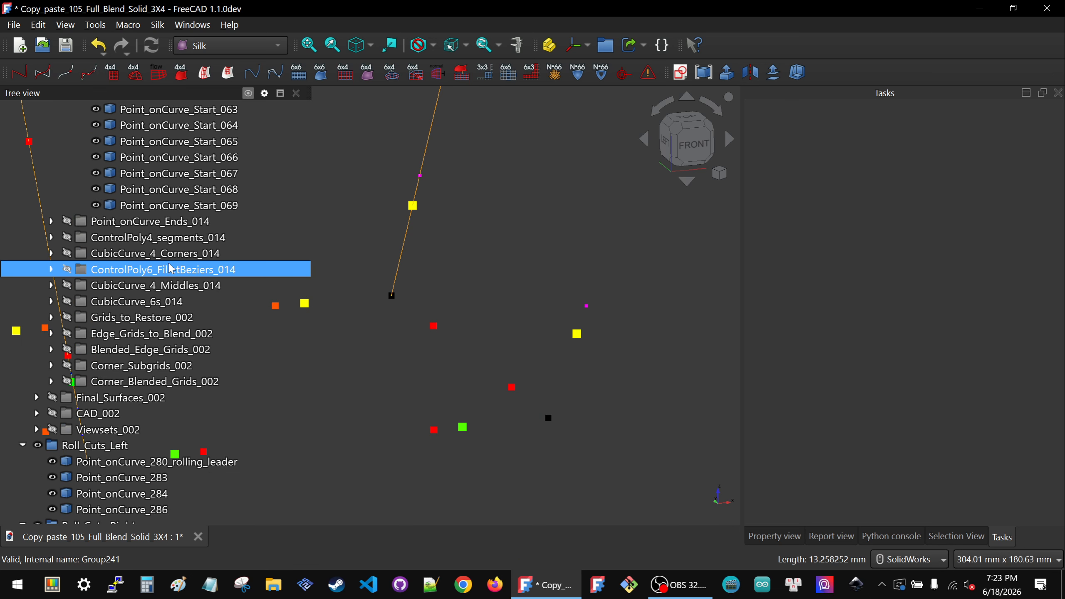
{"action": "left_click", "coordinate": [151, 302]}
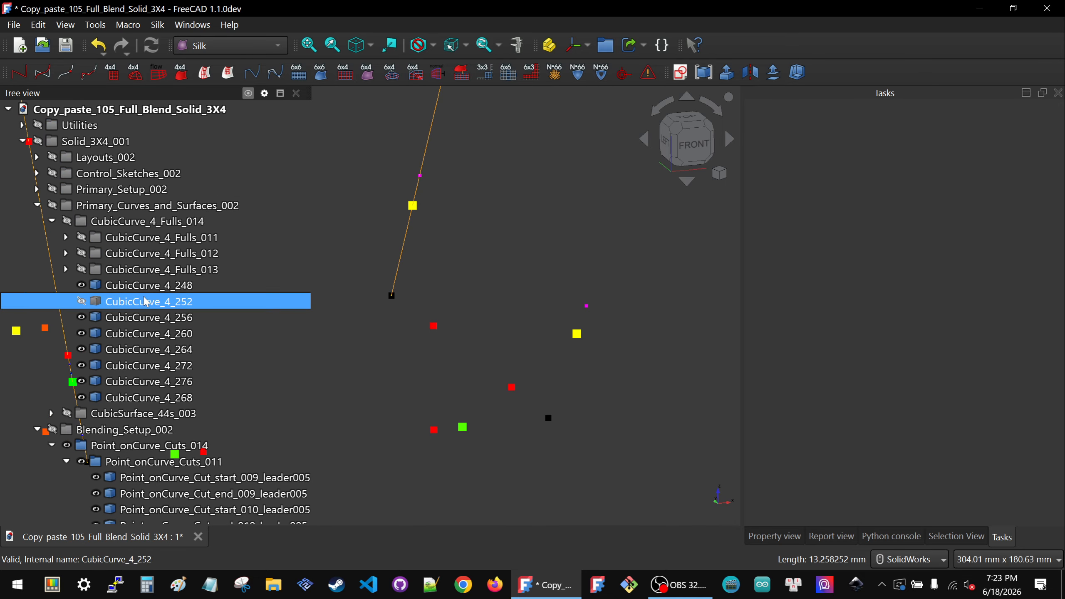
{"action": "key", "text": "space"}
- Create a ControlPoly4 segment on CubicCurve_4_252 between Point_onCurve_289 and Point_onCurve_Cut_start_094
{"action": "left_click", "coordinate": [568, 344]}
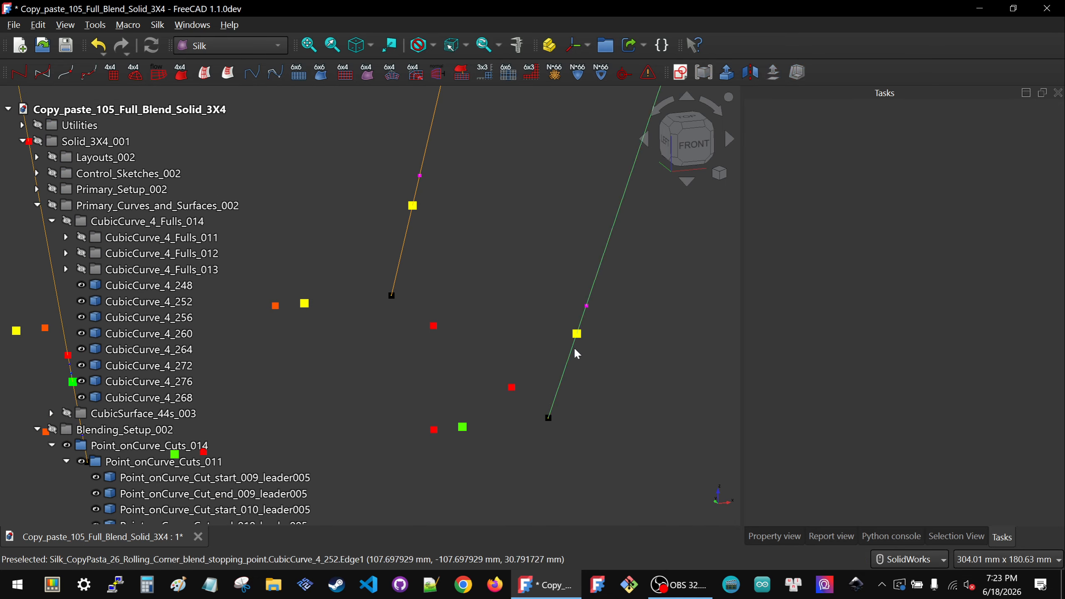
{"action": "left_click", "coordinate": [573, 347]}
{"action": "left_click", "coordinate": [585, 306], "text": "ctrl"}
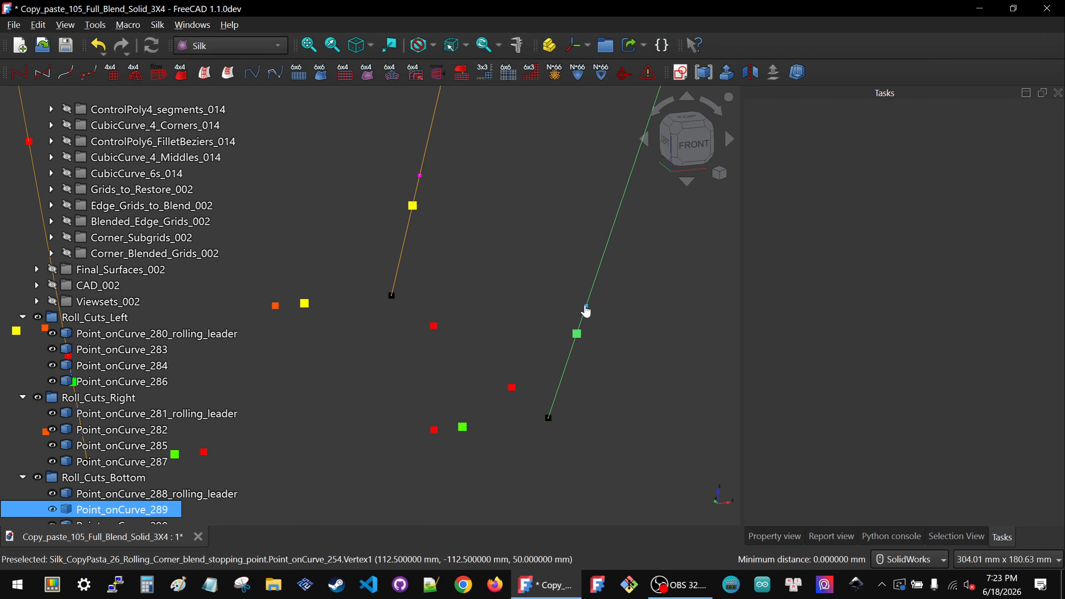
{"action": "left_click", "coordinate": [586, 306], "text": "ctrl"}
{"action": "left_click", "coordinate": [90, 73]}
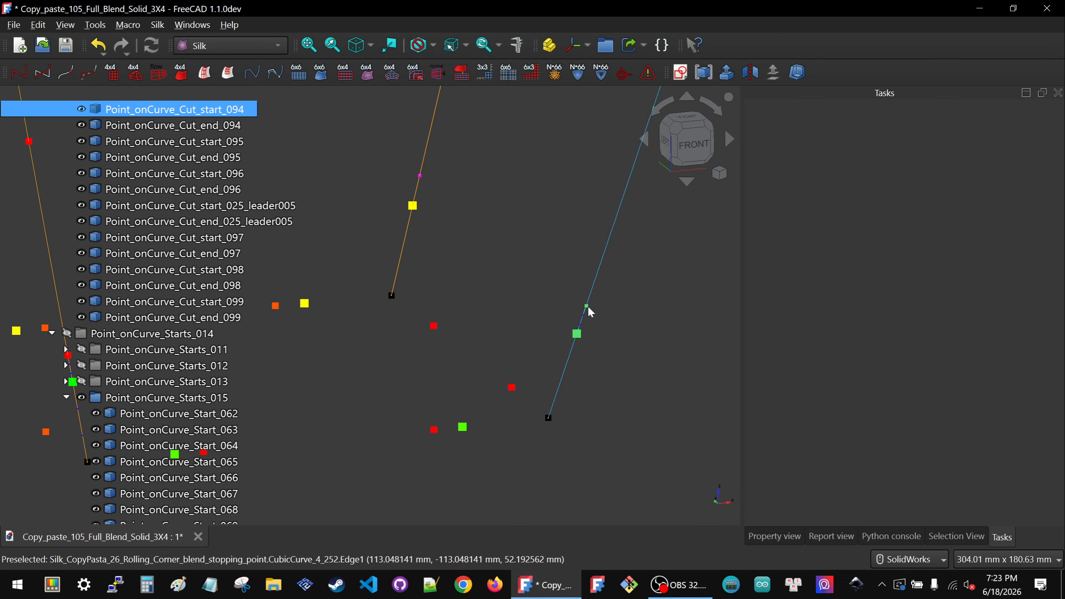
- Clear the selection and show the hidden ControlPoly4_segment_228
{"action": "left_click", "coordinate": [545, 307]}
{"action": "scroll", "coordinate": [562, 369], "scroll_direction": "down", "scroll_amount": 4}
{"action": "scroll", "coordinate": [563, 369], "scroll_direction": "up", "scroll_amount": 3}
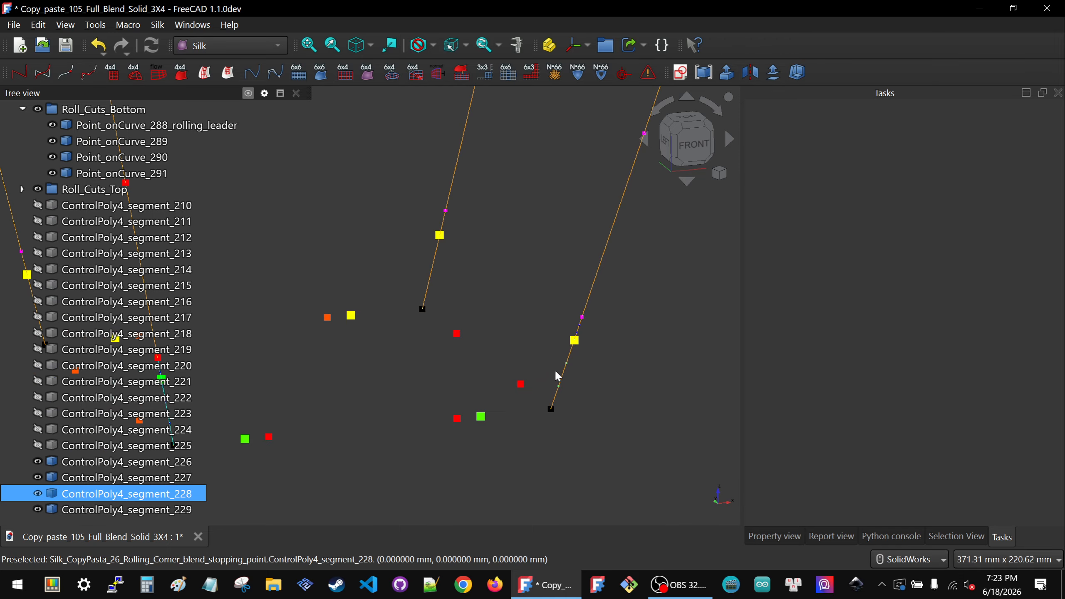
- Hide CubicCurve_4_256 and create a ControlPoly4 segment on it from its lower start point, Point_onCurve_Start_064, to Point_onCurve_290
{"action": "scroll", "coordinate": [557, 376], "scroll_direction": "down", "scroll_amount": 5}
{"action": "scroll", "coordinate": [526, 340], "scroll_direction": "up", "scroll_amount": 3}
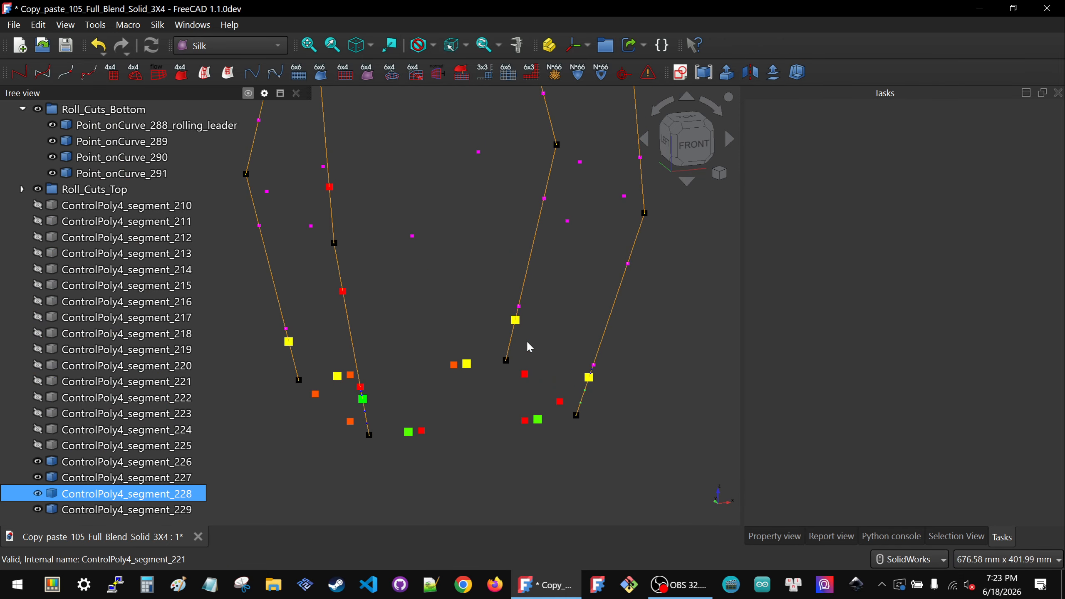
{"action": "scroll", "coordinate": [520, 339], "scroll_direction": "up", "scroll_amount": 3}
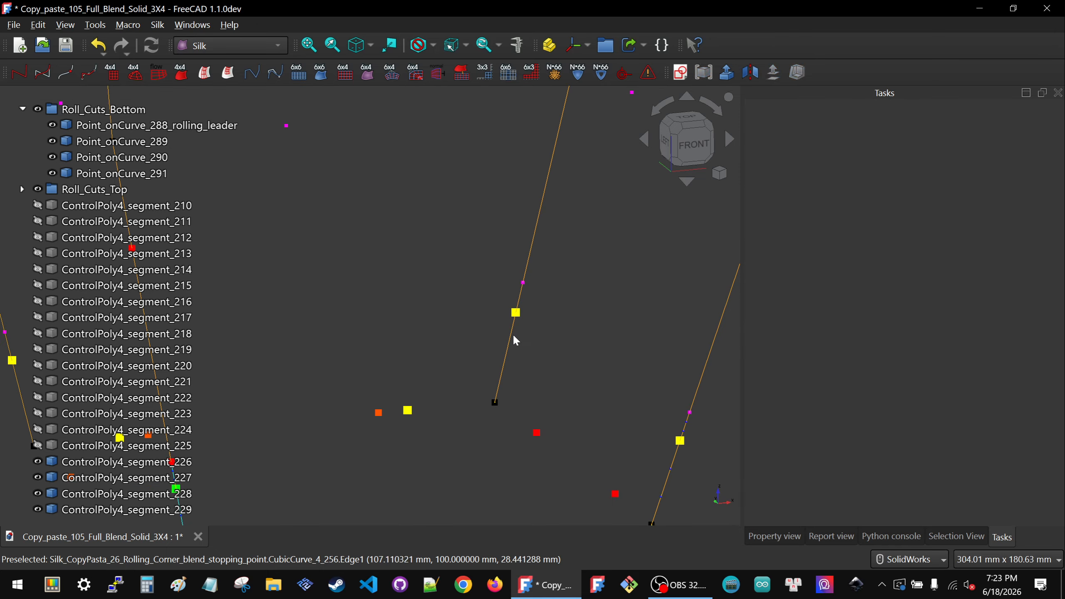
{"action": "left_click", "coordinate": [511, 335]}
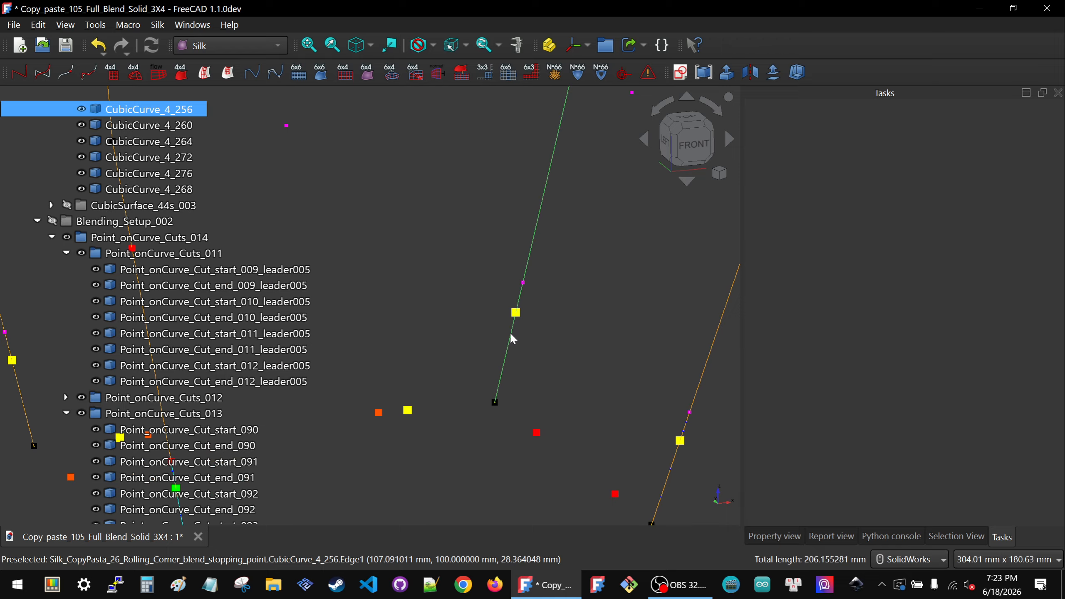
{"action": "key", "text": "space"}
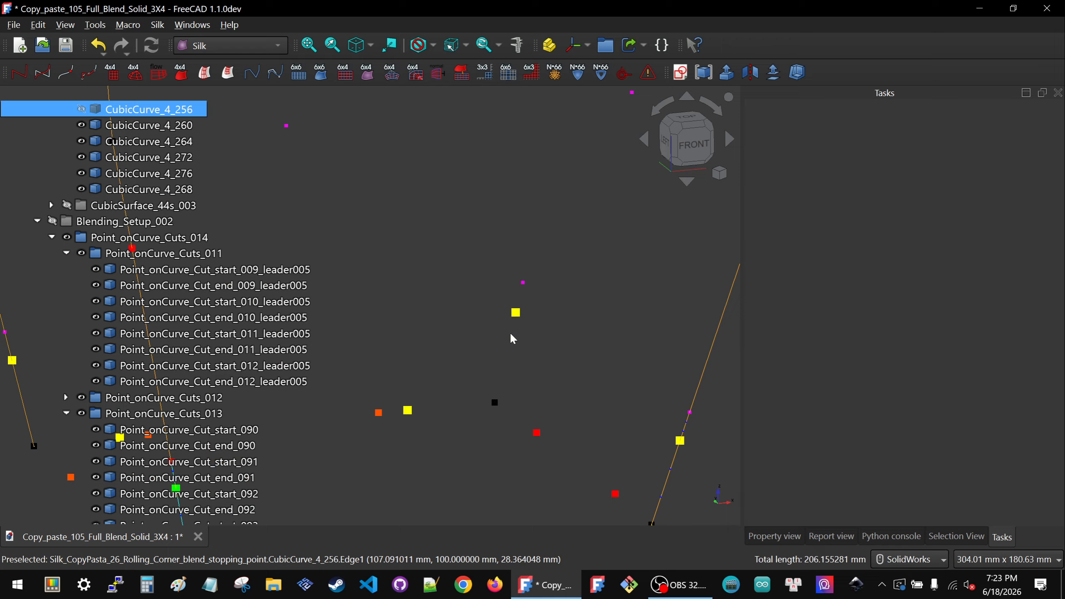
{"action": "left_click", "coordinate": [494, 403]}
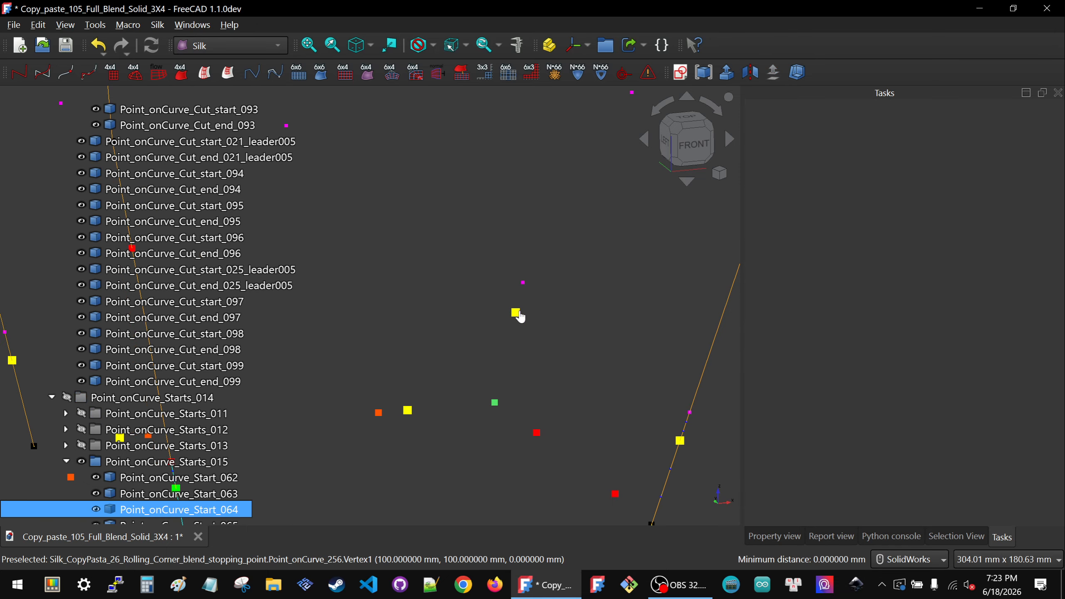
{"action": "left_click", "coordinate": [516, 313]}
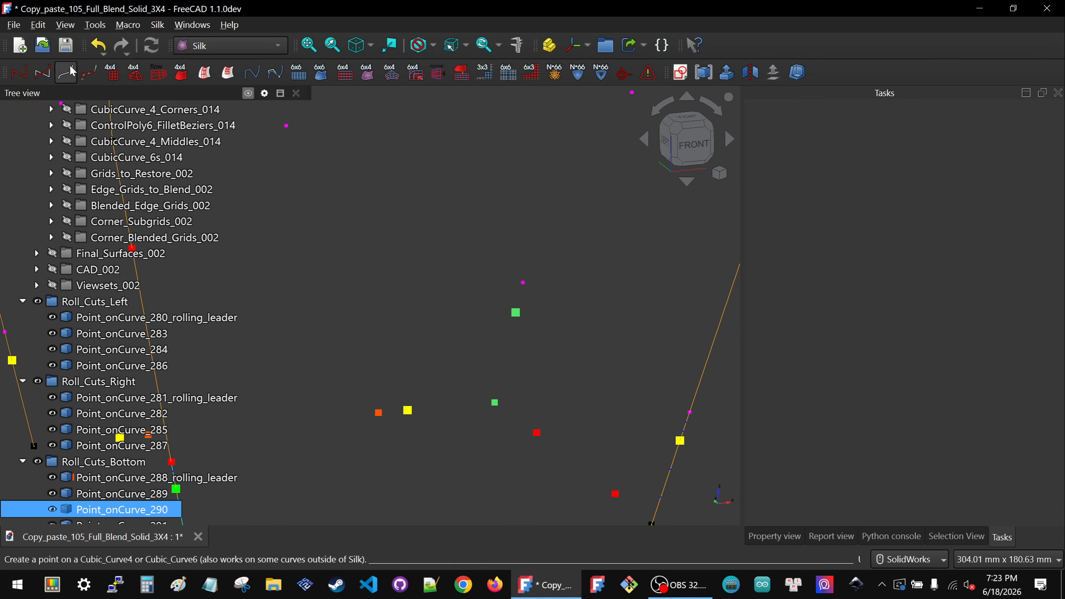
{"action": "left_click", "coordinate": [89, 80]}
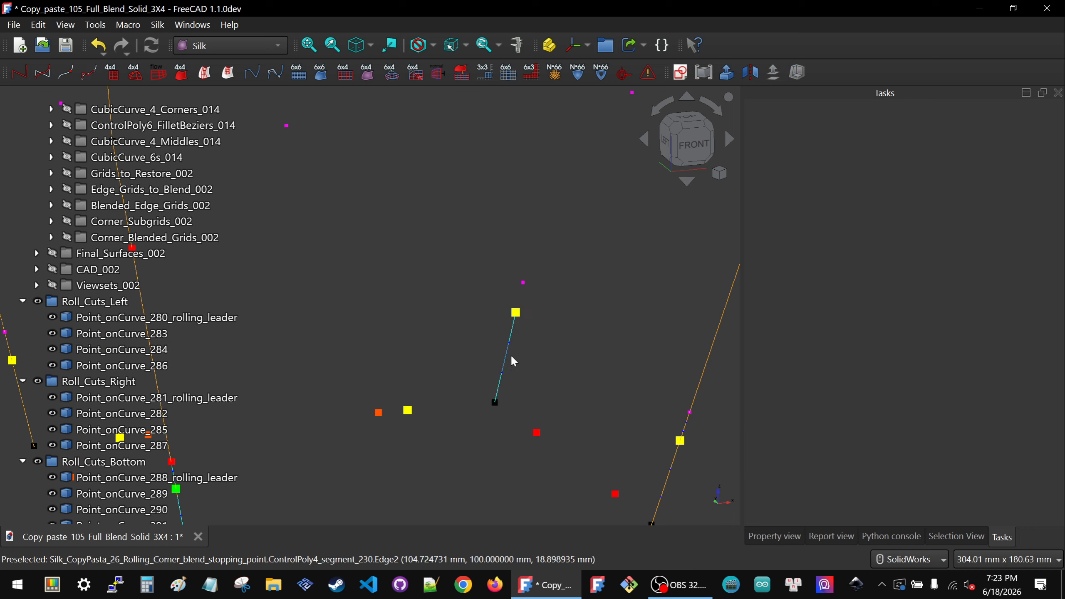
- Hide the new control poly segment and make CubicCurve_4_256 visible again
{"action": "scroll", "coordinate": [134, 314], "scroll_direction": "up", "scroll_amount": 20}
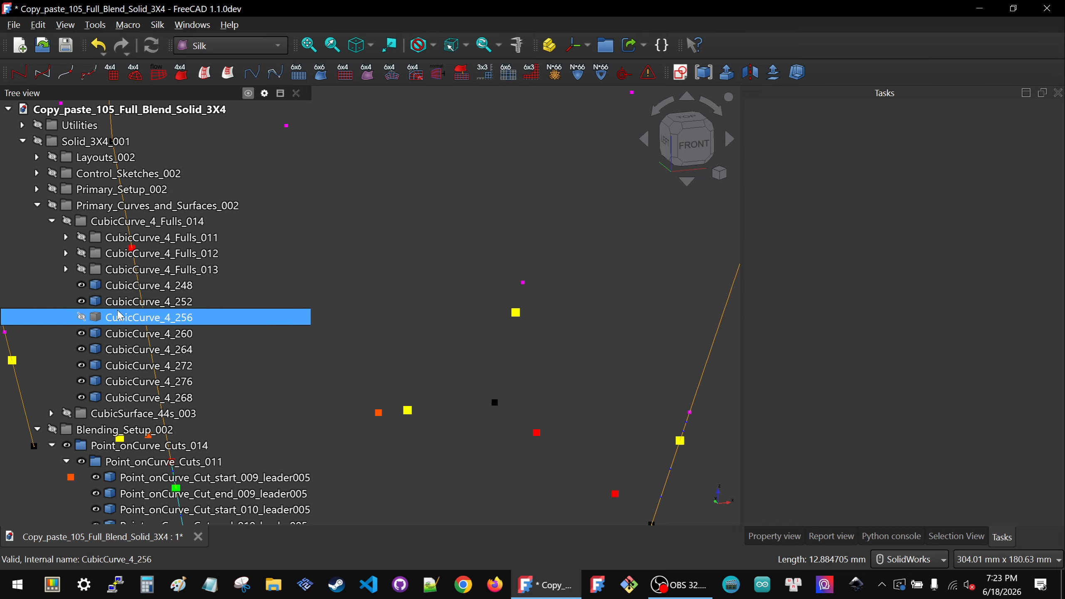
{"action": "left_click", "coordinate": [81, 317]}
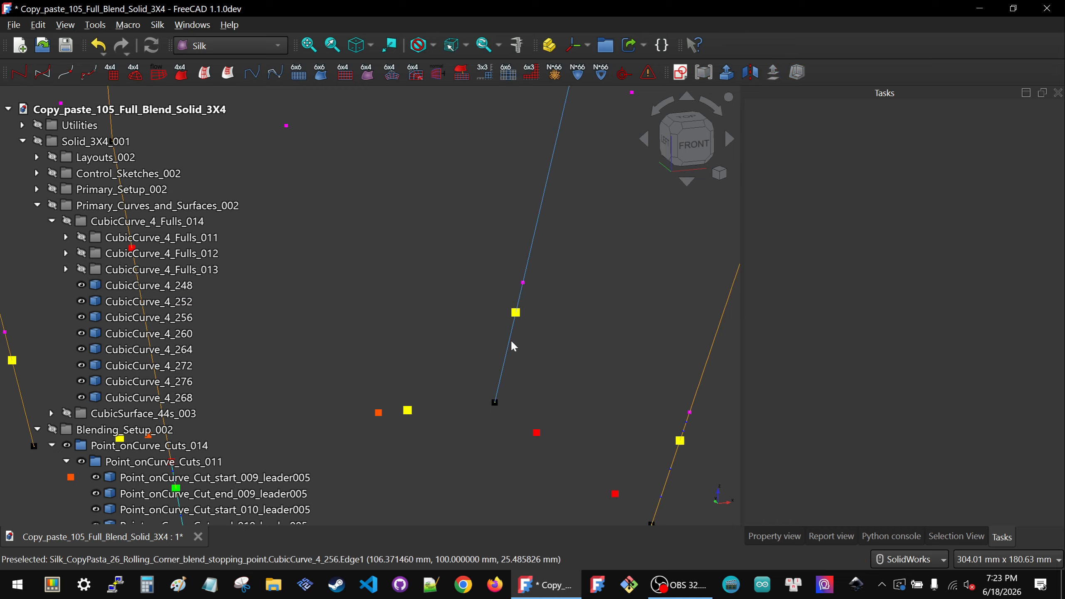
- Create a ControlPoly4 segment on CubicCurve_4_256 between Point_onCurve_290 and Point_onCurve_Cut_start_095
{"action": "left_click", "coordinate": [519, 330]}
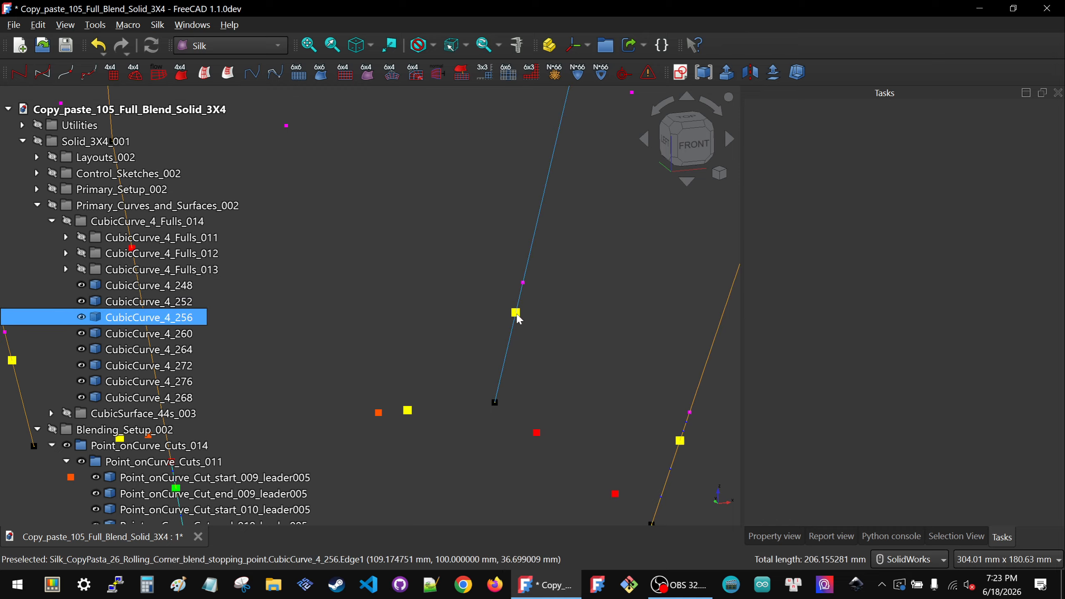
{"action": "left_click", "coordinate": [517, 320]}
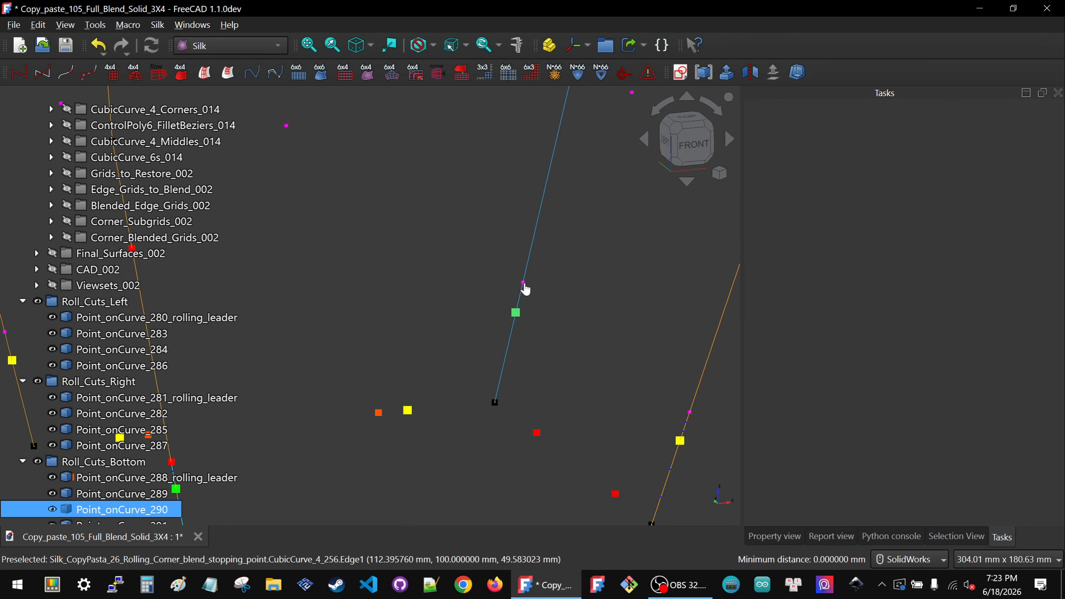
{"action": "left_click", "coordinate": [86, 73]}
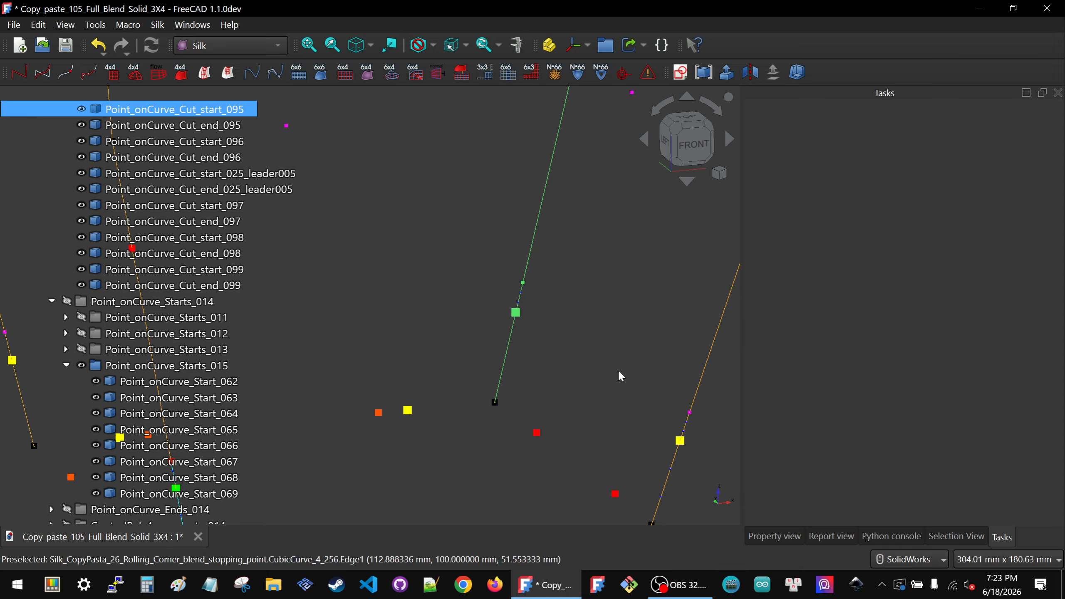
- Clear the selection and show the hidden ControlPoly4_segment_230
{"action": "left_click", "coordinate": [479, 303]}
{"action": "scroll", "coordinate": [148, 366], "scroll_direction": "down", "scroll_amount": 10}
{"action": "scroll", "coordinate": [150, 371], "scroll_direction": "down", "scroll_amount": 1}
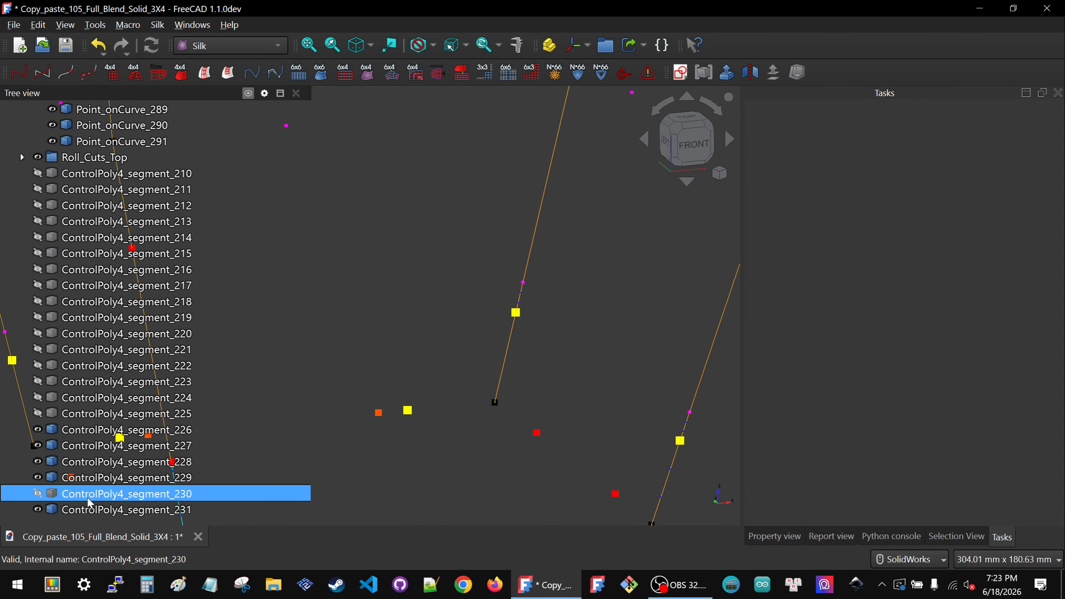
{"action": "left_click", "coordinate": [126, 493]}
{"action": "scroll", "coordinate": [506, 296], "scroll_direction": "down", "scroll_amount": 8}
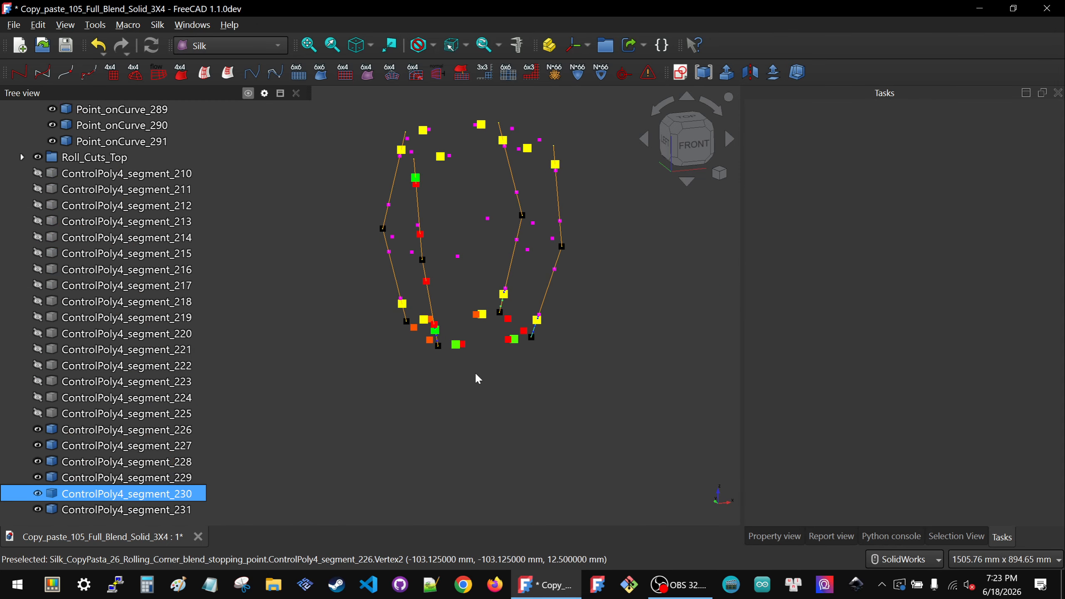
- Hide CubicCurve_4_260 and create a ControlPoly4 segment on it from its lower start point, Point_onCurve_Start_065, to Point_onCurve_291
{"action": "middle_click_drag", "start_coordinate": [474, 371], "coordinate": [374, 315]}
{"action": "scroll", "coordinate": [376, 322], "scroll_direction": "up", "scroll_amount": 10}
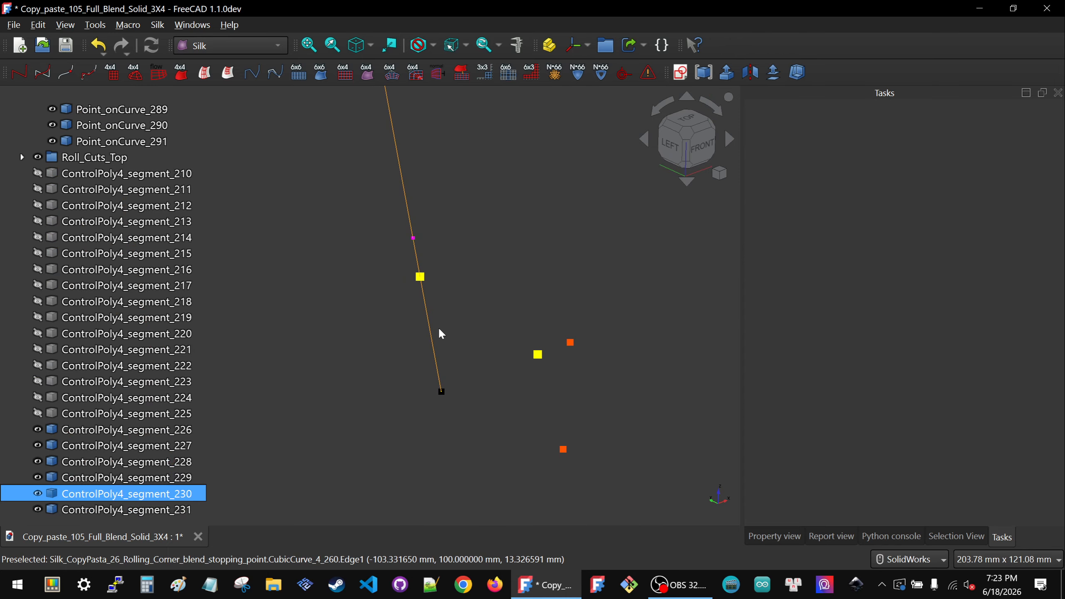
{"action": "left_click", "coordinate": [432, 324]}
{"action": "key", "text": "space"}
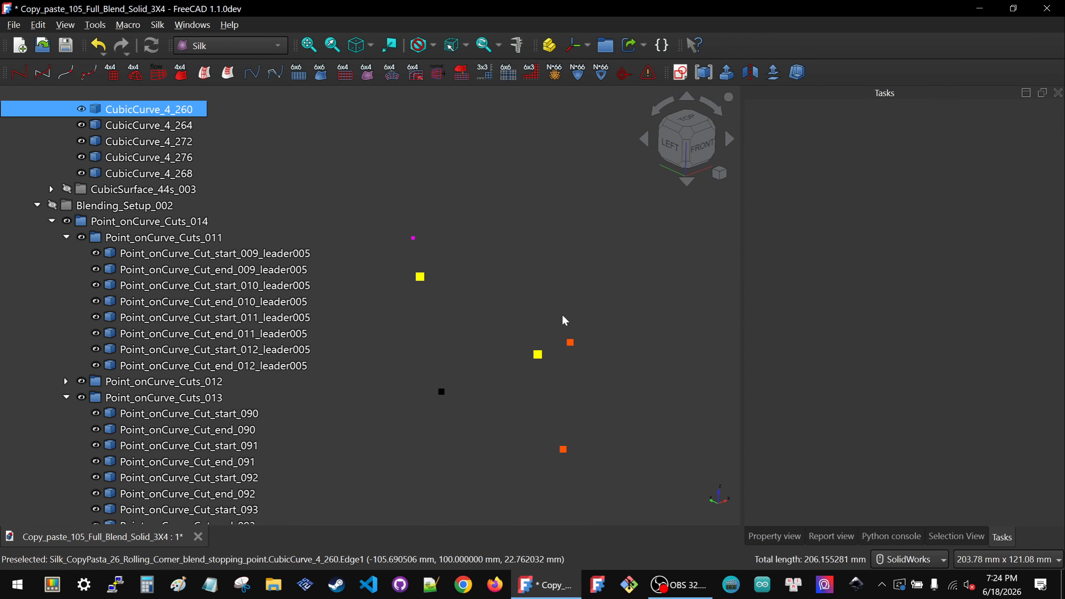
{"action": "left_click", "coordinate": [442, 393]}
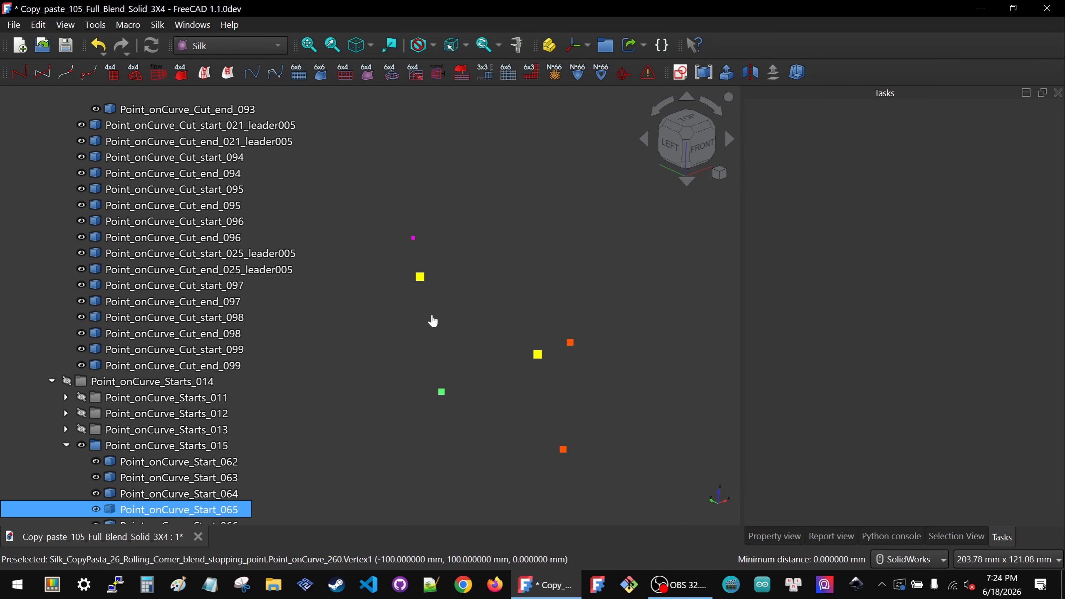
{"action": "left_click", "coordinate": [419, 278], "text": "ctrl"}
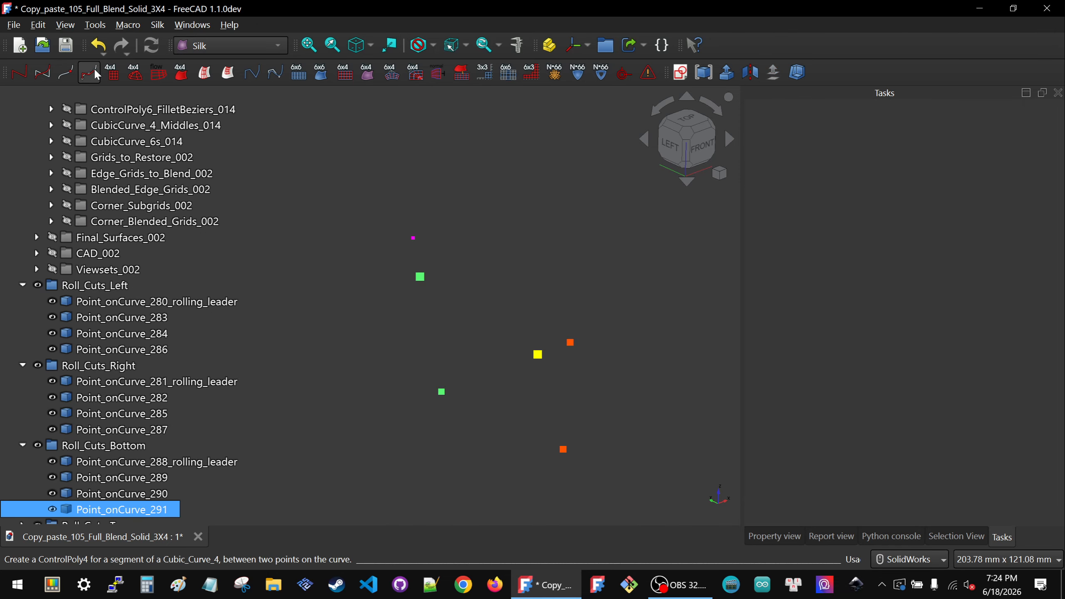
- Hide the new control poly segment, then show CubicCurve_4_260 again and clear the selection
{"action": "left_click", "coordinate": [429, 337]}
{"action": "key", "text": "space"}
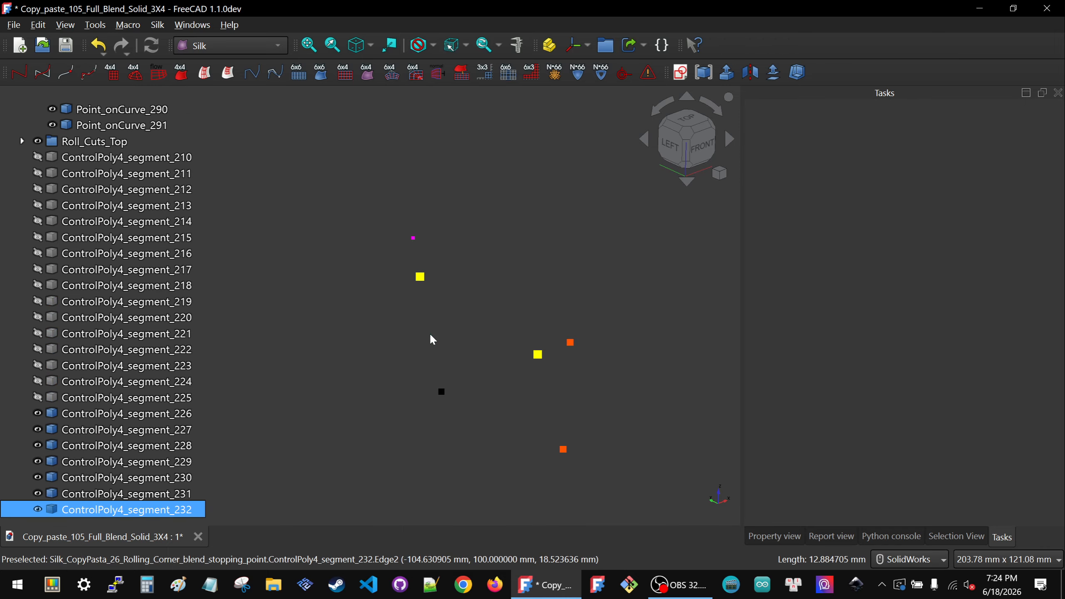
{"action": "scroll", "coordinate": [117, 271], "scroll_direction": "up", "scroll_amount": 18}
{"action": "scroll", "coordinate": [117, 273], "scroll_direction": "up", "scroll_amount": 20}
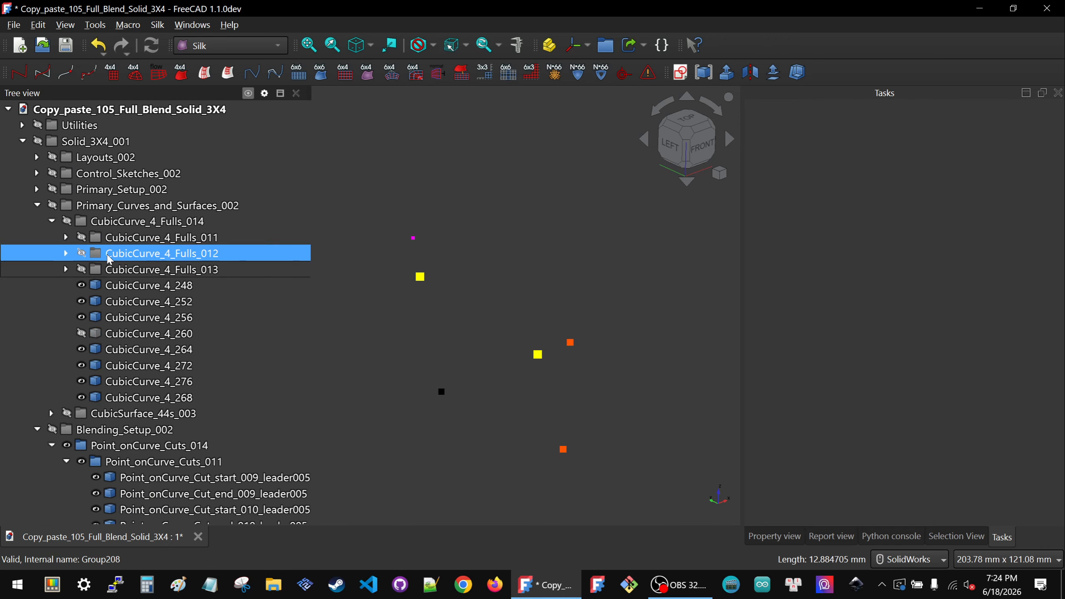
{"action": "left_click", "coordinate": [124, 335]}
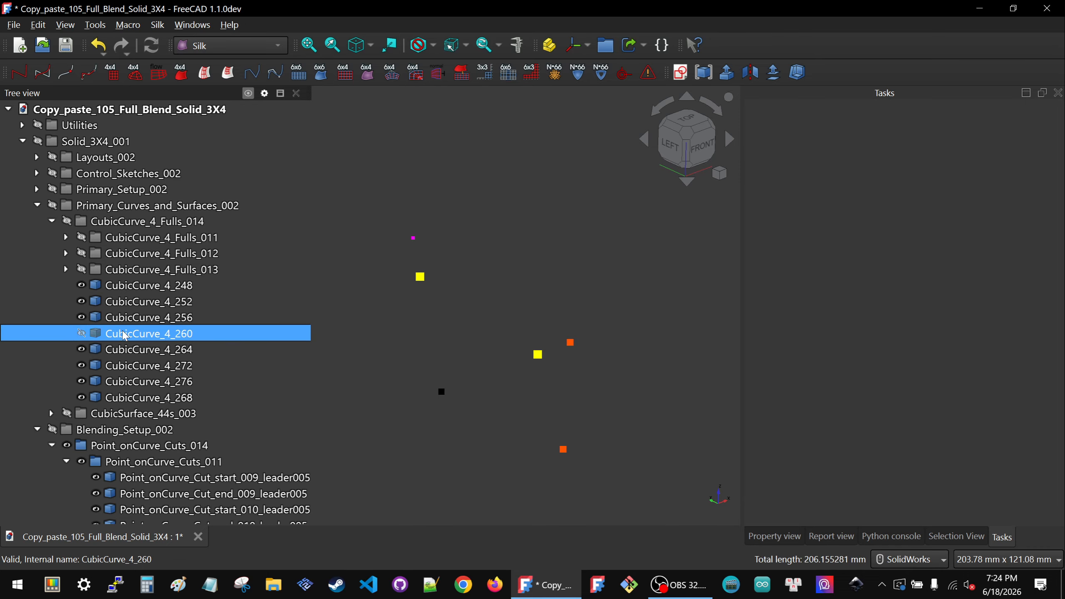
{"action": "key", "text": "space"}
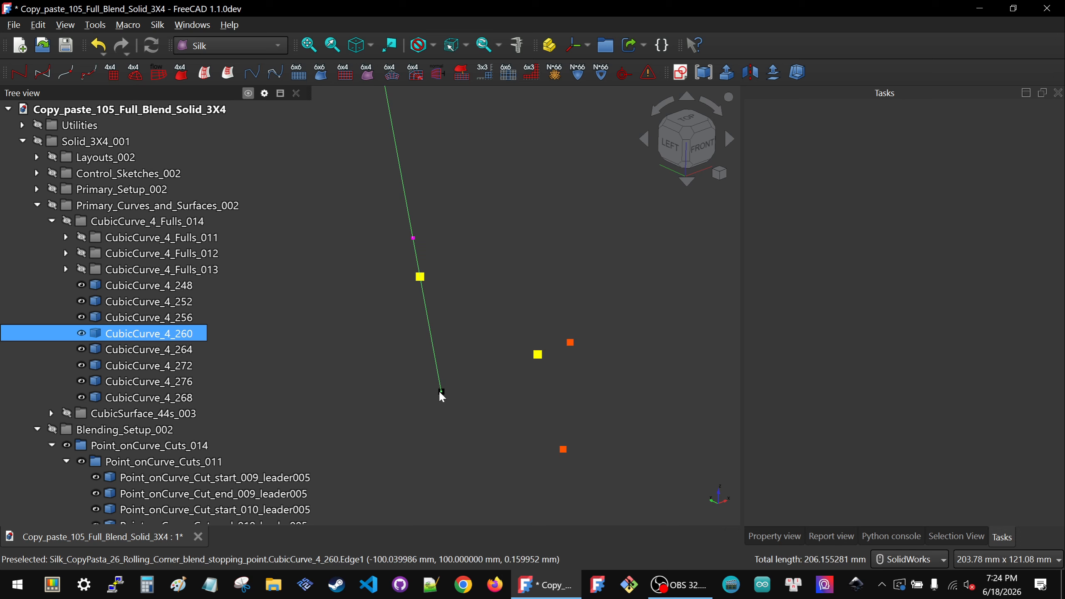
{"action": "left_click", "coordinate": [423, 342]}
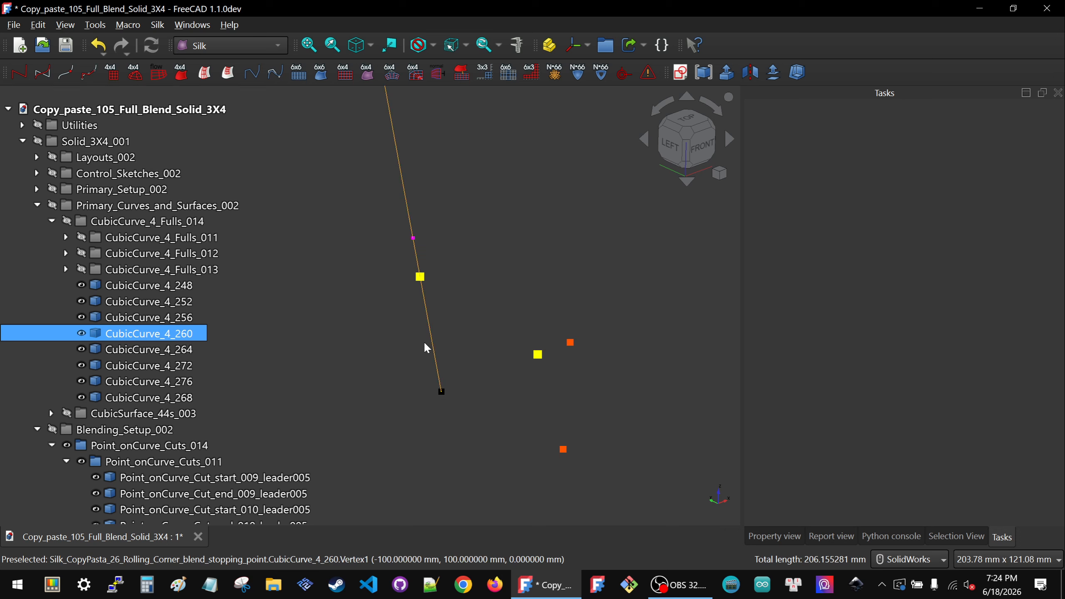
{"action": "left_click", "coordinate": [431, 342]}
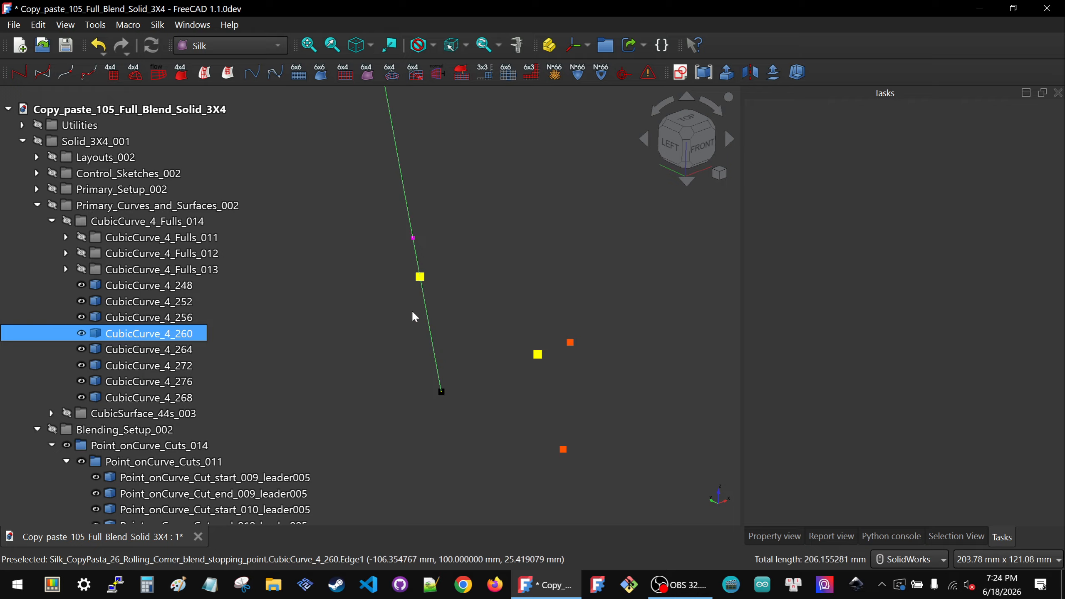
{"action": "left_click", "coordinate": [503, 294]}
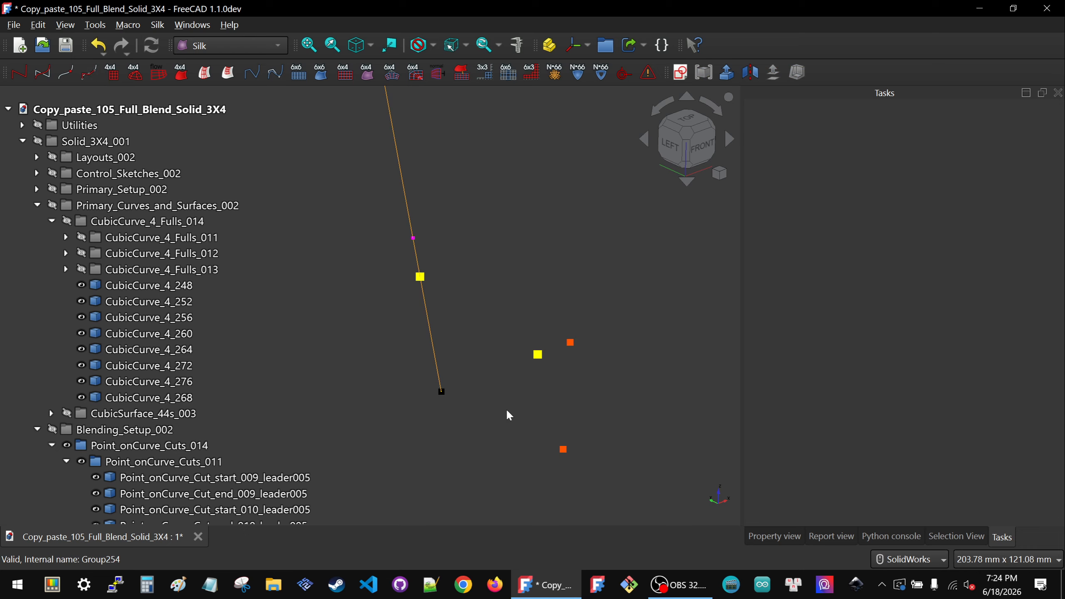
{"action": "left_click", "coordinate": [428, 314]}
{"action": "scroll", "coordinate": [176, 371], "scroll_direction": "down", "scroll_amount": 20}
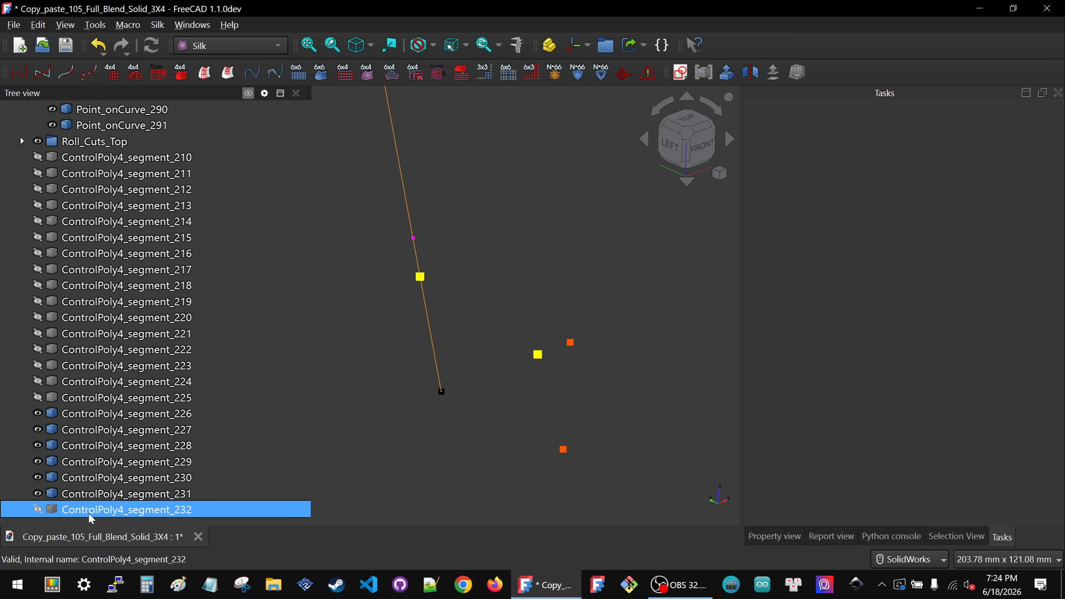
{"action": "left_click", "coordinate": [89, 513]}
{"action": "key", "text": "space"}
{"action": "key", "text": "space"}
{"action": "left_click", "coordinate": [359, 368]}
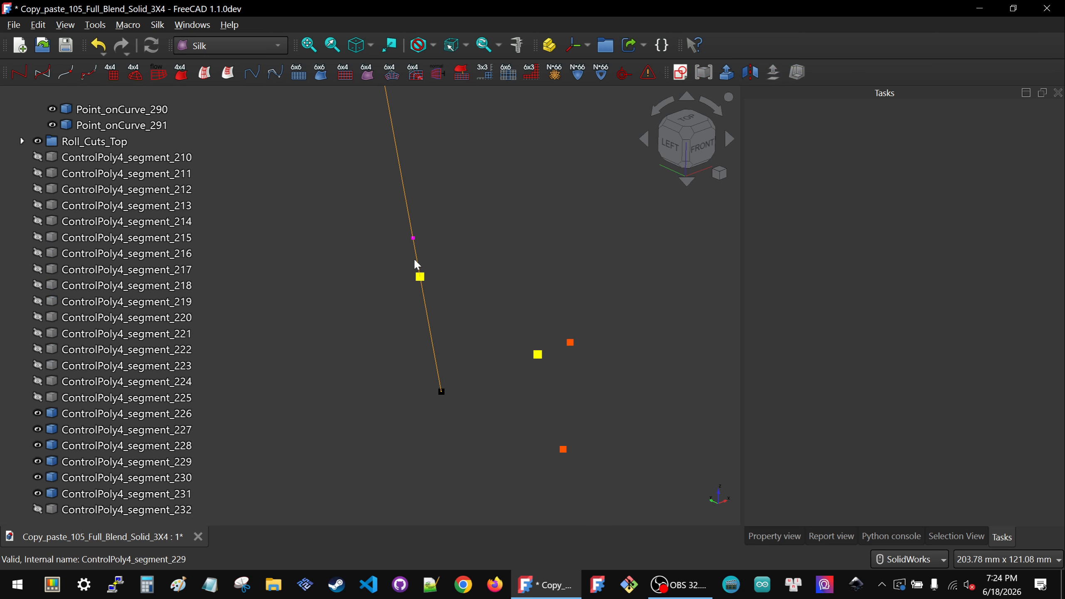
- Create a ControlPoly4 segment on CubicCurve_4_260 between Point_onCurve_291 and Point_onCurve_Cut_start_096
{"action": "left_click", "coordinate": [423, 290]}
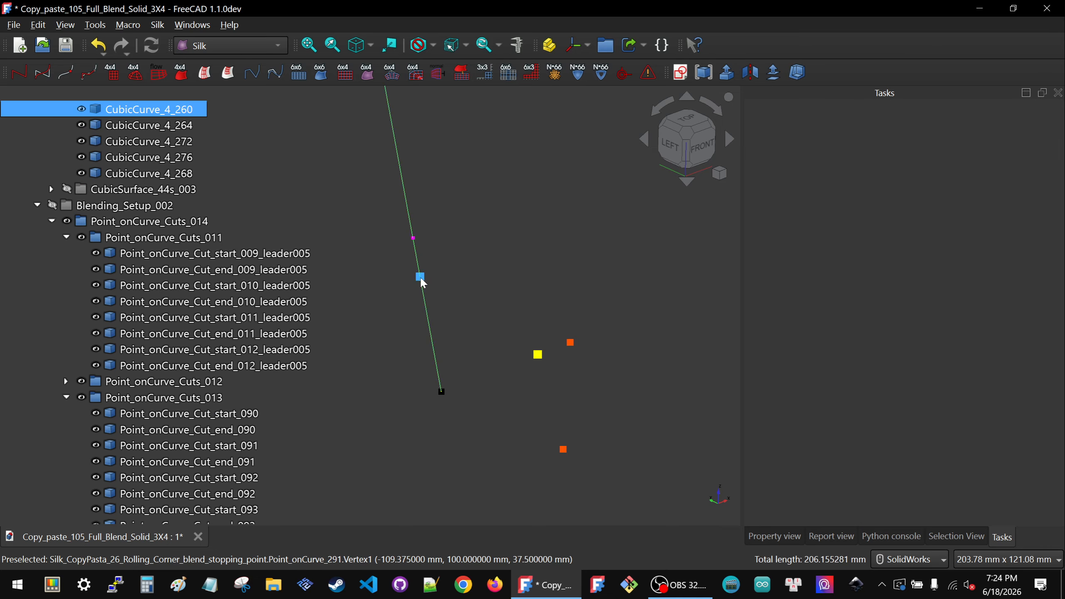
{"action": "left_click", "coordinate": [420, 277], "text": "ctrl"}
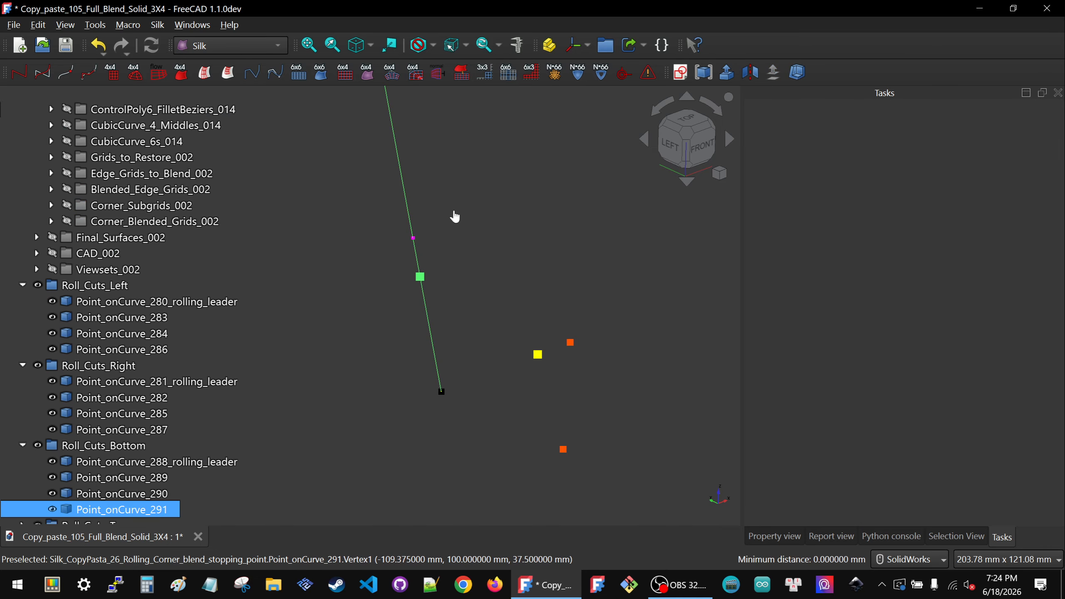
{"action": "left_click", "coordinate": [413, 238]}
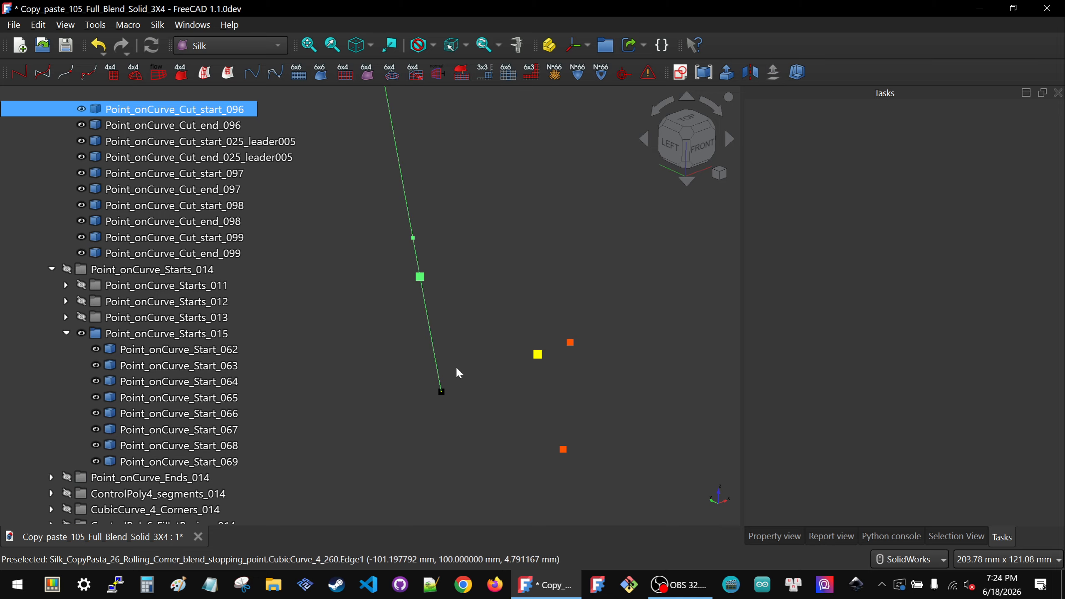
{"action": "left_click", "coordinate": [479, 296]}
{"action": "scroll", "coordinate": [352, 355], "scroll_direction": "down", "scroll_amount": 8}
{"action": "scroll", "coordinate": [111, 441], "scroll_direction": "down", "scroll_amount": 10}
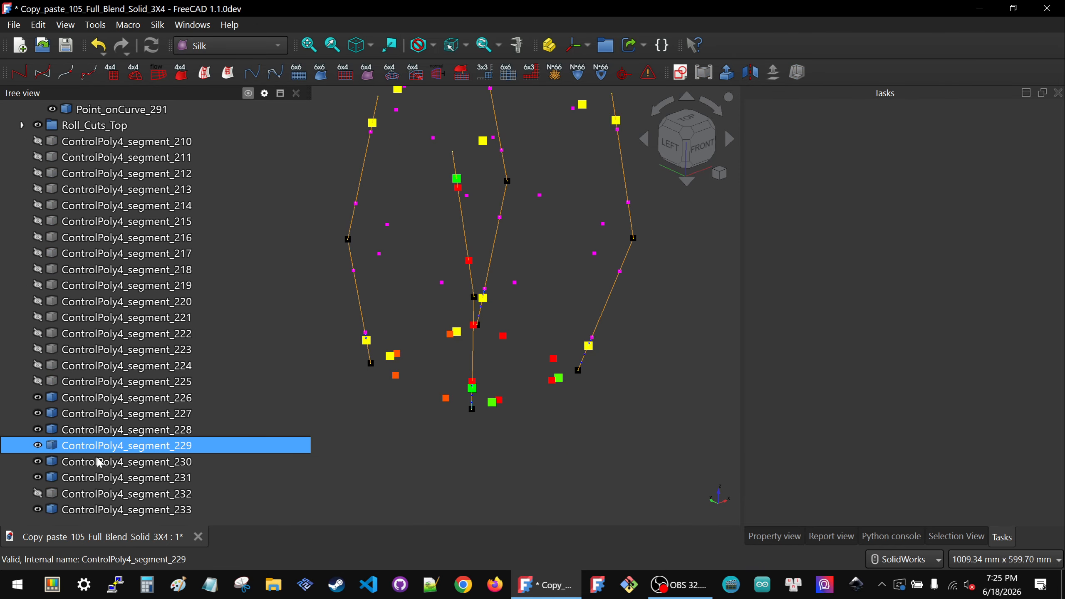
- Show the hidden ControlPoly4_segment_232, clear the selection and review the segments at the lower ends of the vertical curves
{"action": "left_click", "coordinate": [72, 496]}
{"action": "key", "text": "space"}
{"action": "left_click", "coordinate": [406, 440]}
{"action": "scroll", "coordinate": [406, 440], "scroll_direction": "down", "scroll_amount": 4}
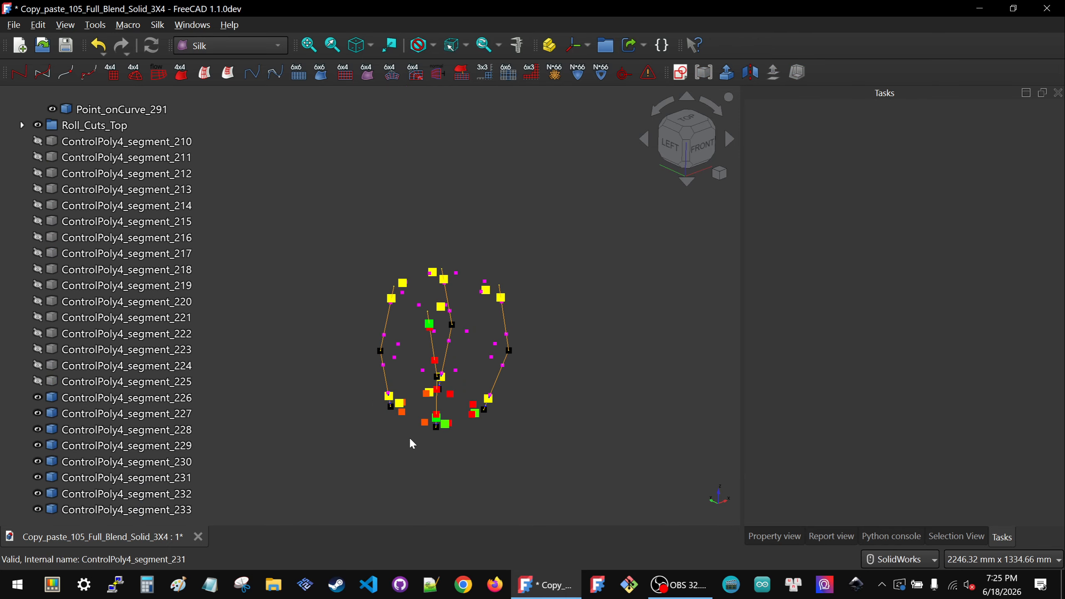
{"action": "middle_click_drag", "start_coordinate": [409, 438], "coordinate": [454, 433]}
{"action": "scroll", "coordinate": [455, 434], "scroll_direction": "up", "scroll_amount": 6}
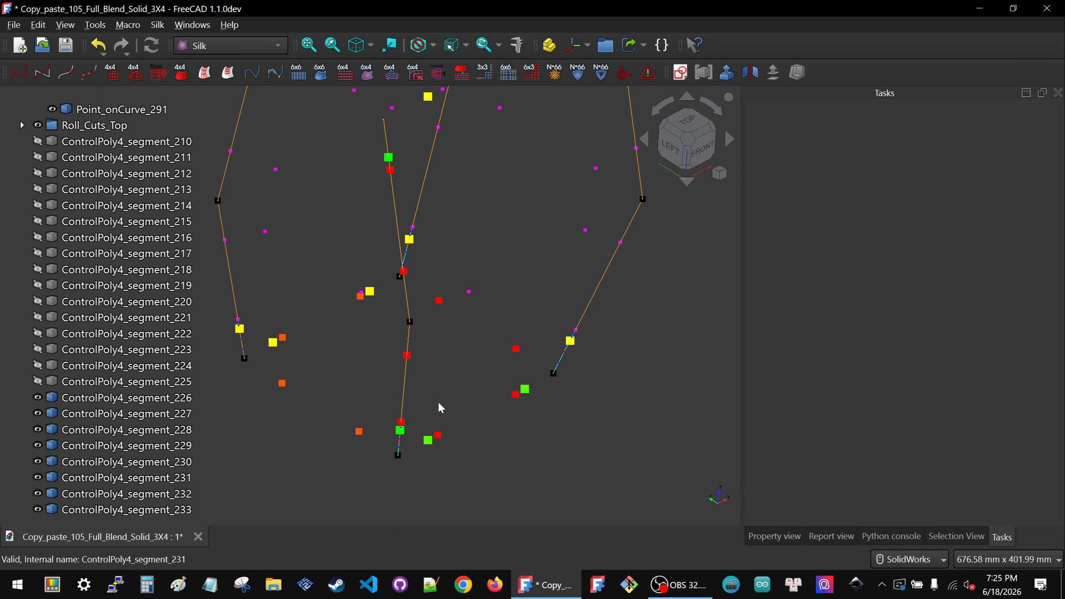
{"action": "middle_click_drag", "start_coordinate": [433, 397], "coordinate": [415, 373]}
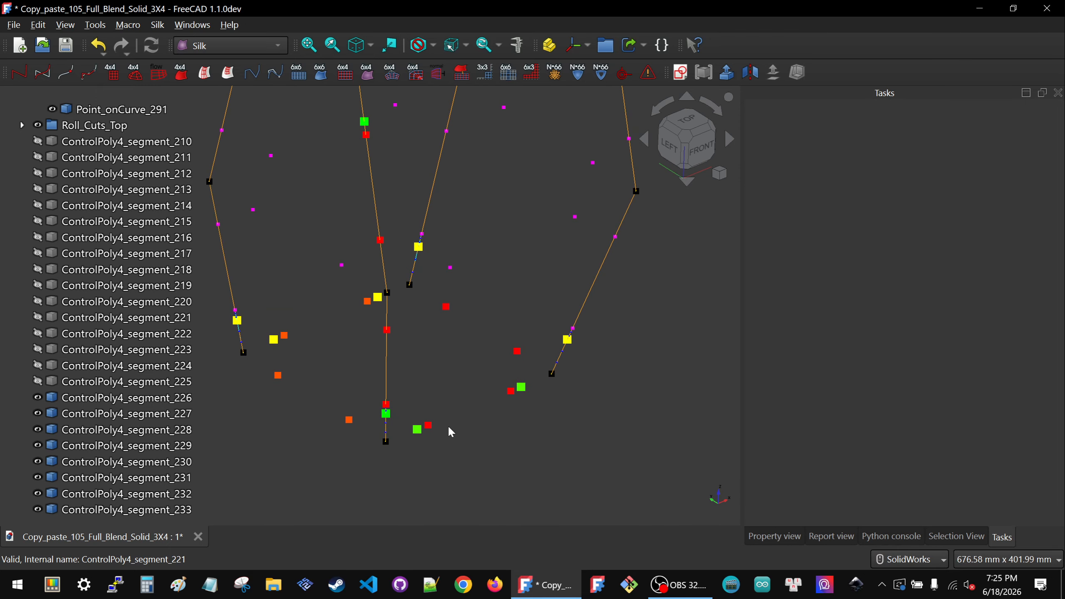
{"action": "scroll", "coordinate": [465, 437], "scroll_direction": "down", "scroll_amount": 3}
- Hide the four lower vertical curves CubicCurve_4_248, CubicCurve_4_252, CubicCurve_4_256 and CubicCurve_4_260
{"action": "left_click", "coordinate": [116, 176]}
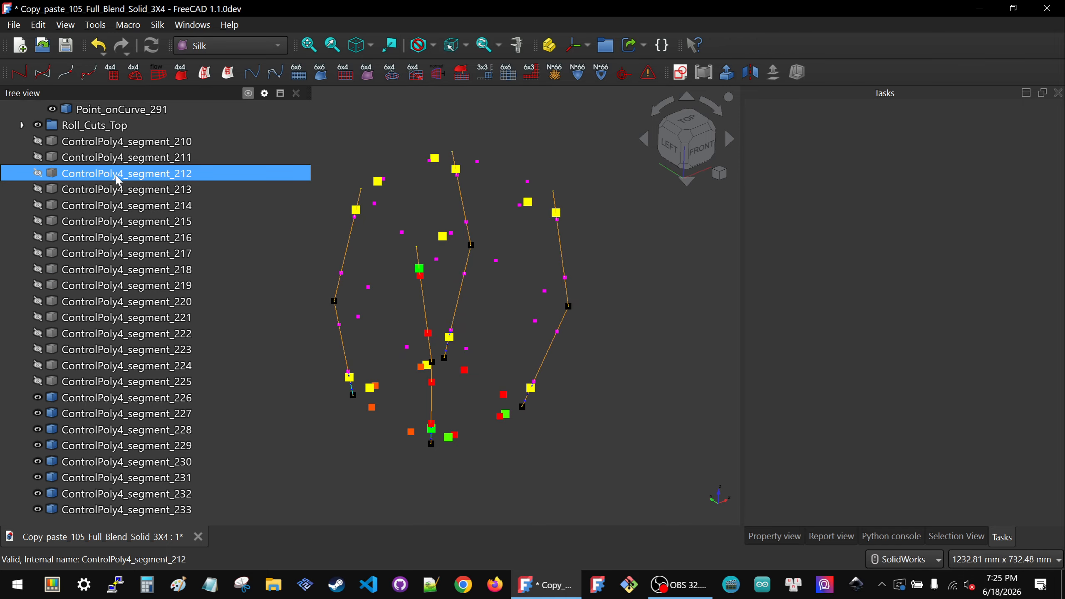
{"action": "scroll", "coordinate": [117, 176], "scroll_direction": "up", "scroll_amount": 15}
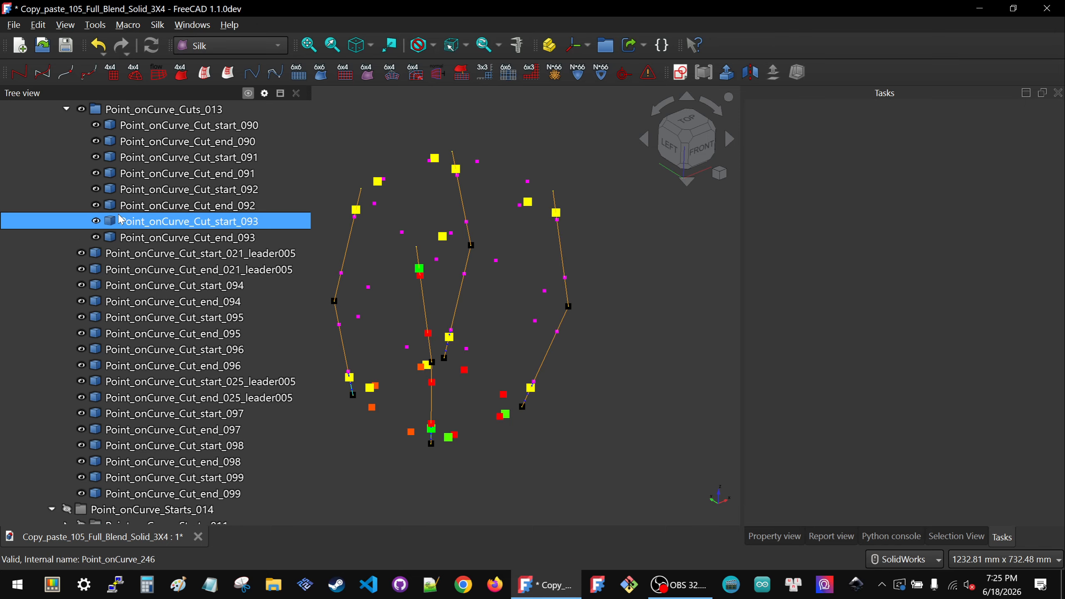
{"action": "scroll", "coordinate": [105, 227], "scroll_direction": "up", "scroll_amount": 15}
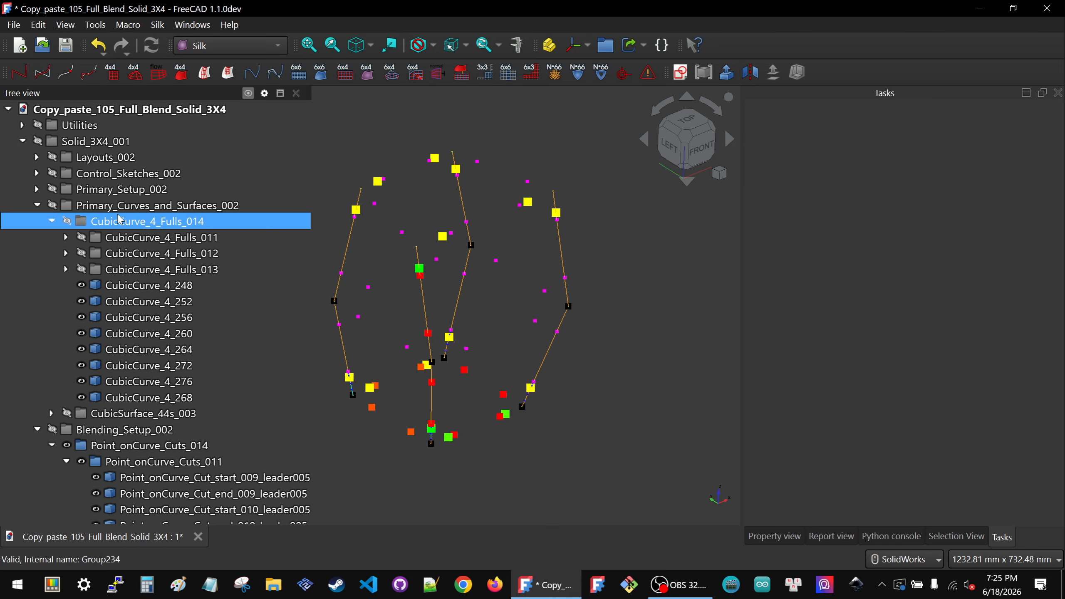
{"action": "left_click", "coordinate": [52, 221]}
{"action": "left_click", "coordinate": [38, 205]}
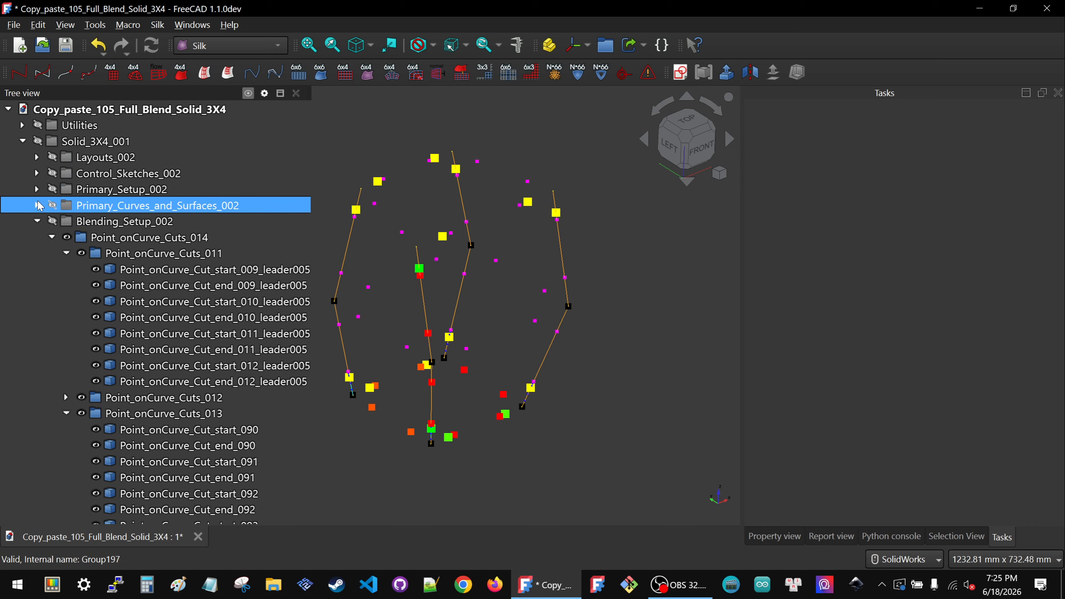
{"action": "left_click", "coordinate": [38, 205]}
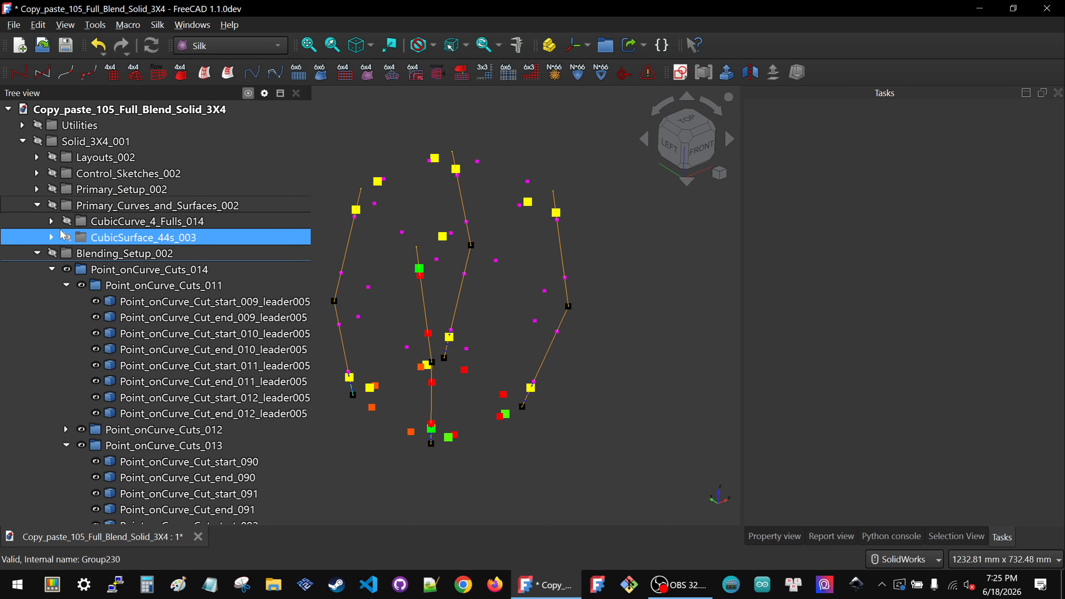
{"action": "left_click", "coordinate": [52, 221]}
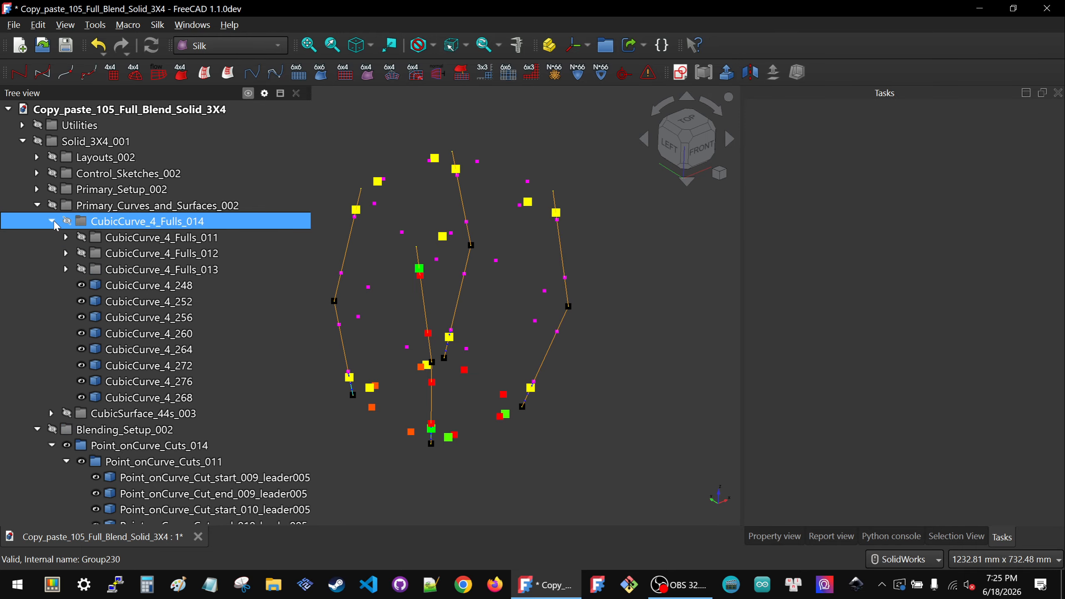
{"action": "scroll", "coordinate": [56, 225], "scroll_direction": "down", "scroll_amount": 3}
{"action": "left_click", "coordinate": [87, 253]}
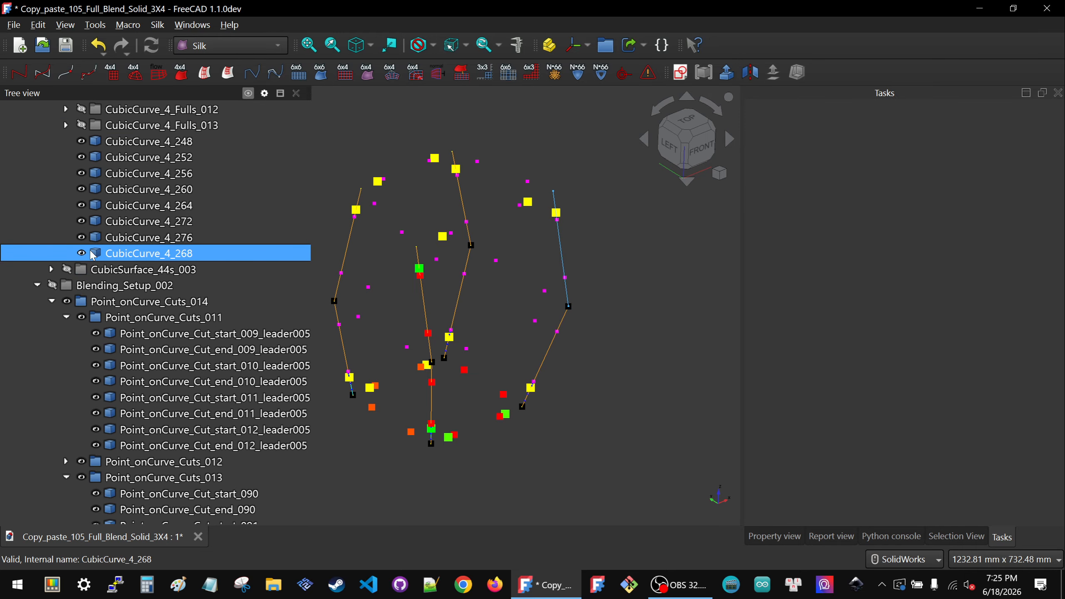
{"action": "left_click", "coordinate": [121, 143], "text": "shift"}
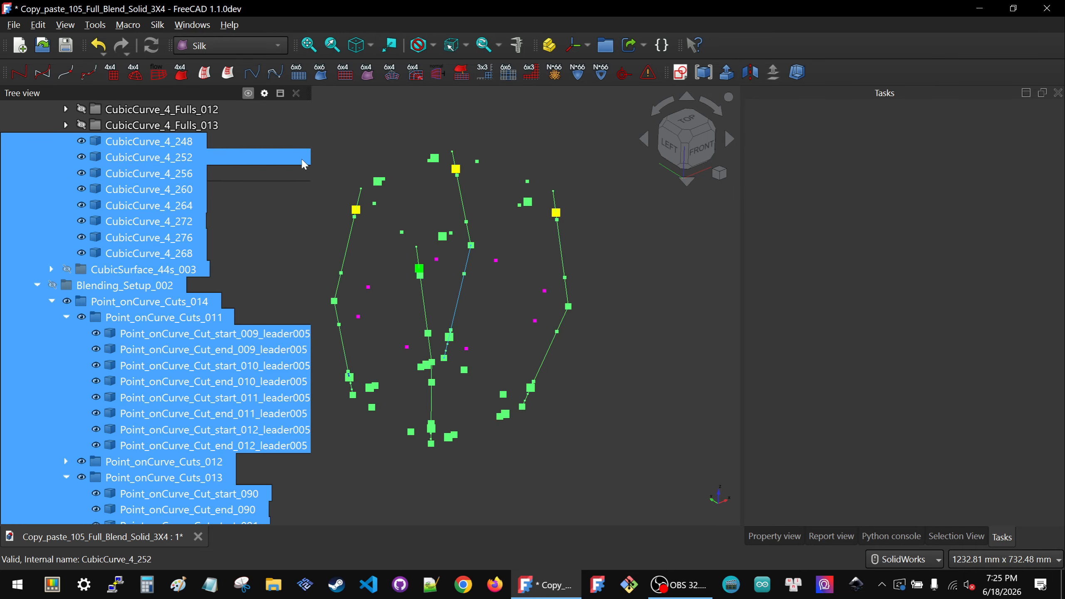
{"action": "left_click", "coordinate": [247, 158]}
{"action": "left_click", "coordinate": [138, 142]}
{"action": "left_click", "coordinate": [126, 189], "text": "ctrl"}
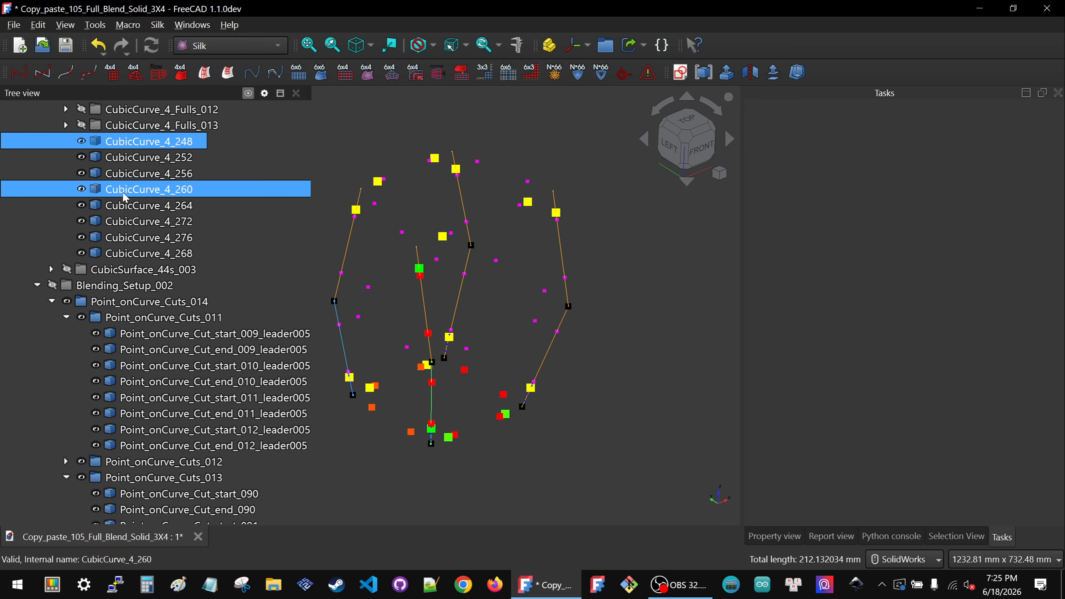
{"action": "left_click", "coordinate": [125, 196], "text": "shift"}
{"action": "key", "text": "space"}
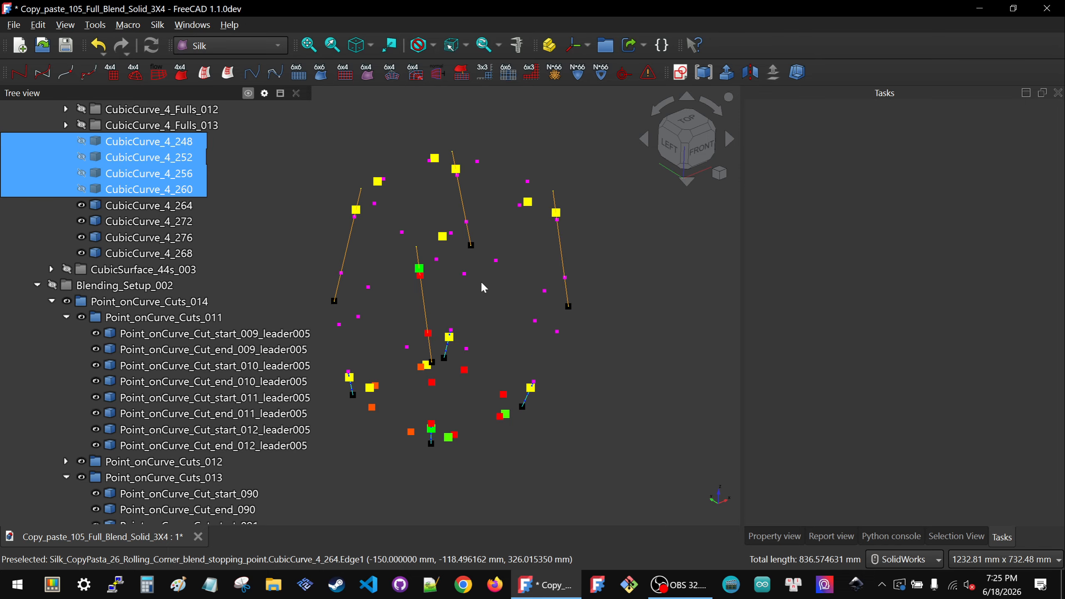
- Collapse the Point_onCurve_Cuts_011 group, then hide it and the Point_onCurve_Cuts_012 group
{"action": "left_click", "coordinate": [66, 317]}
{"action": "left_click", "coordinate": [143, 321]}
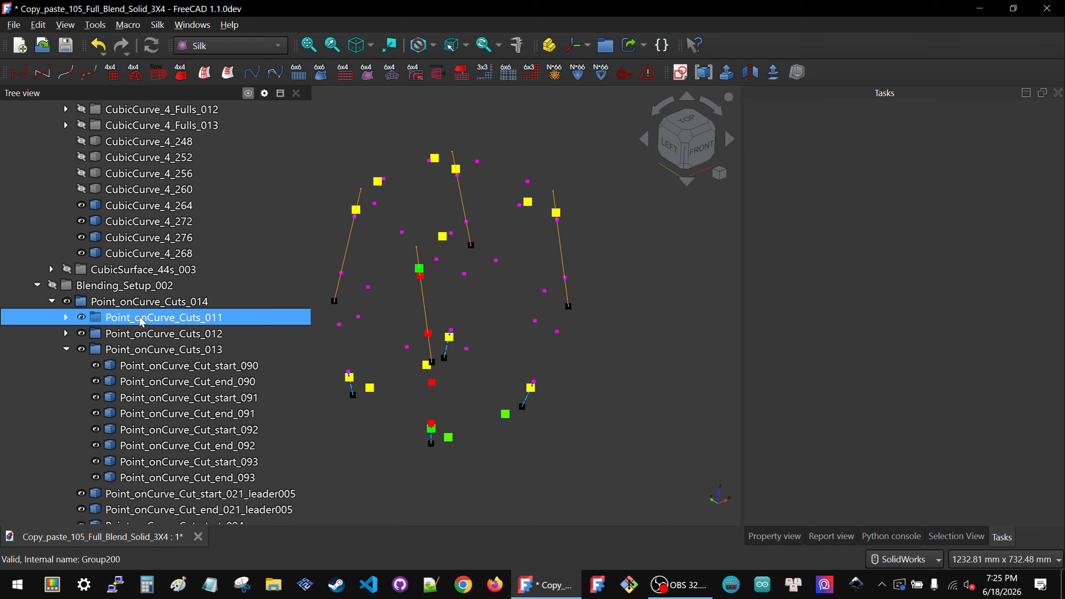
{"action": "left_click", "coordinate": [143, 334]}
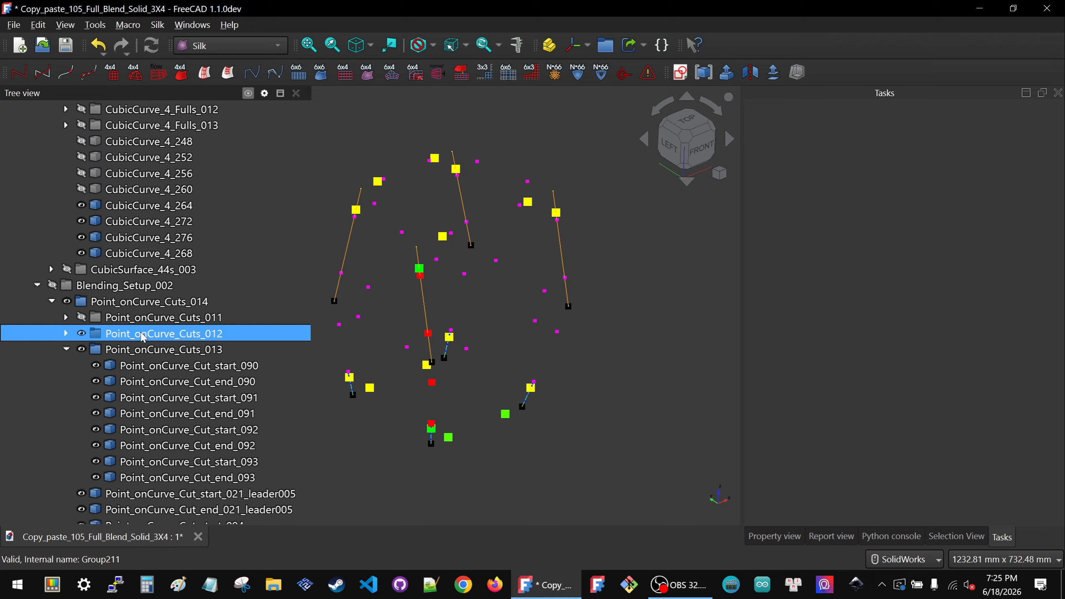
- Try hiding Point_onCurve_Cut_start_090 through Point_onCurve_Cut_end_091 in the Point_onCurve_Cuts_013 group
{"action": "left_click", "coordinate": [143, 349]}
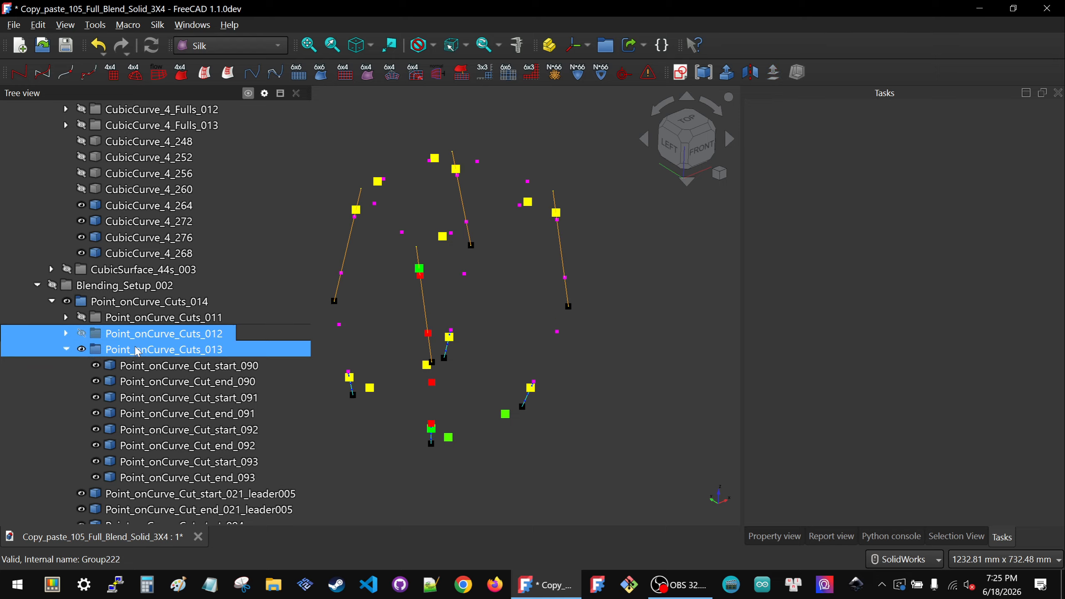
{"action": "left_click", "coordinate": [149, 366]}
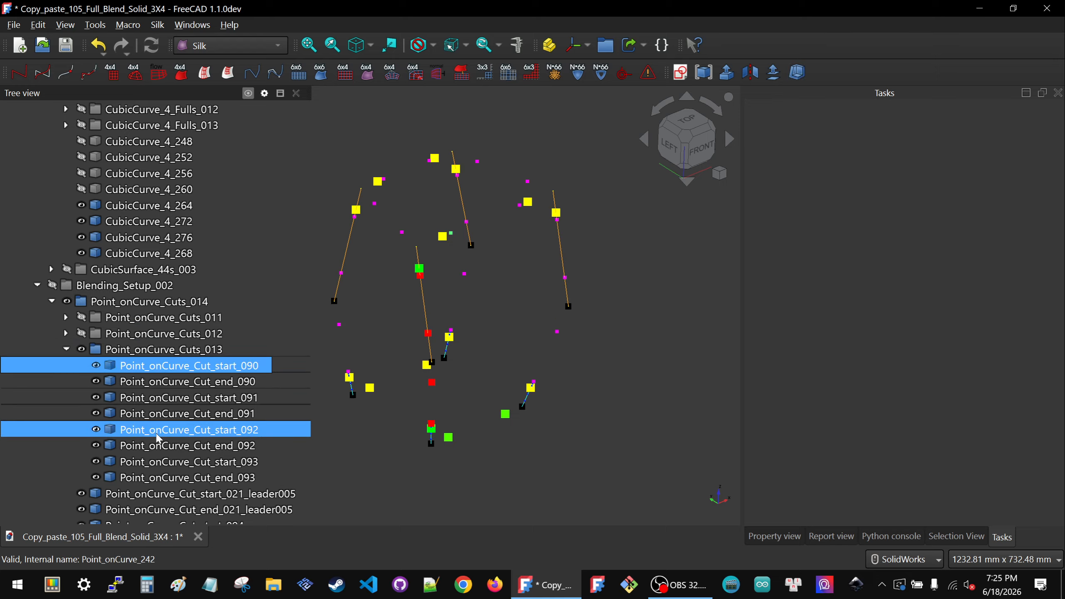
{"action": "left_click", "coordinate": [159, 414], "text": "shift"}
{"action": "key", "text": "space"}
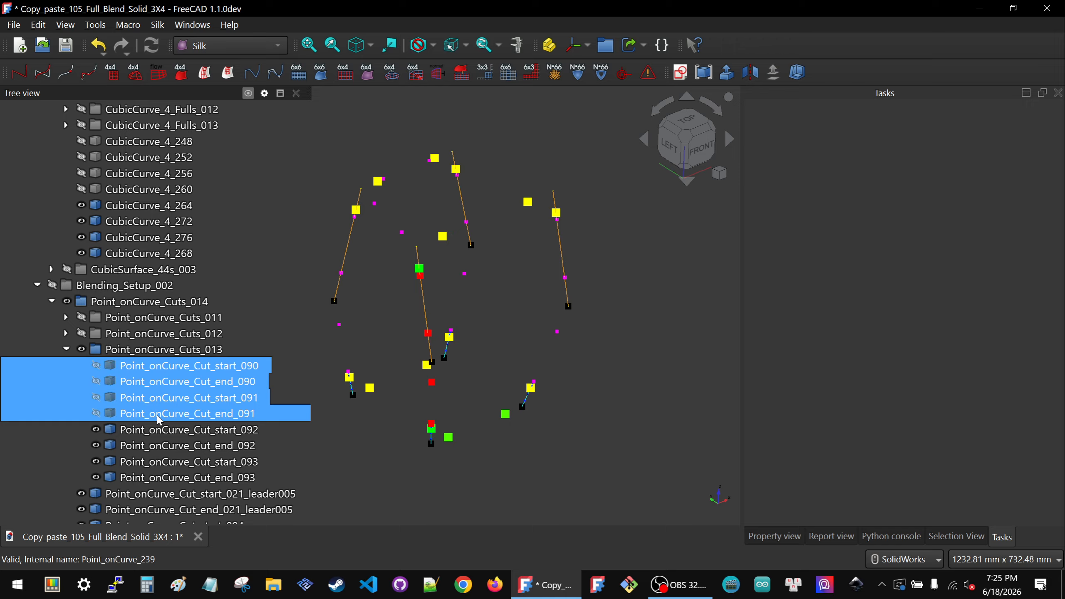
{"action": "key", "text": "space"}
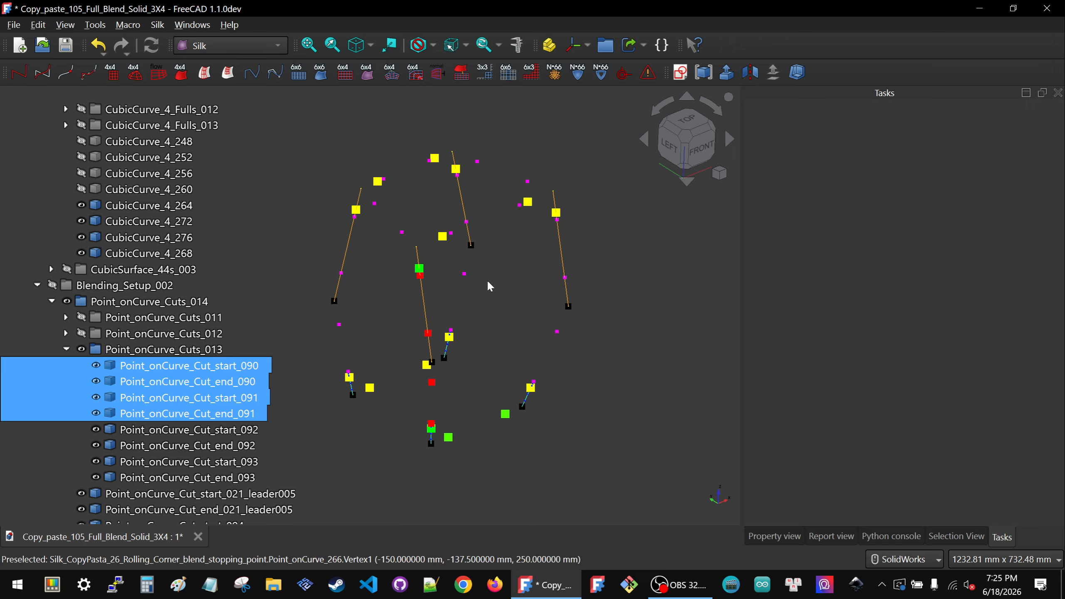
{"action": "left_click", "coordinate": [484, 280]}
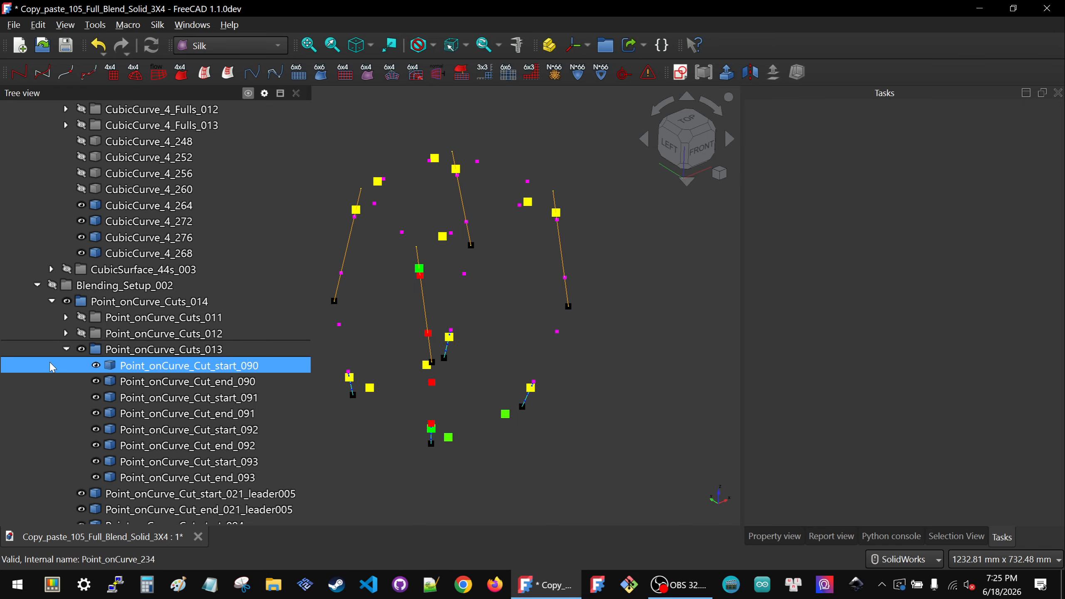
- Hide the curve start points in Point_onCurve_Starts_014 and collapse that group
{"action": "scroll", "coordinate": [125, 364], "scroll_direction": "down", "scroll_amount": 7}
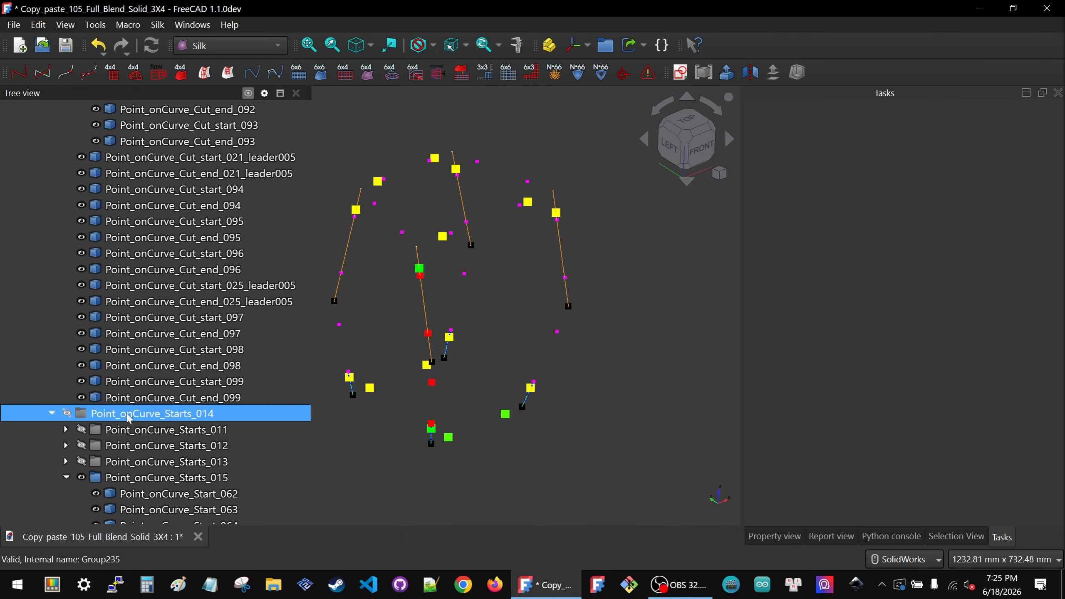
{"action": "key", "text": "space"}
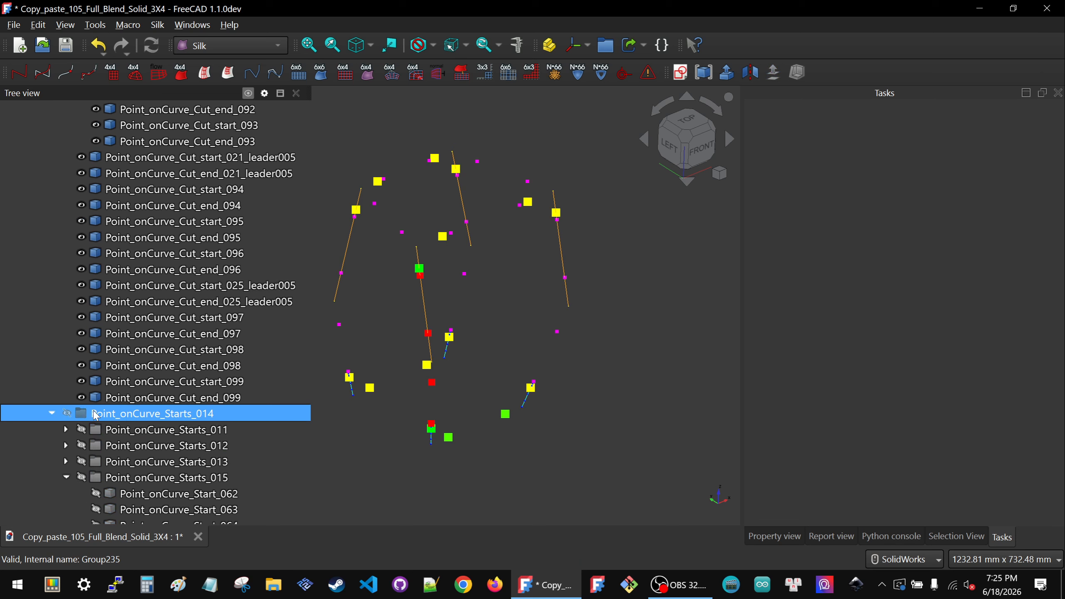
{"action": "left_click", "coordinate": [51, 413]}
{"action": "left_click", "coordinate": [166, 430]}
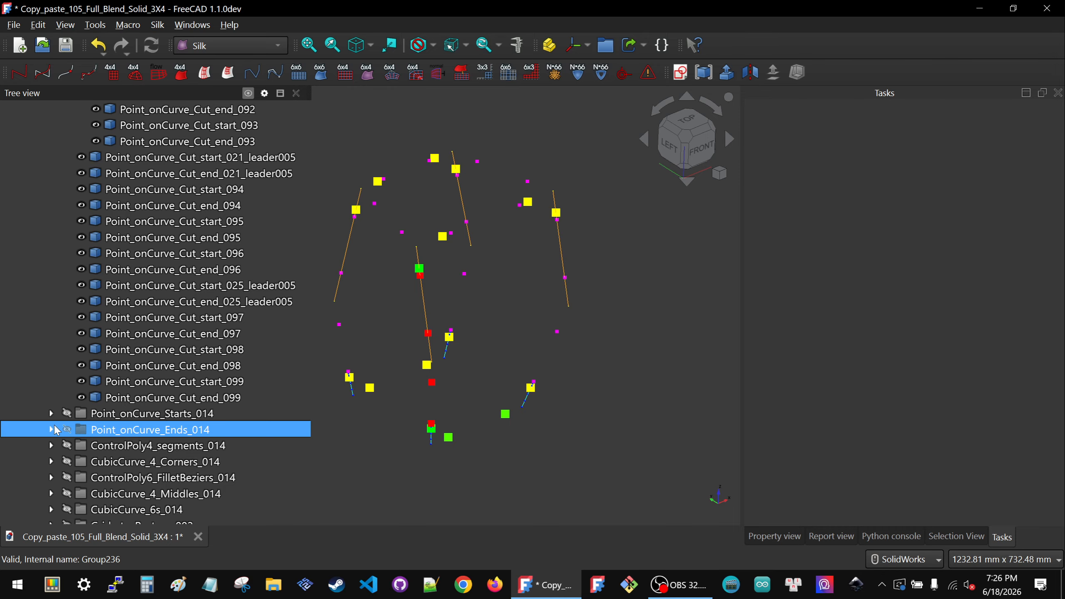
{"action": "key", "text": "space"}
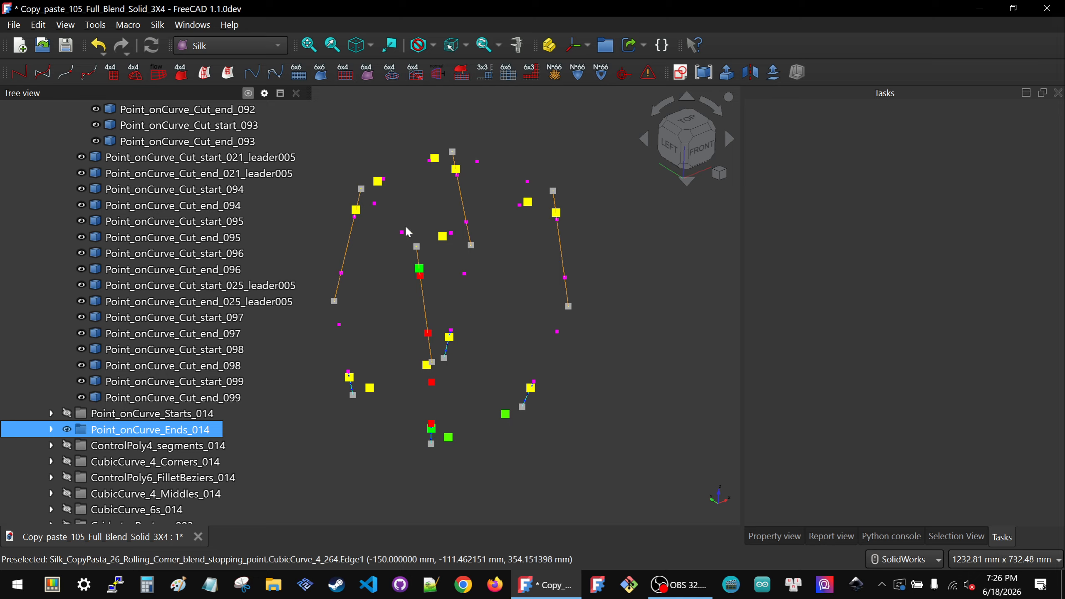
{"action": "key", "text": "space"}
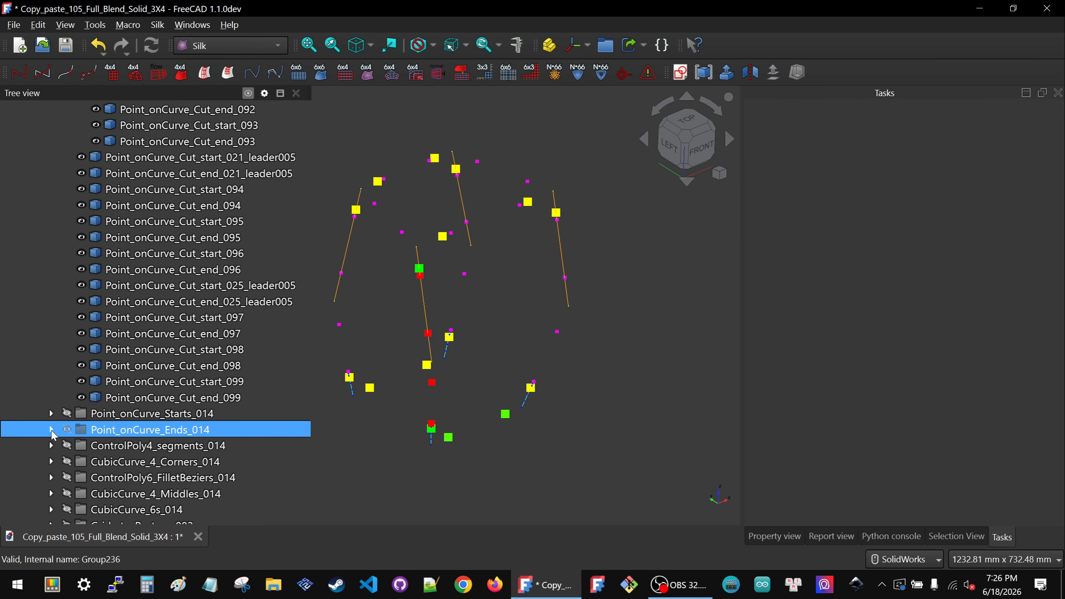
- Expand the Point_onCurve_Ends_014 group and collapse its Point_onCurve_Ends_011 and Point_onCurve_Ends_013 subgroups
{"action": "left_click", "coordinate": [52, 430]}
{"action": "scroll", "coordinate": [132, 388], "scroll_direction": "down", "scroll_amount": 1}
{"action": "scroll", "coordinate": [133, 388], "scroll_direction": "down", "scroll_amount": 3}
{"action": "left_click", "coordinate": [66, 254]}
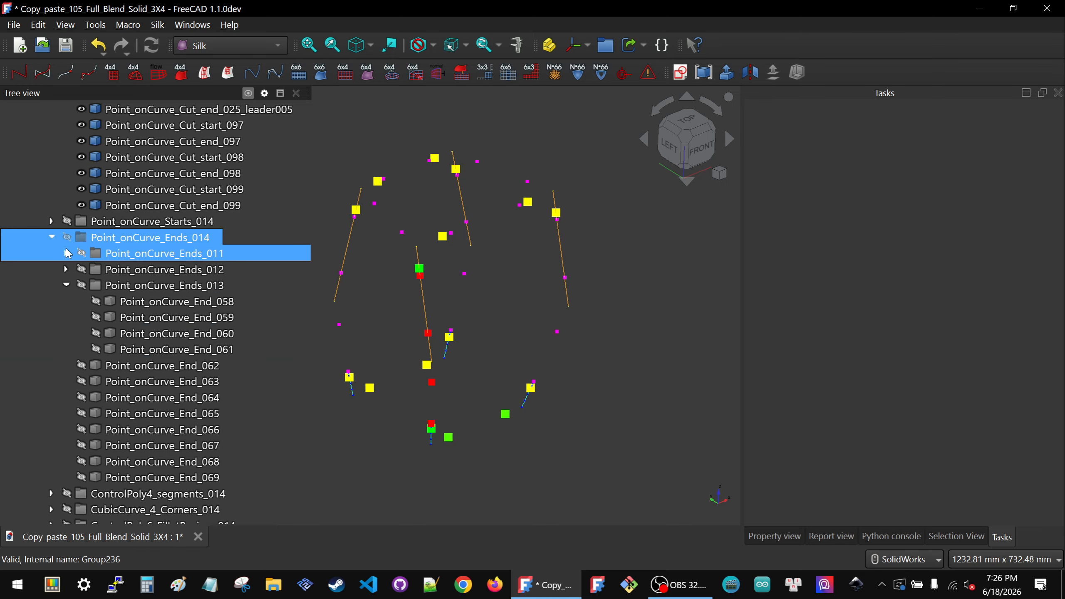
{"action": "left_click", "coordinate": [66, 286]}
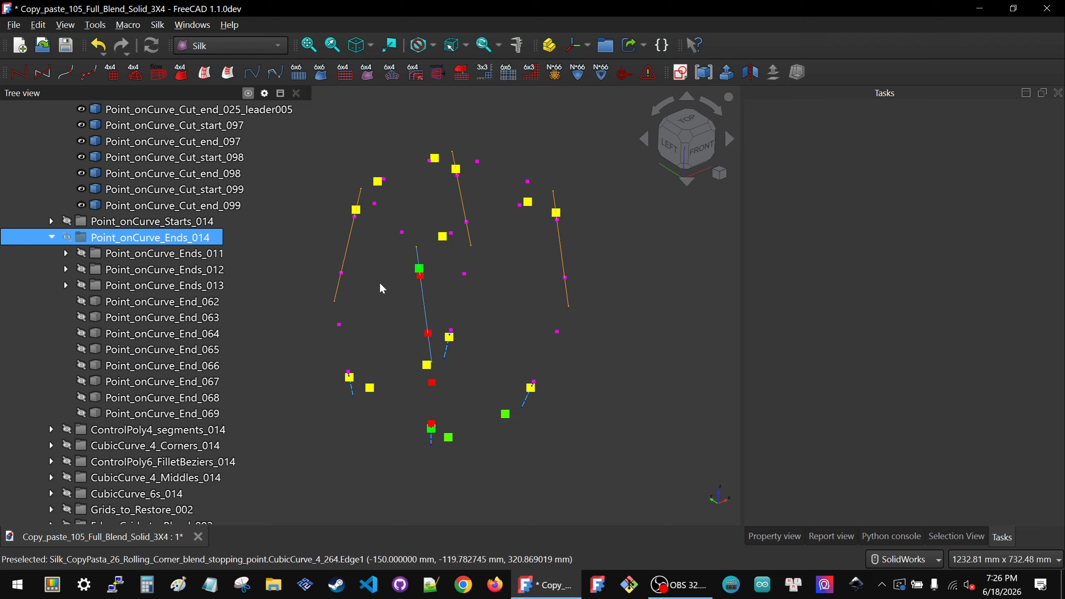
- Show the upper curve end points Point_onCurve_End_066 through Point_onCurve_End_069, then clear the selection
{"action": "left_click_drag", "start_coordinate": [141, 302], "coordinate": [142, 326]}
{"action": "left_click_drag", "start_coordinate": [142, 365], "coordinate": [142, 421]}
{"action": "key", "text": "space"}
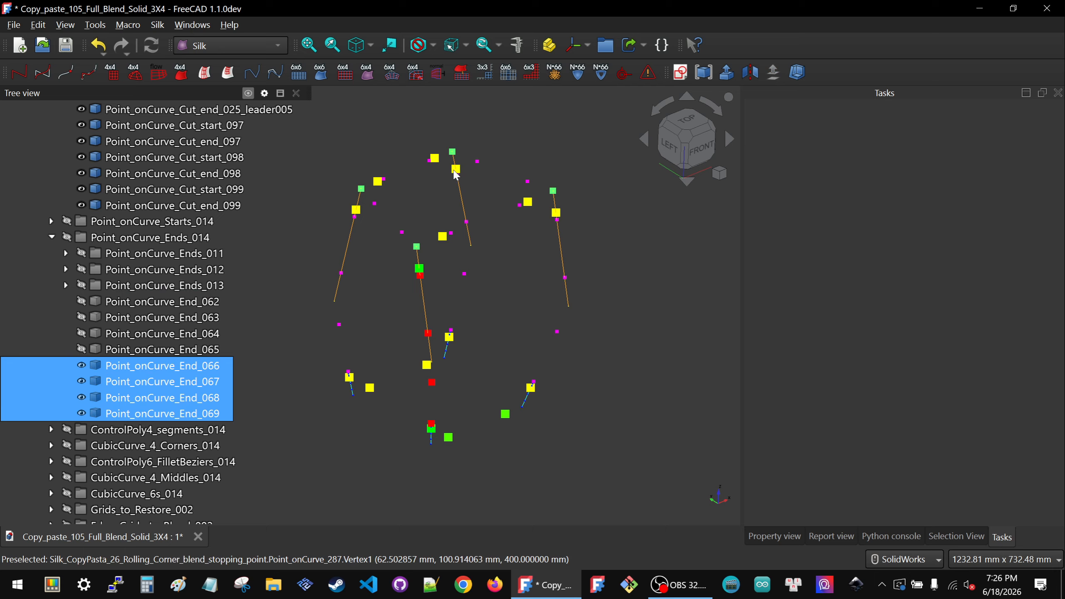
{"action": "left_click", "coordinate": [532, 252]}
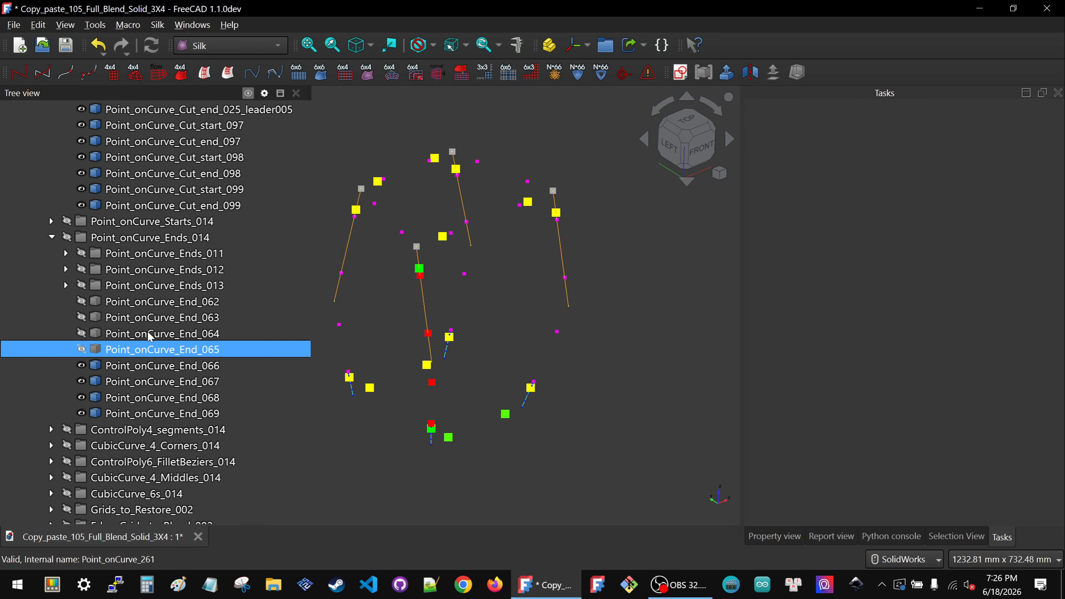
- Create a ControlPoly4 segment on CubicCurve_4_264 between Point_onCurve_Cut_end_025_leader005 and Point_onCurve_292_rolling_leader
{"action": "scroll", "coordinate": [421, 275], "scroll_direction": "down", "scroll_amount": 3}
{"action": "scroll", "coordinate": [423, 279], "scroll_direction": "up", "scroll_amount": 7}
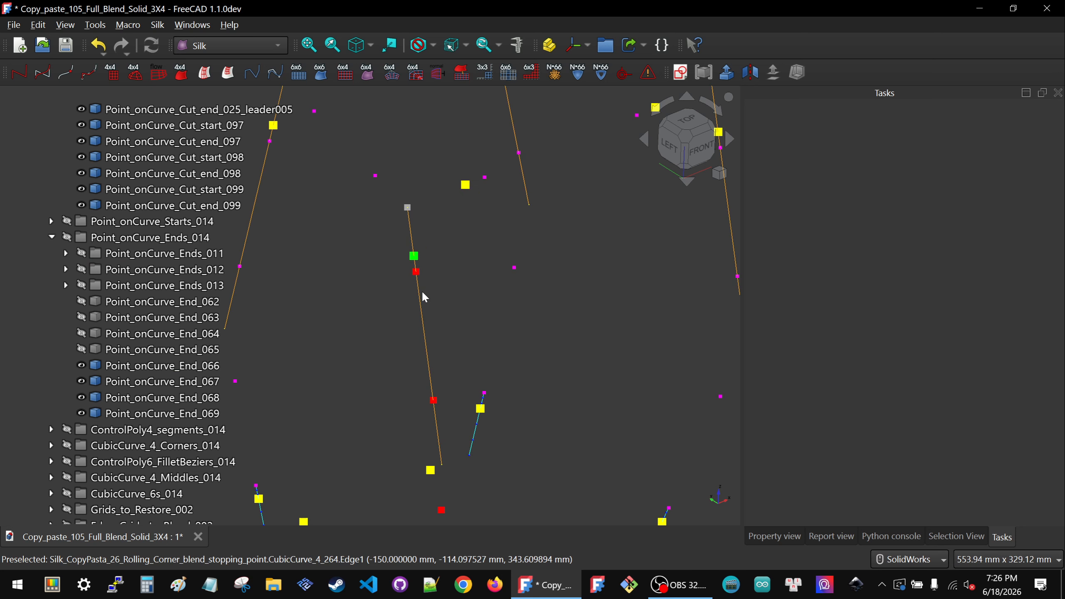
{"action": "left_click", "coordinate": [421, 286]}
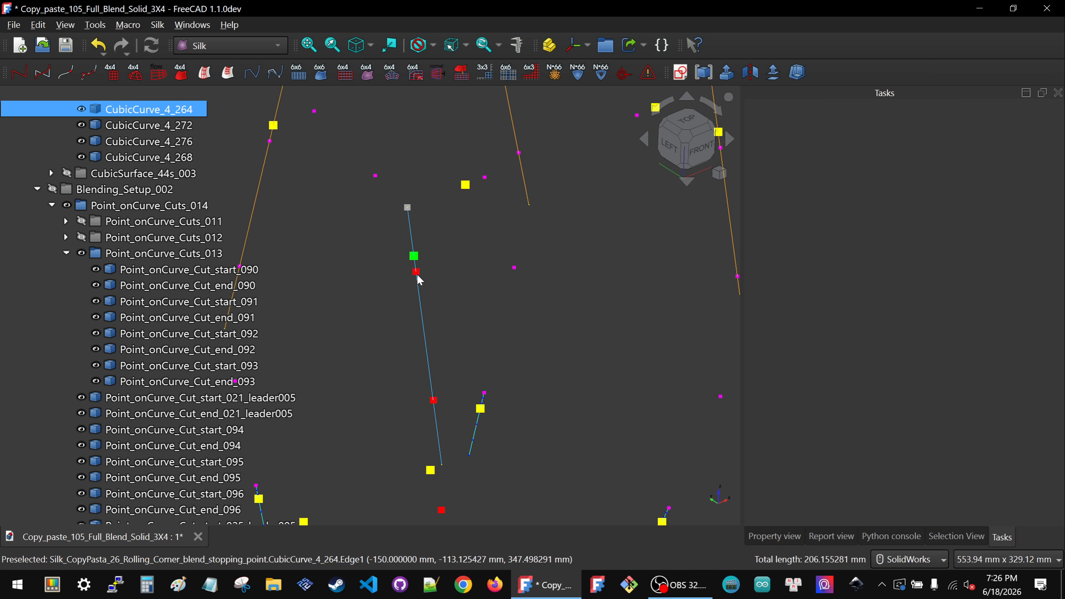
{"action": "left_click", "coordinate": [416, 271]}
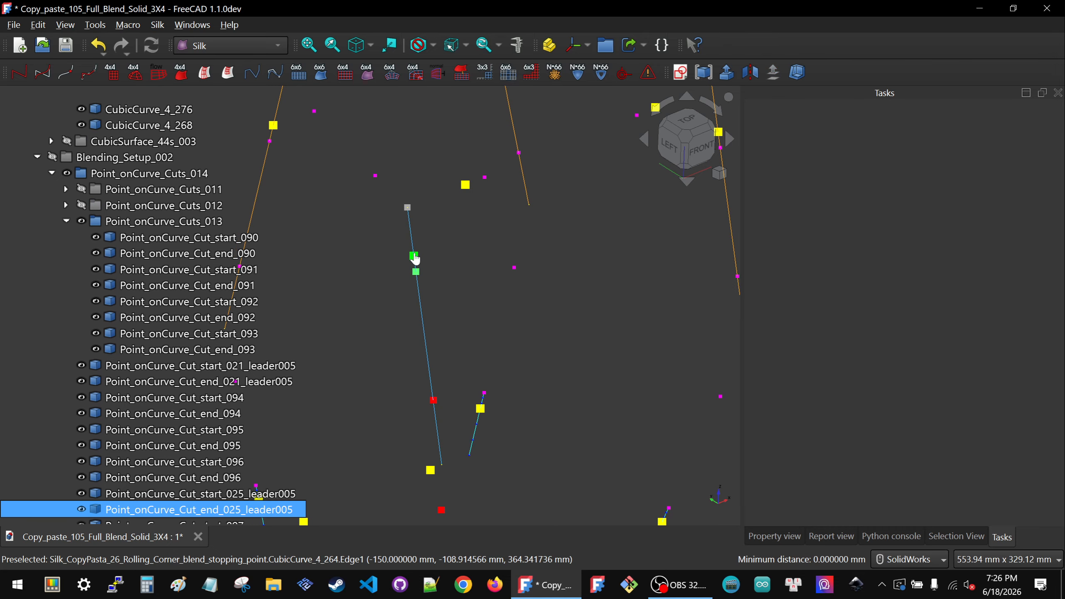
{"action": "left_click", "coordinate": [416, 301]}
{"action": "left_click", "coordinate": [423, 299]}
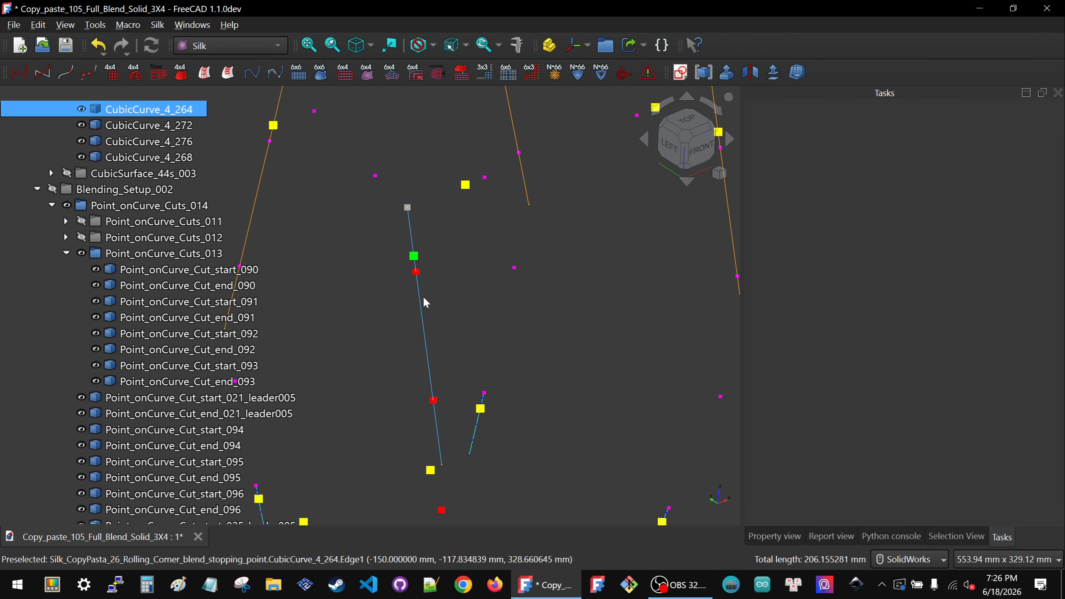
{"action": "left_click", "coordinate": [416, 271], "text": "ctrl"}
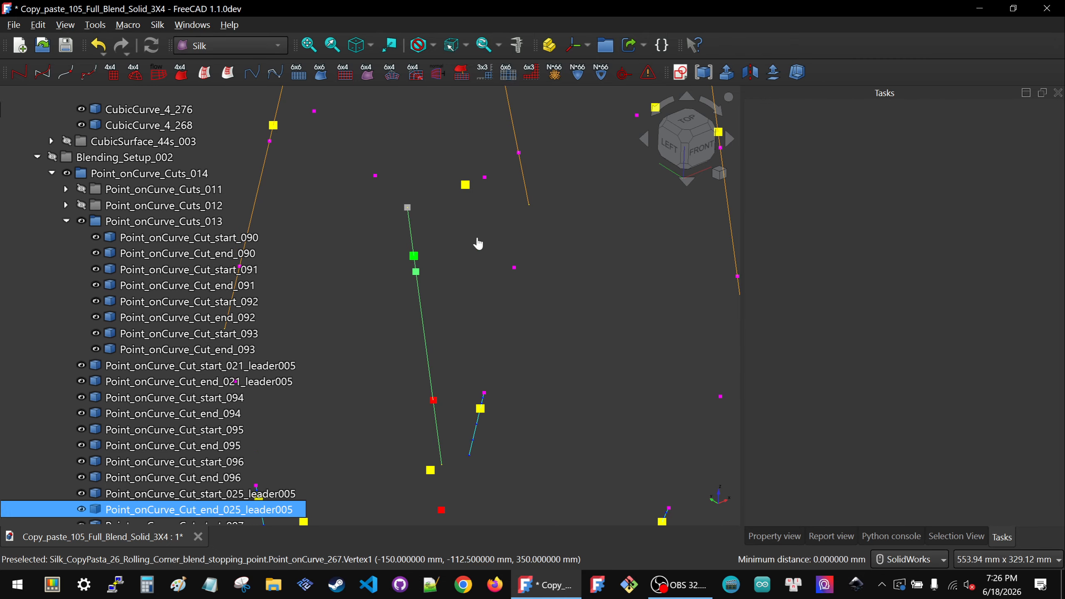
{"action": "left_click", "coordinate": [414, 257], "text": "ctrl"}
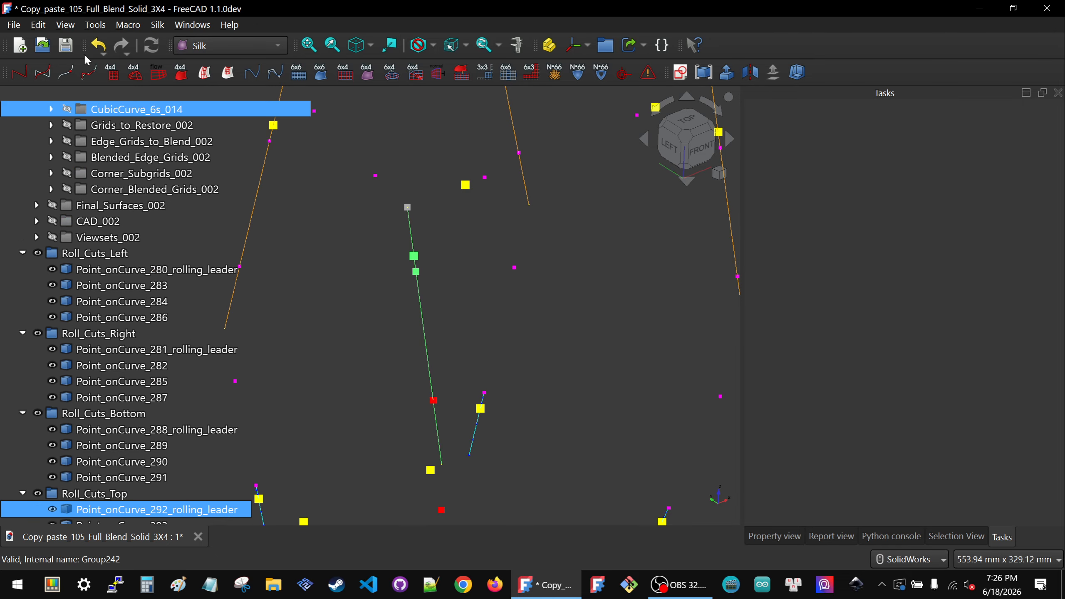
{"action": "left_click", "coordinate": [91, 77]}
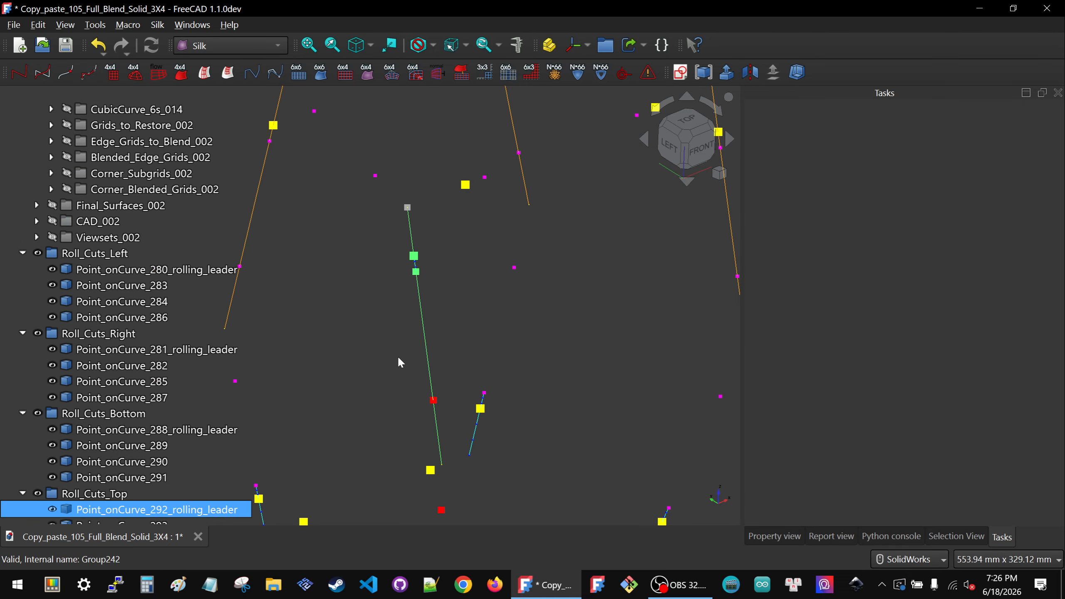
- Hide ControlPoly4_segment_234 and the vertical curve CubicCurve_4_264
{"action": "scroll", "coordinate": [400, 292], "scroll_direction": "up", "scroll_amount": 3}
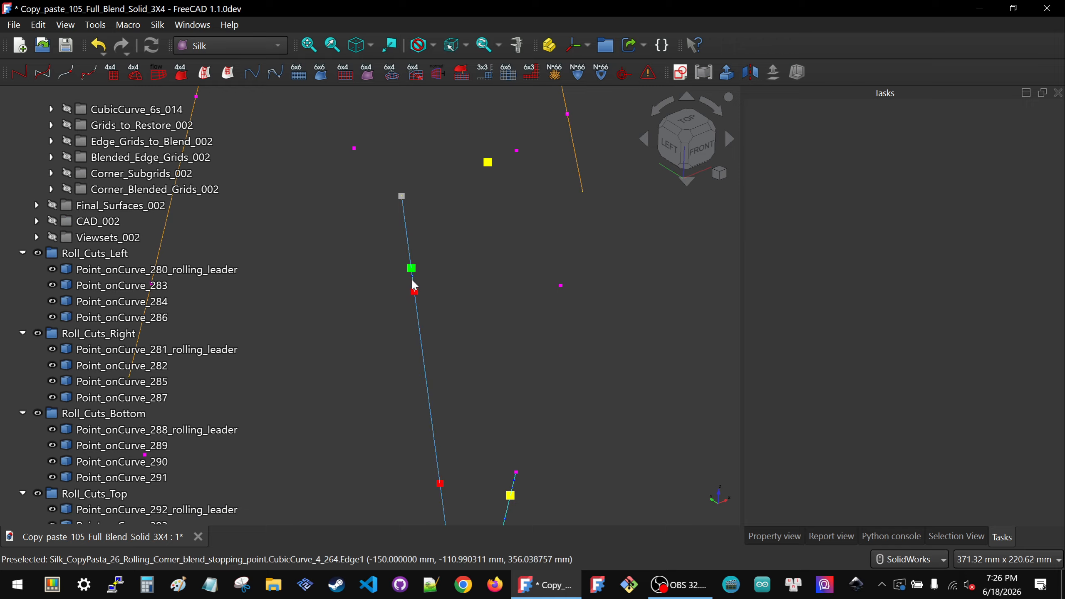
{"action": "scroll", "coordinate": [100, 466], "scroll_direction": "down", "scroll_amount": 10}
{"action": "left_click", "coordinate": [88, 507]}
{"action": "key", "text": "space"}
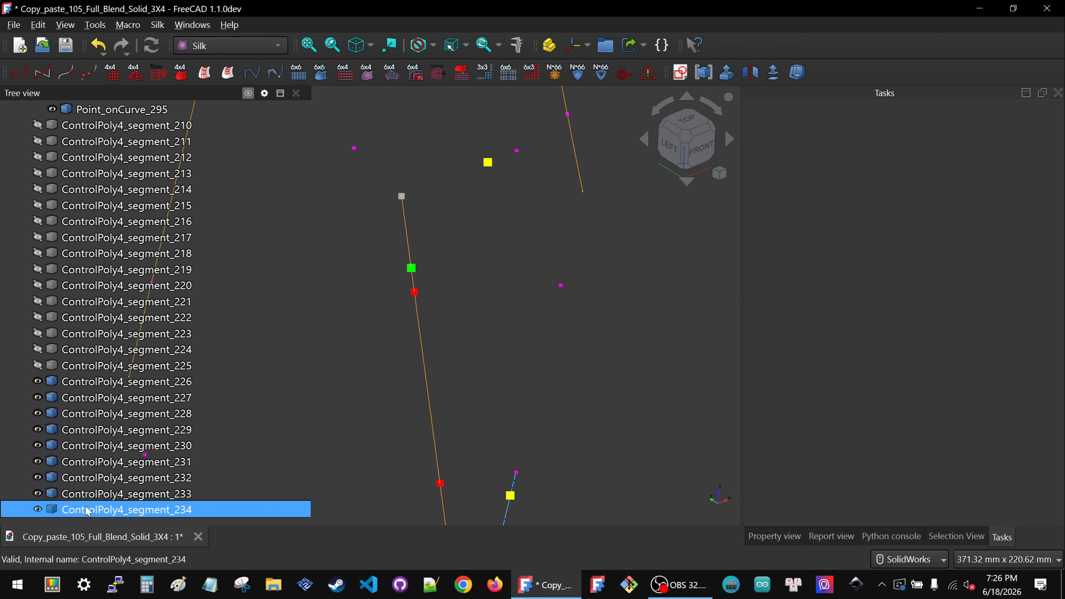
{"action": "left_click", "coordinate": [380, 363]}
{"action": "scroll", "coordinate": [412, 228], "scroll_direction": "up", "scroll_amount": 4}
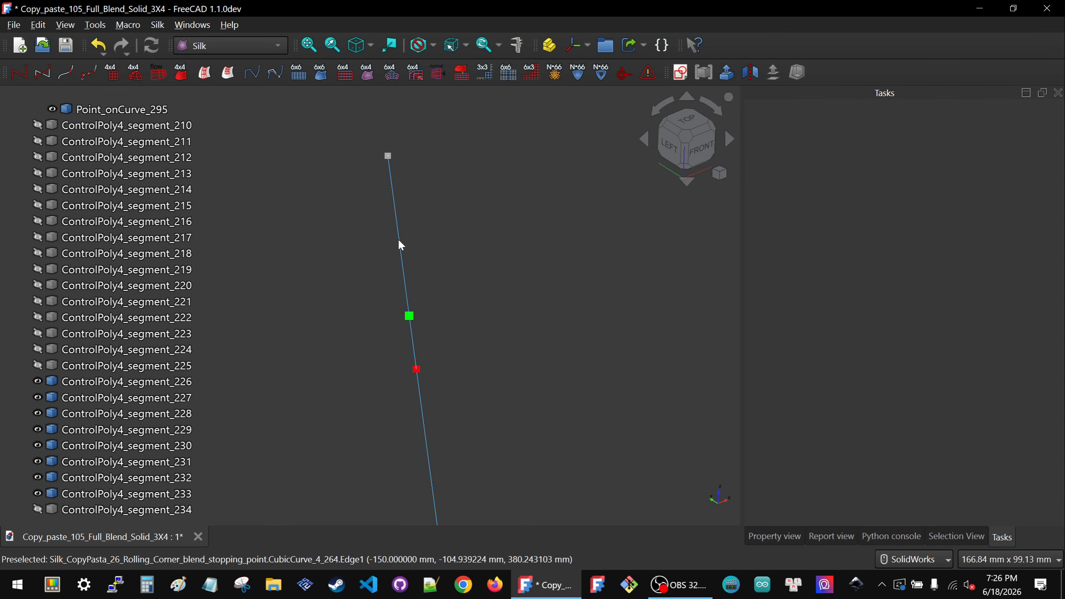
{"action": "left_click", "coordinate": [399, 238]}
{"action": "key", "text": "space"}
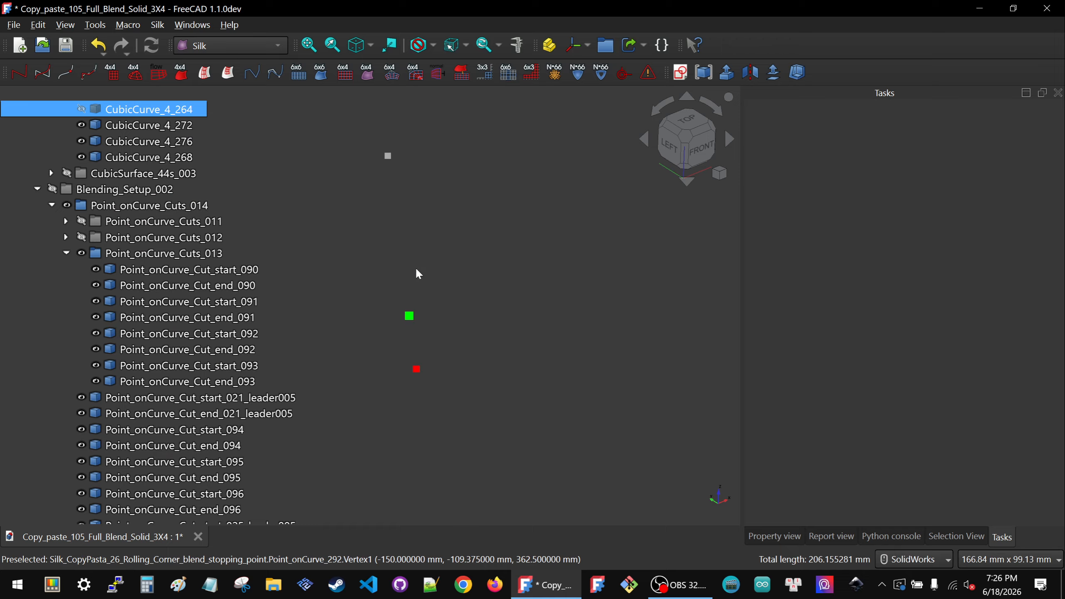
- Create a ControlPoly4 between Point_onCurve_292_rolling_leader and the curve end point Point_onCurve_End_066
{"action": "left_click", "coordinate": [429, 318]}
{"action": "left_click", "coordinate": [388, 157]}
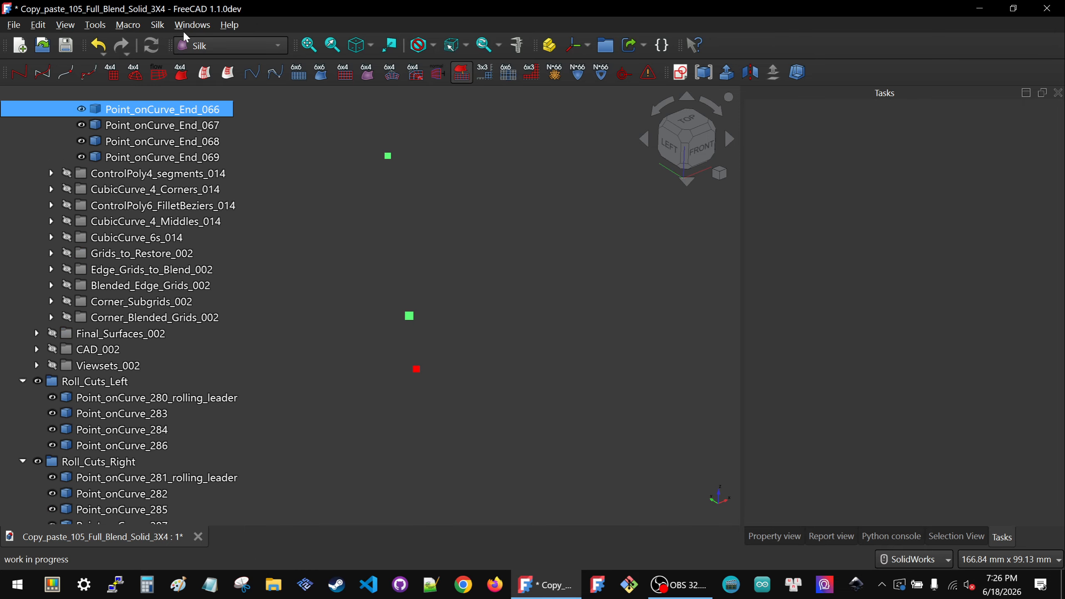
{"action": "left_click", "coordinate": [89, 72]}
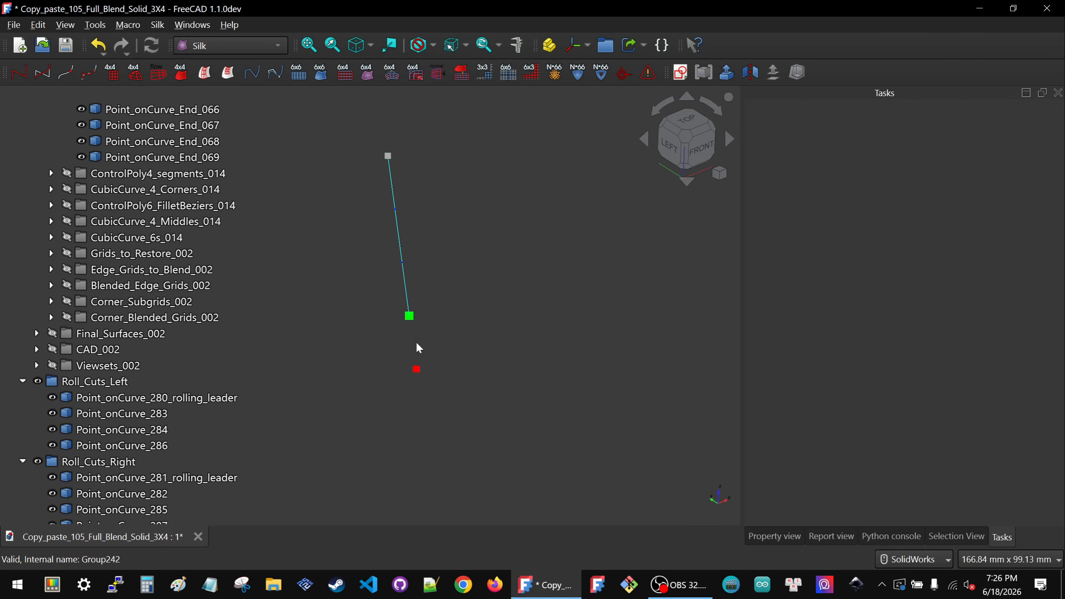
- Create a ControlPoly4 segment on CubicCurve_4_268 between Point_onCurve_Cut_end_097 and Point_onCurve_293
{"action": "scroll", "coordinate": [416, 342], "scroll_direction": "down", "scroll_amount": 5}
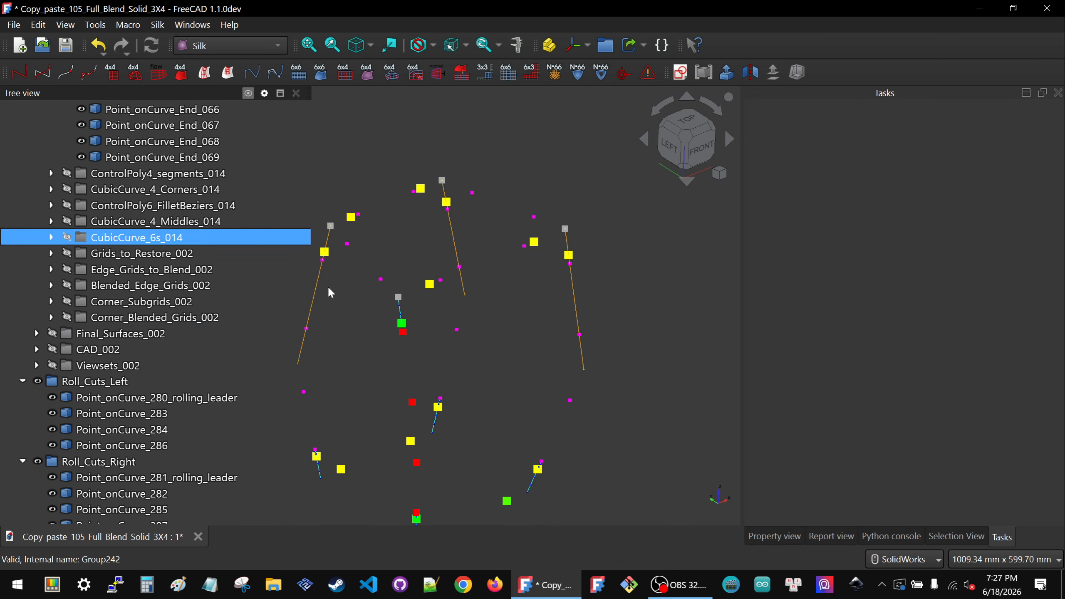
{"action": "scroll", "coordinate": [594, 243], "scroll_direction": "up", "scroll_amount": 5}
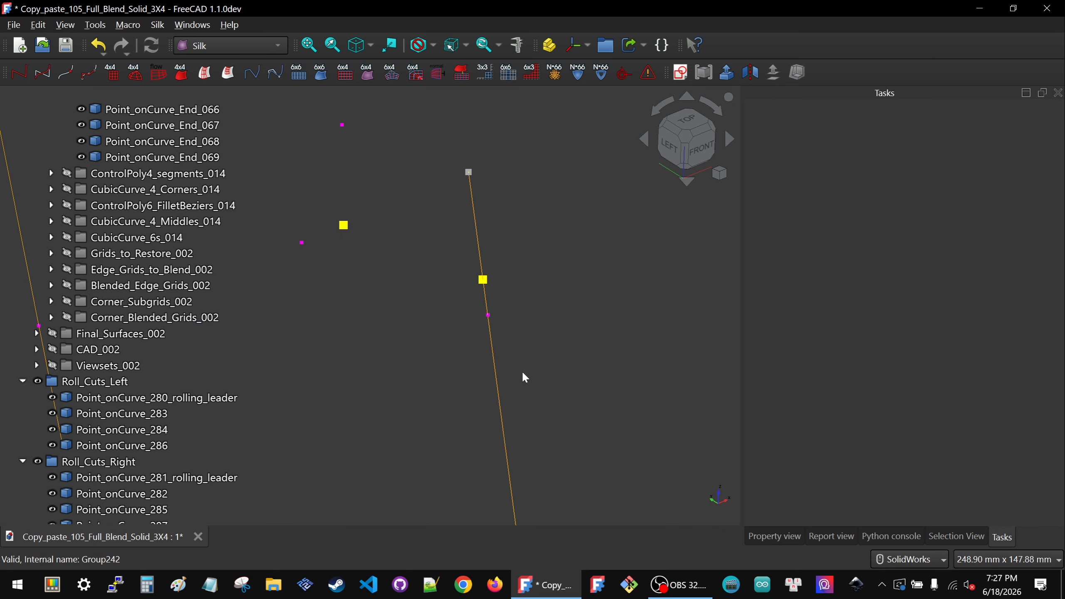
{"action": "left_click", "coordinate": [492, 350]}
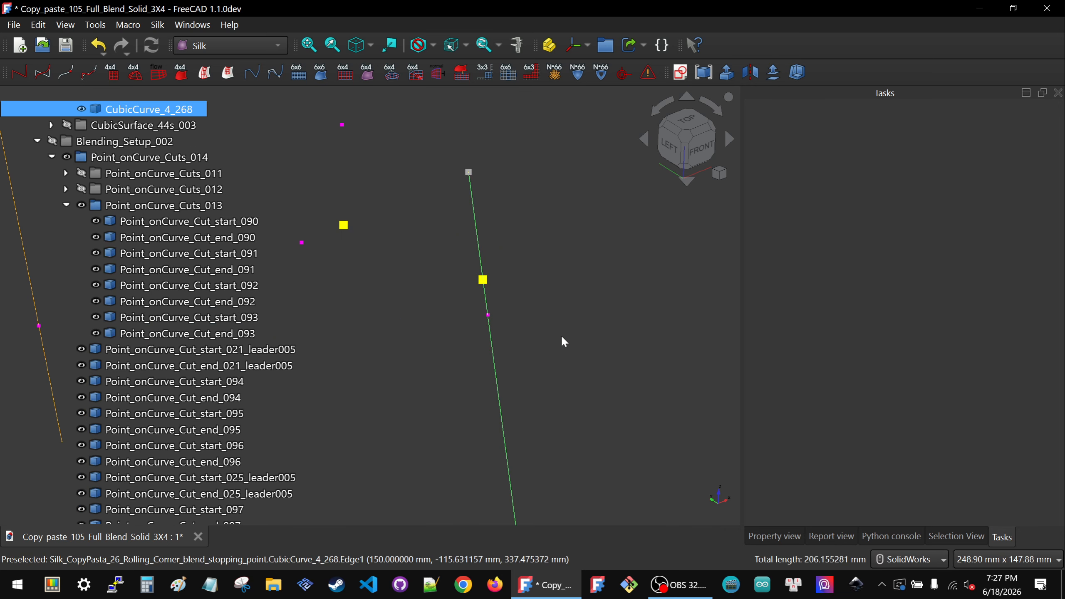
{"action": "left_click", "coordinate": [494, 318]}
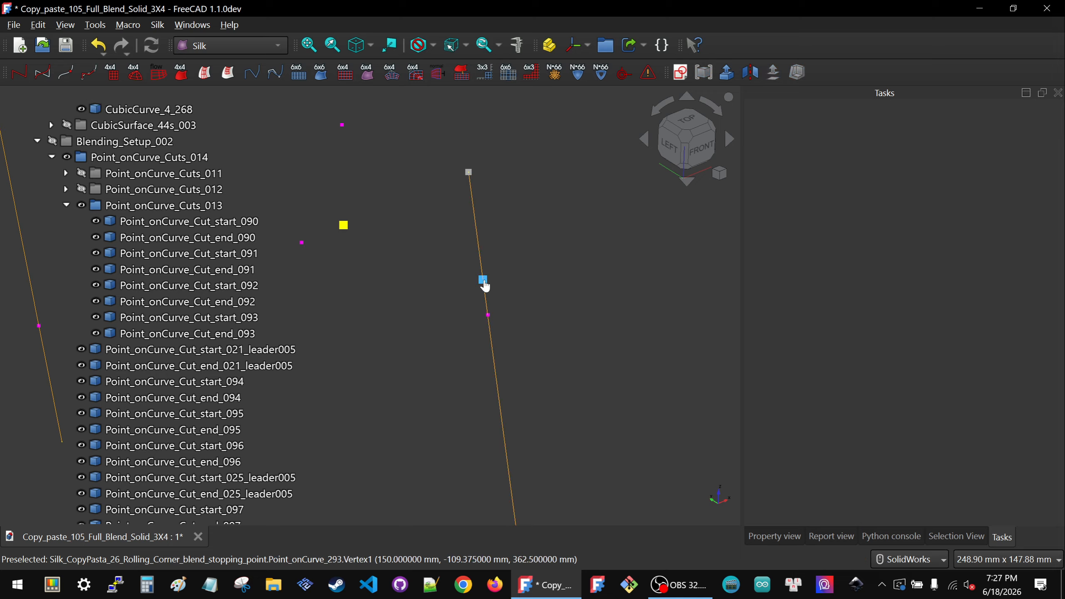
{"action": "left_click", "coordinate": [491, 337]}
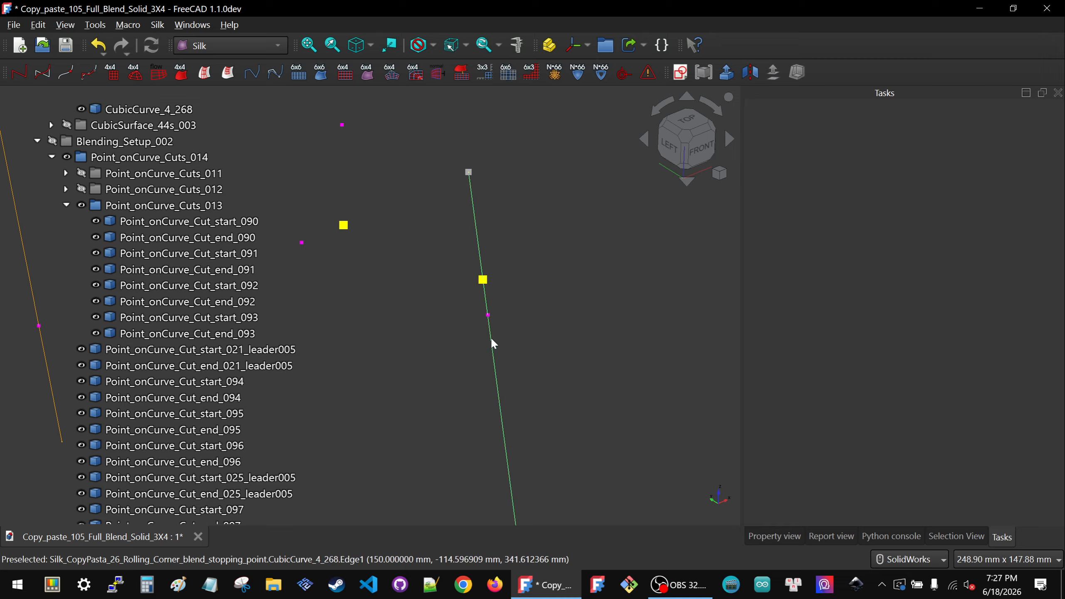
{"action": "left_click", "coordinate": [487, 314], "text": "ctrl"}
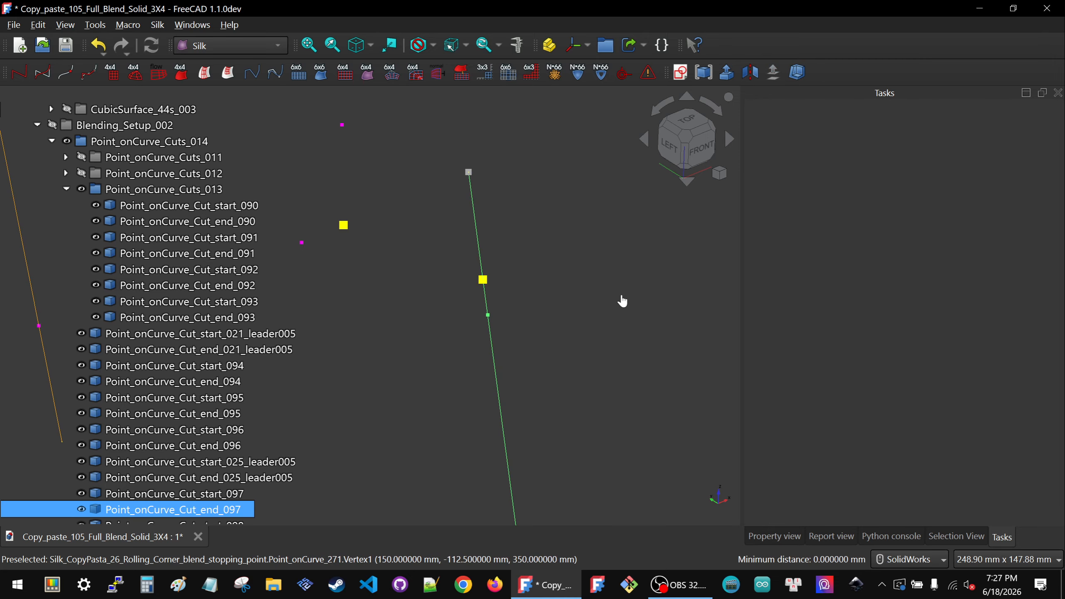
{"action": "left_click", "coordinate": [483, 280], "text": "ctrl"}
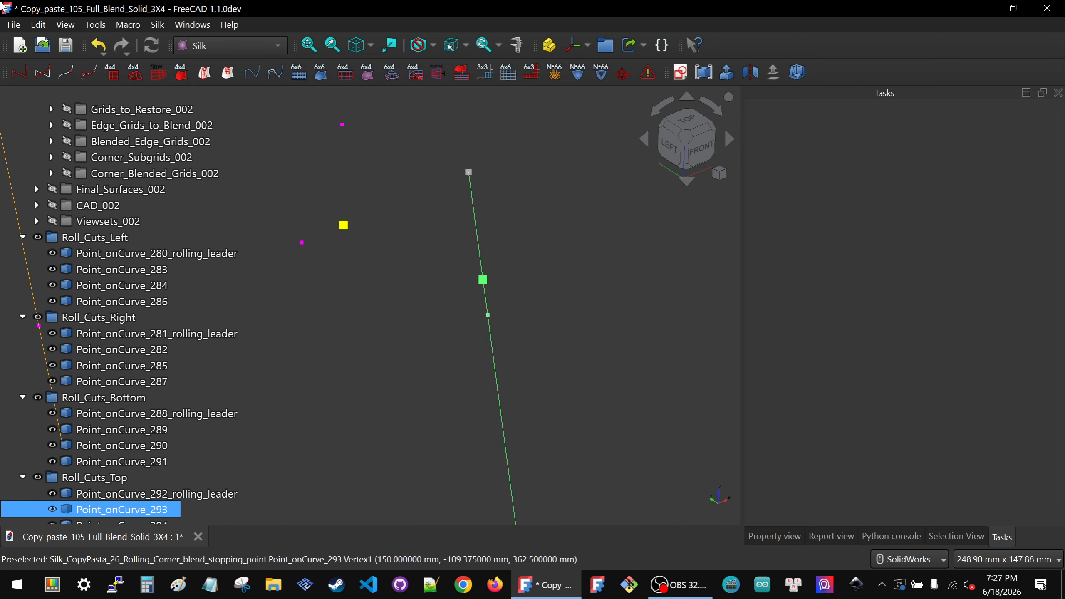
{"action": "left_click", "coordinate": [90, 72]}
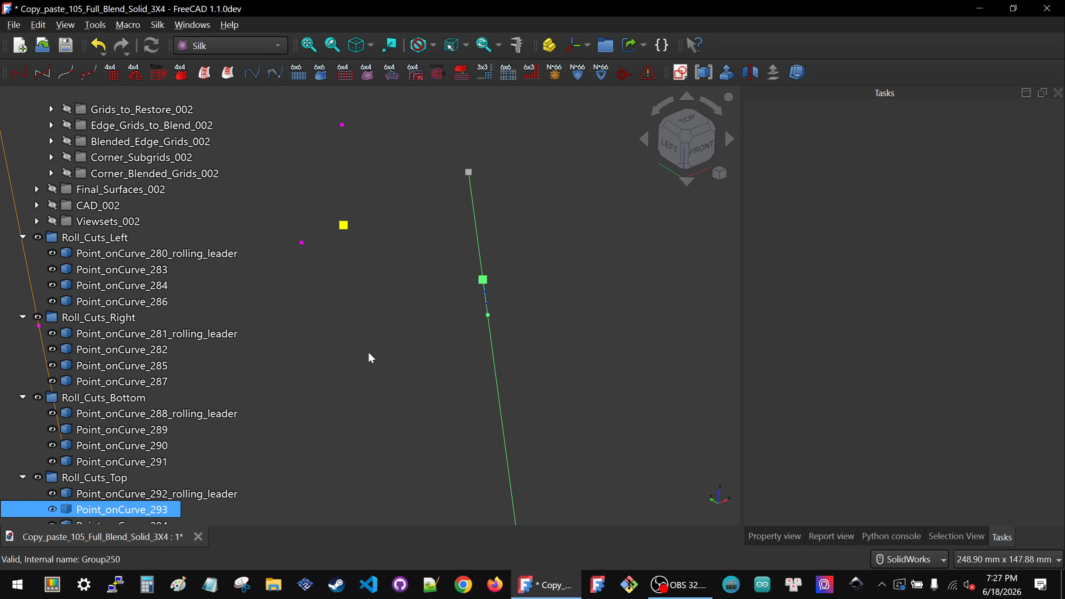
- Hide ControlPoly4_segment_236 and the vertical curve CubicCurve_4_268
{"action": "left_click", "coordinate": [77, 509]}
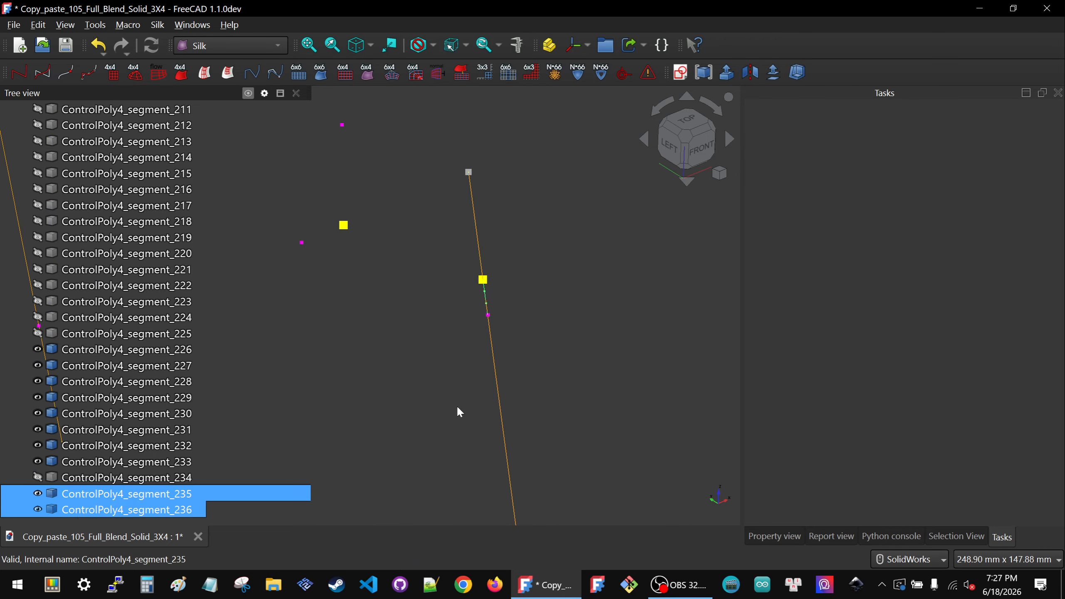
{"action": "key", "text": "space"}
{"action": "left_click", "coordinate": [489, 338]}
{"action": "left_click", "coordinate": [469, 251]}
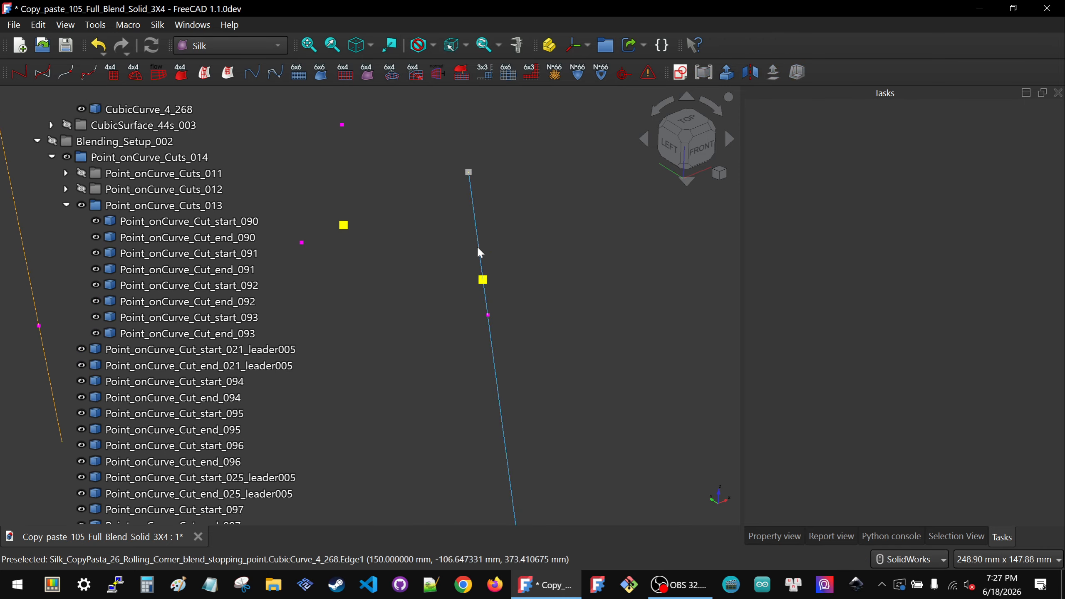
{"action": "left_click", "coordinate": [479, 252]}
{"action": "key", "text": "space"}
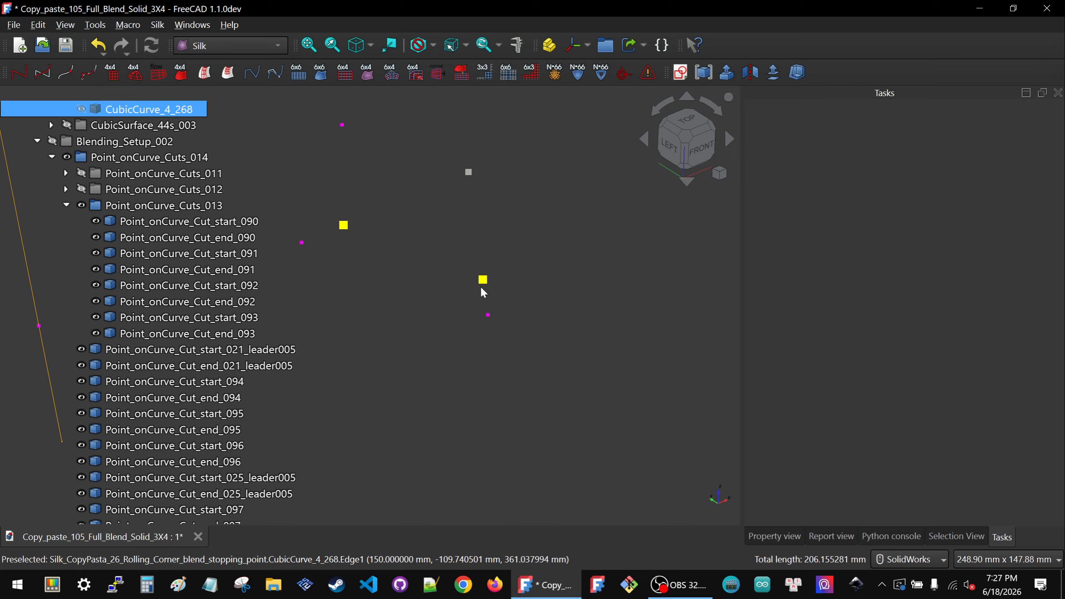
- Create a ControlPoly4 between Point_onCurve_293 and the curve end point Point_onCurve_End_067
{"action": "left_click", "coordinate": [482, 280]}
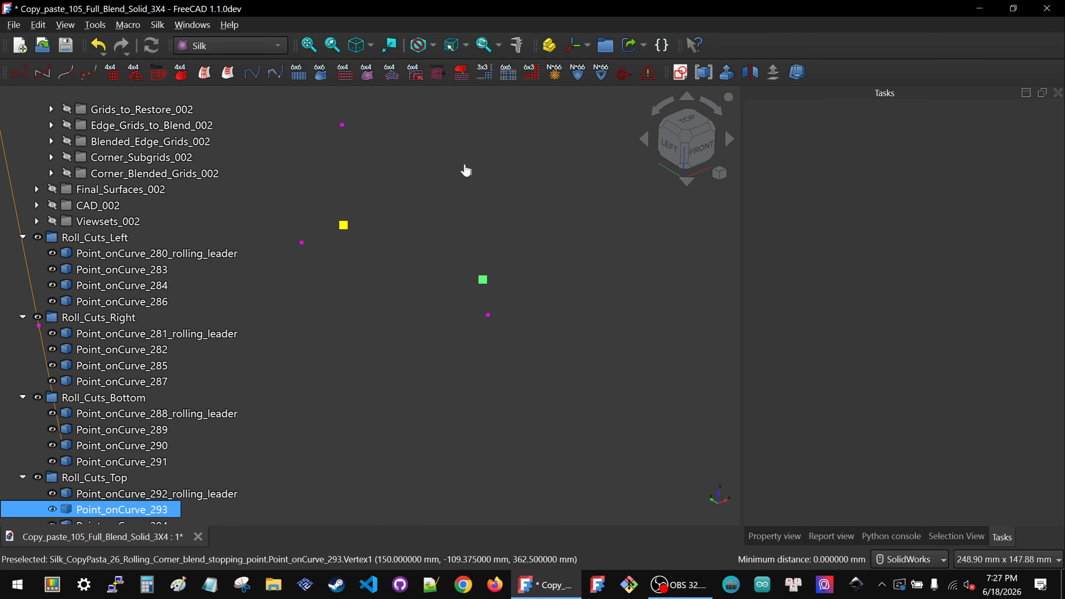
{"action": "left_click", "coordinate": [468, 173]}
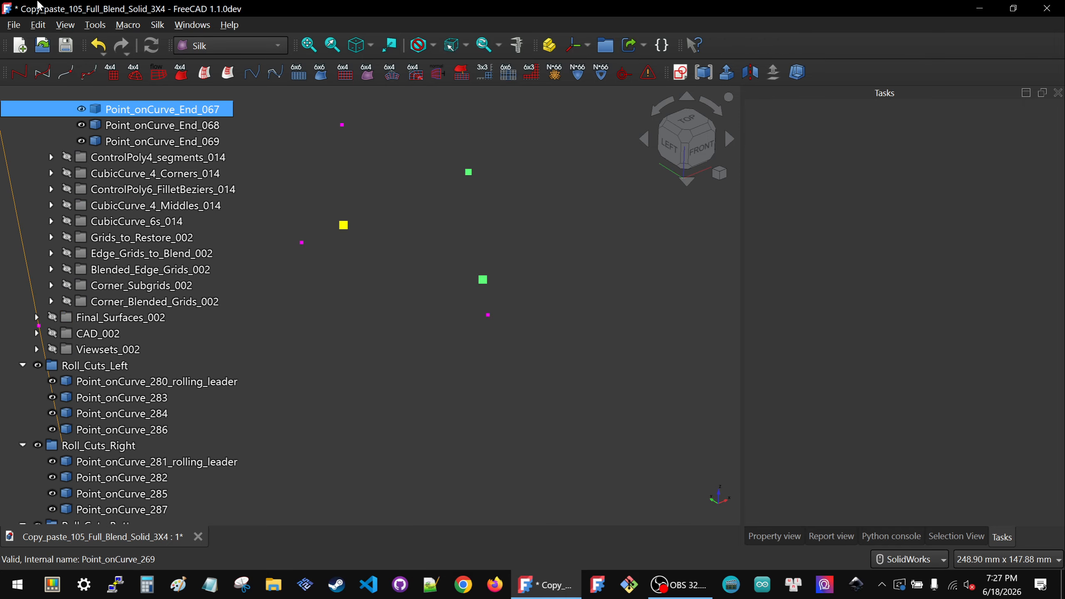
{"action": "left_click", "coordinate": [89, 72]}
{"action": "left_click", "coordinate": [471, 281]}
{"action": "scroll", "coordinate": [490, 300], "scroll_direction": "down", "scroll_amount": 9}
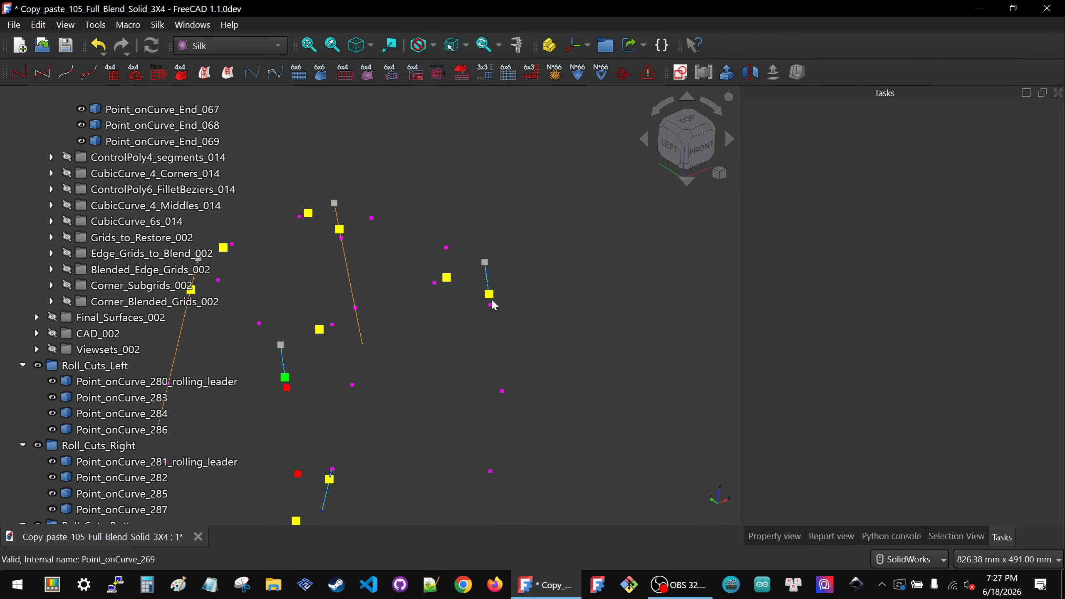
- Show the hidden ControlPoly4_segment_236 and ControlPoly4_segment_234 again and clear the selection
{"action": "scroll", "coordinate": [121, 290], "scroll_direction": "down", "scroll_amount": 15}
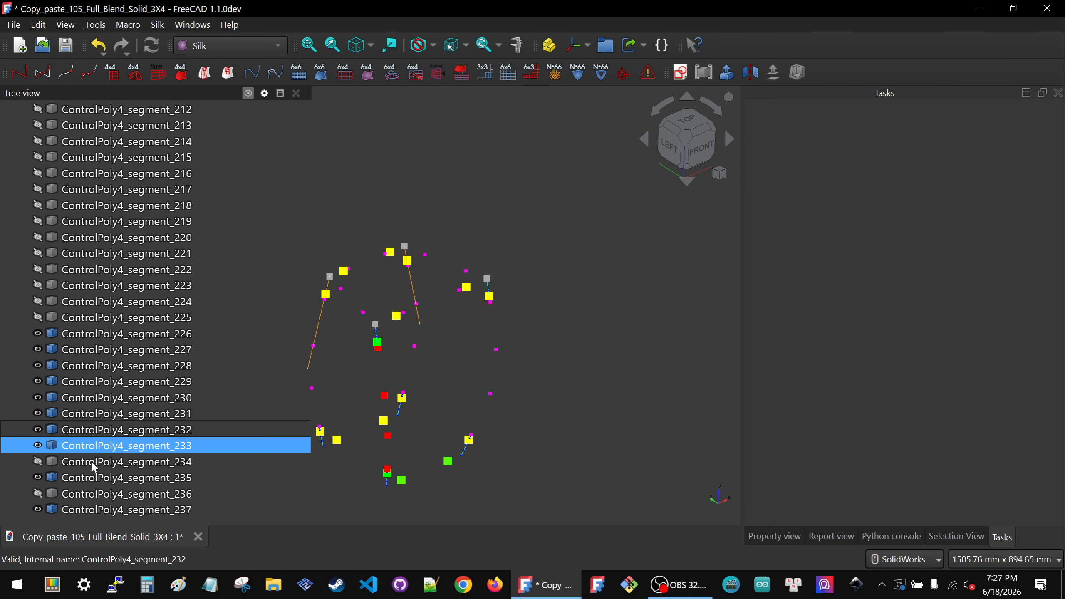
{"action": "left_click", "coordinate": [81, 493]}
{"action": "key", "text": "space"}
{"action": "left_click", "coordinate": [74, 458]}
{"action": "key", "text": "space"}
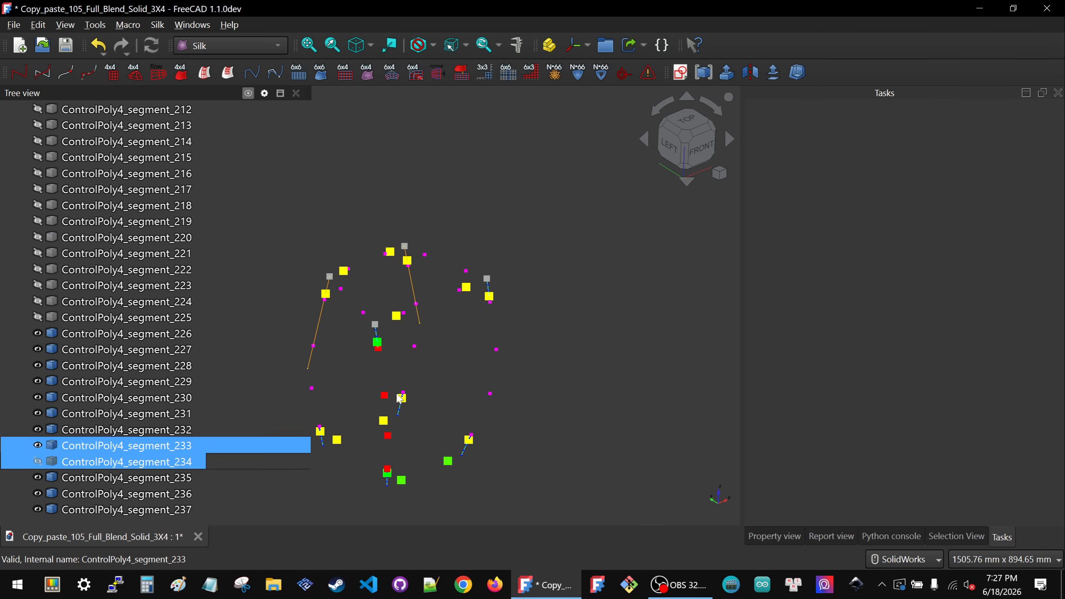
{"action": "left_click", "coordinate": [396, 322]}
{"action": "scroll", "coordinate": [396, 322], "scroll_direction": "up", "scroll_amount": 2}
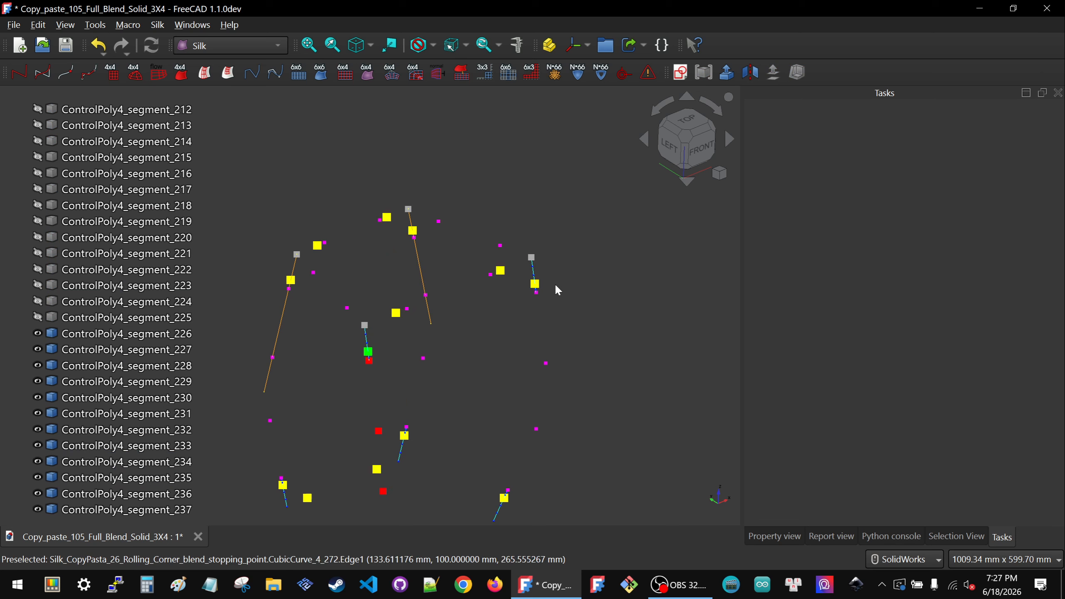
{"action": "middle_click_drag", "start_coordinate": [474, 353], "coordinate": [451, 366]}
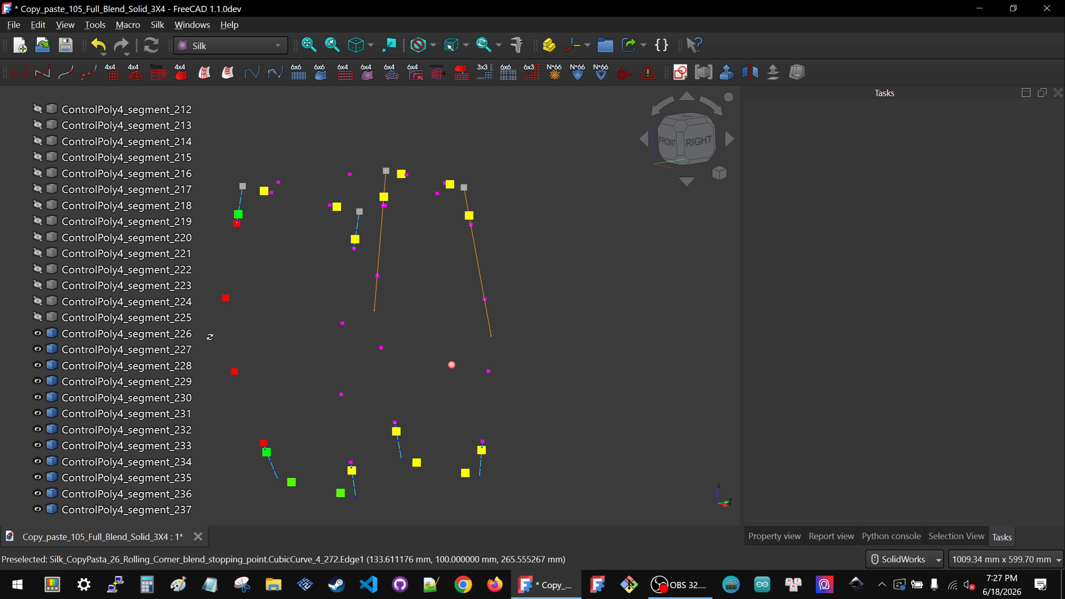
- Create a ControlPoly4 segment on CubicCurve_4_272 between Point_onCurve_Cut_end_098 and Point_onCurve_294
{"action": "scroll", "coordinate": [458, 167], "scroll_direction": "up", "scroll_amount": 4}
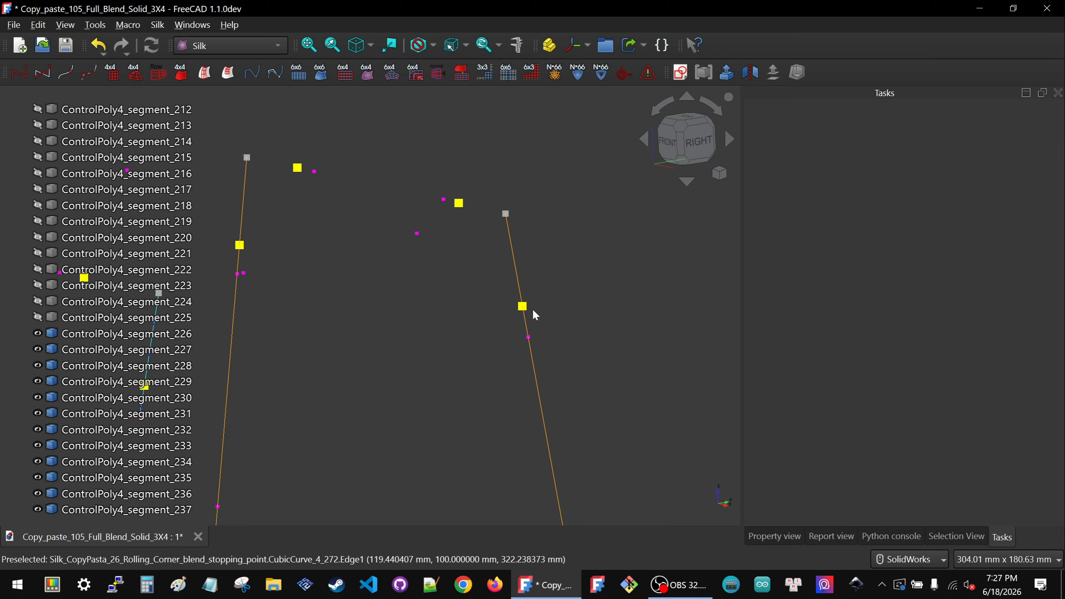
{"action": "left_click", "coordinate": [535, 373]}
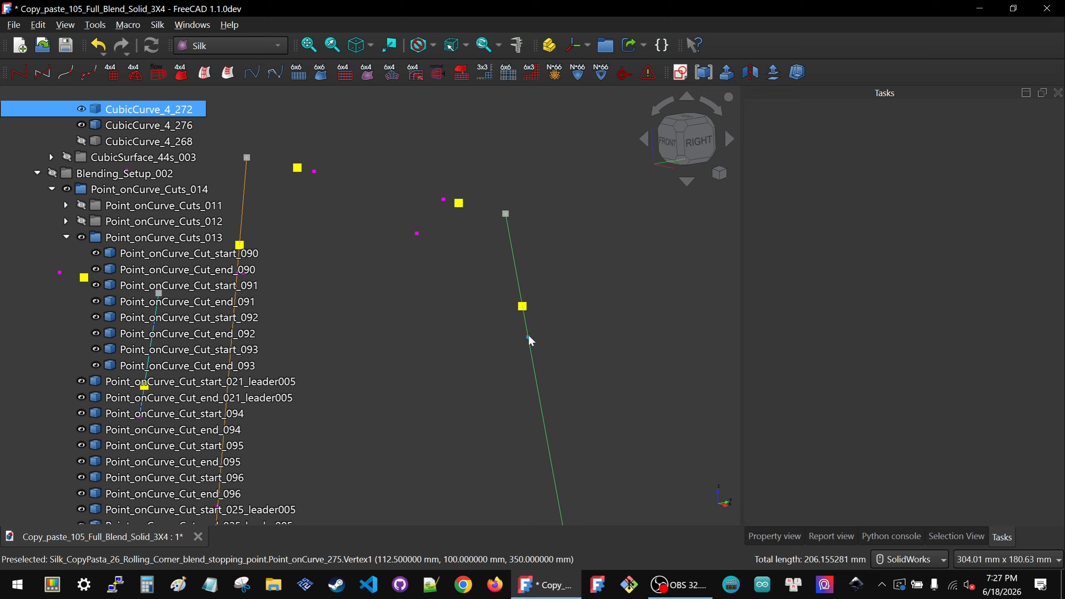
{"action": "left_click", "coordinate": [522, 306]}
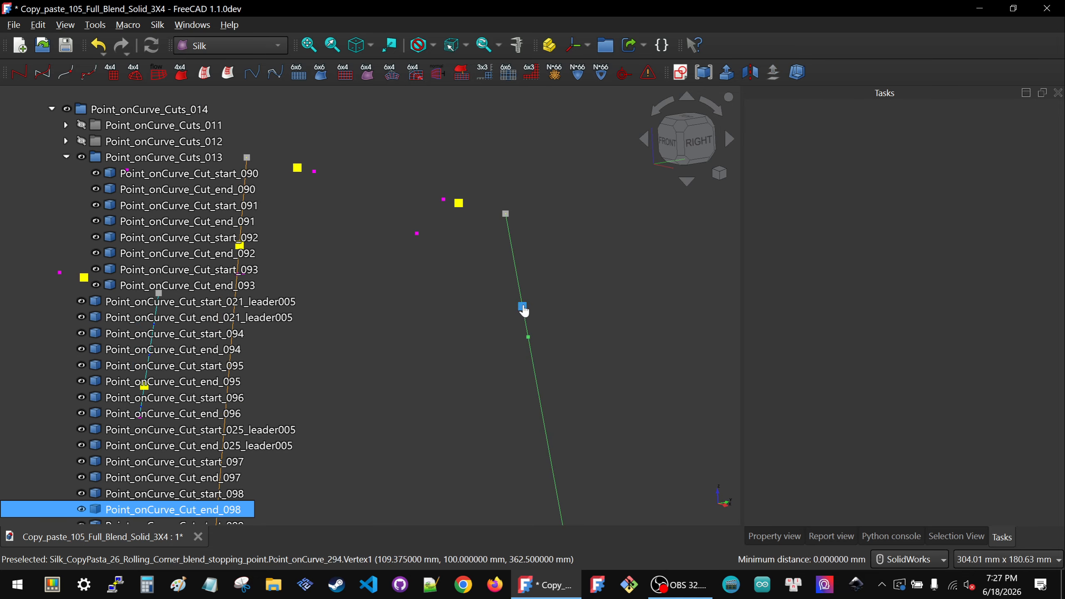
{"action": "left_click", "coordinate": [89, 72]}
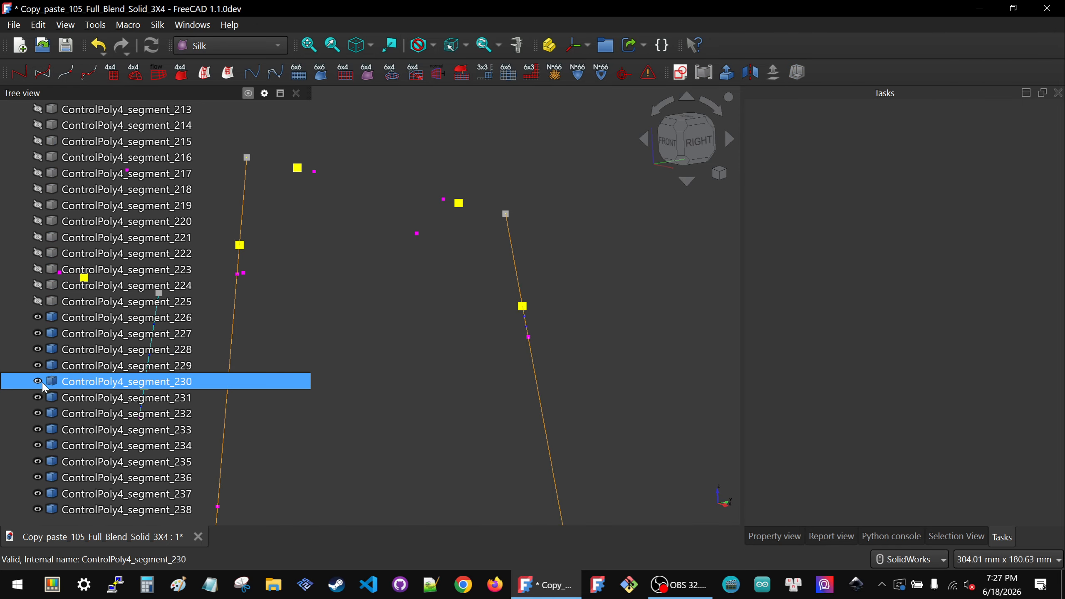
- Hide ControlPoly4_segment_238, the vertical curve CubicCurve_4_272 and Point_onCurve_294
{"action": "left_click", "coordinate": [87, 508]}
{"action": "key", "text": "space"}
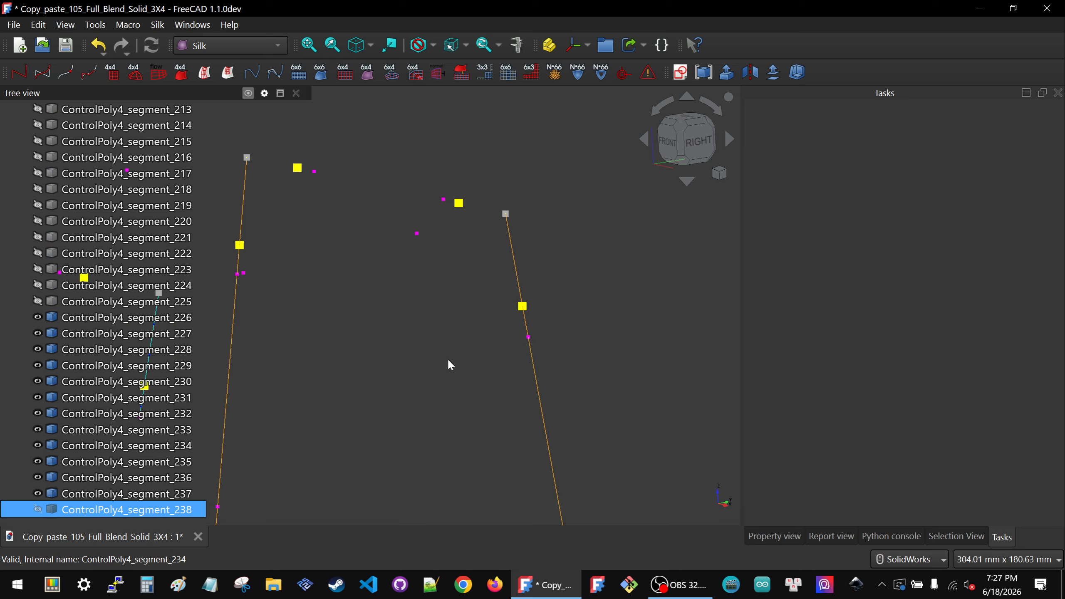
{"action": "left_click", "coordinate": [435, 385]}
{"action": "left_click", "coordinate": [520, 289]}
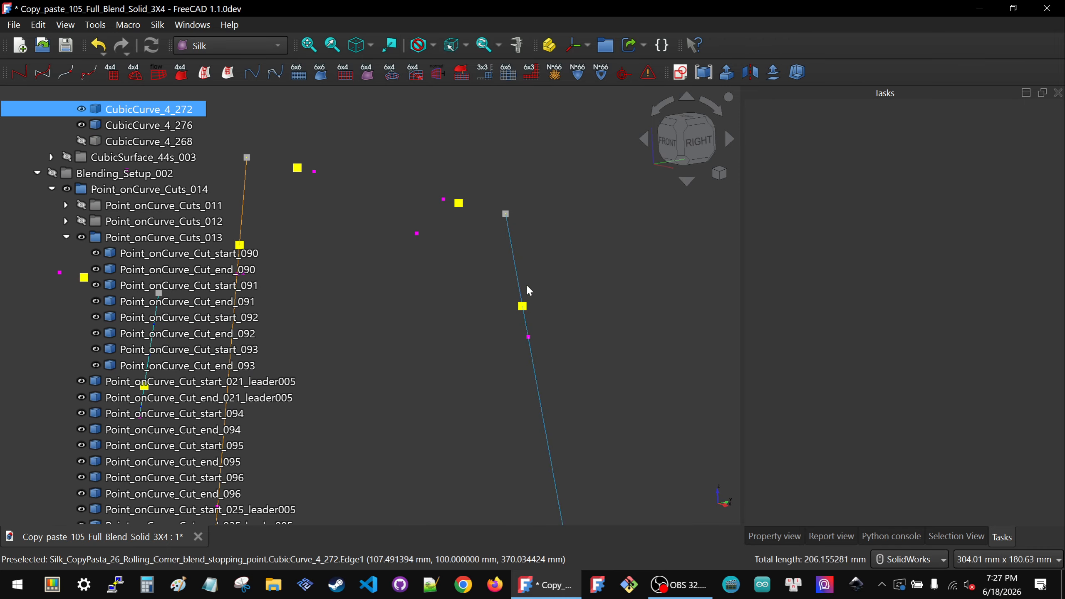
{"action": "left_click", "coordinate": [522, 306], "text": "ctrl"}
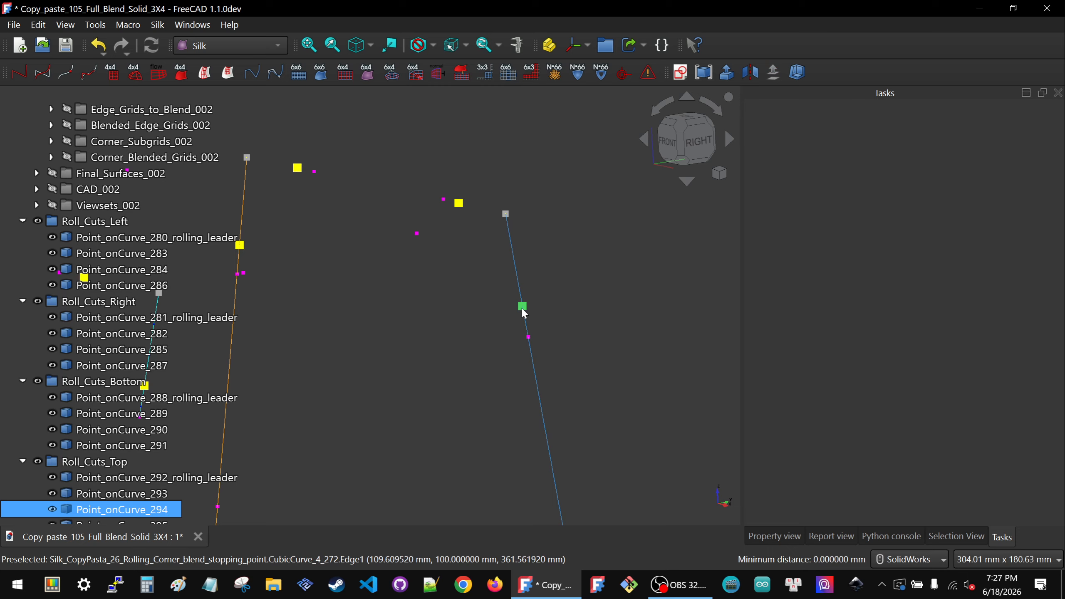
{"action": "key", "text": "space"}
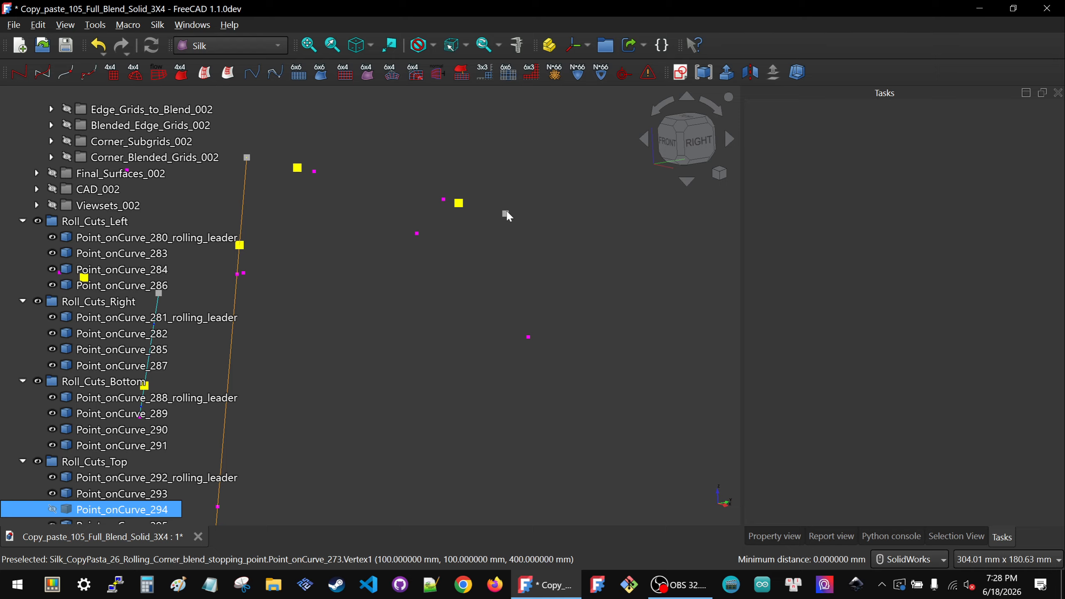
- Create a ControlPoly4 between Point_onCurve_294 and the curve end point Point_onCurve_End_068
{"action": "left_click", "coordinate": [505, 213]}
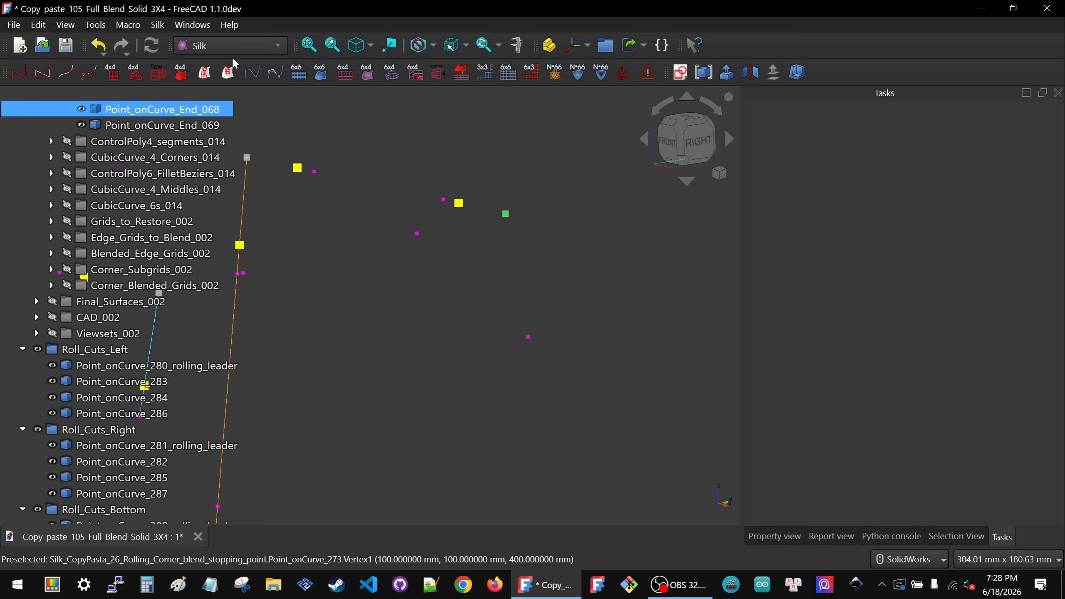
{"action": "left_click", "coordinate": [86, 72]}
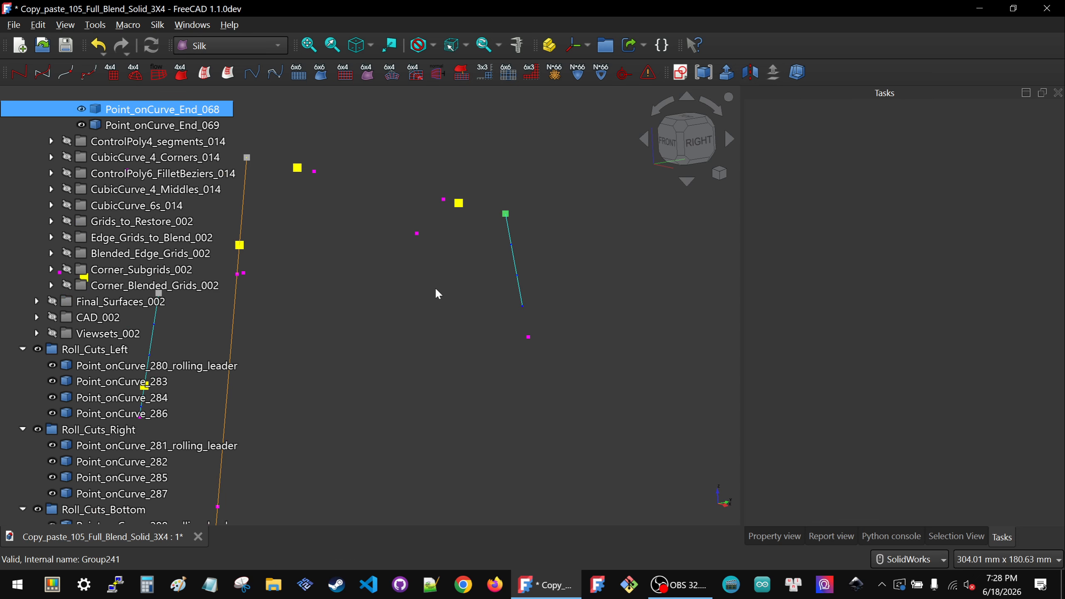
{"action": "left_click", "coordinate": [436, 289]}
- Show the hidden Point_onCurve_294 and ControlPoly4_segment_238 again and clear the selection
{"action": "scroll", "coordinate": [130, 353], "scroll_direction": "down", "scroll_amount": 10}
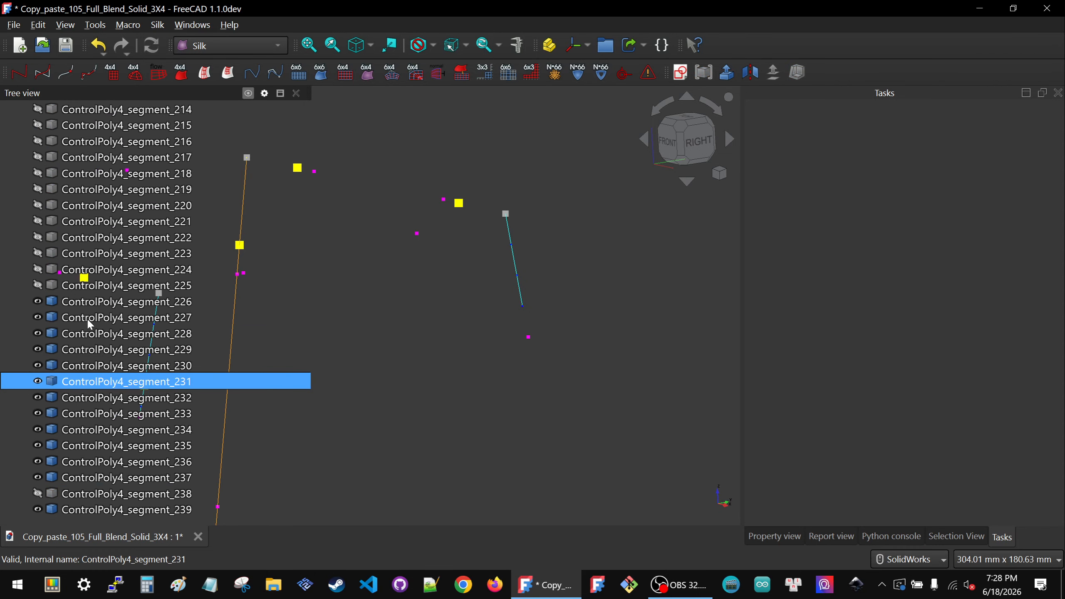
{"action": "scroll", "coordinate": [90, 323], "scroll_direction": "up", "scroll_amount": 9}
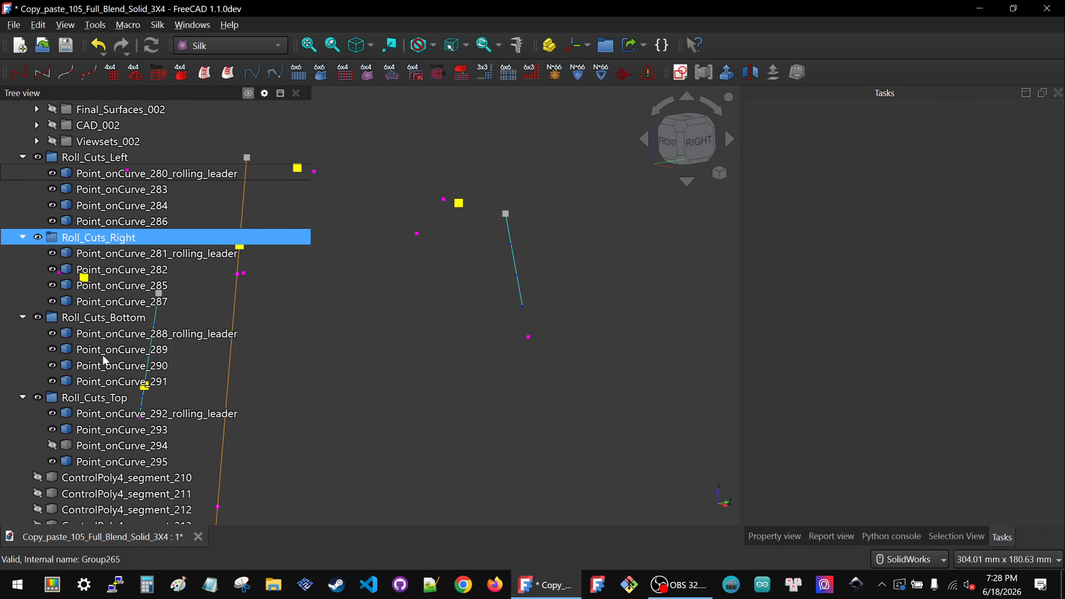
{"action": "left_click", "coordinate": [103, 445]}
{"action": "key", "text": "space"}
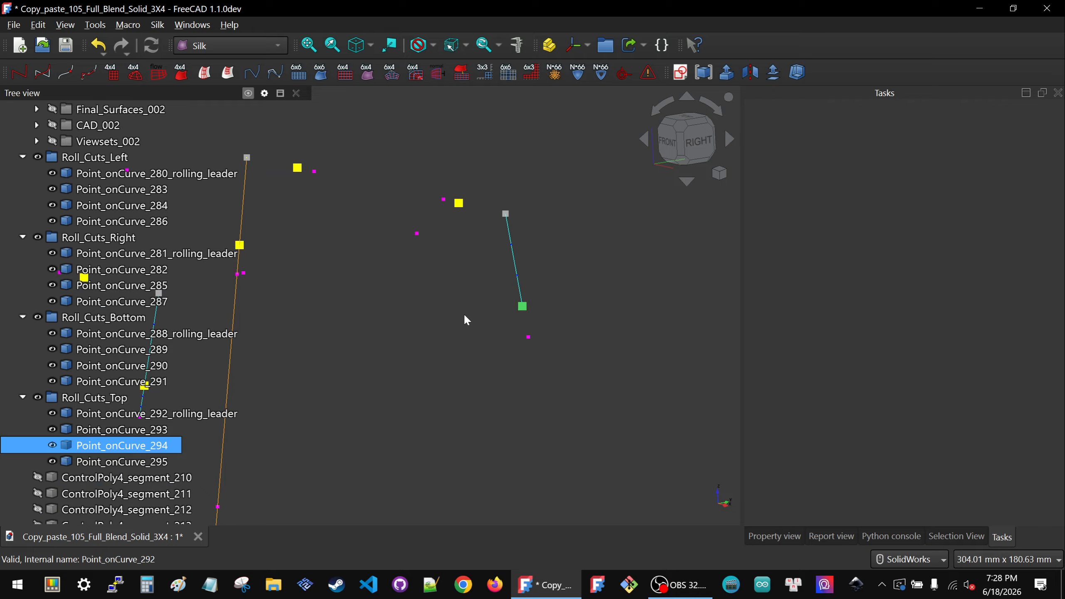
{"action": "left_click", "coordinate": [465, 315]}
{"action": "scroll", "coordinate": [487, 290], "scroll_direction": "down", "scroll_amount": 3}
{"action": "scroll", "coordinate": [82, 504], "scroll_direction": "down", "scroll_amount": 10}
{"action": "left_click", "coordinate": [83, 510]}
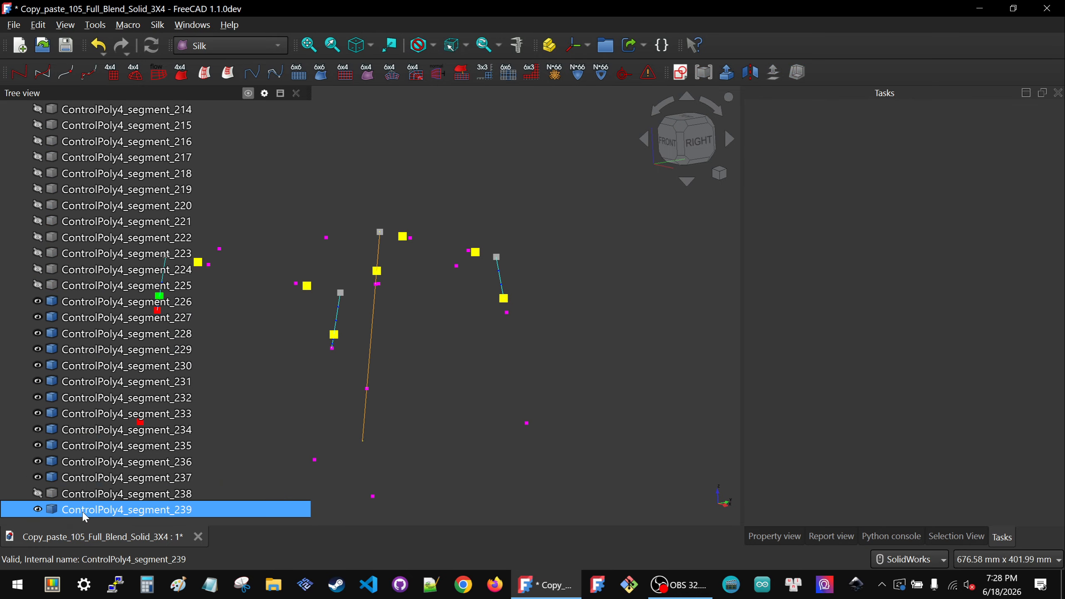
{"action": "key", "text": "Up"}
{"action": "key", "text": "space"}
{"action": "left_click", "coordinate": [427, 381]}
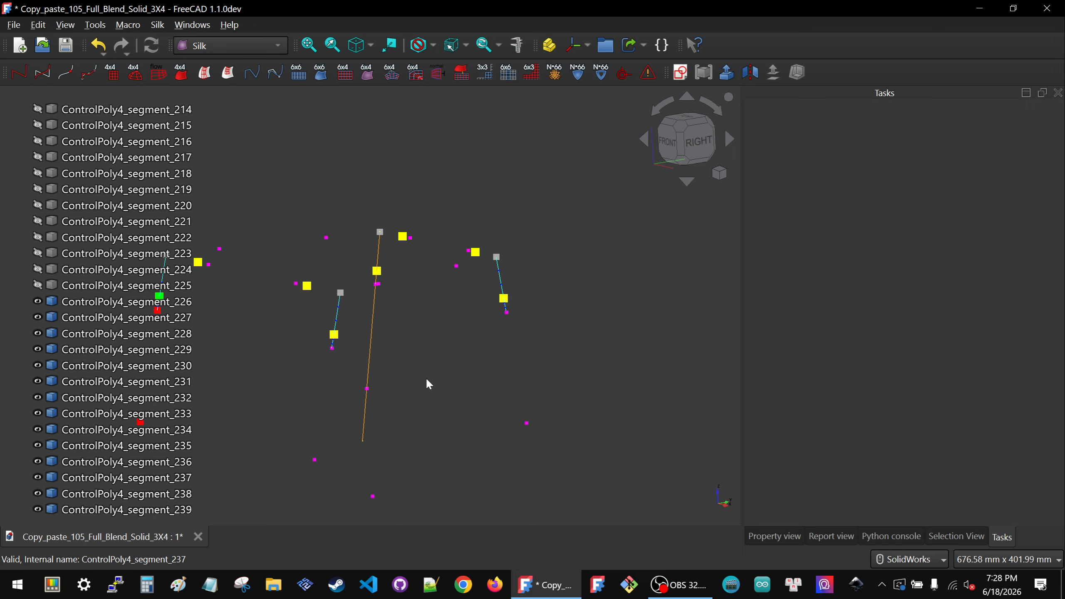
- Create a ControlPoly4 segment on CubicCurve_4_276 between Point_onCurve_Cut_end_099 and Point_onCurve_295
{"action": "middle_click_drag", "start_coordinate": [427, 381], "coordinate": [647, 404]}
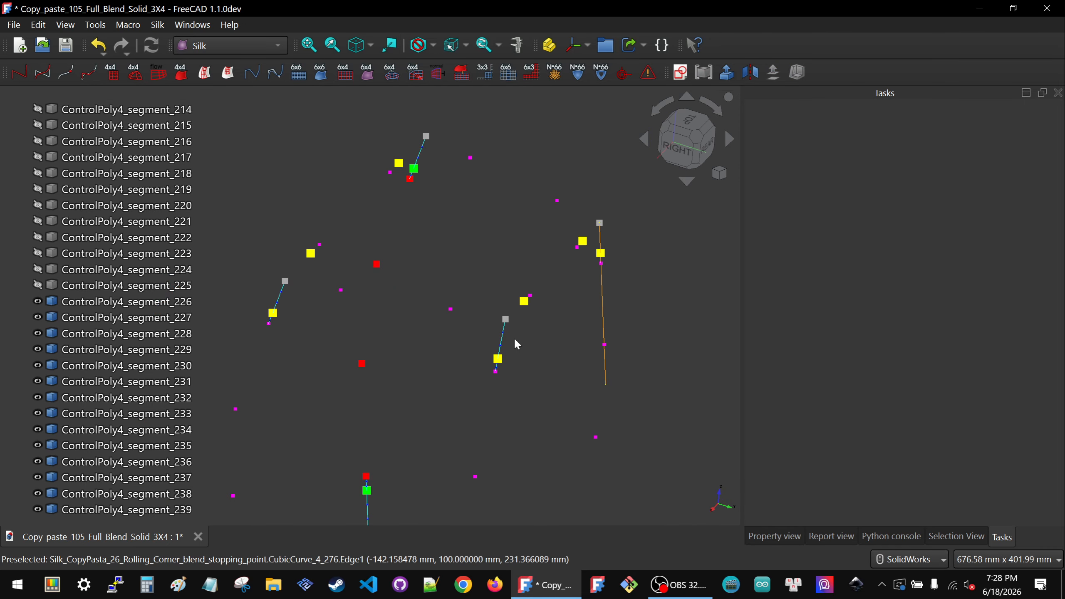
{"action": "scroll", "coordinate": [537, 331], "scroll_direction": "down", "scroll_amount": 3}
{"action": "scroll", "coordinate": [477, 261], "scroll_direction": "up", "scroll_amount": 4}
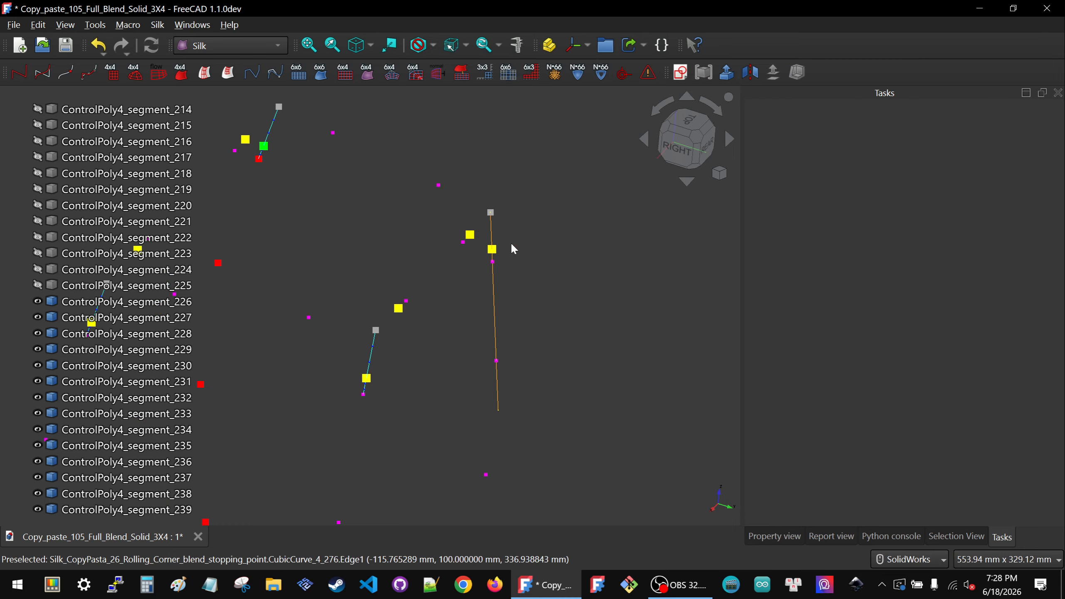
{"action": "scroll", "coordinate": [513, 245], "scroll_direction": "up", "scroll_amount": 3}
{"action": "left_click", "coordinate": [473, 329]}
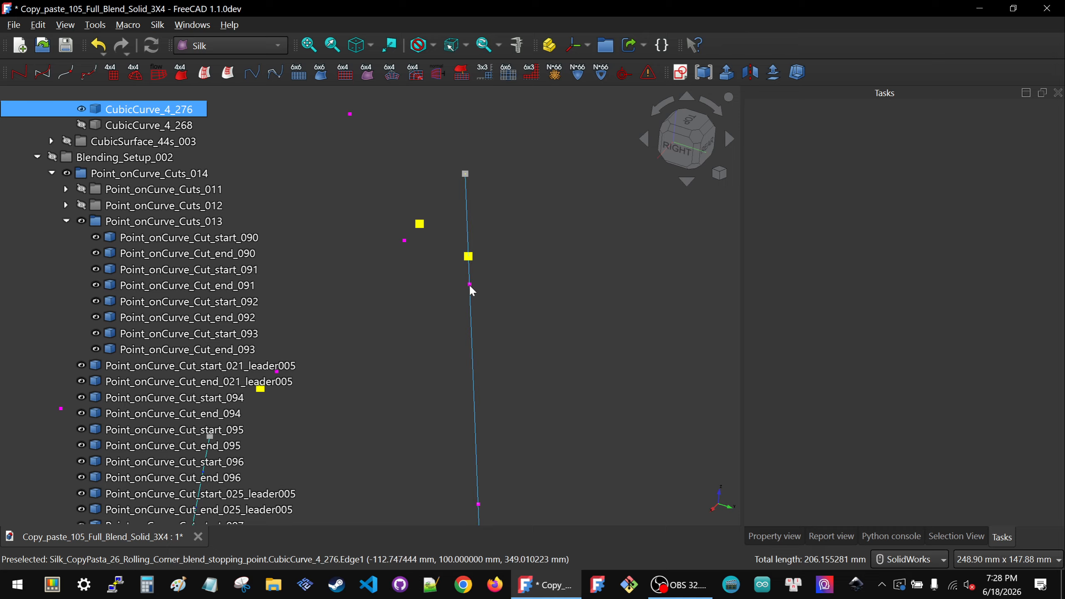
{"action": "left_click", "coordinate": [469, 258], "text": "ctrl"}
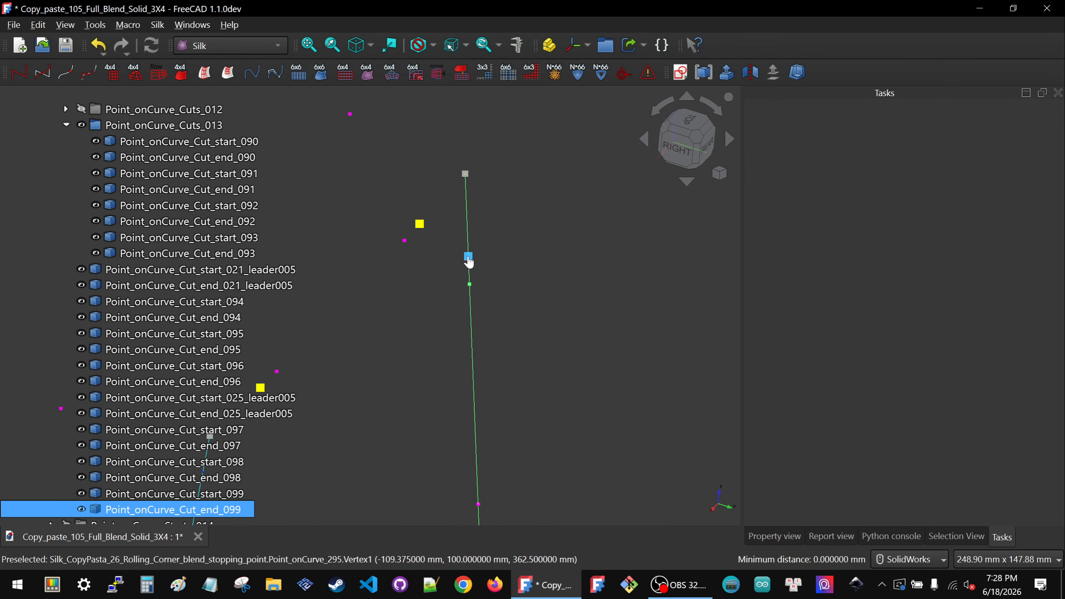
{"action": "left_click", "coordinate": [91, 69]}
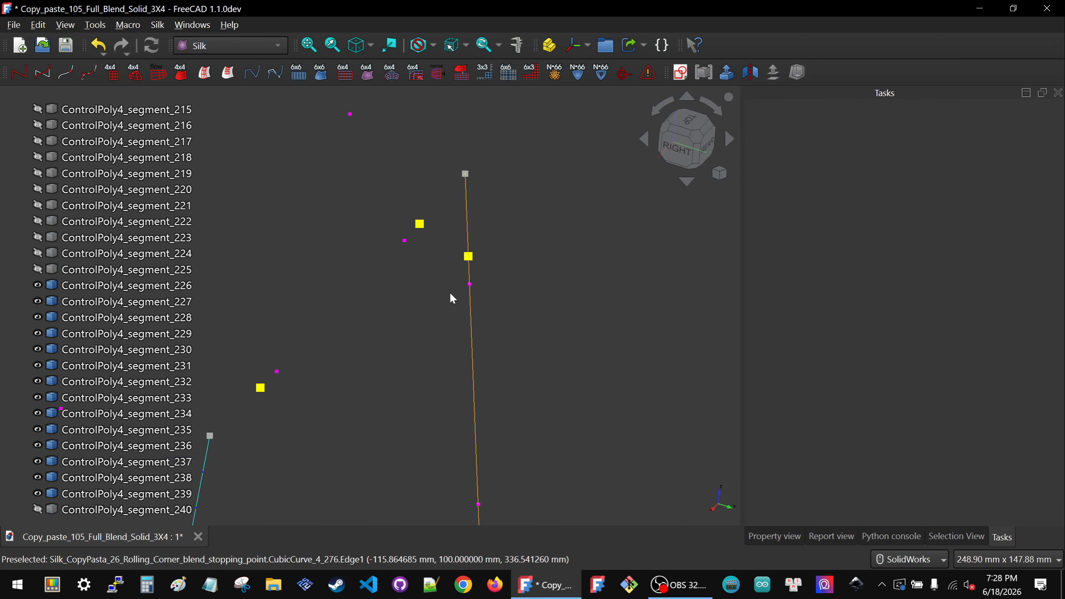
- Hide the vertical curve CubicCurve_4_276 and create a ControlPoly4 between Point_onCurve_295 and the curve end point Point_onCurve_End_069
{"action": "left_click", "coordinate": [470, 293]}
{"action": "key", "text": "space"}
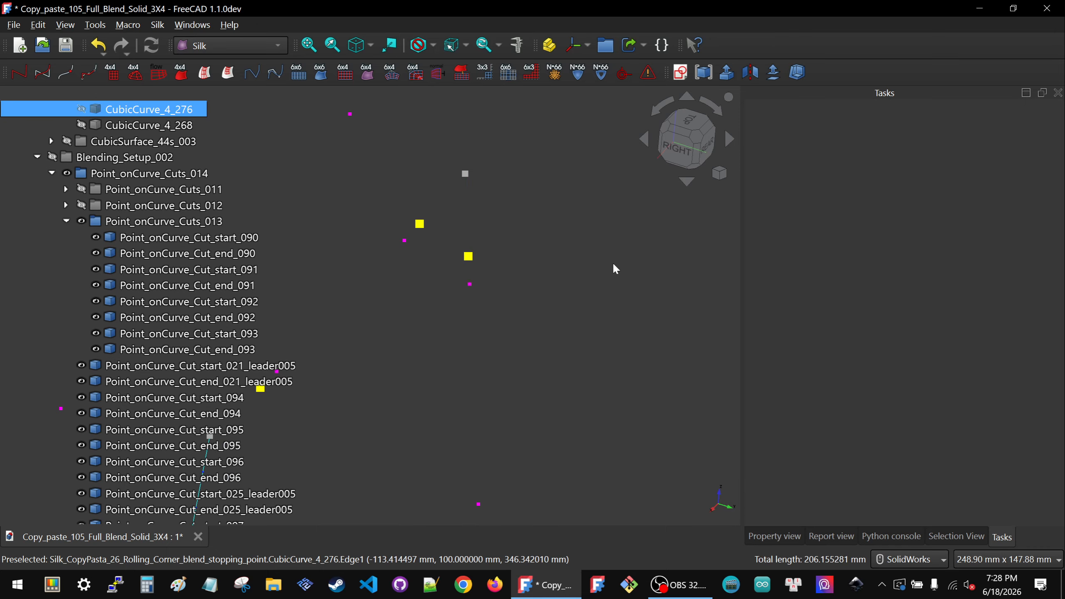
{"action": "left_click", "coordinate": [470, 262]}
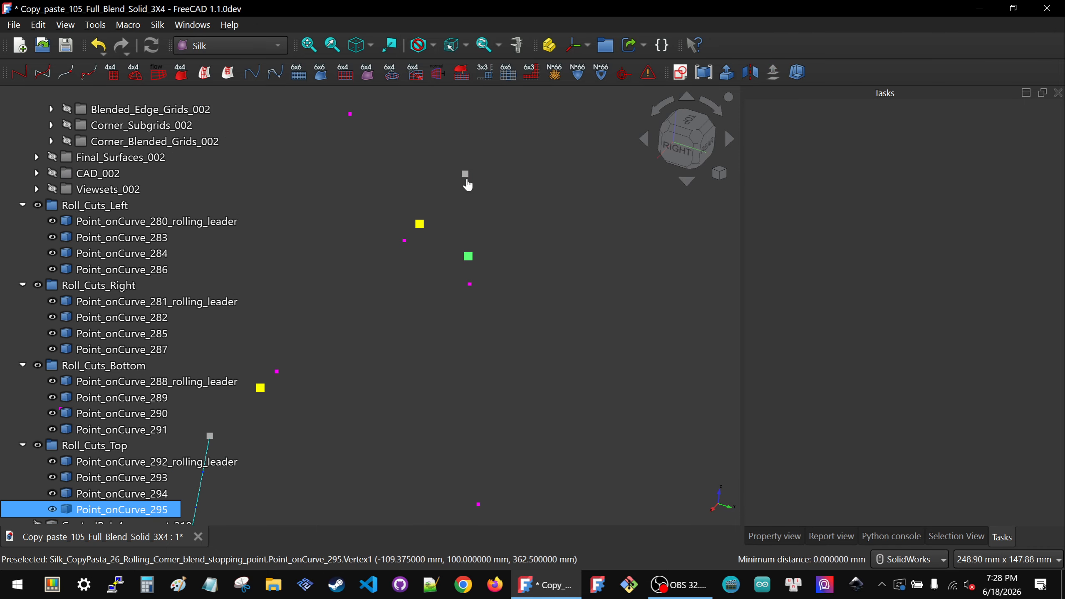
{"action": "left_click", "coordinate": [465, 173], "text": "ctrl"}
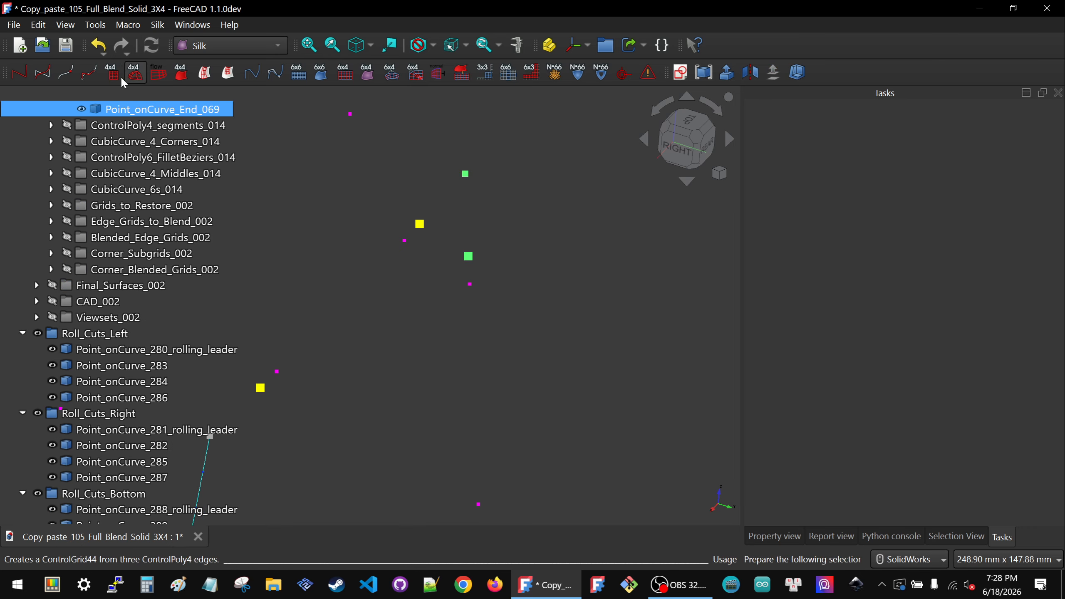
{"action": "left_click", "coordinate": [92, 74]}
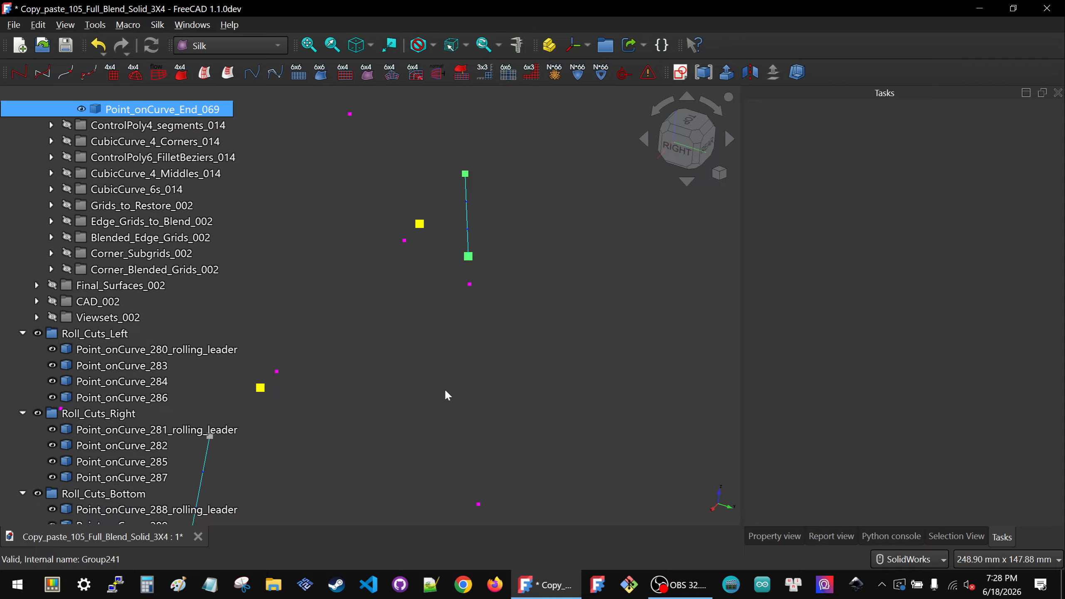
- Show the hidden ControlPoly4_segment_240 again and clear the selection
{"action": "scroll", "coordinate": [109, 412], "scroll_direction": "down", "scroll_amount": 8}
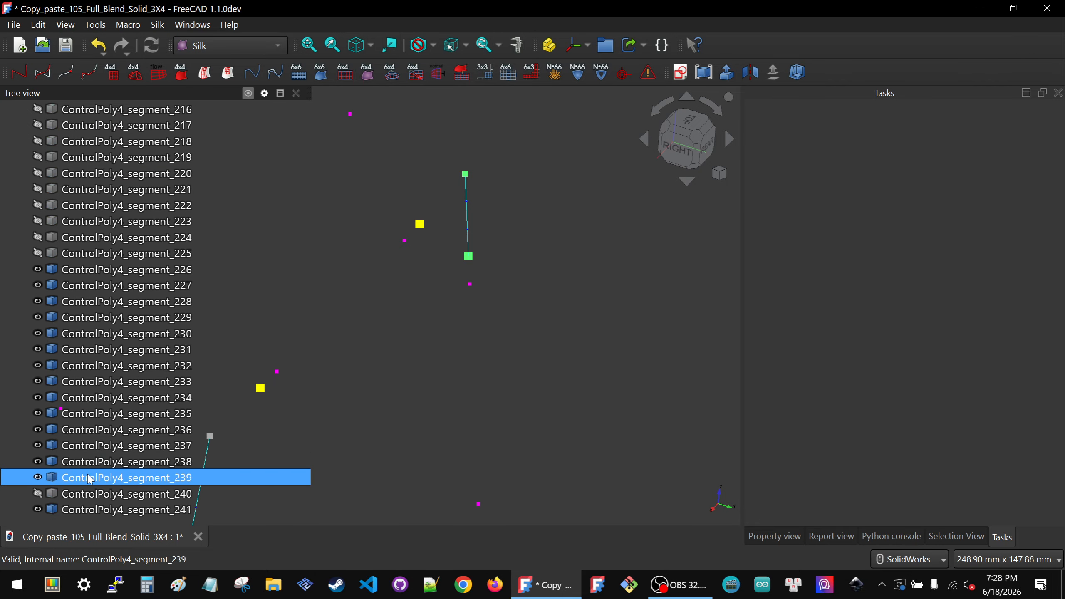
{"action": "left_click", "coordinate": [85, 508]}
{"action": "left_click", "coordinate": [86, 494]}
{"action": "key", "text": "space"}
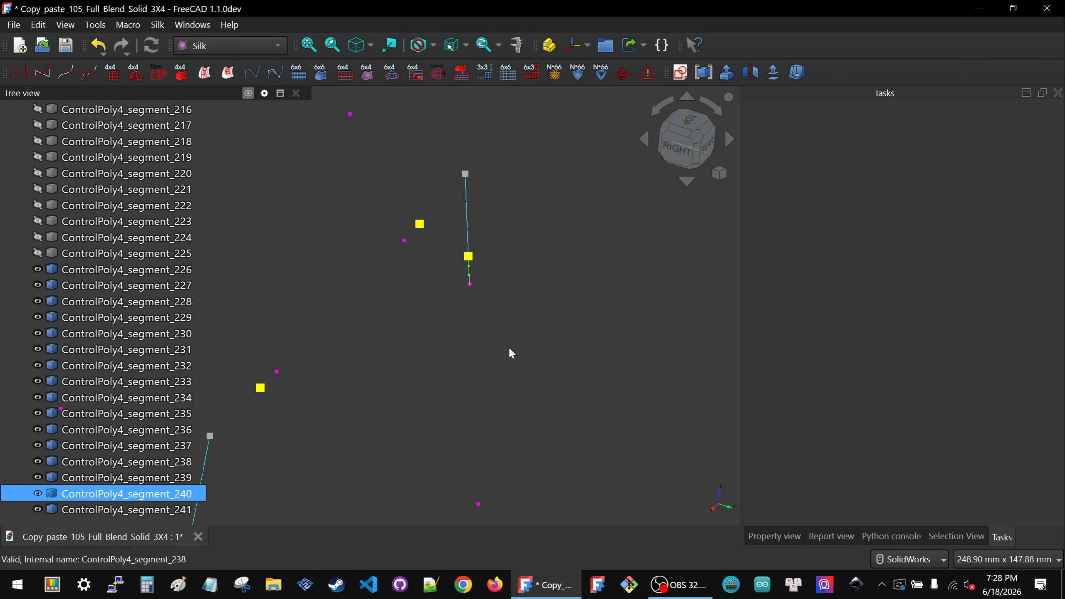
{"action": "left_click", "coordinate": [505, 343]}
- Show the hidden segments ControlPoly4_segment_210 through ControlPoly4_segment_225 and clear the selection
{"action": "scroll", "coordinate": [506, 342], "scroll_direction": "down", "scroll_amount": 10}
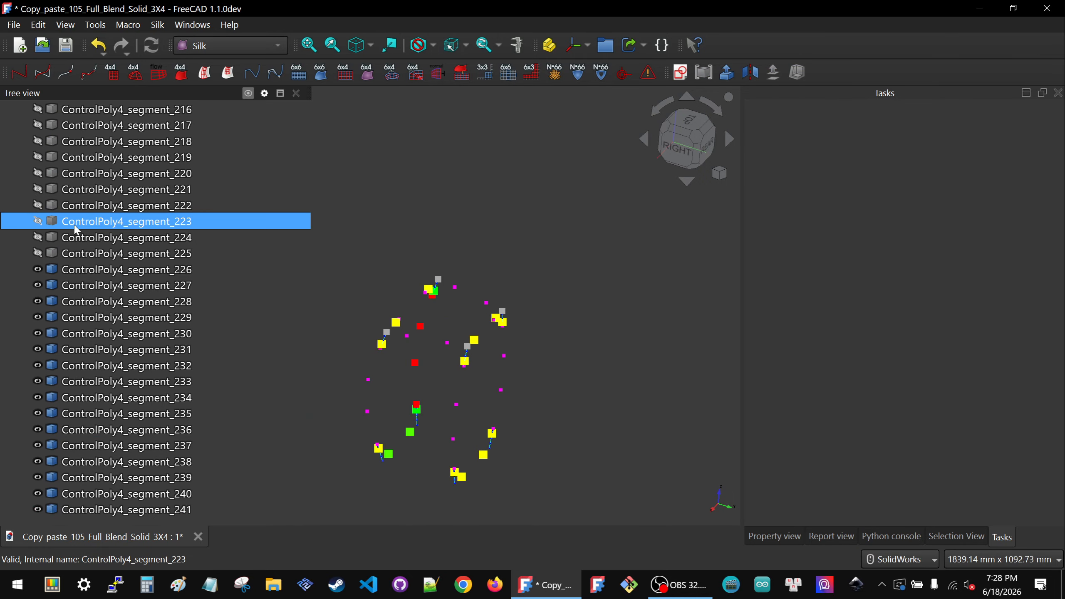
{"action": "scroll", "coordinate": [73, 229], "scroll_direction": "up", "scroll_amount": 5}
{"action": "left_click", "coordinate": [84, 253]}
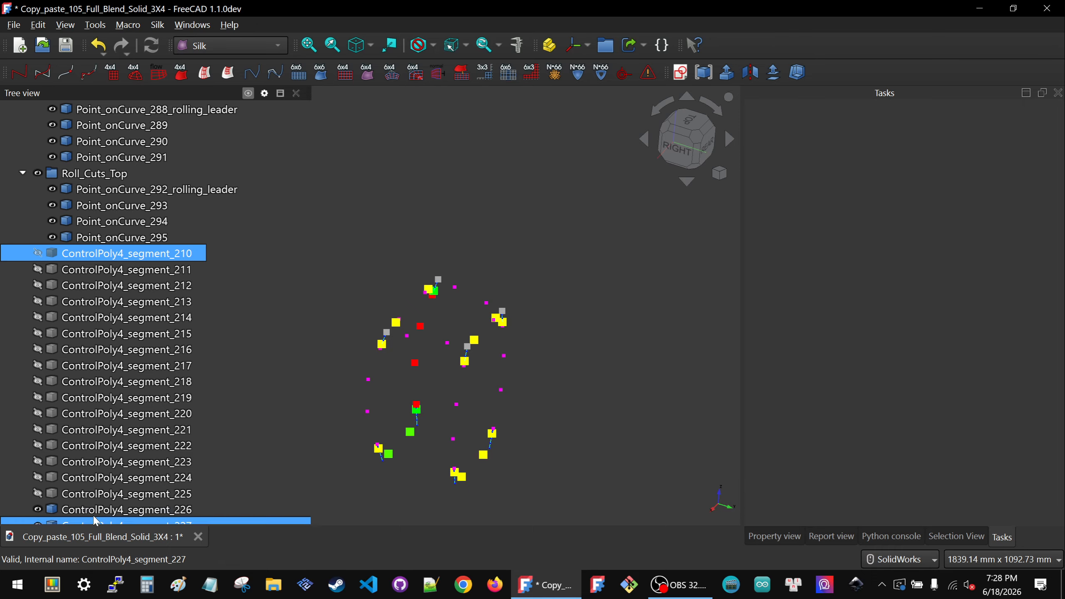
{"action": "left_click", "coordinate": [86, 493], "text": "shift"}
{"action": "key", "text": "space"}
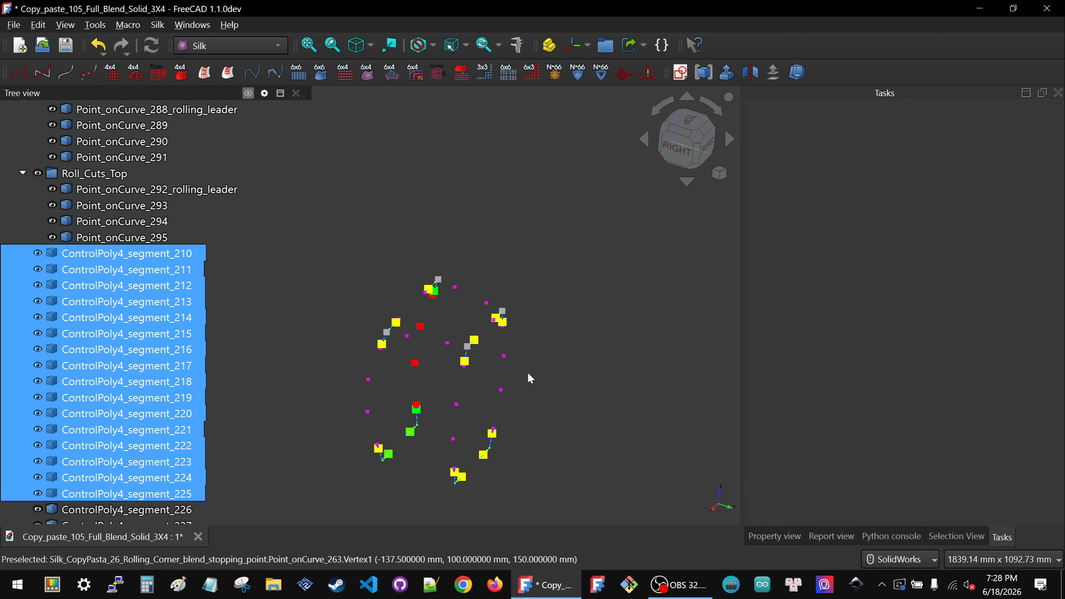
{"action": "left_click", "coordinate": [554, 371]}
- Examine the full set of ControlPoly4 segments at the upper and lower corners from the front and from an angle
{"action": "scroll", "coordinate": [427, 443], "scroll_direction": "up", "scroll_amount": 2}
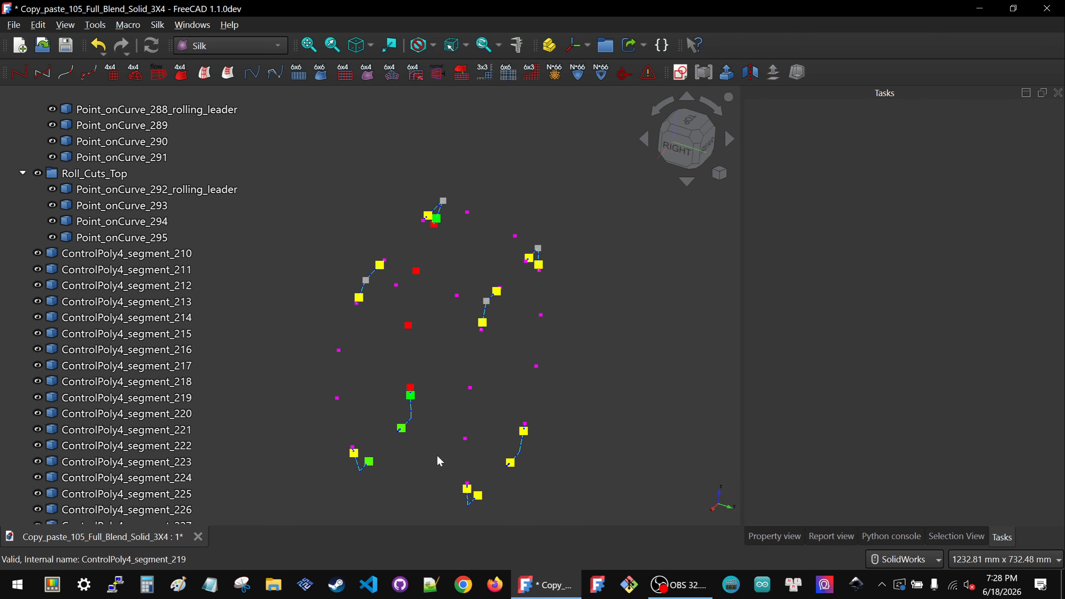
{"action": "middle_click_drag", "start_coordinate": [421, 441], "coordinate": [672, 224]}
{"action": "left_click", "coordinate": [670, 150]}
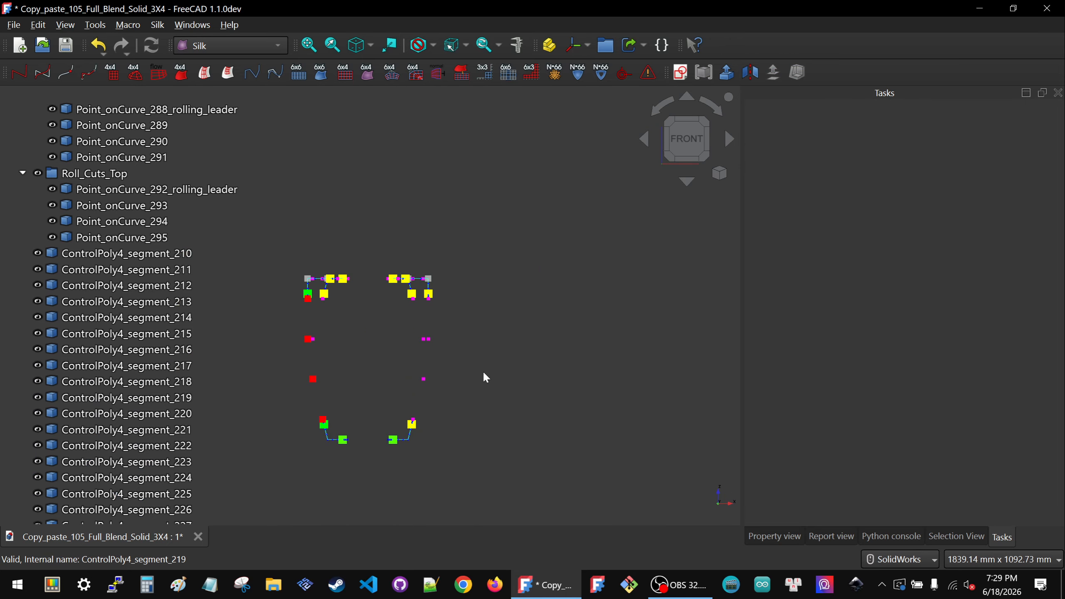
{"action": "key", "text": "0"}
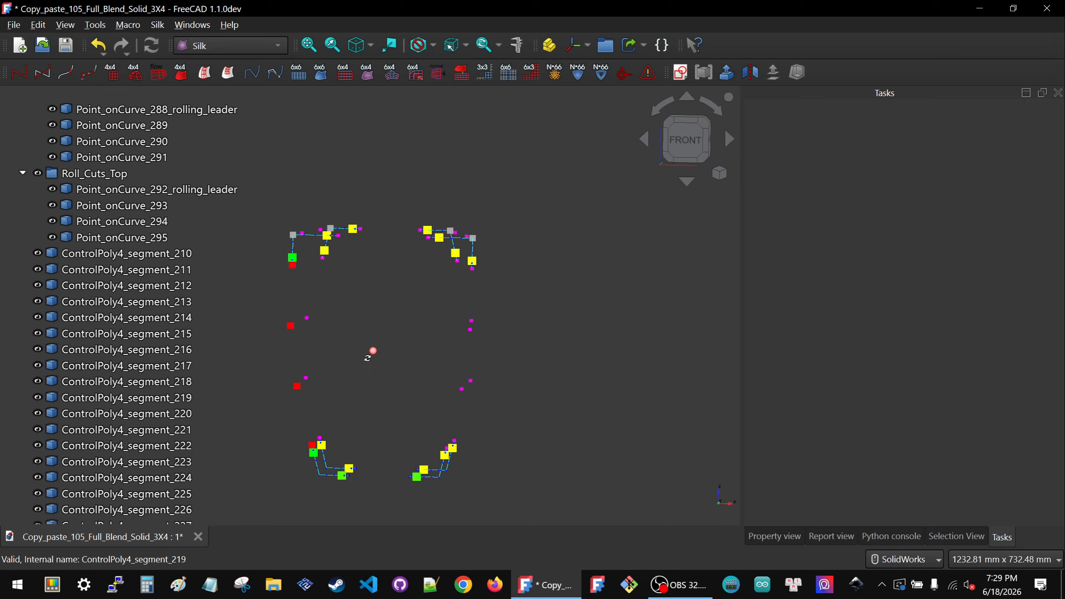
{"action": "scroll", "coordinate": [453, 305], "scroll_direction": "down", "scroll_amount": 2}
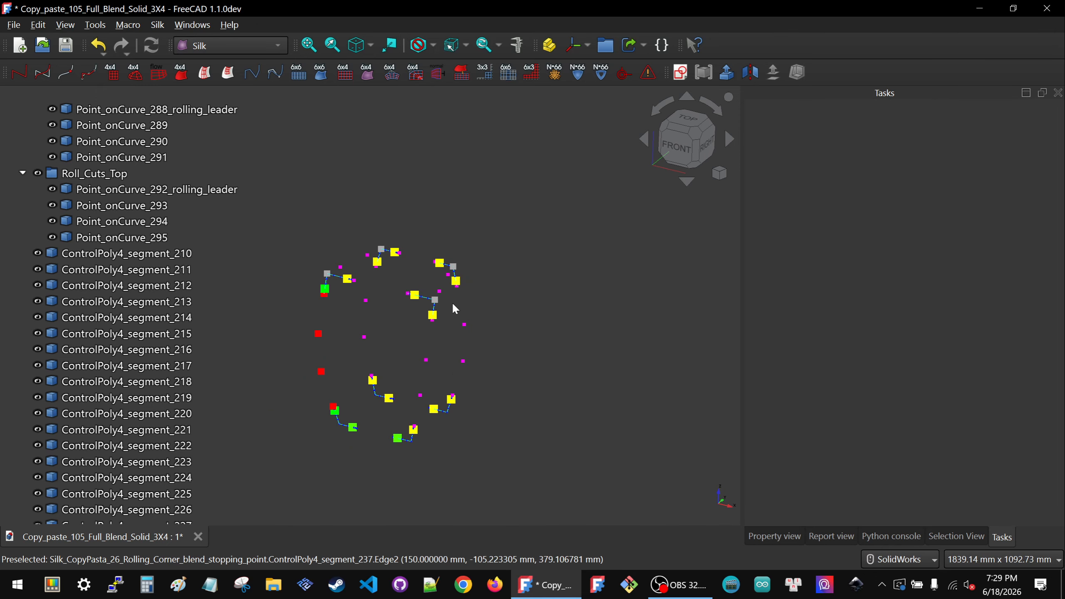
{"action": "scroll", "coordinate": [371, 389], "scroll_direction": "up", "scroll_amount": 2}
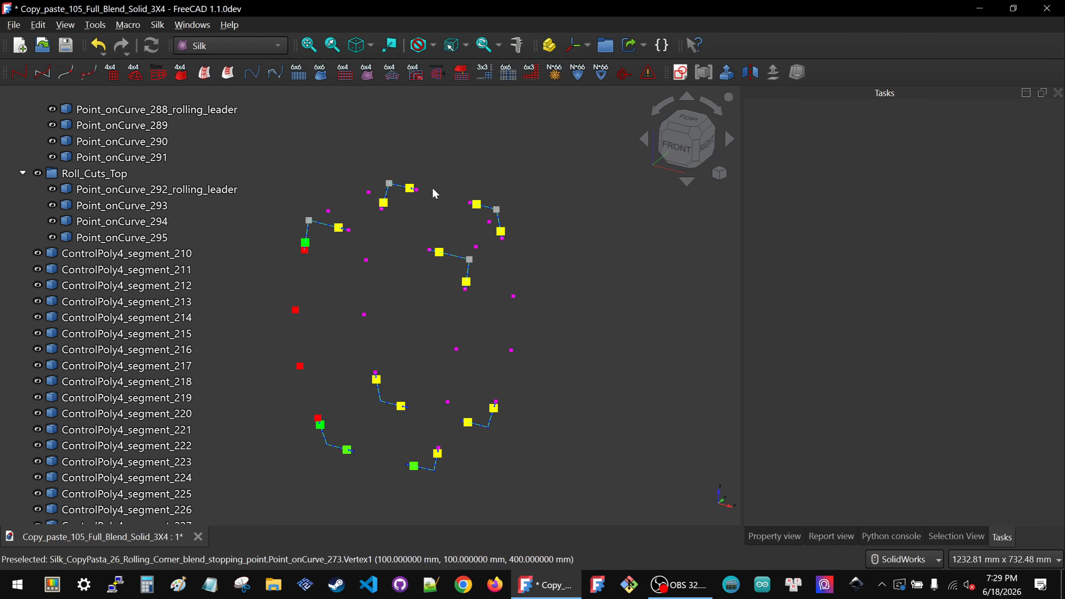
{"action": "middle_click_drag", "start_coordinate": [441, 332], "coordinate": [432, 268]}
{"action": "scroll", "coordinate": [433, 268], "scroll_direction": "up", "scroll_amount": 5}
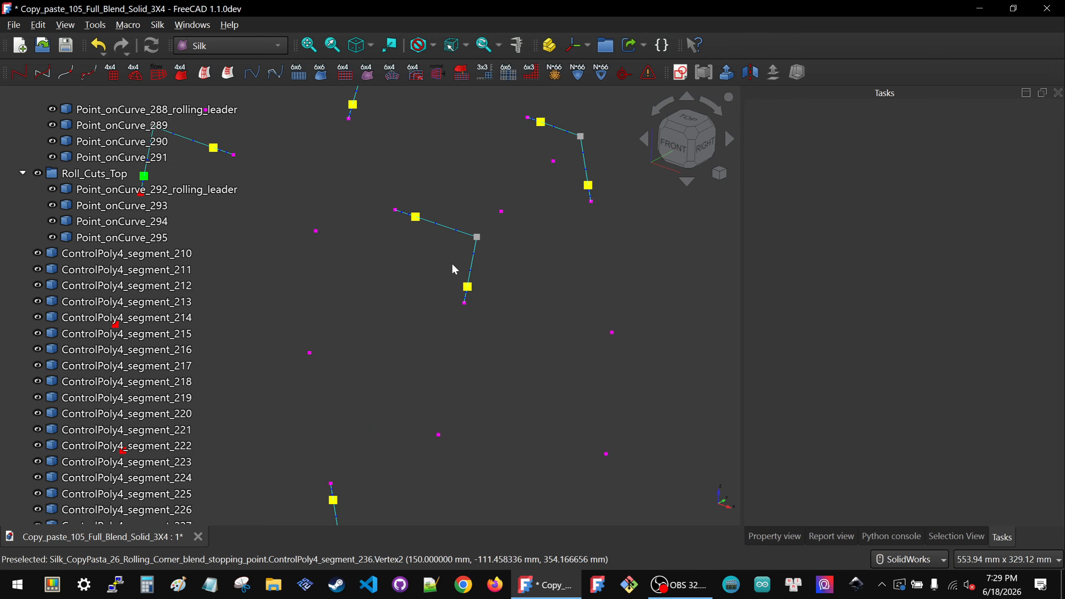
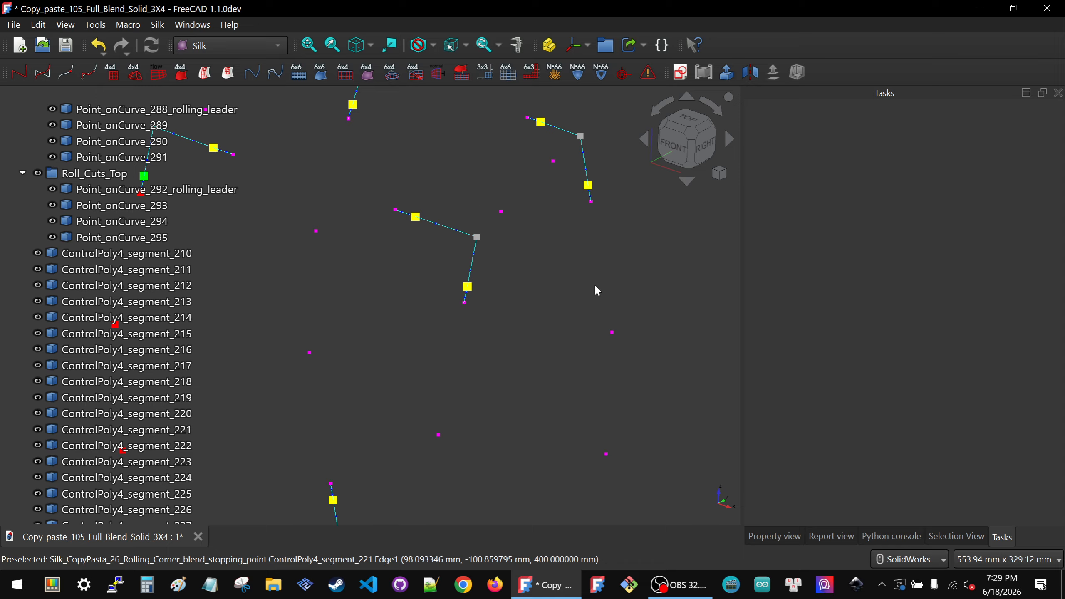
- Collapse the Roll_Cuts_Left, Roll_Cuts_Right, Roll_Cuts_Bottom and Roll_Cuts_Top groups in the model tree
{"action": "scroll", "coordinate": [478, 236], "scroll_direction": "down", "scroll_amount": 3}
{"action": "left_click", "coordinate": [122, 317]}
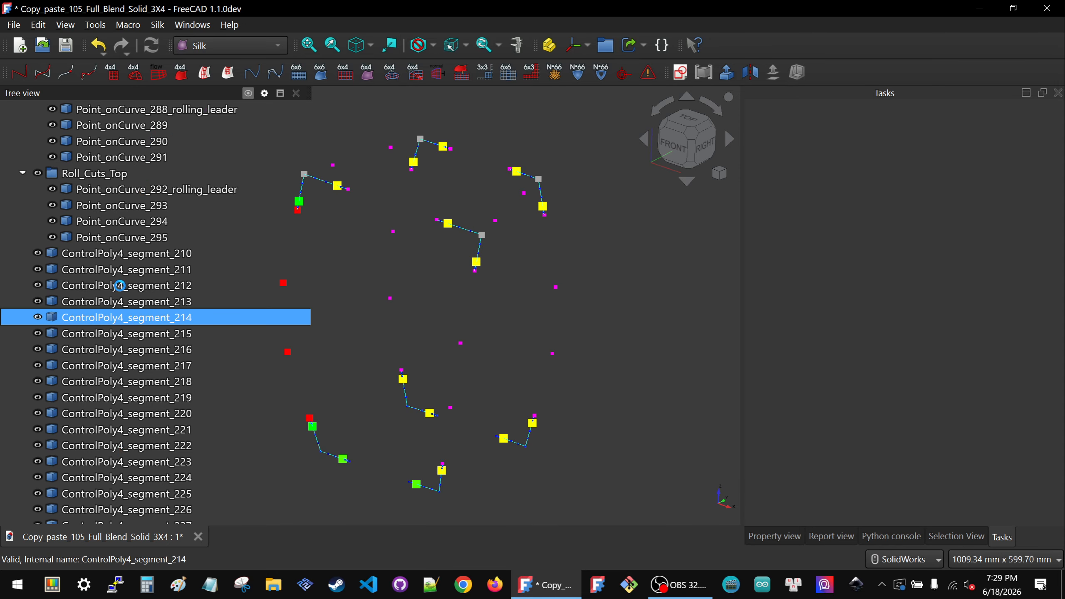
{"action": "scroll", "coordinate": [121, 260], "scroll_direction": "down", "scroll_amount": 5}
{"action": "scroll", "coordinate": [114, 252], "scroll_direction": "up", "scroll_amount": 11}
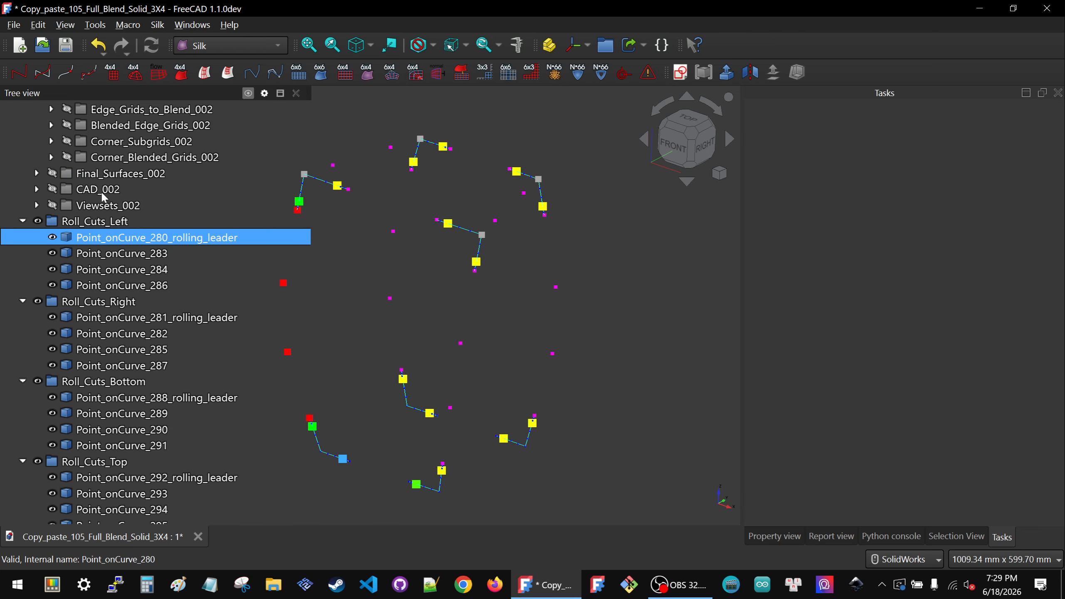
{"action": "left_click", "coordinate": [23, 224]}
{"action": "left_click", "coordinate": [23, 239]}
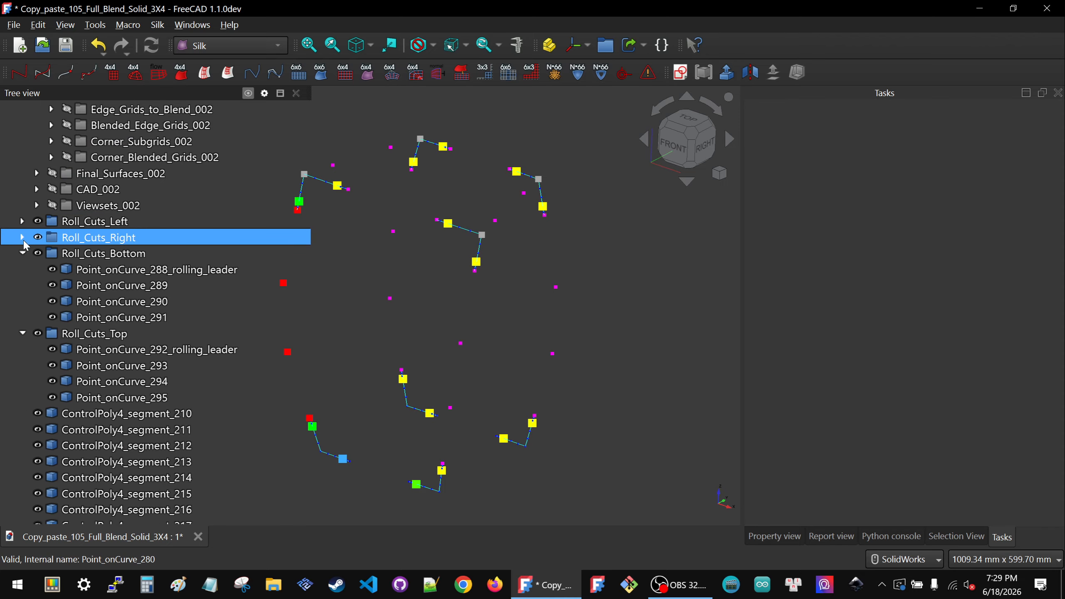
{"action": "left_click", "coordinate": [23, 253]}
{"action": "left_click", "coordinate": [23, 269]}
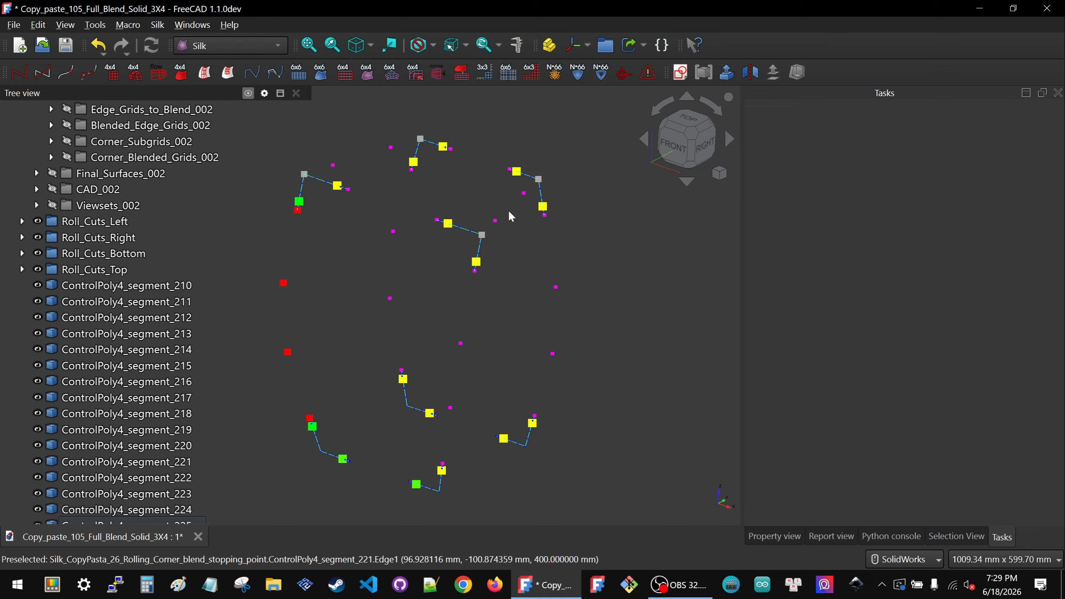
- Create two new empty groups at the end of the model tree
{"action": "left_click", "coordinate": [609, 46]}
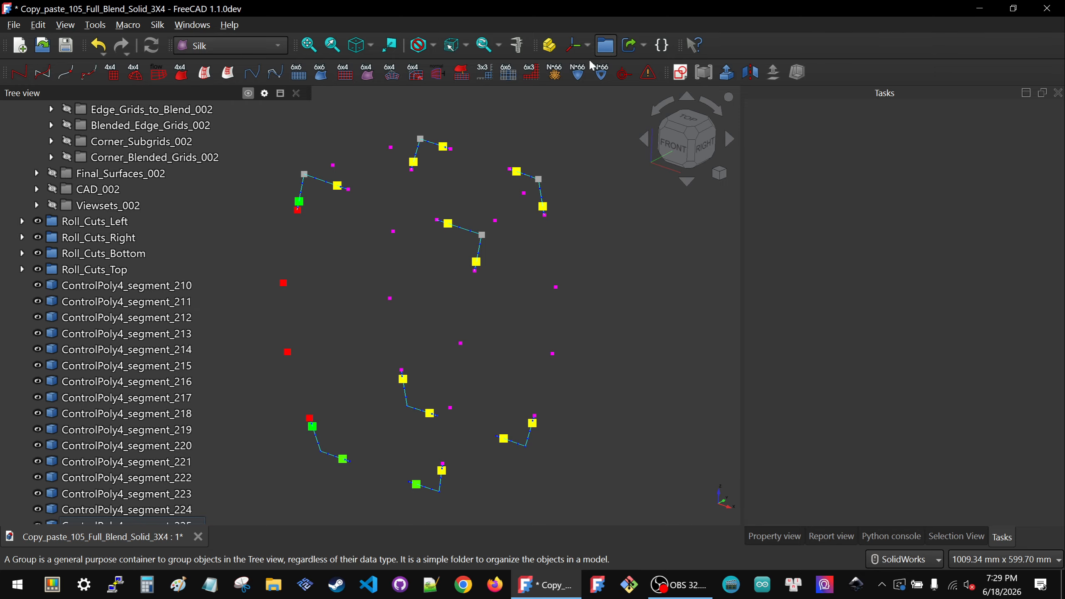
{"action": "left_click", "coordinate": [91, 254]}
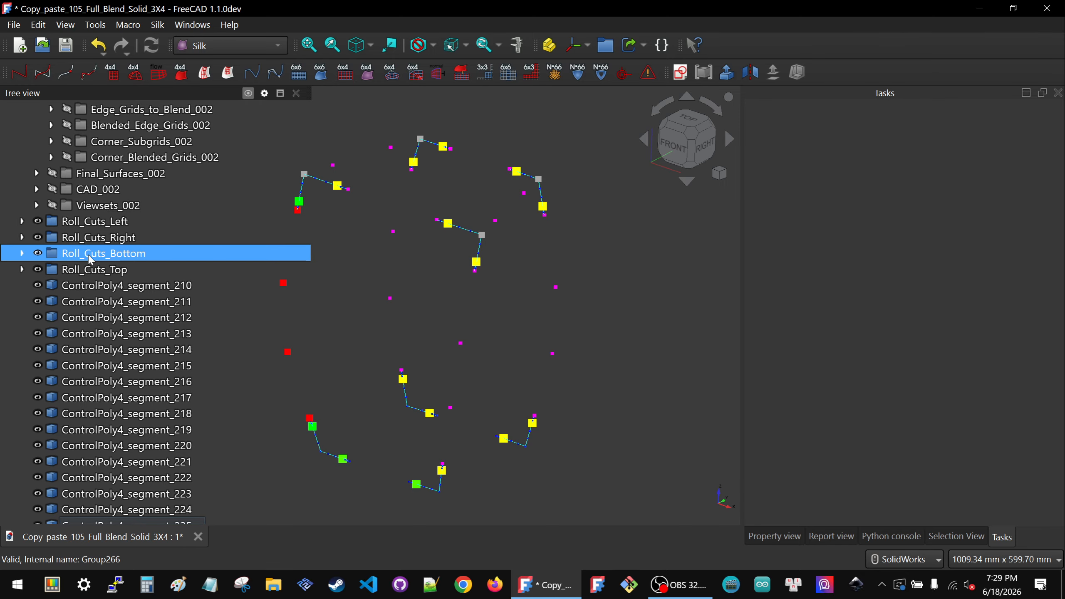
{"action": "scroll", "coordinate": [107, 289], "scroll_direction": "down", "scroll_amount": 7}
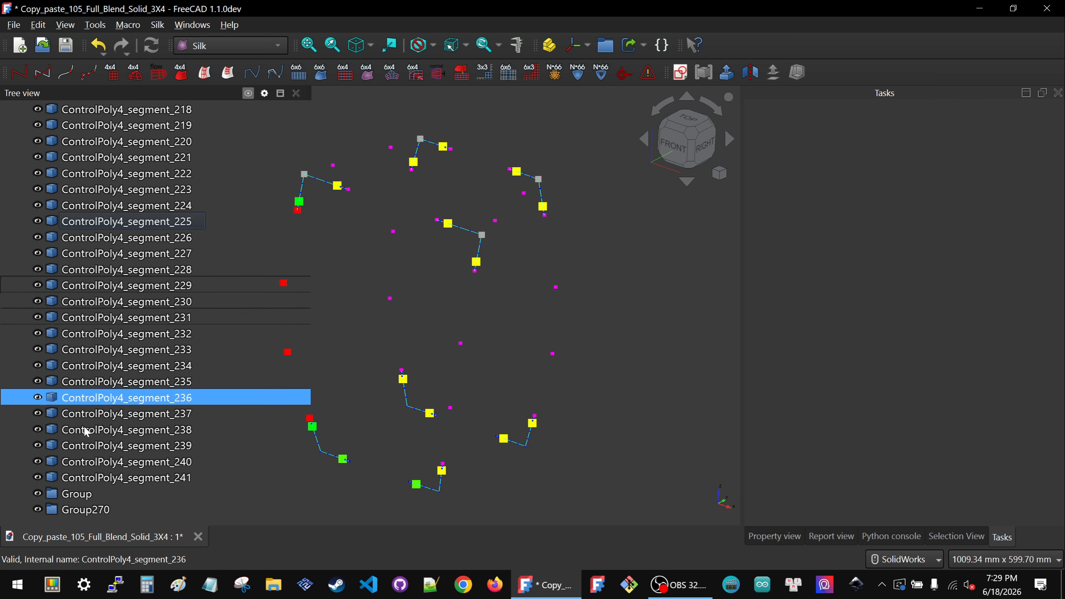
- Move ControlPoly4_segment_210 through ControlPoly4_segment_241 into the first new group
{"action": "scroll", "coordinate": [73, 309], "scroll_direction": "up", "scroll_amount": 4}
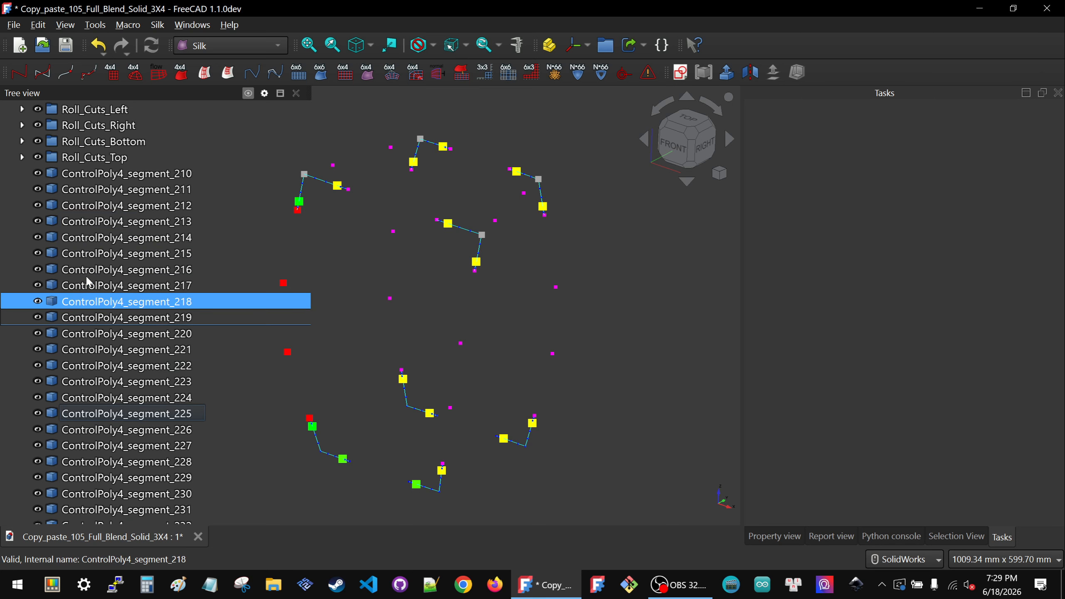
{"action": "left_click", "coordinate": [116, 174]}
{"action": "scroll", "coordinate": [116, 247], "scroll_direction": "down", "scroll_amount": 4}
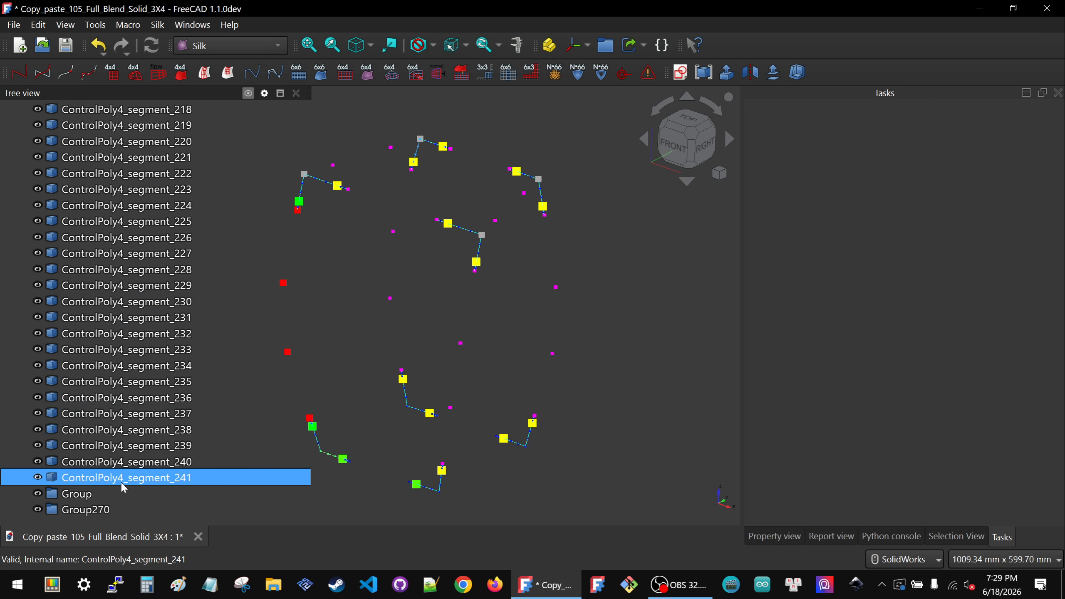
{"action": "left_click", "coordinate": [109, 477], "text": "shift"}
{"action": "left_click_drag", "start_coordinate": [106, 474], "coordinate": [84, 495]}
- Rename the group holding the ControlPoly4 segments as Roll_Segment_Polys
{"action": "left_click", "coordinate": [71, 495]}
{"action": "left_click", "coordinate": [70, 495]}
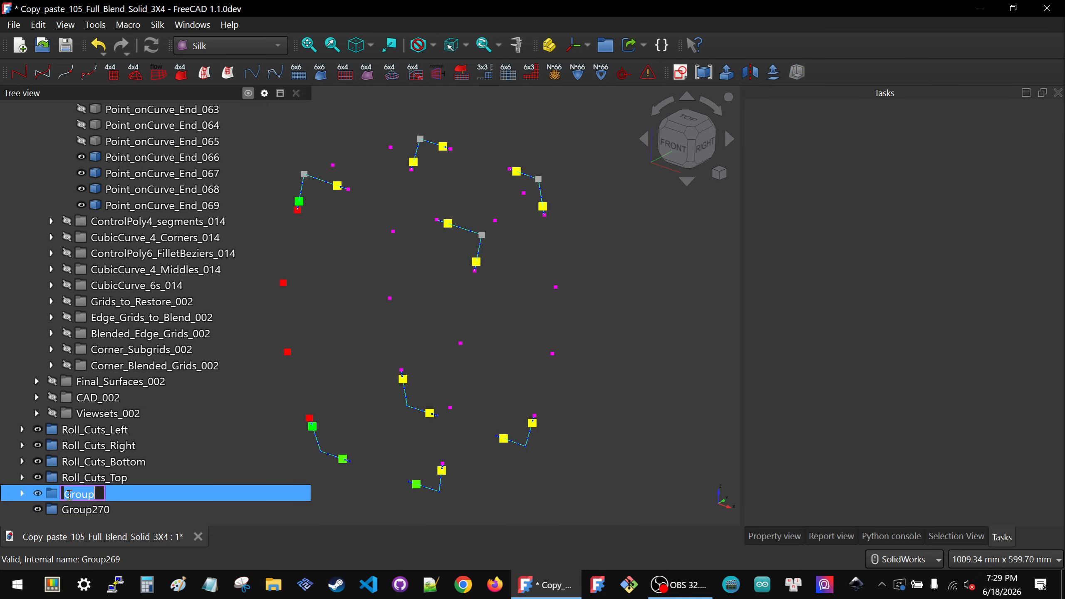
{"action": "type", "text": "Roll_Se"}
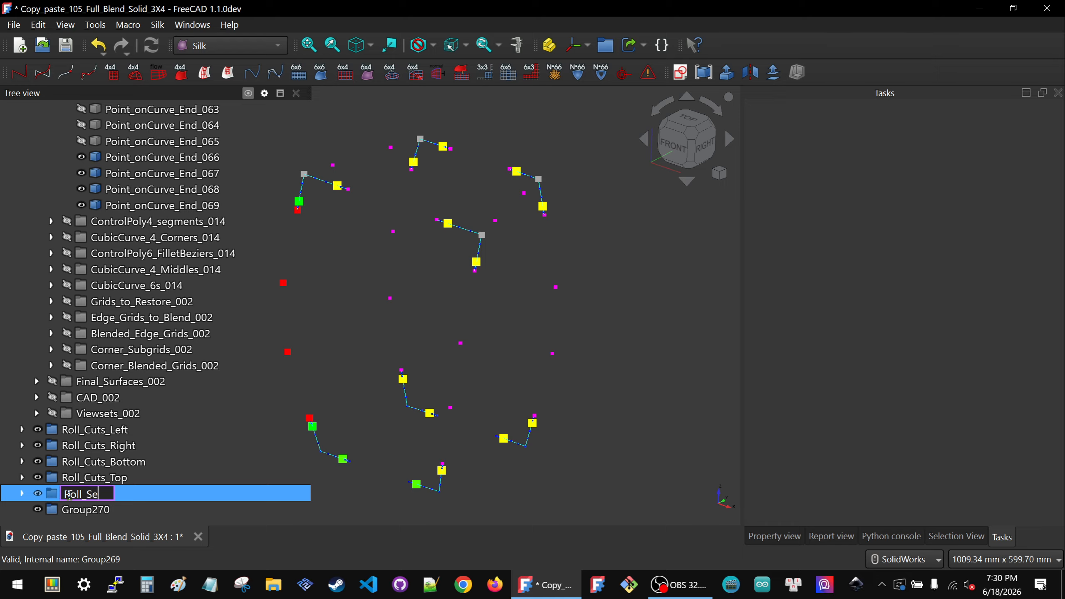
{"action": "type", "text": "gment_Polys"}
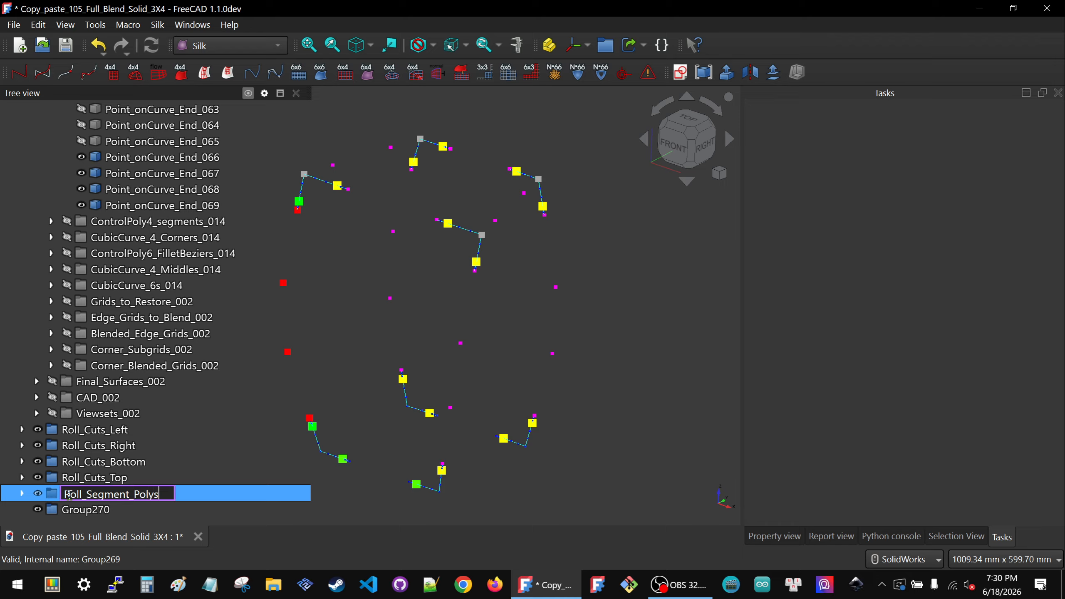
{"action": "key", "text": "Return"}
- Rename the remaining empty group, Group270, as Roll_Segment_Curves
{"action": "left_click", "coordinate": [73, 508]}
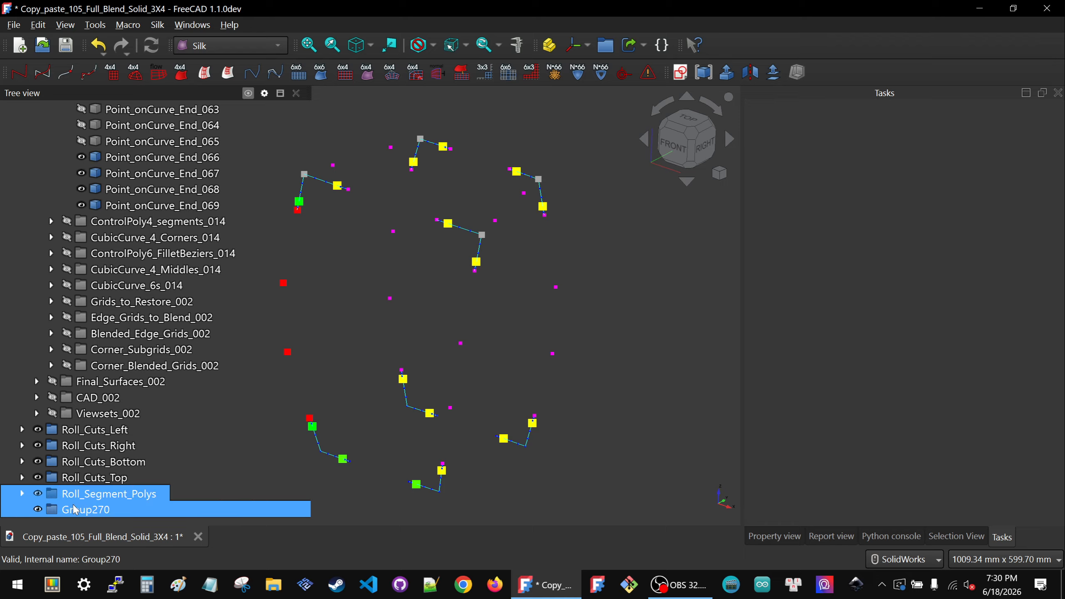
{"action": "left_click", "coordinate": [73, 508]}
{"action": "type", "text": "Ro"}
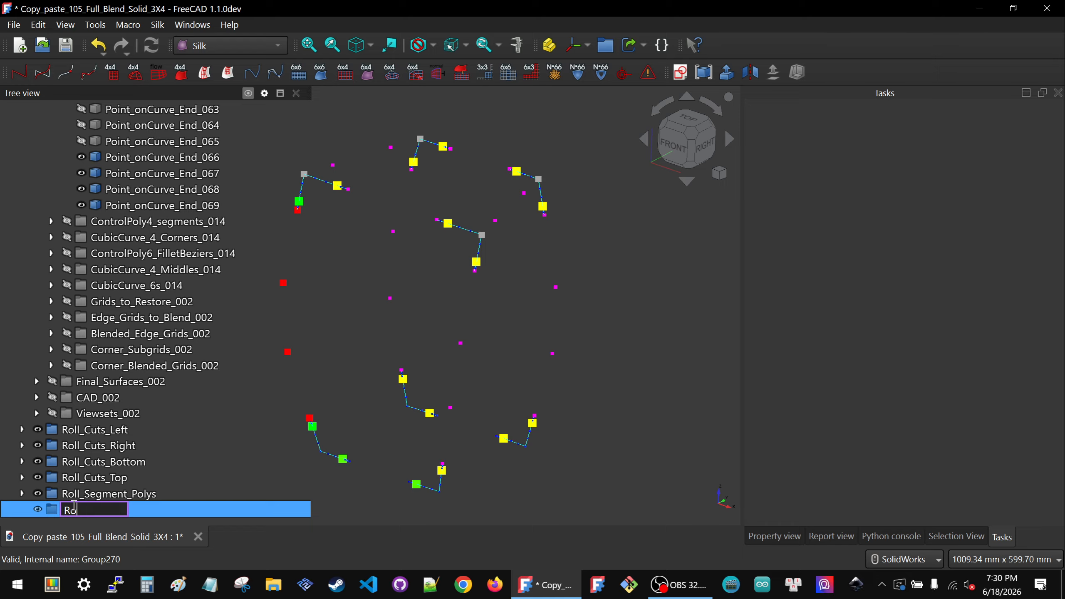
{"action": "type", "text": "ll_Segment_Curves"}
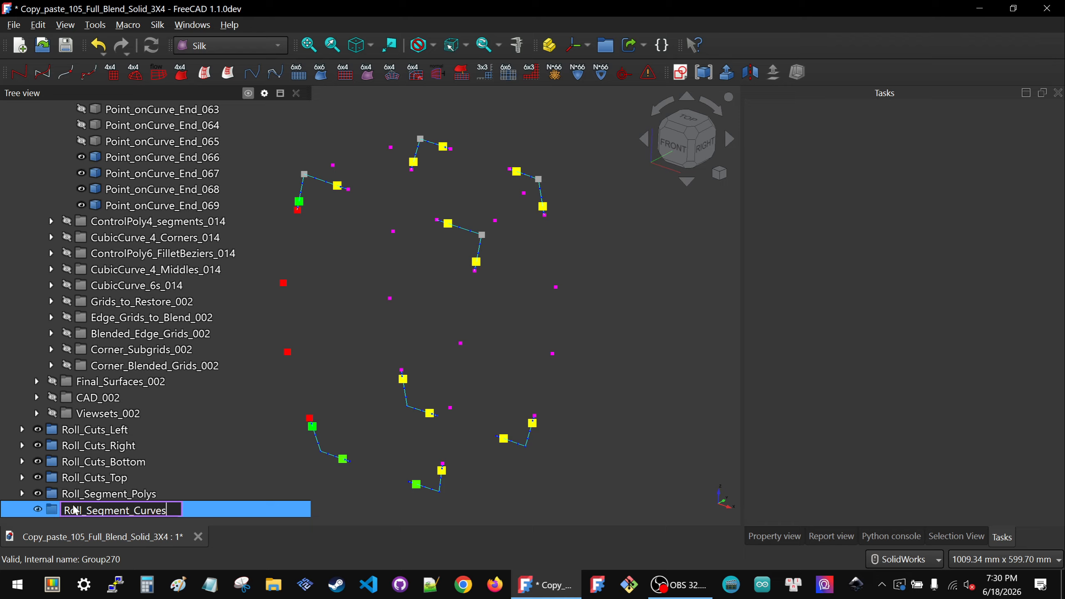
{"action": "key", "text": "Return"}
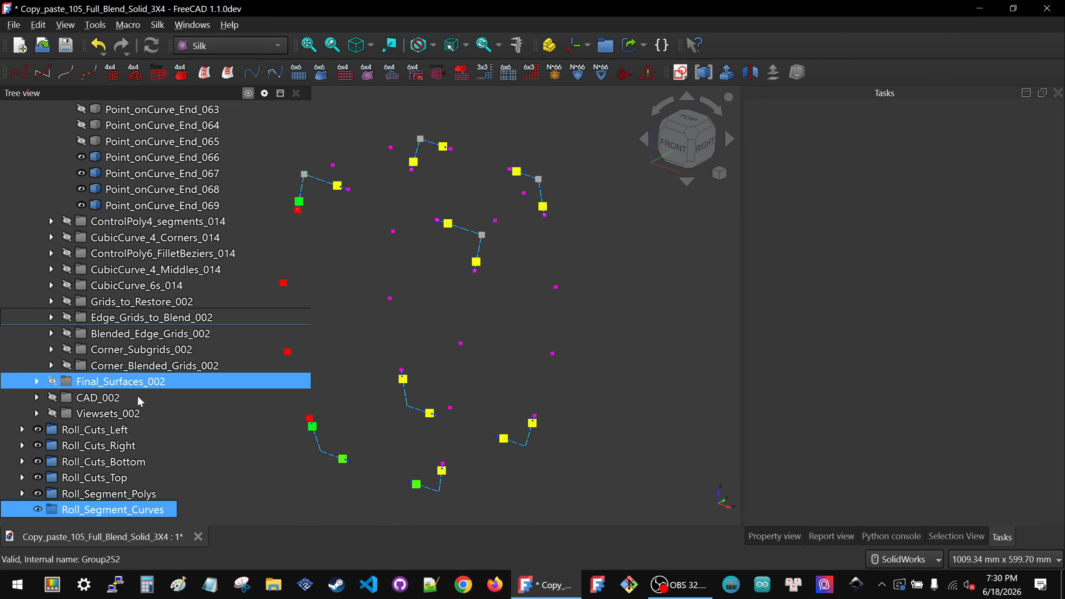
- Expand Roll_Segment_Polys and create a CubicCurve_4 from each segment in turn, ControlPoly4_segment_210 through ControlPoly4_segment_230
{"action": "left_click", "coordinate": [21, 494]}
{"action": "scroll", "coordinate": [108, 403], "scroll_direction": "down", "scroll_amount": 15}
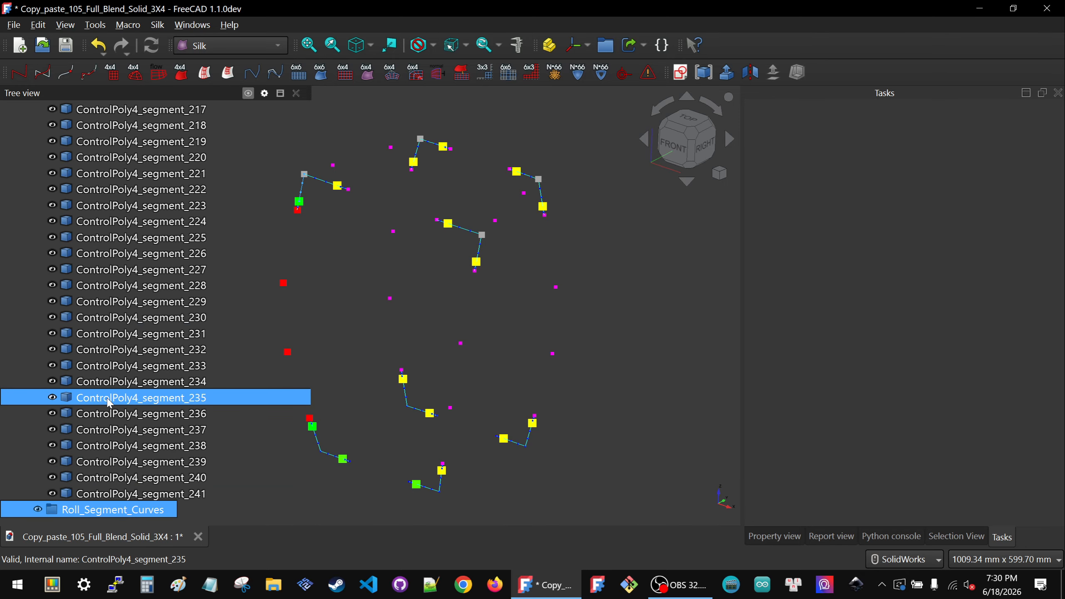
{"action": "scroll", "coordinate": [109, 398], "scroll_direction": "up", "scroll_amount": 4}
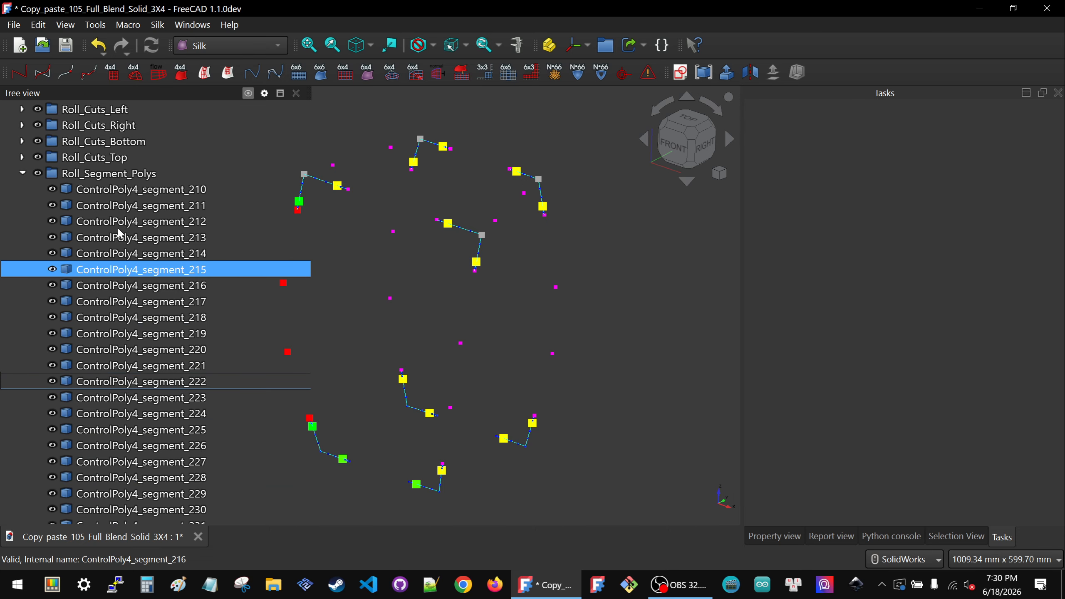
{"action": "left_click", "coordinate": [117, 196]}
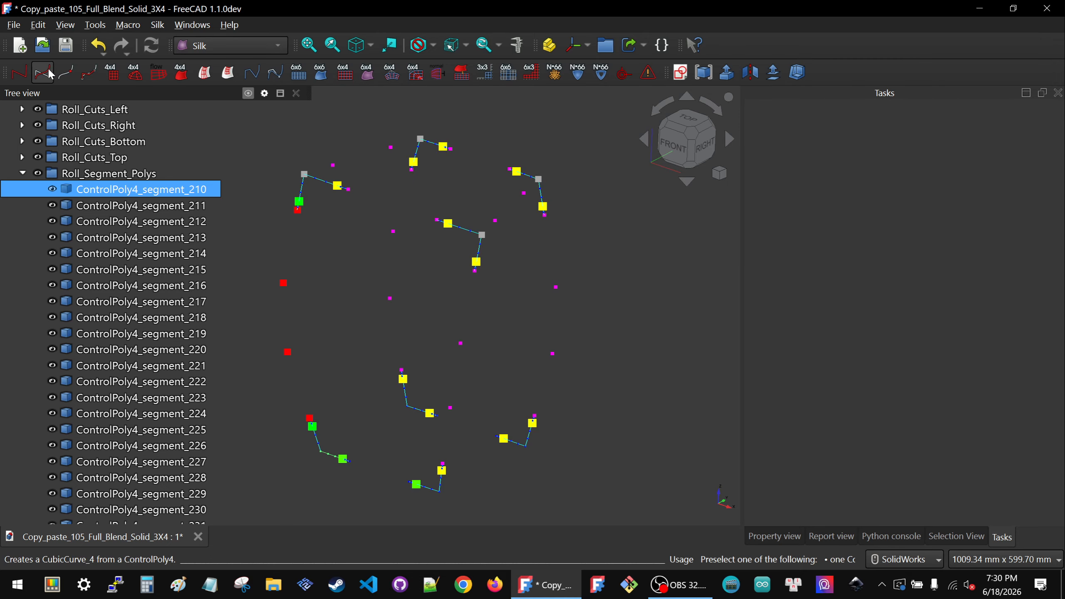
{"action": "key", "text": "Down"}
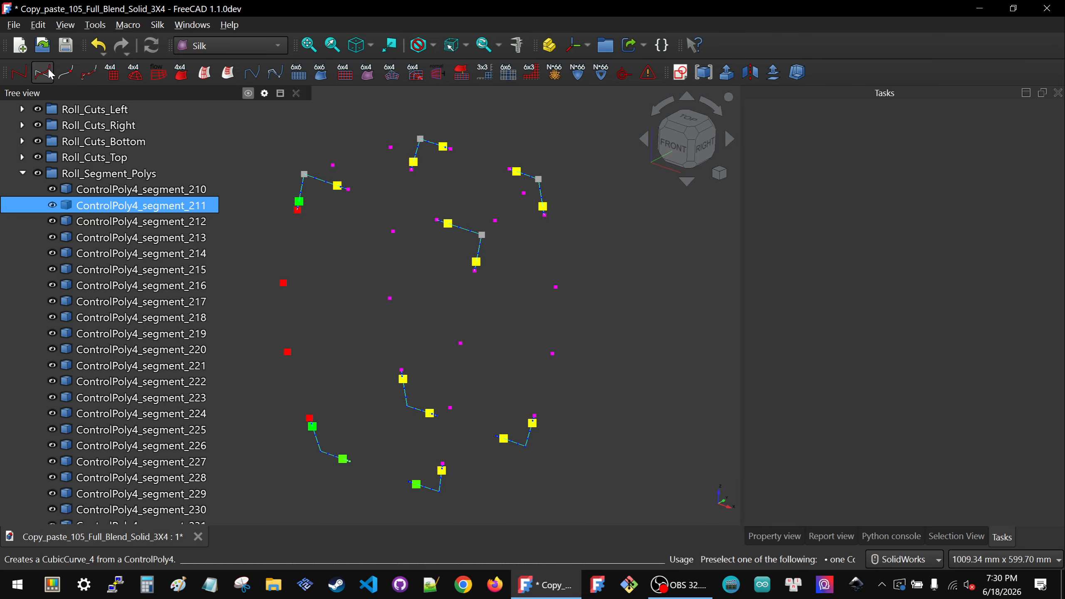
{"action": "key", "text": "Down"}
{"action": "key", "text": "Down"}
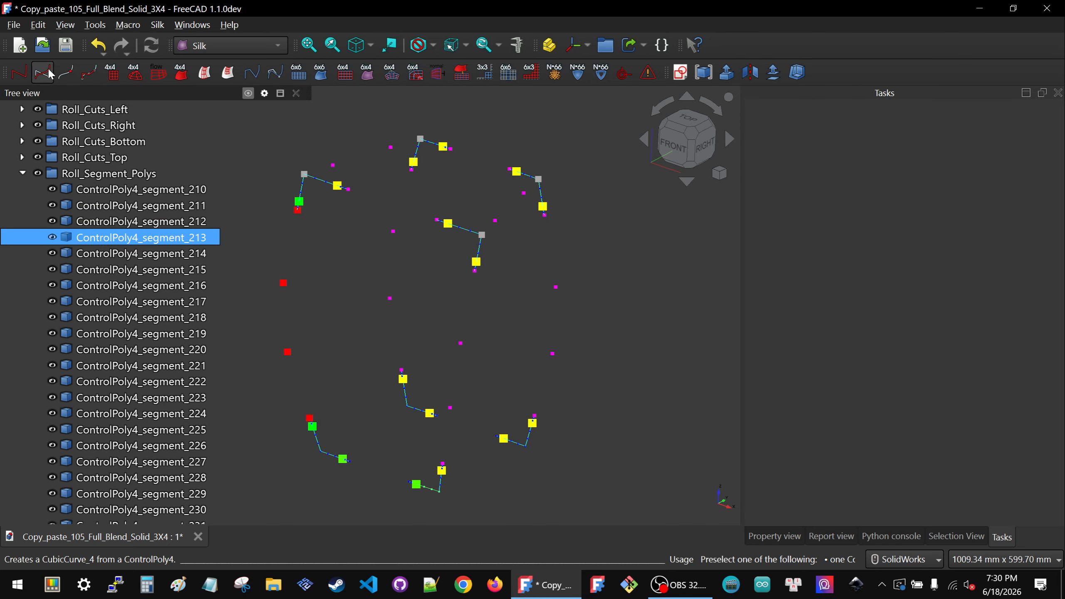
{"action": "key", "text": "Down"}
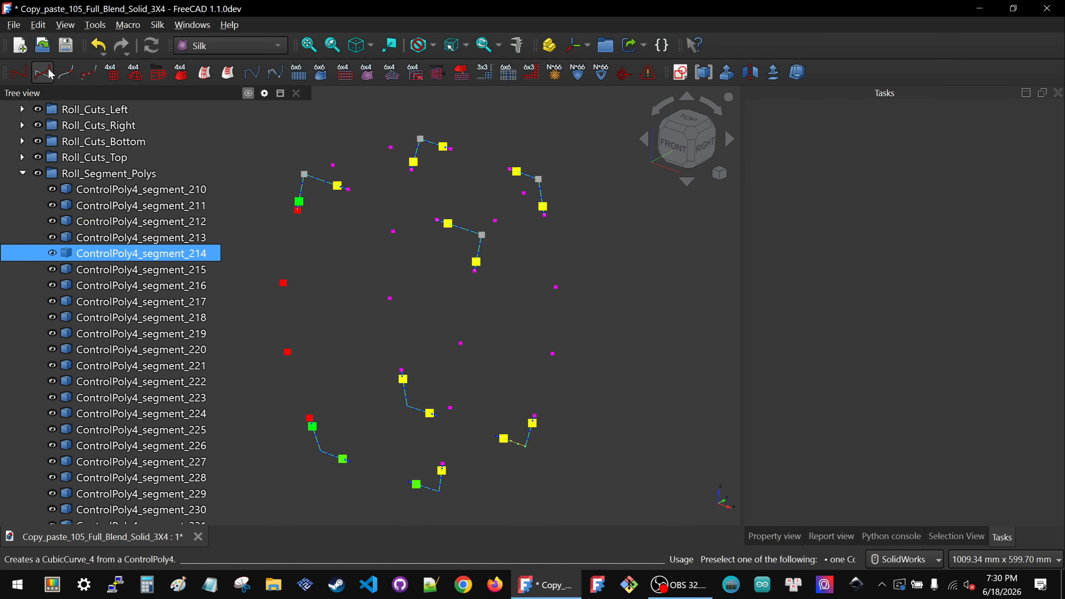
{"action": "key", "text": "Down"}
{"action": "key", "text": "Down"}
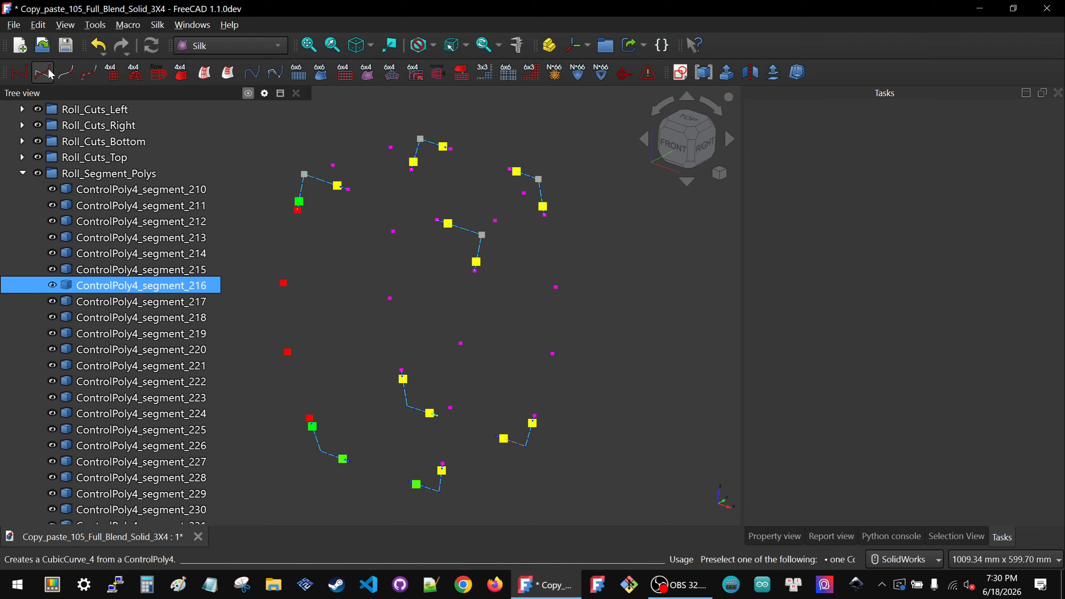
{"action": "key", "text": "Down"}
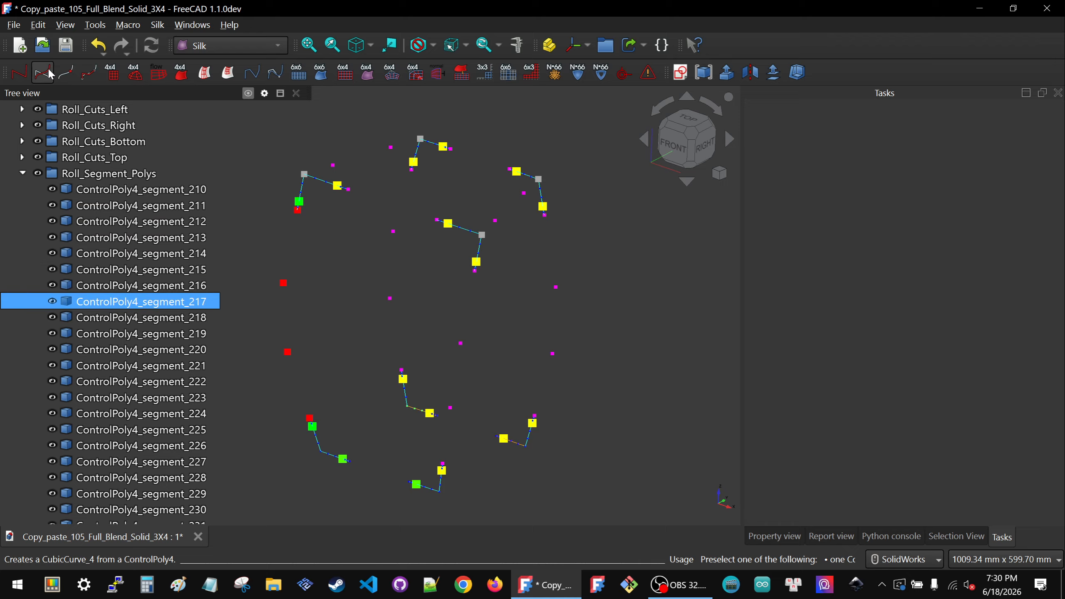
{"action": "key", "text": "Down"}
{"action": "key", "text": "Down"}
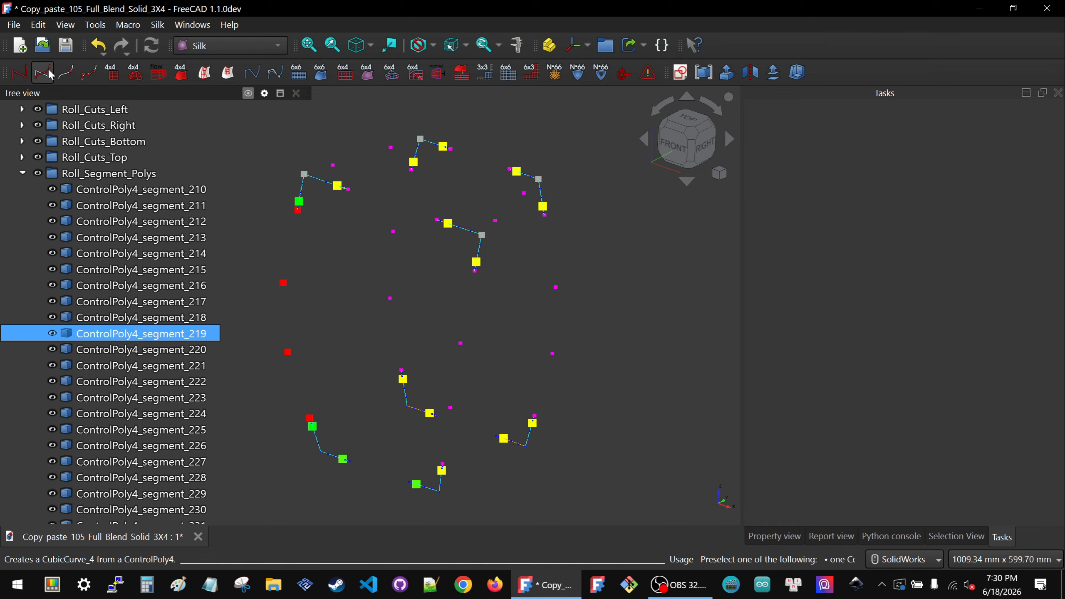
{"action": "key", "text": "Down"}
{"action": "key", "text": "Down"}
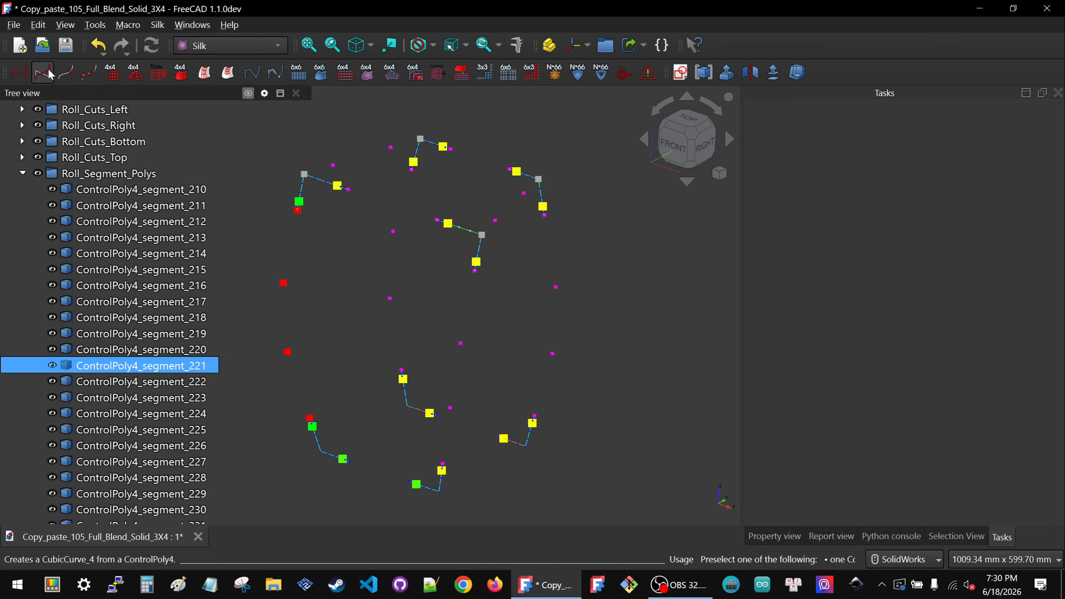
{"action": "key", "text": "Down"}
{"action": "key", "text": "Down"}
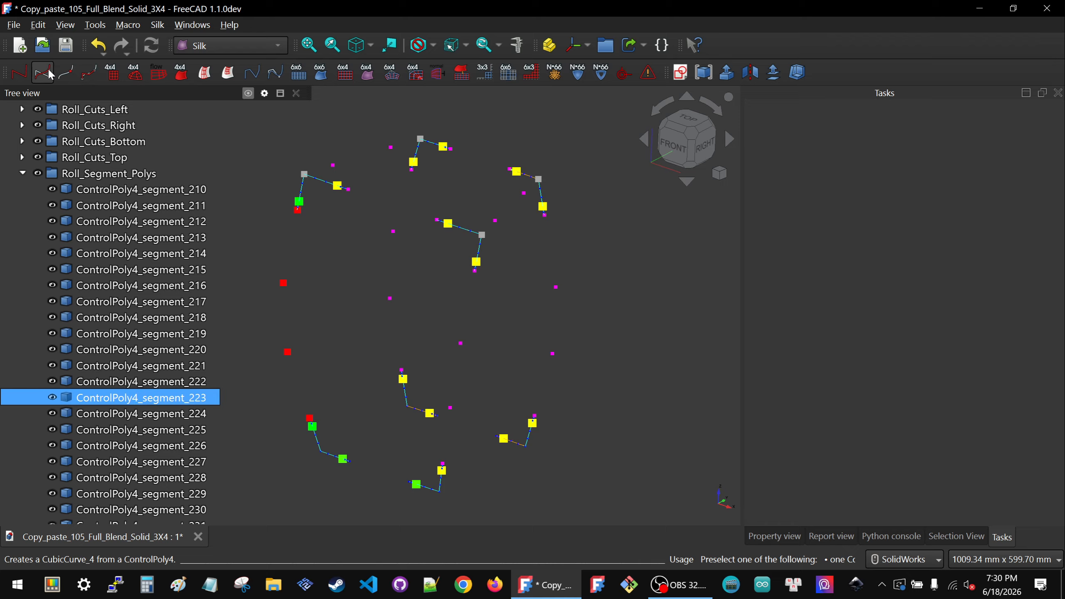
{"action": "key", "text": "Down"}
{"action": "key", "text": "Down"}
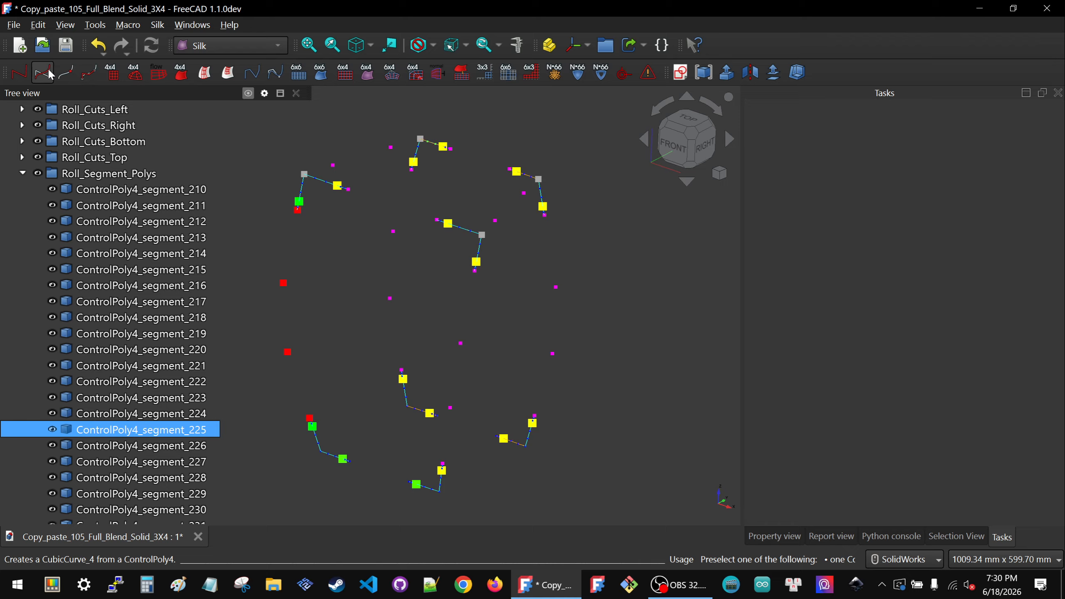
{"action": "key", "text": "Down"}
{"action": "key", "text": "Down"}
{"action": "key", "text": "Down"}
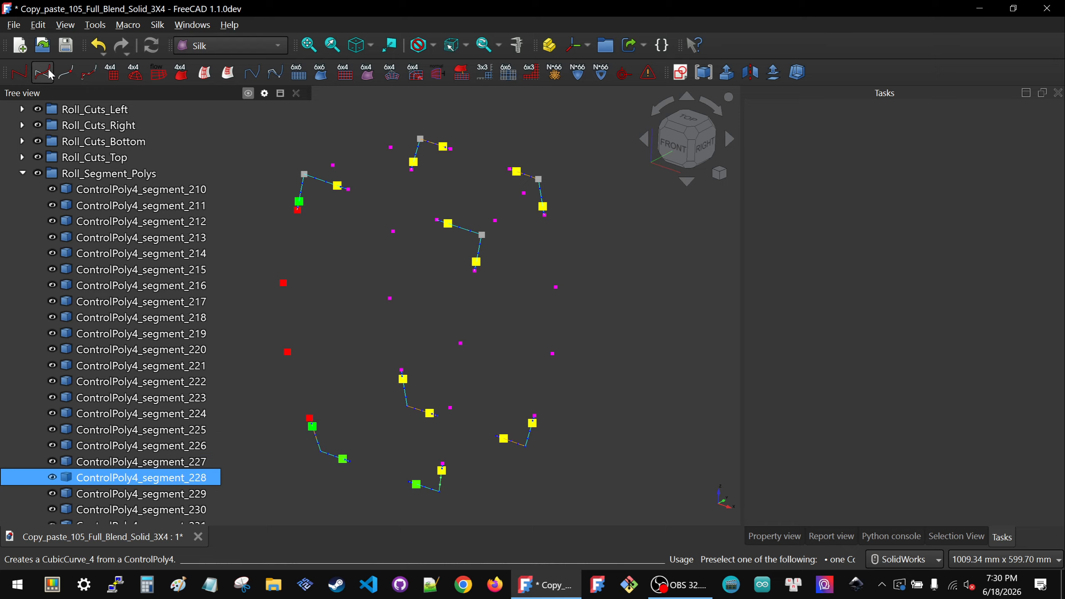
{"action": "key", "text": "Down"}
{"action": "key", "text": "Down"}
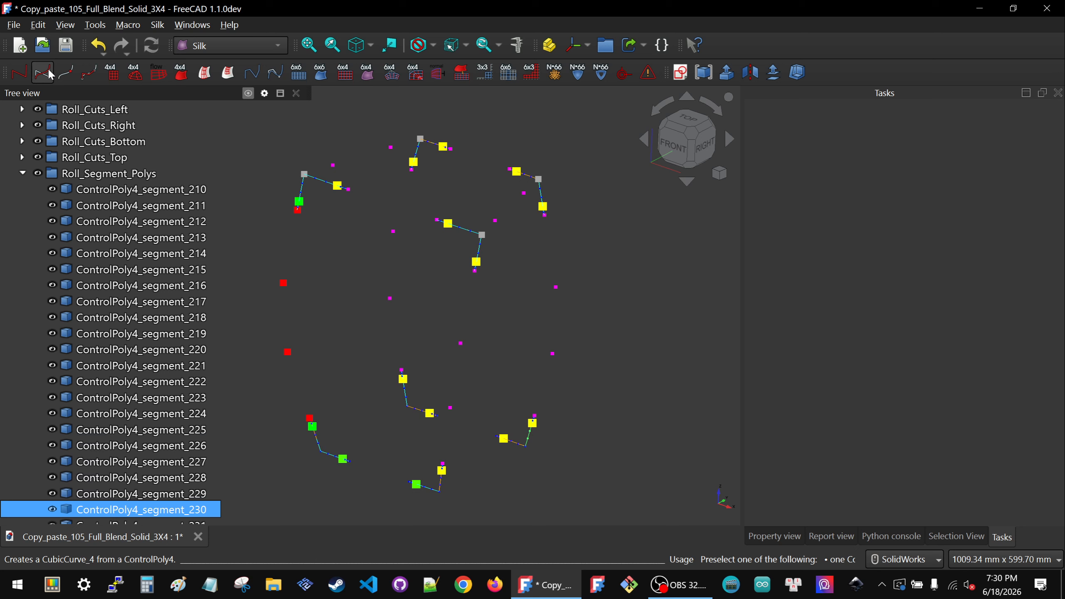
- Create a CubicCurve_4 from each remaining segment in turn, ControlPoly4_segment_231 through ControlPoly4_segment_241
{"action": "scroll", "coordinate": [218, 301], "scroll_direction": "down", "scroll_amount": 5}
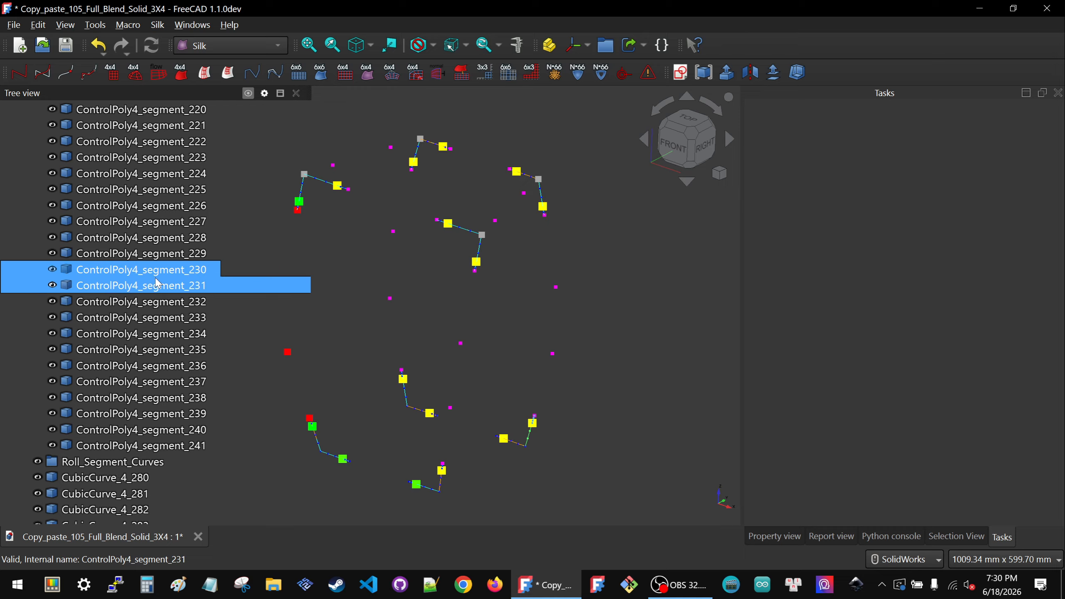
{"action": "left_click", "coordinate": [159, 285]}
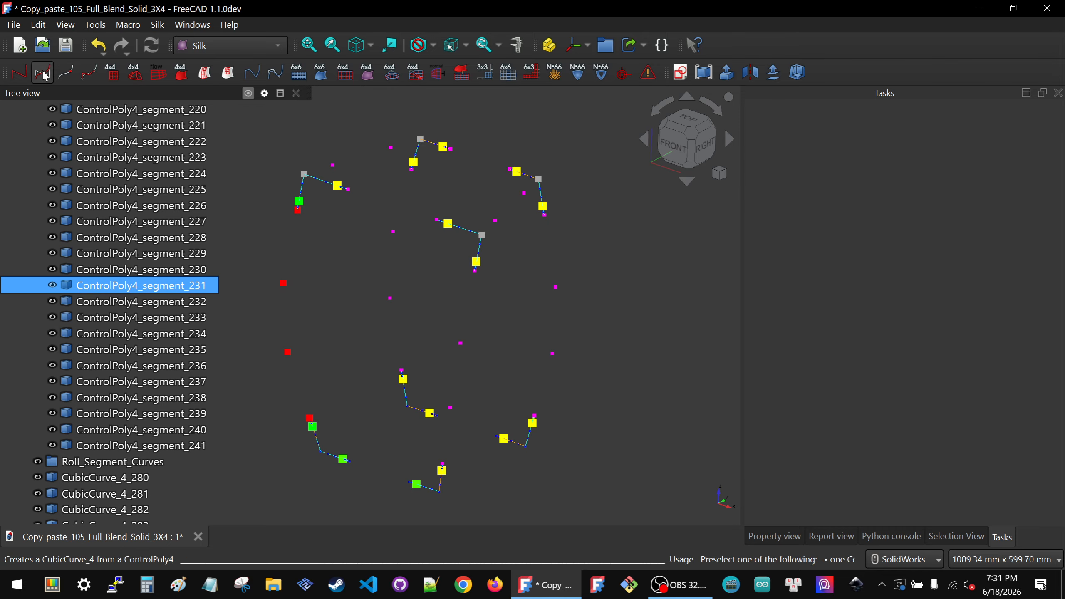
{"action": "key", "text": "Down"}
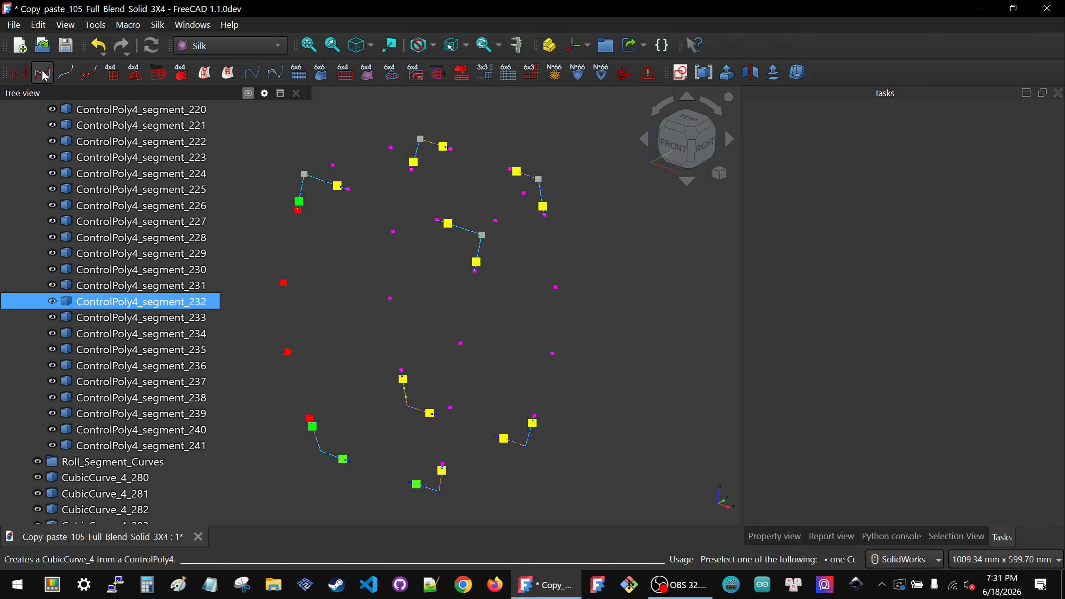
{"action": "key", "text": "Down"}
{"action": "key", "text": "Down"}
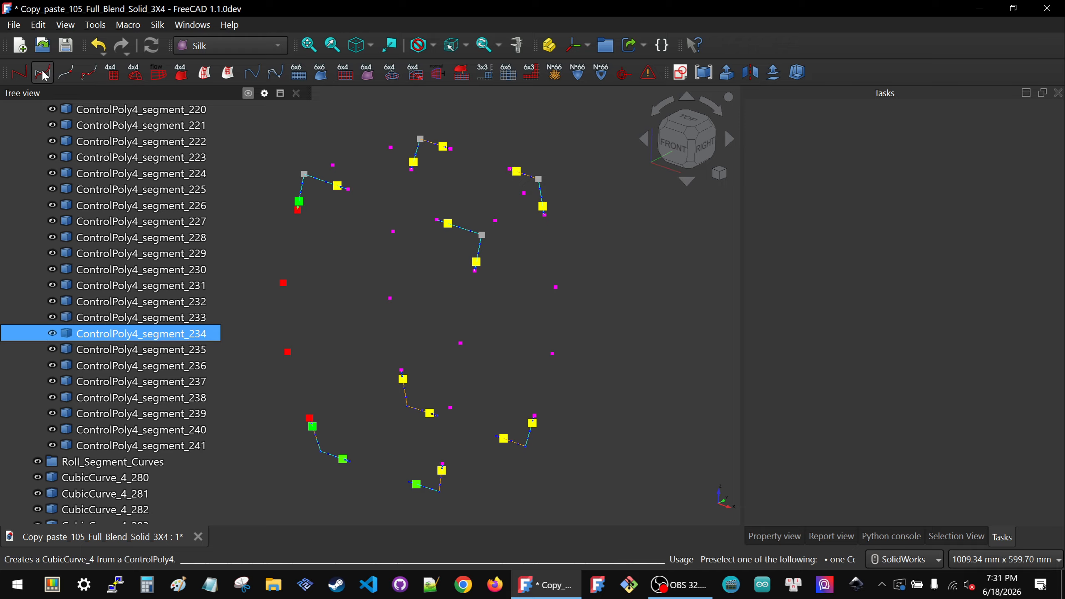
{"action": "key", "text": "Down"}
{"action": "key", "text": "Down"}
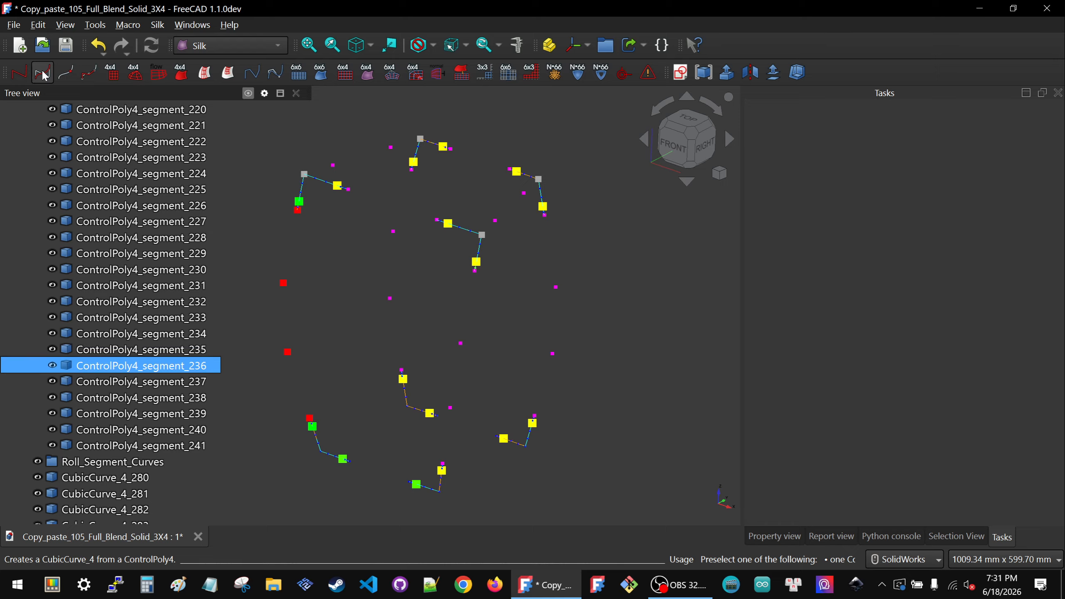
{"action": "key", "text": "Down"}
{"action": "key", "text": "Down"}
{"action": "key", "text": "Down"}
{"action": "key", "text": "Down"}
{"action": "key", "text": "Down"}
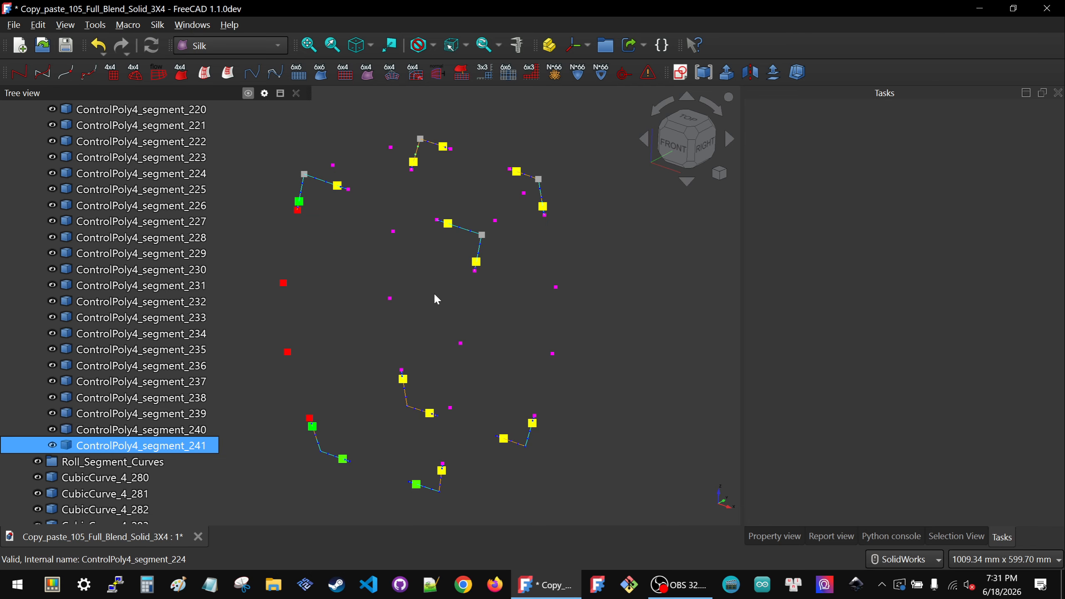
- Collapse the Roll_Segment_Polys group and hide it
{"action": "scroll", "coordinate": [96, 310], "scroll_direction": "up", "scroll_amount": 5}
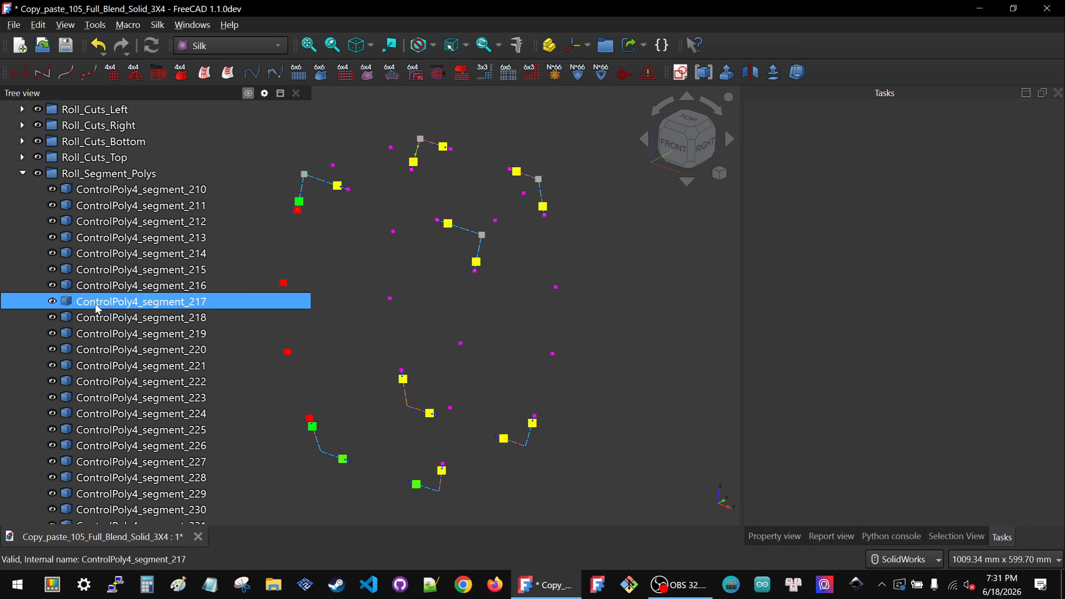
{"action": "left_click", "coordinate": [22, 173]}
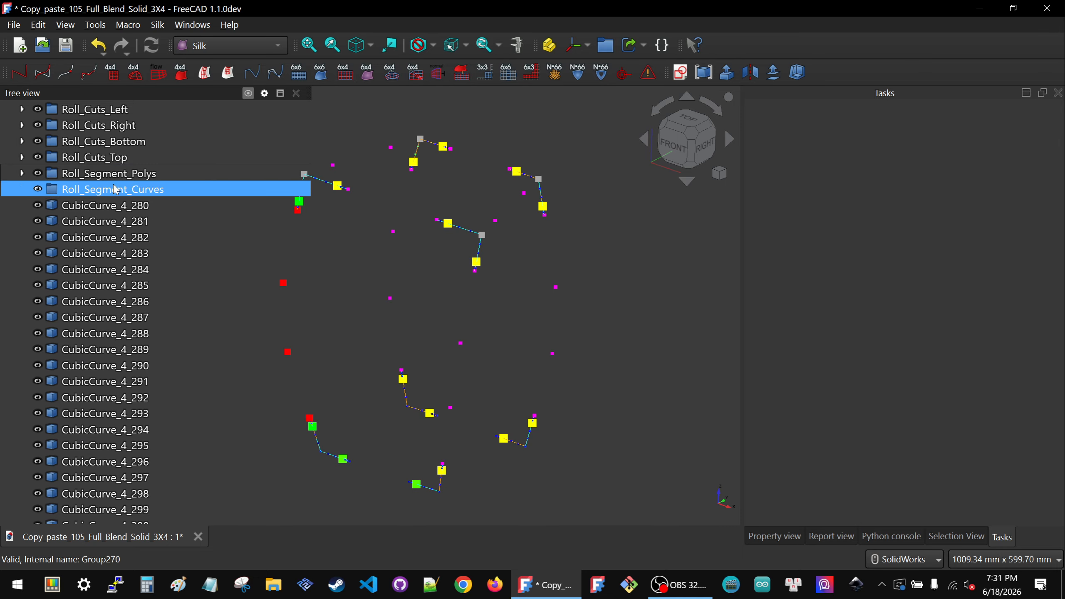
{"action": "key", "text": "space"}
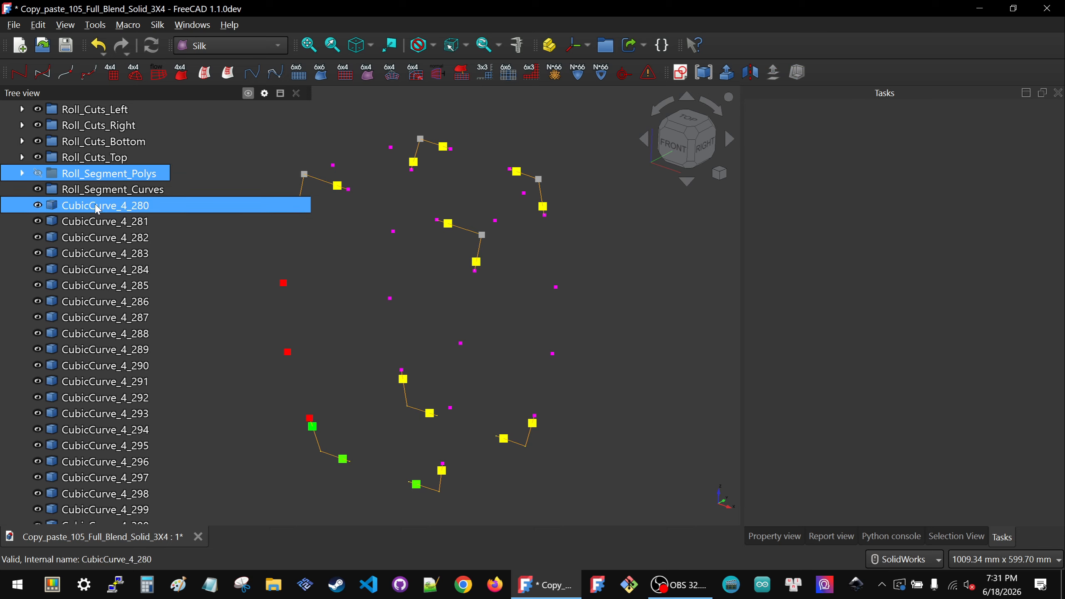
- Move CubicCurve_4_280 through CubicCurve_4_311 into the Roll_Segment_Curves group
{"action": "left_click", "coordinate": [96, 203]}
{"action": "scroll", "coordinate": [113, 265], "scroll_direction": "down", "scroll_amount": 4}
{"action": "left_click", "coordinate": [119, 495], "text": "shift"}
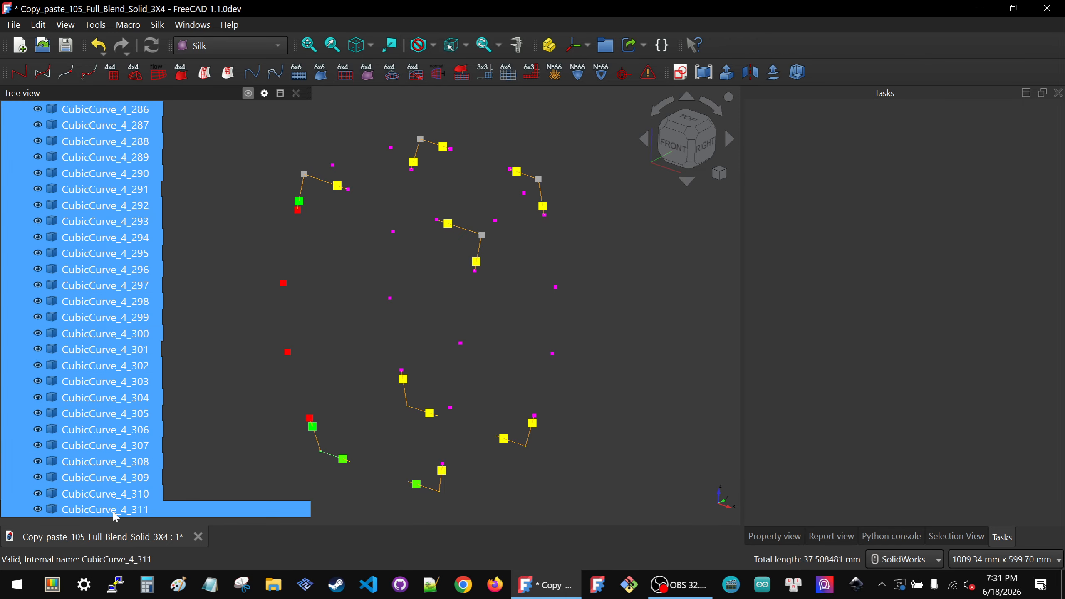
{"action": "scroll", "coordinate": [120, 430], "scroll_direction": "up", "scroll_amount": 9}
{"action": "left_click_drag", "start_coordinate": [104, 444], "coordinate": [113, 434]}
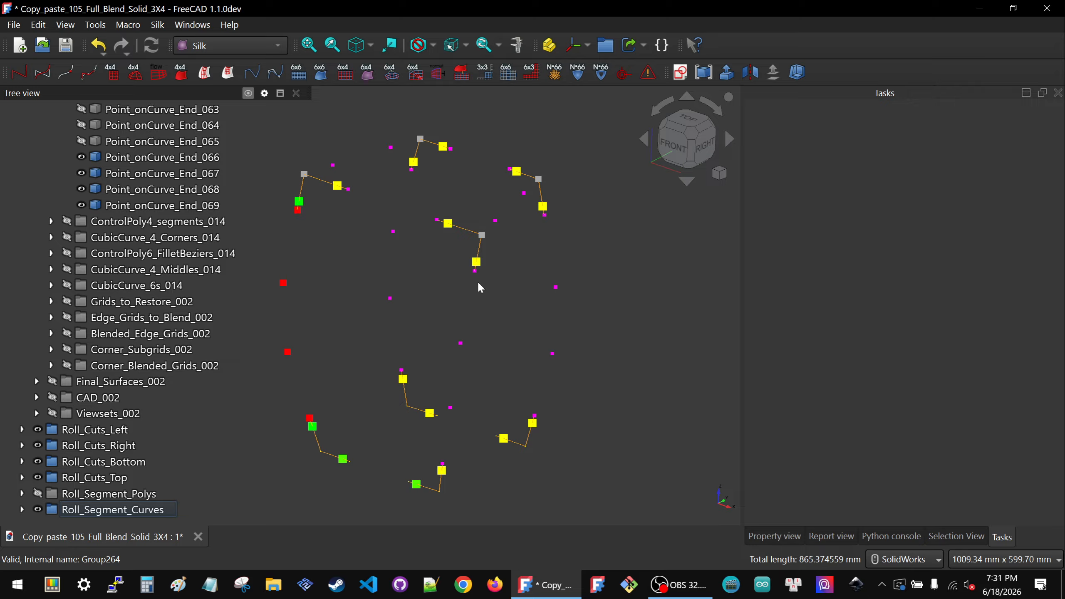
- Examine the corner segment curves from several angles, toggling the visibility of Roll_Segment_Polys and Roll_Segment_Curves to compare them
{"action": "left_click", "coordinate": [676, 145]}
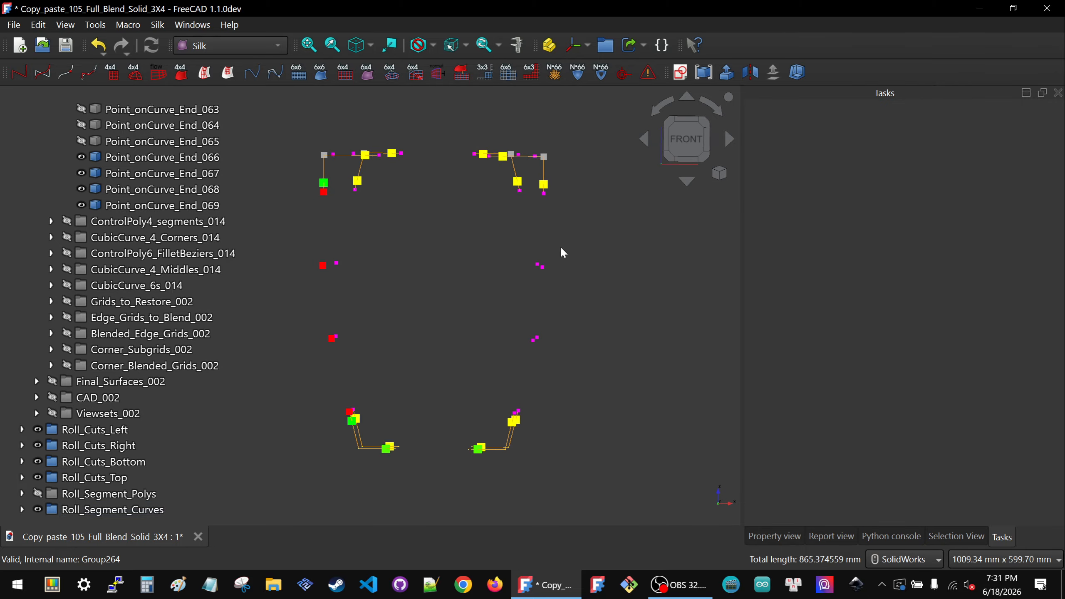
{"action": "middle_click_drag", "start_coordinate": [442, 261], "coordinate": [406, 306]}
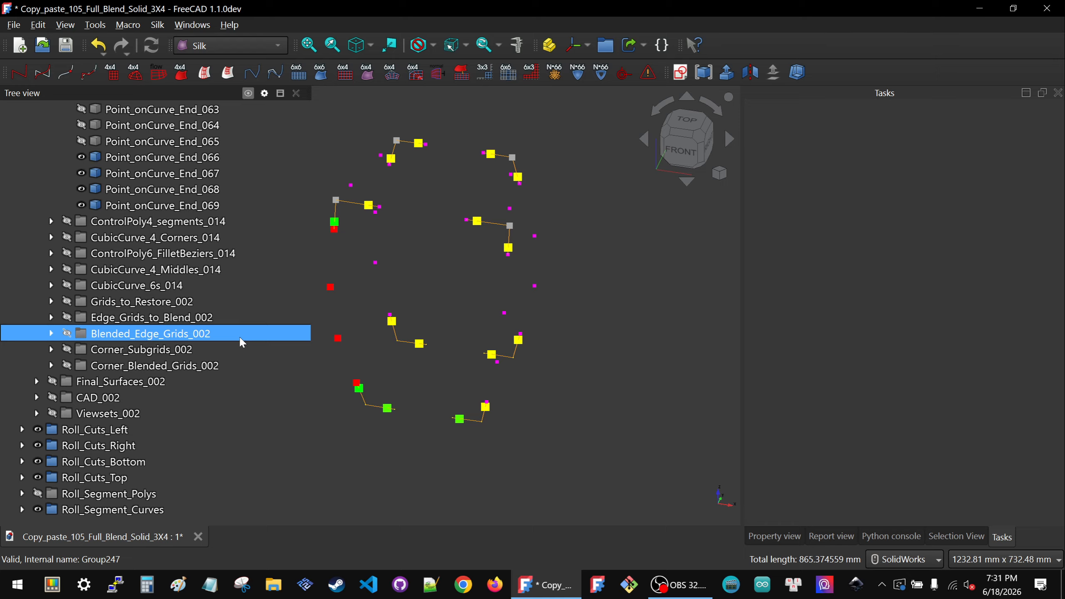
{"action": "scroll", "coordinate": [413, 363], "scroll_direction": "down", "scroll_amount": 1}
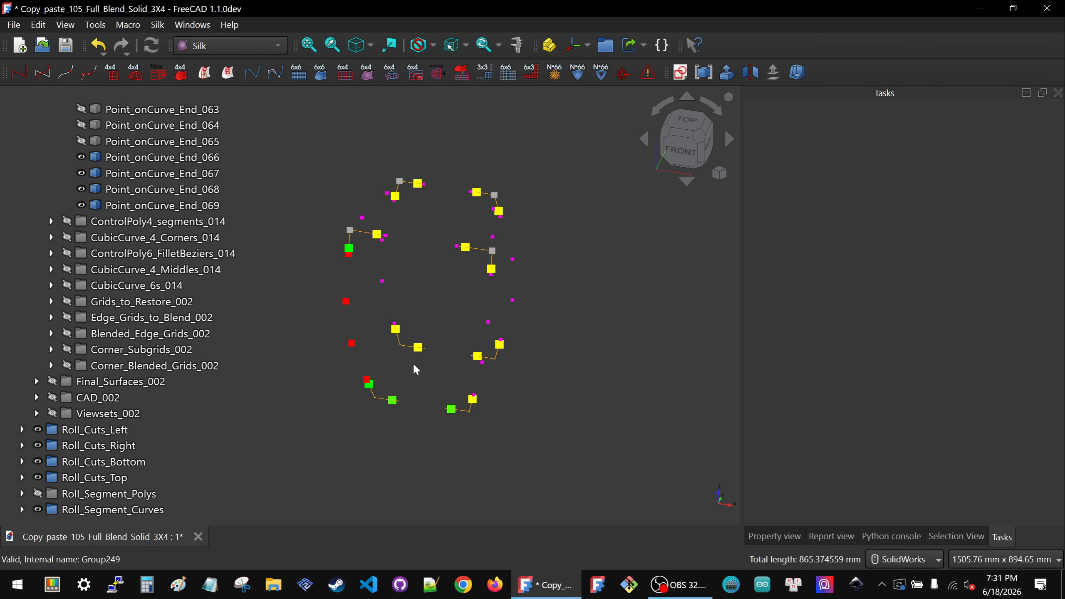
{"action": "scroll", "coordinate": [374, 343], "scroll_direction": "up", "scroll_amount": 1}
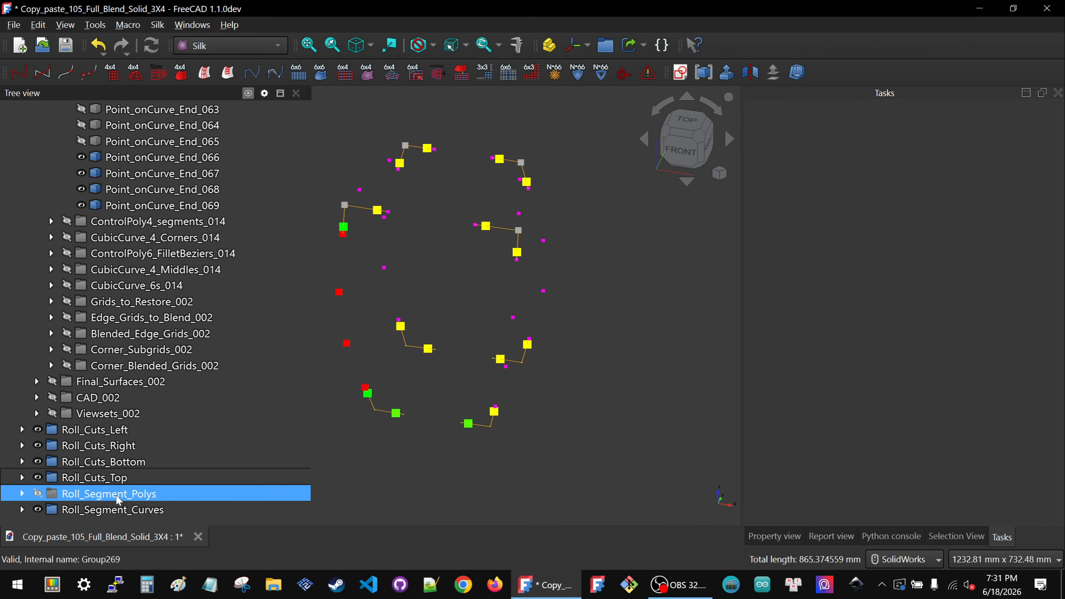
{"action": "key", "text": "space"}
{"action": "key", "text": "space"}
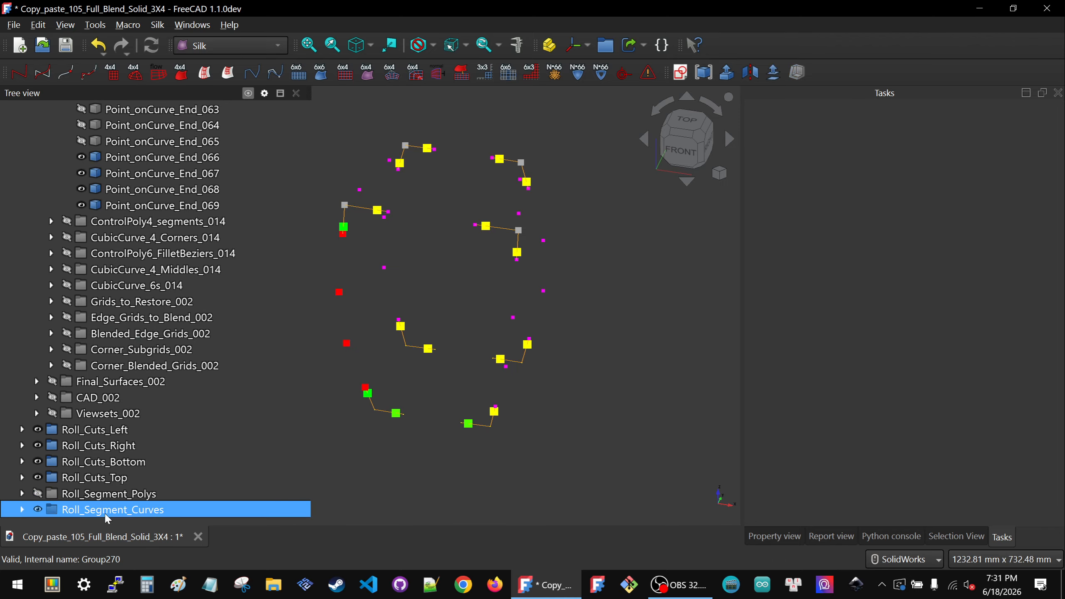
{"action": "middle_click_drag", "start_coordinate": [401, 371], "coordinate": [357, 380]}
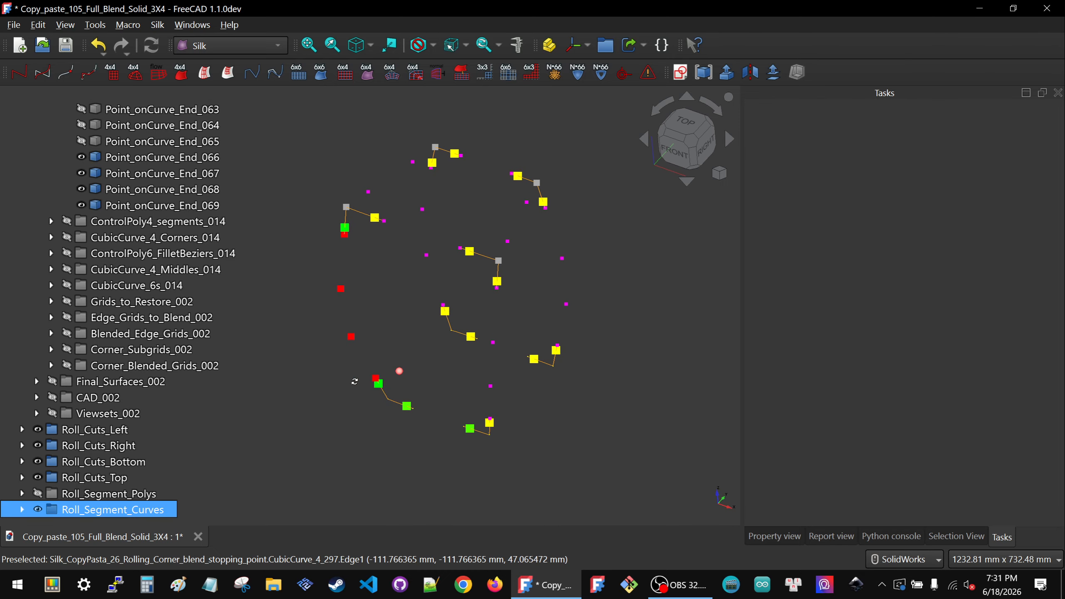
{"action": "scroll", "coordinate": [403, 384], "scroll_direction": "up", "scroll_amount": 1}
{"action": "scroll", "coordinate": [447, 373], "scroll_direction": "down", "scroll_amount": 2}
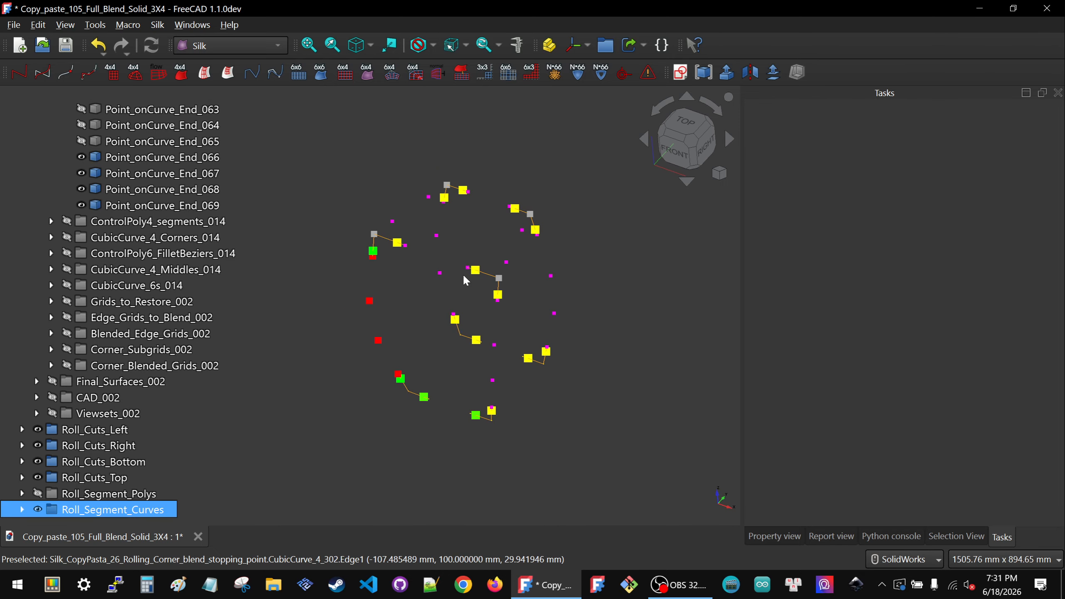
{"action": "mouse_move", "coordinate": [436, 327]}
{"action": "middle_mouse_down"}
{"action": "mouse_move", "coordinate": [444, 303]}
{"action": "mouse_move", "coordinate": [435, 316]}
{"action": "middle_mouse_up"}
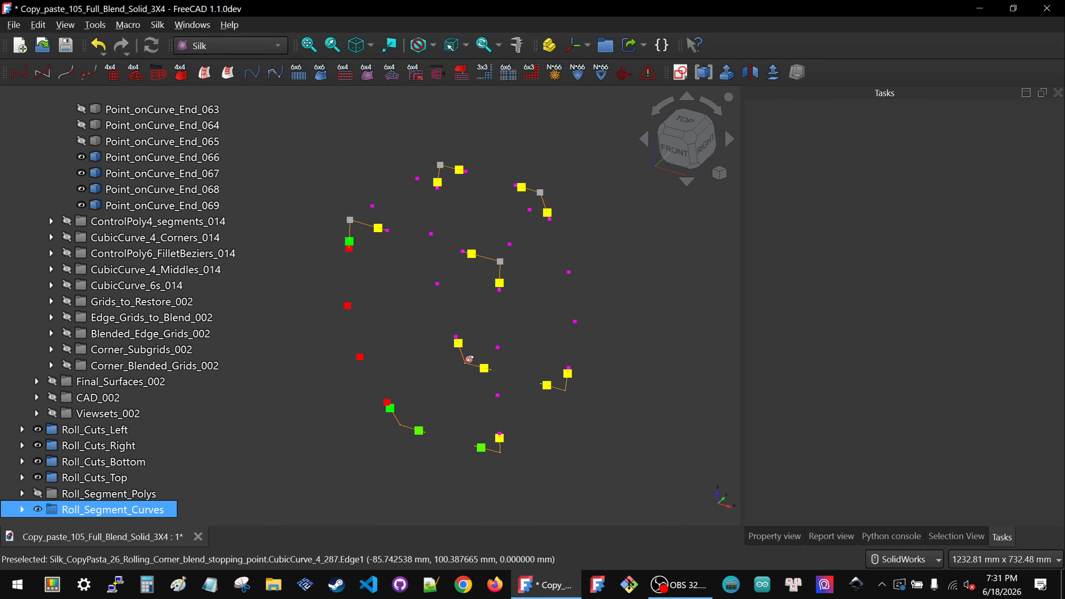
{"action": "key", "text": "1"}
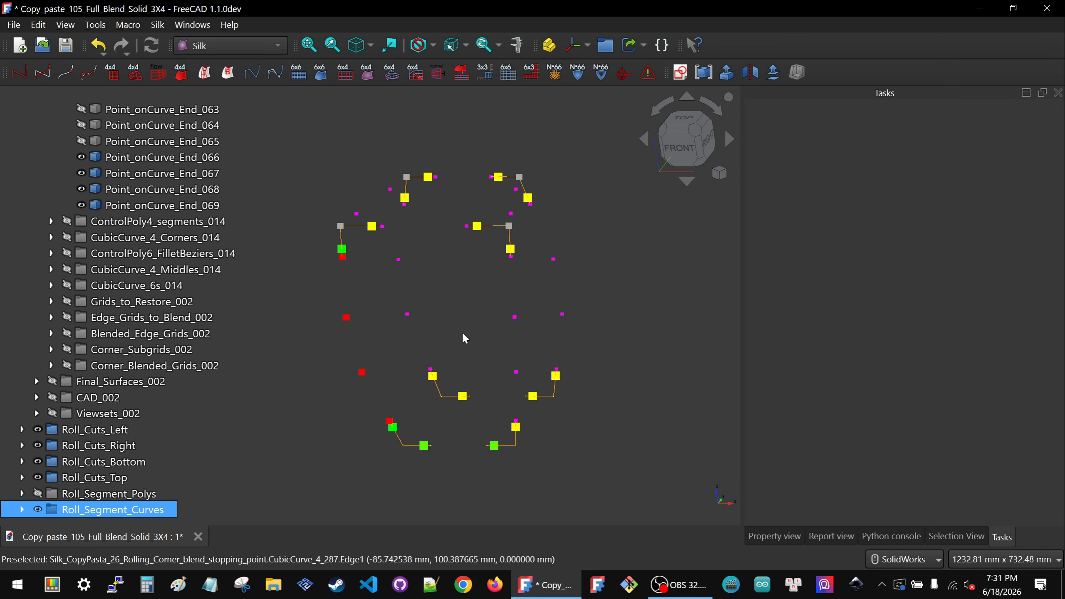
{"action": "middle_click_drag", "start_coordinate": [462, 331], "coordinate": [445, 375]}
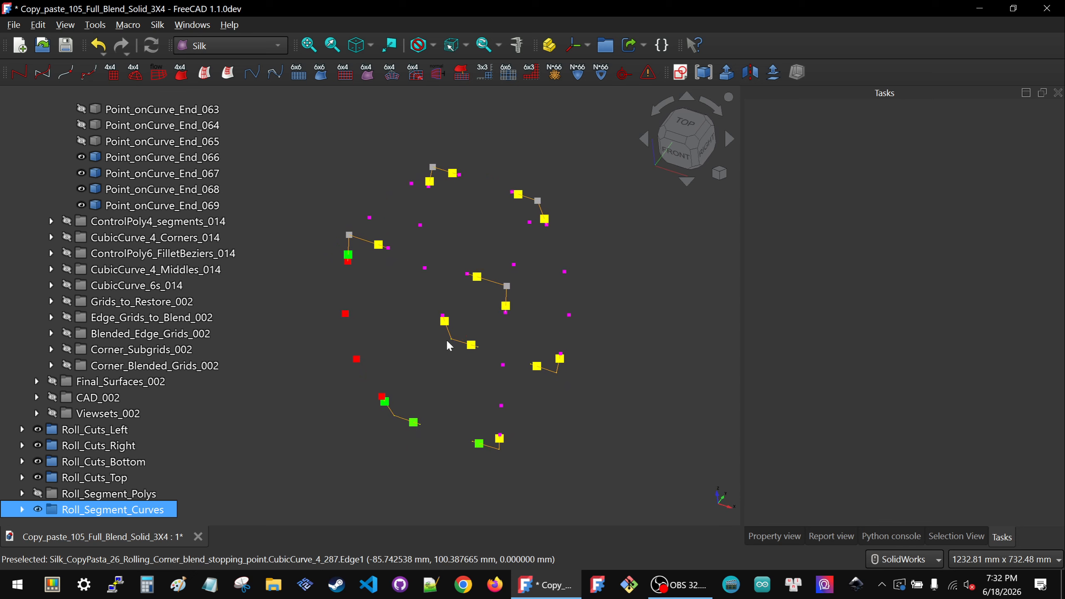
{"action": "middle_click_drag", "start_coordinate": [417, 327], "coordinate": [427, 318]}
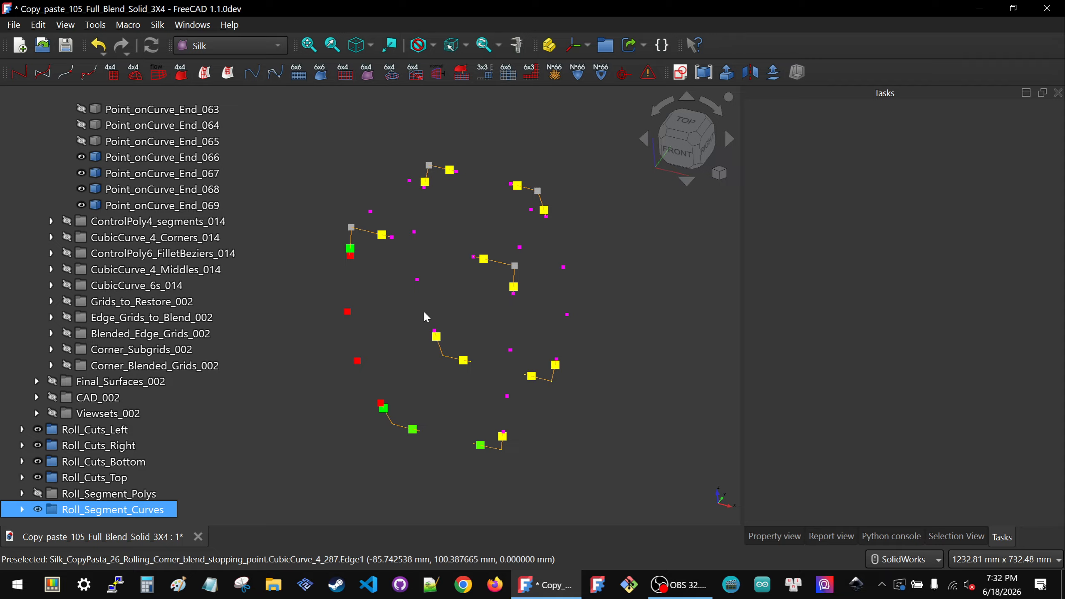
{"action": "key", "text": "space"}
{"action": "key", "text": "space"}
{"action": "key", "text": "space"}
{"action": "key", "text": "space"}
{"action": "key", "text": "space"}
{"action": "key", "text": "space"}
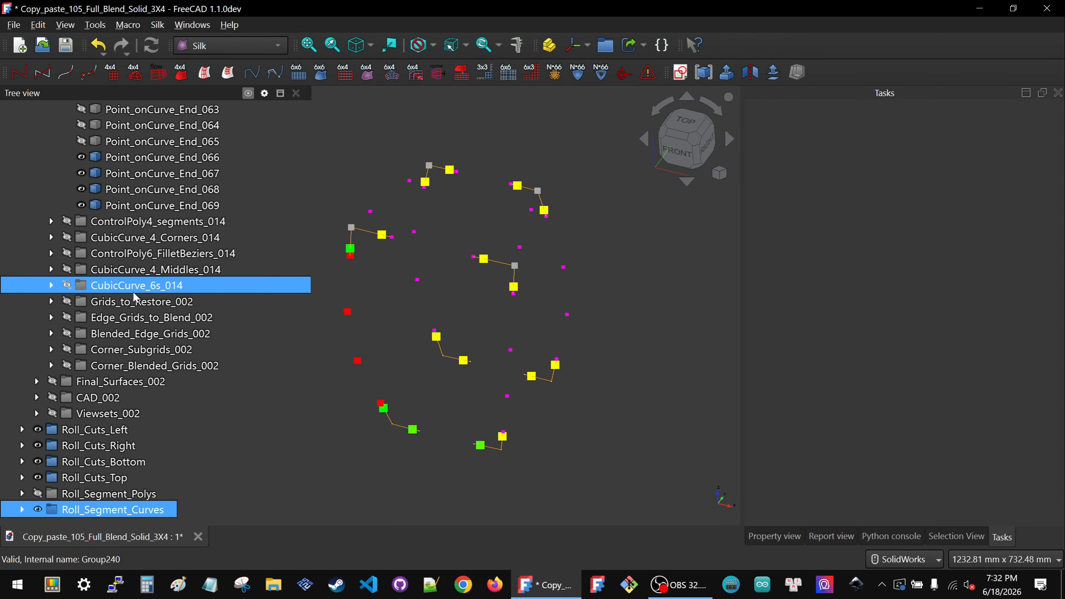
- Hide the four groups Roll_Cuts_Left, Roll_Cuts_Right, Roll_Cuts_Bottom and Roll_Cuts_Top
{"action": "left_click", "coordinate": [97, 429]}
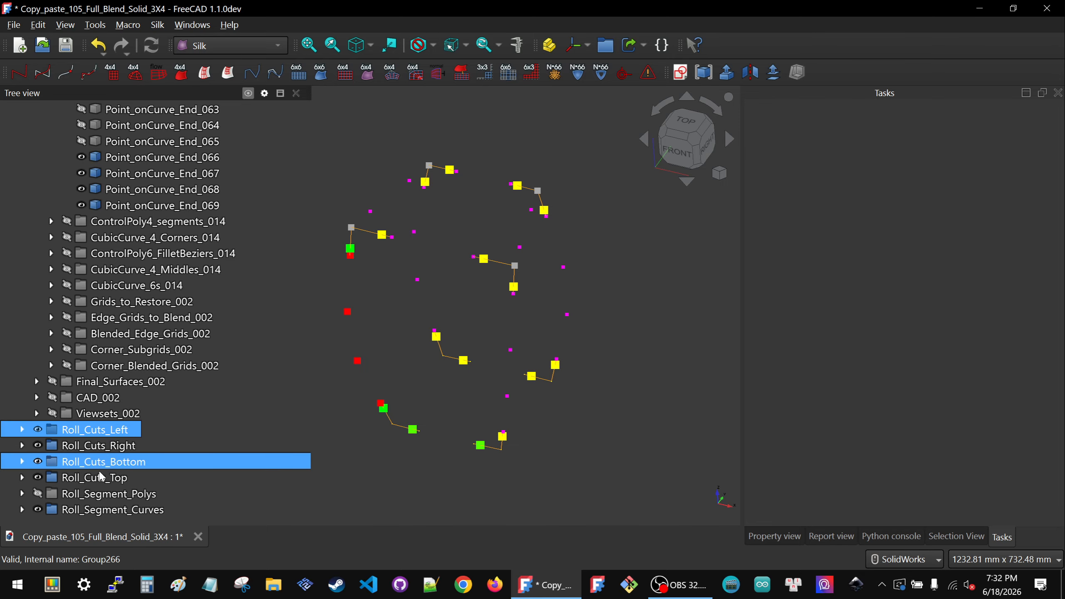
{"action": "left_click", "coordinate": [97, 478], "text": "shift"}
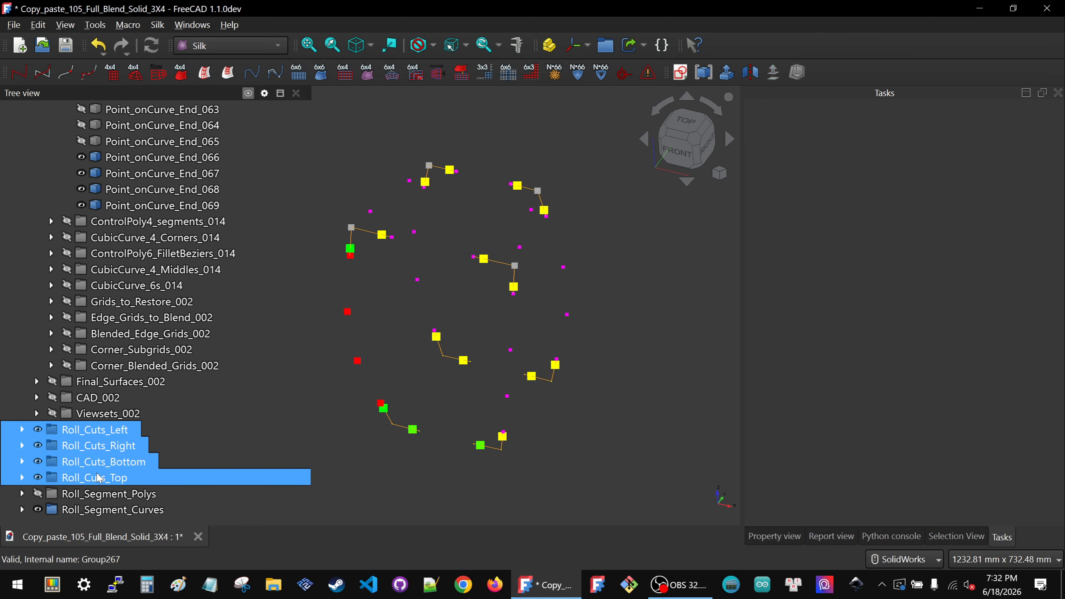
{"action": "key", "text": "space"}
{"action": "left_click", "coordinate": [348, 396]}
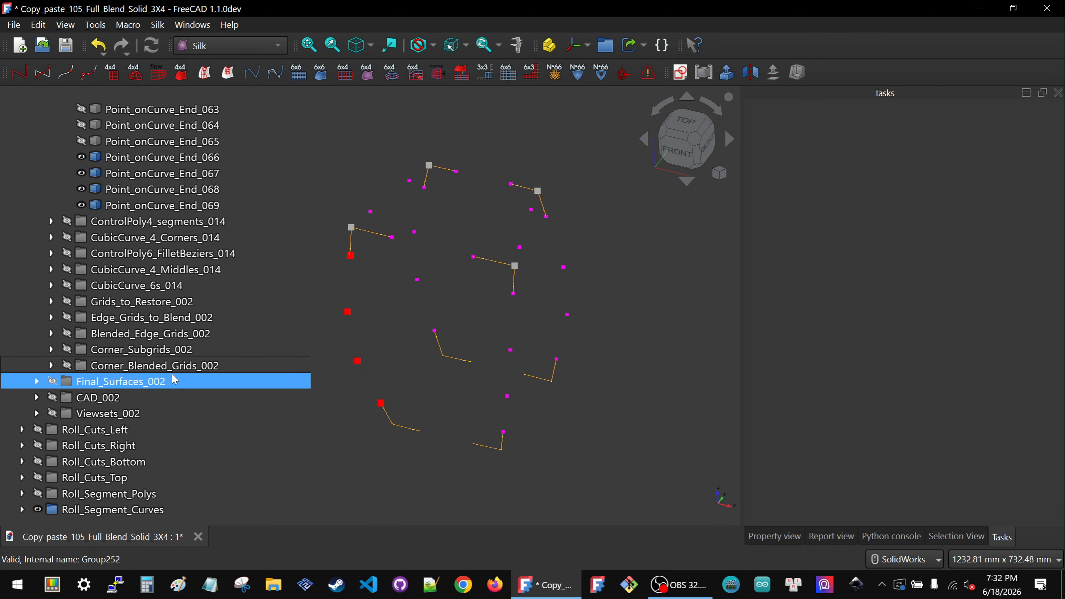
- Hide the Point_onCurve_Cuts_014 group within Blending_Setup_002
{"action": "scroll", "coordinate": [105, 318], "scroll_direction": "up", "scroll_amount": 15}
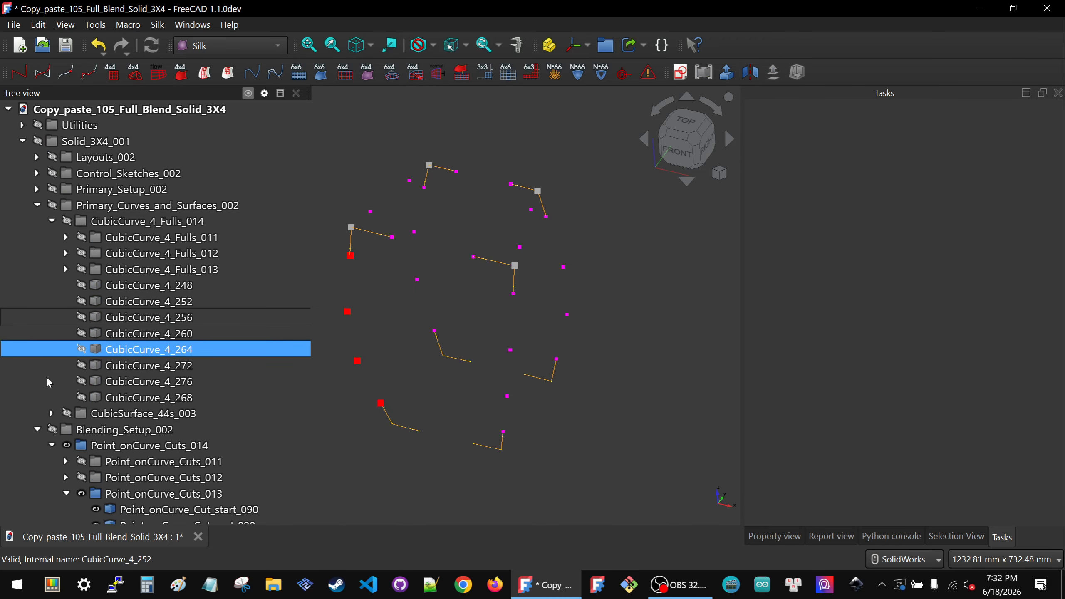
{"action": "left_click", "coordinate": [120, 453]}
{"action": "key", "text": "space"}
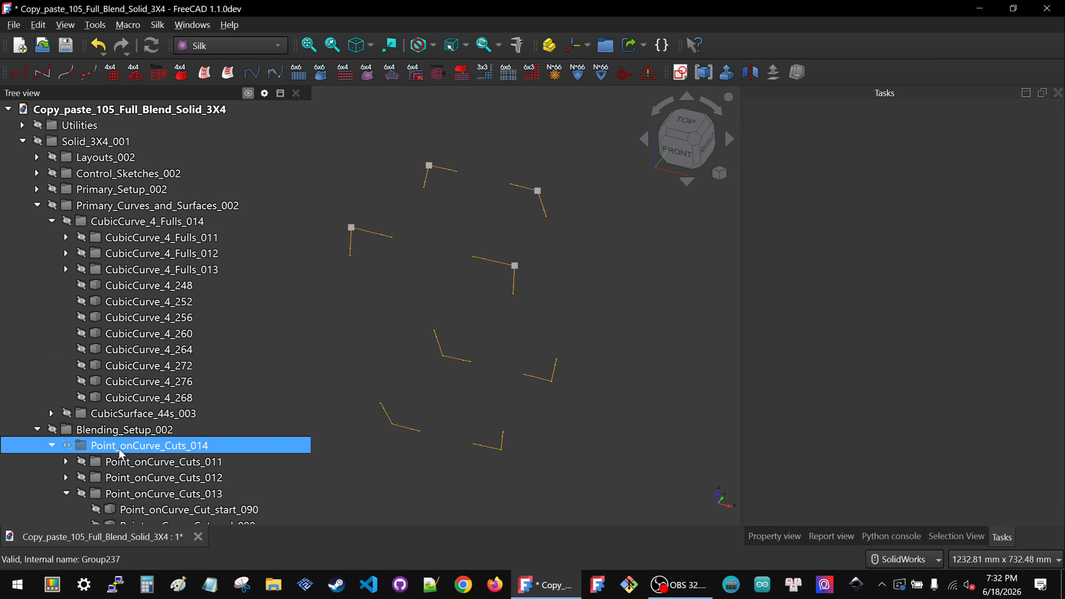
{"action": "key", "text": "space"}
{"action": "key", "text": "space"}
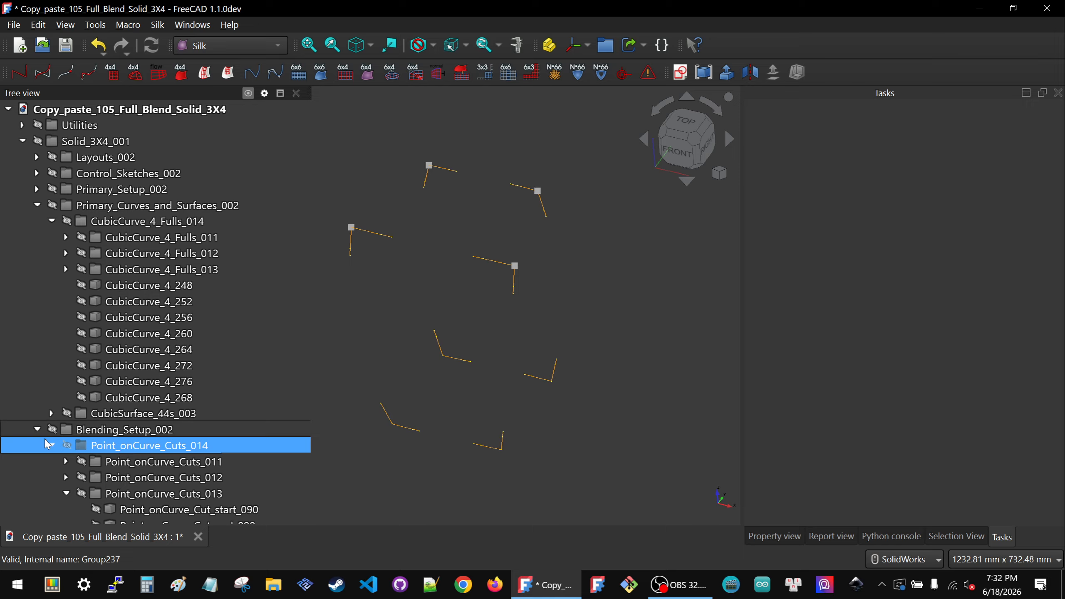
- Collapse Point_onCurve_Cuts_014, Blending_Setup_002, CubicCurve_4_Fulls_014 and Primary_Curves_and_Surfaces_002 in the model tree
{"action": "left_click", "coordinate": [51, 445]}
{"action": "left_click", "coordinate": [29, 428], "text": "ctrl"}
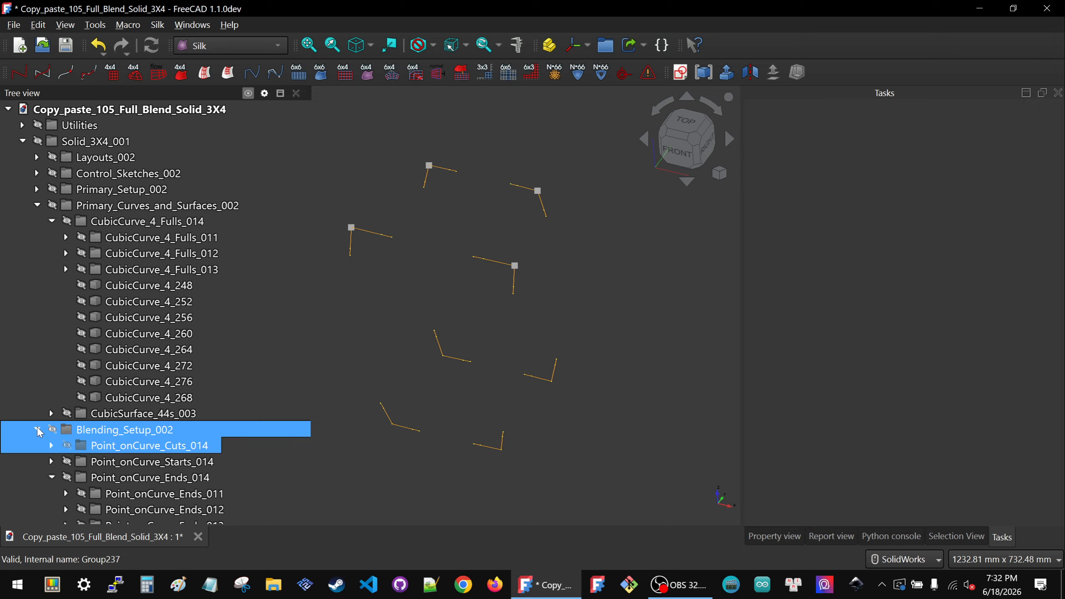
{"action": "left_click", "coordinate": [37, 430]}
{"action": "left_click", "coordinate": [60, 220]}
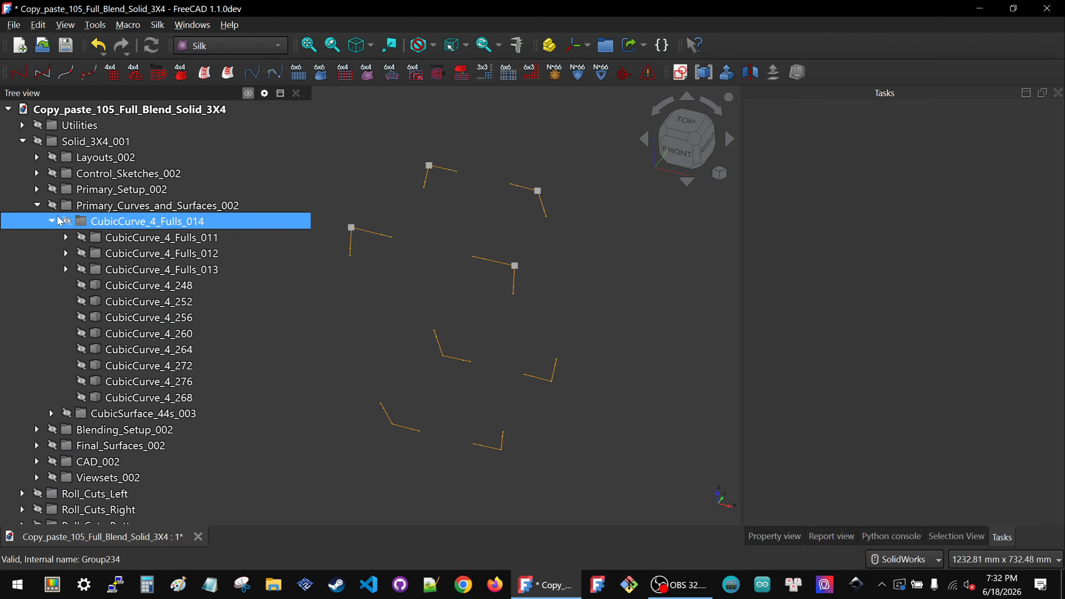
{"action": "left_click", "coordinate": [52, 220]}
{"action": "left_click", "coordinate": [37, 206]}
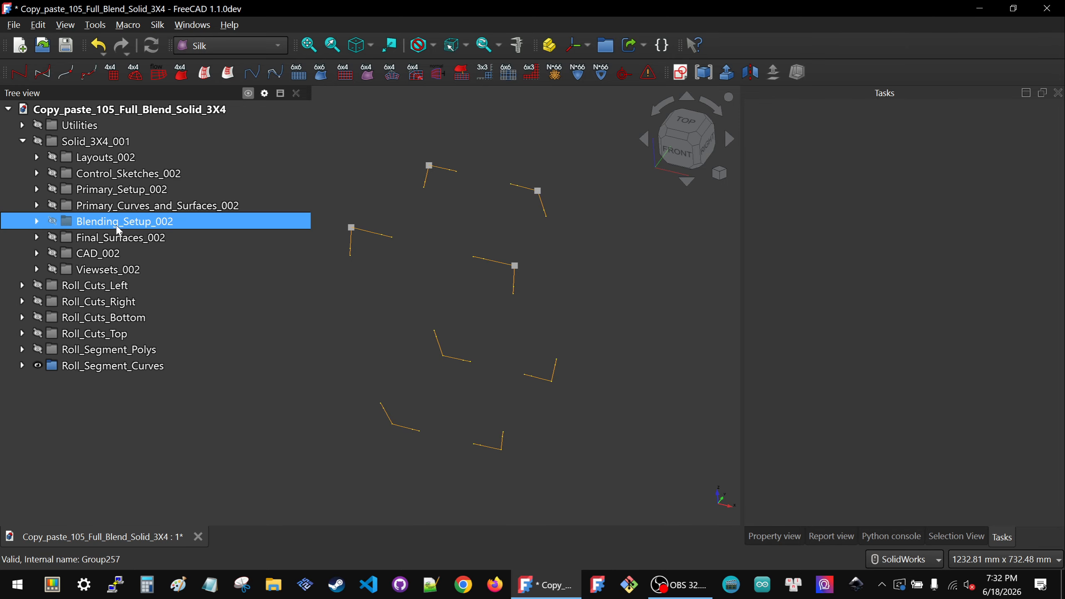
- Show the whole Blending_Setup_002 group around the segment curves, then hide it with all of its contents
{"action": "key", "text": "space"}
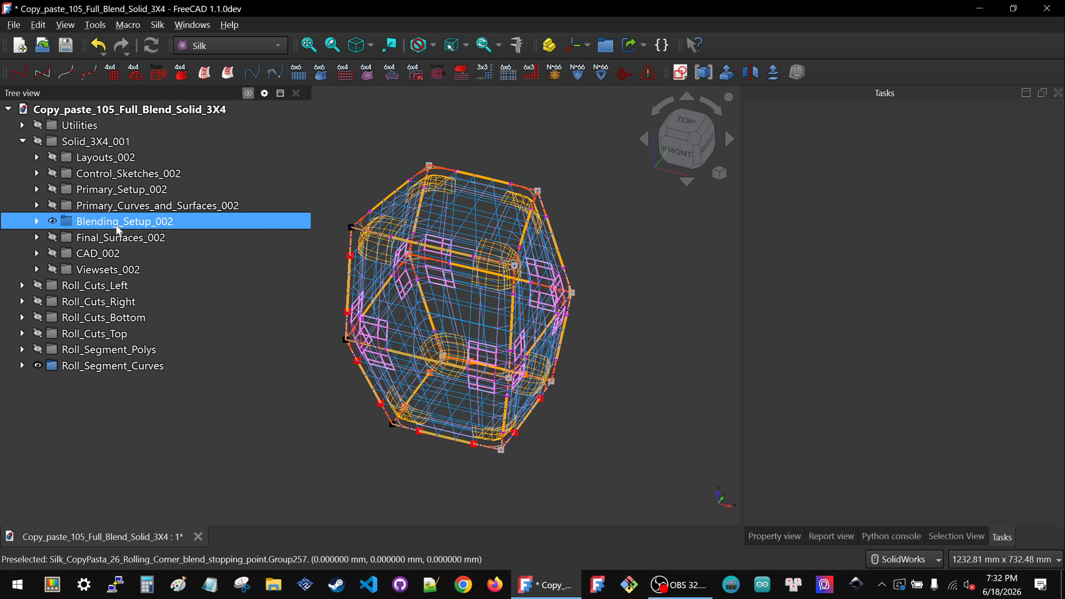
{"action": "middle_click_drag", "start_coordinate": [416, 259], "coordinate": [444, 257]}
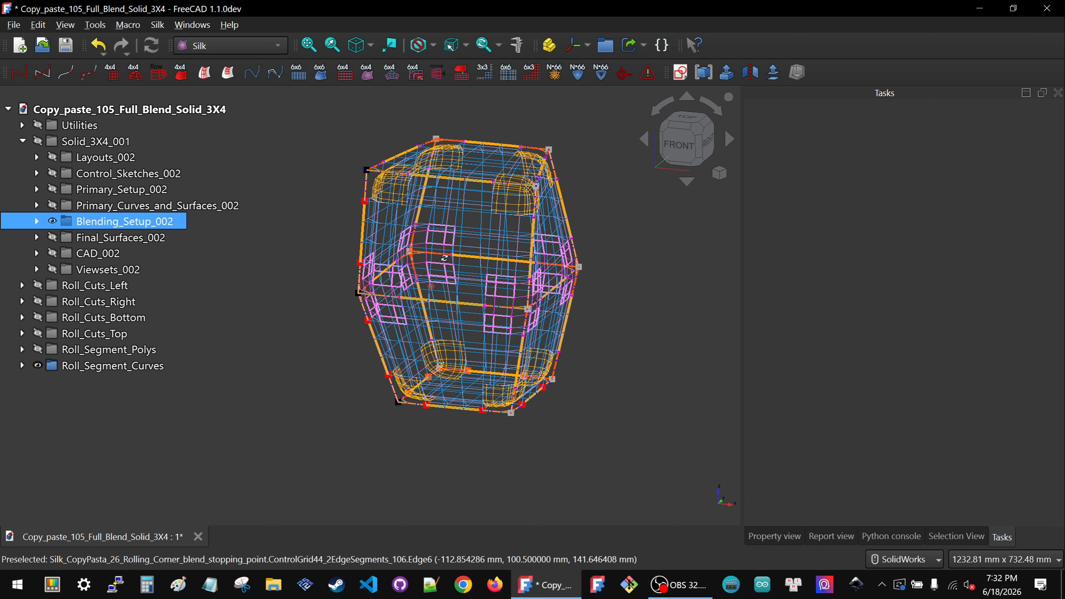
{"action": "key", "text": "space"}
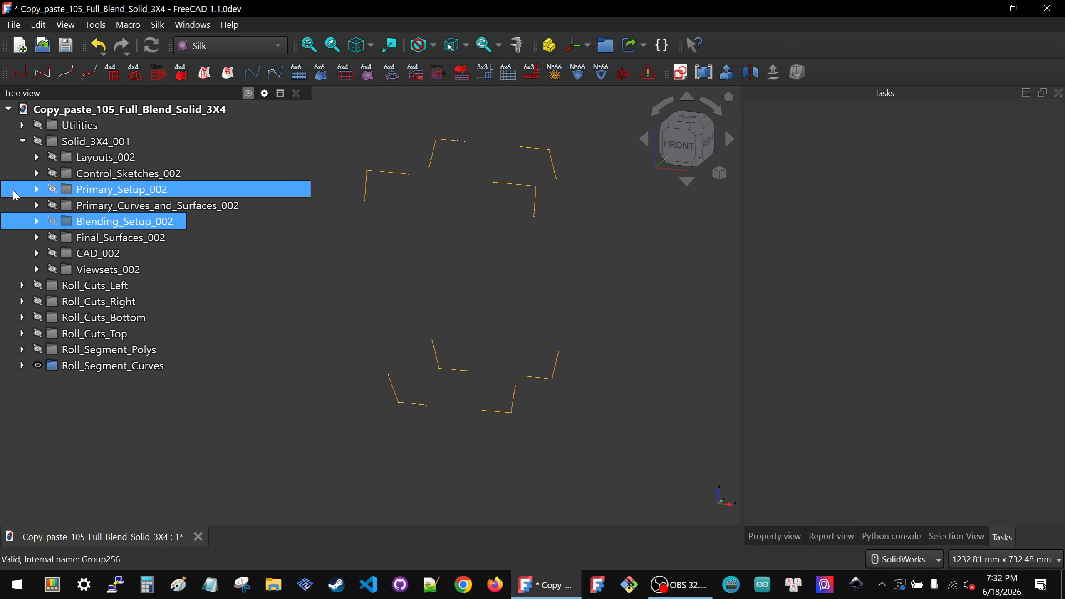
- Expand Primary_Curves_and_Surfaces_002 and show its CubicSurface_44s_003 group together with the roll segment curves
{"action": "left_click", "coordinate": [37, 205]}
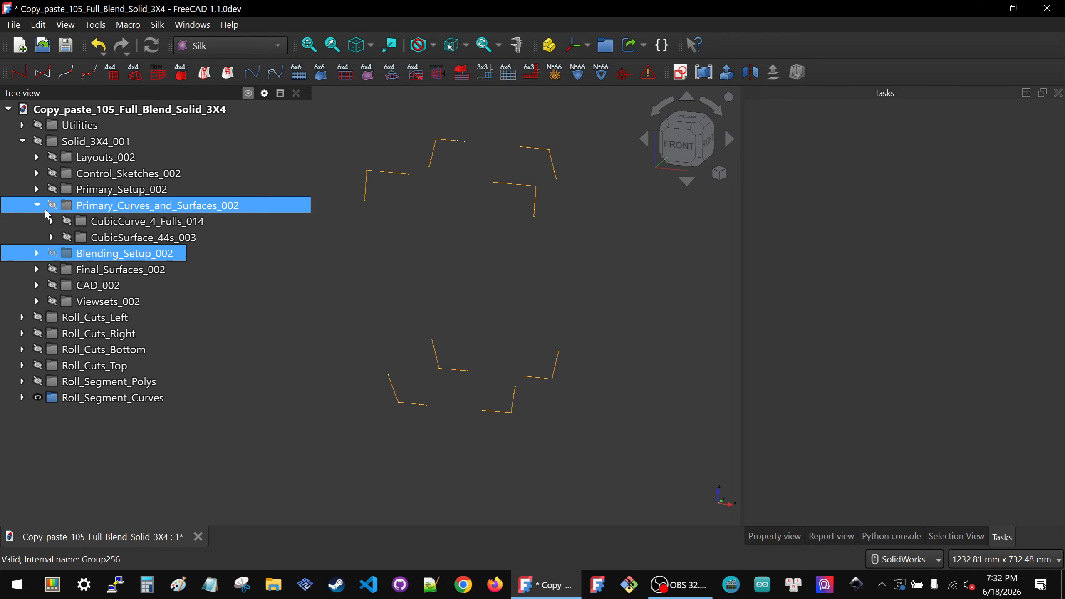
{"action": "left_click", "coordinate": [115, 240]}
{"action": "key", "text": "space"}
{"action": "left_click", "coordinate": [365, 339]}
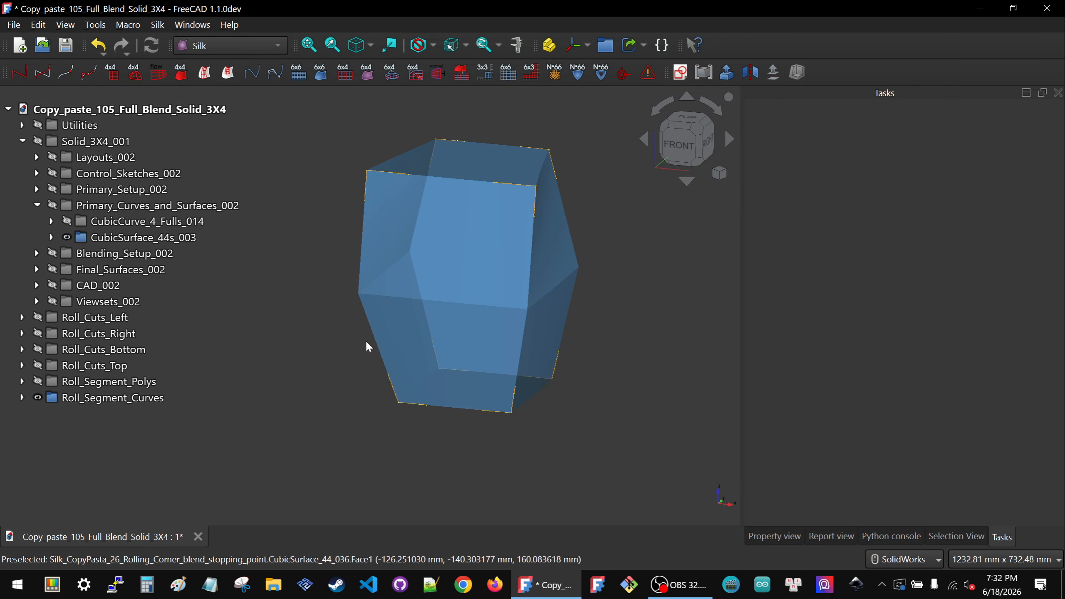
- Examine how the corner segment curves lie along the edges of the primary surfaces, focusing on the lower front face
{"action": "middle_click_drag", "start_coordinate": [418, 352], "coordinate": [458, 349]}
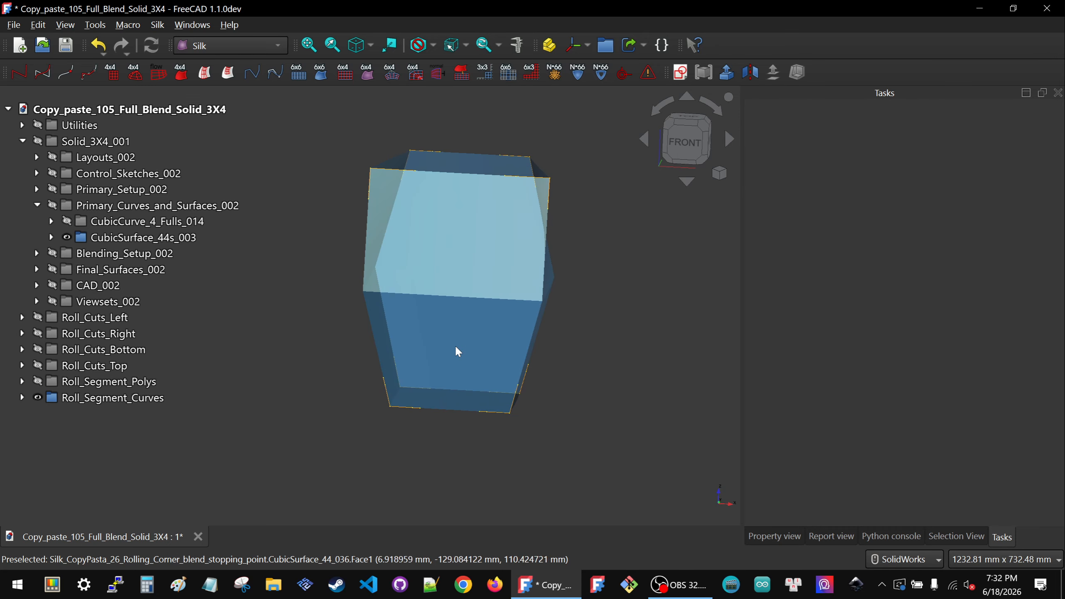
{"action": "scroll", "coordinate": [405, 405], "scroll_direction": "up", "scroll_amount": 3}
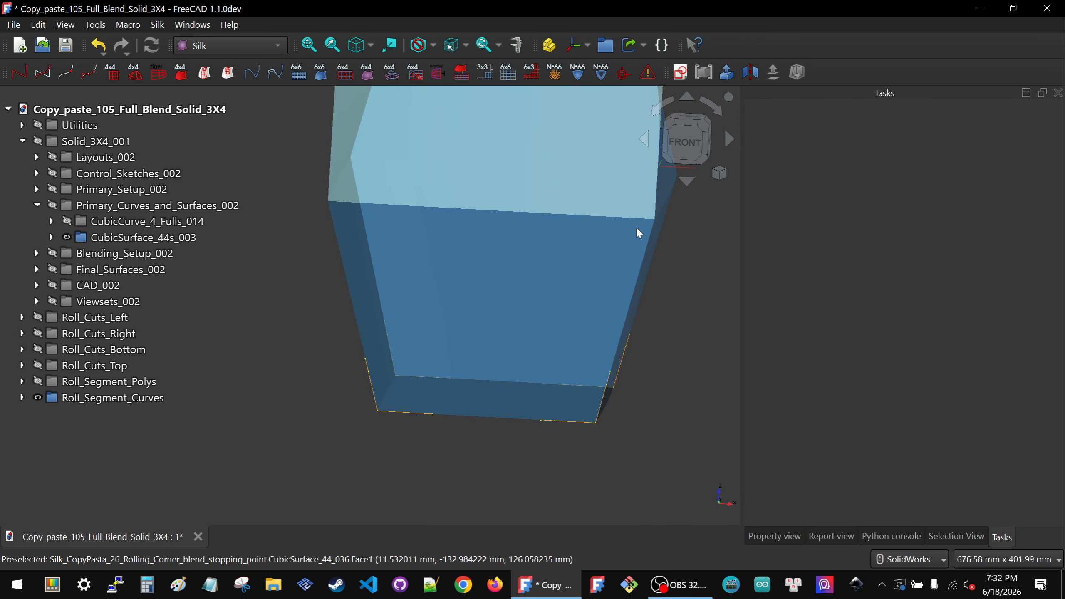
{"action": "key", "text": "1"}
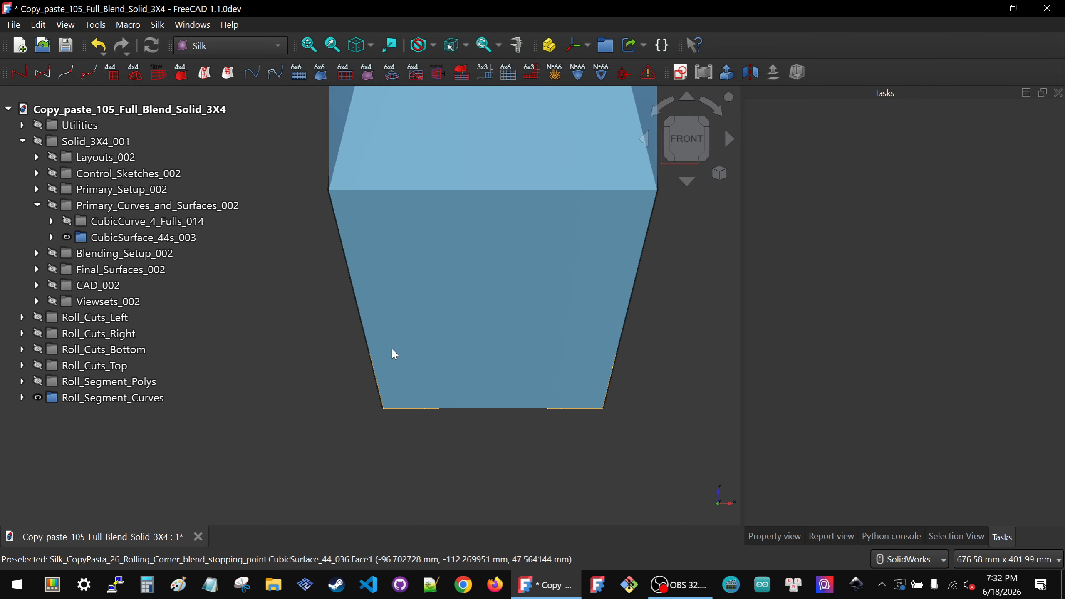
{"action": "left_click", "coordinate": [394, 353]}
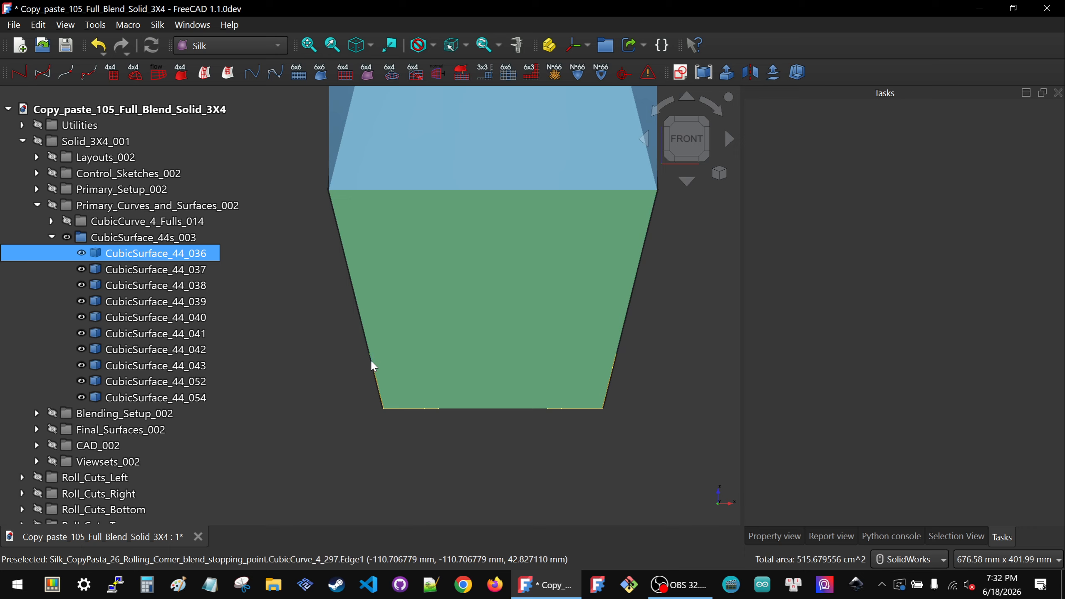
{"action": "left_click", "coordinate": [337, 492]}
{"action": "mouse_move", "coordinate": [372, 440]}
{"action": "middle_mouse_down"}
{"action": "mouse_move", "coordinate": [373, 409]}
{"action": "mouse_move", "coordinate": [342, 439]}
{"action": "mouse_move", "coordinate": [380, 409]}
{"action": "mouse_move", "coordinate": [387, 445]}
{"action": "middle_mouse_up"}
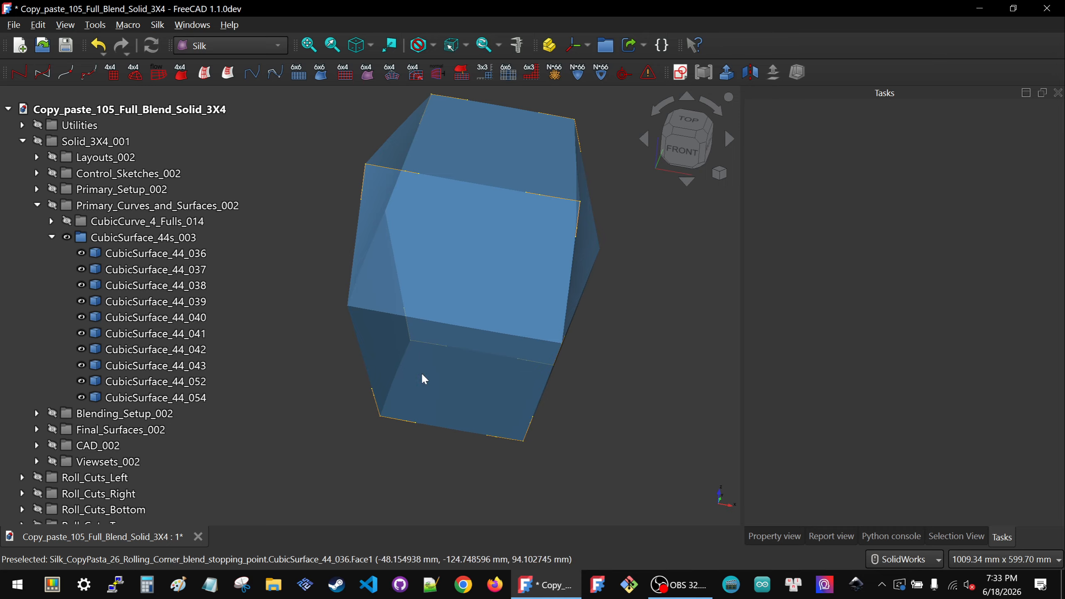
{"action": "middle_click_drag", "start_coordinate": [423, 371], "coordinate": [455, 470]}
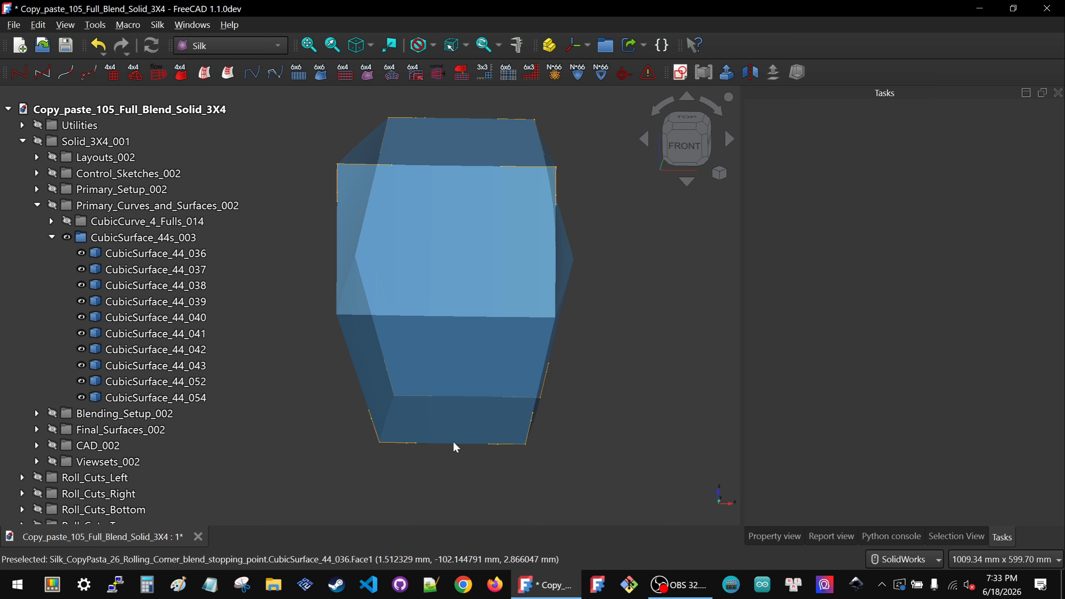
{"action": "scroll", "coordinate": [549, 413], "scroll_direction": "up", "scroll_amount": 5}
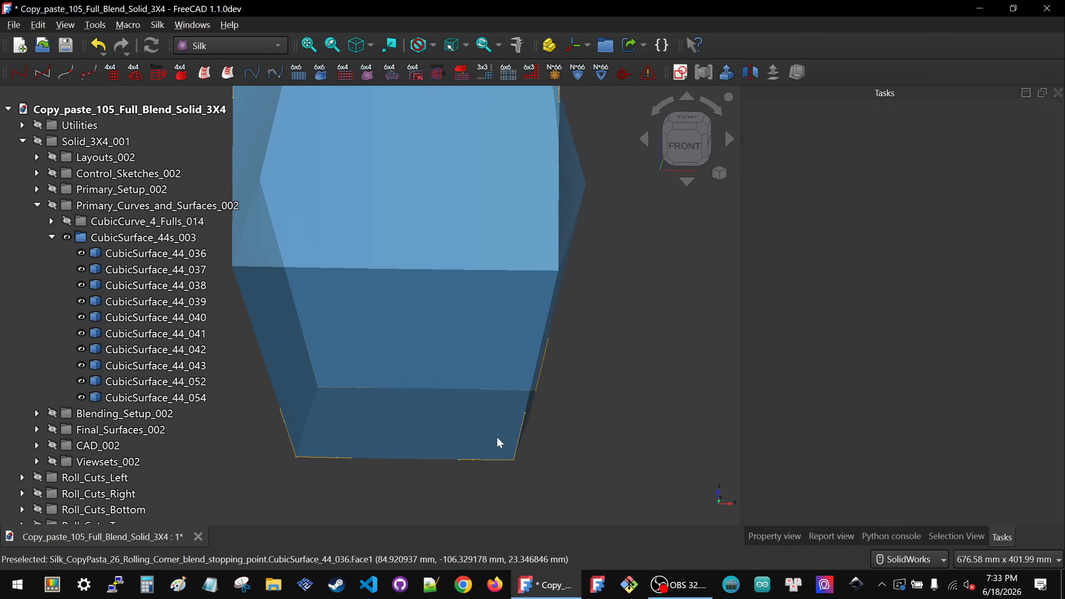
{"action": "left_click", "coordinate": [443, 457]}
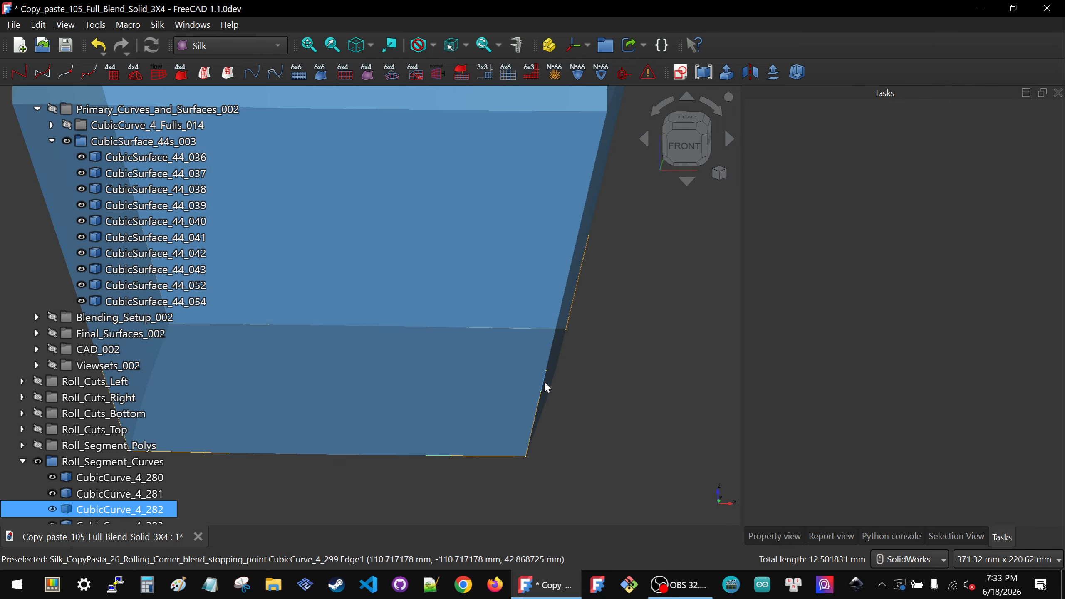
{"action": "left_click", "coordinate": [544, 381], "text": "ctrl"}
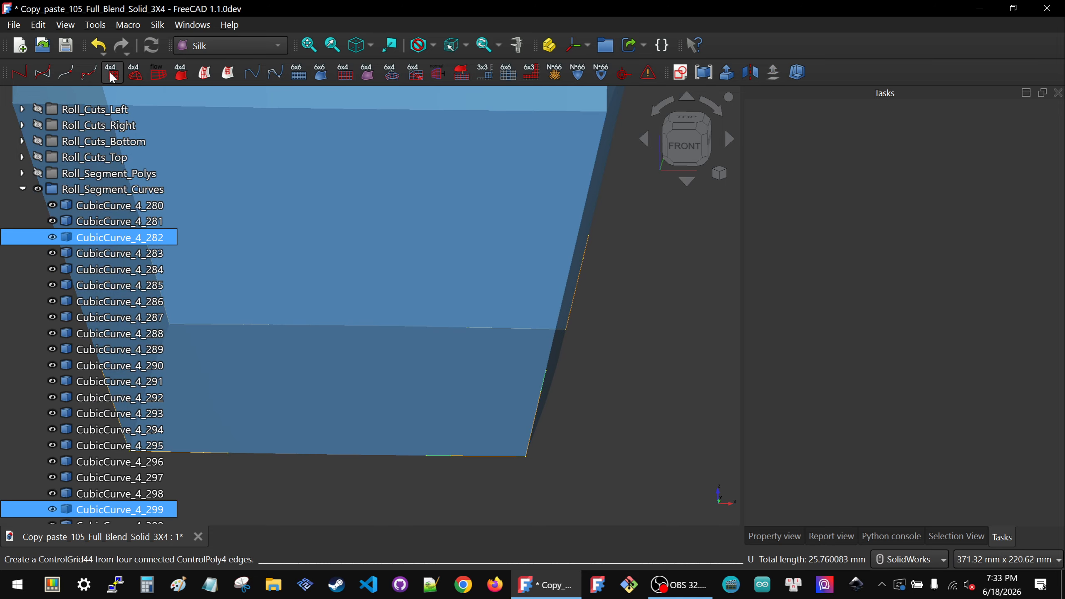
{"action": "left_click", "coordinate": [112, 73]}
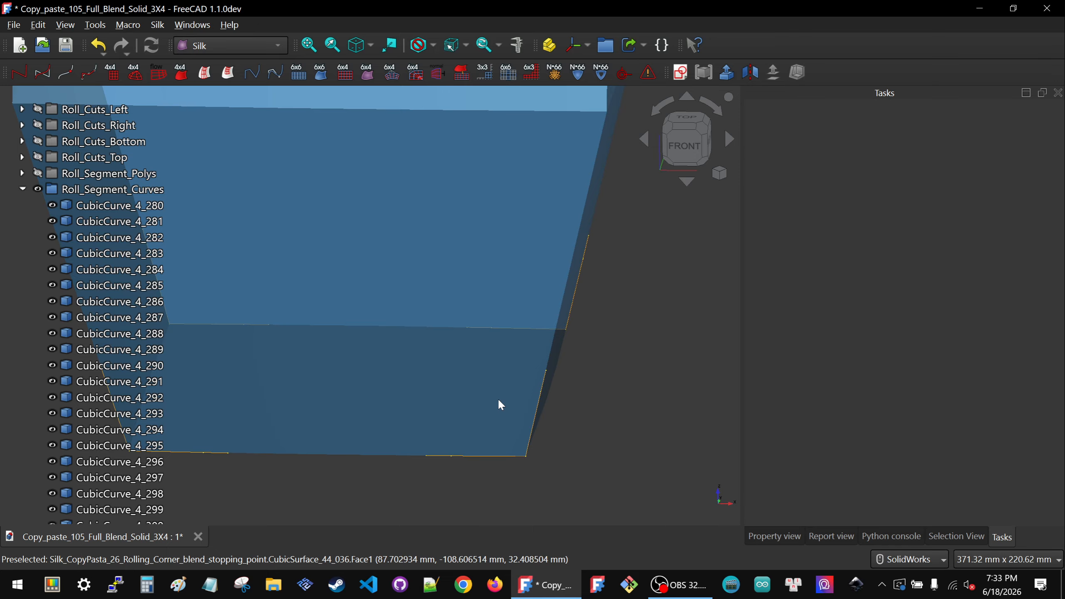
- Create a ControlGrid44_2EdgeSegments on CubicSurface_44_036 from corner curves CubicCurve_4_282 and CubicCurve_4_299
{"action": "left_click", "coordinate": [499, 401]}
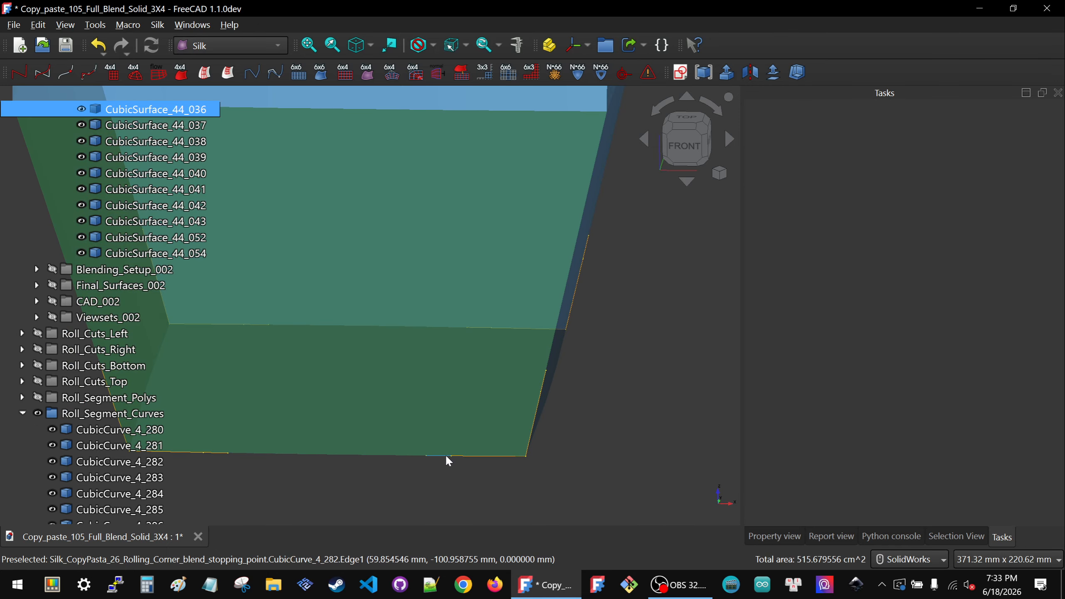
{"action": "left_click", "coordinate": [447, 462]}
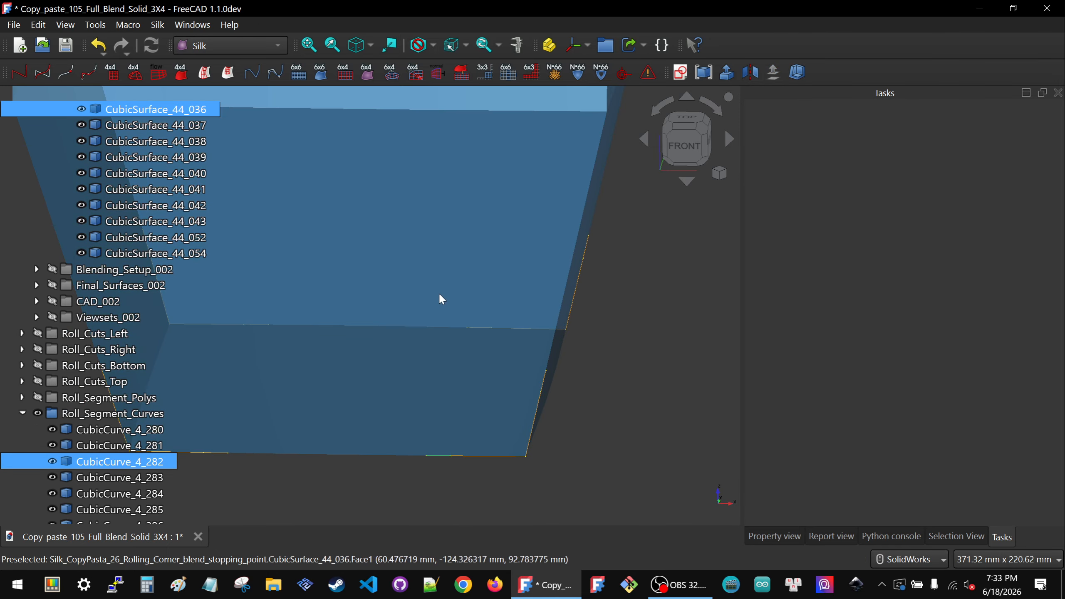
{"action": "left_click", "coordinate": [542, 380], "text": "ctrl"}
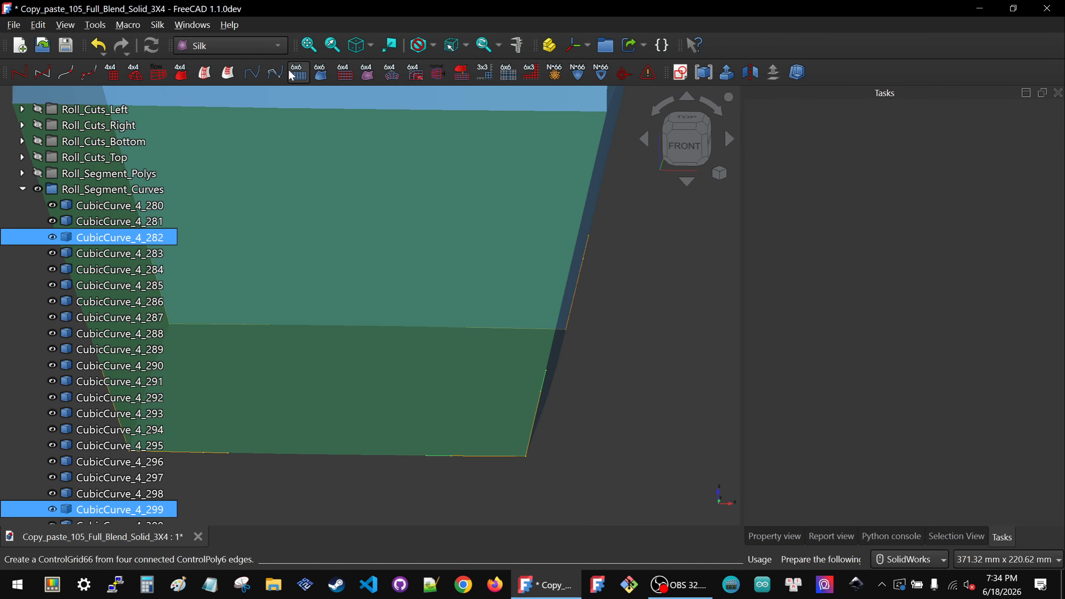
{"action": "left_click", "coordinate": [228, 73]}
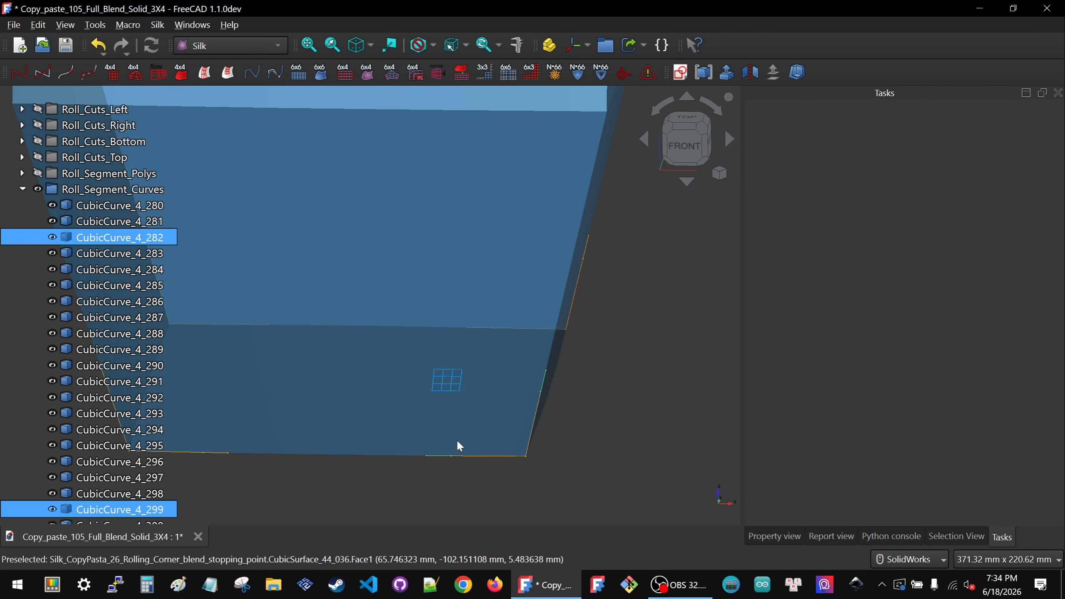
- Create a ControlGrid44_2EdgeSegments on the lower rear surface CubicSurface_44_038 from CubicCurve_4_285 and CubicCurve_4_301
{"action": "middle_click_drag", "start_coordinate": [436, 406], "coordinate": [591, 386]}
{"action": "left_click", "coordinate": [591, 387]}
{"action": "scroll", "coordinate": [592, 386], "scroll_direction": "up", "scroll_amount": 5}
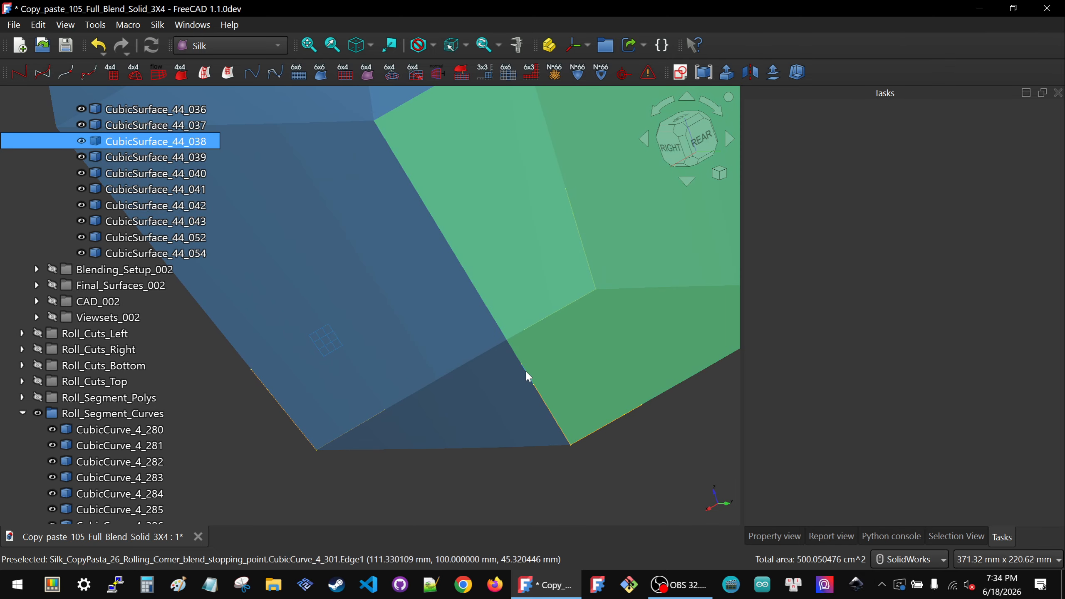
{"action": "left_click", "coordinate": [663, 416]}
{"action": "left_click", "coordinate": [635, 416], "text": "ctrl"}
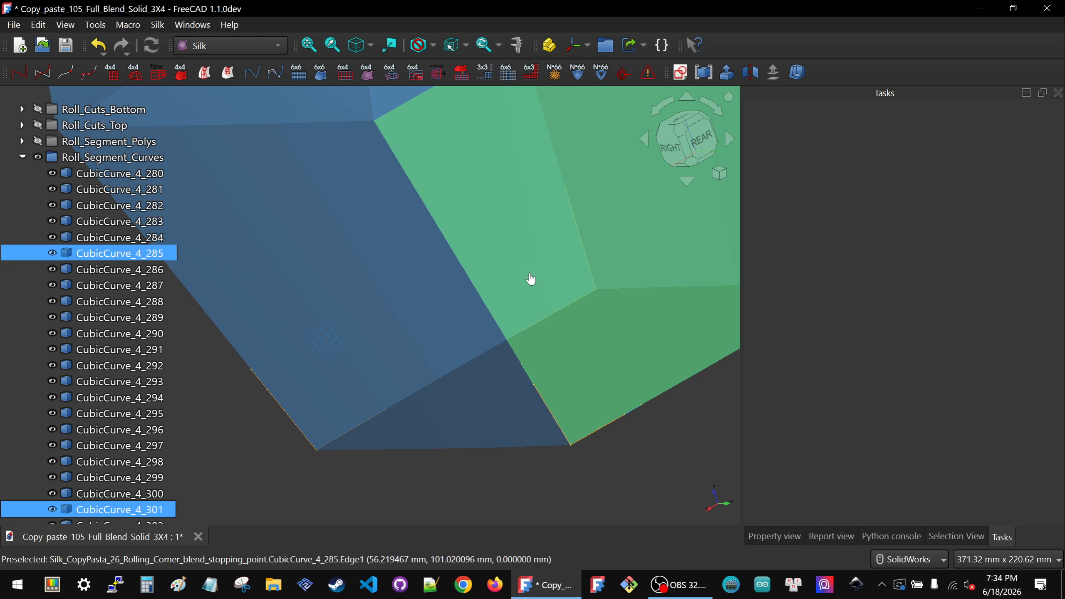
{"action": "scroll", "coordinate": [425, 416], "scroll_direction": "down", "scroll_amount": 4}
{"action": "left_click", "coordinate": [547, 460]}
- Create a ControlGrid44_2EdgeSegments at the other bottom corner of CubicSurface_44_038 from CubicCurve_4_286 and CubicCurve_4_303
{"action": "middle_click_drag", "start_coordinate": [552, 373], "coordinate": [505, 390]}
{"action": "scroll", "coordinate": [520, 378], "scroll_direction": "up", "scroll_amount": 5}
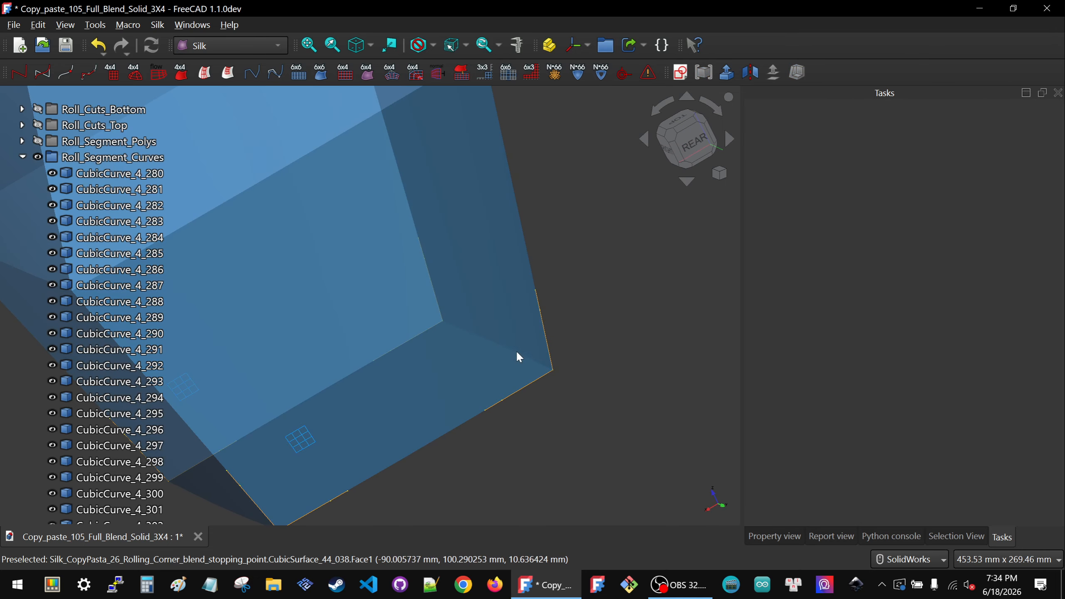
{"action": "left_click", "coordinate": [497, 360]}
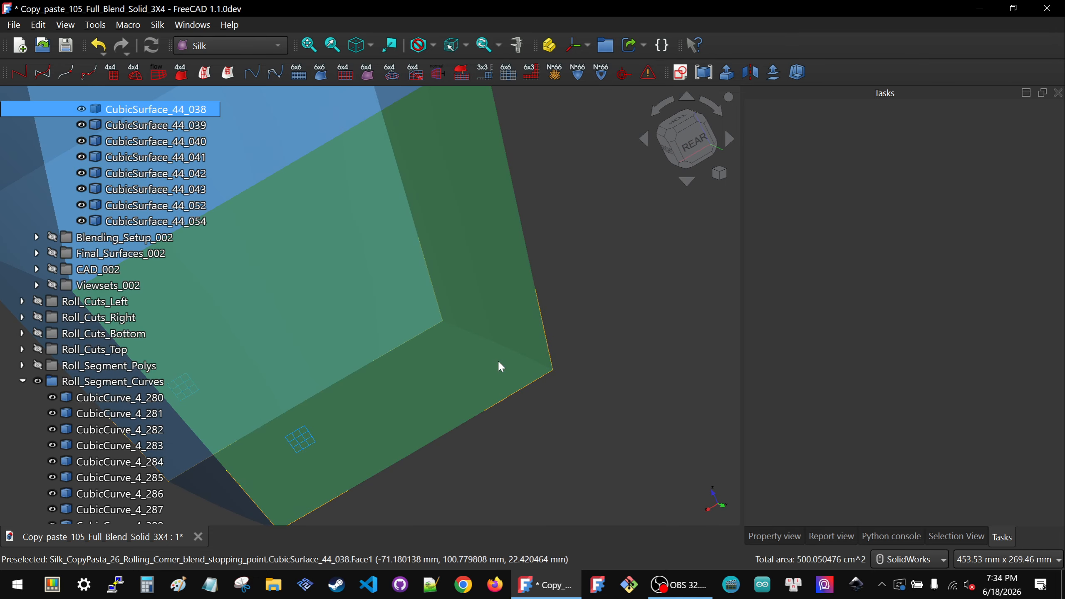
{"action": "left_click", "coordinate": [496, 406], "text": "ctrl"}
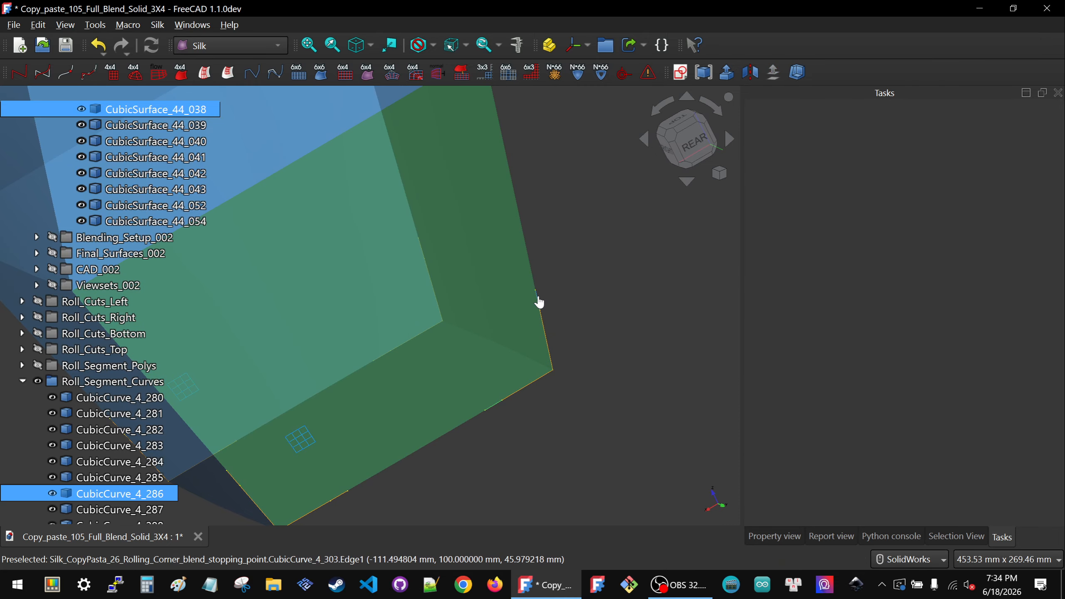
{"action": "left_click", "coordinate": [539, 302], "text": "ctrl"}
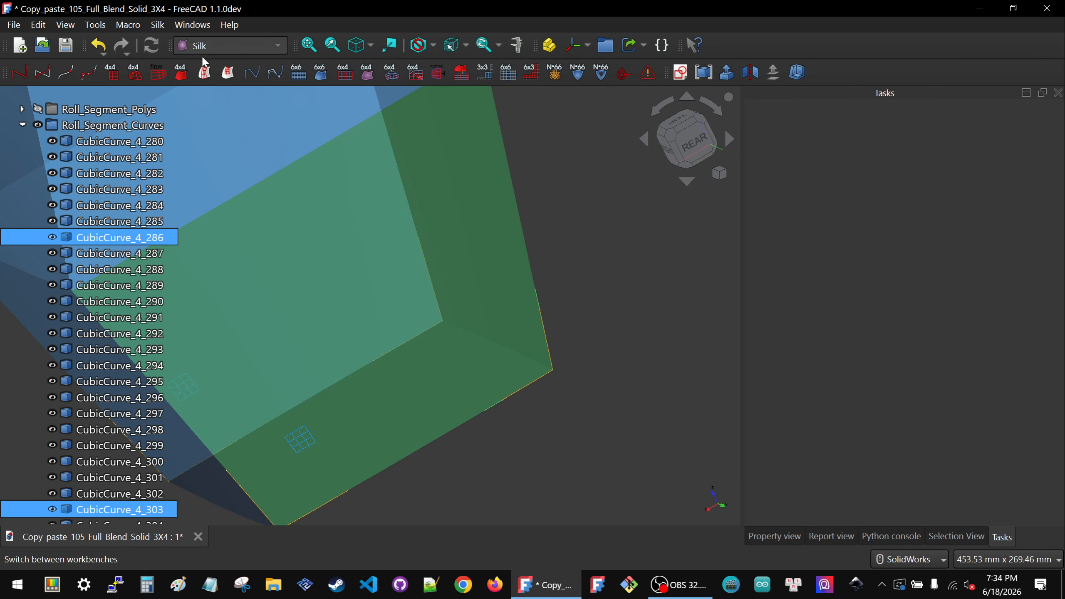
{"action": "left_click", "coordinate": [227, 73]}
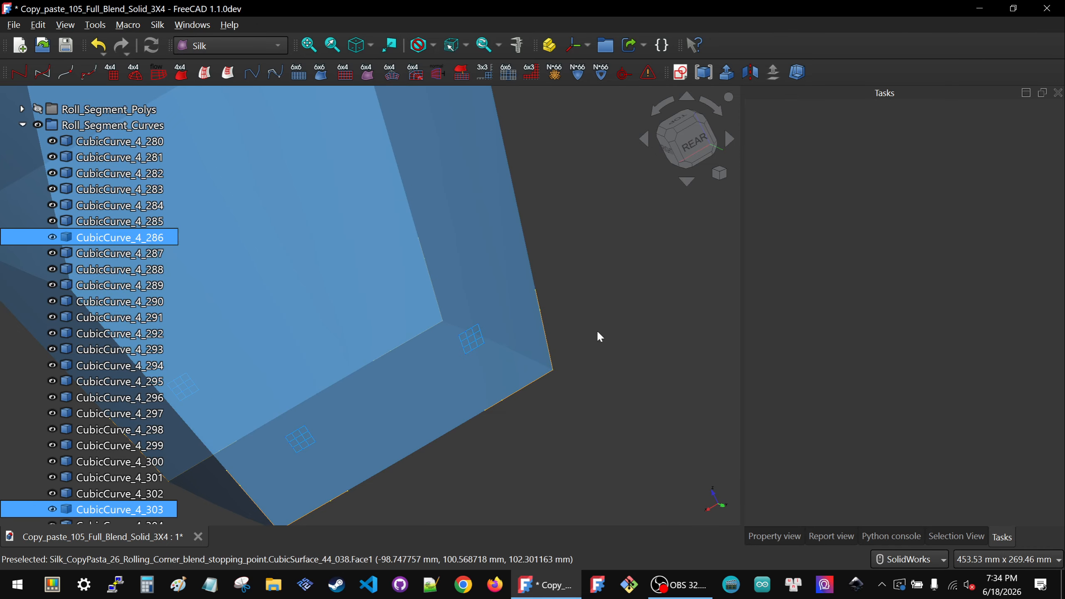
- Create a ControlGrid44_2EdgeSegments at the remaining bottom corner of CubicSurface_44_036 from CubicCurve_4_297 and CubicCurve_4_281
{"action": "scroll", "coordinate": [529, 341], "scroll_direction": "down", "scroll_amount": 2}
{"action": "middle_click_drag", "start_coordinate": [497, 337], "coordinate": [273, 374]}
{"action": "scroll", "coordinate": [275, 377], "scroll_direction": "down", "scroll_amount": 4}
{"action": "middle_click_drag", "start_coordinate": [459, 352], "coordinate": [499, 344]}
{"action": "scroll", "coordinate": [544, 322], "scroll_direction": "up", "scroll_amount": 2}
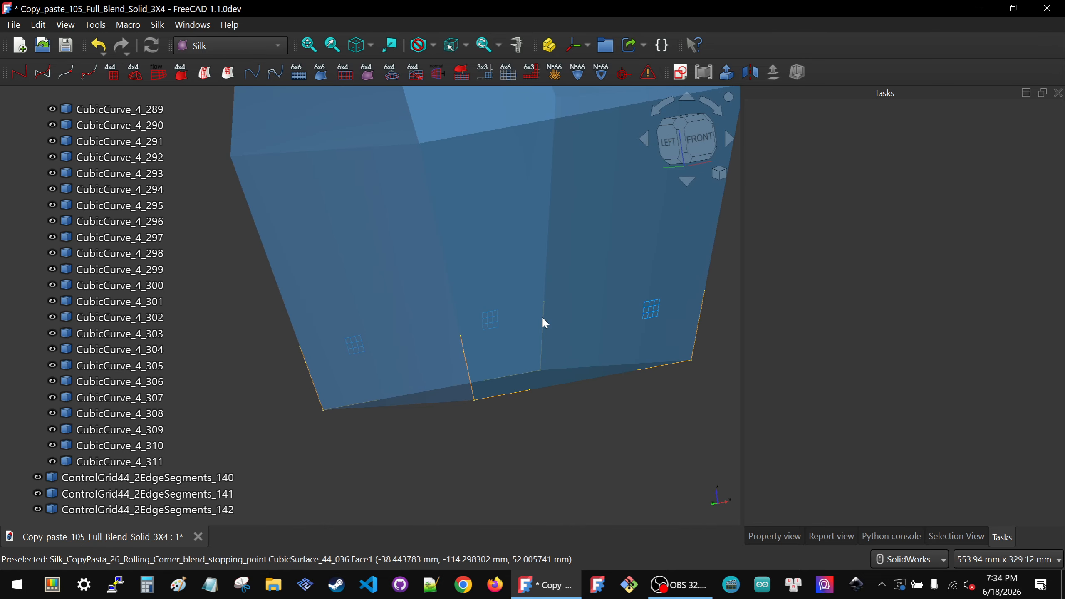
{"action": "left_click", "coordinate": [489, 353]}
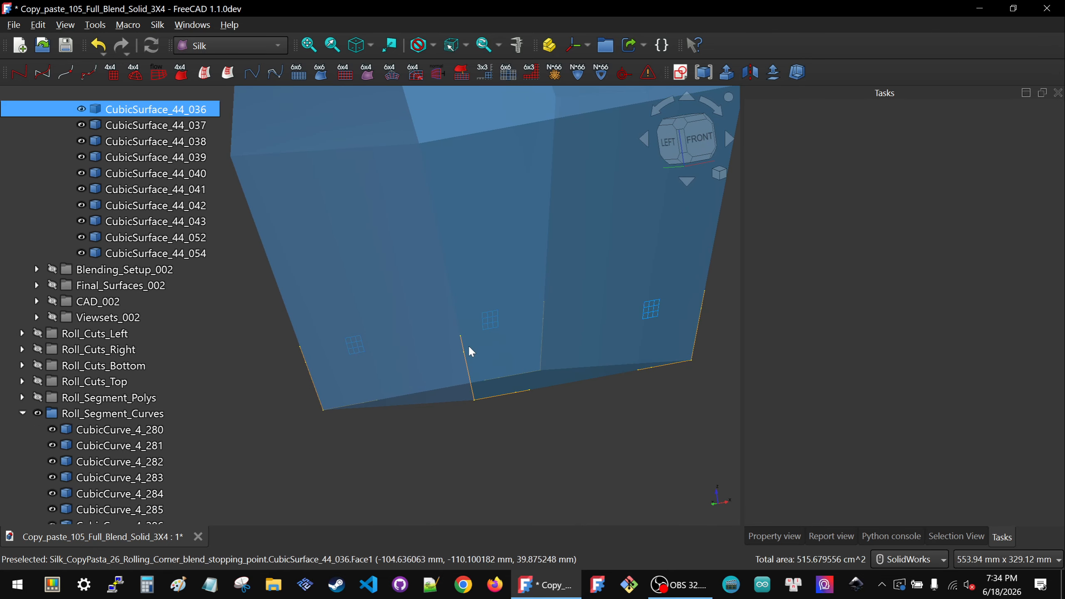
{"action": "left_click", "coordinate": [463, 348]}
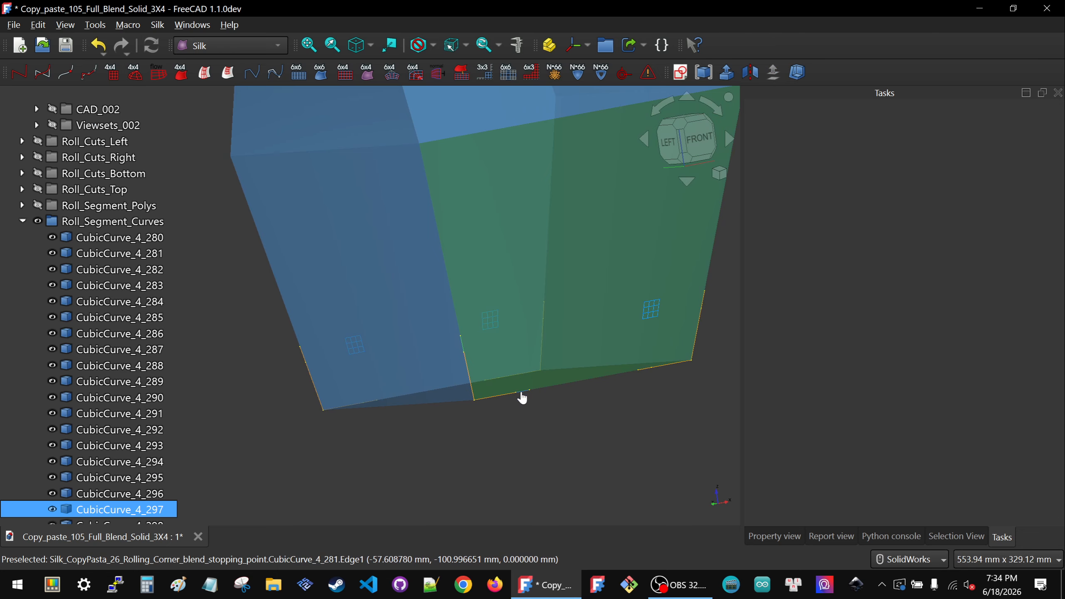
{"action": "left_click", "coordinate": [521, 397], "text": "ctrl"}
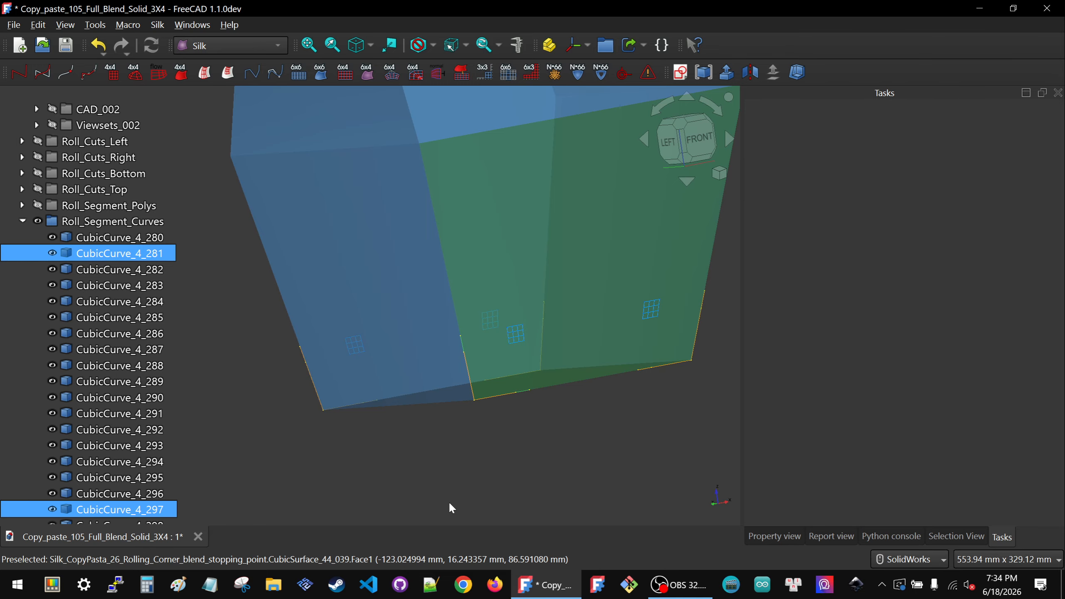
{"action": "left_click", "coordinate": [403, 409]}
- Examine the control grids at the four bottom corners and the segment curves at the upper front corners
{"action": "scroll", "coordinate": [405, 409], "scroll_direction": "down", "scroll_amount": 4}
{"action": "middle_click_drag", "start_coordinate": [468, 383], "coordinate": [448, 396]}
{"action": "middle_click", "coordinate": [448, 397]}
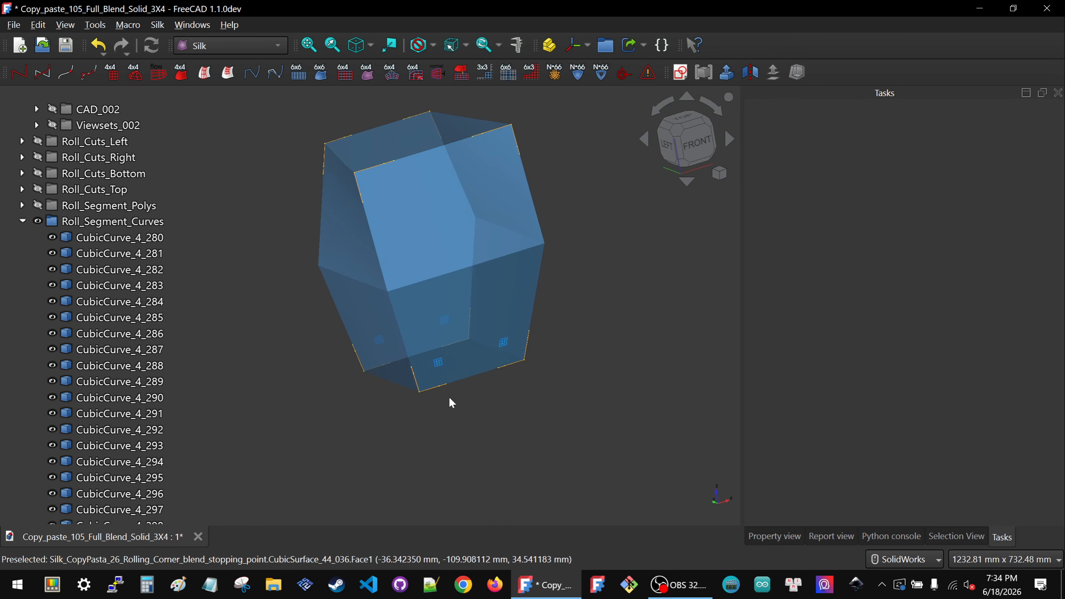
{"action": "scroll", "coordinate": [509, 380], "scroll_direction": "down", "scroll_amount": 3}
{"action": "scroll", "coordinate": [457, 279], "scroll_direction": "up", "scroll_amount": 3}
{"action": "middle_click_drag", "start_coordinate": [459, 286], "coordinate": [439, 297]}
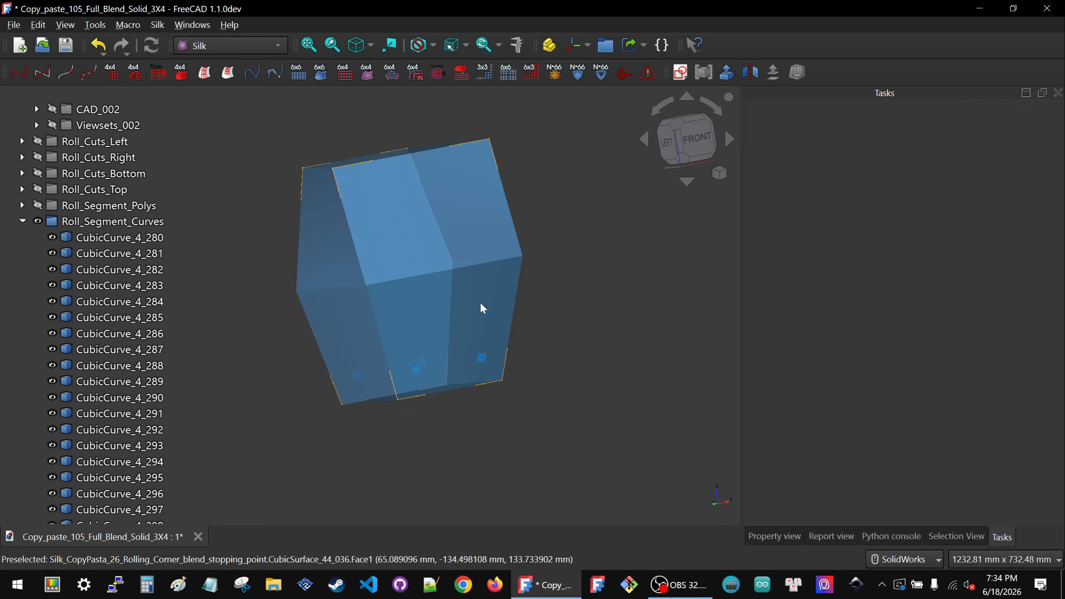
{"action": "scroll", "coordinate": [469, 371], "scroll_direction": "up", "scroll_amount": 2}
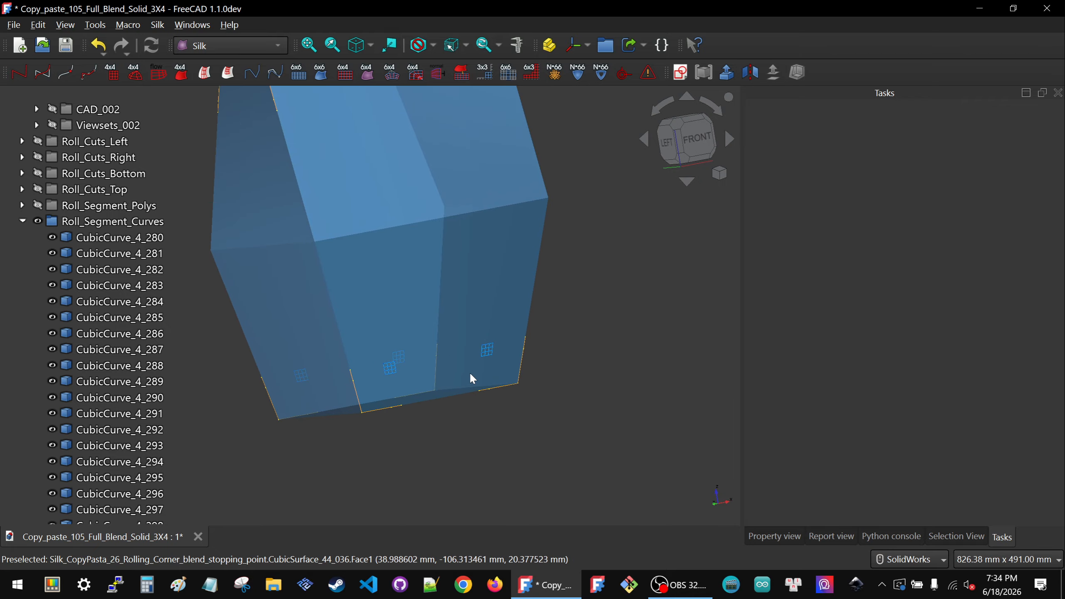
{"action": "middle_click_drag", "start_coordinate": [469, 371], "coordinate": [461, 407]}
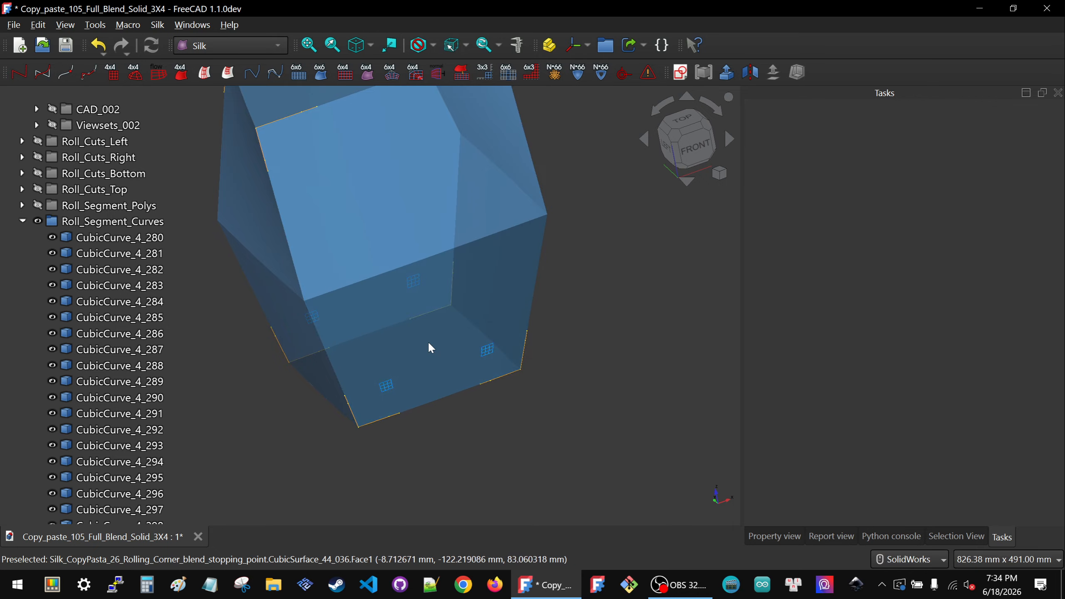
{"action": "scroll", "coordinate": [428, 342], "scroll_direction": "down", "scroll_amount": 2}
{"action": "scroll", "coordinate": [409, 311], "scroll_direction": "up", "scroll_amount": 1}
{"action": "scroll", "coordinate": [408, 307], "scroll_direction": "up", "scroll_amount": 2}
{"action": "middle_click_drag", "start_coordinate": [409, 309], "coordinate": [438, 315]}
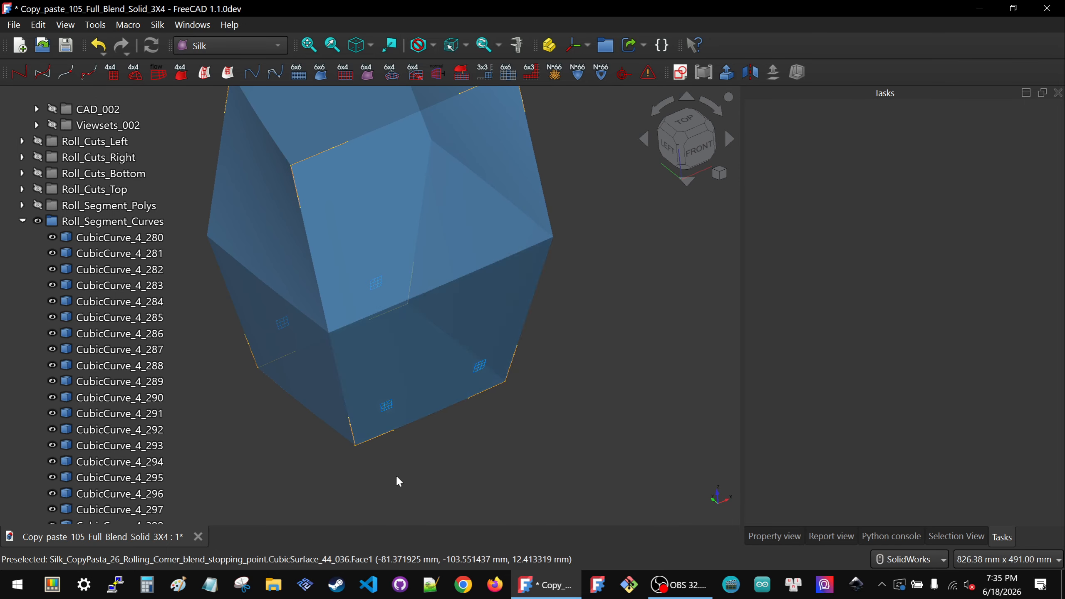
{"action": "middle_click_drag", "start_coordinate": [433, 405], "coordinate": [383, 330]}
{"action": "scroll", "coordinate": [460, 373], "scroll_direction": "down", "scroll_amount": 1}
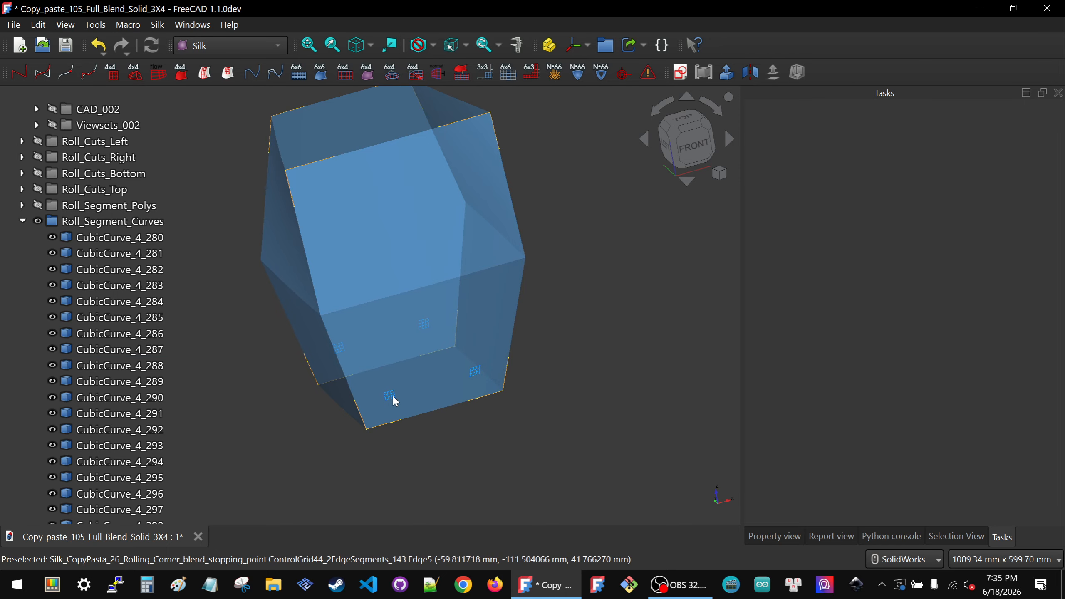
{"action": "scroll", "coordinate": [413, 267], "scroll_direction": "down", "scroll_amount": 2}
{"action": "scroll", "coordinate": [408, 199], "scroll_direction": "up", "scroll_amount": 1}
{"action": "scroll", "coordinate": [409, 200], "scroll_direction": "up", "scroll_amount": 2}
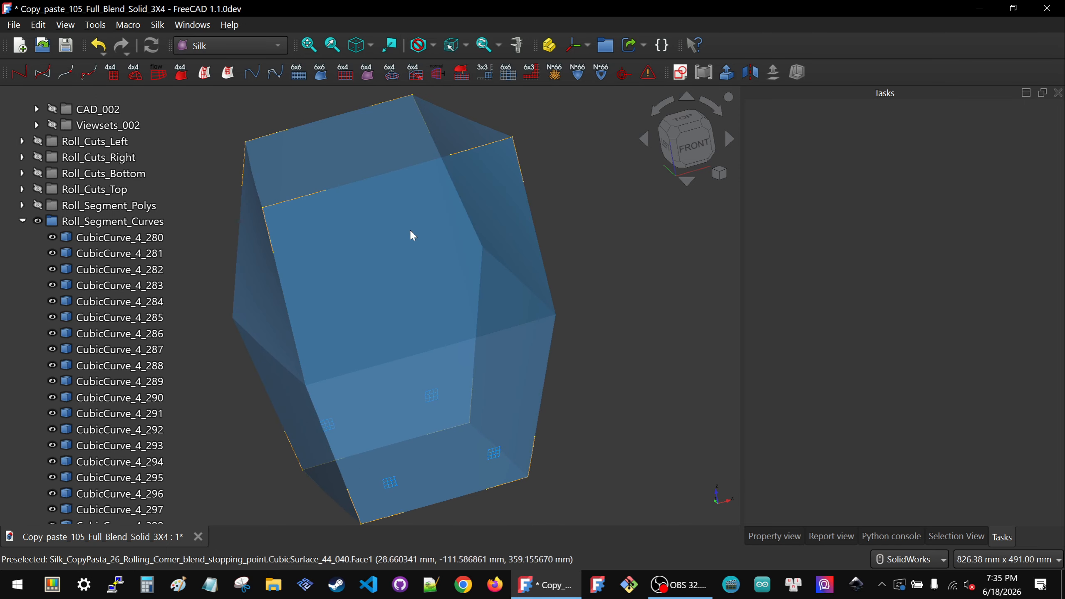
{"action": "scroll", "coordinate": [549, 136], "scroll_direction": "up", "scroll_amount": 2}
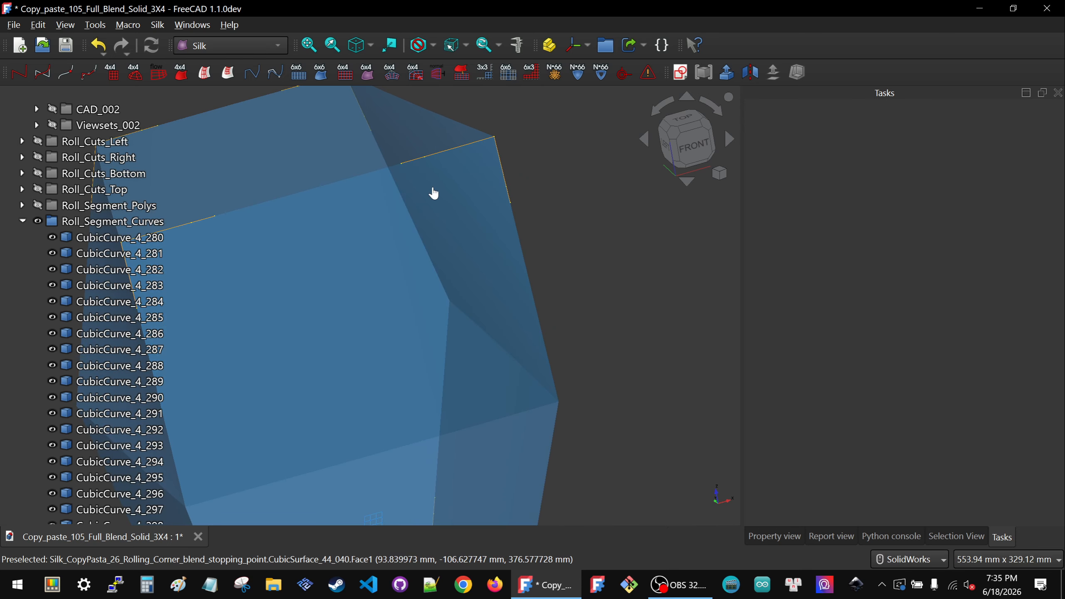
- Create a ControlGrid44_2EdgeSegments at an upper corner of front surface CubicSurface_44_040 from CubicCurve_4_290 and CubicCurve_4_306
{"action": "left_click", "coordinate": [432, 188]}
{"action": "left_click", "coordinate": [414, 159]}
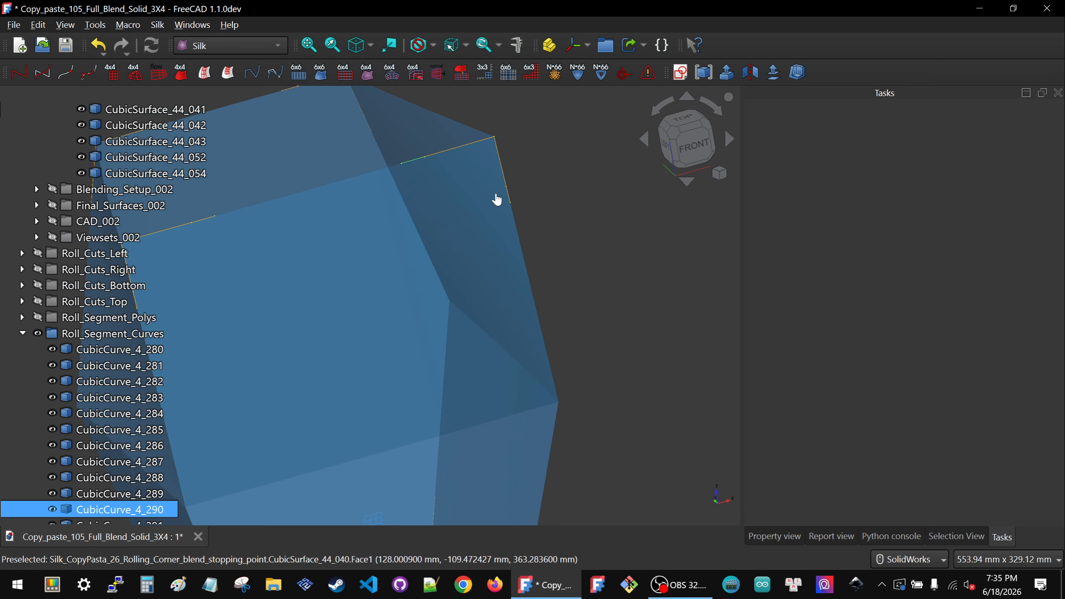
{"action": "left_click", "coordinate": [501, 200], "text": "ctrl"}
{"action": "left_click", "coordinate": [510, 200], "text": "ctrl"}
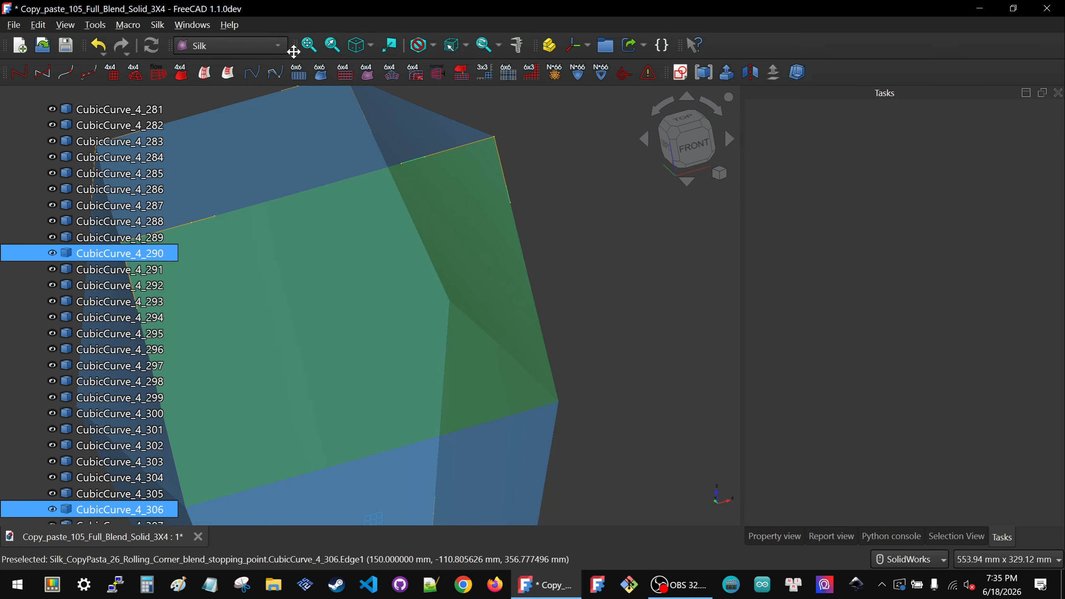
- Create a ControlGrid44_2EdgeSegments at an upper corner of rear surface CubicSurface_44_042 from CubicCurve_4_308 and CubicCurve_4_293
{"action": "scroll", "coordinate": [399, 273], "scroll_direction": "down", "scroll_amount": 5}
{"action": "middle_click_drag", "start_coordinate": [398, 272], "coordinate": [615, 199]}
{"action": "scroll", "coordinate": [571, 241], "scroll_direction": "up", "scroll_amount": 3}
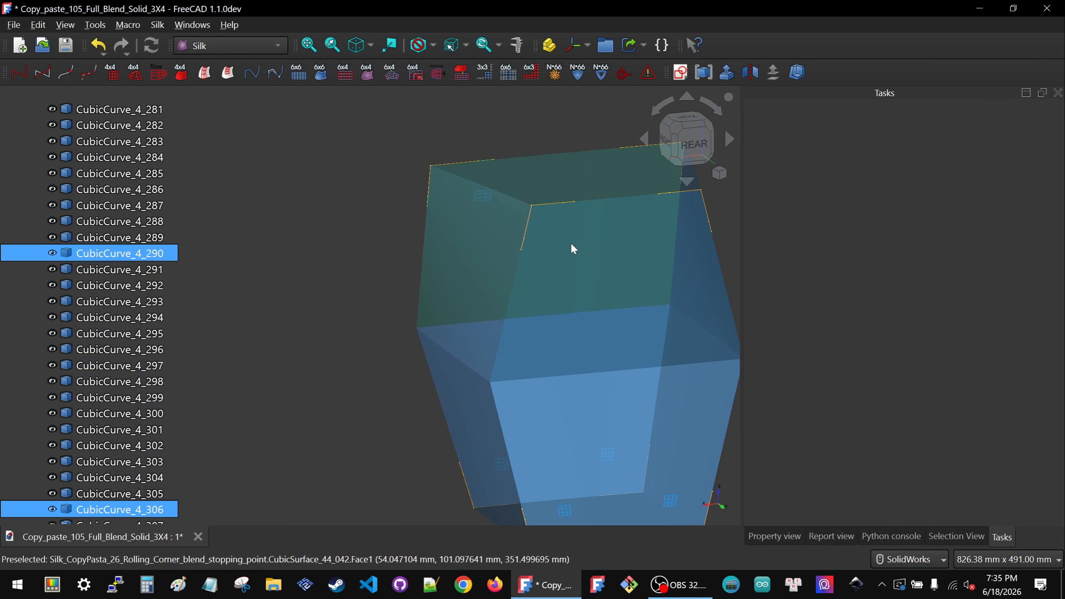
{"action": "left_click", "coordinate": [574, 249]}
{"action": "left_click", "coordinate": [523, 241]}
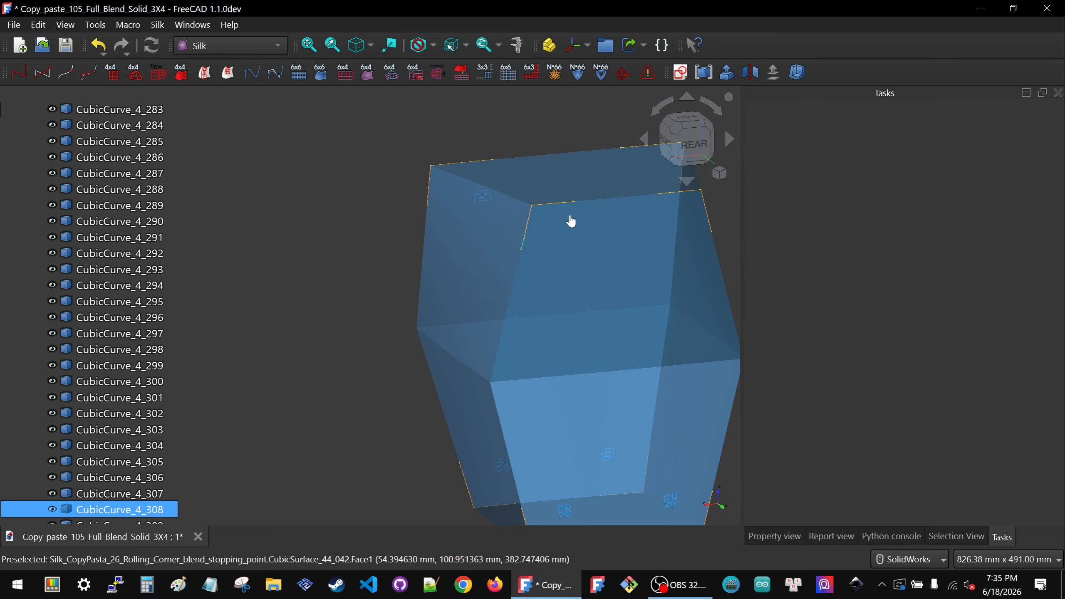
{"action": "left_click", "coordinate": [571, 209], "text": "ctrl"}
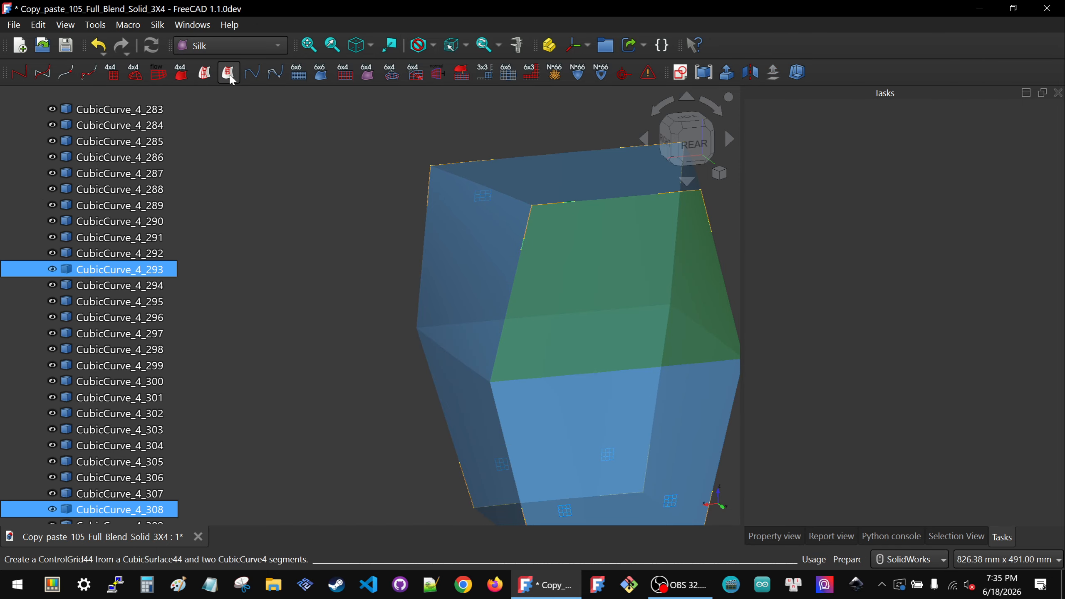
- Create a ControlGrid44_2EdgeSegments at the other upper corner of CubicSurface_44_042 from CubicCurve_4_294 and CubicCurve_4_310
{"action": "scroll", "coordinate": [495, 268], "scroll_direction": "down", "scroll_amount": 3}
{"action": "scroll", "coordinate": [486, 257], "scroll_direction": "up", "scroll_amount": 4}
{"action": "left_click", "coordinate": [488, 257]}
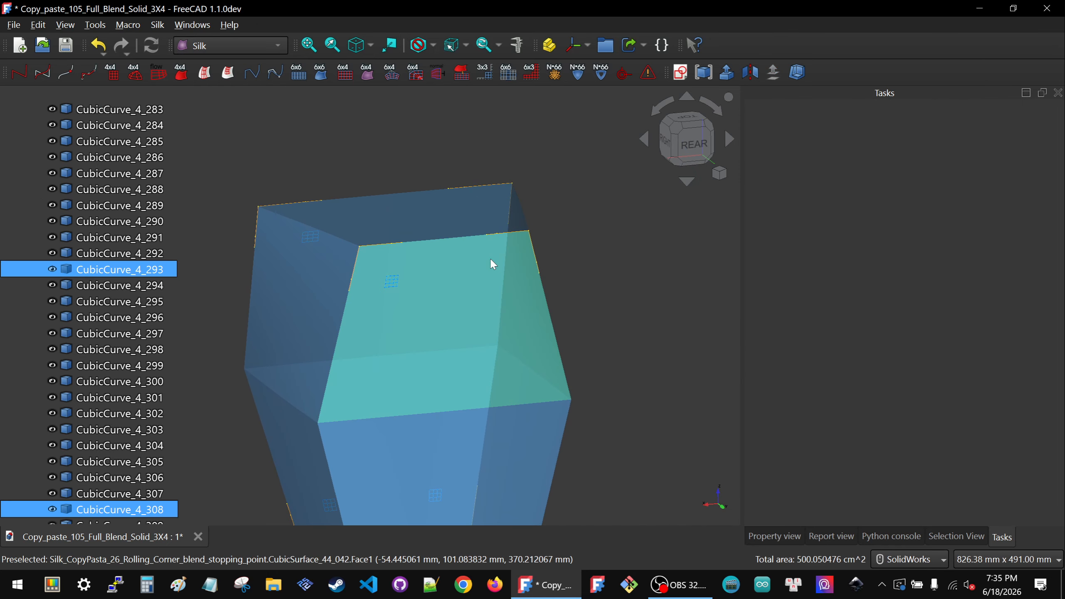
{"action": "left_click", "coordinate": [539, 270]}
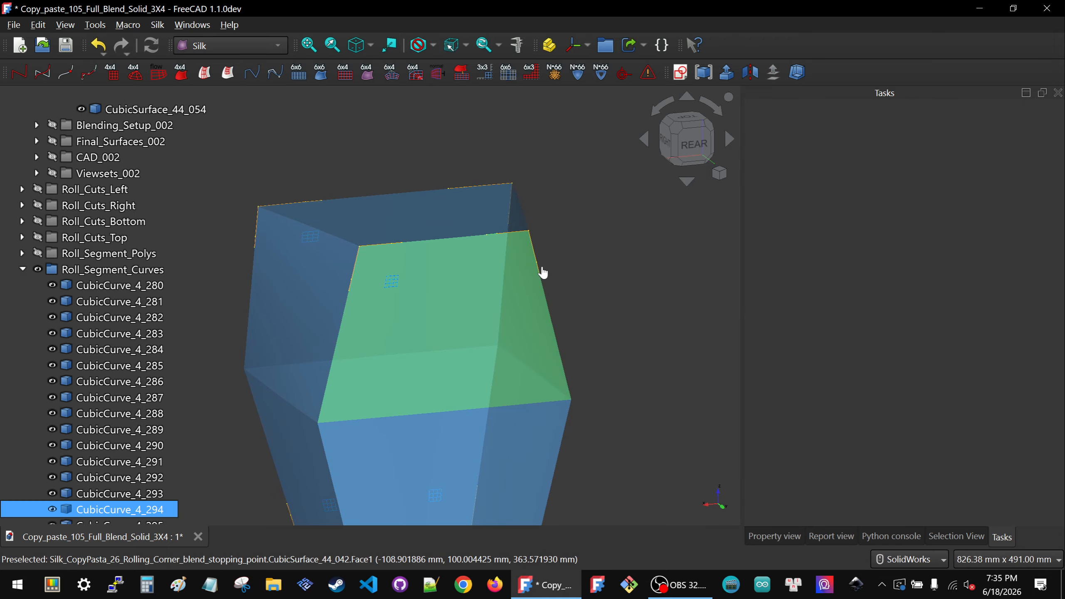
{"action": "left_click", "coordinate": [636, 262], "text": "ctrl"}
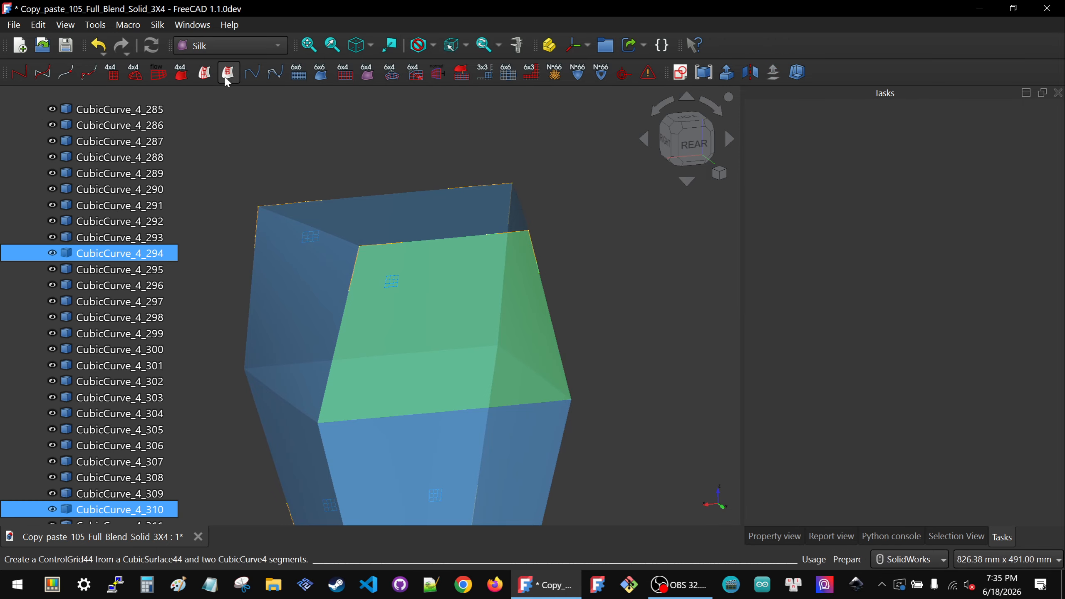
- Create a ControlGrid44_2EdgeSegments at the remaining upper corner of CubicSurface_44_040 from CubicCurve_4_304 and CubicCurve_4_289
{"action": "scroll", "coordinate": [453, 294], "scroll_direction": "down", "scroll_amount": 3}
{"action": "middle_click_drag", "start_coordinate": [451, 292], "coordinate": [95, 270]}
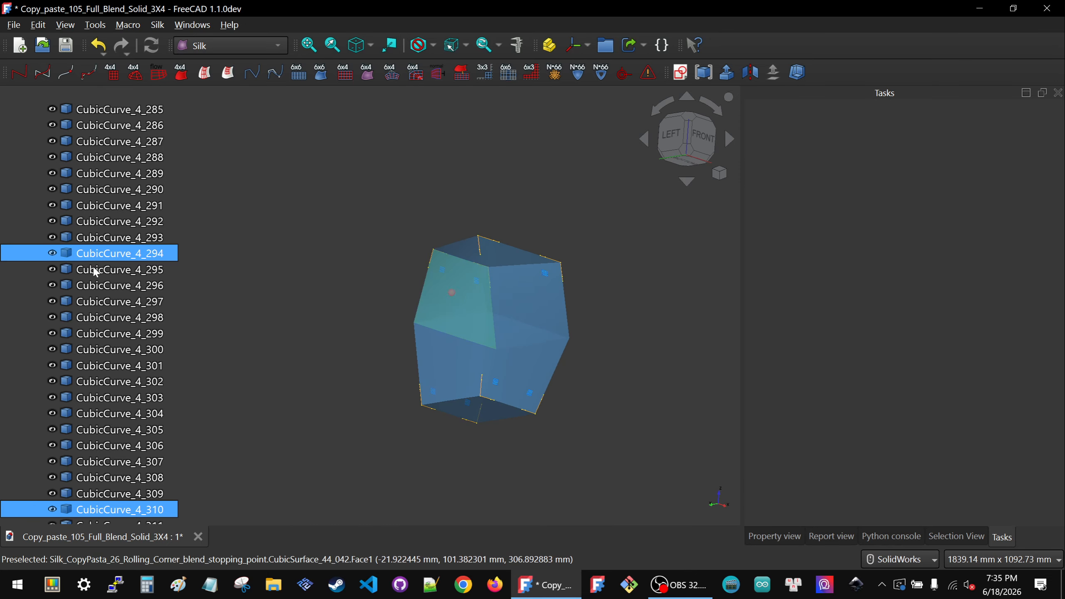
{"action": "left_click", "coordinate": [95, 270]}
{"action": "scroll", "coordinate": [491, 255], "scroll_direction": "up", "scroll_amount": 3}
{"action": "middle_click_drag", "start_coordinate": [491, 255], "coordinate": [417, 312]}
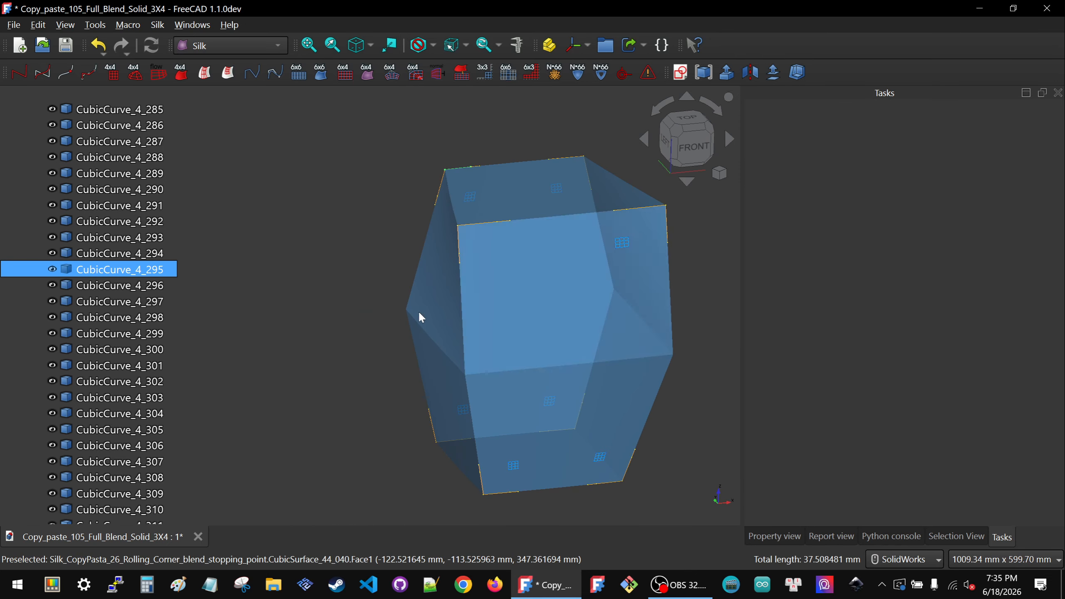
{"action": "scroll", "coordinate": [498, 242], "scroll_direction": "down", "scroll_amount": 3}
{"action": "scroll", "coordinate": [499, 241], "scroll_direction": "up", "scroll_amount": 5}
{"action": "left_click", "coordinate": [447, 266]}
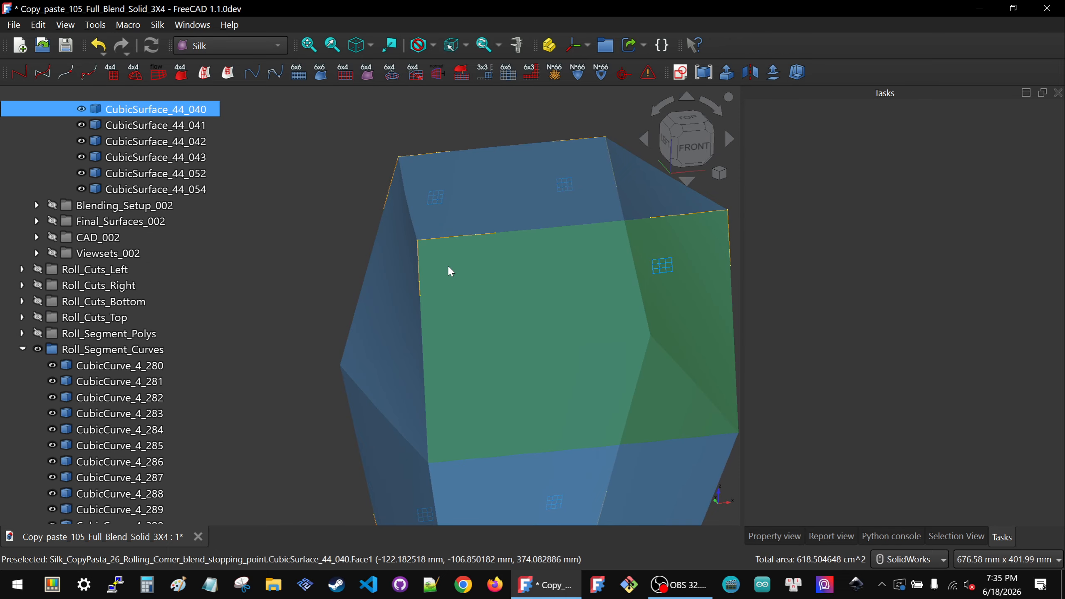
{"action": "left_click", "coordinate": [419, 292]}
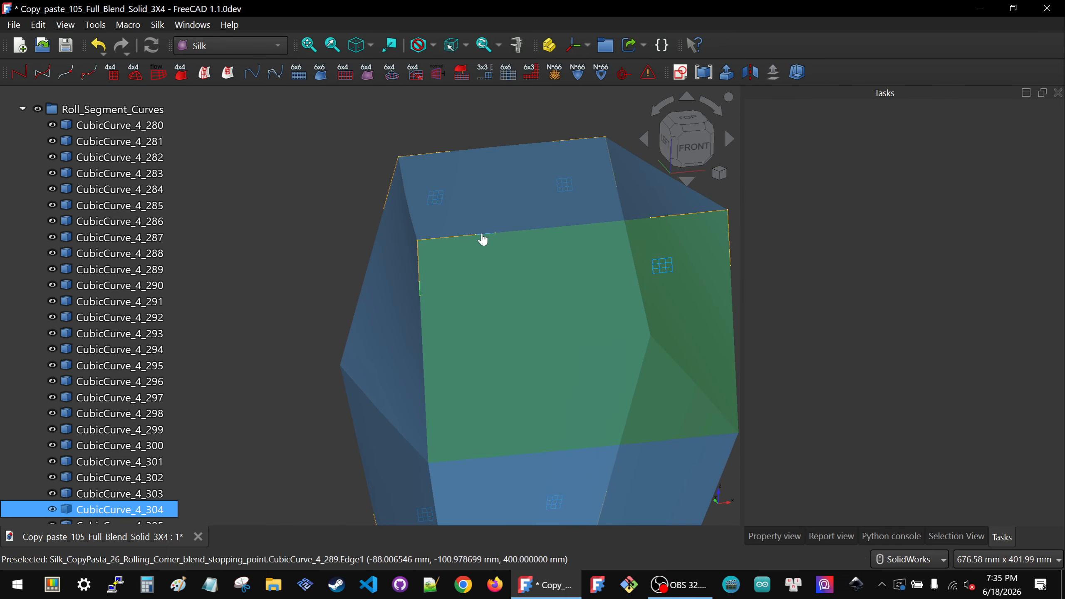
{"action": "left_click", "coordinate": [495, 242], "text": "ctrl"}
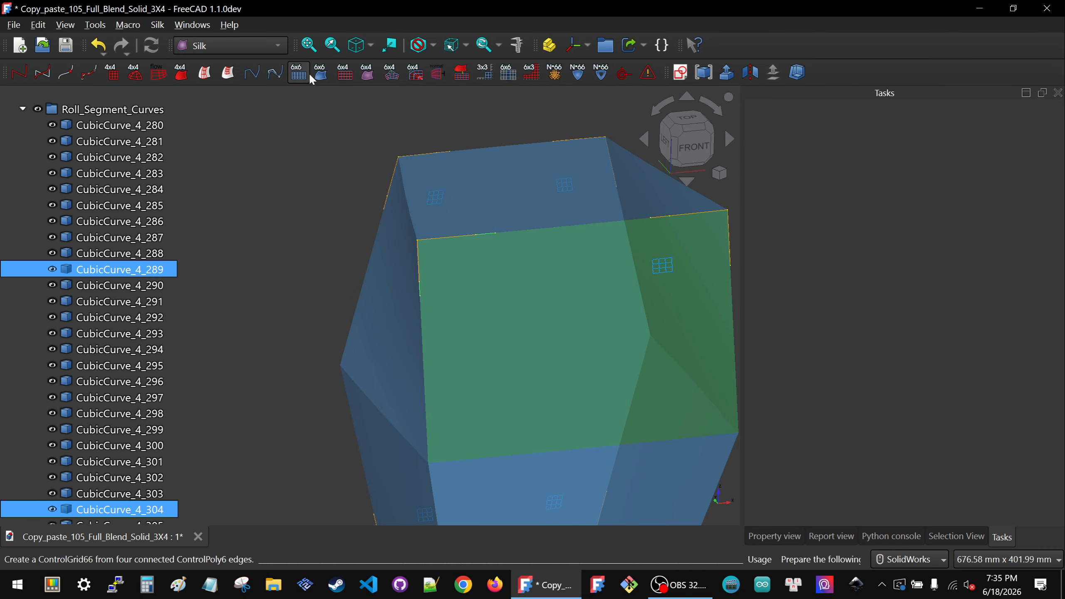
{"action": "left_click", "coordinate": [250, 73]}
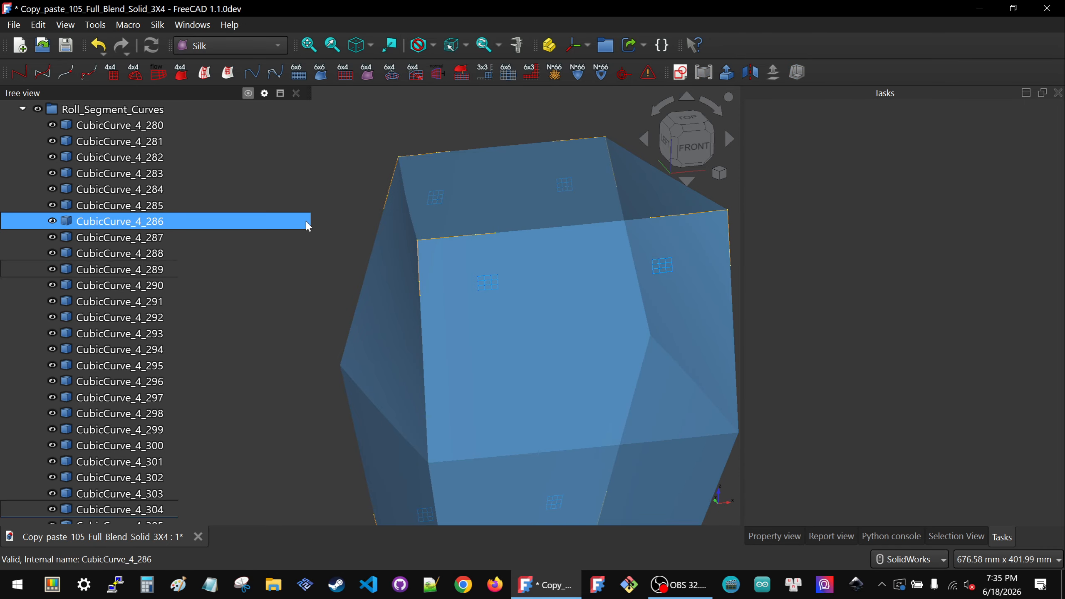
- Examine the control grids at the upper and lower corners of the solid from several angles
{"action": "scroll", "coordinate": [403, 203], "scroll_direction": "down", "scroll_amount": 5}
{"action": "middle_click_drag", "start_coordinate": [409, 211], "coordinate": [432, 282]}
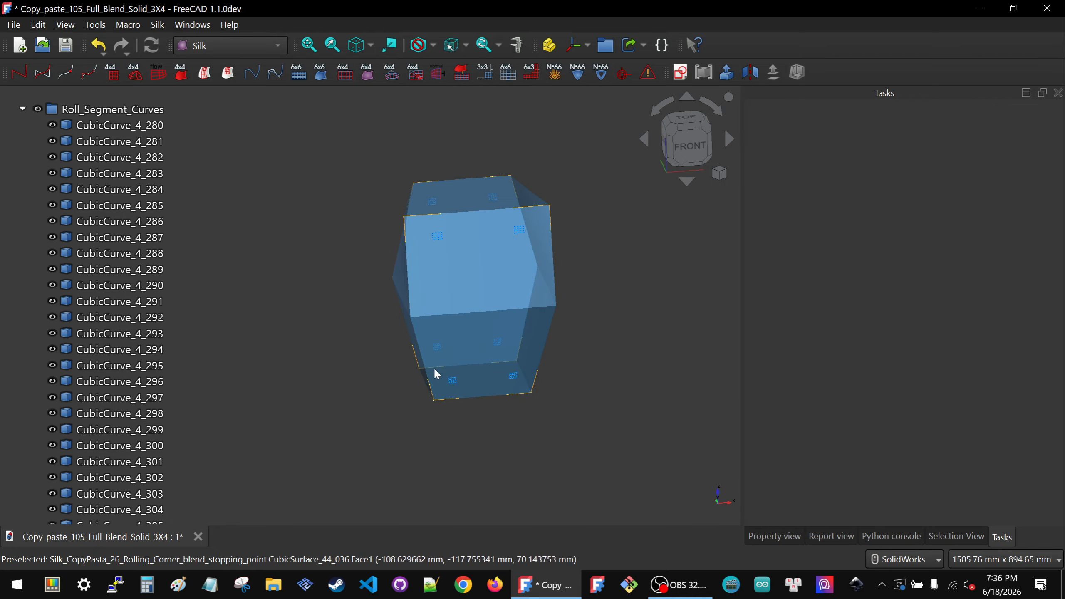
{"action": "middle_click_drag", "start_coordinate": [487, 273], "coordinate": [483, 247]}
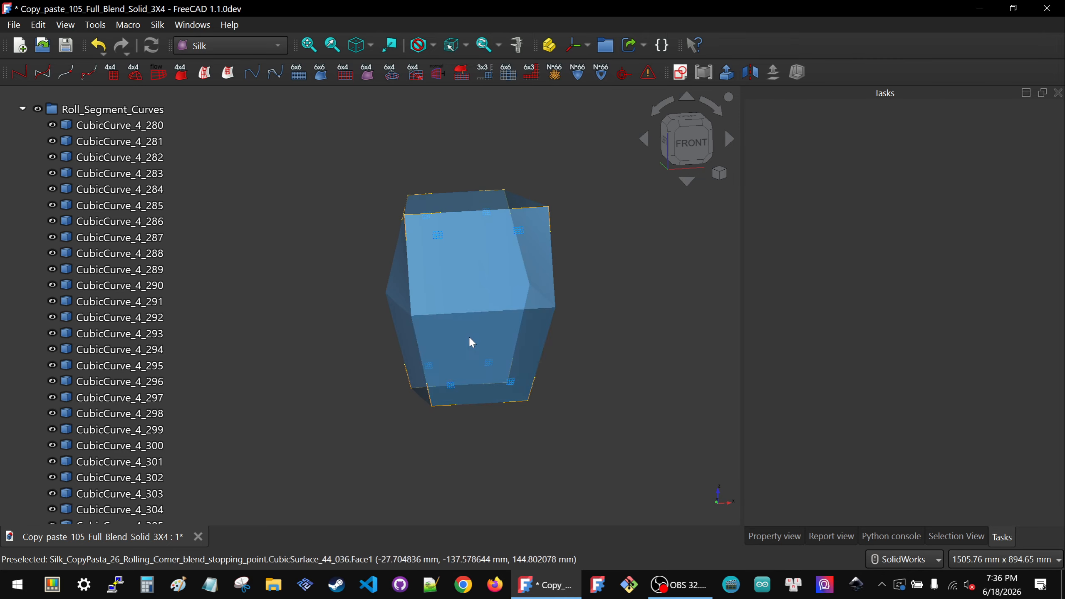
{"action": "mouse_move", "coordinate": [468, 334]}
{"action": "middle_mouse_down"}
{"action": "mouse_move", "coordinate": [614, 336]}
{"action": "mouse_move", "coordinate": [484, 337]}
{"action": "middle_mouse_up"}
{"action": "scroll", "coordinate": [466, 360], "scroll_direction": "up", "scroll_amount": 4}
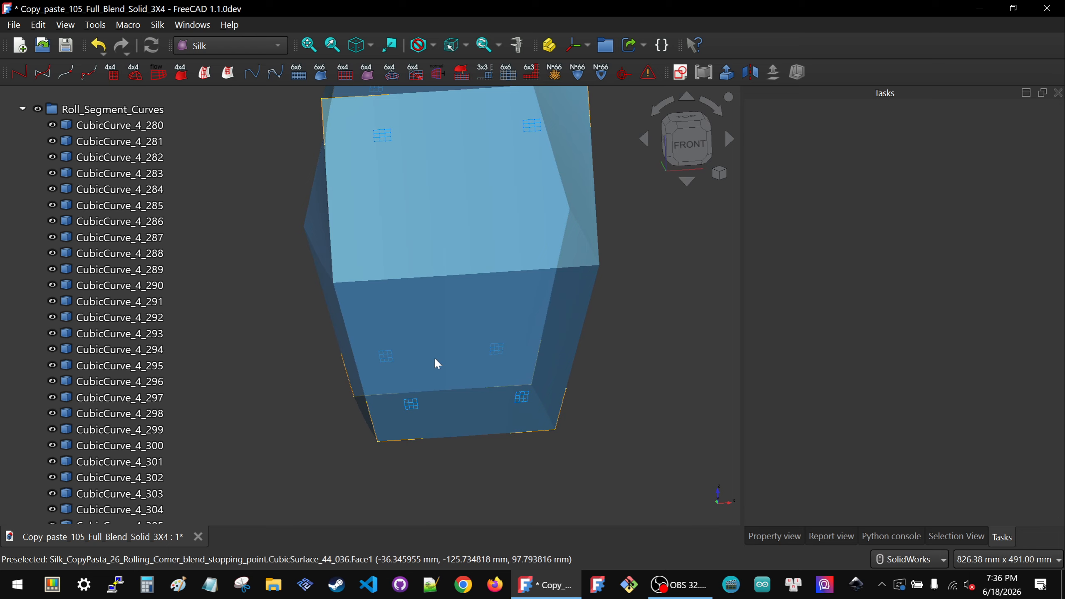
{"action": "scroll", "coordinate": [435, 413], "scroll_direction": "up", "scroll_amount": 1}
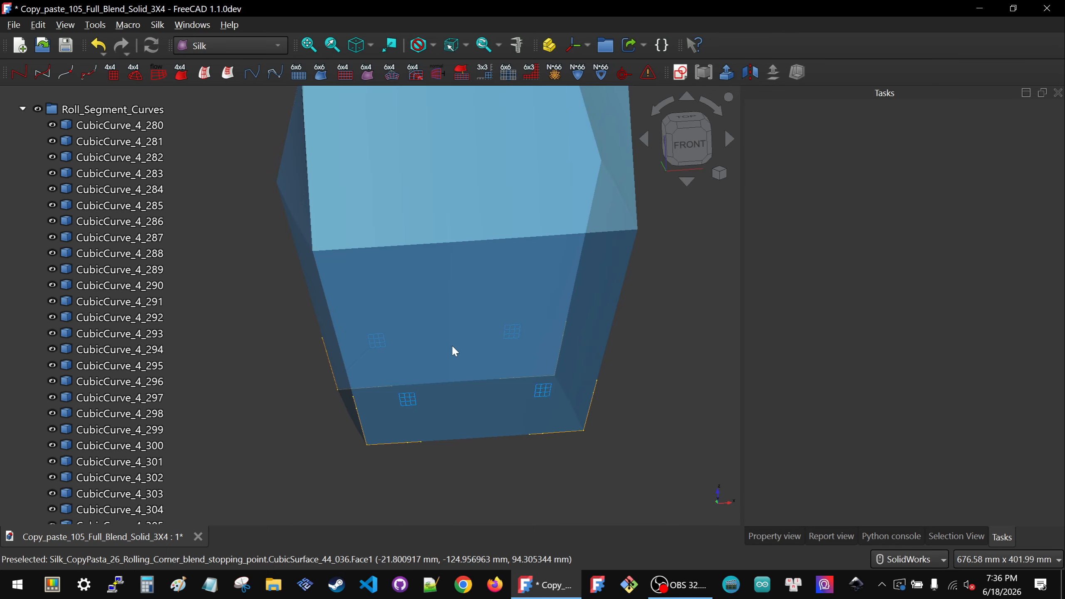
{"action": "scroll", "coordinate": [451, 347], "scroll_direction": "down", "scroll_amount": 2}
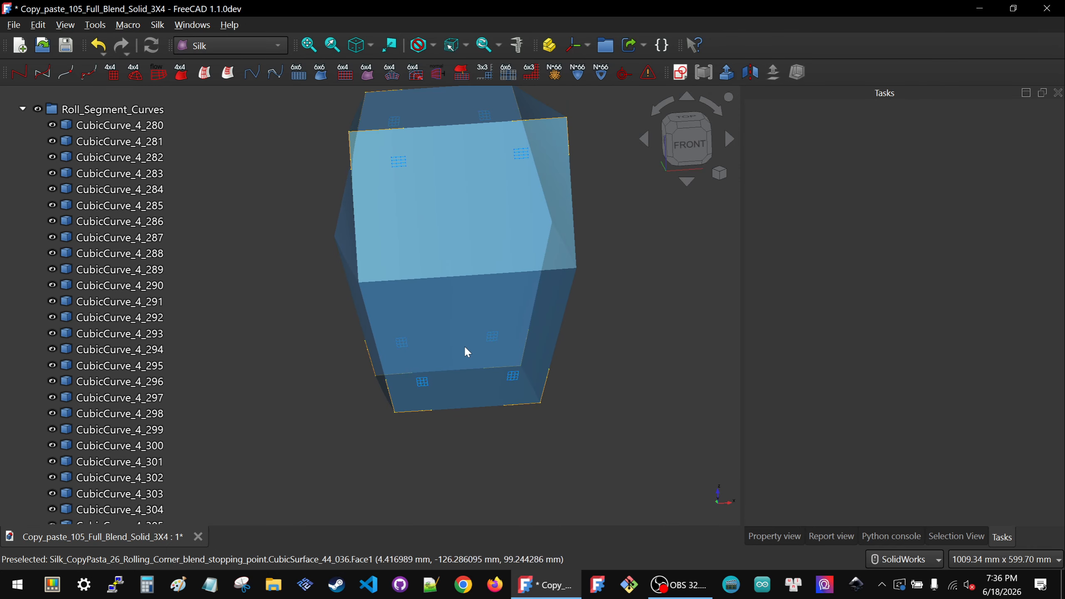
- Look through the curves in the Roll_Segment_Curves group of the model tree and collapse that group
{"action": "left_click", "coordinate": [465, 347]}
{"action": "scroll", "coordinate": [147, 262], "scroll_direction": "up", "scroll_amount": 10}
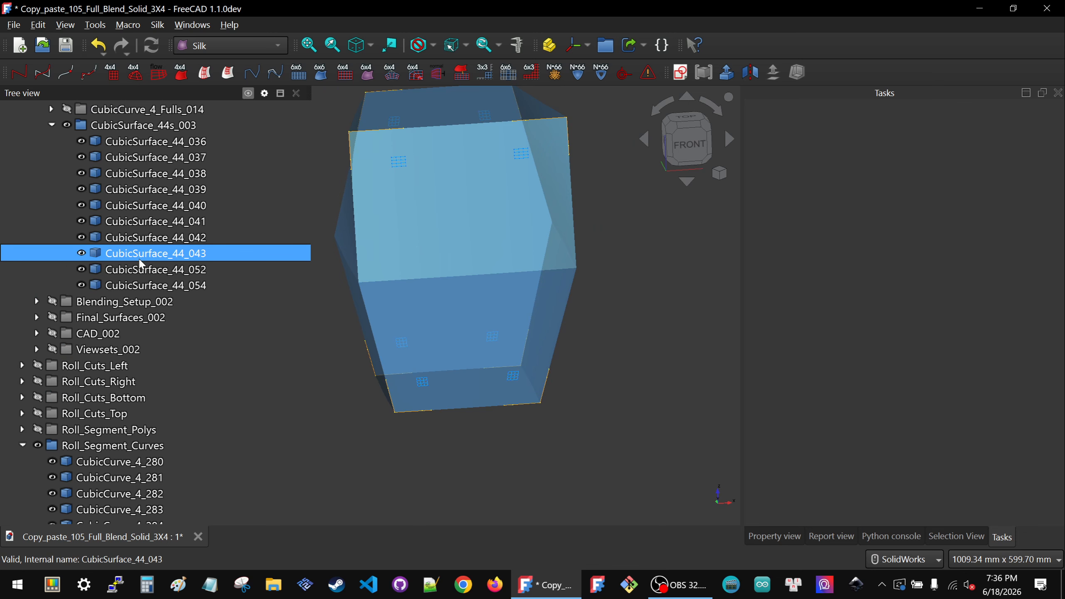
{"action": "left_click", "coordinate": [436, 409]}
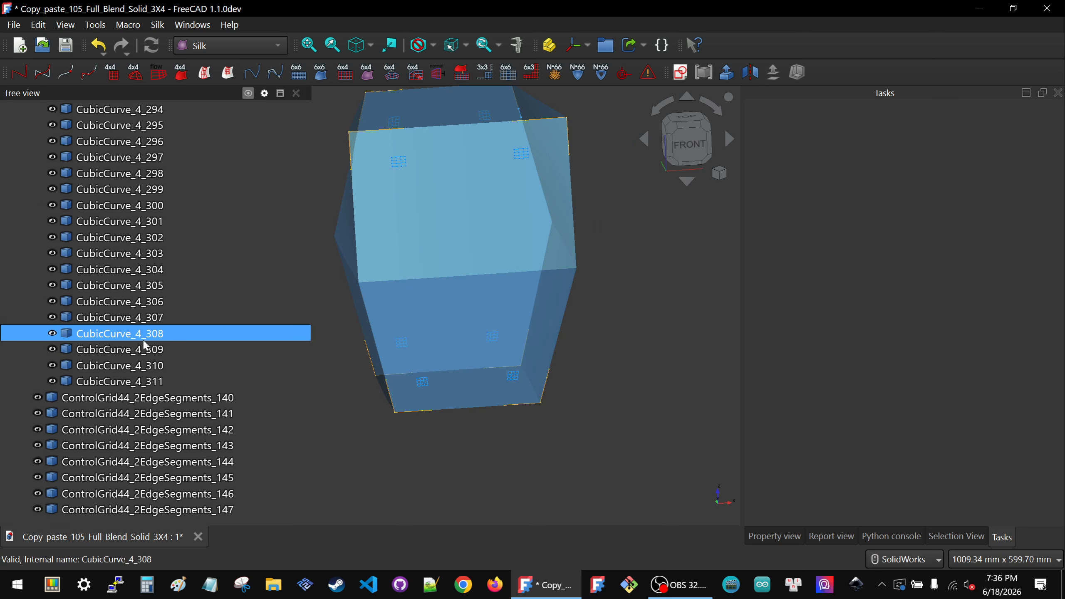
{"action": "left_click", "coordinate": [142, 382]}
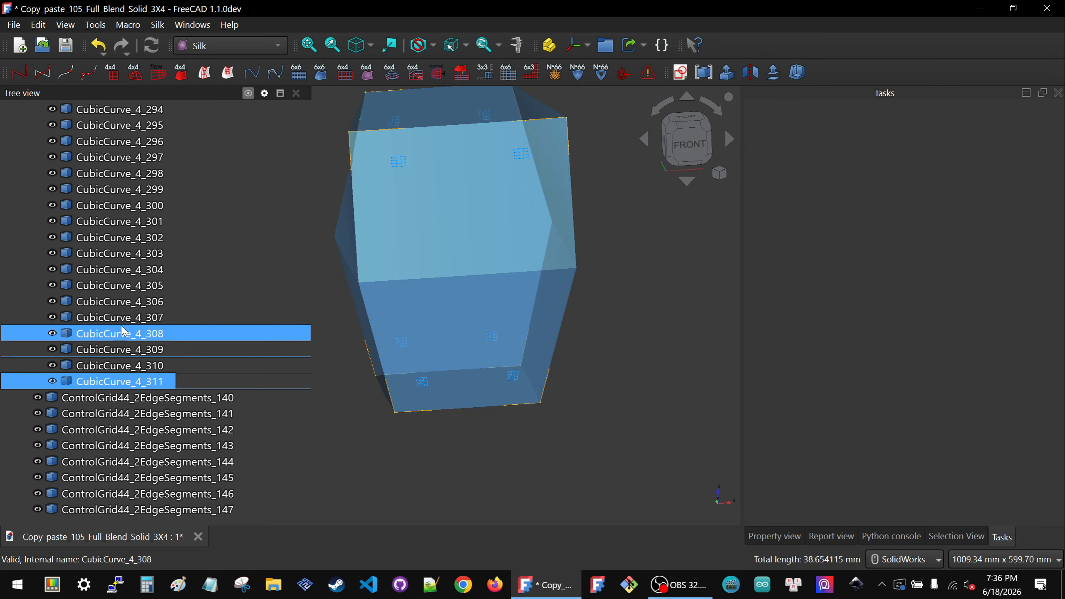
{"action": "scroll", "coordinate": [139, 336], "scroll_direction": "up", "scroll_amount": 8}
{"action": "left_click", "coordinate": [109, 272]}
{"action": "left_click", "coordinate": [108, 272], "text": "shift"}
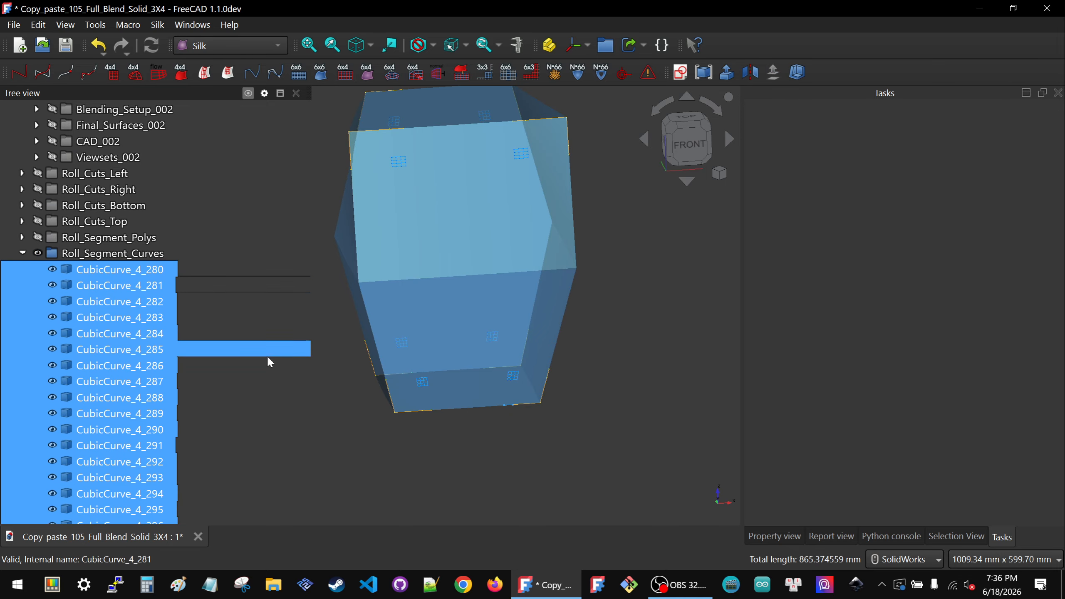
{"action": "left_click", "coordinate": [268, 357]}
{"action": "scroll", "coordinate": [294, 361], "scroll_direction": "down", "scroll_amount": 5}
{"action": "left_click", "coordinate": [281, 351]}
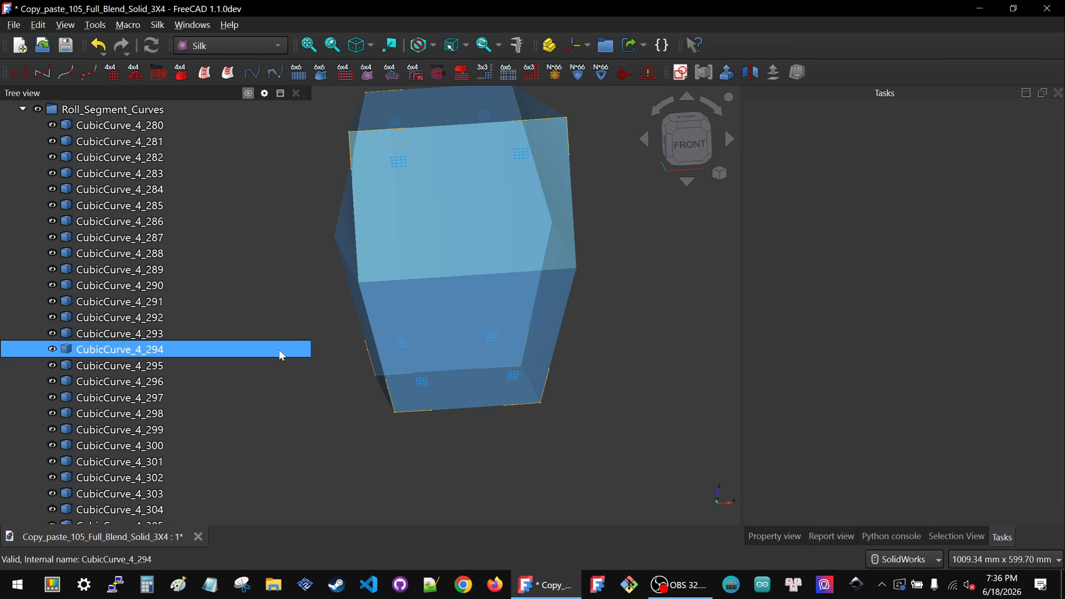
{"action": "scroll", "coordinate": [167, 354], "scroll_direction": "down", "scroll_amount": 3}
{"action": "left_click", "coordinate": [144, 384]}
{"action": "scroll", "coordinate": [144, 387], "scroll_direction": "up", "scroll_amount": 7}
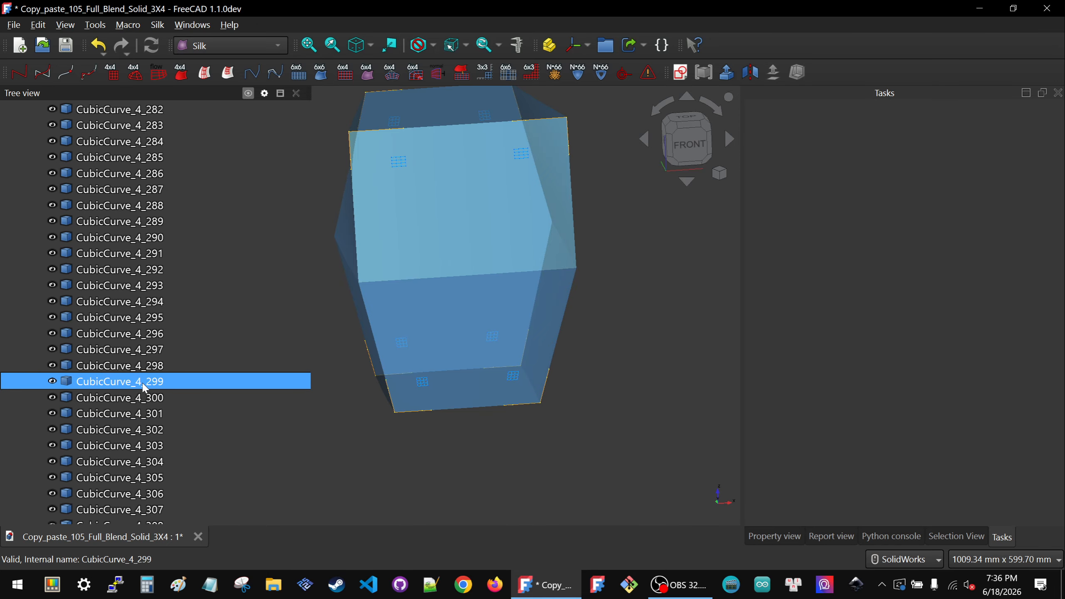
{"action": "left_click", "coordinate": [119, 220], "text": "ctrl"}
{"action": "left_click", "coordinate": [111, 271], "text": "ctrl"}
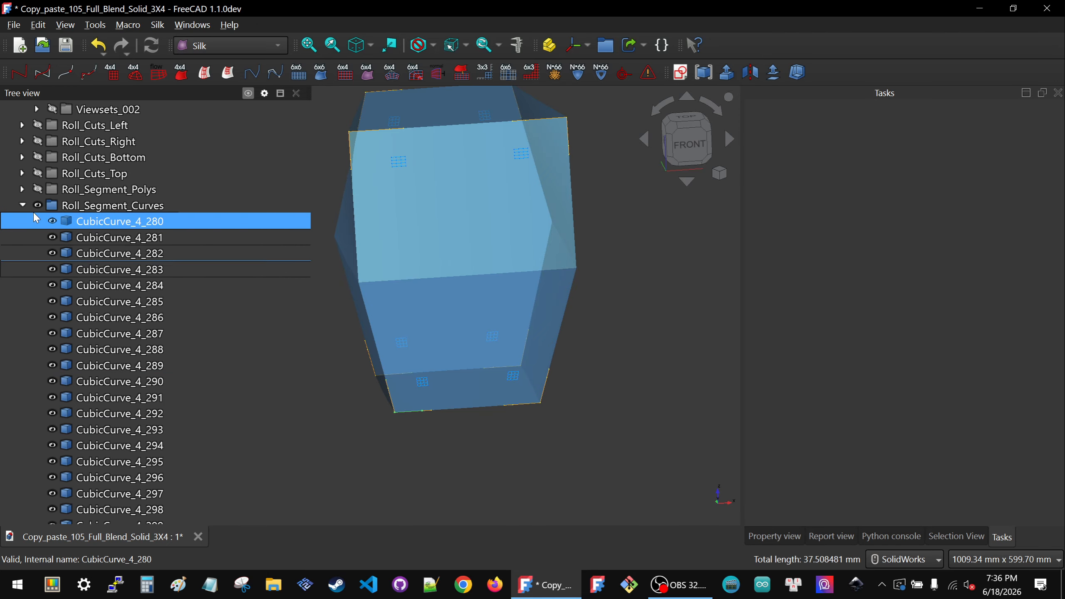
{"action": "left_click", "coordinate": [23, 205]}
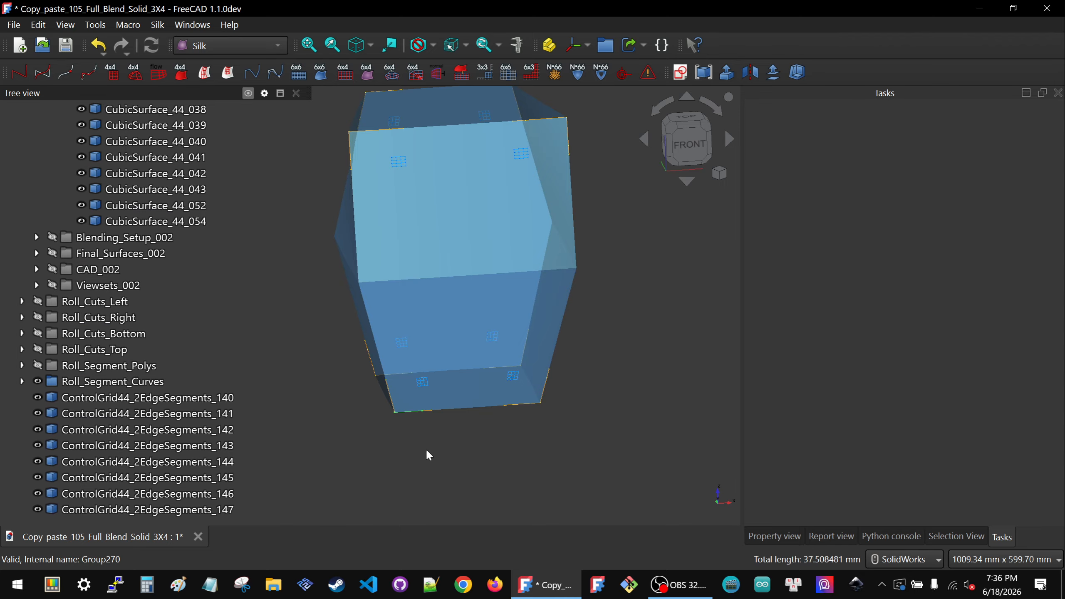
- Create a new group in the model tree and name it Roll_Segment_Grids_to_Round
{"action": "left_click", "coordinate": [607, 47]}
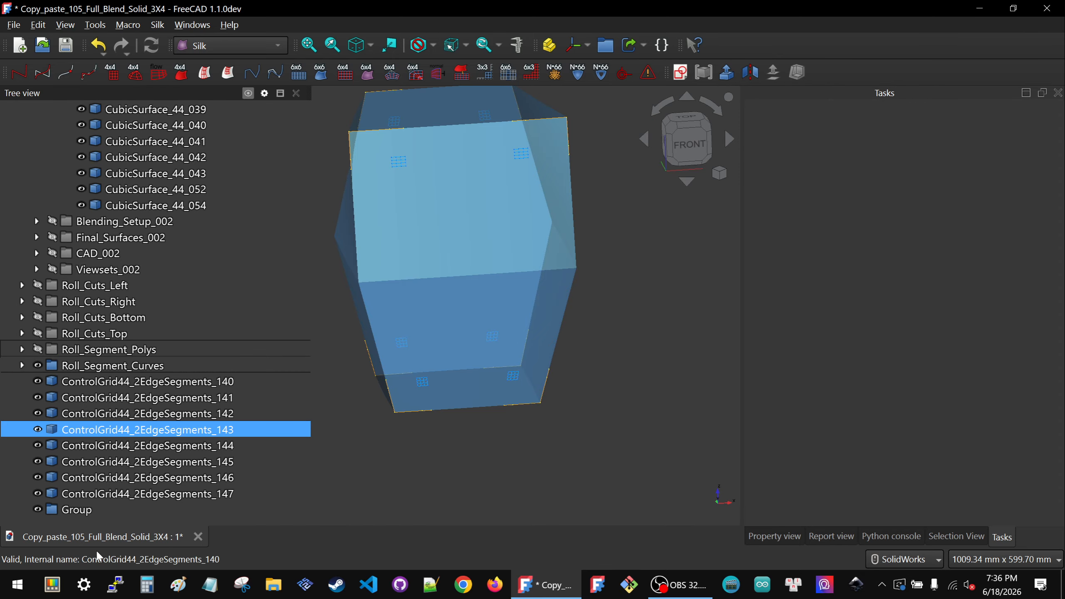
{"action": "left_click", "coordinate": [71, 512]}
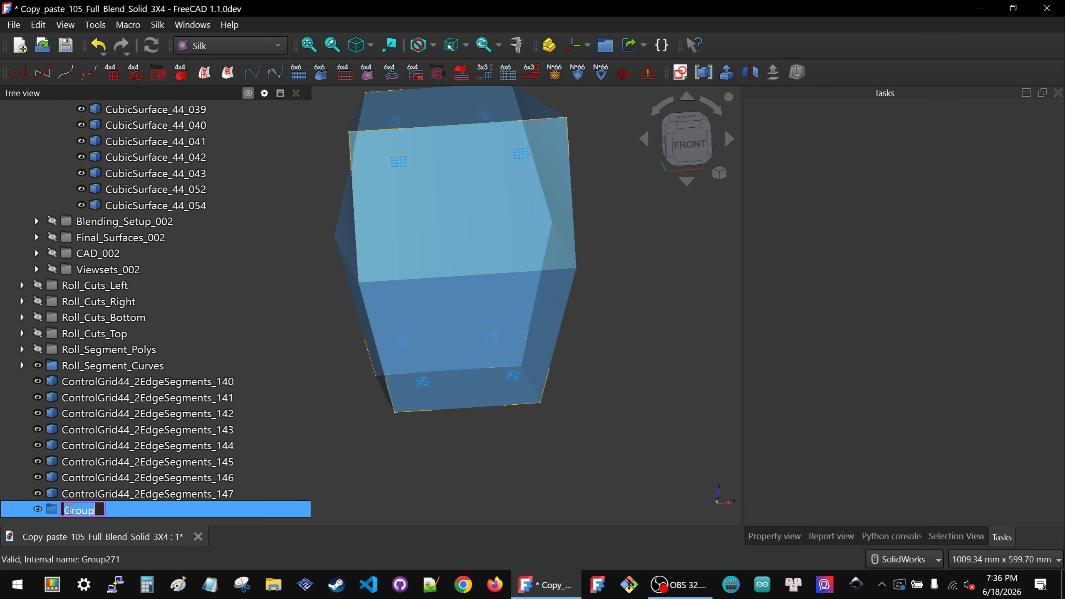
{"action": "type", "text": "Roll_Segment_Grids"}
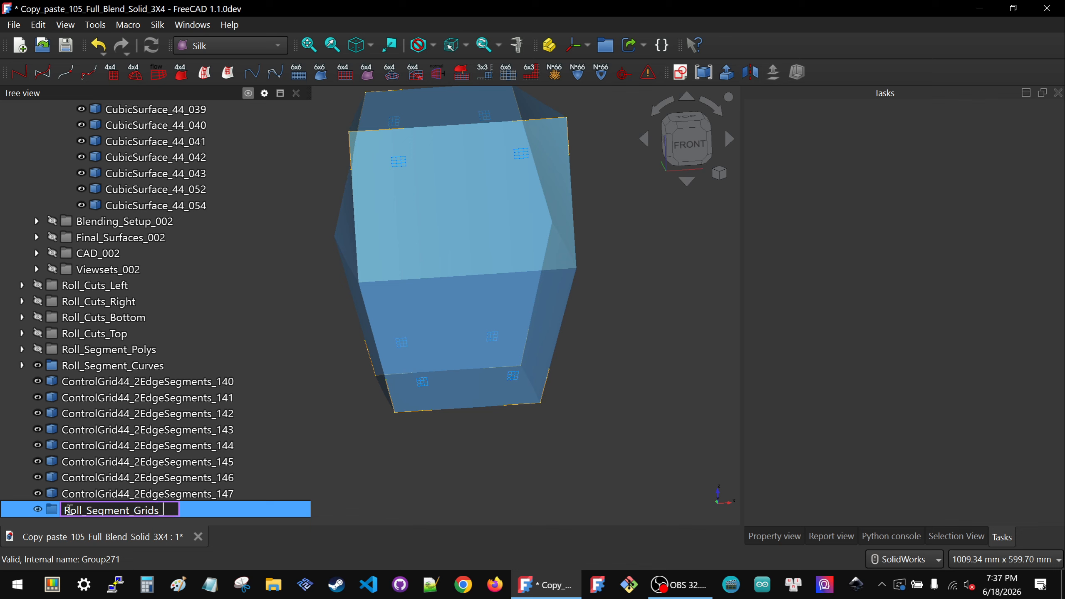
{"action": "type", "text": "_Roun"}
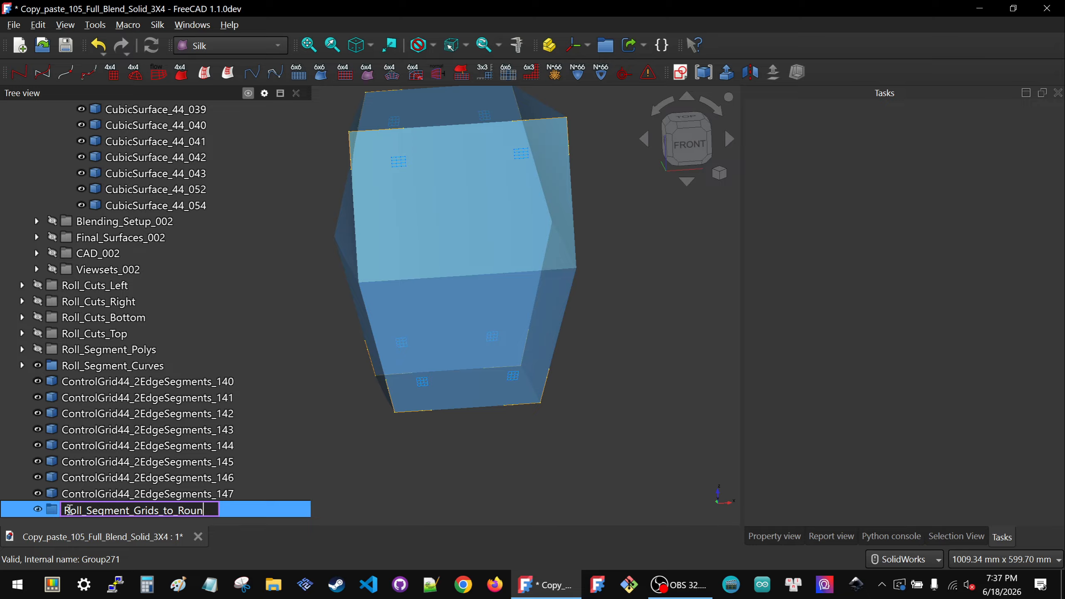
{"action": "type", "text": "d"}
{"action": "key", "text": "Return"}
- Move ControlGrid44_2EdgeSegments_140 through ControlGrid44_2EdgeSegments_147 into the Roll_Segment_Grids_to_Round group
{"action": "left_click", "coordinate": [134, 381]}
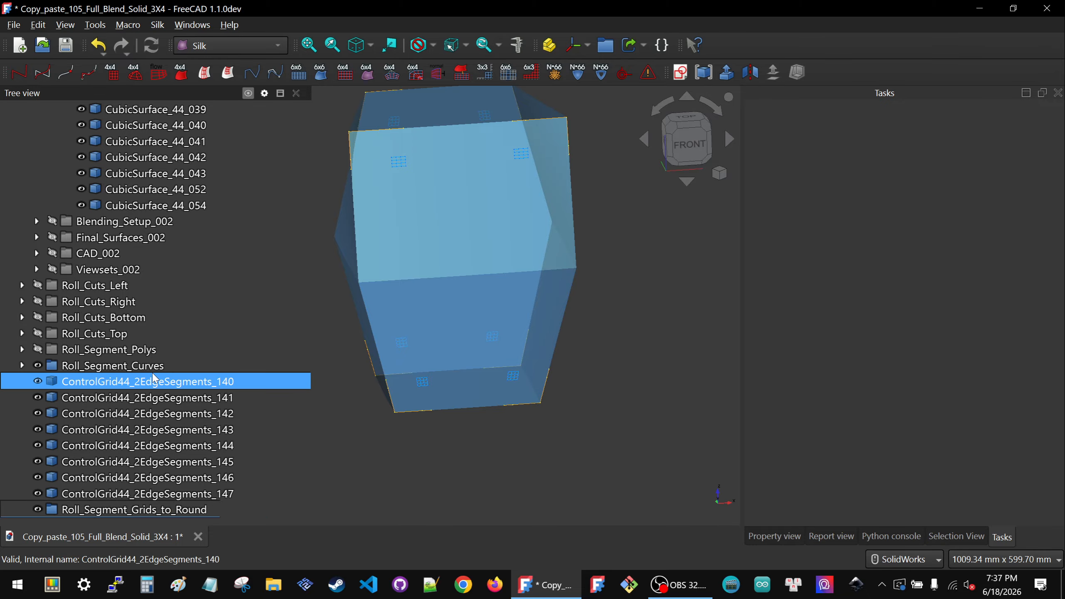
{"action": "left_click", "coordinate": [143, 495], "text": "ctrl"}
{"action": "left_click", "coordinate": [139, 495], "text": "shift"}
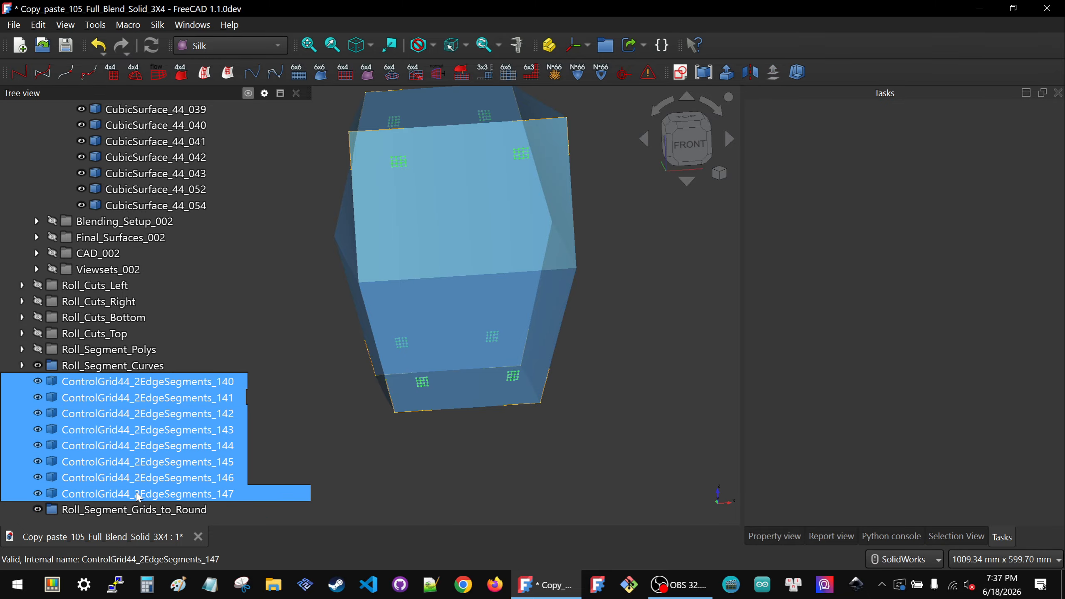
{"action": "left_click_drag", "start_coordinate": [139, 496], "coordinate": [142, 513]}
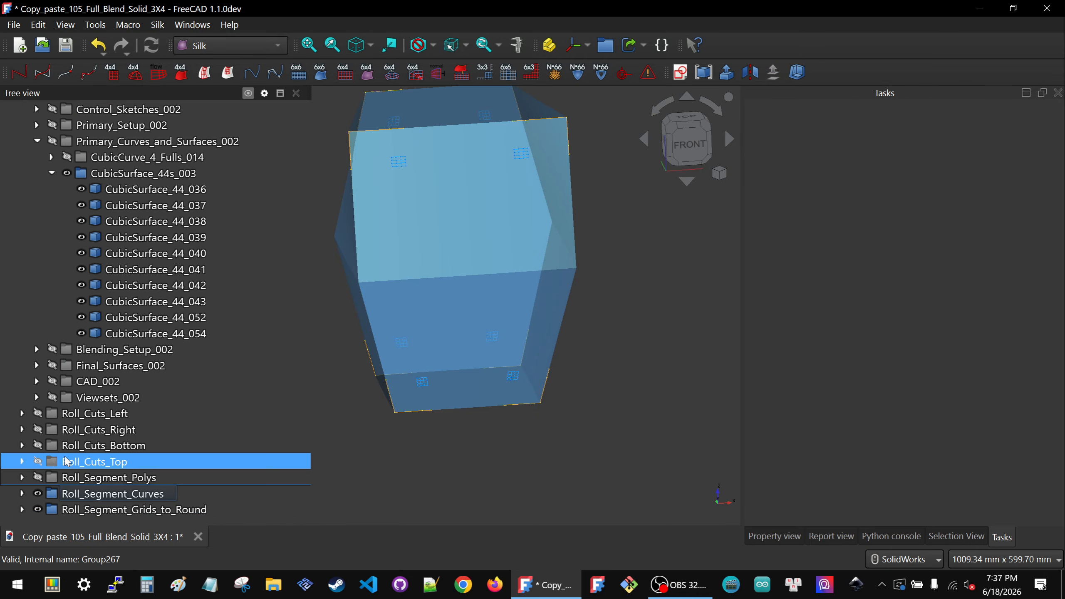
- Rename the Roll_Segment_Grids_to_Round group as Roll_Grids_to_Round
{"action": "left_click", "coordinate": [125, 510]}
{"action": "left_click_drag", "start_coordinate": [130, 510], "coordinate": [90, 510]}
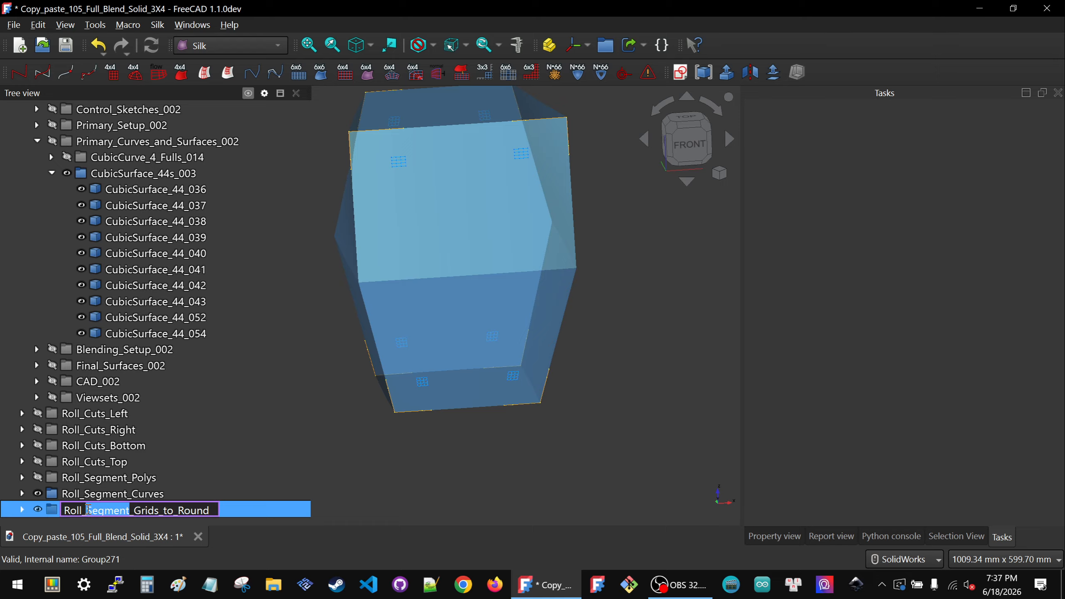
{"action": "key", "text": "BackSpace"}
{"action": "key", "text": "Delete"}
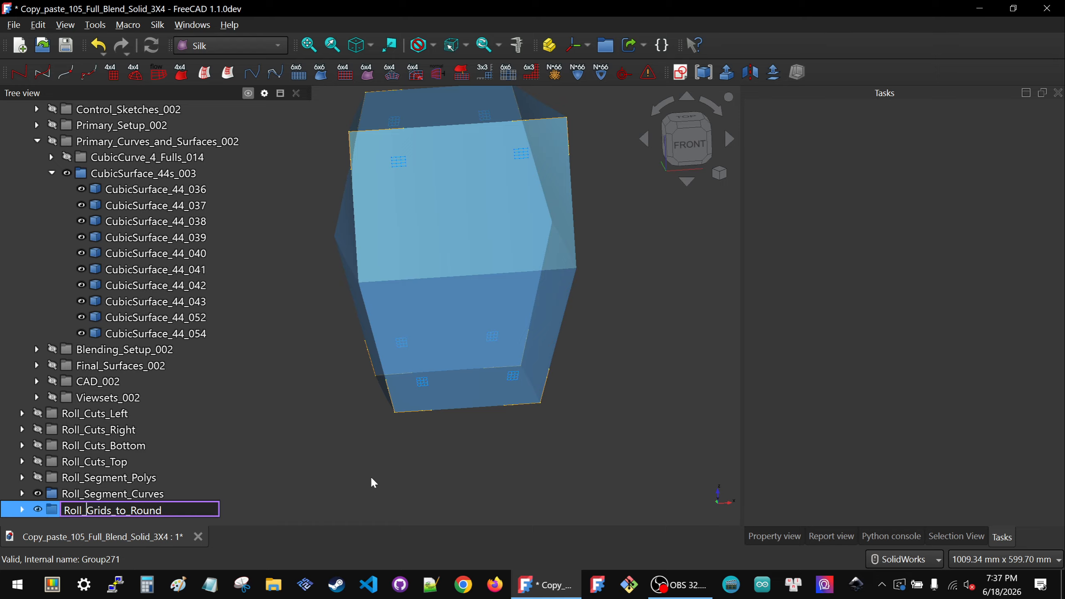
{"action": "left_click", "coordinate": [344, 479]}
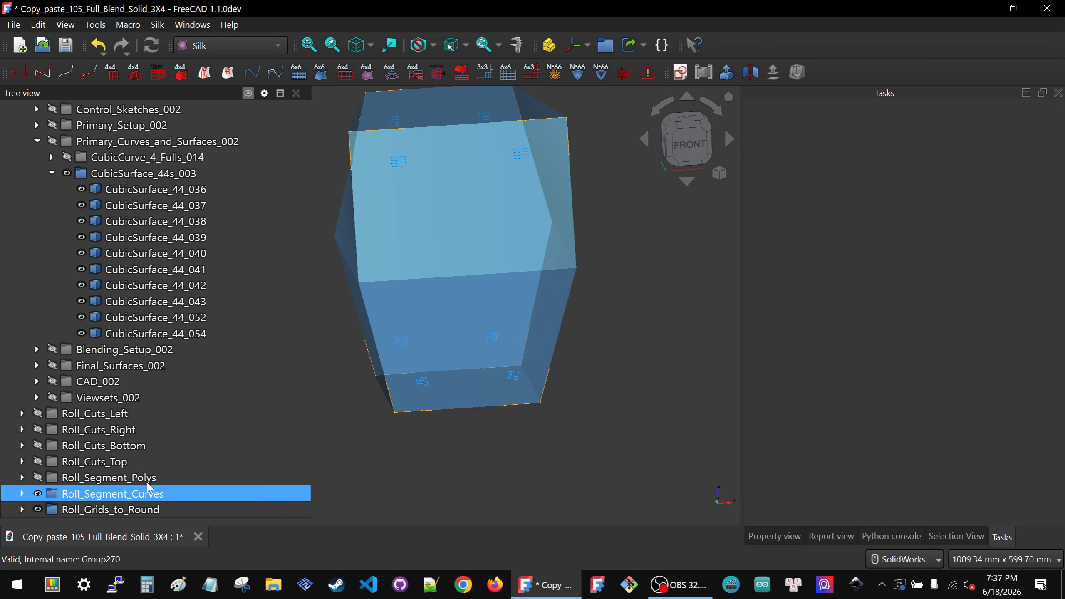
- Collapse the CubicSurface_44s_003 group, expand Blending_Setup_002 and collapse its Point_onCurve_Ends_014 subgroup
{"action": "scroll", "coordinate": [411, 457], "scroll_direction": "down", "scroll_amount": 3}
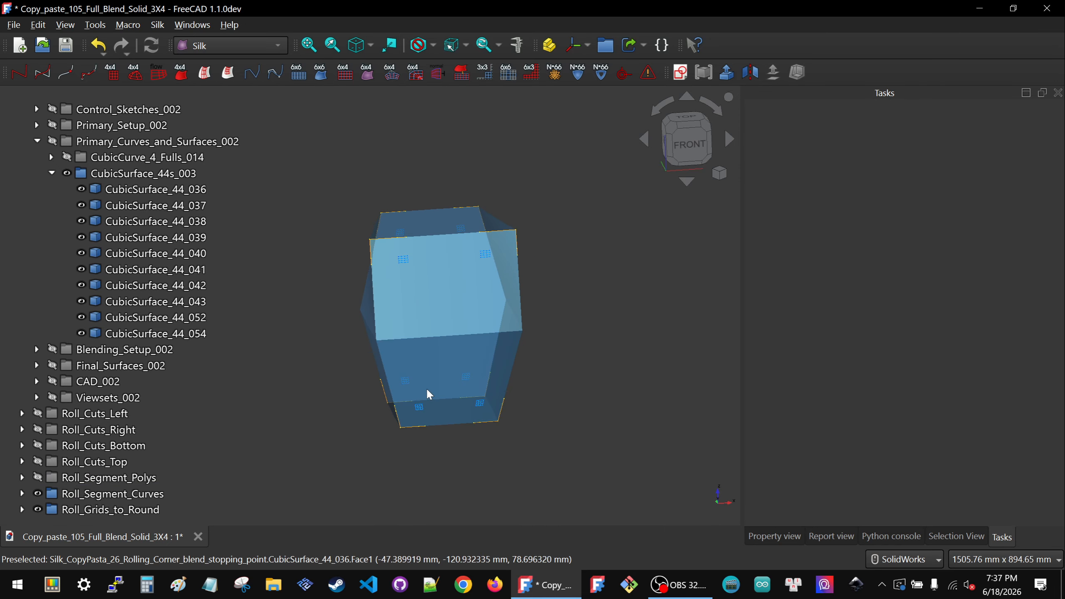
{"action": "scroll", "coordinate": [426, 389], "scroll_direction": "up", "scroll_amount": 5}
{"action": "mouse_move", "coordinate": [426, 393]}
{"action": "middle_mouse_down"}
{"action": "mouse_move", "coordinate": [484, 360]}
{"action": "mouse_move", "coordinate": [416, 356]}
{"action": "mouse_move", "coordinate": [428, 393]}
{"action": "middle_mouse_up"}
{"action": "scroll", "coordinate": [55, 314], "scroll_direction": "up", "scroll_amount": 2}
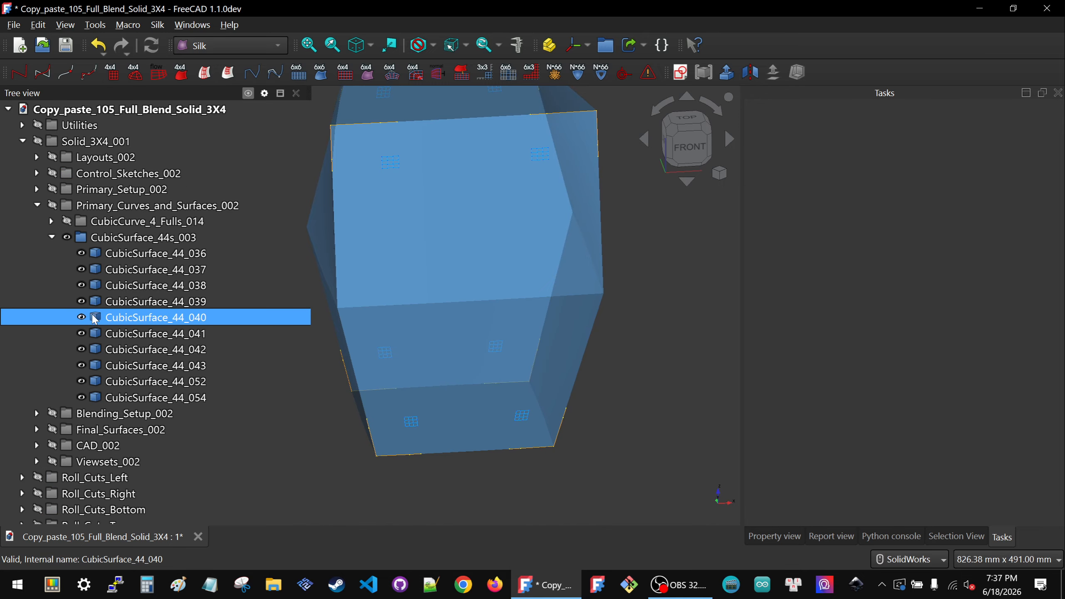
{"action": "left_click", "coordinate": [51, 238]}
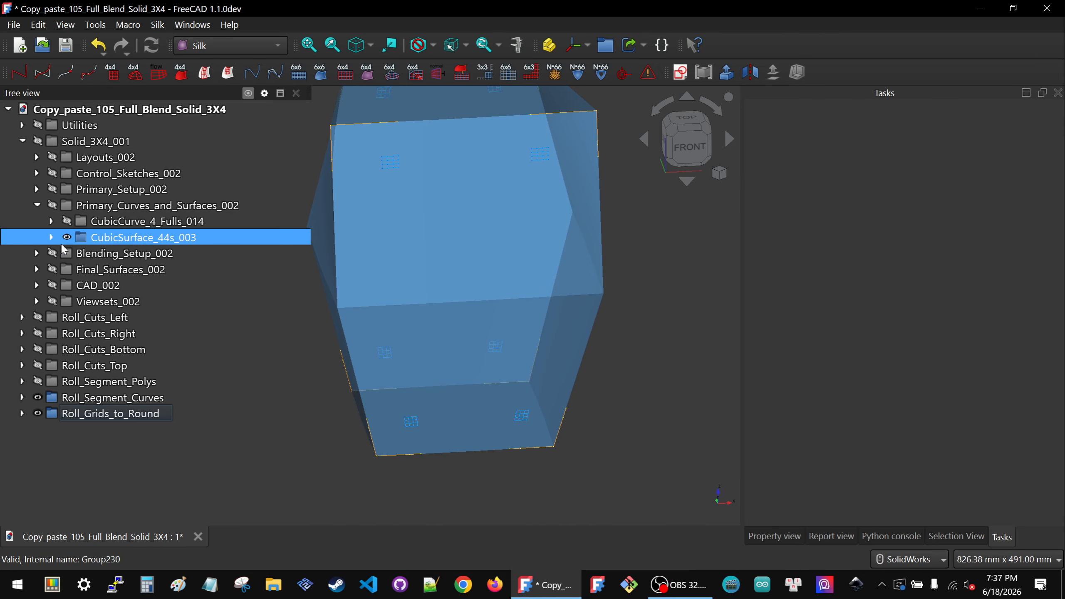
{"action": "key", "text": "Up"}
{"action": "key", "text": "Down"}
{"action": "key", "text": "Down"}
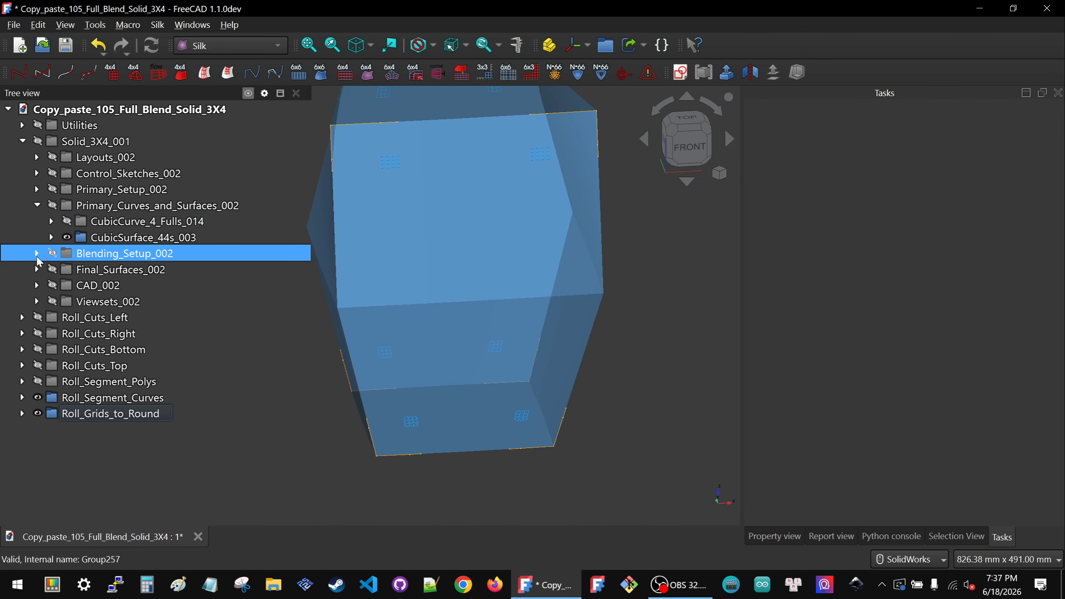
{"action": "left_click", "coordinate": [38, 255]}
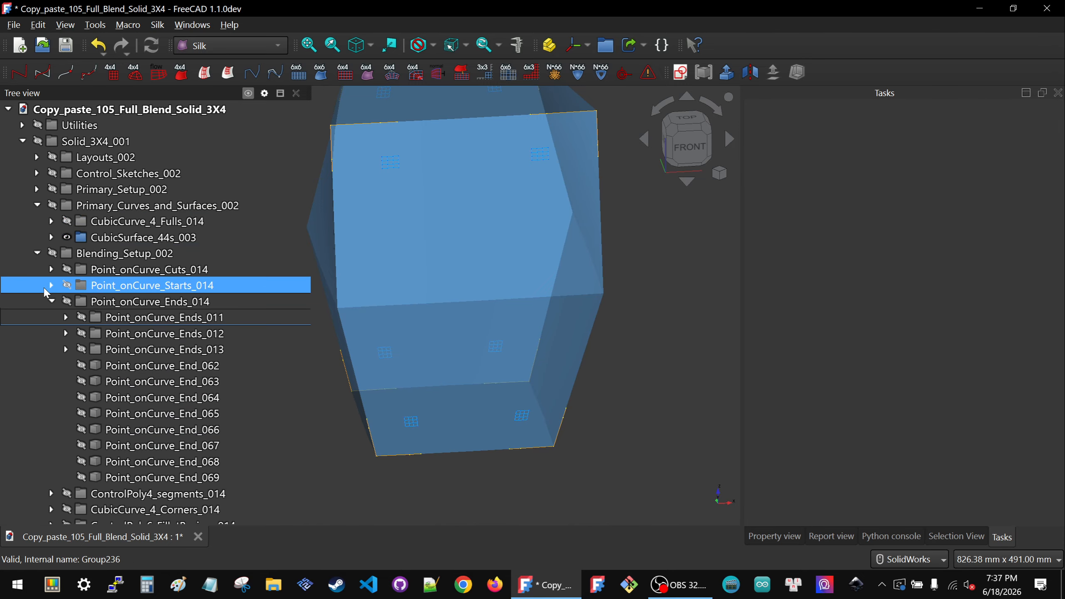
{"action": "left_click", "coordinate": [52, 300]}
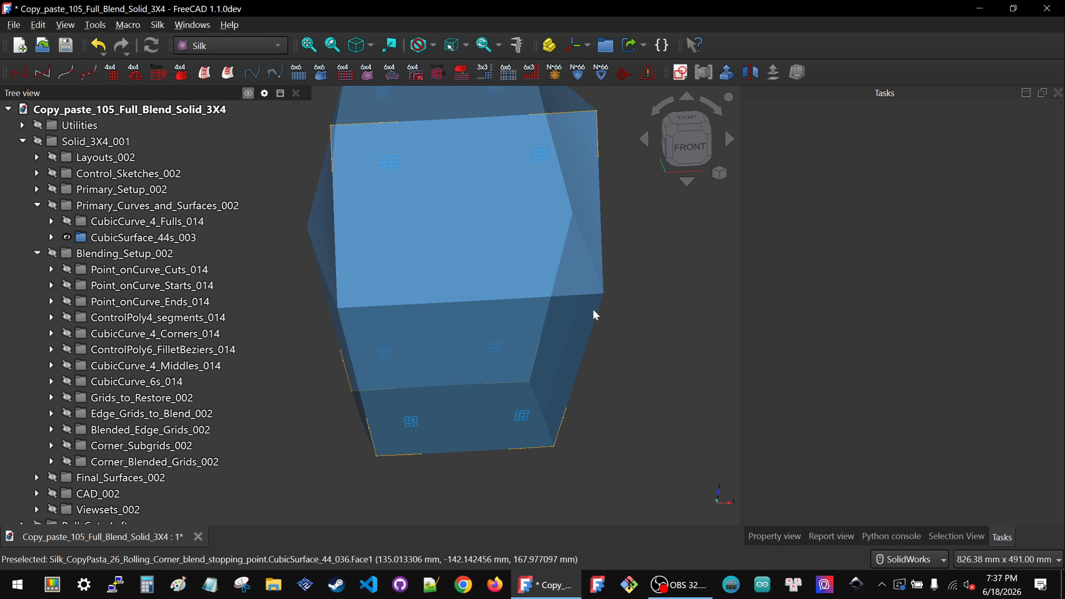
- Make the CubicCurve_4_Middles_014 group inside Blending_Setup_002 visible
{"action": "left_click", "coordinate": [119, 371]}
{"action": "key", "text": "space"}
{"action": "left_click", "coordinate": [458, 482]}
- Create a ControlGrid44_2EdgeSegments grid on CubicSurface_44_036 from its lower middle segment CubicCurve_4_202 and the adjacent corner segment CubicCurve_4_298
{"action": "middle_click_drag", "start_coordinate": [422, 438], "coordinate": [489, 478]}
{"action": "scroll", "coordinate": [466, 436], "scroll_direction": "up", "scroll_amount": 3}
{"action": "left_click", "coordinate": [451, 443]}
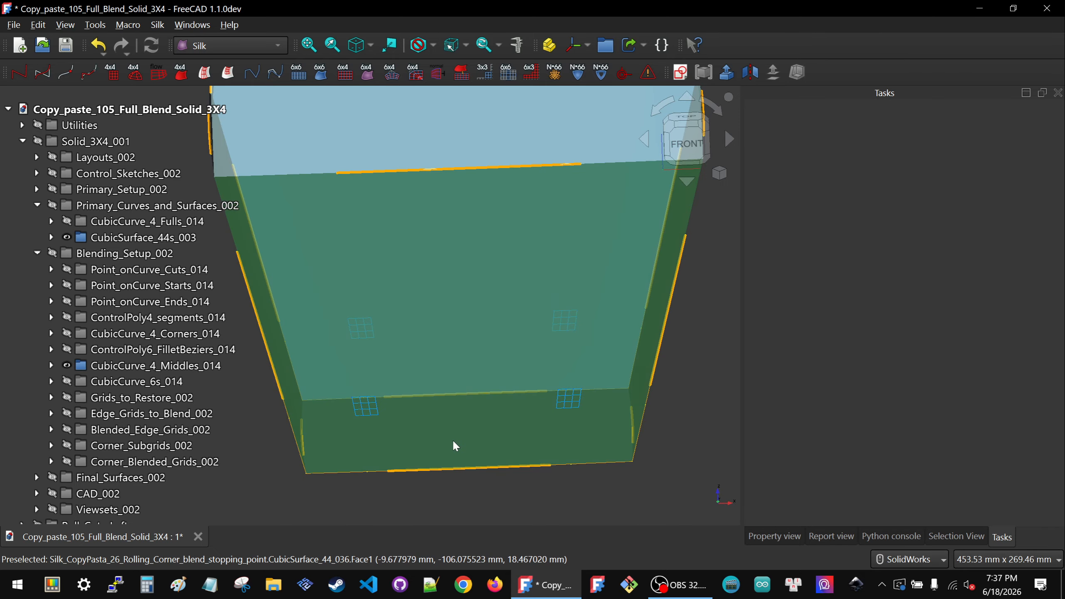
{"action": "left_click", "coordinate": [458, 471], "text": "ctrl"}
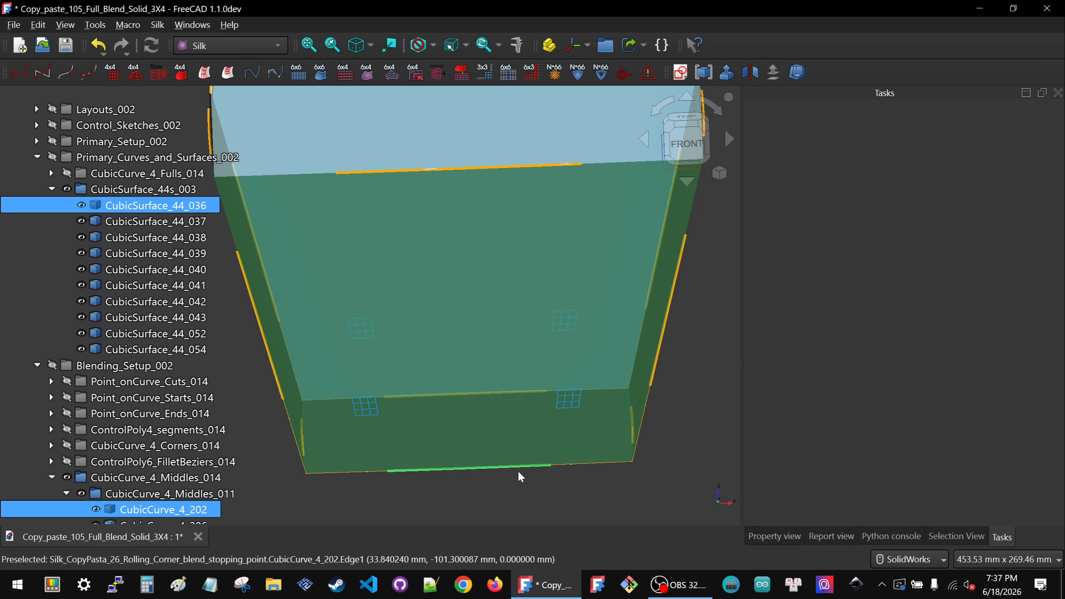
{"action": "left_click", "coordinate": [633, 421]}
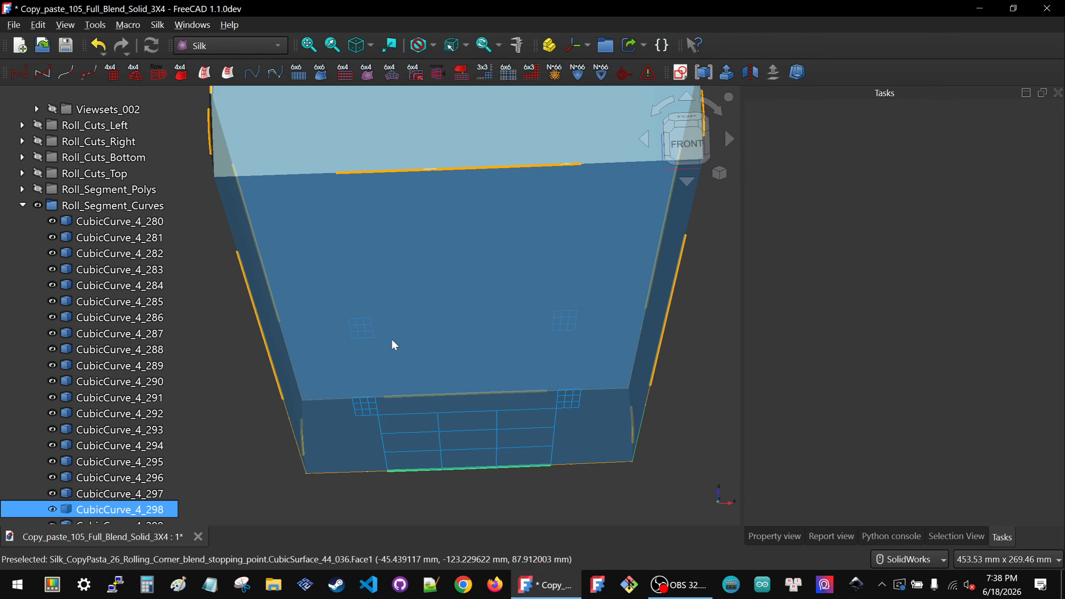
- Create a ControlGrid44_2EdgeSegments grid on CubicSurface_44_038 from its lower middle segment CubicCurve_4_210 and the adjacent corner segment CubicCurve_4_302
{"action": "middle_click_drag", "start_coordinate": [431, 371], "coordinate": [403, 379]}
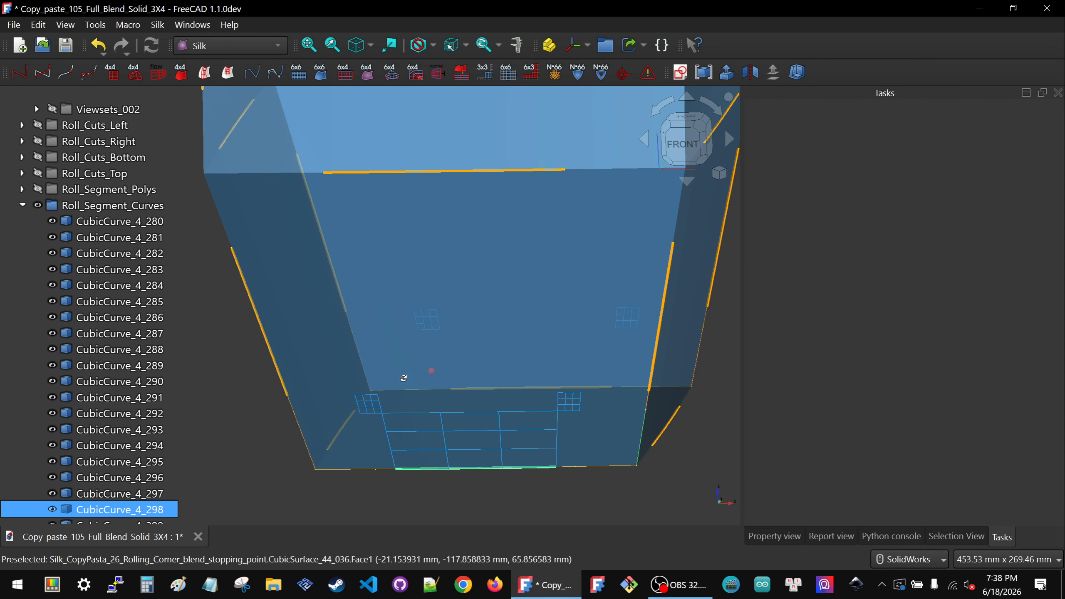
{"action": "mouse_move", "coordinate": [578, 404]}
{"action": "middle_mouse_down"}
{"action": "mouse_move", "coordinate": [330, 423]}
{"action": "mouse_move", "coordinate": [599, 366]}
{"action": "mouse_move", "coordinate": [596, 402]}
{"action": "middle_mouse_up"}
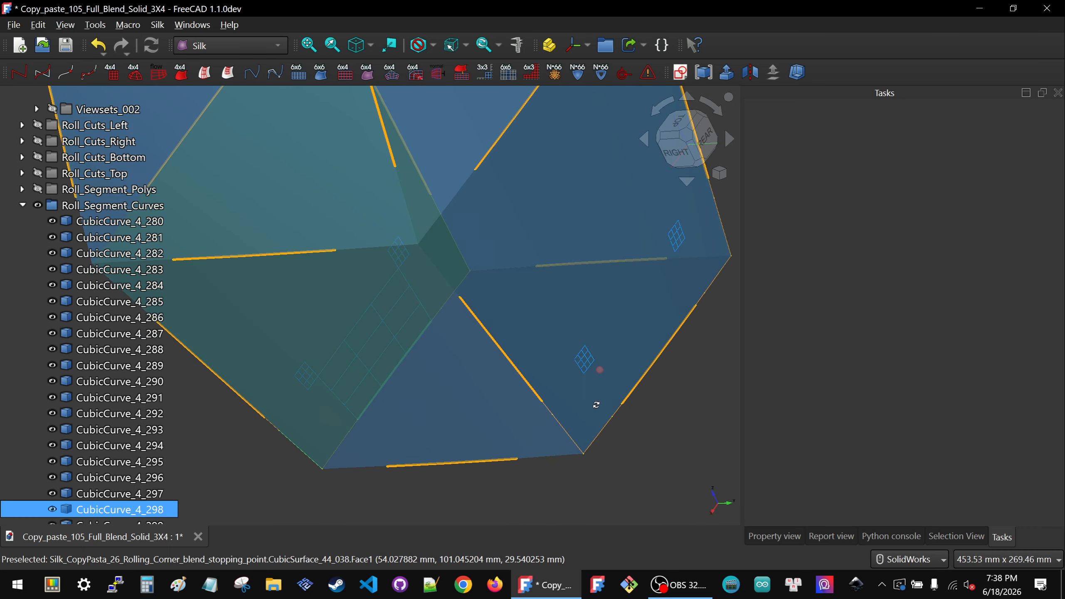
{"action": "scroll", "coordinate": [549, 376], "scroll_direction": "down", "scroll_amount": 3}
{"action": "scroll", "coordinate": [540, 375], "scroll_direction": "down", "scroll_amount": 2}
{"action": "scroll", "coordinate": [591, 363], "scroll_direction": "up", "scroll_amount": 3}
{"action": "left_click", "coordinate": [584, 360]}
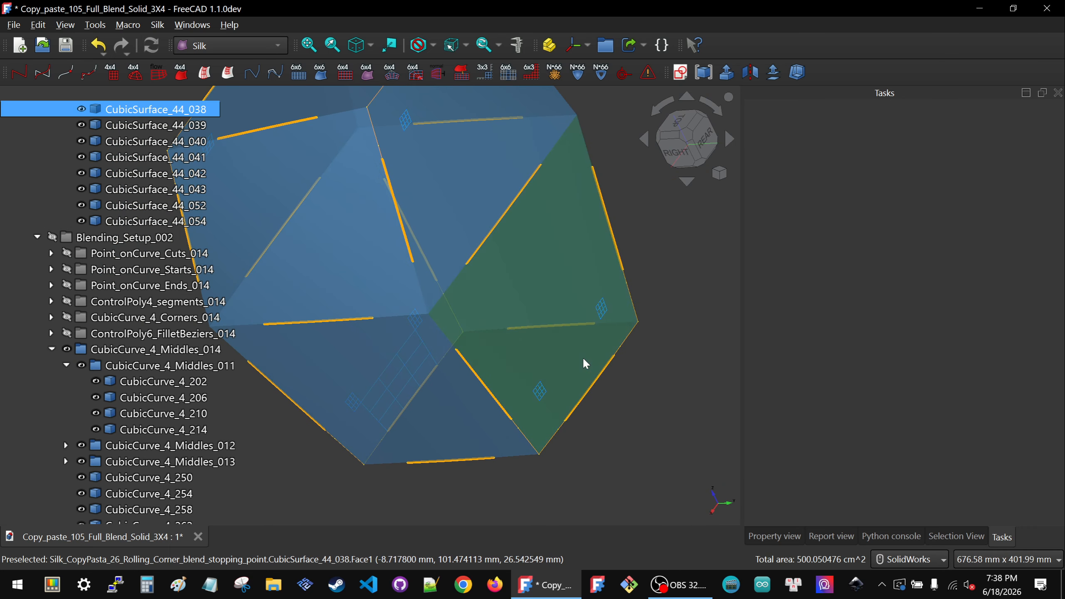
{"action": "left_click", "coordinate": [597, 379], "text": "ctrl"}
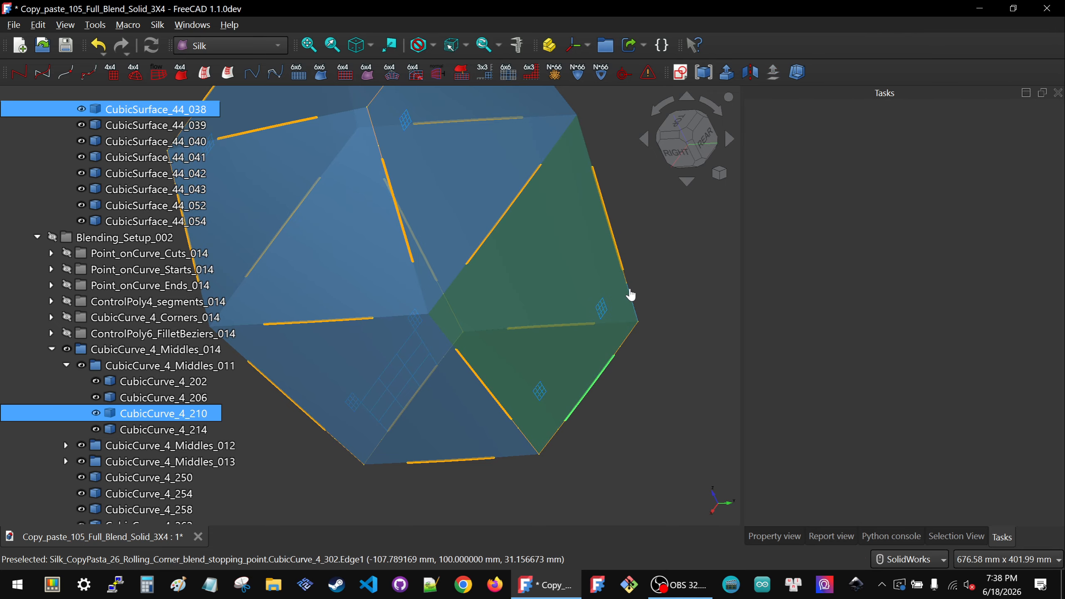
{"action": "left_click", "coordinate": [631, 295], "text": "ctrl"}
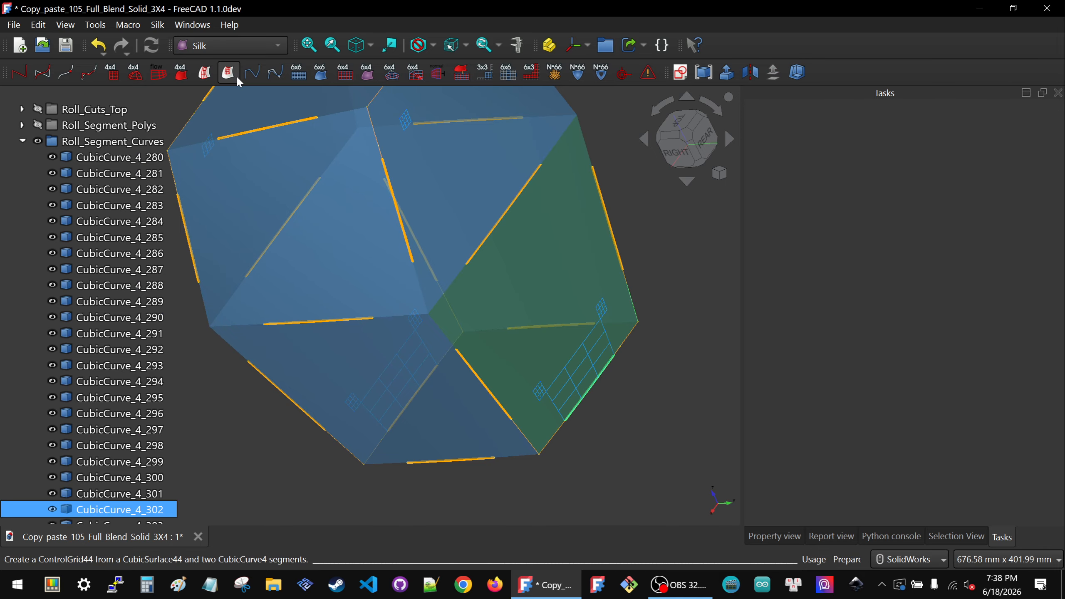
{"action": "left_click", "coordinate": [427, 410]}
- Create a ControlGrid44_2EdgeSegments grid on CubicSurface_44_040 from its upper middle segment CubicCurve_4_234 and the adjacent corner segment CubicCurve_4_307
{"action": "scroll", "coordinate": [427, 415], "scroll_direction": "down", "scroll_amount": 4}
{"action": "middle_click_drag", "start_coordinate": [404, 391], "coordinate": [613, 344]}
{"action": "scroll", "coordinate": [614, 344], "scroll_direction": "down", "scroll_amount": 2}
{"action": "scroll", "coordinate": [419, 393], "scroll_direction": "up", "scroll_amount": 3}
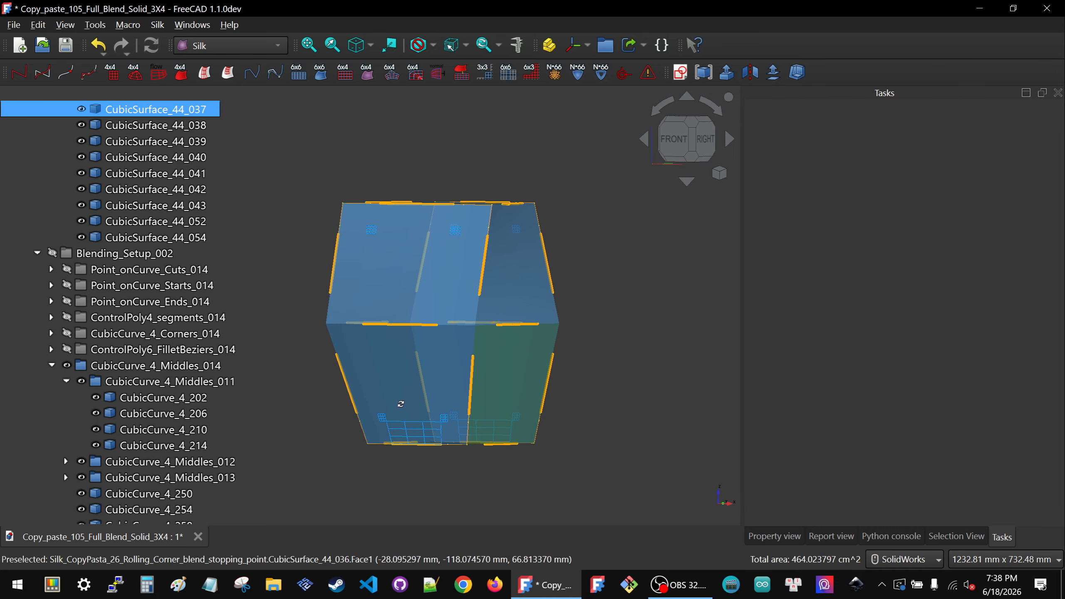
{"action": "middle_click_drag", "start_coordinate": [401, 403], "coordinate": [430, 434]}
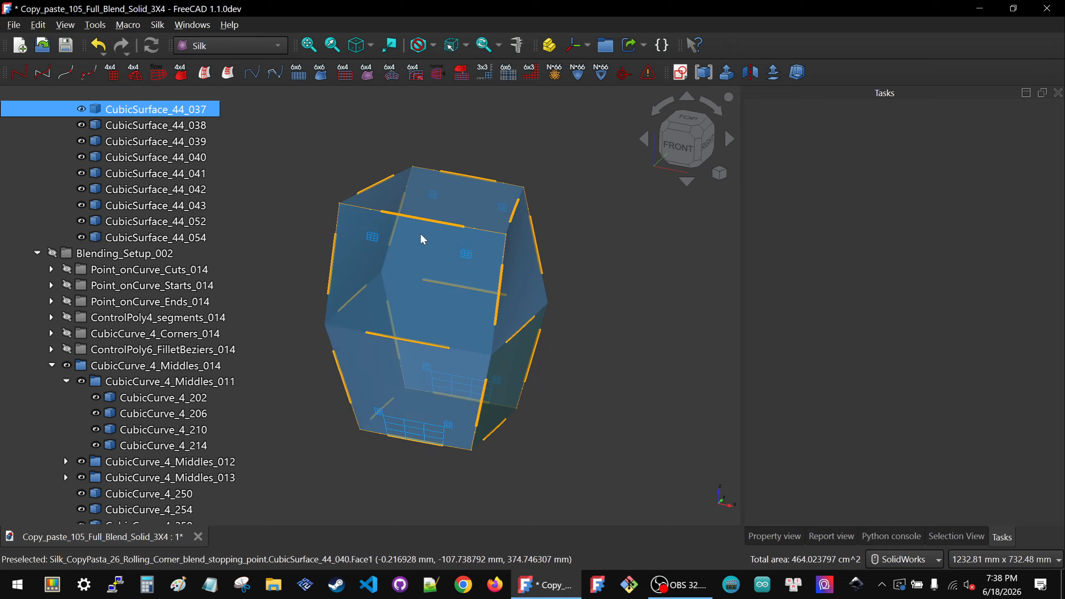
{"action": "scroll", "coordinate": [398, 229], "scroll_direction": "up", "scroll_amount": 1}
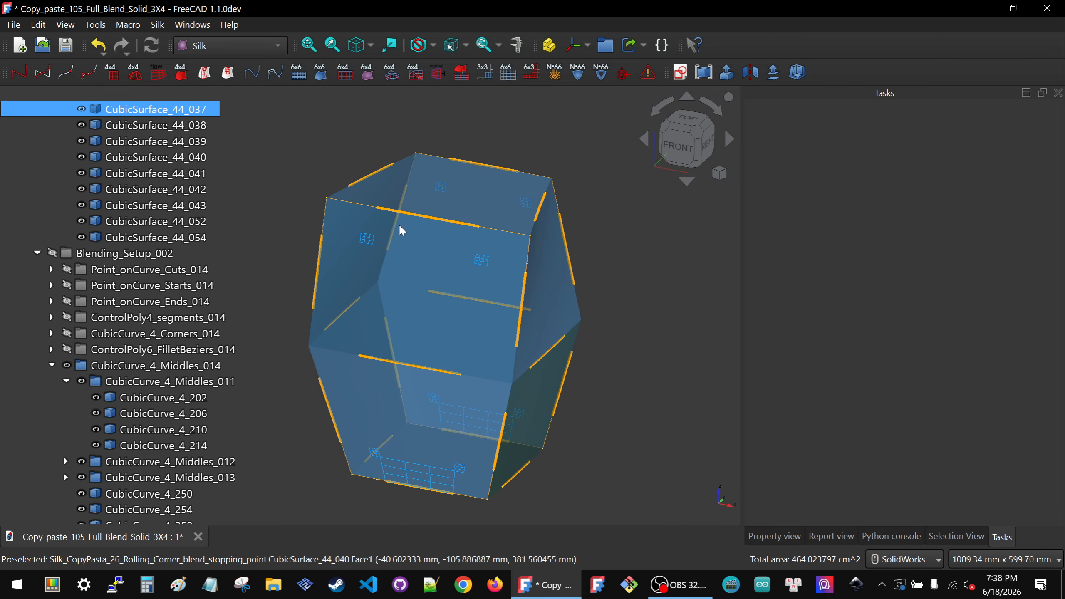
{"action": "left_click", "coordinate": [409, 238]}
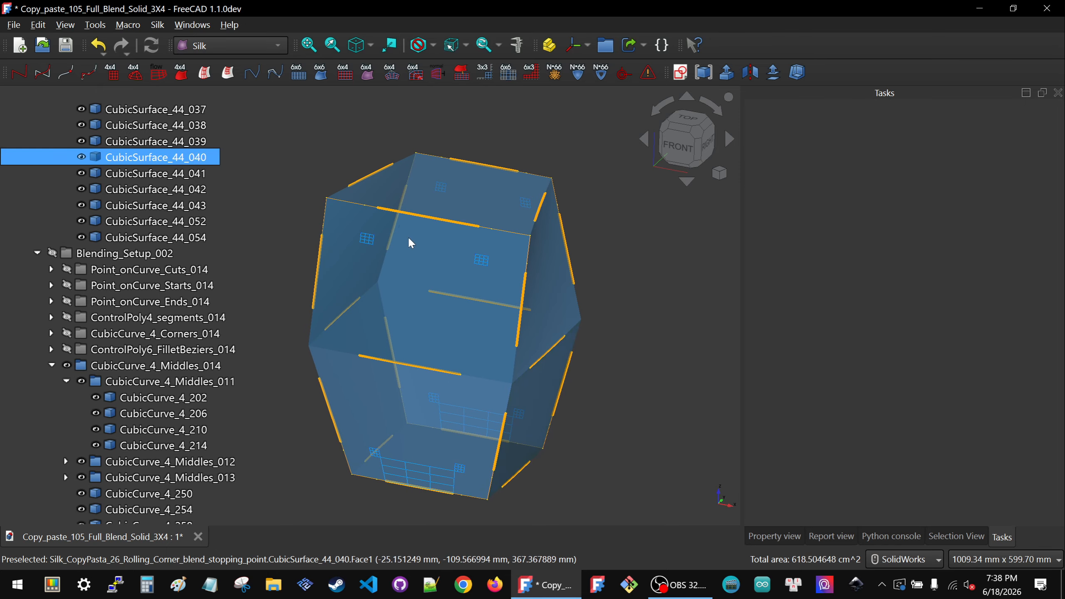
{"action": "left_click", "coordinate": [418, 216], "text": "ctrl"}
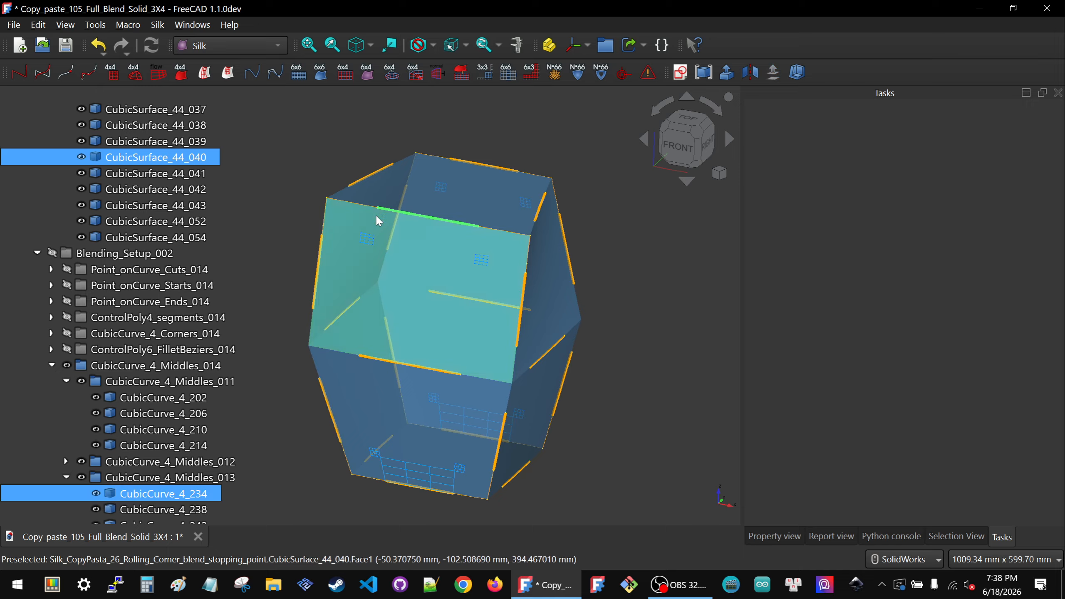
{"action": "left_click", "coordinate": [530, 256], "text": "ctrl"}
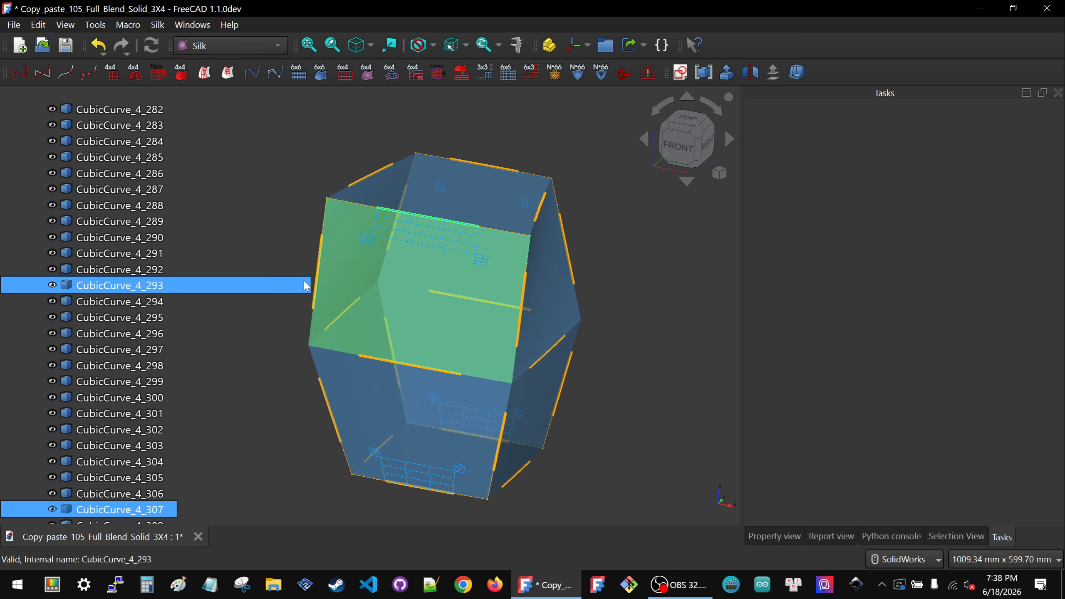
{"action": "left_click", "coordinate": [658, 352]}
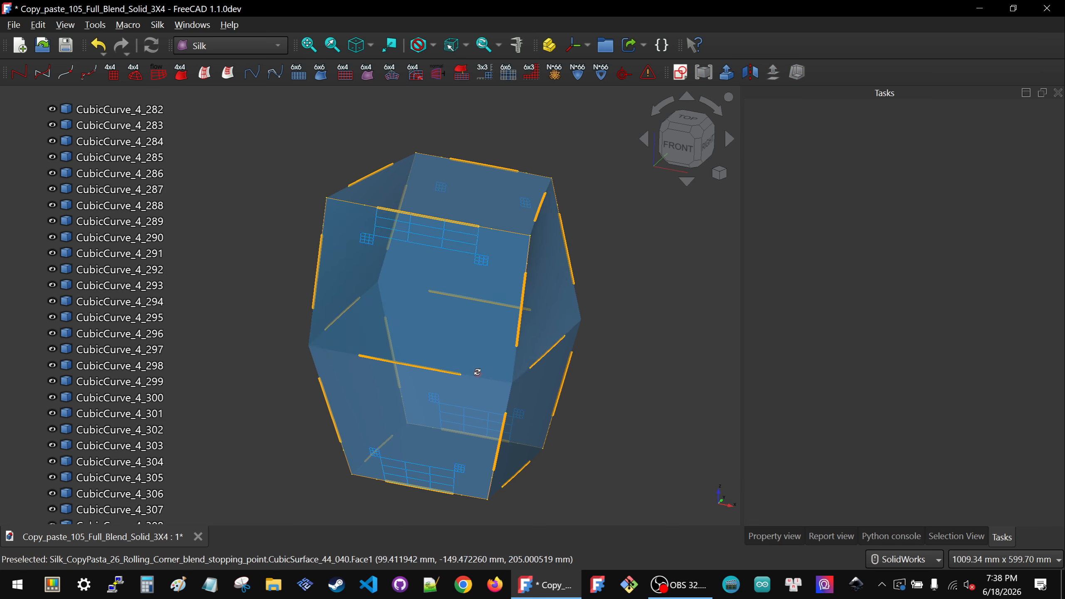
- Create a ControlGrid44_2EdgeSegments grid on CubicSurface_44_042 from its upper middle segment CubicCurve_4_242 and the adjacent corner segment CubicCurve_4_311
{"action": "middle_click_drag", "start_coordinate": [475, 371], "coordinate": [295, 364]}
{"action": "scroll", "coordinate": [295, 364], "scroll_direction": "down", "scroll_amount": 2}
{"action": "mouse_move", "coordinate": [507, 353]}
{"action": "middle_mouse_down"}
{"action": "mouse_move", "coordinate": [416, 318]}
{"action": "mouse_move", "coordinate": [592, 309]}
{"action": "mouse_move", "coordinate": [507, 362]}
{"action": "middle_mouse_up"}
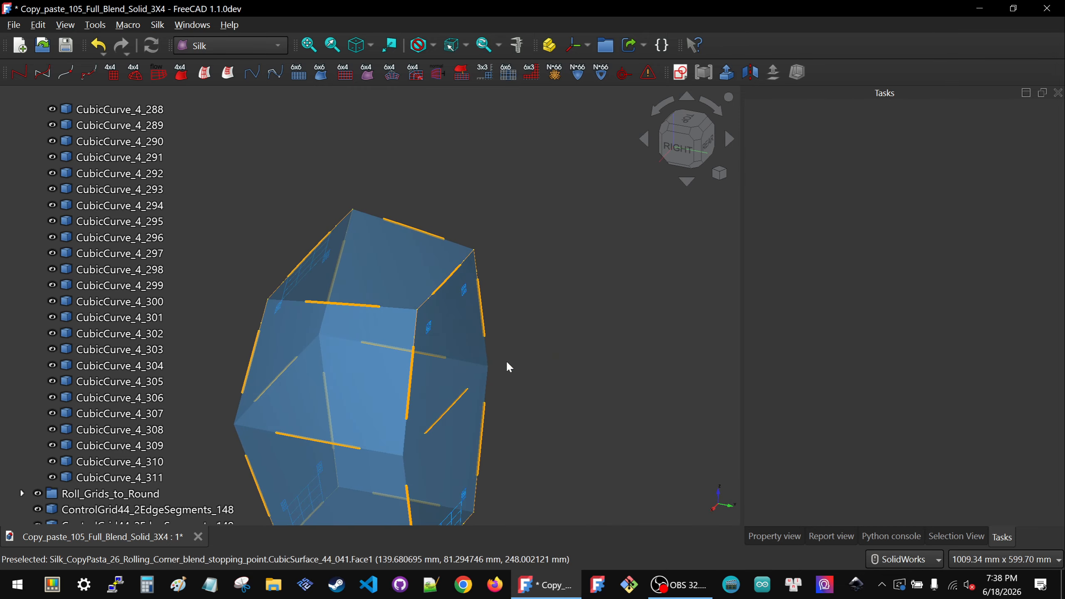
{"action": "scroll", "coordinate": [448, 323], "scroll_direction": "up", "scroll_amount": 3}
{"action": "left_click", "coordinate": [457, 324]}
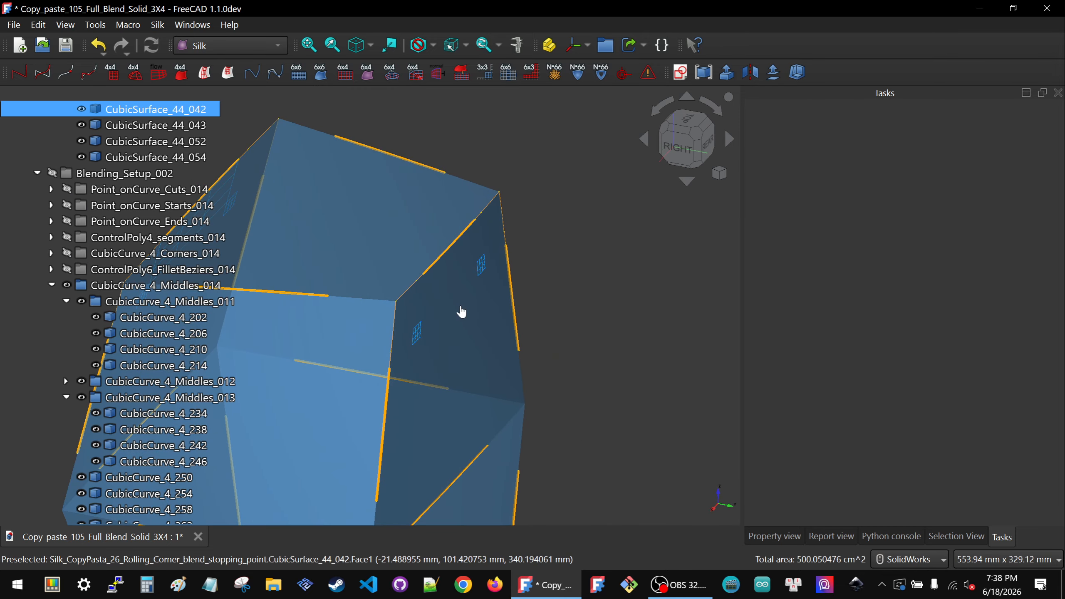
{"action": "left_click", "coordinate": [449, 246], "text": "ctrl"}
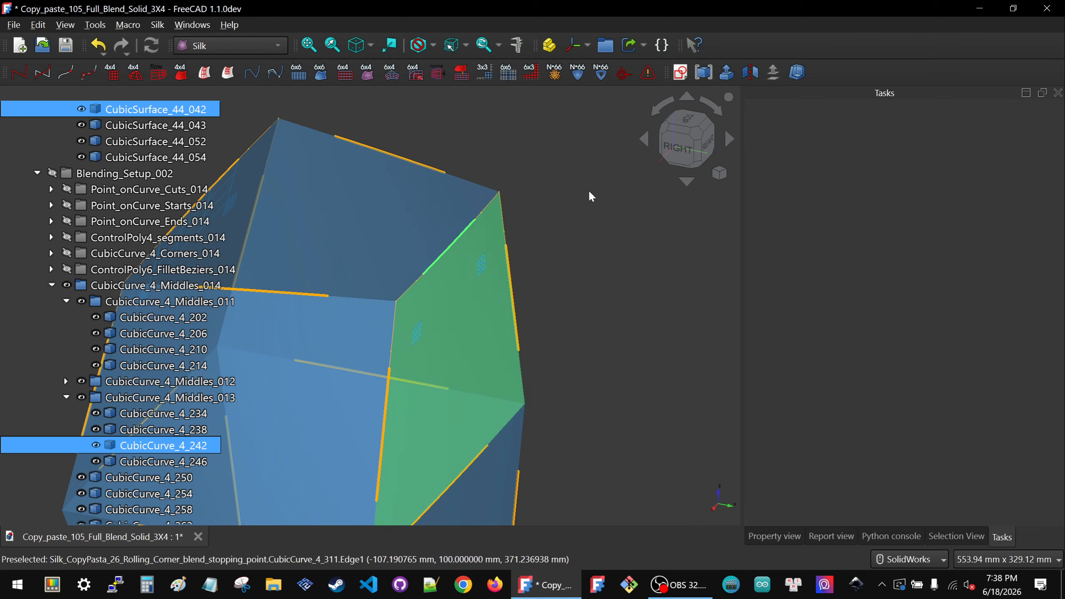
{"action": "left_click", "coordinate": [229, 73]}
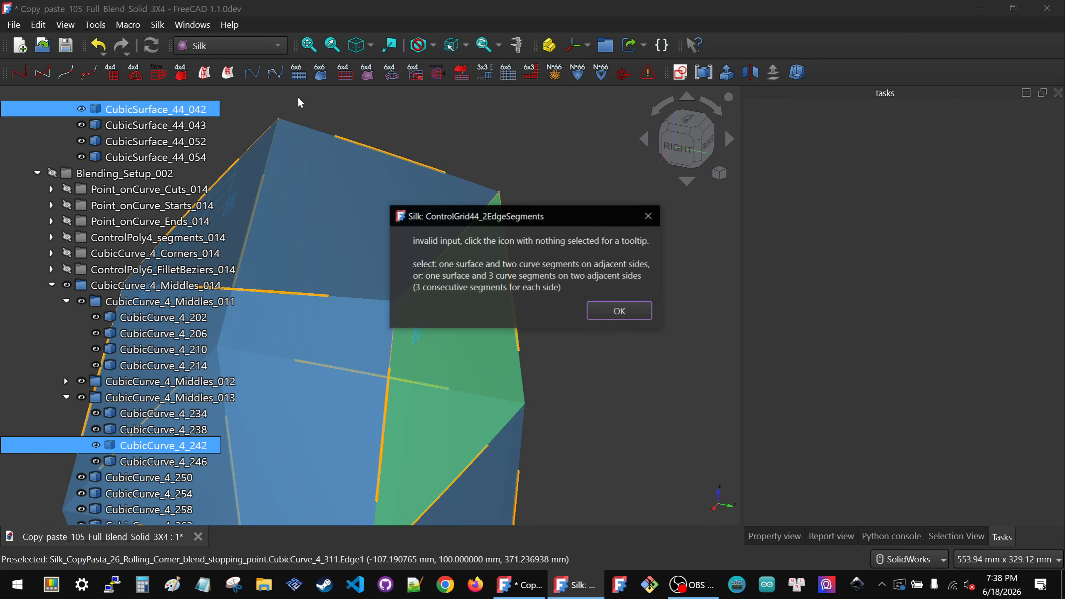
{"action": "left_click", "coordinate": [611, 314]}
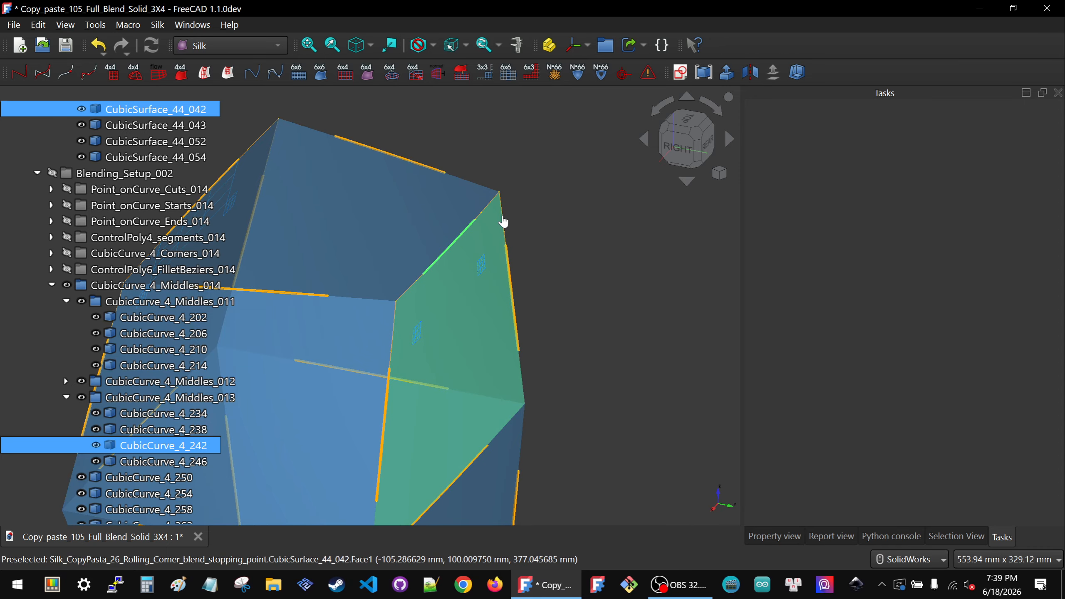
{"action": "left_click", "coordinate": [503, 221]}
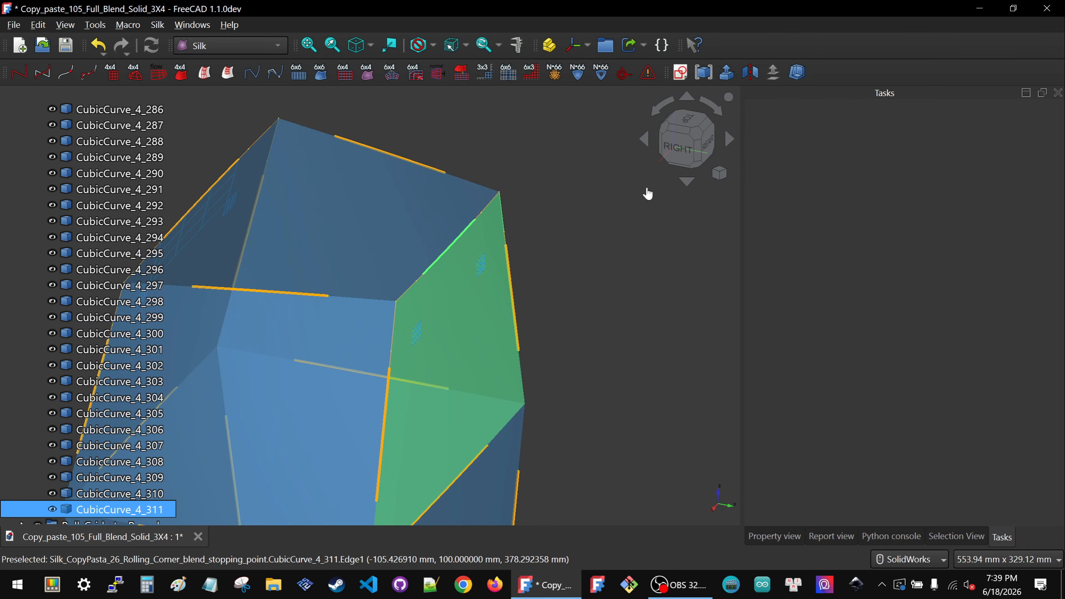
{"action": "left_click", "coordinate": [229, 73]}
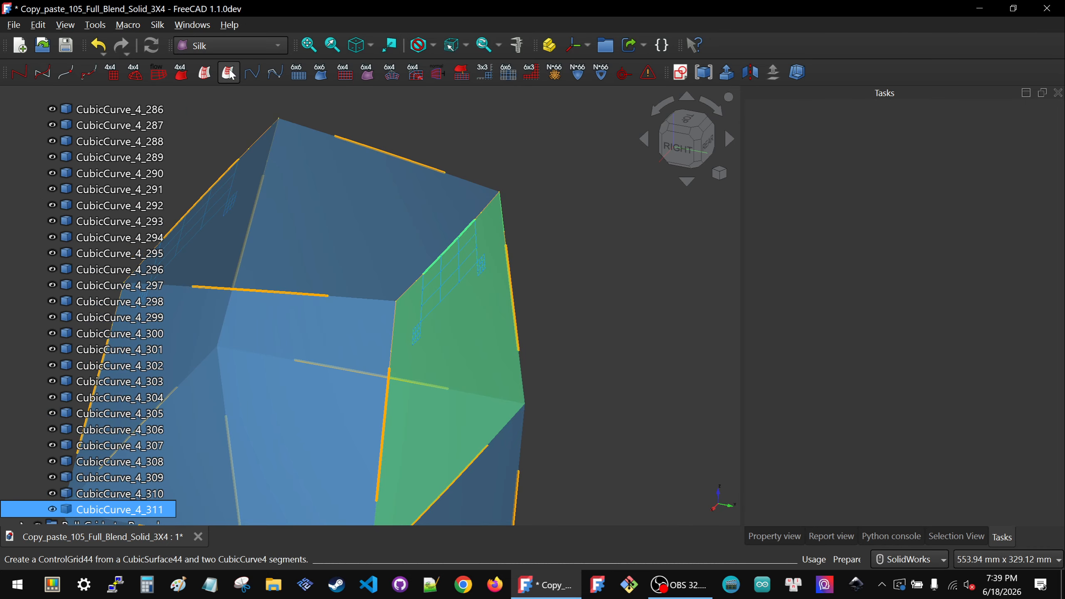
{"action": "left_click", "coordinate": [648, 304]}
- Examine the new middle-segment grids along the solid's upper and lower edges from several angles
{"action": "scroll", "coordinate": [410, 261], "scroll_direction": "down", "scroll_amount": 4}
{"action": "middle_click_drag", "start_coordinate": [368, 430], "coordinate": [574, 395]}
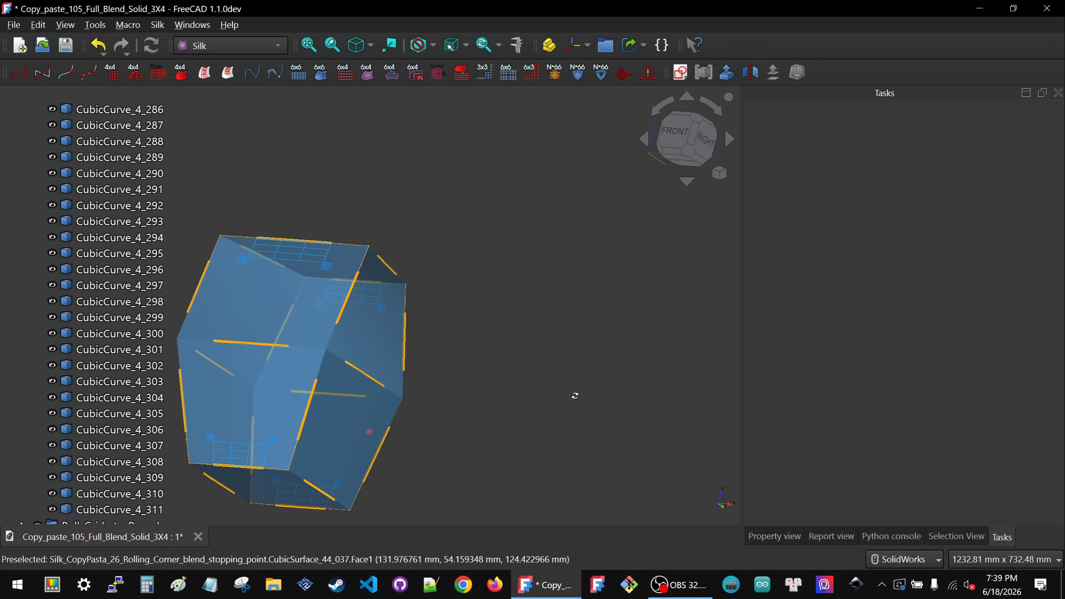
{"action": "scroll", "coordinate": [495, 418], "scroll_direction": "down", "scroll_amount": 3}
{"action": "middle_click_drag", "start_coordinate": [495, 417], "coordinate": [289, 277]}
{"action": "scroll", "coordinate": [335, 380], "scroll_direction": "up", "scroll_amount": 3}
{"action": "scroll", "coordinate": [396, 389], "scroll_direction": "down", "scroll_amount": 2}
{"action": "scroll", "coordinate": [368, 478], "scroll_direction": "up", "scroll_amount": 5}
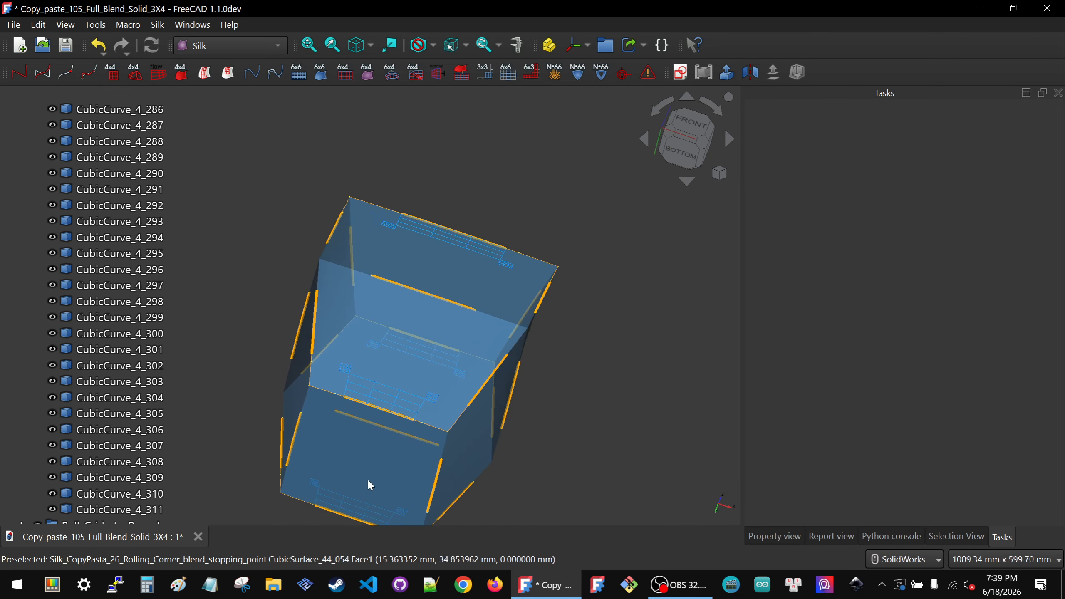
{"action": "scroll", "coordinate": [366, 385], "scroll_direction": "down", "scroll_amount": 4}
{"action": "middle_click_drag", "start_coordinate": [370, 386], "coordinate": [278, 490]}
{"action": "middle_click_drag", "start_coordinate": [409, 276], "coordinate": [376, 238]}
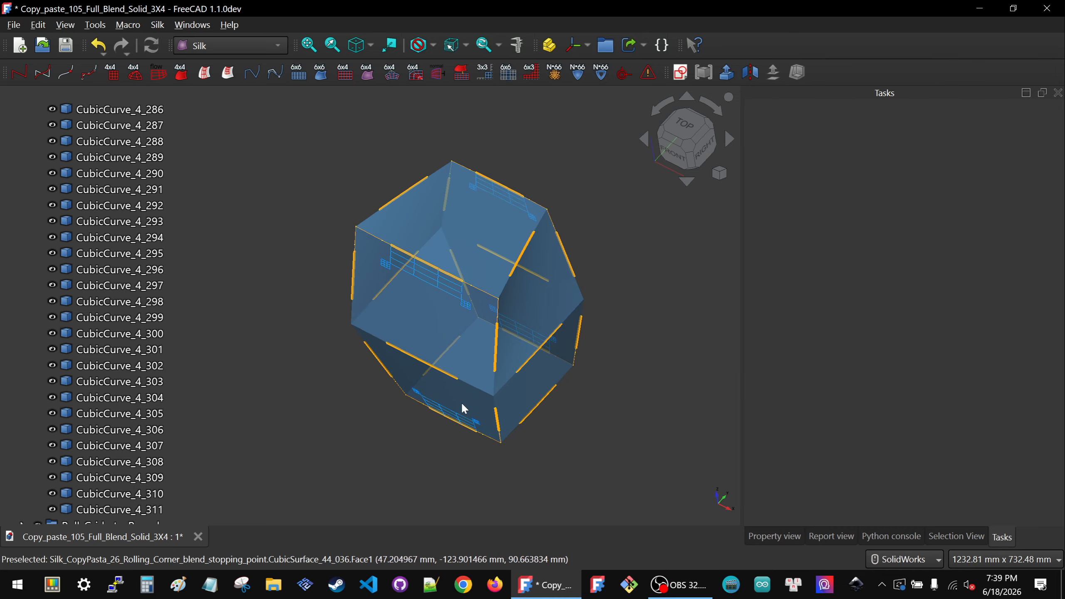
{"action": "middle_click_drag", "start_coordinate": [464, 409], "coordinate": [499, 427]}
{"action": "scroll", "coordinate": [524, 446], "scroll_direction": "up", "scroll_amount": 4}
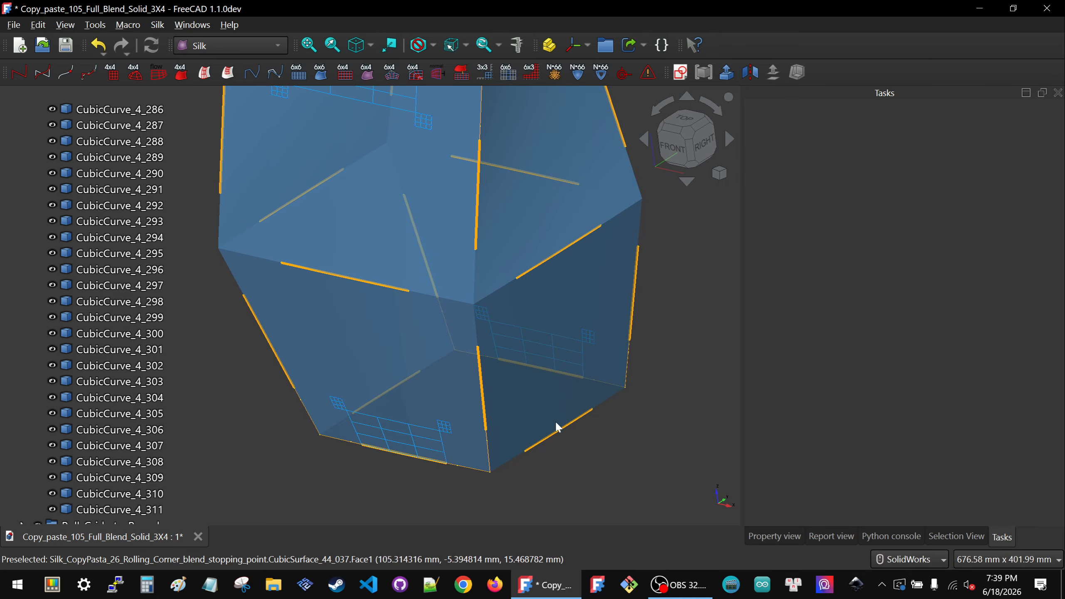
- Examine the middle segments along the solid's side edges from several angles, including the front view
{"action": "middle_click_drag", "start_coordinate": [556, 428], "coordinate": [449, 361]}
{"action": "middle_click_drag", "start_coordinate": [524, 462], "coordinate": [512, 466]}
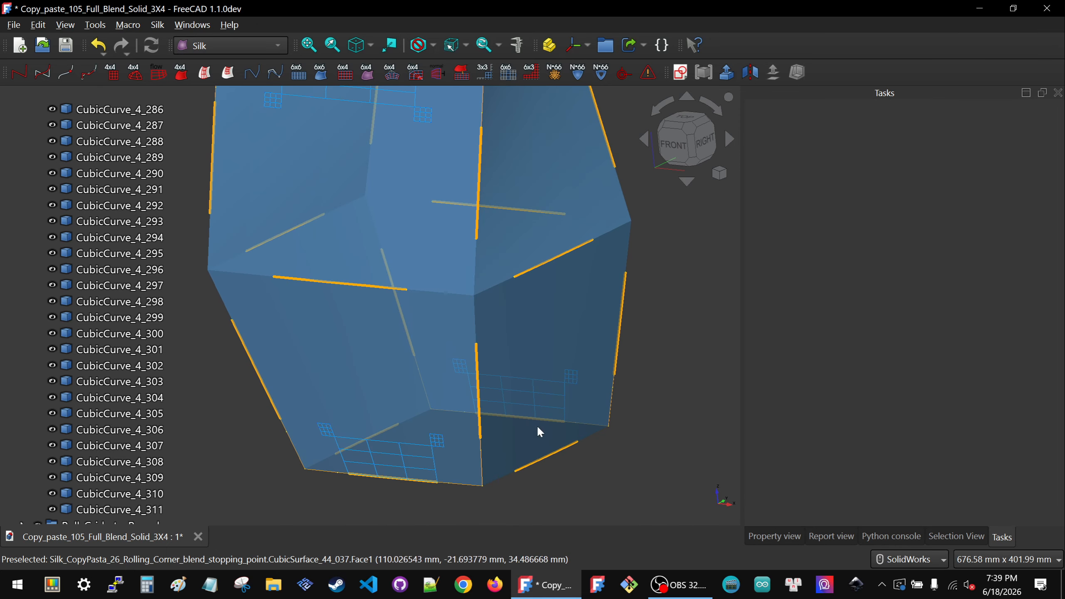
{"action": "scroll", "coordinate": [546, 448], "scroll_direction": "down", "scroll_amount": 2}
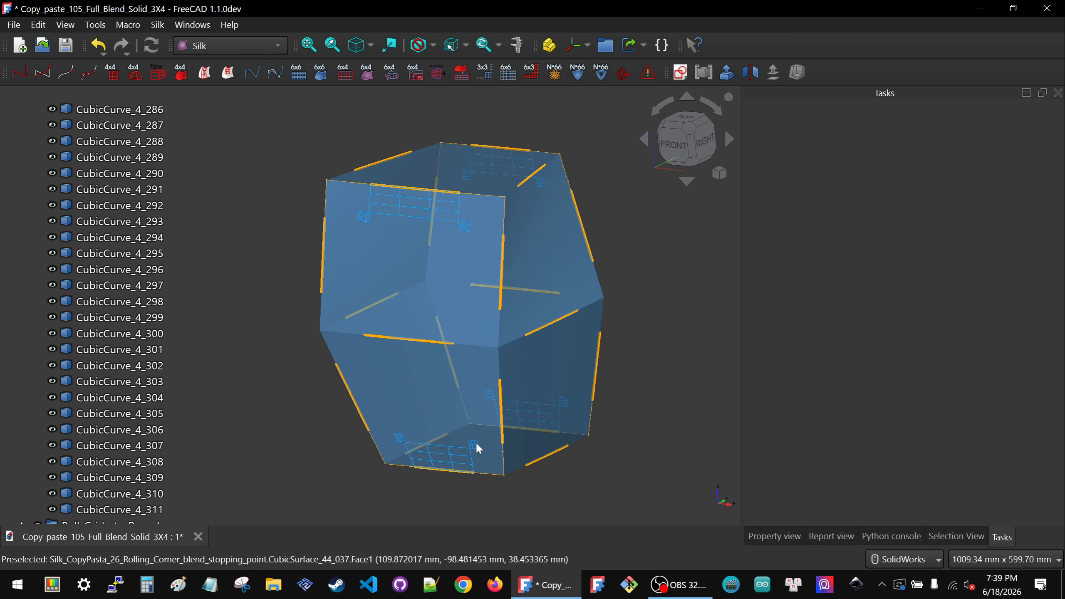
{"action": "middle_click_drag", "start_coordinate": [483, 463], "coordinate": [521, 471]}
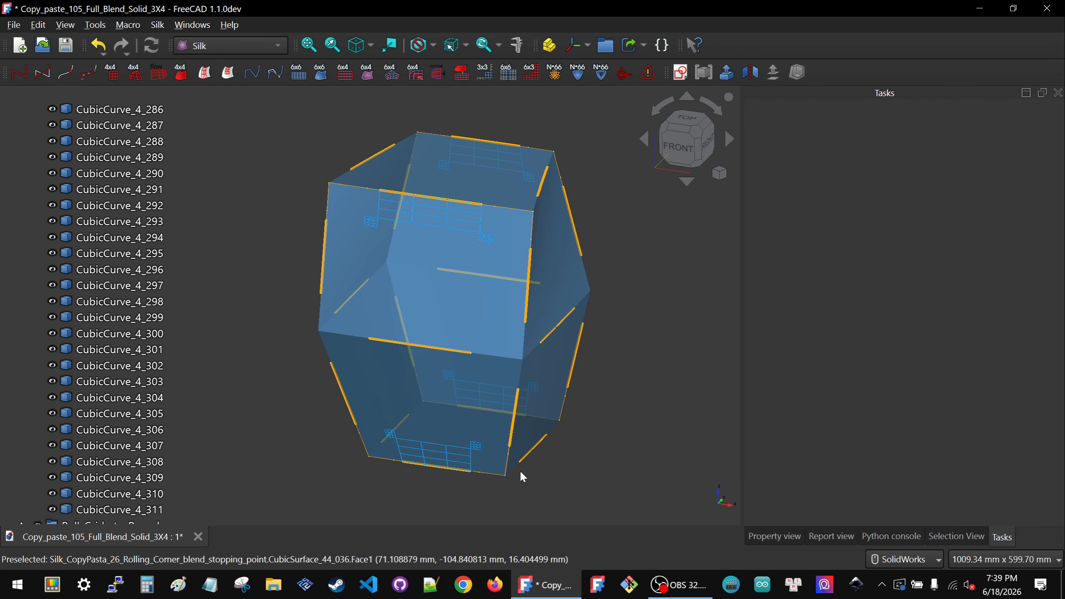
{"action": "scroll", "coordinate": [492, 428], "scroll_direction": "down", "scroll_amount": 2}
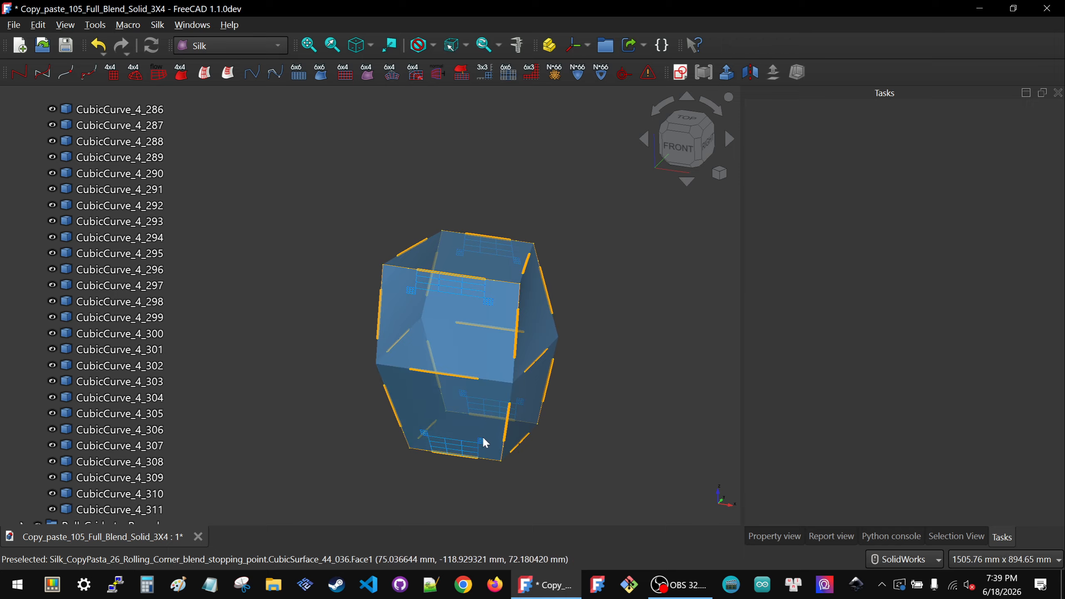
{"action": "left_click", "coordinate": [680, 145]}
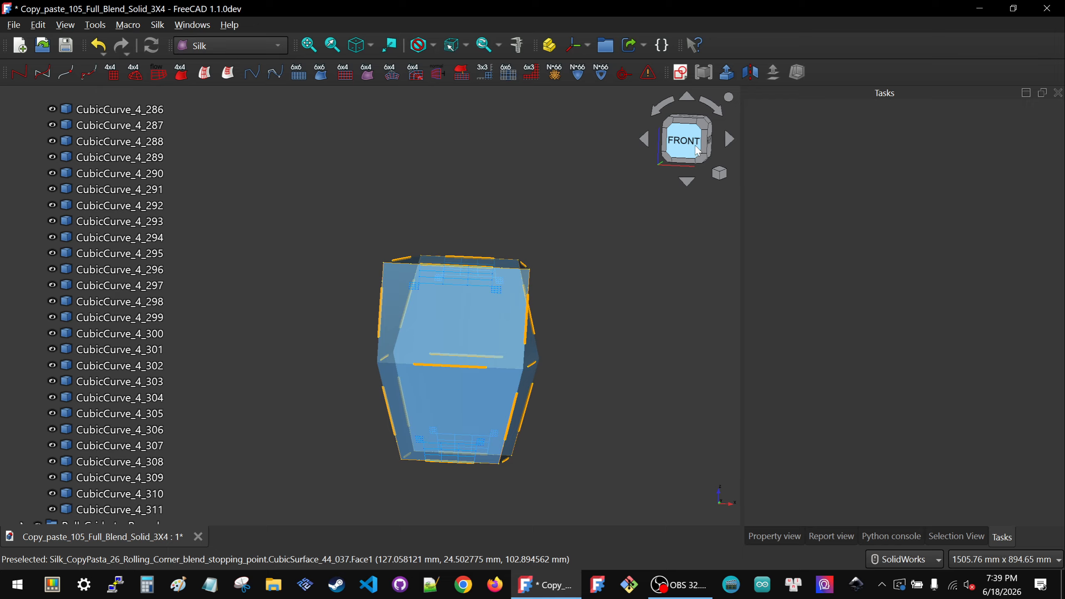
{"action": "scroll", "coordinate": [518, 388], "scroll_direction": "up", "scroll_amount": 4}
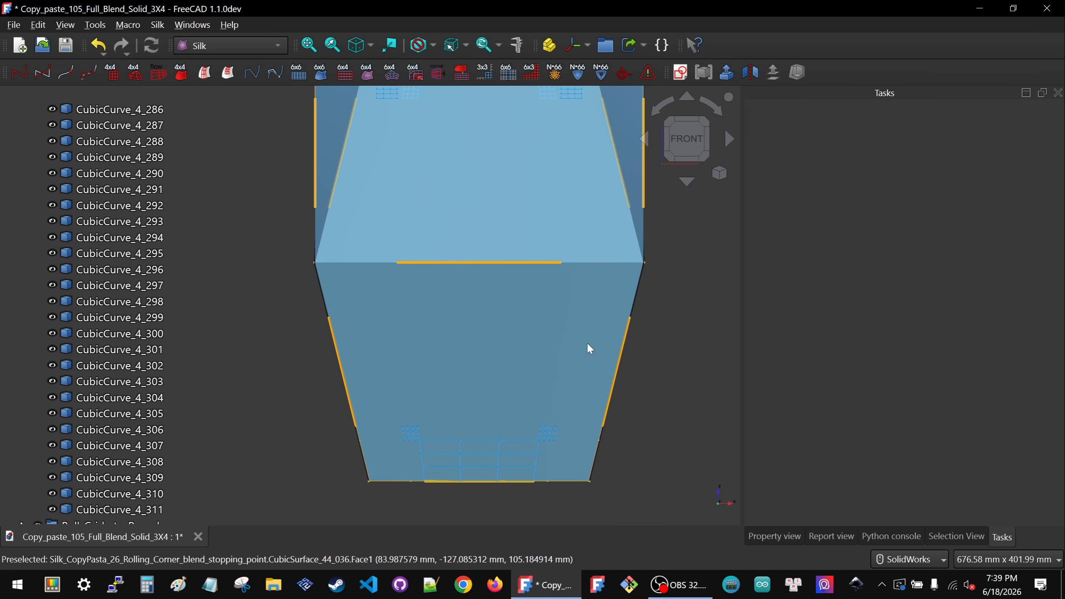
{"action": "scroll", "coordinate": [561, 420], "scroll_direction": "down", "scroll_amount": 5}
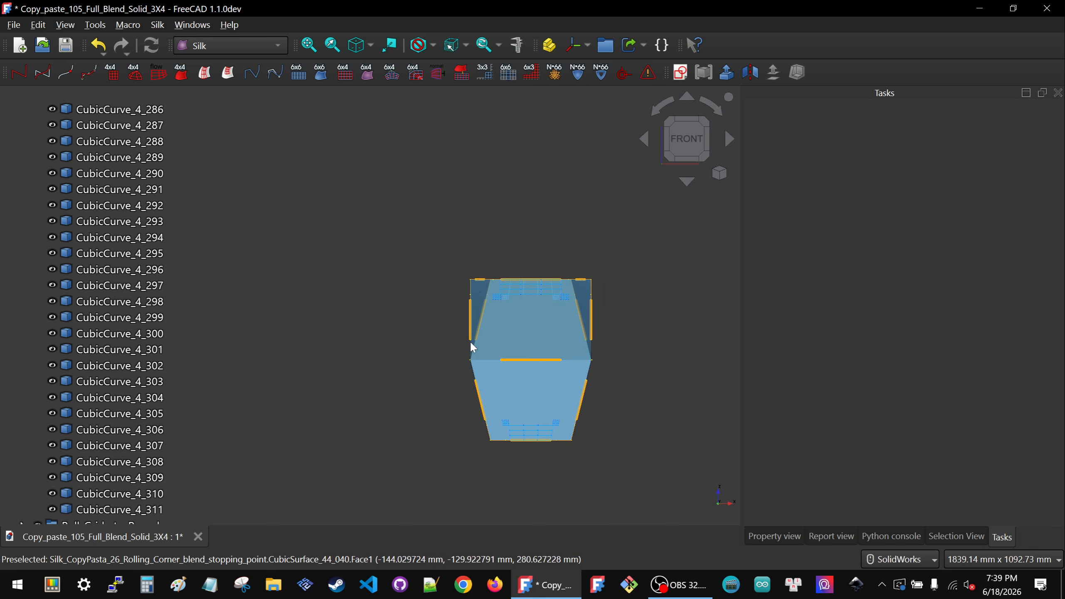
{"action": "scroll", "coordinate": [493, 419], "scroll_direction": "up", "scroll_amount": 3}
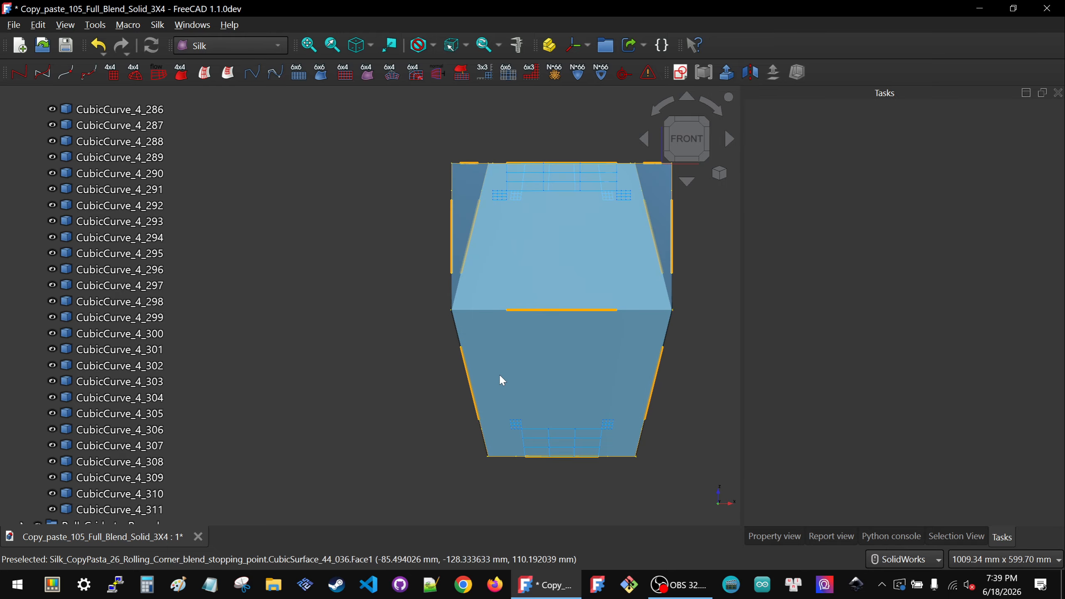
{"action": "middle_click_drag", "start_coordinate": [499, 377], "coordinate": [494, 398]}
{"action": "scroll", "coordinate": [490, 401], "scroll_direction": "down", "scroll_amount": 6}
{"action": "scroll", "coordinate": [434, 394], "scroll_direction": "up", "scroll_amount": 5}
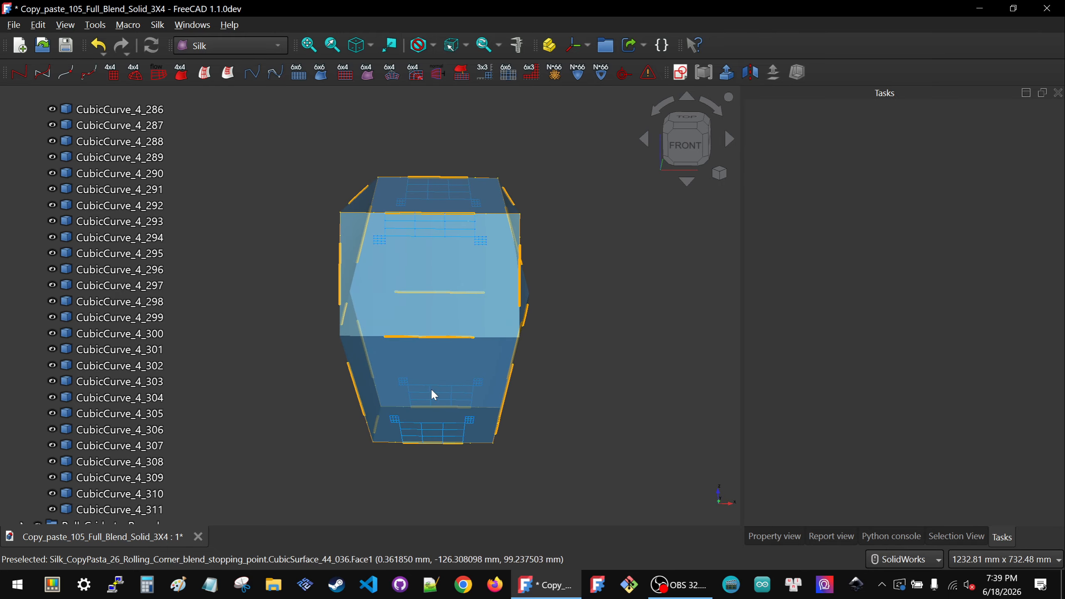
- Create a ControlGrid44_2EdgeSegments grid on CubicSurface_44_036 from its side middle segment CubicCurve_4_254 and the adjacent corner segment CubicCurve_4_283
{"action": "left_click", "coordinate": [431, 381]}
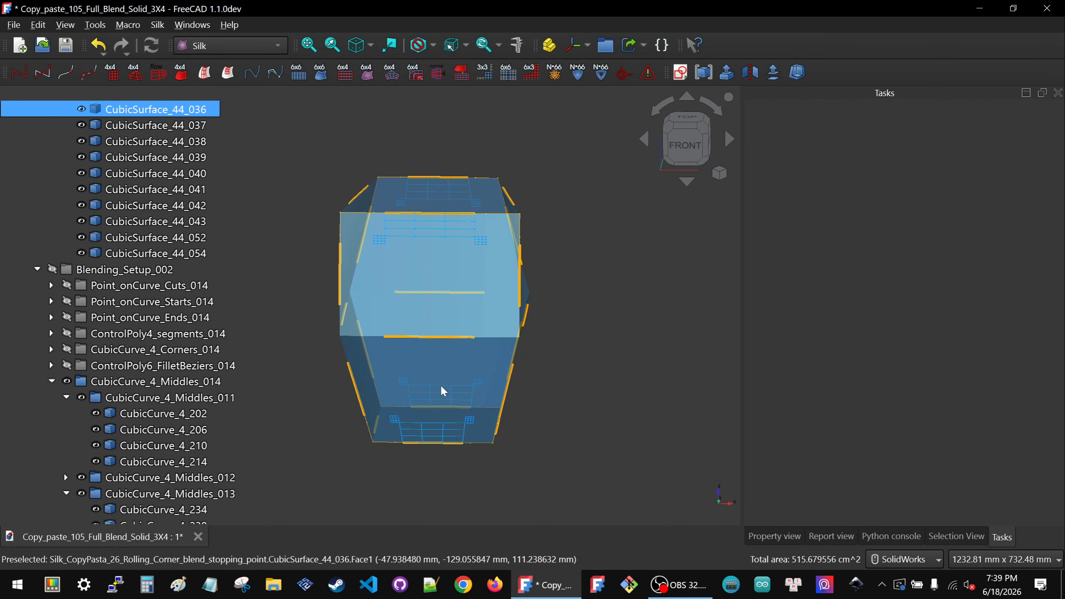
{"action": "scroll", "coordinate": [500, 398], "scroll_direction": "up", "scroll_amount": 3}
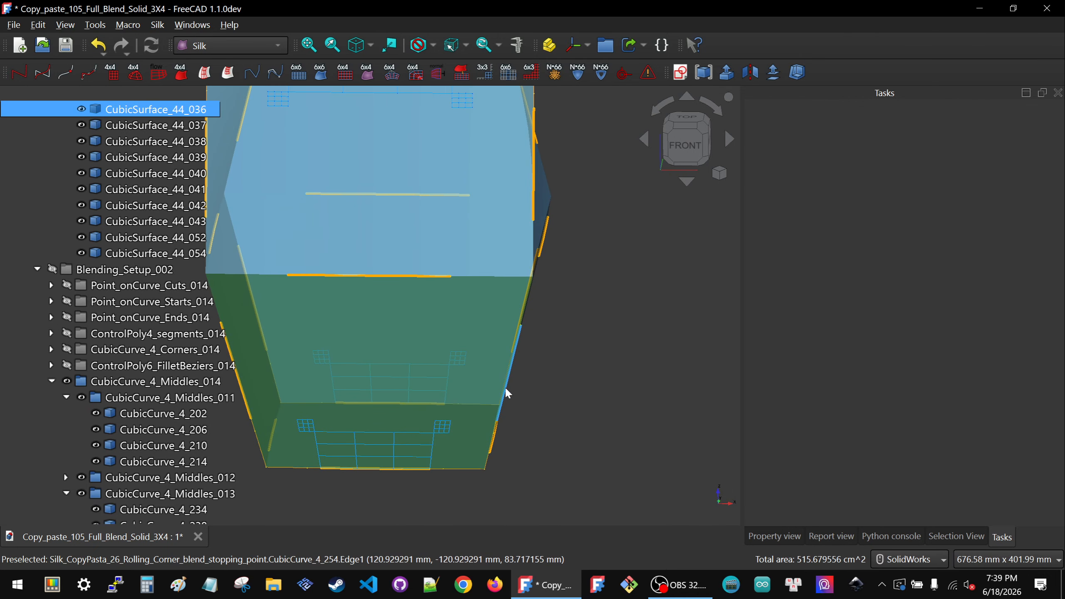
{"action": "left_click", "coordinate": [506, 394]}
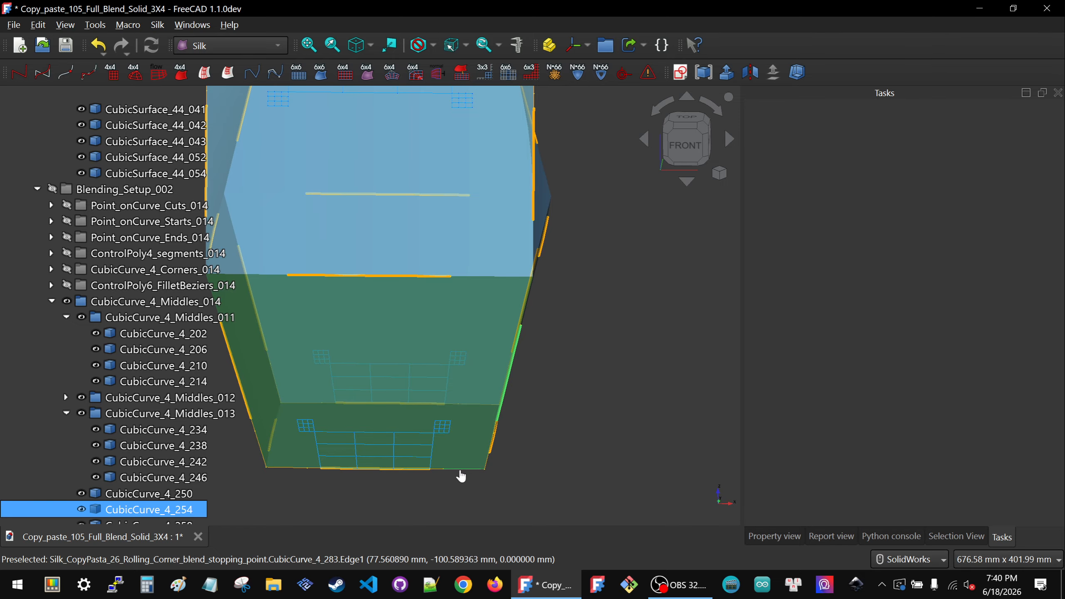
{"action": "left_click", "coordinate": [460, 471], "text": "ctrl"}
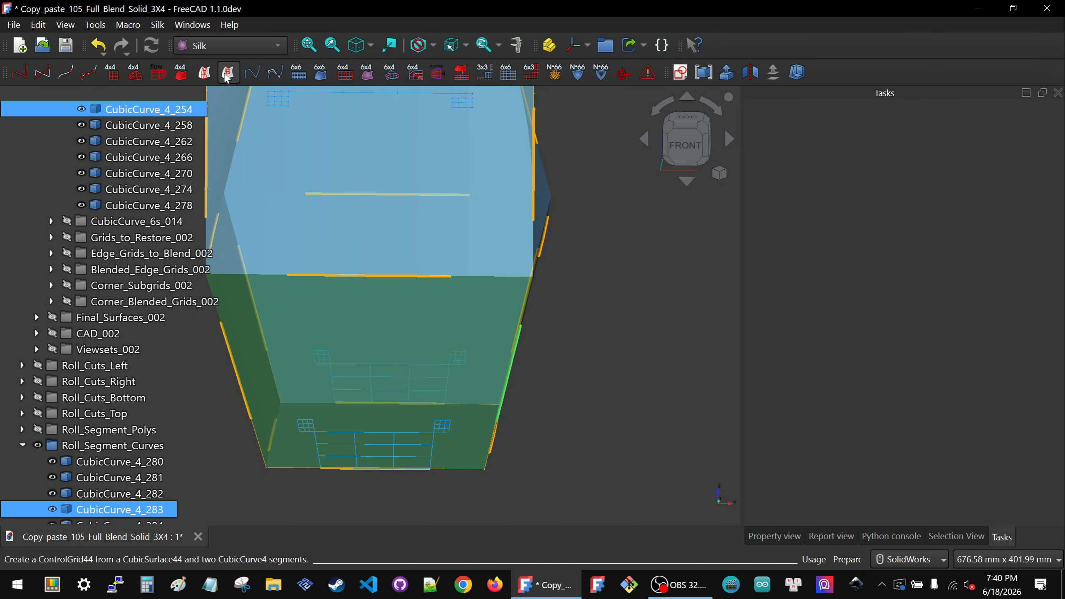
{"action": "left_click", "coordinate": [576, 344]}
- Create a ControlGrid44_2EdgeSegments grid on CubicSurface_44_038 from its side middle segment CubicCurve_4_258 and the adjacent corner segment CubicCurve_4_284
{"action": "middle_click_drag", "start_coordinate": [449, 416], "coordinate": [313, 357]}
{"action": "scroll", "coordinate": [295, 355], "scroll_direction": "down", "scroll_amount": 2}
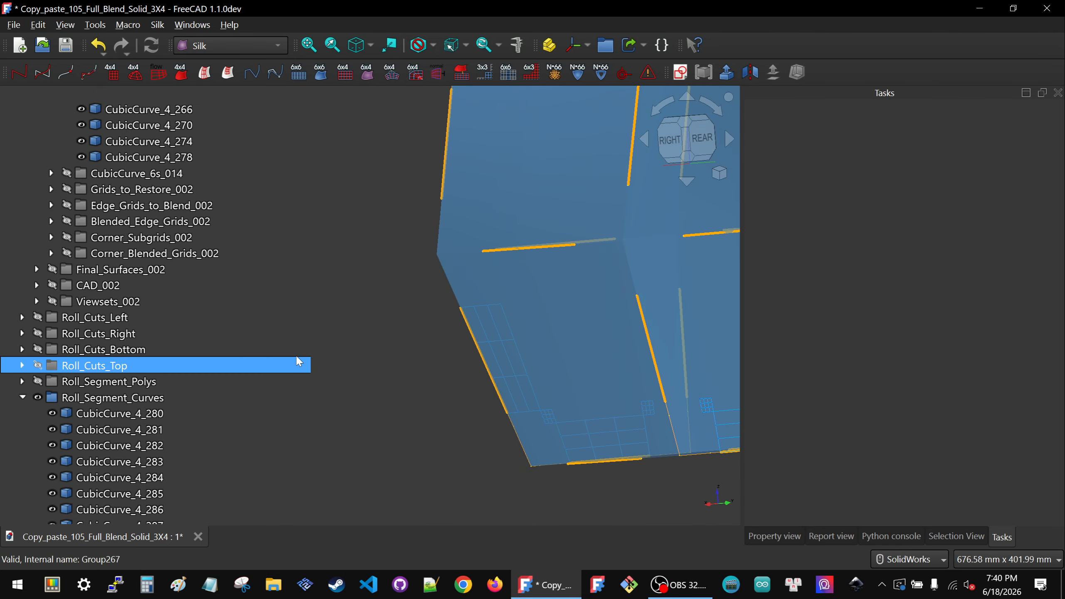
{"action": "scroll", "coordinate": [419, 357], "scroll_direction": "down", "scroll_amount": 3}
{"action": "scroll", "coordinate": [529, 358], "scroll_direction": "up", "scroll_amount": 4}
{"action": "middle_click_drag", "start_coordinate": [600, 362], "coordinate": [564, 398]}
{"action": "left_click", "coordinate": [601, 289]}
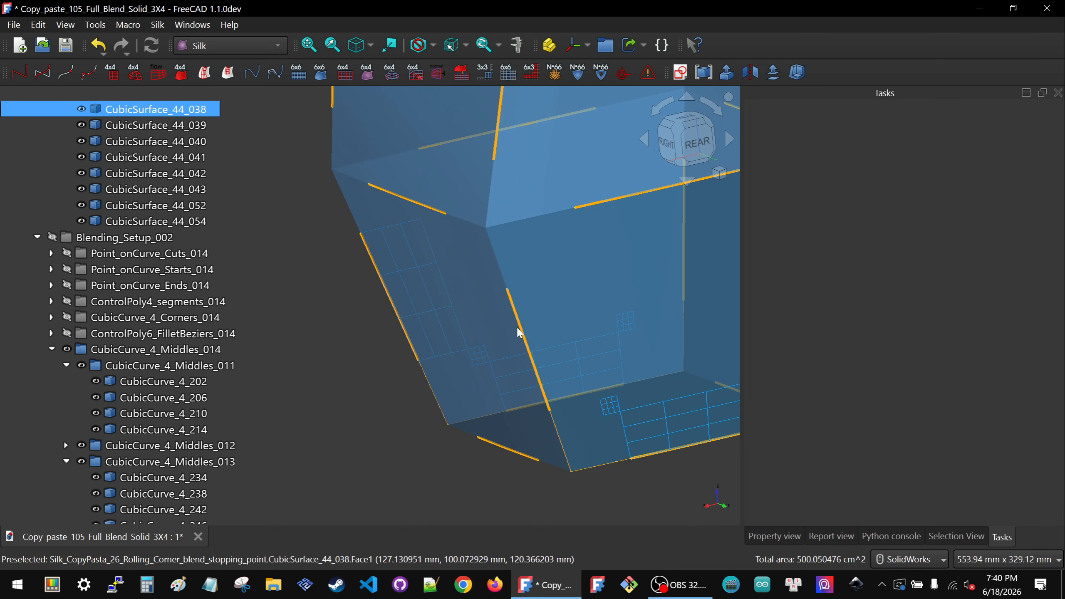
{"action": "left_click", "coordinate": [521, 330]}
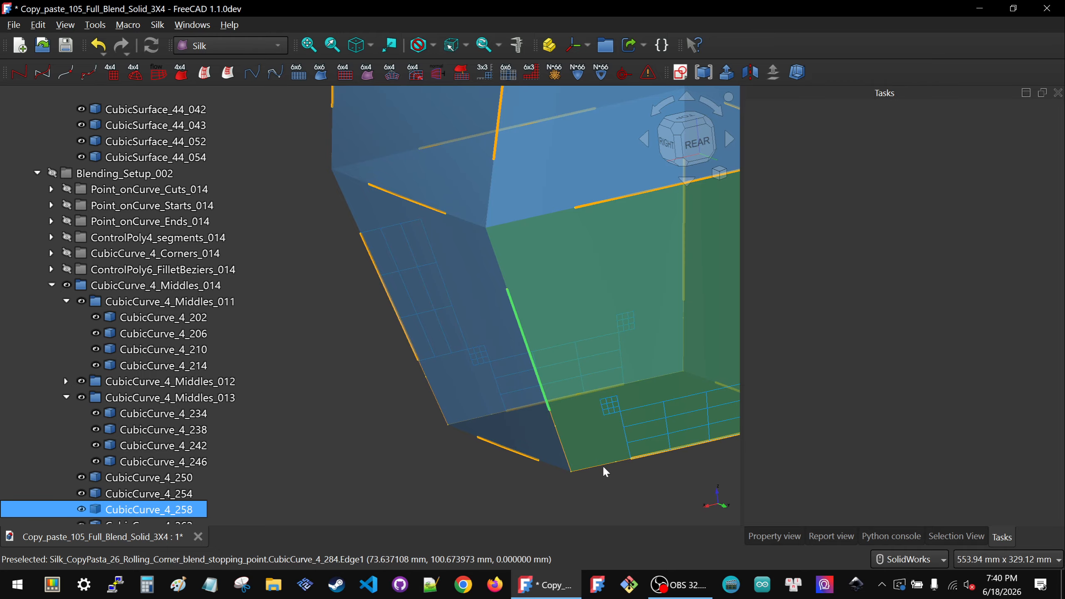
{"action": "left_click", "coordinate": [603, 468], "text": "ctrl"}
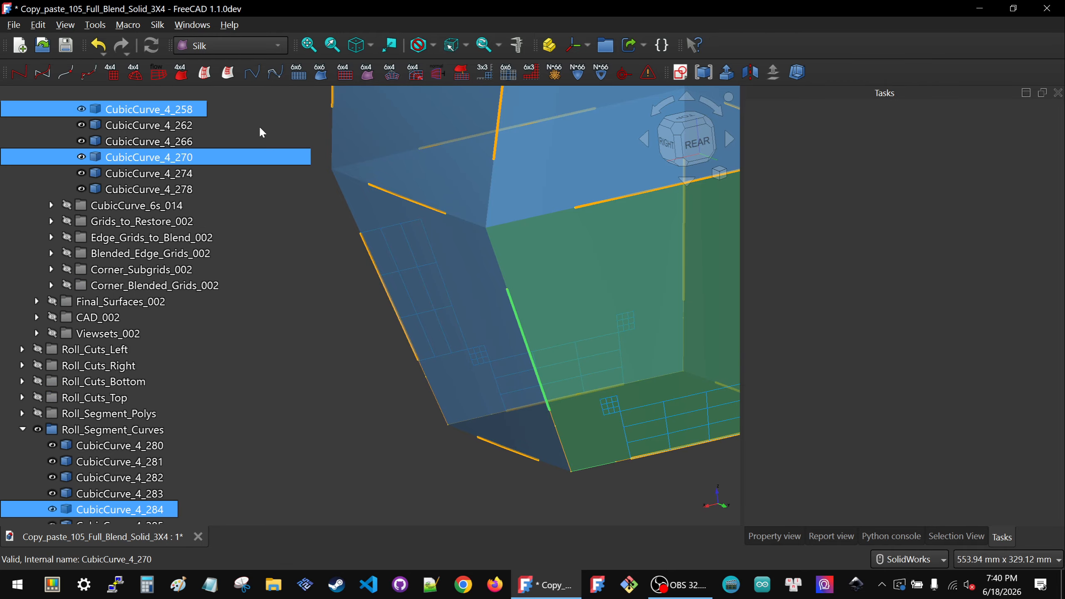
{"action": "left_click", "coordinate": [227, 74]}
{"action": "left_click", "coordinate": [396, 369]}
- Create a ControlGrid44_2EdgeSegments grid on CubicSurface_44_038 from its opposite side middle segment CubicCurve_4_262 and the adjacent corner segment CubicCurve_4_287
{"action": "scroll", "coordinate": [396, 367], "scroll_direction": "down", "scroll_amount": 4}
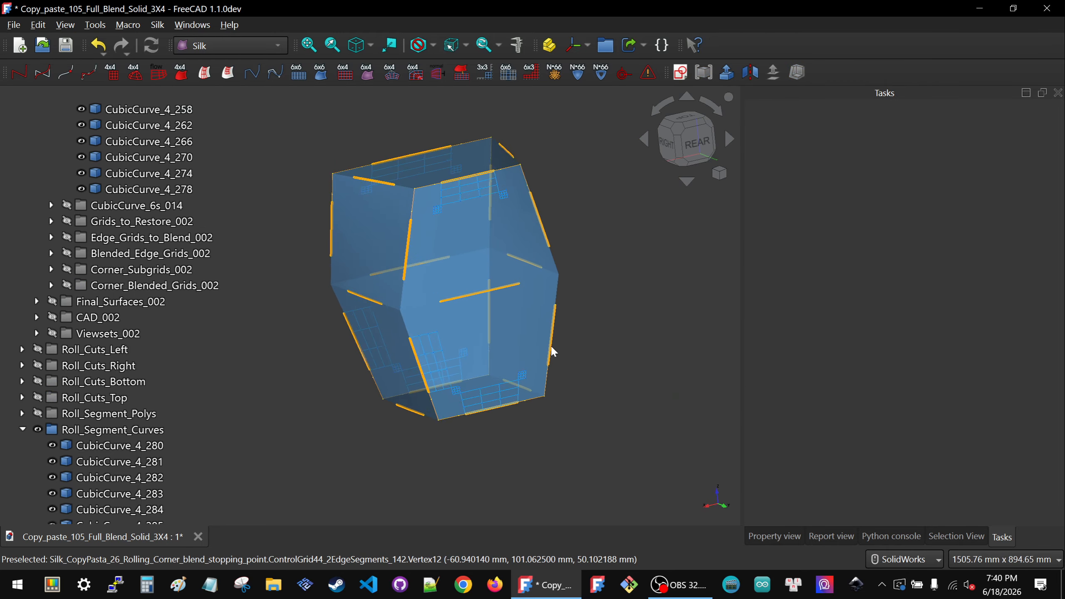
{"action": "scroll", "coordinate": [545, 349], "scroll_direction": "up", "scroll_amount": 3}
{"action": "left_click", "coordinate": [517, 332]}
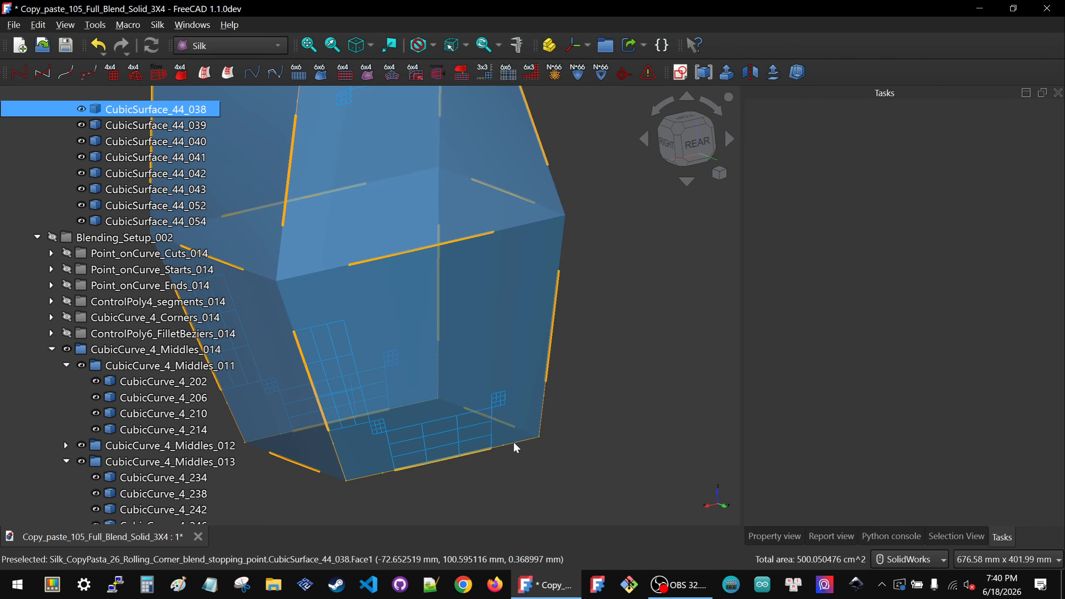
{"action": "left_click", "coordinate": [551, 353]}
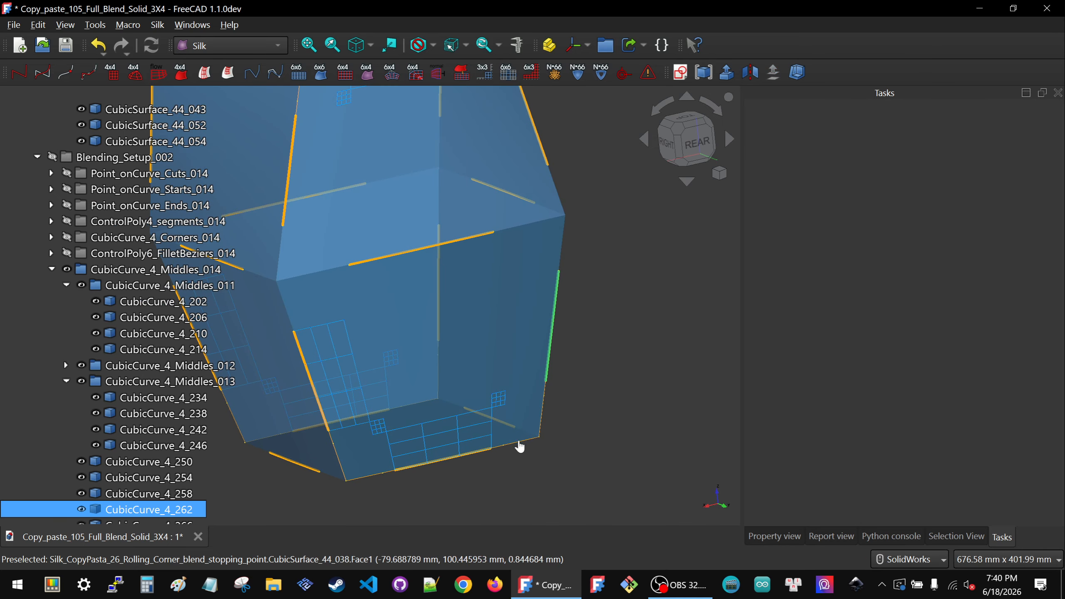
{"action": "left_click", "coordinate": [520, 449]}
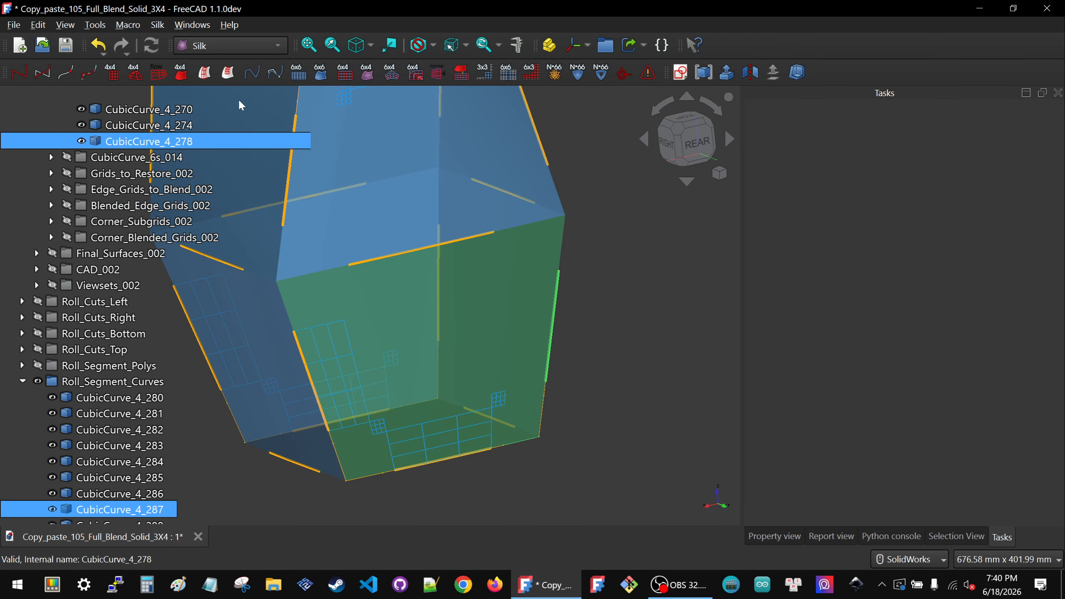
- Create a ControlGrid44_2EdgeSegments grid on CubicSurface_44_036 from its other side middle segment CubicCurve_4_250 and the adjacent corner segment CubicCurve_4_280
{"action": "middle_click_drag", "start_coordinate": [432, 236], "coordinate": [365, 428]}
{"action": "scroll", "coordinate": [521, 438], "scroll_direction": "up", "scroll_amount": 2}
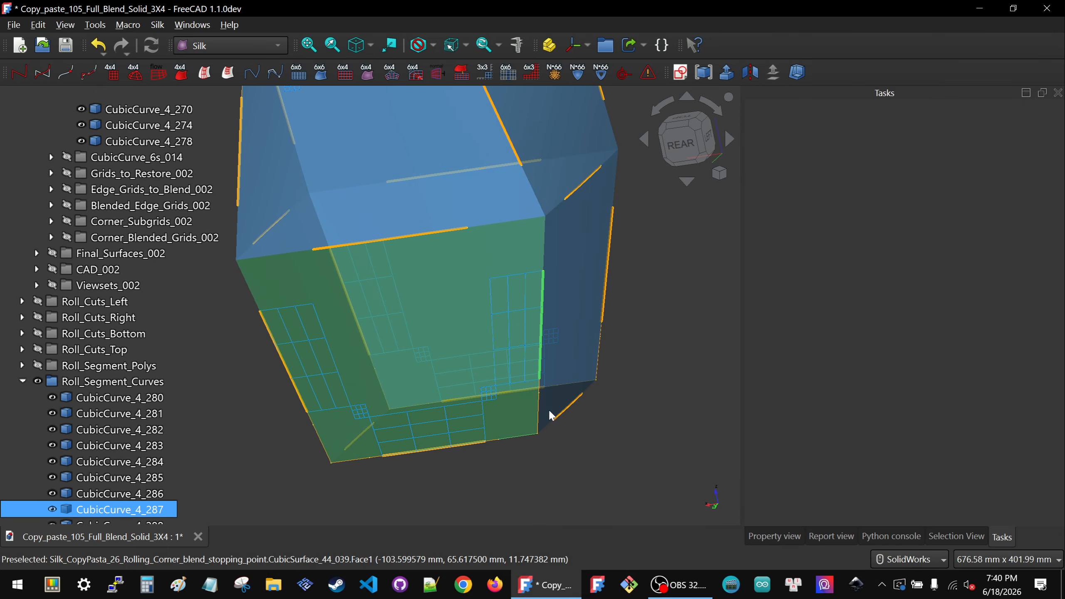
{"action": "middle_click_drag", "start_coordinate": [551, 411], "coordinate": [268, 413]}
{"action": "scroll", "coordinate": [252, 411], "scroll_direction": "down", "scroll_amount": 4}
{"action": "scroll", "coordinate": [530, 345], "scroll_direction": "down", "scroll_amount": 3}
{"action": "middle_click_drag", "start_coordinate": [416, 398], "coordinate": [479, 368]}
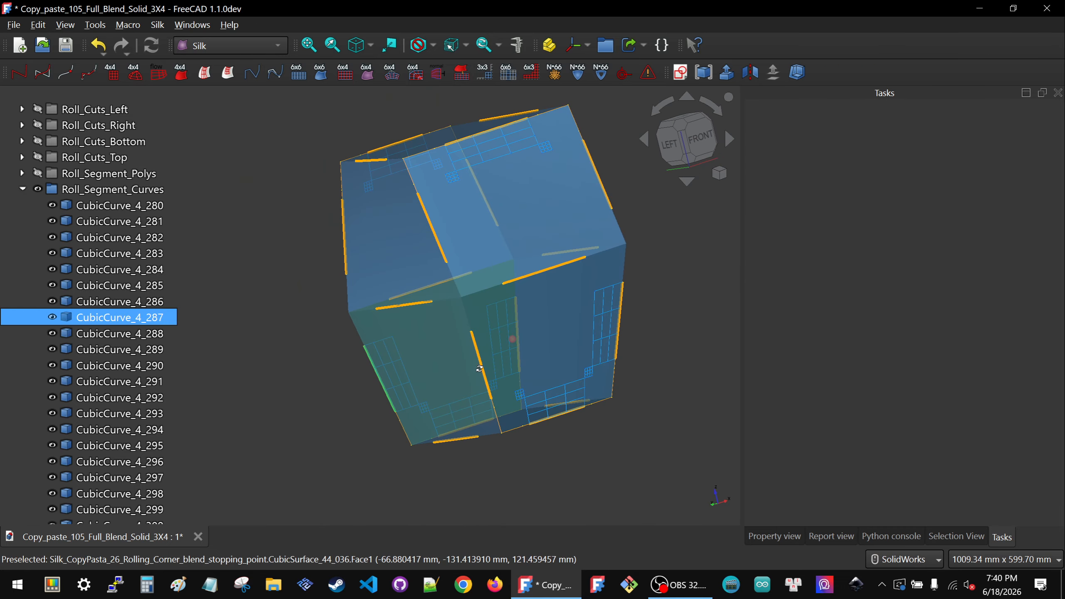
{"action": "left_click", "coordinate": [555, 343]}
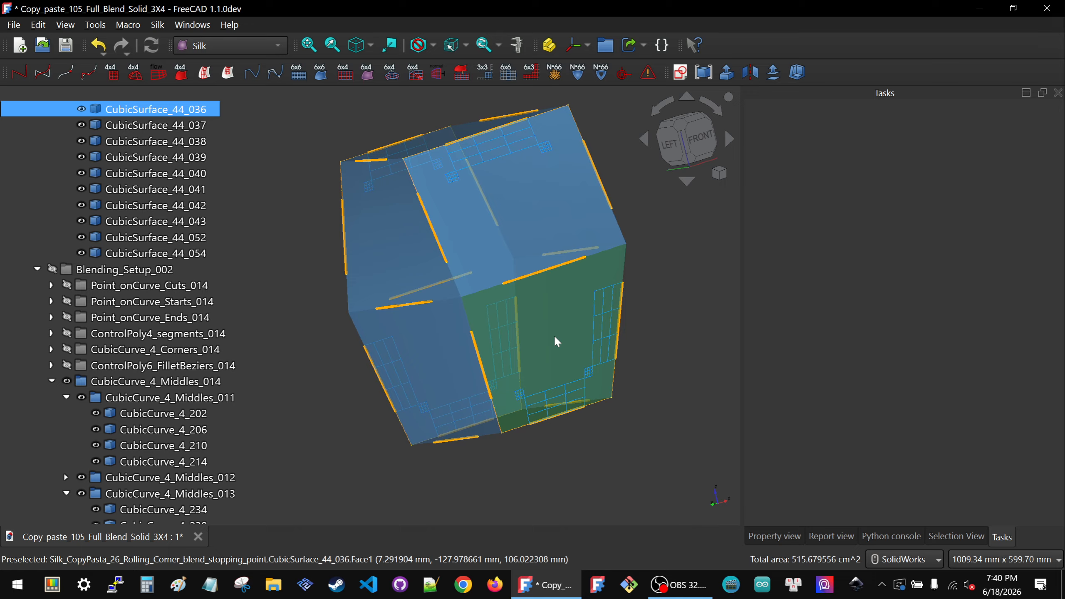
{"action": "left_click", "coordinate": [504, 419]}
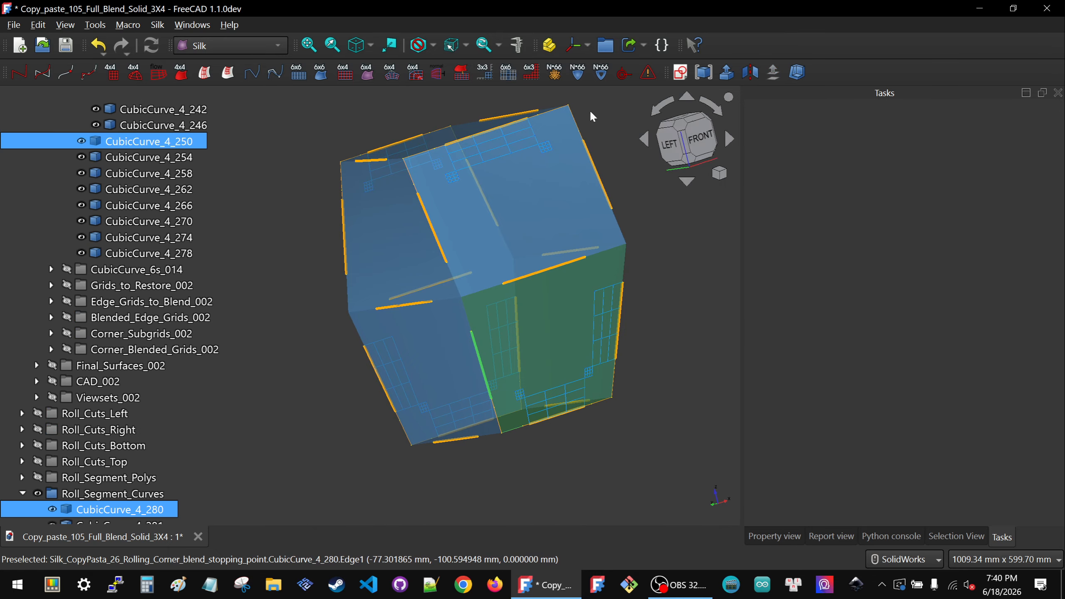
{"action": "left_click", "coordinate": [309, 273]}
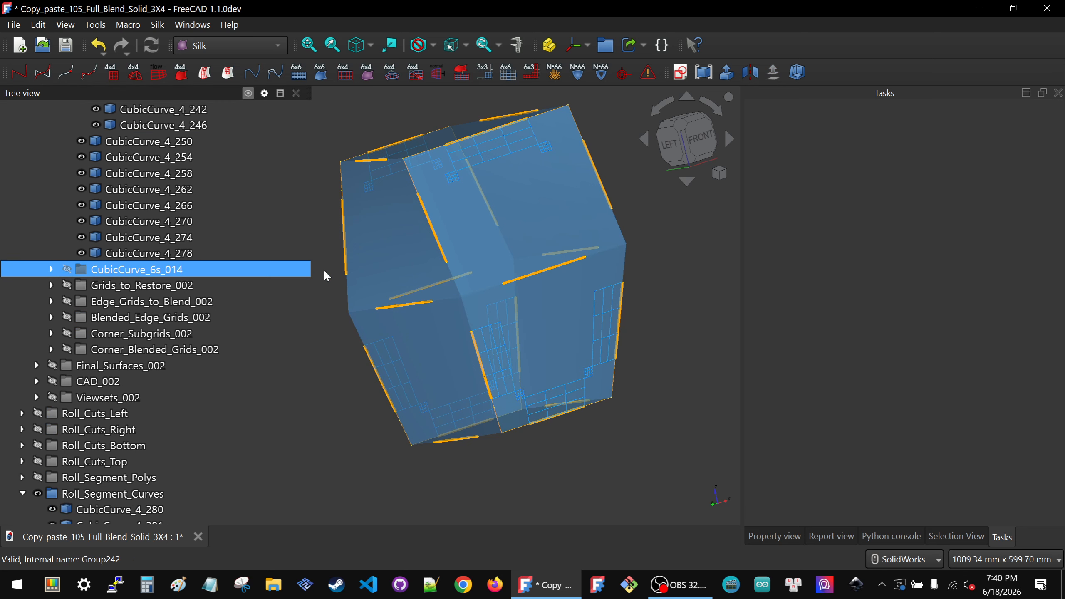
{"action": "left_click", "coordinate": [319, 277]}
- Create a ControlGrid44_2EdgeSegments grid on CubicSurface_44_040 from its side middle segment CubicCurve_4_270 and the adjacent corner segment CubicCurve_4_291
{"action": "scroll", "coordinate": [457, 311], "scroll_direction": "down", "scroll_amount": 3}
{"action": "scroll", "coordinate": [507, 315], "scroll_direction": "up", "scroll_amount": 4}
{"action": "mouse_move", "coordinate": [500, 314]}
{"action": "middle_mouse_down"}
{"action": "mouse_move", "coordinate": [497, 305]}
{"action": "mouse_move", "coordinate": [469, 320]}
{"action": "mouse_move", "coordinate": [513, 327]}
{"action": "mouse_move", "coordinate": [485, 327]}
{"action": "middle_mouse_up"}
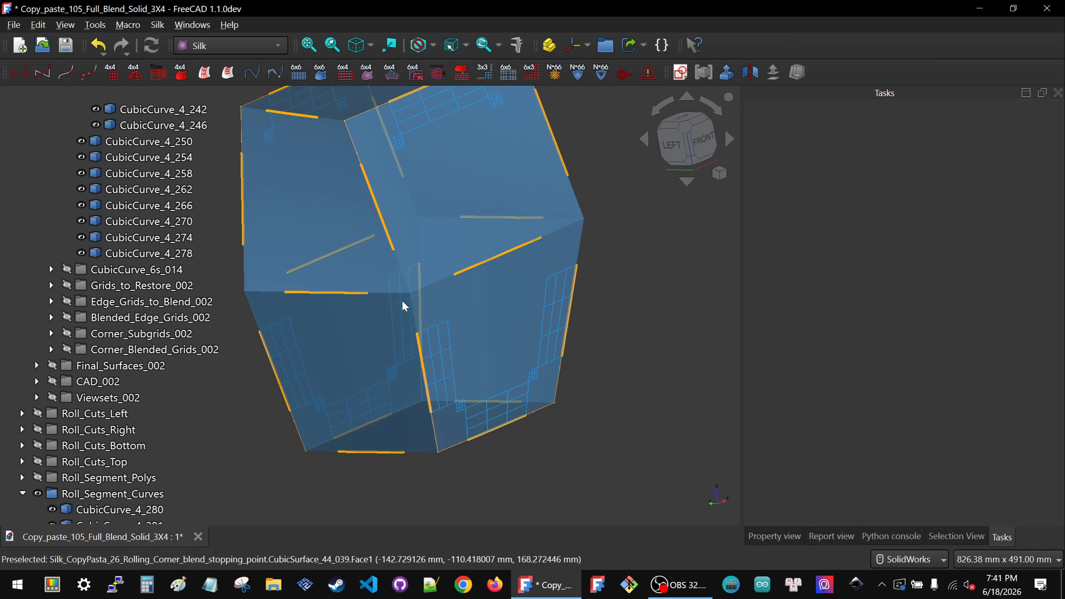
{"action": "scroll", "coordinate": [524, 373], "scroll_direction": "down", "scroll_amount": 2}
{"action": "middle_click_drag", "start_coordinate": [548, 365], "coordinate": [487, 280]}
{"action": "scroll", "coordinate": [427, 244], "scroll_direction": "up", "scroll_amount": 3}
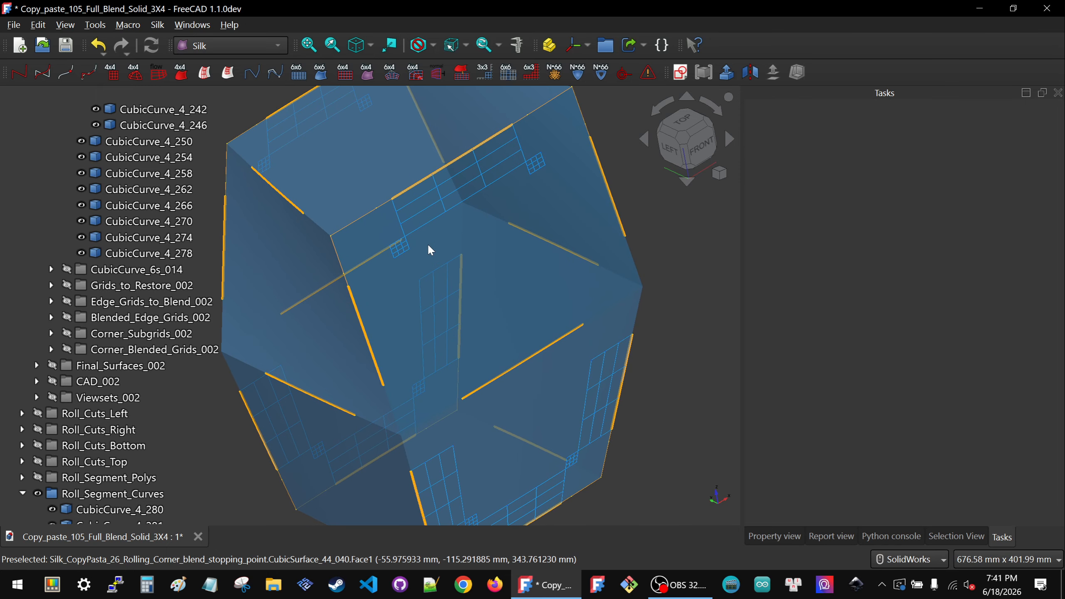
{"action": "left_click", "coordinate": [427, 244]}
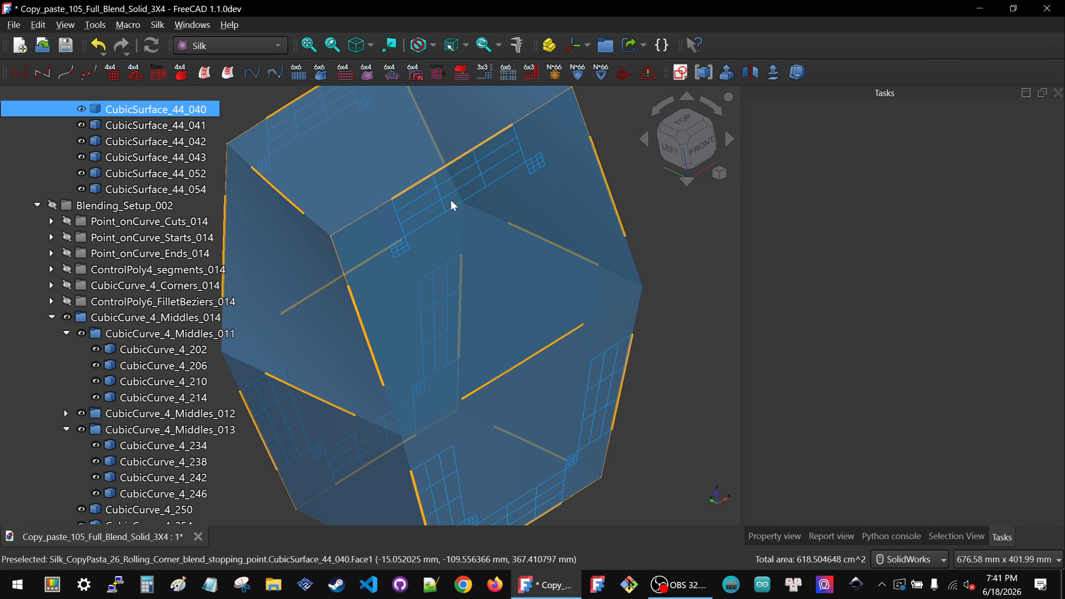
{"action": "scroll", "coordinate": [483, 183], "scroll_direction": "down", "scroll_amount": 1}
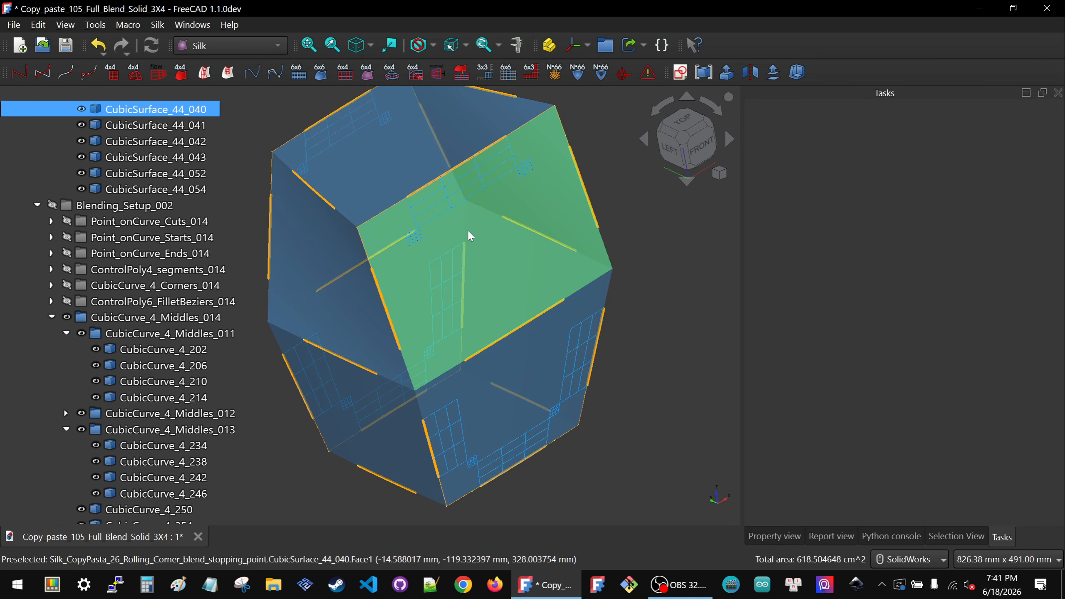
{"action": "scroll", "coordinate": [412, 273], "scroll_direction": "down", "scroll_amount": 3}
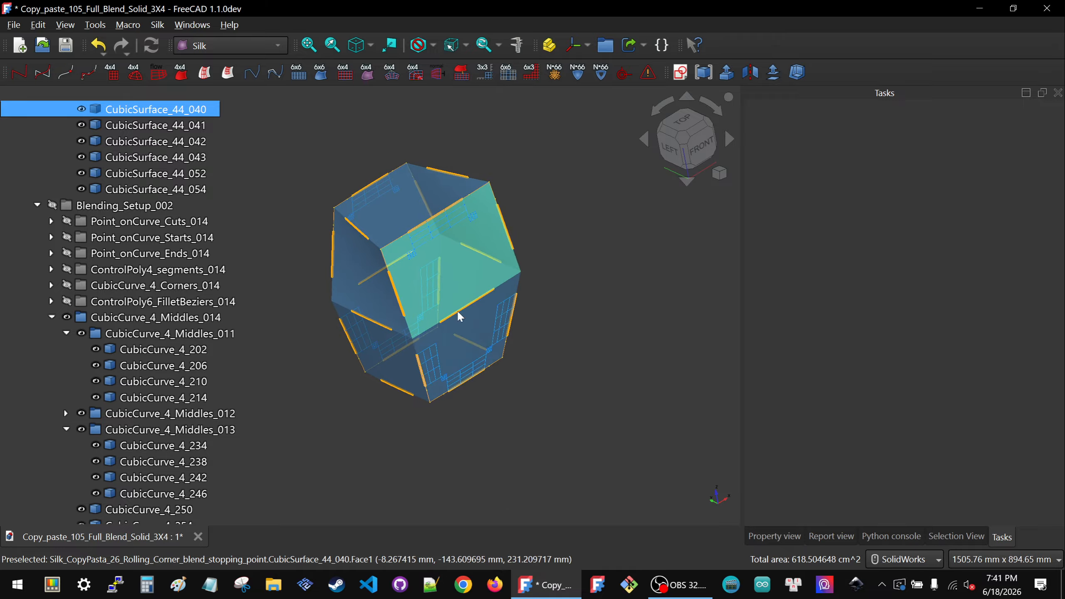
{"action": "middle_click_drag", "start_coordinate": [463, 383], "coordinate": [411, 320]}
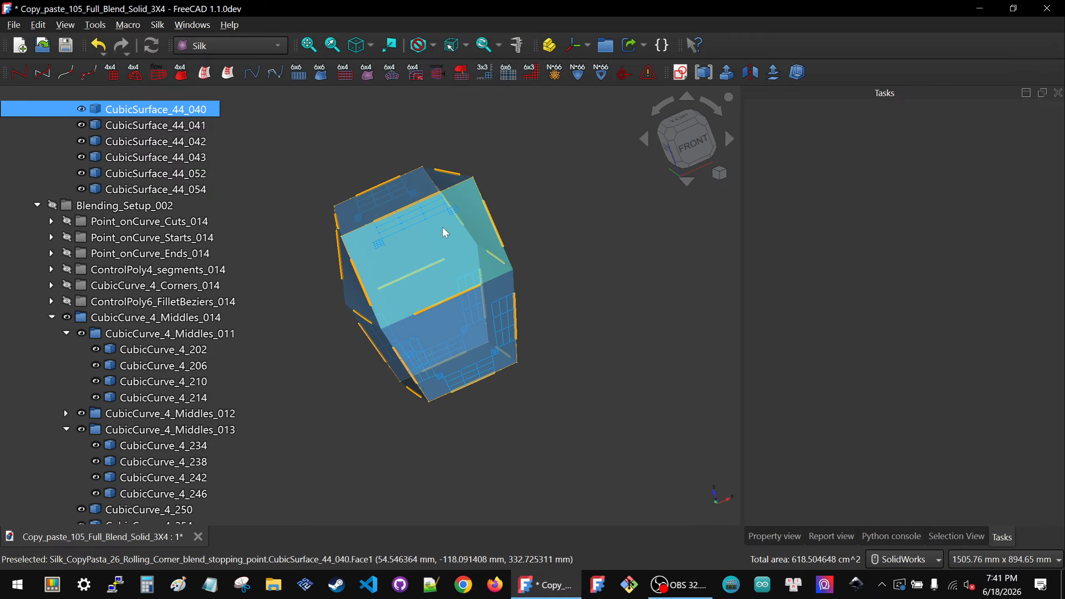
{"action": "scroll", "coordinate": [520, 184], "scroll_direction": "up", "scroll_amount": 3}
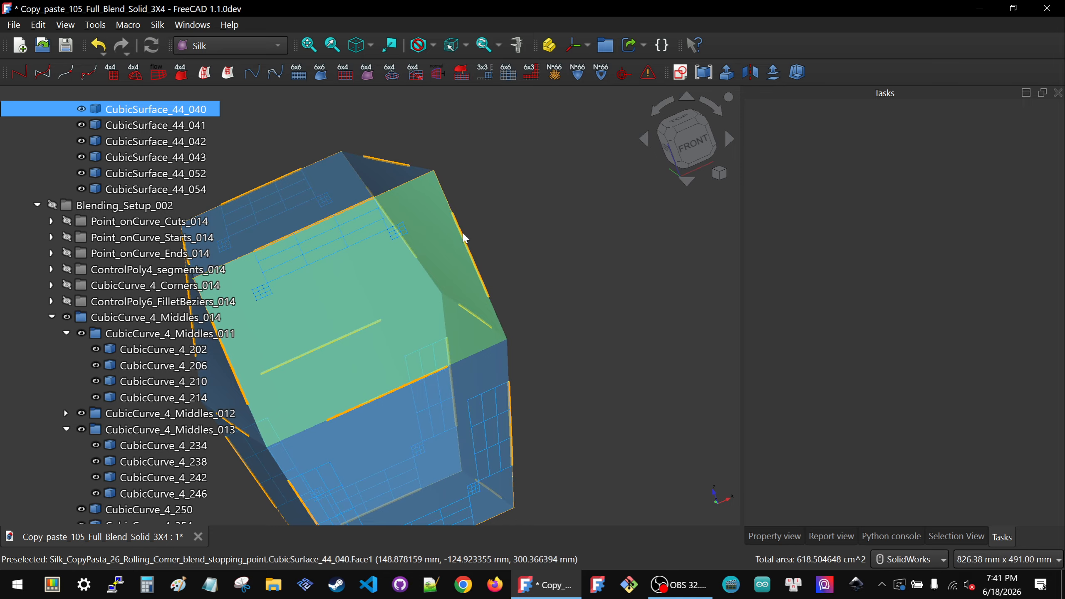
{"action": "left_click", "coordinate": [465, 240]}
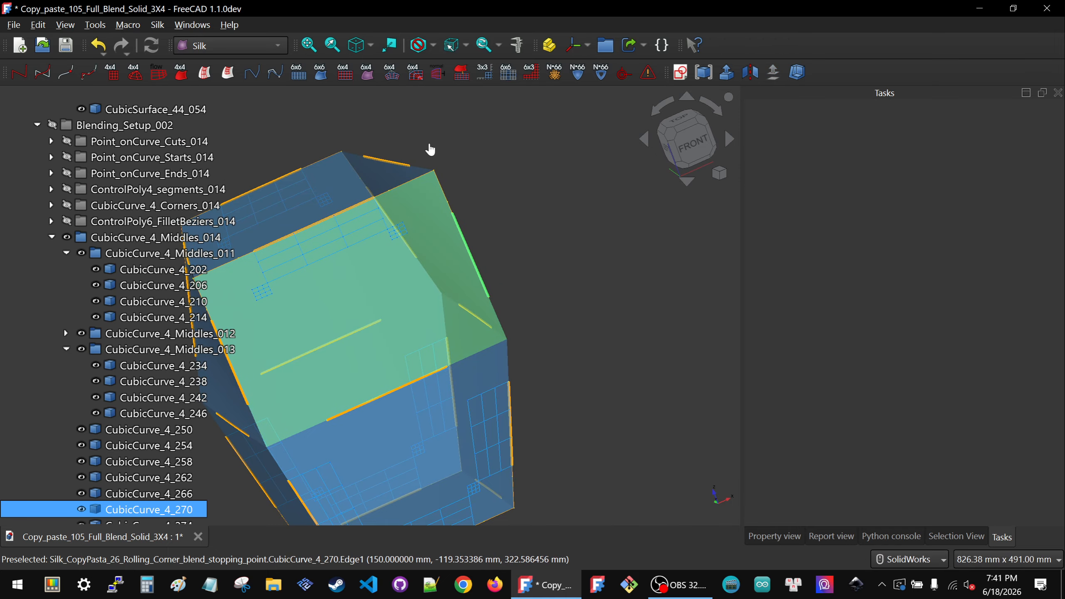
{"action": "left_click", "coordinate": [412, 186]}
{"action": "left_click", "coordinate": [228, 74]}
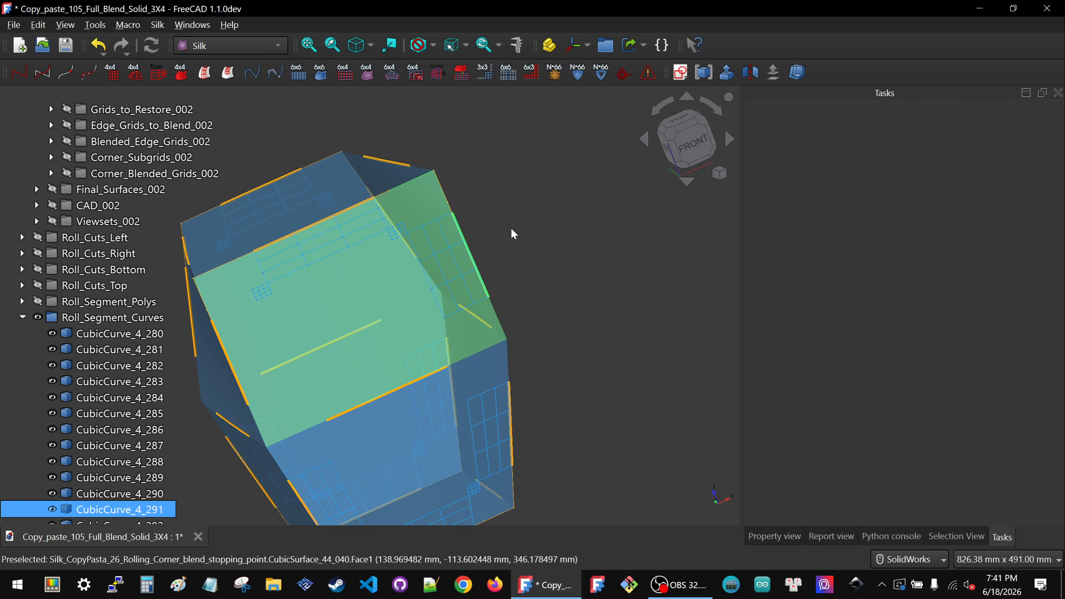
- Create a ControlGrid44_2EdgeSegments grid on CubicSurface_44_042 from its side middle segment CubicCurve_4_274 and the adjacent corner segment CubicCurve_4_292
{"action": "left_click", "coordinate": [503, 292]}
{"action": "middle_click_drag", "start_coordinate": [455, 333], "coordinate": [254, 286]}
{"action": "scroll", "coordinate": [260, 287], "scroll_direction": "down", "scroll_amount": 2}
{"action": "scroll", "coordinate": [348, 282], "scroll_direction": "down", "scroll_amount": 1}
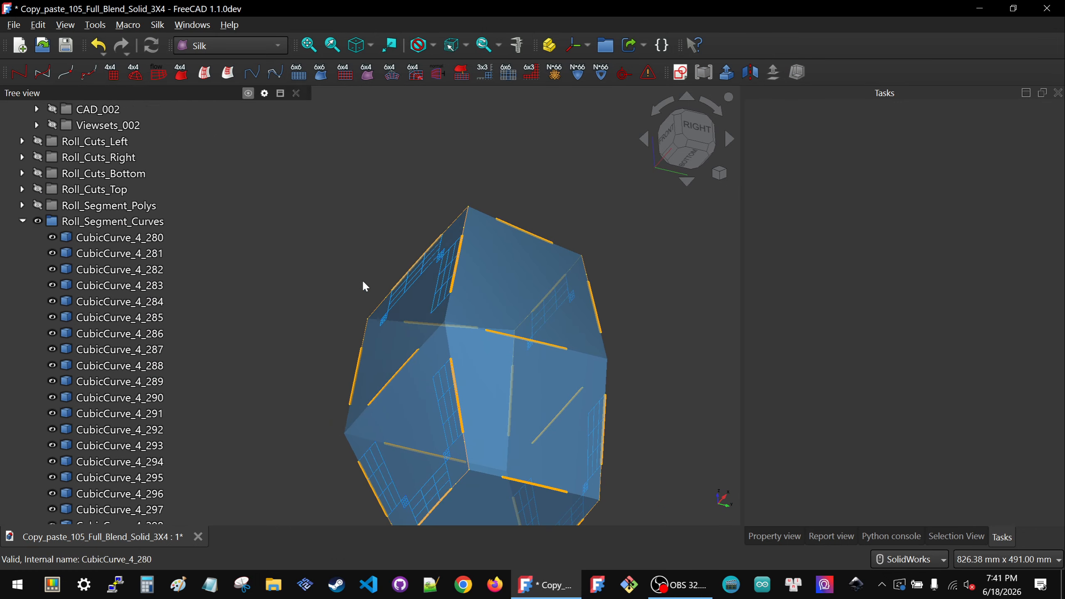
{"action": "middle_click_drag", "start_coordinate": [441, 260], "coordinate": [425, 330]}
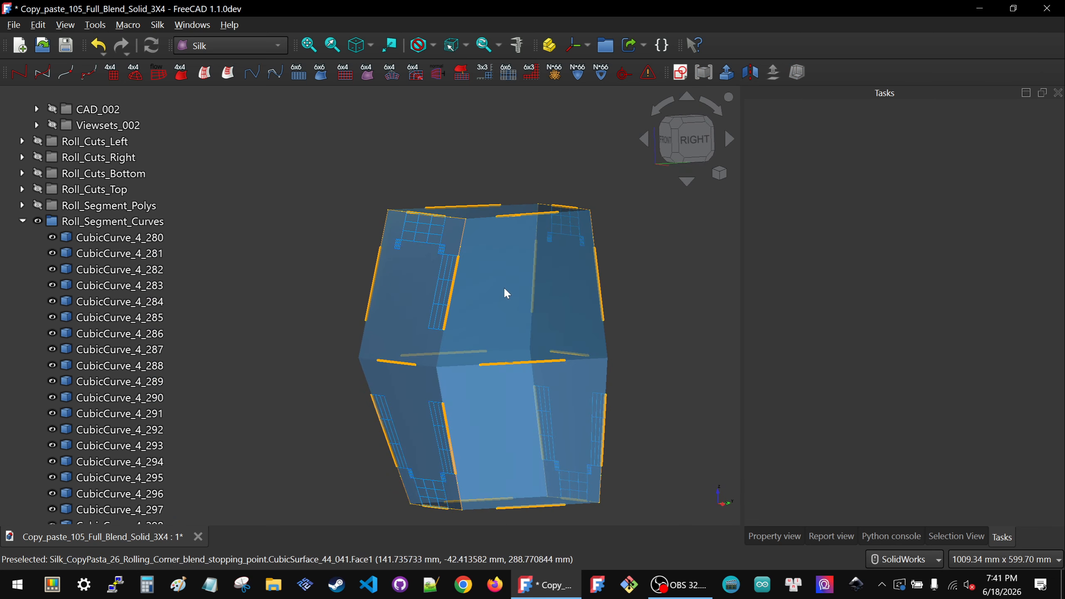
{"action": "middle_click_drag", "start_coordinate": [515, 310], "coordinate": [316, 302]}
{"action": "scroll", "coordinate": [347, 305], "scroll_direction": "down", "scroll_amount": 2}
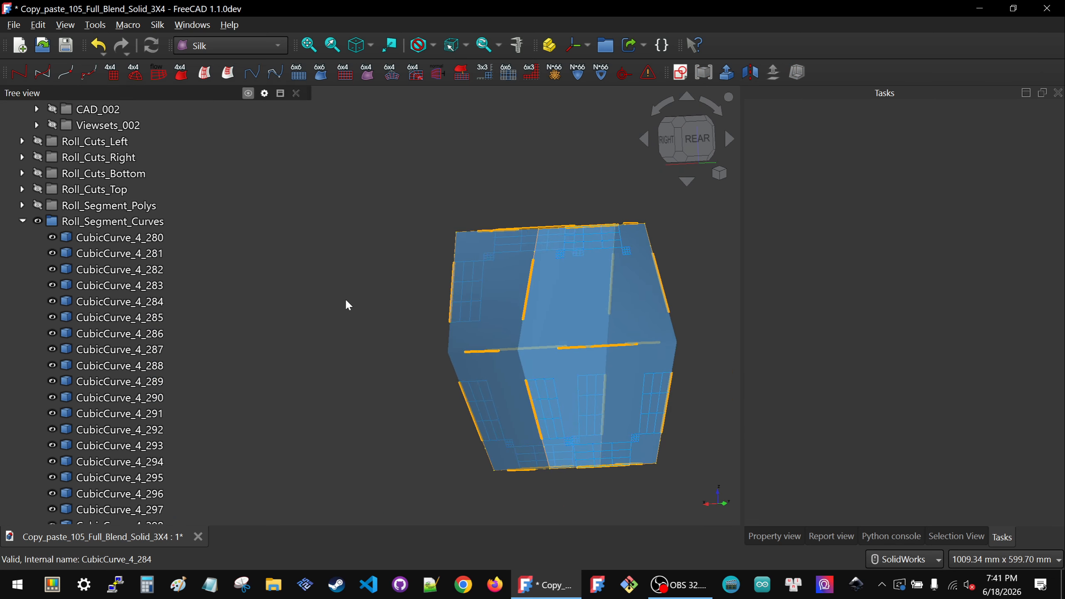
{"action": "scroll", "coordinate": [527, 302], "scroll_direction": "up", "scroll_amount": 2}
{"action": "left_click", "coordinate": [518, 279]}
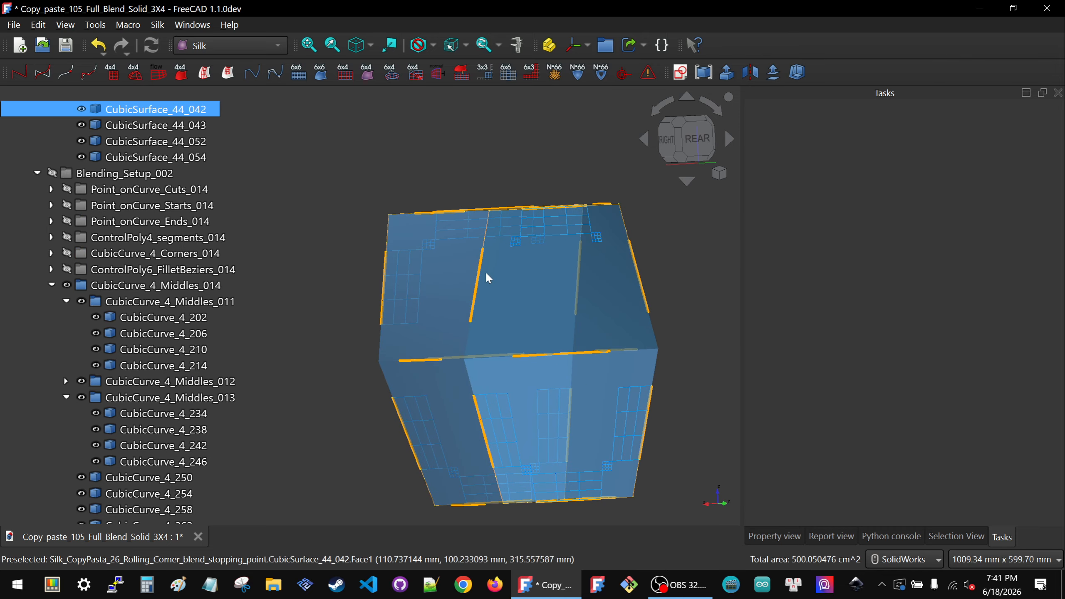
{"action": "left_click", "coordinate": [480, 280]}
{"action": "scroll", "coordinate": [512, 197], "scroll_direction": "up", "scroll_amount": 5}
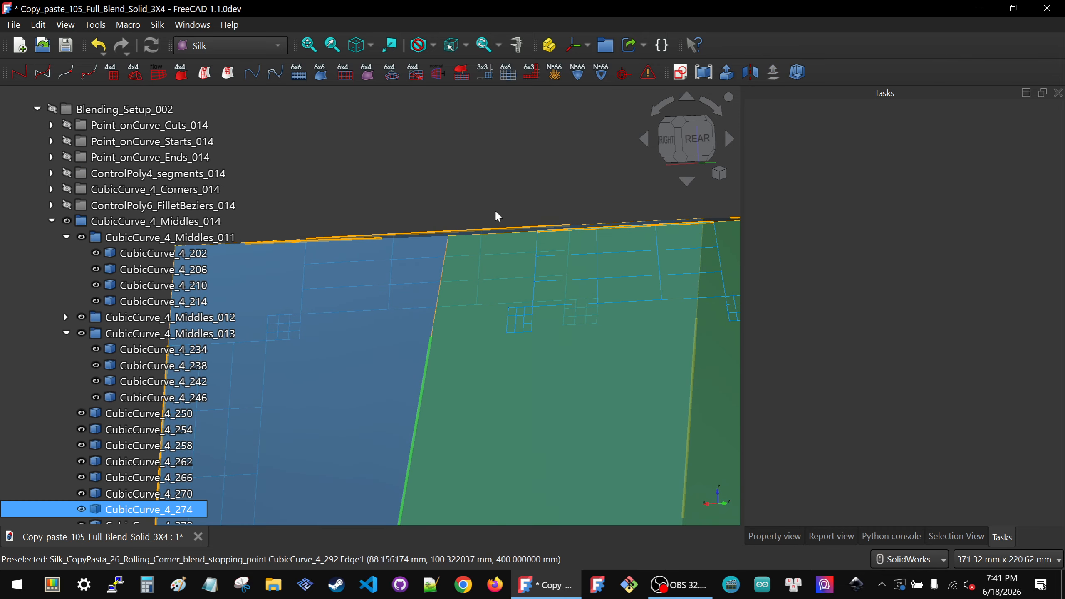
{"action": "scroll", "coordinate": [464, 195], "scroll_direction": "down", "scroll_amount": 3}
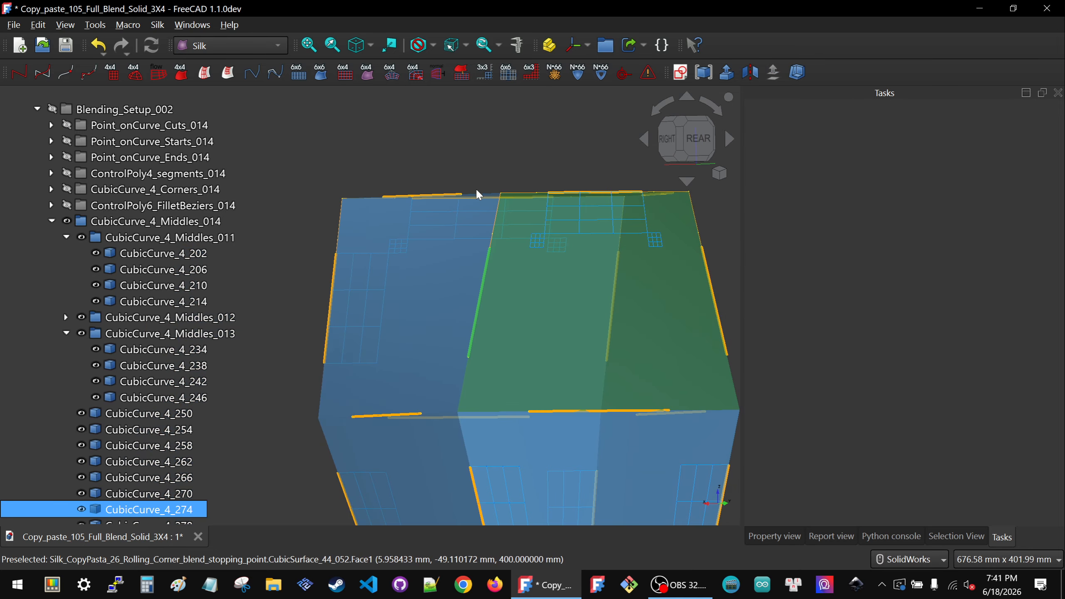
{"action": "middle_click_drag", "start_coordinate": [497, 217], "coordinate": [540, 369]}
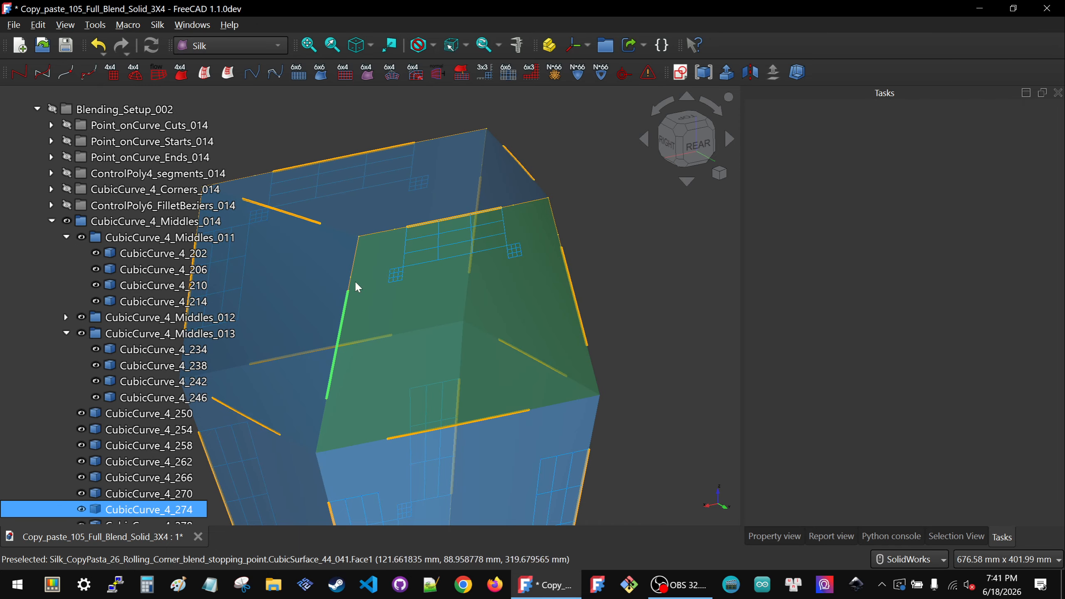
{"action": "left_click", "coordinate": [369, 233]}
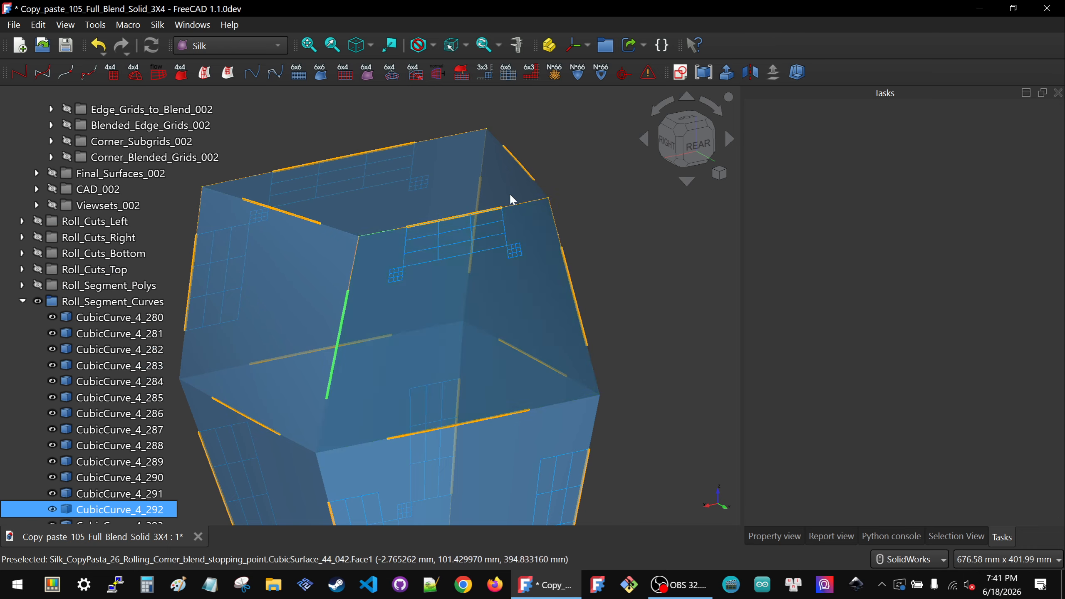
{"action": "left_click", "coordinate": [252, 74]}
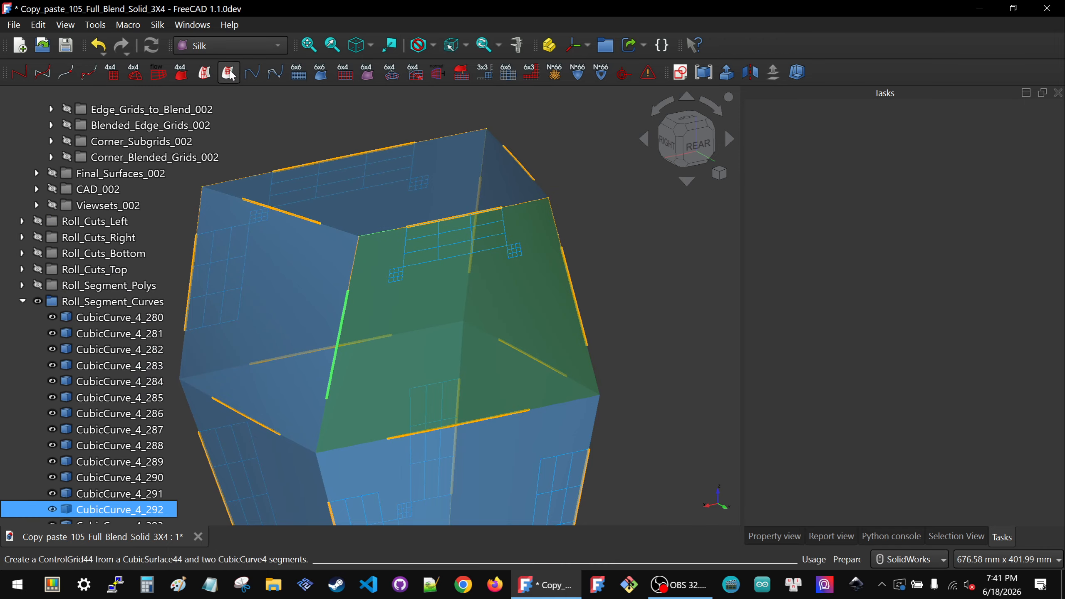
- Create a ControlGrid44_2EdgeSegments grid on CubicSurface_44_042 from its opposite side middle segment CubicCurve_4_278 and the adjacent corner segment CubicCurve_4_295
{"action": "left_click", "coordinate": [499, 278]}
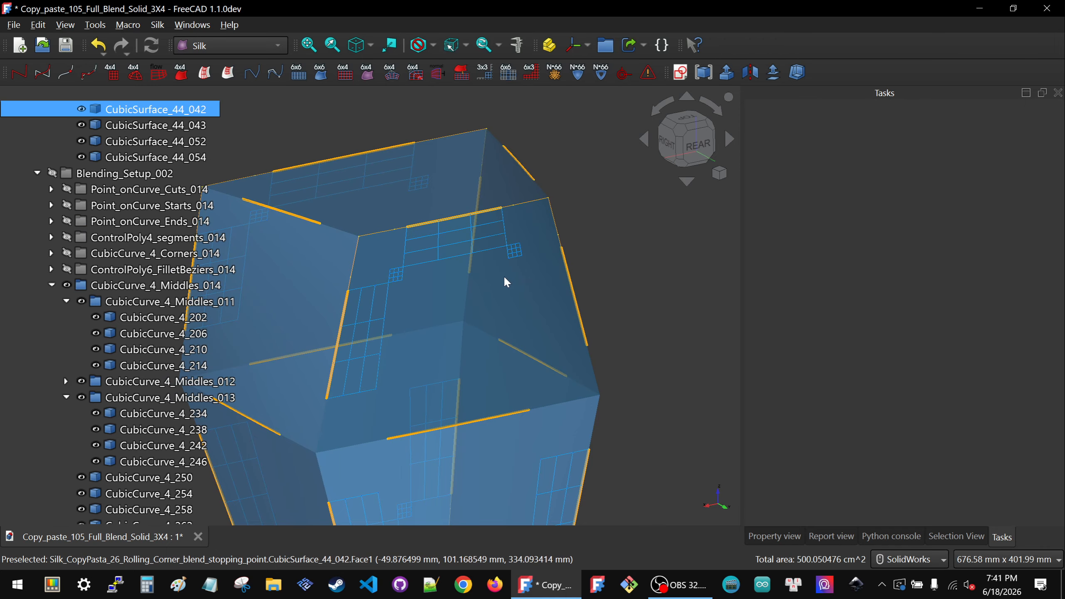
{"action": "left_click", "coordinate": [566, 265], "text": "ctrl"}
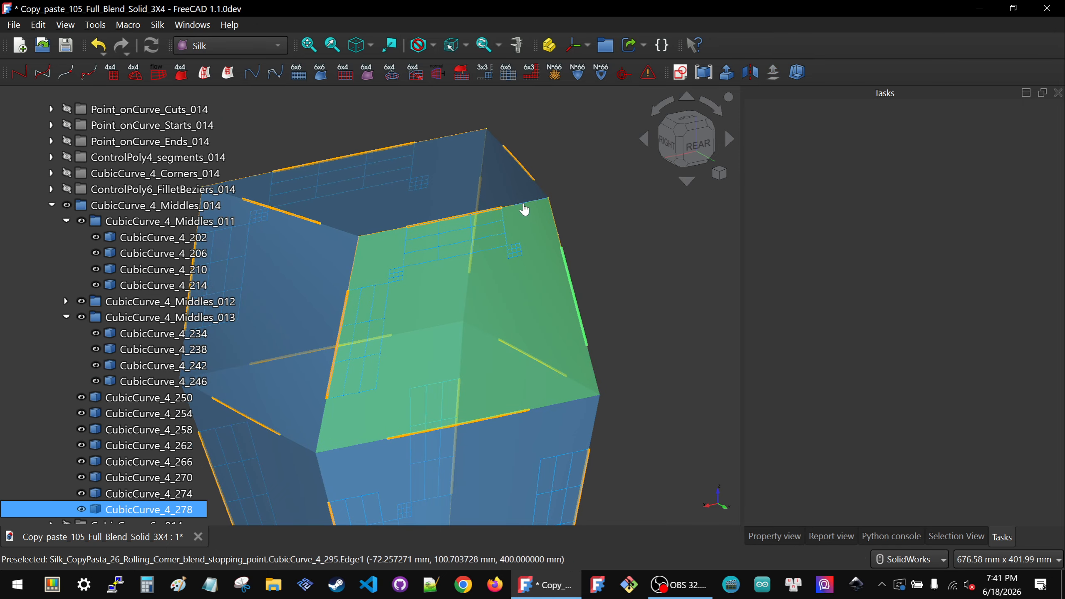
{"action": "left_click", "coordinate": [537, 199], "text": "ctrl"}
{"action": "left_click", "coordinate": [229, 72]}
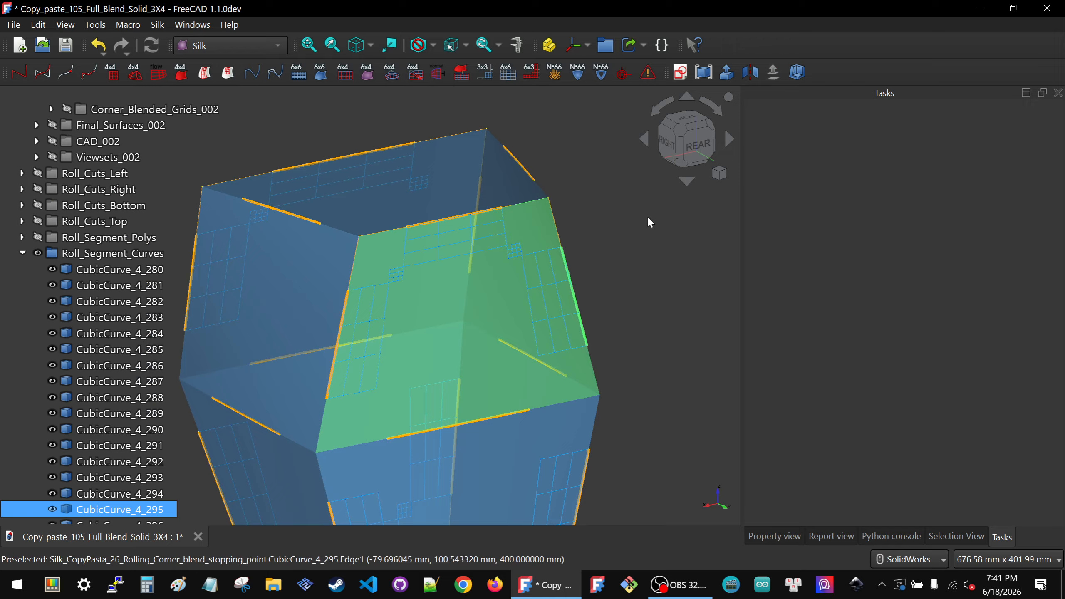
{"action": "left_click", "coordinate": [629, 243]}
- Create a ControlGrid44_2EdgeSegments grid on CubicSurface_44_040 from its other side middle segment CubicCurve_4_266 and the adjacent corner segment CubicCurve_4_288
{"action": "scroll", "coordinate": [436, 285], "scroll_direction": "down", "scroll_amount": 5}
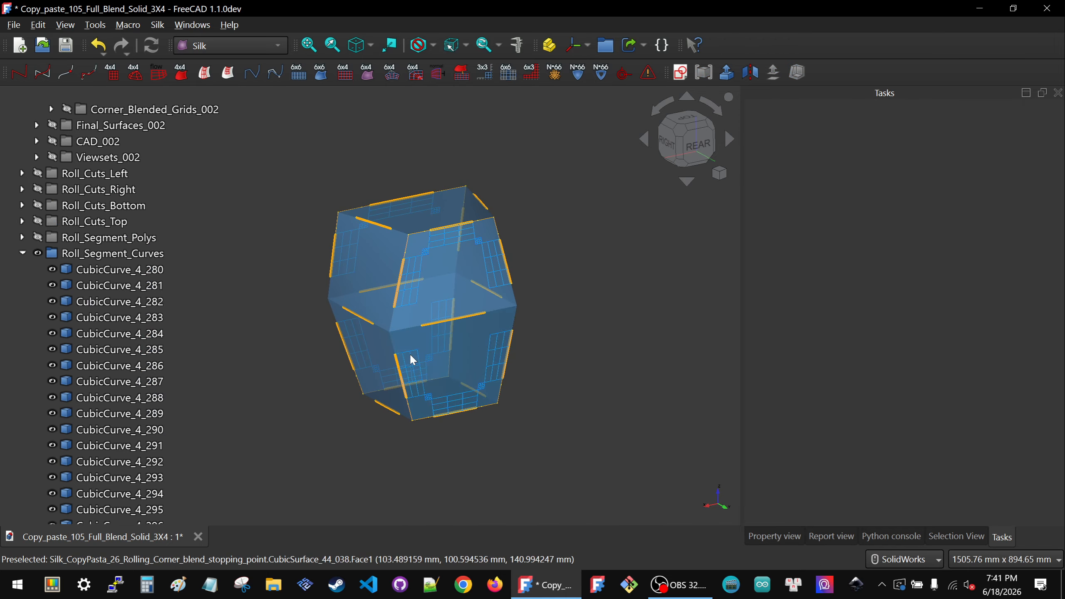
{"action": "middle_click_drag", "start_coordinate": [409, 353], "coordinate": [696, 326]}
{"action": "scroll", "coordinate": [575, 332], "scroll_direction": "down", "scroll_amount": 3}
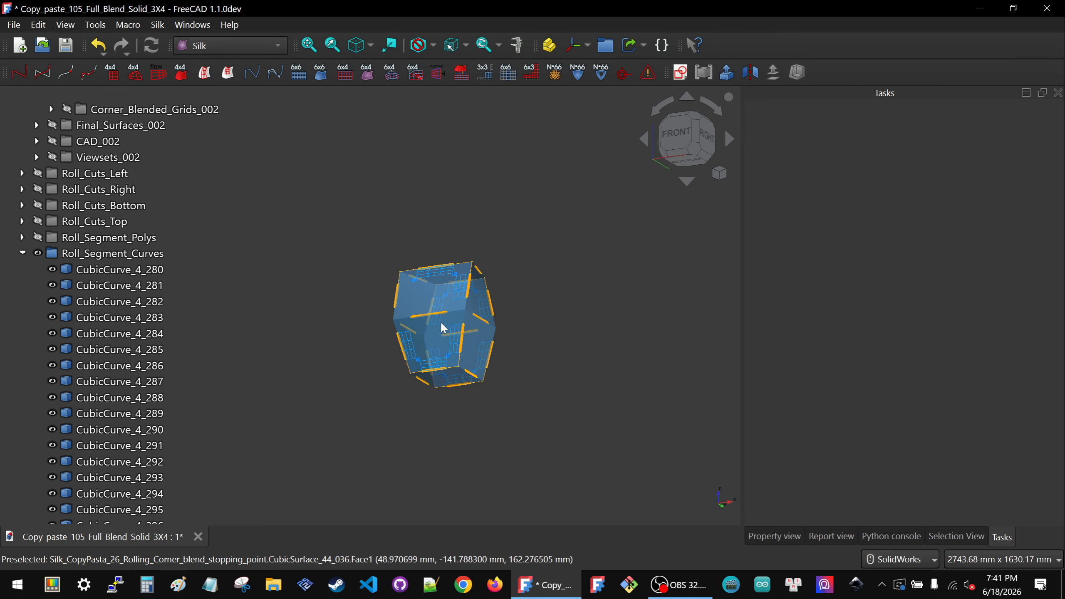
{"action": "scroll", "coordinate": [441, 322], "scroll_direction": "up", "scroll_amount": 3}
{"action": "middle_click_drag", "start_coordinate": [440, 321], "coordinate": [621, 364]}
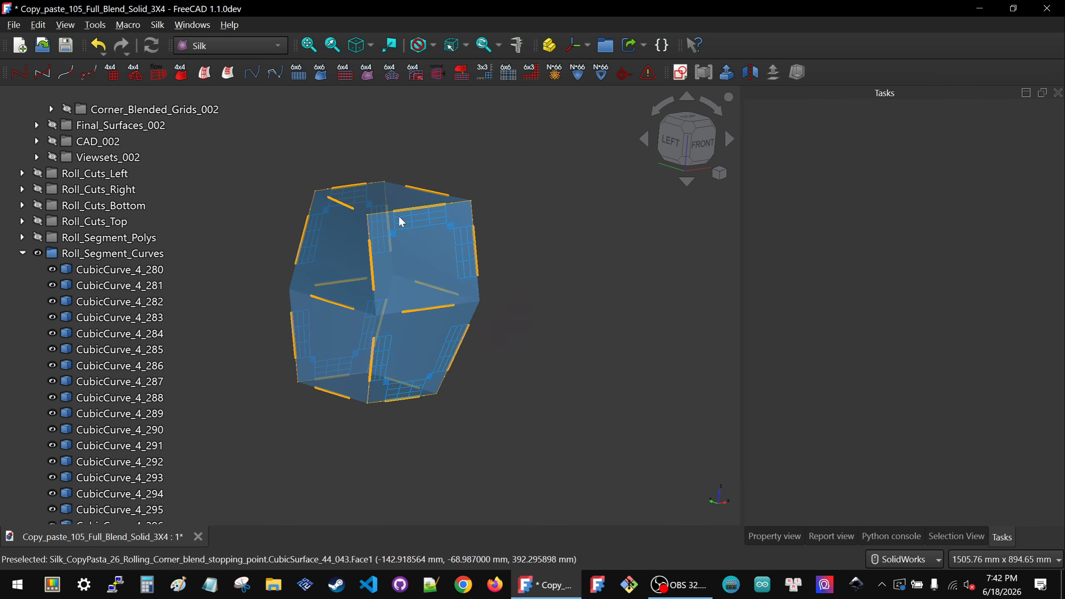
{"action": "middle_click_drag", "start_coordinate": [393, 271], "coordinate": [354, 301]}
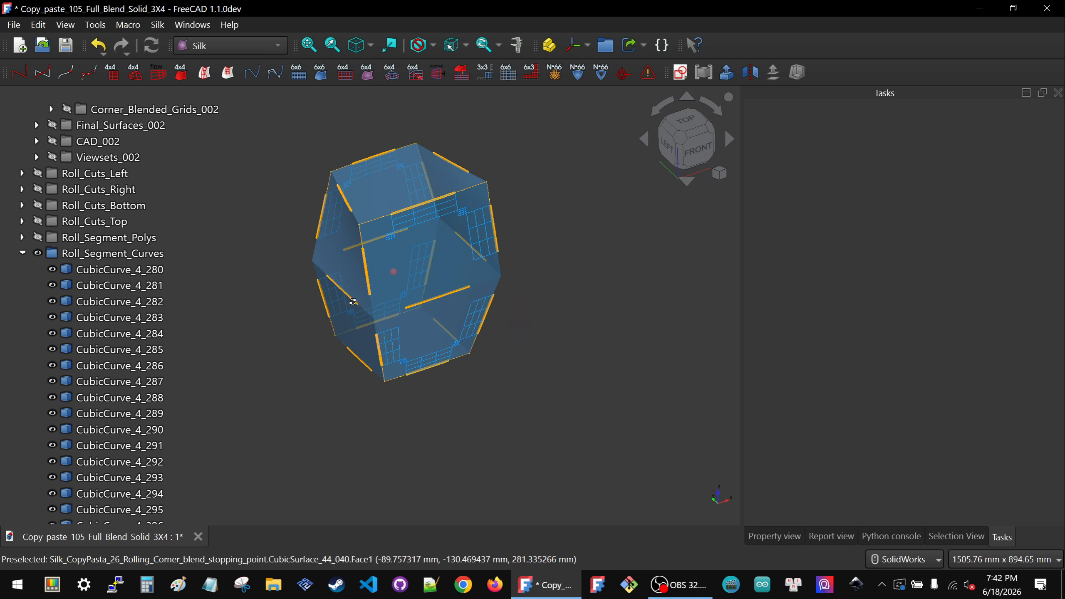
{"action": "scroll", "coordinate": [388, 246], "scroll_direction": "up", "scroll_amount": 1}
{"action": "scroll", "coordinate": [389, 247], "scroll_direction": "up", "scroll_amount": 3}
{"action": "left_click", "coordinate": [373, 275]}
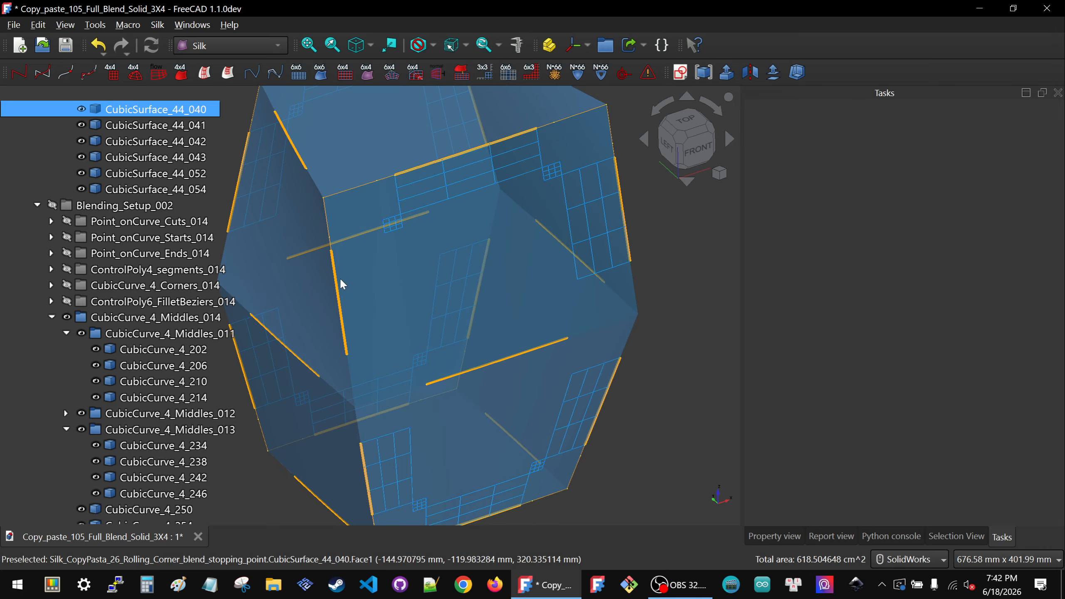
{"action": "left_click", "coordinate": [335, 282]}
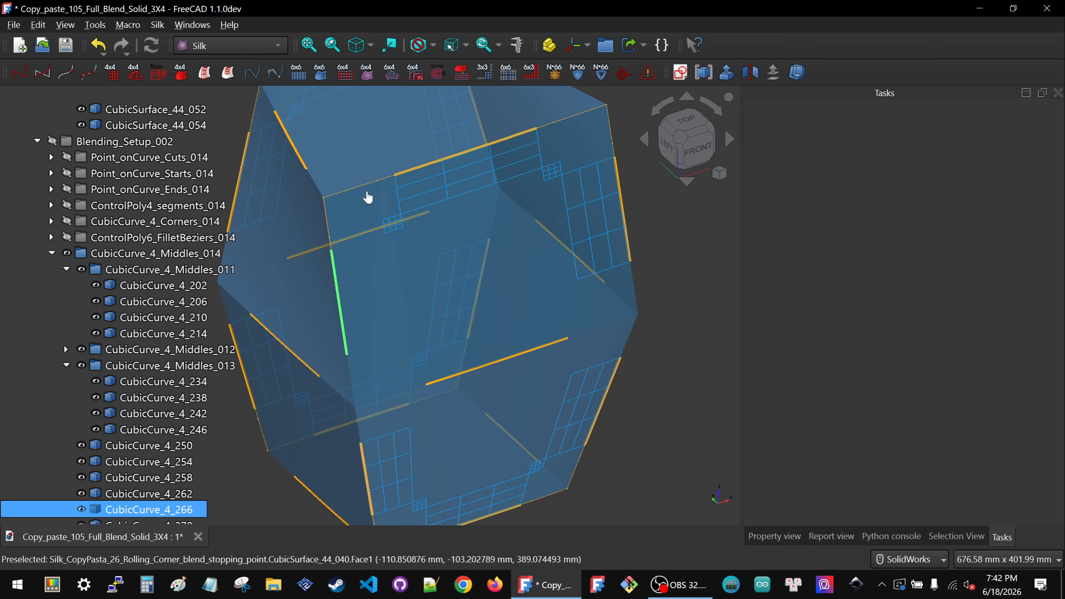
{"action": "left_click", "coordinate": [362, 186], "text": "ctrl"}
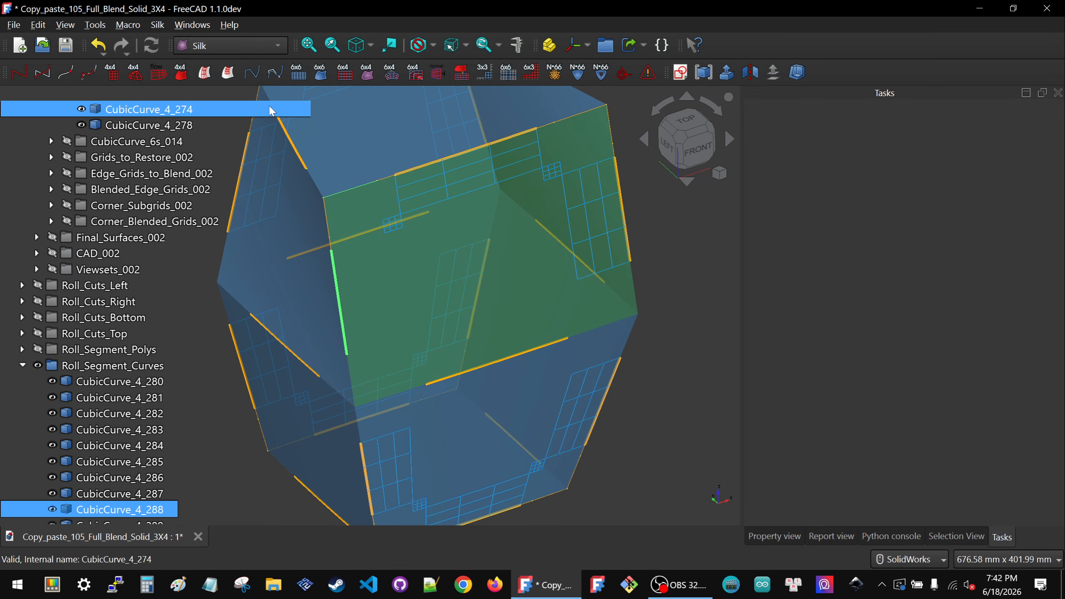
{"action": "left_click", "coordinate": [229, 73]}
{"action": "scroll", "coordinate": [479, 290], "scroll_direction": "down", "scroll_amount": 5}
{"action": "left_click", "coordinate": [477, 295]}
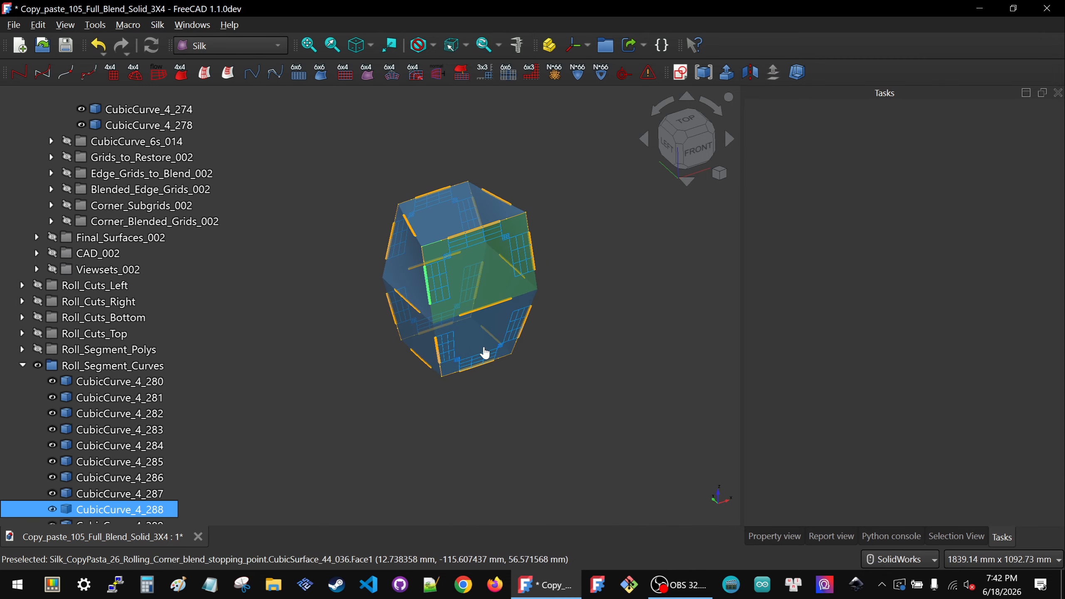
{"action": "left_click", "coordinate": [481, 349]}
{"action": "left_click", "coordinate": [581, 343]}
- Create a new group at the end of the model tree and name it Roll_Edge_Grids_to_Blend
{"action": "middle_click_drag", "start_coordinate": [473, 348], "coordinate": [464, 309]}
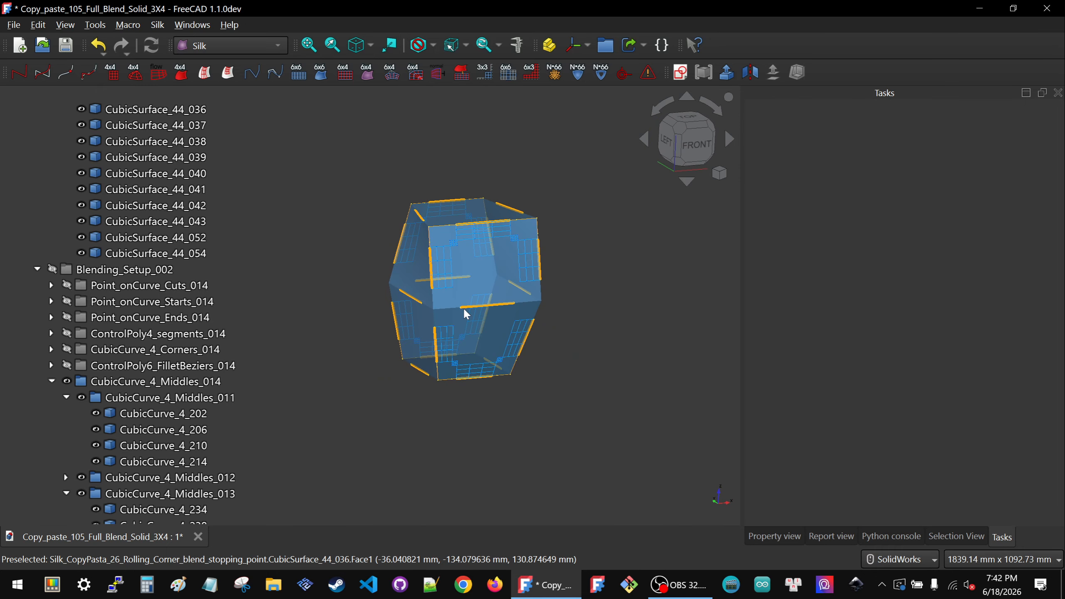
{"action": "scroll", "coordinate": [114, 406], "scroll_direction": "down", "scroll_amount": 10}
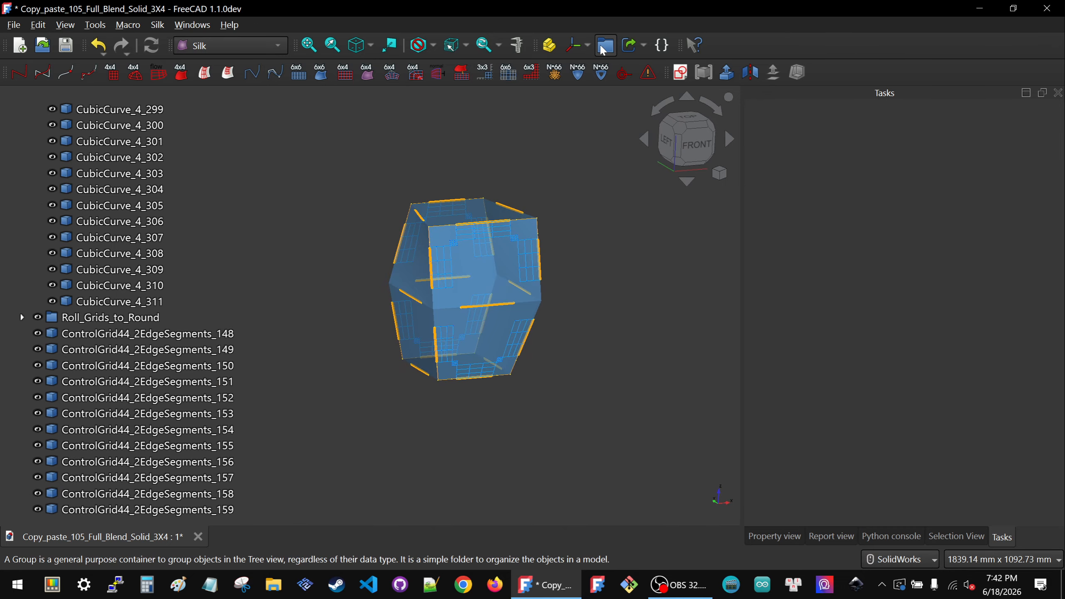
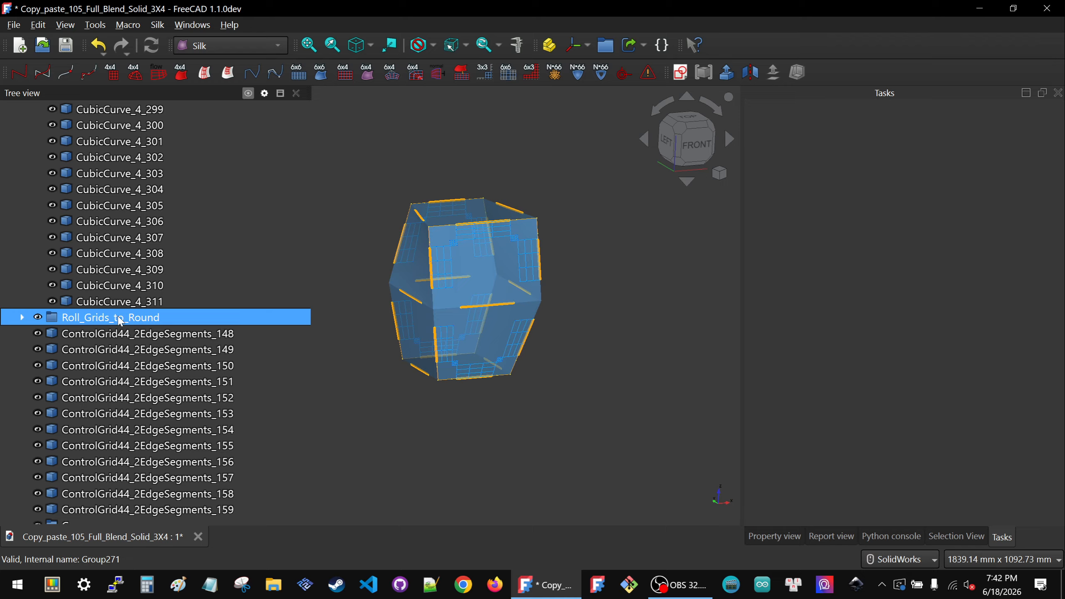
{"action": "scroll", "coordinate": [124, 320], "scroll_direction": "down", "scroll_amount": 1}
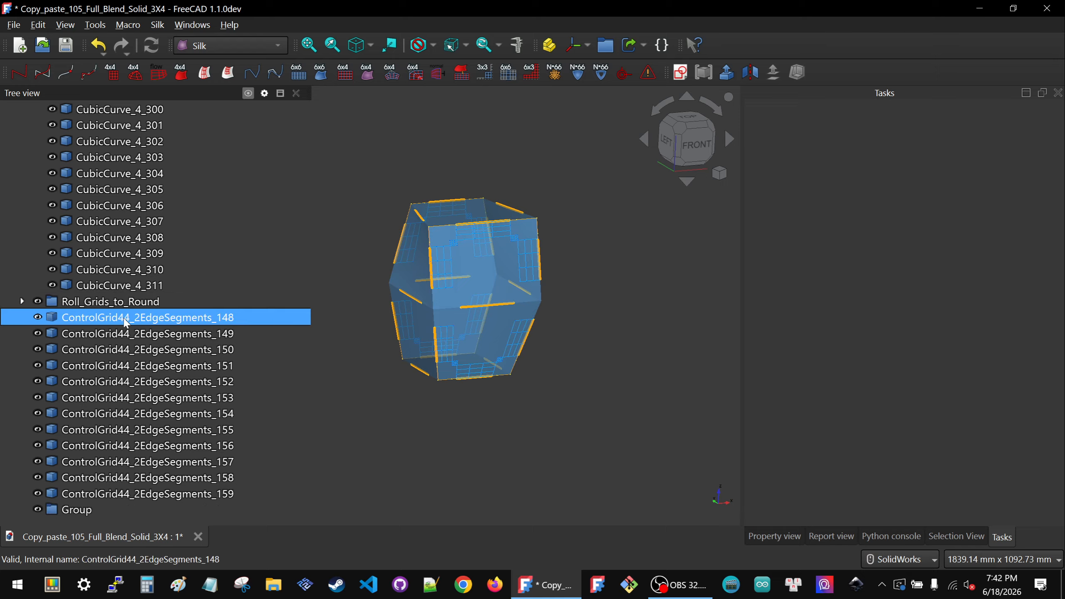
{"action": "left_click", "coordinate": [73, 517]}
{"action": "left_click", "coordinate": [72, 512]}
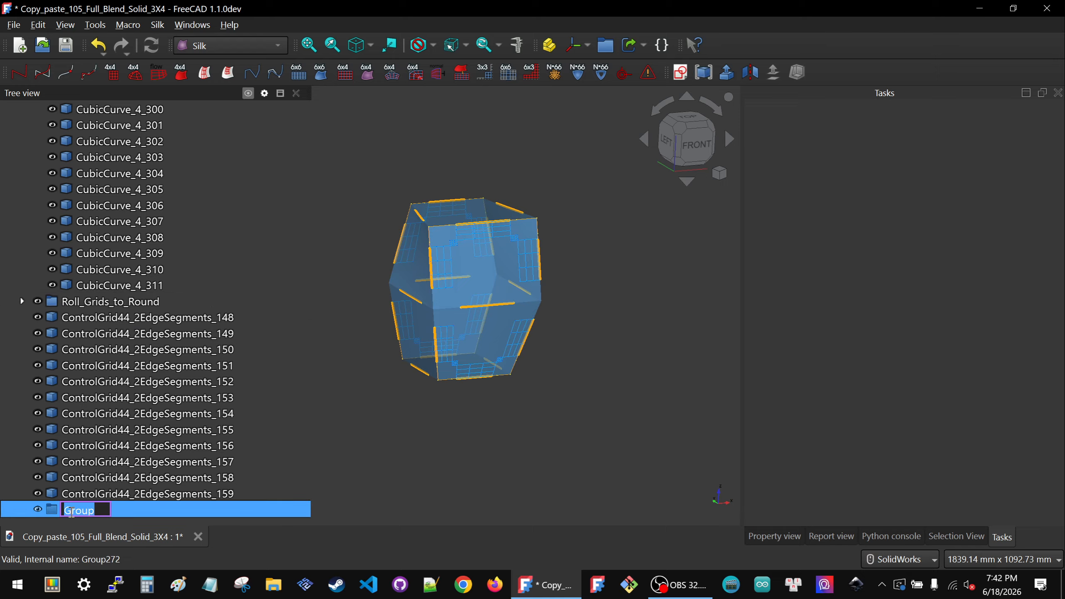
{"action": "type", "text": "Roll_Edge_Grids_to_Ble"}
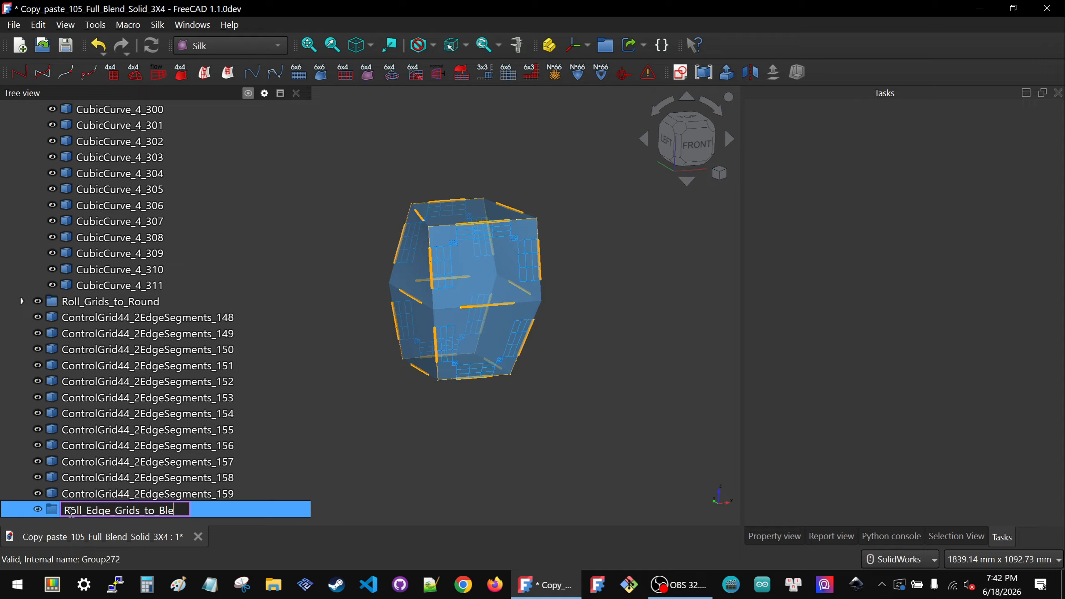
{"action": "type", "text": "d"}
{"action": "key", "text": "Return"}
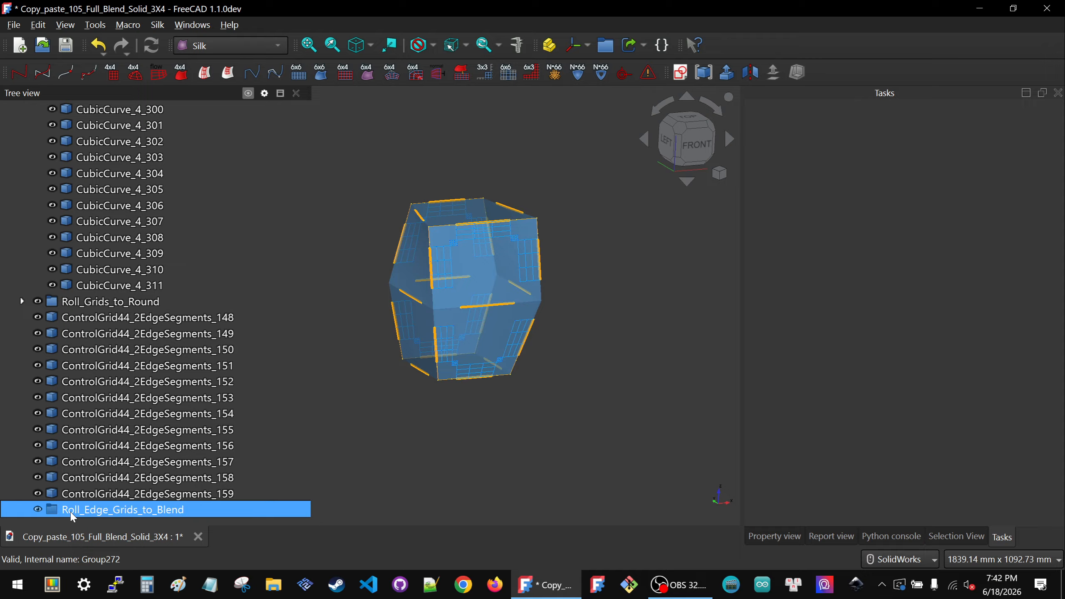
- Move ControlGrid44_2EdgeSegments_148 through _159 into the Roll_Edge_Grids_to_Blend group and collapse Roll_Segment_Curves
{"action": "left_click", "coordinate": [131, 322]}
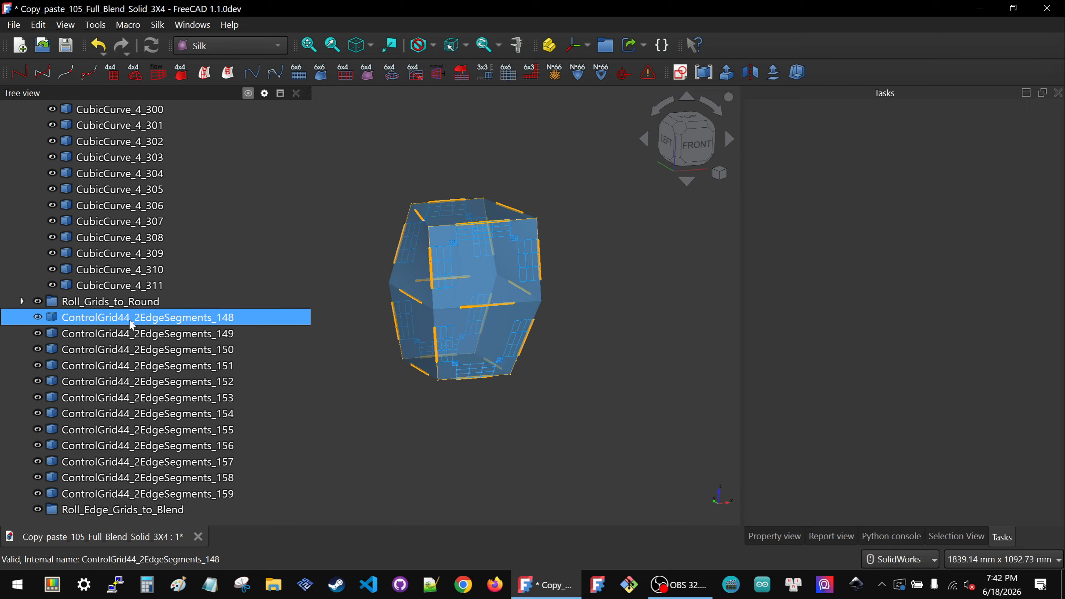
{"action": "left_click", "coordinate": [148, 493], "text": "shift"}
{"action": "left_click_drag", "start_coordinate": [148, 495], "coordinate": [151, 511]}
{"action": "scroll", "coordinate": [87, 327], "scroll_direction": "up", "scroll_amount": 12}
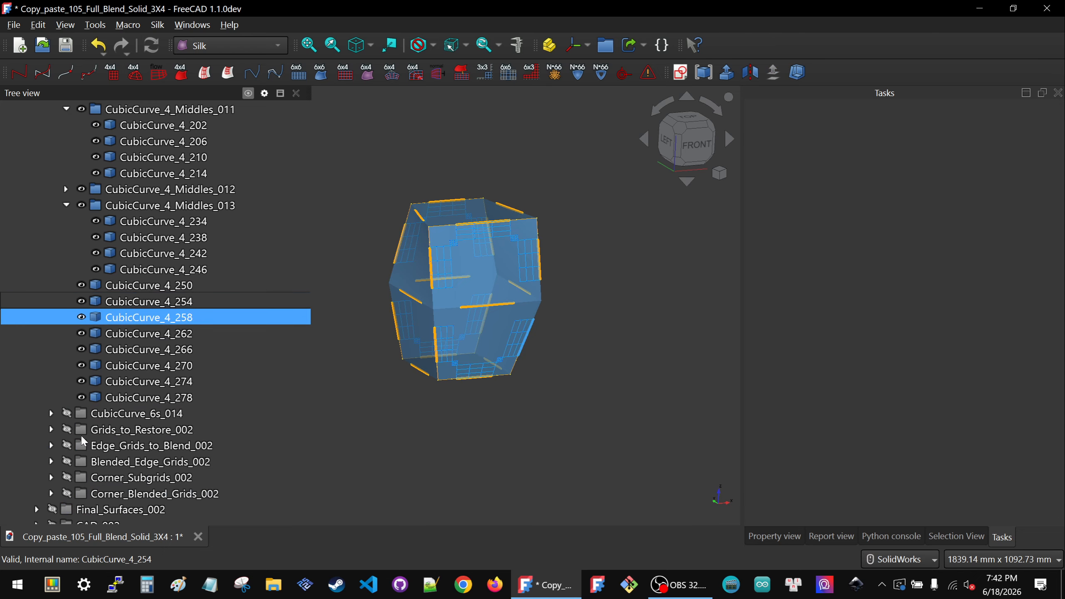
{"action": "scroll", "coordinate": [66, 381], "scroll_direction": "down", "scroll_amount": 5}
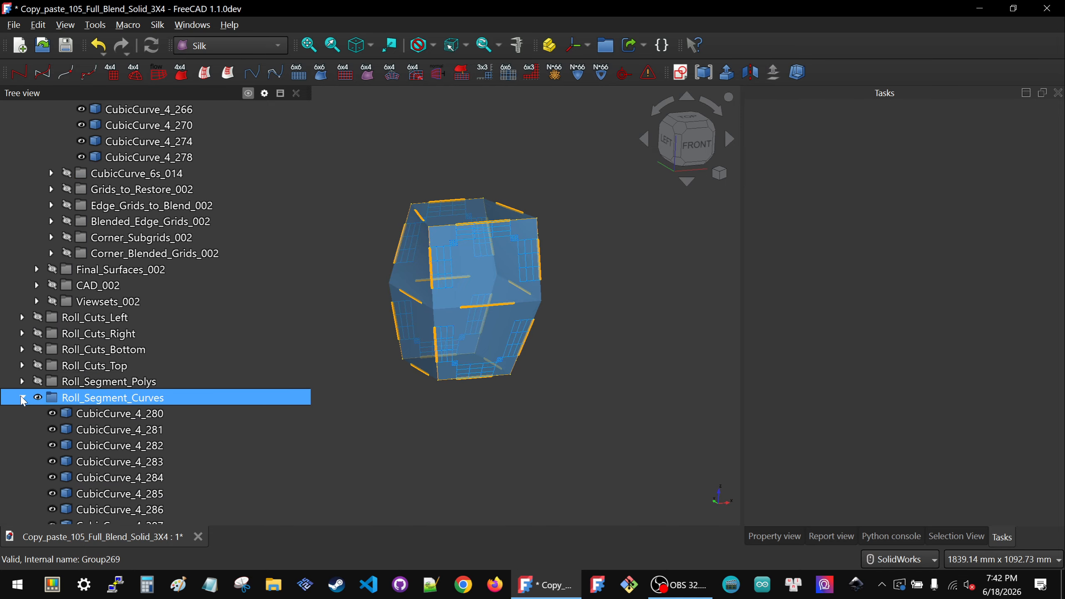
{"action": "left_click", "coordinate": [23, 400]}
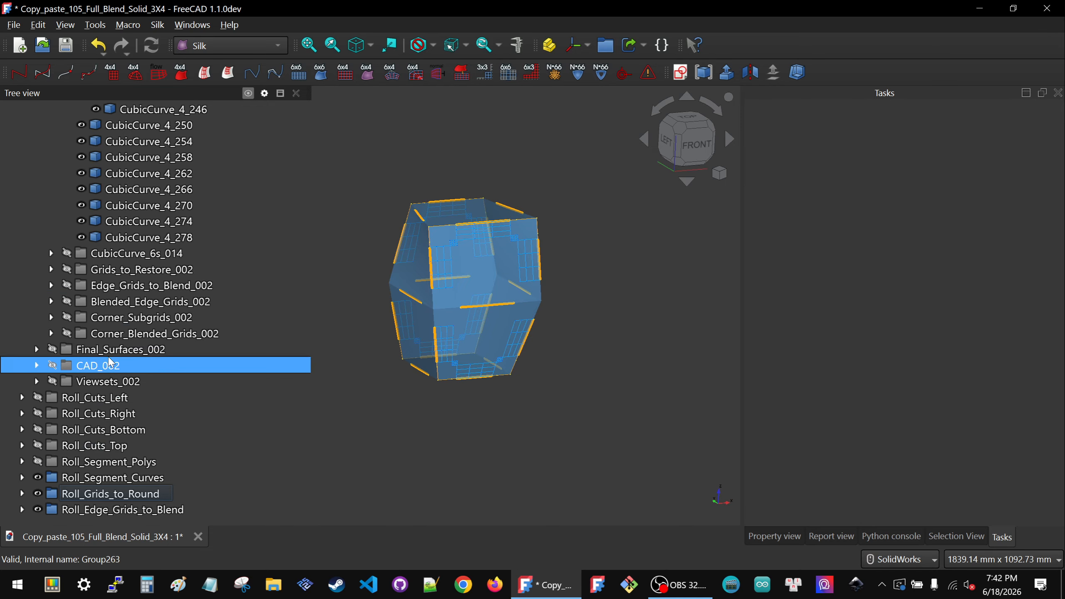
- Examine the edge and corner grids on the solid's lower front face, ending in a straight front view
{"action": "mouse_move", "coordinate": [516, 437]}
{"action": "middle_mouse_down"}
{"action": "mouse_move", "coordinate": [464, 433]}
{"action": "mouse_move", "coordinate": [499, 440]}
{"action": "middle_mouse_up"}
{"action": "middle_click_drag", "start_coordinate": [456, 291], "coordinate": [414, 293]}
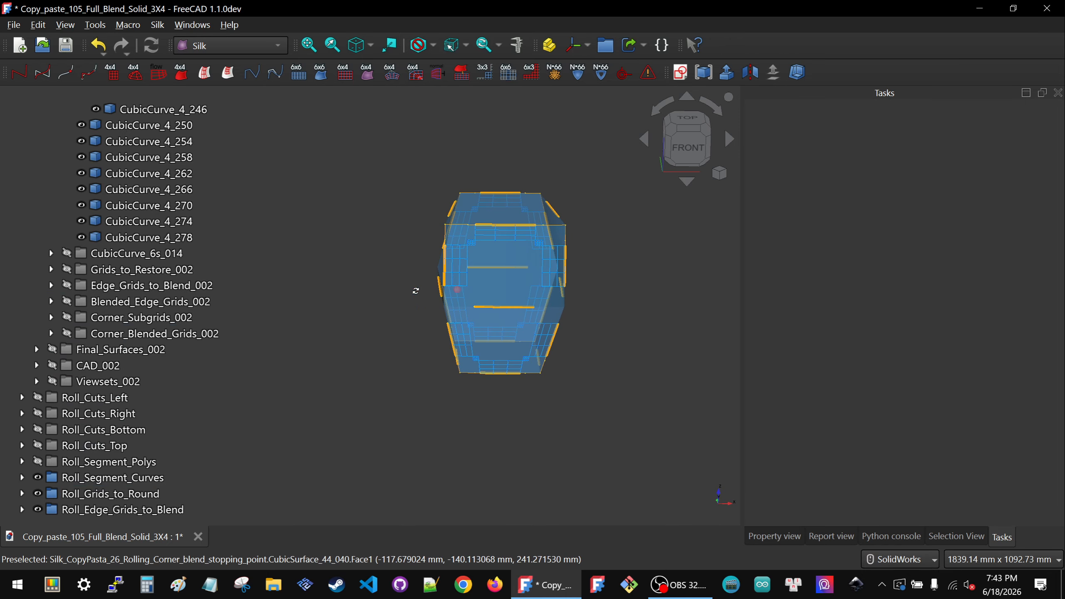
{"action": "scroll", "coordinate": [525, 317], "scroll_direction": "up", "scroll_amount": 5}
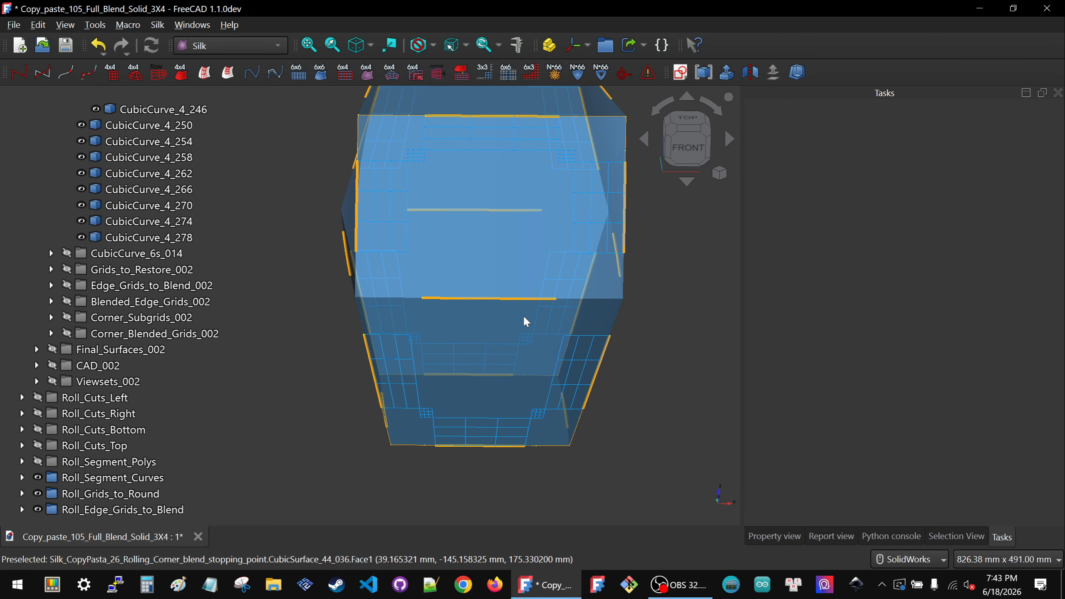
{"action": "scroll", "coordinate": [503, 411], "scroll_direction": "up", "scroll_amount": 3}
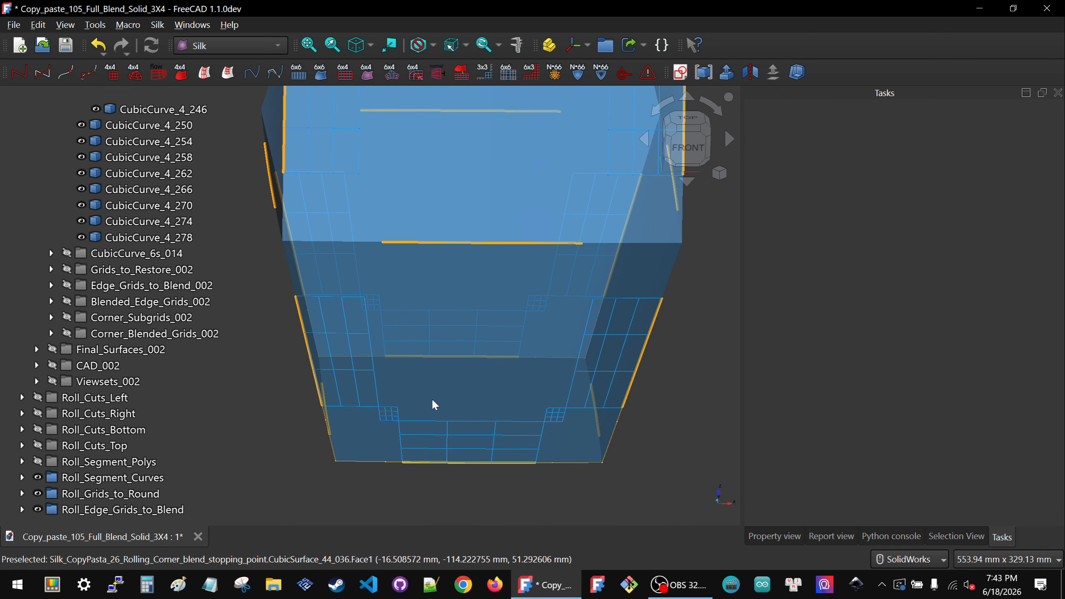
{"action": "middle_click_drag", "start_coordinate": [416, 392], "coordinate": [671, 139]}
{"action": "left_click", "coordinate": [671, 139]}
{"action": "scroll", "coordinate": [446, 374], "scroll_direction": "down", "scroll_amount": 8}
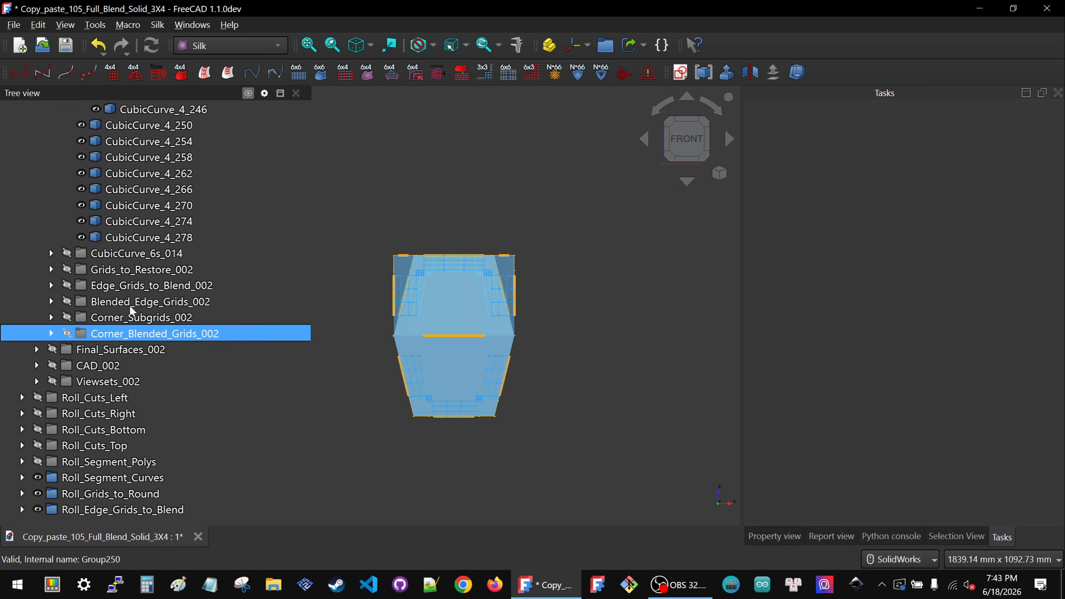
- Collapse the CubicCurve_4_Middles_014 group inside Blending_Setup_002
{"action": "key", "text": "Left"}
{"action": "key", "text": "Down"}
{"action": "key", "text": "Down"}
{"action": "key", "text": "Down"}
{"action": "key", "text": "Down"}
{"action": "key", "text": "Down"}
{"action": "key", "text": "Down"}
{"action": "key", "text": "Down"}
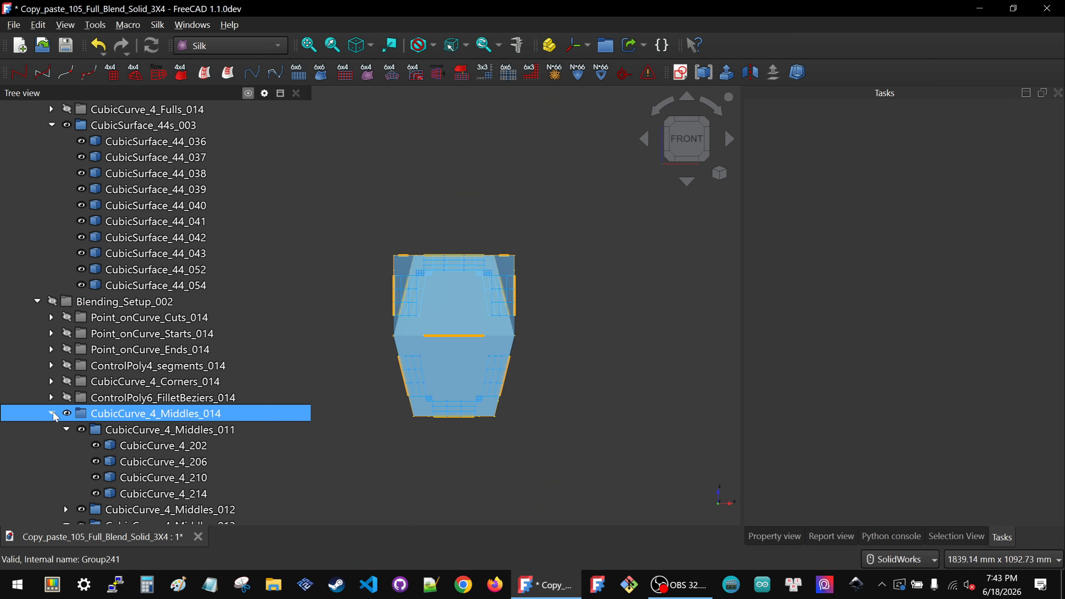
{"action": "left_click", "coordinate": [53, 413]}
{"action": "scroll", "coordinate": [100, 389], "scroll_direction": "down", "scroll_amount": 1}
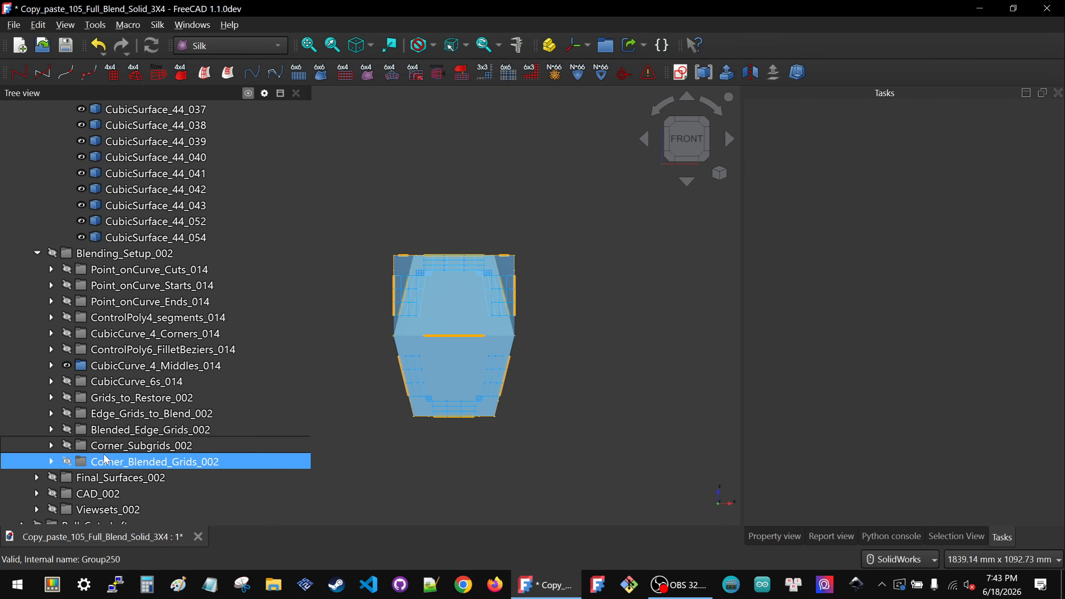
- Expand the Final_Surfaces_002 group and show Restored_Surfaces002
{"action": "left_click", "coordinate": [60, 481]}
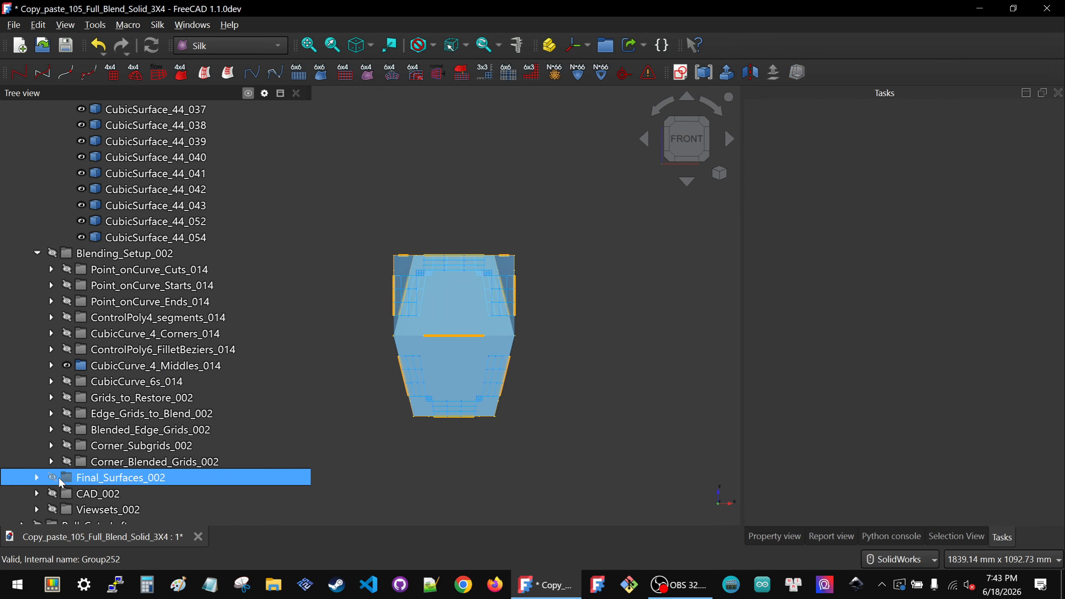
{"action": "left_click", "coordinate": [37, 477]}
{"action": "scroll", "coordinate": [105, 409], "scroll_direction": "down", "scroll_amount": 2}
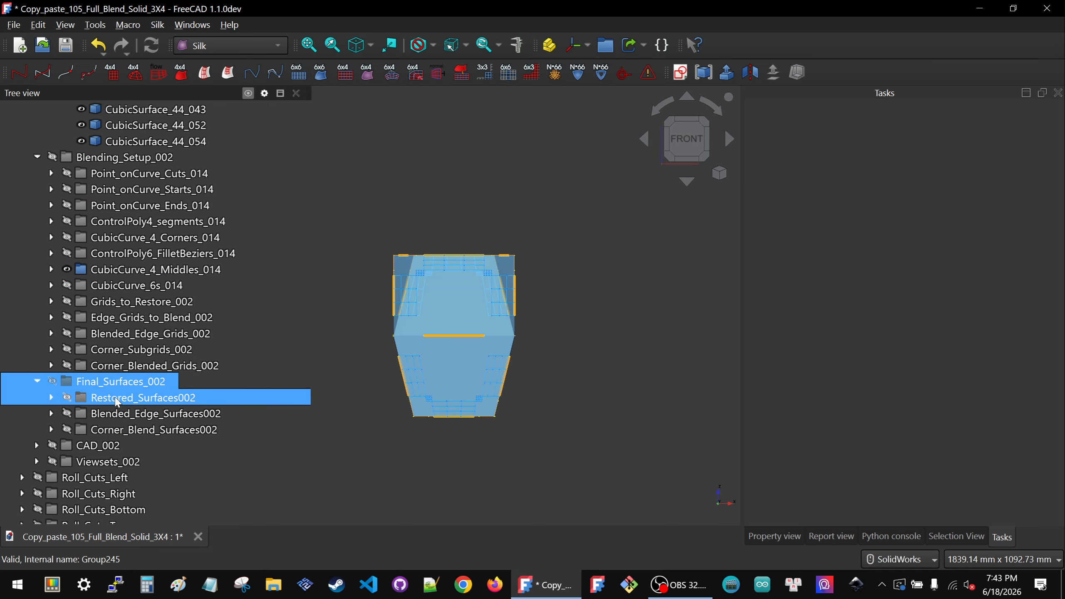
{"action": "left_click", "coordinate": [116, 400]}
{"action": "key", "text": "space"}
{"action": "scroll", "coordinate": [482, 426], "scroll_direction": "up", "scroll_amount": 2}
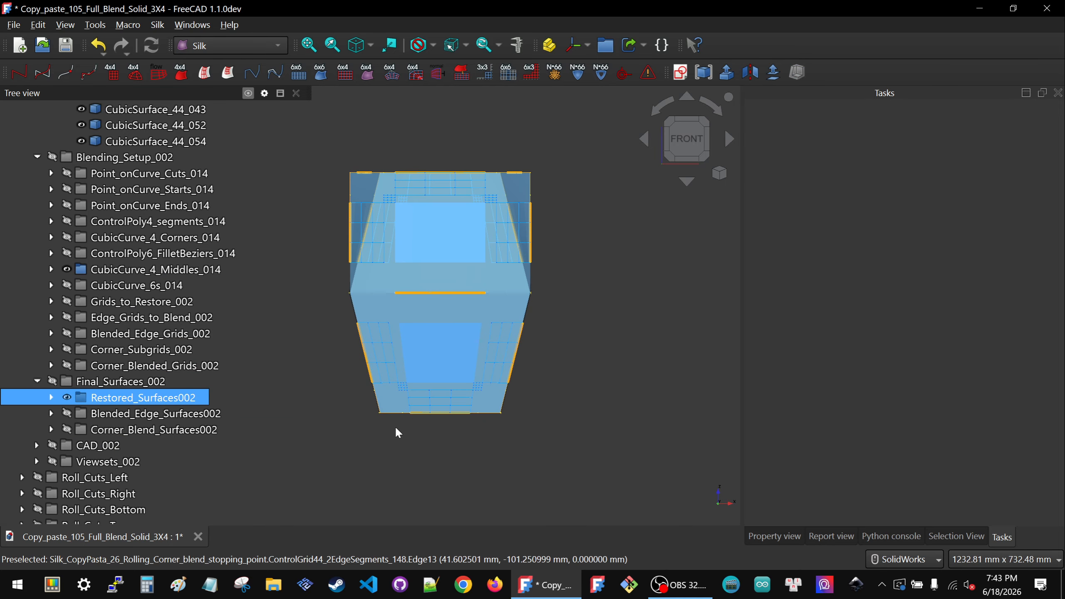
{"action": "left_click", "coordinate": [454, 459]}
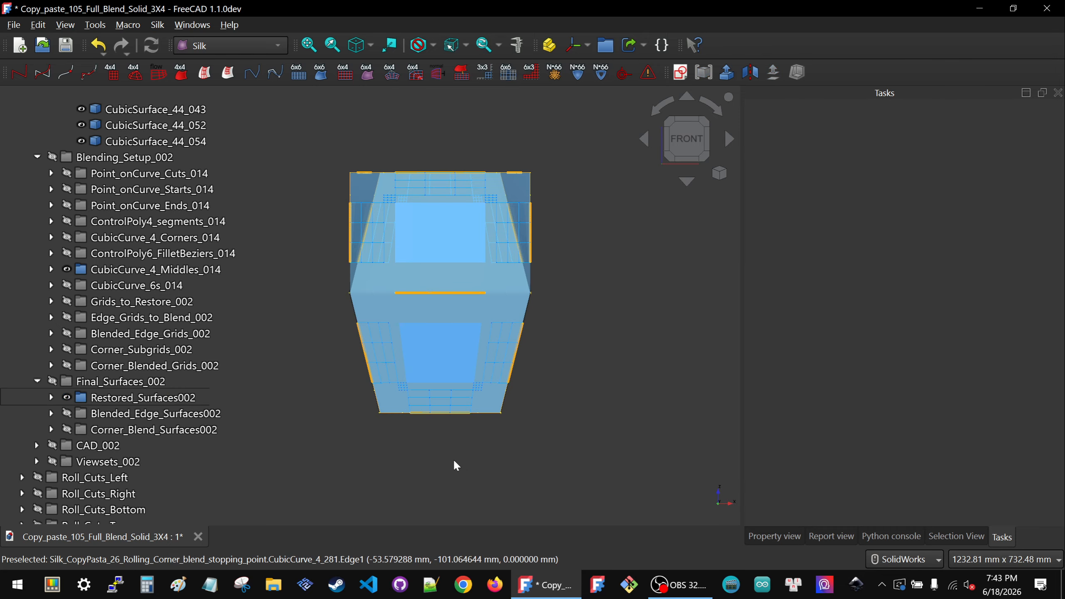
- Examine how the restored surfaces relate to the edge grids around the solid's lower front face
{"action": "scroll", "coordinate": [452, 436], "scroll_direction": "up", "scroll_amount": 4}
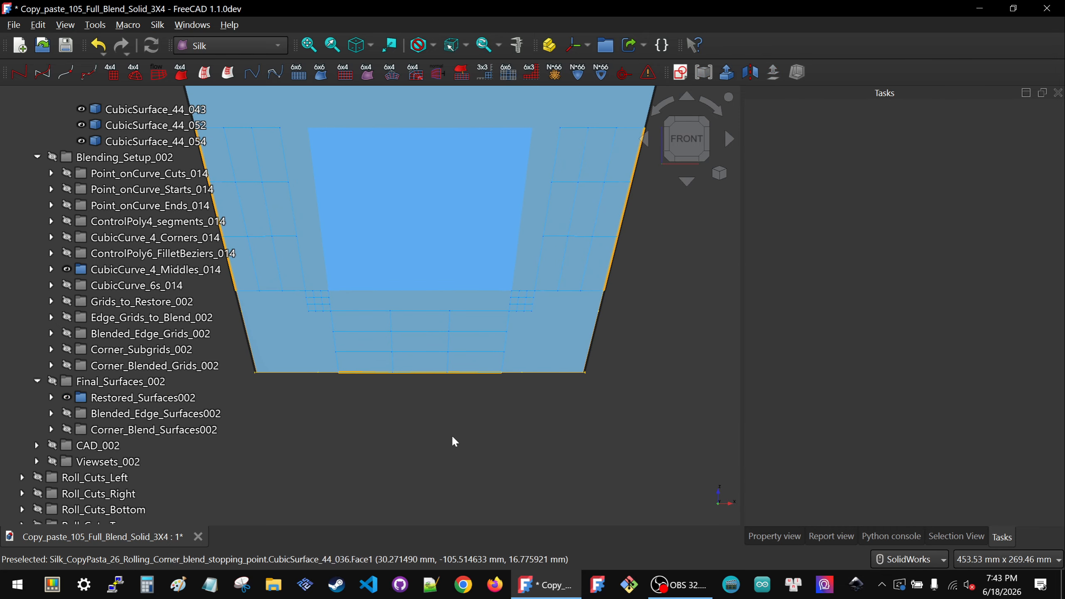
{"action": "middle_click_drag", "start_coordinate": [431, 433], "coordinate": [562, 411]}
{"action": "scroll", "coordinate": [561, 250], "scroll_direction": "down", "scroll_amount": 3}
{"action": "scroll", "coordinate": [562, 244], "scroll_direction": "up", "scroll_amount": 2}
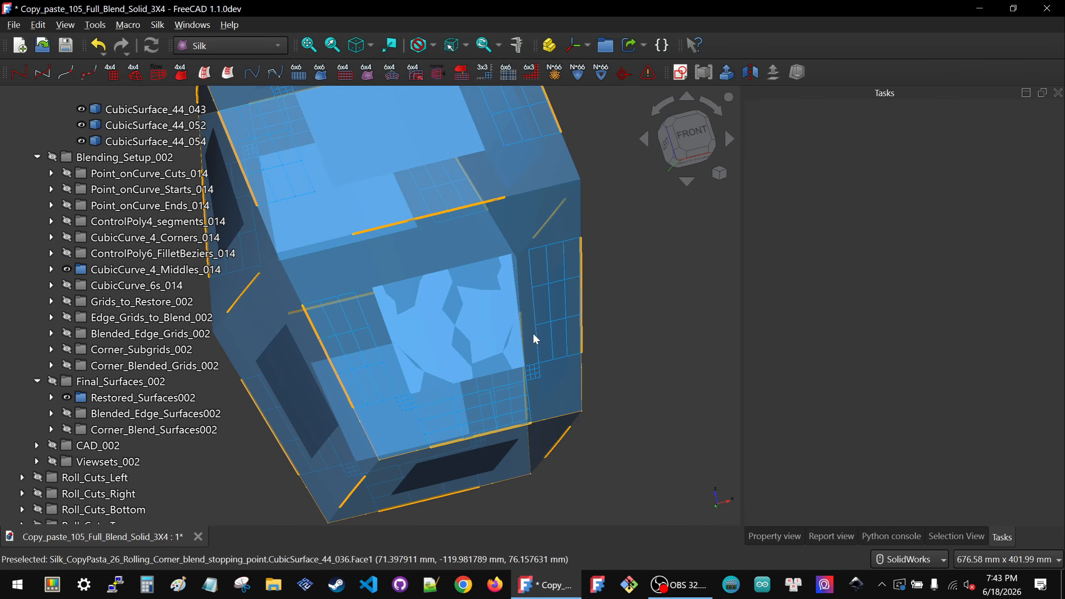
{"action": "scroll", "coordinate": [536, 307], "scroll_direction": "down", "scroll_amount": 3}
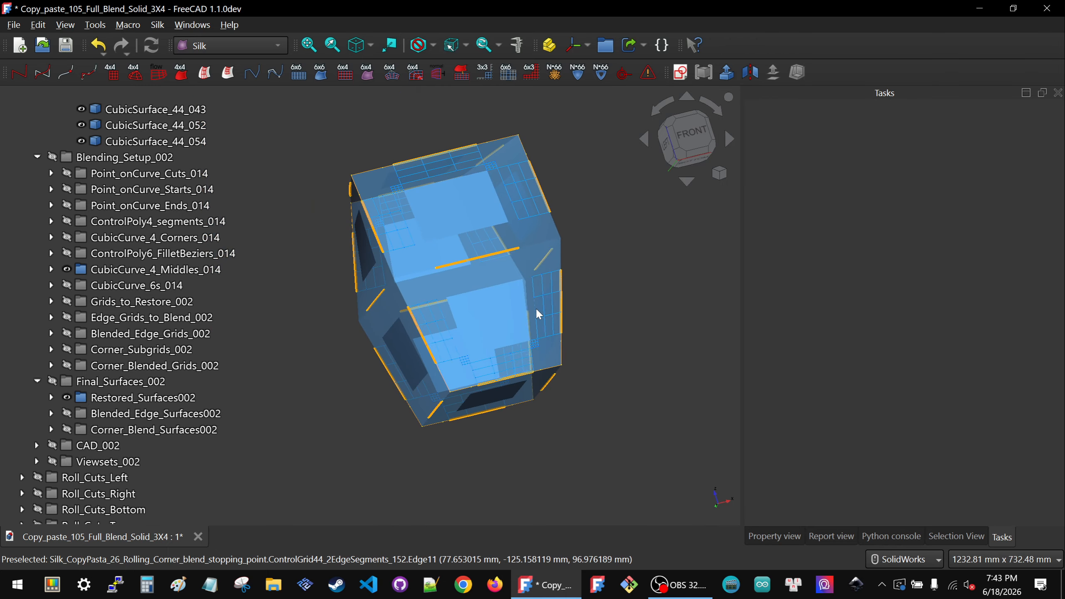
{"action": "middle_click_drag", "start_coordinate": [489, 396], "coordinate": [522, 381]}
{"action": "scroll", "coordinate": [527, 388], "scroll_direction": "up", "scroll_amount": 2}
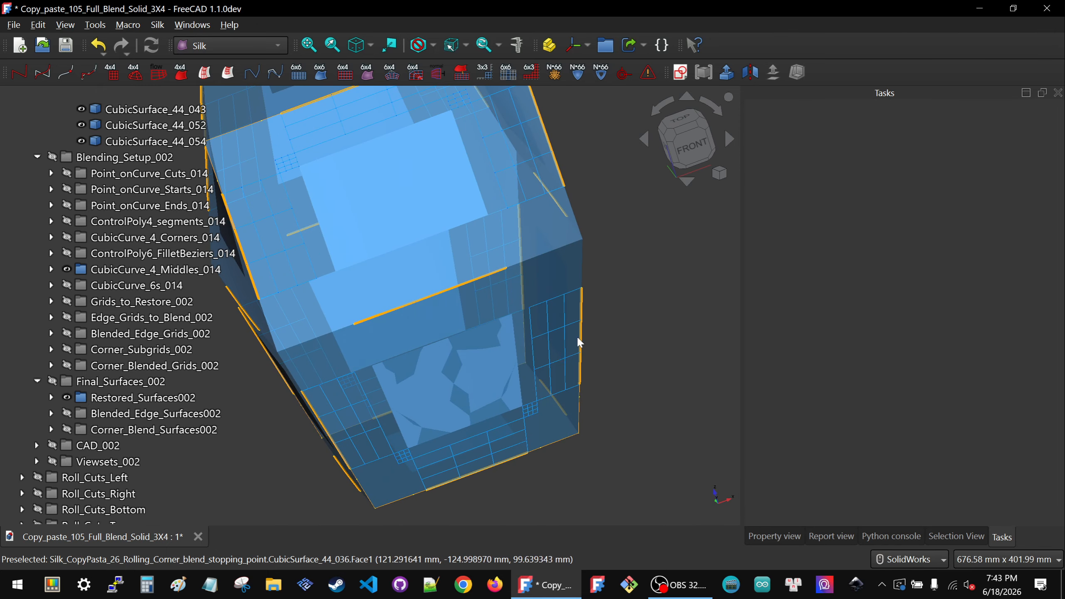
{"action": "scroll", "coordinate": [578, 336], "scroll_direction": "up", "scroll_amount": 1}
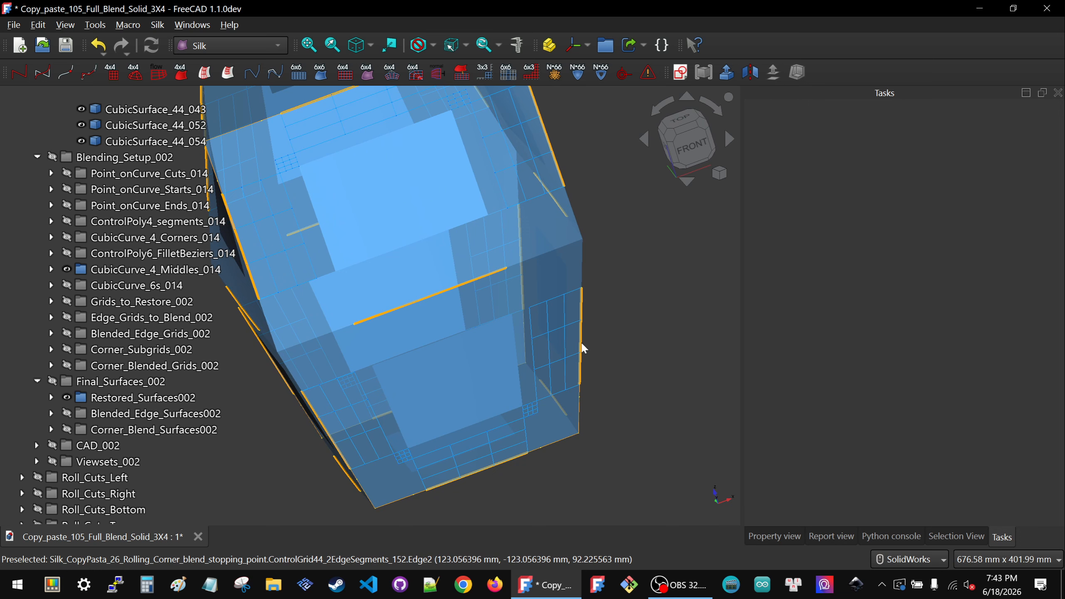
- Identify the edge grid and the middle curve CubicCurve_4_254 along the side edge of the lower front face
{"action": "left_click", "coordinate": [581, 343]}
{"action": "left_click", "coordinate": [628, 337]}
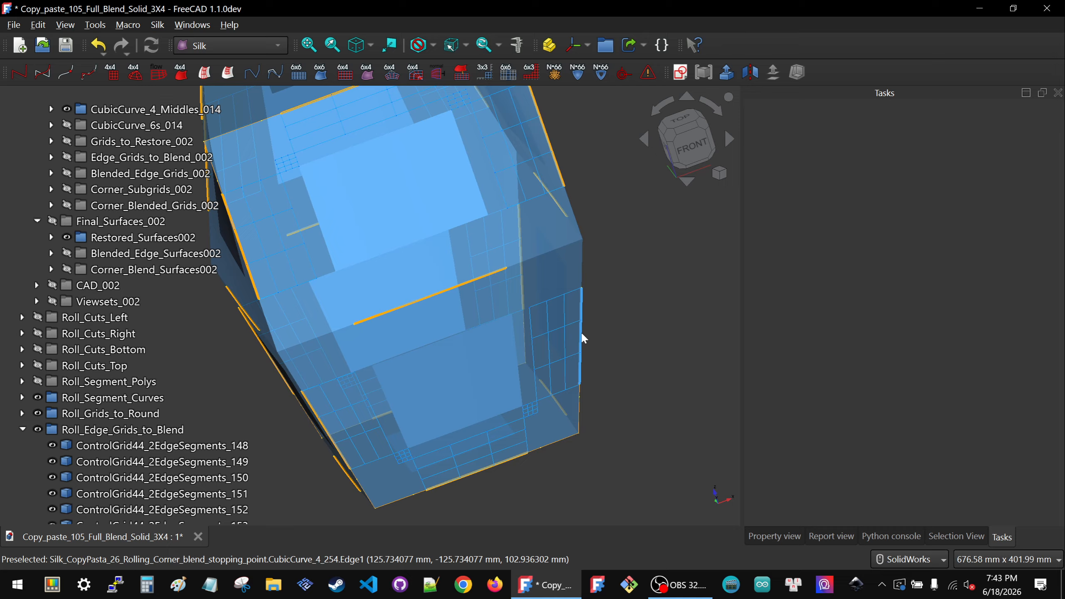
{"action": "left_click", "coordinate": [581, 338]}
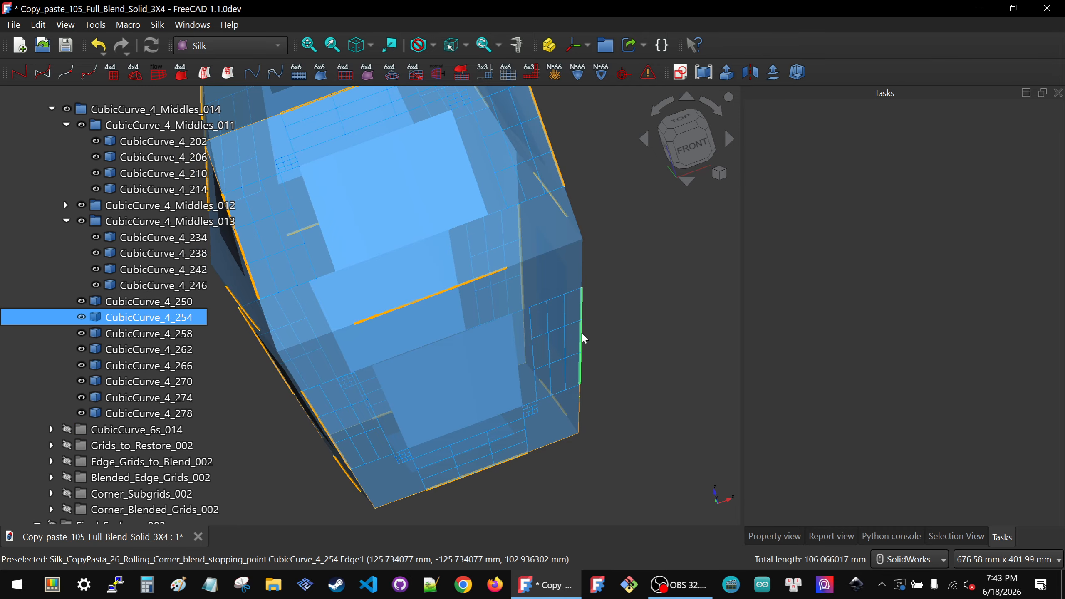
{"action": "left_click", "coordinate": [620, 331]}
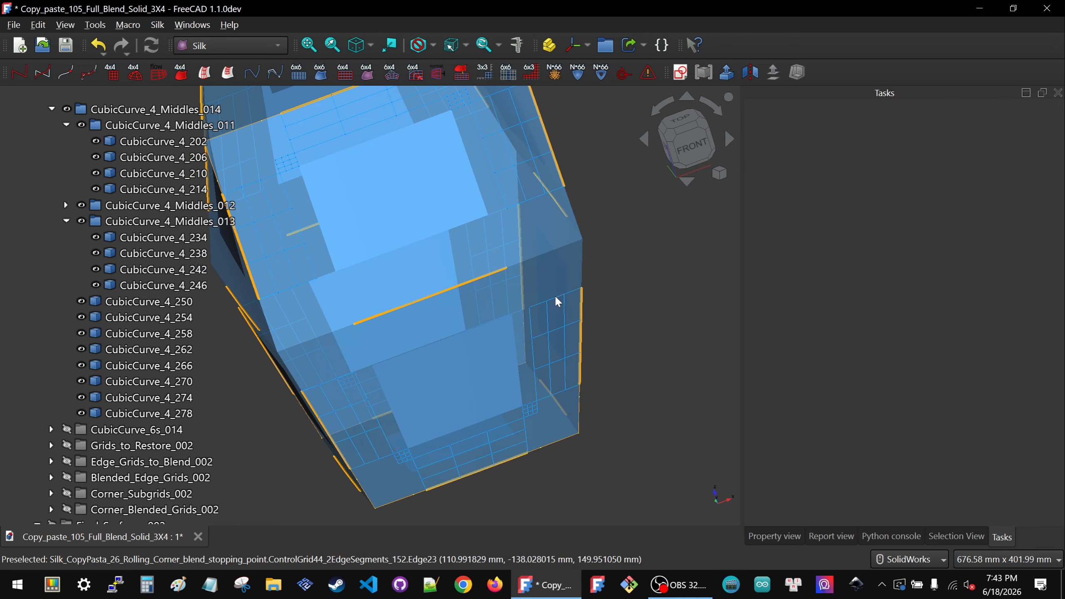
- Hide the Roll_Edge_Grids_to_Blend group
{"action": "scroll", "coordinate": [122, 377], "scroll_direction": "down", "scroll_amount": 9}
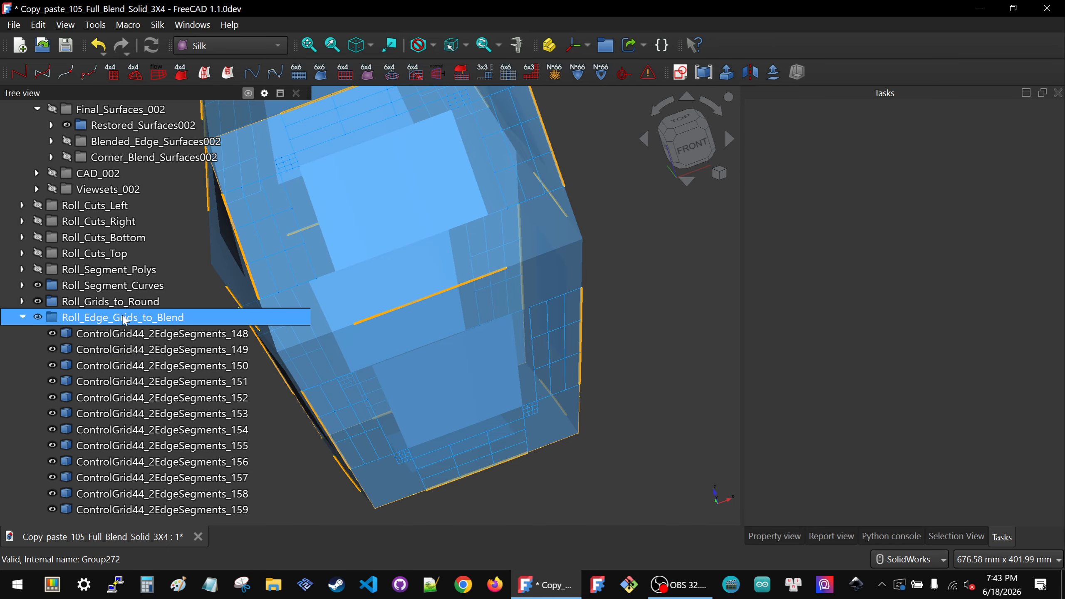
{"action": "key", "text": "space"}
{"action": "left_click", "coordinate": [628, 401]}
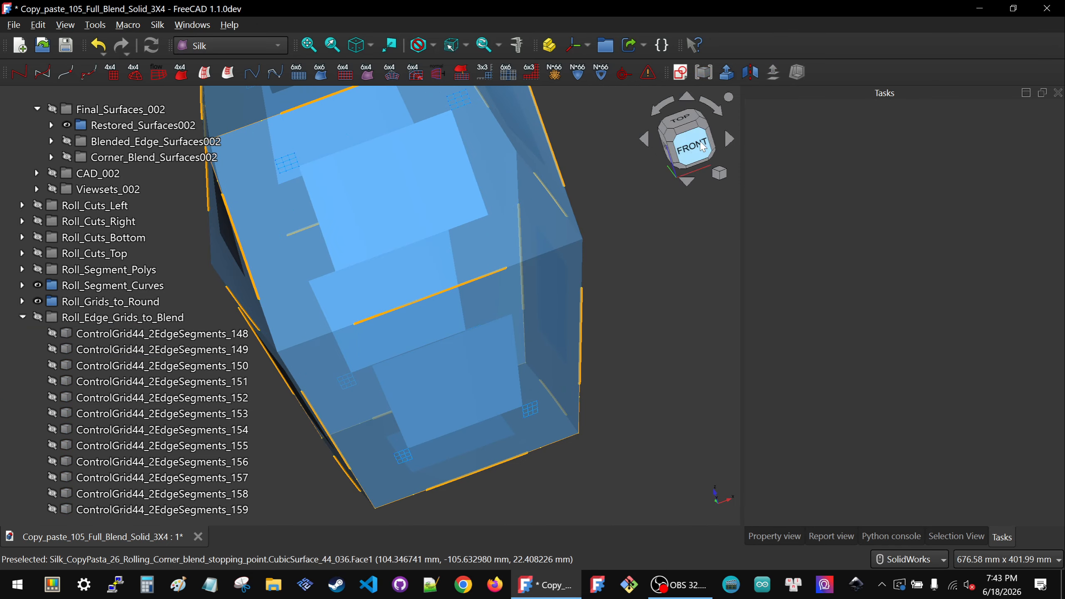
- Create a two-edge-segment ControlGrid44 on the lower front face from CubicSurface_44_036, bottom middle curve CubicCurve_4_202 and side segment CubicCurve_4_299
{"action": "left_click", "coordinate": [702, 146]}
{"action": "middle_click_drag", "start_coordinate": [404, 331], "coordinate": [404, 255]}
{"action": "scroll", "coordinate": [404, 255], "scroll_direction": "down", "scroll_amount": 4}
{"action": "scroll", "coordinate": [397, 358], "scroll_direction": "up", "scroll_amount": 3}
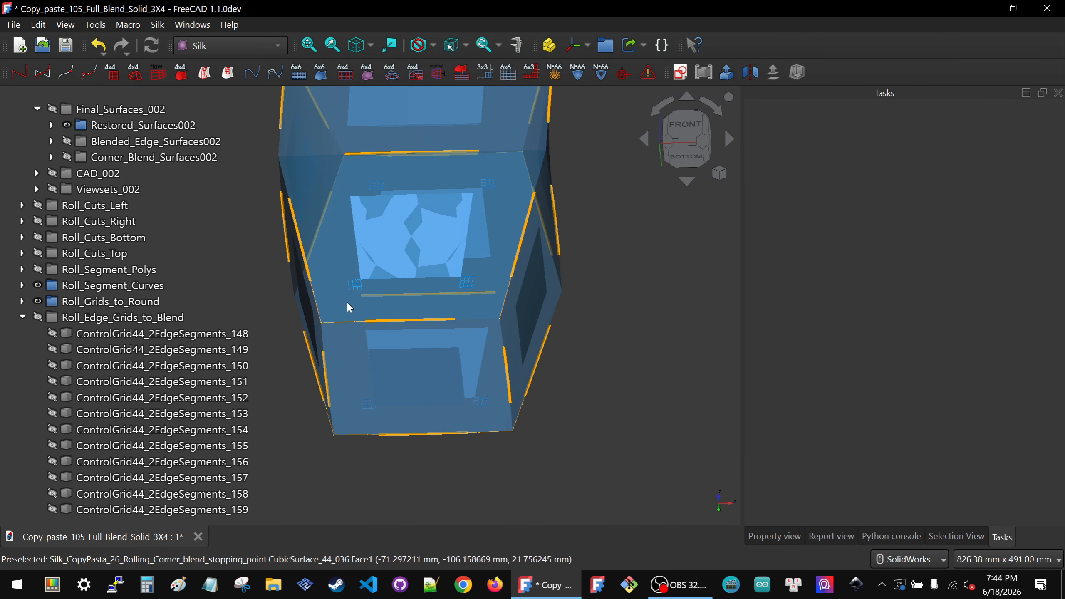
{"action": "middle_click_drag", "start_coordinate": [350, 295], "coordinate": [373, 306]}
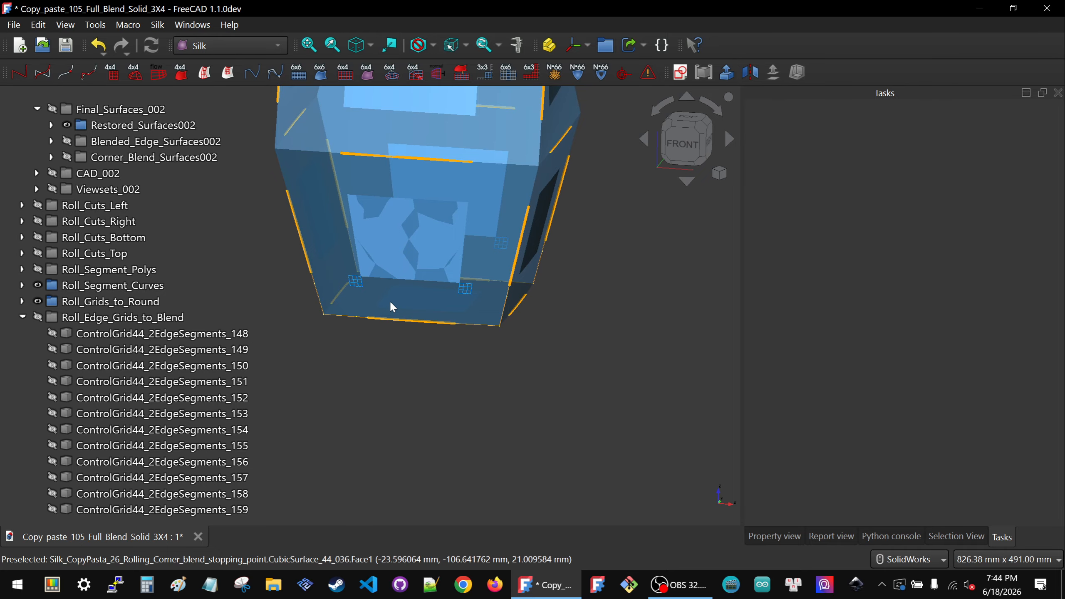
{"action": "left_click", "coordinate": [376, 297]}
{"action": "scroll", "coordinate": [376, 297], "scroll_direction": "up", "scroll_amount": 3}
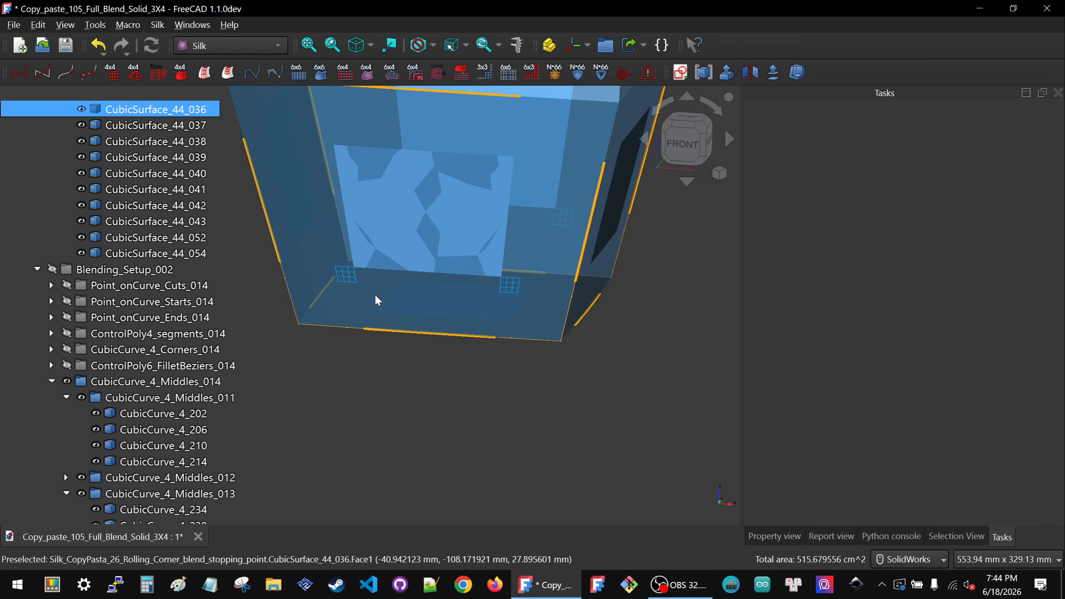
{"action": "left_click", "coordinate": [409, 331], "text": "ctrl"}
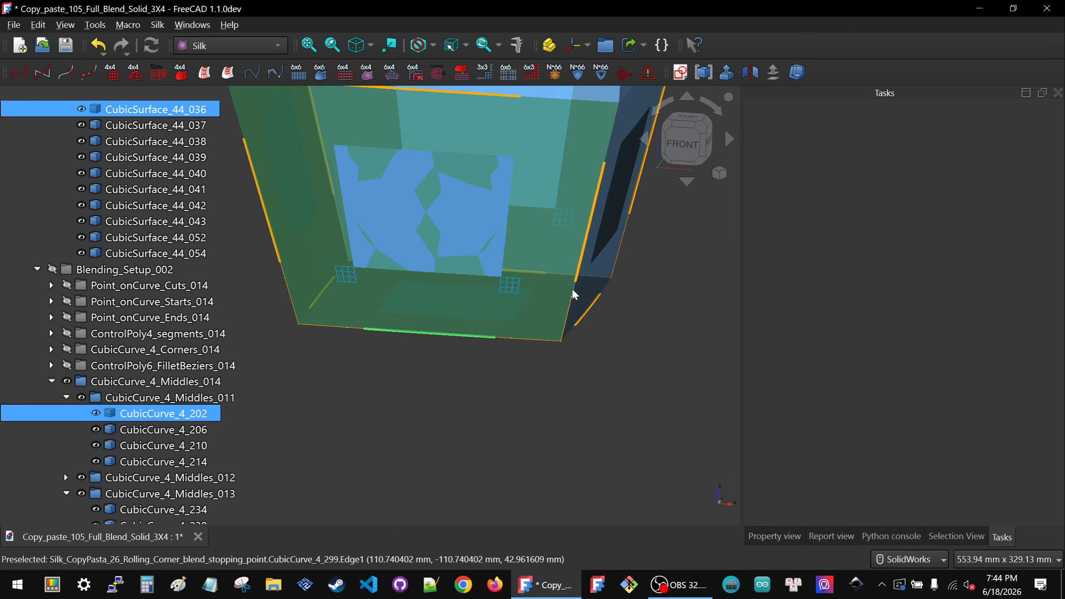
{"action": "scroll", "coordinate": [426, 301], "scroll_direction": "down", "scroll_amount": 2}
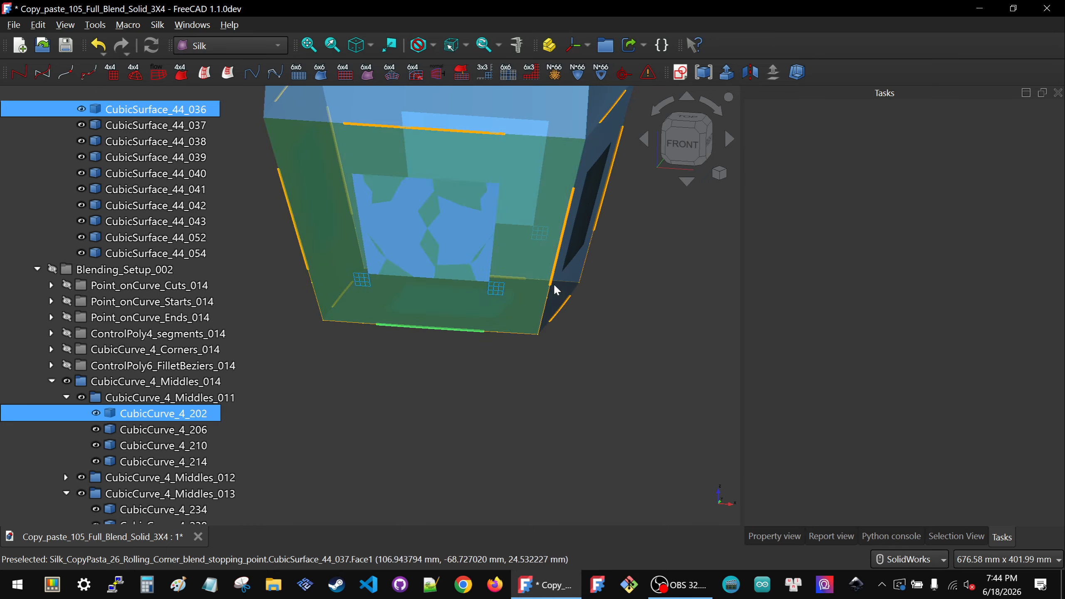
{"action": "scroll", "coordinate": [560, 297], "scroll_direction": "up", "scroll_amount": 4}
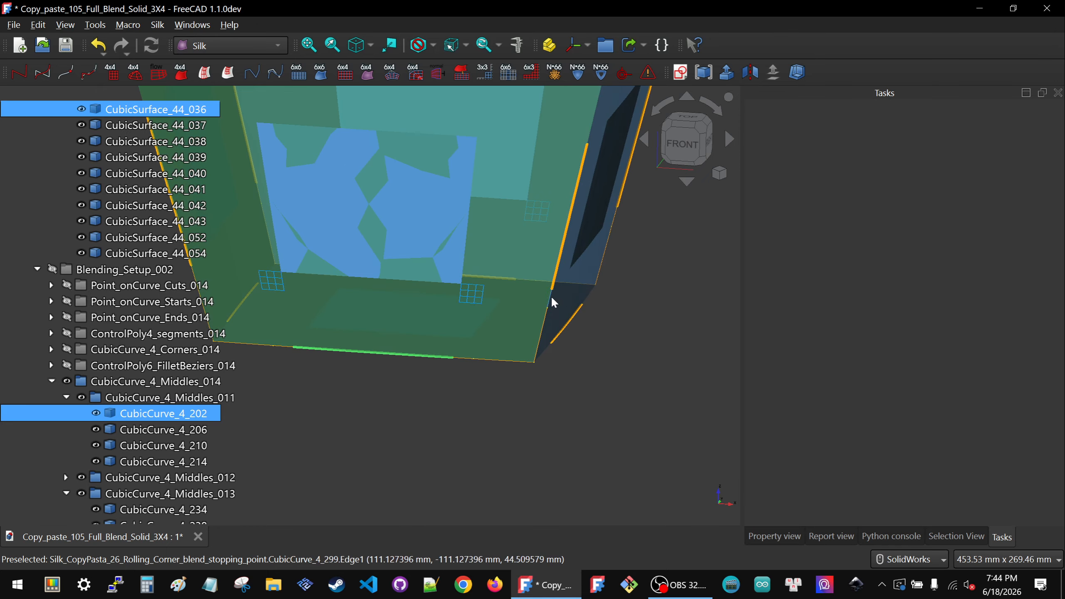
{"action": "left_click", "coordinate": [551, 295]}
{"action": "left_click", "coordinate": [231, 75]}
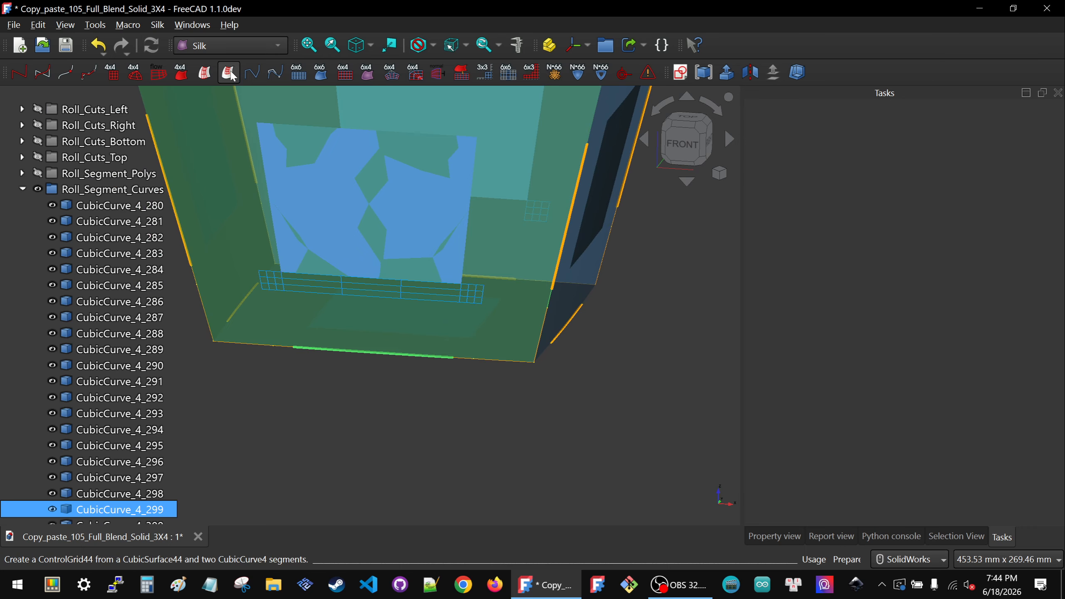
{"action": "left_click", "coordinate": [394, 396]}
- Create a two-edge-segment ControlGrid44 on the lower rear face from CubicSurface_44_038, bottom middle curve CubicCurve_4_210 and side segment CubicCurve_4_303
{"action": "scroll", "coordinate": [396, 333], "scroll_direction": "down", "scroll_amount": 8}
{"action": "middle_click_drag", "start_coordinate": [411, 323], "coordinate": [591, 286]}
{"action": "middle_click_drag", "start_coordinate": [560, 282], "coordinate": [549, 299]}
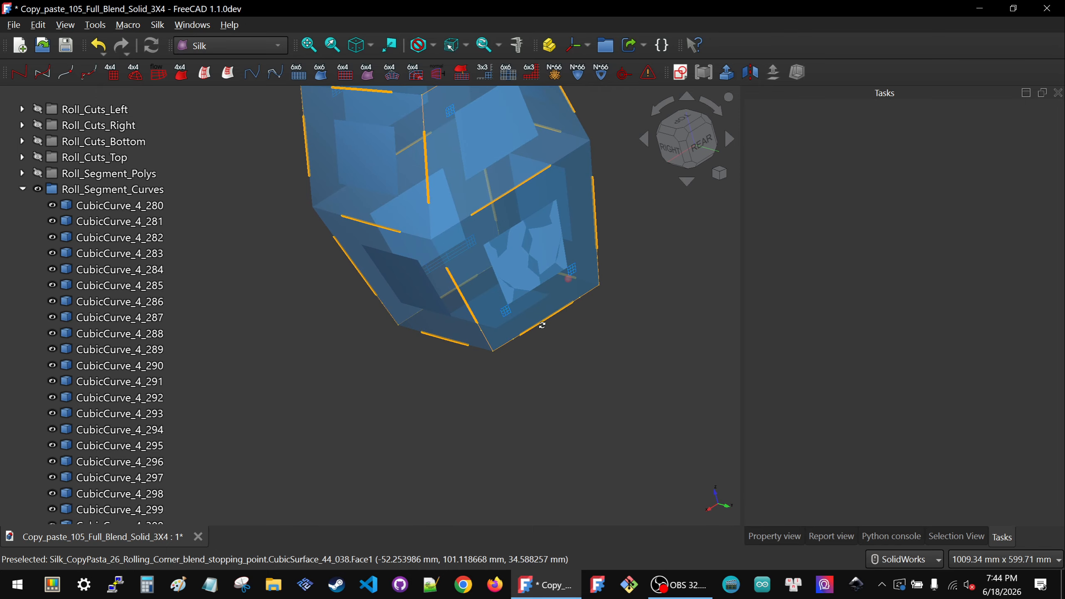
{"action": "scroll", "coordinate": [549, 299], "scroll_direction": "up", "scroll_amount": 3}
{"action": "left_click", "coordinate": [553, 297]}
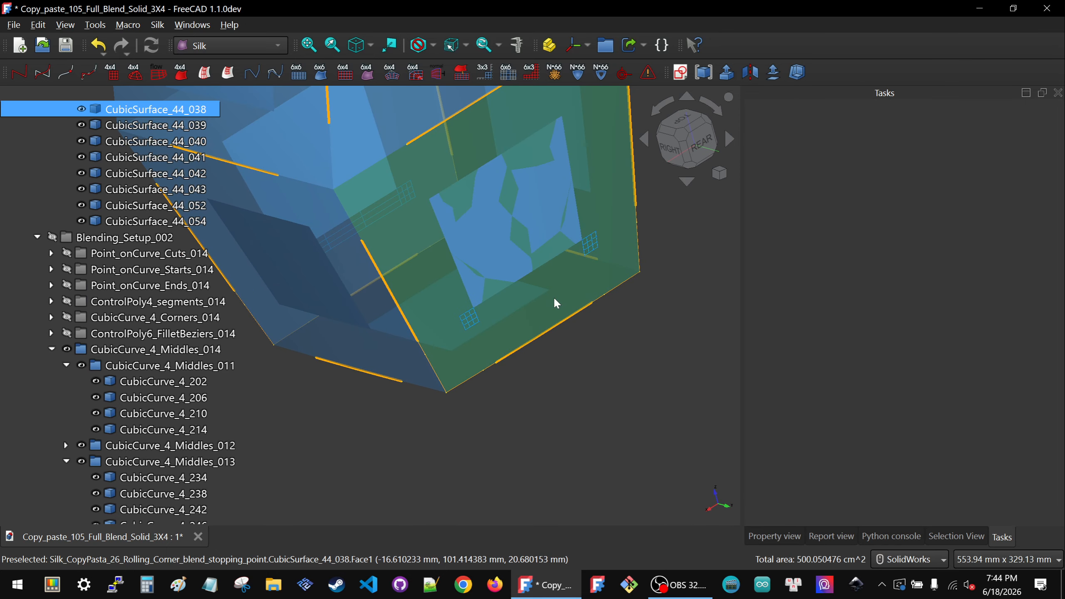
{"action": "left_click", "coordinate": [563, 318]}
{"action": "left_click", "coordinate": [637, 219], "text": "ctrl"}
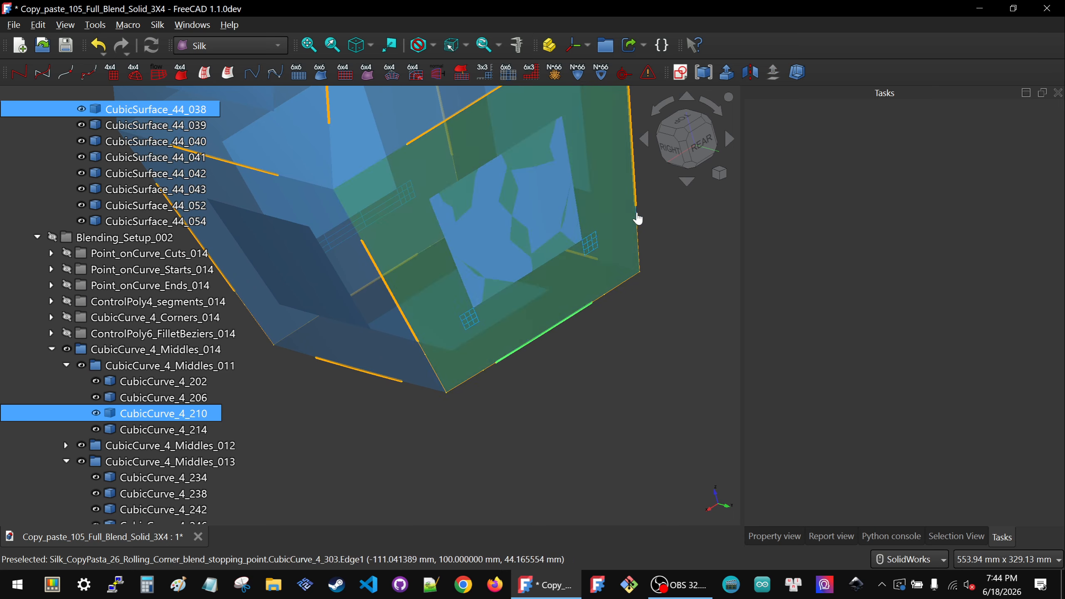
{"action": "left_click", "coordinate": [228, 72]}
{"action": "scroll", "coordinate": [510, 414], "scroll_direction": "down", "scroll_amount": 5}
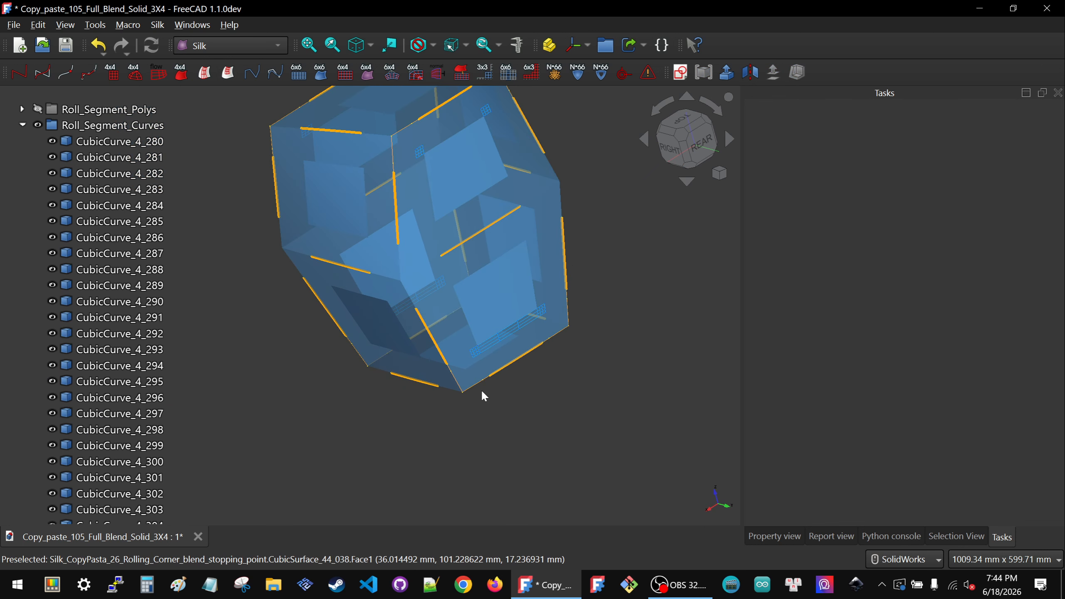
- Examine the bottom edge grids on the lower front and lower rear faces
{"action": "middle_click_drag", "start_coordinate": [433, 359], "coordinate": [462, 398]}
{"action": "scroll", "coordinate": [450, 398], "scroll_direction": "down", "scroll_amount": 4}
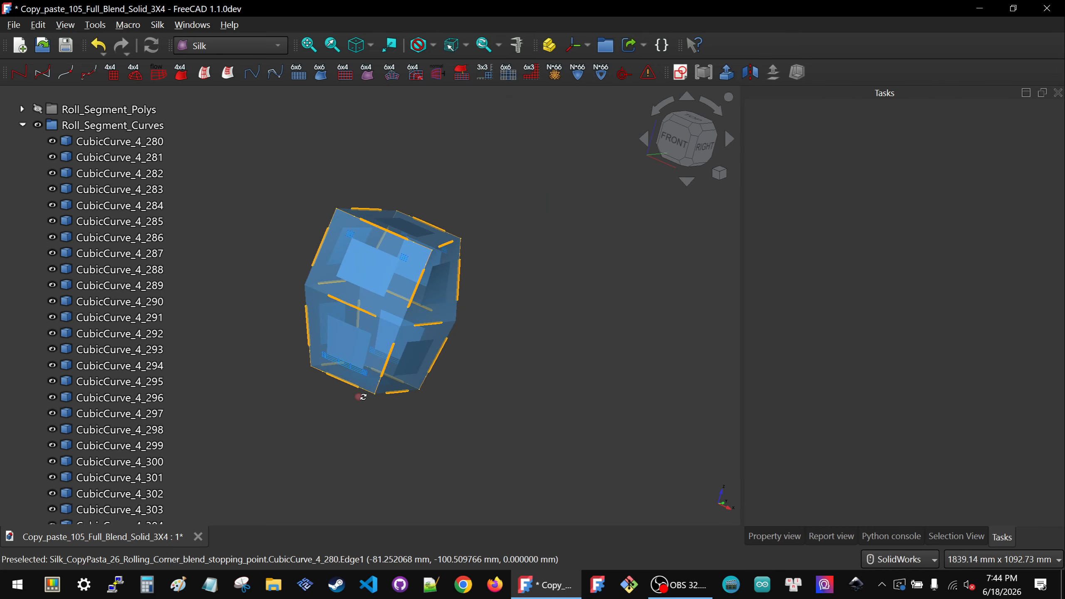
{"action": "middle_click_drag", "start_coordinate": [396, 382], "coordinate": [357, 326]}
{"action": "scroll", "coordinate": [358, 327], "scroll_direction": "up", "scroll_amount": 5}
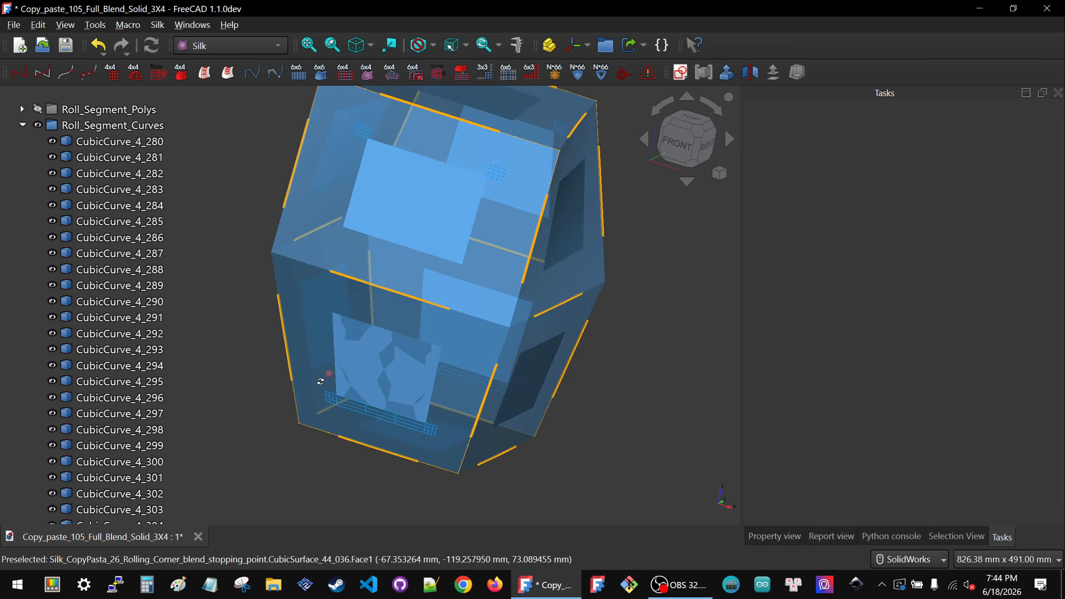
{"action": "scroll", "coordinate": [386, 434], "scroll_direction": "down", "scroll_amount": 2}
{"action": "middle_click_drag", "start_coordinate": [392, 444], "coordinate": [471, 411]}
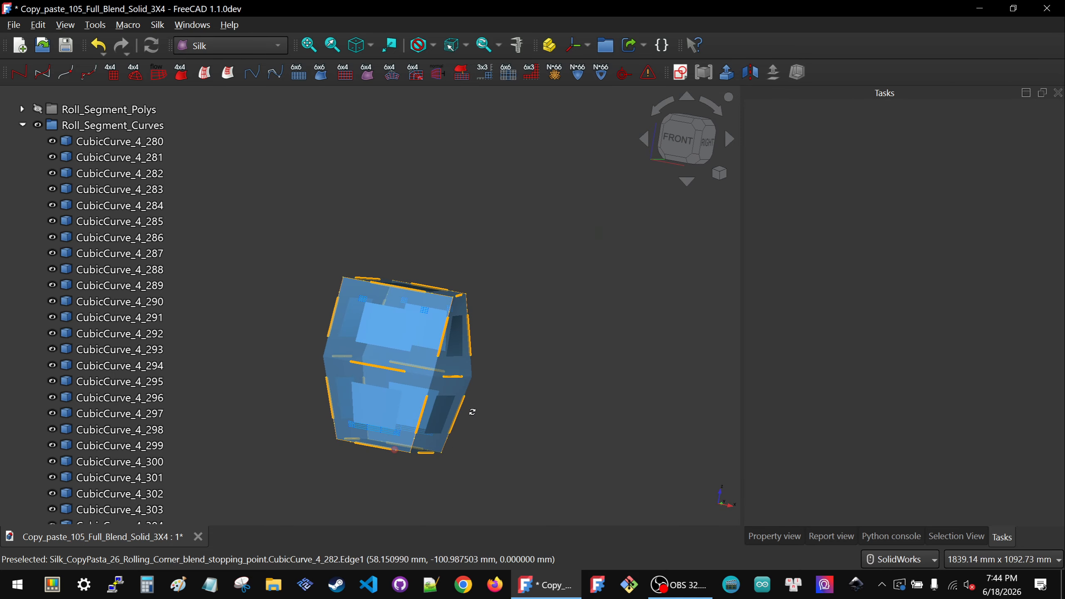
{"action": "scroll", "coordinate": [325, 415], "scroll_direction": "up", "scroll_amount": 3}
{"action": "middle_click_drag", "start_coordinate": [325, 419], "coordinate": [368, 319]}
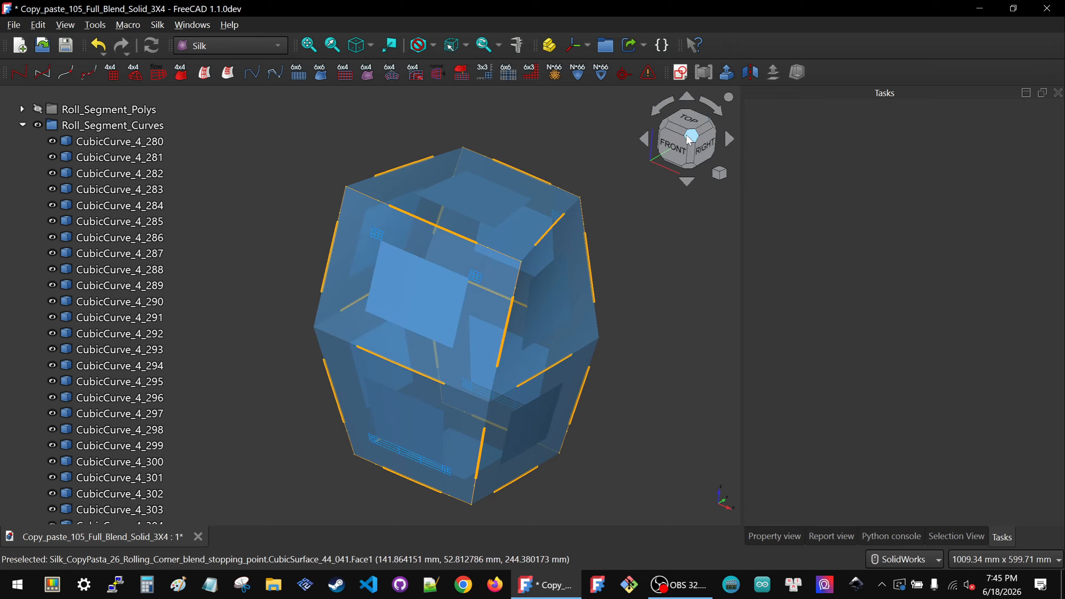
- Create a two-edge-segment ControlGrid44 on the lower front face from CubicSurface_44_036, right side middle curve CubicCurve_4_254 and bottom segment CubicCurve_4_282
{"action": "left_click", "coordinate": [675, 151]}
{"action": "scroll", "coordinate": [461, 286], "scroll_direction": "down", "scroll_amount": 4}
{"action": "middle_click_drag", "start_coordinate": [521, 262], "coordinate": [486, 303]}
{"action": "scroll", "coordinate": [487, 302], "scroll_direction": "up", "scroll_amount": 4}
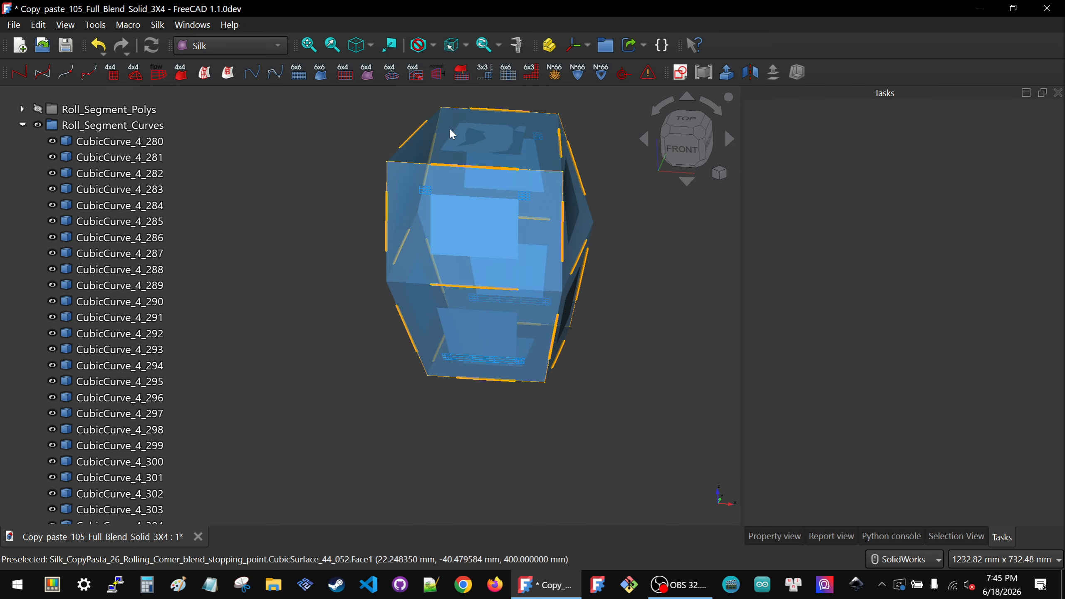
{"action": "scroll", "coordinate": [511, 298], "scroll_direction": "up", "scroll_amount": 2}
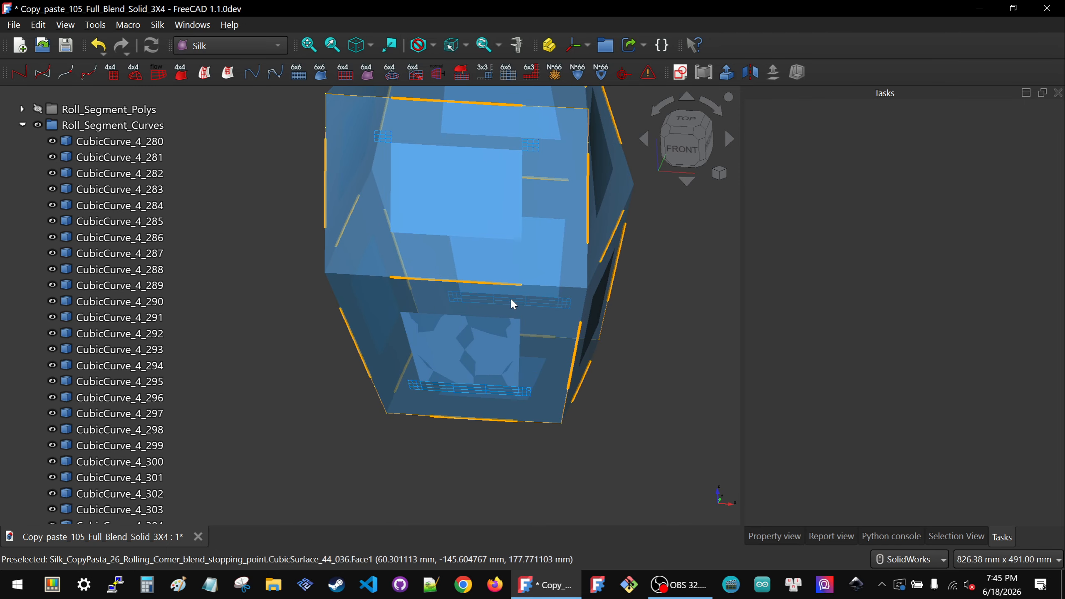
{"action": "left_click", "coordinate": [543, 346]}
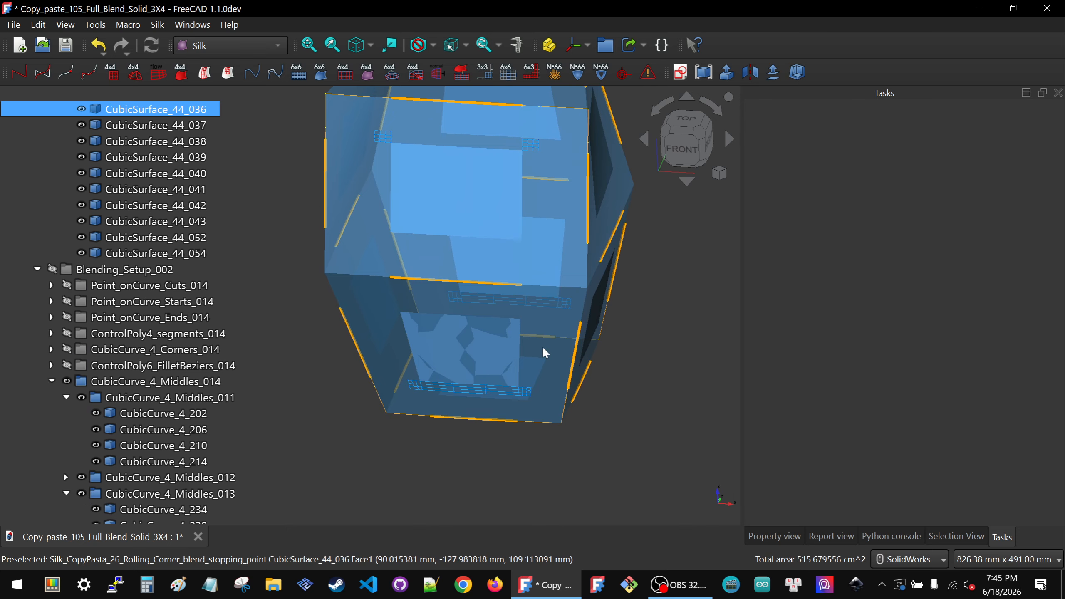
{"action": "scroll", "coordinate": [590, 349], "scroll_direction": "up", "scroll_amount": 3}
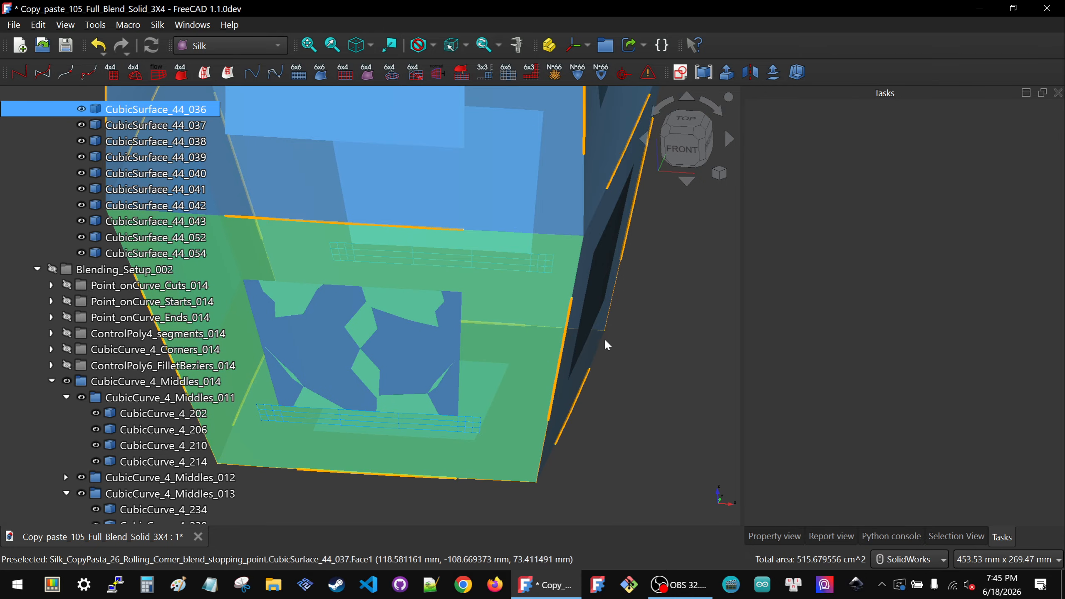
{"action": "left_click", "coordinate": [564, 341]}
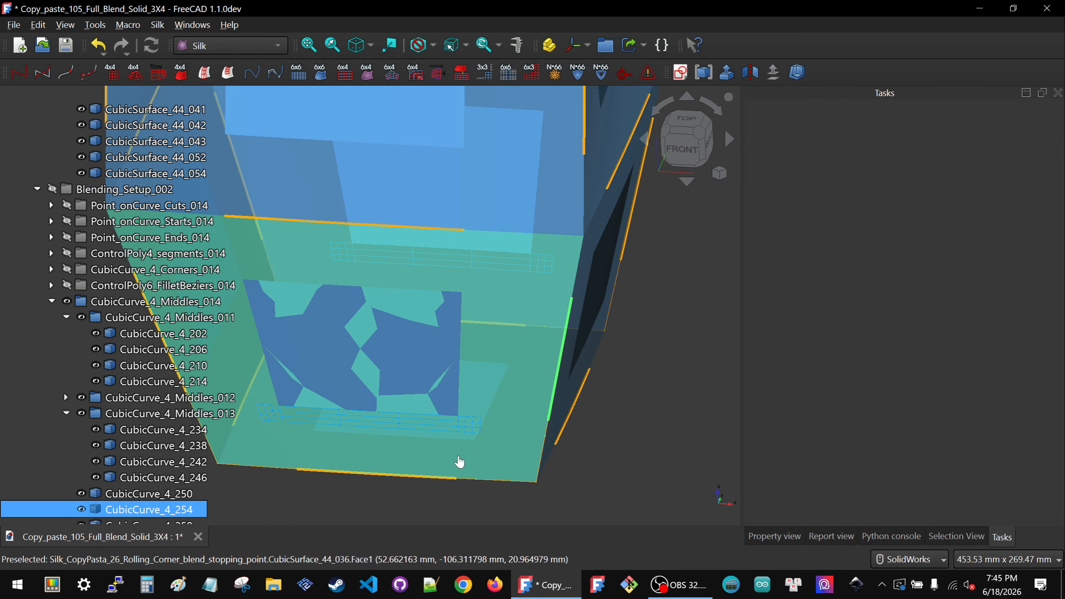
{"action": "left_click", "coordinate": [466, 485], "text": "ctrl"}
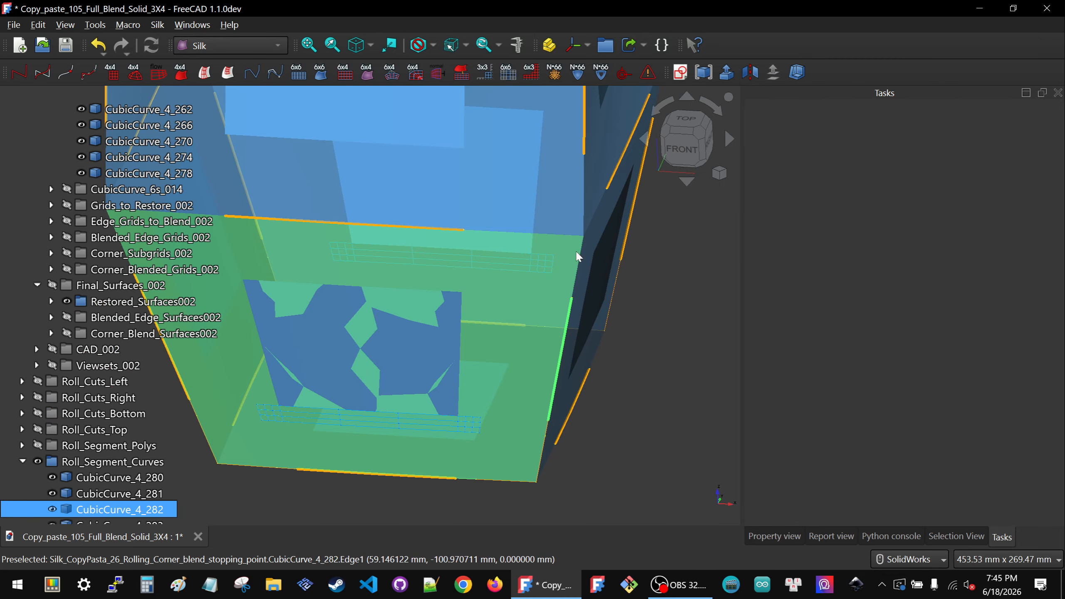
{"action": "left_click", "coordinate": [602, 374]}
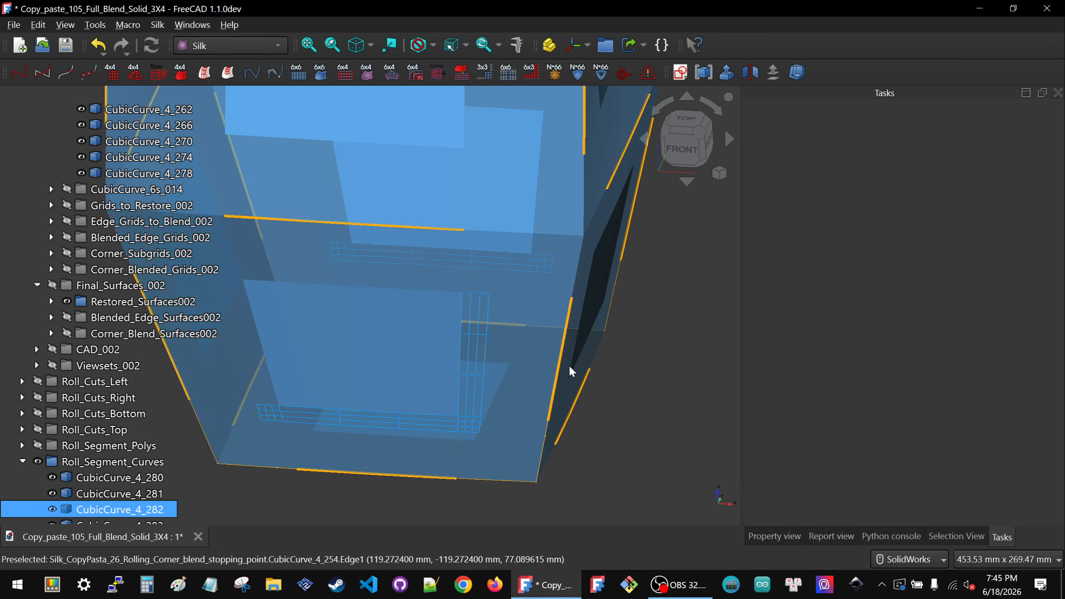
- Create a two-edge-segment ControlGrid44 on the lower rear face from CubicSurface_44_038, side middle curve CubicCurve_4_258 and bottom segment CubicCurve_4_285
{"action": "scroll", "coordinate": [487, 358], "scroll_direction": "down", "scroll_amount": 4}
{"action": "middle_click_drag", "start_coordinate": [487, 359], "coordinate": [300, 337]}
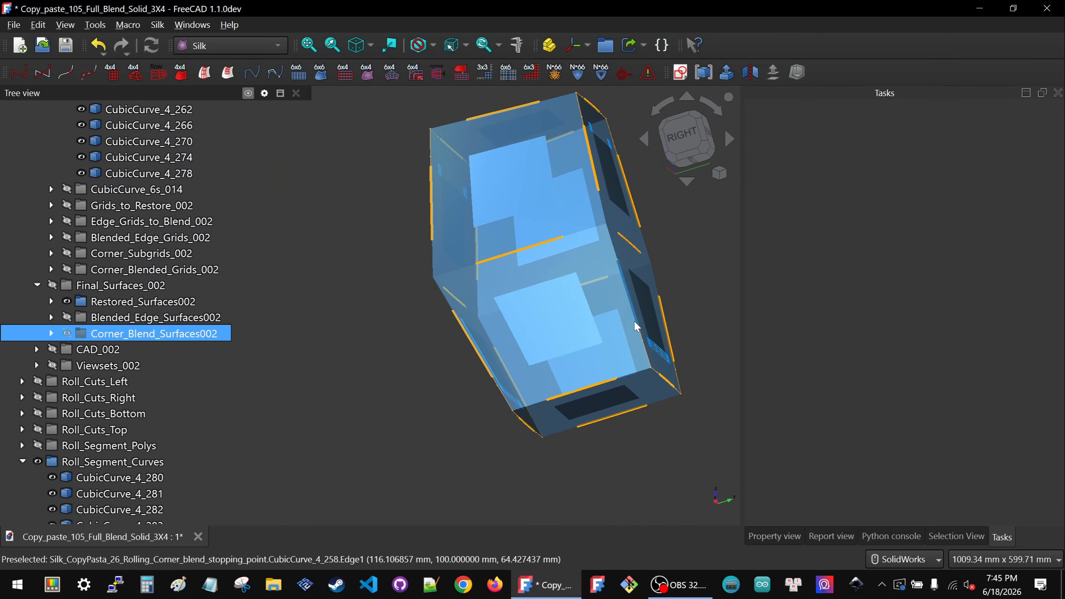
{"action": "middle_click_drag", "start_coordinate": [630, 326], "coordinate": [544, 383]}
{"action": "scroll", "coordinate": [541, 383], "scroll_direction": "down", "scroll_amount": 3}
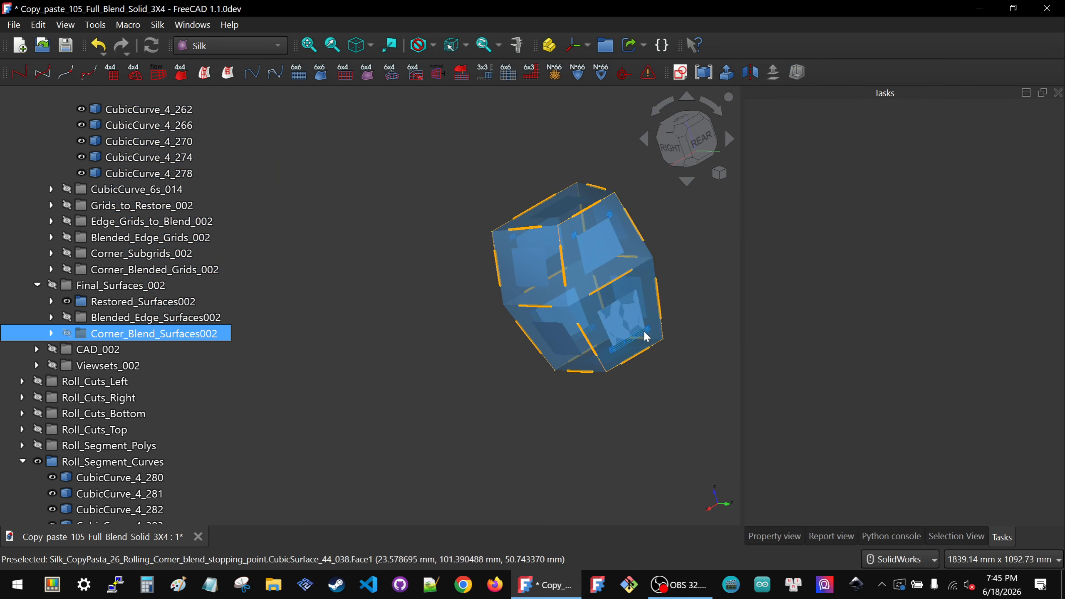
{"action": "scroll", "coordinate": [638, 331], "scroll_direction": "up", "scroll_amount": 5}
{"action": "left_click", "coordinate": [516, 350]}
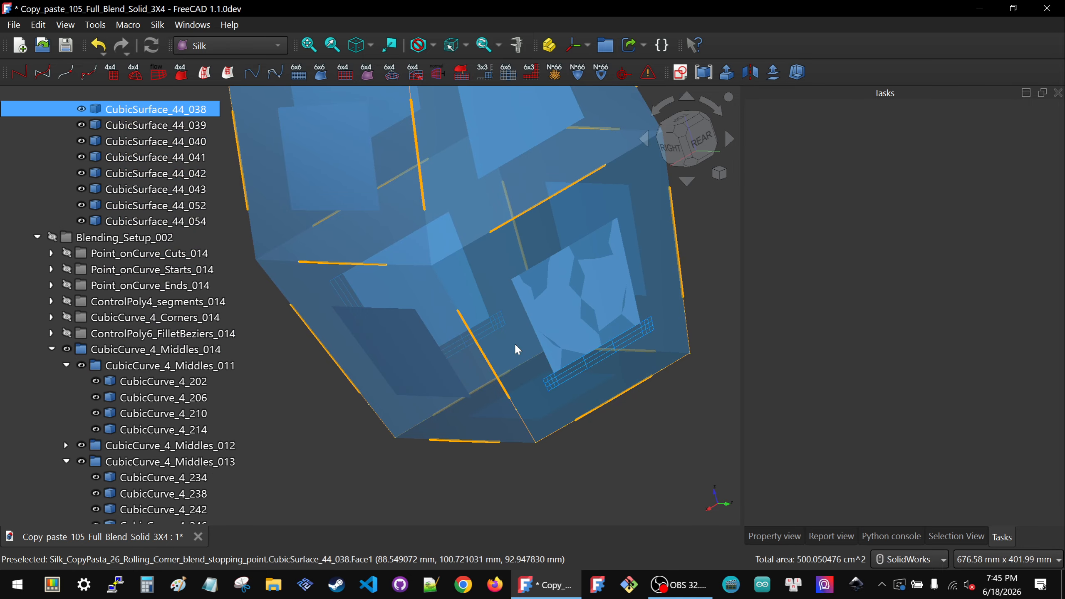
{"action": "left_click", "coordinate": [486, 359]}
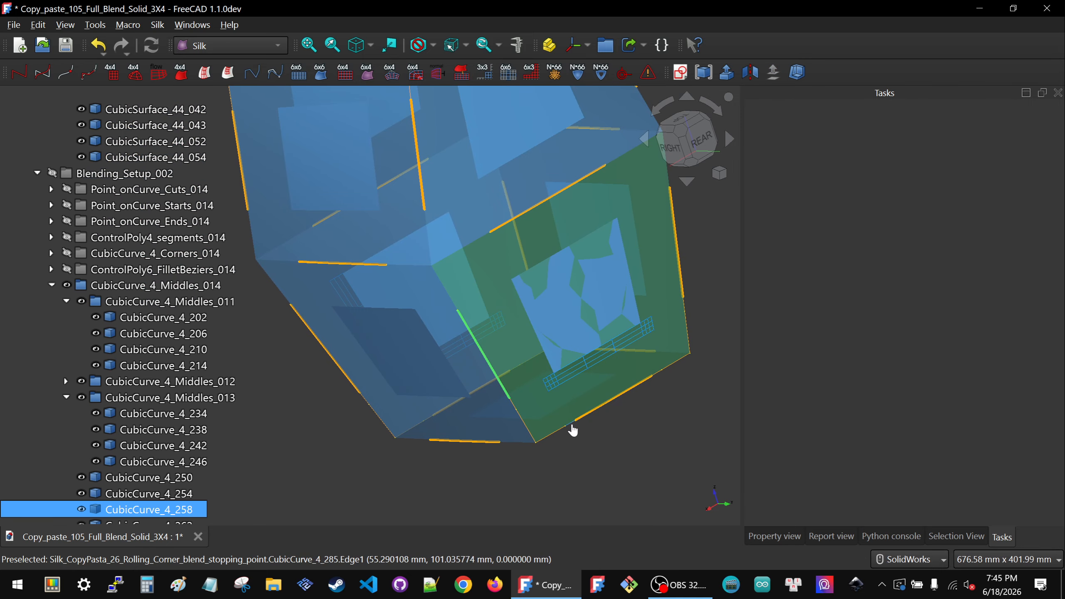
{"action": "left_click", "coordinate": [573, 430], "text": "ctrl"}
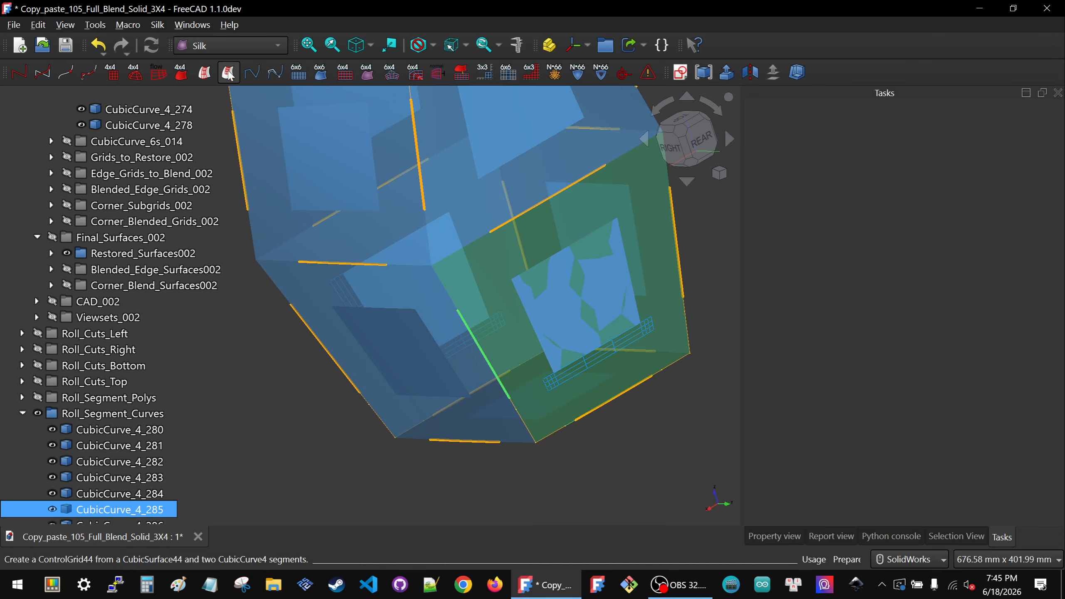
{"action": "scroll", "coordinate": [466, 417], "scroll_direction": "down", "scroll_amount": 4}
{"action": "left_click", "coordinate": [619, 353]}
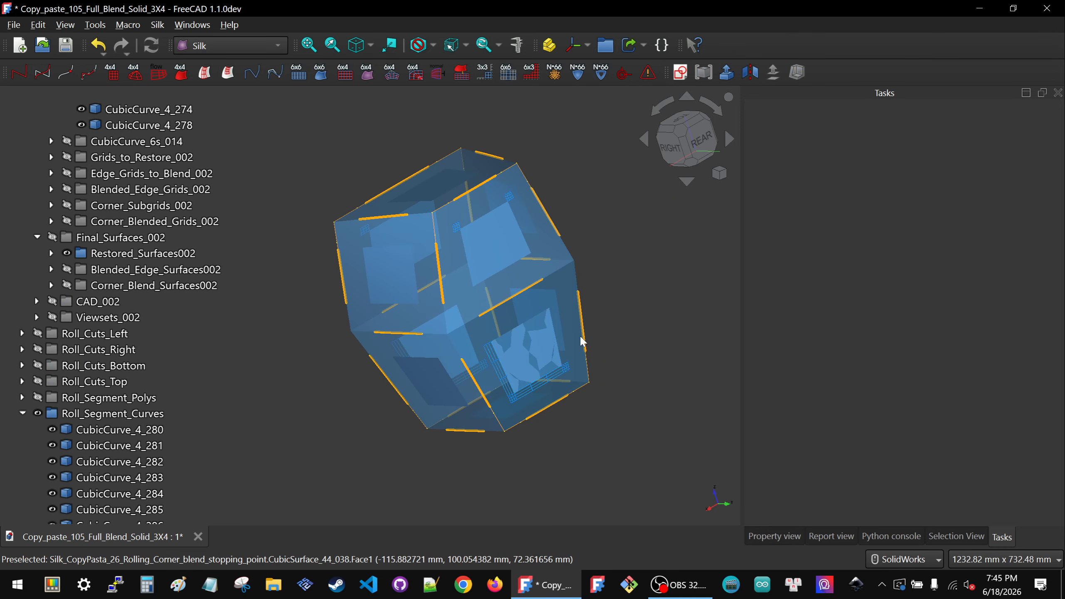
- Create a two-edge-segment ControlGrid44 on the lower rear face from CubicSurface_44_038, opposite side middle curve CubicCurve_4_262 and bottom segment CubicCurve_4_286
{"action": "left_click", "coordinate": [577, 341]}
{"action": "scroll", "coordinate": [581, 328], "scroll_direction": "up", "scroll_amount": 4}
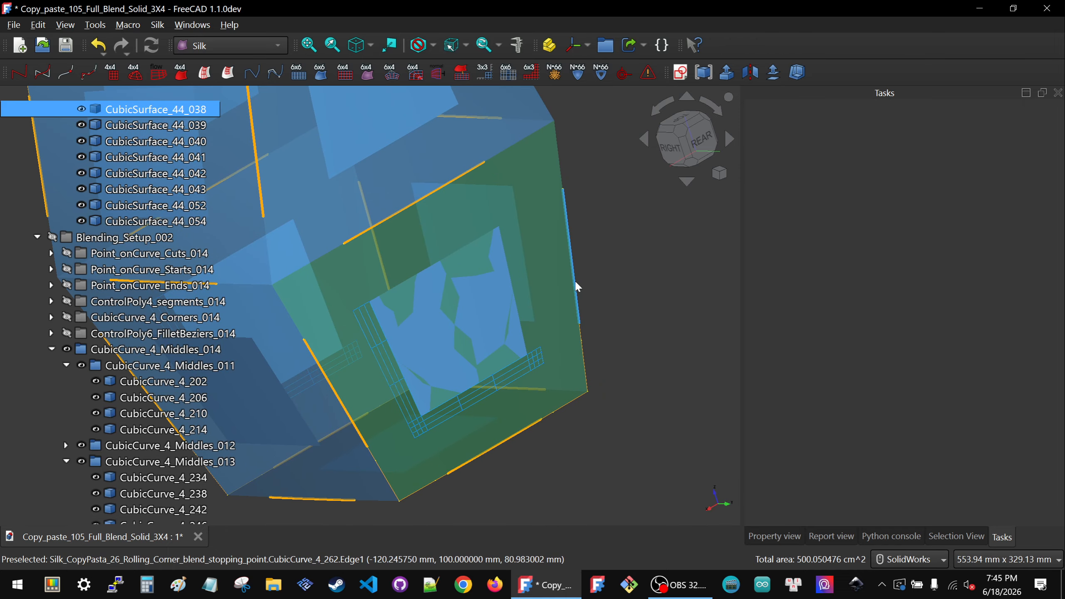
{"action": "left_click", "coordinate": [575, 286]}
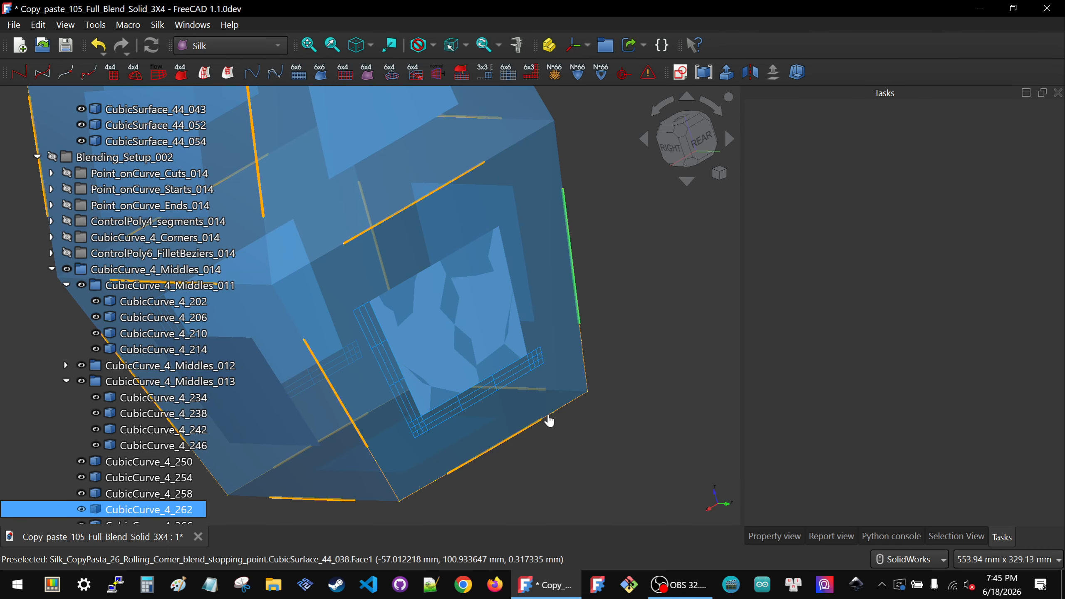
{"action": "left_click", "coordinate": [548, 421], "text": "ctrl"}
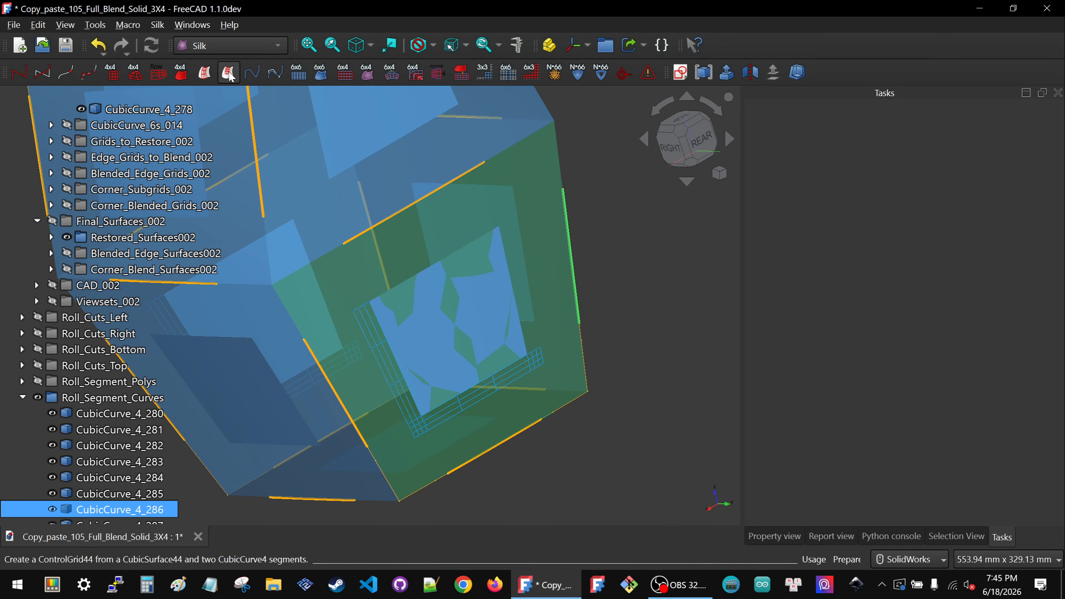
{"action": "scroll", "coordinate": [537, 402], "scroll_direction": "down", "scroll_amount": 3}
{"action": "middle_click_drag", "start_coordinate": [535, 401], "coordinate": [615, 323]}
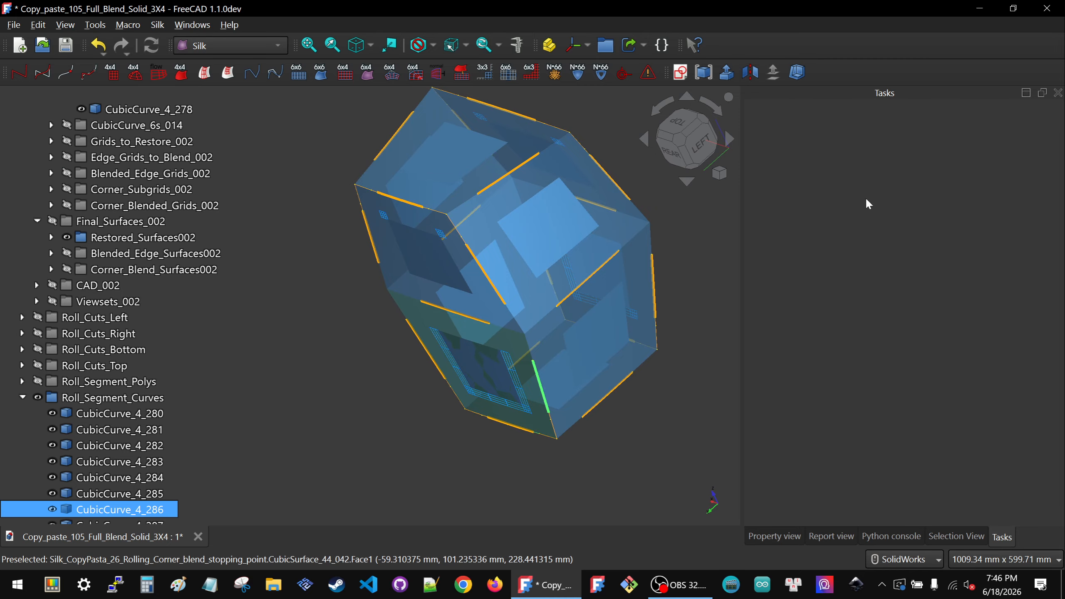
- Examine the lower rear and lower front faces for side edges that still need a grid
{"action": "middle_click_drag", "start_coordinate": [481, 318], "coordinate": [503, 314]}
{"action": "scroll", "coordinate": [512, 361], "scroll_direction": "down", "scroll_amount": 3}
{"action": "scroll", "coordinate": [569, 355], "scroll_direction": "up", "scroll_amount": 6}
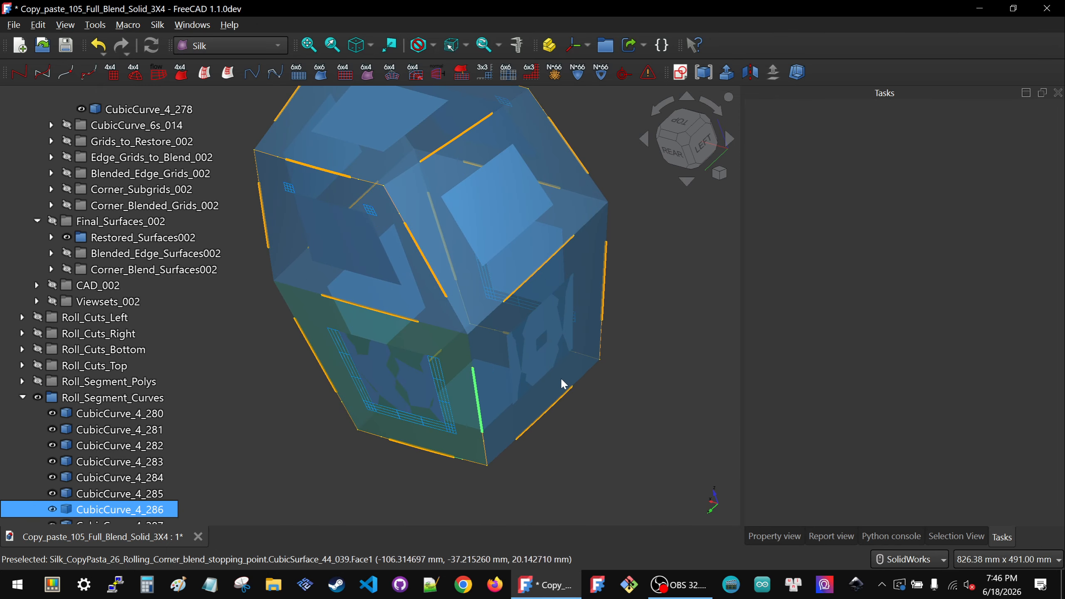
{"action": "middle_click_drag", "start_coordinate": [561, 343], "coordinate": [321, 317]}
{"action": "scroll", "coordinate": [641, 355], "scroll_direction": "down", "scroll_amount": 3}
{"action": "middle_click_drag", "start_coordinate": [618, 351], "coordinate": [506, 390]}
{"action": "scroll", "coordinate": [644, 338], "scroll_direction": "down", "scroll_amount": 5}
{"action": "scroll", "coordinate": [657, 310], "scroll_direction": "up", "scroll_amount": 6}
{"action": "middle_click_drag", "start_coordinate": [656, 309], "coordinate": [645, 350]}
{"action": "scroll", "coordinate": [604, 318], "scroll_direction": "up", "scroll_amount": 5}
{"action": "scroll", "coordinate": [679, 398], "scroll_direction": "down", "scroll_amount": 6}
{"action": "scroll", "coordinate": [494, 338], "scroll_direction": "up", "scroll_amount": 5}
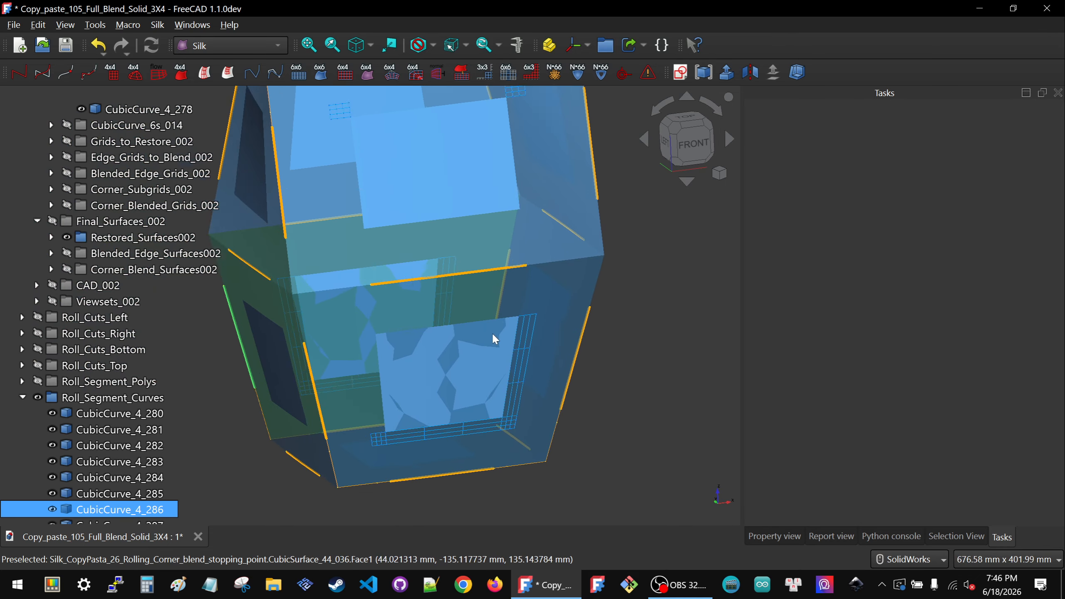
- Create a two-edge-segment ControlGrid44 on the lower front face from its surface, the left side middle curve and bottom segment CubicCurve_4_281
{"action": "scroll", "coordinate": [557, 367], "scroll_direction": "up", "scroll_amount": 1}
{"action": "scroll", "coordinate": [557, 367], "scroll_direction": "down", "scroll_amount": 2}
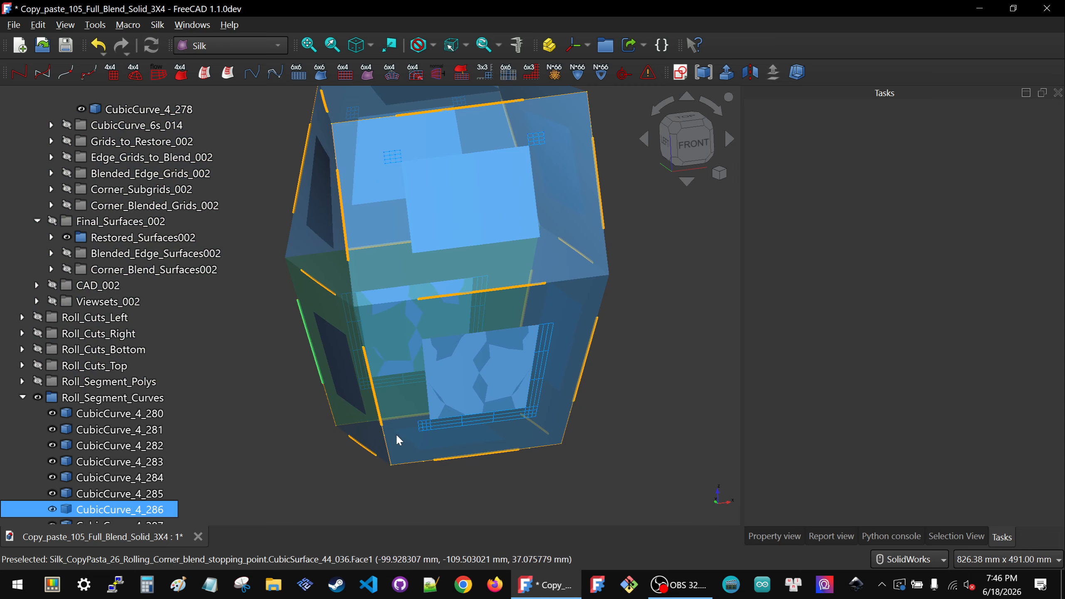
{"action": "left_click", "coordinate": [406, 440]}
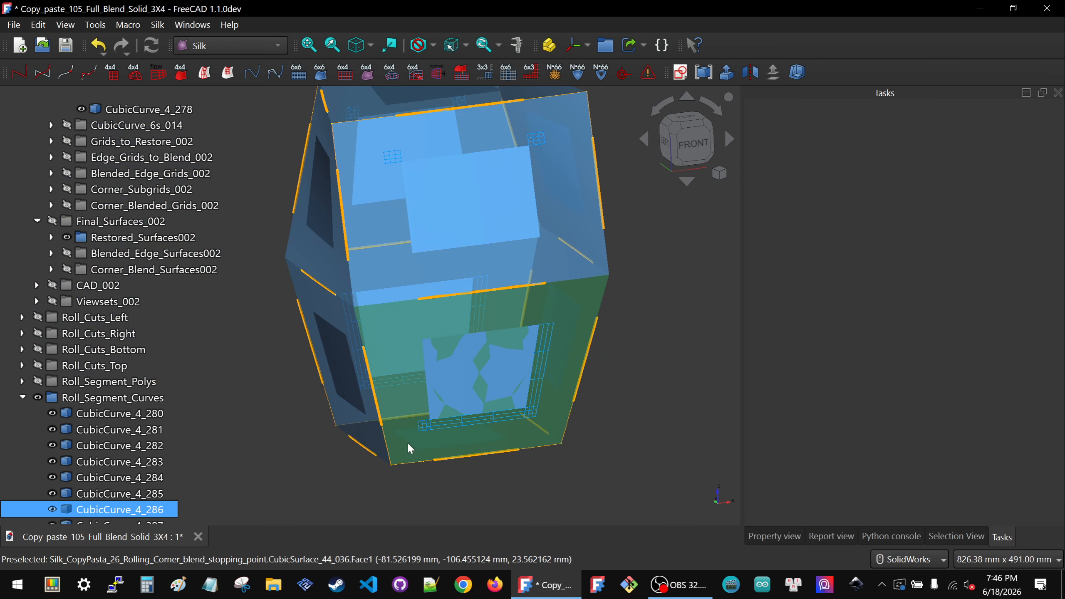
{"action": "left_click", "coordinate": [376, 402]}
{"action": "left_click", "coordinate": [429, 463], "text": "ctrl"}
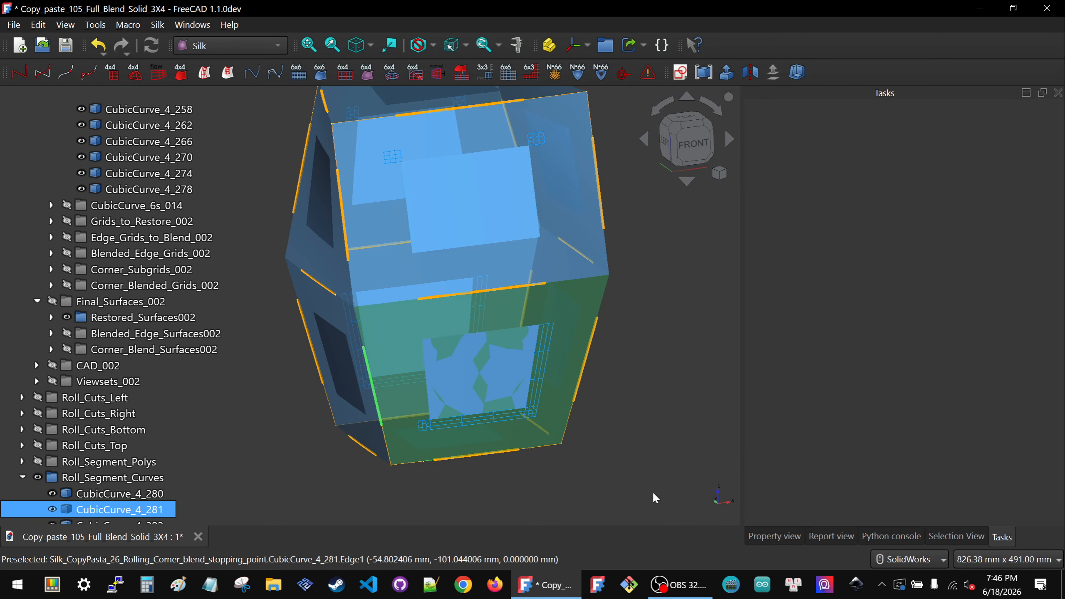
{"action": "left_click", "coordinate": [229, 73]}
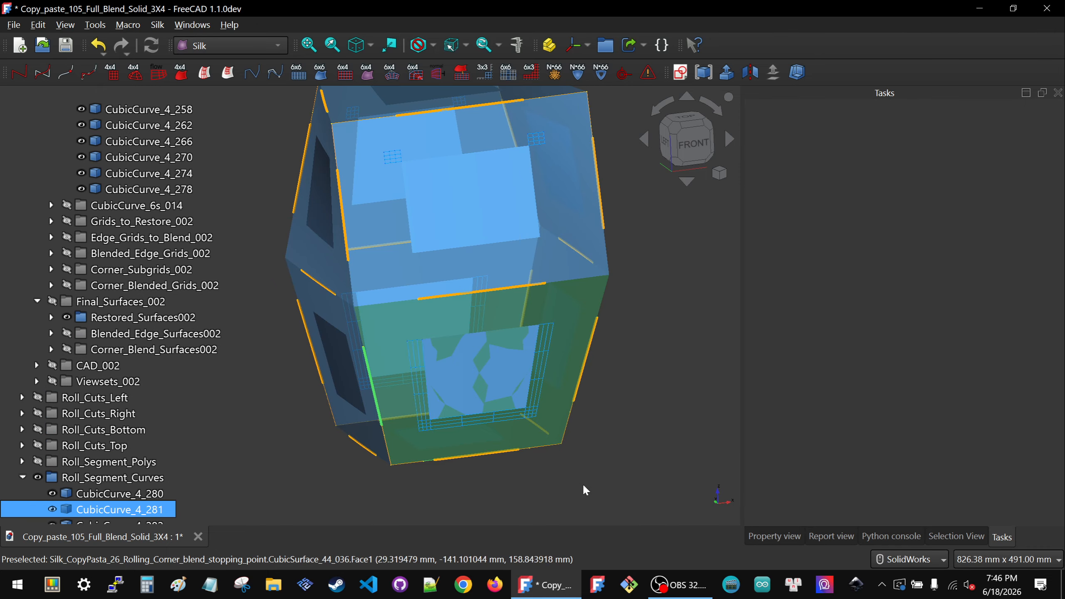
- Create a two-edge-segment ControlGrid44 on the upper front face from CubicSurface_44_040, top middle curve CubicCurve_4_234 and side segment CubicCurve_4_304
{"action": "middle_click_drag", "start_coordinate": [482, 432], "coordinate": [478, 410]}
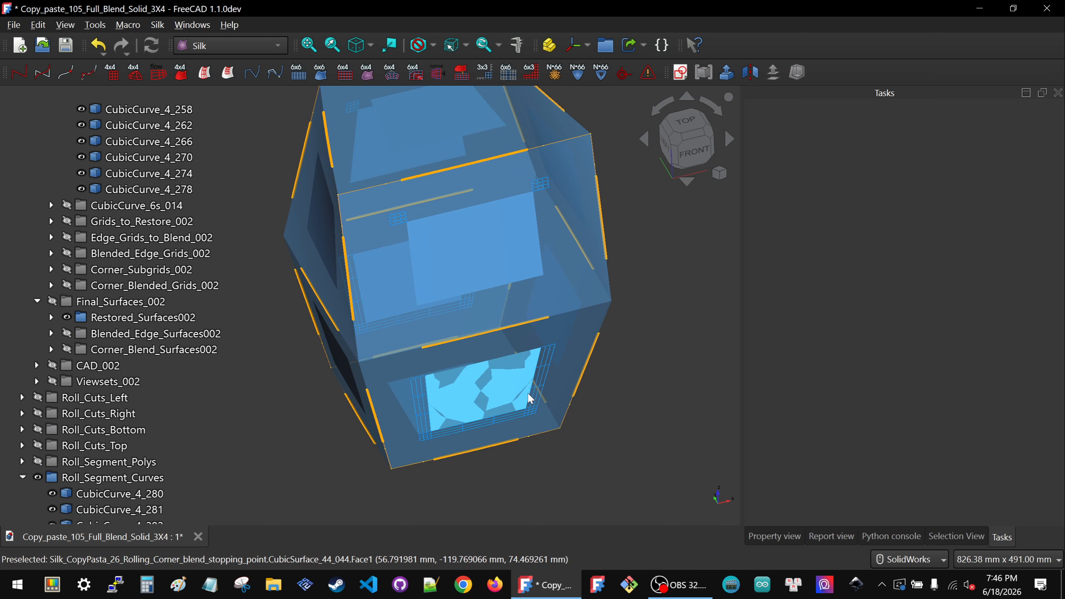
{"action": "scroll", "coordinate": [528, 394], "scroll_direction": "down", "scroll_amount": 2}
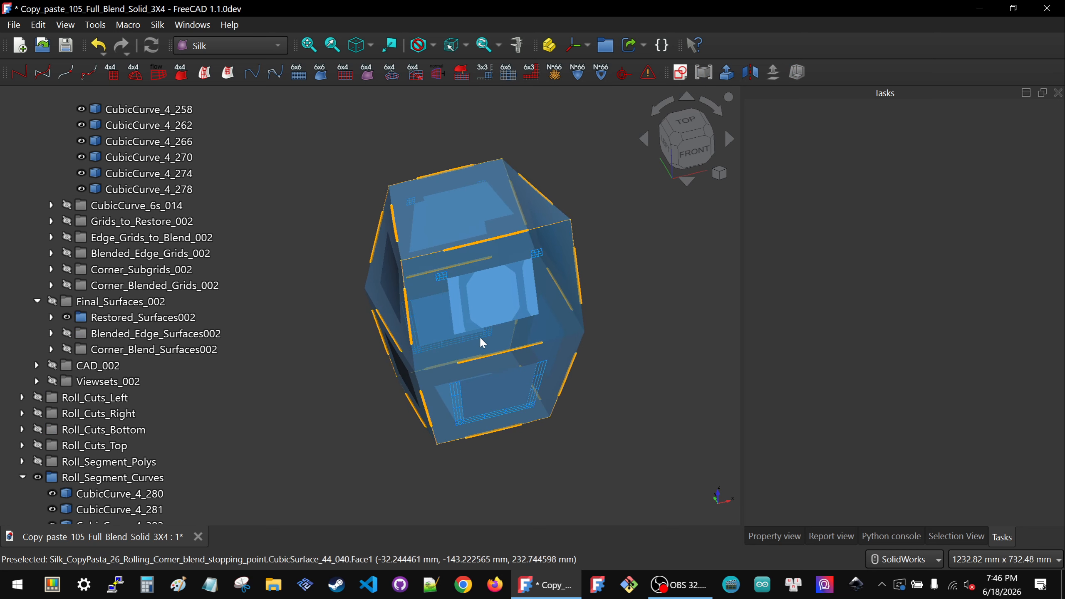
{"action": "scroll", "coordinate": [491, 330], "scroll_direction": "up", "scroll_amount": 4}
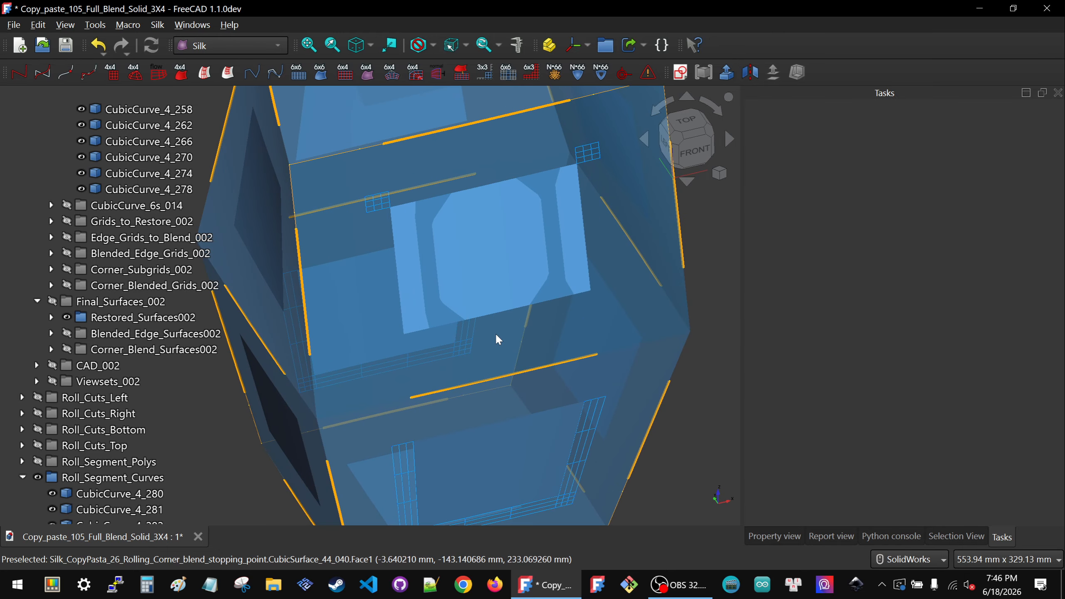
{"action": "left_click", "coordinate": [496, 335]}
{"action": "scroll", "coordinate": [497, 335], "scroll_direction": "down", "scroll_amount": 4}
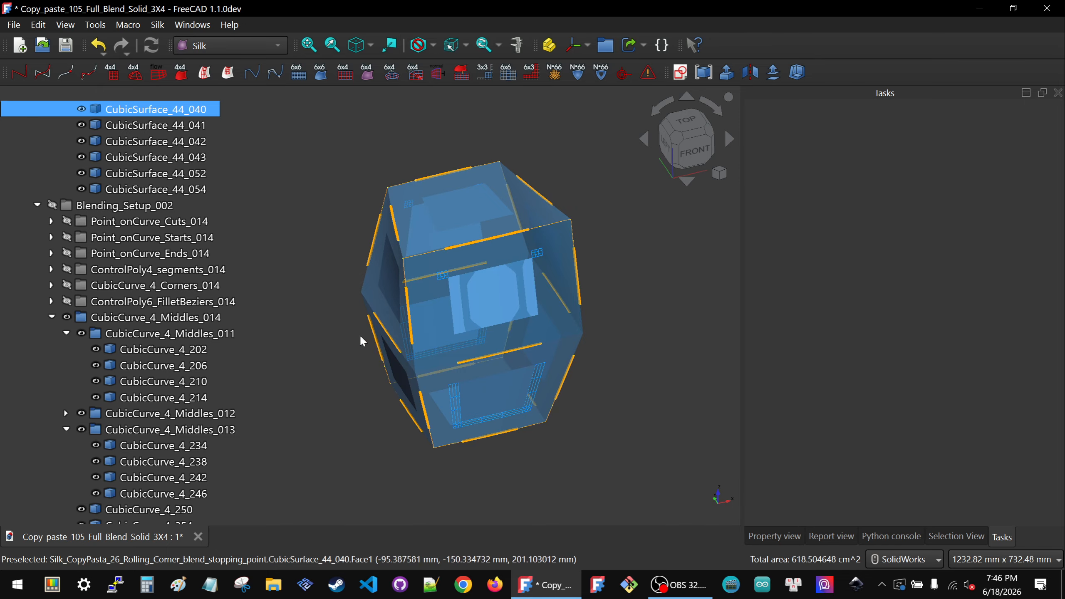
{"action": "scroll", "coordinate": [439, 335], "scroll_direction": "up", "scroll_amount": 2}
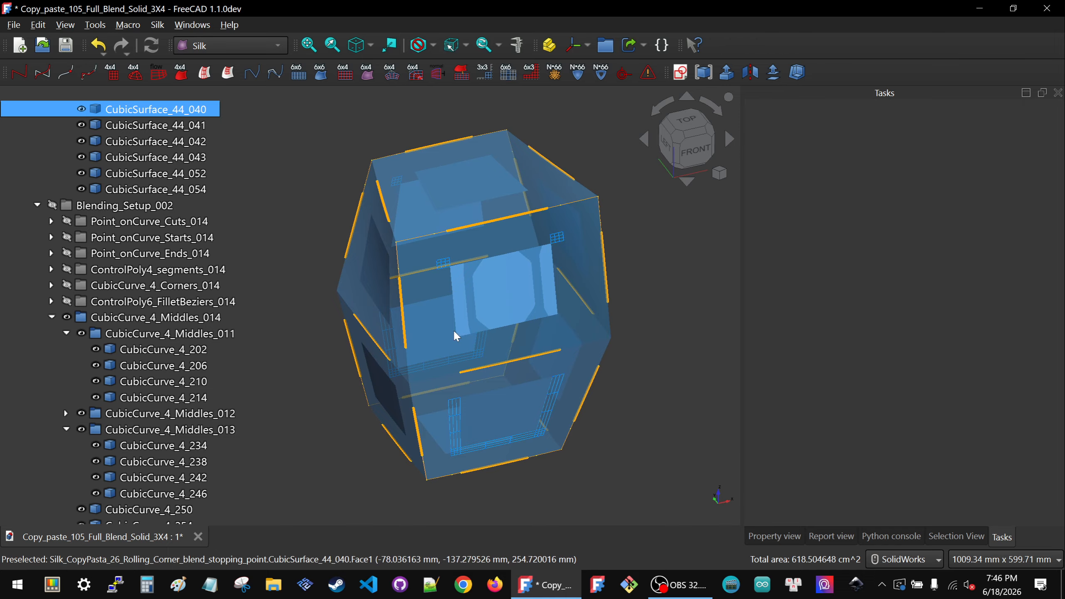
{"action": "left_click", "coordinate": [509, 223], "text": "ctrl"}
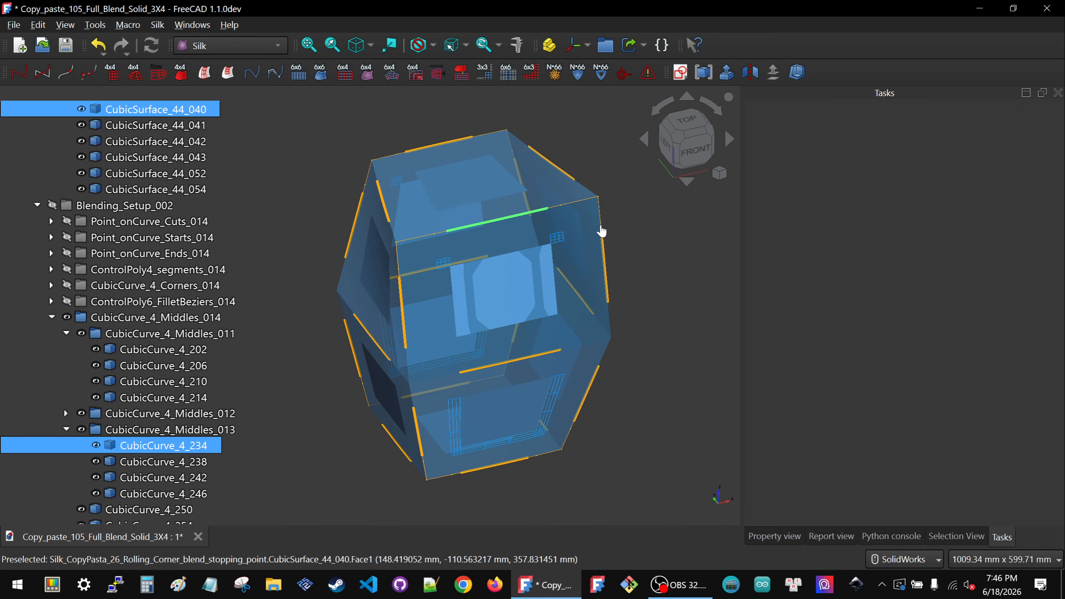
{"action": "scroll", "coordinate": [398, 276], "scroll_direction": "up", "scroll_amount": 3}
{"action": "left_click", "coordinate": [399, 272], "text": "ctrl"}
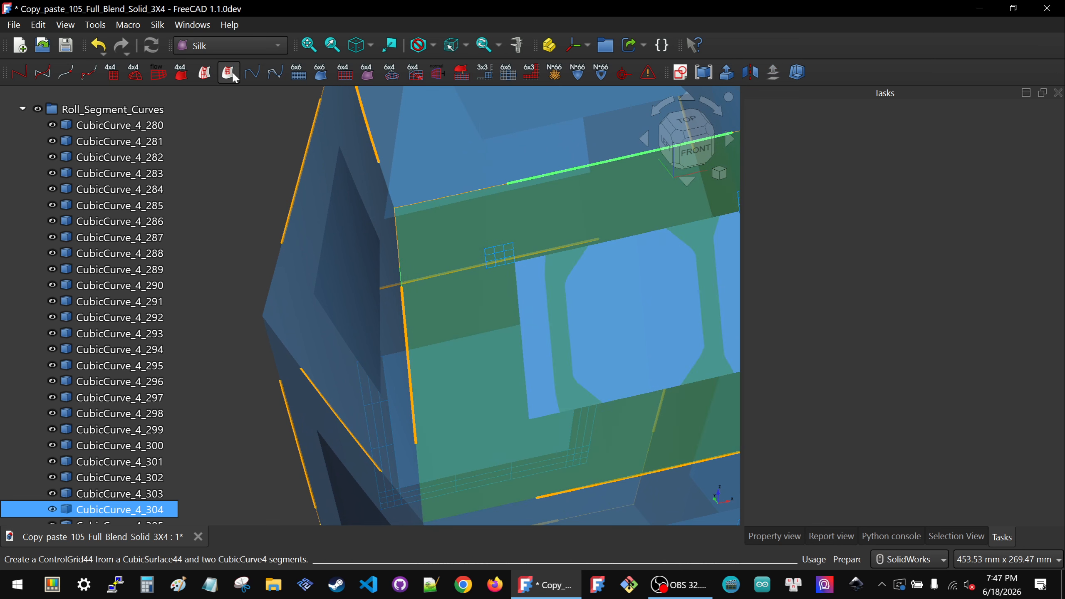
{"action": "scroll", "coordinate": [472, 306], "scroll_direction": "down", "scroll_amount": 5}
{"action": "middle_click_drag", "start_coordinate": [472, 306], "coordinate": [327, 260]}
{"action": "scroll", "coordinate": [495, 356], "scroll_direction": "down", "scroll_amount": 3}
{"action": "scroll", "coordinate": [499, 356], "scroll_direction": "up", "scroll_amount": 4}
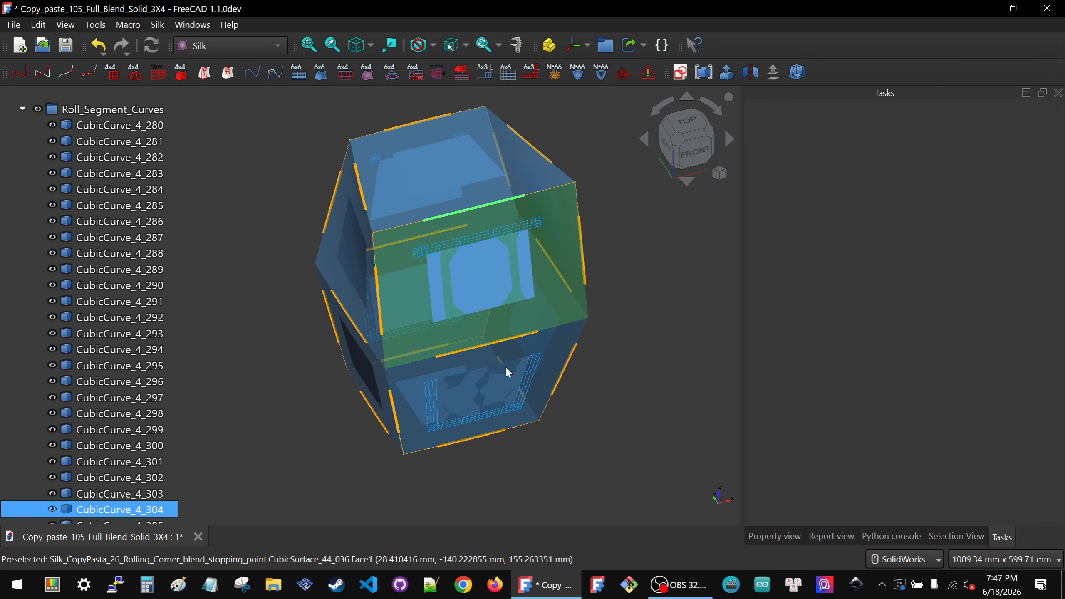
- Create a two-edge-segment ControlGrid44 on the upper rear face from CubicSurface_44_042, top middle curve CubicCurve_4_242 and side segment CubicCurve_4_308
{"action": "middle_click_drag", "start_coordinate": [508, 369], "coordinate": [438, 371]}
{"action": "scroll", "coordinate": [604, 277], "scroll_direction": "up", "scroll_amount": 3}
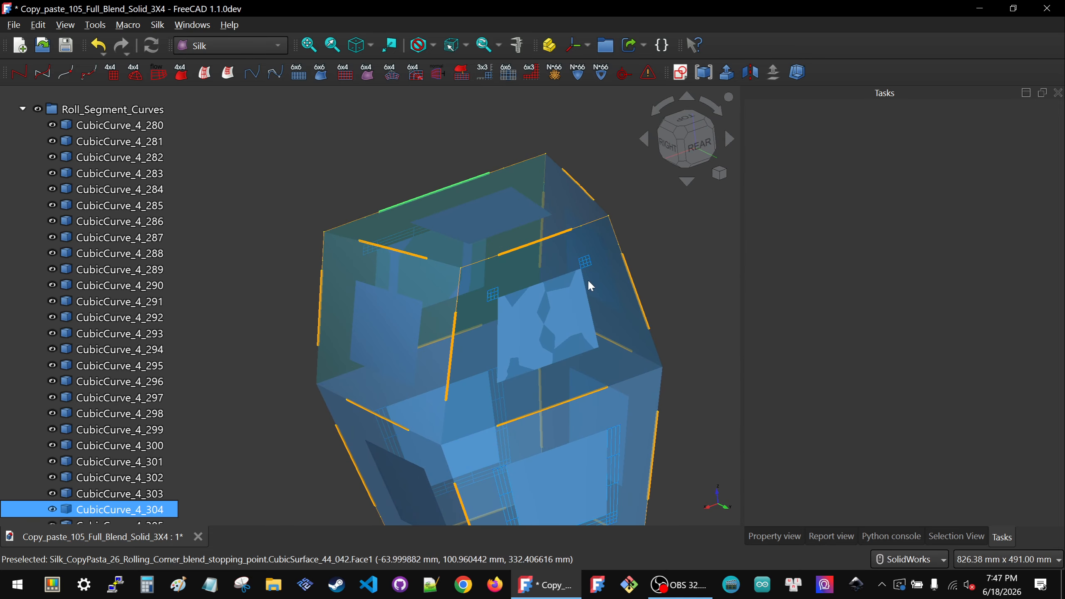
{"action": "left_click", "coordinate": [592, 277]}
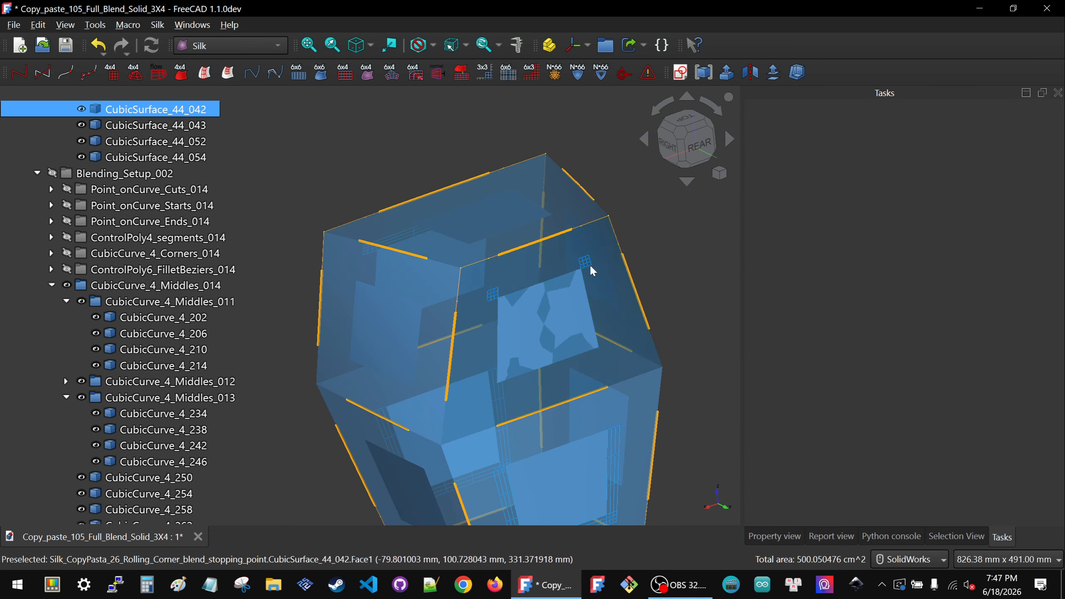
{"action": "left_click", "coordinate": [544, 239], "text": "ctrl"}
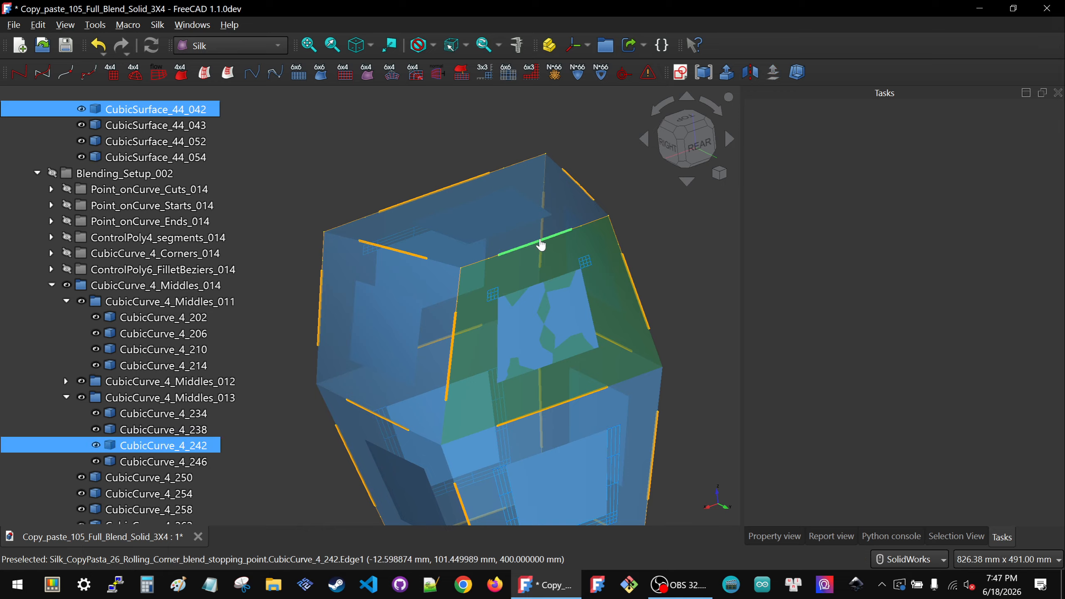
{"action": "left_click", "coordinate": [457, 311], "text": "ctrl"}
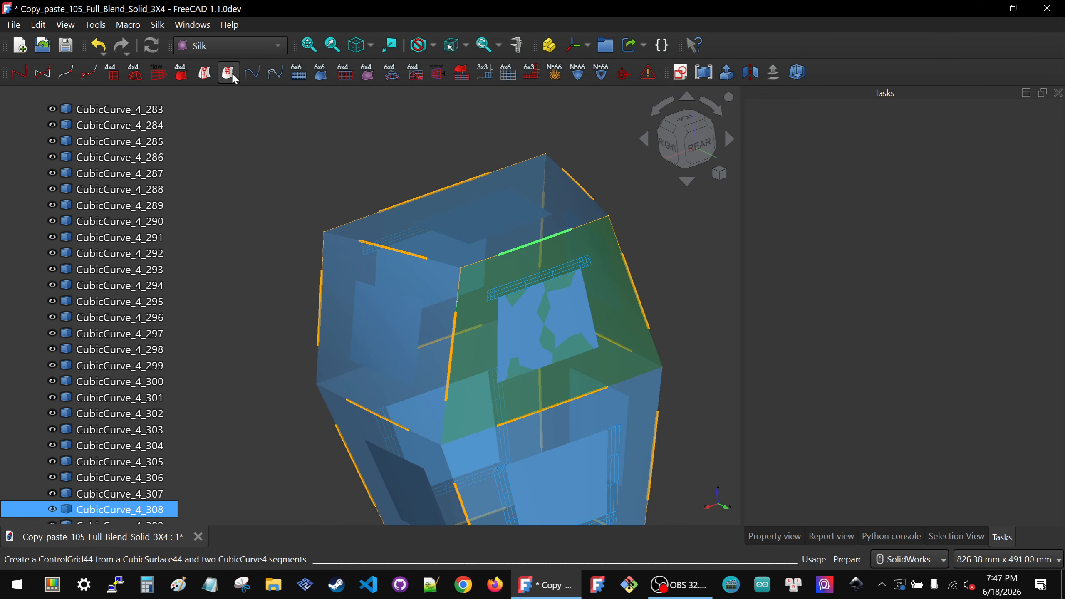
- Examine the upper rear and upper front faces for side edges that still need a grid
{"action": "scroll", "coordinate": [439, 234], "scroll_direction": "down", "scroll_amount": 2}
{"action": "scroll", "coordinate": [572, 280], "scroll_direction": "up", "scroll_amount": 3}
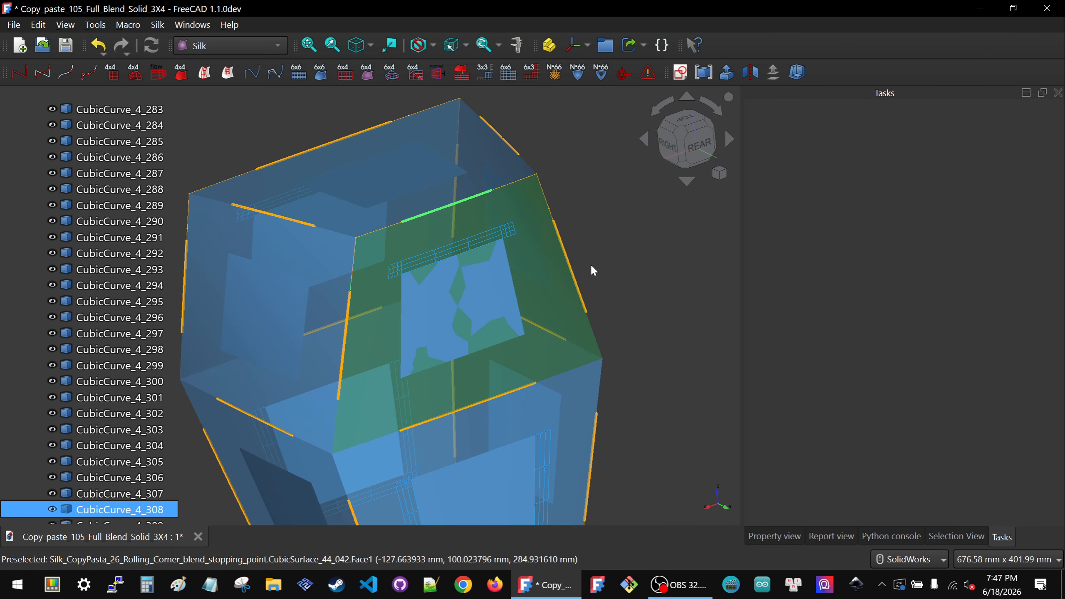
{"action": "middle_click_drag", "start_coordinate": [592, 266], "coordinate": [589, 271]}
{"action": "left_click", "coordinate": [589, 253]}
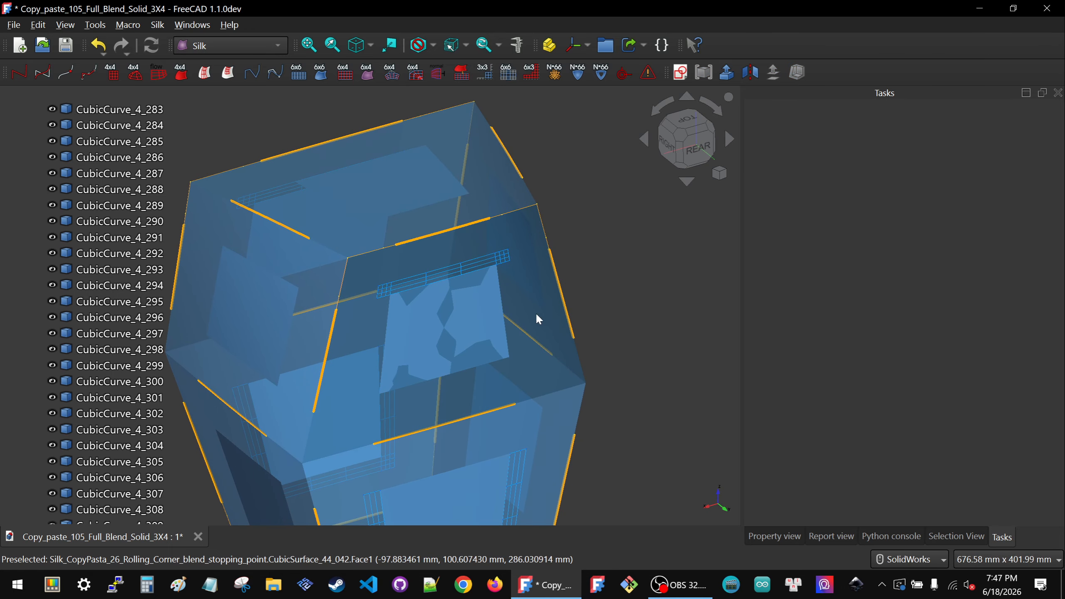
{"action": "middle_click_drag", "start_coordinate": [536, 312], "coordinate": [285, 278]}
{"action": "scroll", "coordinate": [410, 279], "scroll_direction": "down", "scroll_amount": 4}
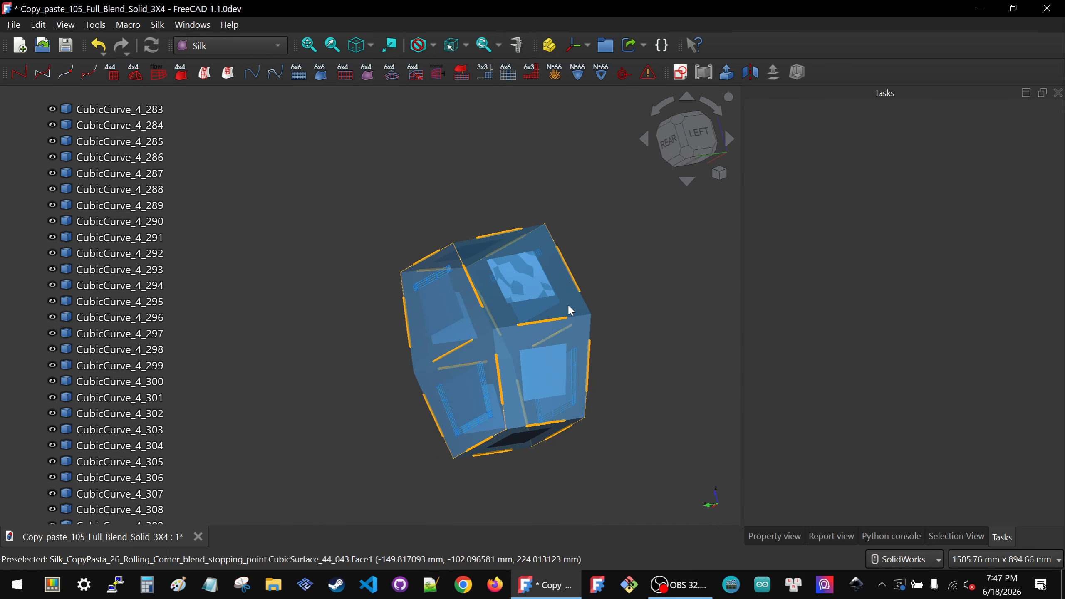
{"action": "middle_click_drag", "start_coordinate": [570, 309], "coordinate": [364, 318]}
{"action": "scroll", "coordinate": [607, 297], "scroll_direction": "down", "scroll_amount": 2}
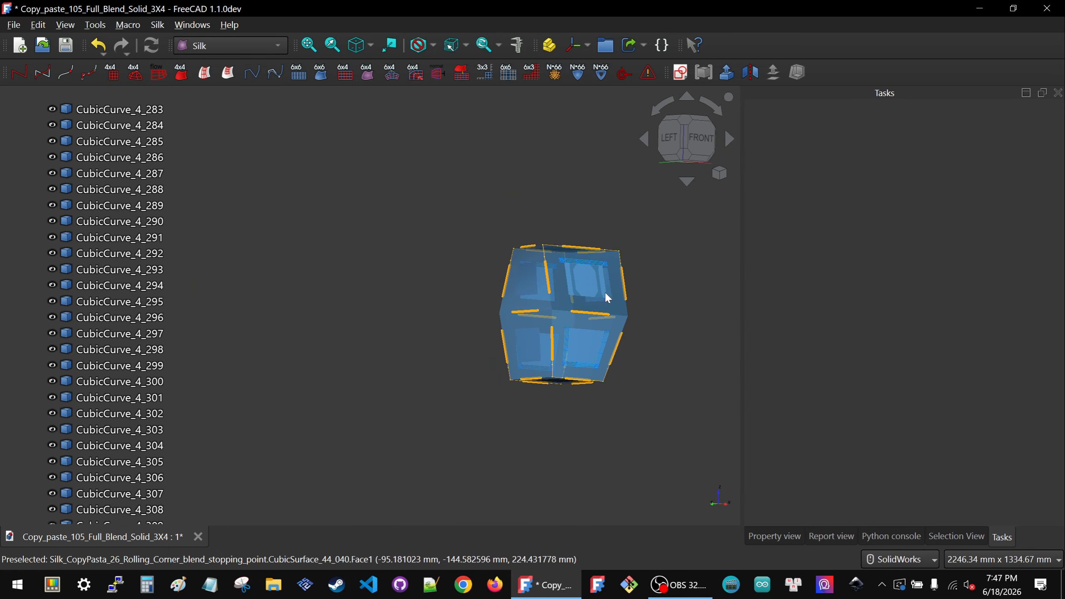
{"action": "scroll", "coordinate": [607, 297], "scroll_direction": "up", "scroll_amount": 5}
{"action": "middle_click_drag", "start_coordinate": [530, 288], "coordinate": [477, 381]}
{"action": "scroll", "coordinate": [464, 353], "scroll_direction": "down", "scroll_amount": 2}
{"action": "scroll", "coordinate": [546, 263], "scroll_direction": "up", "scroll_amount": 1}
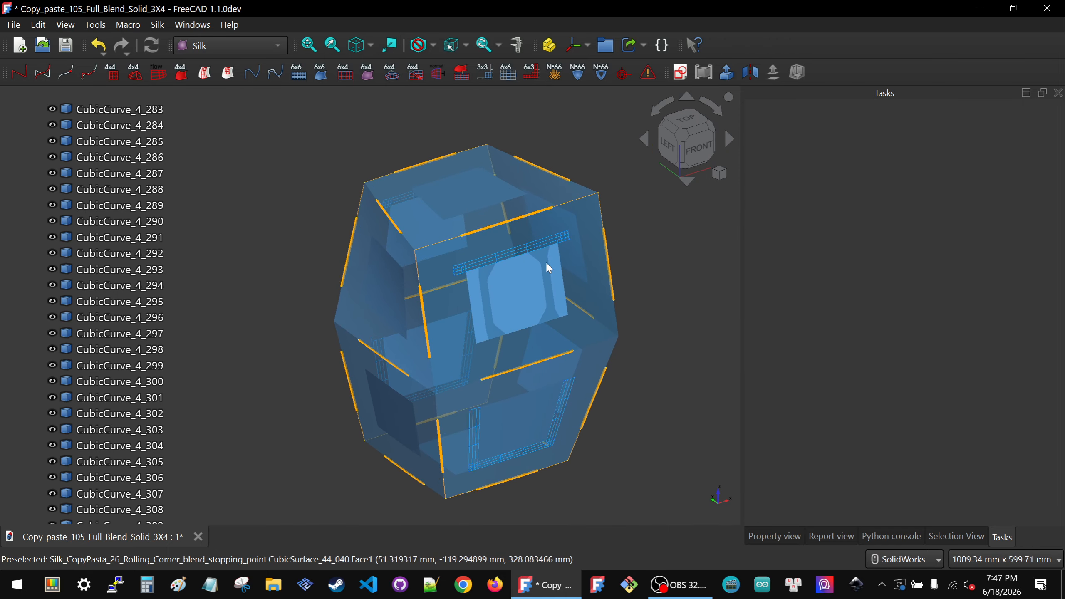
{"action": "scroll", "coordinate": [546, 263], "scroll_direction": "up", "scroll_amount": 1}
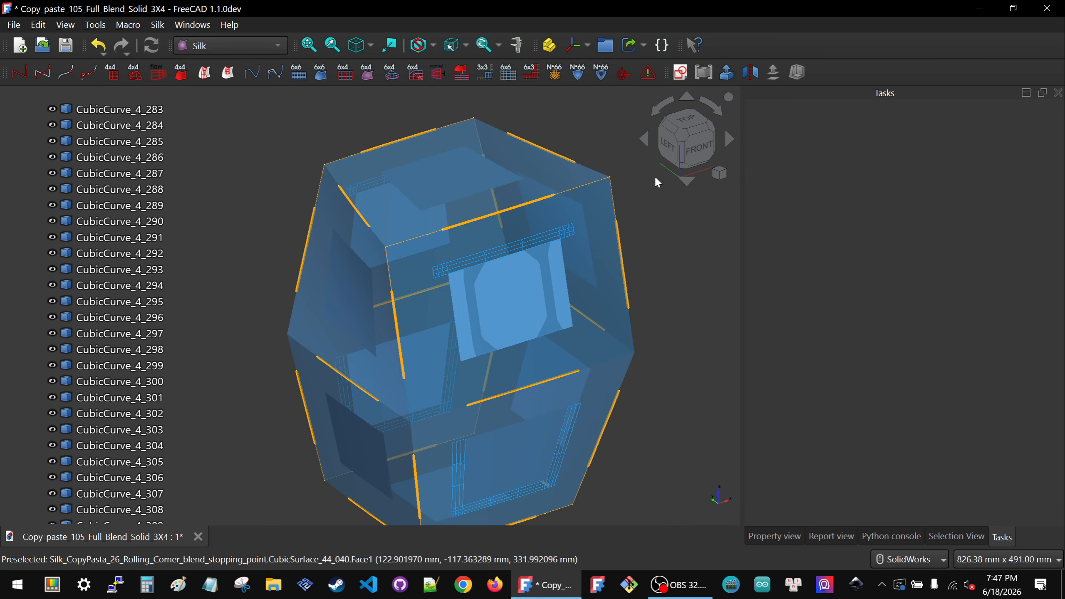
- Create a two-edge-segment ControlGrid44 on the upper front face from CubicSurface_44_040, right side middle curve CubicCurve_4_270 and top segment CubicCurve_4_290
{"action": "scroll", "coordinate": [465, 336], "scroll_direction": "down", "scroll_amount": 3}
{"action": "middle_click_drag", "start_coordinate": [433, 379], "coordinate": [489, 261]}
{"action": "scroll", "coordinate": [491, 261], "scroll_direction": "up", "scroll_amount": 4}
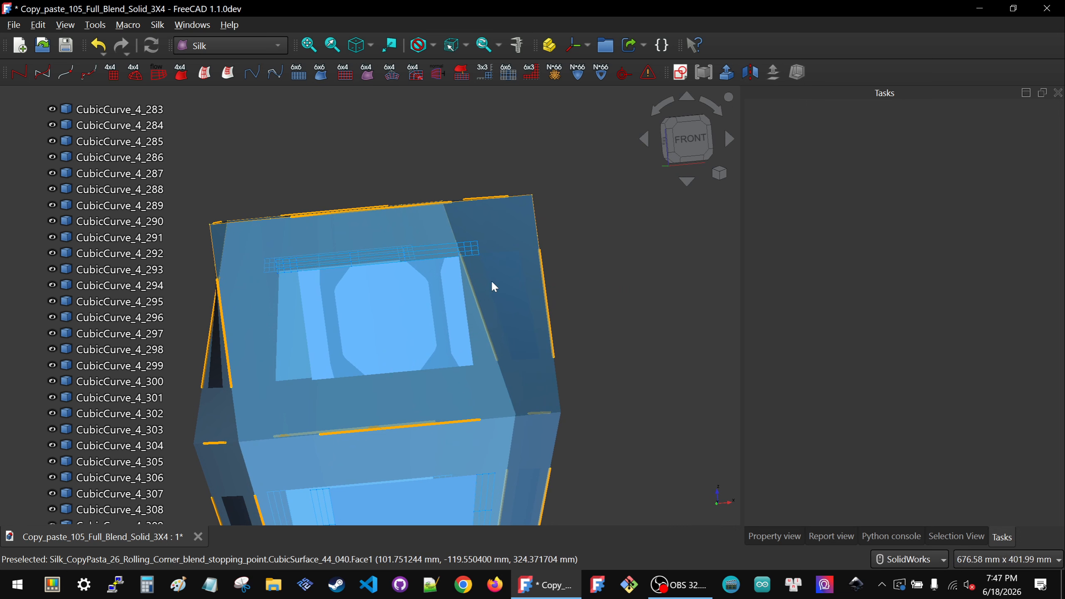
{"action": "left_click", "coordinate": [493, 285]}
{"action": "left_click", "coordinate": [543, 280]}
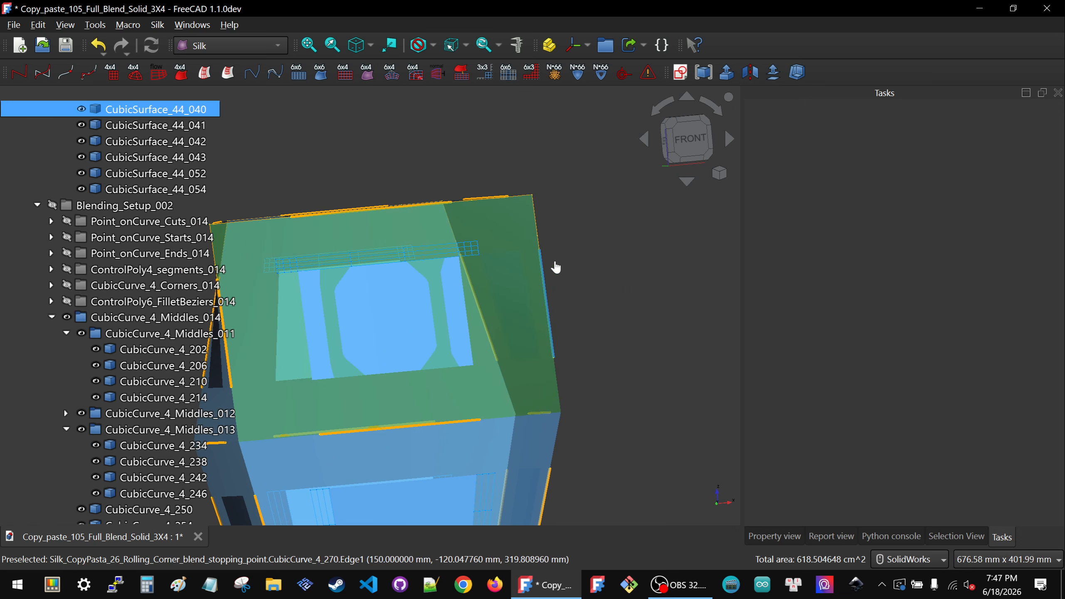
{"action": "middle_click_drag", "start_coordinate": [428, 233], "coordinate": [459, 203]}
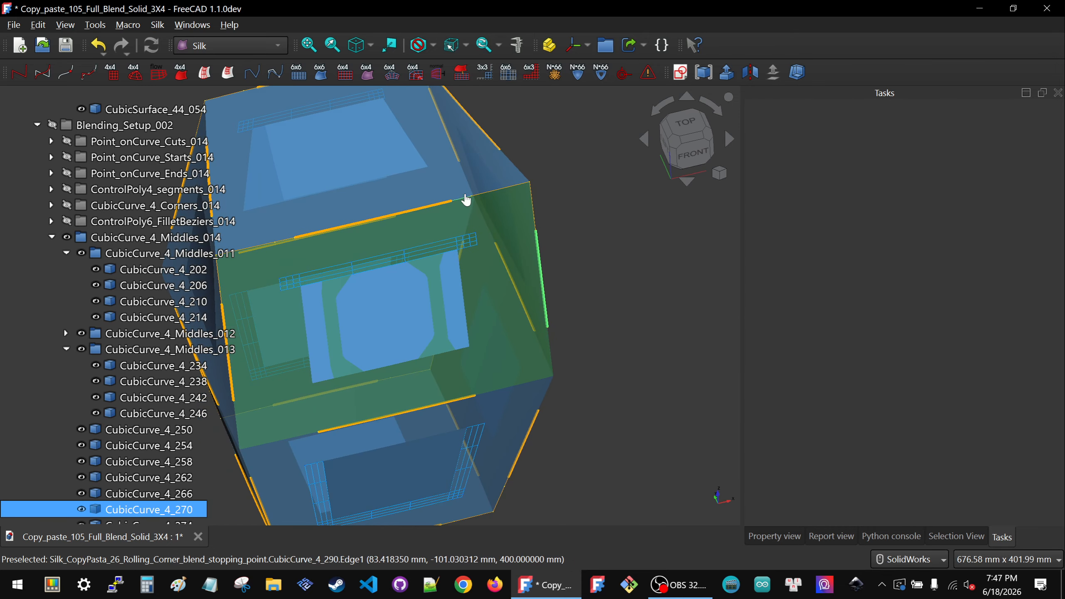
{"action": "left_click", "coordinate": [459, 203]}
{"action": "left_click", "coordinate": [227, 79]}
- Hide the Restored_Surfaces002 group under Final_Surfaces_002
{"action": "scroll", "coordinate": [474, 356], "scroll_direction": "down", "scroll_amount": 3}
{"action": "middle_click_drag", "start_coordinate": [461, 360], "coordinate": [307, 302]}
{"action": "middle_click_drag", "start_coordinate": [486, 346], "coordinate": [381, 373]}
{"action": "scroll", "coordinate": [426, 369], "scroll_direction": "down", "scroll_amount": 2}
{"action": "scroll", "coordinate": [581, 292], "scroll_direction": "up", "scroll_amount": 5}
{"action": "middle_click_drag", "start_coordinate": [582, 293], "coordinate": [581, 326]}
{"action": "left_click", "coordinate": [142, 173]}
{"action": "key", "text": "space"}
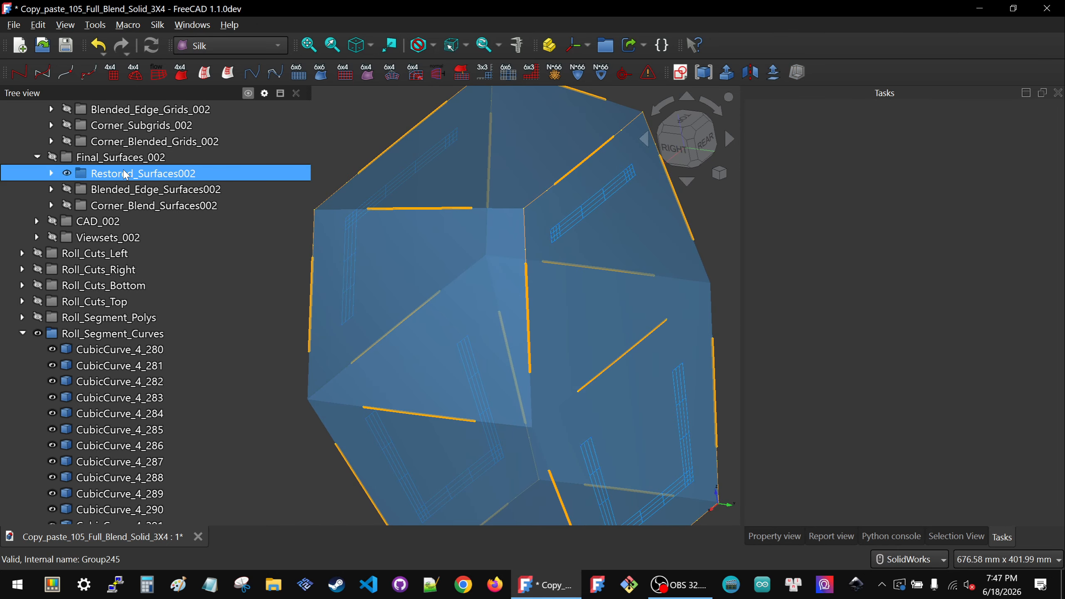
- Create a two-edge-segment ControlGrid44 on the upper rear face from CubicSurface_44_042, side middle curve CubicCurve_4_274 and top segment CubicCurve_4_292
{"action": "scroll", "coordinate": [496, 382], "scroll_direction": "down", "scroll_amount": 3}
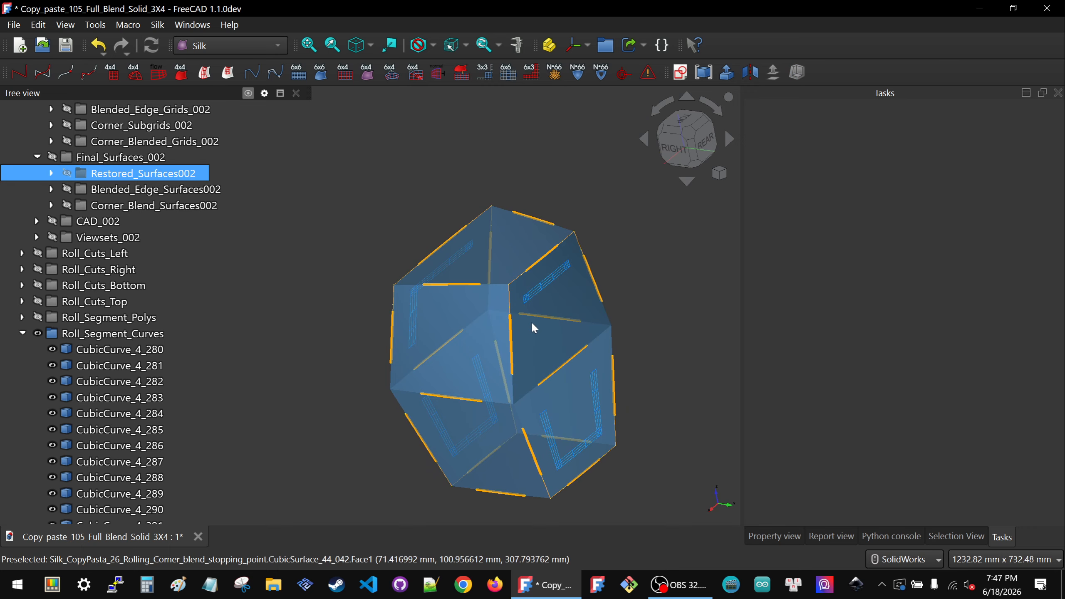
{"action": "scroll", "coordinate": [536, 323], "scroll_direction": "up", "scroll_amount": 3}
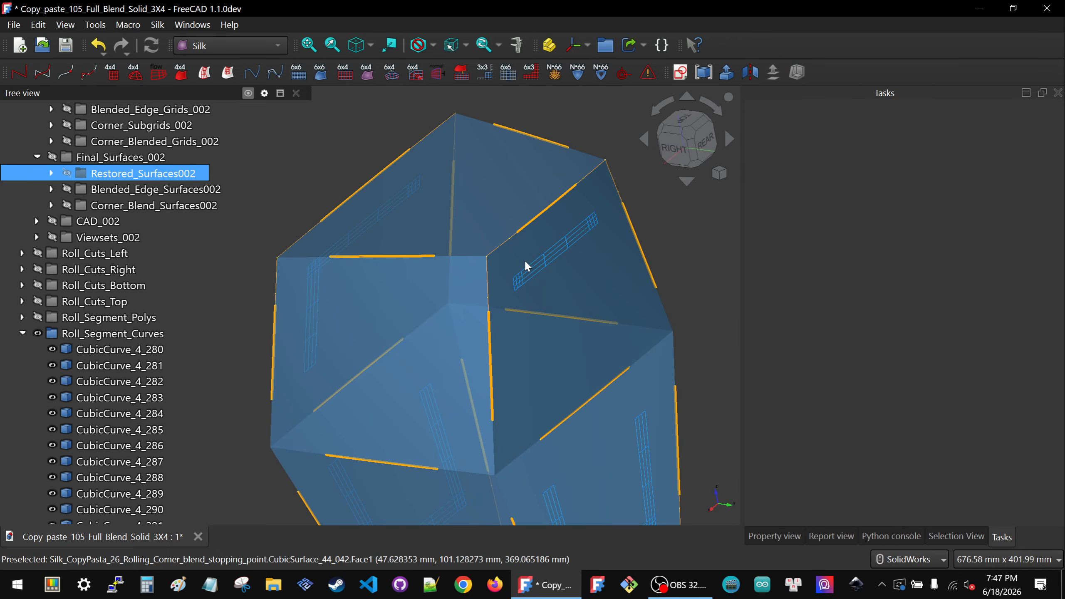
{"action": "left_click", "coordinate": [571, 294]}
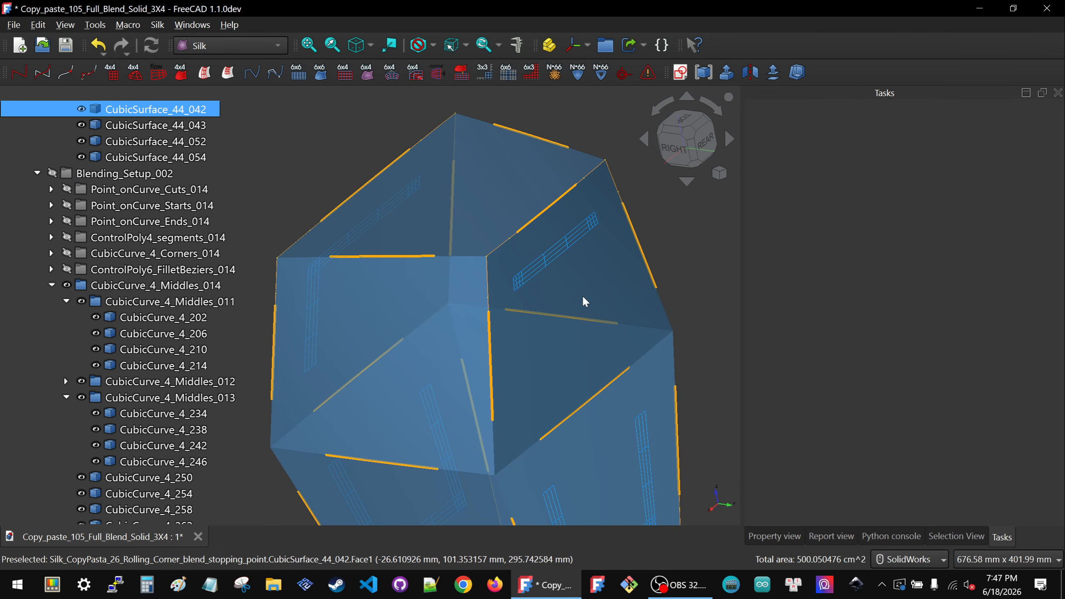
{"action": "left_click", "coordinate": [582, 295]}
{"action": "left_click", "coordinate": [490, 349], "text": "ctrl"}
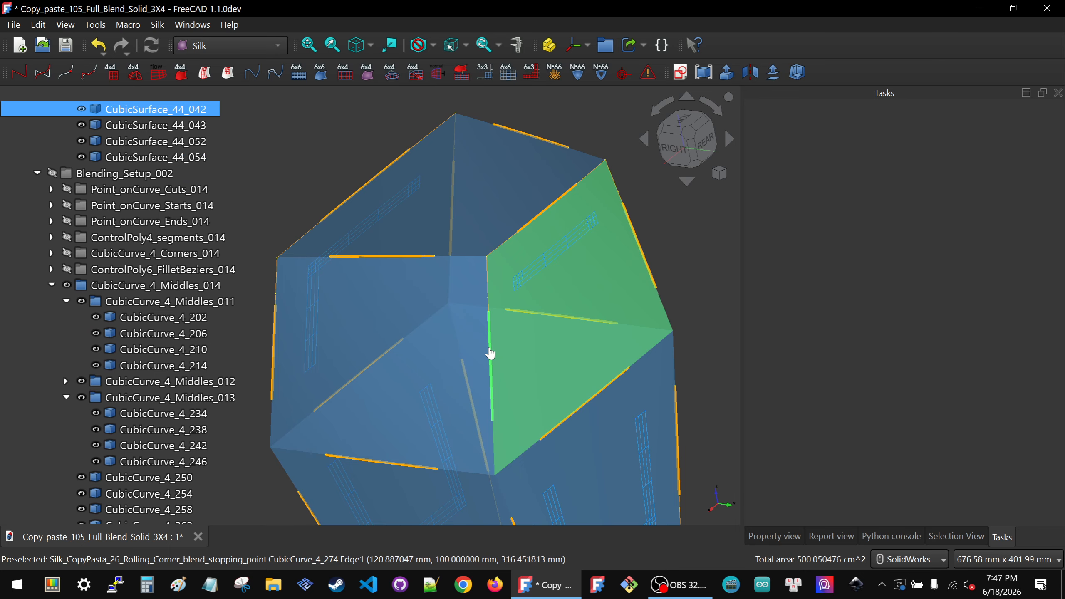
{"action": "left_click", "coordinate": [495, 253], "text": "ctrl"}
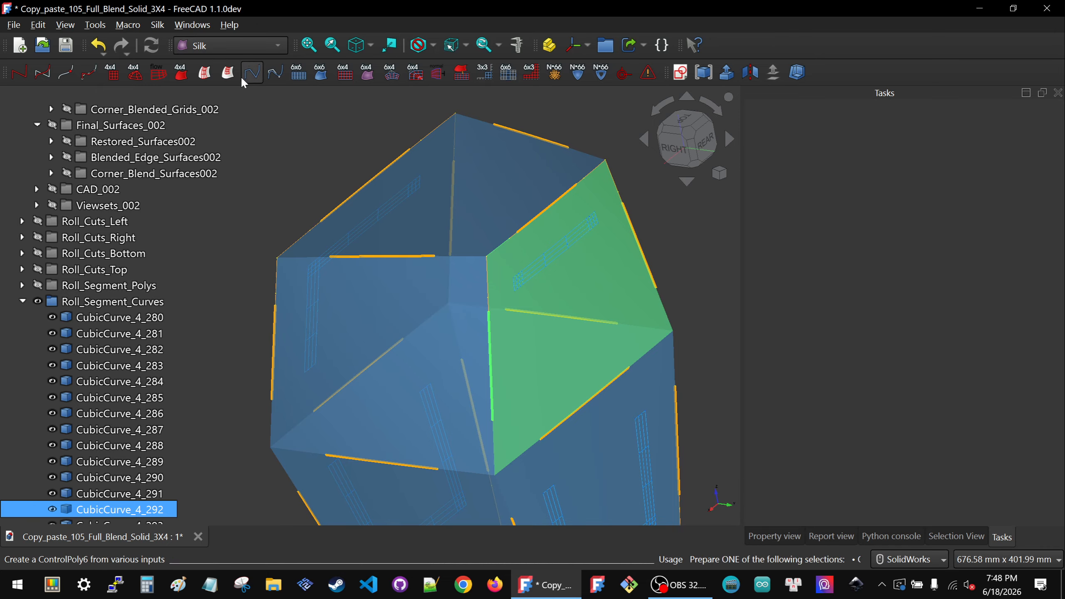
{"action": "scroll", "coordinate": [474, 273], "scroll_direction": "down", "scroll_amount": 2}
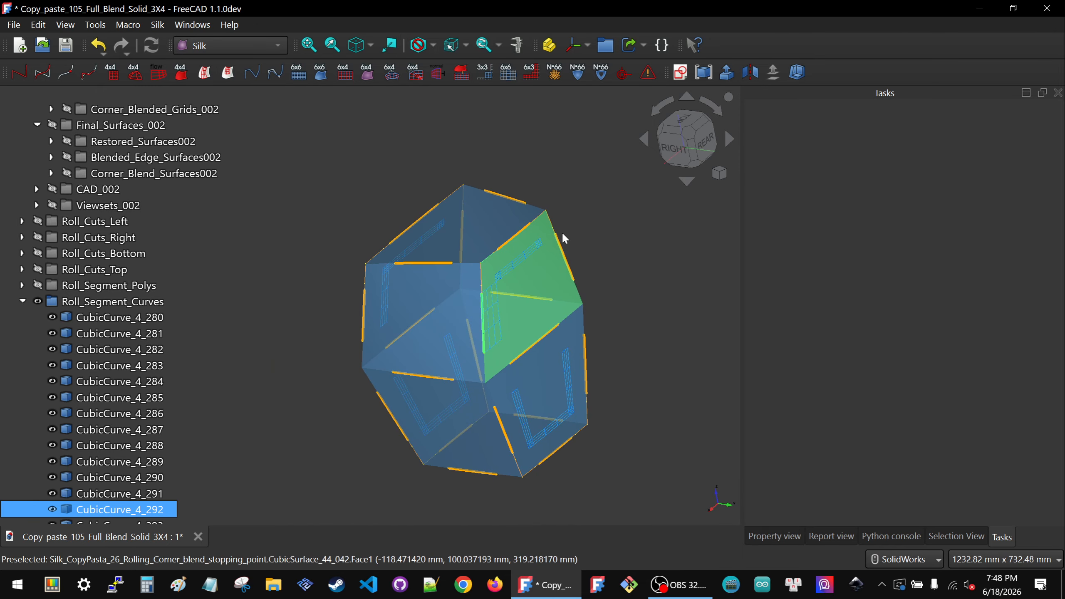
- Create a two-edge-segment ControlGrid44 on the upper rear face from CubicSurface_44_042, opposite side middle curve CubicCurve_4_278 and top segment CubicCurve_4_294
{"action": "scroll", "coordinate": [561, 228], "scroll_direction": "up", "scroll_amount": 2}
{"action": "left_click", "coordinate": [527, 290]}
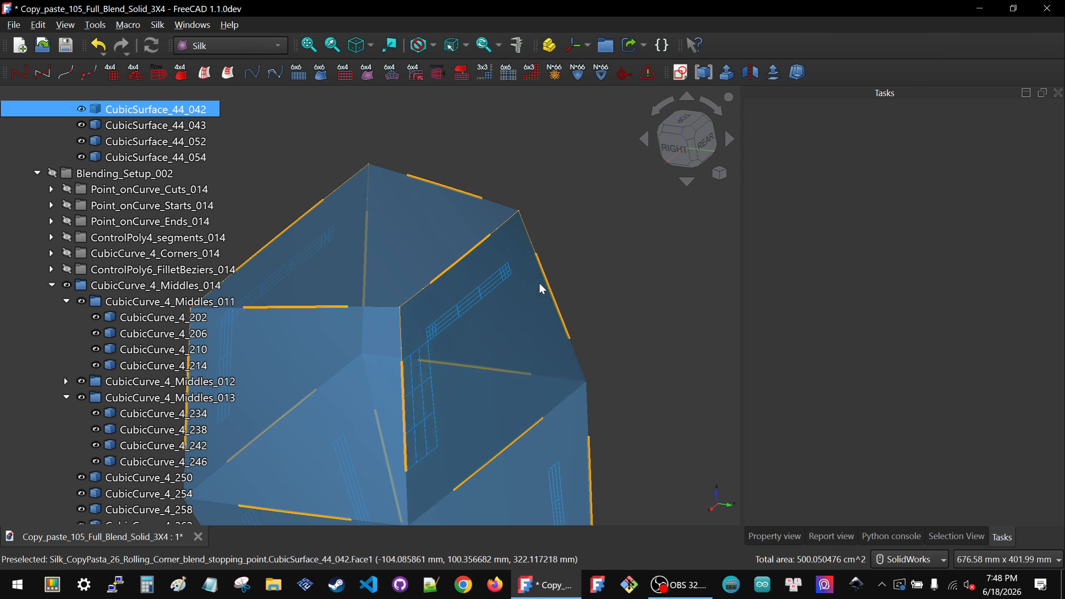
{"action": "left_click", "coordinate": [548, 280]}
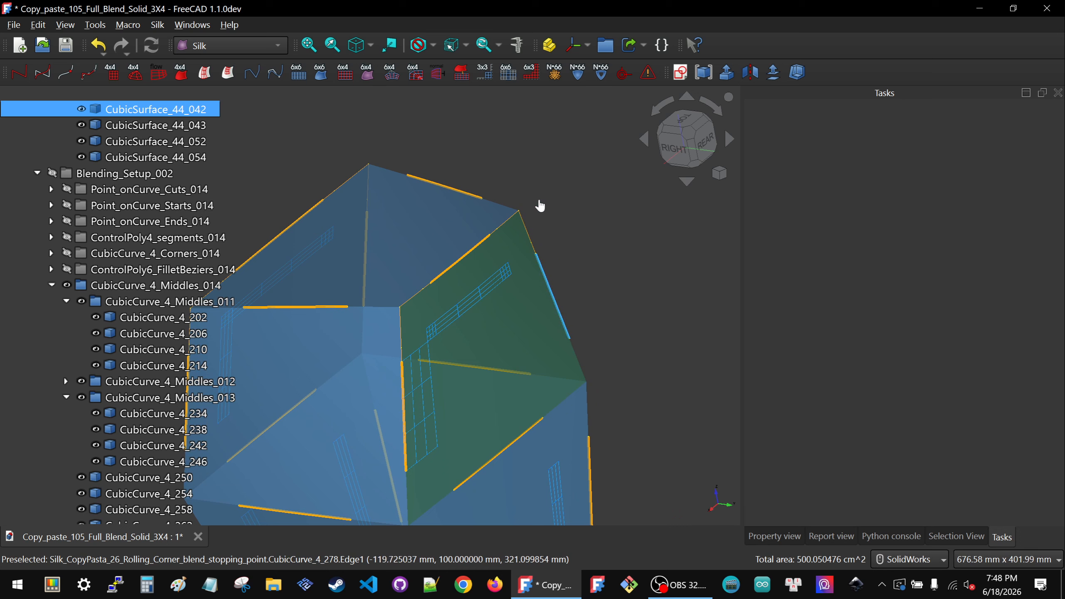
{"action": "left_click", "coordinate": [495, 236], "text": "ctrl"}
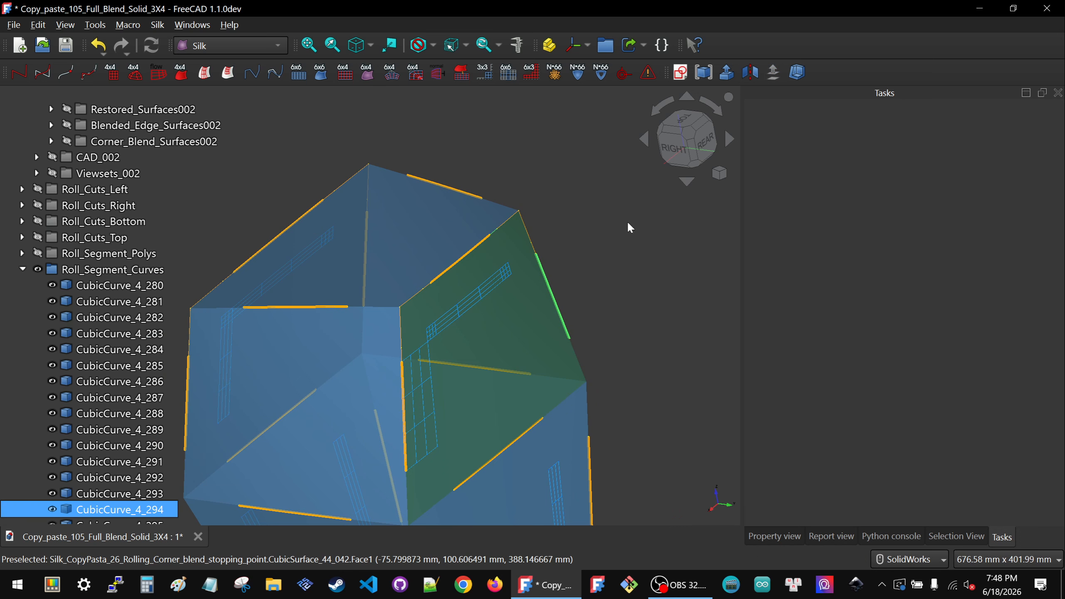
{"action": "left_click", "coordinate": [225, 71]}
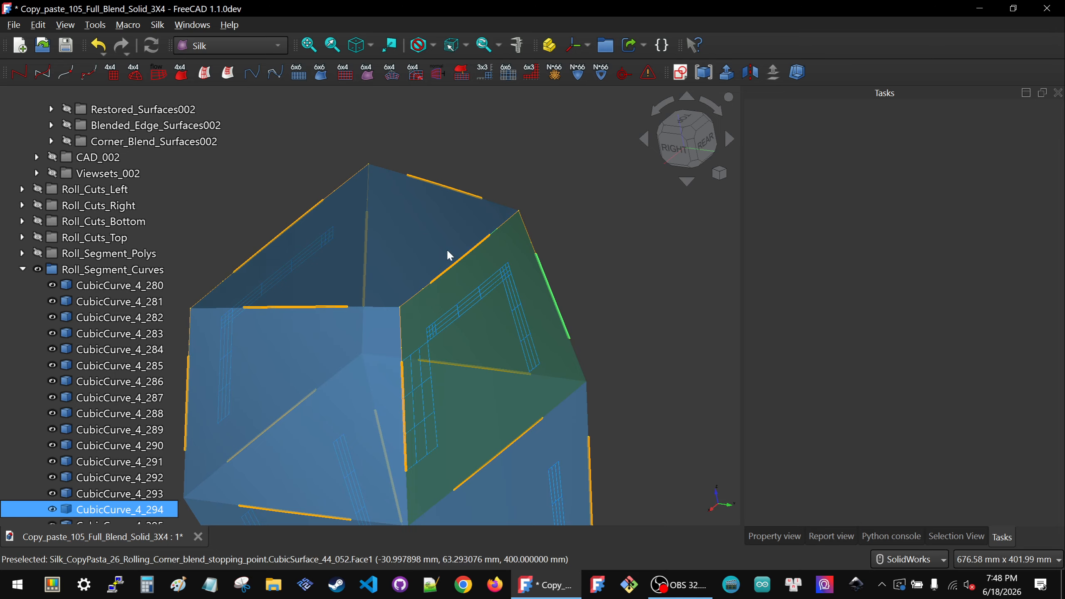
- Create a two-edge-segment ControlGrid44 on the upper front face from CubicSurface_44_040, left side middle curve CubicCurve_4_266 and top segment CubicCurve_4_289
{"action": "scroll", "coordinate": [453, 257], "scroll_direction": "down", "scroll_amount": 2}
{"action": "middle_click_drag", "start_coordinate": [479, 334], "coordinate": [193, 279]}
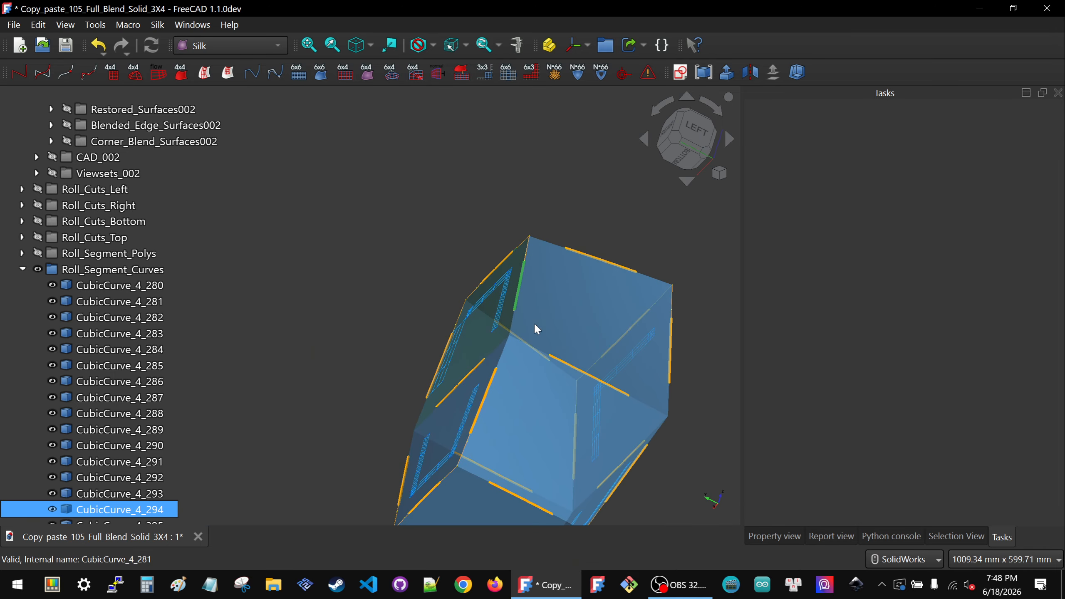
{"action": "middle_click_drag", "start_coordinate": [535, 328], "coordinate": [226, 345]}
{"action": "scroll", "coordinate": [586, 399], "scroll_direction": "up", "scroll_amount": 4}
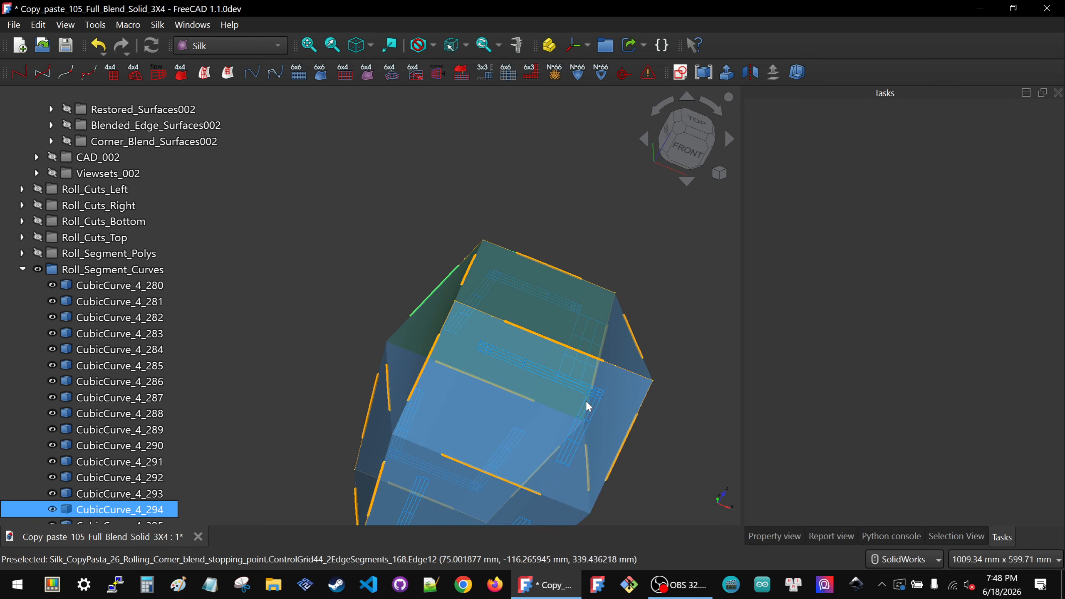
{"action": "left_click", "coordinate": [489, 381]}
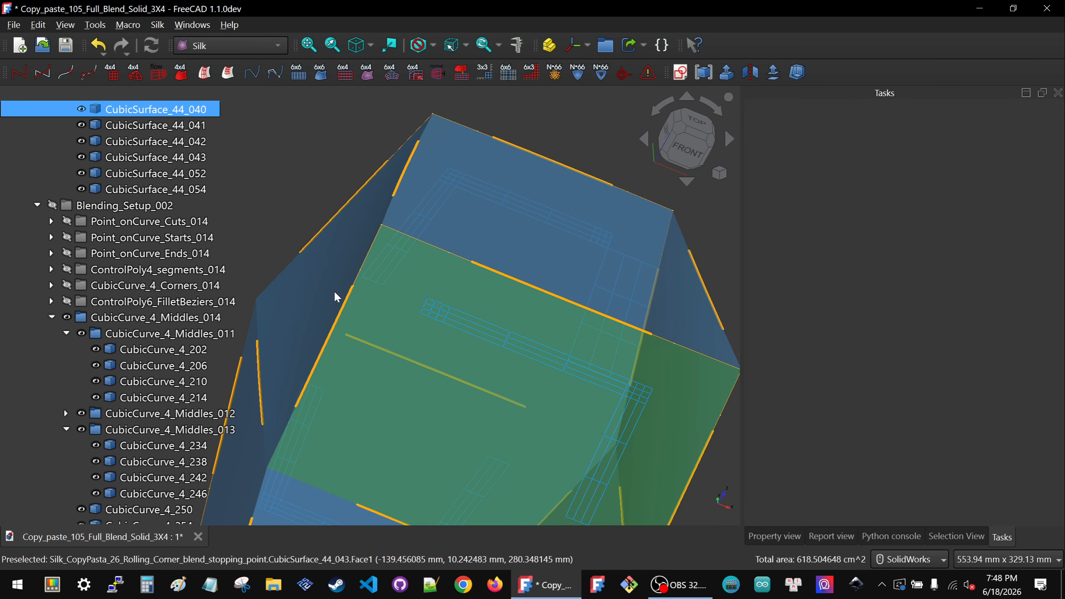
{"action": "left_click", "coordinate": [352, 305]}
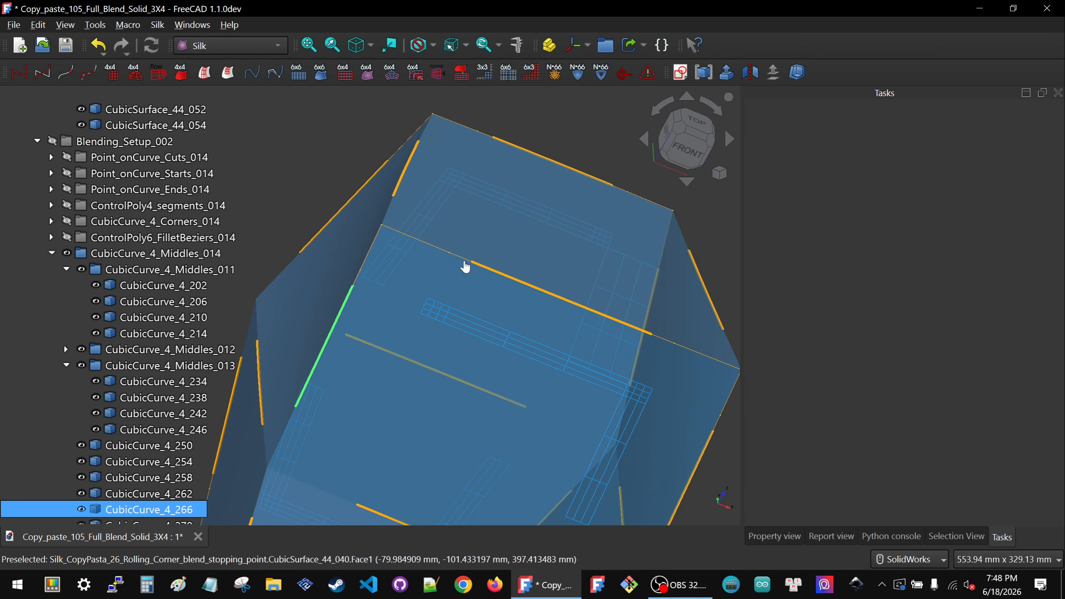
{"action": "left_click", "coordinate": [466, 266], "text": "ctrl"}
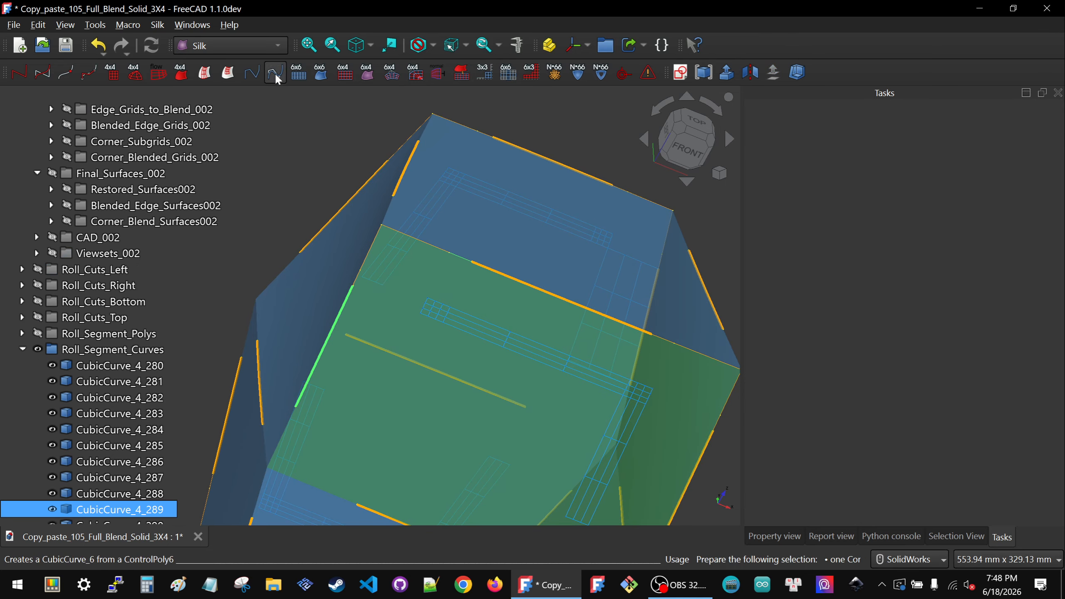
{"action": "scroll", "coordinate": [485, 197], "scroll_direction": "down", "scroll_amount": 3}
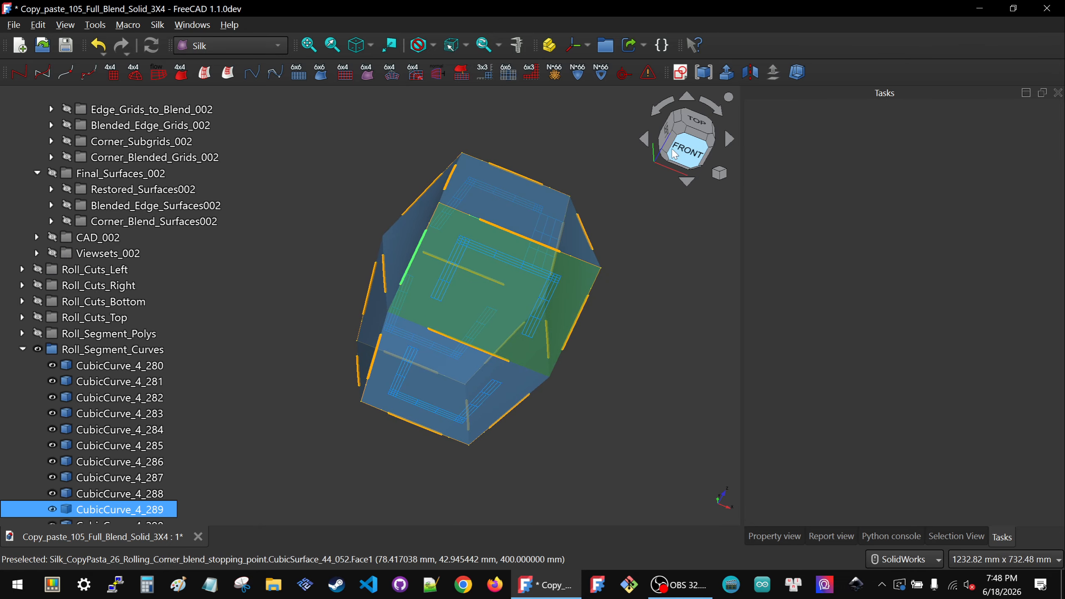
- Inspect the edge grids on the front and rear faces from the front view and around the solid
{"action": "left_click", "coordinate": [687, 146]}
{"action": "left_click", "coordinate": [529, 351]}
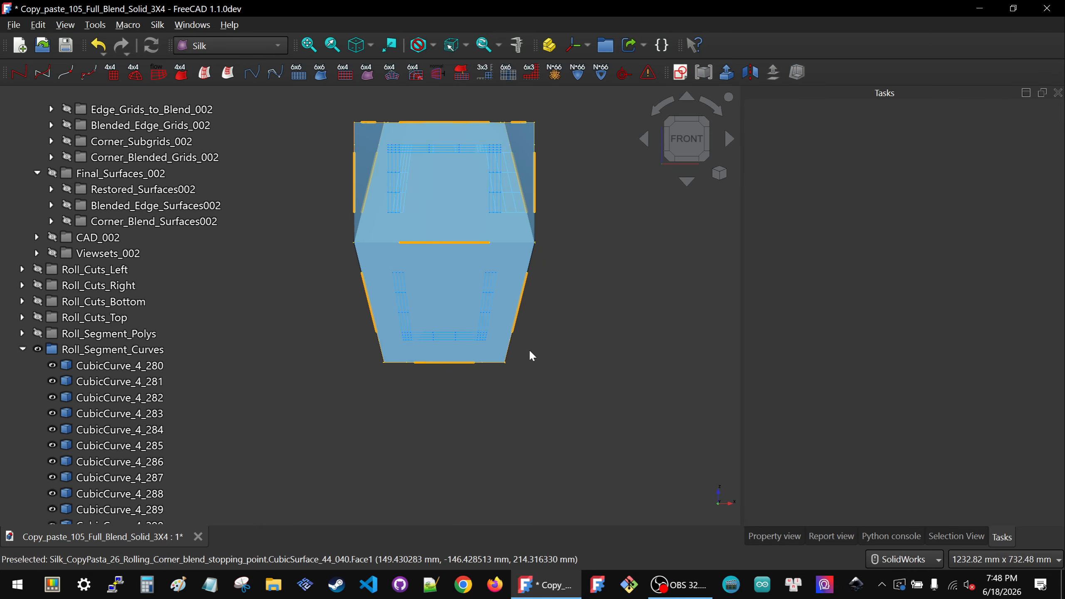
{"action": "middle_click_drag", "start_coordinate": [407, 388], "coordinate": [305, 393]}
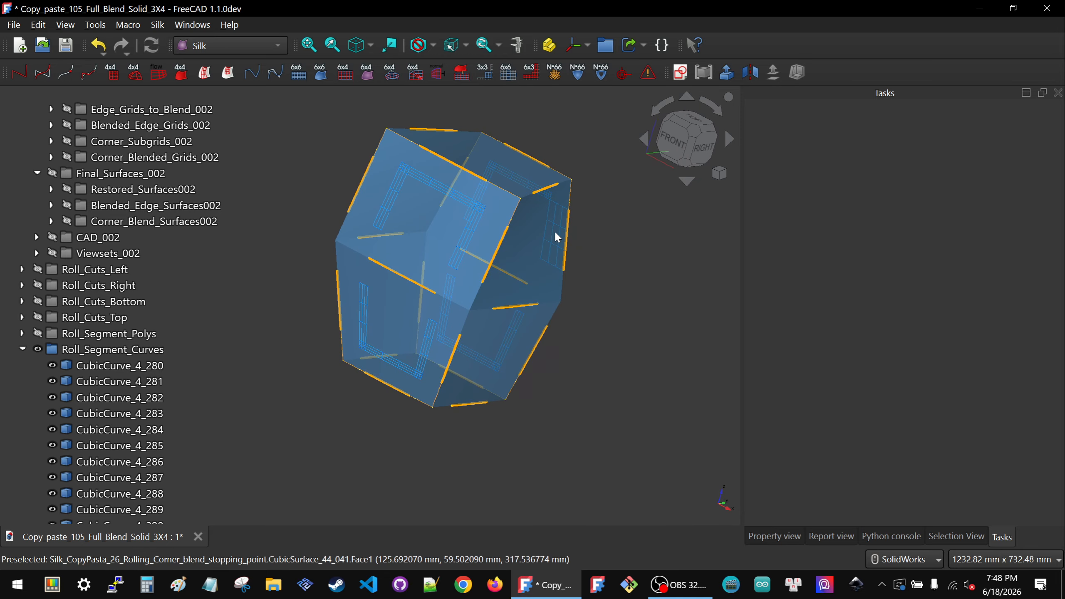
{"action": "middle_click_drag", "start_coordinate": [552, 236], "coordinate": [422, 233]}
{"action": "scroll", "coordinate": [601, 231], "scroll_direction": "down", "scroll_amount": 3}
{"action": "scroll", "coordinate": [476, 207], "scroll_direction": "up", "scroll_amount": 5}
{"action": "scroll", "coordinate": [496, 248], "scroll_direction": "down", "scroll_amount": 4}
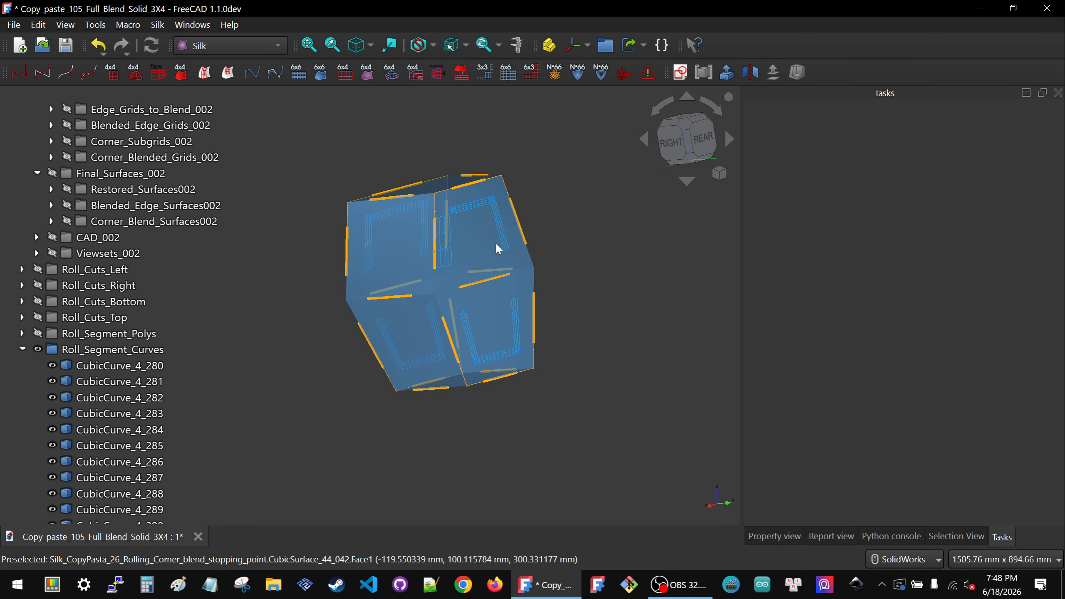
- Hide the upper rear face surface CubicSurface_44_042 around its side edge grid
{"action": "scroll", "coordinate": [457, 221], "scroll_direction": "up", "scroll_amount": 5}
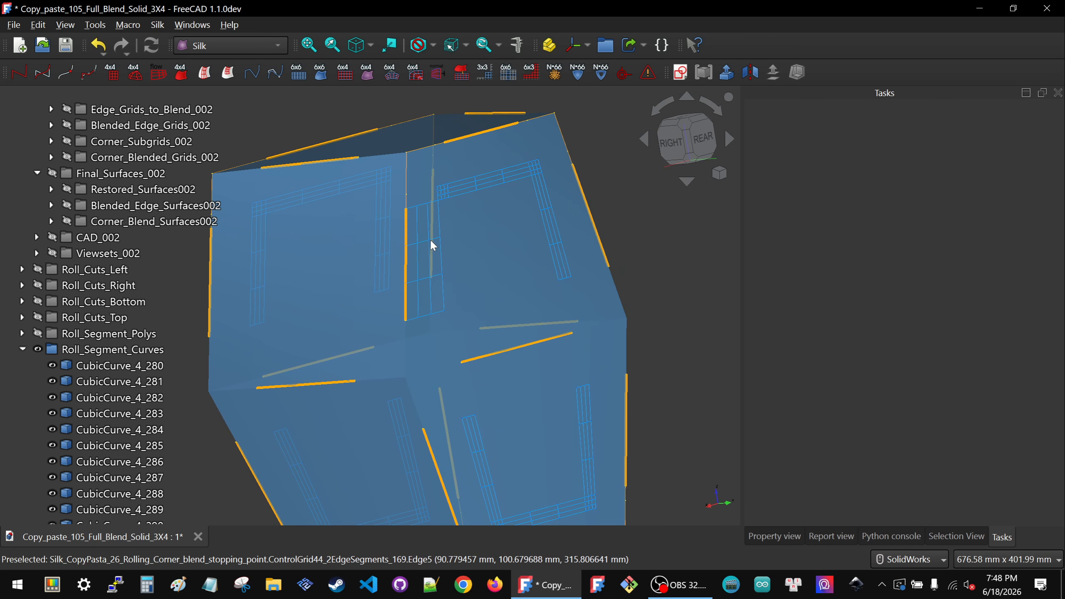
{"action": "left_click", "coordinate": [421, 245]}
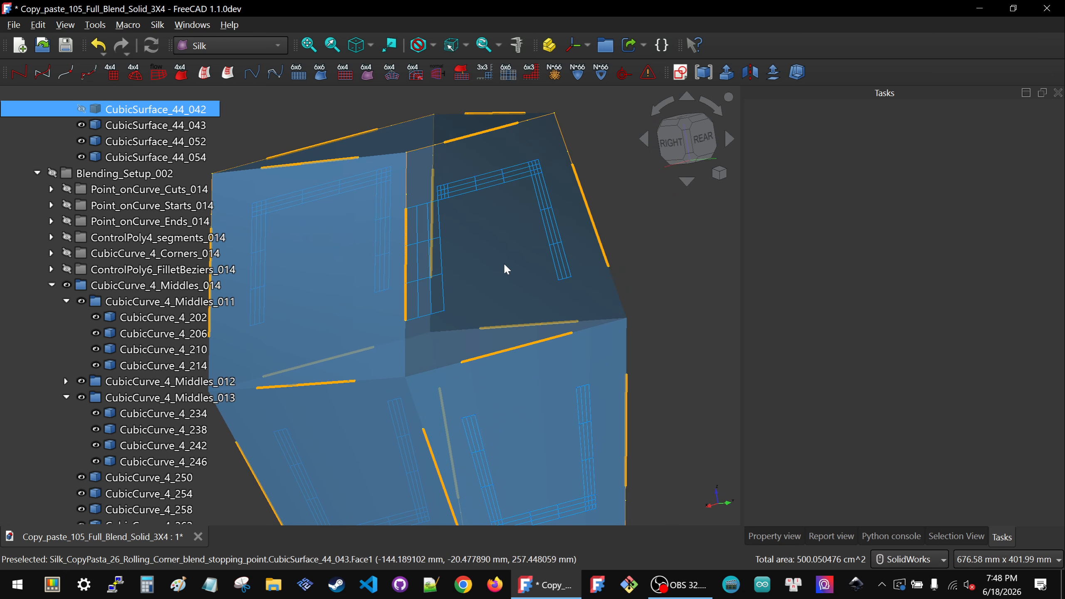
- Examine the linked input curves and surface of ControlGrid44_2EdgeSegments_169 and its placement on the upper rear face
{"action": "middle_click_drag", "start_coordinate": [503, 258], "coordinate": [385, 299]}
{"action": "left_click", "coordinate": [385, 302]}
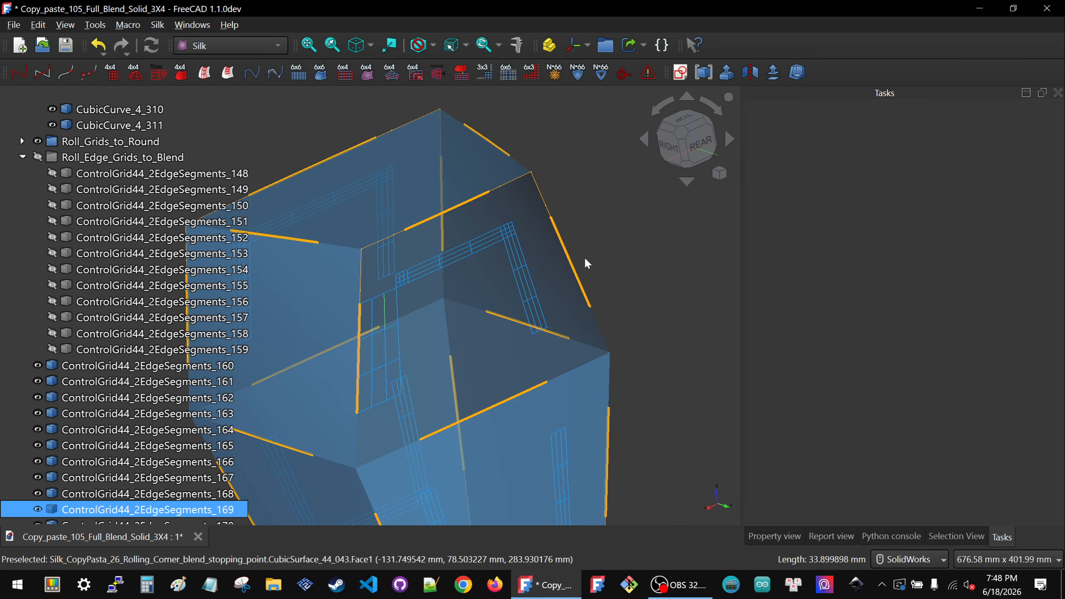
{"action": "scroll", "coordinate": [597, 259], "scroll_direction": "down", "scroll_amount": 2}
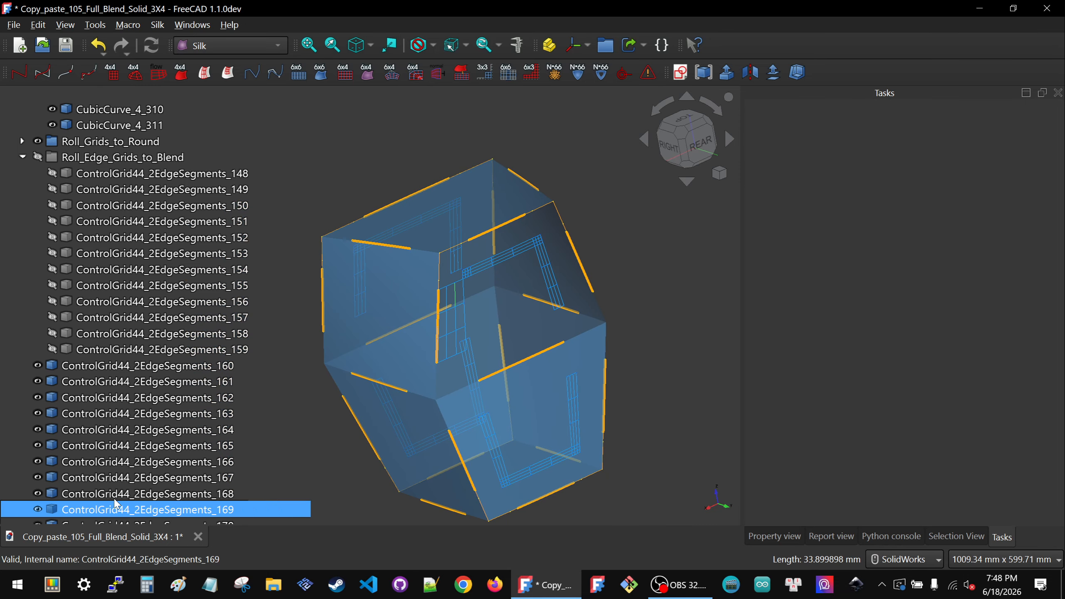
{"action": "left_click", "coordinate": [774, 536]}
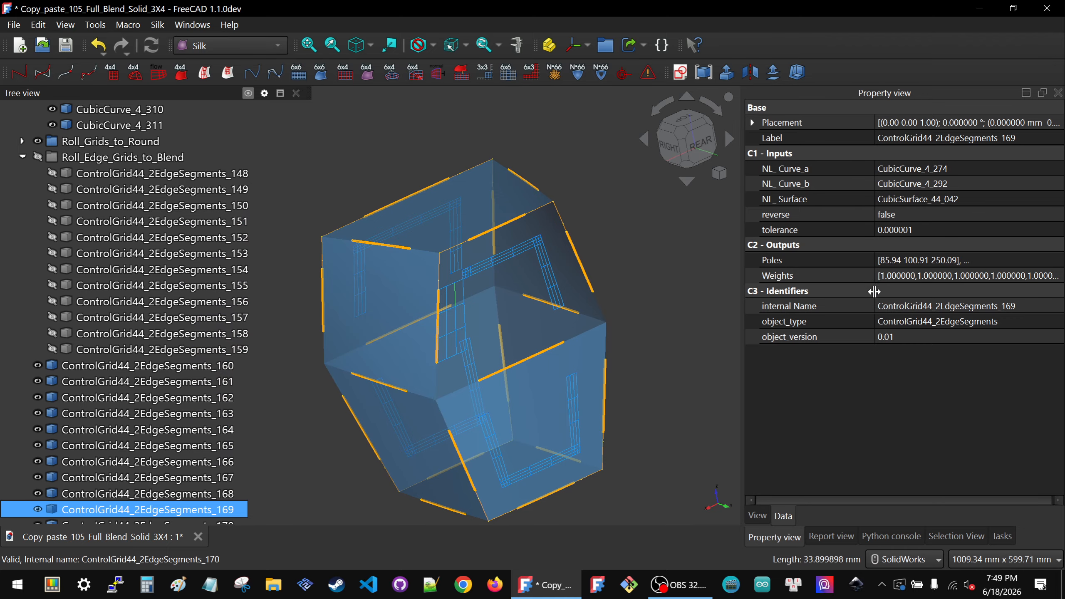
{"action": "left_click", "coordinate": [919, 204]}
{"action": "left_click", "coordinate": [901, 171]}
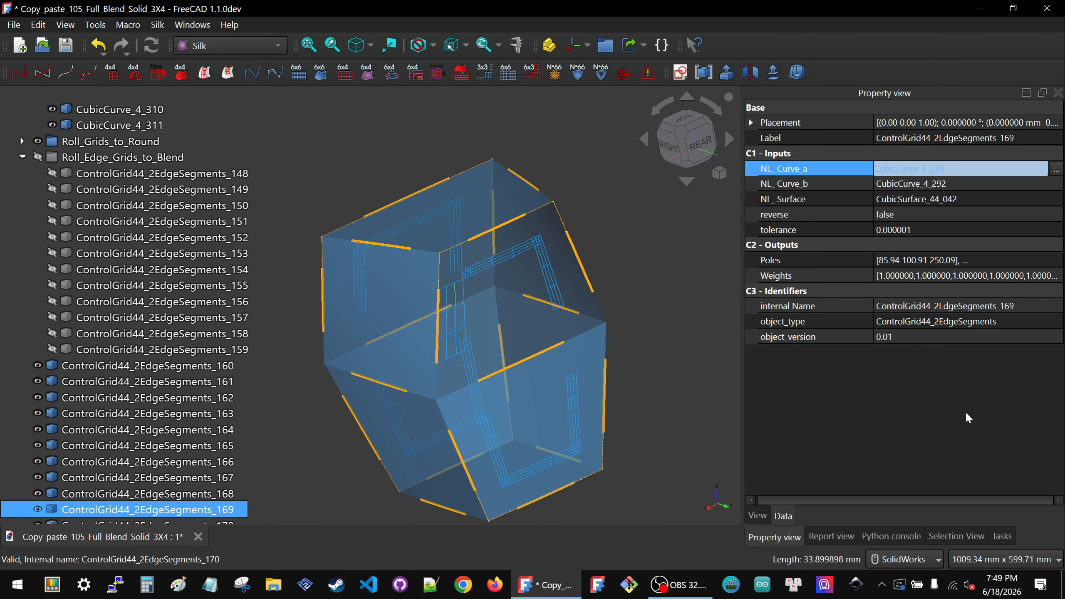
{"action": "left_click", "coordinate": [691, 269]}
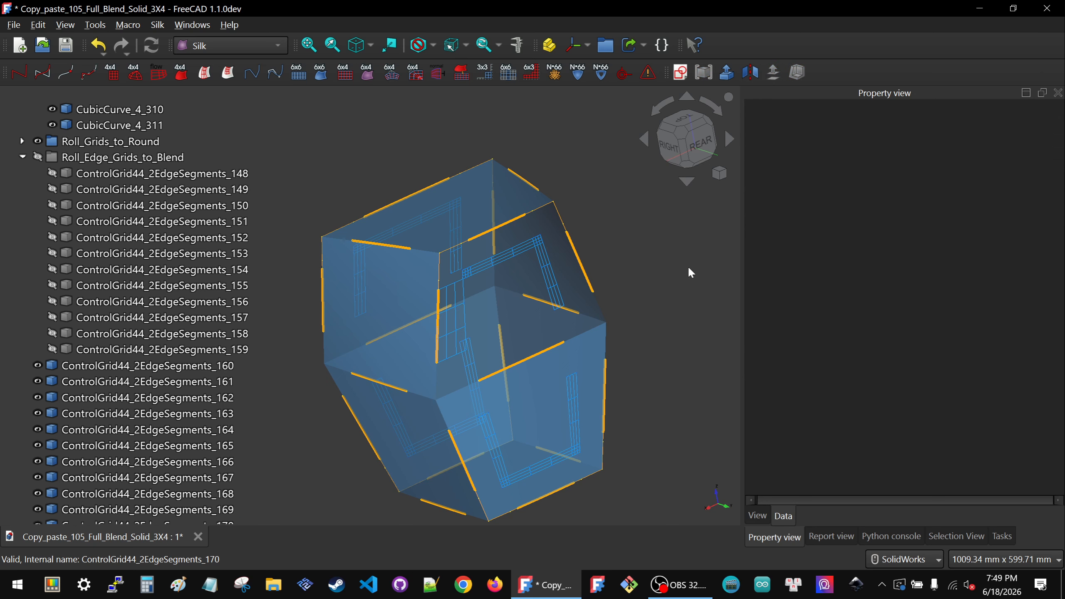
{"action": "left_click", "coordinate": [454, 311]}
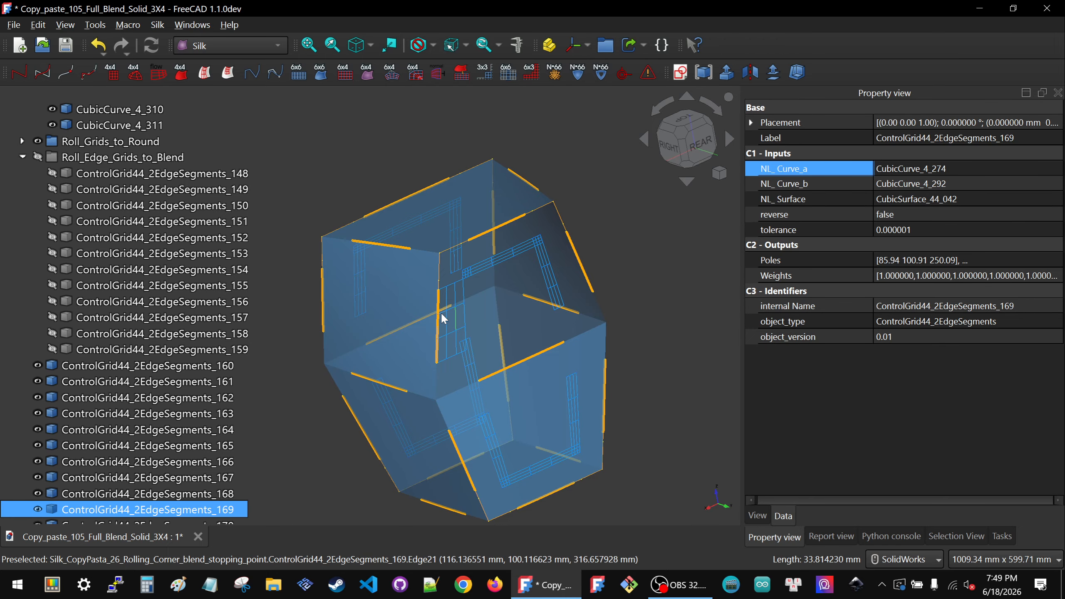
{"action": "scroll", "coordinate": [451, 273], "scroll_direction": "up", "scroll_amount": 5}
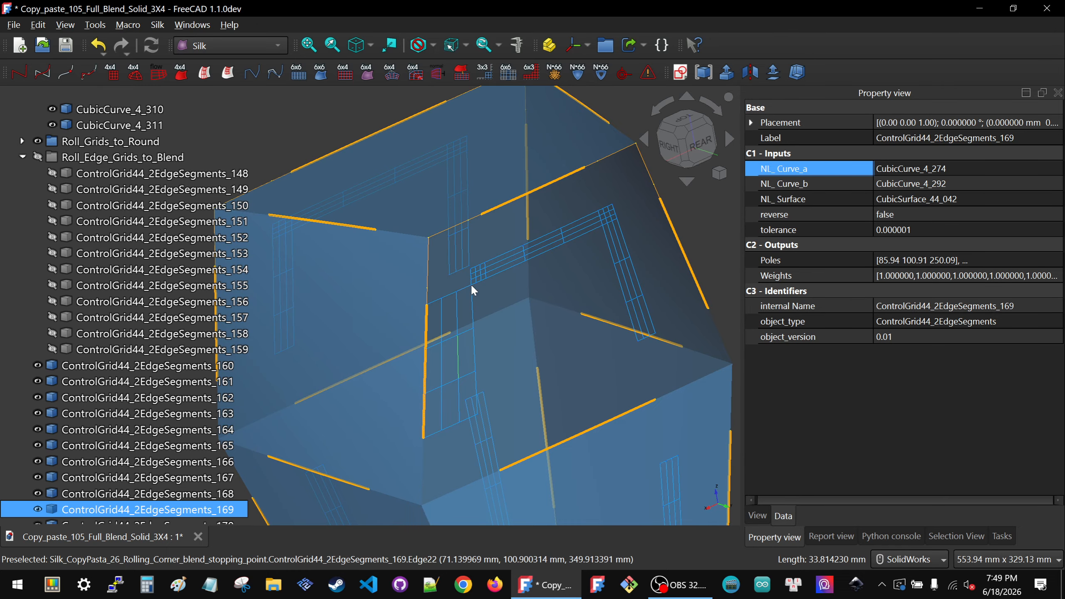
{"action": "scroll", "coordinate": [473, 290], "scroll_direction": "down", "scroll_amount": 2}
{"action": "middle_click_drag", "start_coordinate": [465, 336], "coordinate": [430, 338]}
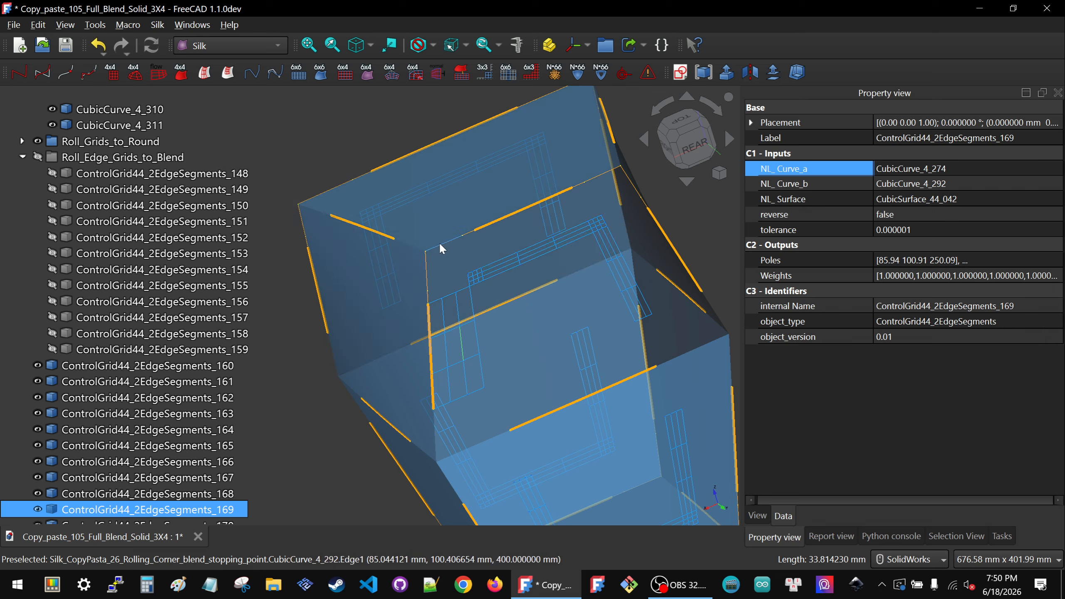
- Relink NL_Curve_b of ControlGrid44_2EdgeSegments_169 to the top segment curve CubicCurve_4_293
{"action": "left_click", "coordinate": [983, 185]}
{"action": "left_click", "coordinate": [1055, 185]}
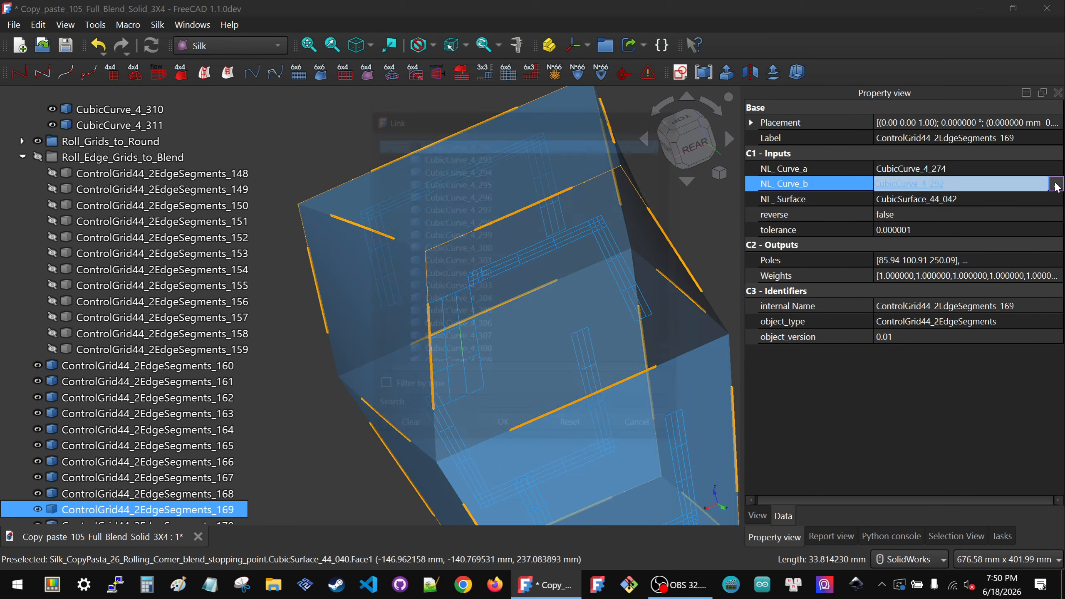
{"action": "left_click_drag", "start_coordinate": [511, 120], "coordinate": [844, 176]}
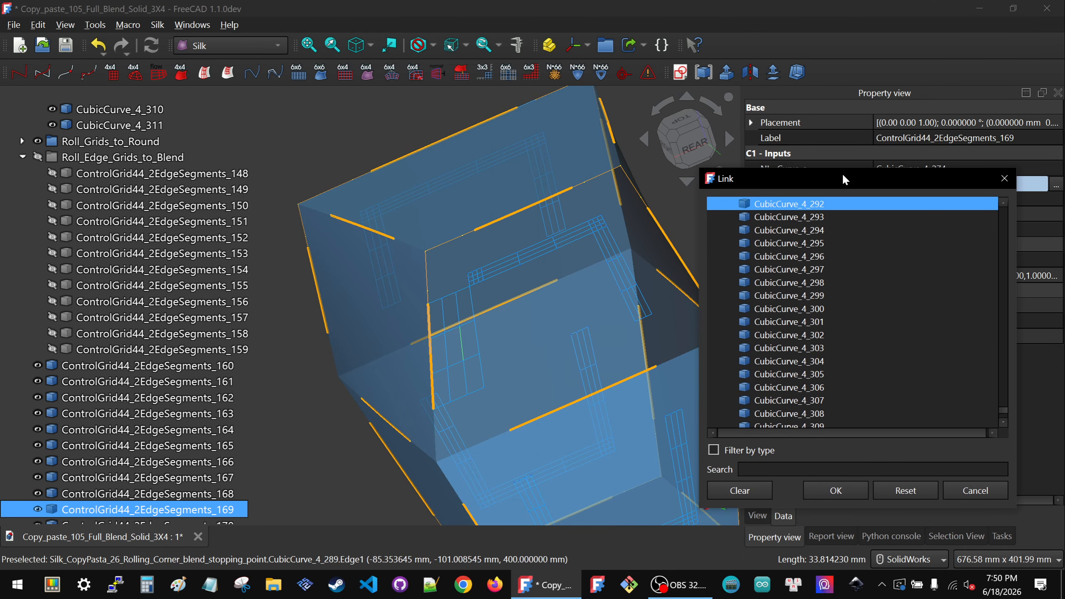
{"action": "left_click", "coordinate": [470, 234]}
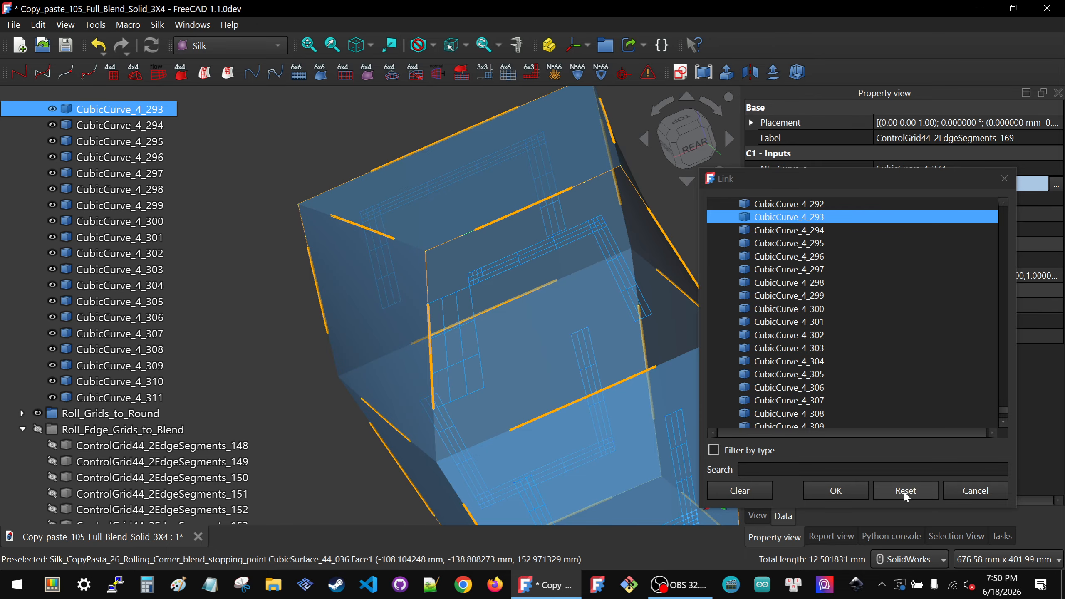
{"action": "left_click", "coordinate": [850, 487]}
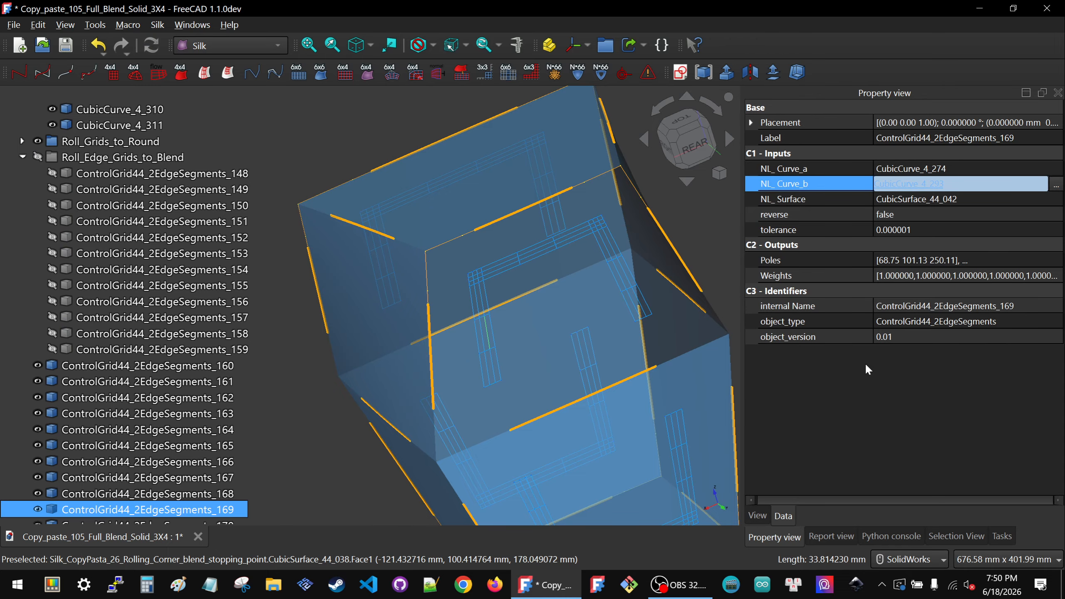
{"action": "left_click", "coordinate": [962, 170]}
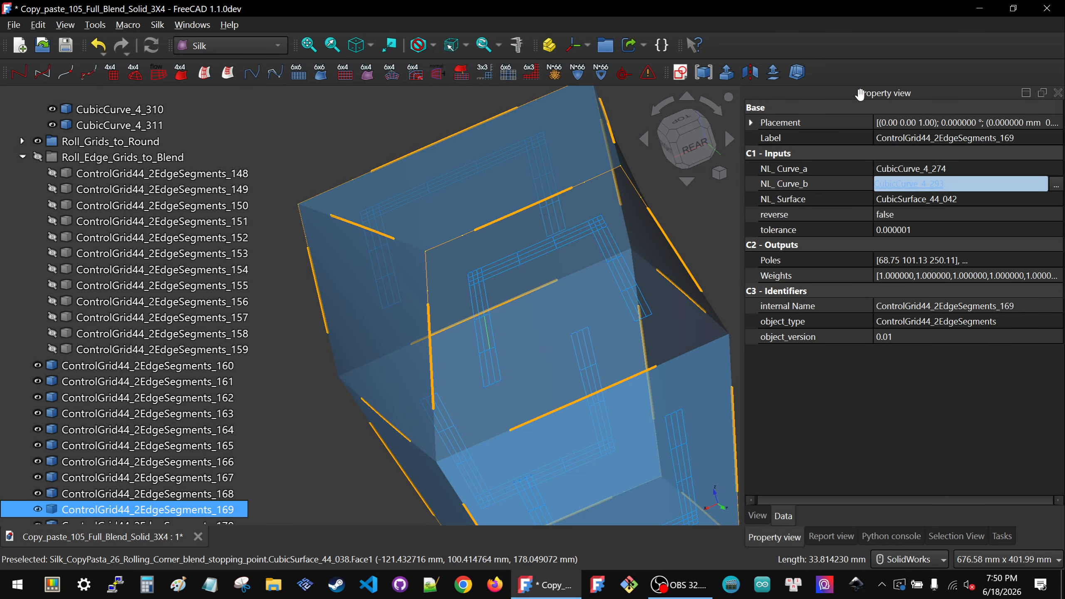
{"action": "left_click", "coordinate": [677, 195]}
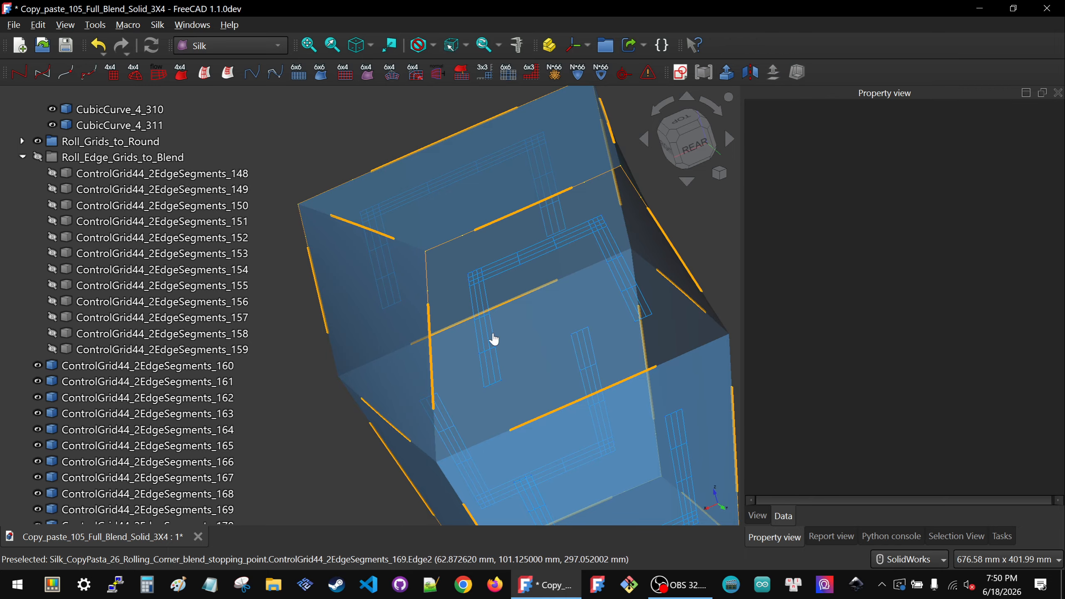
- Check the relinked side edge grid on the upper rear face and review its NL_Curve_a and NL_Curve_b inputs
{"action": "left_click", "coordinate": [494, 339]}
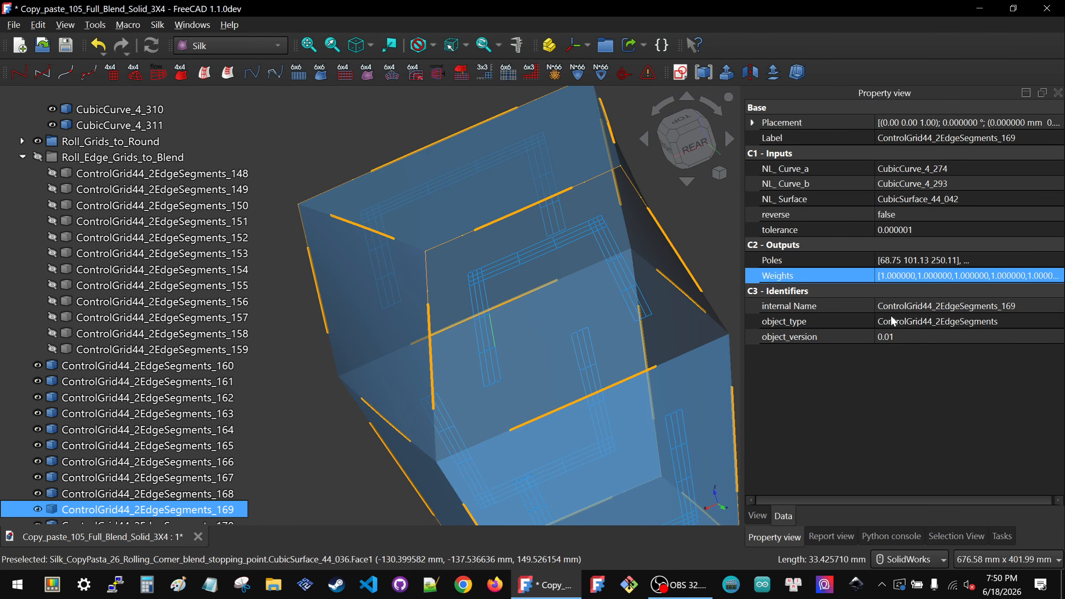
{"action": "scroll", "coordinate": [447, 267], "scroll_direction": "down", "scroll_amount": 3}
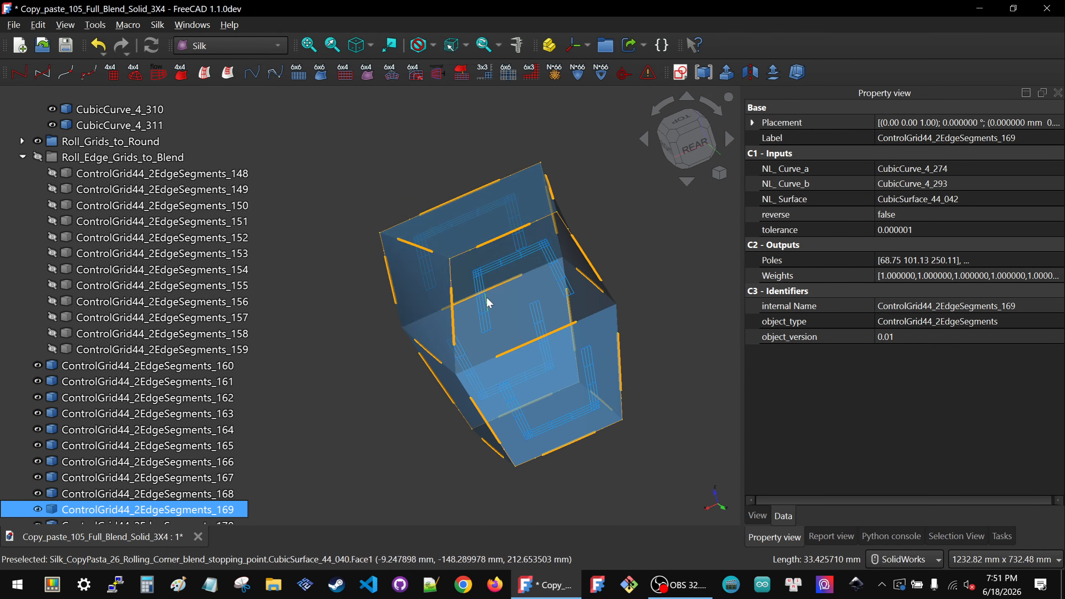
{"action": "scroll", "coordinate": [491, 296], "scroll_direction": "down", "scroll_amount": 1}
{"action": "middle_click_drag", "start_coordinate": [491, 296], "coordinate": [562, 267]}
{"action": "left_click", "coordinate": [653, 260]}
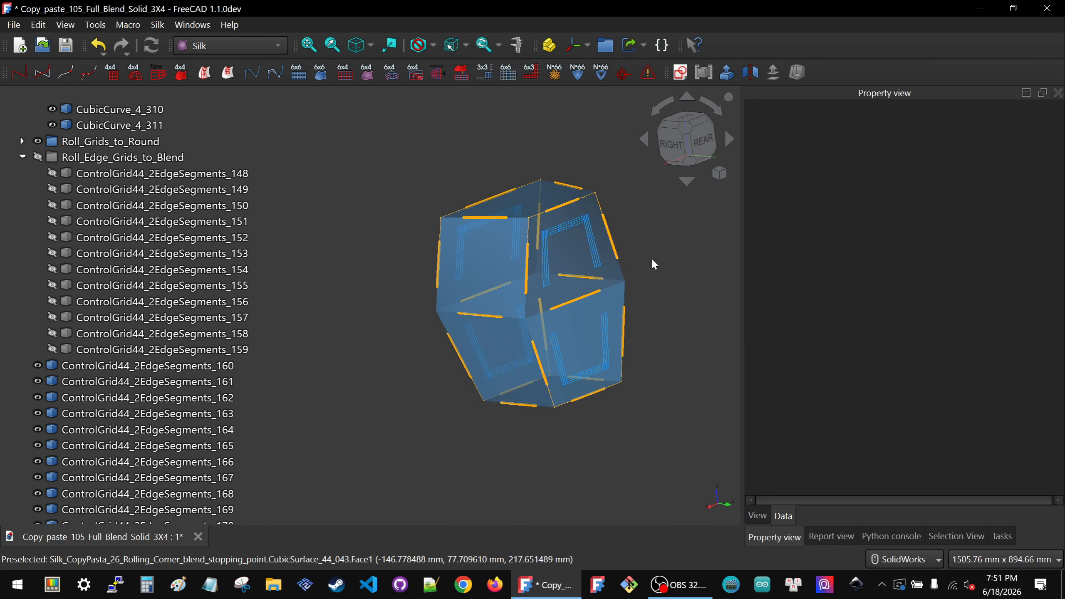
{"action": "scroll", "coordinate": [625, 235], "scroll_direction": "up", "scroll_amount": 2}
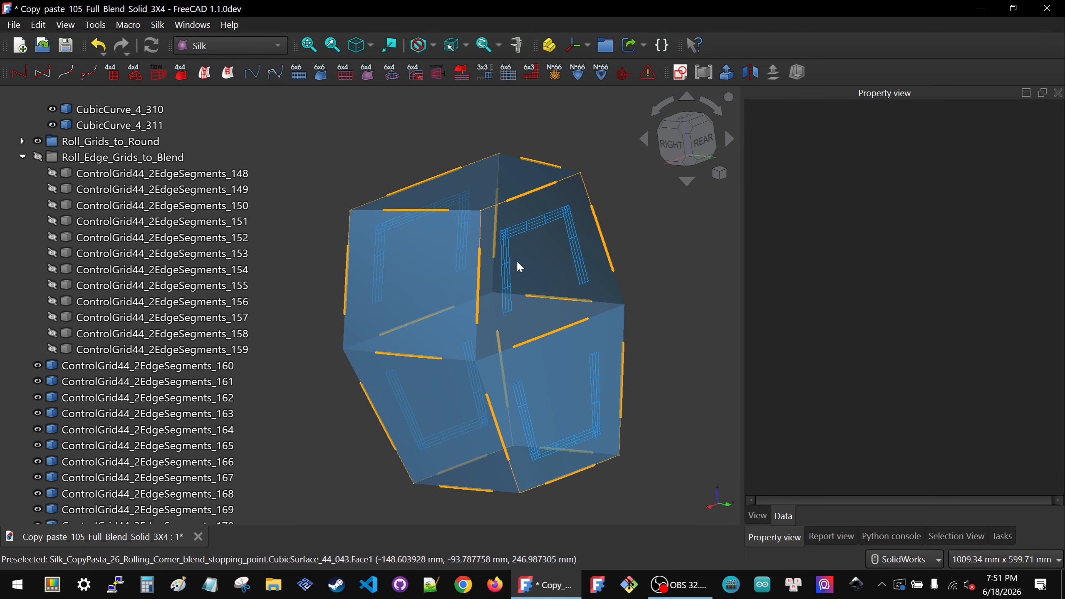
{"action": "left_click", "coordinate": [502, 270]}
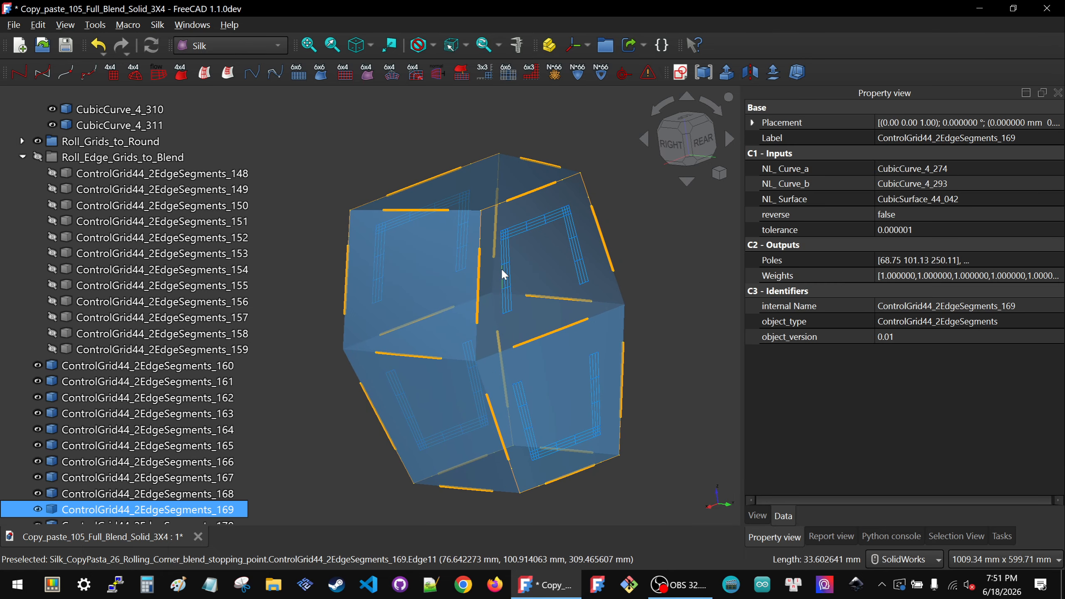
{"action": "left_click", "coordinate": [962, 170]}
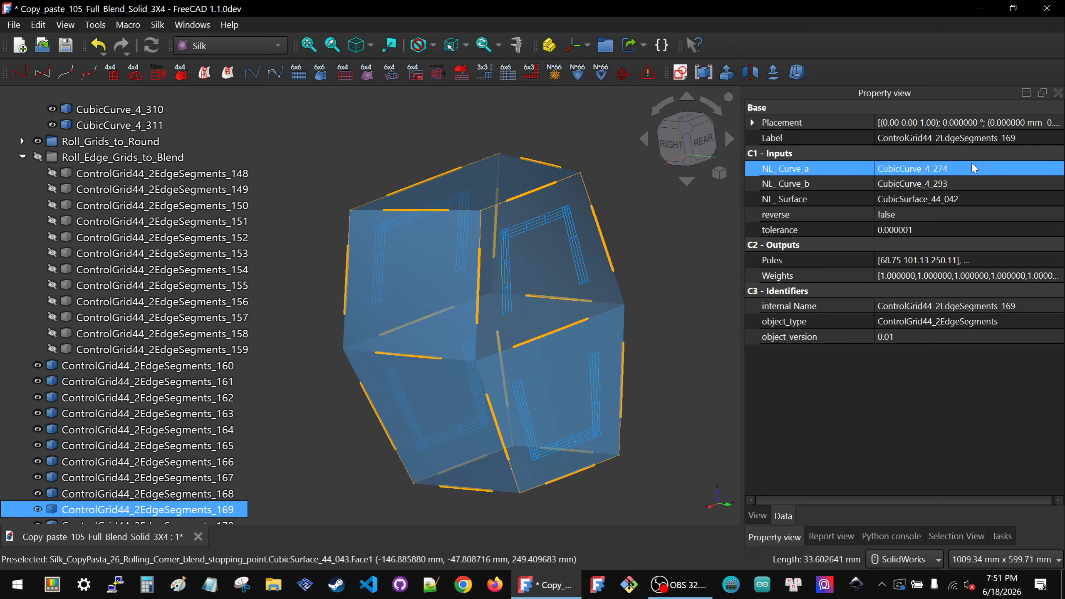
{"action": "left_click", "coordinate": [966, 184]}
{"action": "left_click", "coordinate": [966, 187]}
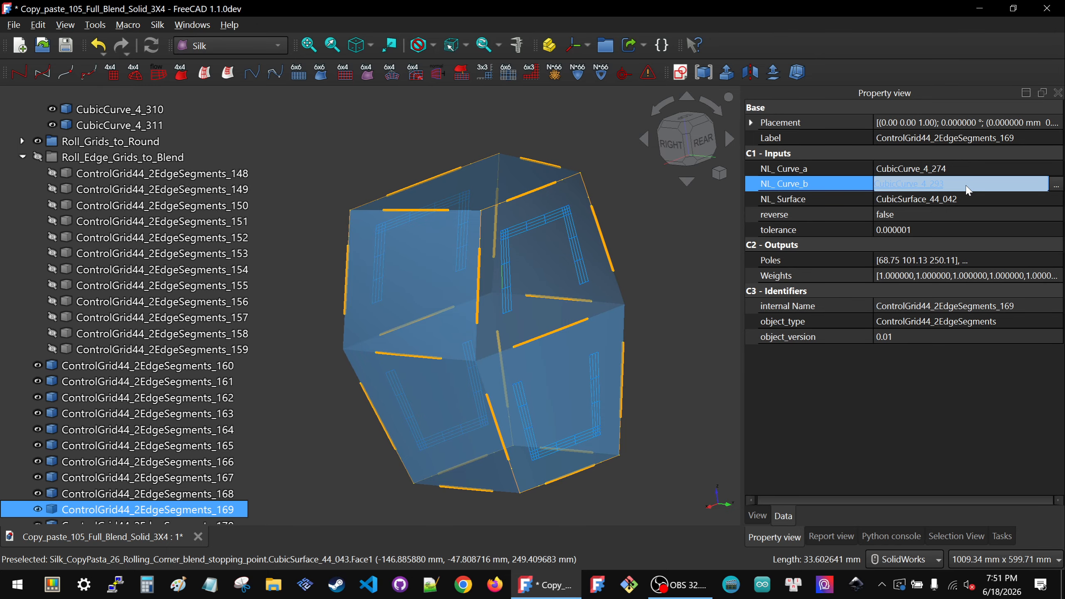
{"action": "left_click", "coordinate": [956, 173]}
{"action": "left_click", "coordinate": [957, 184]}
{"action": "left_click", "coordinate": [959, 170]}
{"action": "left_click", "coordinate": [958, 186]}
{"action": "left_click", "coordinate": [957, 166]}
{"action": "left_click", "coordinate": [957, 183]}
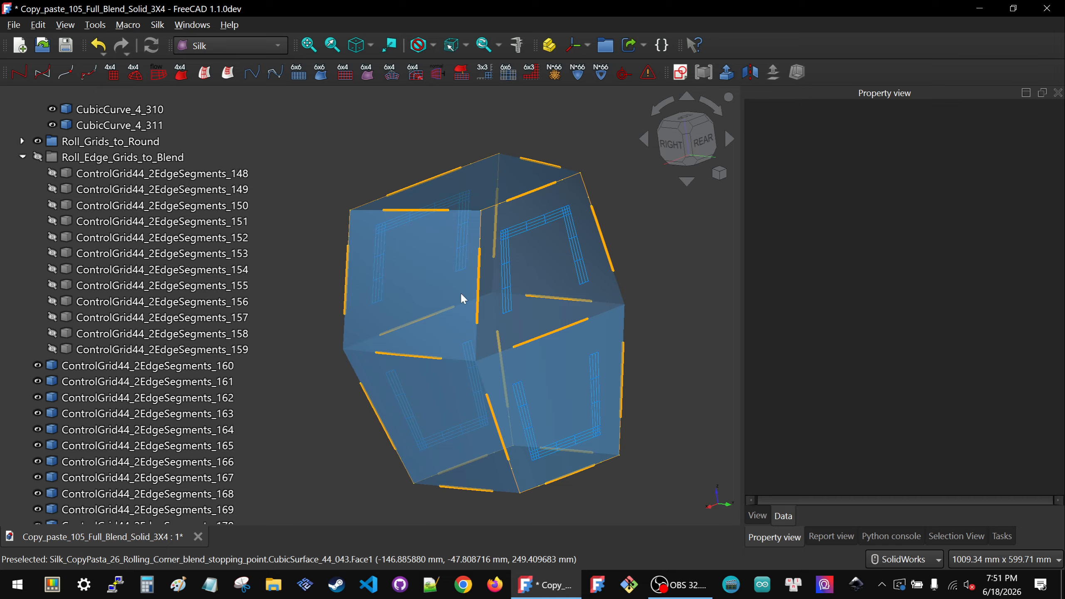
{"action": "left_click", "coordinate": [509, 278]}
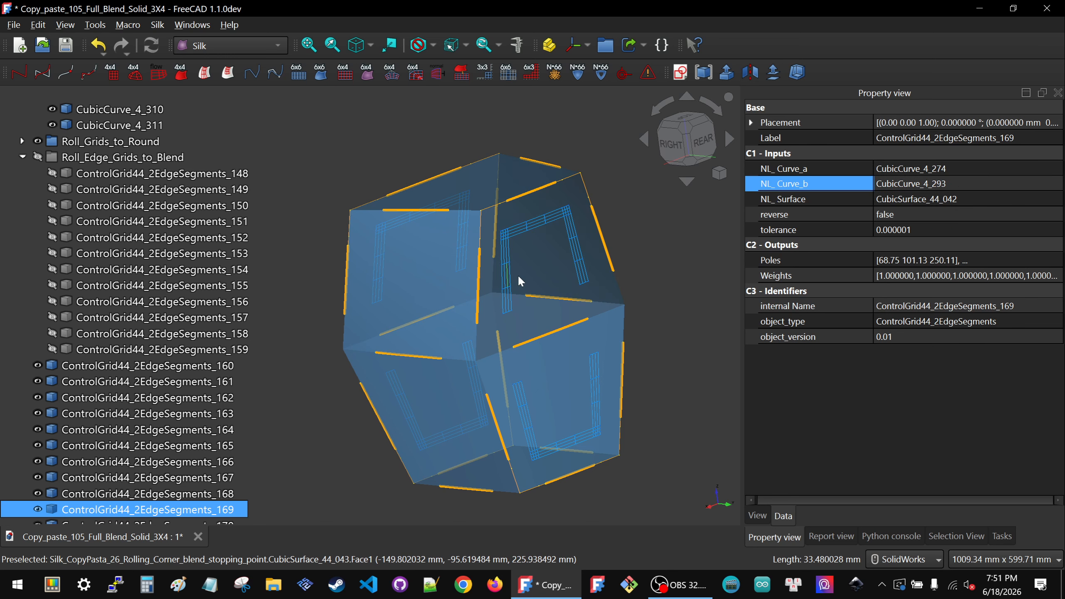
{"action": "left_click", "coordinate": [873, 427]}
- Collapse the Roll_Edge_Grids_to_Blend and Roll_Segment_Curves groups in the model tree
{"action": "scroll", "coordinate": [530, 329], "scroll_direction": "down", "scroll_amount": 1}
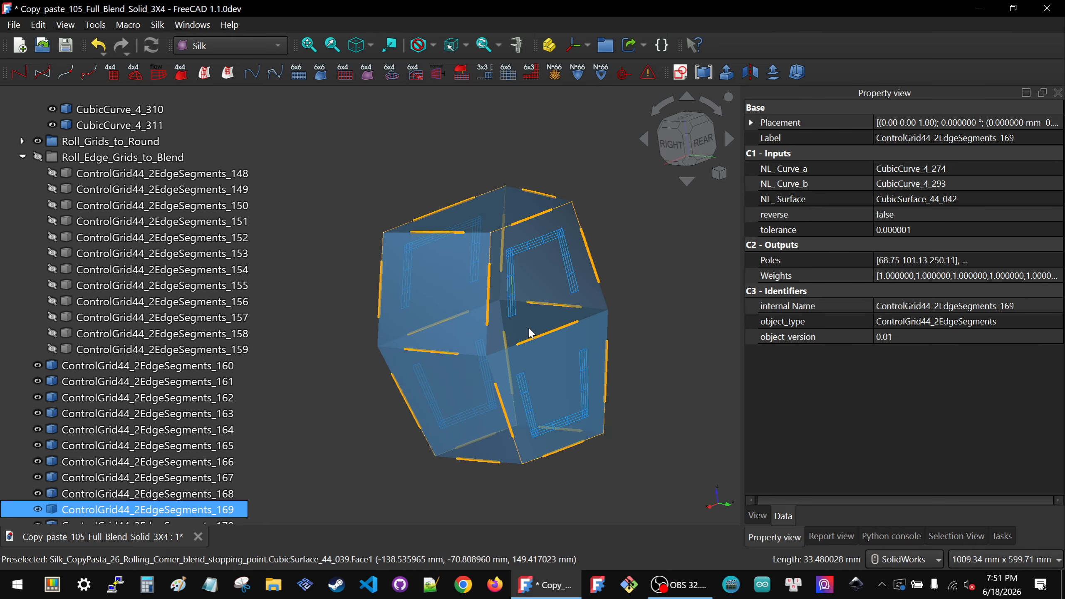
{"action": "middle_click_drag", "start_coordinate": [530, 332], "coordinate": [361, 334]}
{"action": "scroll", "coordinate": [181, 333], "scroll_direction": "down", "scroll_amount": 1}
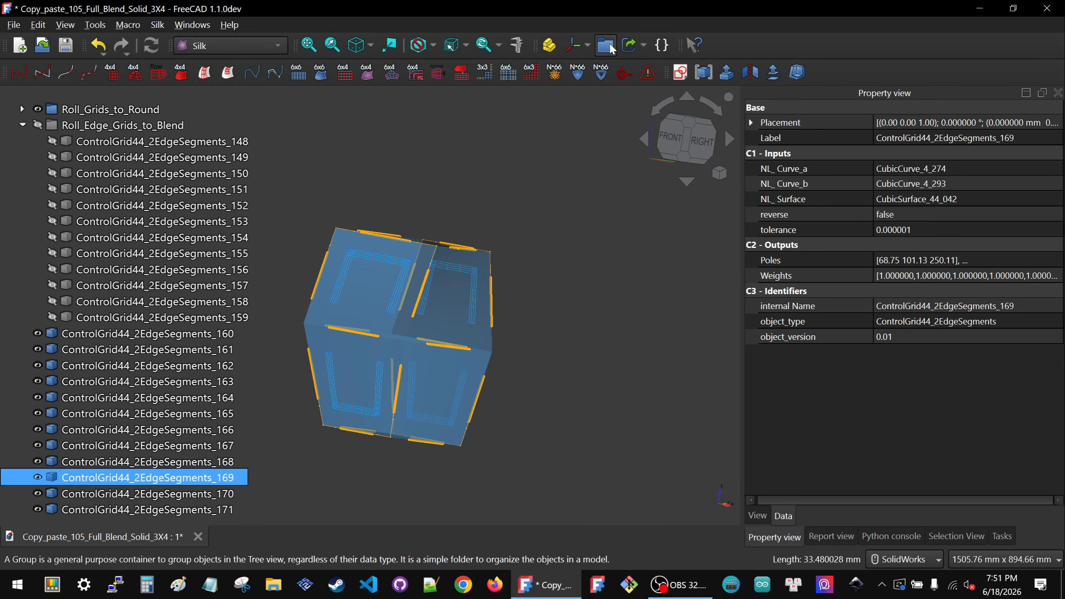
{"action": "left_click", "coordinate": [89, 126]}
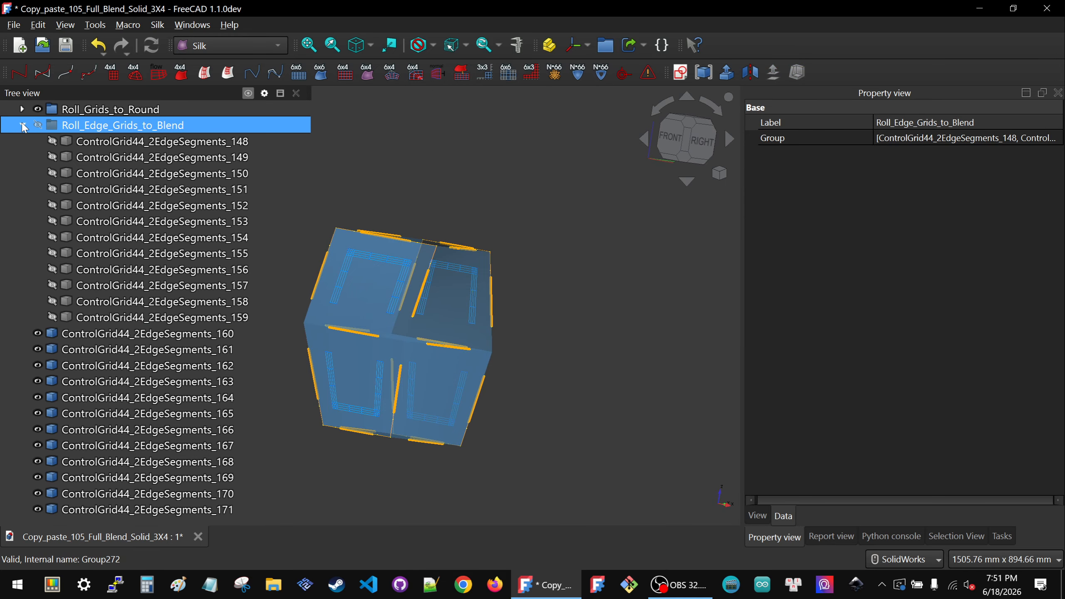
{"action": "left_click", "coordinate": [23, 126]}
{"action": "scroll", "coordinate": [63, 285], "scroll_direction": "up", "scroll_amount": 9}
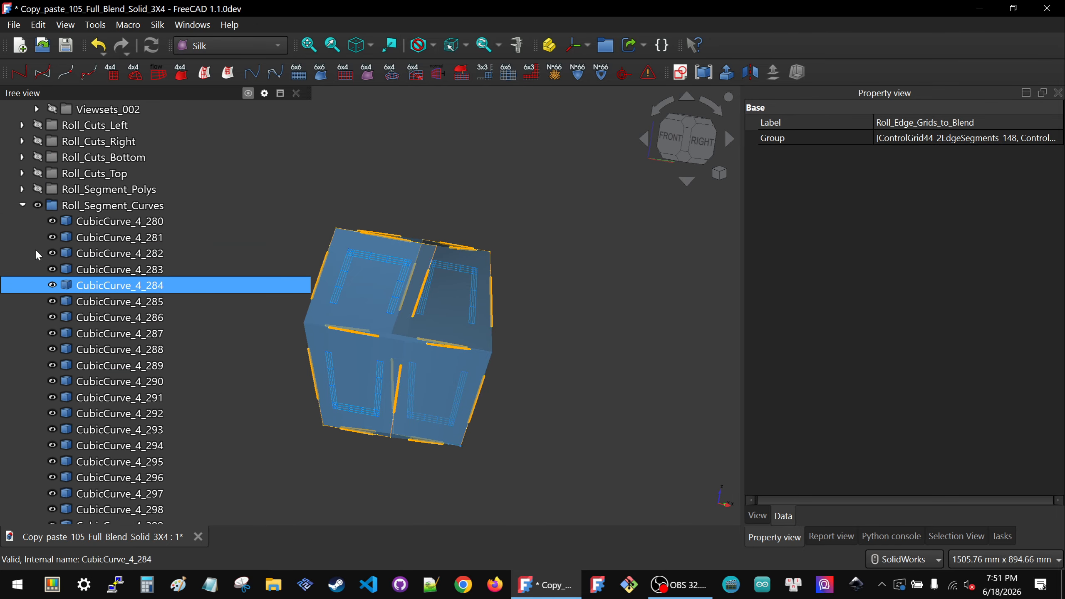
{"action": "left_click", "coordinate": [22, 202]}
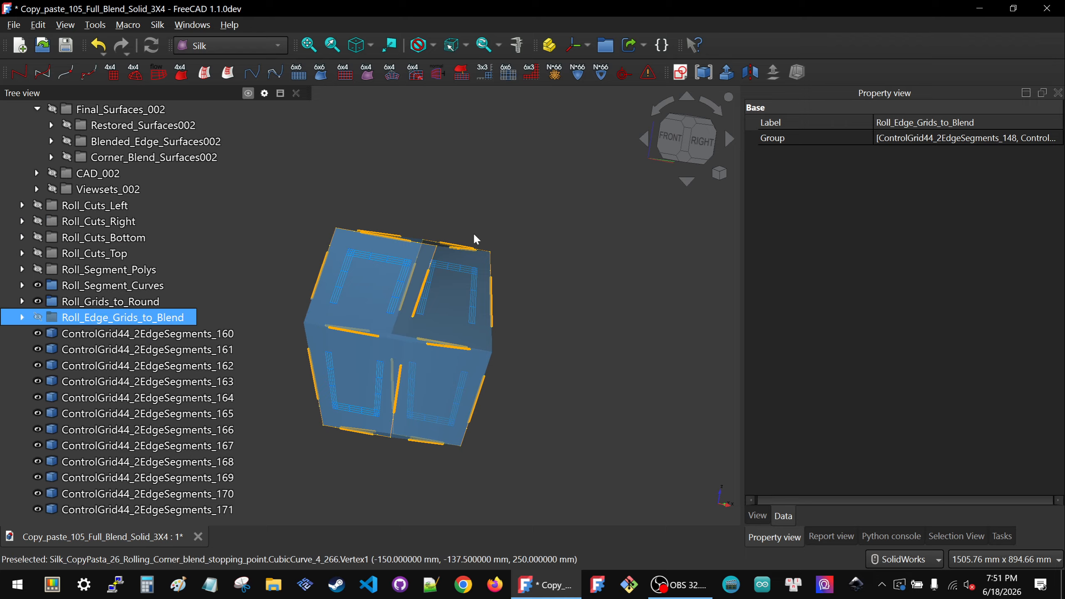
- Create a new group in the model tree and rename it Roll_grids_to_Restore
{"action": "left_click", "coordinate": [552, 195]}
{"action": "scroll", "coordinate": [78, 396], "scroll_direction": "down", "scroll_amount": 1}
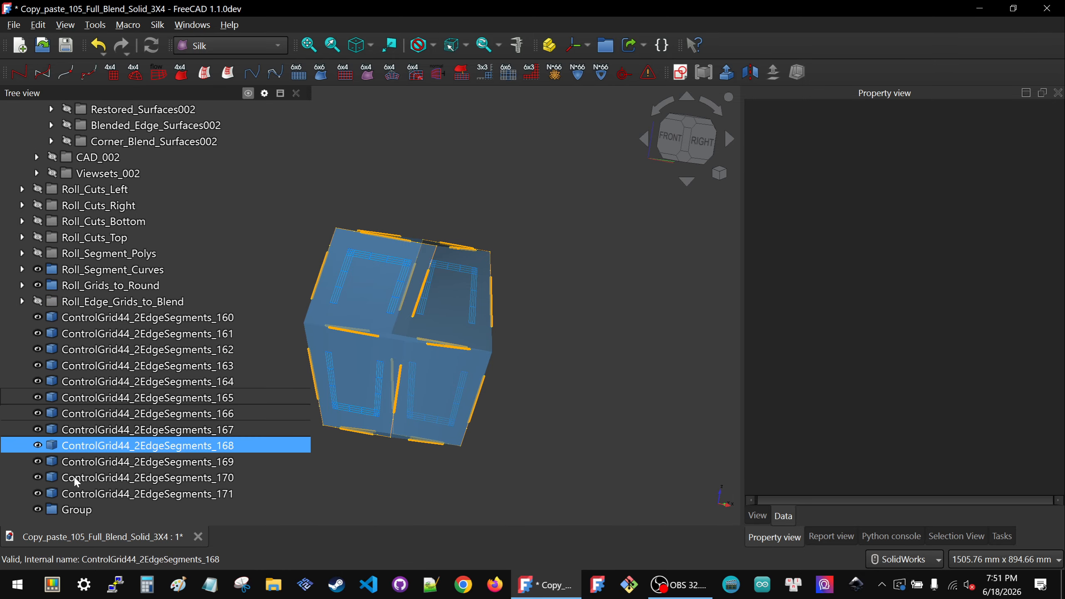
{"action": "left_click", "coordinate": [67, 509]}
{"action": "left_click", "coordinate": [60, 510]}
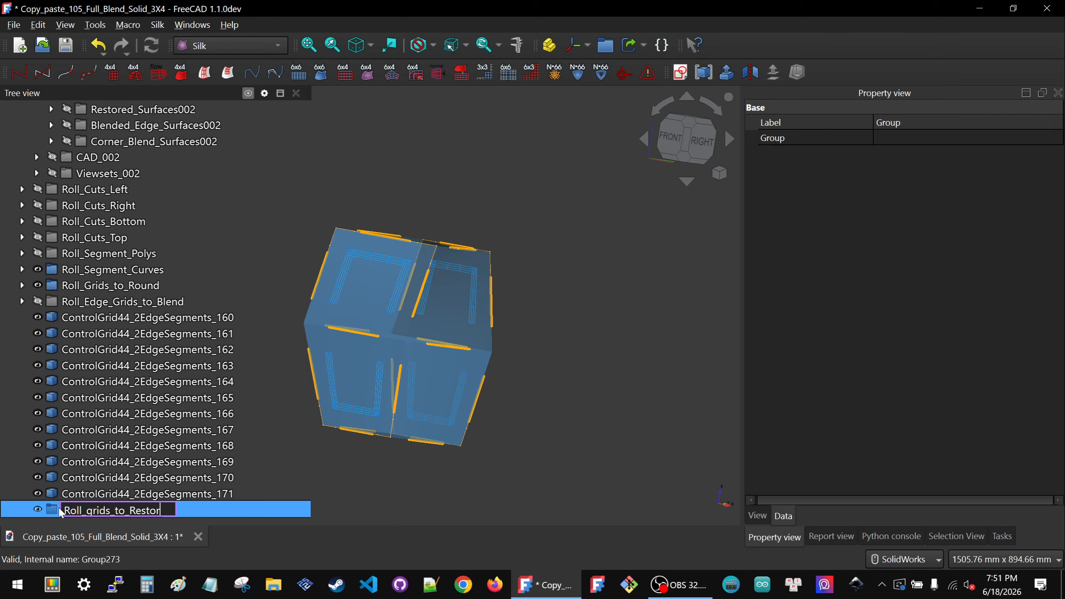
{"action": "key", "text": "Return"}
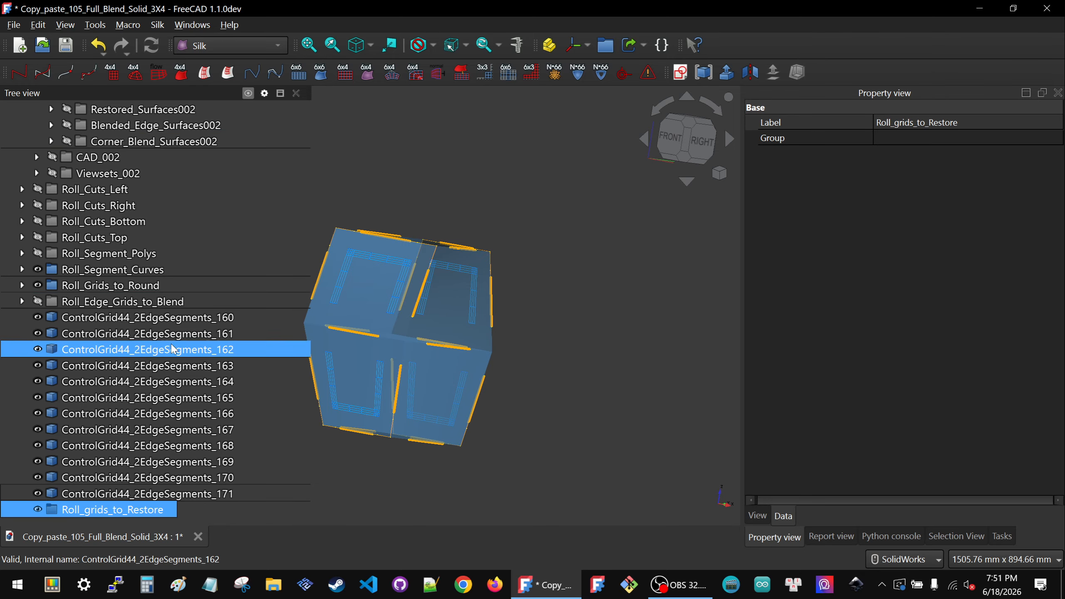
- Move ControlGrid44_2EdgeSegments_160 through ControlGrid44_2EdgeSegments_171 into the Roll_grids_to_Restore group
{"action": "left_click", "coordinate": [170, 319]}
{"action": "left_click", "coordinate": [192, 495], "text": "shift"}
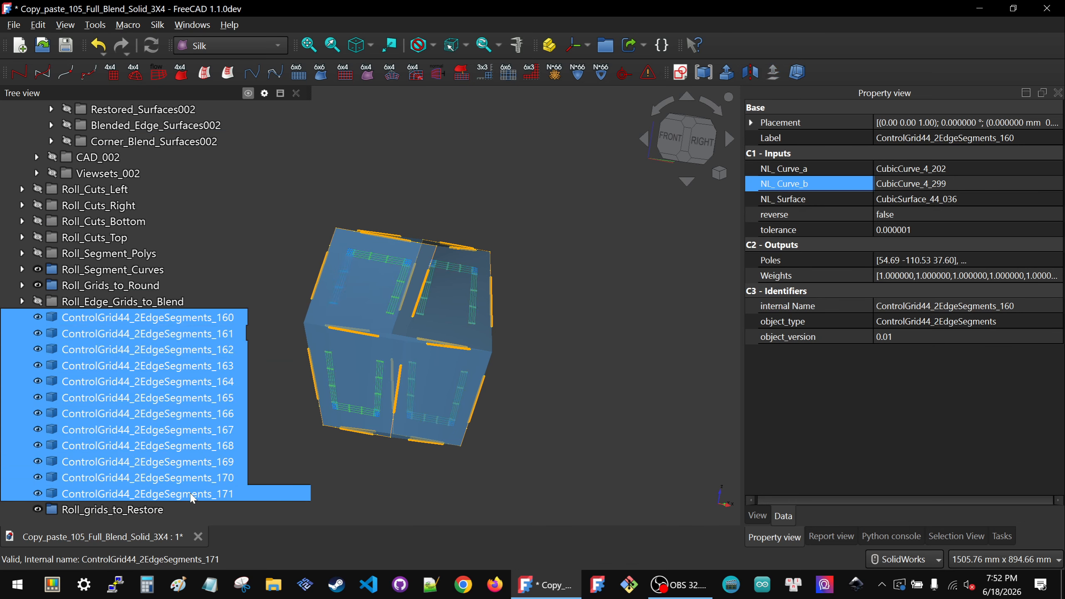
{"action": "left_click_drag", "start_coordinate": [184, 498], "coordinate": [123, 509]}
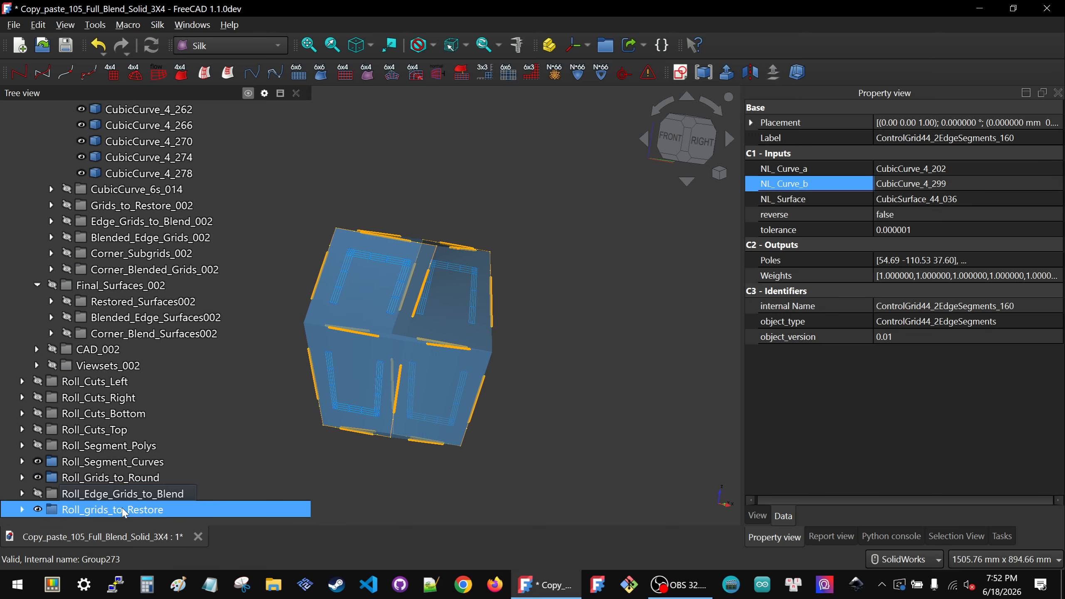
- Show the Roll_Edge_Grids_to_Blend group and view the solid's grids from the front
{"action": "left_click", "coordinate": [104, 494]}
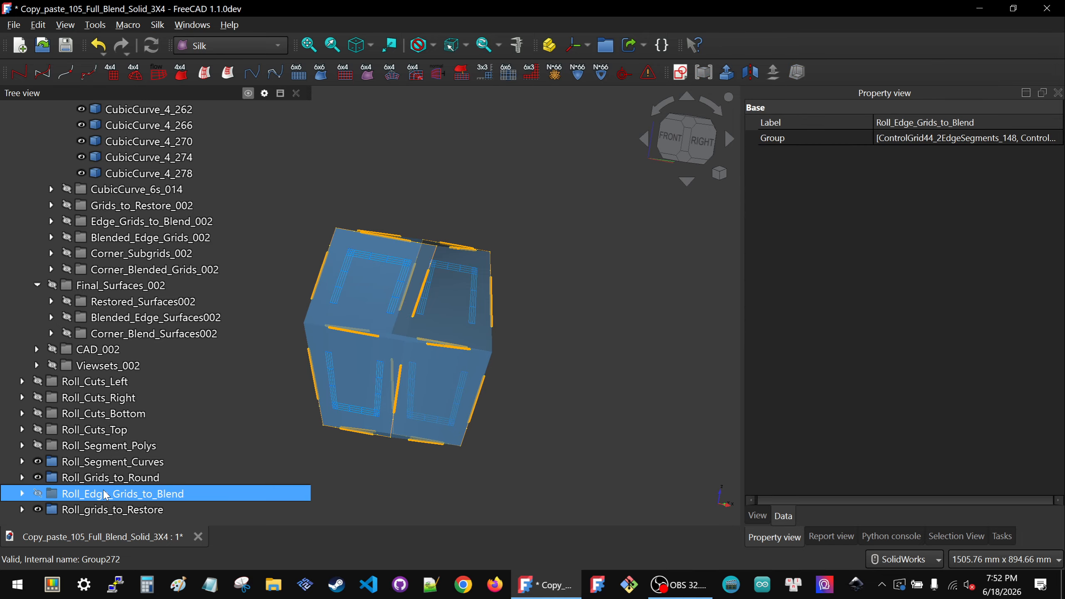
{"action": "key", "text": "space"}
{"action": "left_click", "coordinate": [668, 140]}
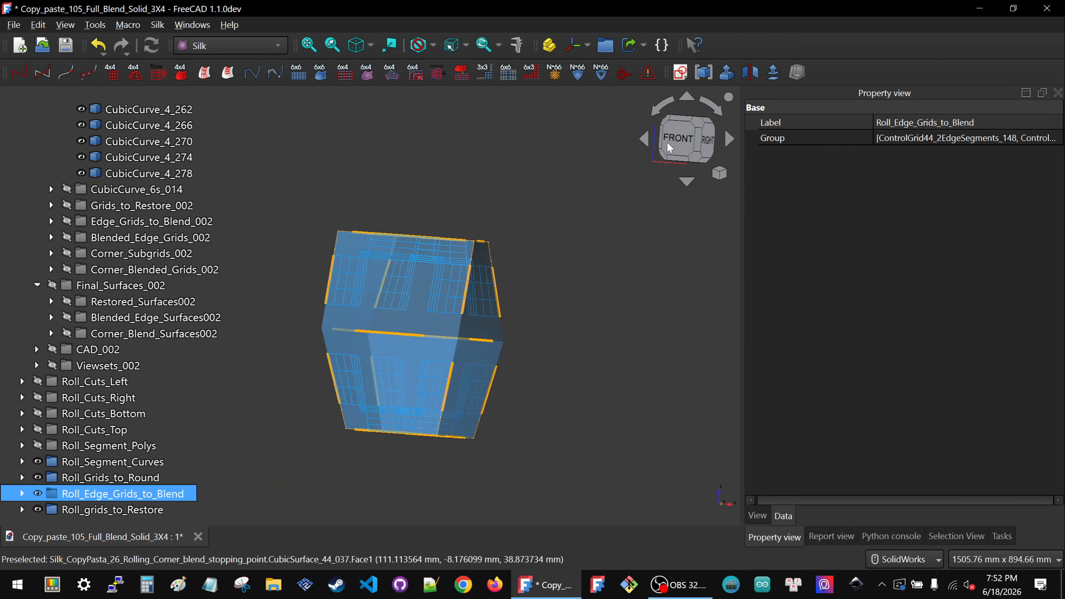
- Toggle the visibility of the Roll_Edge_Grids_to_Blend and Roll_grids_to_Restore groups to check which grids each contains
{"action": "middle_click_drag", "start_coordinate": [428, 375], "coordinate": [415, 392]}
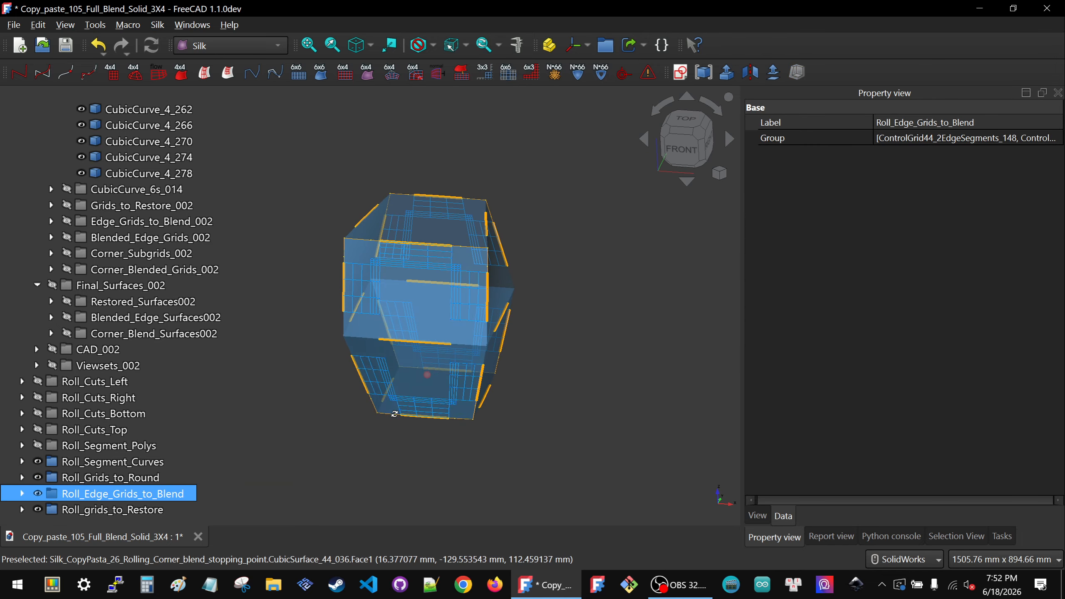
{"action": "scroll", "coordinate": [420, 375], "scroll_direction": "up", "scroll_amount": 3}
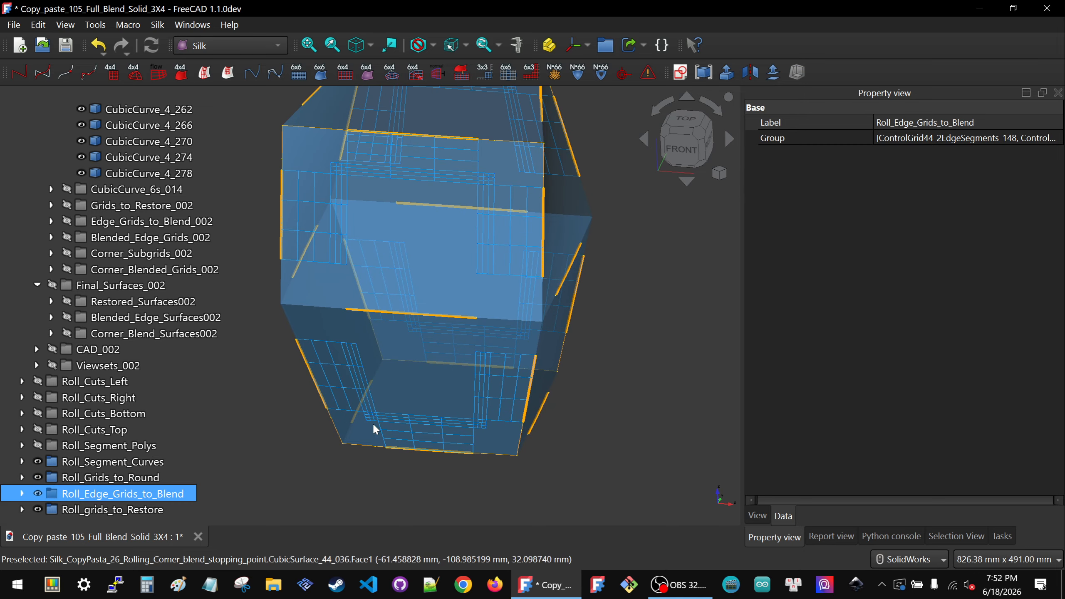
{"action": "left_click", "coordinate": [119, 480]}
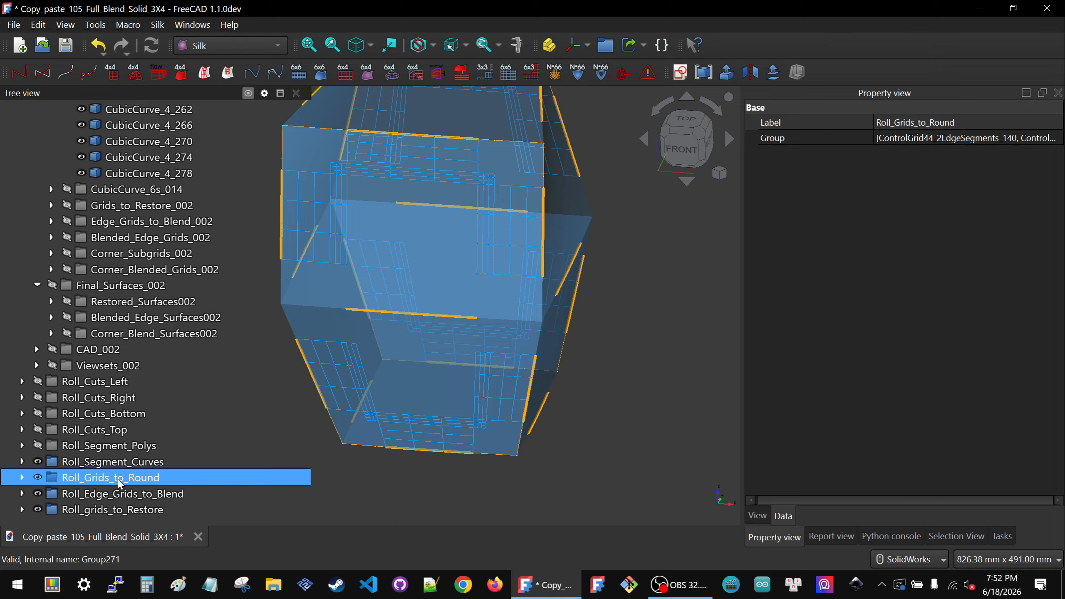
{"action": "left_click", "coordinate": [114, 495]}
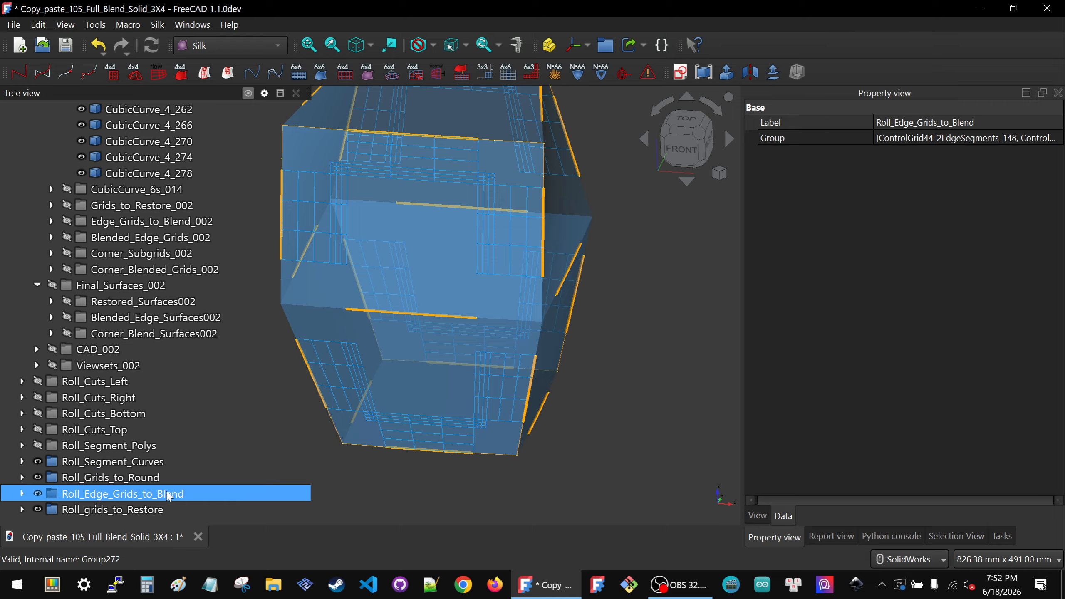
{"action": "key", "text": "space"}
{"action": "scroll", "coordinate": [388, 454], "scroll_direction": "down", "scroll_amount": 2}
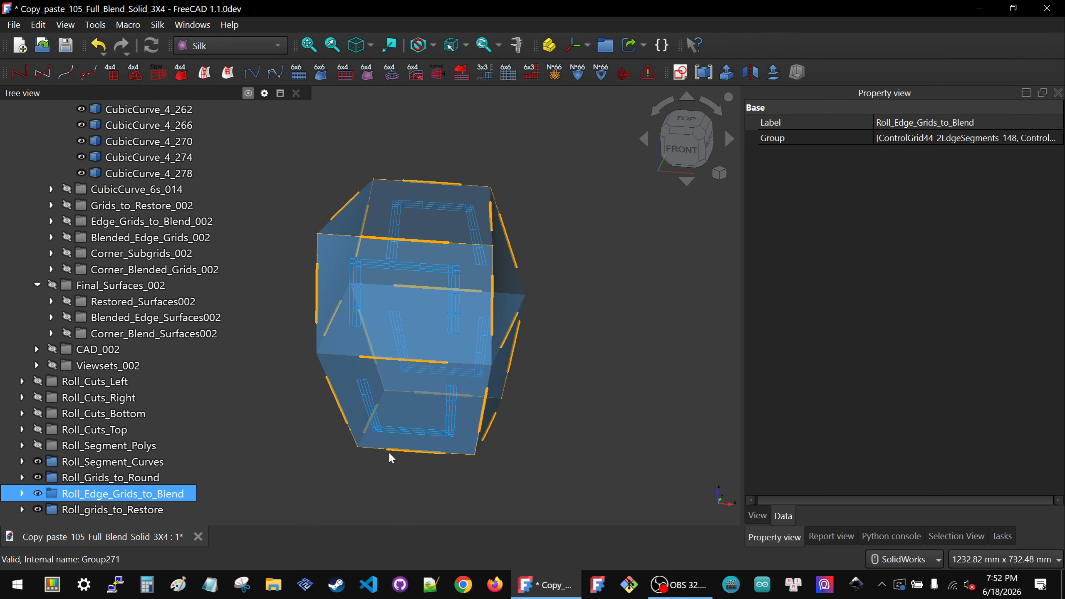
{"action": "key", "text": "space"}
{"action": "middle_click_drag", "start_coordinate": [386, 450], "coordinate": [372, 406]}
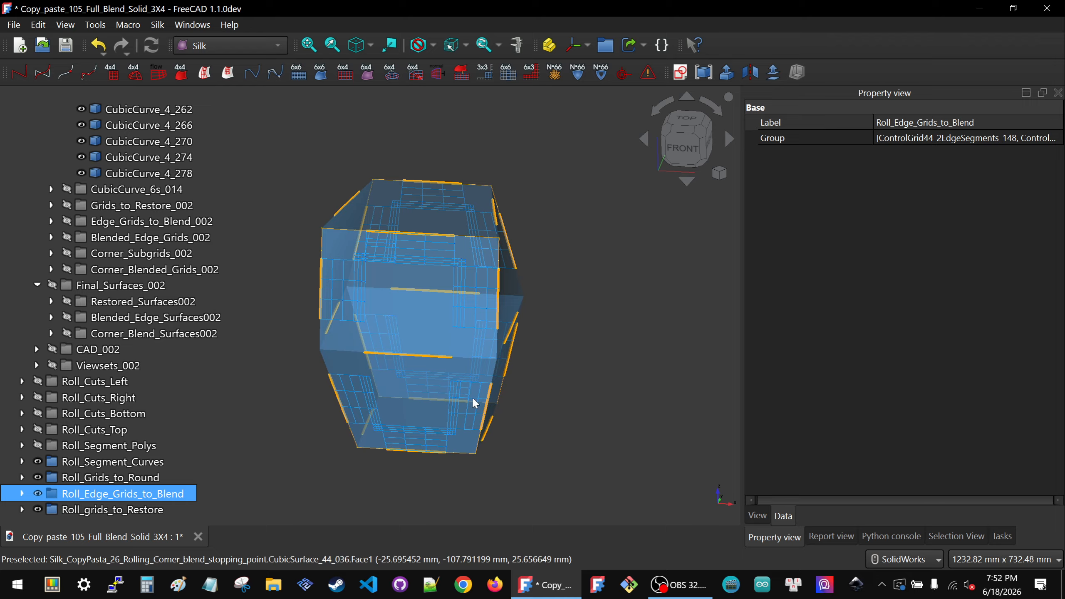
{"action": "left_click", "coordinate": [130, 509]}
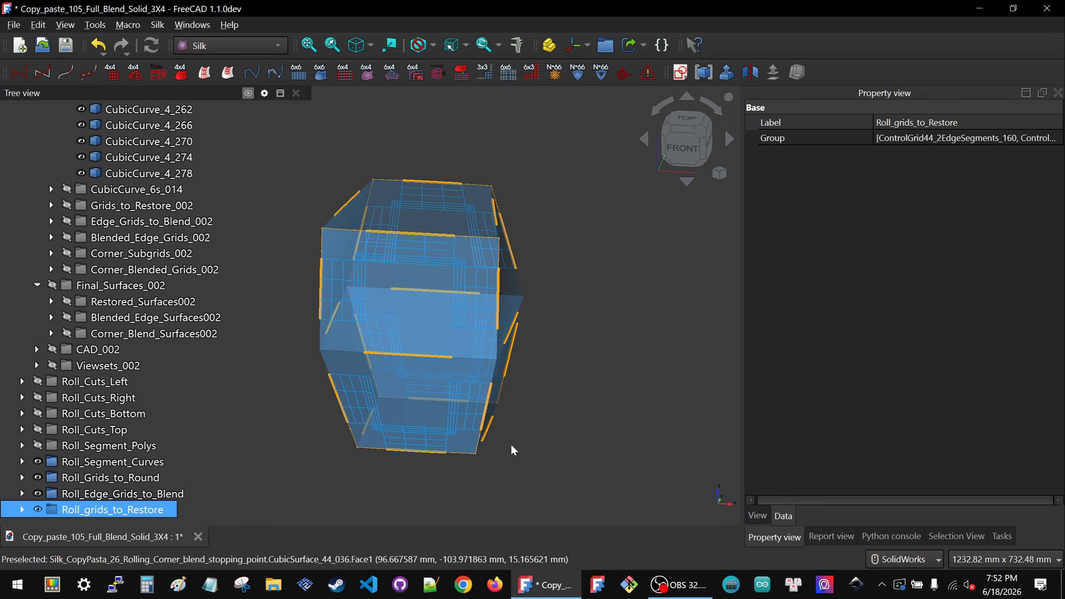
{"action": "key", "text": "space"}
{"action": "key", "text": "space"}
- Create a CubicSurface from each grid in the Roll_grids_to_Restore group, ControlGrid44_2EdgeSegments_160 through ControlGrid44_2EdgeSegments_171
{"action": "left_click", "coordinate": [22, 510]}
{"action": "scroll", "coordinate": [36, 433], "scroll_direction": "down", "scroll_amount": 4}
{"action": "left_click", "coordinate": [118, 340]}
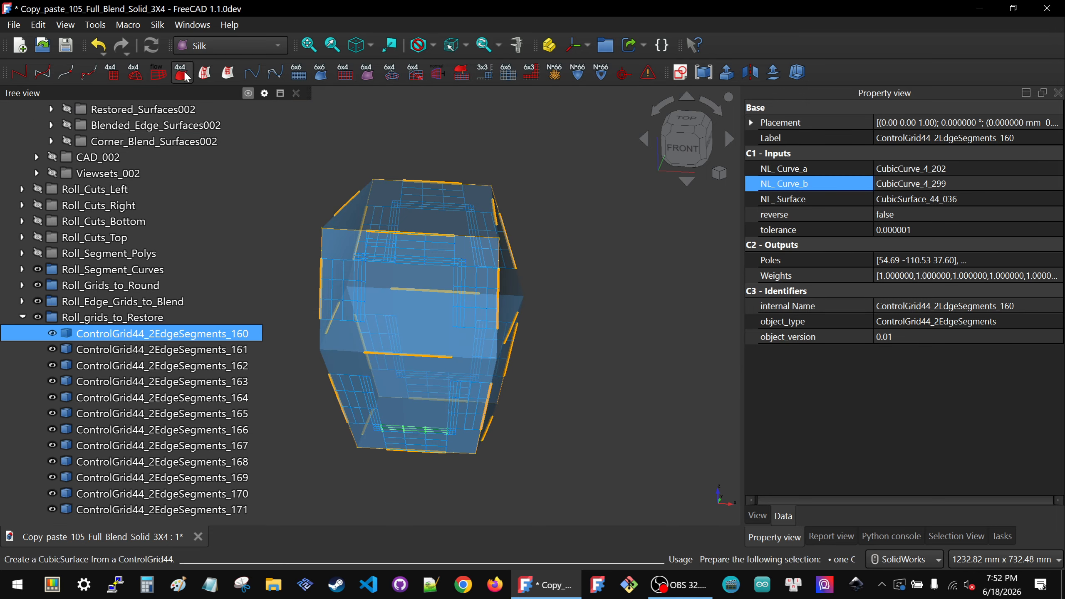
{"action": "left_click", "coordinate": [182, 73]}
{"action": "key", "text": "Down"}
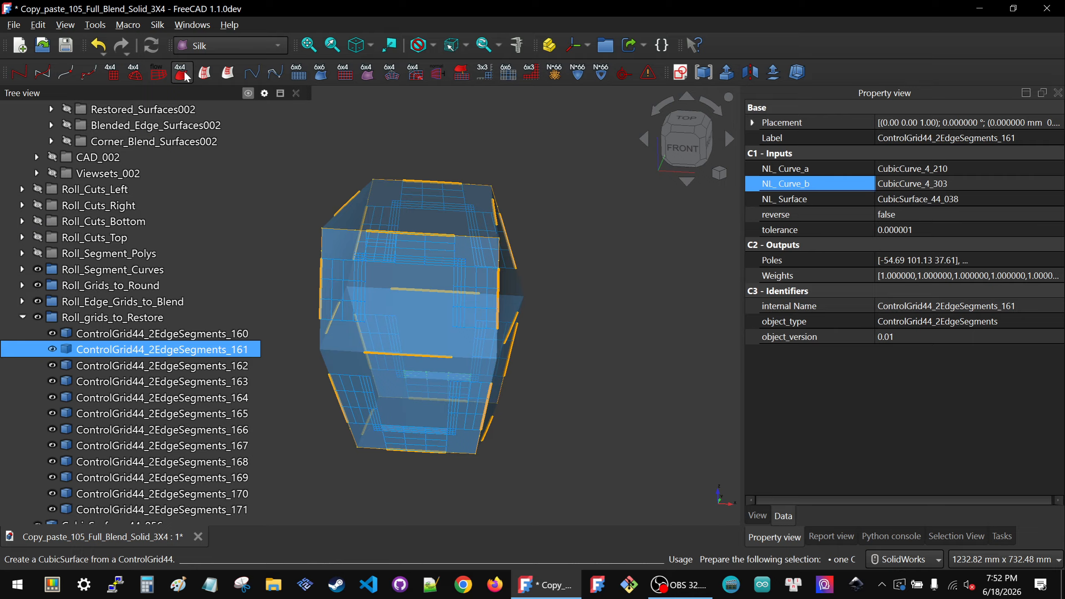
{"action": "key", "text": "Down"}
{"action": "key", "text": "Down"}
{"action": "key", "text": "Down"}
{"action": "key", "text": "Down"}
{"action": "key", "text": "Down"}
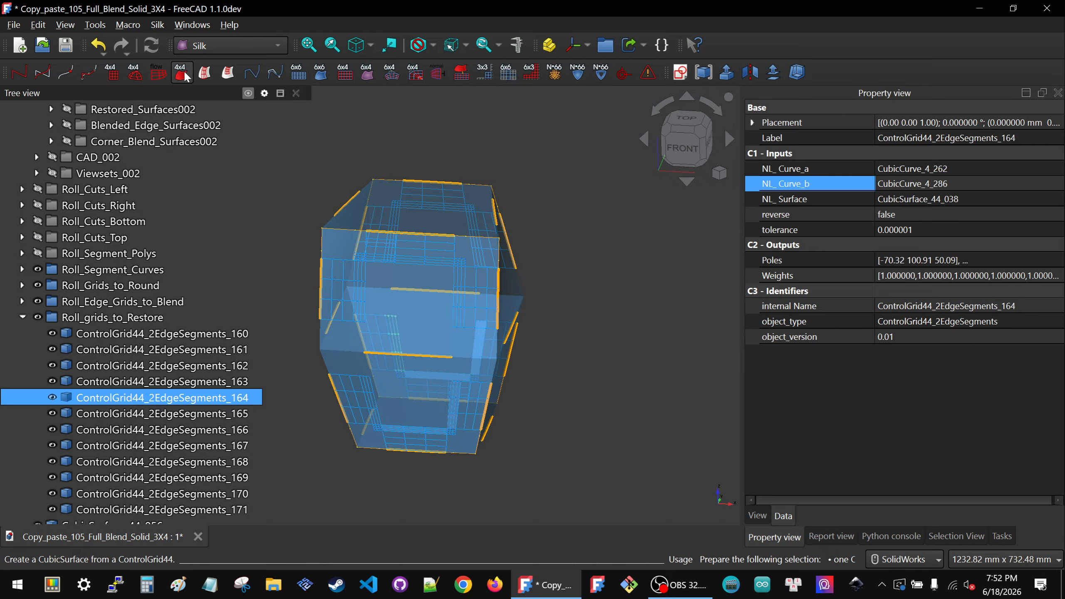
{"action": "key", "text": "Down"}
{"action": "key", "text": "Down"}
{"action": "key", "text": "Down"}
{"action": "key", "text": "Down"}
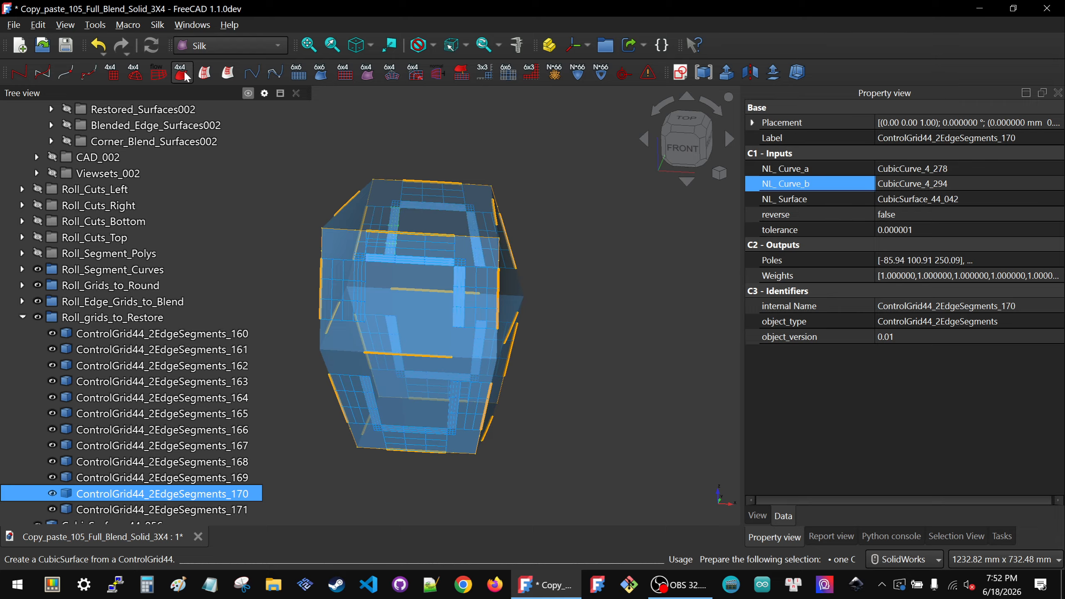
{"action": "key", "text": "Down"}
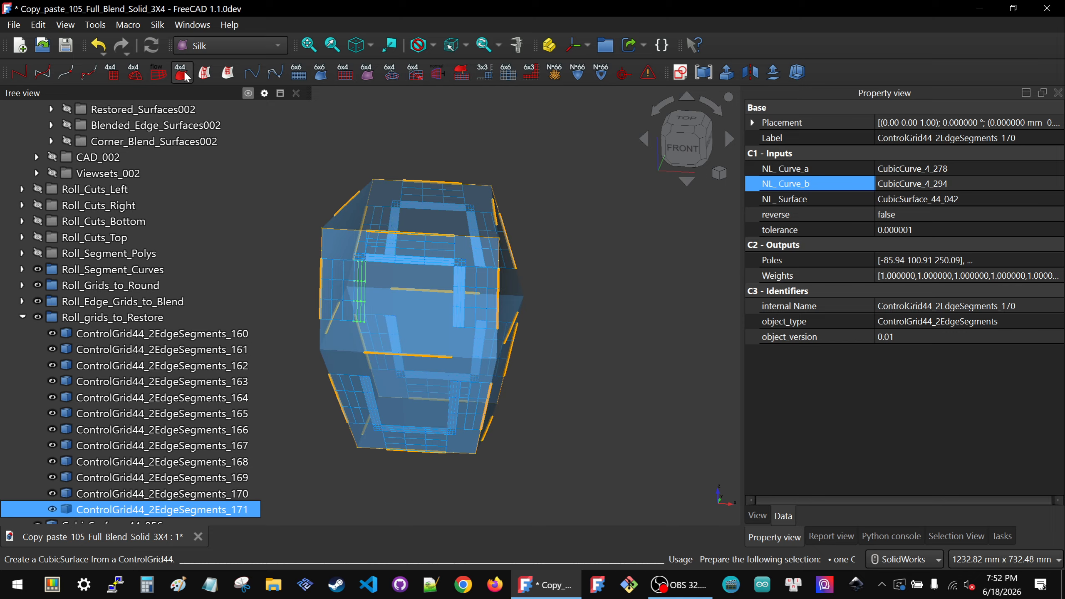
{"action": "left_click", "coordinate": [548, 367]}
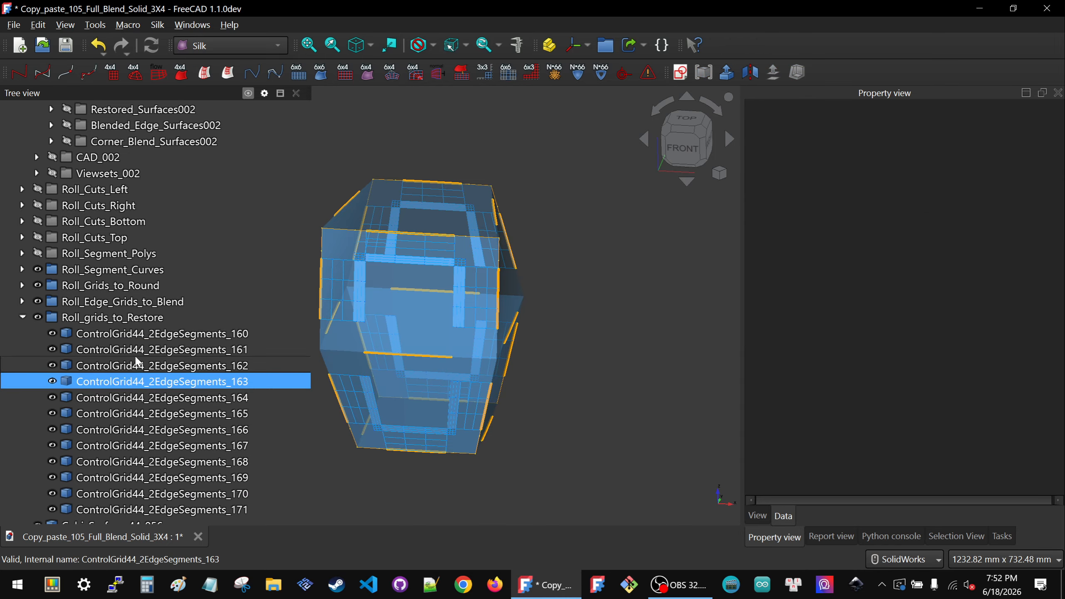
- Hide the Roll_grids_to_Restore group and collapse it in the model tree
{"action": "left_click", "coordinate": [108, 319]}
{"action": "key", "text": "space"}
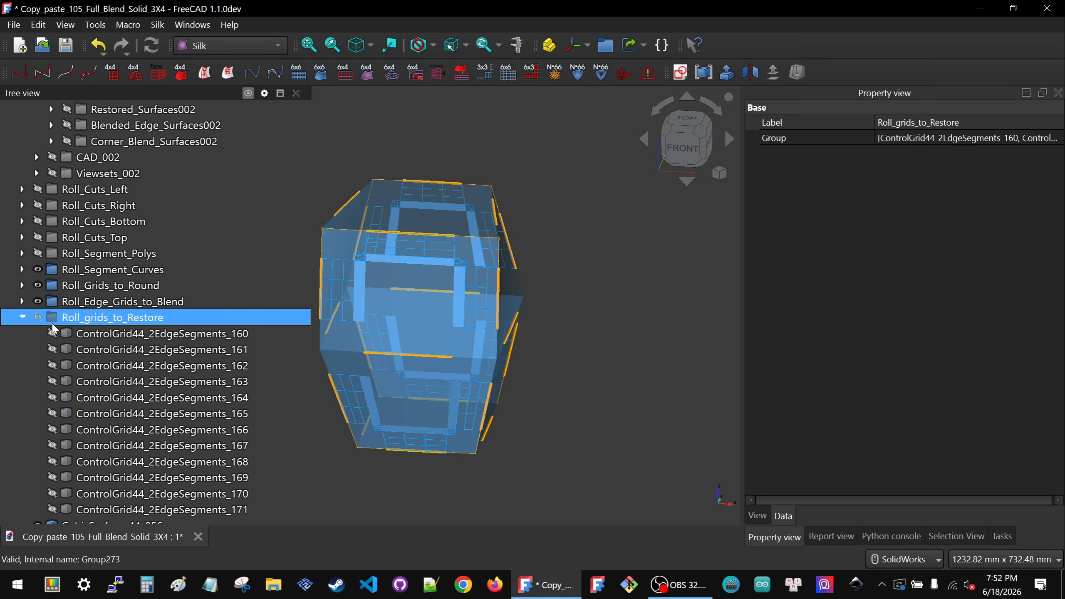
{"action": "left_click", "coordinate": [22, 317]}
- Create a new group in the model tree and rename it Roll_Restored_Surfaces
{"action": "middle_click_drag", "start_coordinate": [409, 381], "coordinate": [456, 382]}
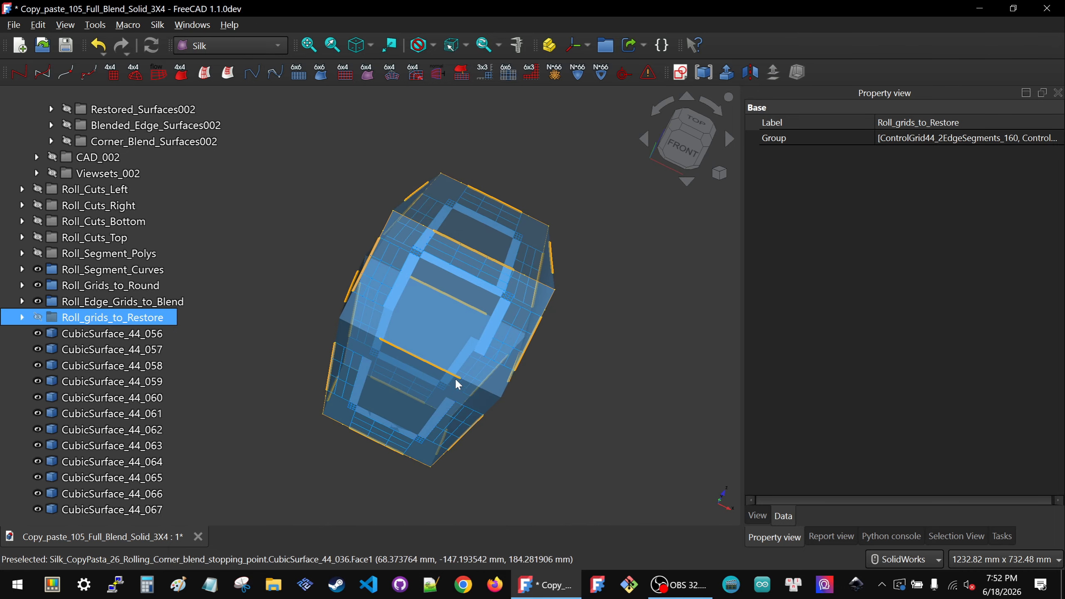
{"action": "left_click", "coordinate": [680, 141]}
{"action": "scroll", "coordinate": [437, 318], "scroll_direction": "down", "scroll_amount": 3}
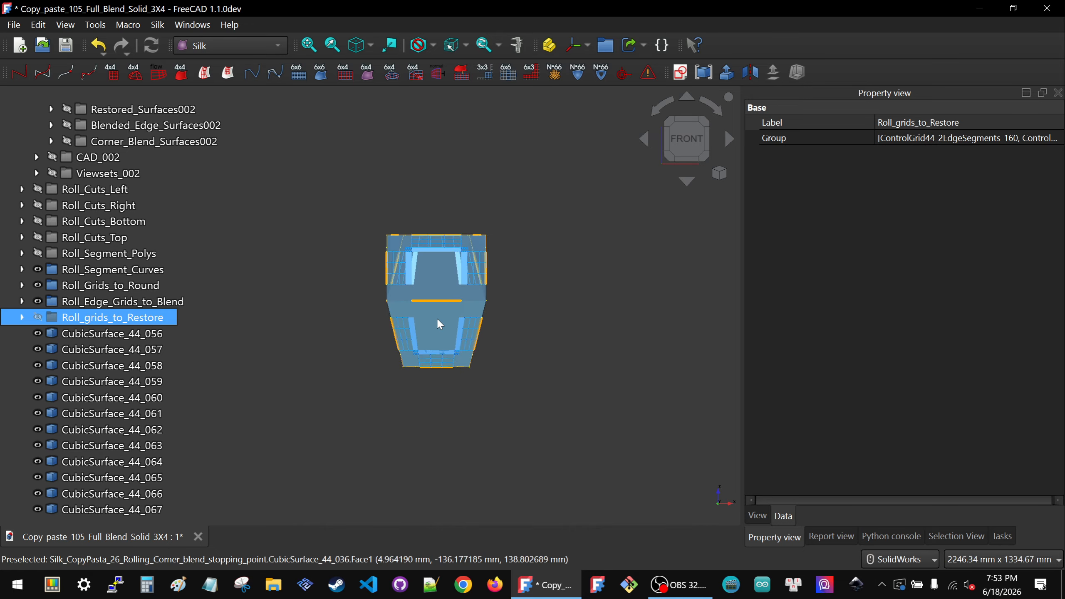
{"action": "scroll", "coordinate": [437, 316], "scroll_direction": "up", "scroll_amount": 4}
{"action": "middle_click_drag", "start_coordinate": [437, 317], "coordinate": [373, 273]}
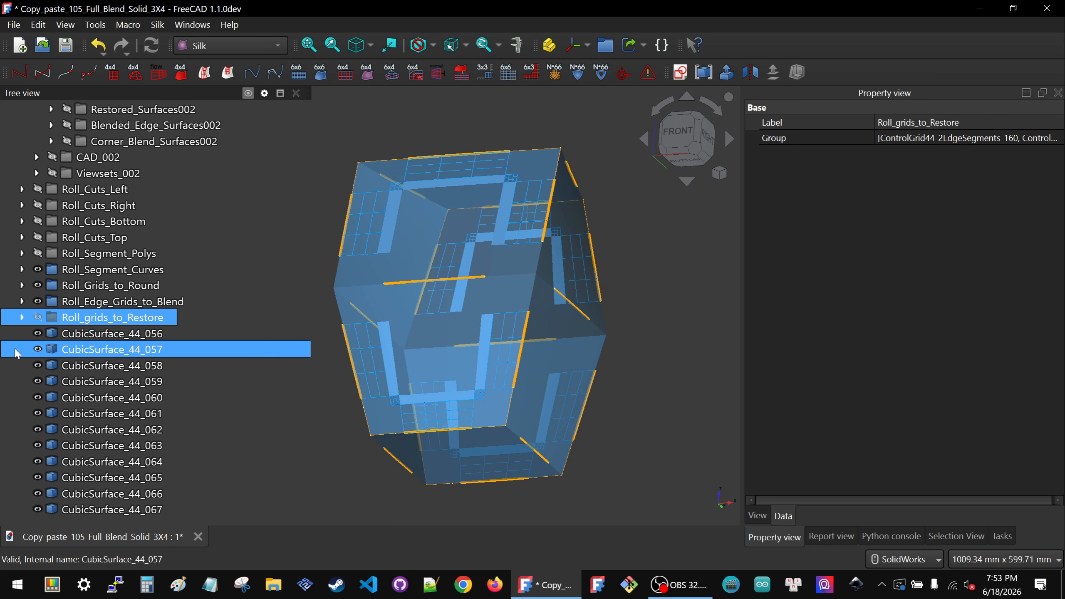
{"action": "left_click", "coordinate": [609, 48]}
{"action": "left_click", "coordinate": [77, 509]}
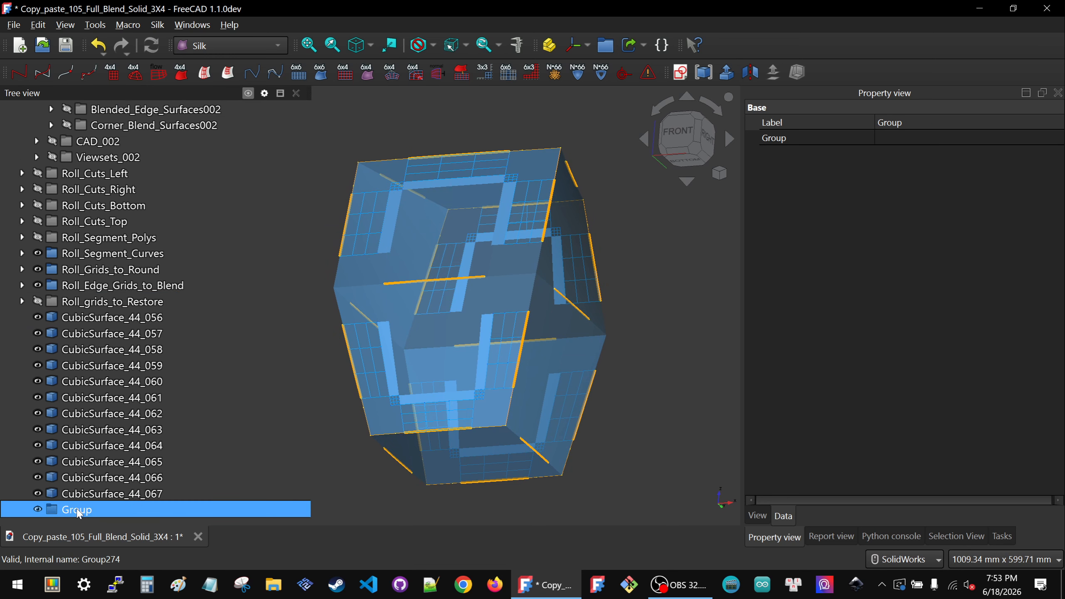
{"action": "left_click", "coordinate": [78, 509]}
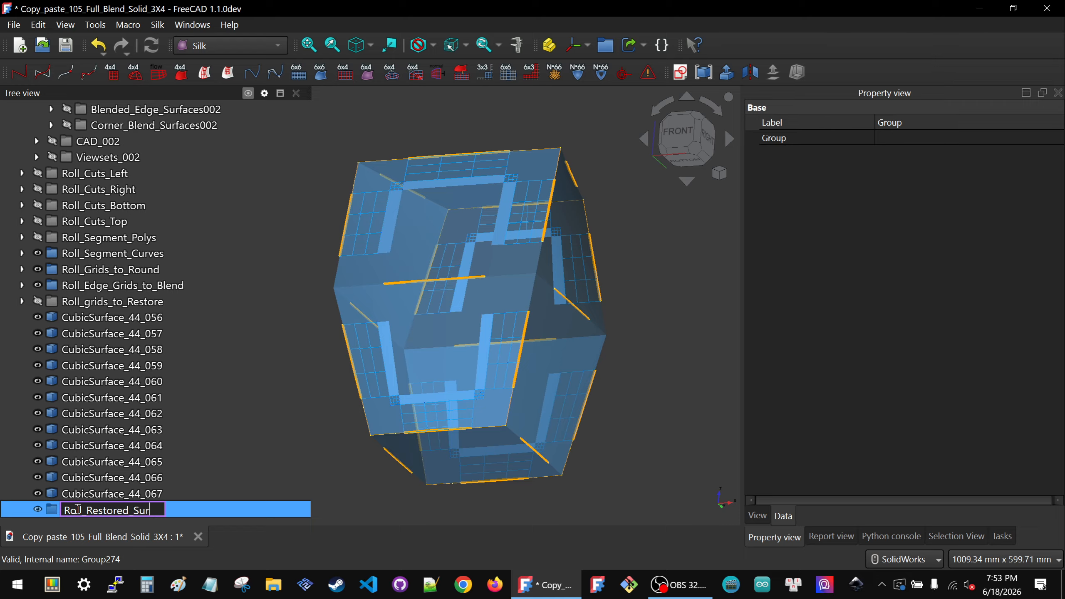
{"action": "key", "text": "Return"}
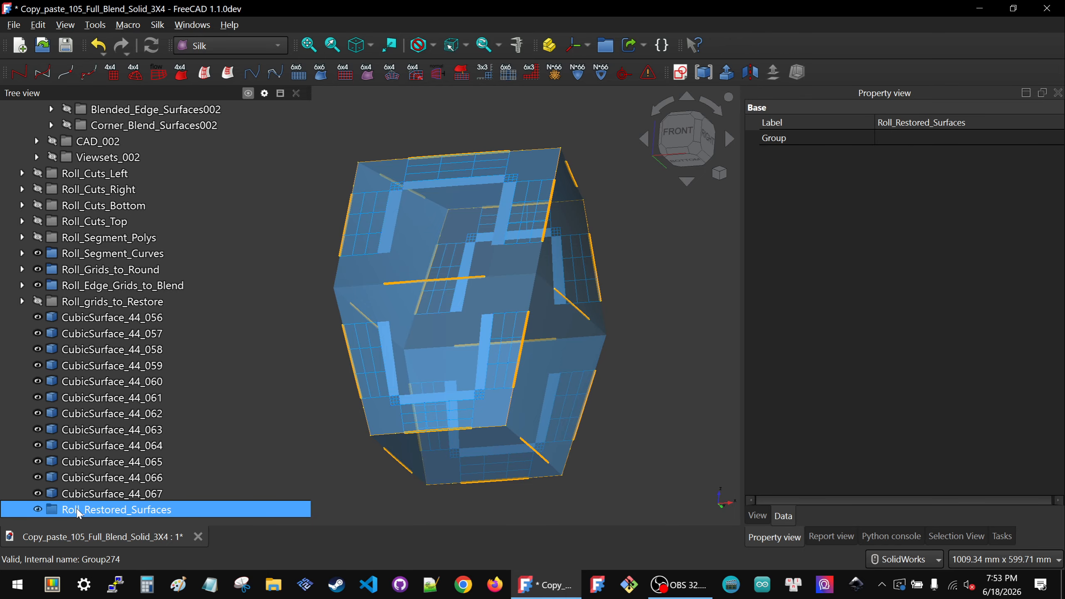
- Move CubicSurface_44_056 through CubicSurface_44_067 into the Roll_Restored_Surfaces group
{"action": "left_click", "coordinate": [91, 320]}
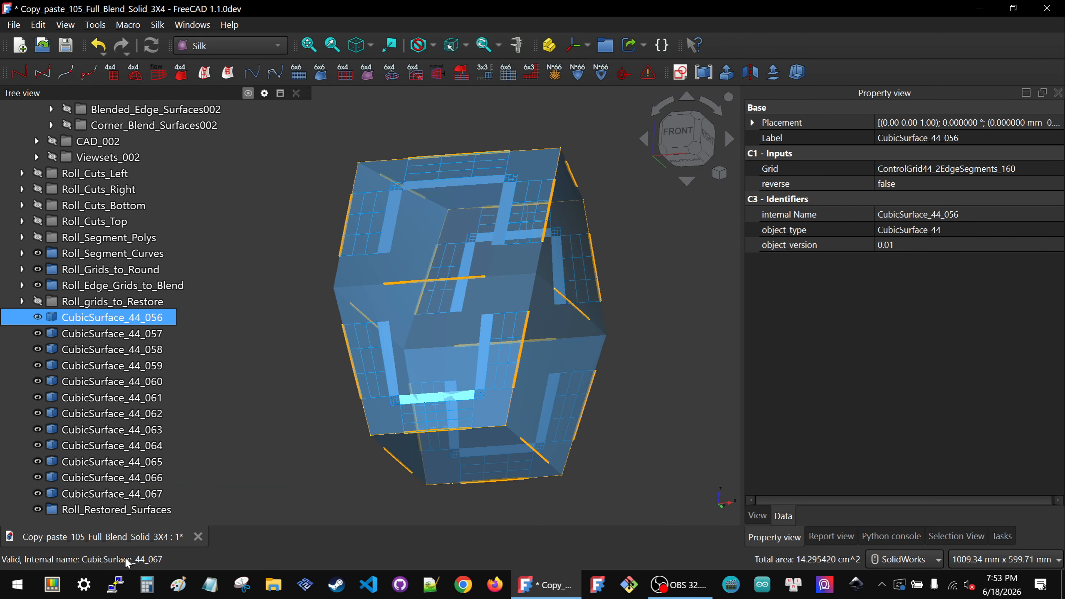
{"action": "left_click", "coordinate": [101, 495], "text": "shift"}
{"action": "left_click_drag", "start_coordinate": [101, 497], "coordinate": [110, 301]}
{"action": "left_click", "coordinate": [373, 488]}
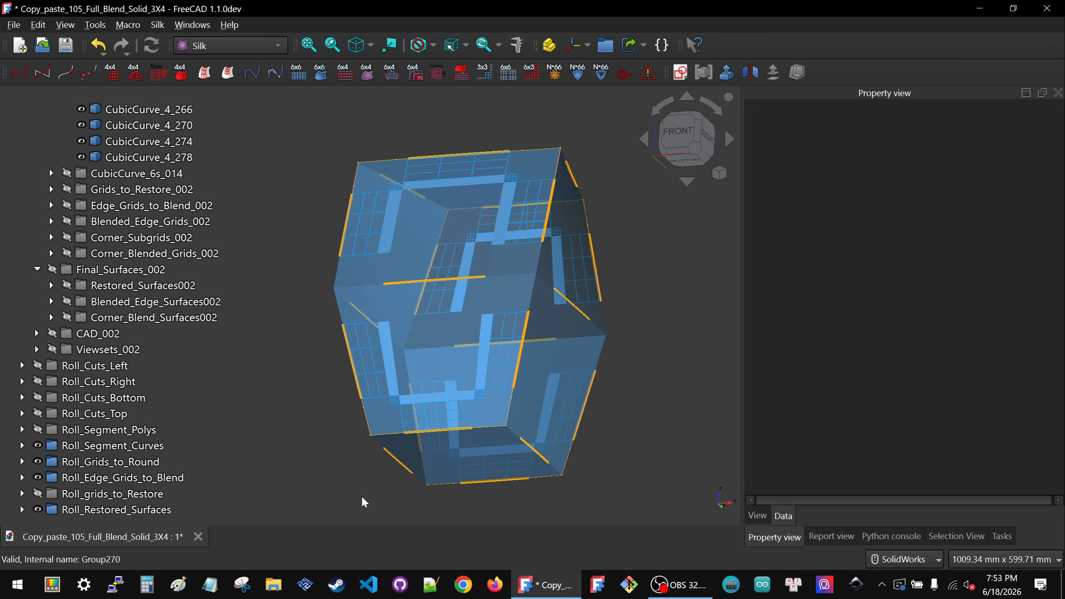
- Examine the restored surface strips and the remaining edge and corner grids on the solid from several angles
{"action": "middle_click_drag", "start_coordinate": [468, 340], "coordinate": [413, 383]}
{"action": "scroll", "coordinate": [414, 383], "scroll_direction": "up", "scroll_amount": 2}
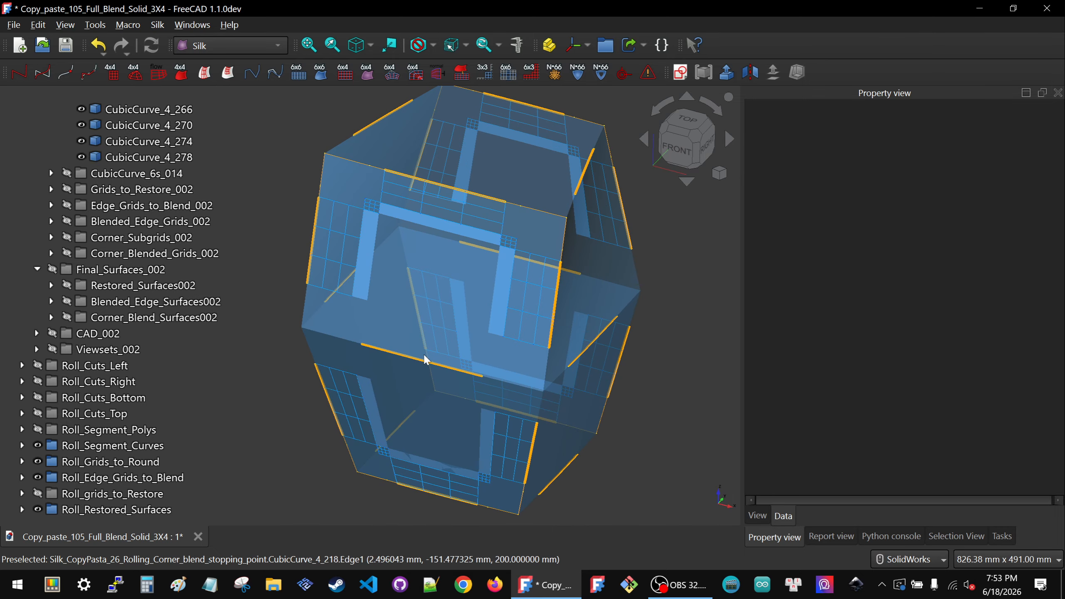
{"action": "middle_click_drag", "start_coordinate": [407, 344], "coordinate": [412, 368]}
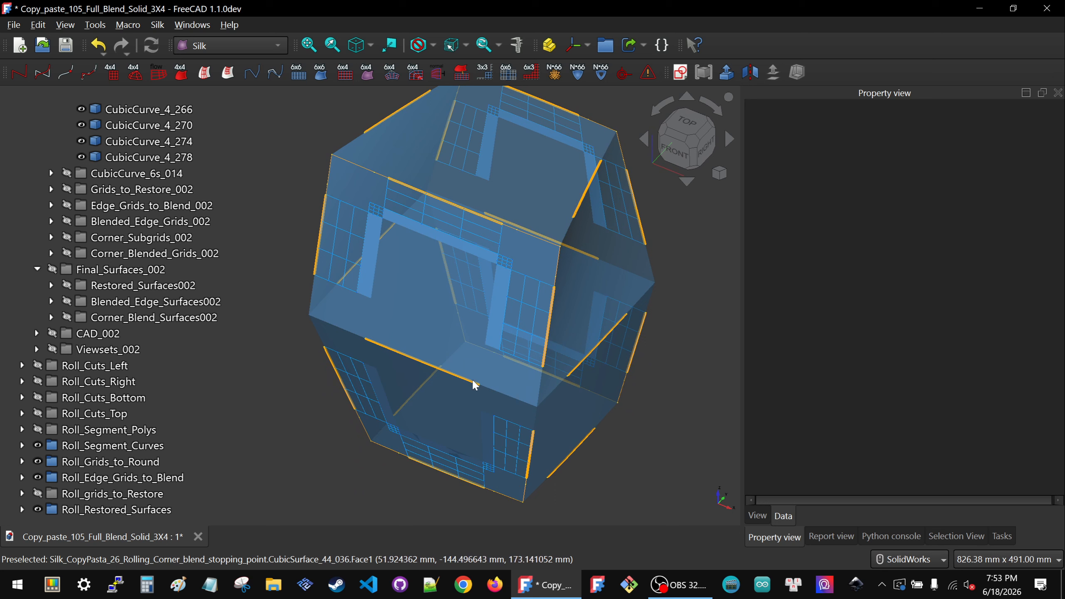
{"action": "mouse_move", "coordinate": [478, 365]}
{"action": "middle_mouse_down"}
{"action": "mouse_move", "coordinate": [495, 342]}
{"action": "mouse_move", "coordinate": [482, 369]}
{"action": "middle_mouse_up"}
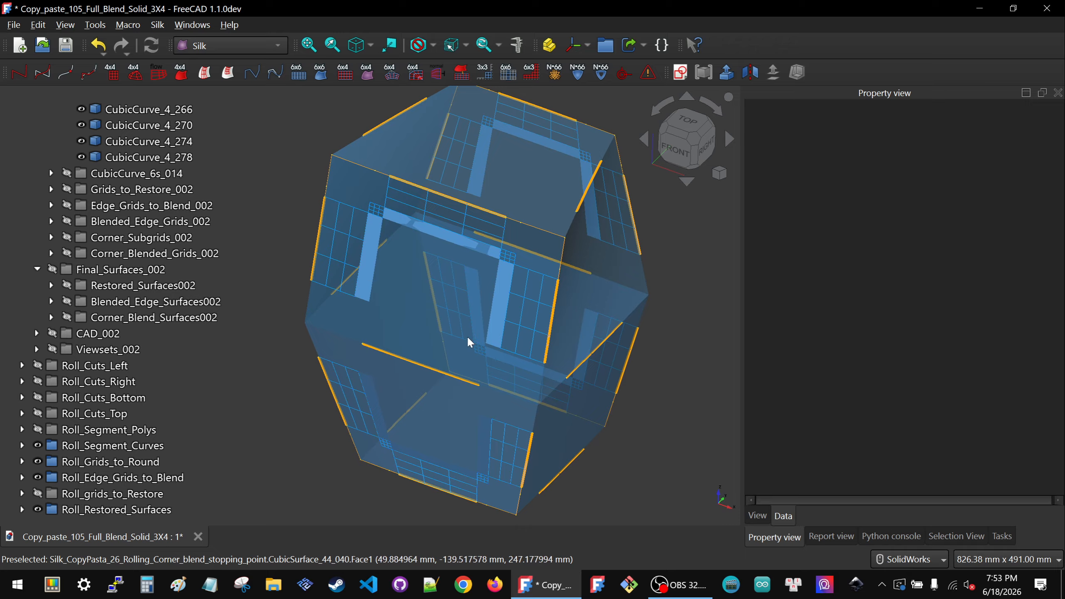
{"action": "middle_click_drag", "start_coordinate": [467, 336], "coordinate": [483, 324]}
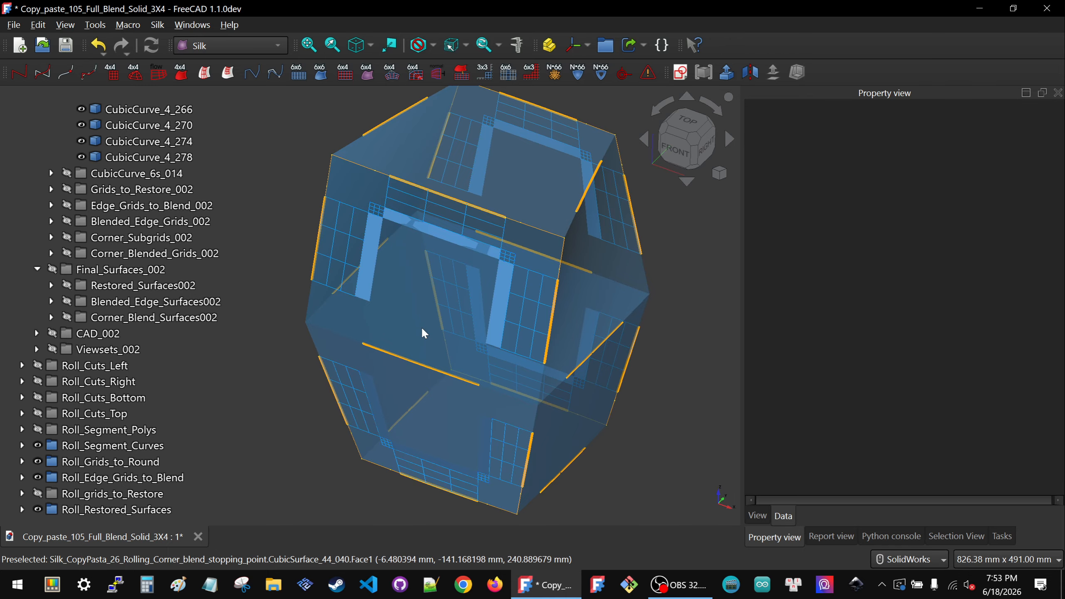
{"action": "middle_click_drag", "start_coordinate": [425, 325], "coordinate": [443, 309]}
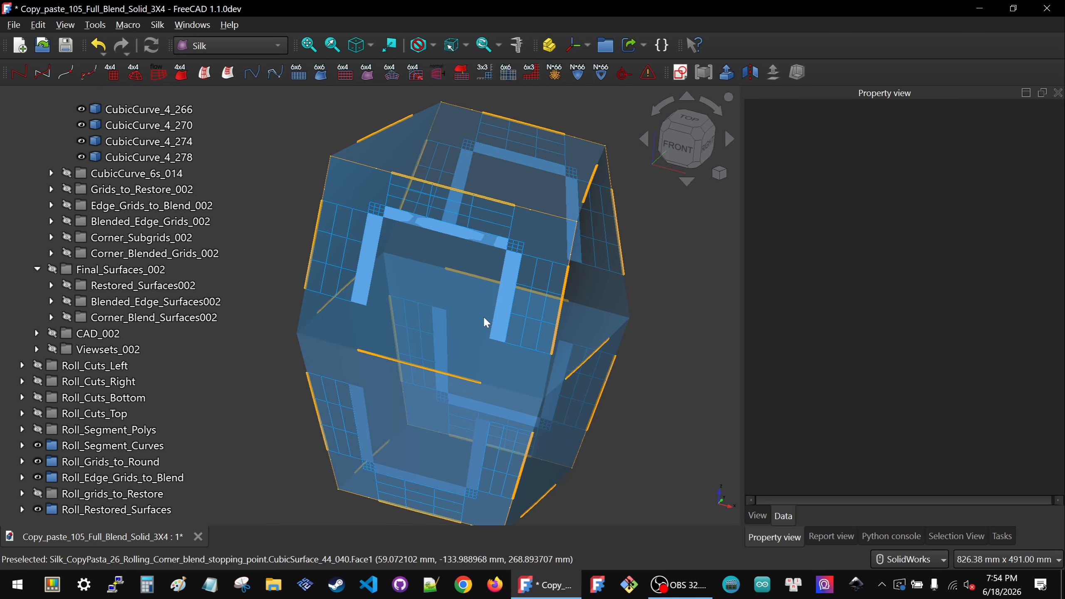
{"action": "scroll", "coordinate": [442, 282], "scroll_direction": "down", "scroll_amount": 1}
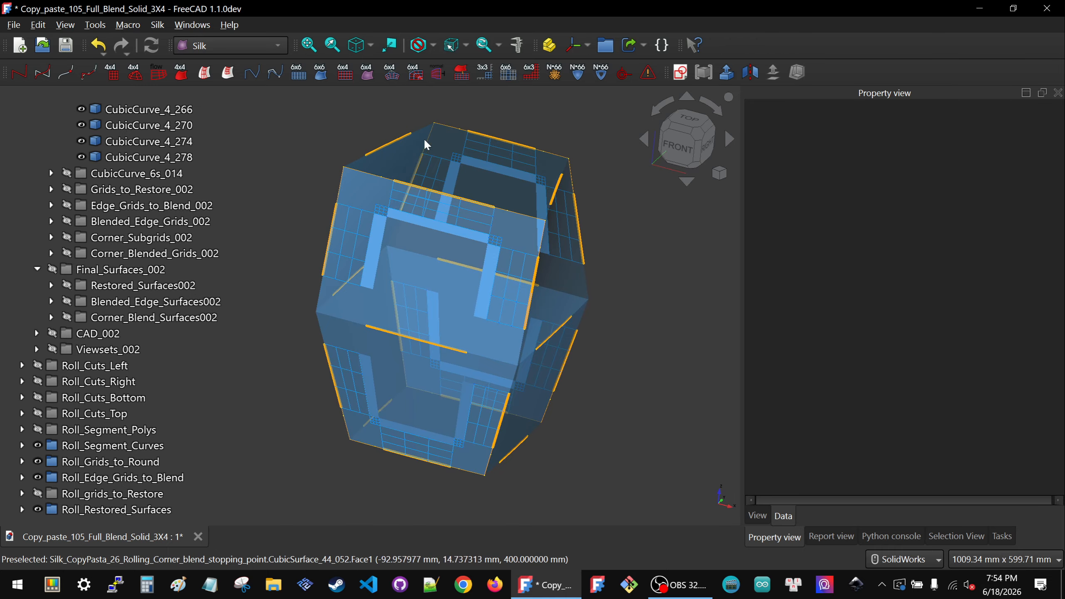
{"action": "middle_click_drag", "start_coordinate": [433, 331], "coordinate": [441, 317]}
{"action": "scroll", "coordinate": [442, 316], "scroll_direction": "up", "scroll_amount": 2}
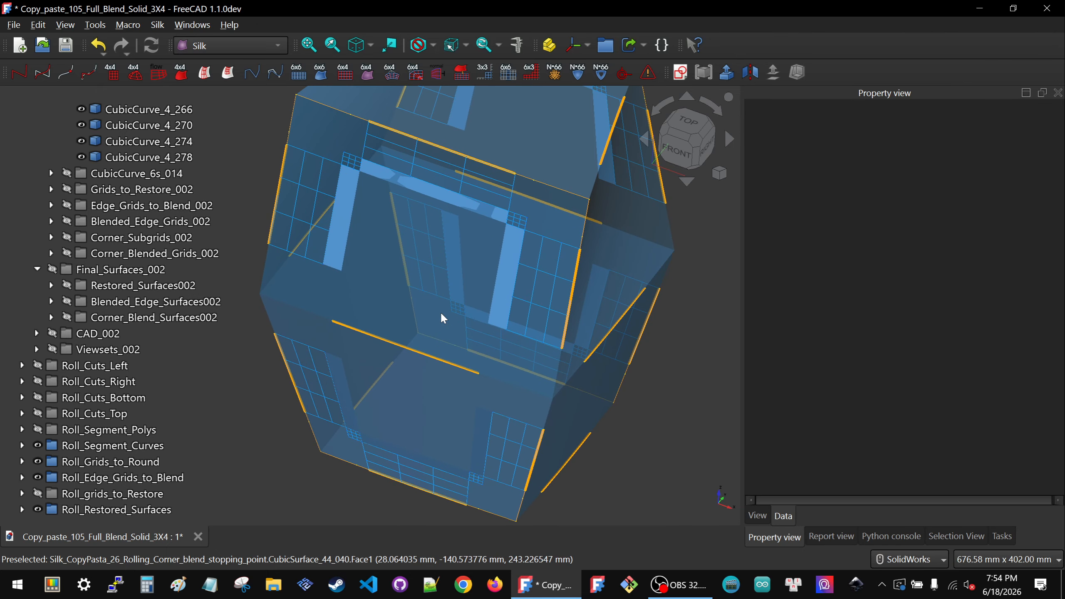
{"action": "middle_click_drag", "start_coordinate": [440, 363], "coordinate": [444, 341]}
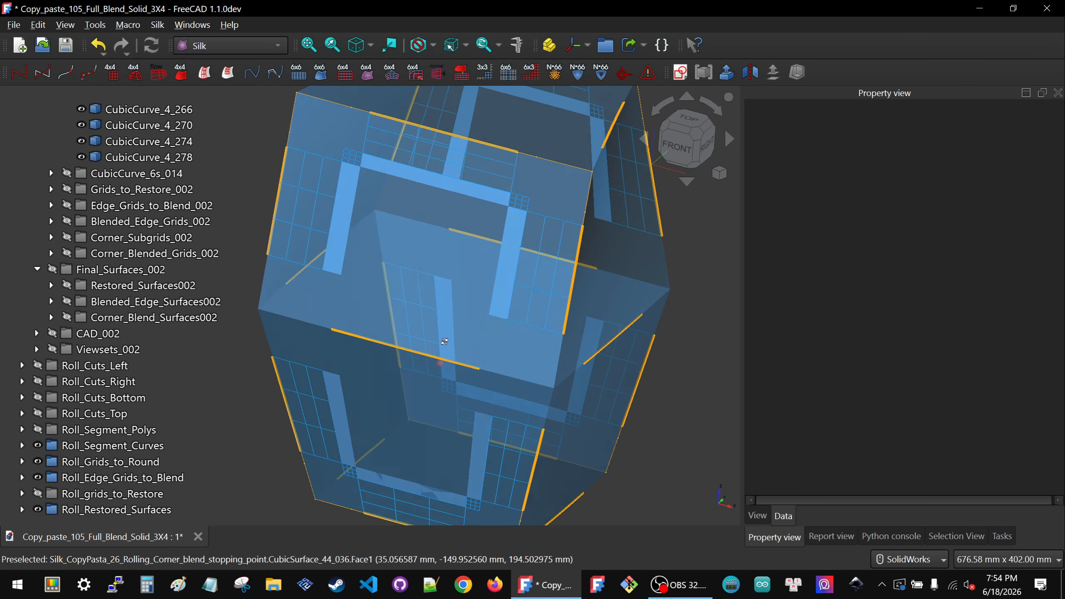
{"action": "scroll", "coordinate": [443, 337], "scroll_direction": "down", "scroll_amount": 3}
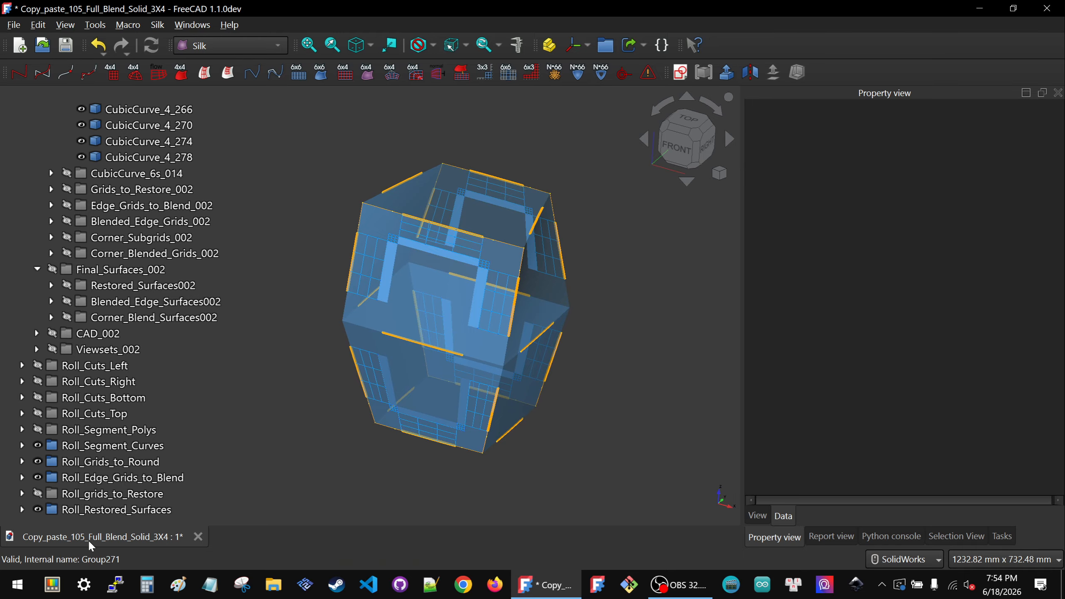
- Save the document
{"action": "left_click", "coordinate": [291, 462]}
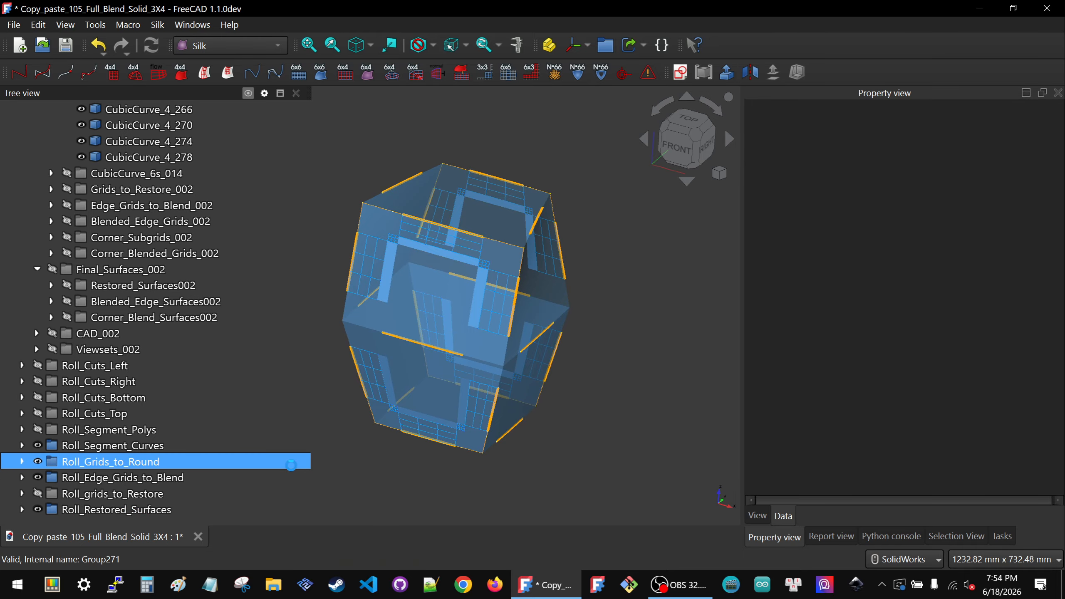
{"action": "key", "text": "ctrl+s"}
{"action": "left_click", "coordinate": [413, 457]}
- Collapse the CubicCurve_4_Middles_014 group in the model tree
{"action": "middle_click_drag", "start_coordinate": [379, 414], "coordinate": [386, 390]}
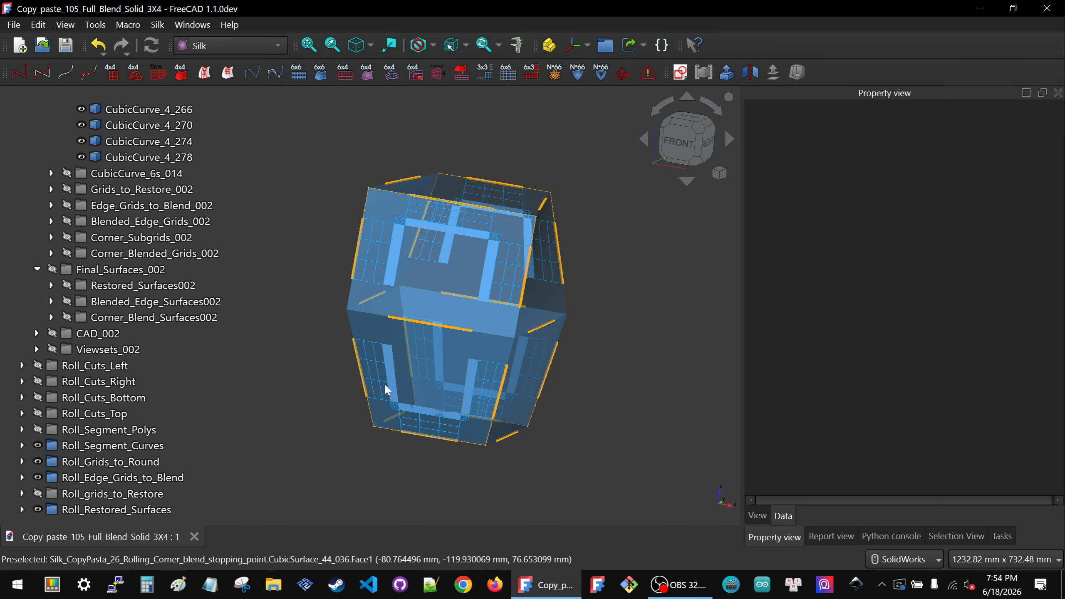
{"action": "scroll", "coordinate": [414, 367], "scroll_direction": "up", "scroll_amount": 2}
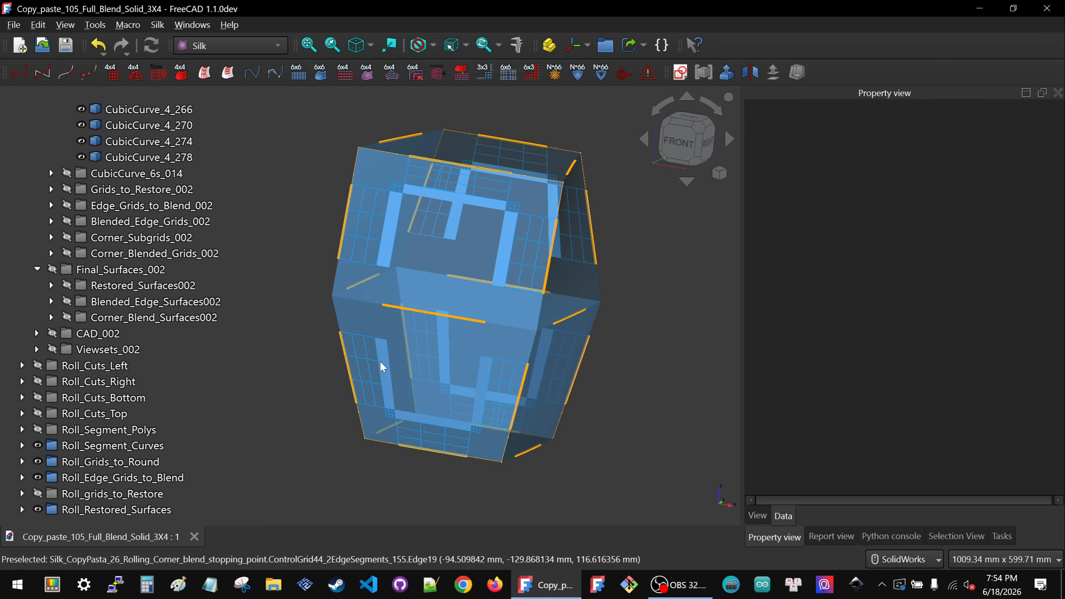
{"action": "left_click", "coordinate": [50, 394]}
{"action": "scroll", "coordinate": [49, 336], "scroll_direction": "up", "scroll_amount": 6}
{"action": "left_click", "coordinate": [51, 142]}
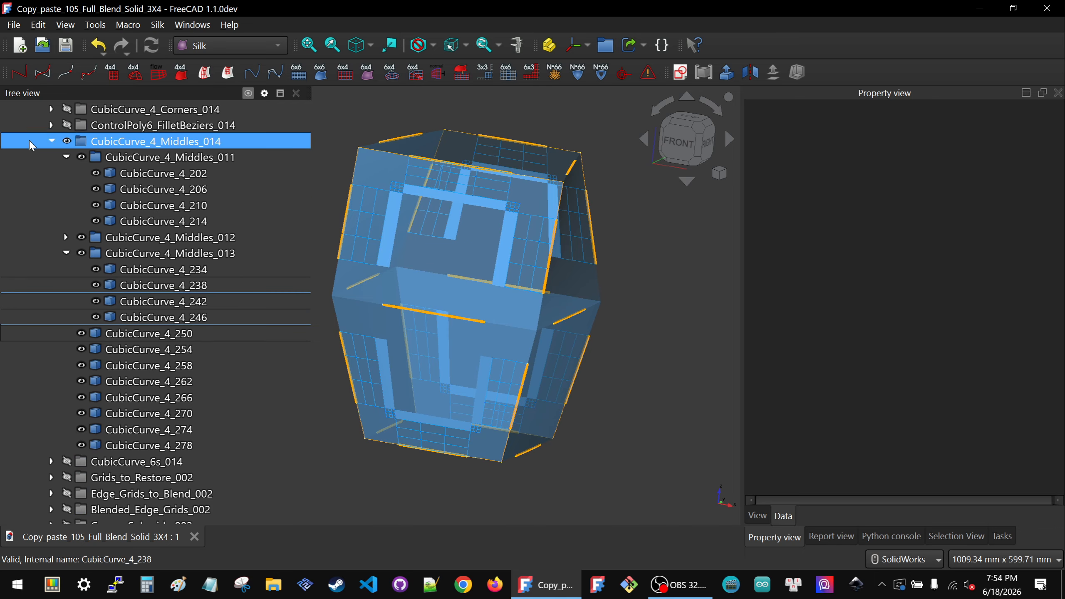
- Collapse the CubicCurve_4_Middles_014 group and show the Blended_Edge_Surfaces002 group on the solid
{"action": "left_click", "coordinate": [51, 142]}
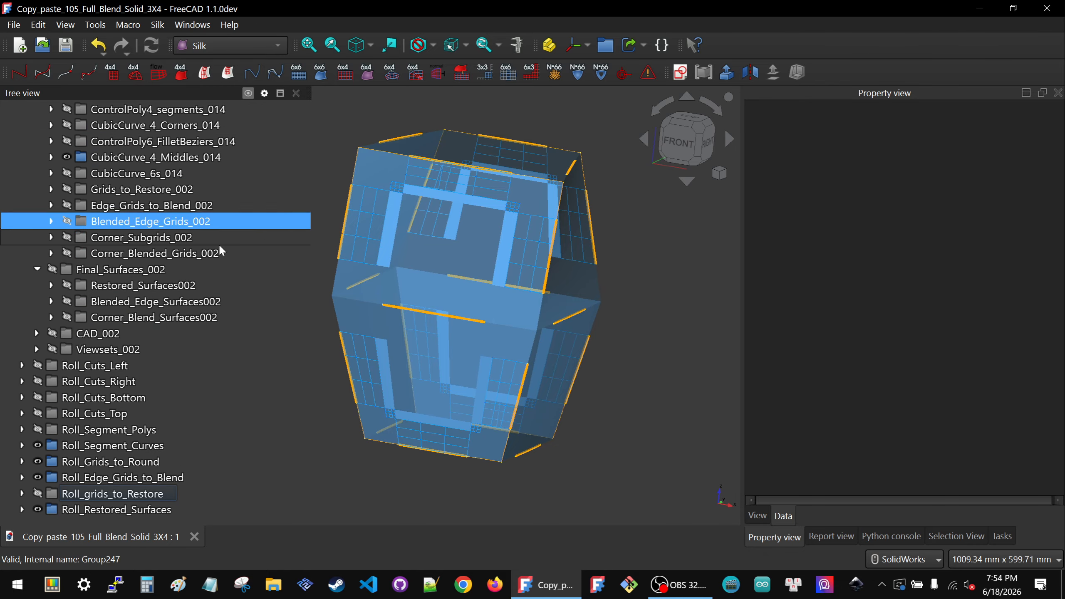
{"action": "left_click", "coordinate": [145, 299]}
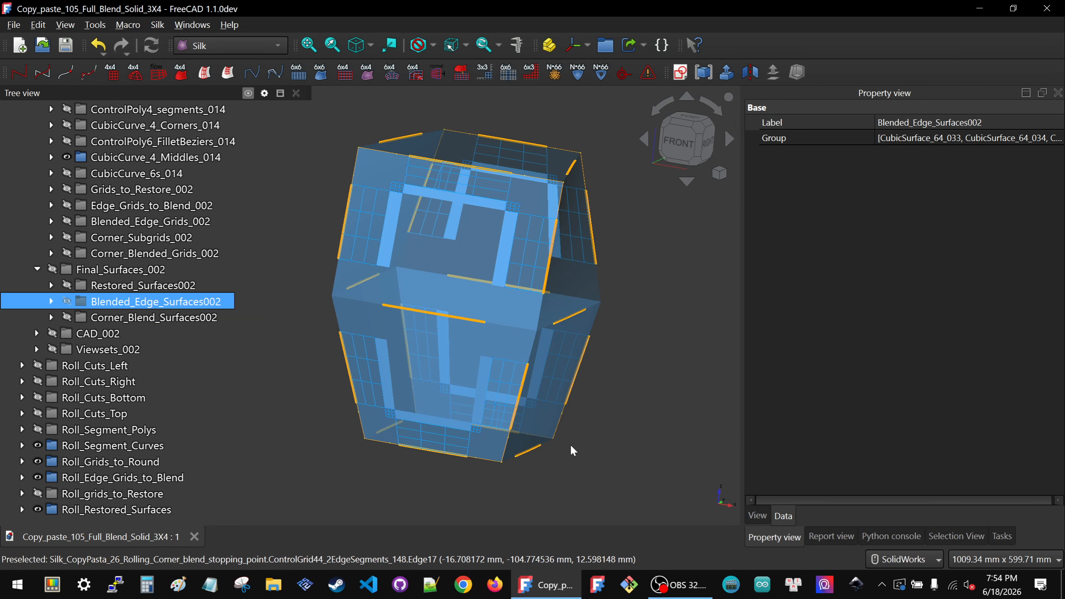
{"action": "key", "text": "space"}
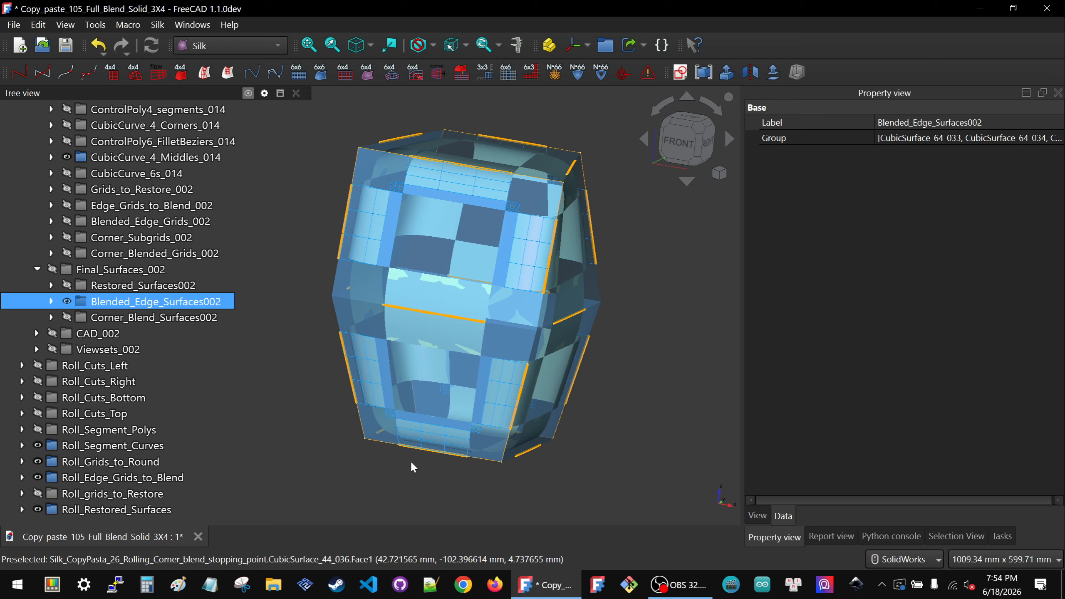
{"action": "middle_click_drag", "start_coordinate": [389, 439], "coordinate": [416, 453]}
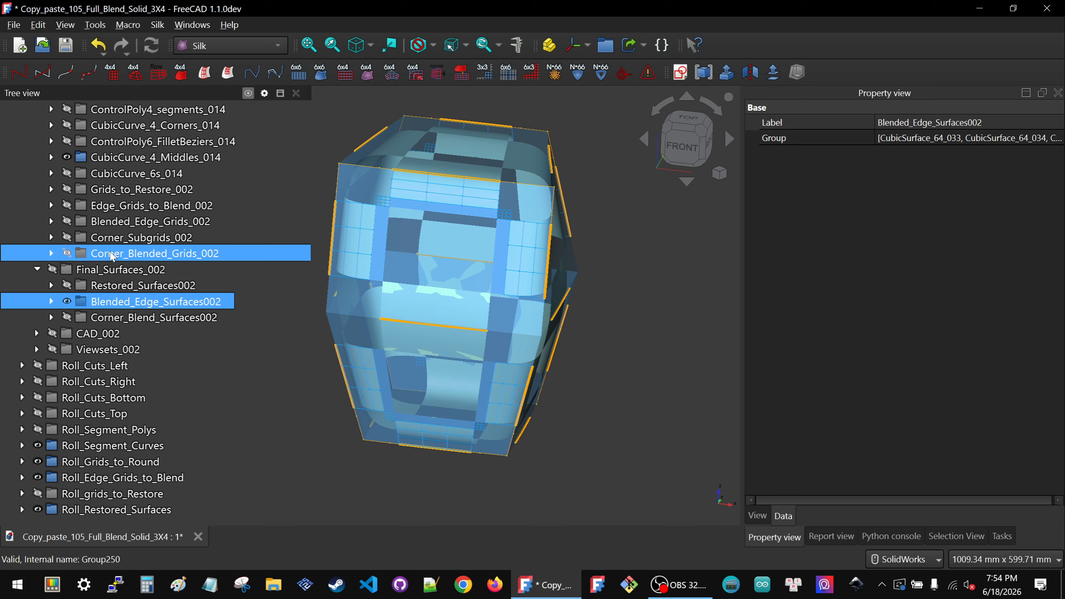
- Collapse the Primary_Curves_and_Surfaces_002 group and show the Blended_Edge_Grids_002 group over the blended edge surfaces
{"action": "scroll", "coordinate": [120, 240], "scroll_direction": "up", "scroll_amount": 4}
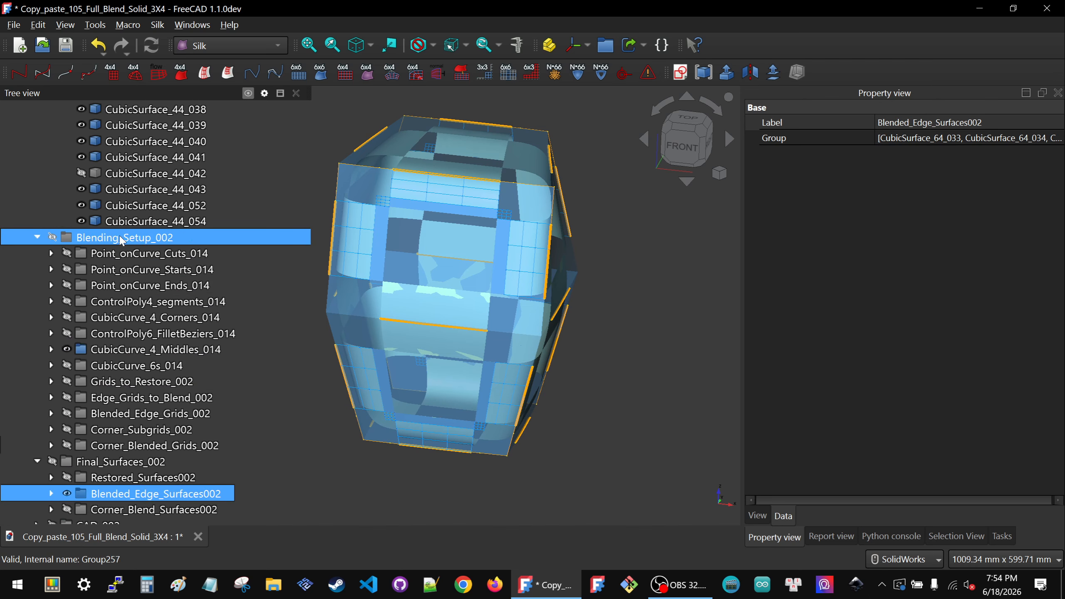
{"action": "scroll", "coordinate": [120, 240], "scroll_direction": "up", "scroll_amount": 3}
{"action": "left_click", "coordinate": [37, 173]}
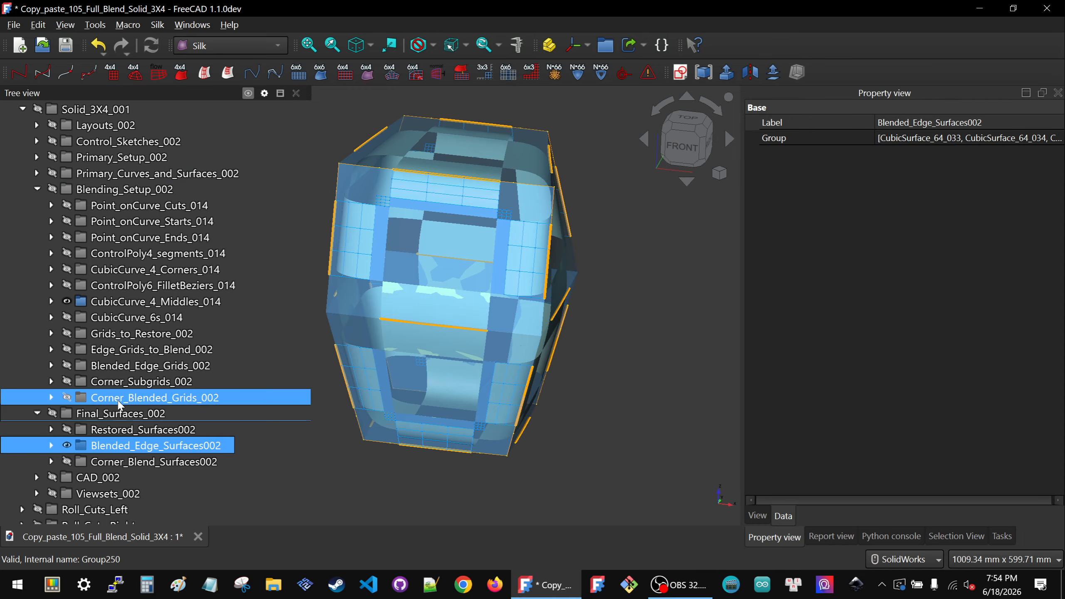
{"action": "left_click", "coordinate": [125, 368]}
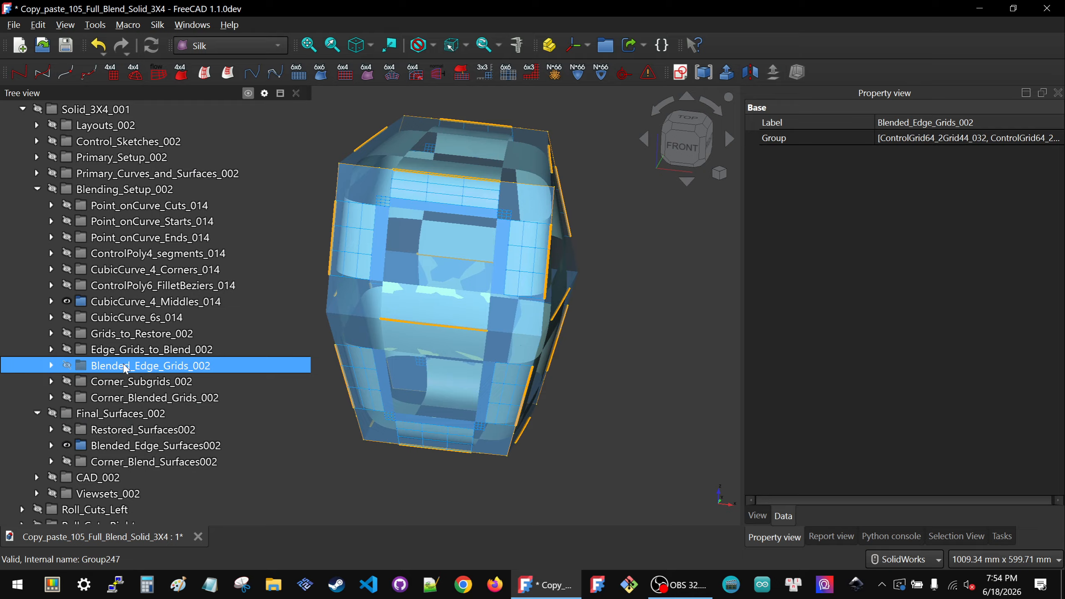
{"action": "key", "text": "space"}
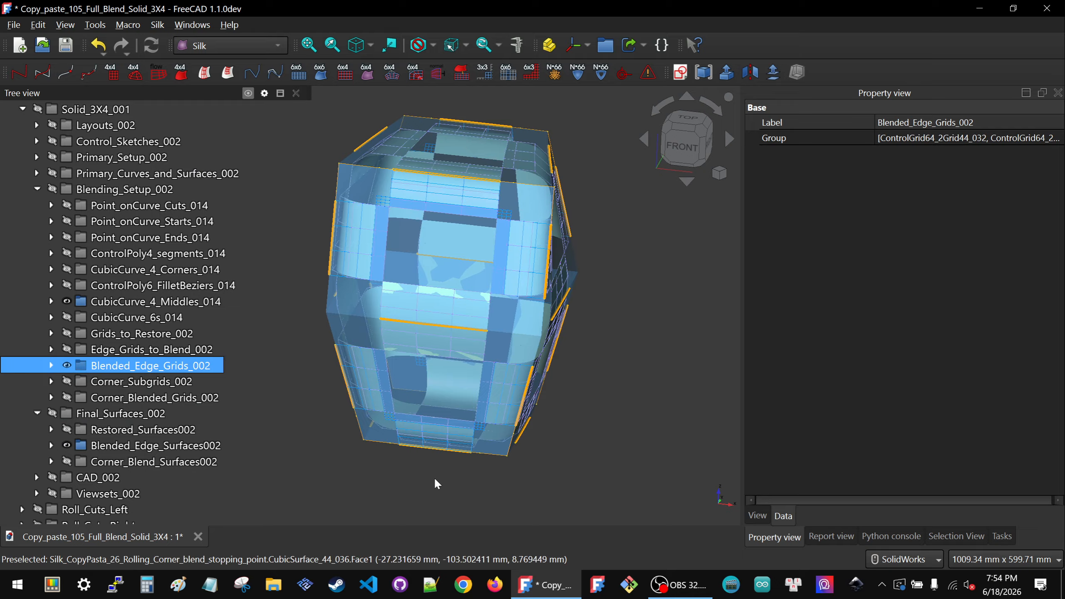
{"action": "middle_click_drag", "start_coordinate": [397, 475], "coordinate": [381, 399]}
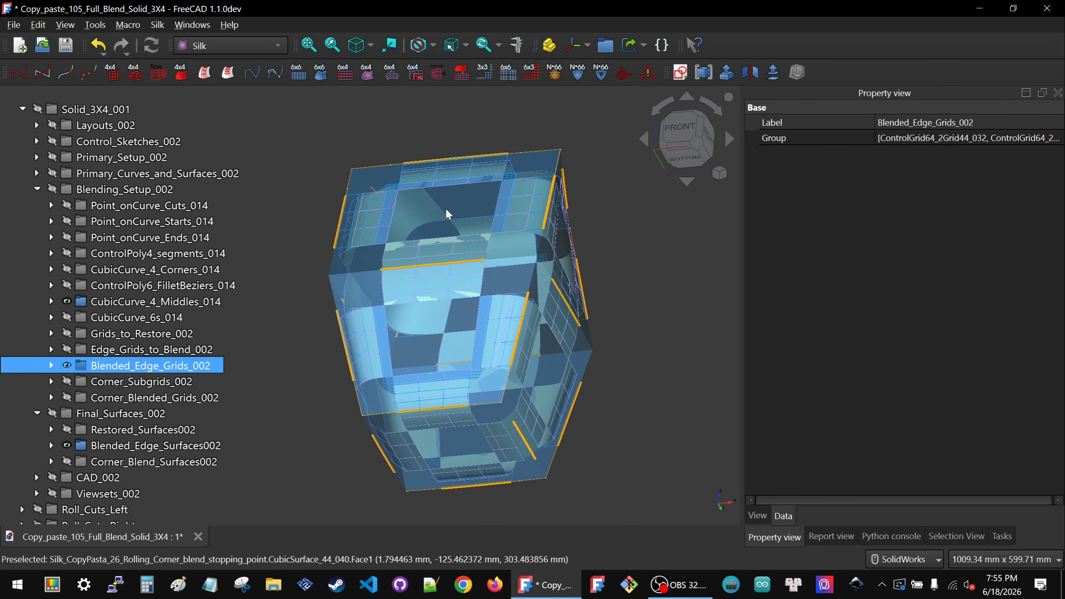
{"action": "middle_click_drag", "start_coordinate": [445, 208], "coordinate": [367, 344]}
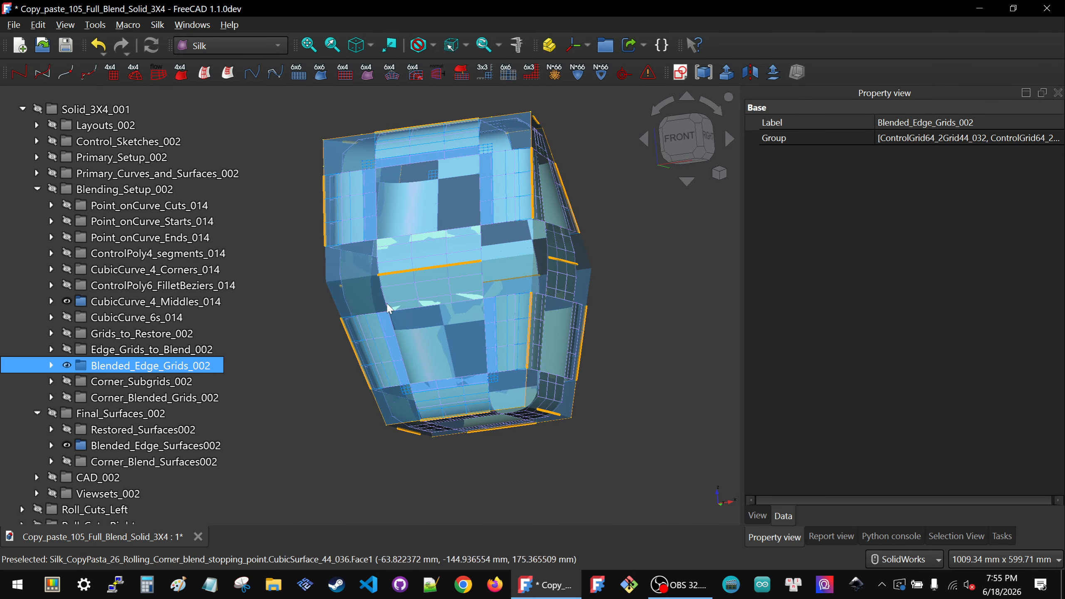
- Hide the CubicSurface_44s_003 group of flat primary surfaces and collapse it together with its parent group
{"action": "scroll", "coordinate": [121, 254], "scroll_direction": "up", "scroll_amount": 1}
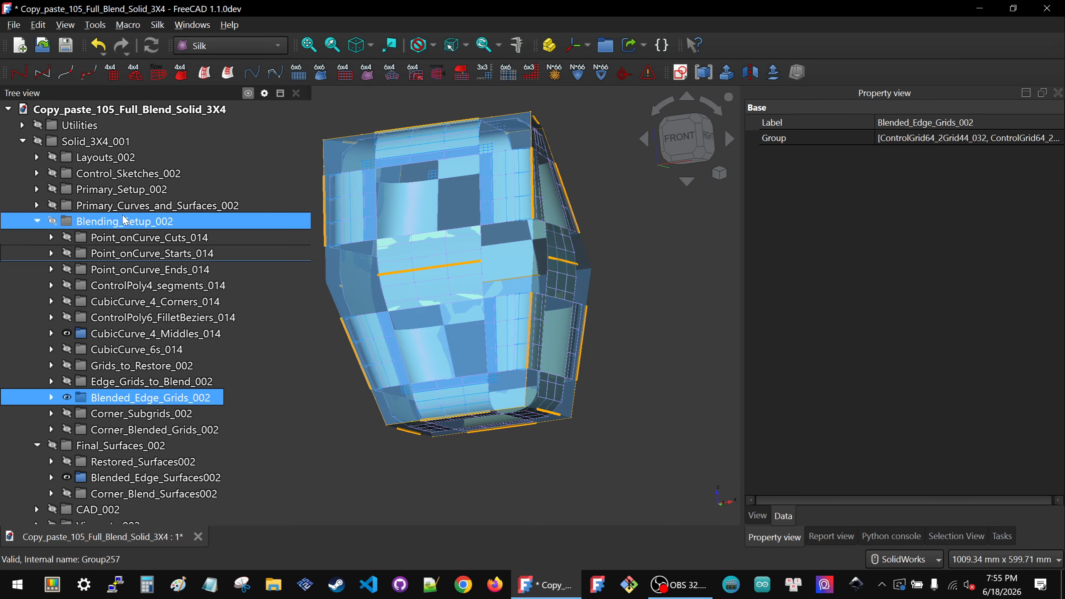
{"action": "left_click", "coordinate": [37, 206]}
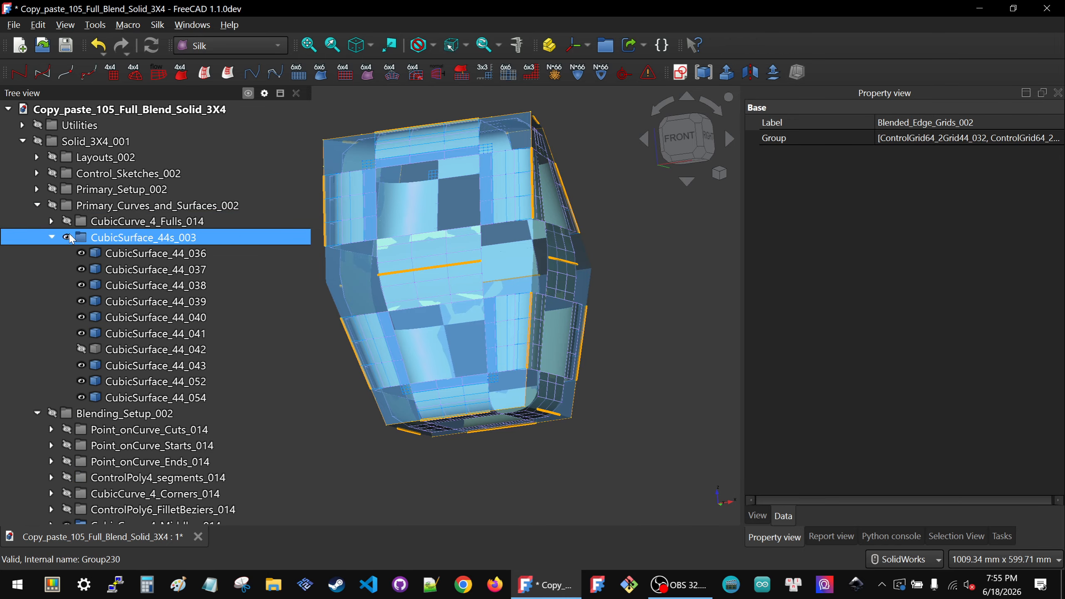
{"action": "left_click", "coordinate": [53, 237]}
{"action": "left_click", "coordinate": [122, 242]}
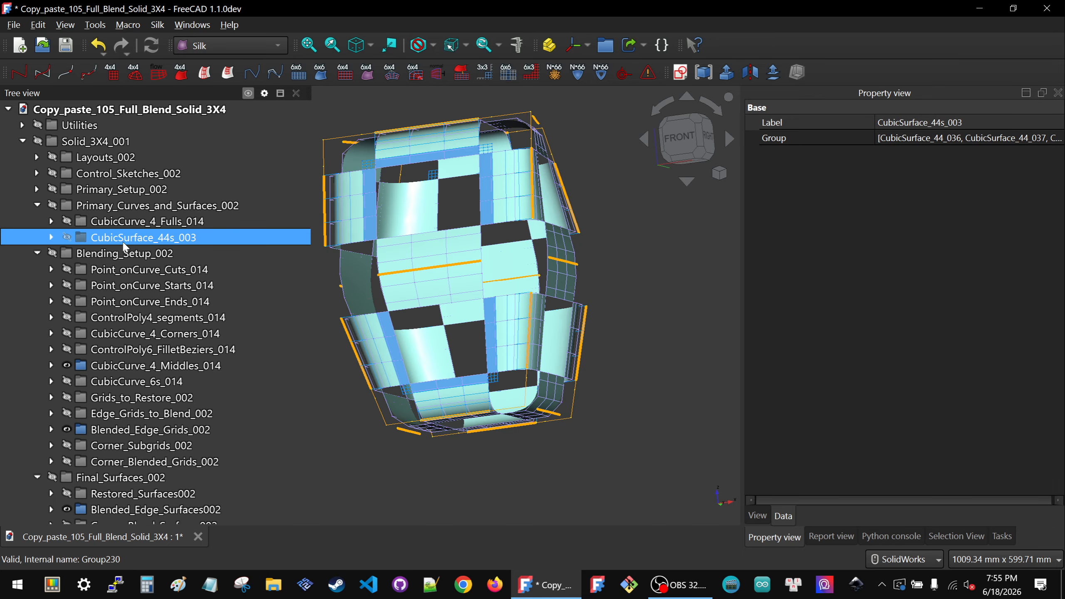
{"action": "left_click", "coordinate": [37, 206]}
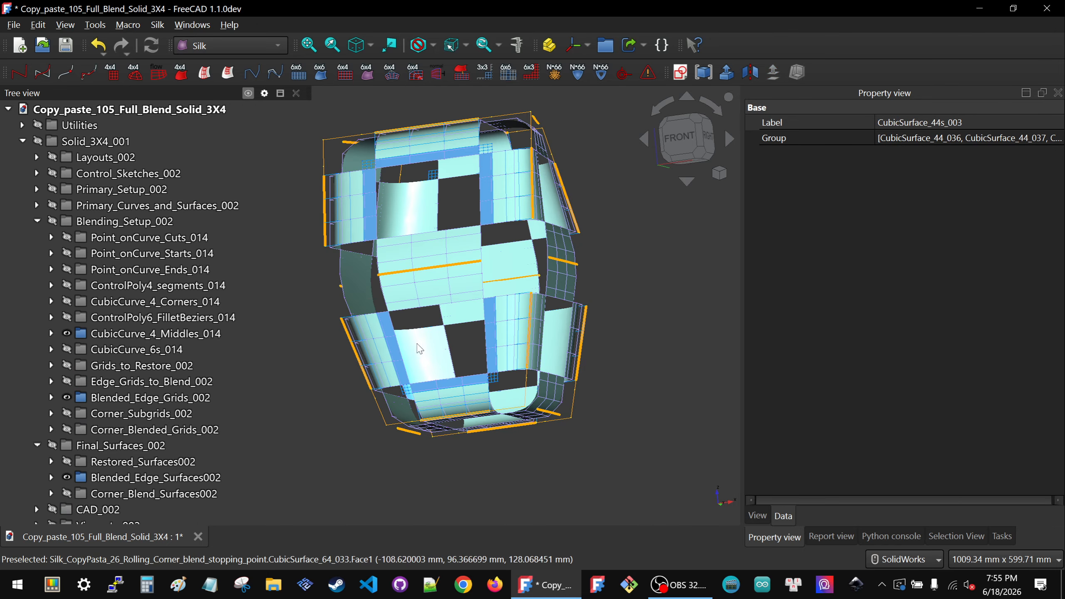
- Hide the blend surface CubicSurface_64_039 across the front middle edge and its grid ControlGrid64_2Grid44_038
{"action": "middle_click_drag", "start_coordinate": [368, 371], "coordinate": [428, 331]}
{"action": "scroll", "coordinate": [427, 331], "scroll_direction": "up", "scroll_amount": 4}
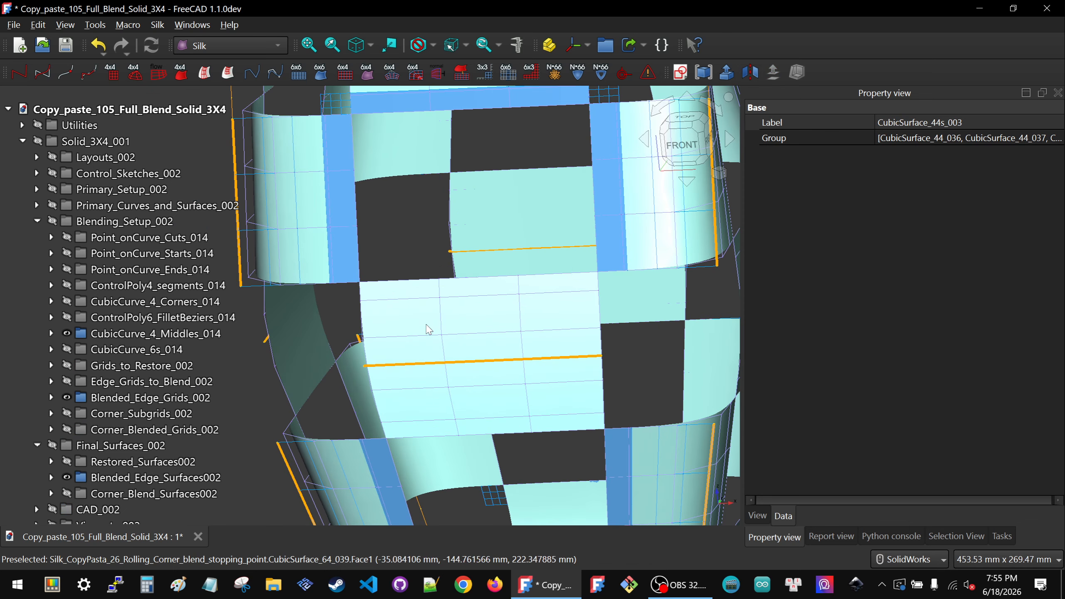
{"action": "scroll", "coordinate": [450, 316], "scroll_direction": "down", "scroll_amount": 3}
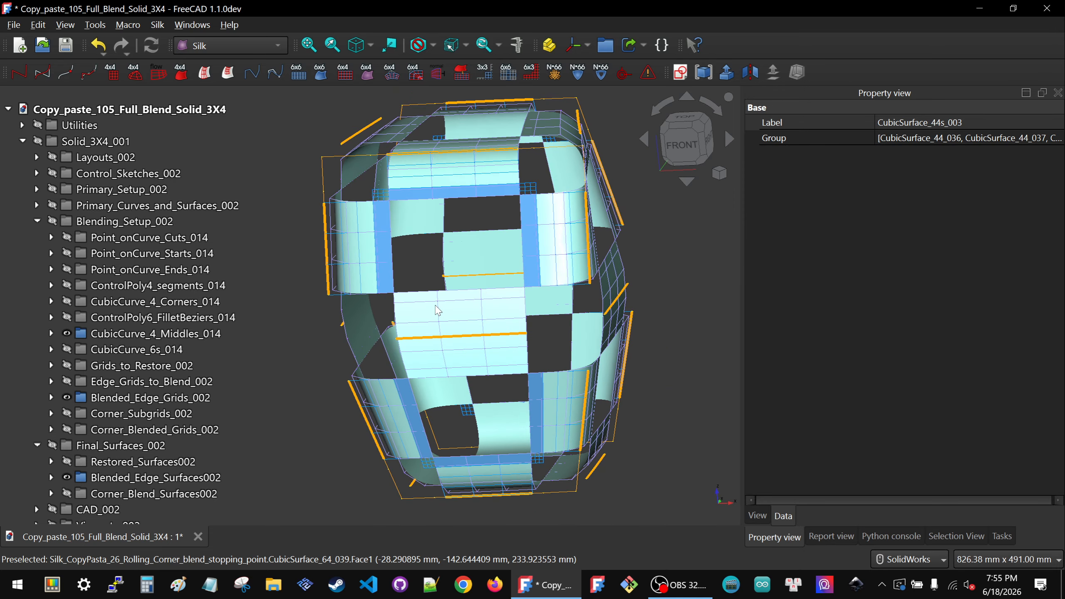
{"action": "left_click", "coordinate": [450, 316]}
{"action": "key", "text": "space"}
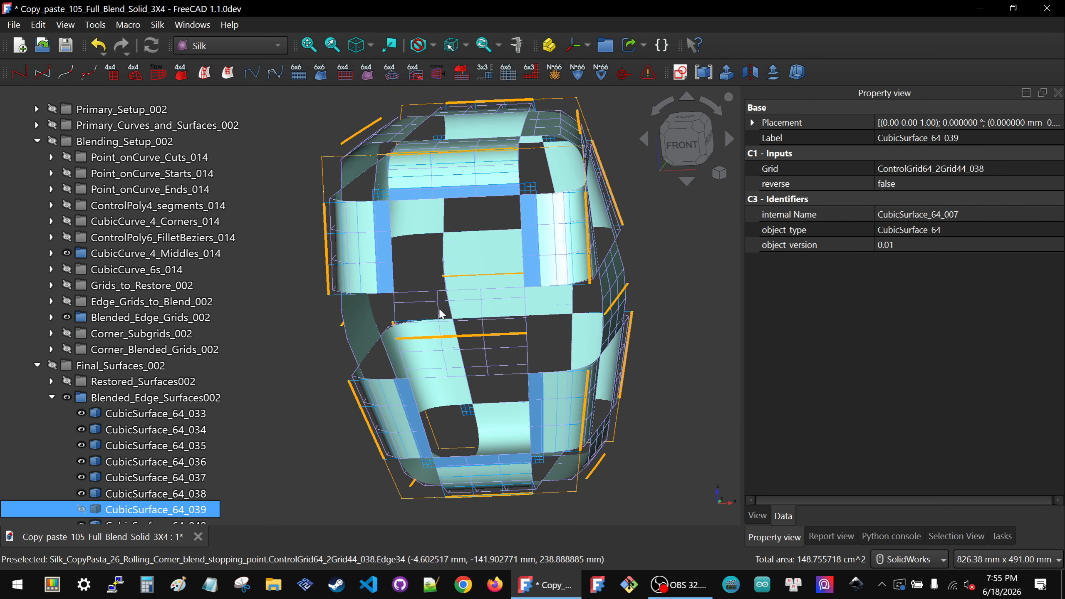
{"action": "left_click", "coordinate": [421, 302]}
{"action": "key", "text": "space"}
- Hide the rear blend surface CubicSurface_64_037, its grid ControlGrid64_2Grid44_036 and the front middle curve CubicCurve_4_218
{"action": "left_click", "coordinate": [481, 296]}
{"action": "key", "text": "space"}
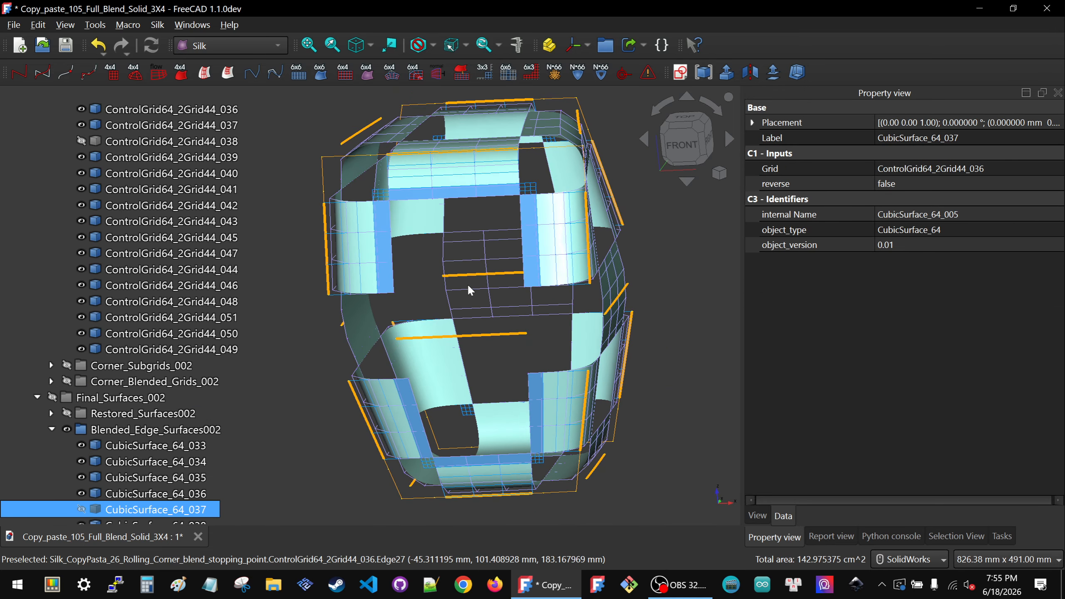
{"action": "left_click", "coordinate": [460, 291]}
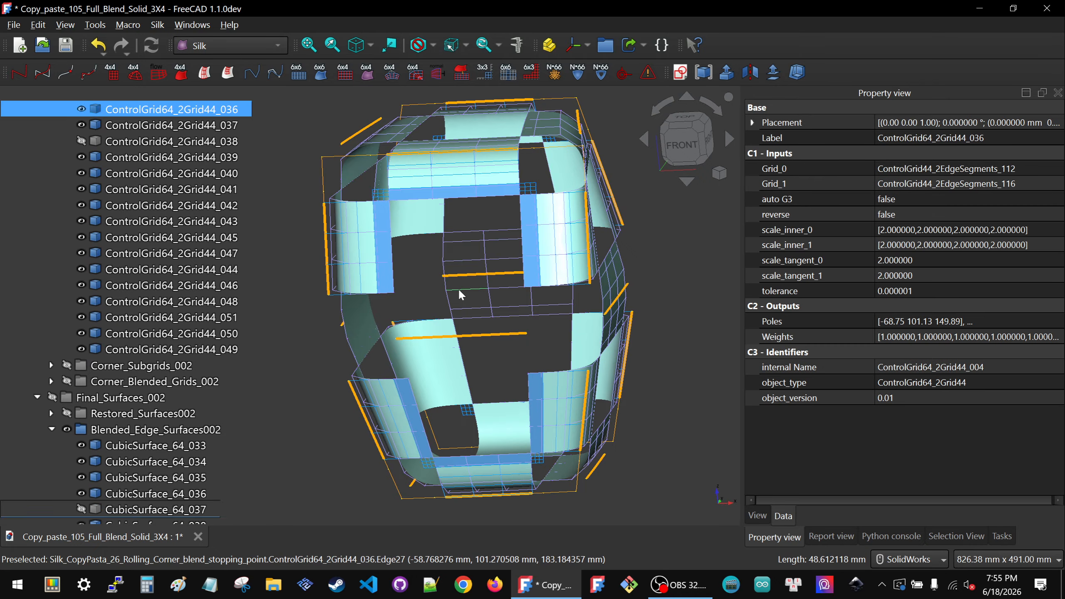
{"action": "left_click", "coordinate": [478, 333]}
{"action": "key", "text": "space"}
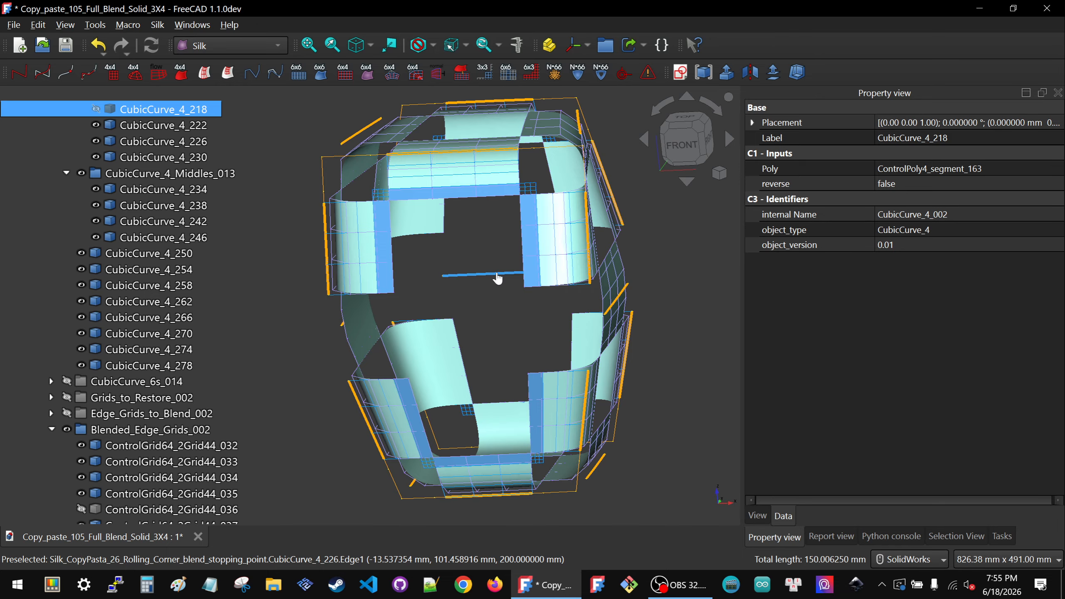
- Hide the whole CubicCurve_4_Middles_014 group of edge curves and collapse it in the model tree
{"action": "left_click", "coordinate": [498, 277]}
{"action": "scroll", "coordinate": [146, 258], "scroll_direction": "up", "scroll_amount": 4}
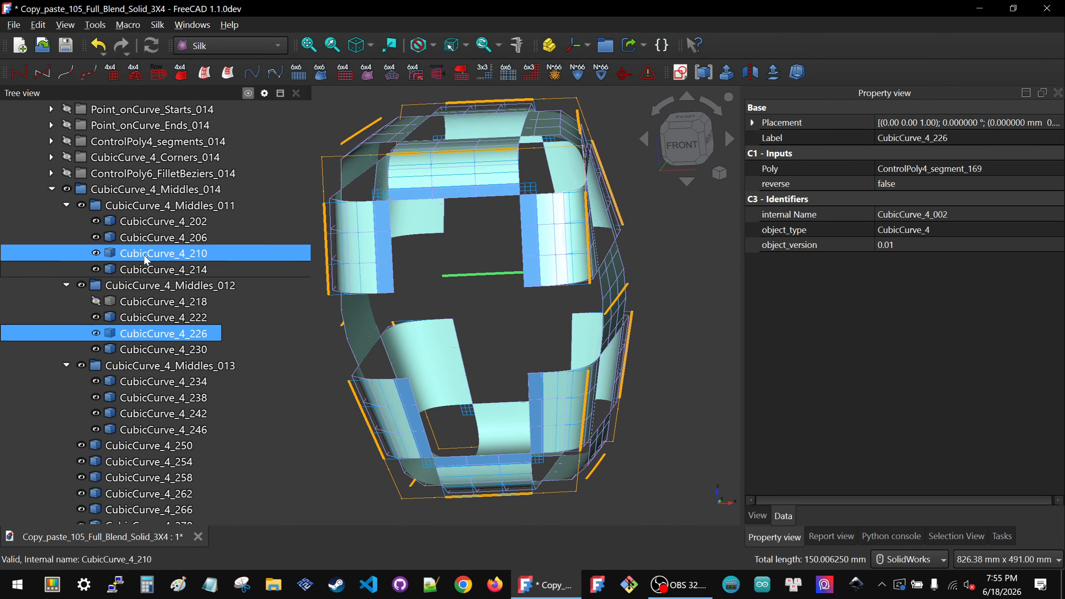
{"action": "left_click", "coordinate": [131, 191]}
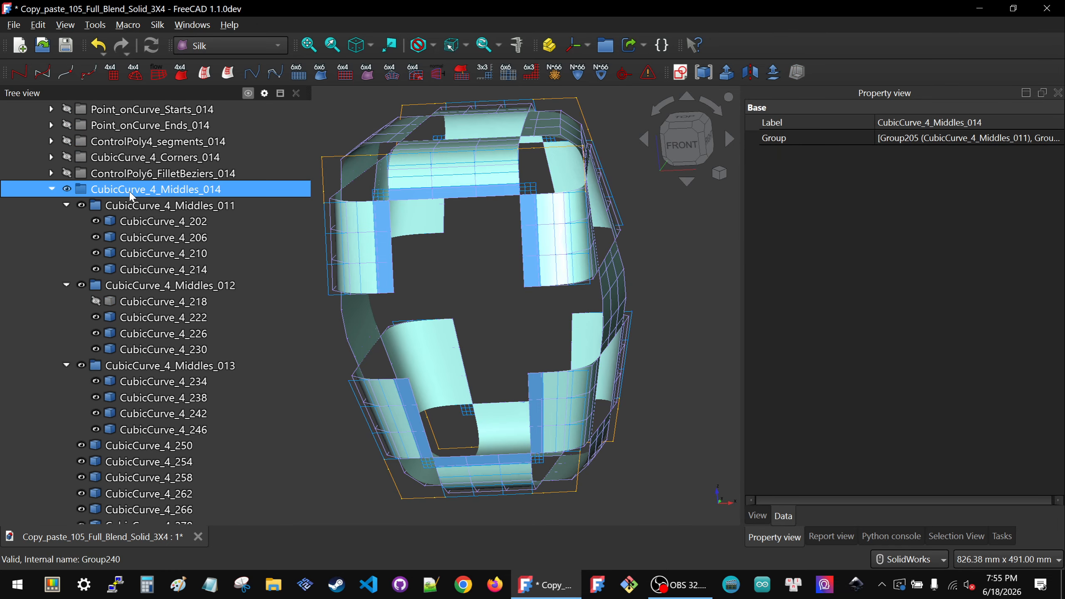
{"action": "left_click", "coordinate": [51, 188]}
- Hide the Roll_Segment_Curves group
{"action": "scroll", "coordinate": [448, 277], "scroll_direction": "down", "scroll_amount": 2}
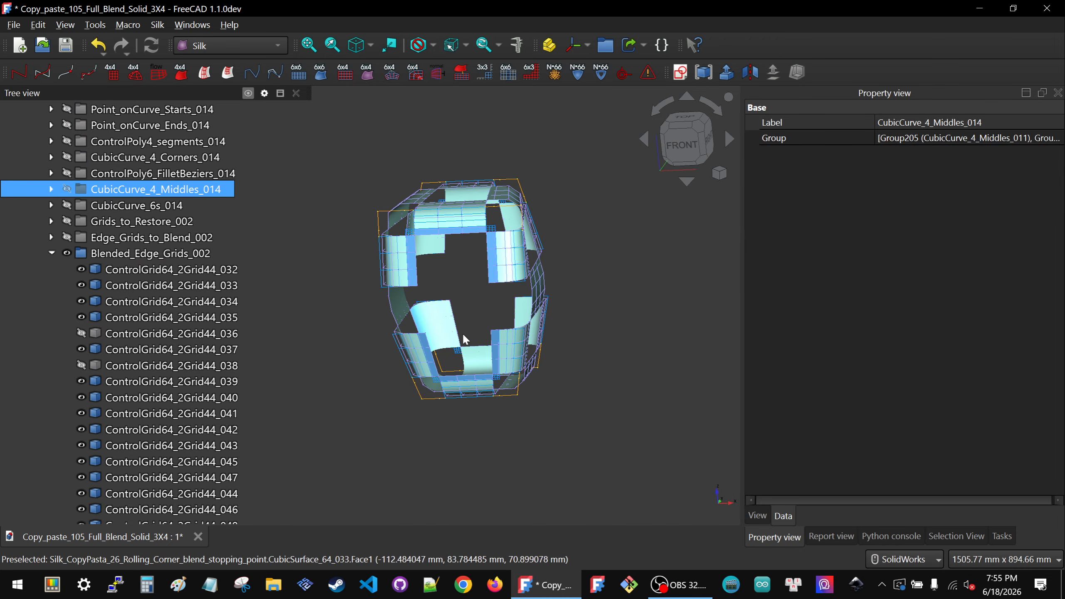
{"action": "scroll", "coordinate": [463, 333], "scroll_direction": "up", "scroll_amount": 2}
{"action": "scroll", "coordinate": [165, 239], "scroll_direction": "up", "scroll_amount": 3}
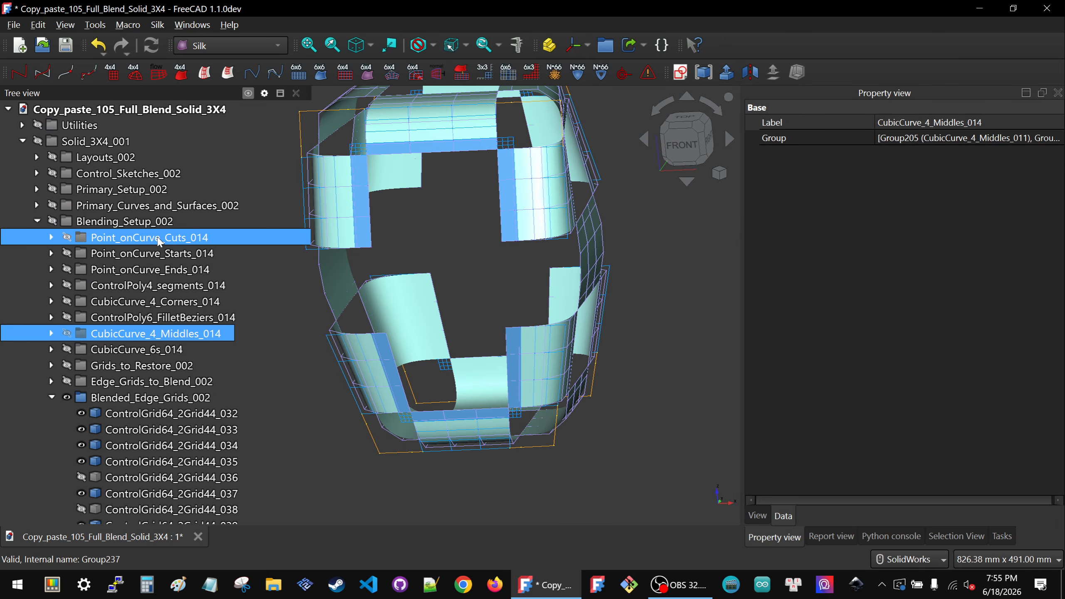
{"action": "scroll", "coordinate": [161, 240], "scroll_direction": "down", "scroll_amount": 10}
{"action": "scroll", "coordinate": [159, 242], "scroll_direction": "down", "scroll_amount": 7}
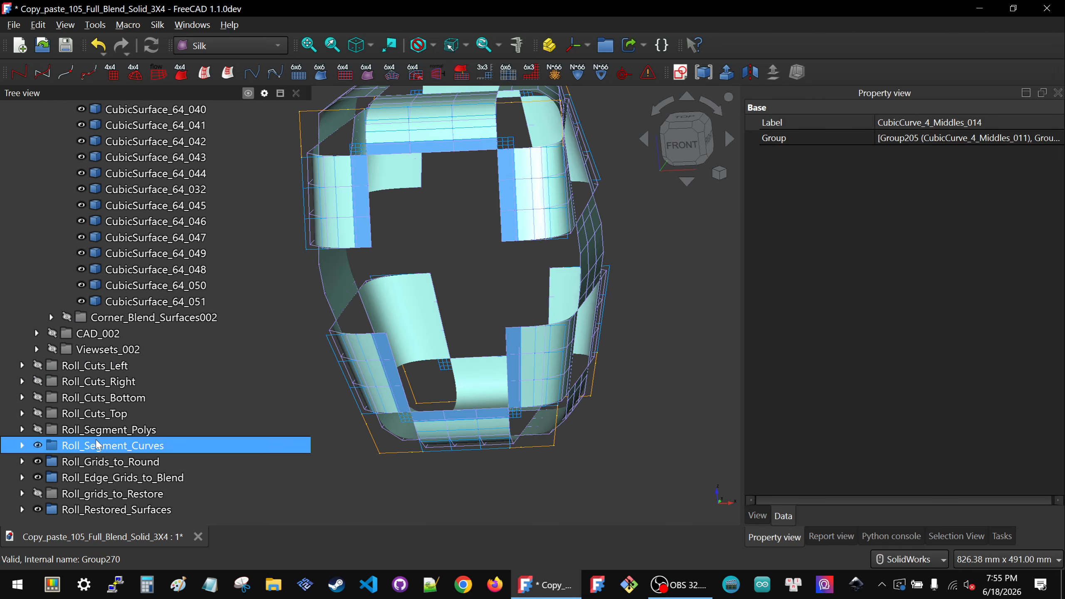
{"action": "middle_click_drag", "start_coordinate": [375, 367], "coordinate": [402, 338]}
{"action": "scroll", "coordinate": [413, 337], "scroll_direction": "down", "scroll_amount": 2}
{"action": "scroll", "coordinate": [475, 306], "scroll_direction": "up", "scroll_amount": 5}
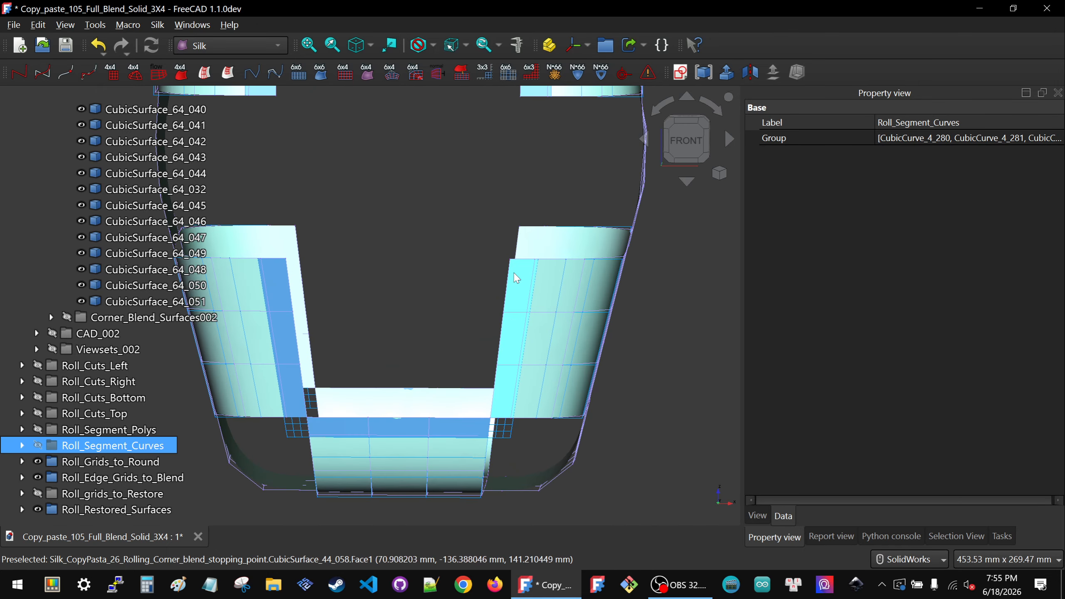
- Locate a restored strip beside the lower front corner in the model tree and hide its Roll_Restored_Surfaces group
{"action": "scroll", "coordinate": [510, 390], "scroll_direction": "up", "scroll_amount": 4}
{"action": "middle_click_drag", "start_coordinate": [499, 438], "coordinate": [448, 371]}
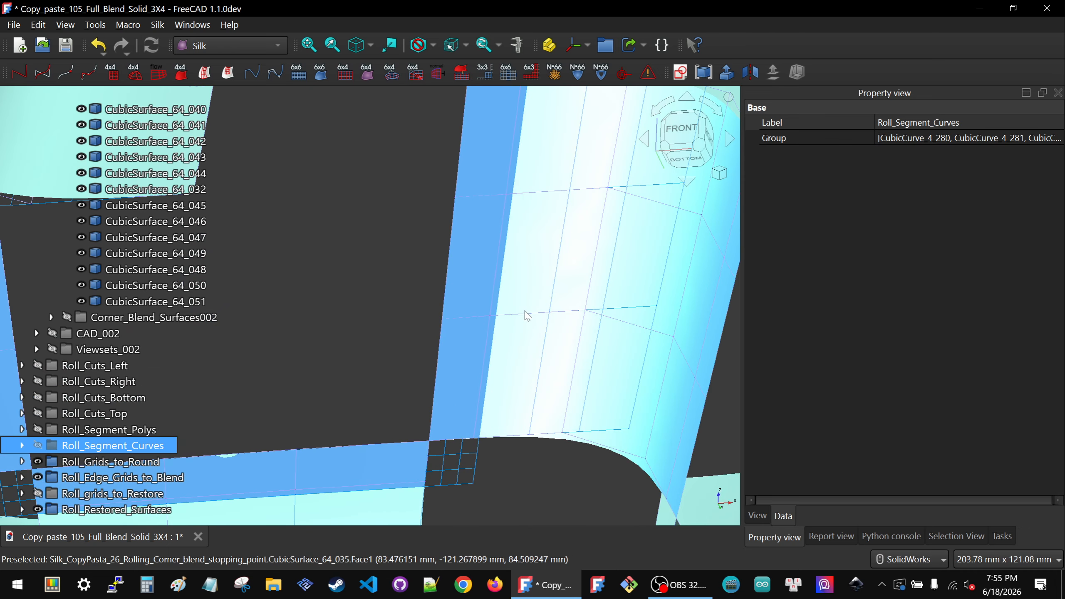
{"action": "left_click", "coordinate": [462, 370]}
{"action": "left_click", "coordinate": [113, 462]}
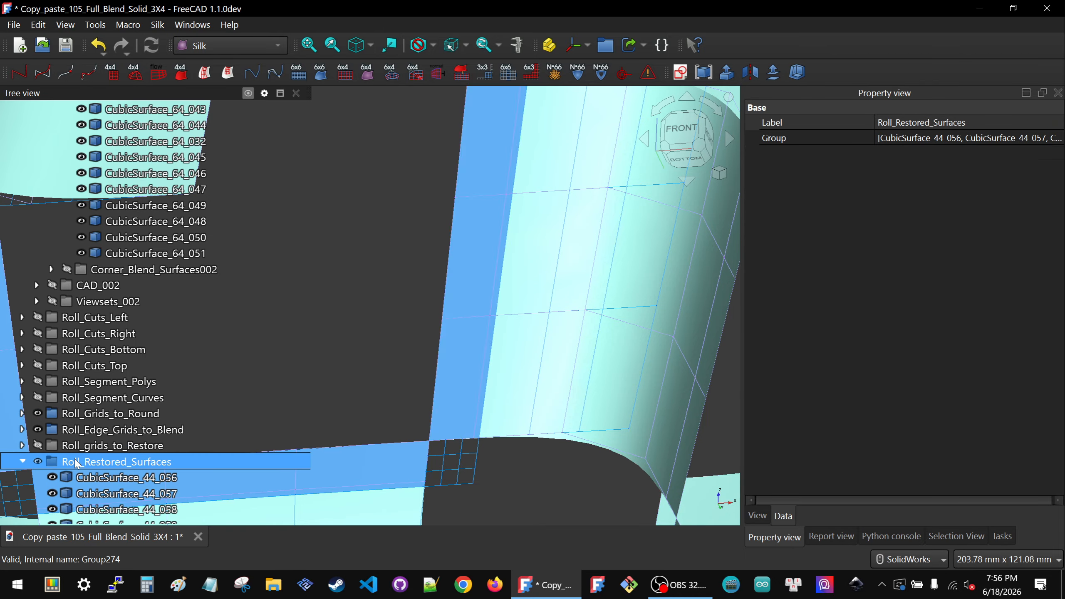
{"action": "scroll", "coordinate": [356, 337], "scroll_direction": "down", "scroll_amount": 3}
{"action": "middle_click_drag", "start_coordinate": [356, 337], "coordinate": [373, 371]}
{"action": "scroll", "coordinate": [422, 339], "scroll_direction": "down", "scroll_amount": 3}
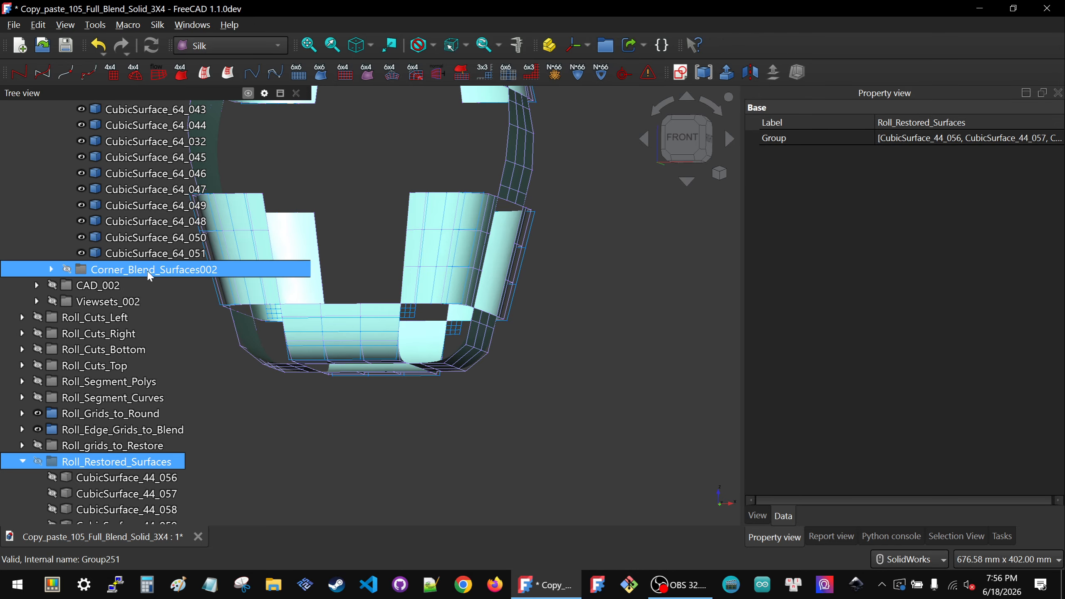
- Collapse the Blended_Edge_Surfaces002 and Roll_Restored_Surfaces groups in the model tree
{"action": "scroll", "coordinate": [176, 269], "scroll_direction": "up", "scroll_amount": 6}
{"action": "left_click", "coordinate": [51, 222]}
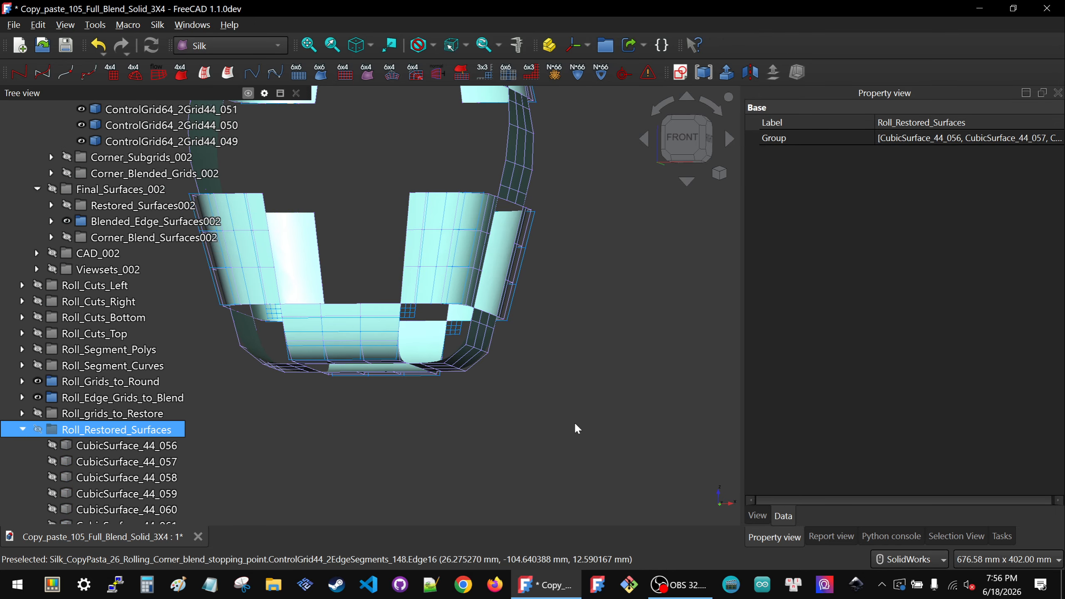
{"action": "scroll", "coordinate": [575, 421], "scroll_direction": "down", "scroll_amount": 4}
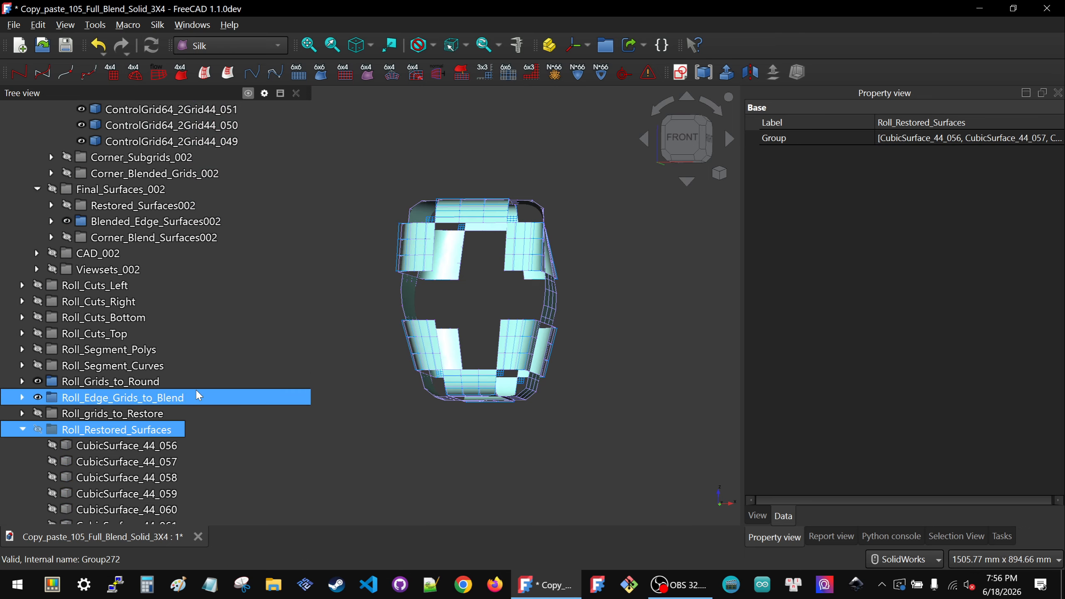
{"action": "left_click", "coordinate": [21, 431]}
{"action": "scroll", "coordinate": [475, 290], "scroll_direction": "up", "scroll_amount": 3}
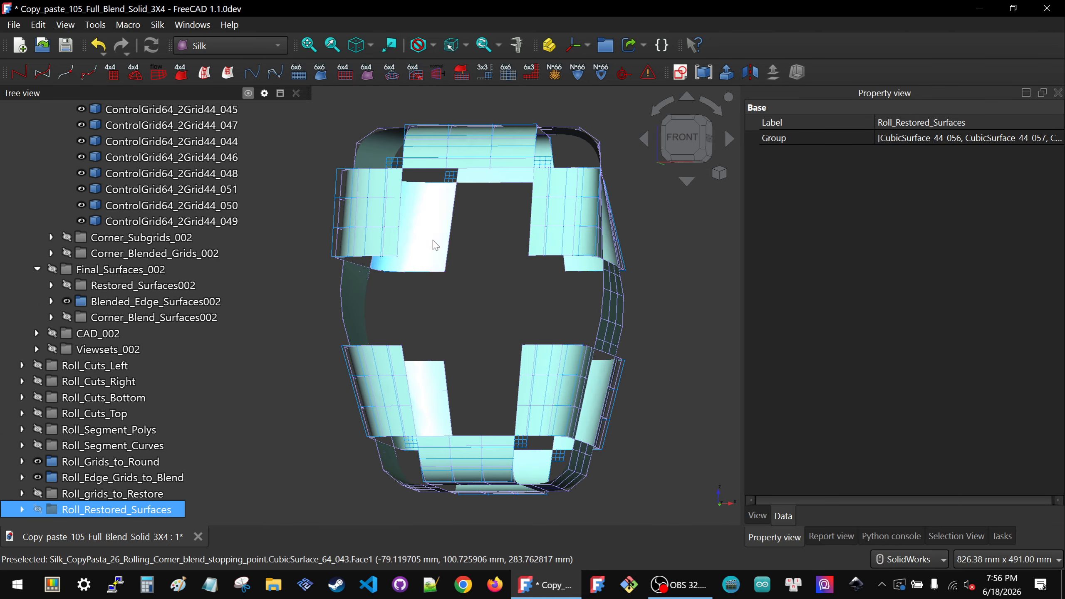
- Hide the Blended_Edge_Surfaces002 group and examine the control grids beside the lower front corner
{"action": "left_click", "coordinate": [436, 245]}
{"action": "left_click", "coordinate": [143, 302]}
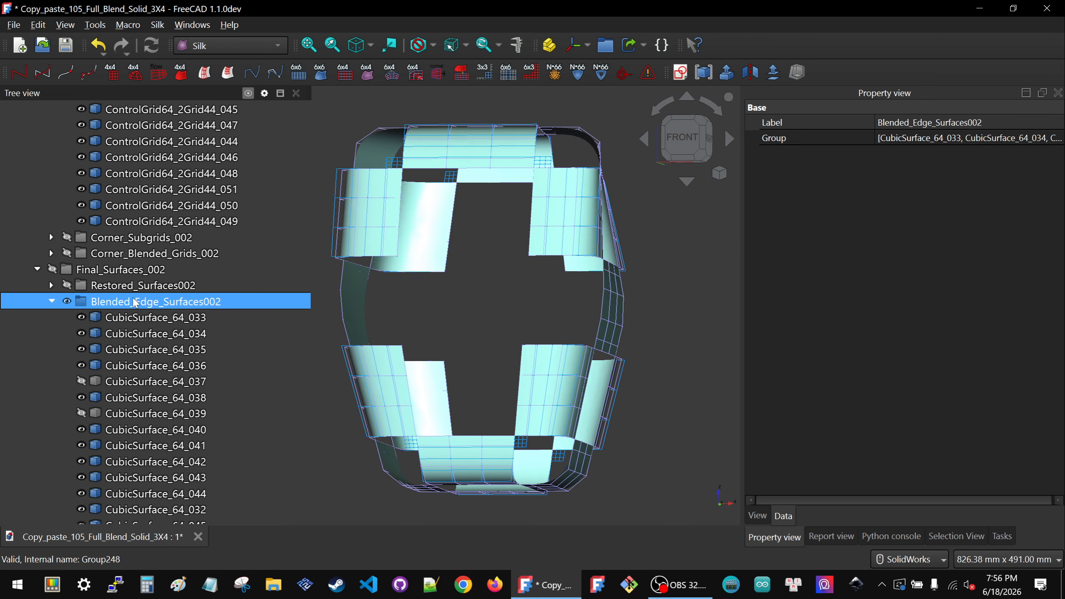
{"action": "key", "text": "space"}
{"action": "key", "text": "space"}
{"action": "key", "text": "space"}
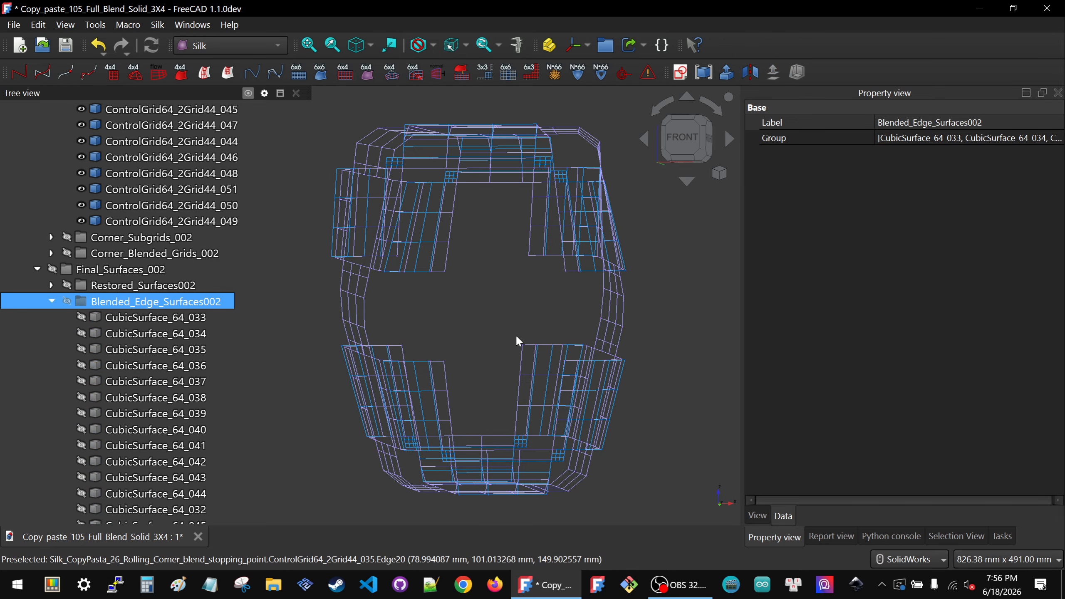
{"action": "middle_click_drag", "start_coordinate": [514, 385], "coordinate": [521, 328]}
{"action": "scroll", "coordinate": [555, 410], "scroll_direction": "up", "scroll_amount": 6}
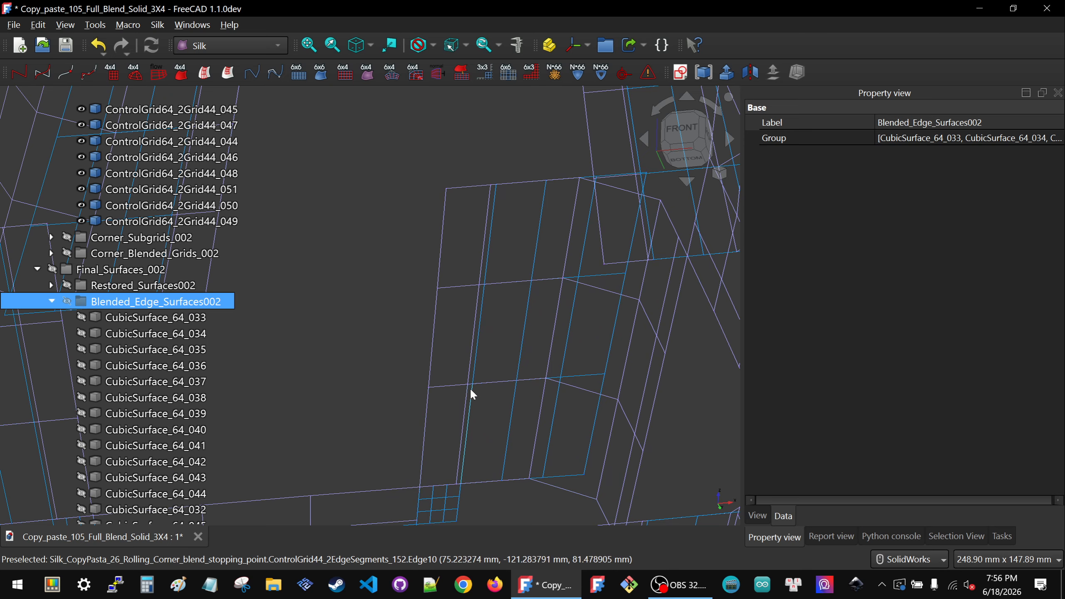
- Show and hide the Blended_Edge_Surfaces002 group to compare the blended edge surfaces with their control grids
{"action": "key", "text": "space"}
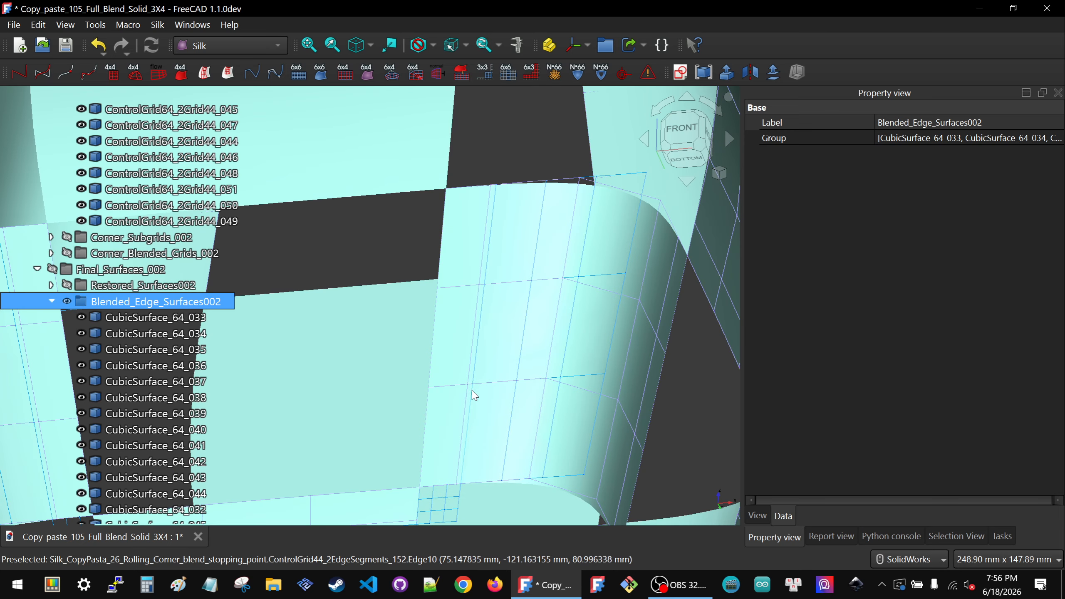
{"action": "scroll", "coordinate": [500, 369], "scroll_direction": "down", "scroll_amount": 5}
{"action": "key", "text": "space"}
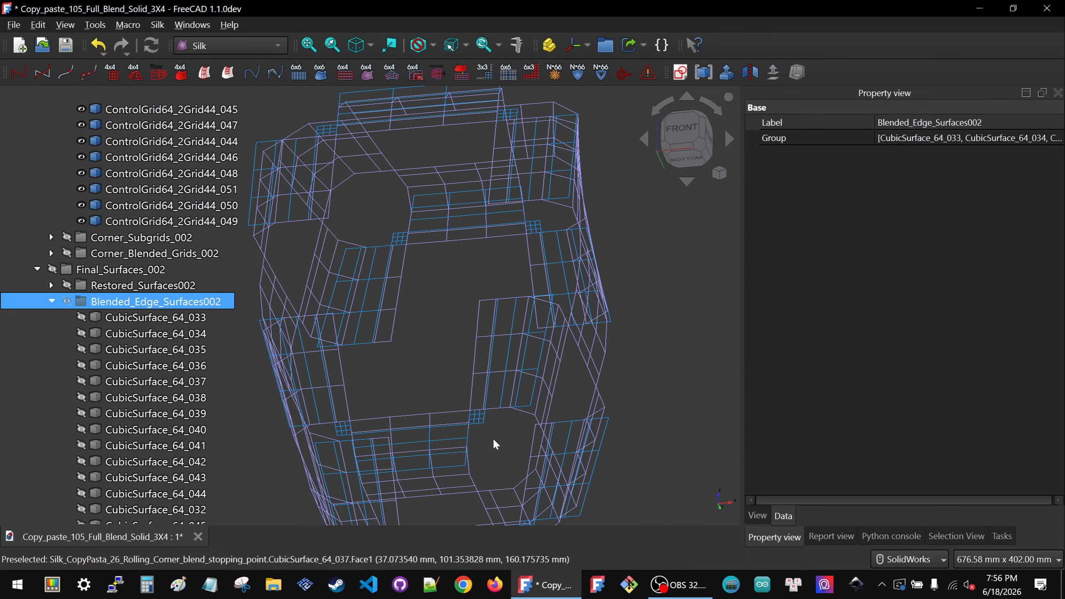
{"action": "mouse_move", "coordinate": [492, 470]}
{"action": "middle_mouse_down"}
{"action": "mouse_move", "coordinate": [494, 490]}
{"action": "mouse_move", "coordinate": [472, 490]}
{"action": "mouse_move", "coordinate": [473, 478]}
{"action": "middle_mouse_up"}
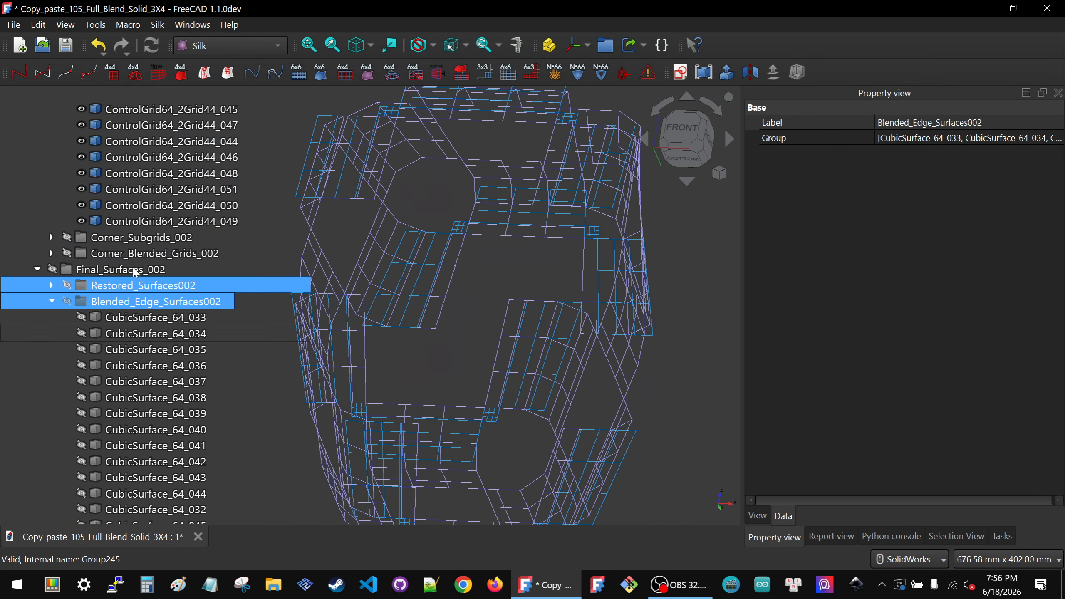
{"action": "scroll", "coordinate": [132, 285], "scroll_direction": "up", "scroll_amount": 2}
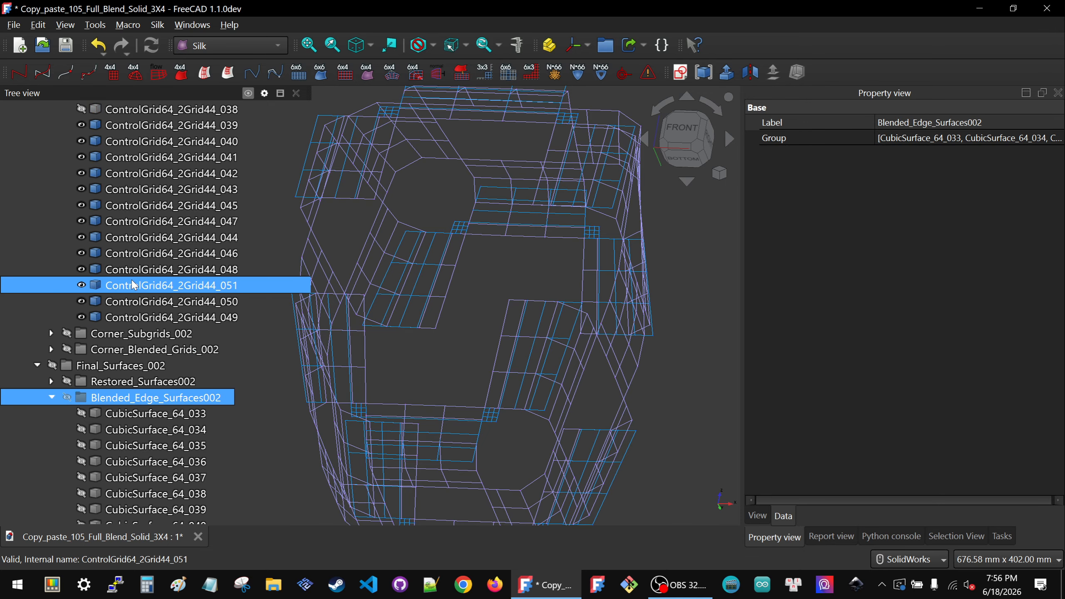
- Show the Blended_Edge_Surfaces002 and Restored_Surfaces002 groups together
{"action": "key", "text": "space"}
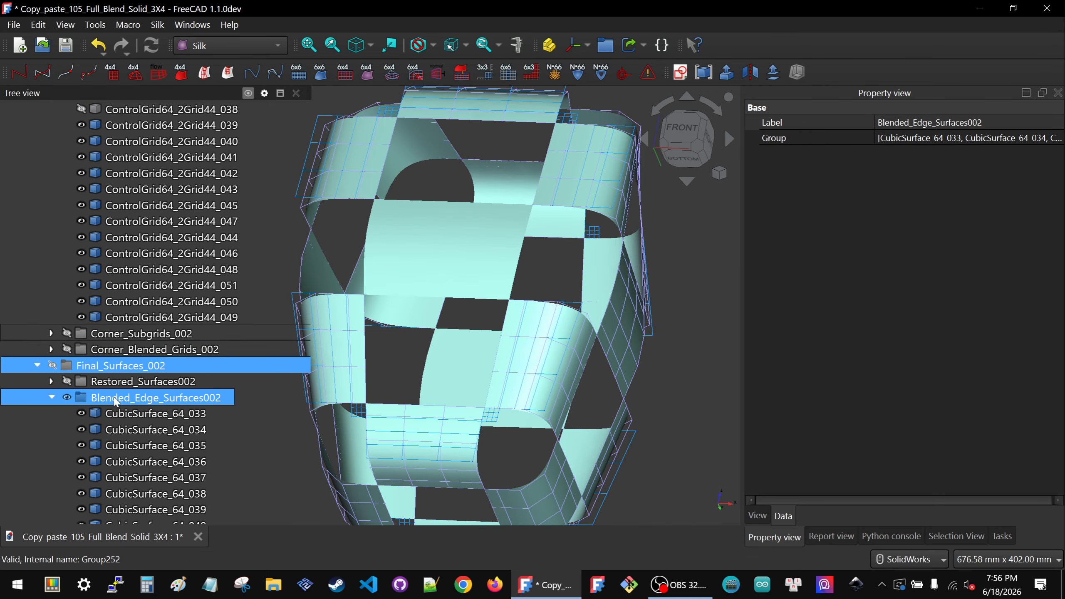
{"action": "left_click", "coordinate": [134, 381]}
{"action": "key", "text": "space"}
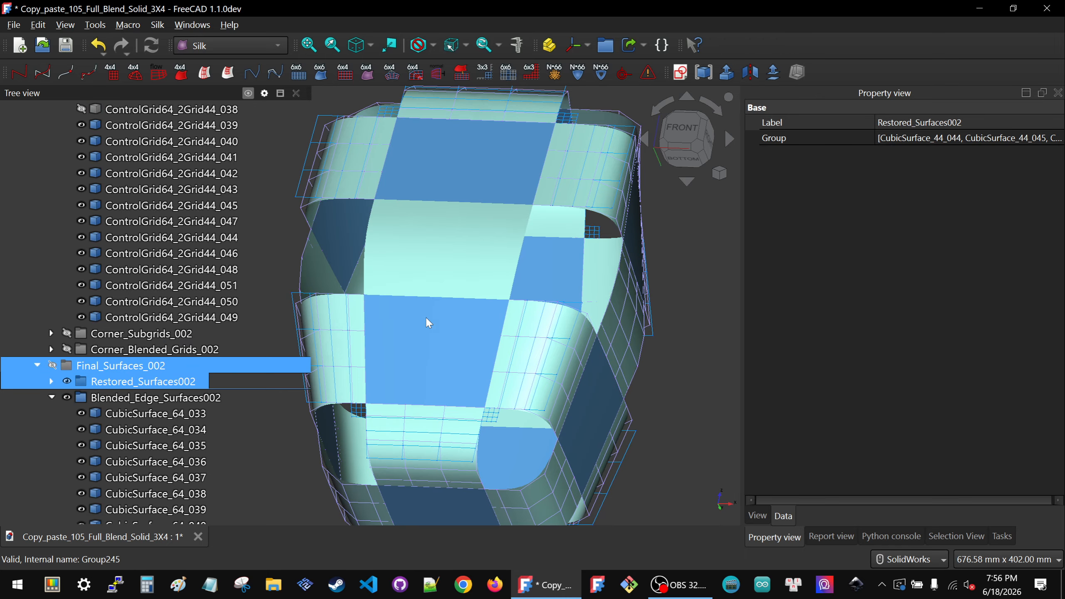
- Hide Blended_Edge_Surfaces002 to inspect the restored surfaces on their own, and show it again
{"action": "left_click", "coordinate": [169, 401]}
{"action": "key", "text": "space"}
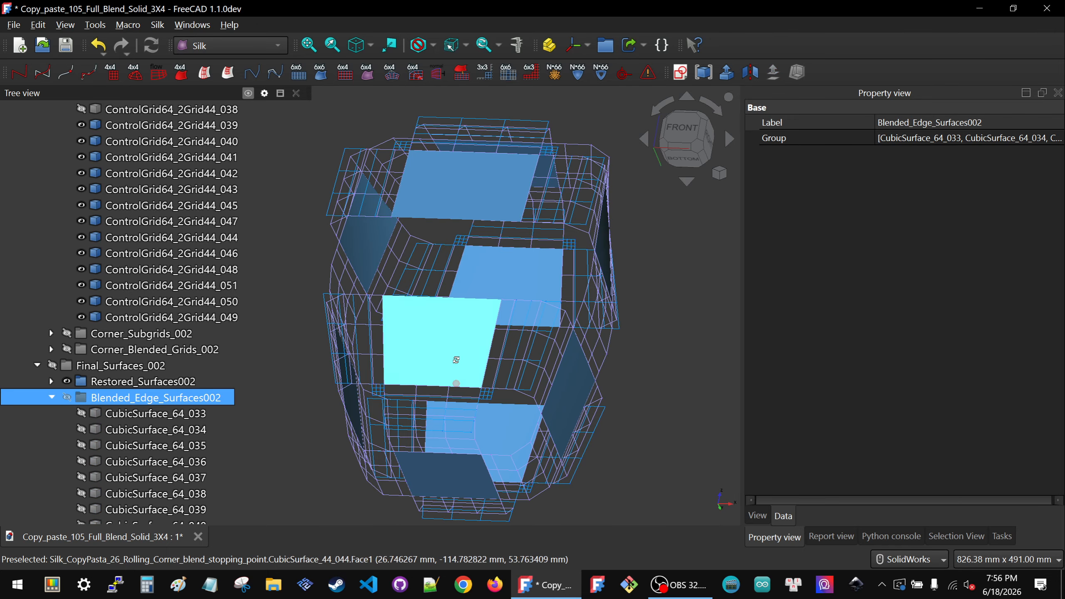
{"action": "middle_click_drag", "start_coordinate": [452, 361], "coordinate": [442, 385]}
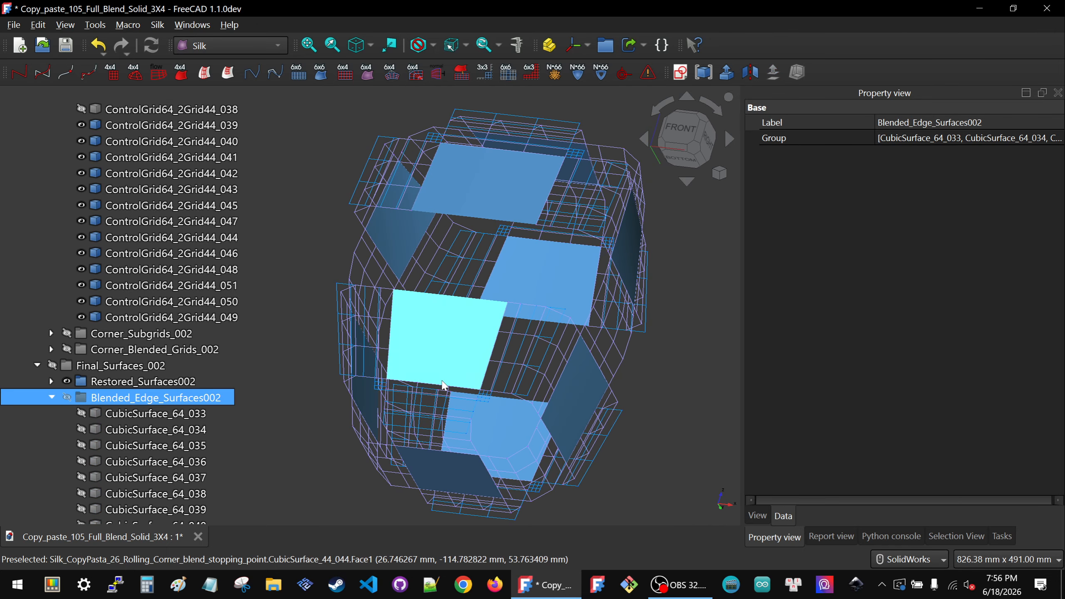
{"action": "key", "text": "space"}
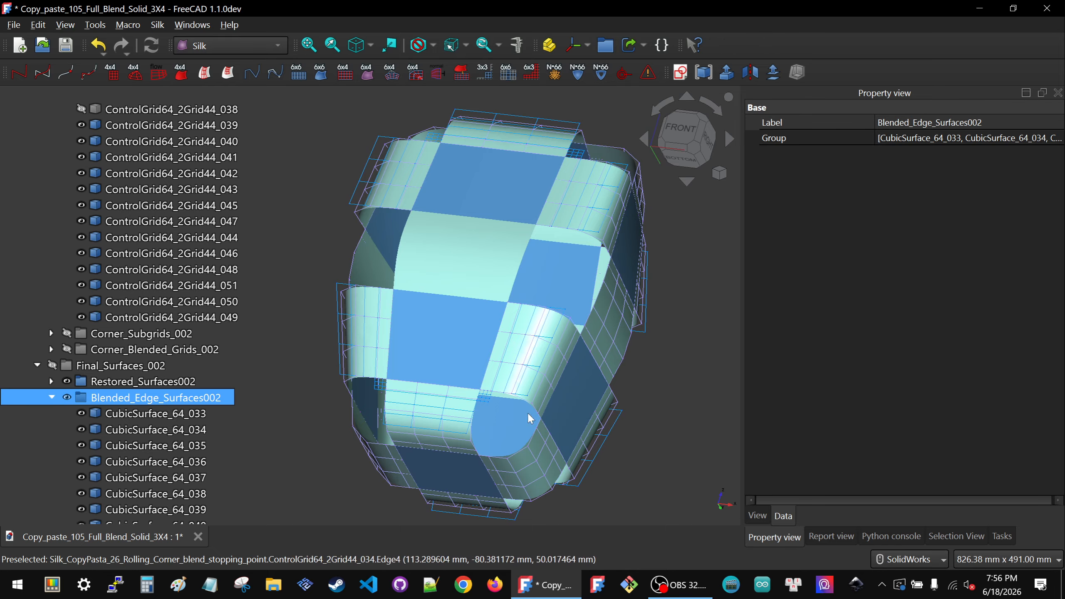
- Examine how the blended edge surfaces and rolled edge grids meet around the lower front corners
{"action": "scroll", "coordinate": [507, 380], "scroll_direction": "up", "scroll_amount": 3}
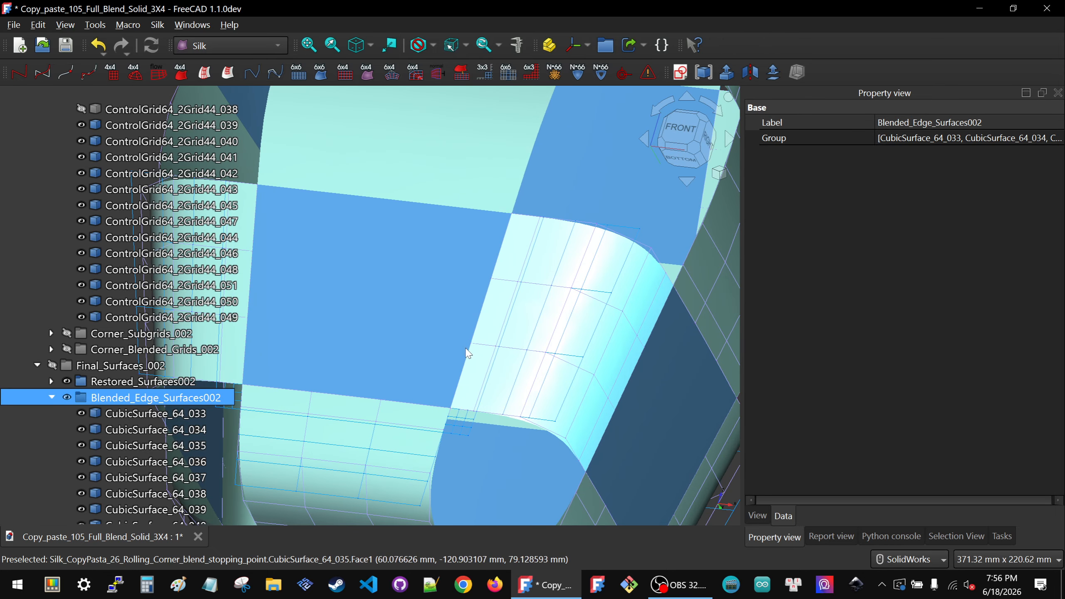
{"action": "mouse_move", "coordinate": [466, 349]}
{"action": "middle_mouse_down"}
{"action": "mouse_move", "coordinate": [469, 321]}
{"action": "mouse_move", "coordinate": [478, 334]}
{"action": "middle_mouse_up"}
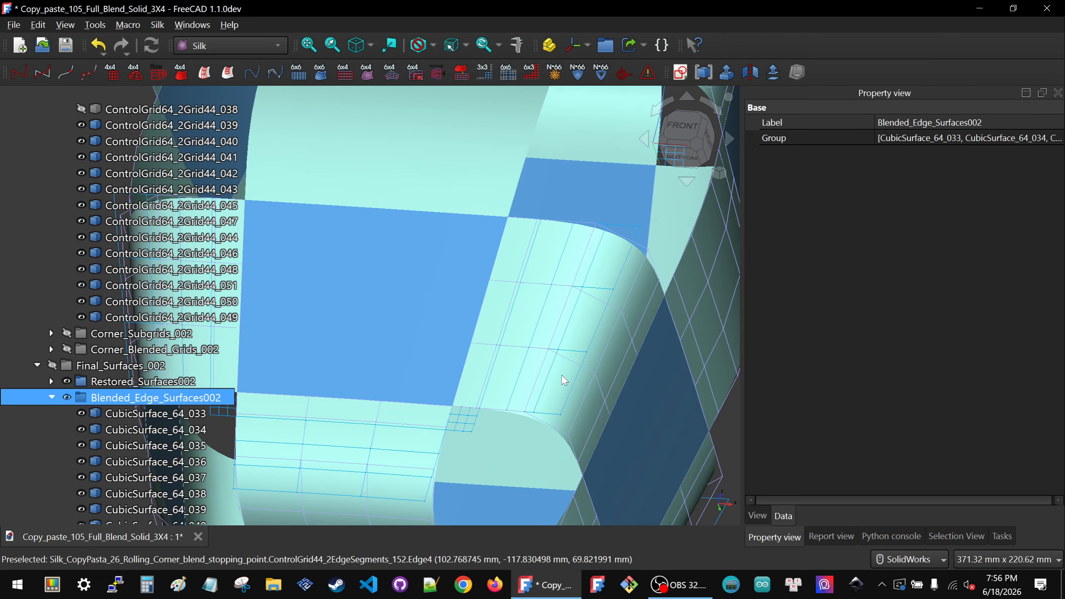
{"action": "scroll", "coordinate": [421, 390], "scroll_direction": "down", "scroll_amount": 5}
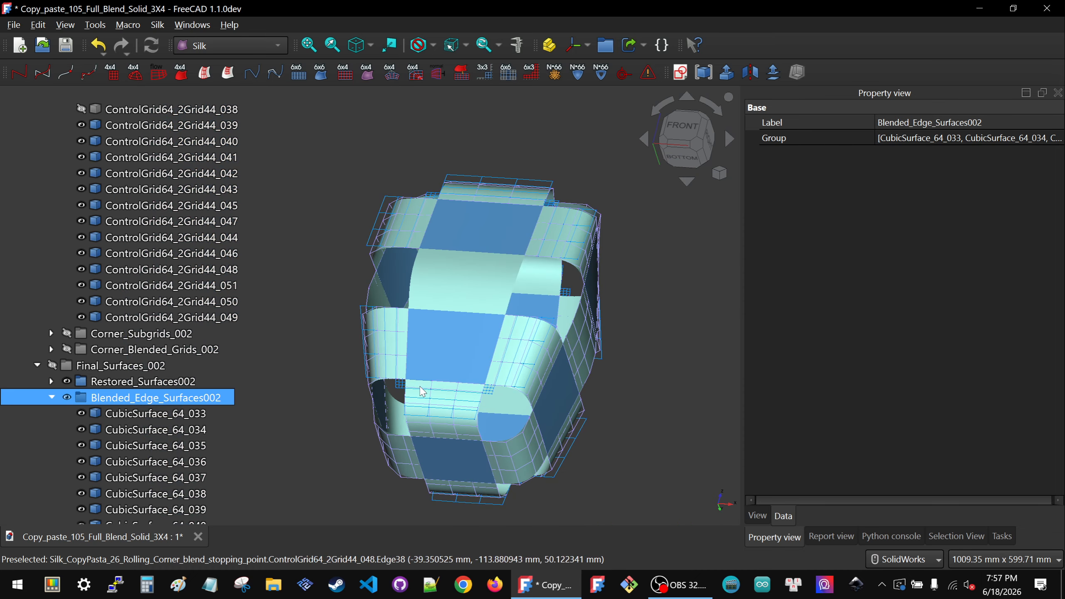
{"action": "middle_click_drag", "start_coordinate": [421, 390], "coordinate": [482, 444]}
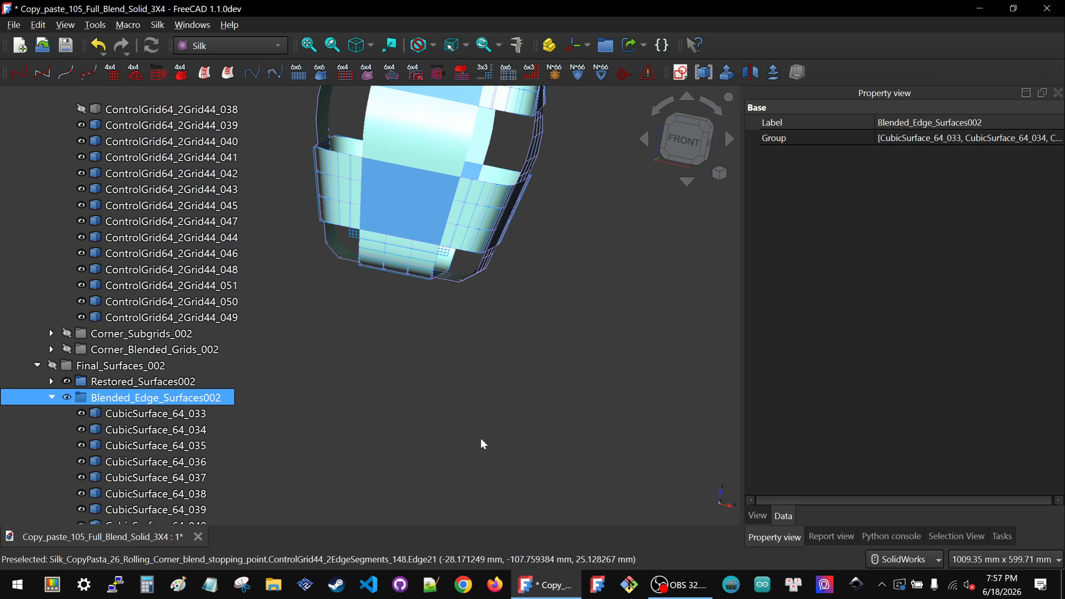
{"action": "scroll", "coordinate": [481, 440], "scroll_direction": "down", "scroll_amount": 3}
{"action": "scroll", "coordinate": [423, 339], "scroll_direction": "up", "scroll_amount": 4}
{"action": "middle_click_drag", "start_coordinate": [425, 349], "coordinate": [419, 409]}
{"action": "scroll", "coordinate": [418, 415], "scroll_direction": "up", "scroll_amount": 5}
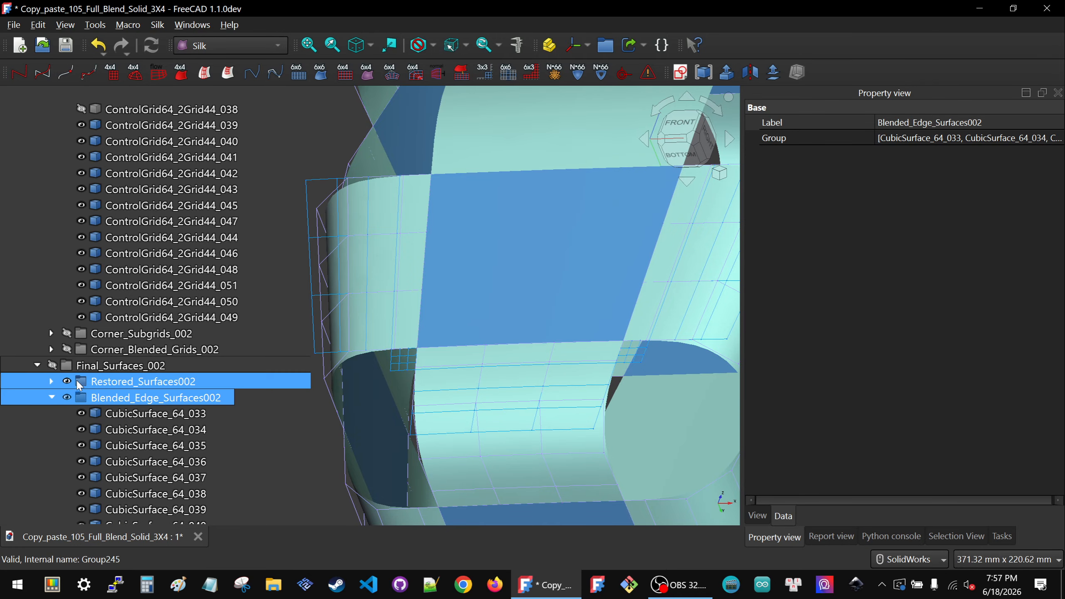
- Collapse the Blended_Edge_Surfaces002, Final_Surfaces_002 and Blended_Edge_Grids_002 groups in the model tree
{"action": "left_click", "coordinate": [51, 397]}
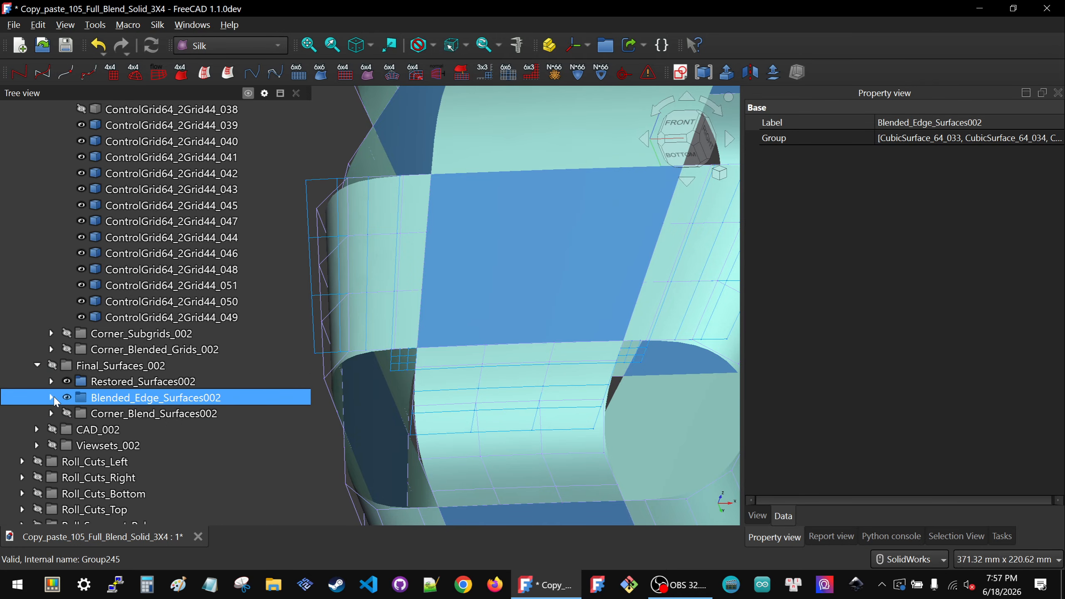
{"action": "left_click", "coordinate": [39, 365]}
{"action": "scroll", "coordinate": [47, 378], "scroll_direction": "up", "scroll_amount": 8}
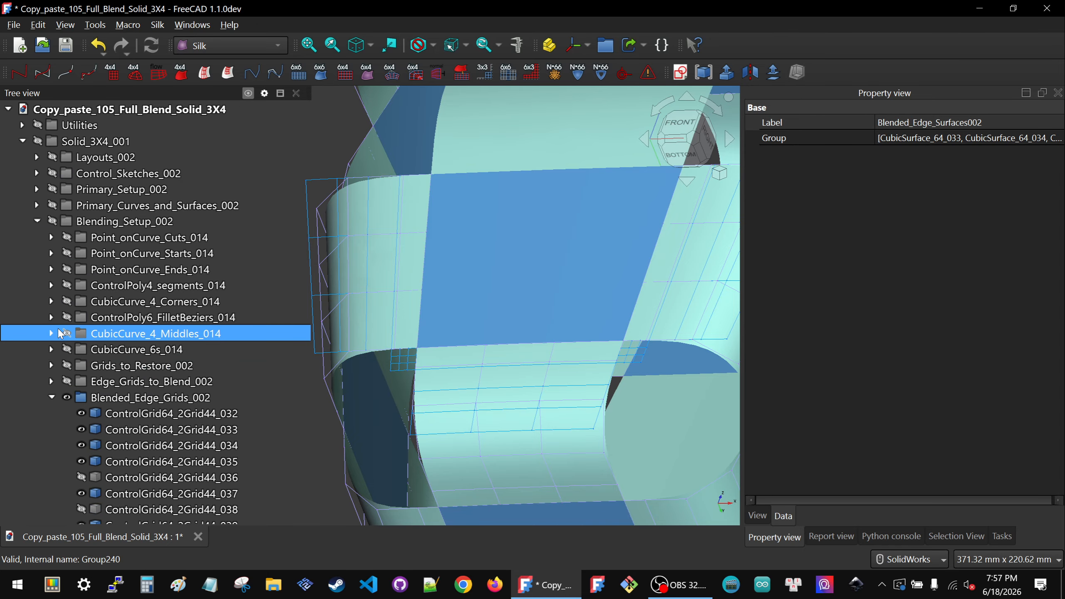
{"action": "left_click", "coordinate": [51, 397]}
- Select the blended grid ControlGrid64_2Grid44_048 along the lower front edge and review its input grids
{"action": "scroll", "coordinate": [483, 413], "scroll_direction": "down", "scroll_amount": 3}
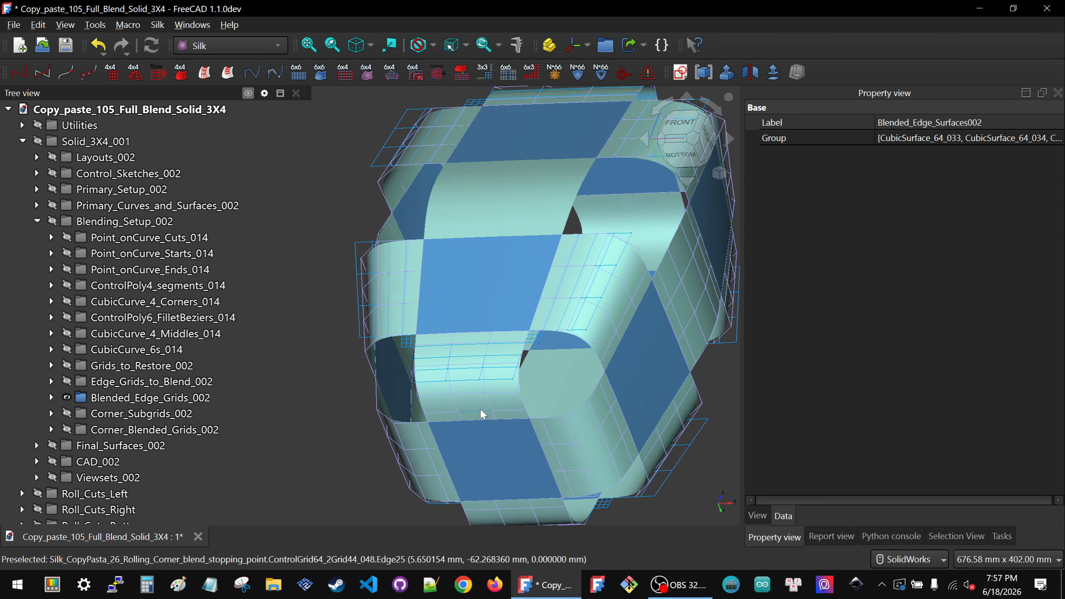
{"action": "middle_click_drag", "start_coordinate": [461, 406], "coordinate": [479, 434]}
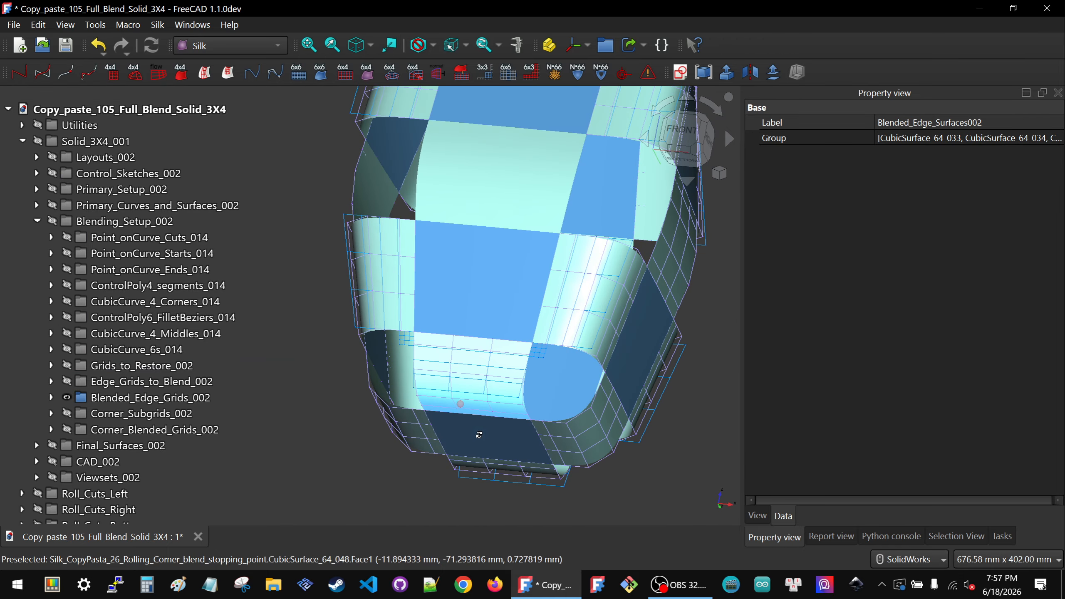
{"action": "scroll", "coordinate": [473, 391], "scroll_direction": "up", "scroll_amount": 2}
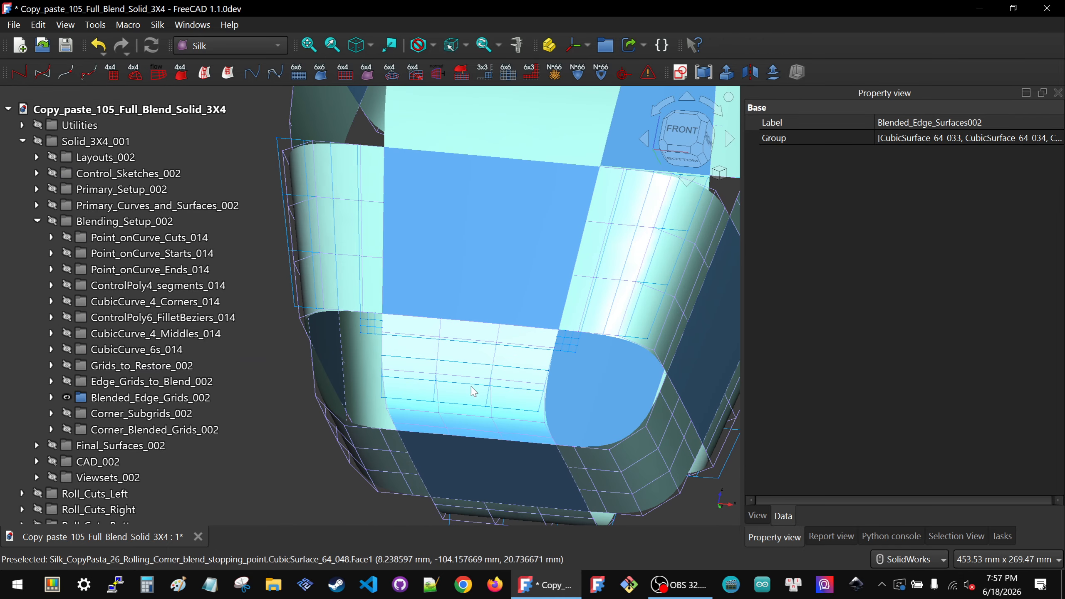
{"action": "left_click", "coordinate": [493, 414]}
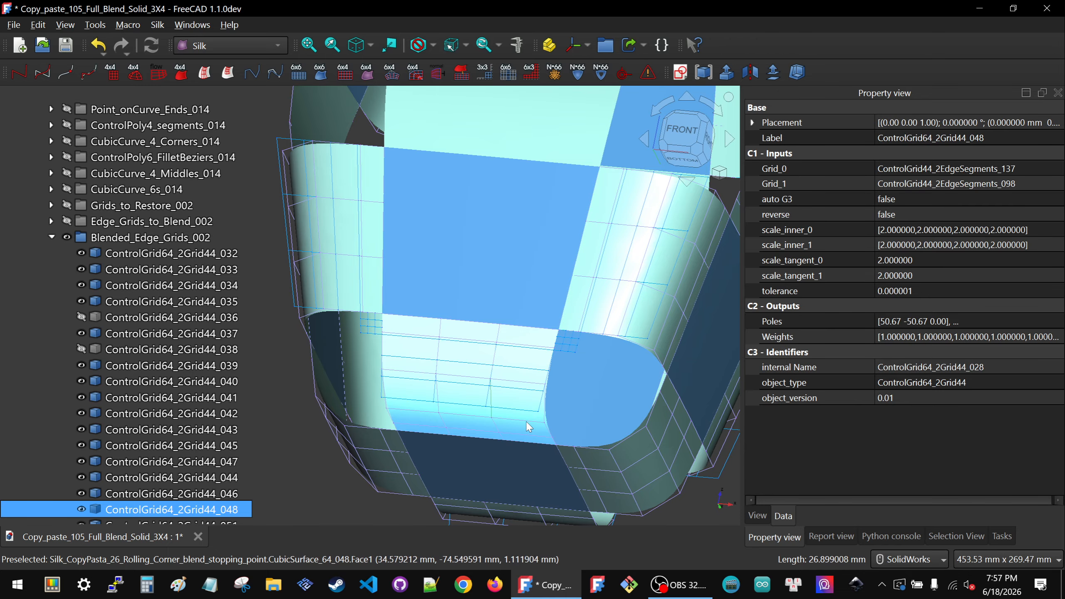
{"action": "left_click", "coordinate": [916, 173]}
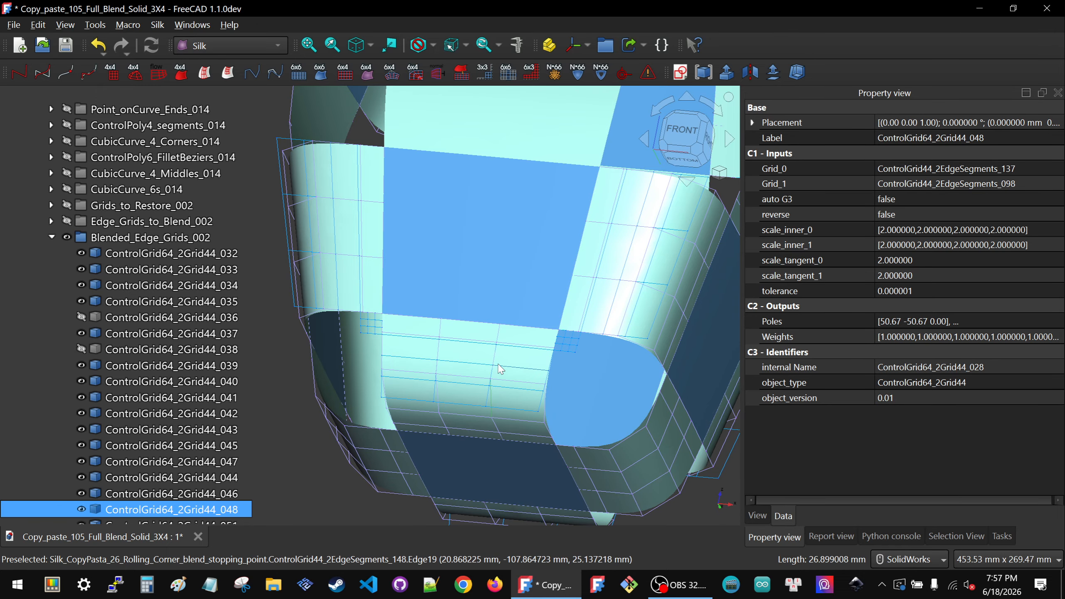
{"action": "scroll", "coordinate": [542, 381], "scroll_direction": "down", "scroll_amount": 3}
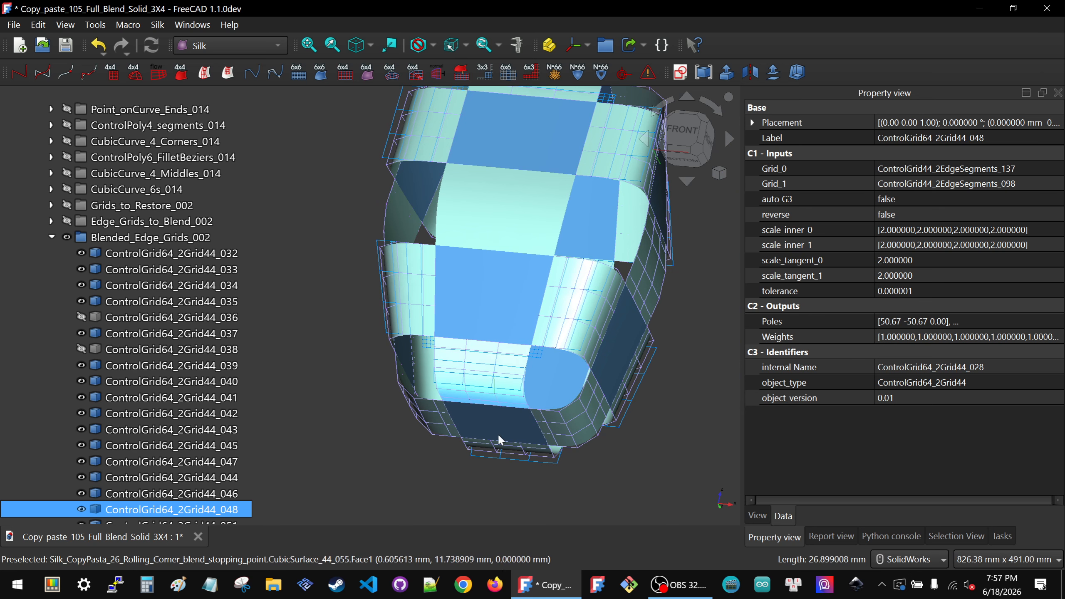
{"action": "scroll", "coordinate": [487, 390], "scroll_direction": "up", "scroll_amount": 3}
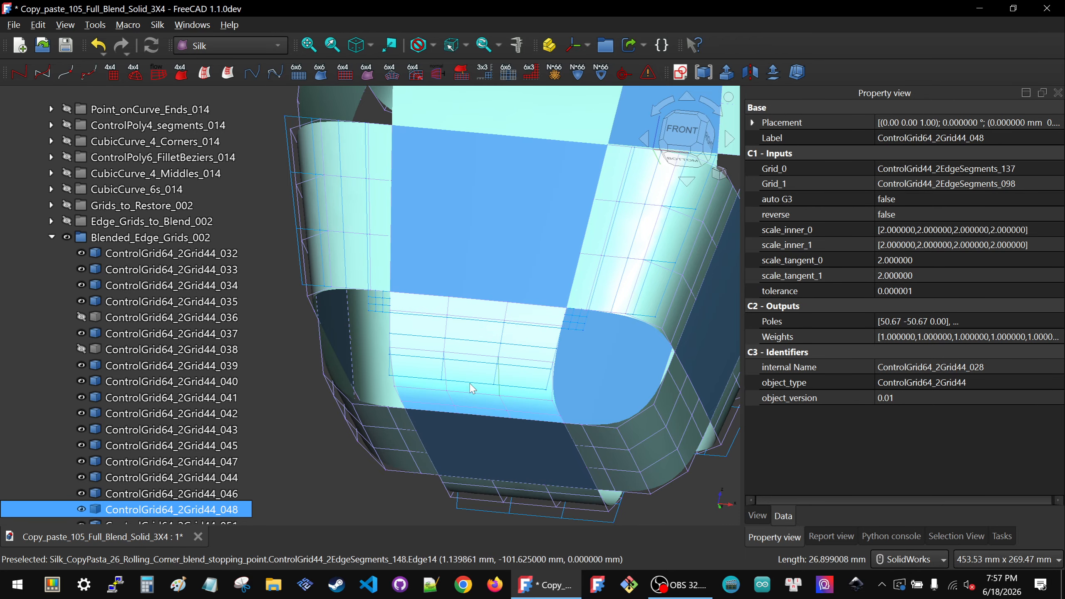
- Relink the Grid_1 input of ControlGrid64_2Grid44_048 to the rolled edge grid ControlGrid44_2EdgeSegments_148
{"action": "left_click", "coordinate": [983, 198]}
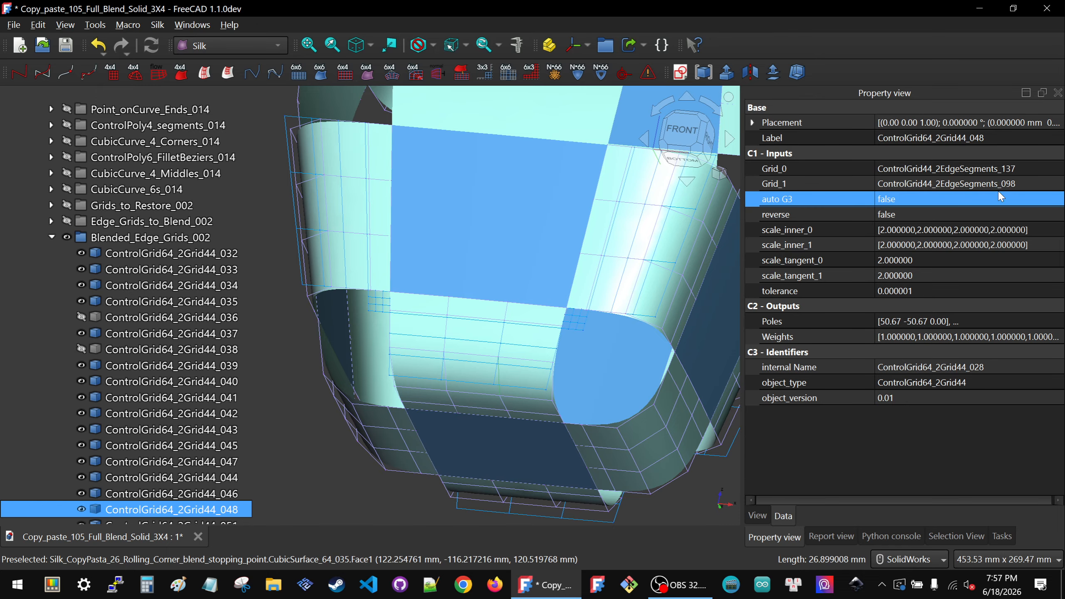
{"action": "left_click", "coordinate": [1055, 190]}
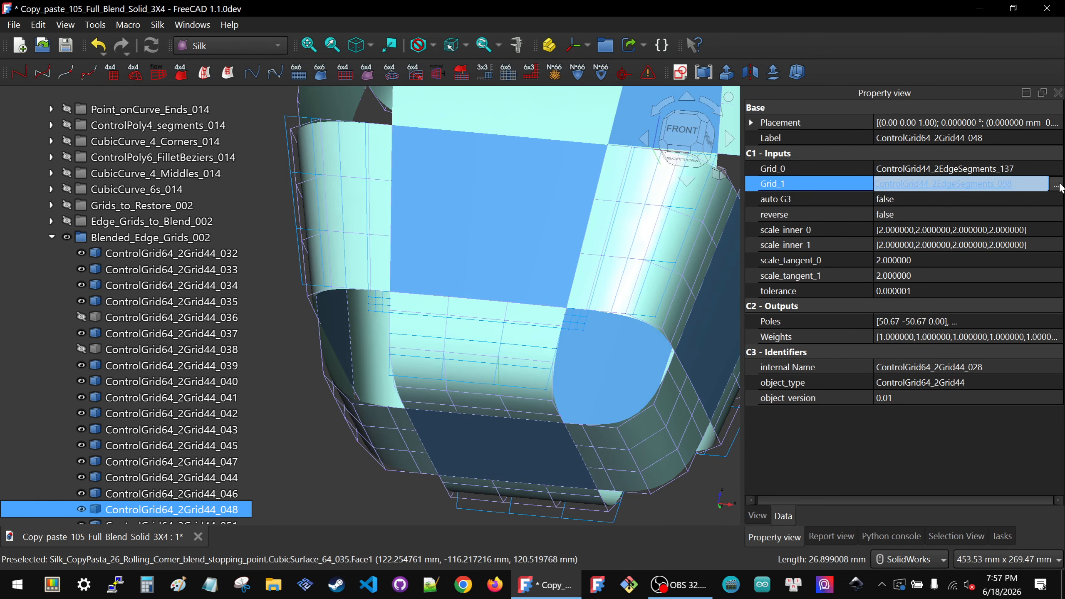
{"action": "left_click", "coordinate": [1057, 187]}
{"action": "left_click_drag", "start_coordinate": [593, 108], "coordinate": [832, 115]}
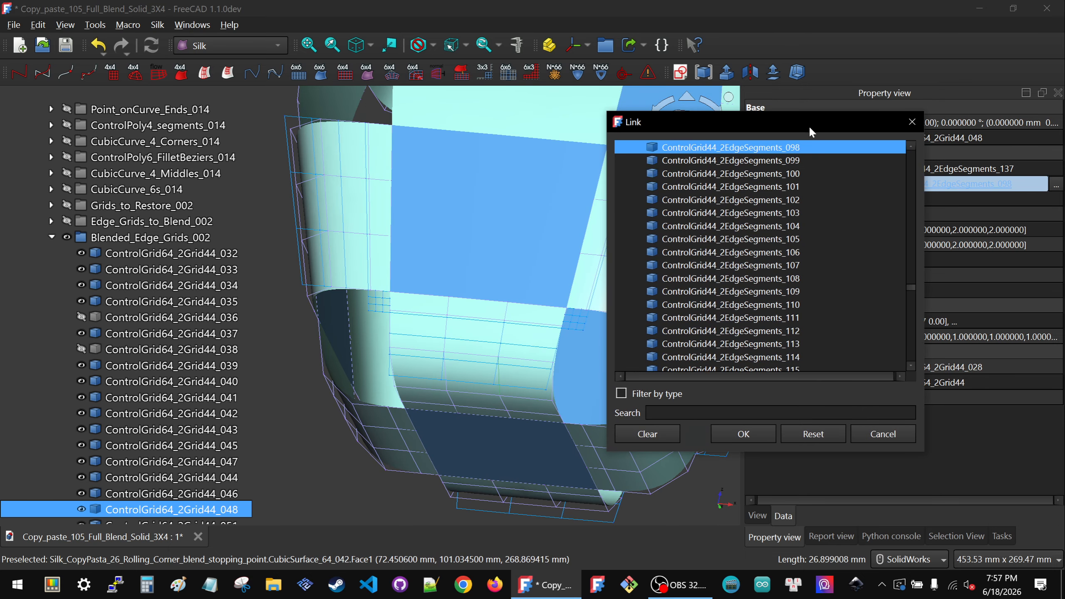
{"action": "scroll", "coordinate": [448, 372], "scroll_direction": "up", "scroll_amount": 3}
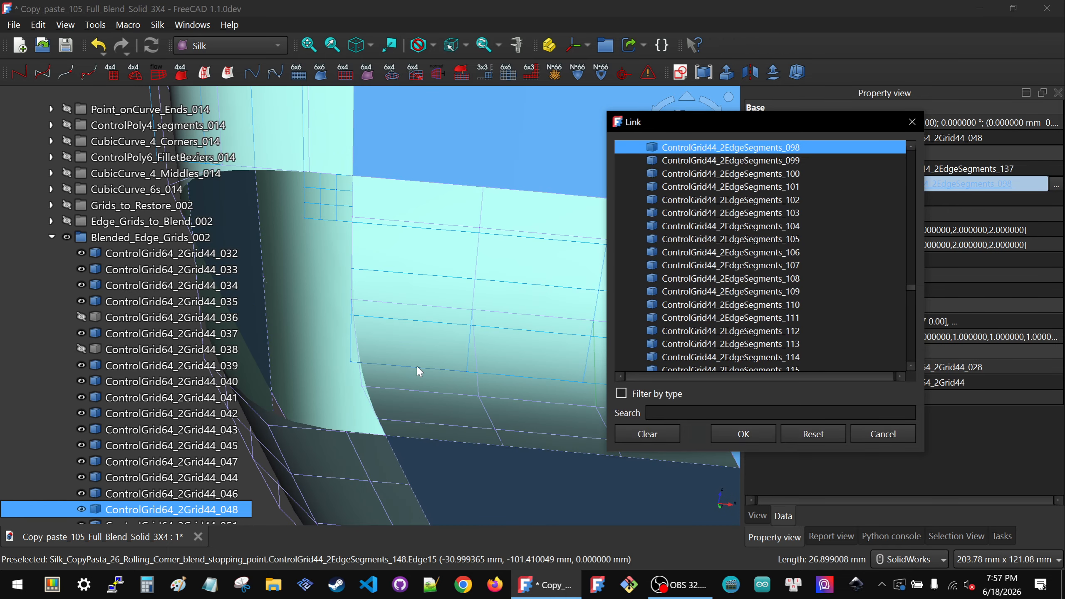
{"action": "left_click", "coordinate": [417, 366]}
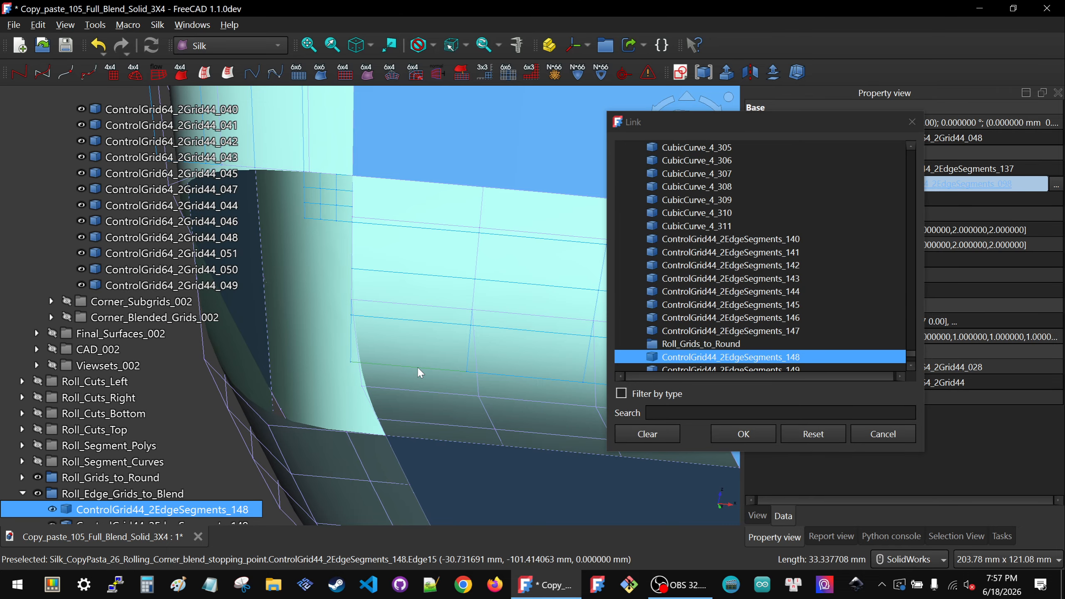
{"action": "left_click", "coordinate": [756, 432]}
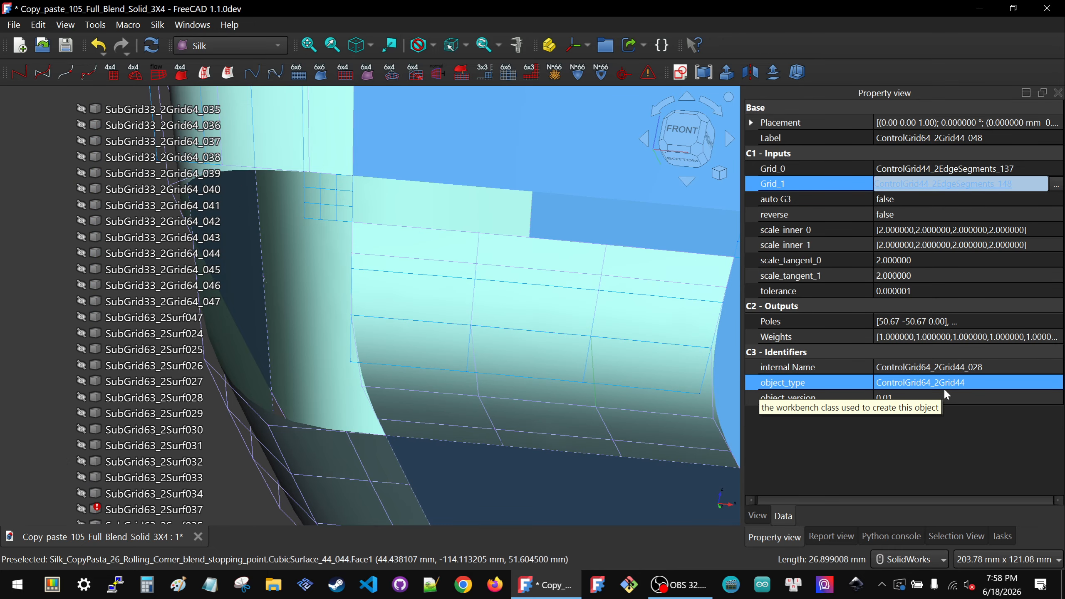
- Hide the rolled edge grid ControlGrid44_2EdgeSegments_148 below the lower front edge
{"action": "scroll", "coordinate": [611, 243], "scroll_direction": "down", "scroll_amount": 3}
{"action": "middle_click_drag", "start_coordinate": [529, 255], "coordinate": [487, 266]}
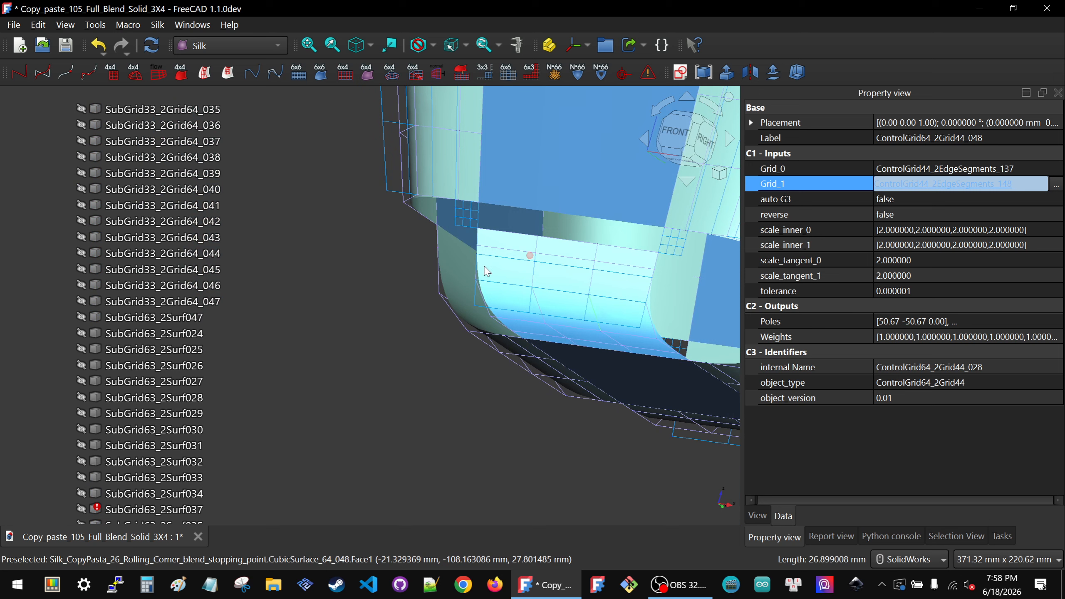
{"action": "left_click", "coordinate": [512, 313]}
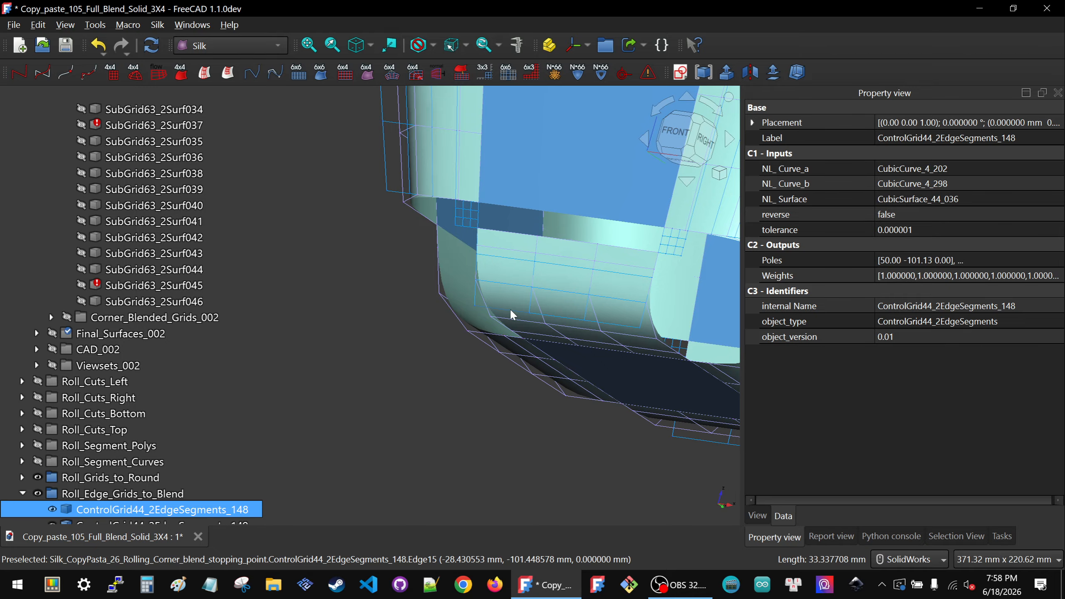
{"action": "key", "text": "space"}
- Relink the Grid_1 input of the lower rear blended grid ControlGrid64_2Grid44_050 to ControlGrid44_2EdgeSegments_149 and hide that rolled edge grid
{"action": "scroll", "coordinate": [431, 310], "scroll_direction": "down", "scroll_amount": 4}
{"action": "middle_click_drag", "start_coordinate": [567, 237], "coordinate": [318, 219]}
{"action": "scroll", "coordinate": [318, 220], "scroll_direction": "down", "scroll_amount": 4}
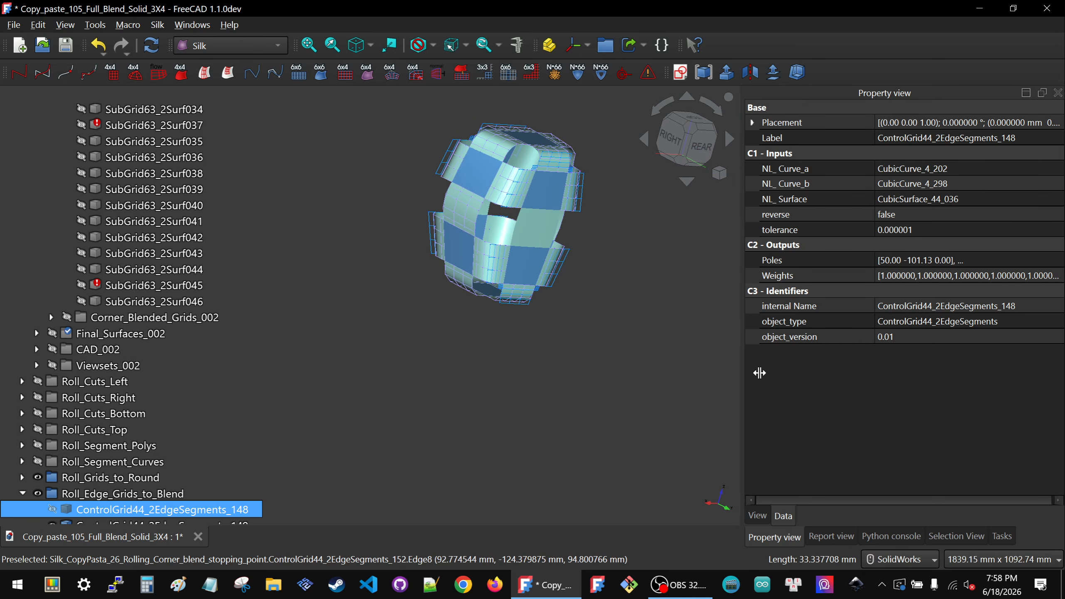
{"action": "scroll", "coordinate": [481, 256], "scroll_direction": "up", "scroll_amount": 6}
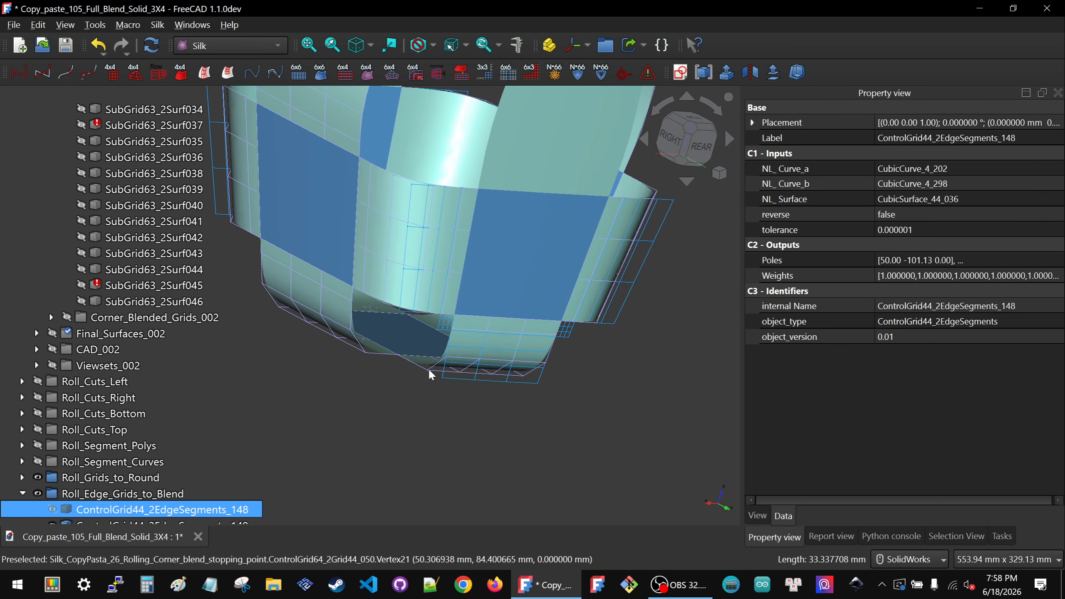
{"action": "left_click", "coordinate": [428, 367]}
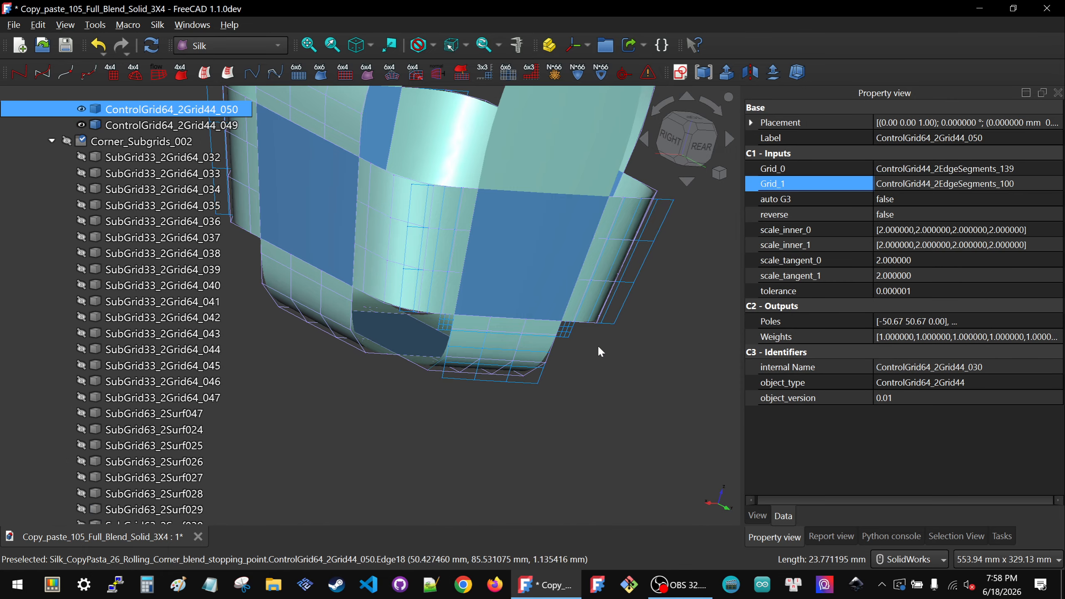
{"action": "left_click", "coordinate": [1008, 190]}
{"action": "left_click", "coordinate": [1056, 185]}
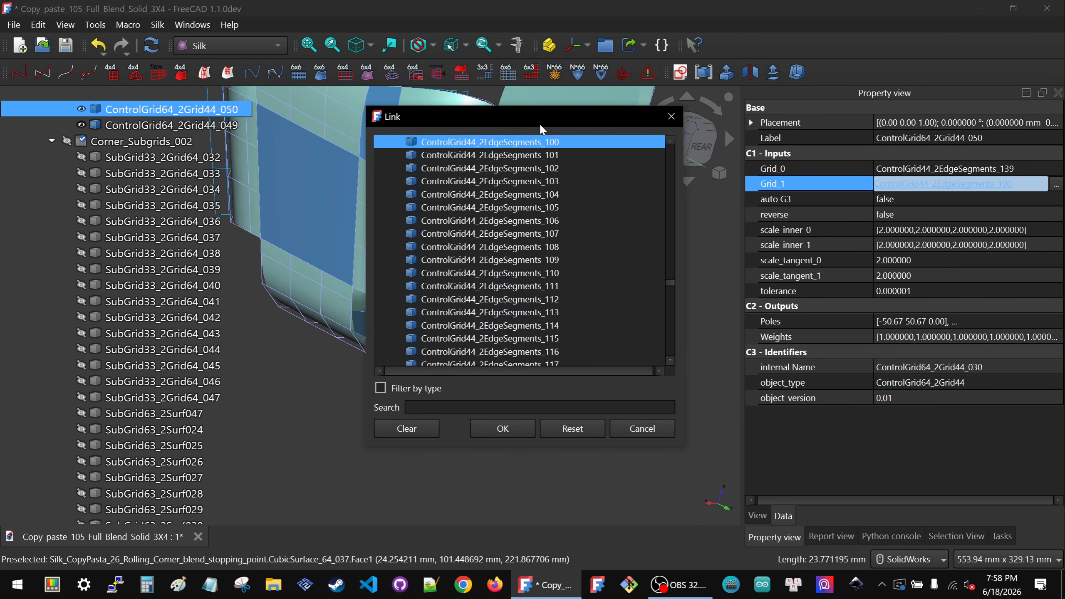
{"action": "left_click_drag", "start_coordinate": [539, 123], "coordinate": [849, 147]}
{"action": "left_click", "coordinate": [454, 377]}
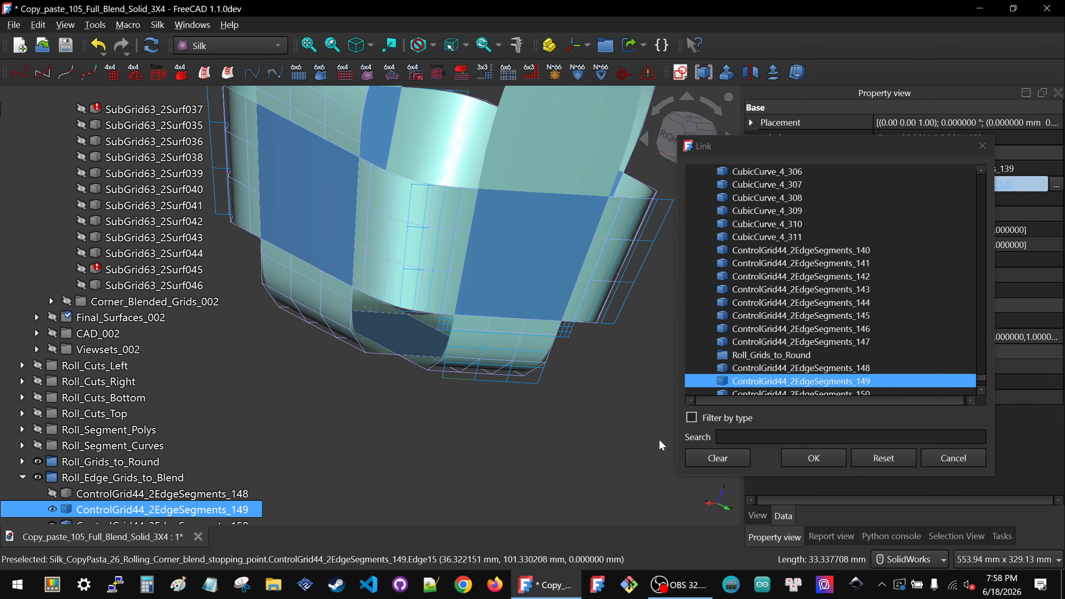
{"action": "left_click", "coordinate": [812, 458]}
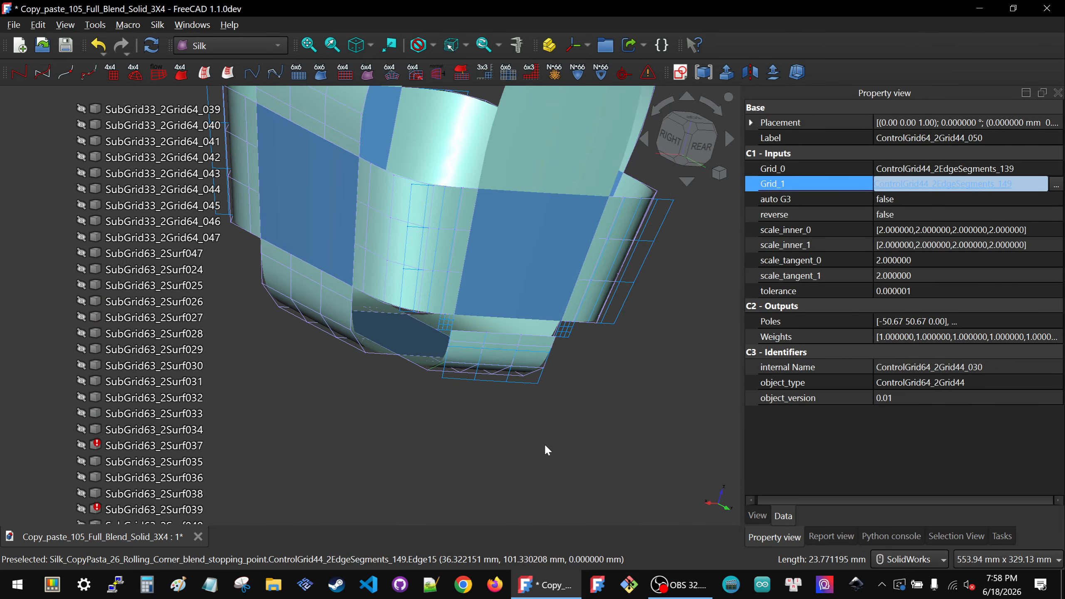
{"action": "left_click", "coordinate": [449, 378]}
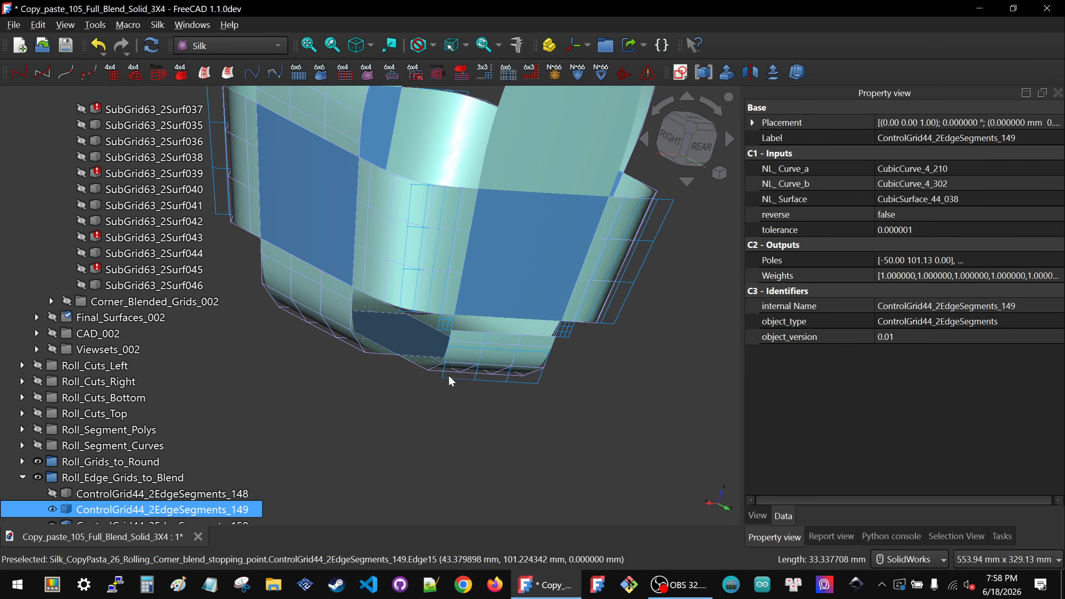
{"action": "key", "text": "space"}
- Relink the Grid_0 input of the front right blended grid ControlGrid64_2Grid44_034 to the rolled edge grid ControlGrid44_2EdgeSegments_152
{"action": "middle_click_drag", "start_coordinate": [448, 375], "coordinate": [545, 376]}
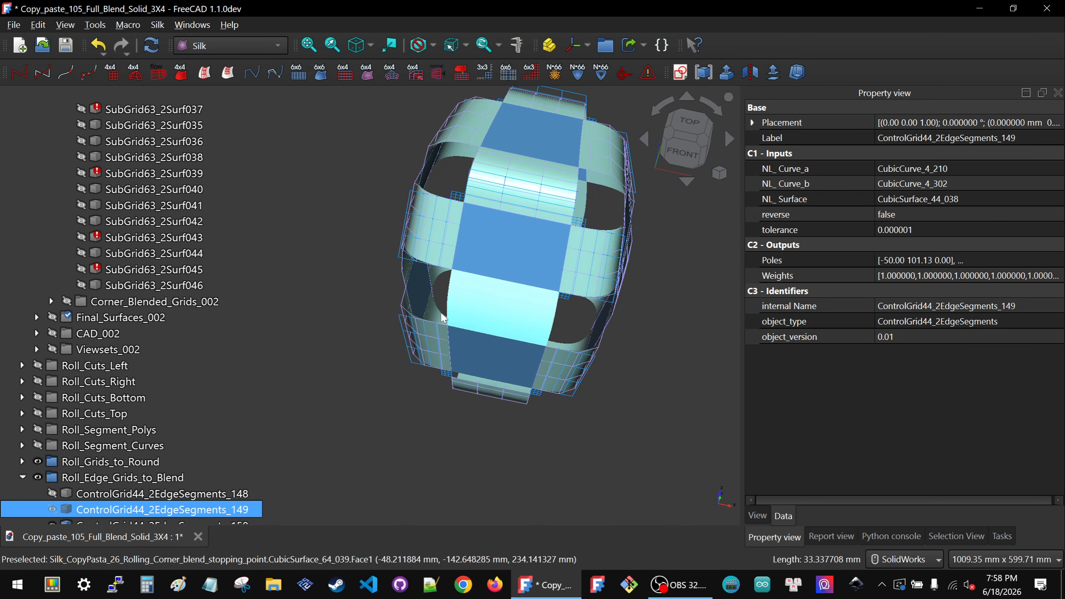
{"action": "scroll", "coordinate": [579, 365], "scroll_direction": "up", "scroll_amount": 5}
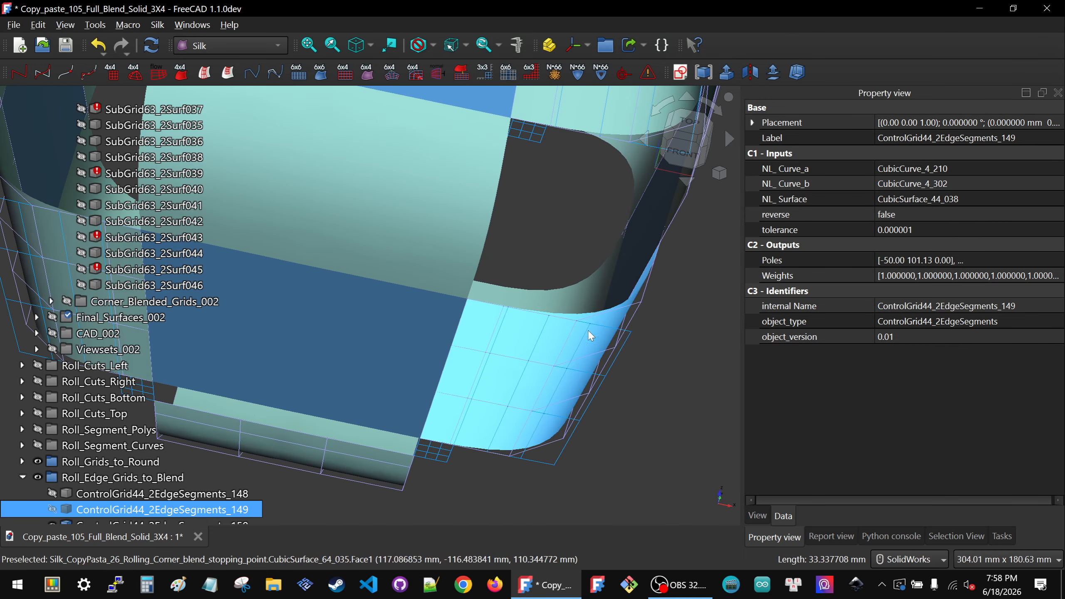
{"action": "left_click", "coordinate": [634, 302]}
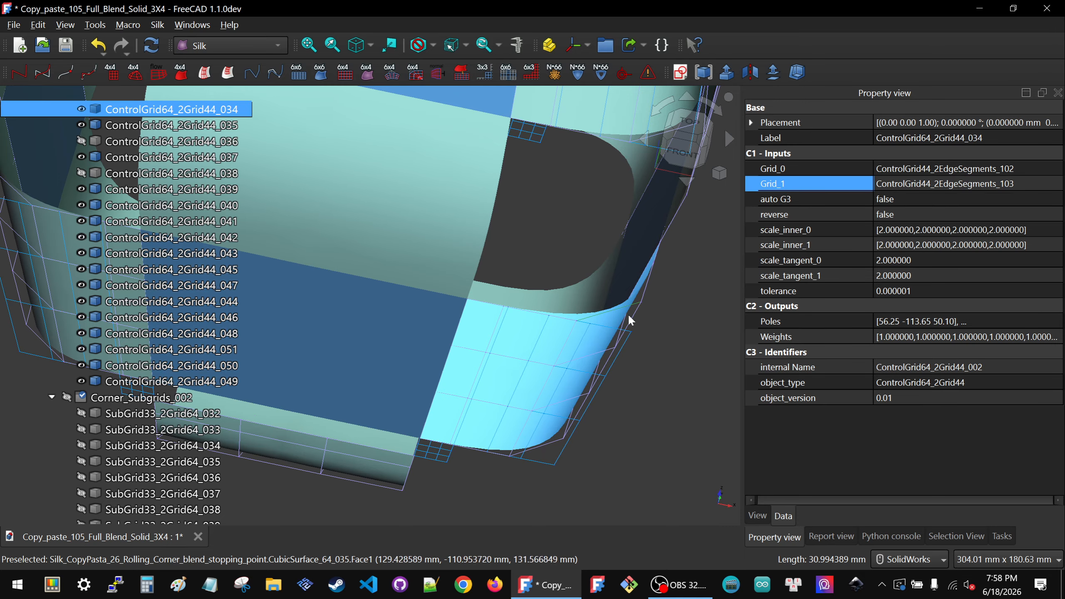
{"action": "left_click", "coordinate": [969, 170], "text": "ctrl"}
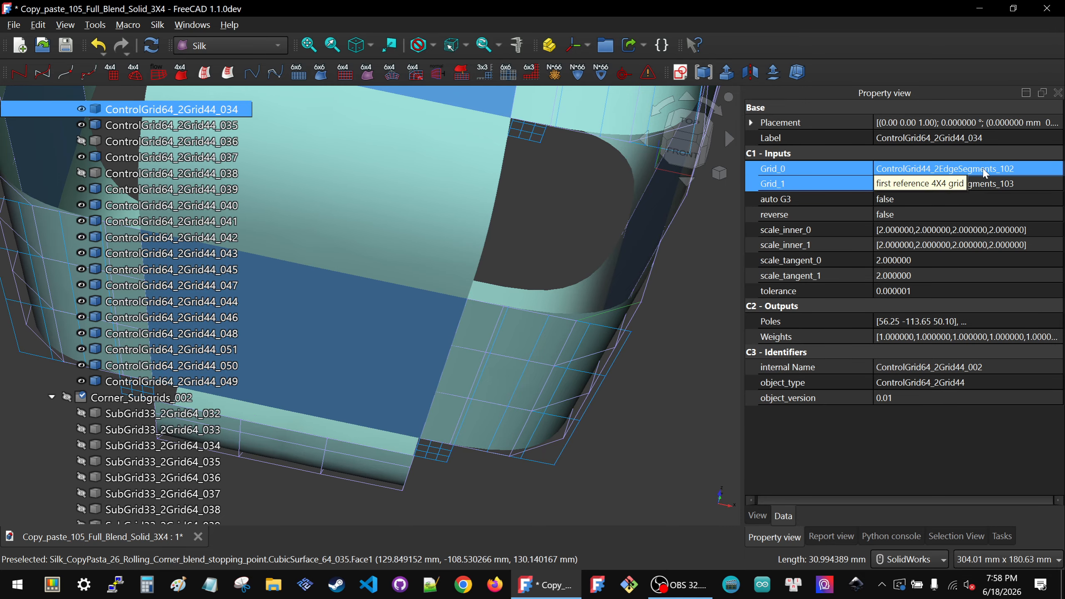
{"action": "left_click", "coordinate": [873, 166], "text": "ctrl"}
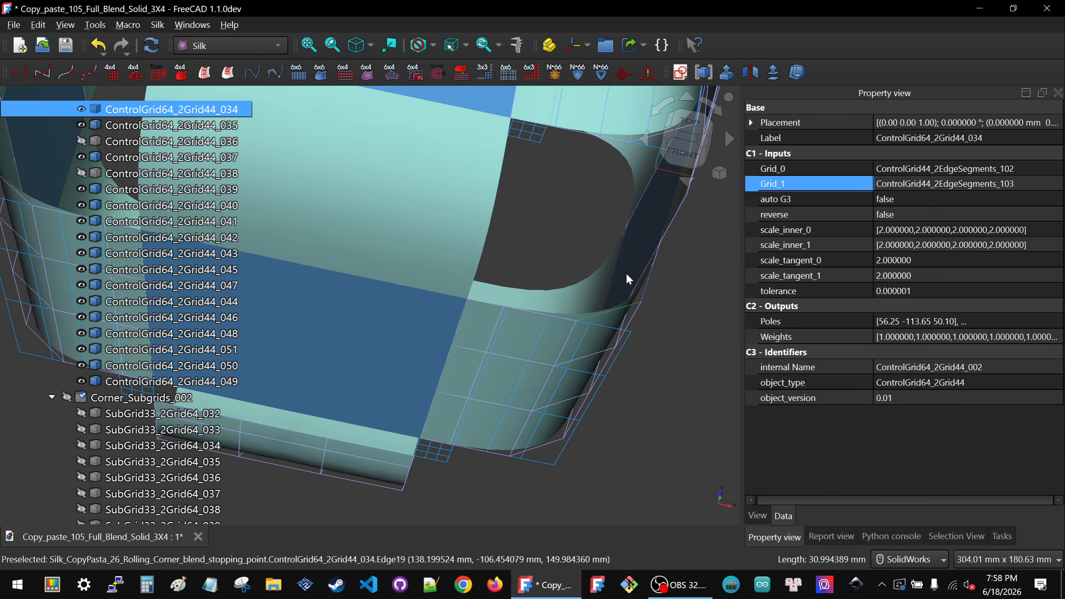
{"action": "middle_click_drag", "start_coordinate": [628, 279], "coordinate": [676, 250]}
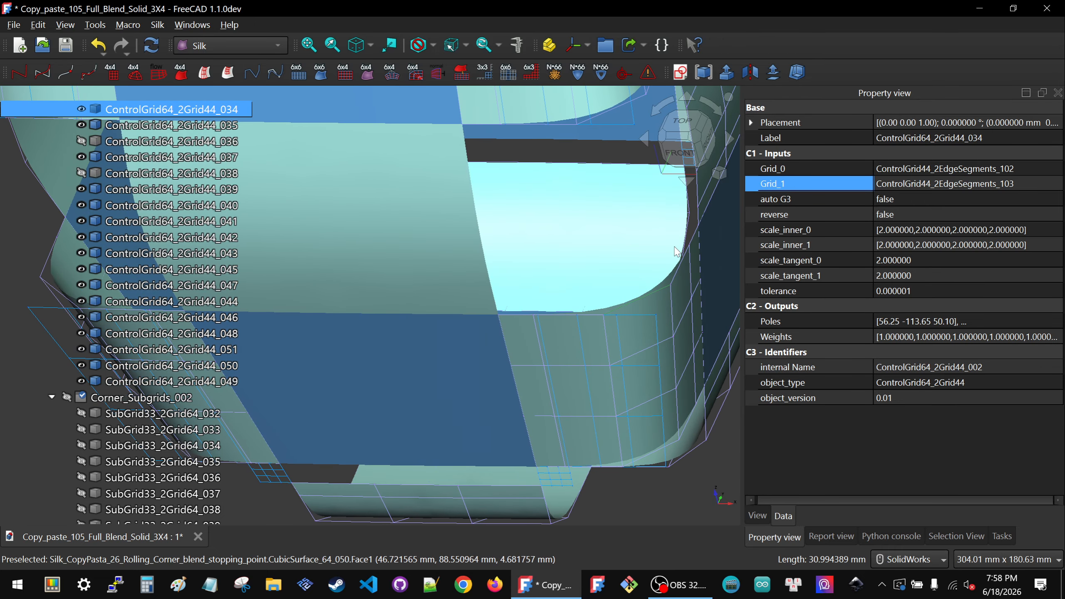
{"action": "left_click", "coordinate": [1034, 168]}
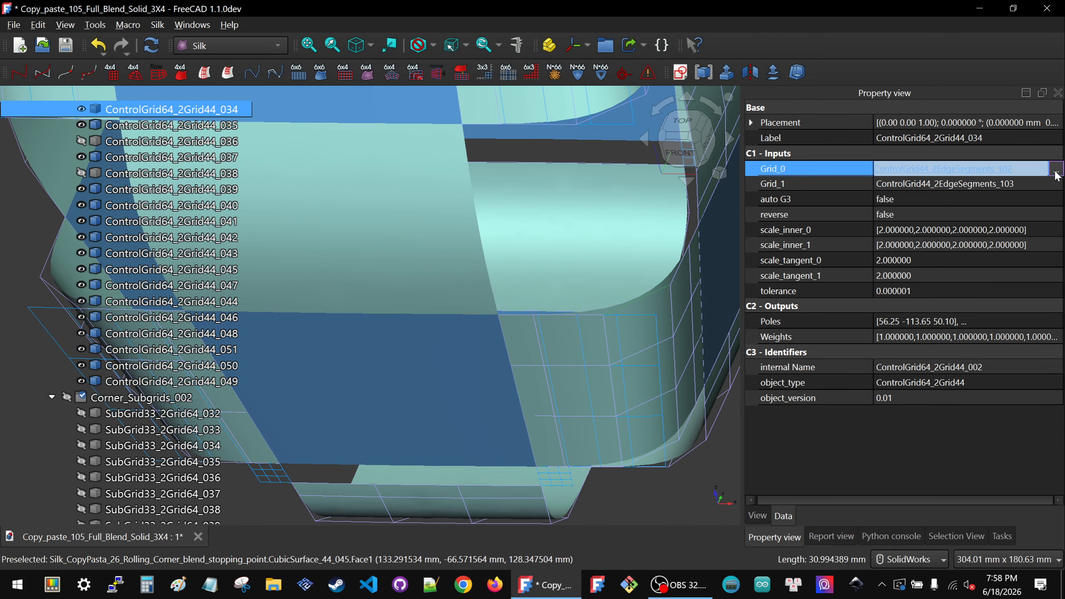
{"action": "left_click", "coordinate": [1056, 169]}
{"action": "left_click_drag", "start_coordinate": [556, 112], "coordinate": [914, 139]}
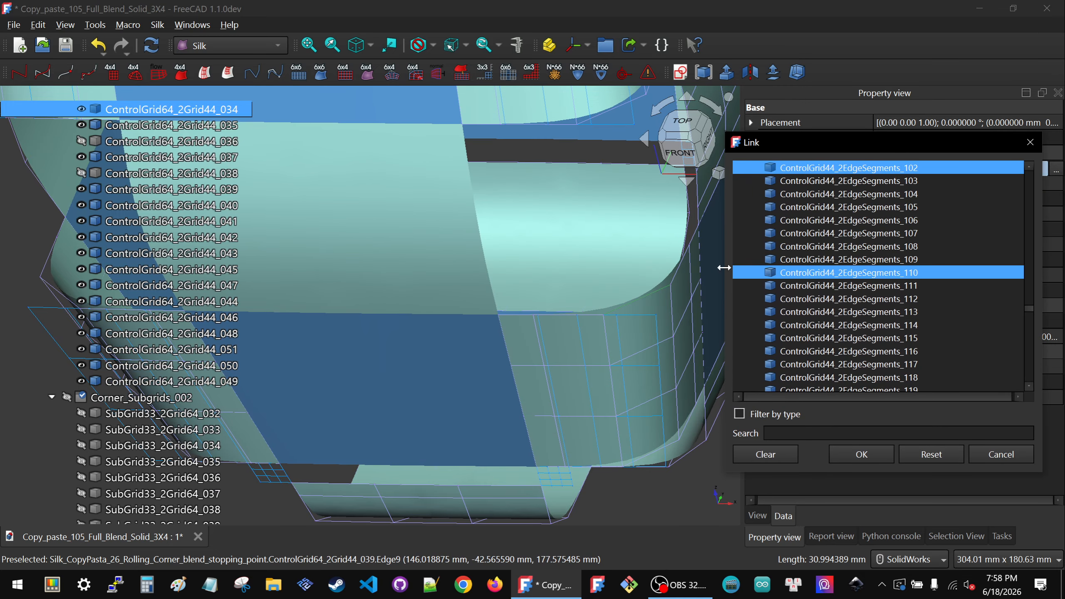
{"action": "left_click", "coordinate": [669, 324]}
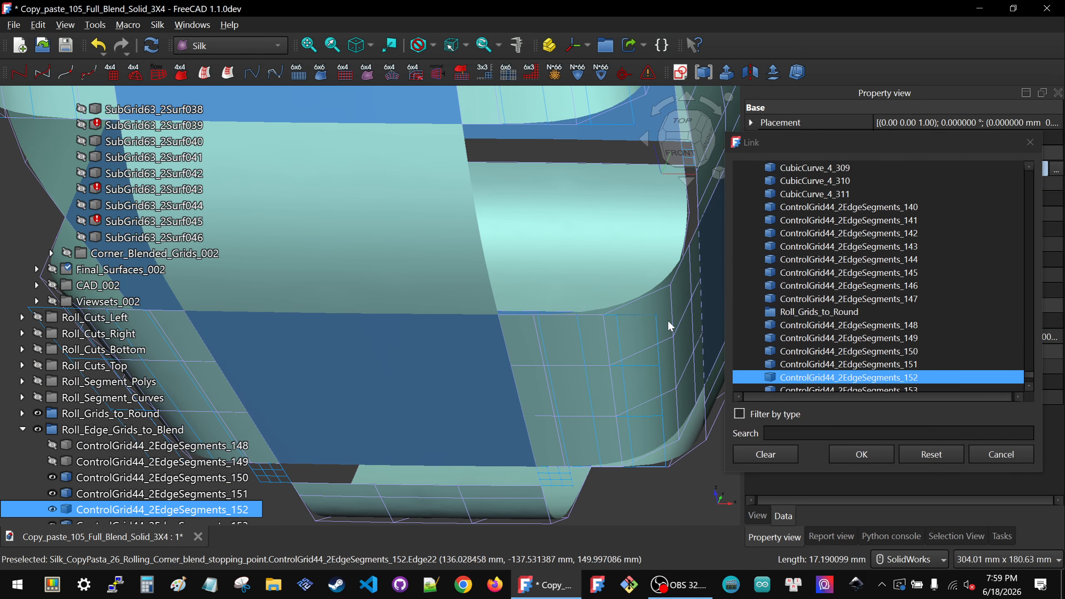
{"action": "left_click", "coordinate": [862, 455]}
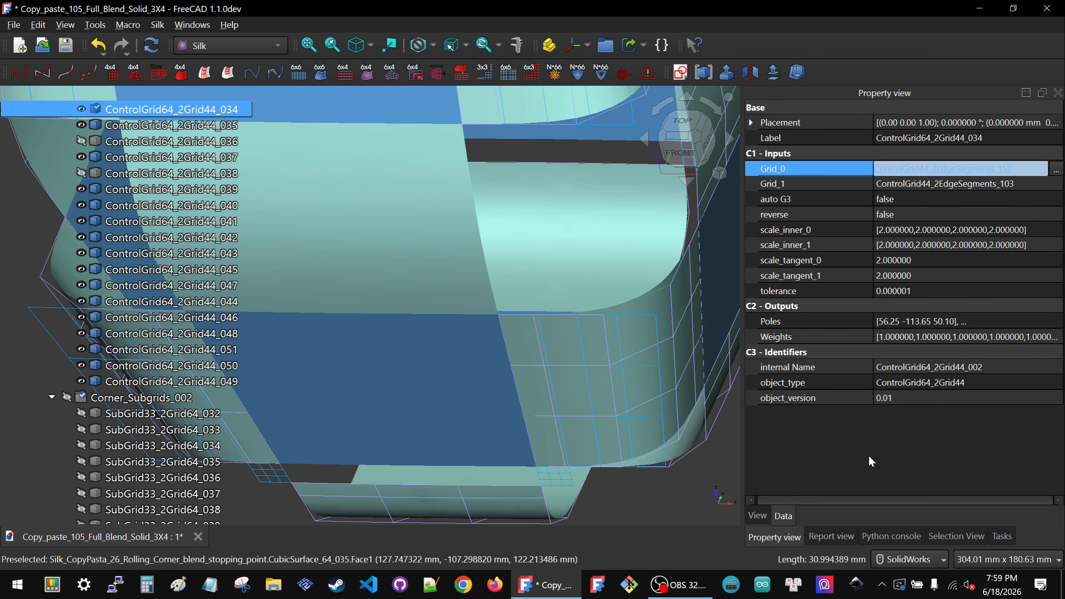
- Relink the Grid_1 input of the right rear blended grid ControlGrid64_2Grid44_035 to the rolled edge grid ControlGrid44_2EdgeSegments_153
{"action": "middle_click_drag", "start_coordinate": [532, 314], "coordinate": [376, 275]}
{"action": "middle_click_drag", "start_coordinate": [658, 255], "coordinate": [637, 301]}
{"action": "scroll", "coordinate": [635, 303], "scroll_direction": "down", "scroll_amount": 2}
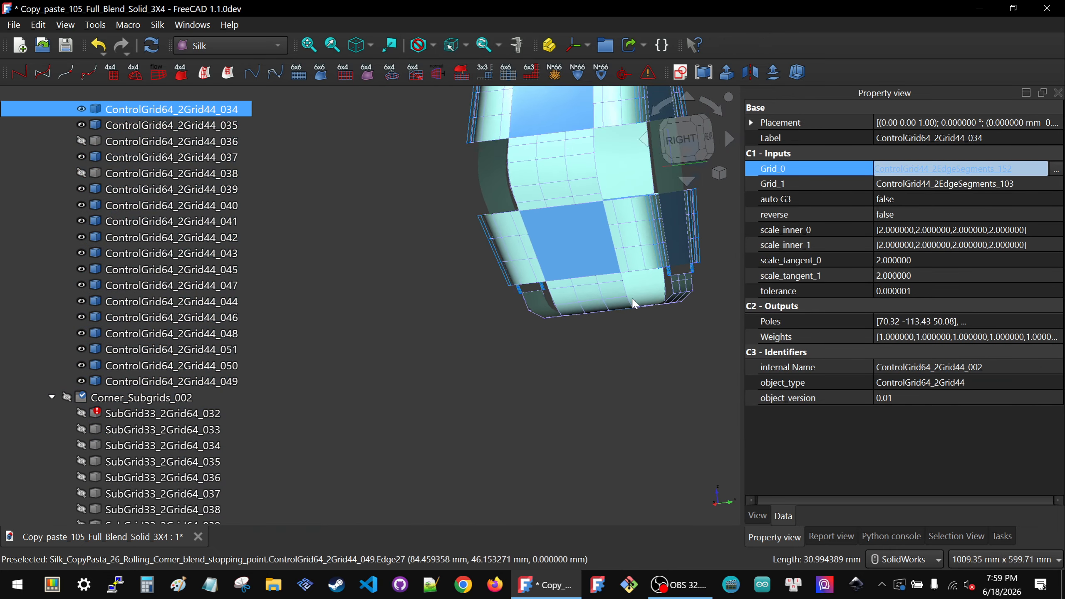
{"action": "scroll", "coordinate": [633, 299], "scroll_direction": "down", "scroll_amount": 1}
{"action": "scroll", "coordinate": [655, 196], "scroll_direction": "up", "scroll_amount": 4}
{"action": "middle_click_drag", "start_coordinate": [655, 202], "coordinate": [653, 253]}
{"action": "scroll", "coordinate": [653, 253], "scroll_direction": "up", "scroll_amount": 1}
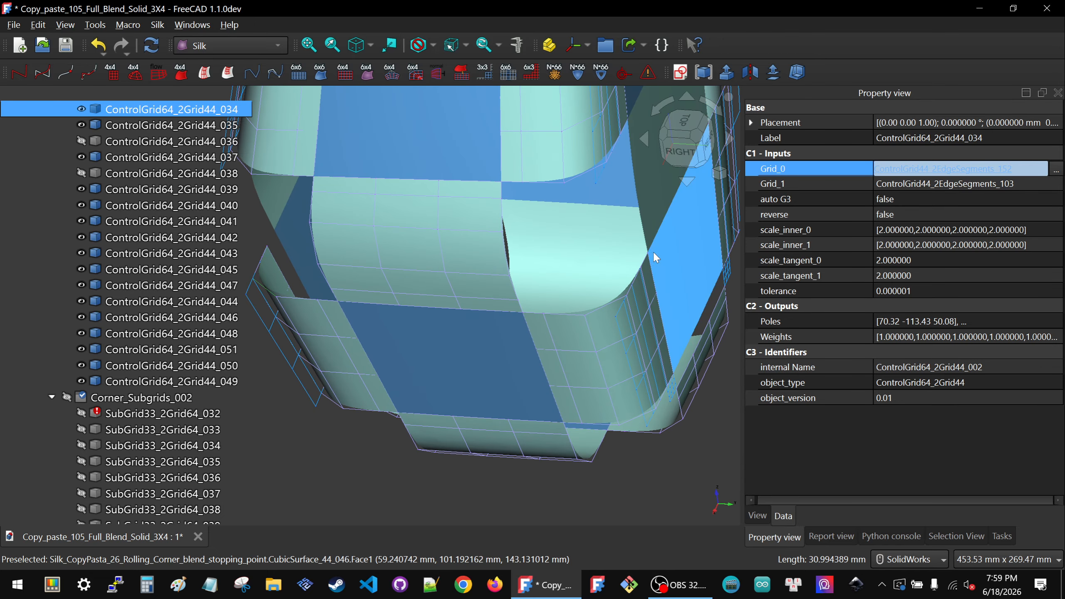
{"action": "scroll", "coordinate": [655, 256], "scroll_direction": "down", "scroll_amount": 2}
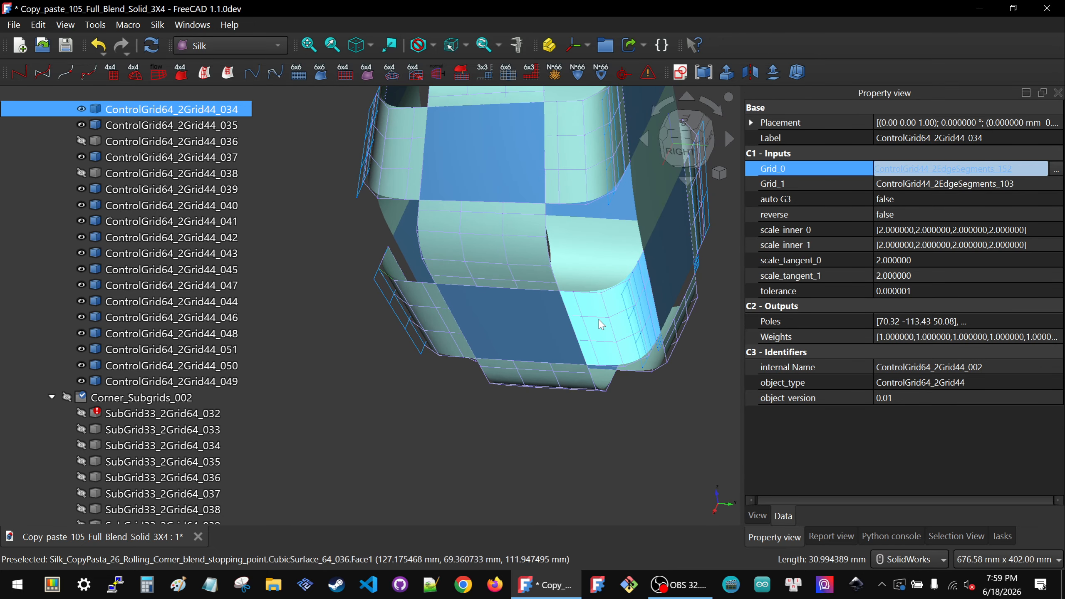
{"action": "key", "text": "Down"}
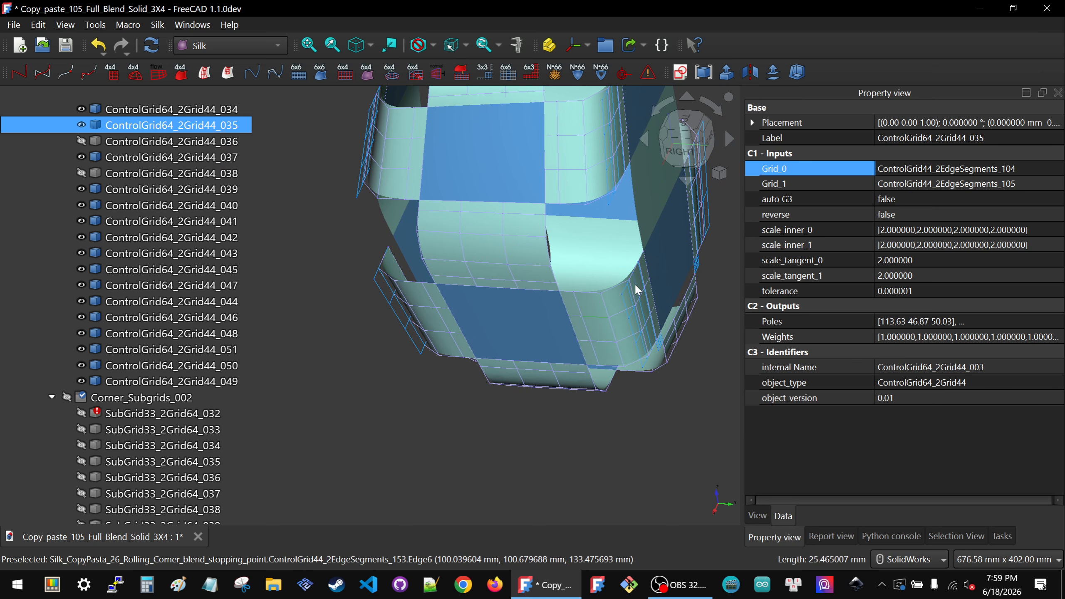
{"action": "left_click", "coordinate": [1055, 184]}
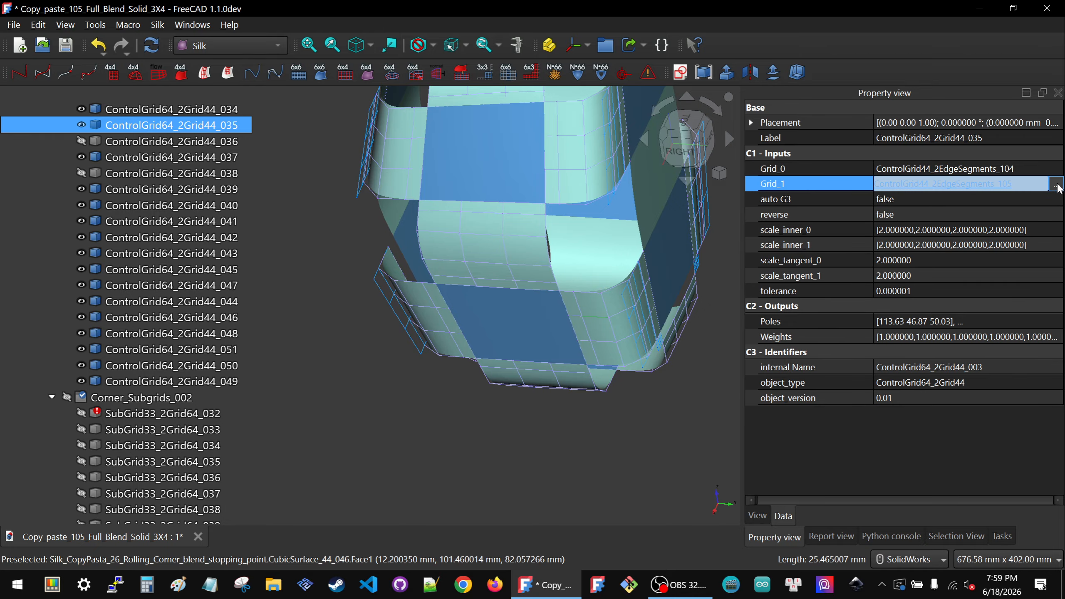
{"action": "left_click", "coordinate": [1056, 186]}
{"action": "left_click_drag", "start_coordinate": [513, 118], "coordinate": [906, 173]}
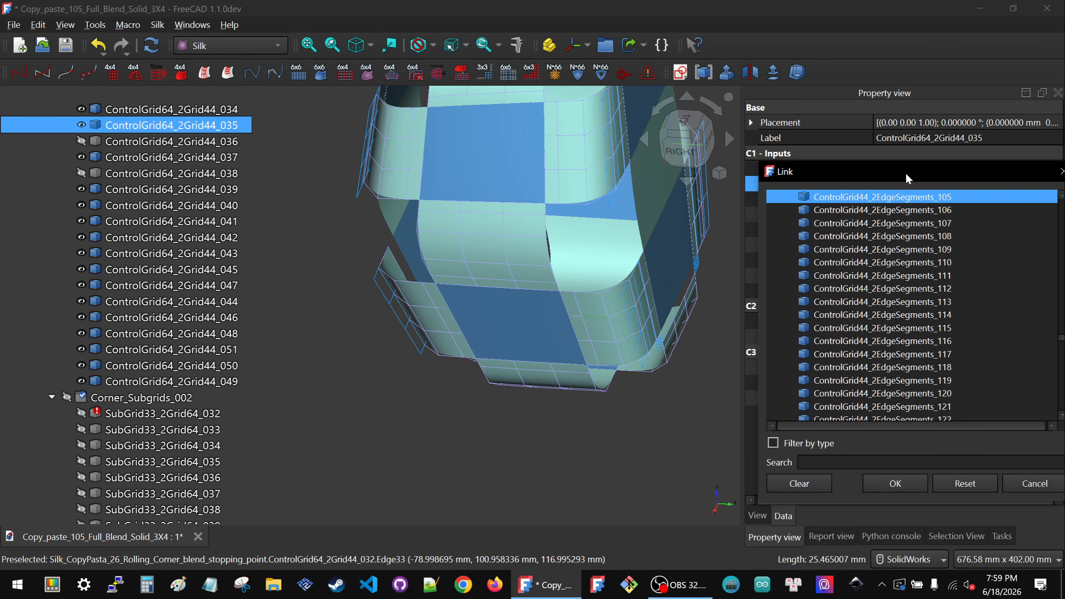
{"action": "scroll", "coordinate": [587, 320], "scroll_direction": "up", "scroll_amount": 4}
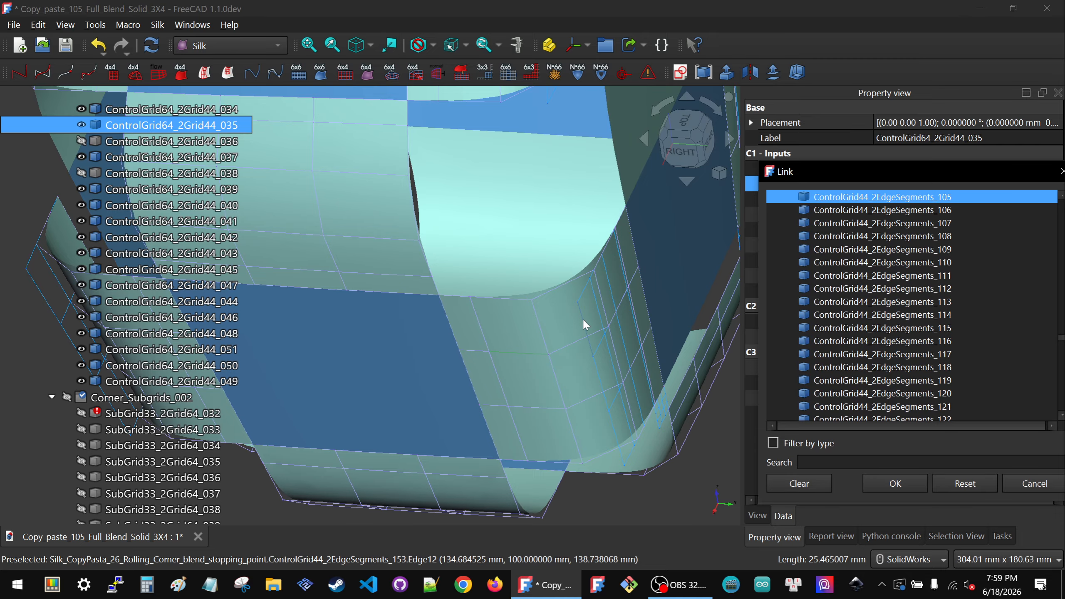
{"action": "left_click", "coordinate": [585, 324]}
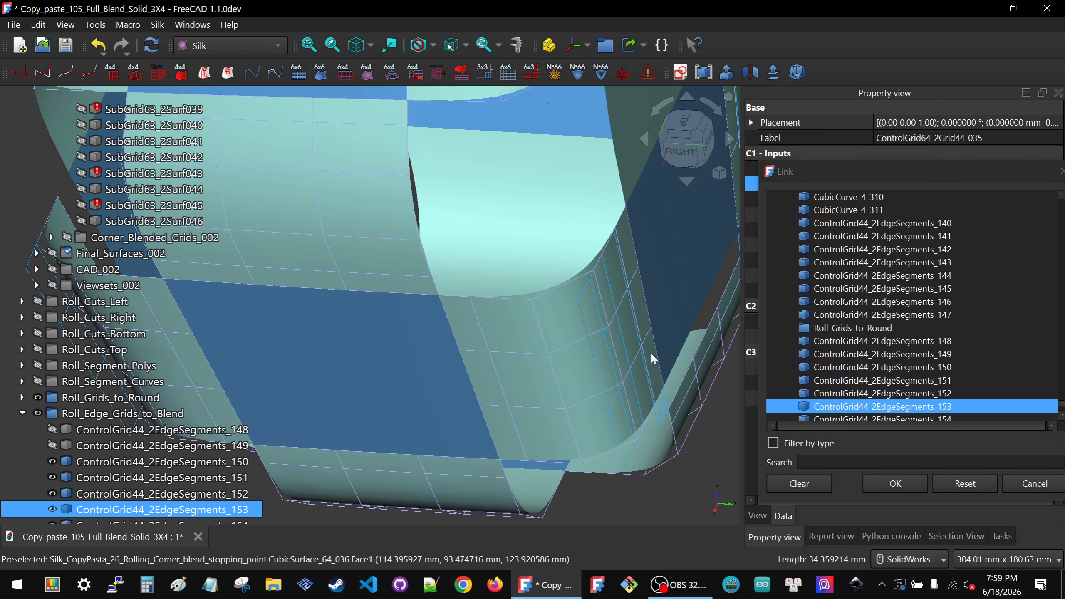
{"action": "left_click", "coordinate": [893, 484]}
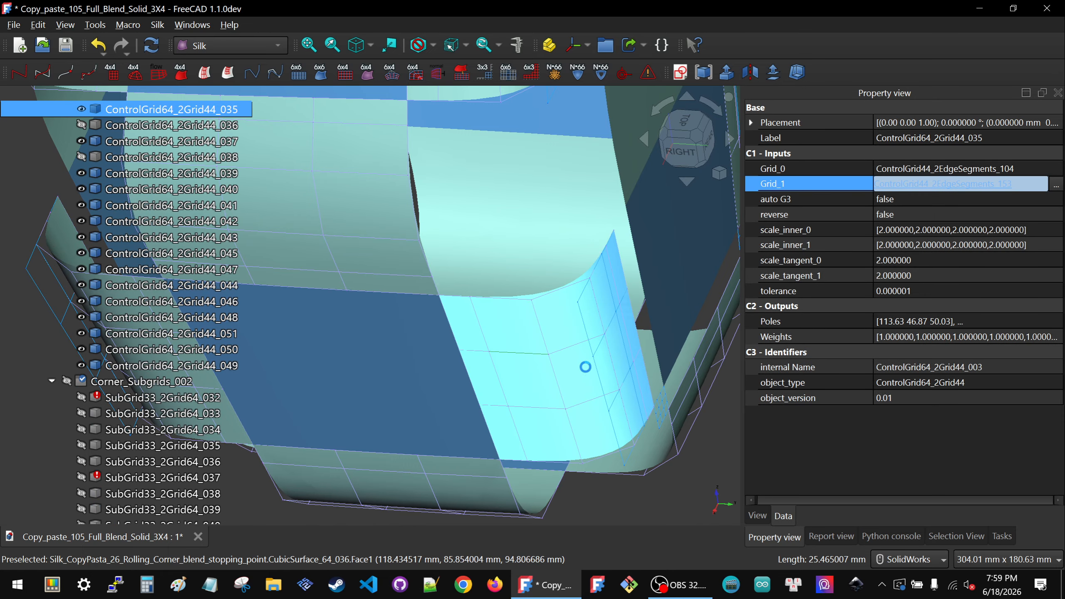
- Try to relink the Grid_0 input of the left rear blended grid ControlGrid64_2Grid44_032 to the rolled edge grid ControlGrid44_2EdgeSegments_154
{"action": "middle_click_drag", "start_coordinate": [587, 358], "coordinate": [566, 312]}
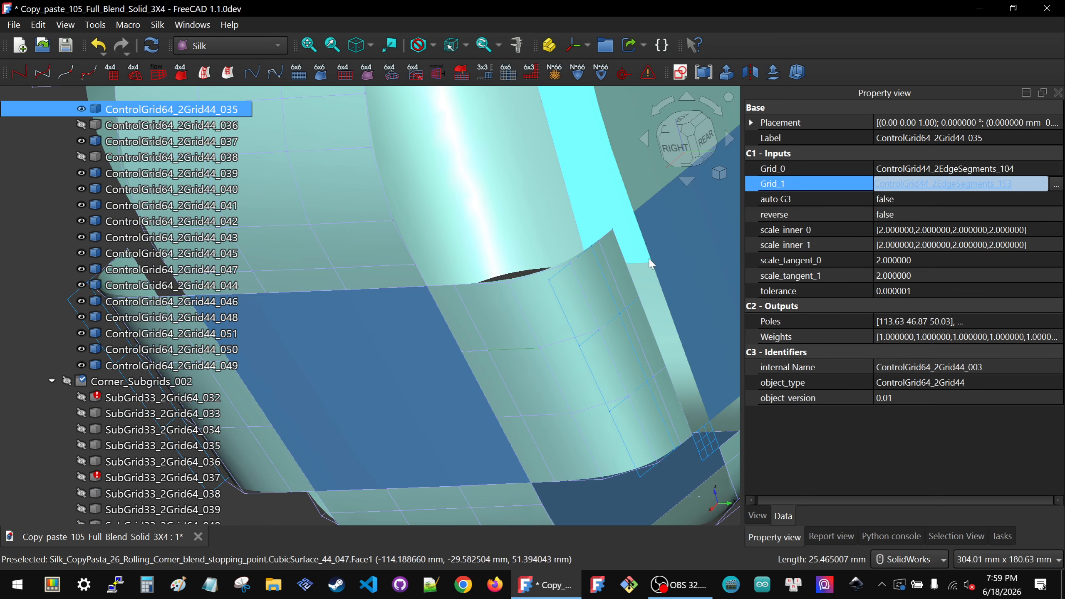
{"action": "scroll", "coordinate": [585, 284], "scroll_direction": "down", "scroll_amount": 5}
{"action": "scroll", "coordinate": [669, 239], "scroll_direction": "up", "scroll_amount": 5}
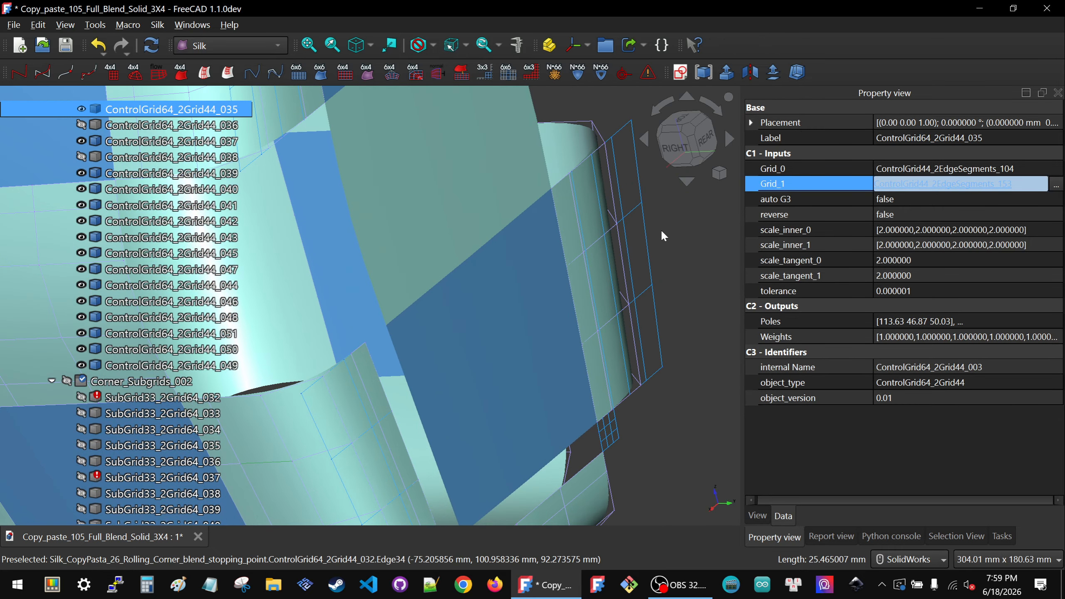
{"action": "left_click", "coordinate": [603, 139]}
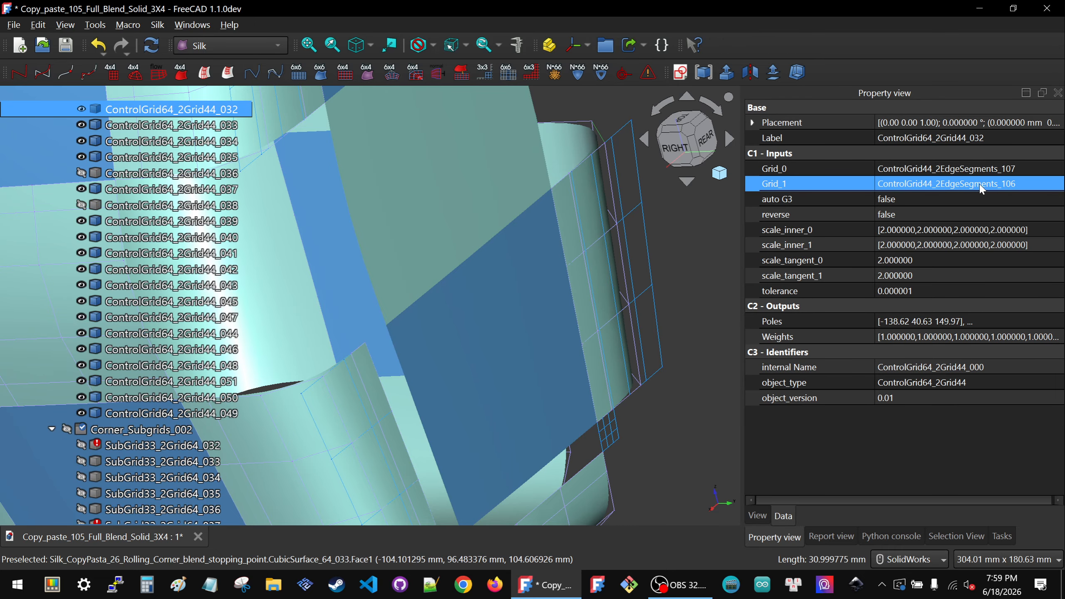
{"action": "left_click", "coordinate": [998, 168]}
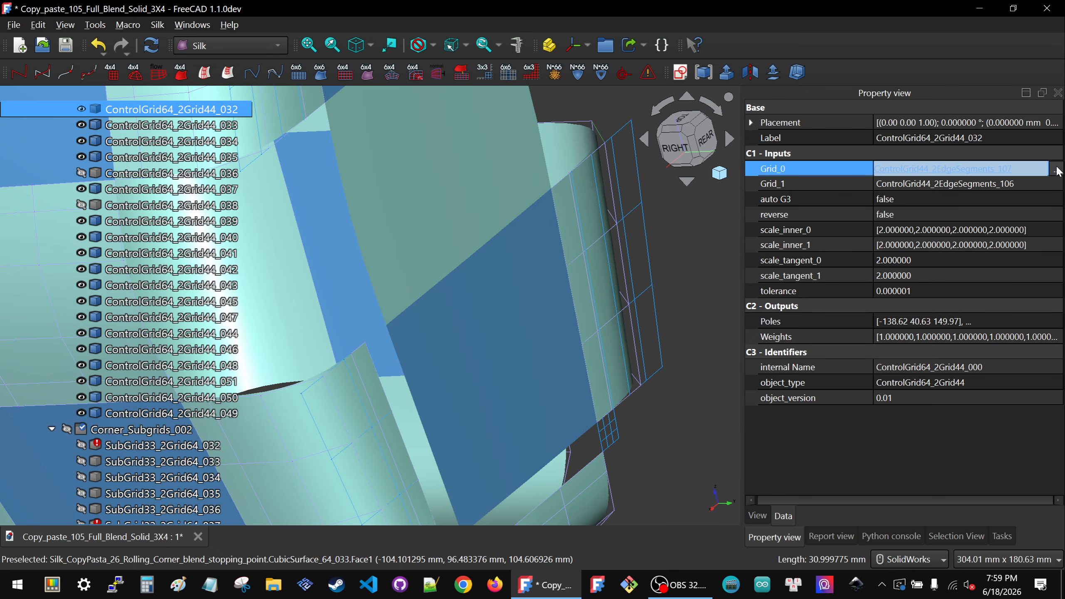
{"action": "scroll", "coordinate": [542, 296], "scroll_direction": "down", "scroll_amount": 4}
{"action": "scroll", "coordinate": [719, 231], "scroll_direction": "up", "scroll_amount": 2}
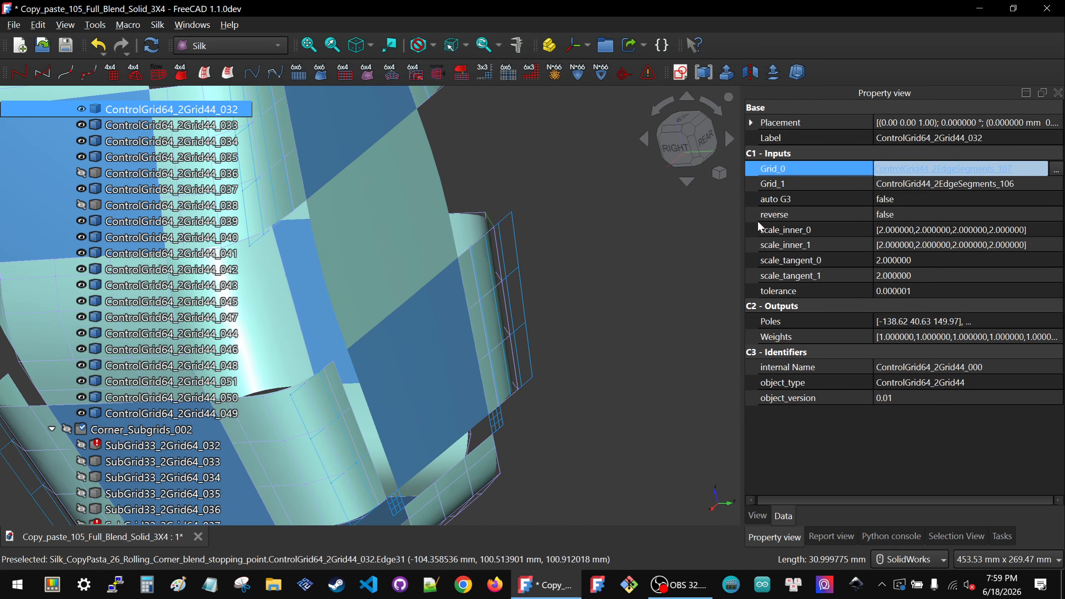
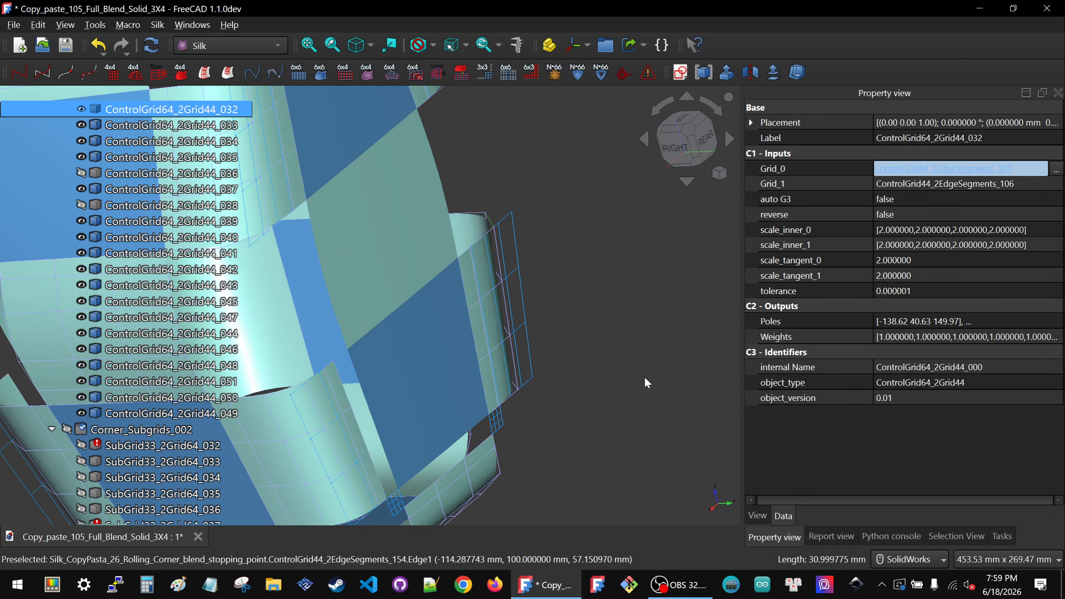
{"action": "scroll", "coordinate": [645, 382], "scroll_direction": "down", "scroll_amount": 5}
{"action": "scroll", "coordinate": [562, 336], "scroll_direction": "up", "scroll_amount": 5}
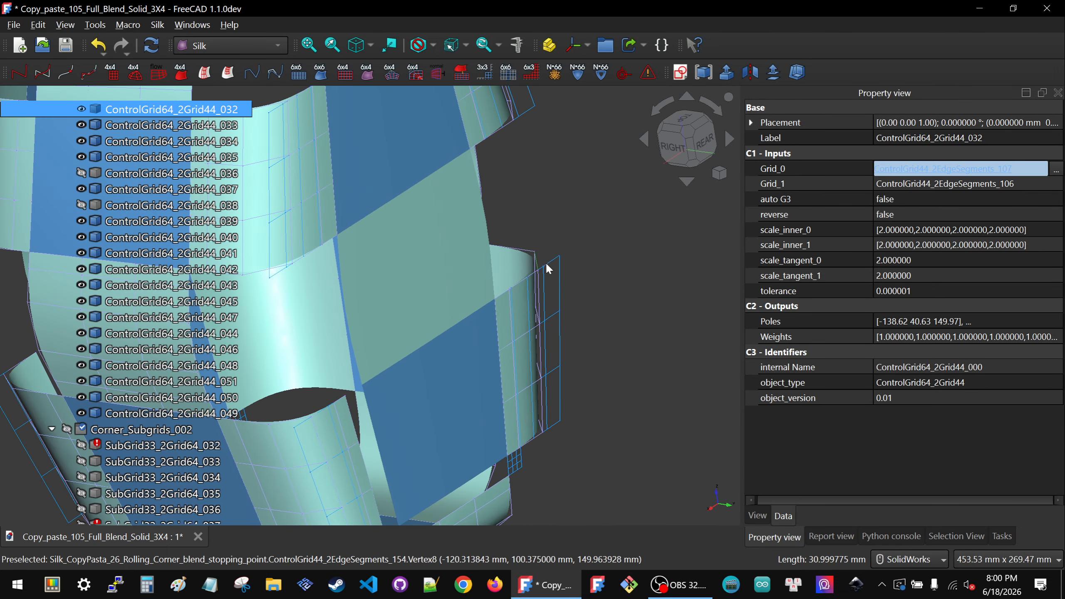
{"action": "left_click", "coordinate": [1055, 170]}
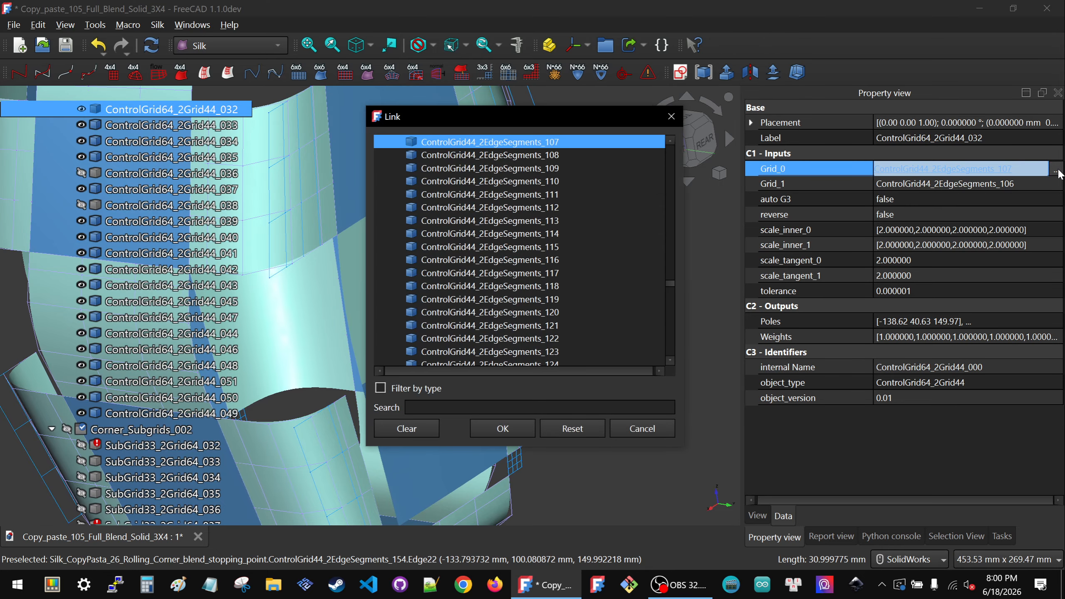
{"action": "left_click_drag", "start_coordinate": [529, 123], "coordinate": [898, 169]}
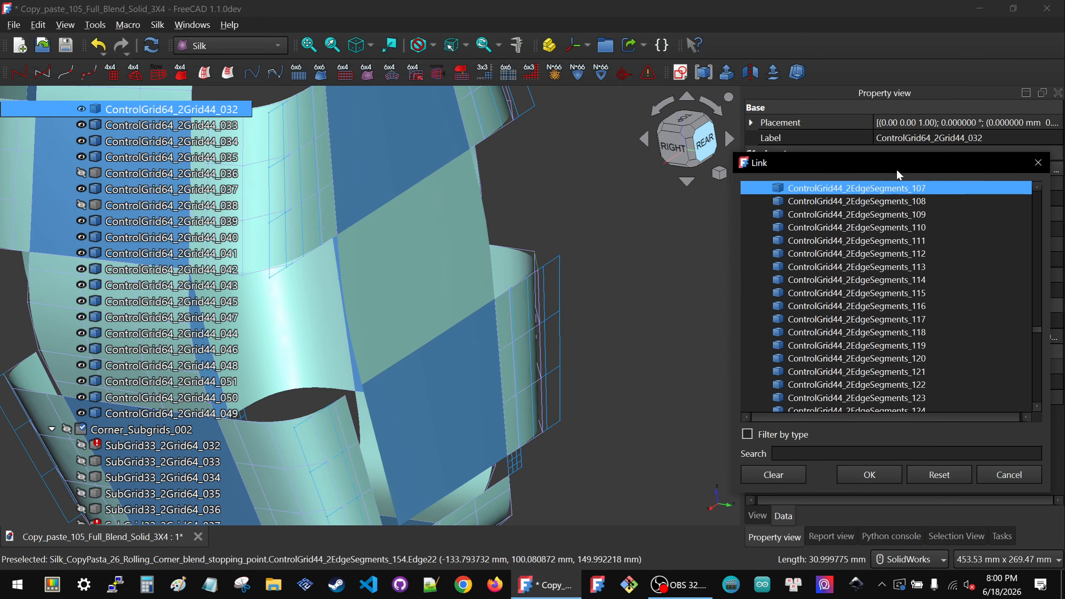
{"action": "left_click", "coordinate": [561, 301]}
{"action": "scroll", "coordinate": [531, 349], "scroll_direction": "up", "scroll_amount": 5}
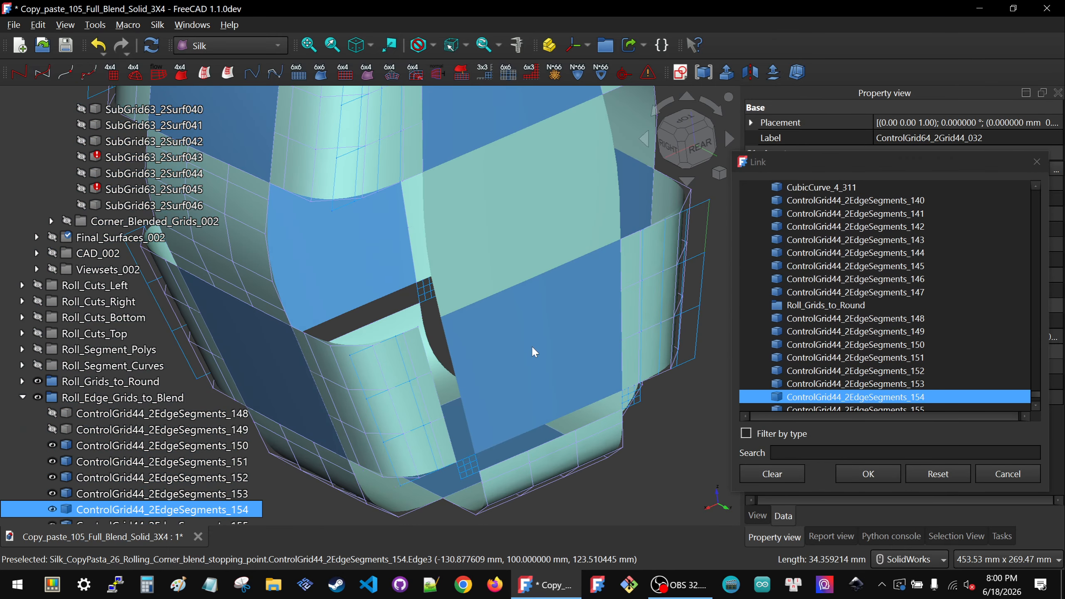
{"action": "scroll", "coordinate": [532, 347], "scroll_direction": "down", "scroll_amount": 3}
{"action": "scroll", "coordinate": [637, 259], "scroll_direction": "up", "scroll_amount": 3}
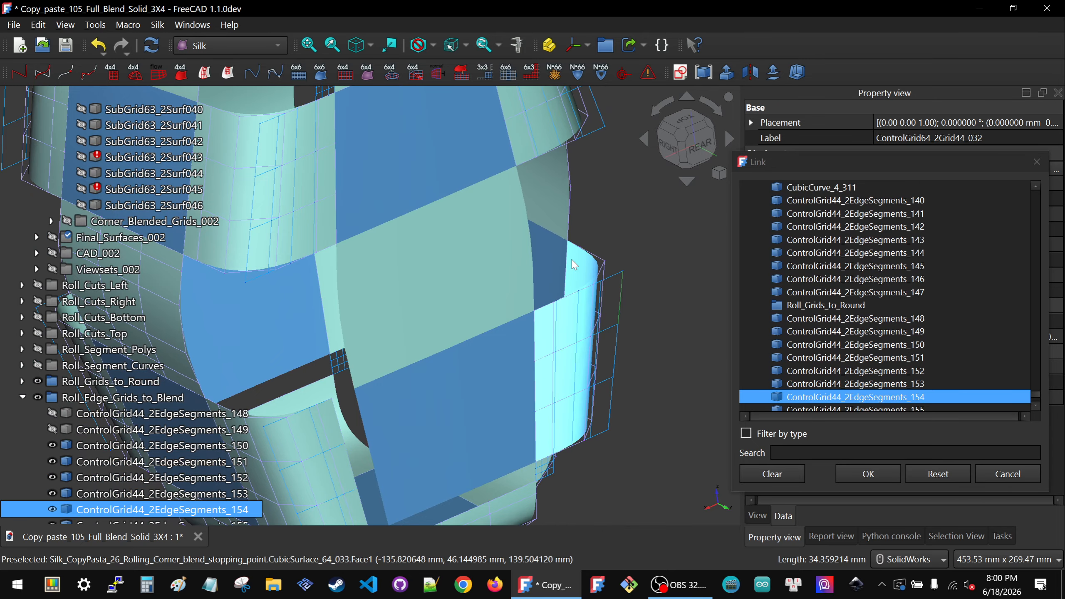
{"action": "left_click", "coordinate": [863, 473]}
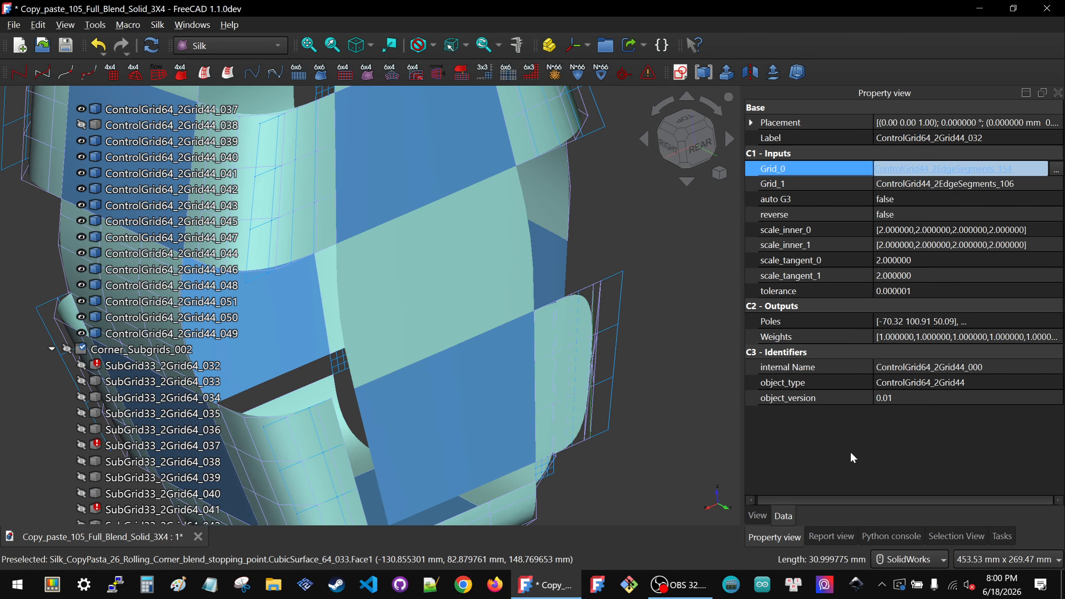
- Undo the last Grid_0 relink of the left rear blended grid and check its two grid inputs
{"action": "middle_click_drag", "start_coordinate": [561, 411], "coordinate": [514, 432]}
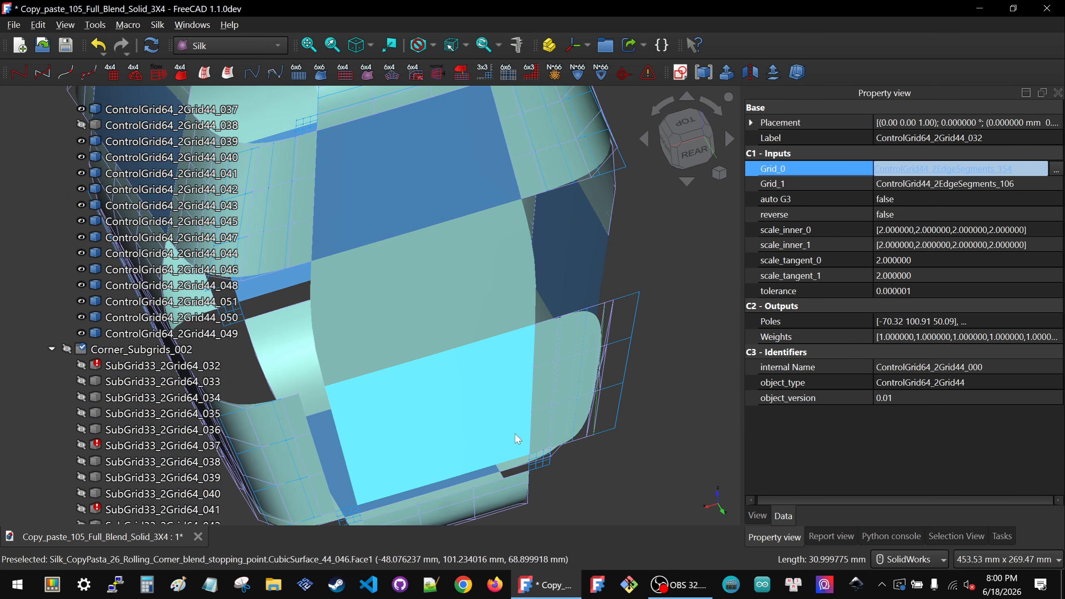
{"action": "key", "text": "ctrl+z"}
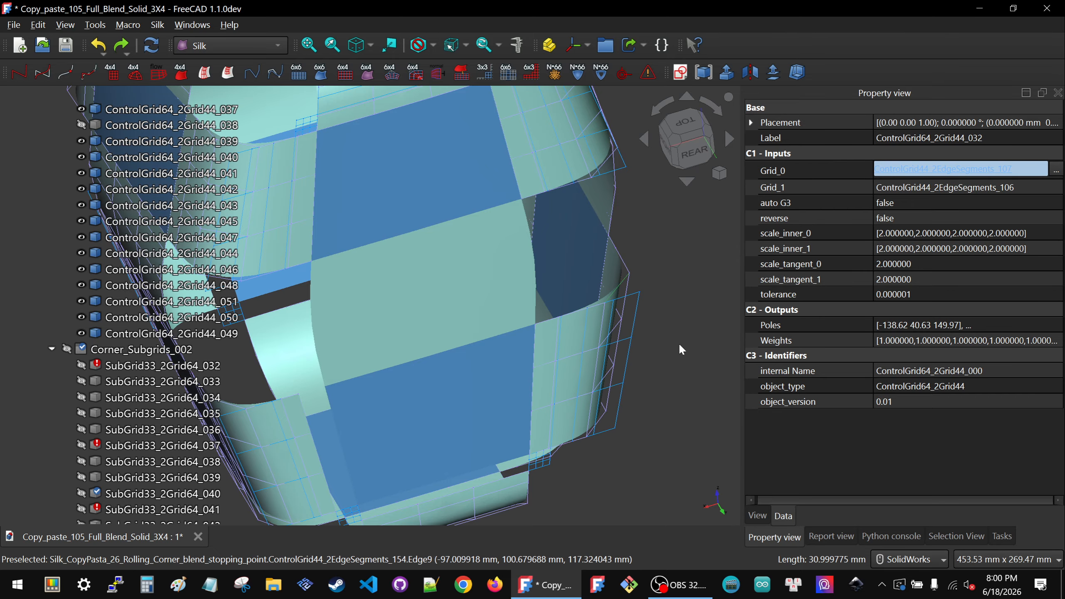
{"action": "left_click", "coordinate": [1008, 188]}
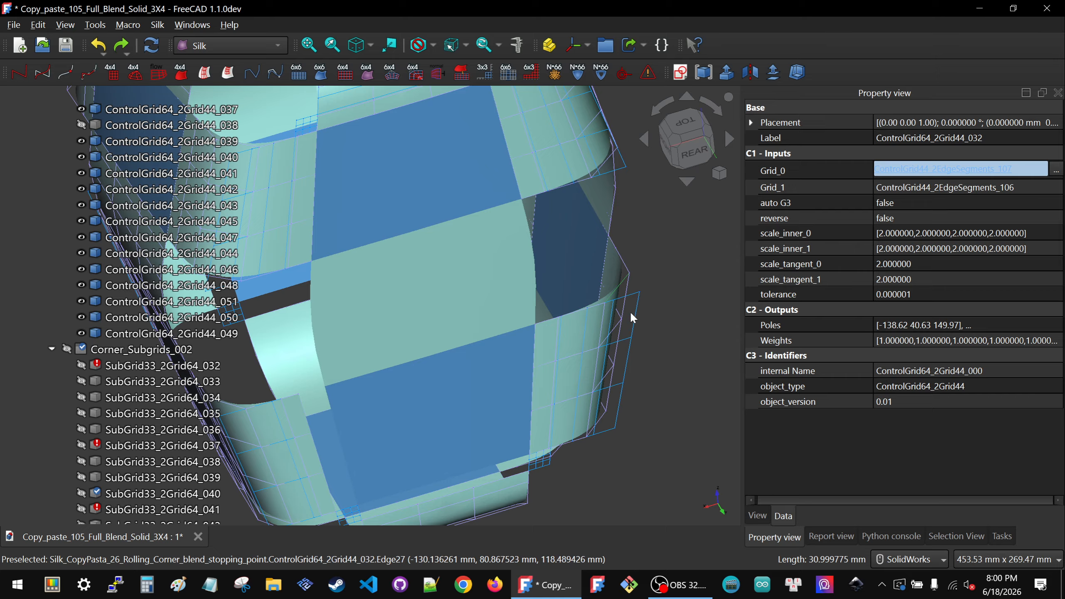
{"action": "left_click", "coordinate": [995, 204]}
{"action": "left_click", "coordinate": [1006, 189]}
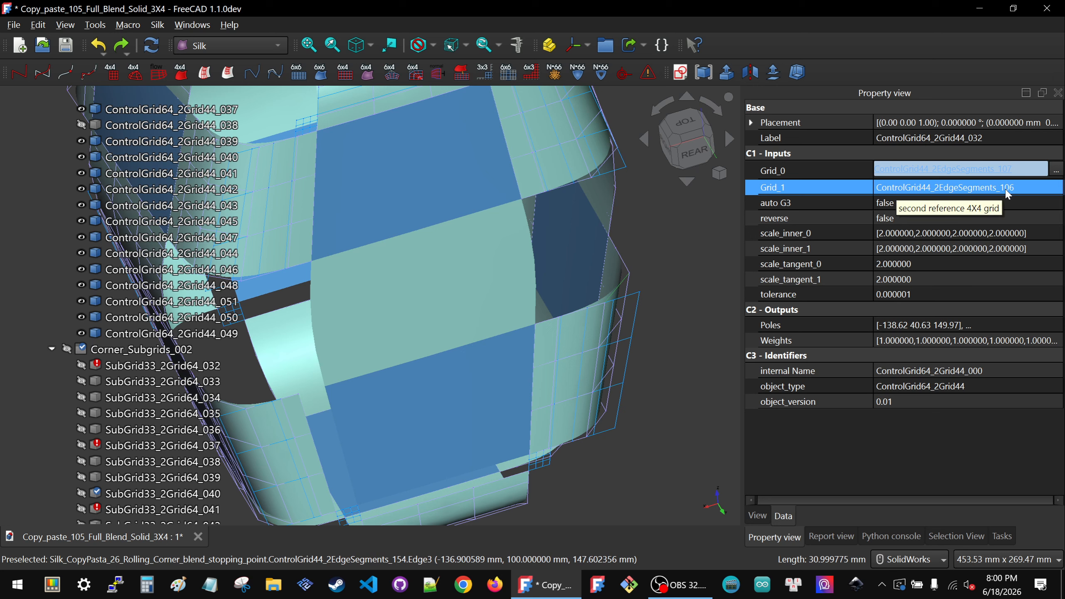
- Relink the Grid_0 input of the left rear blended grid ControlGrid64_2Grid44_032 to ControlGrid44_2EdgeSegments_154
{"action": "left_click", "coordinate": [972, 168]}
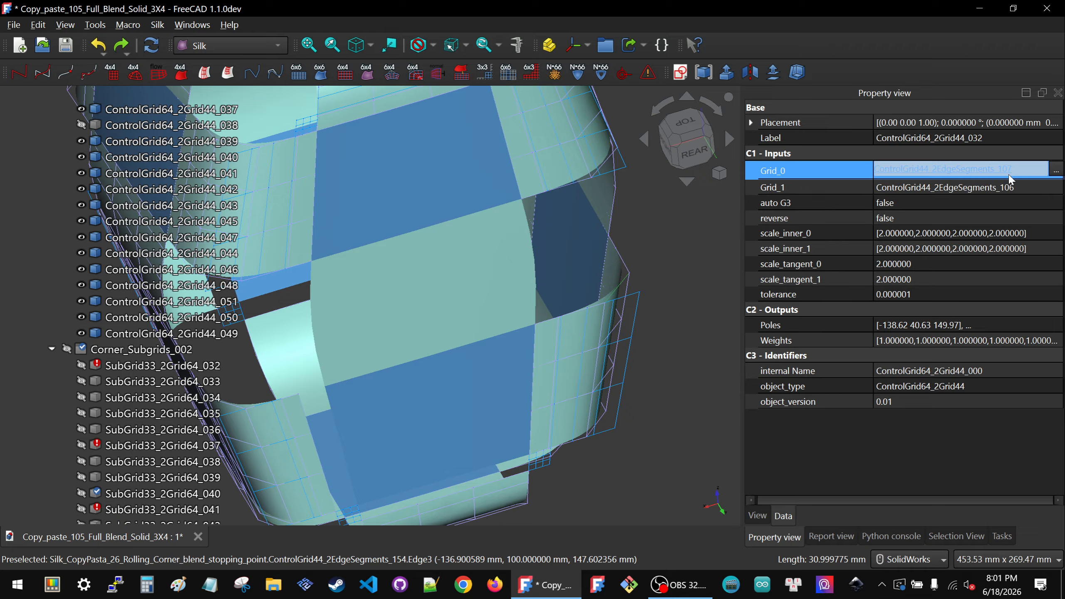
{"action": "left_click", "coordinate": [1056, 169]}
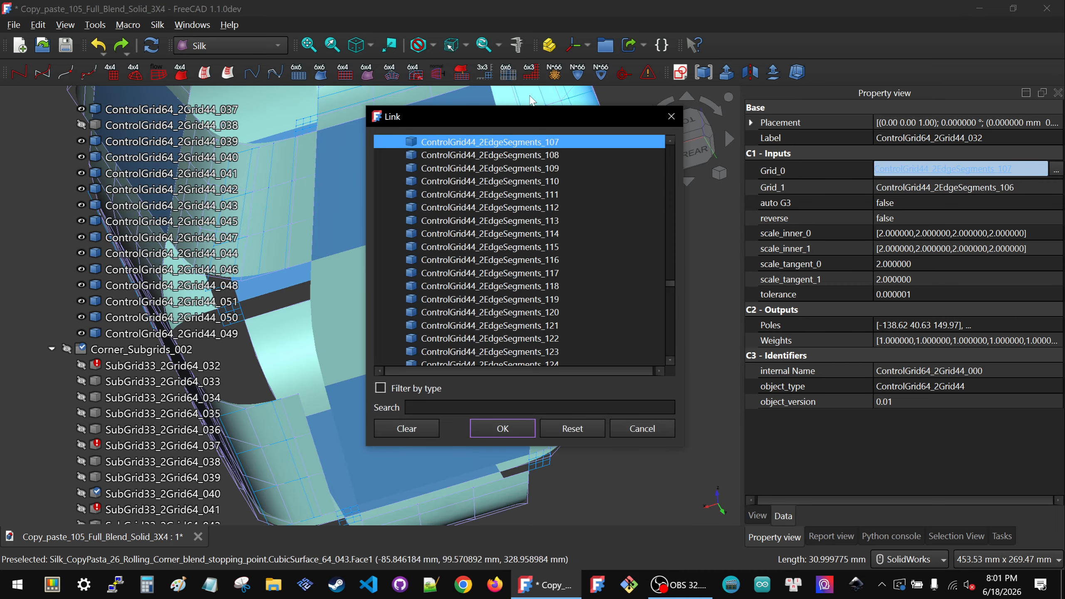
{"action": "left_click_drag", "start_coordinate": [554, 120], "coordinate": [965, 161]}
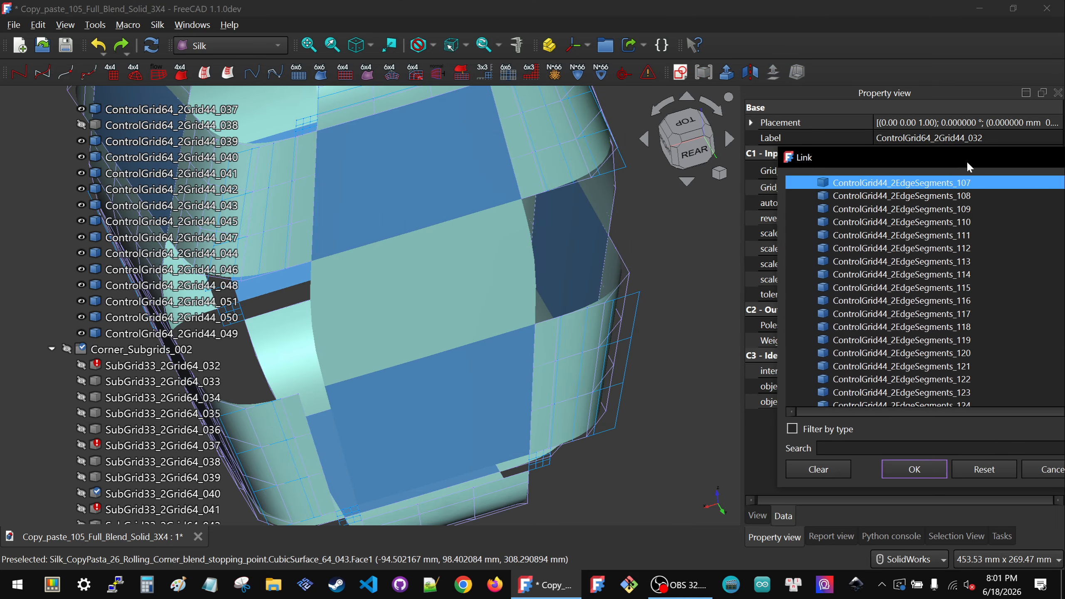
{"action": "left_click", "coordinate": [638, 310]}
{"action": "left_click", "coordinate": [916, 474]}
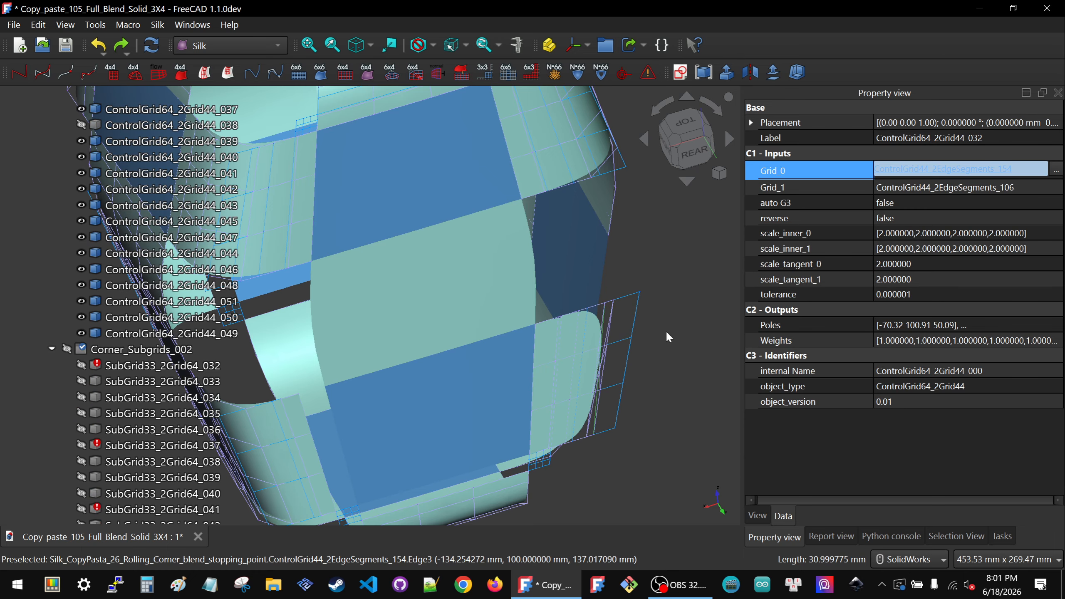
- Open the Grid_1 link choice of ControlGrid64_2Grid44_032 and filter the candidates by the ArachNURBS.ControlGrid44_2EdgeSegments class
{"action": "scroll", "coordinate": [568, 344], "scroll_direction": "up", "scroll_amount": 2}
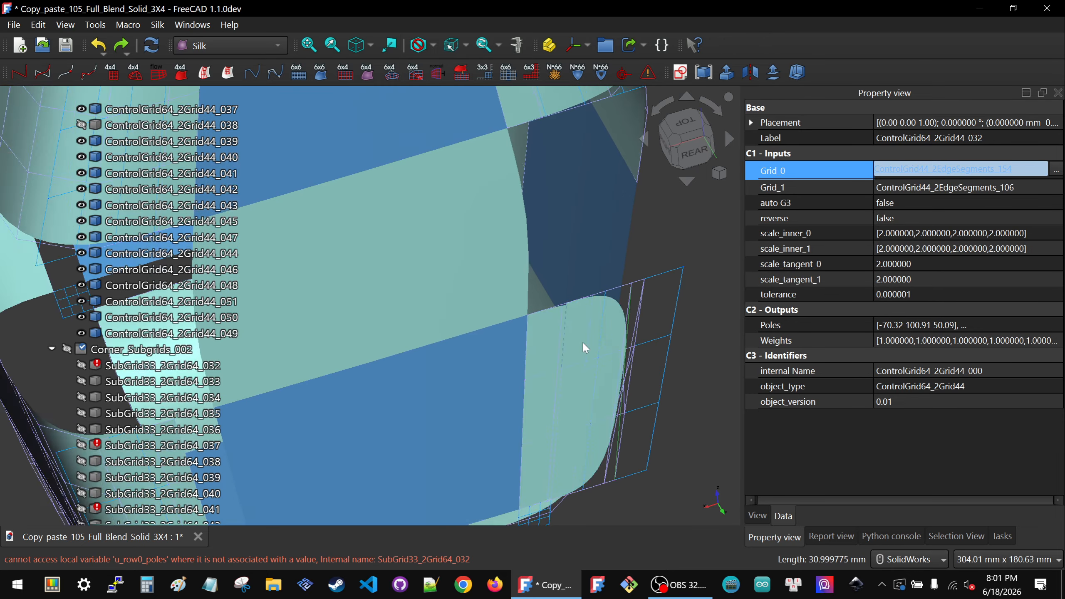
{"action": "scroll", "coordinate": [566, 340], "scroll_direction": "up", "scroll_amount": 2}
{"action": "left_click", "coordinate": [591, 361]}
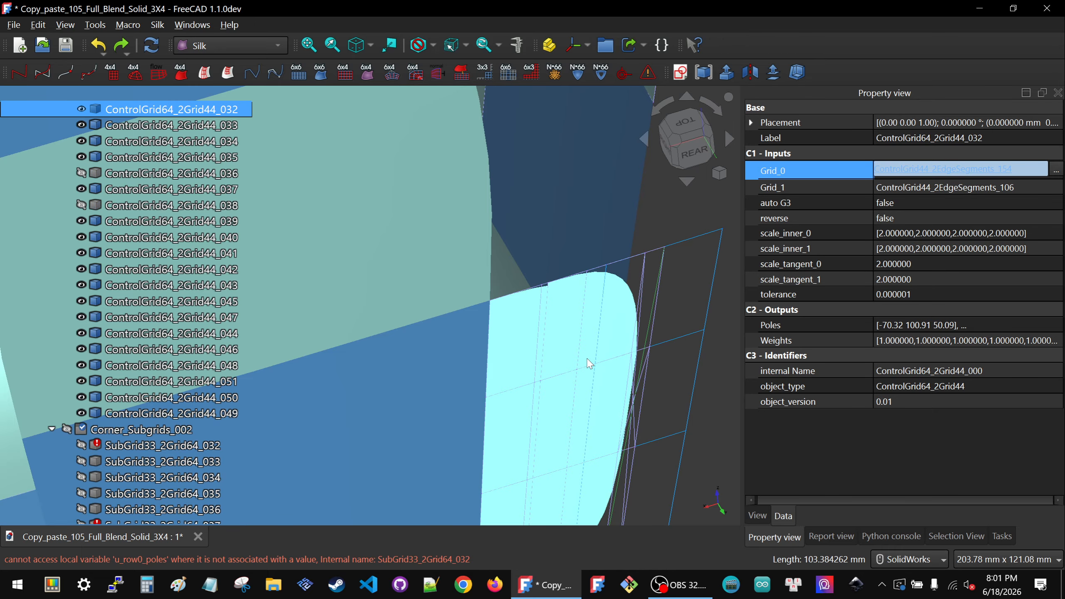
{"action": "scroll", "coordinate": [591, 361], "scroll_direction": "down", "scroll_amount": 3}
{"action": "left_click", "coordinate": [1040, 187]}
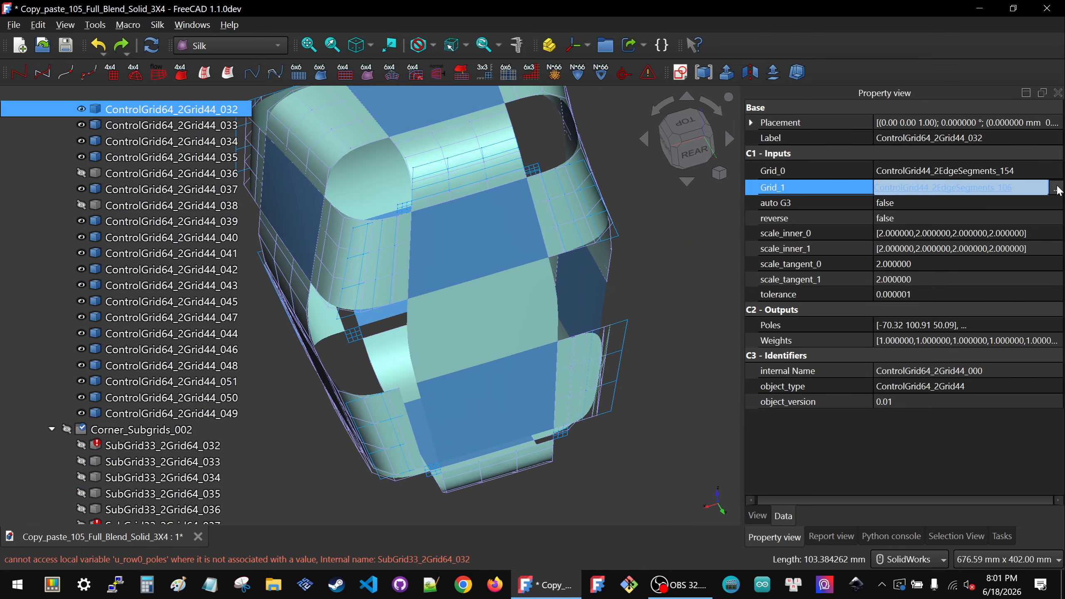
{"action": "left_click", "coordinate": [1056, 187]}
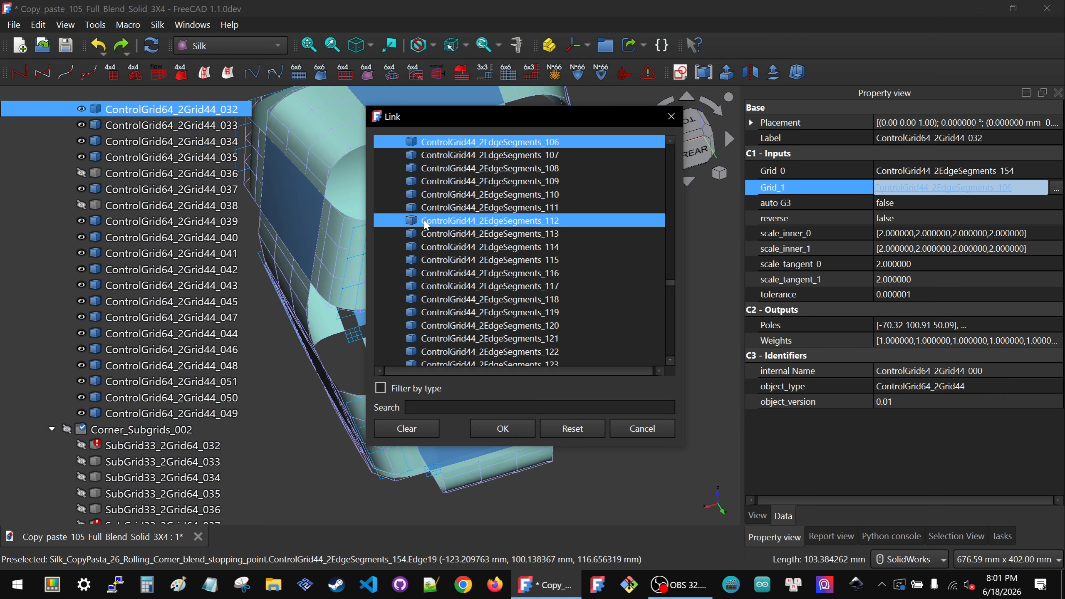
{"action": "left_click", "coordinate": [380, 388]}
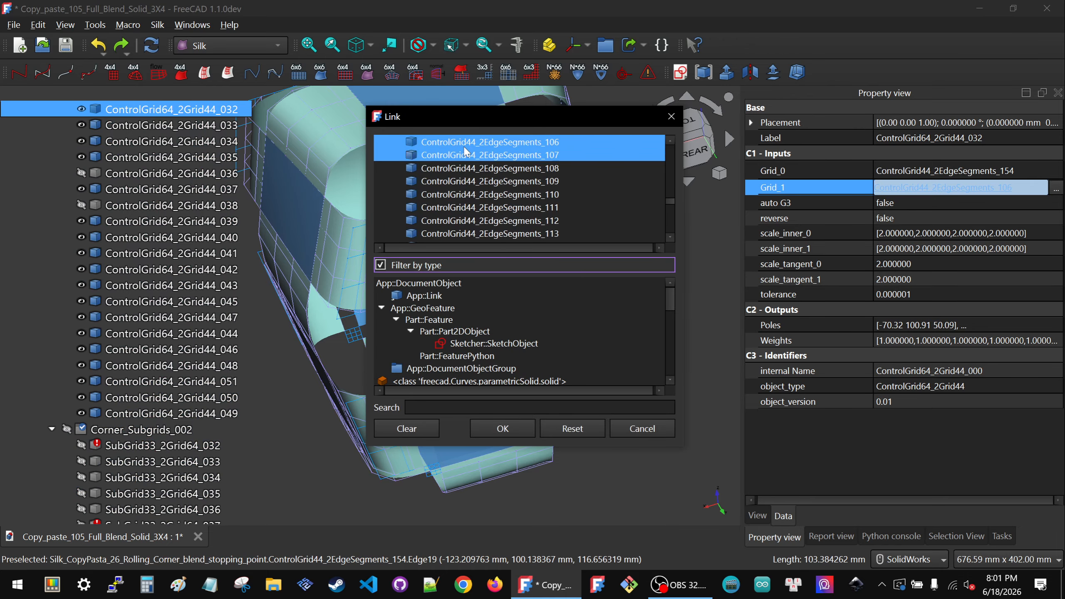
{"action": "left_click_drag", "start_coordinate": [463, 114], "coordinate": [529, 72]}
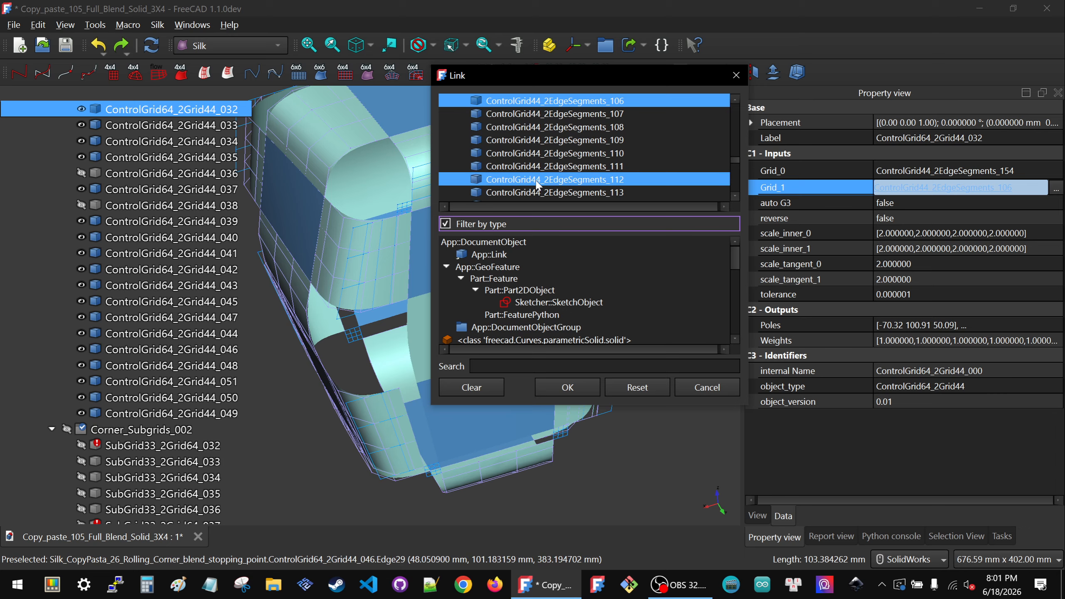
{"action": "scroll", "coordinate": [471, 285], "scroll_direction": "down", "scroll_amount": 1}
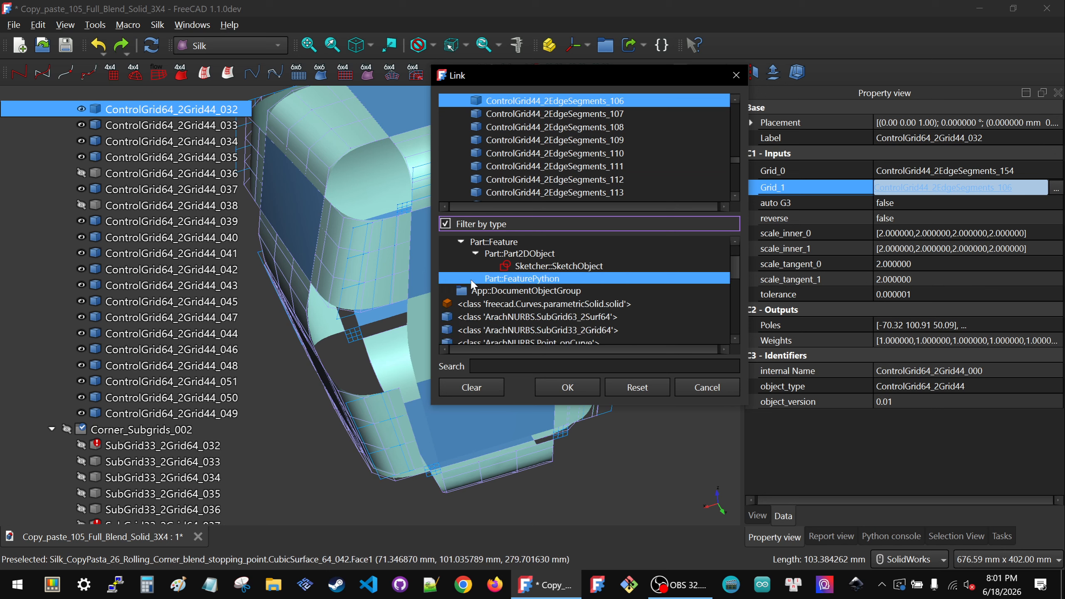
{"action": "scroll", "coordinate": [477, 282], "scroll_direction": "down", "scroll_amount": 1}
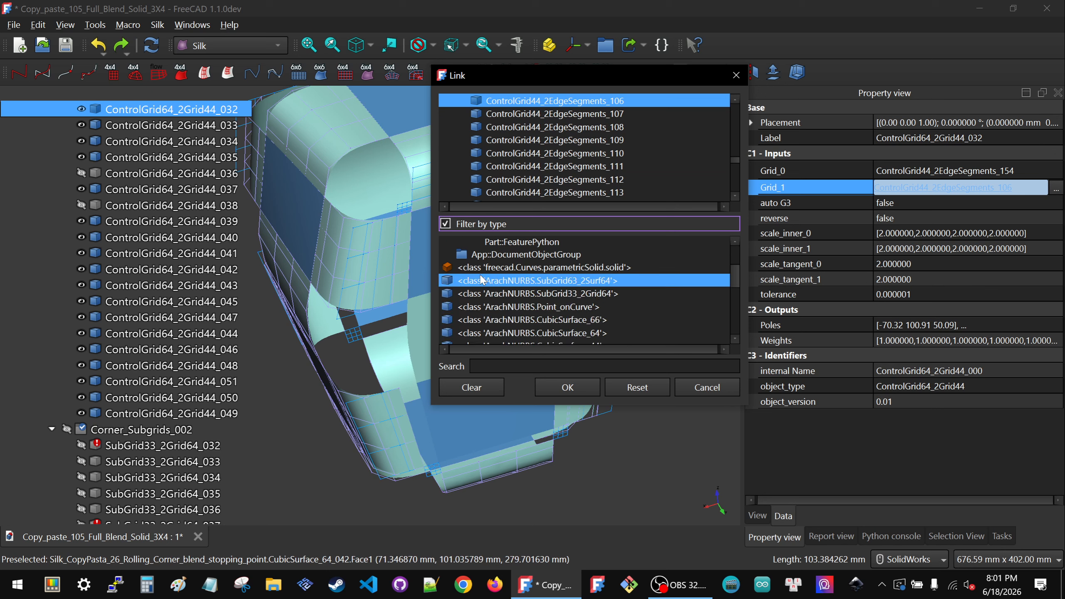
{"action": "scroll", "coordinate": [483, 277], "scroll_direction": "down", "scroll_amount": 1}
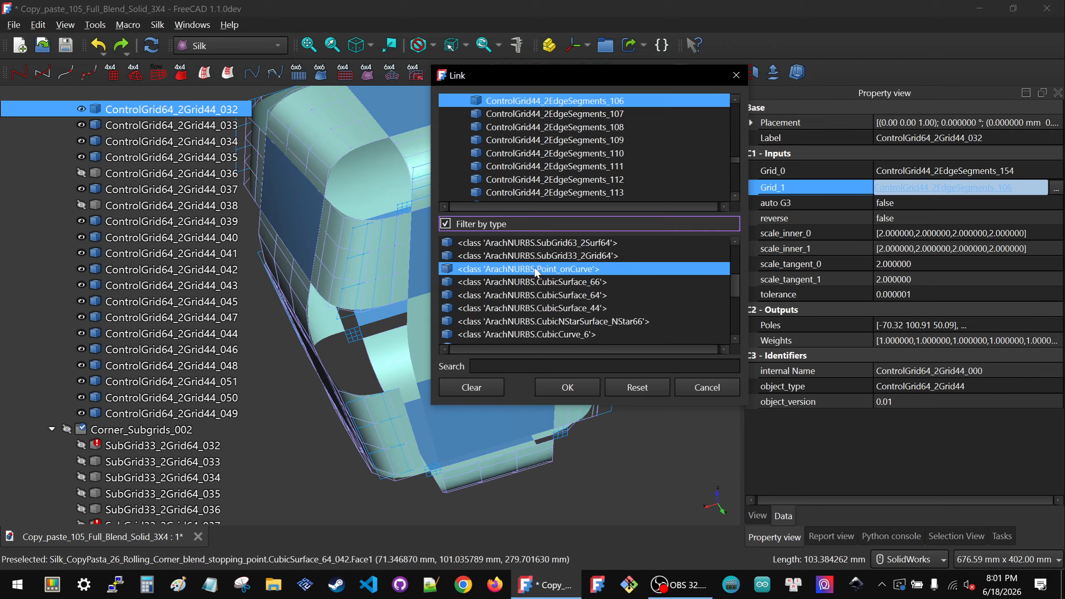
{"action": "scroll", "coordinate": [536, 270], "scroll_direction": "down", "scroll_amount": 3}
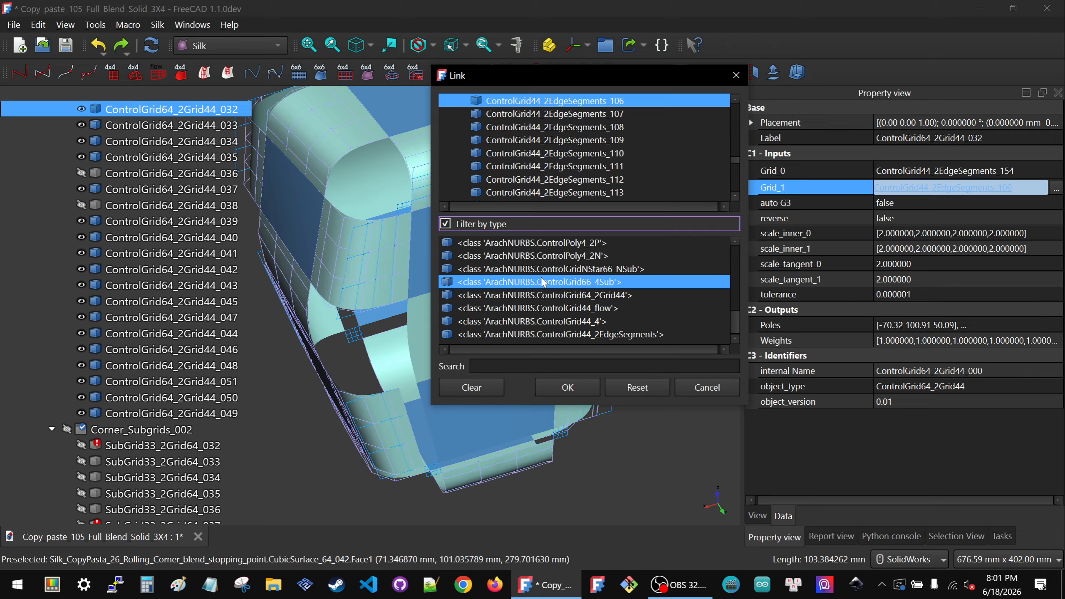
{"action": "left_click", "coordinate": [566, 335]}
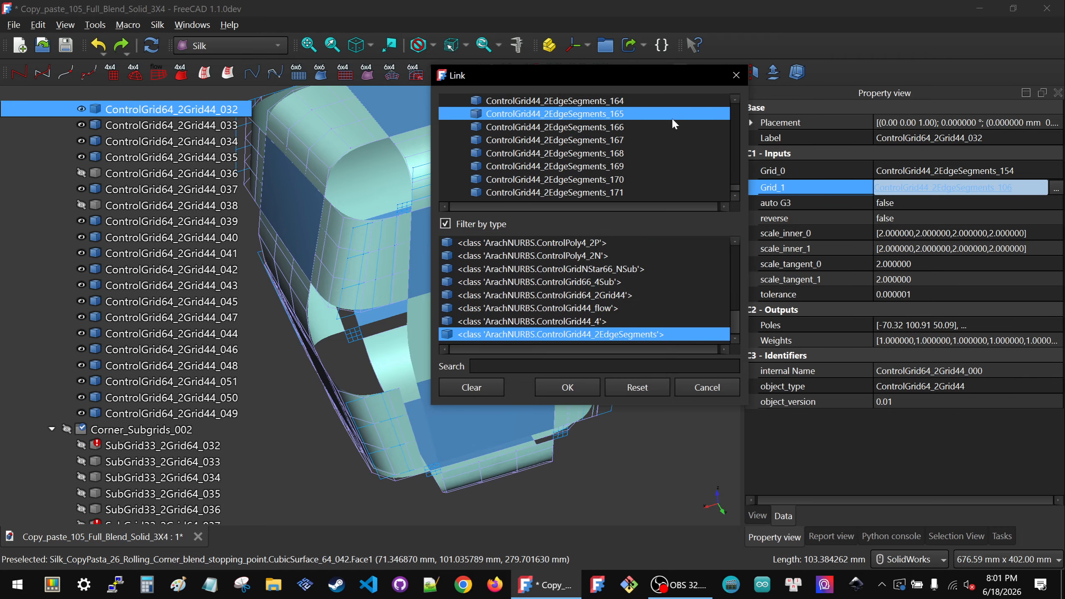
- Relink the Grid_1 input of the left rear blended grid ControlGrid64_2Grid44_032 to ControlGrid44_2EdgeSegments_107
{"action": "scroll", "coordinate": [663, 166], "scroll_direction": "up", "scroll_amount": 8}
{"action": "scroll", "coordinate": [662, 166], "scroll_direction": "up", "scroll_amount": 18}
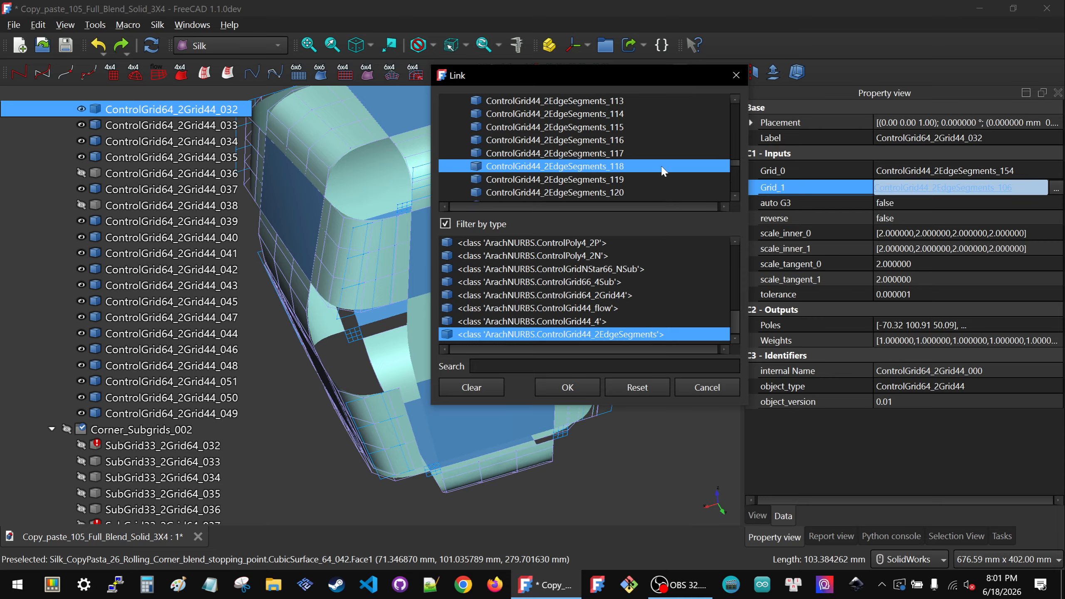
{"action": "scroll", "coordinate": [655, 157], "scroll_direction": "down", "scroll_amount": 5}
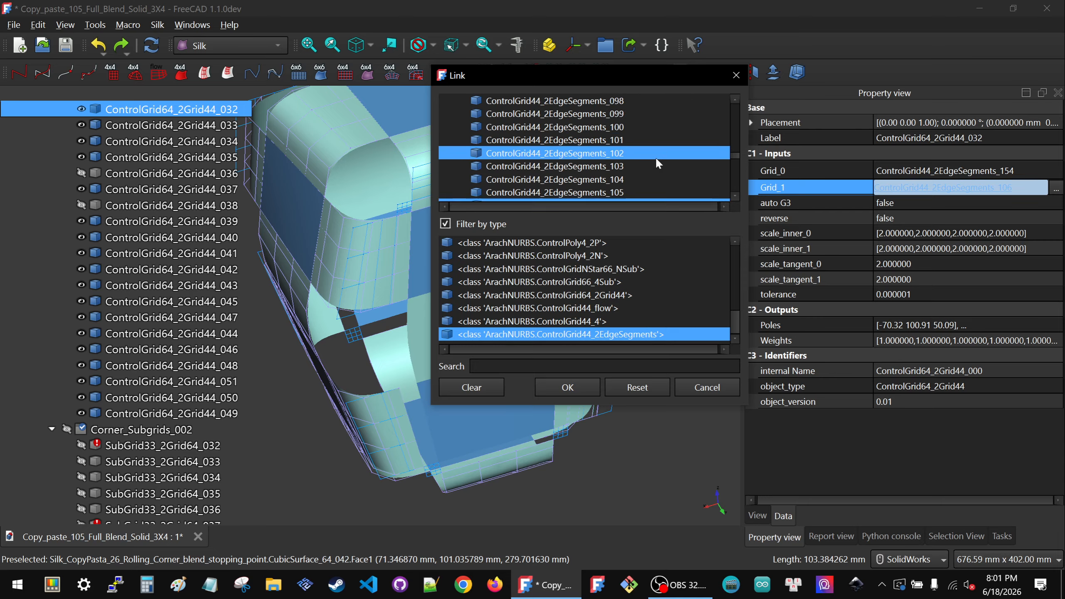
{"action": "left_click", "coordinate": [631, 180]}
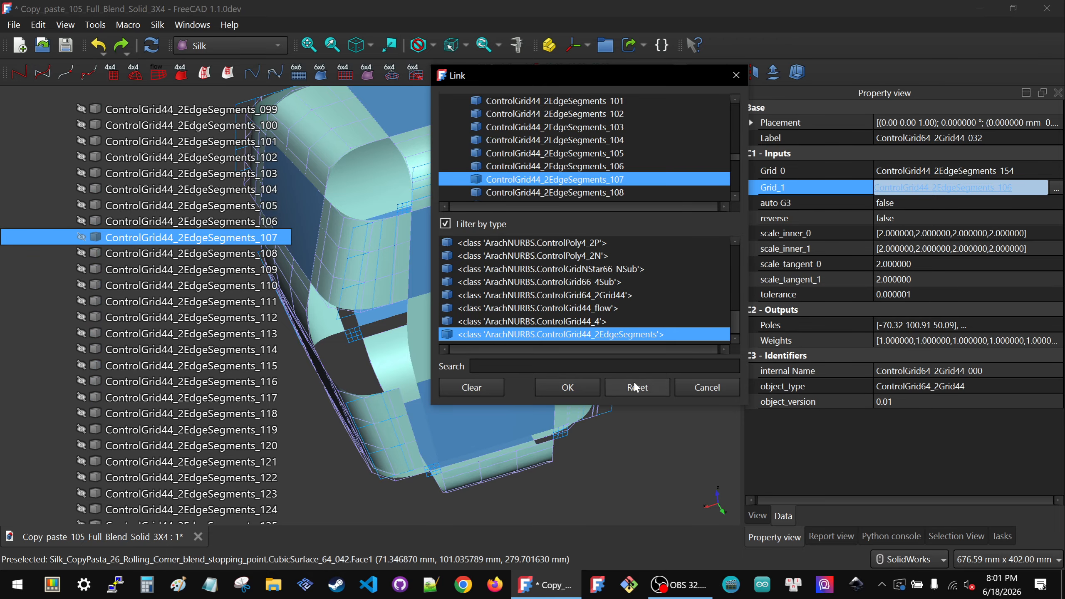
{"action": "left_click", "coordinate": [584, 387]}
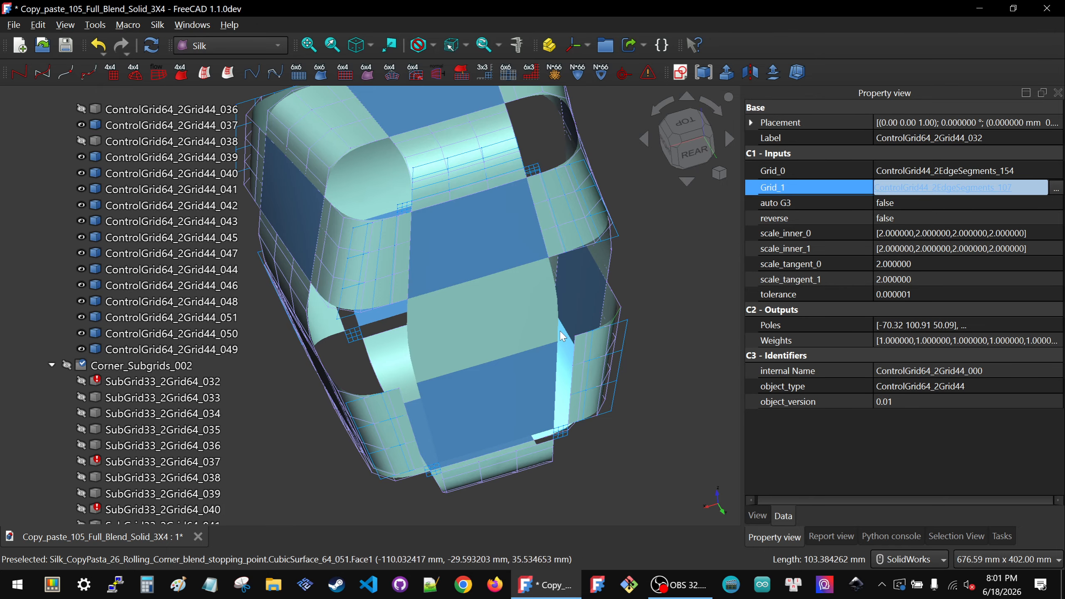
- Relink the Grid_1 input of the left front blended grid ControlGrid64_2Grid44_033 to ControlGrid44_2EdgeSegments_155
{"action": "middle_click_drag", "start_coordinate": [583, 364], "coordinate": [534, 367]}
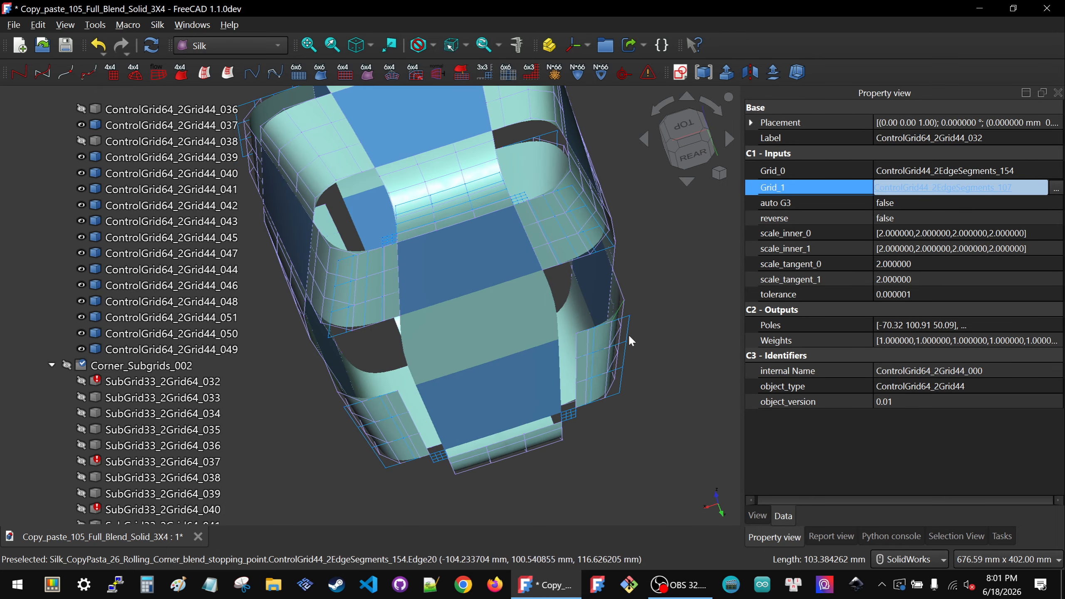
{"action": "mouse_move", "coordinate": [443, 317]}
{"action": "middle_mouse_down"}
{"action": "mouse_move", "coordinate": [379, 309]}
{"action": "mouse_move", "coordinate": [460, 255]}
{"action": "mouse_move", "coordinate": [441, 312]}
{"action": "middle_mouse_up"}
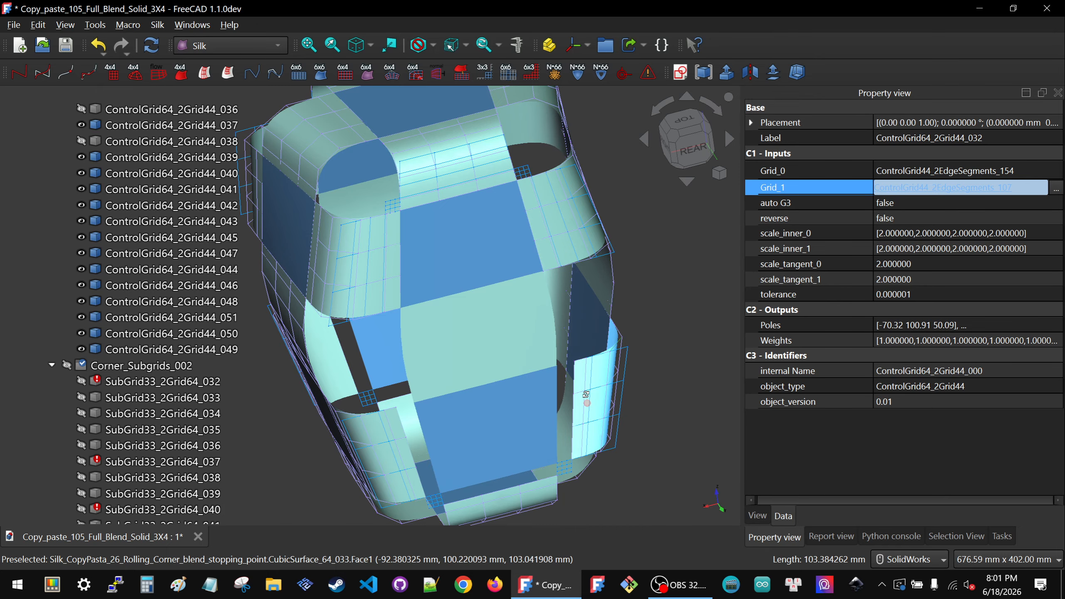
{"action": "middle_click_drag", "start_coordinate": [587, 403], "coordinate": [316, 387]}
{"action": "scroll", "coordinate": [434, 366], "scroll_direction": "down", "scroll_amount": 5}
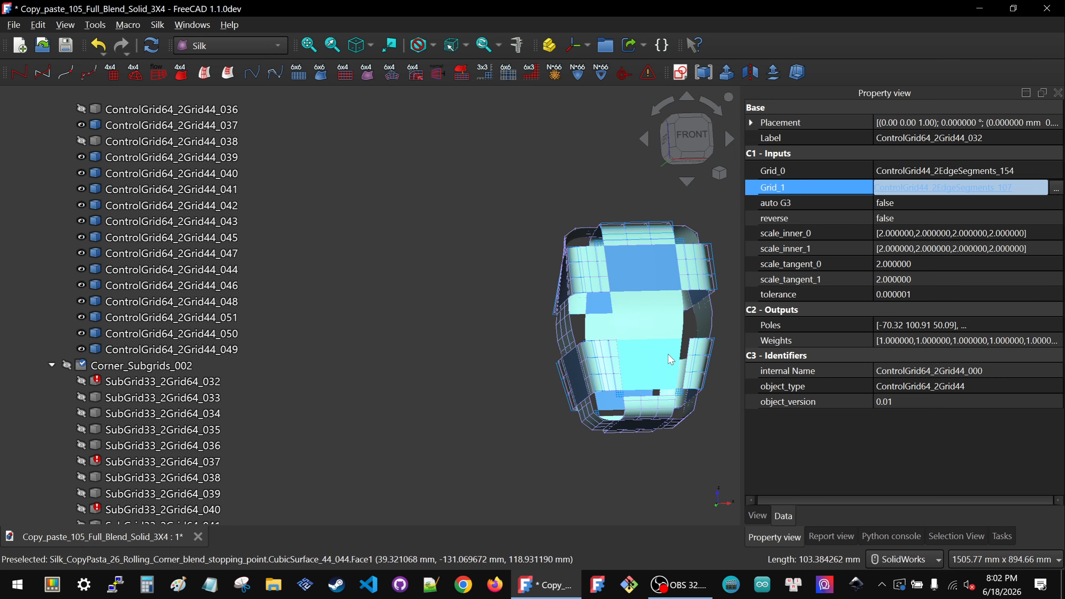
{"action": "scroll", "coordinate": [562, 347], "scroll_direction": "up", "scroll_amount": 5}
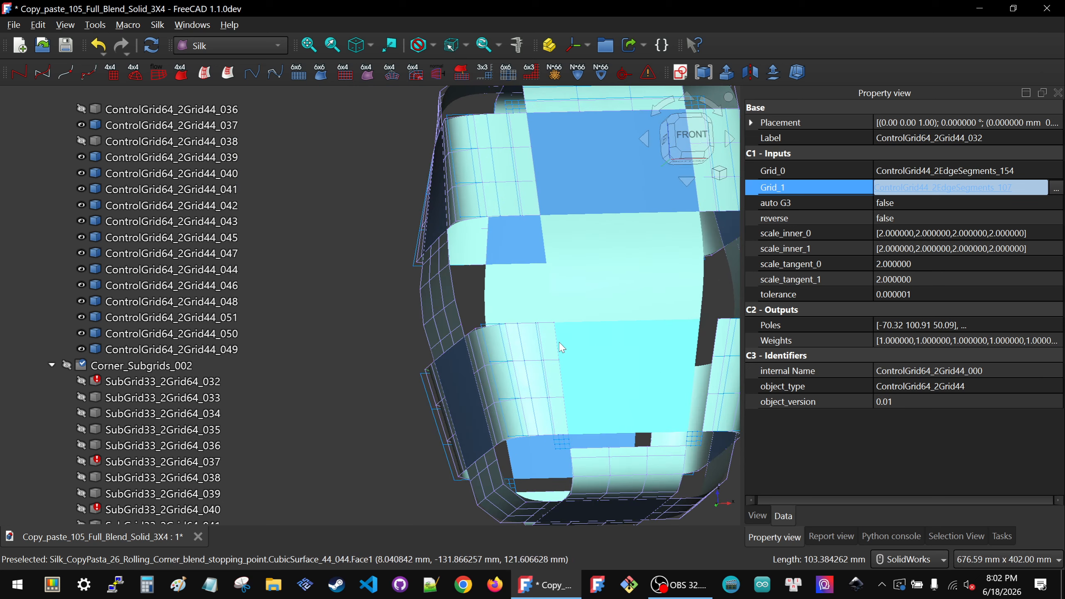
{"action": "left_click", "coordinate": [486, 373]}
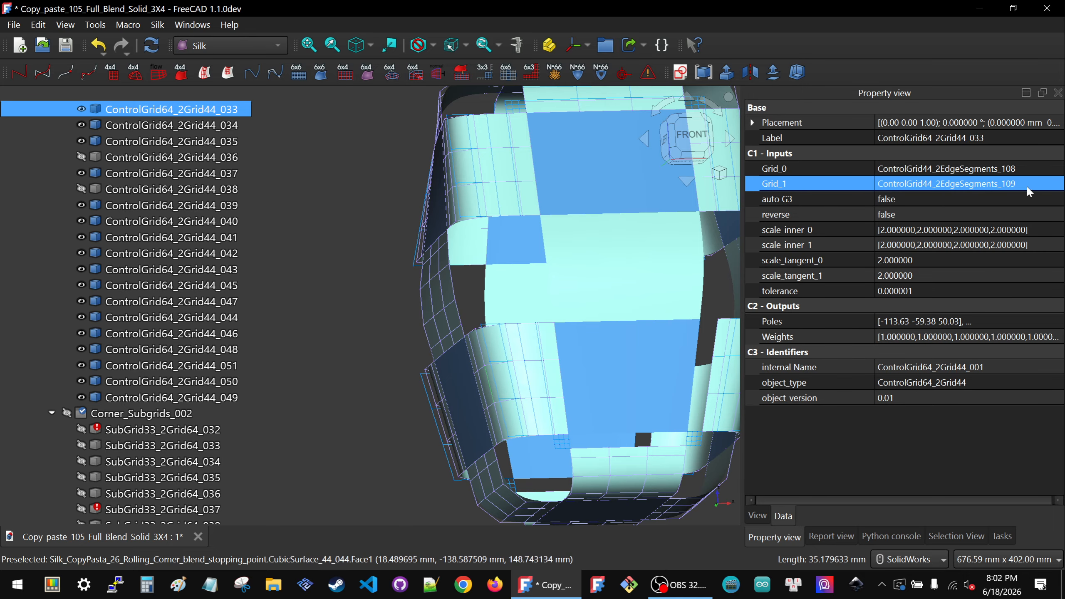
{"action": "left_click", "coordinate": [981, 183]}
{"action": "left_click", "coordinate": [1056, 184]}
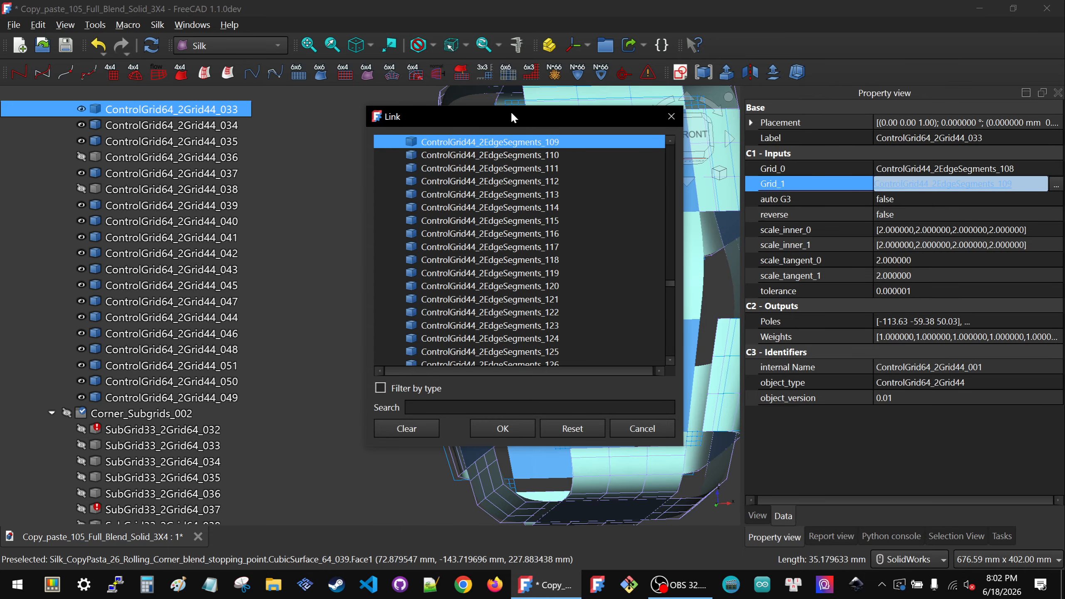
{"action": "left_click_drag", "start_coordinate": [511, 112], "coordinate": [842, 113]}
{"action": "scroll", "coordinate": [519, 359], "scroll_direction": "up", "scroll_amount": 3}
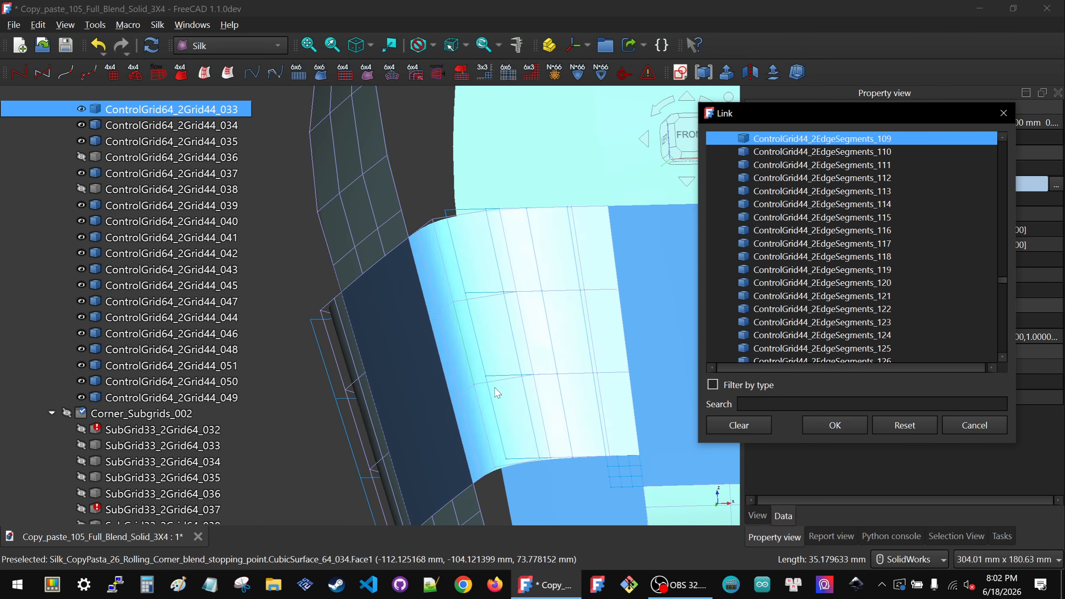
{"action": "left_click", "coordinate": [481, 356]}
{"action": "left_click", "coordinate": [835, 425]}
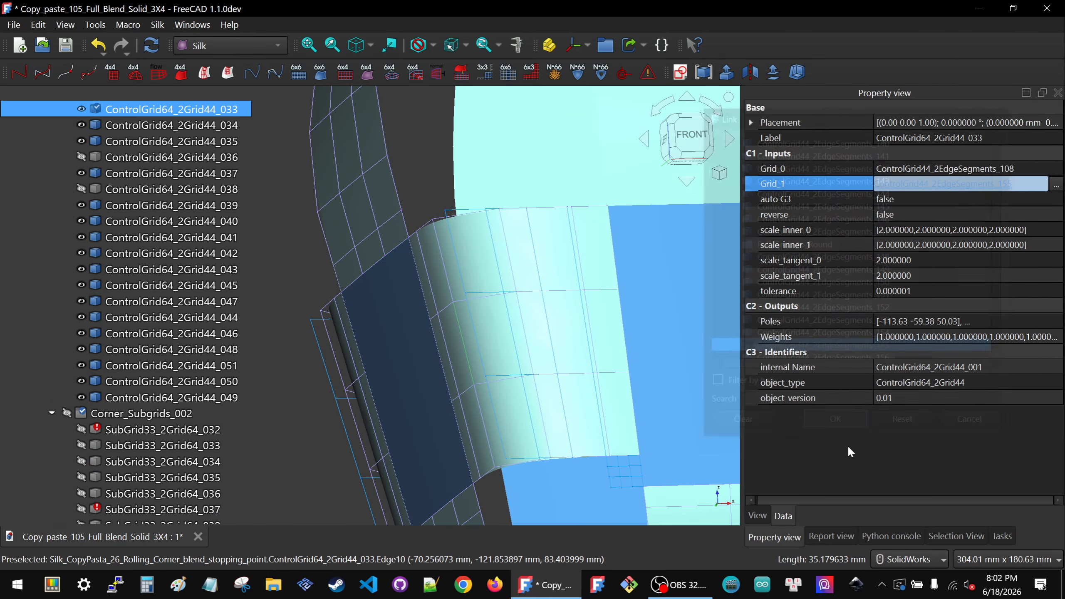
- Collapse the open subgroups in the model tree and expand the Roll_Restored_Surfaces group to list its surfaces
{"action": "scroll", "coordinate": [474, 357], "scroll_direction": "down", "scroll_amount": 4}
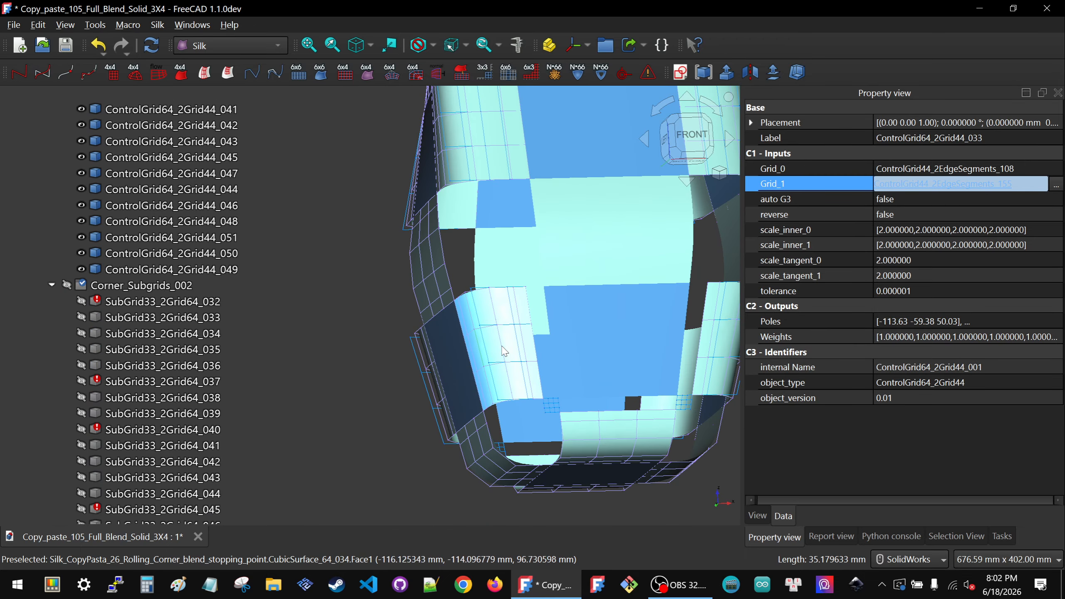
{"action": "middle_click_drag", "start_coordinate": [563, 337], "coordinate": [560, 385]}
{"action": "scroll", "coordinate": [560, 385], "scroll_direction": "down", "scroll_amount": 8}
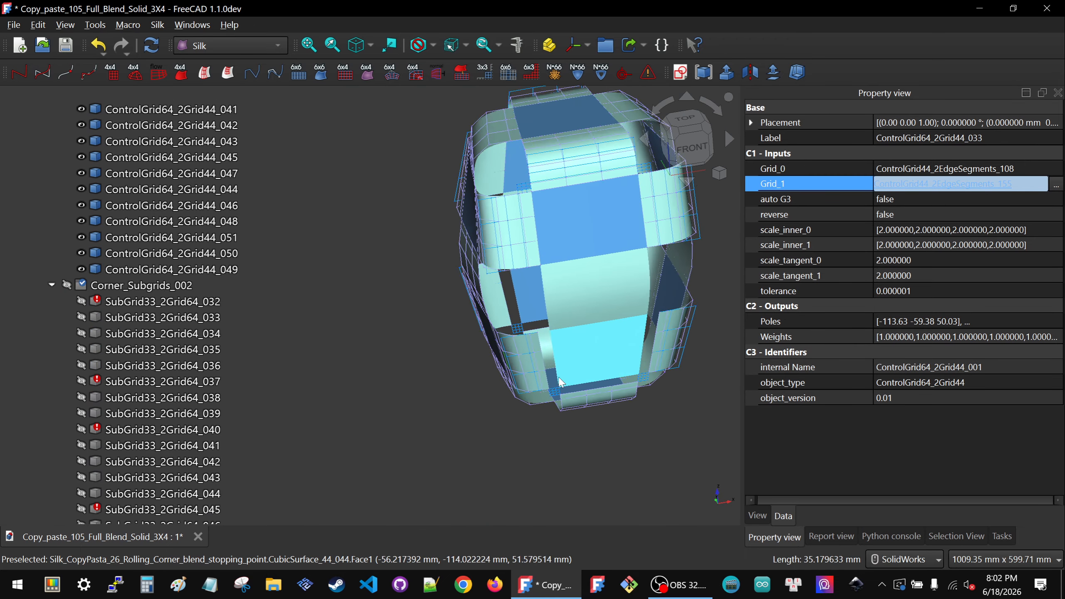
{"action": "left_click", "coordinate": [113, 318]}
{"action": "scroll", "coordinate": [113, 323], "scroll_direction": "down", "scroll_amount": 10}
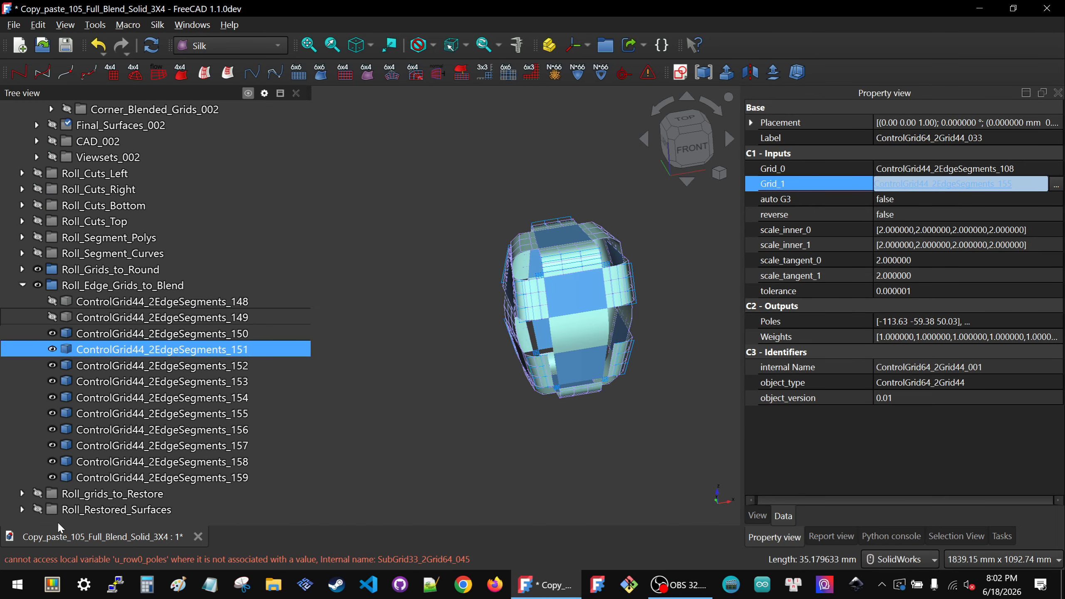
{"action": "scroll", "coordinate": [25, 461], "scroll_direction": "down", "scroll_amount": 4}
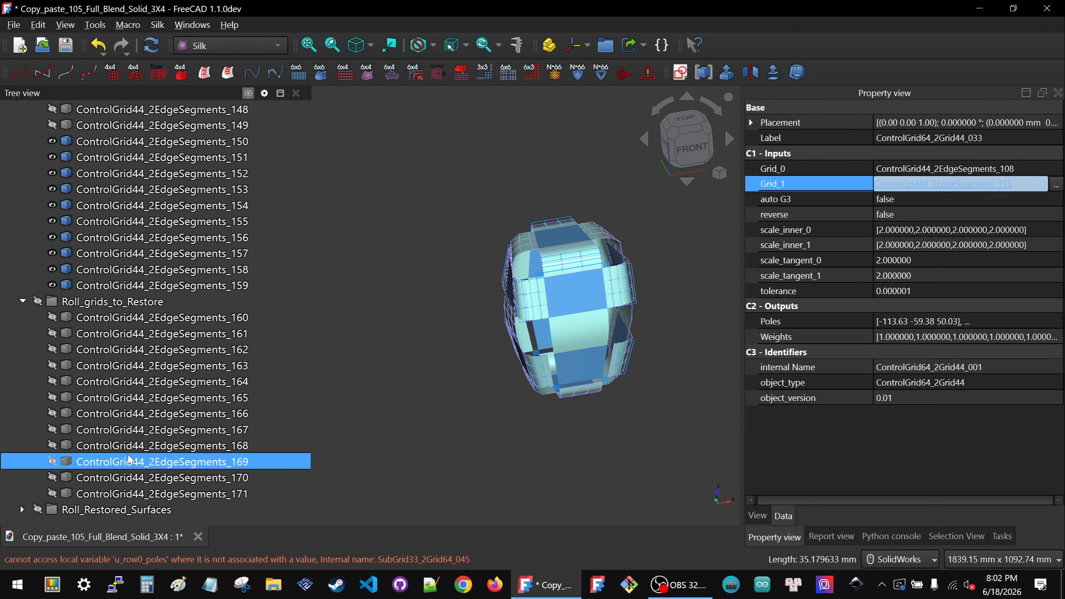
{"action": "left_click", "coordinate": [22, 300]}
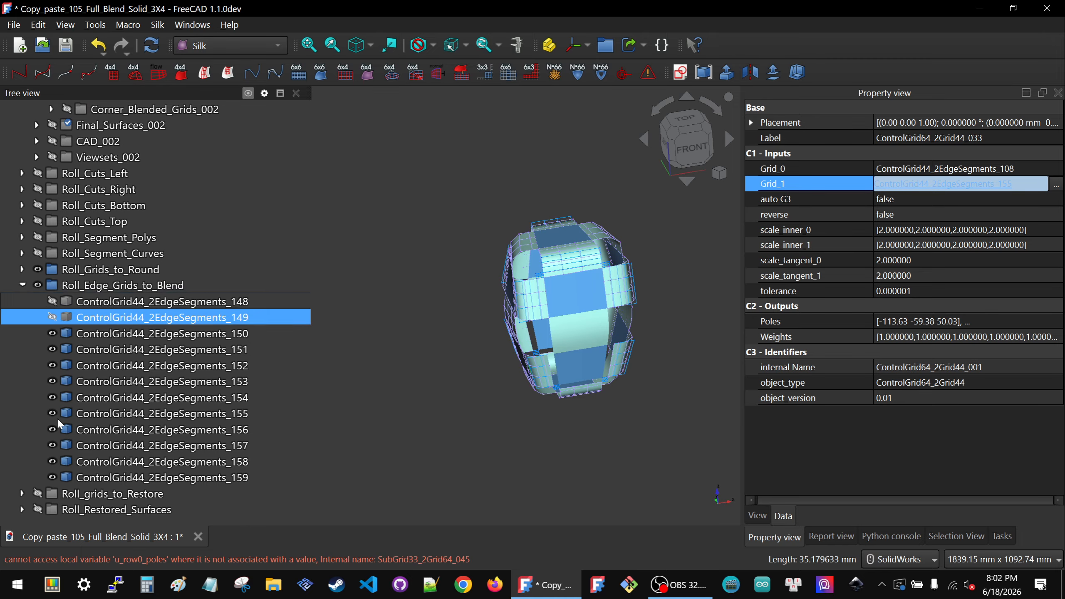
{"action": "left_click", "coordinate": [21, 509]}
{"action": "scroll", "coordinate": [125, 442], "scroll_direction": "down", "scroll_amount": 4}
- Show the restored surfaces CubicSurface_44_056 through CubicSurface_44_061
{"action": "left_click", "coordinate": [131, 338]}
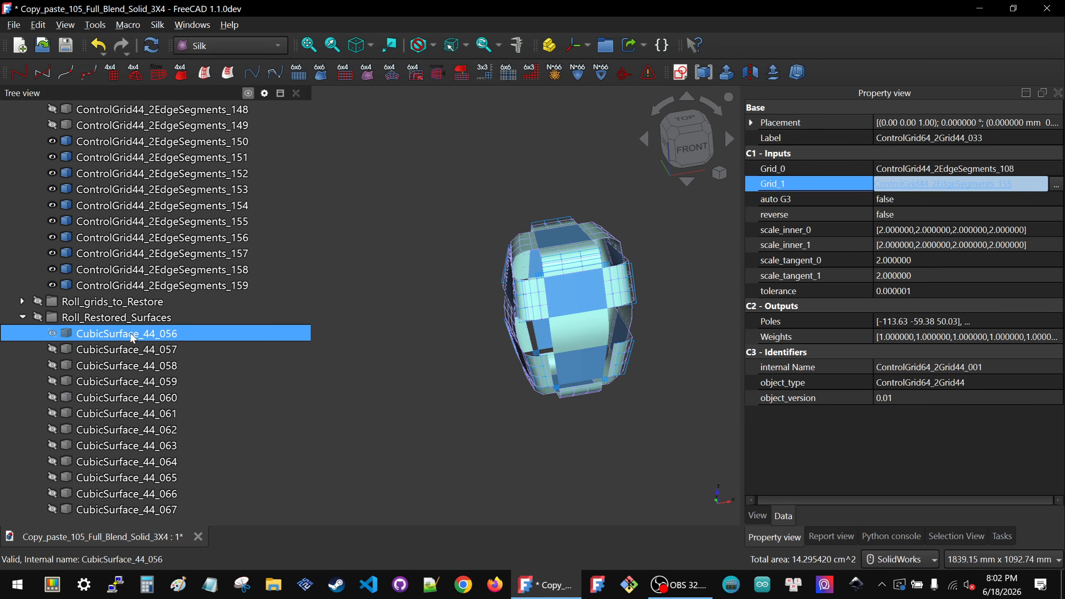
{"action": "scroll", "coordinate": [178, 398], "scroll_direction": "down", "scroll_amount": 1}
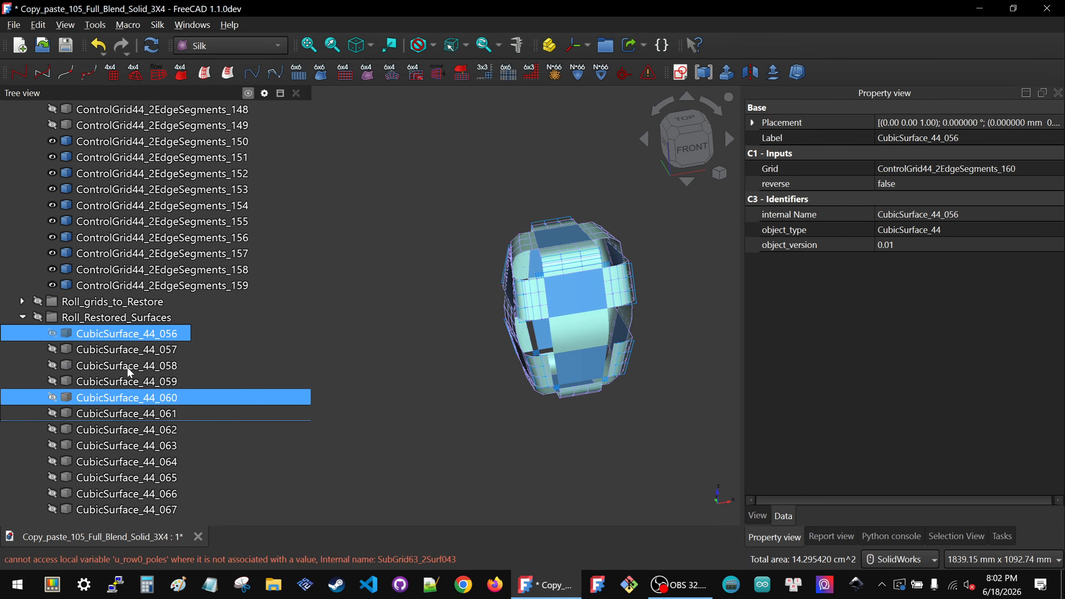
{"action": "left_click", "coordinate": [371, 399]}
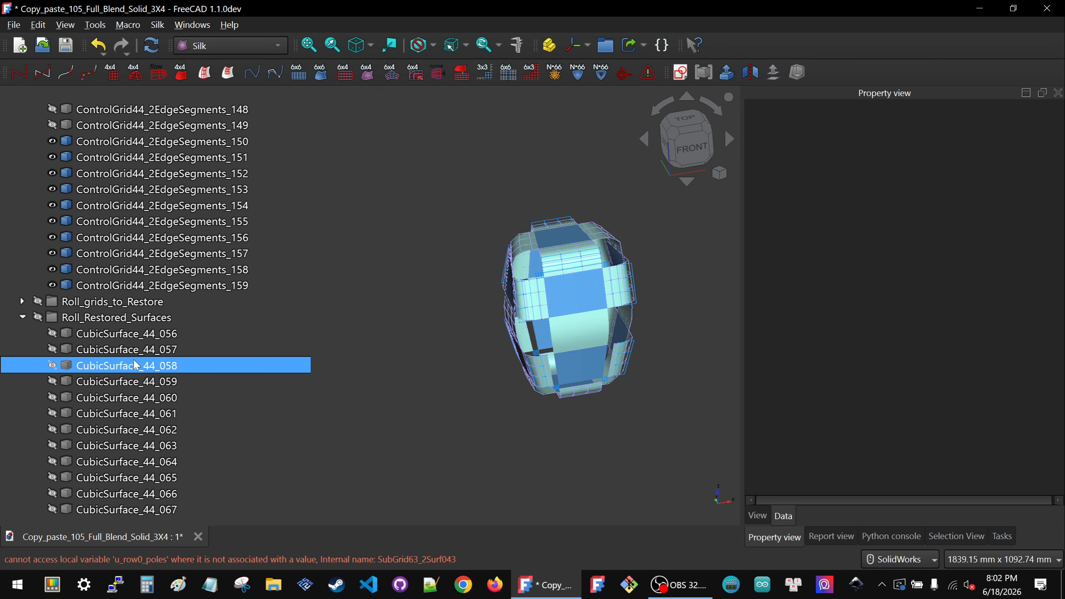
{"action": "left_click", "coordinate": [118, 337]}
{"action": "left_click", "coordinate": [113, 413], "text": "shift"}
{"action": "key", "text": "space"}
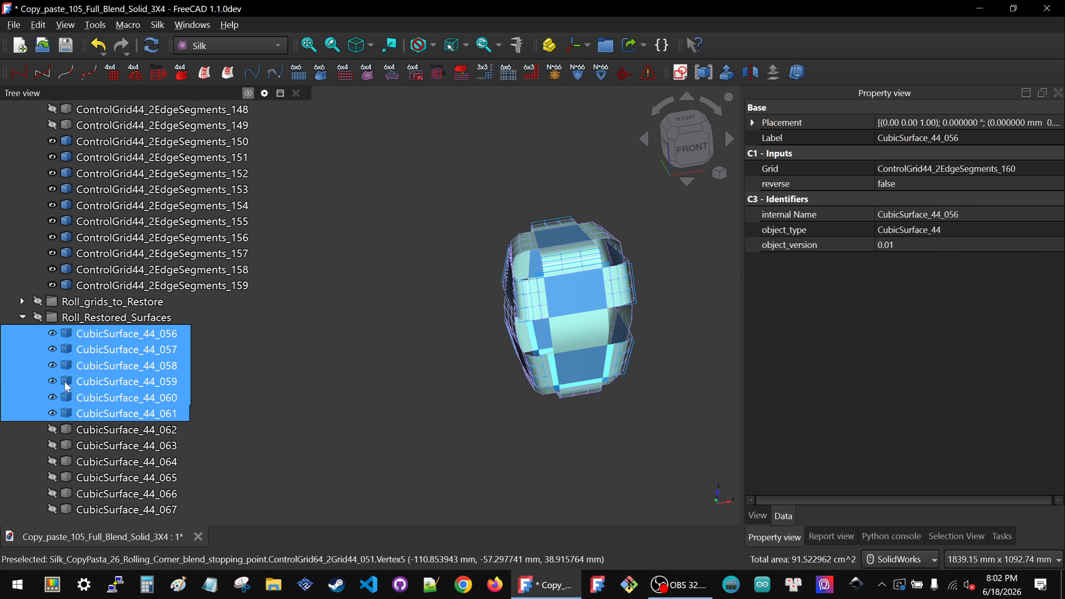
- Examine from the front and right how the restored surfaces fit between the lower faces and the relinked edge blends
{"action": "scroll", "coordinate": [685, 346], "scroll_direction": "up", "scroll_amount": 3}
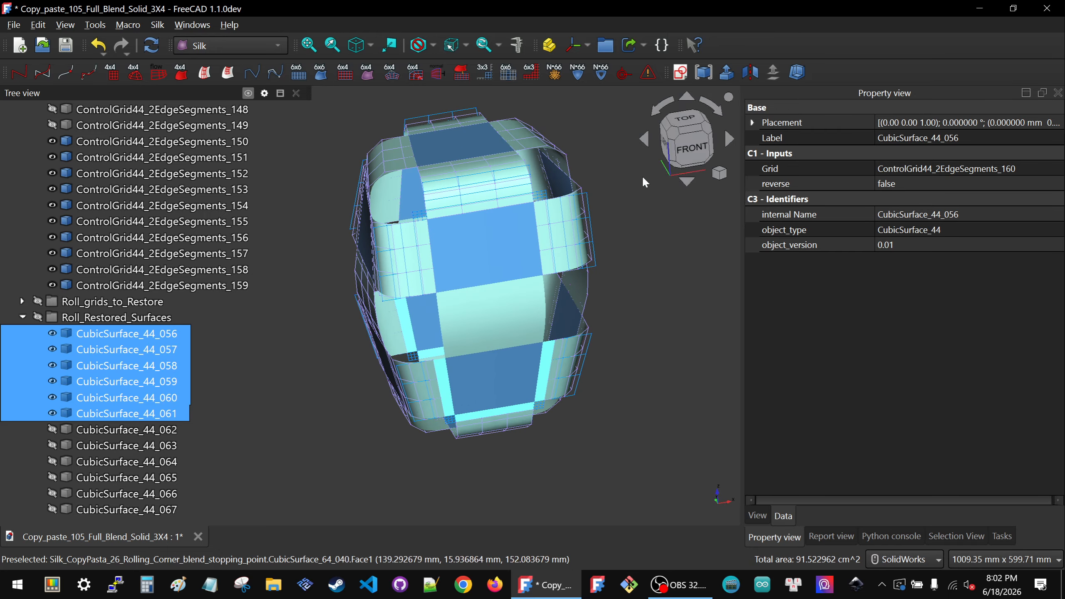
{"action": "left_click", "coordinate": [685, 155]}
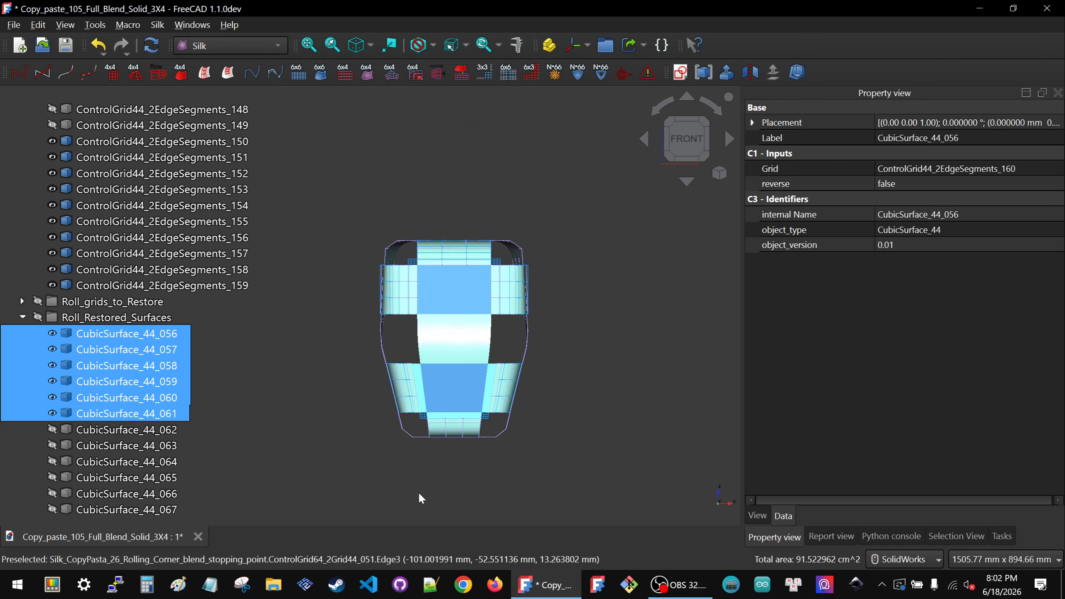
{"action": "middle_click_drag", "start_coordinate": [456, 419], "coordinate": [493, 356]}
{"action": "scroll", "coordinate": [492, 356], "scroll_direction": "up", "scroll_amount": 2}
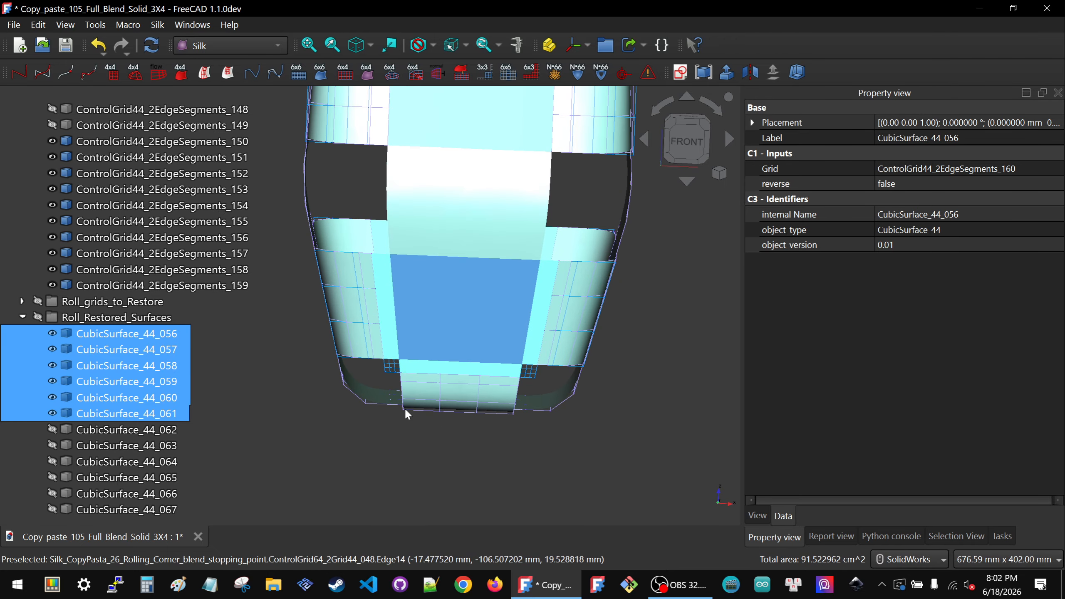
{"action": "middle_click_drag", "start_coordinate": [382, 364], "coordinate": [268, 374]}
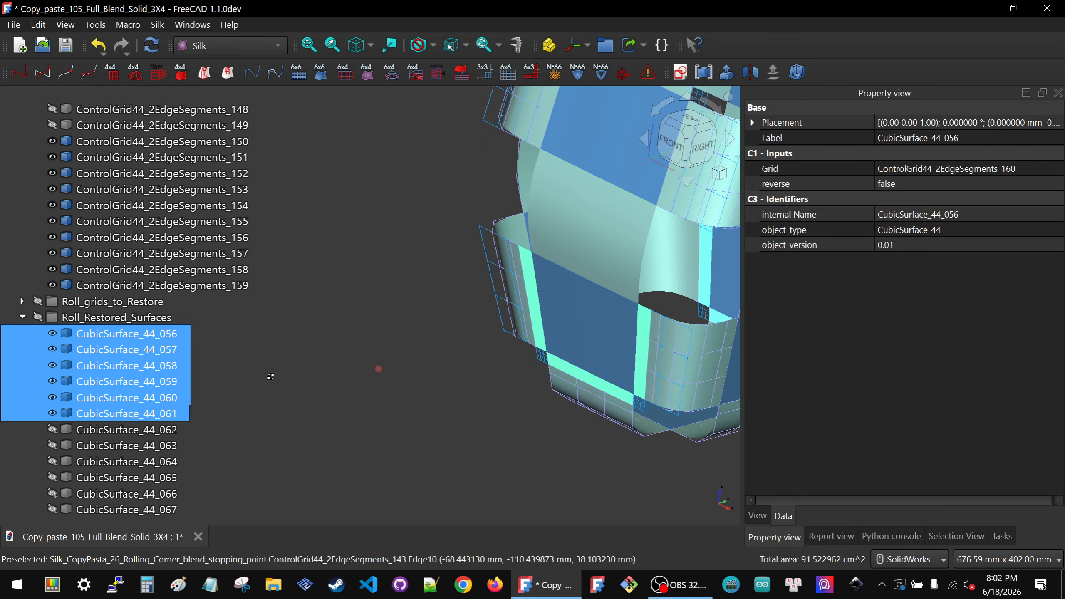
{"action": "scroll", "coordinate": [536, 354], "scroll_direction": "down", "scroll_amount": 5}
{"action": "scroll", "coordinate": [495, 403], "scroll_direction": "up", "scroll_amount": 3}
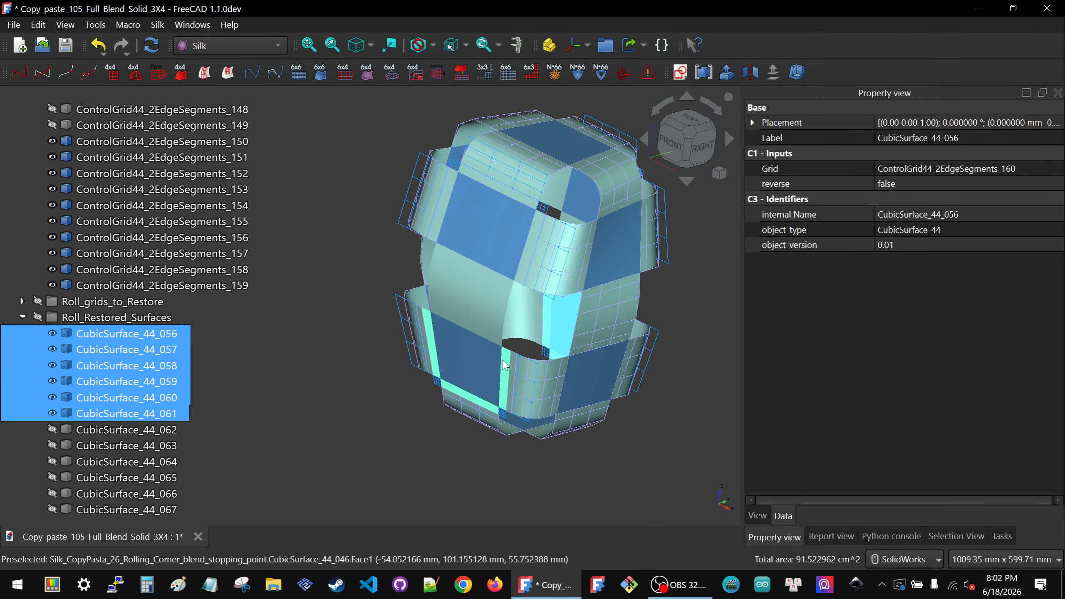
{"action": "left_click", "coordinate": [460, 438]}
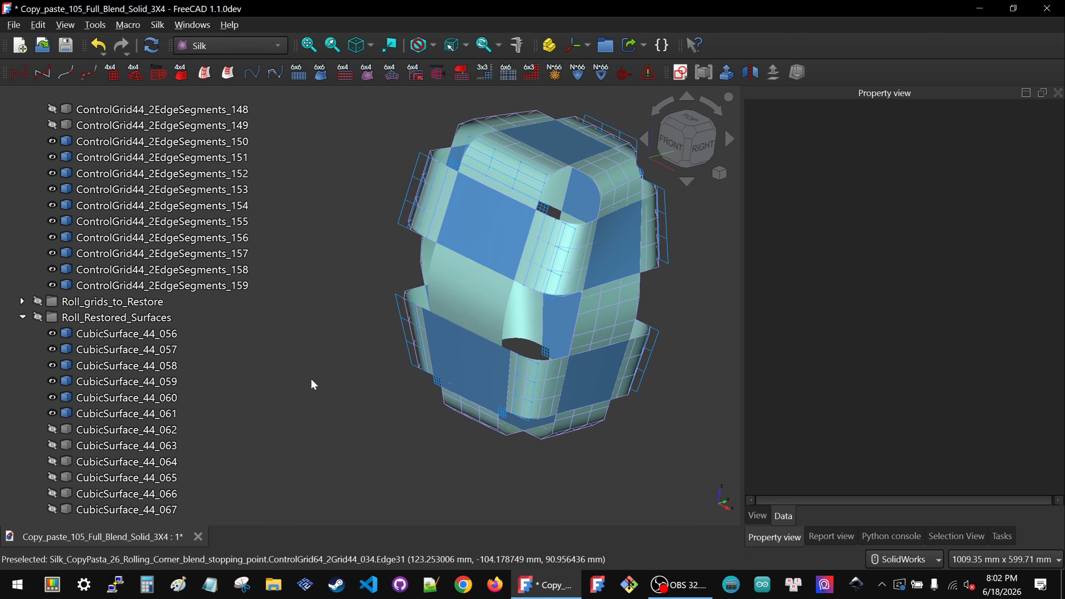
- Hide the rolled edge grids ControlGrid44_2EdgeSegments_152 and ControlGrid44_2EdgeSegments_155 on the lower front vertical edges
{"action": "scroll", "coordinate": [479, 323], "scroll_direction": "up", "scroll_amount": 3}
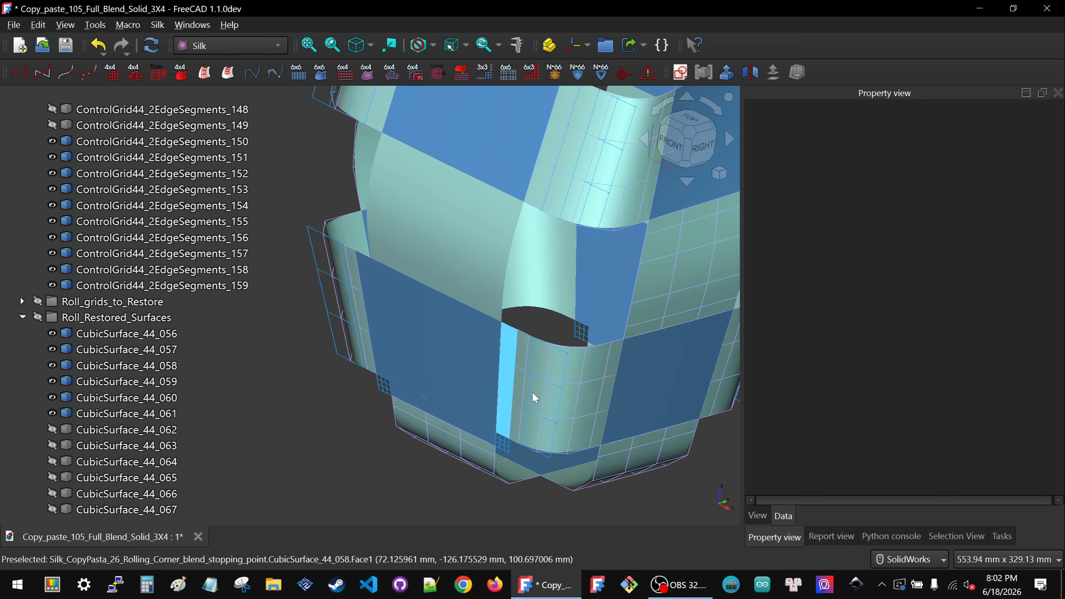
{"action": "left_click", "coordinate": [560, 405]}
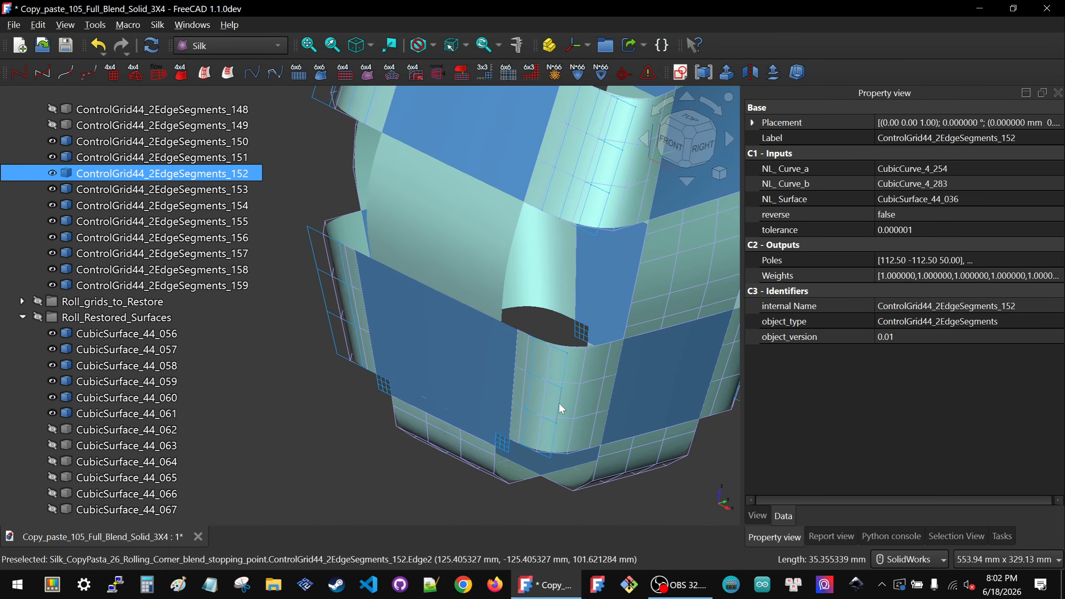
{"action": "key", "text": "space"}
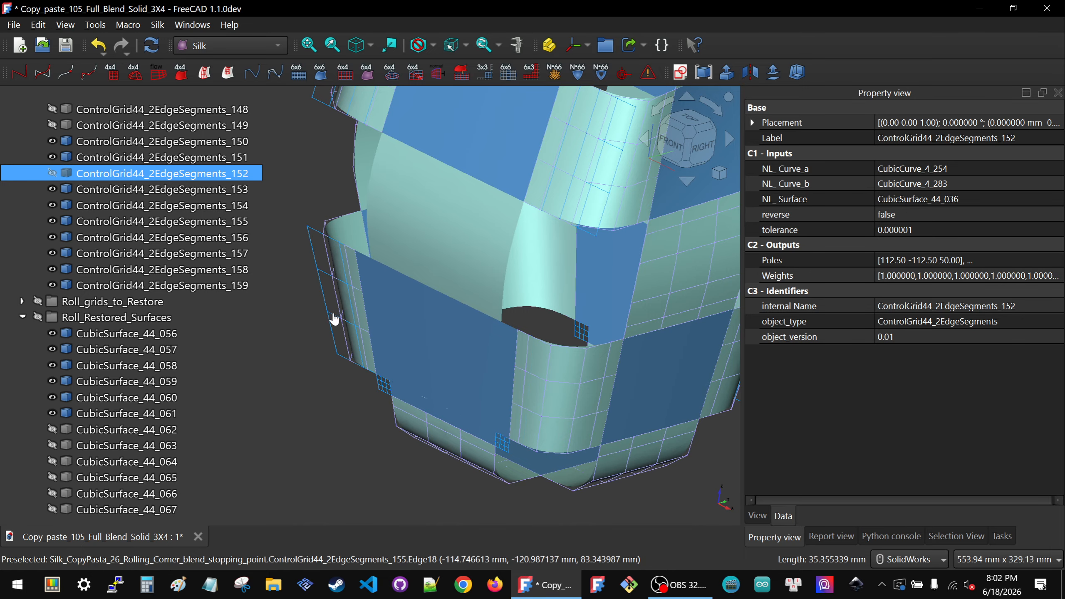
{"action": "left_click", "coordinate": [334, 320]}
- Hide the rolled edge grids ControlGrid44_2EdgeSegments_153 and ControlGrid44_2EdgeSegments_154 on the lower rear vertical edges
{"action": "scroll", "coordinate": [326, 362], "scroll_direction": "down", "scroll_amount": 3}
{"action": "middle_click_drag", "start_coordinate": [468, 354], "coordinate": [561, 341]}
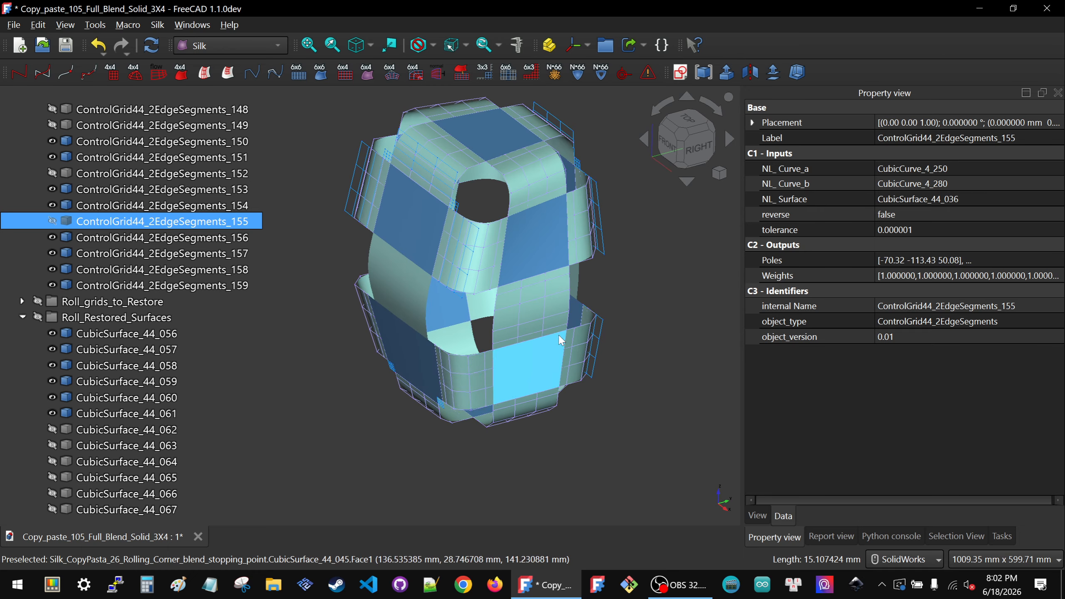
{"action": "scroll", "coordinate": [587, 347], "scroll_direction": "up", "scroll_amount": 4}
{"action": "left_click", "coordinate": [613, 337]}
{"action": "scroll", "coordinate": [524, 361], "scroll_direction": "down", "scroll_amount": 5}
{"action": "middle_click_drag", "start_coordinate": [482, 361], "coordinate": [374, 381]}
{"action": "scroll", "coordinate": [635, 254], "scroll_direction": "up", "scroll_amount": 4}
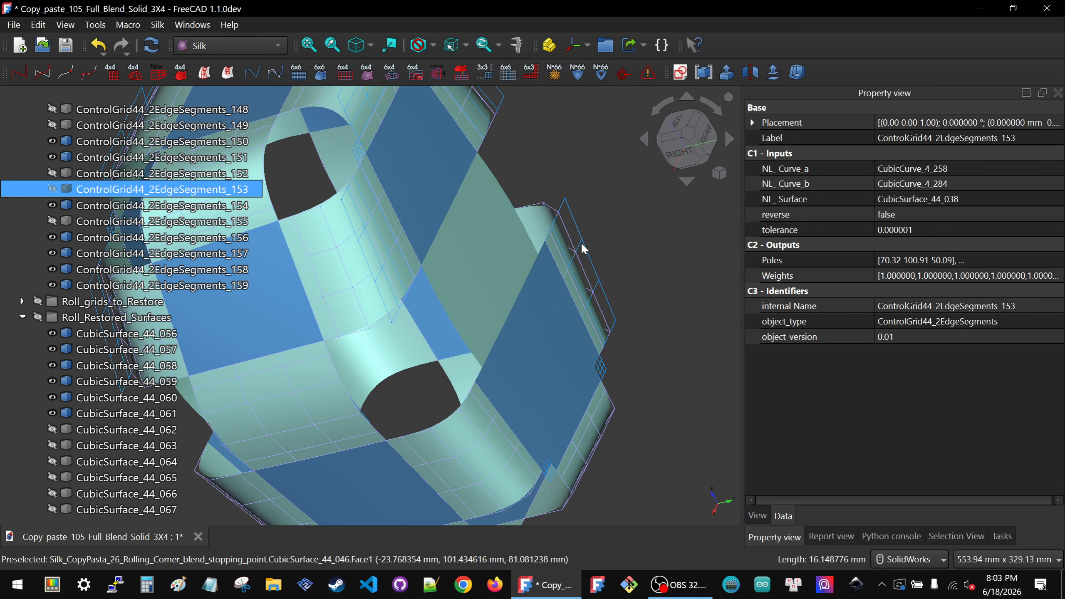
{"action": "left_click", "coordinate": [600, 259]}
- Examine the lower front corners and the bottom edge blend, comparing them with the relinked vertical edge blends
{"action": "scroll", "coordinate": [600, 259], "scroll_direction": "down", "scroll_amount": 5}
{"action": "middle_click_drag", "start_coordinate": [524, 294], "coordinate": [549, 293]}
{"action": "scroll", "coordinate": [390, 311], "scroll_direction": "up", "scroll_amount": 4}
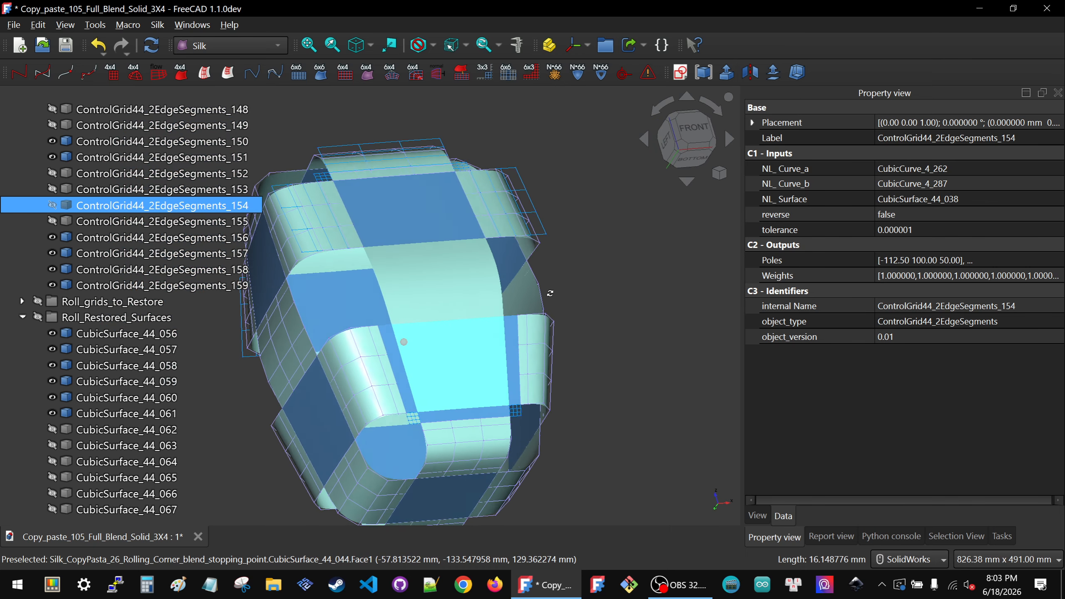
{"action": "scroll", "coordinate": [548, 292], "scroll_direction": "down", "scroll_amount": 4}
{"action": "scroll", "coordinate": [484, 352], "scroll_direction": "up", "scroll_amount": 4}
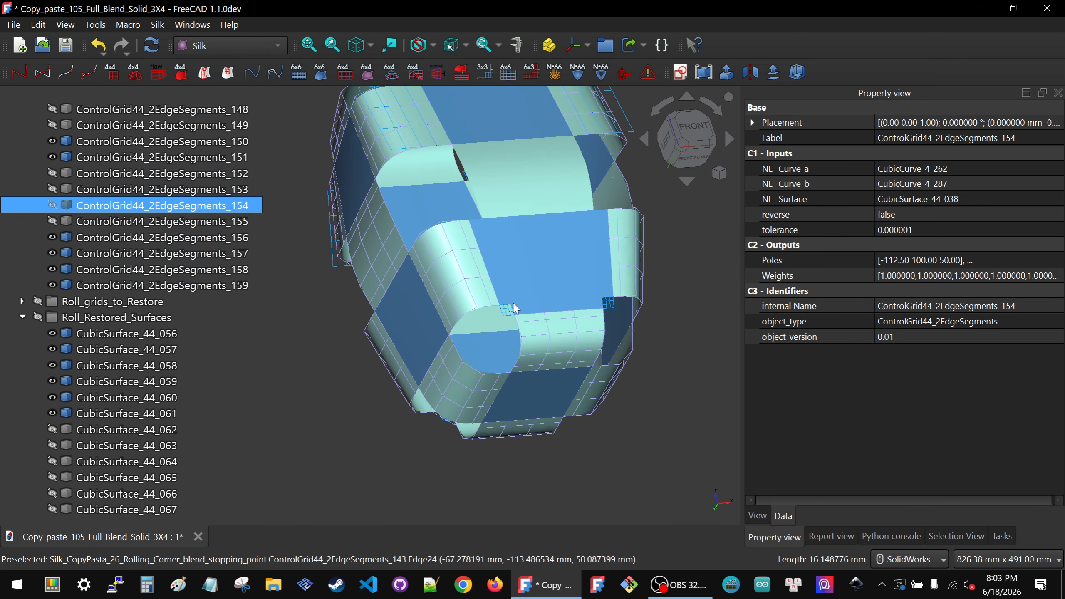
{"action": "middle_click_drag", "start_coordinate": [527, 280], "coordinate": [447, 286]}
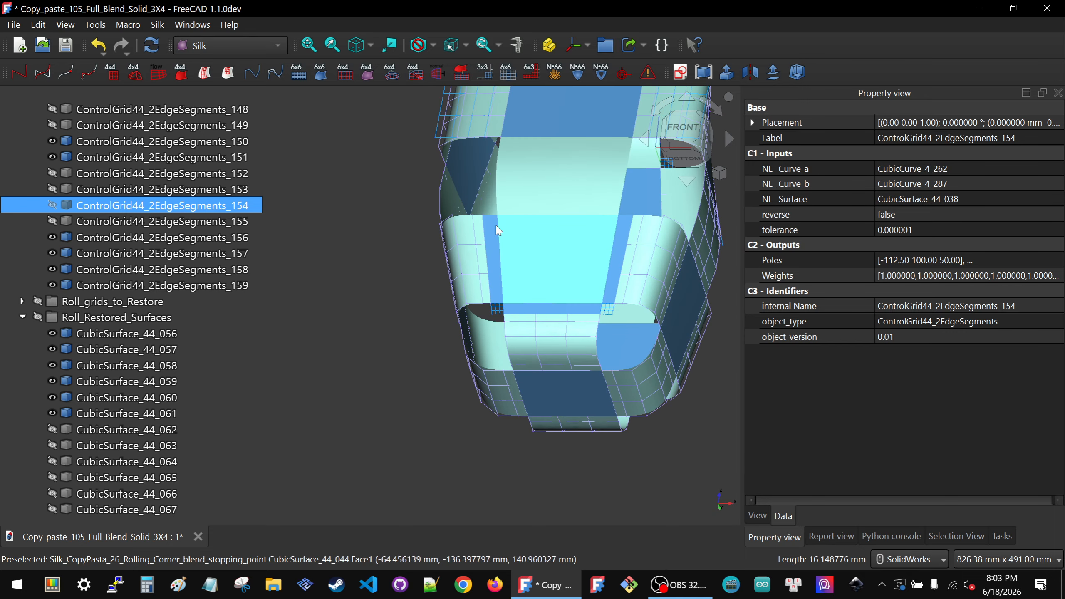
{"action": "scroll", "coordinate": [537, 341], "scroll_direction": "up", "scroll_amount": 3}
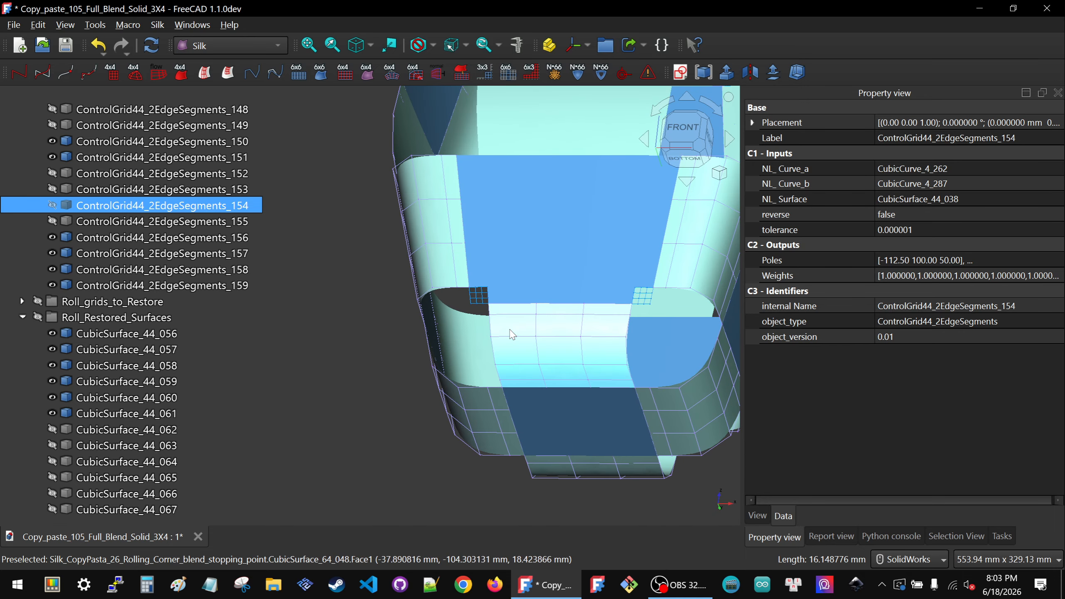
{"action": "middle_click_drag", "start_coordinate": [515, 314], "coordinate": [518, 335]}
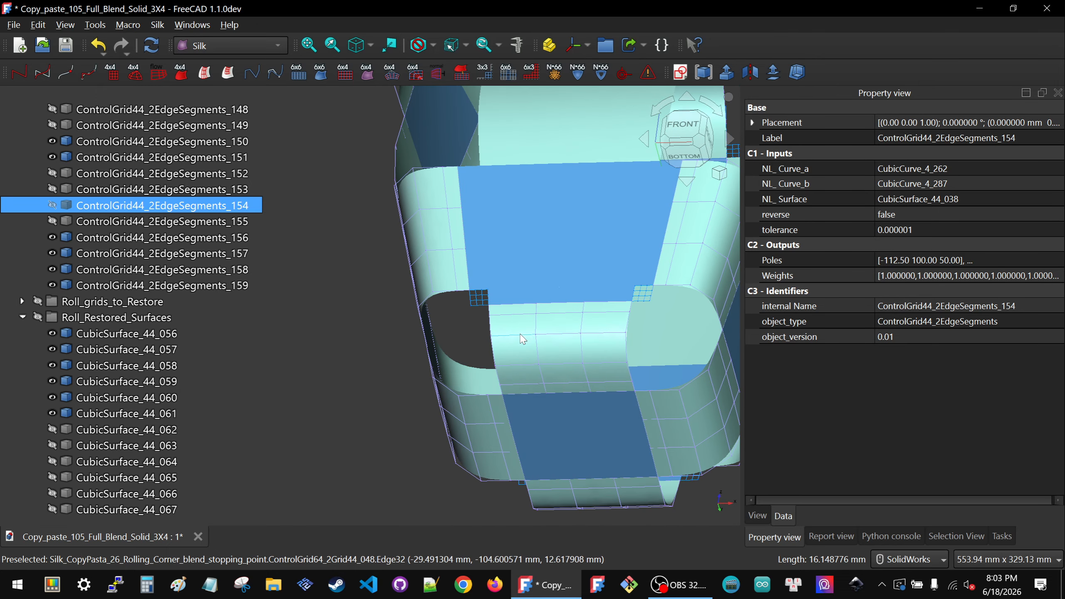
{"action": "middle_click_drag", "start_coordinate": [522, 341], "coordinate": [551, 388]}
{"action": "left_click", "coordinate": [455, 460]}
{"action": "scroll", "coordinate": [519, 353], "scroll_direction": "down", "scroll_amount": 3}
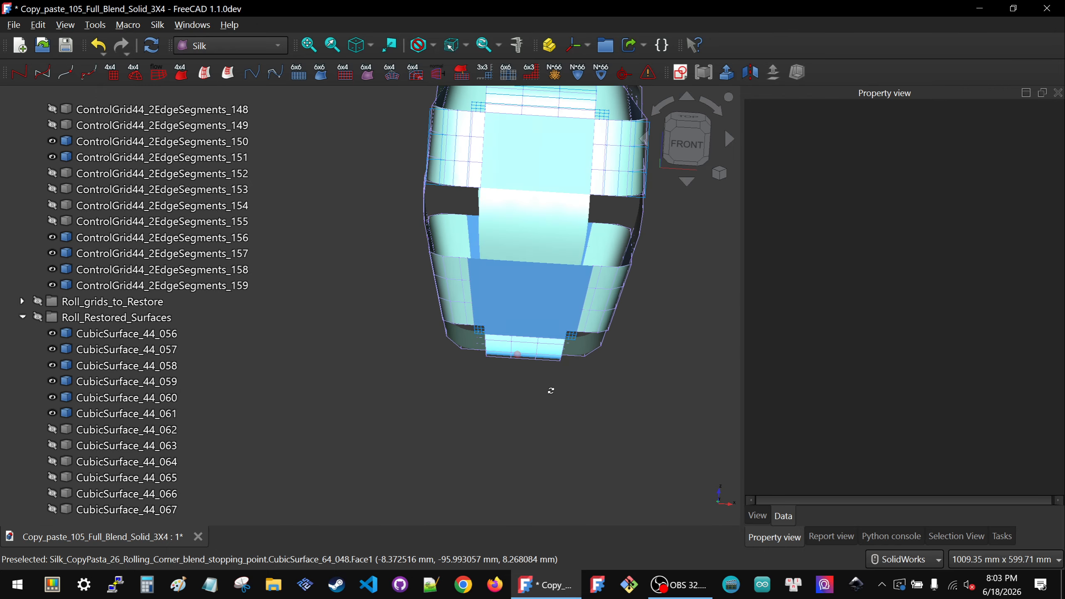
{"action": "scroll", "coordinate": [545, 390], "scroll_direction": "down", "scroll_amount": 3}
{"action": "scroll", "coordinate": [529, 215], "scroll_direction": "up", "scroll_amount": 5}
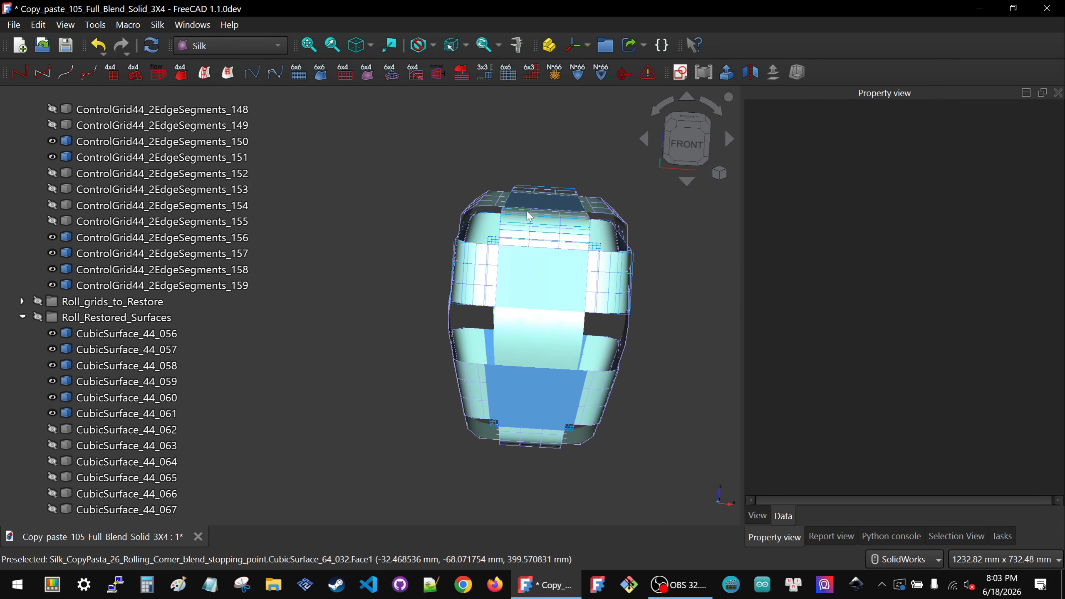
- Link Grid_1 of the top front blended edge grid ControlGrid64_2Grid44_044 to the rolled edge grid ControlGrid44_2EdgeSegments_150
{"action": "middle_click_drag", "start_coordinate": [503, 230], "coordinate": [478, 272]}
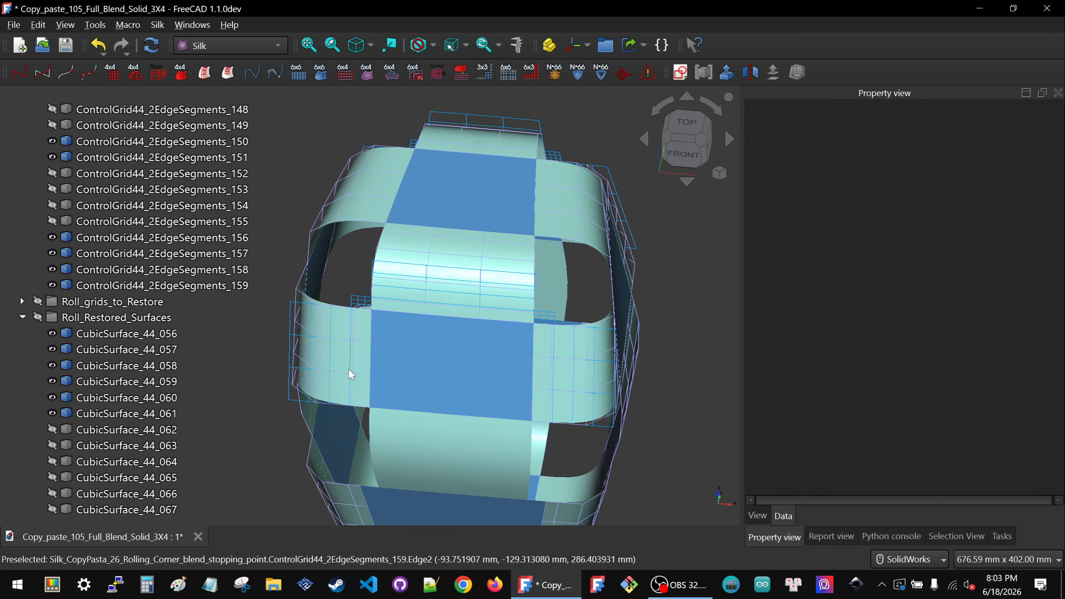
{"action": "scroll", "coordinate": [450, 271], "scroll_direction": "down", "scroll_amount": 5}
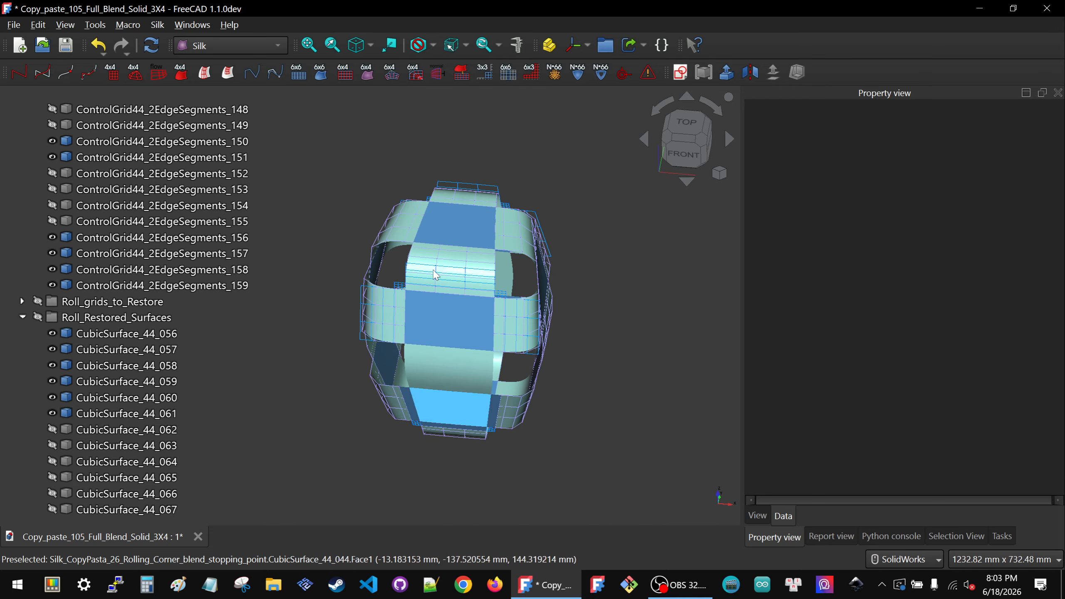
{"action": "scroll", "coordinate": [434, 294], "scroll_direction": "up", "scroll_amount": 6}
{"action": "left_click", "coordinate": [434, 295]}
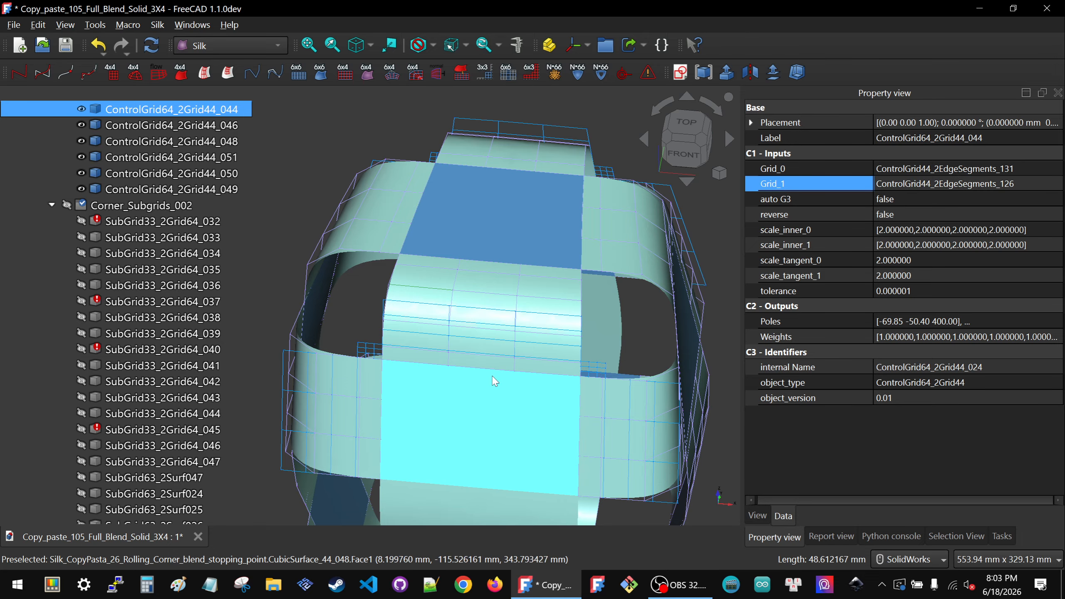
{"action": "left_click", "coordinate": [489, 397]}
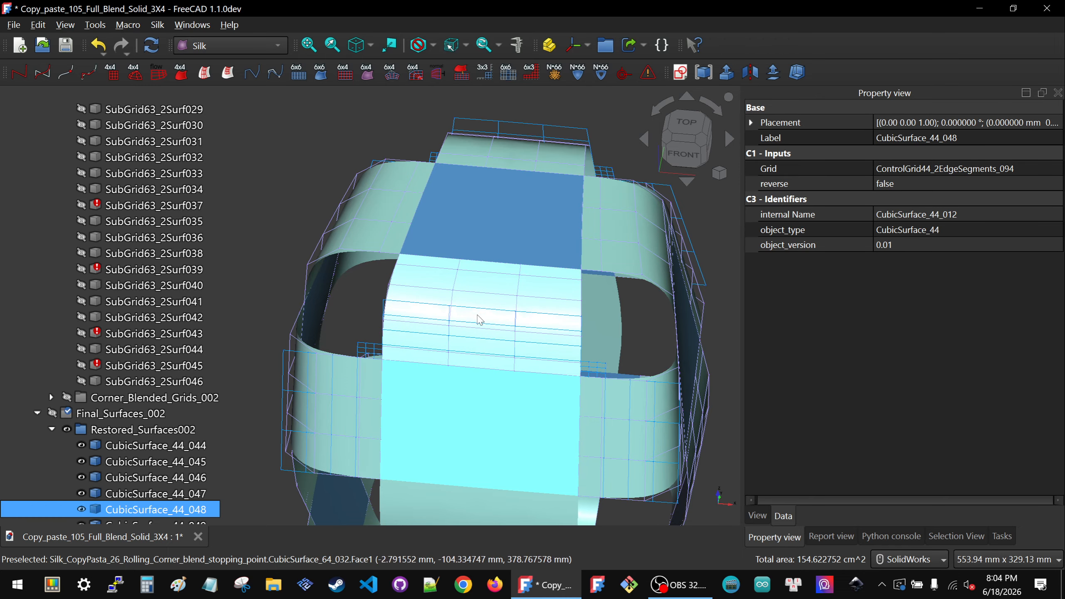
{"action": "left_click", "coordinate": [494, 298]}
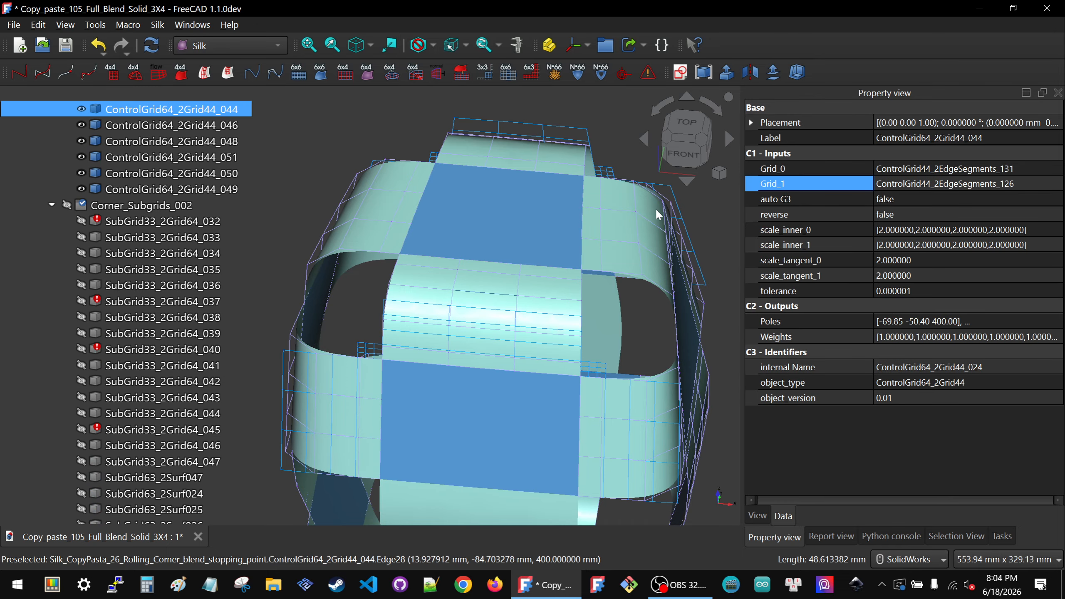
{"action": "left_click", "coordinate": [1010, 167], "text": "ctrl"}
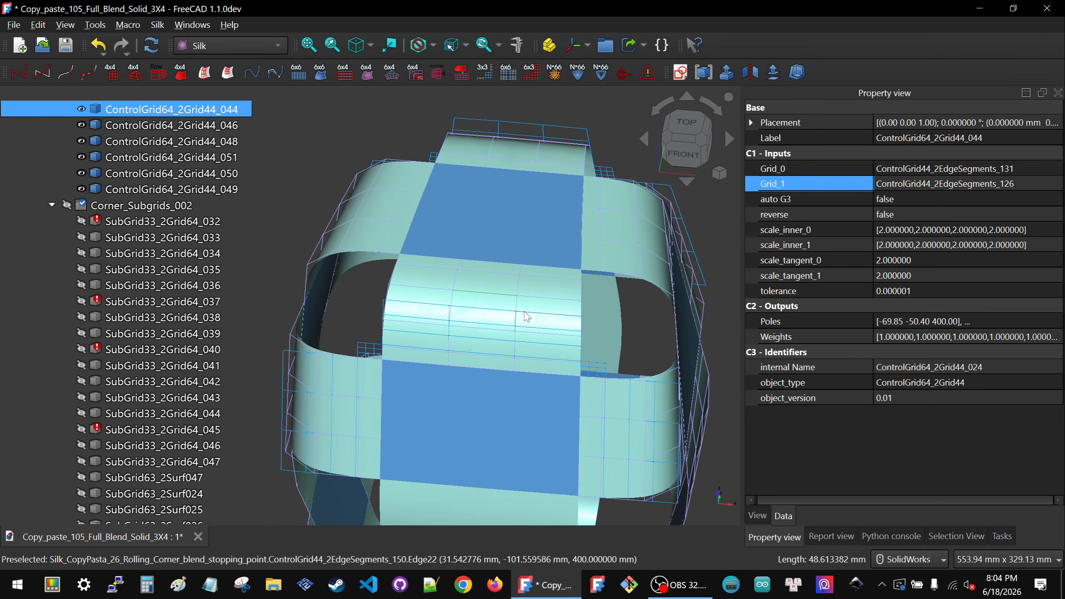
{"action": "left_click", "coordinate": [1031, 184]}
{"action": "left_click", "coordinate": [1055, 184]}
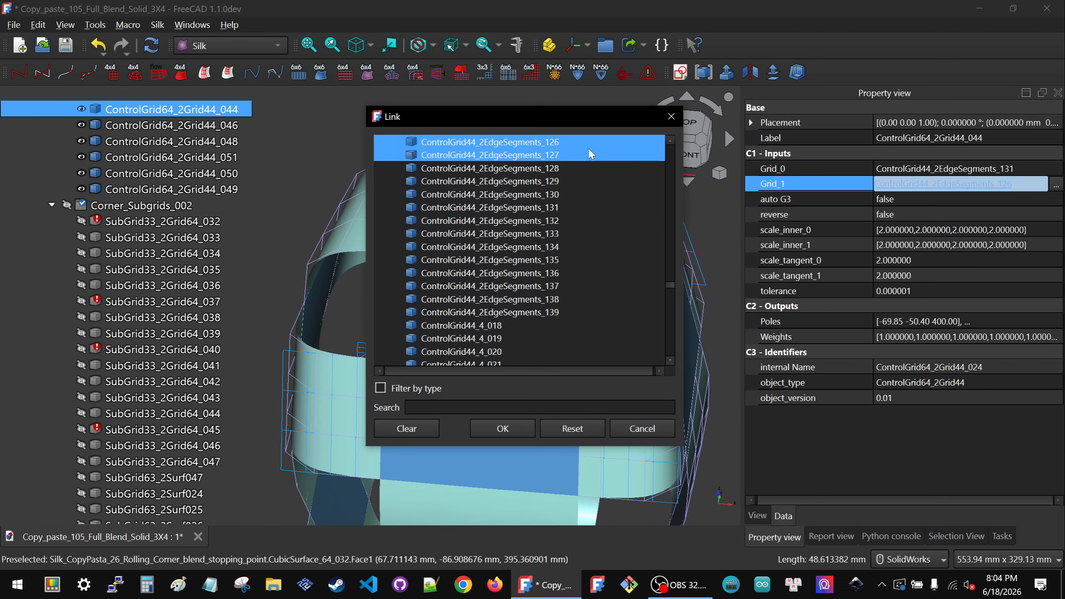
{"action": "left_click_drag", "start_coordinate": [542, 119], "coordinate": [758, 151]}
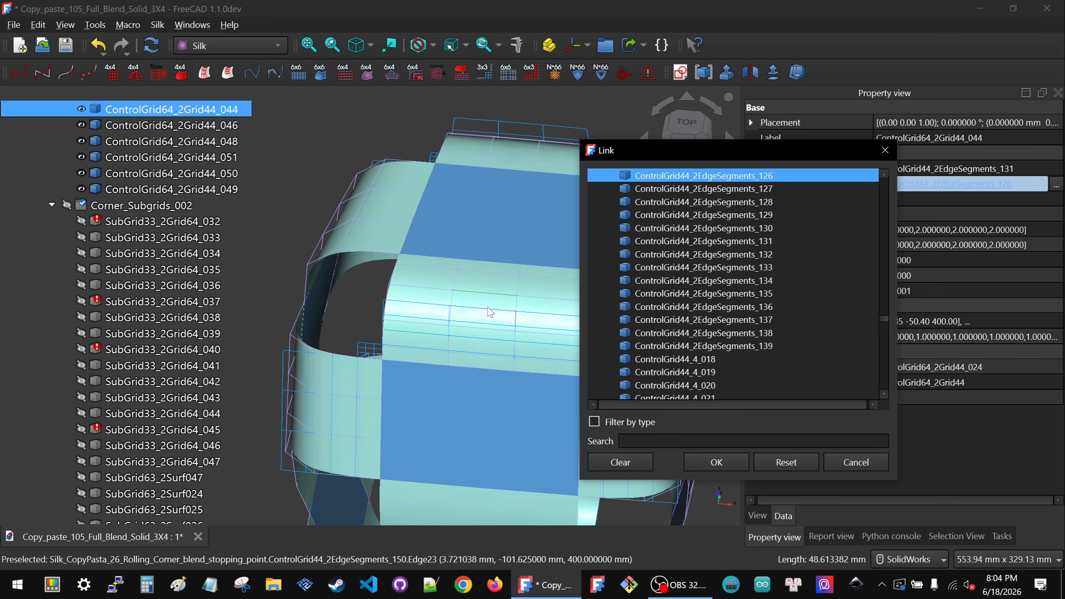
{"action": "left_click", "coordinate": [386, 310]}
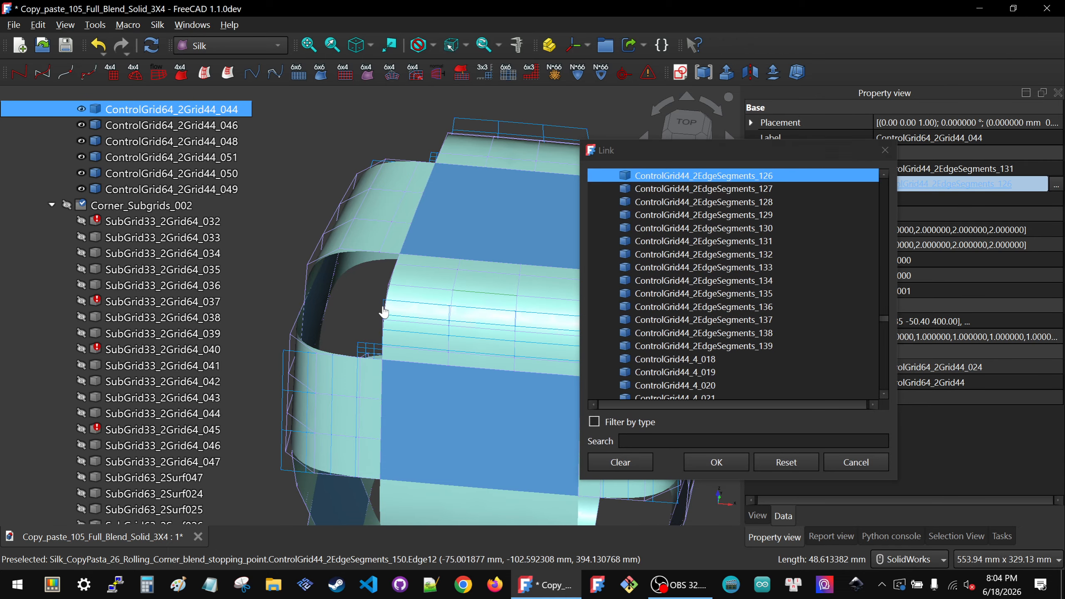
{"action": "left_click", "coordinate": [703, 462]}
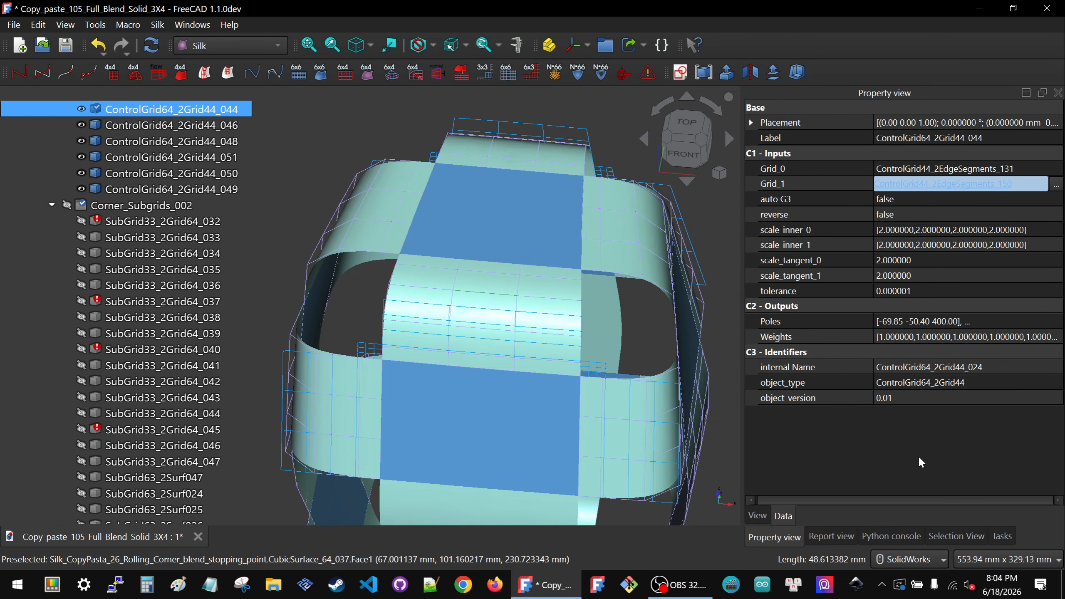
- Link Grid_0 of the top rear blended edge grid ControlGrid64_2Grid44_046 to the rolled edge grid ControlGrid44_2EdgeSegments_151
{"action": "middle_click_drag", "start_coordinate": [464, 393], "coordinate": [450, 339]}
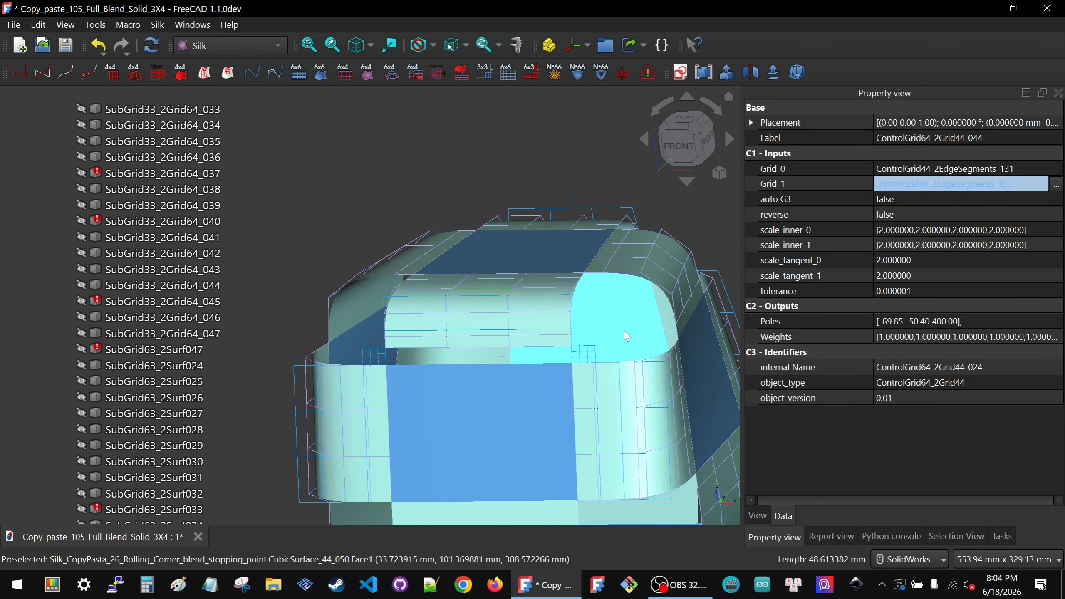
{"action": "middle_click_drag", "start_coordinate": [587, 344], "coordinate": [494, 331]}
{"action": "scroll", "coordinate": [554, 321], "scroll_direction": "down", "scroll_amount": 4}
{"action": "scroll", "coordinate": [674, 254], "scroll_direction": "up", "scroll_amount": 6}
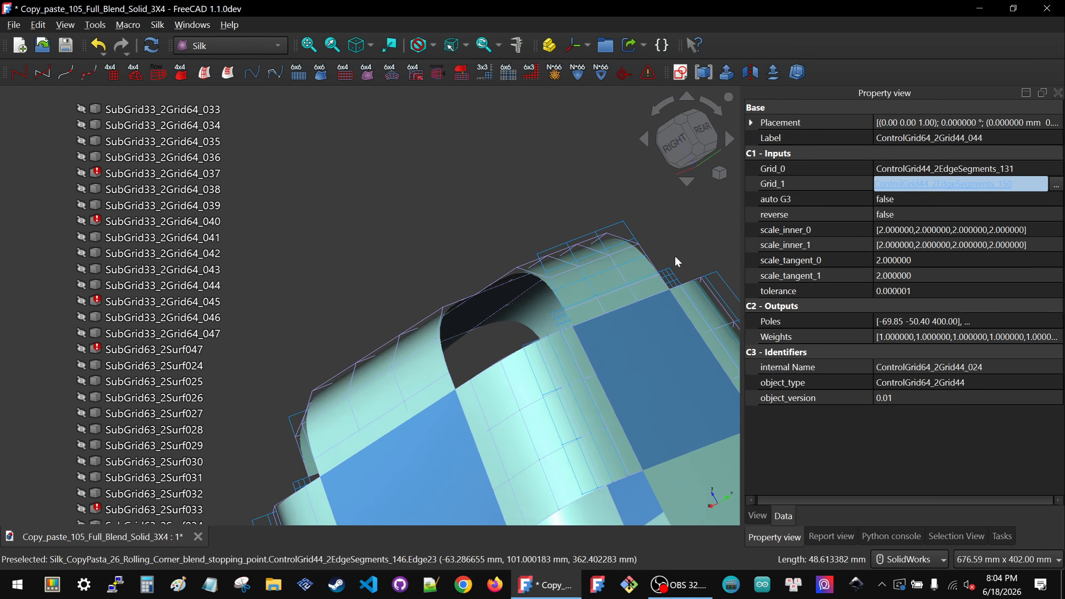
{"action": "scroll", "coordinate": [569, 331], "scroll_direction": "down", "scroll_amount": 5}
{"action": "scroll", "coordinate": [619, 233], "scroll_direction": "up", "scroll_amount": 5}
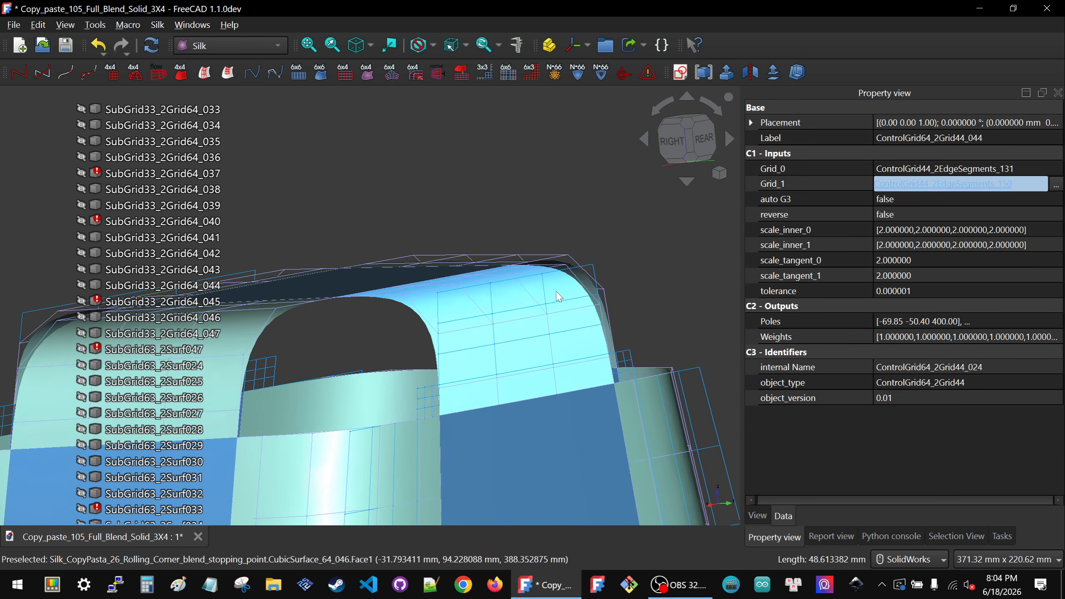
{"action": "middle_click_drag", "start_coordinate": [557, 290], "coordinate": [558, 350]}
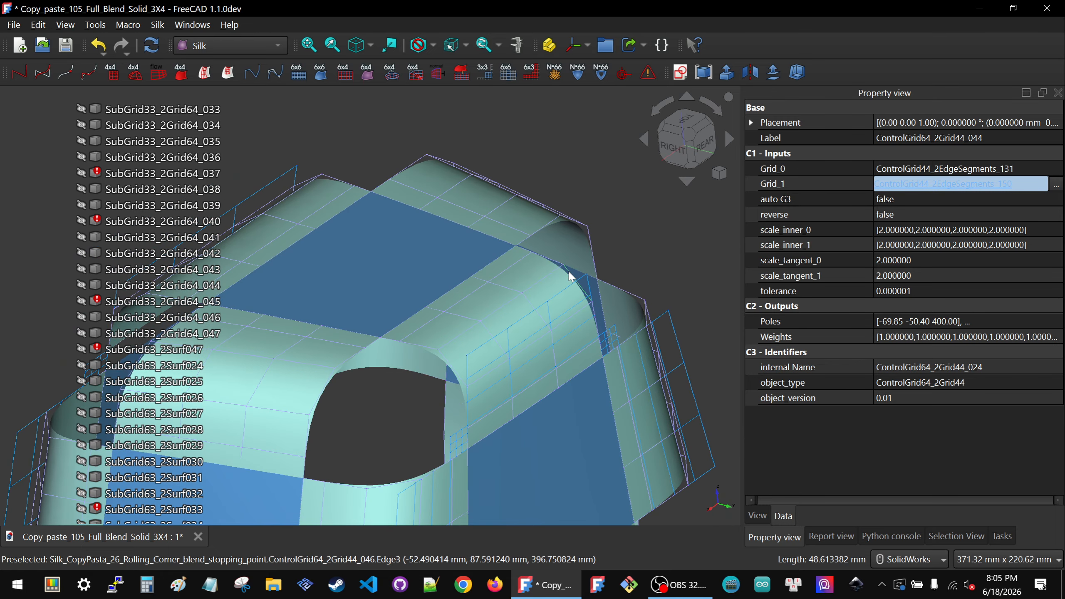
{"action": "left_click", "coordinate": [570, 275]}
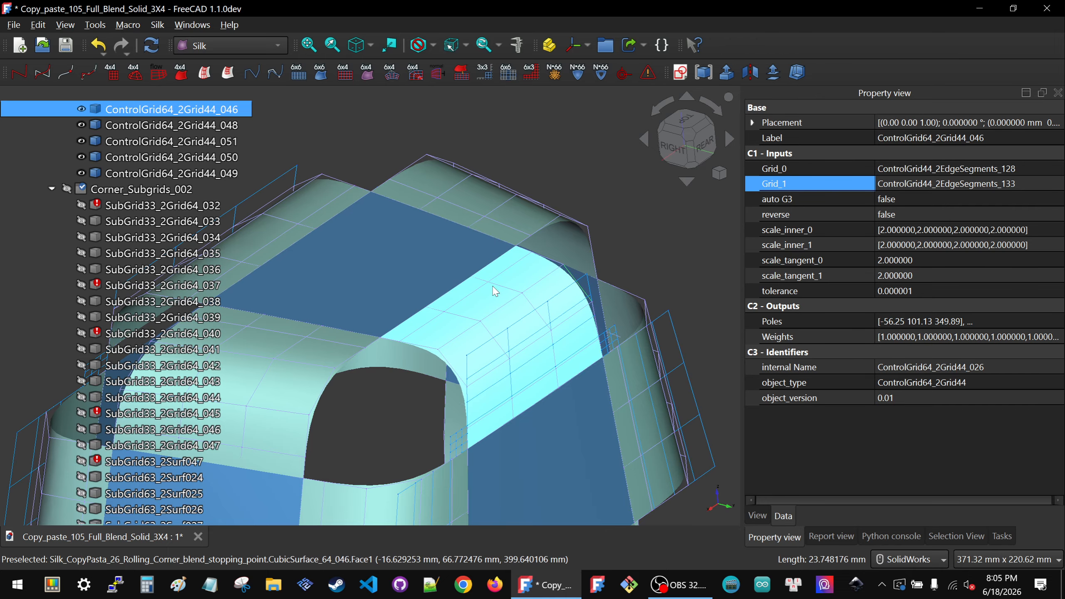
{"action": "left_click", "coordinate": [1036, 168]}
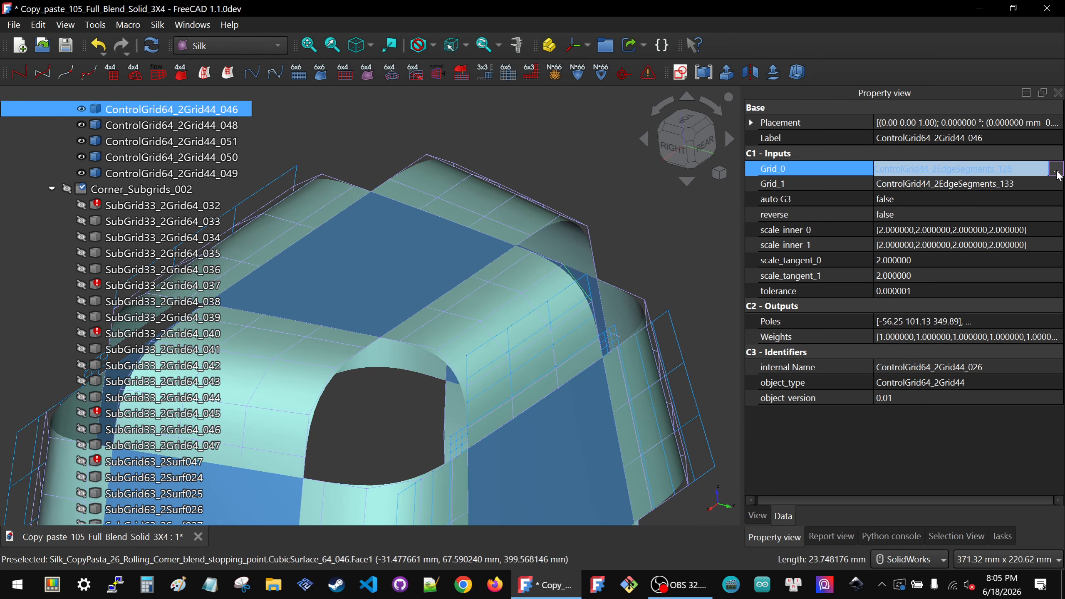
{"action": "left_click", "coordinate": [1056, 171]}
{"action": "left_click_drag", "start_coordinate": [499, 116], "coordinate": [767, 163]}
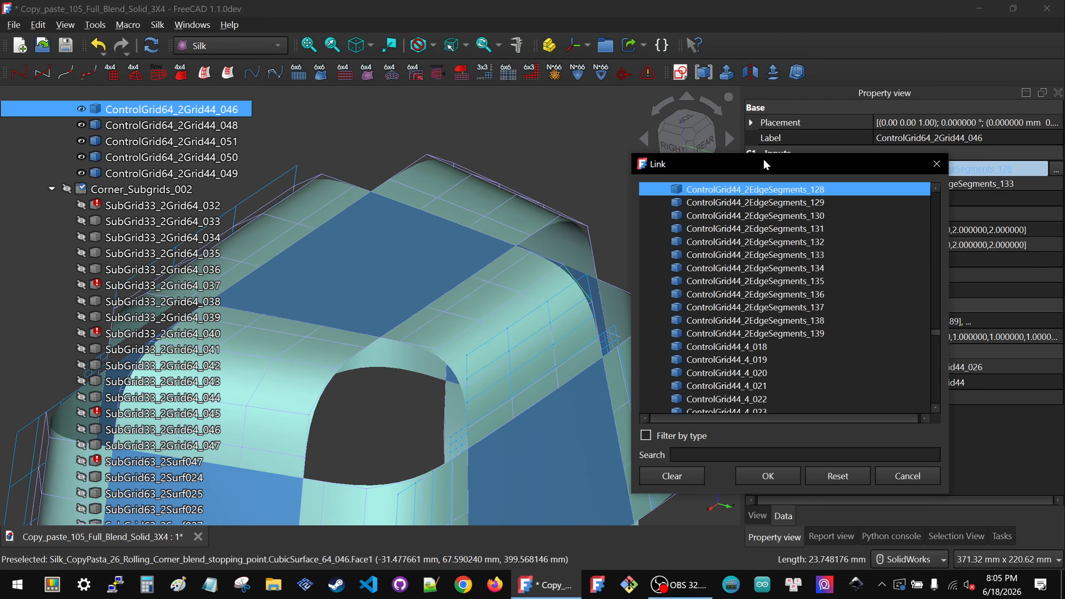
{"action": "left_click", "coordinate": [563, 298]}
{"action": "left_click", "coordinate": [770, 477]}
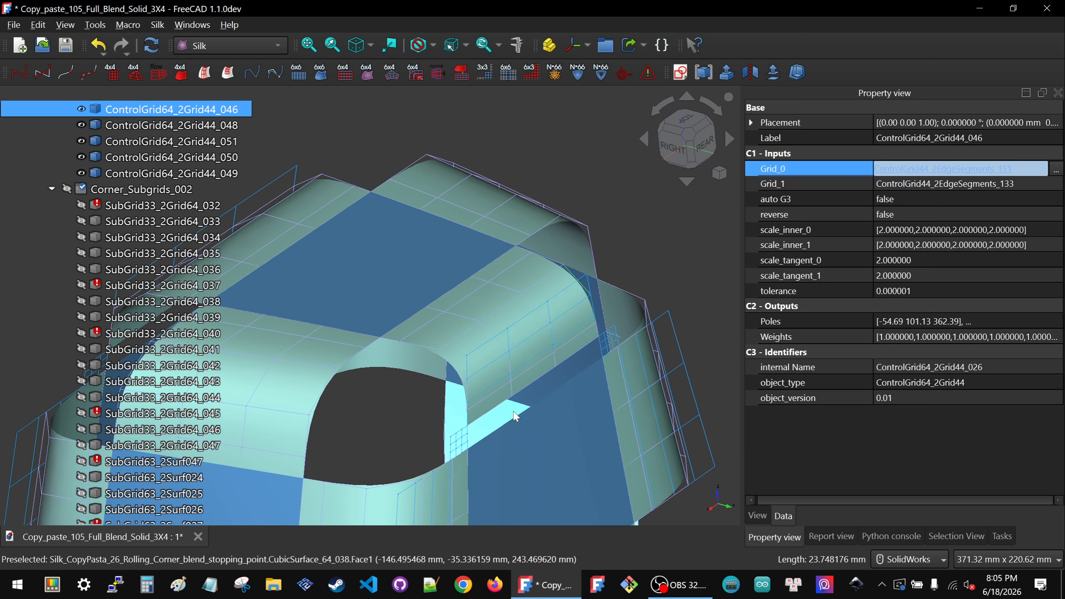
- Link Grid_0 of the top front blended edge grid ControlGrid64_2Grid44_044 to the rolled edge grid ControlGrid44_2EdgeSegments_150
{"action": "scroll", "coordinate": [523, 391], "scroll_direction": "down", "scroll_amount": 3}
{"action": "middle_click_drag", "start_coordinate": [415, 451], "coordinate": [610, 390]}
{"action": "scroll", "coordinate": [609, 389], "scroll_direction": "down", "scroll_amount": 2}
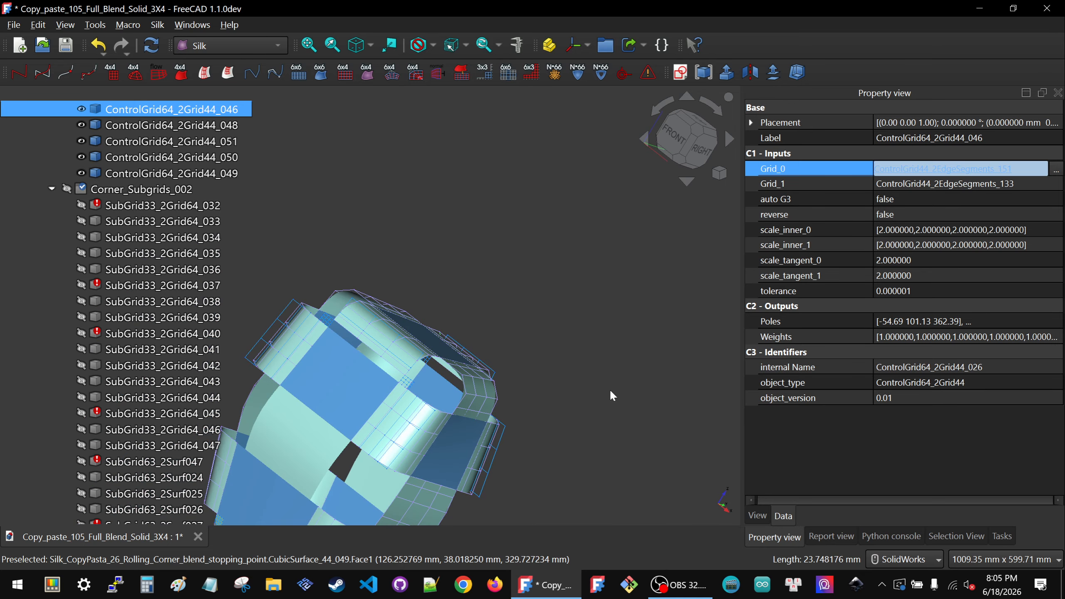
{"action": "scroll", "coordinate": [368, 374], "scroll_direction": "up", "scroll_amount": 4}
{"action": "middle_click_drag", "start_coordinate": [361, 354], "coordinate": [313, 385]}
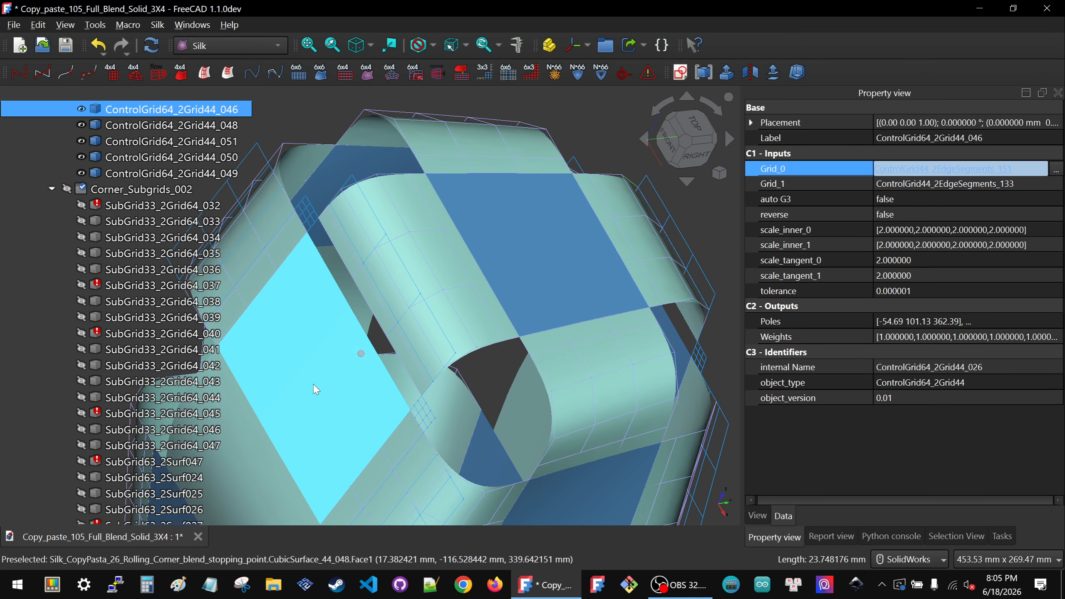
{"action": "left_click", "coordinate": [449, 294]}
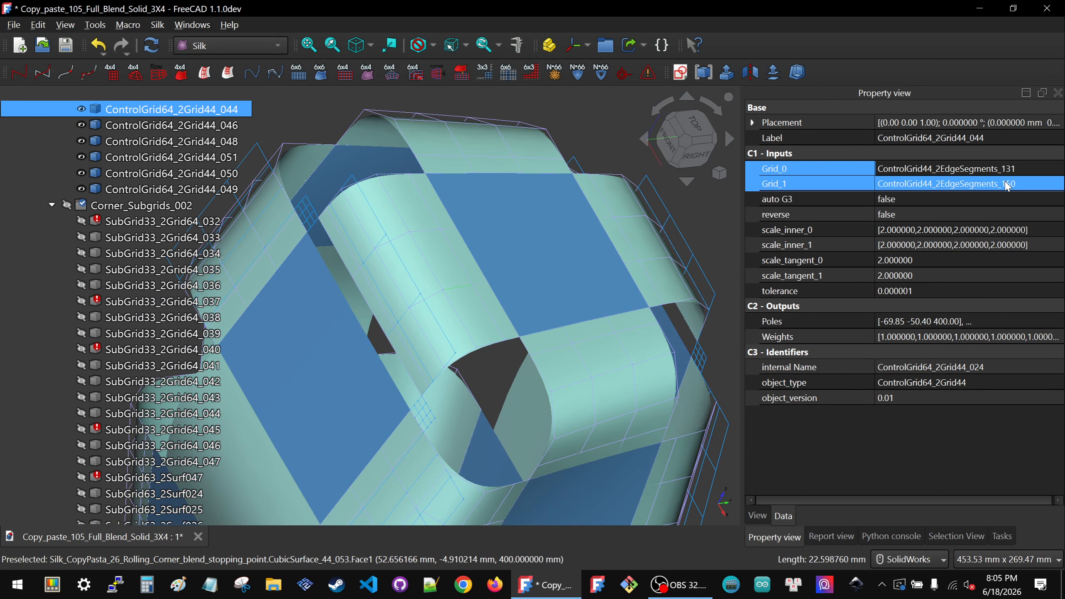
{"action": "left_click", "coordinate": [1014, 200]}
{"action": "left_click", "coordinate": [1029, 171]}
{"action": "left_click", "coordinate": [1029, 170]}
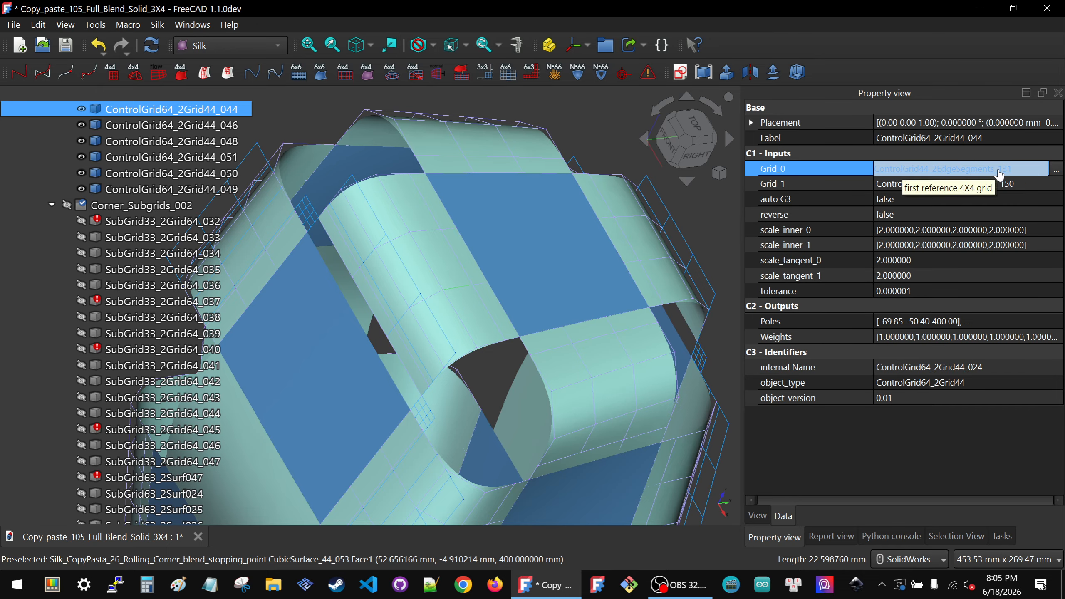
{"action": "left_click", "coordinate": [1056, 174]}
{"action": "left_click_drag", "start_coordinate": [501, 116], "coordinate": [777, 155]}
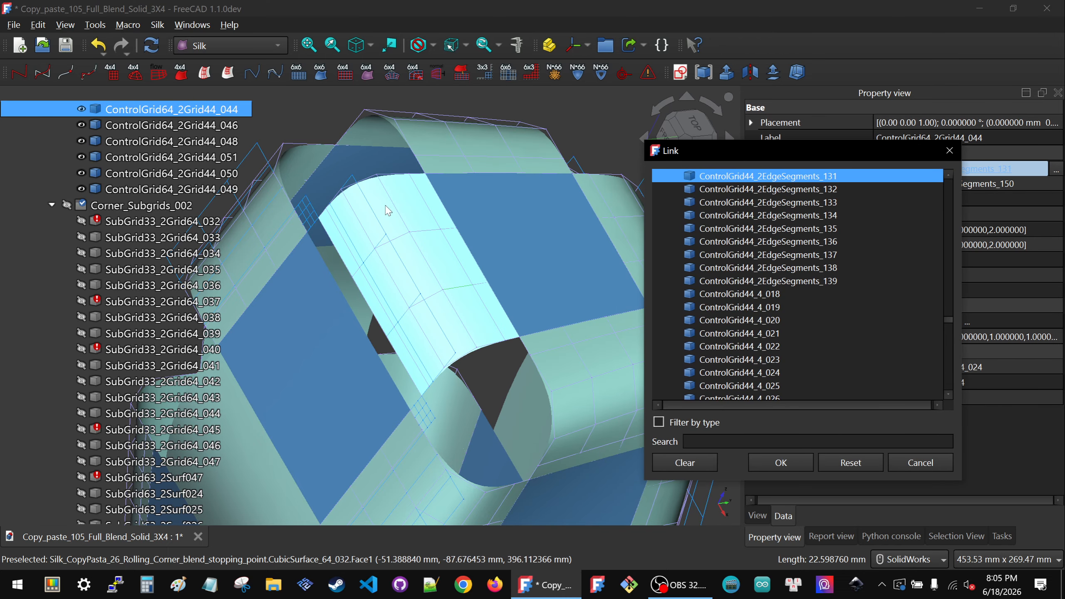
{"action": "left_click", "coordinate": [373, 216]}
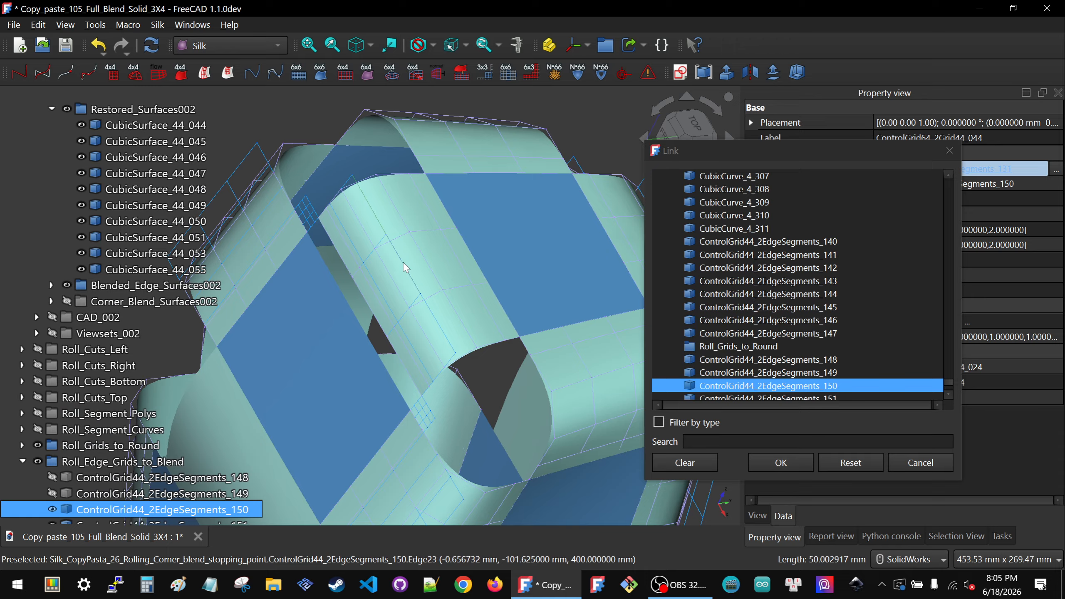
{"action": "left_click", "coordinate": [803, 464]}
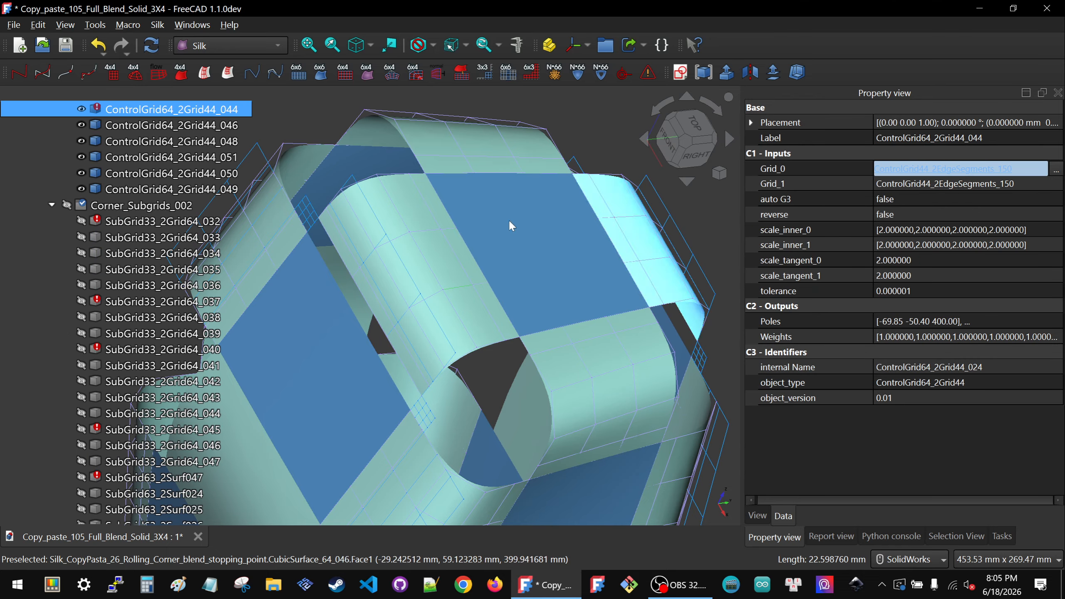
- Filter the link choices for Grid_1 of ControlGrid64_2Grid44_044 by the type ArachNURBS.ControlGrid64_2Grid44
{"action": "scroll", "coordinate": [504, 257], "scroll_direction": "down", "scroll_amount": 3}
{"action": "scroll", "coordinate": [503, 257], "scroll_direction": "up", "scroll_amount": 2}
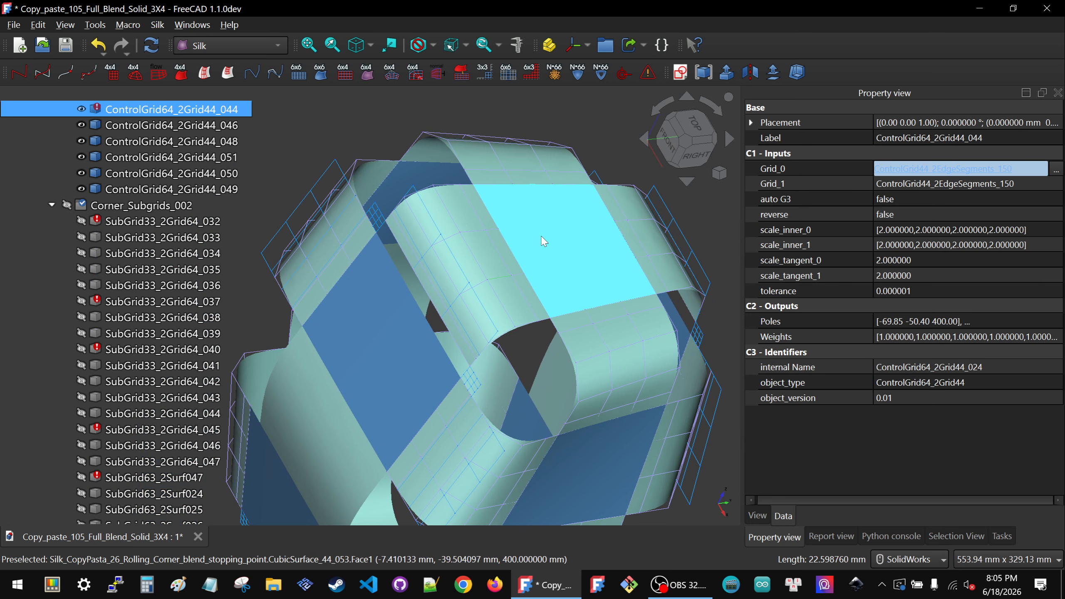
{"action": "left_click", "coordinate": [376, 114]}
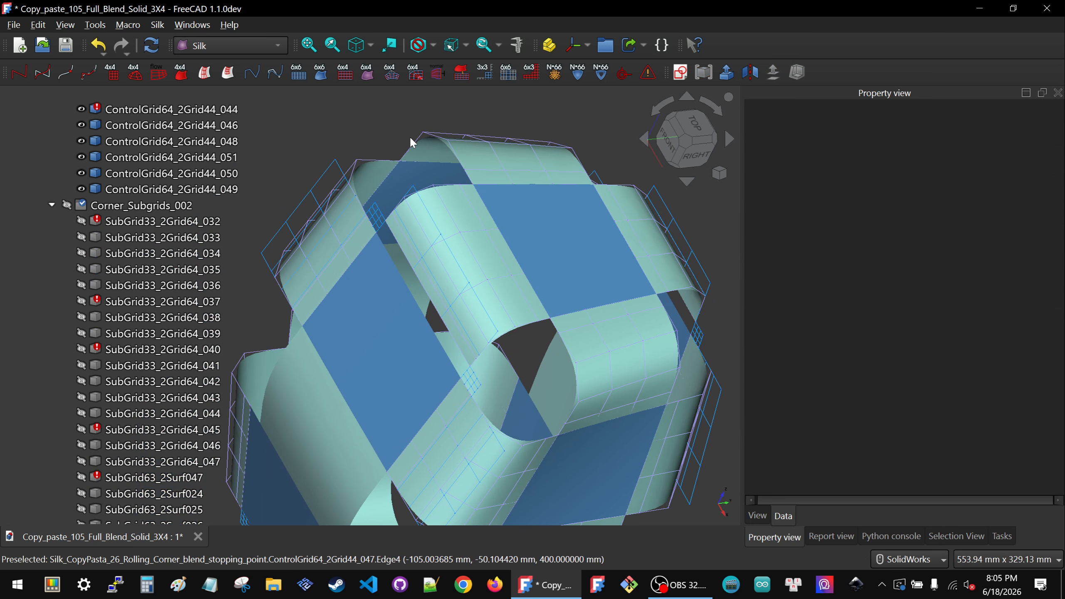
{"action": "left_click", "coordinate": [452, 241]}
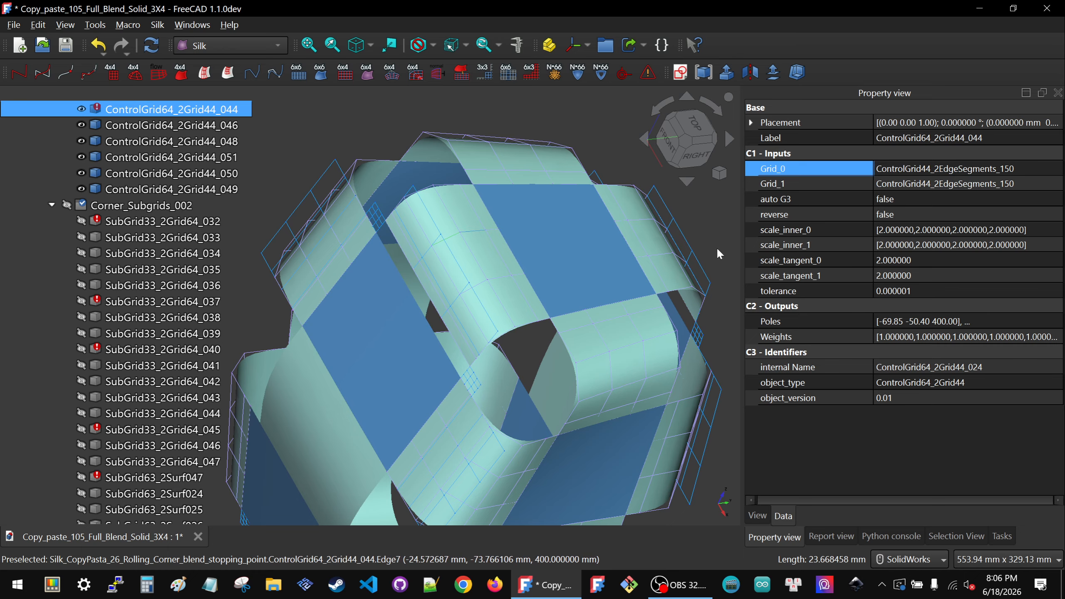
{"action": "left_click", "coordinate": [1041, 185]}
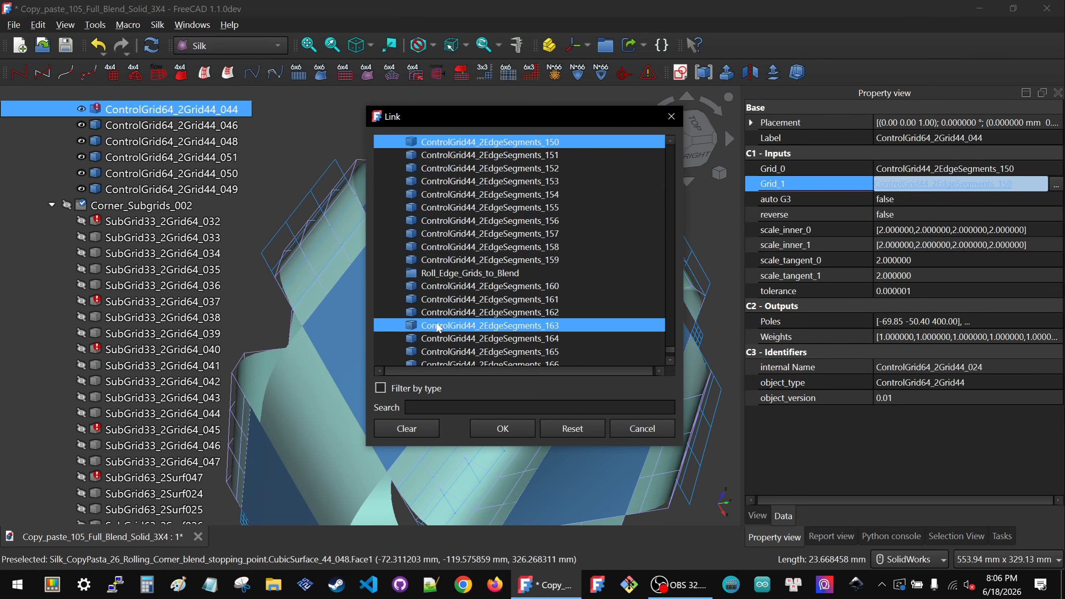
{"action": "left_click", "coordinate": [381, 388]}
{"action": "scroll", "coordinate": [484, 330], "scroll_direction": "down", "scroll_amount": 4}
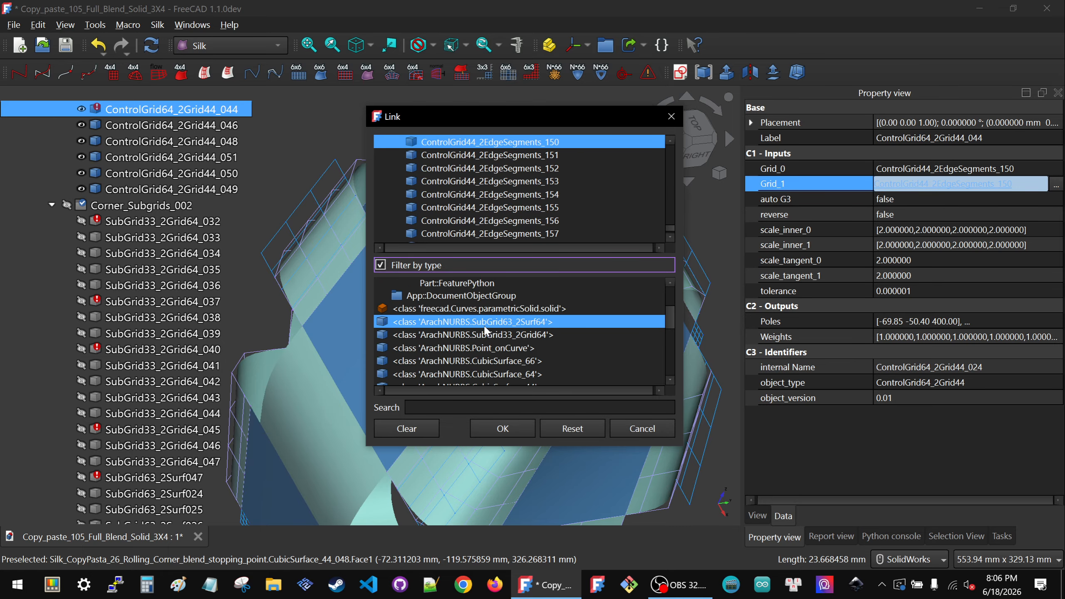
{"action": "scroll", "coordinate": [484, 329], "scroll_direction": "down", "scroll_amount": 3}
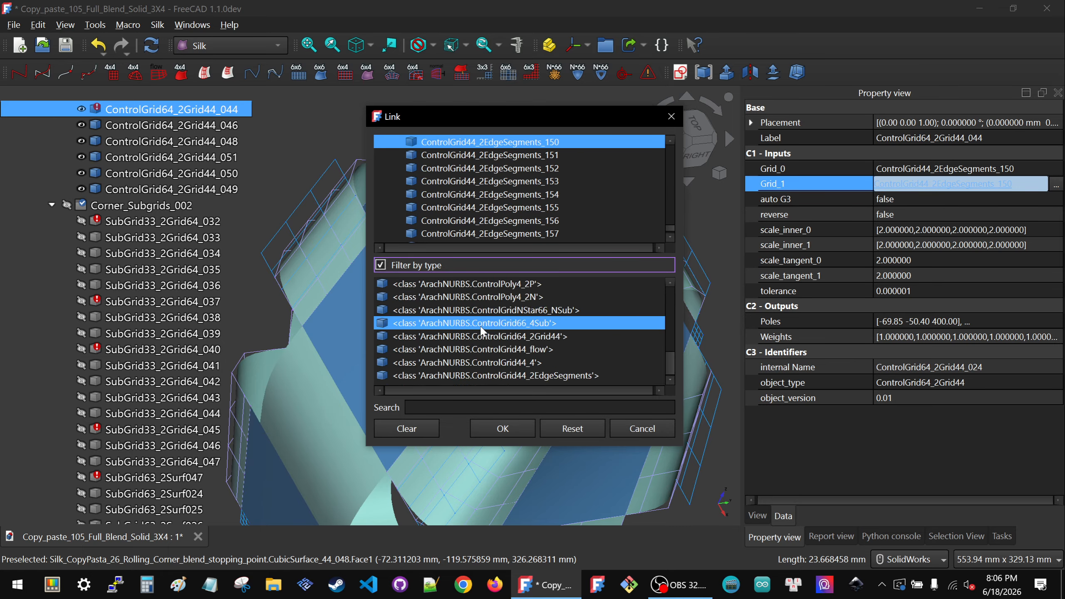
{"action": "left_click", "coordinate": [473, 337]}
- Look through the filtered ControlGrid64_2Grid44 objects, from the last entries up to ControlGrid64_2Grid44_000, for the Grid_1 link
{"action": "left_click", "coordinate": [494, 196]}
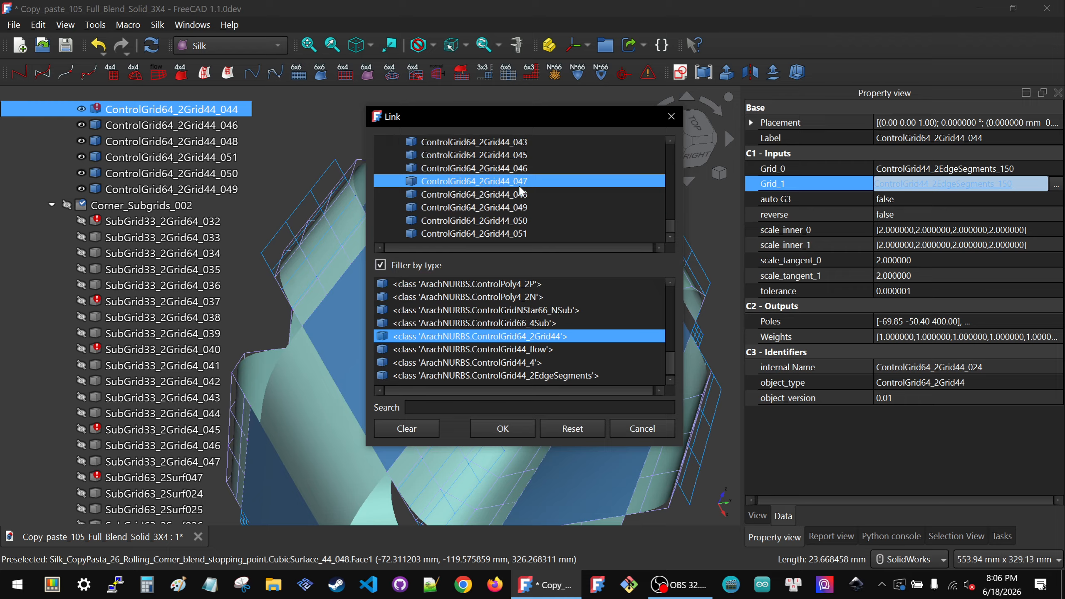
{"action": "scroll", "coordinate": [517, 187], "scroll_direction": "up", "scroll_amount": 3}
{"action": "left_click", "coordinate": [519, 208]}
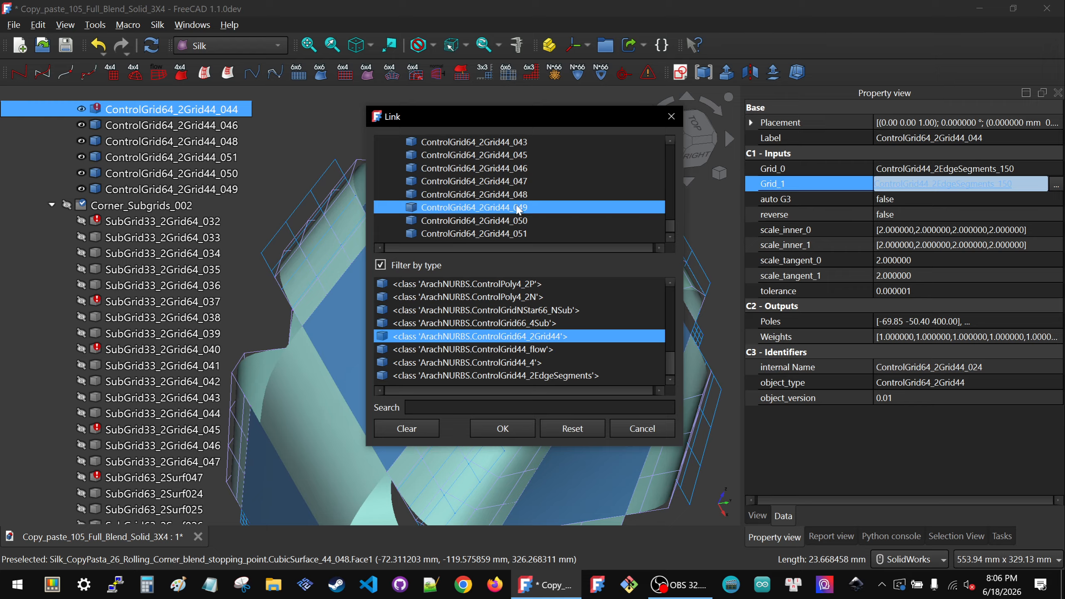
{"action": "scroll", "coordinate": [519, 208], "scroll_direction": "up", "scroll_amount": 5}
{"action": "left_click", "coordinate": [518, 155]}
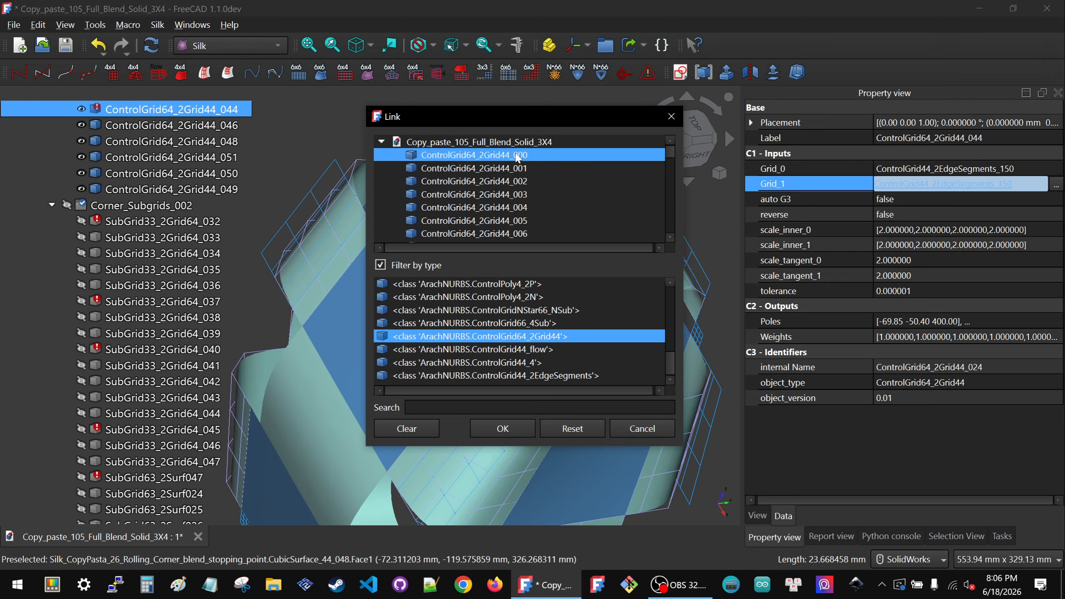
{"action": "scroll", "coordinate": [508, 172], "scroll_direction": "down", "scroll_amount": 9}
{"action": "left_click", "coordinate": [507, 172]}
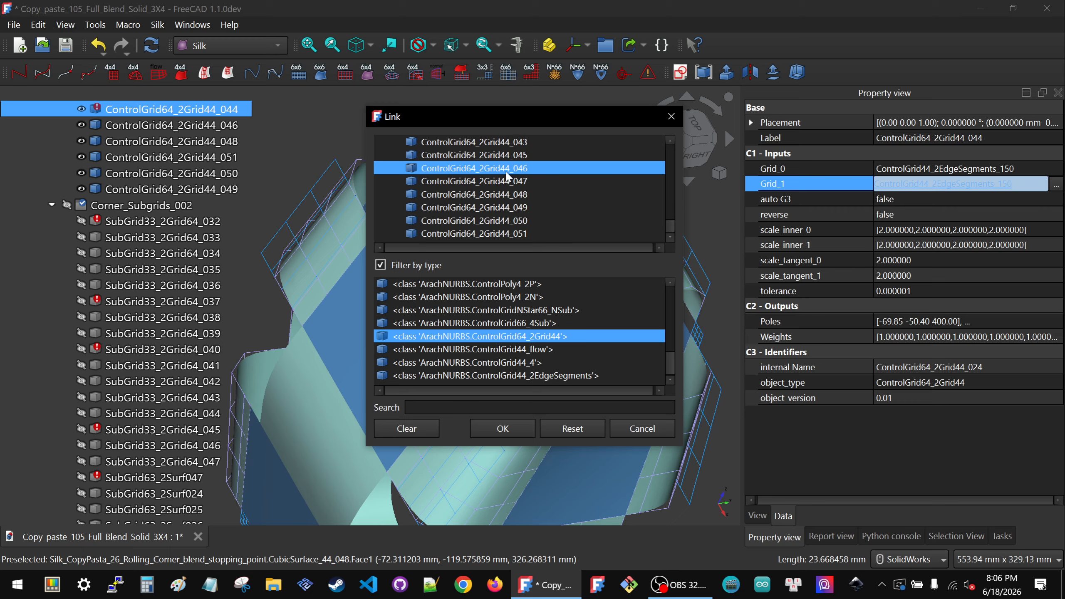
{"action": "left_click", "coordinate": [501, 195]}
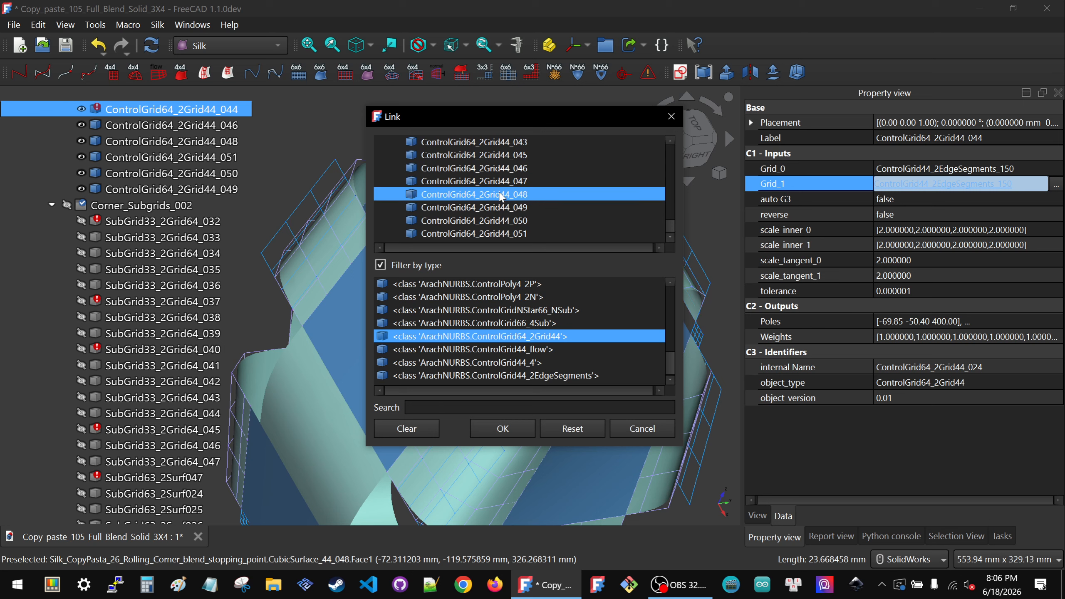
{"action": "left_click", "coordinate": [489, 221]}
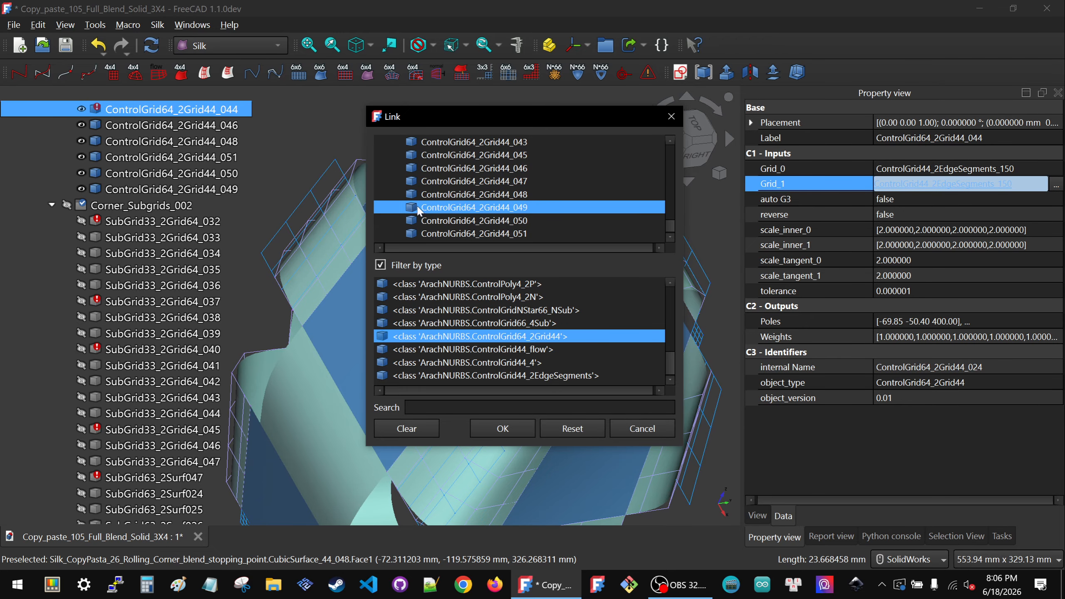
{"action": "left_click_drag", "start_coordinate": [466, 117], "coordinate": [684, 114]}
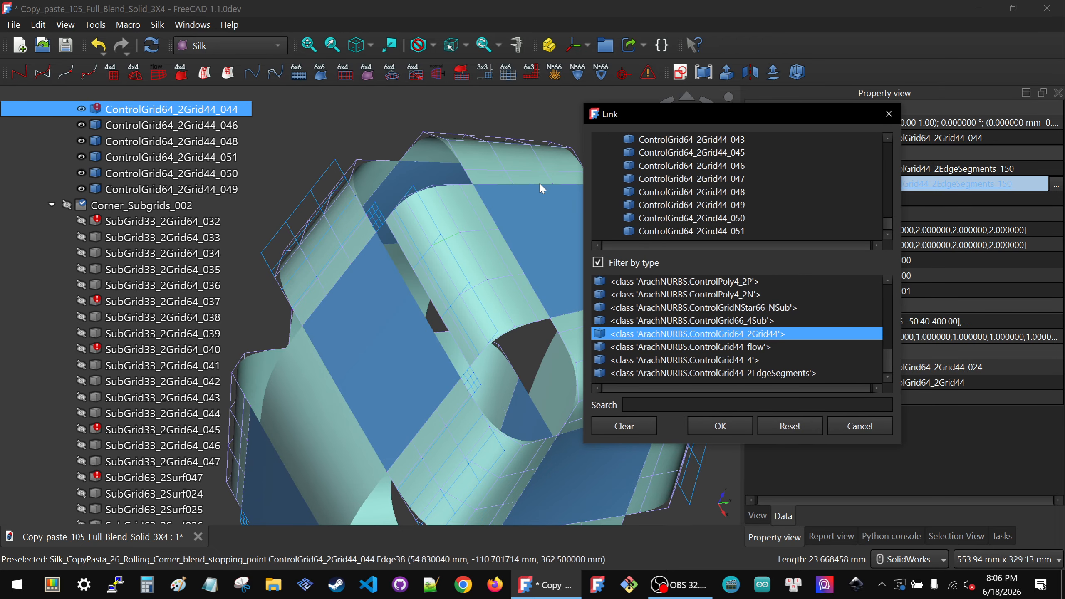
{"action": "left_click", "coordinate": [854, 427]}
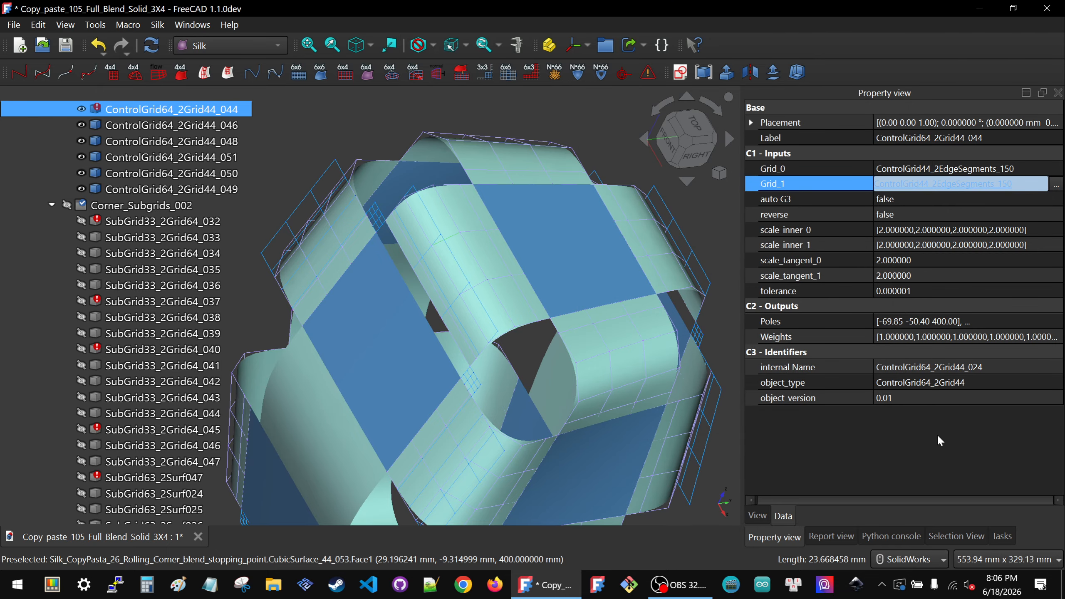
- Undo the last Grid_0 link change on ControlGrid64_2Grid44_044
{"action": "key", "text": "ctrl+z"}
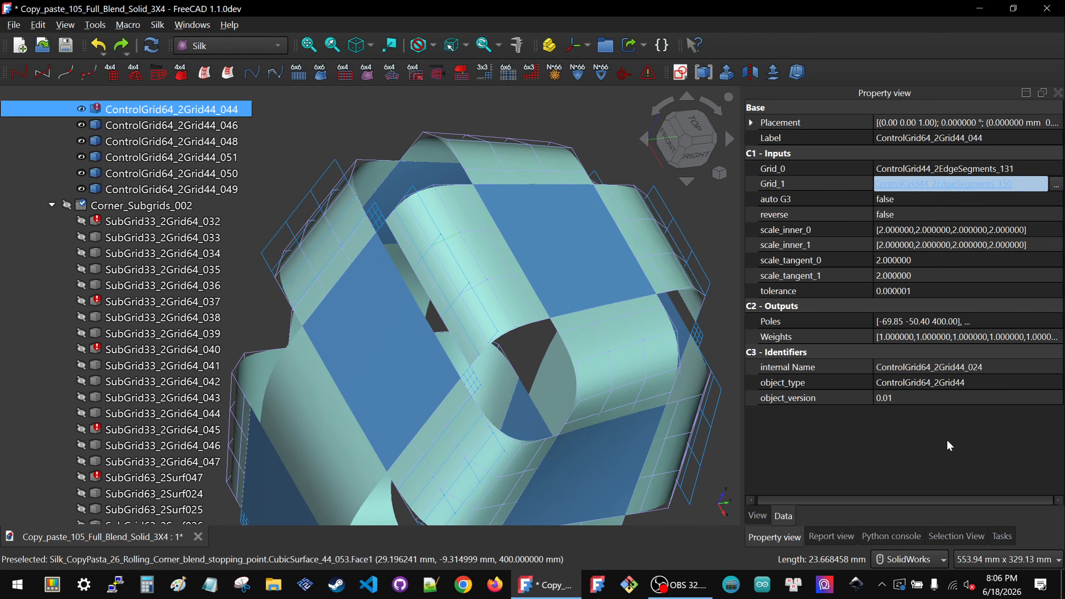
{"action": "key", "text": "ctrl+y"}
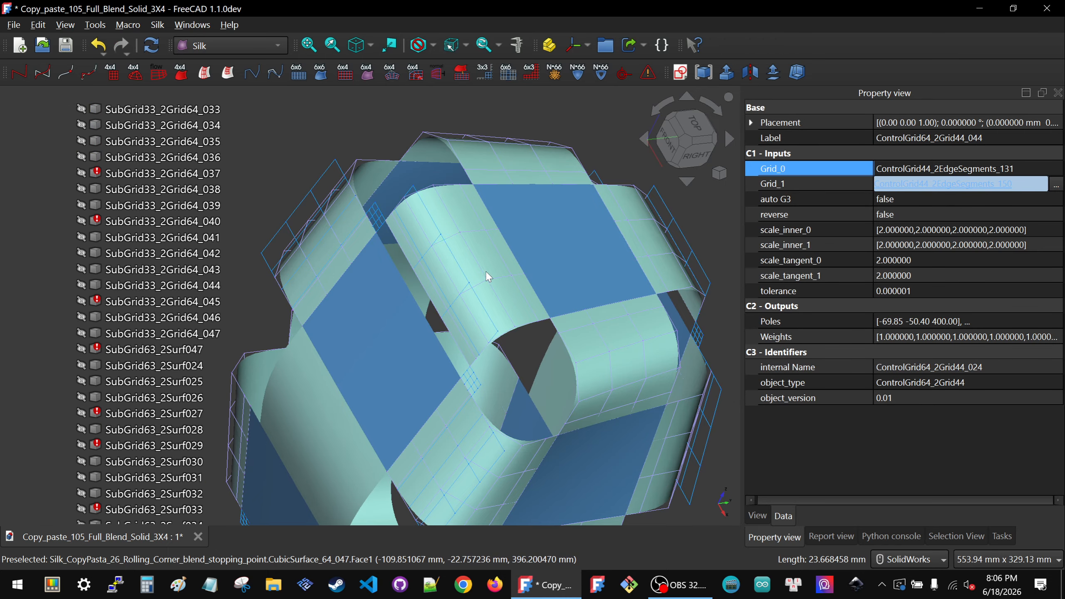
- Hide the roll edge grids one at a time from ControlGrid44_2EdgeSegments_150 through ControlGrid44_2EdgeSegments_157
{"action": "scroll", "coordinate": [487, 276], "scroll_direction": "down", "scroll_amount": 2}
{"action": "left_click", "coordinate": [481, 282]}
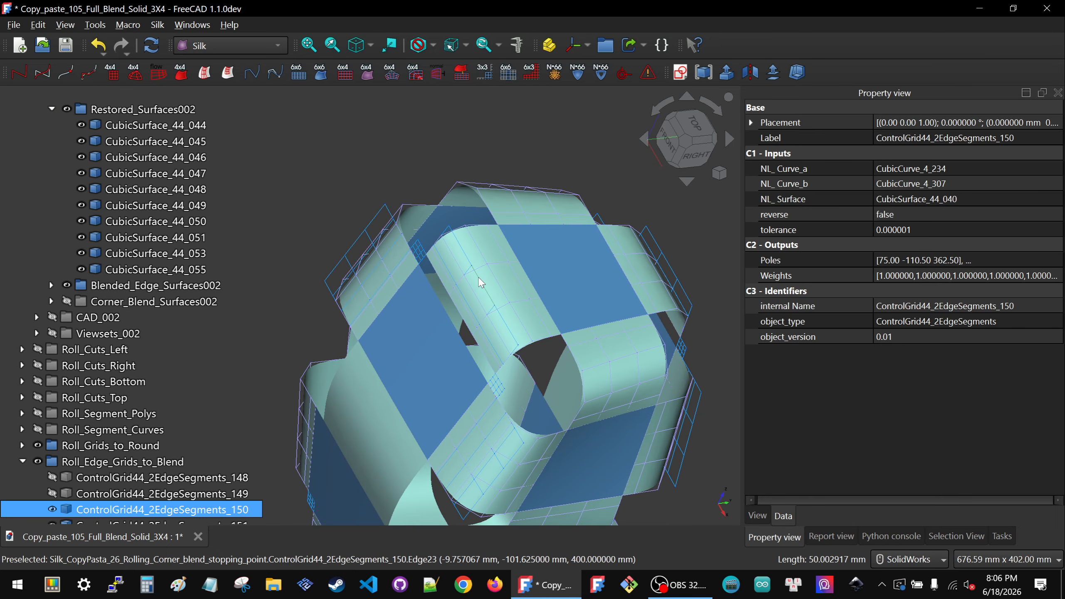
{"action": "key", "text": "space"}
{"action": "scroll", "coordinate": [480, 279], "scroll_direction": "down", "scroll_amount": 3}
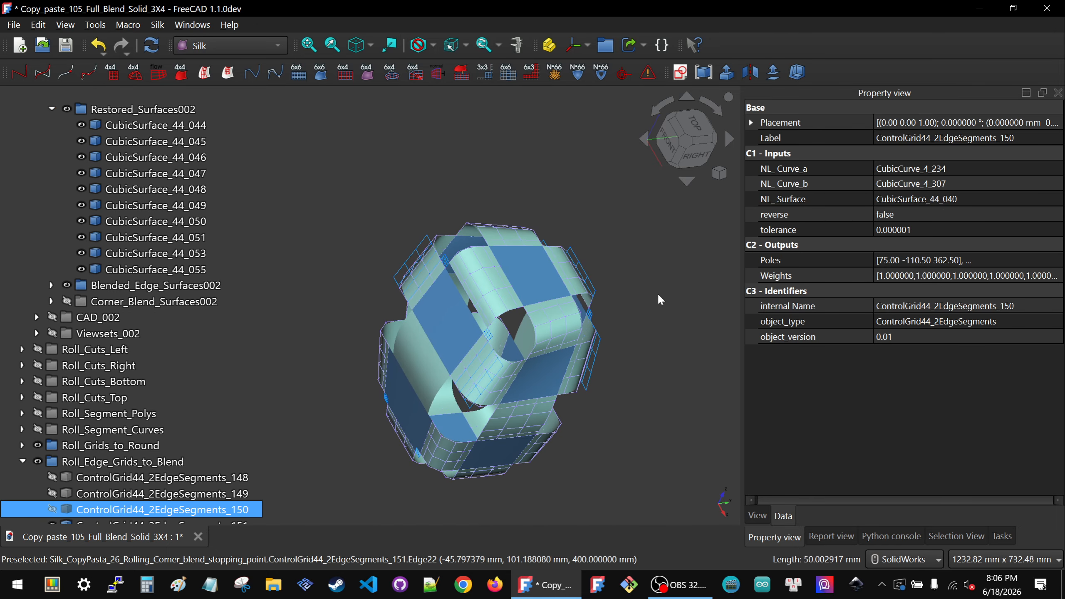
{"action": "left_click", "coordinate": [1001, 201]}
{"action": "key", "text": "Down"}
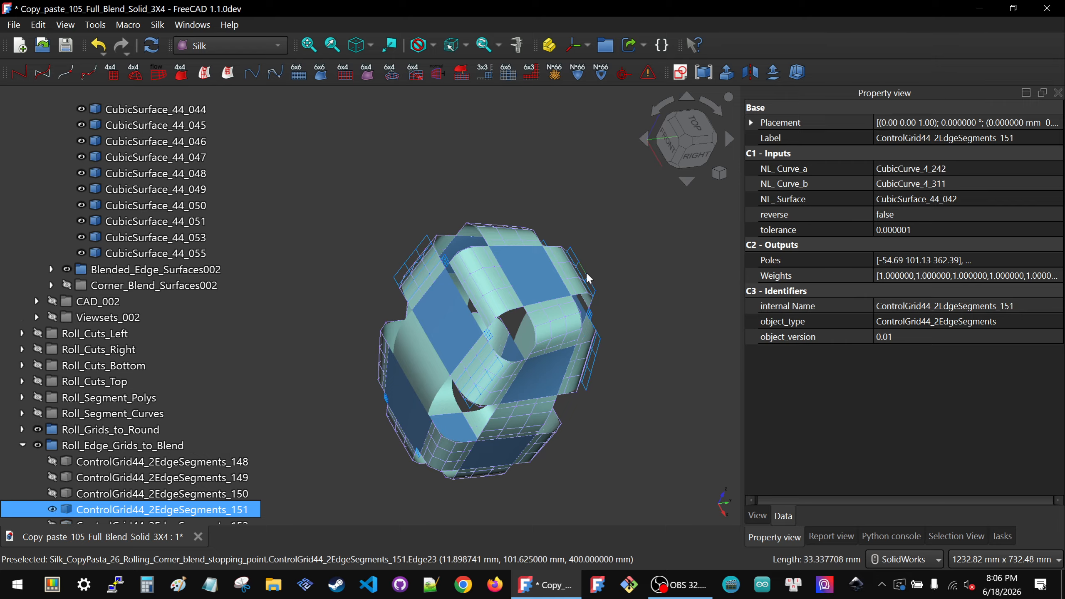
{"action": "left_click", "coordinate": [594, 363]}
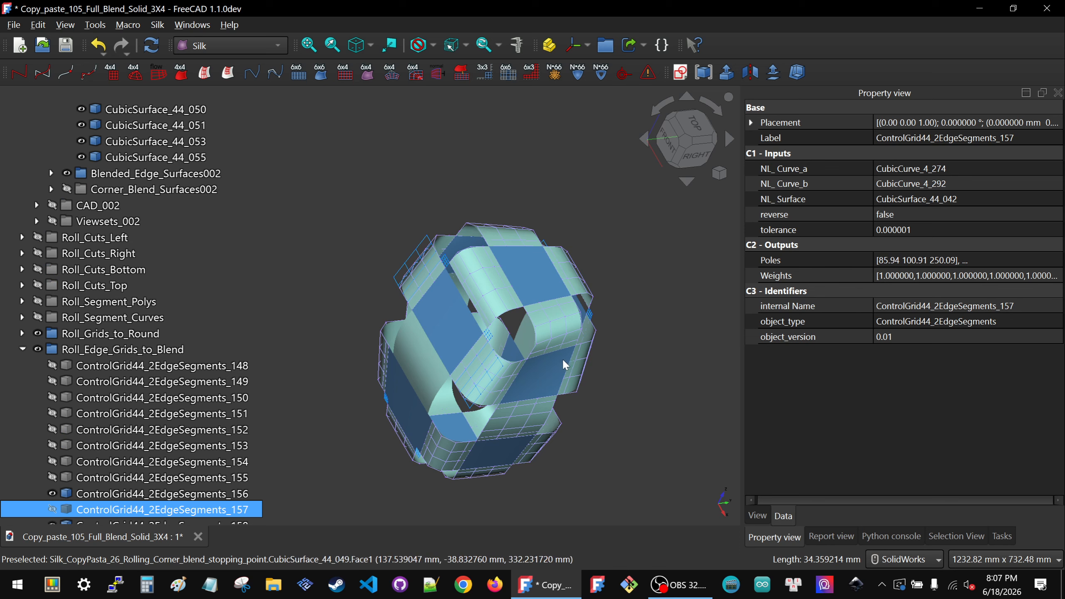
{"action": "scroll", "coordinate": [565, 336], "scroll_direction": "up", "scroll_amount": 2}
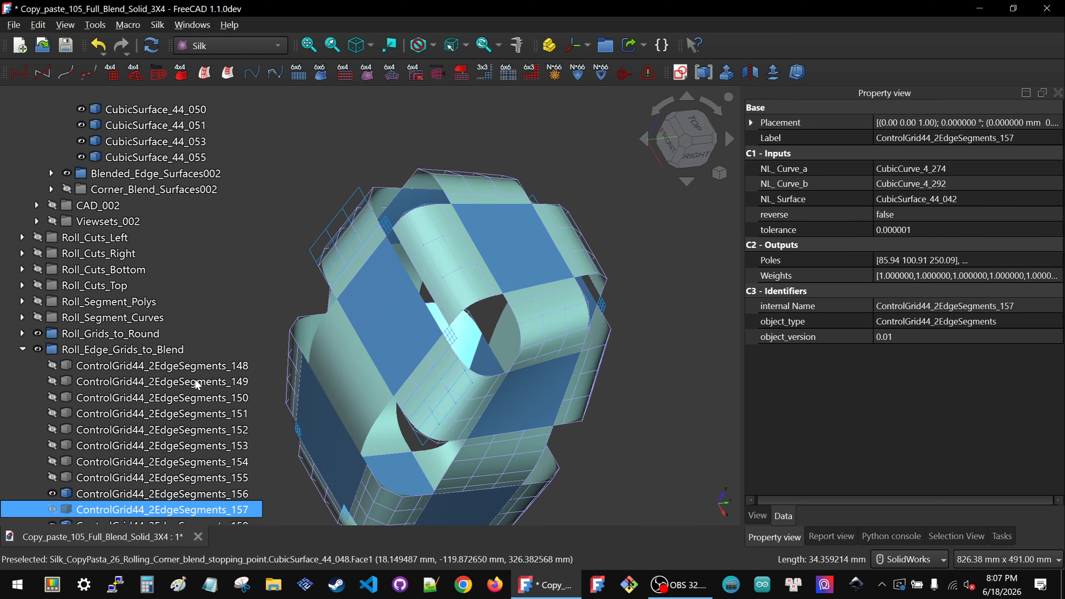
- Make every edge grid in the Roll_Edge_Grids_to_Blend group visible
{"action": "scroll", "coordinate": [126, 411], "scroll_direction": "down", "scroll_amount": 5}
{"action": "left_click", "coordinate": [117, 245], "text": "ctrl"}
{"action": "scroll", "coordinate": [117, 245], "scroll_direction": "up", "scroll_amount": 4}
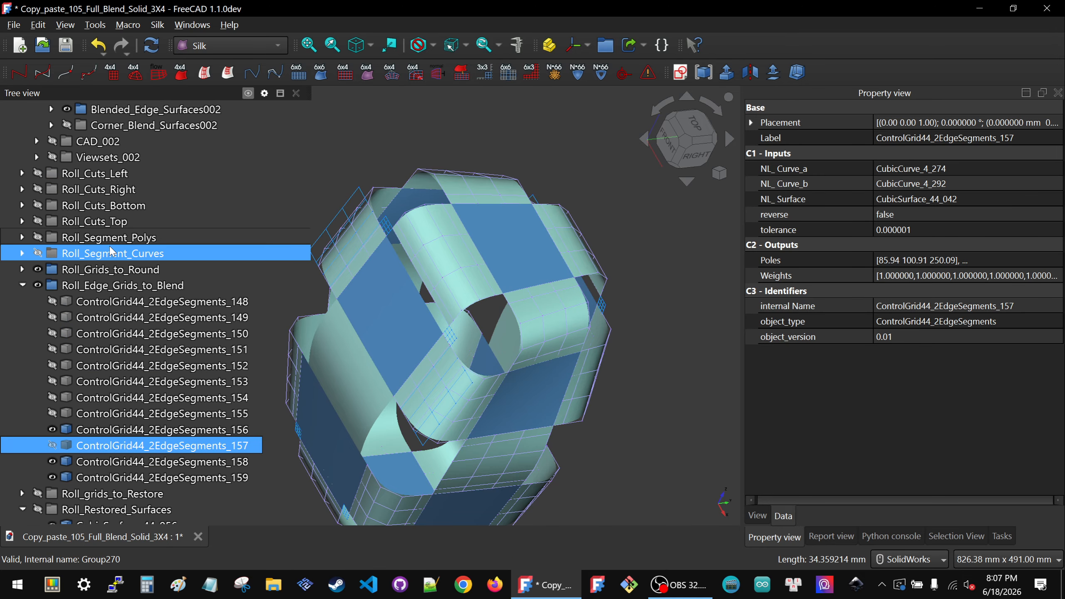
{"action": "left_click", "coordinate": [104, 285]}
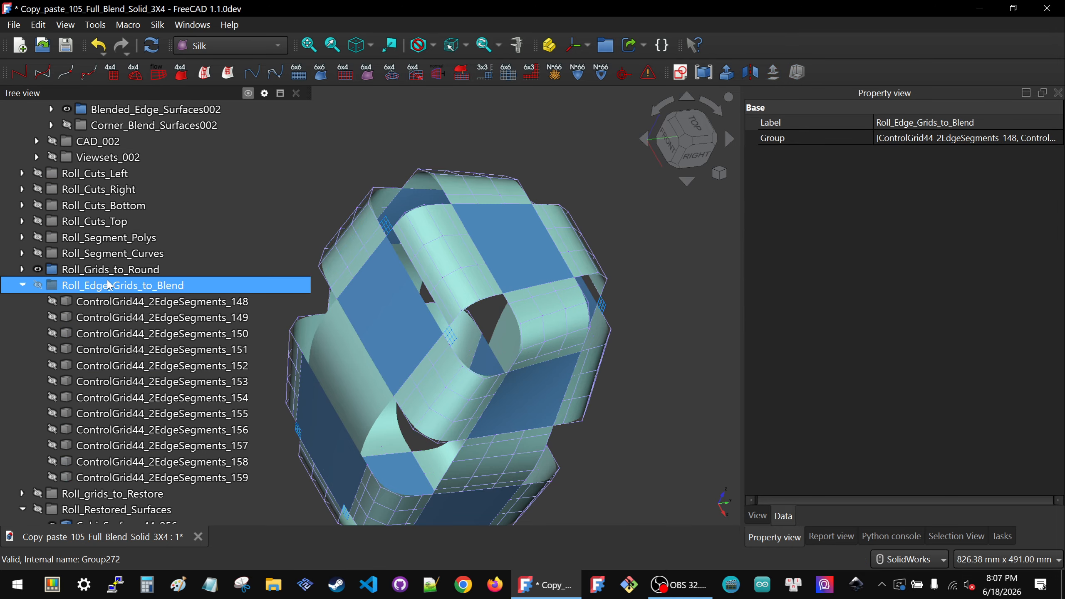
{"action": "key", "text": "space"}
- Examine the edge grids and blended edges around the model's front face, CubicSurface_44_048
{"action": "middle_click_drag", "start_coordinate": [434, 275], "coordinate": [356, 248]}
{"action": "scroll", "coordinate": [470, 387], "scroll_direction": "down", "scroll_amount": 4}
{"action": "middle_click_drag", "start_coordinate": [466, 415], "coordinate": [529, 408]}
{"action": "scroll", "coordinate": [532, 414], "scroll_direction": "up", "scroll_amount": 3}
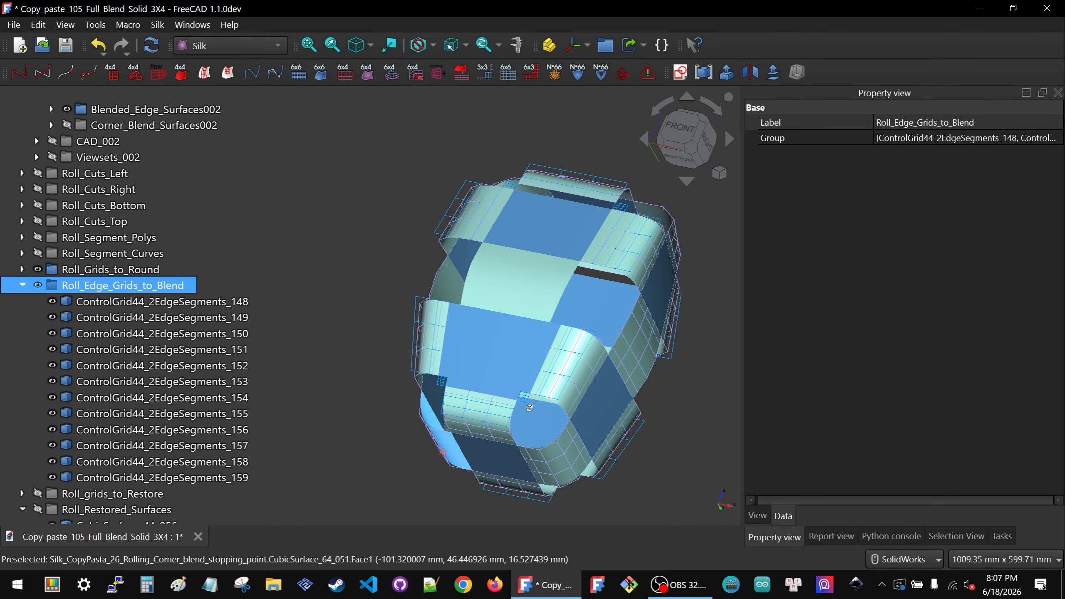
{"action": "left_click", "coordinate": [679, 132]}
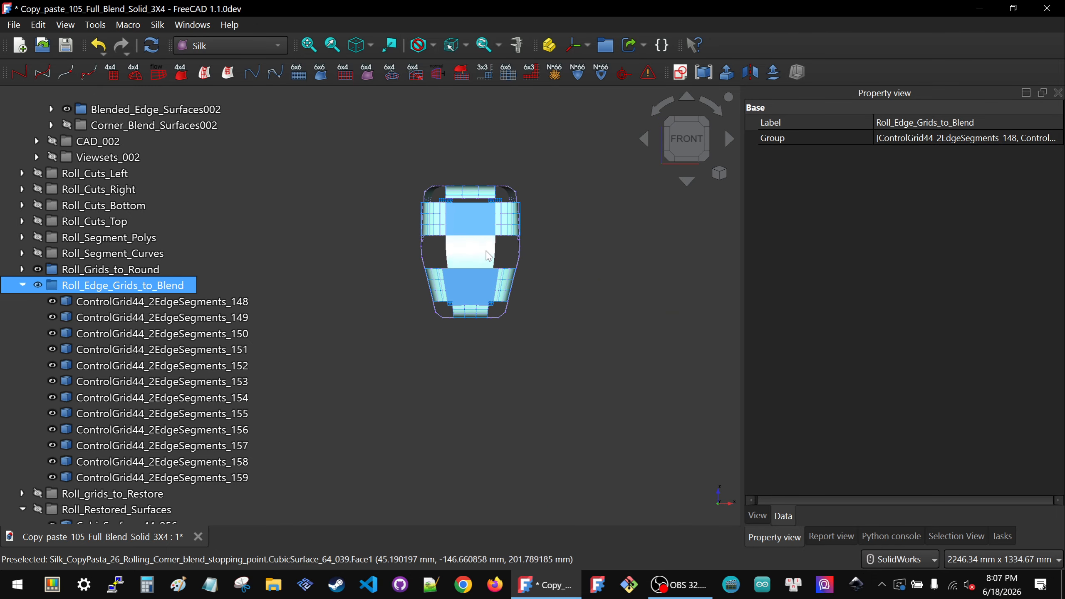
{"action": "scroll", "coordinate": [488, 251], "scroll_direction": "up", "scroll_amount": 4}
{"action": "middle_click_drag", "start_coordinate": [490, 247], "coordinate": [476, 285]}
{"action": "scroll", "coordinate": [489, 252], "scroll_direction": "down", "scroll_amount": 4}
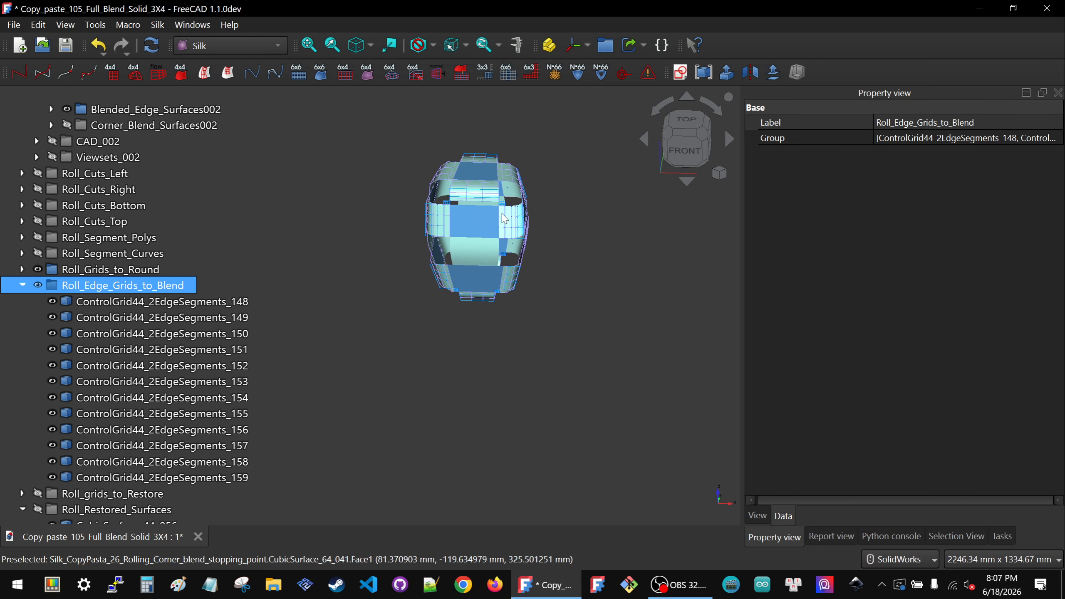
{"action": "scroll", "coordinate": [504, 218], "scroll_direction": "up", "scroll_amount": 7}
{"action": "left_click", "coordinate": [440, 262]}
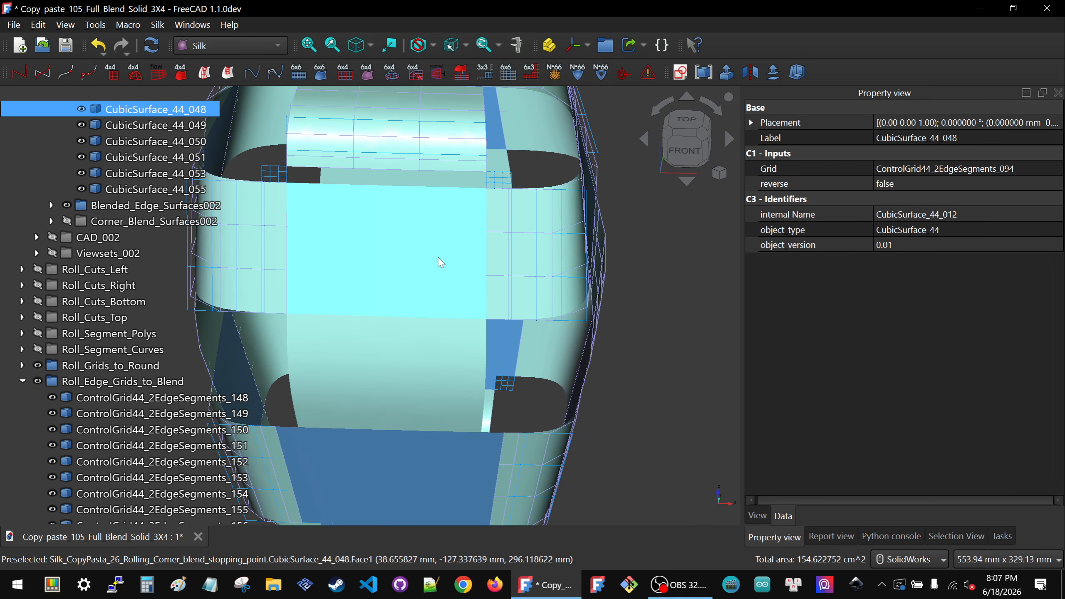
- Relink Grid_0 of ControlGrid64_2Grid44_040 to the roll edge grid ControlGrid44_2EdgeSegments_156
{"action": "left_click", "coordinate": [577, 229]}
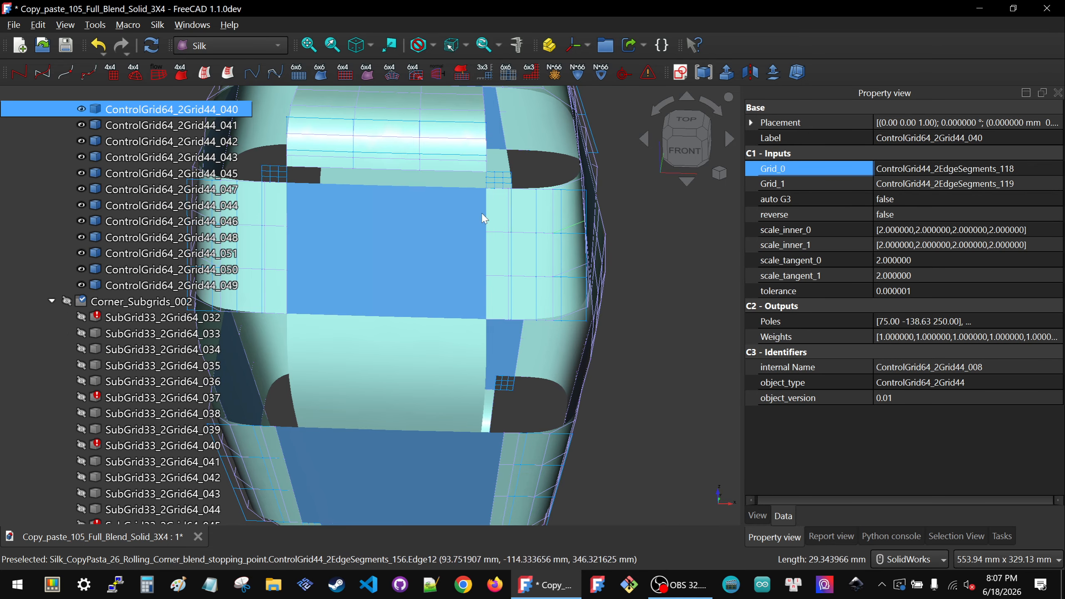
{"action": "left_click", "coordinate": [1035, 164]}
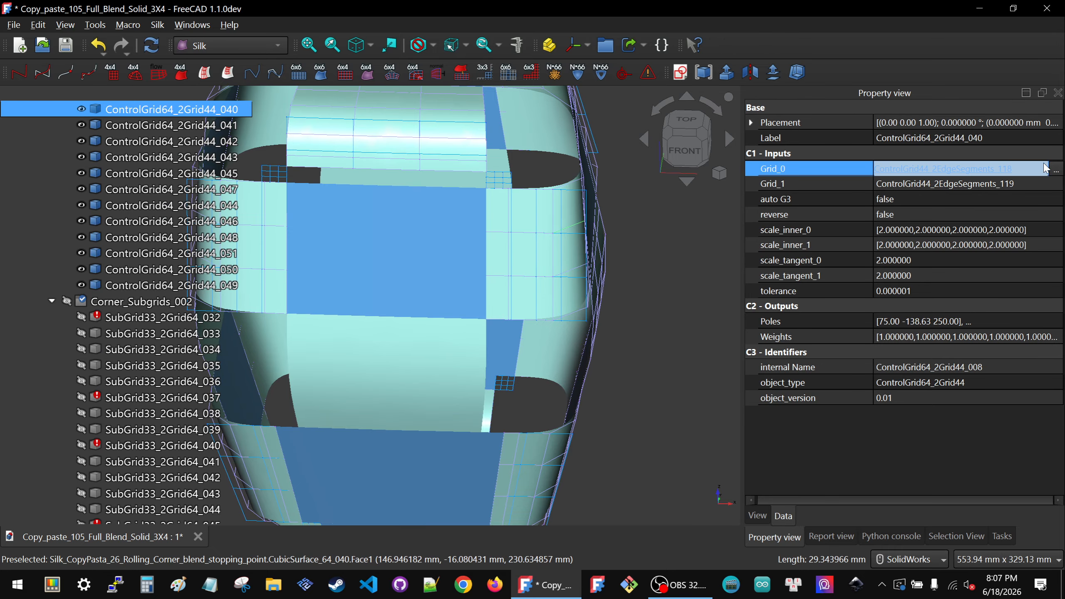
{"action": "left_click", "coordinate": [1055, 169]}
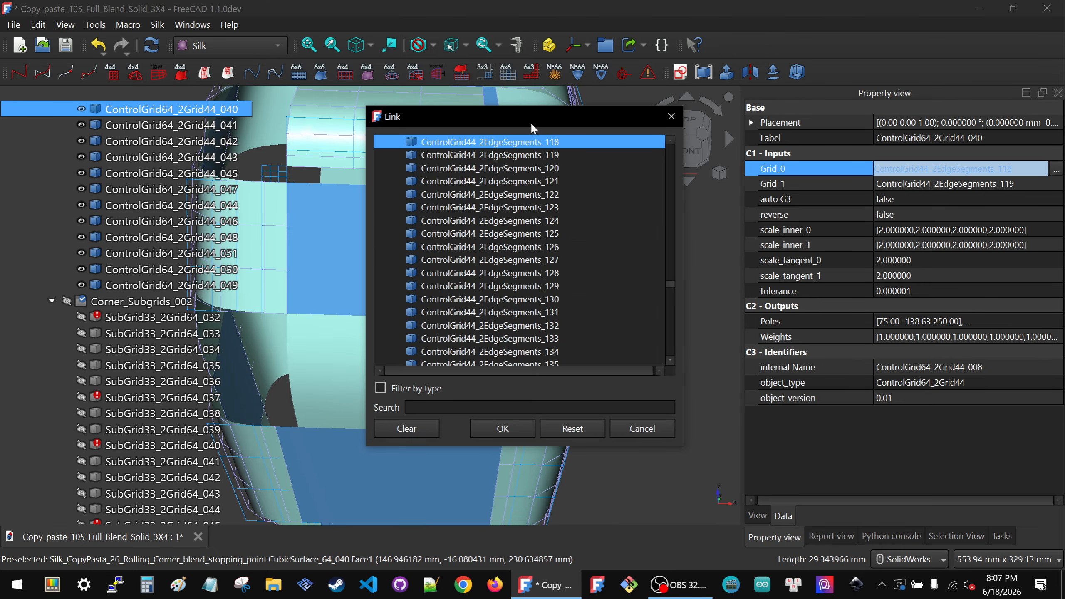
{"action": "left_click_drag", "start_coordinate": [531, 121], "coordinate": [870, 159]}
{"action": "scroll", "coordinate": [504, 196], "scroll_direction": "up", "scroll_amount": 5}
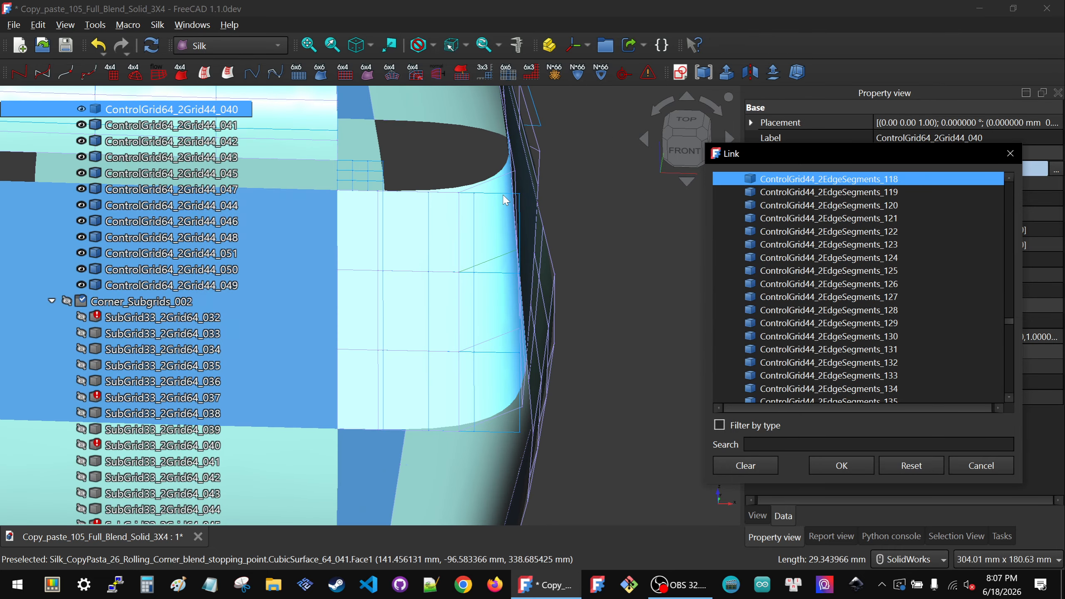
{"action": "left_click", "coordinate": [503, 194]}
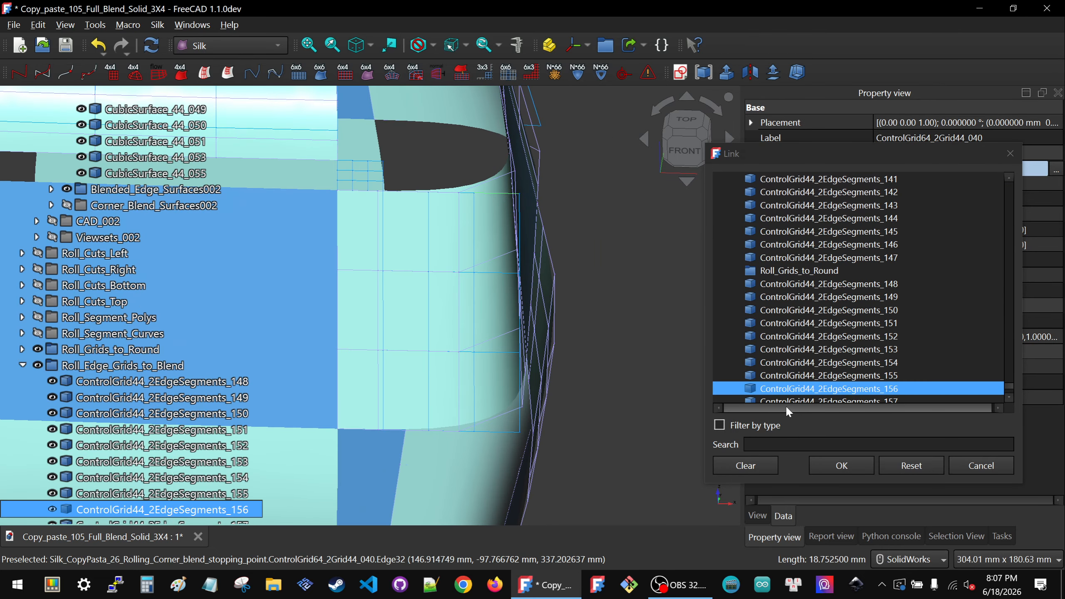
{"action": "left_click", "coordinate": [841, 465]}
{"action": "left_click", "coordinate": [614, 368]}
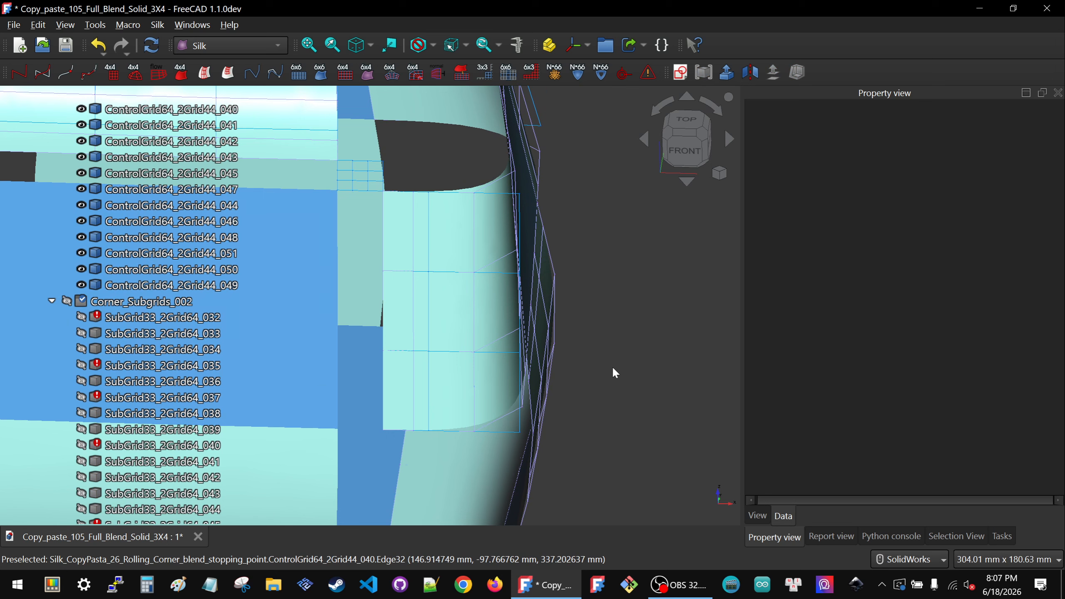
- Relink Grid_1 of ControlGrid64_2Grid44_041 to the roll edge grid ControlGrid44_2EdgeSegments_157
{"action": "scroll", "coordinate": [612, 368], "scroll_direction": "down", "scroll_amount": 2}
{"action": "middle_click_drag", "start_coordinate": [486, 369], "coordinate": [360, 322]}
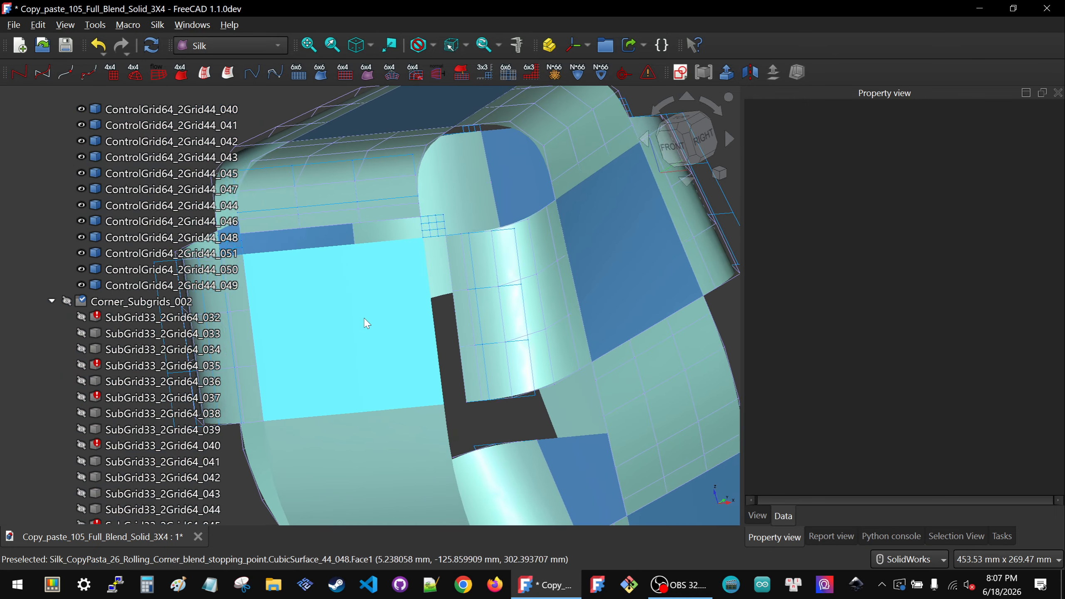
{"action": "scroll", "coordinate": [364, 322], "scroll_direction": "down", "scroll_amount": 4}
{"action": "middle_click_drag", "start_coordinate": [508, 350], "coordinate": [563, 243]}
{"action": "scroll", "coordinate": [564, 237], "scroll_direction": "up", "scroll_amount": 4}
{"action": "scroll", "coordinate": [564, 237], "scroll_direction": "up", "scroll_amount": 1}
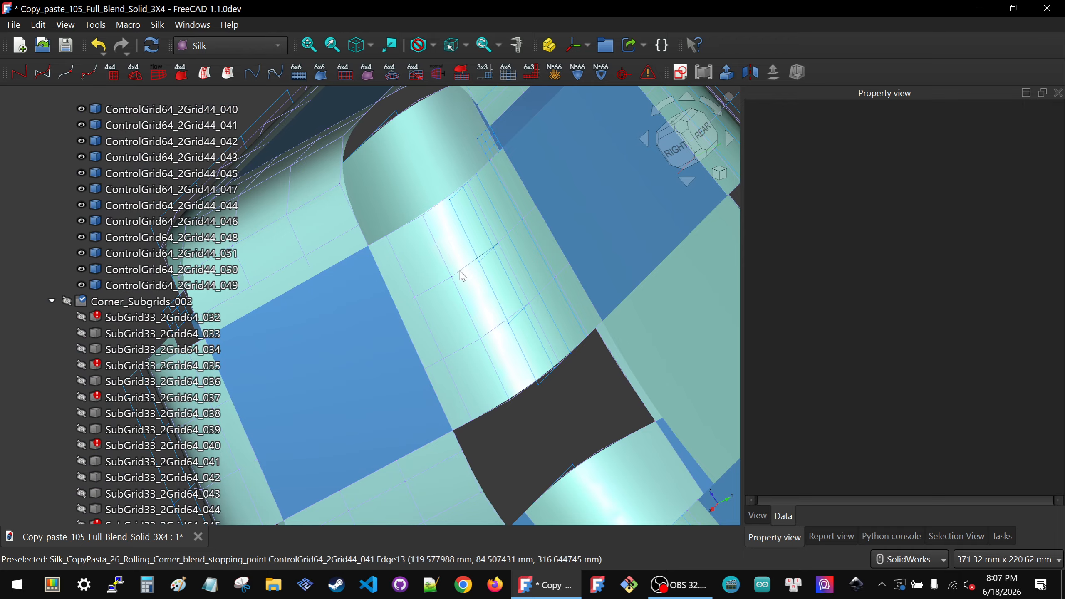
{"action": "left_click", "coordinate": [412, 344]}
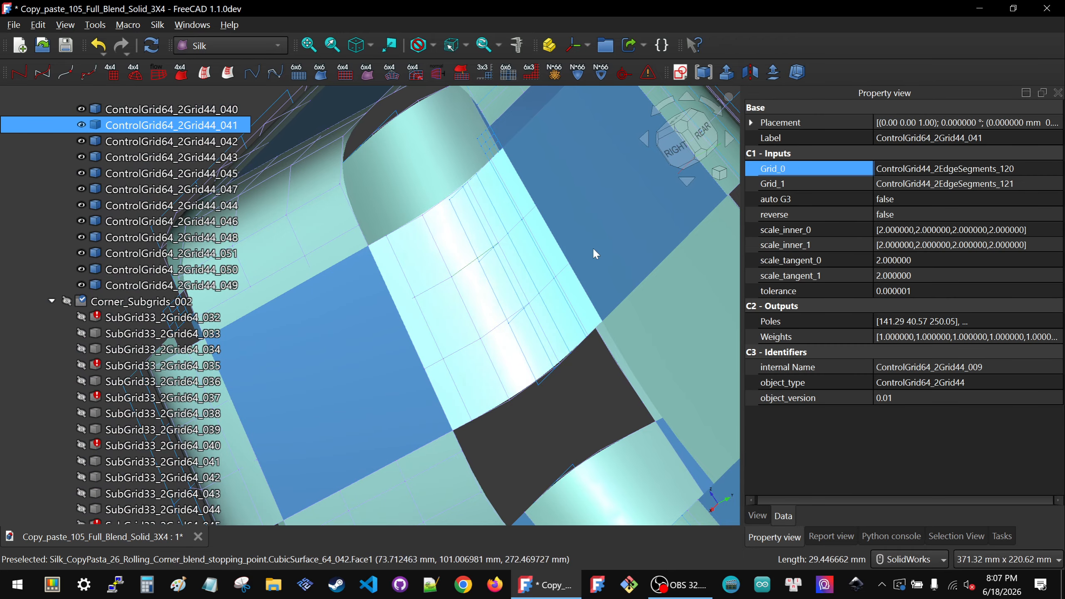
{"action": "left_click", "coordinate": [1056, 185]}
{"action": "left_click", "coordinate": [1057, 184]}
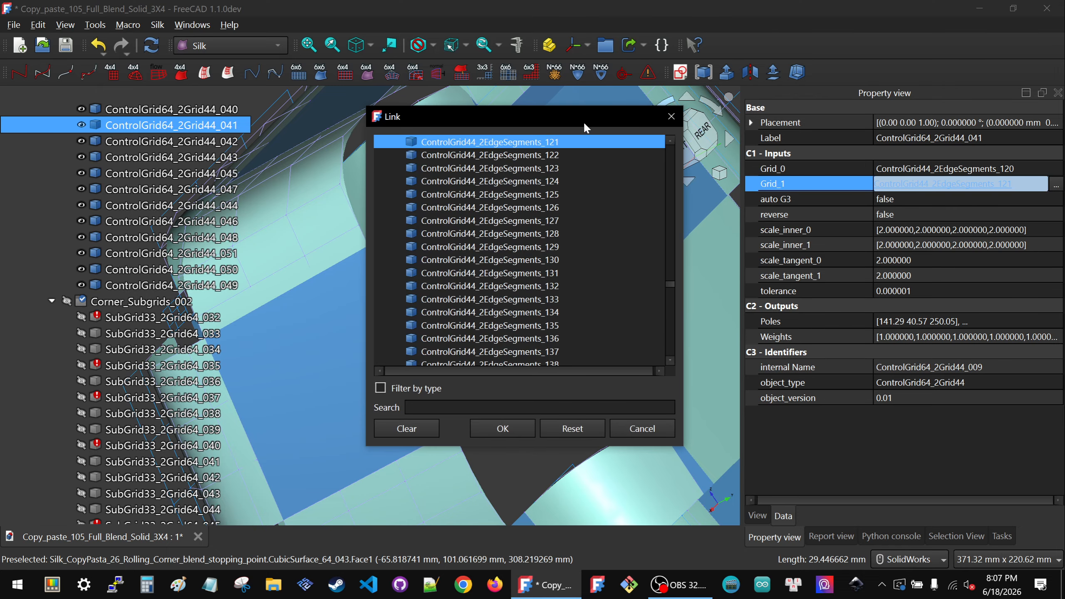
{"action": "left_click_drag", "start_coordinate": [586, 126], "coordinate": [917, 173]}
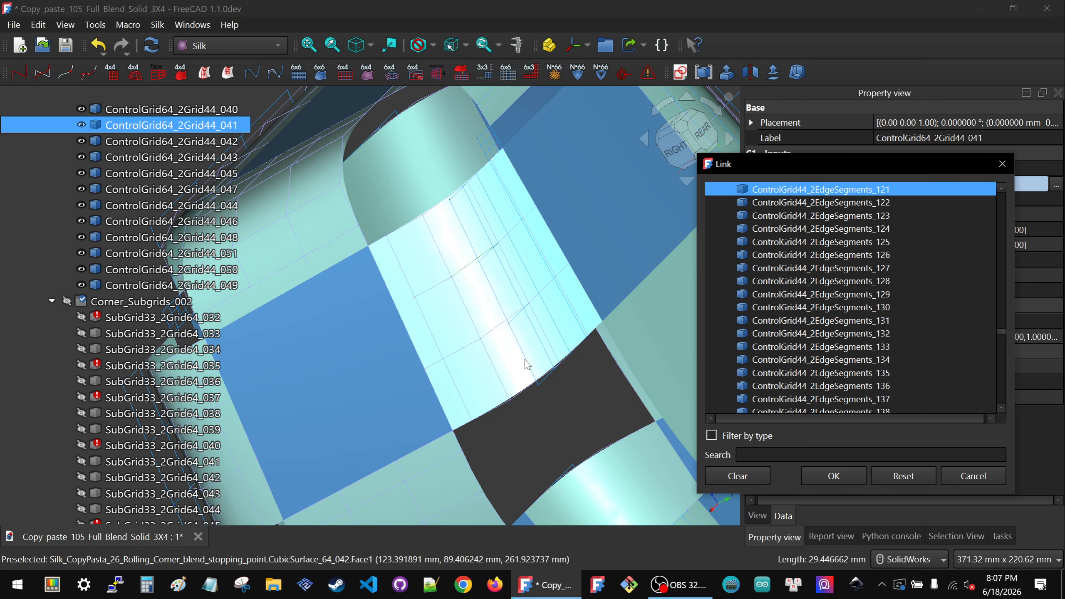
{"action": "left_click", "coordinate": [563, 373]}
{"action": "left_click", "coordinate": [822, 480]}
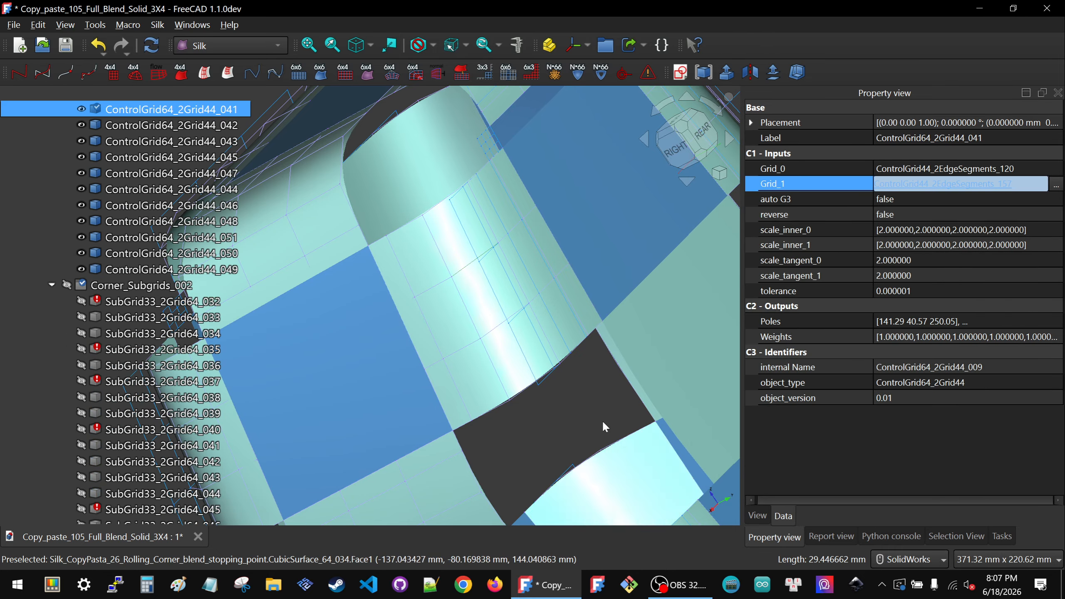
{"action": "left_click", "coordinate": [589, 417]}
- Relink Grid_0 of ControlGrid64_2Grid44_042 to the roll edge grid ControlGrid44_2EdgeSegments_158
{"action": "scroll", "coordinate": [556, 369], "scroll_direction": "down", "scroll_amount": 5}
{"action": "middle_click_drag", "start_coordinate": [555, 365], "coordinate": [422, 341]}
{"action": "scroll", "coordinate": [649, 216], "scroll_direction": "down", "scroll_amount": 2}
{"action": "scroll", "coordinate": [649, 217], "scroll_direction": "up", "scroll_amount": 6}
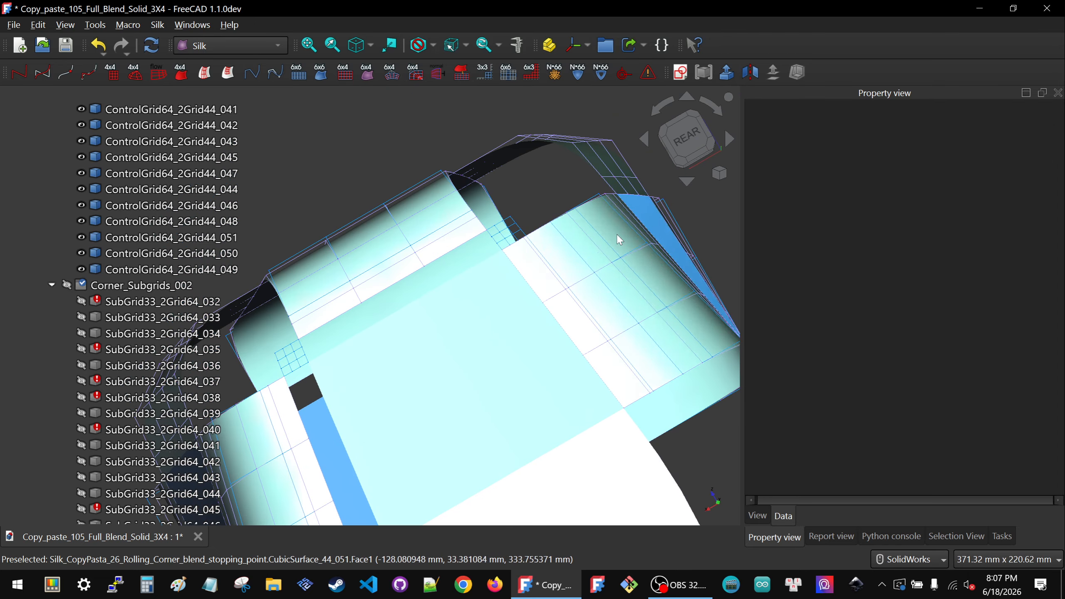
{"action": "middle_click_drag", "start_coordinate": [649, 214], "coordinate": [620, 218]}
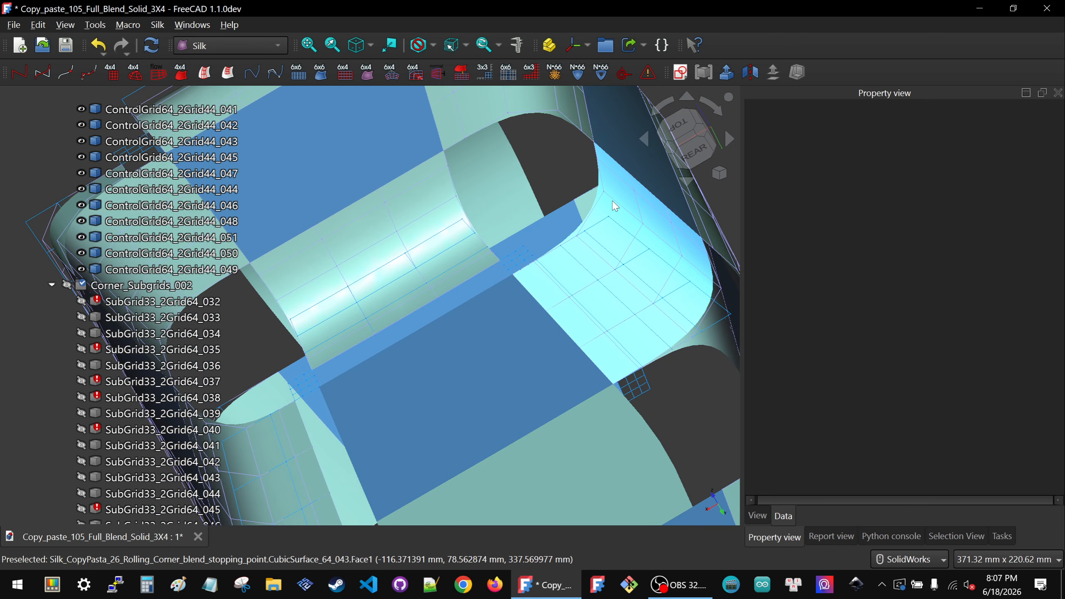
{"action": "left_click", "coordinate": [614, 198]}
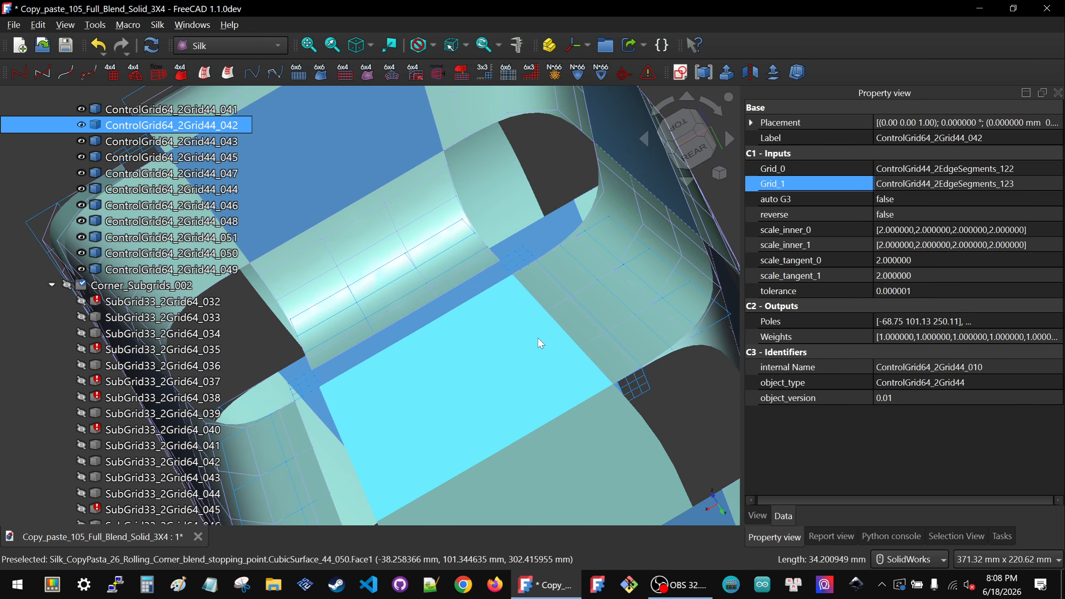
{"action": "left_click", "coordinate": [966, 185]}
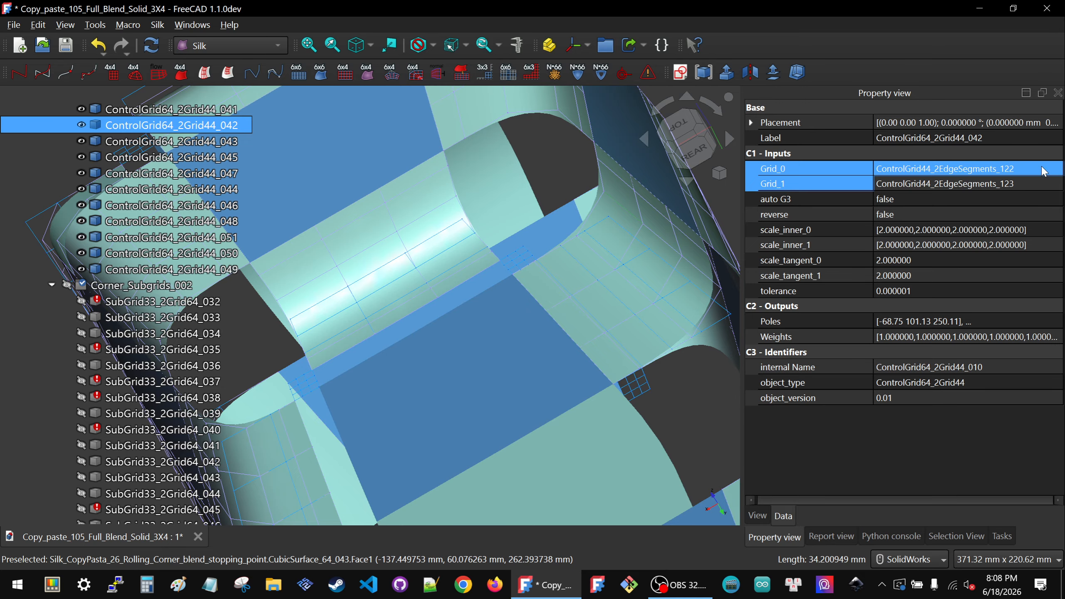
{"action": "left_click", "coordinate": [1056, 171]}
{"action": "left_click_drag", "start_coordinate": [578, 114], "coordinate": [522, 127]}
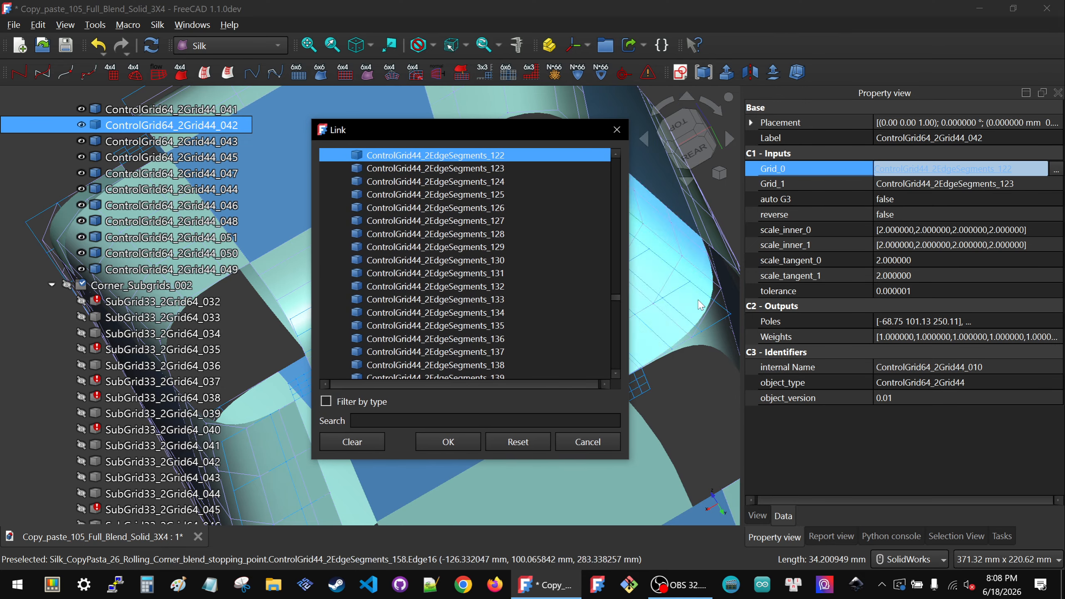
{"action": "left_click", "coordinate": [721, 327]}
{"action": "left_click", "coordinate": [457, 447]}
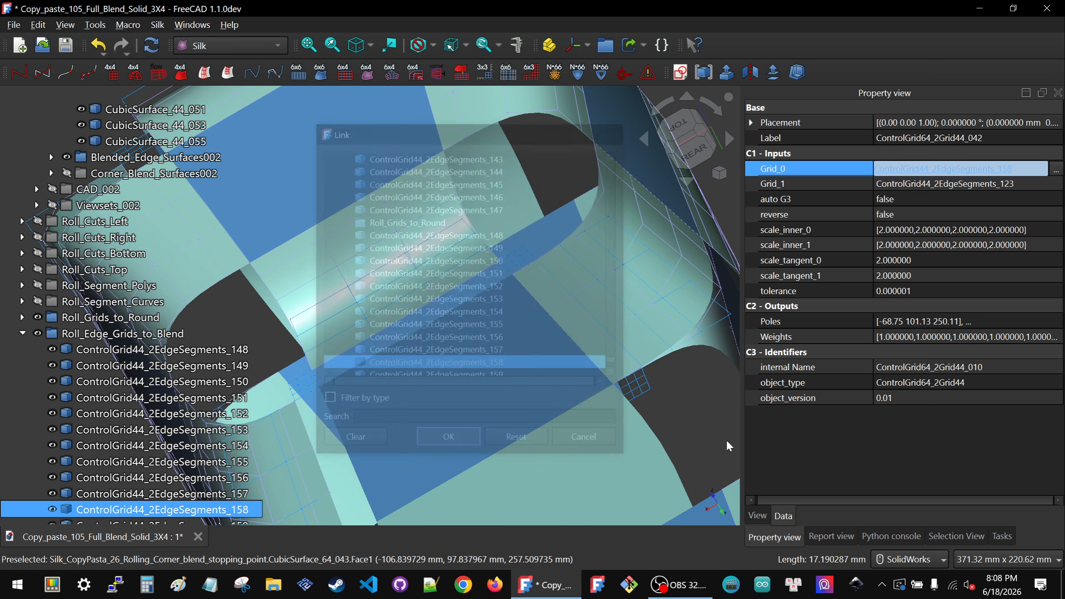
- Relink Grid_1 of ControlGrid64_2Grid44_043 to the roll edge grid ControlGrid44_2EdgeSegments_159
{"action": "scroll", "coordinate": [527, 318], "scroll_direction": "down", "scroll_amount": 5}
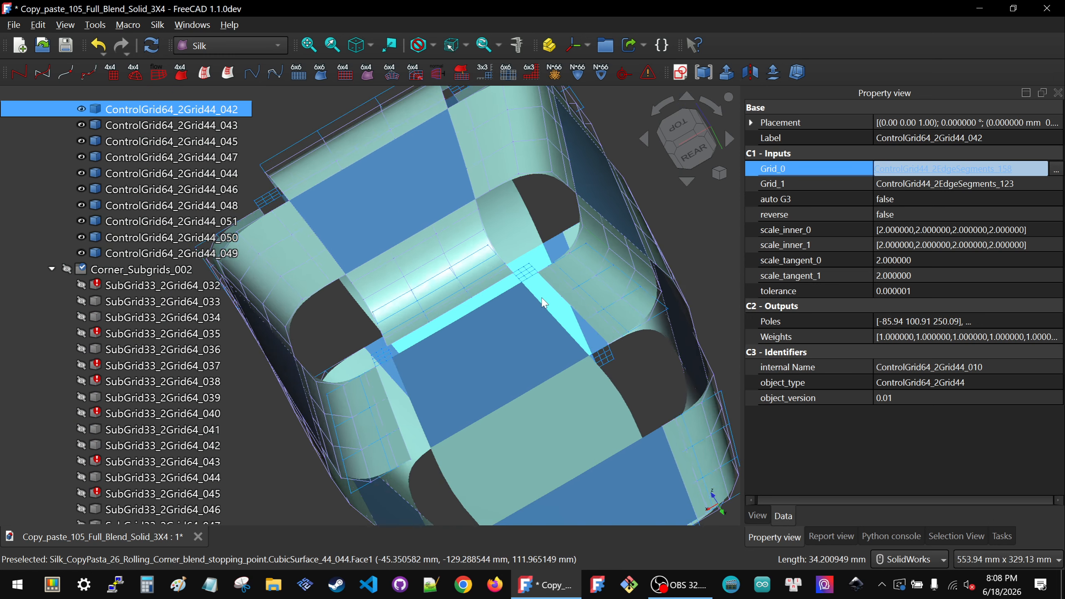
{"action": "middle_click_drag", "start_coordinate": [528, 318], "coordinate": [595, 344]}
{"action": "scroll", "coordinate": [594, 346], "scroll_direction": "down", "scroll_amount": 3}
{"action": "scroll", "coordinate": [636, 251], "scroll_direction": "up", "scroll_amount": 5}
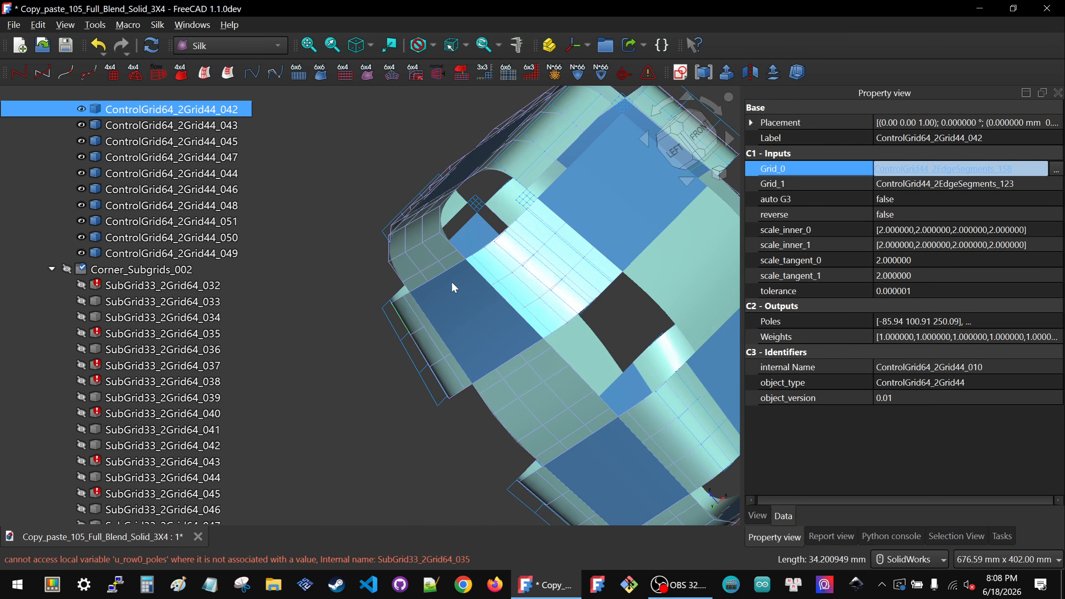
{"action": "key", "text": "Down"}
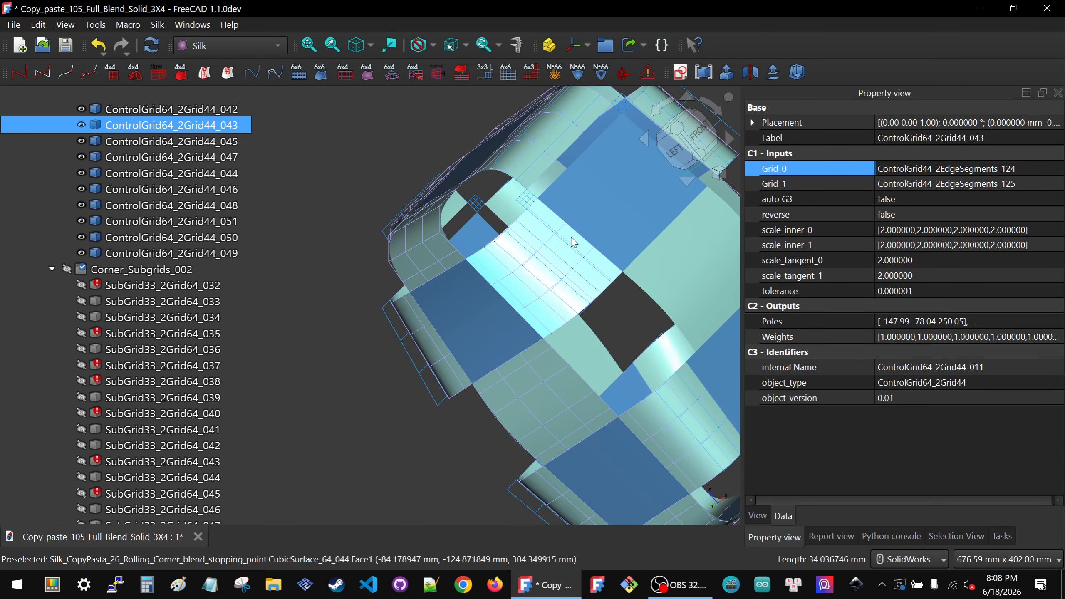
{"action": "left_click", "coordinate": [1057, 186]}
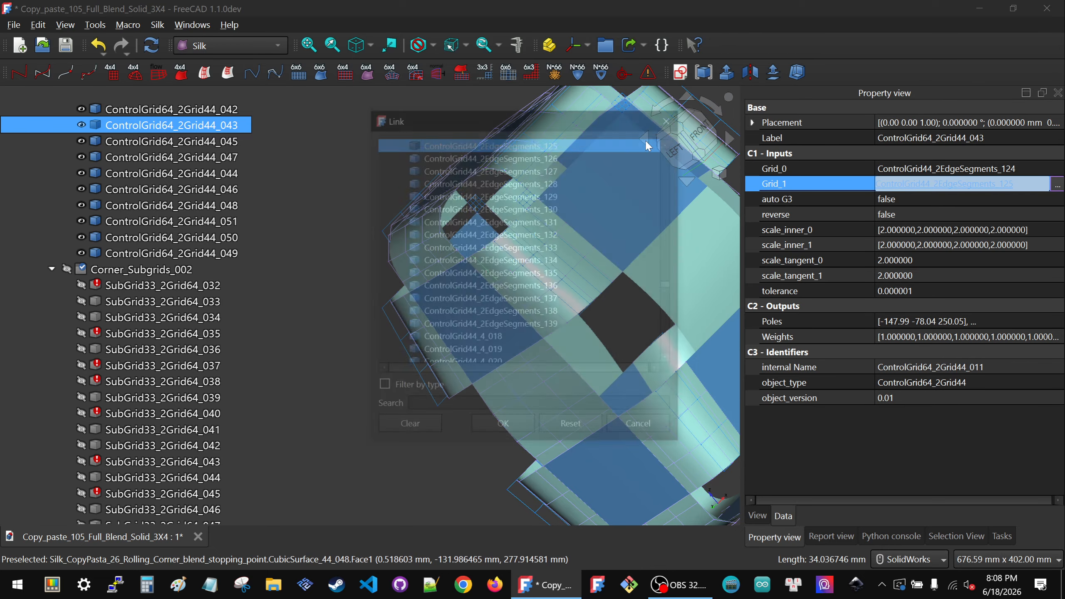
{"action": "left_click_drag", "start_coordinate": [475, 120], "coordinate": [866, 183]}
{"action": "scroll", "coordinate": [545, 274], "scroll_direction": "up", "scroll_amount": 5}
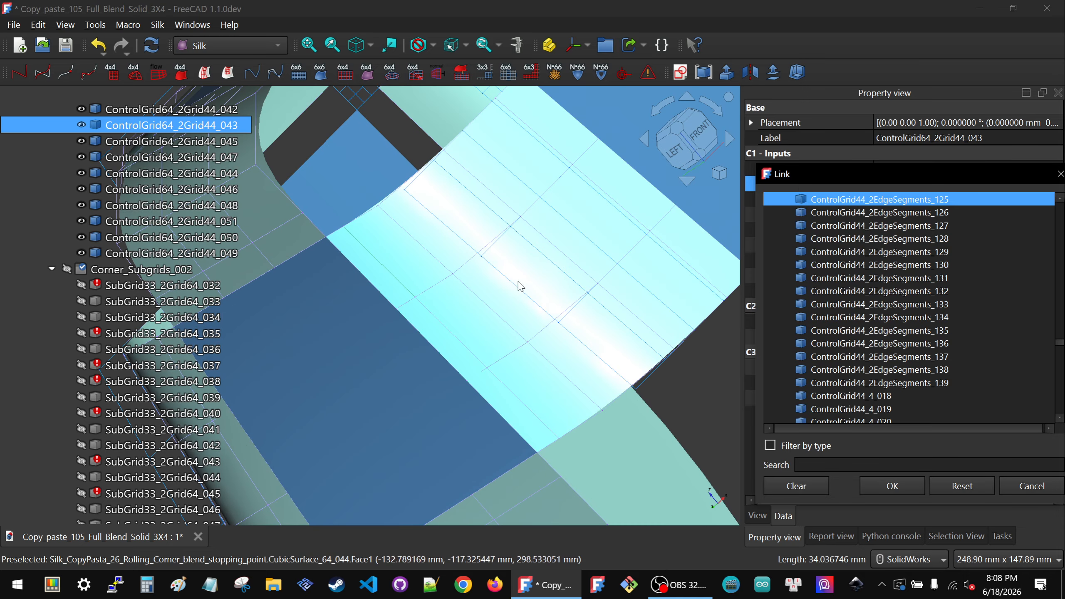
{"action": "left_click", "coordinate": [495, 271]}
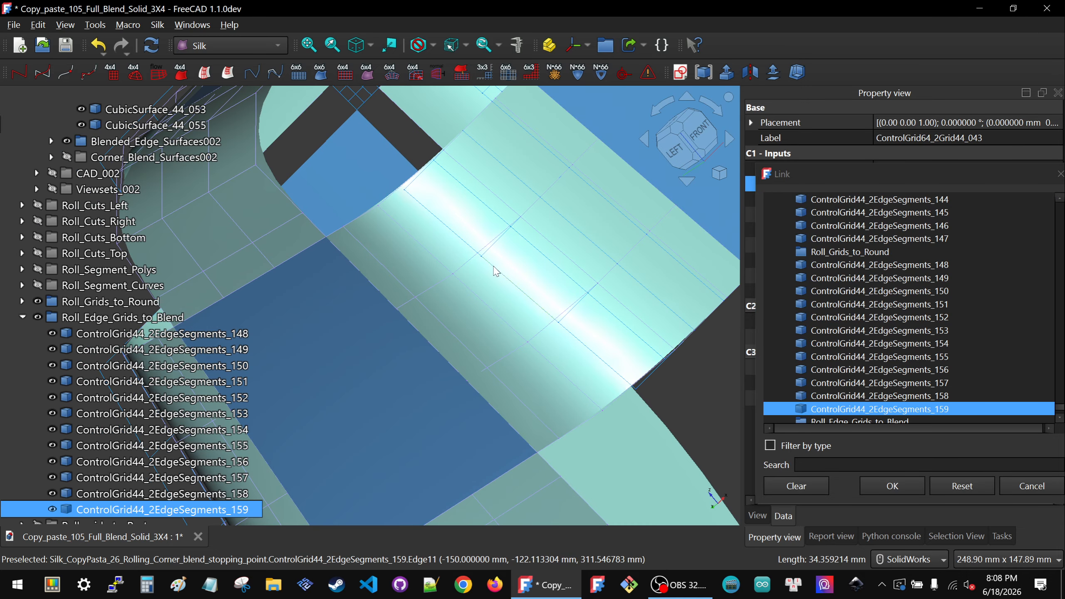
{"action": "left_click", "coordinate": [880, 486]}
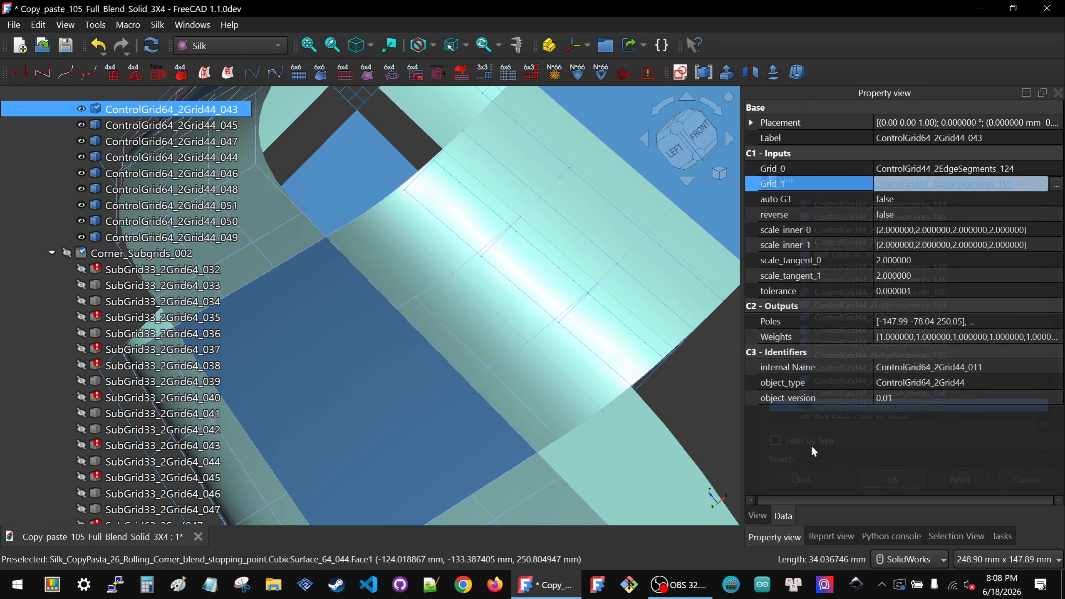
{"action": "left_click", "coordinate": [697, 402]}
- Examine the relinked blended edges and the corner openings around the front, left and top faces of the model
{"action": "scroll", "coordinate": [578, 321], "scroll_direction": "down", "scroll_amount": 10}
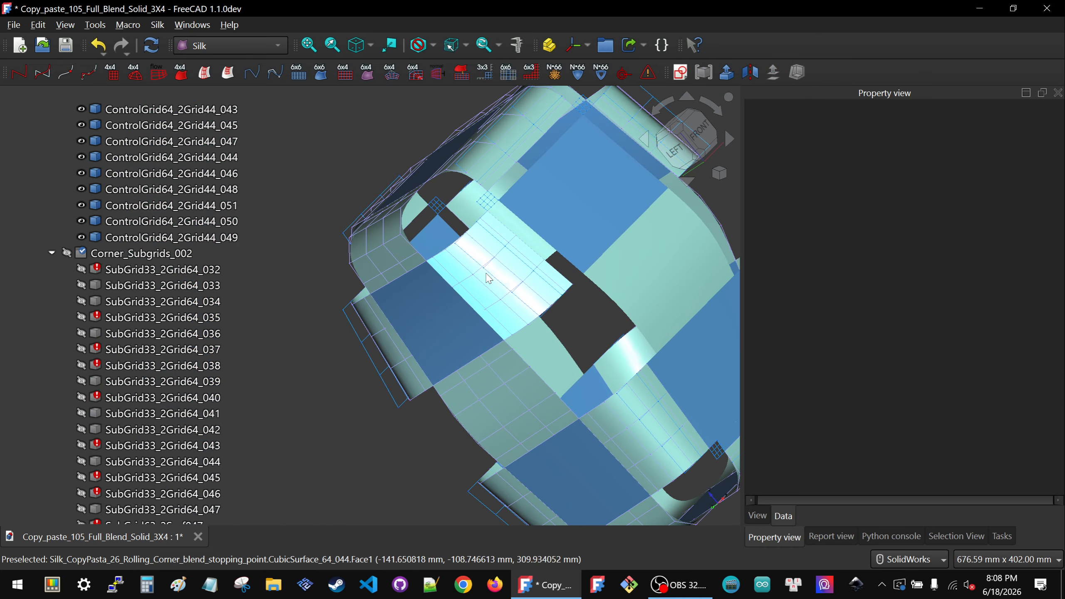
{"action": "middle_click_drag", "start_coordinate": [574, 293], "coordinate": [502, 259]}
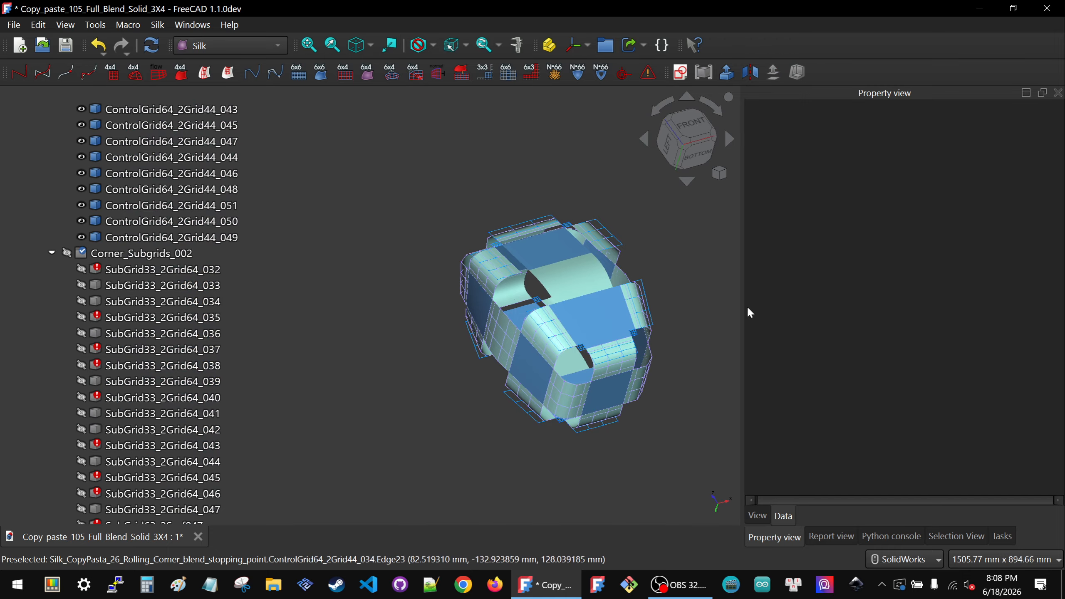
{"action": "middle_click_drag", "start_coordinate": [611, 308], "coordinate": [615, 349]}
{"action": "scroll", "coordinate": [608, 347], "scroll_direction": "up", "scroll_amount": 2}
{"action": "scroll", "coordinate": [615, 349], "scroll_direction": "down", "scroll_amount": 2}
{"action": "scroll", "coordinate": [566, 234], "scroll_direction": "up", "scroll_amount": 4}
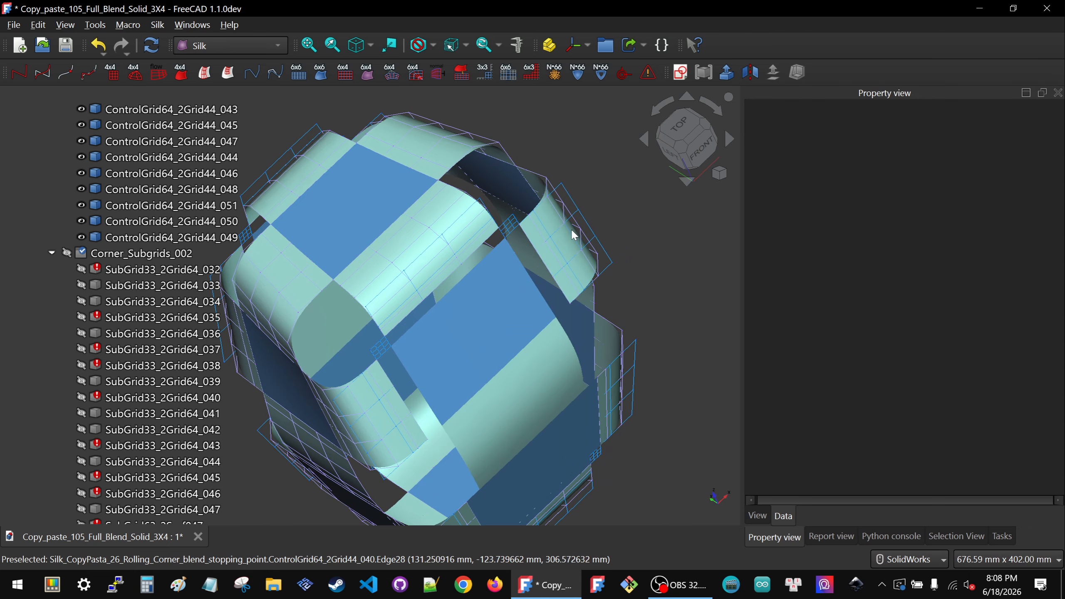
{"action": "scroll", "coordinate": [574, 235], "scroll_direction": "down", "scroll_amount": 3}
{"action": "middle_click_drag", "start_coordinate": [428, 241], "coordinate": [477, 196]}
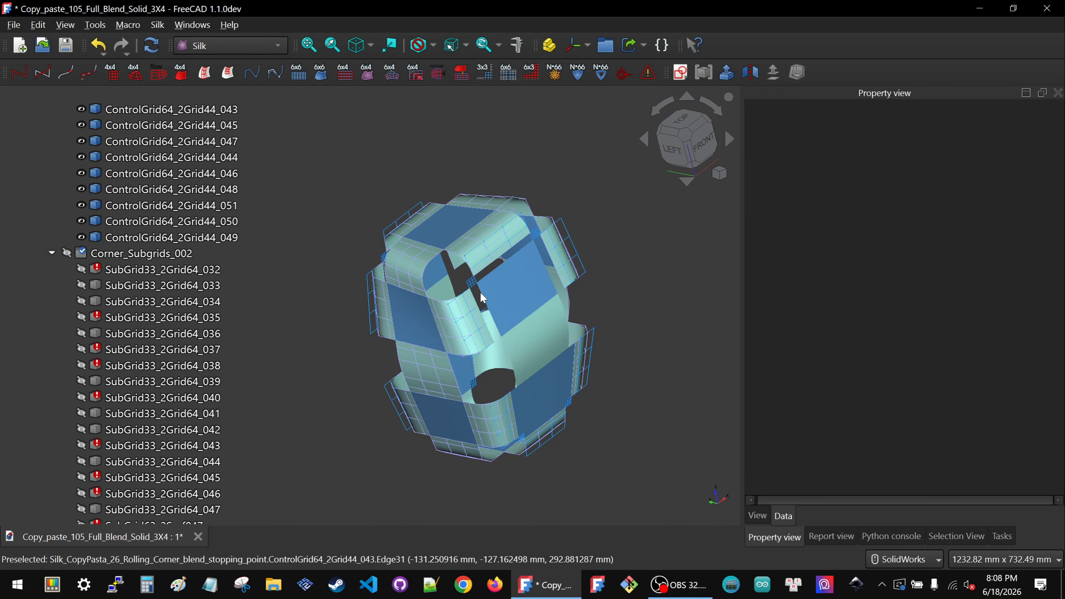
{"action": "scroll", "coordinate": [480, 291], "scroll_direction": "up", "scroll_amount": 2}
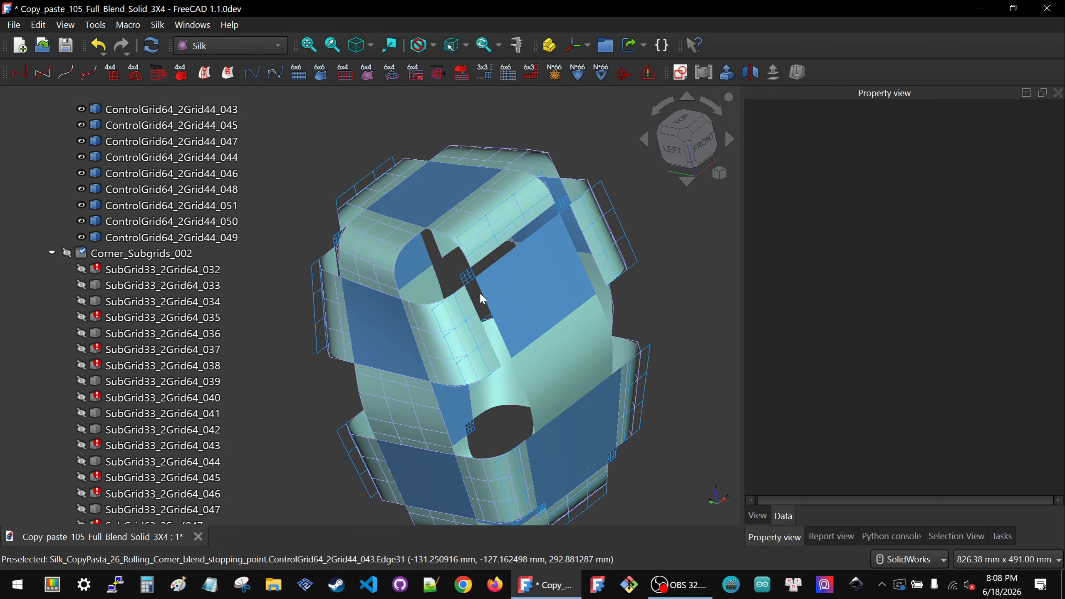
- Hide every edge grid in the Roll_Edge_Grids_to_Blend group and collapse the group
{"action": "left_click", "coordinate": [449, 348]}
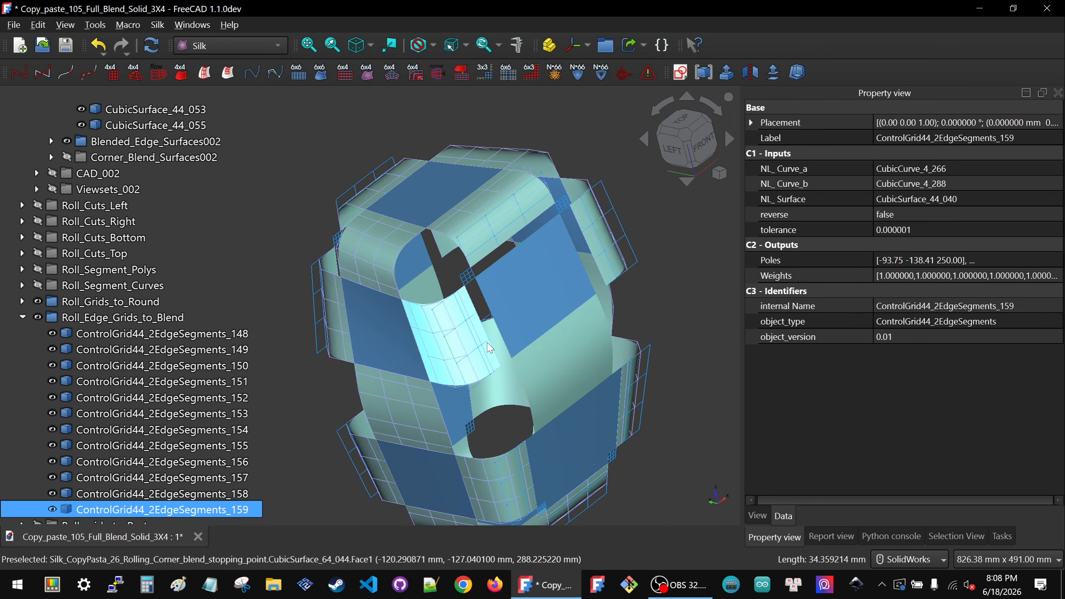
{"action": "left_click", "coordinate": [107, 315]}
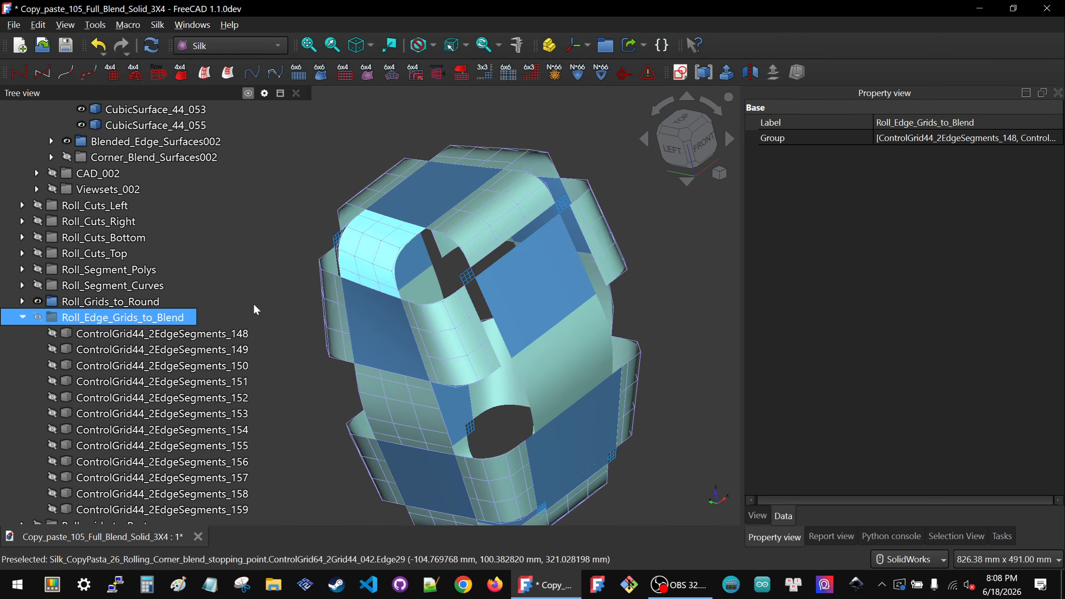
{"action": "middle_click_drag", "start_coordinate": [527, 271], "coordinate": [579, 275]}
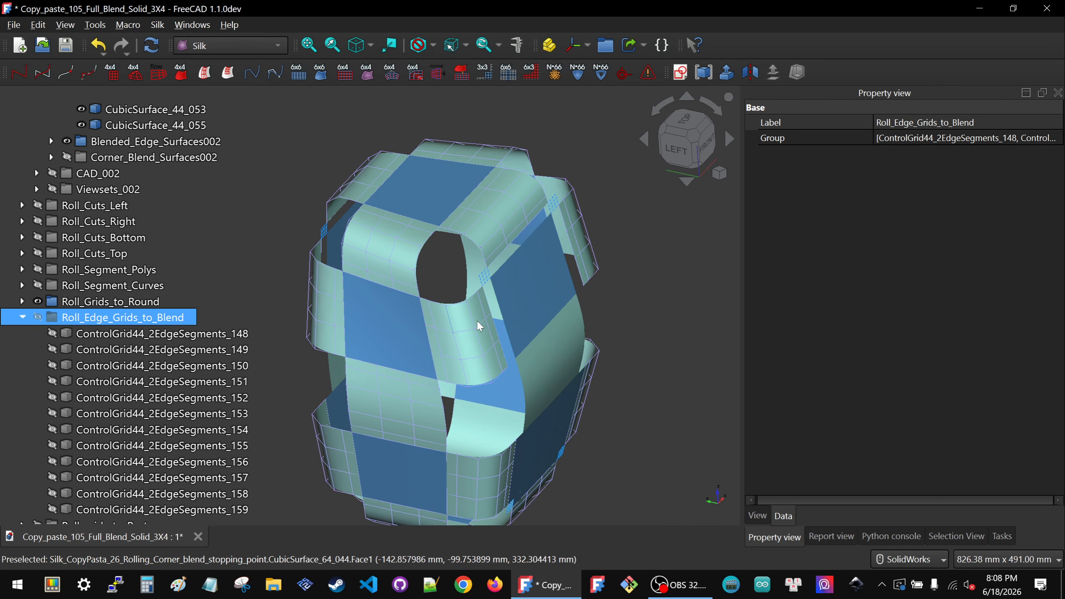
{"action": "left_click", "coordinate": [24, 315]}
- Hide all the control grids in the Blended_Edge_Grids_002 group
{"action": "left_click", "coordinate": [461, 336]}
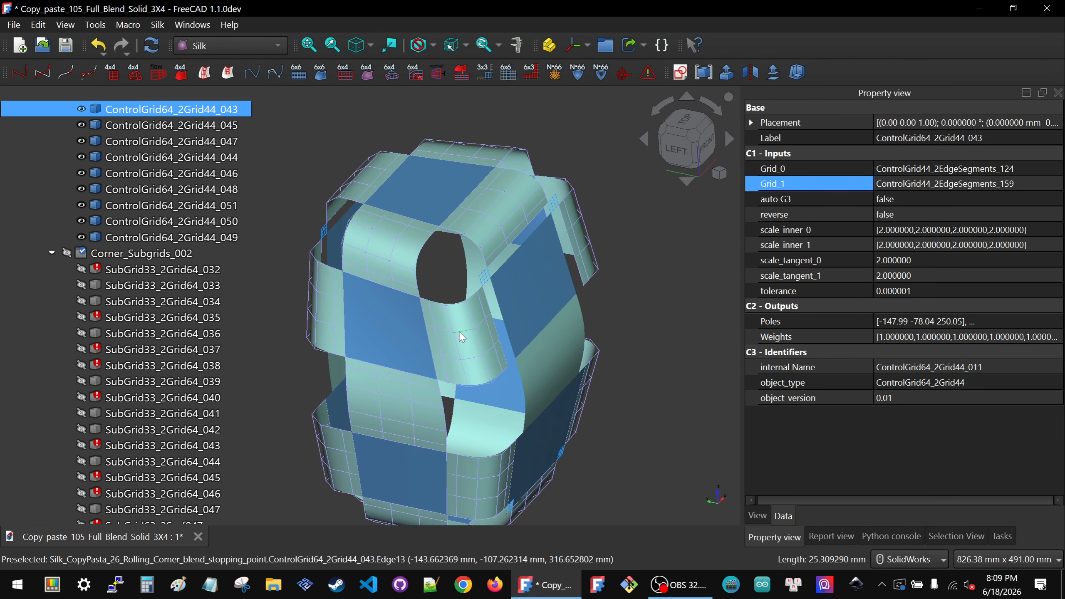
{"action": "scroll", "coordinate": [126, 122], "scroll_direction": "up", "scroll_amount": 4}
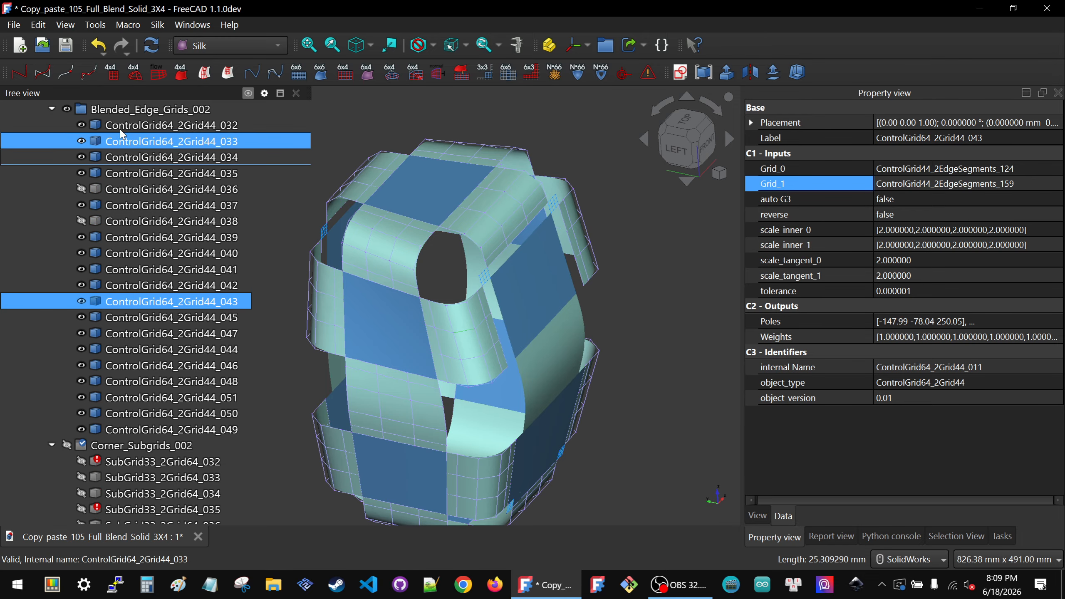
{"action": "left_click", "coordinate": [126, 114]}
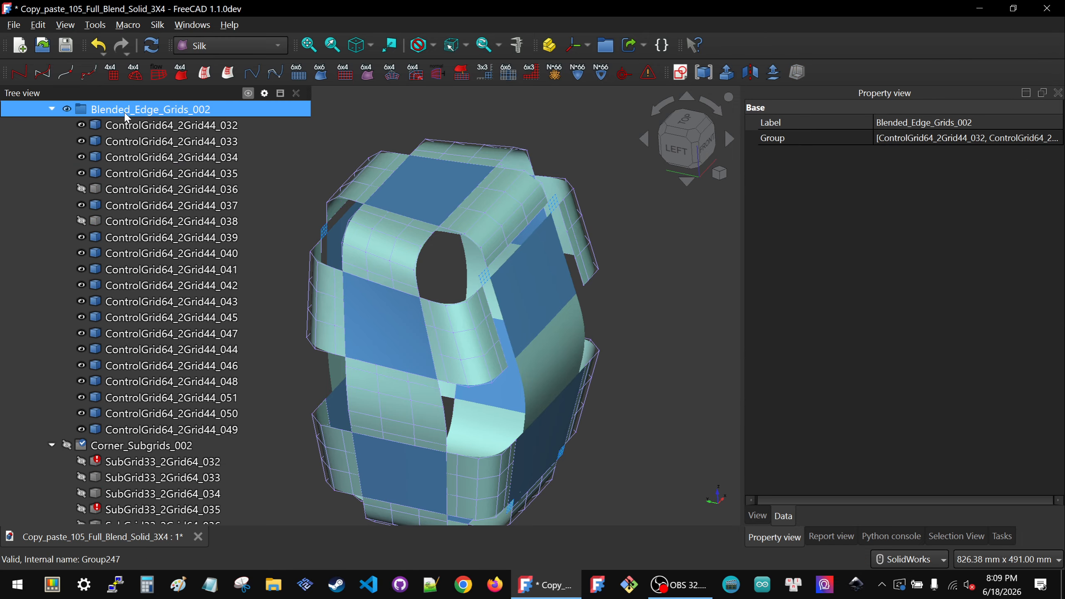
{"action": "left_click", "coordinate": [590, 298]}
- Make all surfaces in the Roll_Restored_Surfaces group visible
{"action": "scroll", "coordinate": [25, 335], "scroll_direction": "down", "scroll_amount": 15}
{"action": "left_click", "coordinate": [68, 321]}
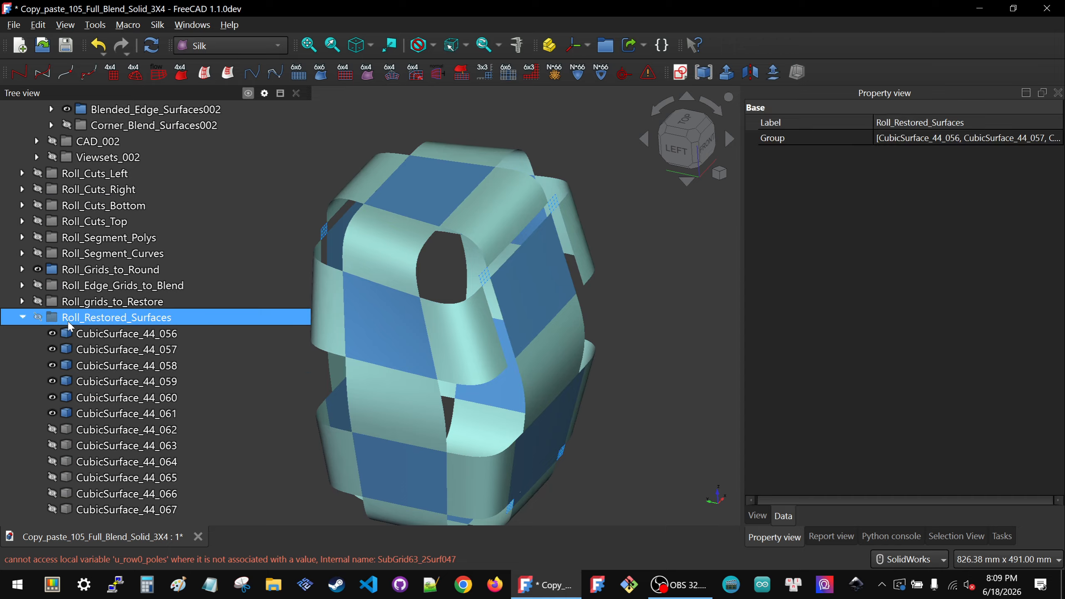
{"action": "left_click", "coordinate": [662, 417]}
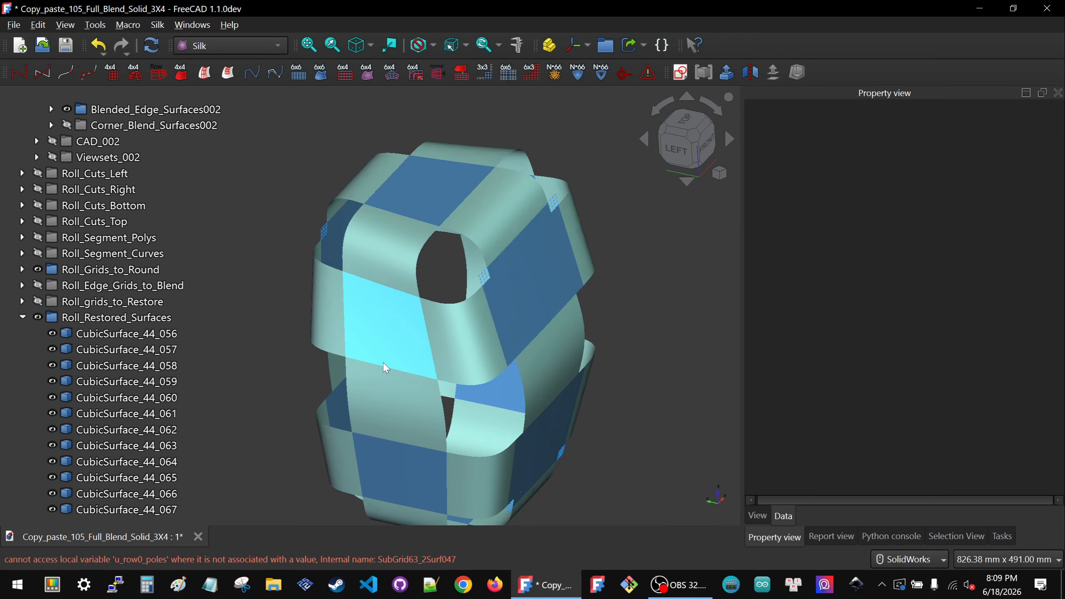
- Examine the restored surfaces, shortened edge blends and open corners from the front and left sides of the model
{"action": "middle_click_drag", "start_coordinate": [381, 378], "coordinate": [363, 304]}
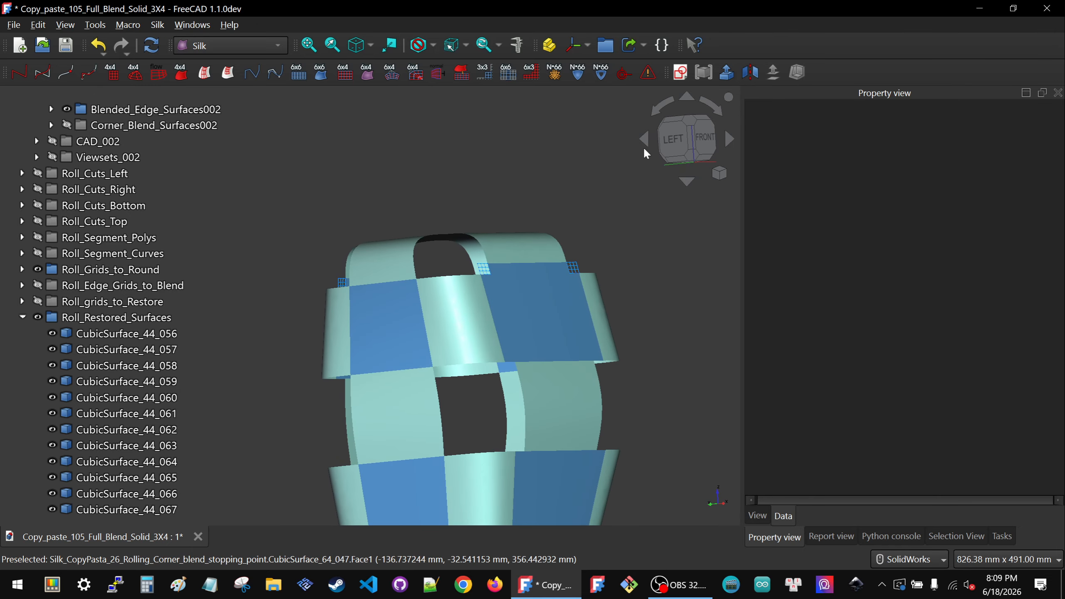
{"action": "left_click", "coordinate": [705, 145]}
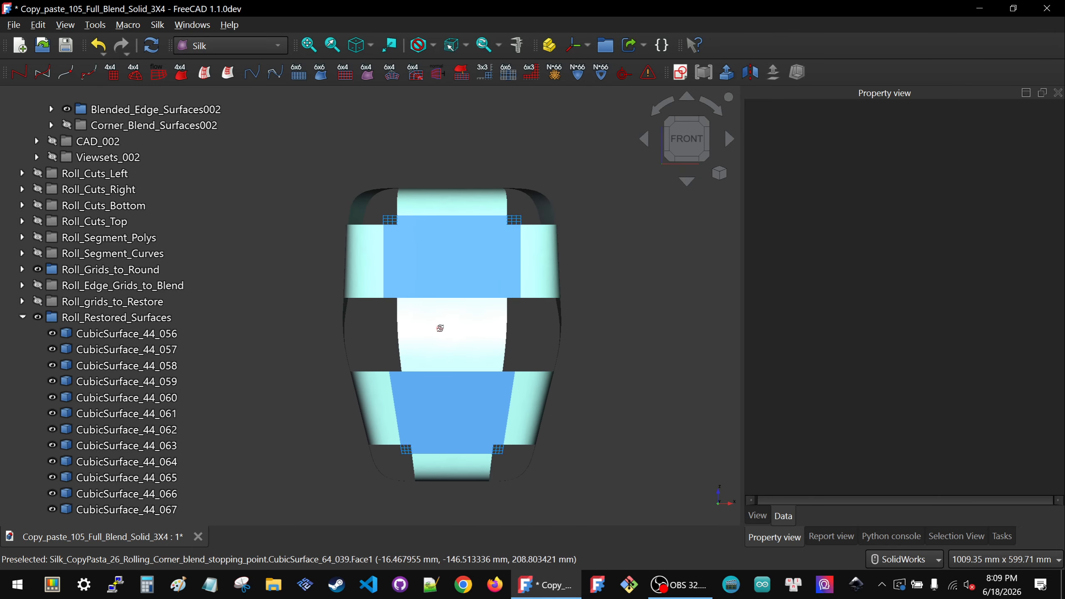
{"action": "middle_click_drag", "start_coordinate": [440, 328], "coordinate": [412, 329]}
{"action": "scroll", "coordinate": [88, 242], "scroll_direction": "up", "scroll_amount": 6}
{"action": "scroll", "coordinate": [88, 242], "scroll_direction": "up", "scroll_amount": 12}
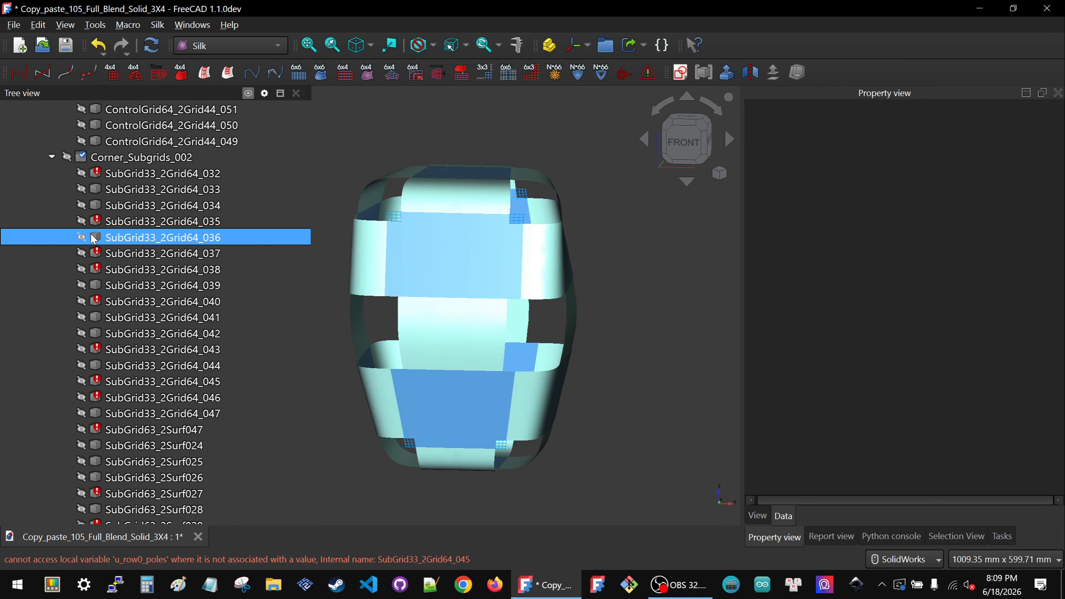
{"action": "scroll", "coordinate": [93, 238], "scroll_direction": "up", "scroll_amount": 3}
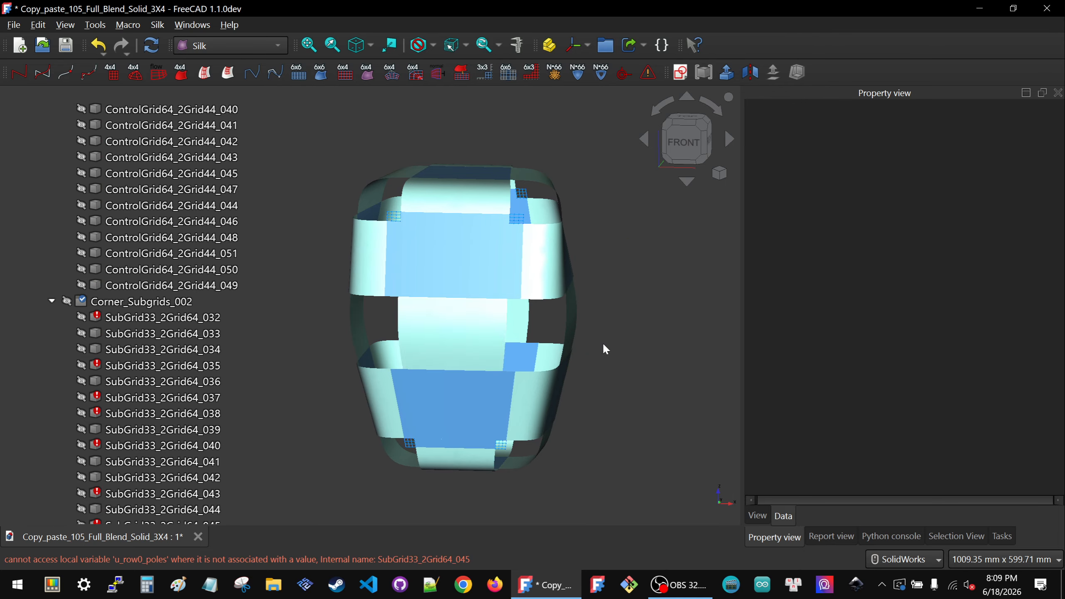
{"action": "middle_click_drag", "start_coordinate": [421, 334], "coordinate": [522, 322]}
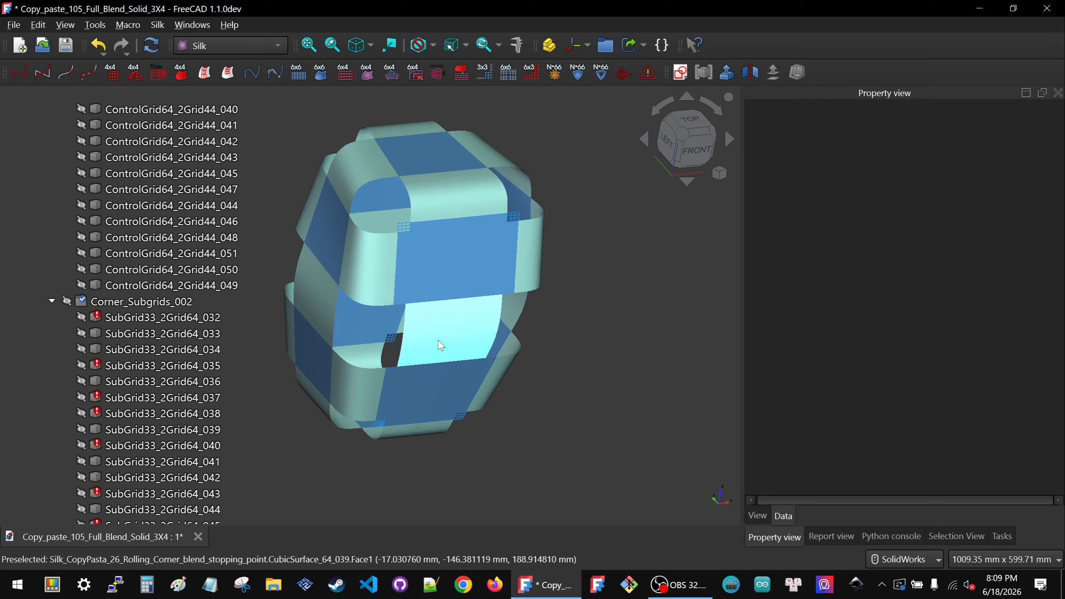
{"action": "middle_click_drag", "start_coordinate": [436, 308], "coordinate": [325, 312]}
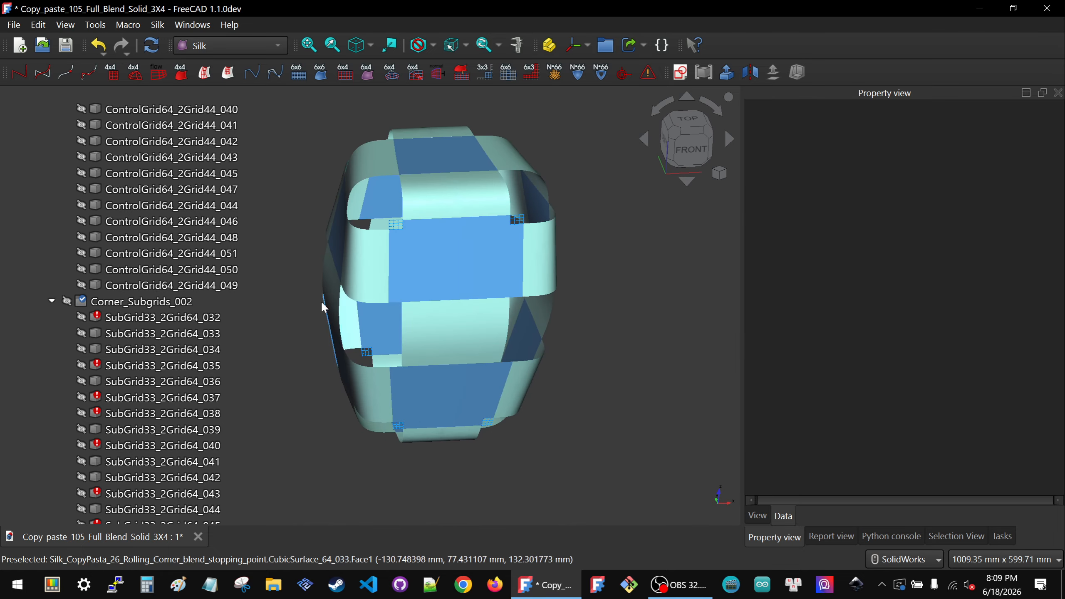
{"action": "middle_click_drag", "start_coordinate": [424, 361], "coordinate": [396, 384]}
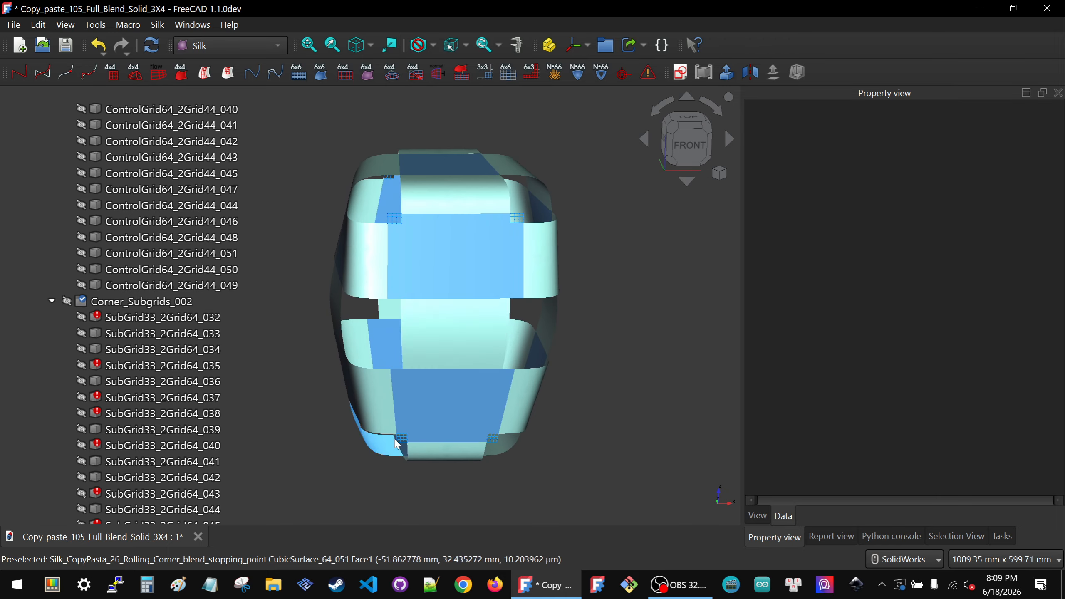
{"action": "middle_click_drag", "start_coordinate": [405, 400], "coordinate": [536, 406]}
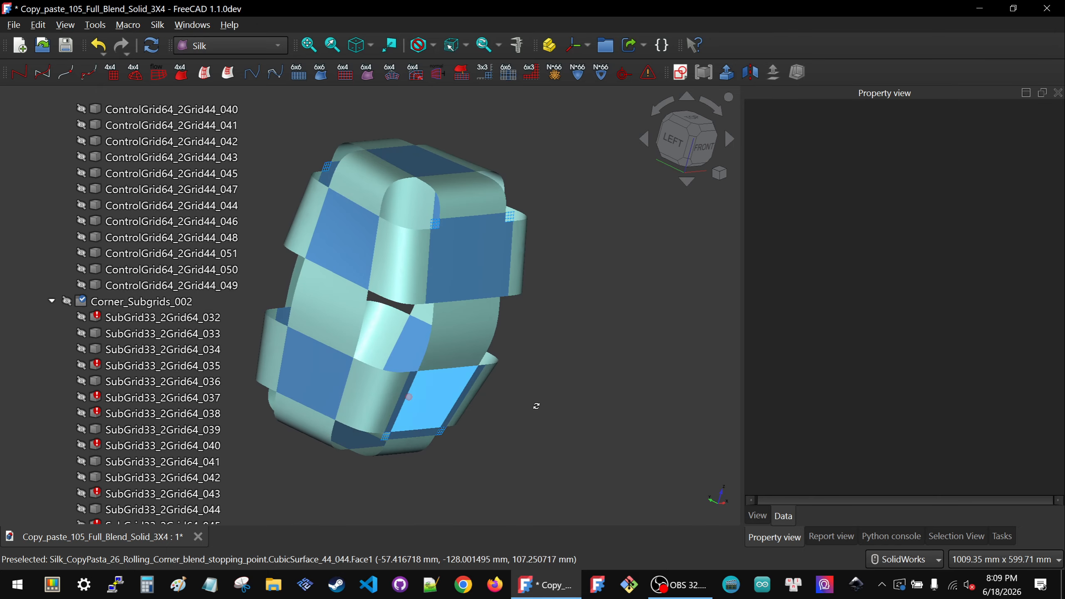
{"action": "middle_click_drag", "start_coordinate": [442, 309], "coordinate": [361, 309]}
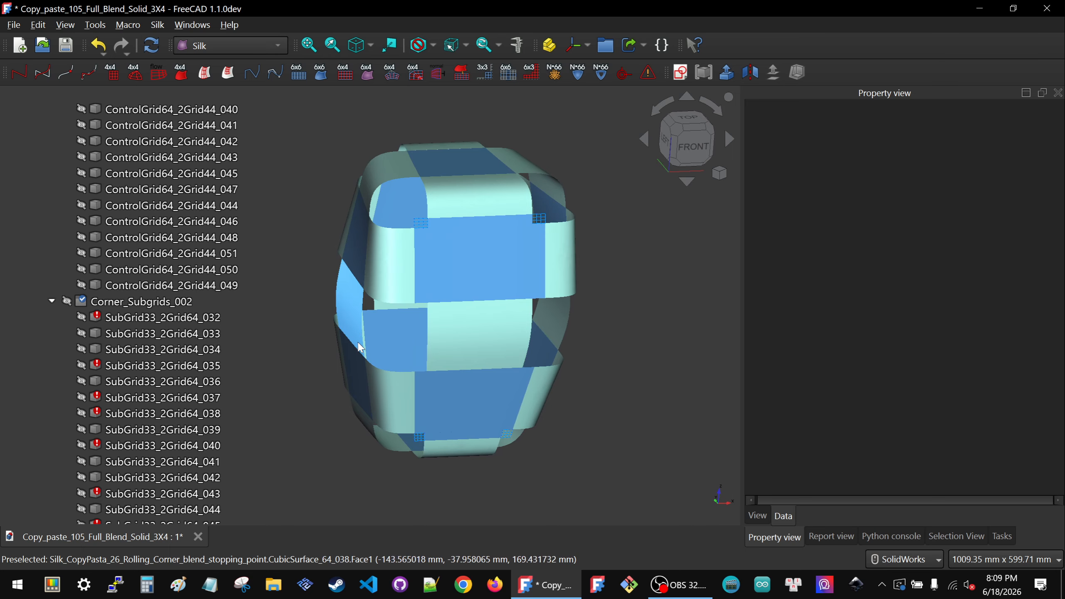
- Collapse the Blending_Setup_002 and Final_Surfaces_002 groups in the model tree
{"action": "scroll", "coordinate": [103, 336], "scroll_direction": "up", "scroll_amount": 20}
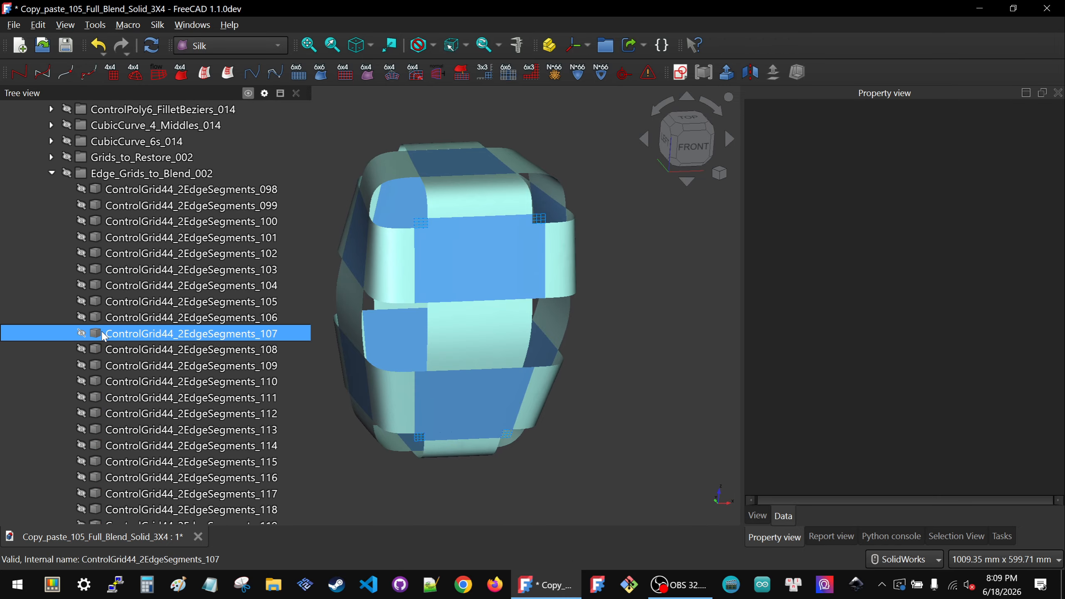
{"action": "scroll", "coordinate": [103, 335], "scroll_direction": "up", "scroll_amount": 5}
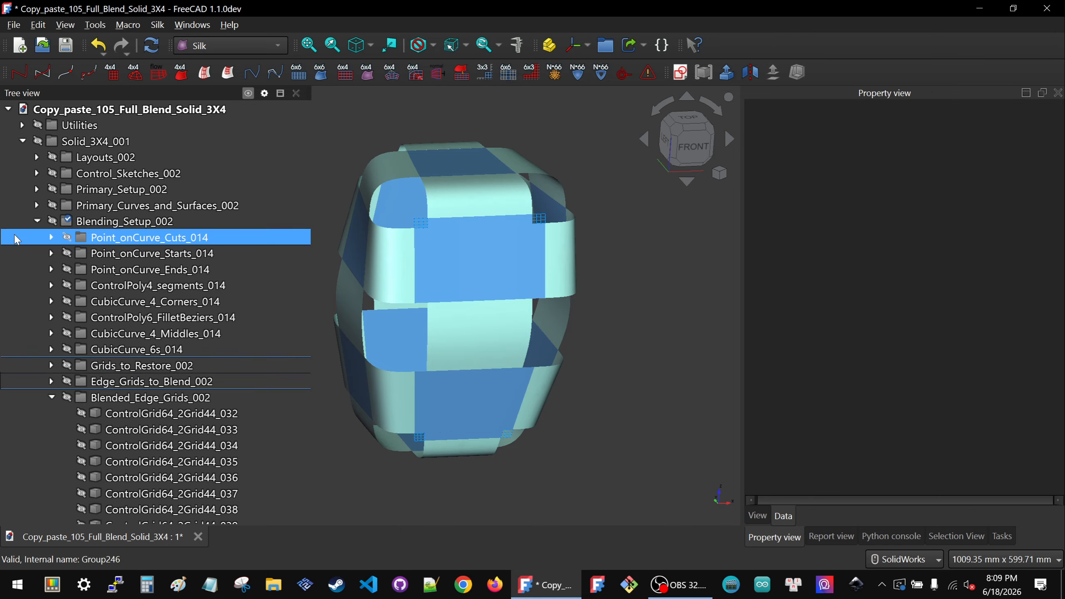
{"action": "left_click", "coordinate": [37, 221]}
{"action": "left_click", "coordinate": [37, 238]}
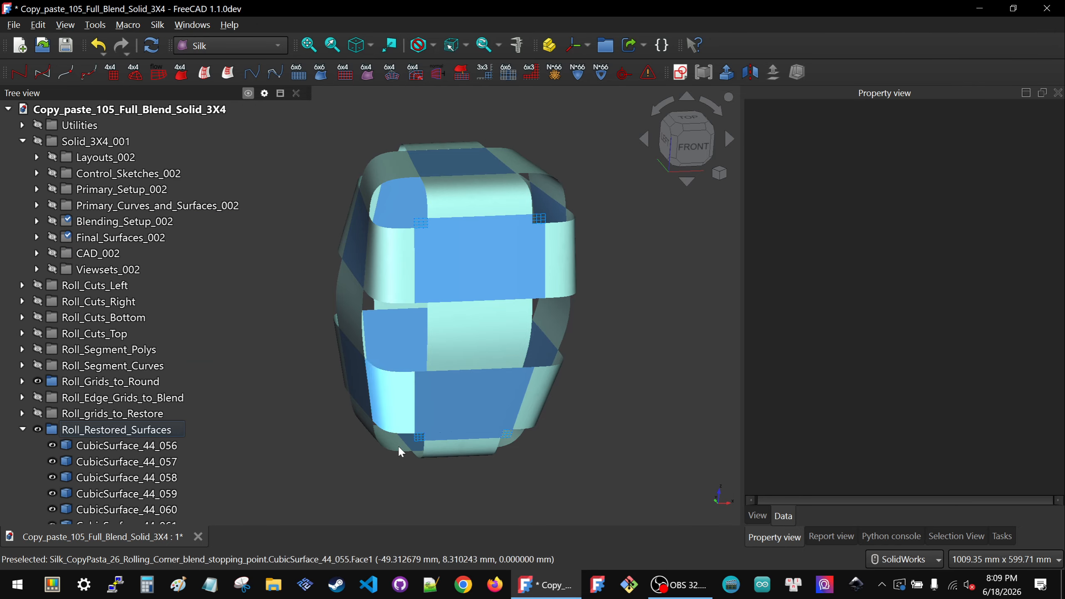
- Orient the model to the front view and collapse the Roll_Restored_Surfaces group
{"action": "scroll", "coordinate": [430, 462], "scroll_direction": "up", "scroll_amount": 4}
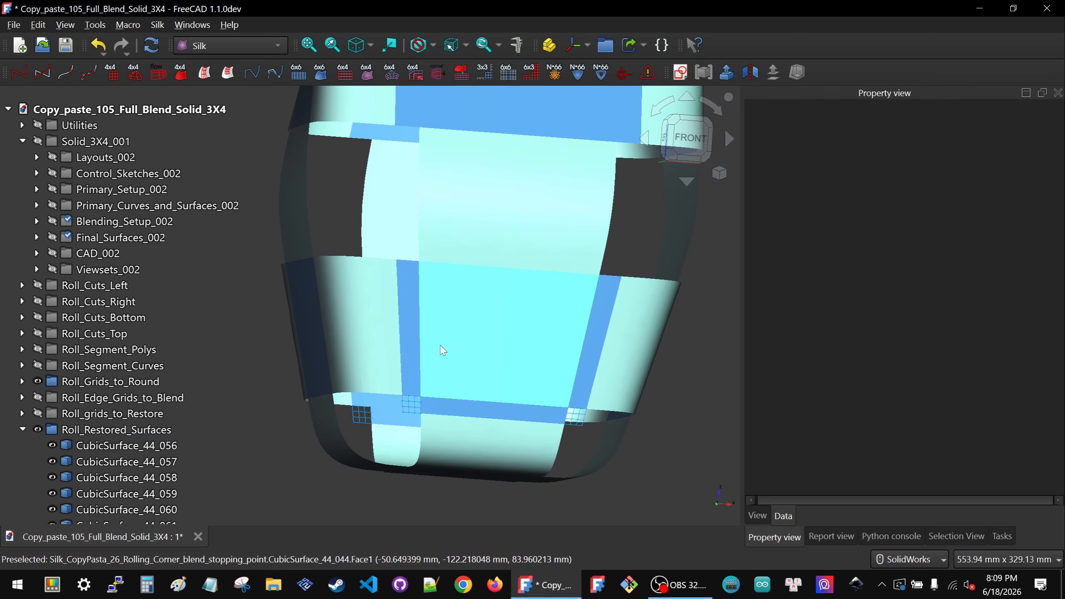
{"action": "middle_click_drag", "start_coordinate": [436, 348], "coordinate": [487, 298]}
{"action": "middle_click_drag", "start_coordinate": [470, 318], "coordinate": [421, 362]}
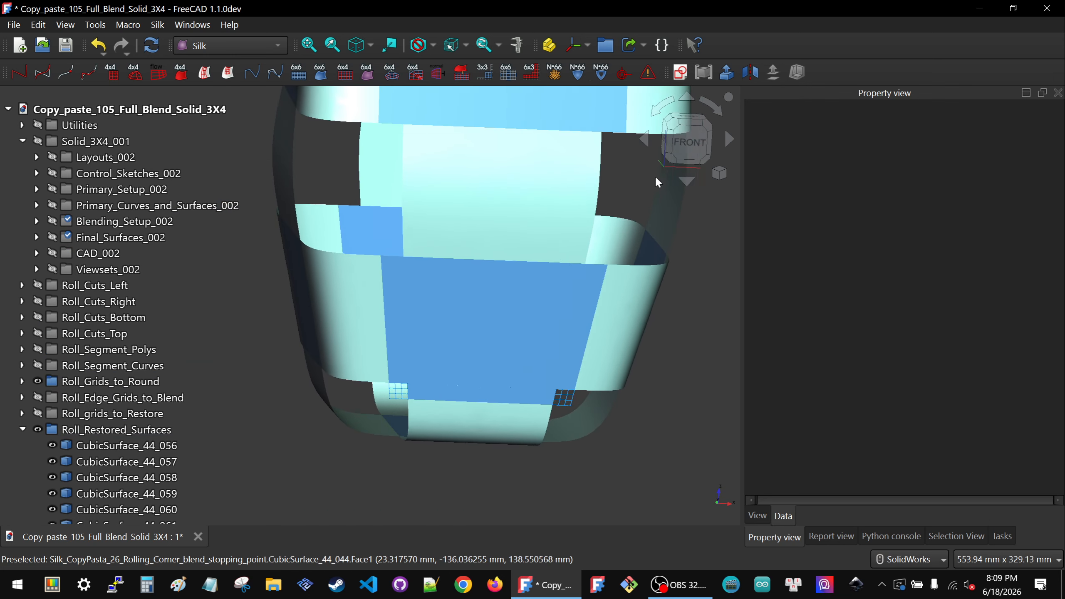
{"action": "left_click", "coordinate": [692, 156]}
{"action": "scroll", "coordinate": [55, 419], "scroll_direction": "down", "scroll_amount": 3}
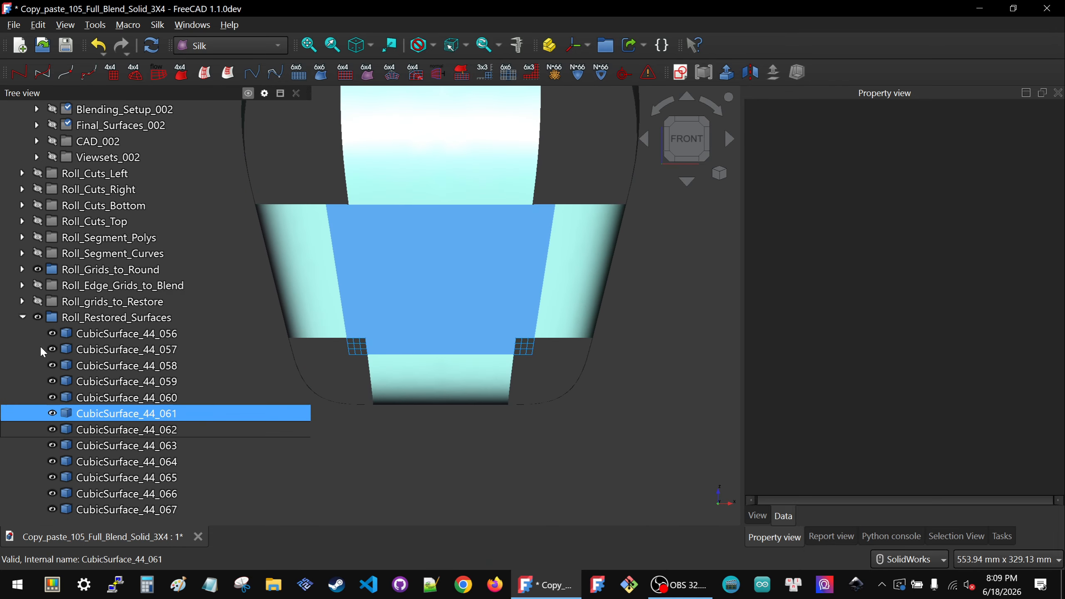
{"action": "left_click", "coordinate": [24, 317]}
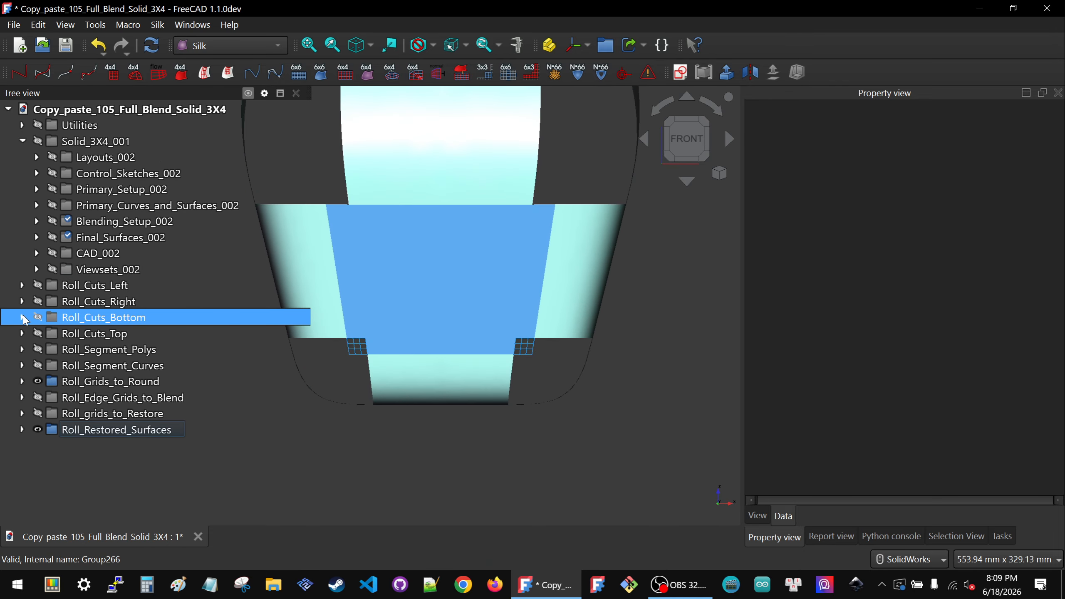
{"action": "left_click", "coordinate": [350, 356]}
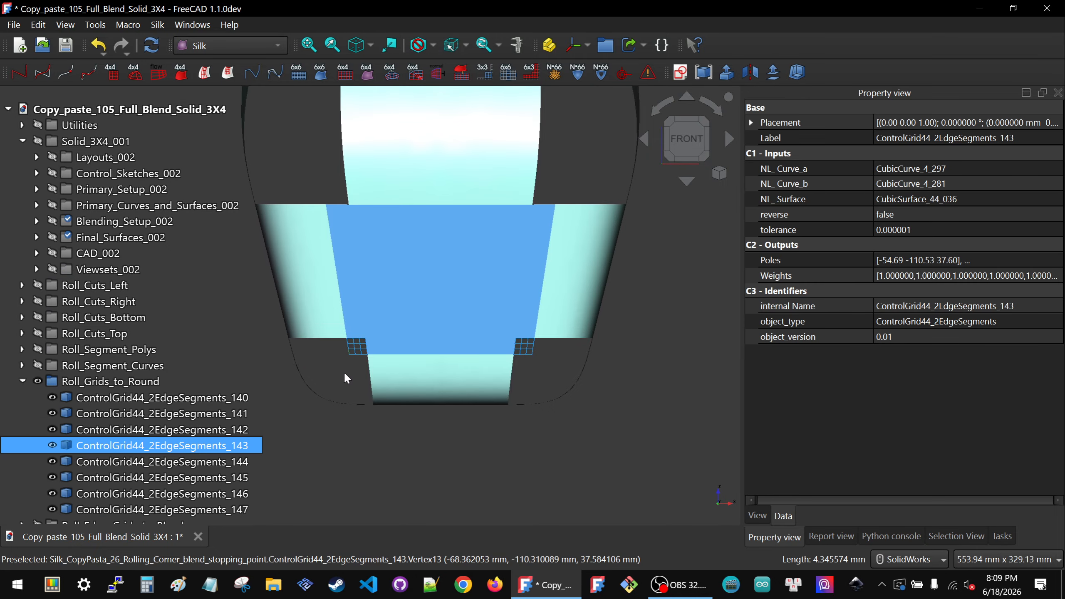
{"action": "scroll", "coordinate": [348, 347], "scroll_direction": "up", "scroll_amount": 5}
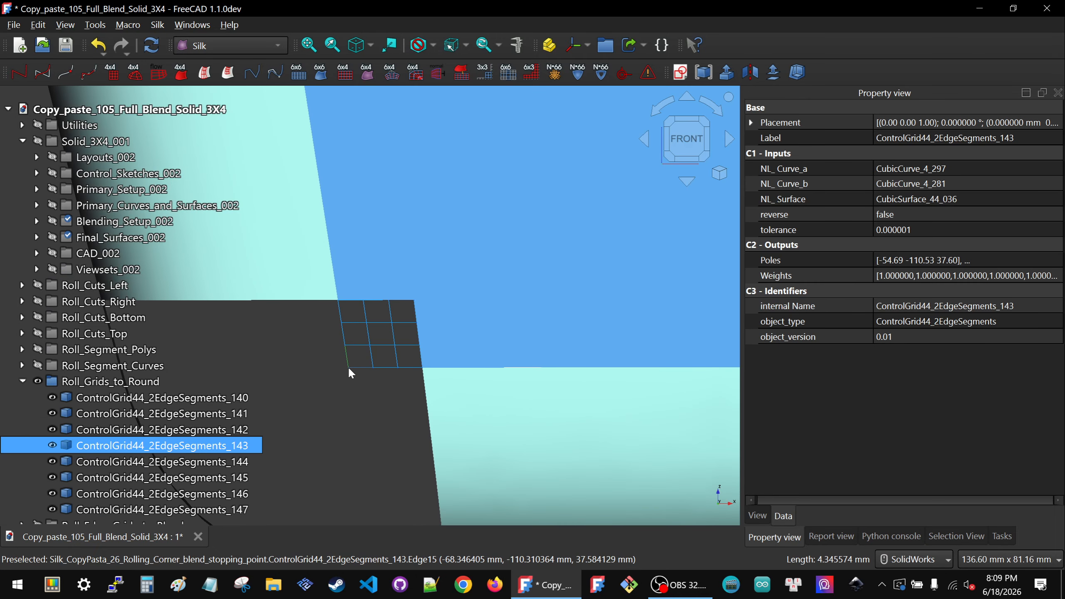
{"action": "scroll", "coordinate": [357, 378], "scroll_direction": "down", "scroll_amount": 5}
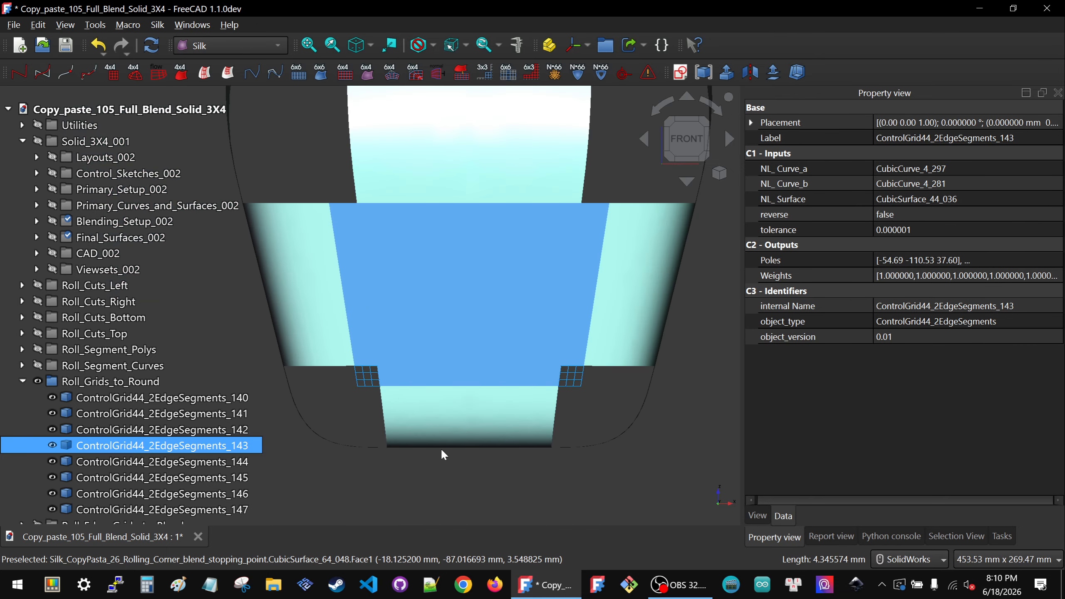
{"action": "left_click", "coordinate": [441, 448]}
{"action": "scroll", "coordinate": [406, 322], "scroll_direction": "down", "scroll_amount": 3}
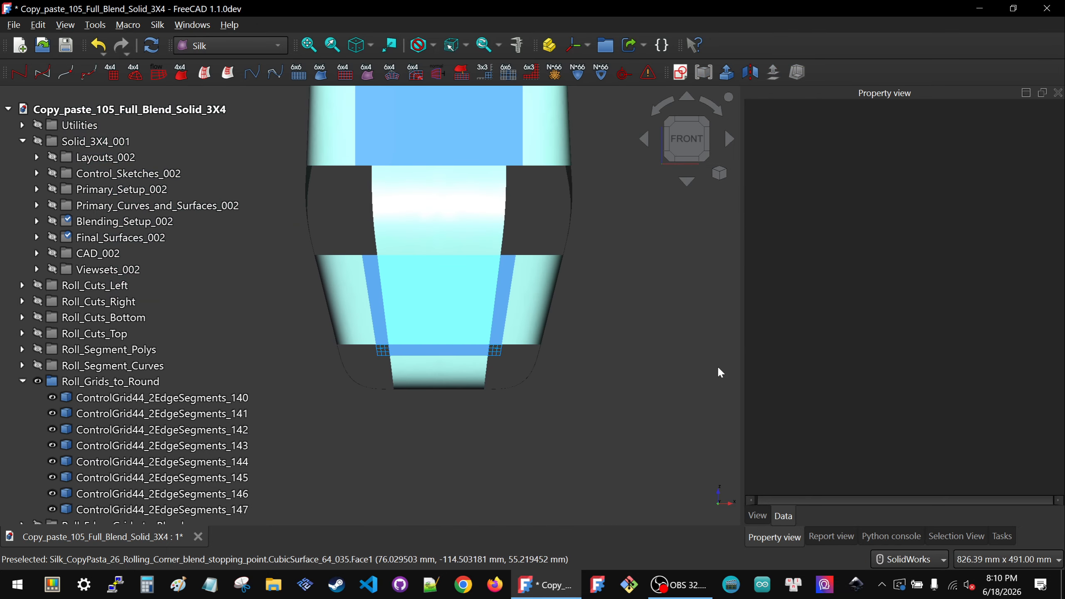
- Create a 6x4 triangle grid from ControlGrid44_2EdgeSegments_140, eliminating its lower outer corner on the front face's right side
{"action": "scroll", "coordinate": [503, 360], "scroll_direction": "up", "scroll_amount": 5}
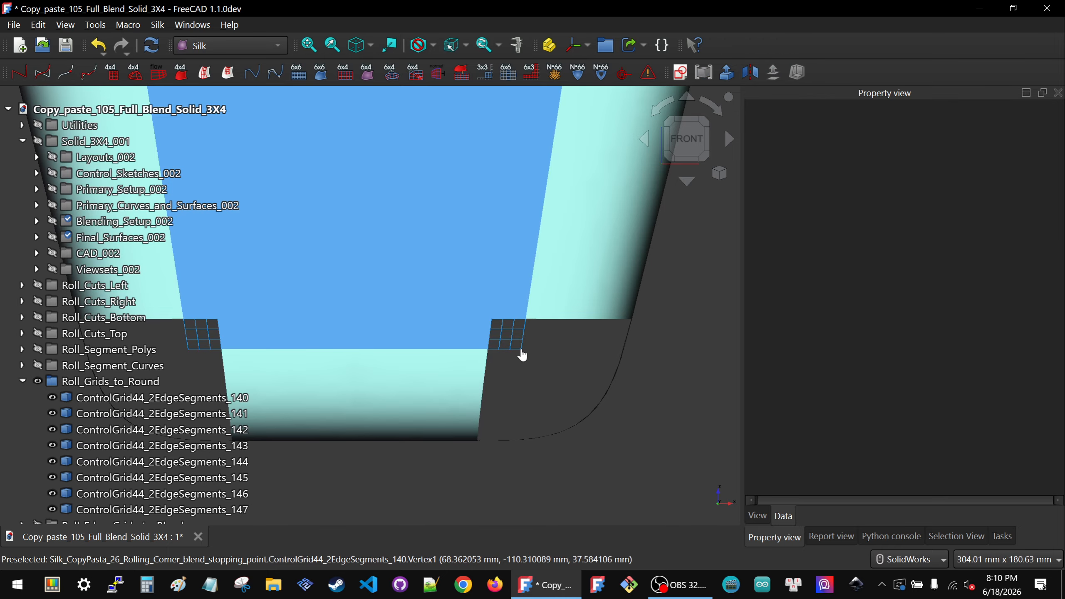
{"action": "left_click", "coordinate": [522, 356]}
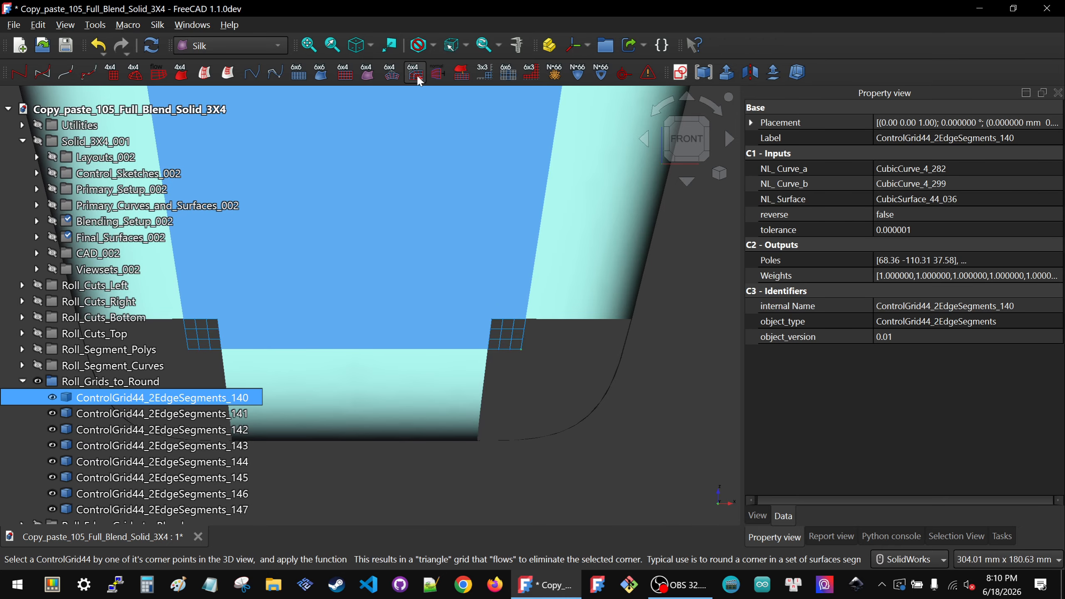
{"action": "left_click", "coordinate": [415, 74]}
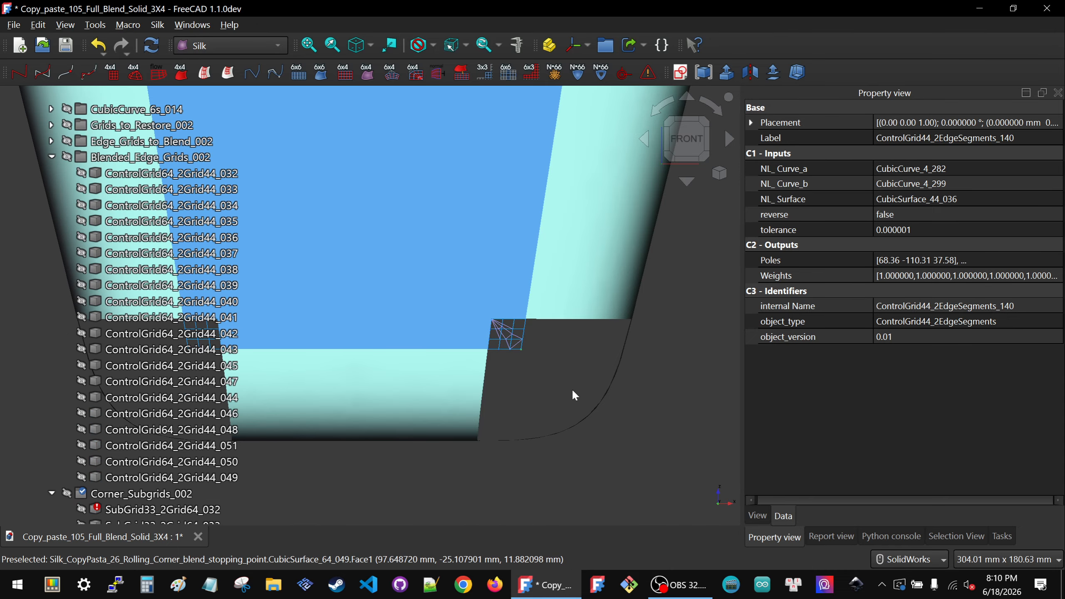
- Create a 6x4 triangle grid from the lower outer corner of ControlGrid44_2EdgeSegments_141, at the model's right rear
{"action": "scroll", "coordinate": [500, 376], "scroll_direction": "down", "scroll_amount": 4}
{"action": "middle_click_drag", "start_coordinate": [492, 361], "coordinate": [699, 399]}
{"action": "scroll", "coordinate": [596, 377], "scroll_direction": "up", "scroll_amount": 4}
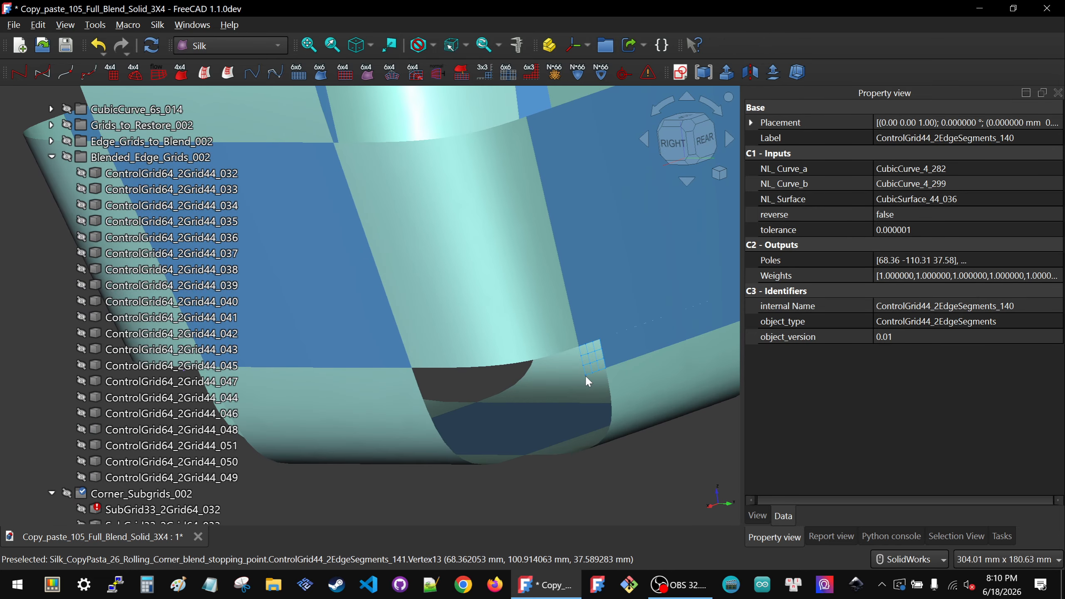
{"action": "left_click", "coordinate": [585, 375]}
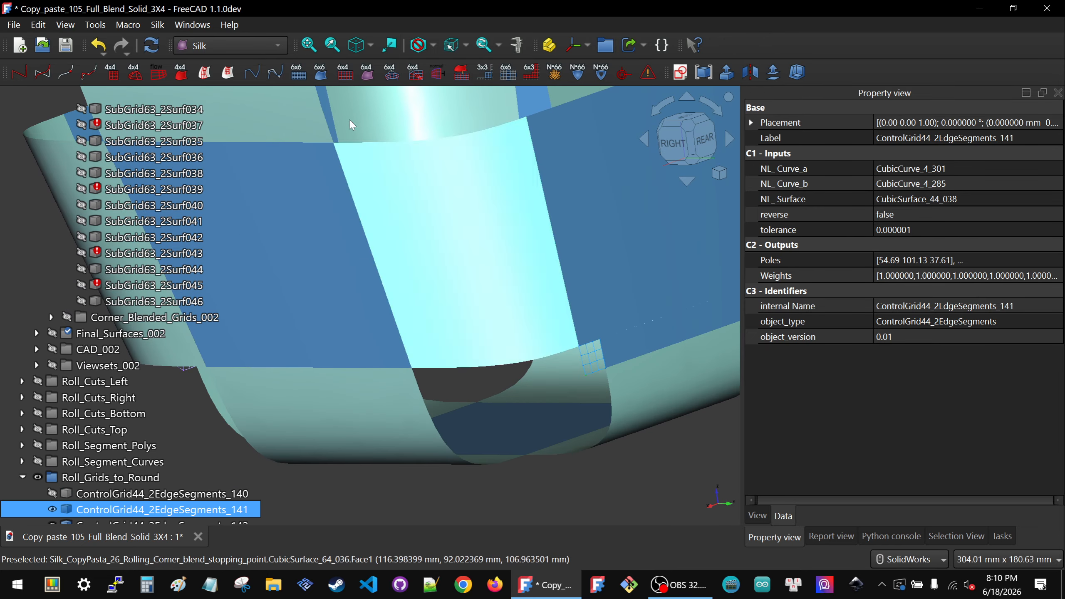
{"action": "left_click", "coordinate": [416, 78]}
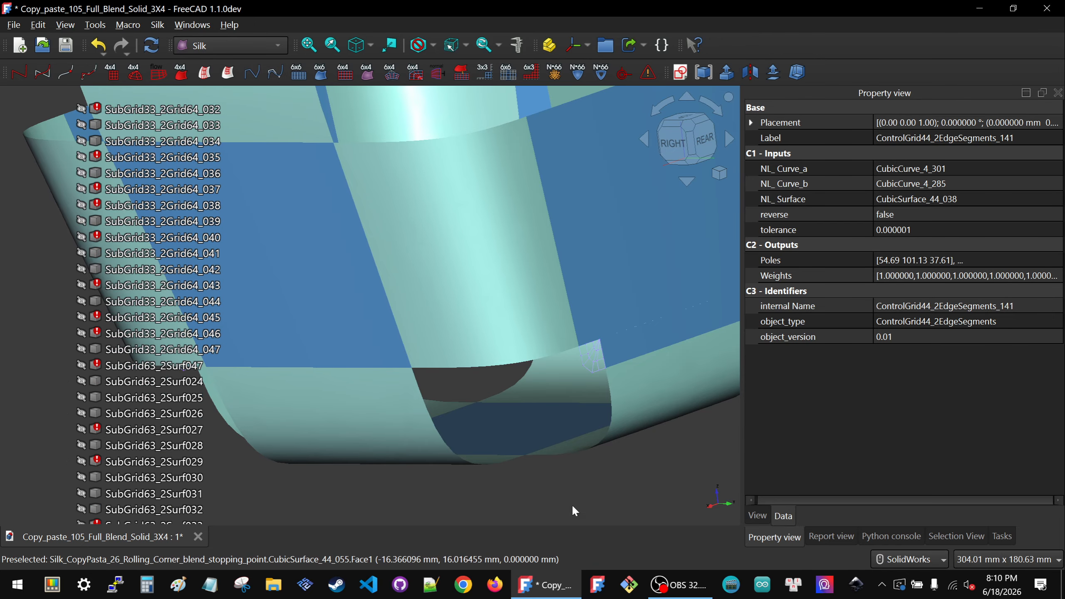
- Create a 6x4 triangle grid from the lower outer corner of ControlGrid44_2EdgeSegments_142, at the model's left rear
{"action": "scroll", "coordinate": [572, 504], "scroll_direction": "down", "scroll_amount": 1}
{"action": "middle_click_drag", "start_coordinate": [571, 505], "coordinate": [576, 345]}
{"action": "scroll", "coordinate": [577, 348], "scroll_direction": "up", "scroll_amount": 3}
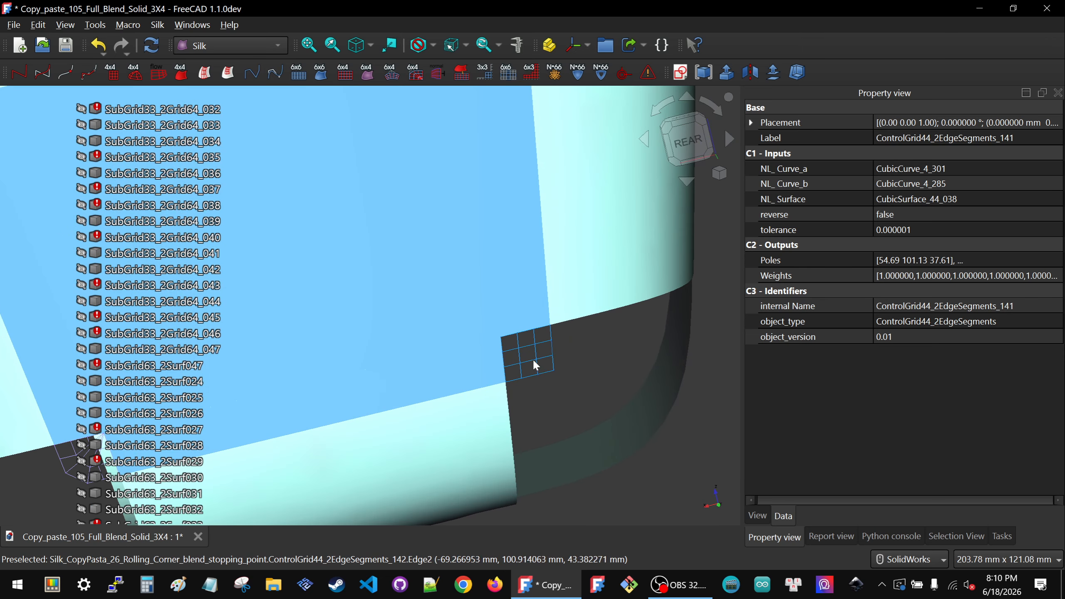
{"action": "left_click", "coordinate": [554, 371]}
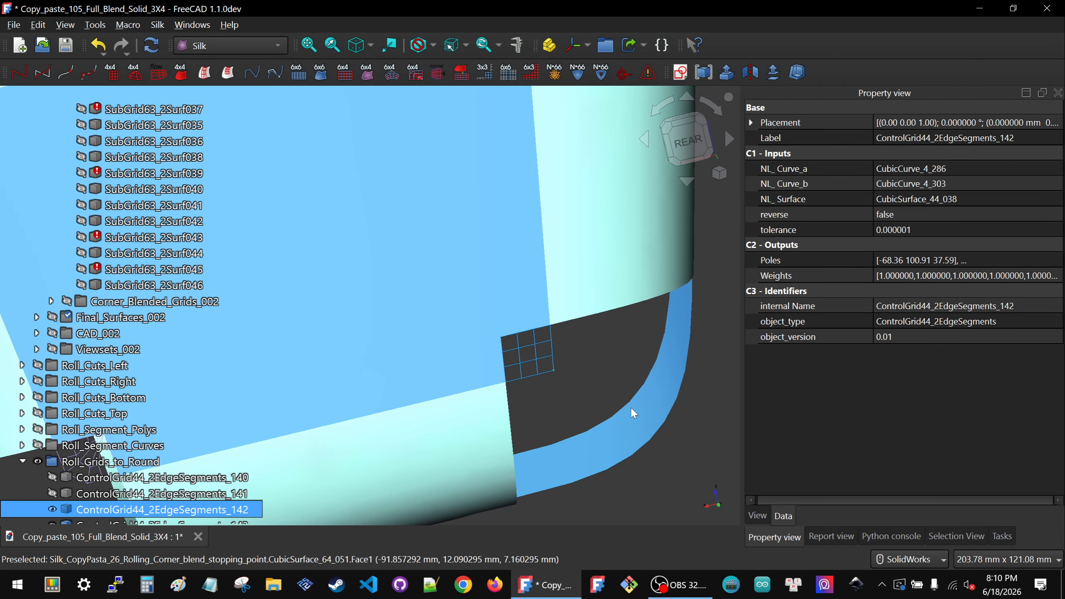
{"action": "left_click", "coordinate": [411, 77]}
{"action": "scroll", "coordinate": [619, 405], "scroll_direction": "down", "scroll_amount": 5}
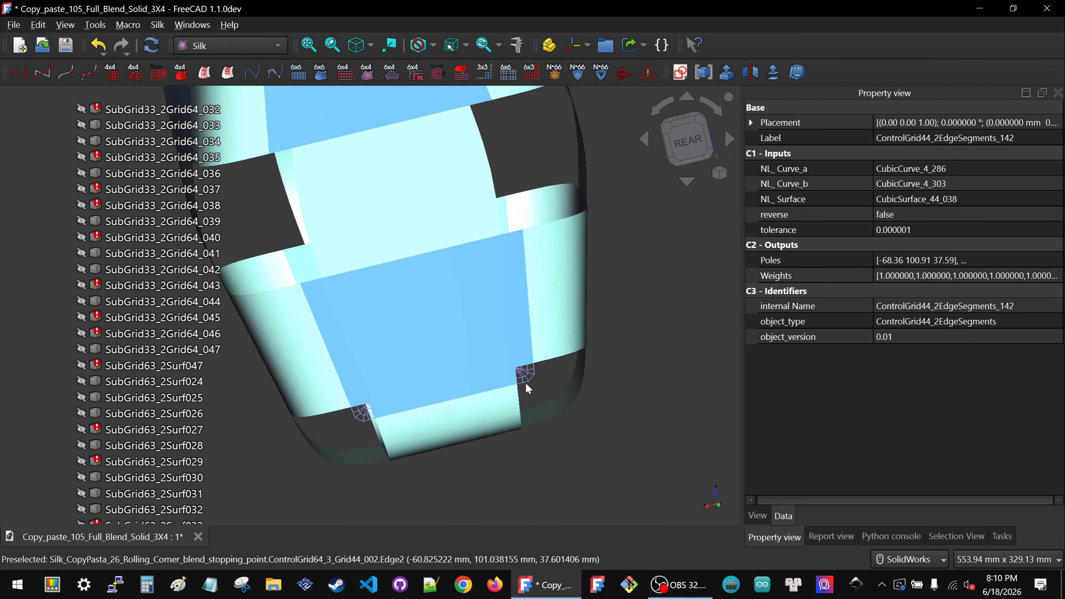
- Create a 6x4 triangle grid from the lower outer corner of ControlGrid44_2EdgeSegments_143, at the model's left front
{"action": "middle_click_drag", "start_coordinate": [527, 385], "coordinate": [293, 386]}
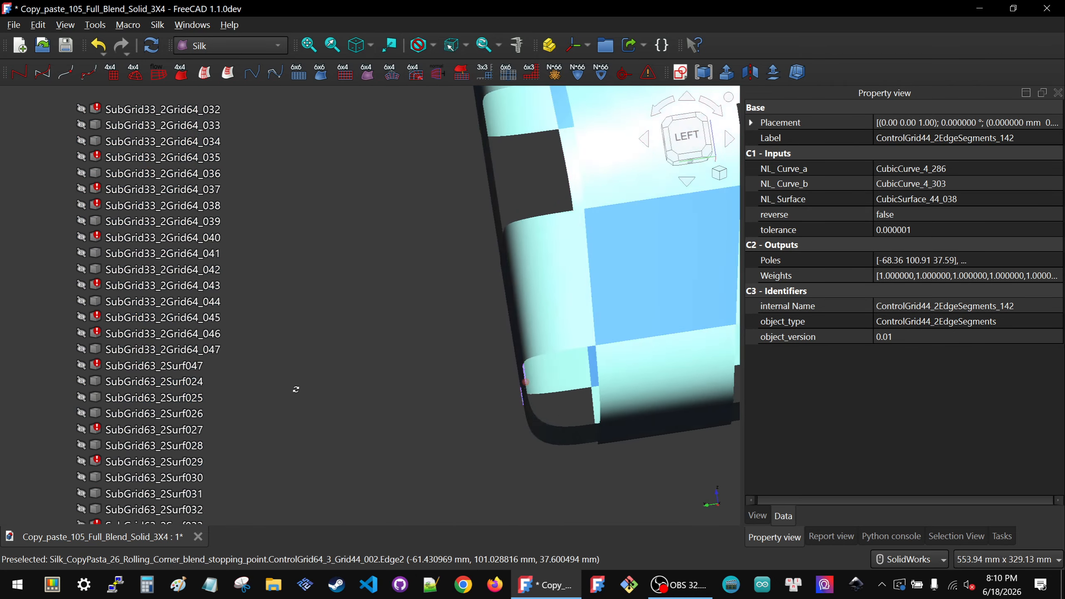
{"action": "scroll", "coordinate": [294, 386], "scroll_direction": "down", "scroll_amount": 4}
{"action": "scroll", "coordinate": [462, 386], "scroll_direction": "down", "scroll_amount": 5}
{"action": "scroll", "coordinate": [545, 372], "scroll_direction": "up", "scroll_amount": 5}
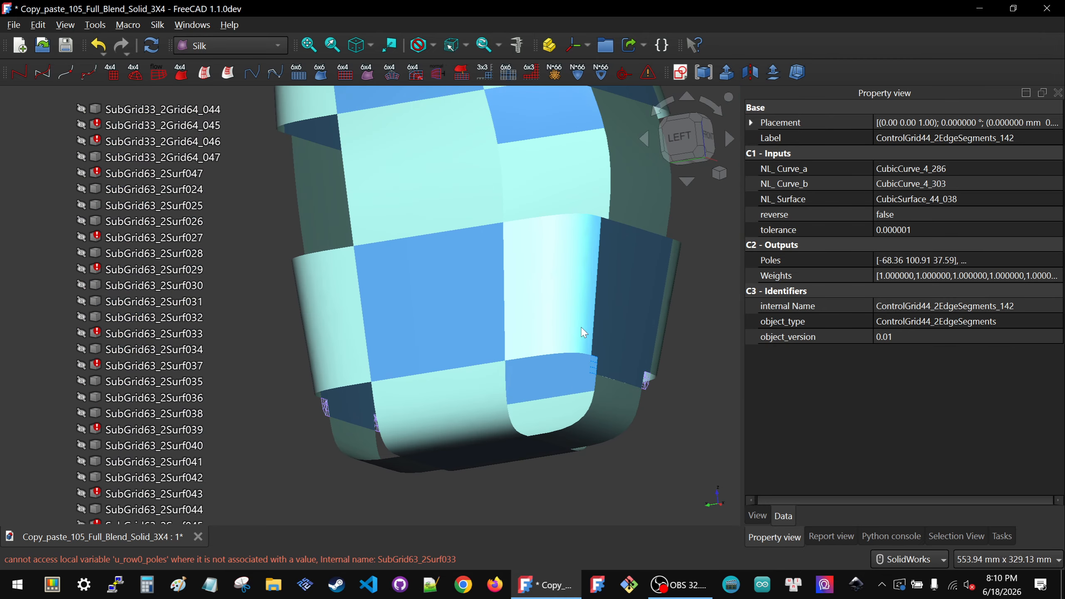
{"action": "middle_click_drag", "start_coordinate": [576, 323], "coordinate": [493, 342]}
{"action": "scroll", "coordinate": [641, 369], "scroll_direction": "up", "scroll_amount": 5}
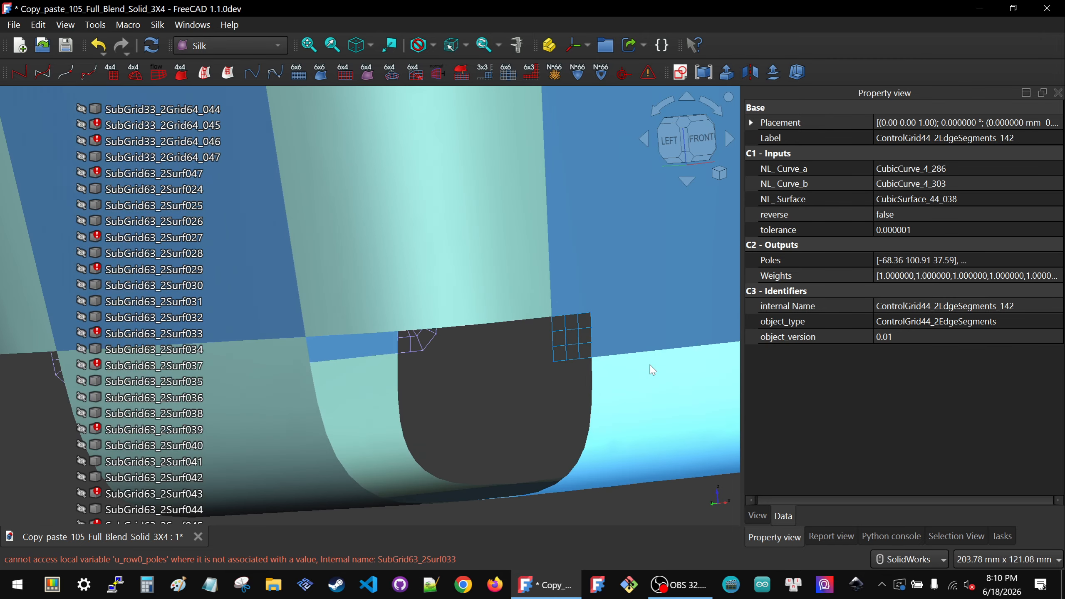
{"action": "left_click", "coordinate": [553, 359]}
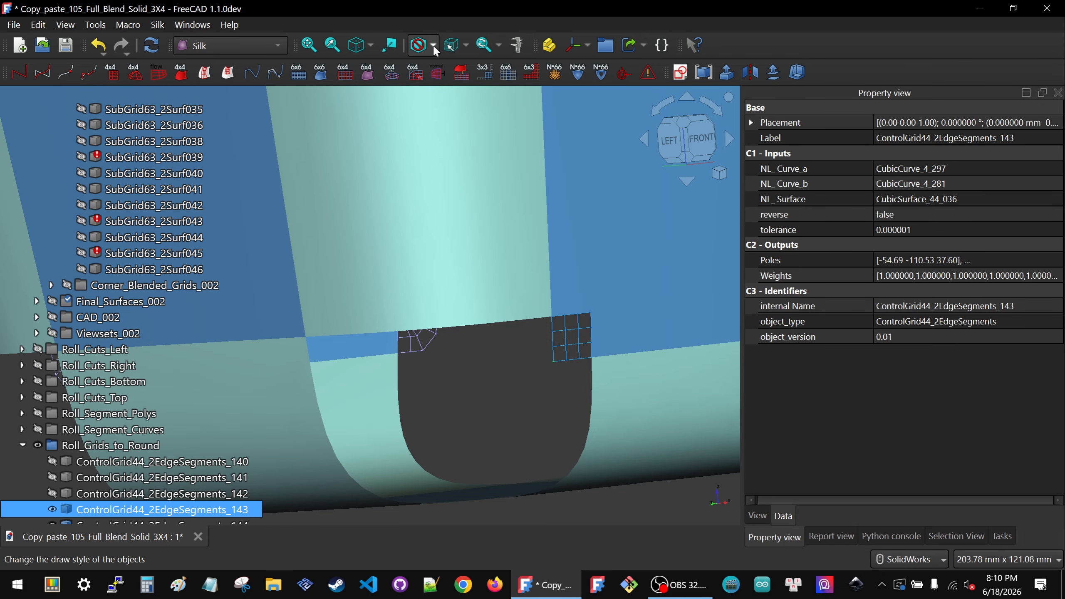
{"action": "left_click", "coordinate": [417, 78]}
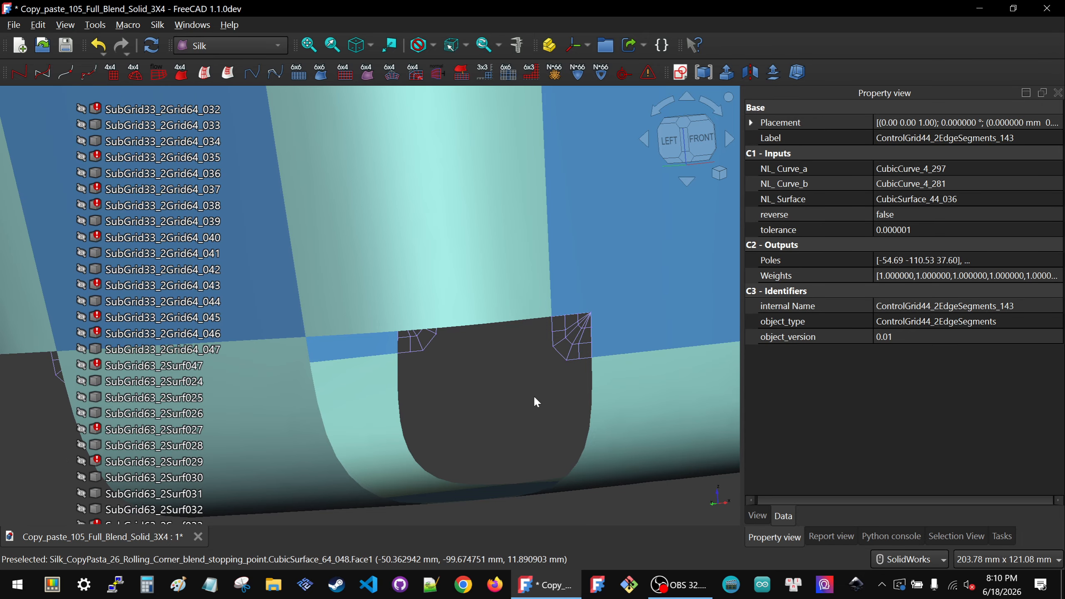
- Create a 6x4 triangle grid from the upper outer corner of ControlGrid44_2EdgeSegments_144, at the model's top right front
{"action": "scroll", "coordinate": [526, 399], "scroll_direction": "down", "scroll_amount": 6}
{"action": "scroll", "coordinate": [547, 379], "scroll_direction": "down", "scroll_amount": 1}
{"action": "middle_click_drag", "start_coordinate": [590, 347], "coordinate": [510, 364]}
{"action": "middle_click_drag", "start_coordinate": [611, 382], "coordinate": [573, 255]}
{"action": "scroll", "coordinate": [600, 222], "scroll_direction": "down", "scroll_amount": 2}
{"action": "scroll", "coordinate": [598, 216], "scroll_direction": "up", "scroll_amount": 3}
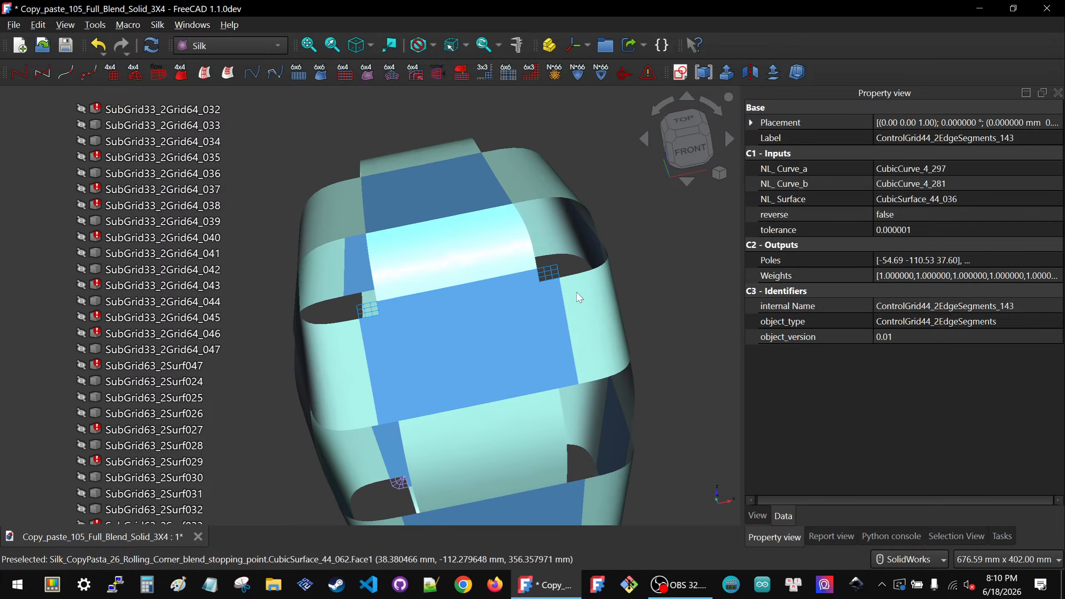
{"action": "scroll", "coordinate": [553, 257], "scroll_direction": "up", "scroll_amount": 2}
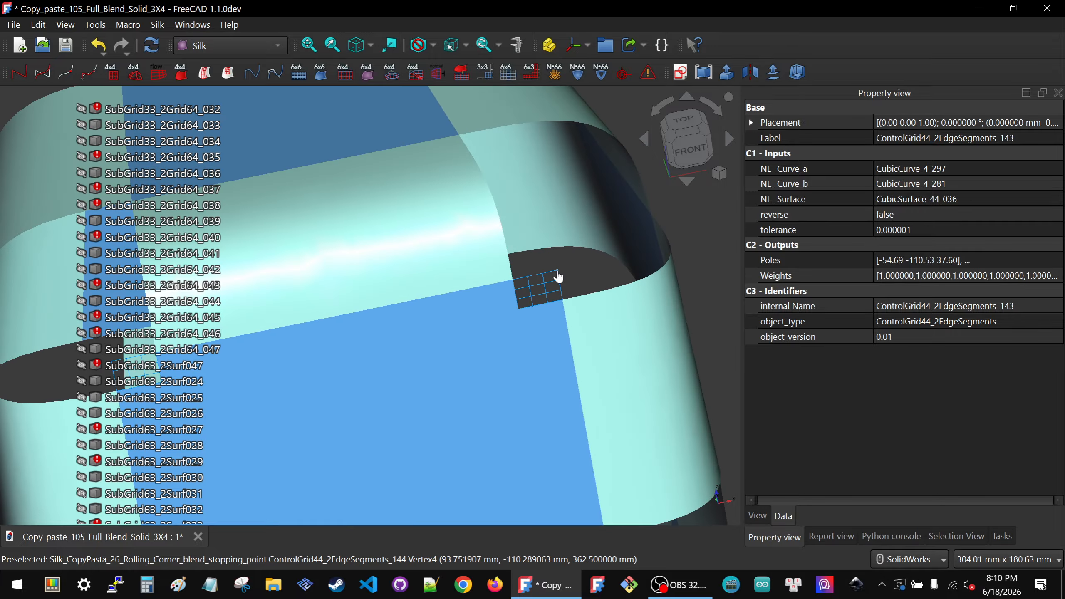
{"action": "left_click", "coordinate": [557, 277]}
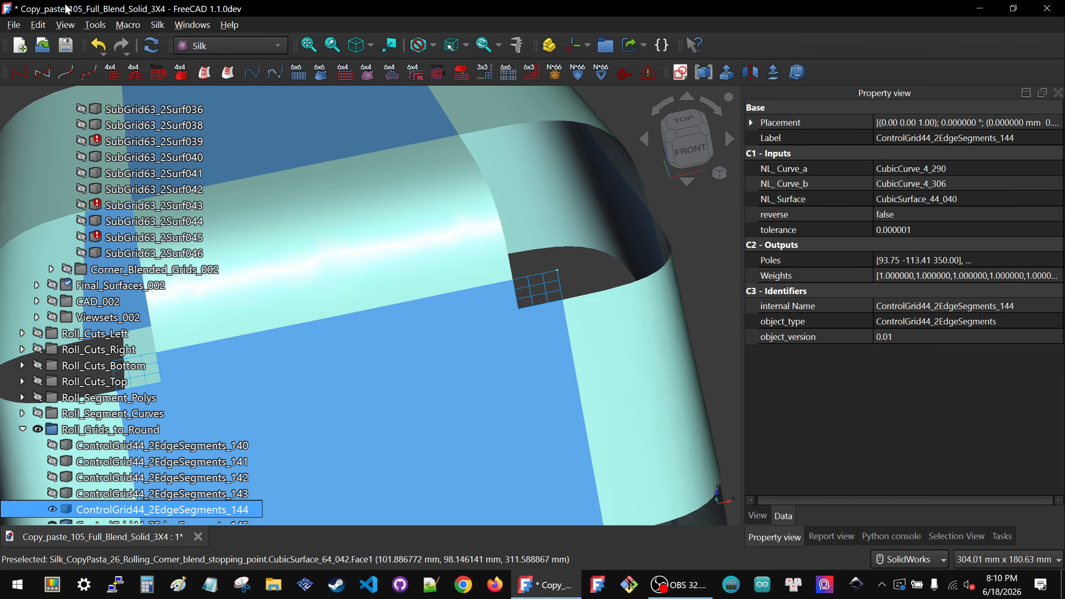
{"action": "left_click", "coordinate": [407, 72]}
- Create a 6x4 triangle grid from the upper outer corner of ControlGrid44_2EdgeSegments_145, at the model's top right rear
{"action": "middle_click_drag", "start_coordinate": [491, 352], "coordinate": [527, 315]}
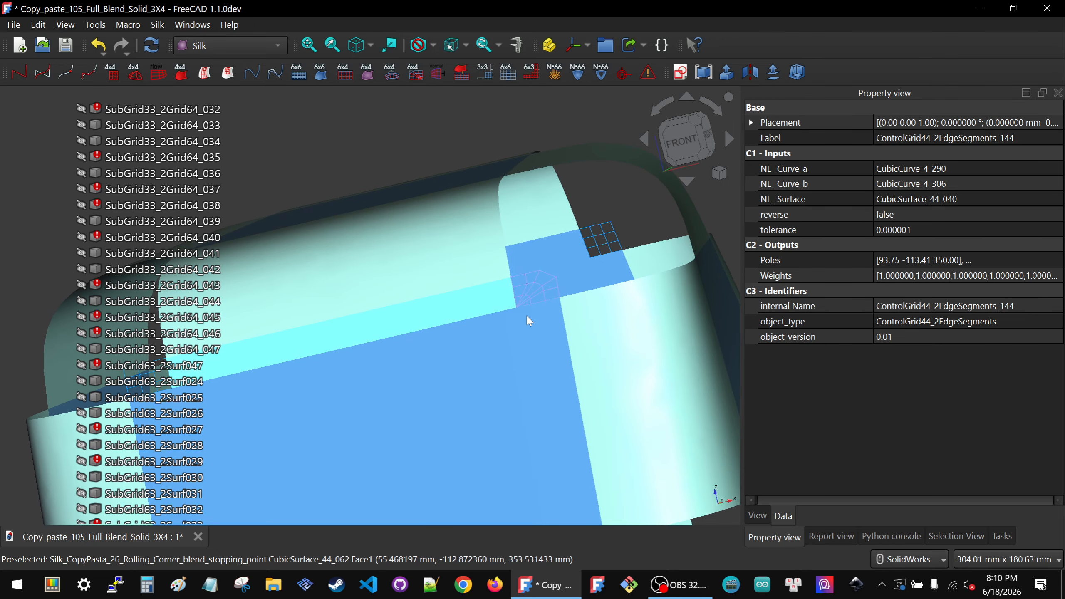
{"action": "left_click", "coordinate": [611, 223]}
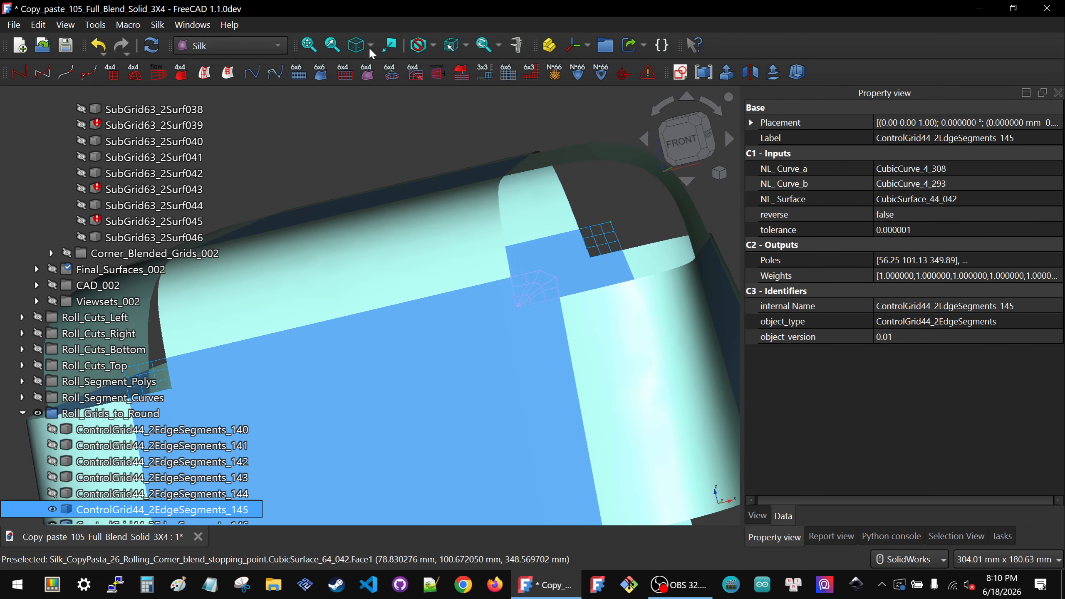
{"action": "left_click", "coordinate": [412, 74]}
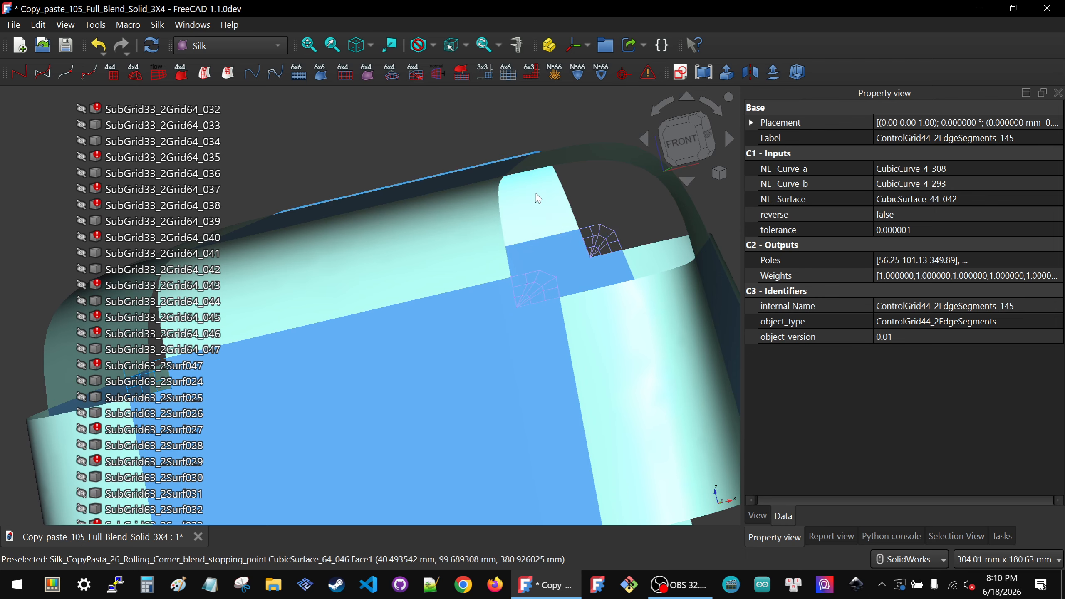
- Create a 6x4 triangle grid from the upper outer corner of ControlGrid44_2EdgeSegments_146, at the model's top left rear
{"action": "scroll", "coordinate": [535, 194], "scroll_direction": "down", "scroll_amount": 3}
{"action": "middle_click_drag", "start_coordinate": [451, 227], "coordinate": [520, 222]}
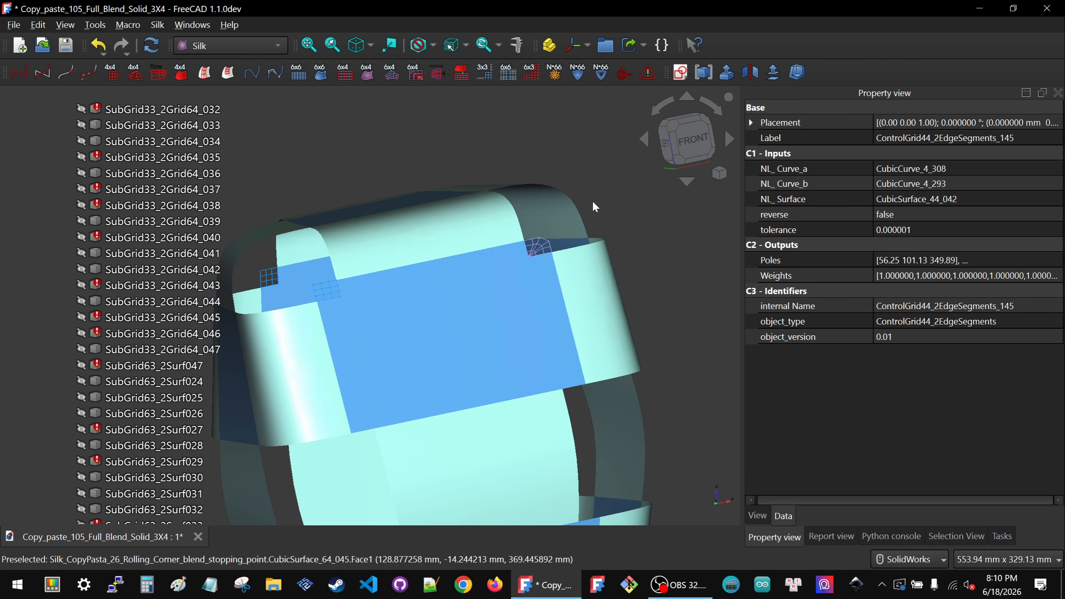
{"action": "scroll", "coordinate": [680, 280], "scroll_direction": "down", "scroll_amount": 2}
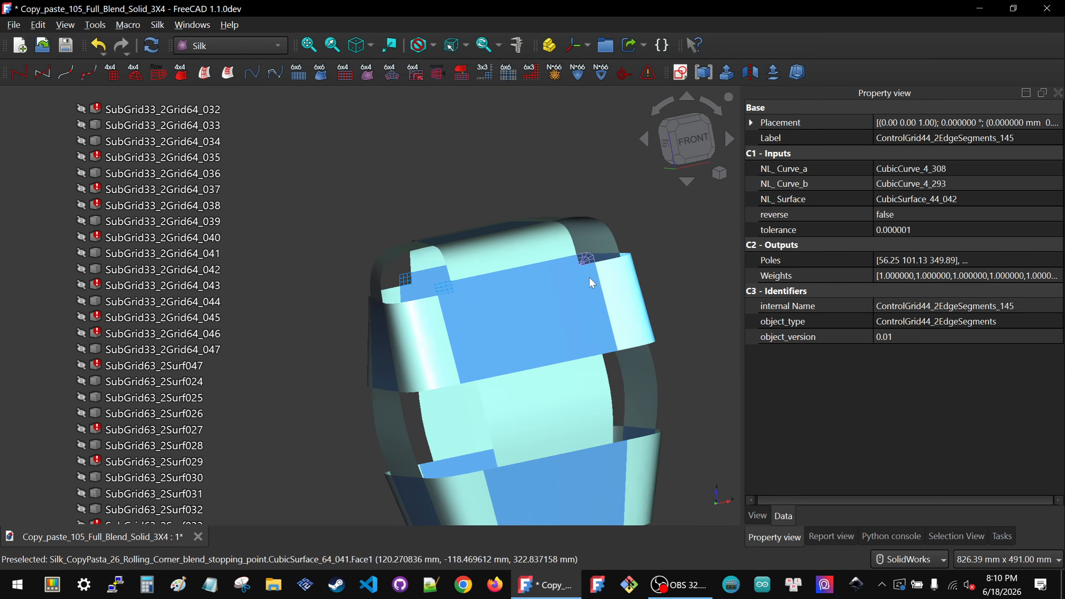
{"action": "scroll", "coordinate": [412, 268], "scroll_direction": "up", "scroll_amount": 6}
{"action": "left_click", "coordinate": [369, 296]}
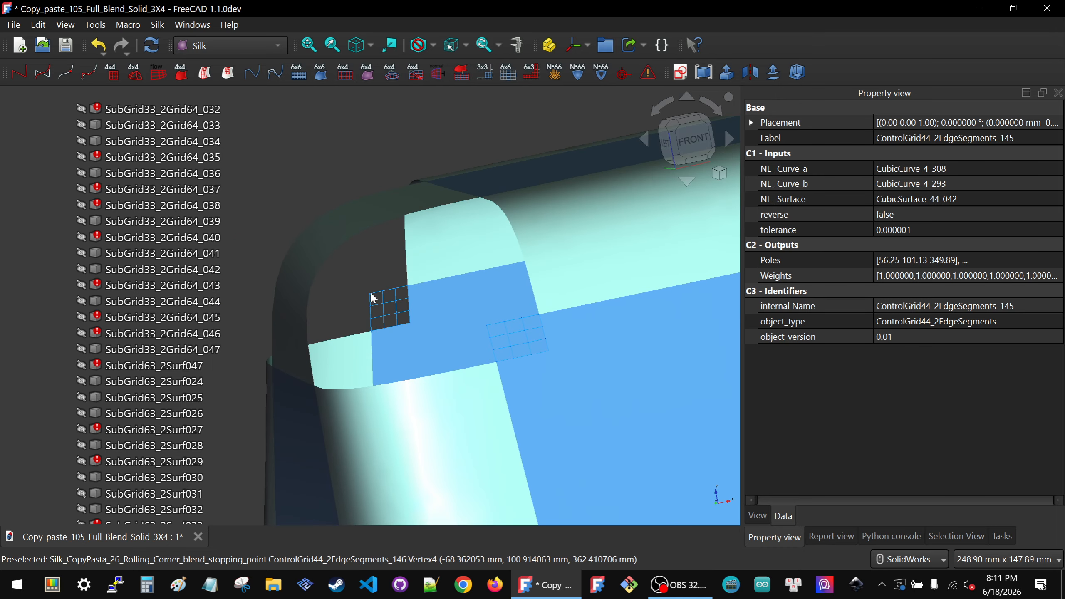
{"action": "left_click", "coordinate": [412, 74]}
- Create a 6x4 triangle grid from the upper outer corner of ControlGrid44_2EdgeSegments_147, at the model's top left front
{"action": "middle_click_drag", "start_coordinate": [436, 248], "coordinate": [460, 304]}
{"action": "scroll", "coordinate": [460, 304], "scroll_direction": "down", "scroll_amount": 4}
{"action": "middle_click_drag", "start_coordinate": [567, 378], "coordinate": [530, 336]}
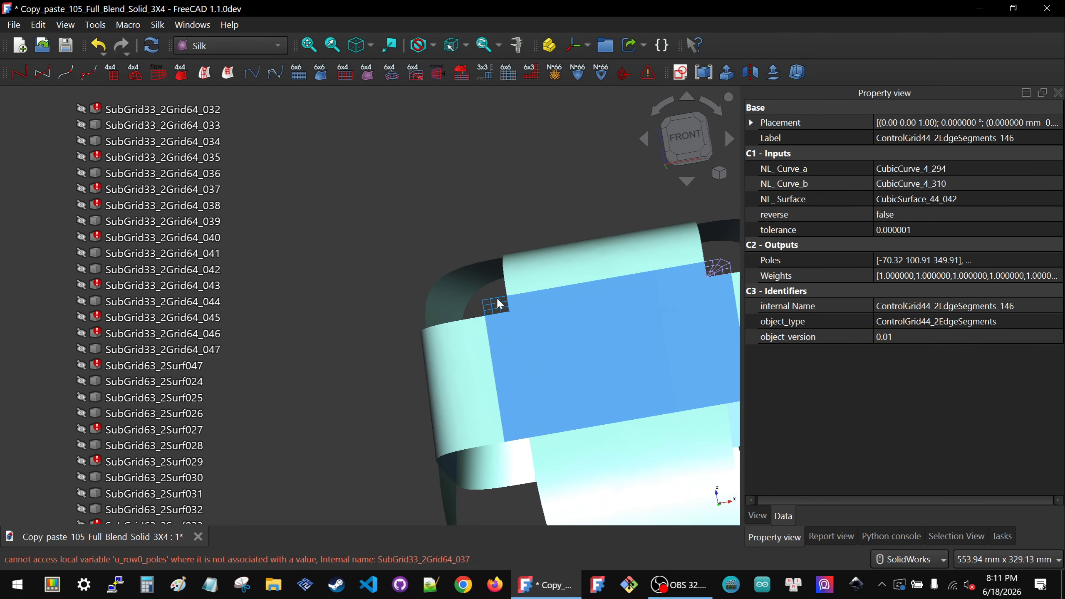
{"action": "scroll", "coordinate": [498, 314], "scroll_direction": "up", "scroll_amount": 6}
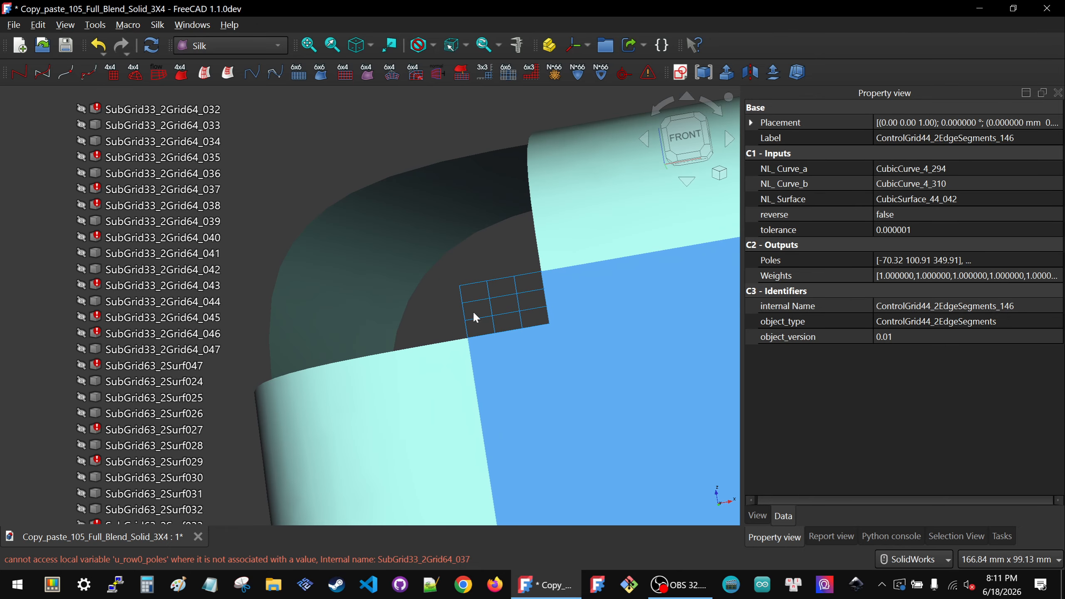
{"action": "left_click", "coordinate": [460, 287]}
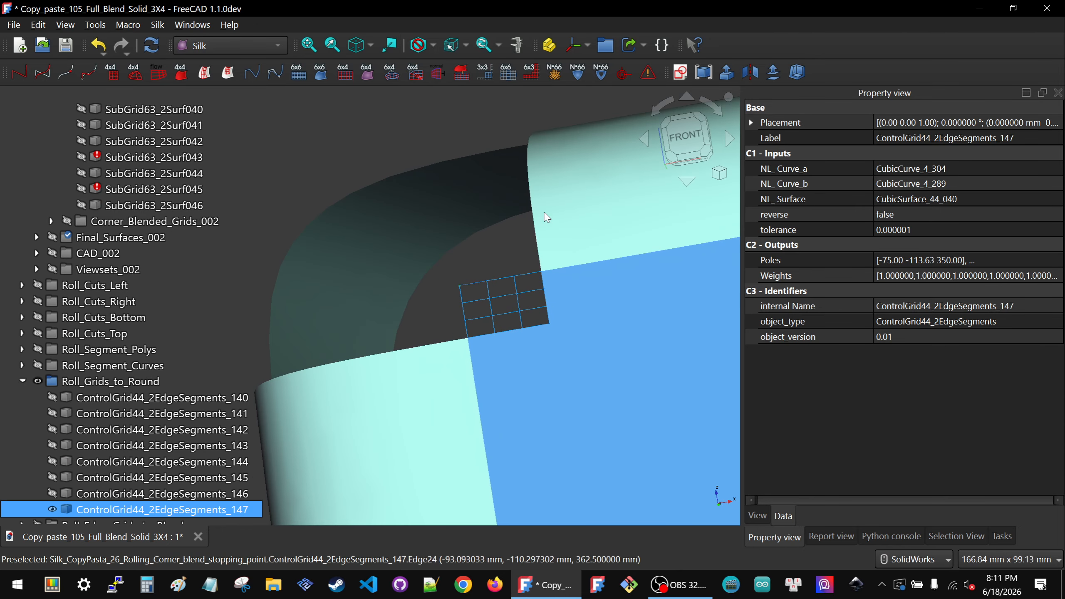
{"action": "left_click", "coordinate": [415, 73]}
- Collapse the Blended_Edge_Grids_002, Blending_Setup_002 and Roll_Grids_to_Round groups in the model tree
{"action": "scroll", "coordinate": [426, 185], "scroll_direction": "down", "scroll_amount": 6}
{"action": "scroll", "coordinate": [47, 206], "scroll_direction": "up", "scroll_amount": 8}
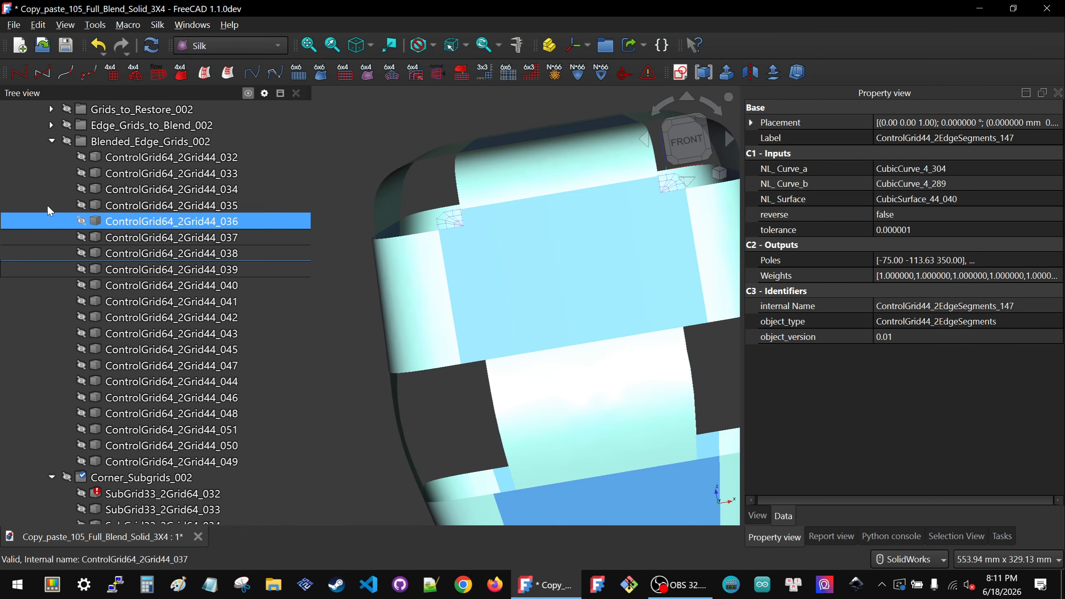
{"action": "left_click", "coordinate": [52, 141]}
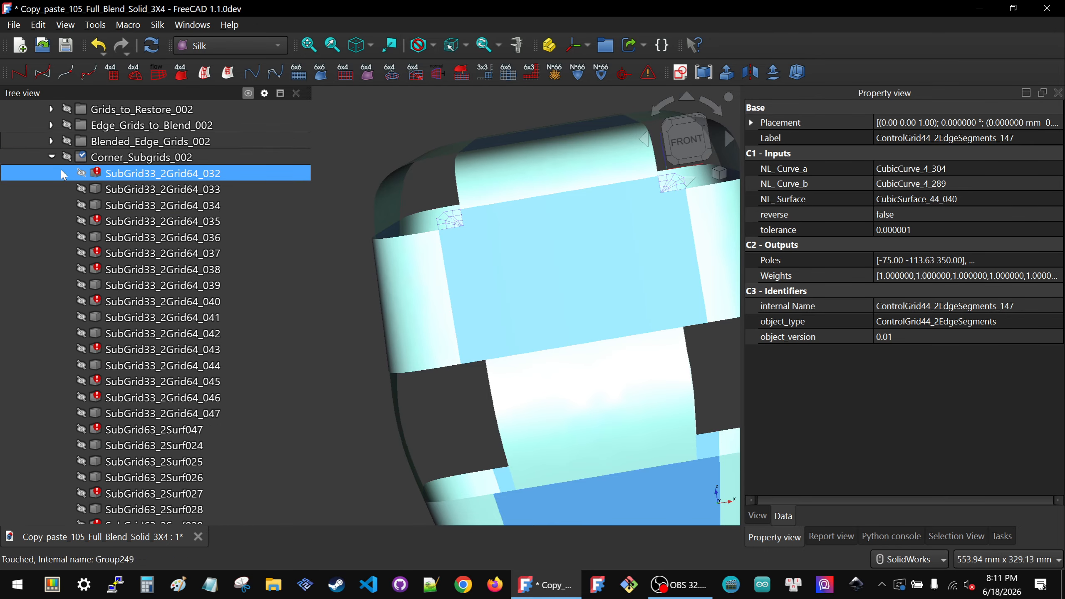
{"action": "scroll", "coordinate": [60, 168], "scroll_direction": "up", "scroll_amount": 6}
{"action": "left_click", "coordinate": [37, 221]}
{"action": "scroll", "coordinate": [25, 286], "scroll_direction": "down", "scroll_amount": 3}
{"action": "left_click", "coordinate": [23, 238]}
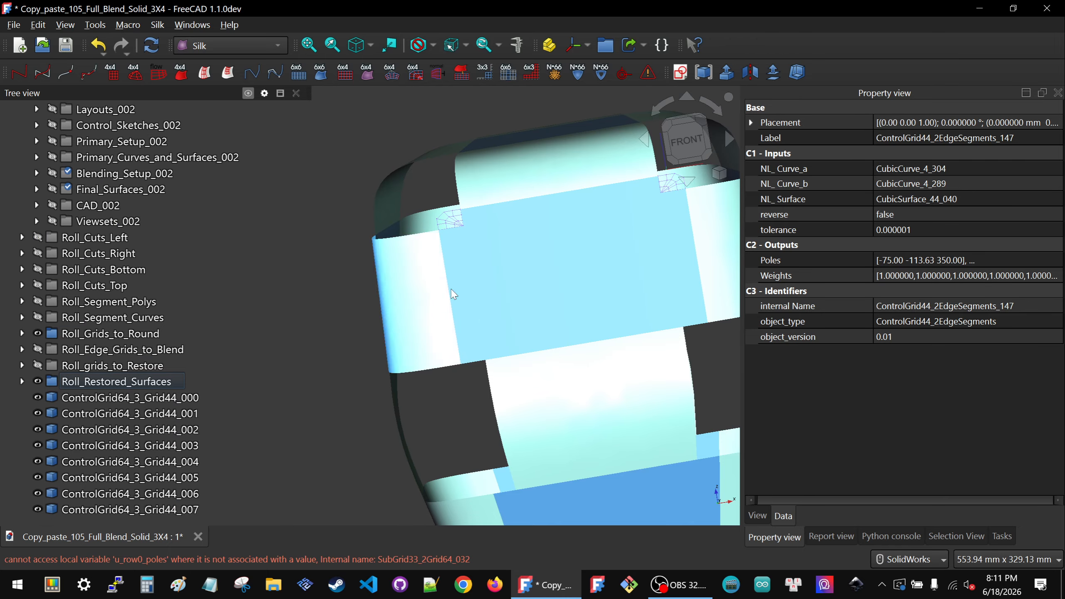
- Create a CubicSurface_64 from the triangle grid ControlGrid64_3_Grid44_000 at the model's lower right front corner
{"action": "scroll", "coordinate": [456, 285], "scroll_direction": "down", "scroll_amount": 4}
{"action": "left_click", "coordinate": [89, 398]}
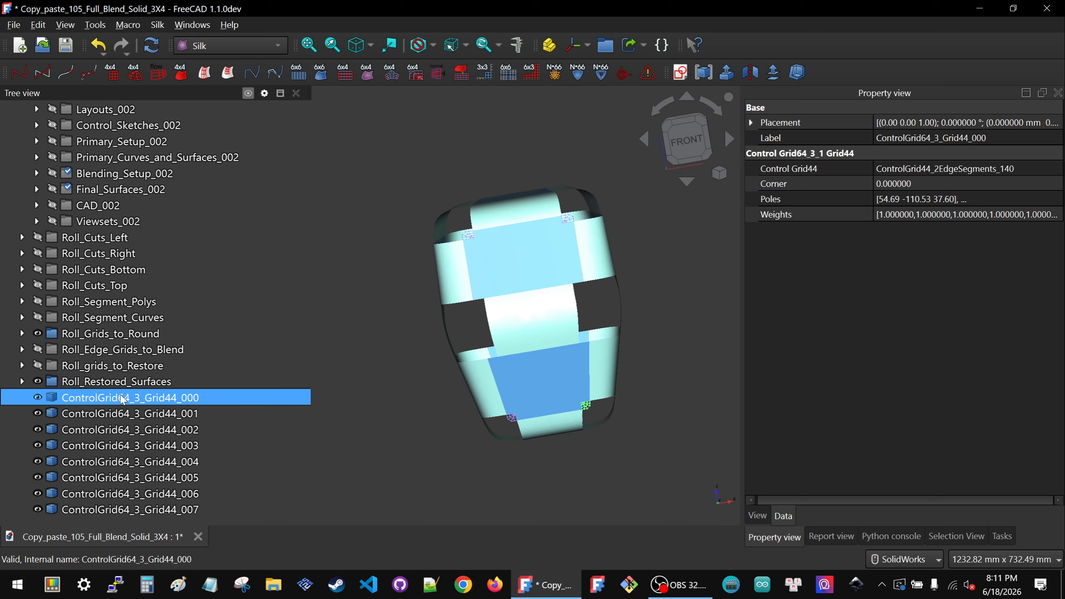
{"action": "scroll", "coordinate": [595, 406], "scroll_direction": "up", "scroll_amount": 5}
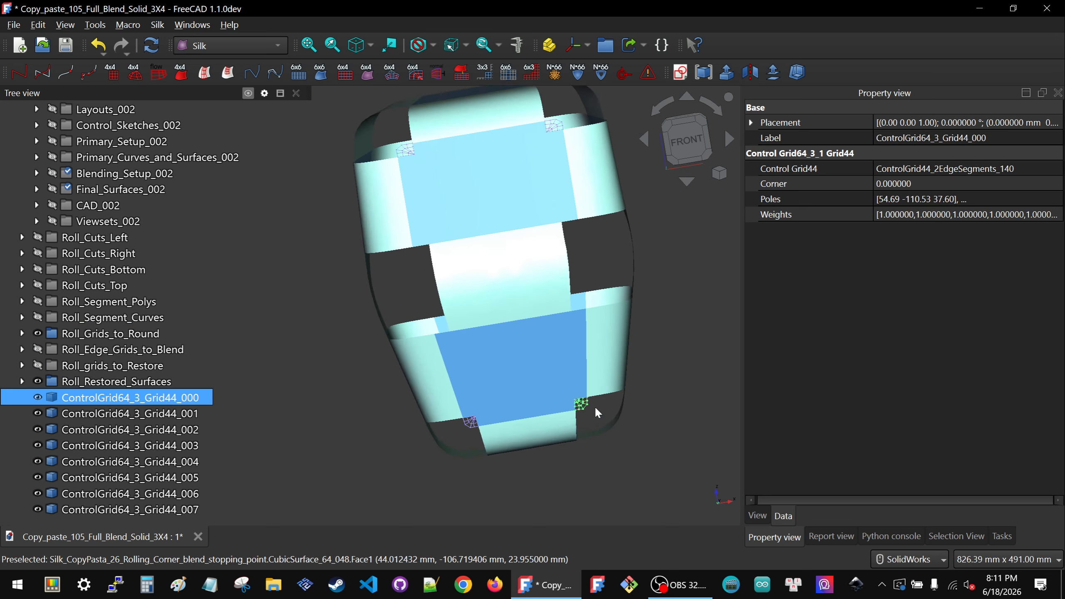
{"action": "scroll", "coordinate": [567, 408], "scroll_direction": "up", "scroll_amount": 3}
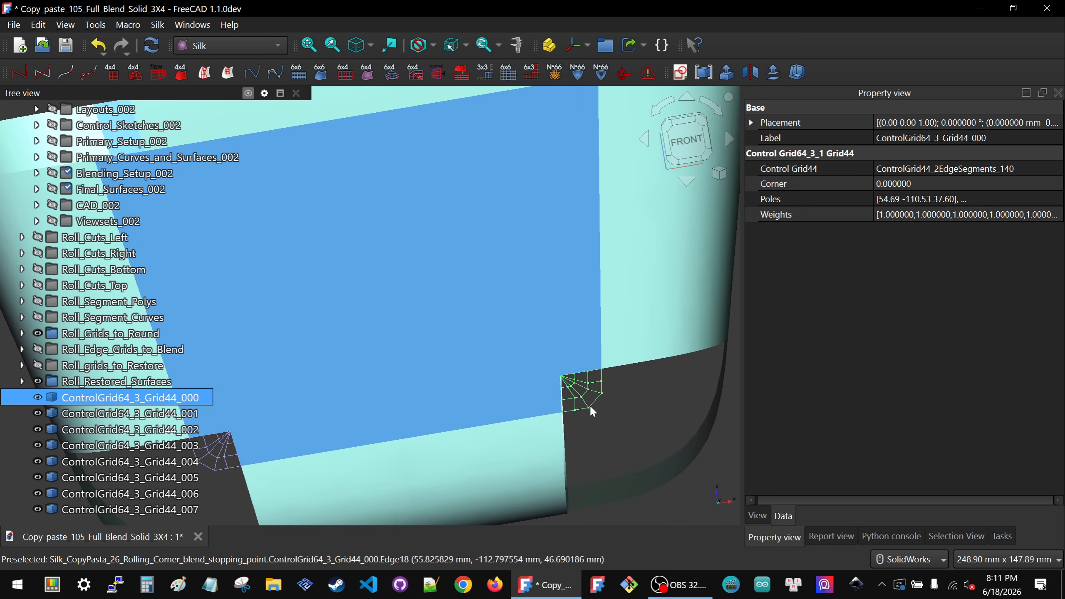
{"action": "scroll", "coordinate": [564, 385], "scroll_direction": "up", "scroll_amount": 3}
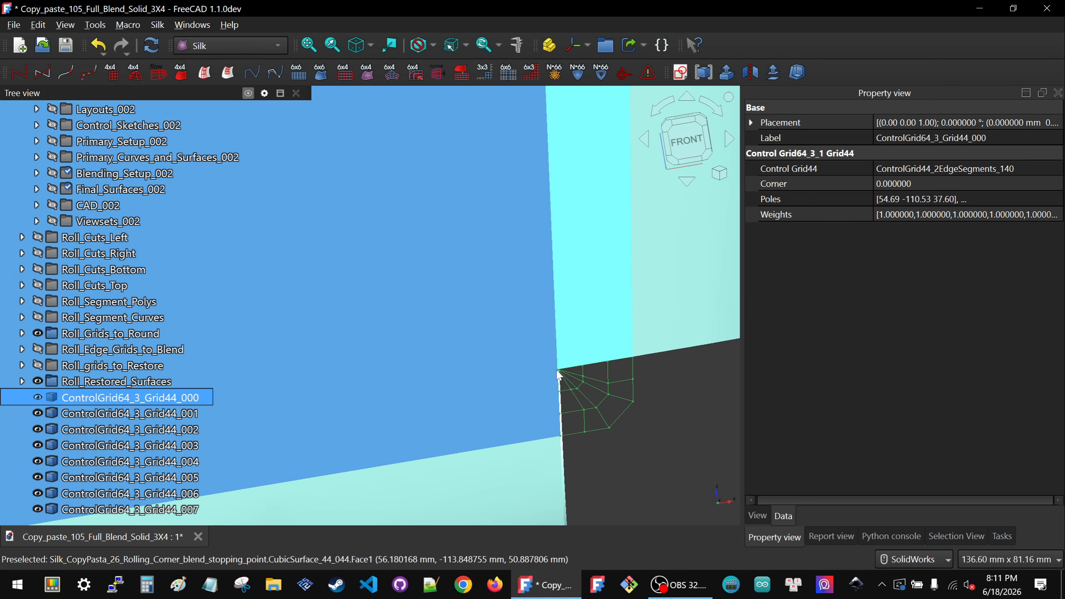
{"action": "scroll", "coordinate": [567, 380], "scroll_direction": "down", "scroll_amount": 6}
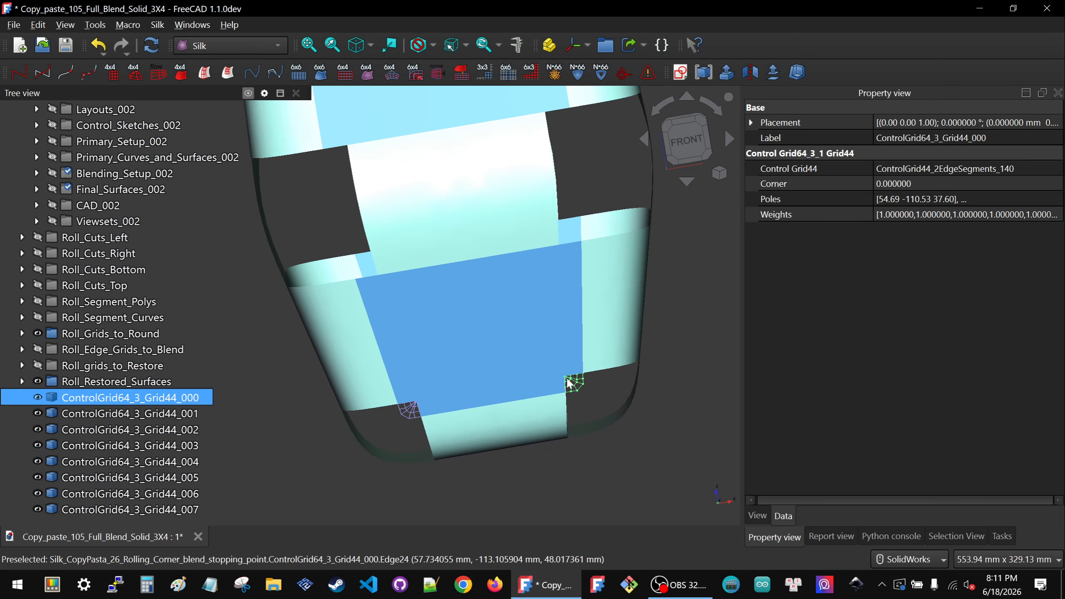
{"action": "middle_click_drag", "start_coordinate": [571, 382], "coordinate": [582, 407]}
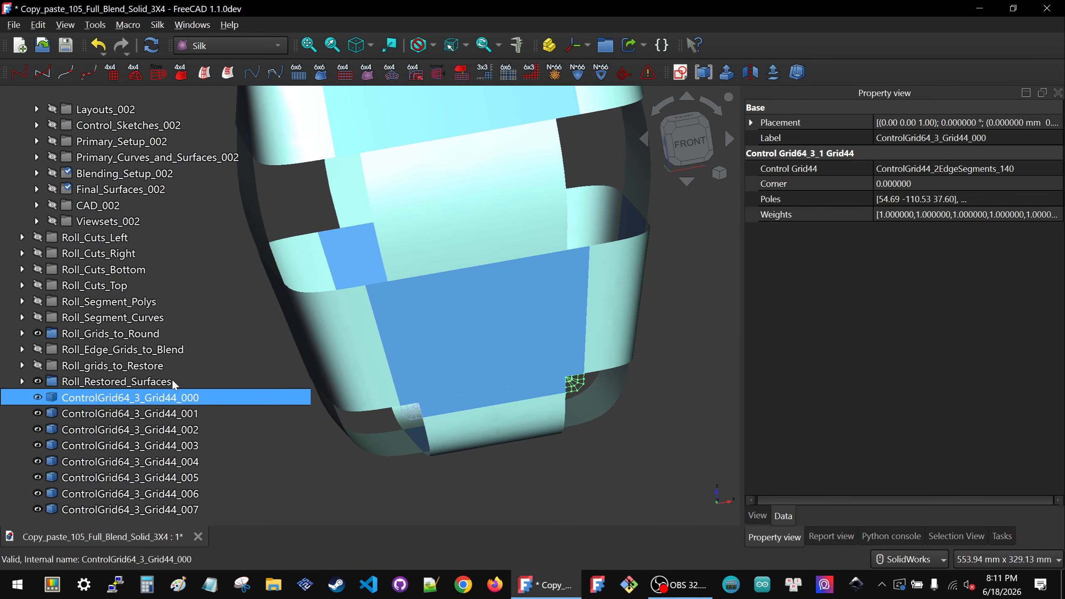
{"action": "left_click", "coordinate": [366, 76]}
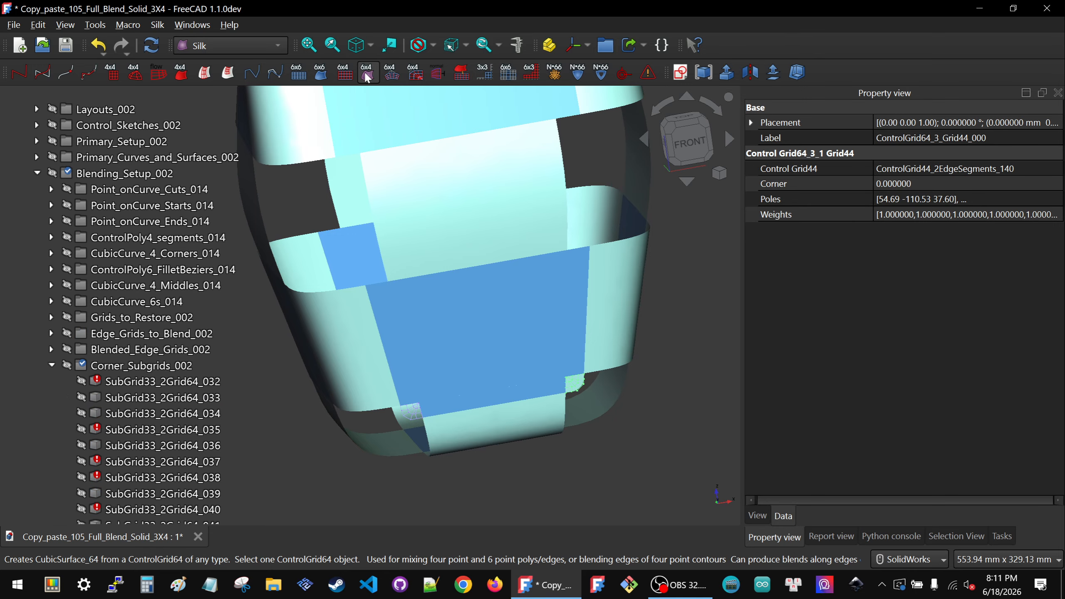
{"action": "key", "text": "Down"}
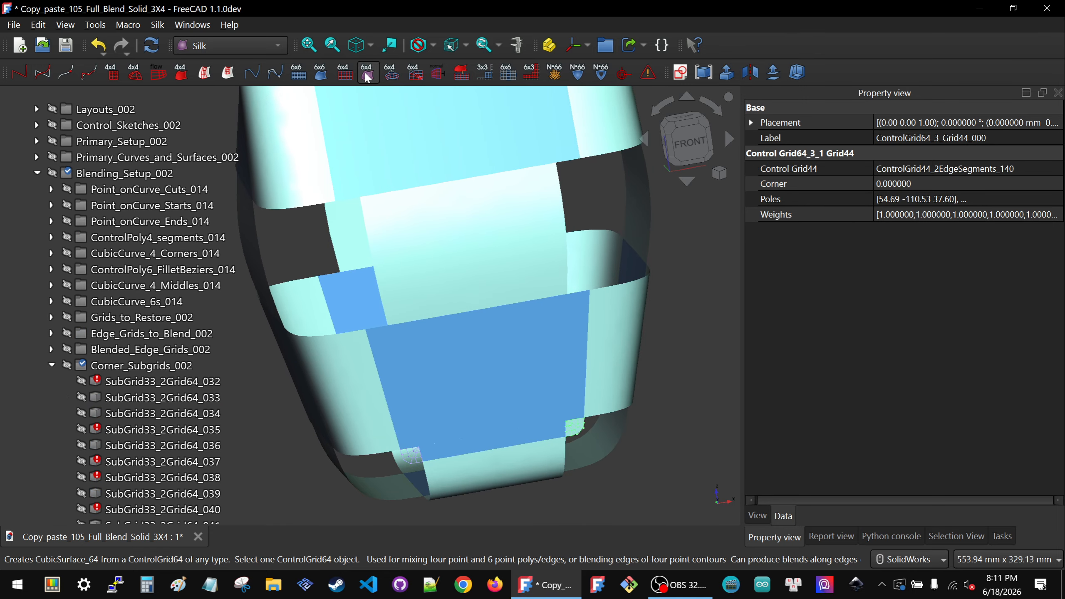
{"action": "key", "text": "Down"}
{"action": "scroll", "coordinate": [157, 344], "scroll_direction": "down", "scroll_amount": 12}
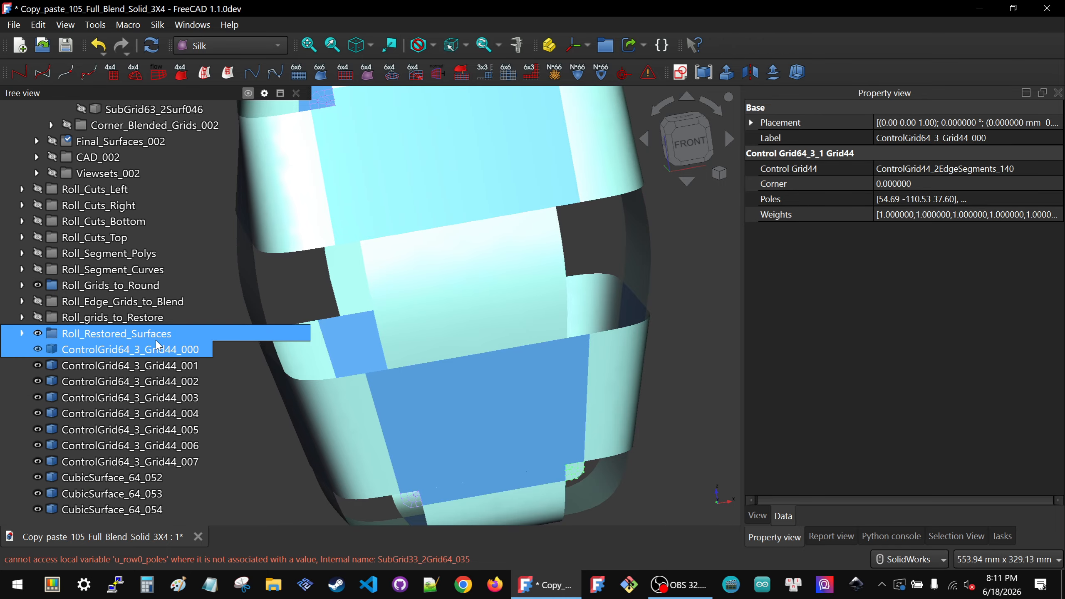
{"action": "scroll", "coordinate": [545, 436], "scroll_direction": "down", "scroll_amount": 3}
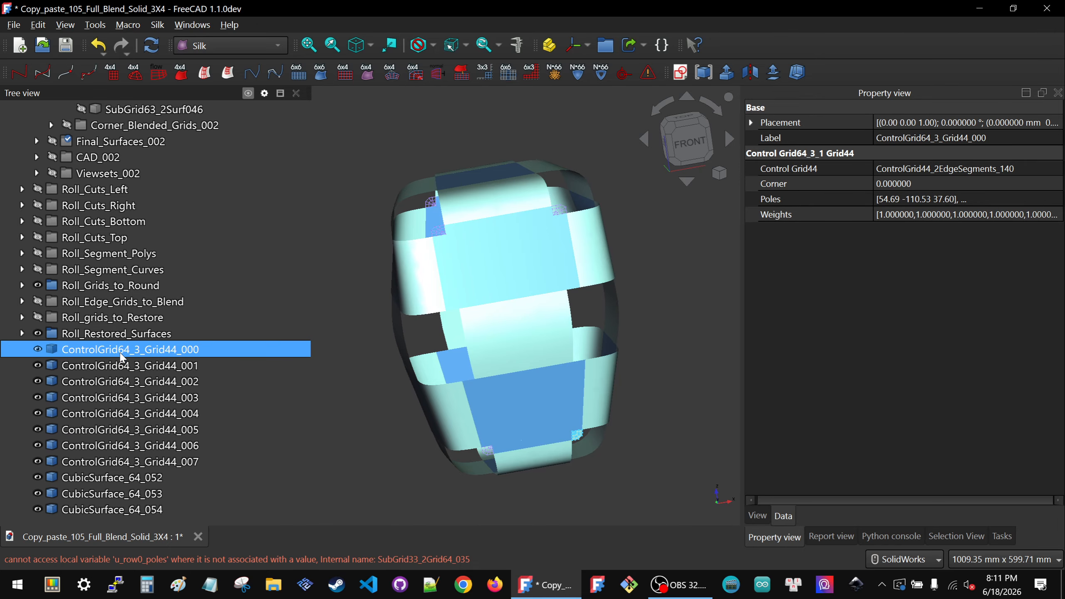
- Check the new corner surfaces and delete the duplicates CubicSurface_64_053 and CubicSurface_64_054, keeping CubicSurface_64_052
{"action": "left_click", "coordinate": [117, 478]}
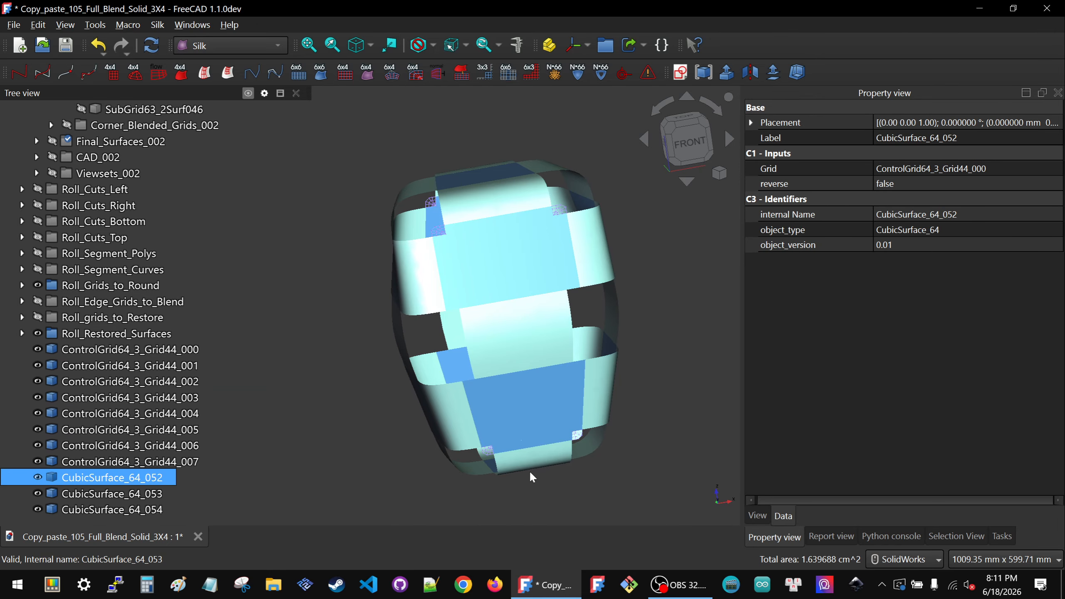
{"action": "middle_click_drag", "start_coordinate": [541, 458], "coordinate": [481, 430]}
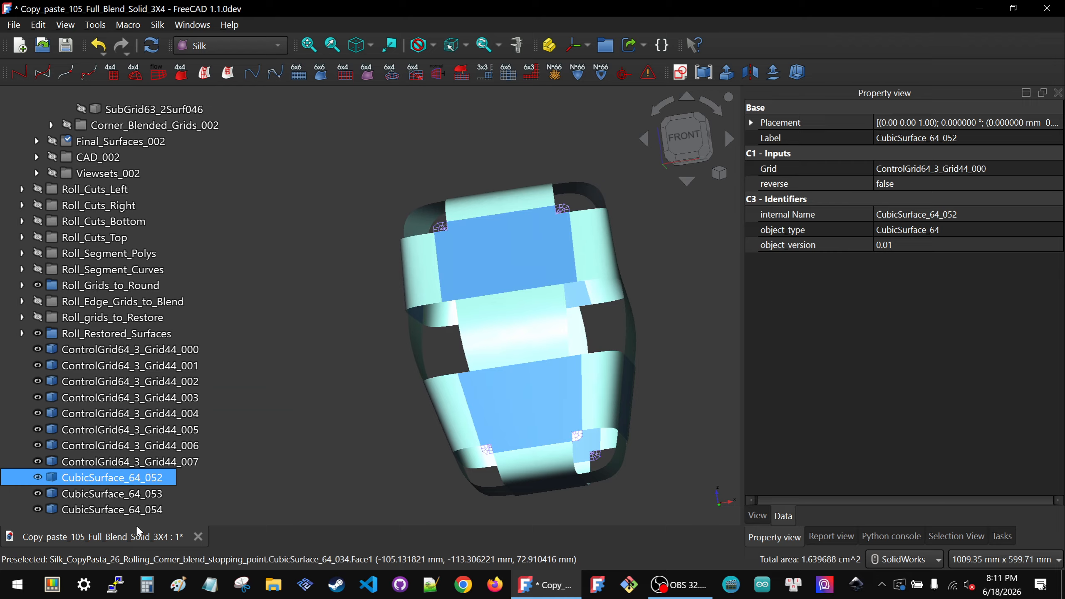
{"action": "left_click", "coordinate": [121, 494]}
{"action": "scroll", "coordinate": [126, 514], "scroll_direction": "up", "scroll_amount": 13}
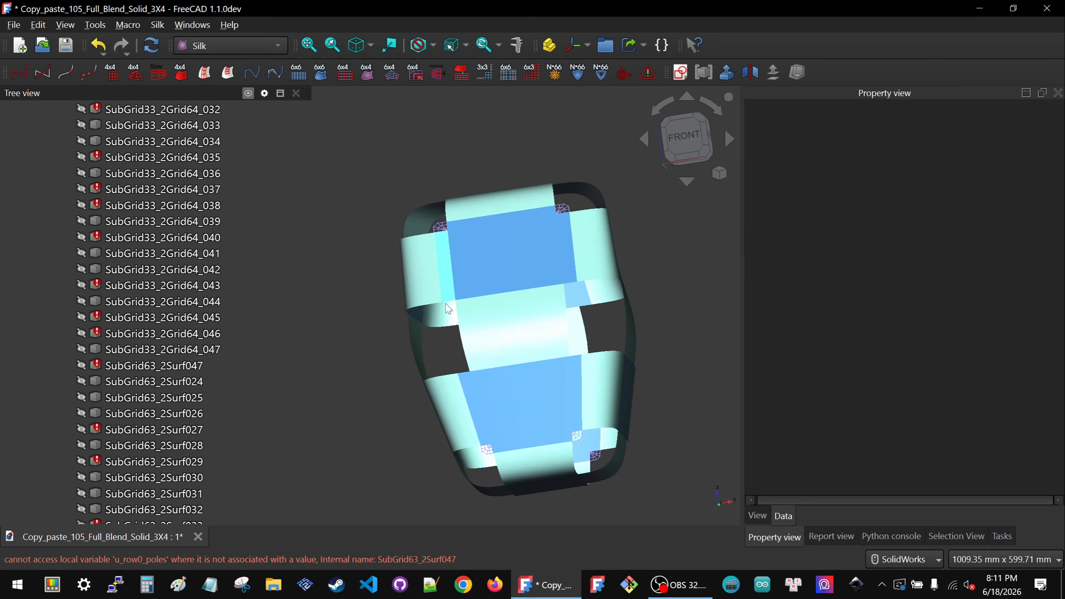
{"action": "scroll", "coordinate": [333, 384], "scroll_direction": "down", "scroll_amount": 1}
{"action": "scroll", "coordinate": [122, 384], "scroll_direction": "down", "scroll_amount": 11}
{"action": "scroll", "coordinate": [117, 388], "scroll_direction": "down", "scroll_amount": 2}
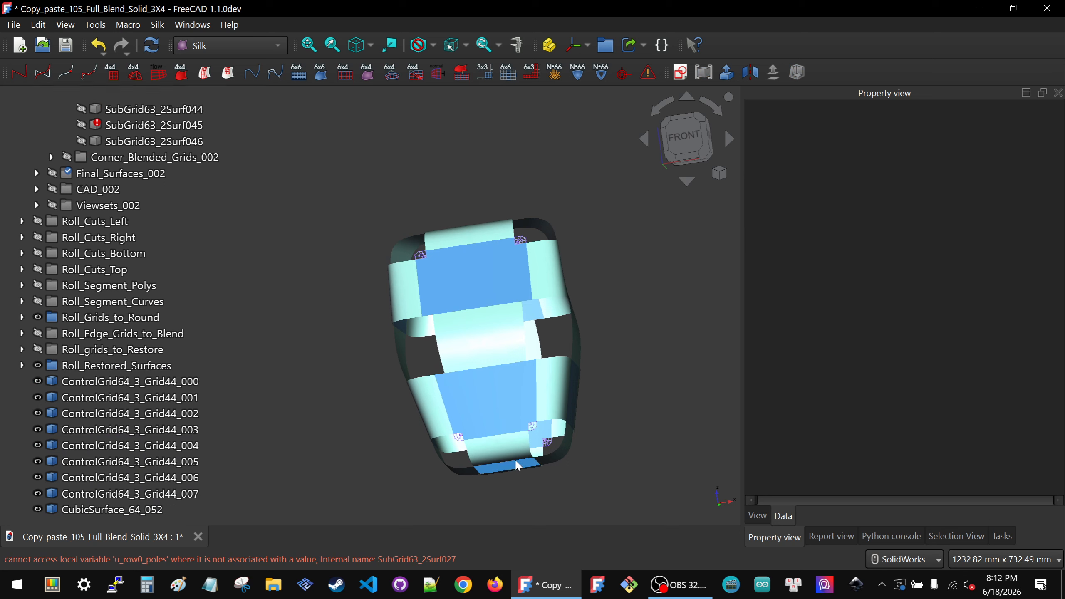
{"action": "mouse_move", "coordinate": [516, 460]}
{"action": "middle_mouse_down"}
{"action": "mouse_move", "coordinate": [522, 435]}
{"action": "mouse_move", "coordinate": [515, 478]}
{"action": "middle_mouse_up"}
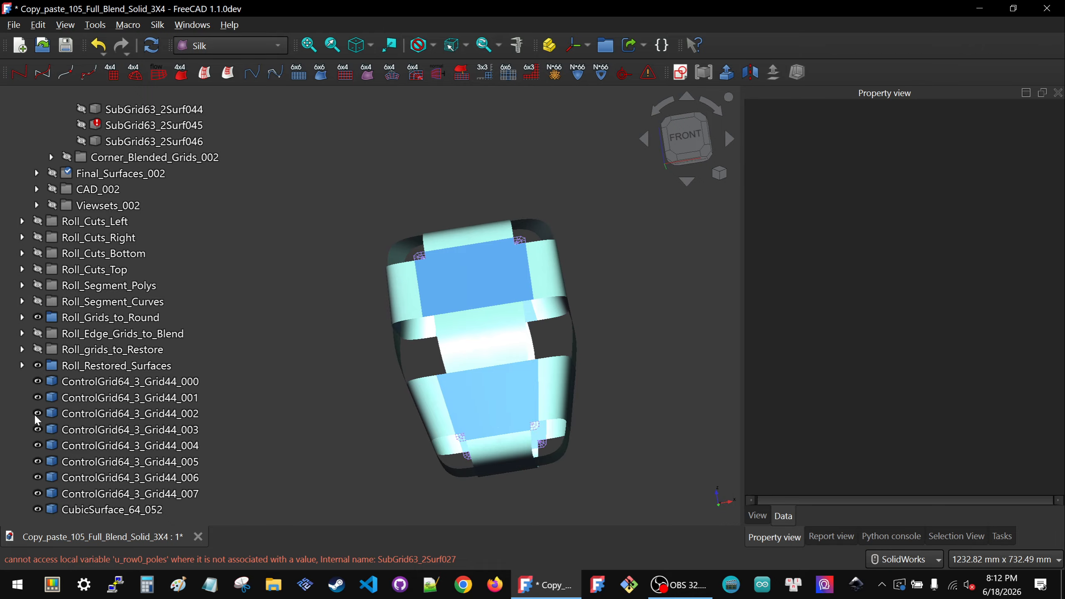
- Create one CubicSurface_64 from each of the triangle grids ControlGrid64_3_Grid44_001 and ControlGrid64_3_Grid44_002
{"action": "left_click", "coordinate": [84, 381]}
{"action": "left_click", "coordinate": [85, 421], "text": "ctrl"}
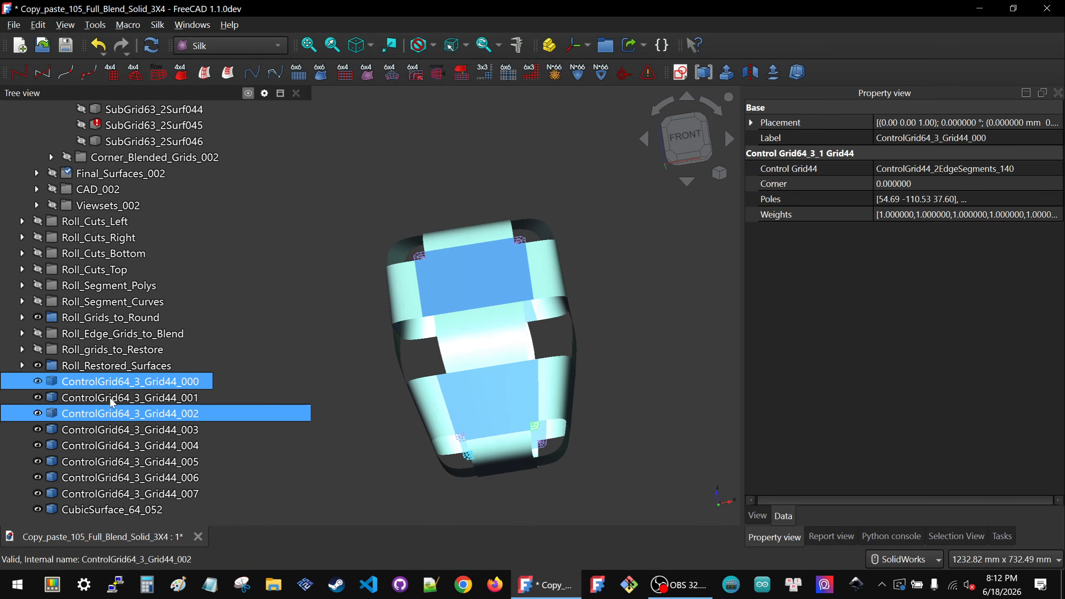
{"action": "left_click", "coordinate": [112, 401]}
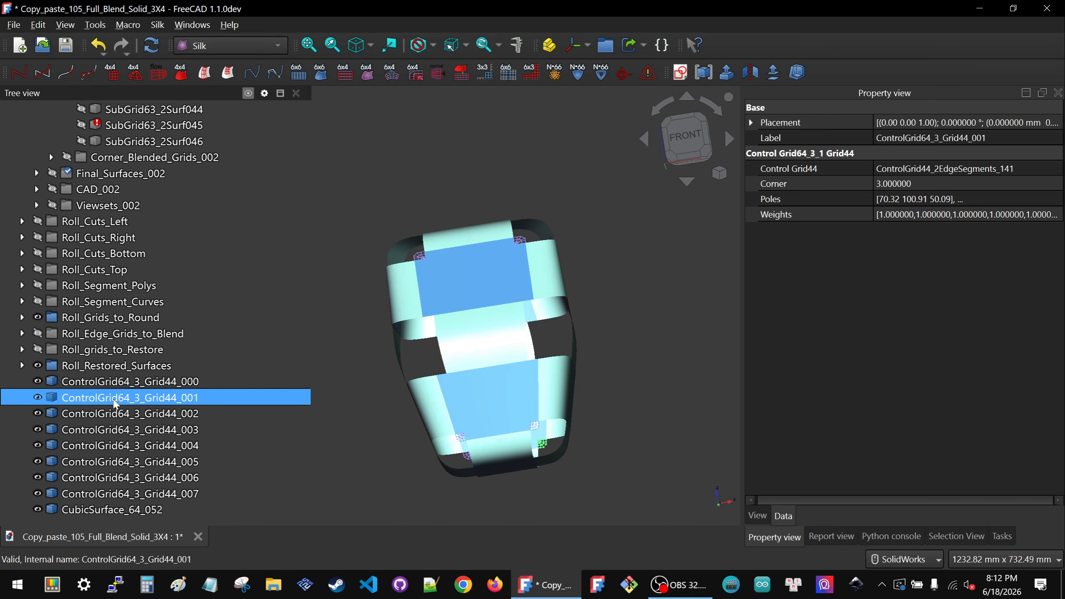
{"action": "left_click", "coordinate": [369, 73]}
{"action": "scroll", "coordinate": [317, 258], "scroll_direction": "down", "scroll_amount": 3}
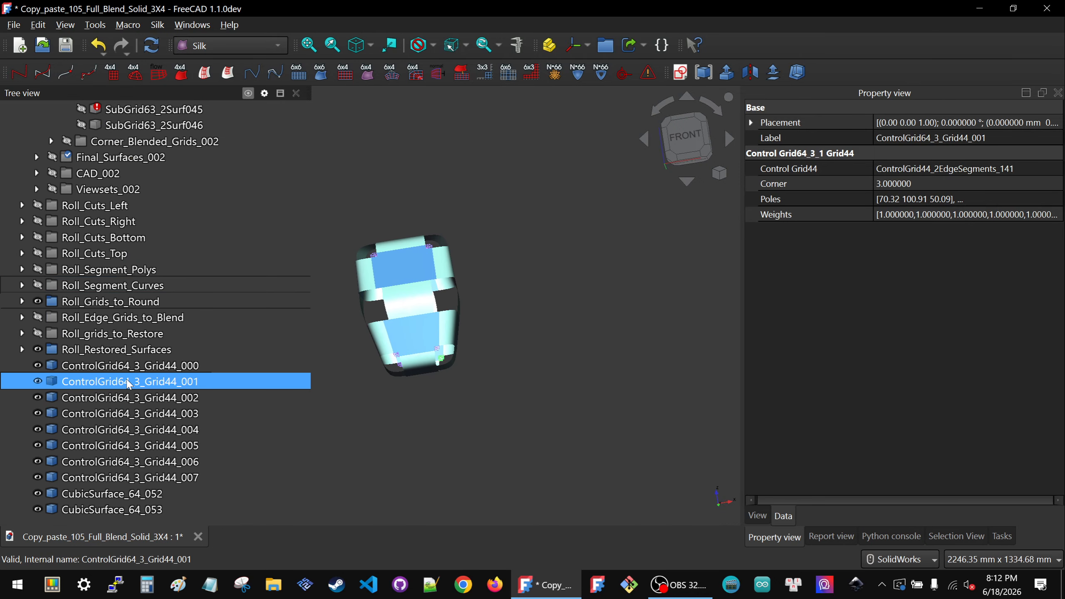
{"action": "left_click", "coordinate": [126, 397]}
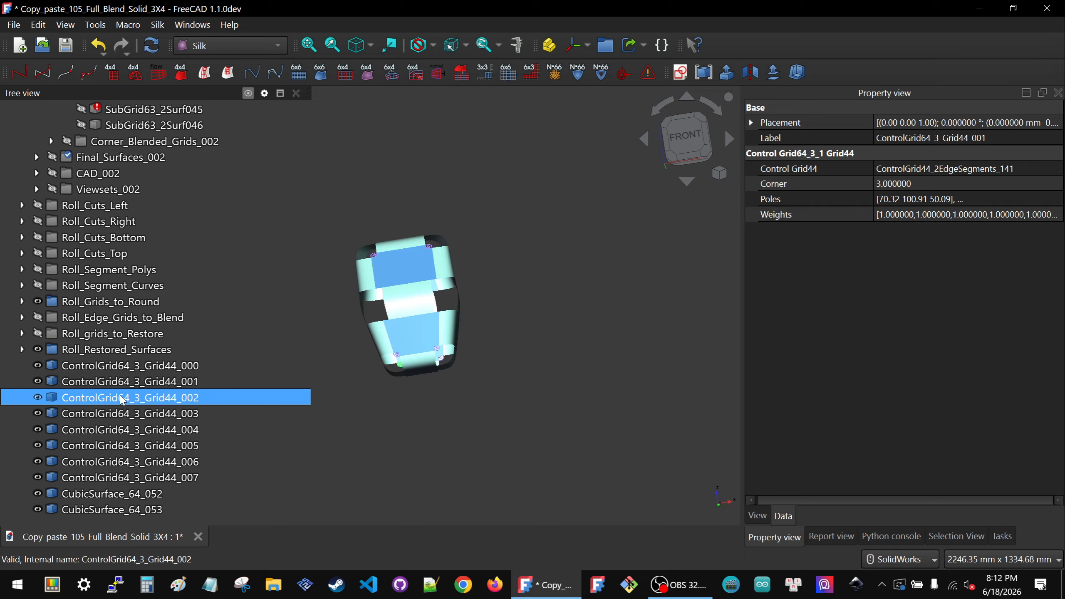
{"action": "left_click", "coordinate": [368, 73]}
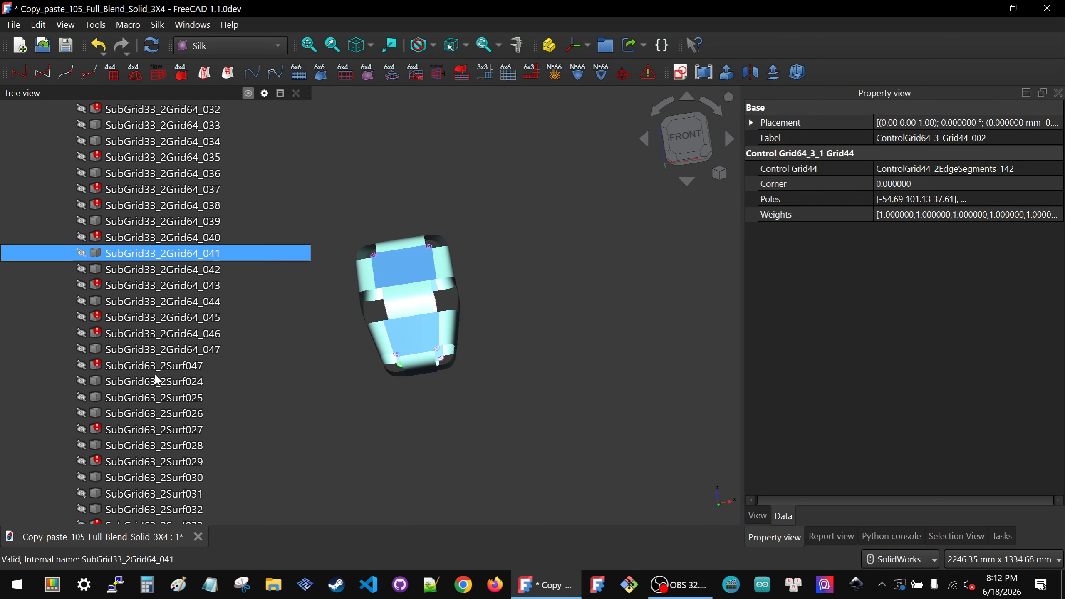
- Create one CubicSurface_64 from each of ControlGrid64_3_Grid44_003, 004 and 005, and select ControlGrid64_3_Grid44_006
{"action": "left_click", "coordinate": [139, 397]}
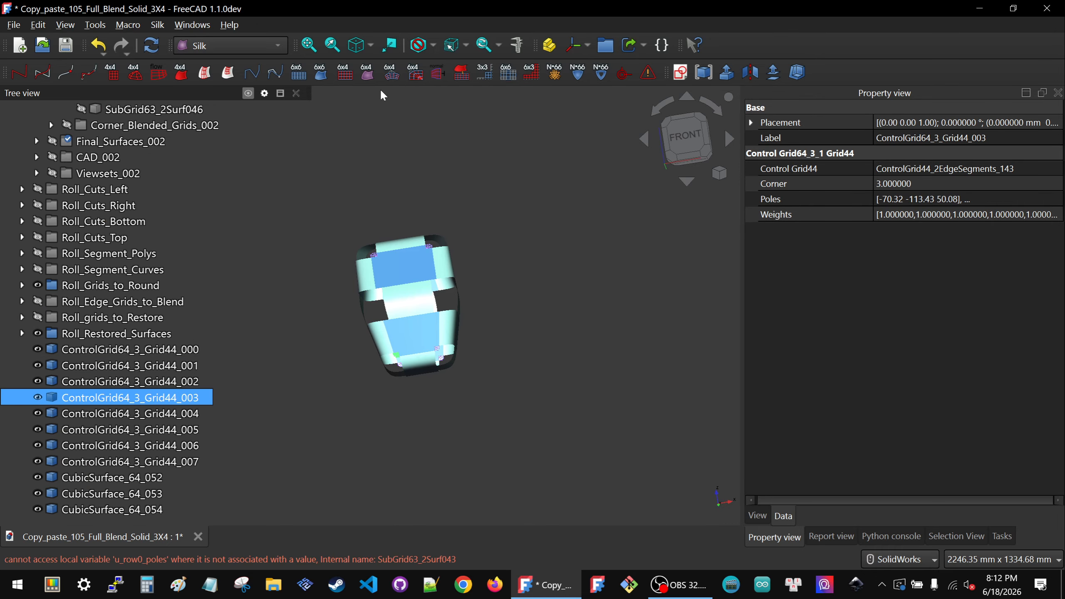
{"action": "left_click", "coordinate": [369, 72]}
{"action": "left_click", "coordinate": [143, 398]}
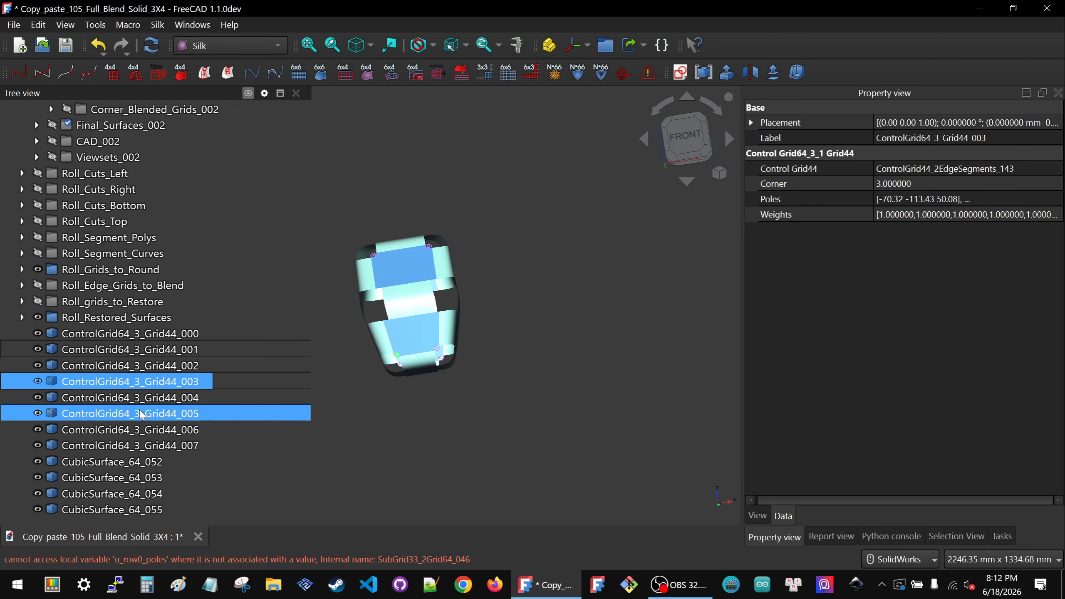
{"action": "left_click", "coordinate": [368, 72]}
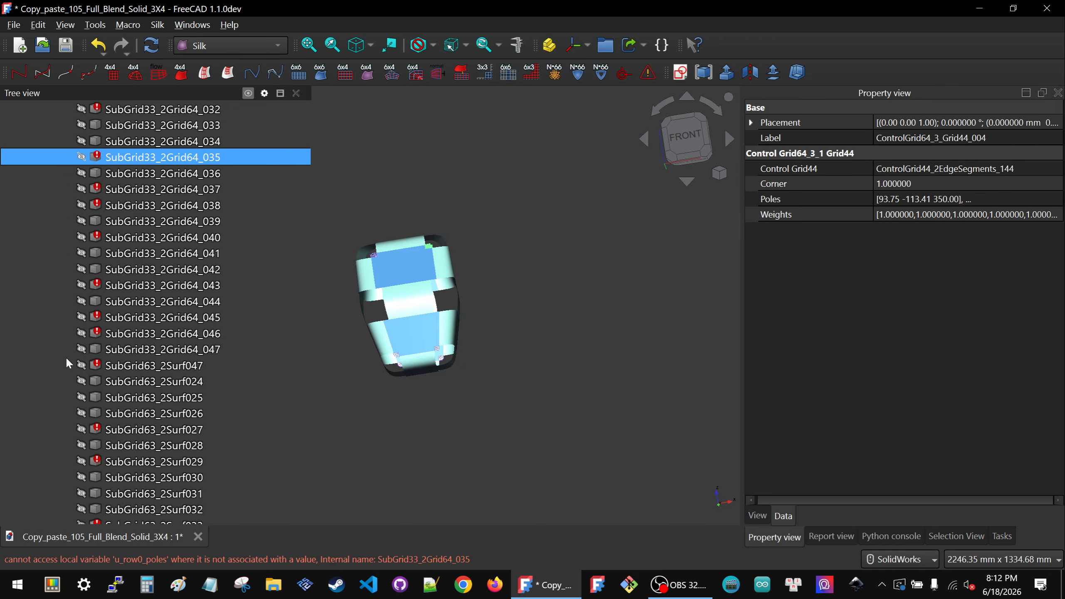
{"action": "left_click", "coordinate": [109, 397]}
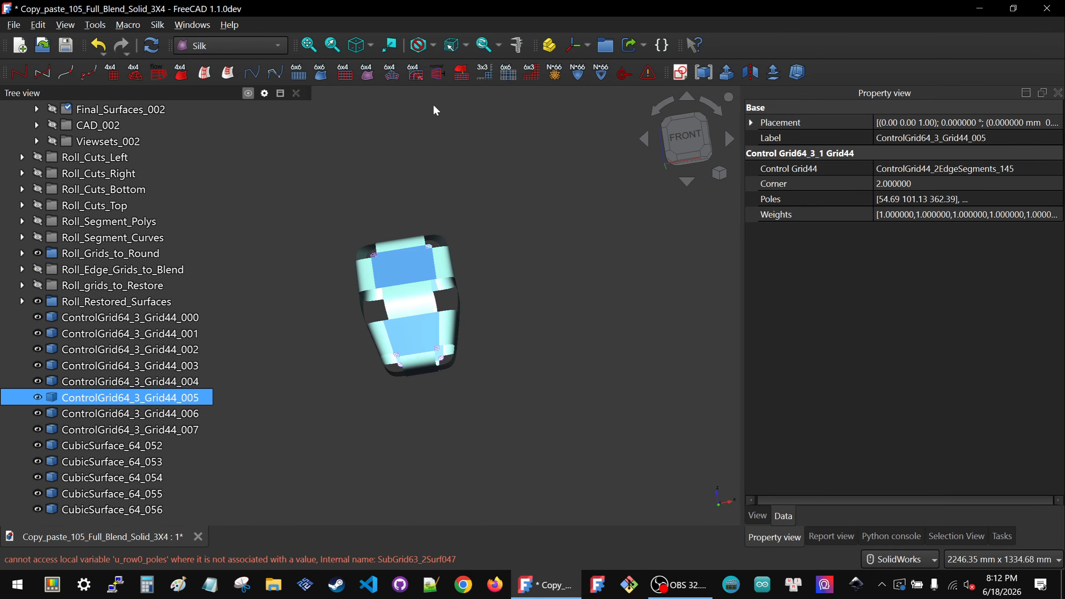
{"action": "left_click", "coordinate": [369, 75]}
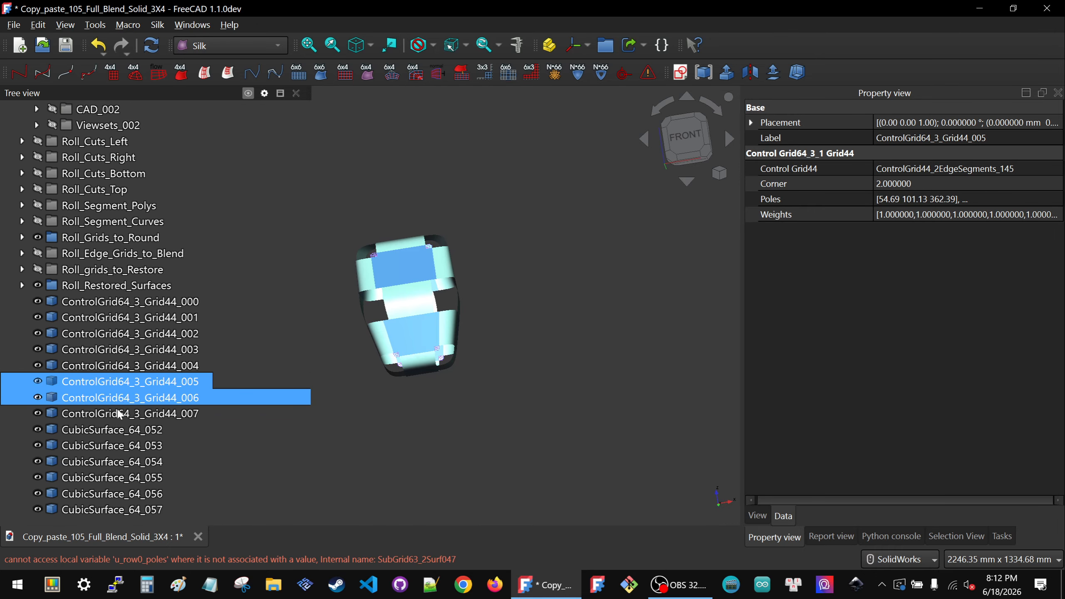
{"action": "left_click", "coordinate": [120, 397]}
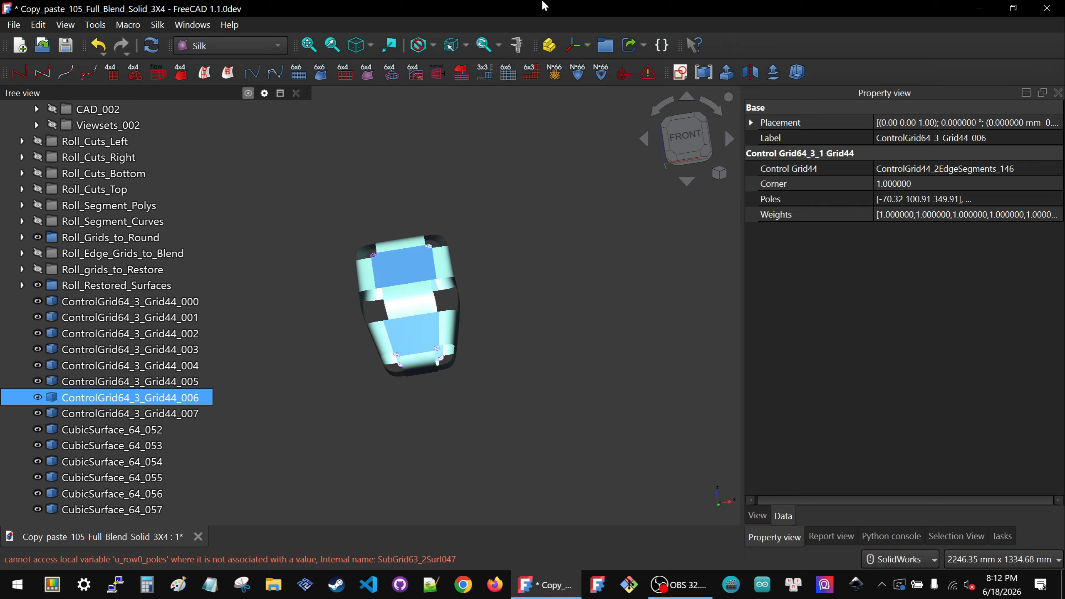
- Show the properties of SubGrid33_2Grid64_032 in Corner_Subgrids_002 to examine its Grid_0 and Grid_1 inputs
{"action": "scroll", "coordinate": [155, 235], "scroll_direction": "up", "scroll_amount": 15}
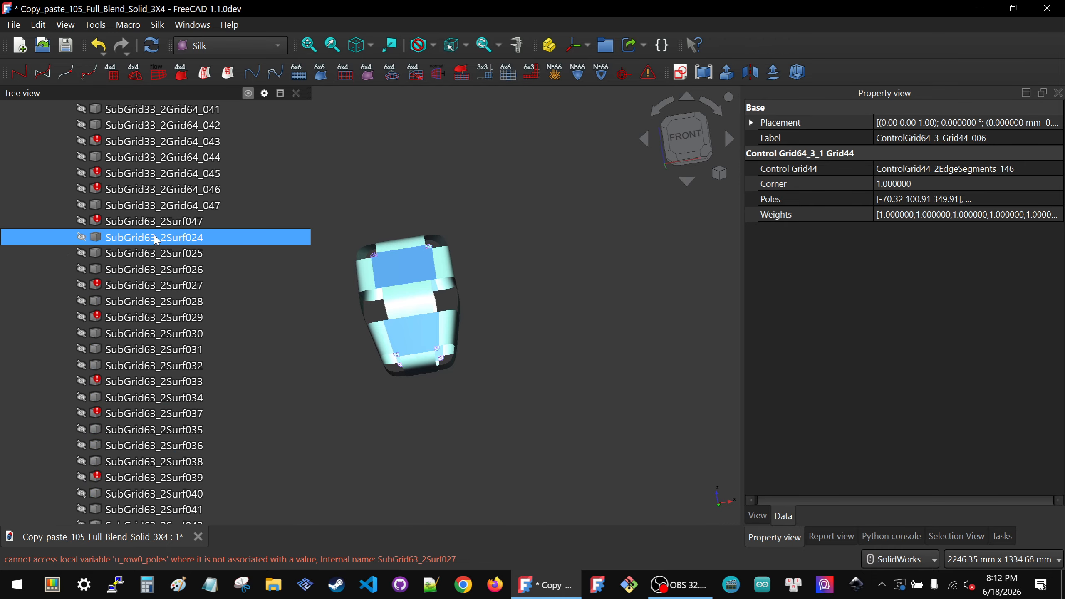
{"action": "scroll", "coordinate": [157, 228], "scroll_direction": "up", "scroll_amount": 1}
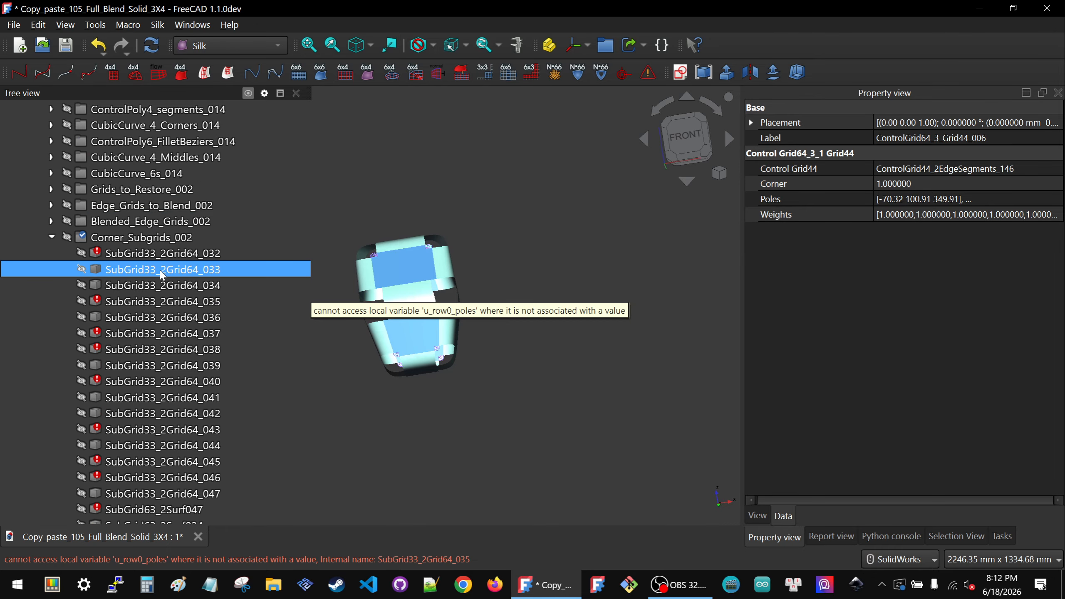
{"action": "left_click", "coordinate": [165, 256]}
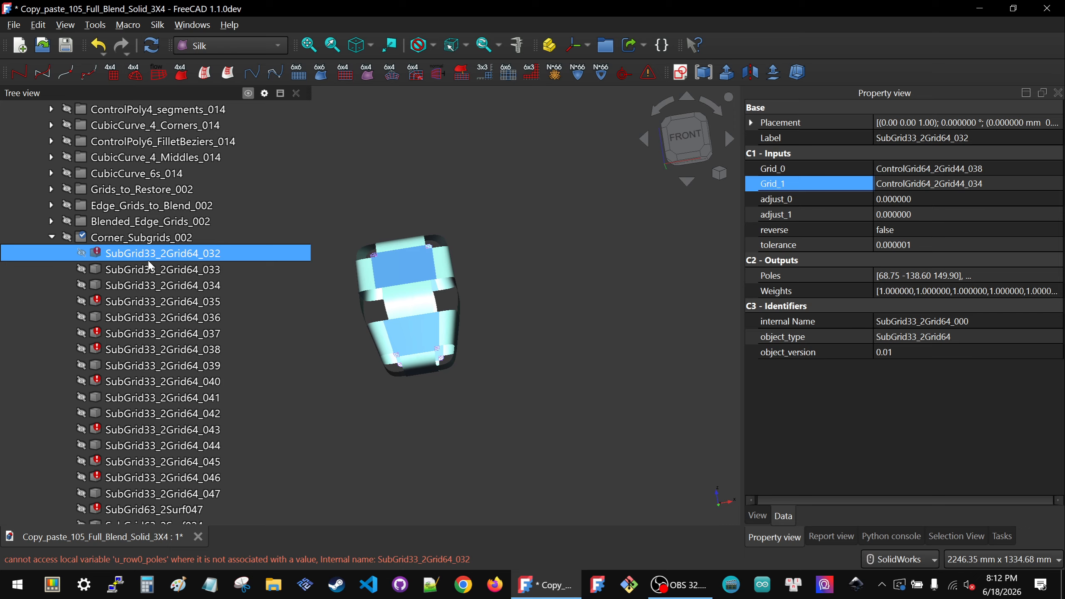
- Examine the model's rounded corners from several angles and check the properties of ControlGrid64_3_Grid44_005
{"action": "scroll", "coordinate": [30, 343], "scroll_direction": "down", "scroll_amount": 13}
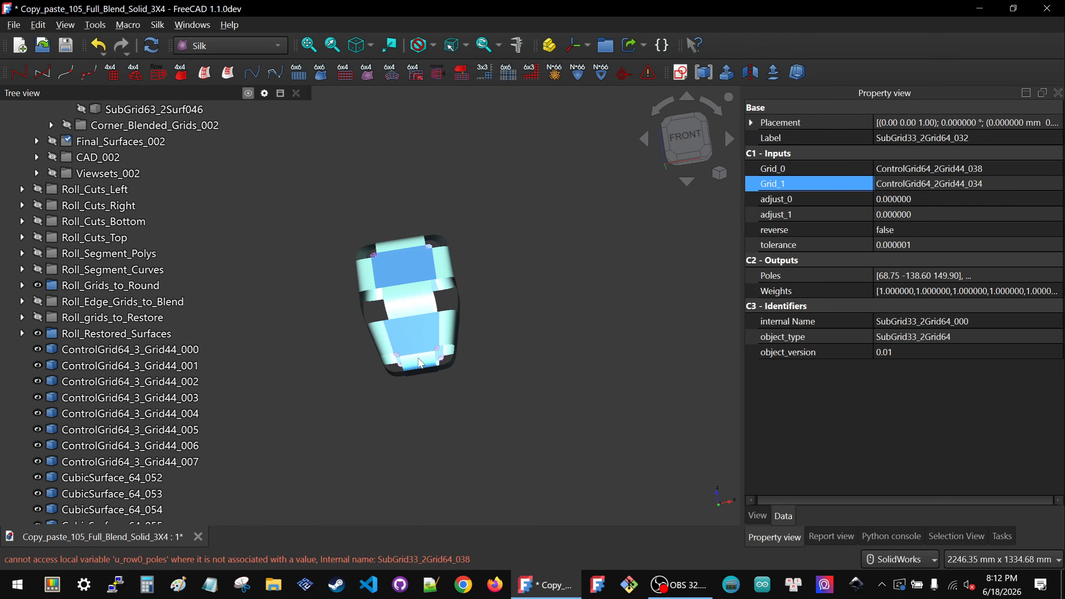
{"action": "scroll", "coordinate": [413, 331], "scroll_direction": "down", "scroll_amount": 5}
{"action": "scroll", "coordinate": [410, 327], "scroll_direction": "up", "scroll_amount": 9}
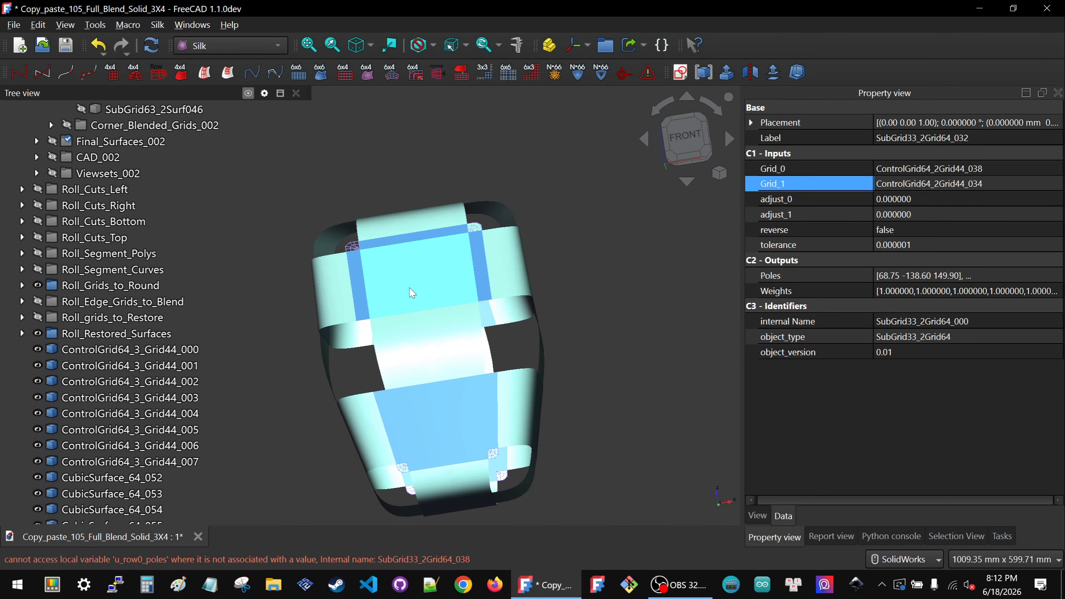
{"action": "middle_click_drag", "start_coordinate": [410, 327], "coordinate": [436, 234]}
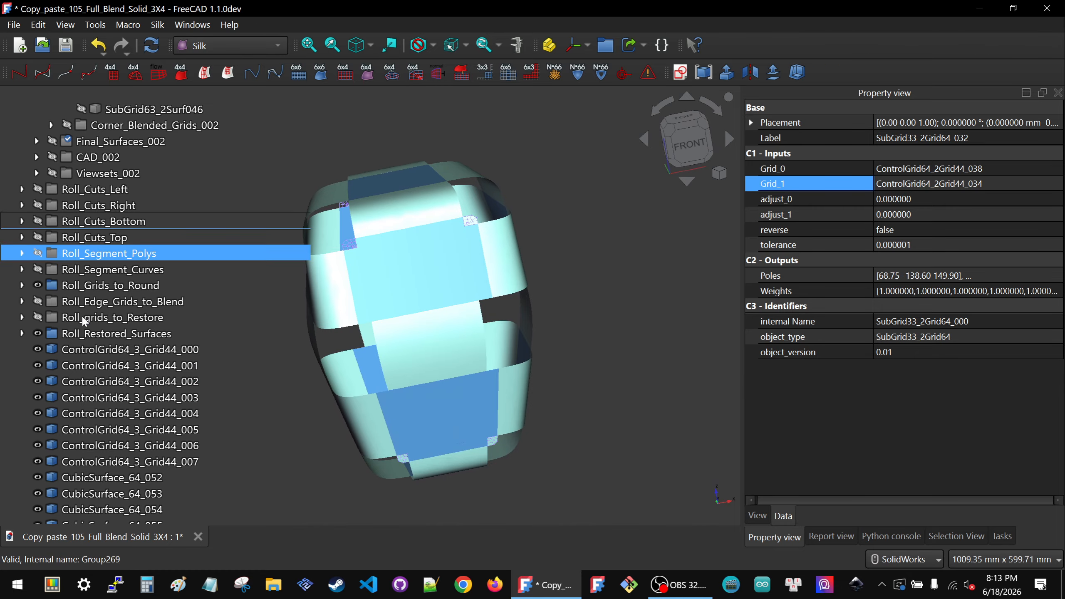
{"action": "scroll", "coordinate": [105, 293], "scroll_direction": "down", "scroll_amount": 1}
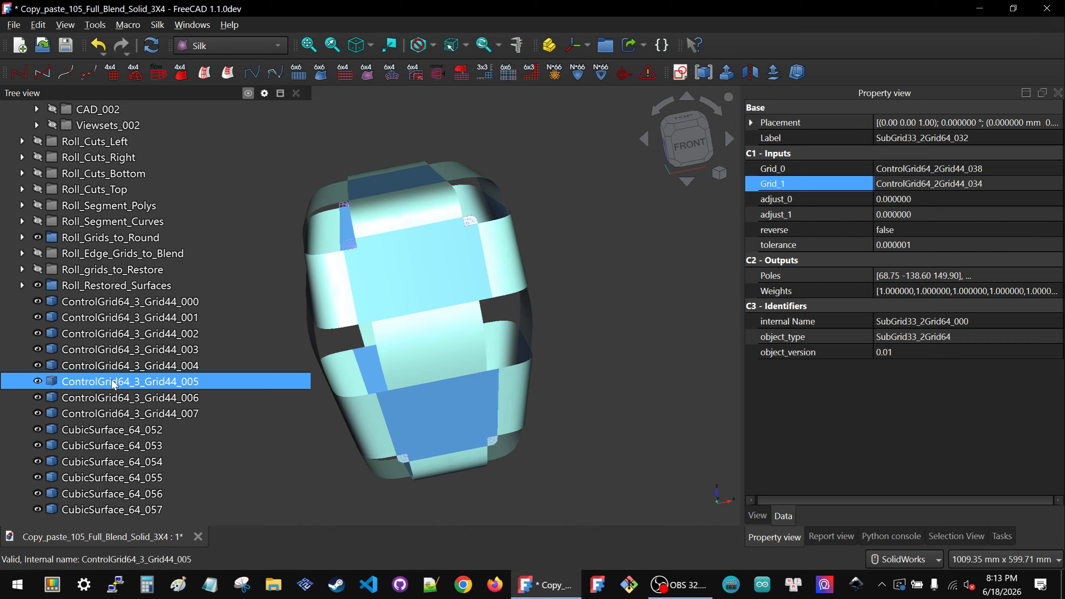
{"action": "left_click", "coordinate": [125, 381]}
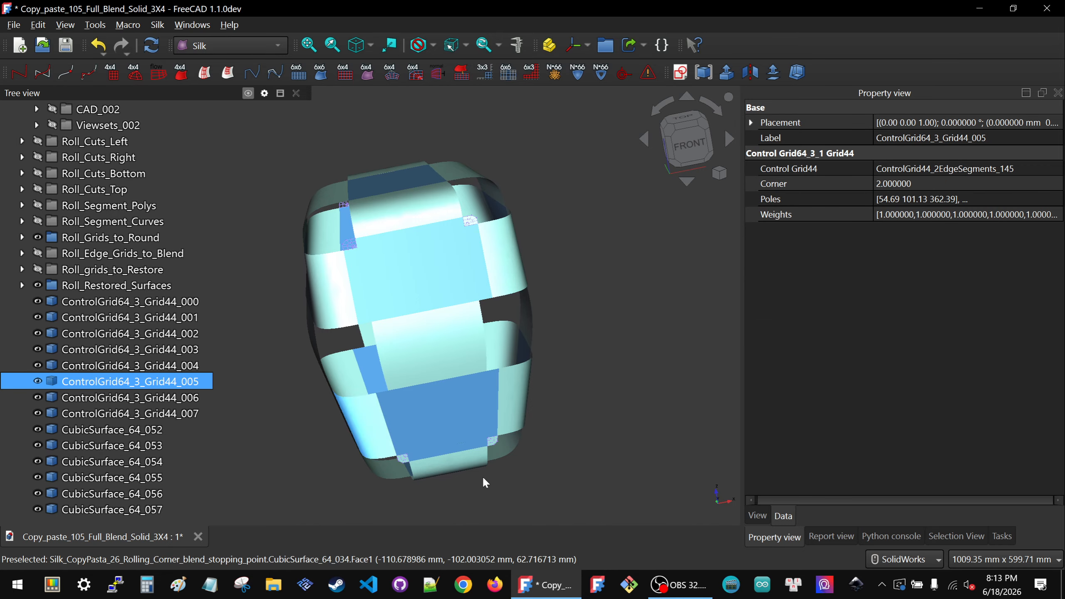
{"action": "scroll", "coordinate": [432, 433], "scroll_direction": "up", "scroll_amount": 1}
{"action": "middle_click_drag", "start_coordinate": [431, 432], "coordinate": [471, 403]}
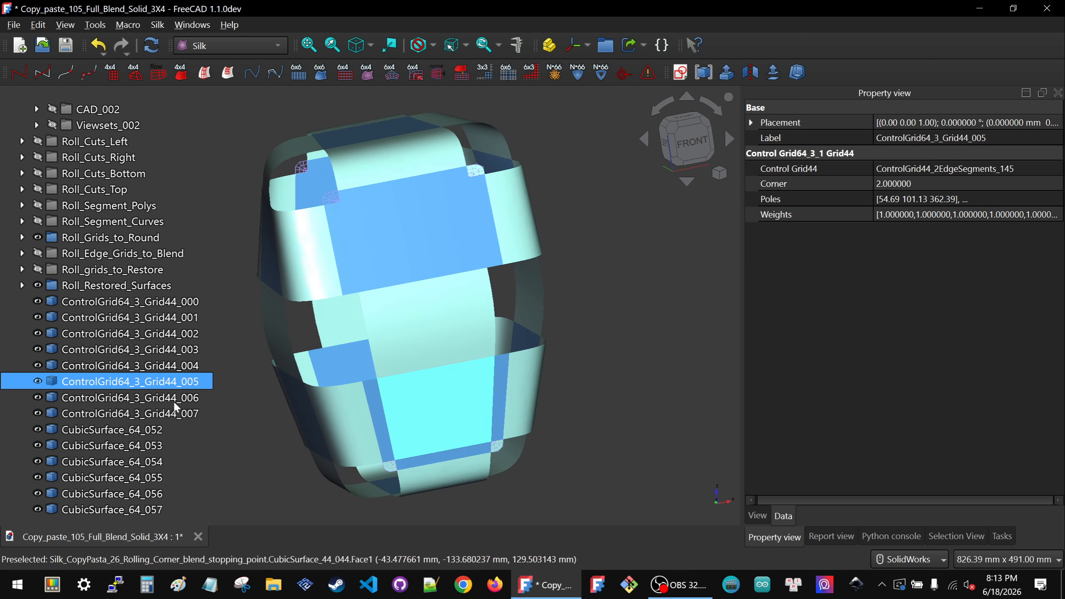
- Create one CubicSurface_64 from each of the triangle grids ControlGrid64_3_Grid44_006 and ControlGrid64_3_Grid44_007
{"action": "left_click", "coordinate": [104, 400]}
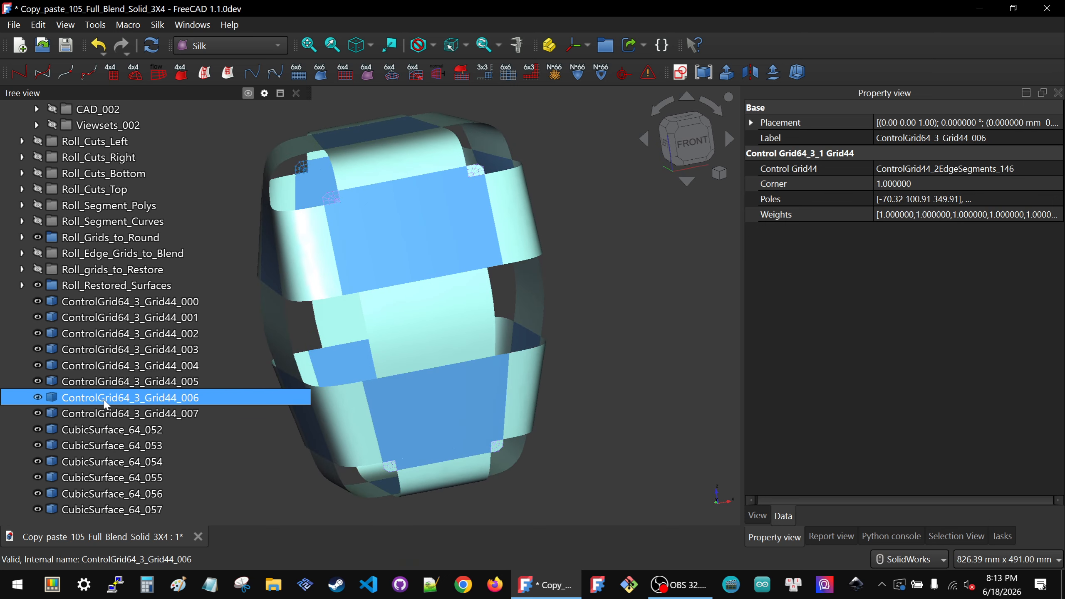
{"action": "left_click", "coordinate": [371, 70]}
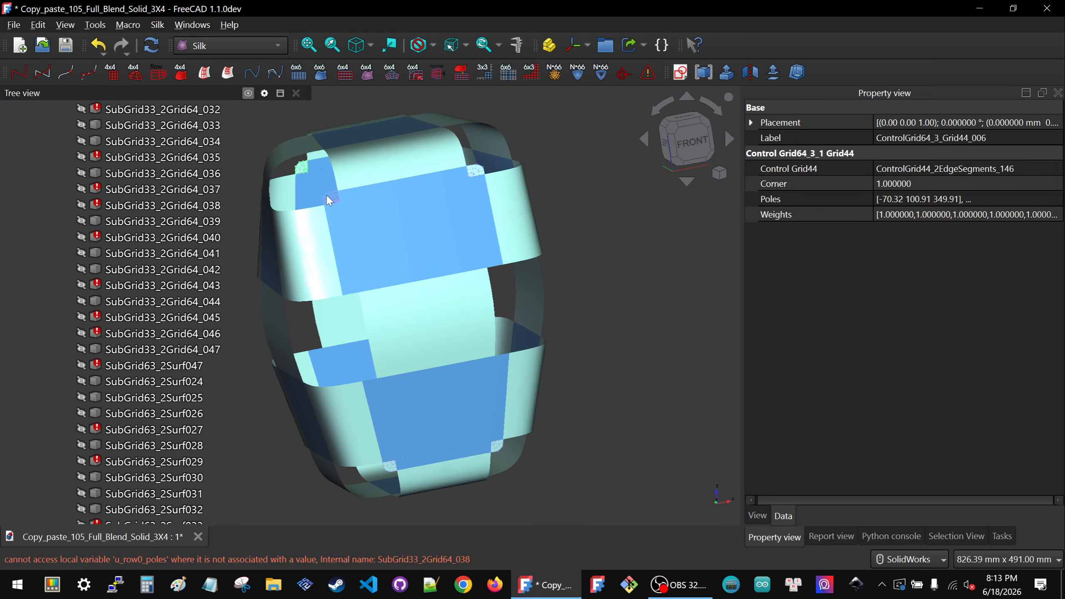
{"action": "left_click", "coordinate": [462, 71]}
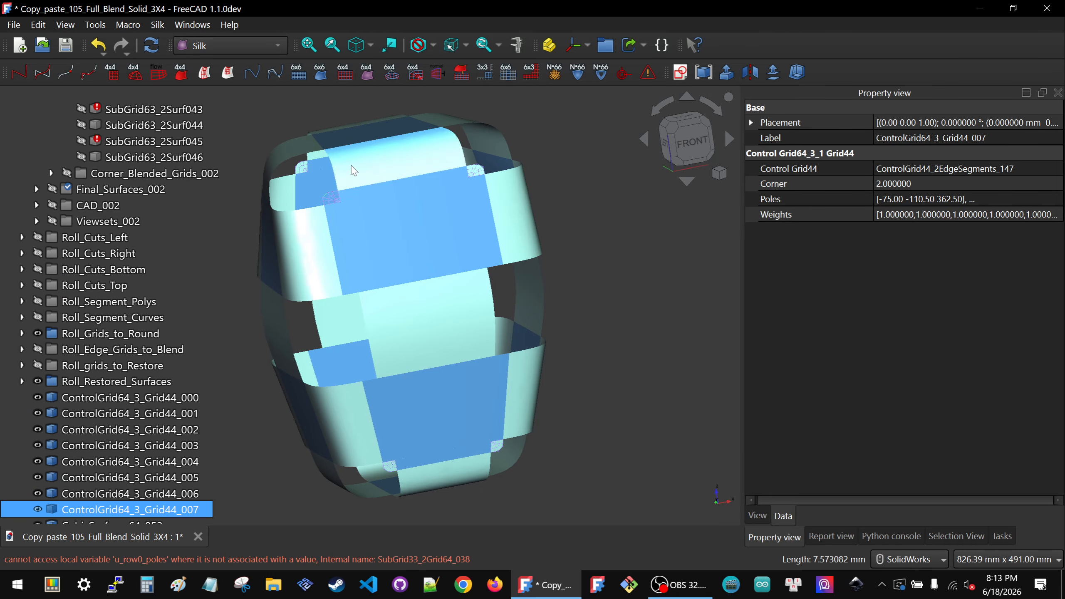
{"action": "left_click", "coordinate": [369, 77]}
{"action": "left_click", "coordinate": [671, 334]}
- Set the shape appearance of CubicSurface_64_052 through CubicSurface_64_059 to red (255, 0, 0)
{"action": "scroll", "coordinate": [101, 362], "scroll_direction": "down", "scroll_amount": 14}
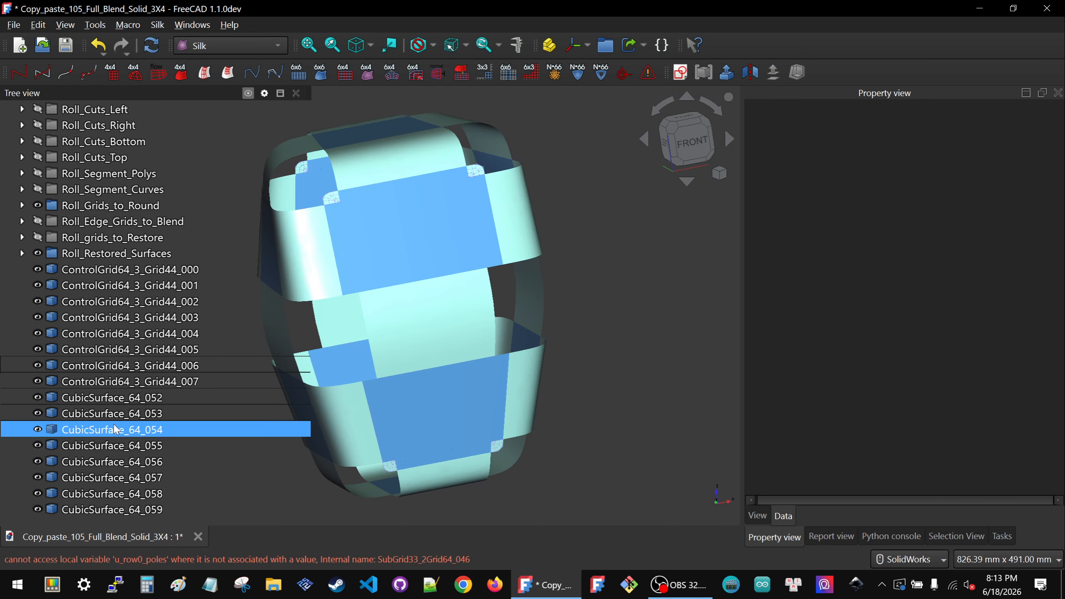
{"action": "left_click", "coordinate": [112, 398]}
{"action": "left_click", "coordinate": [112, 509], "text": "shift"}
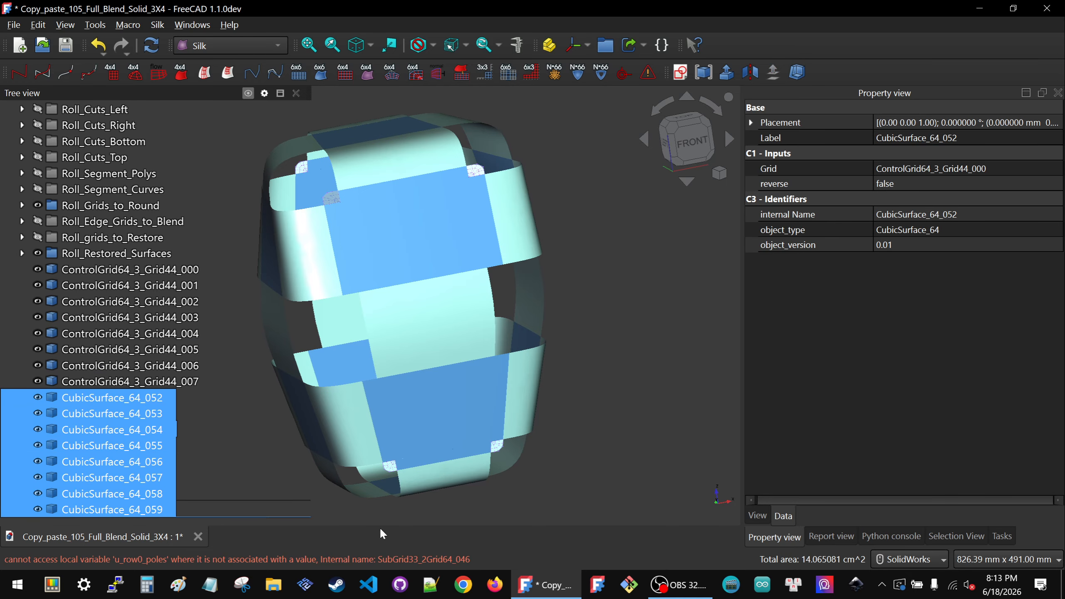
{"action": "left_click", "coordinate": [757, 516]}
{"action": "left_click", "coordinate": [913, 352]}
{"action": "left_click", "coordinate": [915, 351]}
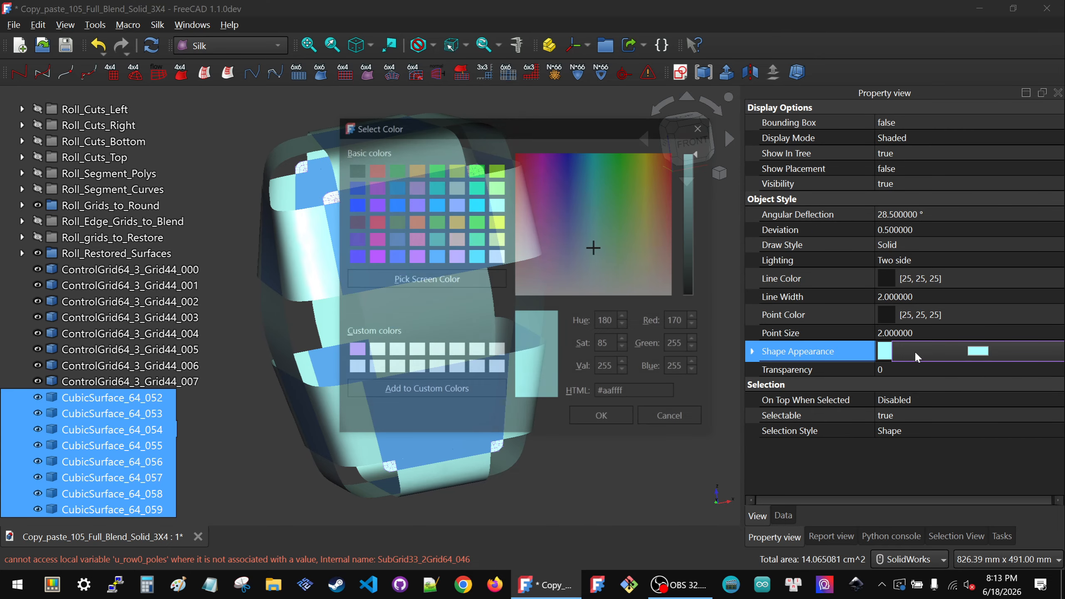
{"action": "left_click", "coordinate": [374, 221]}
{"action": "left_click", "coordinate": [590, 417]}
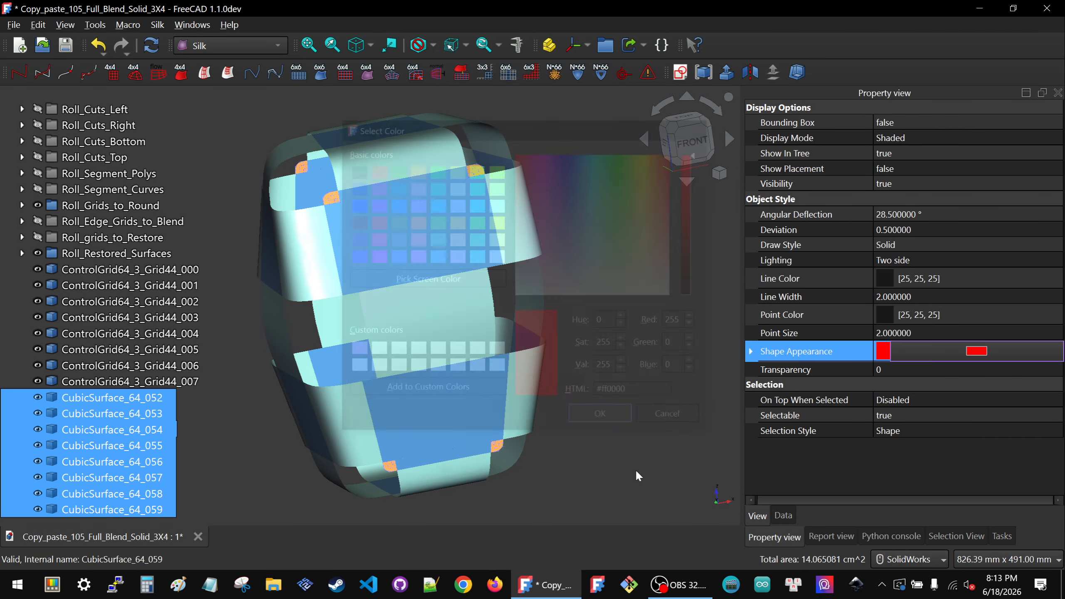
{"action": "left_click", "coordinate": [615, 446]}
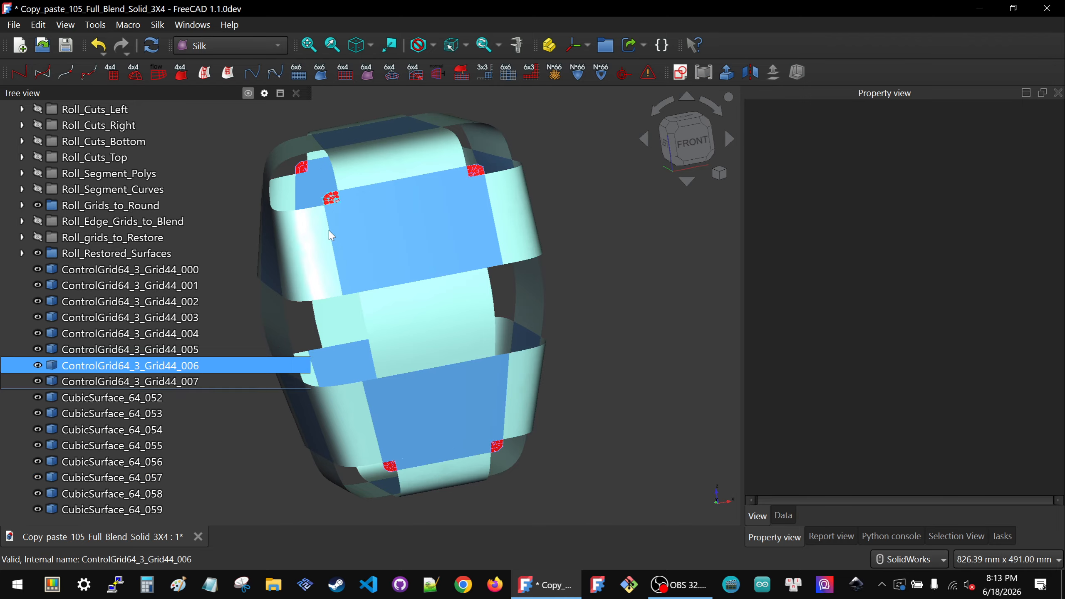
- Create two new groups in the document and rename the first one Roll_Rounded_Grids
{"action": "left_click", "coordinate": [607, 45]}
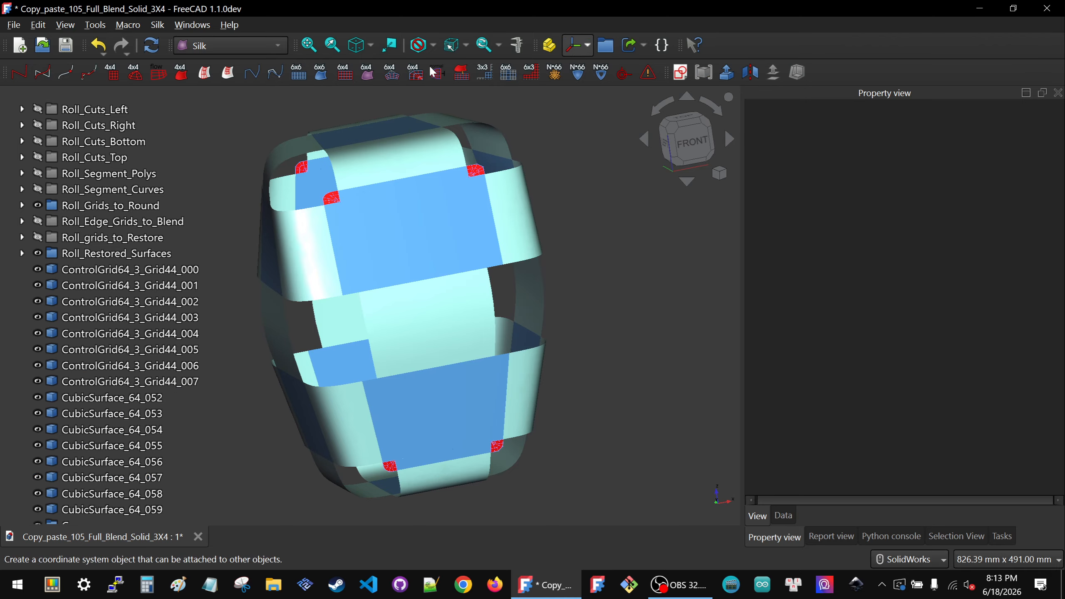
{"action": "left_click", "coordinate": [74, 289]}
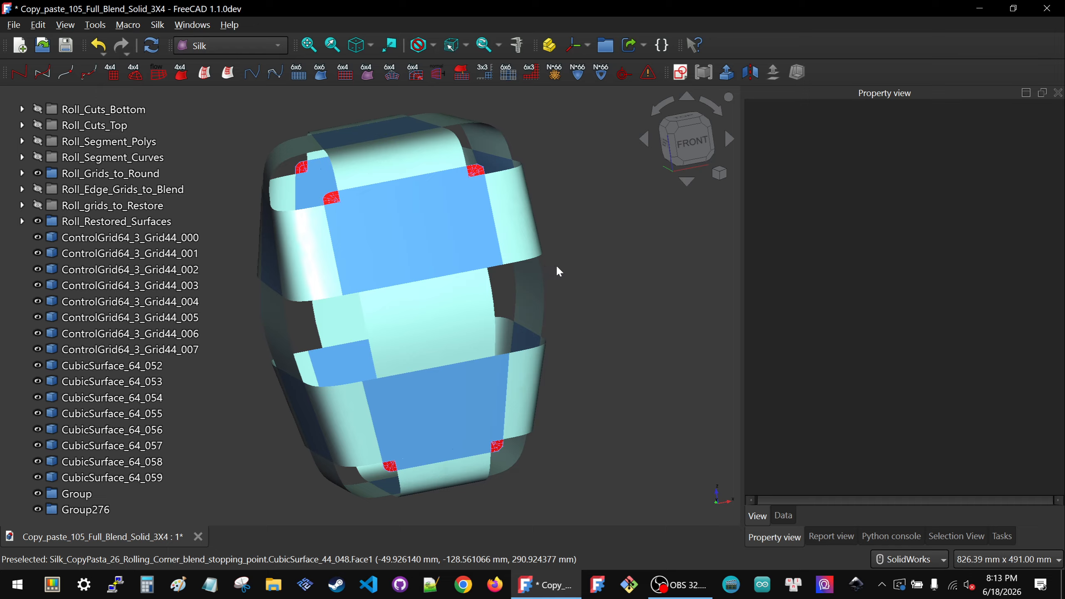
{"action": "scroll", "coordinate": [471, 391], "scroll_direction": "down", "scroll_amount": 2}
{"action": "scroll", "coordinate": [470, 391], "scroll_direction": "down", "scroll_amount": 2}
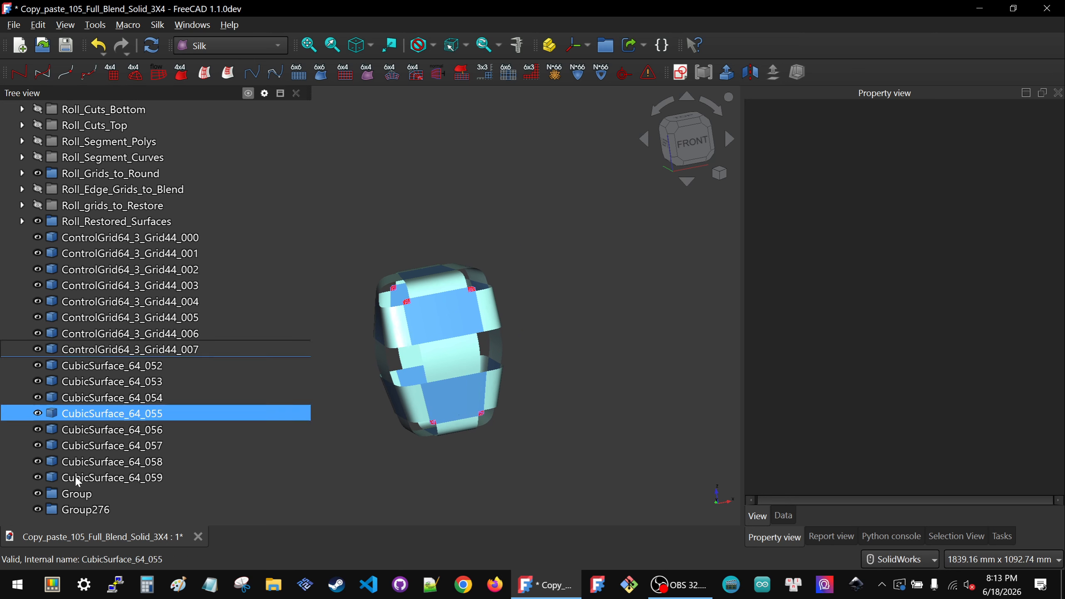
{"action": "left_click", "coordinate": [81, 499]}
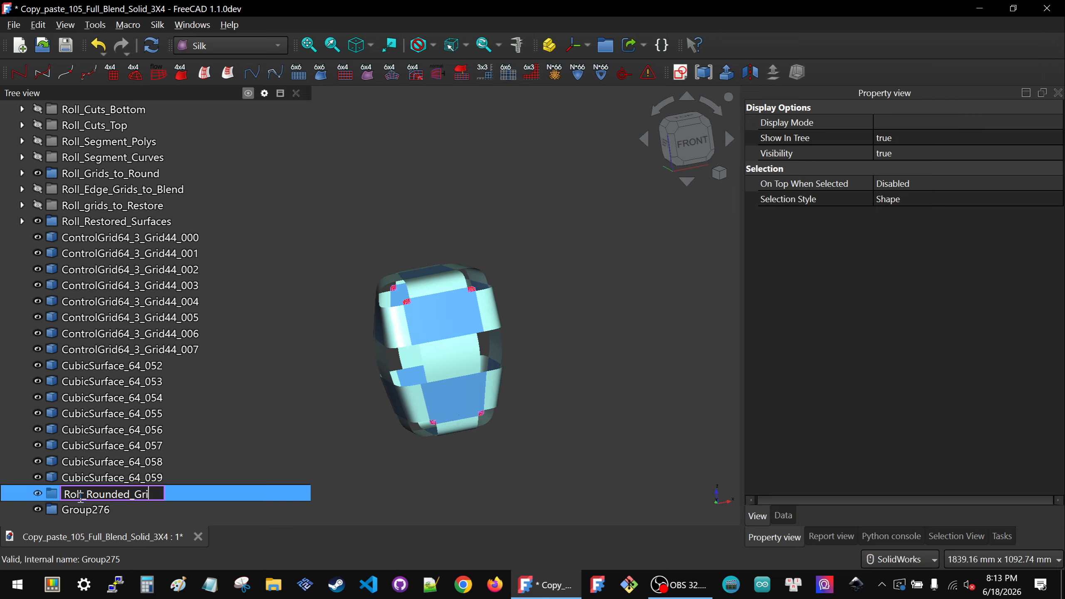
{"action": "type", "text": "ds"}
{"action": "key", "text": "Return"}
- Rename the second new group, Group276, as Roll_Rounded_Surface_Previews
{"action": "left_click", "coordinate": [90, 508]}
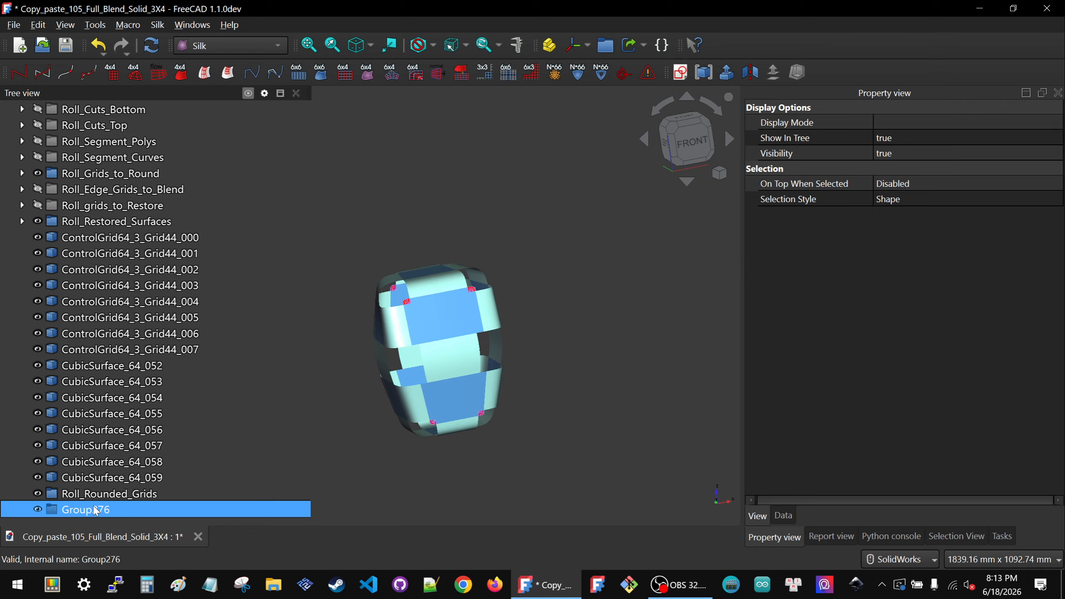
{"action": "left_click", "coordinate": [94, 508]}
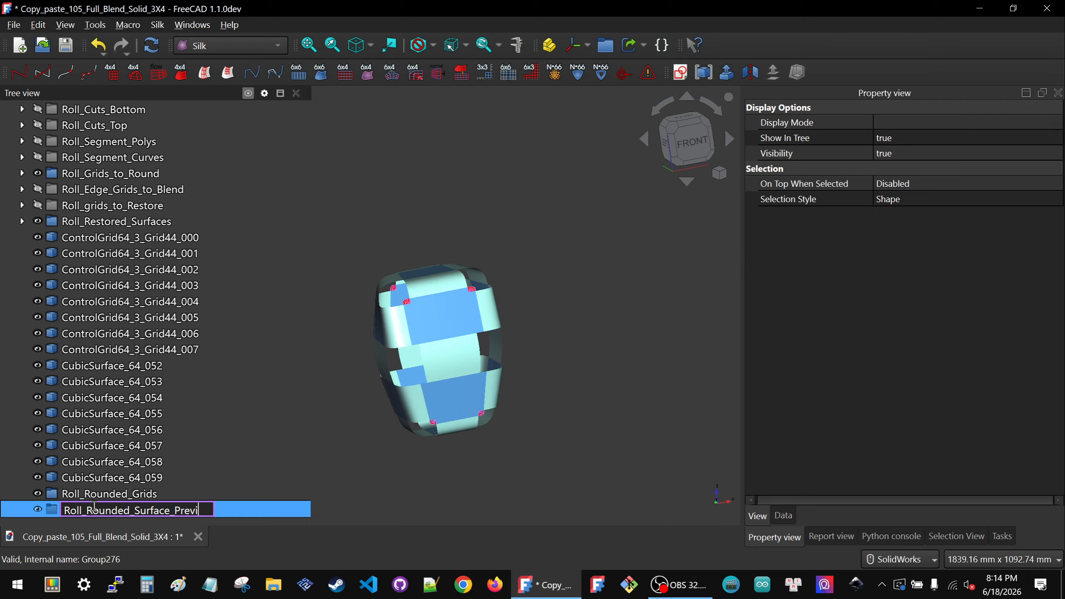
{"action": "type", "text": "s"}
{"action": "key", "text": "Return"}
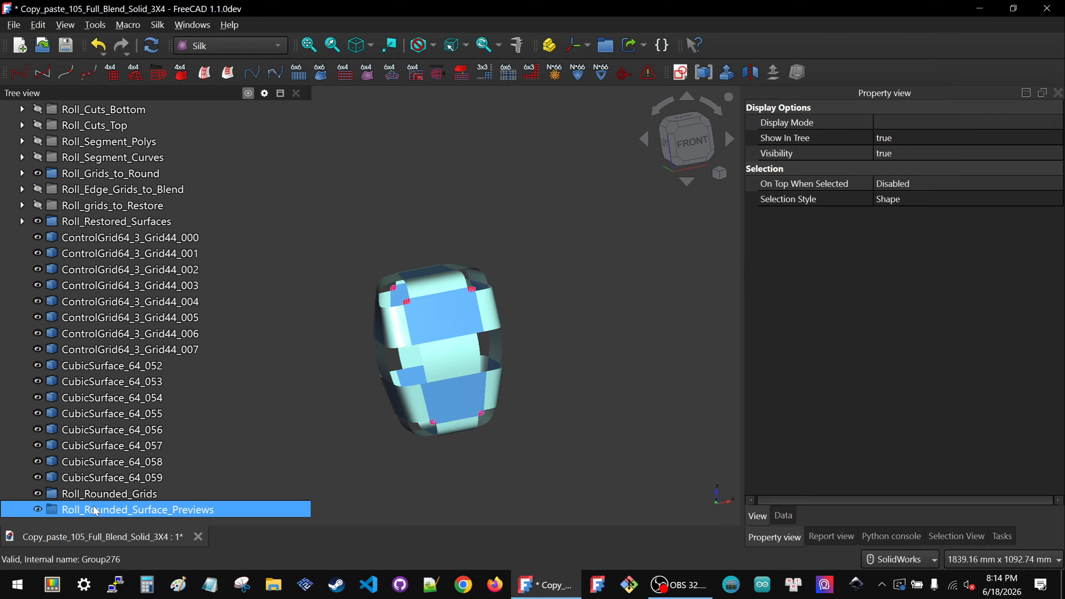
- Move the triangle grids ControlGrid64_3_Grid44_000 through 007 into the Roll_Rounded_Grids group
{"action": "left_click", "coordinate": [99, 478], "text": "ctrl"}
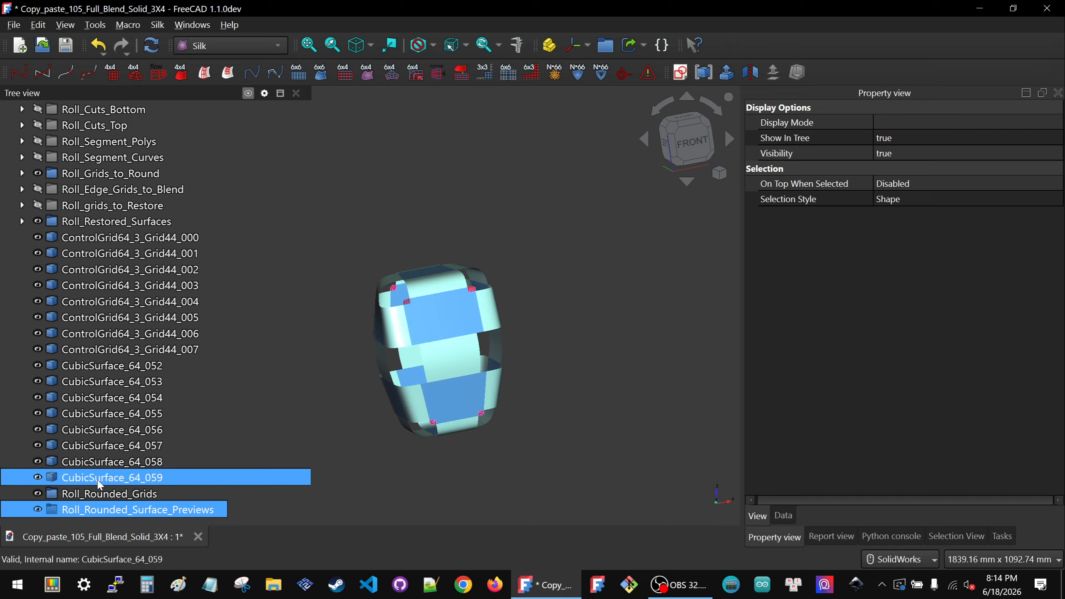
{"action": "left_click", "coordinate": [111, 238]}
{"action": "left_click", "coordinate": [132, 349], "text": "shift"}
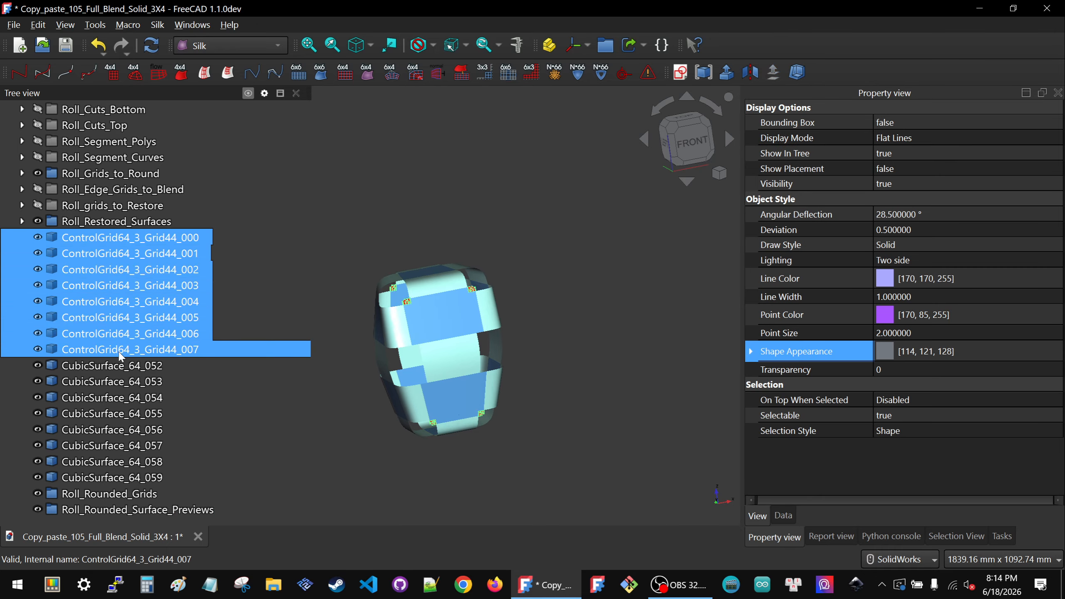
{"action": "left_click_drag", "start_coordinate": [119, 351], "coordinate": [153, 494]}
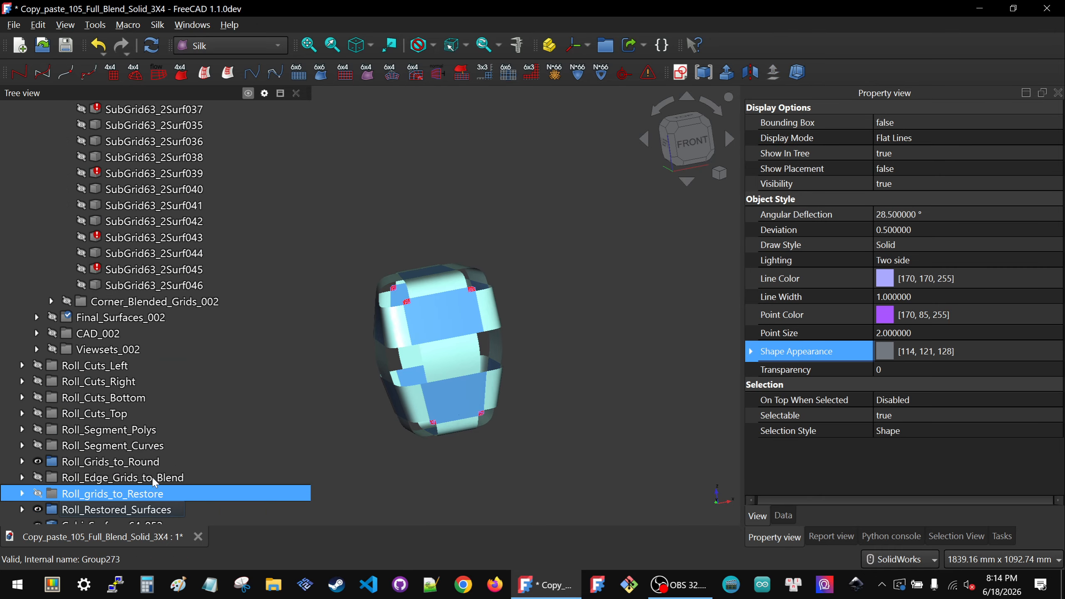
- Move CubicSurface_64_052 through CubicSurface_64_059 into the Roll_Rounded_Surface_Previews group
{"action": "scroll", "coordinate": [113, 331], "scroll_direction": "down", "scroll_amount": 3}
{"action": "left_click", "coordinate": [96, 365]}
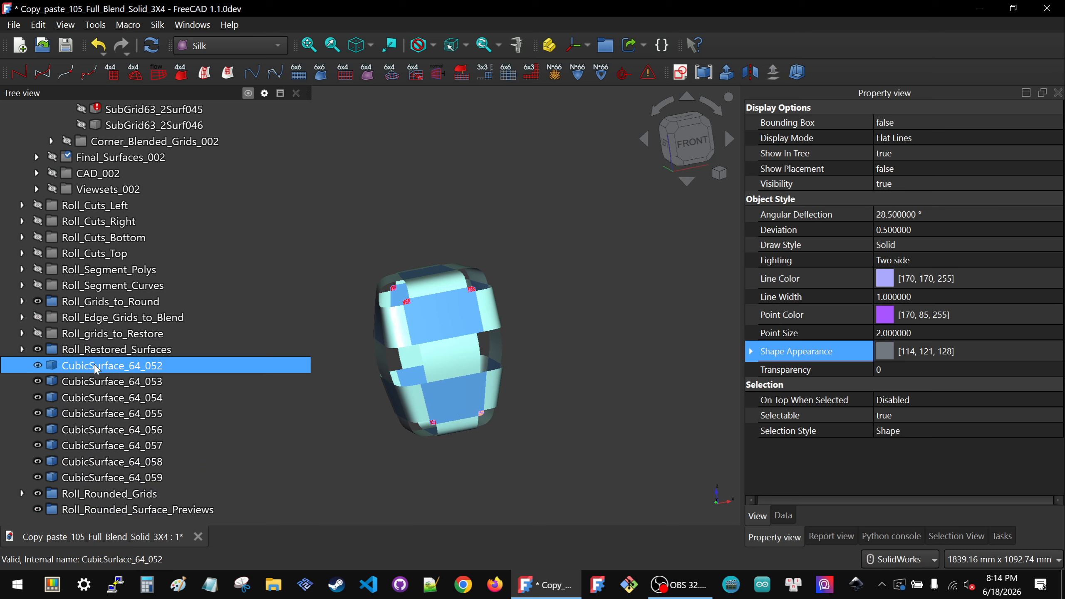
{"action": "left_click", "coordinate": [132, 478], "text": "shift"}
{"action": "left_click_drag", "start_coordinate": [112, 479], "coordinate": [113, 350]}
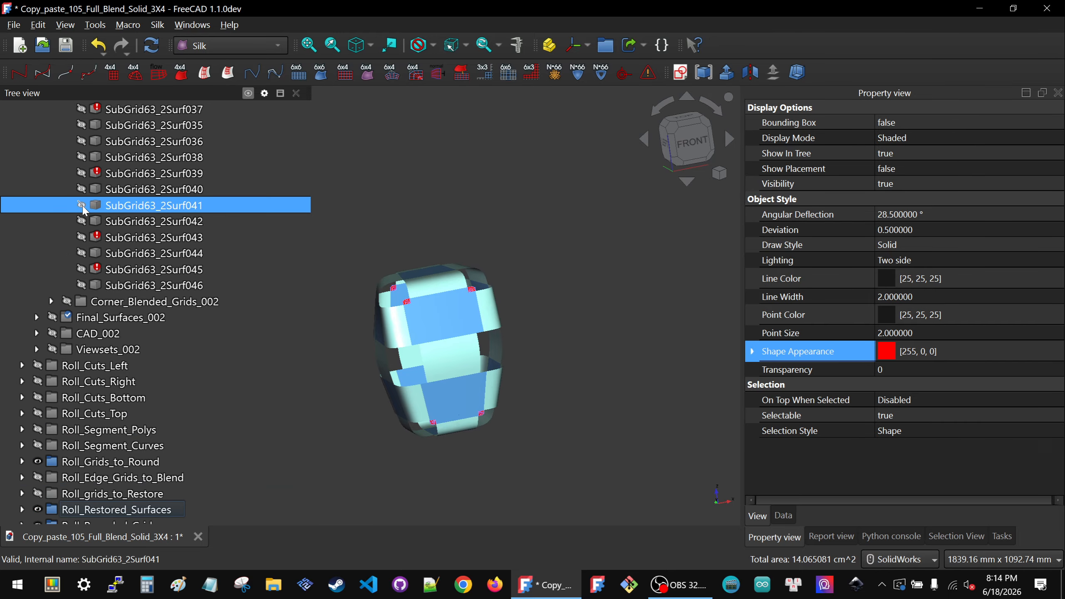
- Collapse the Corner_Subgrids_002 group in the model tree and hide the Roll_Rounded_Grids group
{"action": "scroll", "coordinate": [84, 210], "scroll_direction": "up", "scroll_amount": 10}
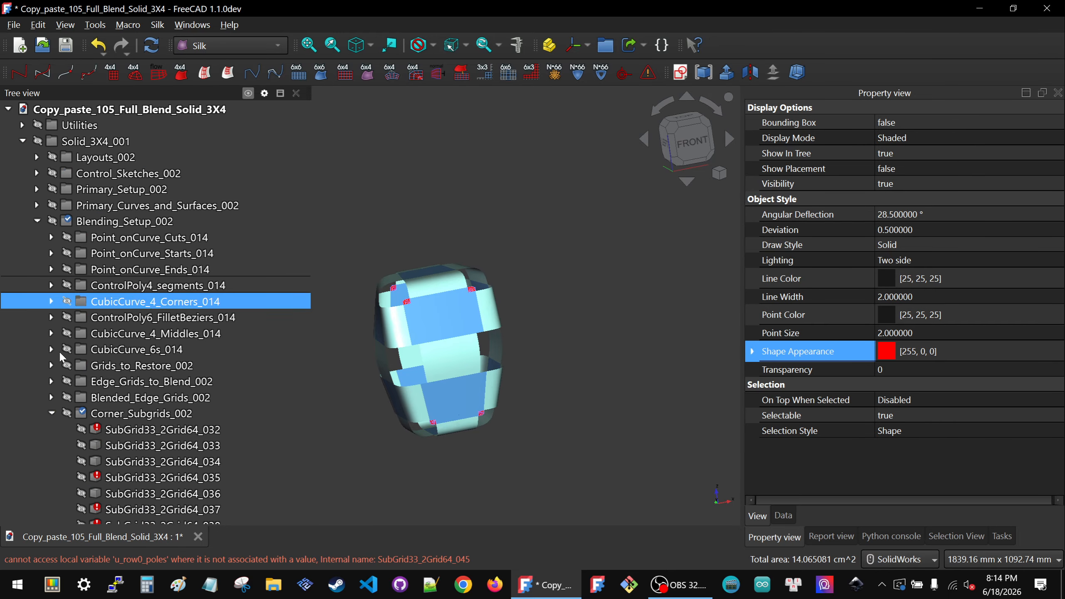
{"action": "left_click", "coordinate": [52, 413]}
{"action": "scroll", "coordinate": [383, 376], "scroll_direction": "up", "scroll_amount": 5}
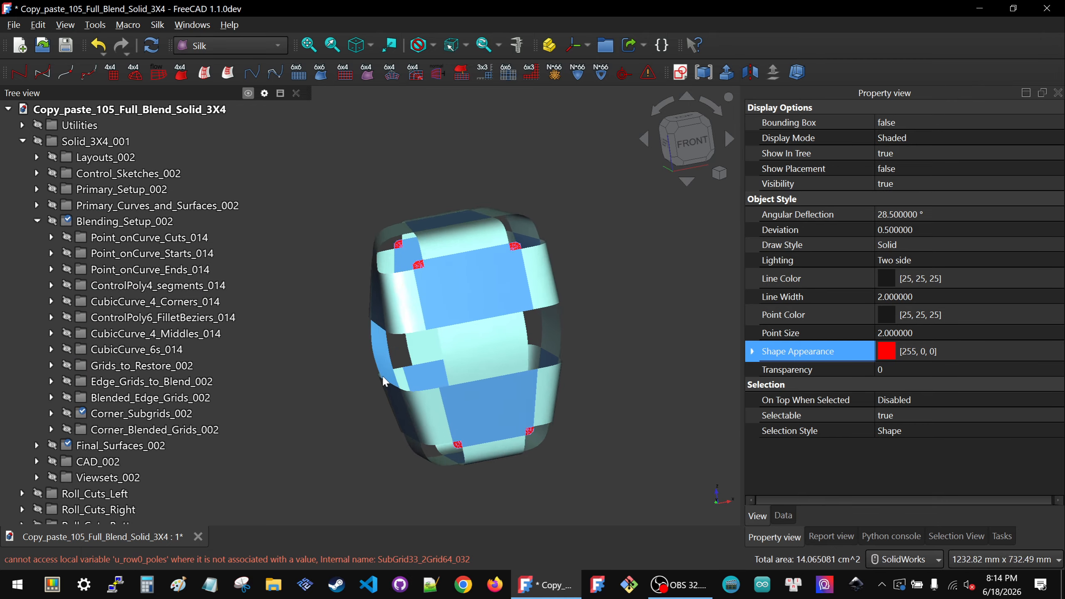
{"action": "middle_click_drag", "start_coordinate": [425, 420], "coordinate": [359, 363]}
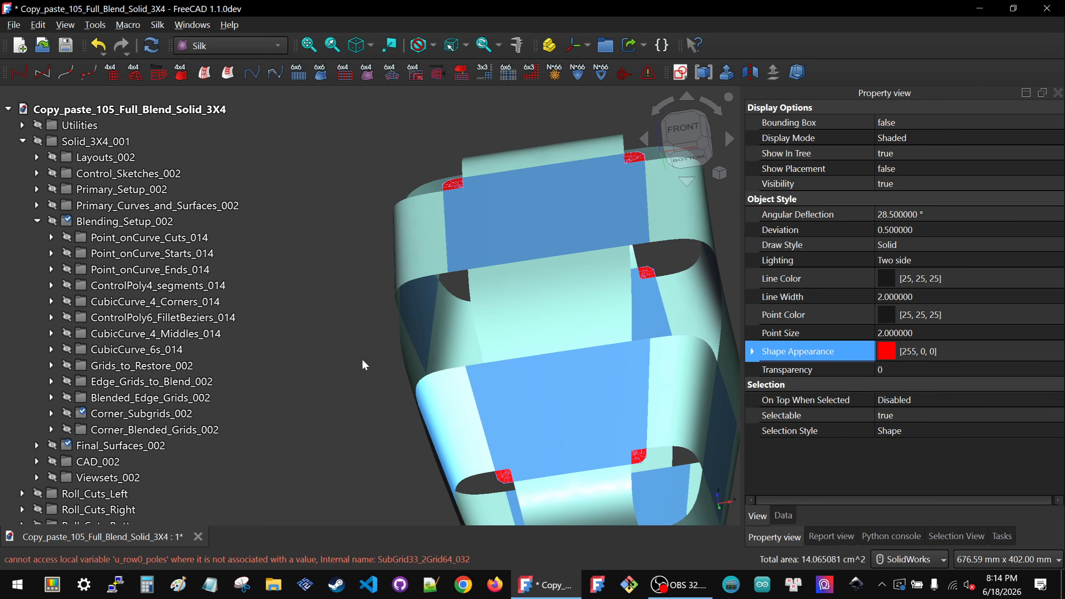
{"action": "scroll", "coordinate": [390, 326], "scroll_direction": "down", "scroll_amount": 1}
{"action": "scroll", "coordinate": [79, 445], "scroll_direction": "down", "scroll_amount": 4}
{"action": "left_click", "coordinate": [37, 493]}
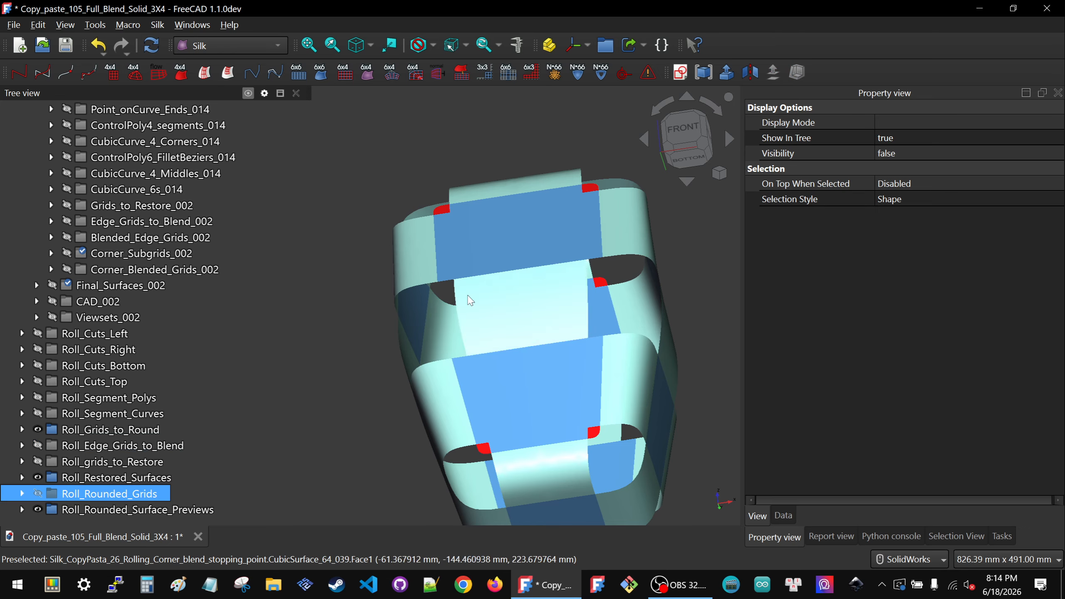
- Examine the red corner preview surfaces against the open corners of the blend from the front and bottom
{"action": "scroll", "coordinate": [456, 299], "scroll_direction": "down", "scroll_amount": 1}
{"action": "scroll", "coordinate": [455, 299], "scroll_direction": "down", "scroll_amount": 2}
{"action": "middle_click_drag", "start_coordinate": [455, 298], "coordinate": [509, 324]}
{"action": "scroll", "coordinate": [474, 336], "scroll_direction": "up", "scroll_amount": 3}
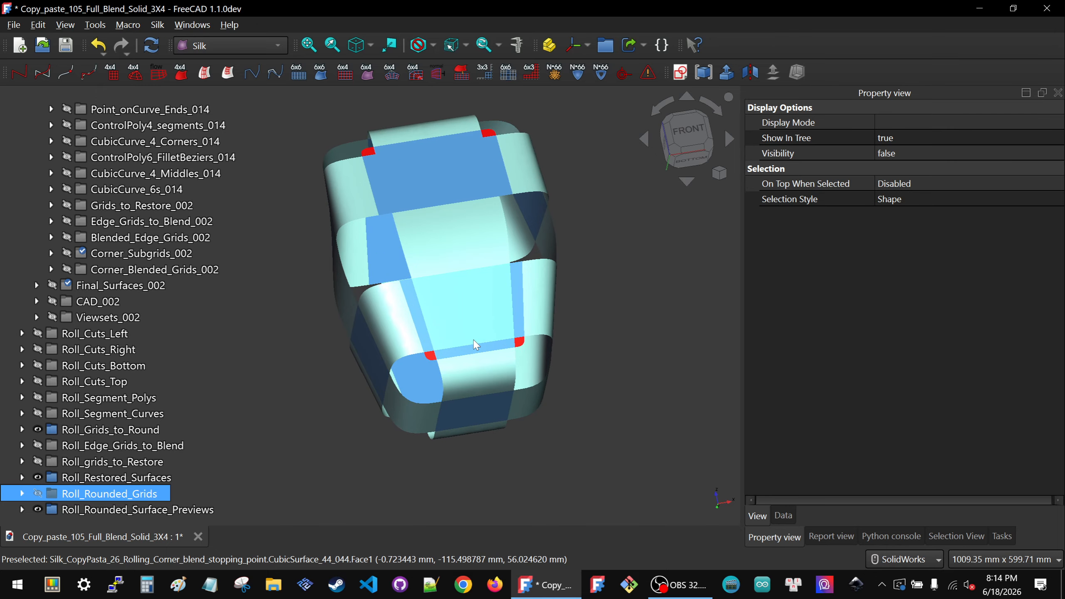
{"action": "scroll", "coordinate": [425, 377], "scroll_direction": "up", "scroll_amount": 1}
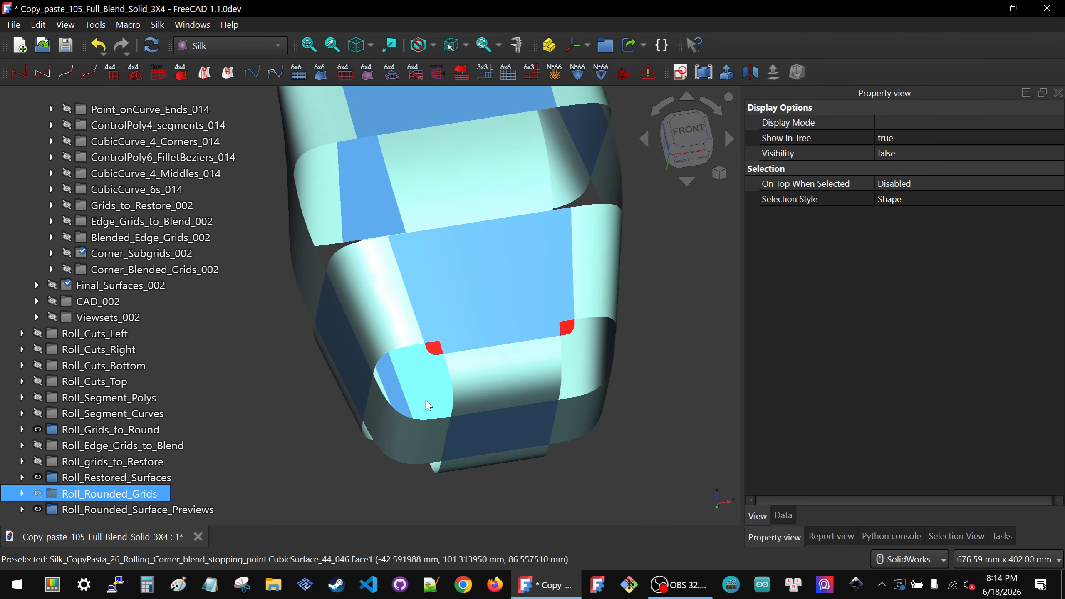
{"action": "middle_click_drag", "start_coordinate": [425, 398], "coordinate": [424, 361]}
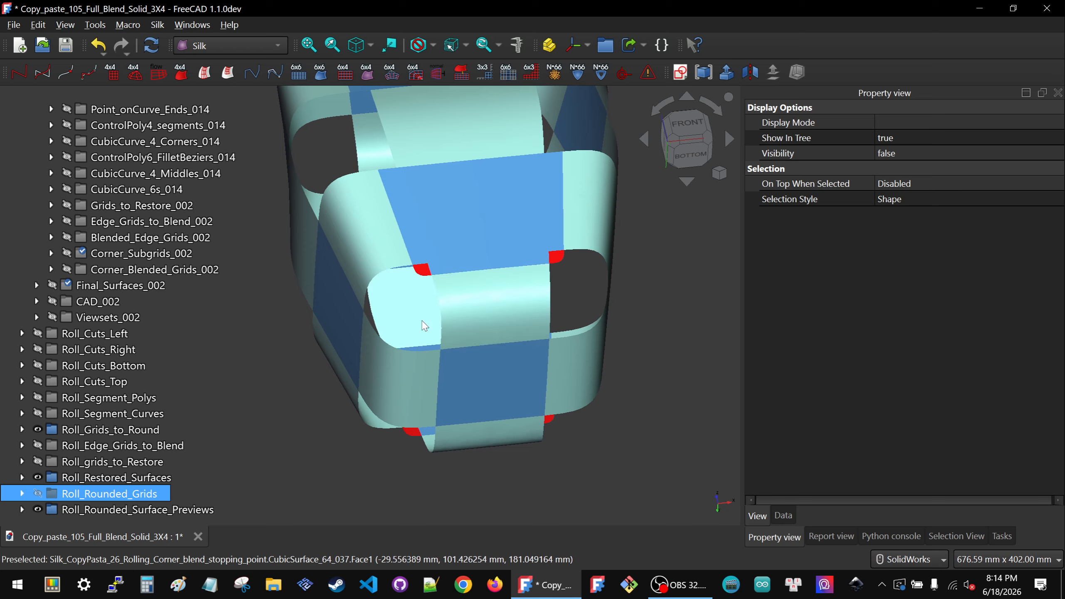
{"action": "scroll", "coordinate": [423, 321], "scroll_direction": "down", "scroll_amount": 3}
{"action": "scroll", "coordinate": [401, 196], "scroll_direction": "up", "scroll_amount": 3}
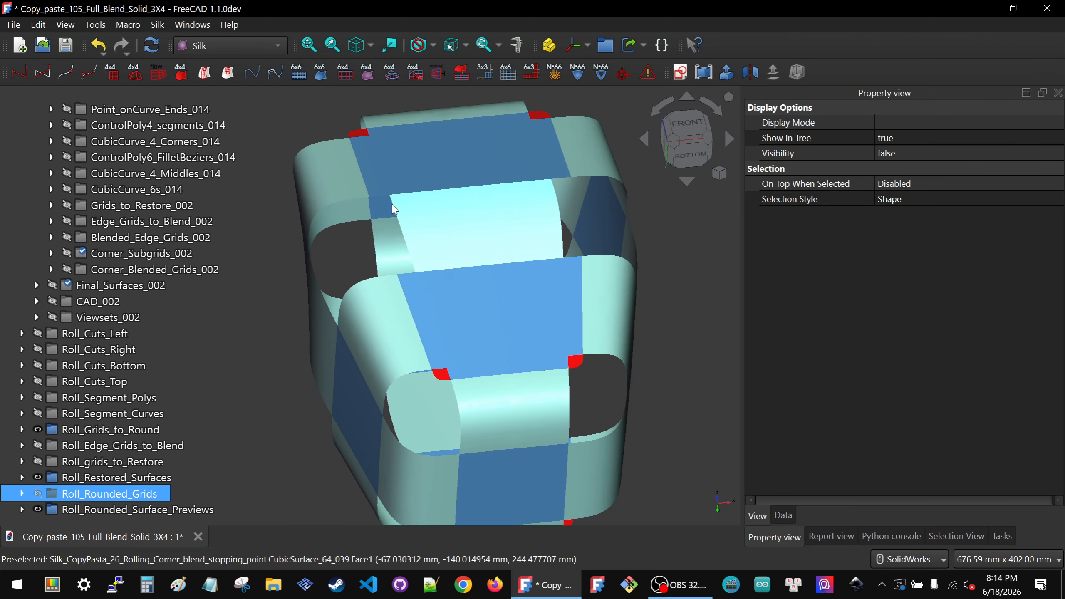
- Show the Final_Surfaces_002 group to compare the finished corner blends with the red preview surfaces
{"action": "left_click", "coordinate": [91, 318]}
{"action": "left_click", "coordinate": [96, 286]}
{"action": "key", "text": "space"}
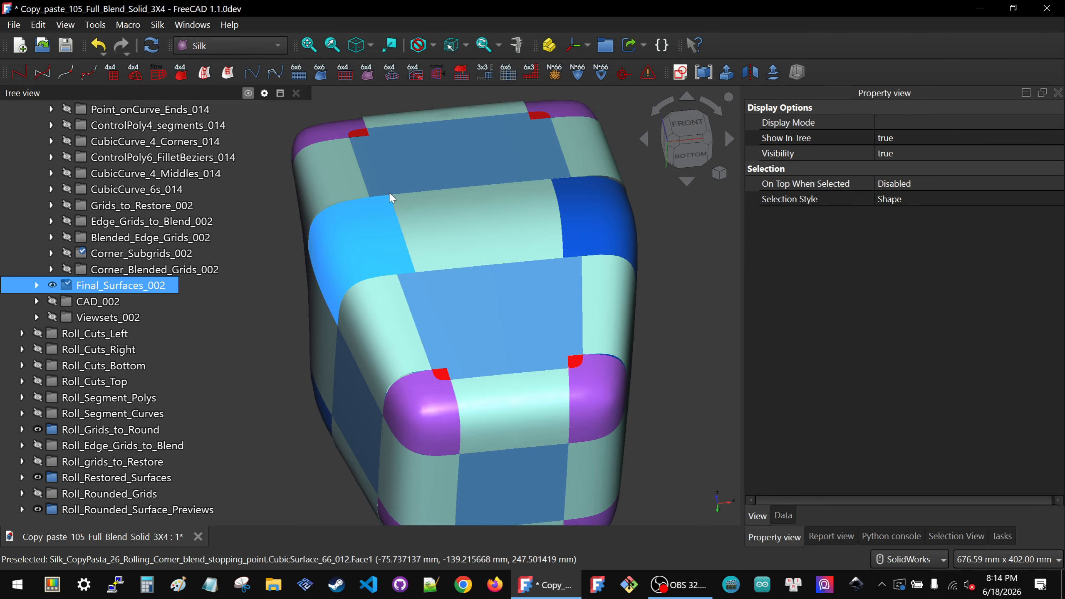
- Hide the Final_Surfaces_002 group and show the Blended_Edge_Grids_002 group
{"action": "scroll", "coordinate": [535, 229], "scroll_direction": "down", "scroll_amount": 3}
{"action": "scroll", "coordinate": [605, 220], "scroll_direction": "up", "scroll_amount": 4}
{"action": "middle_click_drag", "start_coordinate": [535, 223], "coordinate": [343, 275]}
{"action": "scroll", "coordinate": [653, 314], "scroll_direction": "down", "scroll_amount": 6}
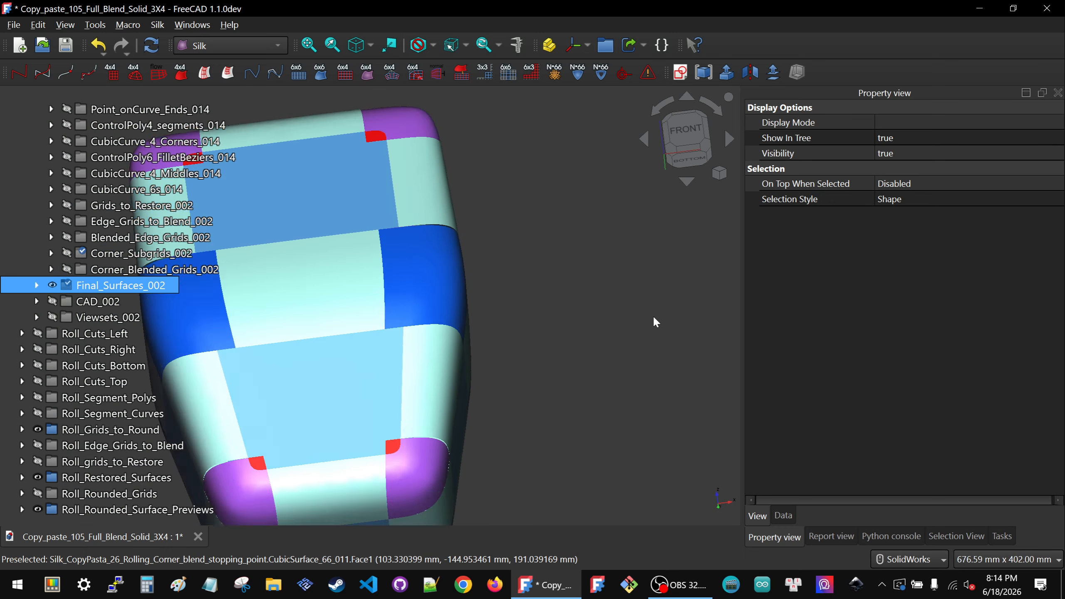
{"action": "key", "text": "space"}
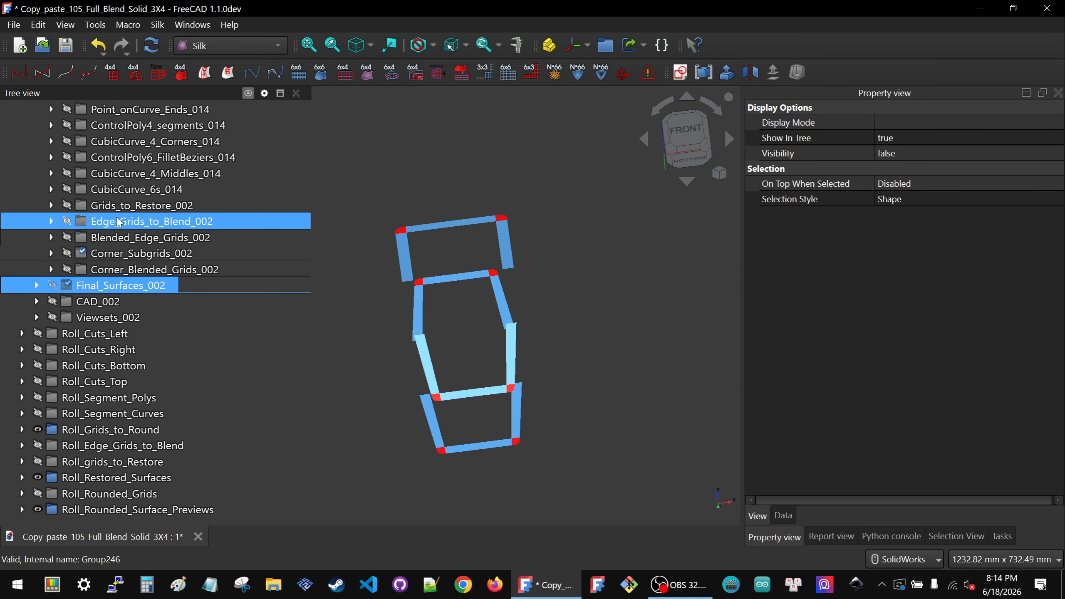
{"action": "left_click", "coordinate": [120, 222]}
{"action": "left_click", "coordinate": [128, 238]}
{"action": "key", "text": "space"}
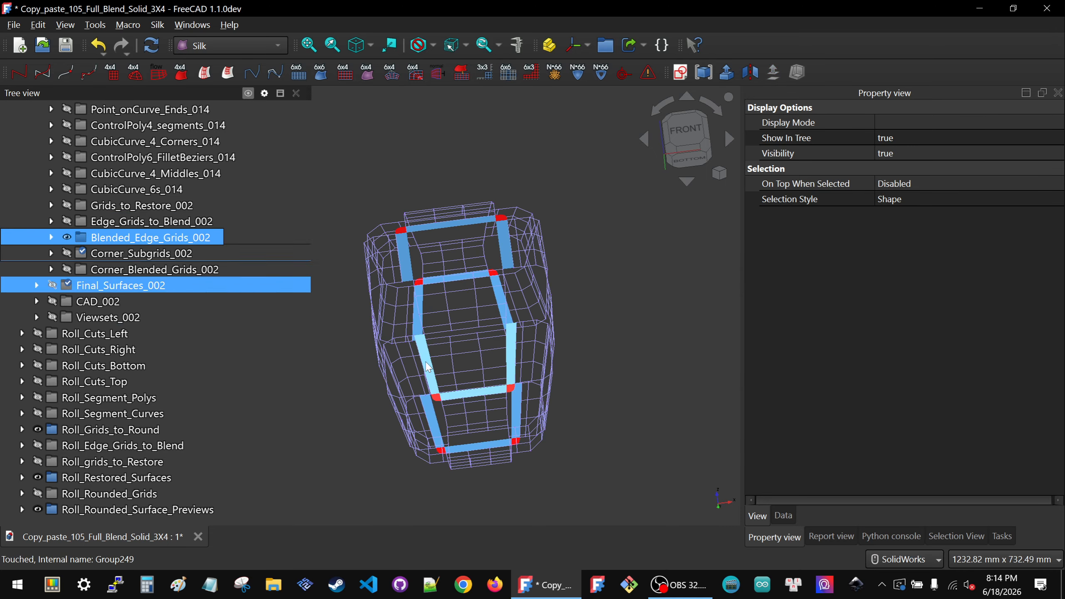
{"action": "scroll", "coordinate": [460, 384], "scroll_direction": "up", "scroll_amount": 4}
{"action": "middle_click_drag", "start_coordinate": [460, 383], "coordinate": [507, 370]}
{"action": "scroll", "coordinate": [509, 375], "scroll_direction": "down", "scroll_amount": 3}
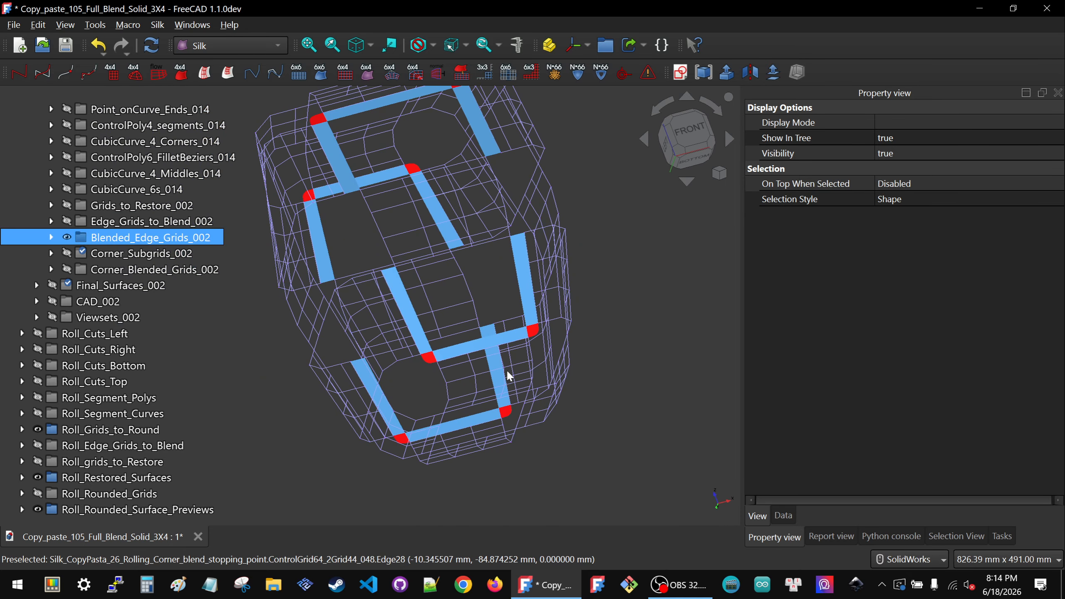
- Hide the Roll_Rounded_Surface_Previews group and show the Roll_Rounded_Grids group
{"action": "left_click", "coordinate": [76, 498]}
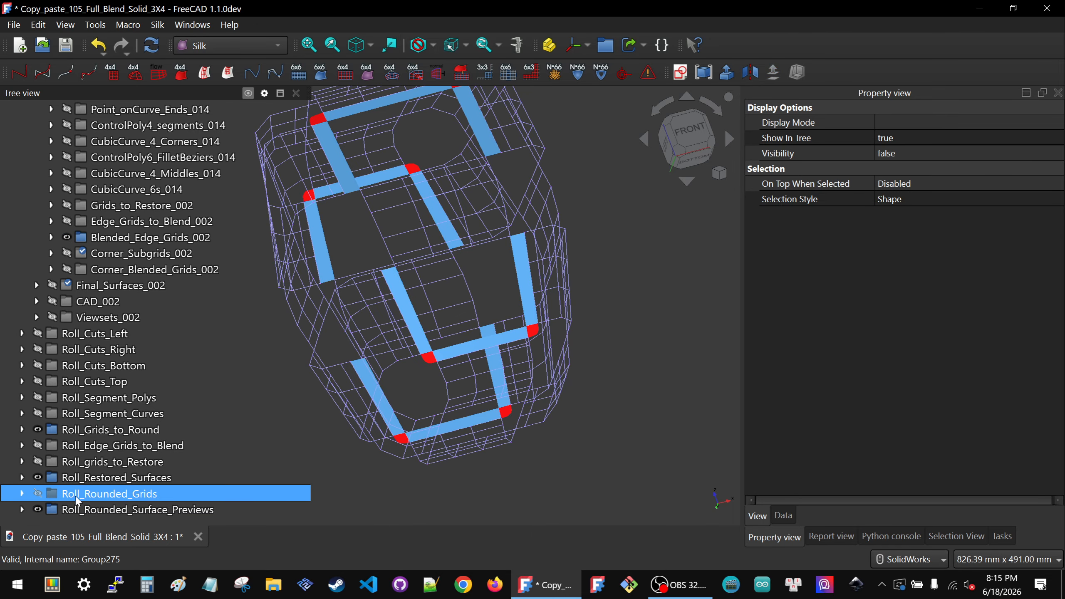
{"action": "left_click", "coordinate": [89, 511], "text": "shift"}
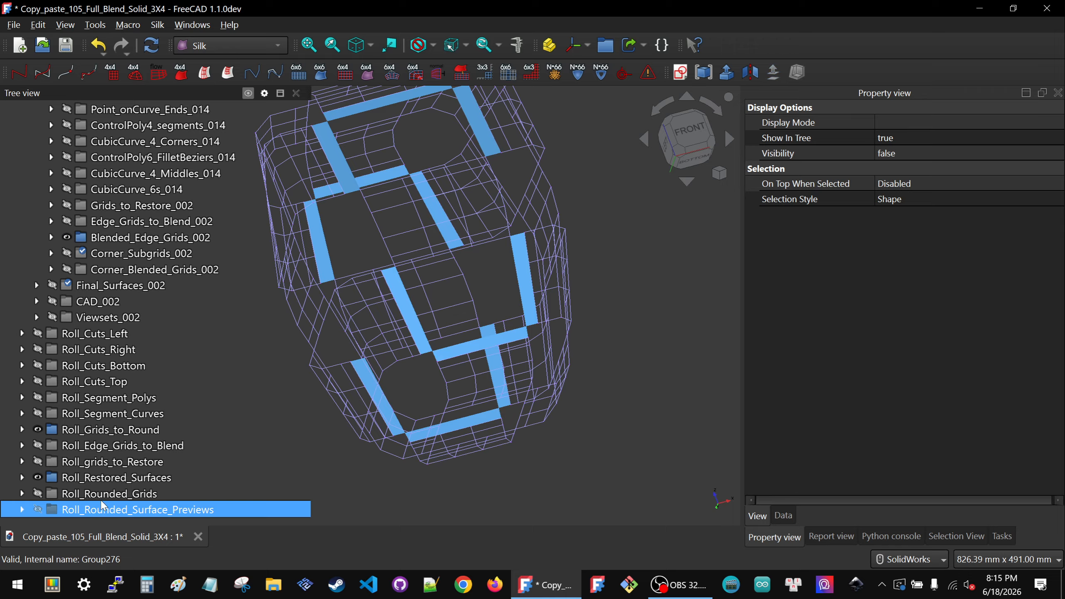
{"action": "left_click", "coordinate": [103, 494]}
{"action": "key", "text": "space"}
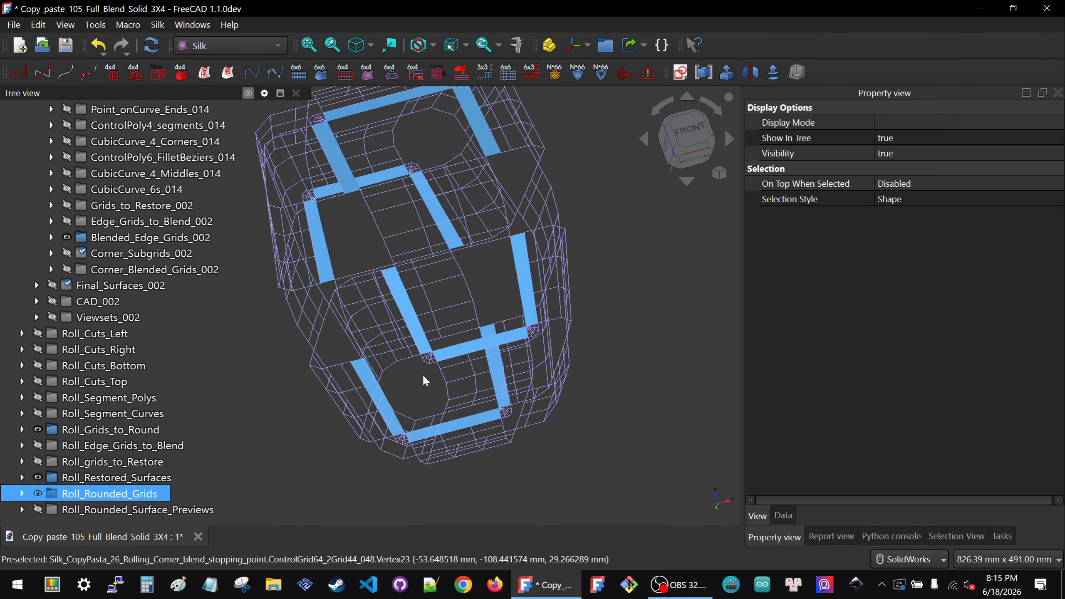
{"action": "mouse_move", "coordinate": [423, 376]}
{"action": "middle_mouse_down"}
{"action": "mouse_move", "coordinate": [431, 384]}
{"action": "mouse_move", "coordinate": [430, 375]}
{"action": "middle_mouse_up"}
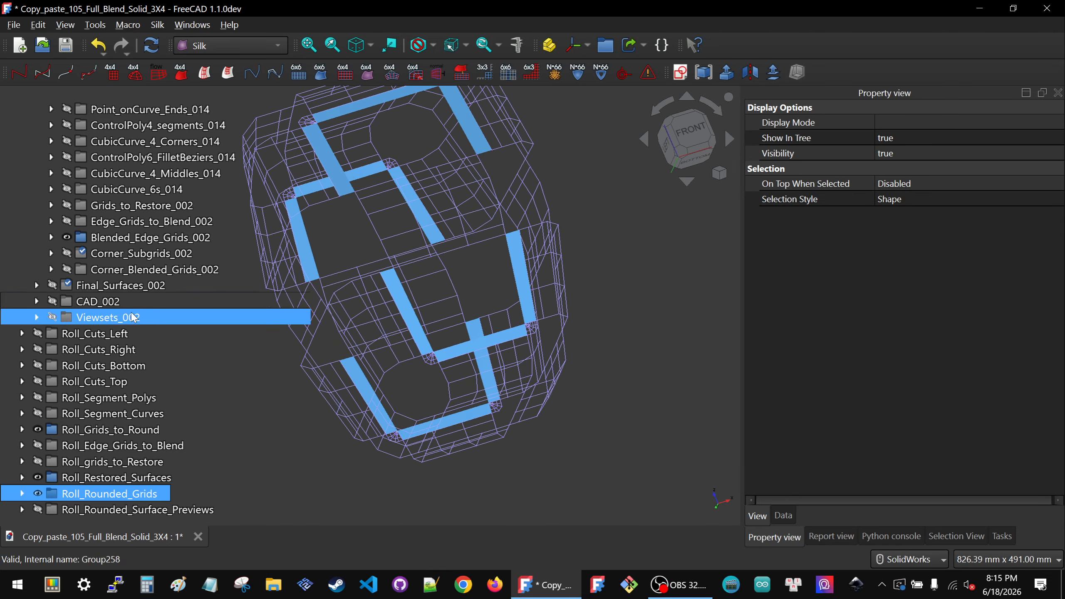
- Expand Final_Surfaces_002 and show its Restored_Surfaces002 and Blended_Edge_Surfaces002 groups, leaving the corner blend surfaces hidden
{"action": "left_click", "coordinate": [37, 286]}
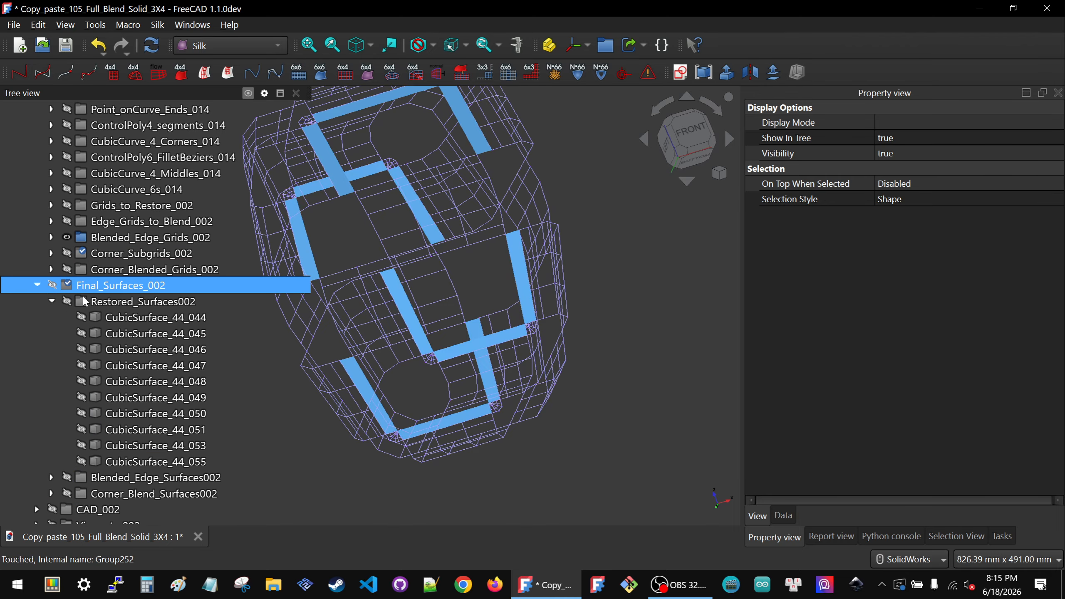
{"action": "left_click", "coordinate": [84, 301]}
{"action": "key", "text": "space"}
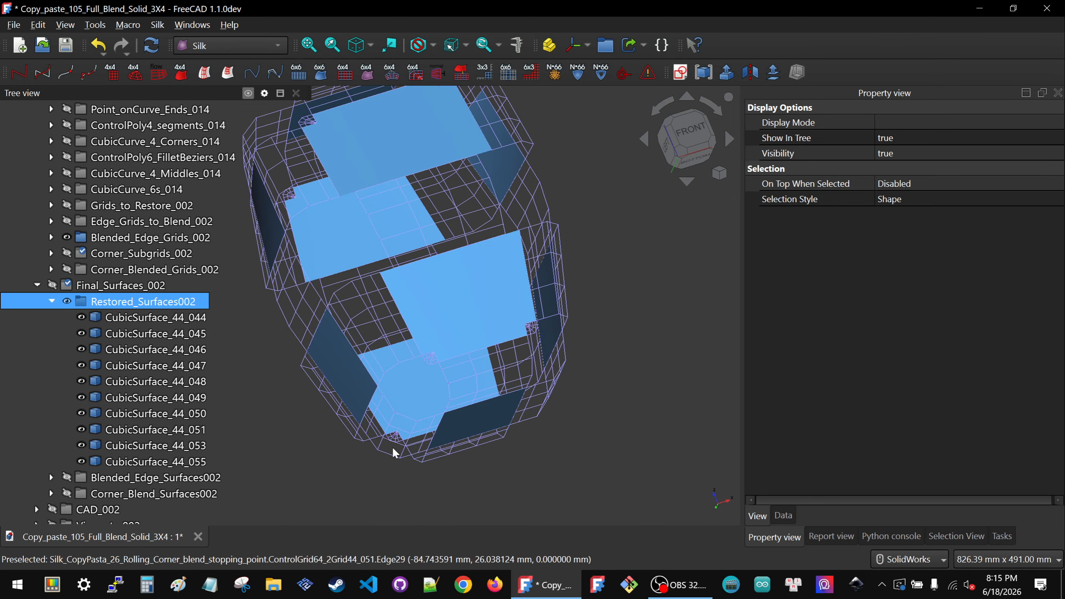
{"action": "left_click", "coordinate": [53, 301]}
{"action": "left_click", "coordinate": [67, 317]}
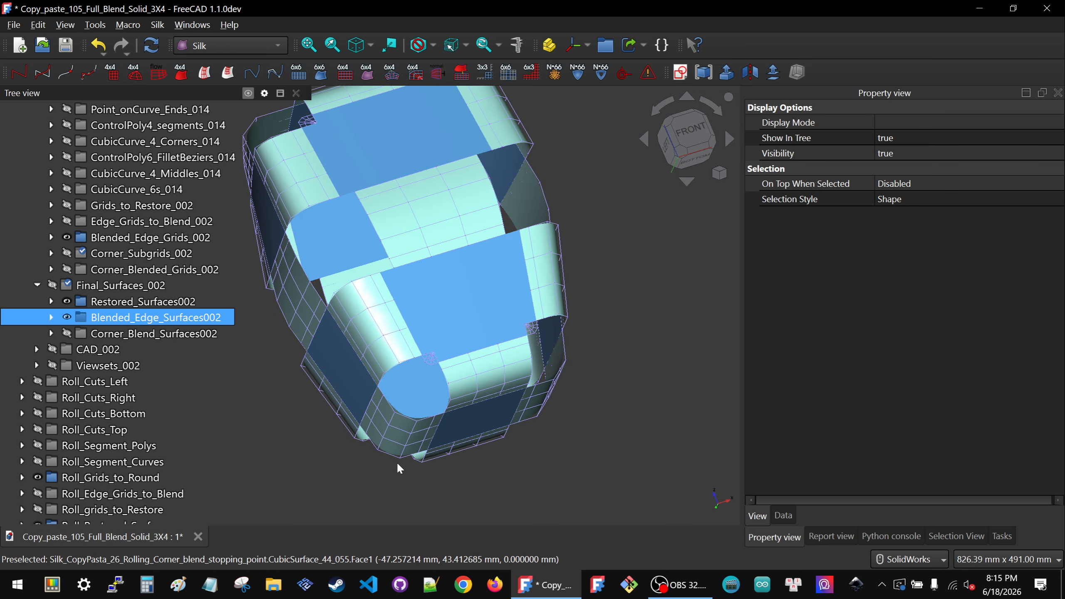
{"action": "middle_click_drag", "start_coordinate": [397, 464], "coordinate": [385, 428]}
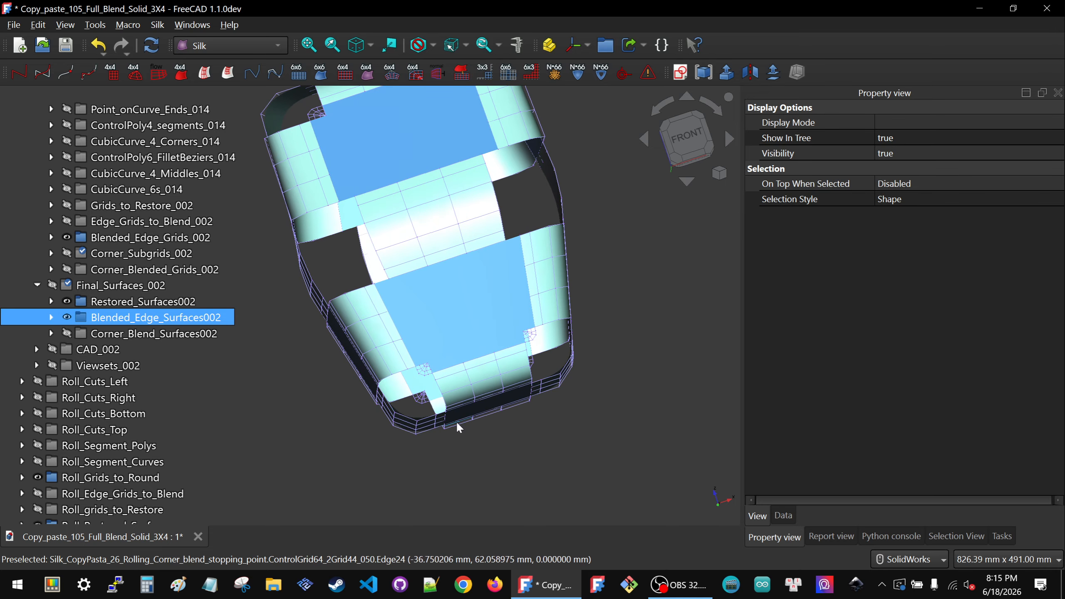
{"action": "scroll", "coordinate": [458, 427], "scroll_direction": "down", "scroll_amount": 4}
{"action": "middle_click_drag", "start_coordinate": [459, 428], "coordinate": [537, 388]}
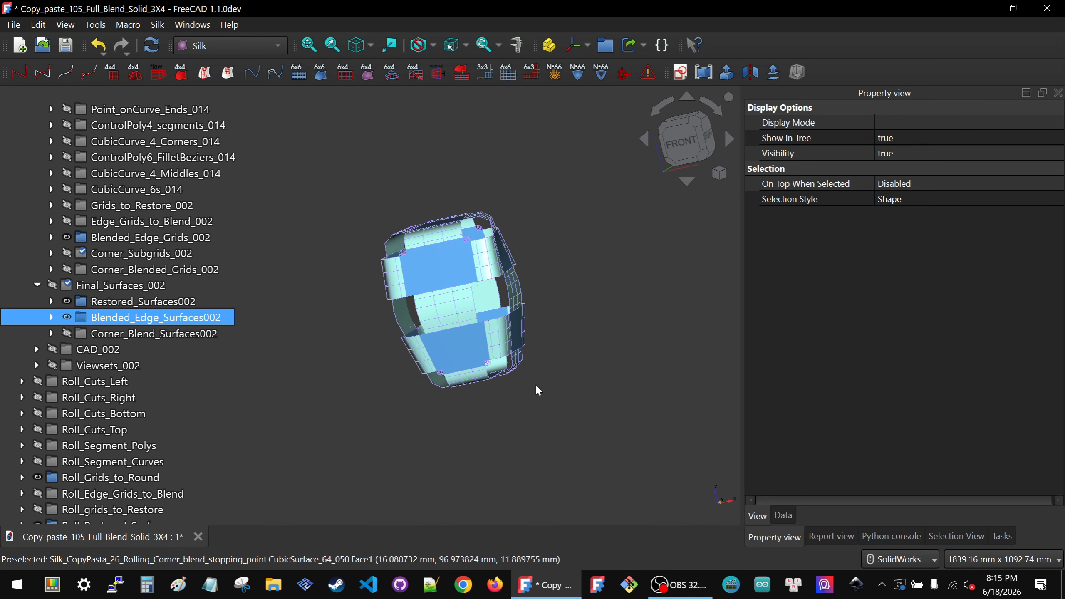
- Create a 3x3 corner subgrid from rounded grid ControlGrid64_3_Grid44_000 and edge grid ControlGrid64_2Grid44_048 at the open lower front corner
{"action": "scroll", "coordinate": [487, 359], "scroll_direction": "up", "scroll_amount": 5}
{"action": "middle_click_drag", "start_coordinate": [487, 360], "coordinate": [508, 328]}
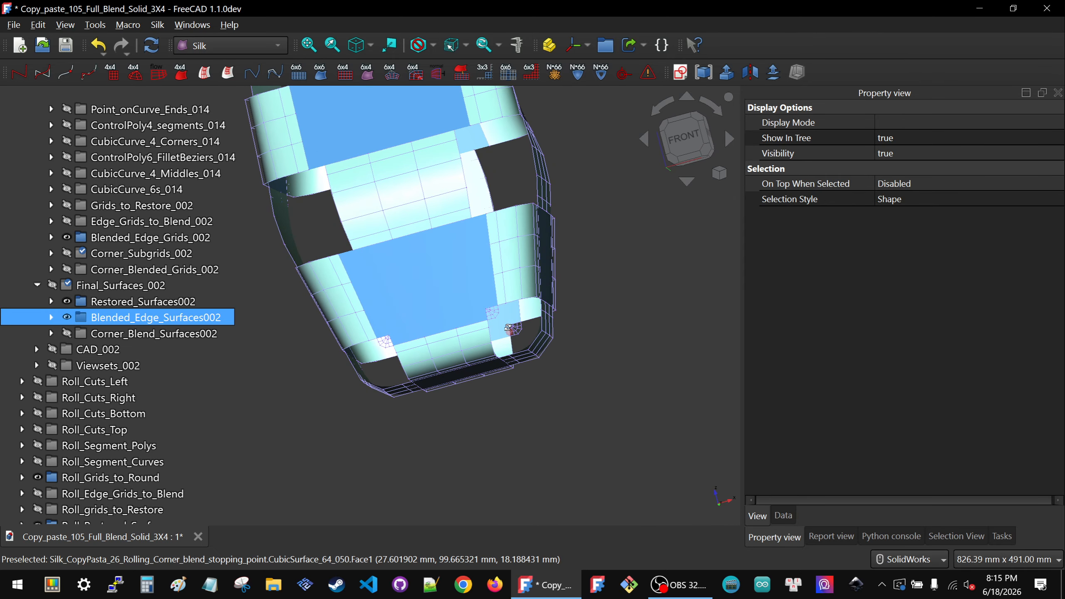
{"action": "scroll", "coordinate": [522, 284], "scroll_direction": "up", "scroll_amount": 2}
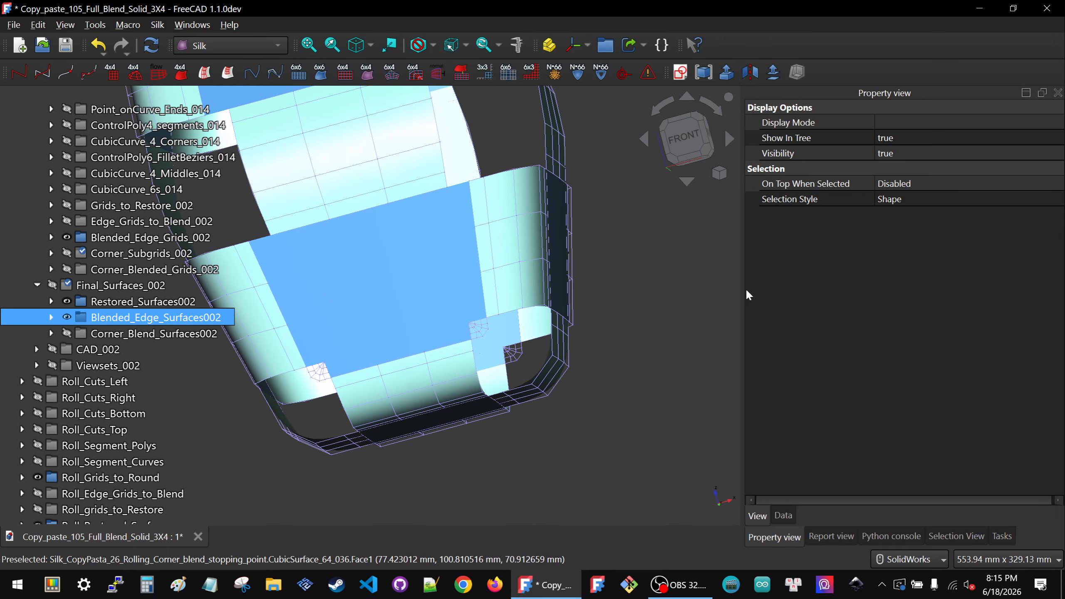
{"action": "scroll", "coordinate": [489, 345], "scroll_direction": "up", "scroll_amount": 2}
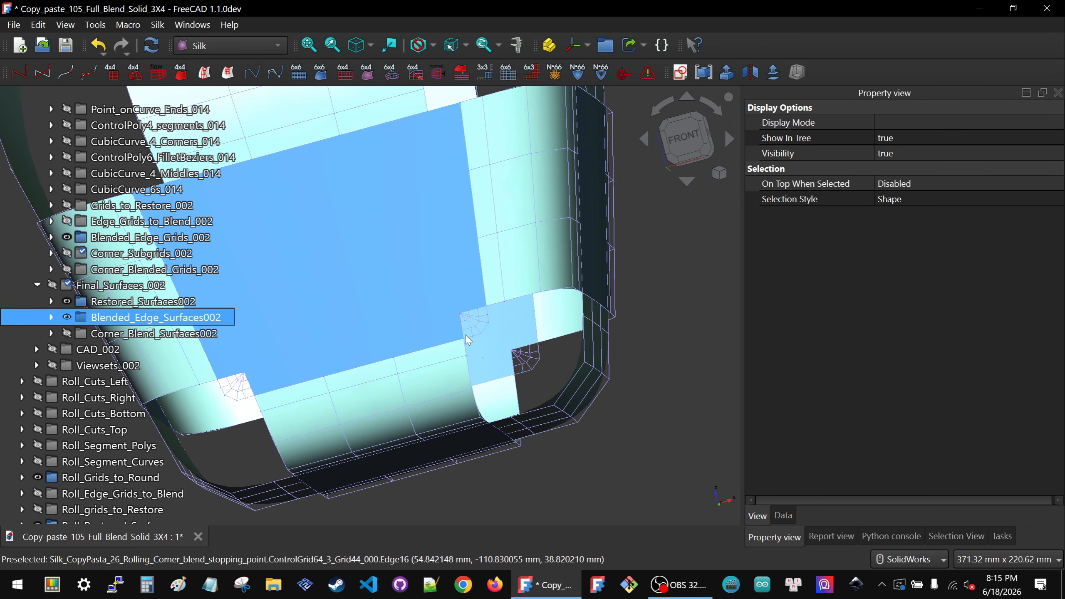
{"action": "scroll", "coordinate": [470, 347], "scroll_direction": "up", "scroll_amount": 3}
{"action": "left_click", "coordinate": [467, 349]}
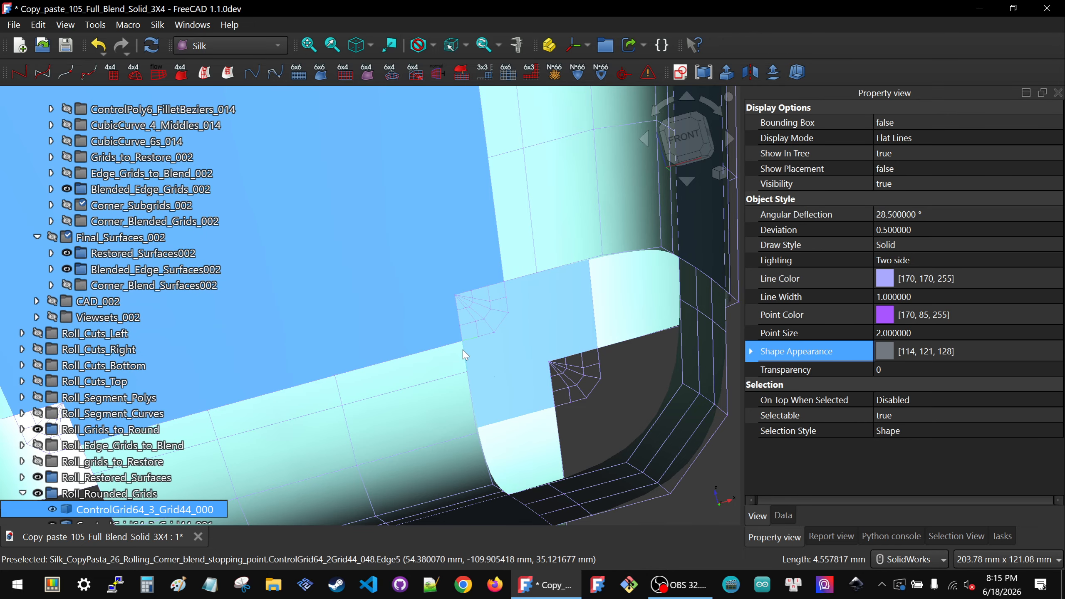
{"action": "left_click", "coordinate": [528, 376]}
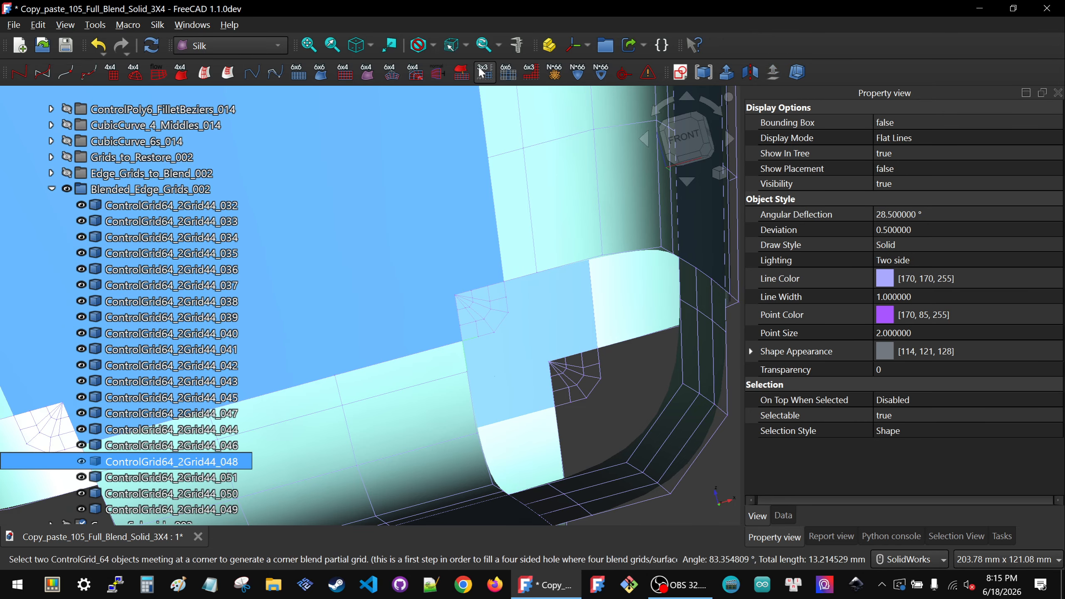
{"action": "left_click", "coordinate": [484, 73]}
- Create a 3x3 corner subgrid from ControlGrid64_2Grid44_048 and ControlGrid64_2Grid44_049 at the same open corner
{"action": "scroll", "coordinate": [453, 344], "scroll_direction": "up", "scroll_amount": 3}
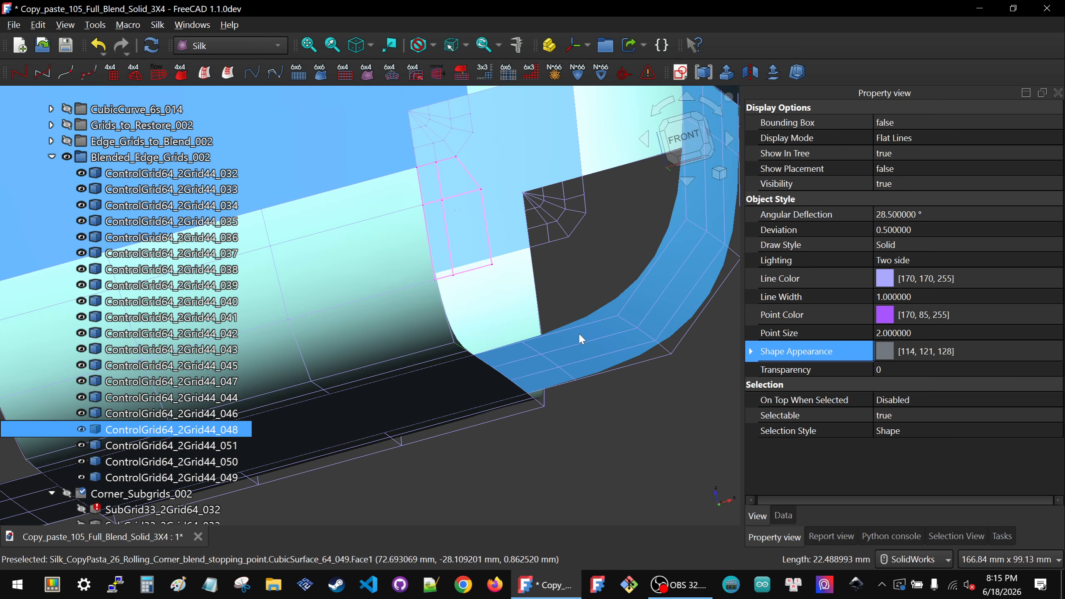
{"action": "left_click", "coordinate": [576, 331], "text": "ctrl"}
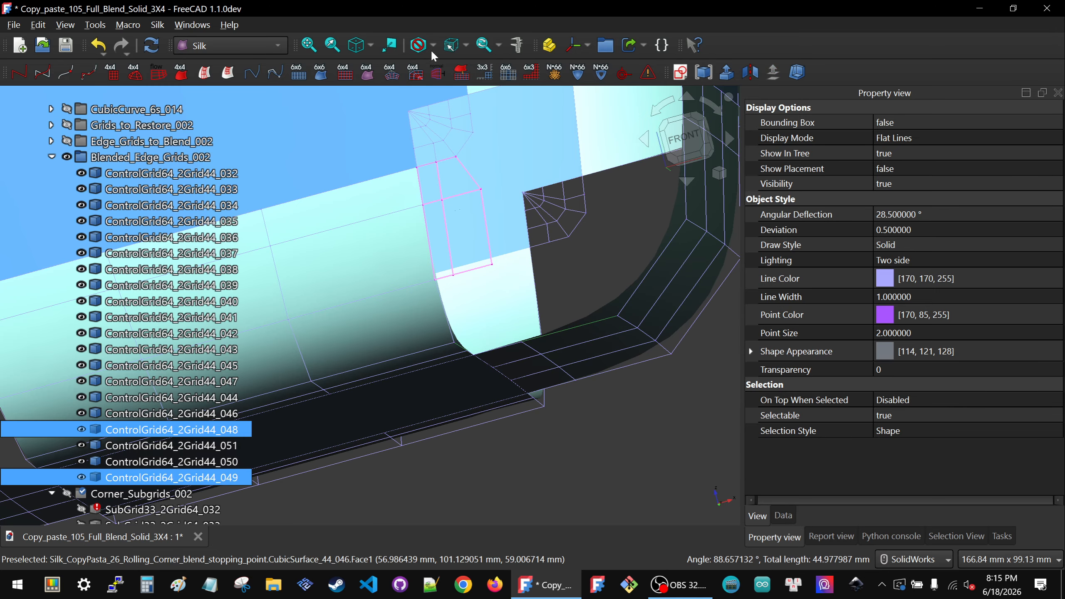
{"action": "left_click", "coordinate": [486, 79]}
- Create a 3x3 corner subgrid from ControlGrid64_2Grid44_049 and ControlGrid64_2Grid44_034 where they meet at the open corner
{"action": "scroll", "coordinate": [501, 391], "scroll_direction": "down", "scroll_amount": 4}
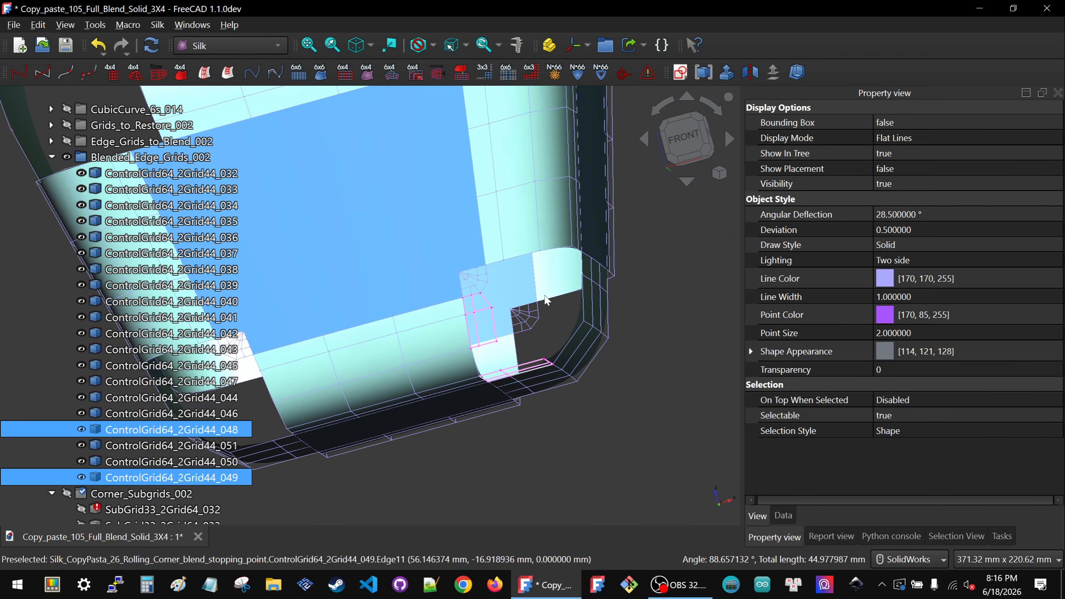
{"action": "scroll", "coordinate": [564, 215], "scroll_direction": "up", "scroll_amount": 2}
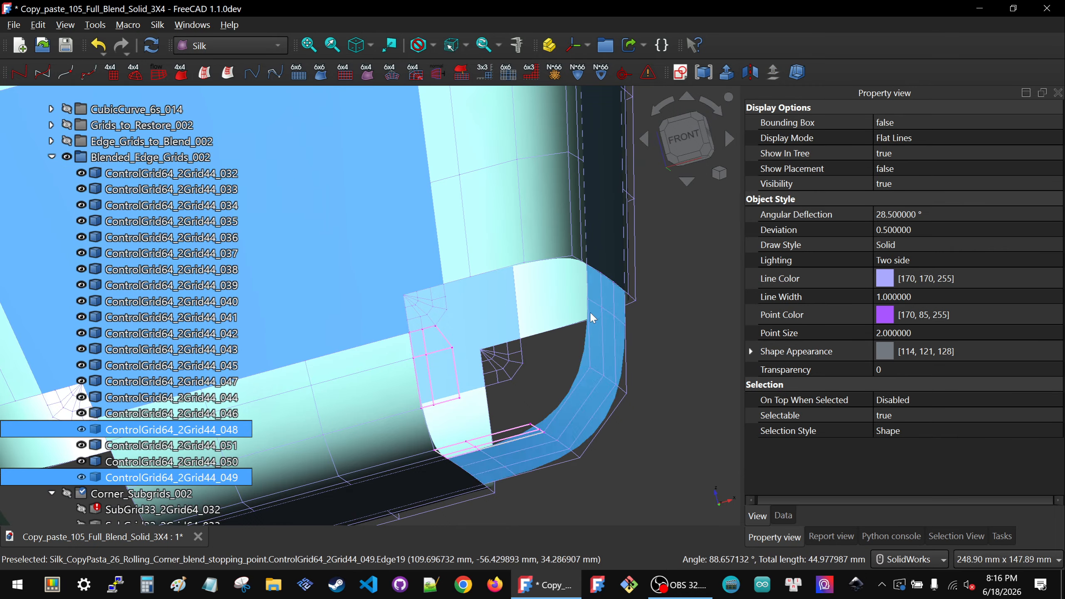
{"action": "left_click", "coordinate": [589, 339]}
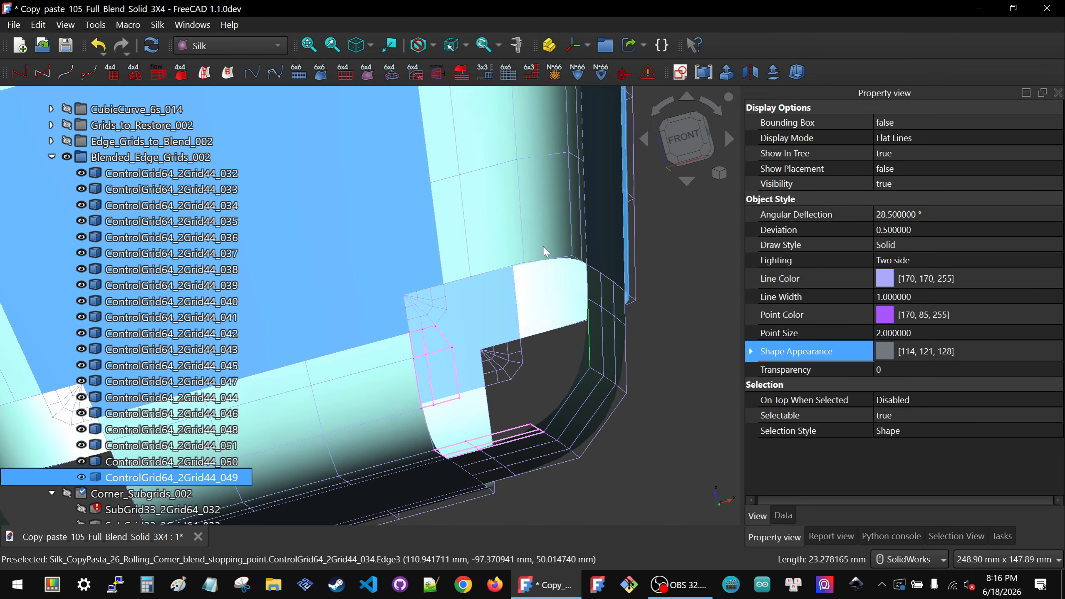
{"action": "left_click", "coordinate": [561, 264], "text": "ctrl"}
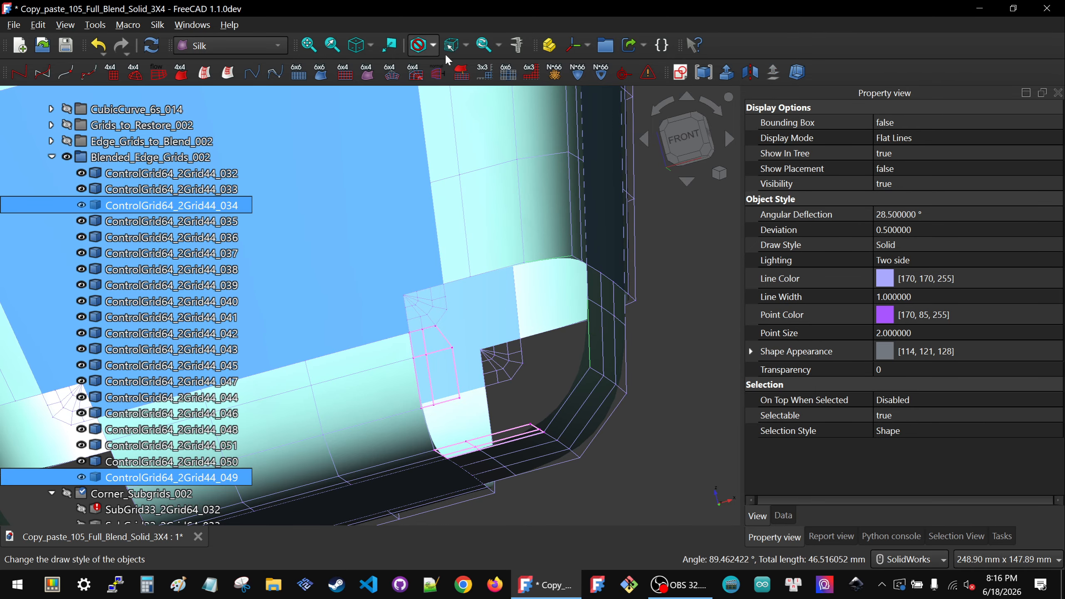
{"action": "left_click", "coordinate": [486, 74]}
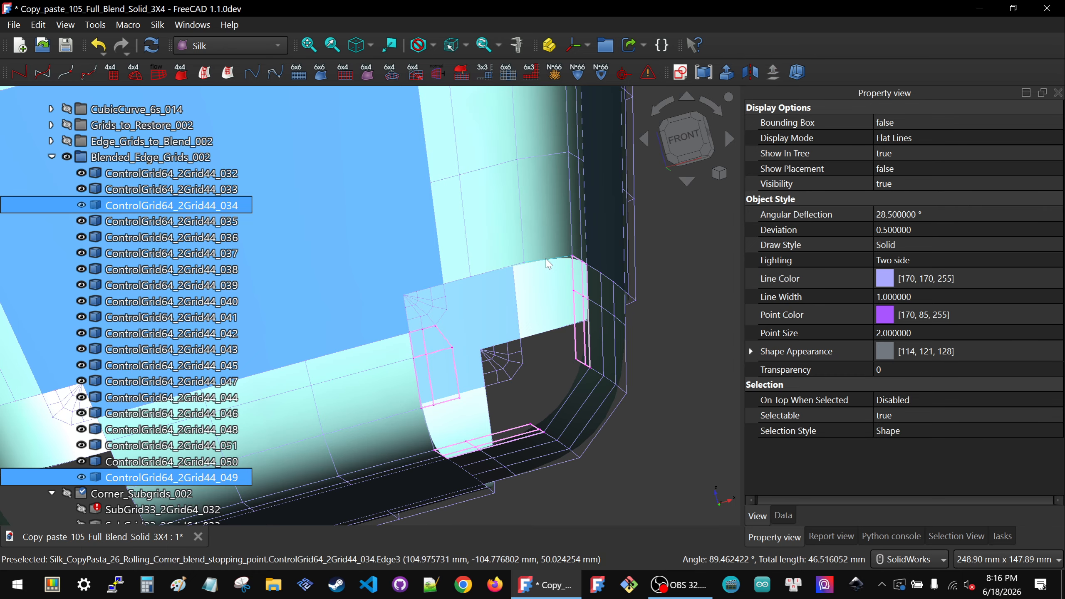
- Create a 3x3 corner subgrid from ControlGrid64_2Grid44_034 and rounded grid ControlGrid64_3_Grid44_000 to complete the corner's four subgrids
{"action": "left_click", "coordinate": [549, 264]}
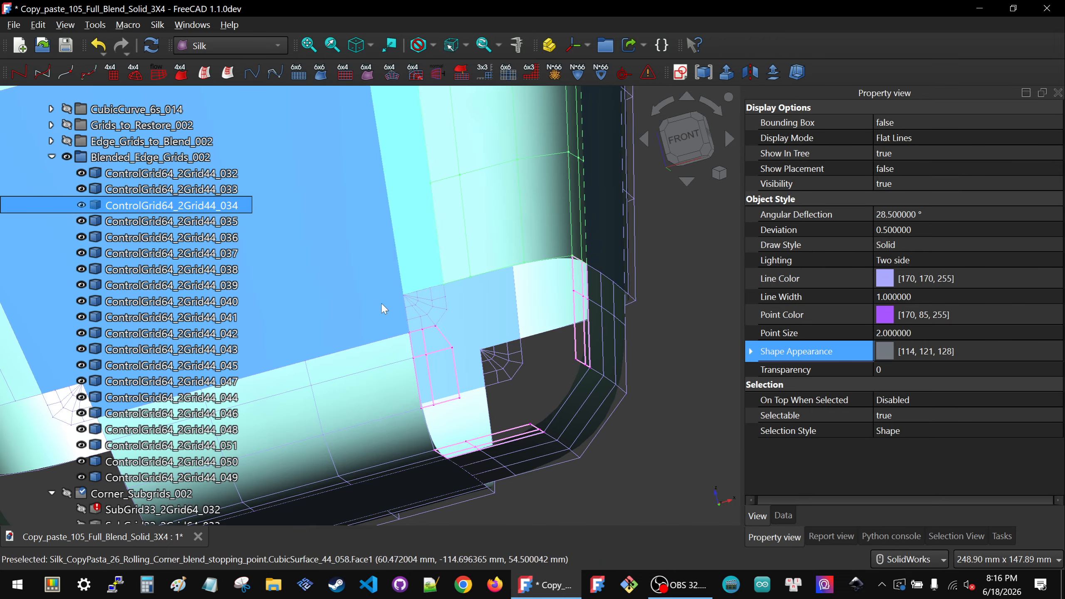
{"action": "left_click", "coordinate": [446, 305], "text": "ctrl"}
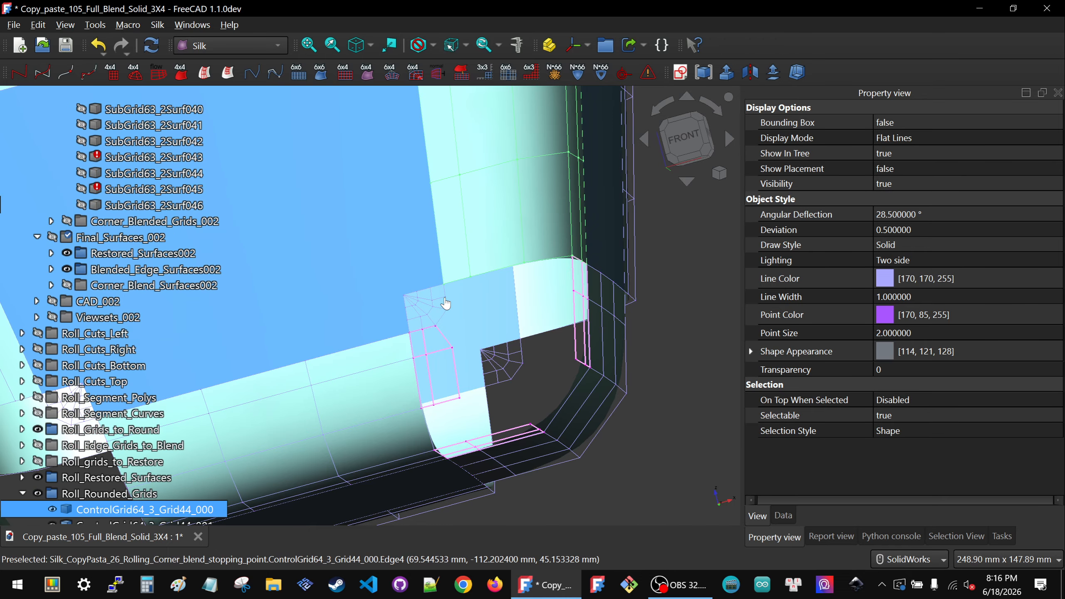
{"action": "left_click", "coordinate": [487, 75]}
- Create a 3x3 corner subgrid from ControlGrid64_2Grid44_035 and ControlGrid64_2Grid44_049 at the adjacent open corner on the right side
{"action": "scroll", "coordinate": [476, 321], "scroll_direction": "down", "scroll_amount": 3}
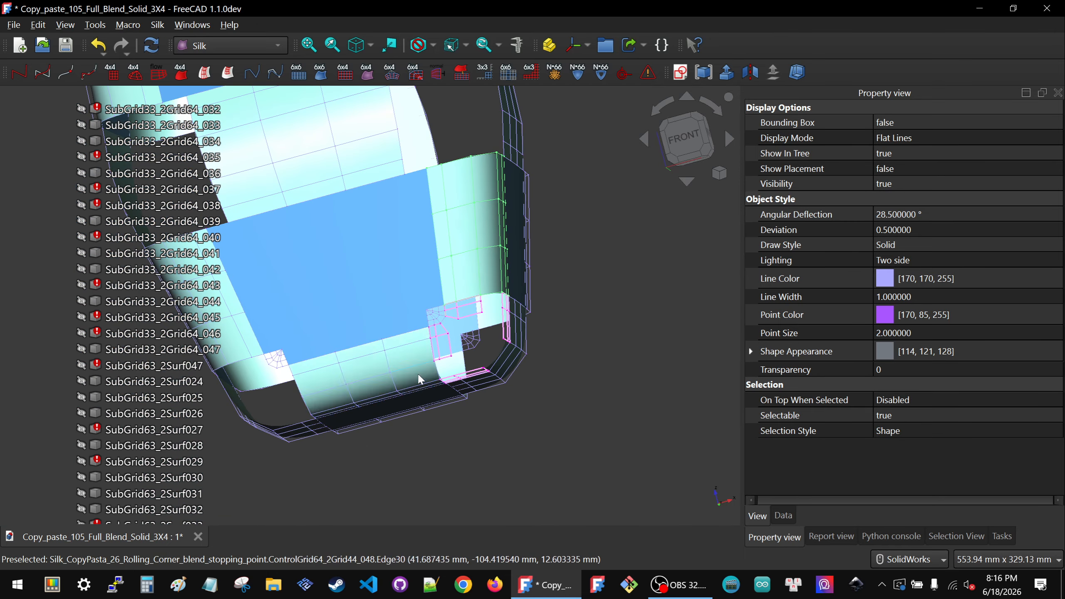
{"action": "middle_click_drag", "start_coordinate": [462, 320], "coordinate": [282, 330]}
{"action": "scroll", "coordinate": [285, 332], "scroll_direction": "down", "scroll_amount": 1}
{"action": "scroll", "coordinate": [339, 337], "scroll_direction": "down", "scroll_amount": 3}
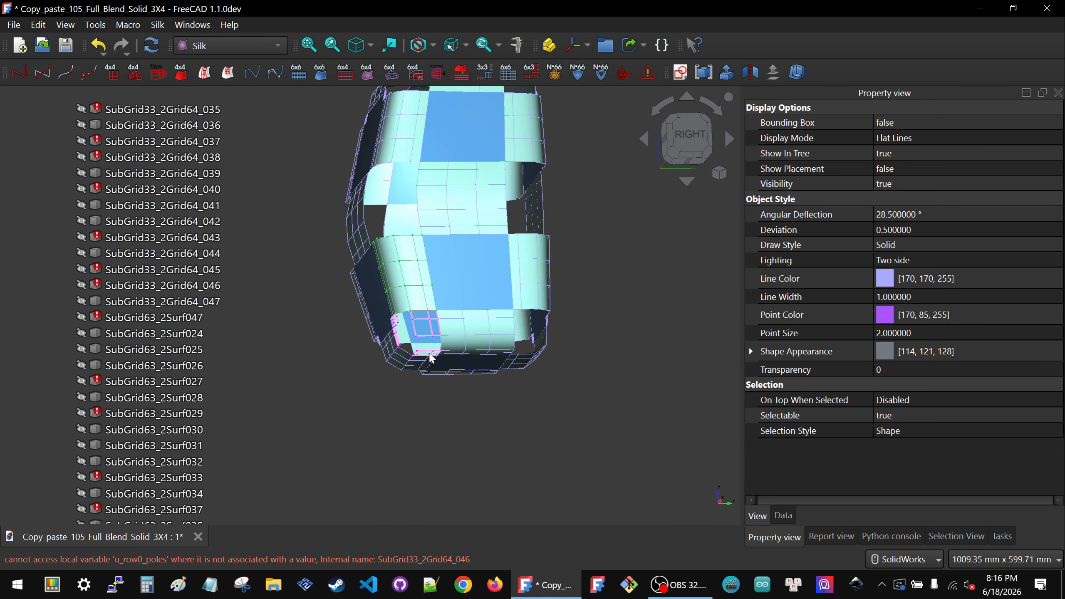
{"action": "scroll", "coordinate": [520, 297], "scroll_direction": "up", "scroll_amount": 4}
{"action": "middle_click_drag", "start_coordinate": [498, 308], "coordinate": [453, 194]}
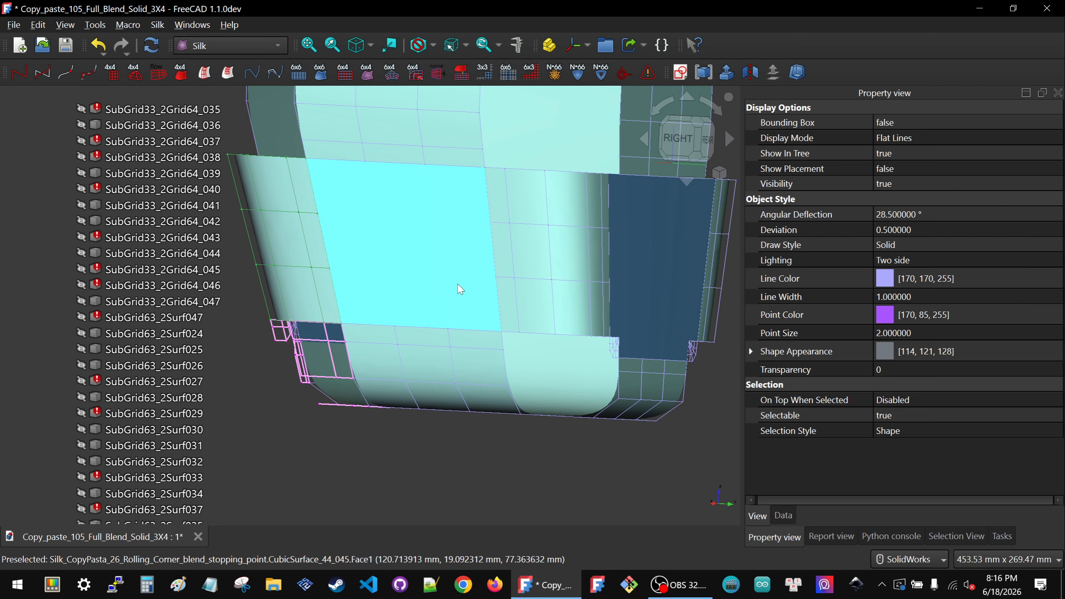
{"action": "left_click", "coordinate": [532, 338]}
{"action": "left_click", "coordinate": [507, 351], "text": "ctrl"}
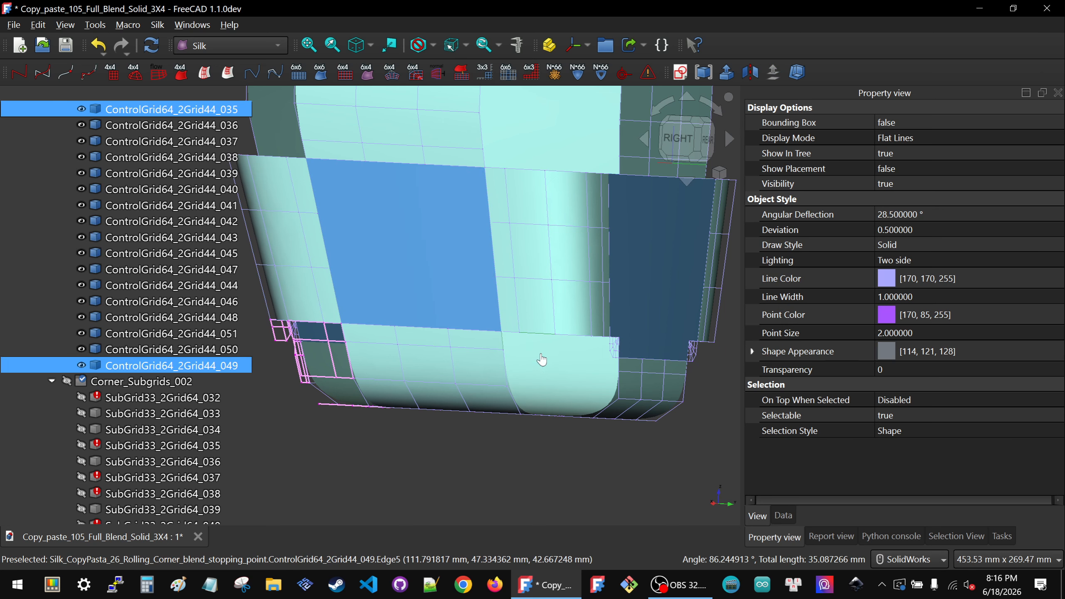
{"action": "left_click", "coordinate": [484, 72]}
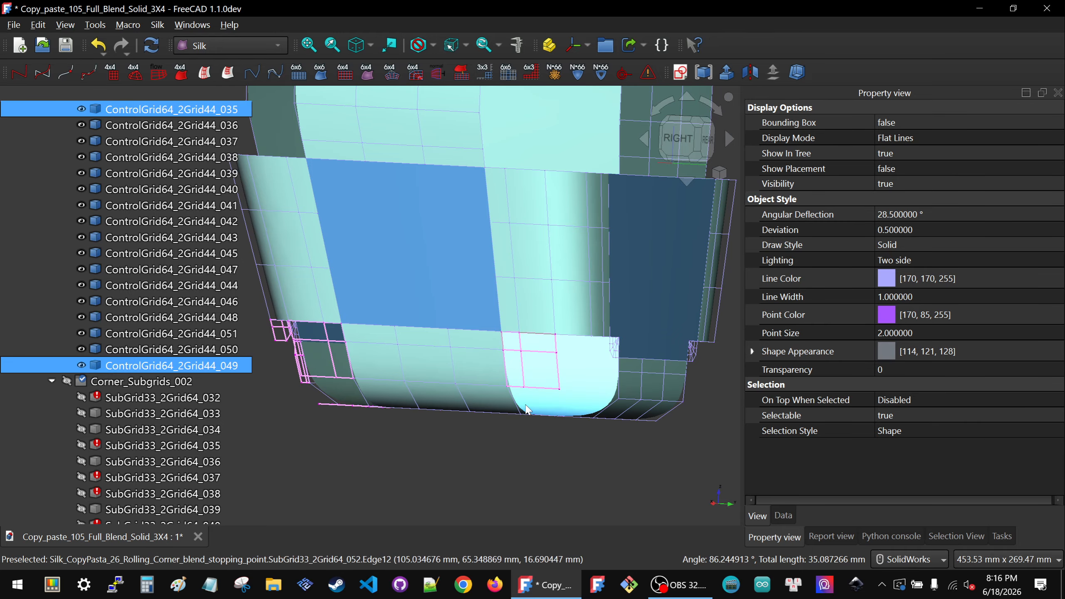
- Create a 3x3 corner subgrid from ControlGrid64_2Grid44_049 and ControlGrid64_2Grid44_050 where they meet at the open corner
{"action": "middle_click_drag", "start_coordinate": [524, 419], "coordinate": [421, 435]}
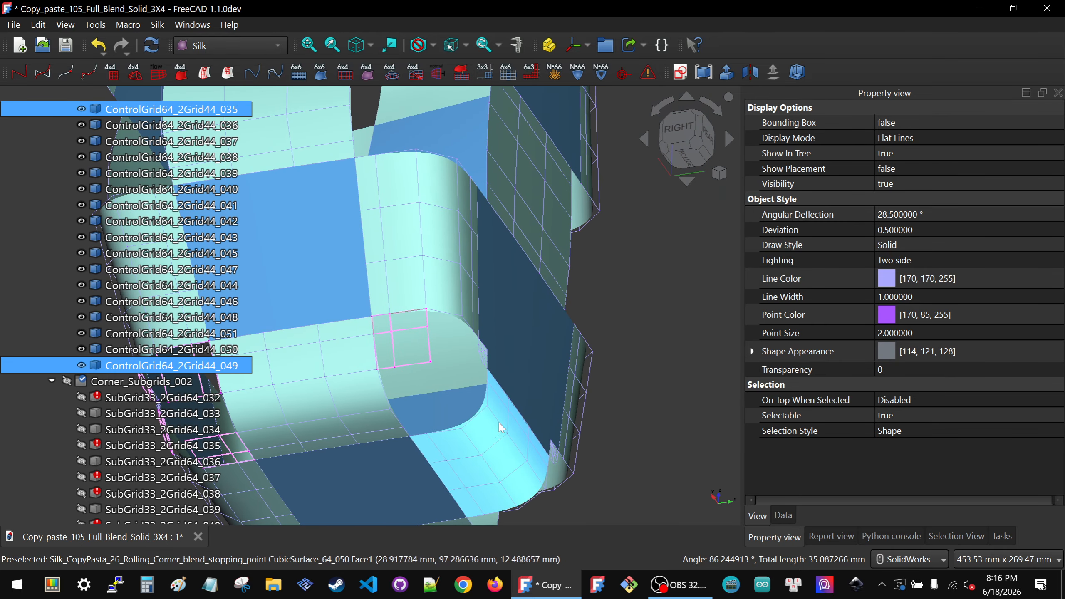
{"action": "left_click", "coordinate": [395, 412]}
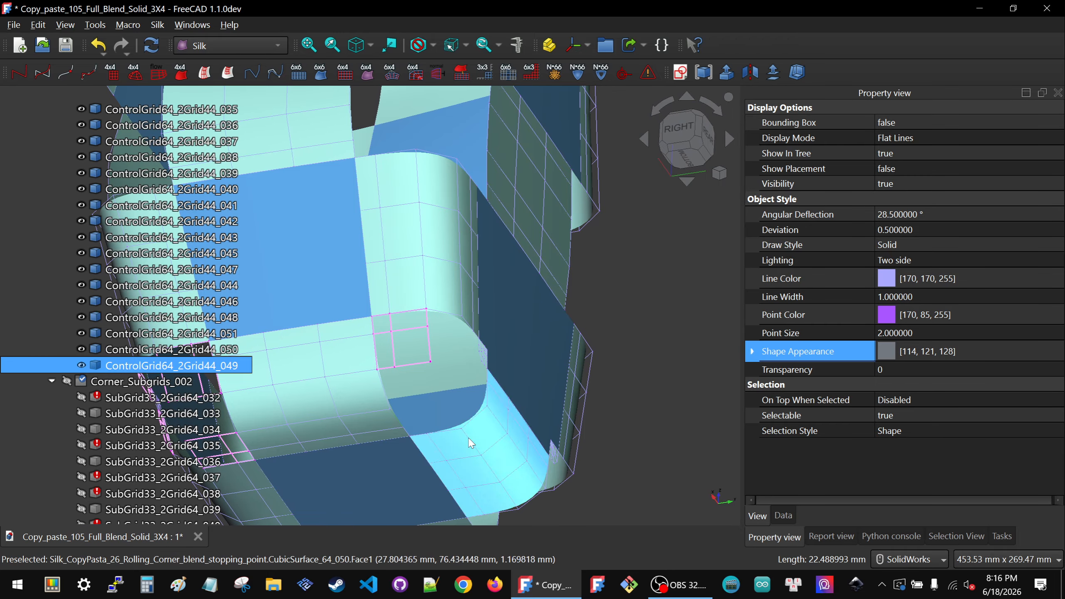
{"action": "left_click", "coordinate": [457, 434], "text": "ctrl"}
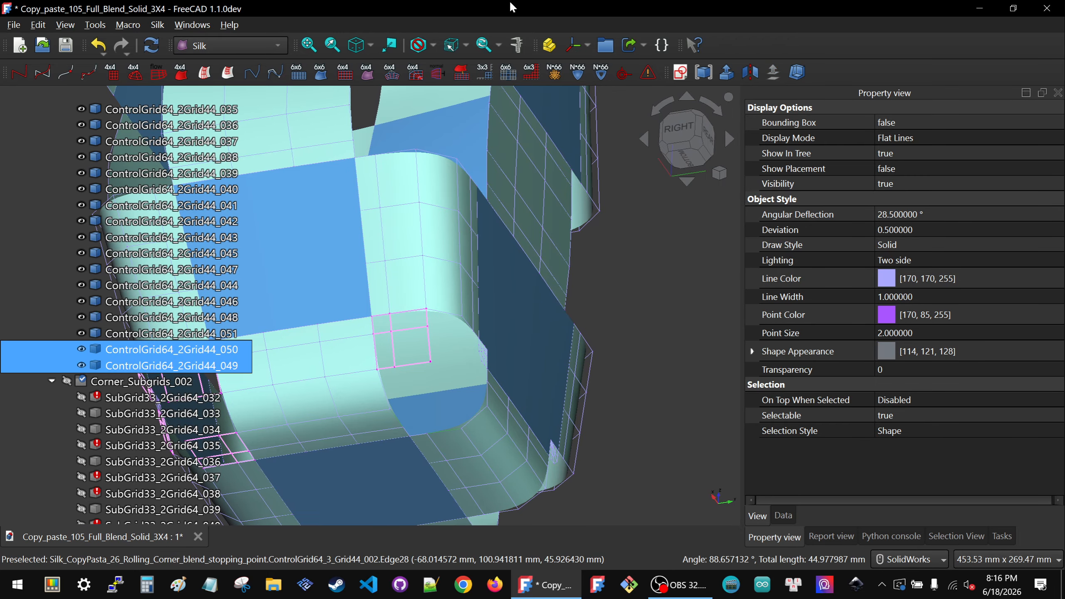
{"action": "left_click", "coordinate": [485, 72]}
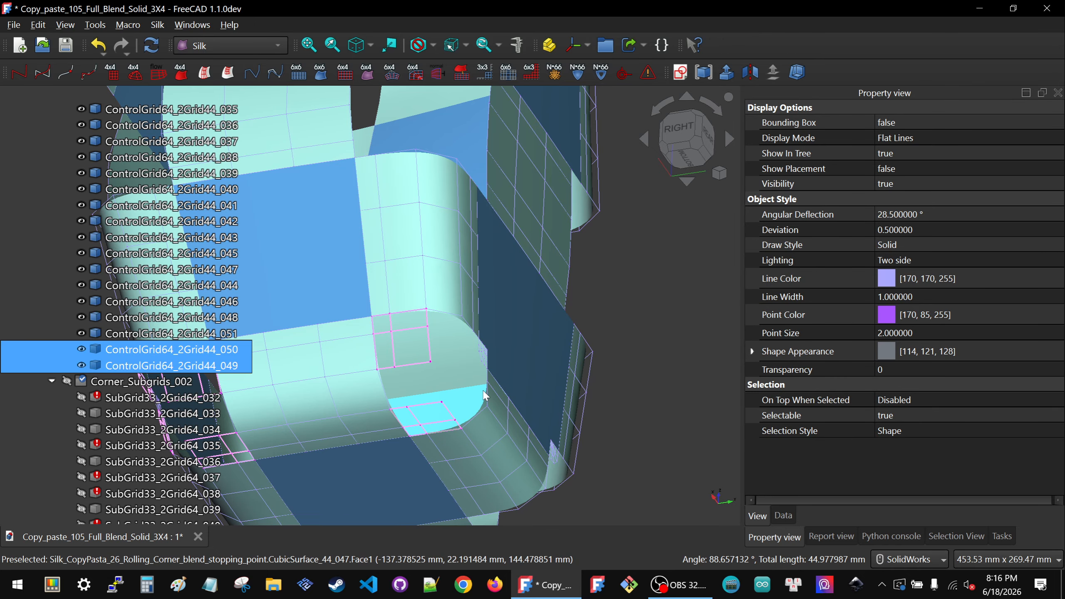
- Create 3x3 corner subgrids pairing rounded grid ControlGrid64_3_Grid44_001 with ControlGrid64_2Grid44_050 and with ControlGrid64_2Grid44_035, completing this corner
{"action": "left_click", "coordinate": [488, 394]}
{"action": "scroll", "coordinate": [478, 373], "scroll_direction": "up", "scroll_amount": 5}
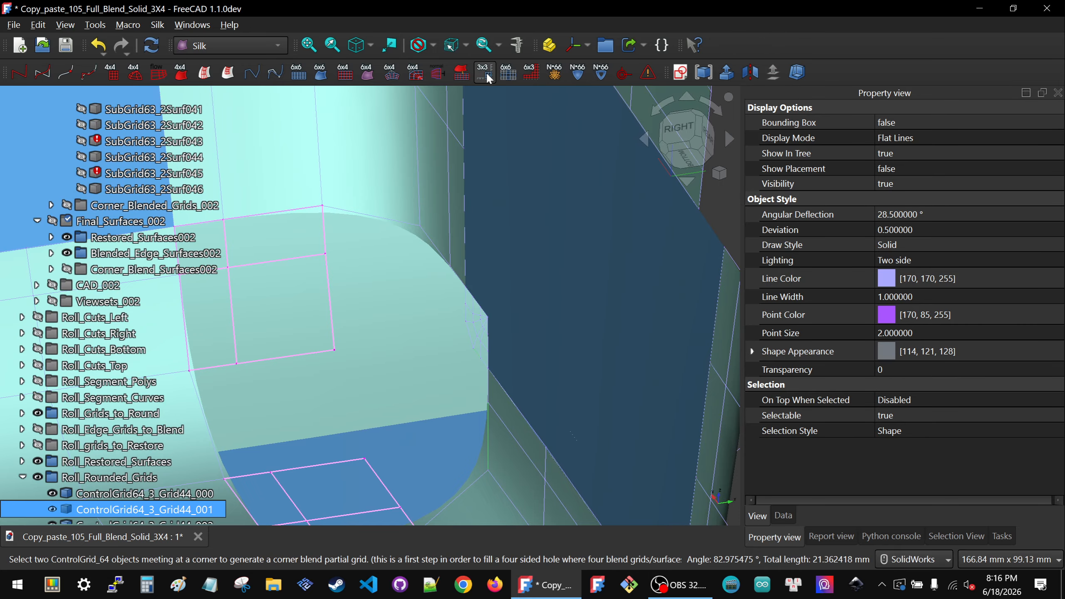
{"action": "left_click", "coordinate": [468, 319]}
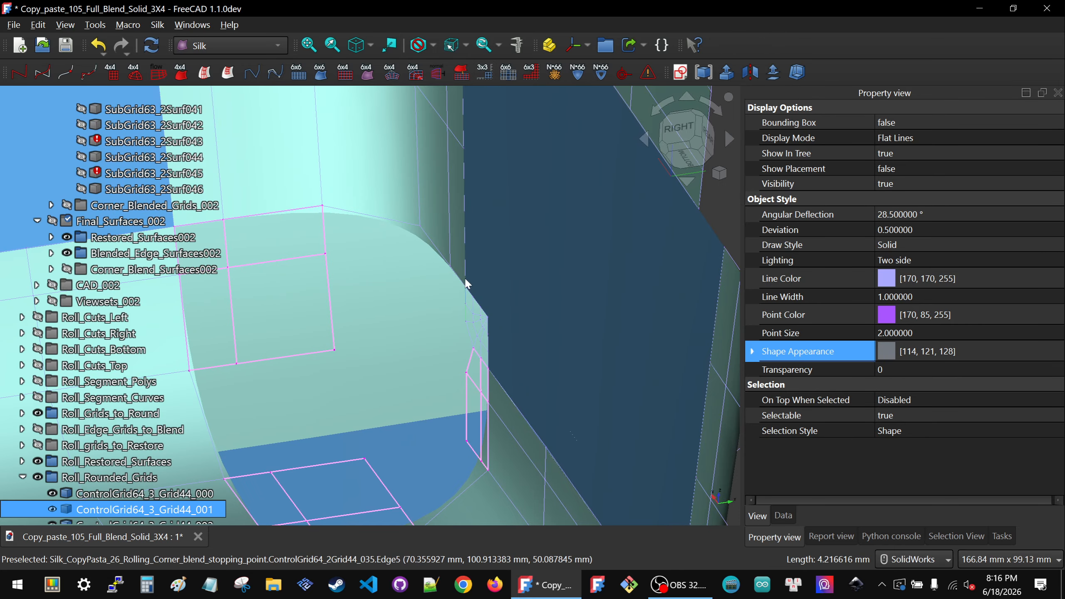
{"action": "left_click", "coordinate": [426, 232]}
- Create a 3x3 corner subgrid from rounded grid ControlGrid64_3_Grid44_002 and ControlGrid64_2Grid44_050 at the other open rear corner
{"action": "scroll", "coordinate": [450, 261], "scroll_direction": "down", "scroll_amount": 4}
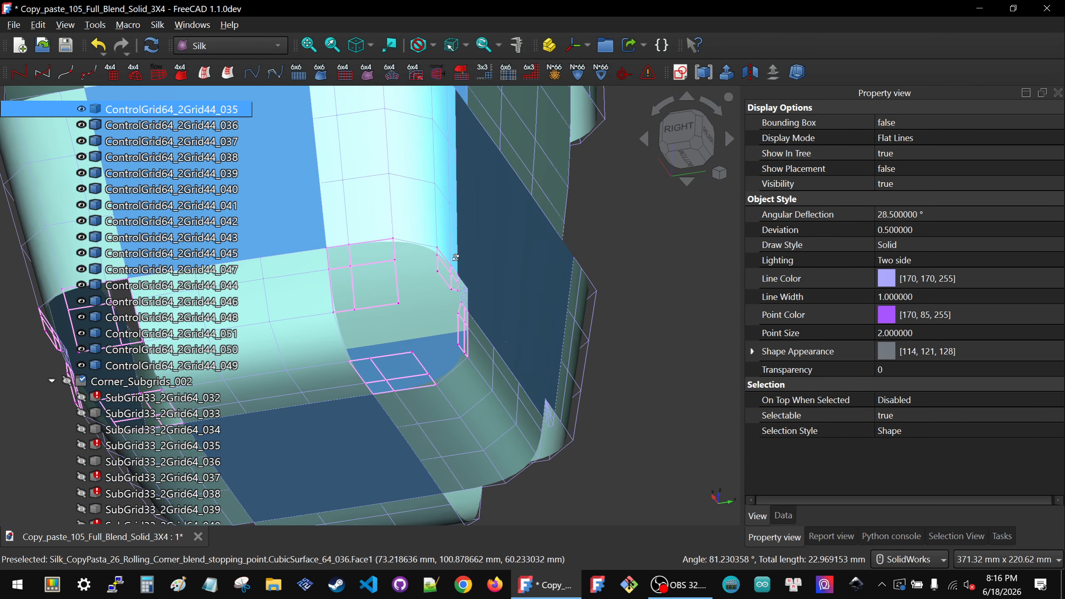
{"action": "middle_click_drag", "start_coordinate": [451, 261], "coordinate": [310, 302]}
{"action": "scroll", "coordinate": [415, 289], "scroll_direction": "down", "scroll_amount": 5}
{"action": "scroll", "coordinate": [562, 328], "scroll_direction": "up", "scroll_amount": 5}
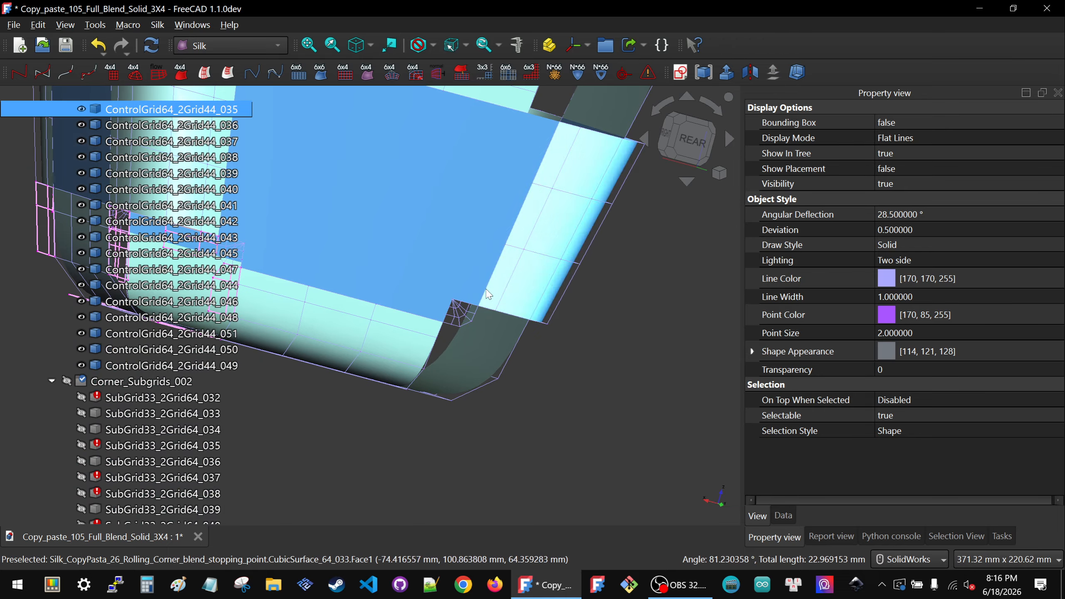
{"action": "left_click", "coordinate": [683, 143]}
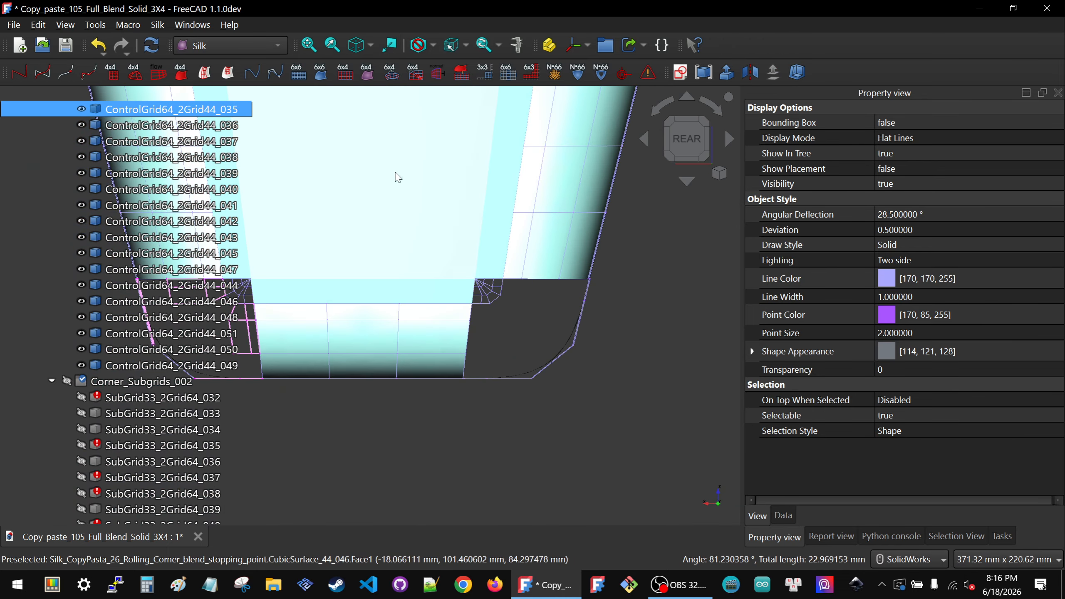
{"action": "scroll", "coordinate": [509, 293], "scroll_direction": "up", "scroll_amount": 3}
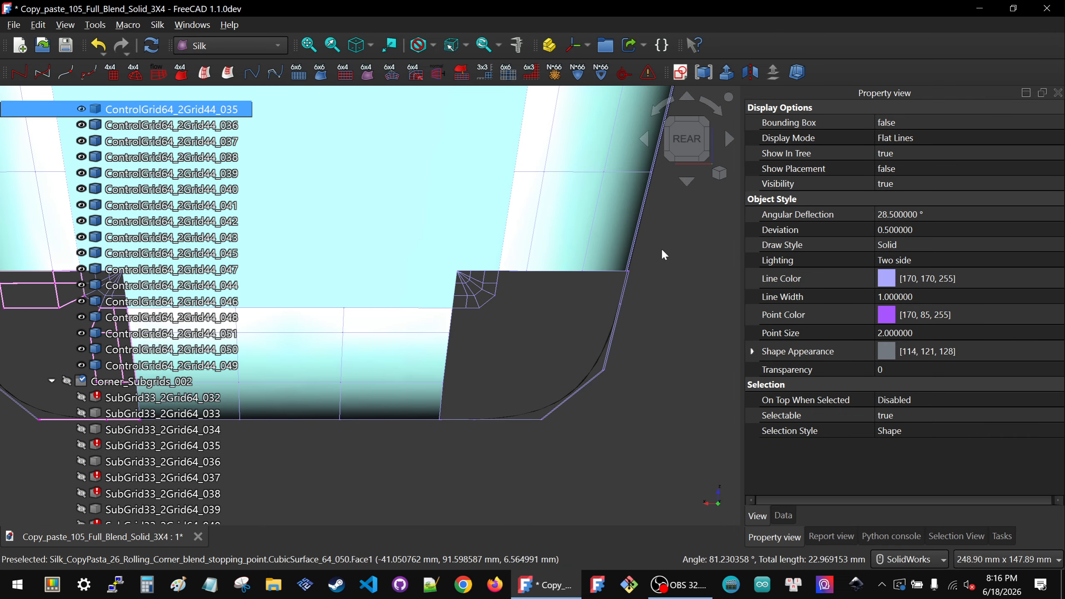
{"action": "left_click", "coordinate": [462, 310]}
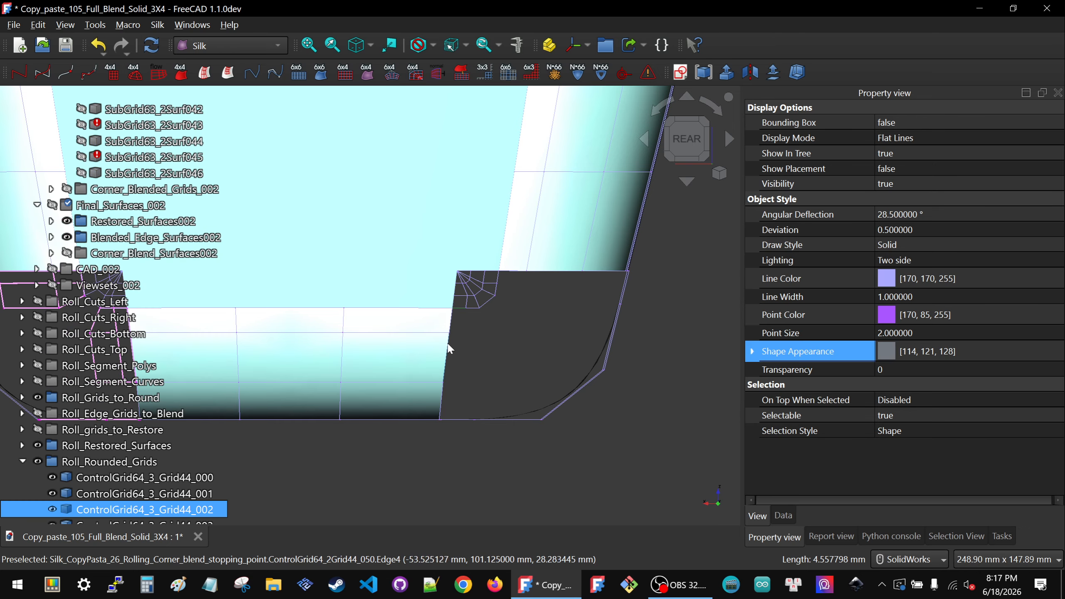
{"action": "left_click", "coordinate": [446, 354]}
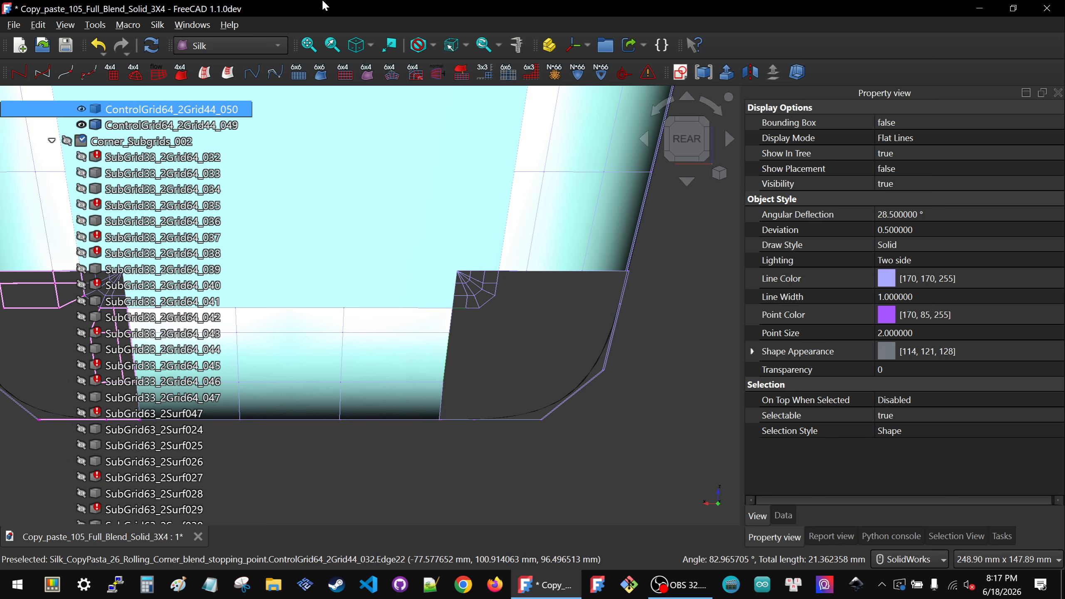
{"action": "left_click", "coordinate": [486, 78]}
- Create a 3x3 corner subgrid from ControlGrid64_2Grid44_050 and ControlGrid64_2Grid44_051 at the same rear corner
{"action": "middle_click_drag", "start_coordinate": [376, 224], "coordinate": [380, 195]}
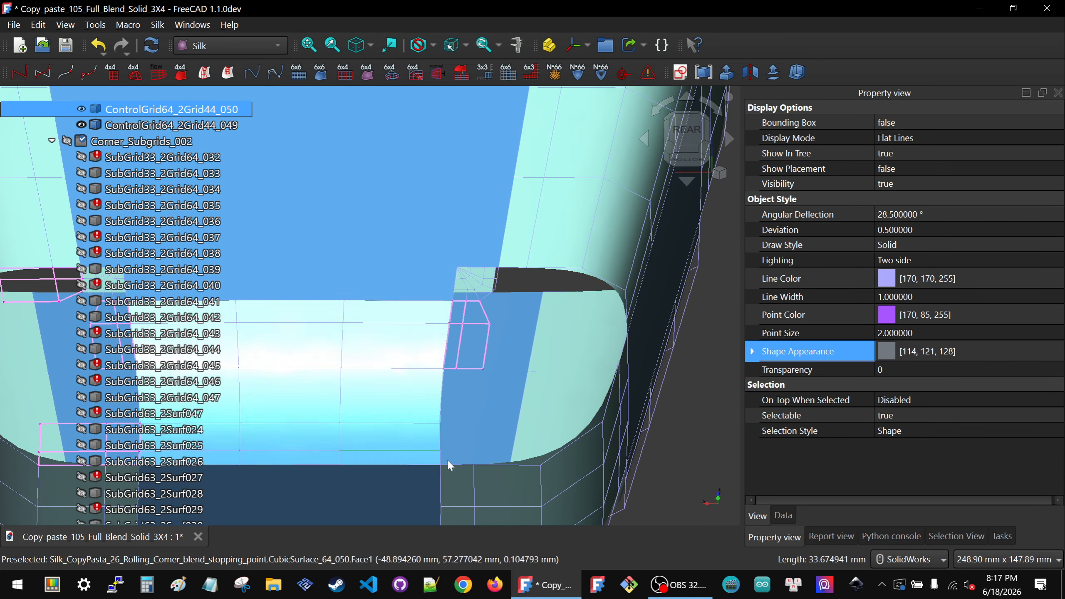
{"action": "left_click", "coordinate": [473, 481], "text": "ctrl"}
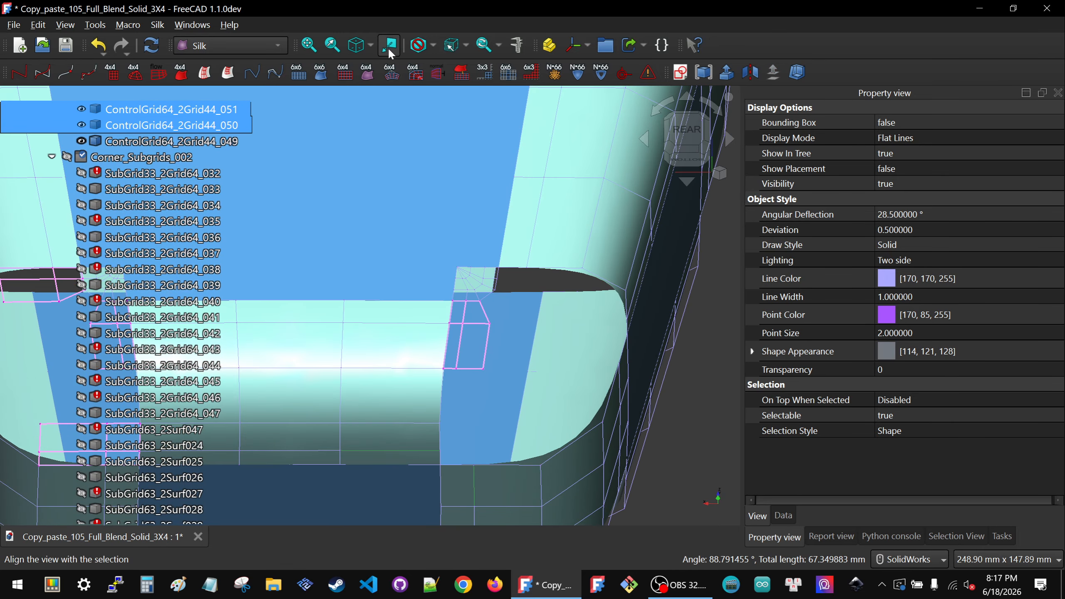
{"action": "left_click", "coordinate": [487, 79]}
- Create a 3x3 corner subgrid from ControlGrid64_2Grid44_051 and ControlGrid64_2Grid44_032 across the open rear corner
{"action": "scroll", "coordinate": [444, 230], "scroll_direction": "down", "scroll_amount": 3}
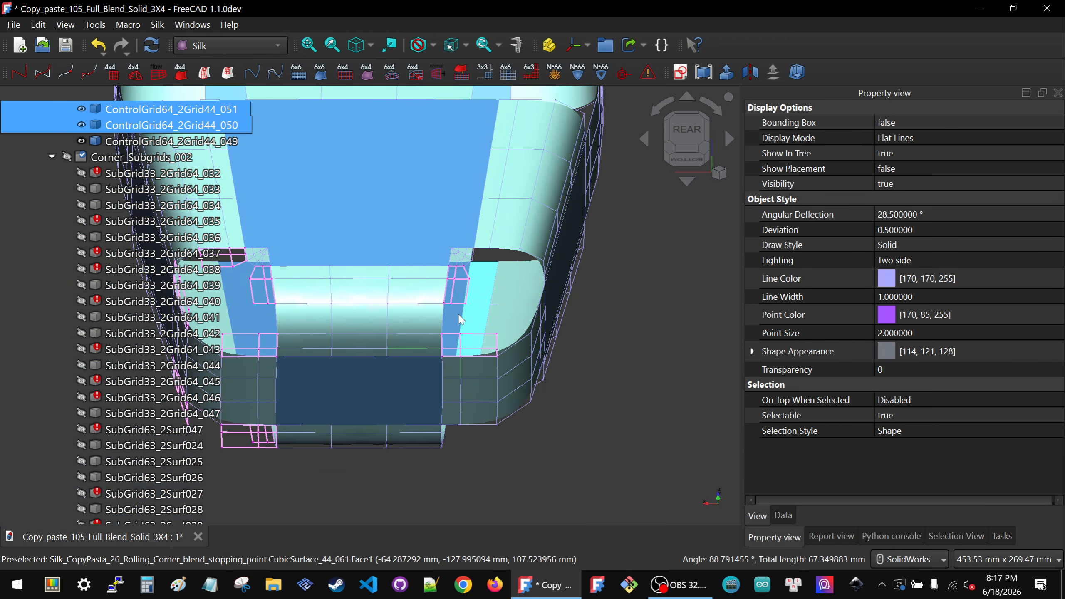
{"action": "middle_click_drag", "start_coordinate": [399, 287], "coordinate": [329, 275]}
{"action": "scroll", "coordinate": [486, 292], "scroll_direction": "up", "scroll_amount": 2}
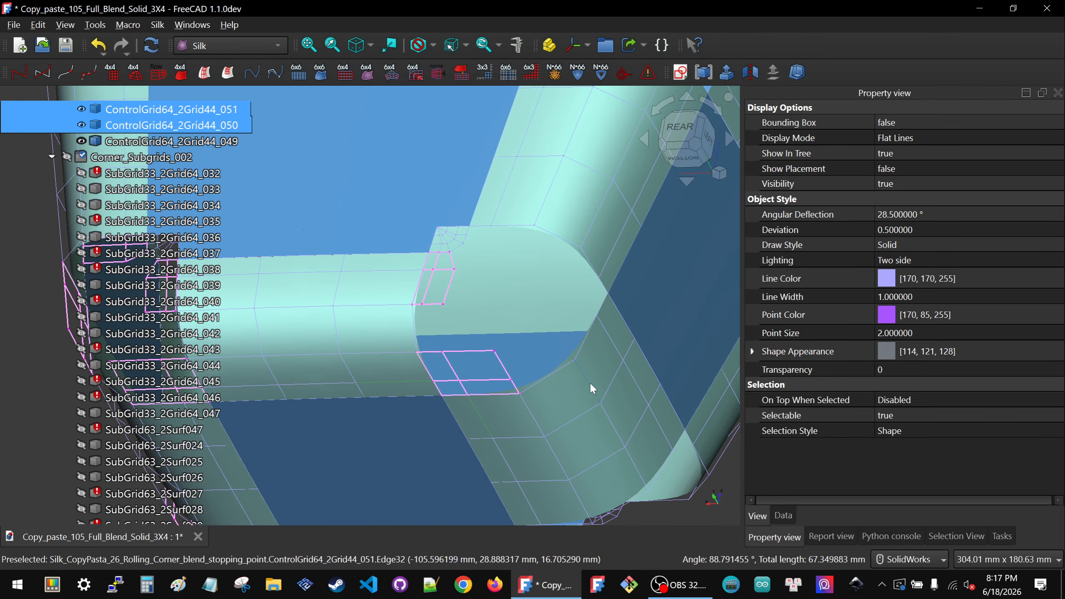
{"action": "left_click", "coordinate": [588, 384]}
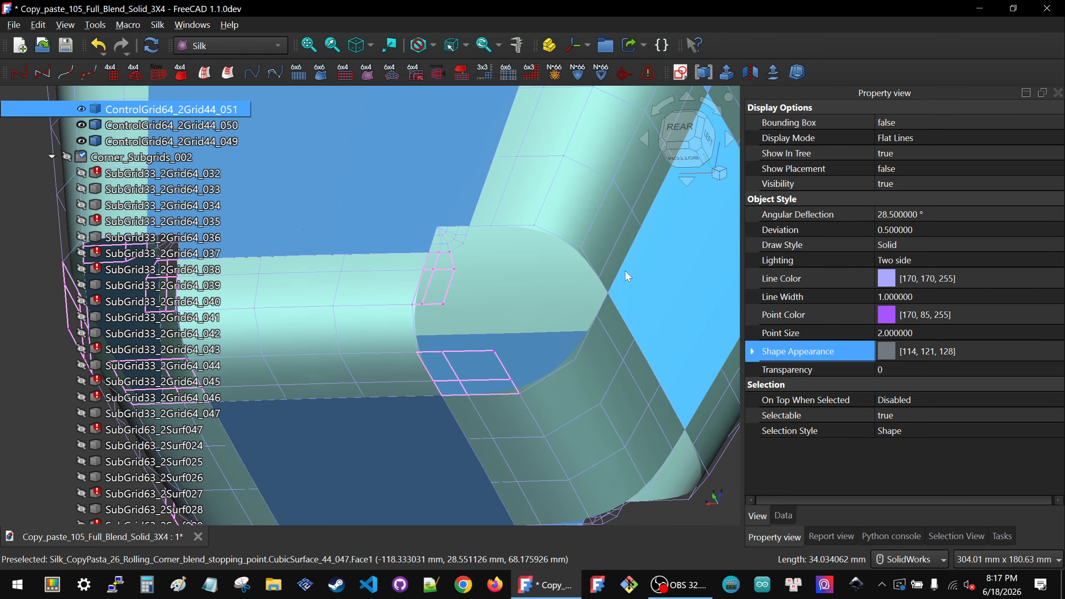
{"action": "left_click", "coordinate": [584, 253], "text": "ctrl"}
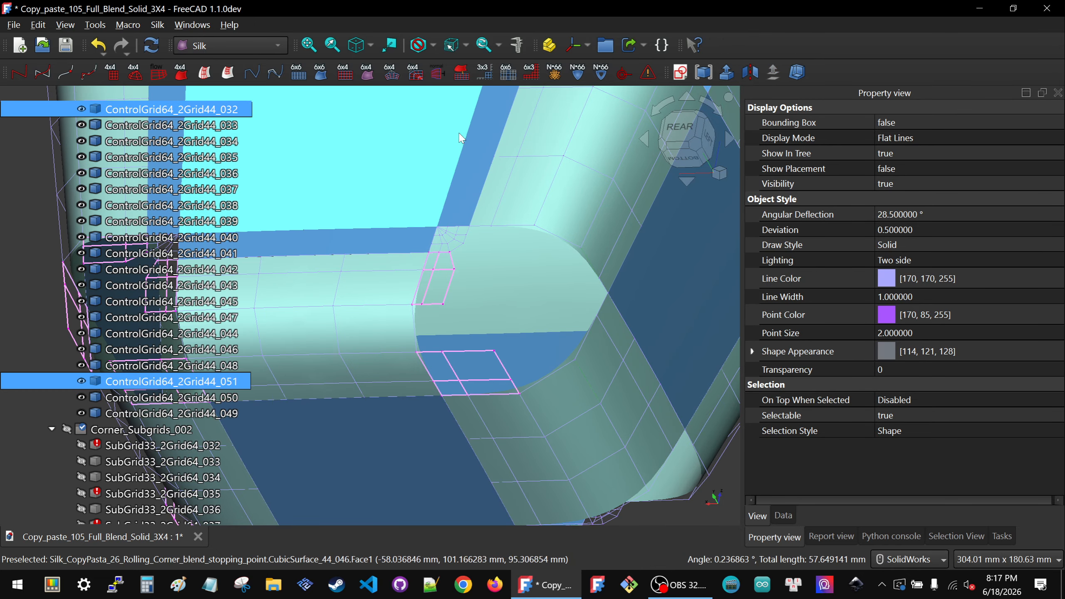
{"action": "left_click", "coordinate": [485, 72]}
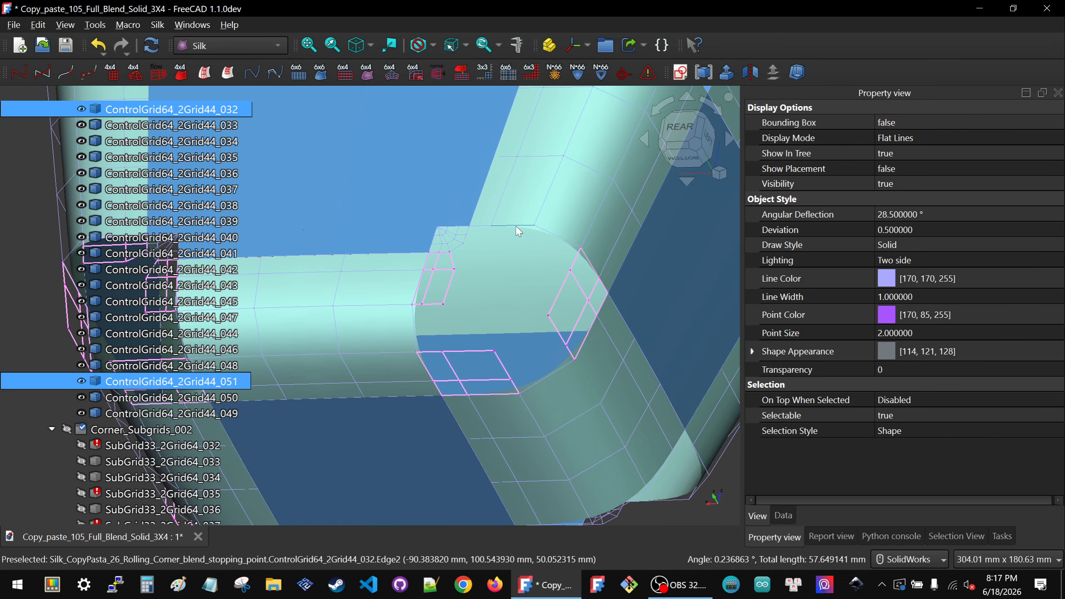
- Create a 3x3 corner subgrid from ControlGrid64_2Grid44_032 and rounded grid ControlGrid64_3_Grid44_002 to complete the corner's four subgrids
{"action": "left_click", "coordinate": [466, 243]}
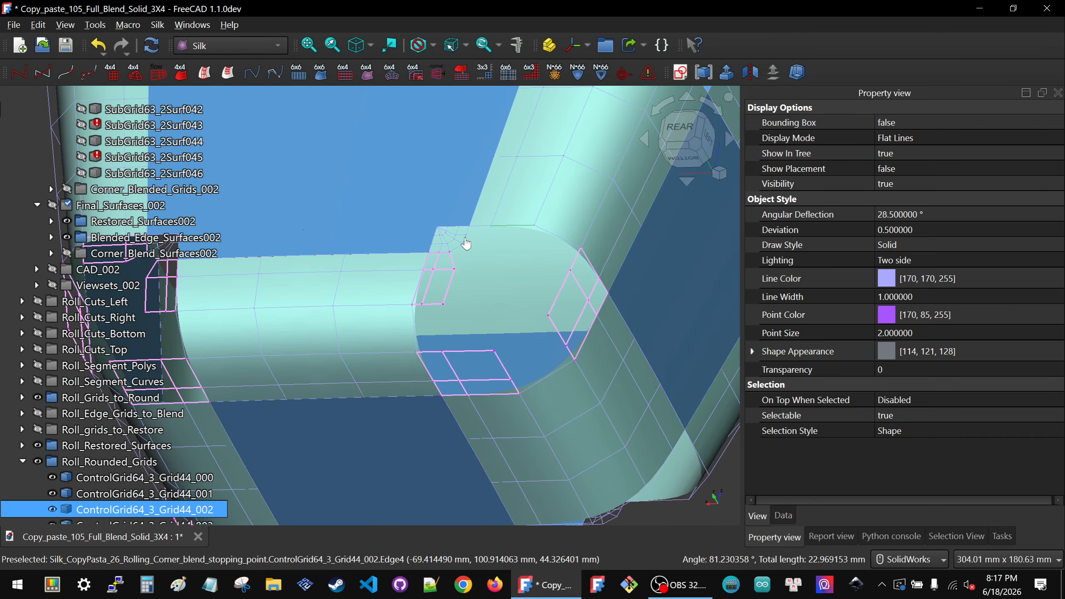
{"action": "left_click", "coordinate": [486, 74]}
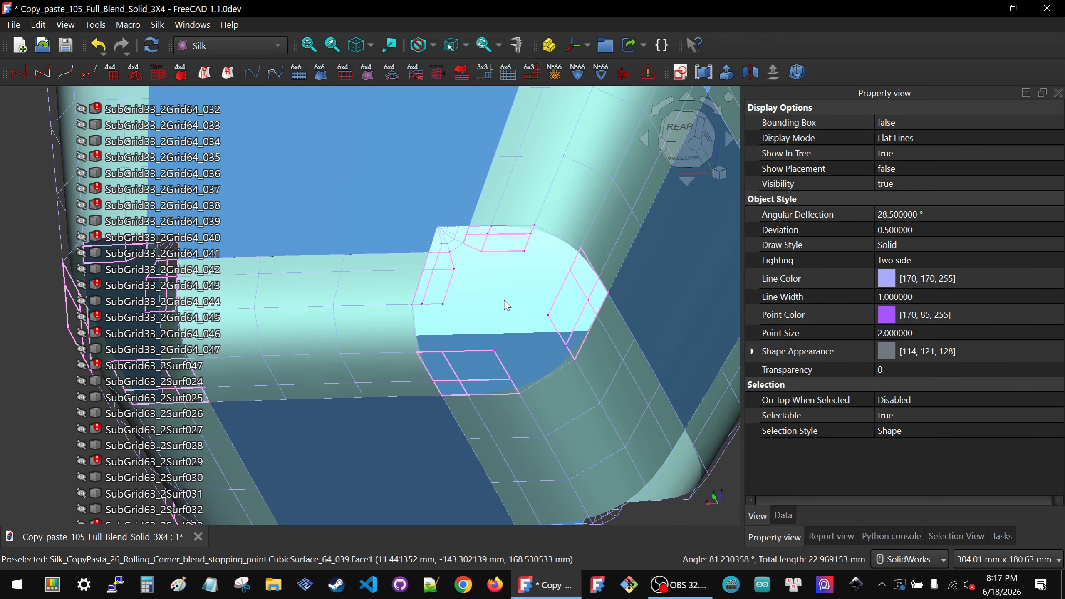
{"action": "scroll", "coordinate": [503, 296], "scroll_direction": "down", "scroll_amount": 3}
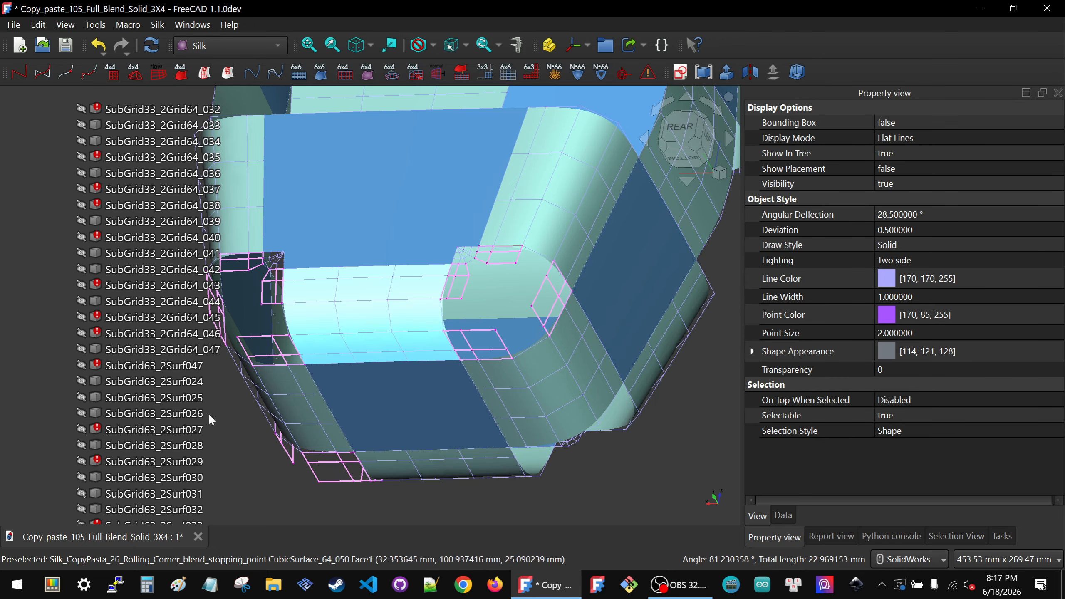
- Show the Roll_Rounded_Surface_Previews group in the model and clear the selection
{"action": "left_click", "coordinate": [359, 270]}
{"action": "scroll", "coordinate": [224, 360], "scroll_direction": "down", "scroll_amount": 10}
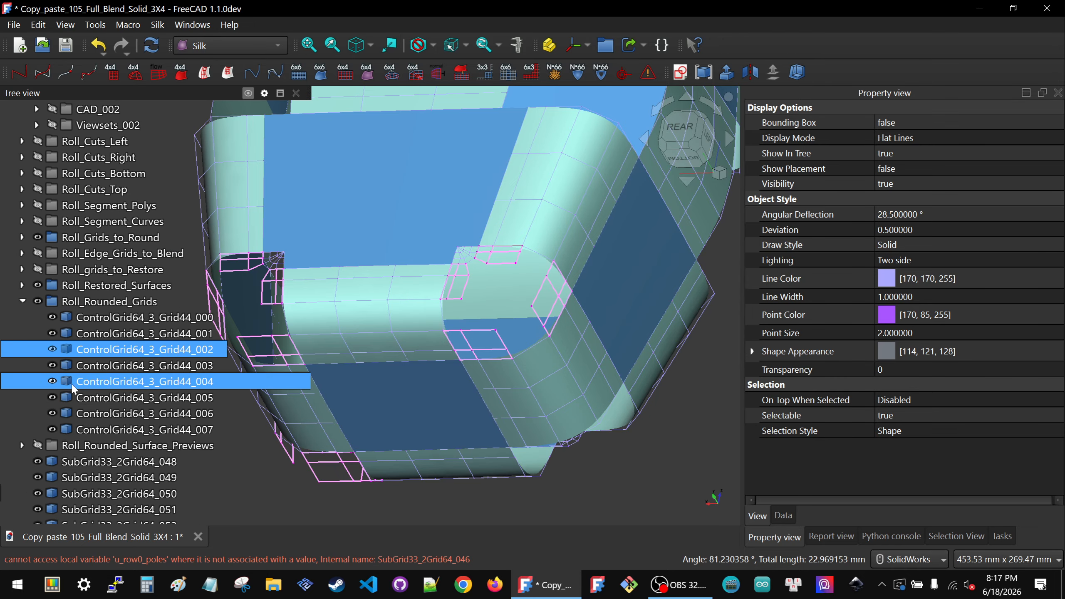
{"action": "scroll", "coordinate": [89, 499], "scroll_direction": "down", "scroll_amount": 3}
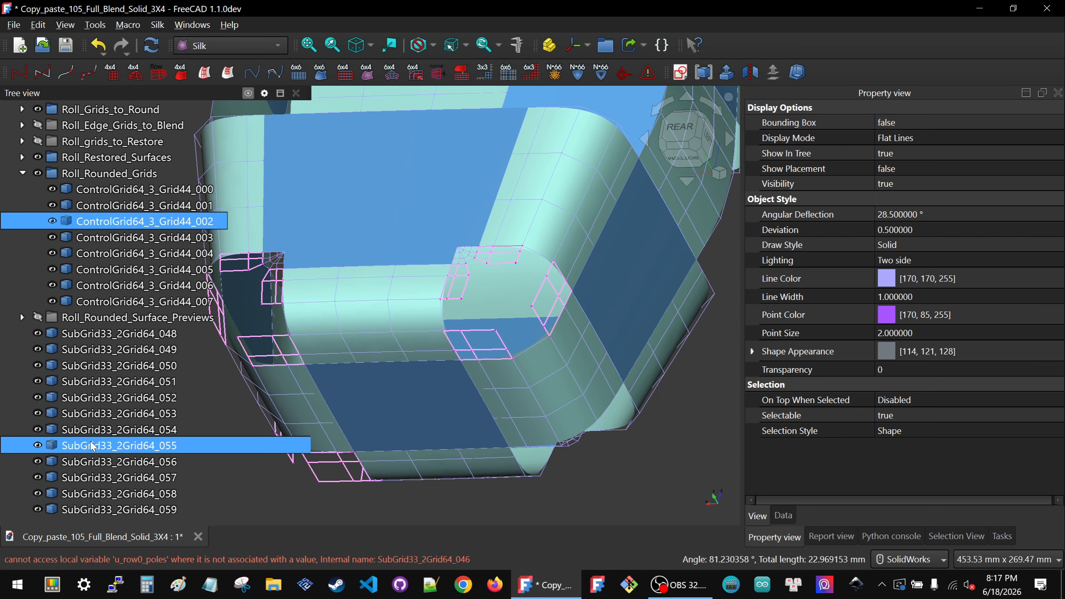
{"action": "left_click", "coordinate": [94, 317]}
{"action": "key", "text": "space"}
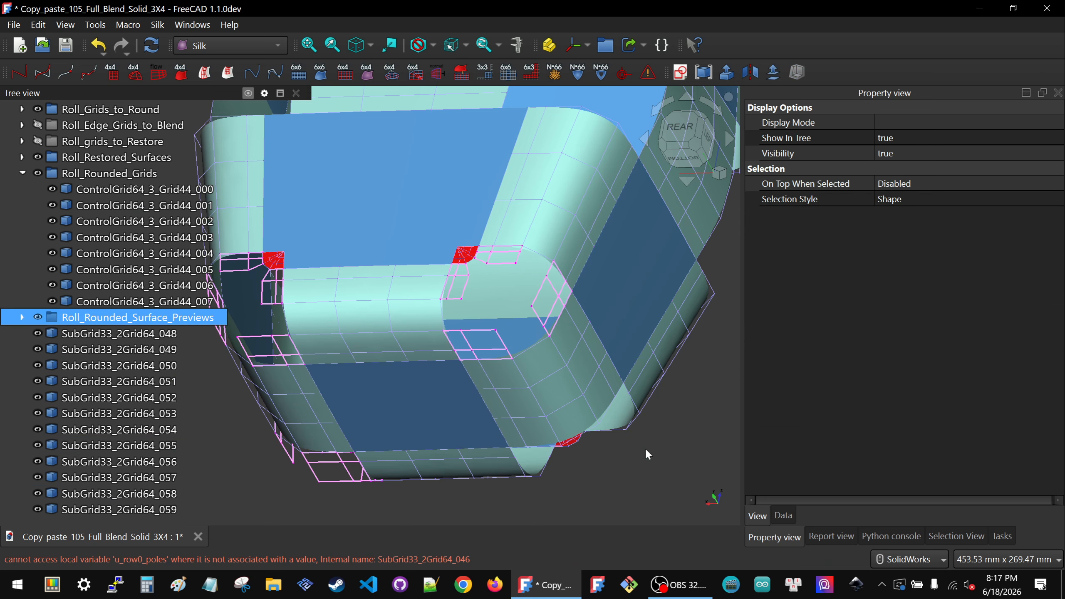
{"action": "left_click", "coordinate": [646, 445]}
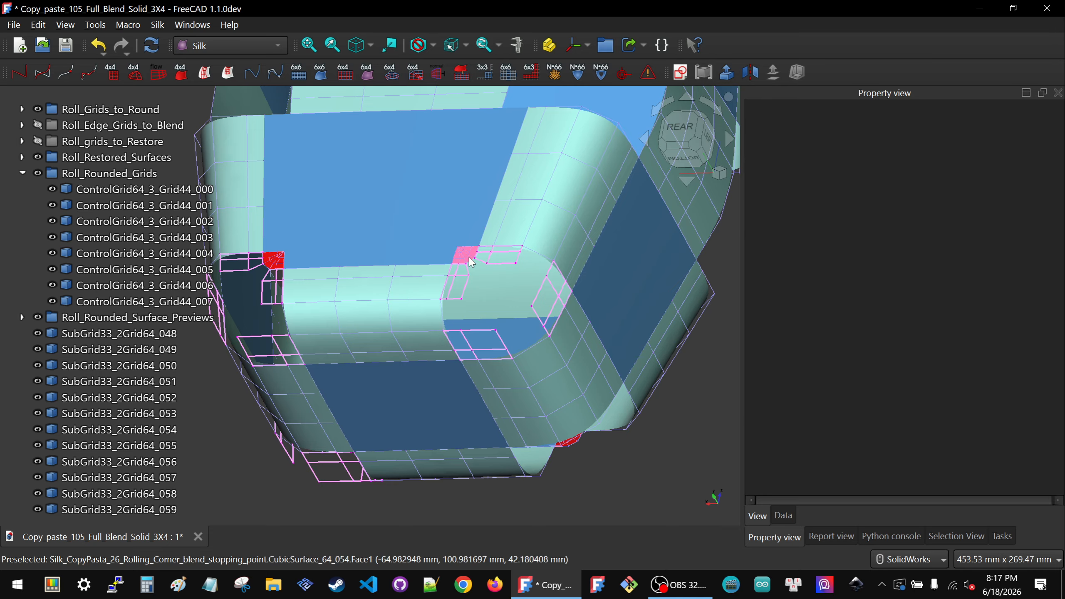
- Highlight CubicSurface_64_054, 033, 050 and 051 around the rear corner hole to examine its four-sided boundary
{"action": "left_click", "coordinate": [471, 262]}
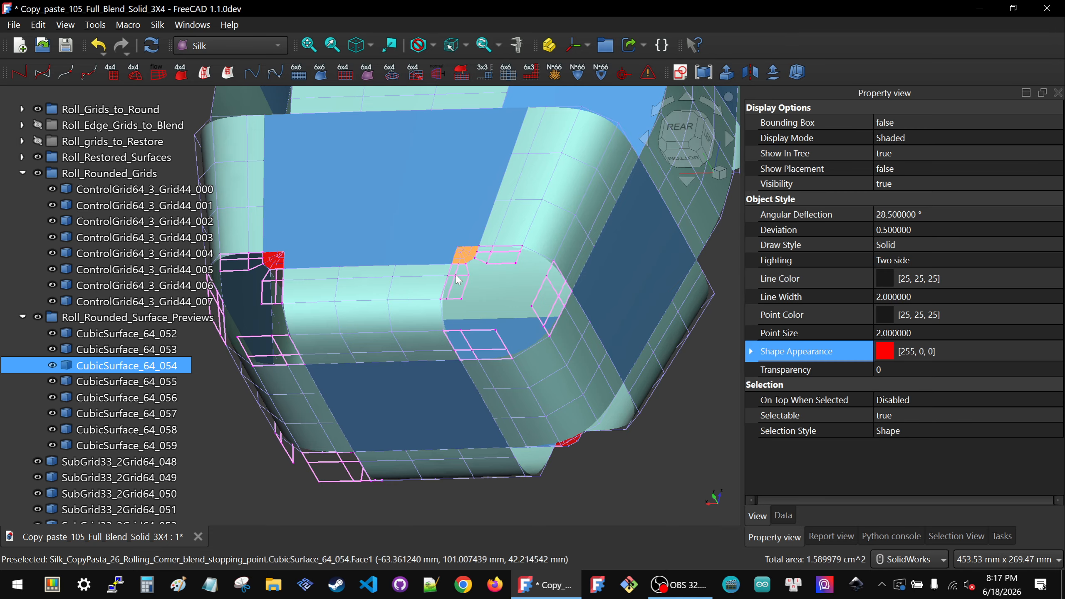
{"action": "left_click", "coordinate": [543, 373], "text": "ctrl"}
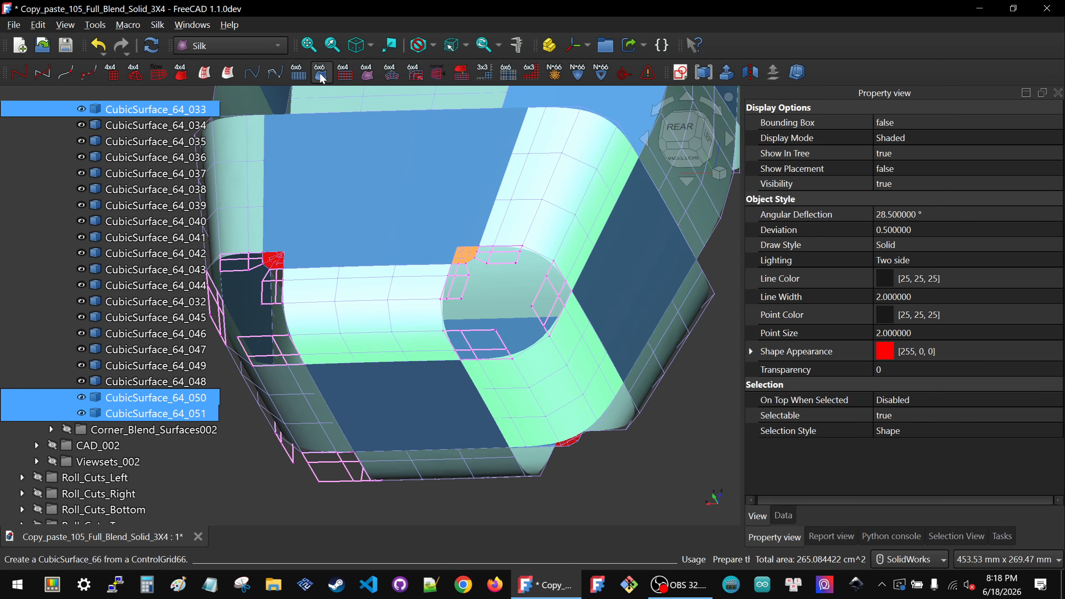
{"action": "left_click", "coordinate": [663, 472]}
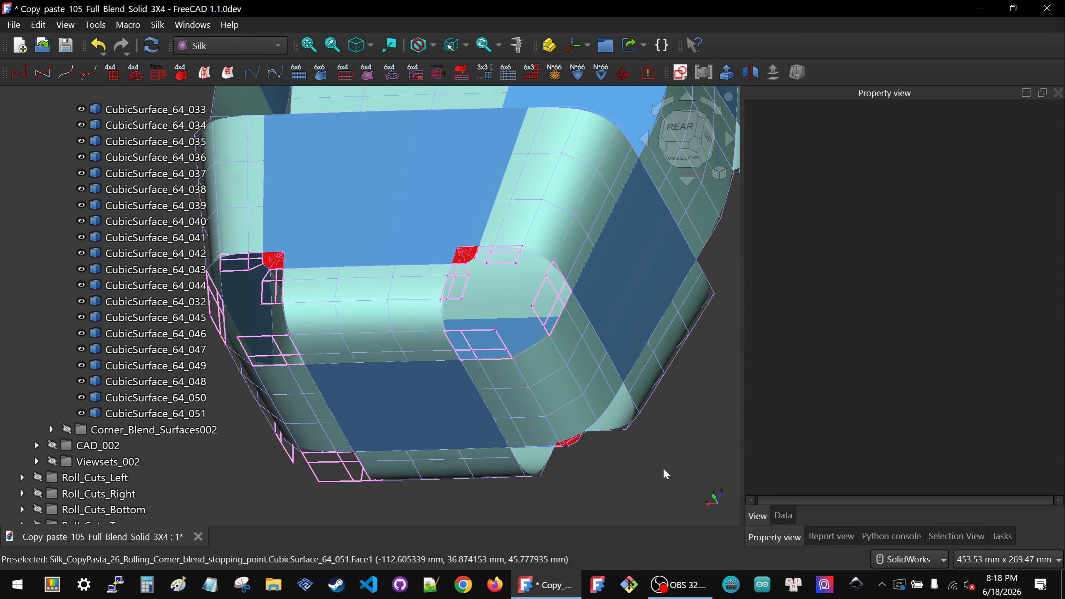
{"action": "scroll", "coordinate": [460, 267], "scroll_direction": "up", "scroll_amount": 4}
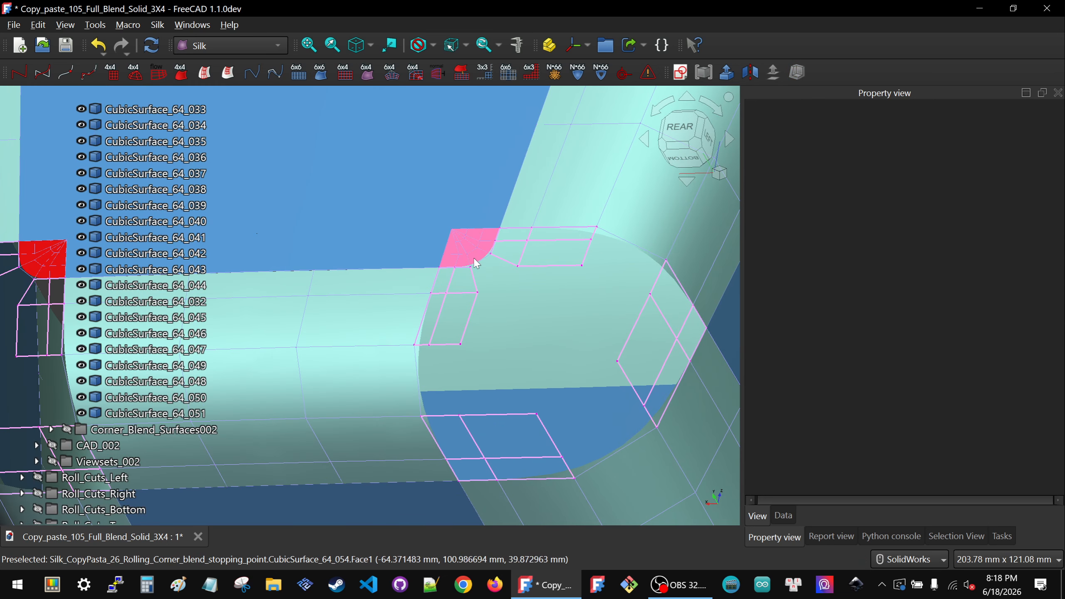
{"action": "left_click", "coordinate": [476, 262]}
{"action": "scroll", "coordinate": [476, 262], "scroll_direction": "down", "scroll_amount": 4}
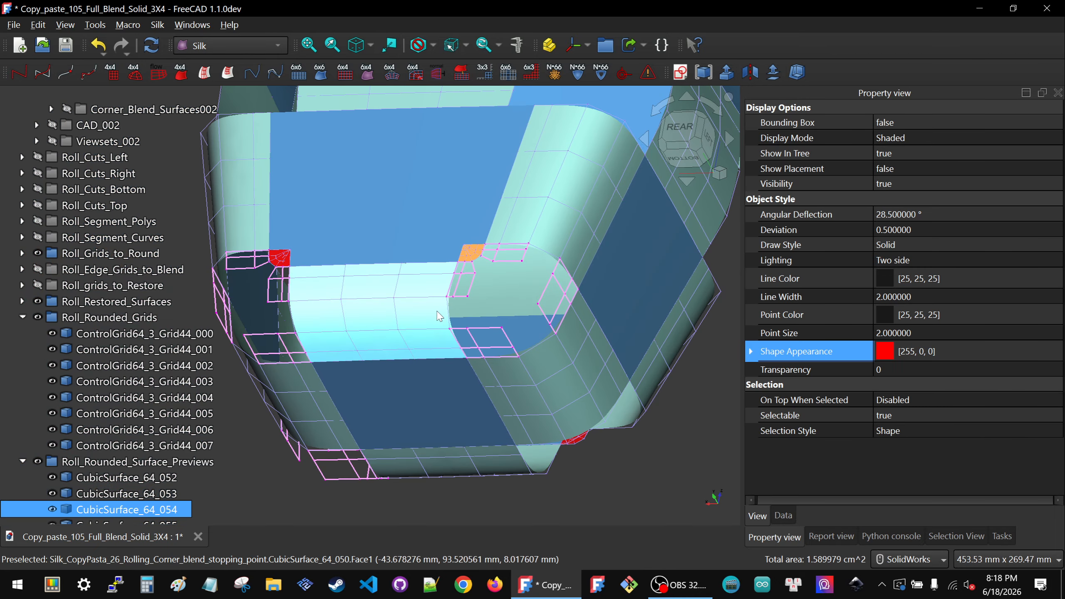
{"action": "left_click", "coordinate": [540, 384], "text": "ctrl"}
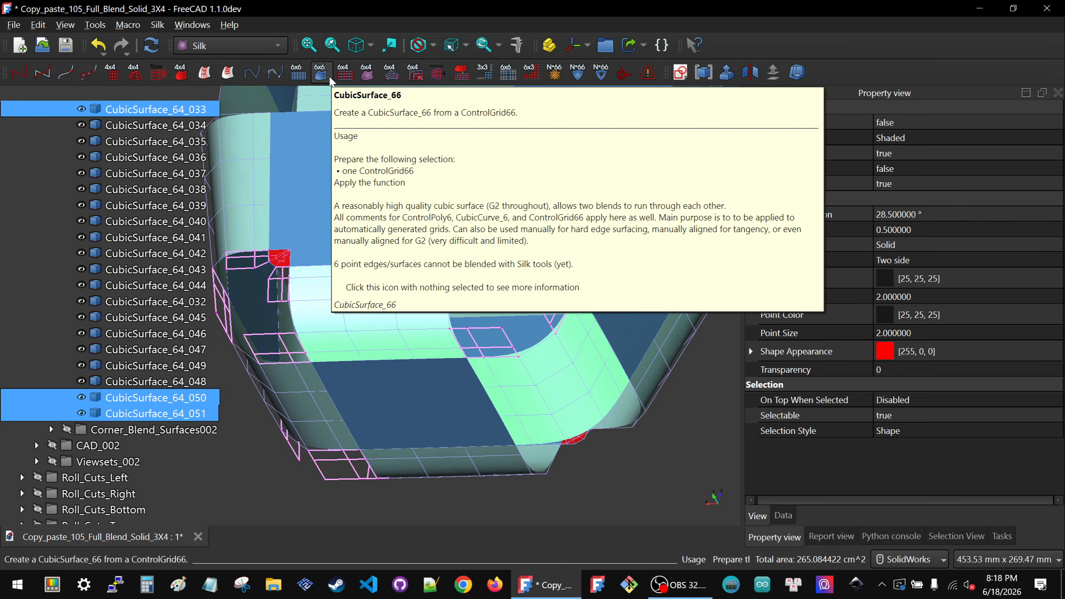
{"action": "left_click", "coordinate": [583, 479]}
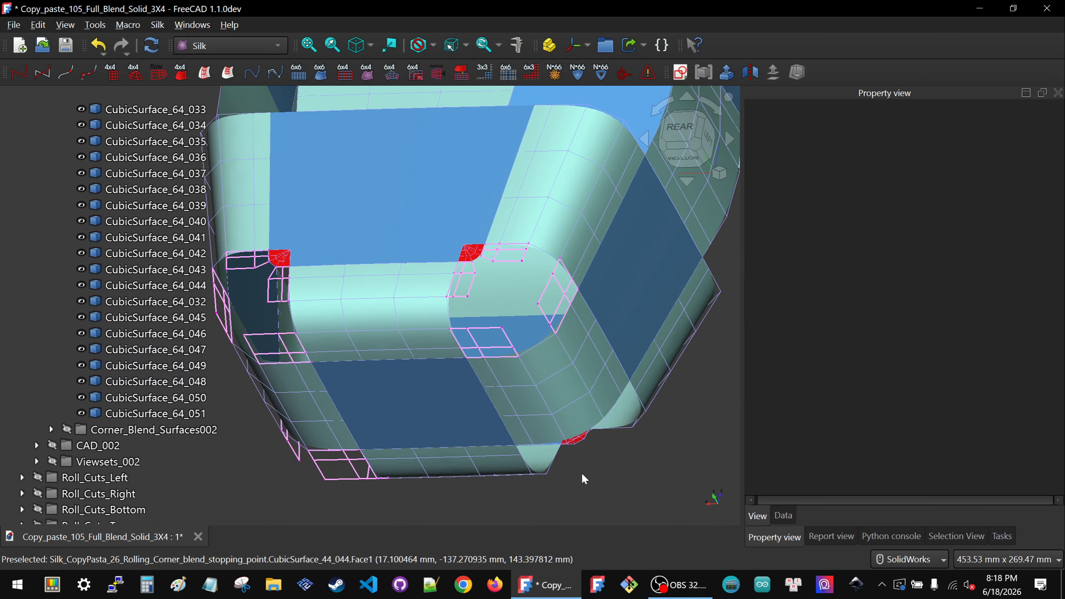
- Create a 3x3 corner subgrid from ControlGrid64_2Grid44_033 and ControlGrid64_2Grid44_051 at the lower left-front corner hole
{"action": "middle_click_drag", "start_coordinate": [482, 284], "coordinate": [489, 299]}
{"action": "scroll", "coordinate": [489, 299], "scroll_direction": "down", "scroll_amount": 3}
{"action": "middle_click_drag", "start_coordinate": [505, 351], "coordinate": [317, 352]}
{"action": "scroll", "coordinate": [454, 347], "scroll_direction": "down", "scroll_amount": 3}
{"action": "scroll", "coordinate": [617, 386], "scroll_direction": "up", "scroll_amount": 4}
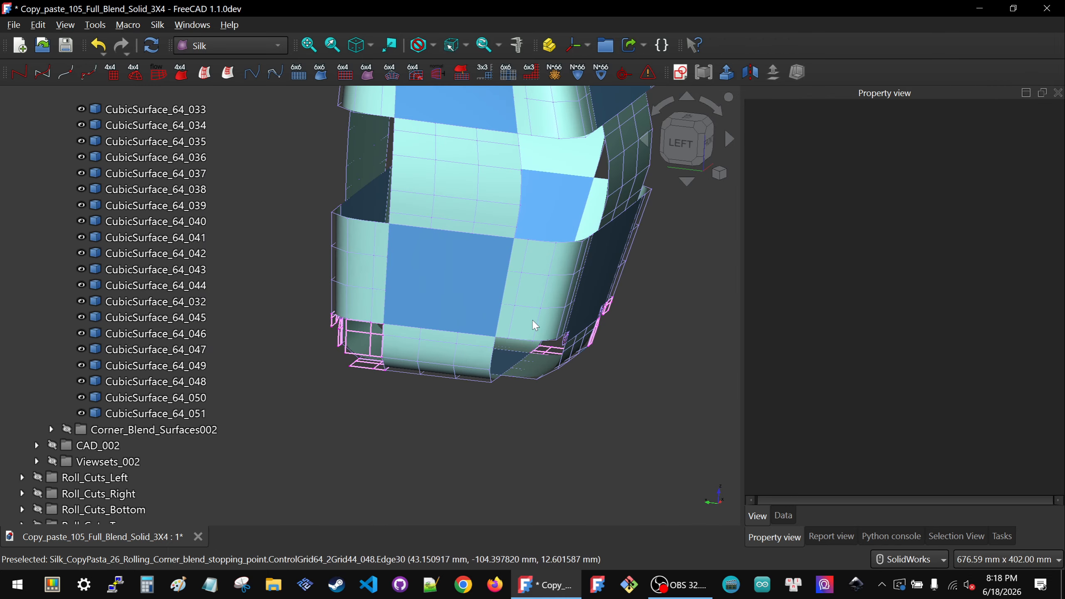
{"action": "middle_click_drag", "start_coordinate": [421, 302], "coordinate": [659, 148]}
{"action": "left_click", "coordinate": [671, 141]}
{"action": "scroll", "coordinate": [492, 347], "scroll_direction": "up", "scroll_amount": 4}
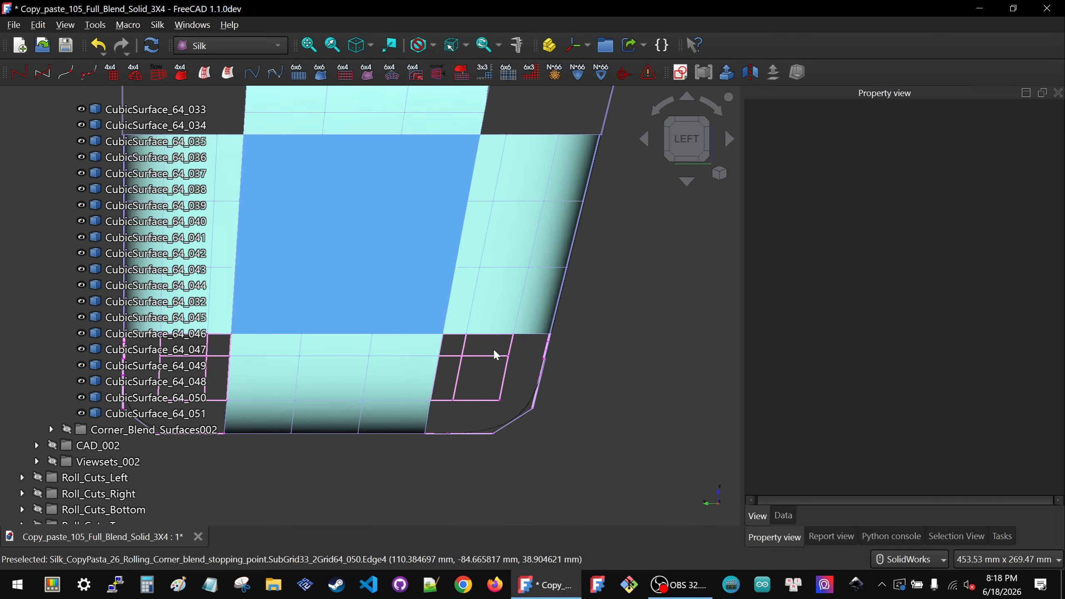
{"action": "middle_click_drag", "start_coordinate": [426, 309], "coordinate": [501, 334]}
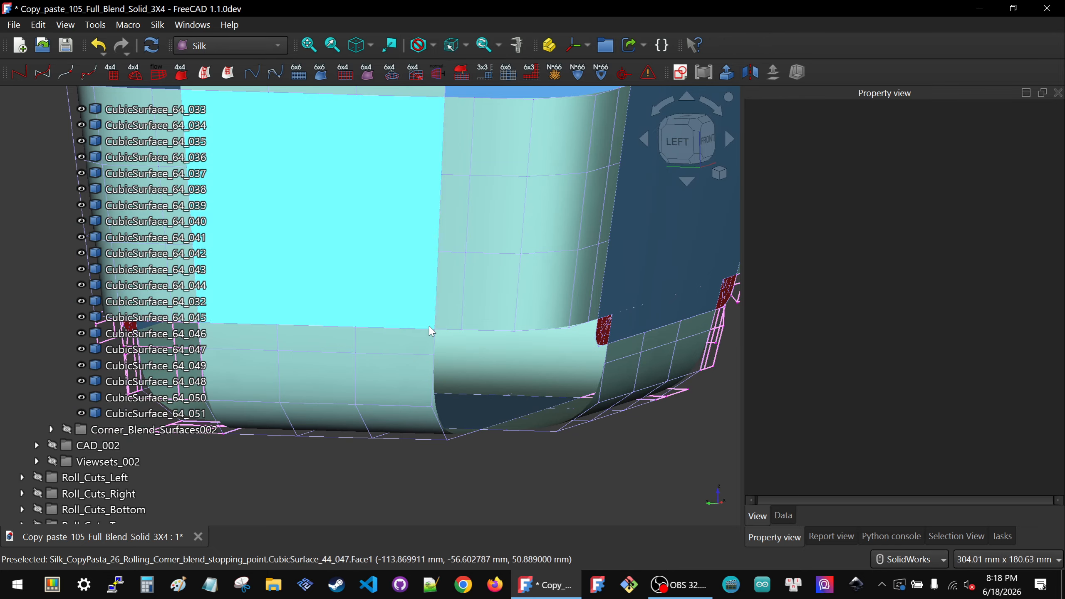
{"action": "left_click", "coordinate": [486, 342]}
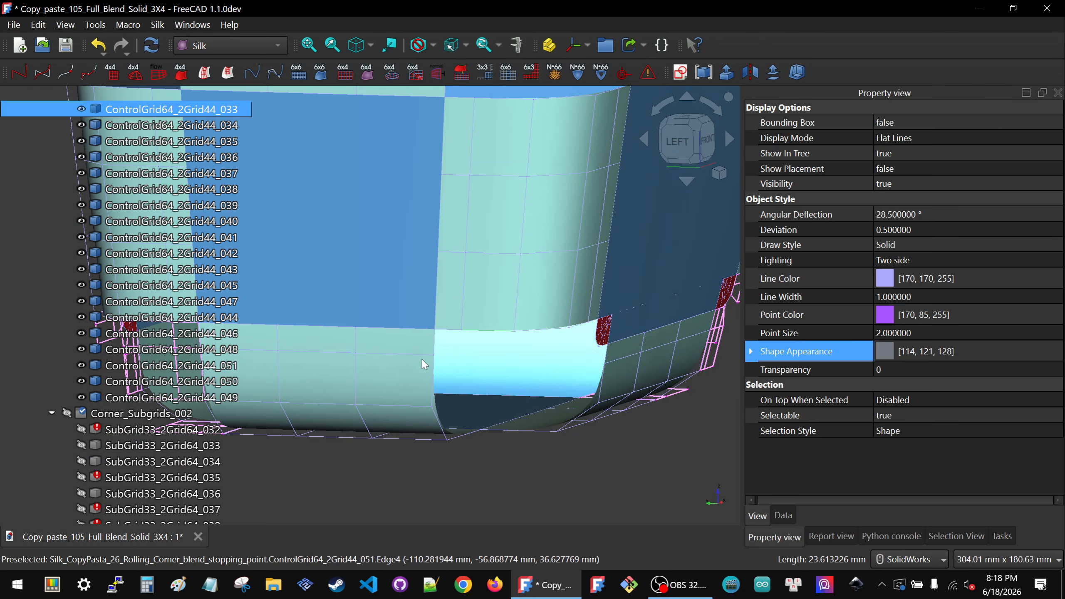
{"action": "left_click", "coordinate": [435, 353], "text": "ctrl"}
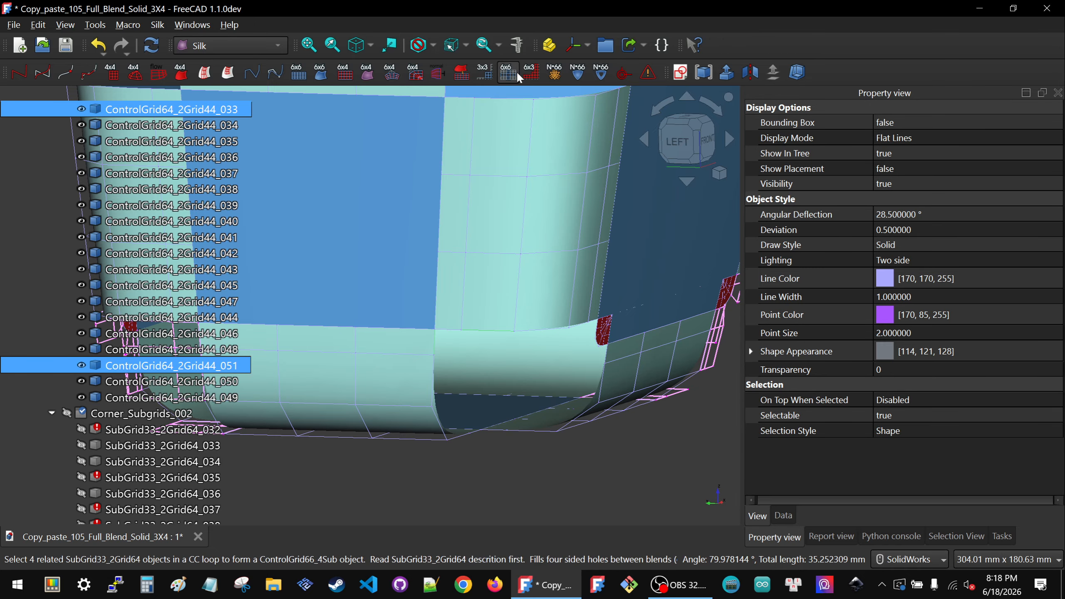
{"action": "left_click", "coordinate": [488, 76]}
- Create a 3x3 corner subgrid from ControlGrid64_2Grid44_051 and ControlGrid64_2Grid44_048 on the underside of the same corner hole
{"action": "middle_click_drag", "start_coordinate": [495, 483], "coordinate": [440, 405]}
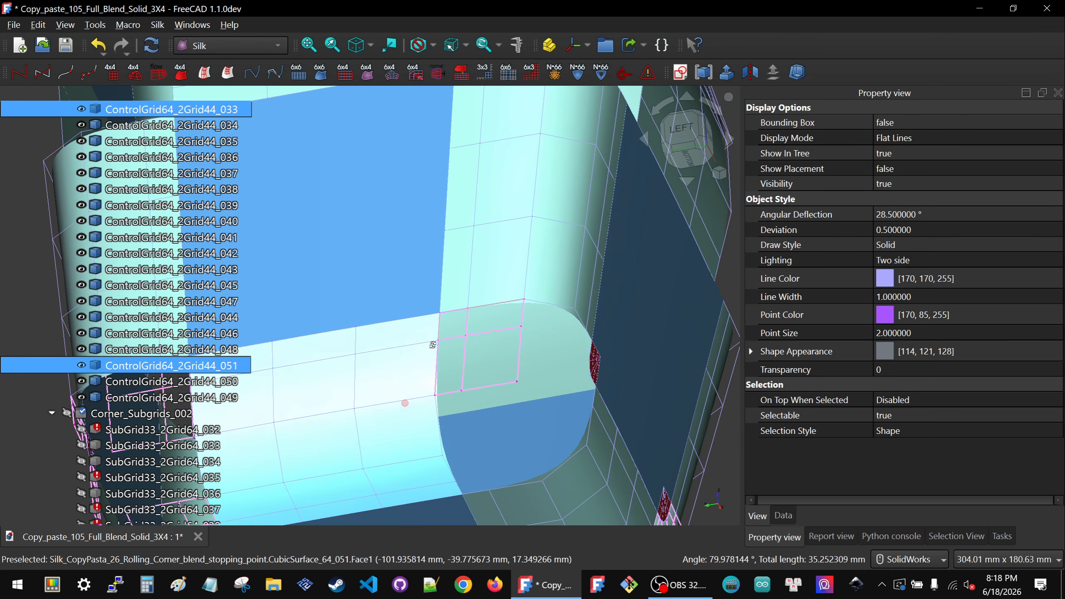
{"action": "left_click", "coordinate": [437, 456]}
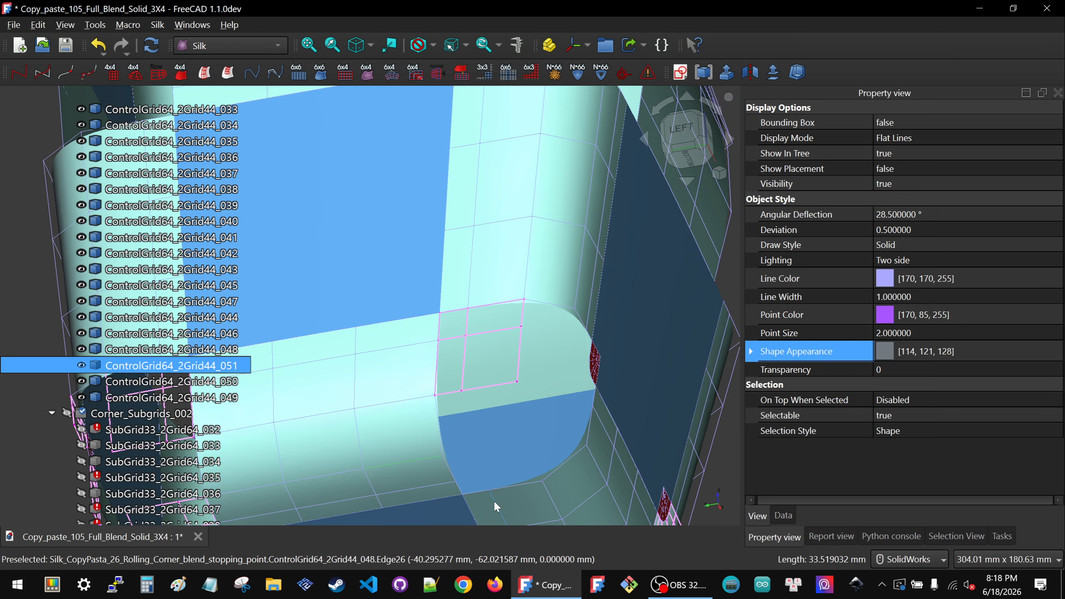
{"action": "left_click", "coordinate": [509, 500], "text": "ctrl"}
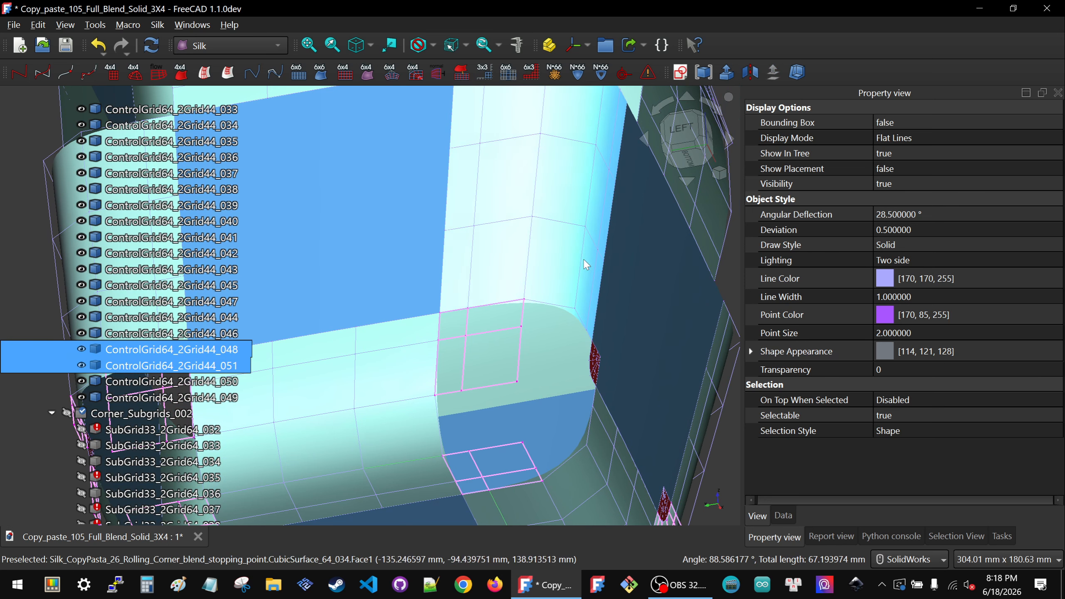
- Create a 3x3 corner subgrid from ControlGrid64_2Grid44_048 and rounded grid ControlGrid64_3_Grid44_003
{"action": "left_click", "coordinate": [589, 419]}
{"action": "scroll", "coordinate": [595, 367], "scroll_direction": "up", "scroll_amount": 7}
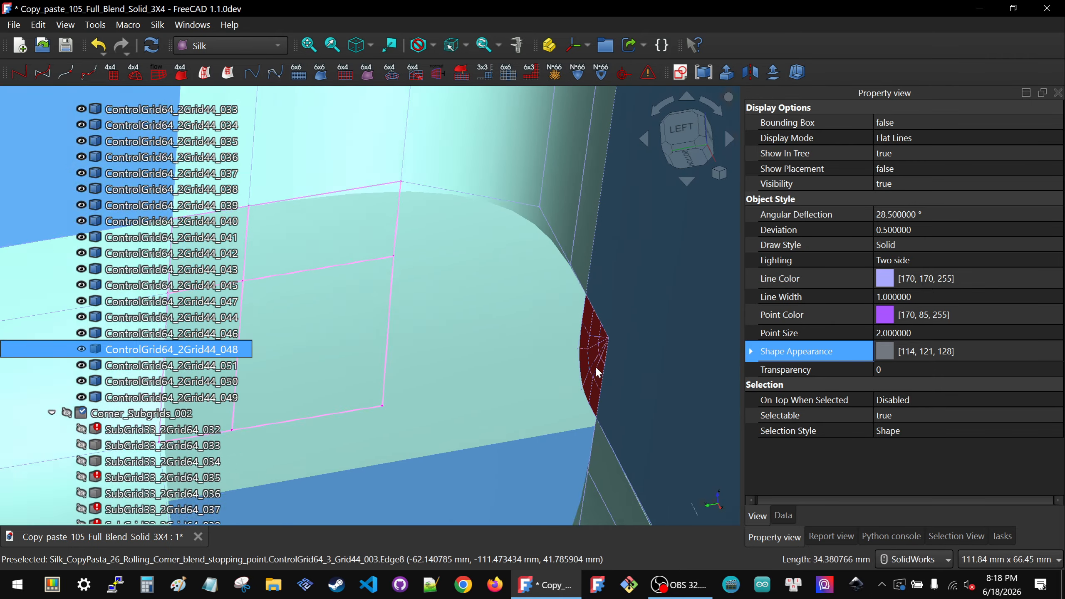
{"action": "left_click", "coordinate": [589, 375], "text": "ctrl"}
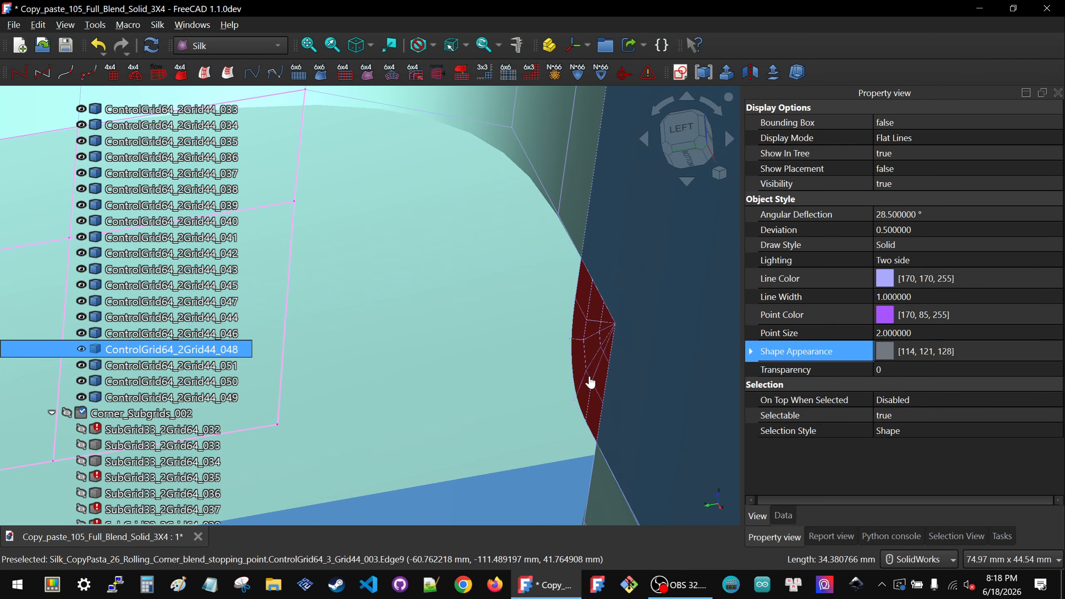
{"action": "scroll", "coordinate": [519, 238], "scroll_direction": "down", "scroll_amount": 4}
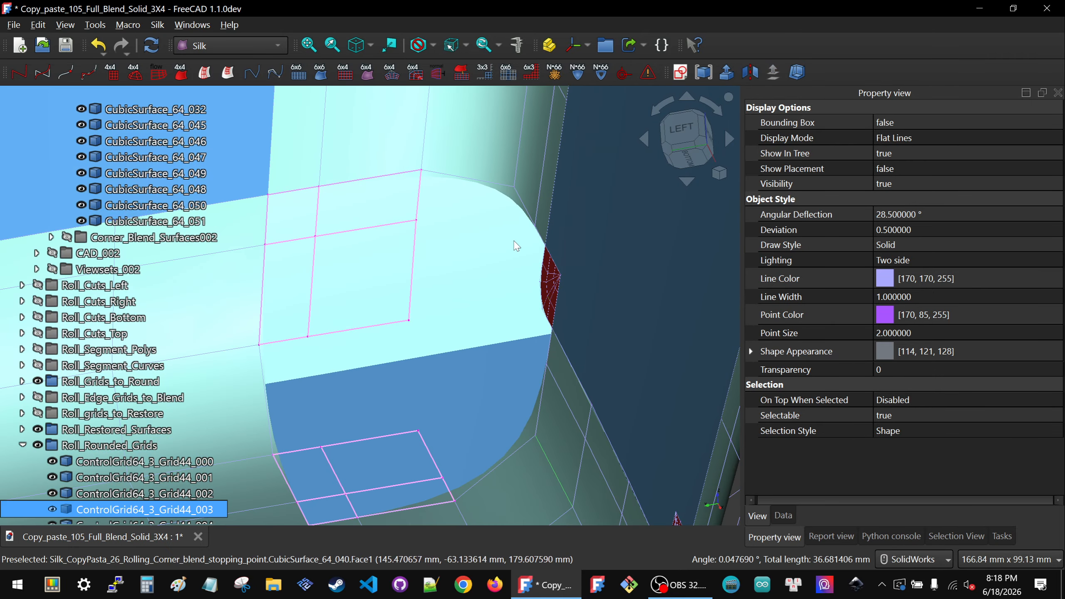
{"action": "left_click", "coordinate": [484, 72]}
{"action": "scroll", "coordinate": [551, 284], "scroll_direction": "up", "scroll_amount": 4}
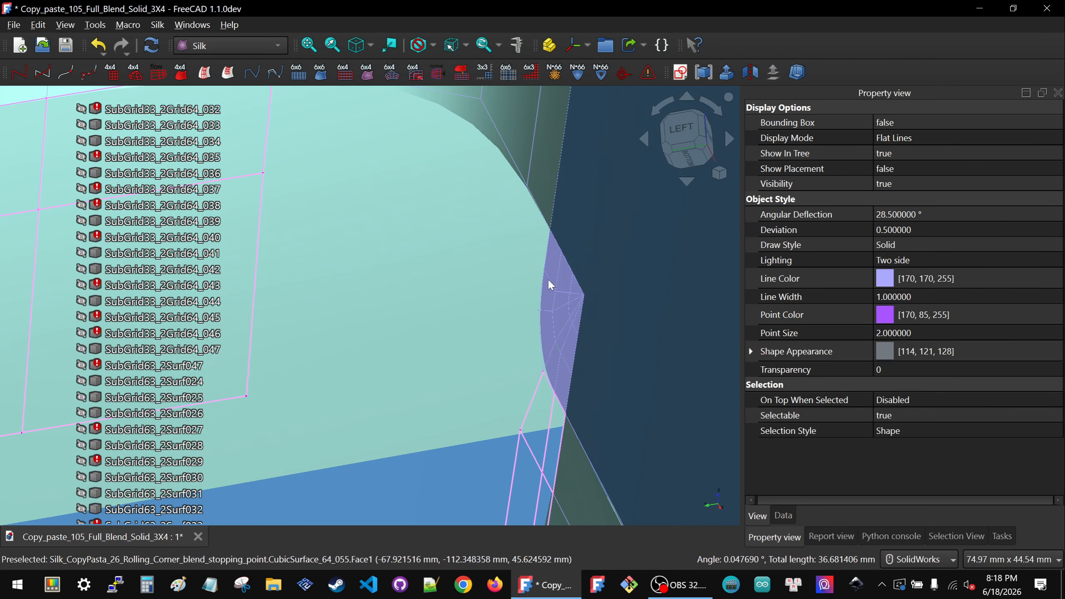
- Hide the Roll_Rounded_Surface_Previews group to expose the rounded grids in the model
{"action": "left_click", "coordinate": [551, 283]}
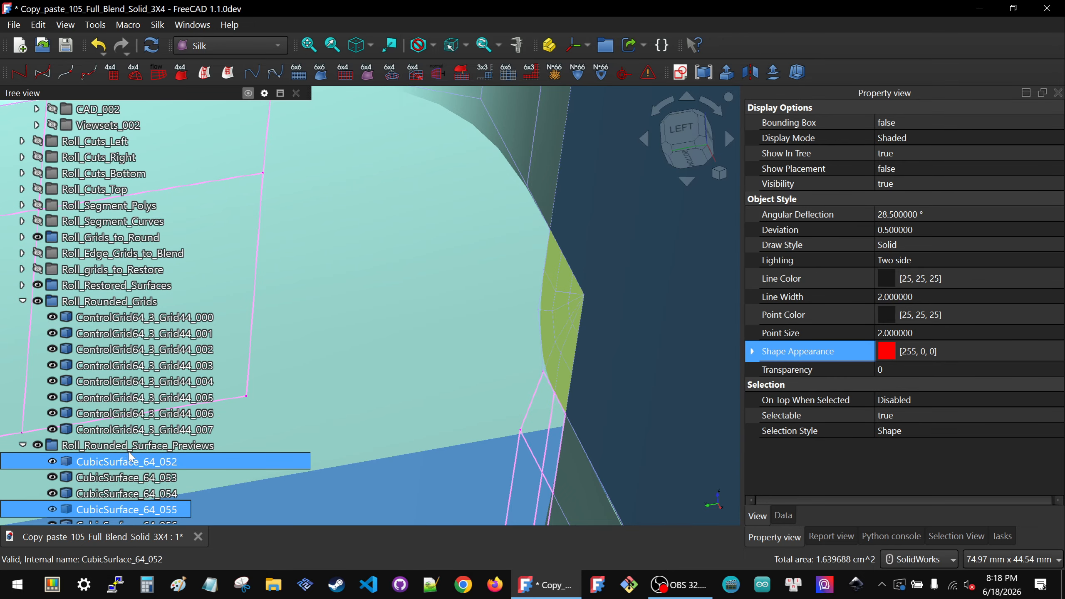
{"action": "left_click", "coordinate": [132, 446]}
{"action": "key", "text": "space"}
{"action": "scroll", "coordinate": [629, 323], "scroll_direction": "down", "scroll_amount": 2}
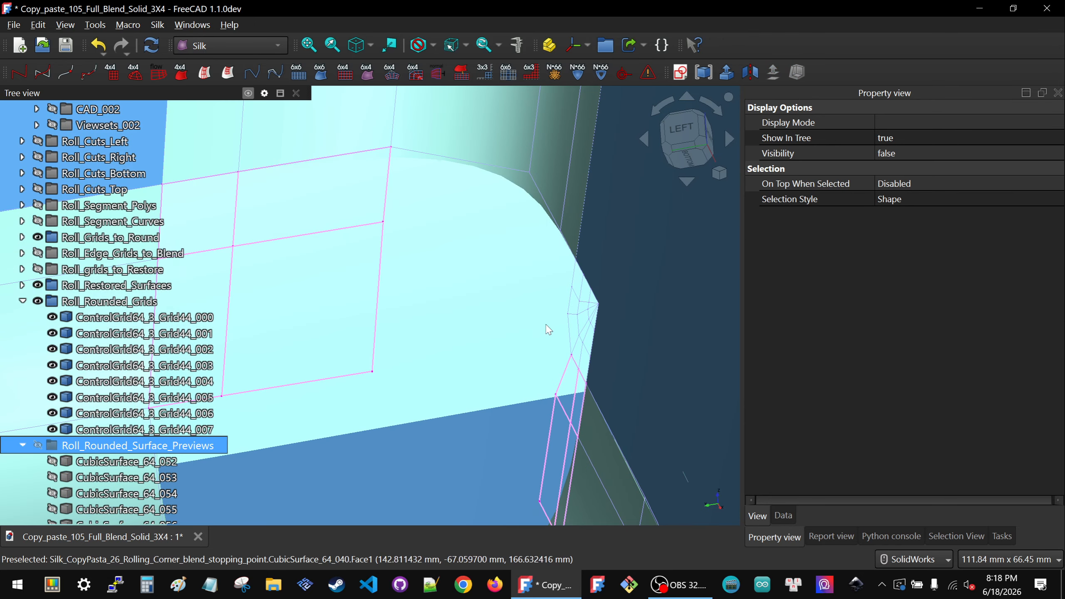
- Try to create a 3x3 corner subgrid from ControlGrid64_3_Grid44_003 and ControlGrid64_2Grid44_033, and delete SubGrid33_2Grid64_063
{"action": "scroll", "coordinate": [548, 331], "scroll_direction": "down", "scroll_amount": 4}
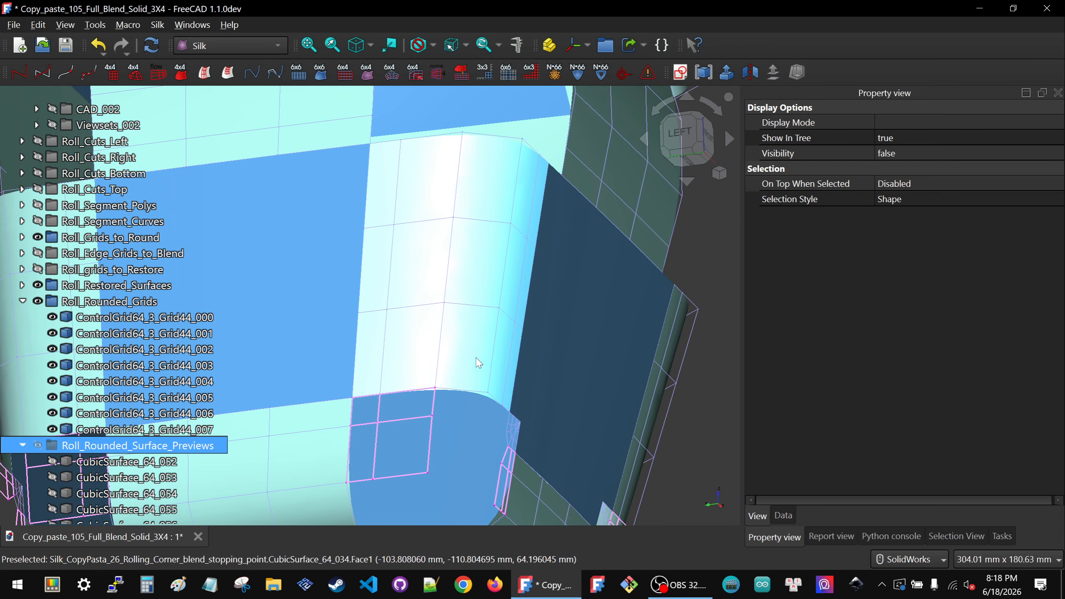
{"action": "middle_click_drag", "start_coordinate": [476, 358], "coordinate": [444, 380]}
{"action": "scroll", "coordinate": [523, 408], "scroll_direction": "up", "scroll_amount": 2}
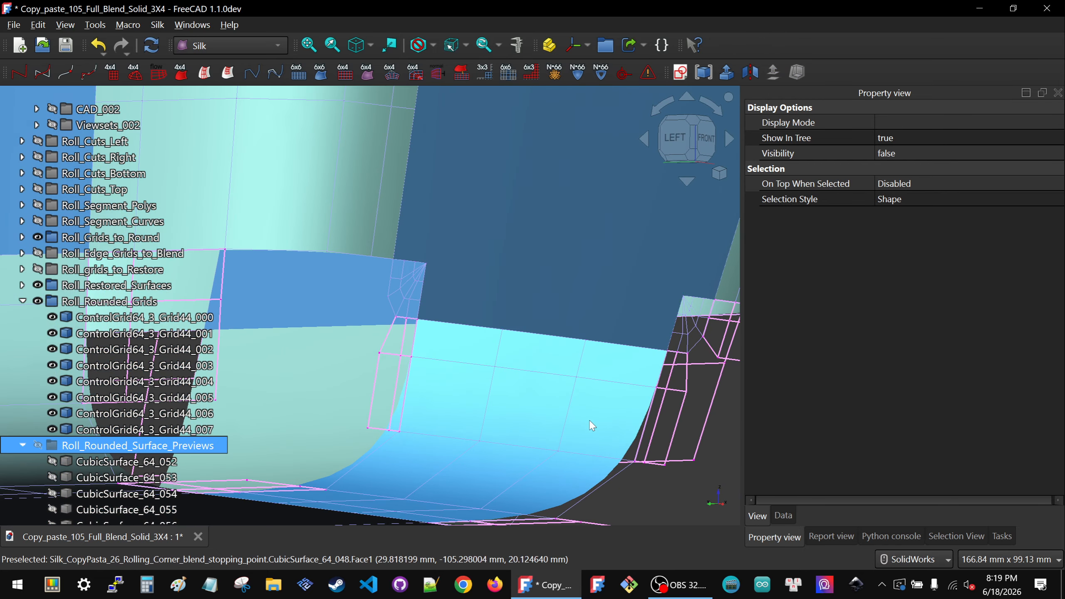
{"action": "scroll", "coordinate": [590, 420], "scroll_direction": "down", "scroll_amount": 2}
{"action": "scroll", "coordinate": [446, 309], "scroll_direction": "up", "scroll_amount": 3}
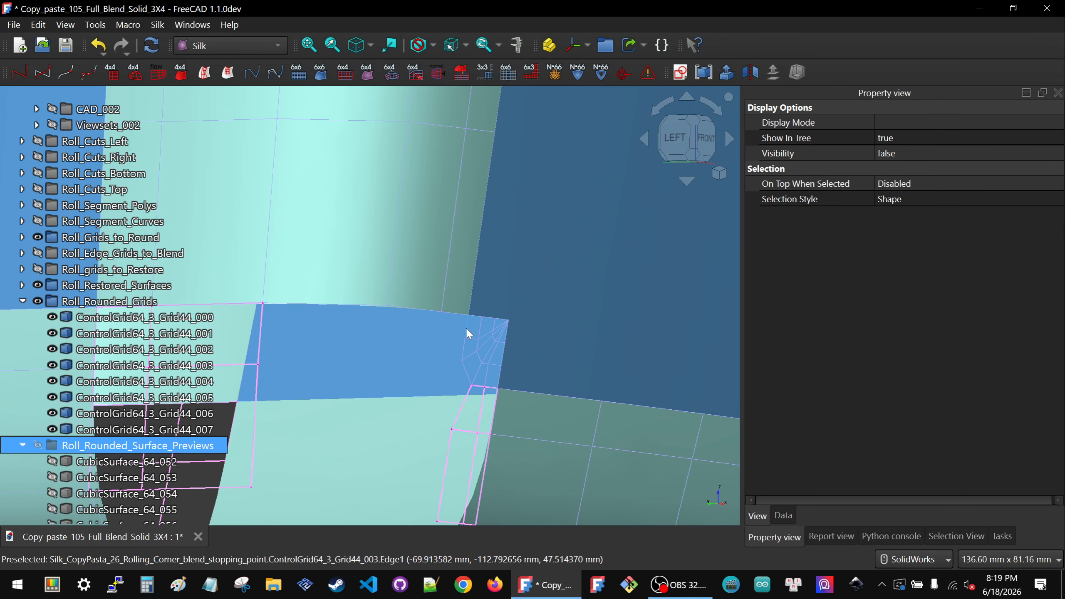
{"action": "left_click", "coordinate": [466, 327]}
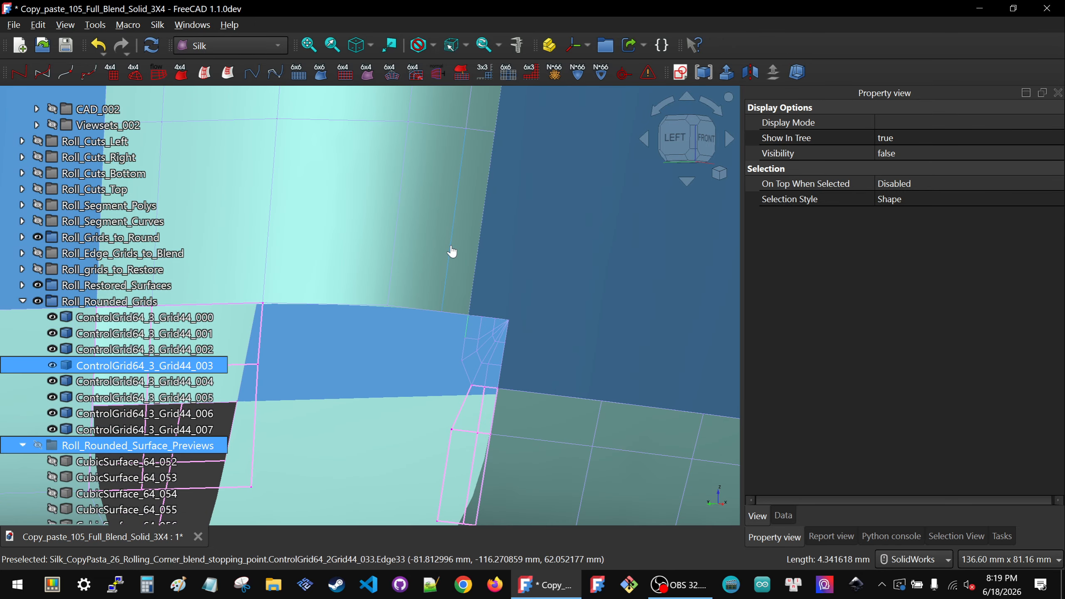
{"action": "left_click", "coordinate": [452, 251], "text": "ctrl"}
{"action": "left_click", "coordinate": [489, 71]}
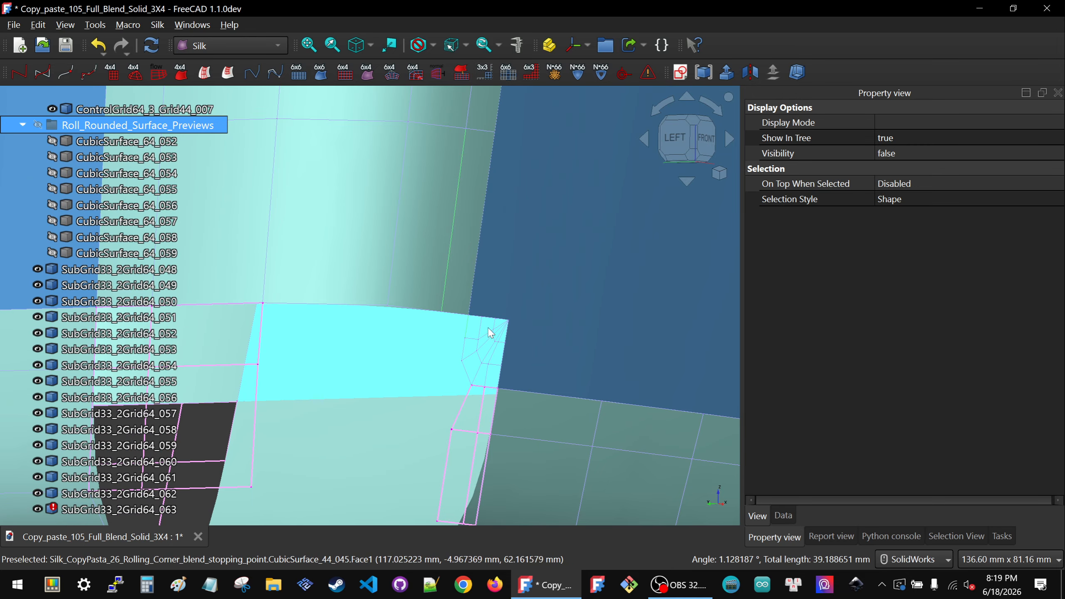
{"action": "left_click", "coordinate": [116, 510]}
{"action": "key", "text": "Delete"}
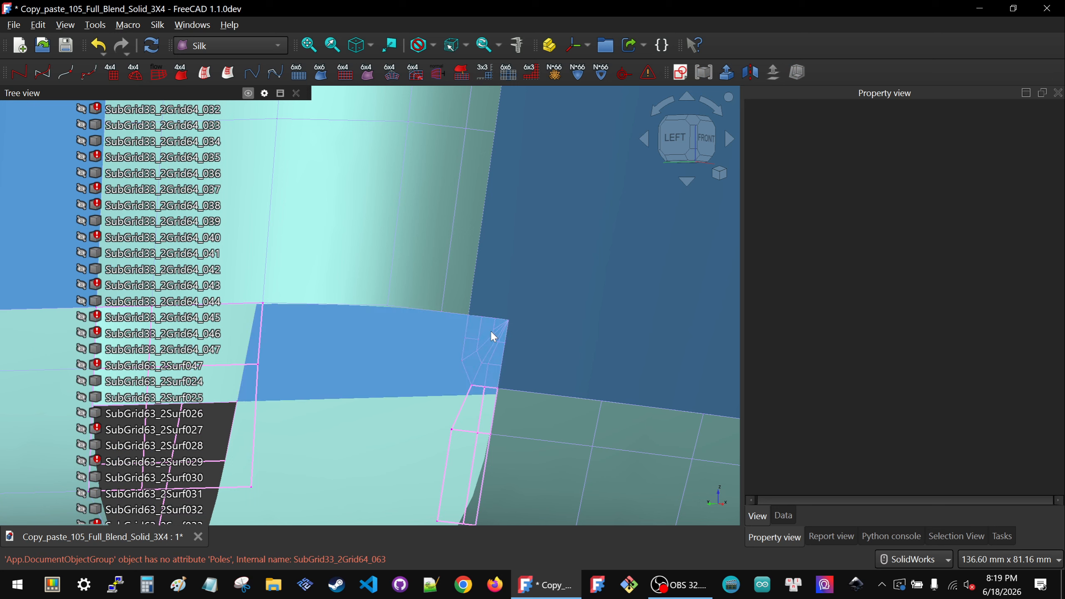
- Create the corner's fourth 3x3 subgrid from only ControlGrid64_3_Grid44_003 and ControlGrid64_2Grid44_033
{"action": "left_click", "coordinate": [464, 330]}
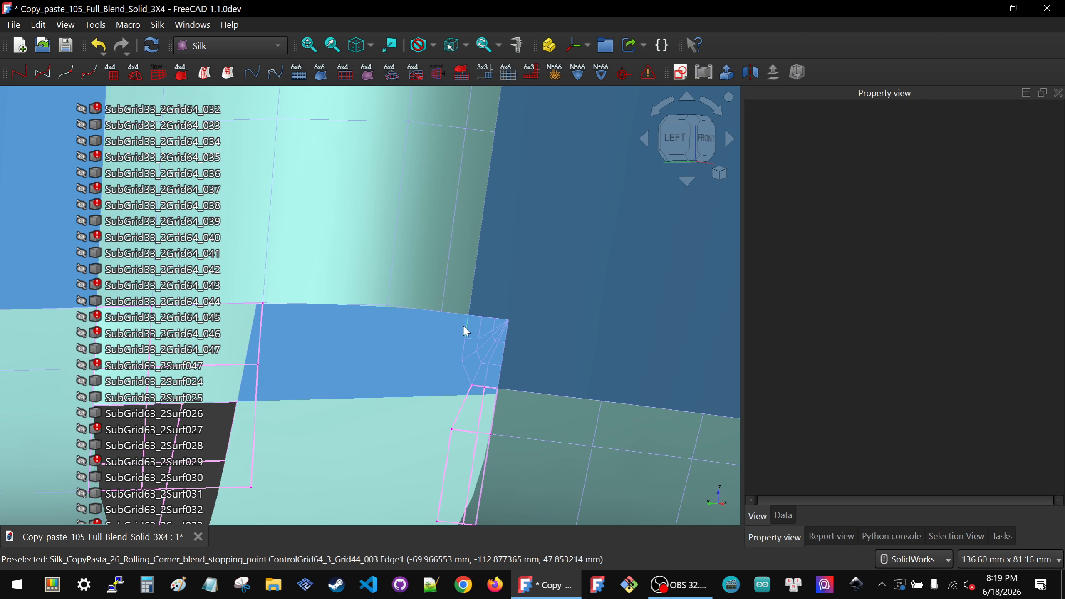
{"action": "left_click", "coordinate": [430, 311], "text": "ctrl"}
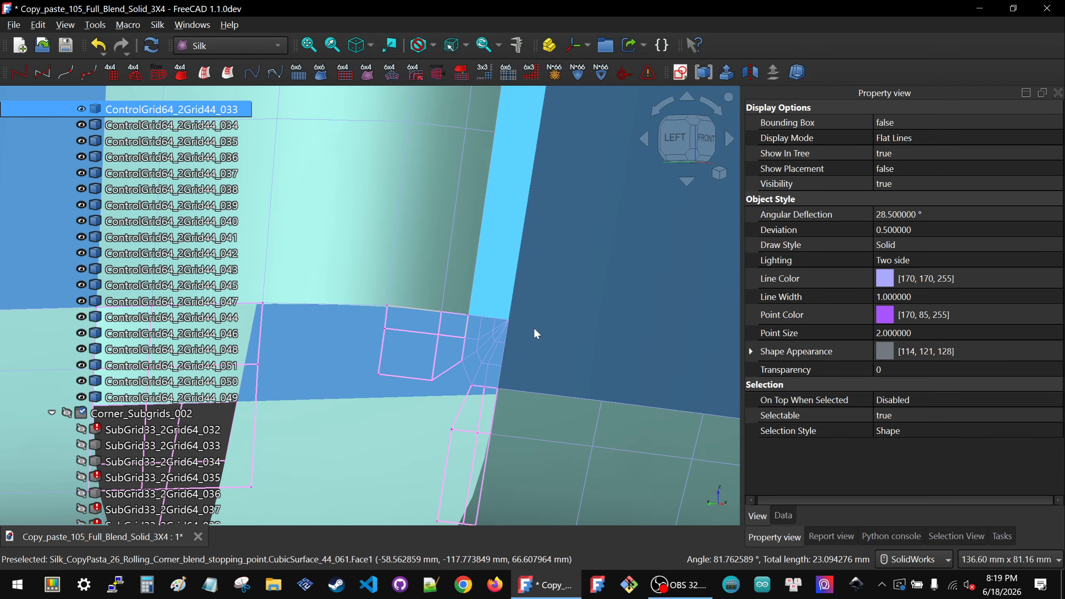
{"action": "scroll", "coordinate": [519, 277], "scroll_direction": "down", "scroll_amount": 3}
{"action": "middle_click_drag", "start_coordinate": [519, 276], "coordinate": [440, 271]}
{"action": "scroll", "coordinate": [149, 172], "scroll_direction": "up", "scroll_amount": 7}
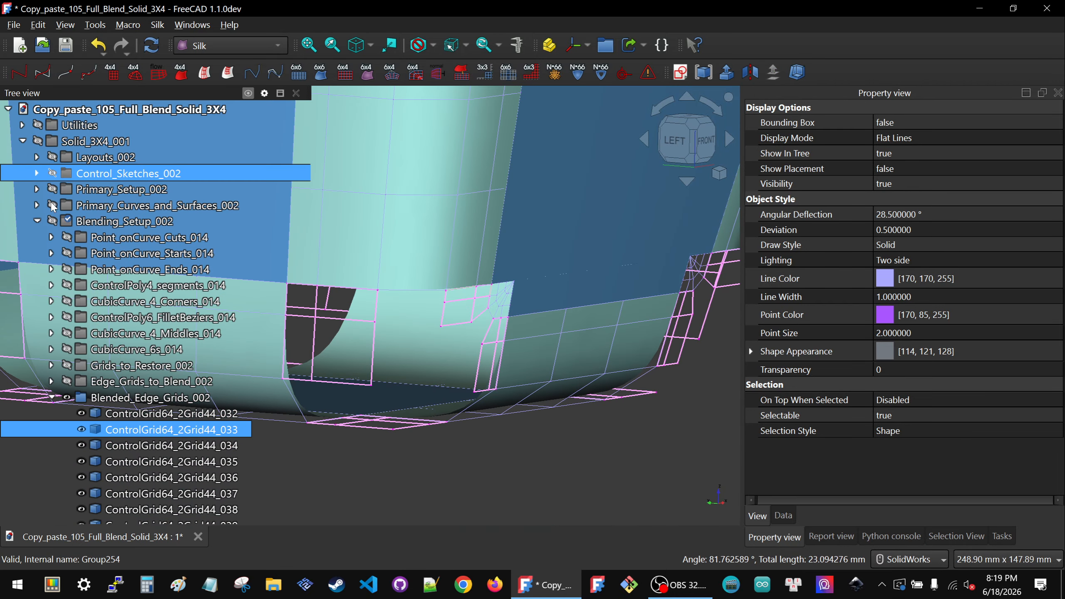
- Collapse the Blending_Setup_002 and Blended_Edge_Surfaces002 groups in the model tree
{"action": "left_click", "coordinate": [37, 221]}
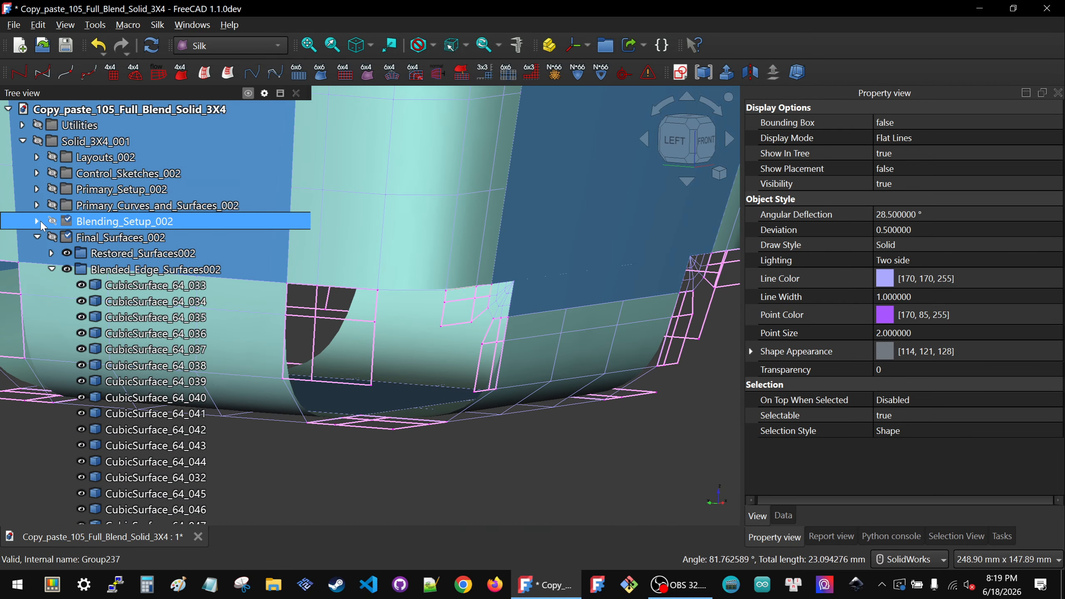
{"action": "left_click", "coordinate": [52, 269]}
{"action": "scroll", "coordinate": [589, 359], "scroll_direction": "down", "scroll_amount": 1}
{"action": "scroll", "coordinate": [591, 364], "scroll_direction": "down", "scroll_amount": 8}
- Create a 3x3 corner subgrid from rounded grid ControlGrid64_3_Grid44_004 and ControlGrid64_2Grid44_040 at the upper front-right corner hole
{"action": "middle_click_drag", "start_coordinate": [590, 361], "coordinate": [378, 316]}
{"action": "scroll", "coordinate": [518, 294], "scroll_direction": "down", "scroll_amount": 3}
{"action": "middle_click_drag", "start_coordinate": [523, 297], "coordinate": [499, 290]}
{"action": "scroll", "coordinate": [556, 171], "scroll_direction": "up", "scroll_amount": 5}
{"action": "middle_click_drag", "start_coordinate": [541, 337], "coordinate": [518, 372]}
{"action": "scroll", "coordinate": [609, 272], "scroll_direction": "up", "scroll_amount": 4}
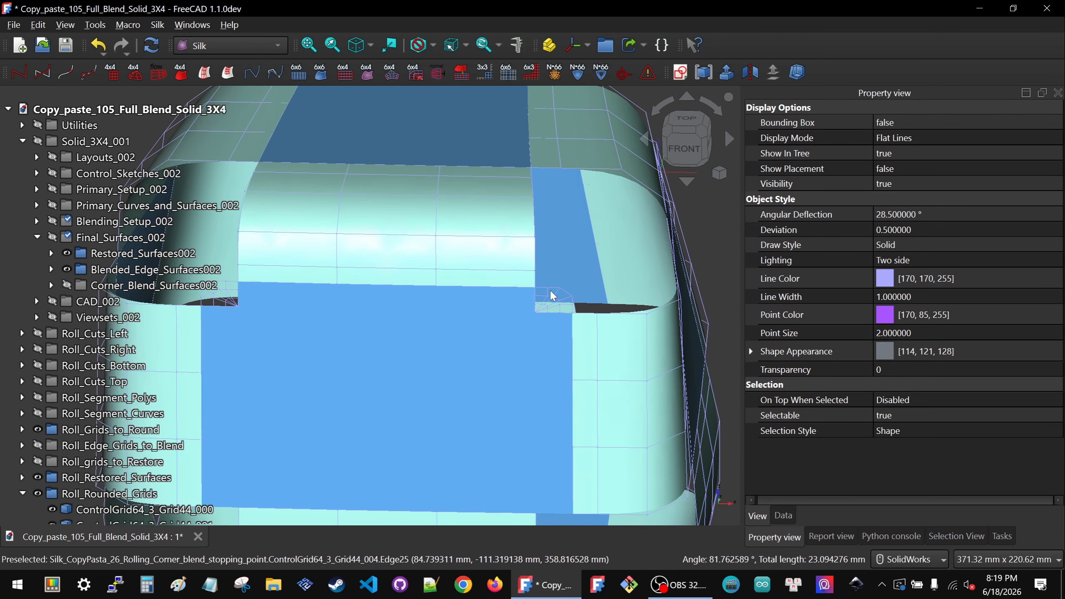
{"action": "left_click", "coordinate": [554, 313]}
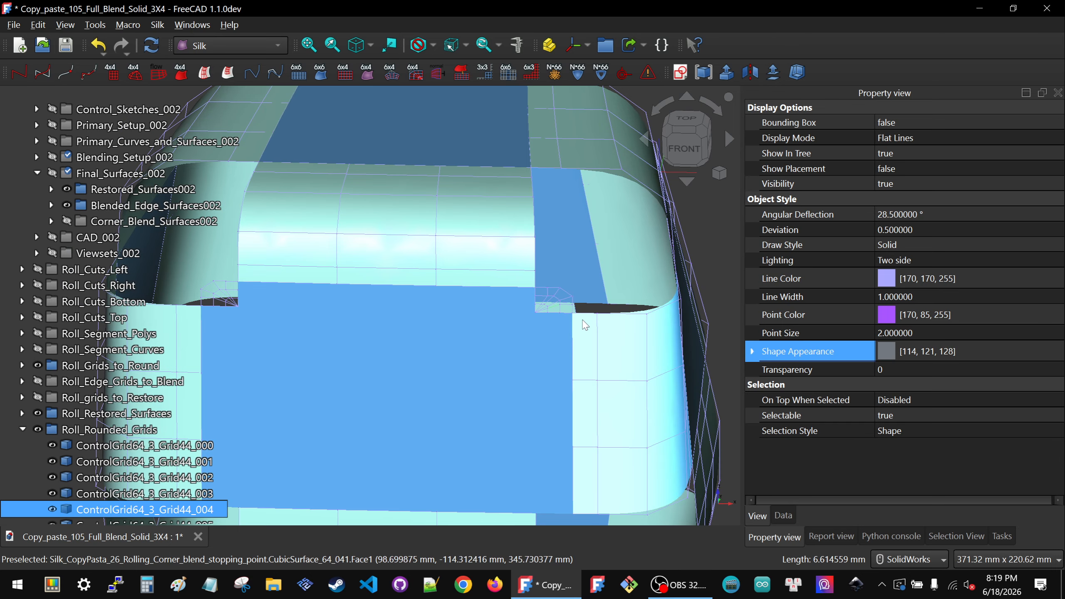
{"action": "left_click", "coordinate": [586, 320]}
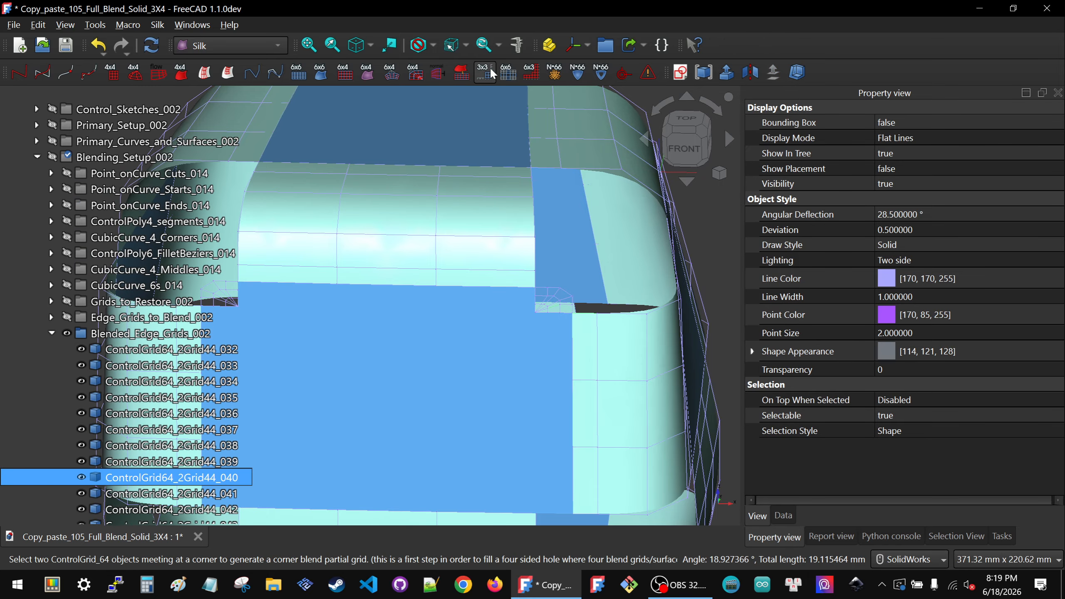
{"action": "left_click", "coordinate": [491, 73]}
- Create a 3x3 corner subgrid from ControlGrid64_2Grid44_040 and ControlGrid64_2Grid44_045 on the right side of the upper corner hole
{"action": "scroll", "coordinate": [545, 317], "scroll_direction": "down", "scroll_amount": 4}
{"action": "middle_click_drag", "start_coordinate": [545, 317], "coordinate": [478, 312]}
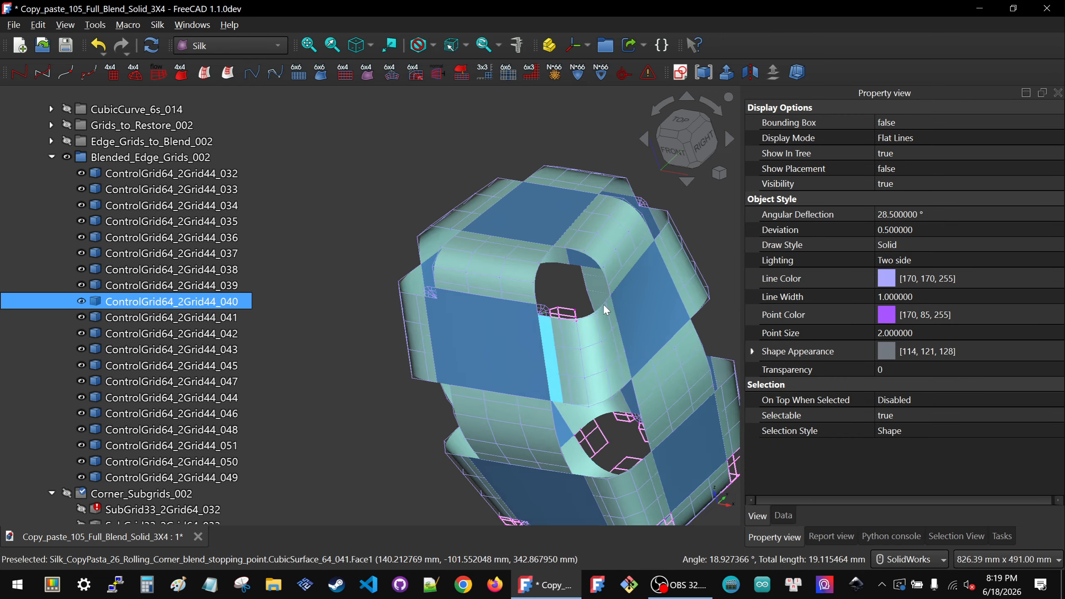
{"action": "scroll", "coordinate": [604, 312], "scroll_direction": "up", "scroll_amount": 5}
{"action": "left_click", "coordinate": [615, 284]}
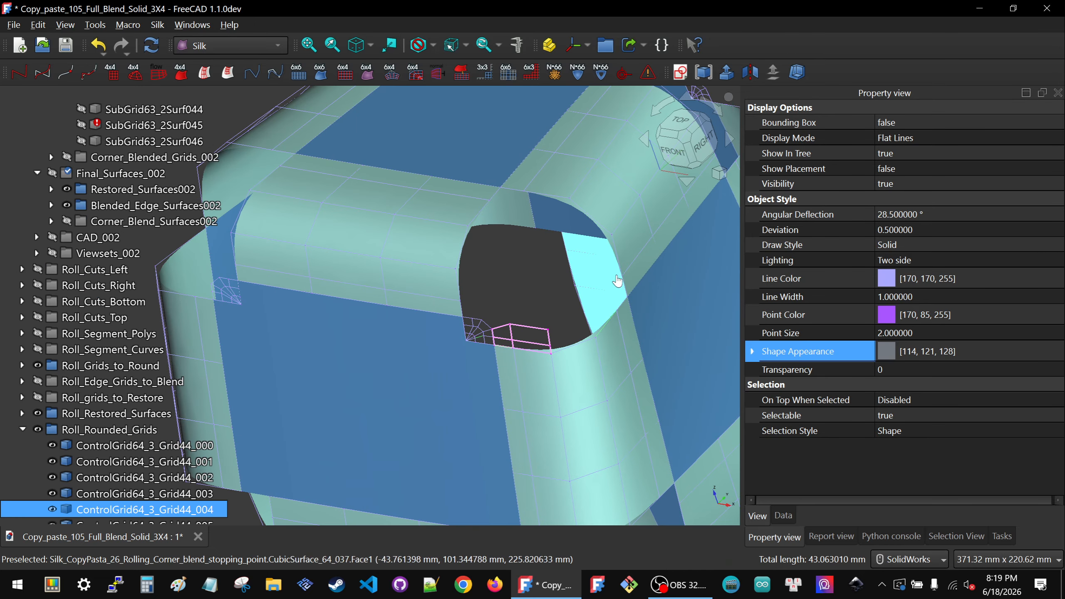
{"action": "left_click", "coordinate": [625, 256]}
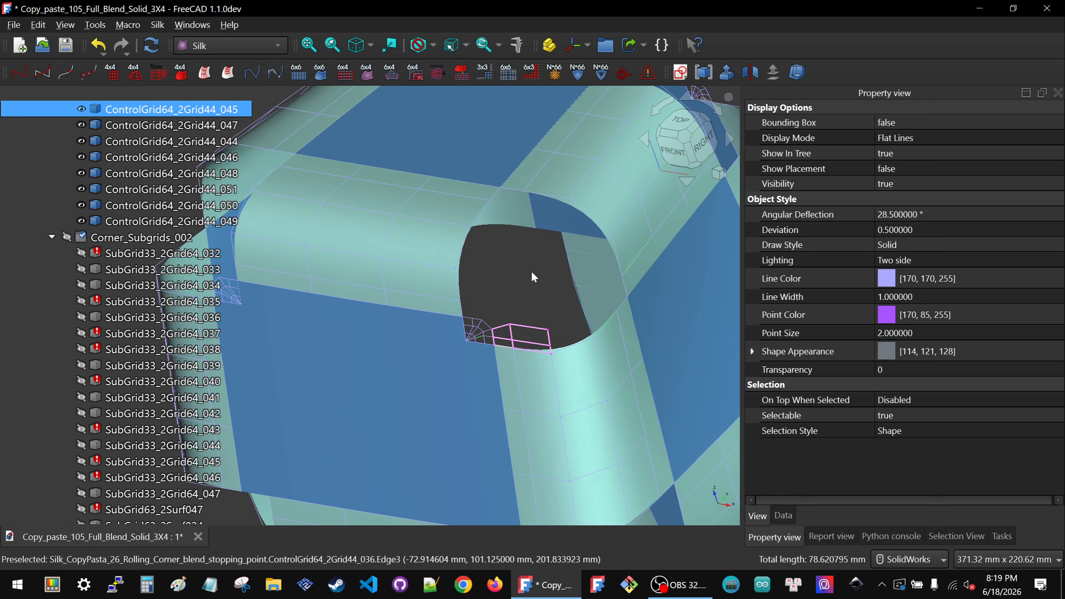
{"action": "left_click", "coordinate": [598, 347]}
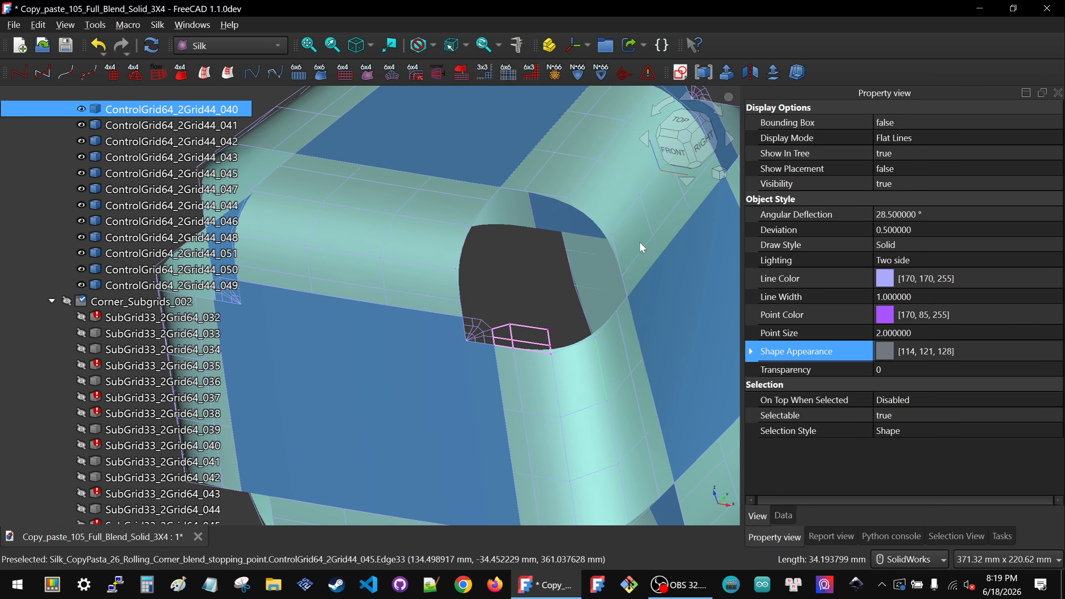
{"action": "left_click", "coordinate": [633, 257], "text": "ctrl"}
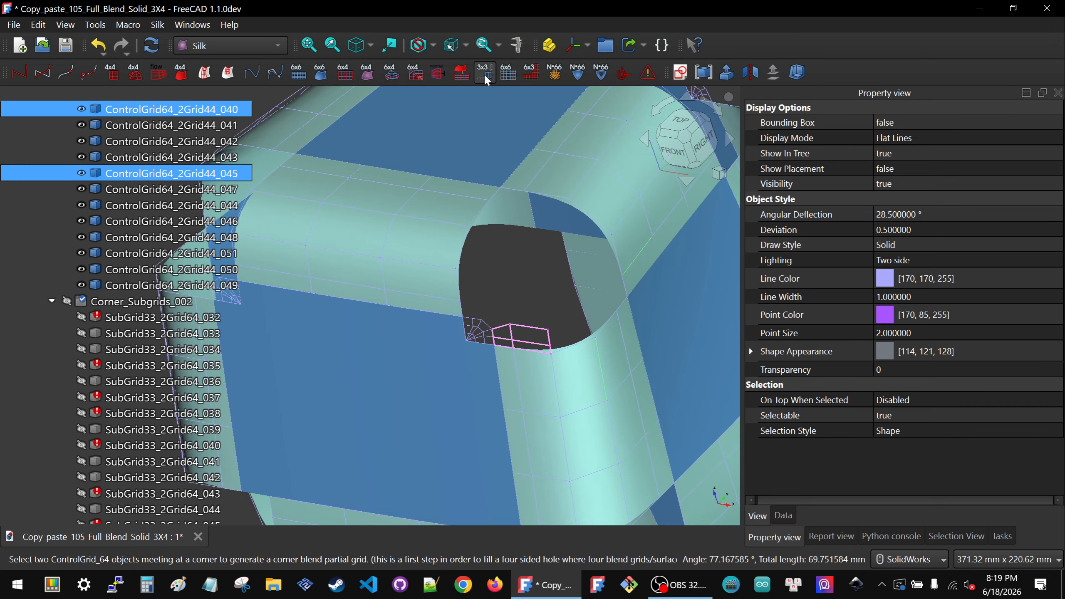
{"action": "left_click", "coordinate": [484, 72]}
- Create a 3x3 corner subgrid from ControlGrid64_2Grid44_045 and ControlGrid64_2Grid44_044 on the top side of the corner hole
{"action": "scroll", "coordinate": [530, 180], "scroll_direction": "up", "scroll_amount": 3}
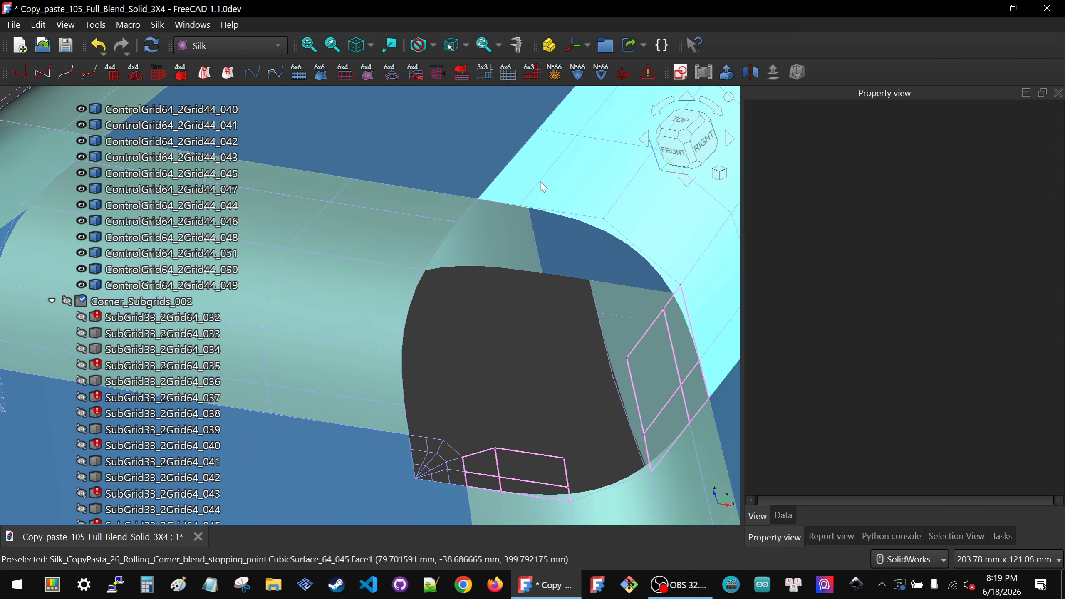
{"action": "left_click", "coordinate": [538, 180]}
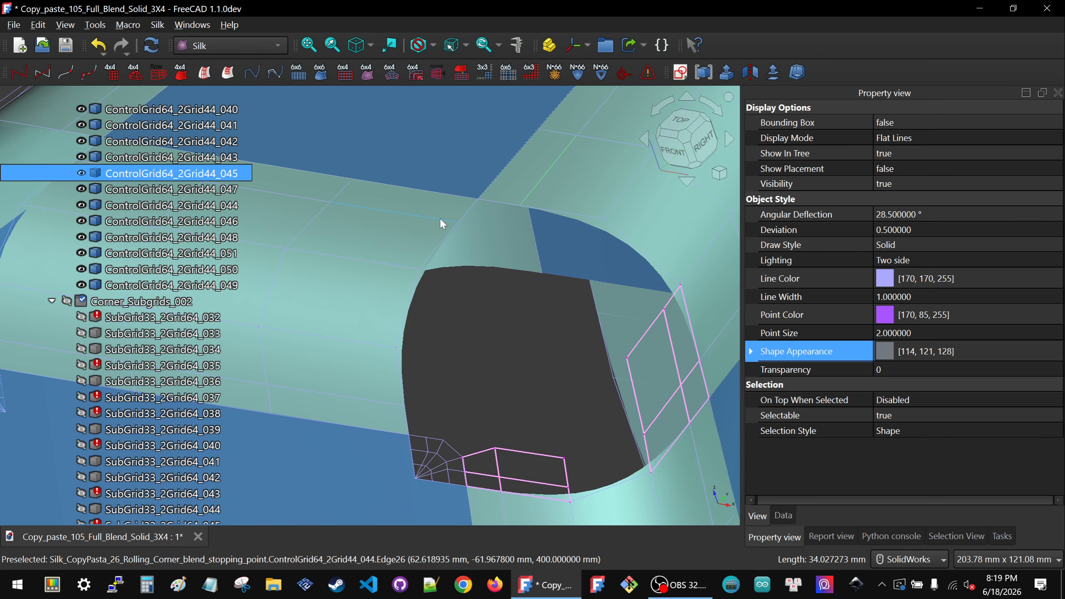
{"action": "left_click", "coordinate": [440, 220], "text": "ctrl"}
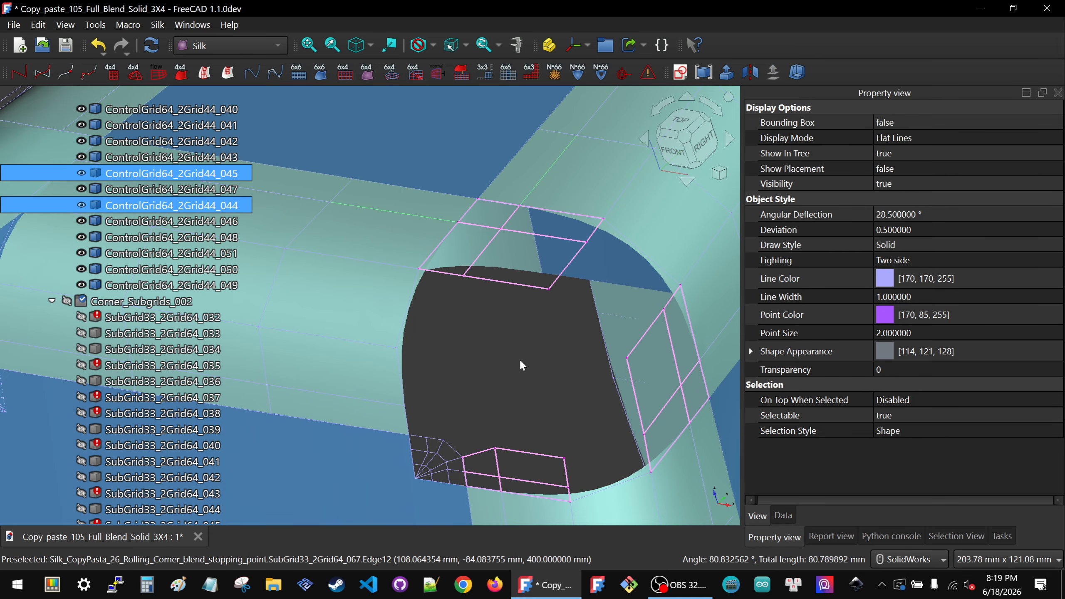
- Create a 3x3 corner subgrid from ControlGrid64_2Grid44_044 and ControlGrid64_3_Grid44_004 to complete the loop around the upper front-right corner hole
{"action": "left_click", "coordinate": [520, 361]}
{"action": "left_click", "coordinate": [388, 347]}
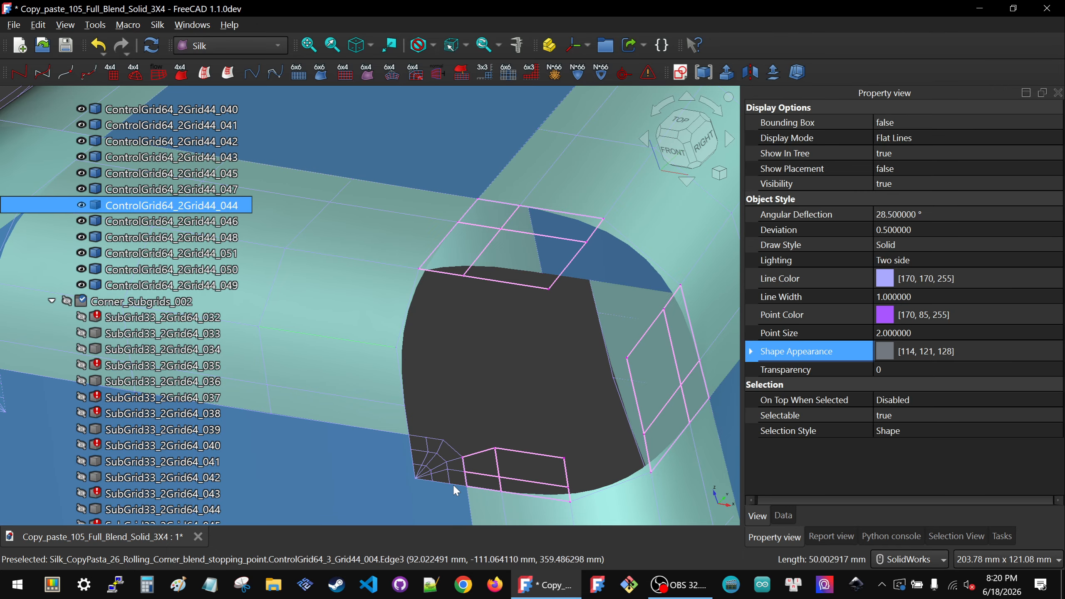
{"action": "left_click", "coordinate": [433, 440]}
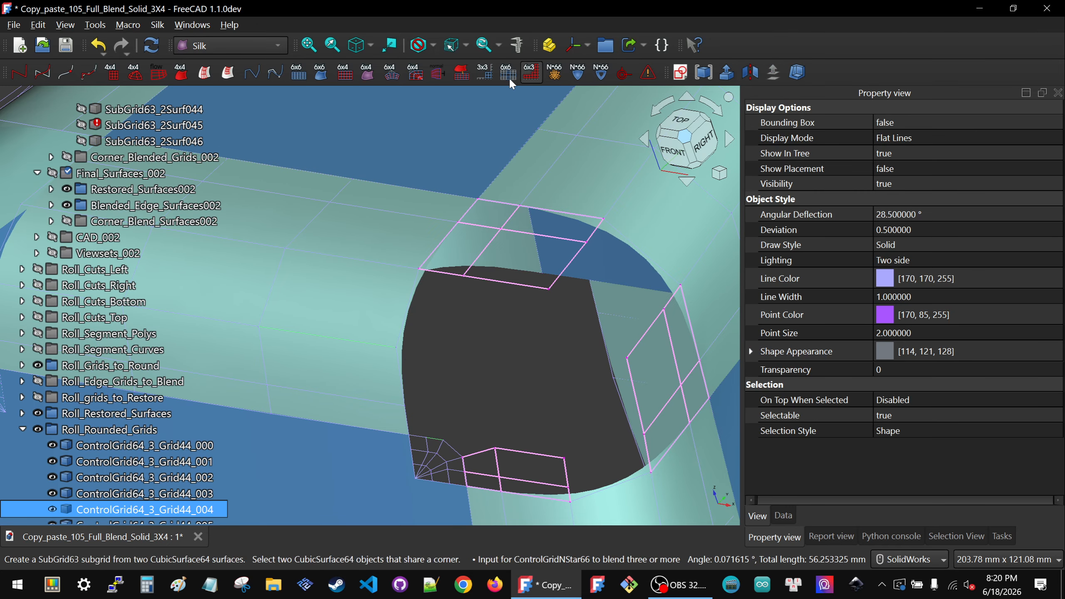
{"action": "left_click", "coordinate": [490, 72]}
{"action": "left_click", "coordinate": [470, 352]}
- Create a 3x3 corner subgrid from ControlGrid64_2Grid44_045 and ControlGrid64_2Grid44_041 at the upper rear-right corner hole
{"action": "scroll", "coordinate": [472, 349], "scroll_direction": "down", "scroll_amount": 6}
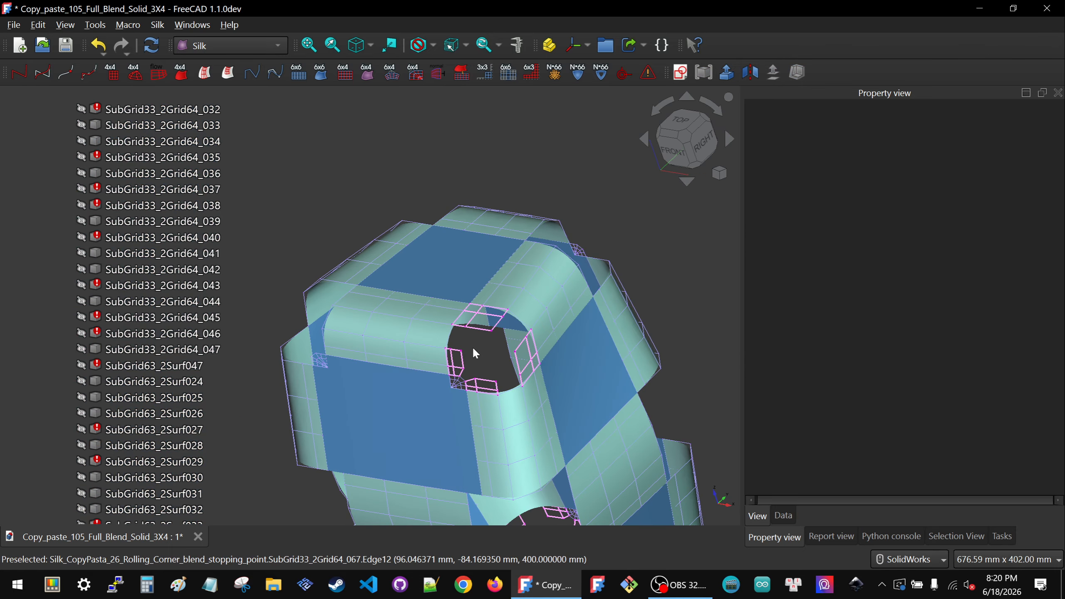
{"action": "middle_click_drag", "start_coordinate": [472, 349], "coordinate": [382, 368]}
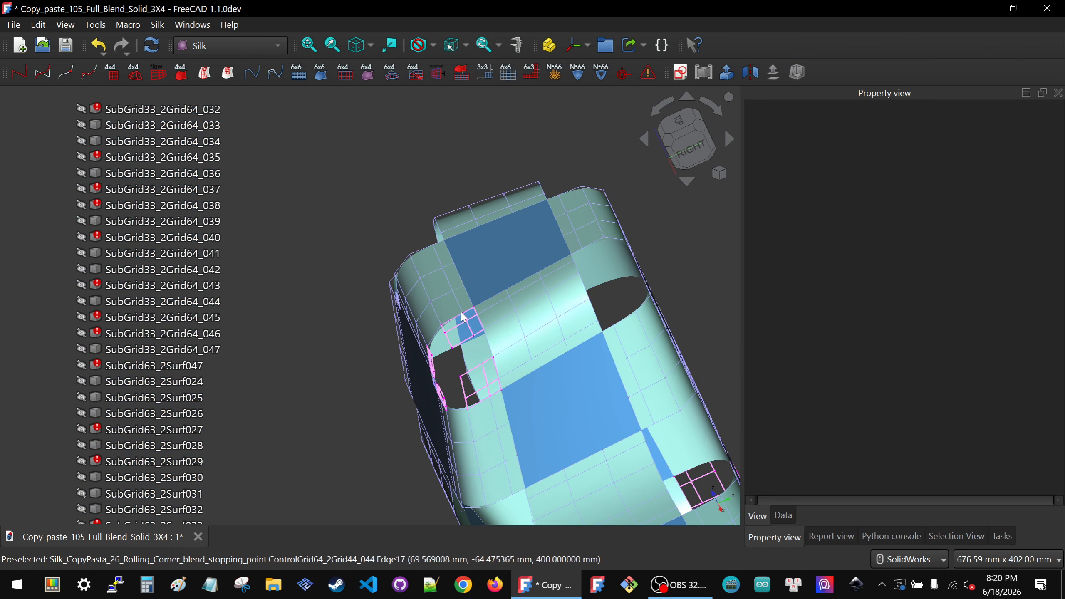
{"action": "scroll", "coordinate": [416, 338], "scroll_direction": "down", "scroll_amount": 3}
{"action": "scroll", "coordinate": [544, 291], "scroll_direction": "up", "scroll_amount": 3}
{"action": "middle_click_drag", "start_coordinate": [538, 349], "coordinate": [491, 357]}
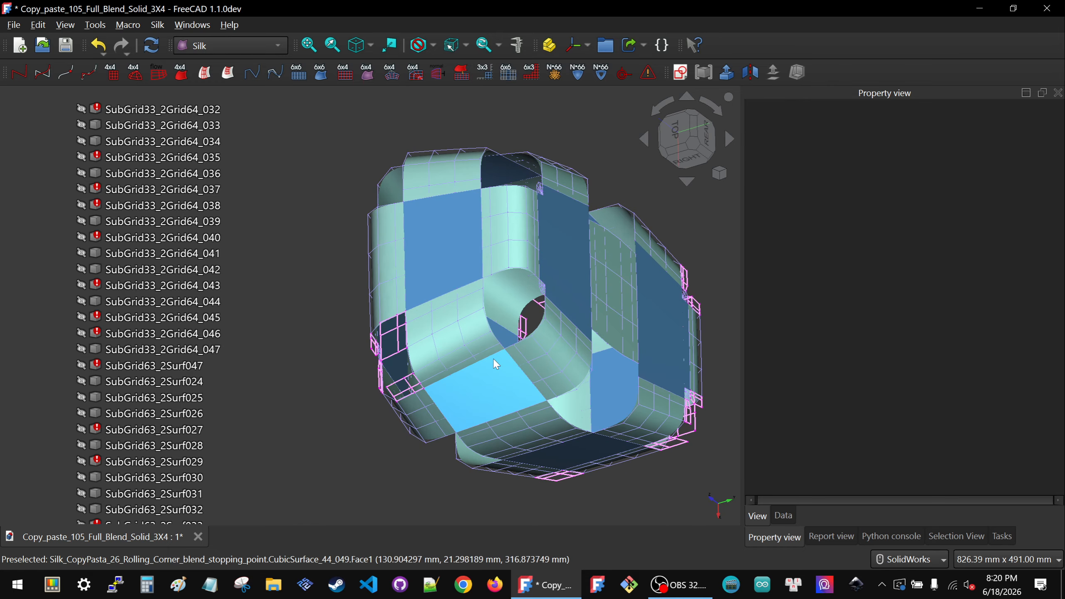
{"action": "scroll", "coordinate": [499, 310], "scroll_direction": "up", "scroll_amount": 3}
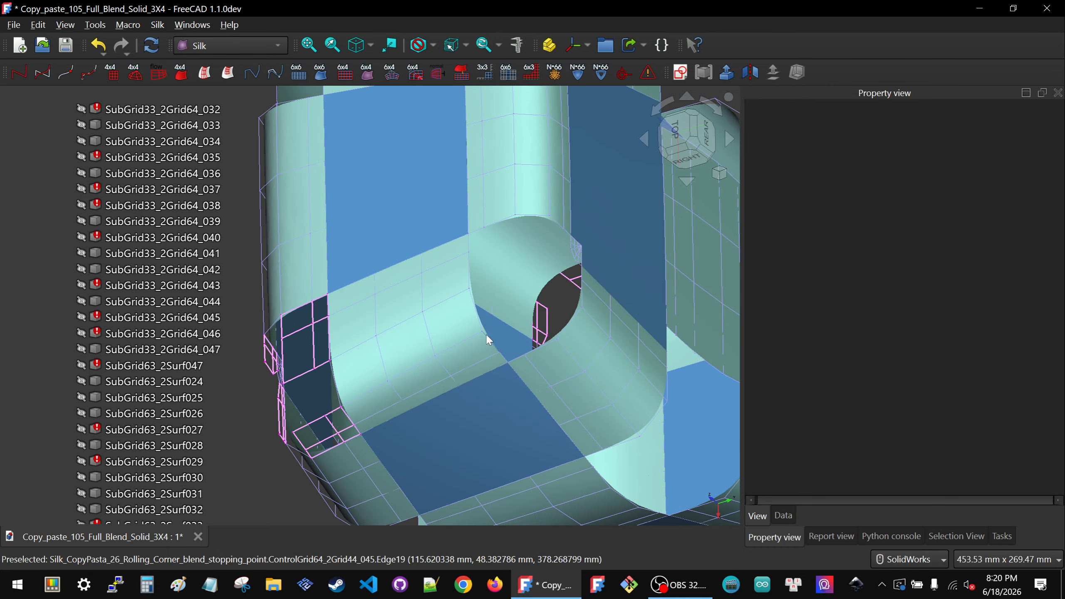
{"action": "left_click", "coordinate": [487, 336]}
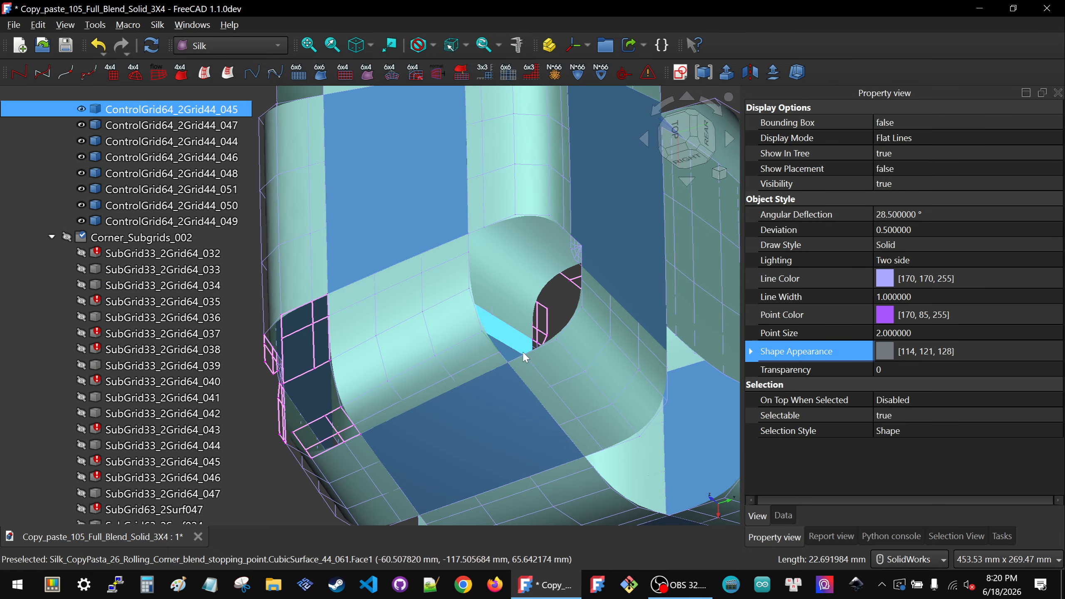
{"action": "left_click", "coordinate": [550, 344], "text": "ctrl"}
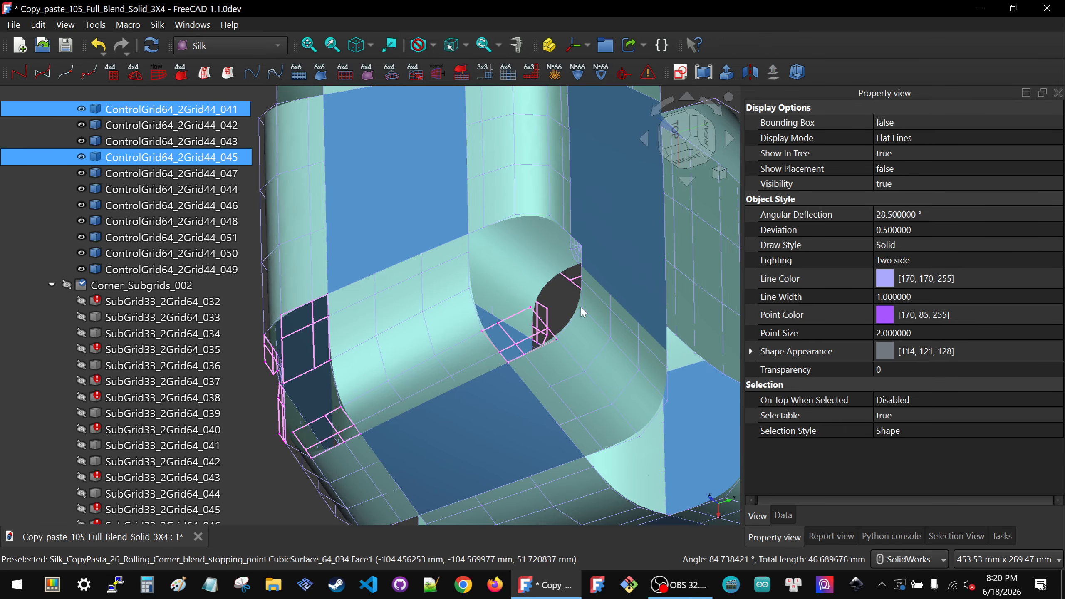
- Try to create a 3x3 corner subgrid from ControlGrid64_2Grid44_041 and ControlGrid64_2Grid44_046 at the upper rear-right corner hole
{"action": "scroll", "coordinate": [591, 290], "scroll_direction": "up", "scroll_amount": 5}
{"action": "left_click", "coordinate": [573, 343]}
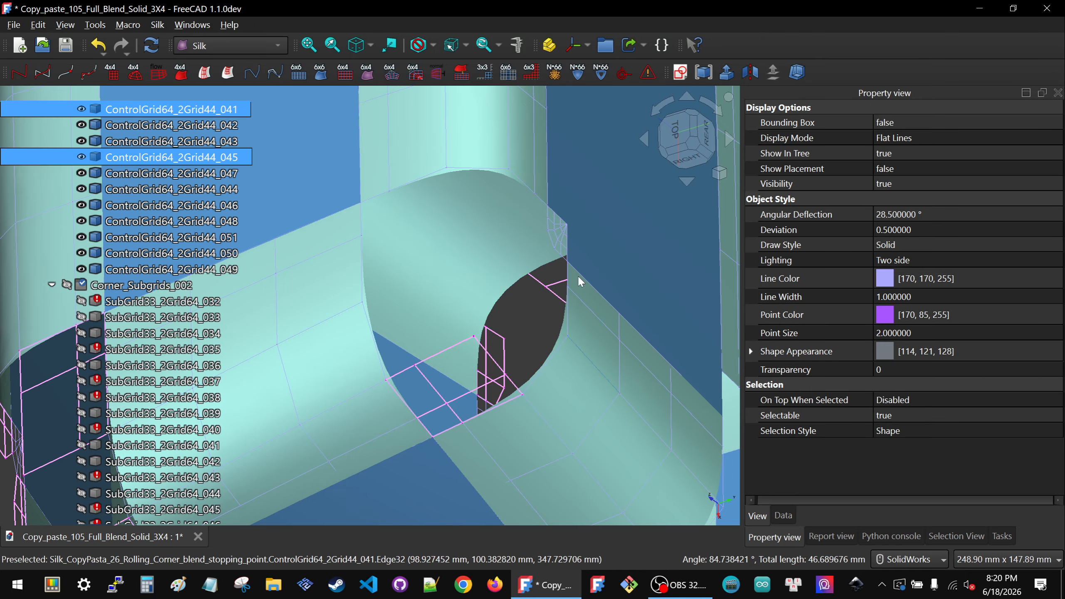
{"action": "left_click", "coordinate": [510, 159], "text": "ctrl"}
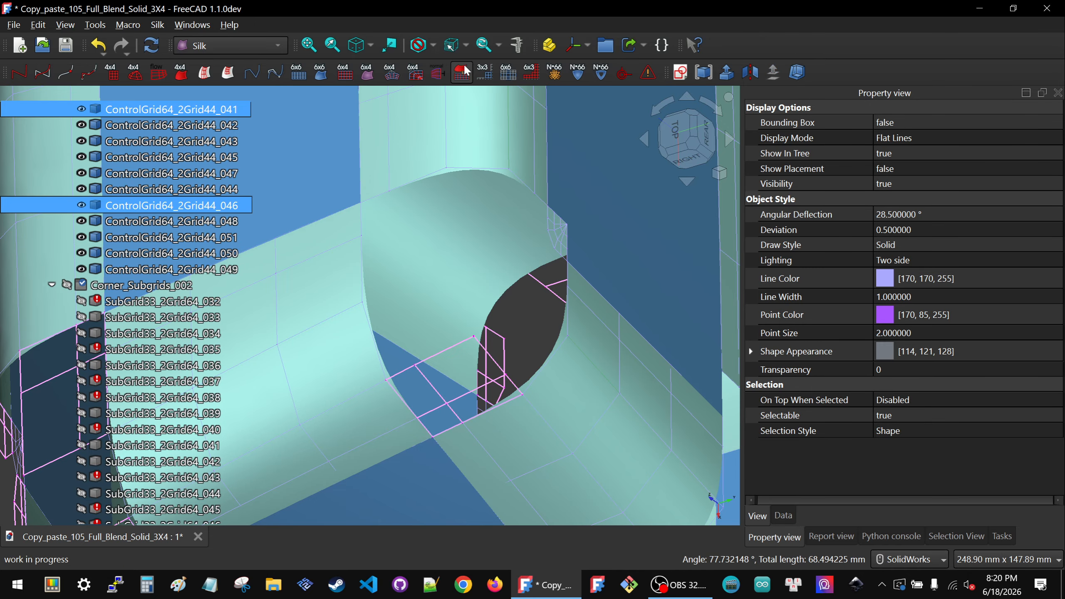
{"action": "left_click", "coordinate": [485, 73]}
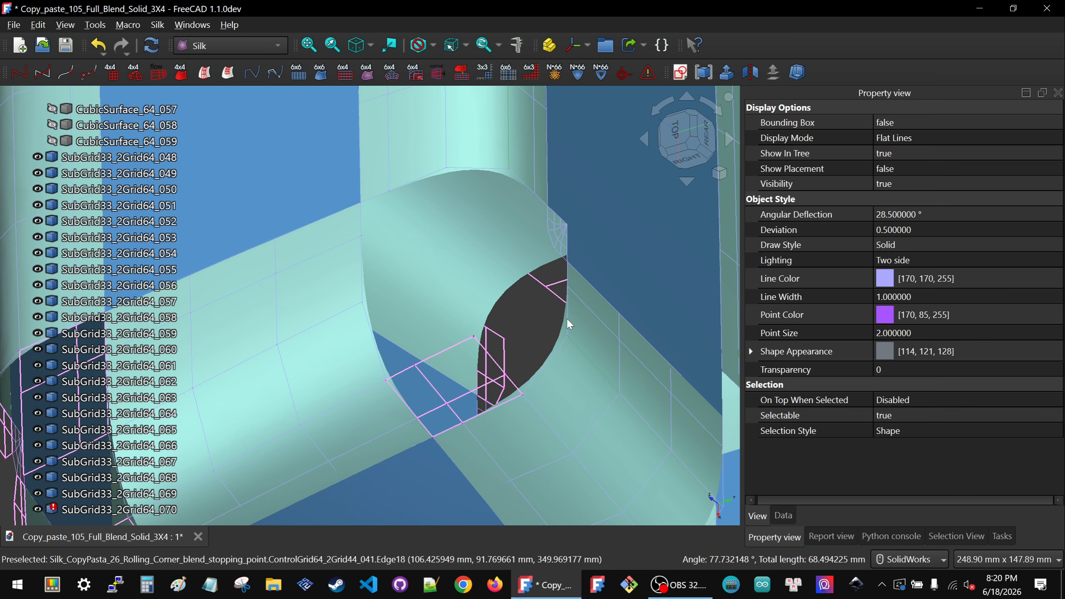
- Create a 3x3 corner subgrid from ControlGrid64_2Grid44_041 and rounded grid ControlGrid64_3_Grid44_005 at the upper rear-right corner hole
{"action": "left_click", "coordinate": [569, 329]}
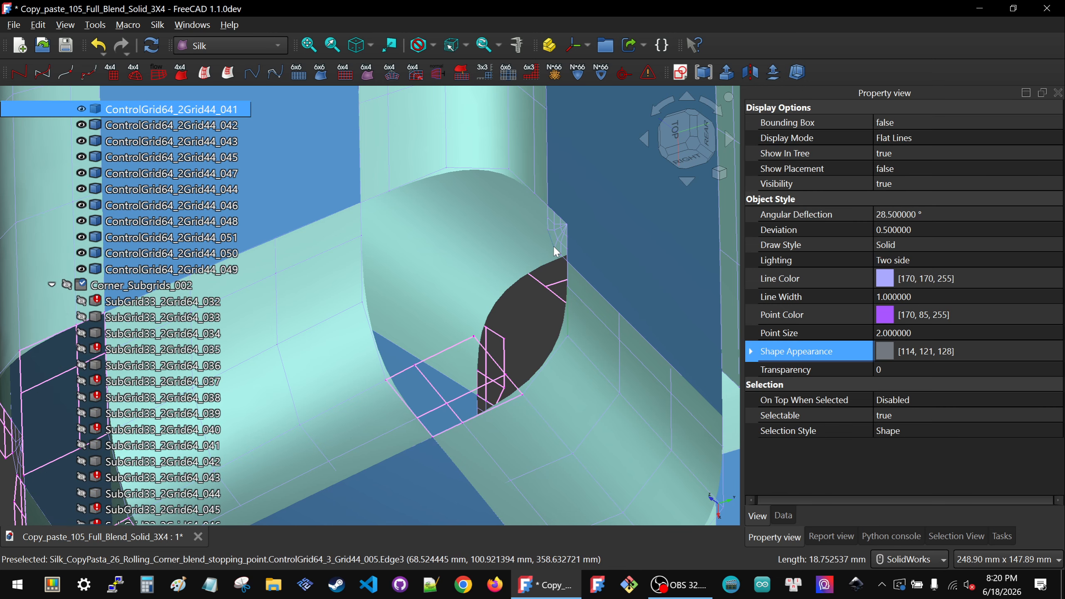
{"action": "left_click", "coordinate": [554, 252], "text": "ctrl"}
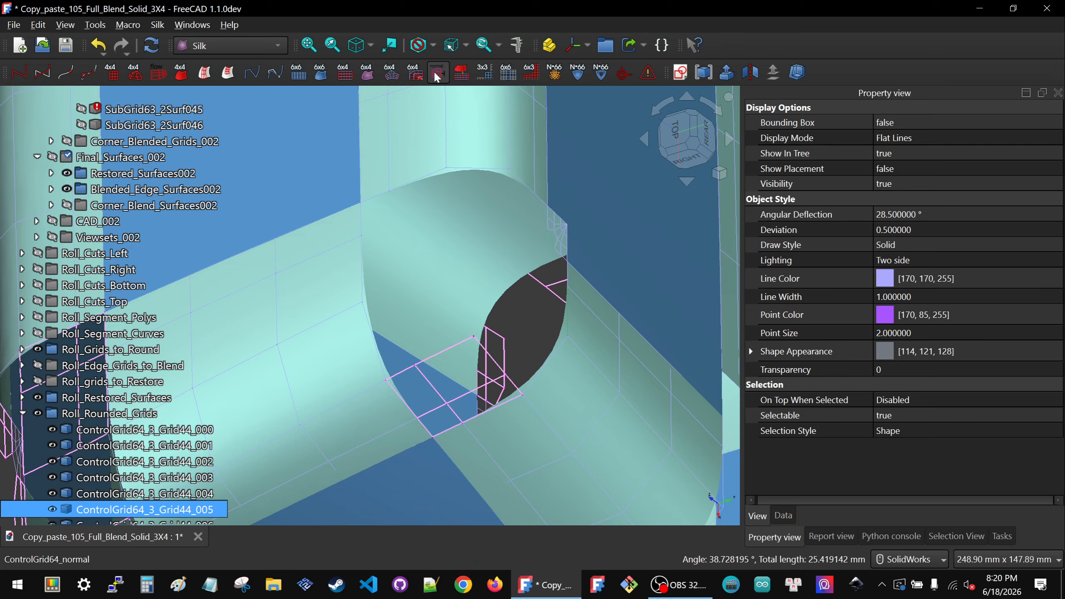
{"action": "left_click", "coordinate": [486, 74]}
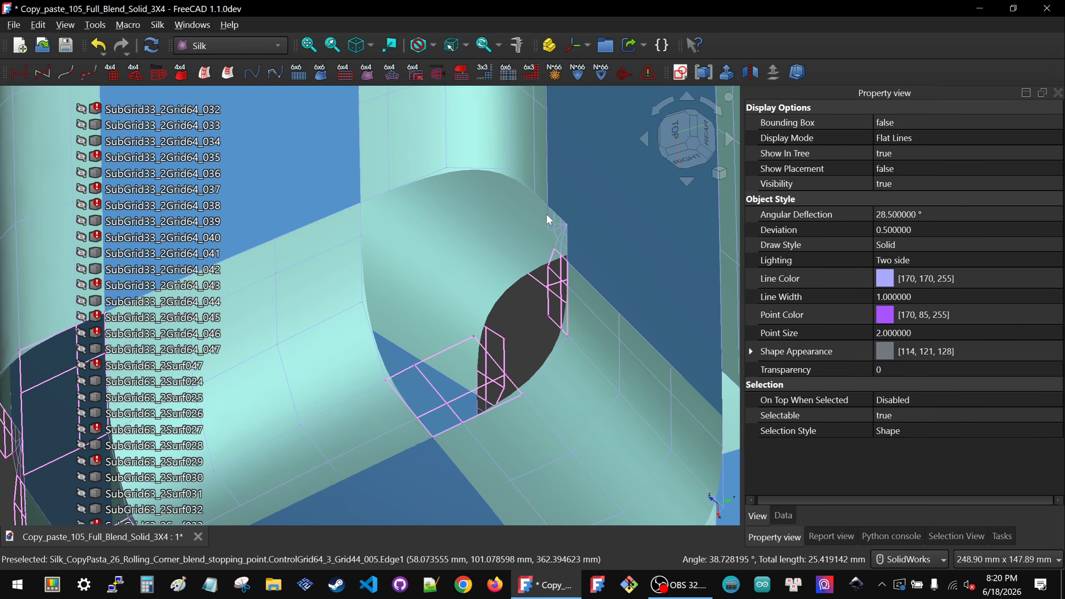
- Create 3x3 corner subgrids from ControlGrid64_3_Grid44_005 with ControlGrid64_2Grid44_046, and ControlGrid64_2Grid44_046 with ControlGrid64_2Grid44_045, at the upper rear-right corner hole
{"action": "left_click", "coordinate": [547, 222]}
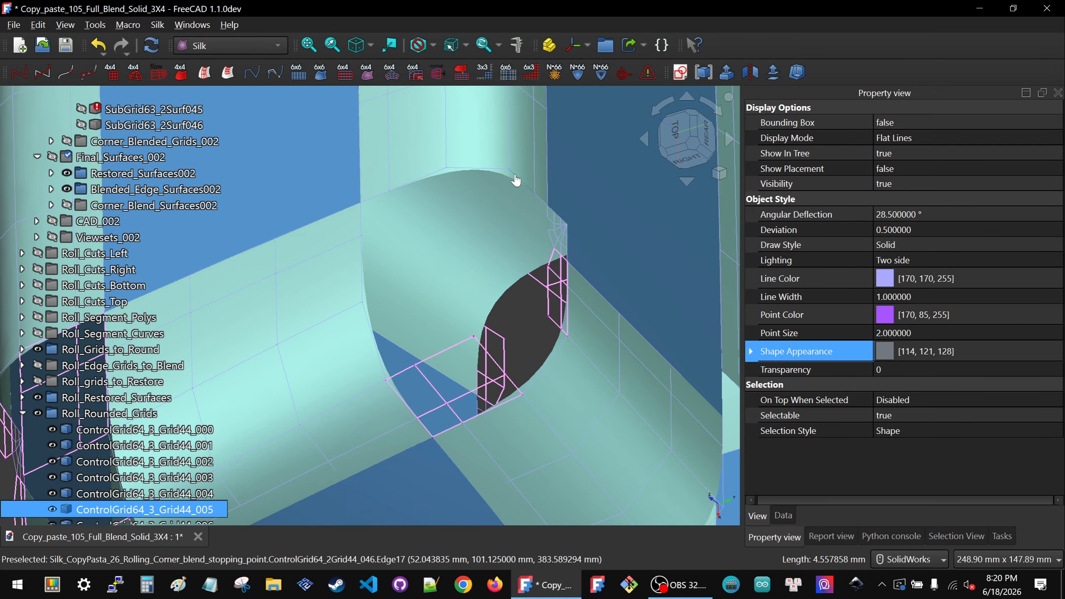
{"action": "scroll", "coordinate": [482, 204], "scroll_direction": "up", "scroll_amount": 2}
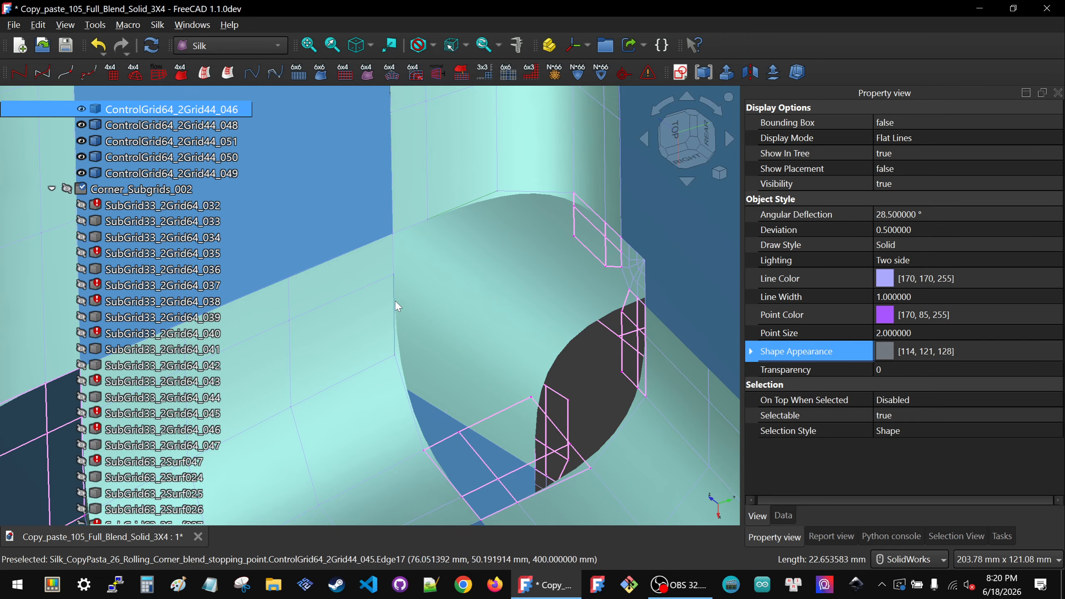
{"action": "left_click", "coordinate": [395, 307], "text": "ctrl"}
- Create a 3x3 corner subgrid from rounded grid ControlGrid64_3_Grid44_006 and ControlGrid64_2Grid44_042 at the upper rear-left corner hole
{"action": "scroll", "coordinate": [485, 357], "scroll_direction": "down", "scroll_amount": 8}
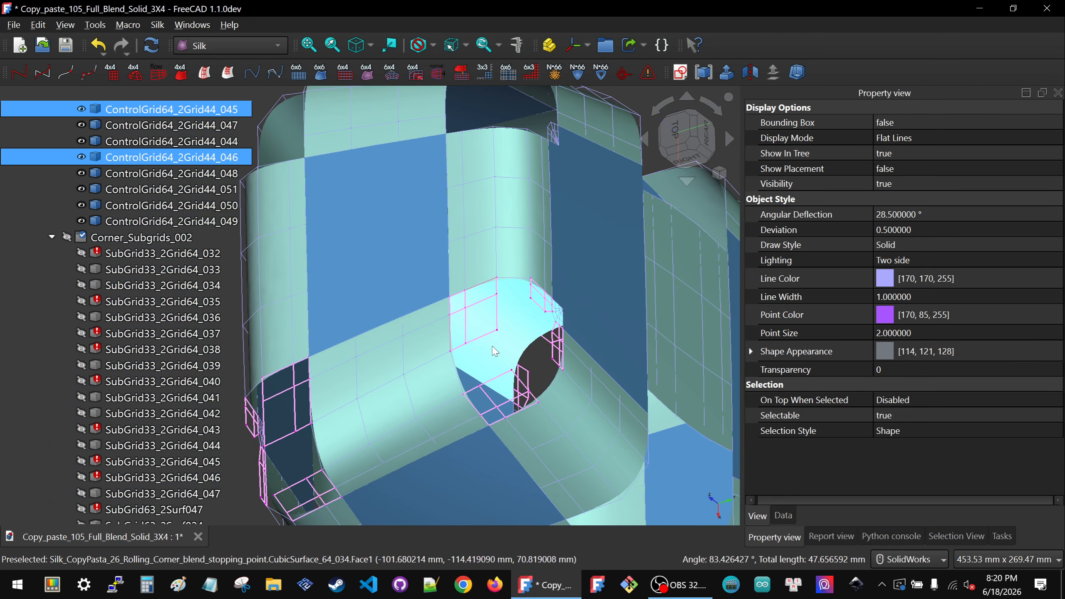
{"action": "scroll", "coordinate": [485, 357], "scroll_direction": "up", "scroll_amount": 6}
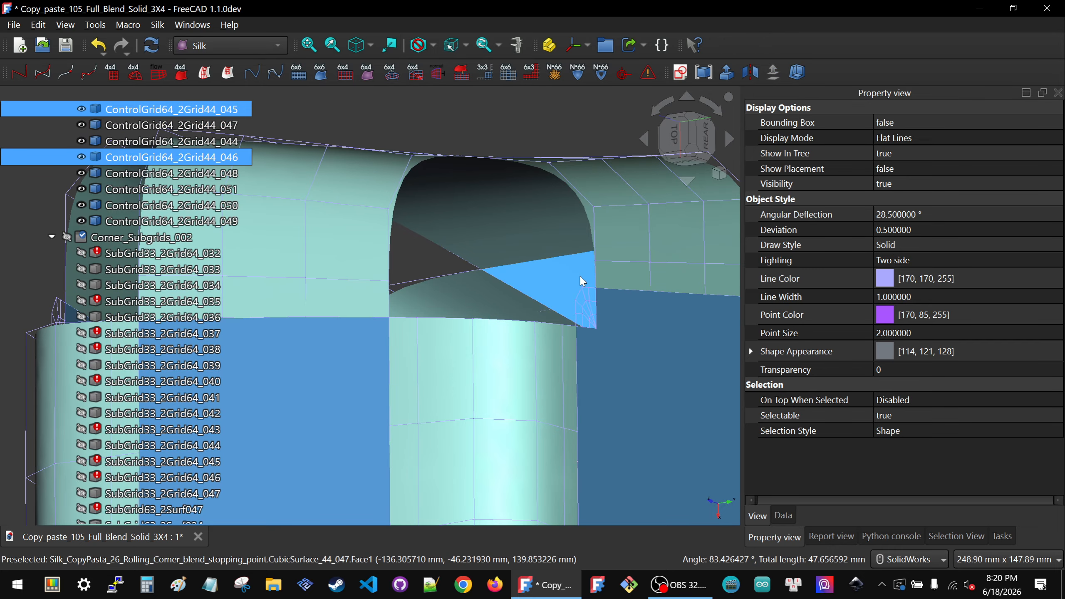
{"action": "scroll", "coordinate": [473, 257], "scroll_direction": "down", "scroll_amount": 6}
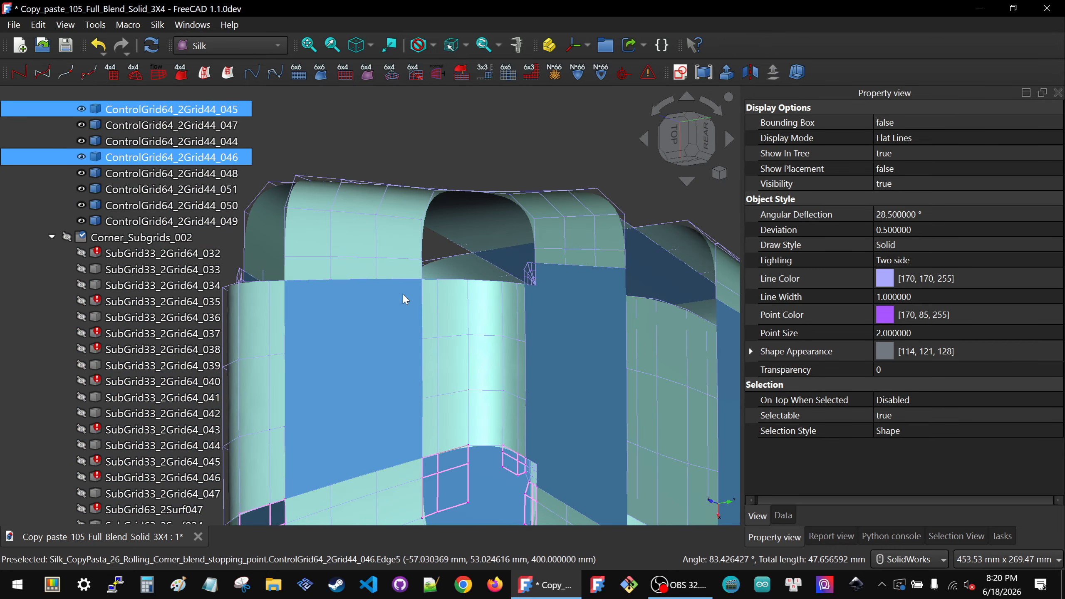
{"action": "middle_click_drag", "start_coordinate": [403, 298], "coordinate": [440, 242]}
{"action": "middle_click_drag", "start_coordinate": [625, 487], "coordinate": [466, 343]}
{"action": "scroll", "coordinate": [584, 354], "scroll_direction": "down", "scroll_amount": 8}
{"action": "scroll", "coordinate": [486, 366], "scroll_direction": "up", "scroll_amount": 4}
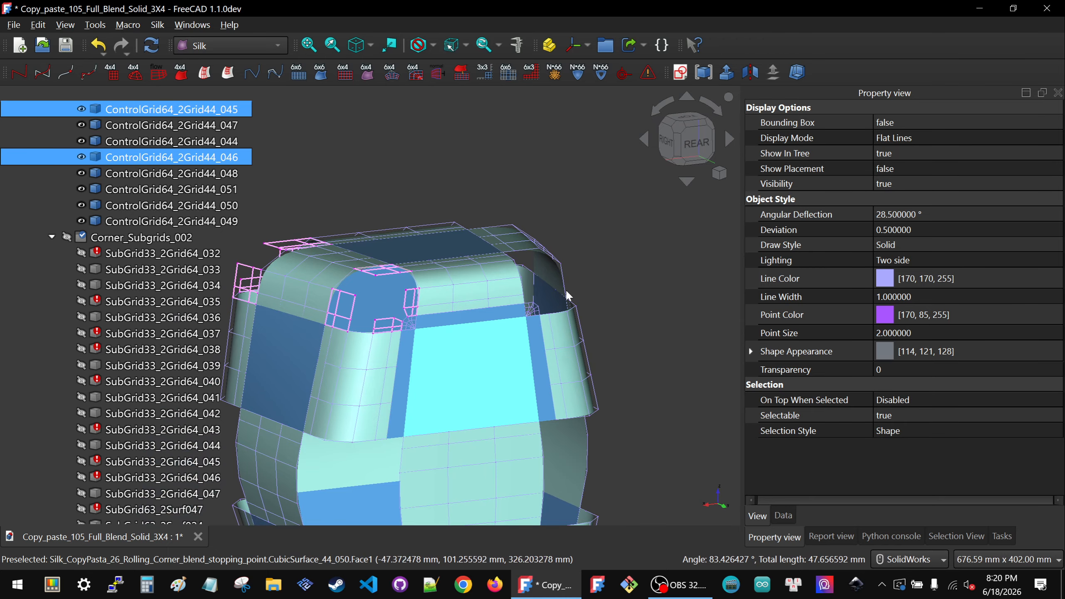
{"action": "scroll", "coordinate": [566, 292], "scroll_direction": "up", "scroll_amount": 6}
{"action": "left_click", "coordinate": [510, 320]}
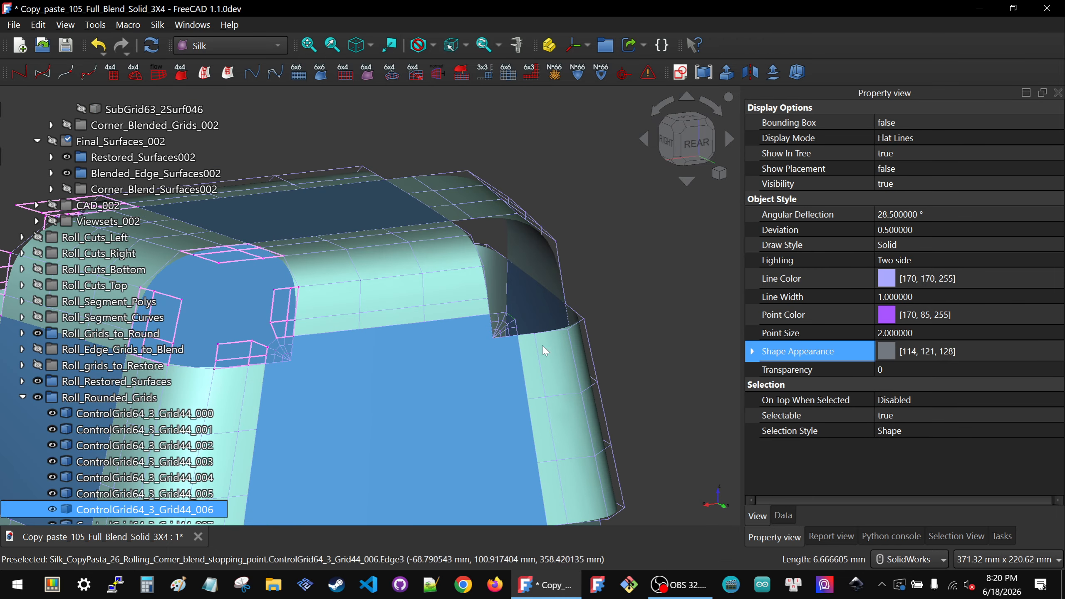
{"action": "left_click", "coordinate": [542, 359], "text": "ctrl"}
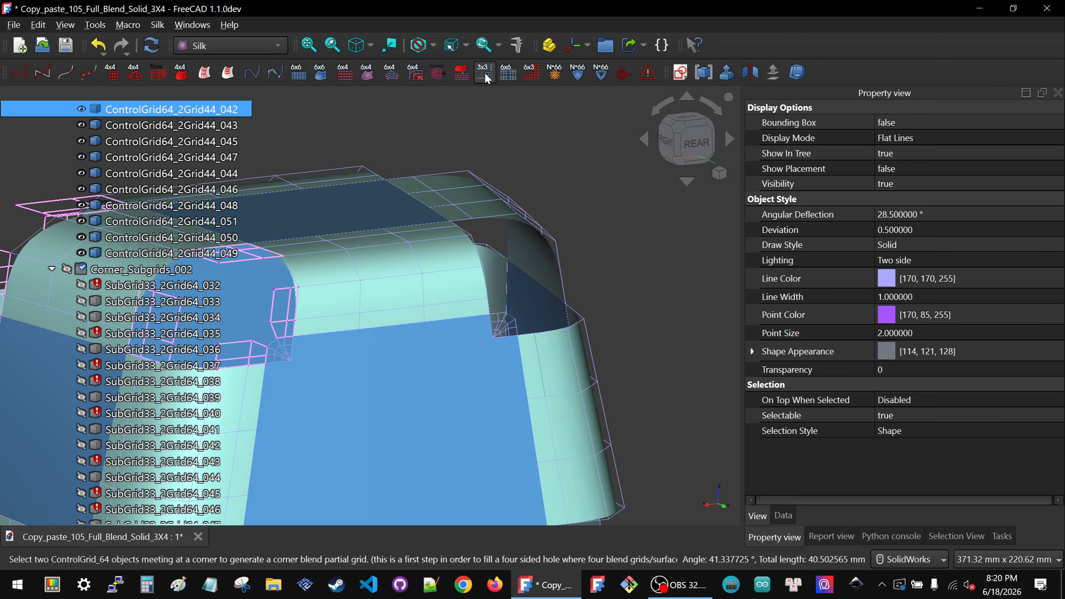
- Try to create a 3x3 corner subgrid from the vertical rear-left blend surface and ControlGrid64_2Grid44_047
{"action": "middle_click_drag", "start_coordinate": [511, 365], "coordinate": [635, 315]}
{"action": "left_click", "coordinate": [635, 297]}
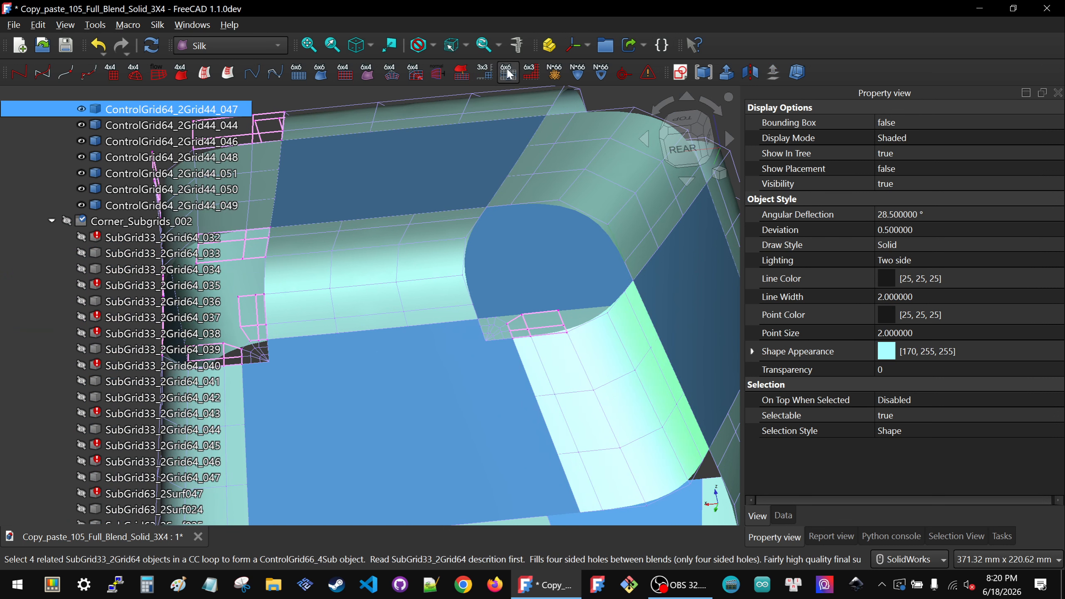
{"action": "left_click", "coordinate": [485, 76]}
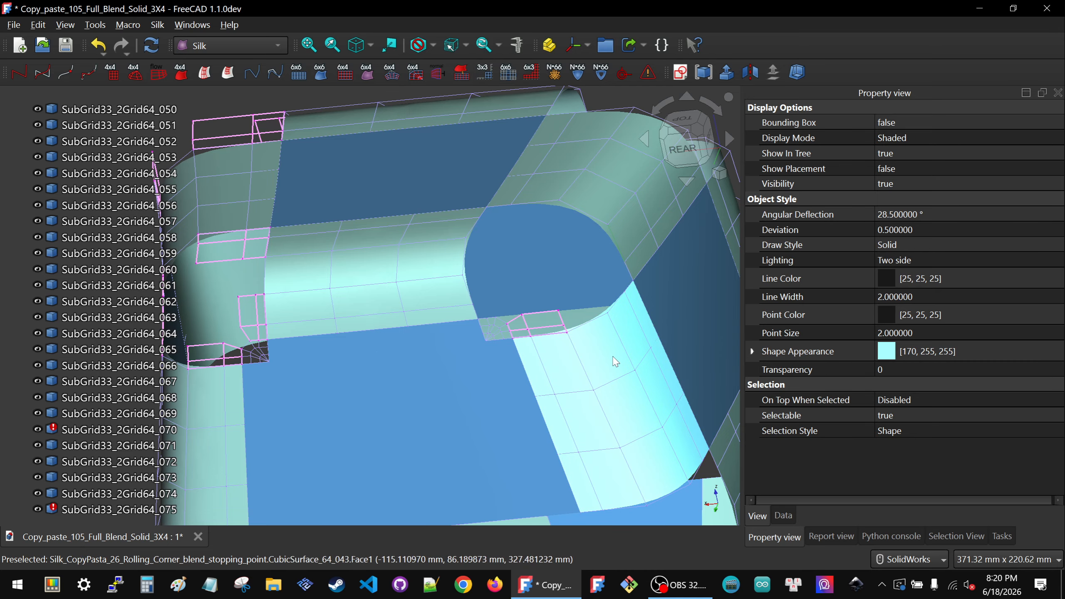
{"action": "left_click", "coordinate": [620, 338]}
- Delete the failed subgrids SubGrid33_2Grid64_070 and SubGrid33_2Grid64_075 from the model tree
{"action": "scroll", "coordinate": [128, 411], "scroll_direction": "down", "scroll_amount": 10}
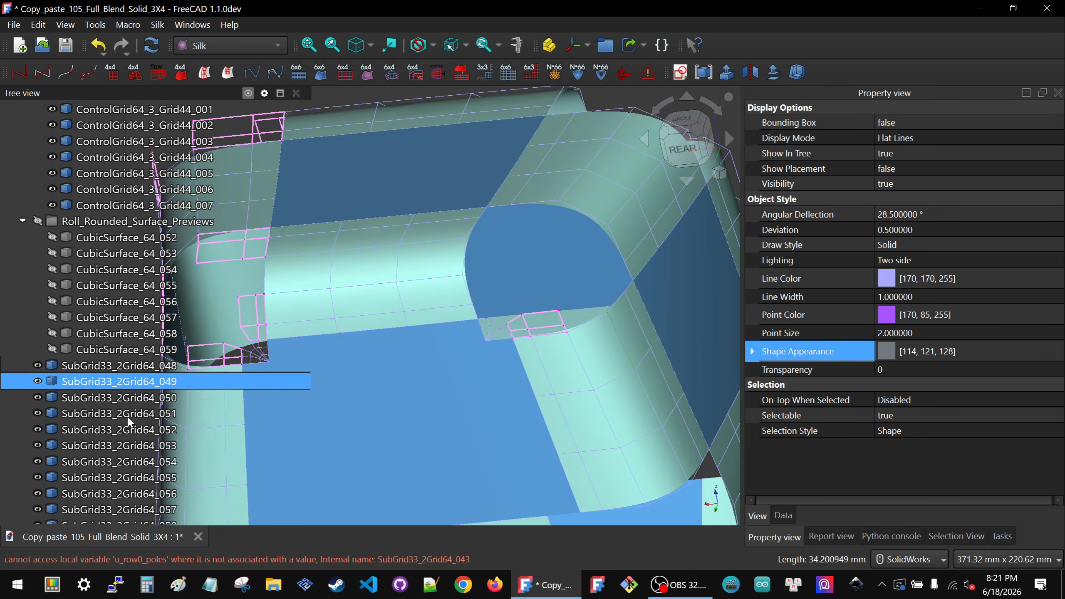
{"action": "left_click", "coordinate": [110, 445]}
{"action": "left_click", "coordinate": [107, 430]}
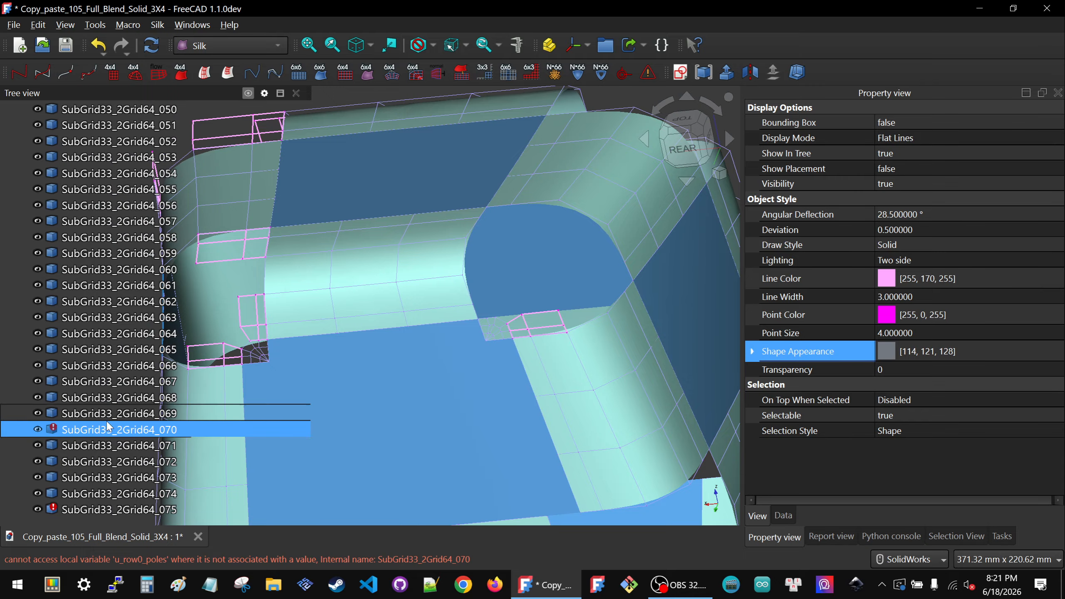
{"action": "key", "text": "Delete"}
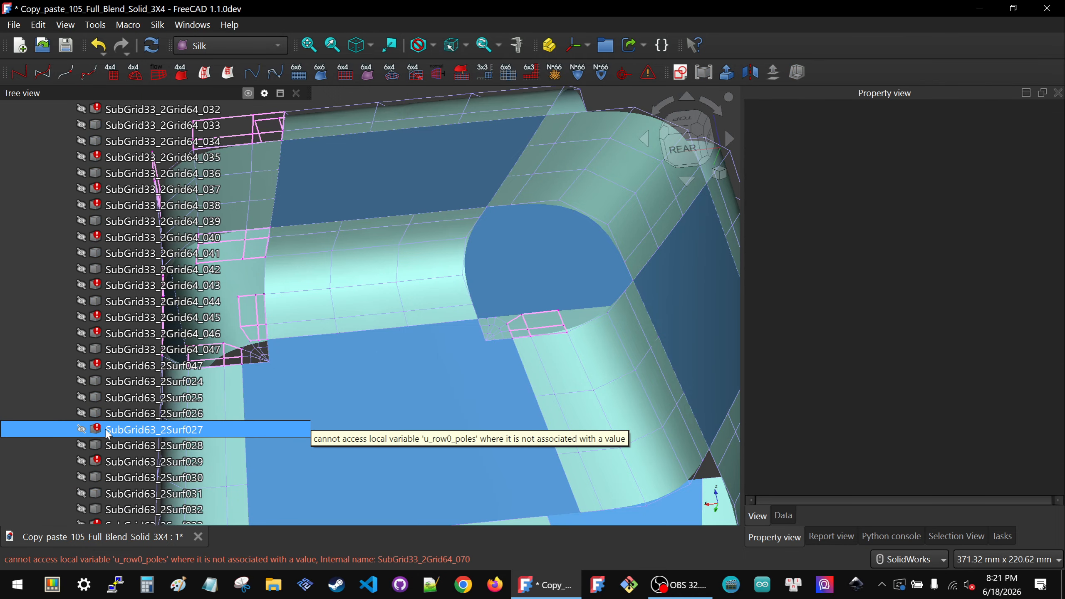
{"action": "left_click", "coordinate": [104, 509]}
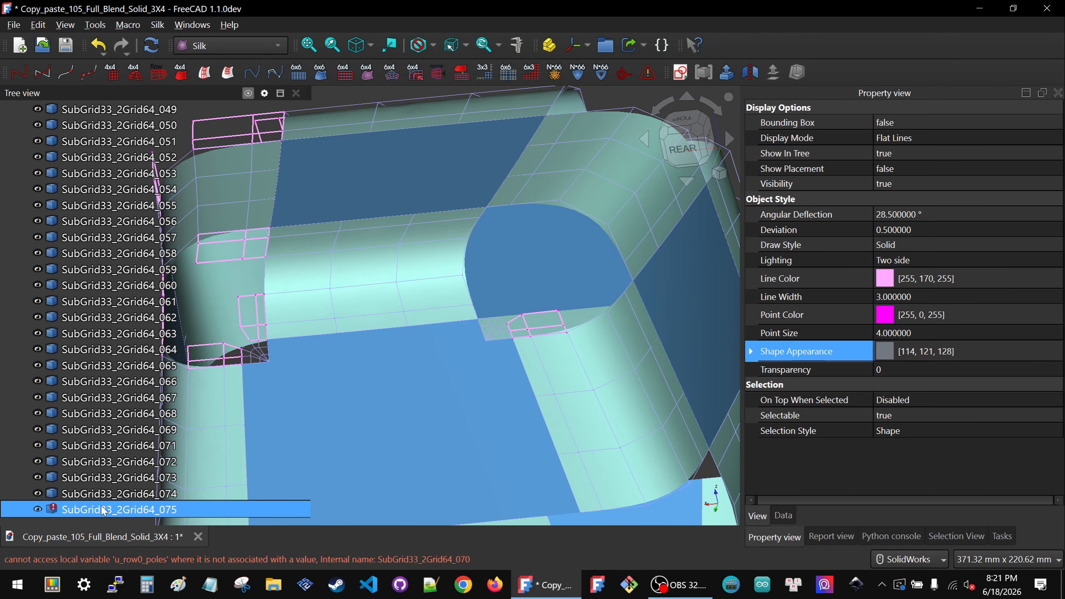
{"action": "key", "text": "Delete"}
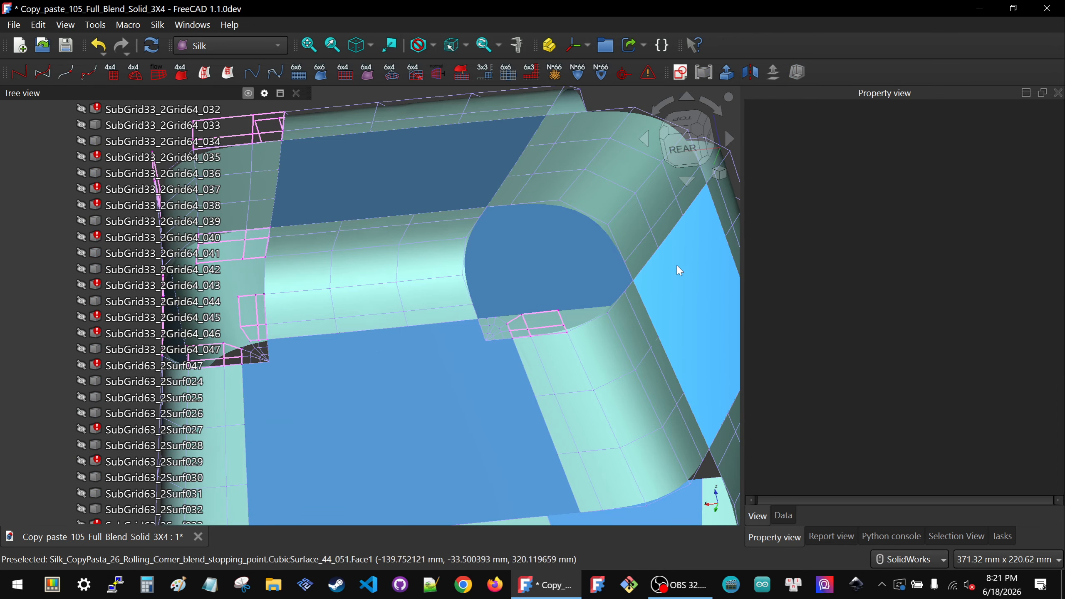
- Create a 3x3 corner subgrid from ControlGrid64_2Grid44_042 and ControlGrid64_2Grid44_047 at the upper rear-left corner hole
{"action": "scroll", "coordinate": [641, 271], "scroll_direction": "up", "scroll_amount": 2}
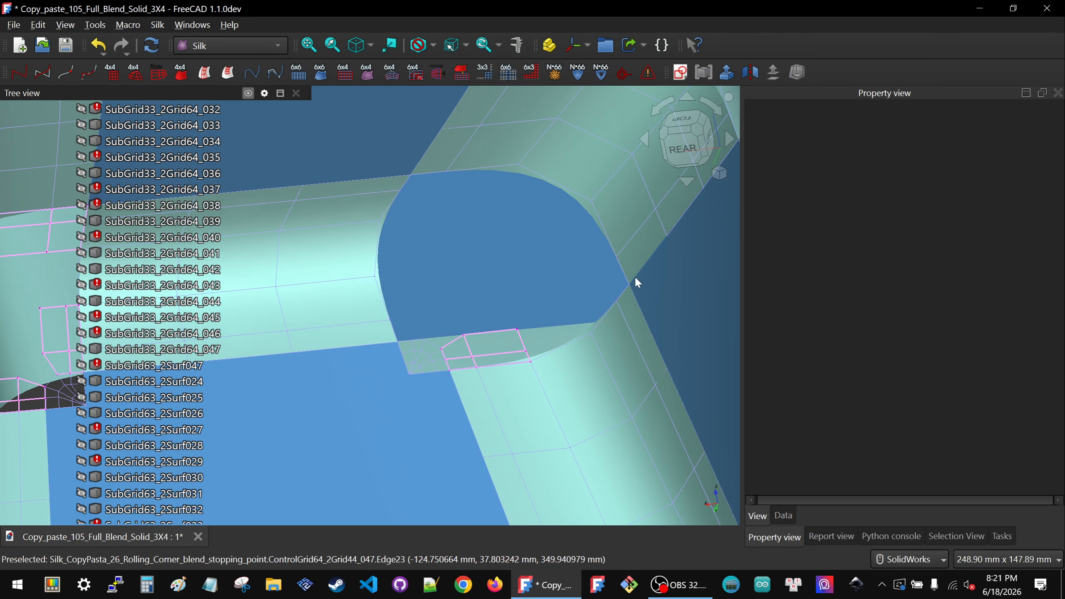
{"action": "left_click", "coordinate": [621, 309]}
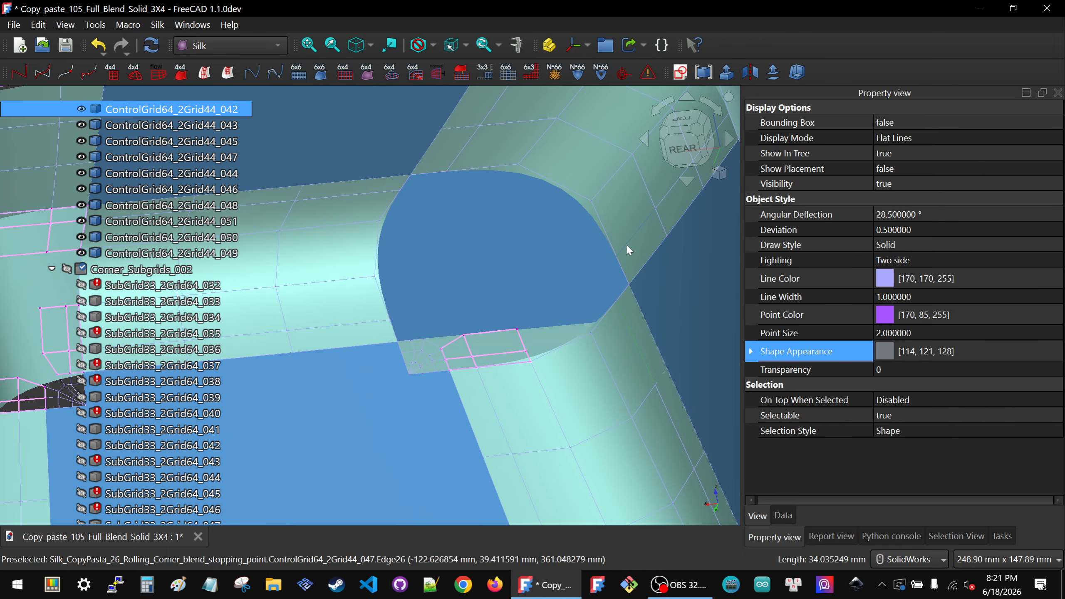
{"action": "left_click", "coordinate": [616, 209], "text": "ctrl"}
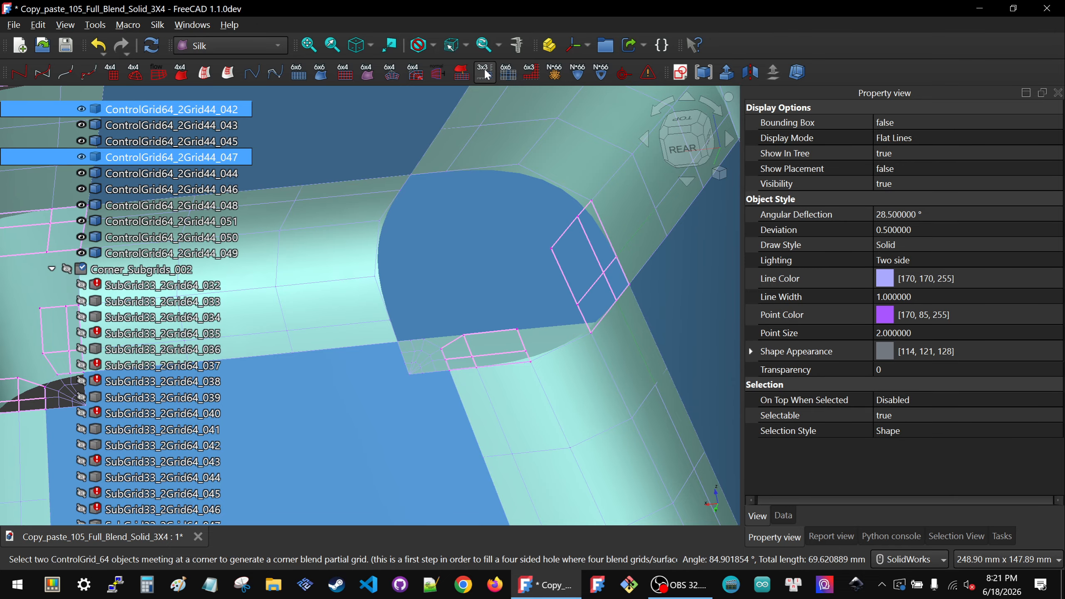
- Create a 3x3 corner subgrid from ControlGrid64_2Grid44_047 and ControlGrid64_2Grid44_046 at the upper rear-left corner hole
{"action": "left_click", "coordinate": [504, 165]}
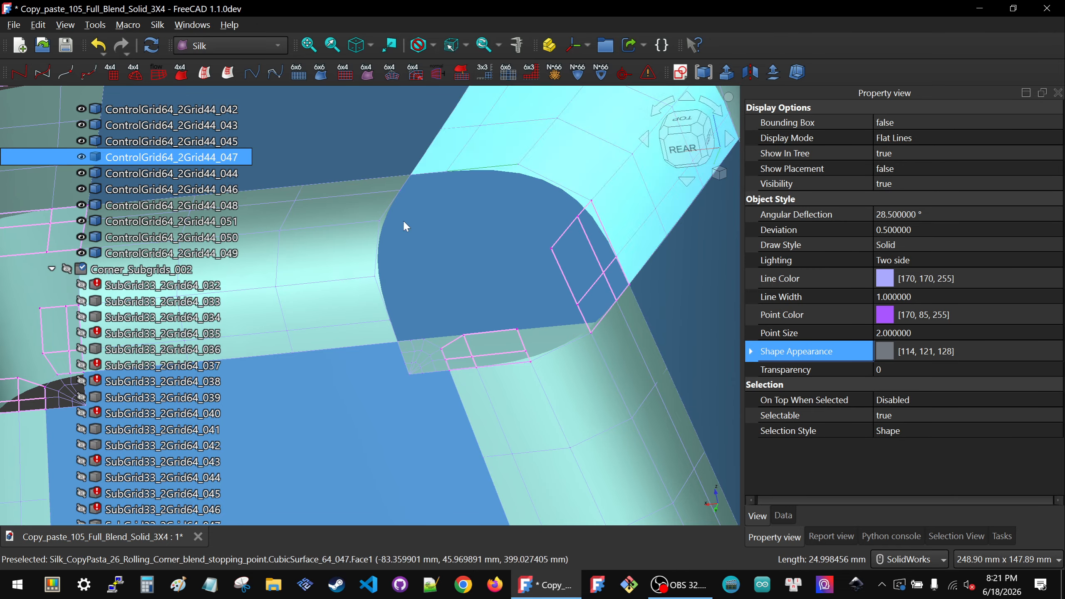
{"action": "left_click", "coordinate": [360, 226], "text": "ctrl"}
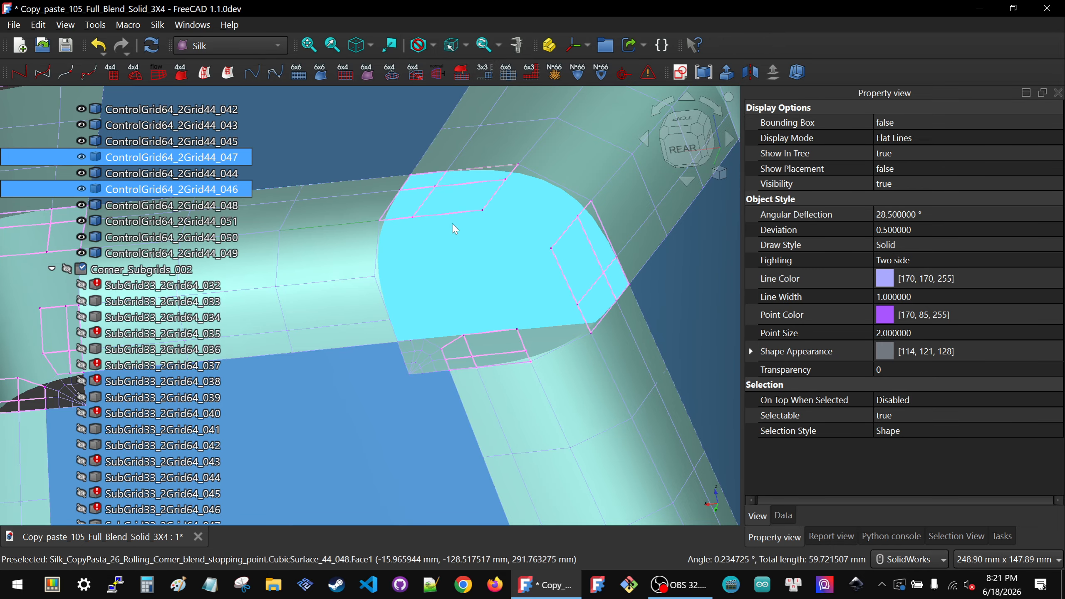
- Create the remaining 3x3 corner subgrid at the upper rear-left corner hole from ControlGrid64_3_Grid44_006 and its adjoining blended edge grid
{"action": "scroll", "coordinate": [451, 229], "scroll_direction": "down", "scroll_amount": 2}
{"action": "scroll", "coordinate": [390, 261], "scroll_direction": "up", "scroll_amount": 2}
{"action": "left_click", "coordinate": [390, 261]}
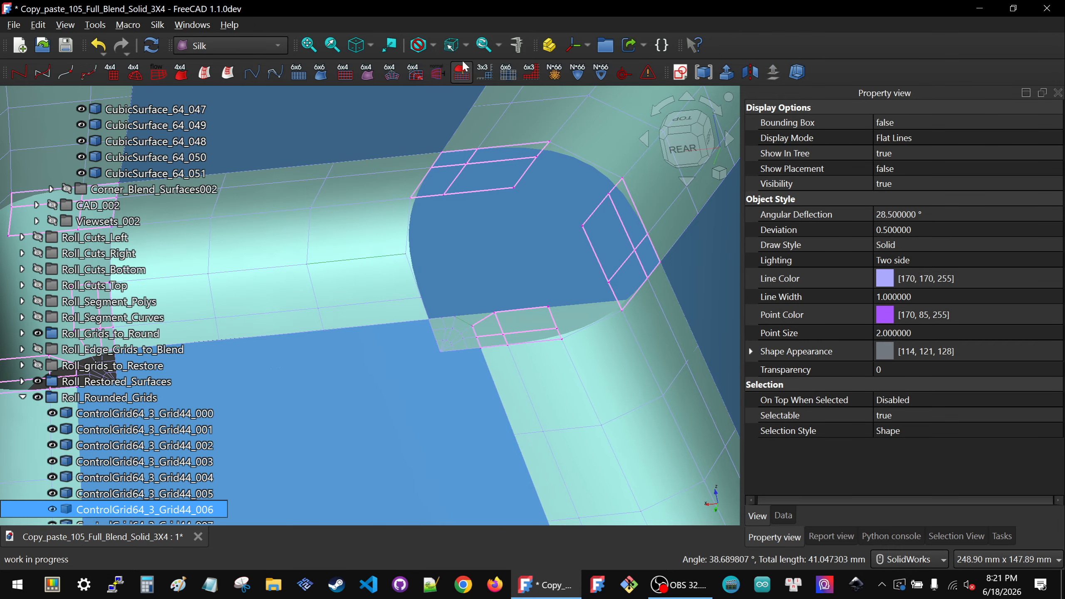
- Try to create a 3x3 corner subgrid from ControlGrid64_2Grid44_047 and ControlGrid64_2Grid44_043 at the upper front-left corner hole, and delete it
{"action": "scroll", "coordinate": [496, 313], "scroll_direction": "down", "scroll_amount": 5}
{"action": "scroll", "coordinate": [496, 313], "scroll_direction": "down", "scroll_amount": 1}
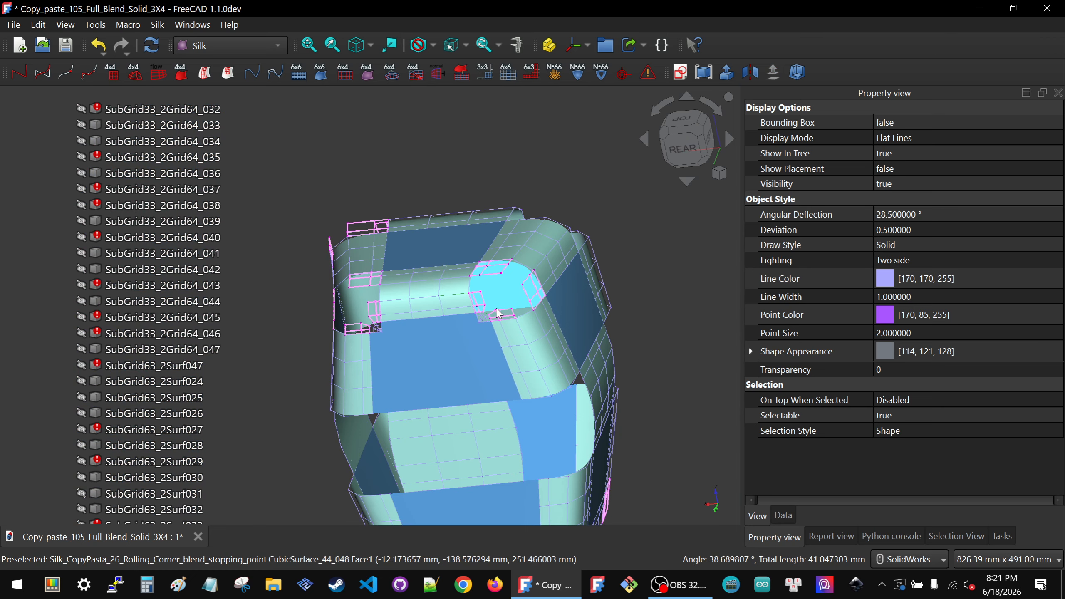
{"action": "middle_click_drag", "start_coordinate": [570, 385], "coordinate": [527, 290]}
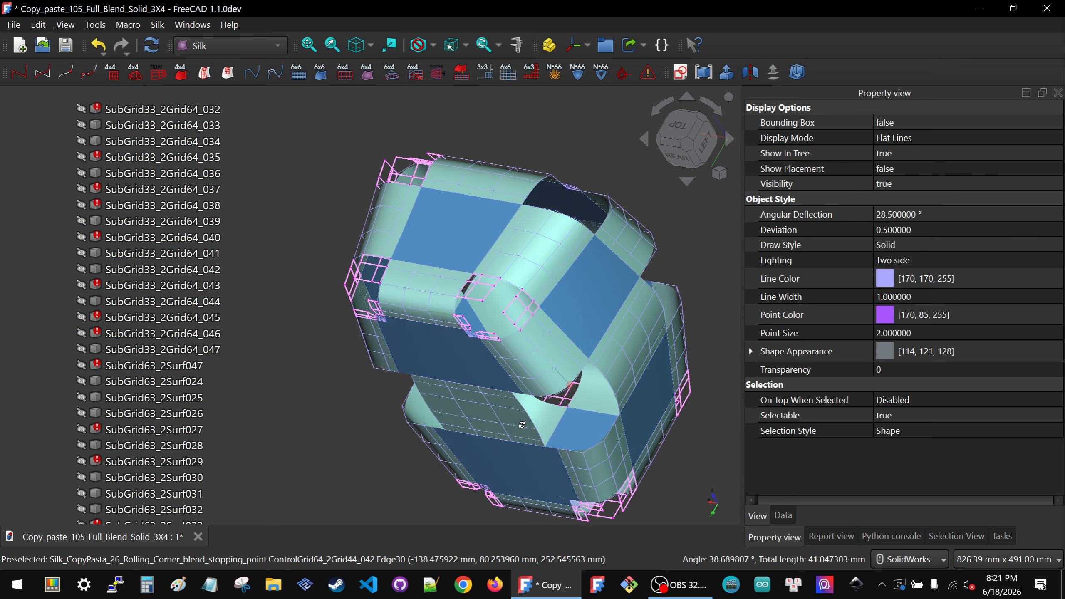
{"action": "scroll", "coordinate": [525, 286], "scroll_direction": "up", "scroll_amount": 5}
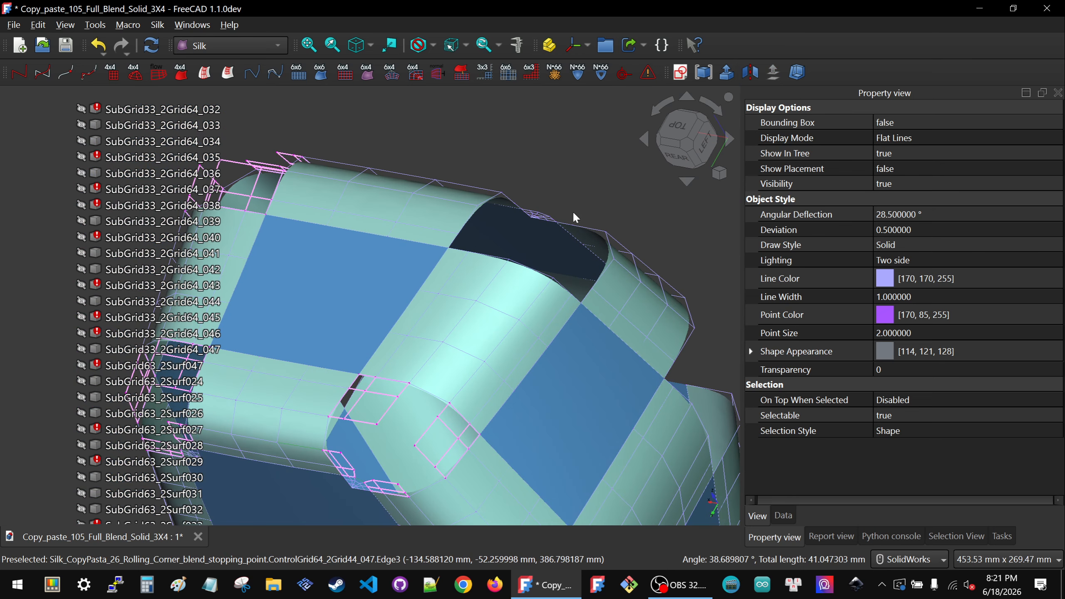
{"action": "left_click", "coordinate": [541, 273]}
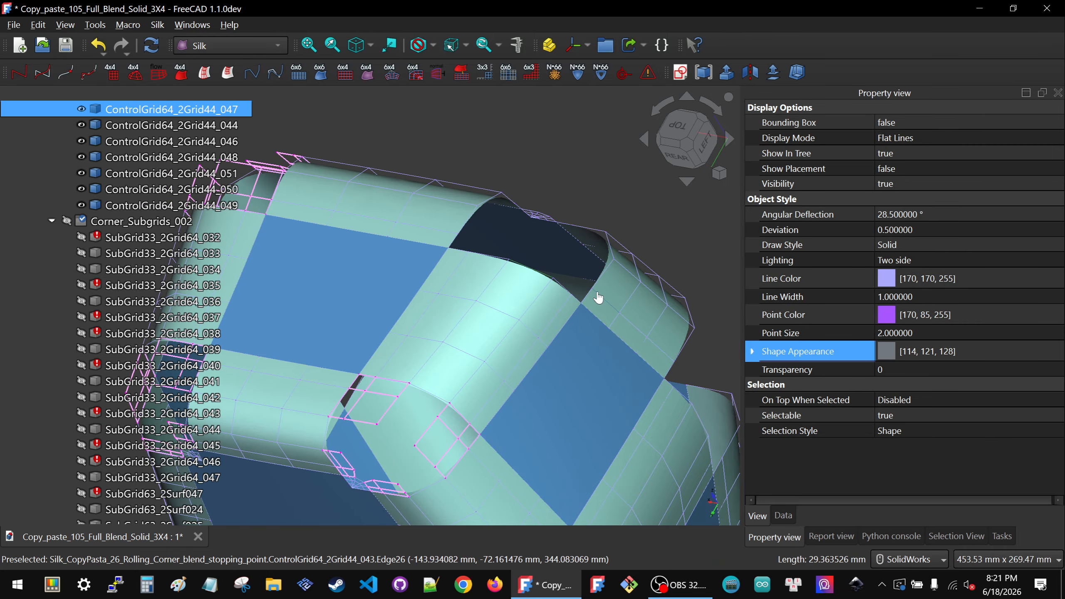
{"action": "left_click", "coordinate": [597, 295], "text": "ctrl"}
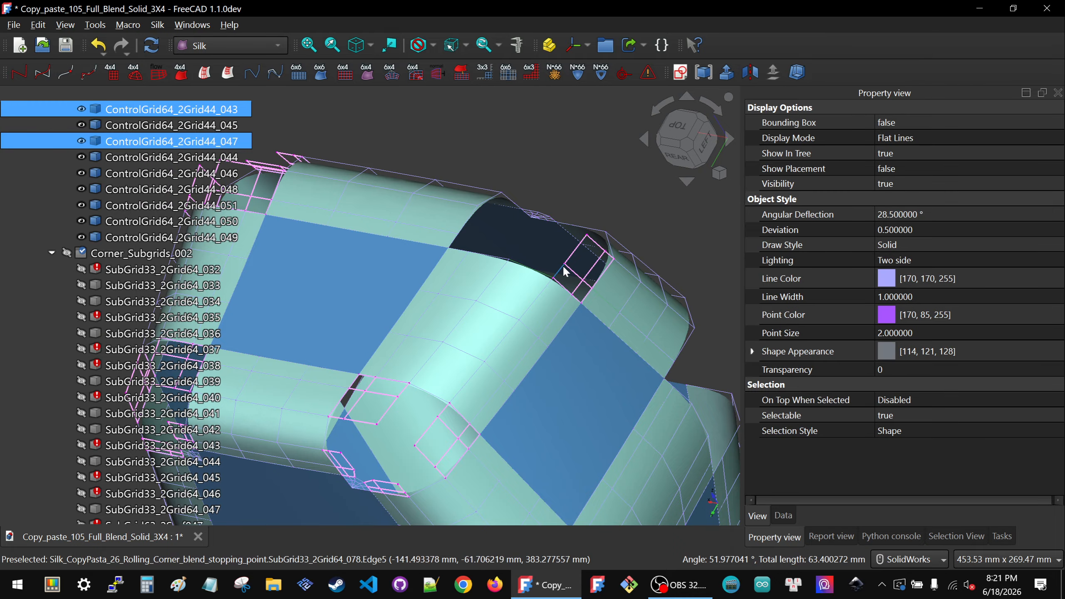
{"action": "left_click", "coordinate": [573, 276]}
{"action": "key", "text": "Delete"}
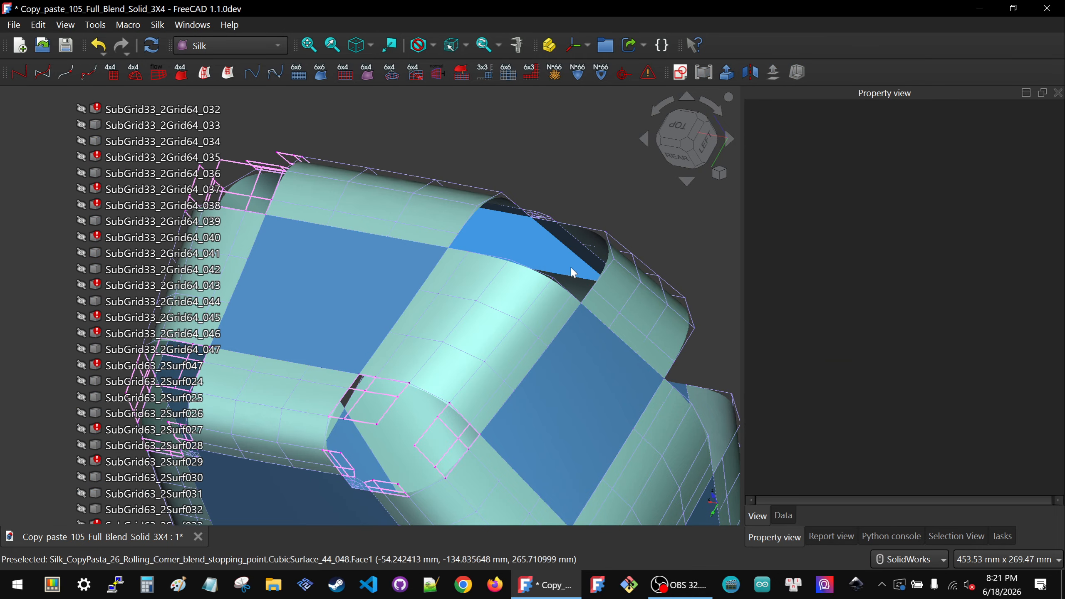
- Create a 3x3 corner subgrid from ControlGrid64_2Grid44_047 and ControlGrid64_2Grid44_043 at the upper front-left corner hole
{"action": "scroll", "coordinate": [570, 266], "scroll_direction": "down", "scroll_amount": 4}
{"action": "left_click", "coordinate": [710, 147]}
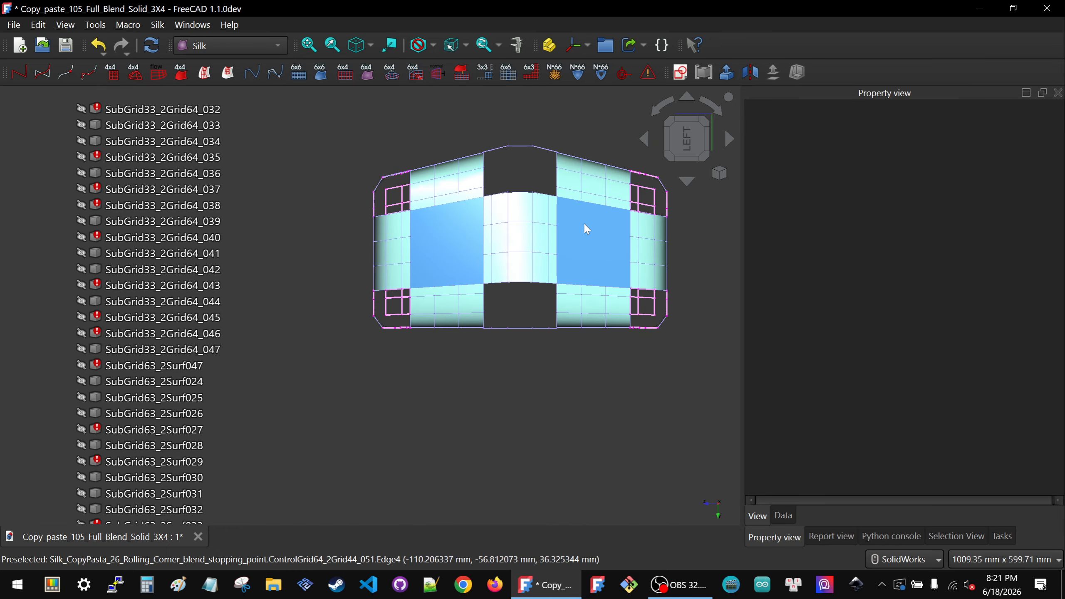
{"action": "middle_click_drag", "start_coordinate": [617, 246], "coordinate": [701, 332]}
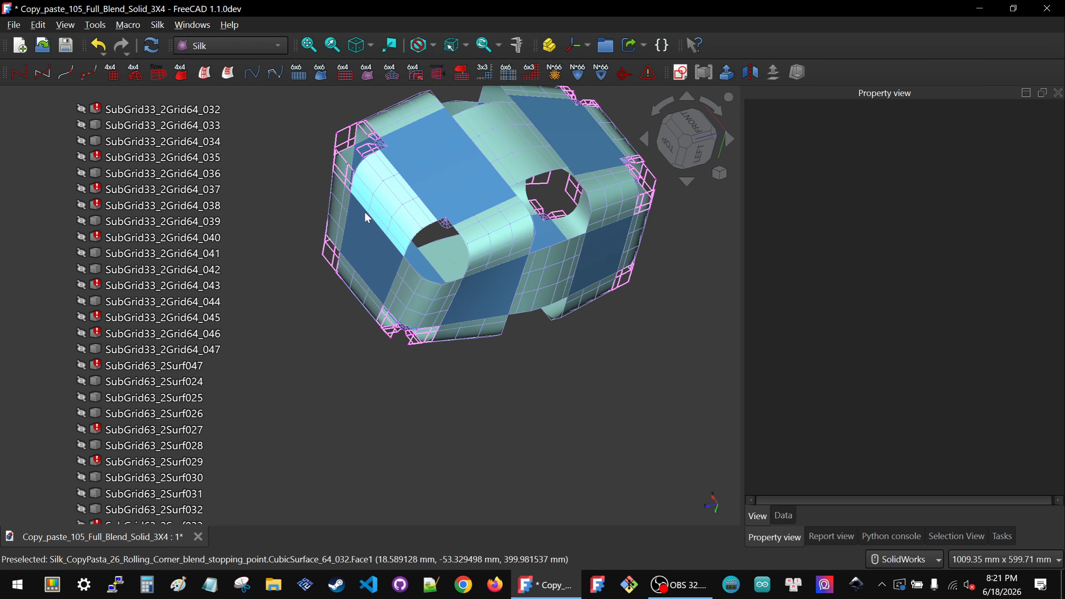
{"action": "middle_click_drag", "start_coordinate": [365, 210], "coordinate": [383, 415]}
{"action": "scroll", "coordinate": [383, 414], "scroll_direction": "down", "scroll_amount": 4}
{"action": "scroll", "coordinate": [438, 277], "scroll_direction": "up", "scroll_amount": 7}
{"action": "scroll", "coordinate": [460, 357], "scroll_direction": "up", "scroll_amount": 3}
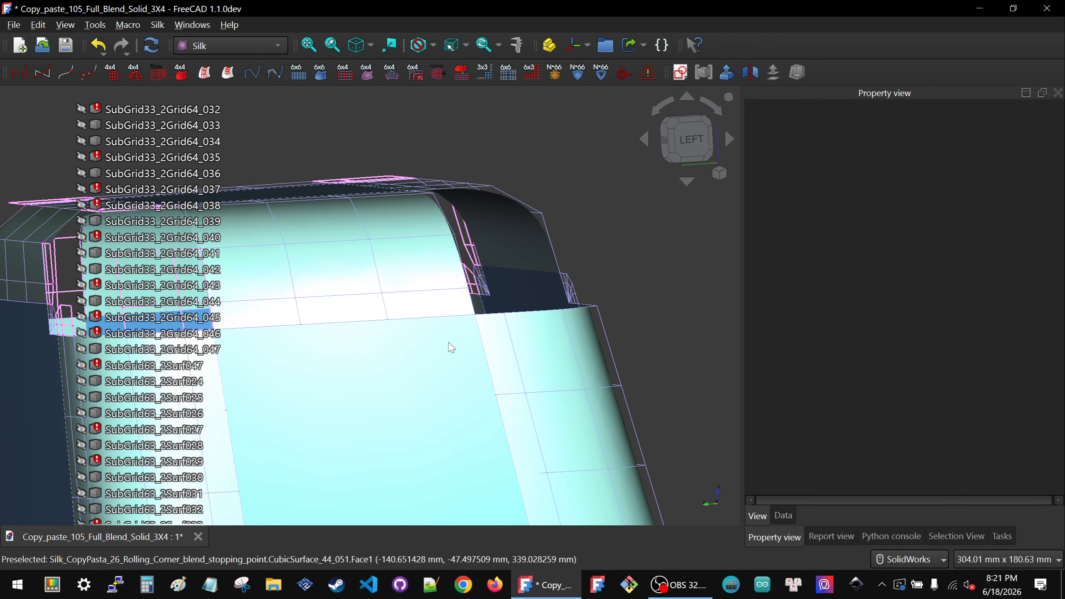
{"action": "middle_click_drag", "start_coordinate": [448, 342], "coordinate": [440, 382]}
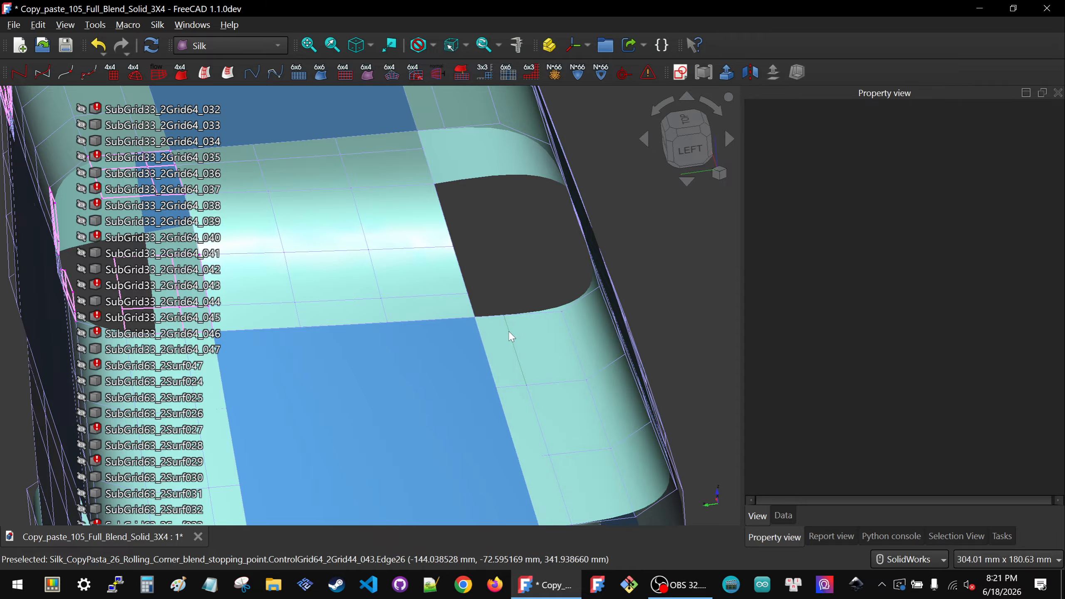
{"action": "left_click", "coordinate": [511, 336]}
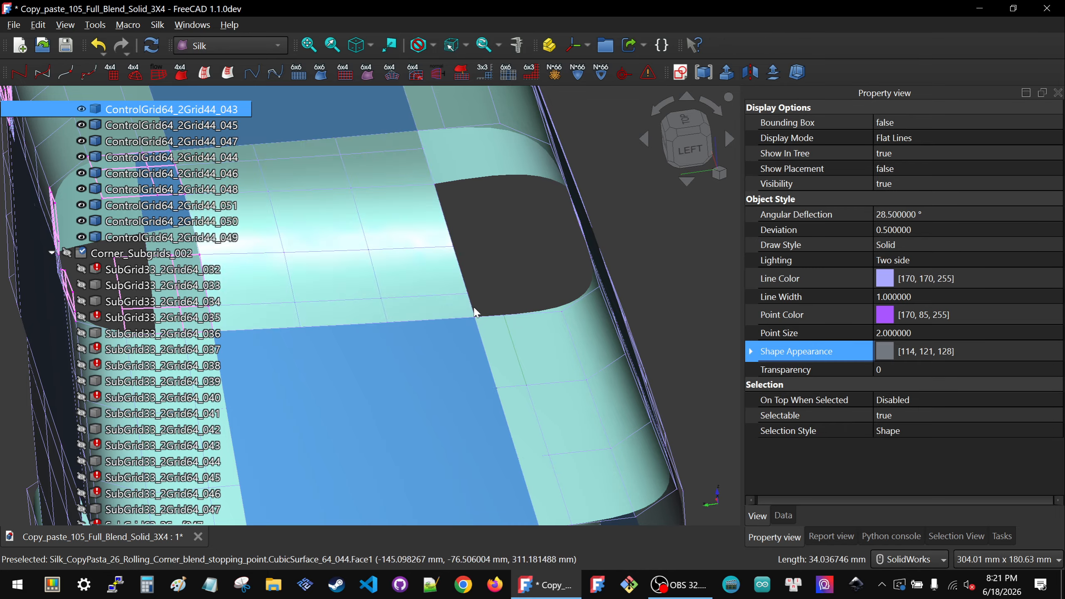
{"action": "left_click", "coordinate": [434, 301]}
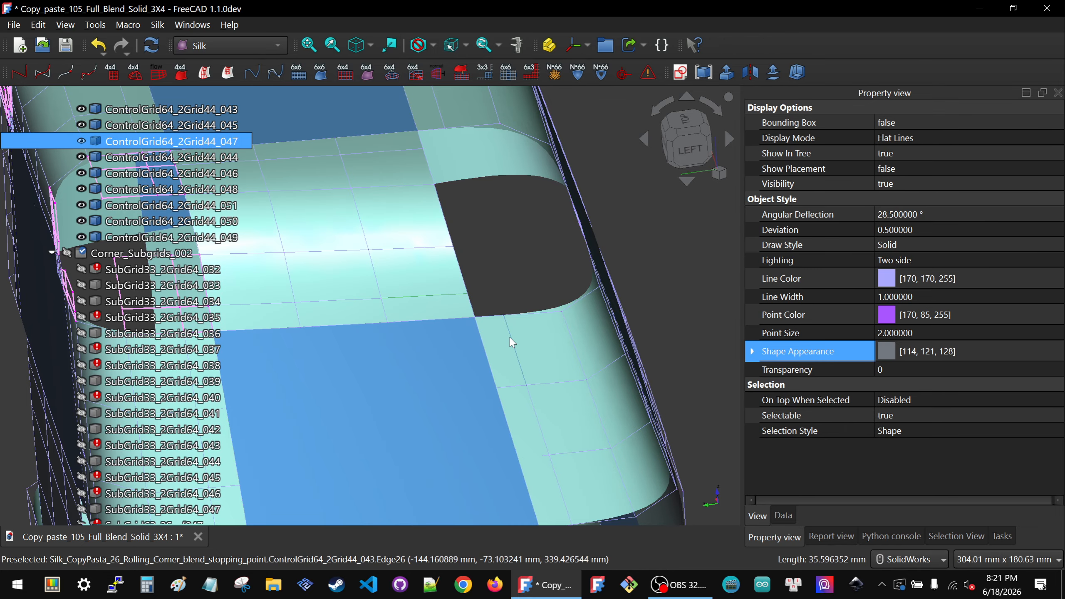
{"action": "left_click", "coordinate": [511, 343], "text": "ctrl"}
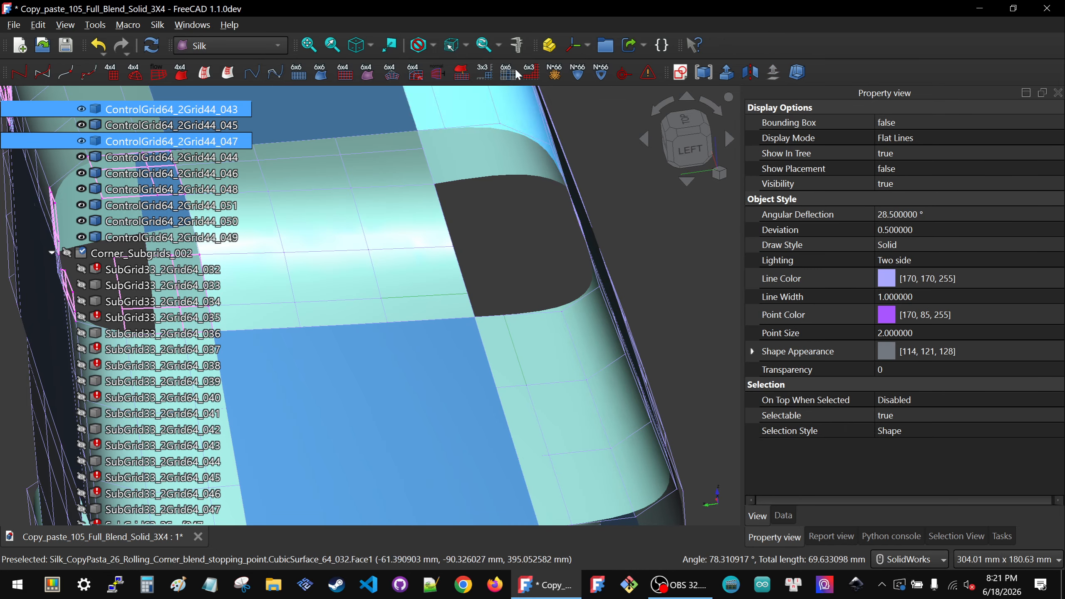
{"action": "left_click", "coordinate": [485, 72]}
- Create a 3x3 corner subgrid from ControlGrid64_2Grid44_043 and ControlGrid64_3_Grid44_007 at the upper front-left corner hole
{"action": "scroll", "coordinate": [495, 254], "scroll_direction": "down", "scroll_amount": 2}
{"action": "middle_click_drag", "start_coordinate": [494, 301], "coordinate": [445, 313]}
{"action": "scroll", "coordinate": [577, 245], "scroll_direction": "up", "scroll_amount": 3}
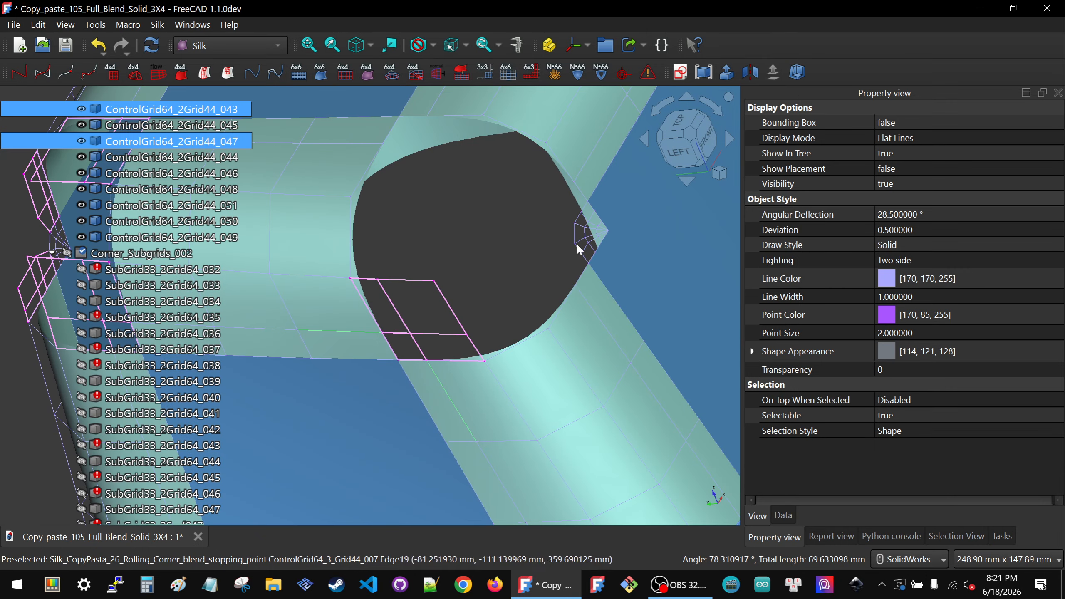
{"action": "left_click", "coordinate": [581, 298]}
{"action": "left_click", "coordinate": [526, 228]}
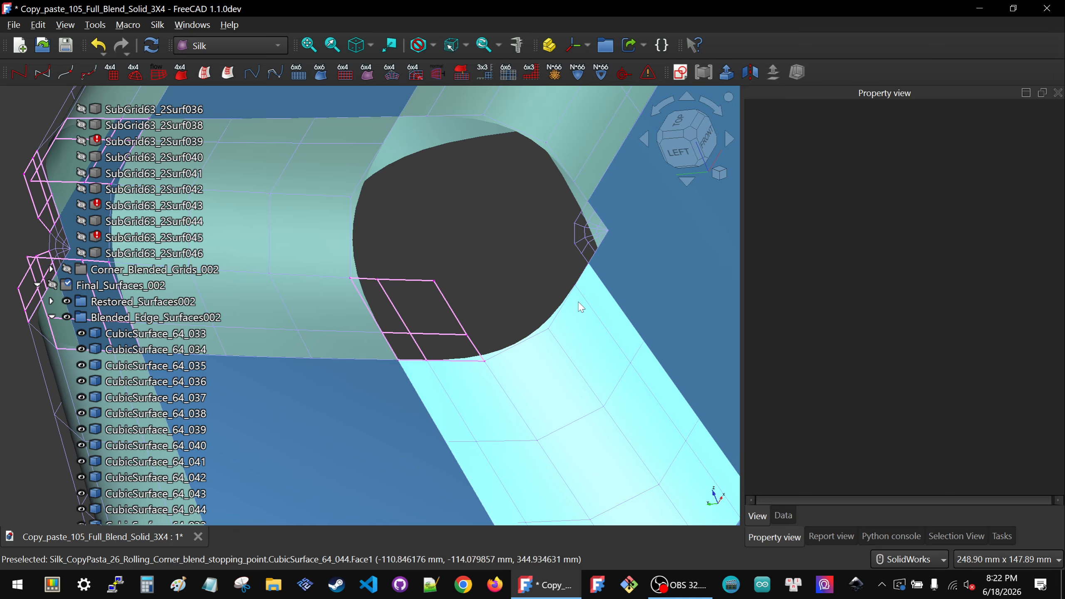
{"action": "left_click", "coordinate": [582, 293]}
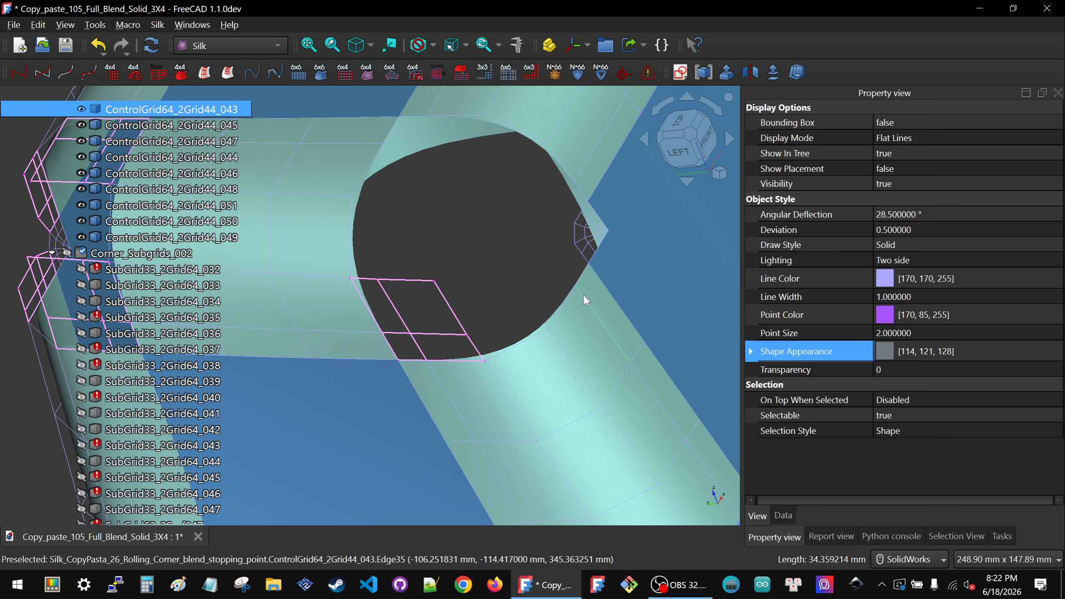
{"action": "left_click", "coordinate": [586, 260]}
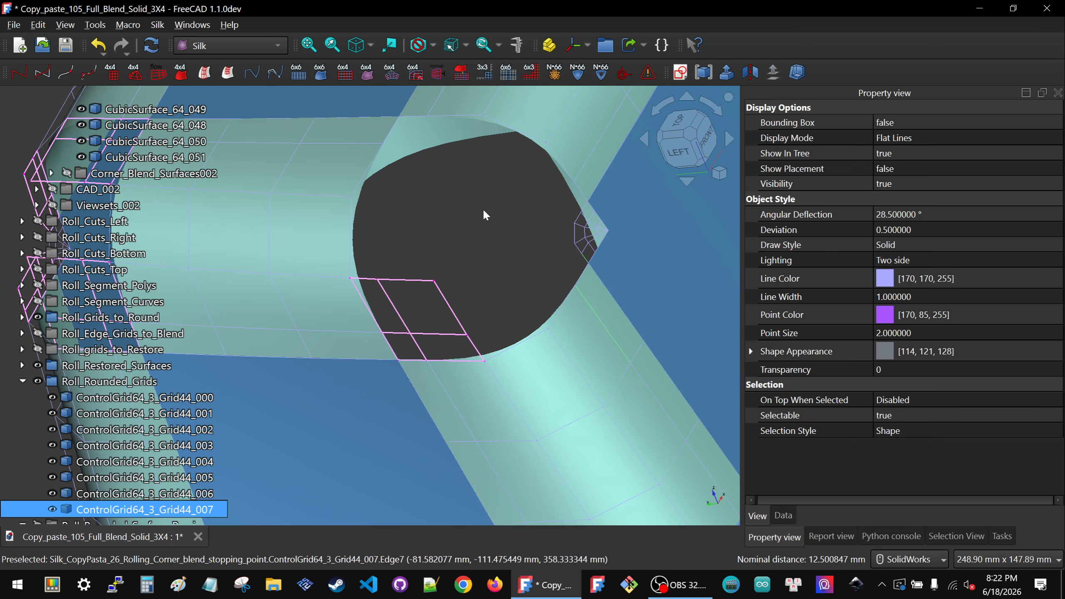
{"action": "left_click", "coordinate": [485, 72]}
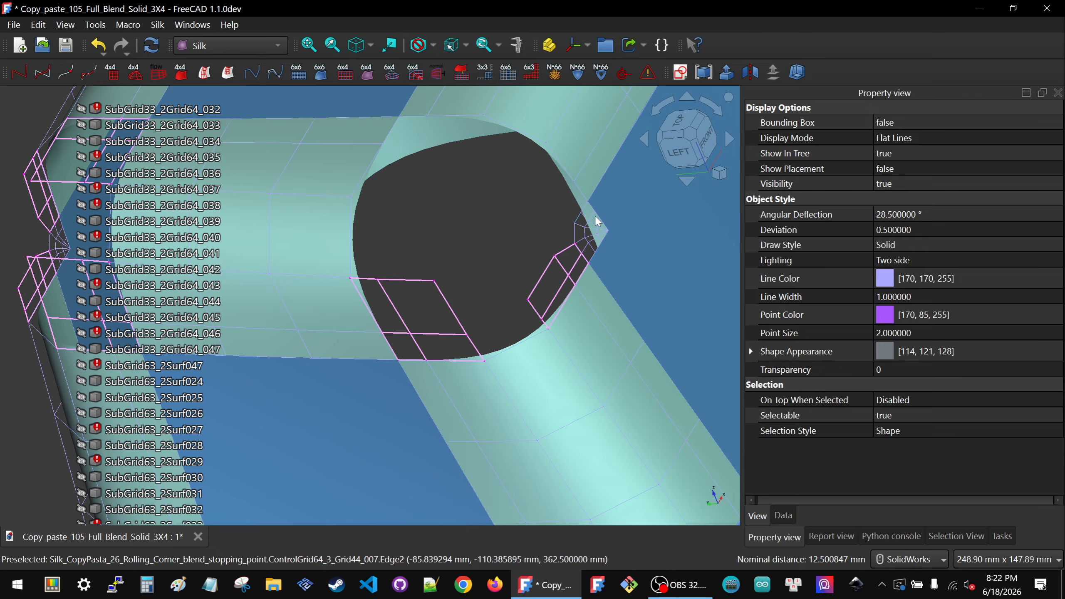
- Create two 3x3 corner subgrids at the same hole, pairing ControlGrid64_2Grid44_044 with ControlGrid64_3_Grid44_007 and with ControlGrid64_2Grid44_047
{"action": "left_click", "coordinate": [580, 219]}
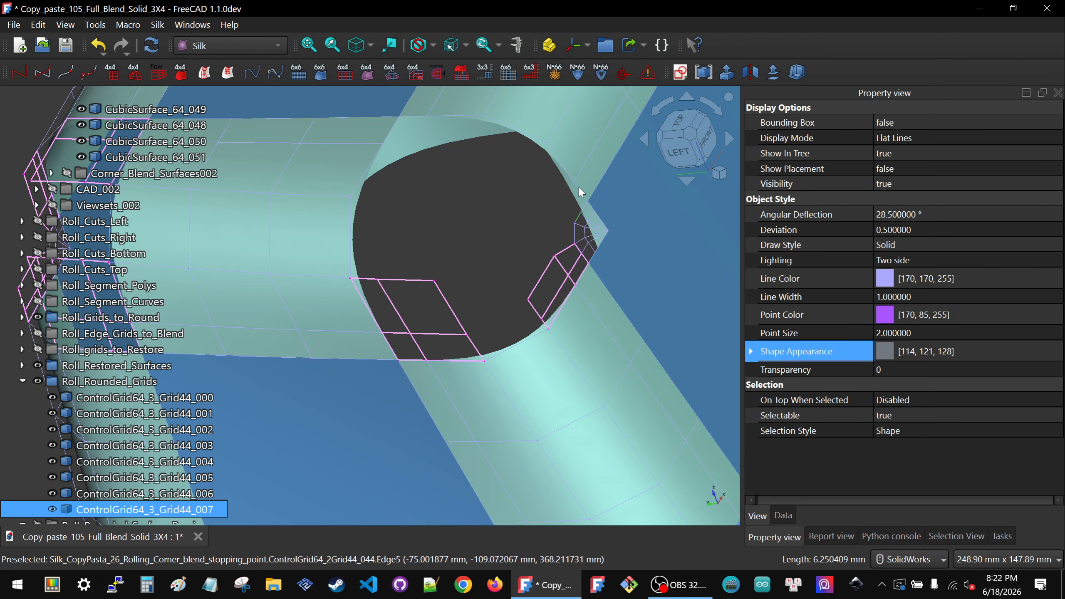
{"action": "left_click", "coordinate": [478, 64]}
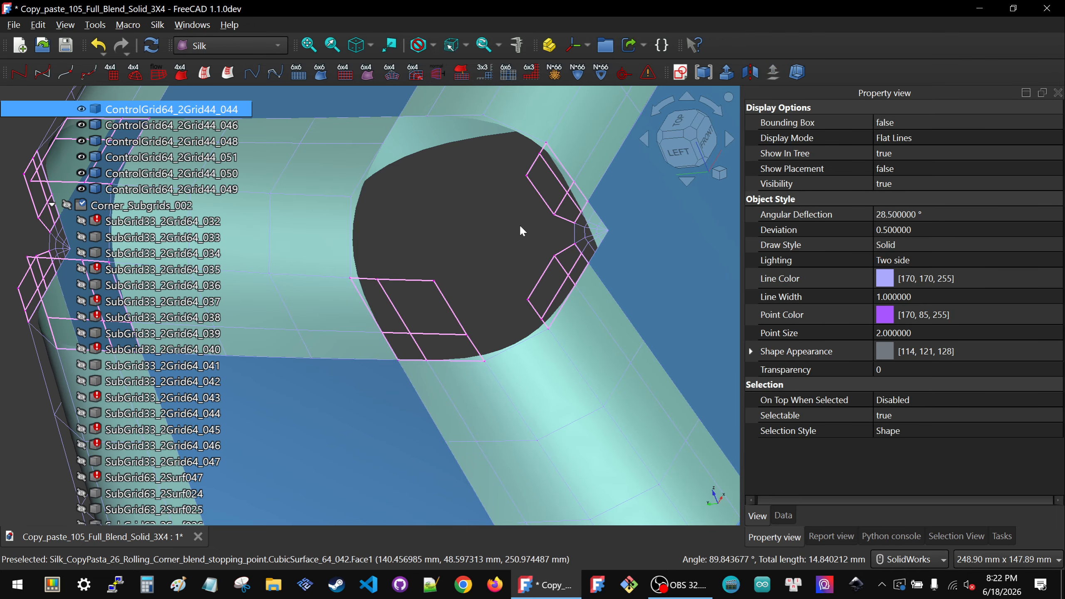
{"action": "scroll", "coordinate": [519, 224], "scroll_direction": "down", "scroll_amount": 2}
{"action": "scroll", "coordinate": [466, 146], "scroll_direction": "up", "scroll_amount": 3}
{"action": "left_click", "coordinate": [467, 145]}
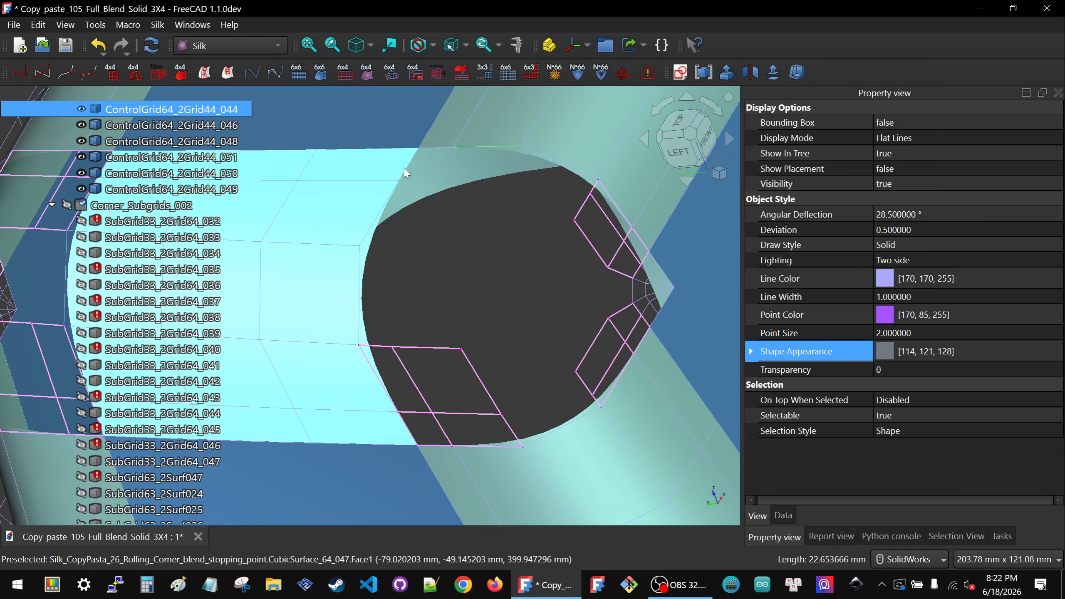
{"action": "left_click", "coordinate": [406, 168], "text": "ctrl"}
{"action": "left_click", "coordinate": [484, 72]}
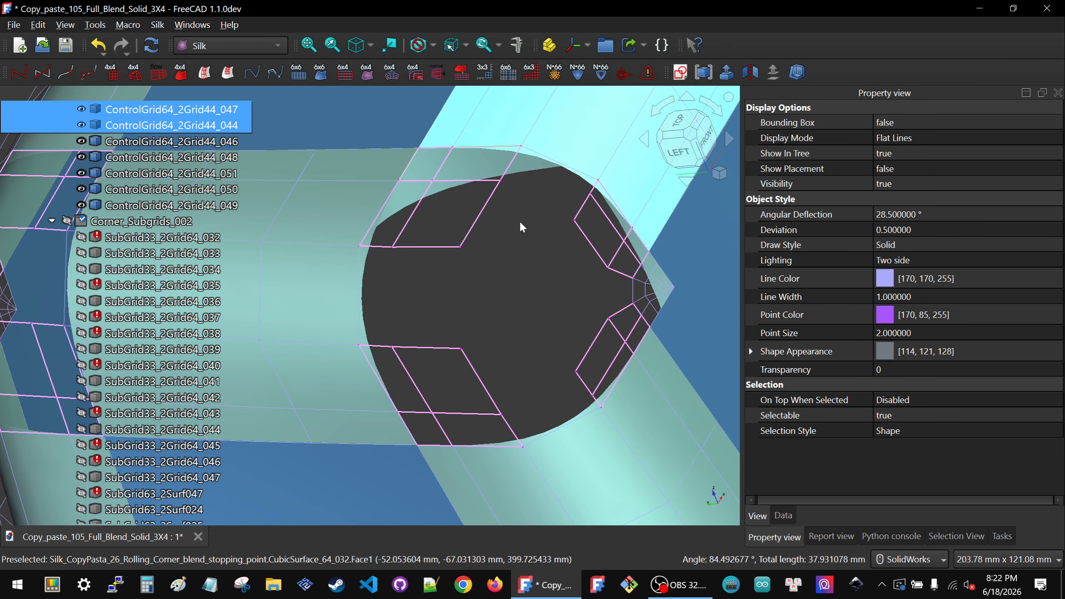
- Examine the corner subgrids around the whole solid from several sides and review the new SubGrid33 entries in the model tree
{"action": "scroll", "coordinate": [481, 218], "scroll_direction": "down", "scroll_amount": 5}
{"action": "middle_click_drag", "start_coordinate": [478, 227], "coordinate": [632, 322]}
{"action": "middle_click_drag", "start_coordinate": [685, 362], "coordinate": [557, 380]}
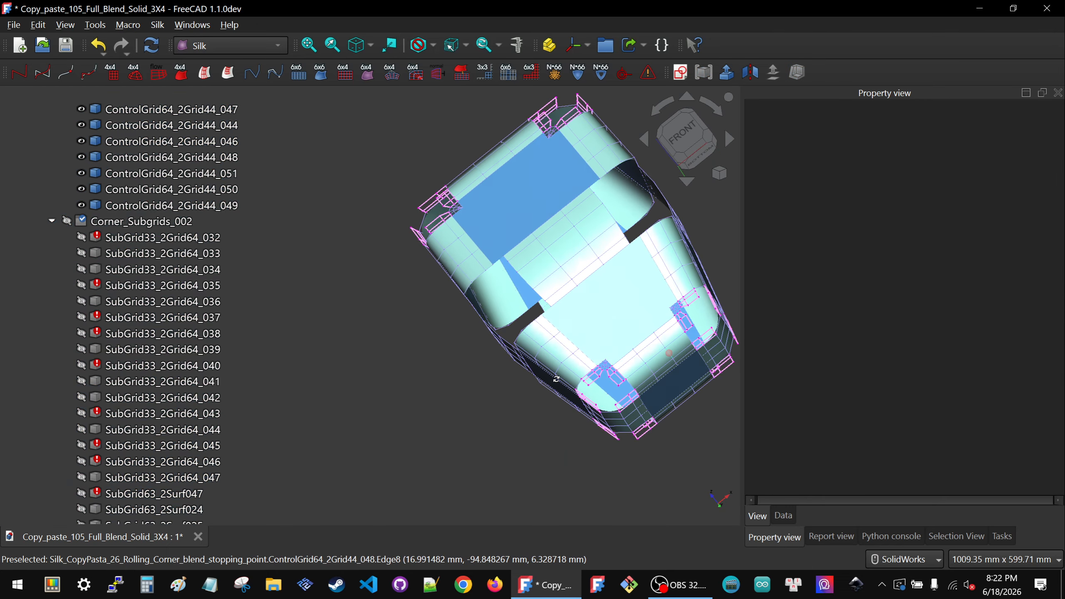
{"action": "scroll", "coordinate": [146, 281], "scroll_direction": "down", "scroll_amount": 15}
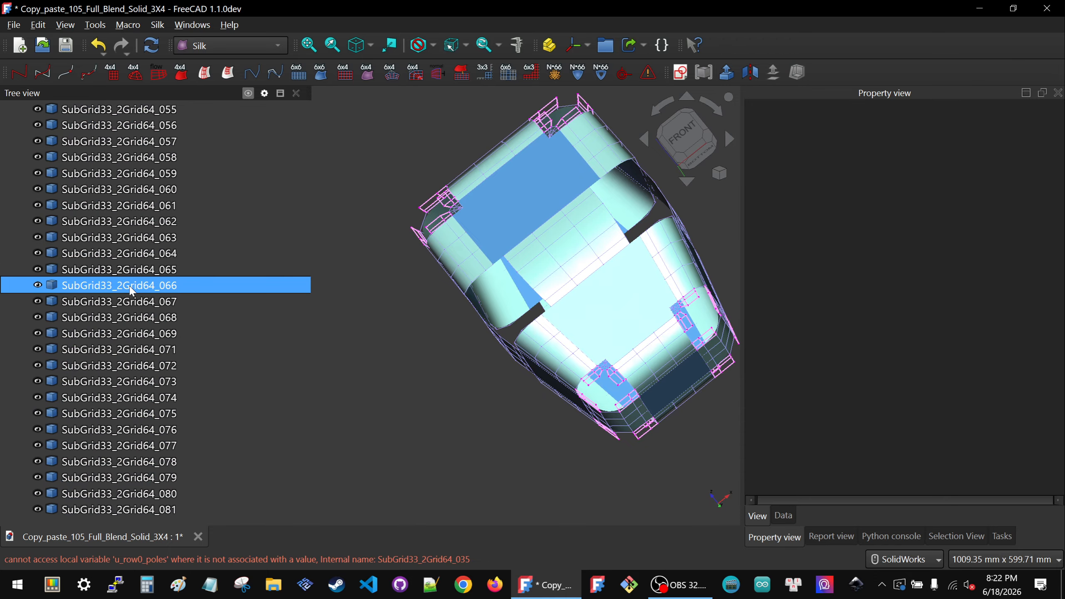
{"action": "scroll", "coordinate": [494, 339], "scroll_direction": "down", "scroll_amount": 4}
{"action": "left_click", "coordinate": [680, 166]}
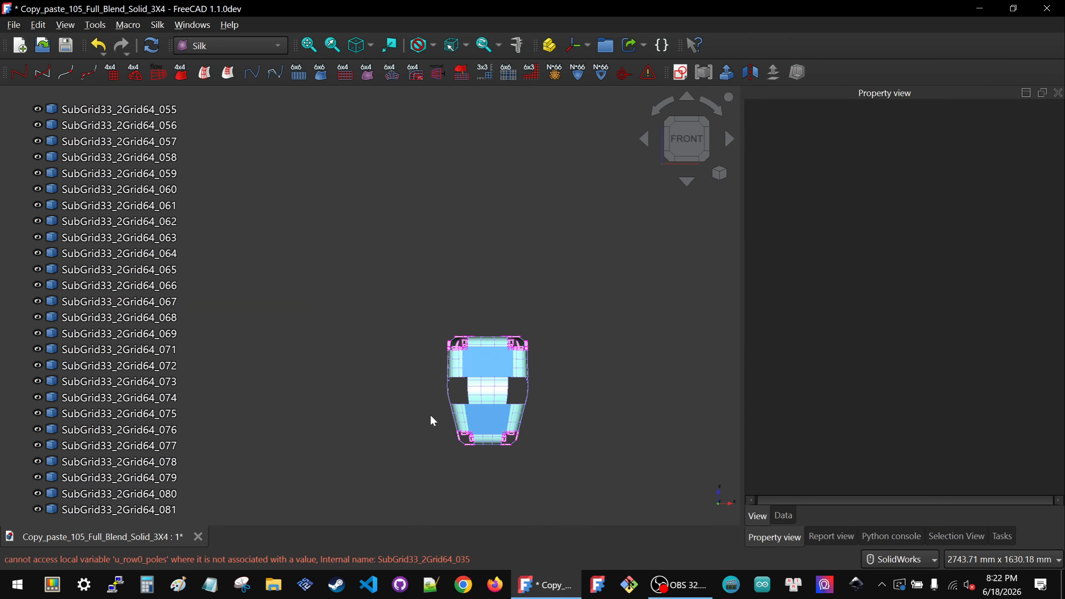
{"action": "scroll", "coordinate": [429, 414], "scroll_direction": "down", "scroll_amount": 2}
{"action": "scroll", "coordinate": [436, 363], "scroll_direction": "up", "scroll_amount": 6}
{"action": "middle_click_drag", "start_coordinate": [434, 357], "coordinate": [423, 390]}
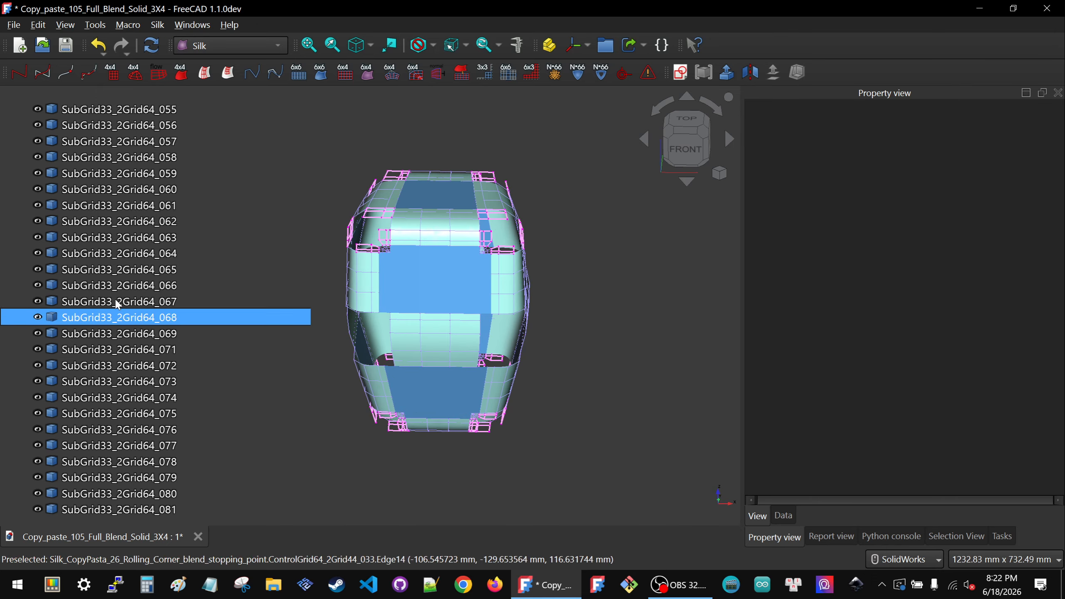
- Collapse the Roll_Rounded_Surface_Previews and Roll_Rounded_Grids groups in the model tree and hide Roll_Rounded_Grids
{"action": "scroll", "coordinate": [117, 300], "scroll_direction": "up", "scroll_amount": 5}
{"action": "scroll", "coordinate": [28, 290], "scroll_direction": "up", "scroll_amount": 4}
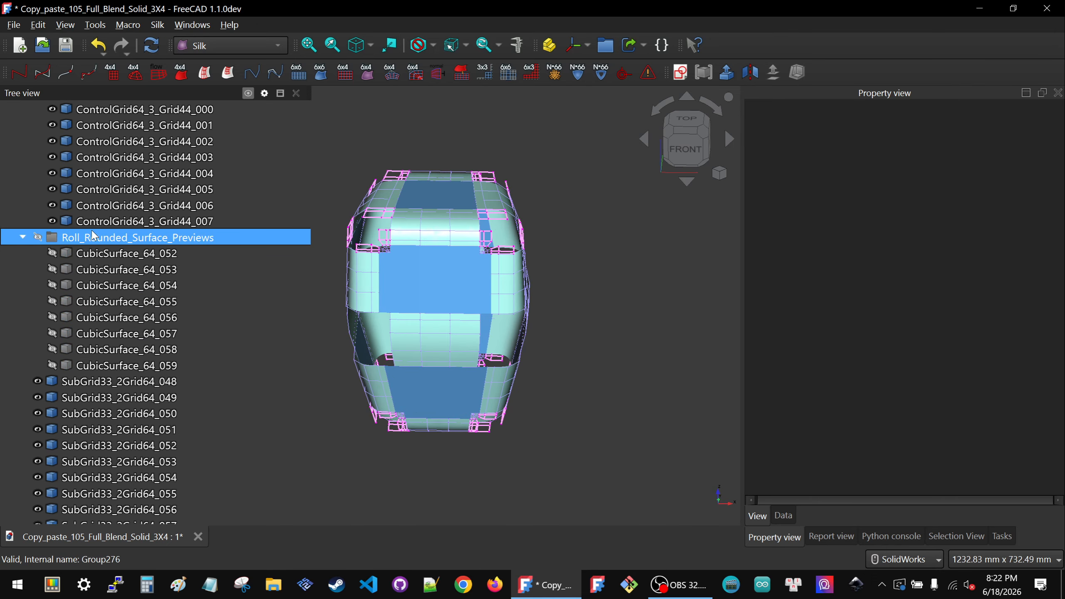
{"action": "left_click", "coordinate": [22, 285]}
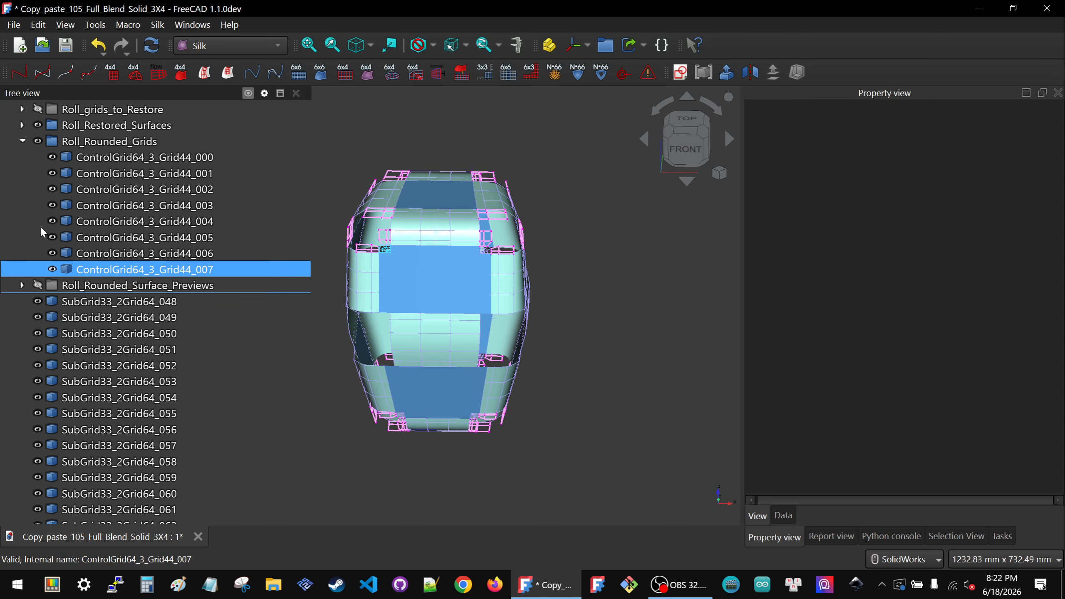
{"action": "left_click", "coordinate": [21, 141]}
{"action": "left_click", "coordinate": [105, 142]}
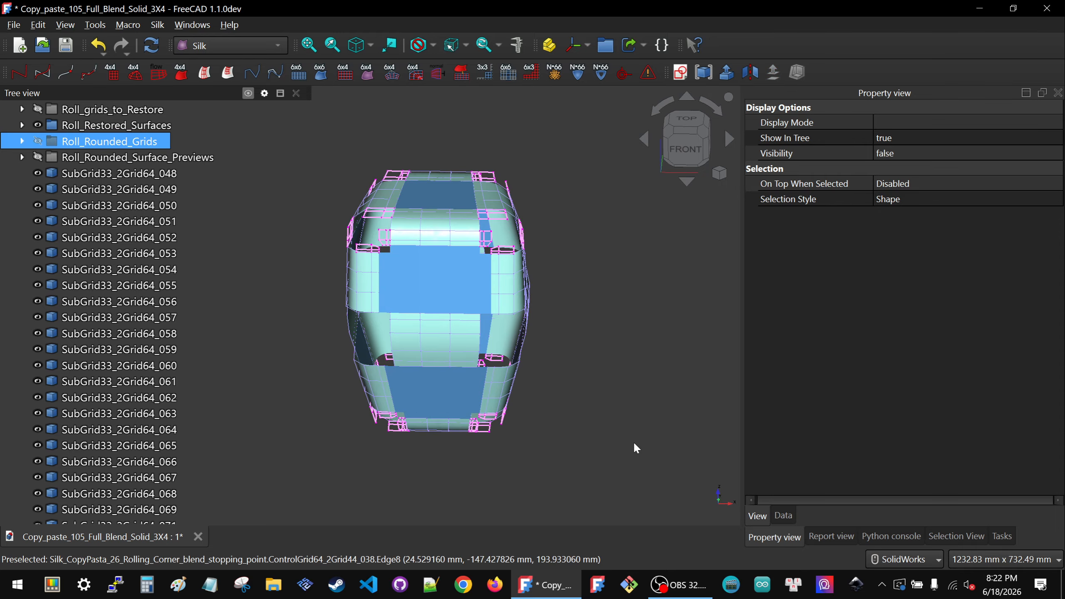
- Hide the Blended_Edge_Grids_002 group so the corner subgrids stand out on the solid
{"action": "scroll", "coordinate": [108, 158], "scroll_direction": "up", "scroll_amount": 1}
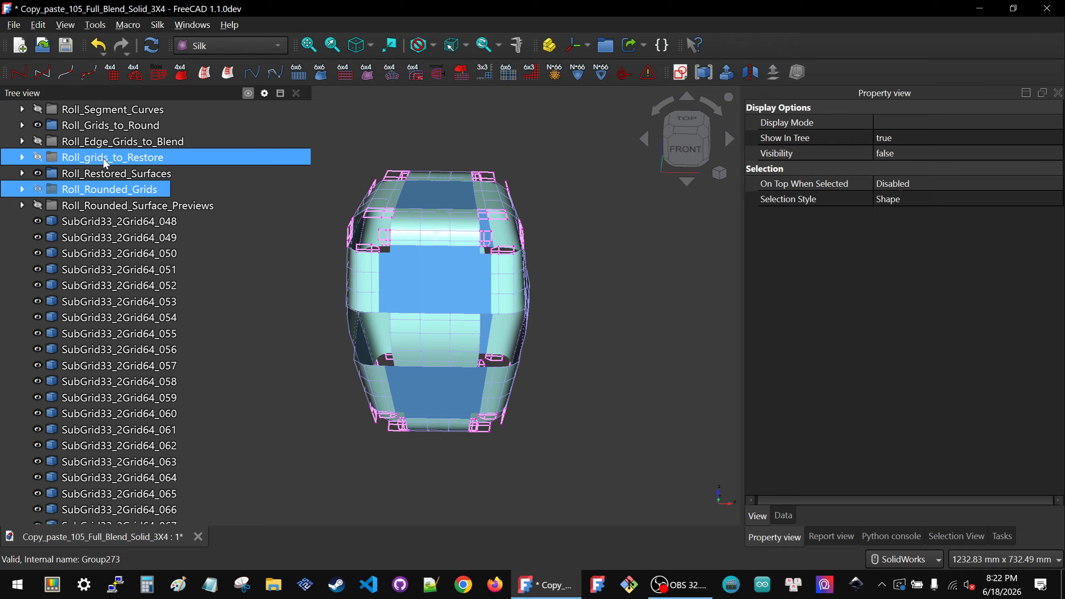
{"action": "scroll", "coordinate": [96, 176], "scroll_direction": "up", "scroll_amount": 13}
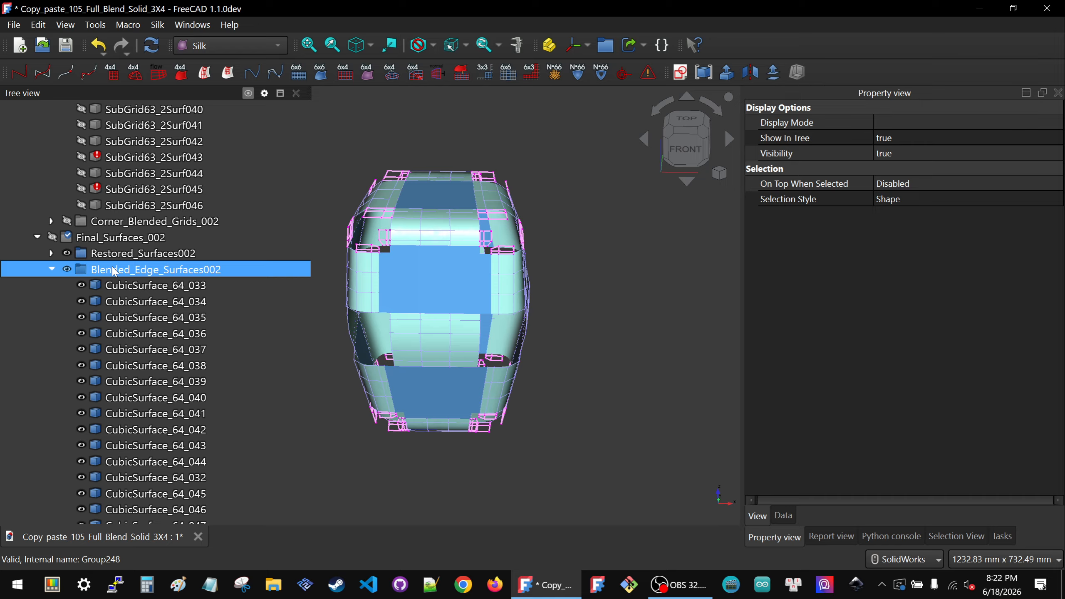
{"action": "scroll", "coordinate": [116, 254], "scroll_direction": "up", "scroll_amount": 15}
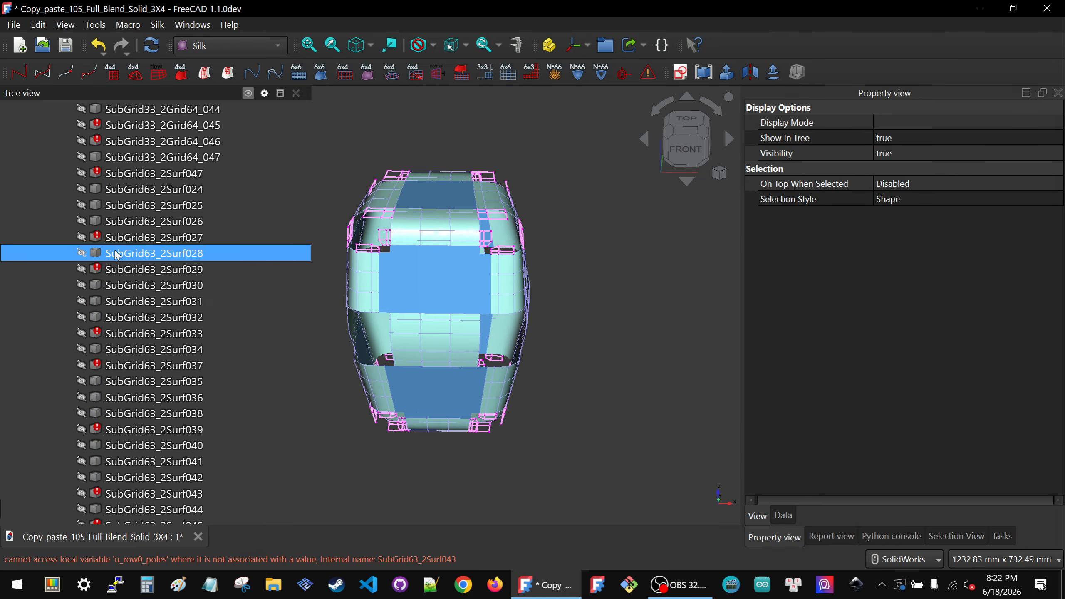
{"action": "key", "text": "space"}
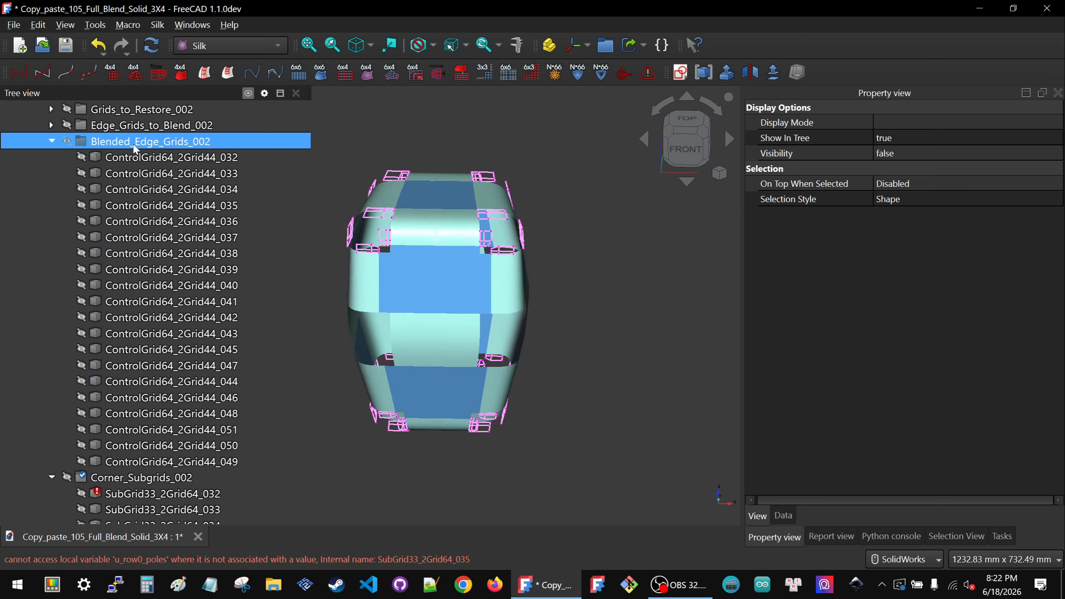
{"action": "middle_click_drag", "start_coordinate": [392, 323], "coordinate": [478, 334]}
{"action": "scroll", "coordinate": [58, 328], "scroll_direction": "down", "scroll_amount": 20}
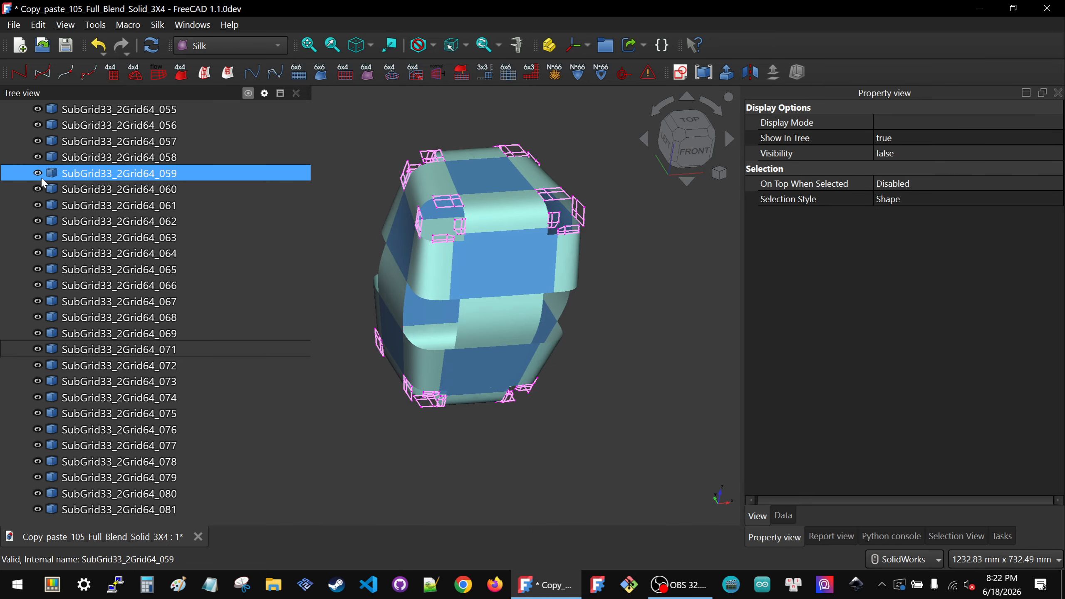
- Show the Roll_Rounded_Surface_Previews group again and clear the selection
{"action": "scroll", "coordinate": [61, 201], "scroll_direction": "up", "scroll_amount": 5}
{"action": "left_click", "coordinate": [79, 223]}
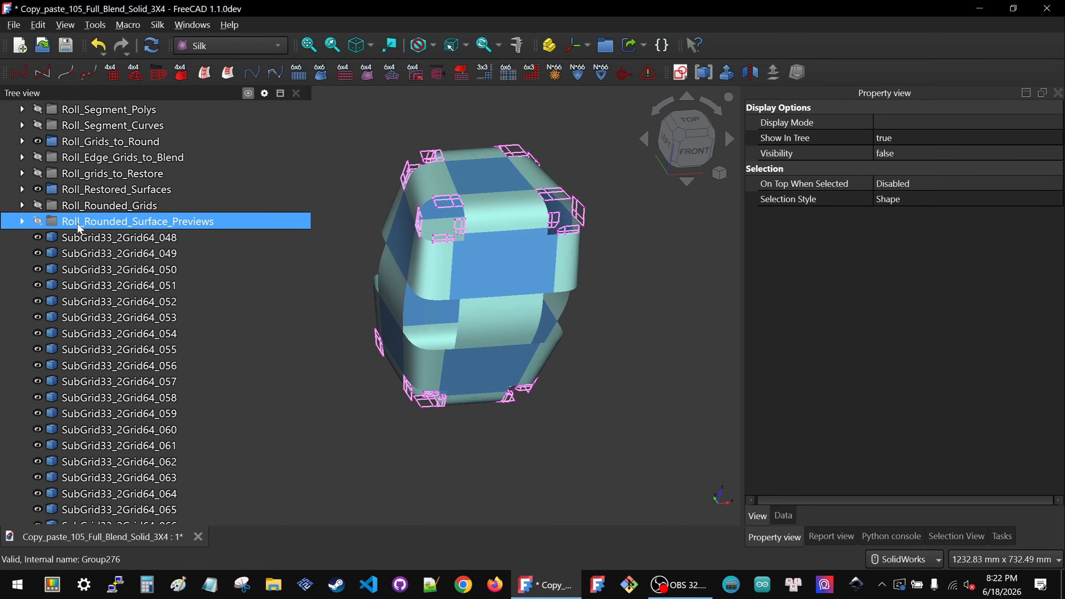
{"action": "left_click", "coordinate": [362, 387]}
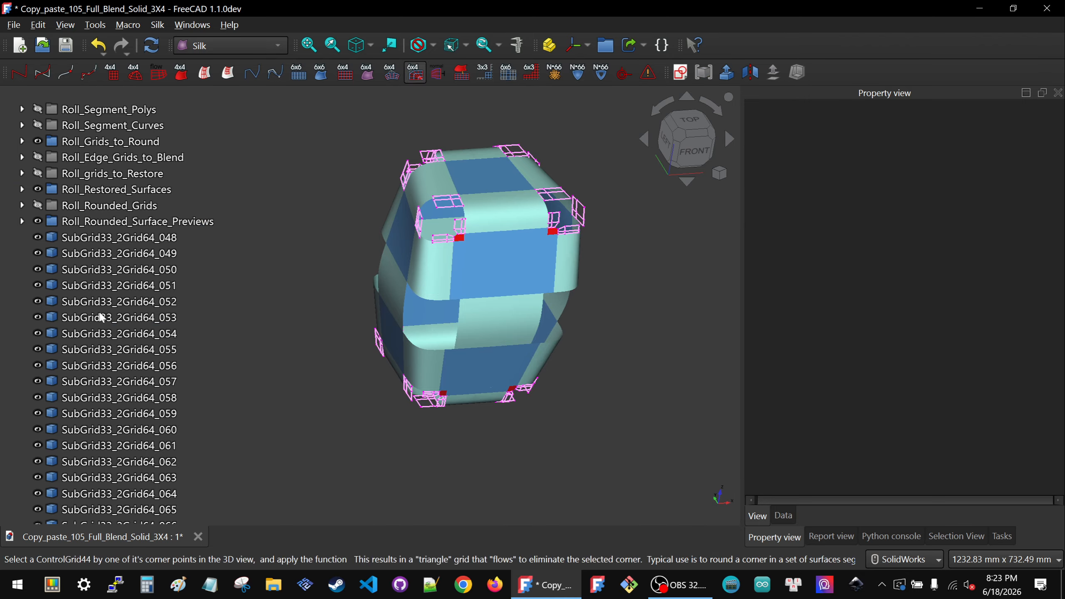
- Create a Roll_Corner_Subgrids group and move SubGrid33_2Grid64_048 through SubGrid33_2Grid64_081 into it
{"action": "scroll", "coordinate": [84, 316], "scroll_direction": "down", "scroll_amount": 5}
{"action": "left_click", "coordinate": [75, 510]}
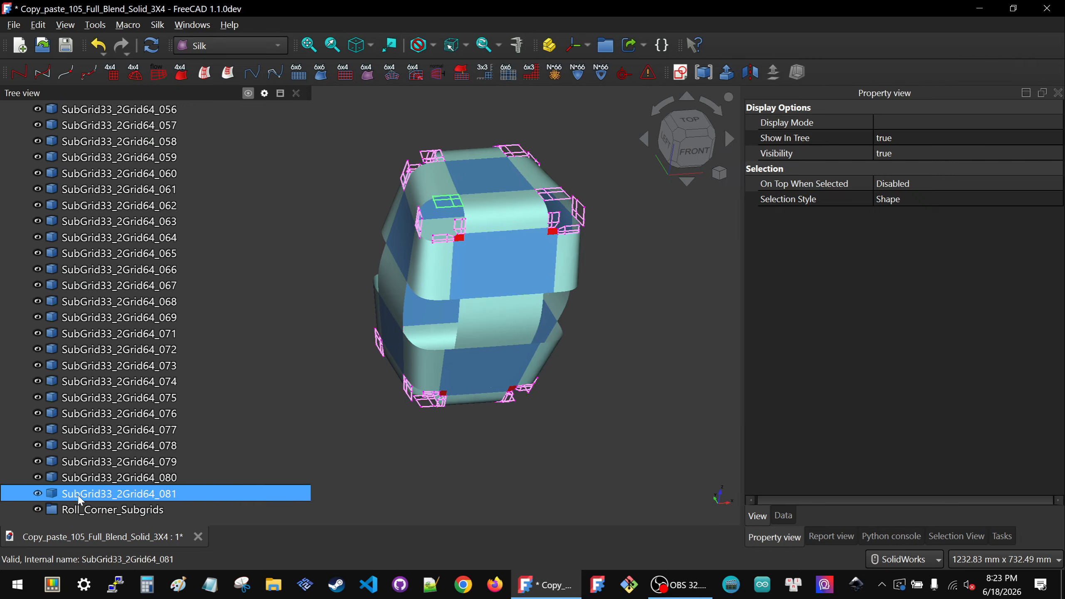
{"action": "left_click", "coordinate": [78, 496]}
{"action": "scroll", "coordinate": [95, 400], "scroll_direction": "up", "scroll_amount": 9}
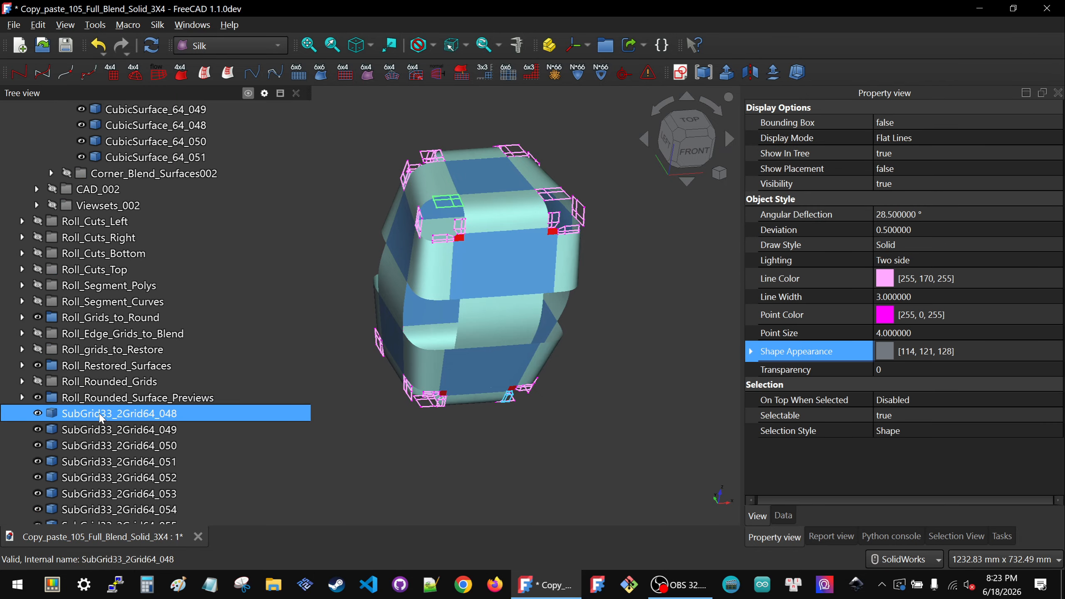
{"action": "left_click_drag", "start_coordinate": [101, 416], "coordinate": [78, 512]}
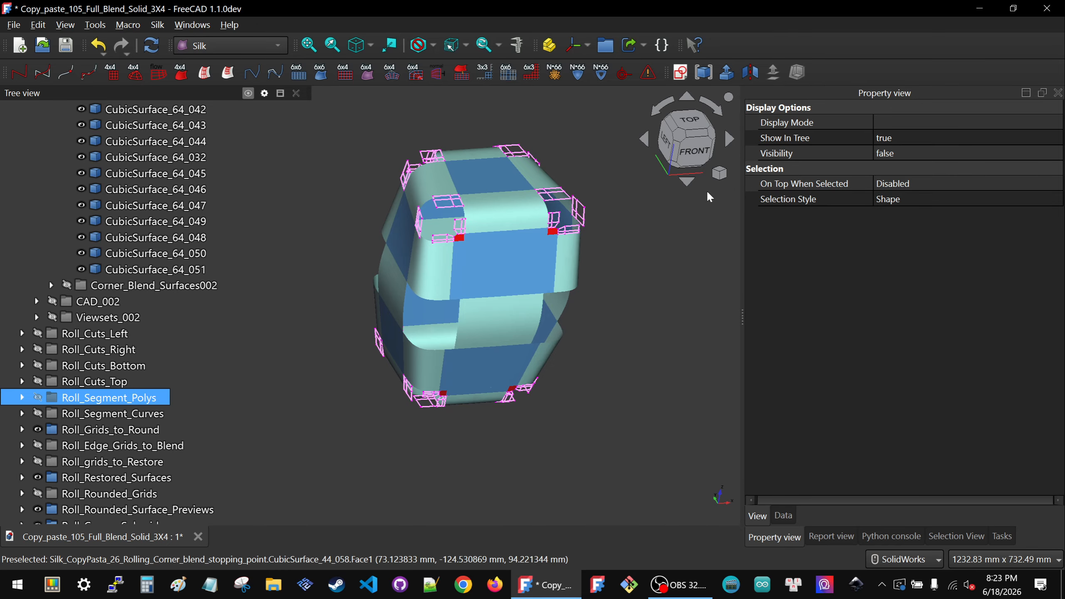
- Create a 6x6 control grid from subgrids 048 to 051 at the bottom front-right corner hole and build its cubic surface
{"action": "left_click", "coordinate": [705, 157]}
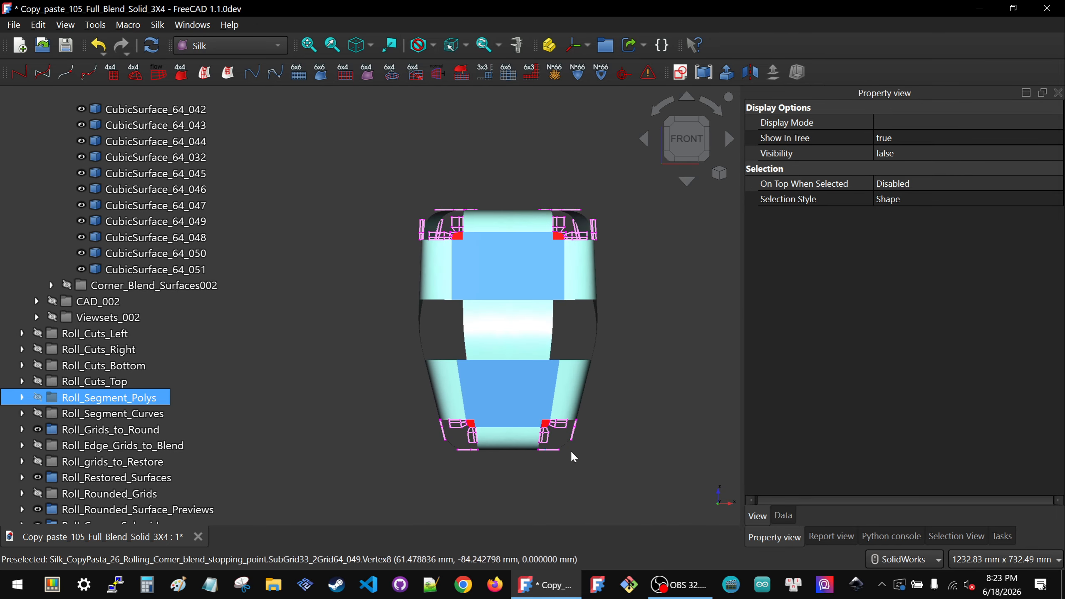
{"action": "scroll", "coordinate": [483, 373], "scroll_direction": "up", "scroll_amount": 5}
{"action": "middle_click_drag", "start_coordinate": [452, 342], "coordinate": [208, 276]}
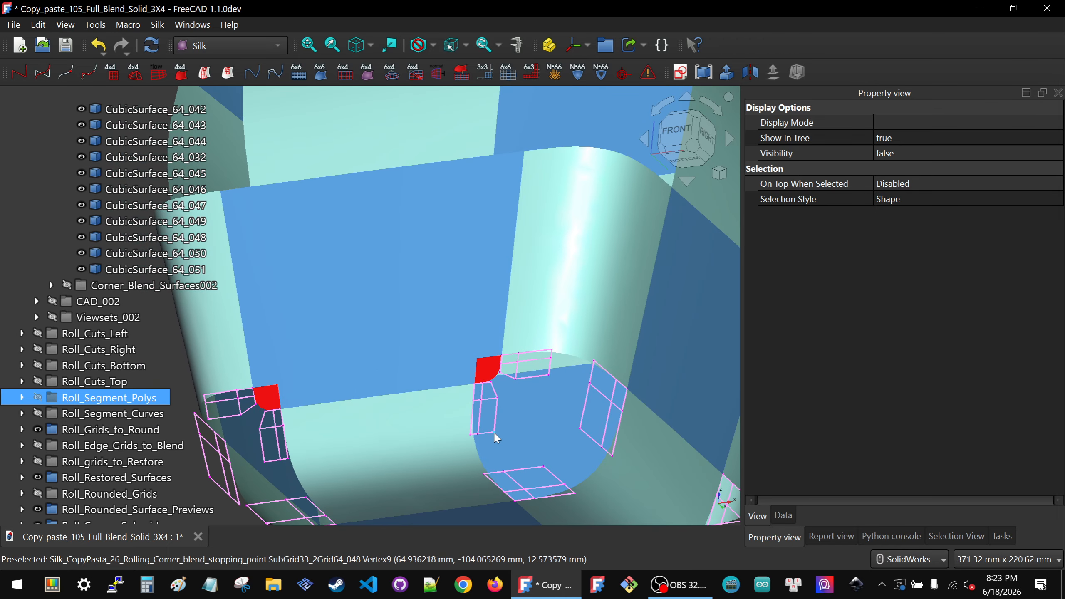
{"action": "left_click", "coordinate": [489, 432]}
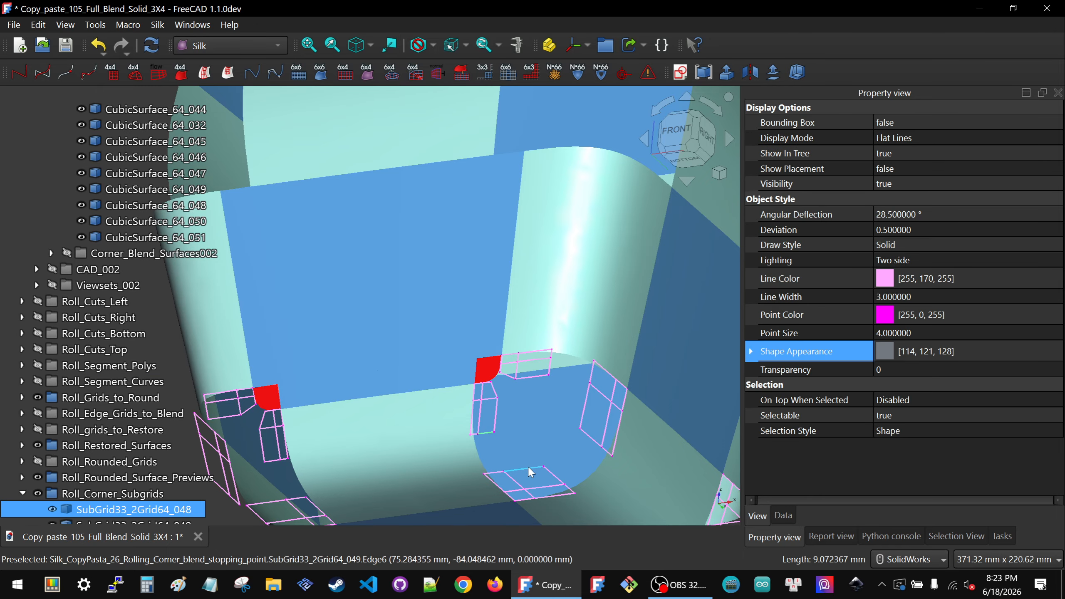
{"action": "left_click", "coordinate": [539, 471], "text": "ctrl"}
{"action": "left_click", "coordinate": [584, 417], "text": "ctrl"}
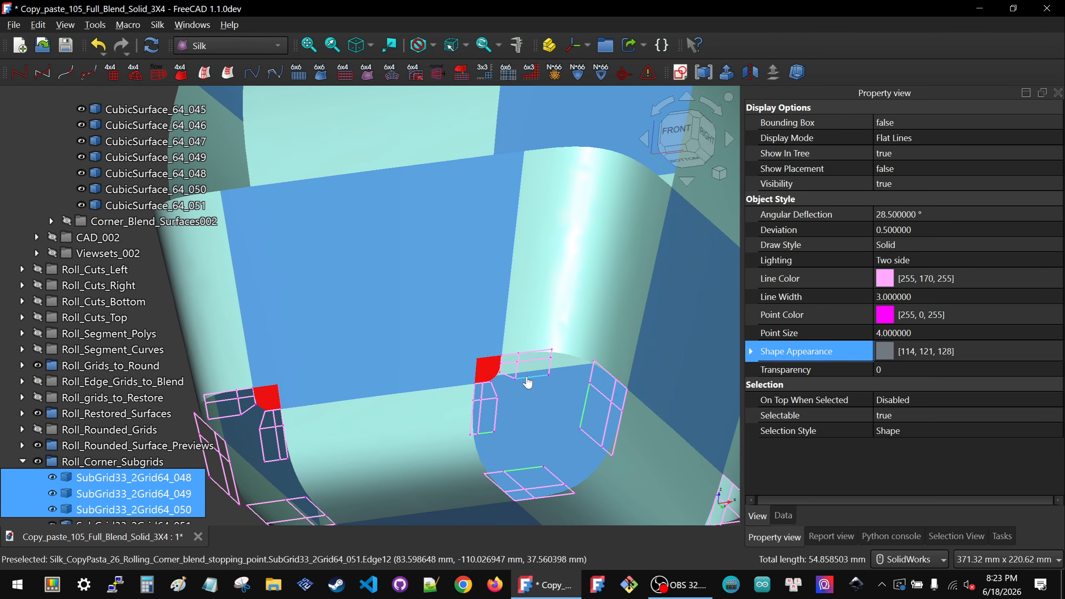
{"action": "left_click", "coordinate": [534, 376], "text": "ctrl"}
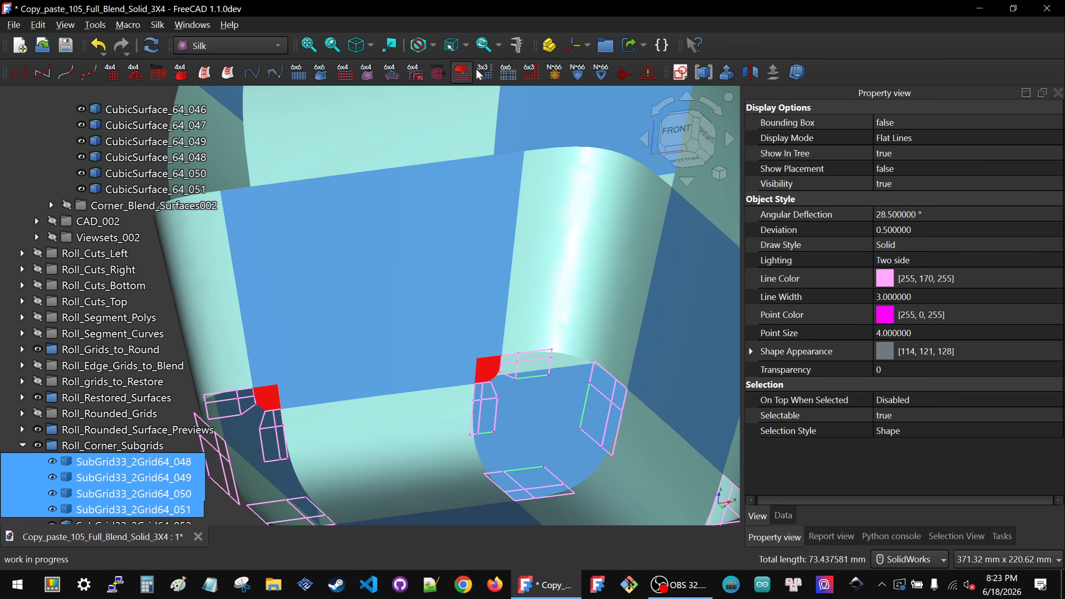
{"action": "left_click", "coordinate": [513, 73]}
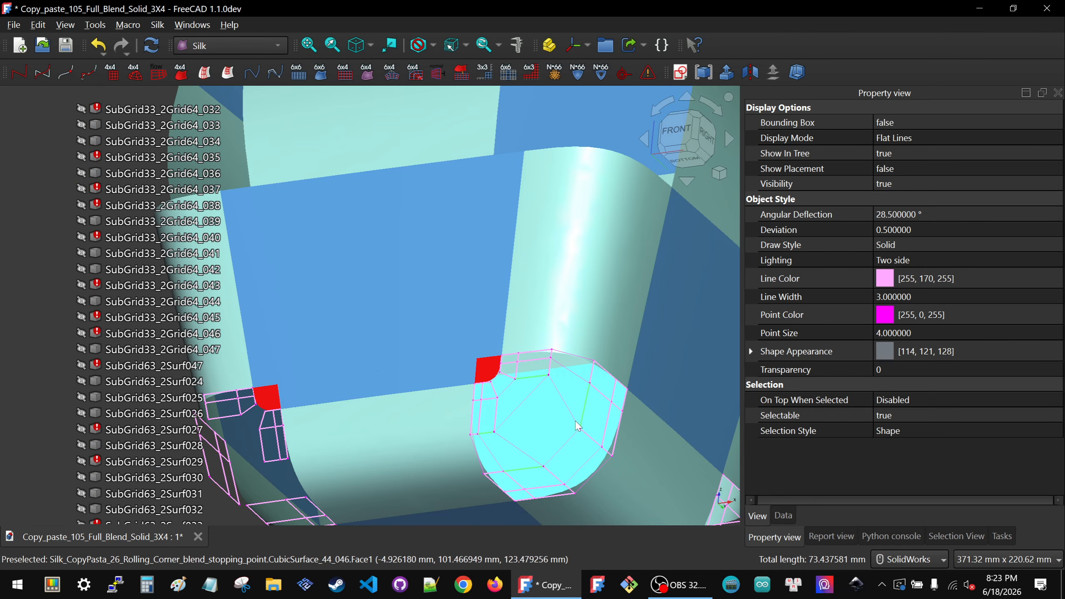
{"action": "left_click", "coordinate": [569, 404]}
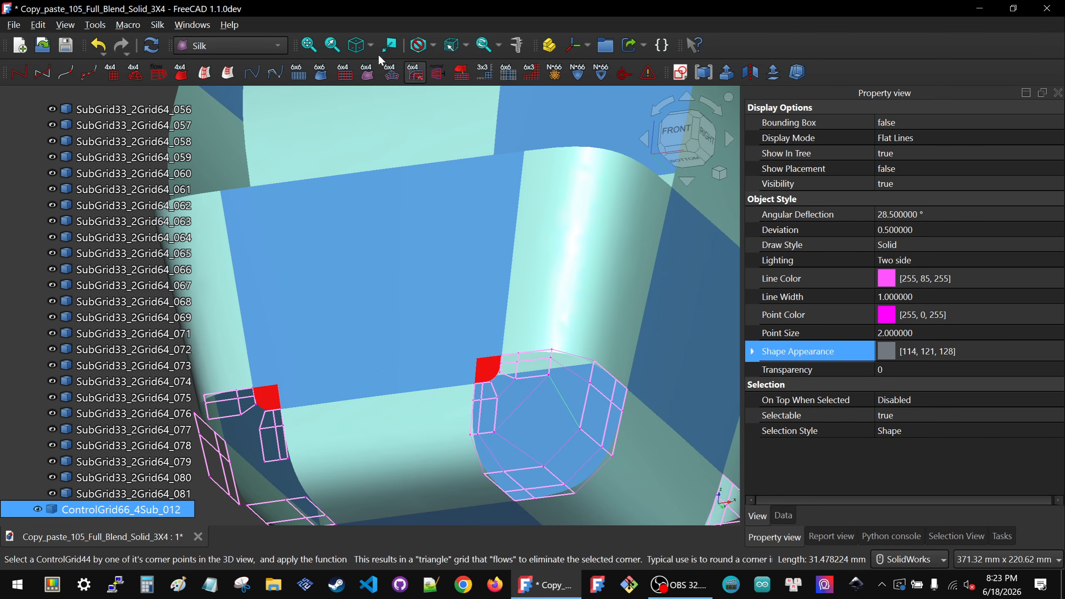
{"action": "left_click", "coordinate": [321, 73]}
- Join subgrids 052 to 055 at the bottom rear-right corner hole into a 6x6 control grid and generate its cubic surface
{"action": "scroll", "coordinate": [432, 329], "scroll_direction": "down", "scroll_amount": 4}
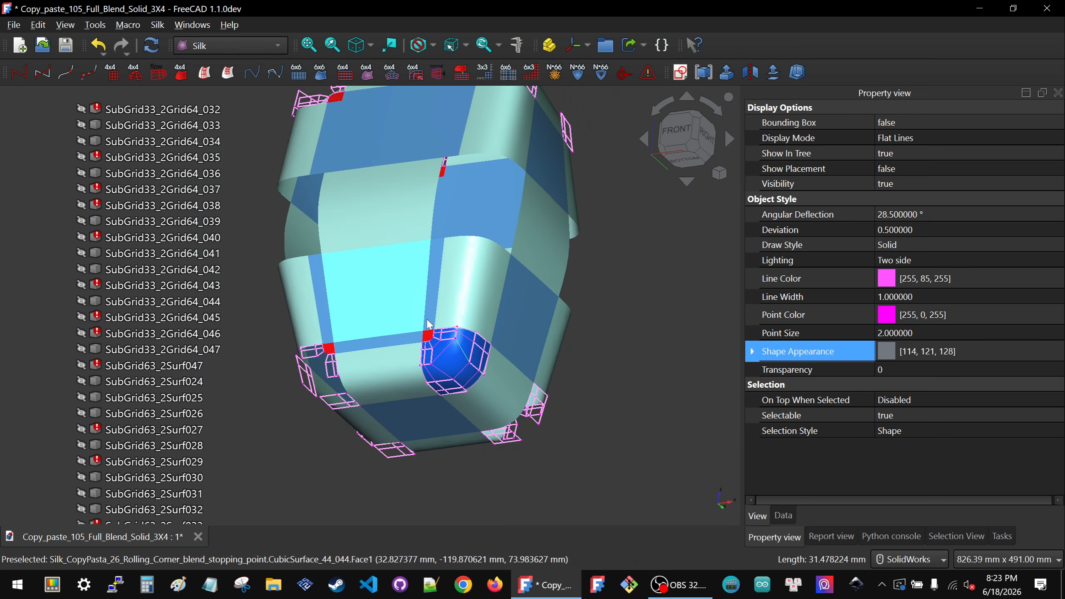
{"action": "middle_click_drag", "start_coordinate": [474, 271], "coordinate": [427, 309]}
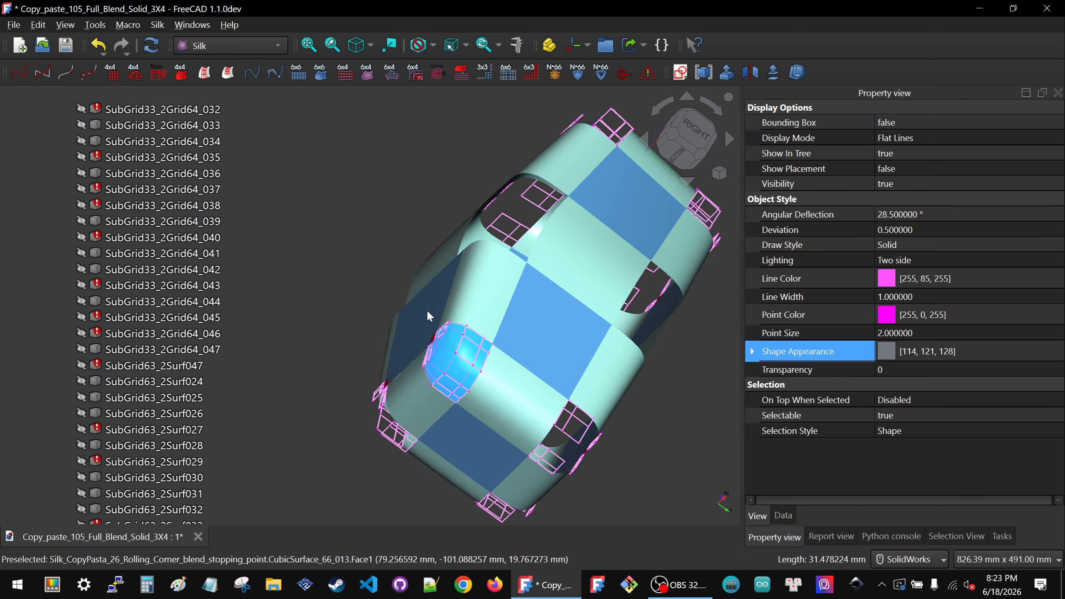
{"action": "scroll", "coordinate": [476, 389], "scroll_direction": "up", "scroll_amount": 1}
{"action": "scroll", "coordinate": [474, 383], "scroll_direction": "up", "scroll_amount": 2}
{"action": "scroll", "coordinate": [381, 275], "scroll_direction": "down", "scroll_amount": 4}
{"action": "middle_click_drag", "start_coordinate": [473, 278], "coordinate": [435, 241]}
{"action": "scroll", "coordinate": [478, 346], "scroll_direction": "up", "scroll_amount": 5}
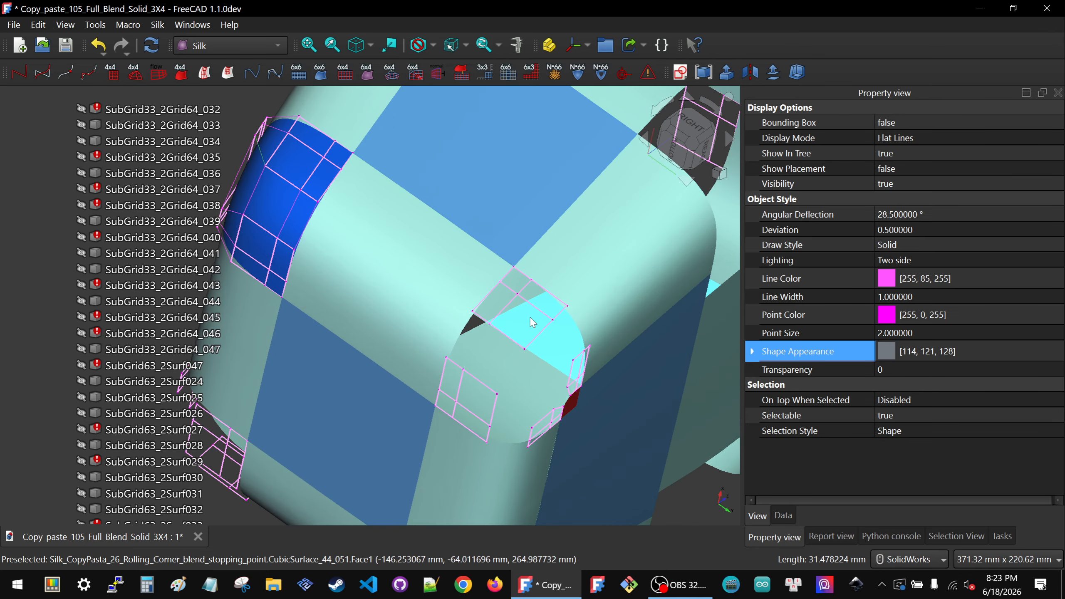
{"action": "left_click", "coordinate": [545, 320]}
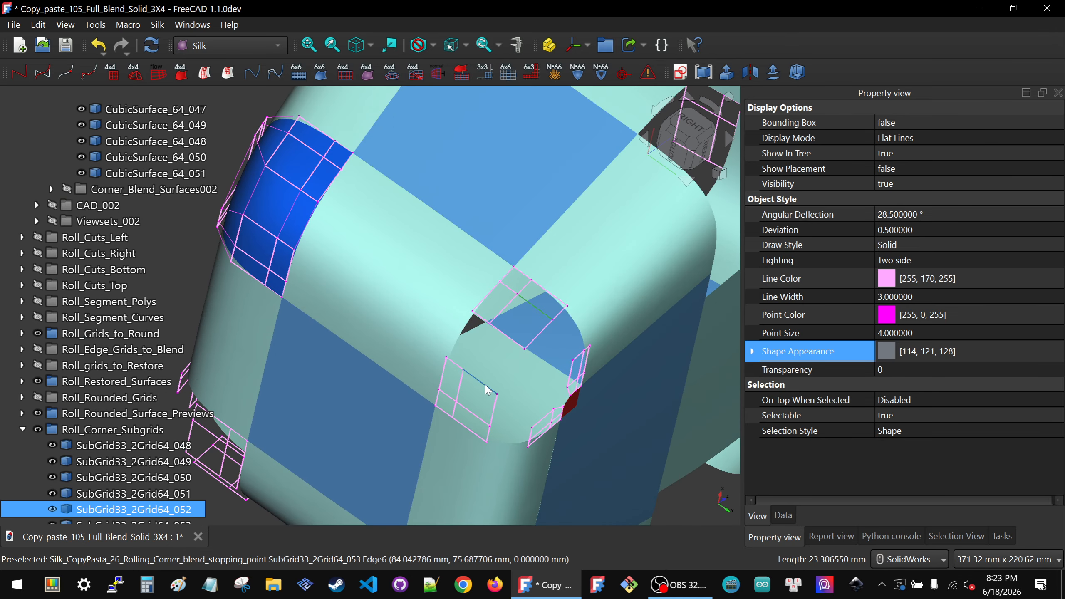
{"action": "left_click", "coordinate": [486, 387], "text": "ctrl"}
{"action": "left_click", "coordinate": [540, 425], "text": "ctrl"}
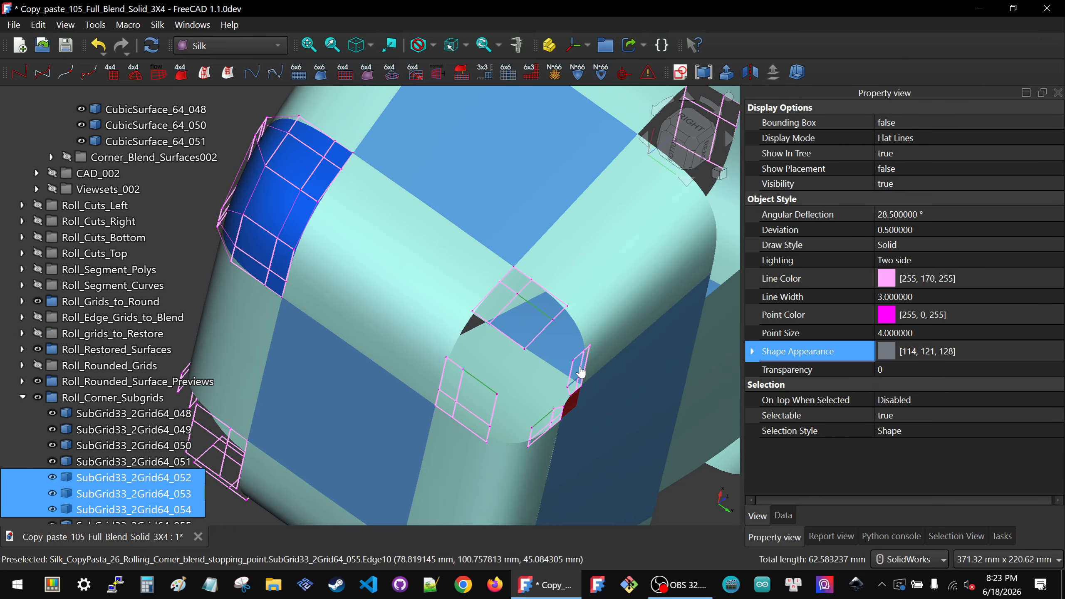
{"action": "left_click", "coordinate": [576, 363], "text": "ctrl"}
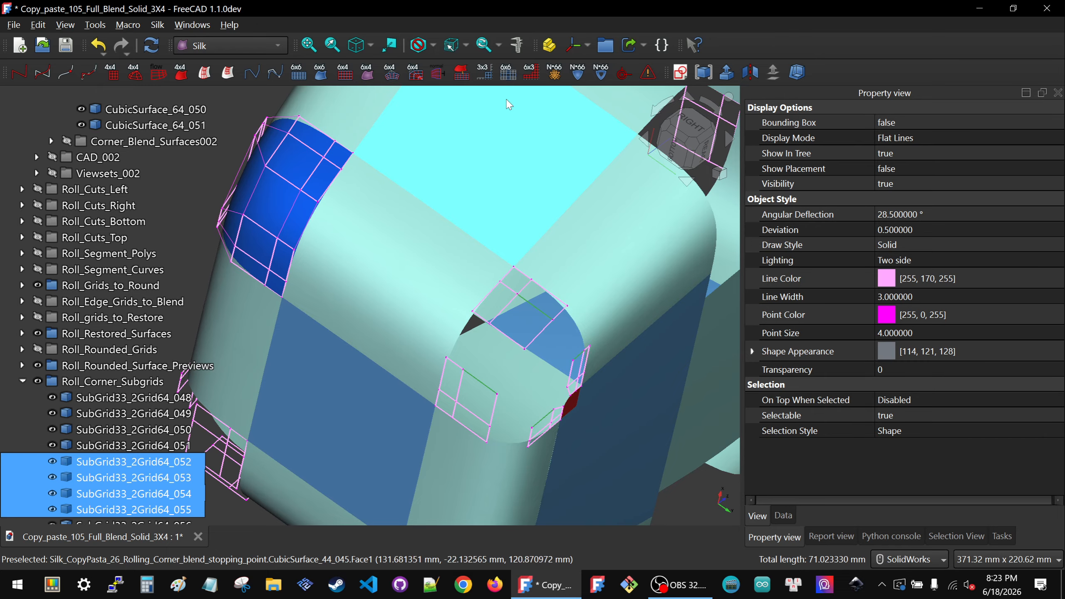
{"action": "left_click", "coordinate": [522, 362]}
{"action": "left_click", "coordinate": [323, 74]}
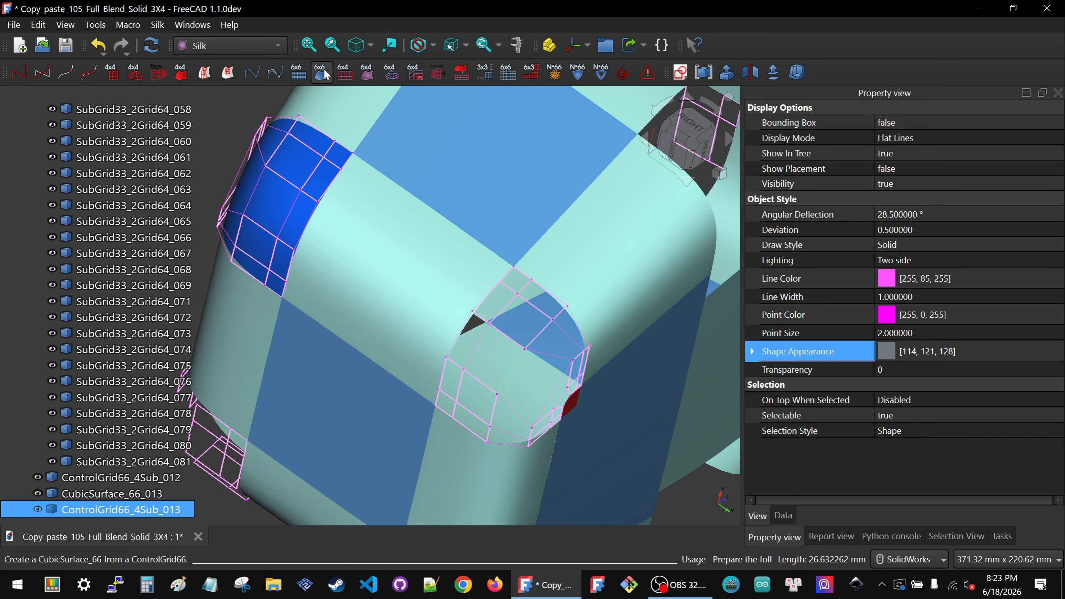
- Combine subgrids 056 to 059 at the bottom rear-left corner hole into a 6x6 control grid and create its cubic surface
{"action": "scroll", "coordinate": [435, 265], "scroll_direction": "down", "scroll_amount": 4}
{"action": "middle_click_drag", "start_coordinate": [421, 205], "coordinate": [597, 162]}
{"action": "scroll", "coordinate": [404, 450], "scroll_direction": "up", "scroll_amount": 3}
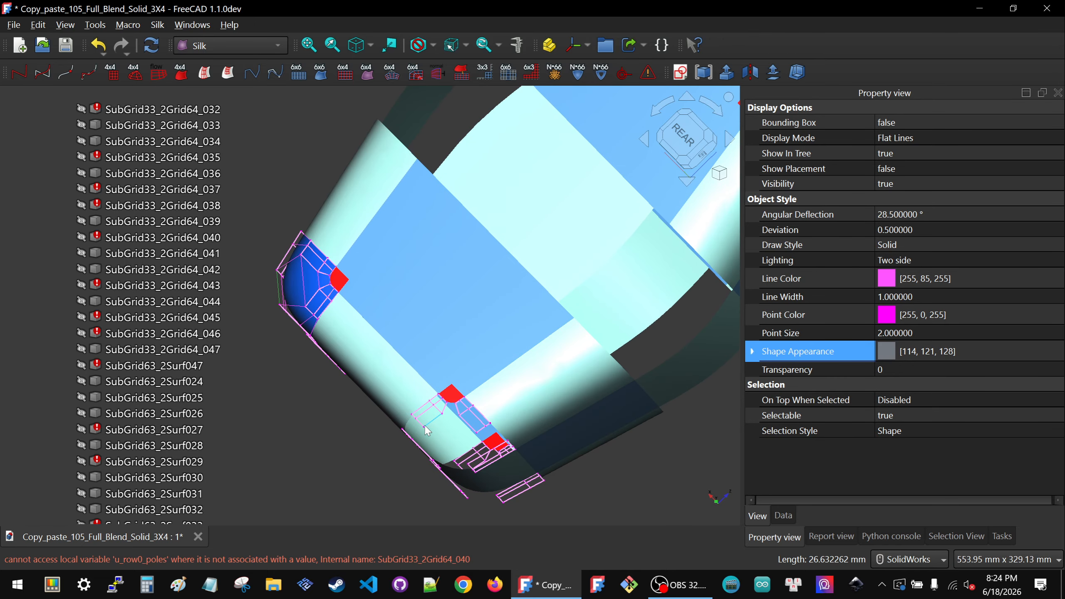
{"action": "left_click", "coordinate": [427, 432]}
{"action": "middle_click_drag", "start_coordinate": [427, 432], "coordinate": [420, 340]}
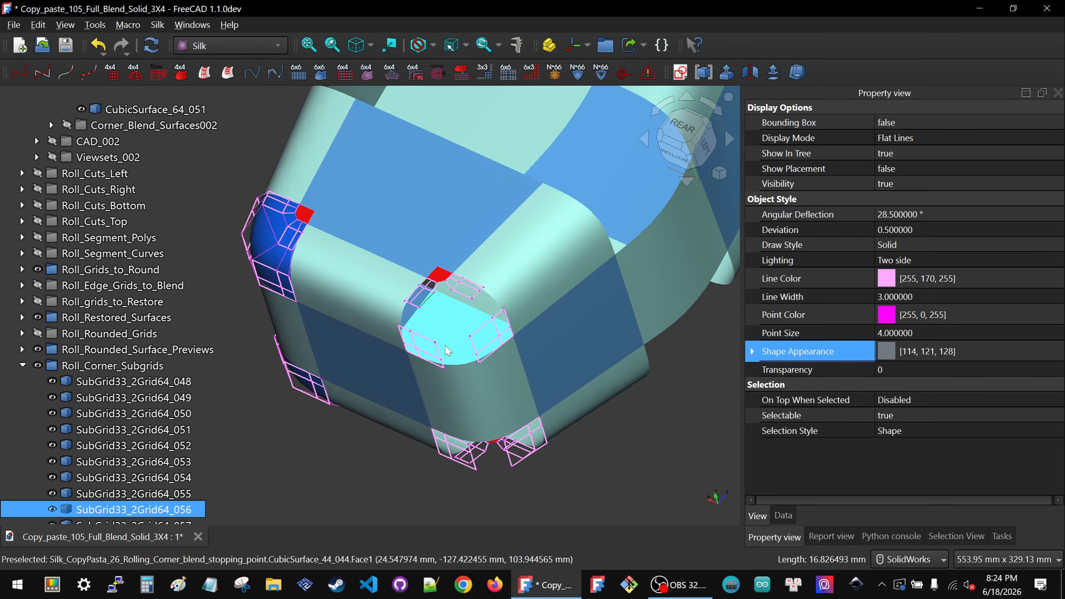
{"action": "left_click", "coordinate": [421, 340], "text": "ctrl"}
{"action": "left_click", "coordinate": [473, 336], "text": "ctrl"}
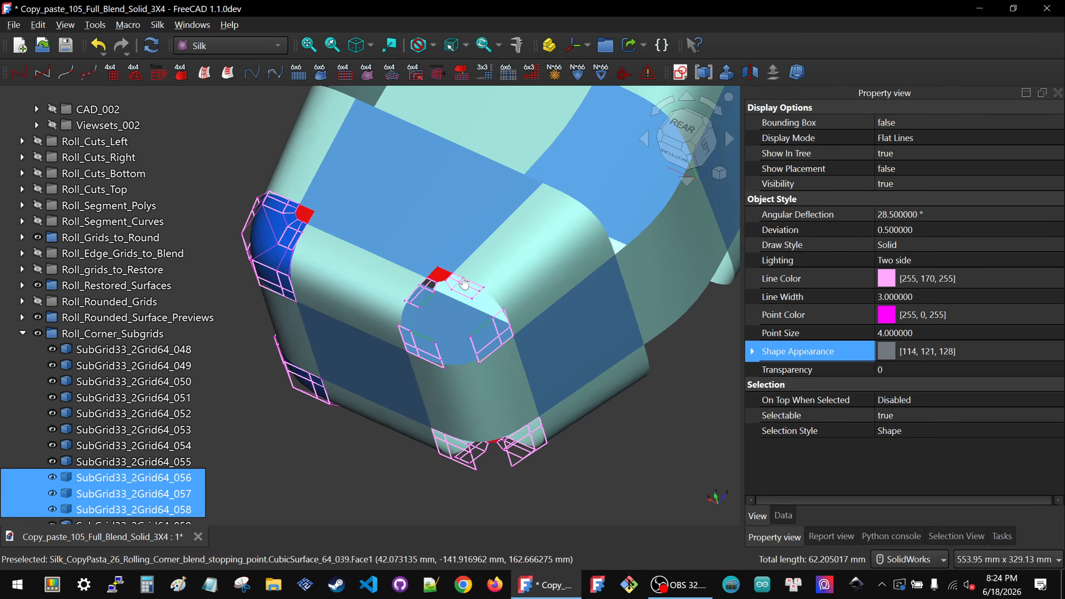
{"action": "left_click", "coordinate": [460, 295], "text": "ctrl"}
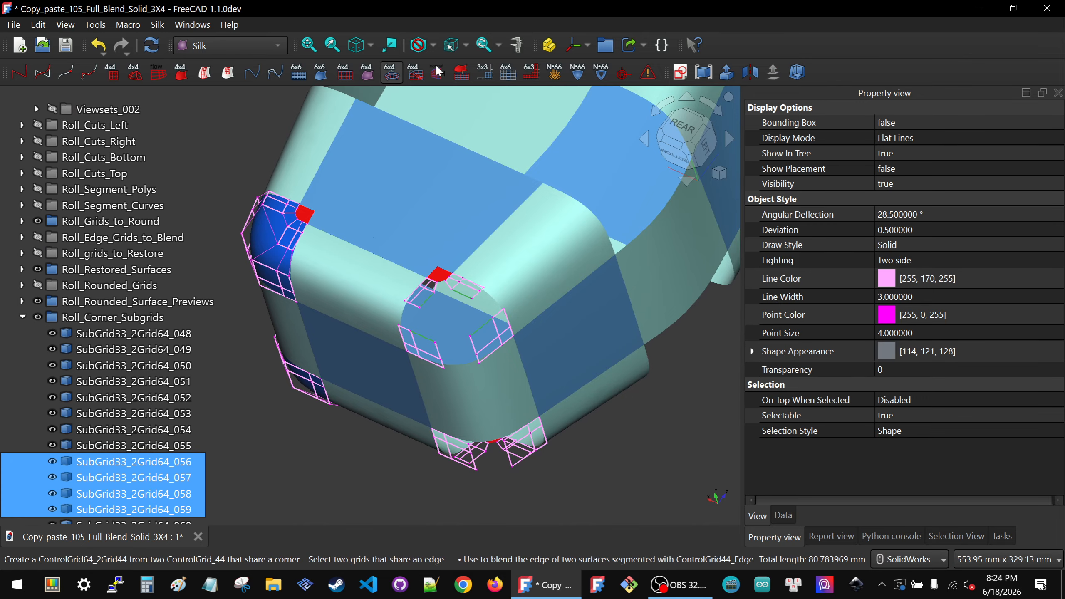
{"action": "left_click", "coordinate": [504, 77]}
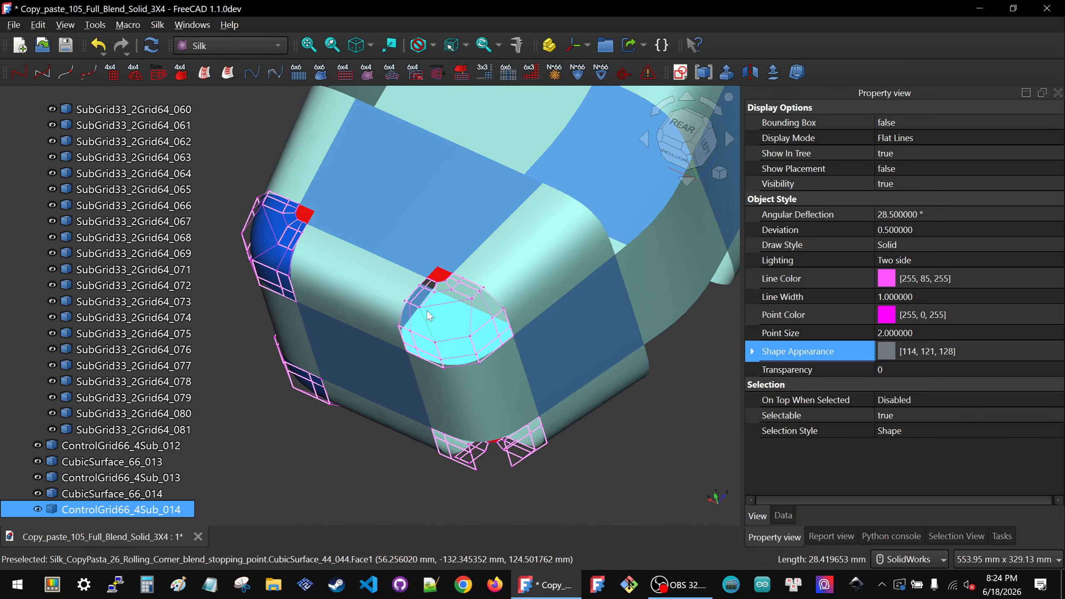
{"action": "left_click", "coordinate": [321, 73]}
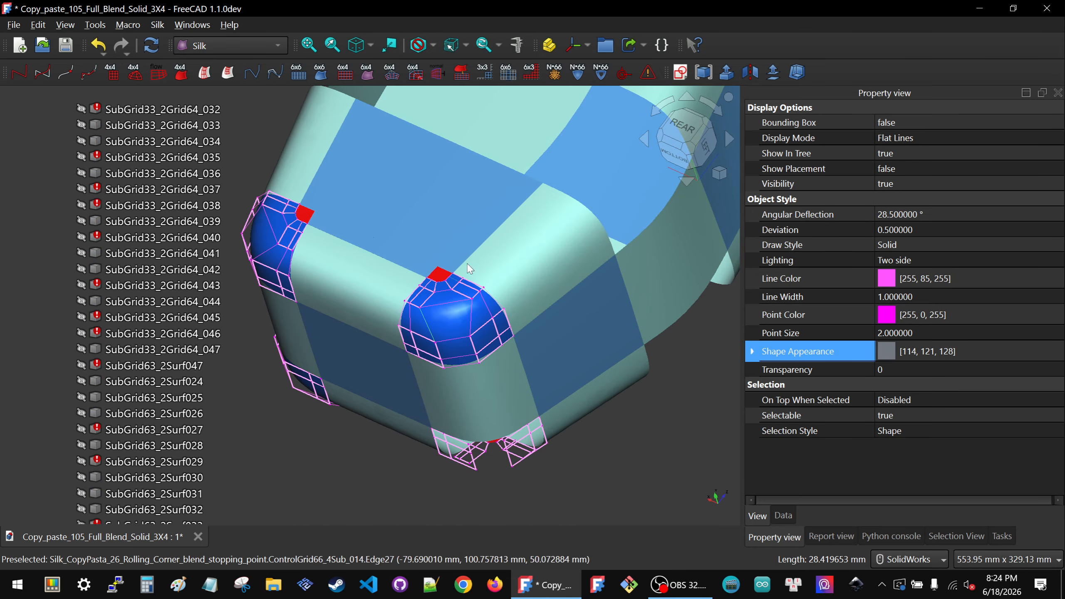
- Create a 6x6 control grid from subgrids 060 to 063 at the bottom front-left corner hole and fill it with a cubic surface
{"action": "middle_click_drag", "start_coordinate": [469, 265], "coordinate": [242, 314]}
{"action": "scroll", "coordinate": [557, 281], "scroll_direction": "down", "scroll_amount": 5}
{"action": "middle_click_drag", "start_coordinate": [589, 298], "coordinate": [707, 351]}
{"action": "scroll", "coordinate": [706, 352], "scroll_direction": "up", "scroll_amount": 5}
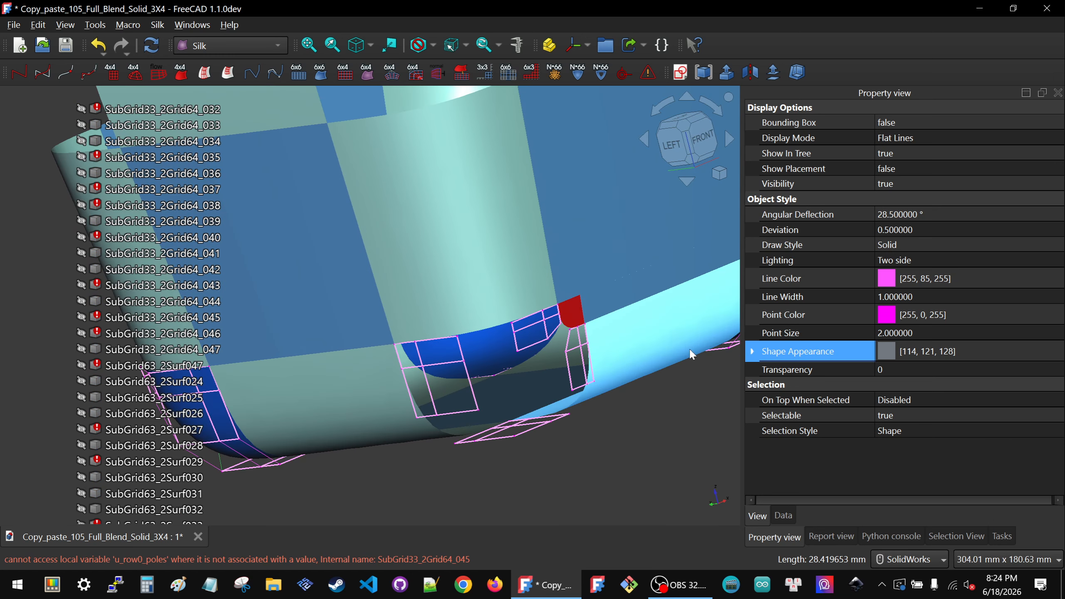
{"action": "left_click", "coordinate": [473, 400]}
{"action": "left_click", "coordinate": [510, 435], "text": "ctrl"}
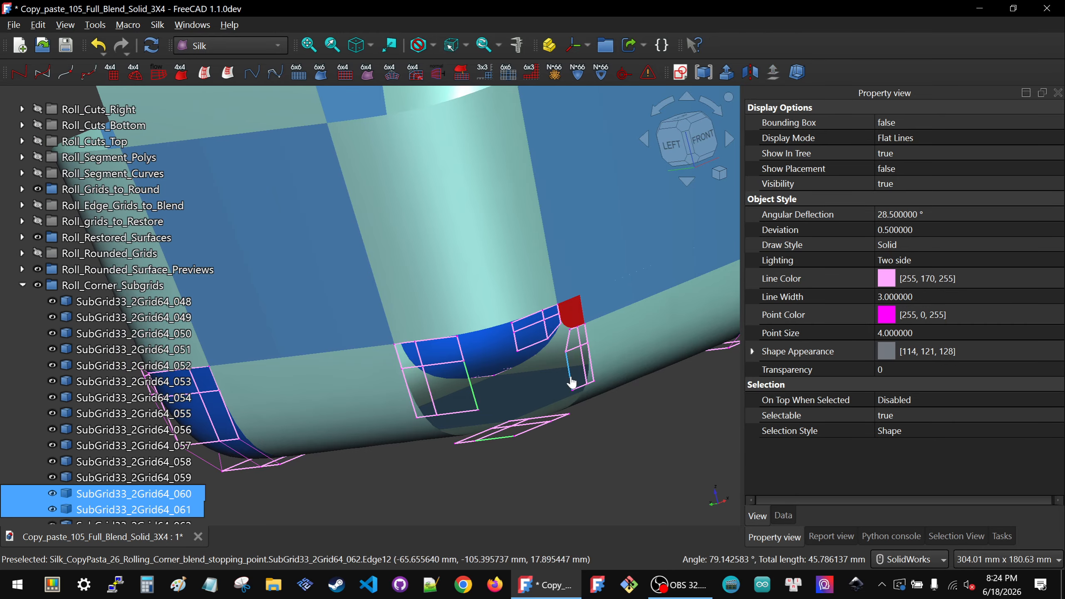
{"action": "left_click", "coordinate": [530, 332], "text": "ctrl"}
{"action": "left_click", "coordinate": [571, 369], "text": "ctrl"}
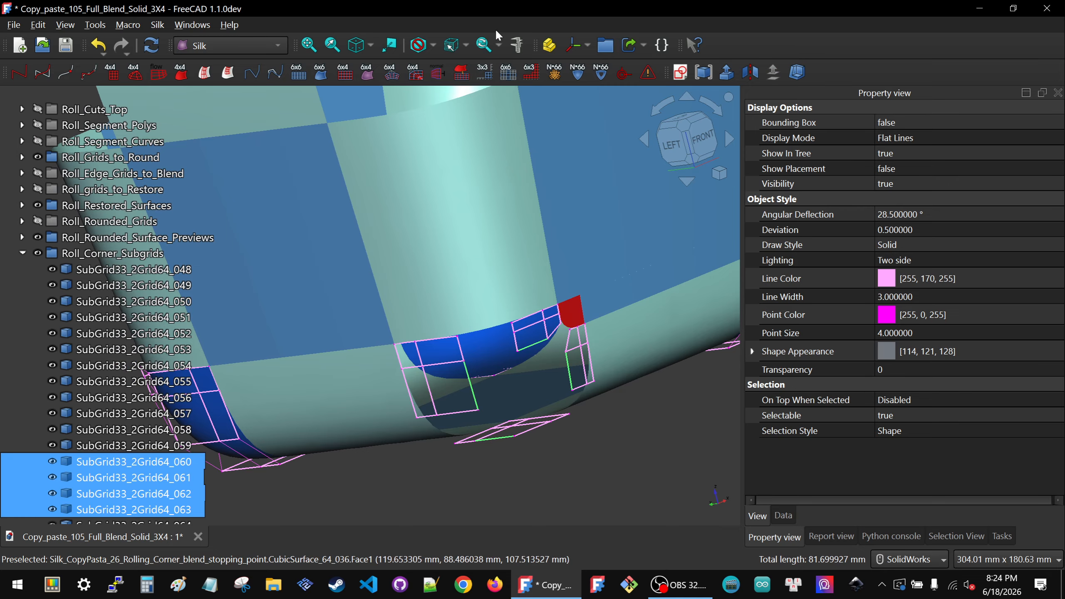
{"action": "left_click", "coordinate": [508, 75]}
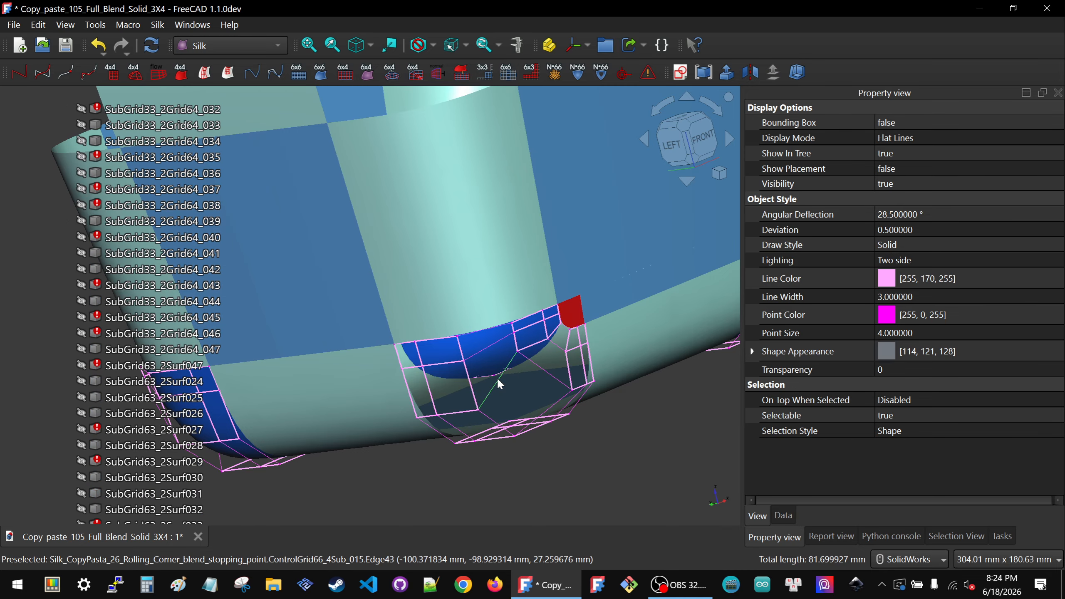
{"action": "middle_click_drag", "start_coordinate": [509, 269], "coordinate": [702, 312]}
{"action": "scroll", "coordinate": [568, 307], "scroll_direction": "down", "scroll_amount": 6}
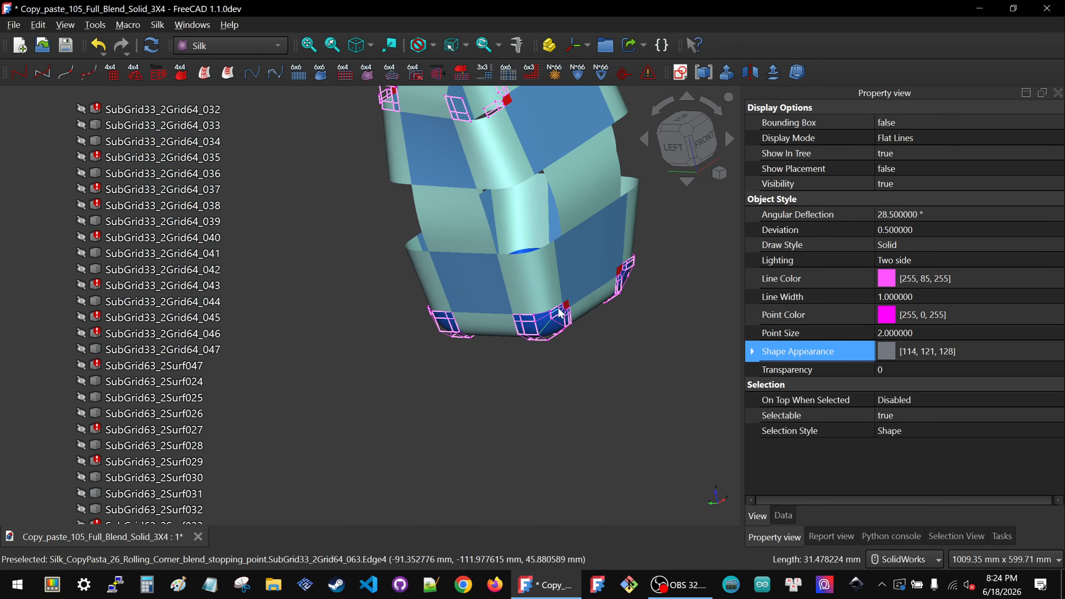
- Create a 6x6 control grid from the four 3x3 subgrids around the top front-right corner hole
{"action": "mouse_move", "coordinate": [555, 310]}
{"action": "middle_mouse_down"}
{"action": "mouse_move", "coordinate": [520, 317]}
{"action": "mouse_move", "coordinate": [544, 313]}
{"action": "middle_mouse_up"}
{"action": "scroll", "coordinate": [545, 313], "scroll_direction": "down", "scroll_amount": 4}
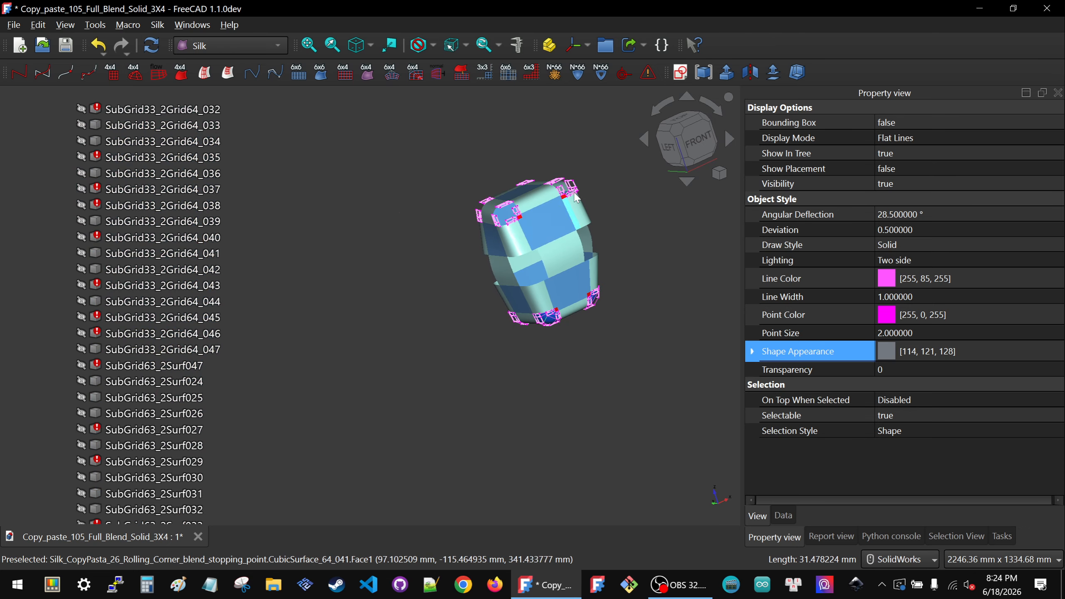
{"action": "scroll", "coordinate": [580, 184], "scroll_direction": "up", "scroll_amount": 6}
{"action": "middle_click_drag", "start_coordinate": [579, 185], "coordinate": [562, 203]}
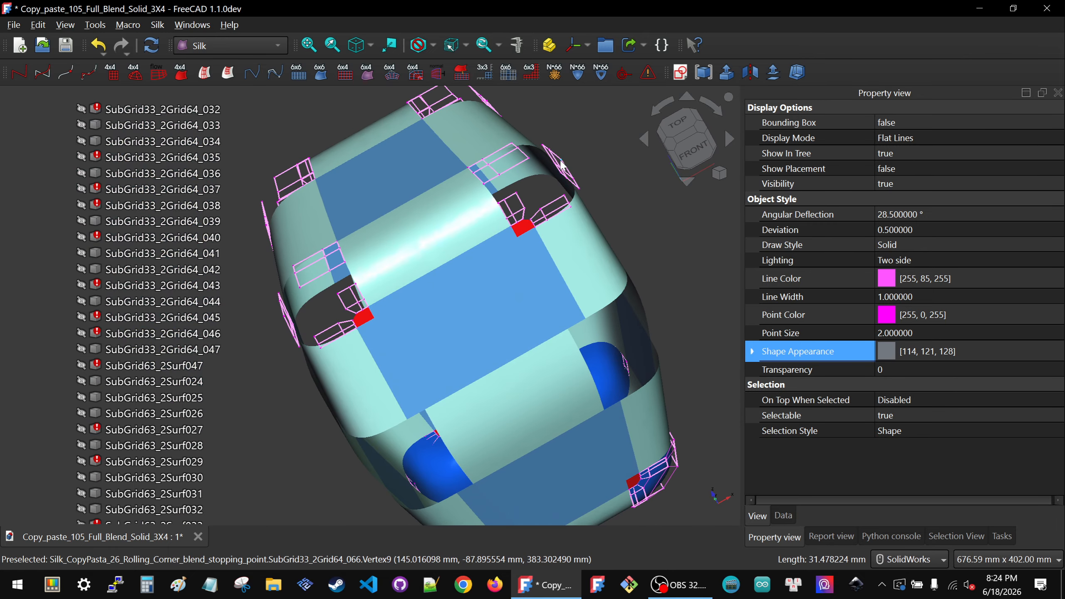
- Build a 6x6 control grid from subgrids 064, 066, 067 and 068 at the top front-right corner and create its cubic surface
{"action": "scroll", "coordinate": [562, 202], "scroll_direction": "up", "scroll_amount": 3}
{"action": "left_click", "coordinate": [542, 239]}
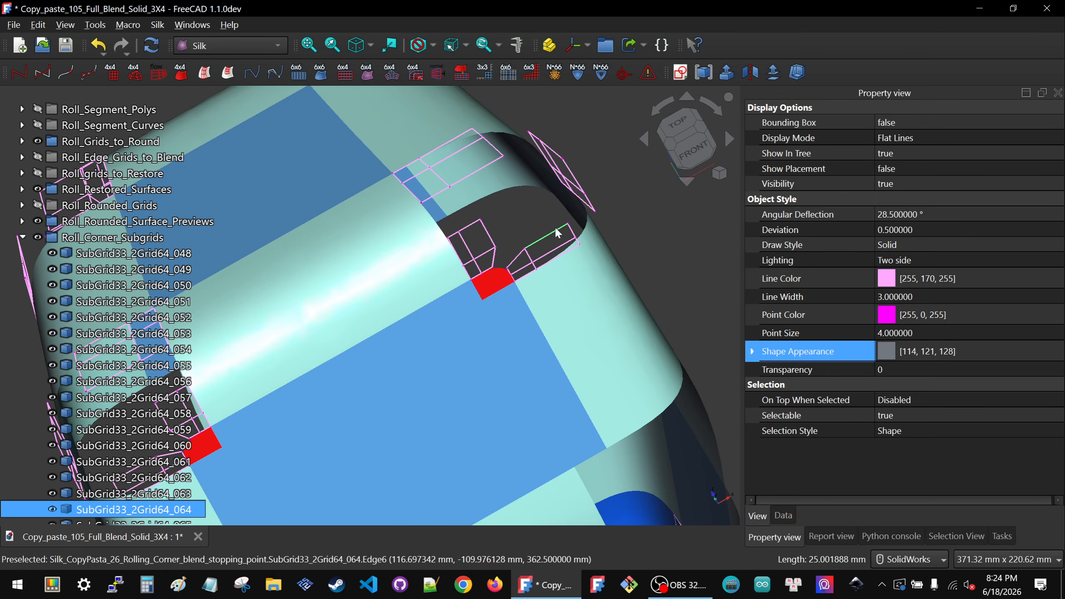
{"action": "left_click", "coordinate": [567, 164], "text": "ctrl"}
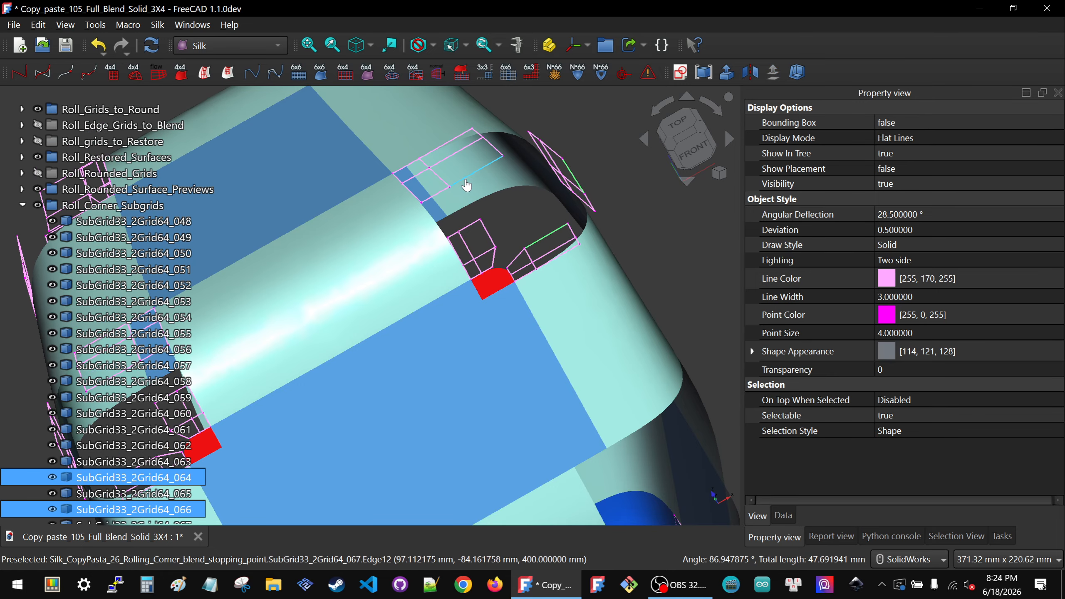
{"action": "left_click", "coordinate": [477, 221], "text": "ctrl"}
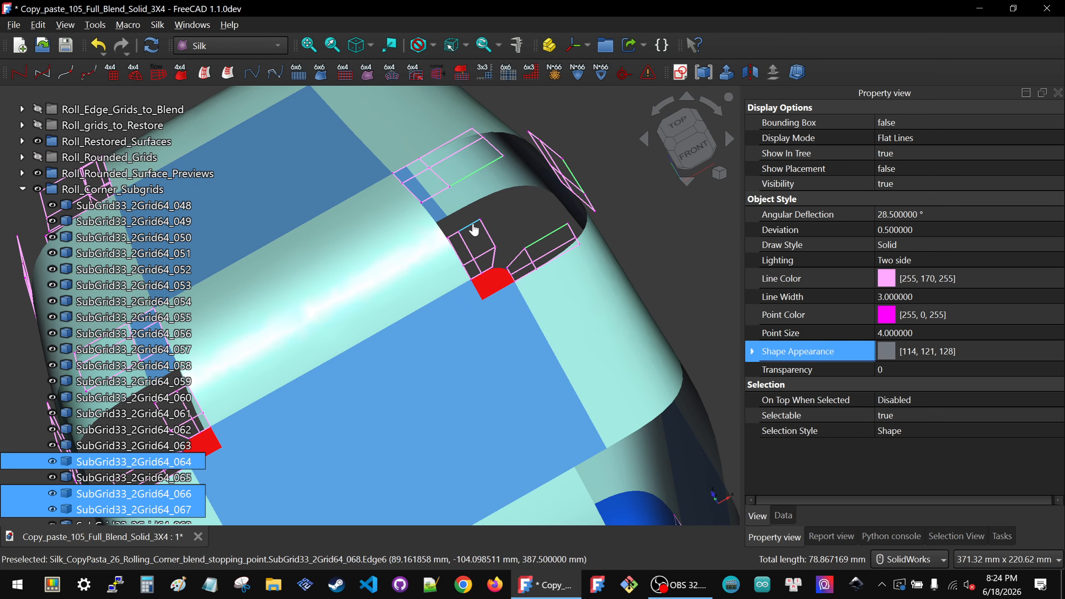
{"action": "left_click", "coordinate": [473, 228], "text": "ctrl"}
{"action": "left_click", "coordinate": [508, 75]}
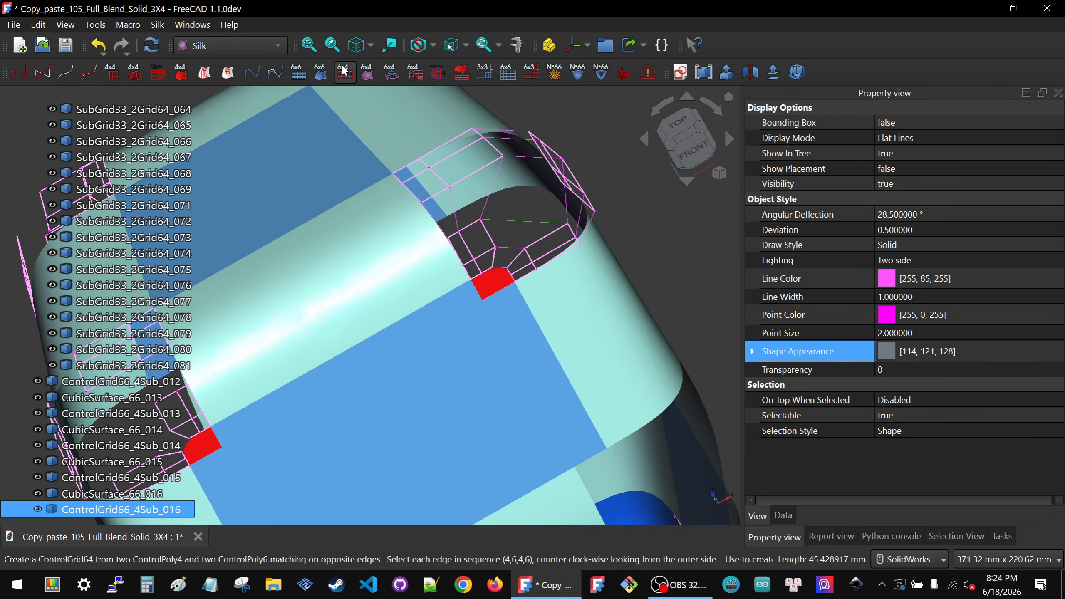
{"action": "left_click", "coordinate": [320, 80]}
- Fill the top rear-right corner with a 6x6 control grid from subgrids 069, 071, 072 and 073 plus a cubic surface
{"action": "scroll", "coordinate": [515, 206], "scroll_direction": "down", "scroll_amount": 5}
{"action": "middle_click_drag", "start_coordinate": [470, 176], "coordinate": [477, 282]}
{"action": "scroll", "coordinate": [470, 191], "scroll_direction": "down", "scroll_amount": 3}
{"action": "scroll", "coordinate": [460, 110], "scroll_direction": "up", "scroll_amount": 6}
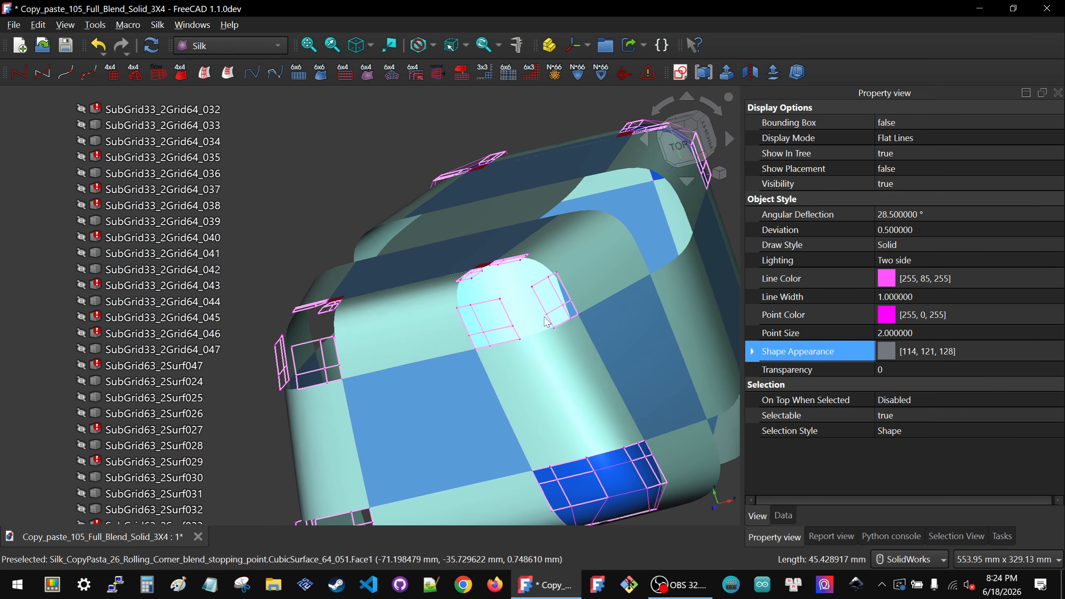
{"action": "left_click", "coordinate": [543, 303]}
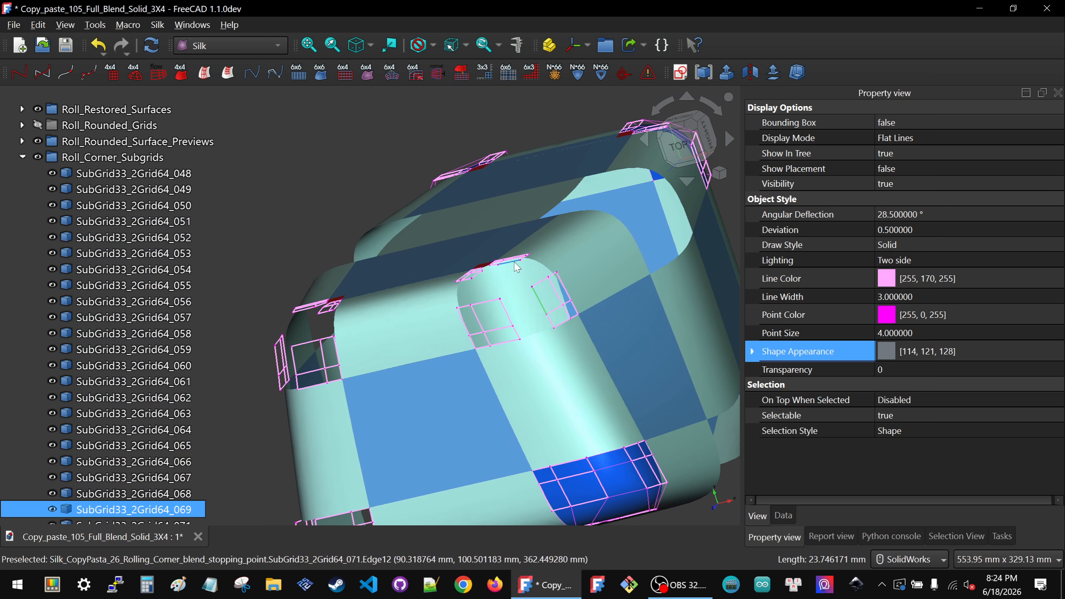
{"action": "left_click", "coordinate": [471, 282], "text": "ctrl"}
{"action": "left_click", "coordinate": [481, 310], "text": "ctrl"}
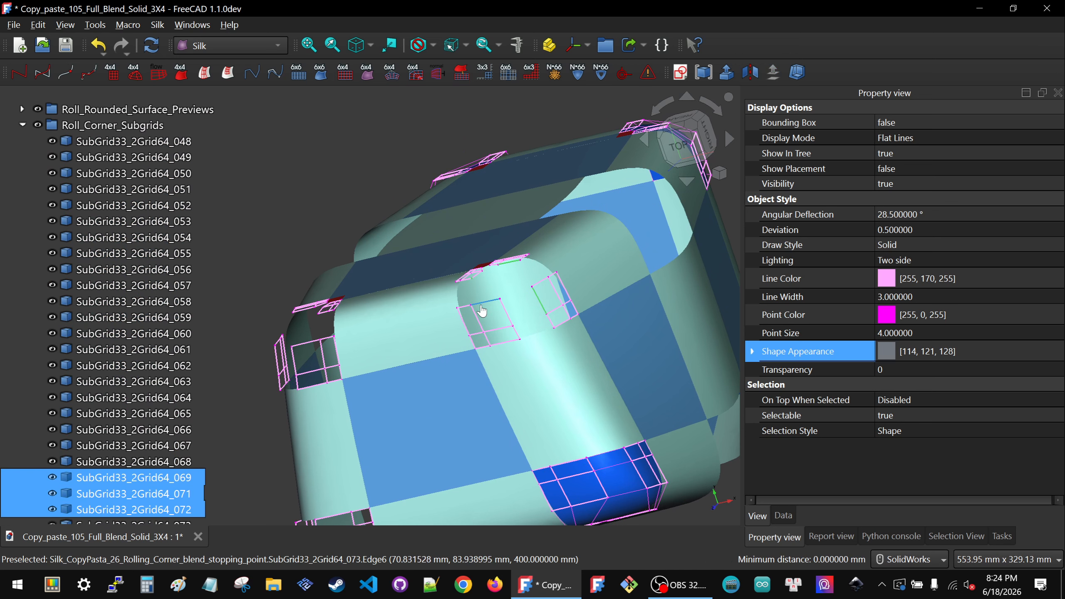
{"action": "left_click", "coordinate": [483, 310], "text": "ctrl"}
{"action": "left_click", "coordinate": [506, 76]}
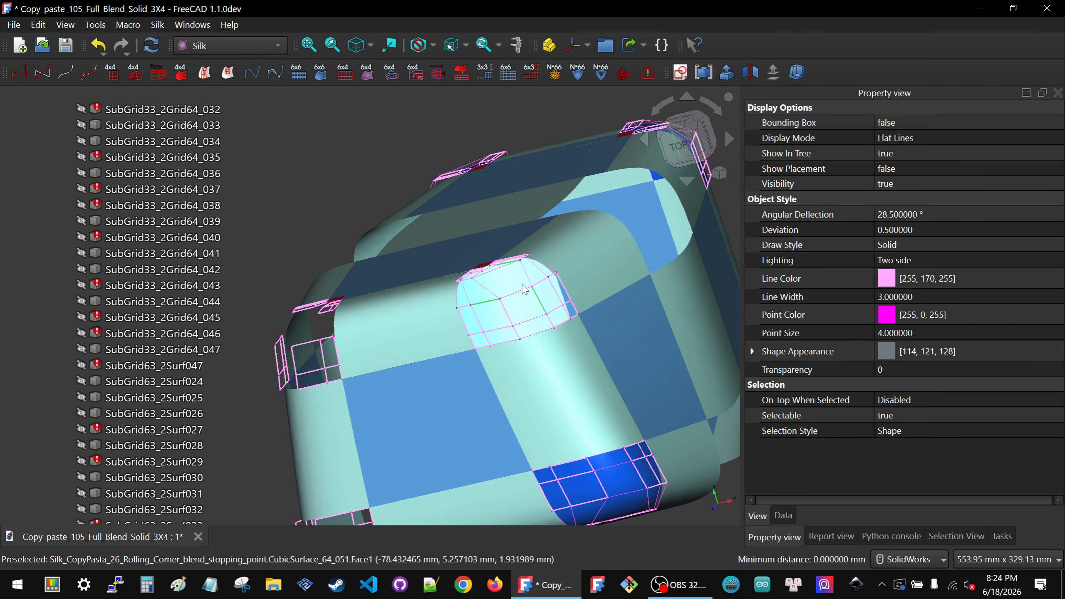
{"action": "left_click", "coordinate": [518, 291]}
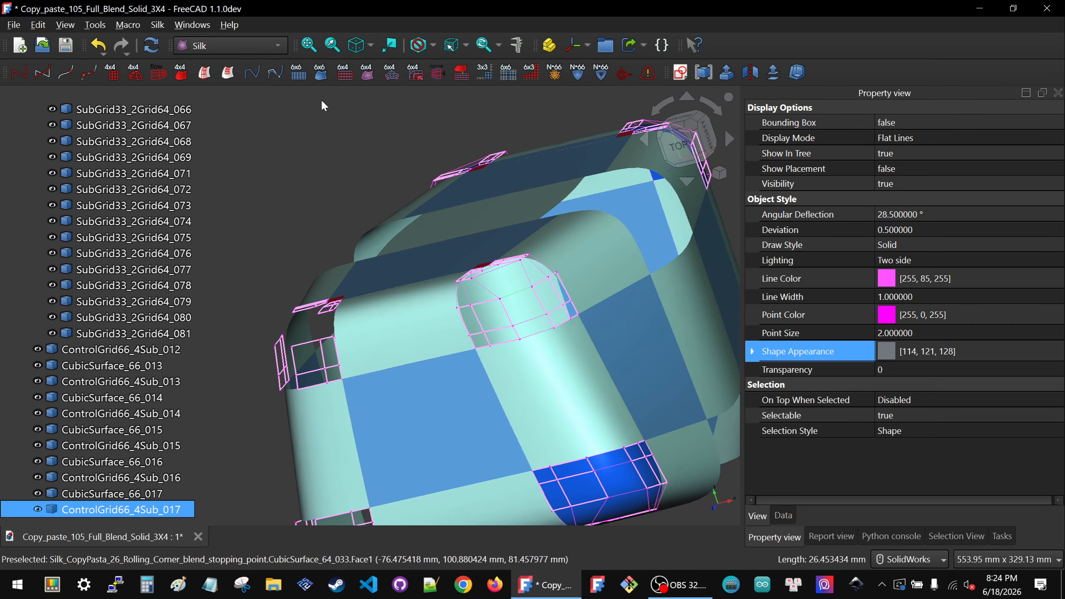
{"action": "left_click", "coordinate": [319, 73]}
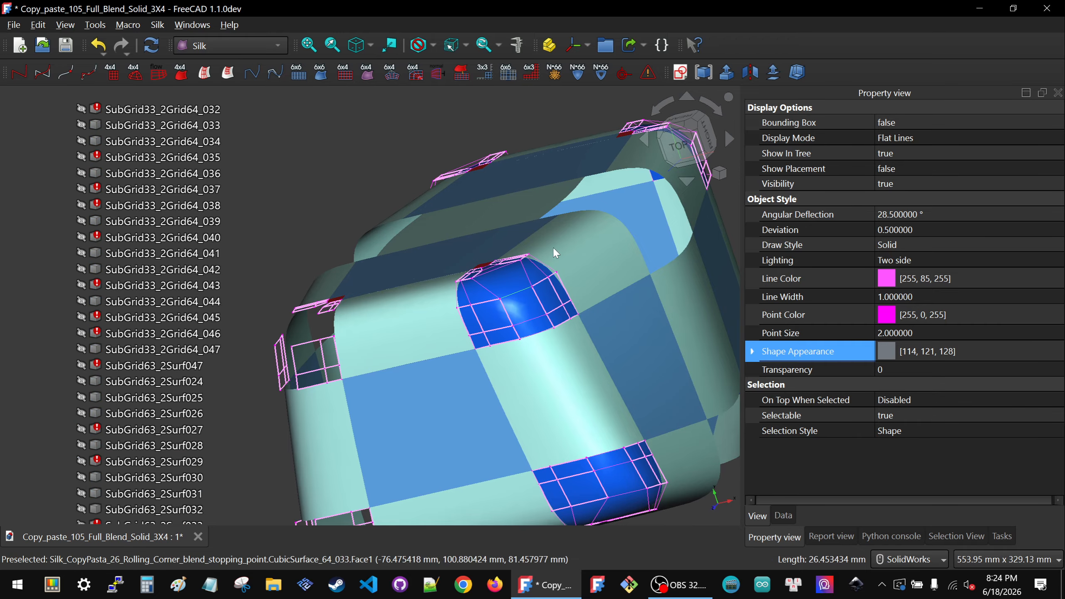
{"action": "left_click", "coordinate": [449, 189]}
- Combine subgrids 074, 075, 076 and 077 at the top rear-left corner into a 6x6 control grid and surface it
{"action": "middle_click_drag", "start_coordinate": [490, 367], "coordinate": [585, 402]}
{"action": "scroll", "coordinate": [589, 399], "scroll_direction": "down", "scroll_amount": 4}
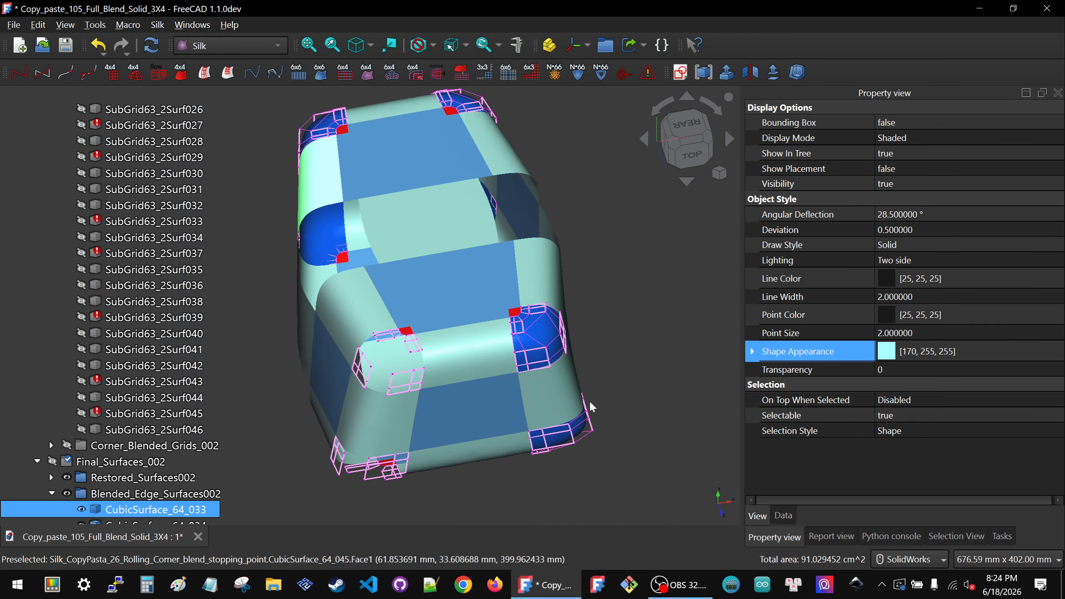
{"action": "scroll", "coordinate": [453, 374], "scroll_direction": "up", "scroll_amount": 4}
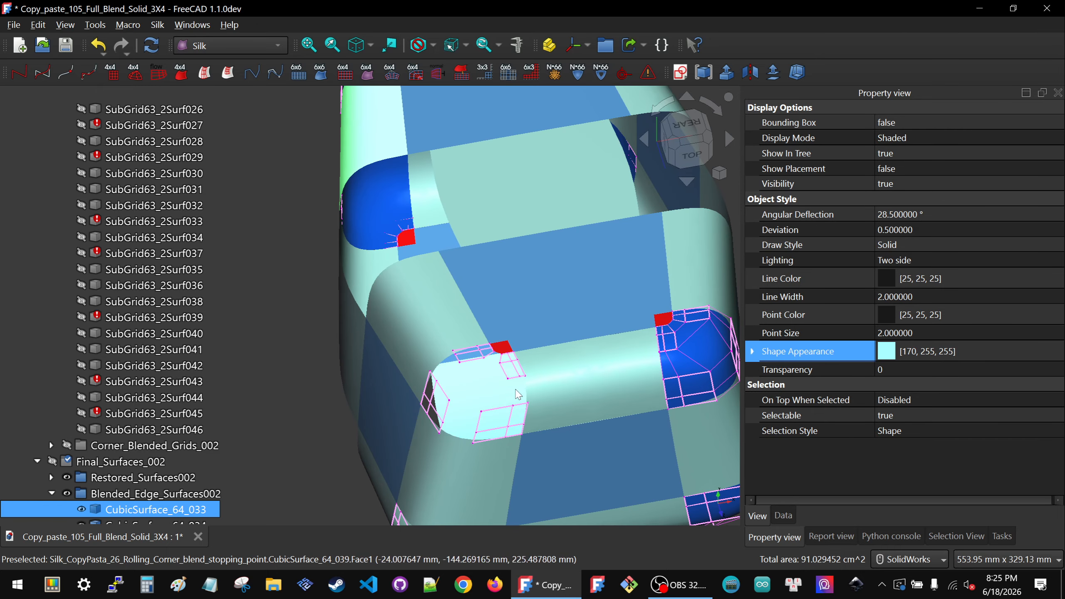
{"action": "left_click", "coordinate": [469, 360]}
{"action": "left_click", "coordinate": [443, 393], "text": "ctrl"}
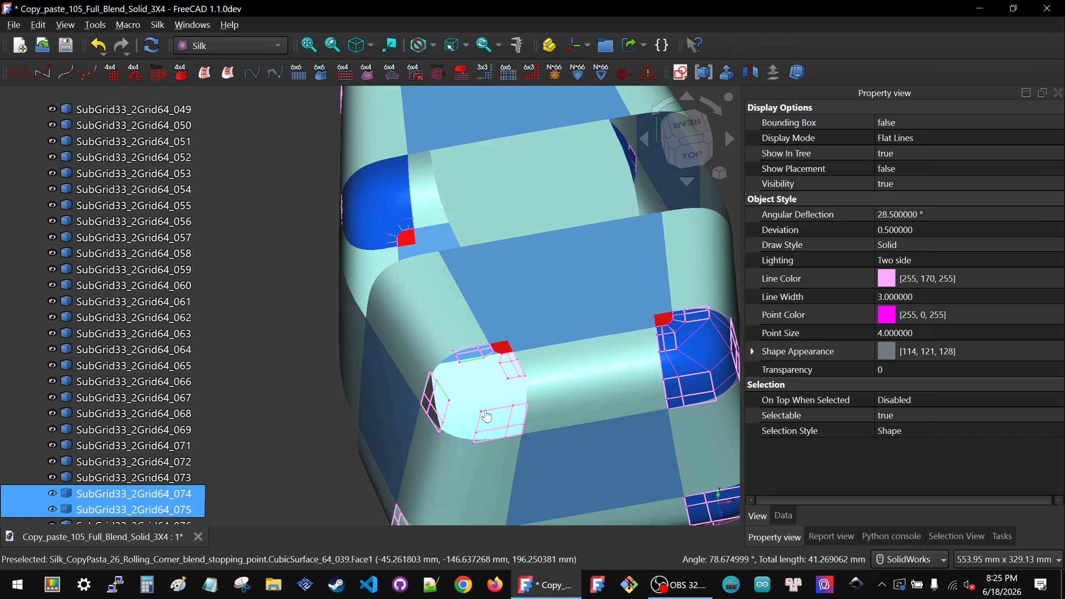
{"action": "left_click", "coordinate": [491, 412], "text": "ctrl"}
{"action": "left_click", "coordinate": [519, 376], "text": "ctrl"}
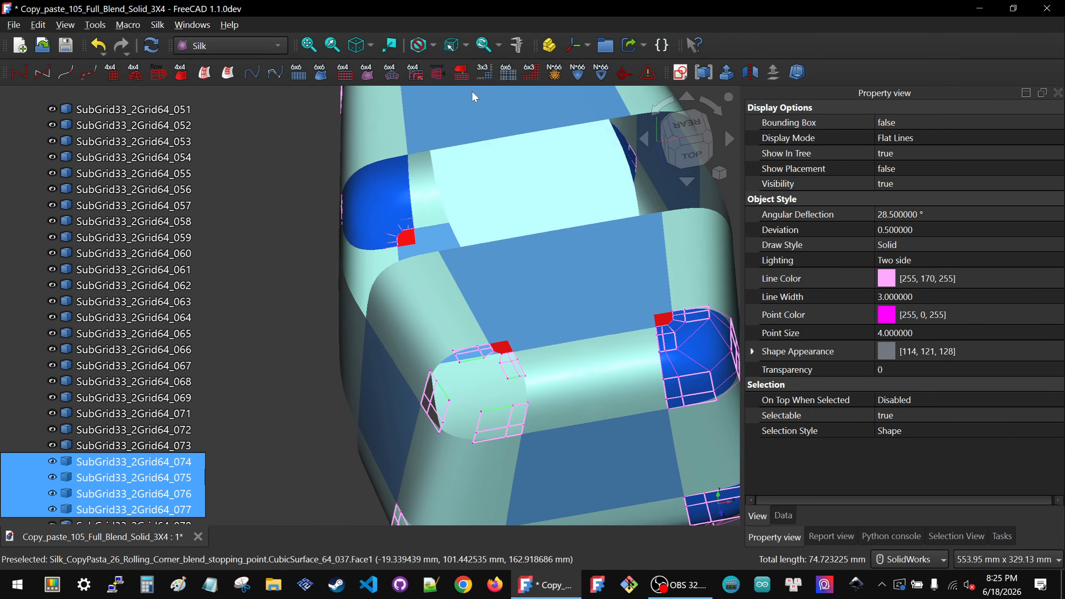
{"action": "left_click", "coordinate": [508, 72]}
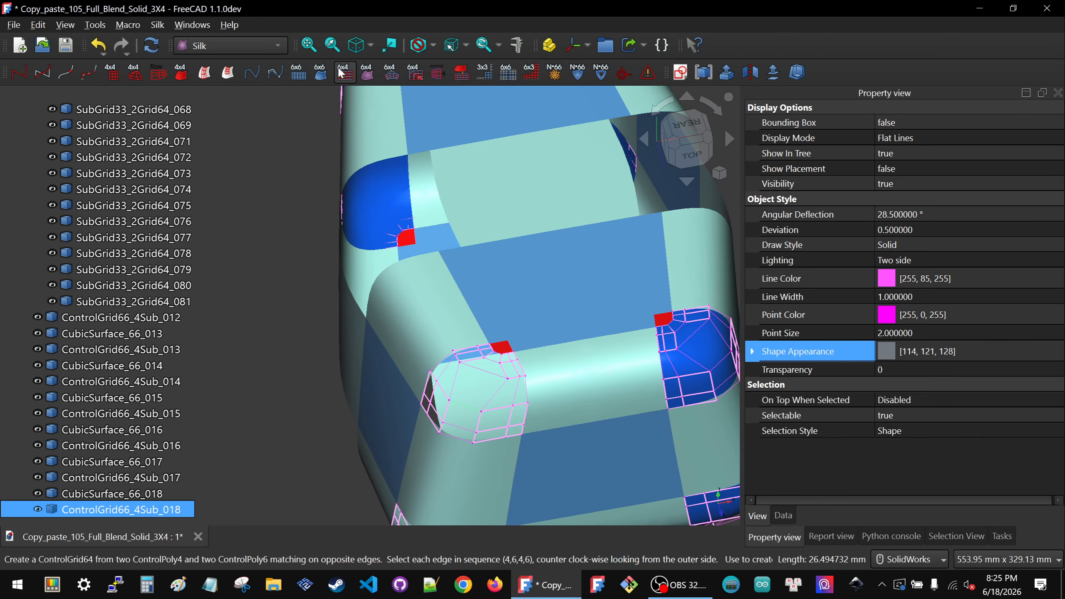
{"action": "left_click", "coordinate": [321, 72]}
{"action": "left_click", "coordinate": [428, 282]}
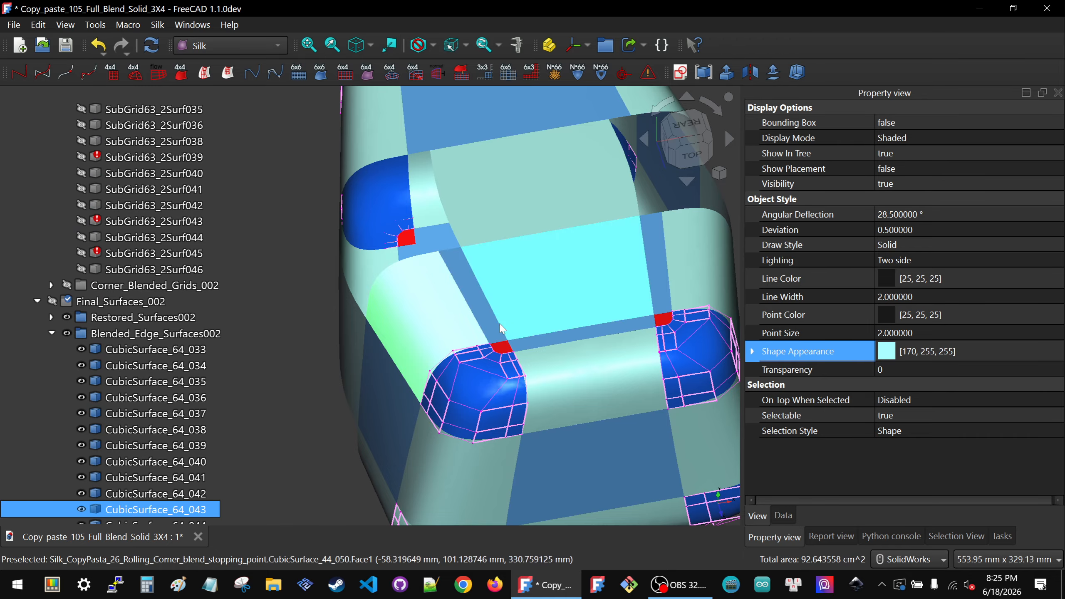
- Close the top front-left corner with a 6x6 control grid from subgrids 078, 079, 080 and 081 and its cubic surface
{"action": "middle_click_drag", "start_coordinate": [498, 330], "coordinate": [473, 180]}
{"action": "middle_click_drag", "start_coordinate": [485, 496], "coordinate": [628, 423], "text": "ctrl"}
{"action": "scroll", "coordinate": [480, 439], "scroll_direction": "up", "scroll_amount": 3}
{"action": "scroll", "coordinate": [625, 422], "scroll_direction": "up", "scroll_amount": 1}
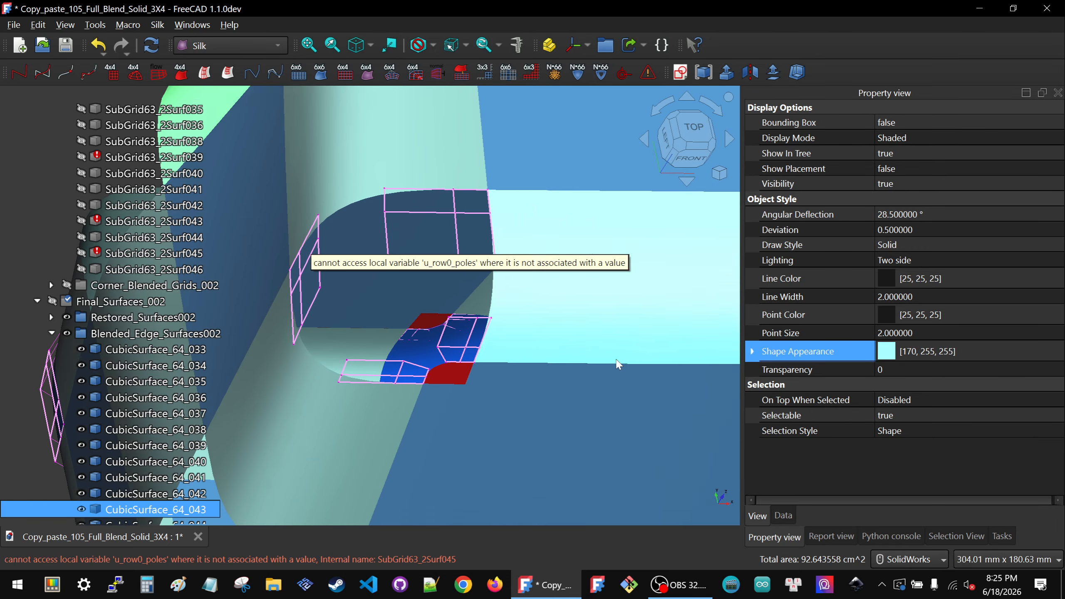
{"action": "scroll", "coordinate": [618, 363], "scroll_direction": "down", "scroll_amount": 3}
{"action": "left_click", "coordinate": [452, 332]}
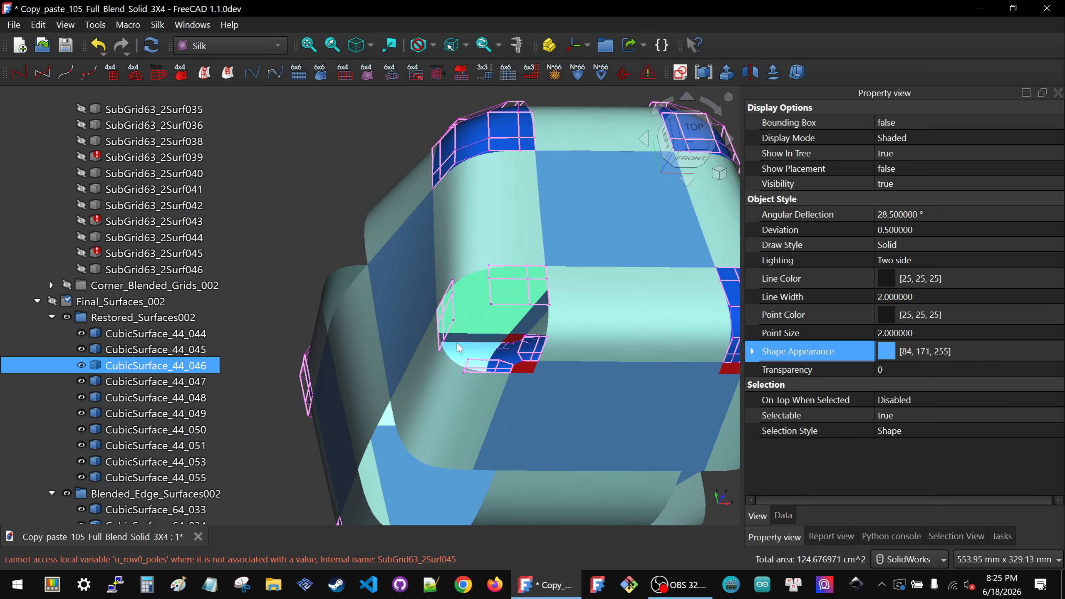
{"action": "left_click", "coordinate": [448, 332]}
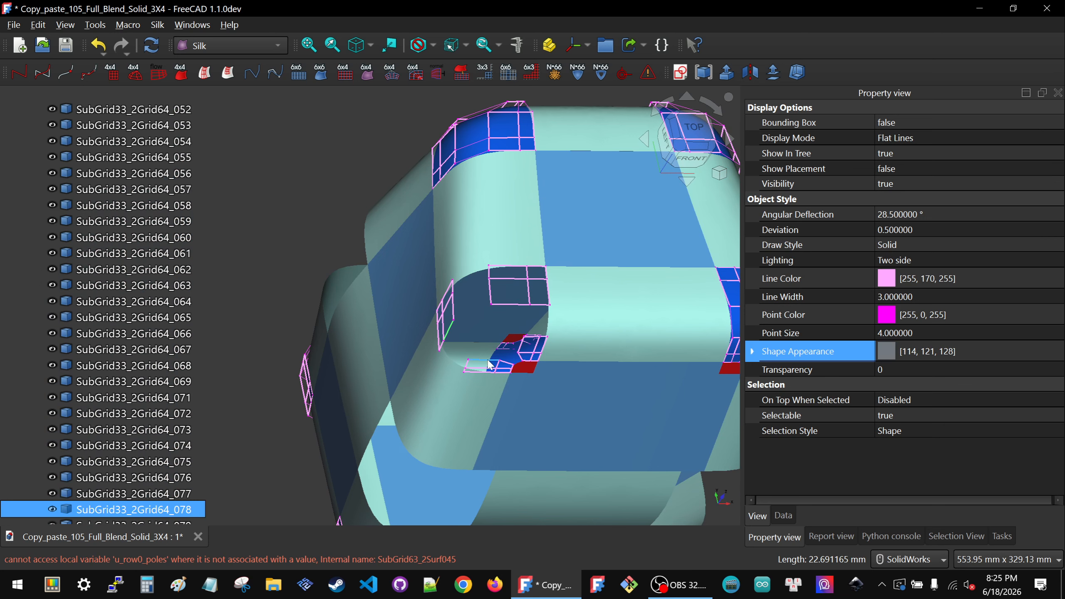
{"action": "left_click", "coordinate": [488, 364], "text": "ctrl"}
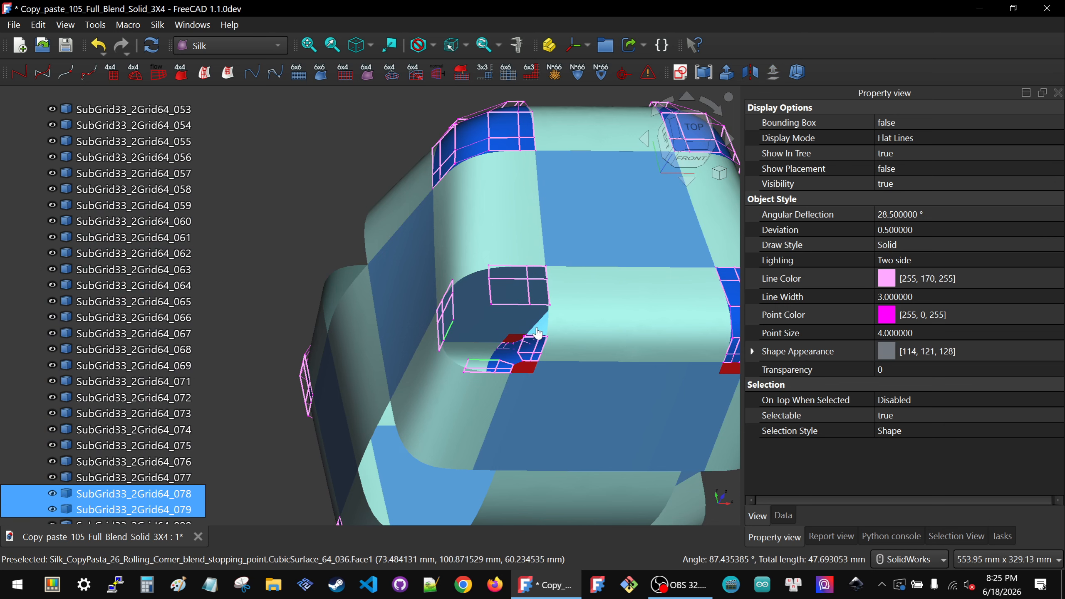
{"action": "left_click", "coordinate": [538, 349], "text": "ctrl"}
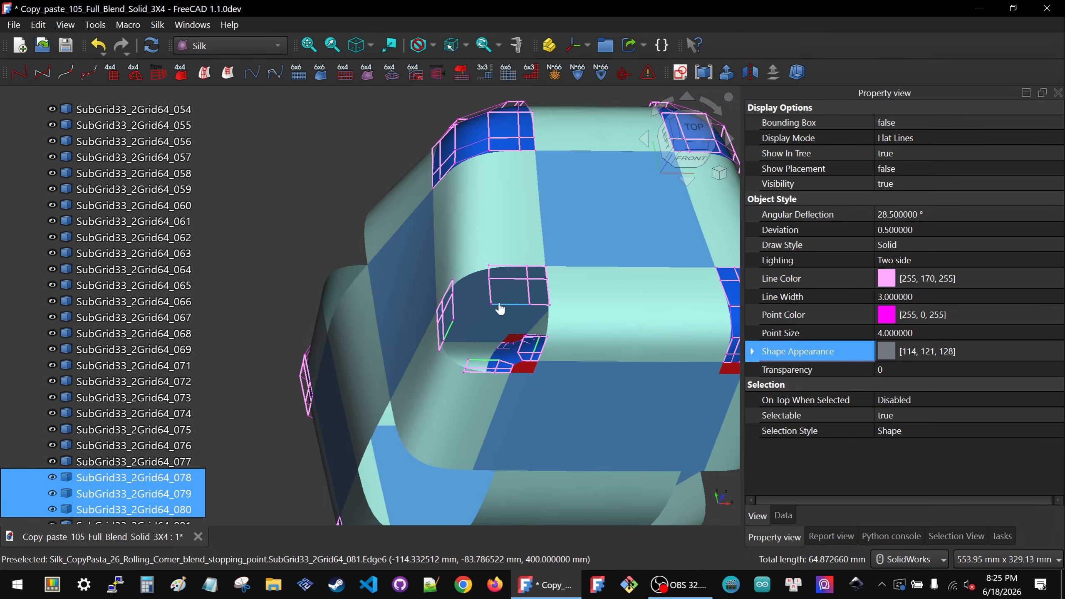
{"action": "left_click", "coordinate": [499, 310], "text": "ctrl"}
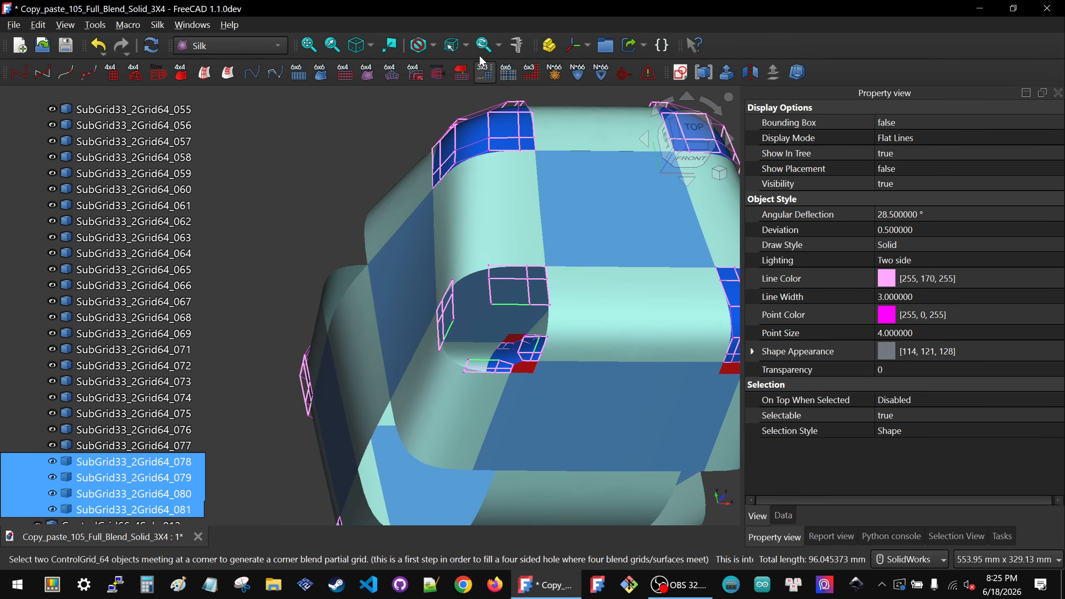
{"action": "left_click", "coordinate": [507, 73]}
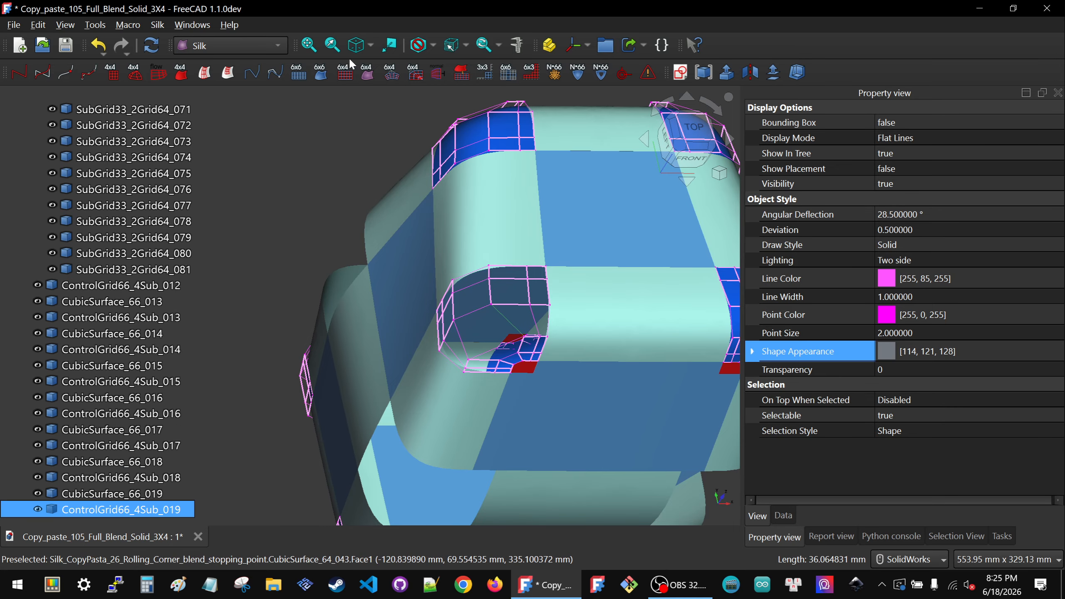
{"action": "left_click", "coordinate": [355, 240]}
- Examine the whole model from the front and left, comparing the corner surfaces at both ends with the open middle band
{"action": "scroll", "coordinate": [435, 316], "scroll_direction": "down", "scroll_amount": 4}
{"action": "left_click", "coordinate": [690, 159]}
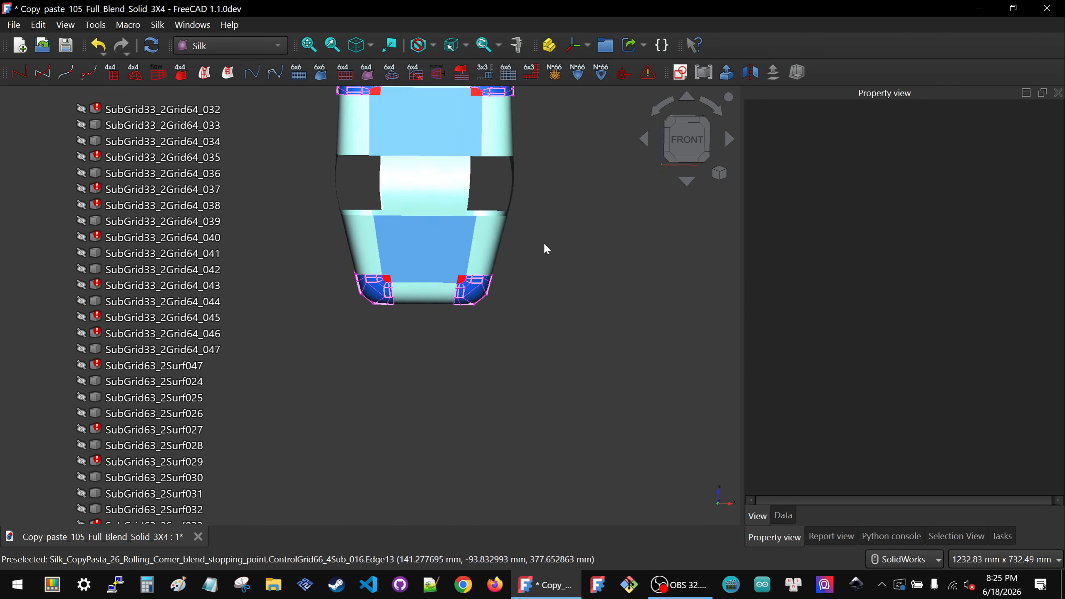
{"action": "scroll", "coordinate": [543, 241], "scroll_direction": "down", "scroll_amount": 2}
{"action": "scroll", "coordinate": [454, 185], "scroll_direction": "up", "scroll_amount": 3}
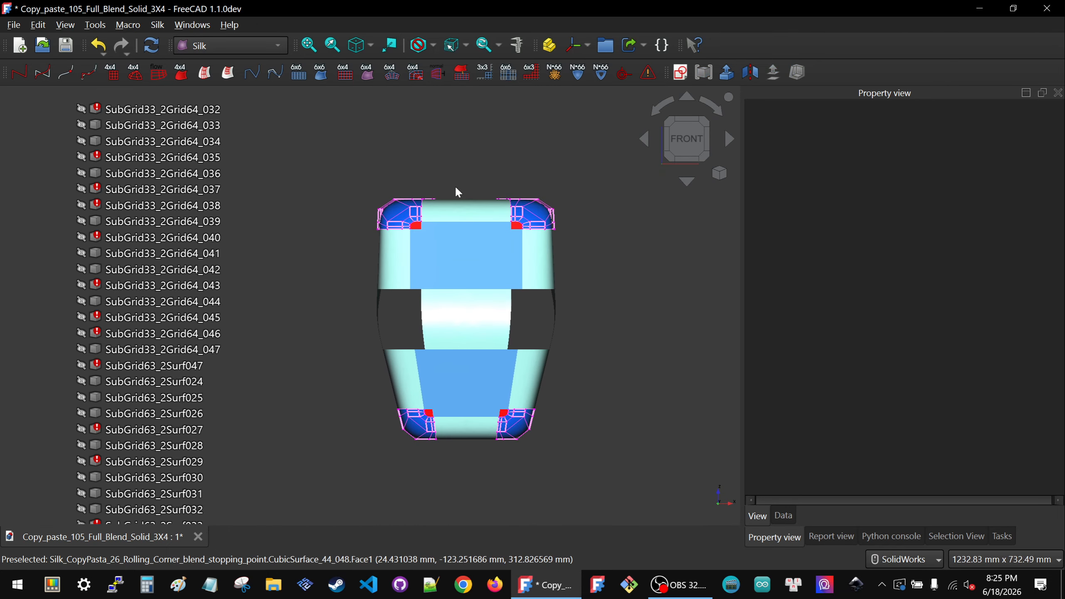
{"action": "middle_click_drag", "start_coordinate": [453, 331], "coordinate": [428, 294]}
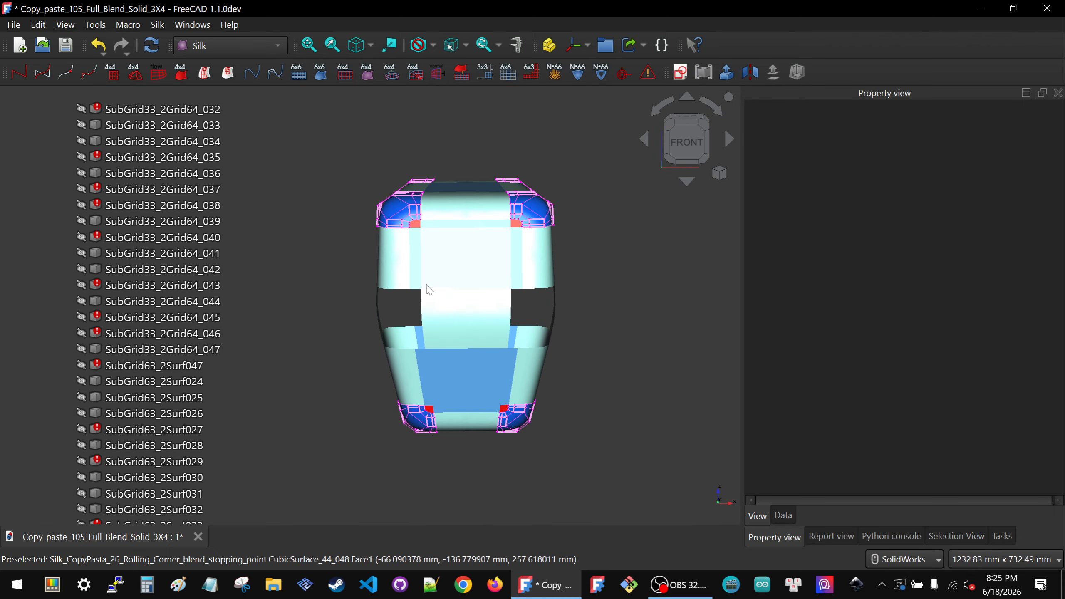
{"action": "middle_click_drag", "start_coordinate": [483, 312], "coordinate": [556, 270]}
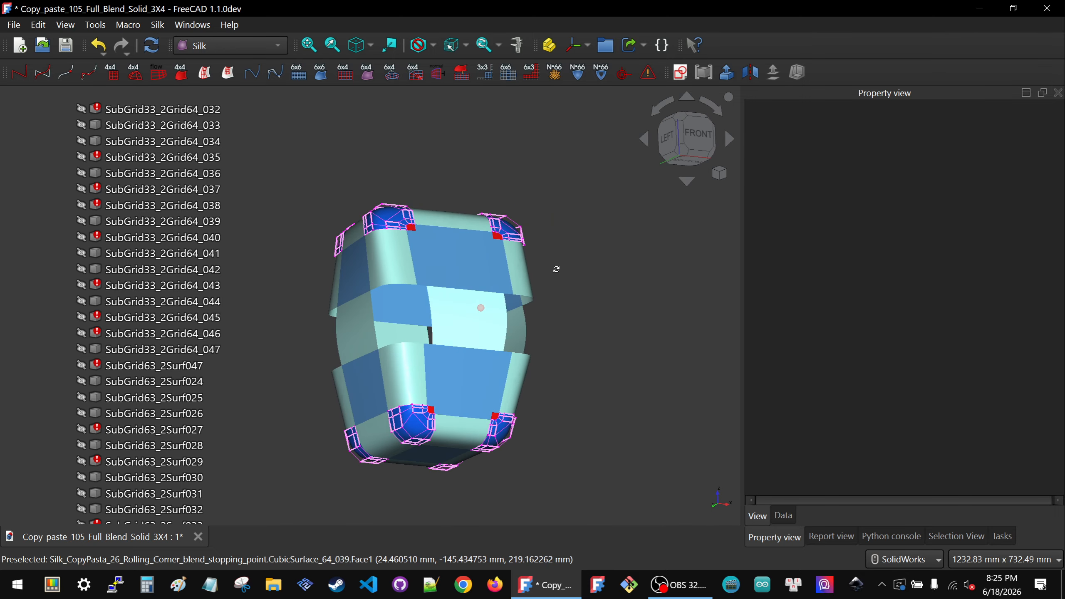
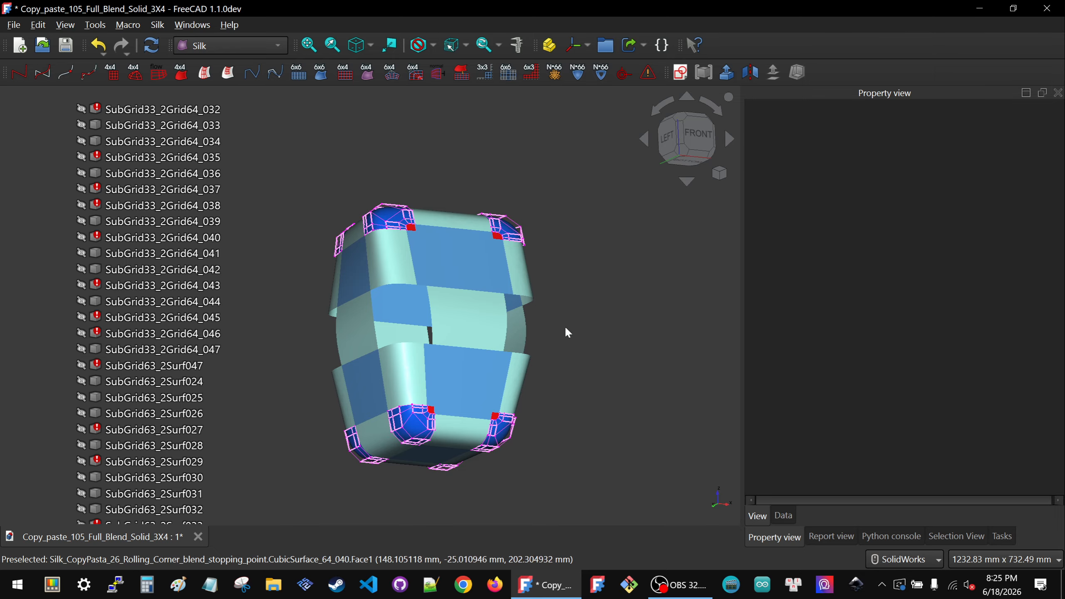
{"action": "scroll", "coordinate": [439, 252], "scroll_direction": "down", "scroll_amount": 2}
{"action": "scroll", "coordinate": [430, 309], "scroll_direction": "up", "scroll_amount": 3}
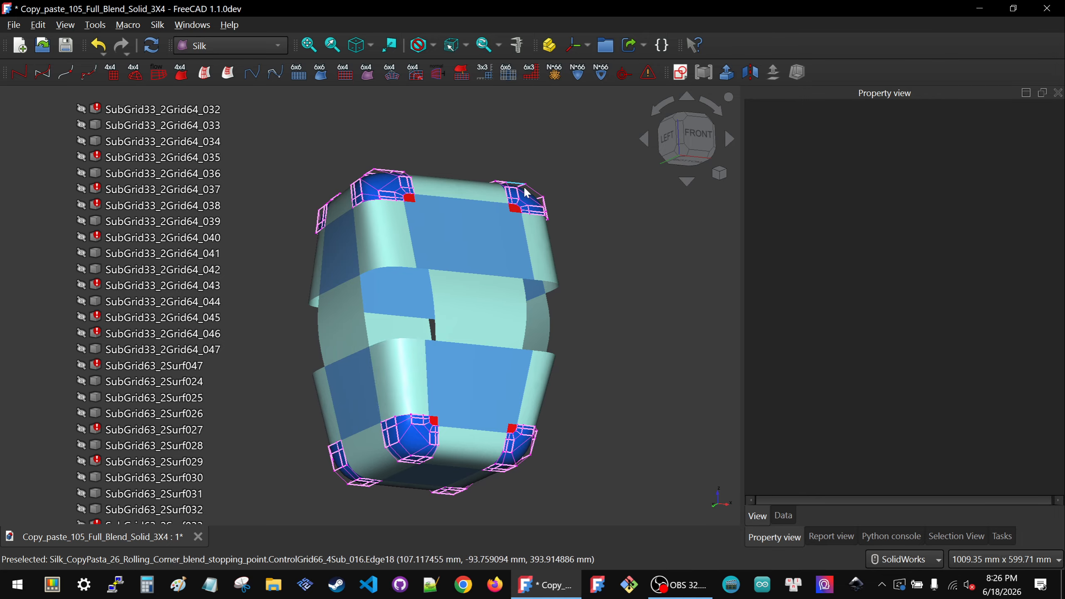
{"action": "left_click", "coordinate": [389, 235]}
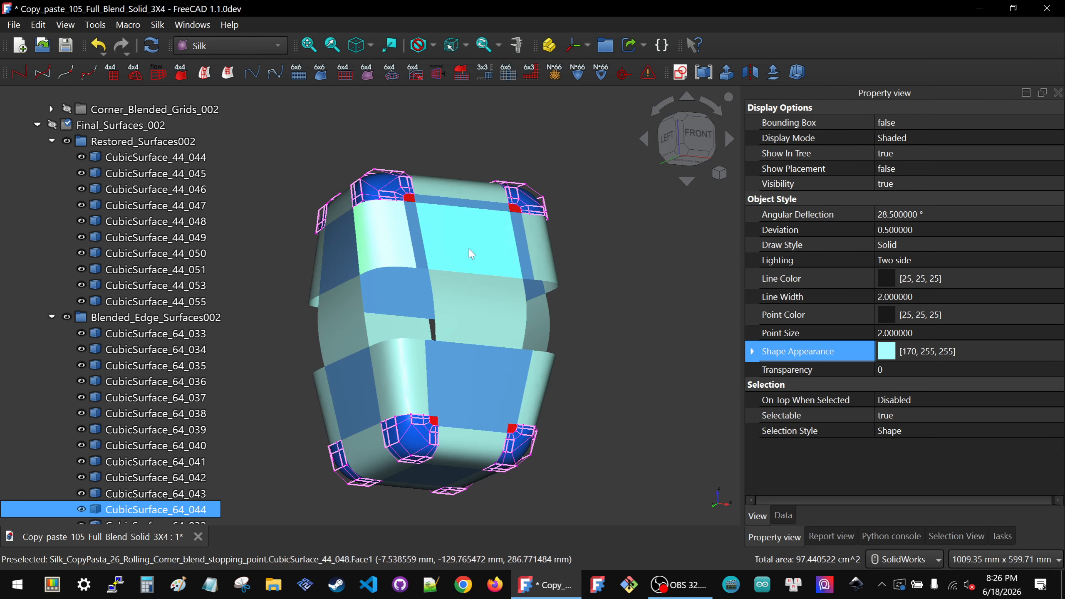
{"action": "middle_click_drag", "start_coordinate": [470, 252], "coordinate": [487, 293]}
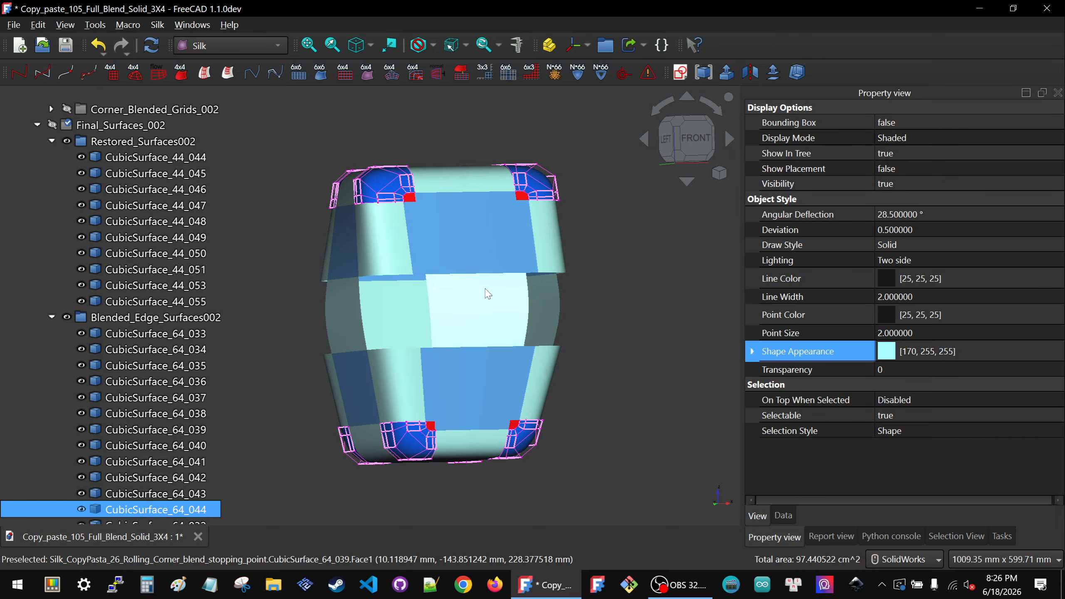
{"action": "left_click", "coordinate": [676, 316]}
{"action": "scroll", "coordinate": [470, 299], "scroll_direction": "down", "scroll_amount": 3}
{"action": "middle_click_drag", "start_coordinate": [470, 299], "coordinate": [455, 324]}
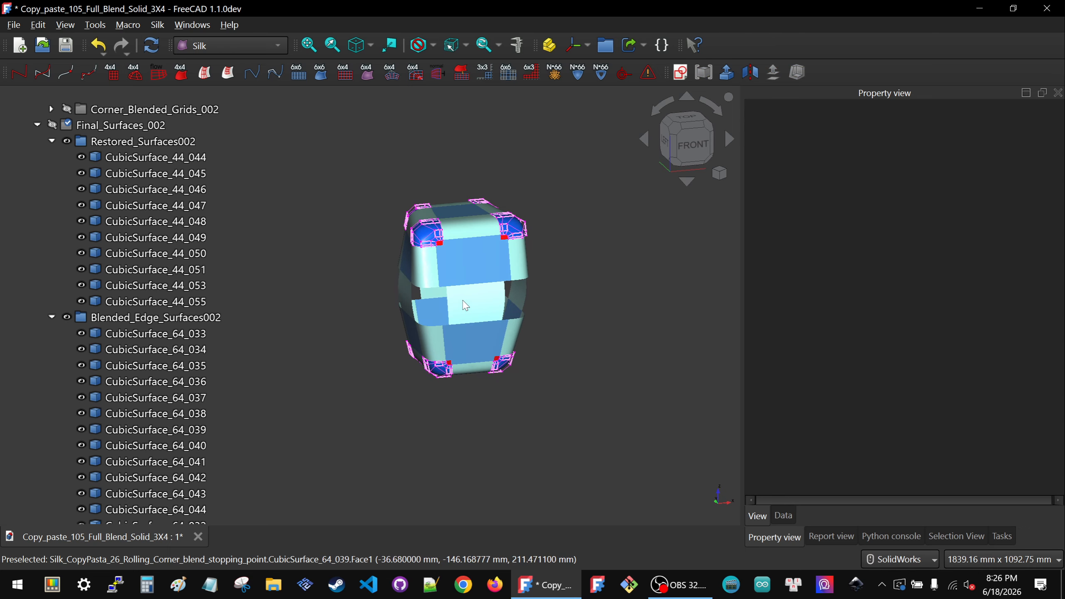
{"action": "scroll", "coordinate": [486, 318], "scroll_direction": "up", "scroll_amount": 3}
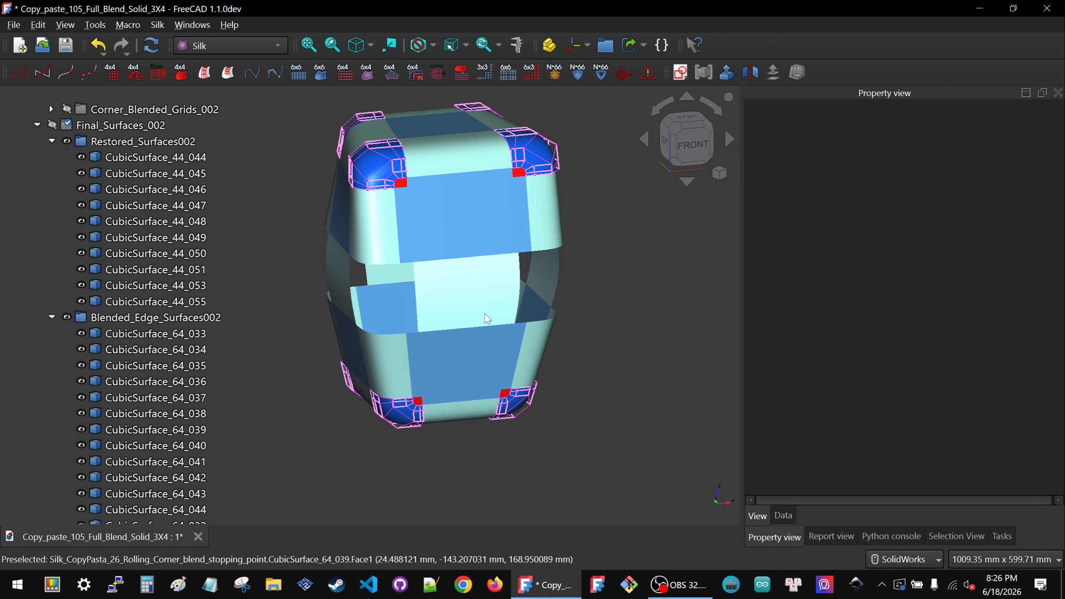
- Inspect the Grid input of the front middle blended edge surface, CubicSurface_64_039
{"action": "left_click", "coordinate": [476, 297]}
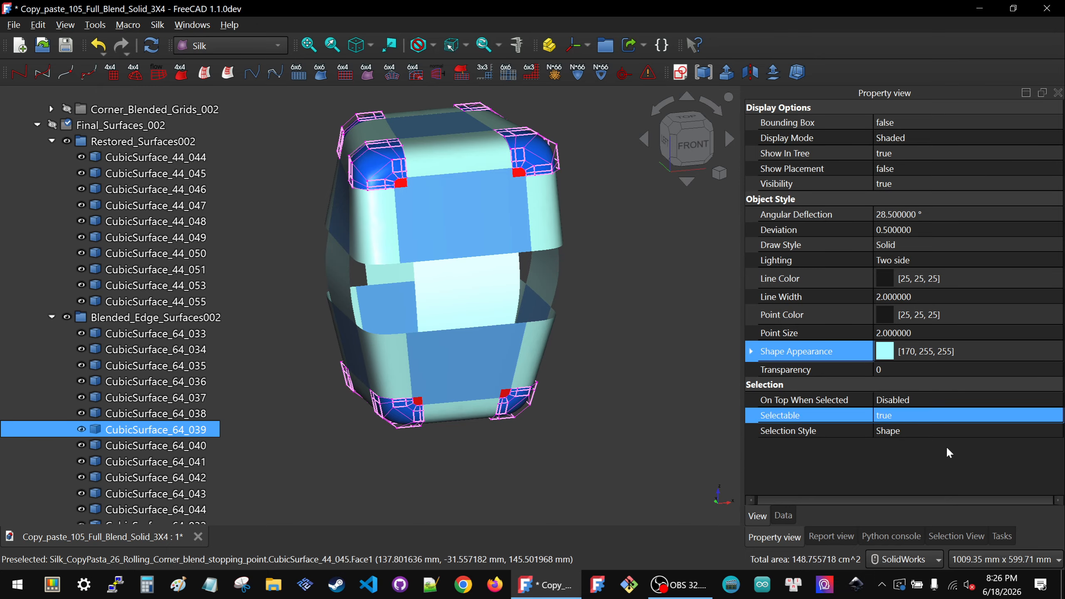
{"action": "left_click", "coordinate": [783, 515]}
{"action": "left_click", "coordinate": [908, 169]}
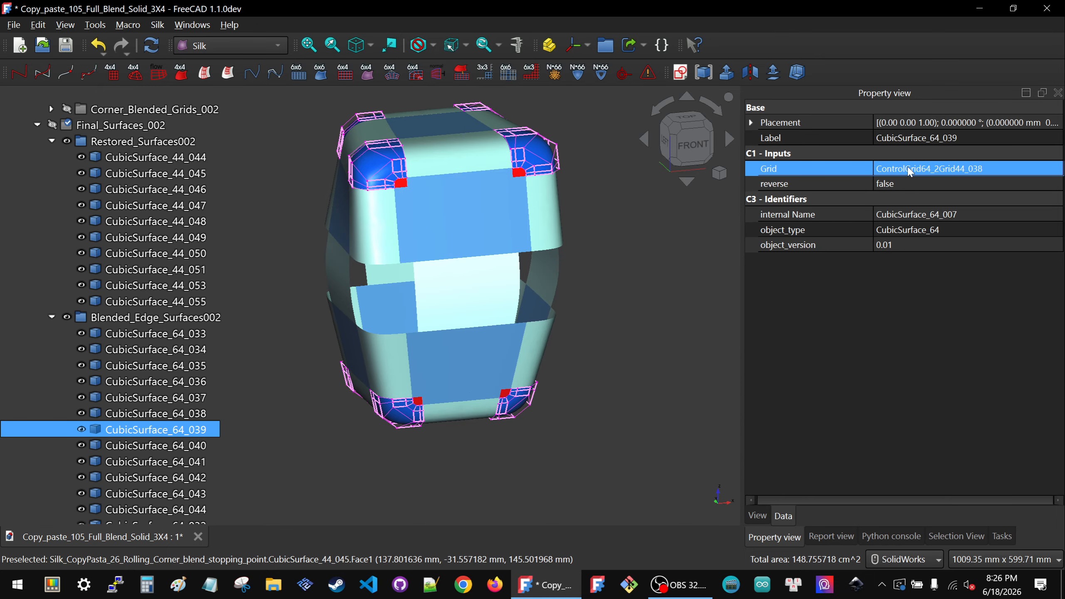
- Trace the front middle blend's Grid input to its Grid_0 source and display ControlGrid44_2EdgeSegments_110
{"action": "double_click", "coordinate": [910, 169]}
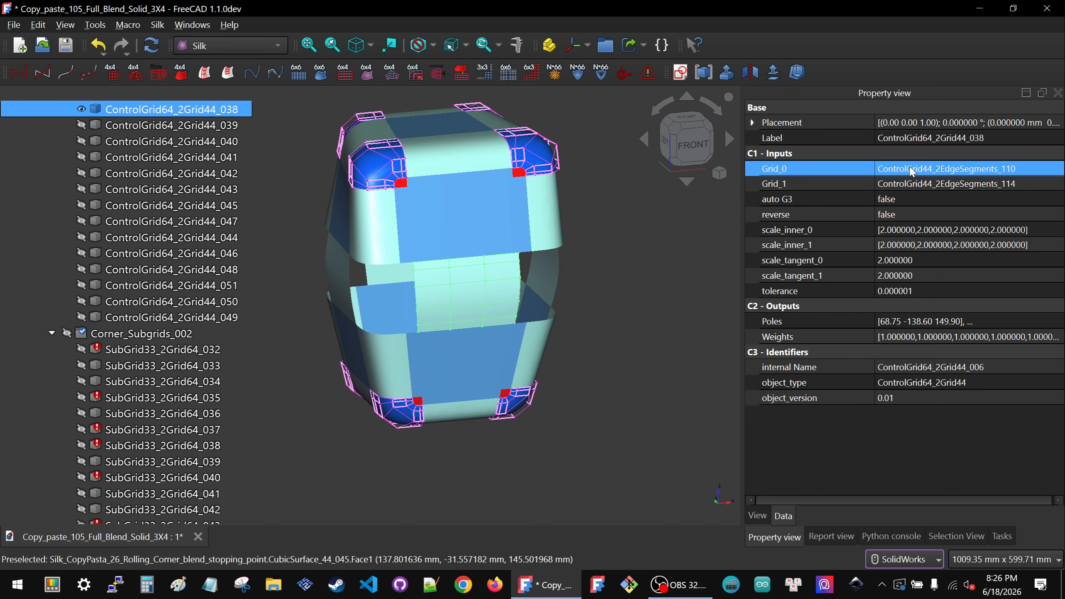
{"action": "left_click", "coordinate": [612, 349]}
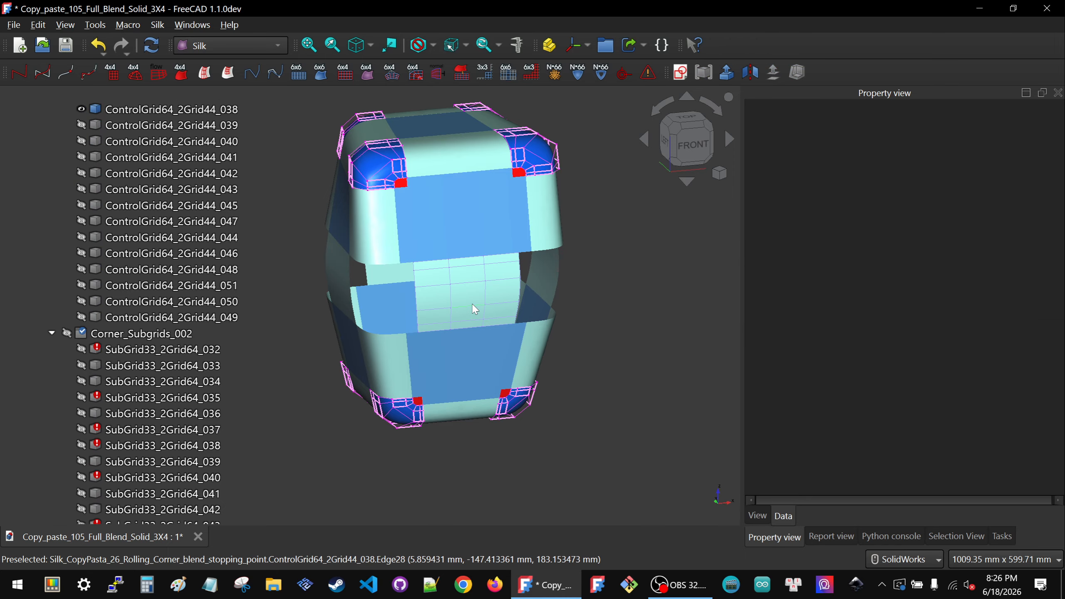
{"action": "left_click", "coordinate": [474, 309]}
{"action": "left_click", "coordinate": [994, 169]}
{"action": "double_click", "coordinate": [997, 168]}
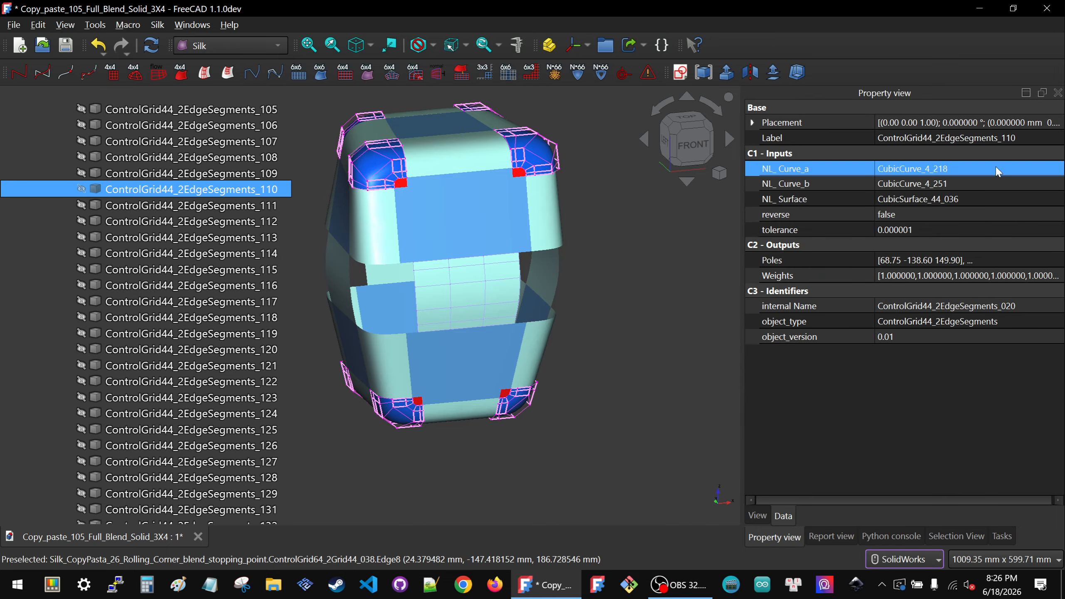
{"action": "key", "text": "space"}
{"action": "left_click", "coordinate": [573, 341]}
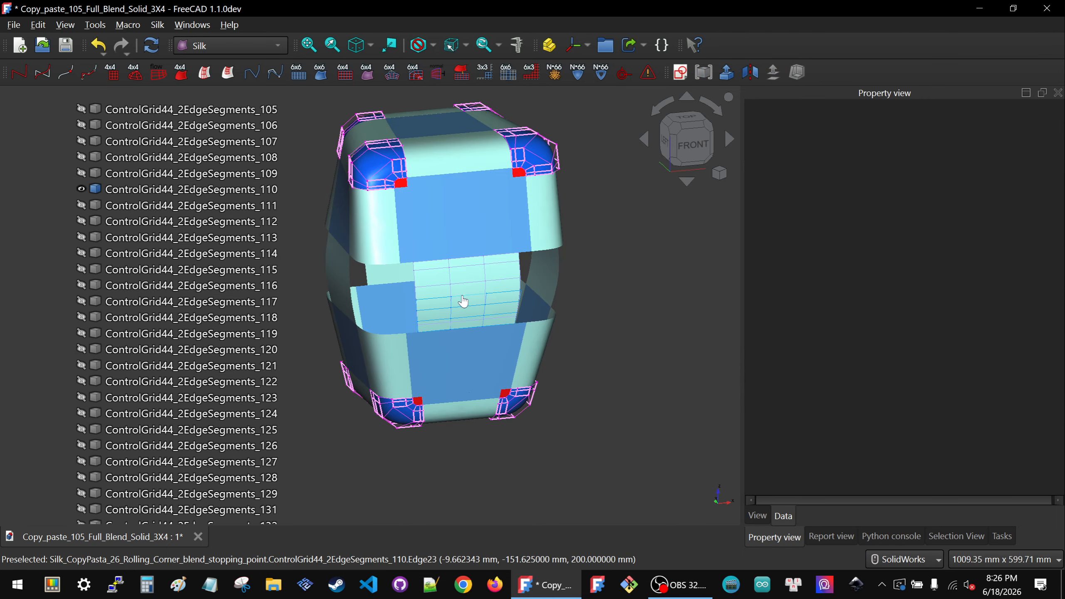
- Trace Grid_1 of ControlGrid64_2Grid44_038 and display ControlGrid44_2EdgeSegments_114
{"action": "left_click", "coordinate": [466, 287]}
{"action": "left_click", "coordinate": [465, 286]}
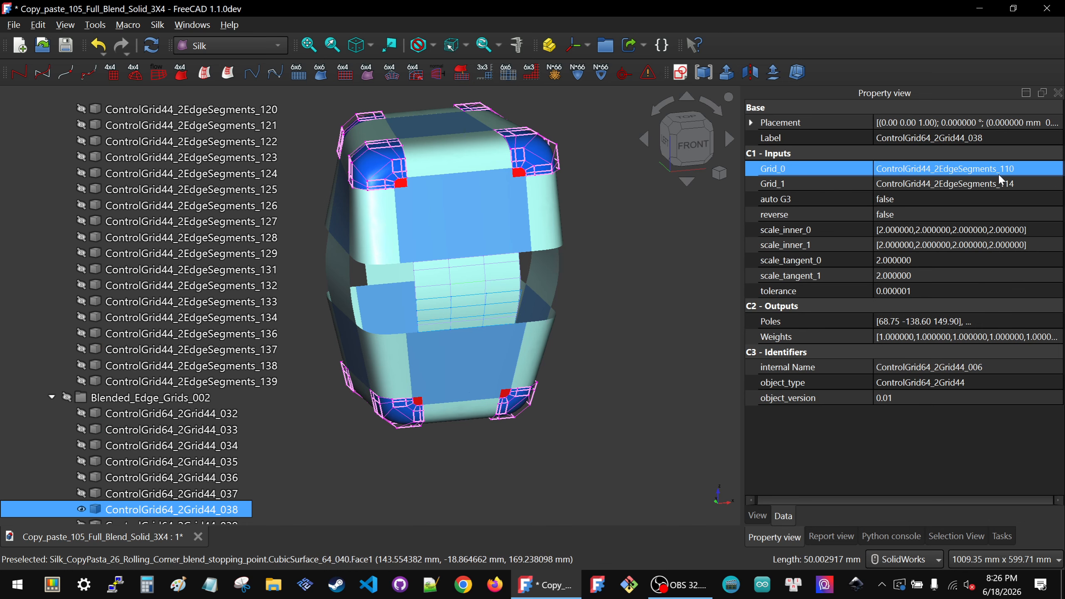
{"action": "left_click", "coordinate": [1001, 185]}
{"action": "left_click", "coordinate": [1000, 186]}
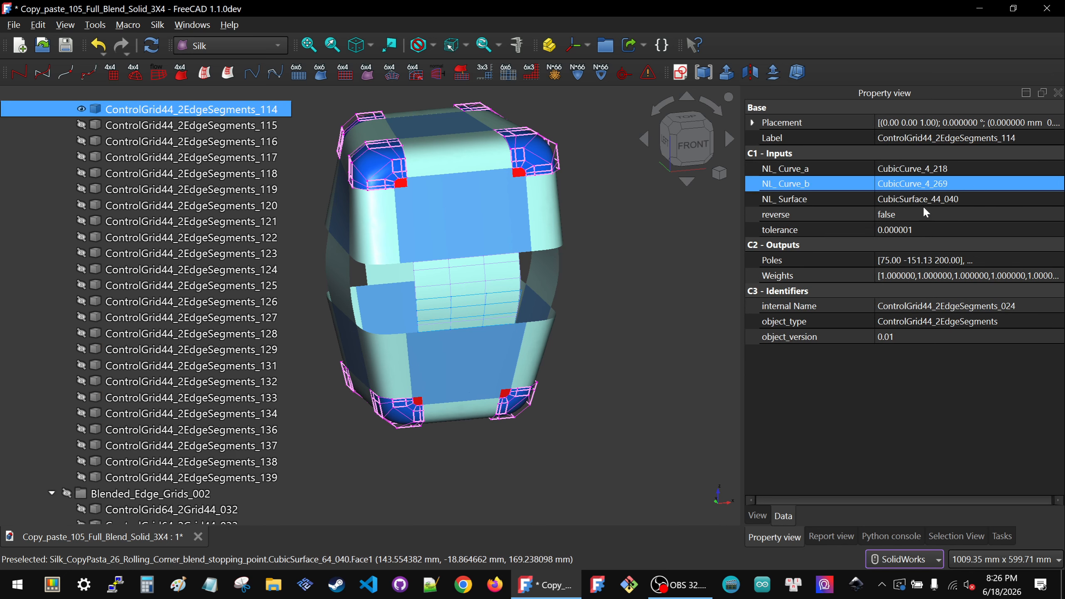
{"action": "left_click", "coordinate": [658, 334]}
- Trace the NL_Curve_a input of ControlGrid44_2EdgeSegments_110 and display CubicCurve_4_218
{"action": "left_click", "coordinate": [451, 319]}
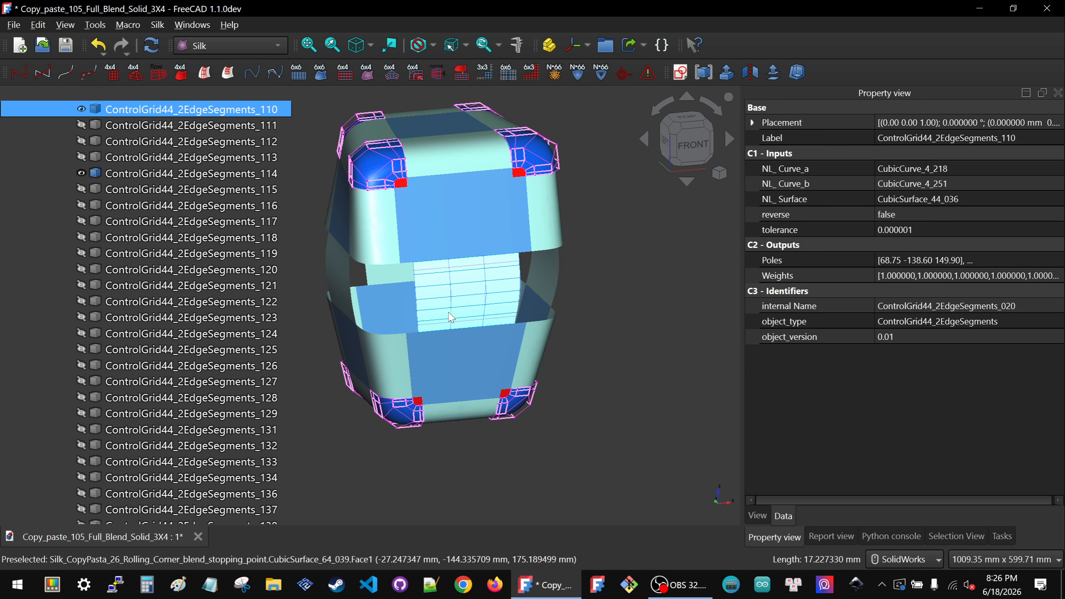
{"action": "left_click", "coordinate": [1016, 167]}
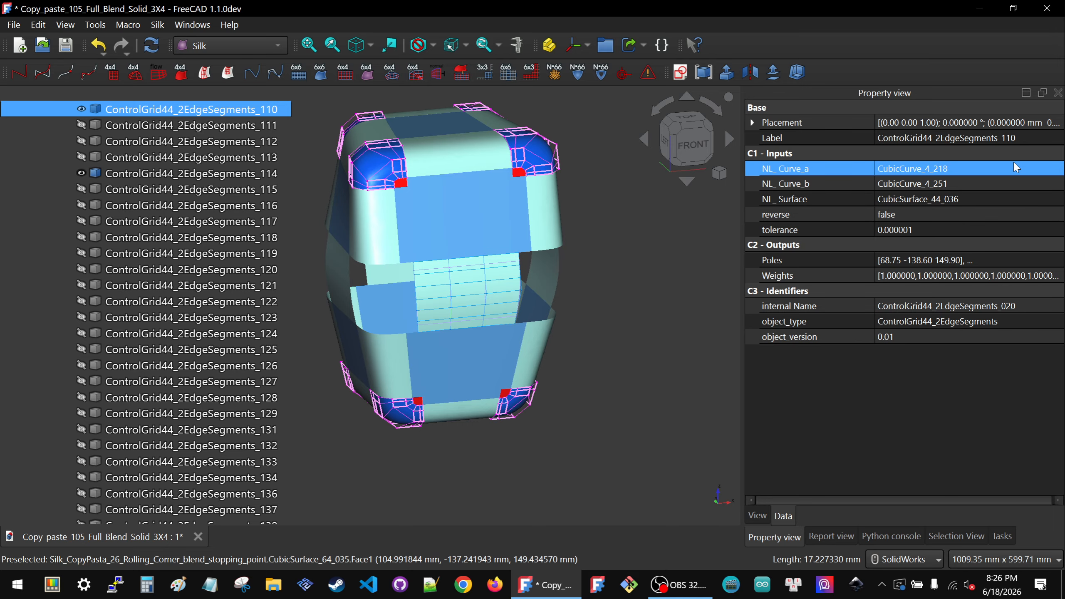
{"action": "left_click", "coordinate": [1014, 166]}
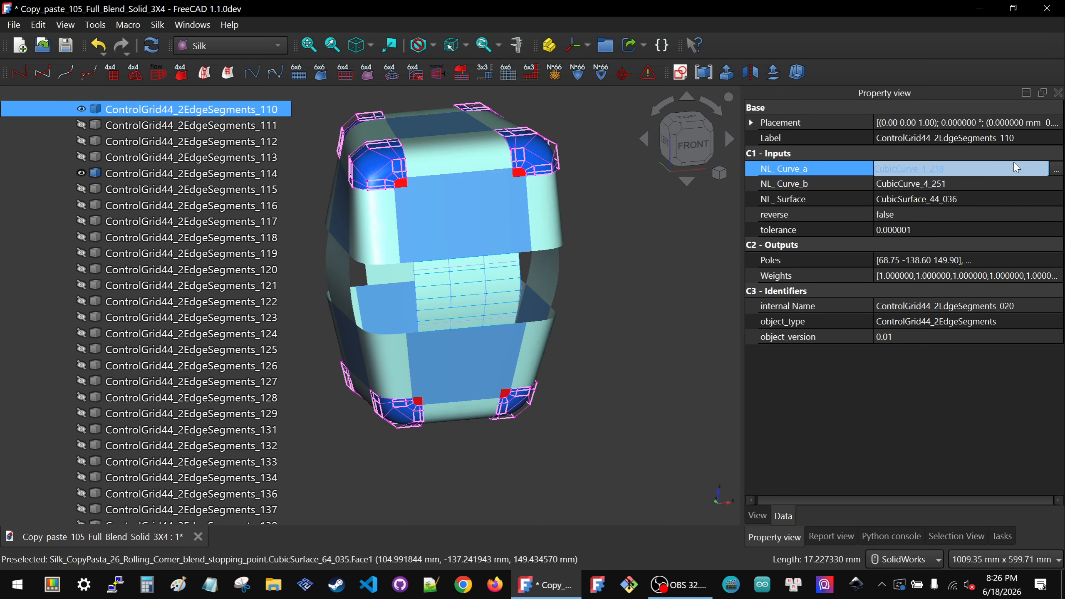
{"action": "left_click", "coordinate": [940, 168]}
{"action": "left_click", "coordinate": [672, 263]}
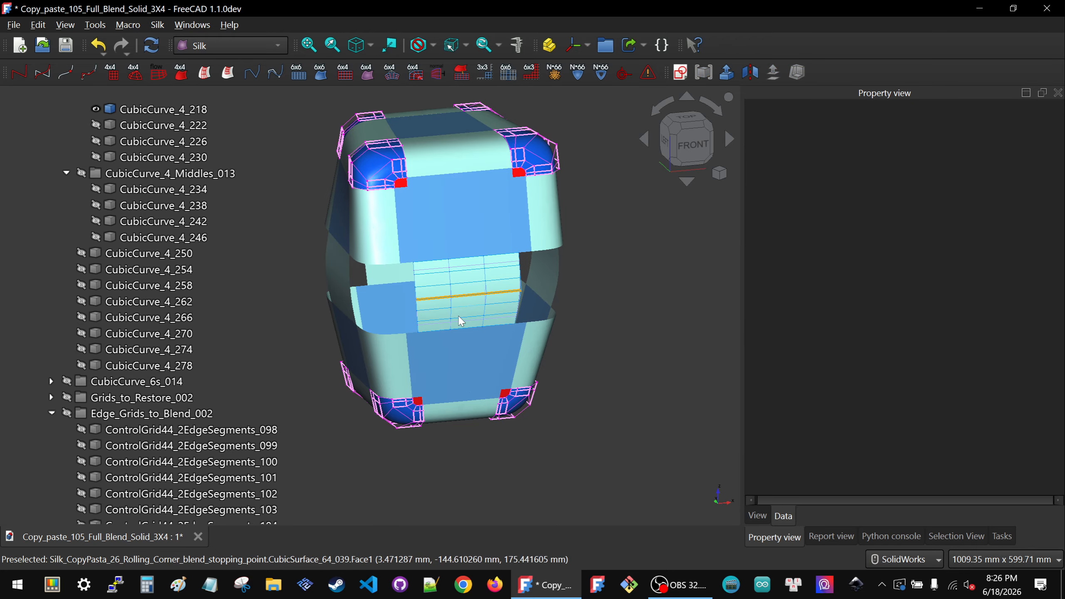
- Hide the edge segment grids 110 and 114 on both sides of CubicCurve_4_218
{"action": "middle_click_drag", "start_coordinate": [459, 316], "coordinate": [448, 304]}
{"action": "scroll", "coordinate": [447, 304], "scroll_direction": "up", "scroll_amount": 6}
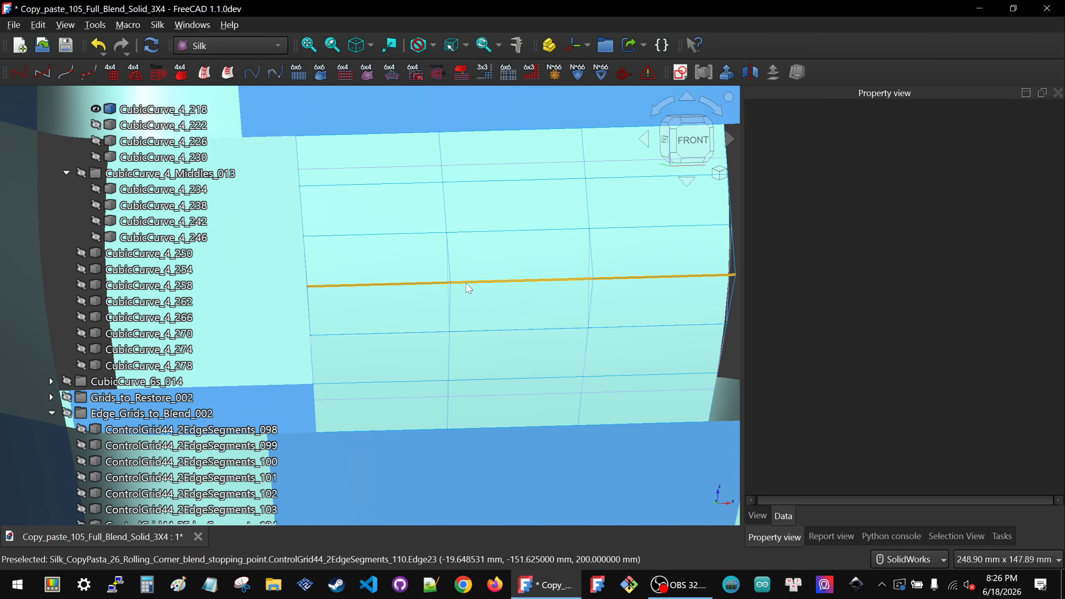
{"action": "left_click", "coordinate": [469, 289]}
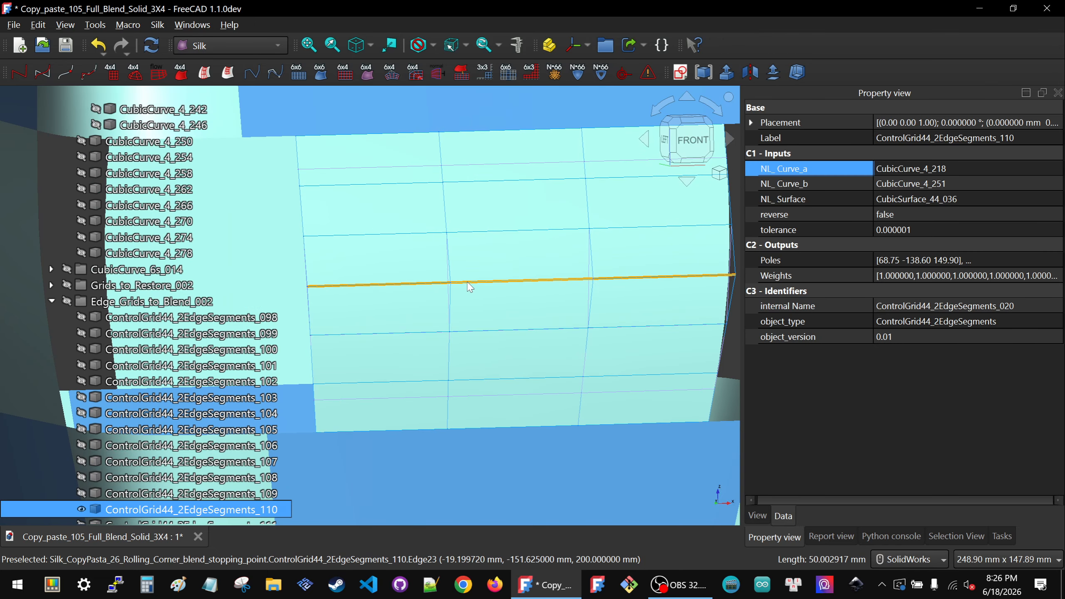
{"action": "scroll", "coordinate": [585, 290], "scroll_direction": "down", "scroll_amount": 2}
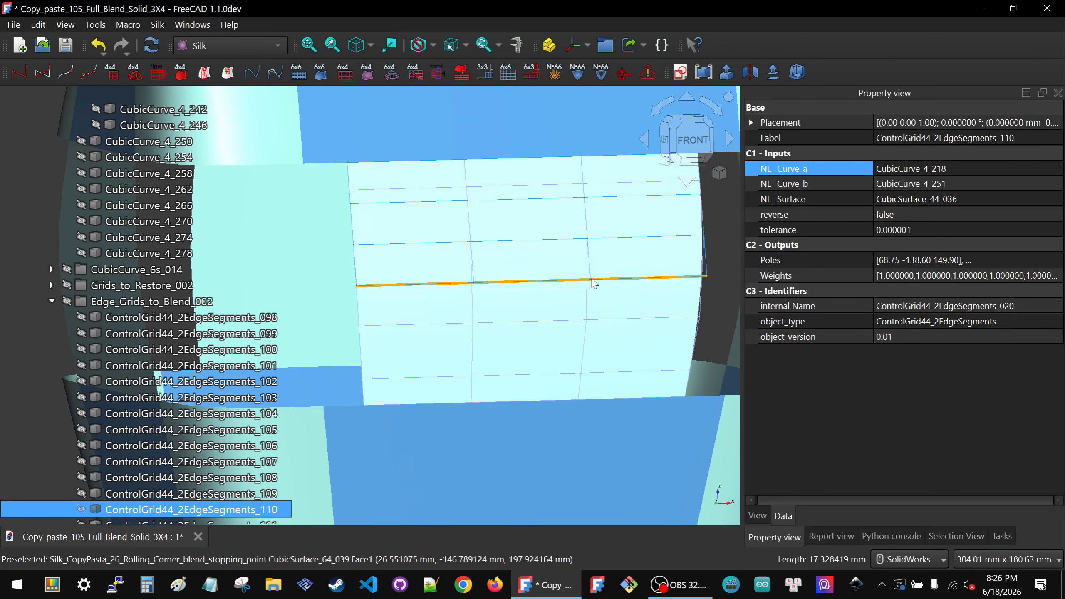
{"action": "left_click", "coordinate": [591, 278]}
{"action": "scroll", "coordinate": [562, 312], "scroll_direction": "down", "scroll_amount": 4}
{"action": "scroll", "coordinate": [561, 311], "scroll_direction": "down", "scroll_amount": 6}
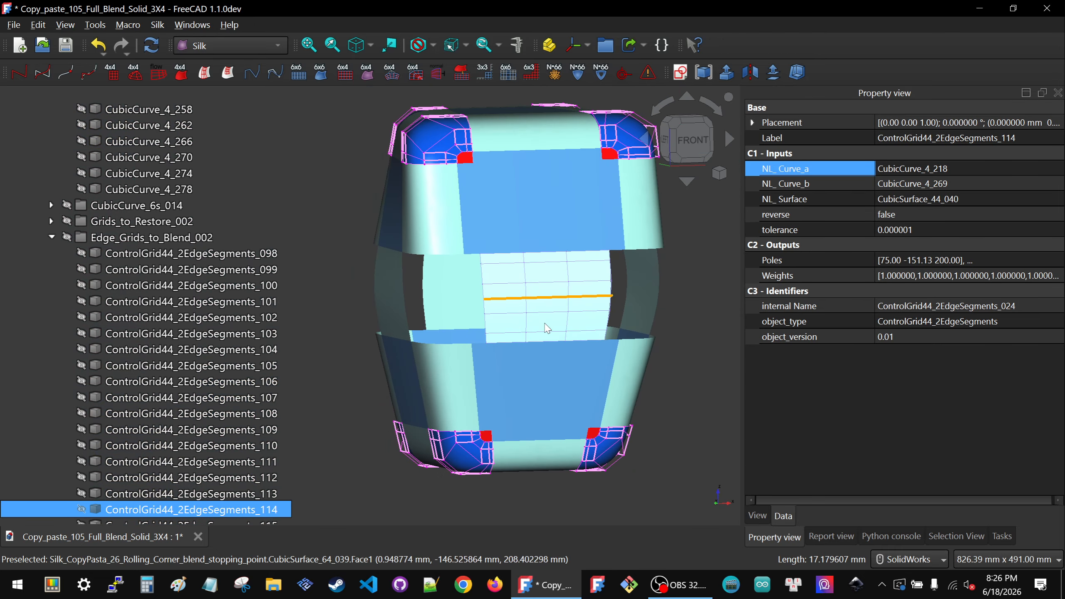
- Trace the Poly input of CubicCurve_4_218 and display ControlPoly4_segment_163
{"action": "left_click", "coordinate": [533, 295]}
{"action": "middle_click_drag", "start_coordinate": [533, 293], "coordinate": [497, 312]}
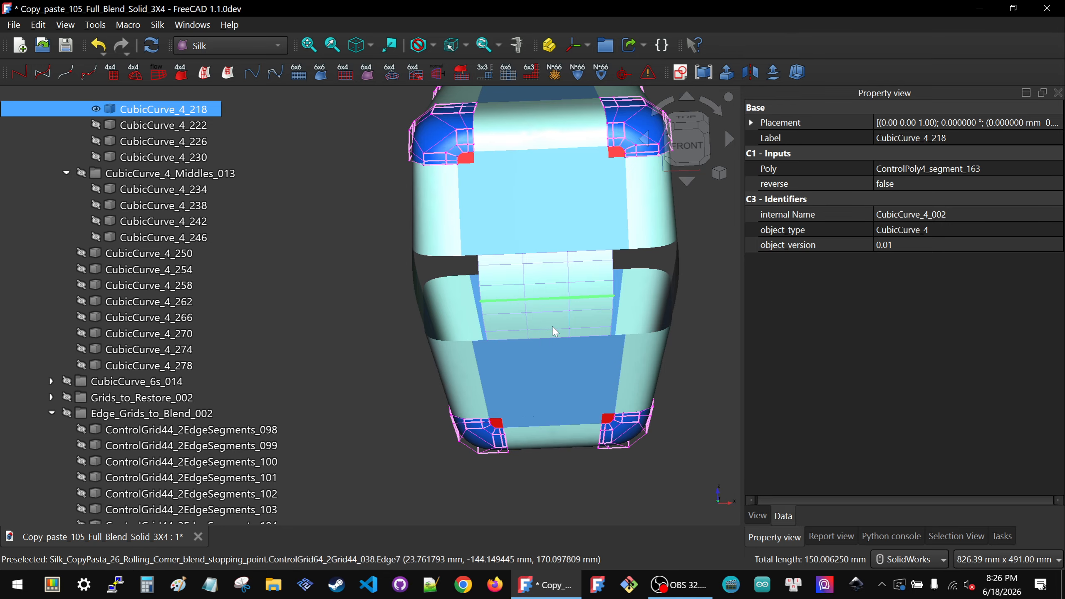
{"action": "left_click", "coordinate": [948, 172]}
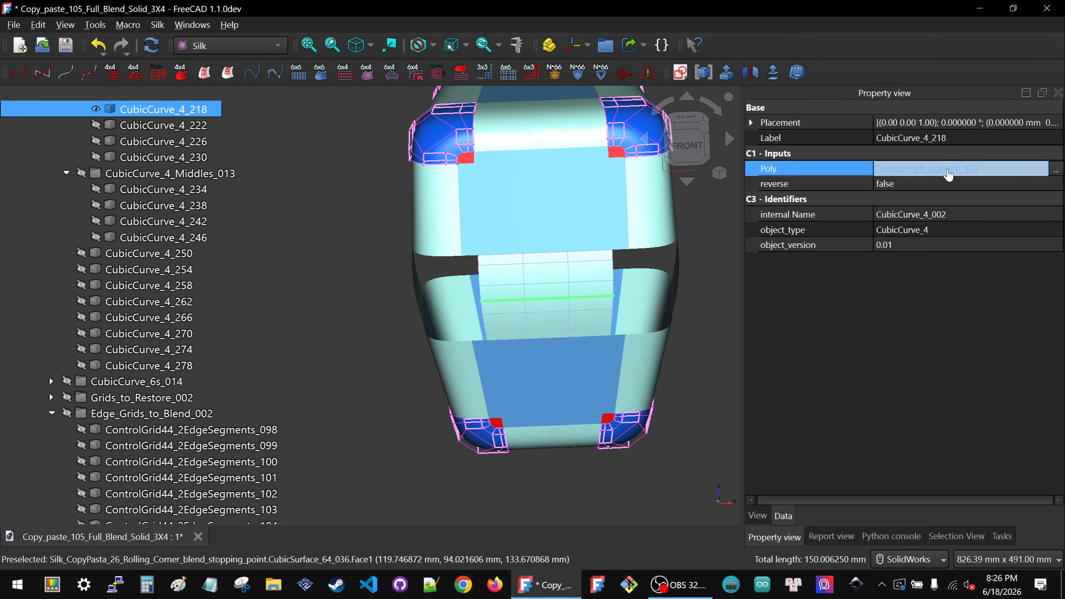
{"action": "left_click", "coordinate": [948, 169]}
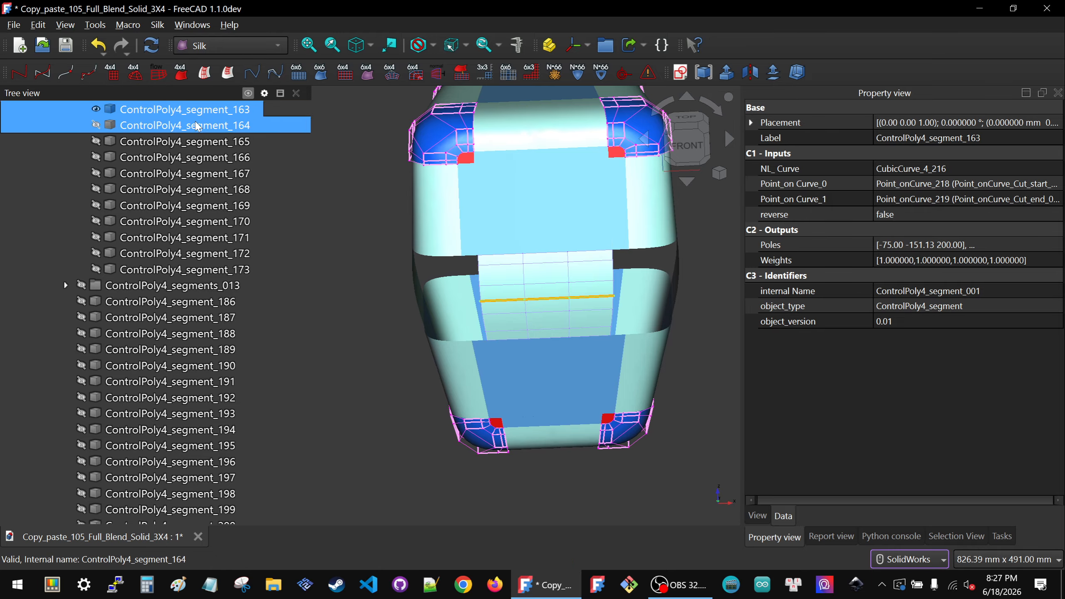
- Trace the Point_on Curve_0 input of ControlPoly4_segment_163 and display its start point, Point_onCurve_Cut_start_086
{"action": "left_click", "coordinate": [954, 169]}
{"action": "left_click", "coordinate": [960, 184]}
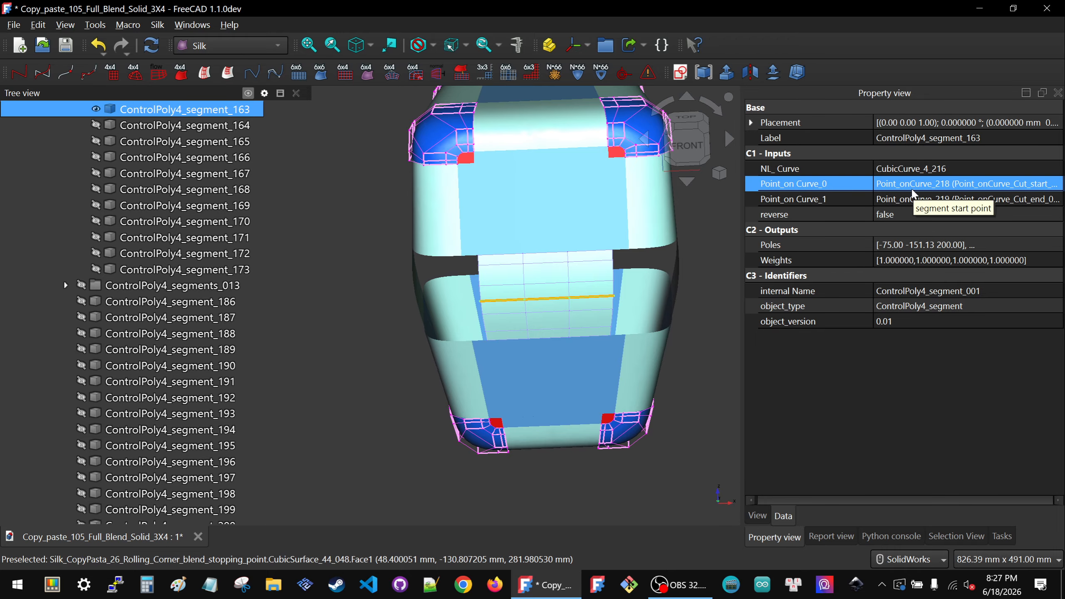
{"action": "left_click", "coordinate": [937, 184]}
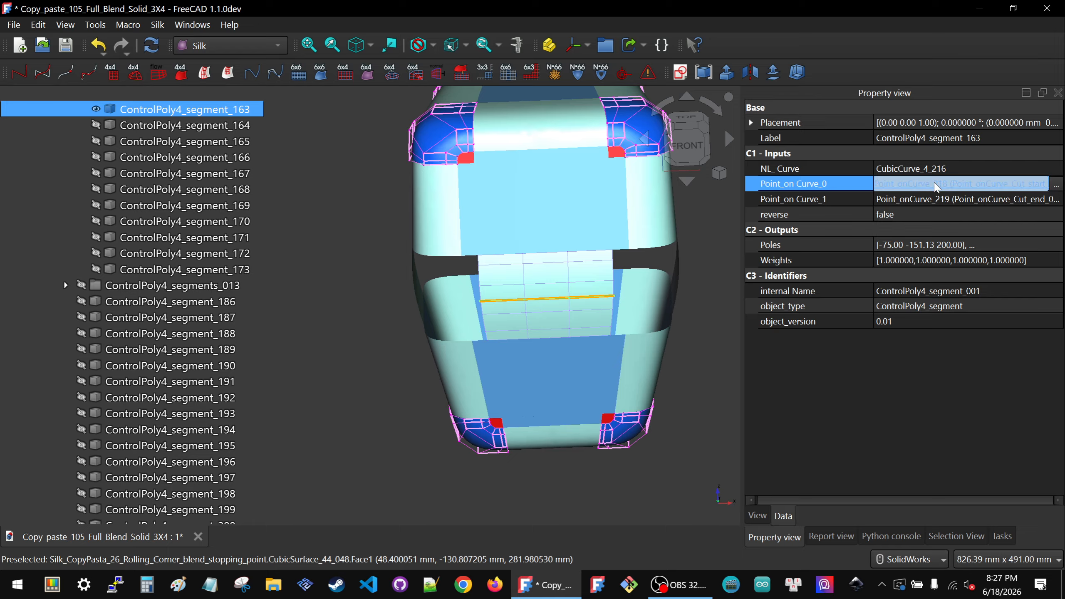
{"action": "left_click", "coordinate": [937, 184]}
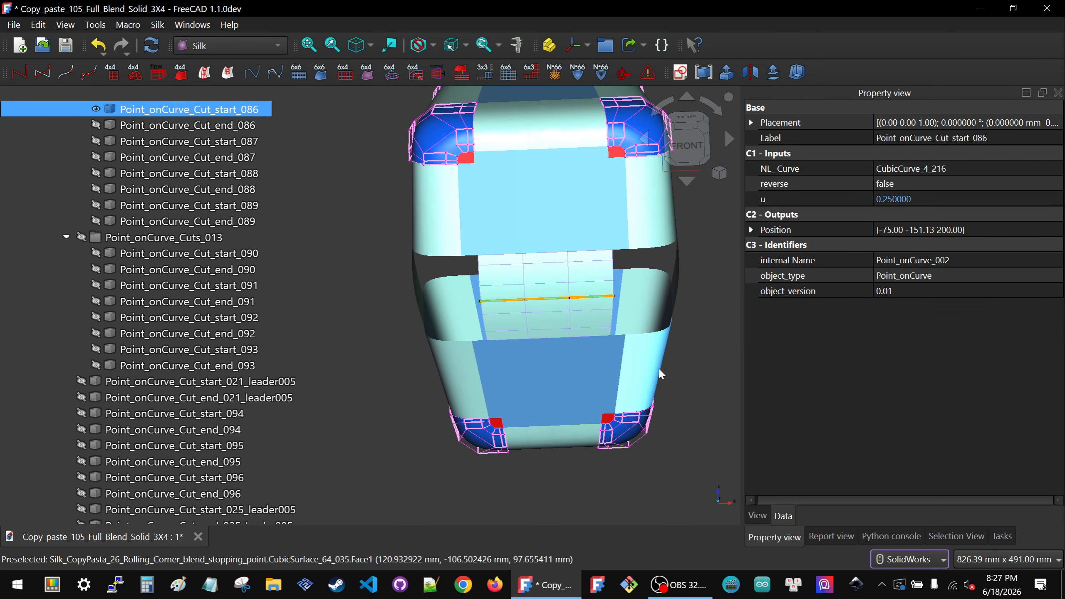
{"action": "scroll", "coordinate": [208, 156], "scroll_direction": "up", "scroll_amount": 1}
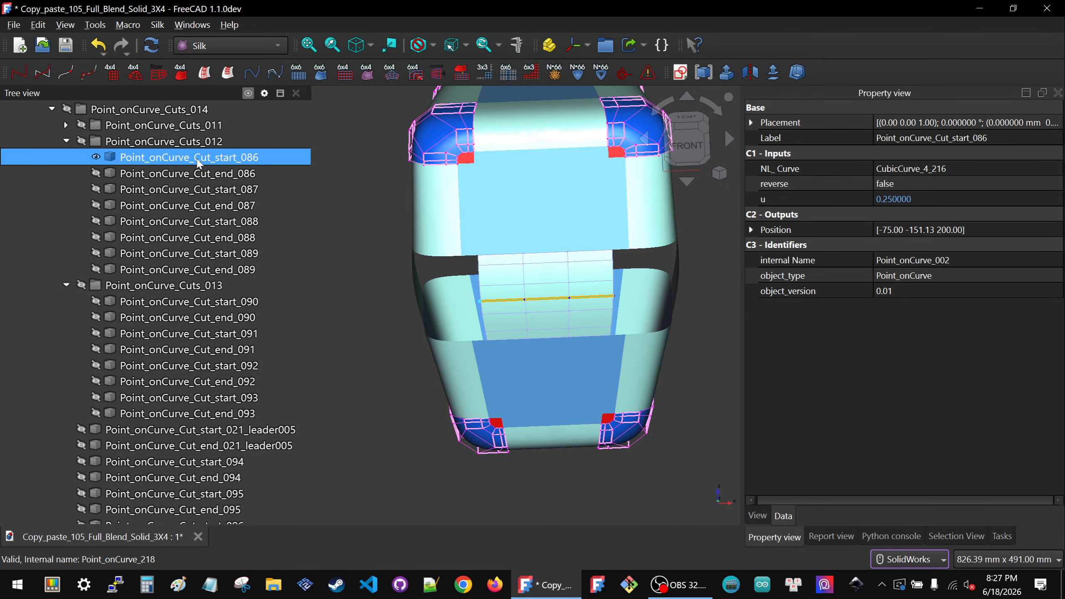
{"action": "scroll", "coordinate": [556, 361], "scroll_direction": "up", "scroll_amount": 4}
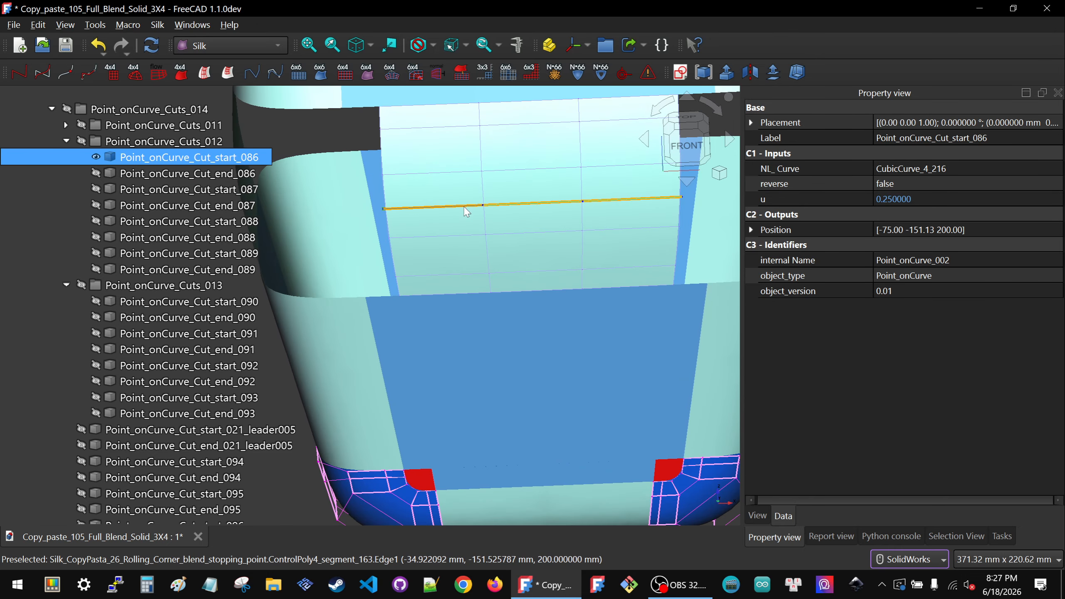
- Hide ControlPoly4_segment_163, CubicCurve_4_218 and ControlGrid64_2Grid44_038 on the front middle blend
{"action": "left_click", "coordinate": [465, 208]}
{"action": "left_click", "coordinate": [465, 207]}
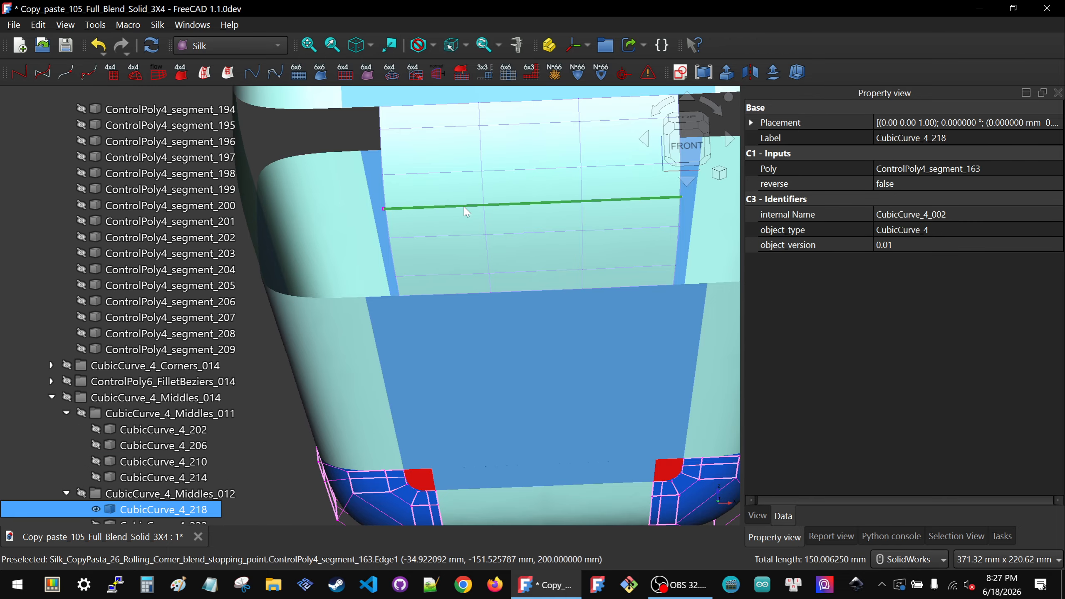
{"action": "left_click", "coordinate": [488, 209]}
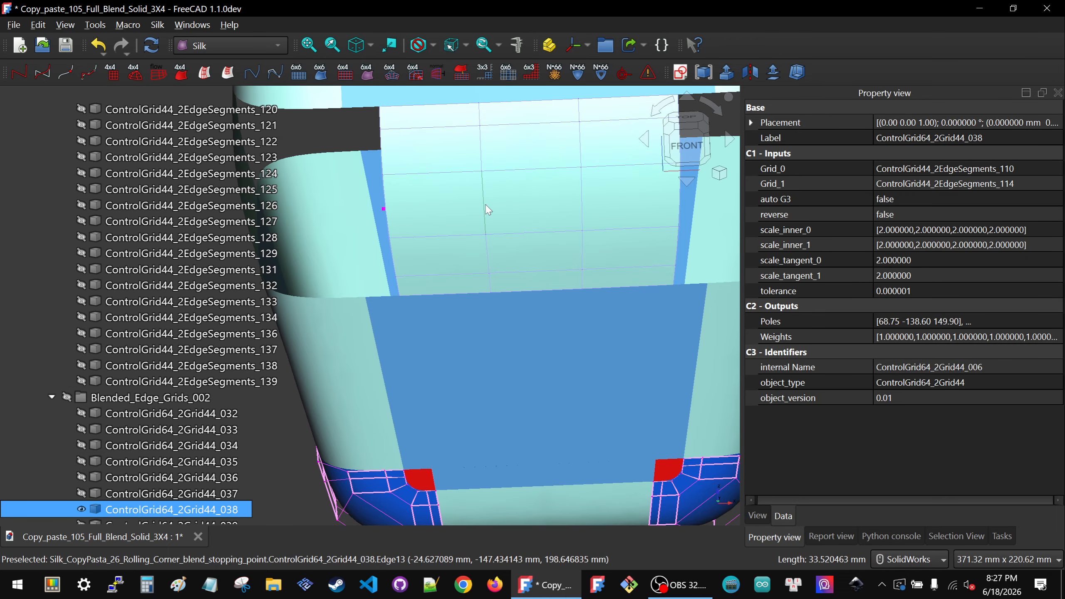
{"action": "scroll", "coordinate": [555, 301], "scroll_direction": "down", "scroll_amount": 5}
{"action": "middle_click_drag", "start_coordinate": [544, 308], "coordinate": [492, 269]}
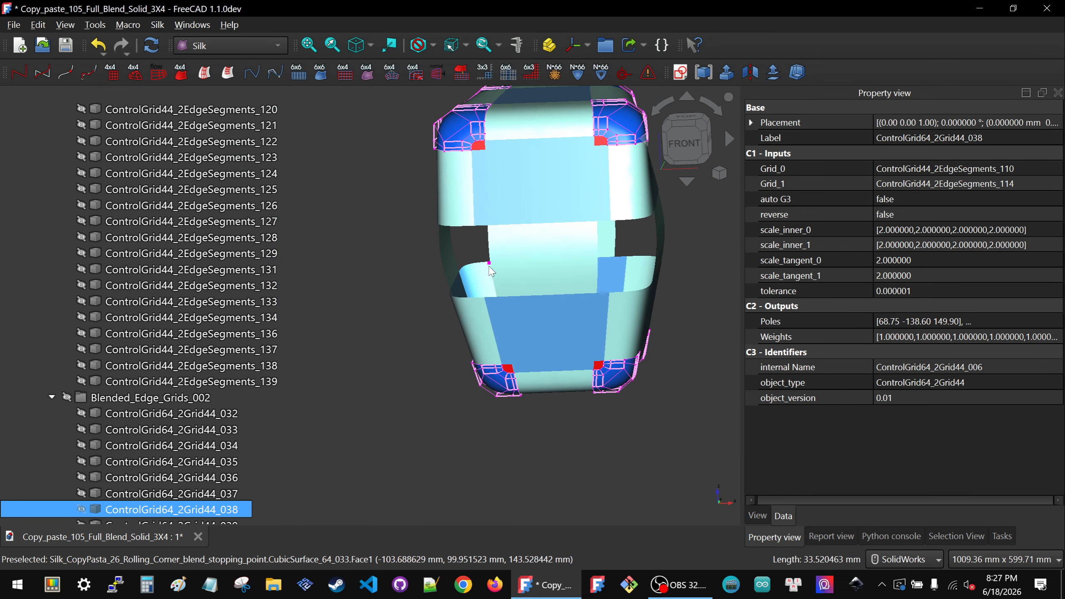
- Display the cut points of Point_onCurve_Cuts_012 around the middle band, followed by the whole Point_onCurve_Cuts_014 group
{"action": "left_click", "coordinate": [491, 266]}
{"action": "scroll", "coordinate": [139, 191], "scroll_direction": "up", "scroll_amount": 4}
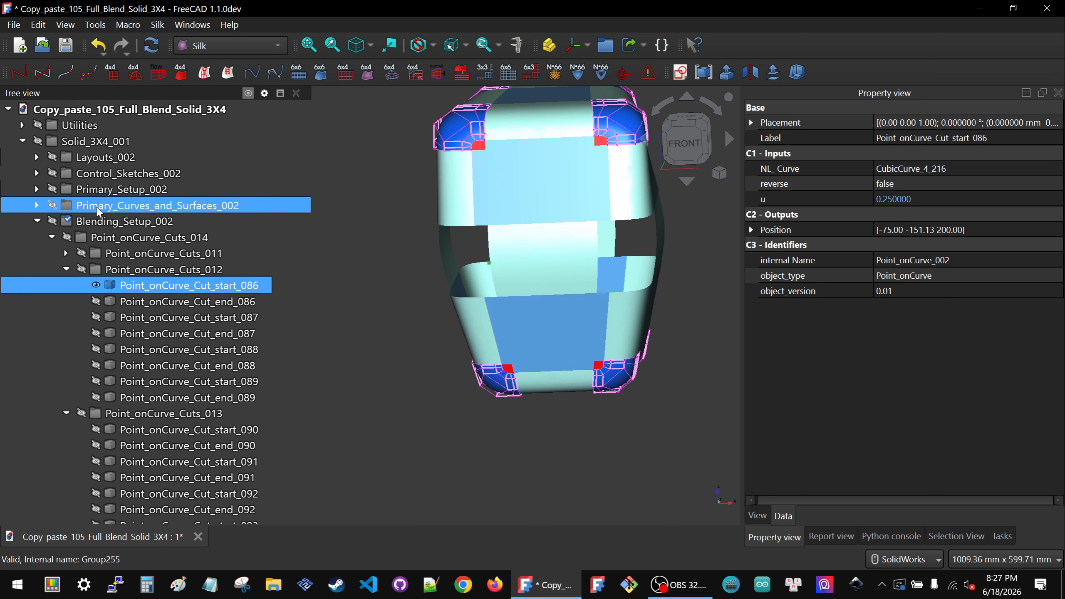
{"action": "left_click", "coordinate": [145, 272]}
{"action": "key", "text": "space"}
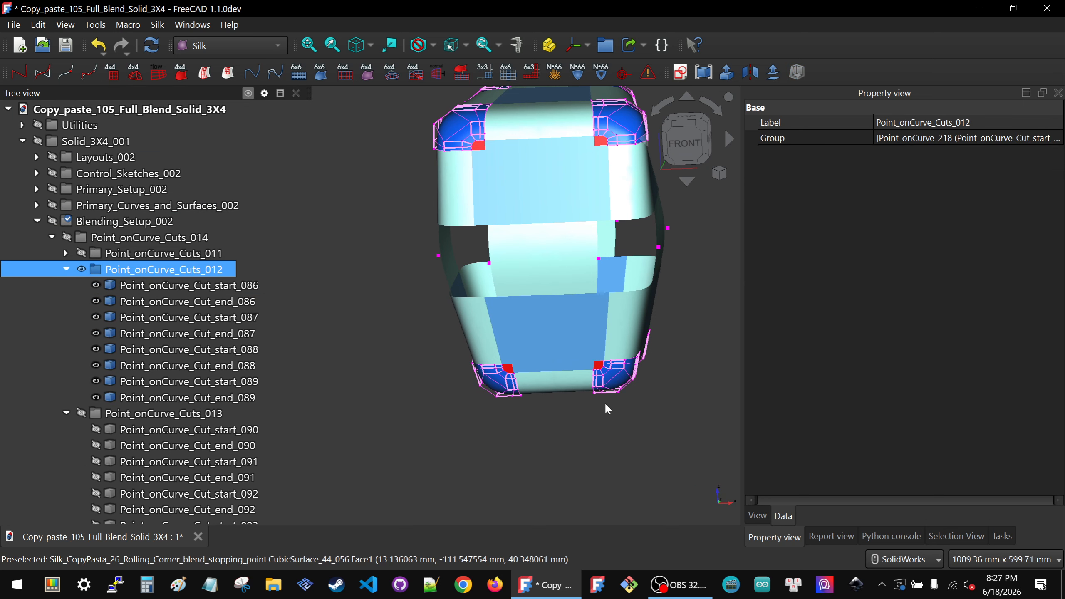
{"action": "left_click", "coordinate": [532, 403]}
{"action": "middle_click_drag", "start_coordinate": [533, 403], "coordinate": [503, 262]}
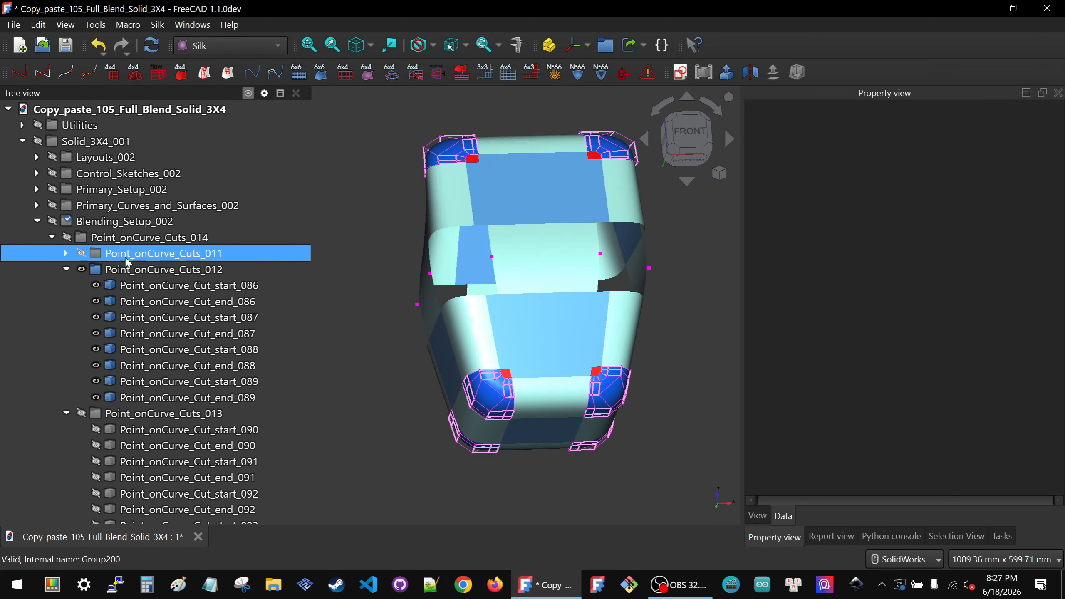
{"action": "left_click", "coordinate": [124, 239]}
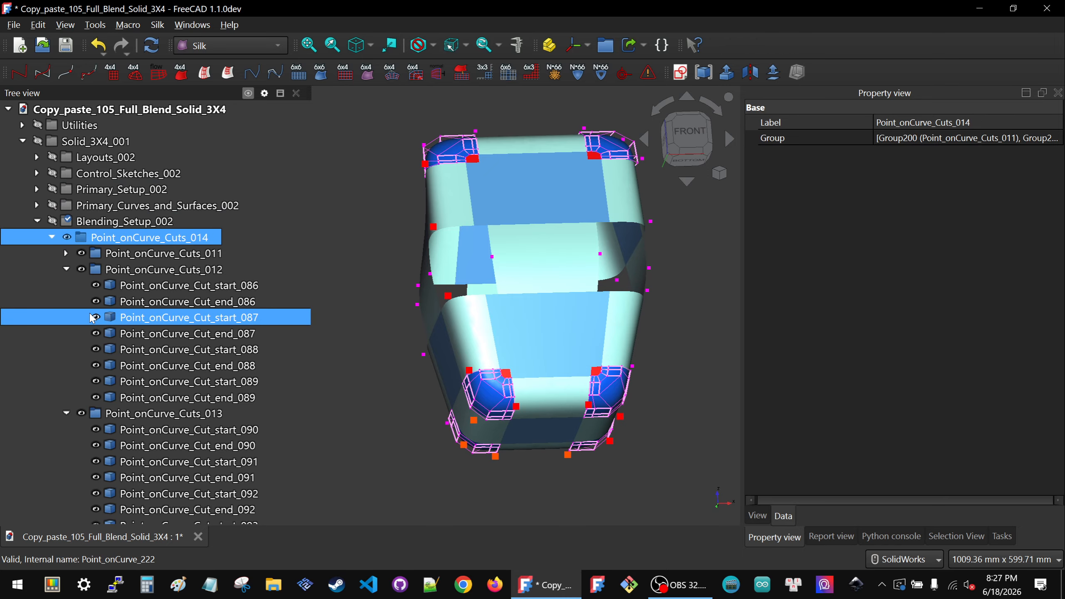
- Hide the eight corner control grids ControlGrid66_4Sub_012 through 019, keeping their cubic surfaces displayed
{"action": "scroll", "coordinate": [42, 277], "scroll_direction": "down", "scroll_amount": 1}
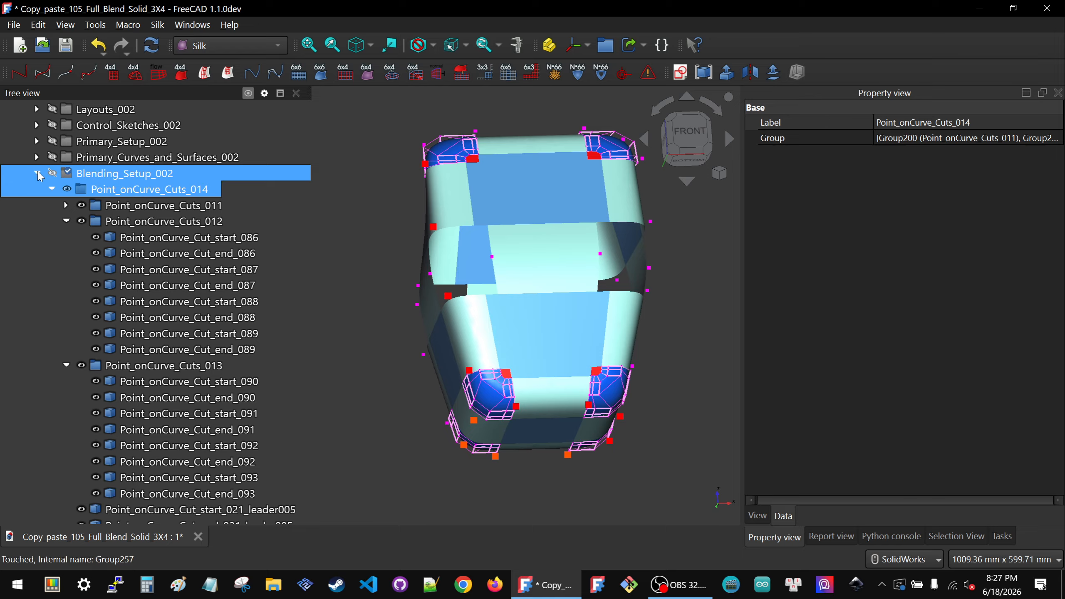
{"action": "left_click", "coordinate": [52, 190]}
{"action": "scroll", "coordinate": [147, 444], "scroll_direction": "down", "scroll_amount": 20}
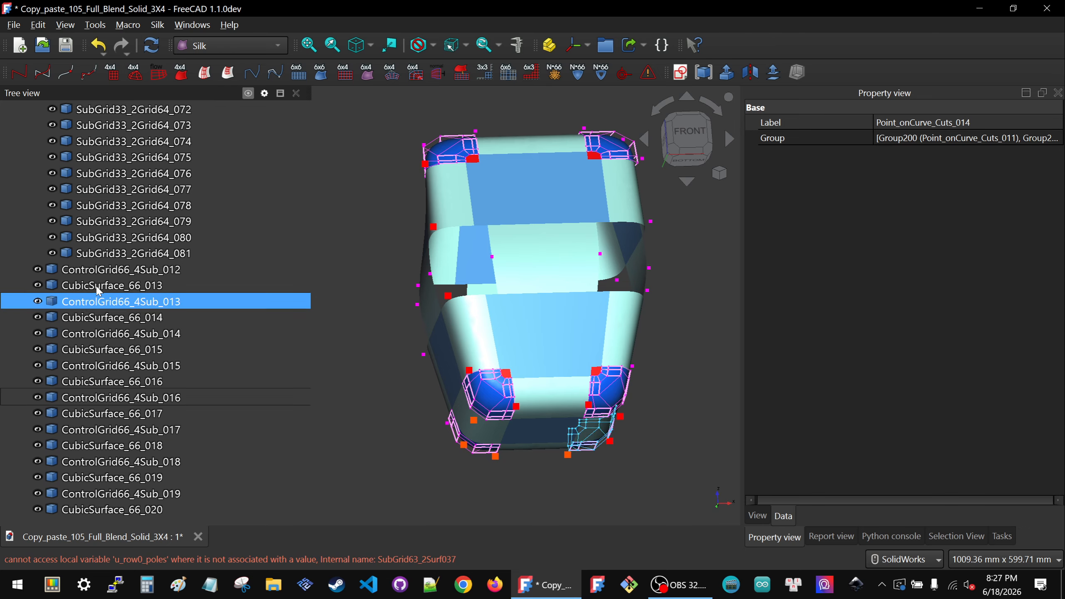
{"action": "left_click", "coordinate": [102, 272]}
{"action": "key", "text": "space"}
{"action": "left_click", "coordinate": [107, 302]}
{"action": "key", "text": "space"}
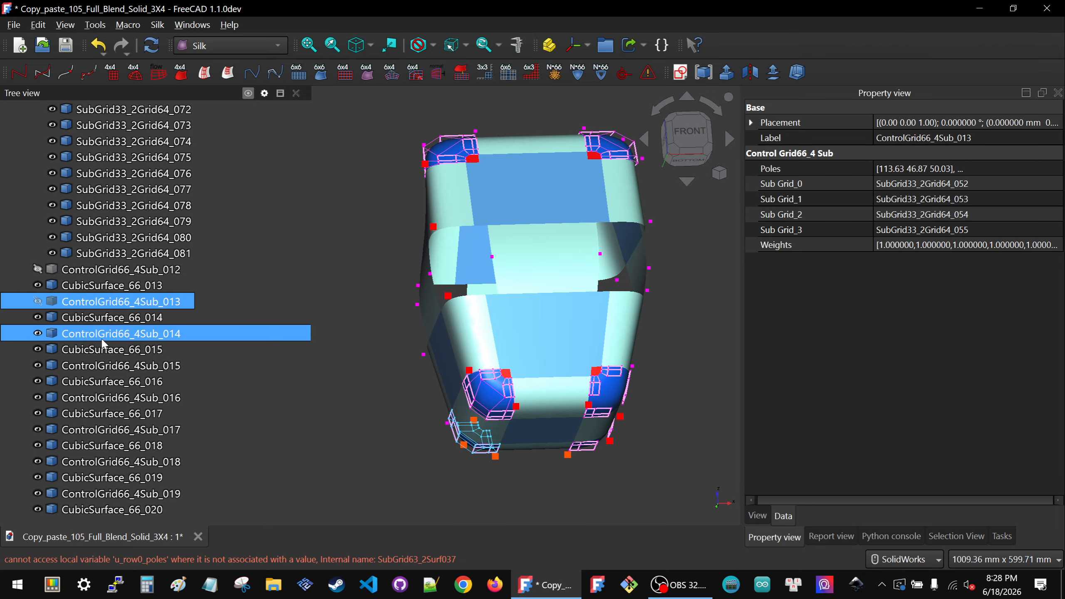
{"action": "left_click", "coordinate": [102, 338]}
{"action": "key", "text": "space"}
{"action": "left_click", "coordinate": [106, 397]}
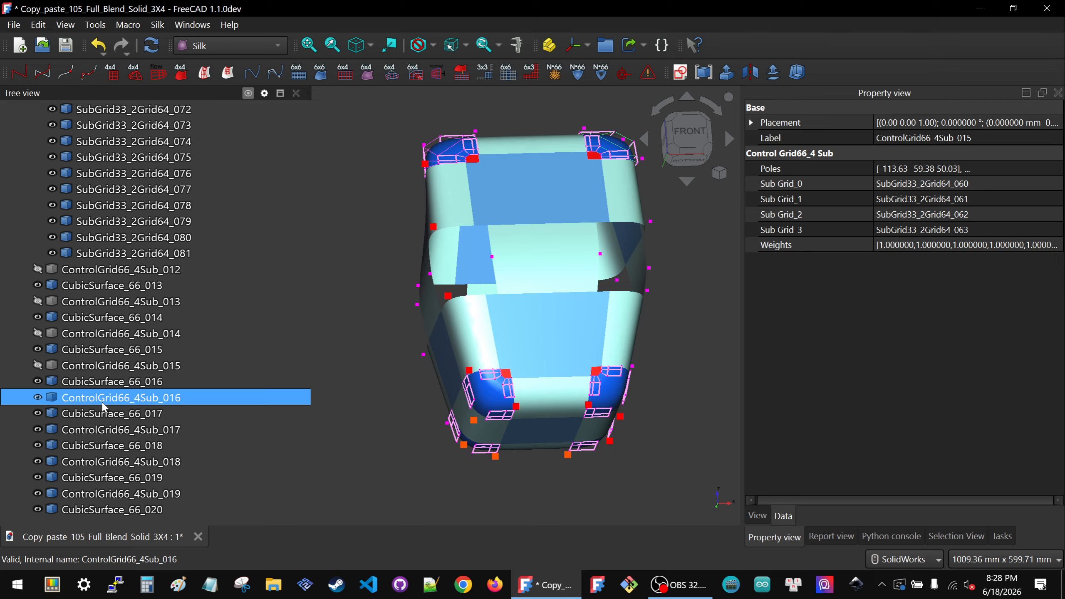
{"action": "left_click", "coordinate": [108, 434]}
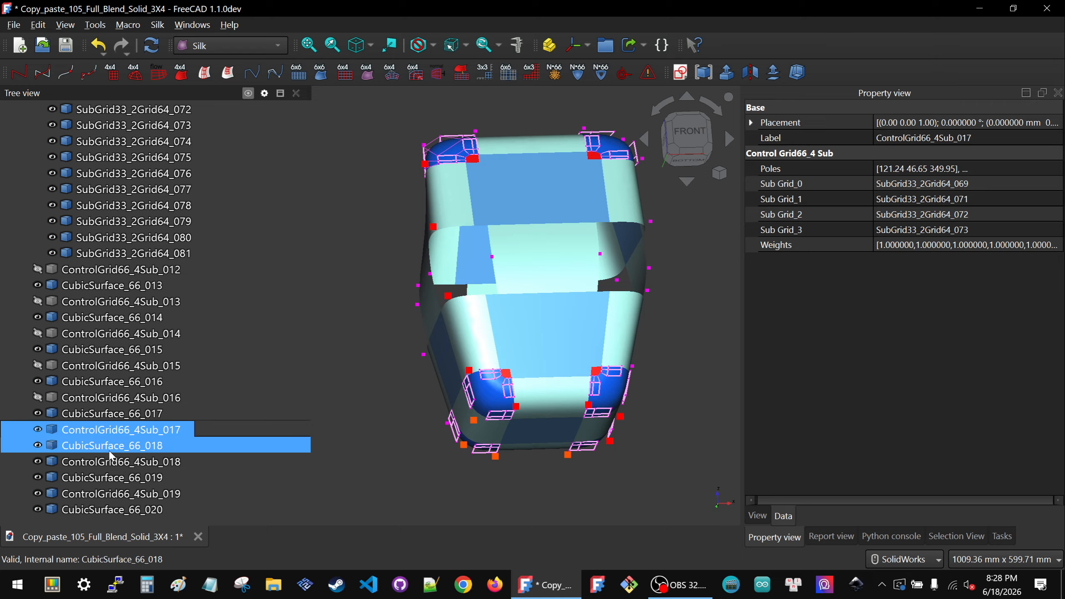
{"action": "left_click", "coordinate": [110, 460]}
{"action": "left_click", "coordinate": [111, 494]}
{"action": "key", "text": "space"}
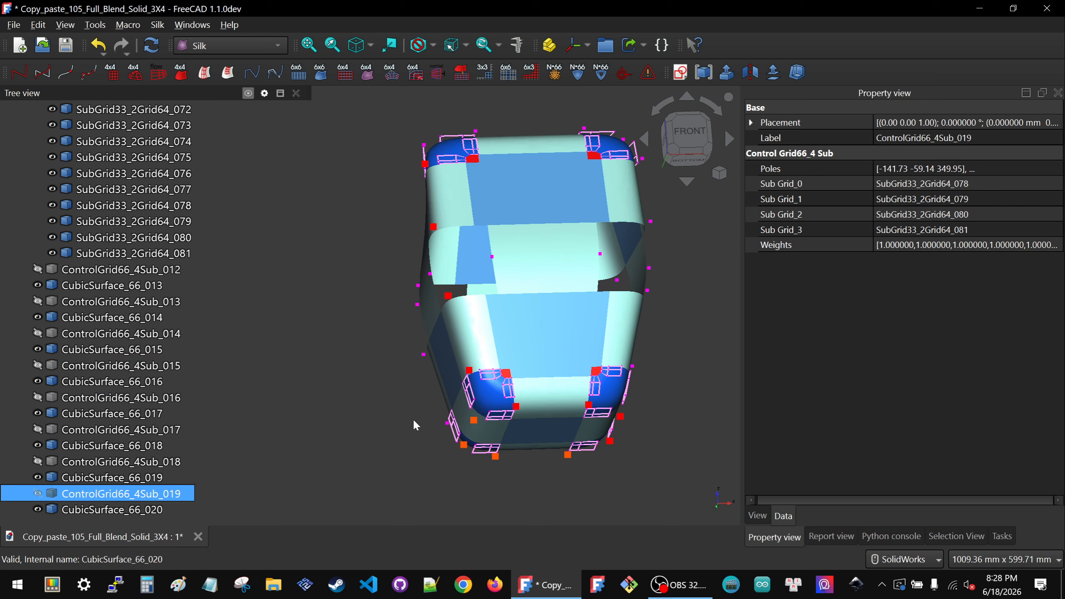
- Hide the whole Roll_Corner_Subgrids group, leaving the blended corner surfaces displayed
{"action": "left_click", "coordinate": [415, 430]}
{"action": "scroll", "coordinate": [88, 247], "scroll_direction": "up", "scroll_amount": 9}
{"action": "left_click", "coordinate": [112, 157]}
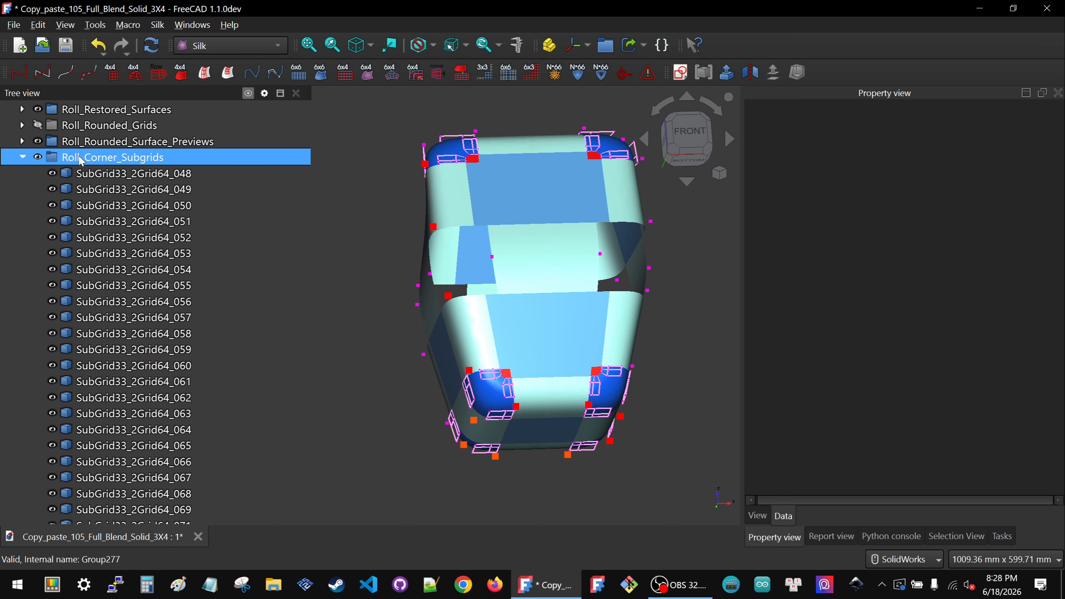
{"action": "key", "text": "space"}
{"action": "left_click", "coordinate": [426, 428]}
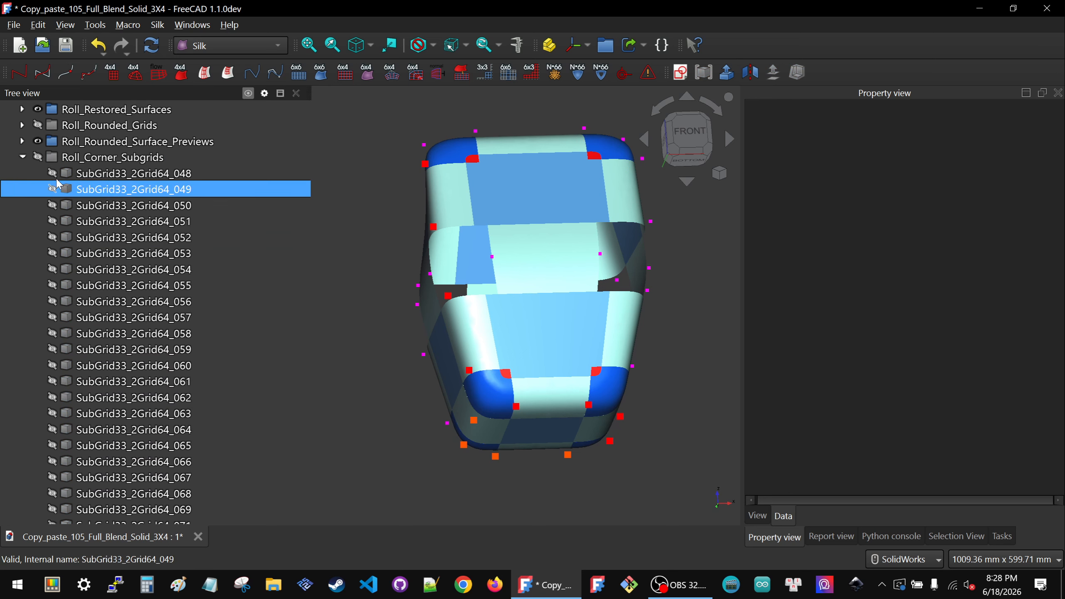
- Display the Roll_Cuts_Left group of cut points
{"action": "scroll", "coordinate": [88, 180], "scroll_direction": "up", "scroll_amount": 7}
{"action": "left_click", "coordinate": [87, 303]}
{"action": "key", "text": "space"}
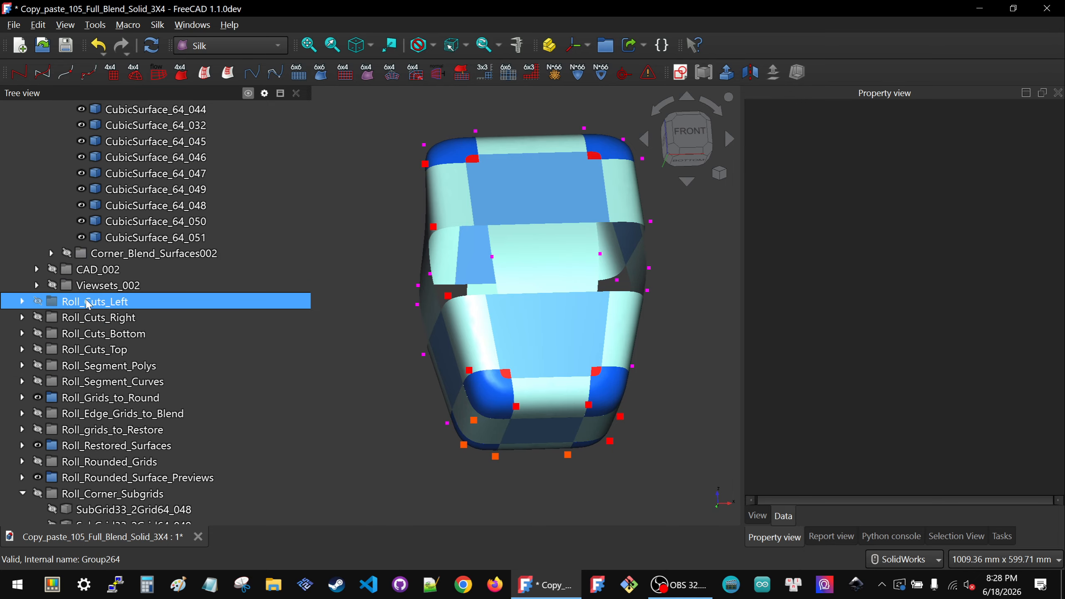
{"action": "left_click", "coordinate": [402, 416]}
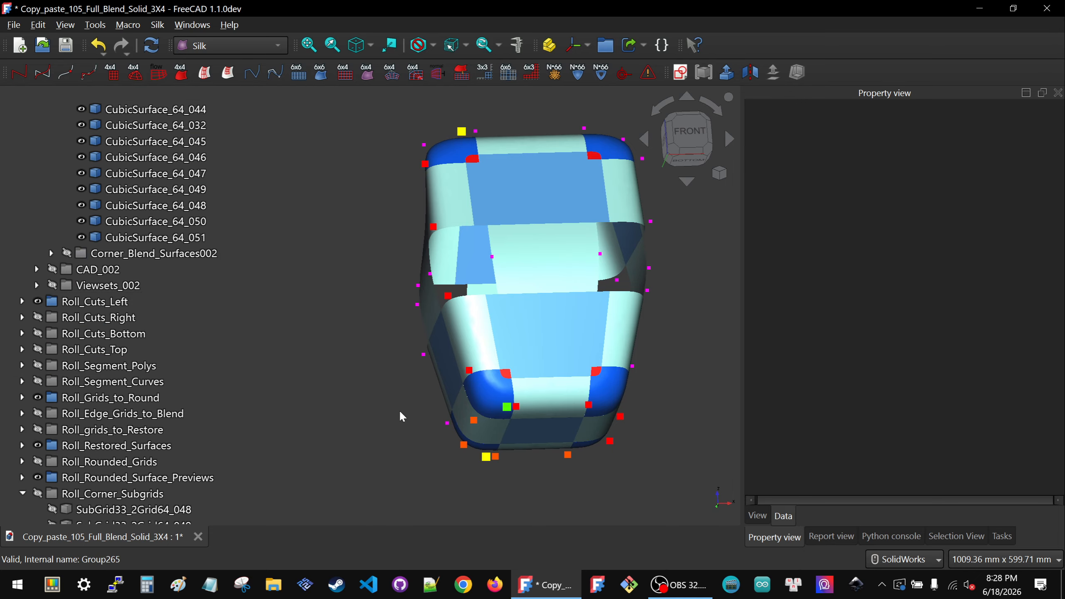
- Compare Point_onCurve_Cut_start_086 with the green leader point on the lower front edge and copy the name Point_onCurve_280_rolling_leader
{"action": "middle_click_drag", "start_coordinate": [550, 361], "coordinate": [542, 418]}
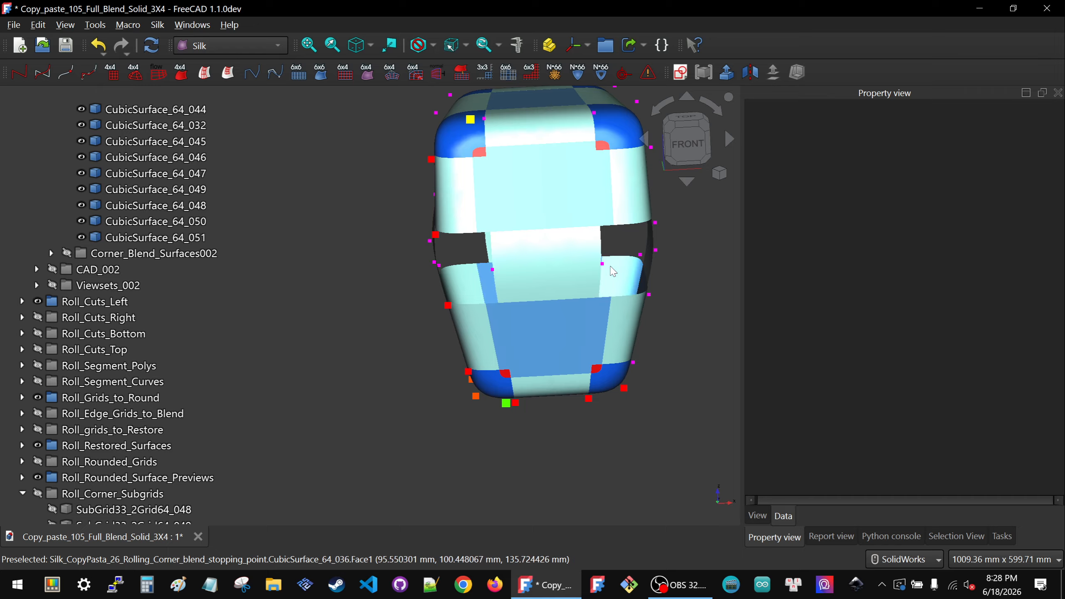
{"action": "middle_click_drag", "start_coordinate": [544, 266], "coordinate": [576, 243]}
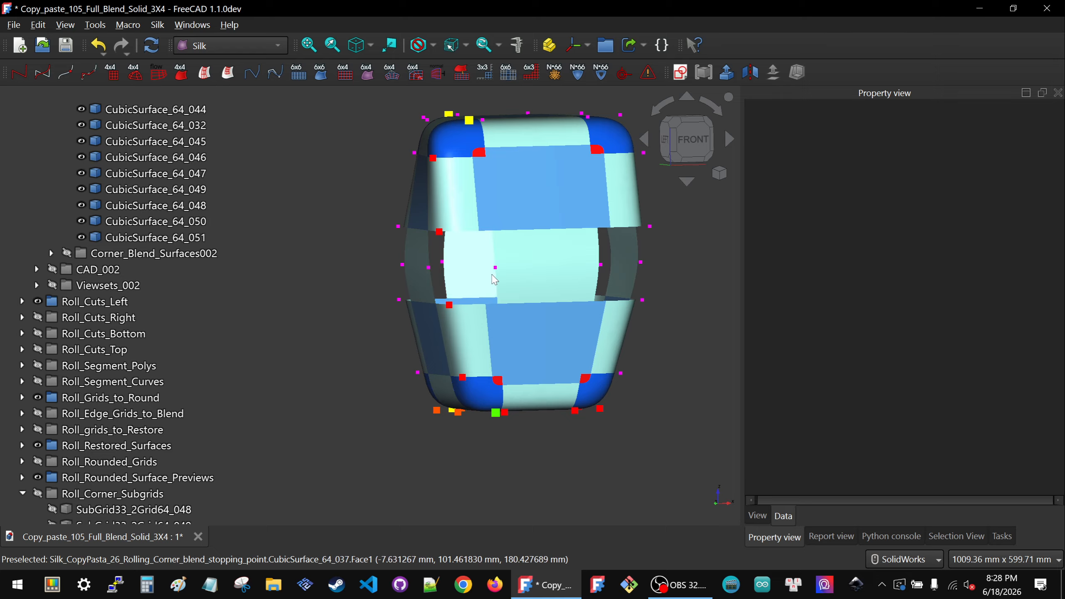
{"action": "middle_click_drag", "start_coordinate": [492, 272], "coordinate": [484, 314]}
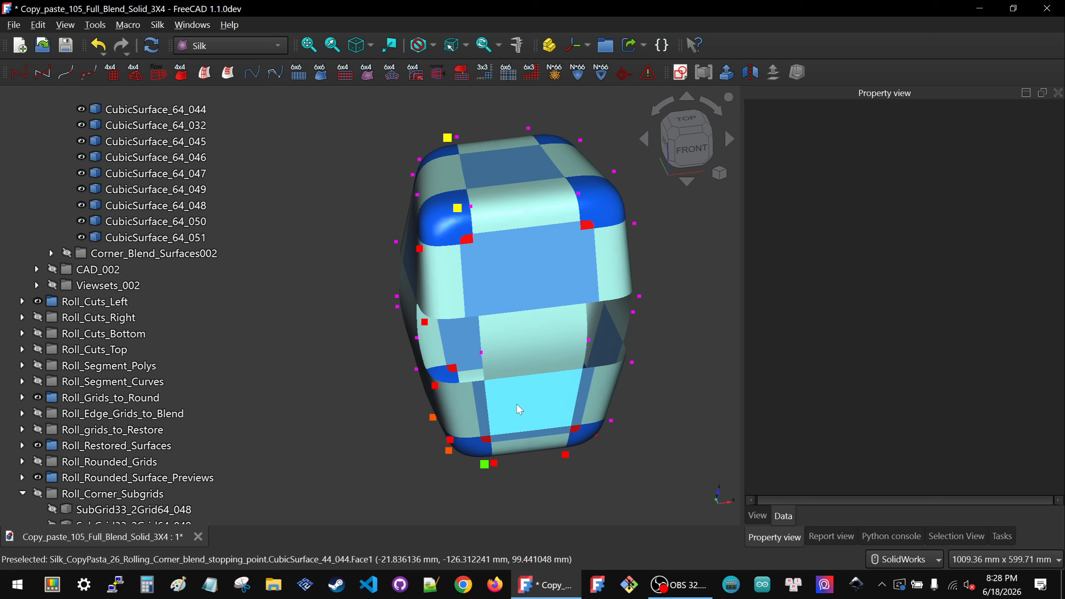
{"action": "key", "text": "1"}
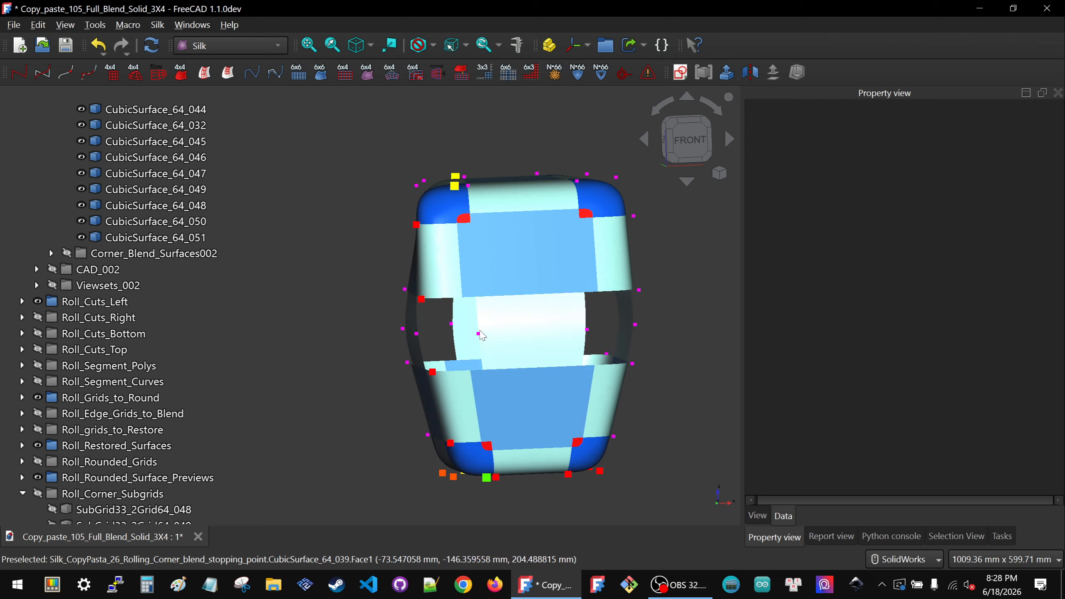
{"action": "middle_click_drag", "start_coordinate": [491, 327], "coordinate": [485, 329]}
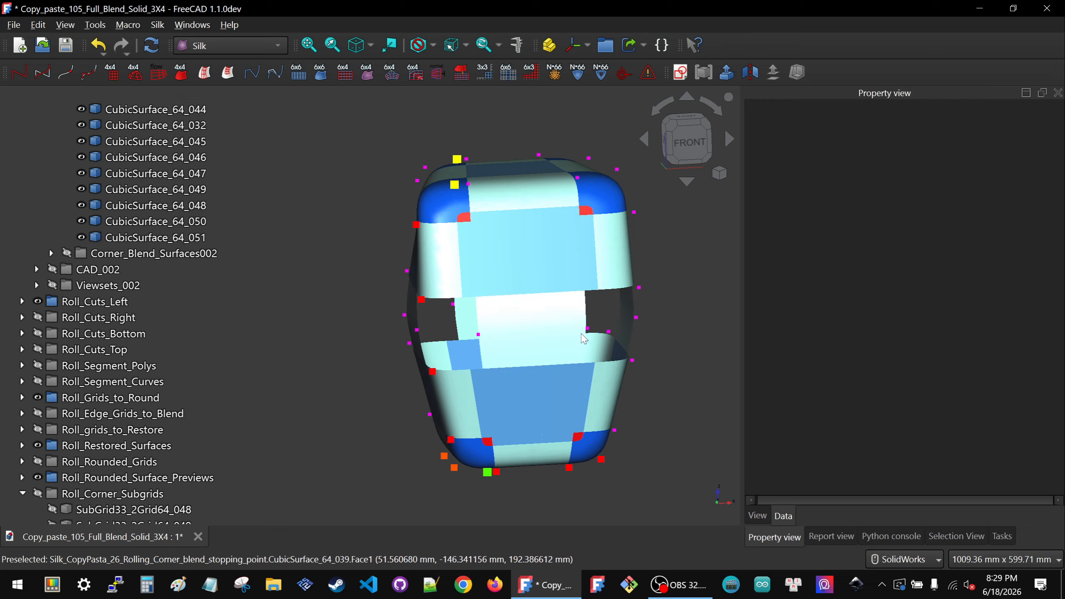
{"action": "left_click", "coordinate": [478, 335]}
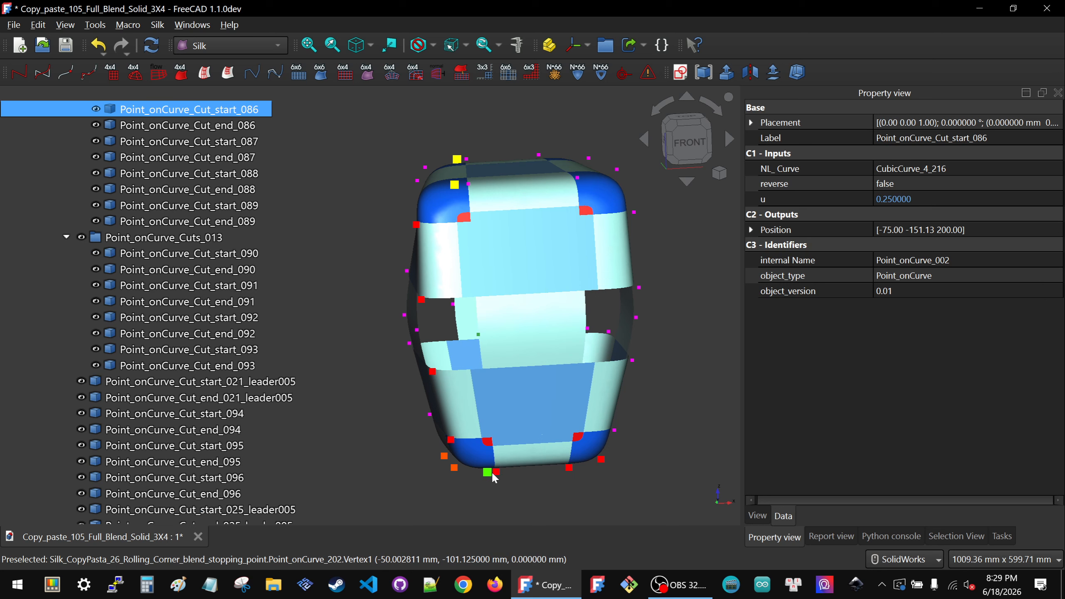
{"action": "left_click", "coordinate": [488, 473]}
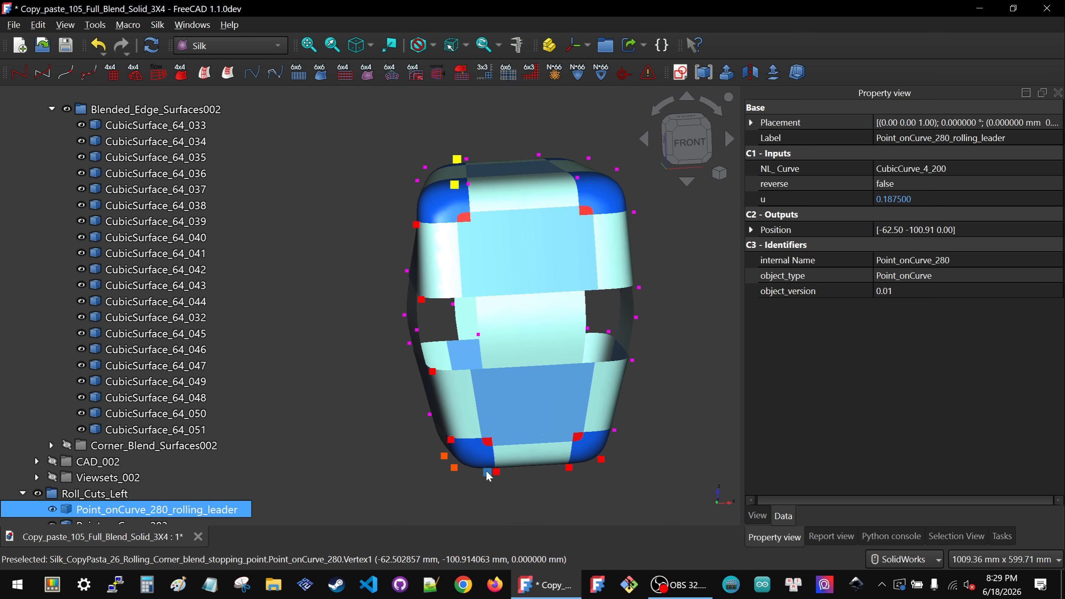
{"action": "left_click", "coordinate": [153, 509]}
{"action": "key", "text": "ctrl+c"}
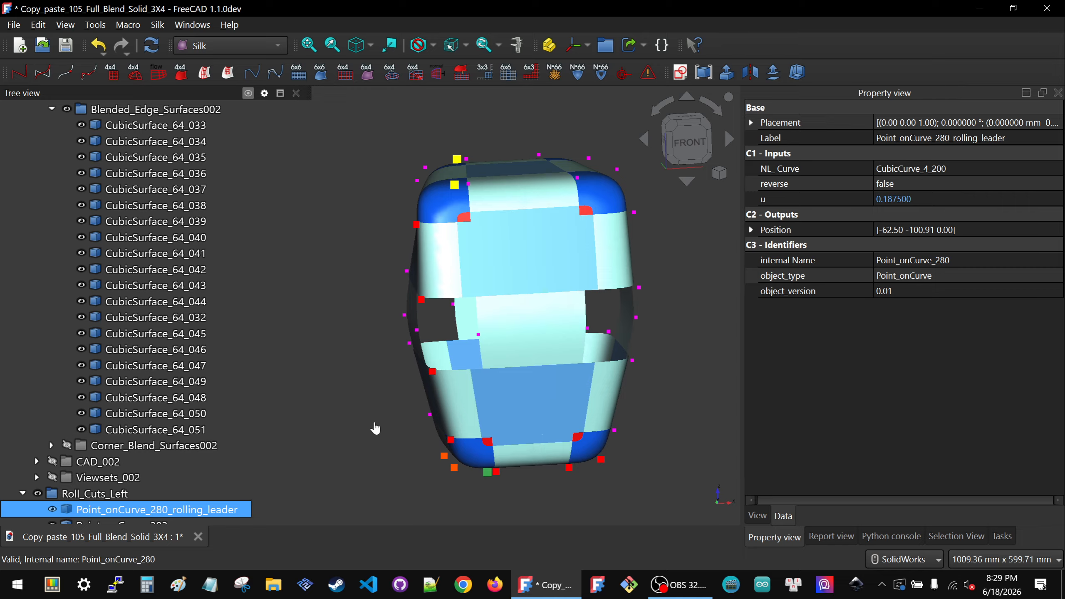
{"action": "left_click", "coordinate": [376, 431]}
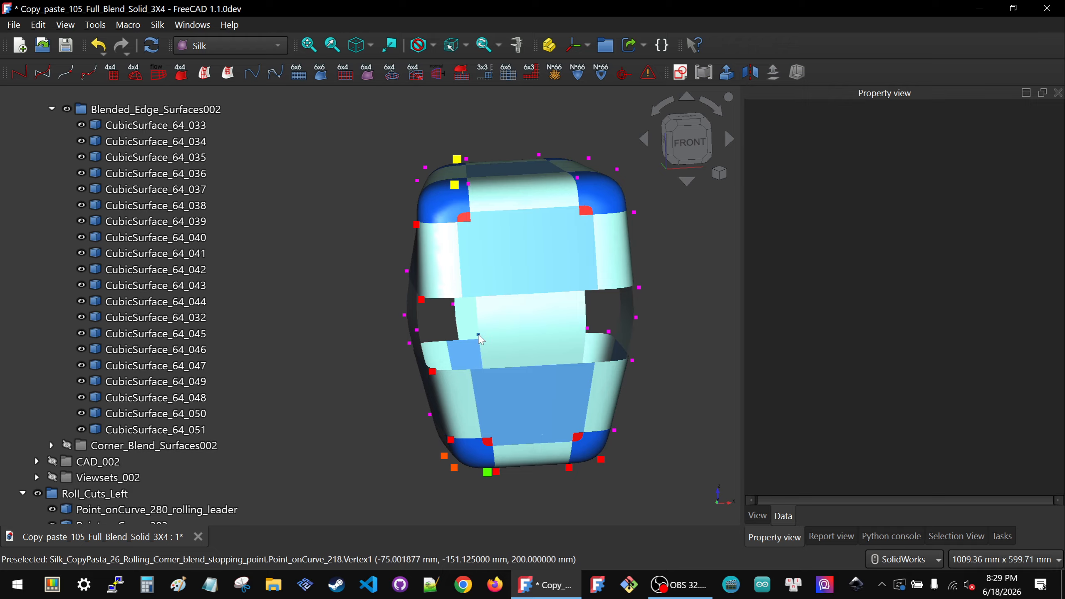
- Set the u expression of Point_onCurve_Cut_start_086 to <<Point_onCurve_280_rolling_leader>>.u
{"action": "left_click", "coordinate": [479, 335]}
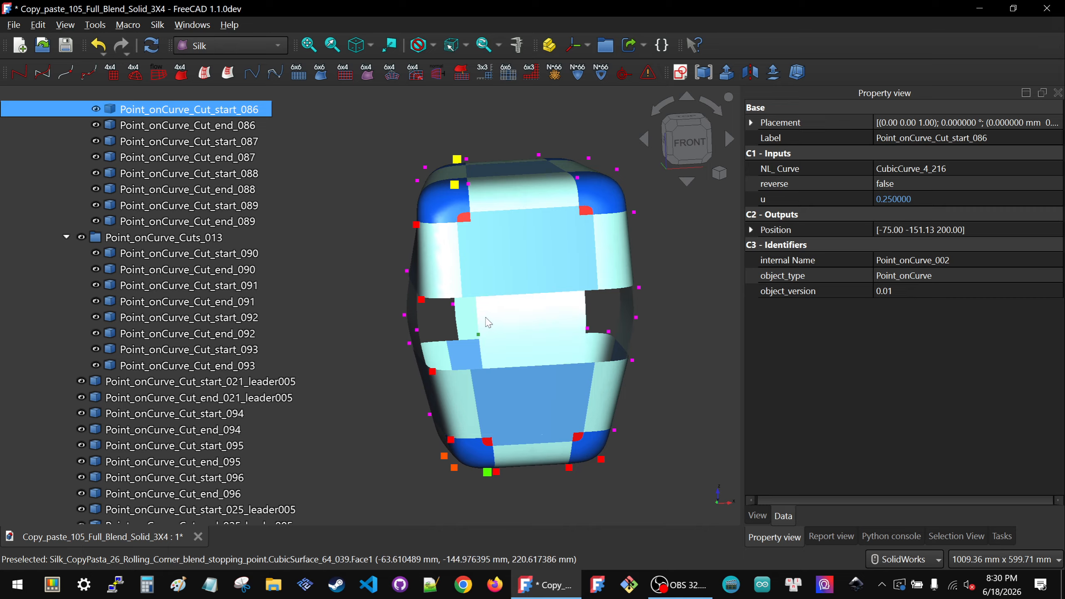
{"action": "left_click", "coordinate": [953, 204]}
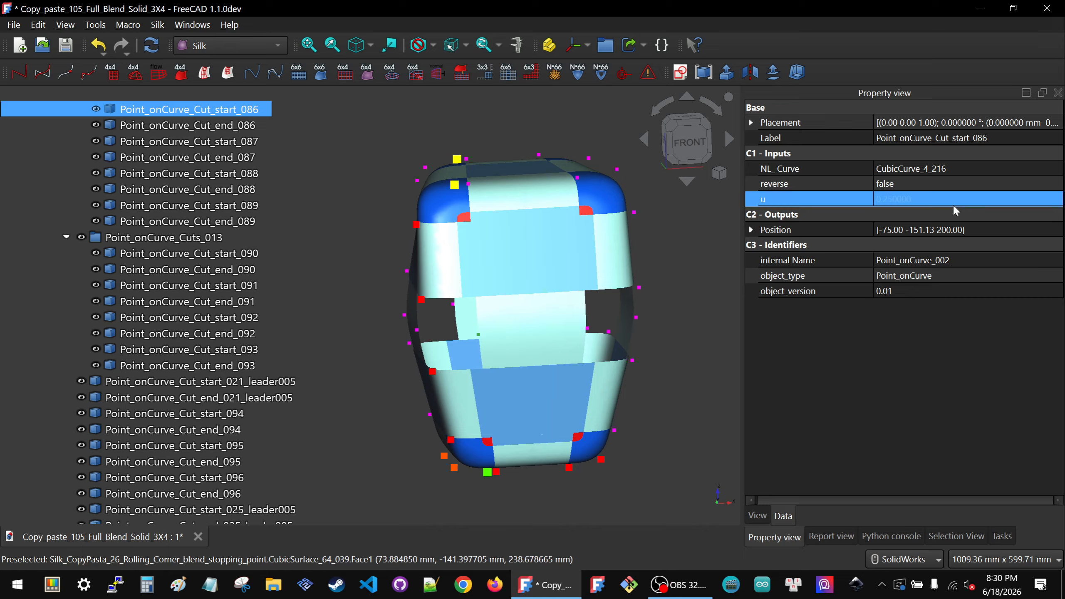
{"action": "type", "text": "<<Point_onCurve_Cut_start_009_leader005>>.u"}
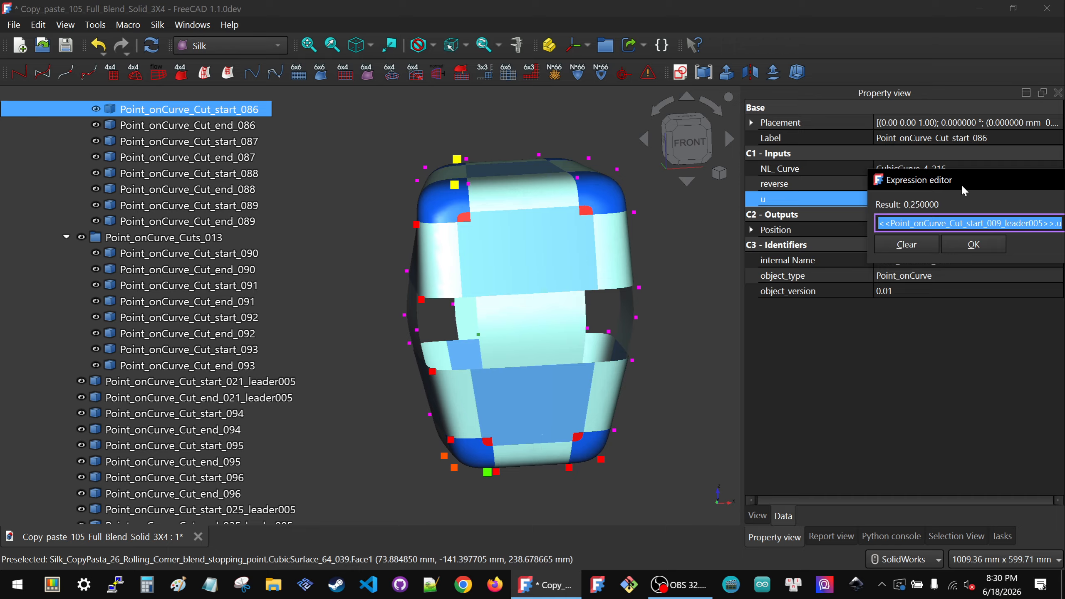
{"action": "left_click_drag", "start_coordinate": [961, 183], "coordinate": [666, 203]}
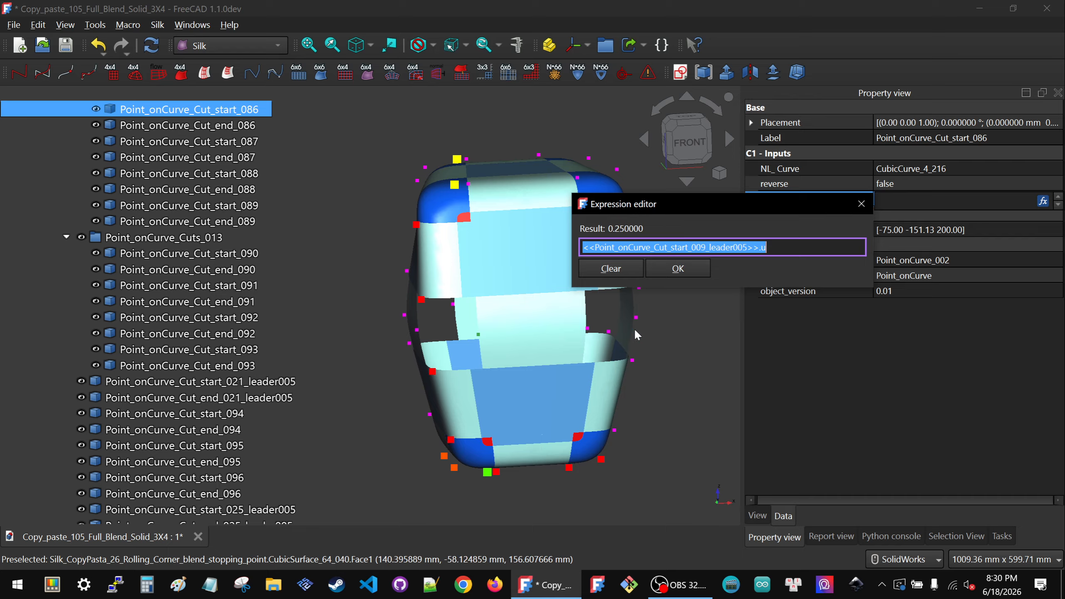
{"action": "key", "text": "ctrl+v"}
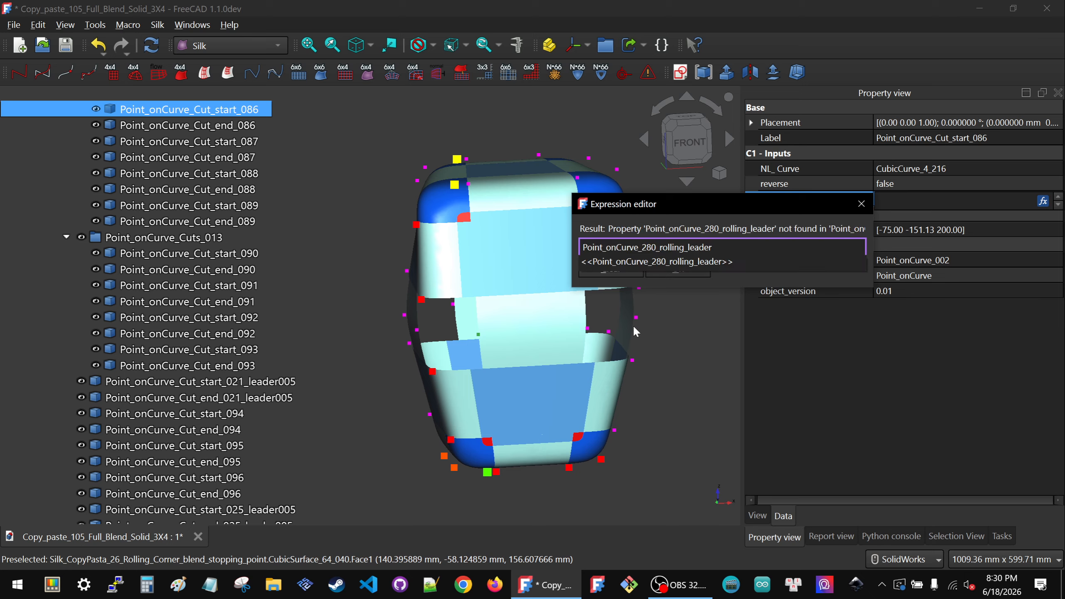
{"action": "left_click", "coordinate": [674, 264]}
{"action": "type", "text": ".u"}
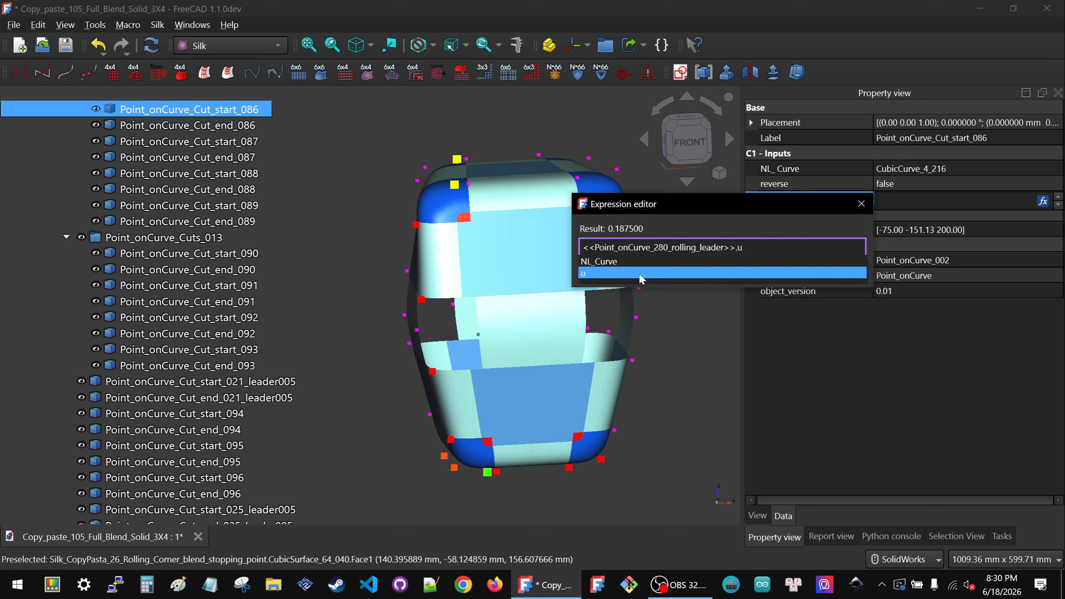
{"action": "left_click", "coordinate": [687, 273]}
{"action": "left_click", "coordinate": [668, 267]}
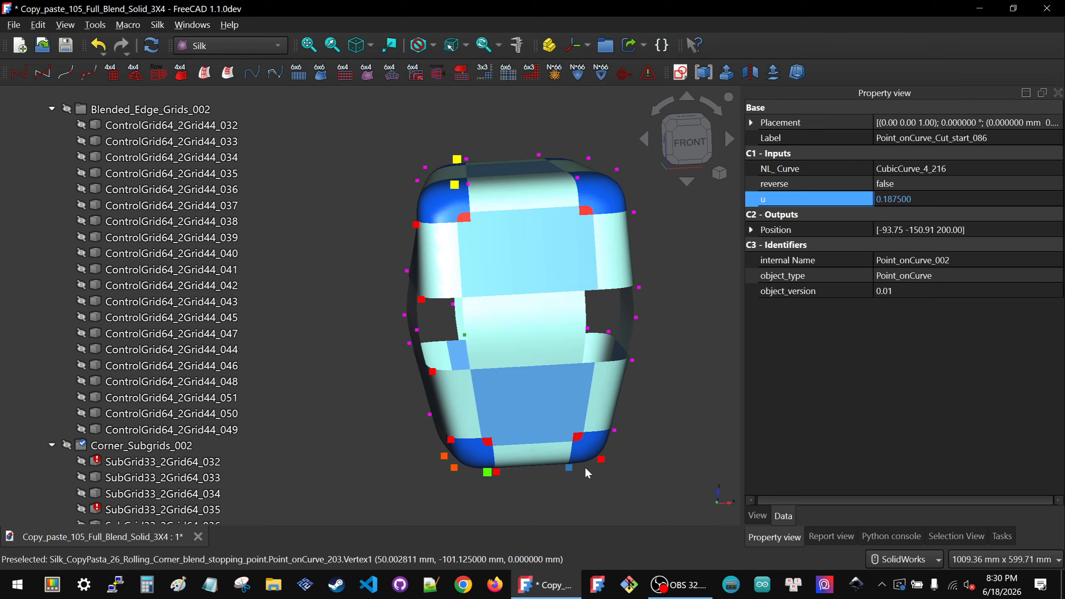
- Collapse Roll_Cuts_Left and display the Roll_Cuts_Right, Roll_Cuts_Bottom and Roll_Cuts_Top groups
{"action": "scroll", "coordinate": [190, 398], "scroll_direction": "down", "scroll_amount": 20}
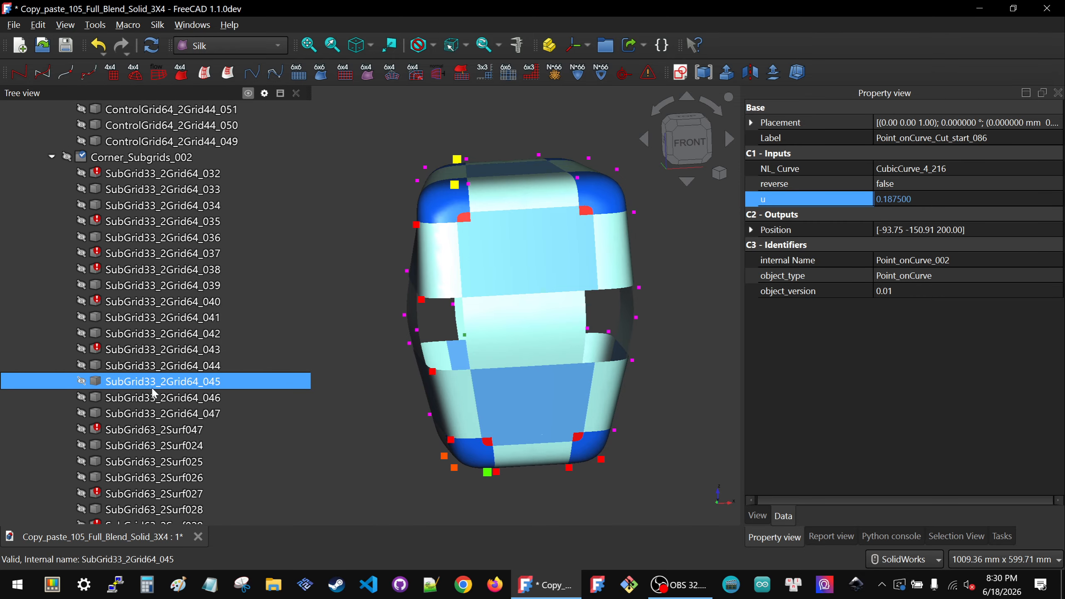
{"action": "scroll", "coordinate": [143, 383], "scroll_direction": "down", "scroll_amount": 20}
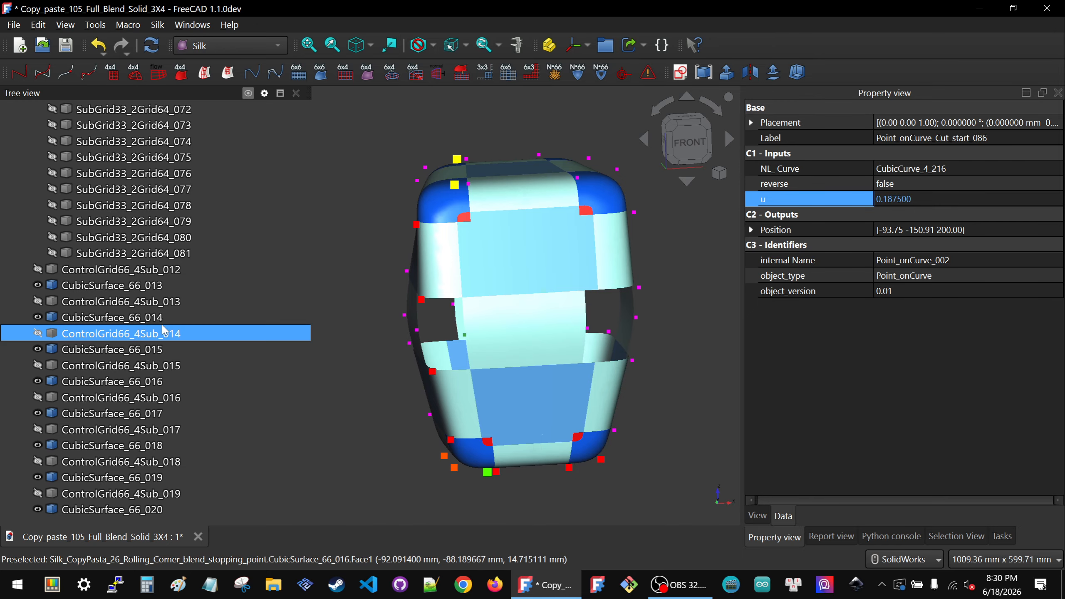
{"action": "scroll", "coordinate": [114, 318], "scroll_direction": "up", "scroll_amount": 14}
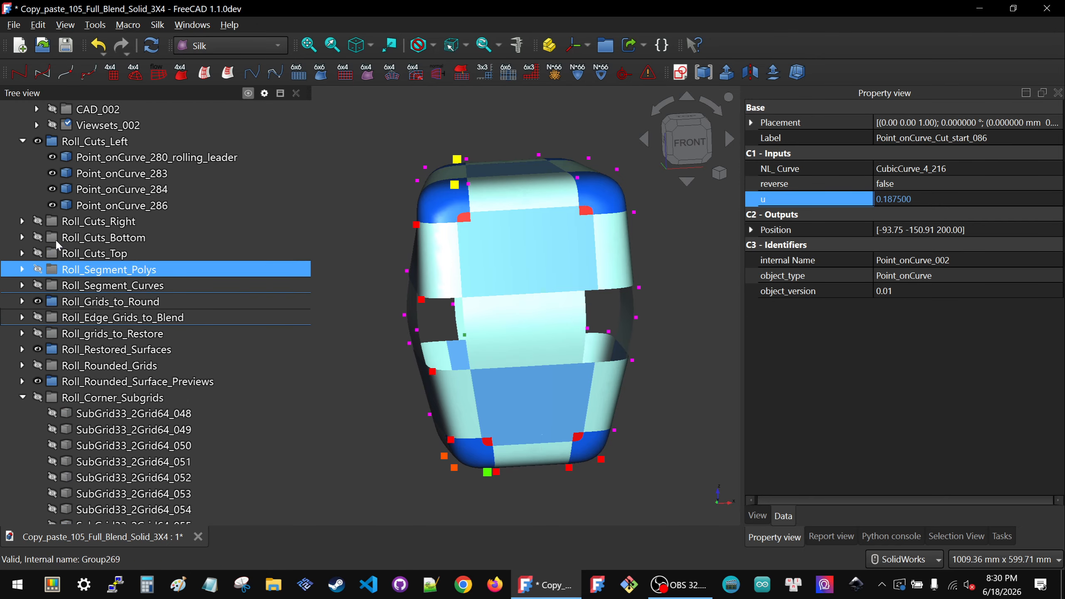
{"action": "left_click", "coordinate": [28, 141]}
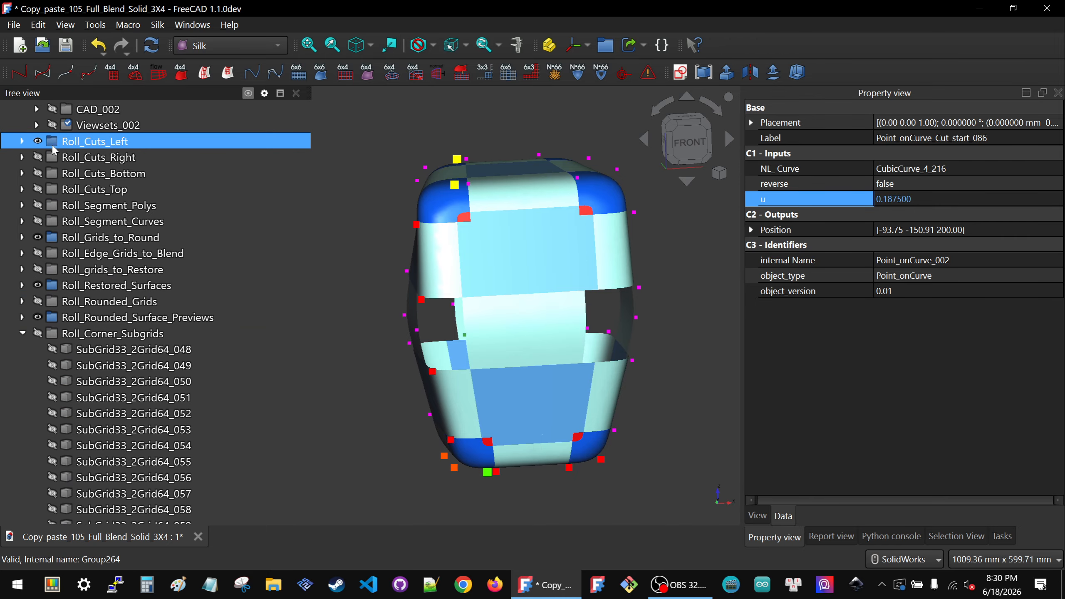
{"action": "left_click", "coordinate": [79, 158]}
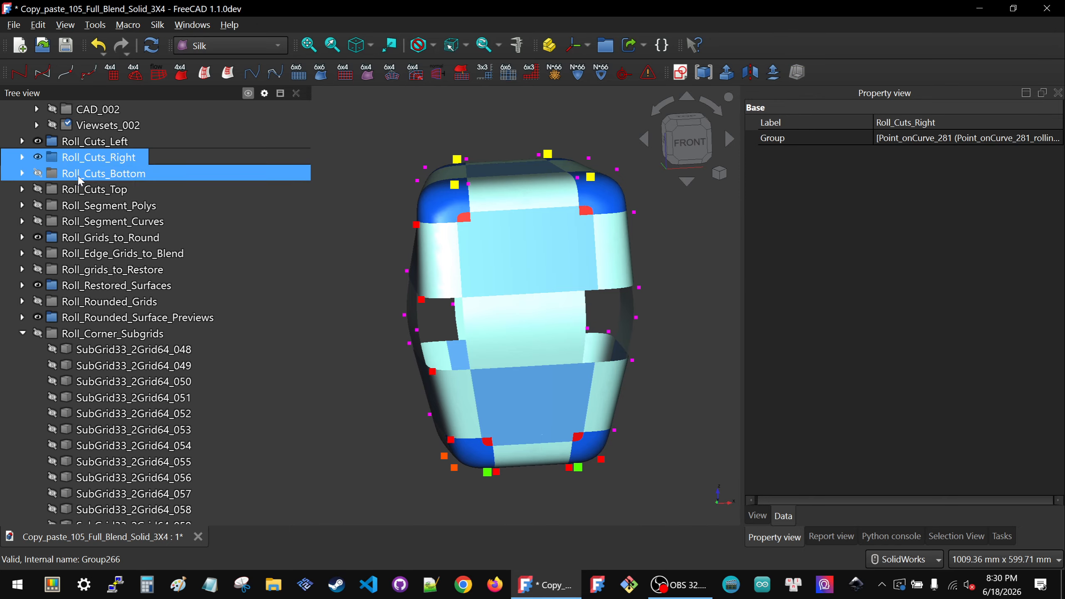
{"action": "left_click", "coordinate": [83, 173]}
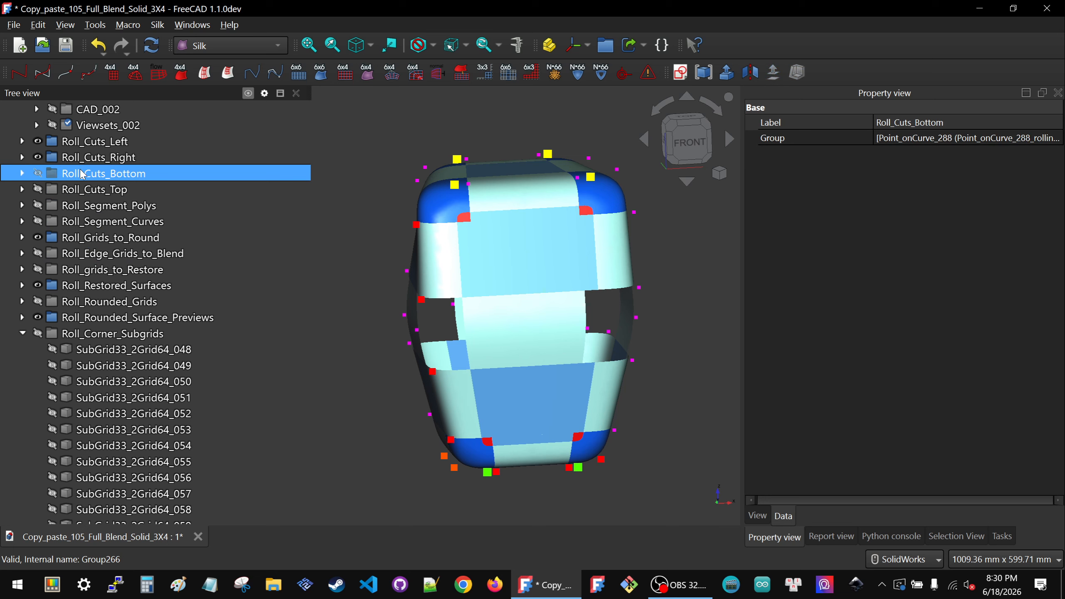
{"action": "left_click", "coordinate": [93, 190]}
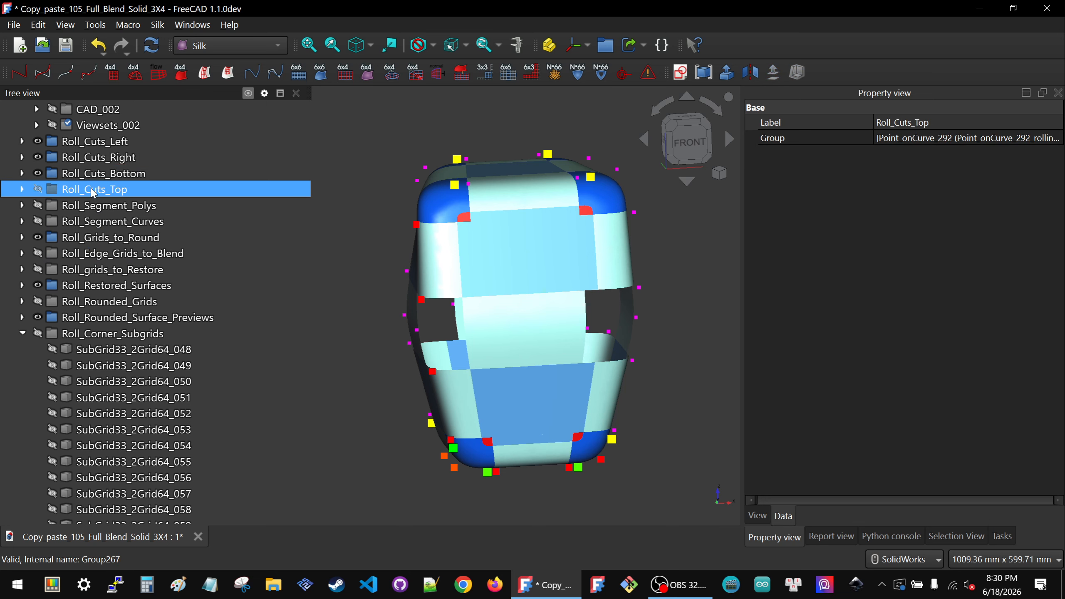
{"action": "left_click", "coordinate": [378, 331]}
- Locate Point_onCurve_Cut_end_086 within Point_onCurve_Cuts_012 and display its hidden counterpart, Point_onCurve_Cut_start_086
{"action": "middle_click_drag", "start_coordinate": [510, 400], "coordinate": [501, 333]}
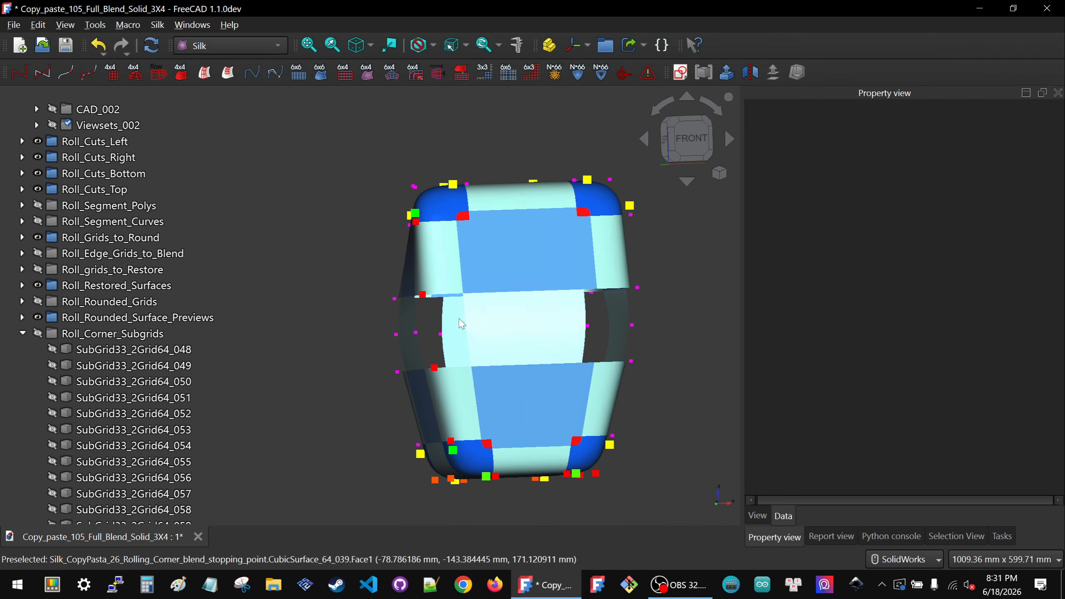
{"action": "left_click", "coordinate": [586, 325]}
{"action": "scroll", "coordinate": [147, 273], "scroll_direction": "up", "scroll_amount": 2}
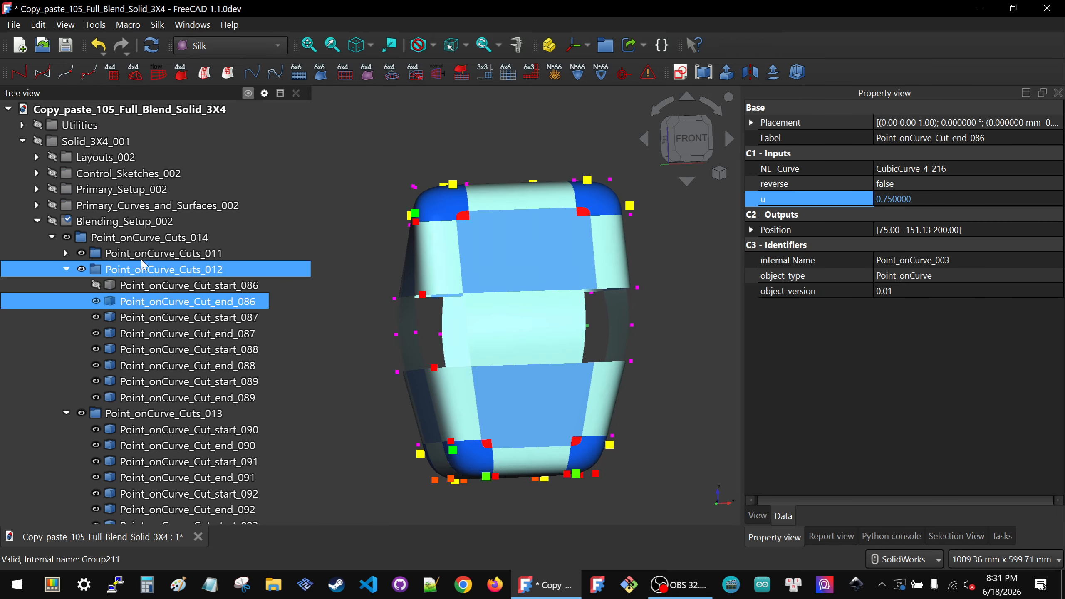
{"action": "left_click", "coordinate": [136, 288]}
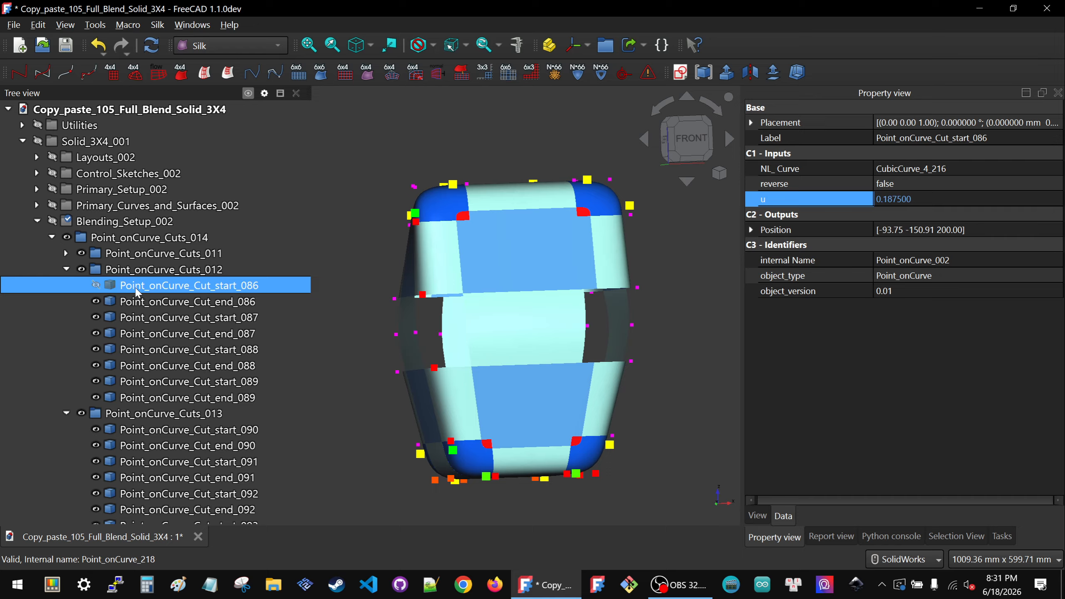
{"action": "left_click", "coordinate": [365, 371]}
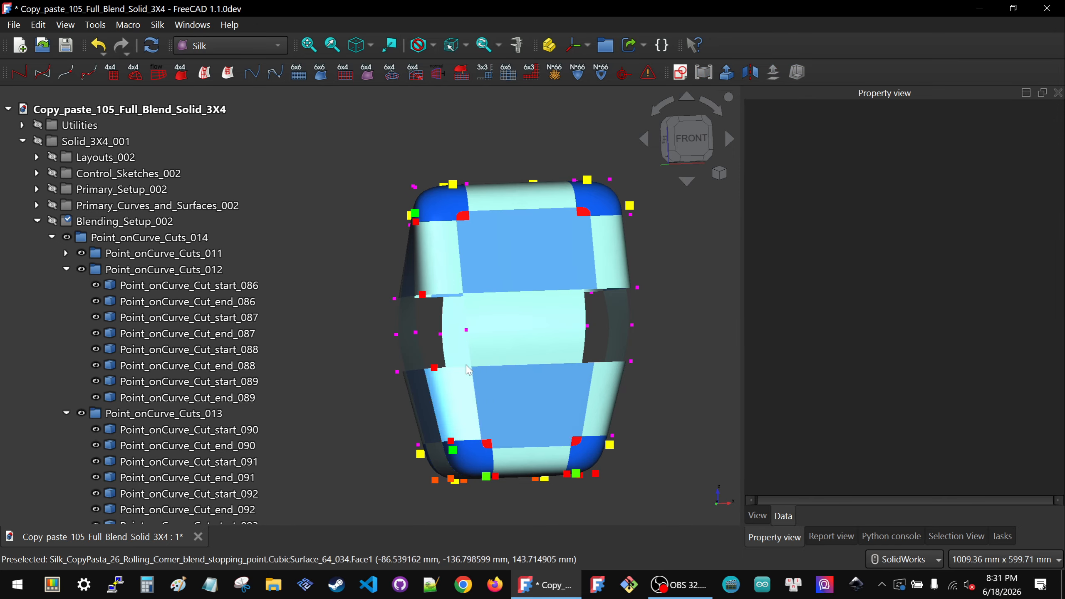
- Compare Point_onCurve_Cut_end_086 with the green leader point on the lower front edge and copy the name Point_onCurve_281_rolling_leader
{"action": "middle_click_drag", "start_coordinate": [472, 365], "coordinate": [554, 357]}
{"action": "scroll", "coordinate": [487, 349], "scroll_direction": "up", "scroll_amount": 2}
{"action": "scroll", "coordinate": [463, 262], "scroll_direction": "down", "scroll_amount": 2}
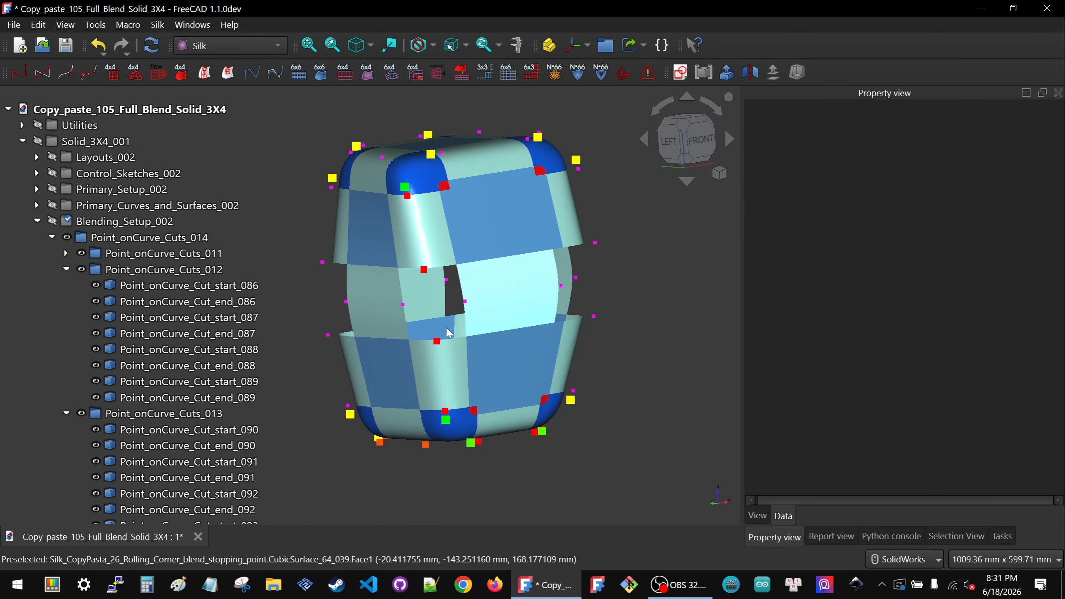
{"action": "left_click", "coordinate": [464, 302]}
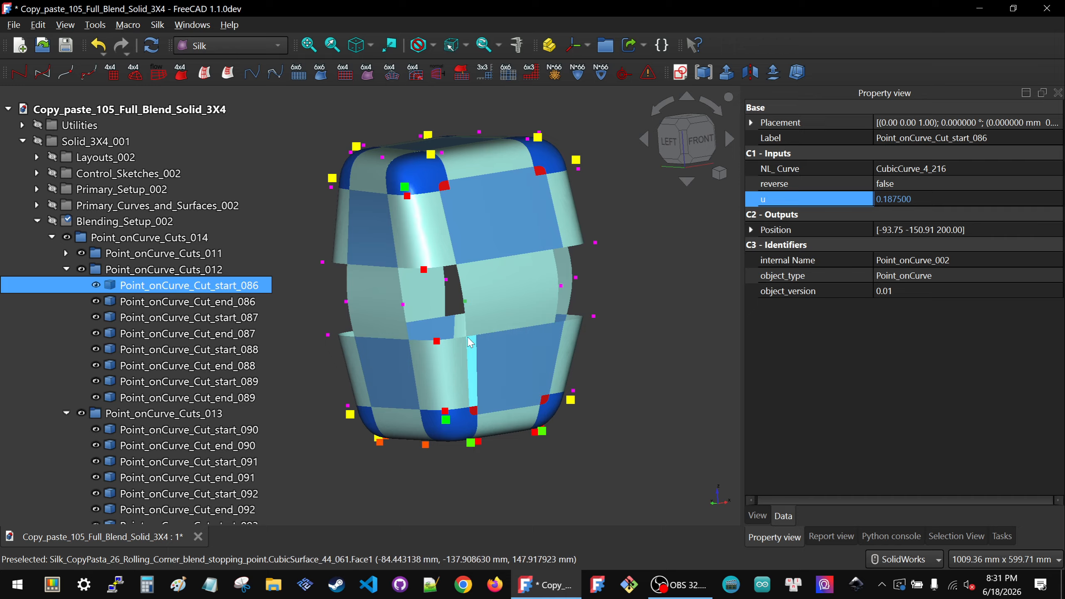
{"action": "left_click", "coordinate": [561, 287]}
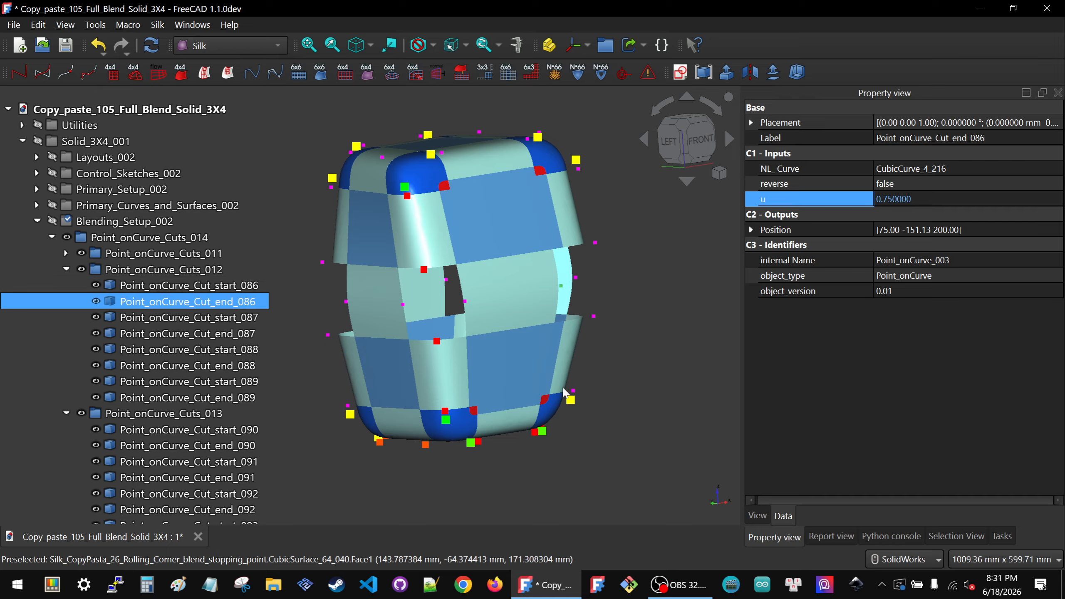
{"action": "middle_click_drag", "start_coordinate": [536, 432], "coordinate": [480, 435]}
{"action": "scroll", "coordinate": [546, 434], "scroll_direction": "up", "scroll_amount": 3}
{"action": "left_click", "coordinate": [546, 430]}
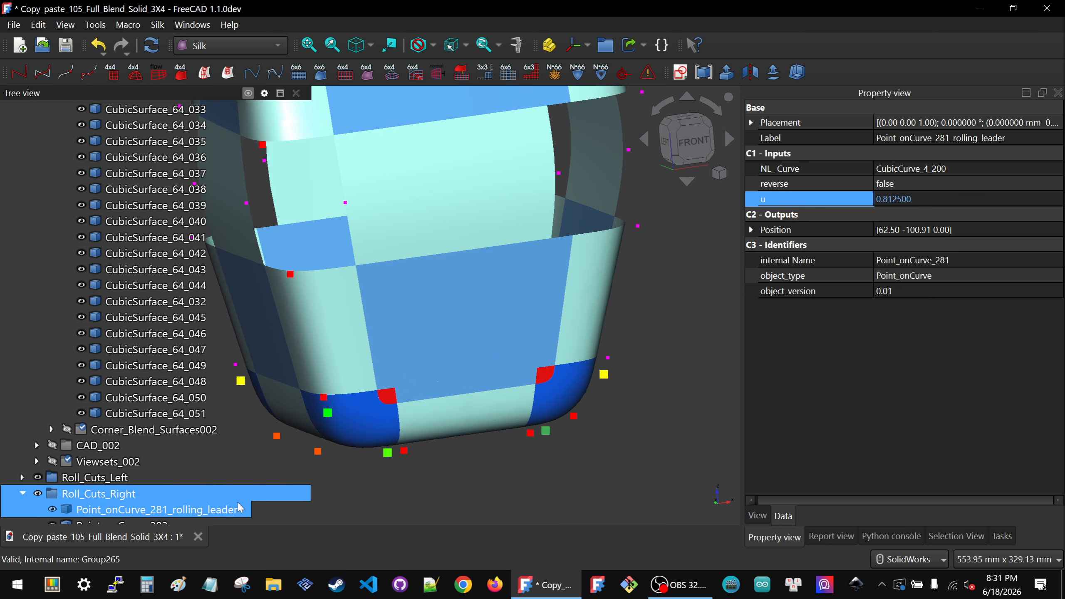
{"action": "left_click", "coordinate": [213, 510]}
{"action": "key", "text": "ctrl+c"}
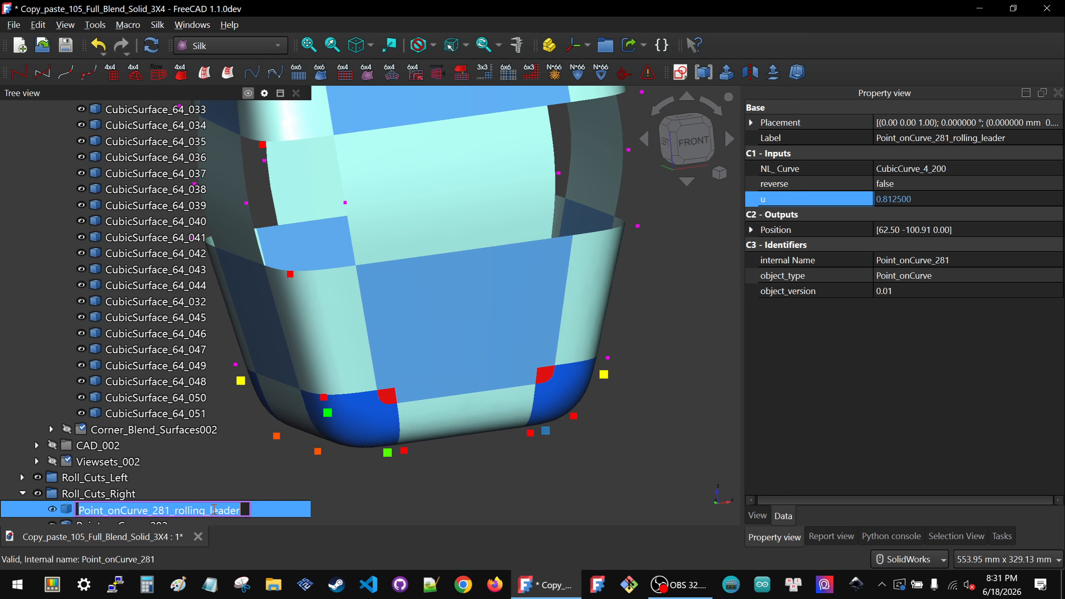
{"action": "left_click", "coordinate": [429, 505]}
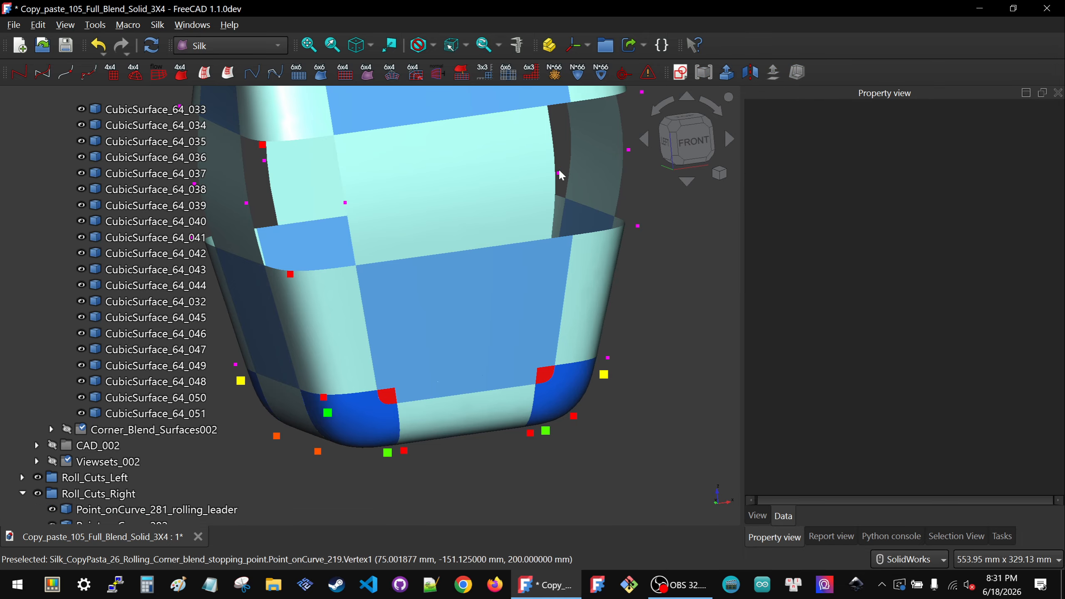
- Set the u expression of Point_onCurve_Cut_end_086 to <<Point_onCurve_281_rolling_leader>>.u
{"action": "left_click", "coordinate": [559, 171]}
{"action": "left_click", "coordinate": [927, 200]}
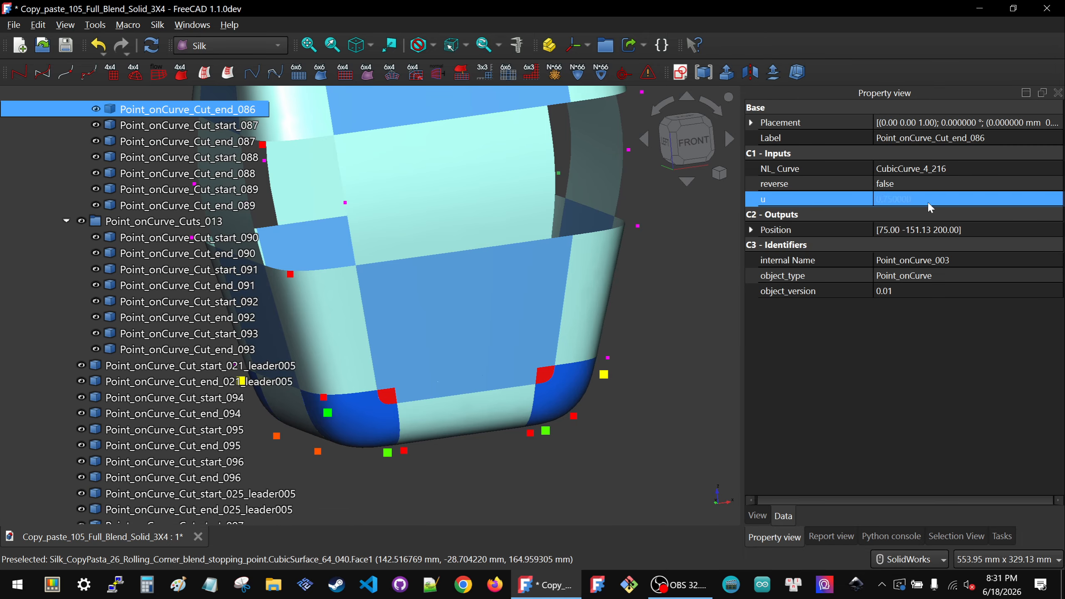
{"action": "key", "text": "="}
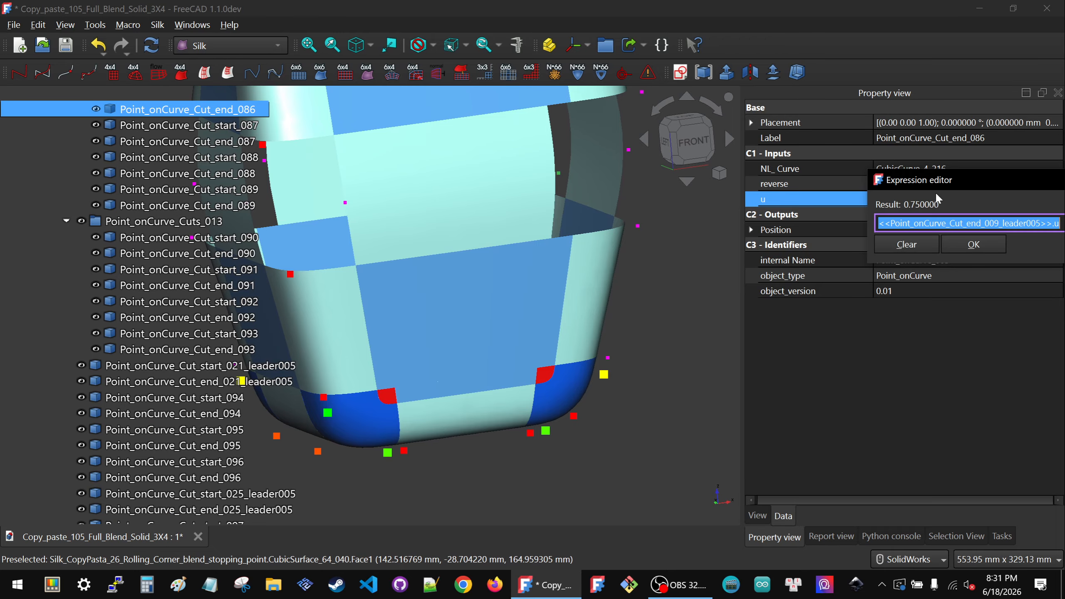
{"action": "left_click_drag", "start_coordinate": [919, 177], "coordinate": [623, 180]}
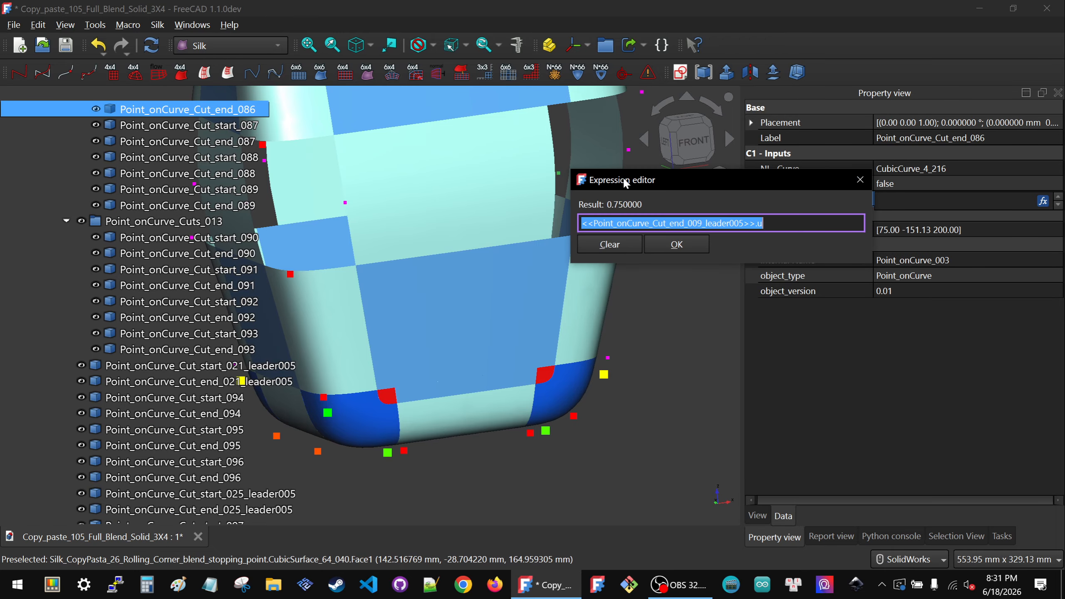
{"action": "key", "text": "ctrl+v"}
{"action": "left_click", "coordinate": [703, 235]}
{"action": "type", "text": "."}
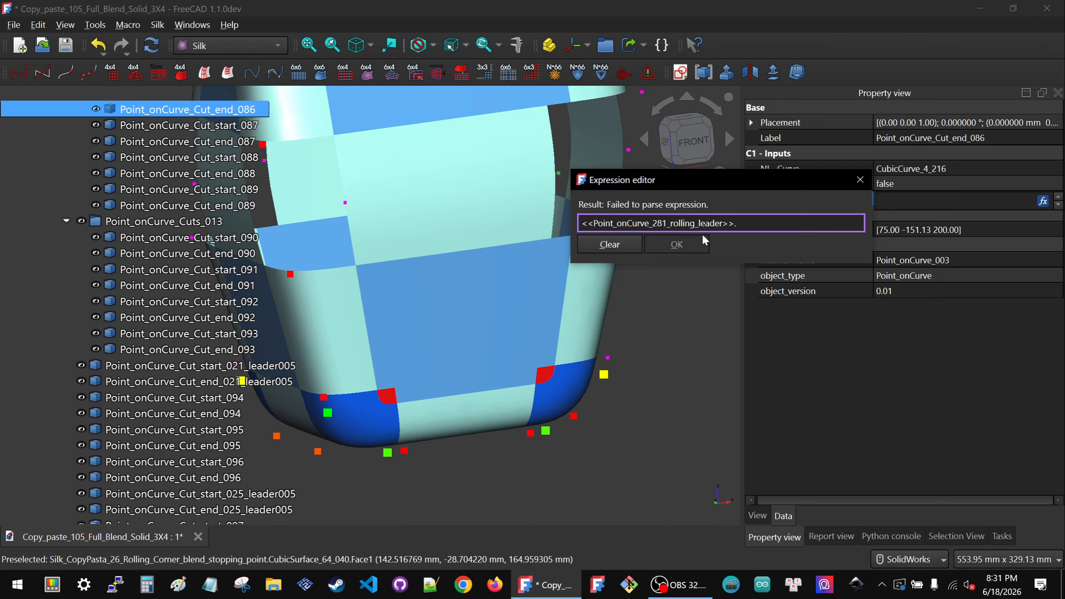
{"action": "type", "text": "u"}
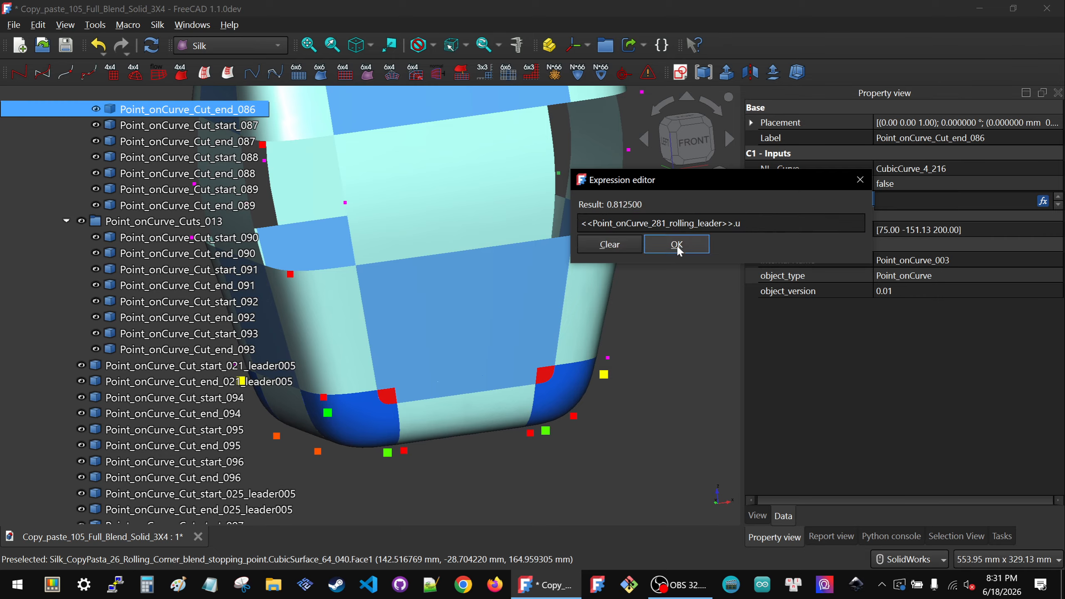
{"action": "left_click", "coordinate": [676, 245]}
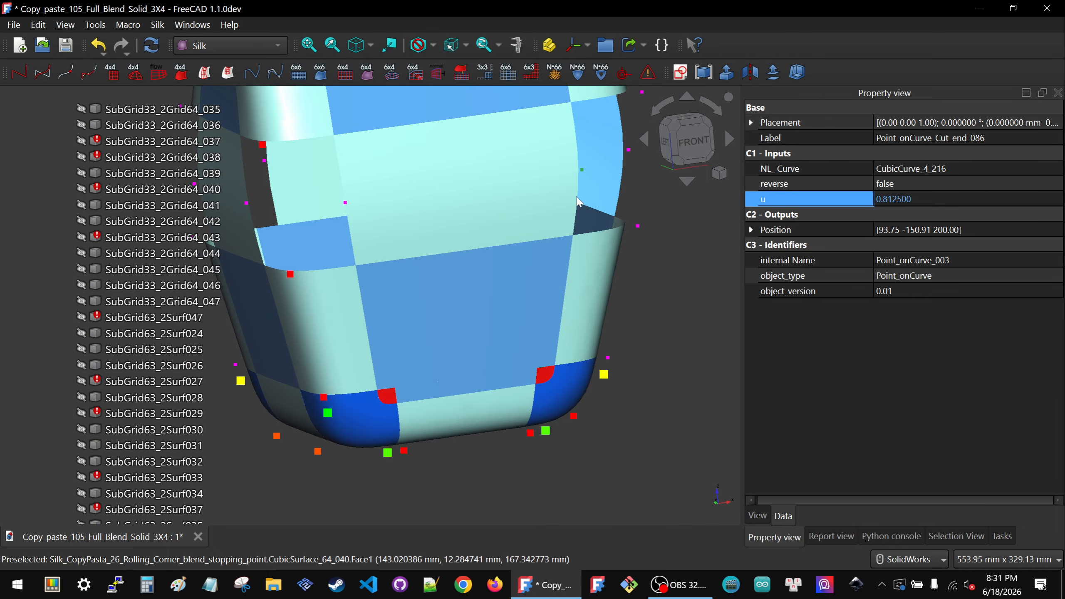
- Examine the front of the middle band and identify the cut point Point_onCurve_Cut_end_090 on the upper front edge
{"action": "scroll", "coordinate": [540, 317], "scroll_direction": "down", "scroll_amount": 3}
{"action": "scroll", "coordinate": [539, 317], "scroll_direction": "down", "scroll_amount": 1}
{"action": "scroll", "coordinate": [545, 189], "scroll_direction": "up", "scroll_amount": 4}
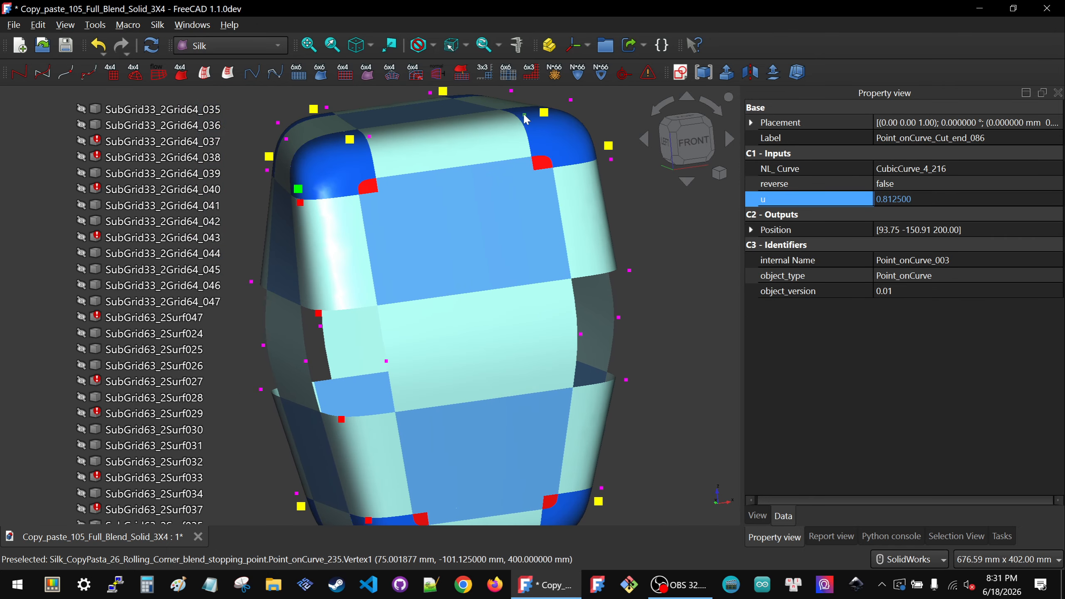
{"action": "left_click", "coordinate": [525, 119]}
{"action": "scroll", "coordinate": [525, 119], "scroll_direction": "down", "scroll_amount": 3}
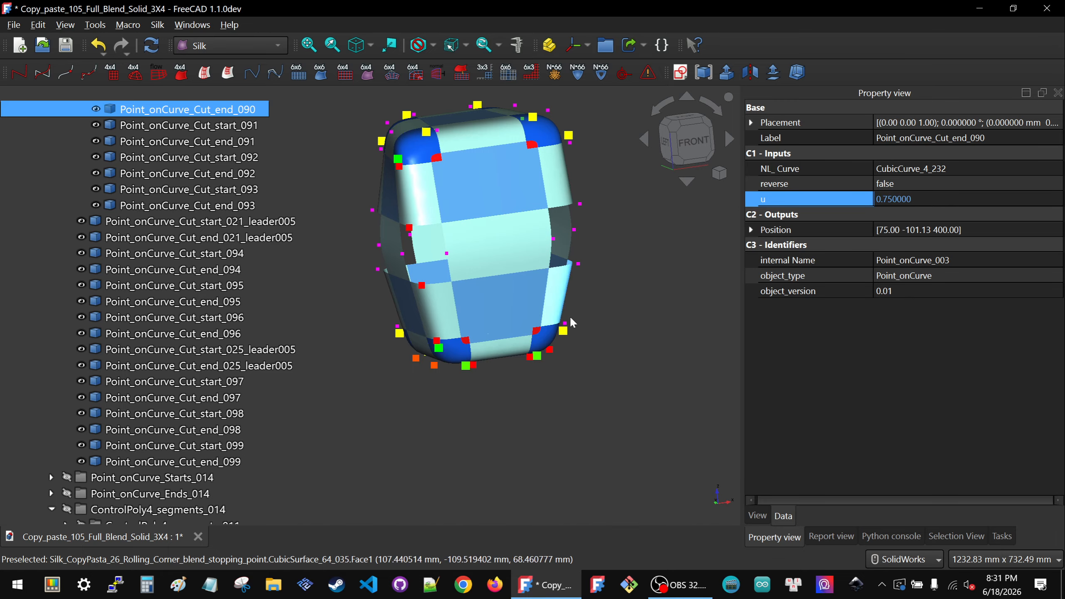
{"action": "left_click", "coordinate": [610, 326]}
- Identify Point_onCurve_Cut_start_088 on the rear middle band and copy the name Point_onCurve_282 from its matching lower rear point
{"action": "middle_click_drag", "start_coordinate": [481, 319], "coordinate": [461, 373]}
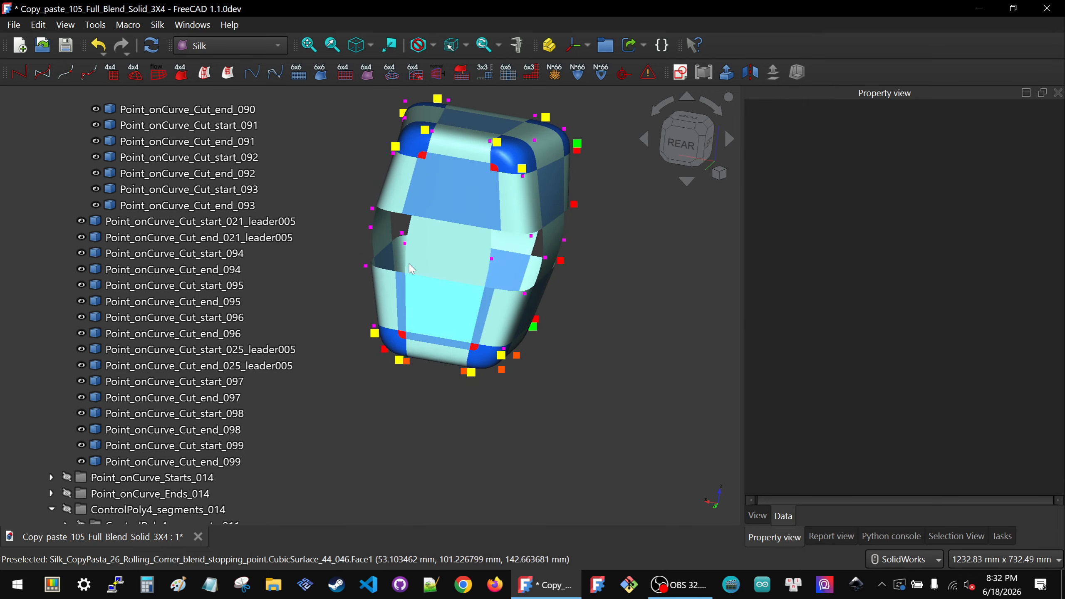
{"action": "left_click", "coordinate": [405, 243]}
{"action": "scroll", "coordinate": [397, 317], "scroll_direction": "up", "scroll_amount": 2}
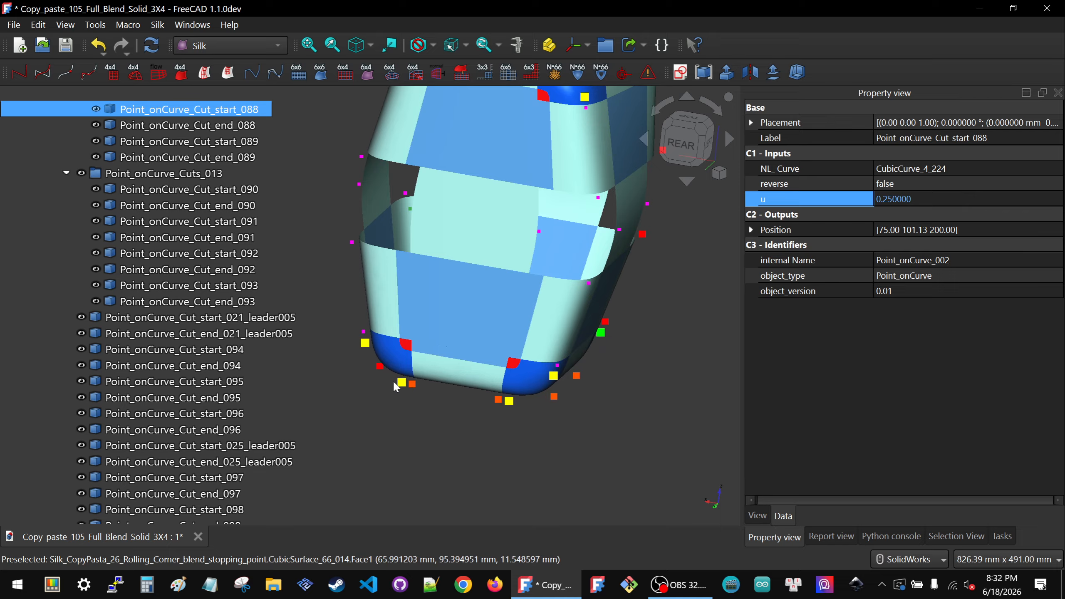
{"action": "left_click", "coordinate": [402, 385]}
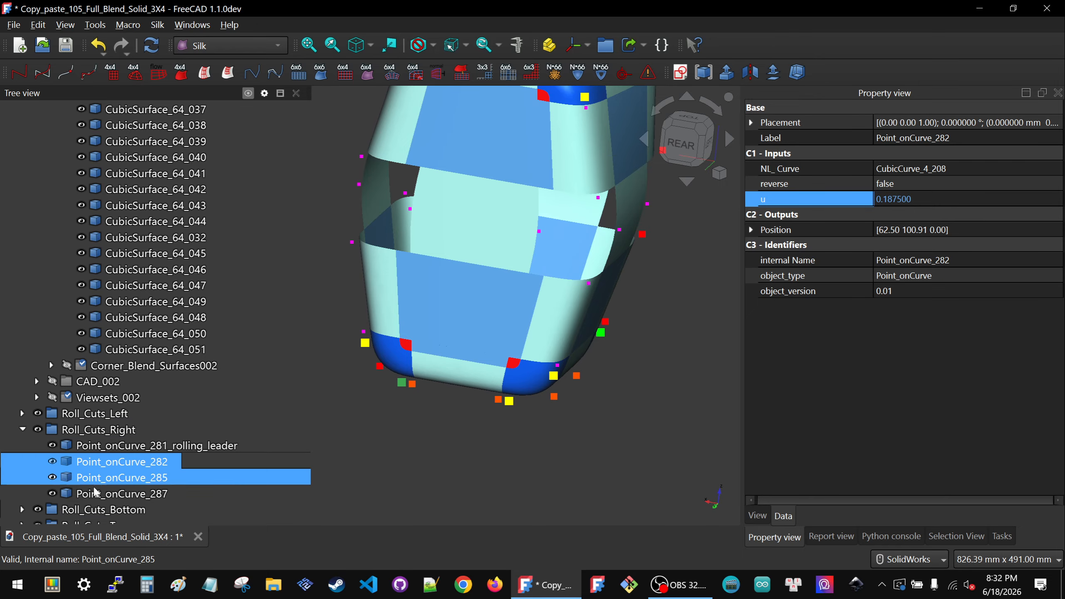
{"action": "left_click", "coordinate": [103, 460]}
{"action": "key", "text": "ctrl+c"}
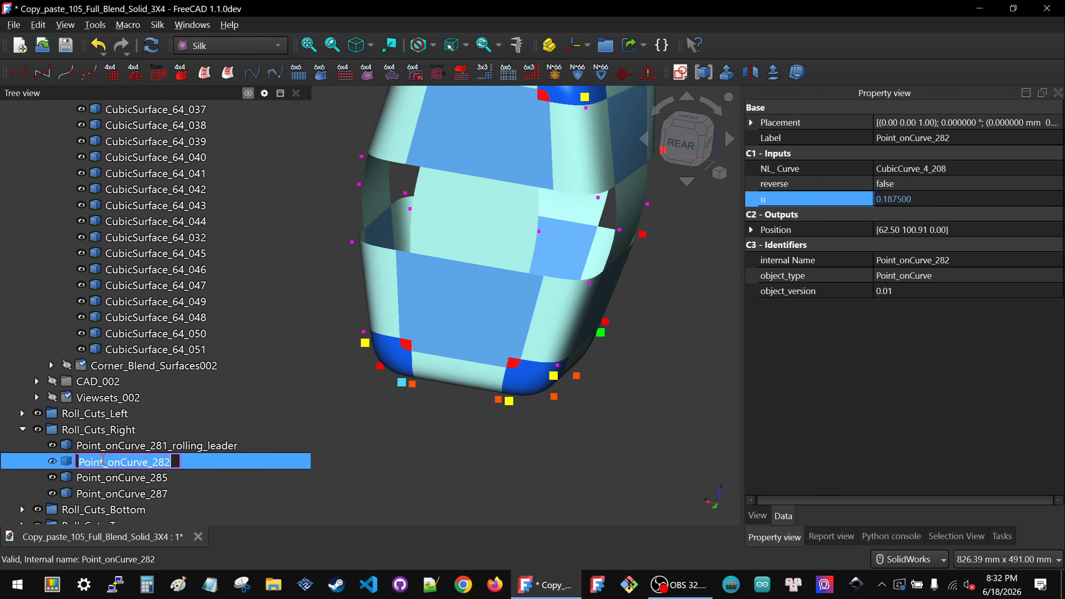
{"action": "left_click", "coordinate": [437, 422]}
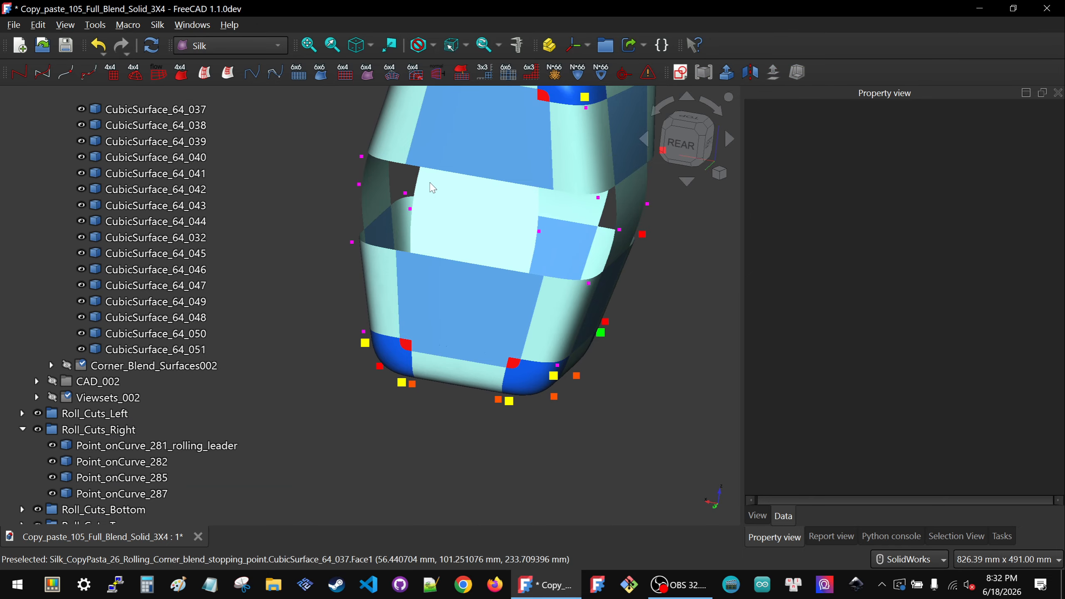
- Set the u expression of Point_onCurve_Cut_start_088 to <<Point_onCurve_282>>.u
{"action": "left_click", "coordinate": [411, 209]}
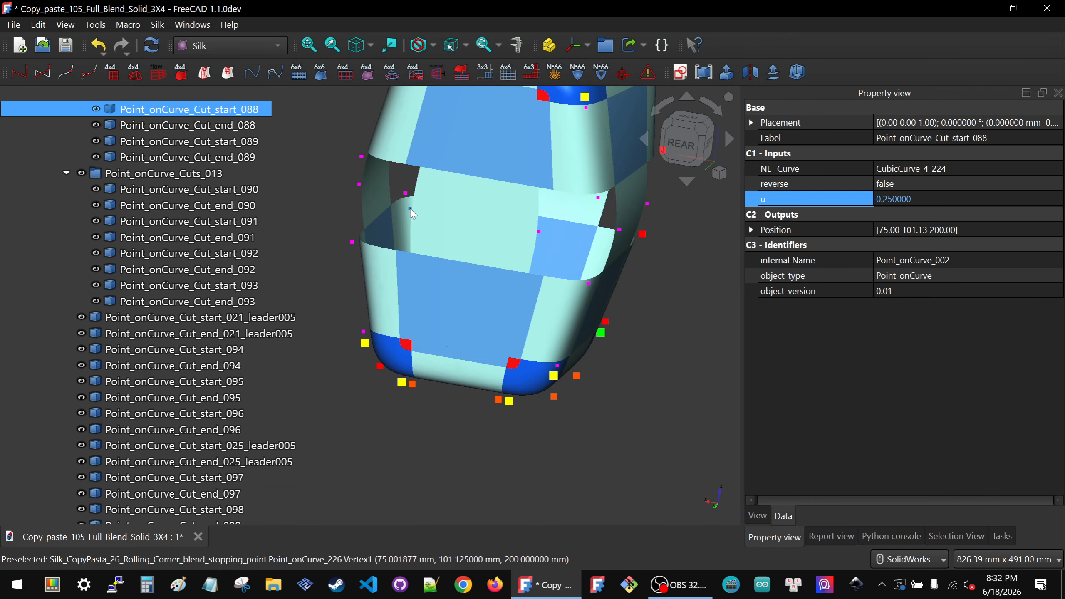
{"action": "left_click", "coordinate": [922, 197]}
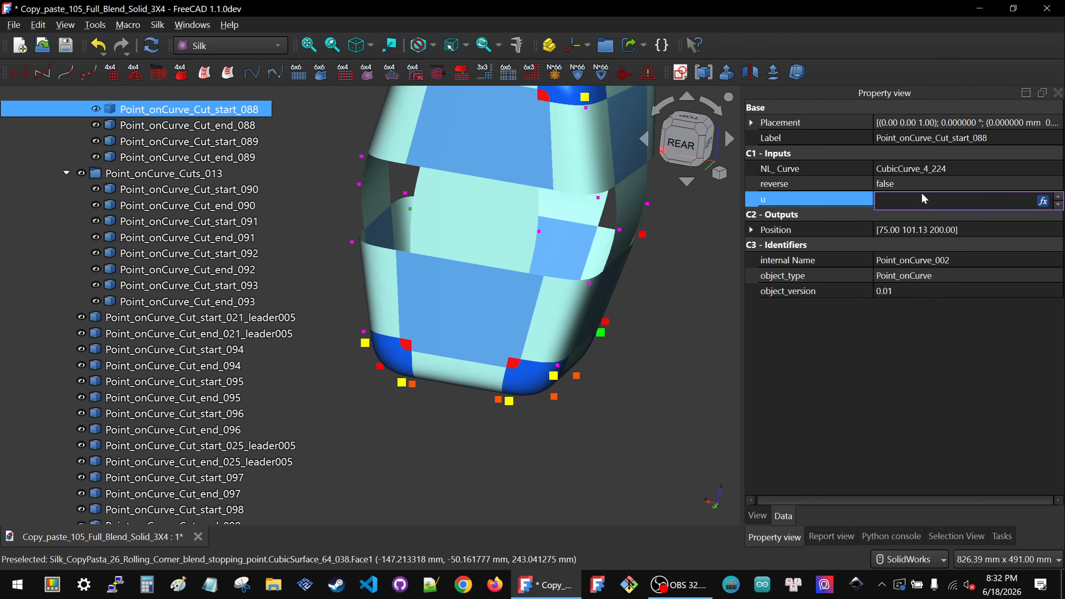
{"action": "key", "text": "equal"}
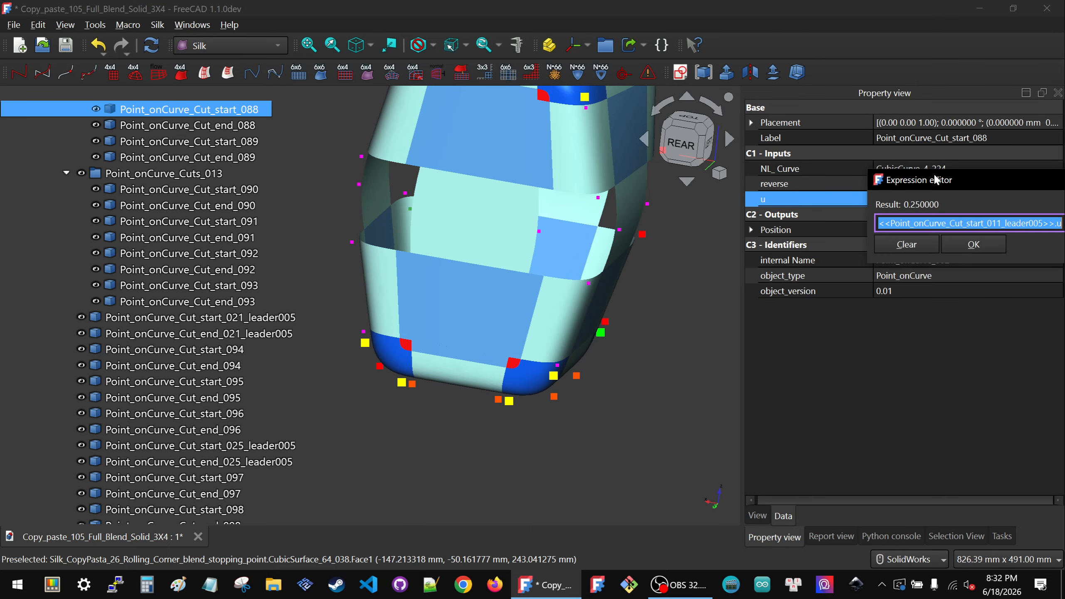
{"action": "left_click_drag", "start_coordinate": [936, 176], "coordinate": [576, 157]}
{"action": "key", "text": "ctrl+v"}
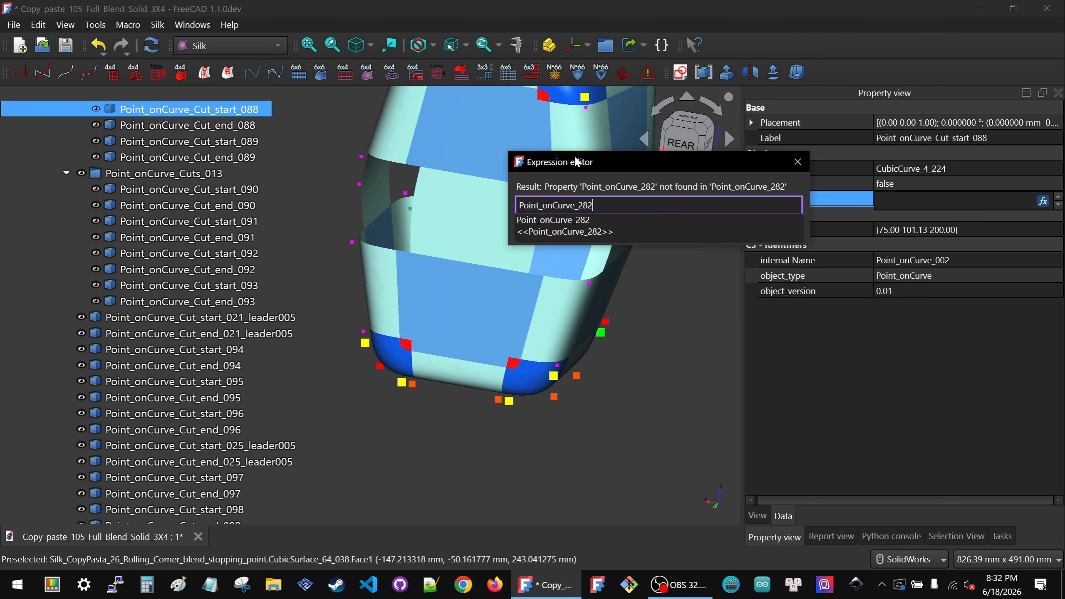
{"action": "left_click", "coordinate": [569, 231]}
{"action": "type", "text": "."}
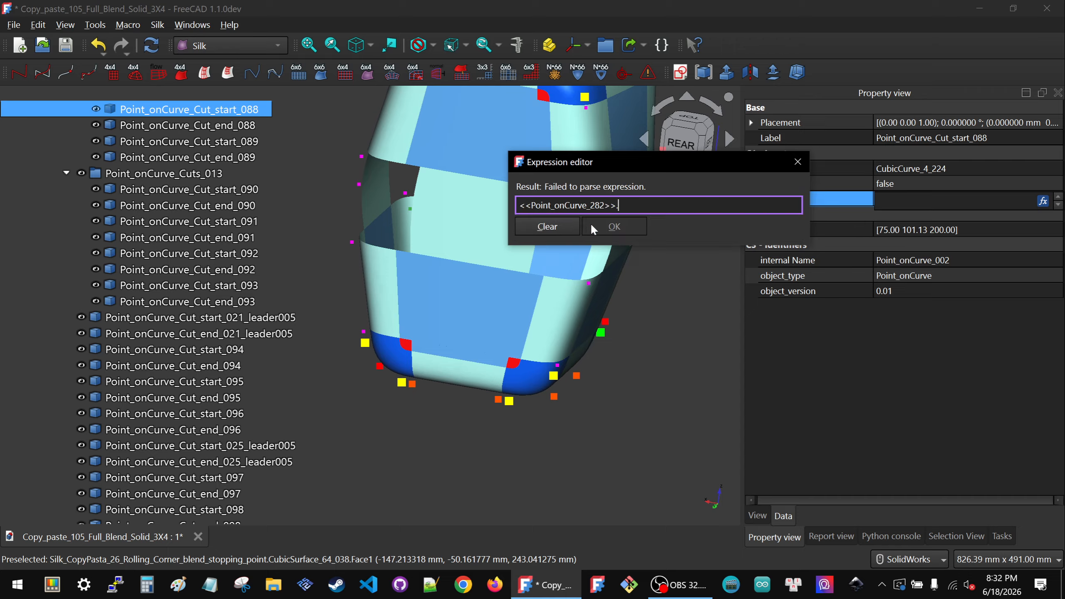
{"action": "type", "text": "u"}
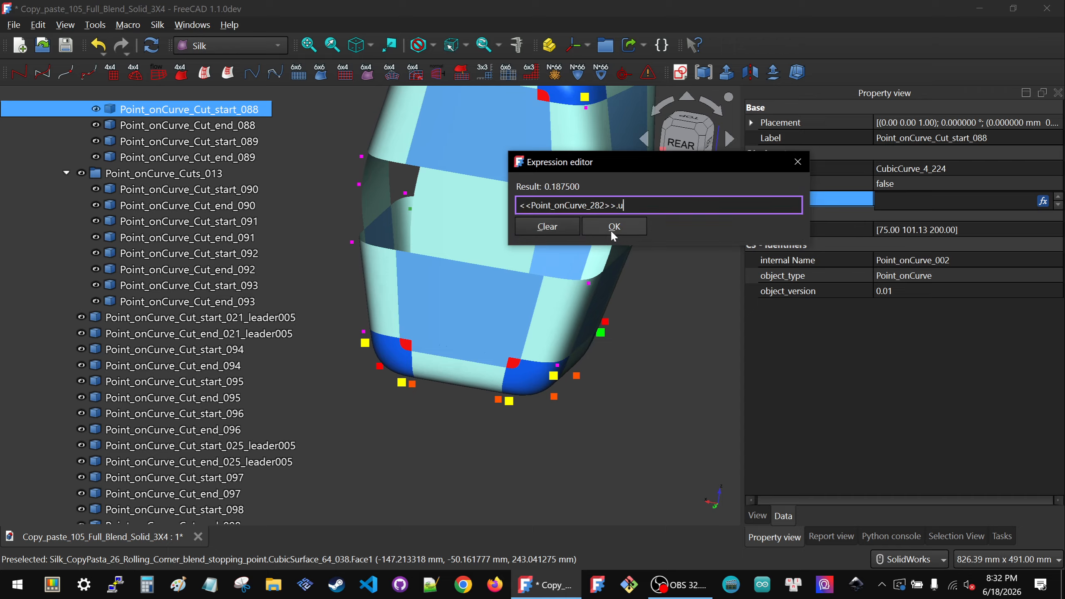
{"action": "left_click", "coordinate": [610, 231]}
{"action": "left_click", "coordinate": [659, 380]}
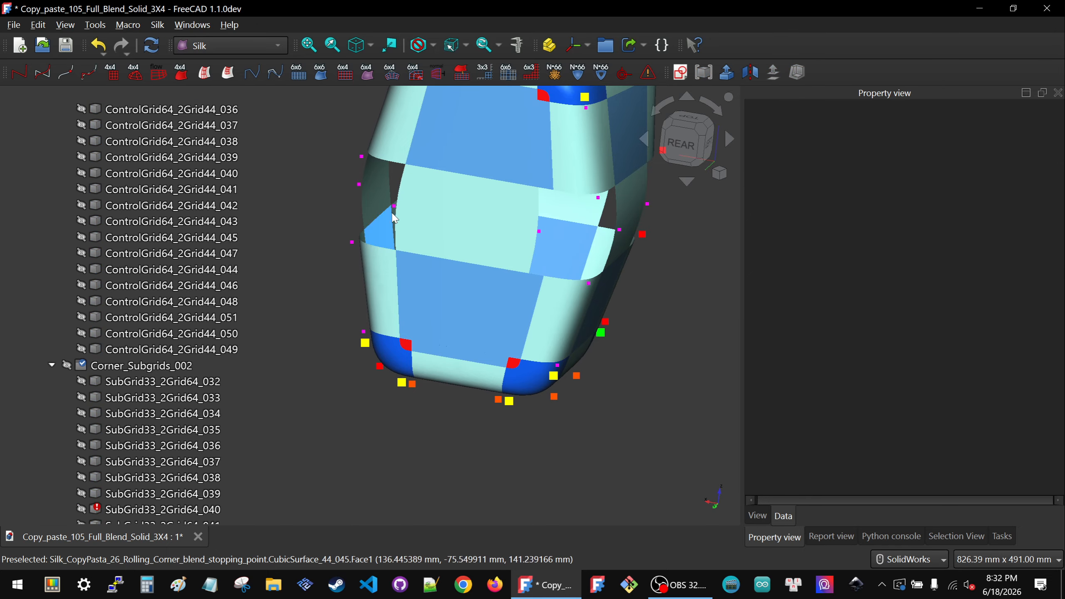
- Identify Point_onCurve_Cut_end_088 on the rear middle band and copy the name Point_onCurve_283 from its matching lower rear point
{"action": "scroll", "coordinate": [394, 218], "scroll_direction": "down", "scroll_amount": 2}
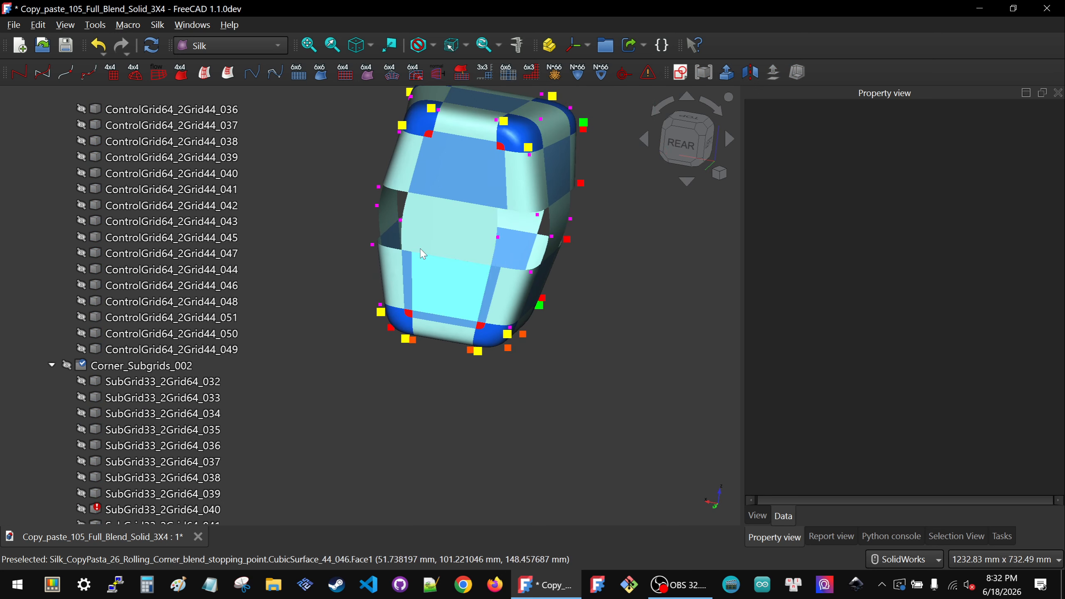
{"action": "scroll", "coordinate": [436, 104], "scroll_direction": "up", "scroll_amount": 2}
{"action": "scroll", "coordinate": [436, 104], "scroll_direction": "up", "scroll_amount": 1}
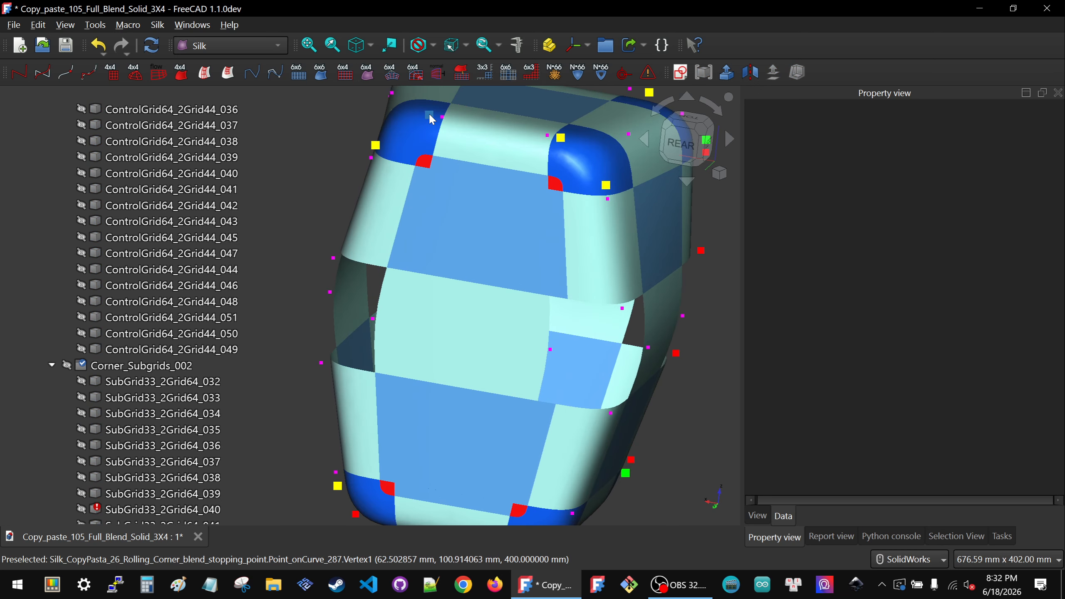
{"action": "scroll", "coordinate": [444, 122], "scroll_direction": "down", "scroll_amount": 2}
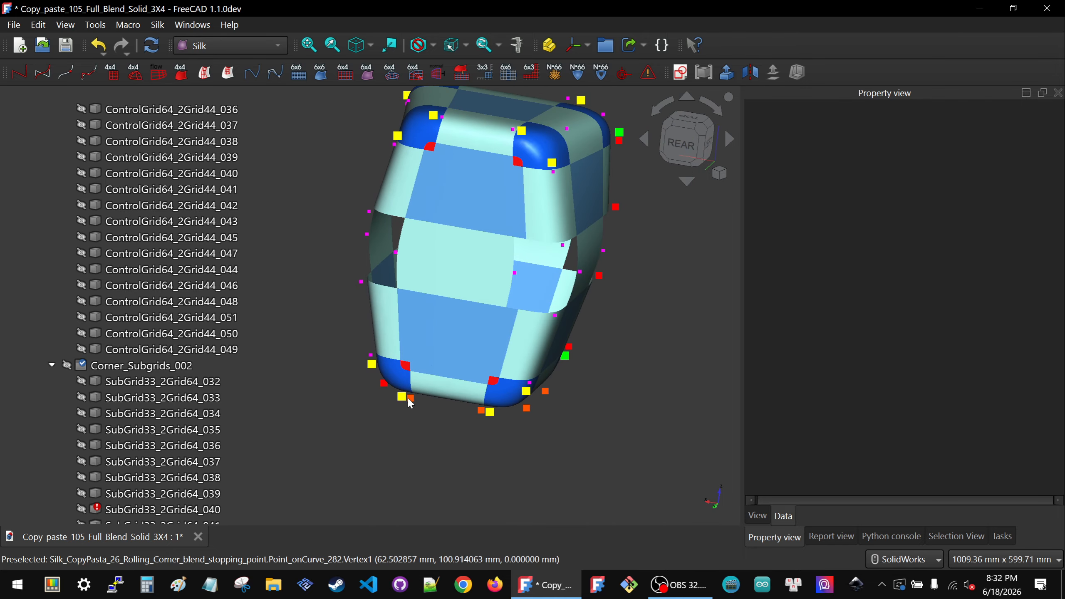
{"action": "left_click", "coordinate": [515, 274]}
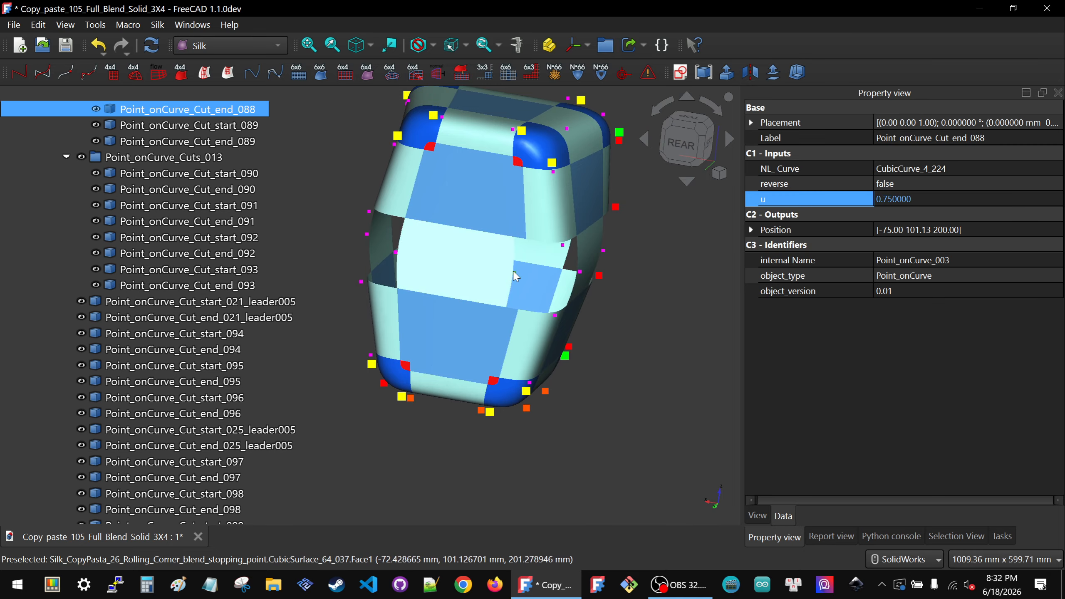
{"action": "left_click", "coordinate": [490, 412]}
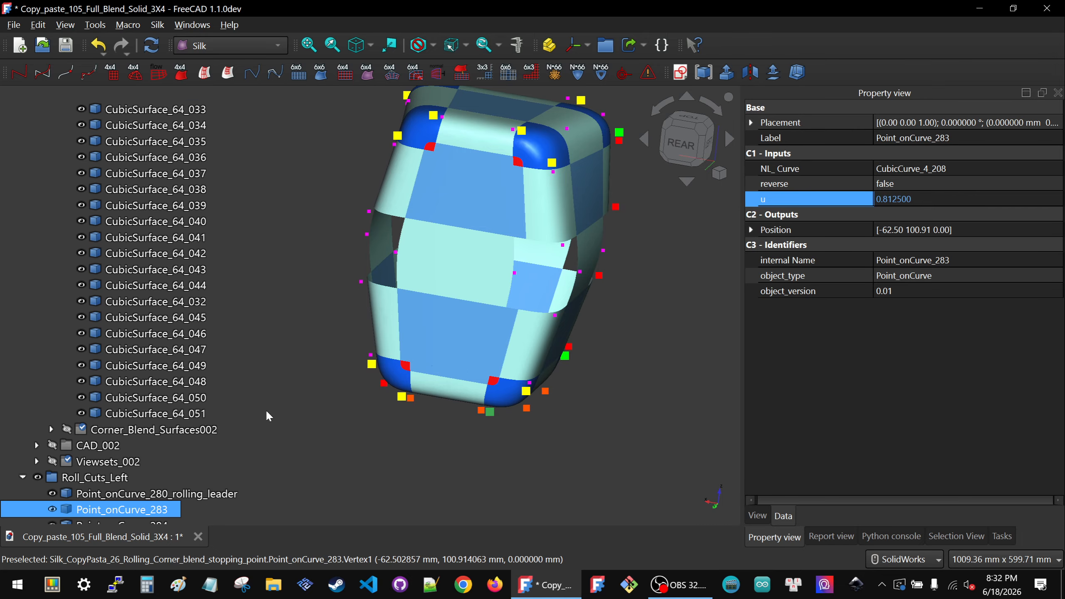
{"action": "left_click", "coordinate": [135, 509]}
{"action": "key", "text": "ctrl+c"}
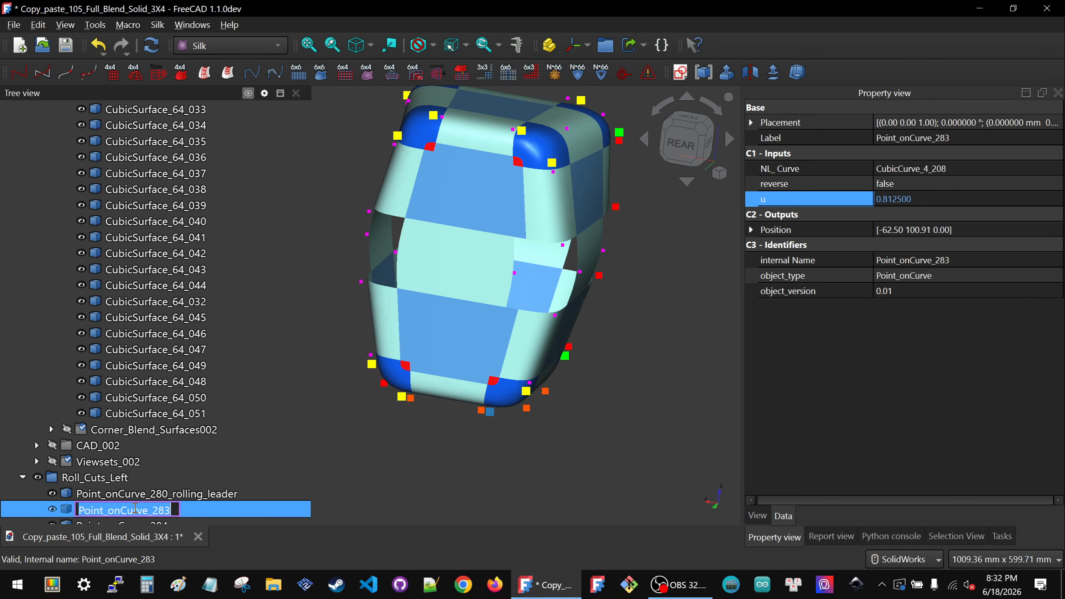
{"action": "left_click", "coordinate": [475, 476]}
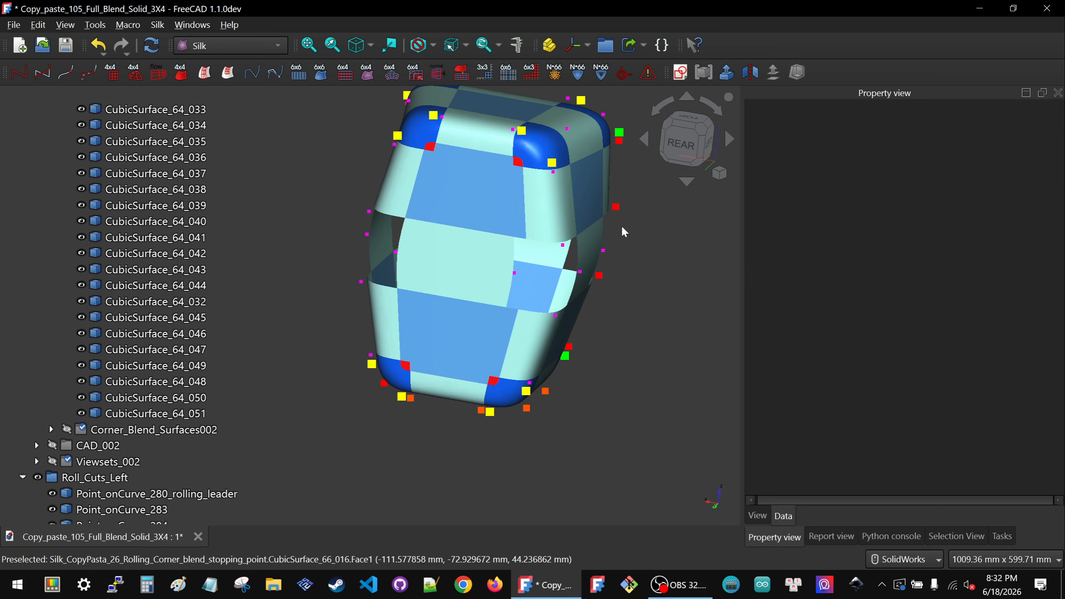
- Set the u expression of Point_onCurve_Cut_end_088 on the rear middle band to <<Point_onCurve_283>>.u and recompute the model
{"action": "left_click", "coordinate": [514, 273]}
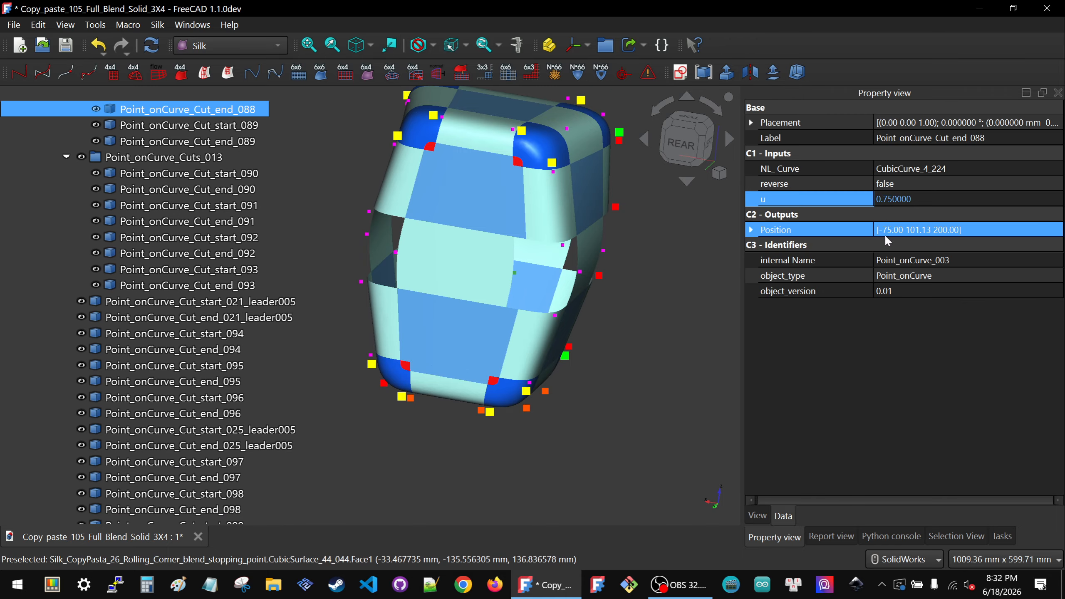
{"action": "left_click", "coordinate": [903, 199]}
{"action": "key", "text": "equal"}
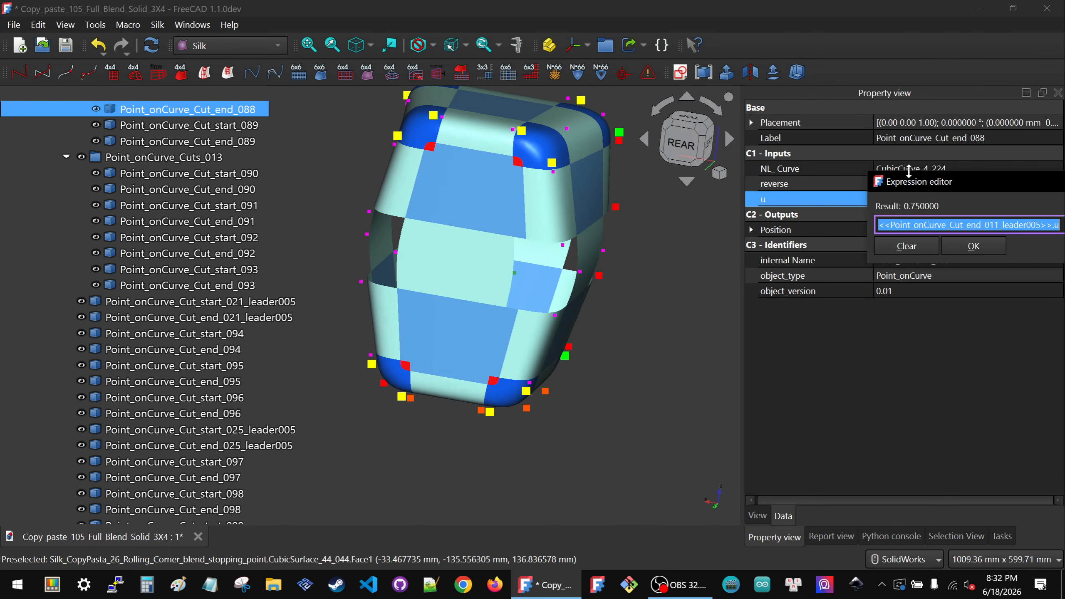
{"action": "left_click_drag", "start_coordinate": [919, 186], "coordinate": [645, 191]}
{"action": "key", "text": "ctrl+v"}
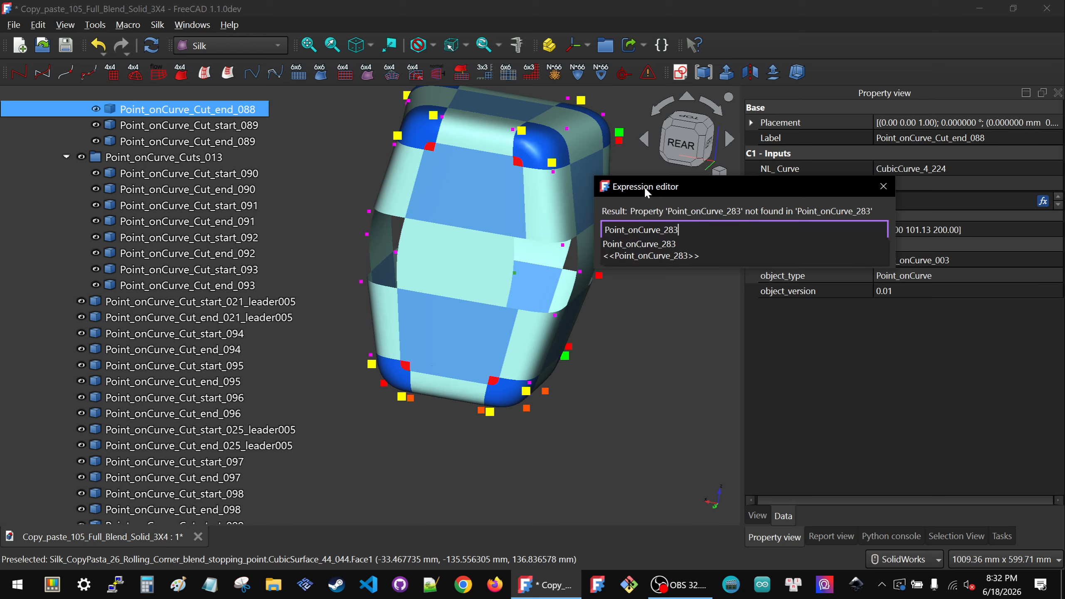
{"action": "left_click", "coordinate": [671, 253]}
{"action": "type", "text": "u"}
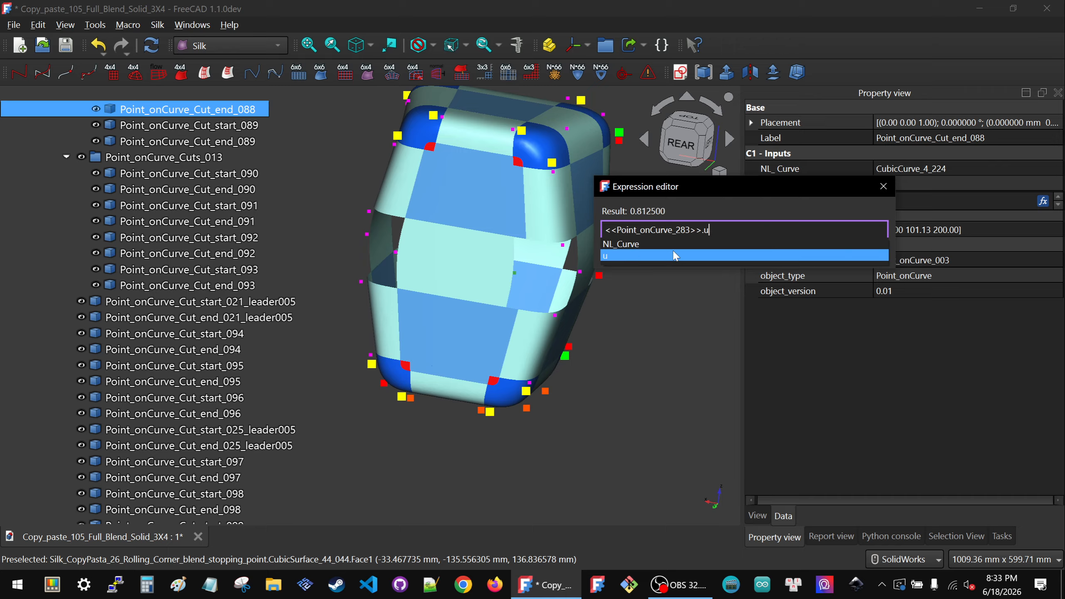
{"action": "left_click", "coordinate": [633, 254]}
{"action": "left_click", "coordinate": [689, 253]}
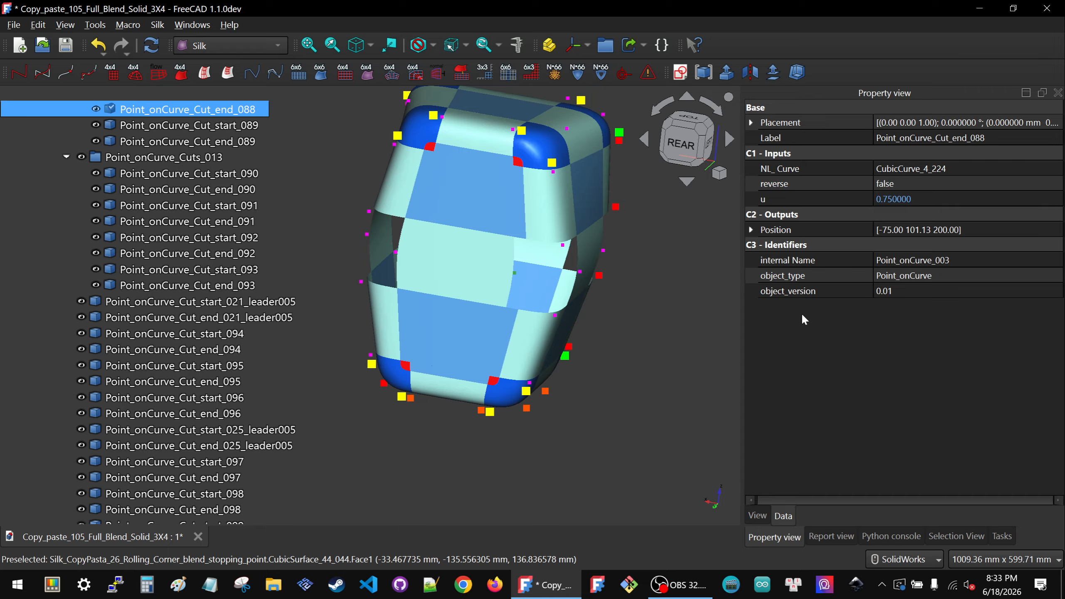
{"action": "left_click", "coordinate": [669, 343]}
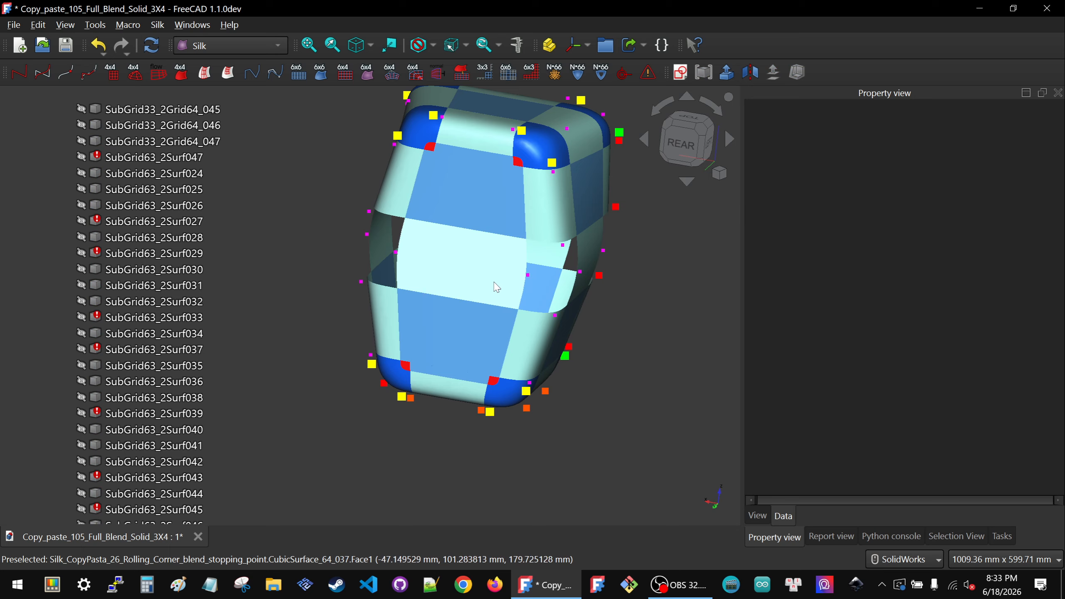
- Examine the SubGrid63_2Surf objects flagged with errors and inspect the blended solid's surfaces from the rear, side and front
{"action": "middle_click_drag", "start_coordinate": [490, 238], "coordinate": [423, 241]}
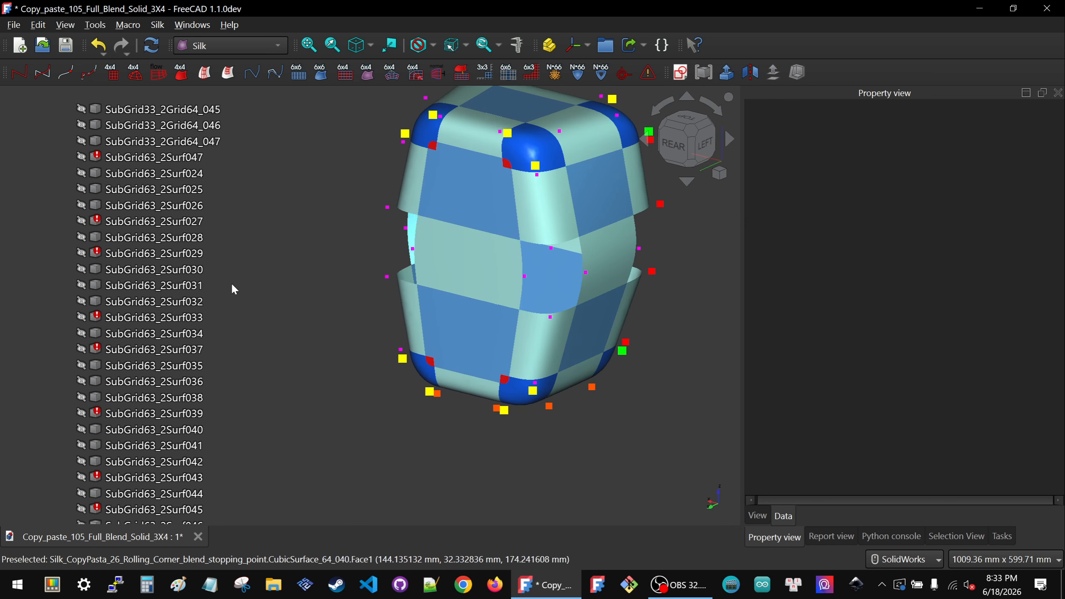
{"action": "mouse_move", "coordinate": [119, 352]}
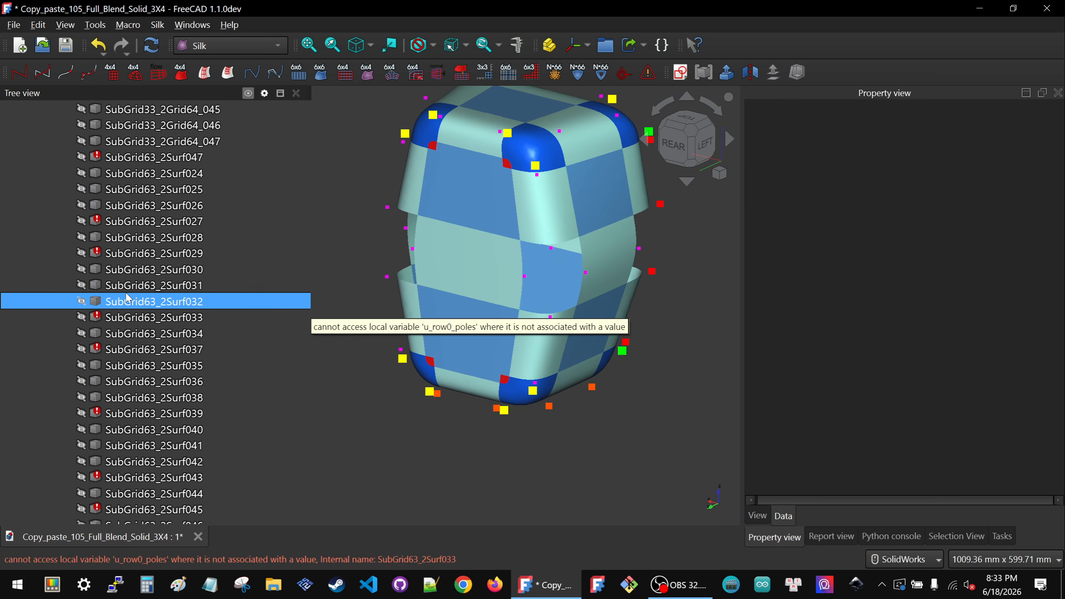
{"action": "scroll", "coordinate": [125, 376], "scroll_direction": "up", "scroll_amount": 4}
{"action": "scroll", "coordinate": [126, 369], "scroll_direction": "down", "scroll_amount": 3}
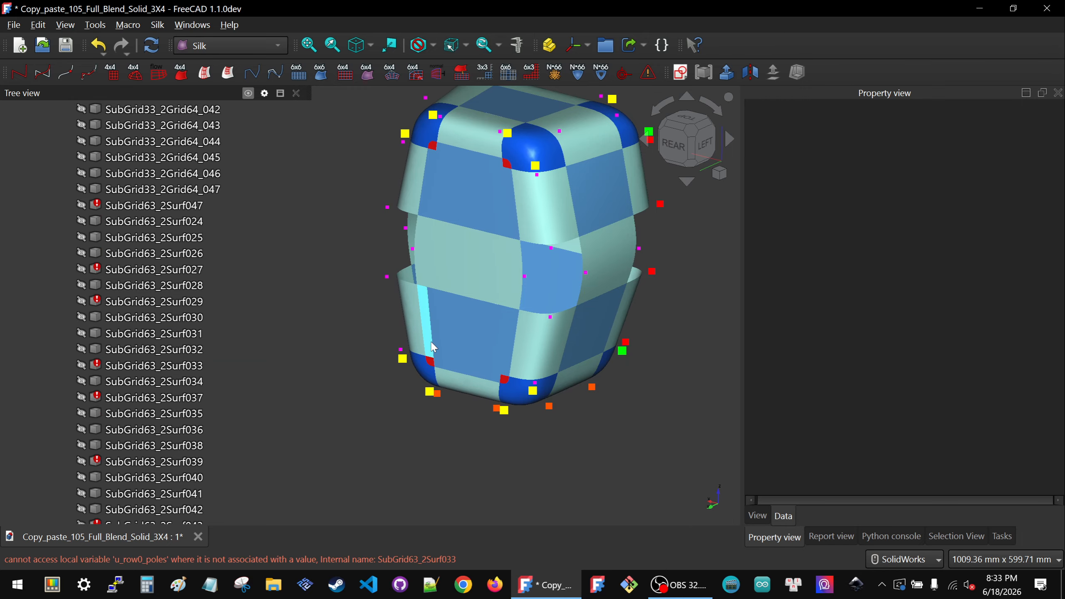
{"action": "middle_click_drag", "start_coordinate": [502, 290], "coordinate": [418, 341]}
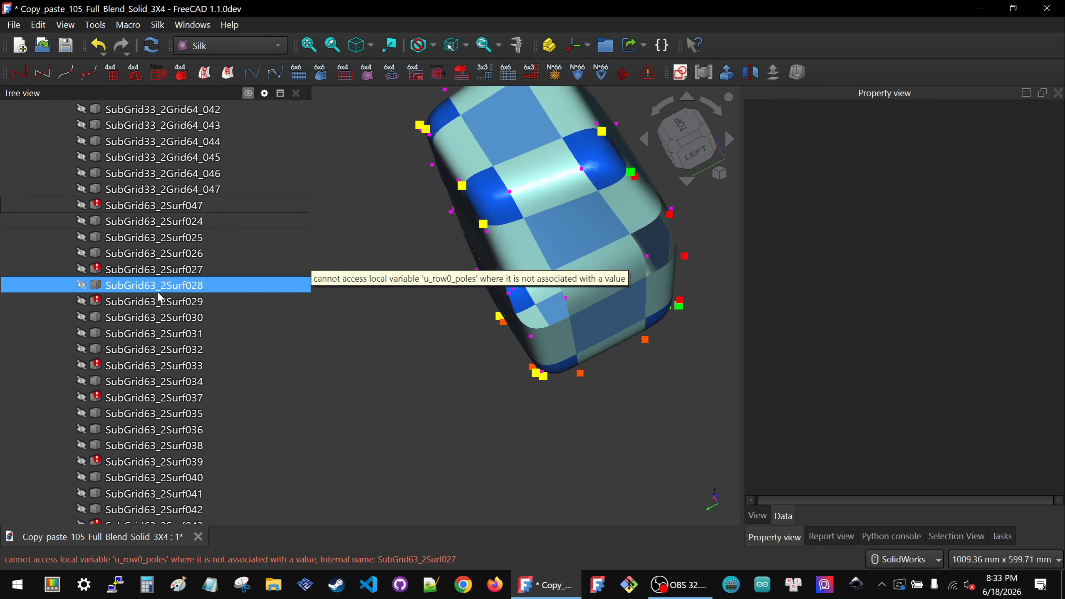
{"action": "scroll", "coordinate": [159, 294], "scroll_direction": "down", "scroll_amount": 4}
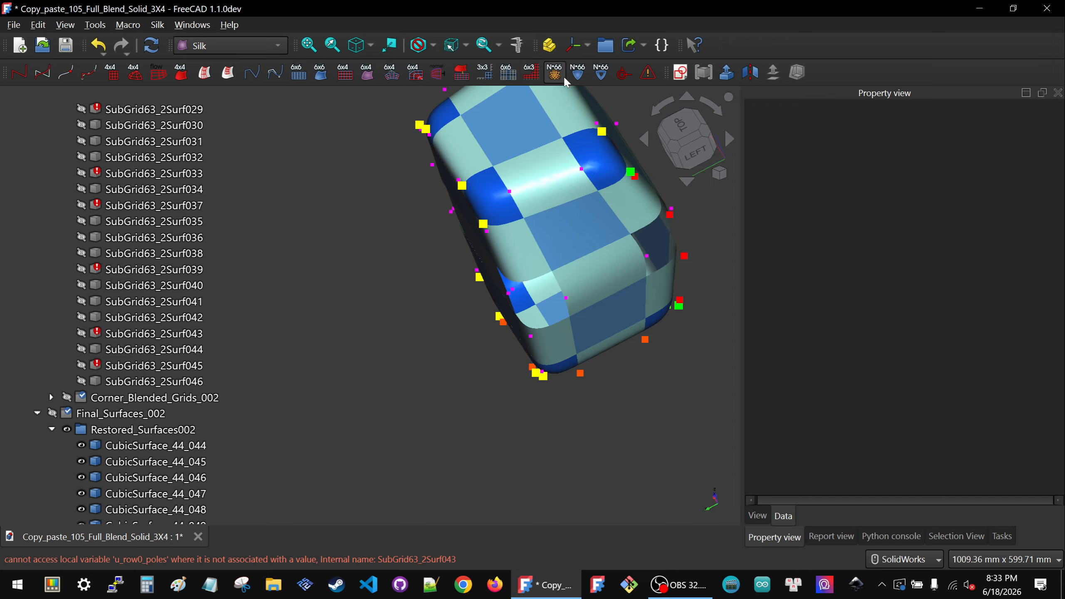
{"action": "scroll", "coordinate": [168, 333], "scroll_direction": "up", "scroll_amount": 6}
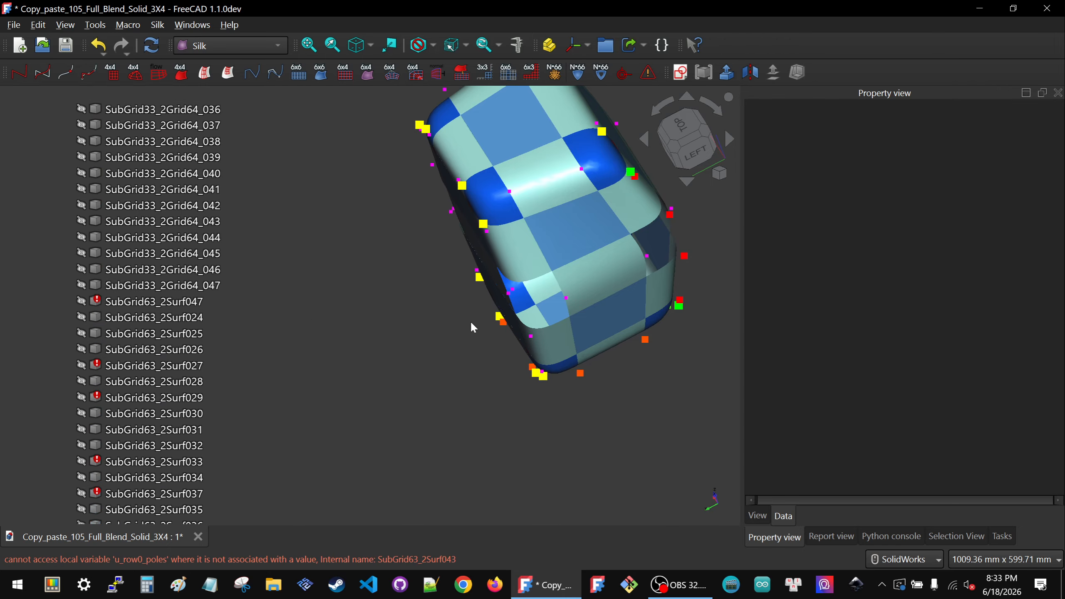
{"action": "middle_click_drag", "start_coordinate": [587, 294], "coordinate": [393, 238]}
{"action": "scroll", "coordinate": [393, 237], "scroll_direction": "down", "scroll_amount": 4}
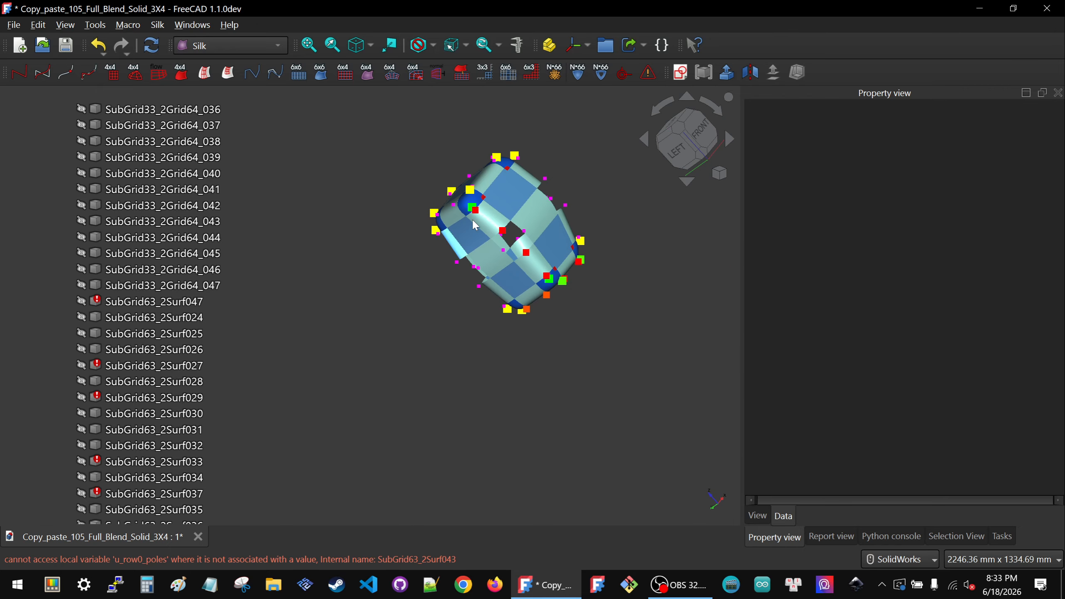
{"action": "scroll", "coordinate": [474, 226], "scroll_direction": "up", "scroll_amount": 4}
{"action": "middle_click_drag", "start_coordinate": [474, 225], "coordinate": [448, 252]}
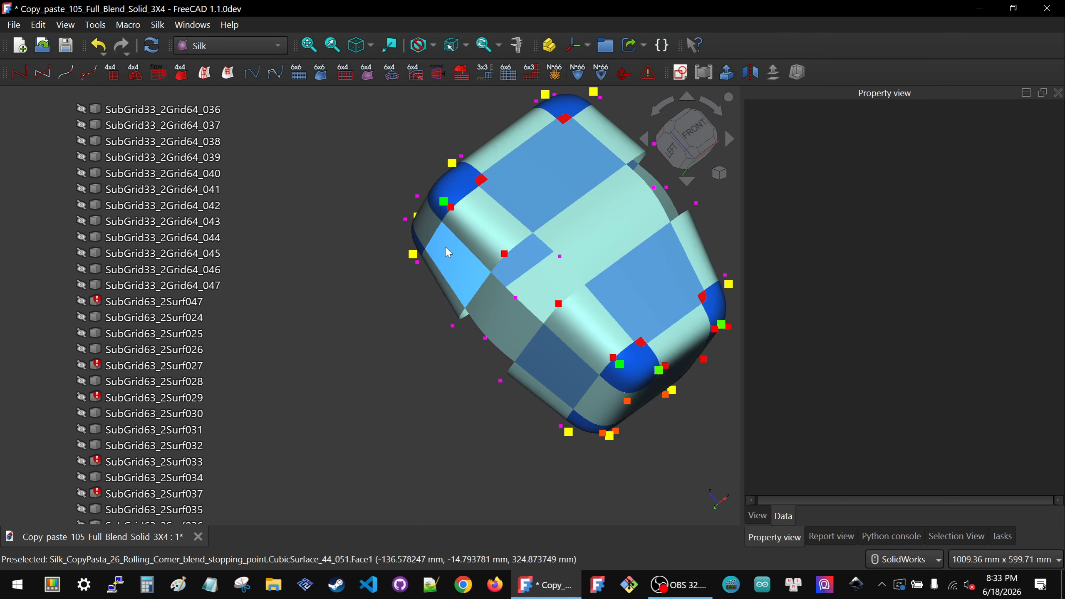
{"action": "scroll", "coordinate": [620, 344], "scroll_direction": "down", "scroll_amount": 2}
{"action": "scroll", "coordinate": [620, 345], "scroll_direction": "up", "scroll_amount": 4}
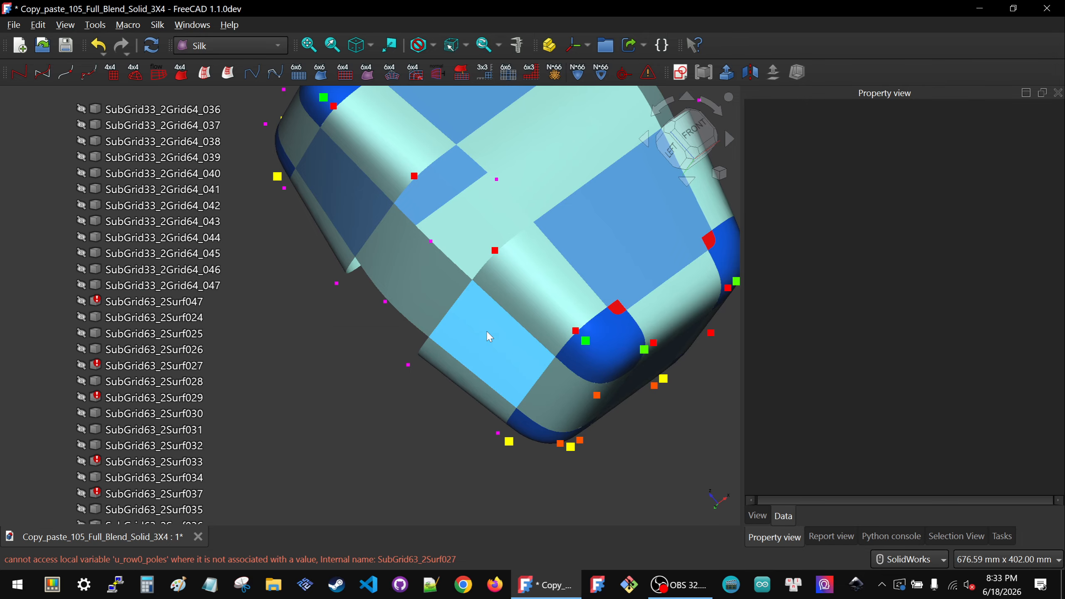
{"action": "scroll", "coordinate": [612, 348], "scroll_direction": "down", "scroll_amount": 4}
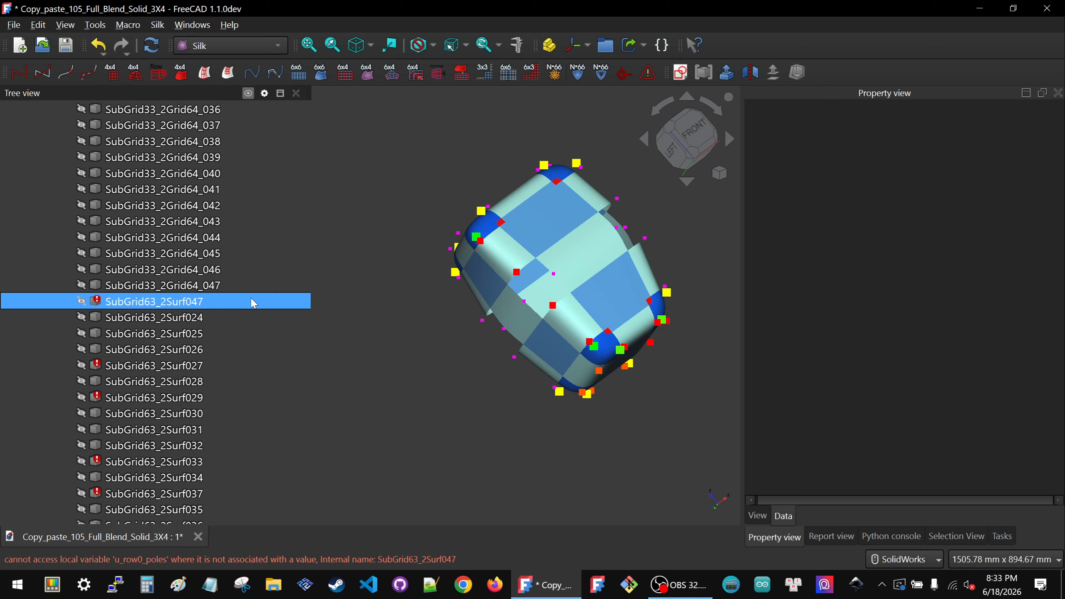
{"action": "middle_click_drag", "start_coordinate": [421, 394], "coordinate": [511, 268]}
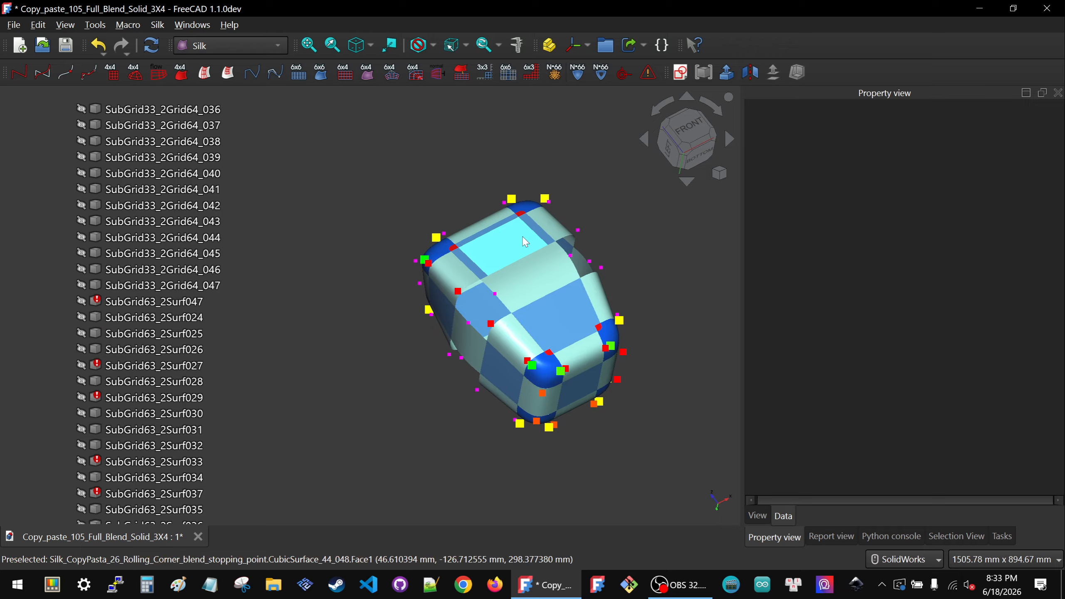
{"action": "left_click", "coordinate": [156, 307]}
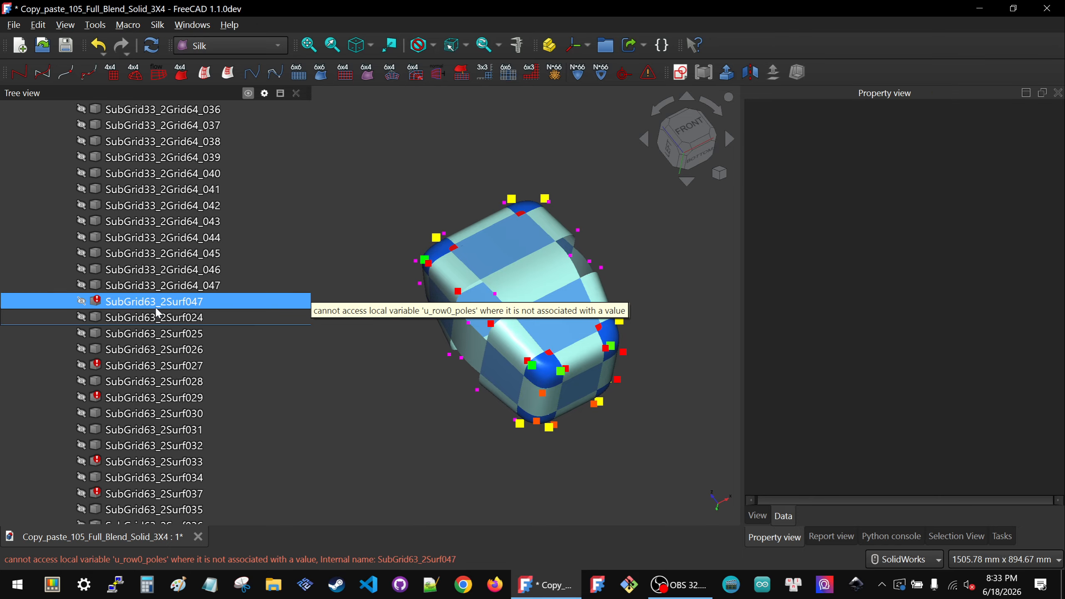
{"action": "left_click", "coordinate": [444, 385]}
{"action": "middle_click_drag", "start_coordinate": [445, 385], "coordinate": [529, 357]}
- Collapse Blending_Setup_002, Final_Surfaces_002, Solid_3X4_001, Roll_Cuts_Left, Roll_Cuts_Right and Roll_Corner_Subgrids in the model tree
{"action": "scroll", "coordinate": [195, 271], "scroll_direction": "up", "scroll_amount": 20}
{"action": "scroll", "coordinate": [122, 272], "scroll_direction": "up", "scroll_amount": 20}
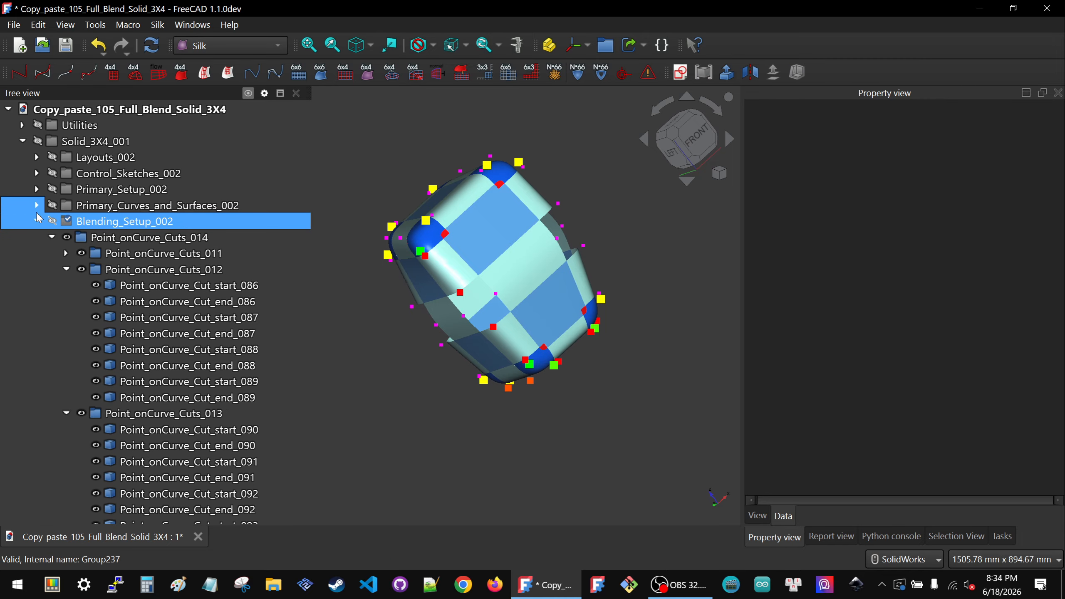
{"action": "left_click", "coordinate": [37, 221]}
{"action": "left_click", "coordinate": [36, 238]}
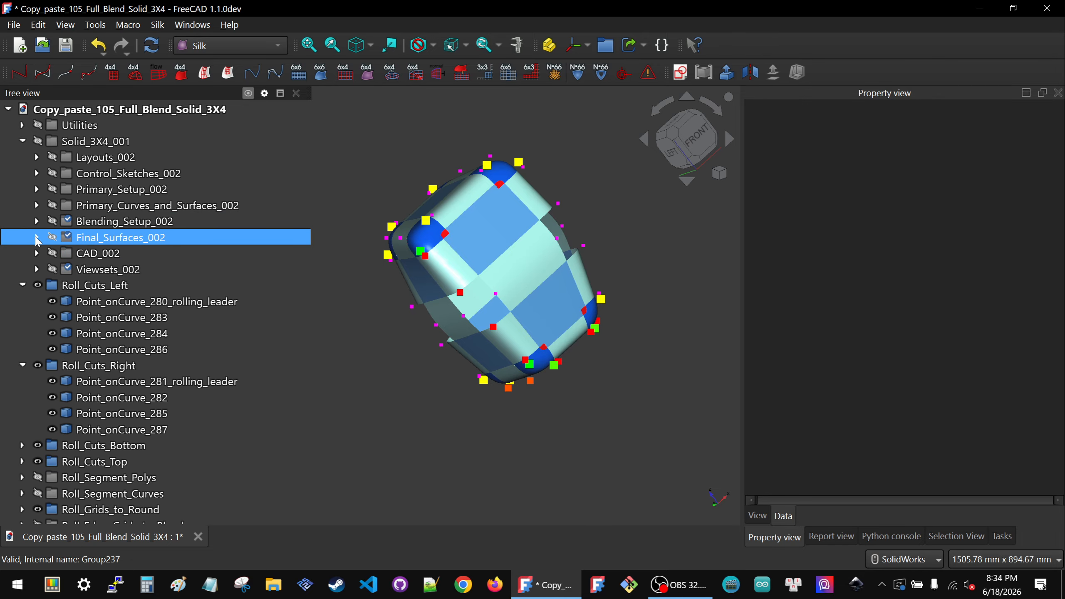
{"action": "left_click", "coordinate": [22, 142]}
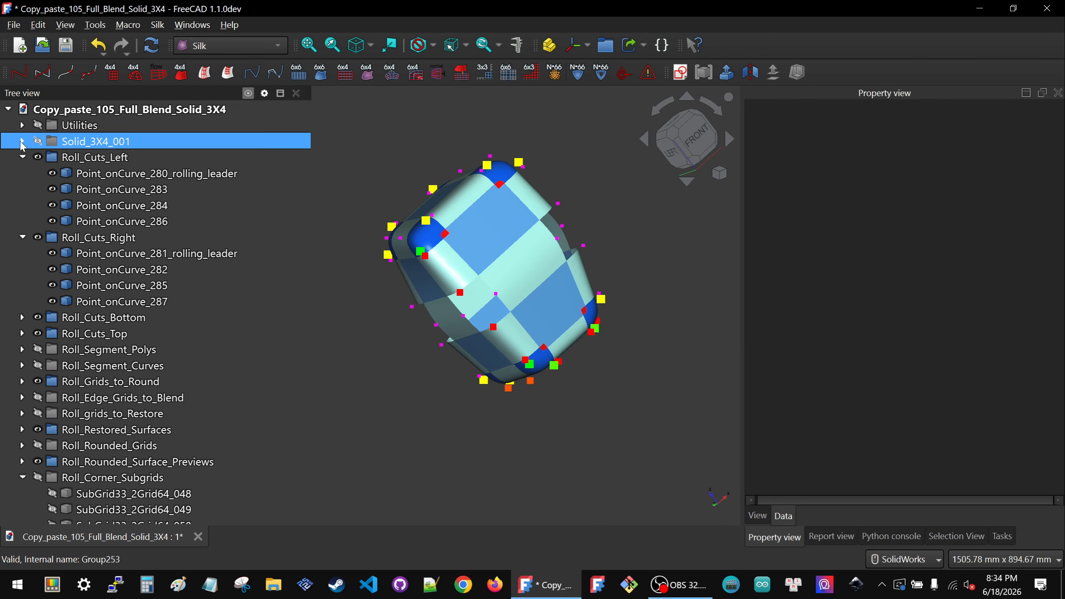
{"action": "left_click", "coordinate": [23, 158]}
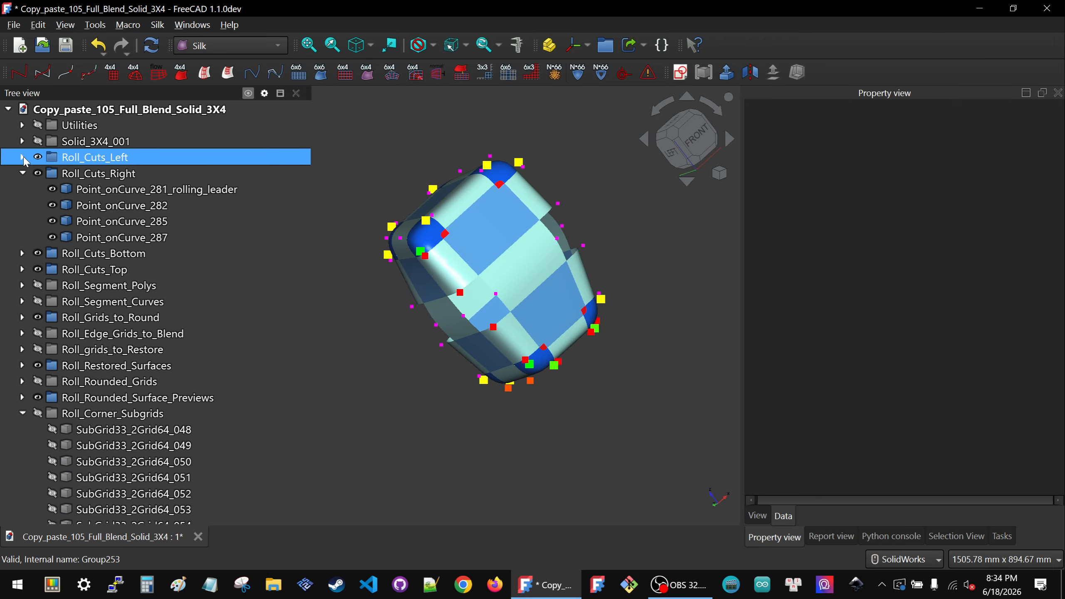
{"action": "left_click", "coordinate": [23, 173]}
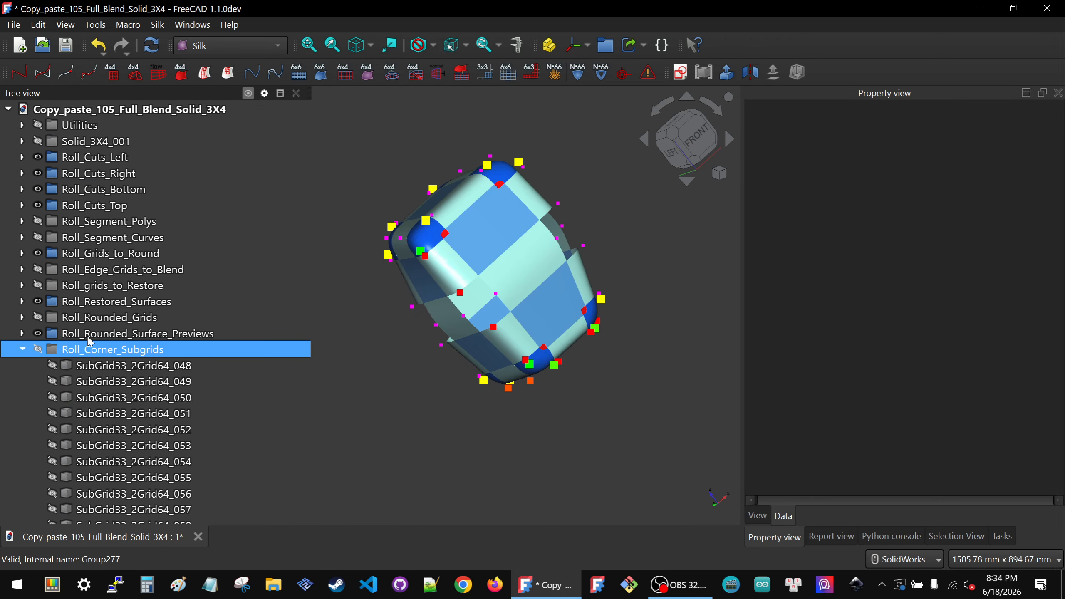
{"action": "left_click", "coordinate": [158, 373]}
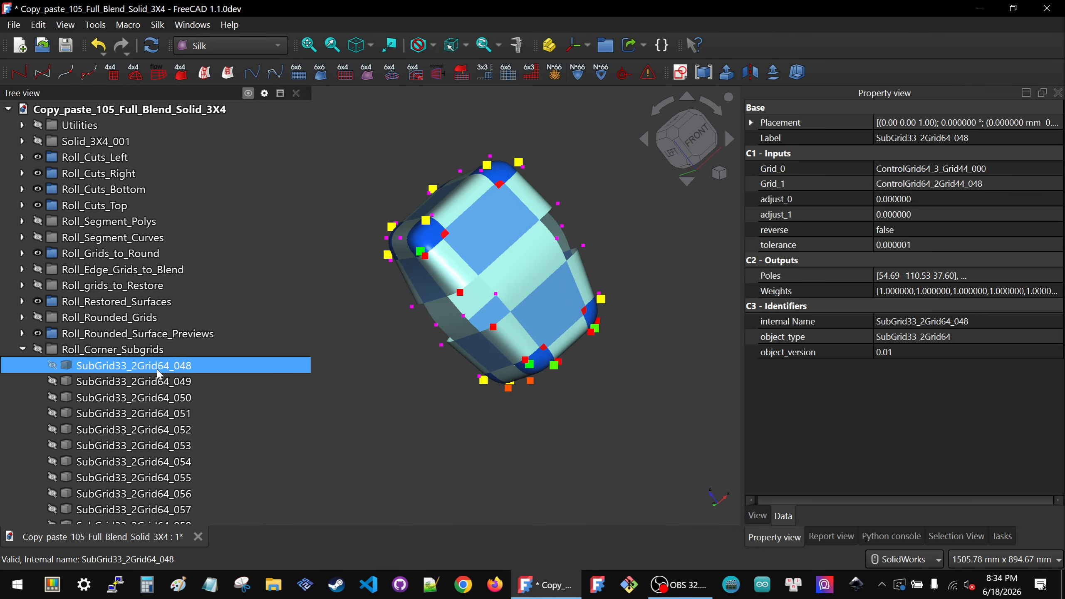
{"action": "left_click", "coordinate": [22, 350]}
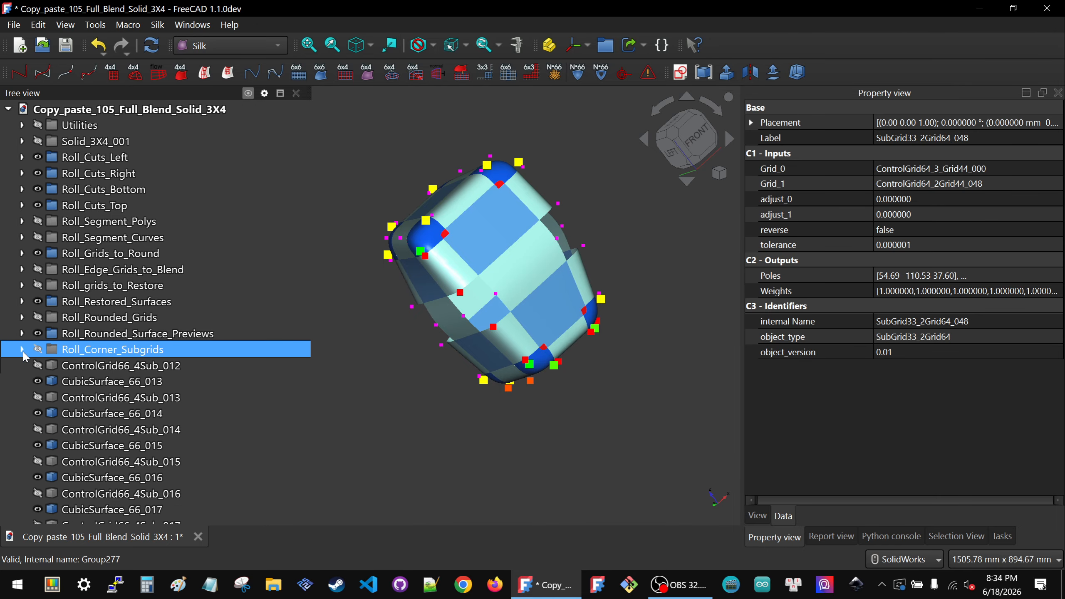
{"action": "left_click", "coordinate": [218, 347]}
- Create two new groups at the end of the model tree and rename the first one Roll_Double_Blend_grids
{"action": "scroll", "coordinate": [103, 428], "scroll_direction": "down", "scroll_amount": 2}
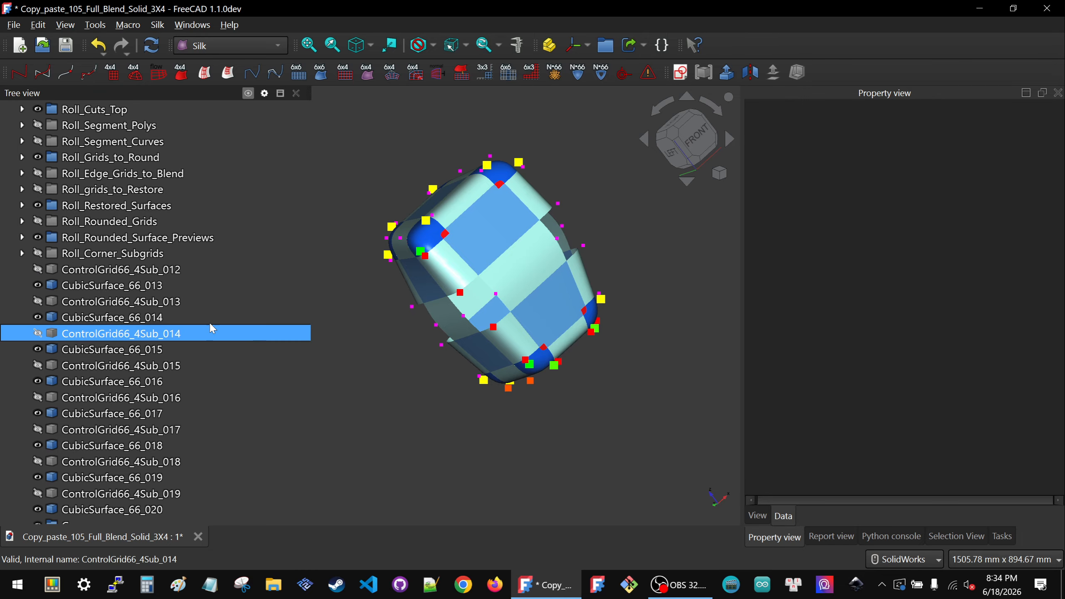
{"action": "scroll", "coordinate": [105, 378], "scroll_direction": "down", "scroll_amount": 1}
{"action": "left_click", "coordinate": [84, 495]}
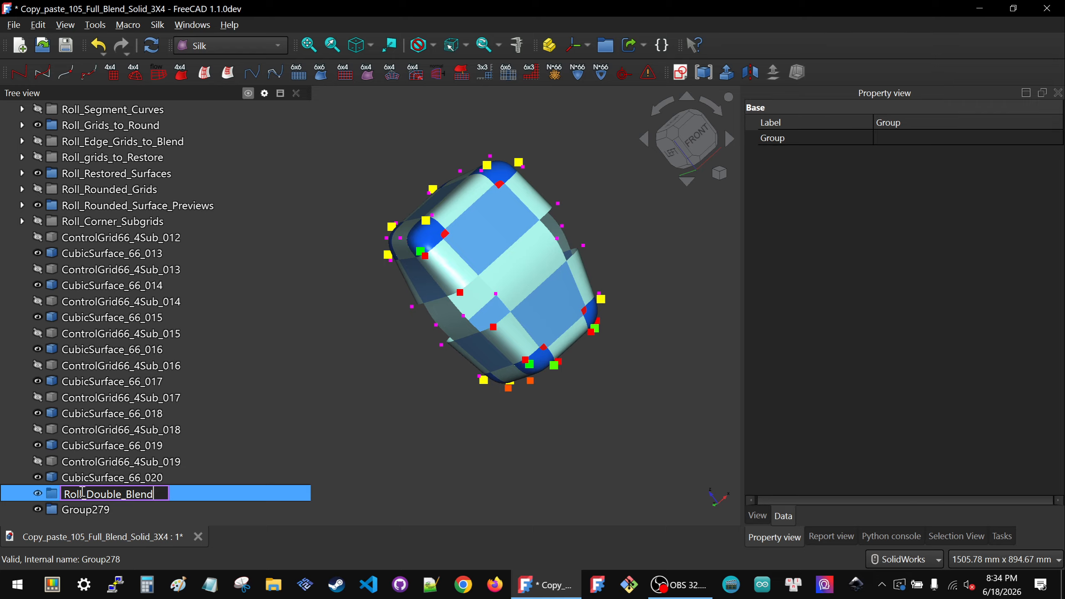
{"action": "type", "text": "s"}
{"action": "key", "text": "Return"}
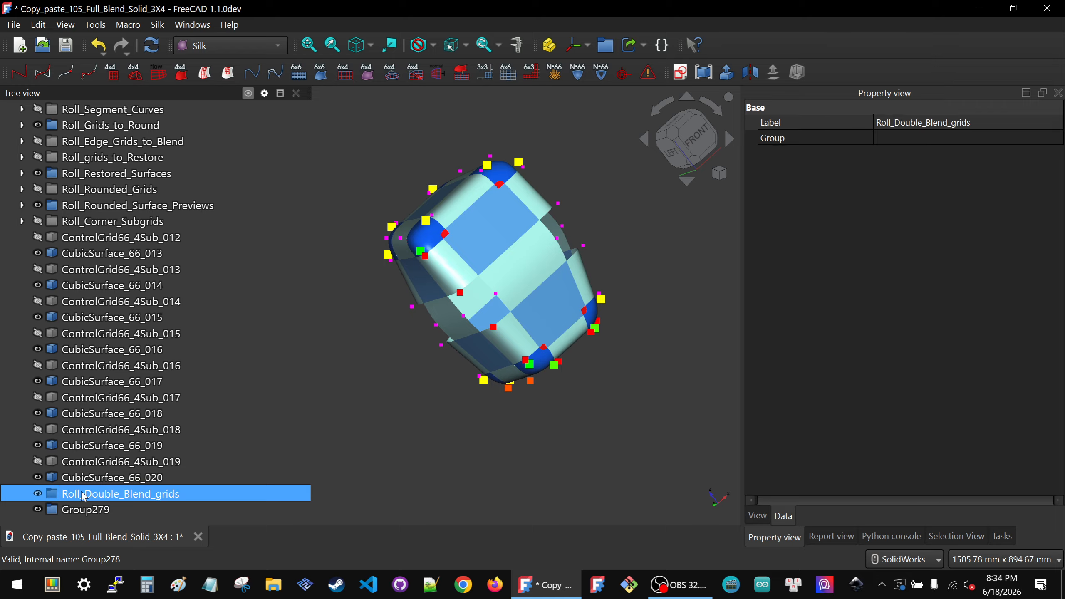
- Rename the second new group Roll_Double_Blend_Surfaces, reusing the name of the grids group
{"action": "double_click", "coordinate": [111, 493]}
{"action": "key", "text": "ctrl+c"}
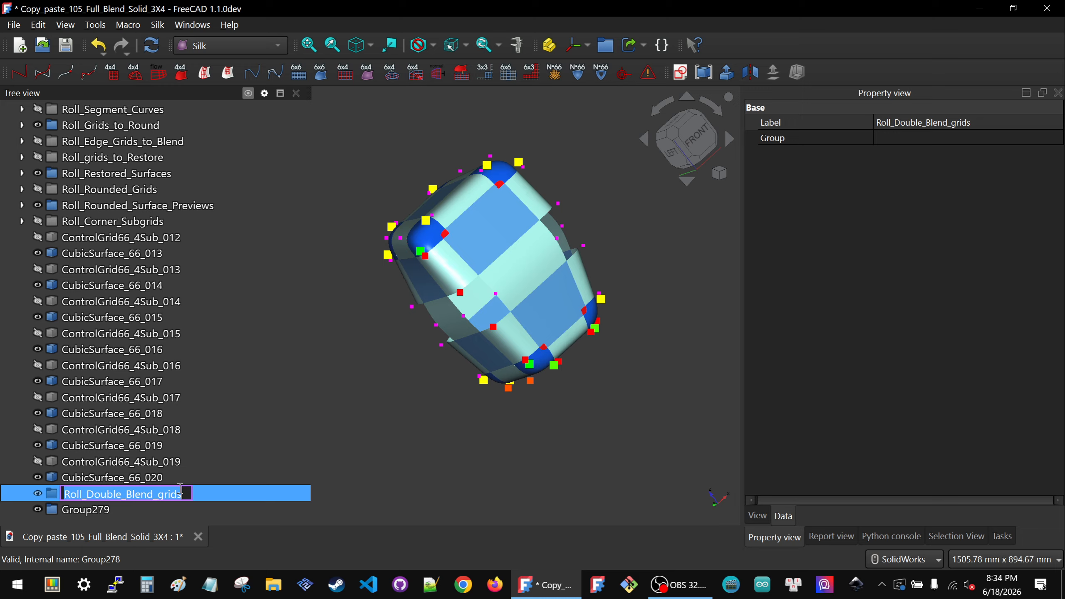
{"action": "double_click", "coordinate": [94, 509]}
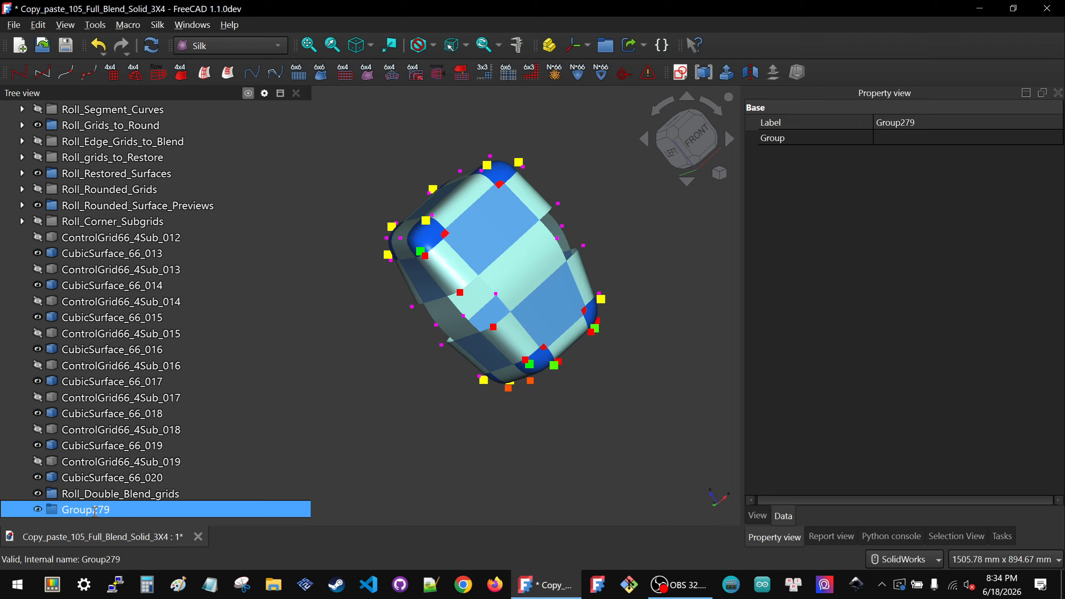
{"action": "key", "text": "ctrl+v"}
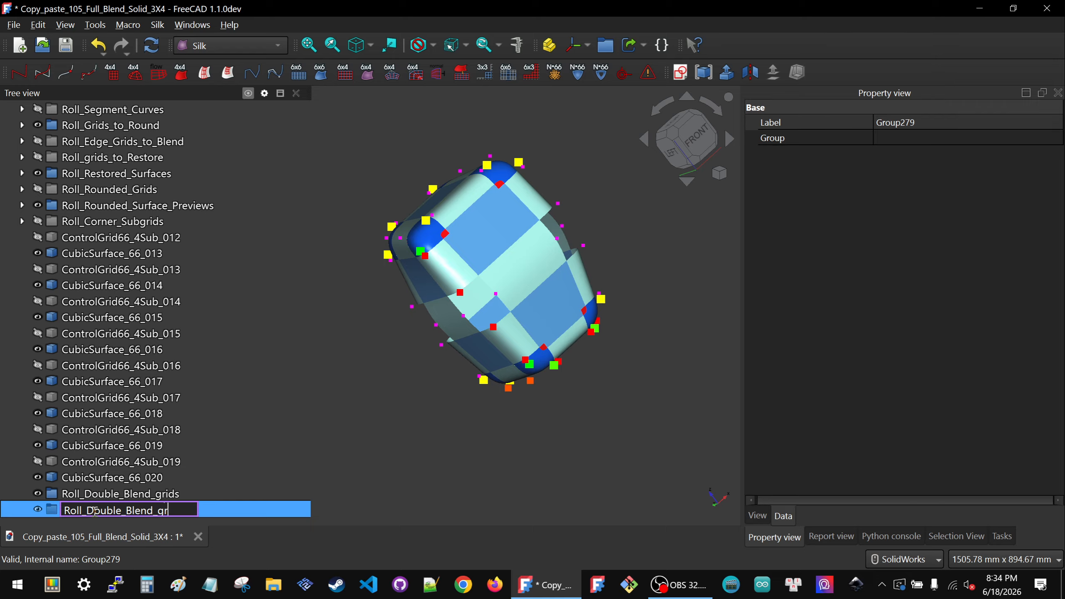
{"action": "type", "text": "Surfaces"}
{"action": "key", "text": "Return"}
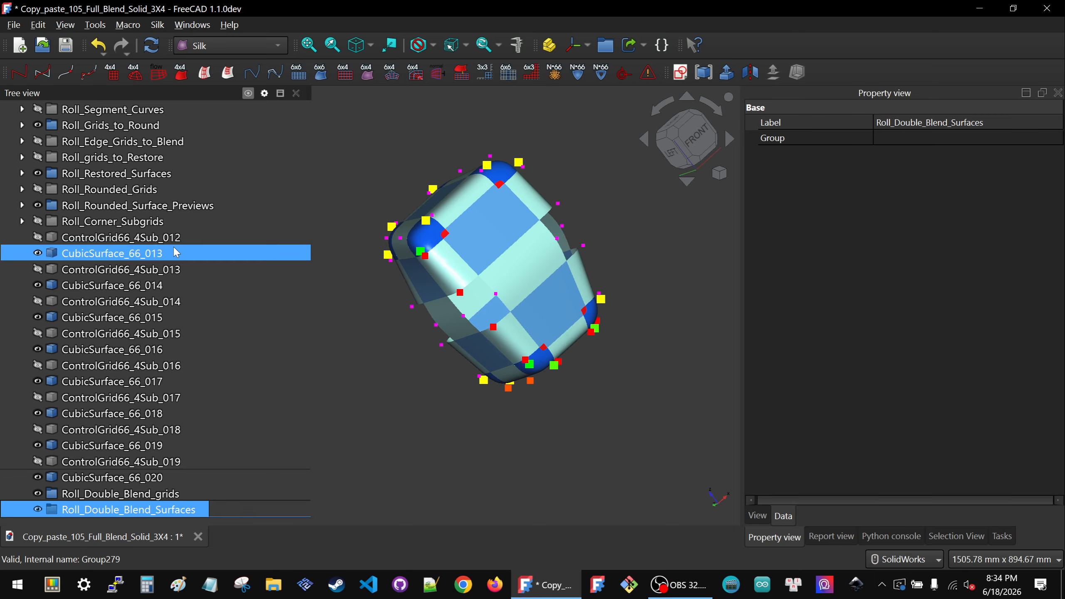
- Move ControlGrid66_4Sub_012 through ControlGrid66_4Sub_019 into the Roll_Double_Blend_grids group
{"action": "left_click", "coordinate": [139, 237]}
{"action": "left_click", "coordinate": [102, 269], "text": "ctrl"}
{"action": "left_click", "coordinate": [95, 301], "text": "ctrl"}
{"action": "left_click", "coordinate": [92, 334], "text": "ctrl"}
{"action": "left_click", "coordinate": [89, 397], "text": "ctrl"}
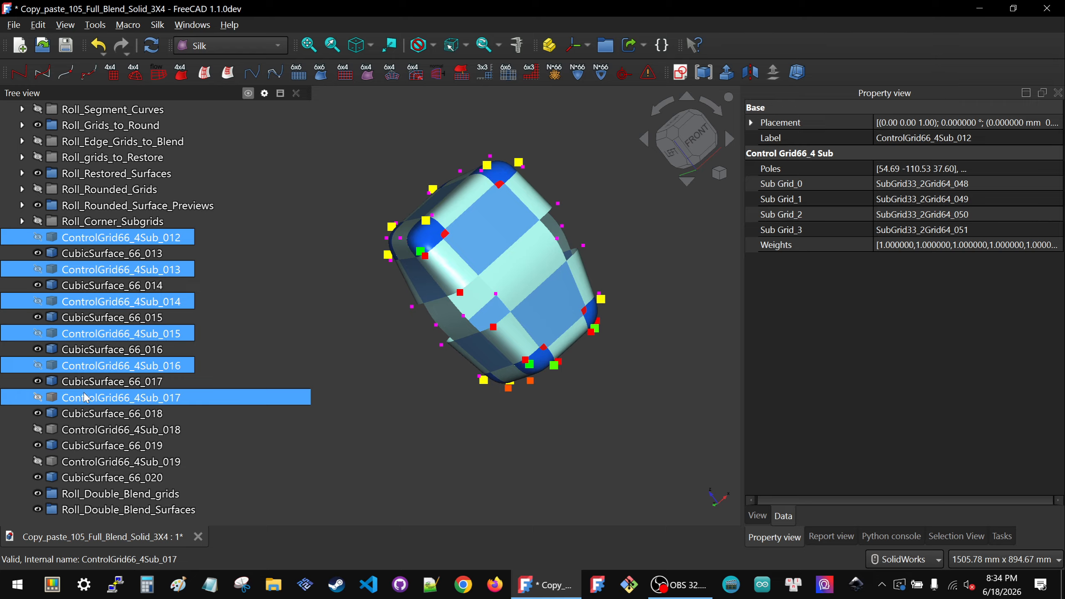
{"action": "left_click", "coordinate": [90, 430], "text": "ctrl"}
{"action": "left_click", "coordinate": [93, 461], "text": "ctrl"}
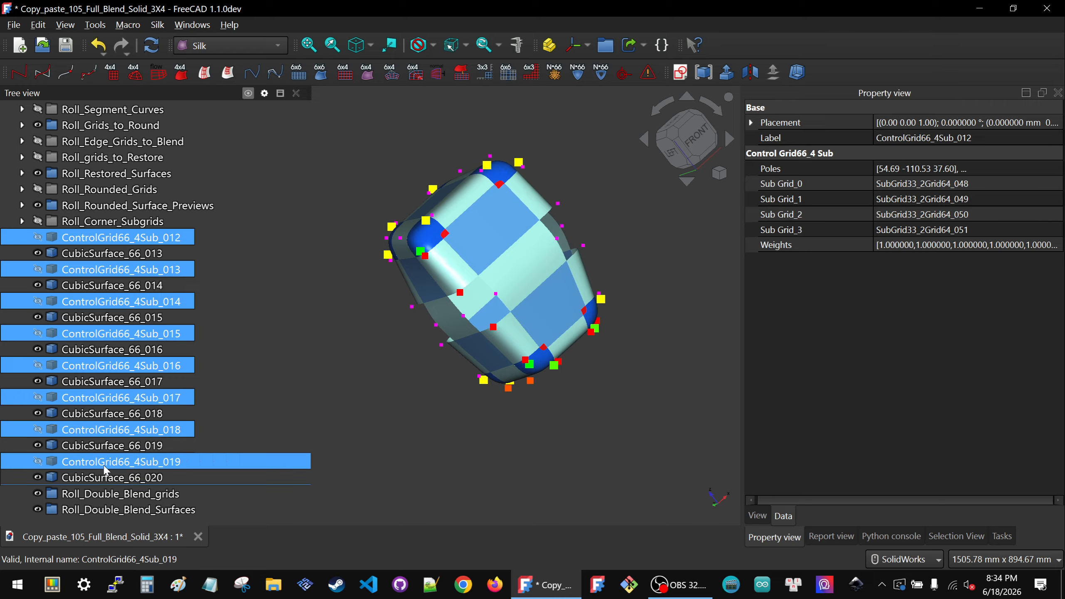
{"action": "key", "text": "Delete"}
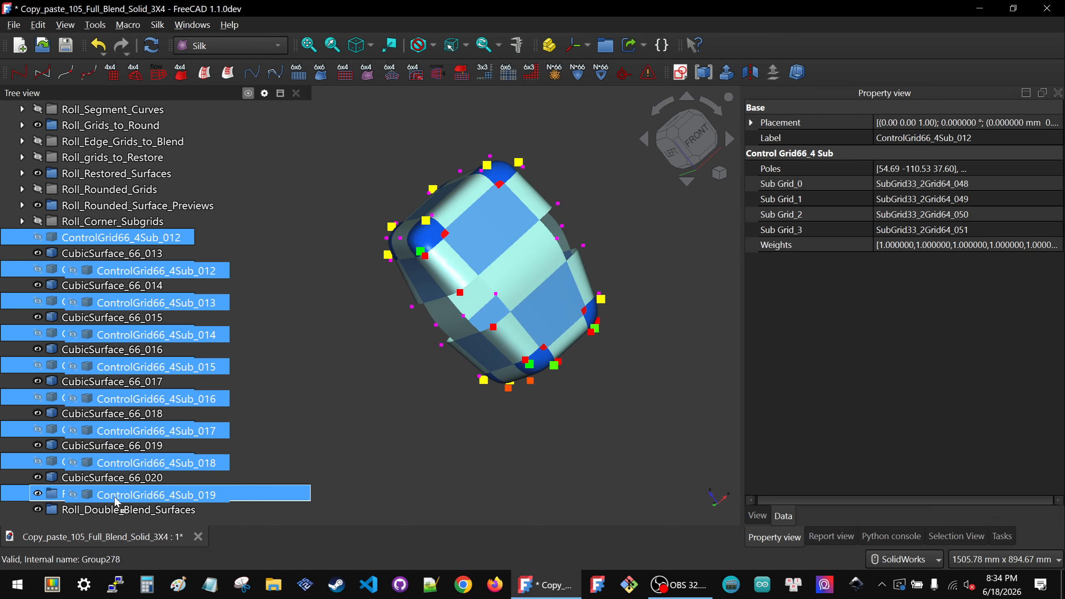
- Move CubicSurface_66_013 through CubicSurface_66_020 into the Roll_Double_Blend_Surfaces group
{"action": "left_click", "coordinate": [105, 429]}
{"action": "left_click", "coordinate": [105, 413]}
{"action": "scroll", "coordinate": [105, 413], "scroll_direction": "down", "scroll_amount": 1}
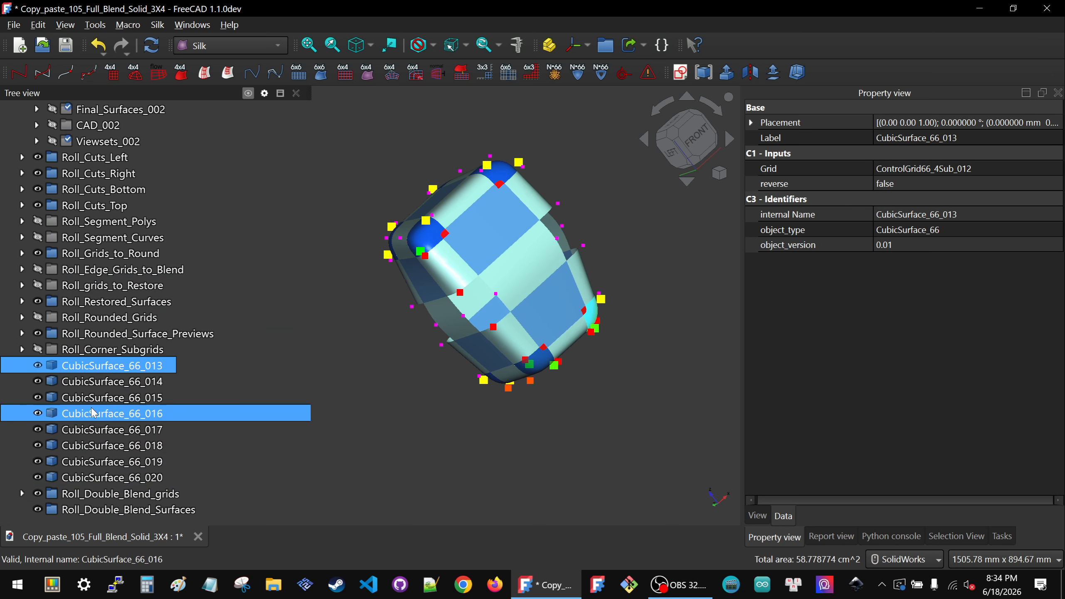
{"action": "left_click", "coordinate": [95, 478], "text": "ctrl"}
{"action": "left_click", "coordinate": [93, 478], "text": "shift"}
{"action": "left_click_drag", "start_coordinate": [92, 478], "coordinate": [104, 509]}
{"action": "left_click", "coordinate": [368, 411]}
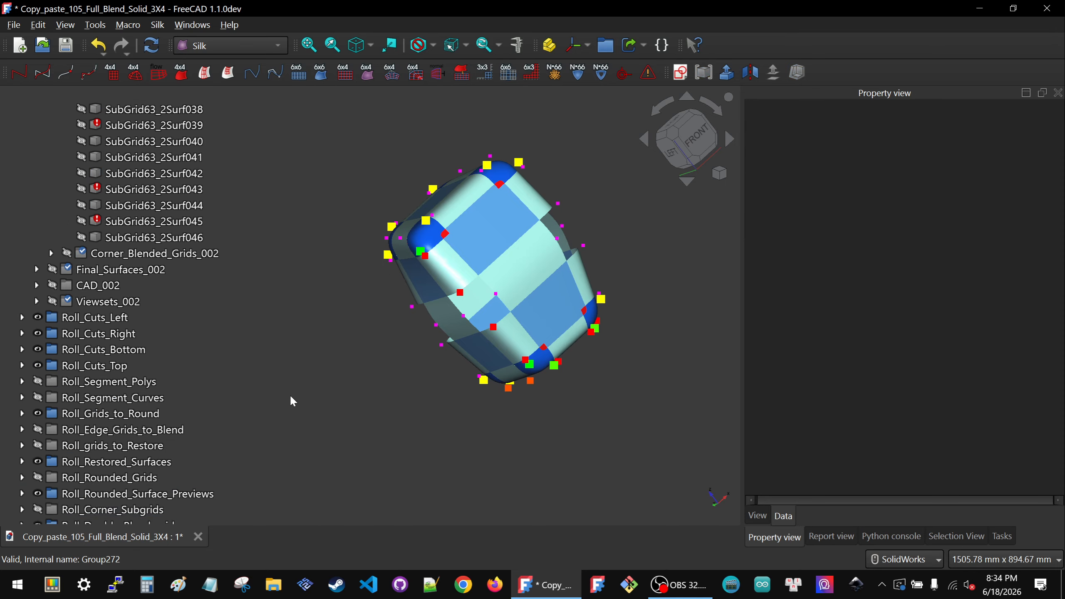
- Collapse Corner_Subgrids_002, Blended_Edge_Grids_002, Edge_Grids_to_Blend_002 and their parent Blending_Setup_002 in the model tree
{"action": "scroll", "coordinate": [71, 290], "scroll_direction": "up", "scroll_amount": 14}
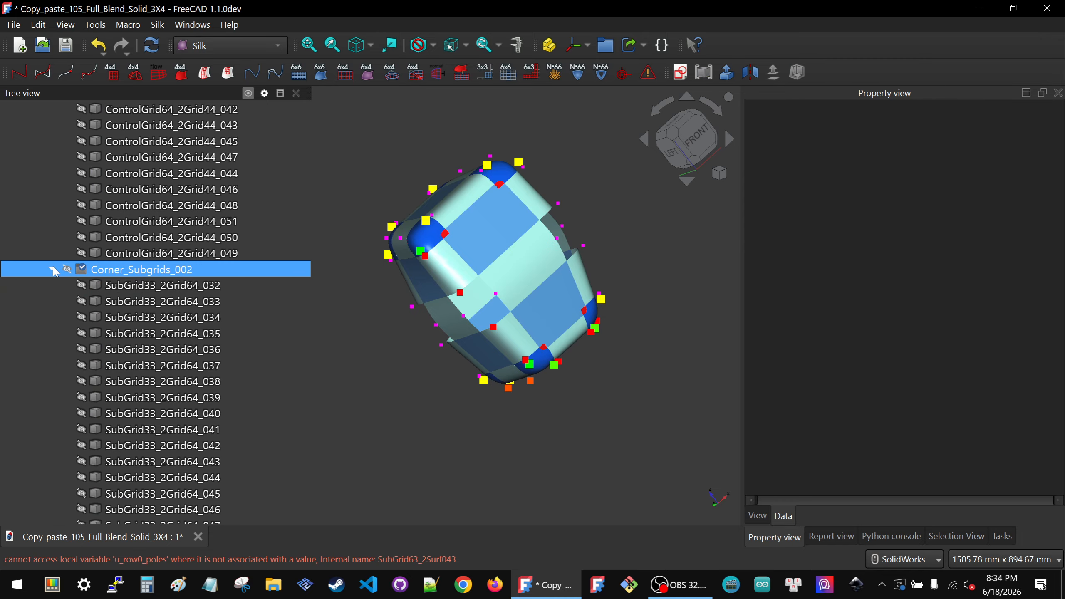
{"action": "left_click", "coordinate": [52, 270]}
{"action": "scroll", "coordinate": [52, 260], "scroll_direction": "up", "scroll_amount": 5}
{"action": "left_click", "coordinate": [52, 173]}
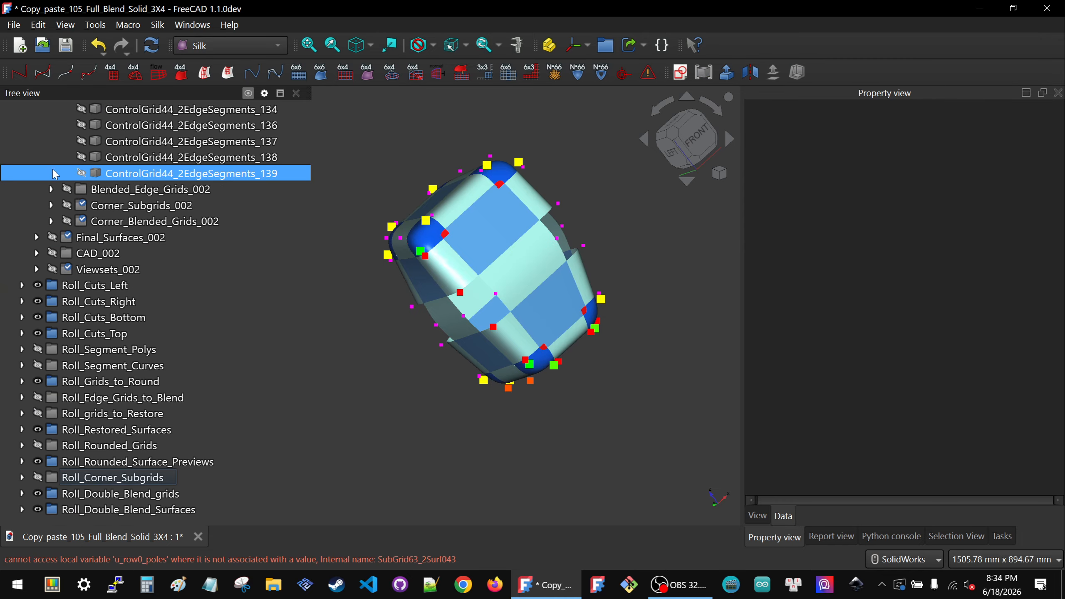
{"action": "scroll", "coordinate": [55, 173], "scroll_direction": "up", "scroll_amount": 19}
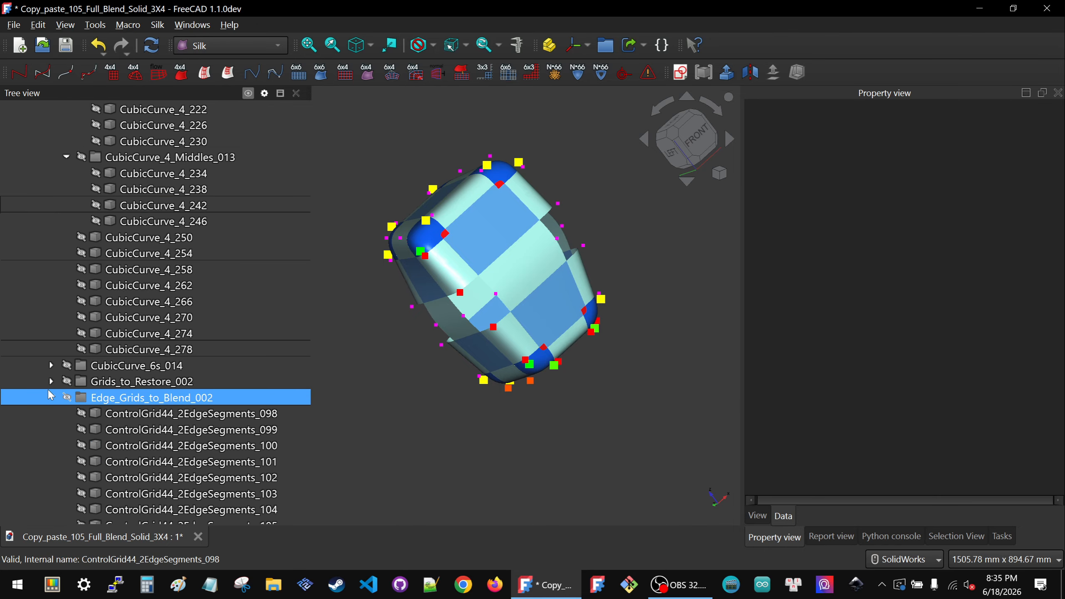
{"action": "left_click", "coordinate": [51, 396]}
{"action": "scroll", "coordinate": [104, 247], "scroll_direction": "up", "scroll_amount": 1}
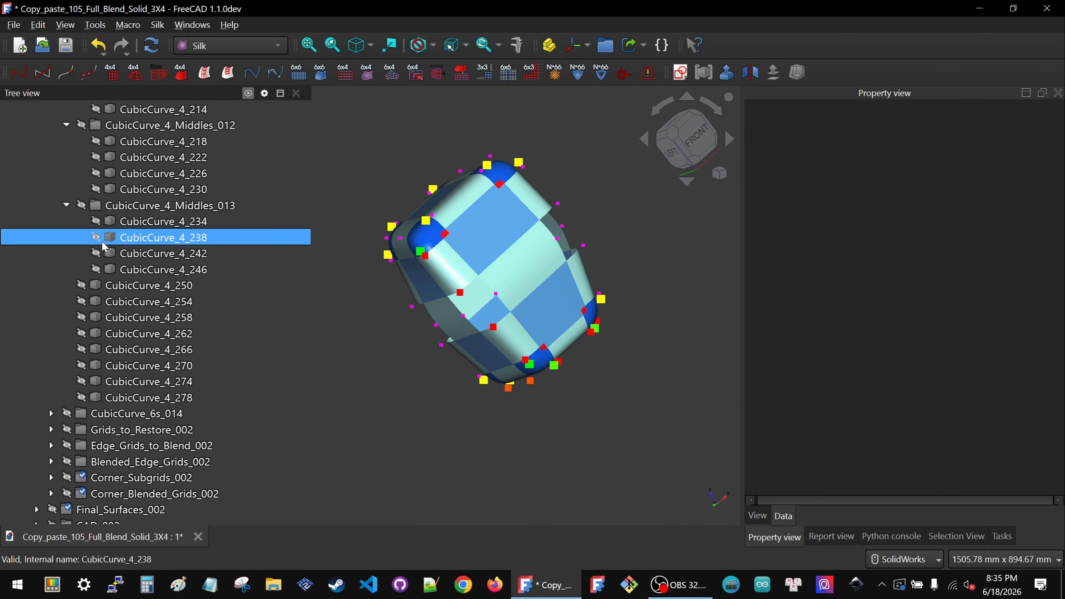
{"action": "scroll", "coordinate": [84, 243], "scroll_direction": "up", "scroll_amount": 20}
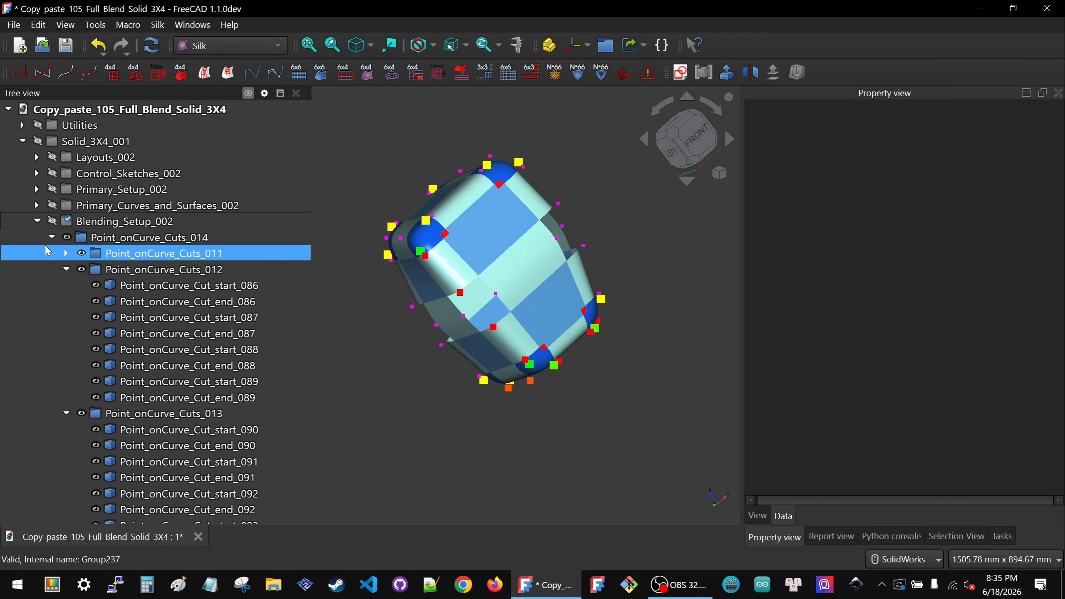
{"action": "left_click", "coordinate": [38, 222]}
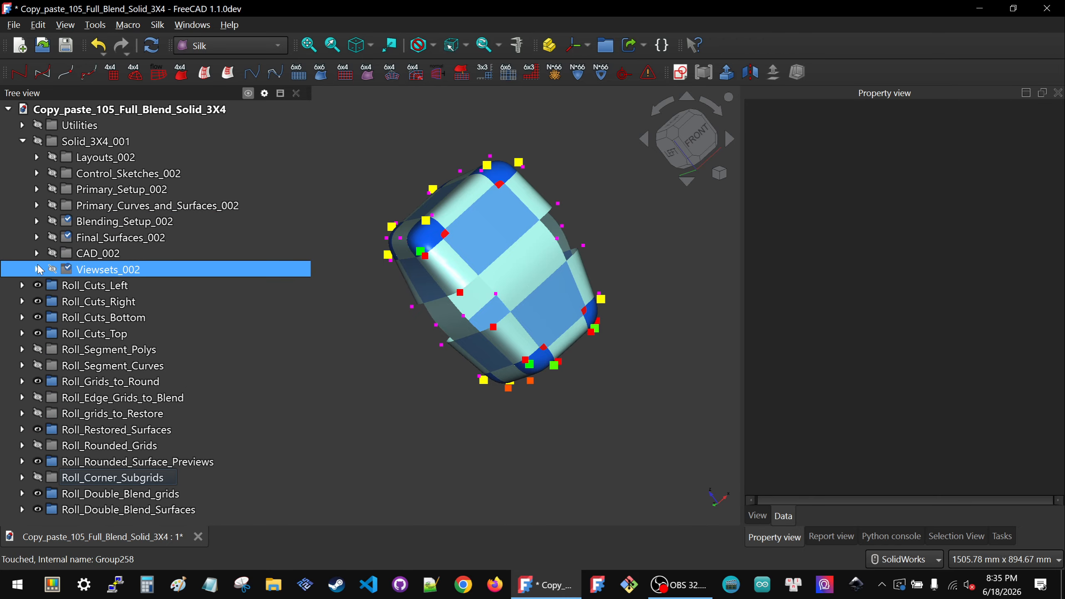
- Expand Final_Surfaces_002, collapse its Restored_Surfaces002 and Blended_Edge_Surfaces002 groups, and expand Corner_Blend_Surfaces002
{"action": "left_click", "coordinate": [37, 238]}
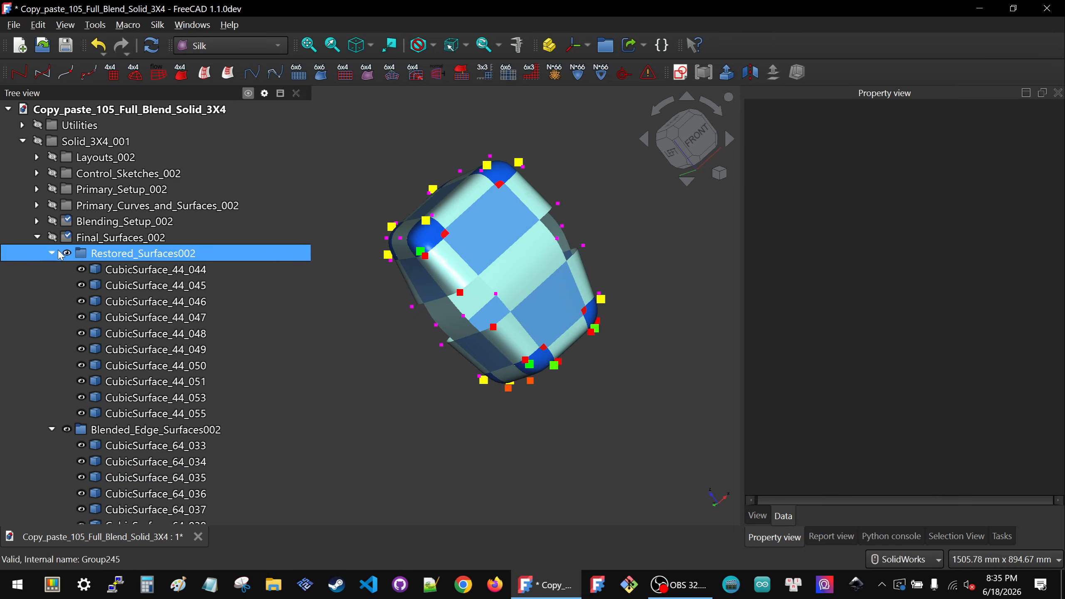
{"action": "left_click", "coordinate": [52, 254]}
{"action": "left_click", "coordinate": [52, 269]}
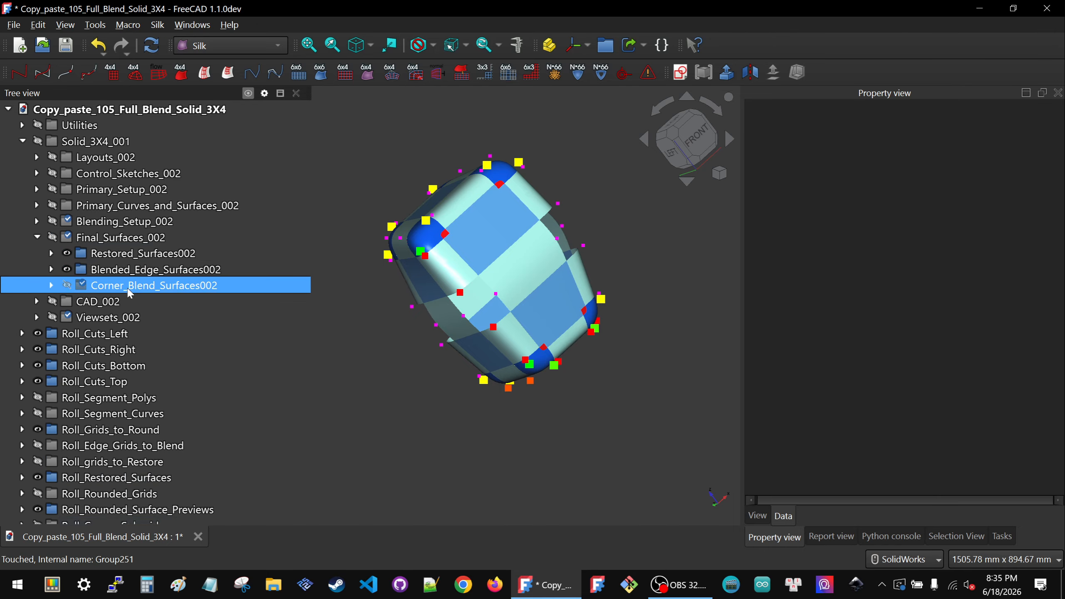
{"action": "left_click", "coordinate": [129, 288]}
{"action": "left_click", "coordinate": [51, 286]}
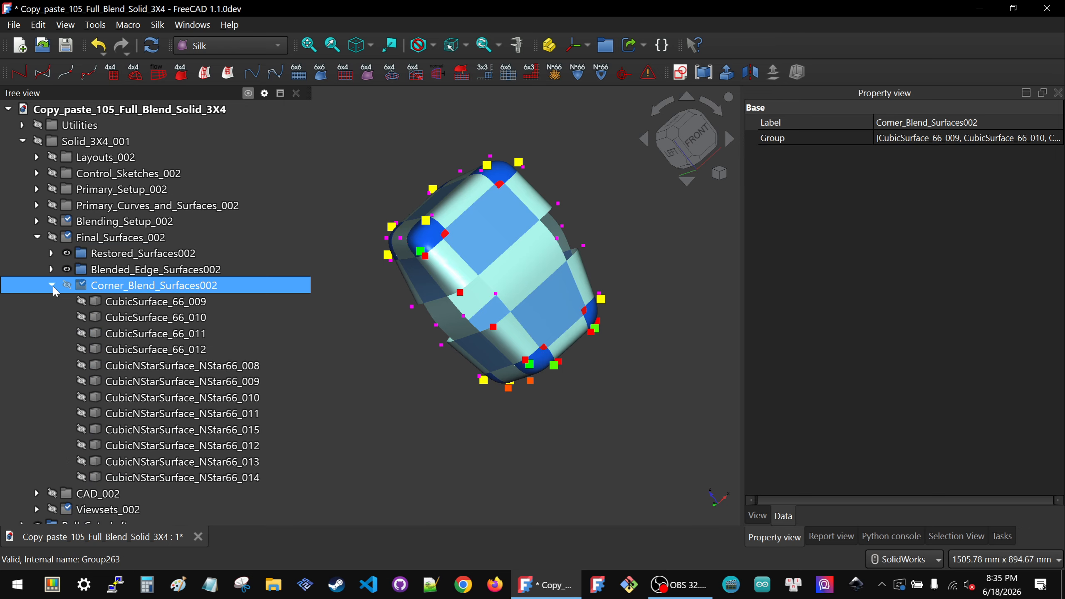
- Make CubicSurface_66_009 through CubicSurface_66_012 in Corner_Blend_Surfaces002 visible and inspect them on the solid
{"action": "left_click", "coordinate": [153, 303]}
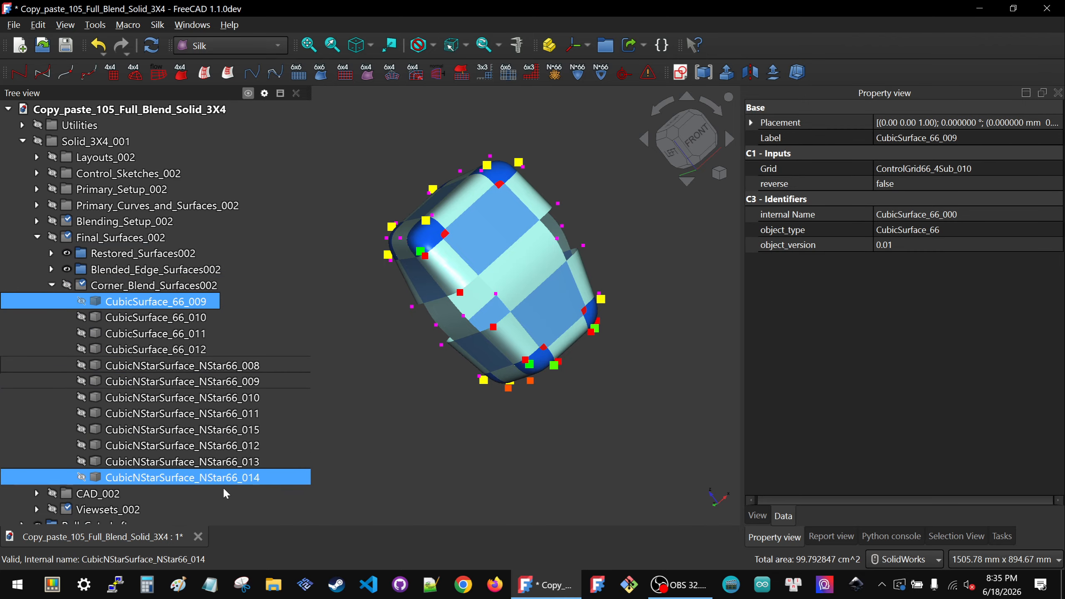
{"action": "left_click", "coordinate": [144, 352], "text": "shift"}
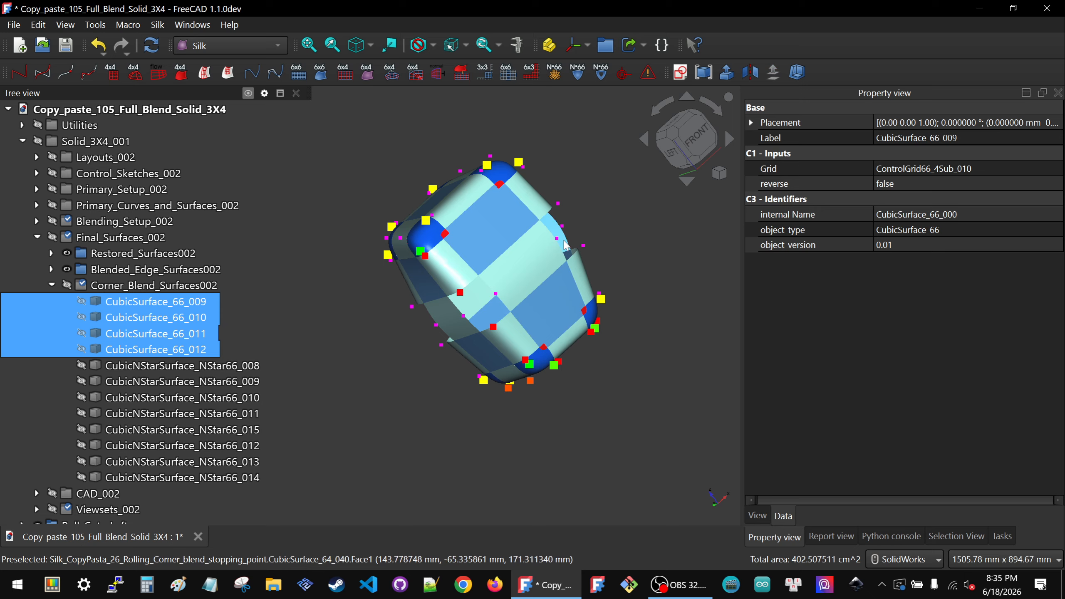
{"action": "key", "text": "space"}
{"action": "left_click", "coordinate": [444, 380]}
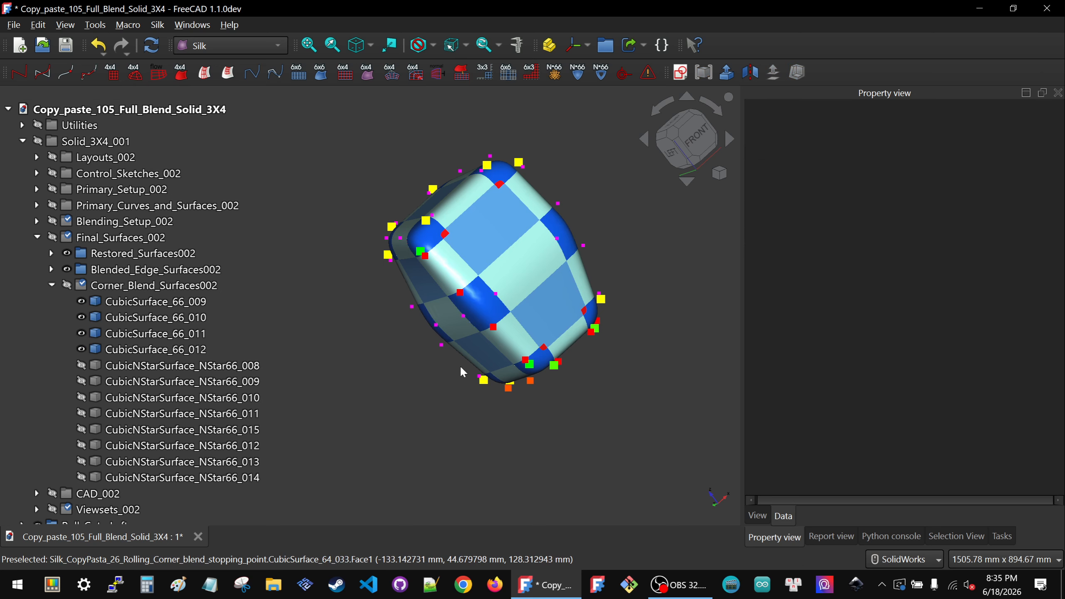
{"action": "middle_click_drag", "start_coordinate": [480, 334], "coordinate": [428, 284]}
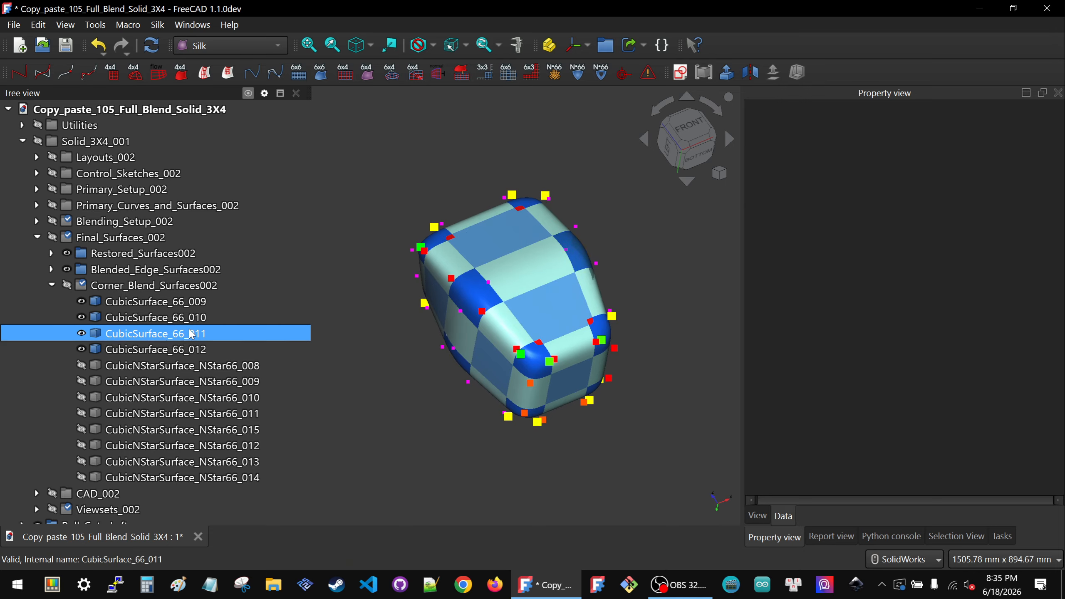
{"action": "left_click", "coordinate": [206, 368]}
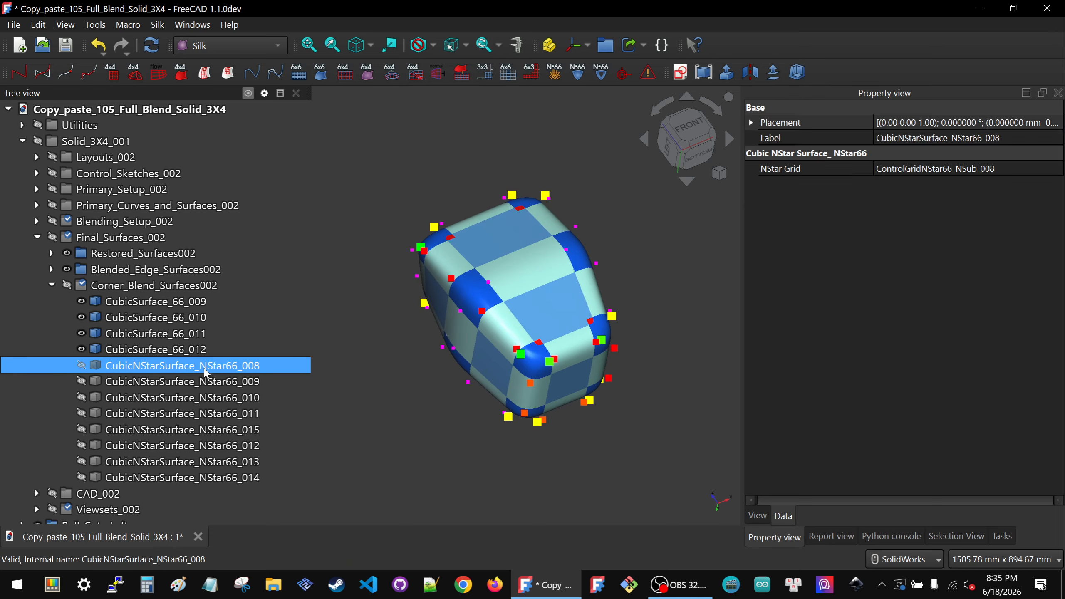
{"action": "left_click", "coordinate": [411, 402]}
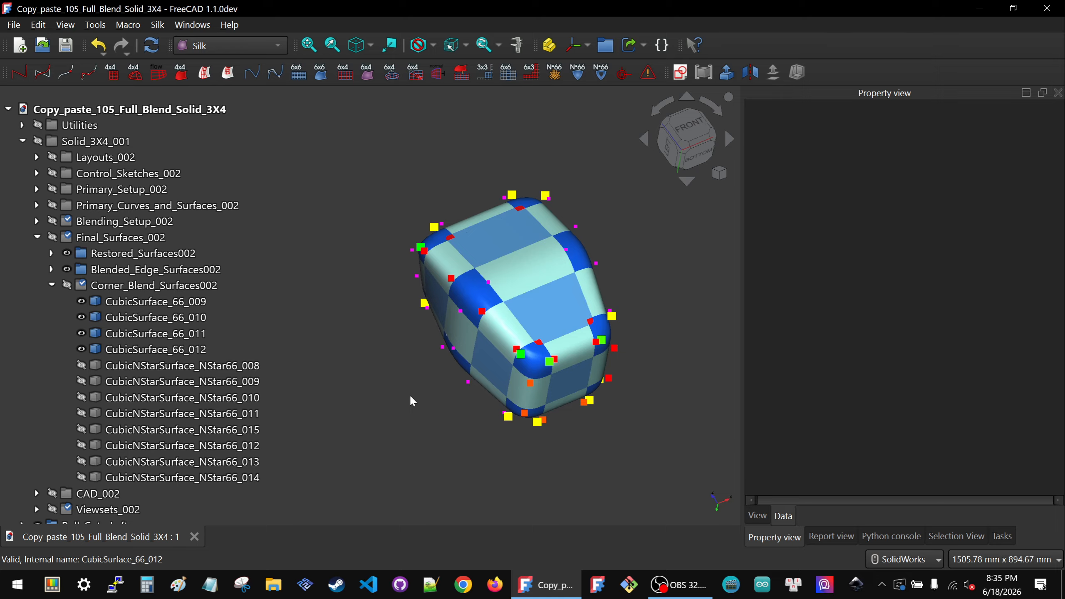
- Save a copy of the document as Copy_paste_105_Full_Blend_Solid_3X4_keep_preview_blends.FCStd
{"action": "key", "text": "ctrl+shift+s"}
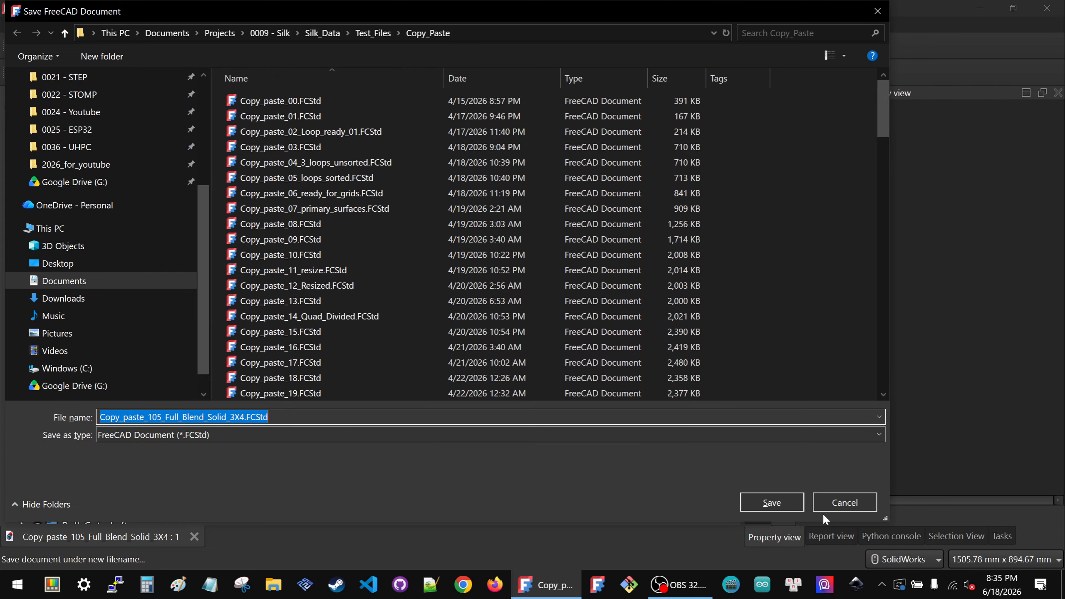
{"action": "left_click", "coordinate": [840, 506]}
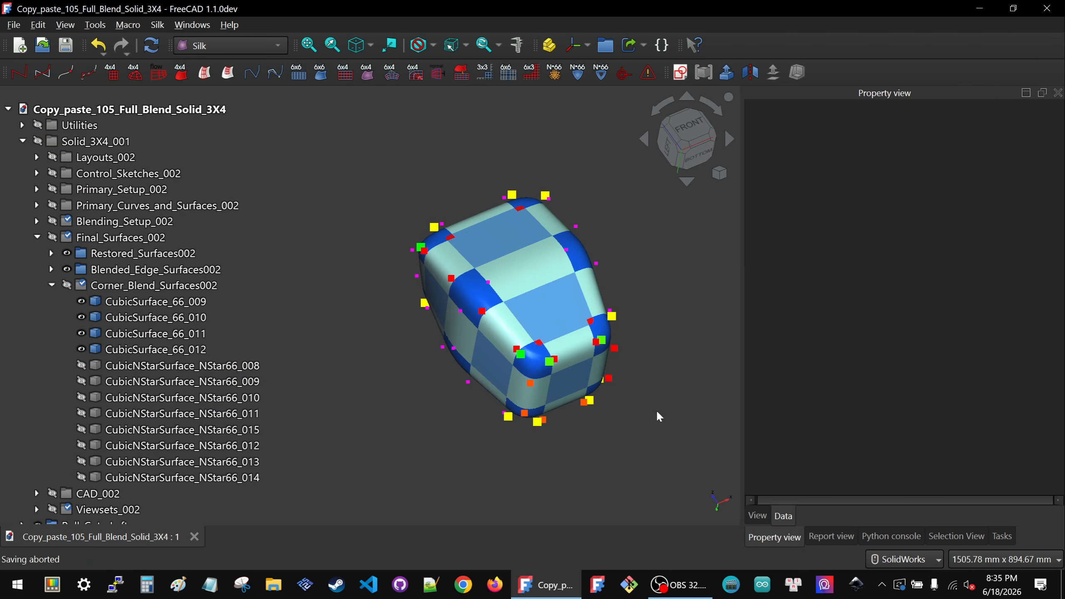
{"action": "left_click", "coordinate": [11, 24]}
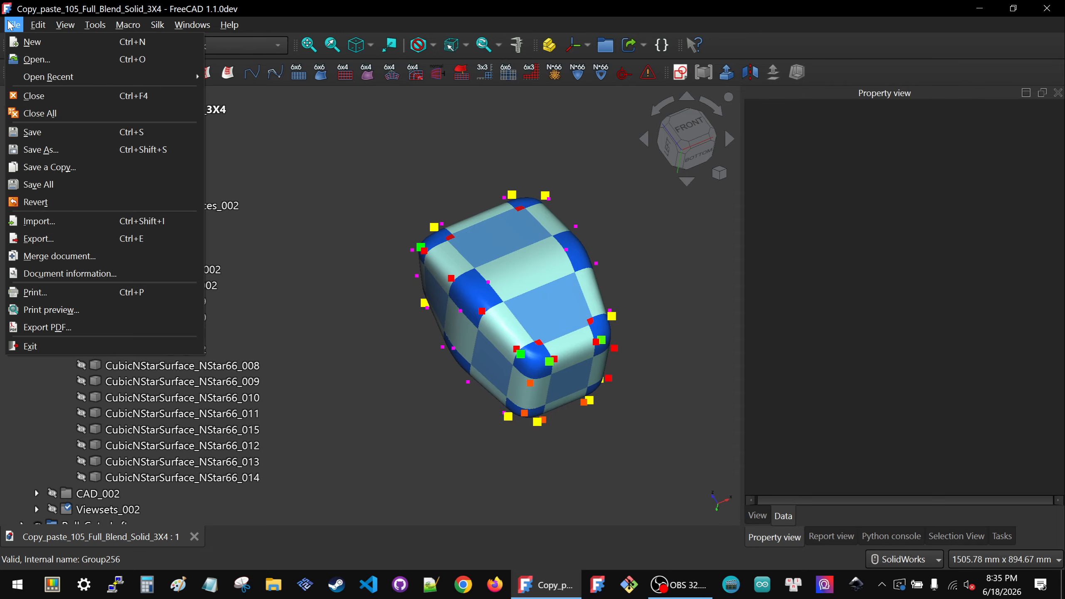
{"action": "left_click", "coordinate": [35, 169]}
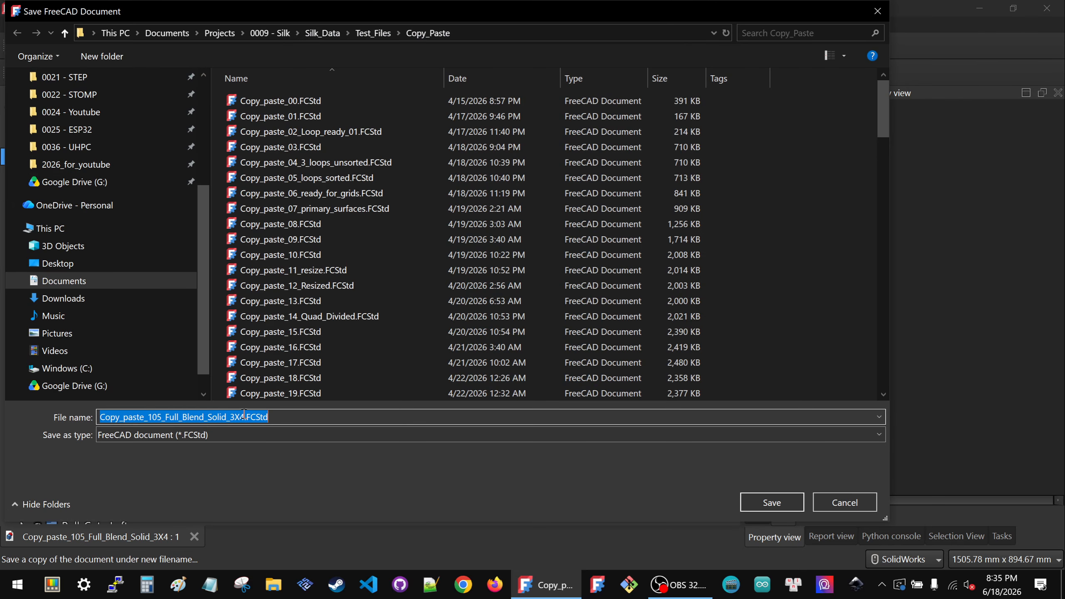
{"action": "left_click", "coordinate": [244, 415]}
{"action": "type", "text": "_keep_preview_blends"}
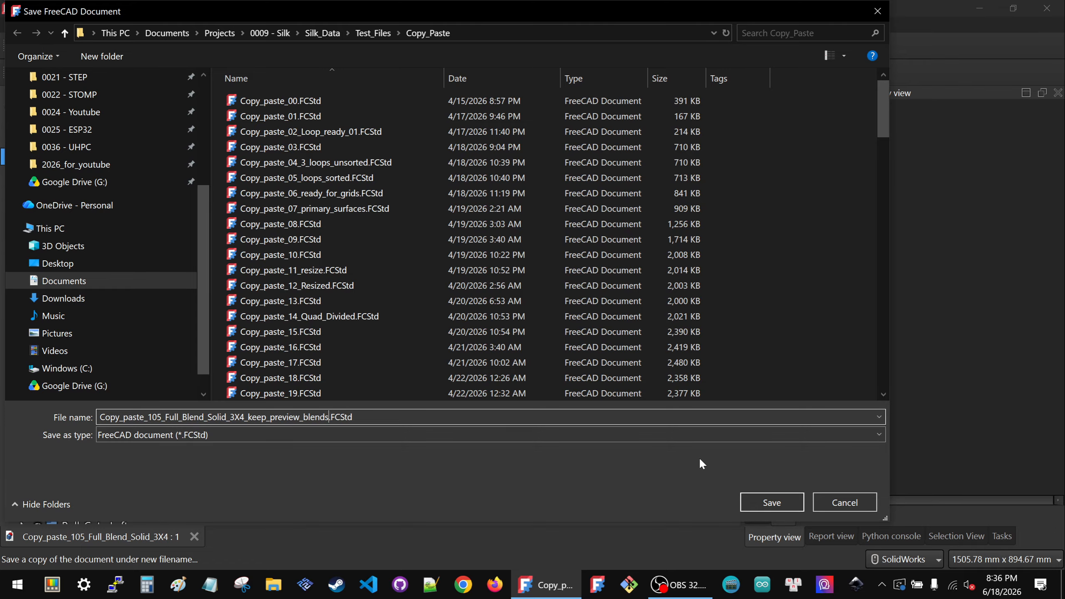
{"action": "left_click", "coordinate": [778, 500]}
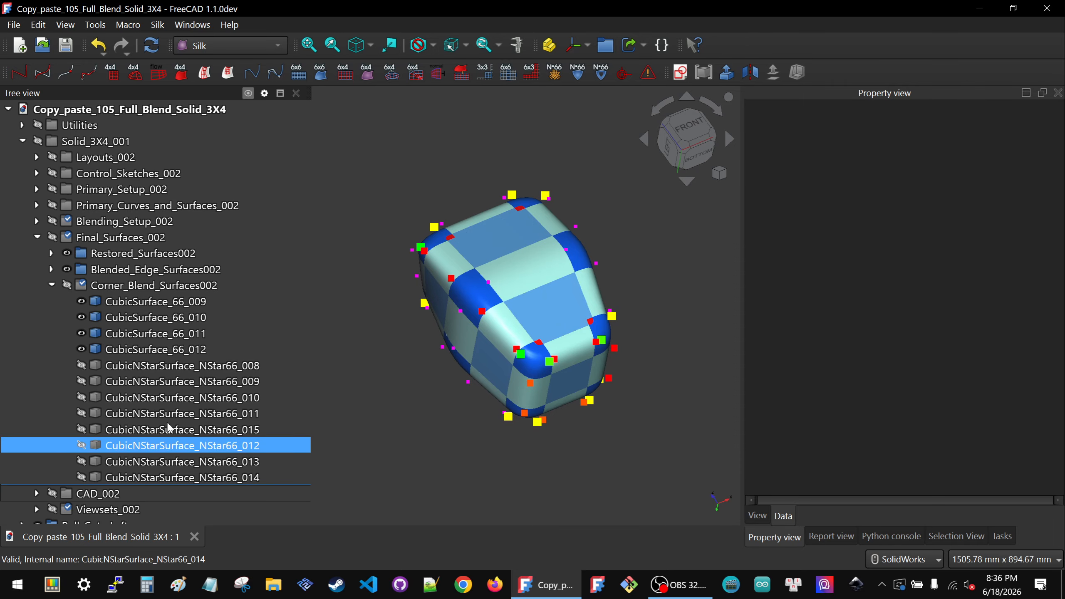
- Delete the eight NStar surfaces CubicNStarSurface_NStar66_008 through 015 from Corner_Blend_Surfaces002 despite their dependent links
{"action": "left_click", "coordinate": [166, 370]}
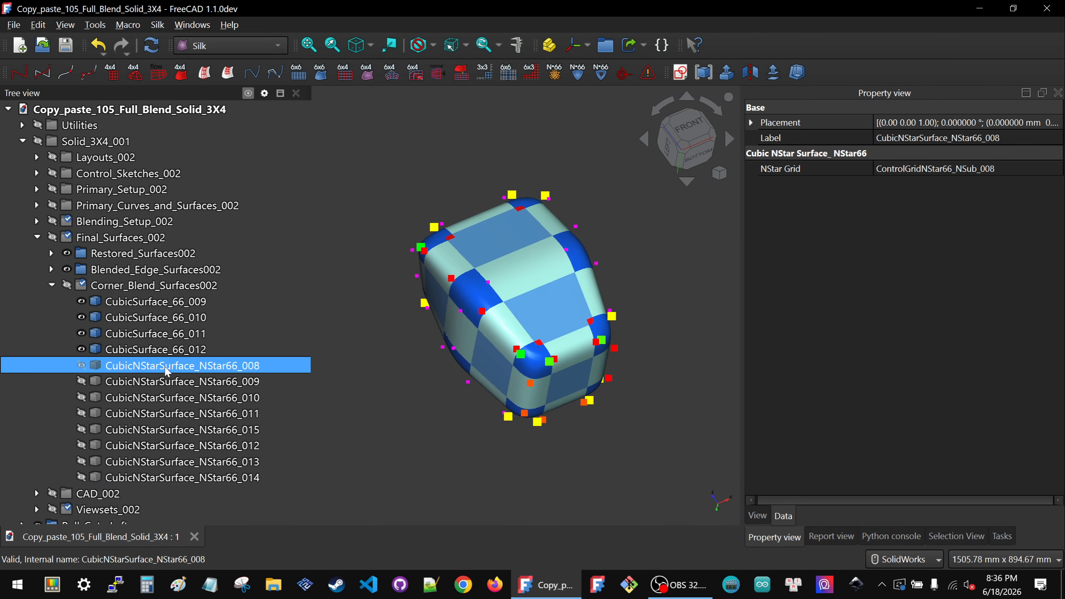
{"action": "left_click", "coordinate": [185, 478], "text": "shift"}
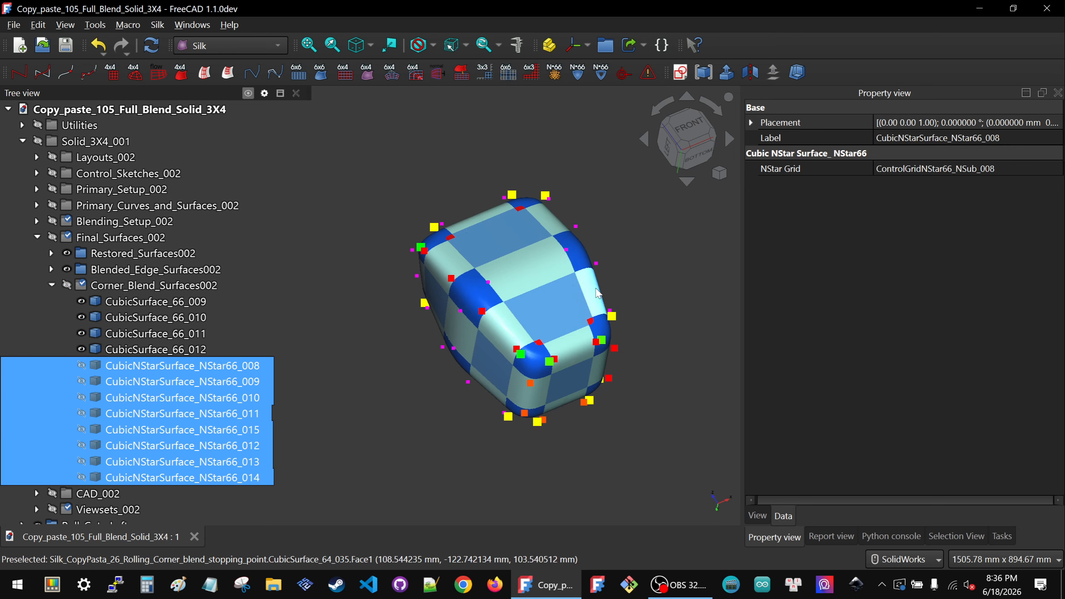
{"action": "key", "text": "Delete"}
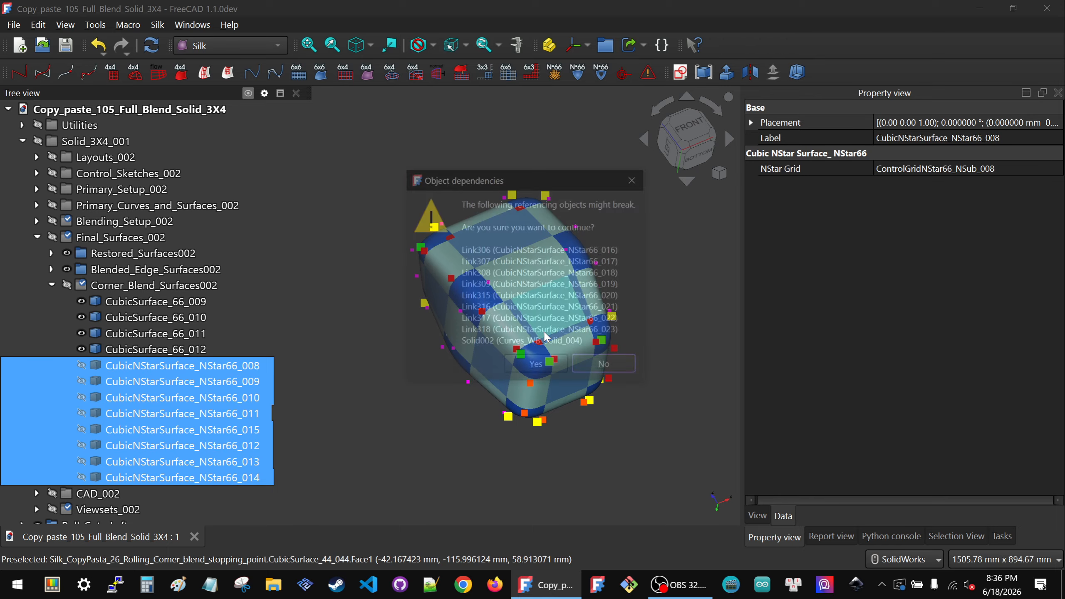
{"action": "left_click", "coordinate": [535, 366]}
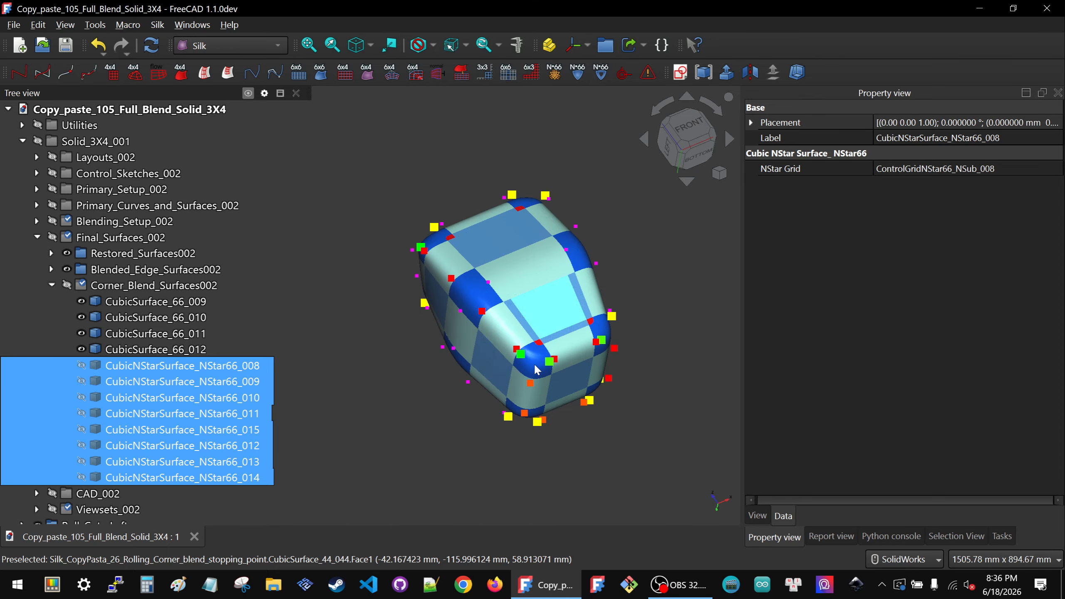
- Delete the eight broken links CubicNStarSurface_NStar66_016 through 023 from the Viewsets_002 group
{"action": "left_click", "coordinate": [147, 305]}
{"action": "left_click", "coordinate": [140, 334], "text": "ctrl"}
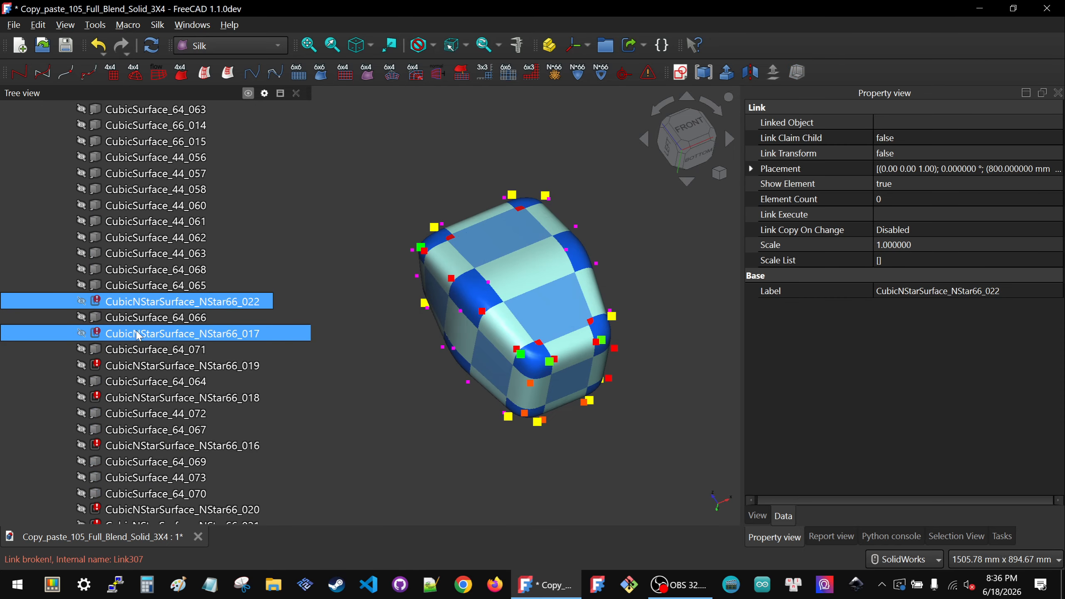
{"action": "scroll", "coordinate": [140, 332], "scroll_direction": "down", "scroll_amount": 3}
{"action": "left_click", "coordinate": [138, 221], "text": "ctrl"}
{"action": "left_click", "coordinate": [127, 256], "text": "ctrl"}
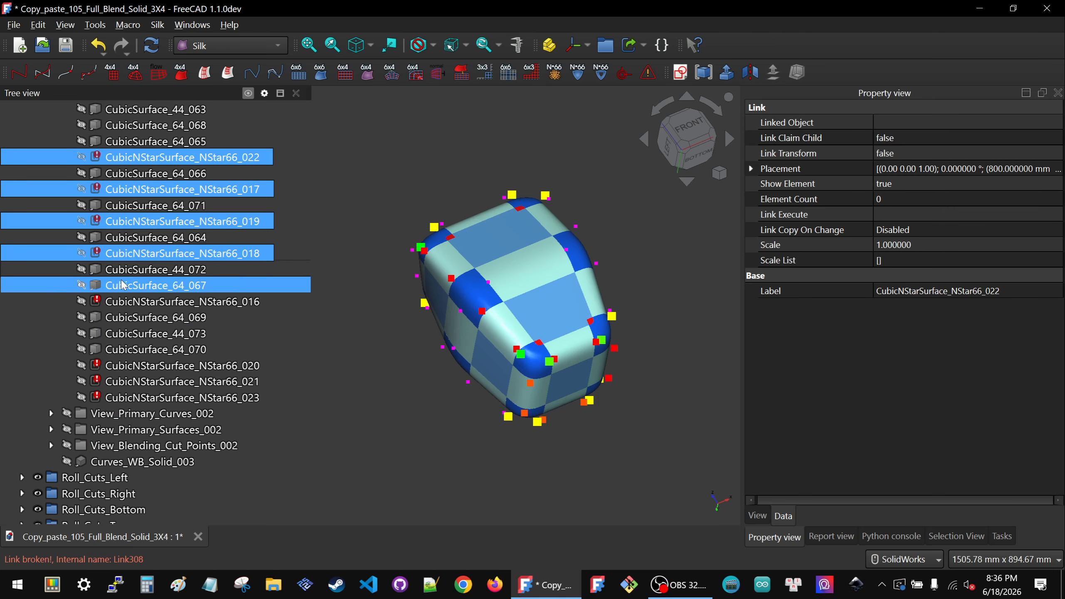
{"action": "left_click", "coordinate": [139, 302], "text": "ctrl"}
{"action": "left_click", "coordinate": [147, 366], "text": "ctrl"}
{"action": "left_click", "coordinate": [159, 382], "text": "ctrl"}
{"action": "left_click", "coordinate": [160, 398], "text": "ctrl"}
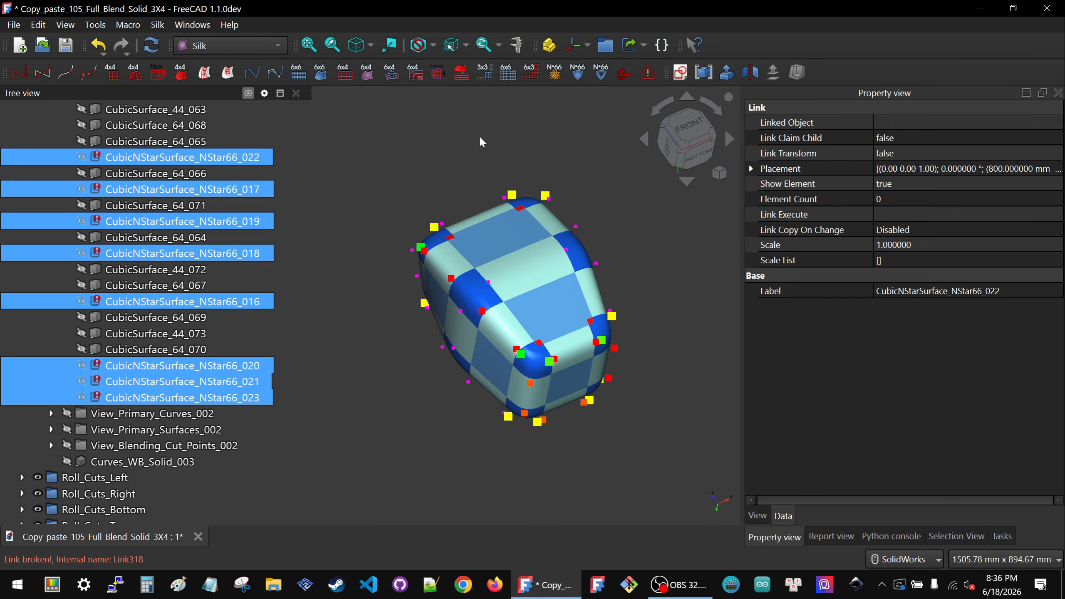
{"action": "key", "text": "Delete"}
- Delete the eight failing subgrids SubGrid63_2Surf027, 029, 033, 037, 039, 043, 045 and 047 from Corner_Subgrids_002 despite their dependent grids
{"action": "left_click", "coordinate": [150, 284]}
{"action": "scroll", "coordinate": [150, 285], "scroll_direction": "up", "scroll_amount": 15}
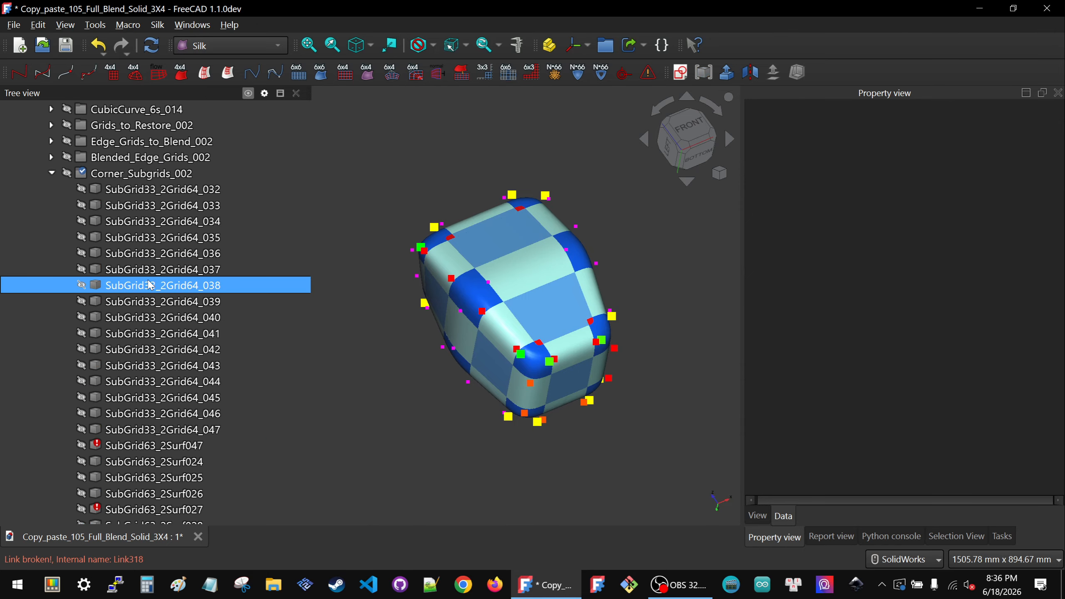
{"action": "scroll", "coordinate": [151, 285], "scroll_direction": "down", "scroll_amount": 13}
{"action": "left_click", "coordinate": [121, 204], "text": "ctrl"}
{"action": "left_click", "coordinate": [124, 270], "text": "ctrl"}
{"action": "left_click", "coordinate": [126, 302], "text": "ctrl"}
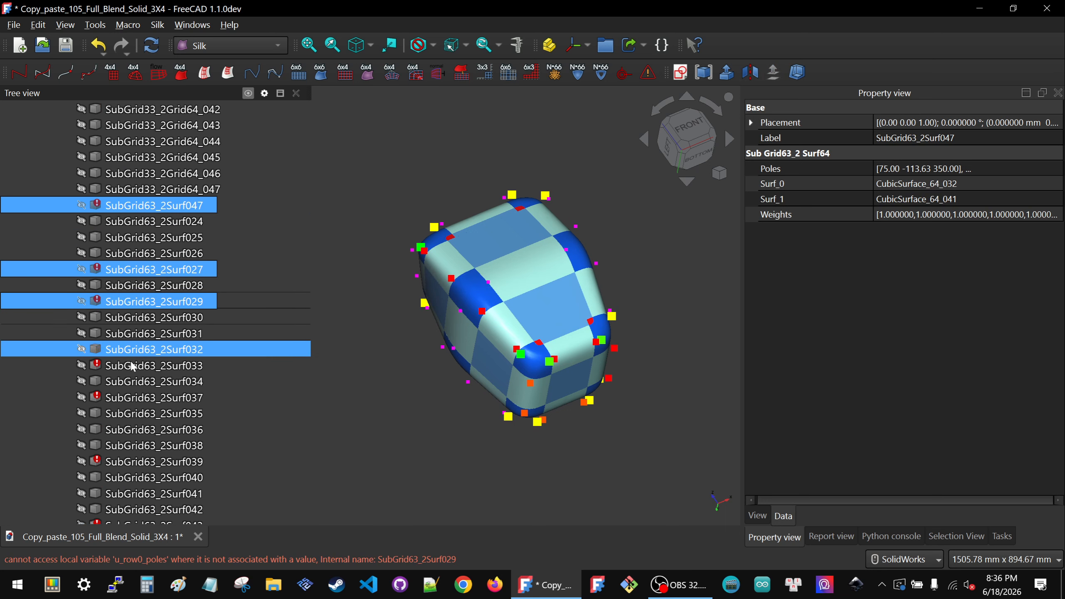
{"action": "left_click", "coordinate": [135, 365], "text": "ctrl"}
{"action": "left_click", "coordinate": [141, 398], "text": "ctrl"}
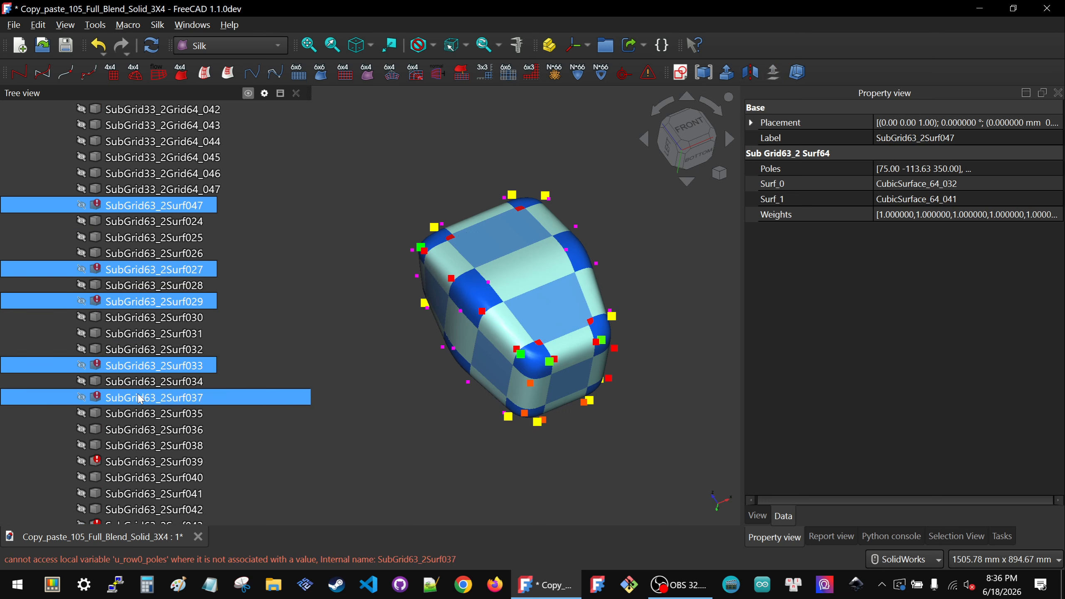
{"action": "scroll", "coordinate": [141, 399], "scroll_direction": "down", "scroll_amount": 2}
{"action": "left_click", "coordinate": [122, 365], "text": "ctrl"}
{"action": "left_click", "coordinate": [128, 413], "text": "ctrl"}
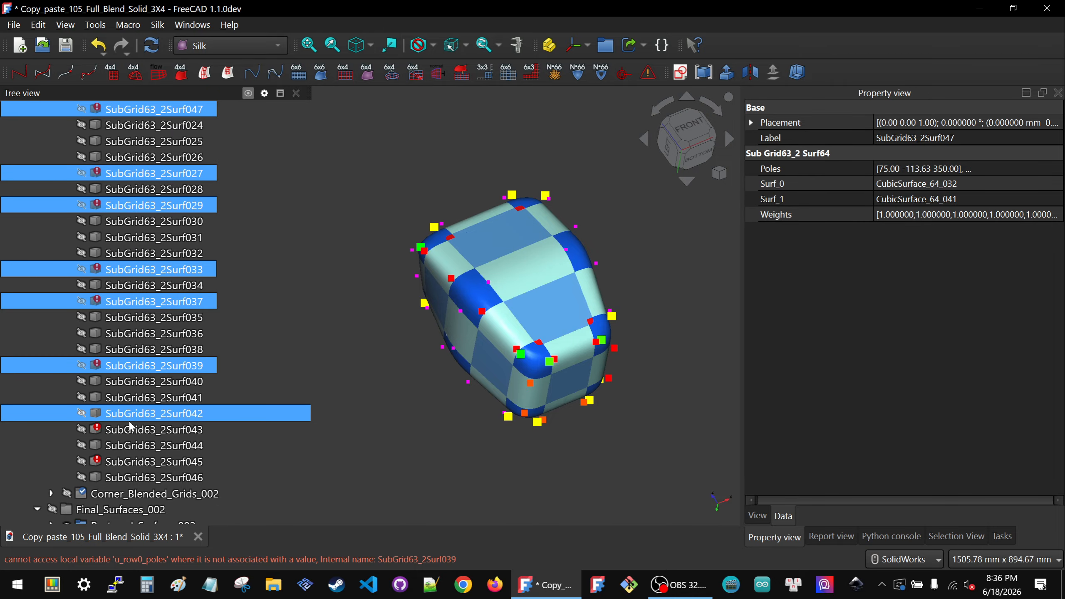
{"action": "left_click", "coordinate": [128, 425], "text": "ctrl"}
{"action": "left_click", "coordinate": [134, 456], "text": "ctrl"}
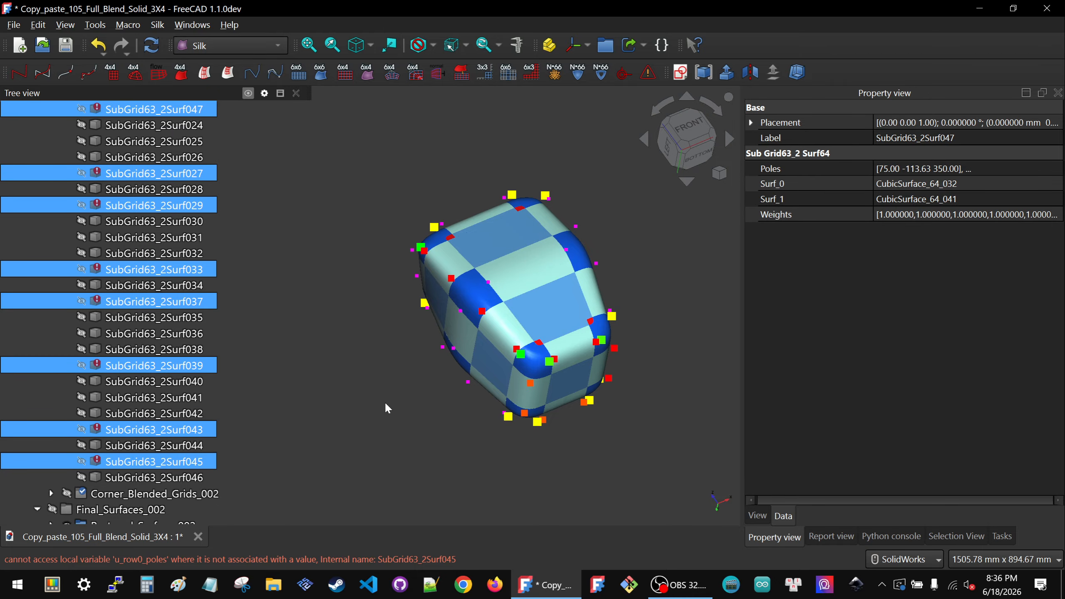
{"action": "key", "text": "Delete"}
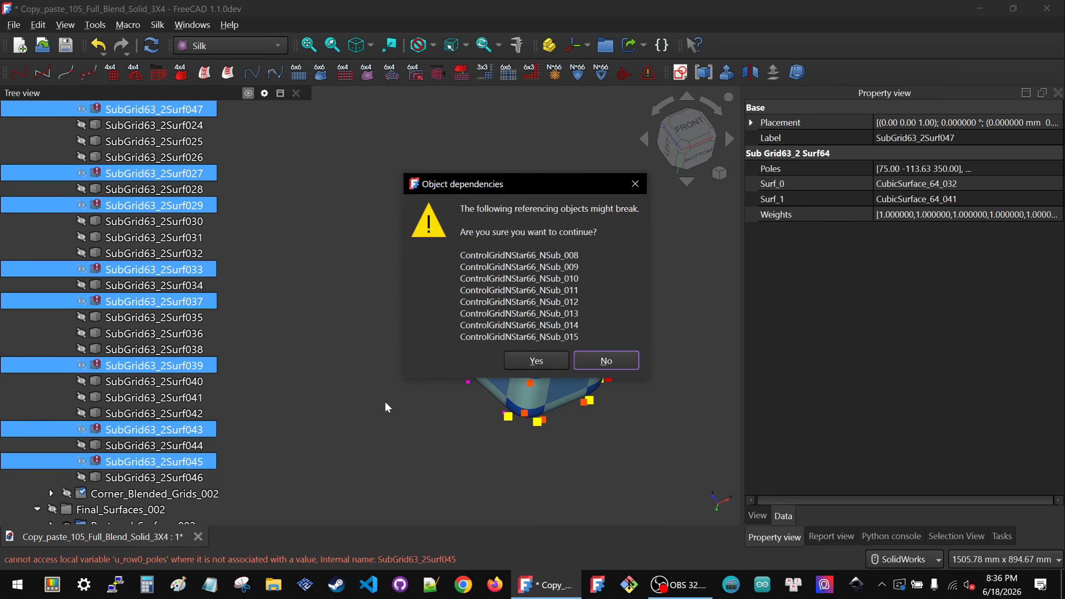
{"action": "left_click", "coordinate": [552, 359]}
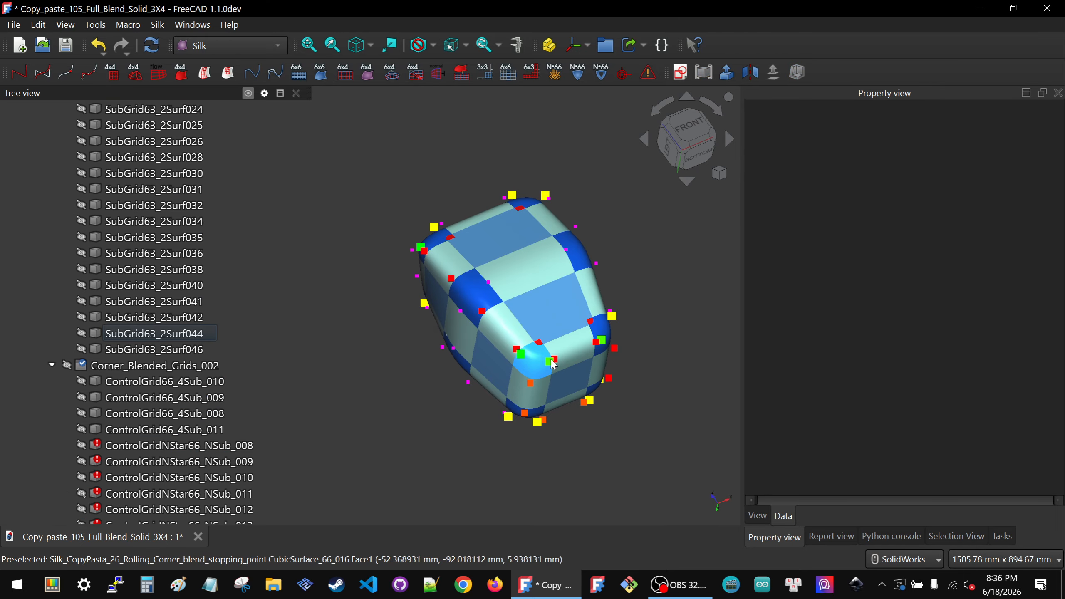
- Delete the eight failing grids ControlGridNStar66_NSub_008 through 015 from Corner_Blended_Grids_002
{"action": "left_click", "coordinate": [167, 302]}
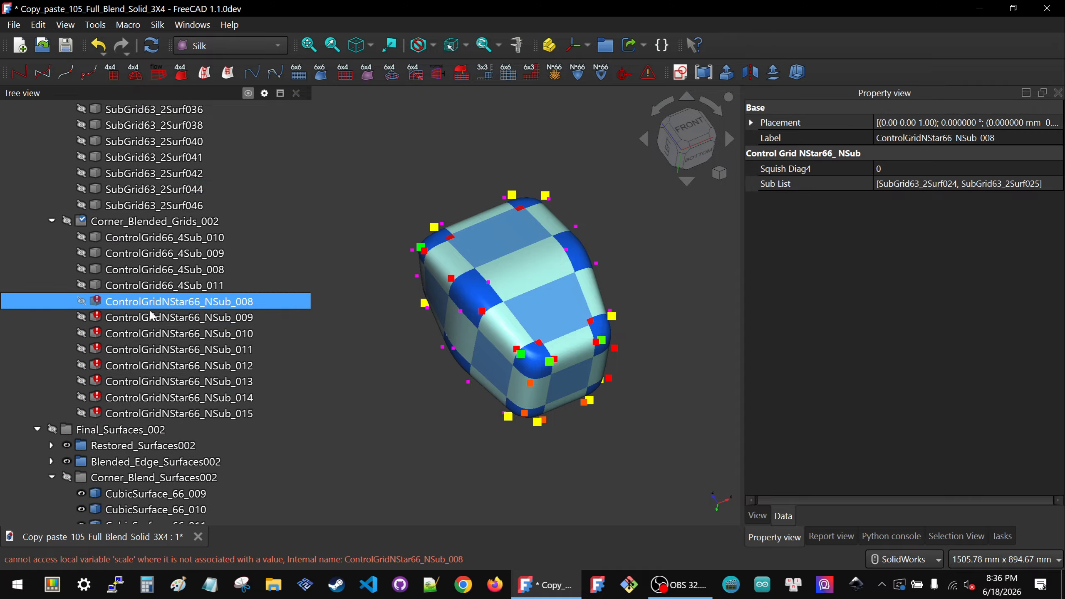
{"action": "left_click", "coordinate": [159, 412], "text": "shift"}
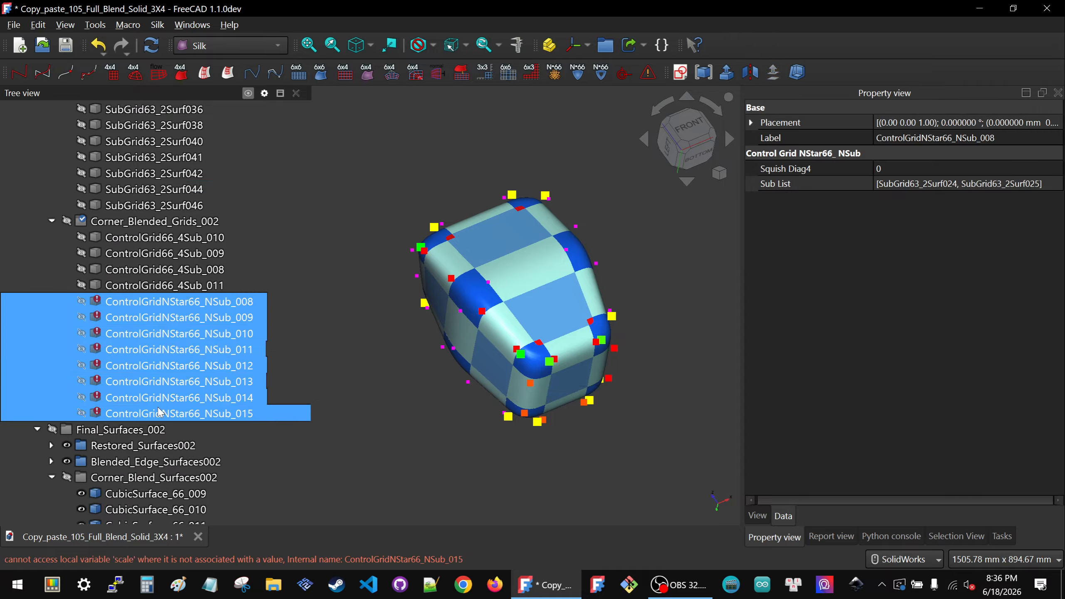
{"action": "key", "text": "Delete"}
- Show the Corner_Subgrids_002 group, examine its remaining subgrids at the solid's corners, and hide the group again
{"action": "scroll", "coordinate": [131, 333], "scroll_direction": "up", "scroll_amount": 4}
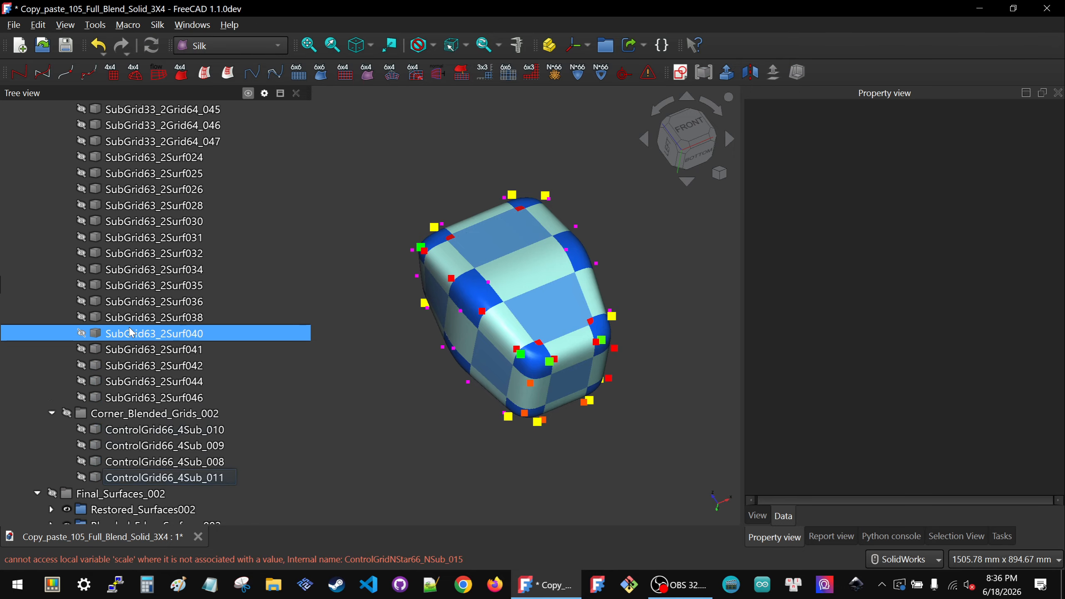
{"action": "scroll", "coordinate": [130, 332], "scroll_direction": "up", "scroll_amount": 9}
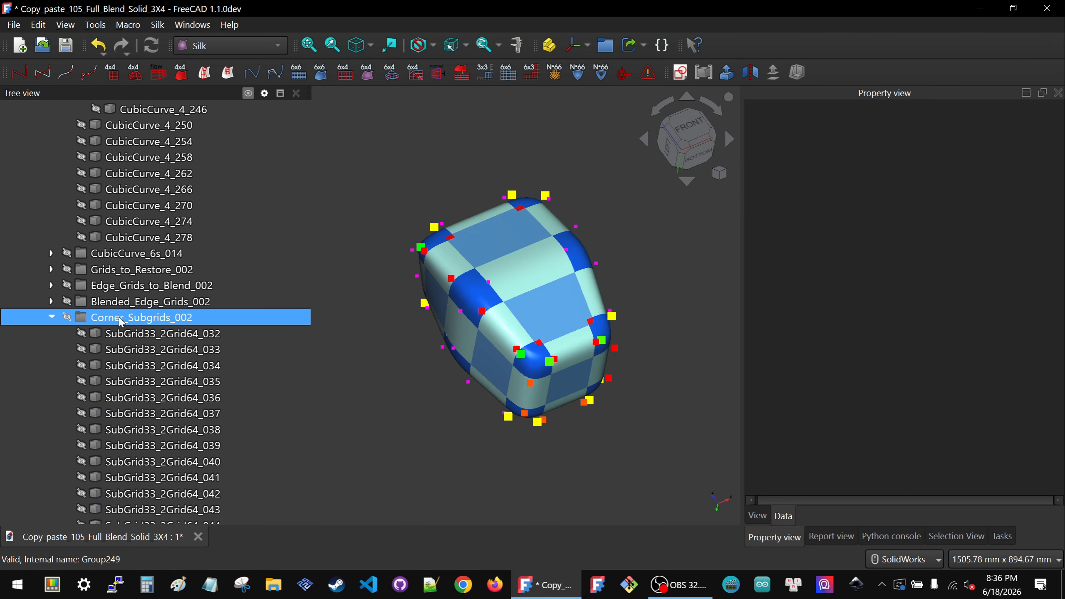
{"action": "left_click", "coordinate": [111, 317]}
{"action": "scroll", "coordinate": [110, 316], "scroll_direction": "down", "scroll_amount": 6}
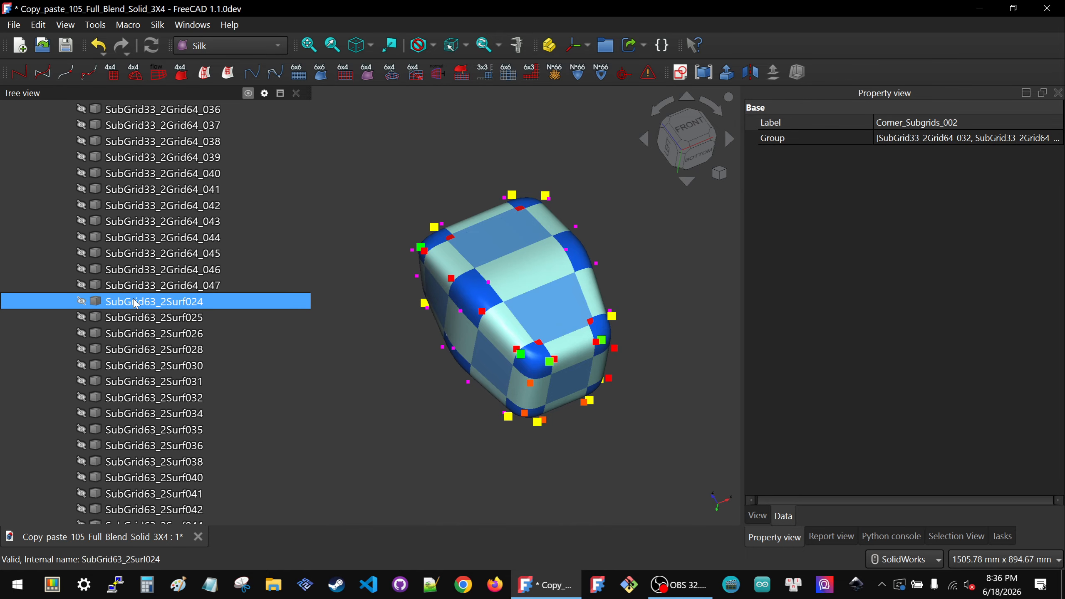
{"action": "scroll", "coordinate": [135, 302], "scroll_direction": "up", "scroll_amount": 6}
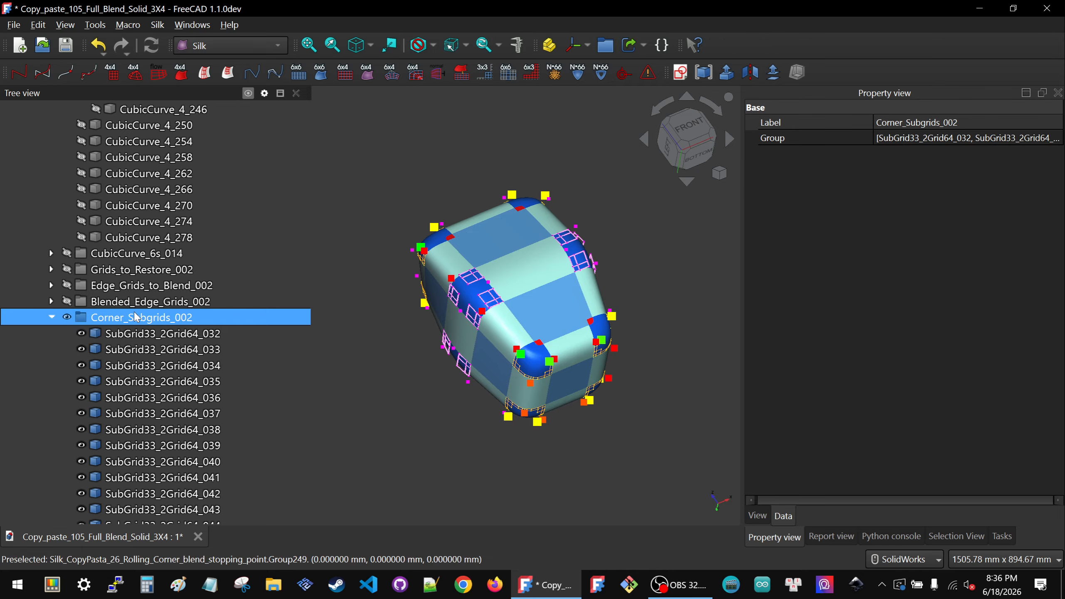
{"action": "scroll", "coordinate": [535, 393], "scroll_direction": "up", "scroll_amount": 4}
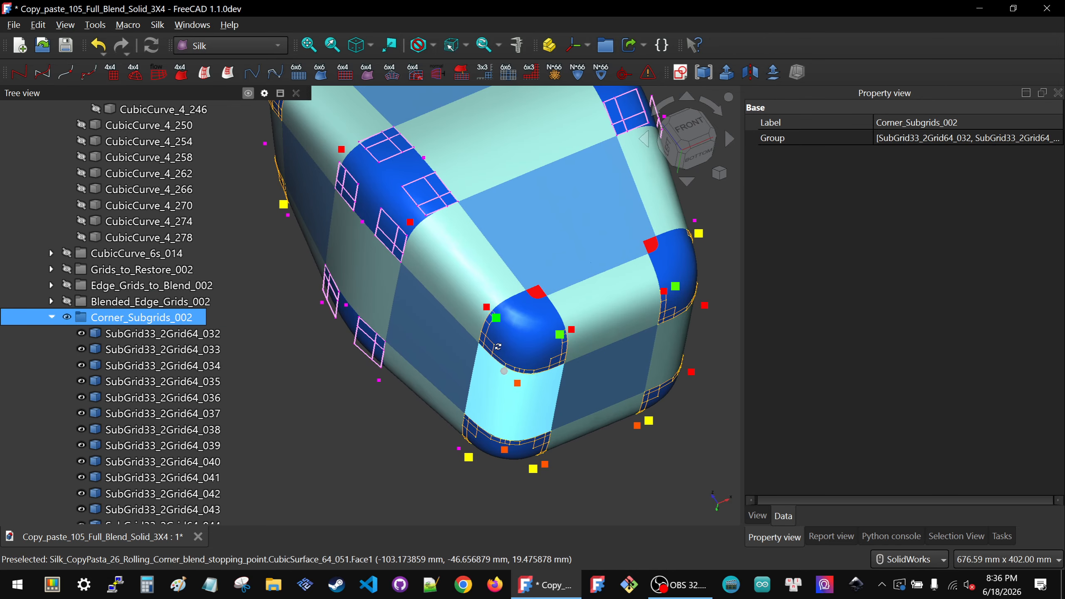
{"action": "middle_click_drag", "start_coordinate": [498, 346], "coordinate": [489, 345]}
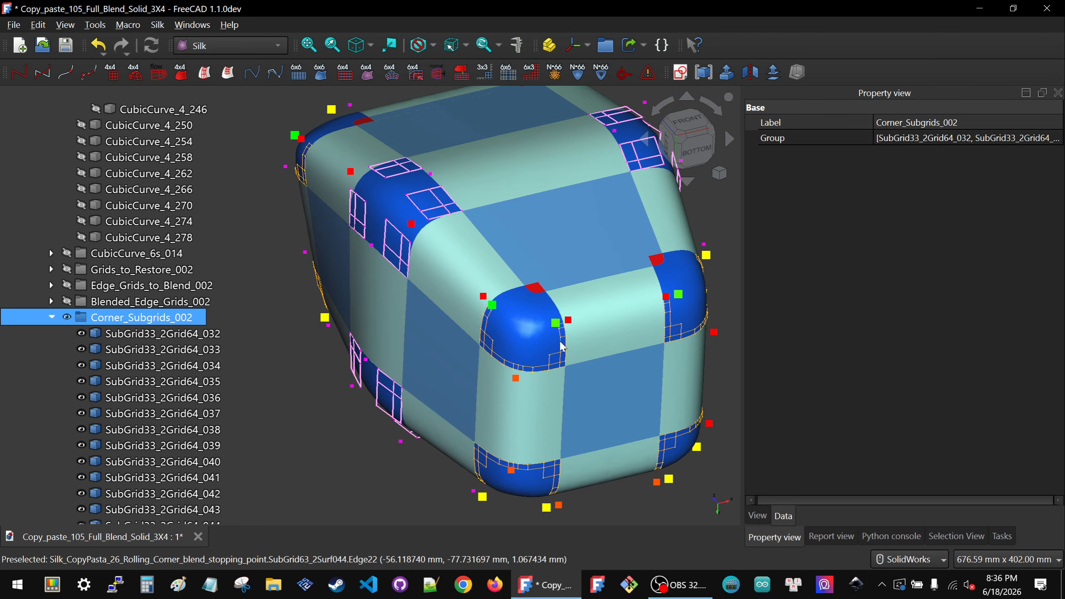
{"action": "scroll", "coordinate": [562, 355], "scroll_direction": "up", "scroll_amount": 4}
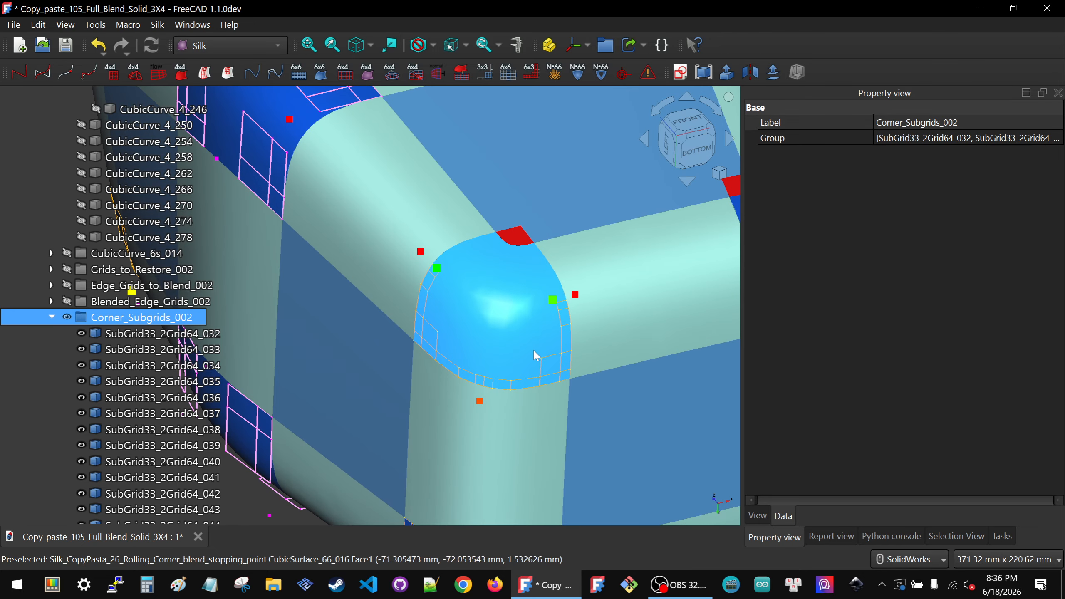
{"action": "scroll", "coordinate": [535, 356], "scroll_direction": "down", "scroll_amount": 4}
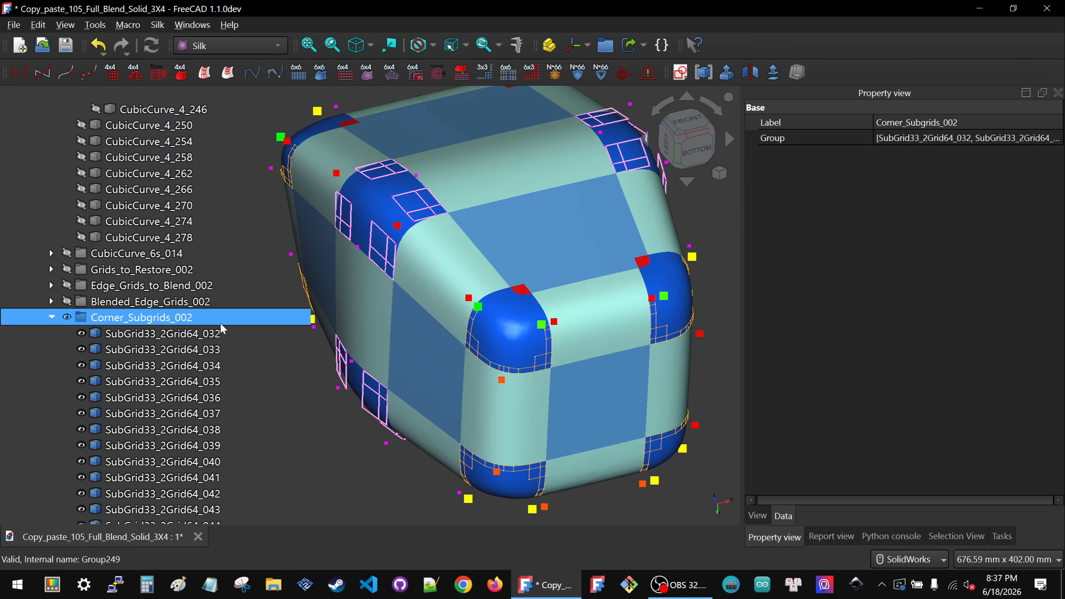
{"action": "key", "text": "space"}
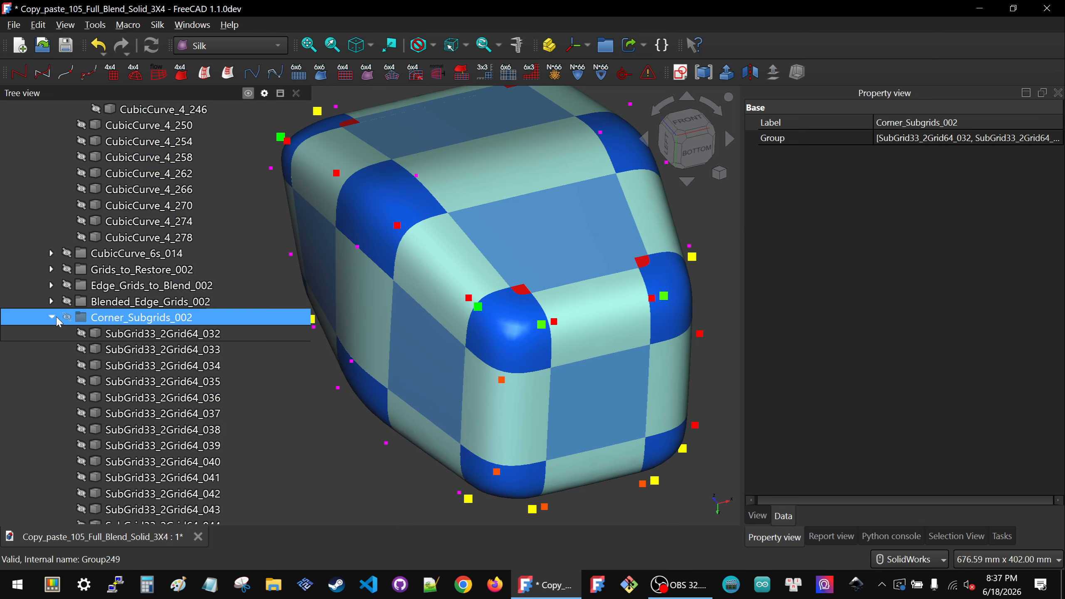
- Collapse Corner_Subgrids_002, the Point_onCurve_Cuts_012, 013 and 014 groups, and the Blending_Setup_002 group in the model tree
{"action": "left_click", "coordinate": [52, 317]}
{"action": "key", "text": "Up"}
{"action": "key", "text": "Up"}
{"action": "key", "text": "Up"}
{"action": "key", "text": "Up"}
{"action": "key", "text": "Up"}
{"action": "key", "text": "Up"}
{"action": "key", "text": "Up"}
{"action": "key", "text": "Up"}
{"action": "key", "text": "Up"}
{"action": "key", "text": "Up"}
{"action": "key", "text": "Up"}
{"action": "key", "text": "Up"}
{"action": "key", "text": "Up"}
{"action": "key", "text": "Up"}
{"action": "key", "text": "Up"}
{"action": "key", "text": "Up"}
{"action": "key", "text": "Up"}
{"action": "key", "text": "Up"}
{"action": "key", "text": "Up"}
{"action": "key", "text": "Up"}
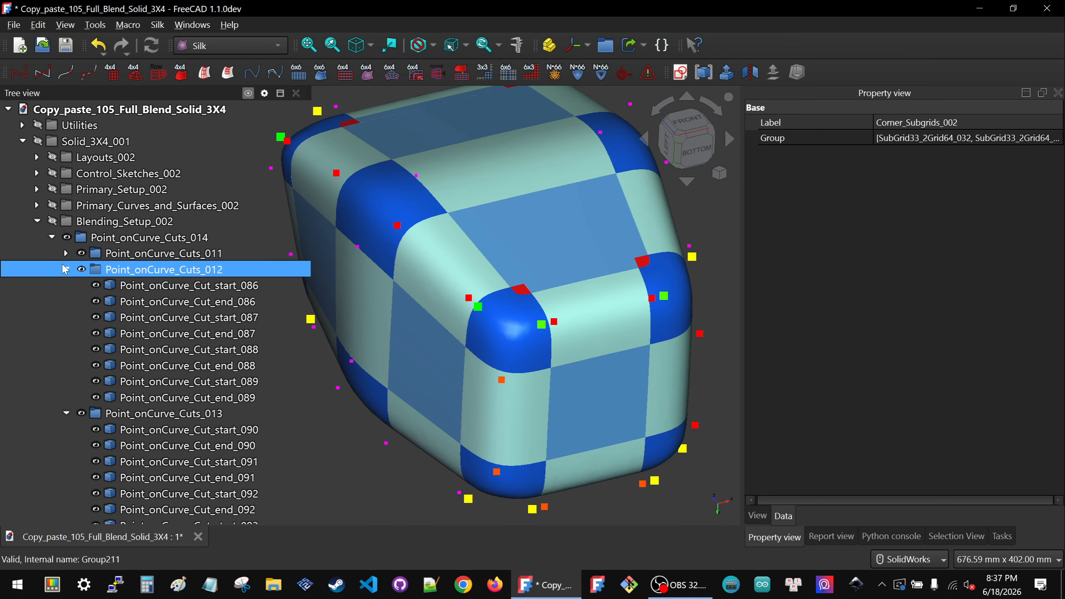
{"action": "left_click", "coordinate": [66, 269]}
{"action": "left_click", "coordinate": [66, 286]}
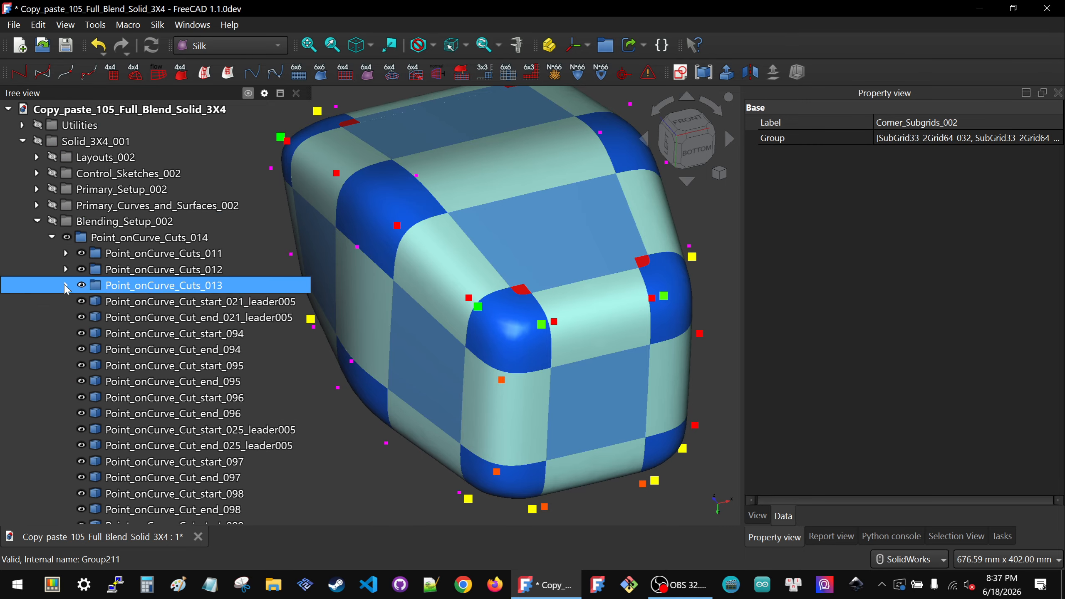
{"action": "left_click", "coordinate": [52, 237]}
{"action": "left_click", "coordinate": [38, 221]}
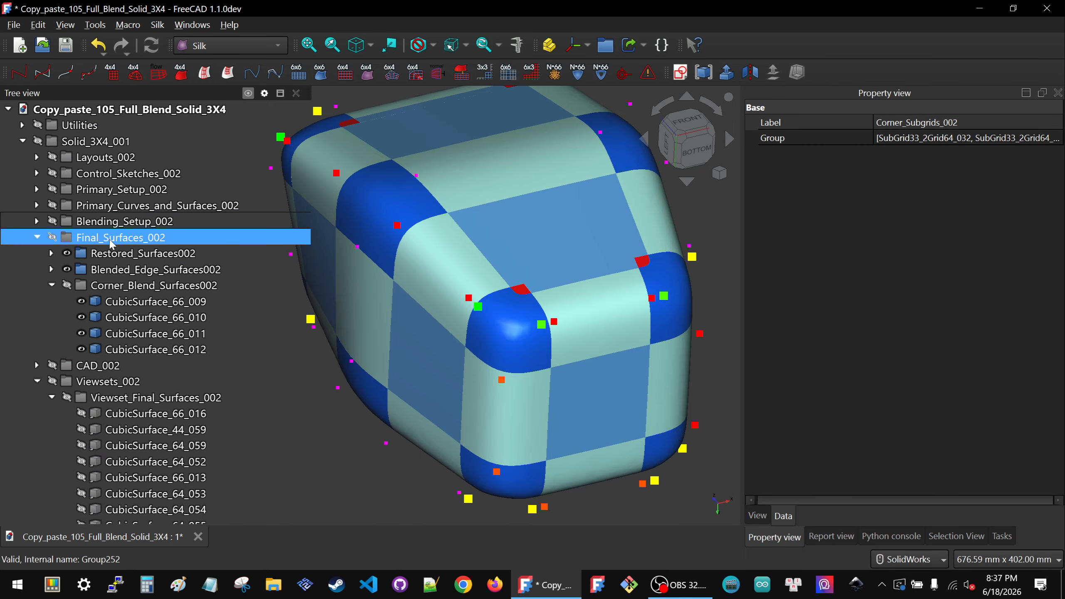
- Collapse the Corner_Blend_Surfaces002, Final_Surfaces_002, Viewsets_002 and Solid_3X4_001 groups in the model tree
{"action": "left_click", "coordinate": [52, 285]}
{"action": "left_click", "coordinate": [37, 237]}
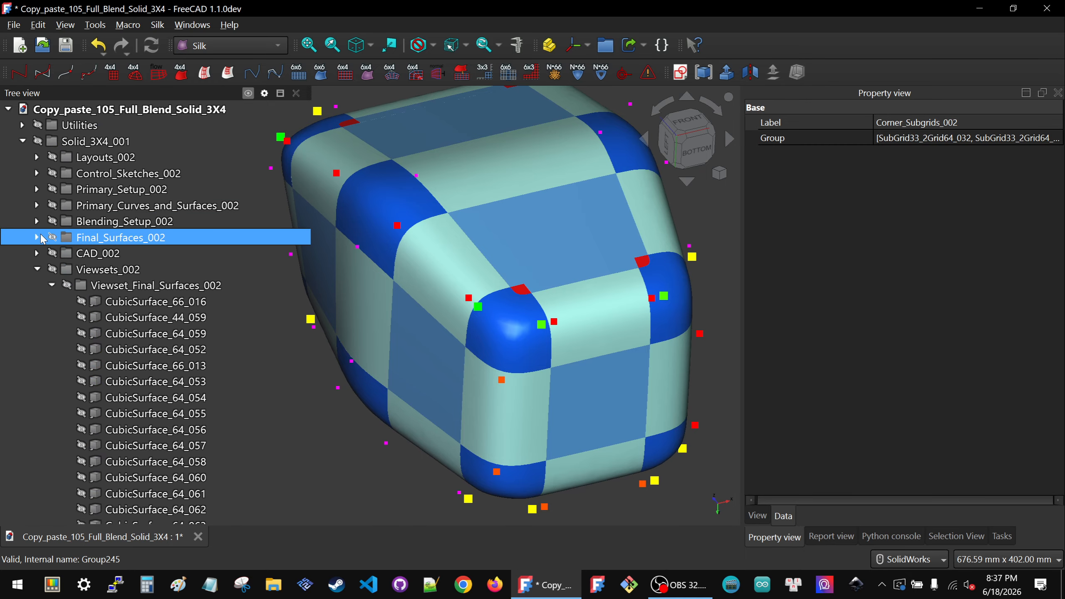
{"action": "left_click", "coordinate": [37, 269]}
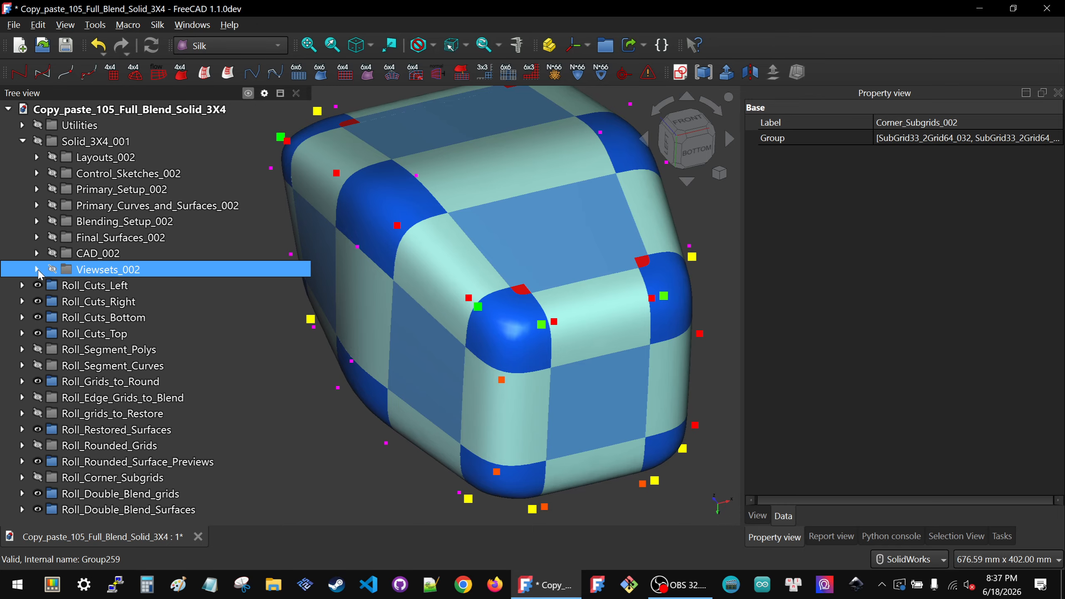
{"action": "left_click", "coordinate": [22, 142]}
- Save the document and select the cut point Point_onCurve_Cut_start_009_leader005 beside the lower front corner to check its properties
{"action": "scroll", "coordinate": [405, 313], "scroll_direction": "down", "scroll_amount": 4}
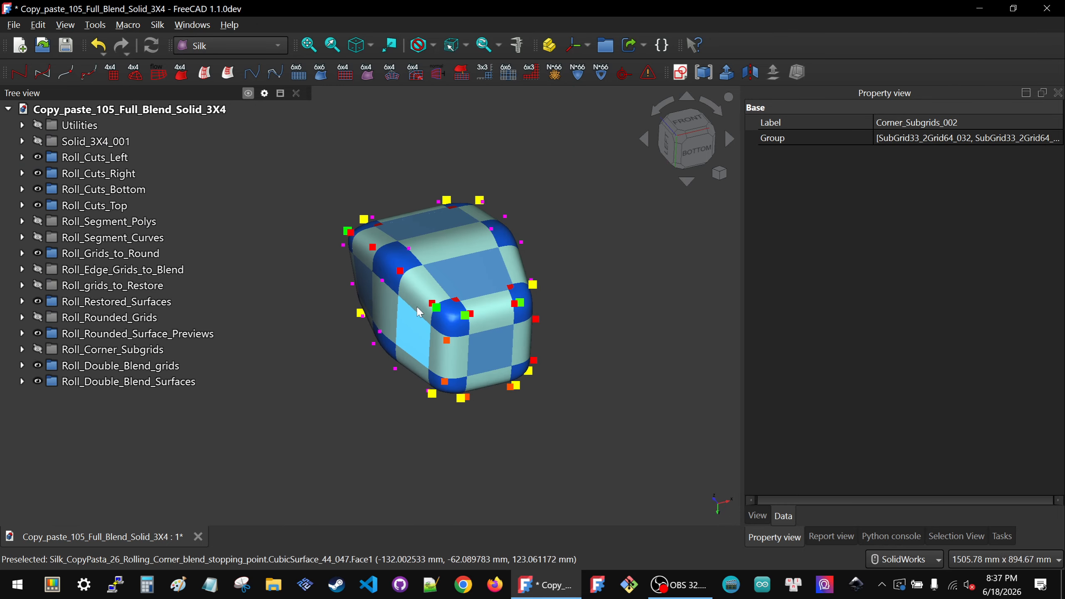
{"action": "scroll", "coordinate": [503, 313], "scroll_direction": "up", "scroll_amount": 2}
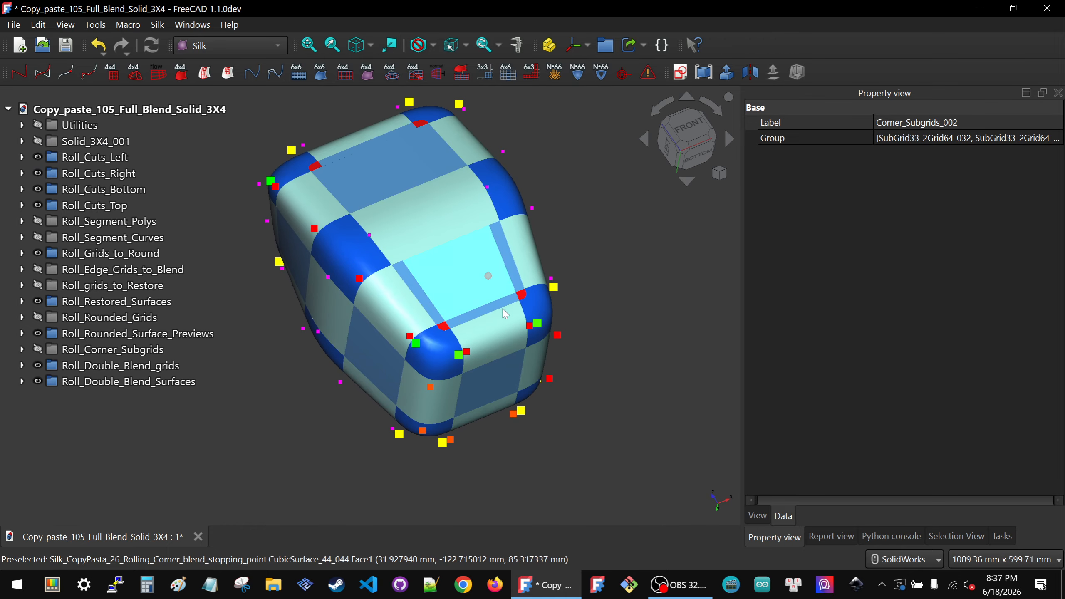
{"action": "scroll", "coordinate": [612, 399], "scroll_direction": "down", "scroll_amount": 3}
{"action": "scroll", "coordinate": [571, 342], "scroll_direction": "up", "scroll_amount": 3}
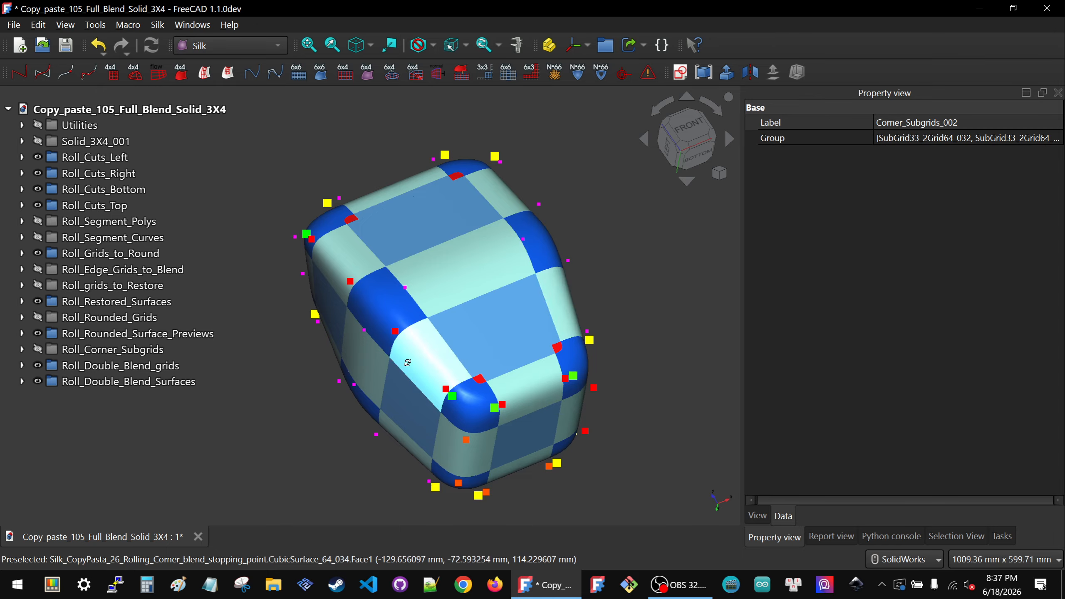
{"action": "mouse_move", "coordinate": [407, 363]}
{"action": "middle_mouse_down"}
{"action": "mouse_move", "coordinate": [431, 357]}
{"action": "mouse_move", "coordinate": [406, 379]}
{"action": "middle_mouse_up"}
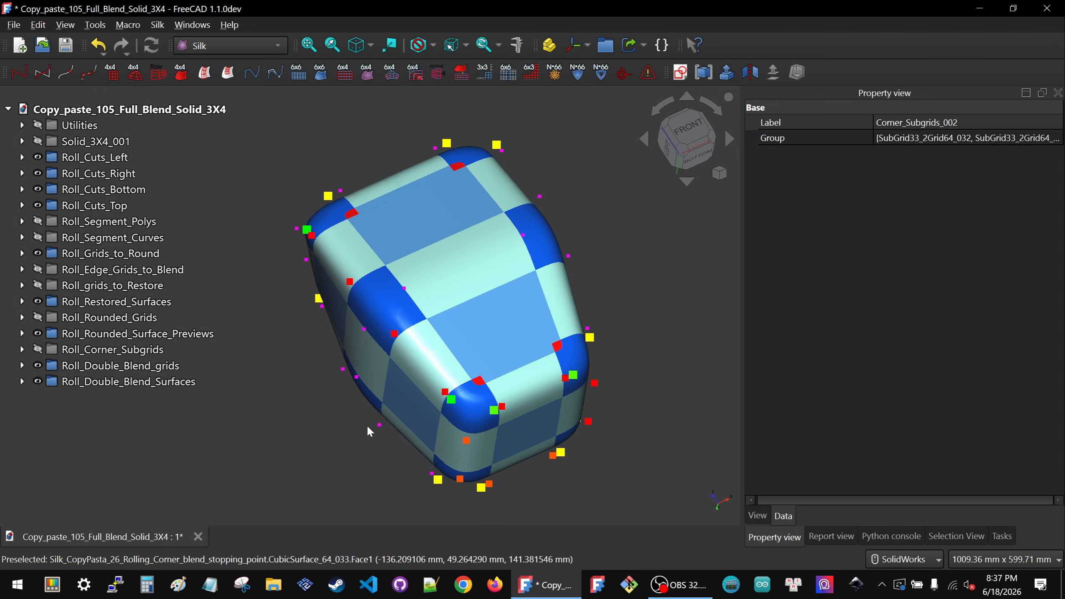
{"action": "left_click", "coordinate": [503, 407]}
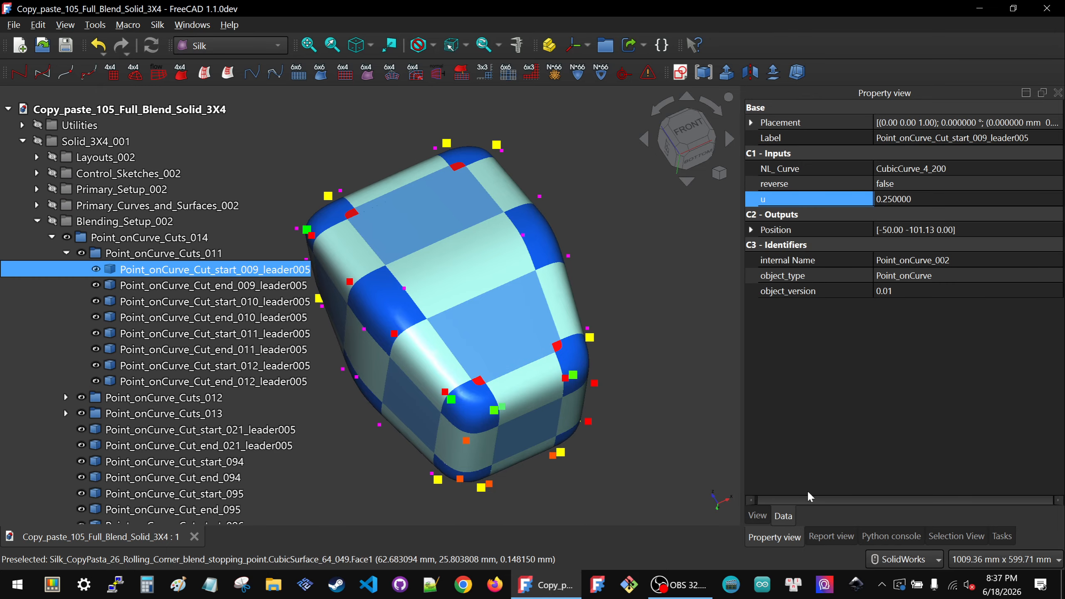
{"action": "left_click", "coordinate": [758, 513]}
{"action": "left_click", "coordinate": [783, 514]}
- Trace corner surface CubicSurface_66_016 to its input grid ControlGrid66_4Sub_015, show that grid and examine it on the corner
{"action": "left_click", "coordinate": [474, 416]}
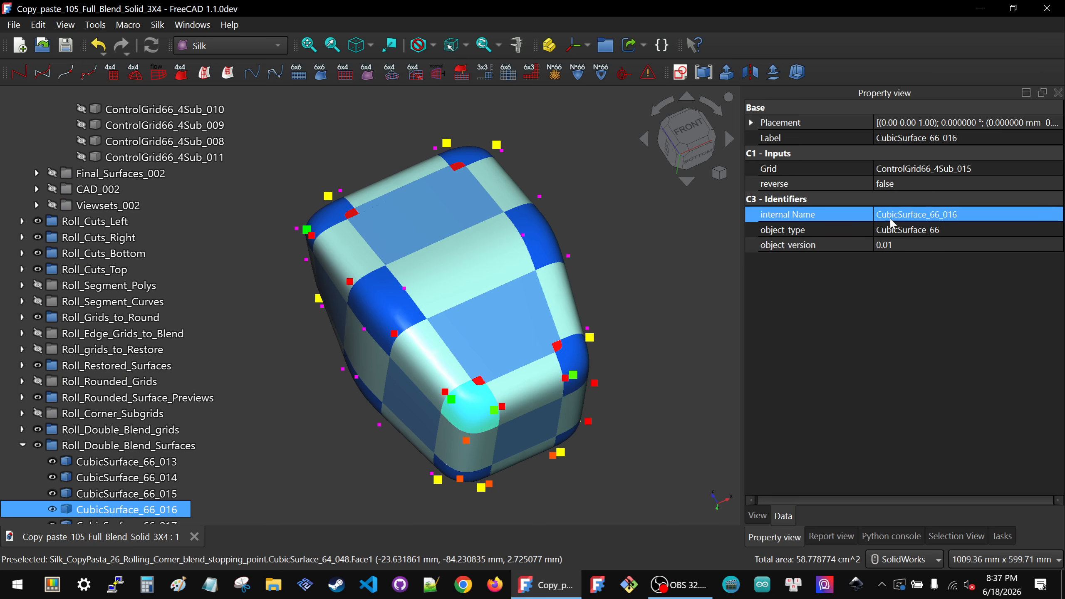
{"action": "left_click", "coordinate": [931, 167]}
{"action": "left_click", "coordinate": [930, 167]}
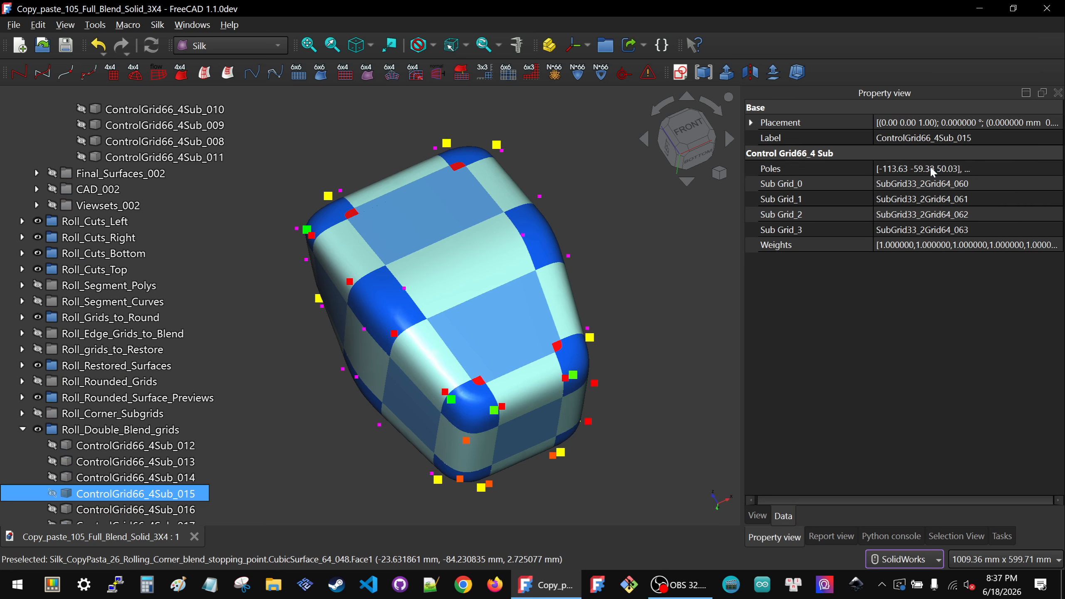
{"action": "left_click", "coordinate": [603, 435]}
{"action": "scroll", "coordinate": [478, 419], "scroll_direction": "up", "scroll_amount": 10}
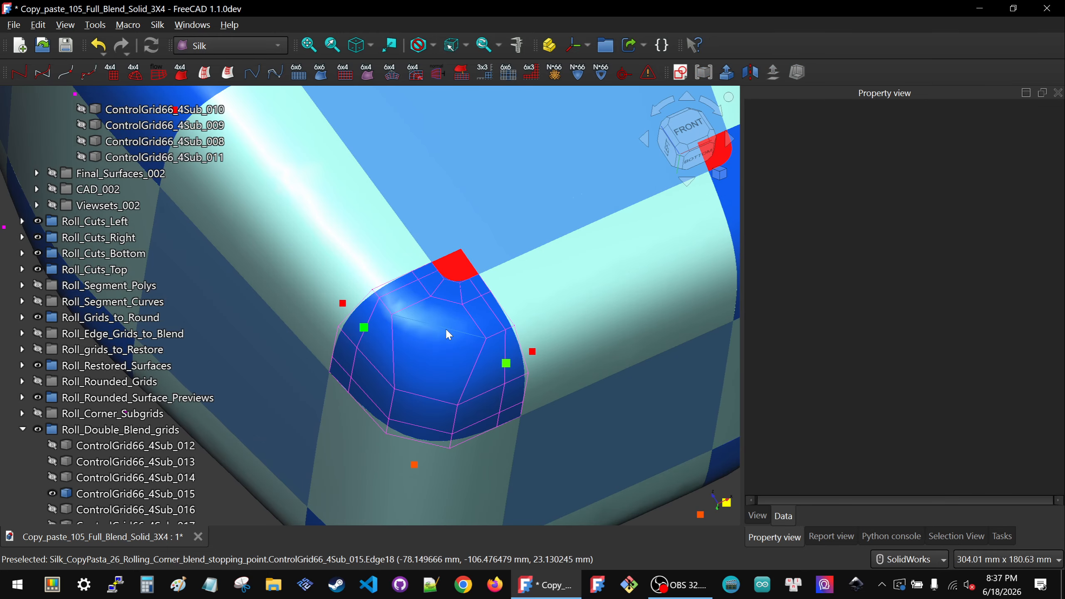
{"action": "scroll", "coordinate": [447, 331], "scroll_direction": "down", "scroll_amount": 2}
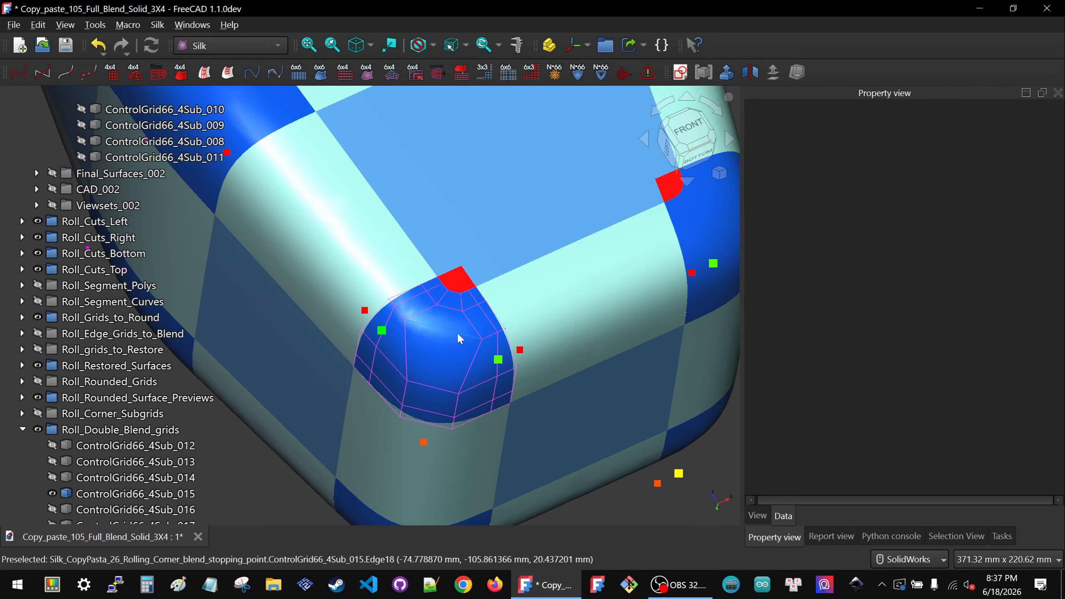
- Hide ControlGrid66_4Sub_015 again and inspect the CubicSurface_66_016 corner blend from other angles
{"action": "left_click", "coordinate": [460, 338]}
{"action": "scroll", "coordinate": [440, 390], "scroll_direction": "down", "scroll_amount": 3}
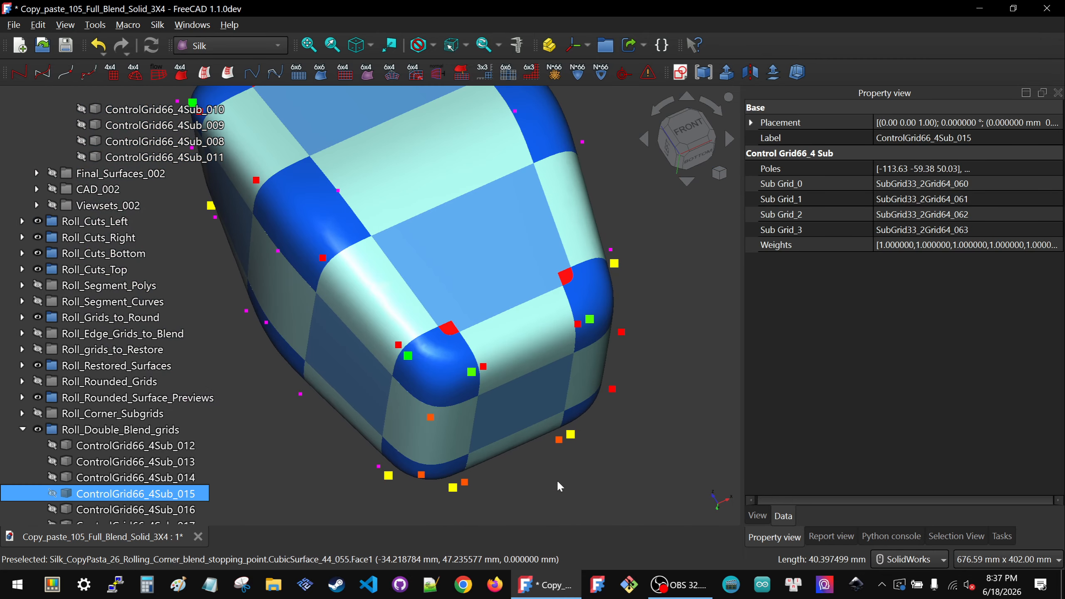
{"action": "key", "text": "space"}
{"action": "middle_click_drag", "start_coordinate": [516, 415], "coordinate": [507, 382]}
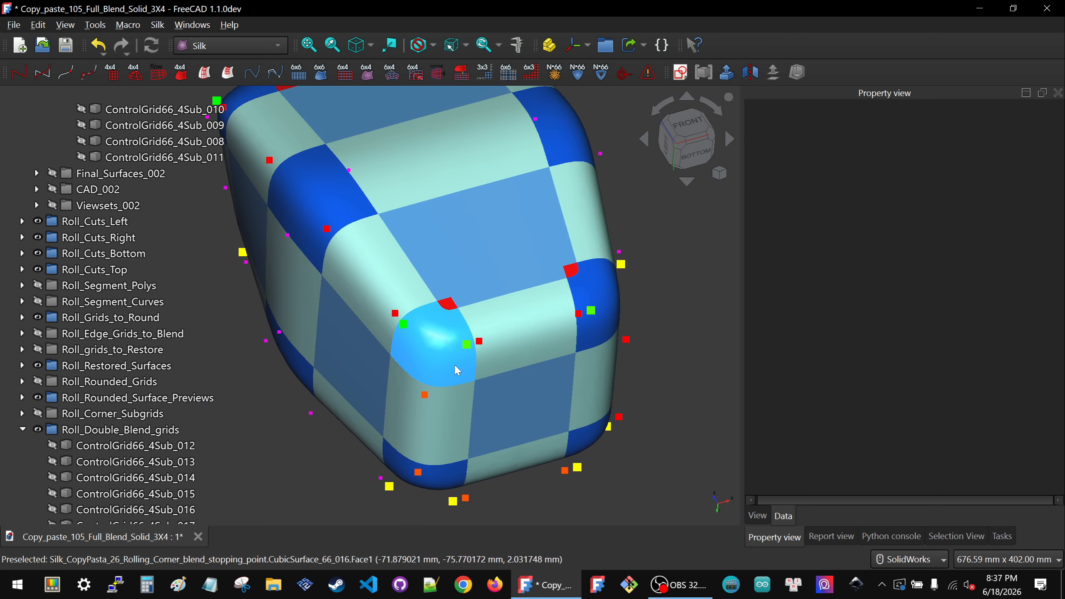
{"action": "middle_click_drag", "start_coordinate": [460, 372], "coordinate": [415, 359]}
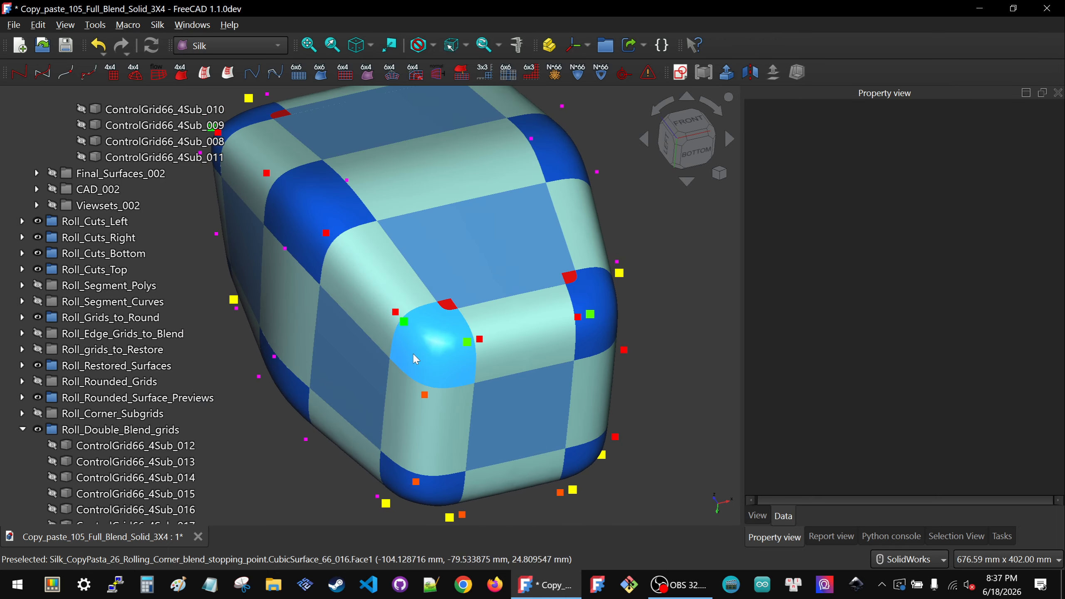
- Show the input grid ControlGrid66_4Sub_015 of corner surface CubicSurface_66_016, examine it up close, and hide it again
{"action": "left_click", "coordinate": [415, 358]}
{"action": "left_click", "coordinate": [908, 169]}
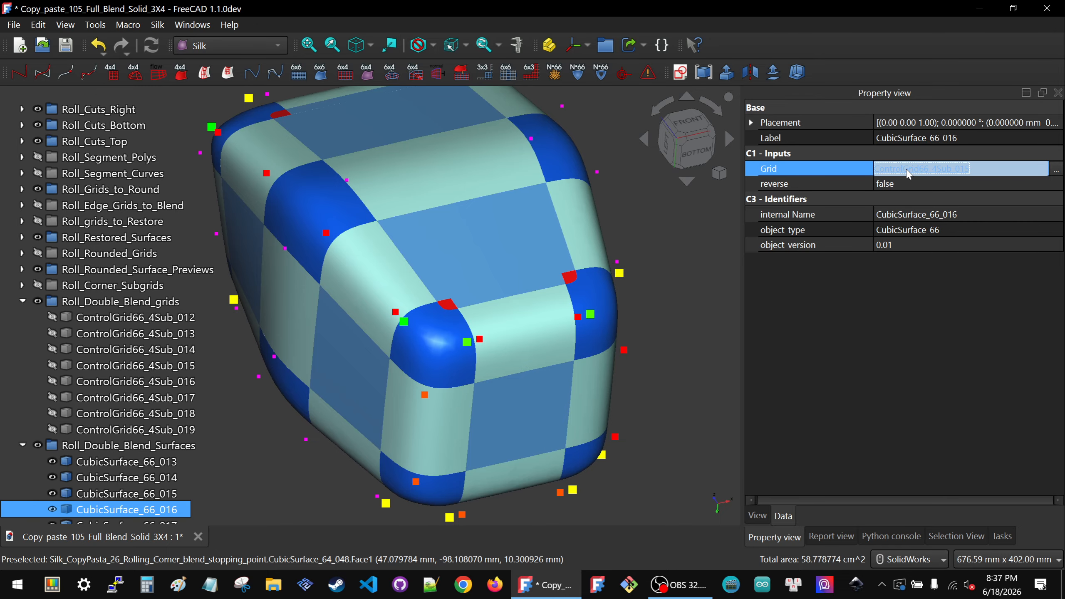
{"action": "left_click", "coordinate": [906, 169]}
{"action": "key", "text": "space"}
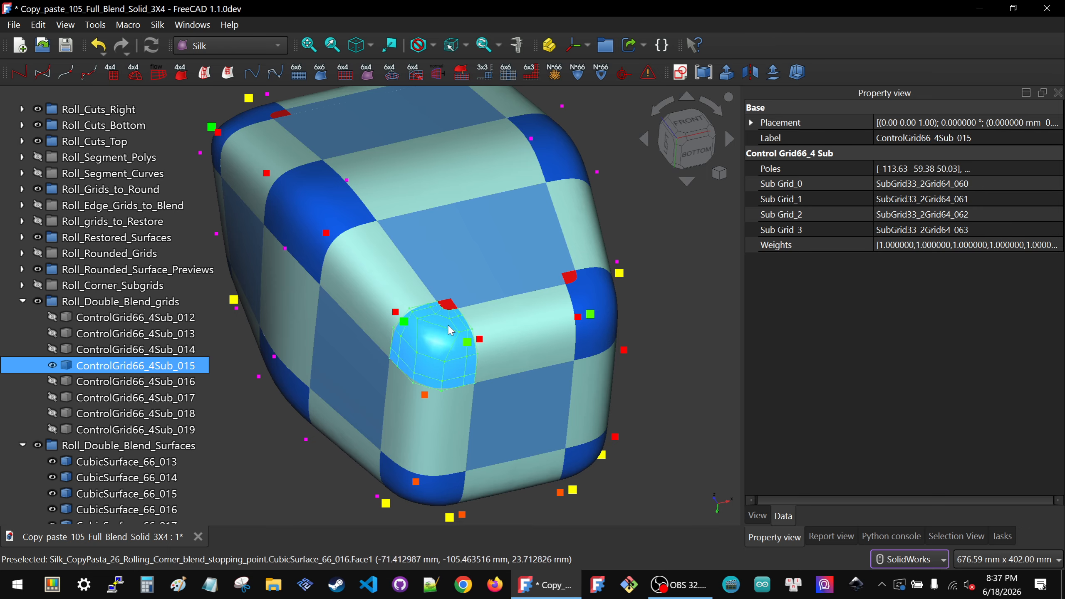
{"action": "scroll", "coordinate": [449, 331], "scroll_direction": "up", "scroll_amount": 3}
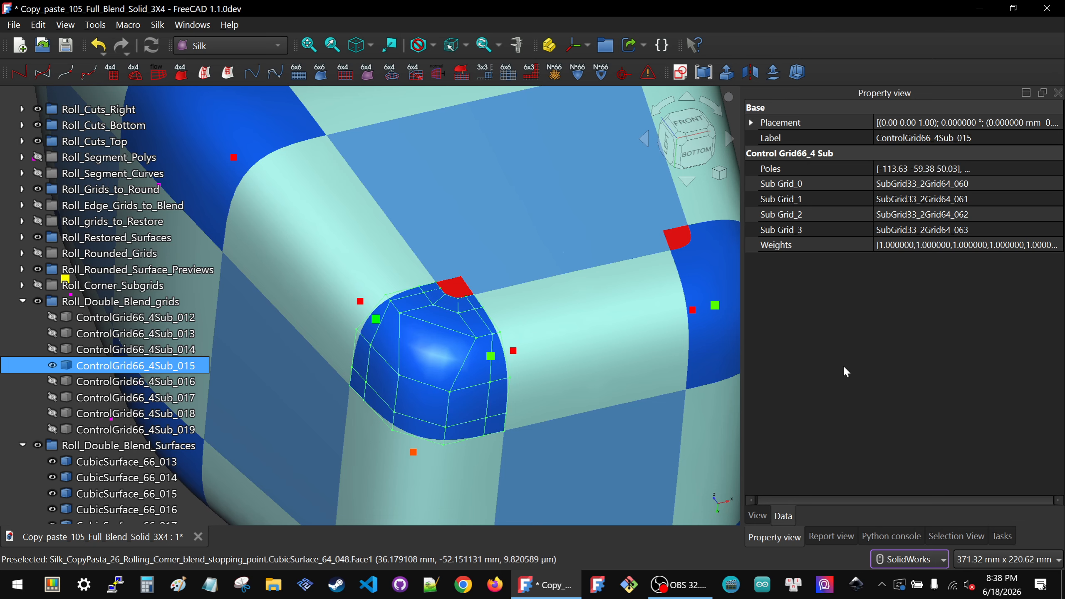
{"action": "key", "text": "space"}
{"action": "scroll", "coordinate": [441, 339], "scroll_direction": "down", "scroll_amount": 5}
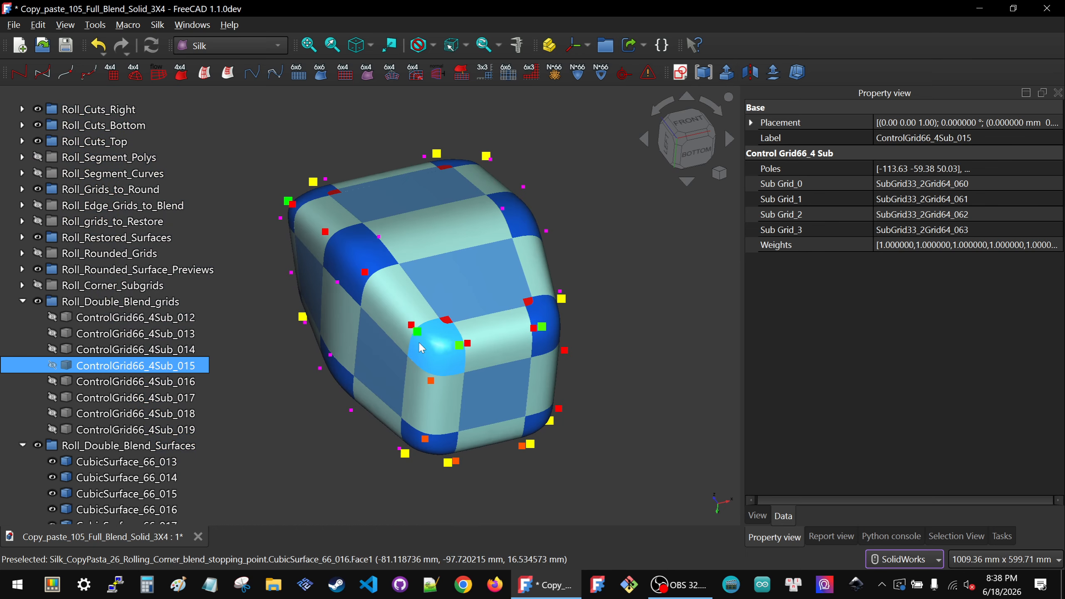
- Set the u parameter of cut point Point_onCurve_Cut_start_009_leader005 to 0.49
{"action": "left_click", "coordinate": [354, 460]}
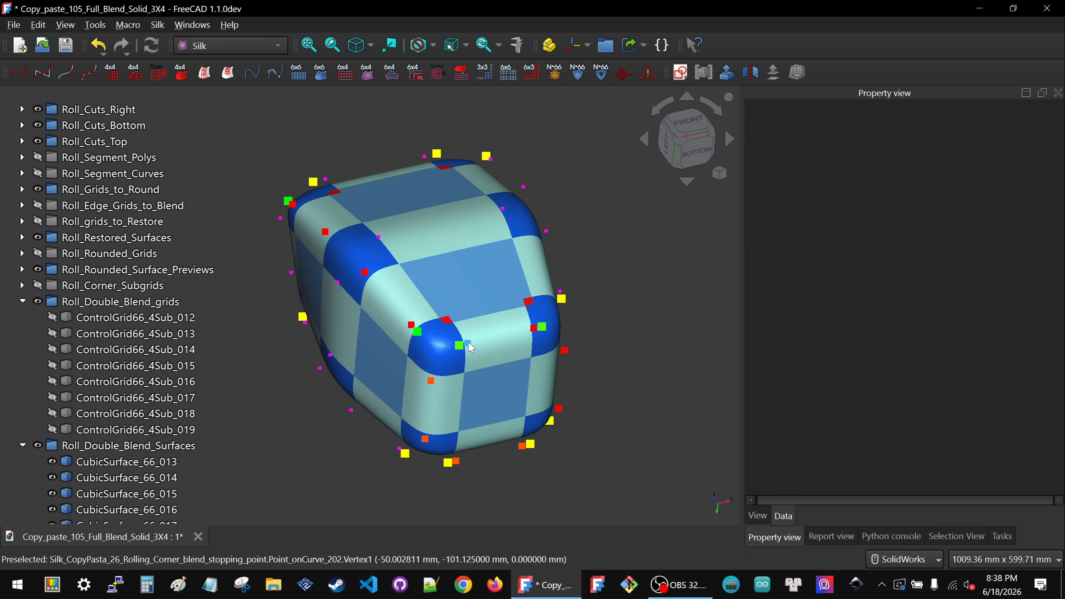
{"action": "left_click", "coordinate": [467, 343]}
{"action": "left_click", "coordinate": [927, 201]}
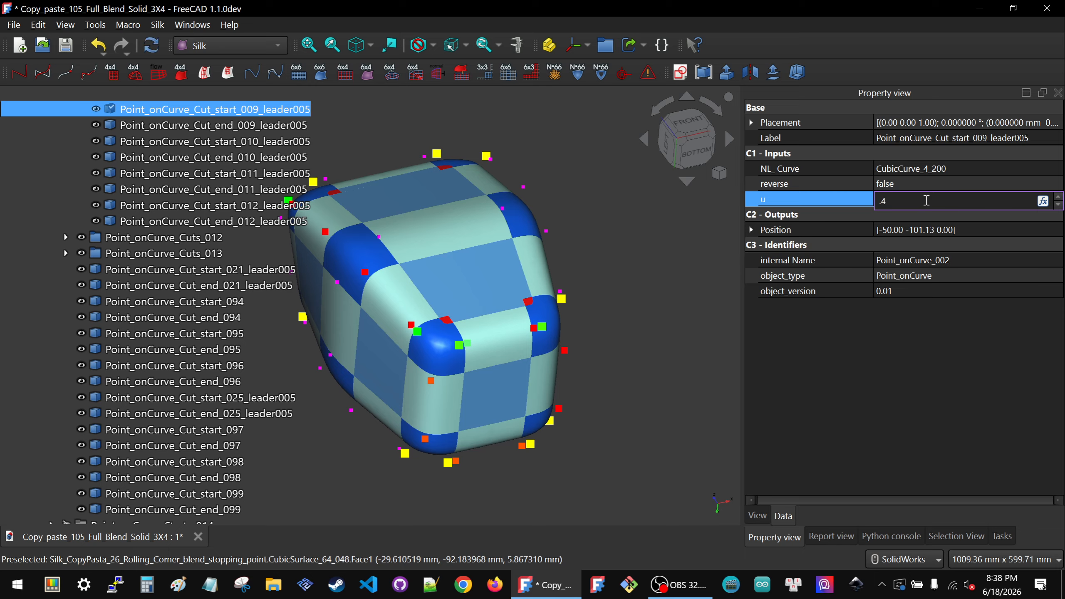
{"action": "type", "text": ".49"}
{"action": "key", "text": "Return"}
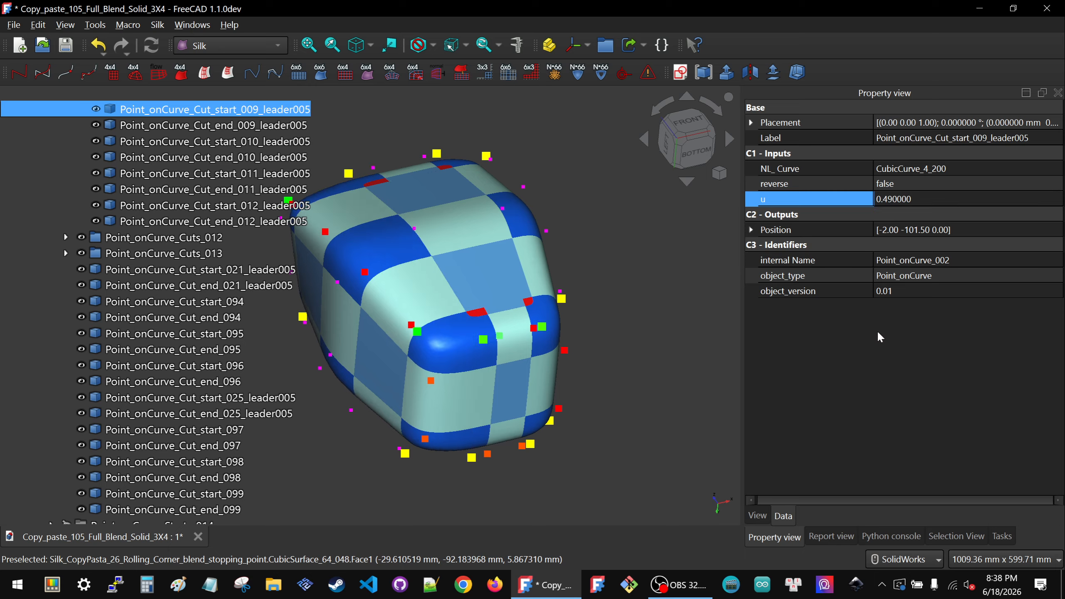
- Set the u parameter of cut point Point_onCurve_Cut_end_009_leader005 to 0.51
{"action": "left_click", "coordinate": [534, 329]}
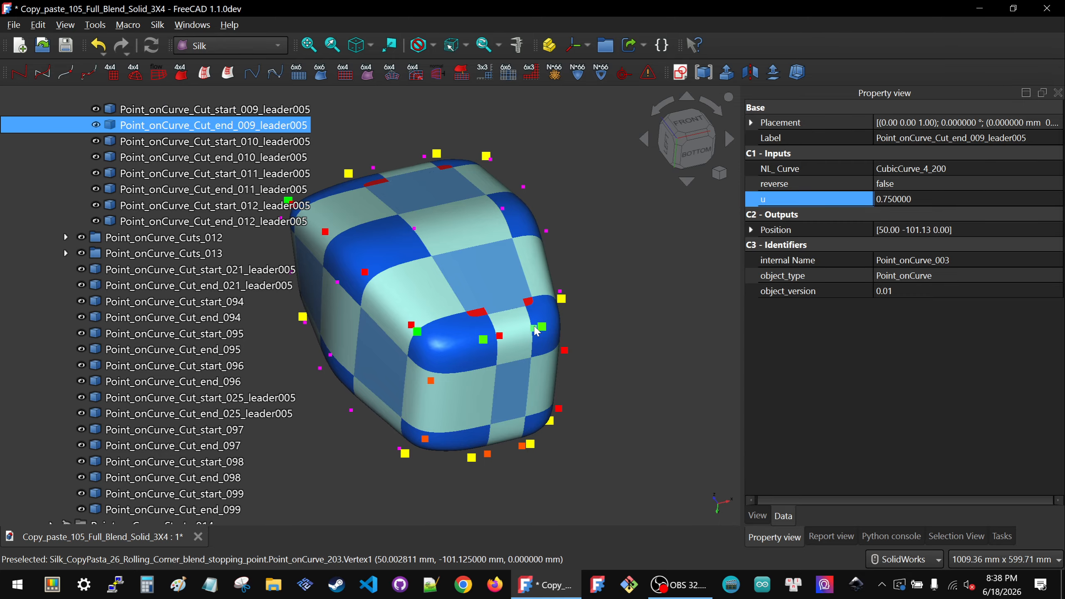
{"action": "left_click", "coordinate": [925, 201]}
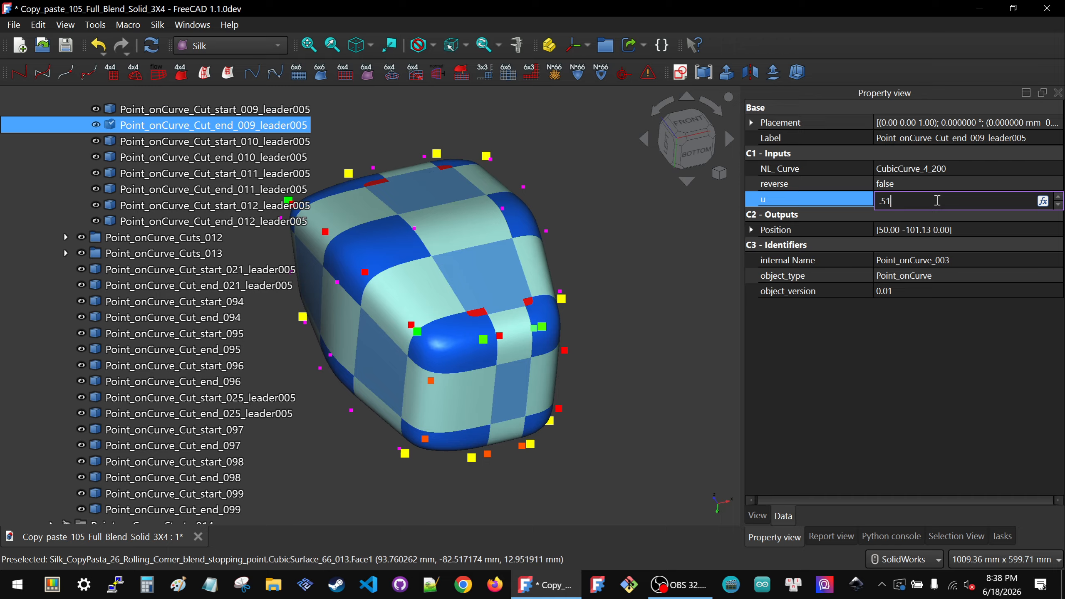
{"action": "key", "text": "Return"}
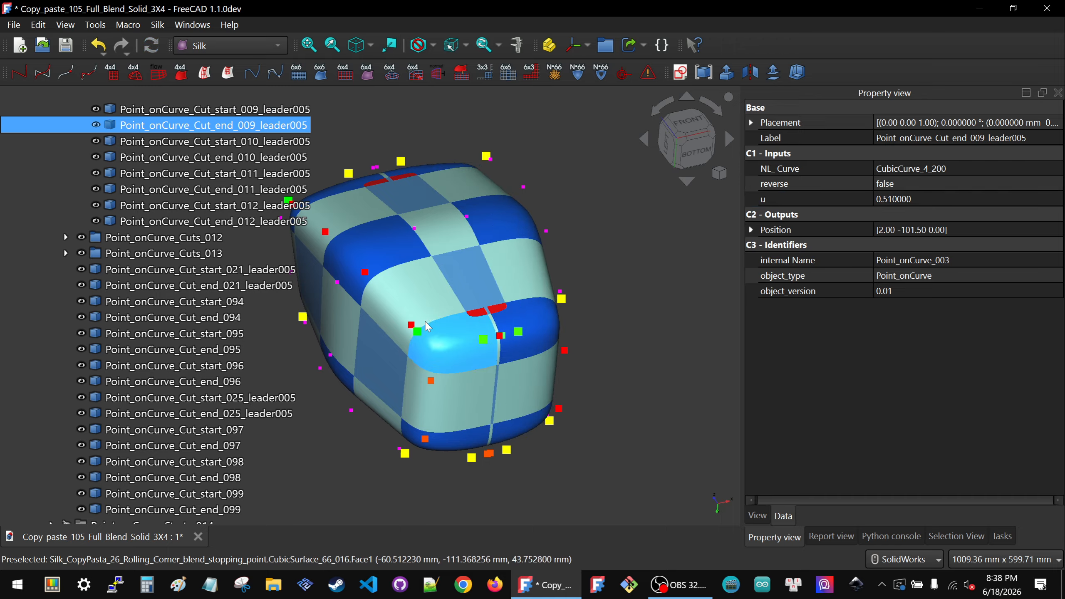
- Set the u parameter of cut point Point_onCurve_Cut_start_021_leader005 to 0.625
{"action": "left_click", "coordinate": [412, 325]}
{"action": "scroll", "coordinate": [414, 301], "scroll_direction": "down", "scroll_amount": 2}
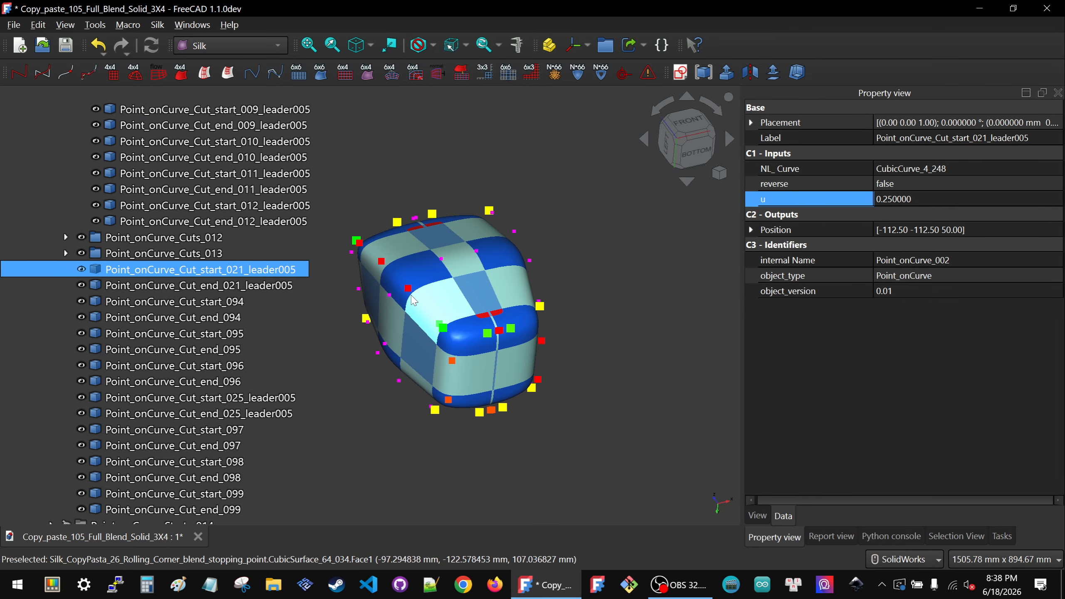
{"action": "scroll", "coordinate": [414, 301], "scroll_direction": "up", "scroll_amount": 3}
{"action": "left_click", "coordinate": [413, 285]}
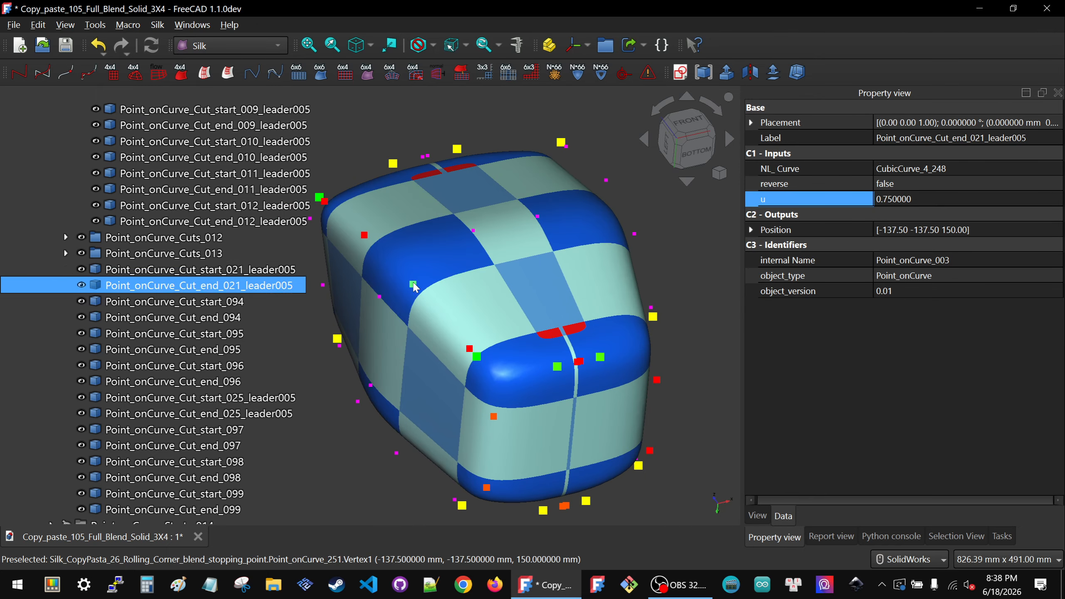
{"action": "left_click", "coordinate": [469, 349]}
{"action": "left_click", "coordinate": [924, 201]}
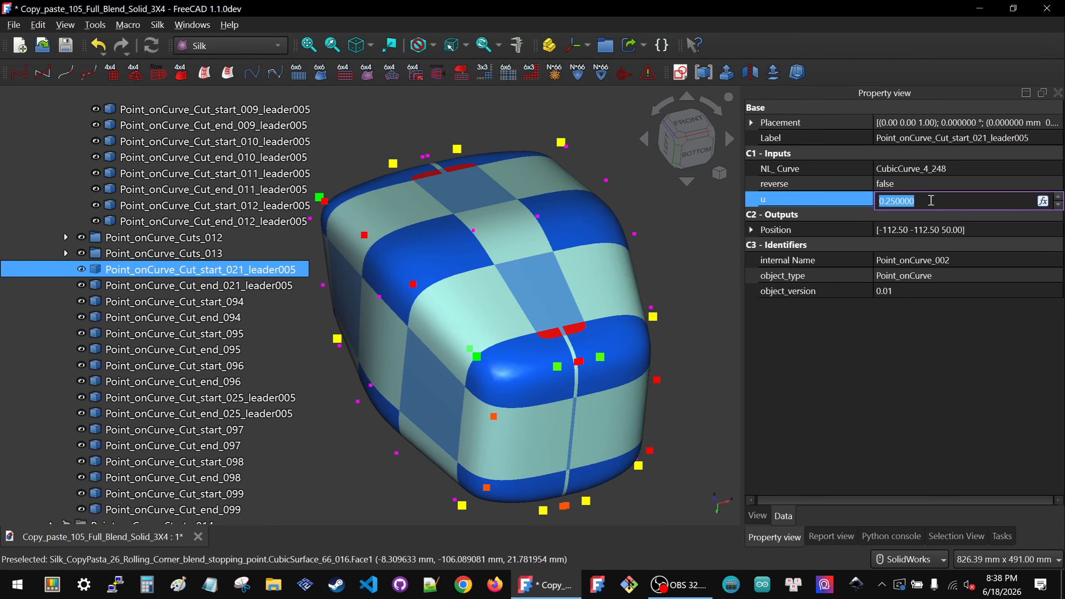
{"action": "key", "text": "Return"}
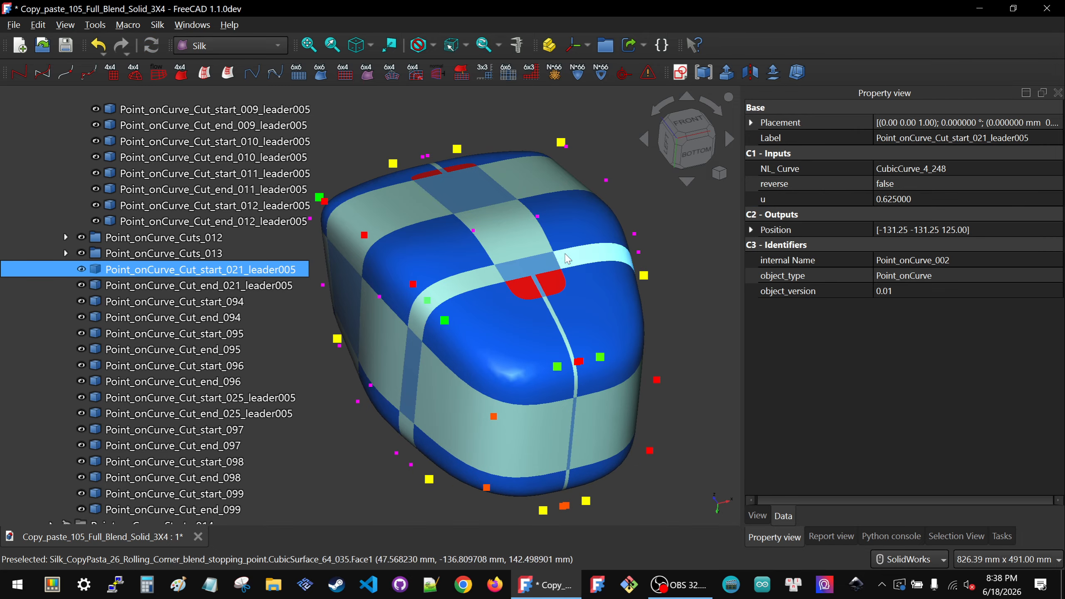
- Examine the enlarged corner surface CubicSurface_66_016 together with its input grid ControlGrid66_4Sub_015, showing the grid and hiding it again
{"action": "middle_click_drag", "start_coordinate": [519, 230], "coordinate": [640, 306]}
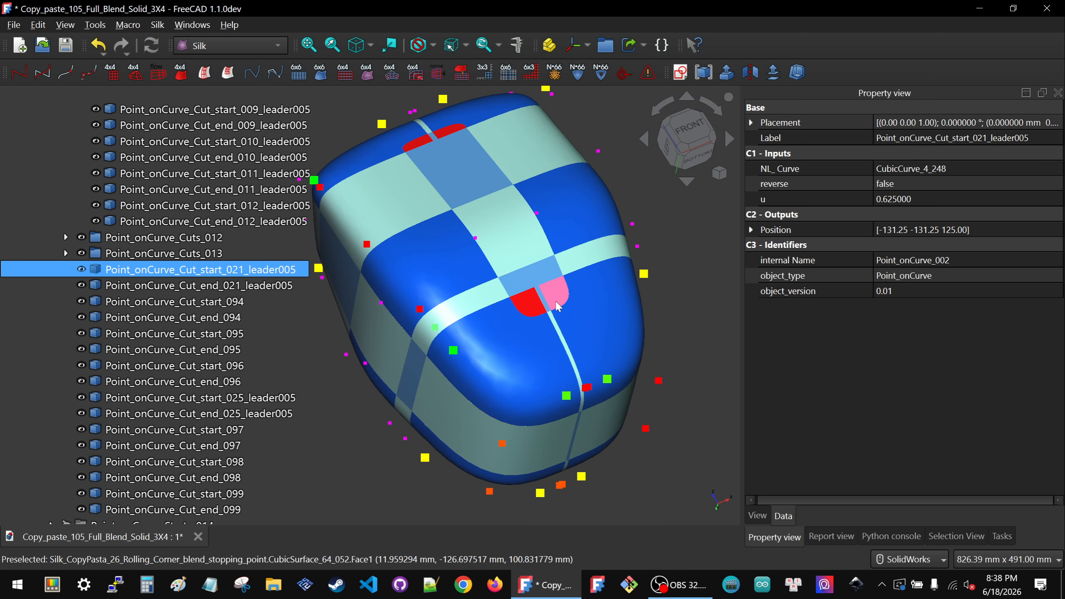
{"action": "scroll", "coordinate": [553, 299], "scroll_direction": "up", "scroll_amount": 5}
{"action": "scroll", "coordinate": [553, 279], "scroll_direction": "down", "scroll_amount": 3}
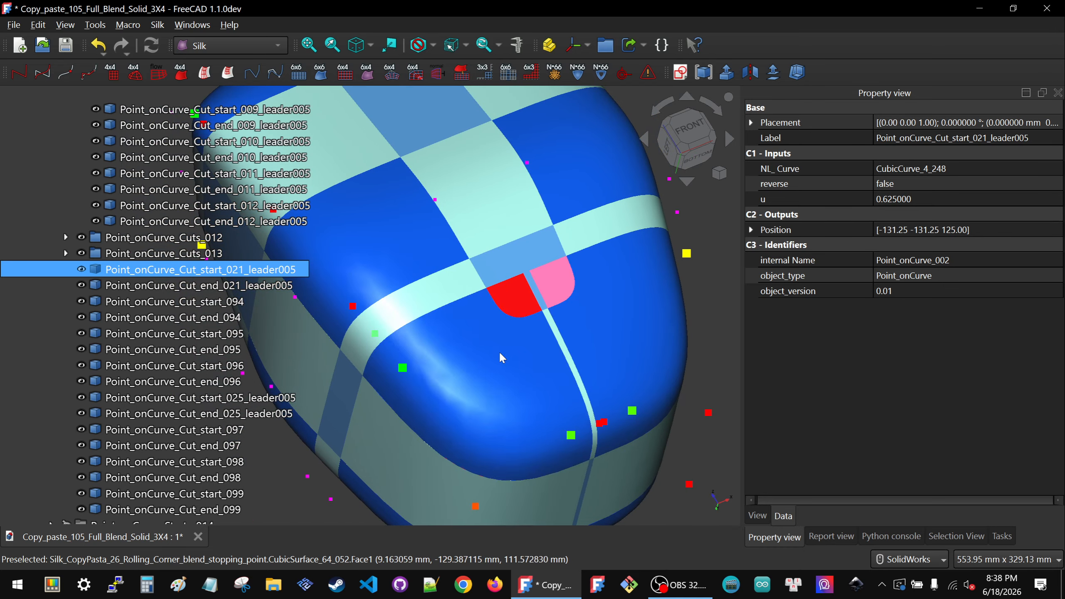
{"action": "left_click", "coordinate": [499, 351]}
{"action": "left_click", "coordinate": [925, 168]}
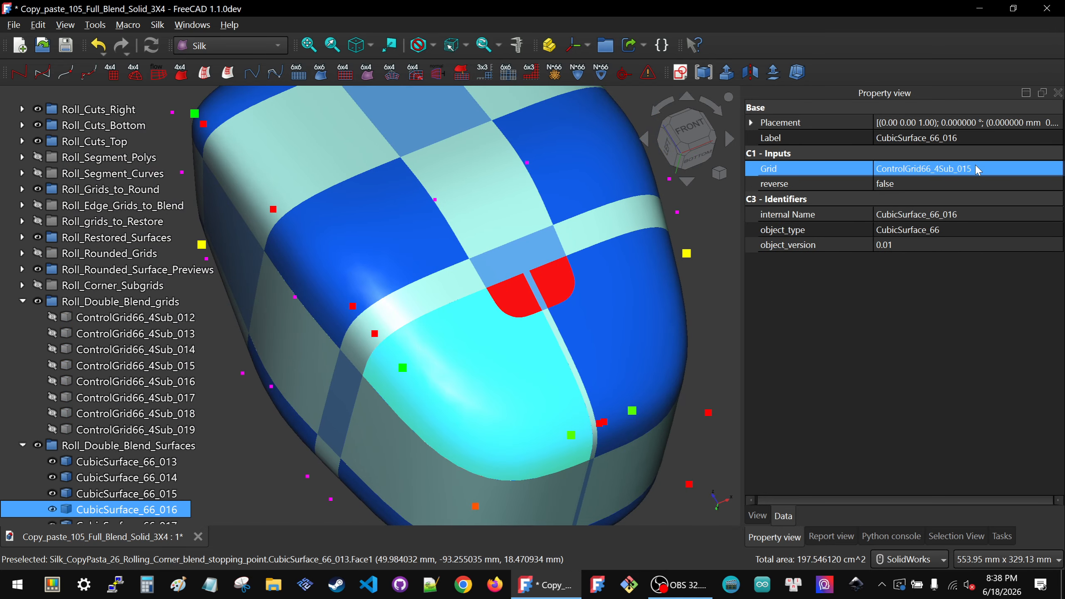
{"action": "left_click", "coordinate": [925, 168]}
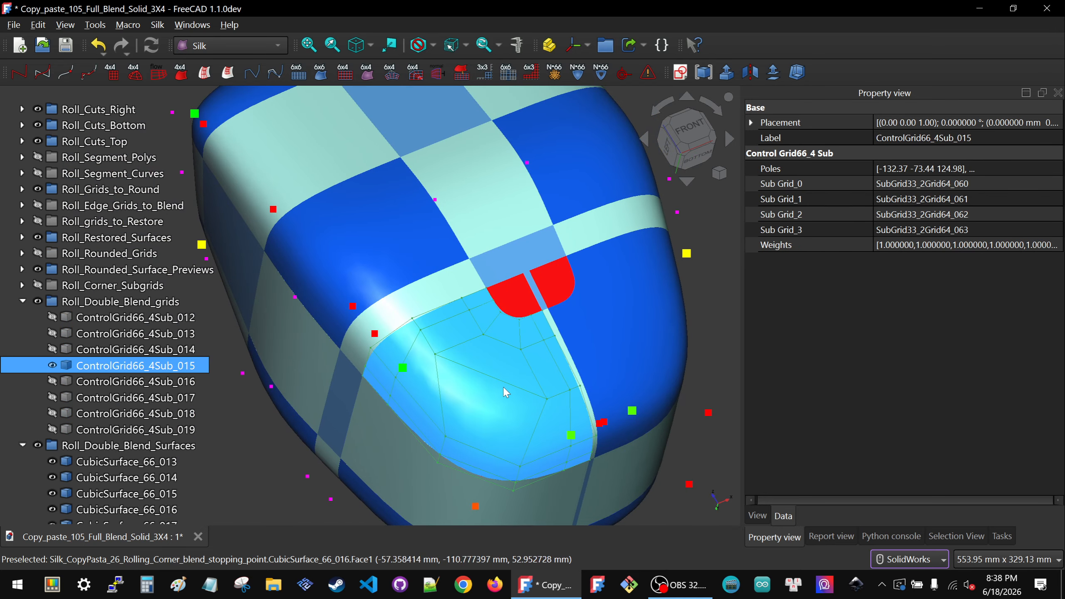
{"action": "key", "text": "space"}
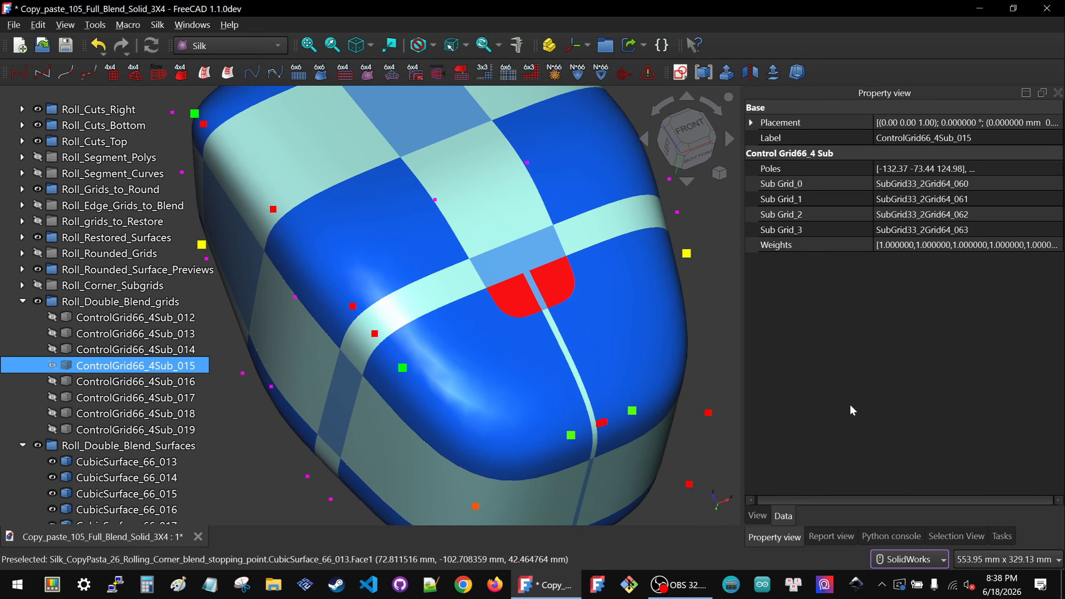
- Set the u parameter of cut point Point_onCurve_Cut_end_025_leader005 to 0.375
{"action": "scroll", "coordinate": [599, 382], "scroll_direction": "down", "scroll_amount": 3}
{"action": "middle_click_drag", "start_coordinate": [532, 268], "coordinate": [601, 340]}
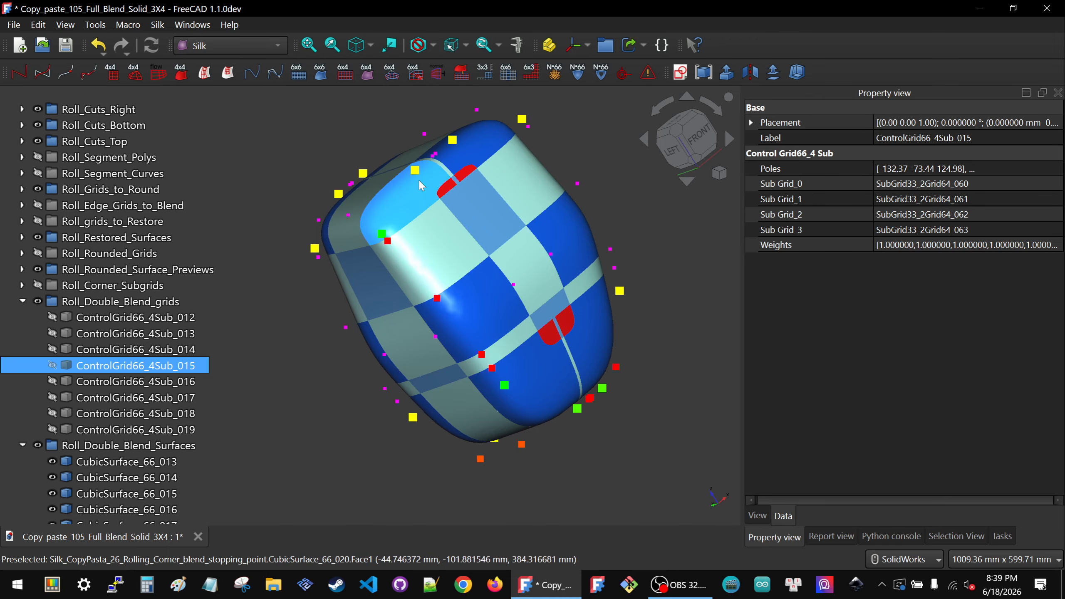
{"action": "left_click", "coordinate": [389, 246]}
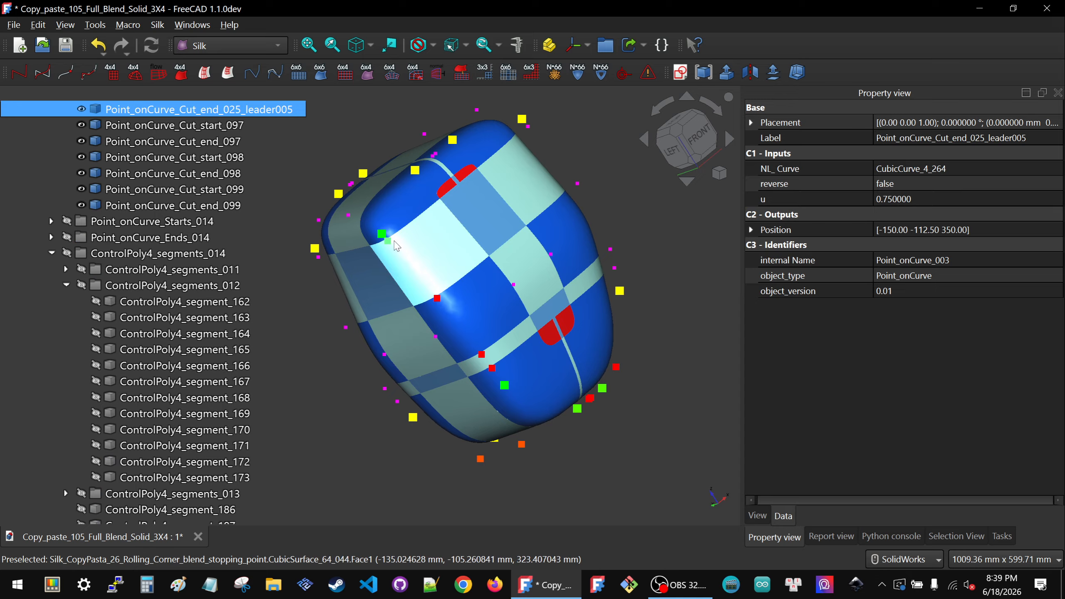
{"action": "left_click", "coordinate": [931, 199]}
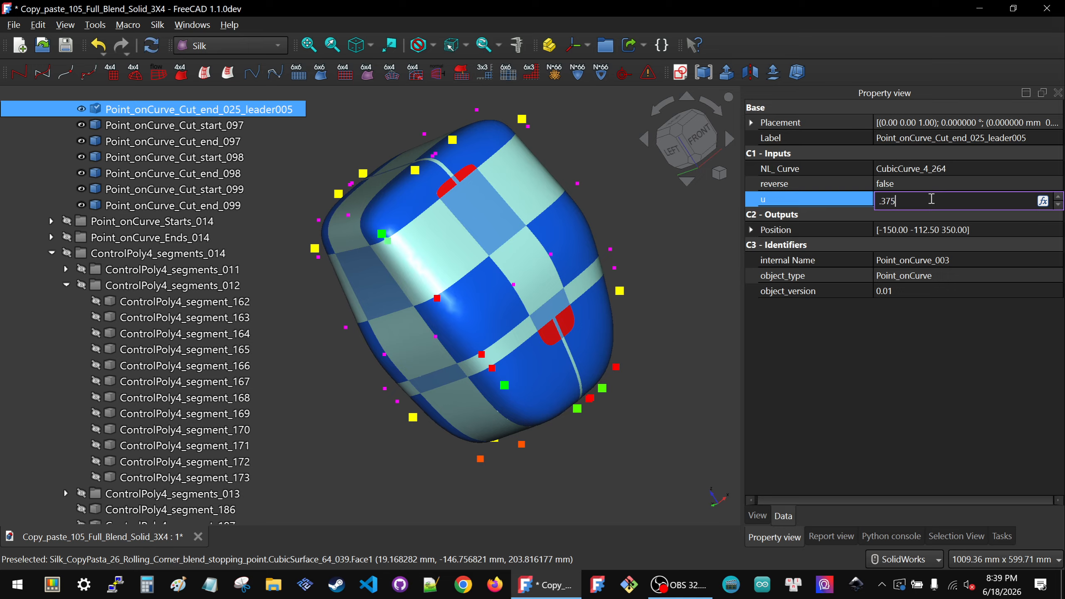
{"action": "key", "text": "Return"}
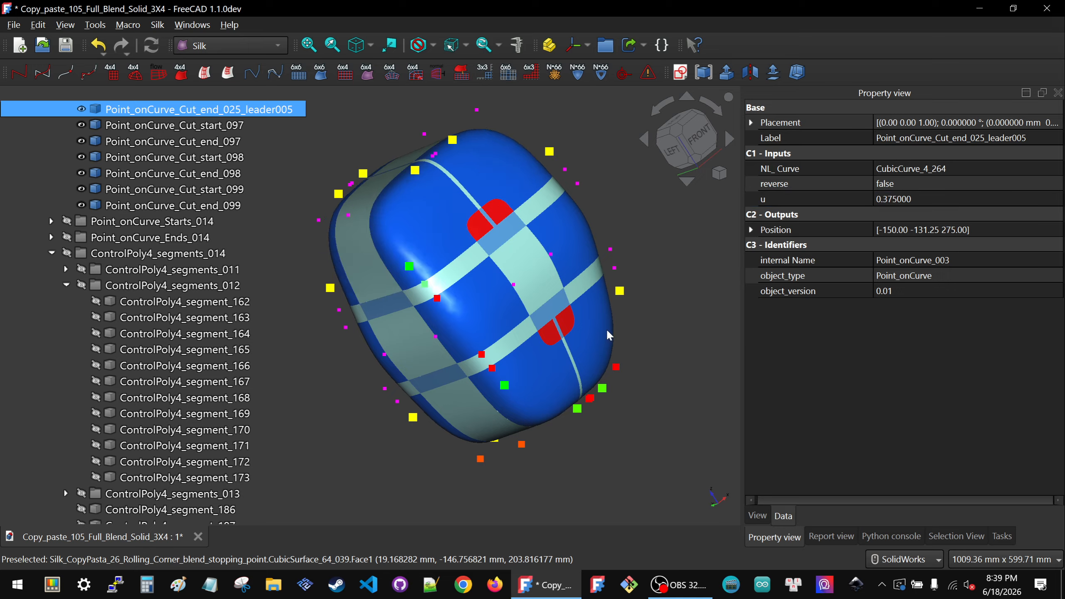
- Inspect the enlarged corner blends around the solid and select the point Point_onCurve_280_rolling_leader on the front edge
{"action": "middle_click_drag", "start_coordinate": [535, 323], "coordinate": [465, 373]}
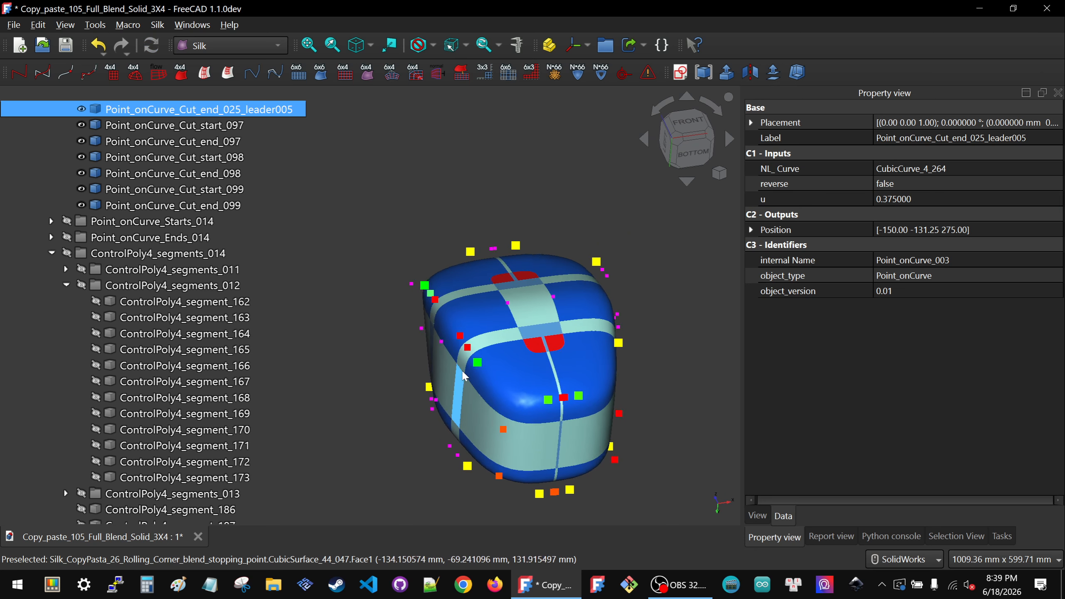
{"action": "scroll", "coordinate": [466, 392], "scroll_direction": "up", "scroll_amount": 2}
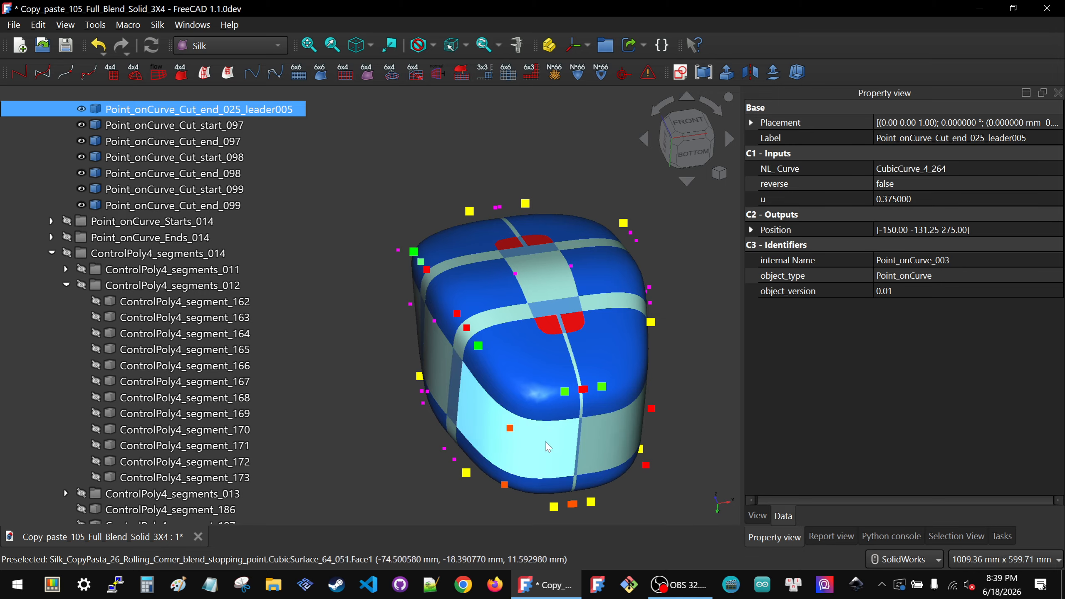
{"action": "scroll", "coordinate": [570, 401], "scroll_direction": "up", "scroll_amount": 3}
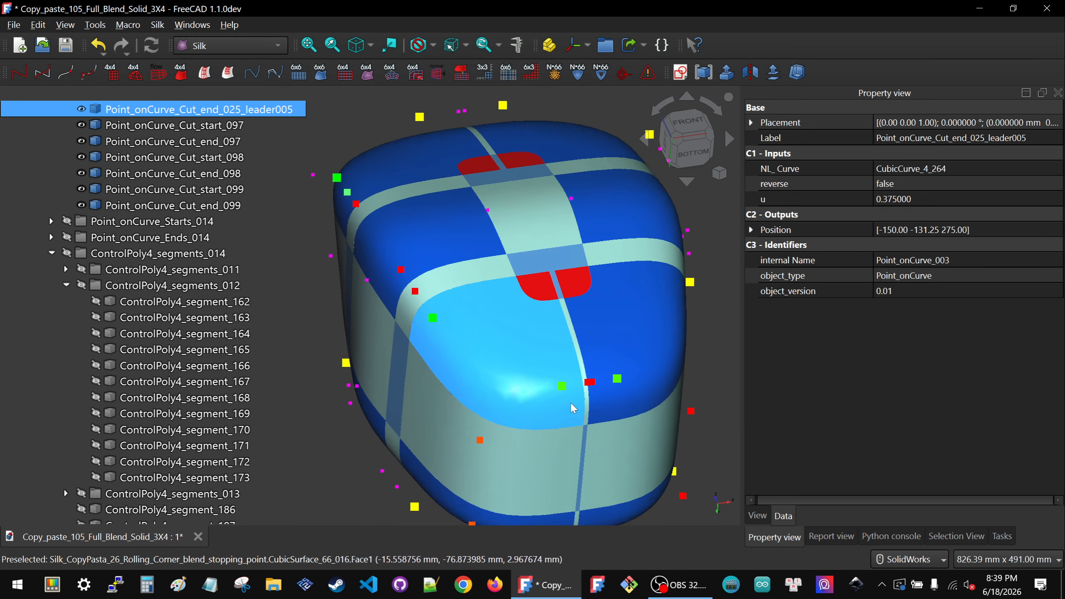
{"action": "middle_click_drag", "start_coordinate": [547, 378], "coordinate": [530, 286]}
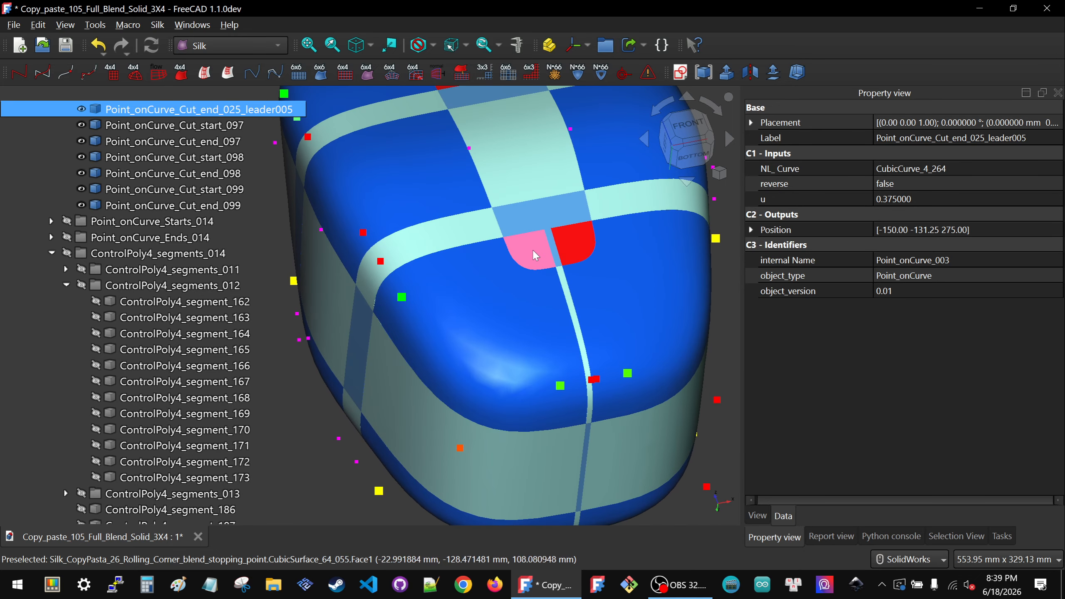
{"action": "scroll", "coordinate": [528, 249], "scroll_direction": "down", "scroll_amount": 1}
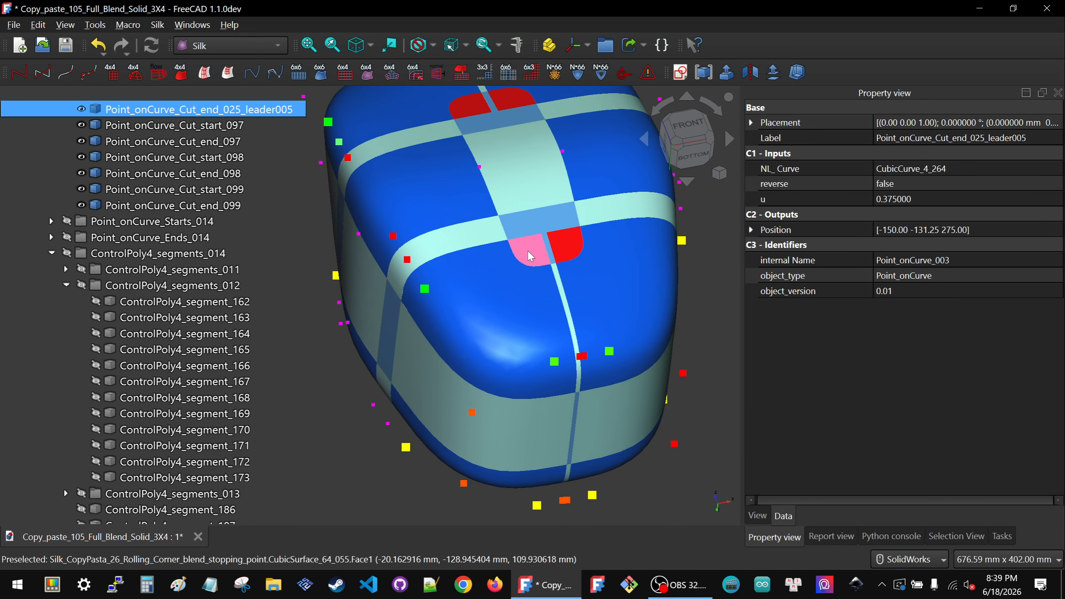
{"action": "left_click", "coordinate": [554, 363]}
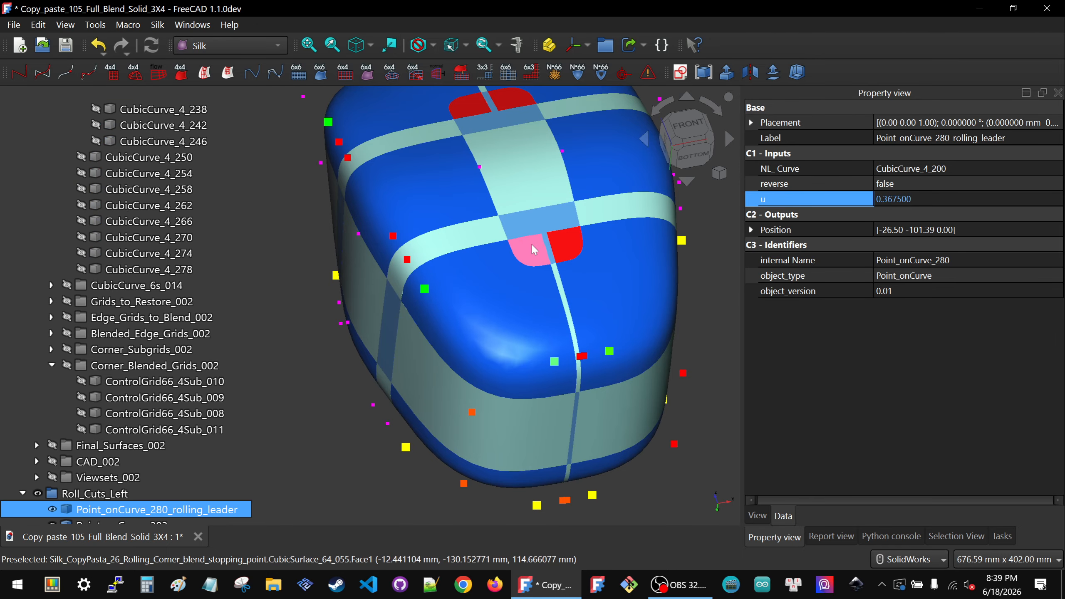
{"action": "left_click", "coordinate": [963, 203]}
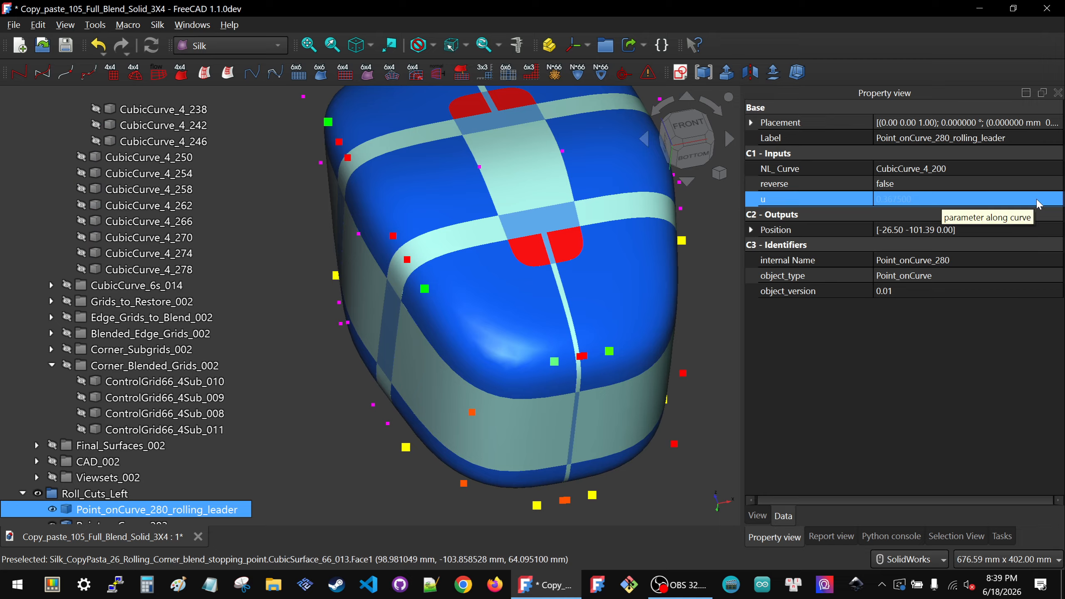
{"action": "key", "text": "Delete"}
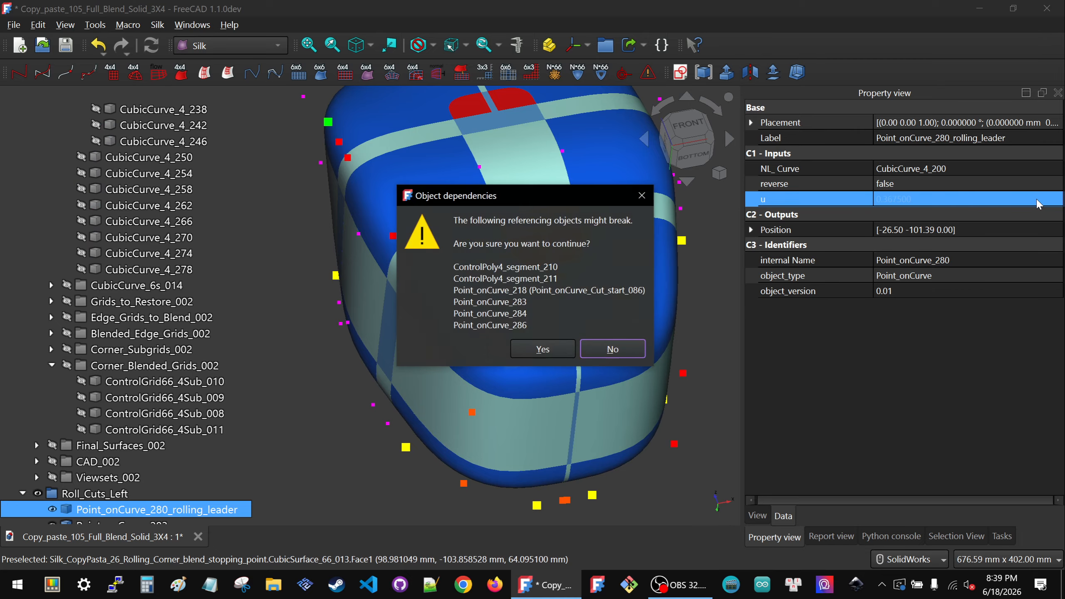
{"action": "left_click", "coordinate": [620, 346]}
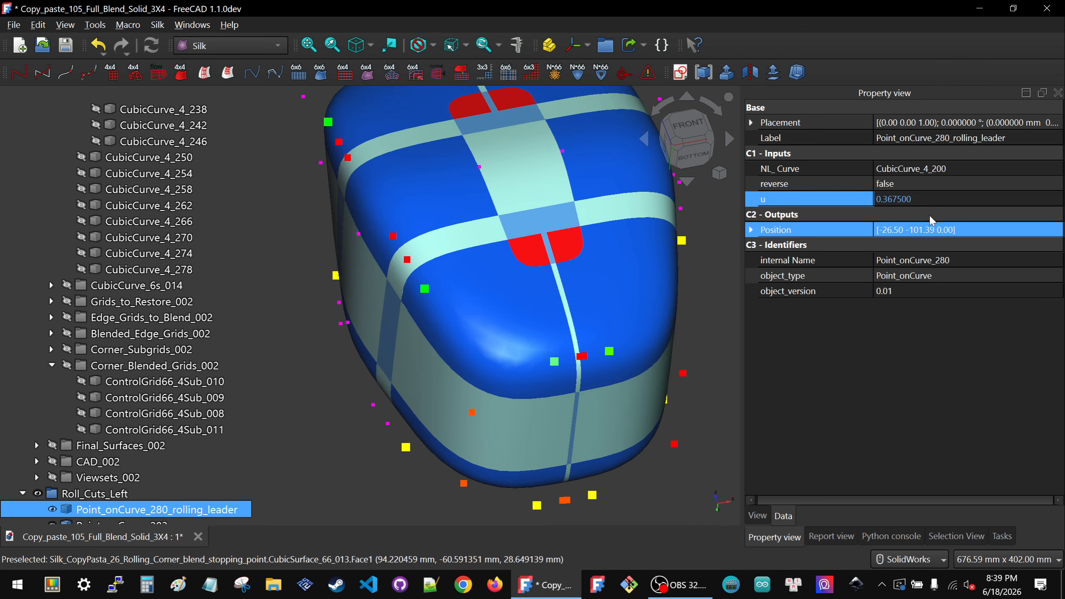
- Change the multiplier in the u expression of Point_onCurve_280_rolling_leader to 0.25
{"action": "left_click", "coordinate": [931, 203]}
{"action": "key", "text": "="}
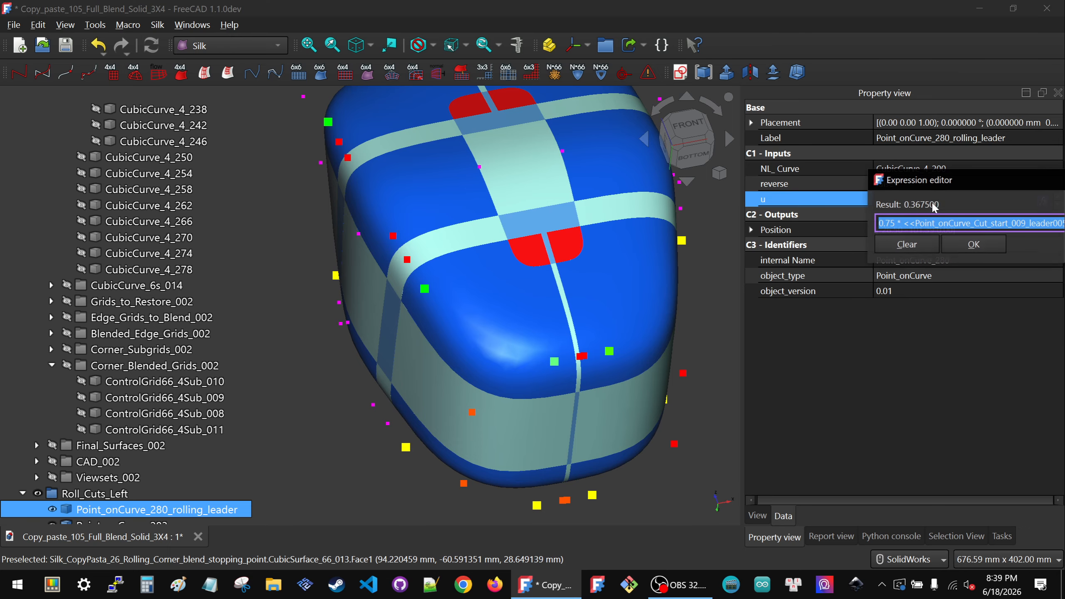
{"action": "left_click_drag", "start_coordinate": [929, 180], "coordinate": [778, 261]}
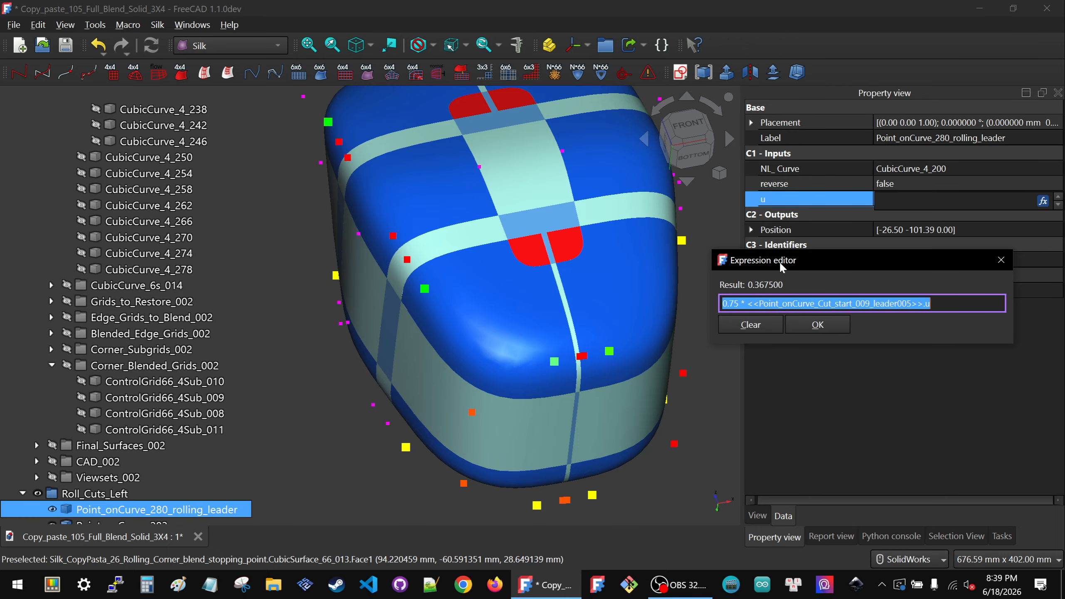
{"action": "left_click", "coordinate": [732, 302]}
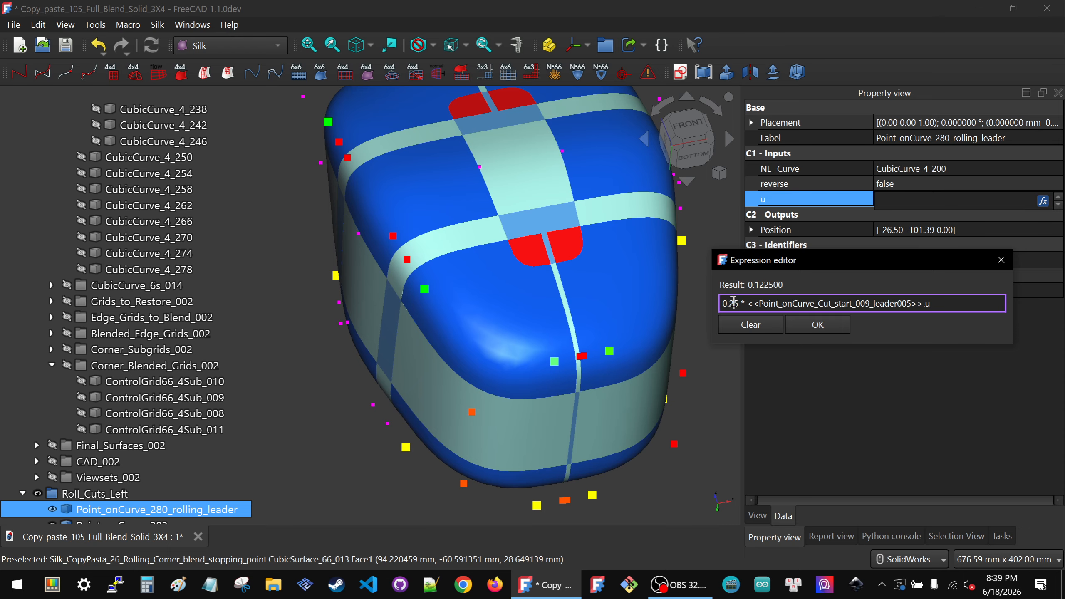
{"action": "key", "text": "Return"}
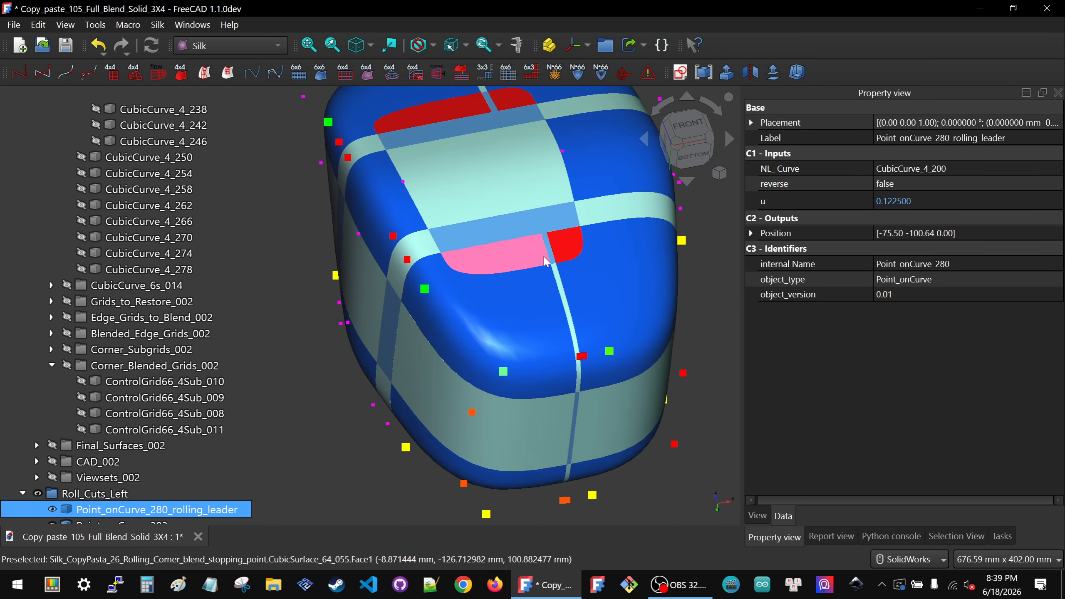
- Change the leading multiplier in the u expression of the rolling leader point Point_onCurve_281_rolling_leader to 0.75
{"action": "scroll", "coordinate": [474, 270], "scroll_direction": "down", "scroll_amount": 1}
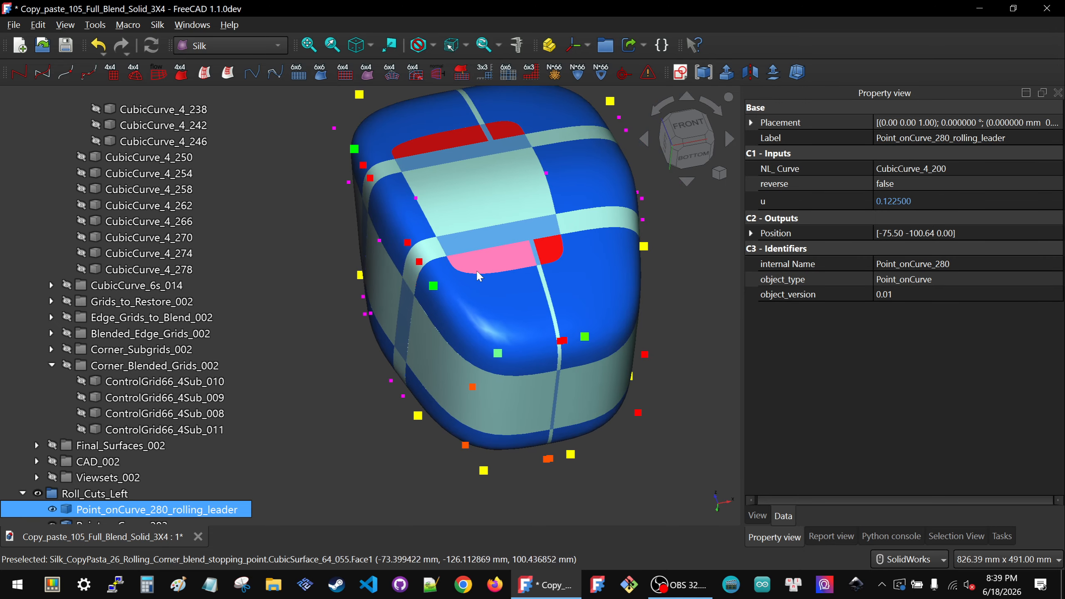
{"action": "left_click", "coordinate": [585, 337]}
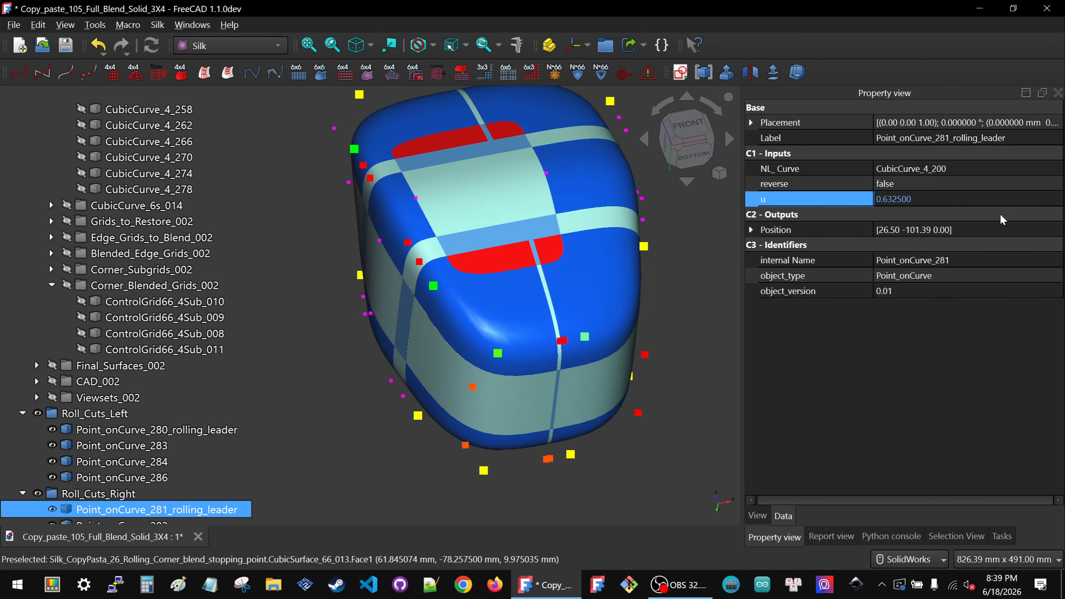
{"action": "left_click", "coordinate": [940, 201]}
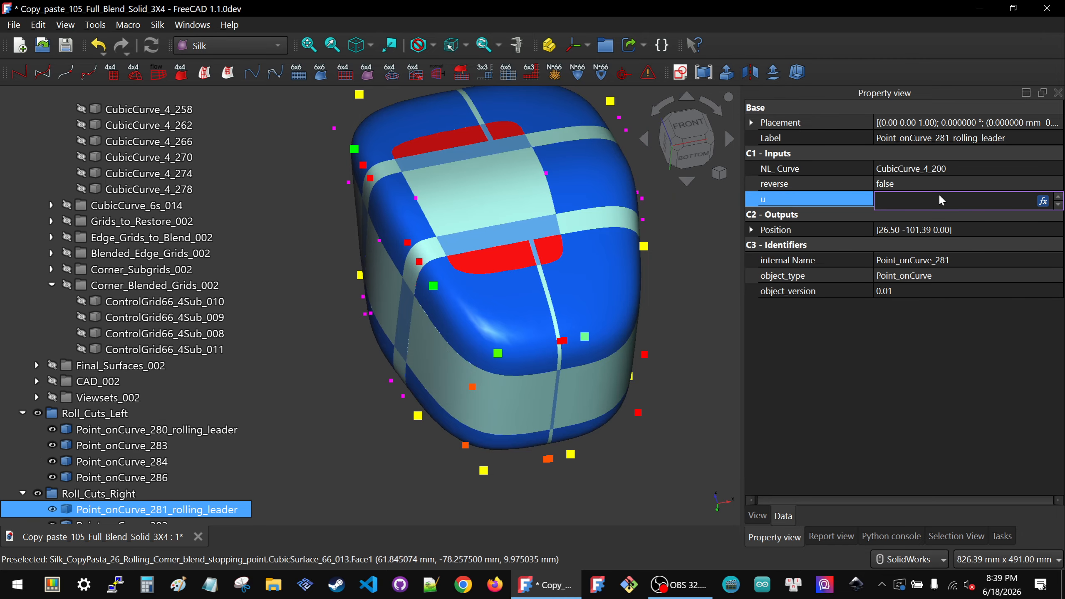
{"action": "key", "text": "="}
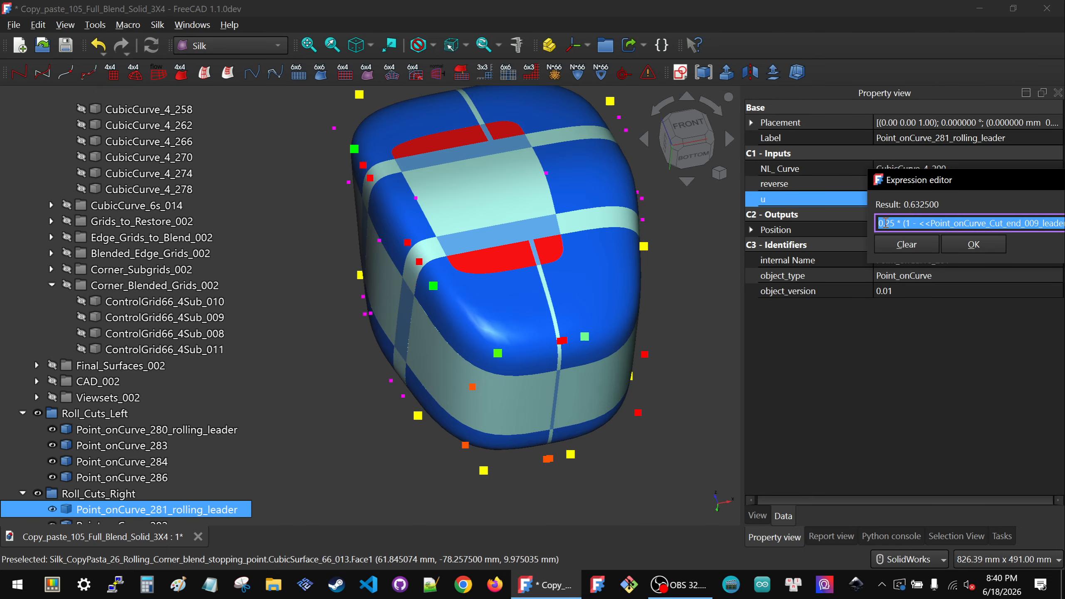
{"action": "left_click_drag", "start_coordinate": [885, 223], "coordinate": [889, 223]}
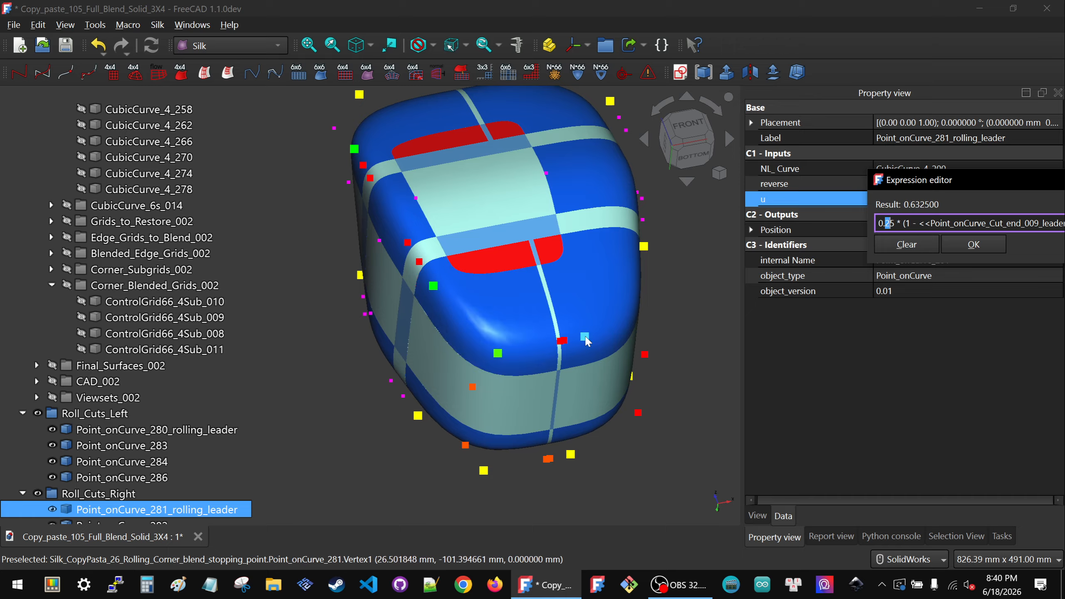
{"action": "type", "text": "7"}
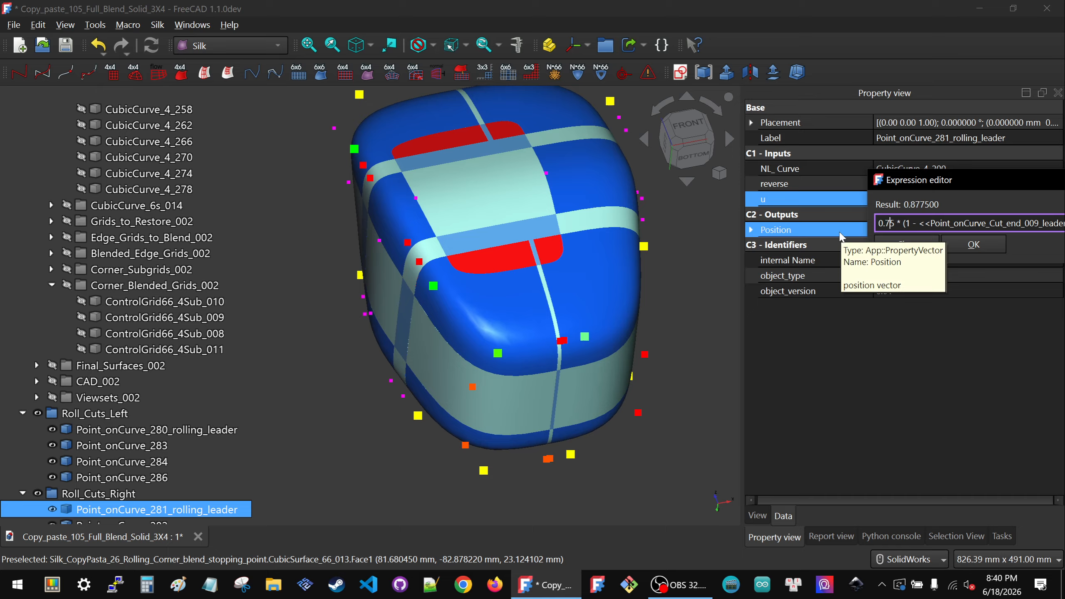
{"action": "key", "text": "Return"}
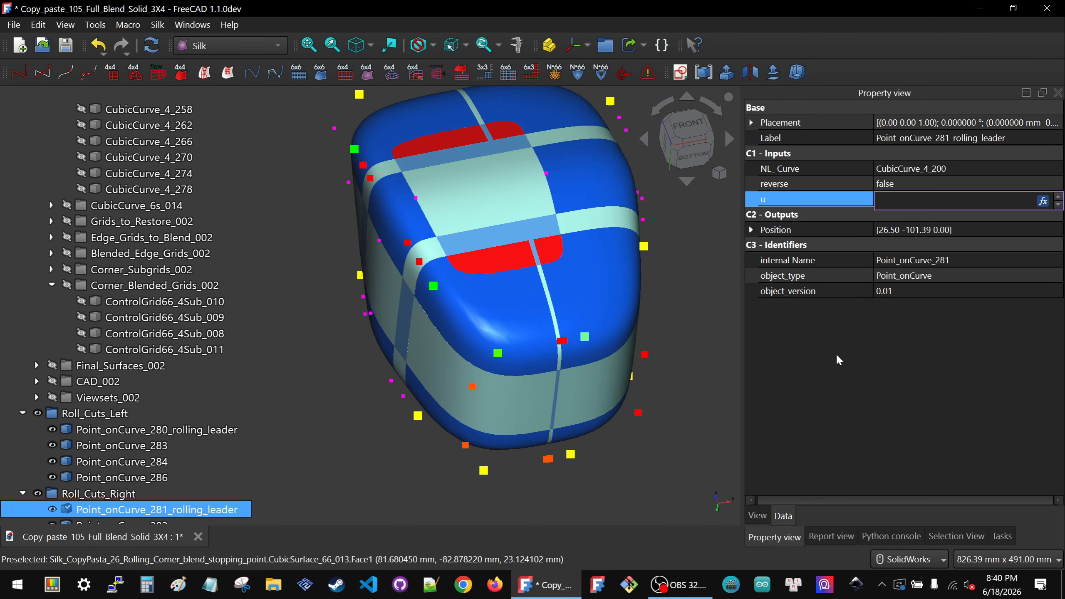
- Lower the multiplier of the Point_onCurve_Cut_start_021_leader005 term in the u expression of Point_onCurve_288_rolling_leader
{"action": "middle_click_drag", "start_coordinate": [558, 243], "coordinate": [530, 274]}
{"action": "scroll", "coordinate": [528, 287], "scroll_direction": "down", "scroll_amount": 2}
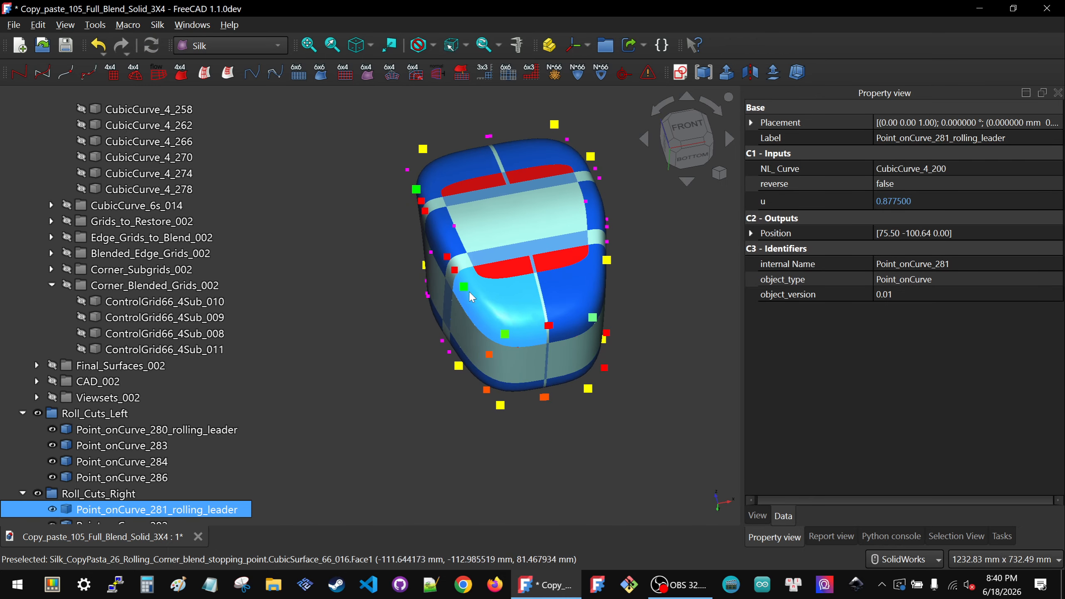
{"action": "left_click", "coordinate": [461, 288]}
{"action": "left_click", "coordinate": [935, 198]}
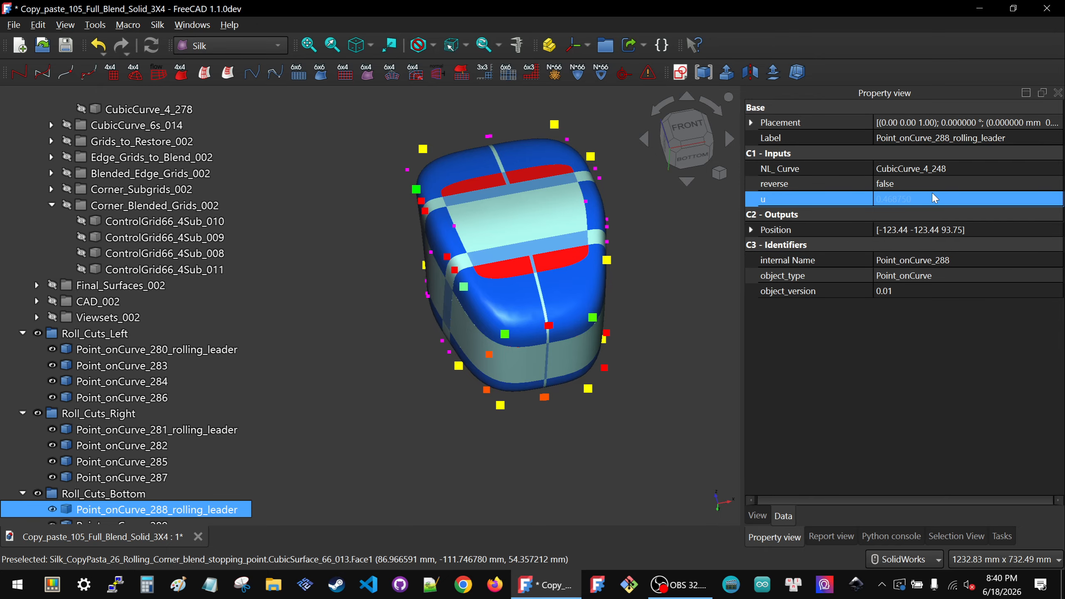
{"action": "key", "text": "equal"}
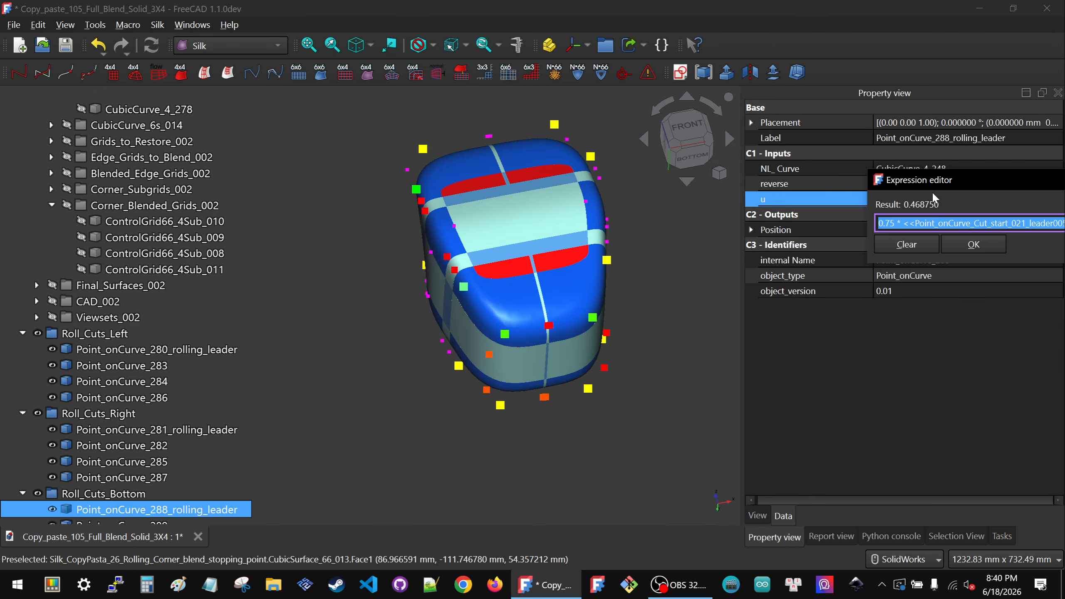
{"action": "left_click_drag", "start_coordinate": [927, 172], "coordinate": [828, 169]}
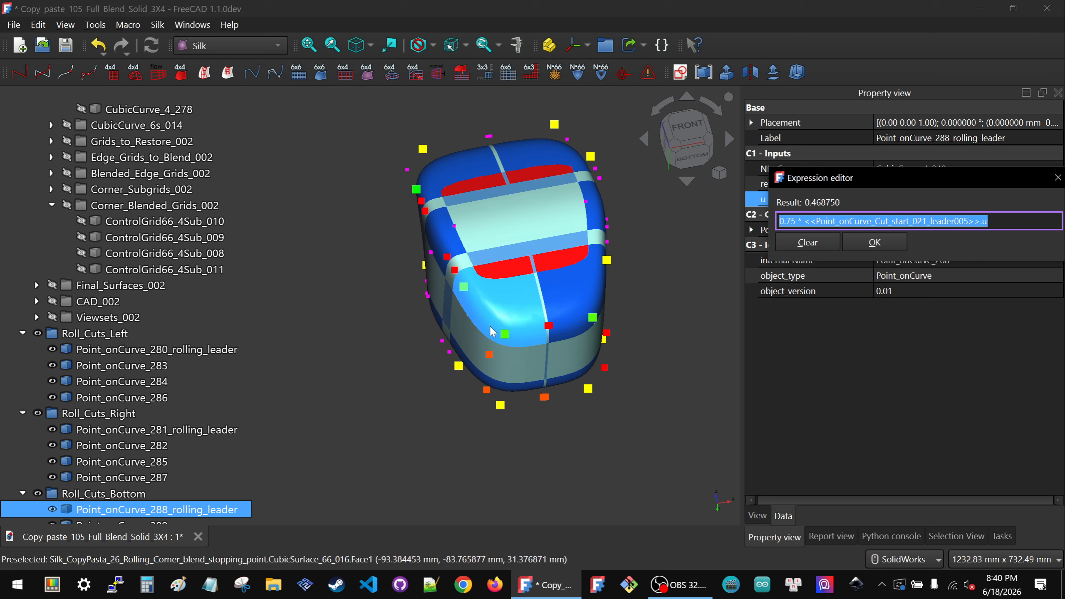
{"action": "left_click", "coordinate": [788, 221]}
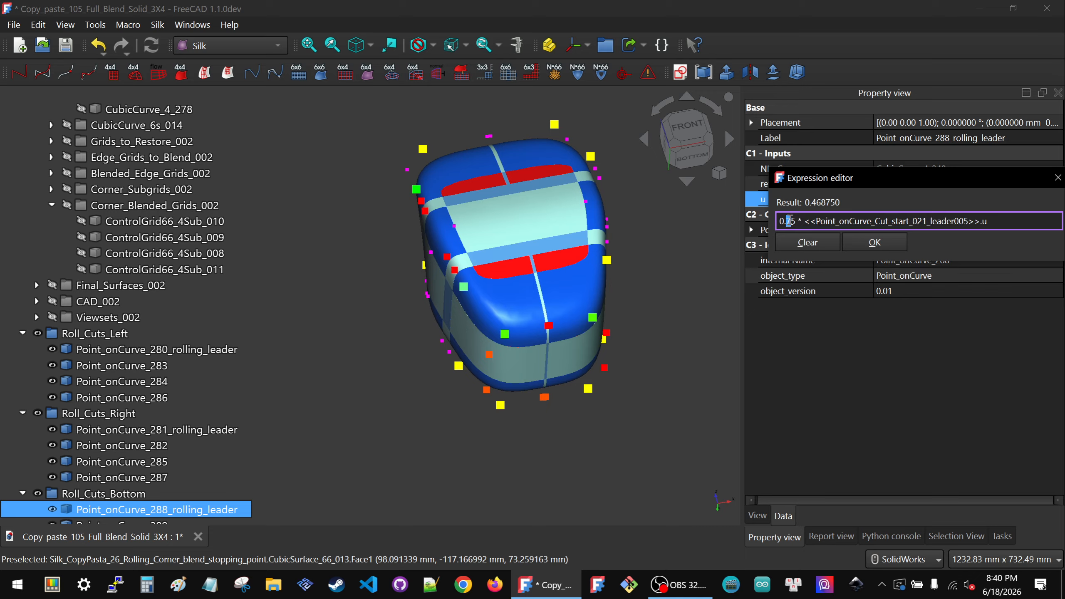
{"action": "key", "text": "Return"}
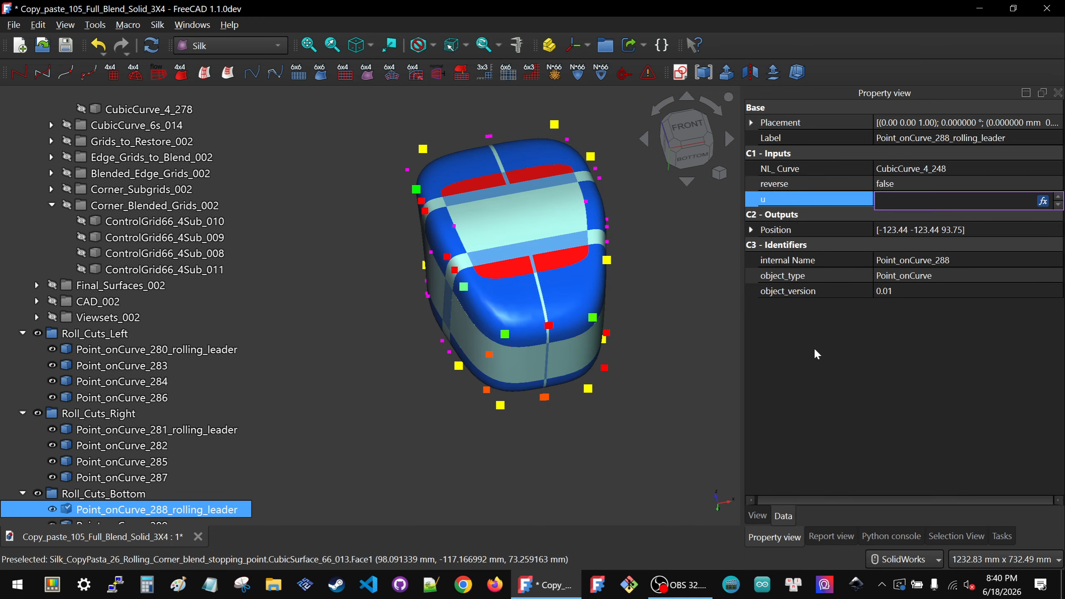
- Examine the front double-blend corners and the adjoining red surfaces around the solid from several angles
{"action": "left_click", "coordinate": [668, 332]}
{"action": "scroll", "coordinate": [514, 314], "scroll_direction": "down", "scroll_amount": 2}
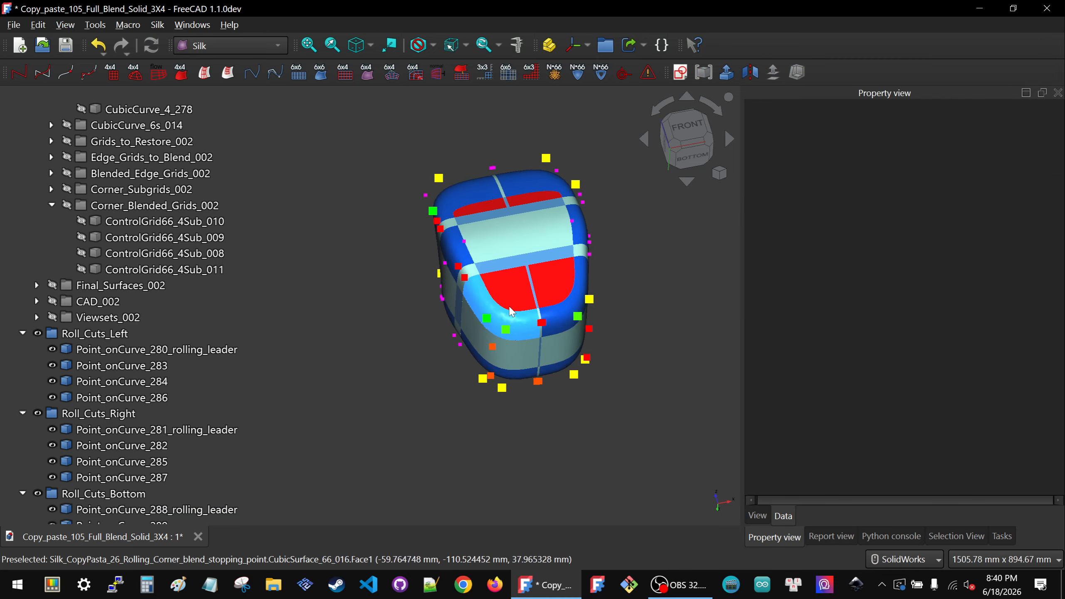
{"action": "scroll", "coordinate": [529, 240], "scroll_direction": "up", "scroll_amount": 2}
{"action": "middle_click_drag", "start_coordinate": [521, 252], "coordinate": [556, 234]}
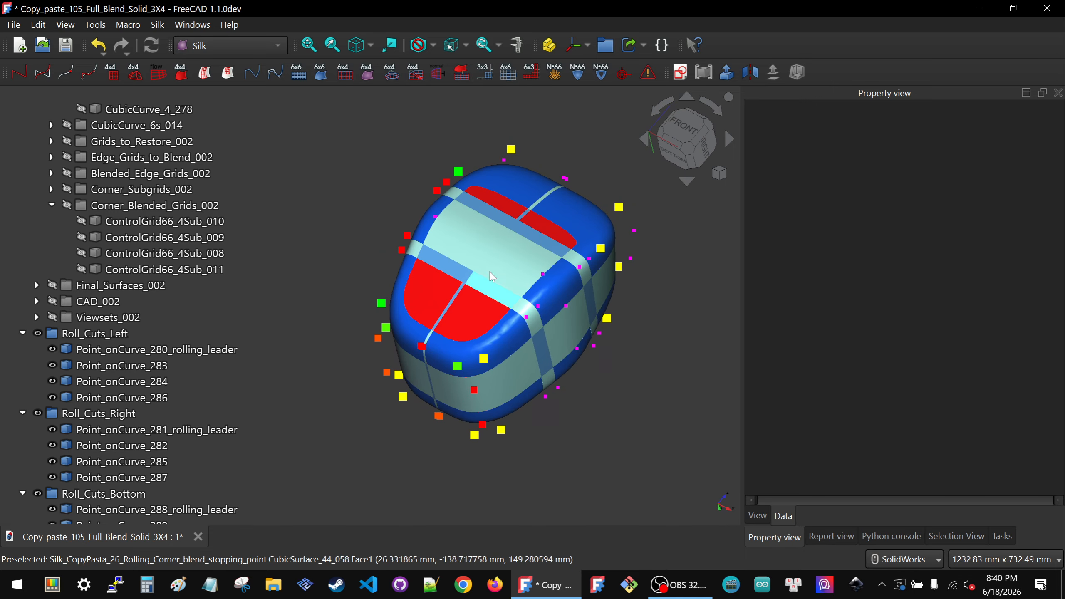
{"action": "middle_click_drag", "start_coordinate": [520, 384], "coordinate": [520, 323]}
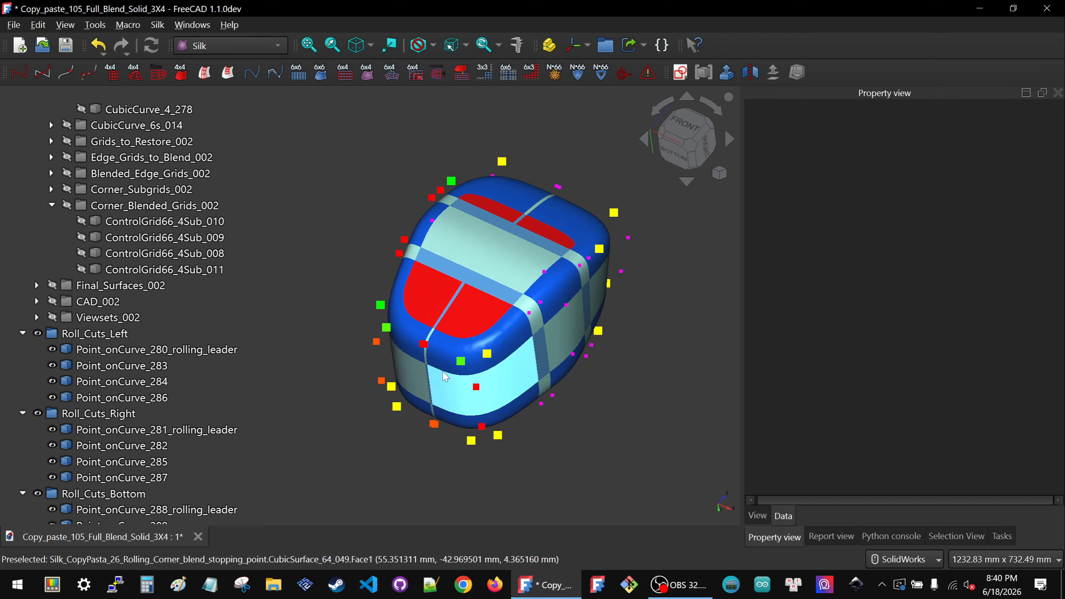
{"action": "middle_click_drag", "start_coordinate": [420, 344], "coordinate": [528, 273]}
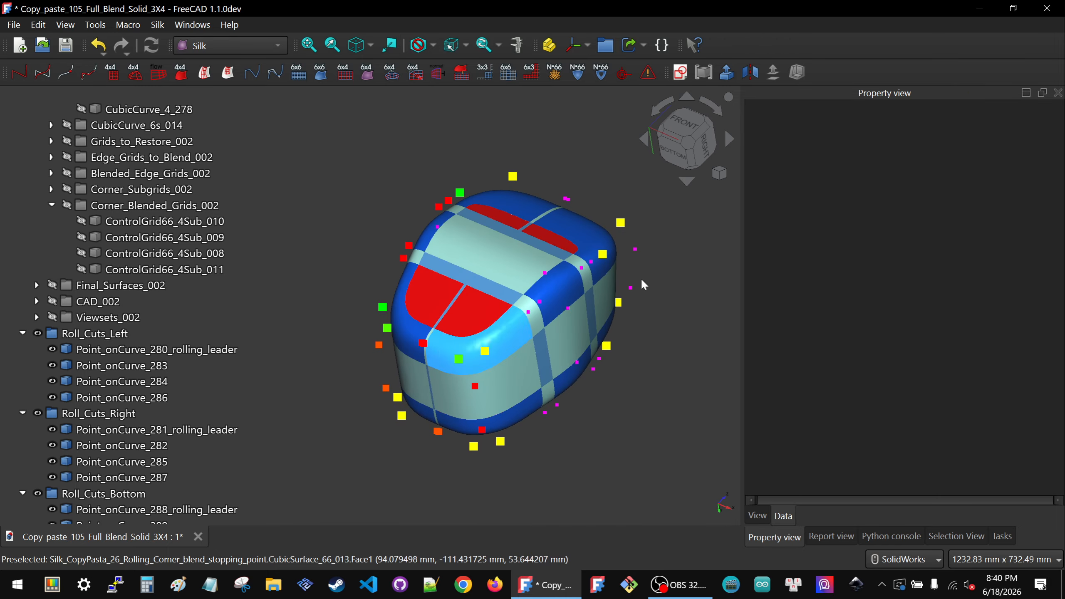
{"action": "scroll", "coordinate": [549, 289], "scroll_direction": "up", "scroll_amount": 2}
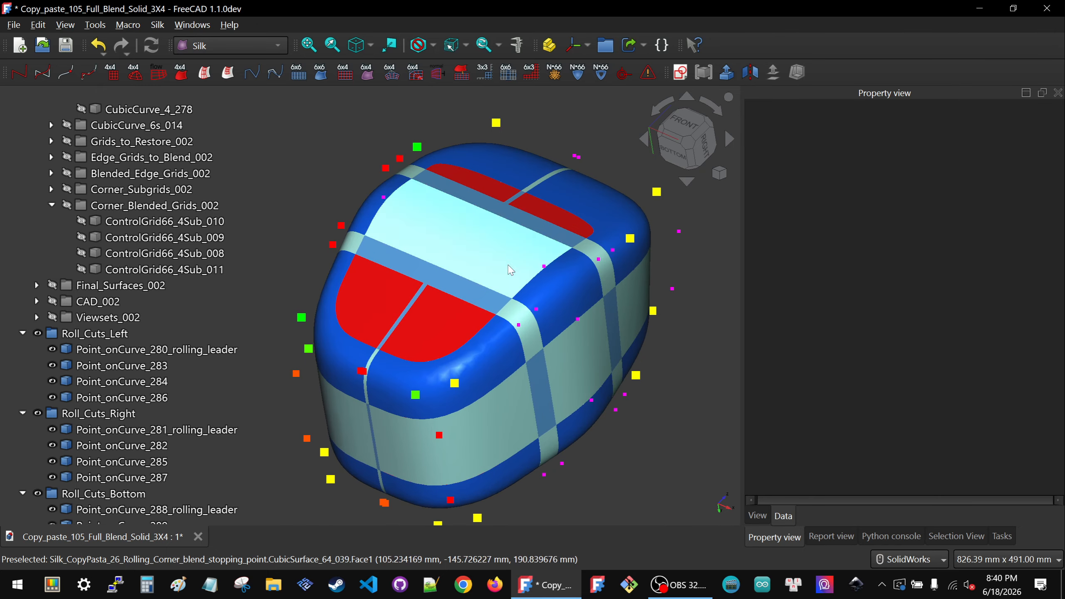
{"action": "left_click", "coordinate": [427, 306]}
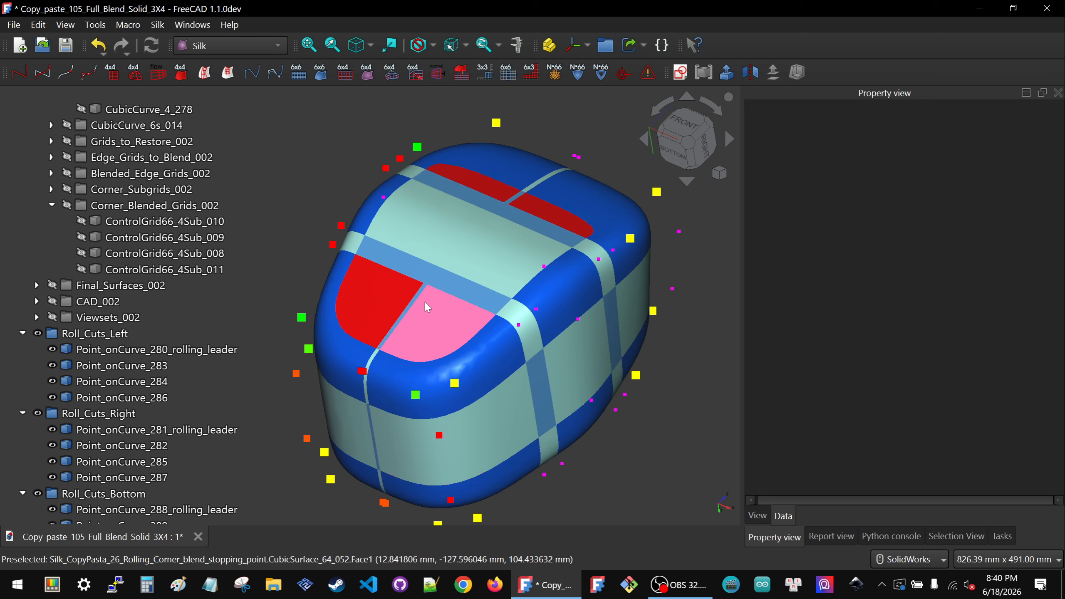
- Examine the corner surface CubicSurface_66_013 with its input grid ControlGrid66_4Sub_012, hide the grid again, and save the document
{"action": "left_click", "coordinate": [461, 365]}
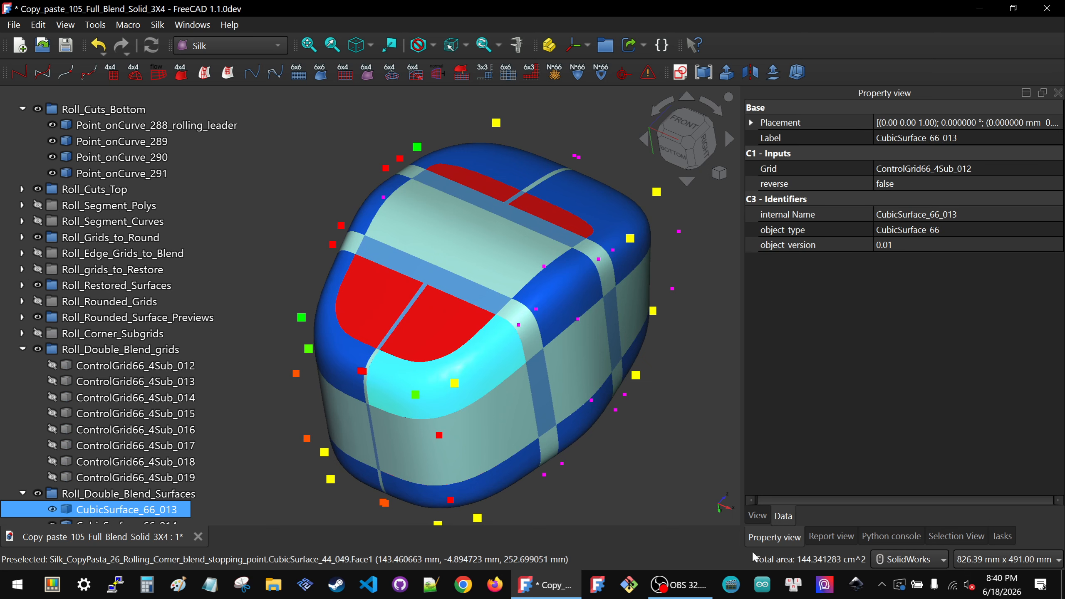
{"action": "left_click", "coordinate": [940, 123]}
{"action": "left_click", "coordinate": [942, 138]}
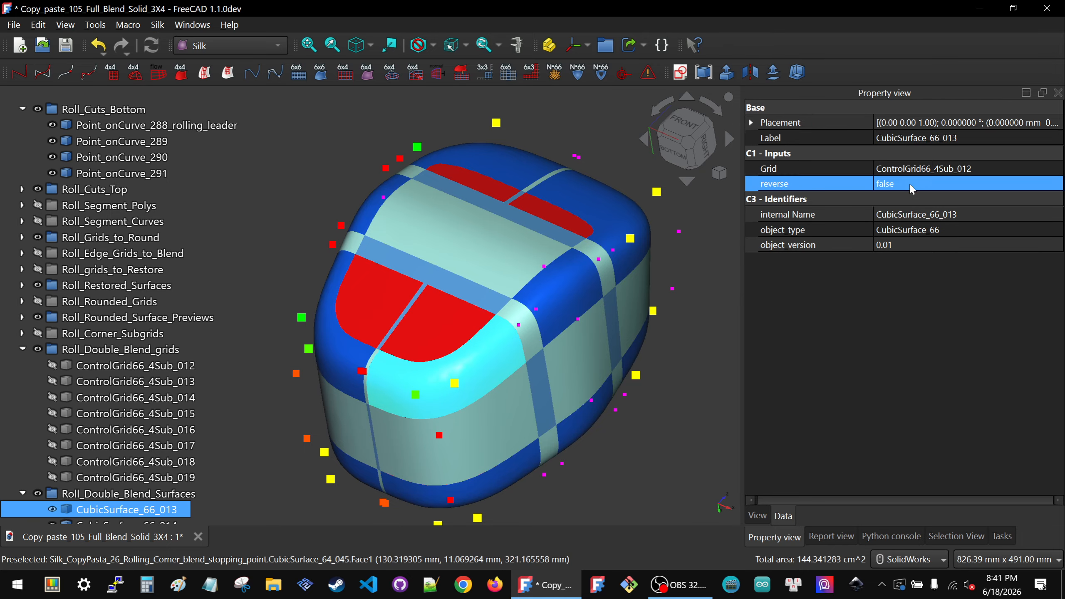
{"action": "left_click", "coordinate": [908, 169]}
{"action": "left_click", "coordinate": [912, 170]}
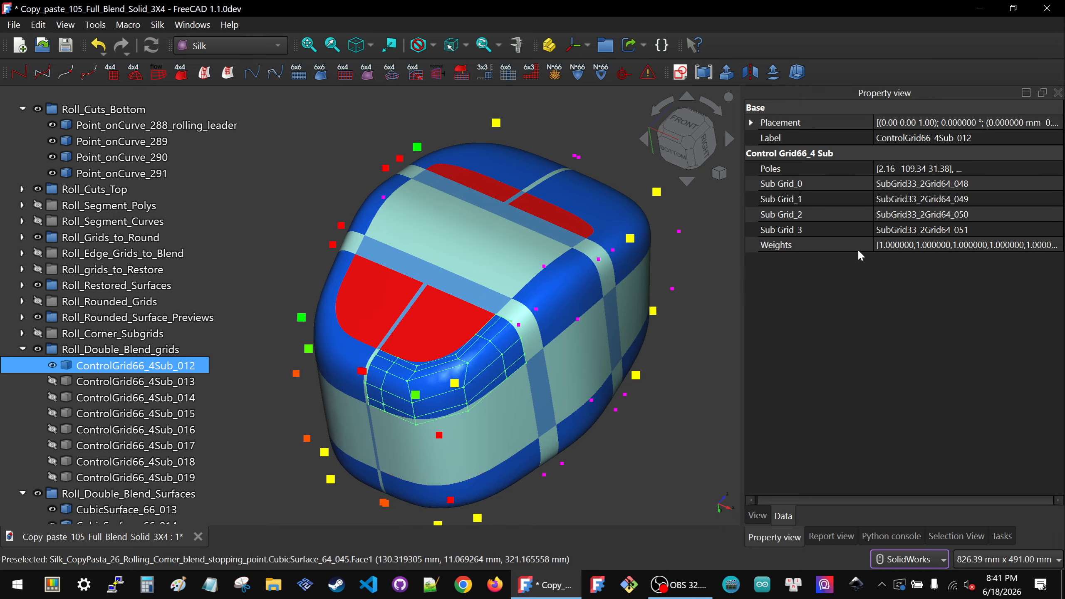
{"action": "left_click", "coordinate": [497, 350]}
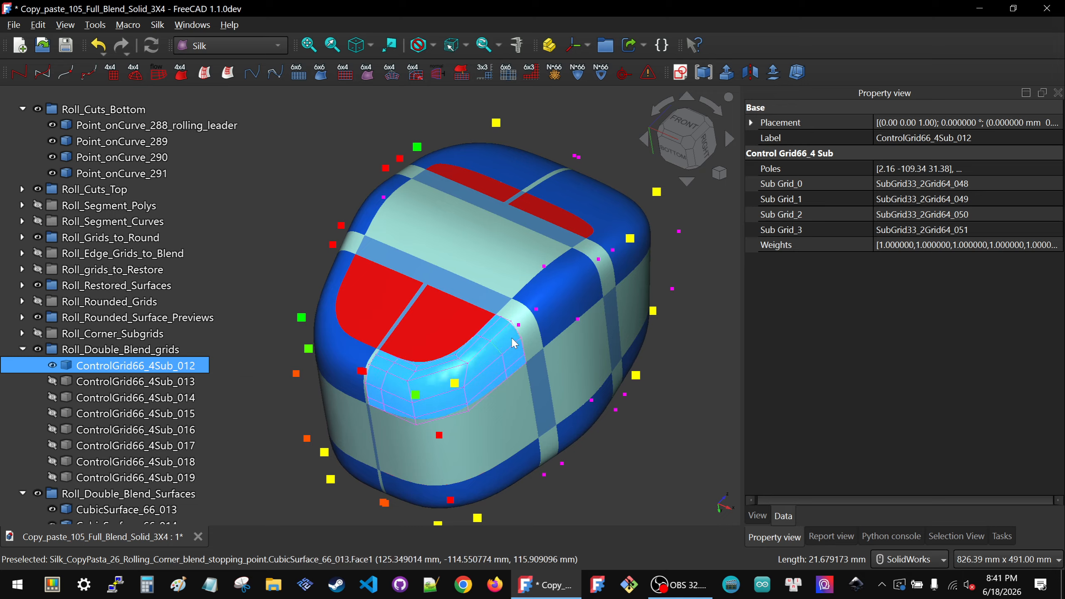
{"action": "left_click", "coordinate": [865, 170]}
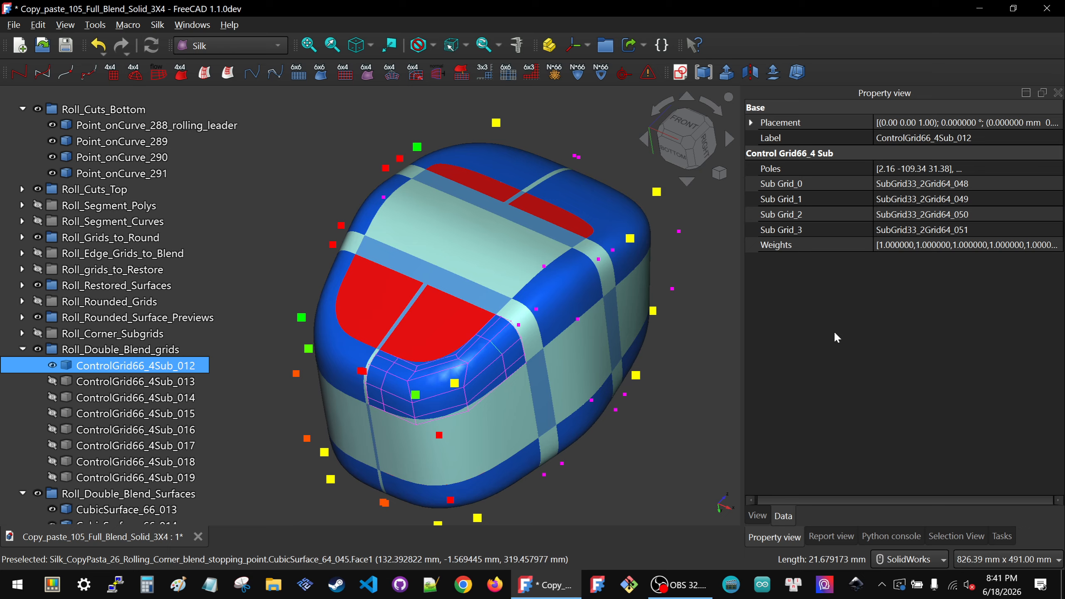
{"action": "key", "text": "space"}
{"action": "scroll", "coordinate": [502, 265], "scroll_direction": "down", "scroll_amount": 2}
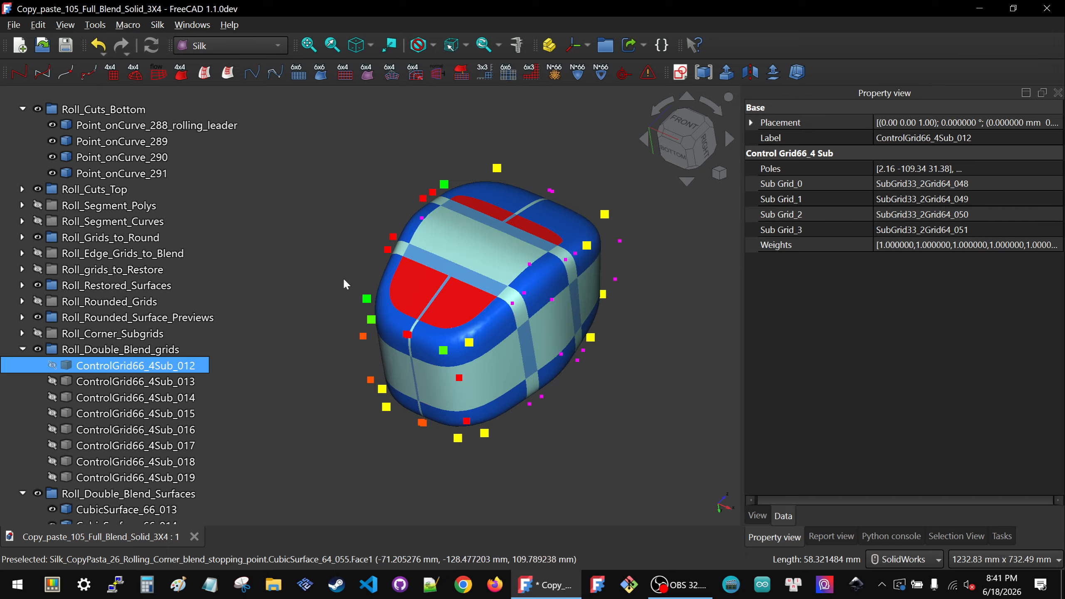
- Set the u parameter of cut point Point_onCurve_Cut_start_010_leader005 to 0.625 and inspect the widened side blend
{"action": "left_click", "coordinate": [460, 380]}
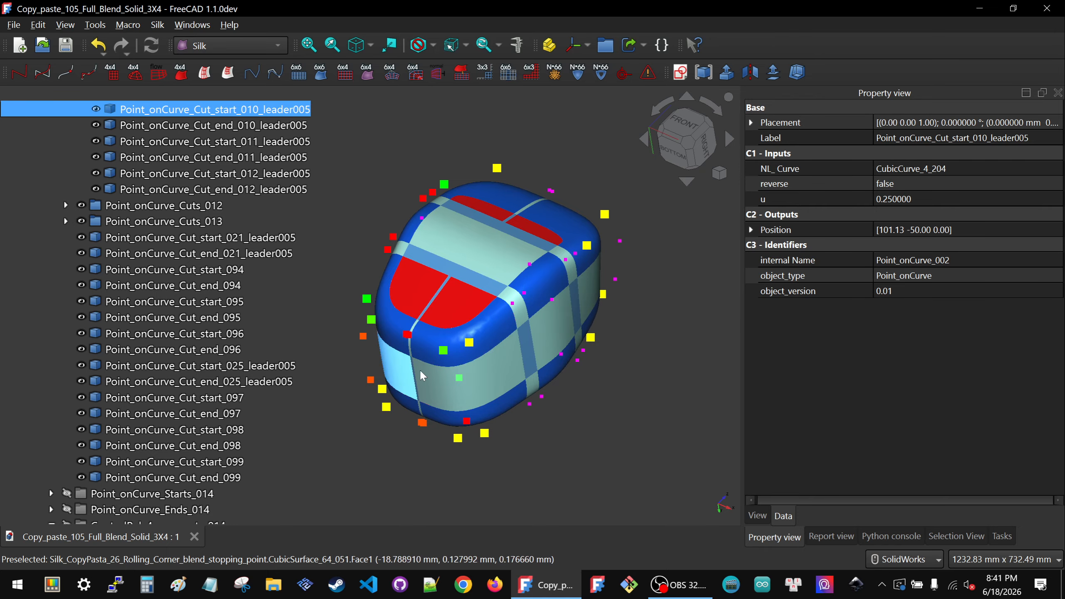
{"action": "middle_click_drag", "start_coordinate": [447, 374], "coordinate": [545, 429]}
{"action": "scroll", "coordinate": [544, 425], "scroll_direction": "up", "scroll_amount": 2}
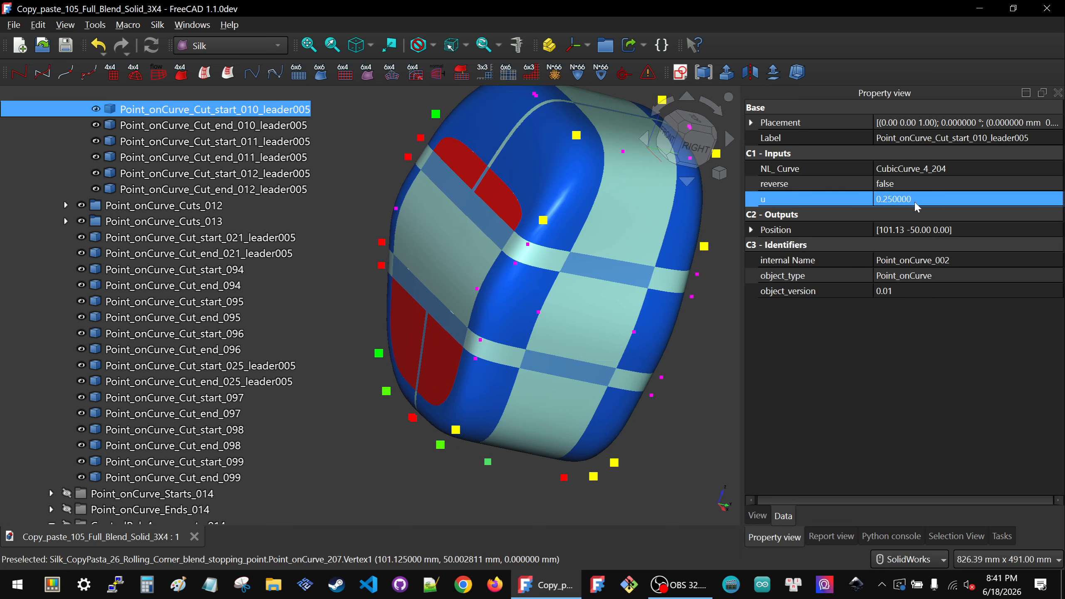
{"action": "left_click", "coordinate": [929, 199]}
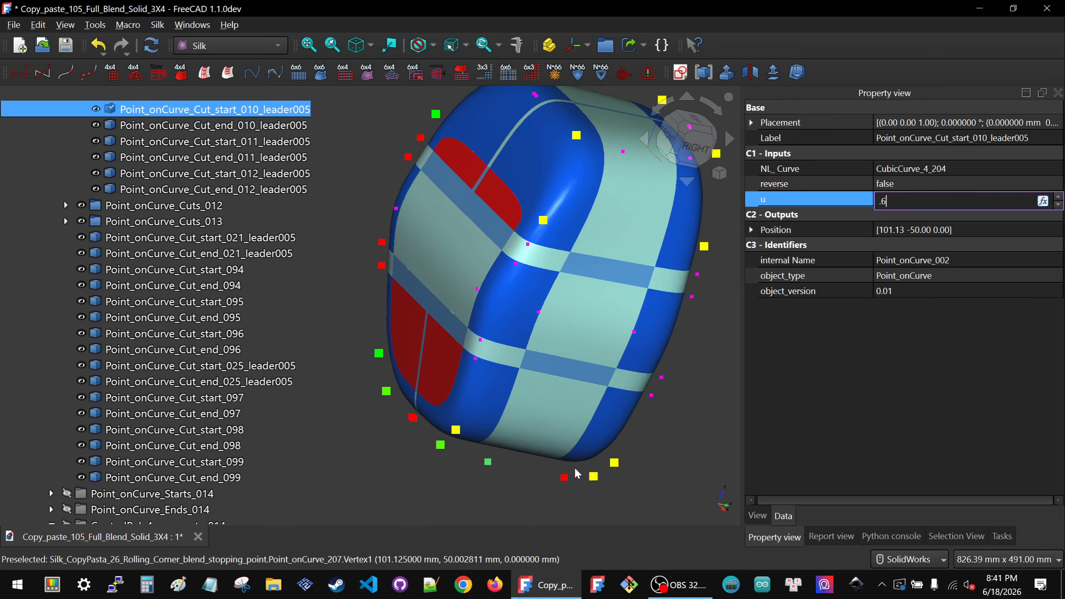
{"action": "key", "text": "Return"}
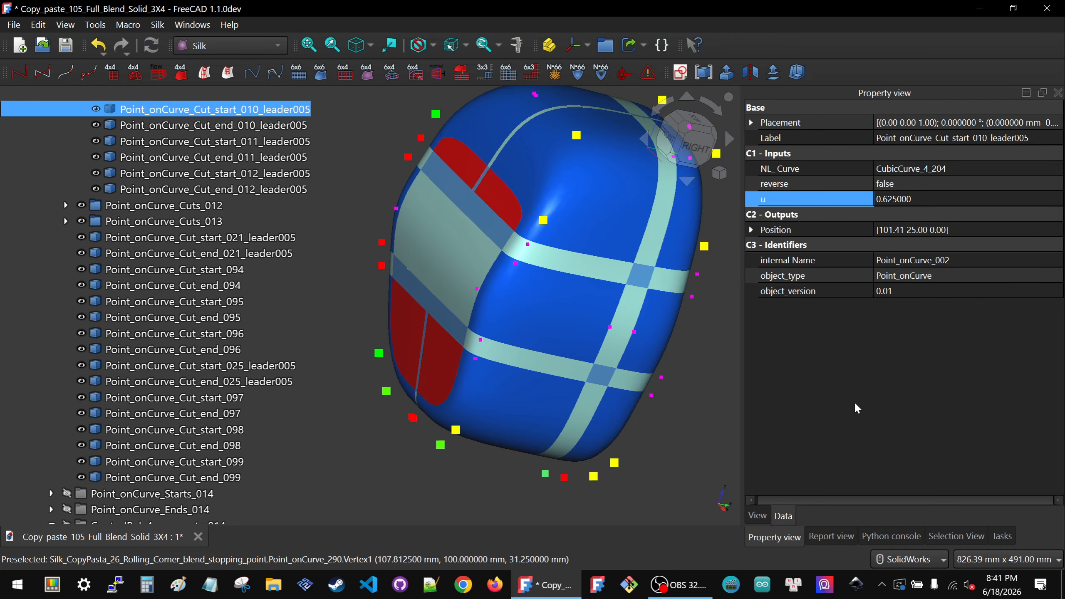
{"action": "middle_click_drag", "start_coordinate": [528, 392], "coordinate": [568, 333]}
{"action": "scroll", "coordinate": [526, 233], "scroll_direction": "down", "scroll_amount": 3}
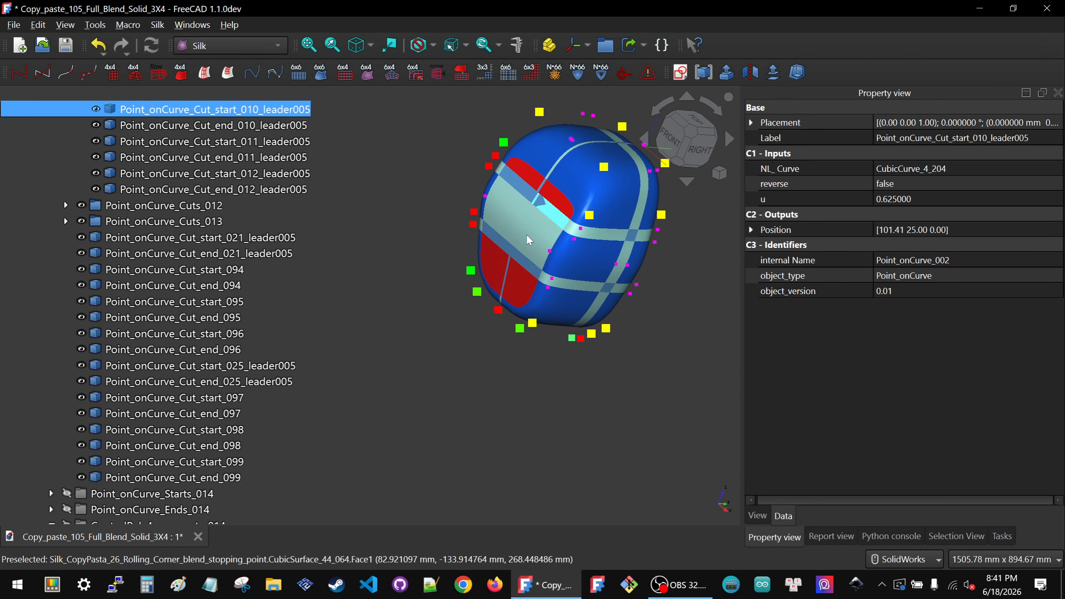
{"action": "scroll", "coordinate": [523, 234], "scroll_direction": "up", "scroll_amount": 3}
{"action": "middle_click_drag", "start_coordinate": [523, 233], "coordinate": [564, 245]}
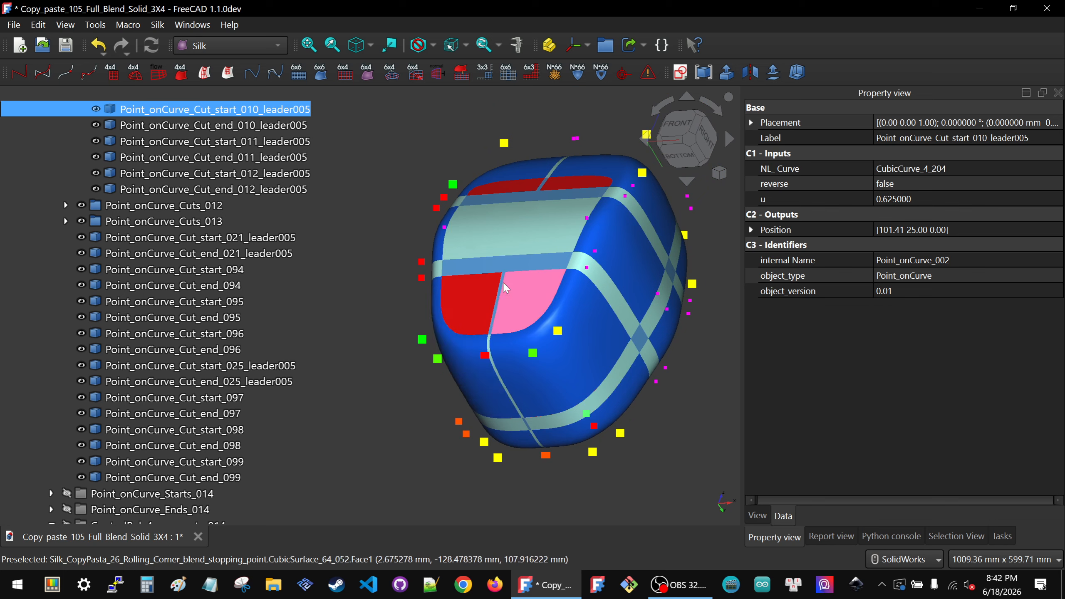
- Examine the widened side blend and the adjoining red surfaces around the solid from several angles
{"action": "middle_click_drag", "start_coordinate": [503, 260], "coordinate": [611, 310]}
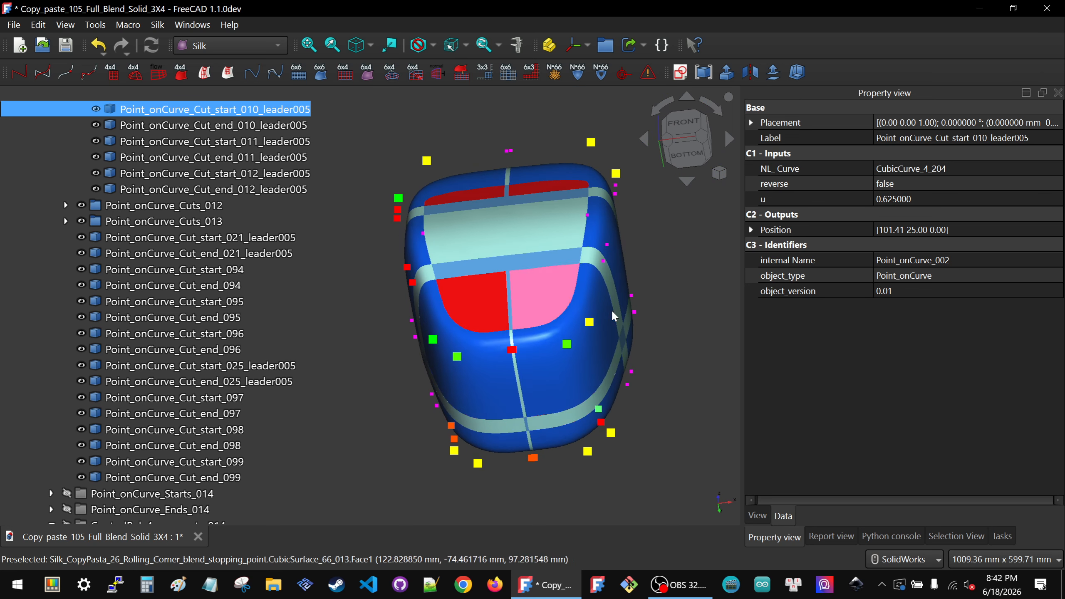
{"action": "middle_click_drag", "start_coordinate": [561, 394], "coordinate": [501, 431]}
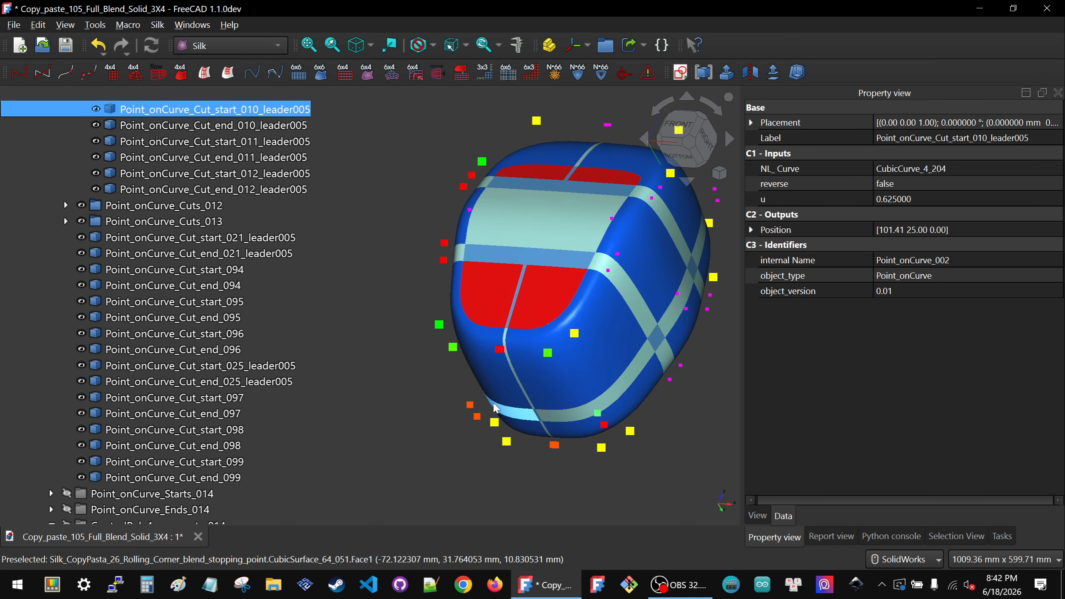
{"action": "scroll", "coordinate": [501, 430], "scroll_direction": "down", "scroll_amount": 3}
{"action": "middle_click_drag", "start_coordinate": [519, 297], "coordinate": [446, 364]}
{"action": "scroll", "coordinate": [599, 227], "scroll_direction": "up", "scroll_amount": 2}
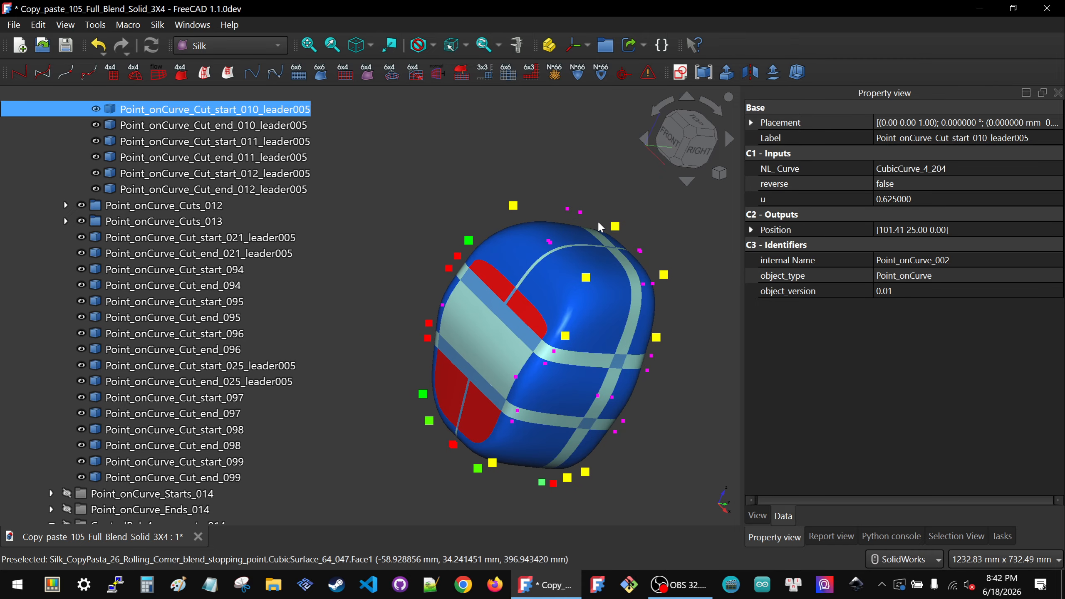
{"action": "middle_click_drag", "start_coordinate": [478, 328], "coordinate": [587, 237]}
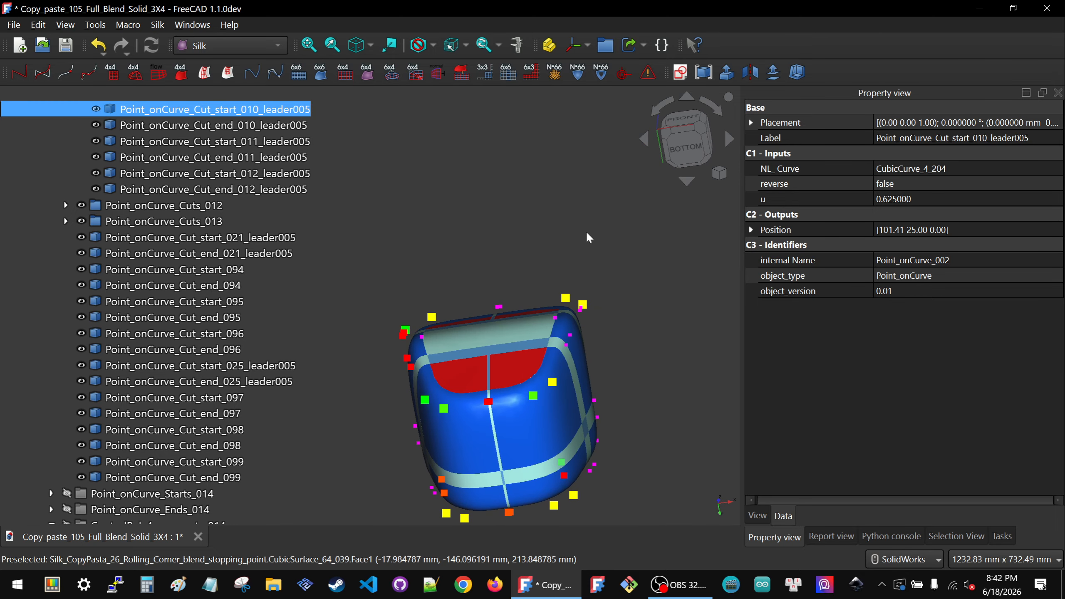
{"action": "middle_click_drag", "start_coordinate": [534, 294], "coordinate": [621, 441]}
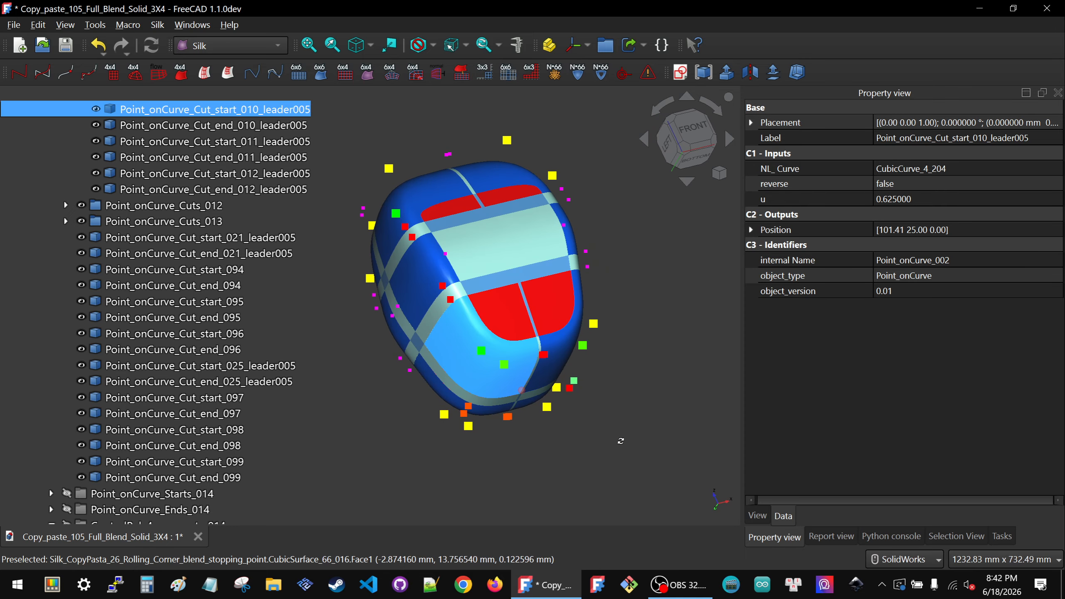
{"action": "left_click", "coordinate": [622, 444]}
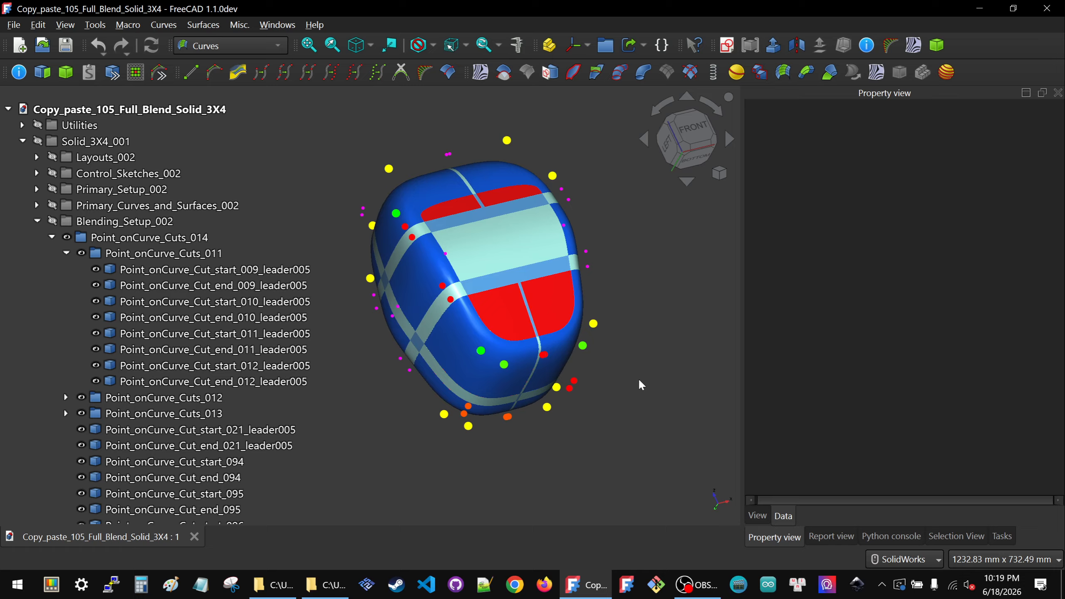
- Identify the surface overlapping the upper light blue blend strip where the middle seam meets it
{"action": "scroll", "coordinate": [497, 216], "scroll_direction": "up", "scroll_amount": 2}
{"action": "scroll", "coordinate": [496, 216], "scroll_direction": "up", "scroll_amount": 4}
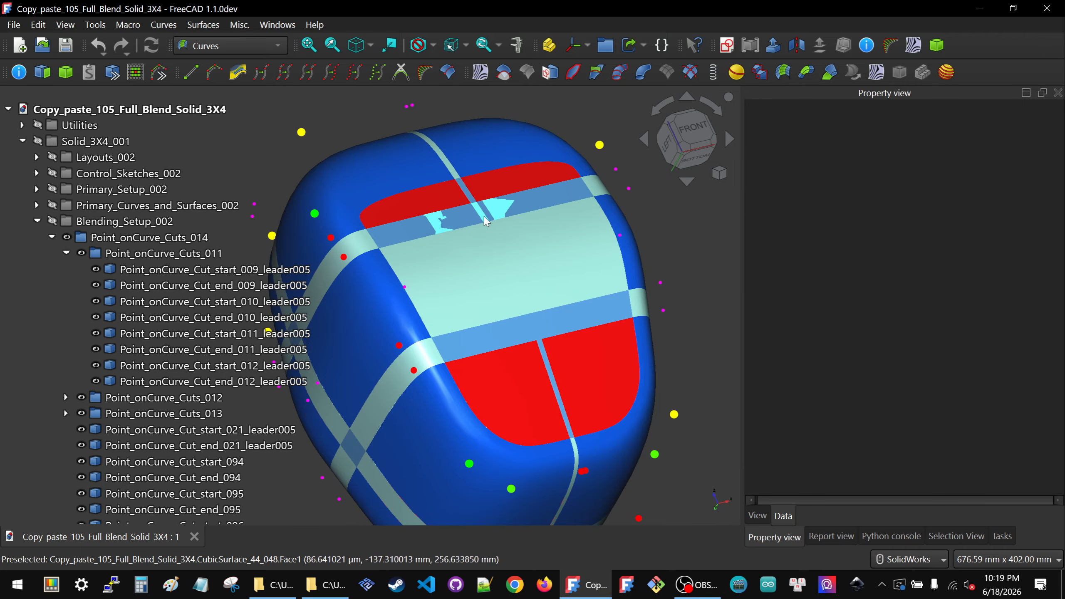
{"action": "scroll", "coordinate": [484, 210], "scroll_direction": "down", "scroll_amount": 3}
{"action": "scroll", "coordinate": [491, 201], "scroll_direction": "up", "scroll_amount": 2}
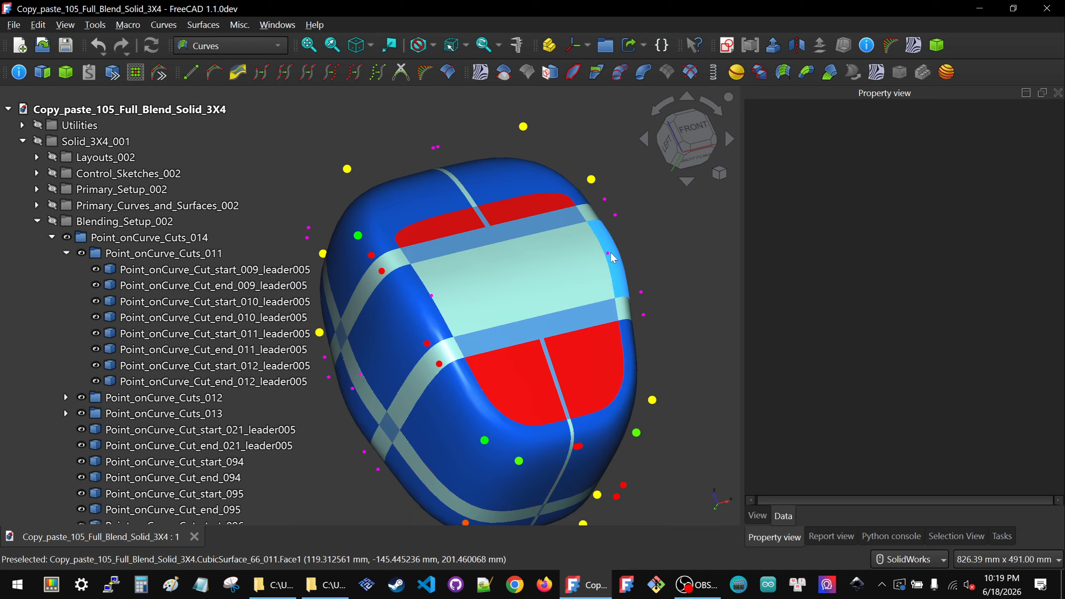
{"action": "left_click", "coordinate": [496, 238]}
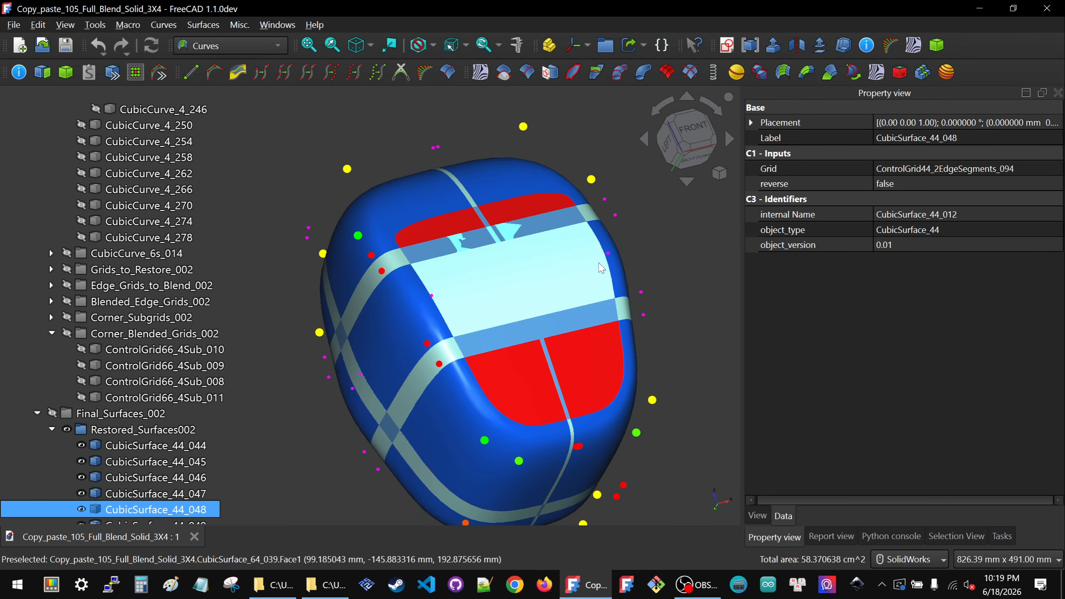
- Collapse the Point_onCurve_Cuts_014, ControlPoly4_segments_014 and CubicCurve_4_Middles_014 groups inside Blending_Setup_002
{"action": "scroll", "coordinate": [178, 294], "scroll_direction": "up", "scroll_amount": 15}
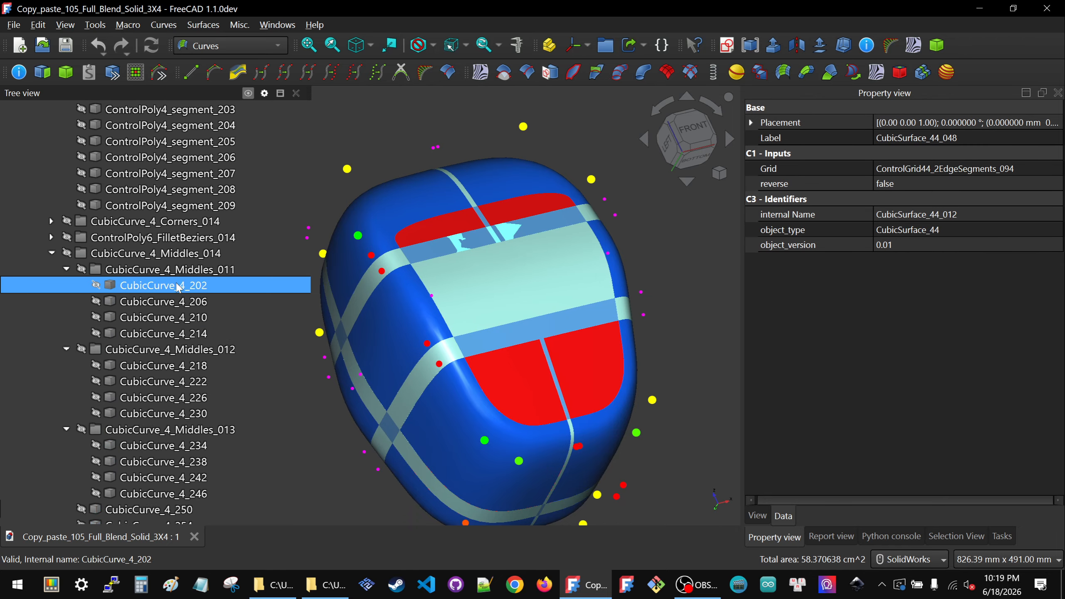
{"action": "scroll", "coordinate": [178, 287], "scroll_direction": "up", "scroll_amount": 10}
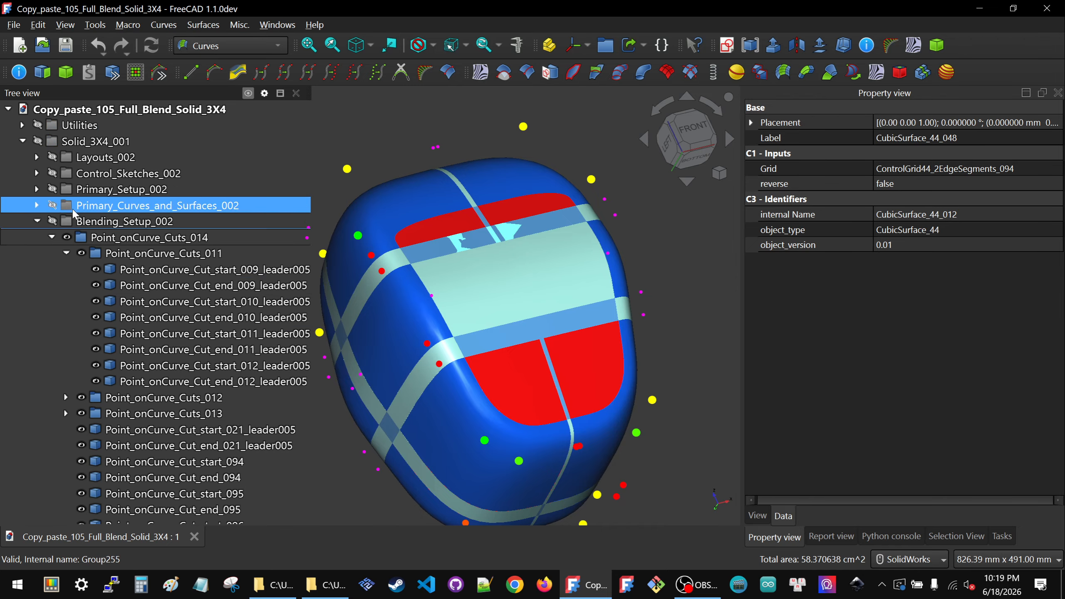
{"action": "left_click", "coordinate": [37, 221]}
{"action": "left_click", "coordinate": [37, 238]}
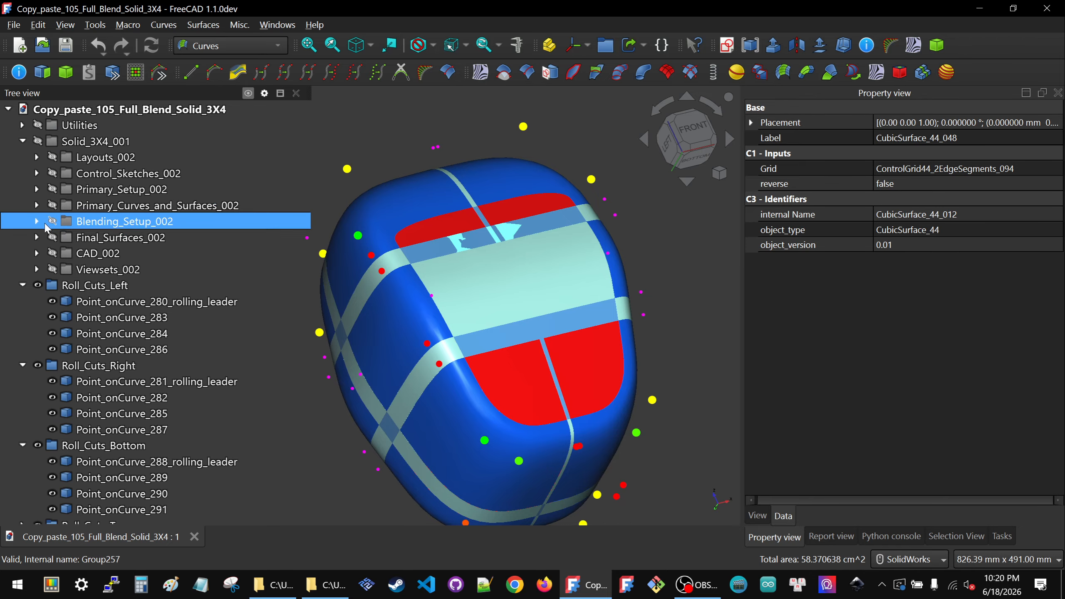
{"action": "left_click", "coordinate": [37, 220]}
{"action": "left_click", "coordinate": [52, 238]}
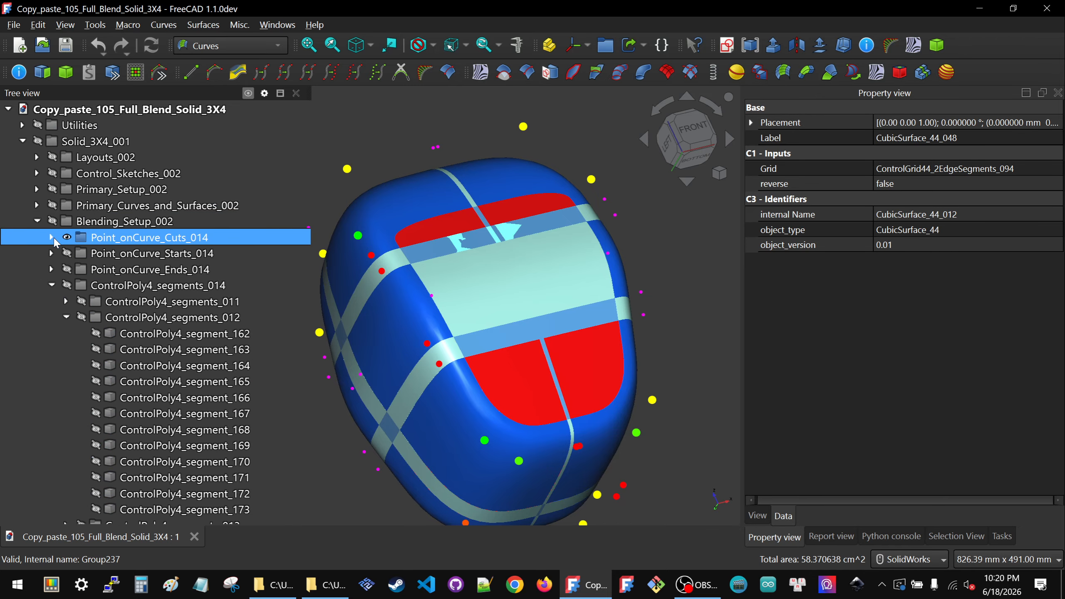
{"action": "left_click", "coordinate": [52, 285]}
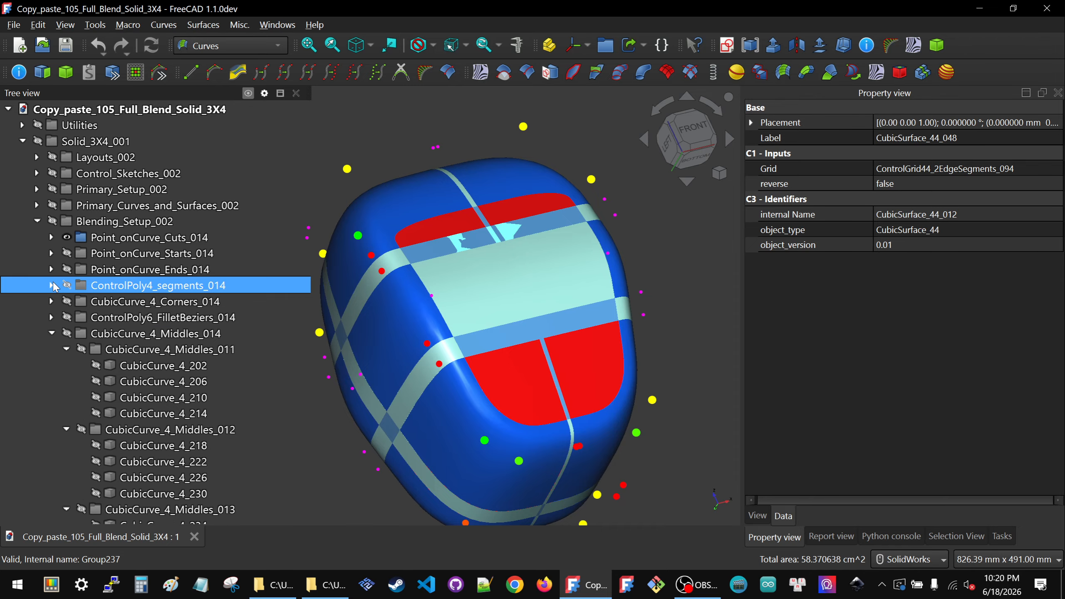
{"action": "left_click", "coordinate": [52, 333]}
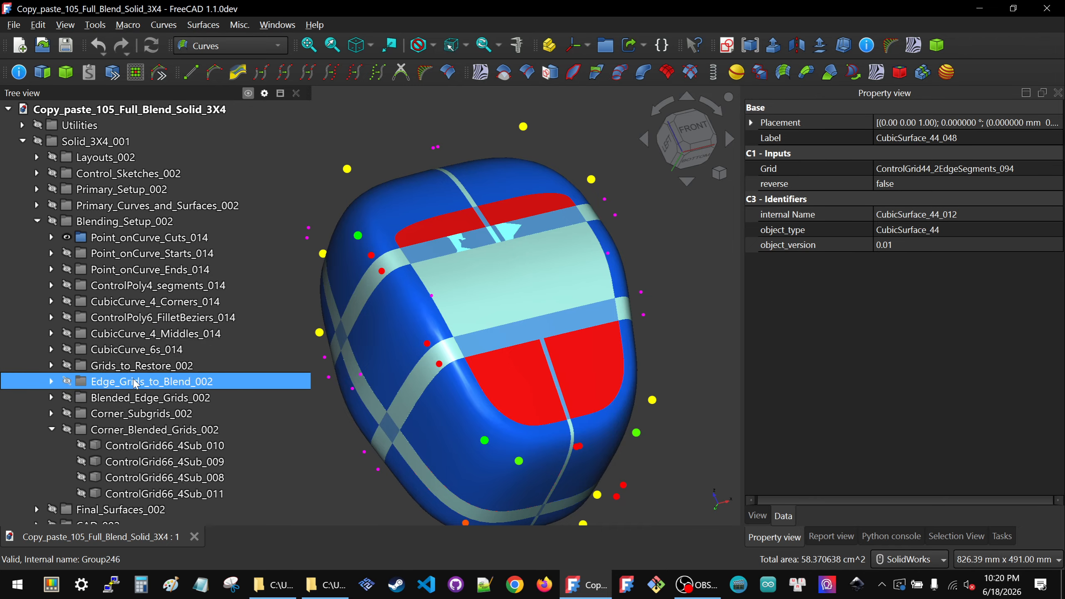
- Show the curves of the CubicCurve_4_Middles_014 group on the solid
{"action": "left_click", "coordinate": [139, 334]}
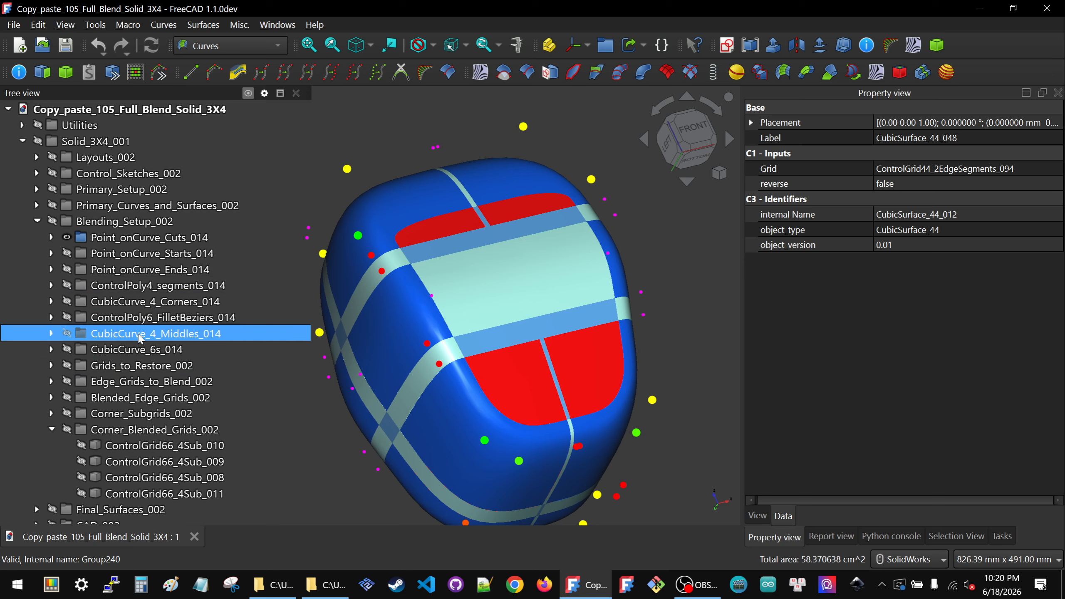
{"action": "key", "text": "space"}
{"action": "left_click", "coordinate": [708, 275]}
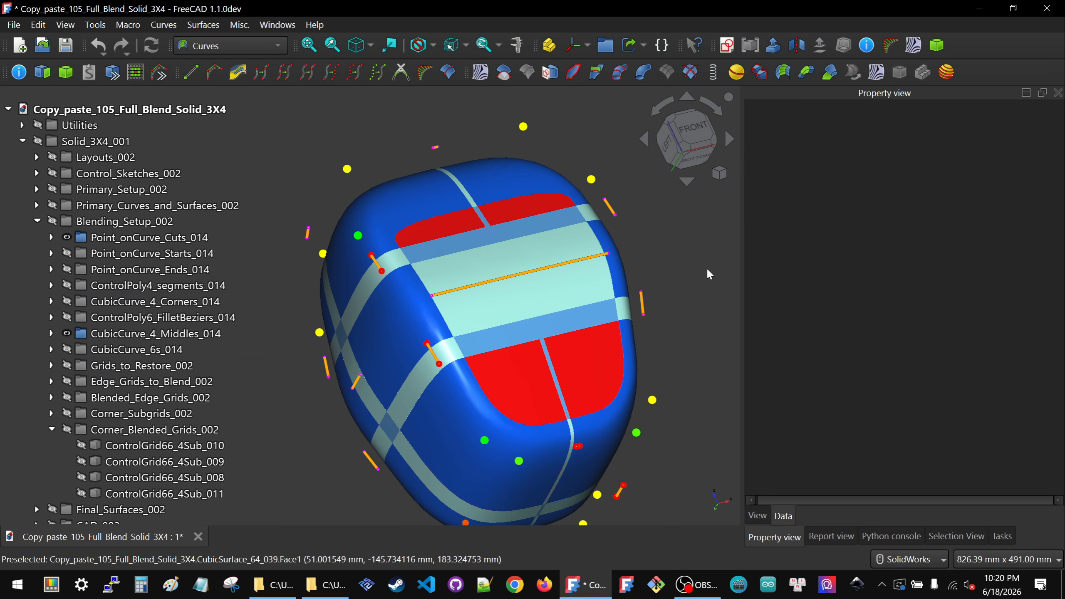
- Select the overlapping surface CubicSurface_44_048 and follow its Grid link to ControlGrid44_2EdgeSegments_094
{"action": "left_click", "coordinate": [496, 239]}
{"action": "scroll", "coordinate": [496, 240], "scroll_direction": "up", "scroll_amount": 2}
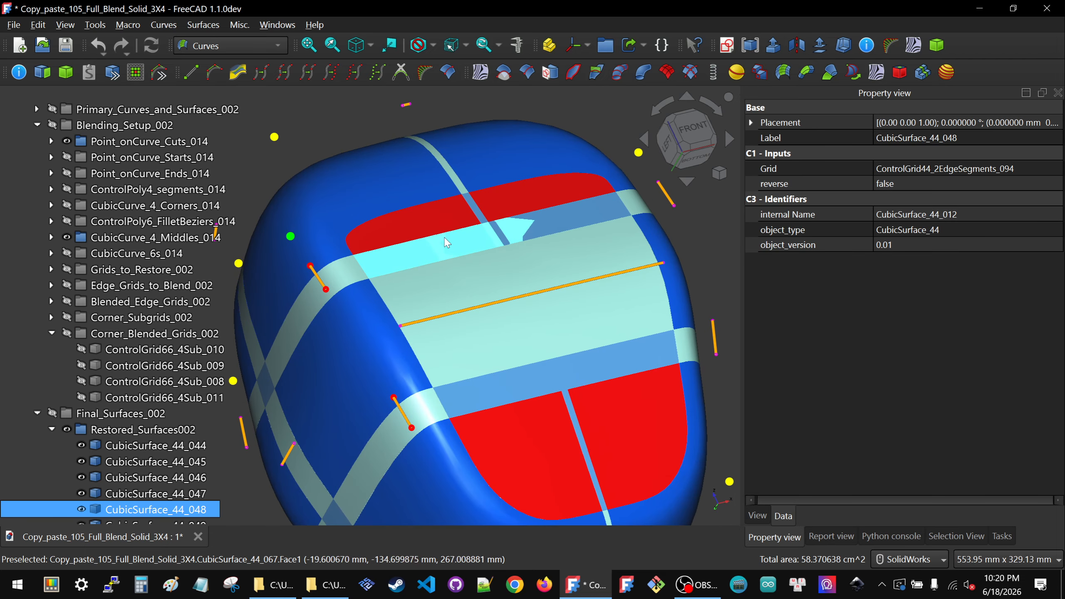
{"action": "left_click", "coordinate": [705, 240]}
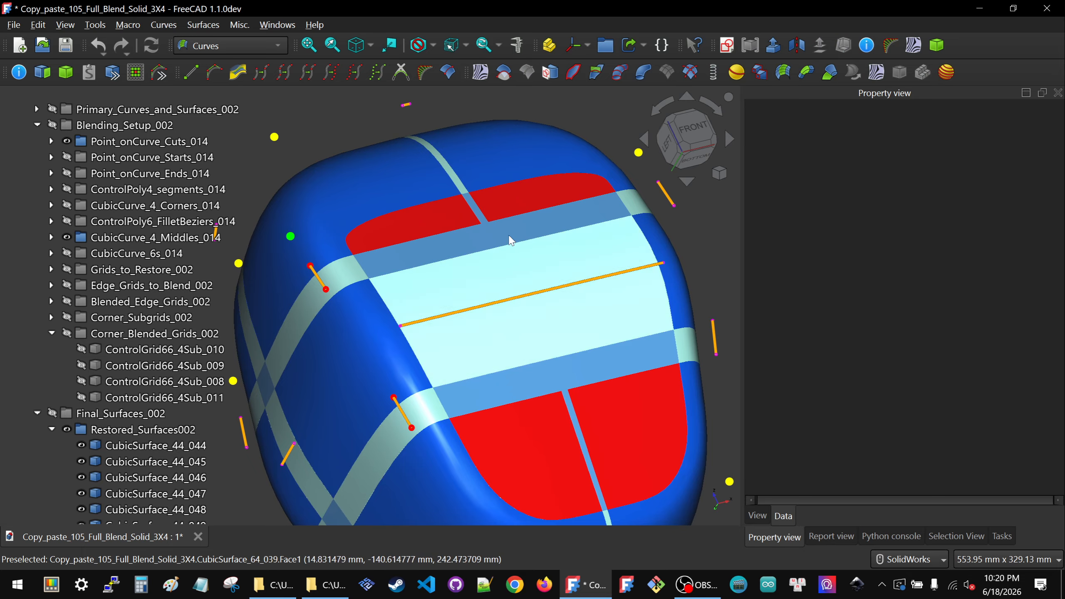
{"action": "left_click", "coordinate": [489, 228]}
{"action": "left_click", "coordinate": [913, 171]}
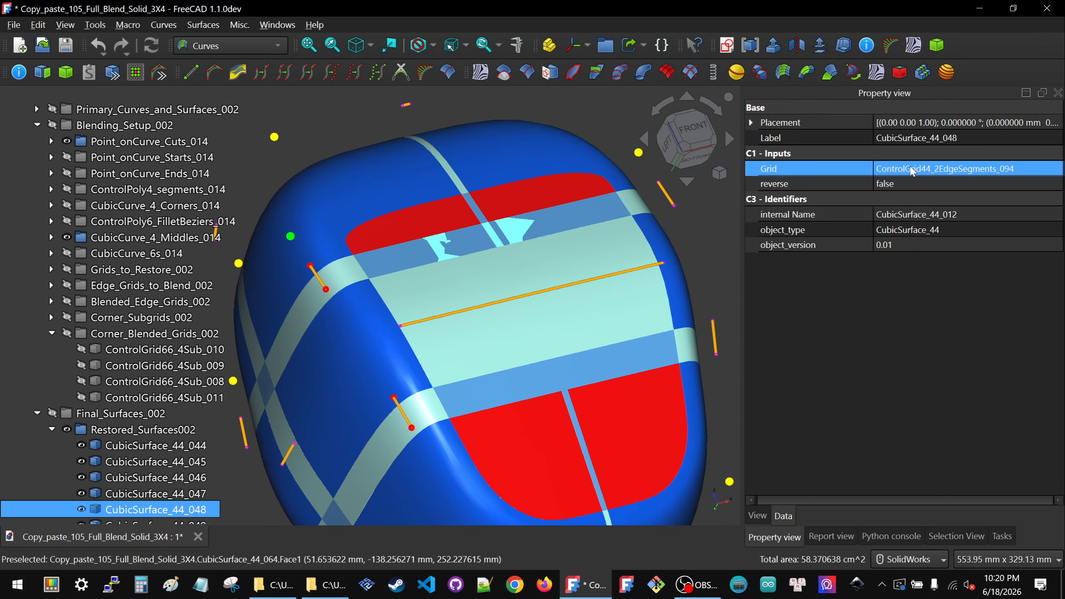
{"action": "left_click", "coordinate": [912, 169]}
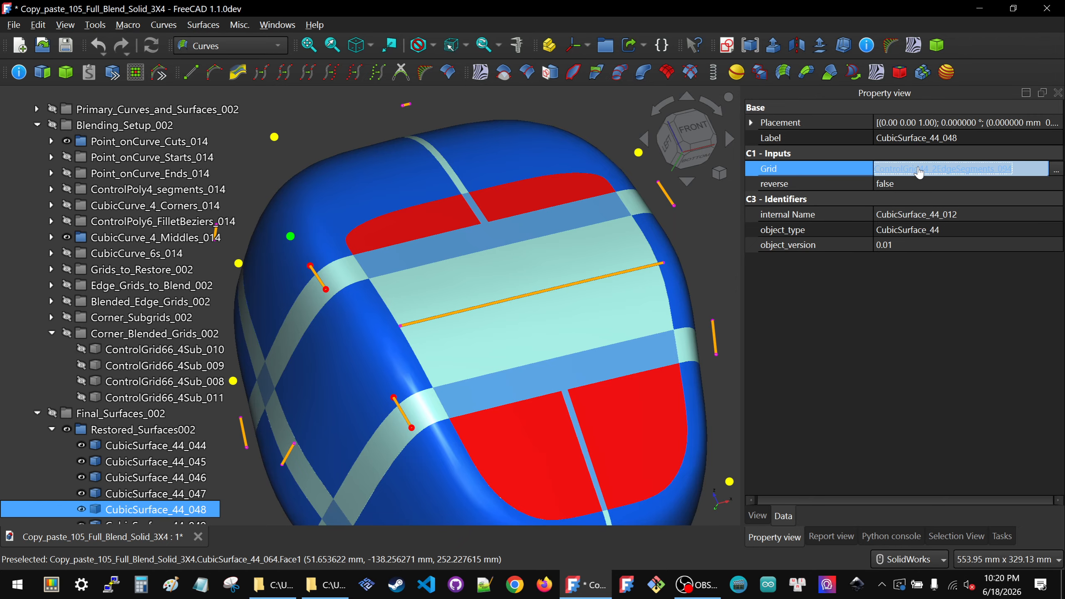
{"action": "left_click", "coordinate": [918, 171]}
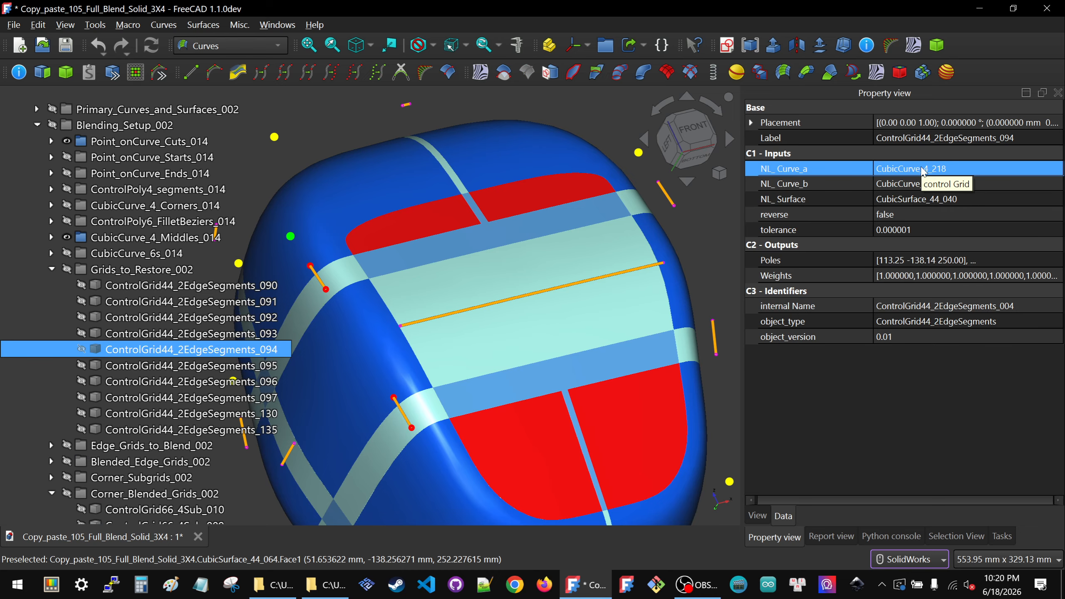
- Review the NL_Curve_a and NL_Curve_b inputs of ControlGrid44_2EdgeSegments_094, show the grid, and locate CubicCurve_4_218 on the model
{"action": "left_click", "coordinate": [919, 189]}
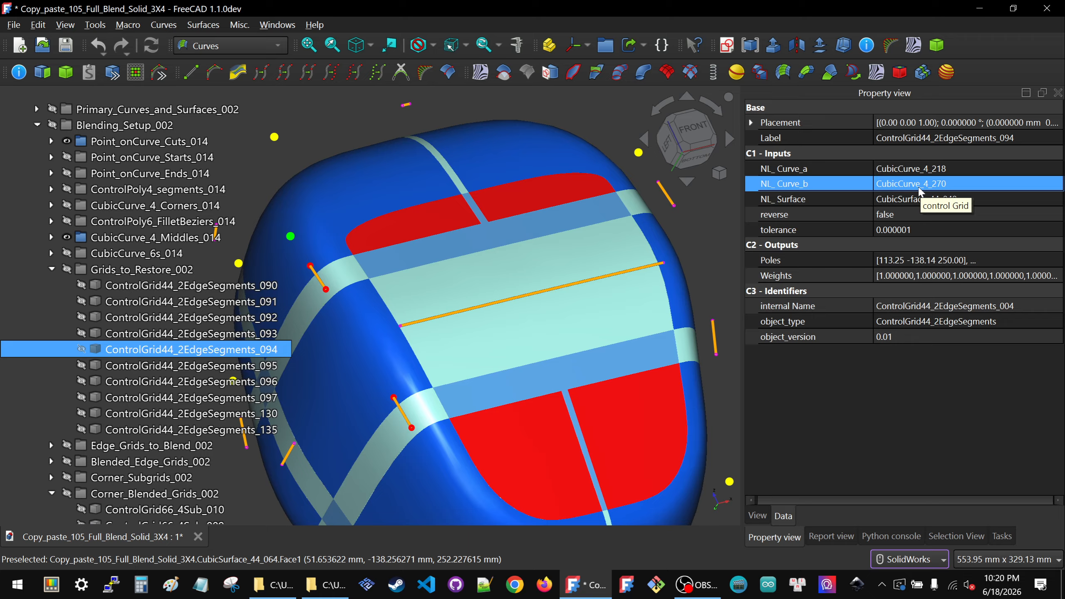
{"action": "left_click", "coordinate": [917, 171]}
{"action": "left_click", "coordinate": [916, 187]}
{"action": "left_click", "coordinate": [917, 172]}
{"action": "left_click", "coordinate": [920, 187]}
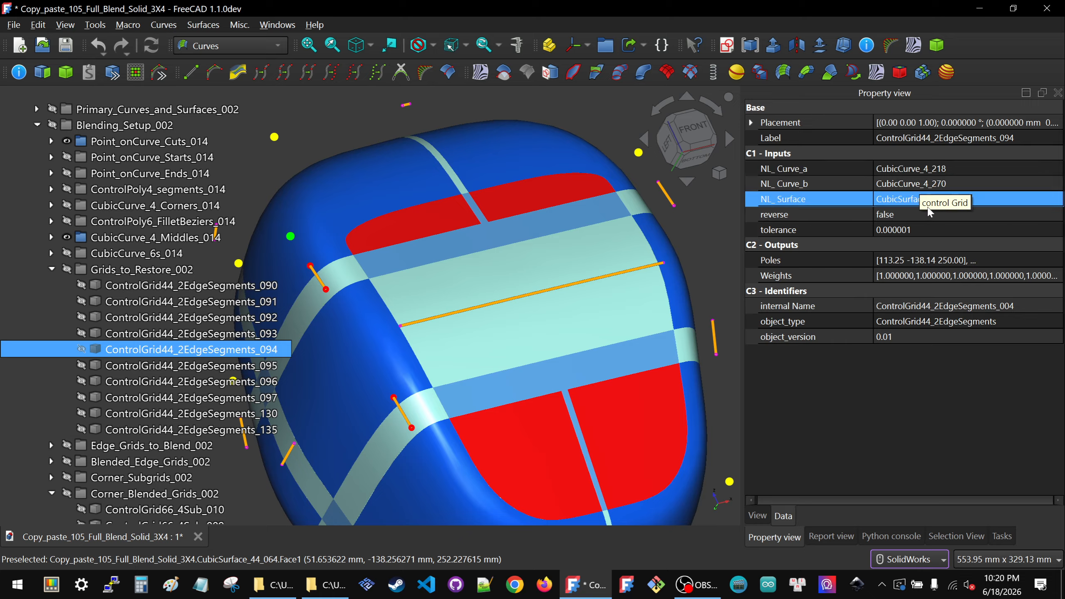
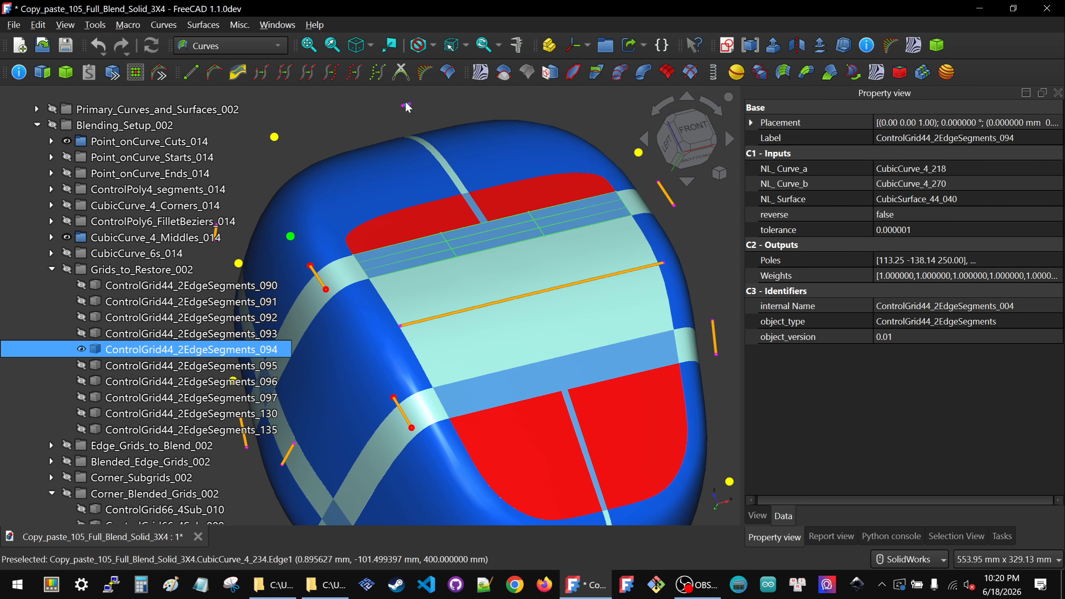
{"action": "left_click", "coordinate": [710, 221]}
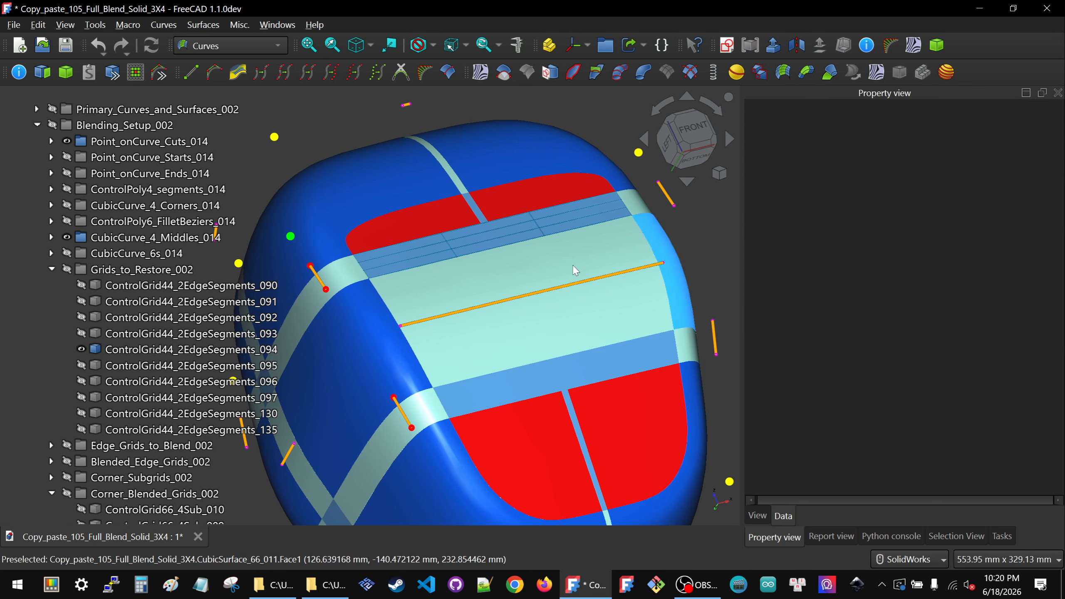
{"action": "left_click", "coordinate": [542, 293]}
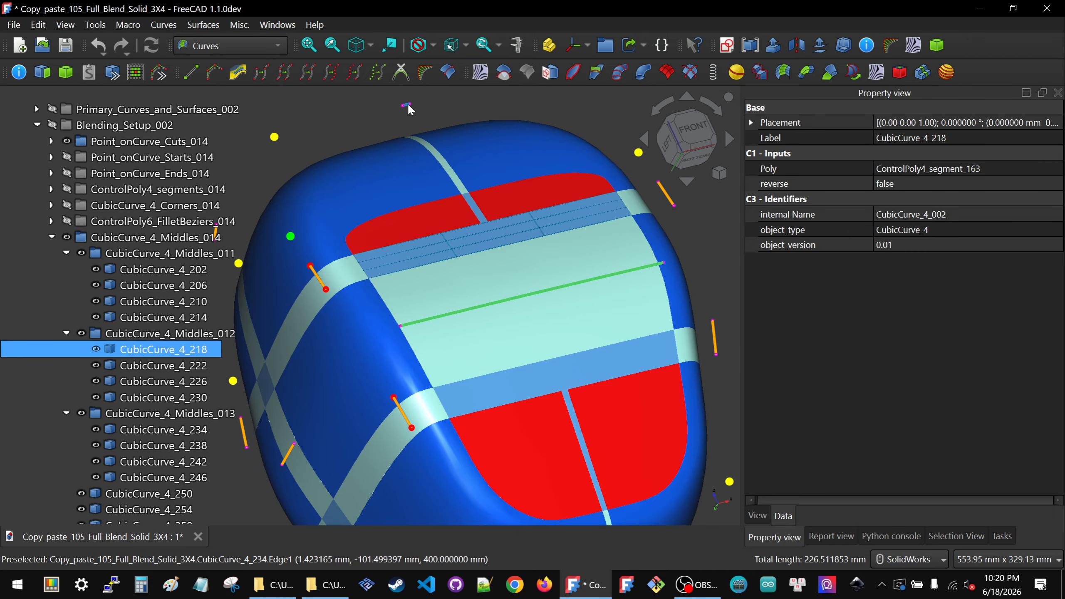
- Relink NL_Curve_a of ControlGrid44_2EdgeSegments_094 to CubicCurve_4_234 and inspect the updated grid at the middle seam
{"action": "left_click", "coordinate": [487, 245]}
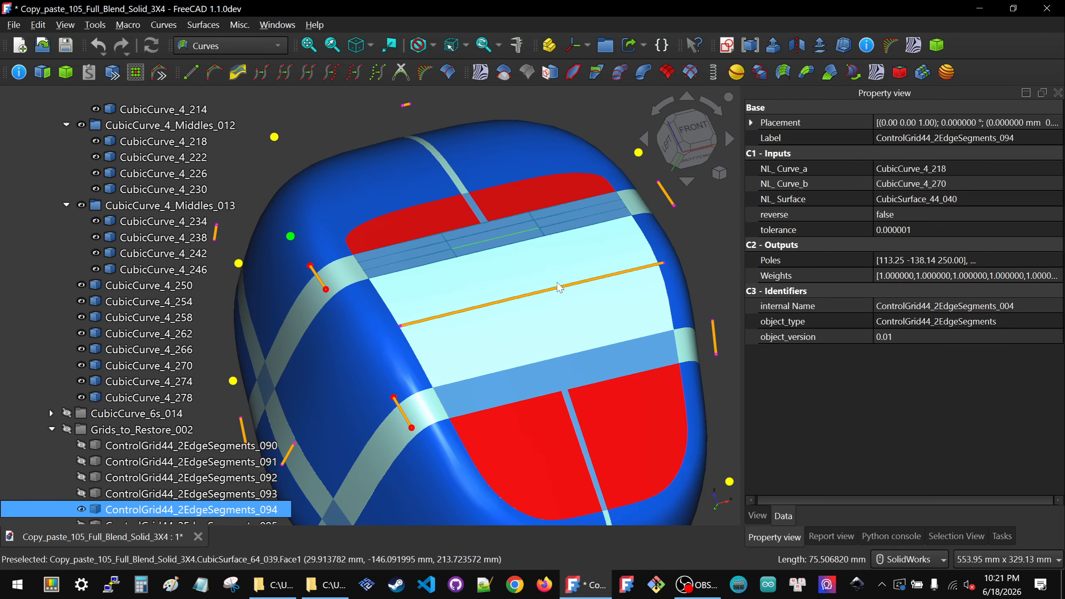
{"action": "left_click", "coordinate": [1054, 170]}
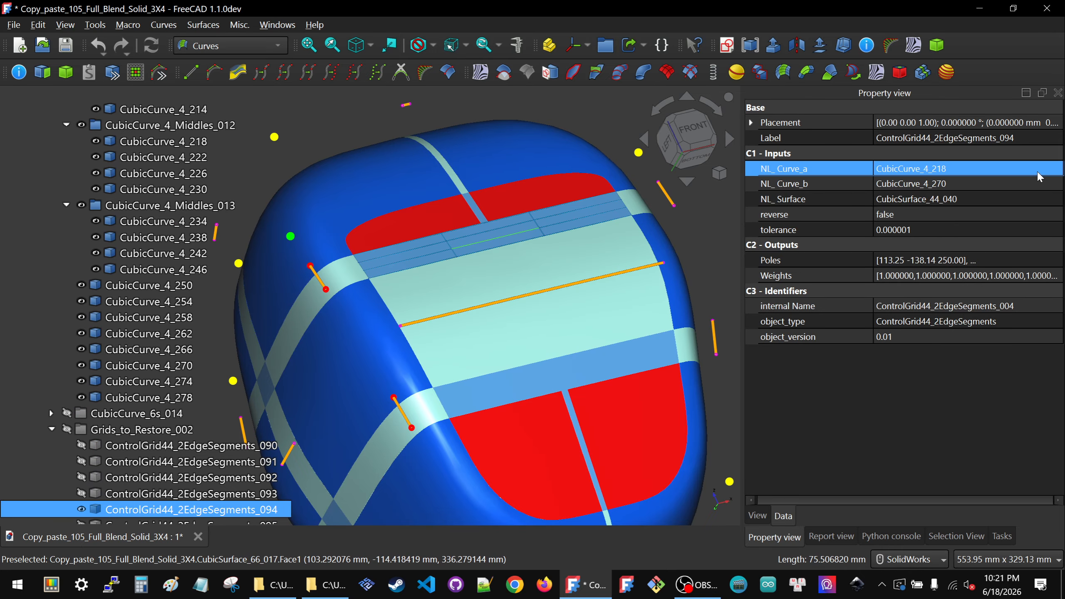
{"action": "left_click", "coordinate": [1057, 170]}
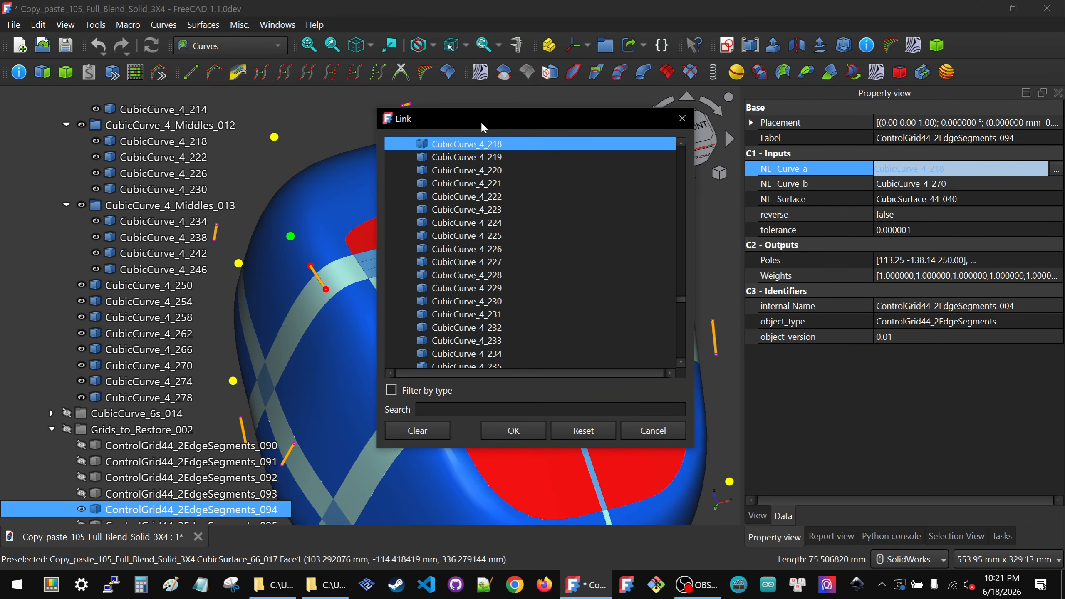
{"action": "left_click_drag", "start_coordinate": [483, 126], "coordinate": [820, 126]}
{"action": "scroll", "coordinate": [401, 97], "scroll_direction": "up", "scroll_amount": 2}
{"action": "scroll", "coordinate": [402, 98], "scroll_direction": "up", "scroll_amount": 3}
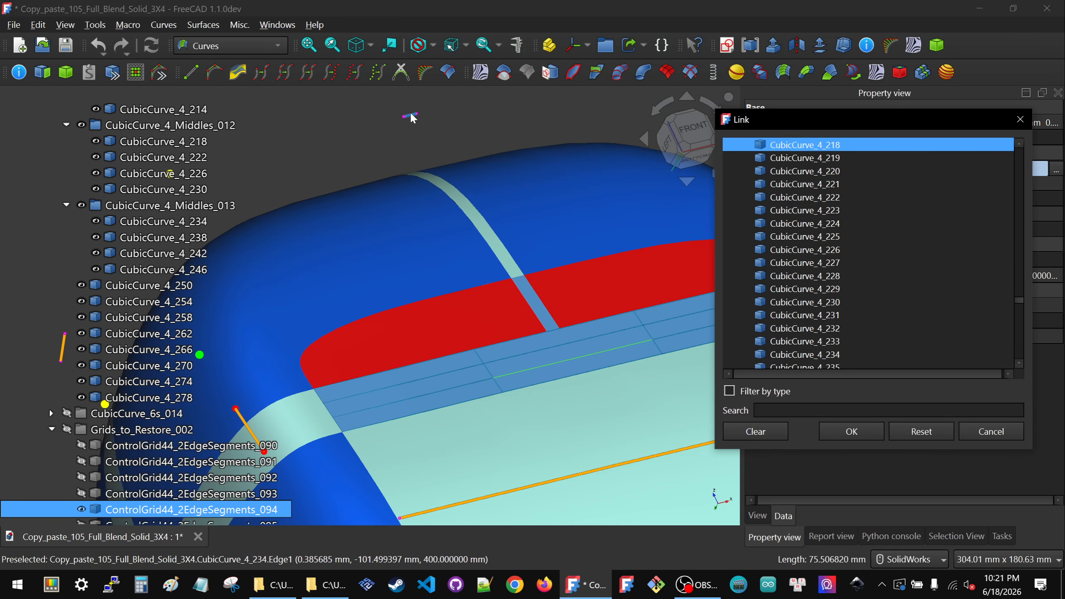
{"action": "left_click", "coordinate": [411, 116]}
{"action": "scroll", "coordinate": [411, 116], "scroll_direction": "down", "scroll_amount": 2}
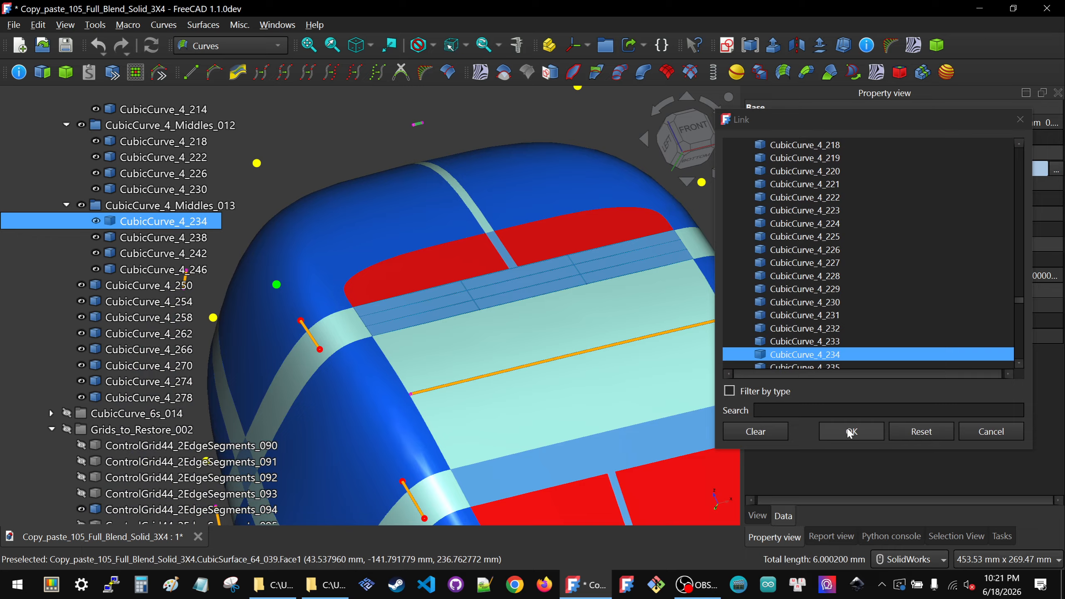
{"action": "left_click", "coordinate": [848, 432]}
{"action": "left_click", "coordinate": [580, 128]}
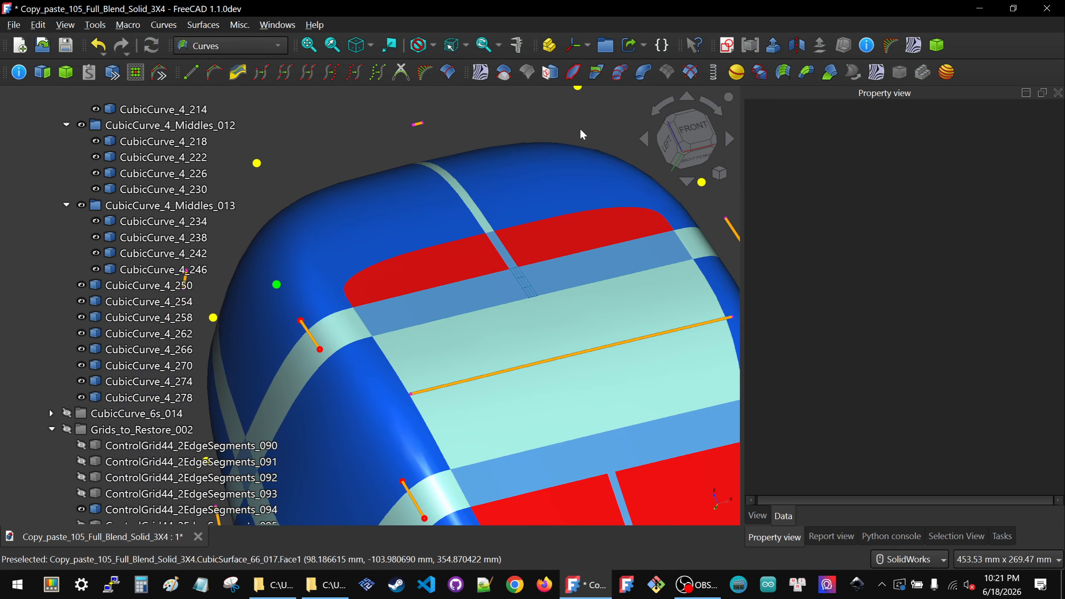
{"action": "scroll", "coordinate": [517, 282], "scroll_direction": "up", "scroll_amount": 2}
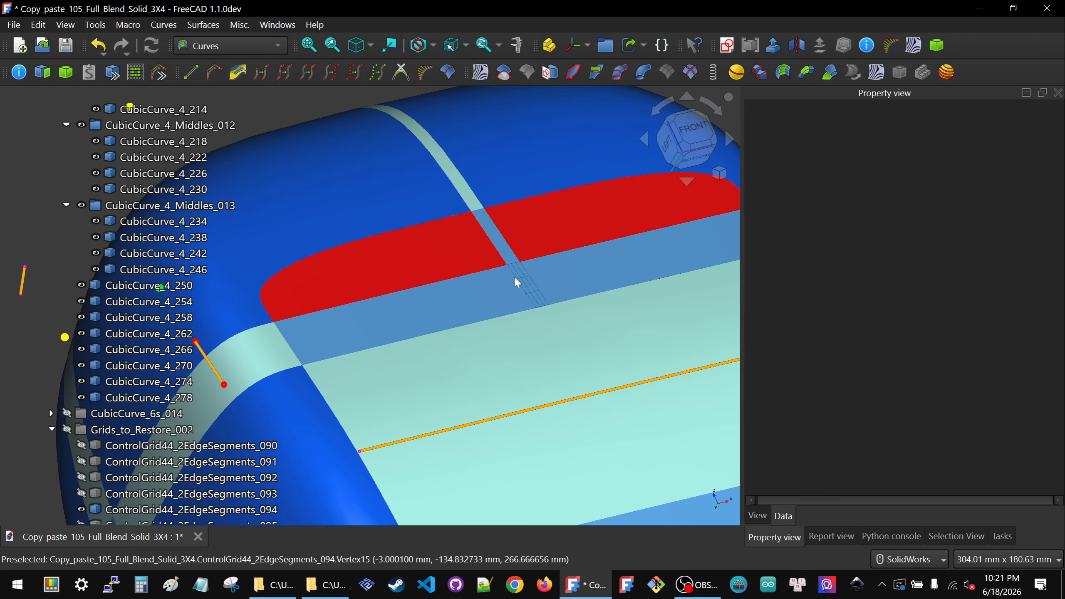
{"action": "left_click", "coordinate": [524, 282]}
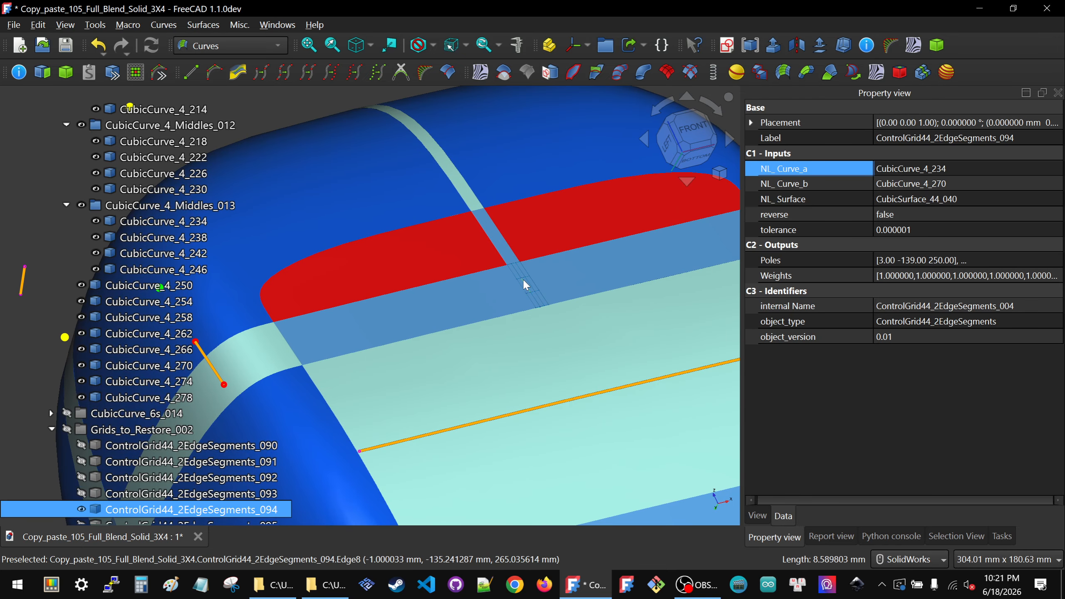
- Hide ControlGrid44_2EdgeSegments_094 and check the surfaces meeting at the front middle seam for overlap
{"action": "left_click", "coordinate": [523, 284]}
{"action": "scroll", "coordinate": [524, 284], "scroll_direction": "down", "scroll_amount": 4}
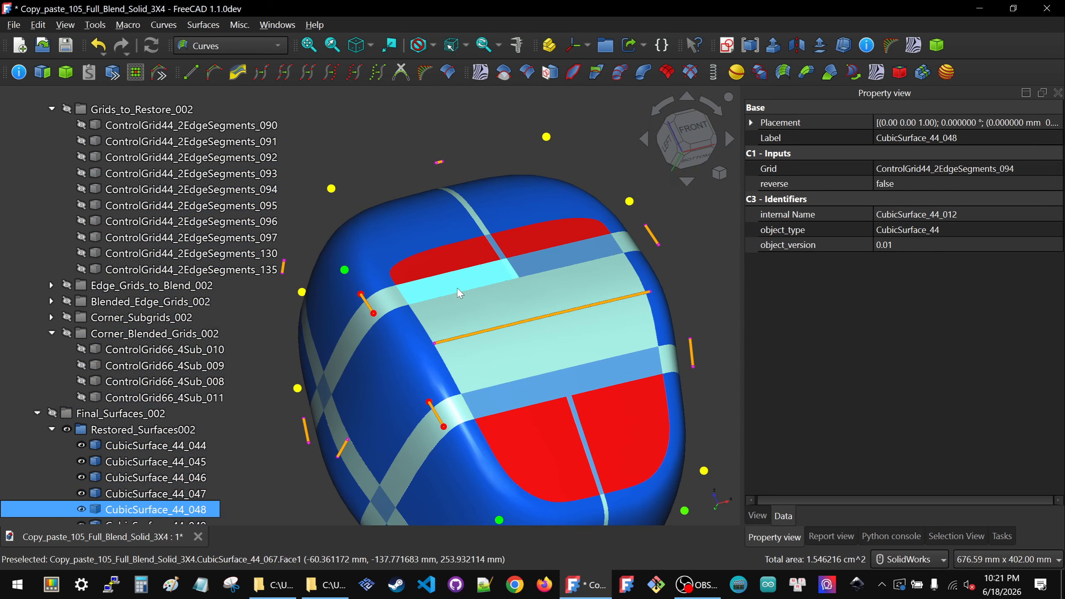
{"action": "left_click", "coordinate": [509, 260]}
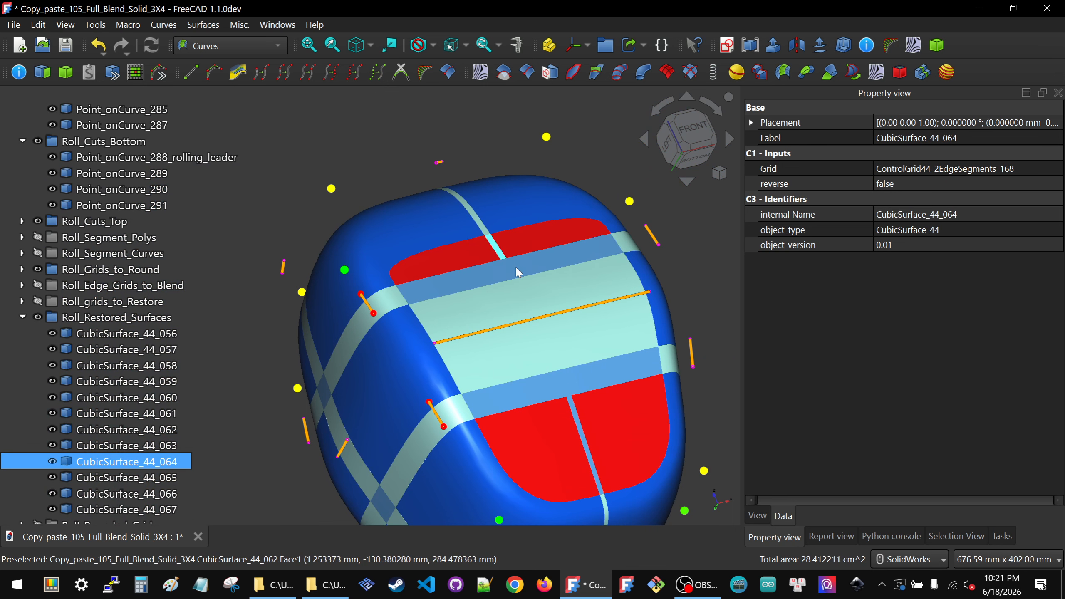
{"action": "left_click", "coordinate": [517, 269]}
{"action": "left_click", "coordinate": [514, 269]}
{"action": "left_click", "coordinate": [530, 264]}
{"action": "left_click", "coordinate": [535, 273]}
{"action": "scroll", "coordinate": [535, 273], "scroll_direction": "down", "scroll_amount": 1}
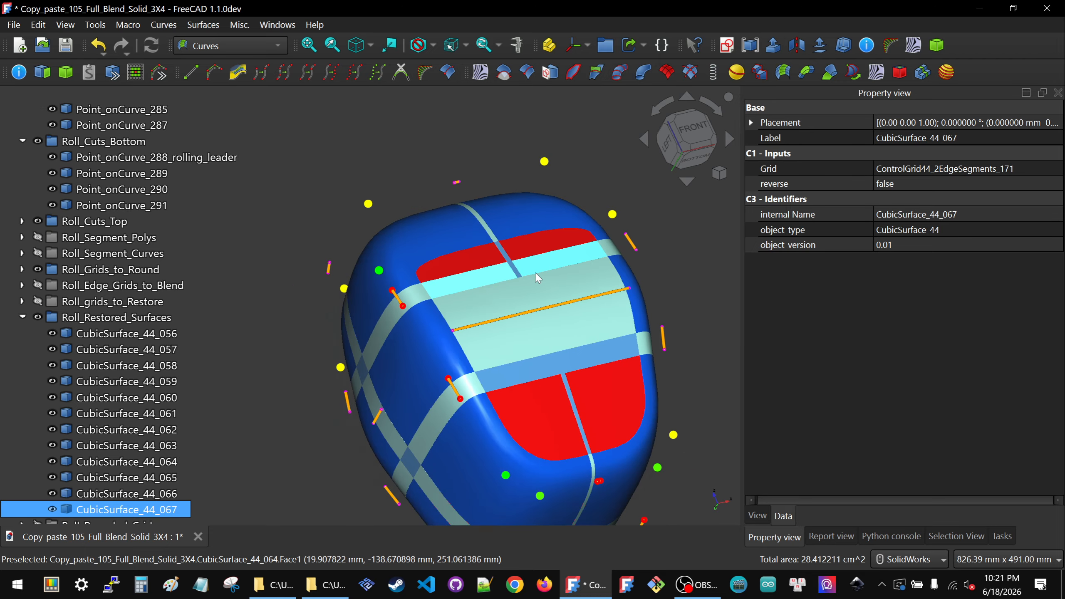
{"action": "scroll", "coordinate": [535, 273], "scroll_direction": "down", "scroll_amount": 2}
{"action": "scroll", "coordinate": [588, 365], "scroll_direction": "up", "scroll_amount": 1}
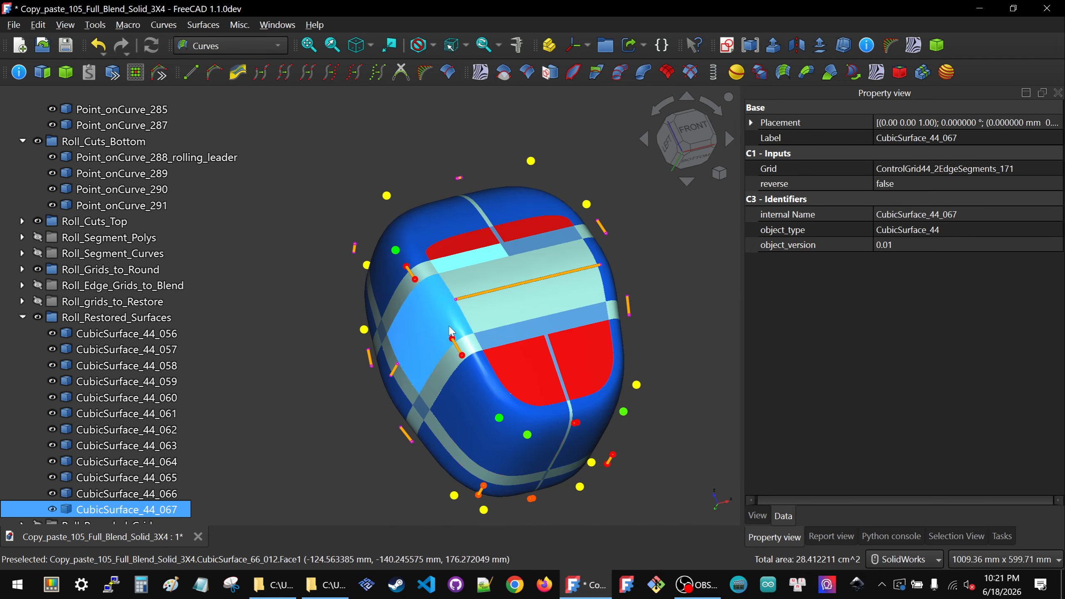
- Select the overlapping surface CubicSurface_44_050 on the rear face, follow its Grid link to ControlGrid44_2EdgeSegments_096, and show that grid
{"action": "mouse_move", "coordinate": [462, 319]}
{"action": "middle_mouse_down"}
{"action": "mouse_move", "coordinate": [600, 322]}
{"action": "mouse_move", "coordinate": [477, 307]}
{"action": "mouse_move", "coordinate": [458, 329]}
{"action": "middle_mouse_up"}
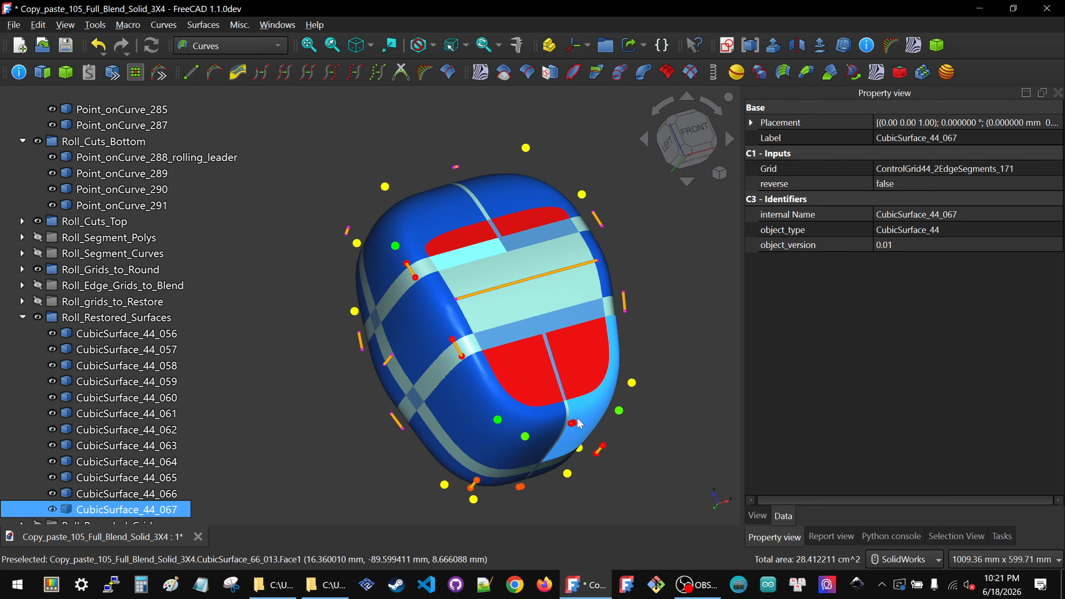
{"action": "middle_click_drag", "start_coordinate": [459, 294], "coordinate": [707, 282]}
{"action": "scroll", "coordinate": [707, 282], "scroll_direction": "down", "scroll_amount": 2}
{"action": "scroll", "coordinate": [391, 309], "scroll_direction": "up", "scroll_amount": 3}
{"action": "scroll", "coordinate": [420, 306], "scroll_direction": "up", "scroll_amount": 4}
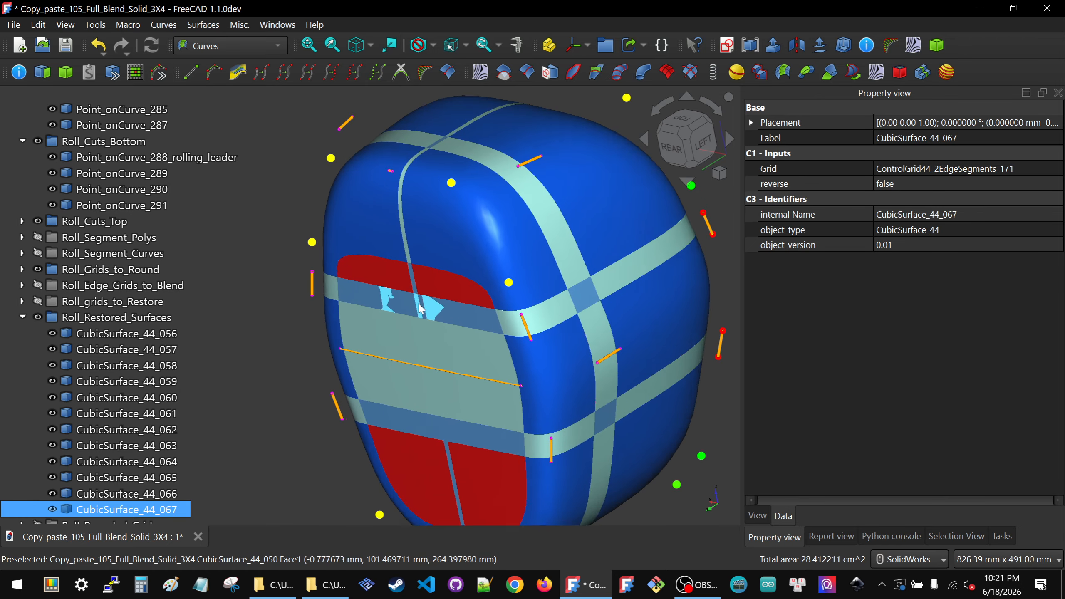
{"action": "left_click", "coordinate": [421, 308]}
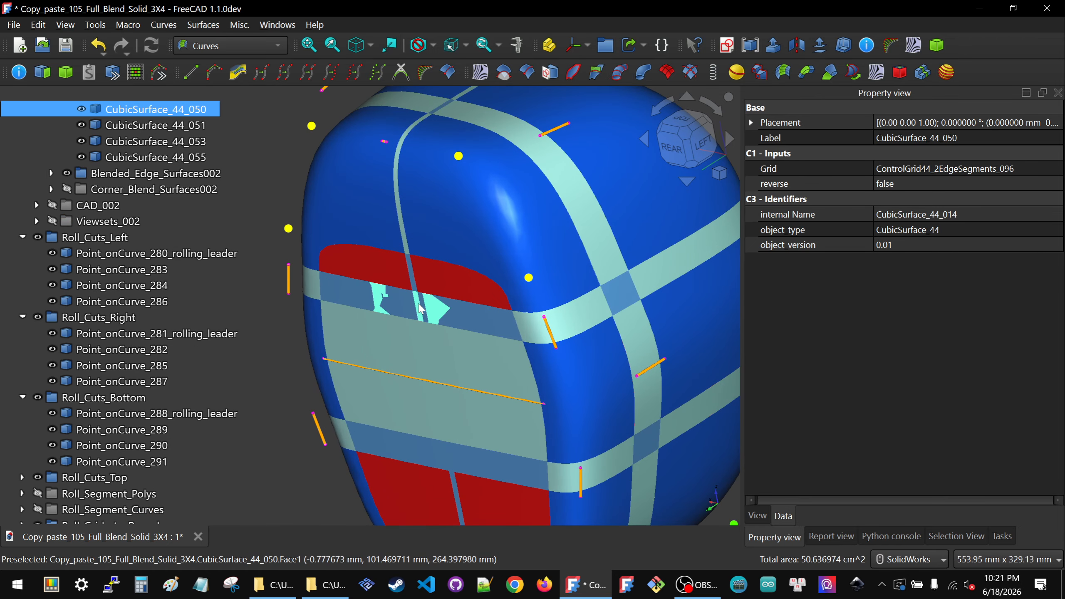
{"action": "left_click", "coordinate": [946, 169]}
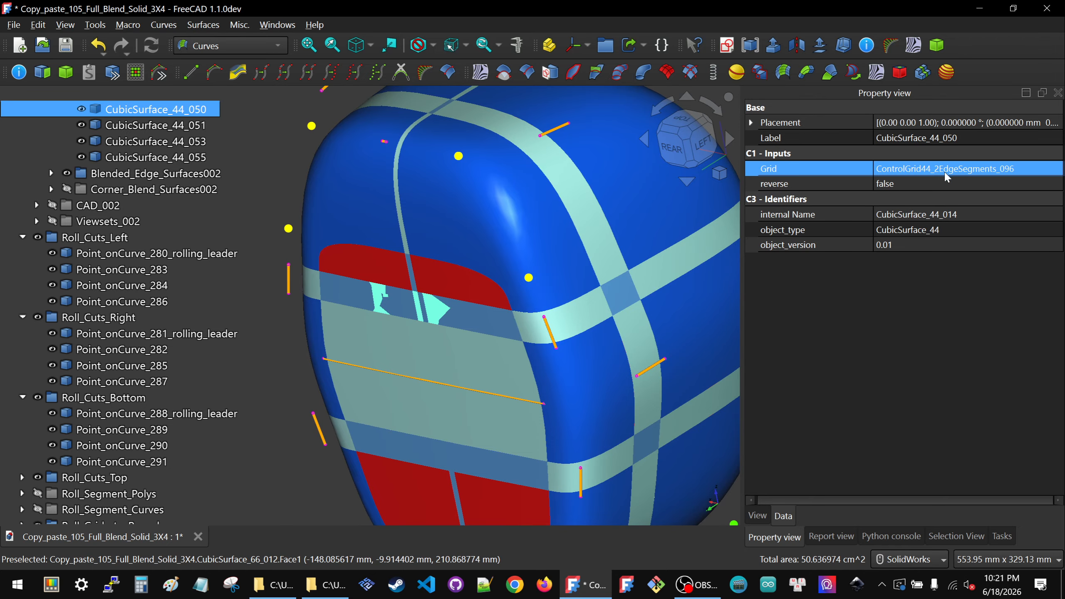
{"action": "left_click", "coordinate": [947, 172]}
{"action": "left_click", "coordinate": [946, 169]}
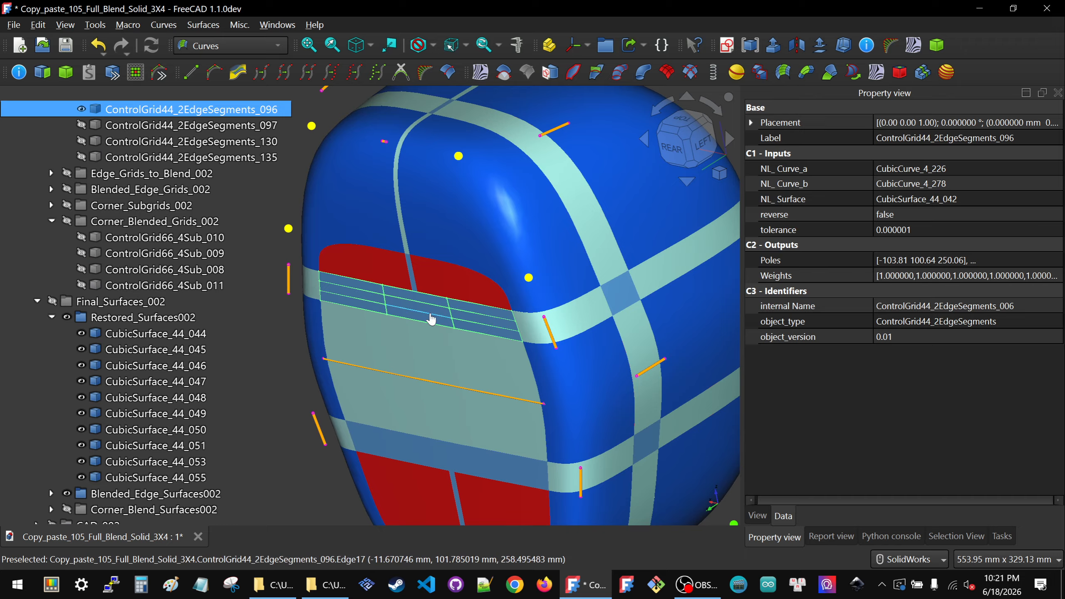
- Review the NL_Curve_a and NL_Curve_b inputs of ControlGrid44_2EdgeSegments_096 and locate CubicCurve_4_226 on the rear face
{"action": "left_click", "coordinate": [1020, 170]}
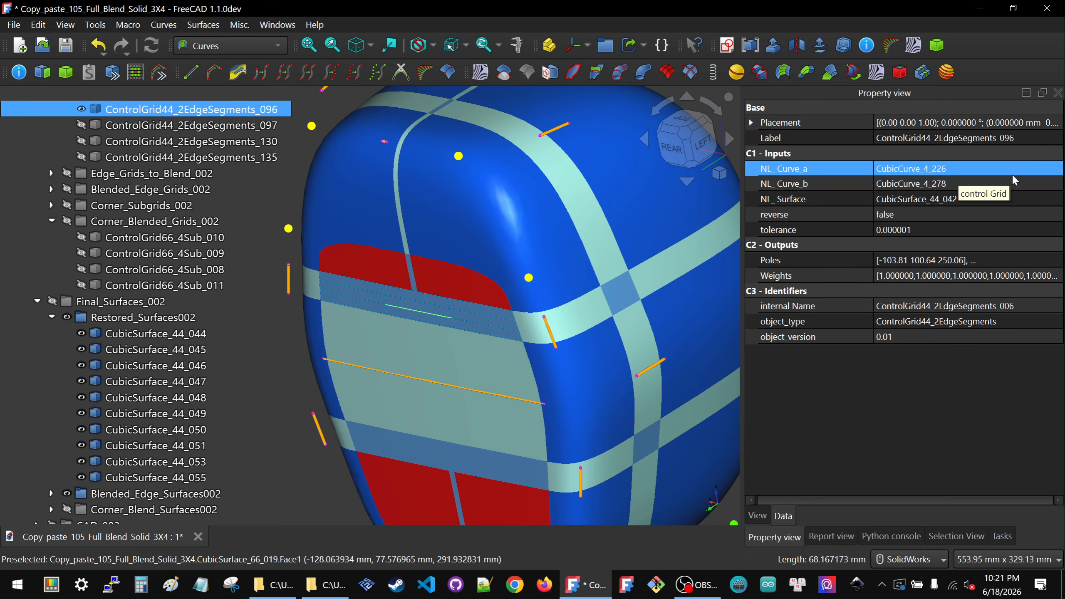
{"action": "left_click", "coordinate": [1013, 179]}
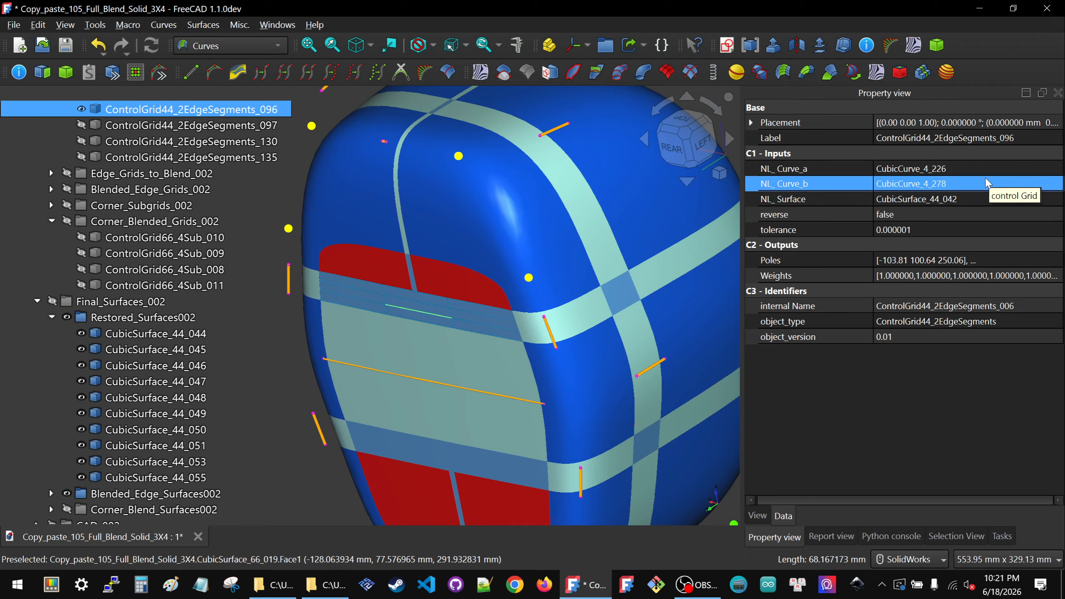
{"action": "left_click", "coordinate": [424, 379]}
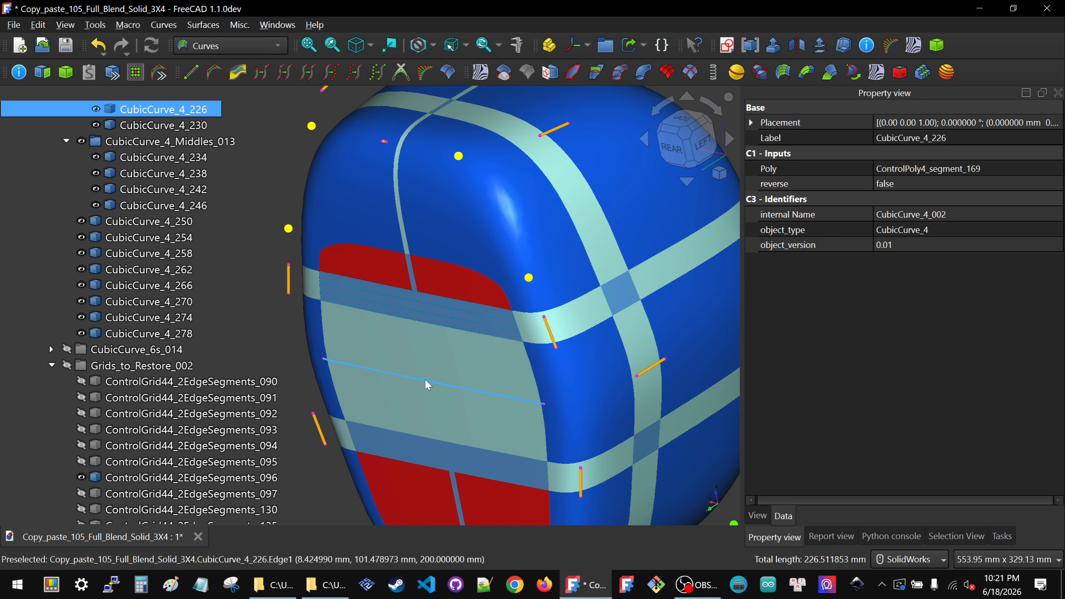
{"action": "left_click", "coordinate": [945, 170]}
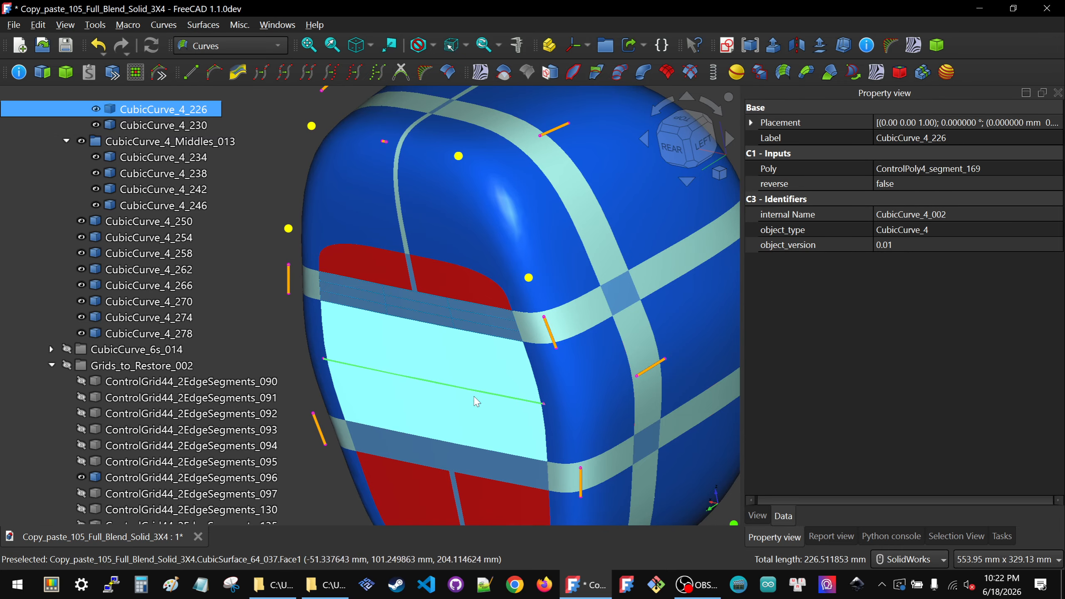
{"action": "scroll", "coordinate": [350, 377], "scroll_direction": "down", "scroll_amount": 3}
{"action": "left_click", "coordinate": [350, 377]}
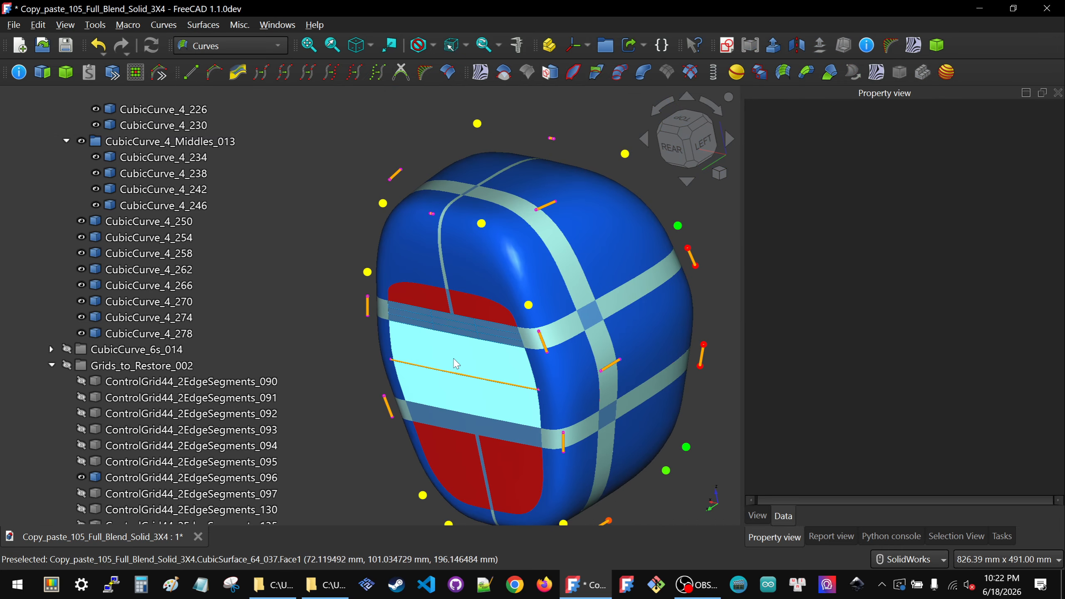
{"action": "left_click", "coordinate": [468, 329]}
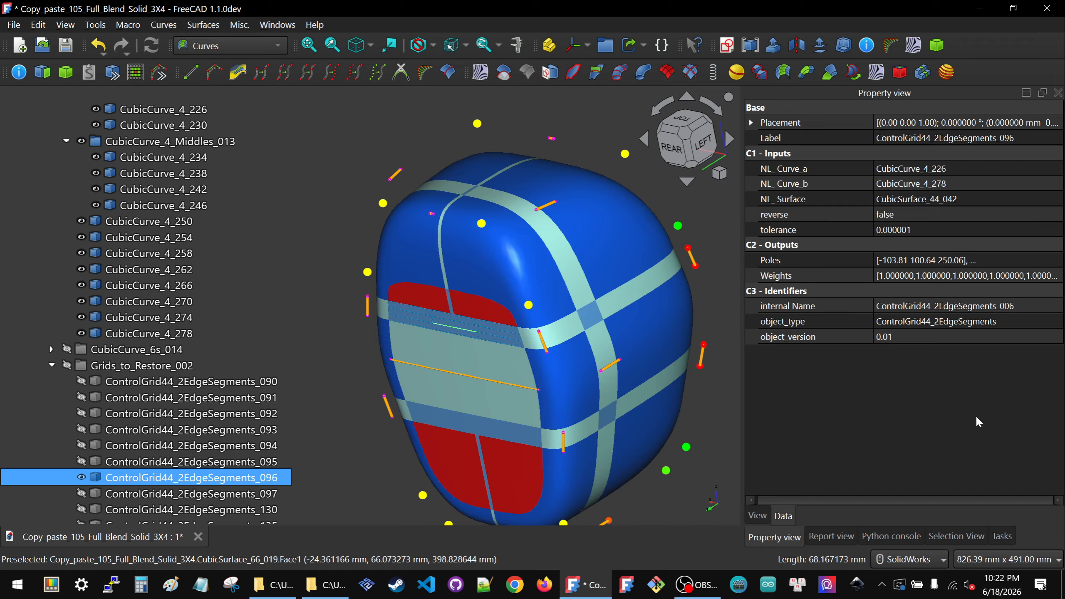
{"action": "left_click", "coordinate": [520, 390]}
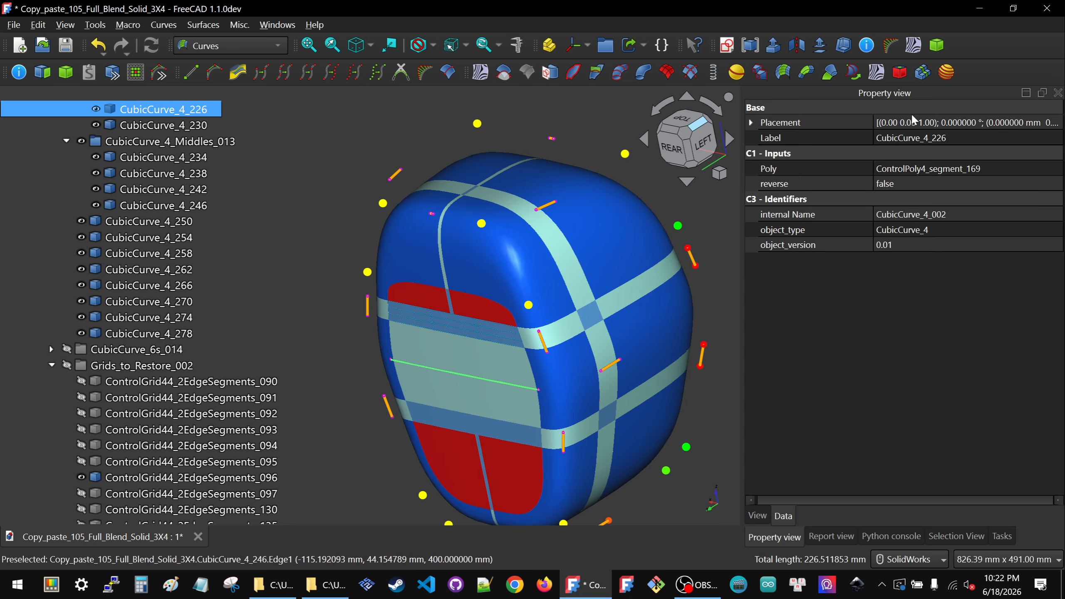
{"action": "left_click", "coordinate": [950, 140]}
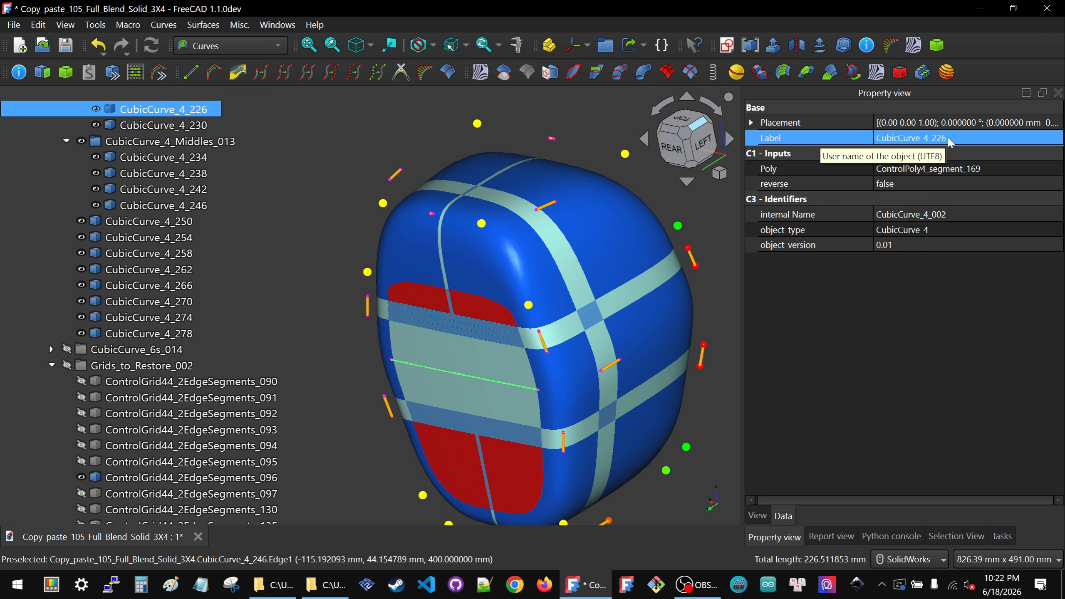
- Relink NL_Curve_a of ControlGrid44_2EdgeSegments_096 to CubicCurve_4_242 and inspect the updated grid at the rear middle seam
{"action": "left_click", "coordinate": [493, 339]}
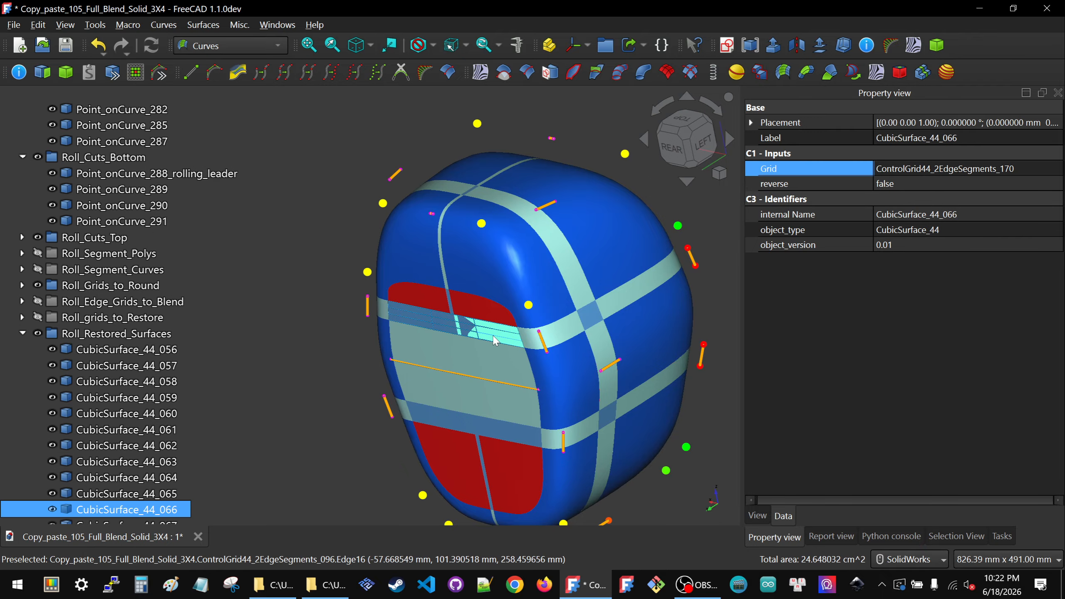
{"action": "left_click", "coordinate": [492, 336]}
{"action": "left_click", "coordinate": [1013, 168]}
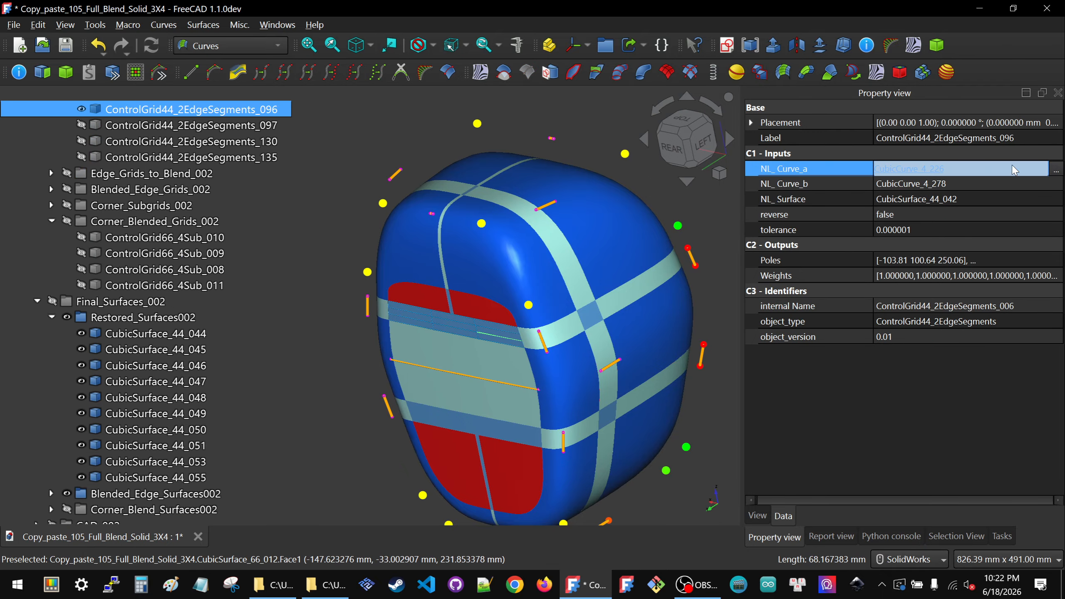
{"action": "left_click", "coordinate": [1056, 170]}
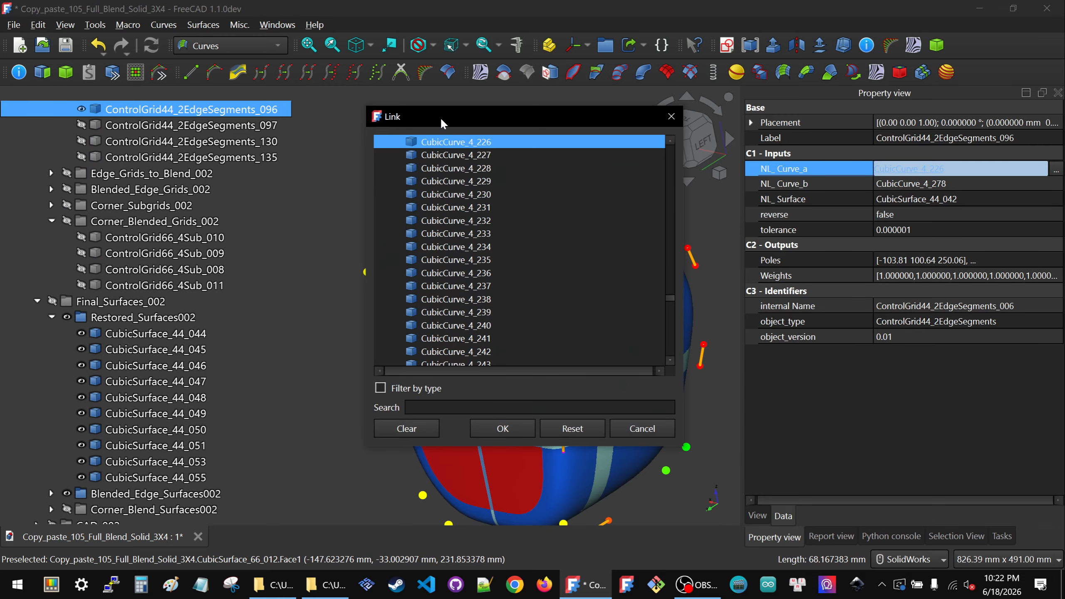
{"action": "left_click_drag", "start_coordinate": [440, 117], "coordinate": [785, 150]}
{"action": "scroll", "coordinate": [415, 185], "scroll_direction": "up", "scroll_amount": 10}
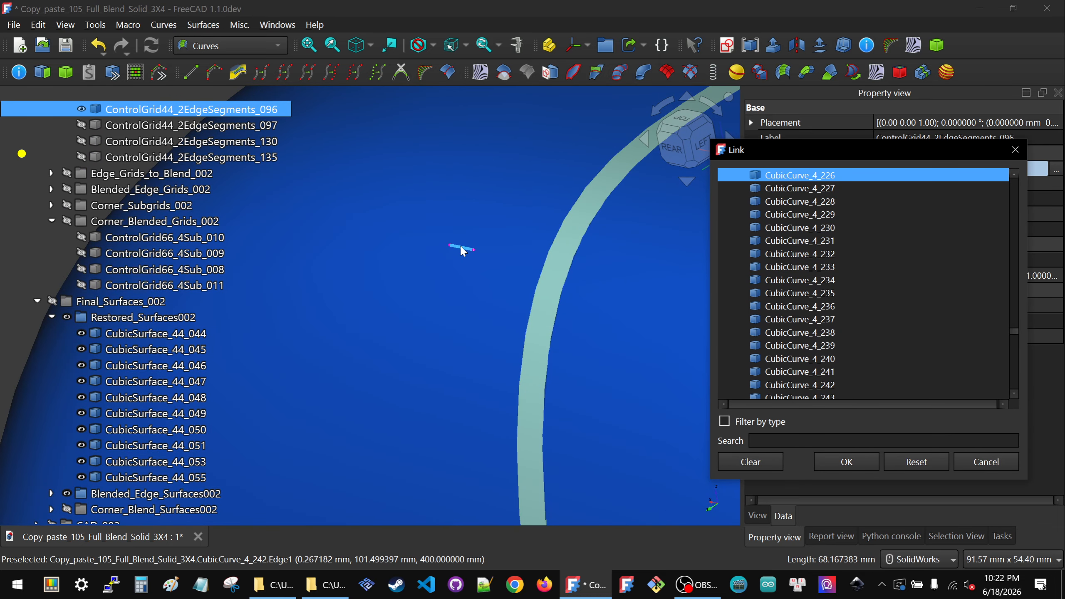
{"action": "left_click", "coordinate": [459, 251]}
{"action": "scroll", "coordinate": [497, 211], "scroll_direction": "down", "scroll_amount": 6}
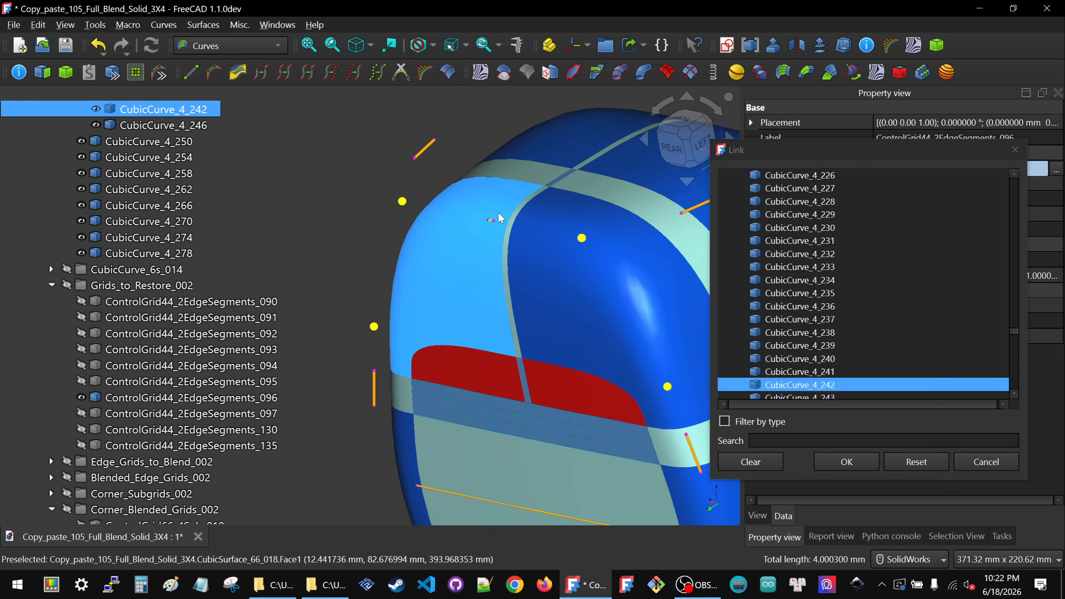
{"action": "scroll", "coordinate": [497, 211], "scroll_direction": "down", "scroll_amount": 3}
{"action": "left_click", "coordinate": [834, 461]}
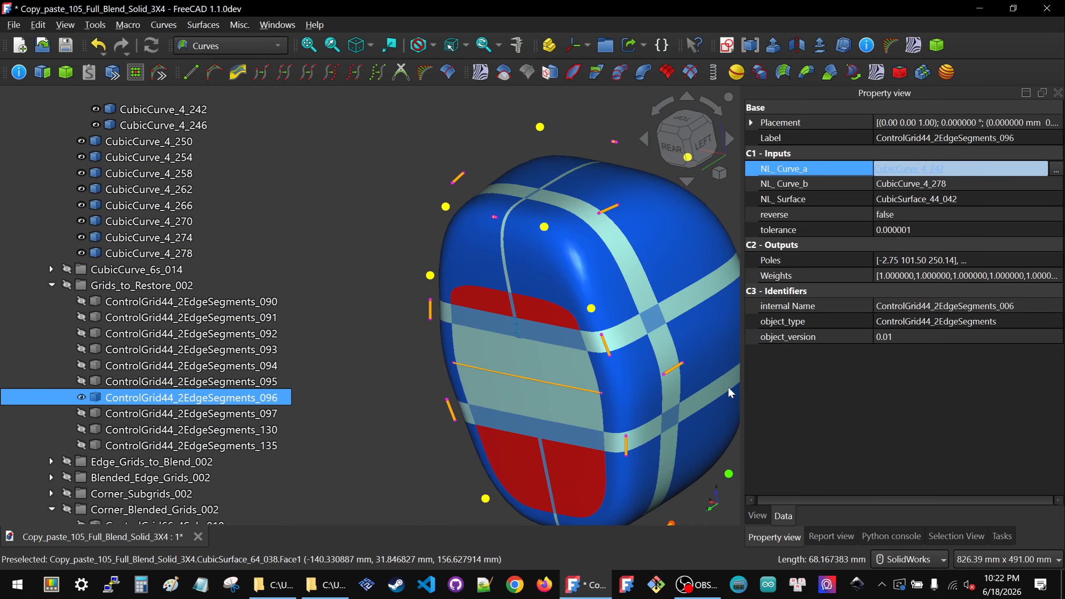
{"action": "scroll", "coordinate": [472, 293], "scroll_direction": "up", "scroll_amount": 5}
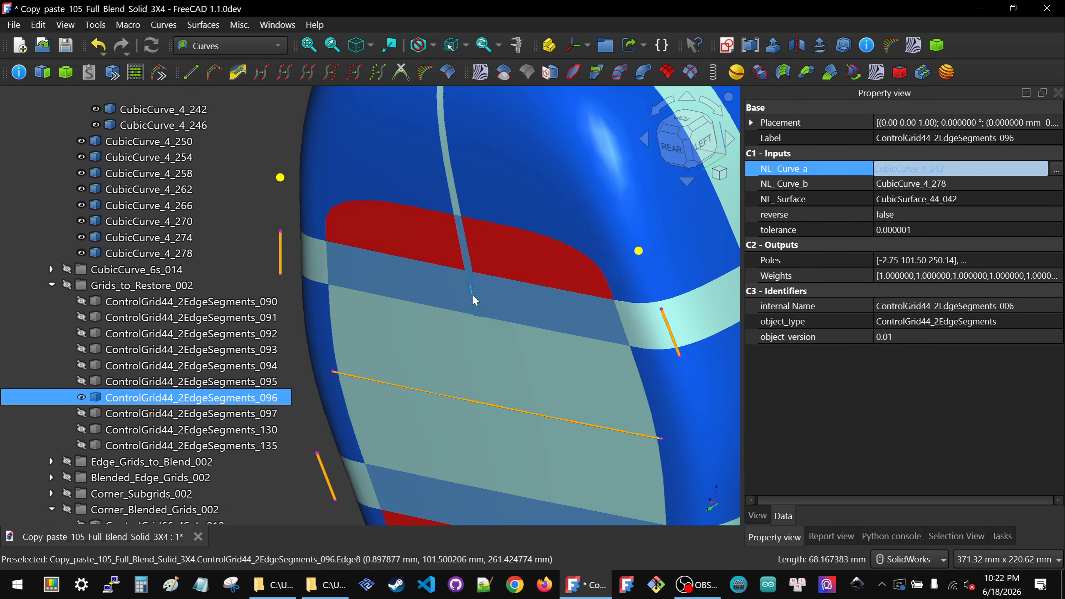
{"action": "scroll", "coordinate": [473, 296], "scroll_direction": "up", "scroll_amount": 5}
{"action": "scroll", "coordinate": [478, 301], "scroll_direction": "down", "scroll_amount": 12}
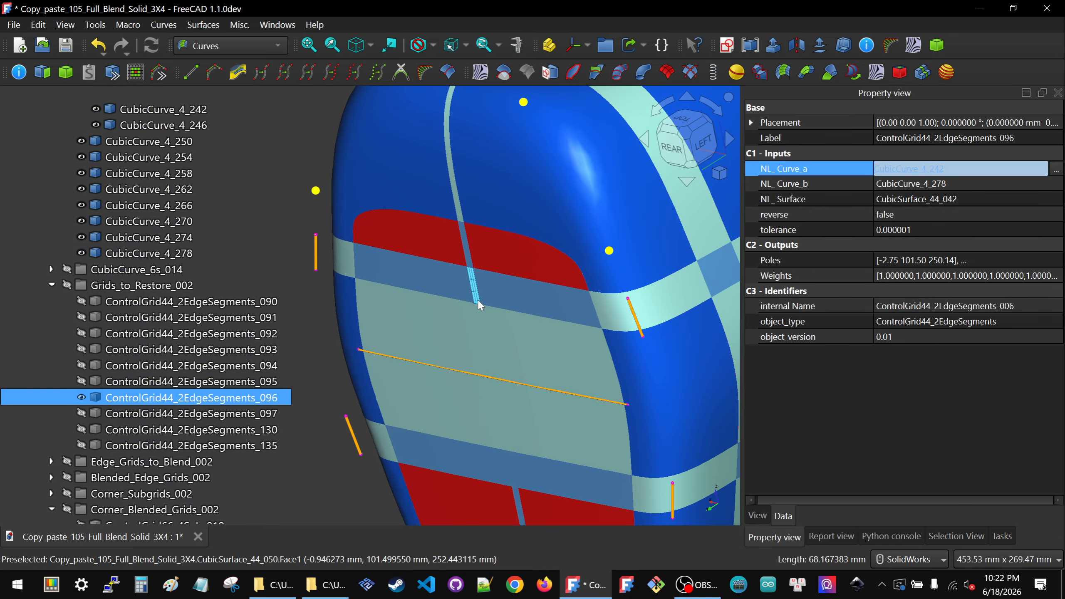
- Hide the CubicCurve_4_Middles_014 group and collapse the Blending_Setup_002 group
{"action": "middle_click_drag", "start_coordinate": [490, 321], "coordinate": [189, 304]}
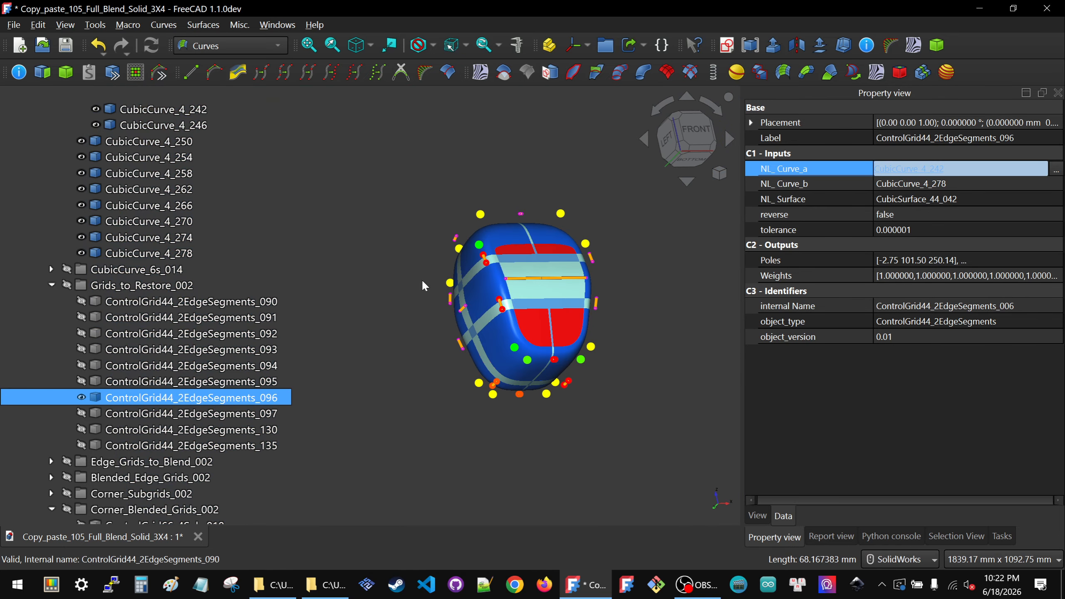
{"action": "scroll", "coordinate": [490, 292], "scroll_direction": "up", "scroll_amount": 1}
{"action": "middle_click_drag", "start_coordinate": [549, 335], "coordinate": [369, 305]}
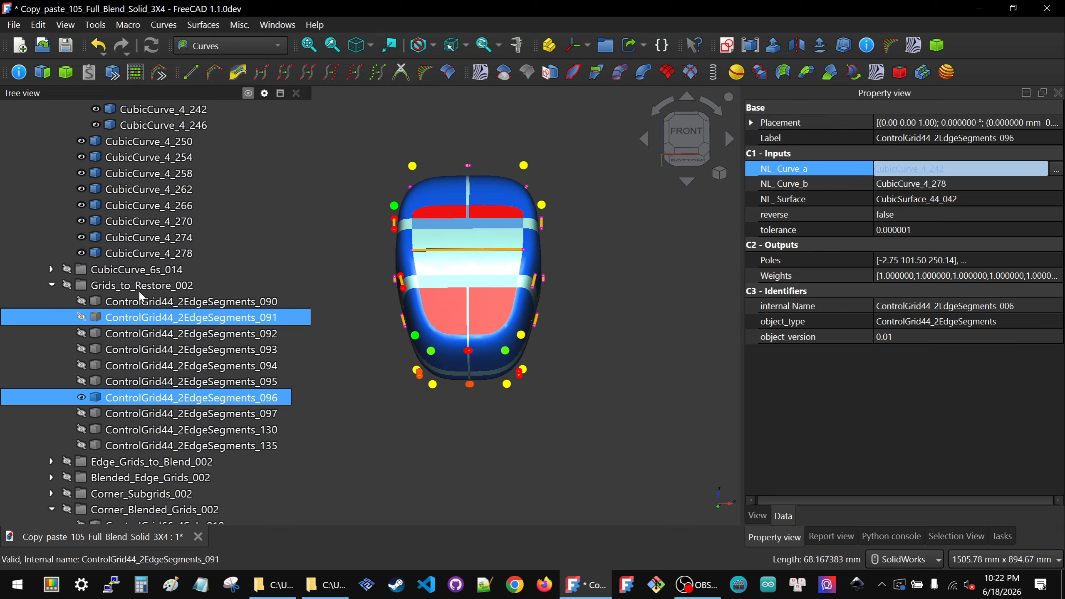
{"action": "scroll", "coordinate": [138, 291], "scroll_direction": "up", "scroll_amount": 9}
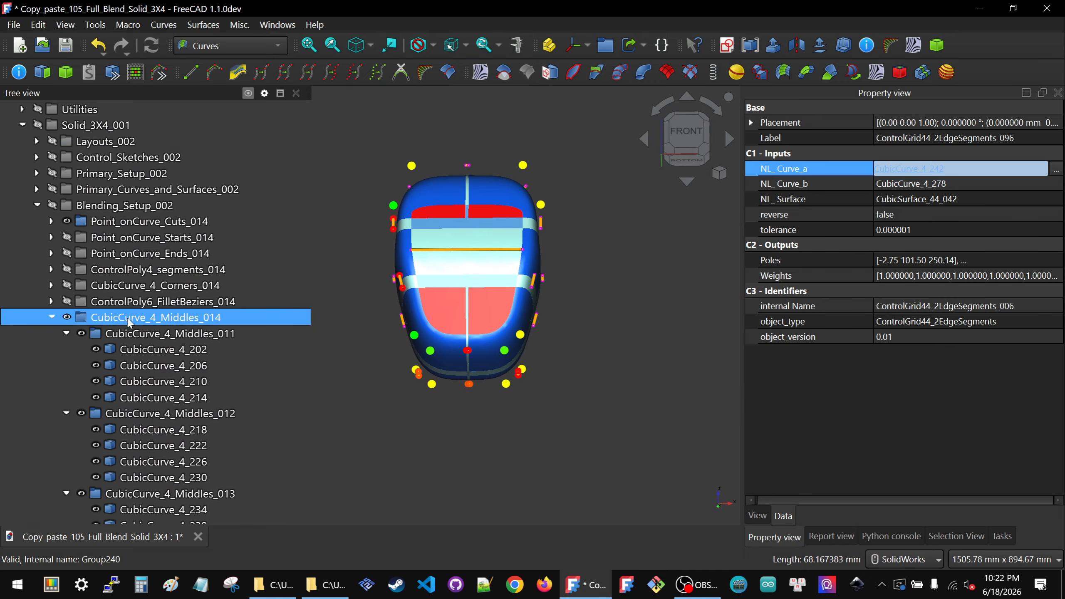
{"action": "left_click", "coordinate": [127, 320]}
{"action": "key", "text": "space"}
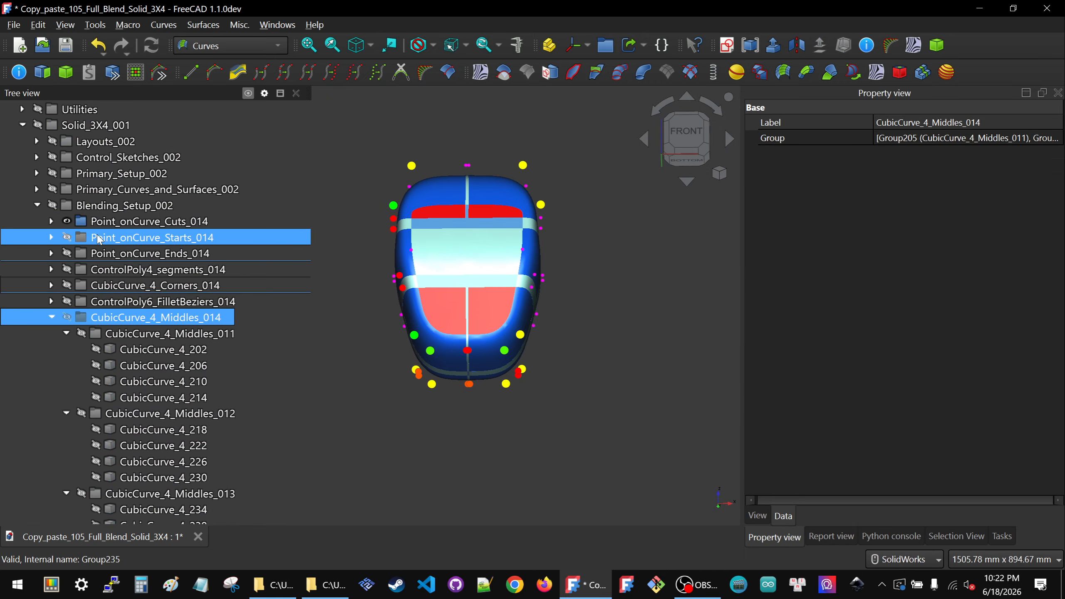
{"action": "left_click", "coordinate": [37, 205]}
- Save the document and examine the corrected solid's front face, seams and lower corners
{"action": "left_click", "coordinate": [426, 428]}
{"action": "middle_click_drag", "start_coordinate": [426, 428], "coordinate": [450, 253]}
{"action": "scroll", "coordinate": [426, 373], "scroll_direction": "down", "scroll_amount": 3}
{"action": "scroll", "coordinate": [426, 373], "scroll_direction": "up", "scroll_amount": 2}
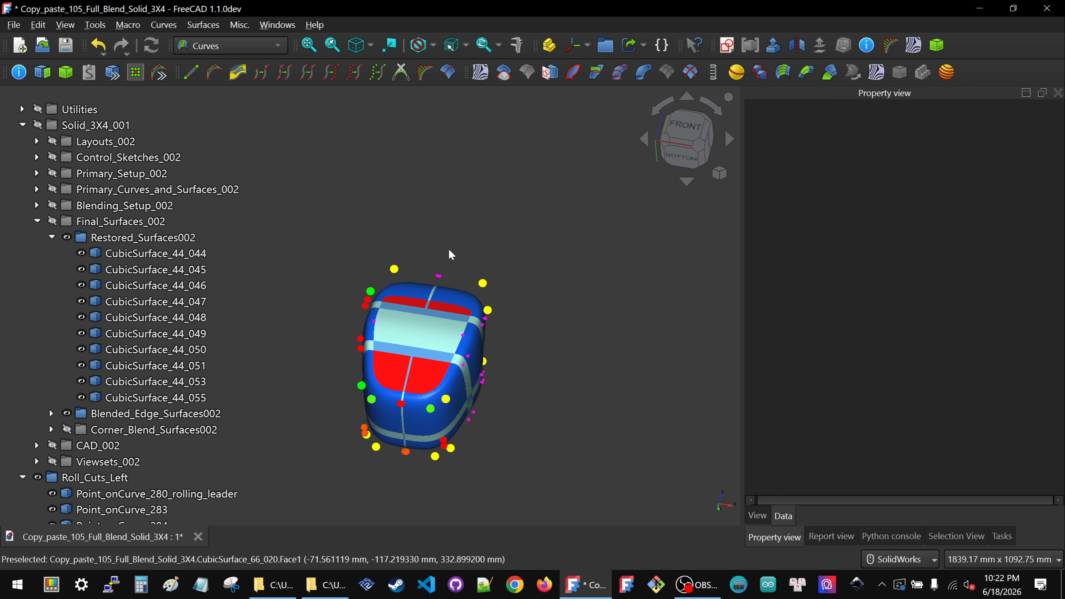
{"action": "left_click", "coordinate": [411, 287]}
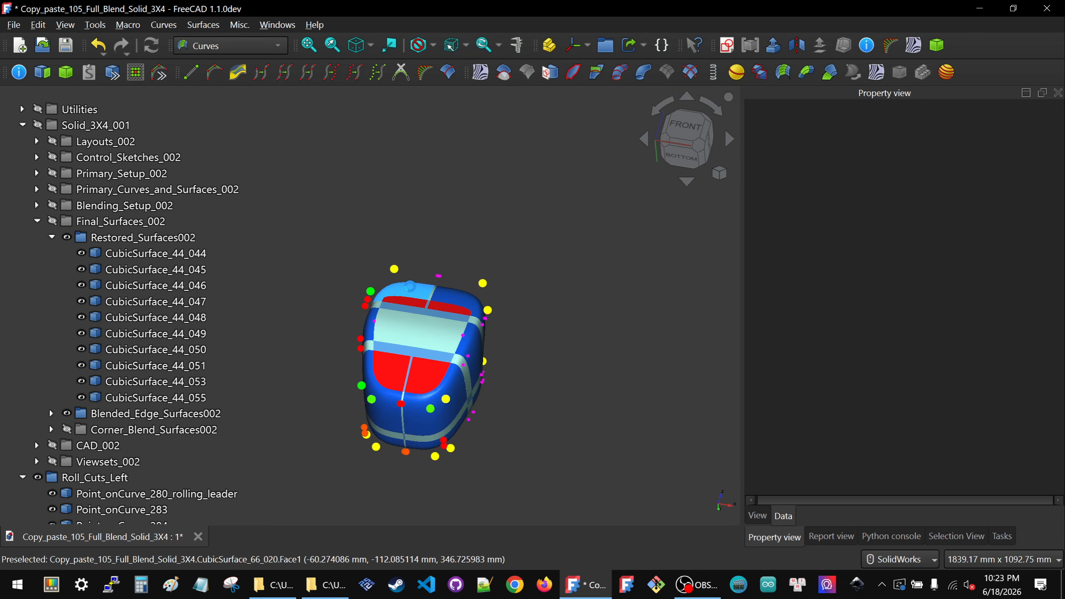
{"action": "scroll", "coordinate": [375, 404], "scroll_direction": "up", "scroll_amount": 2}
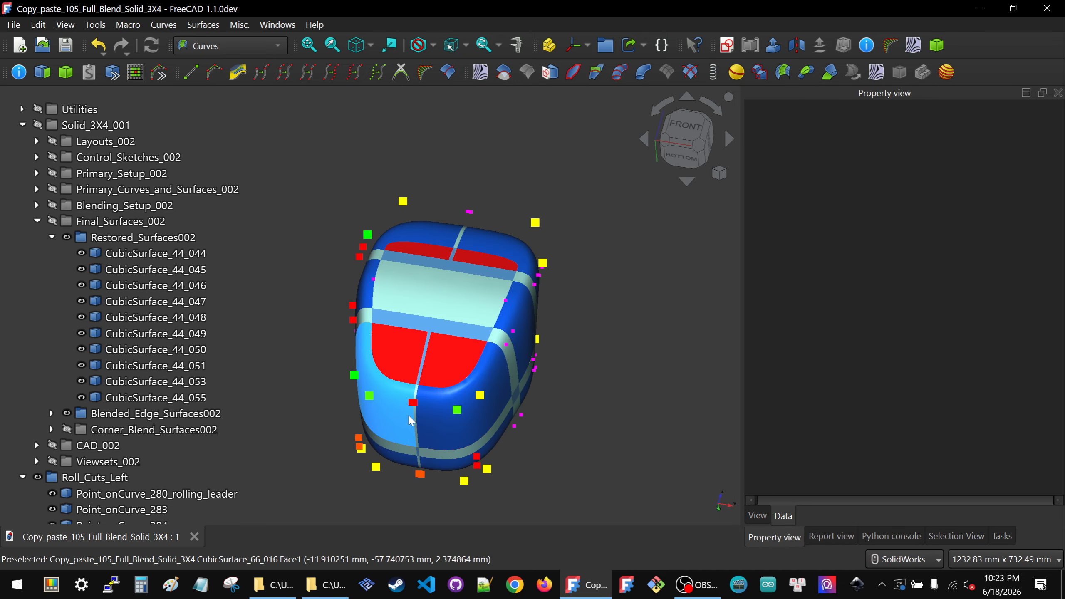
{"action": "scroll", "coordinate": [409, 419], "scroll_direction": "up", "scroll_amount": 2}
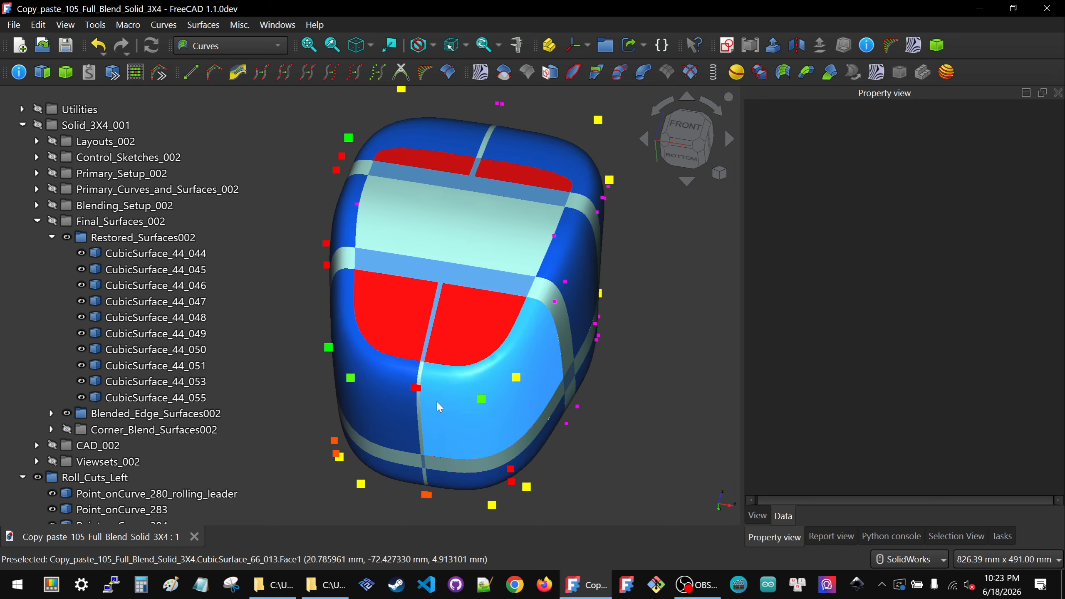
{"action": "scroll", "coordinate": [436, 399], "scroll_direction": "down", "scroll_amount": 1}
{"action": "middle_click_drag", "start_coordinate": [437, 404], "coordinate": [425, 412]}
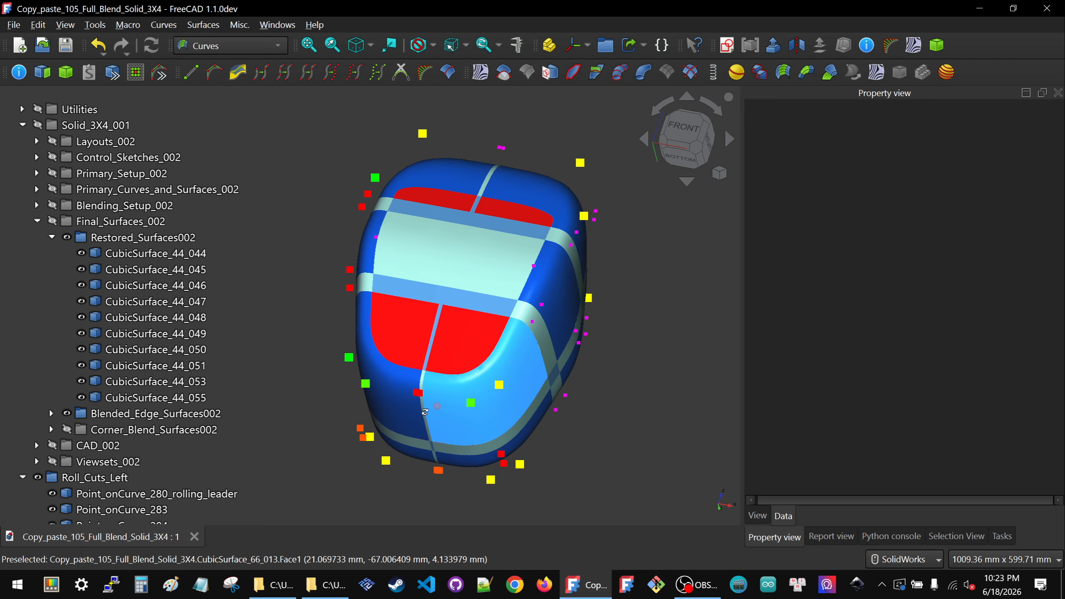